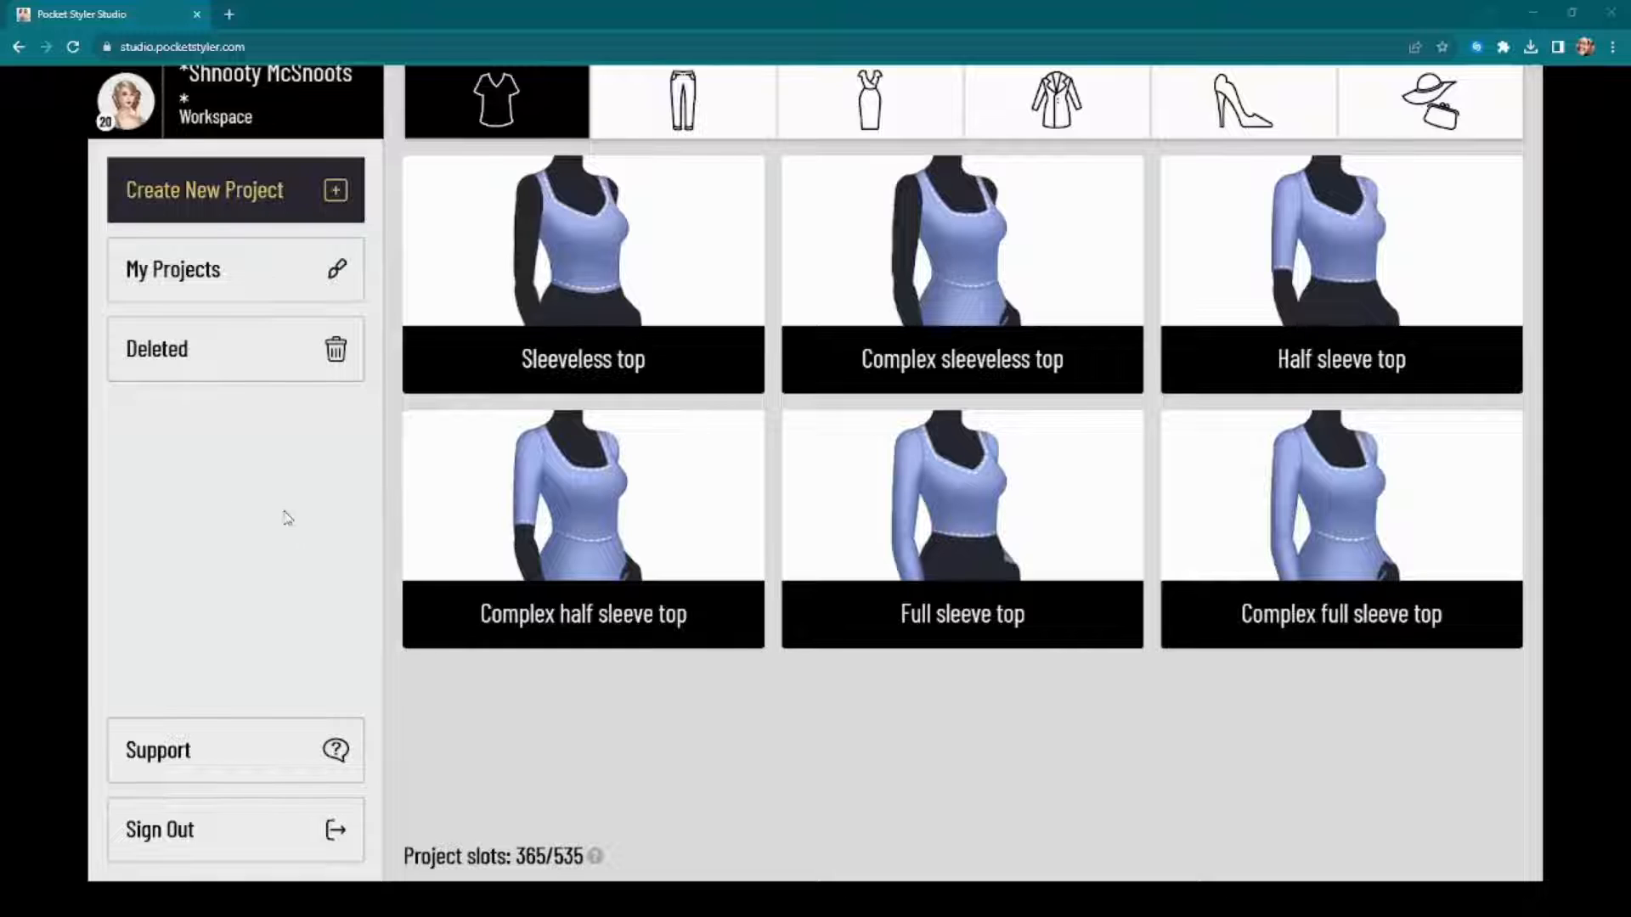
# Step: Start a new dress project from the Full sleeve dress template
pyautogui.click(883, 120)
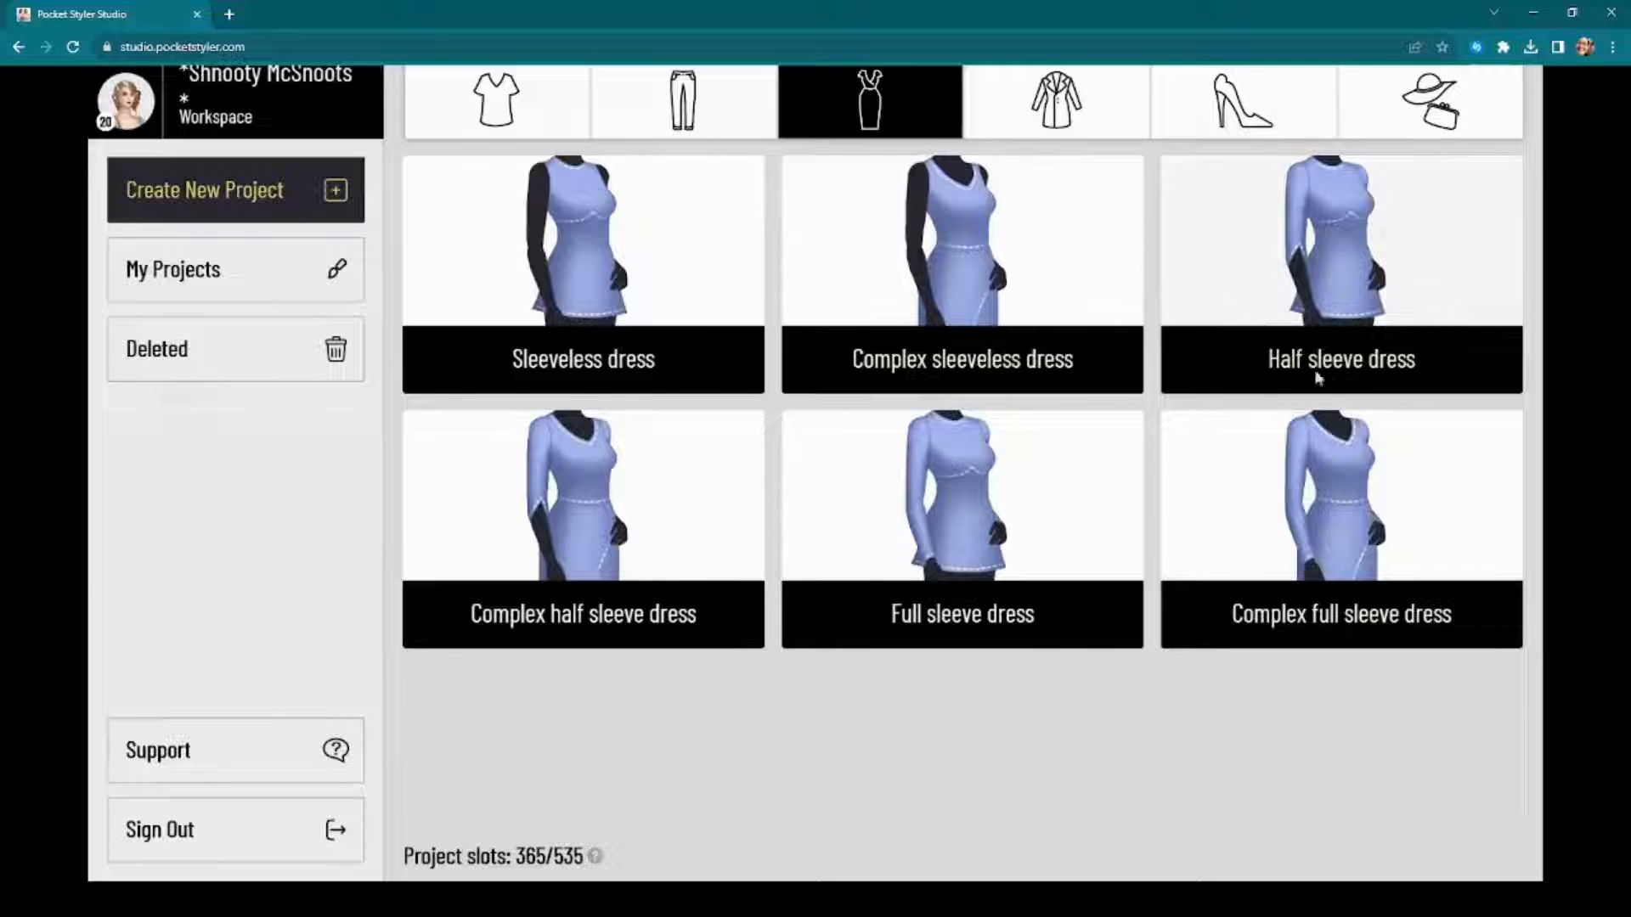
pyautogui.click(981, 514)
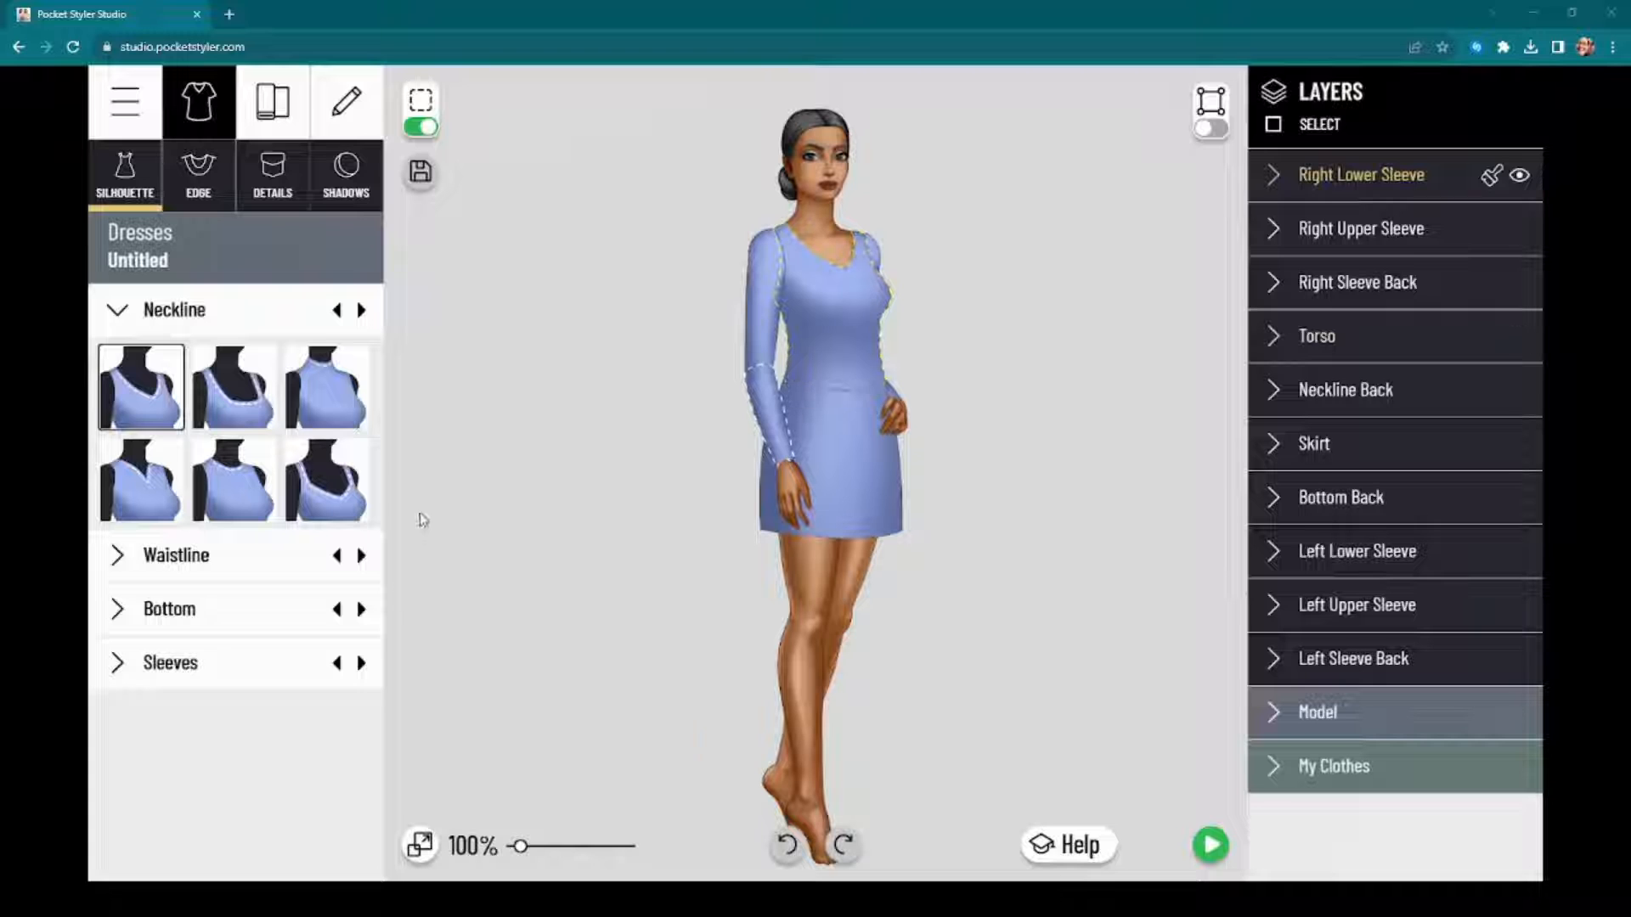
pyautogui.scroll(5, 863, 414)
pyautogui.scroll(-4, 904, 404)
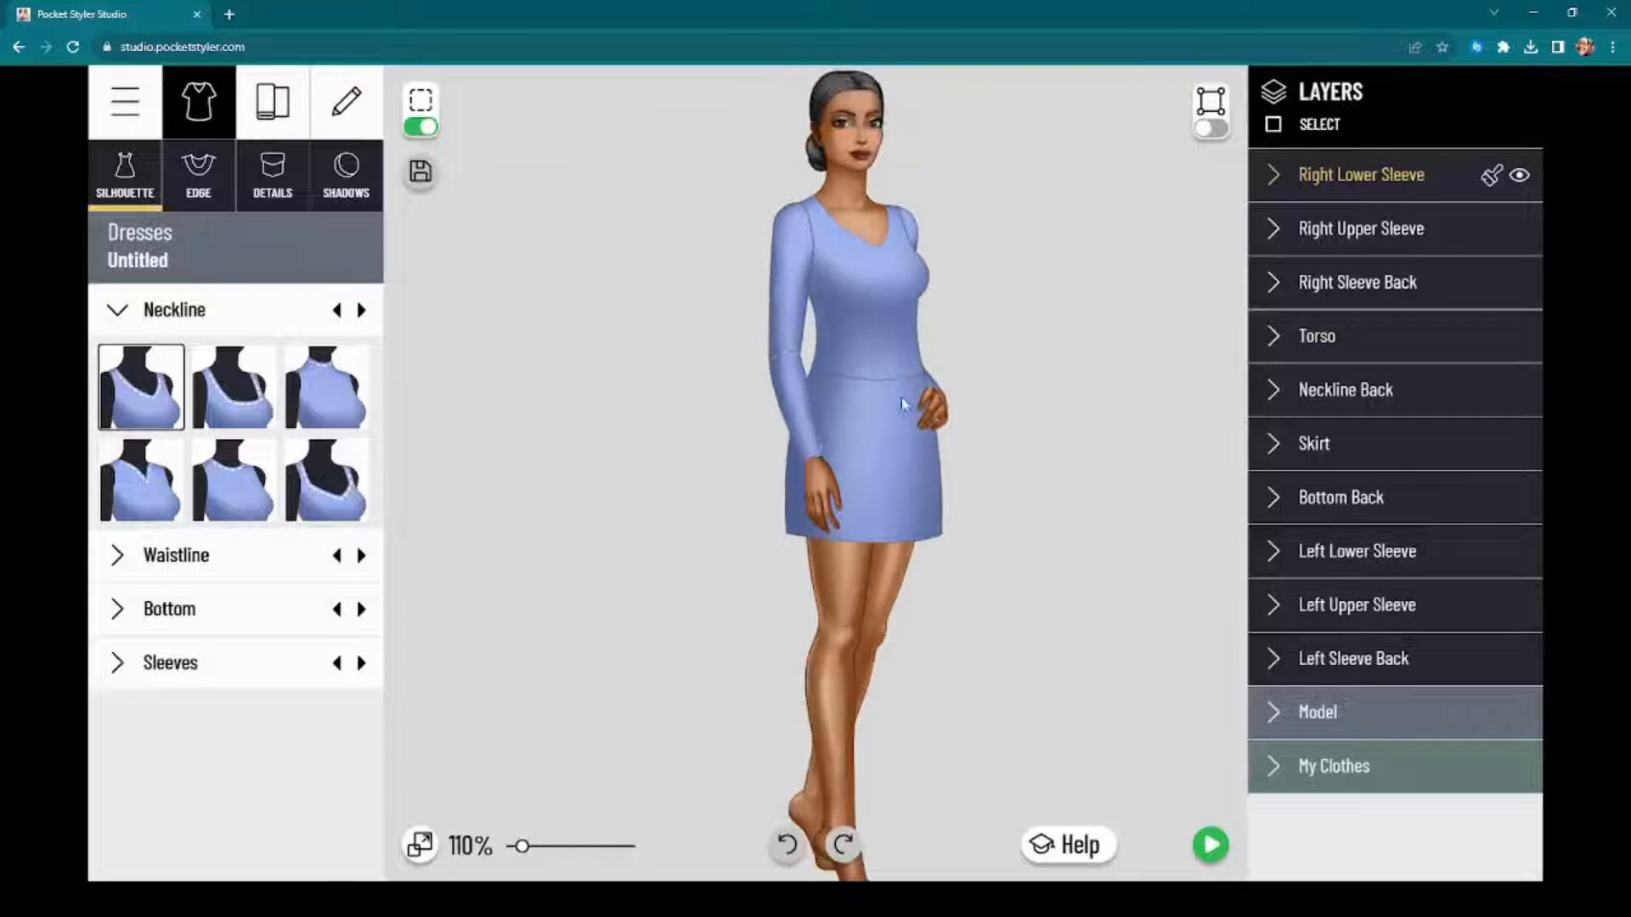
pyautogui.scroll(3, 992, 303)
pyautogui.scroll(-2, 964, 553)
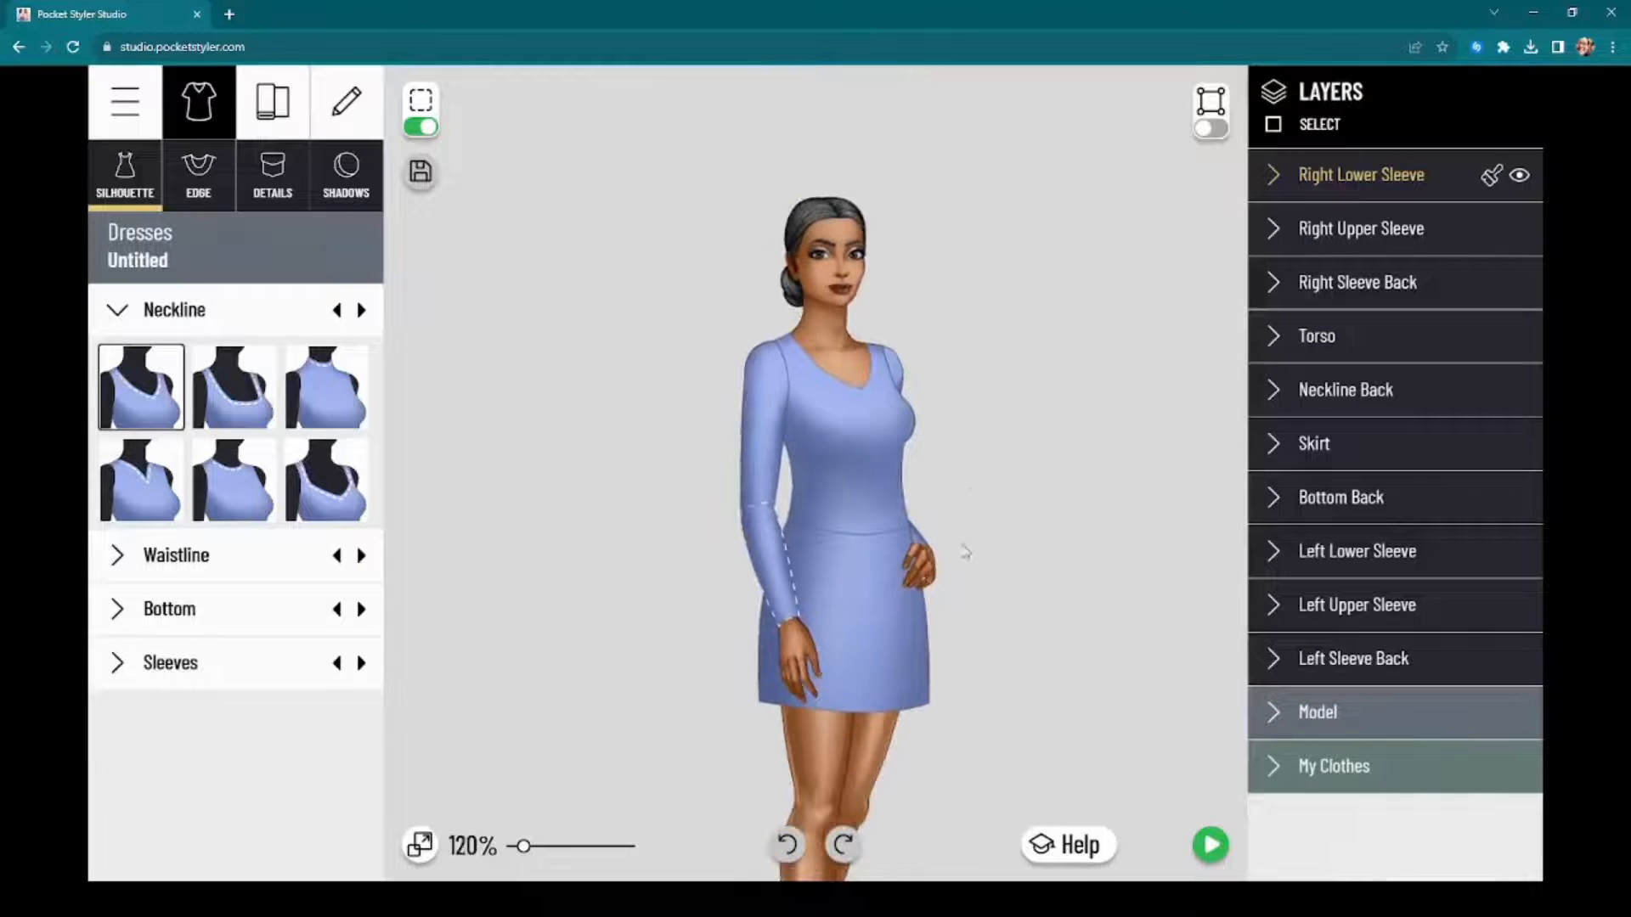
pyautogui.scroll(2, 976, 379)
pyautogui.scroll(-4, 983, 385)
pyautogui.scroll(4, 976, 365)
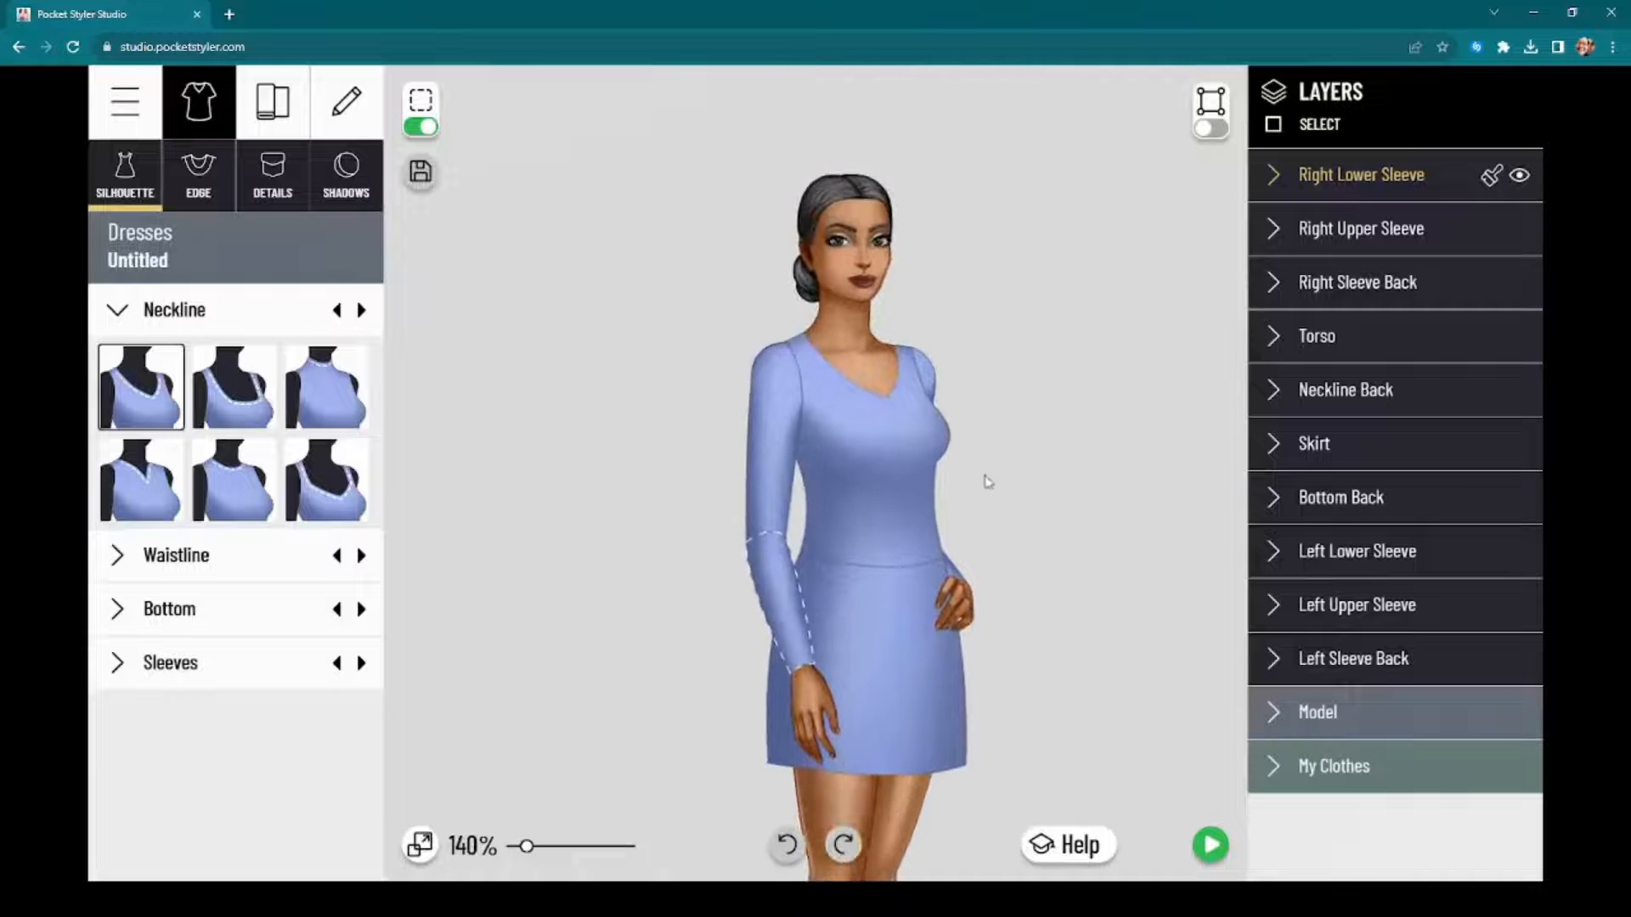
pyautogui.scroll(2, 1002, 463)
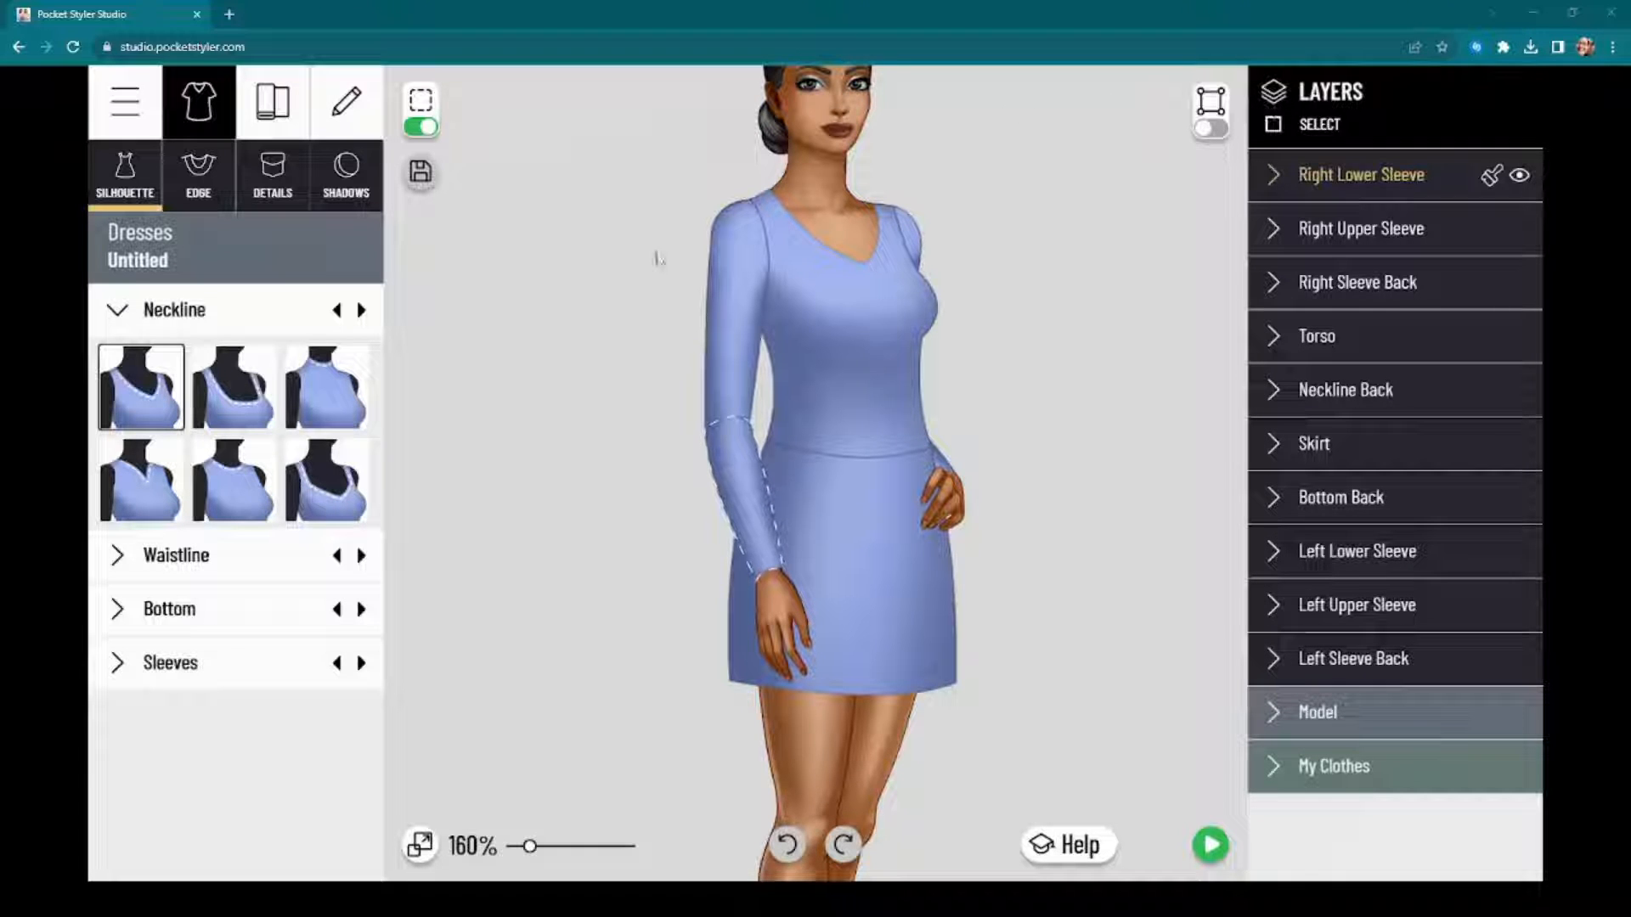
pyautogui.scroll(3, 509, 509)
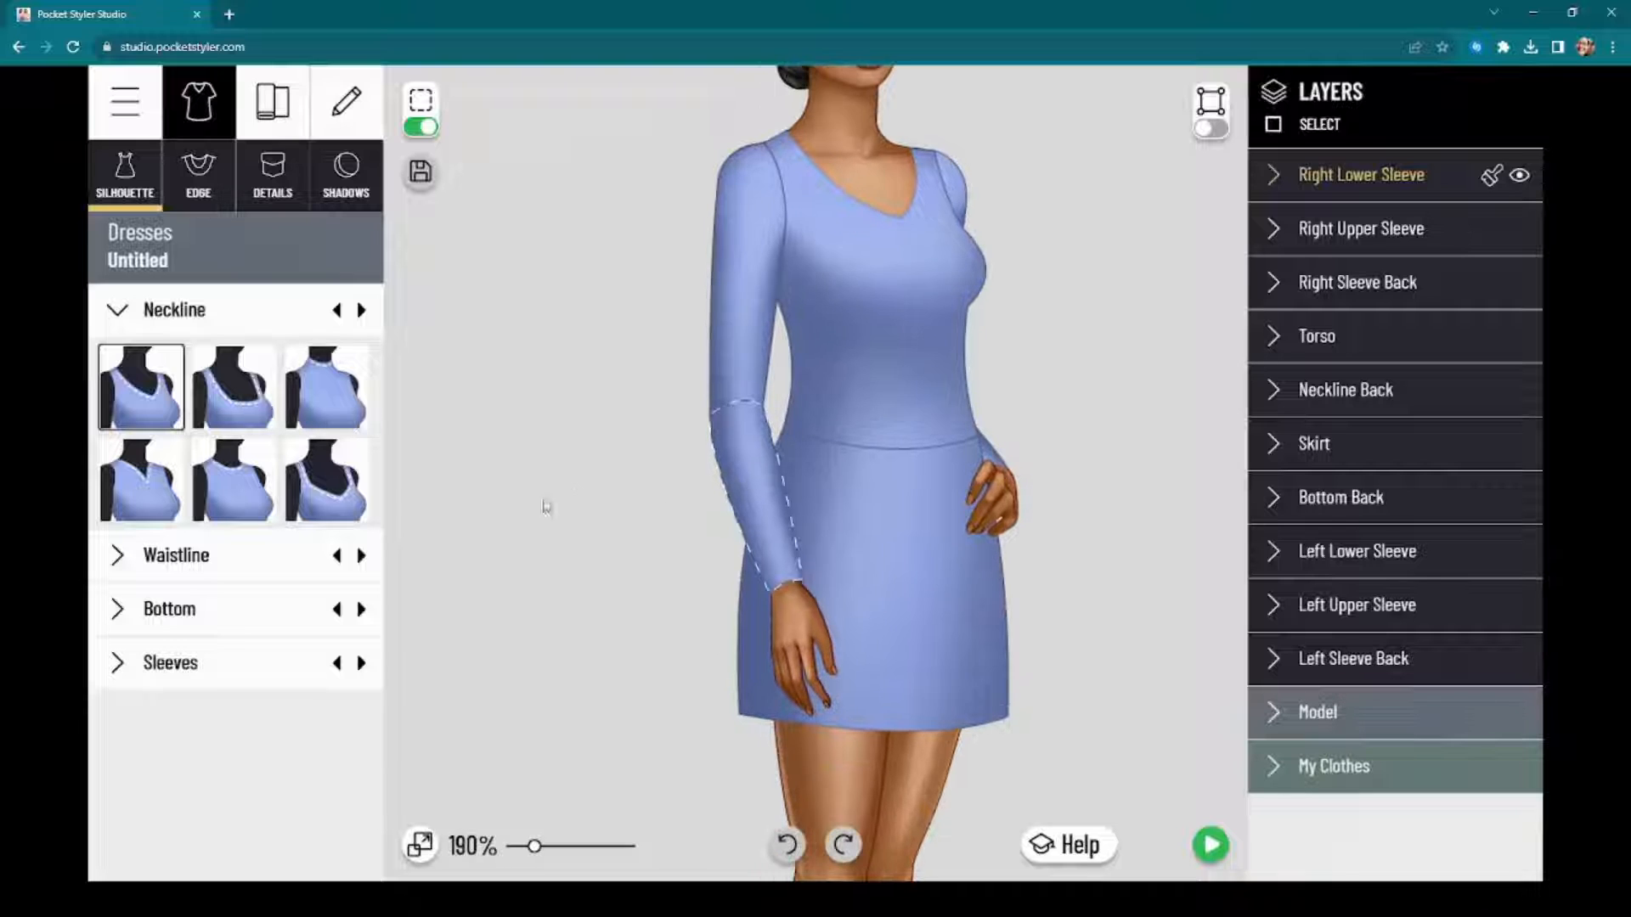
pyautogui.scroll(-7, 554, 495)
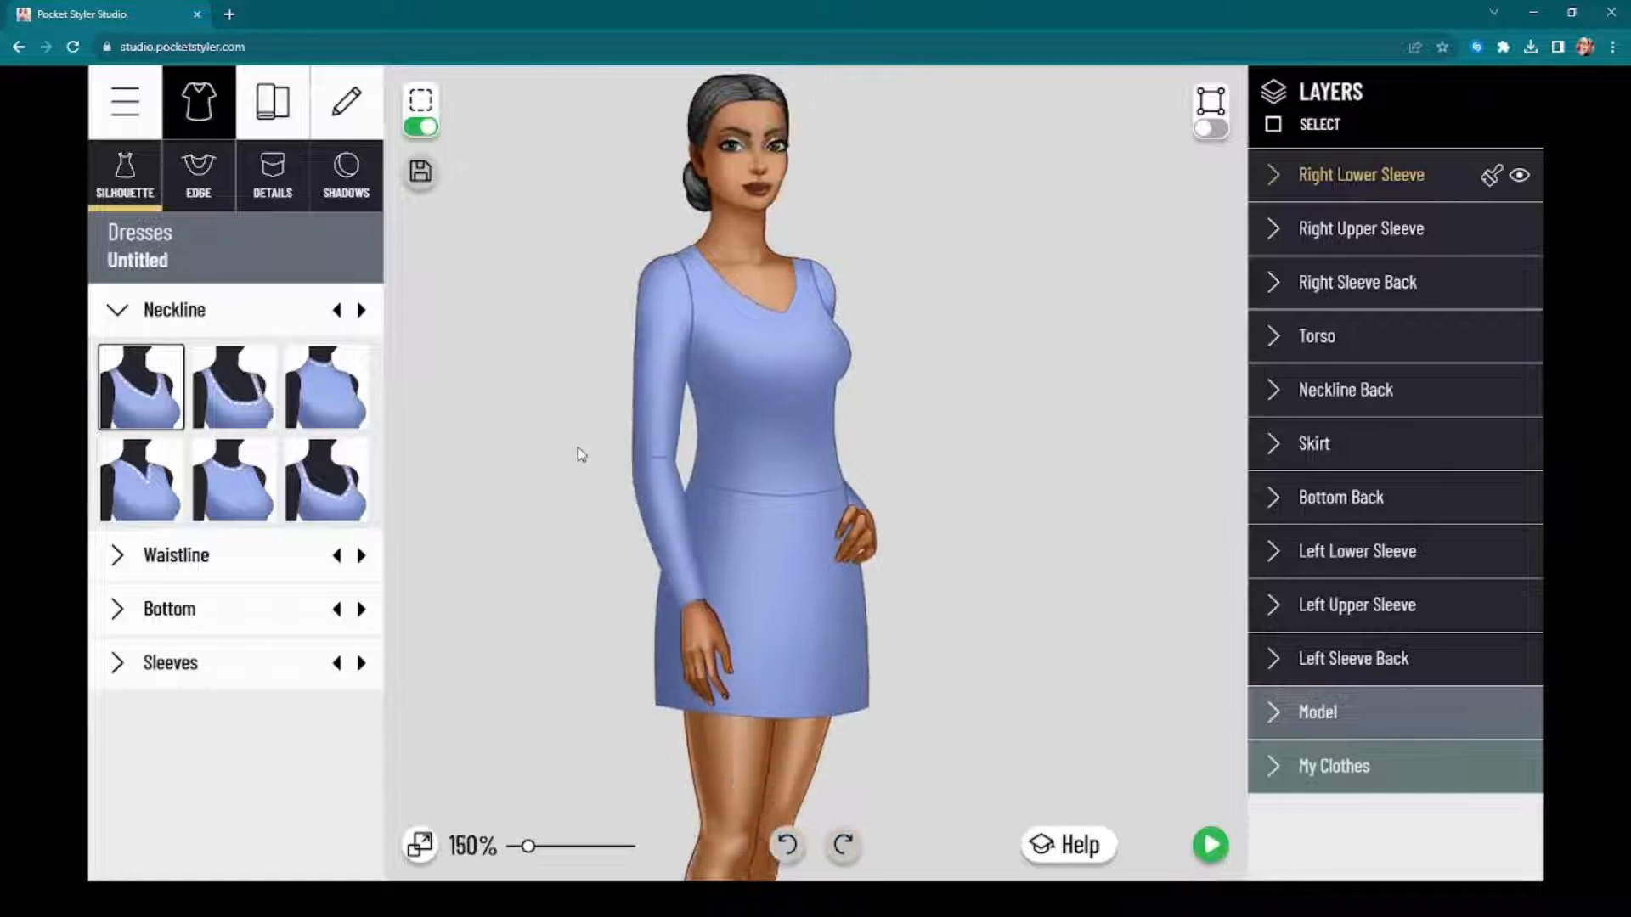
pyautogui.scroll(2, 650, 480)
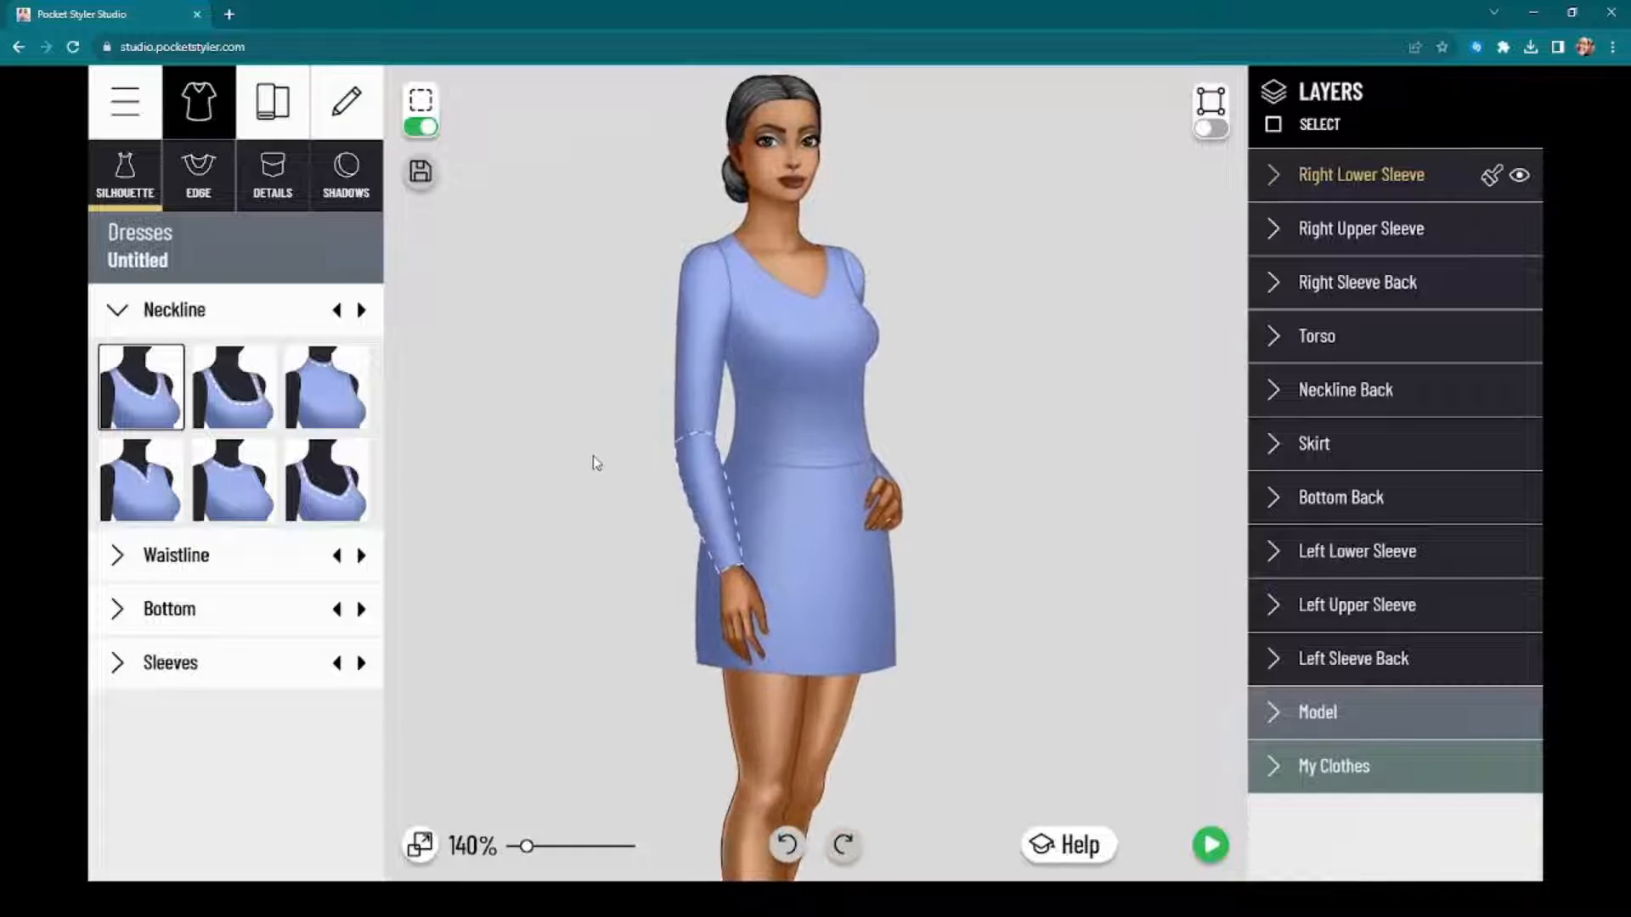
pyautogui.scroll(-1, 595, 463)
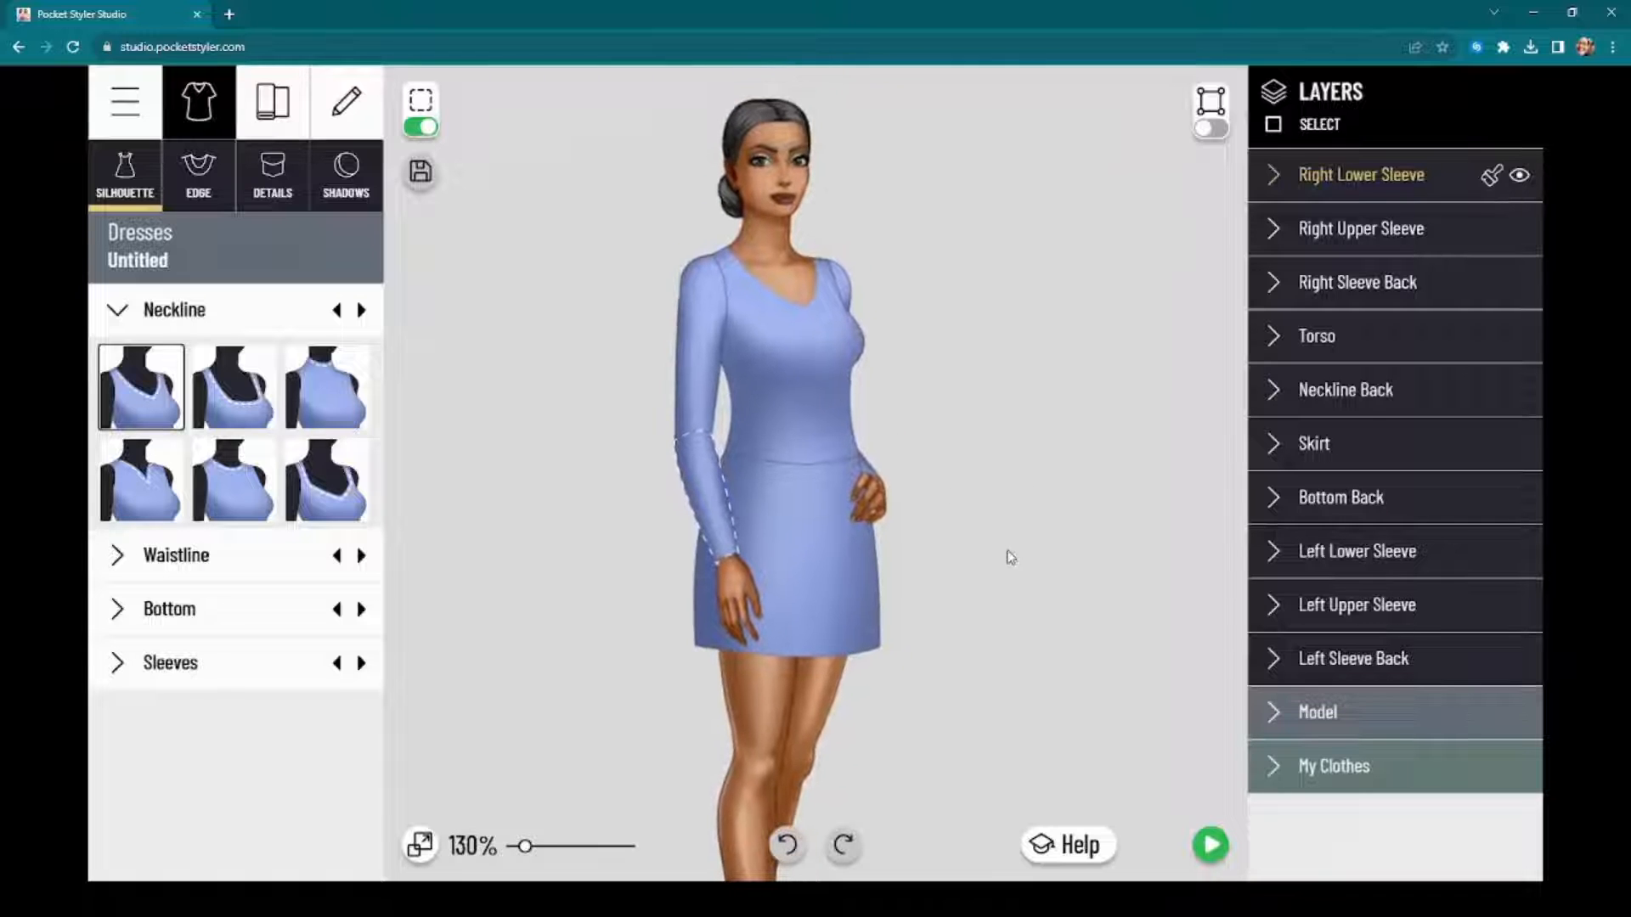
# Step: Give the dress the wide sweetheart neckline and hide the model's Bra layer
pyautogui.click(1364, 714)
pyautogui.scroll(-2, 1365, 711)
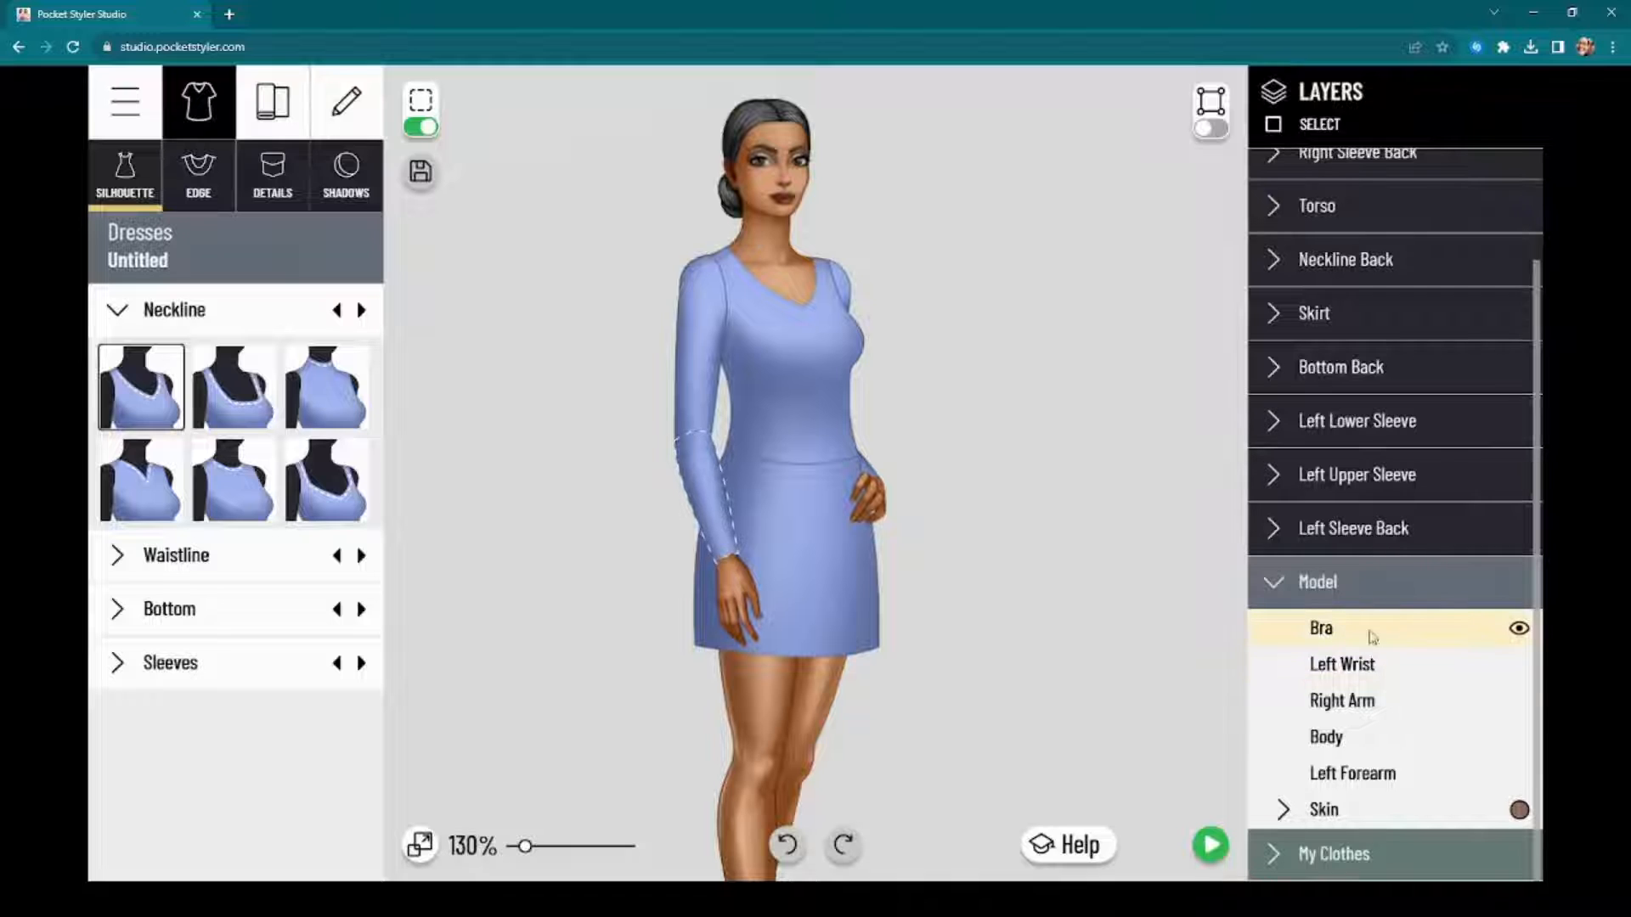
pyautogui.click(1519, 628)
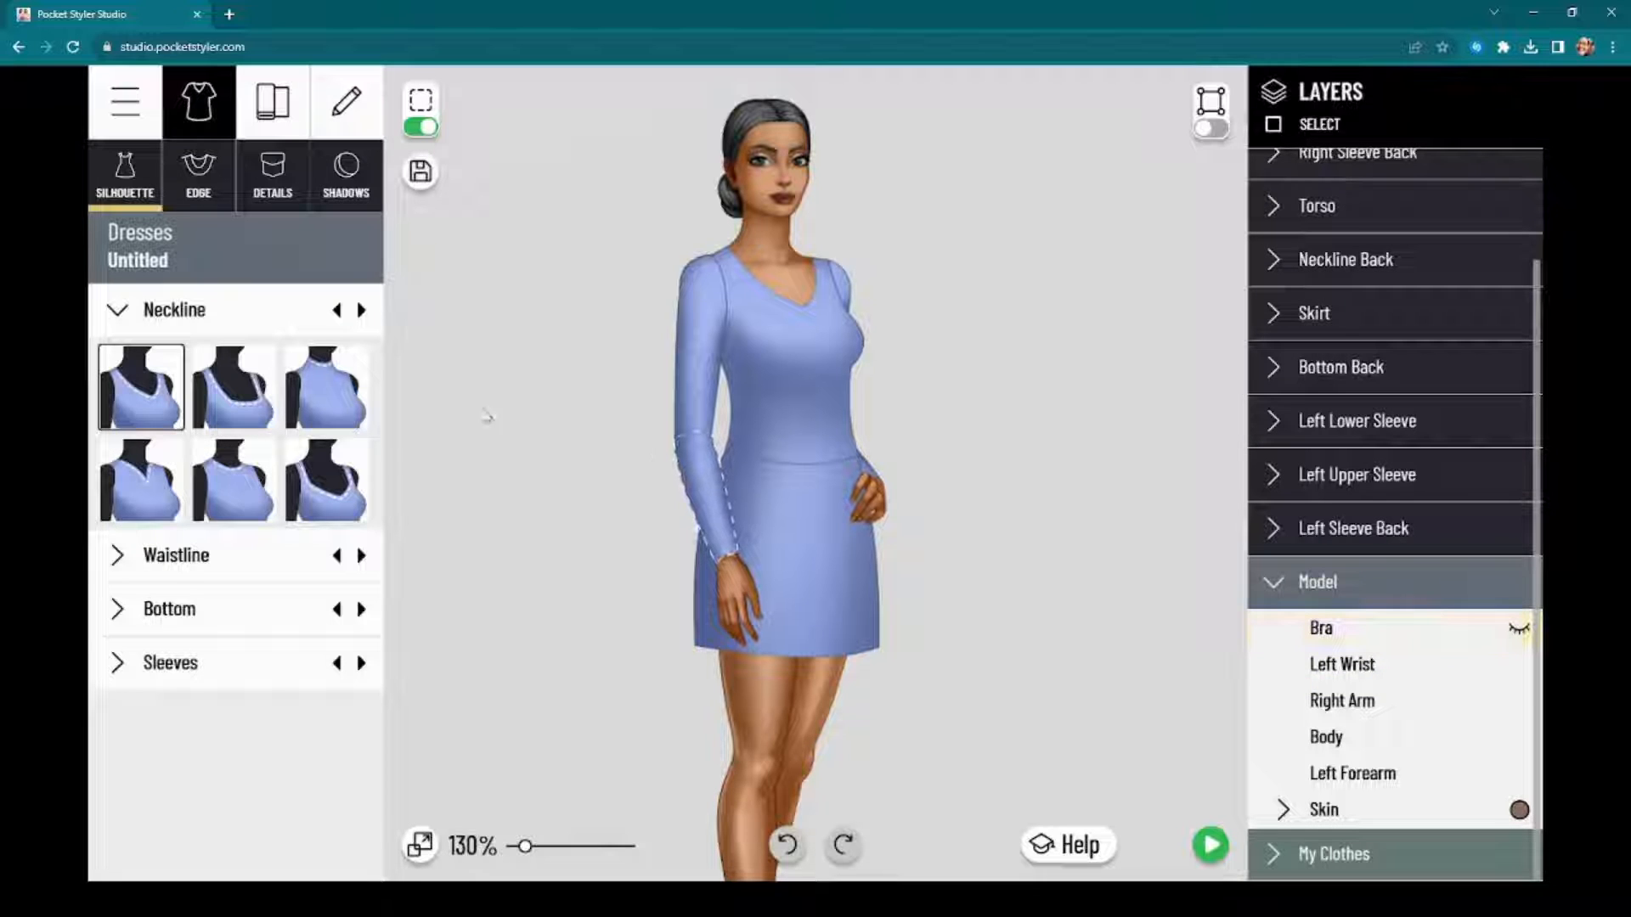
pyautogui.click(327, 480)
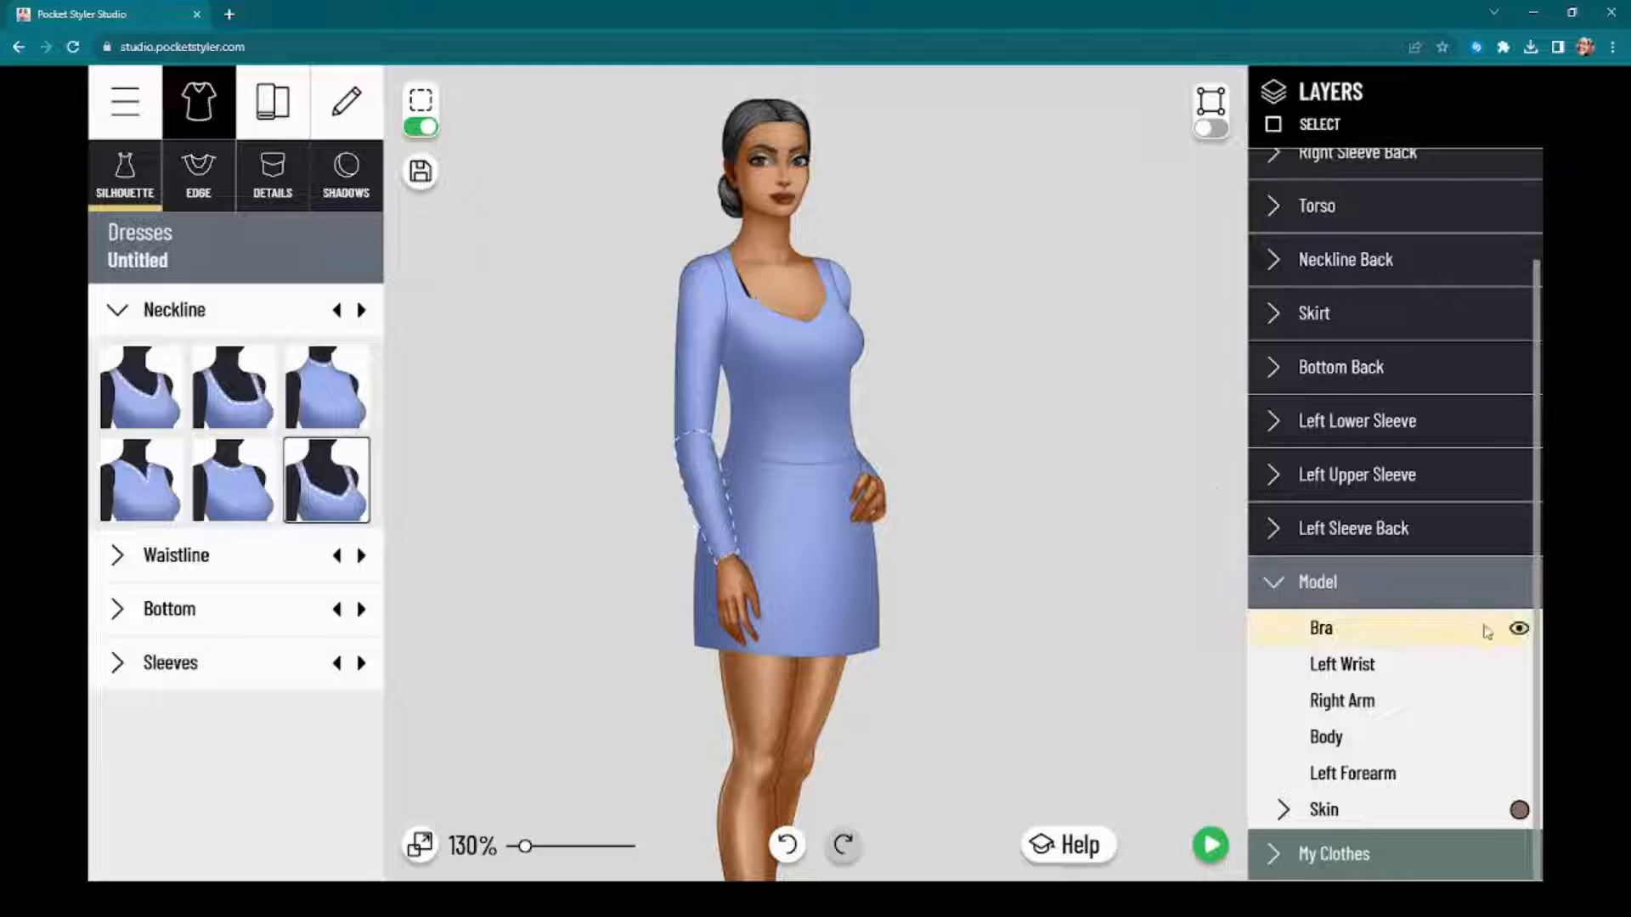
pyautogui.click(1521, 627)
# Step: Try several waistline styles on the dress, including the peplum, and apply the straight seam at the natural waist
pyautogui.moveTo(1023, 528); pyautogui.dragTo(1032, 558)
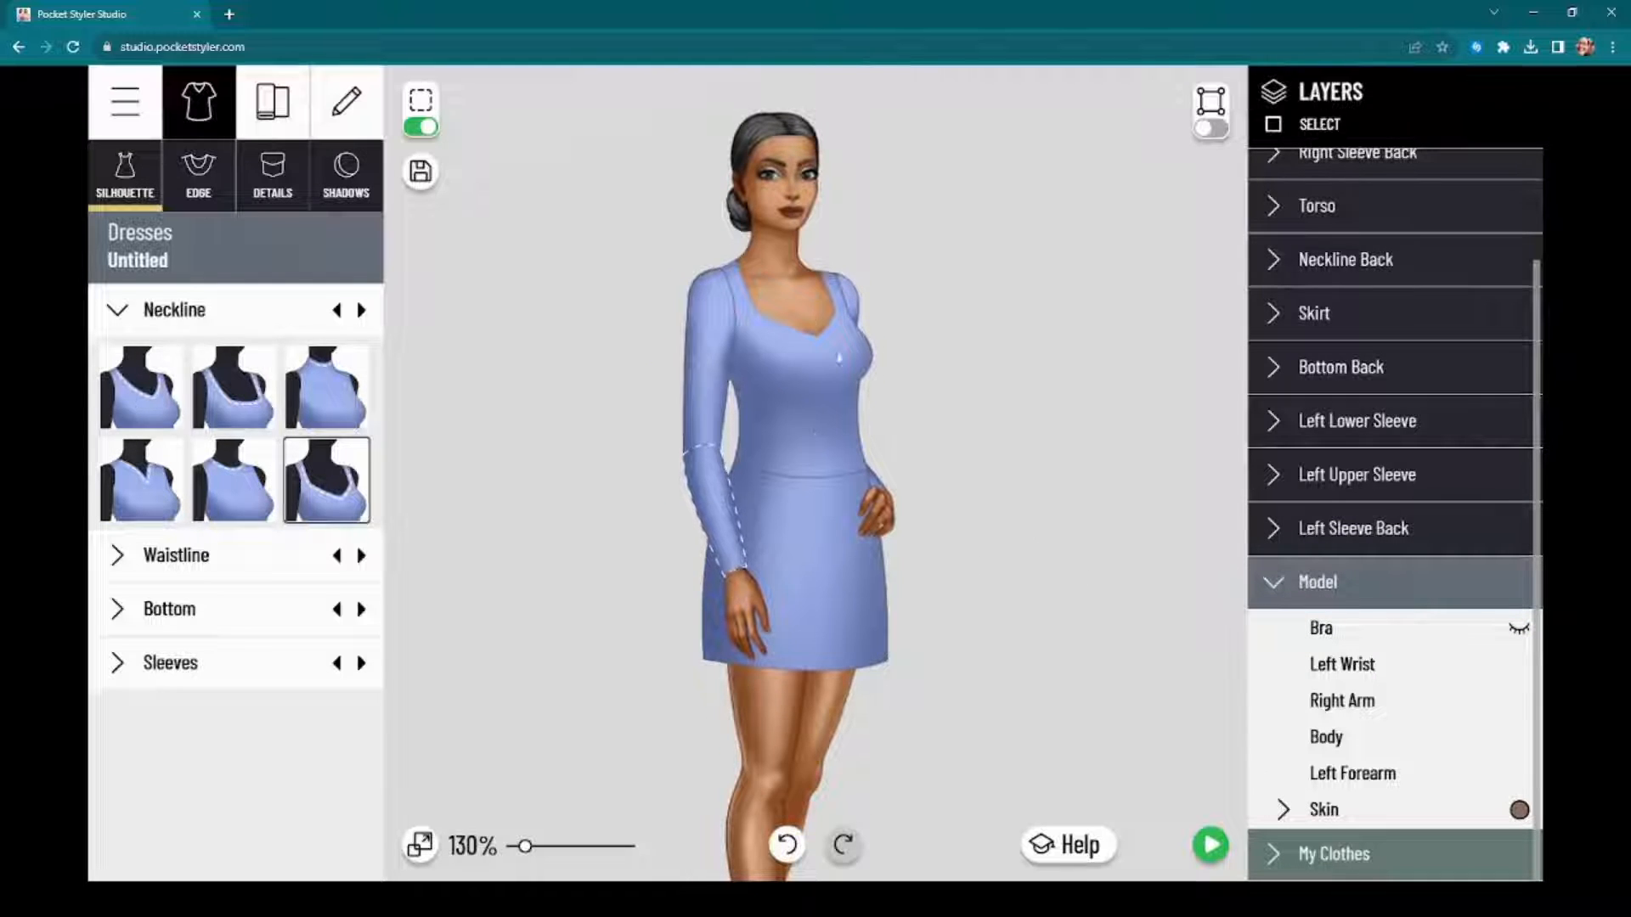
pyautogui.scroll(5, 819, 361)
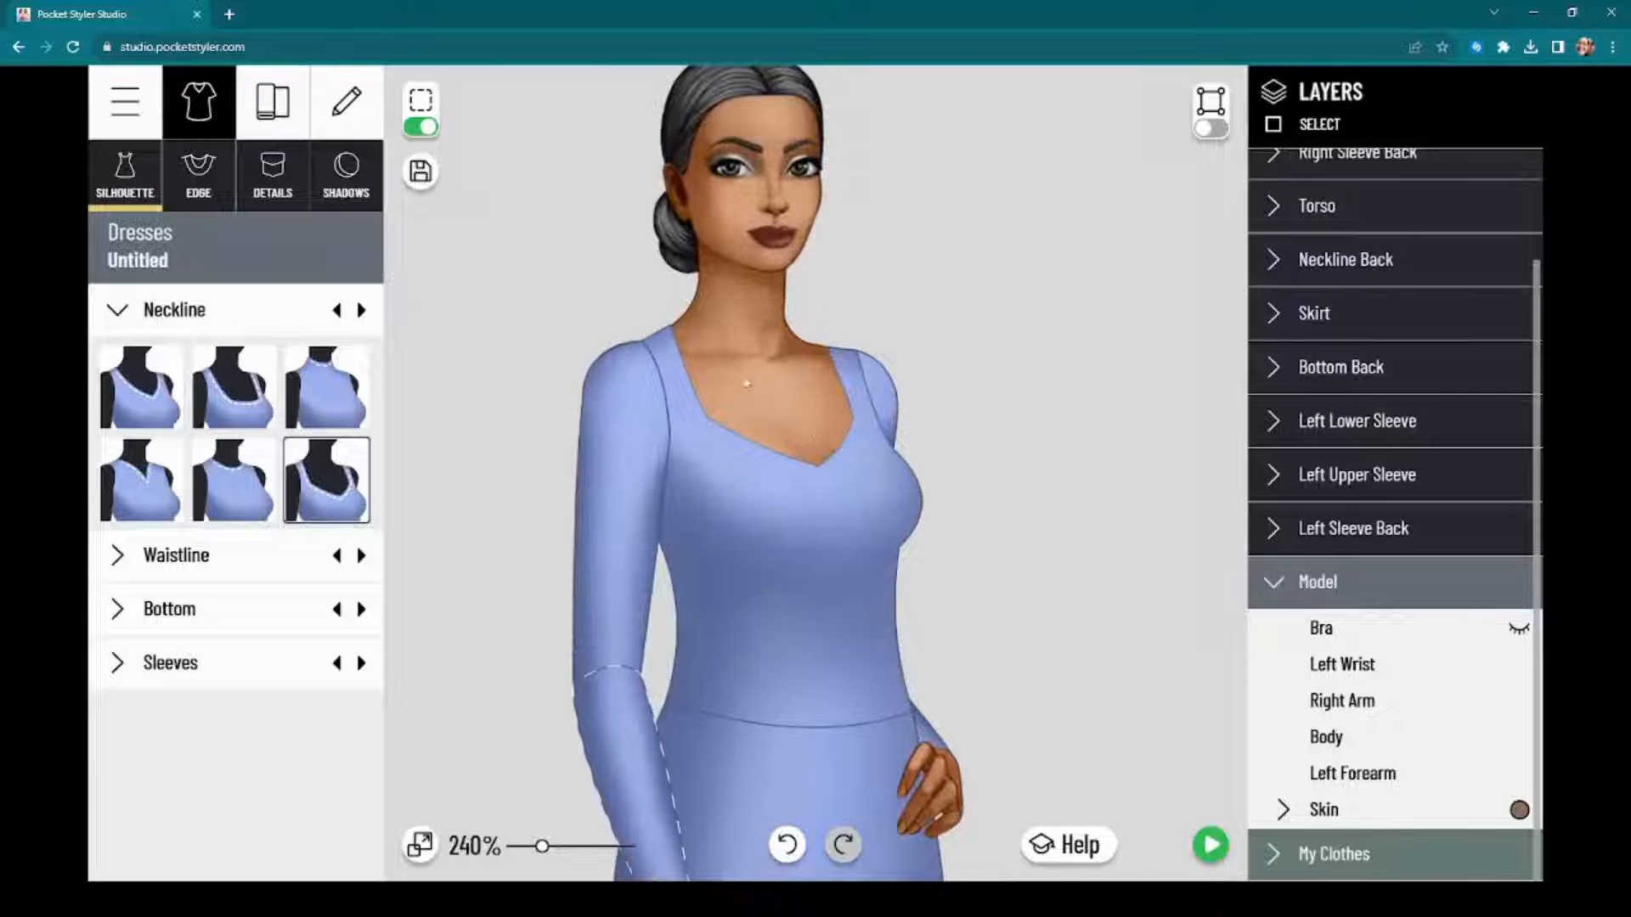
pyautogui.moveTo(822, 507); pyautogui.dragTo(831, 432)
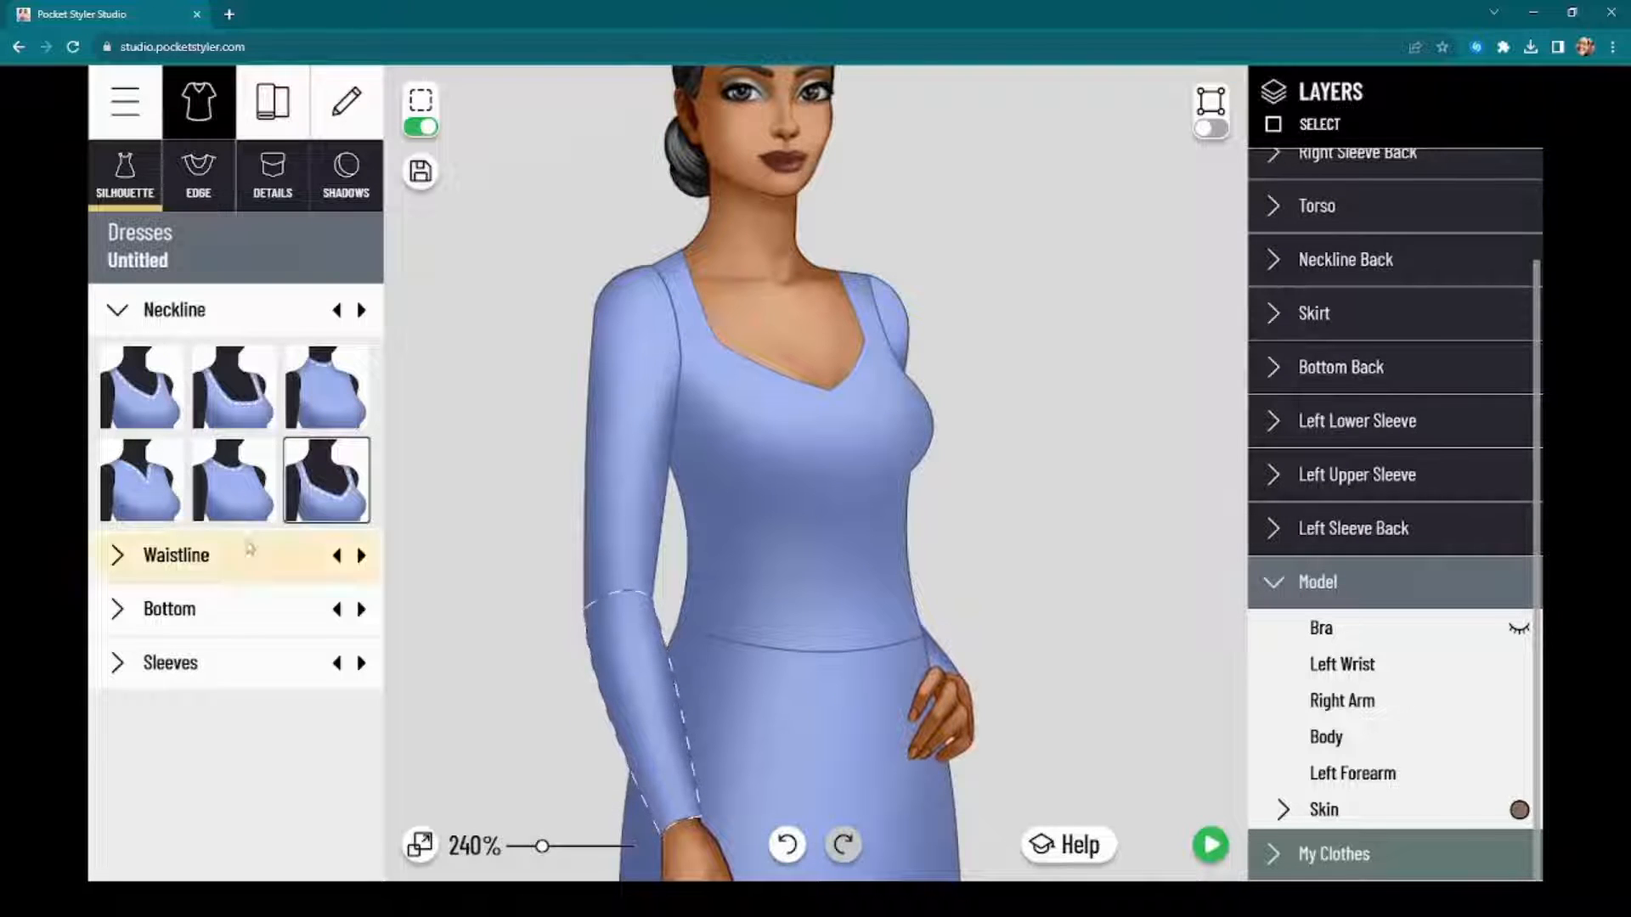
pyautogui.click(208, 569)
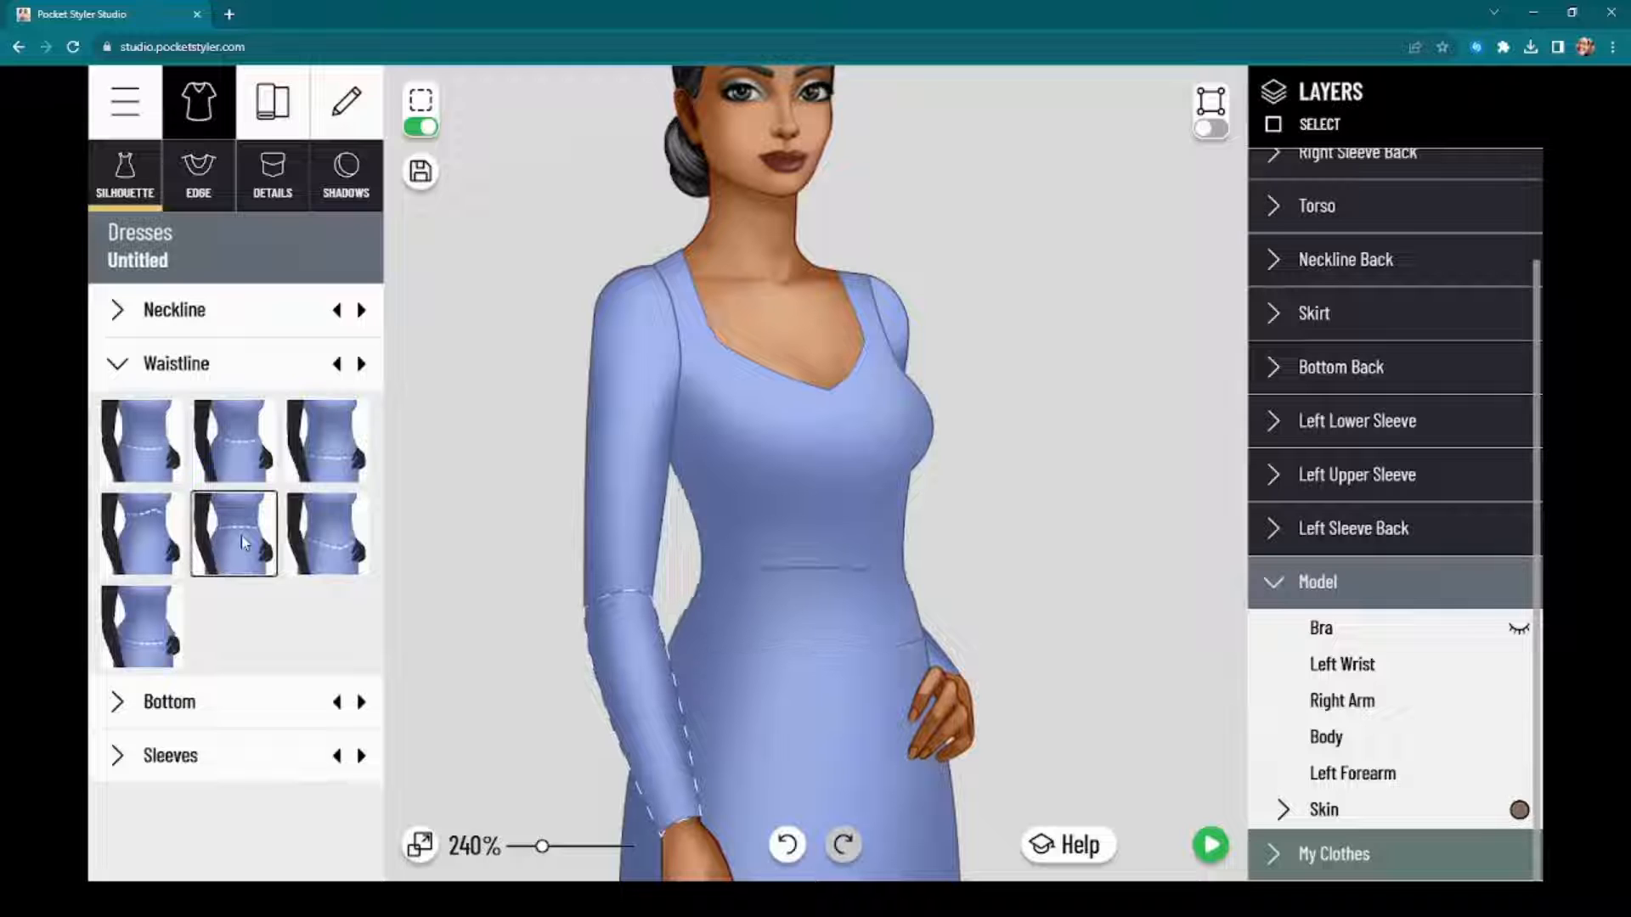
pyautogui.click(301, 476)
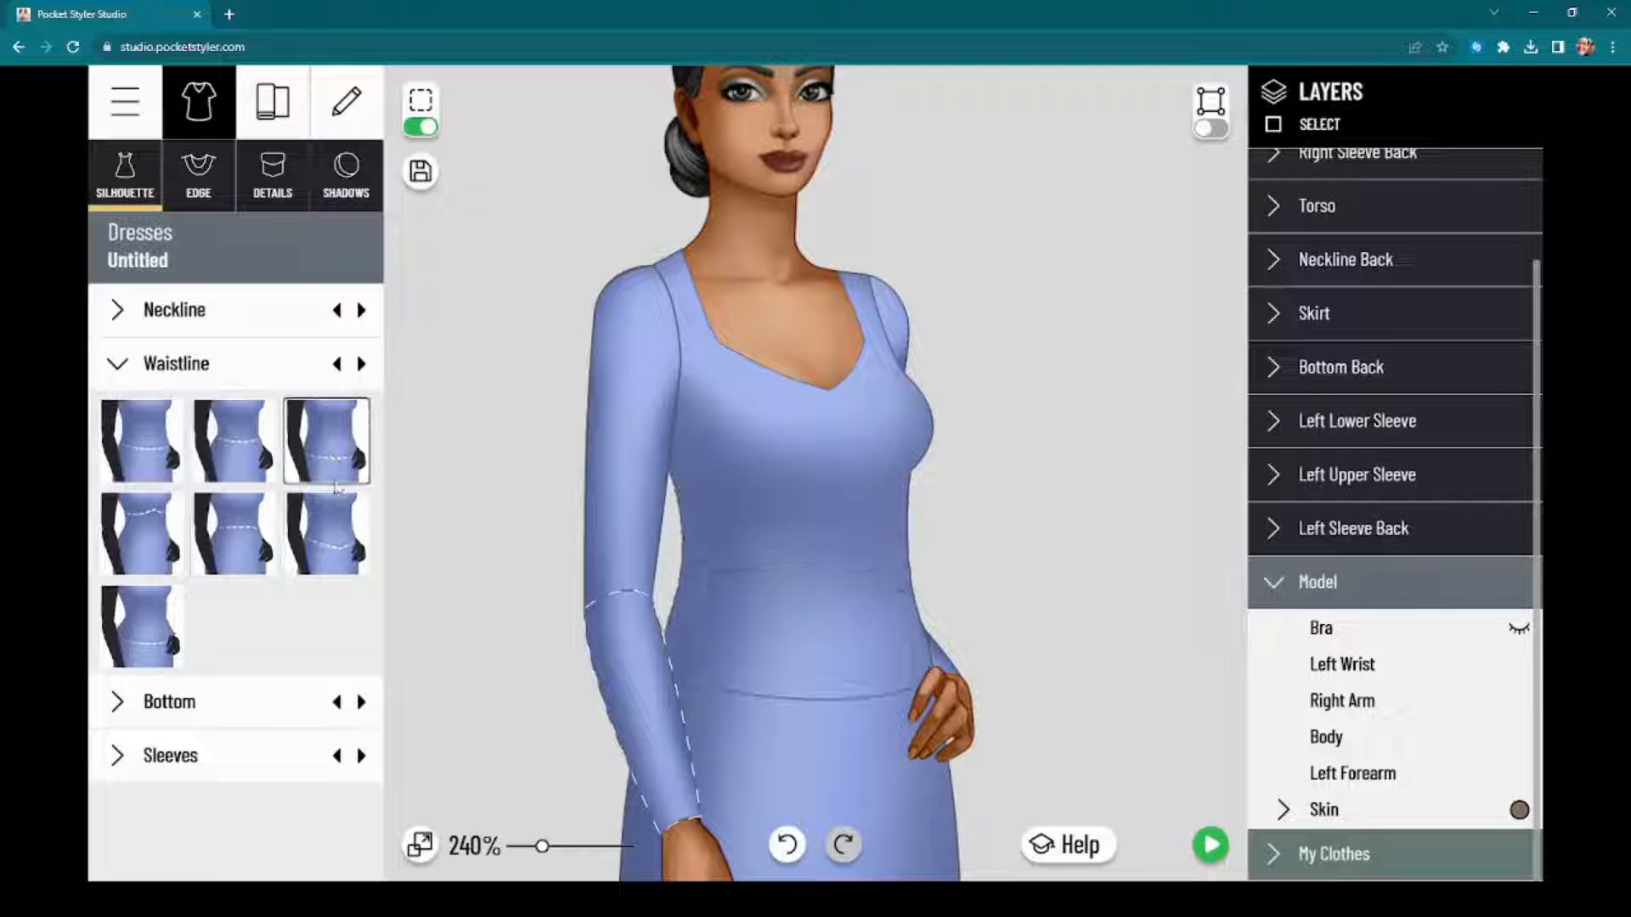
pyautogui.click(327, 548)
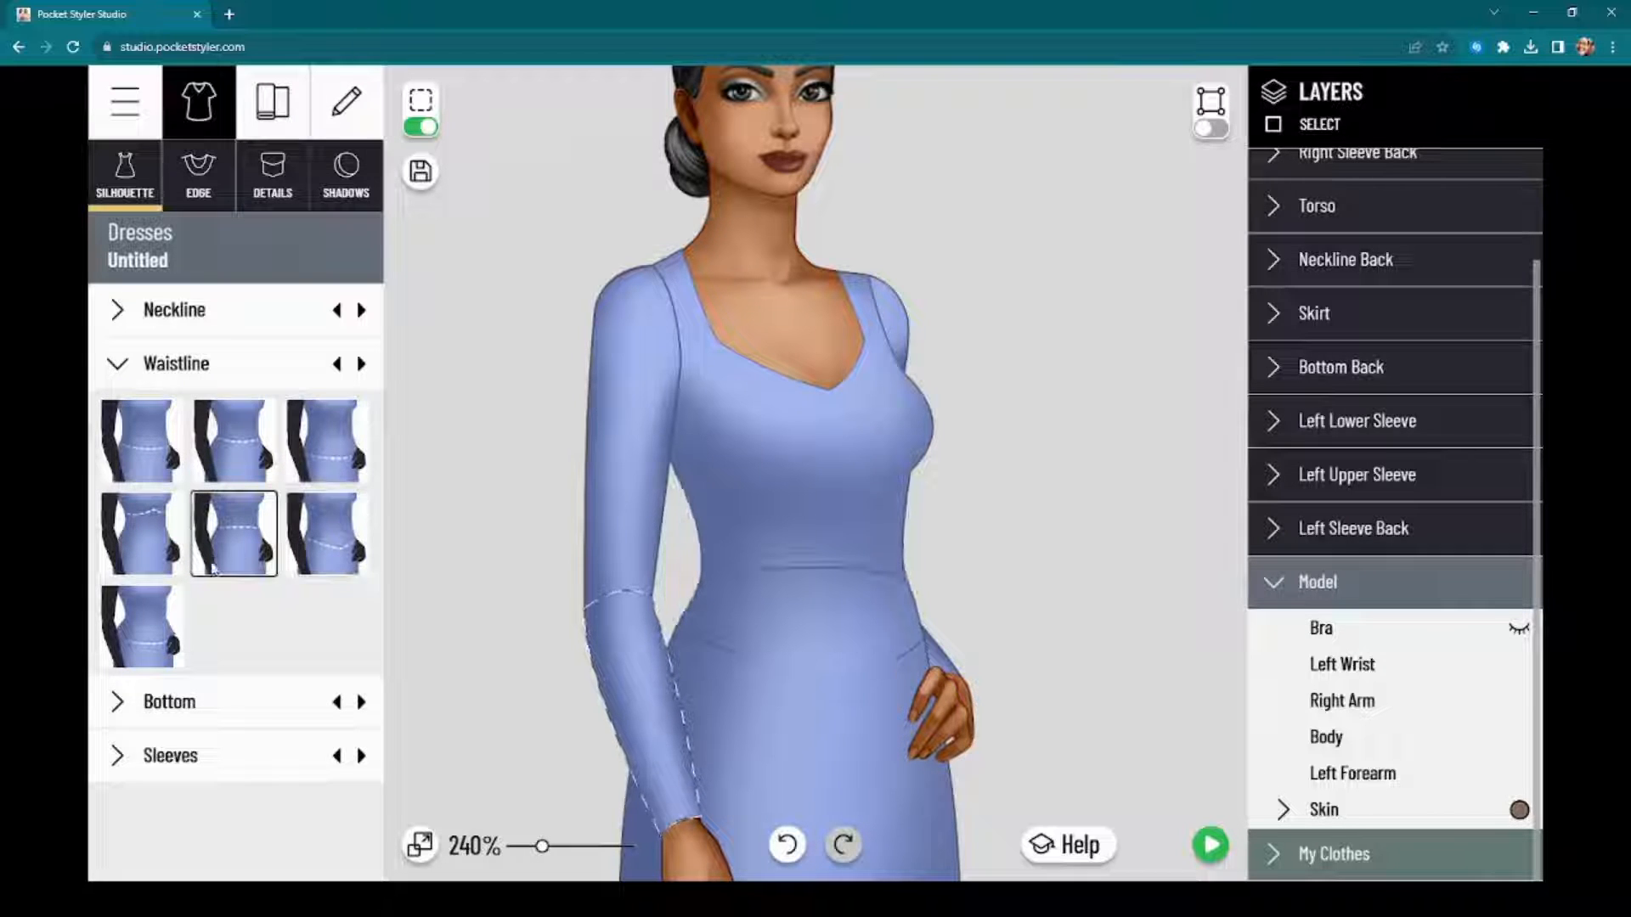
pyautogui.click(172, 643)
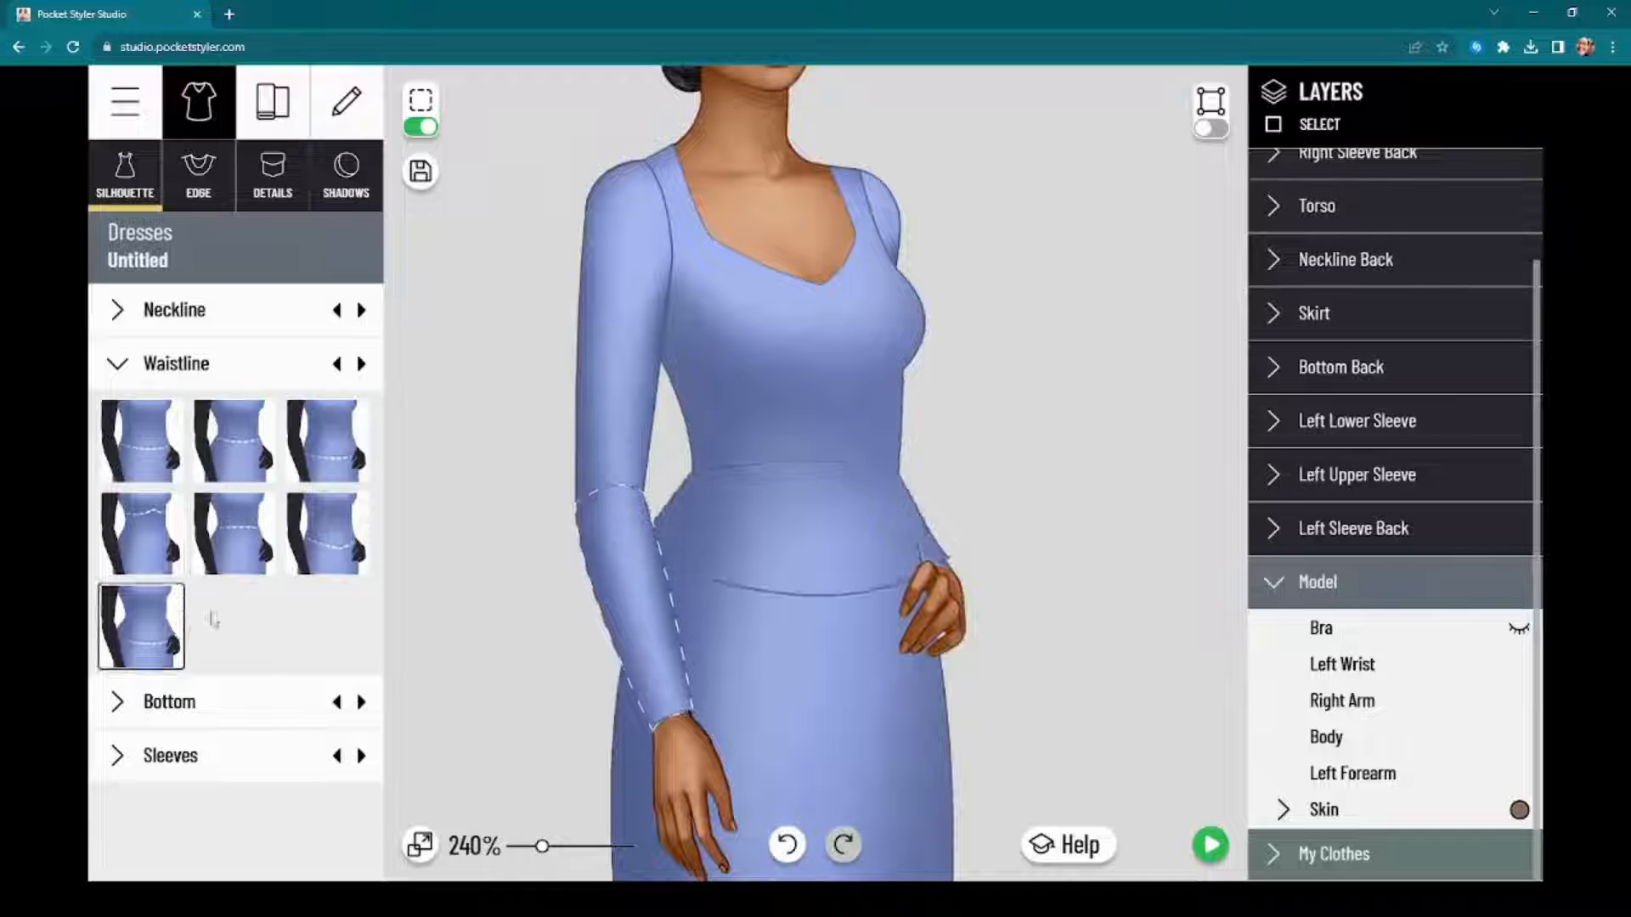
pyautogui.moveTo(882, 585); pyautogui.dragTo(876, 532)
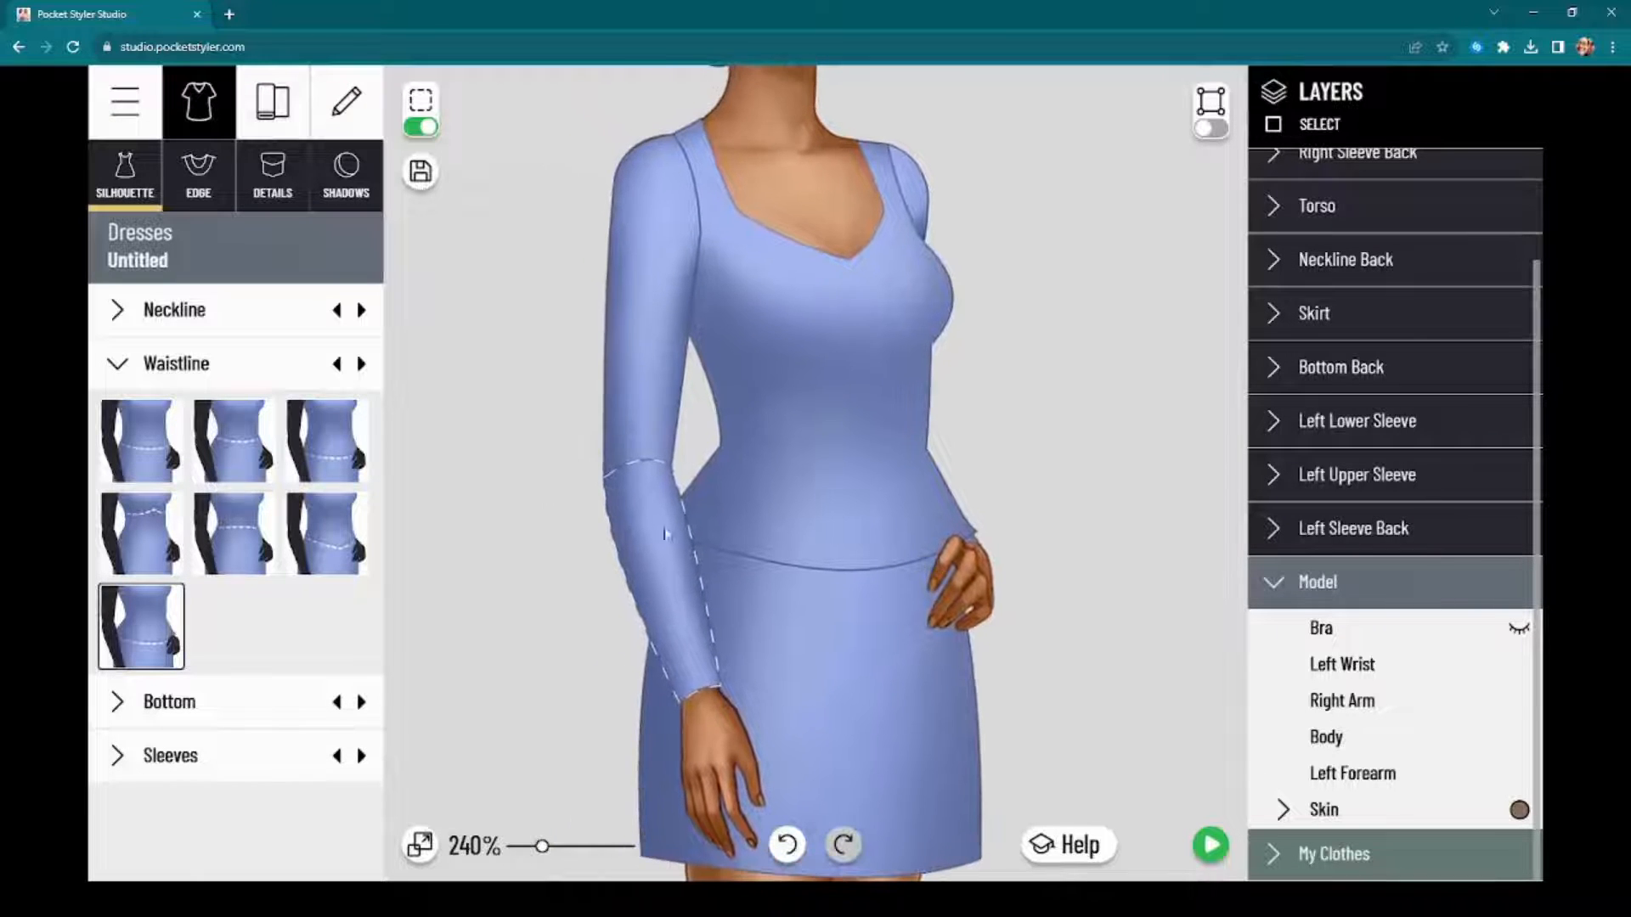
pyautogui.click(231, 550)
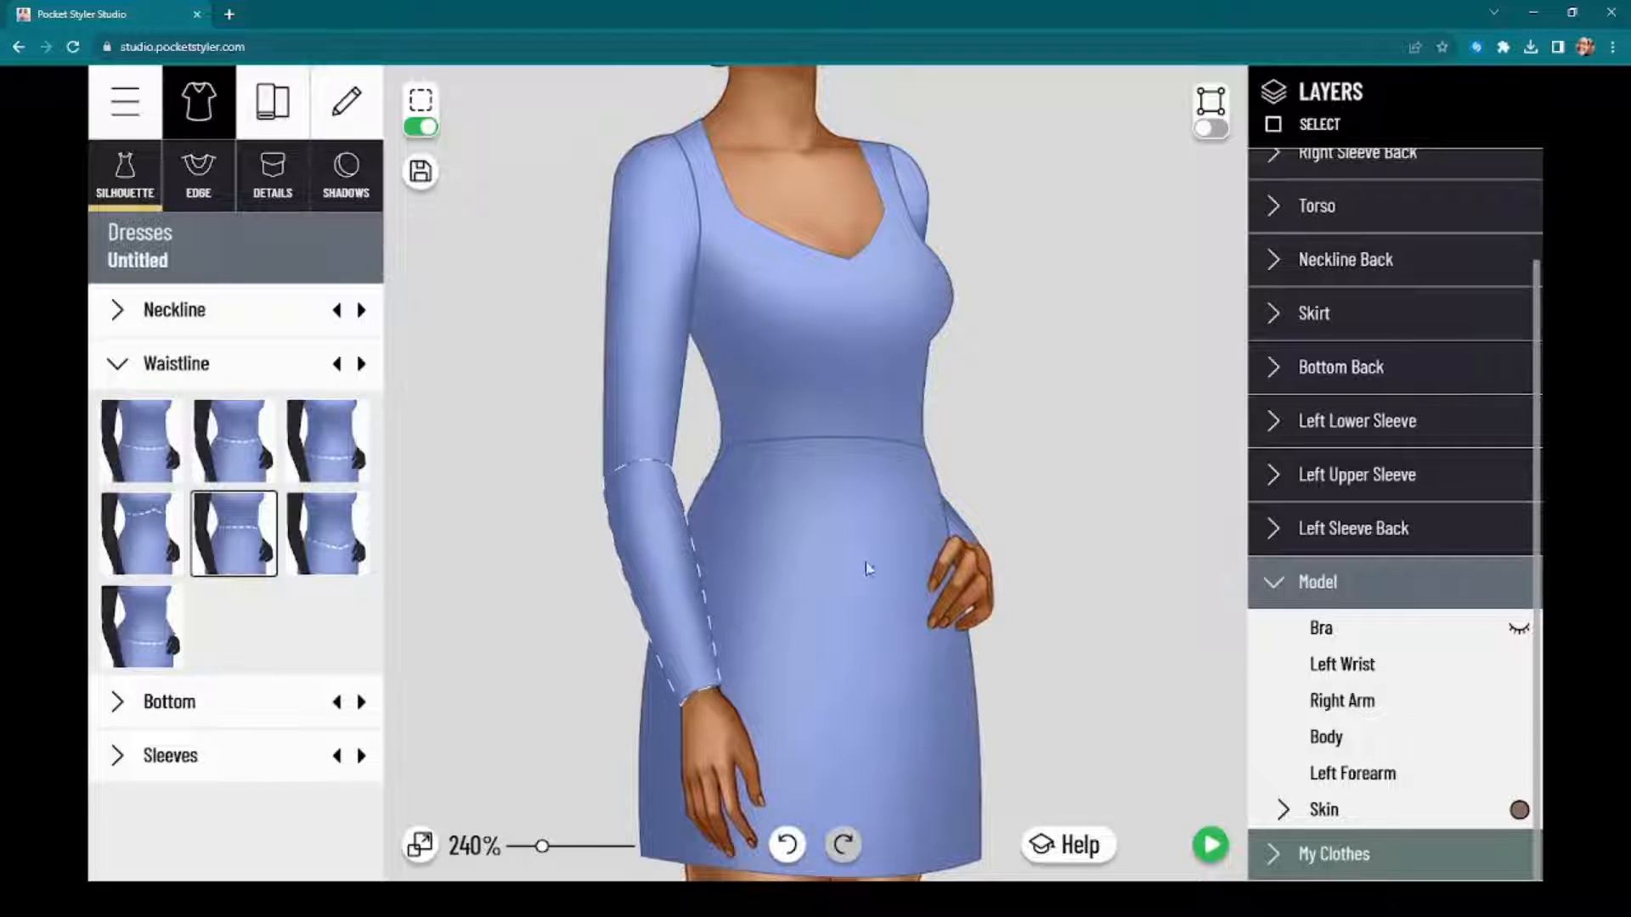
# Step: Try the floor-length skirt for the dress bottom, and settle on the short flared skirt
pyautogui.click(216, 705)
pyautogui.click(353, 675)
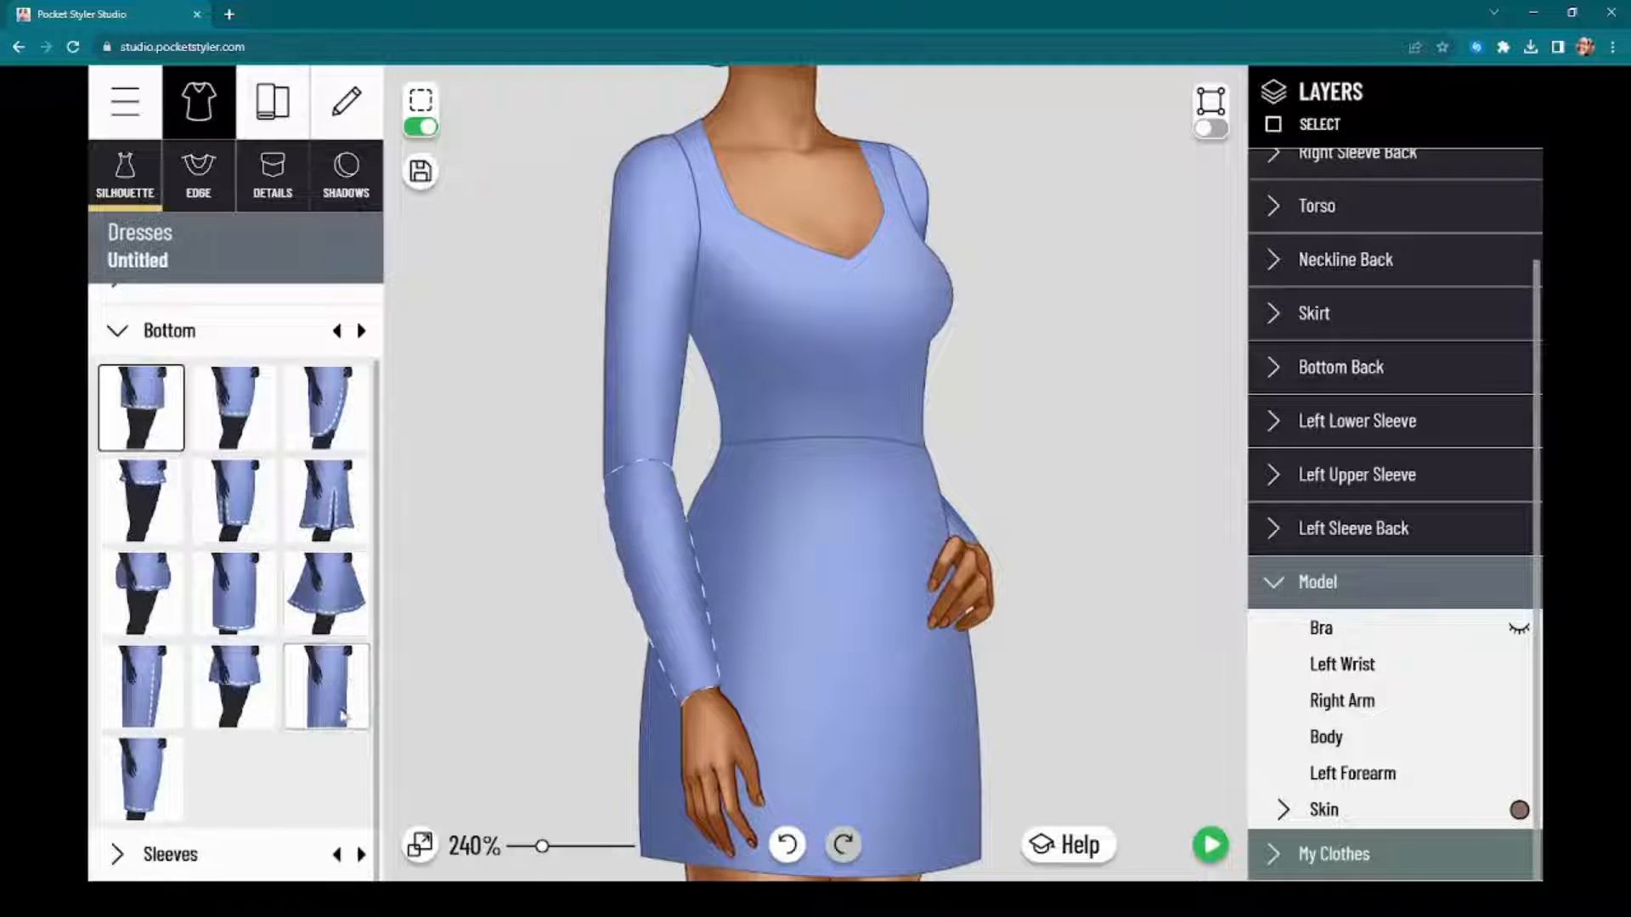
pyautogui.scroll(-8, 816, 478)
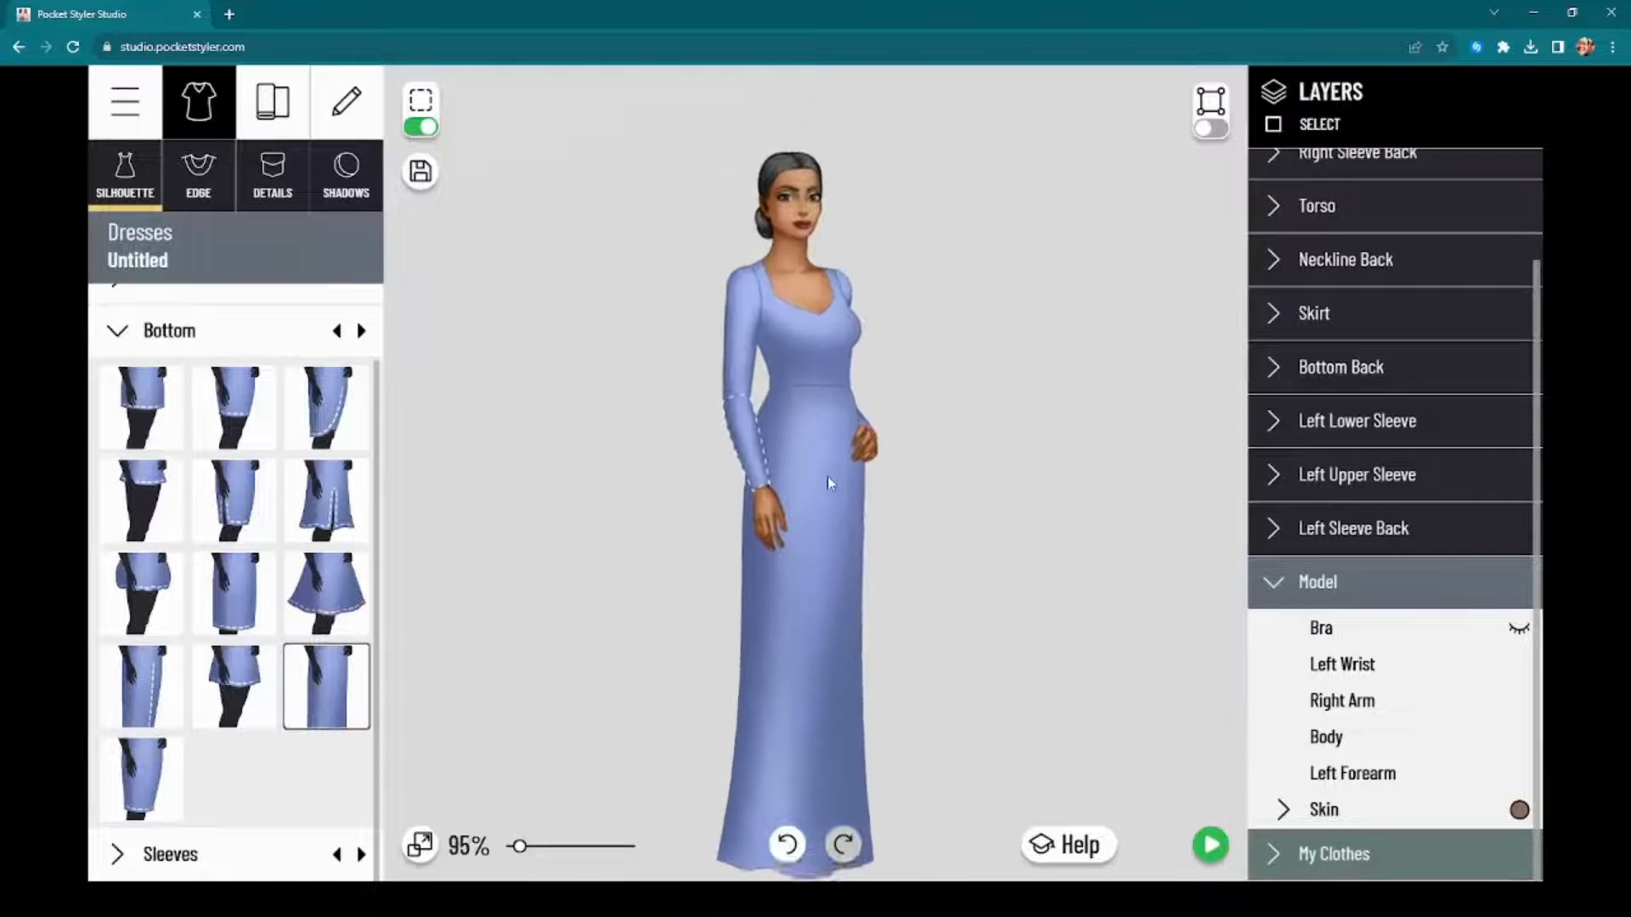
pyautogui.scroll(3, 838, 446)
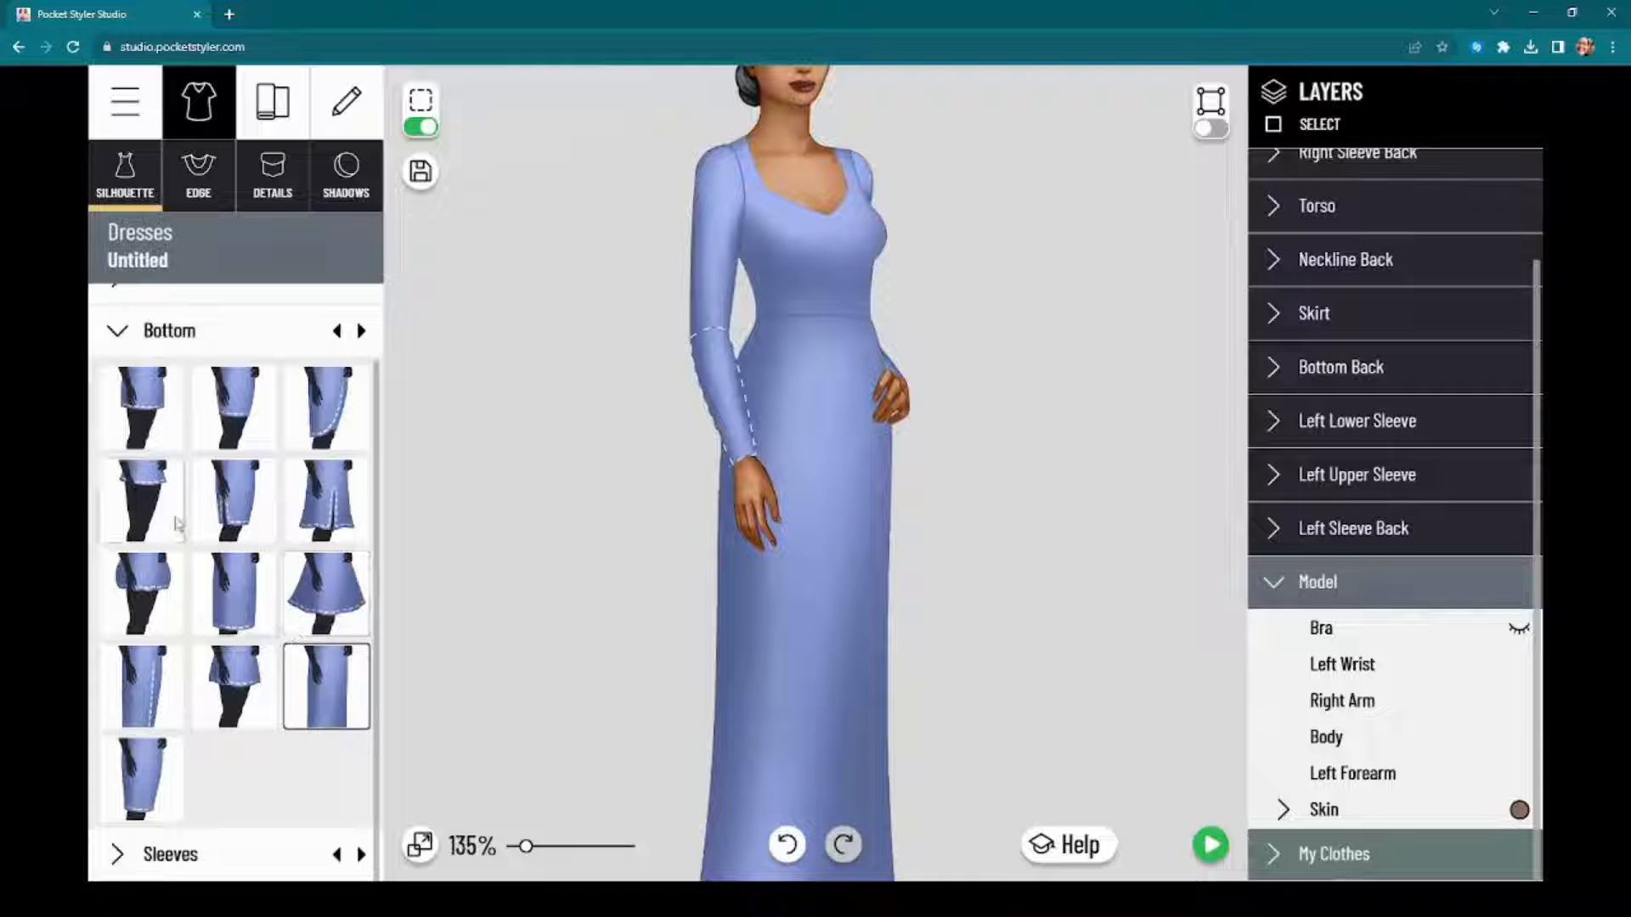
pyautogui.click(233, 686)
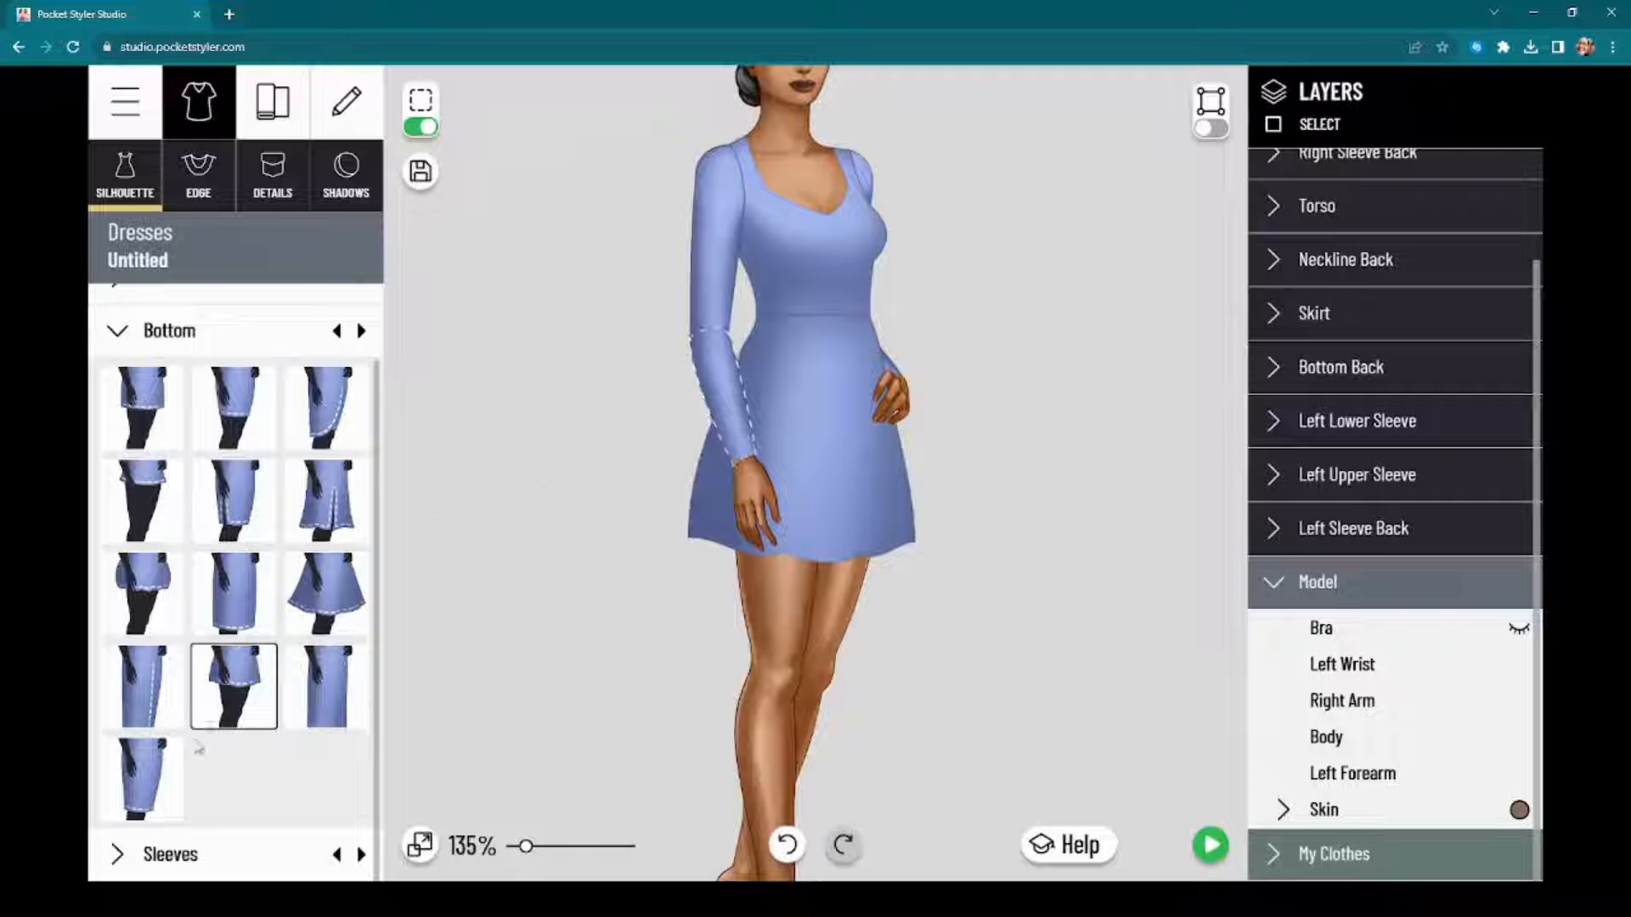
pyautogui.click(223, 852)
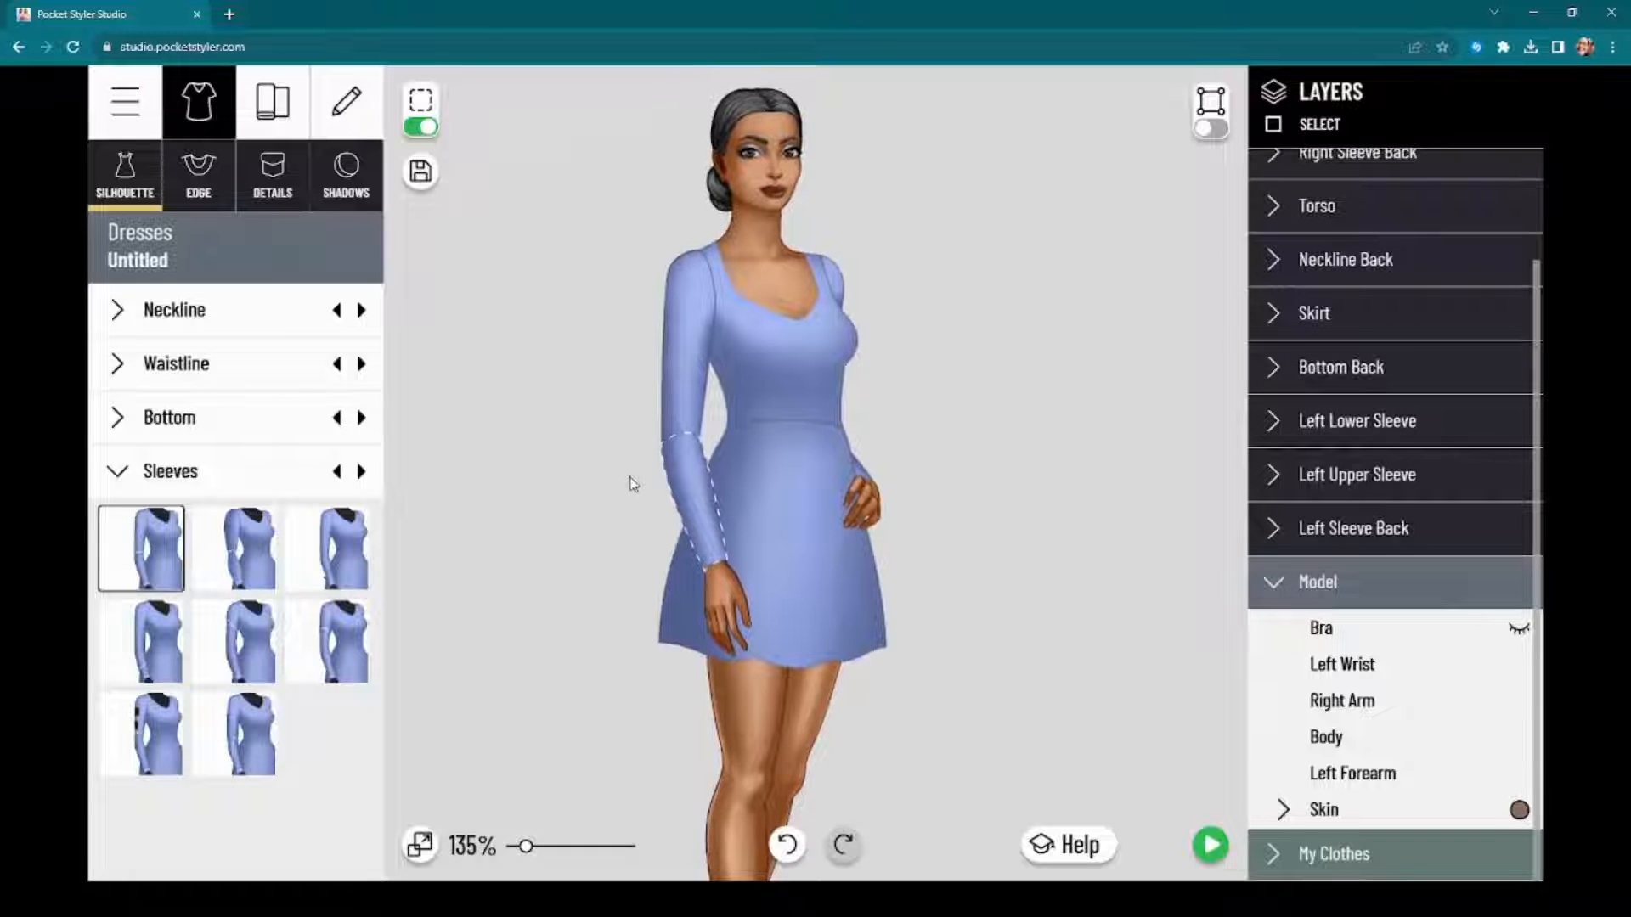
pyautogui.click(208, 473)
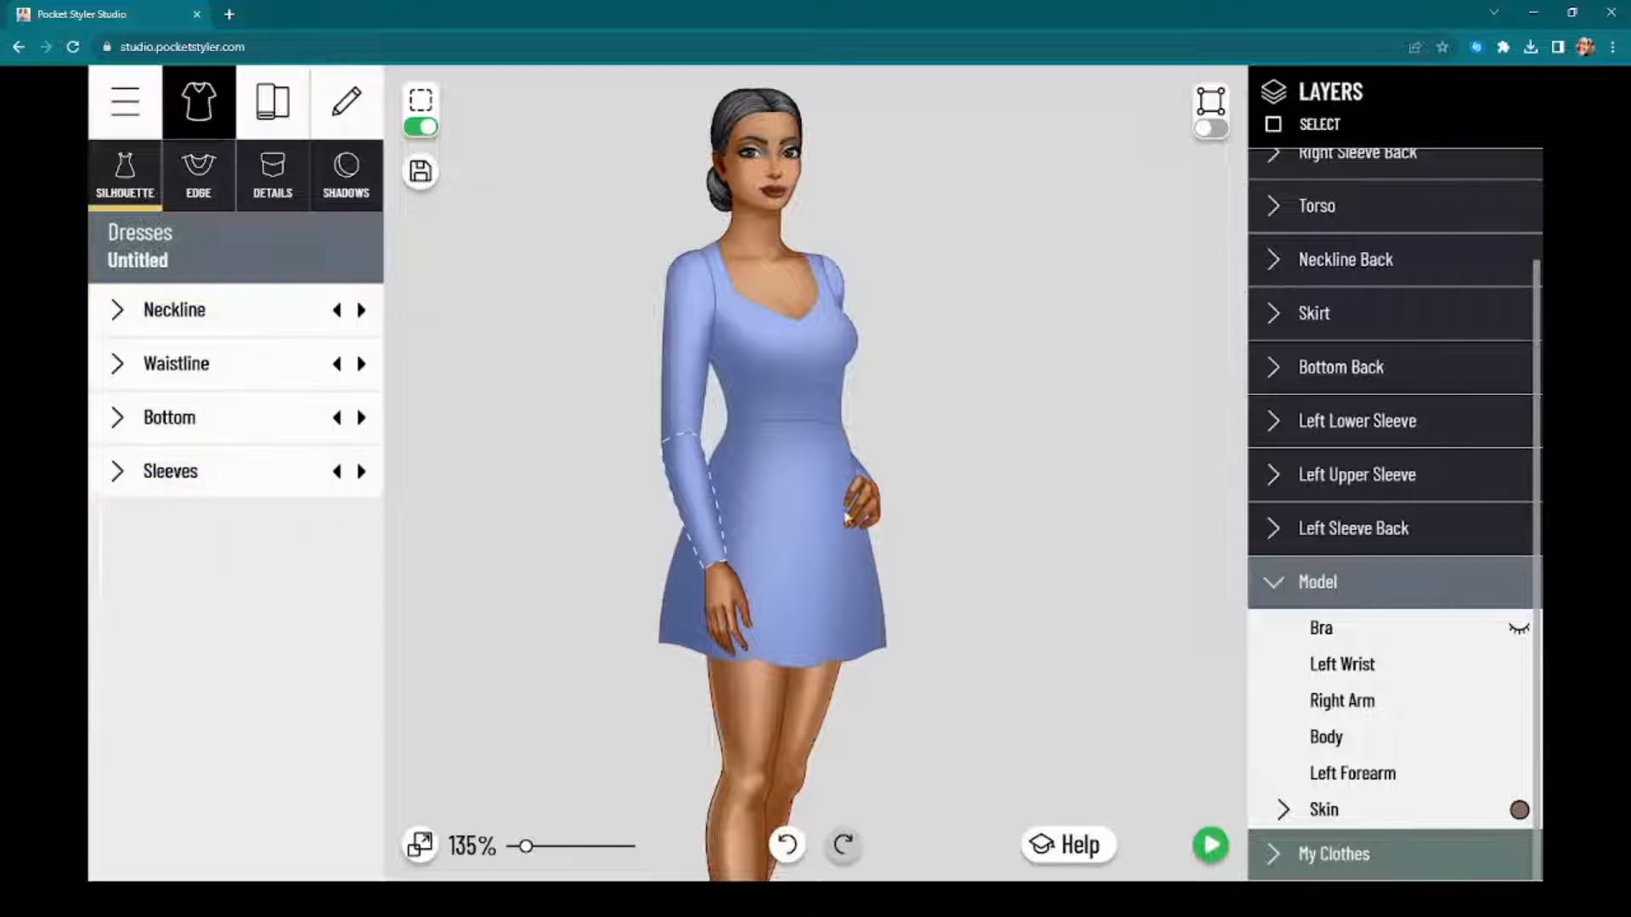
pyautogui.scroll(-3, 864, 486)
pyautogui.scroll(8, 863, 486)
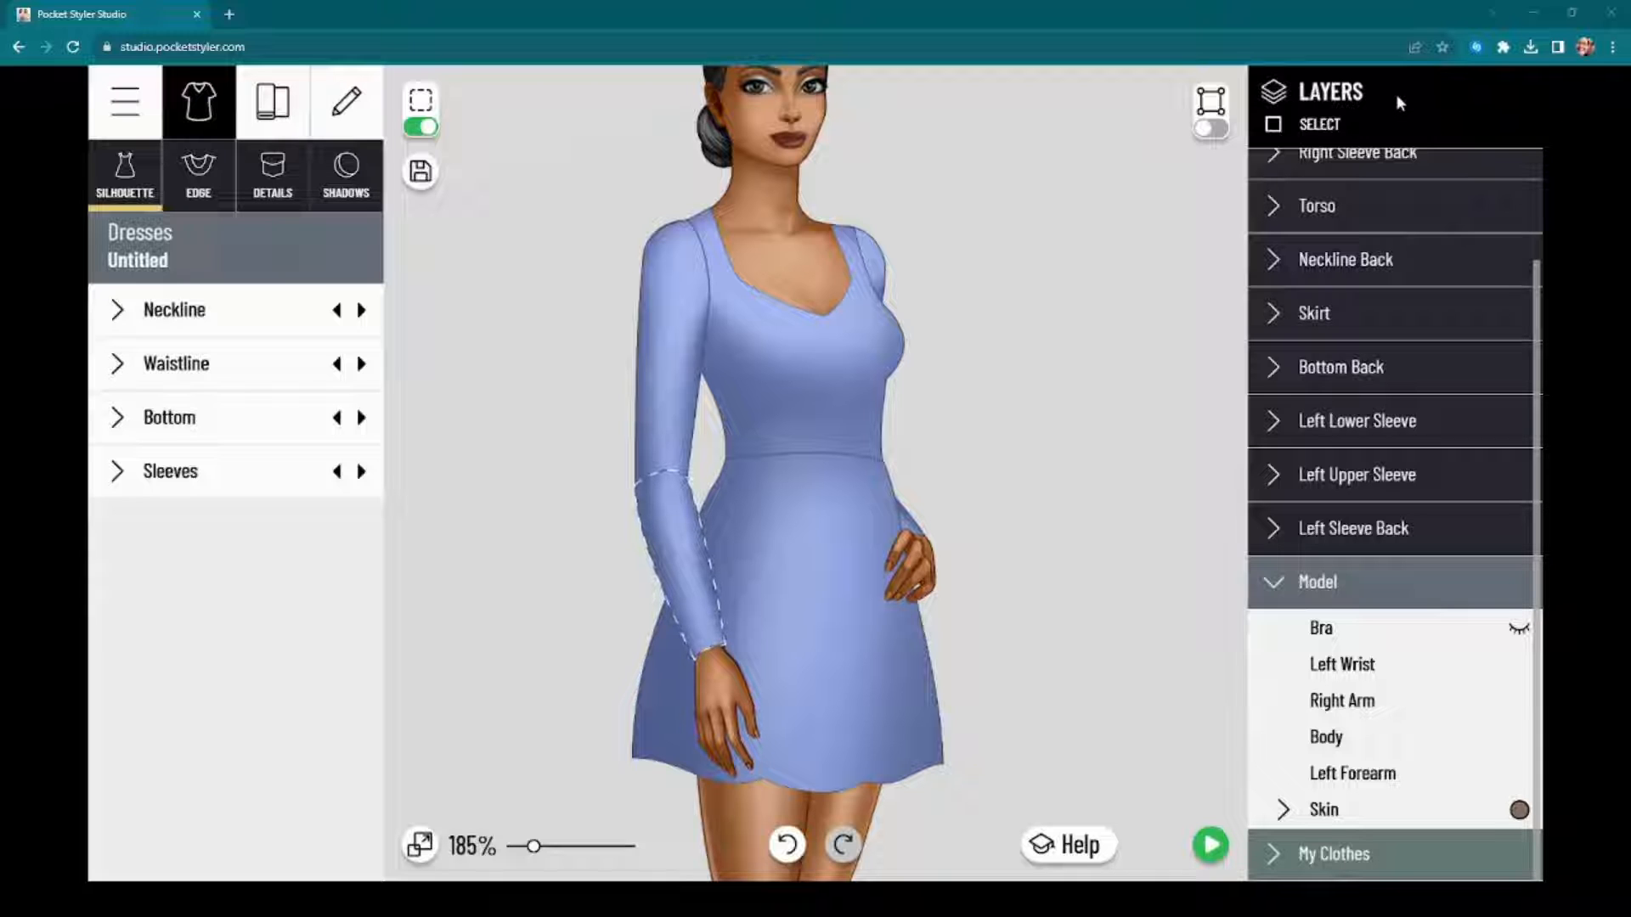
pyautogui.scroll(-3, 935, 408)
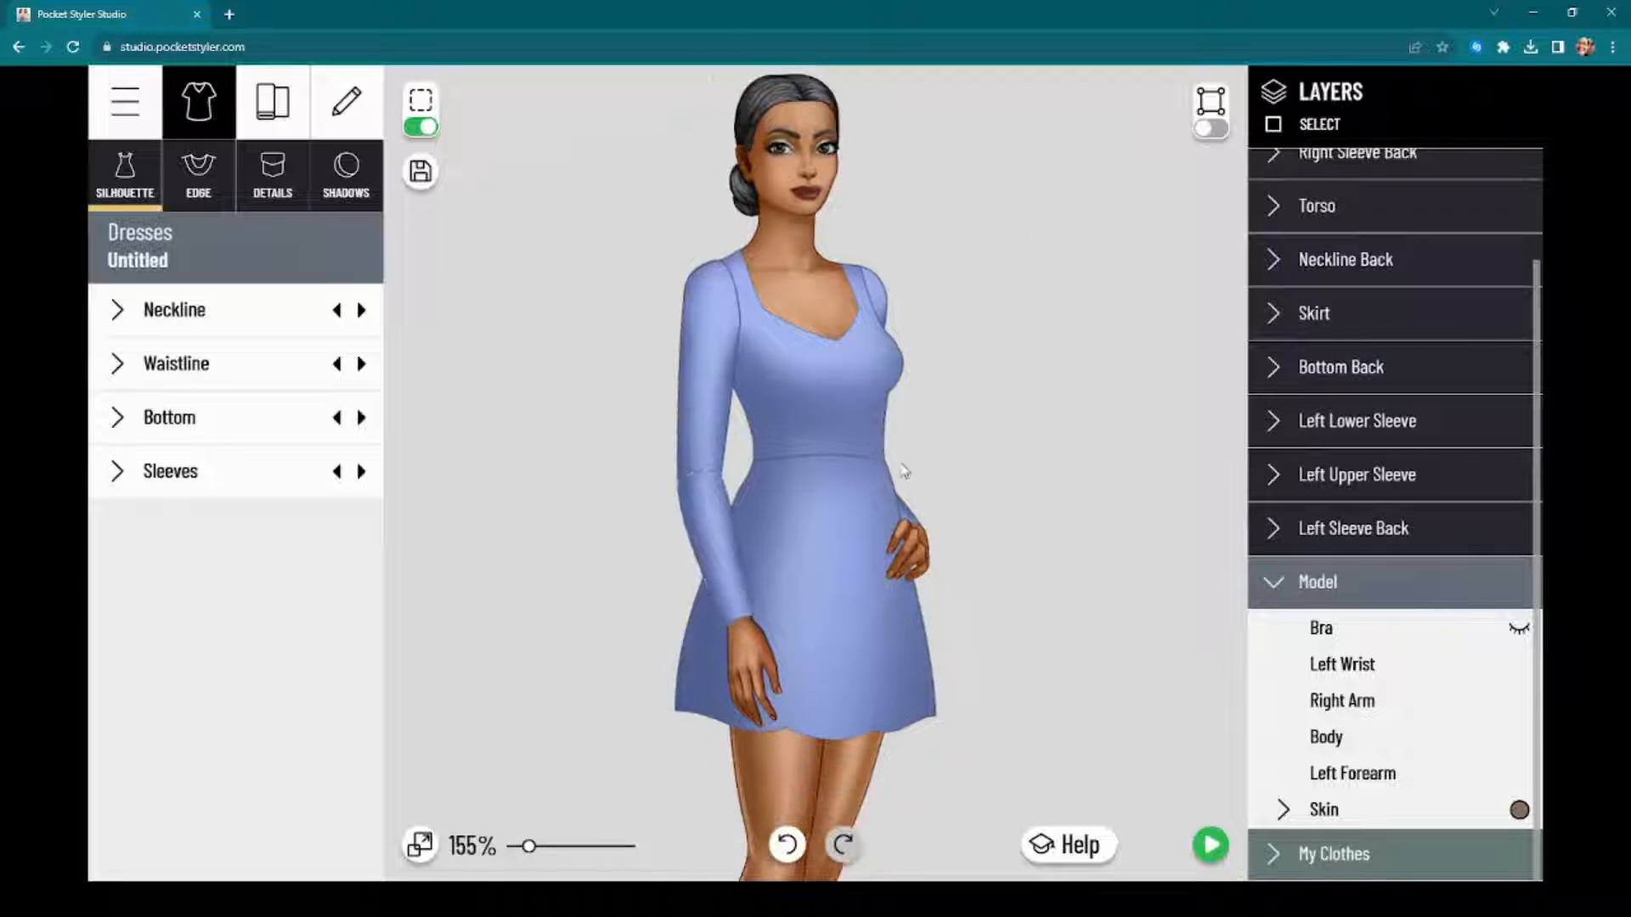
pyautogui.moveTo(918, 491); pyautogui.dragTo(980, 406)
pyautogui.scroll(3, 913, 460)
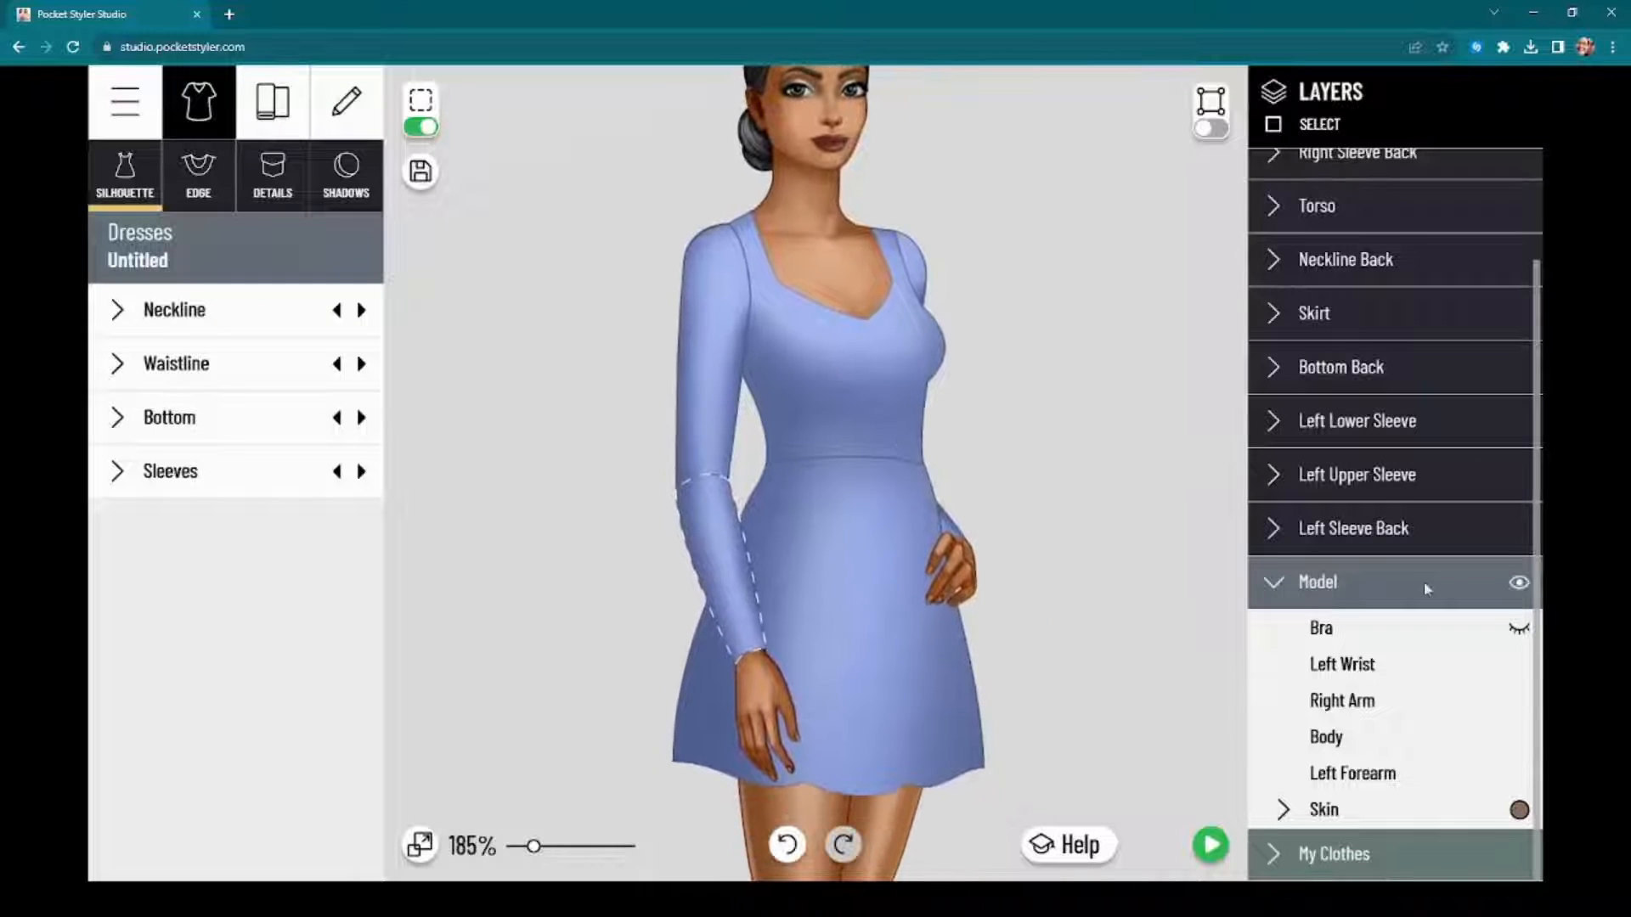
# Step: Turn on edit points for the torso and select the neckline corner point on the model's right side
pyautogui.moveTo(1015, 669); pyautogui.dragTo(1042, 497)
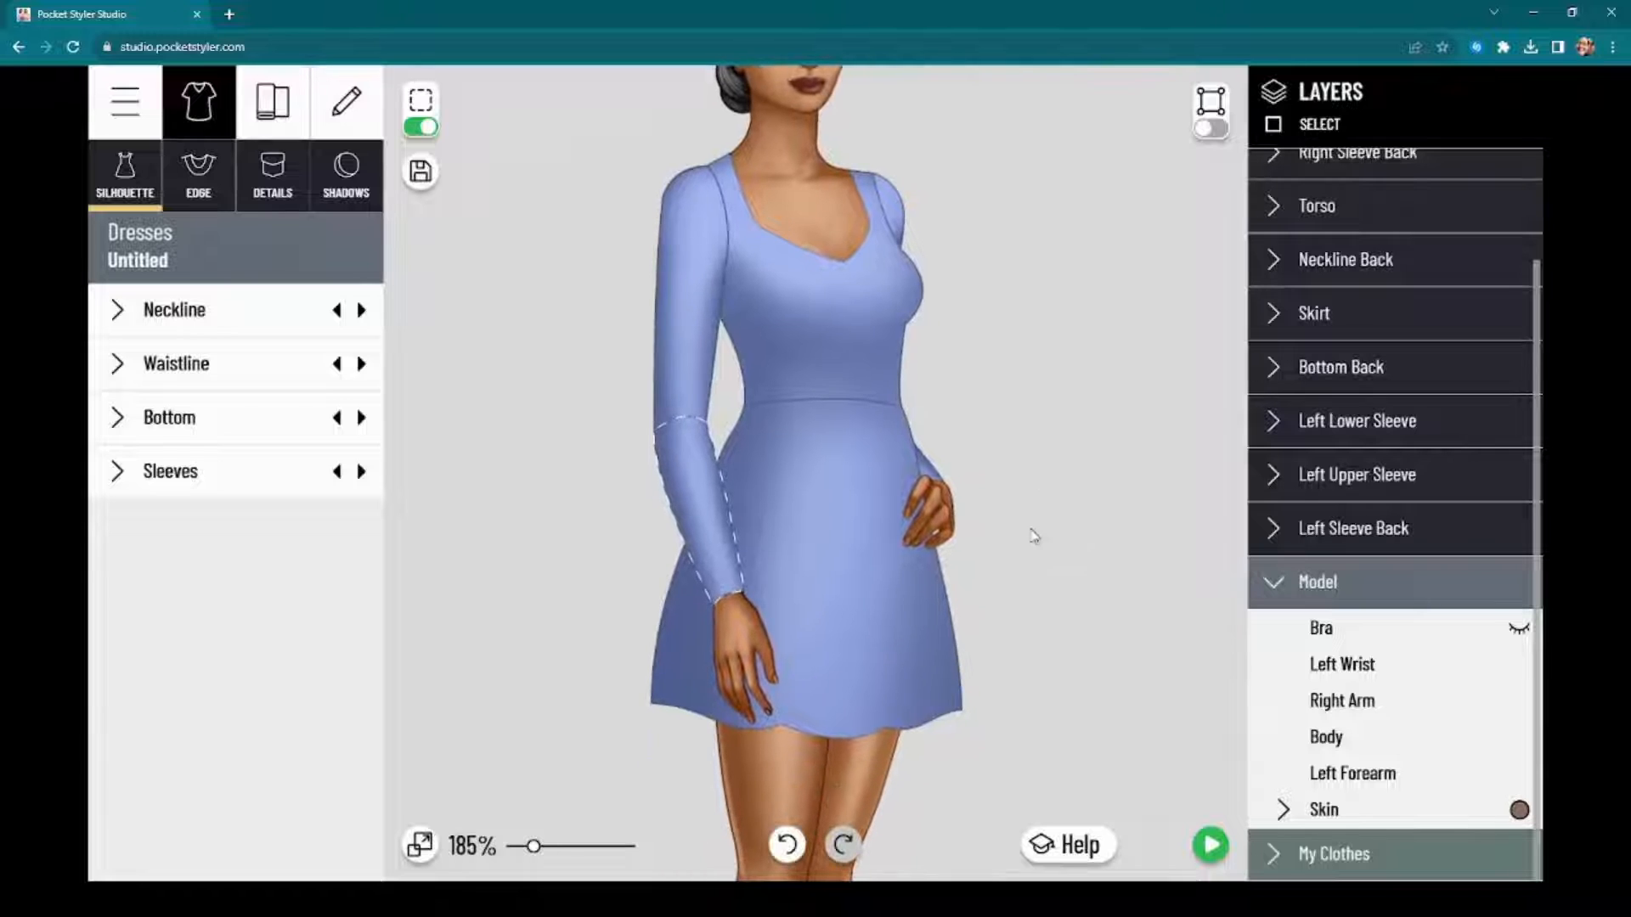
pyautogui.click(1212, 128)
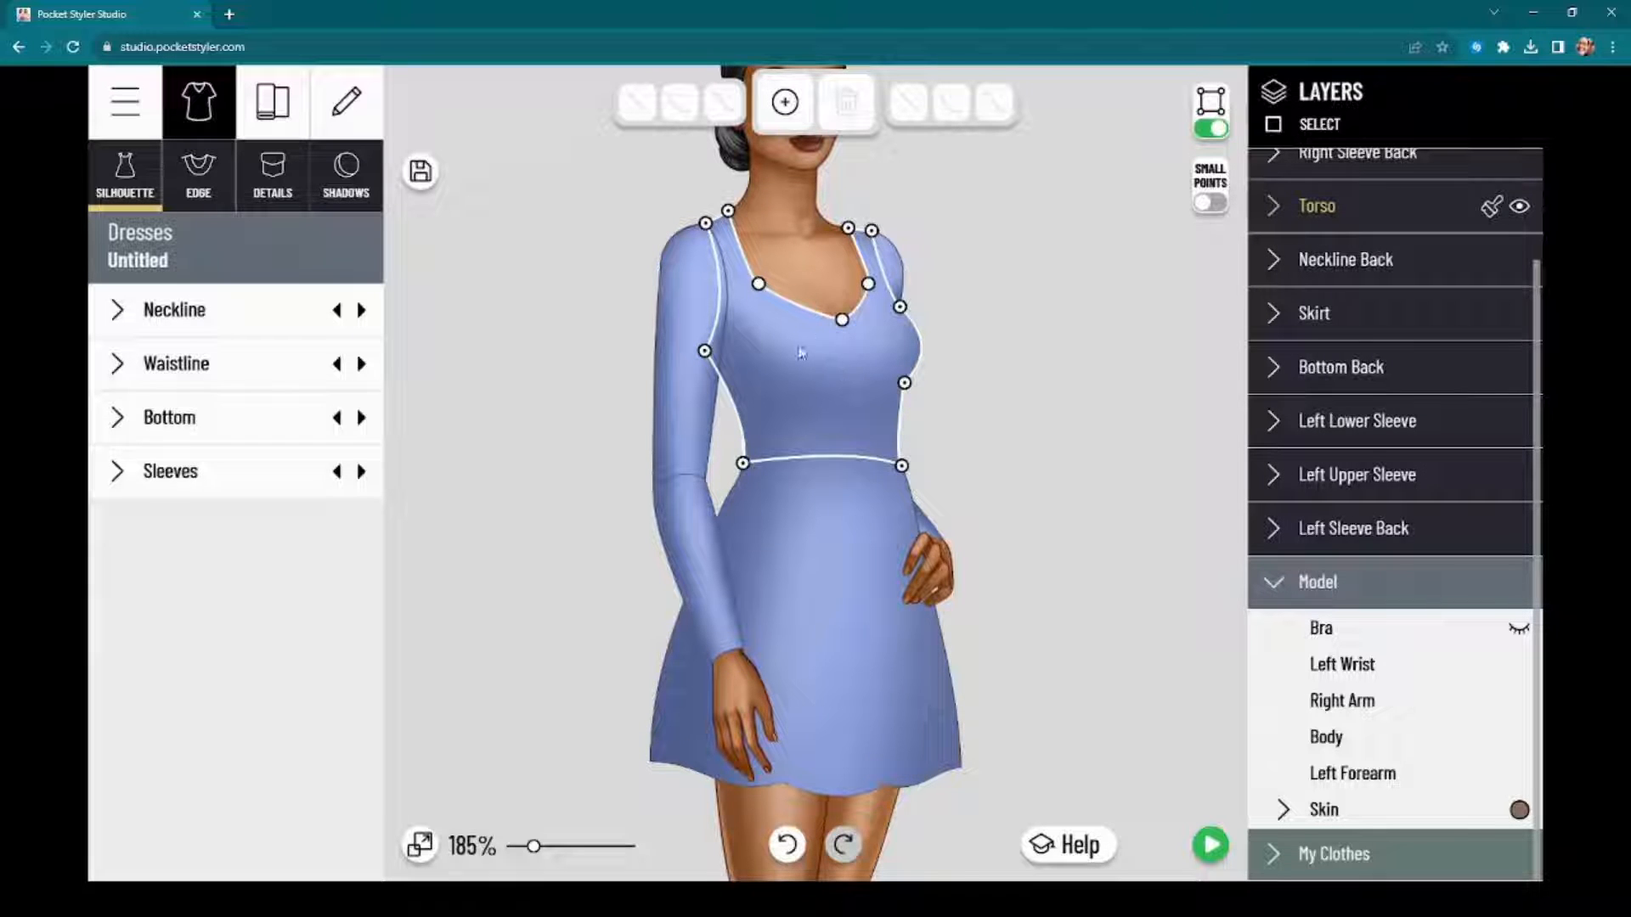
pyautogui.scroll(6, 800, 353)
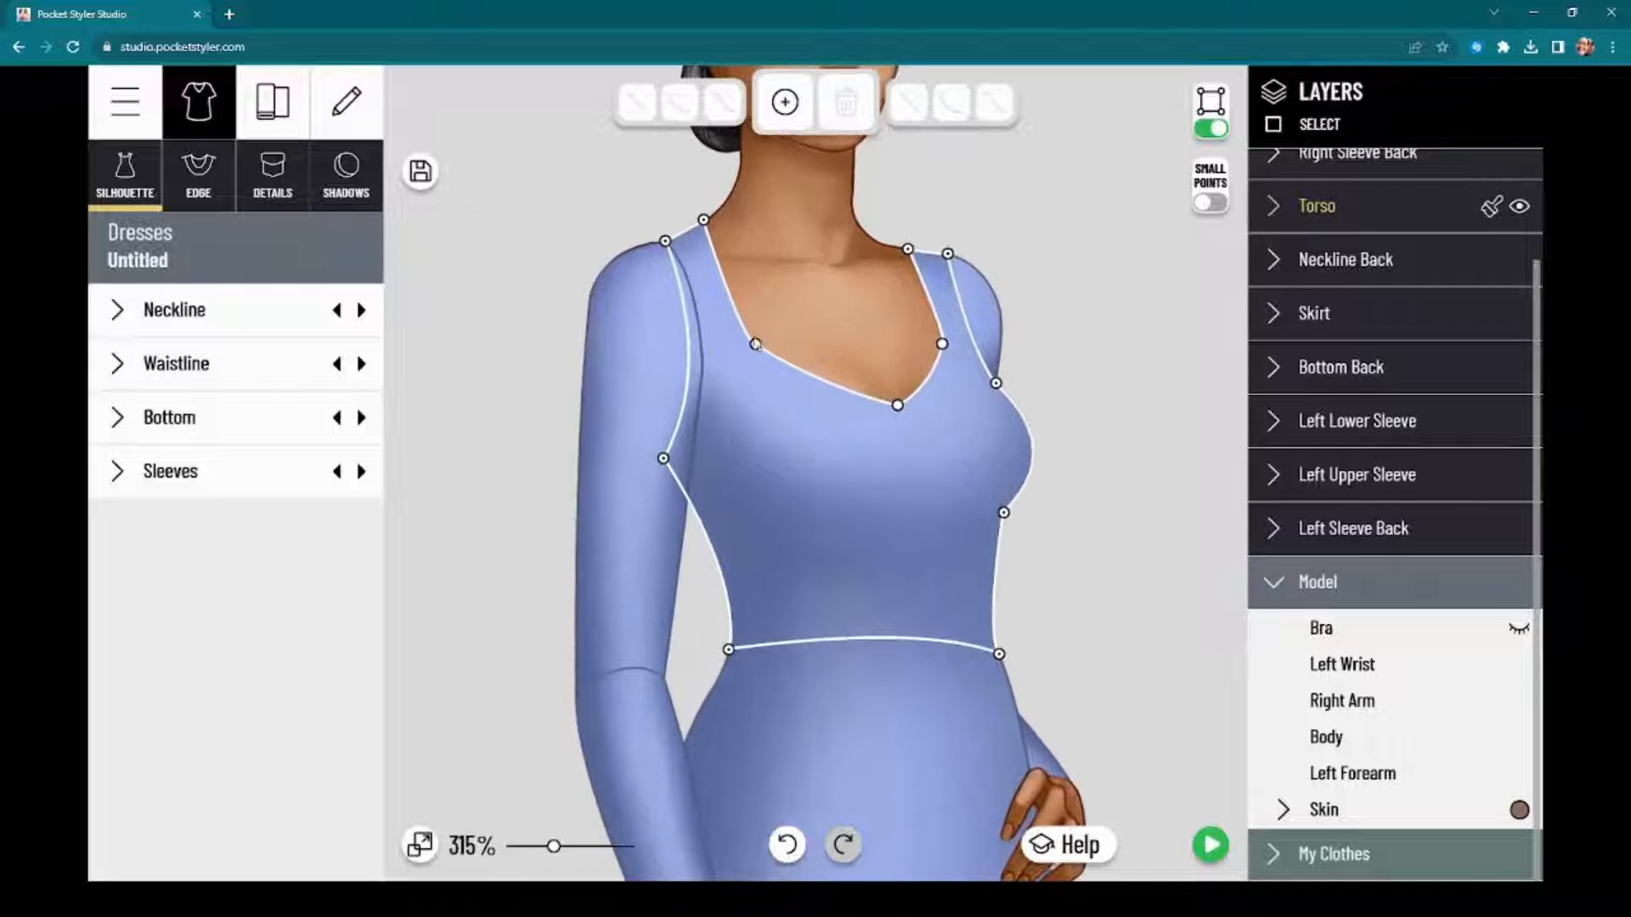
pyautogui.click(755, 344)
pyautogui.moveTo(826, 502); pyautogui.dragTo(822, 586)
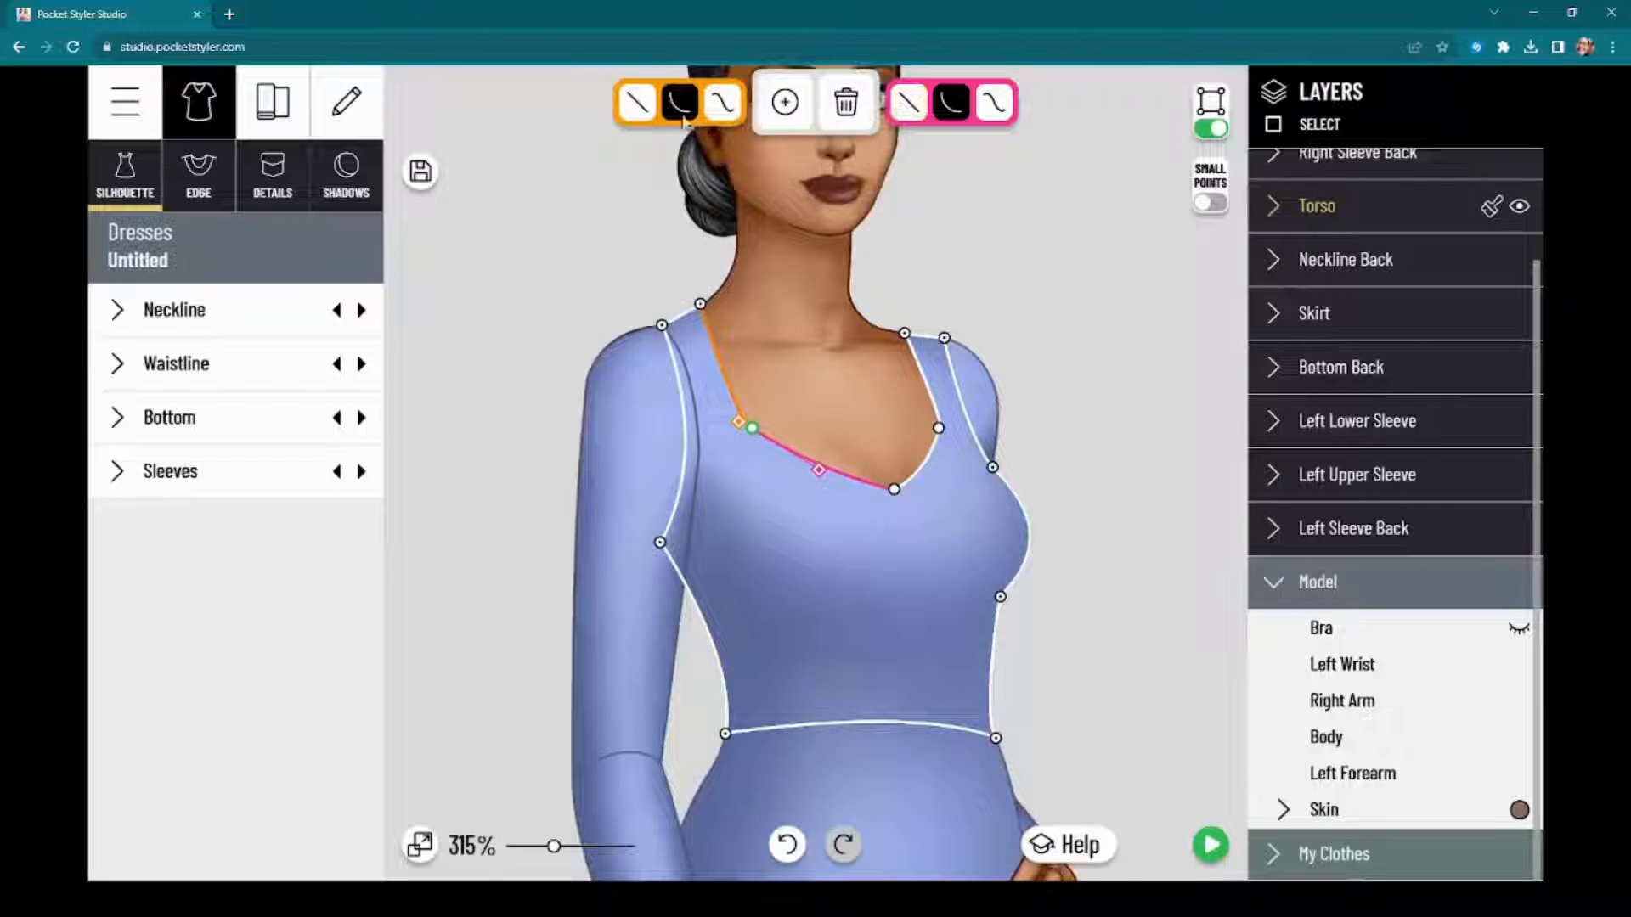
# Step: Try a double curve between that corner point and the neckline's centre, adjusting both curve handles and shifting the corner point outward
pyautogui.moveTo(828, 481); pyautogui.dragTo(817, 433)
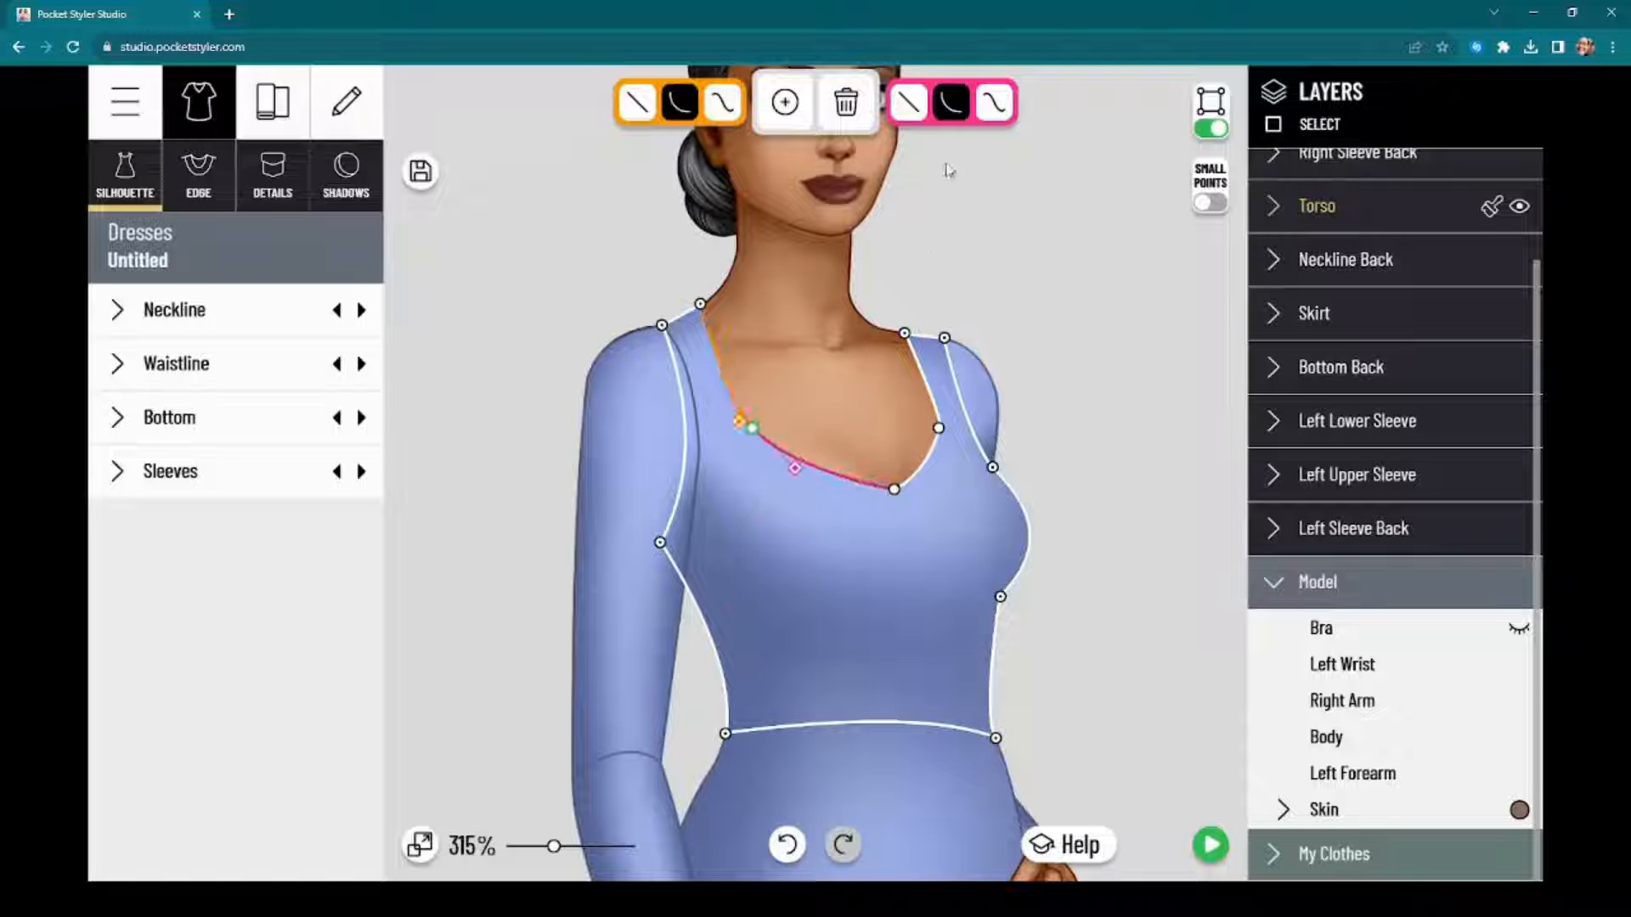
pyautogui.click(997, 119)
pyautogui.moveTo(834, 519); pyautogui.dragTo(772, 573)
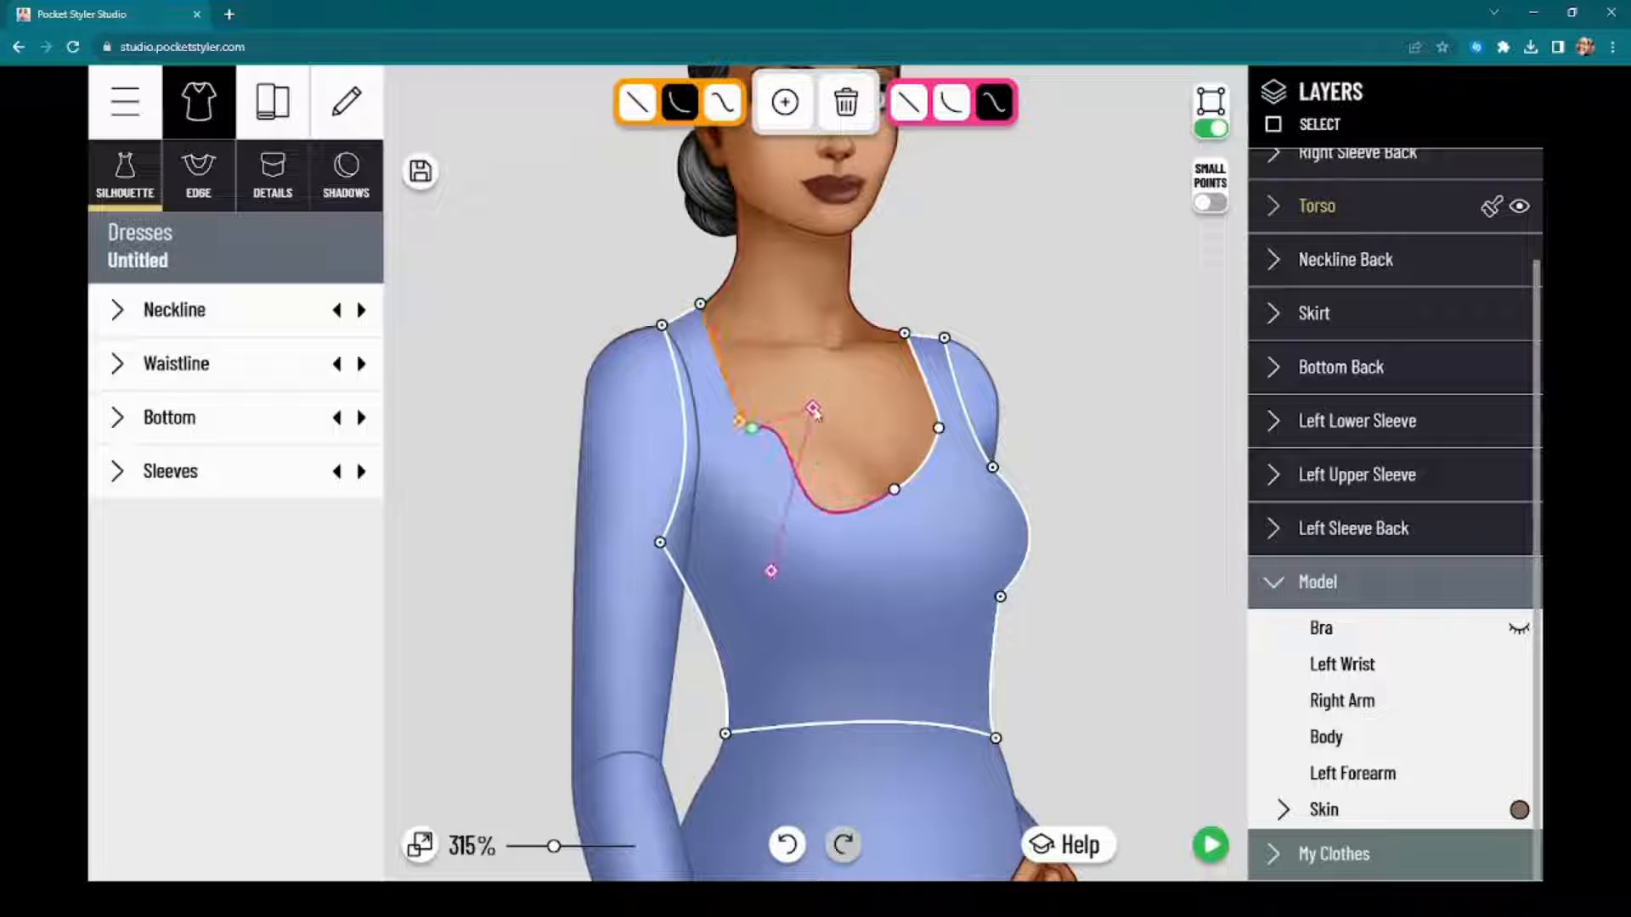
pyautogui.moveTo(813, 410); pyautogui.dragTo(843, 426)
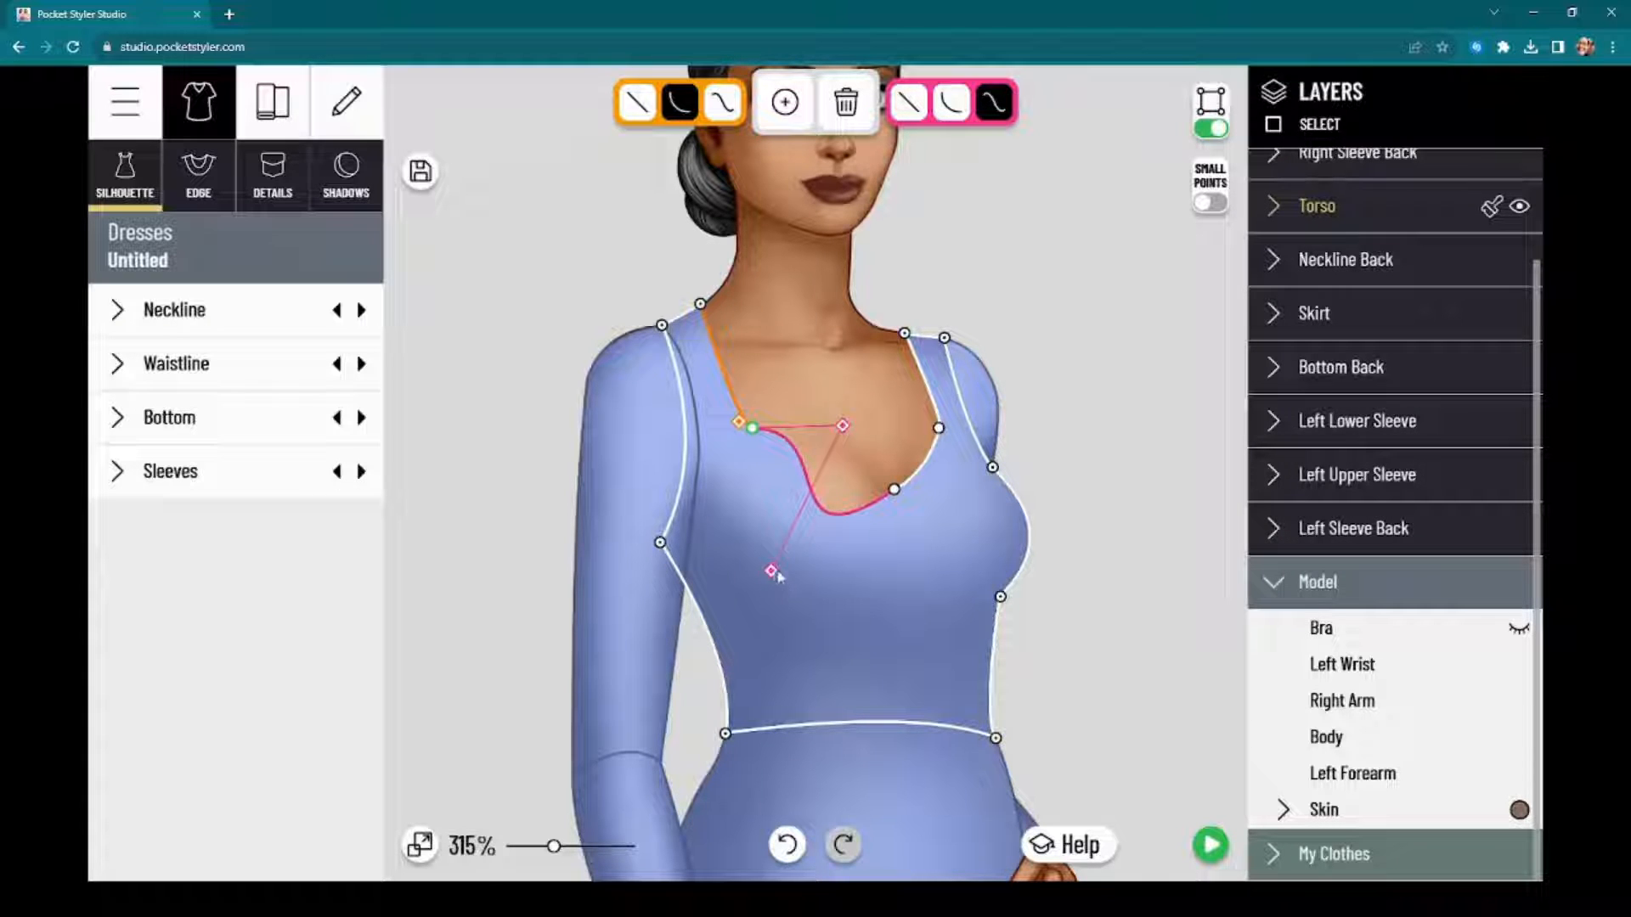
pyautogui.moveTo(771, 572); pyautogui.dragTo(791, 528)
pyautogui.scroll(5, 814, 414)
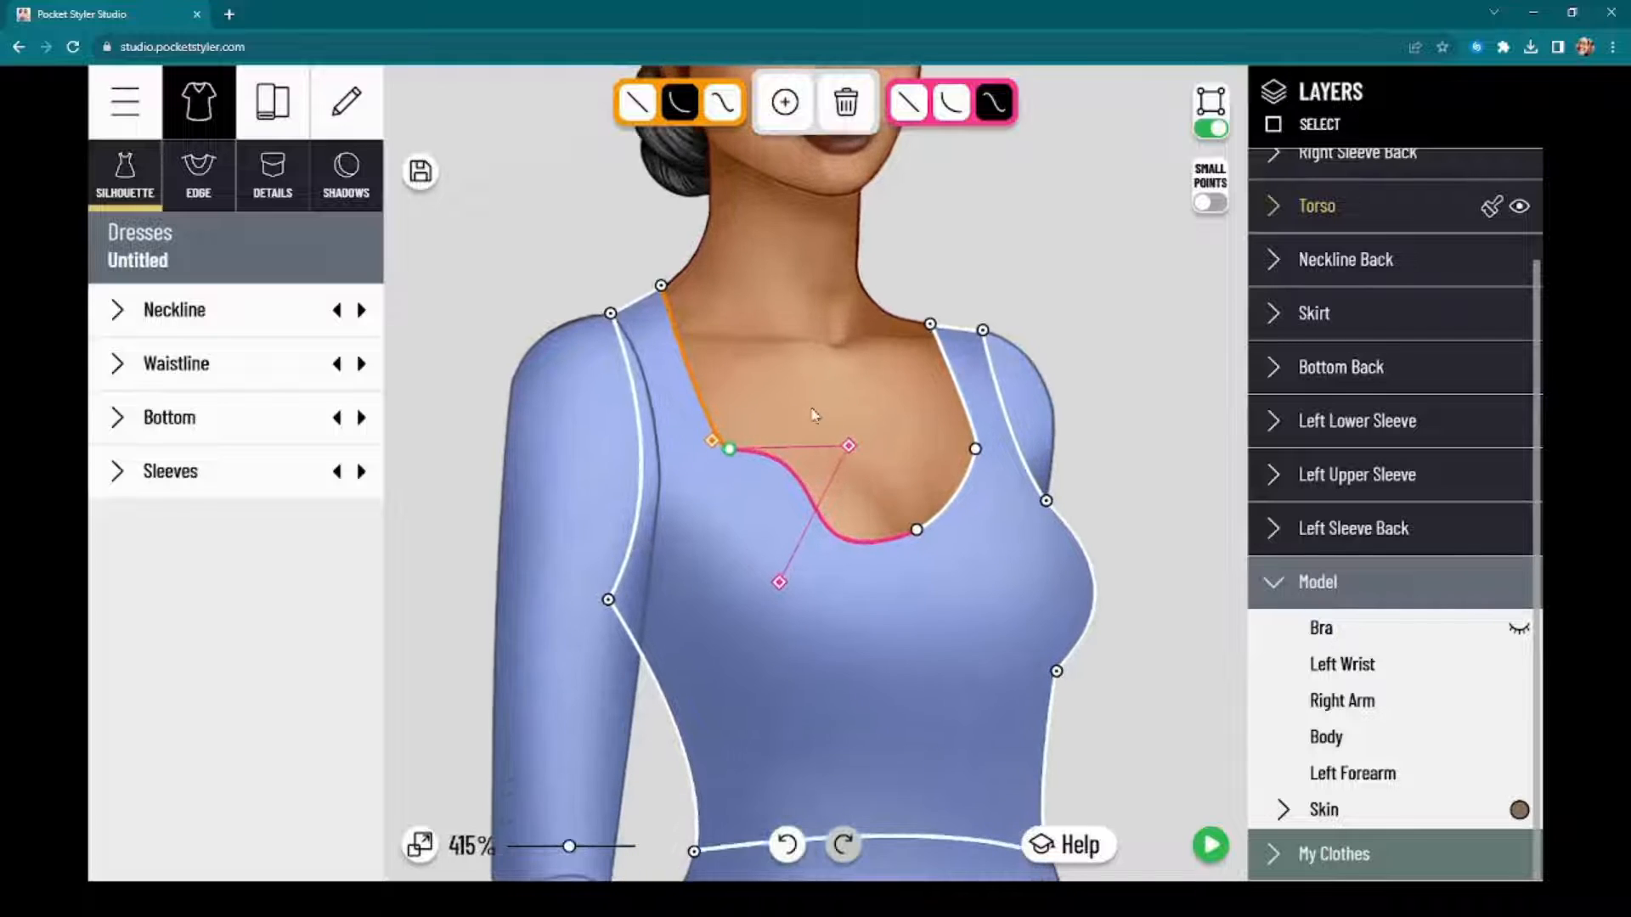
pyautogui.scroll(2, 814, 415)
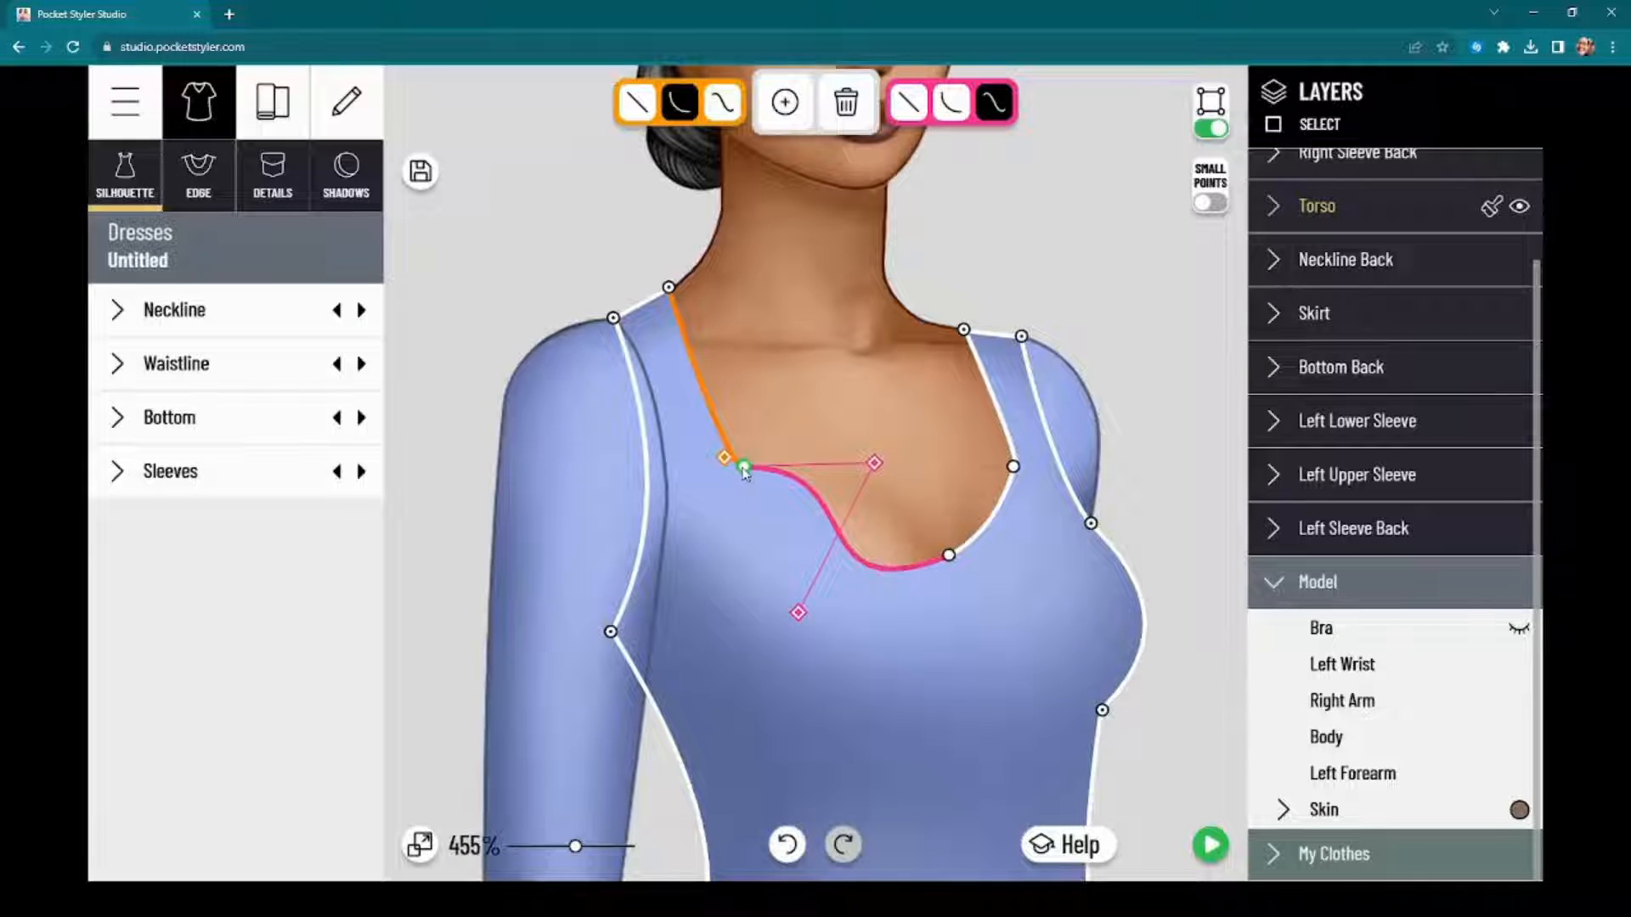
pyautogui.moveTo(744, 468); pyautogui.dragTo(706, 463)
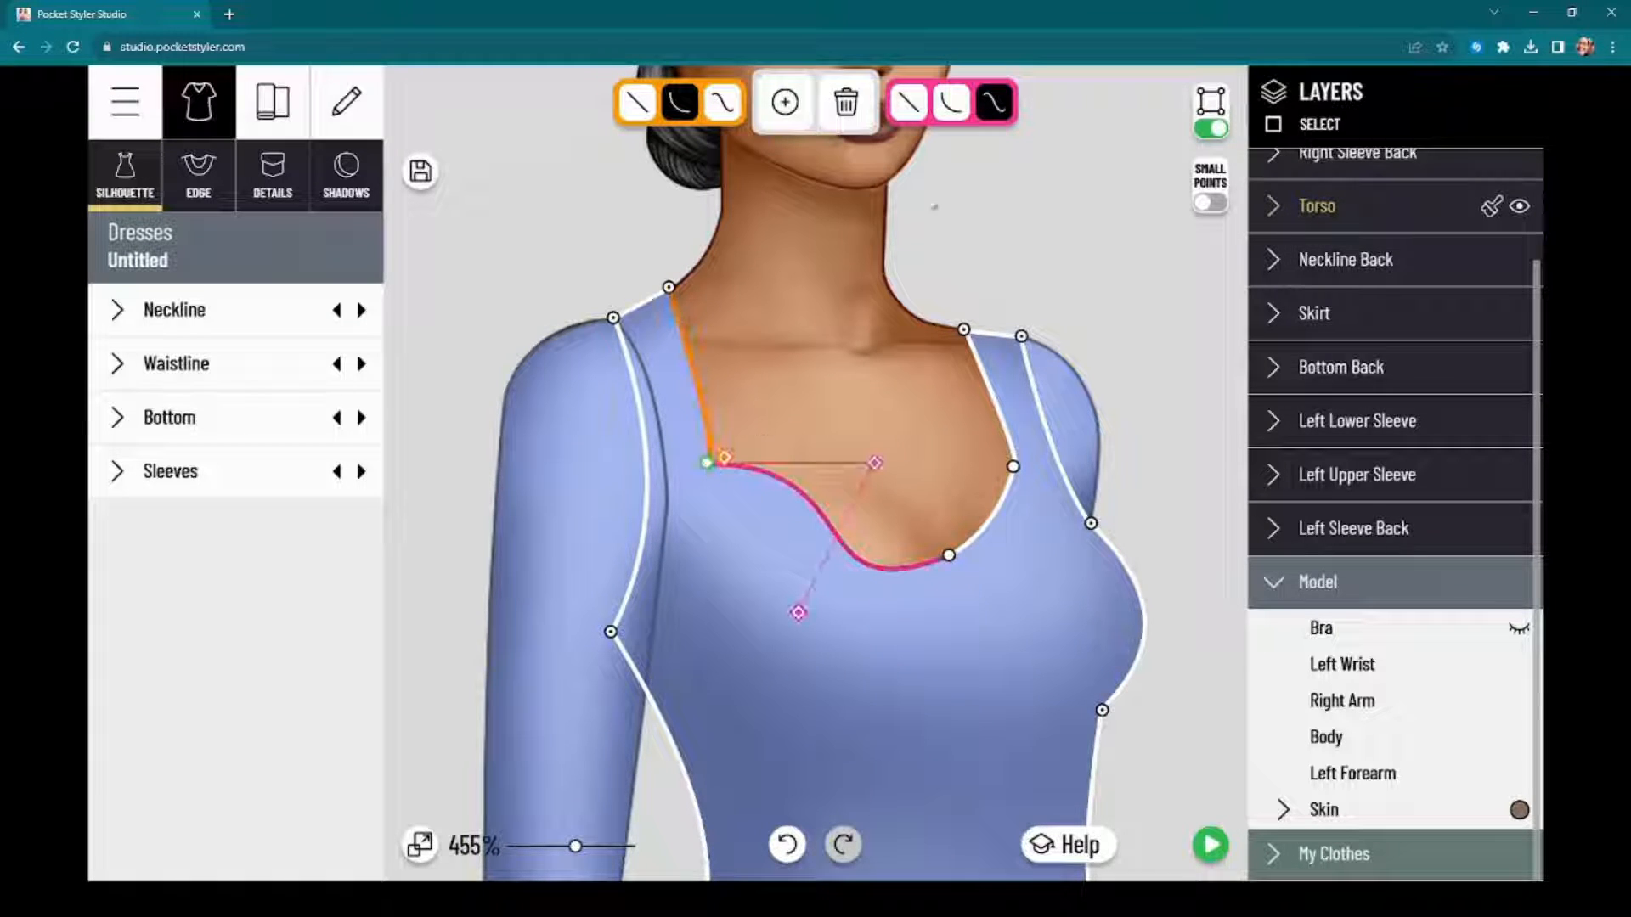
# Step: Replace that corner point with one just below the model's right shoulder, and pull the neckline's centre point down into a deep V
pyautogui.click(856, 117)
pyautogui.click(785, 101)
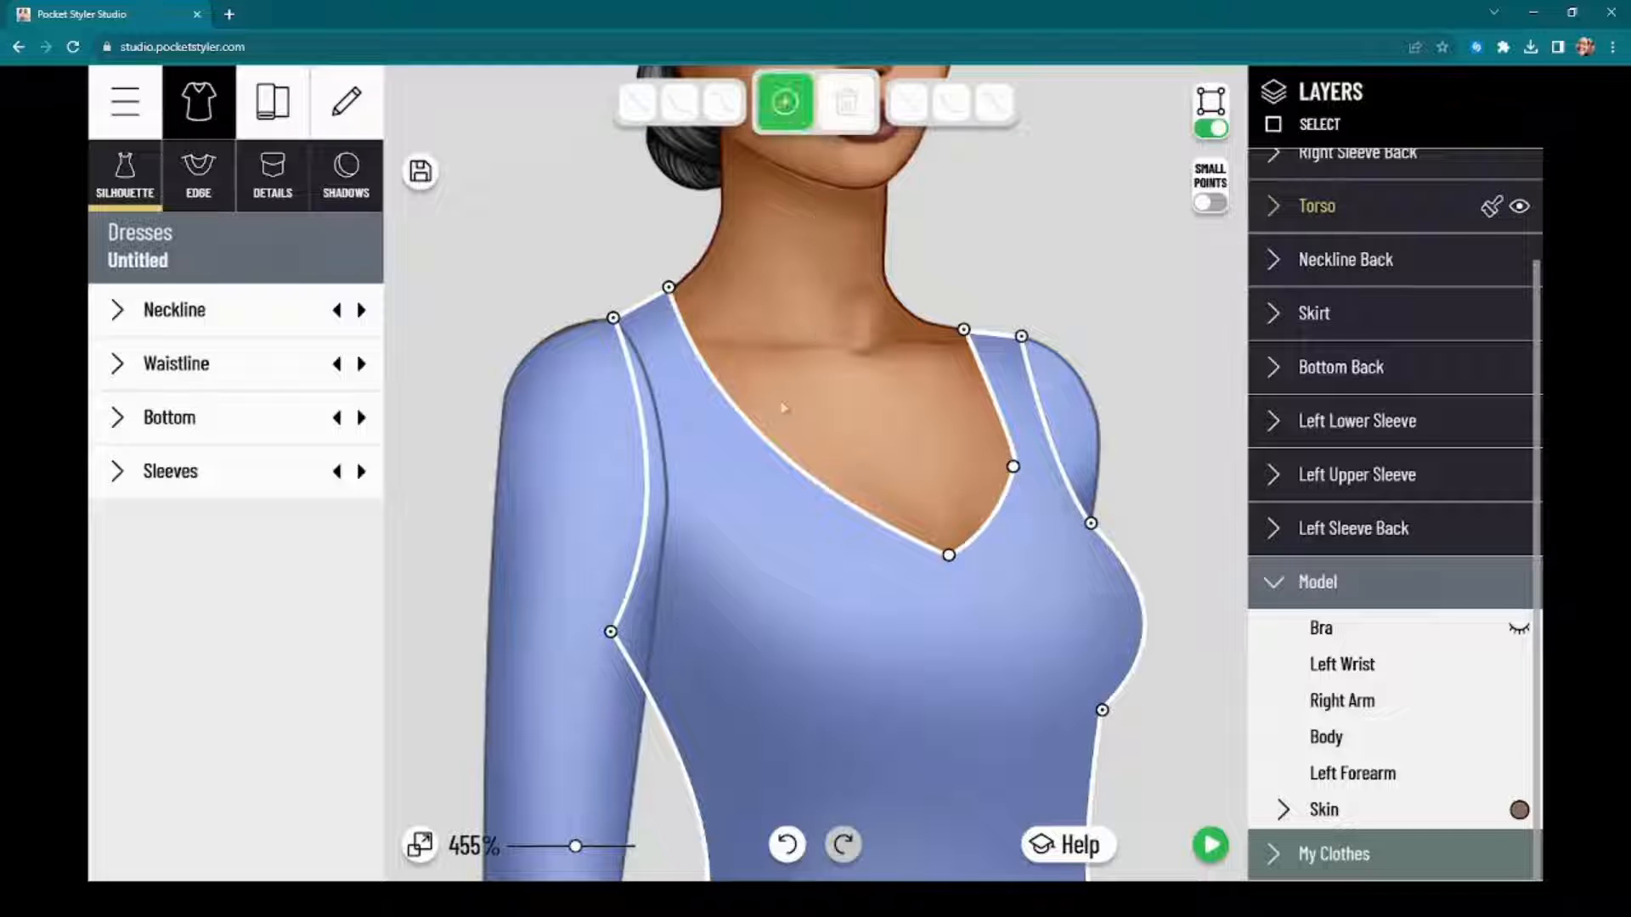
pyautogui.click(690, 338)
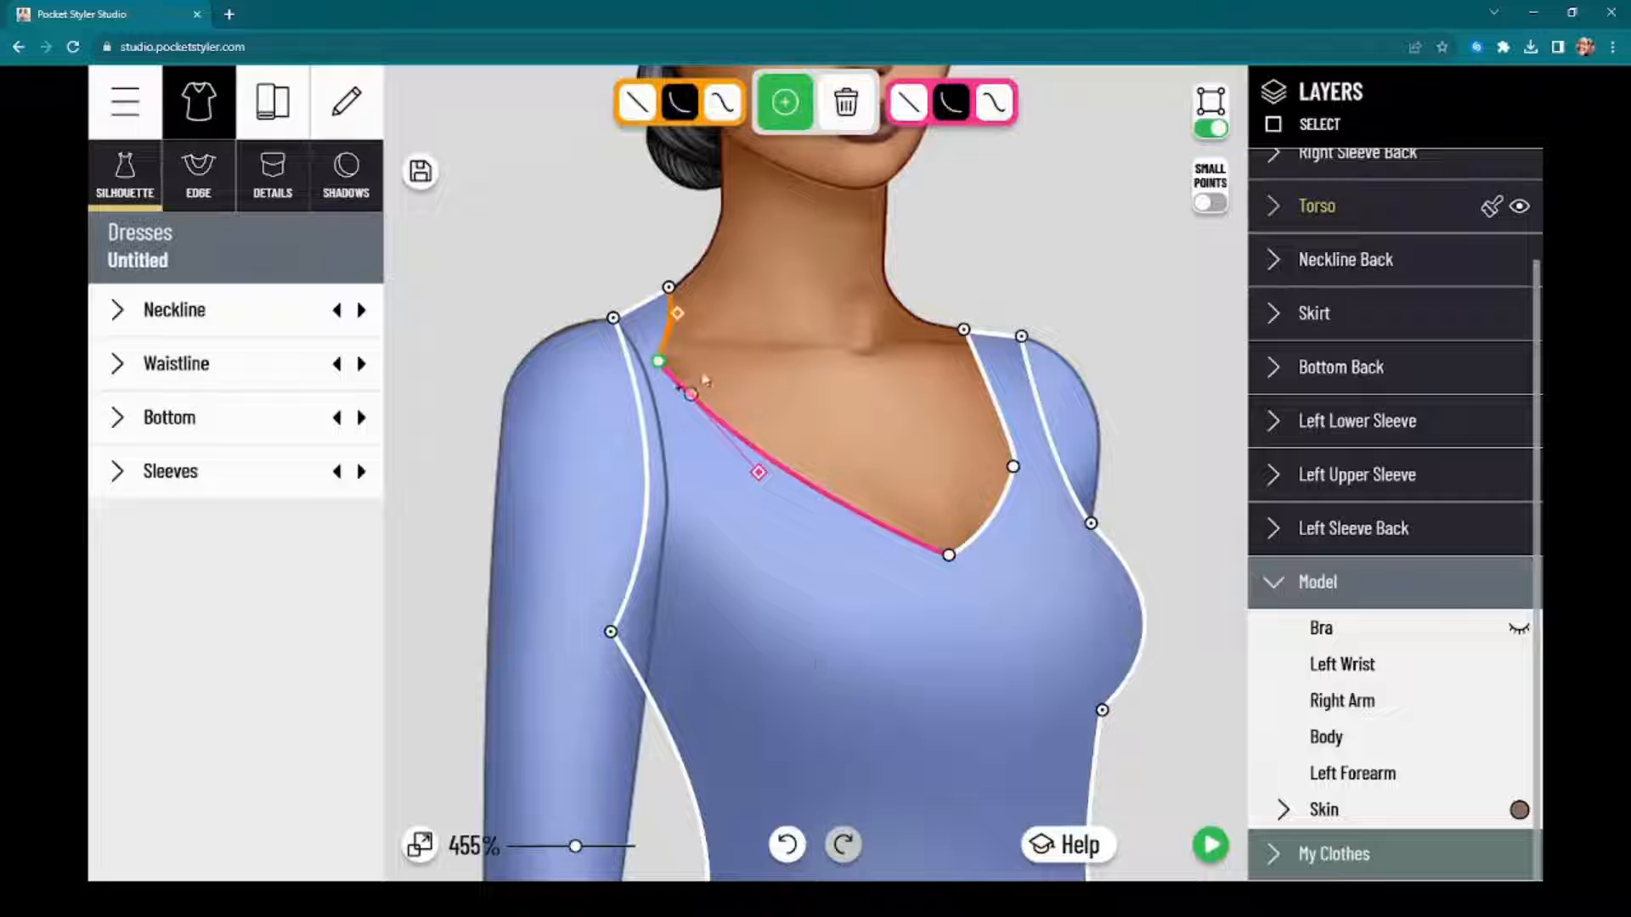
pyautogui.moveTo(948, 556); pyautogui.dragTo(1011, 725)
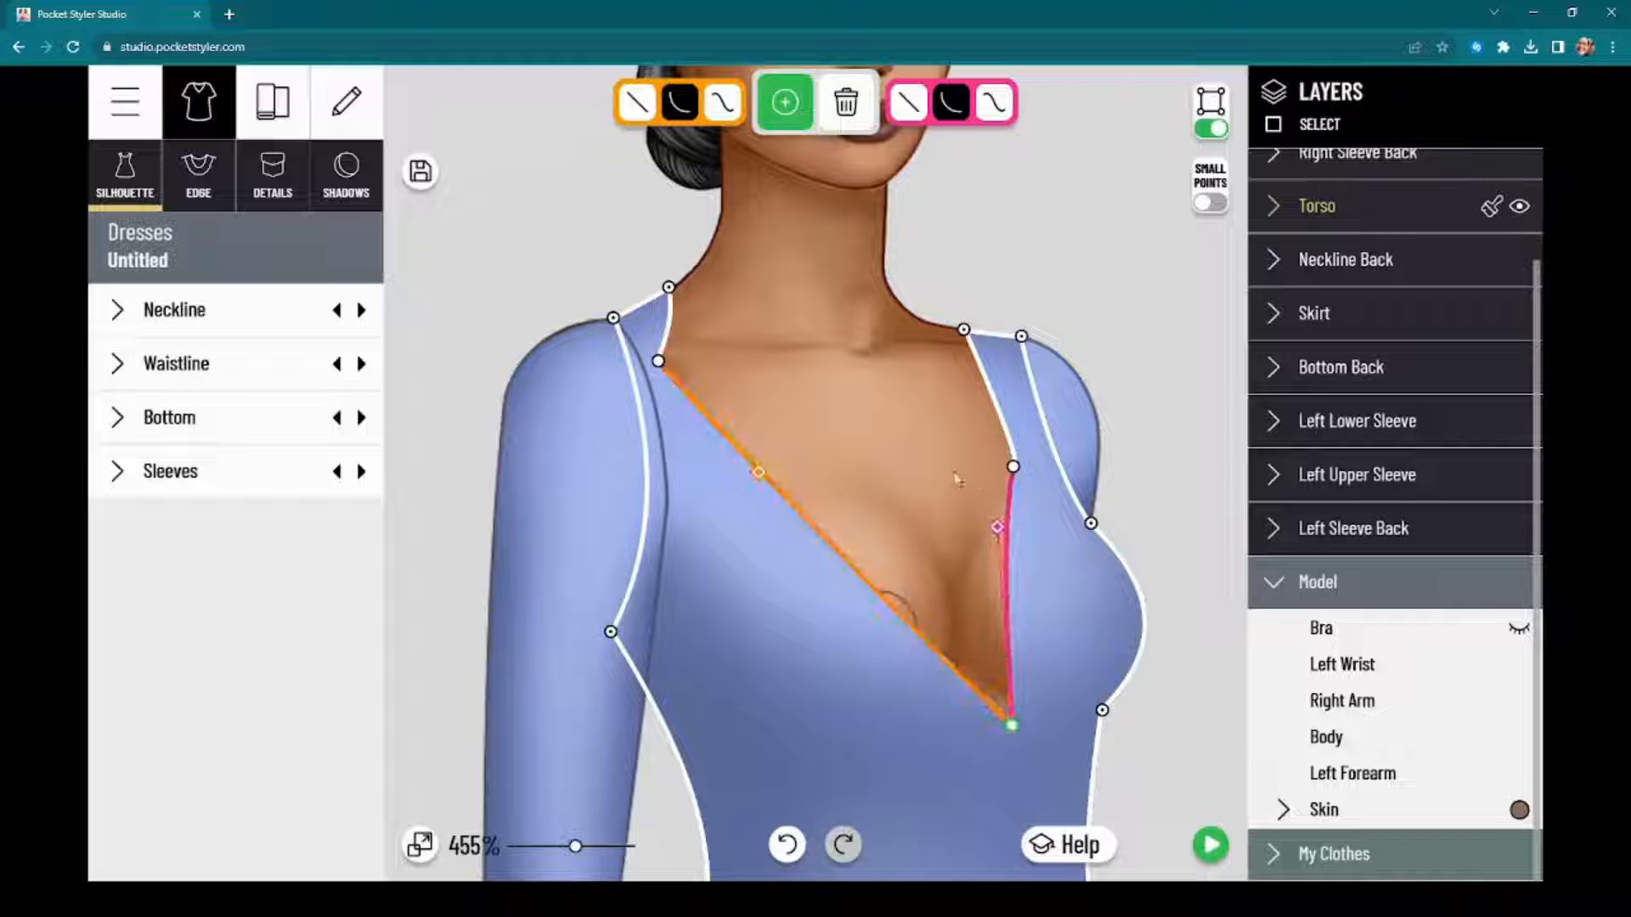
# Step: Add a point low on the long neckline edge and bow the segment below it outward to form half a keyhole
pyautogui.click(915, 632)
pyautogui.moveTo(916, 632); pyautogui.dragTo(947, 593)
pyautogui.moveTo(959, 674); pyautogui.dragTo(886, 700)
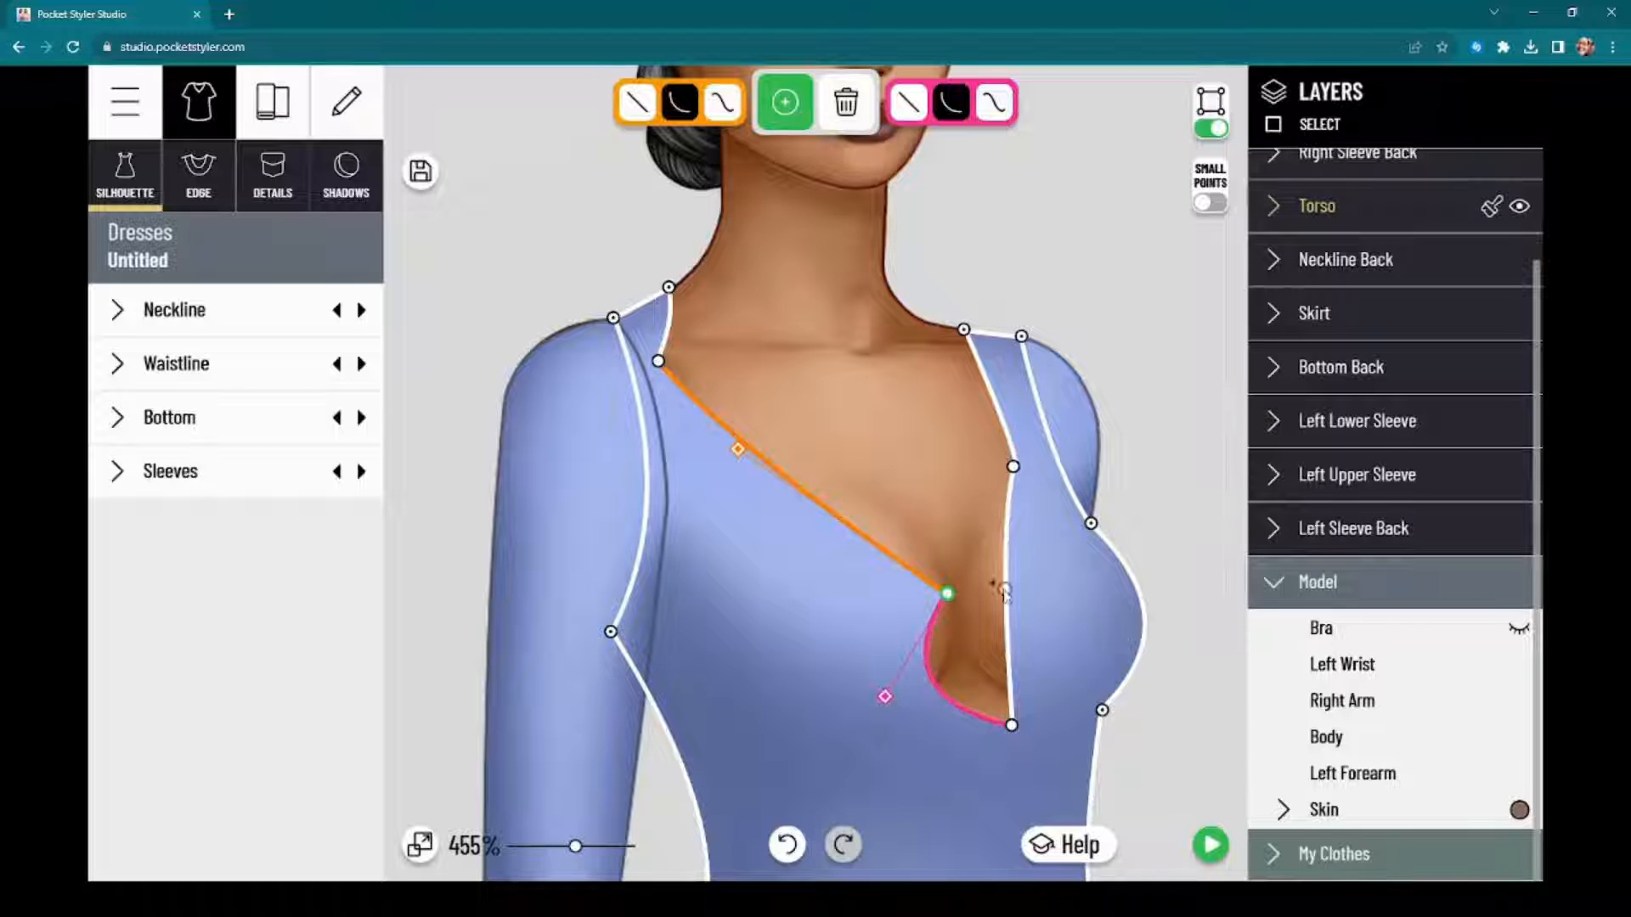
pyautogui.click(1005, 589)
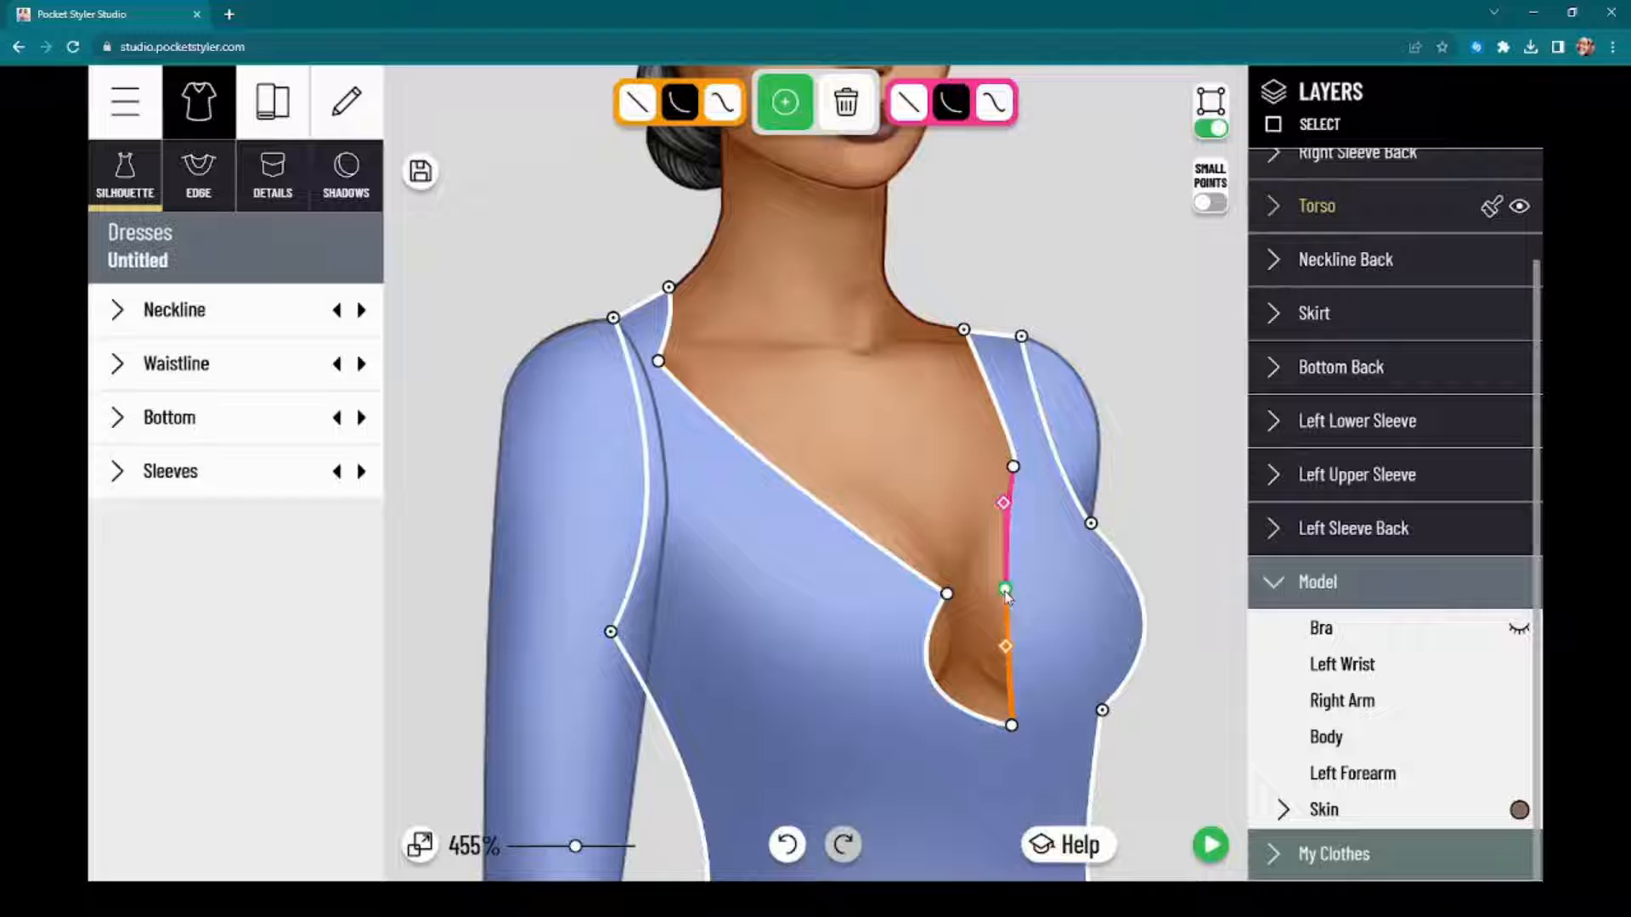
pyautogui.click(1007, 651)
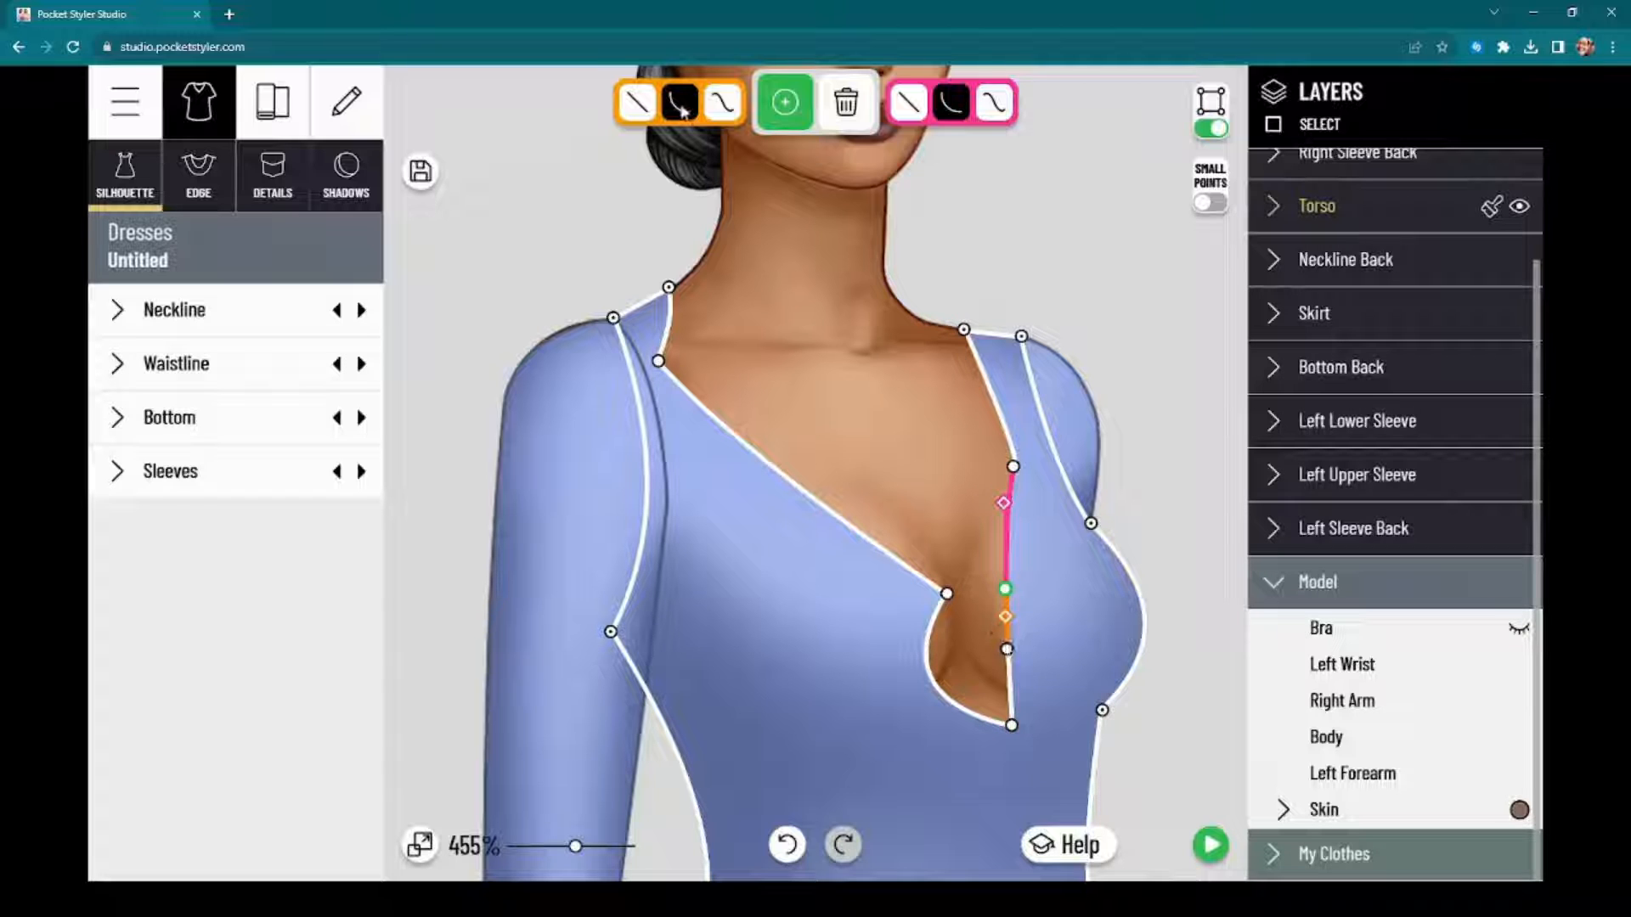
pyautogui.click(713, 109)
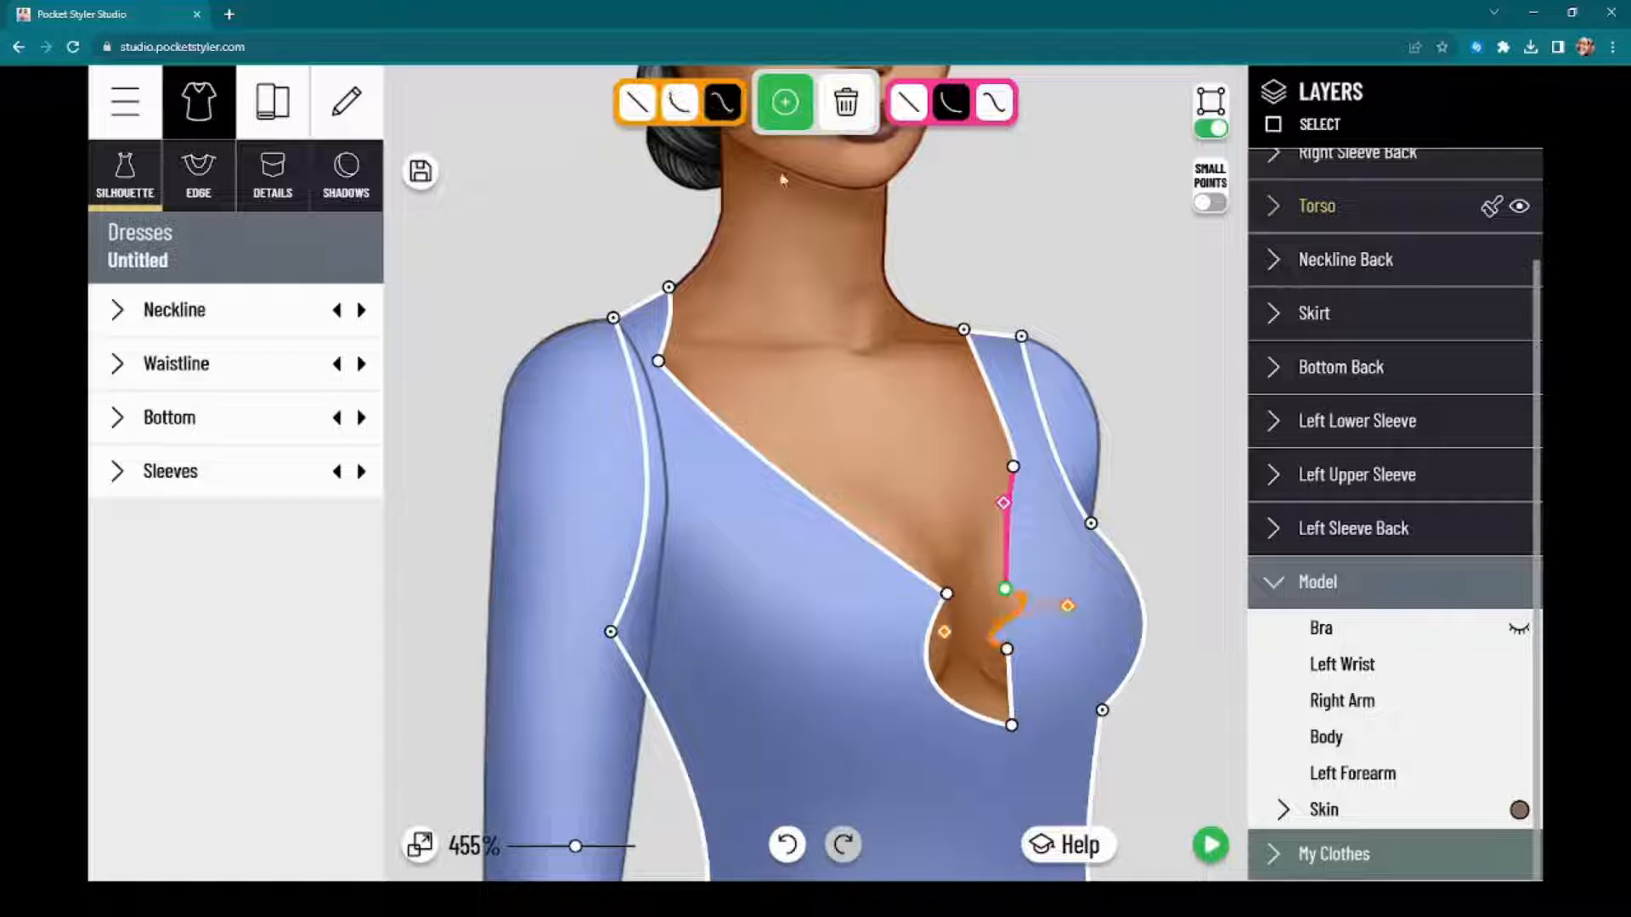
pyautogui.click(686, 108)
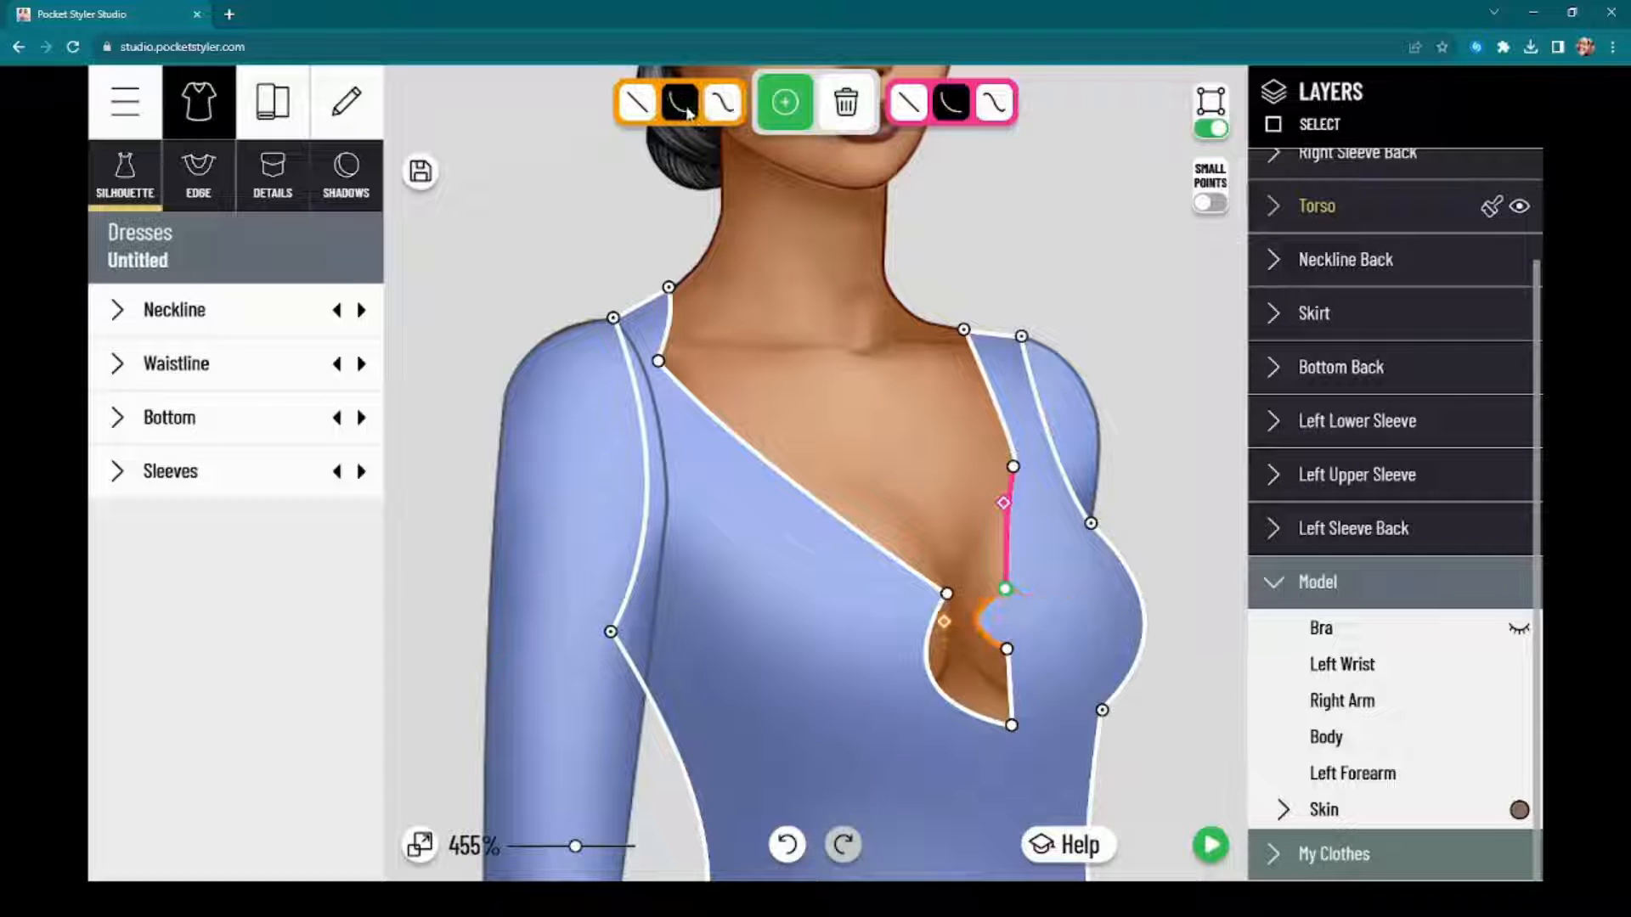
pyautogui.click(846, 103)
pyautogui.click(1007, 649)
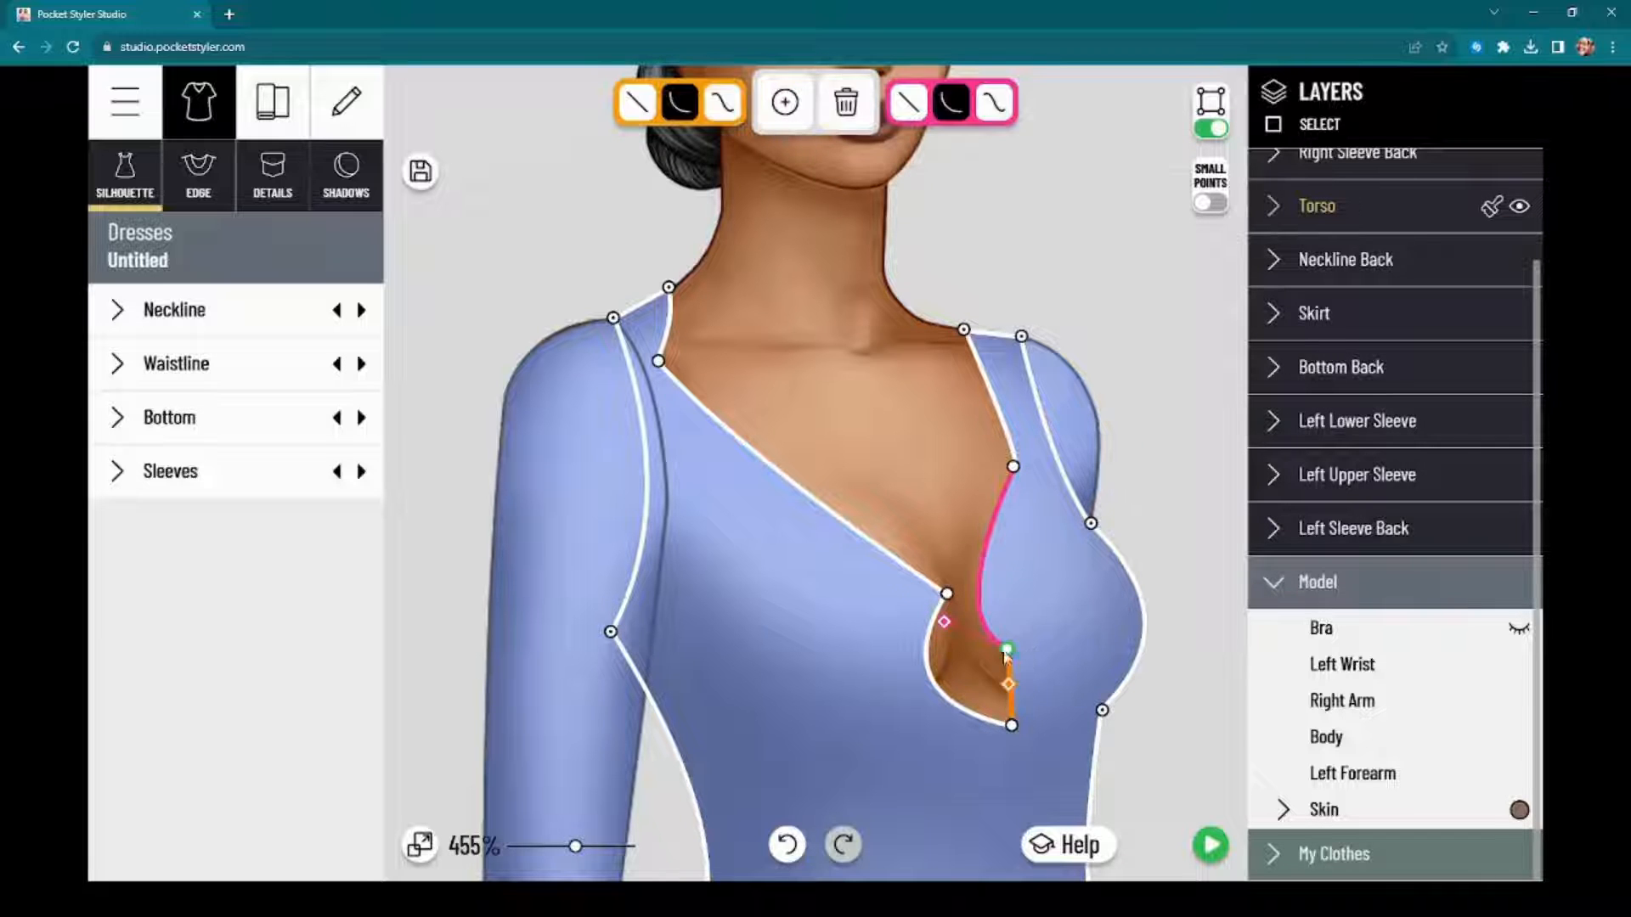
pyautogui.click(857, 126)
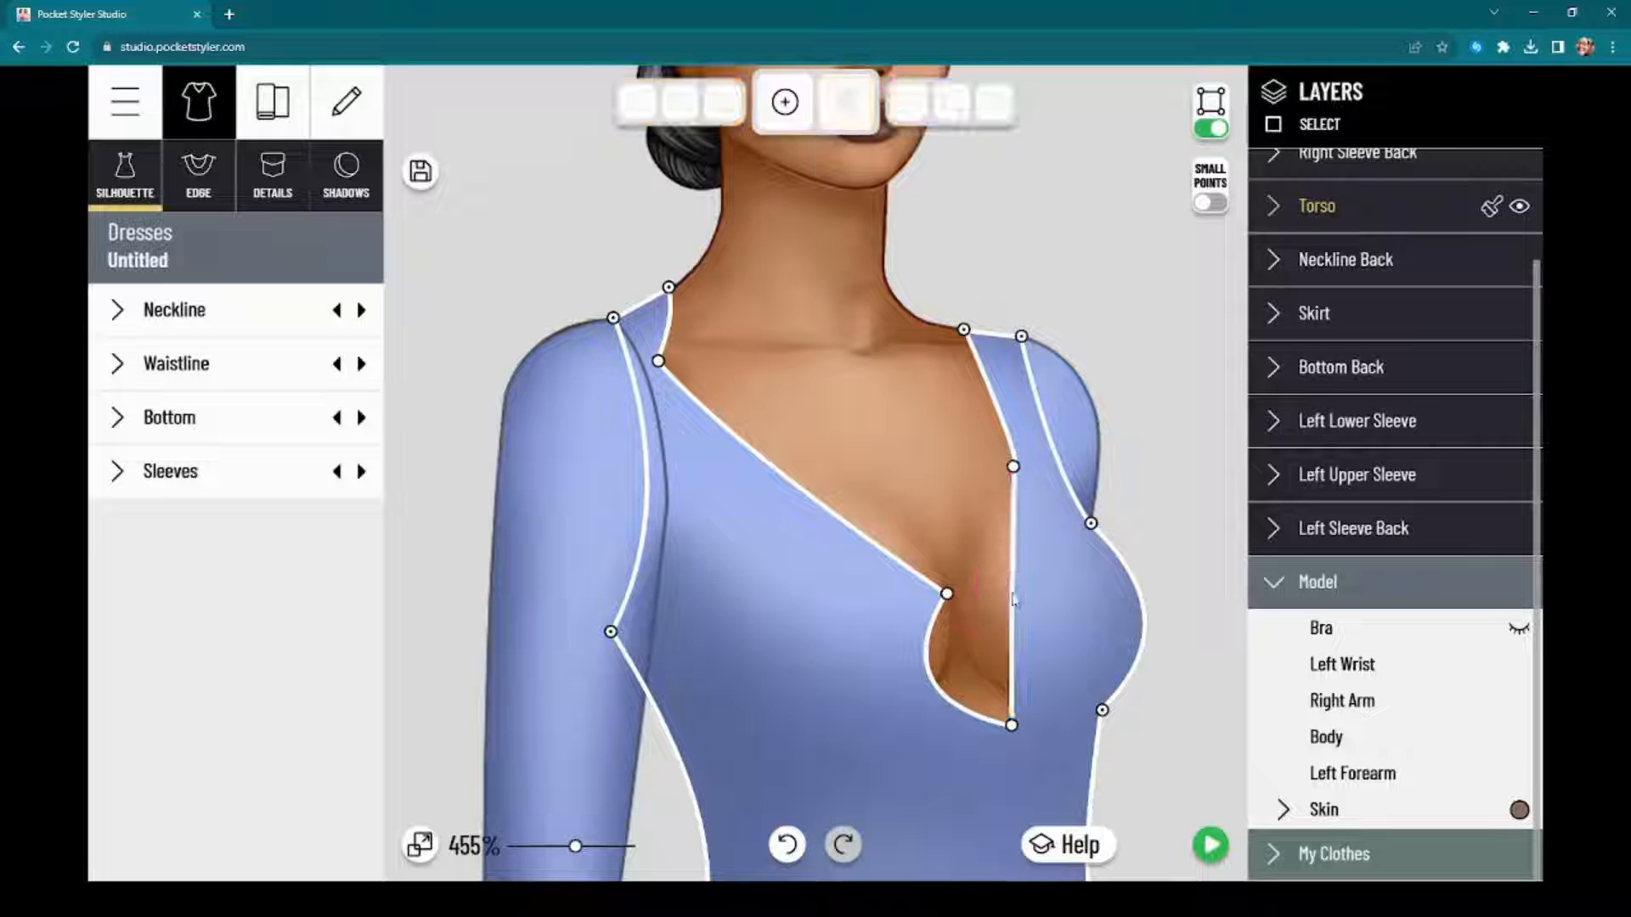
# Step: Add a matching point on the opposite neckline edge and curve the segment below outward, centring the lowest point to complete the keyhole
pyautogui.click(785, 102)
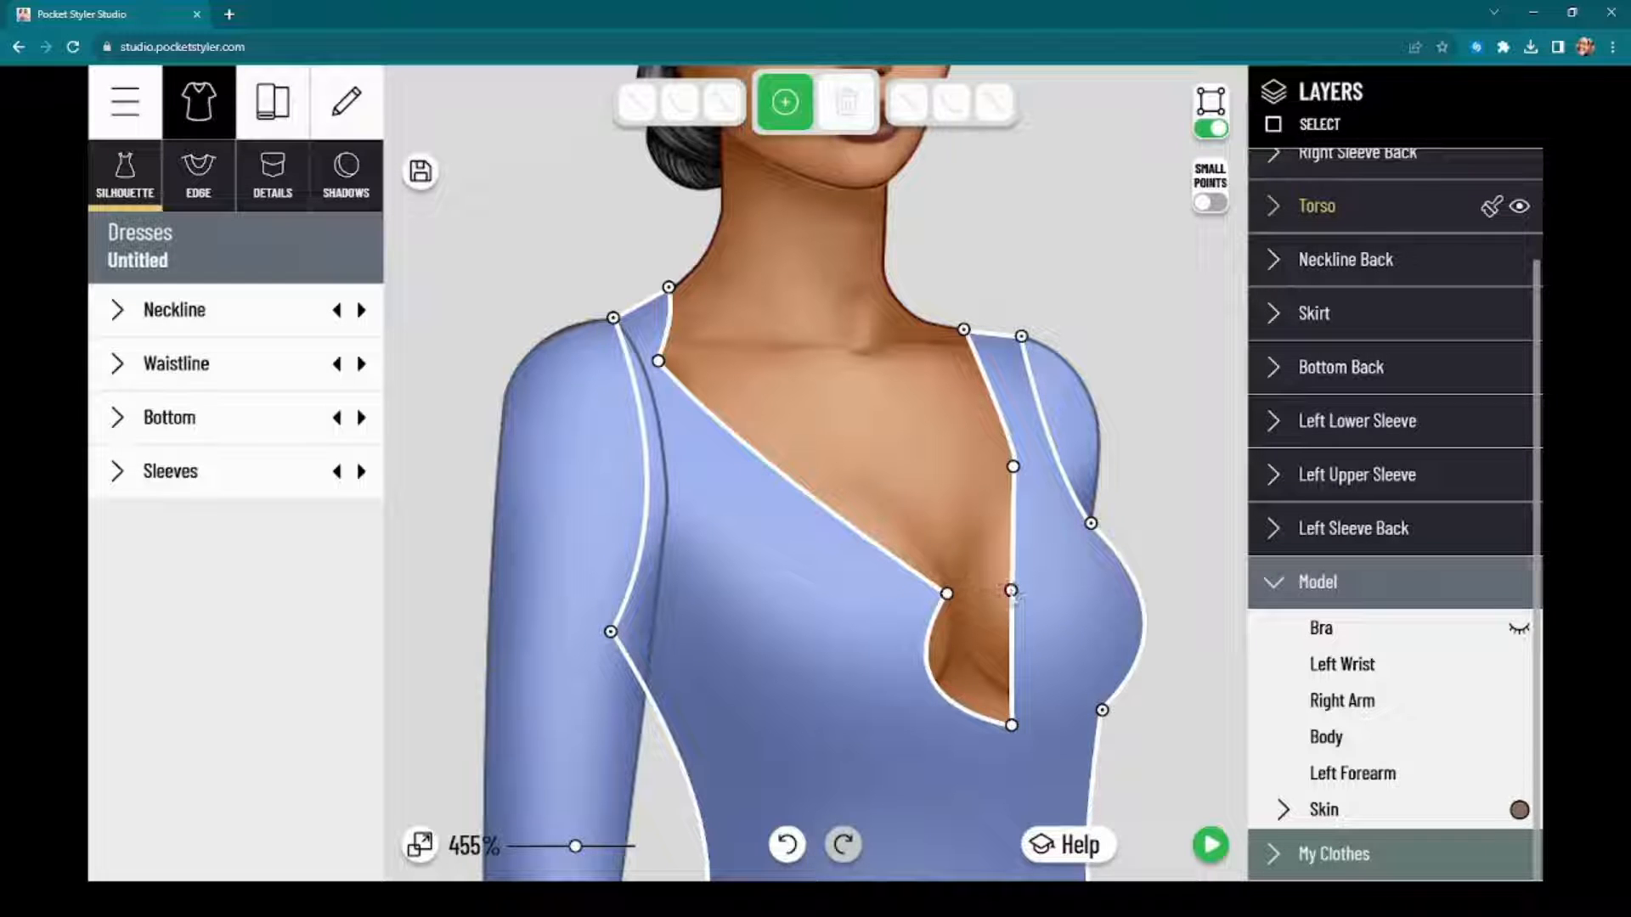
pyautogui.click(1011, 590)
pyautogui.moveTo(1009, 700); pyautogui.dragTo(987, 737)
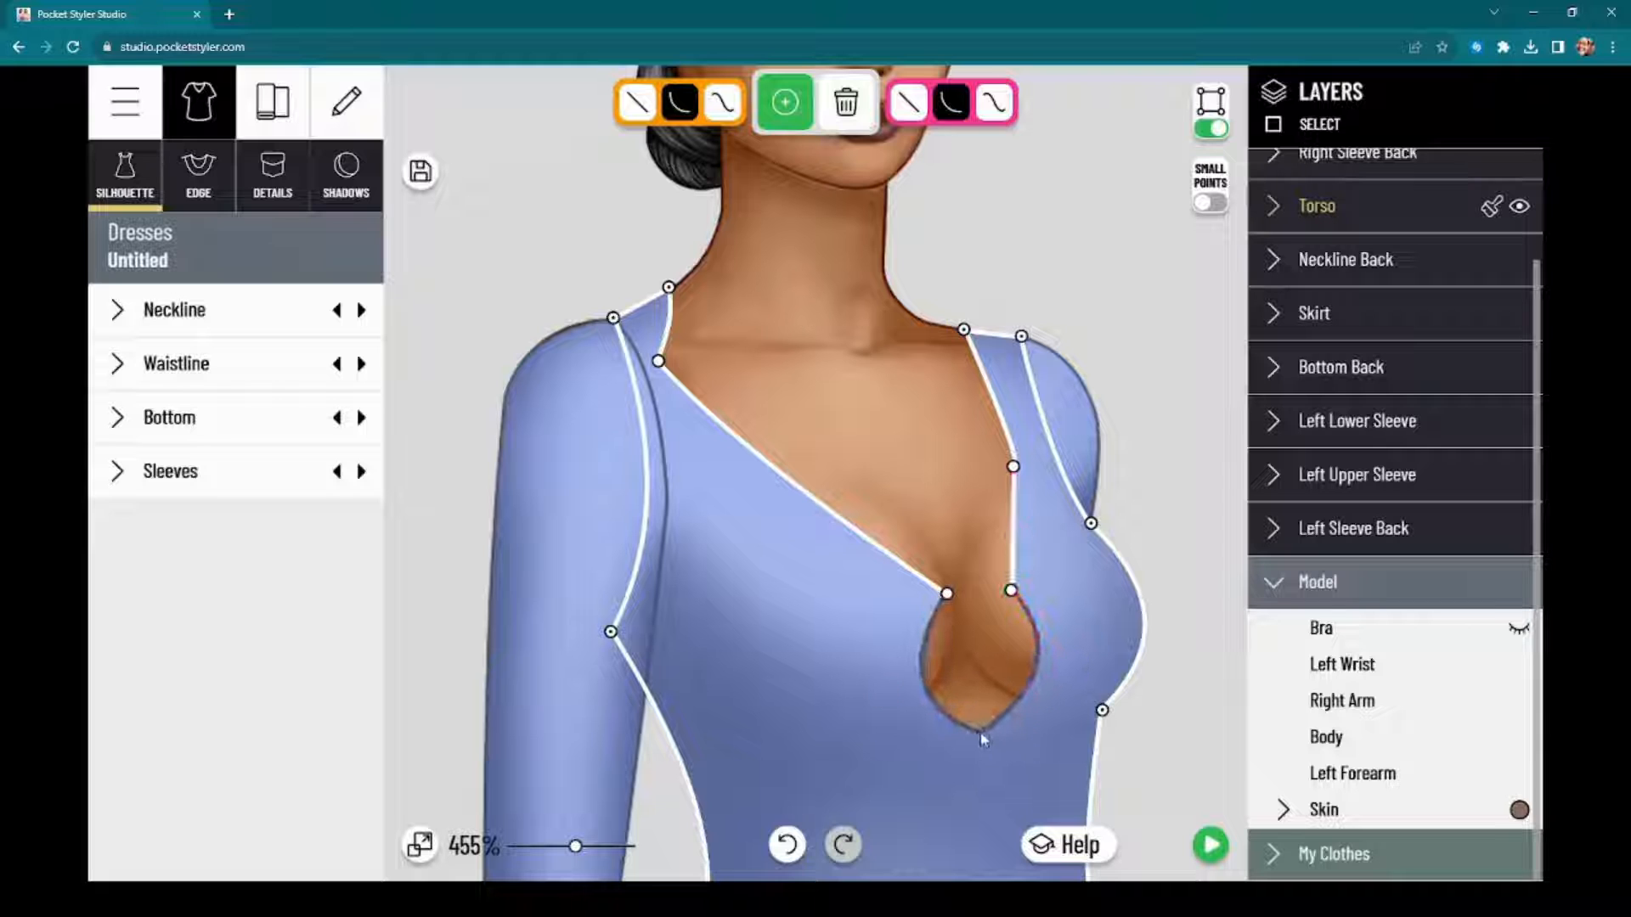
pyautogui.moveTo(1076, 670); pyautogui.dragTo(1059, 674)
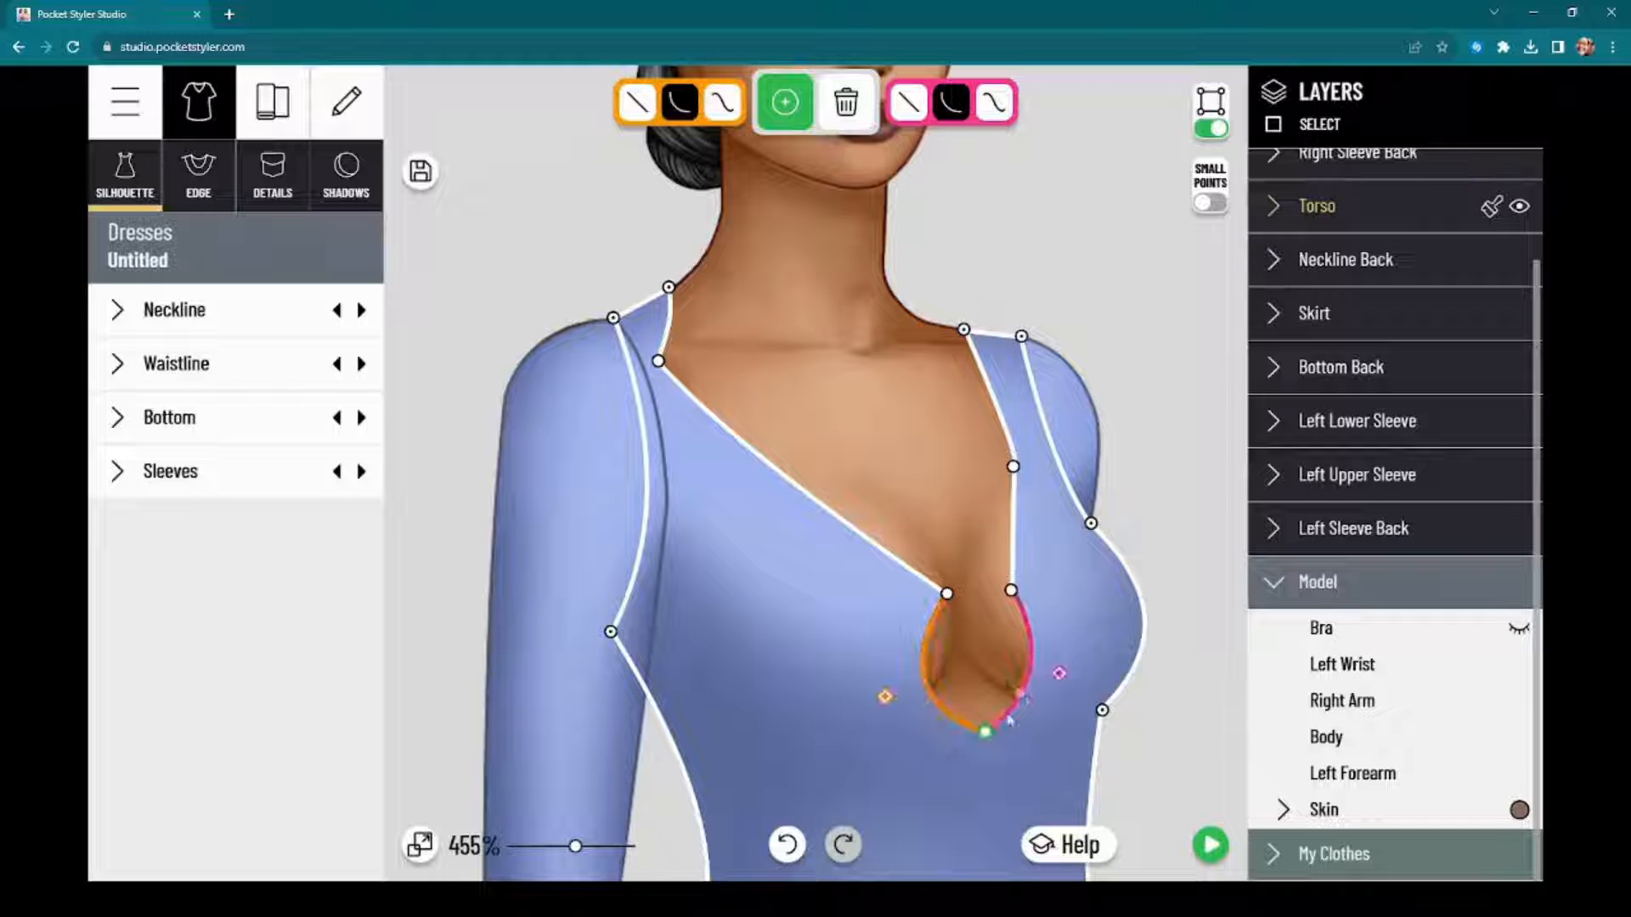
# Step: Refine the keyhole by moving its two upper points and lowest point and adjusting the curve on the model's left side
pyautogui.scroll(-5, 1062, 586)
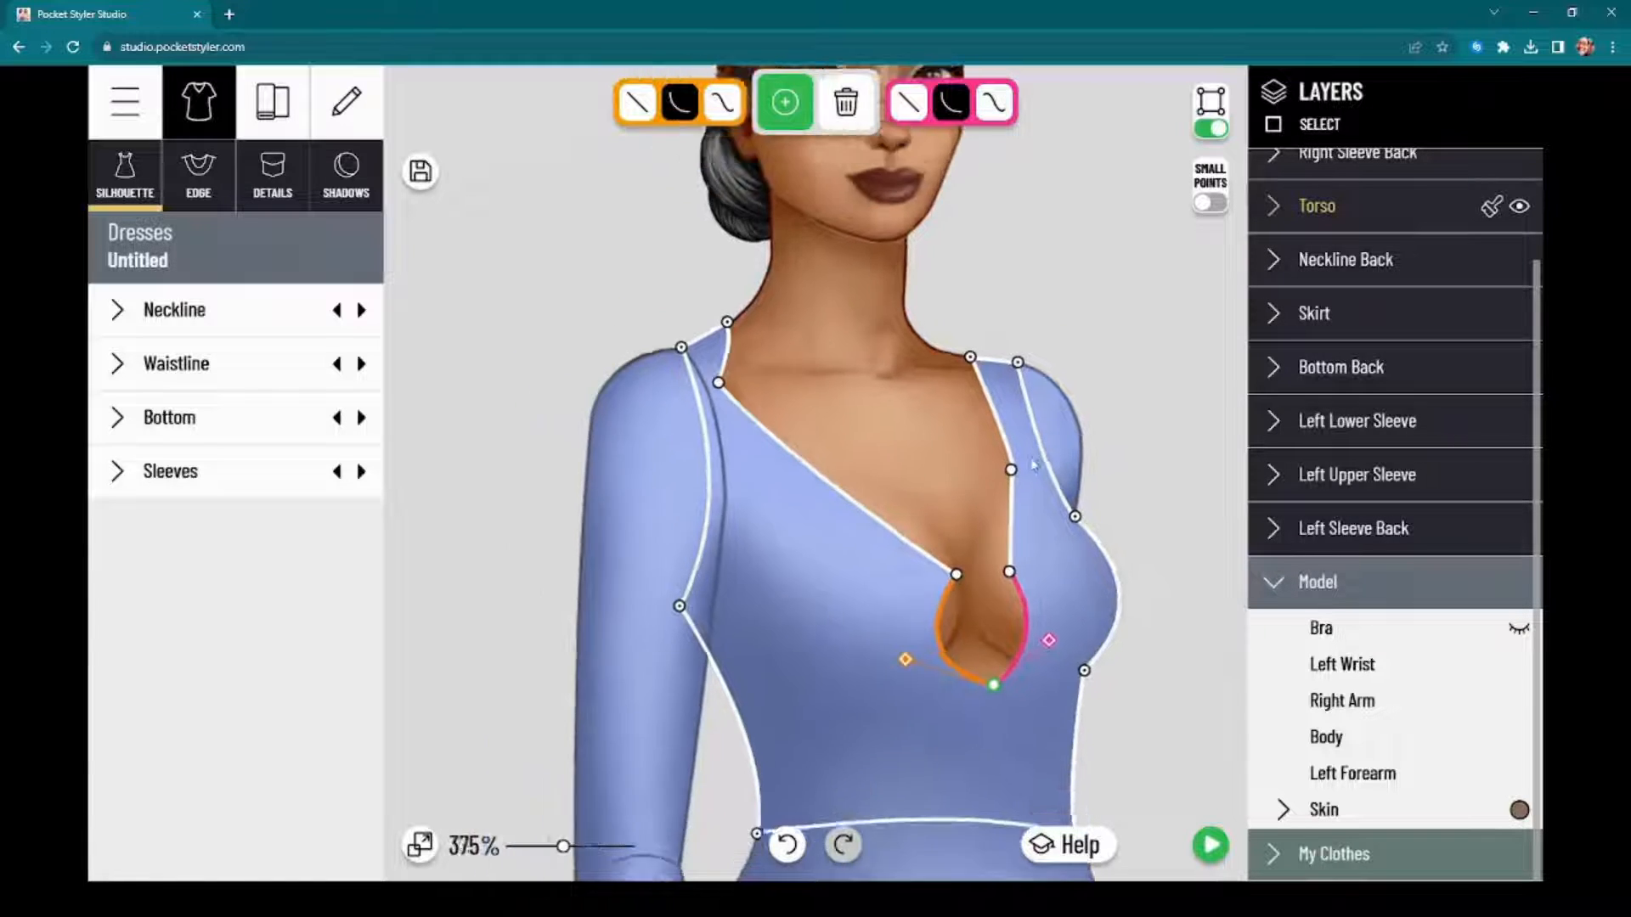
pyautogui.scroll(-10, 539, 476)
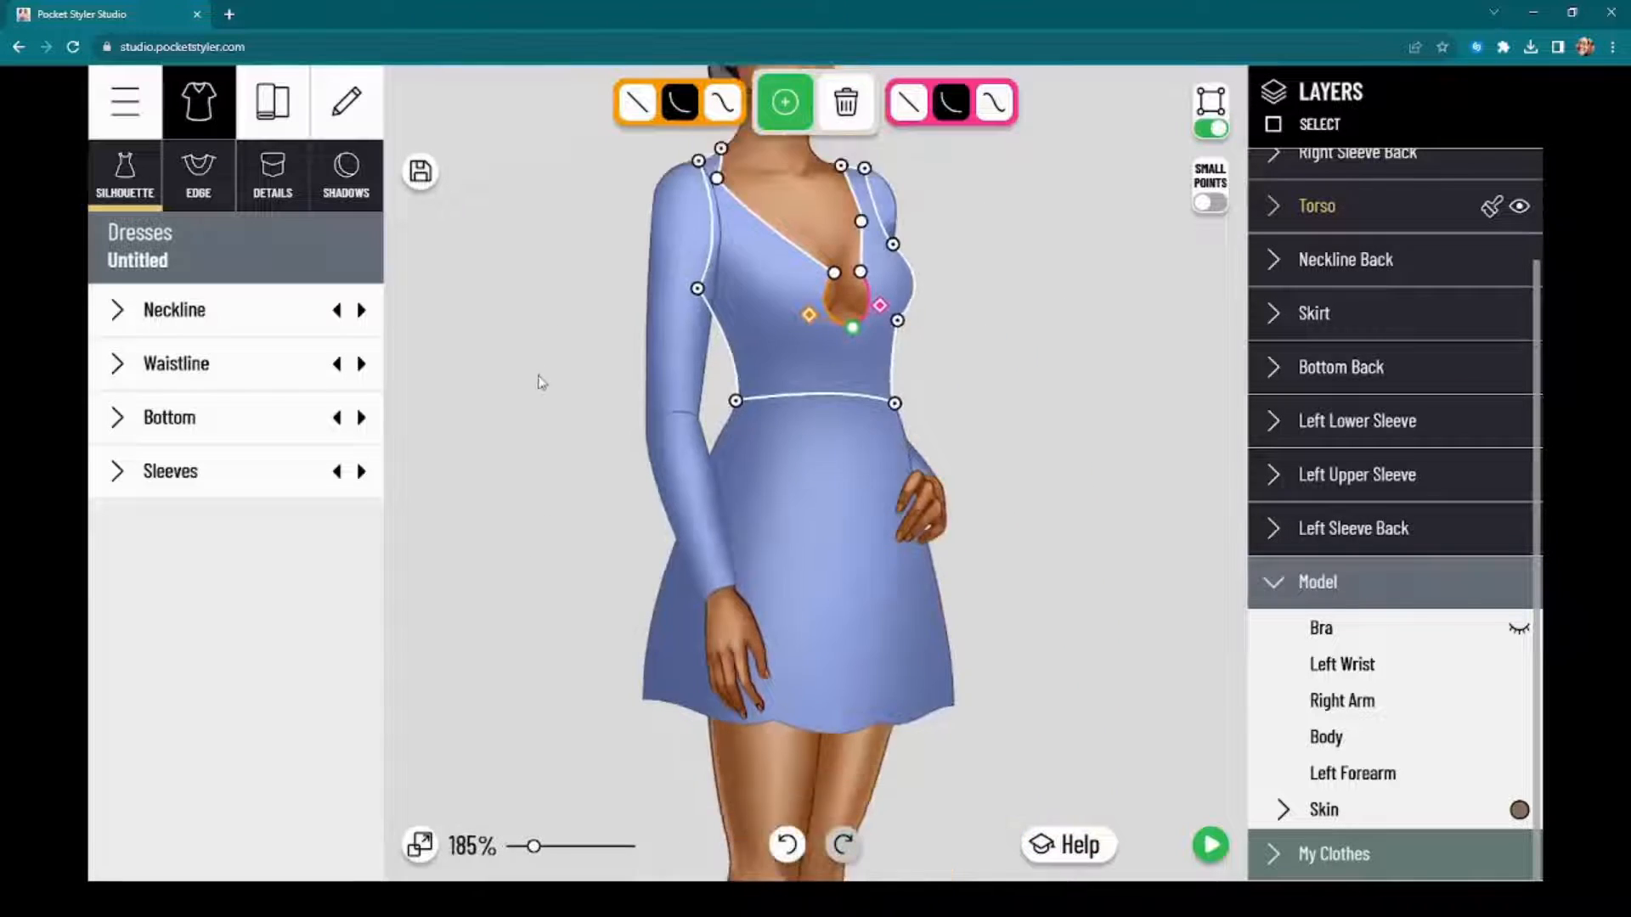
pyautogui.moveTo(540, 369); pyautogui.dragTo(558, 489)
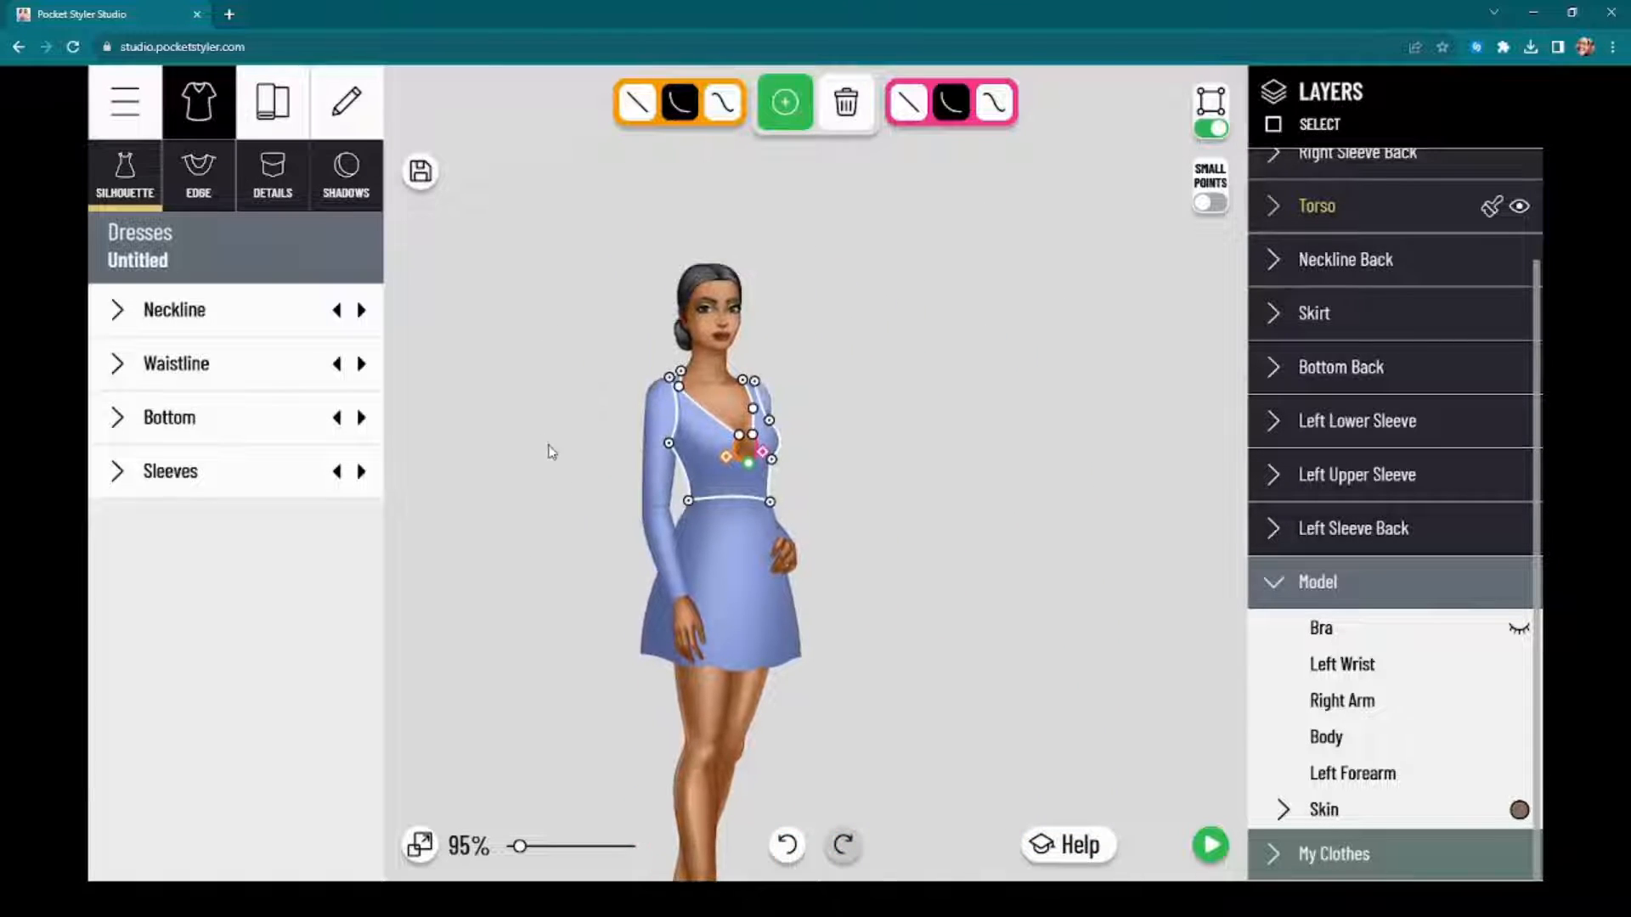
pyautogui.scroll(12, 565, 476)
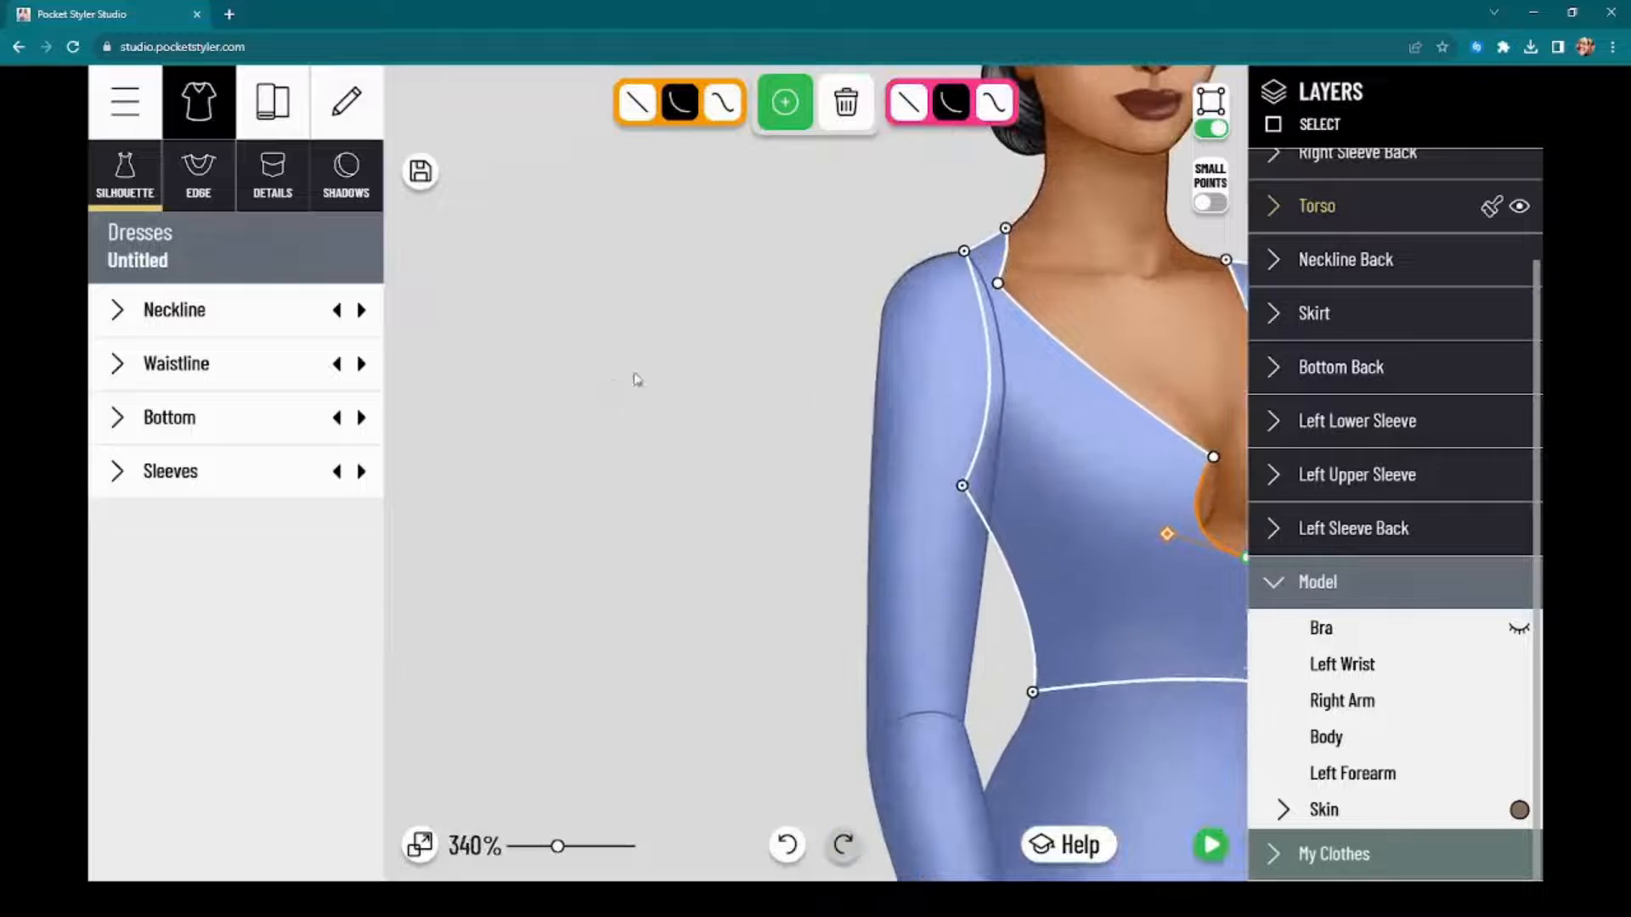
pyautogui.moveTo(696, 333); pyautogui.dragTo(529, 387)
pyautogui.scroll(5, 1002, 525)
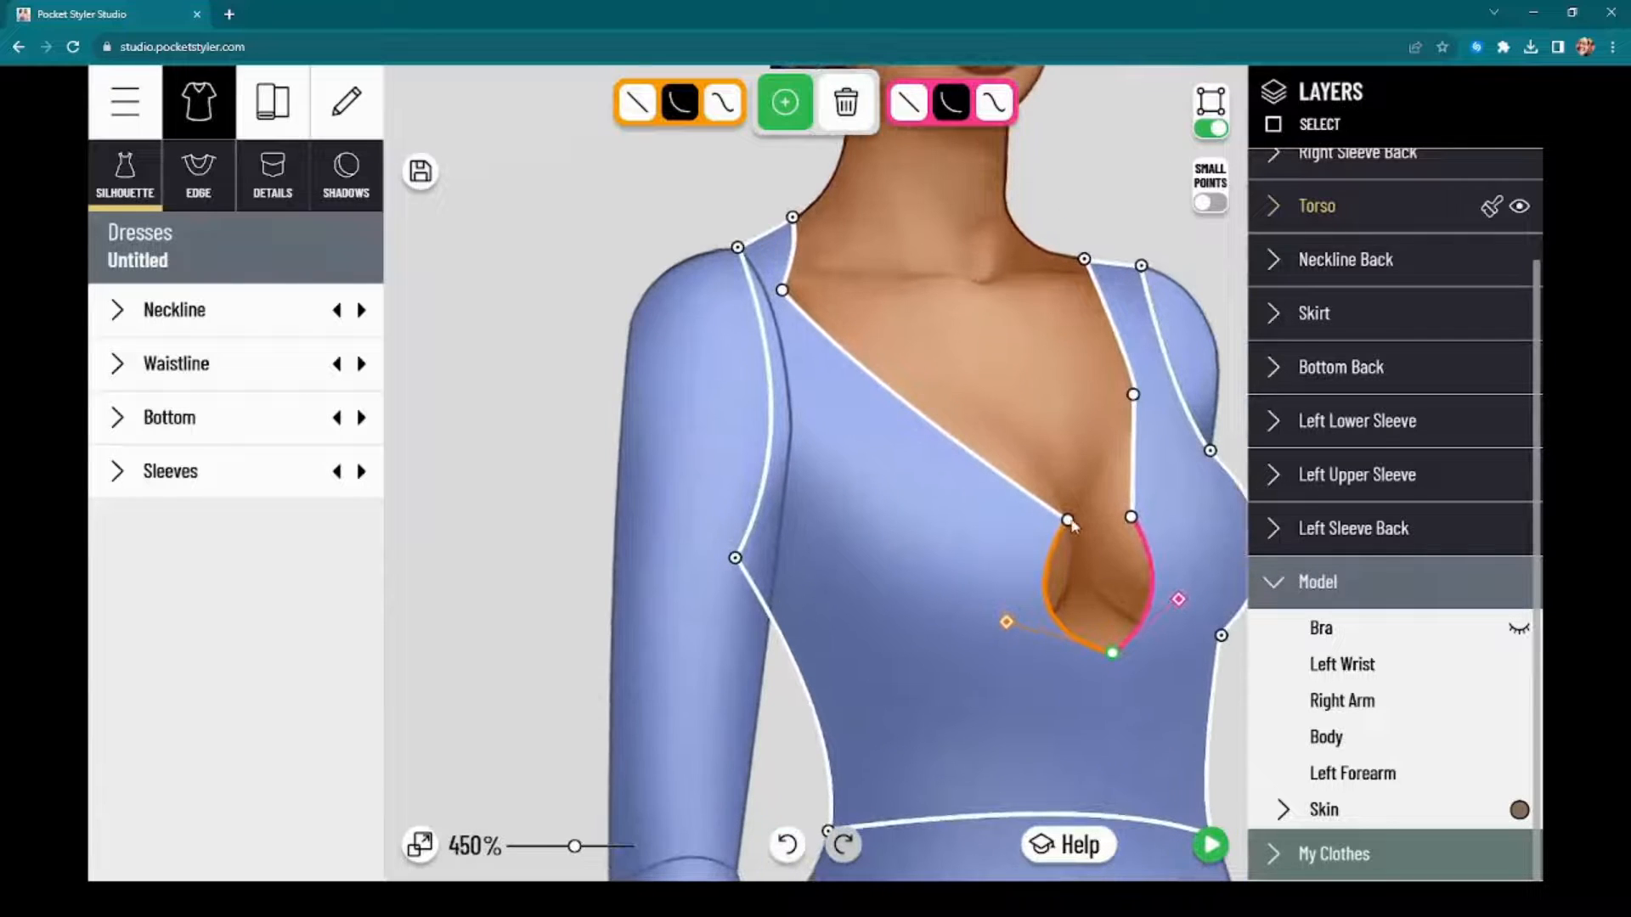
pyautogui.moveTo(1069, 521); pyautogui.dragTo(1125, 519)
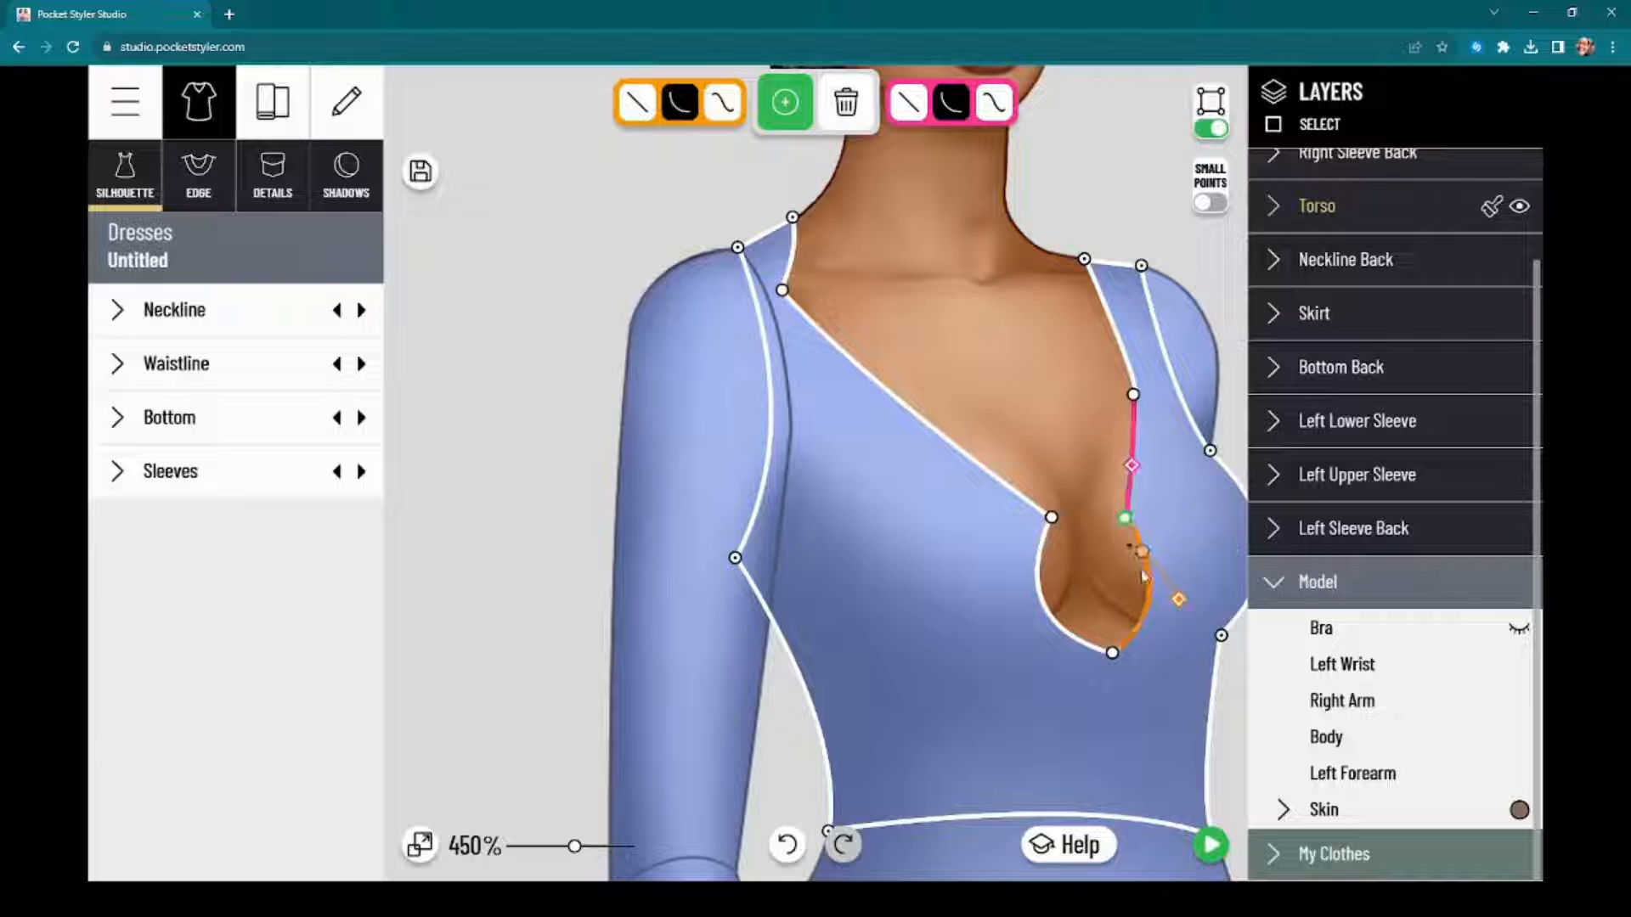
pyautogui.moveTo(1186, 608)
pyautogui.mouseDown()
pyautogui.moveTo(1204, 595)
pyautogui.moveTo(1187, 584)
pyautogui.mouseUp()
pyautogui.moveTo(1114, 654); pyautogui.dragTo(1102, 663)
pyautogui.moveTo(1187, 582)
pyautogui.mouseDown()
pyautogui.moveTo(1175, 626)
pyautogui.moveTo(1179, 606)
pyautogui.mouseUp()
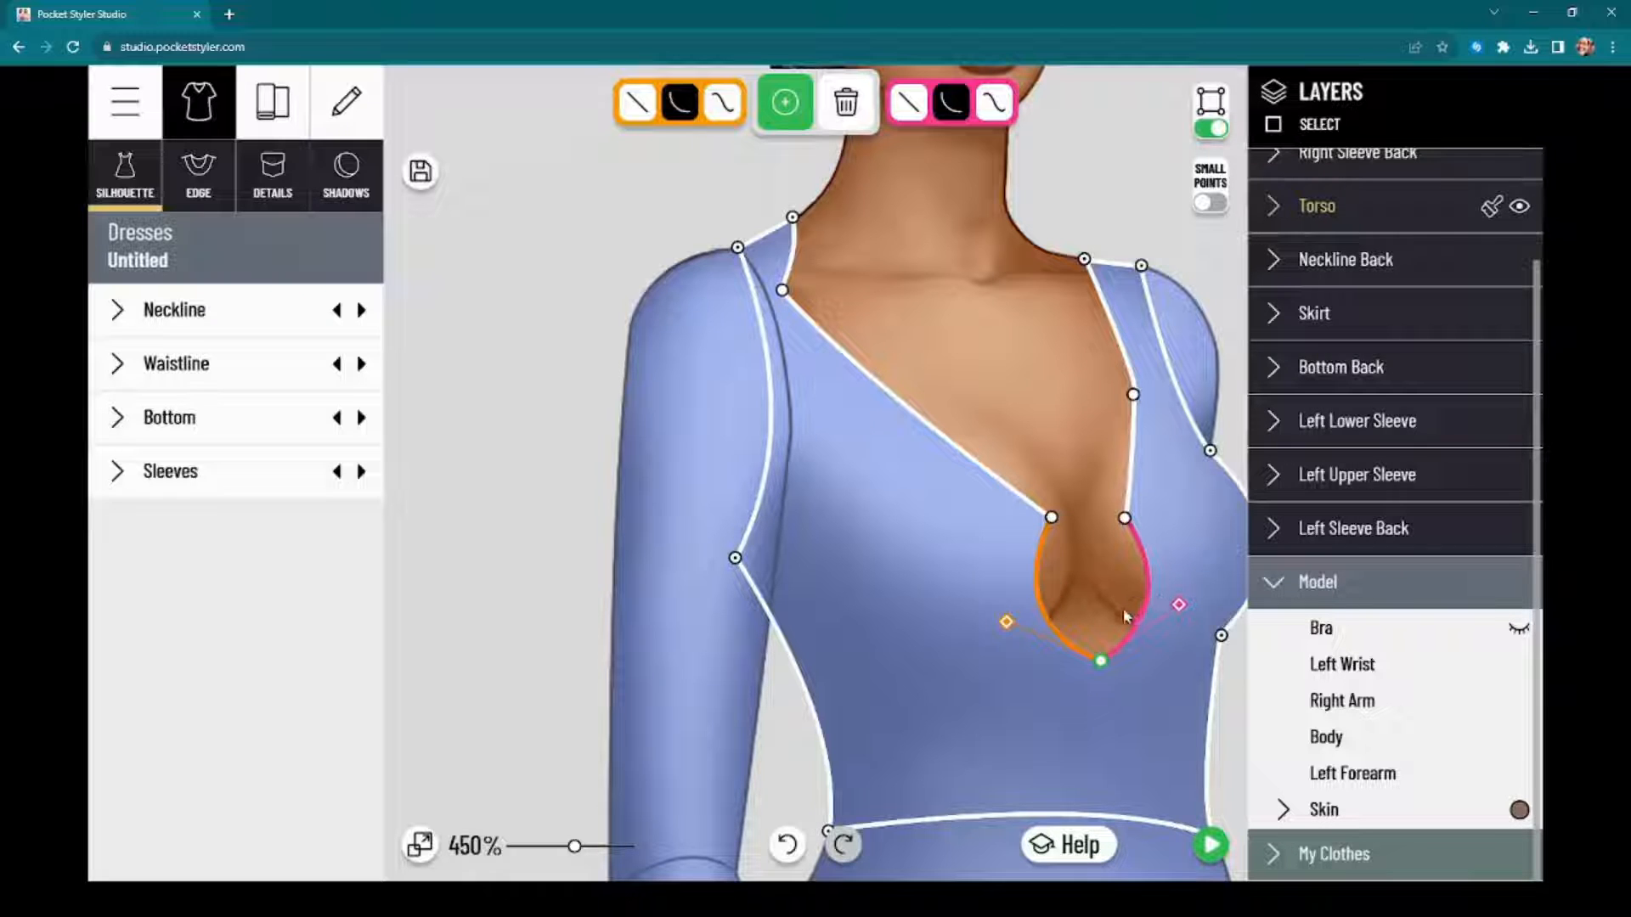
# Step: Move the neckline corner point on the model's left outward and make the segment from it to the keyhole straight
pyautogui.moveTo(1081, 463); pyautogui.dragTo(1002, 447)
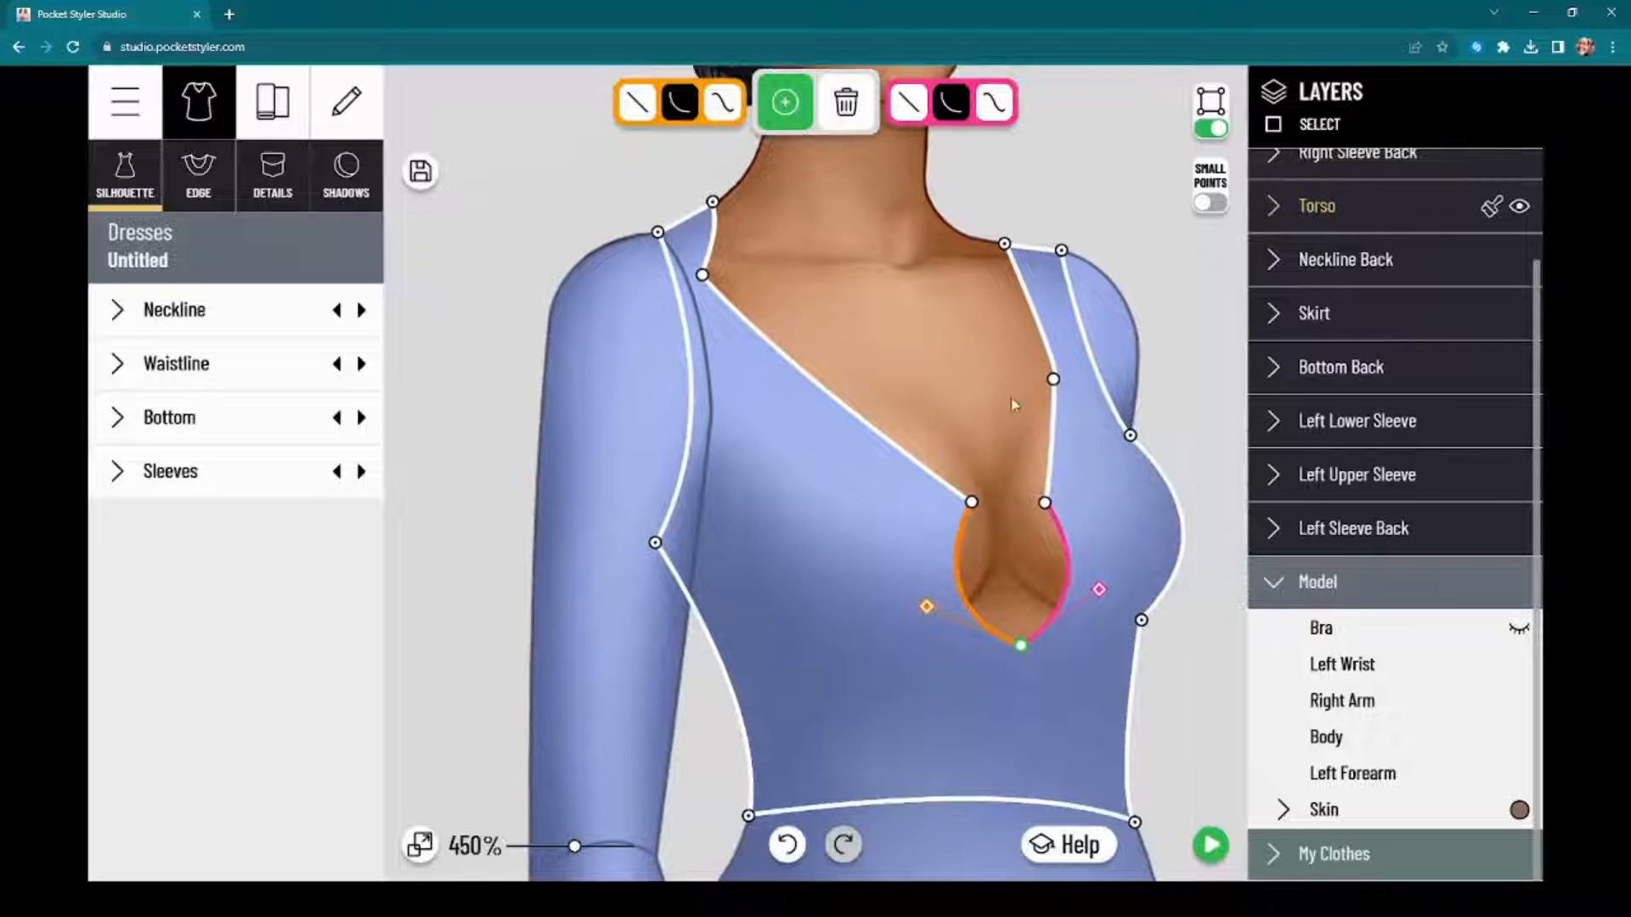
pyautogui.moveTo(1064, 387); pyautogui.dragTo(1045, 447)
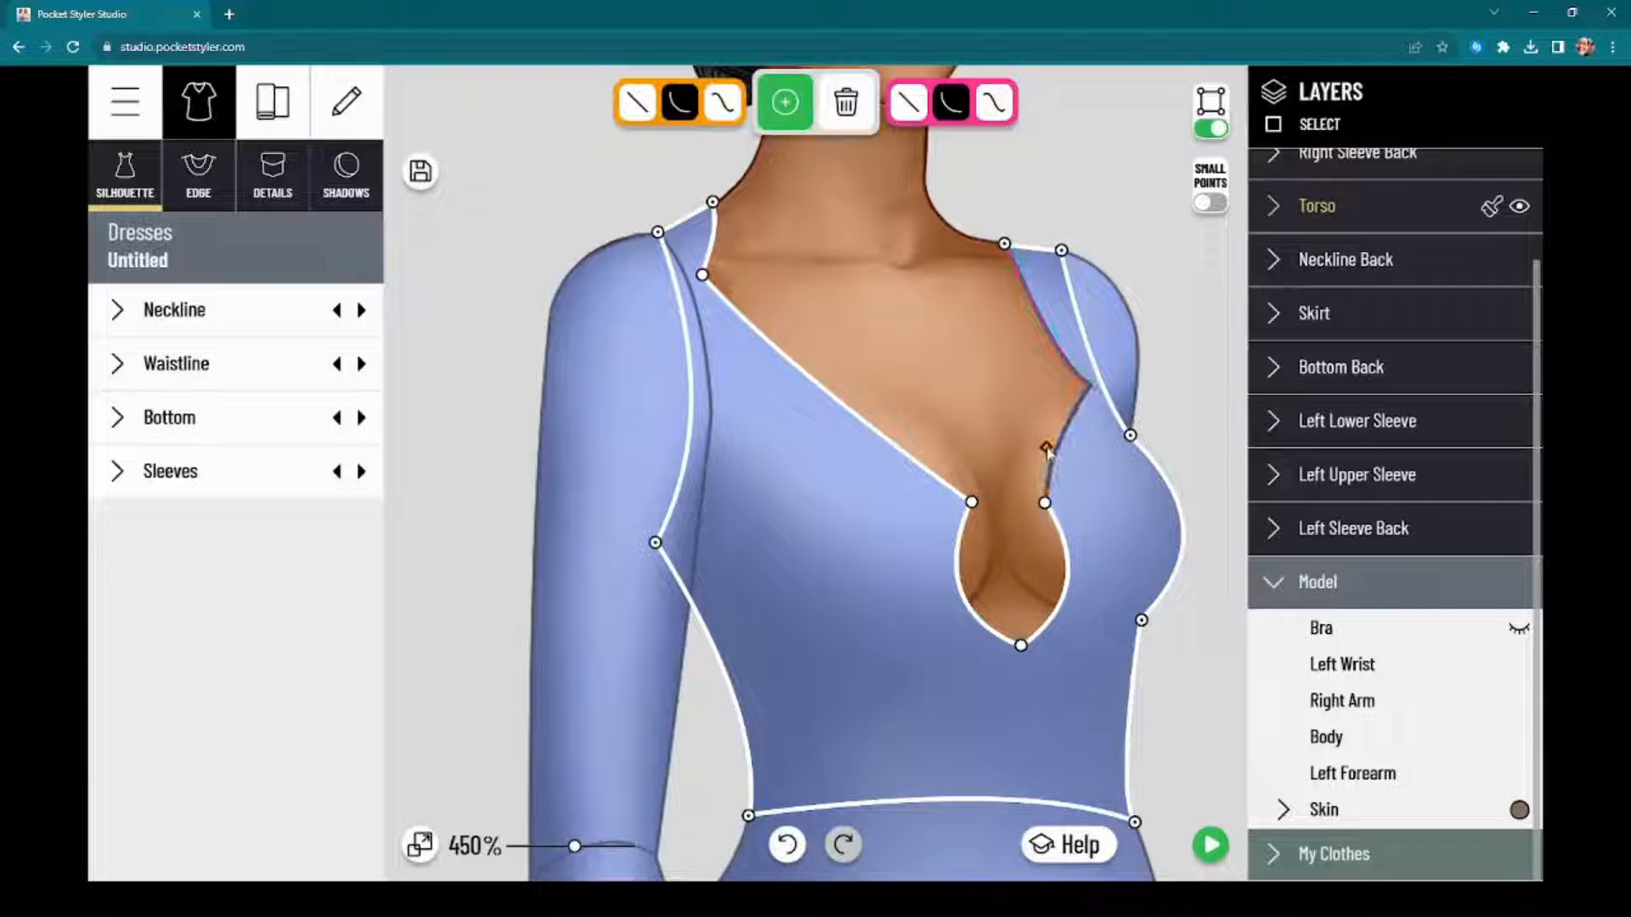
pyautogui.click(630, 118)
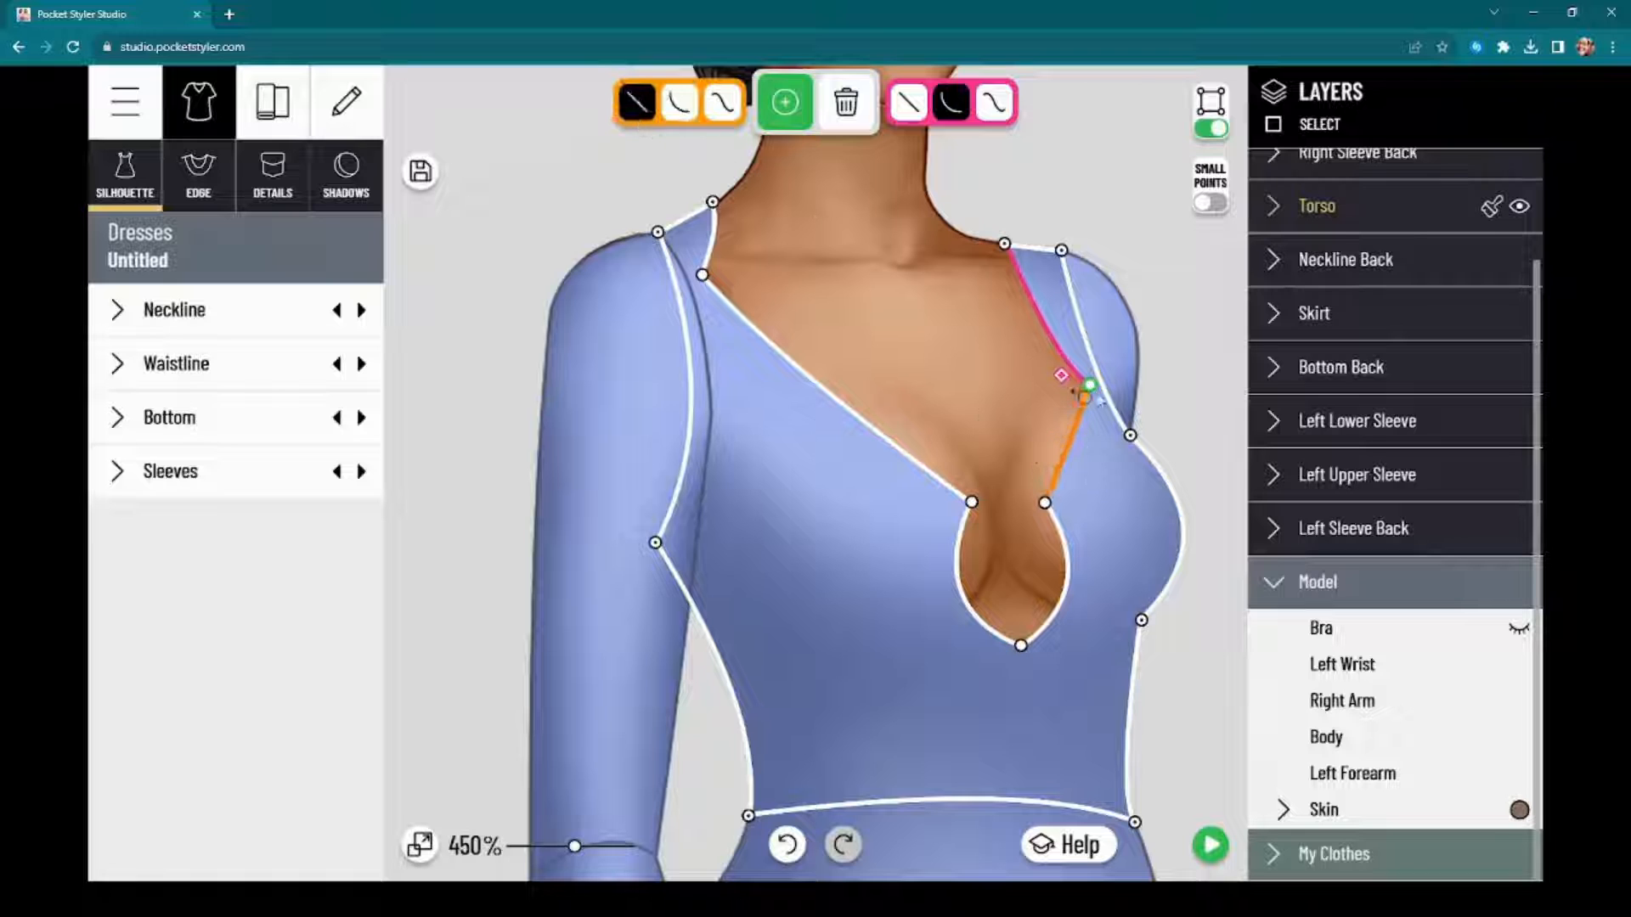
pyautogui.moveTo(1075, 392); pyautogui.dragTo(1050, 449)
# Step: Nudge the keyhole's upper point on the model's right inward and give the long neckline edge above it a more pronounced double curve
pyautogui.moveTo(971, 503)
pyautogui.mouseDown()
pyautogui.moveTo(963, 519)
pyautogui.moveTo(993, 514)
pyautogui.moveTo(981, 508)
pyautogui.mouseUp()
pyautogui.click(639, 105)
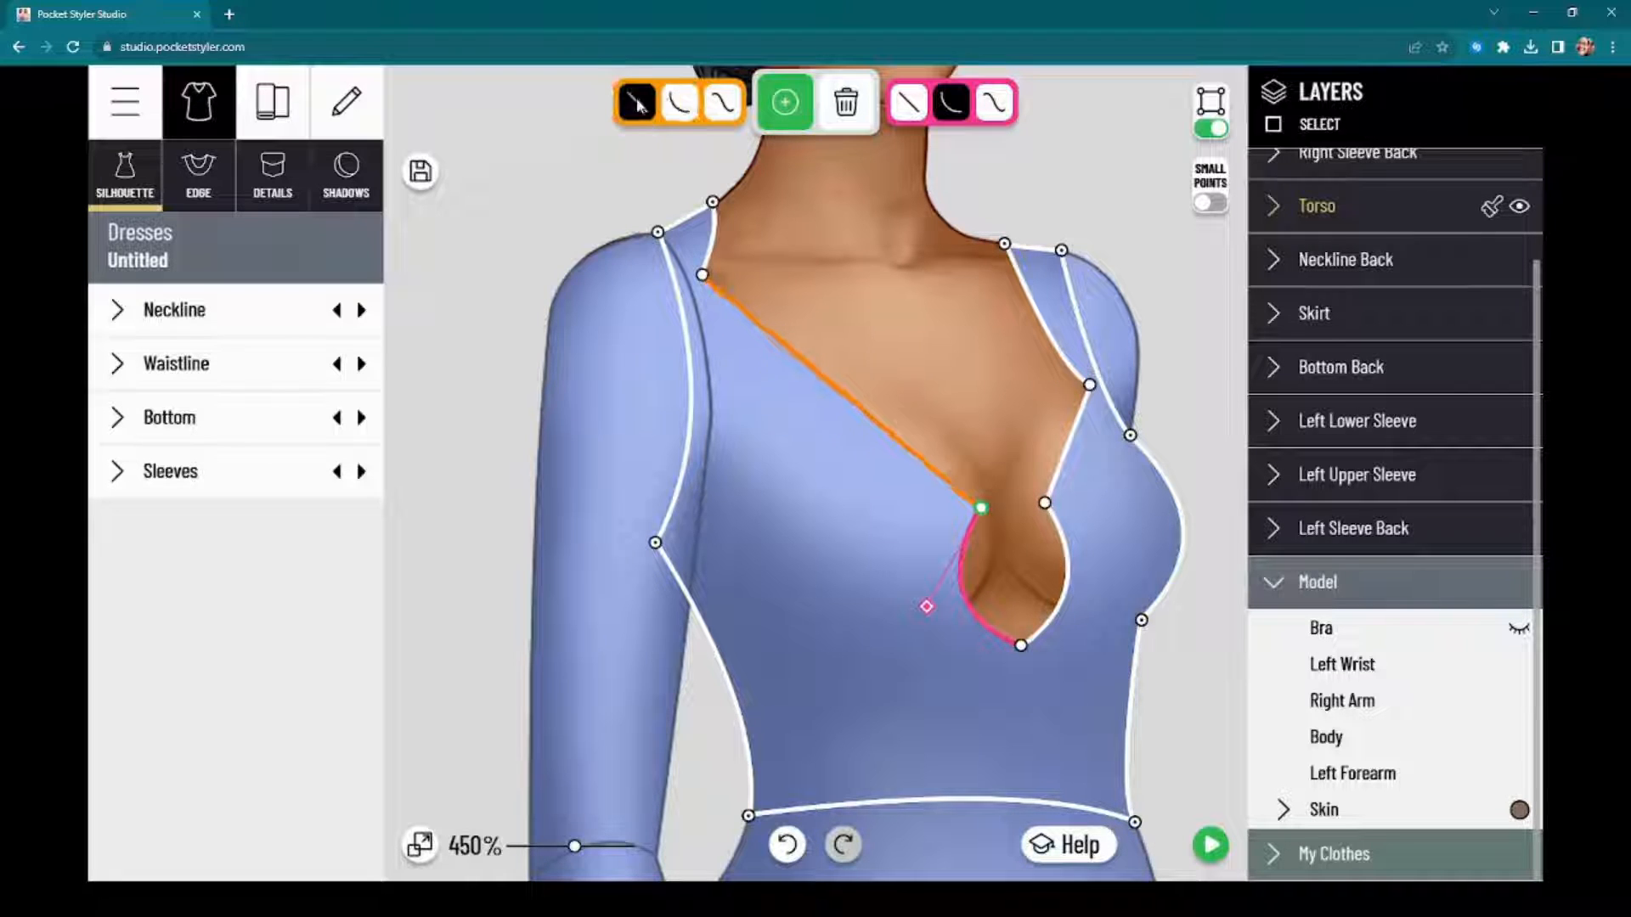
pyautogui.click(722, 103)
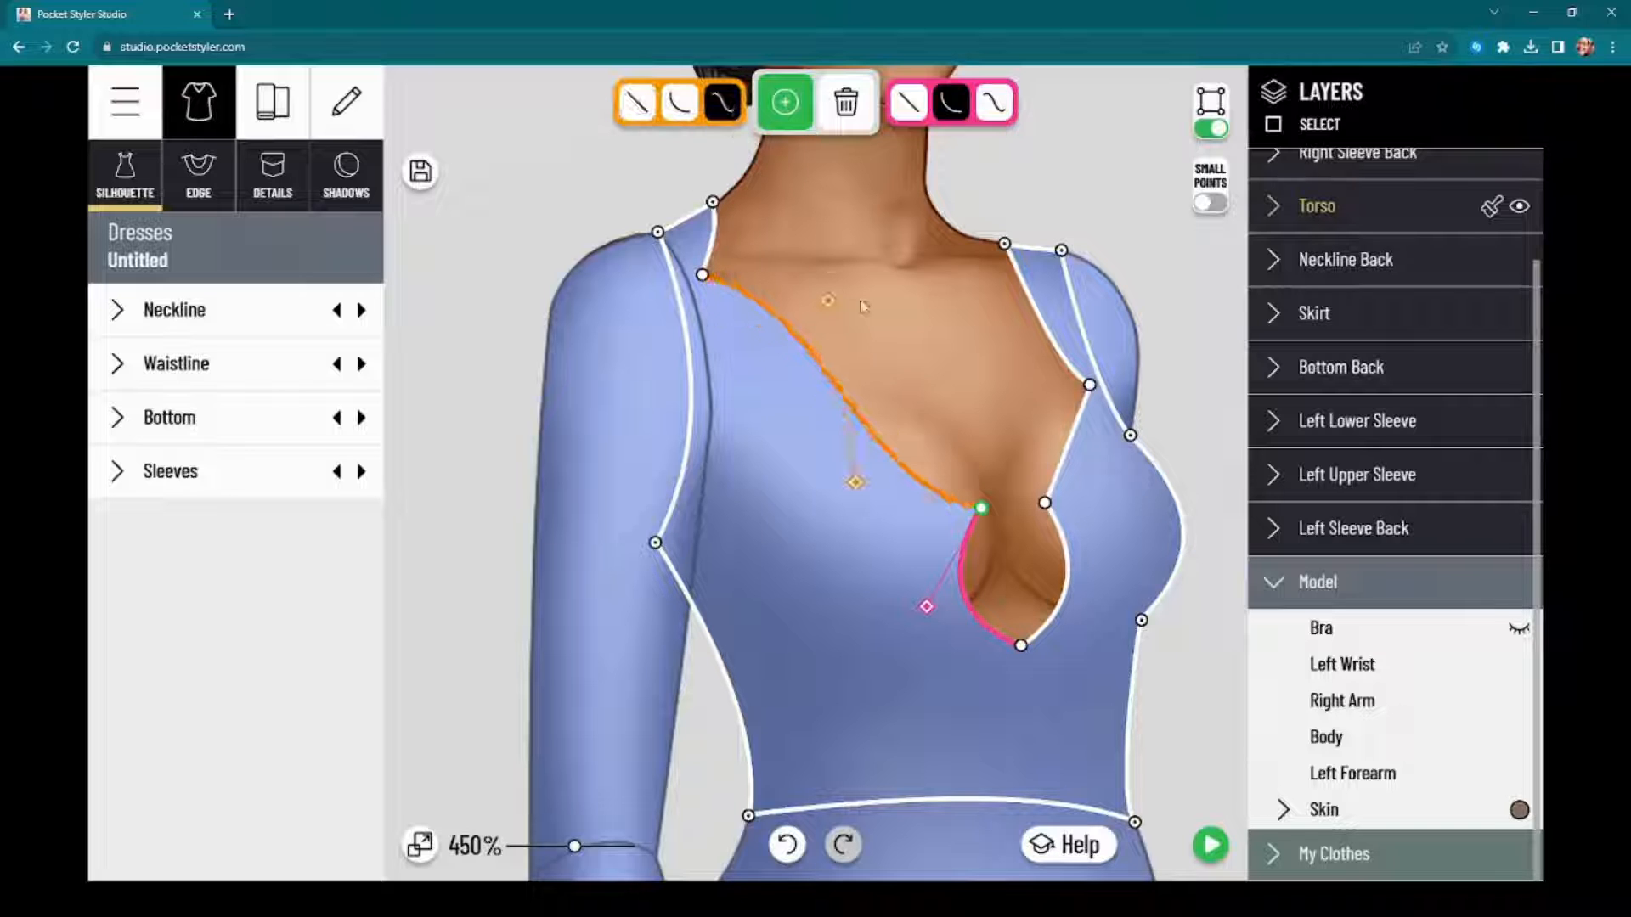
pyautogui.moveTo(827, 302)
pyautogui.mouseDown()
pyautogui.moveTo(818, 335)
pyautogui.moveTo(843, 283)
pyautogui.mouseUp()
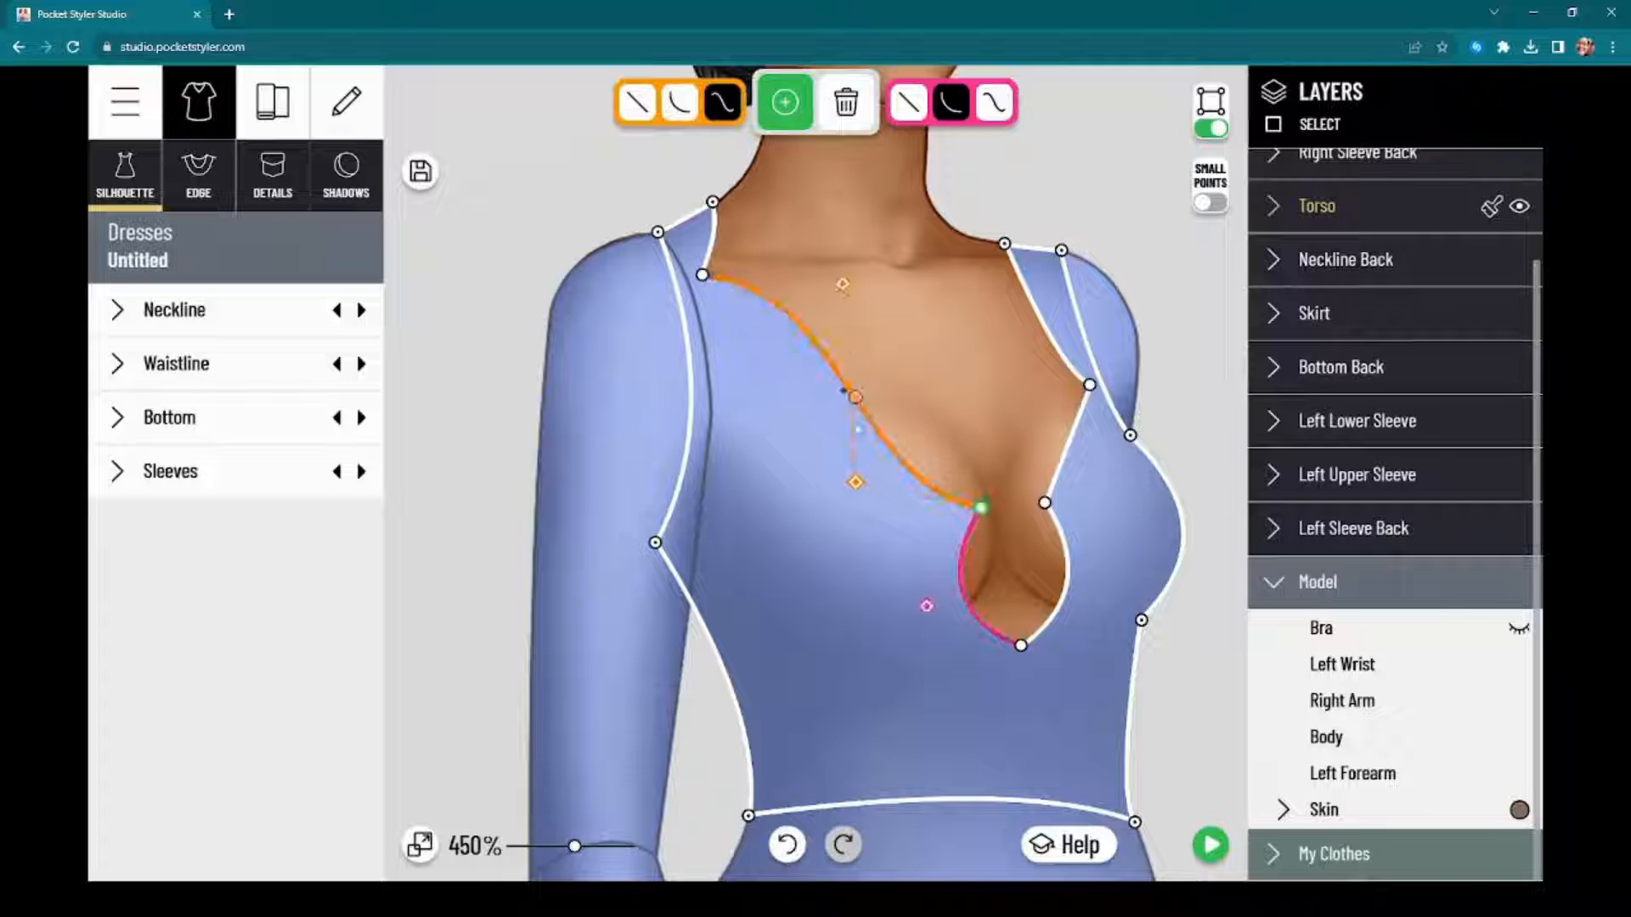
# Step: Deepen the double curve of the long neckline edge on the model's right, pulling it outward above the keyhole
pyautogui.moveTo(855, 486); pyautogui.dragTo(740, 488)
pyautogui.moveTo(903, 378); pyautogui.dragTo(882, 199)
pyautogui.scroll(-6, 874, 374)
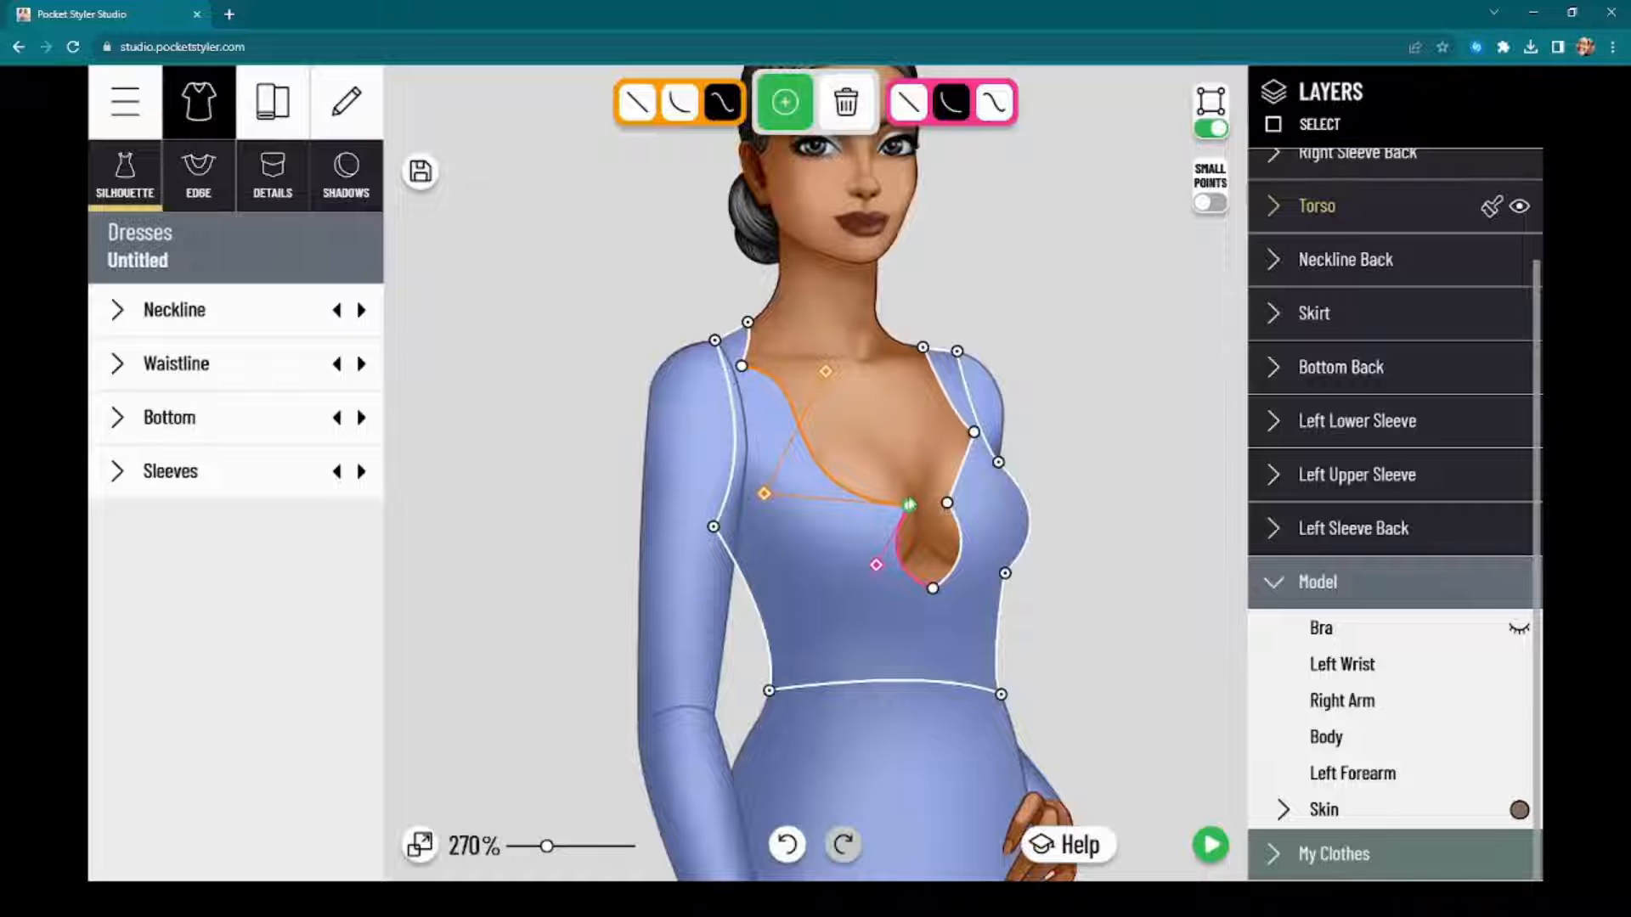
pyautogui.scroll(5, 807, 422)
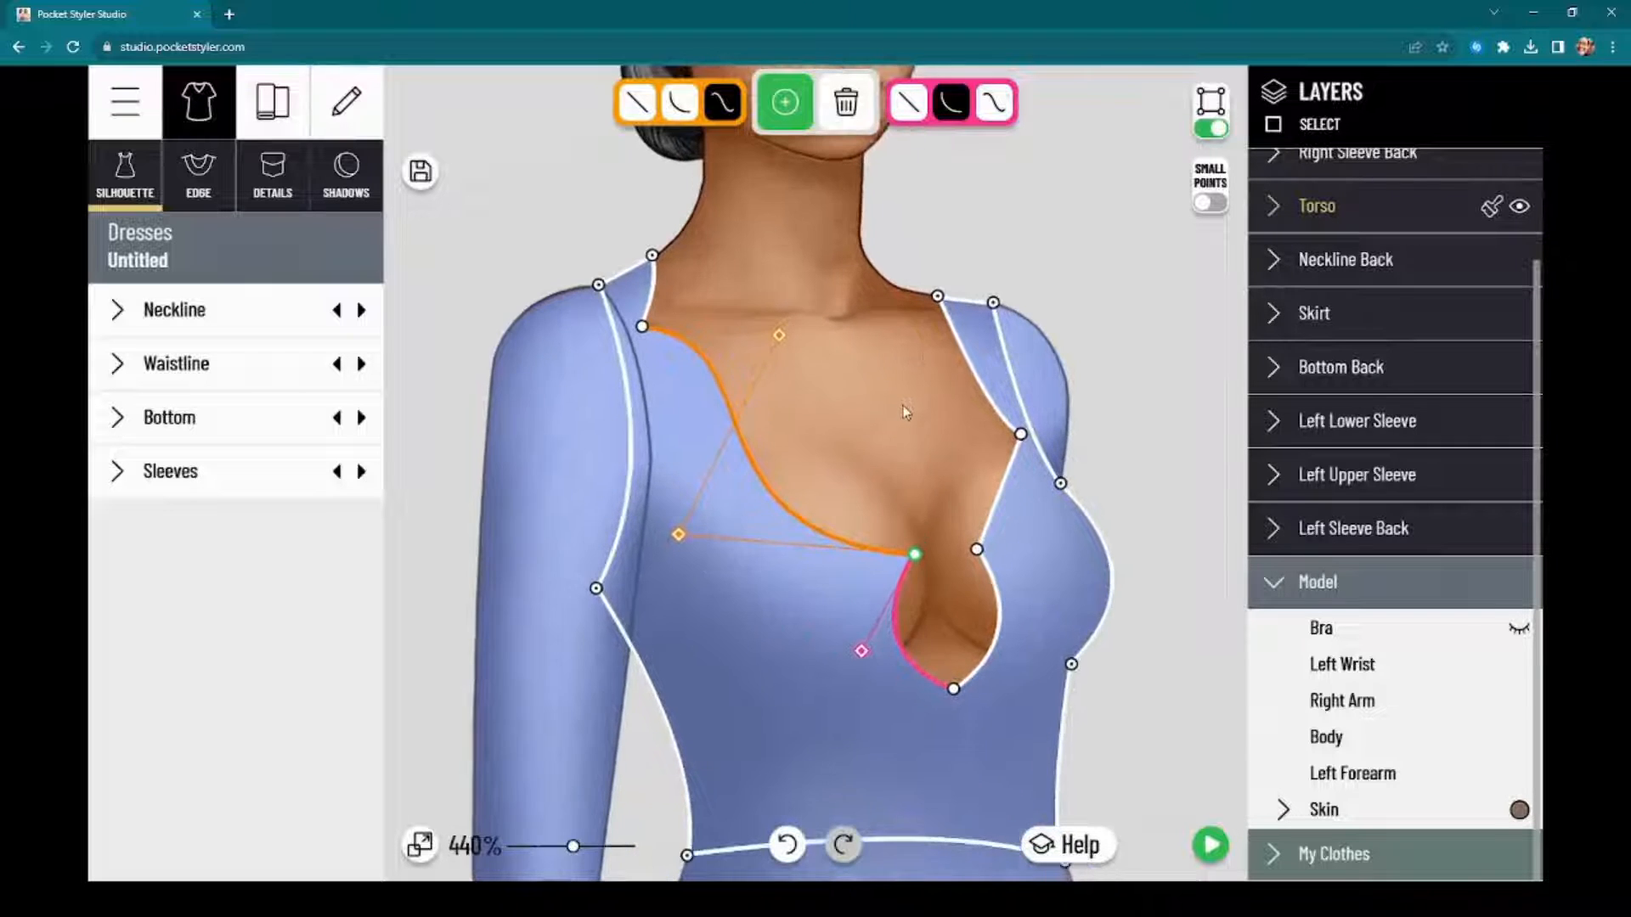
# Step: Move the neckline's shoulder points on both sides outward until they sit close to the sleeve seams
pyautogui.moveTo(856, 405); pyautogui.dragTo(886, 404)
pyautogui.scroll(5, 913, 436)
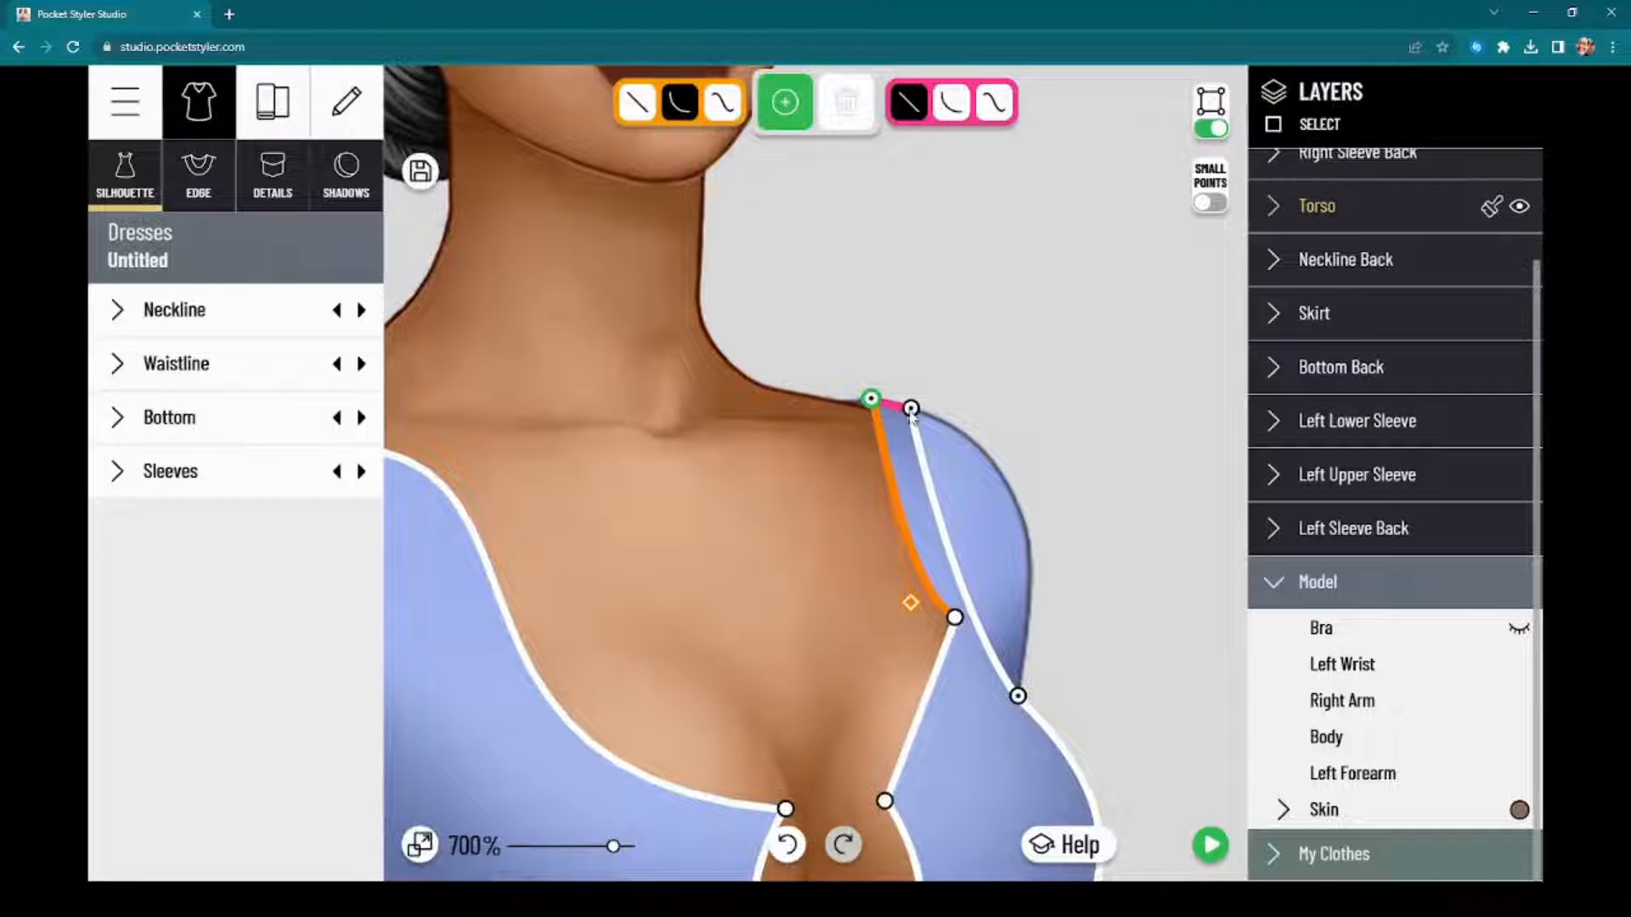
pyautogui.moveTo(871, 401)
pyautogui.mouseDown()
pyautogui.moveTo(910, 407)
pyautogui.moveTo(896, 408)
pyautogui.mouseUp()
pyautogui.moveTo(694, 439); pyautogui.dragTo(918, 464)
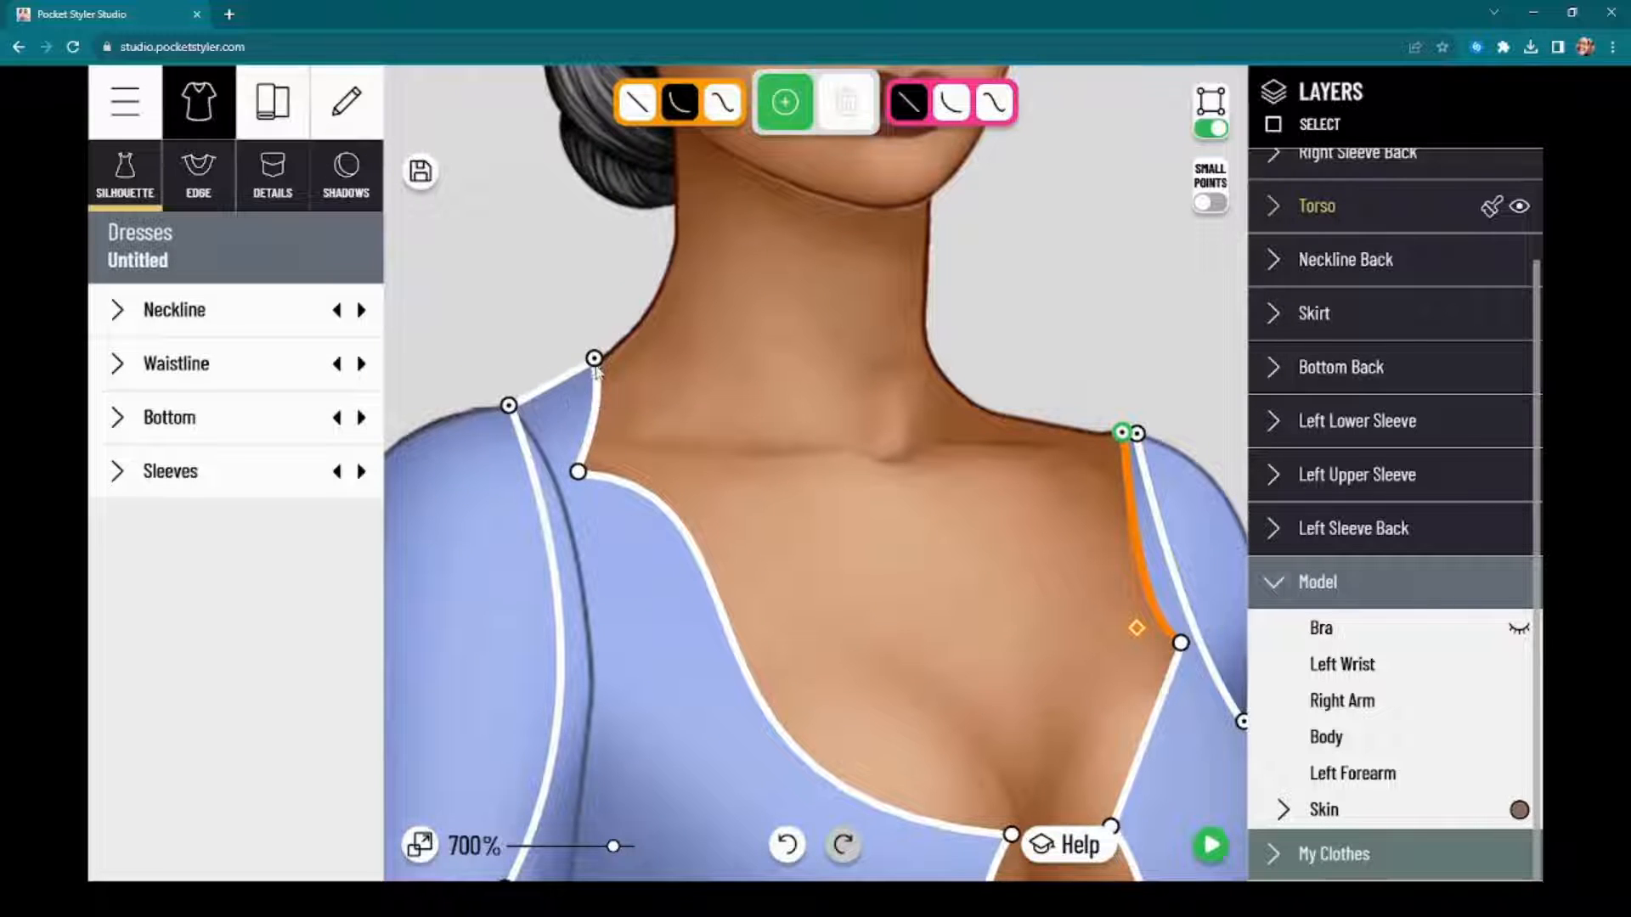
pyautogui.moveTo(597, 358); pyautogui.dragTo(524, 395)
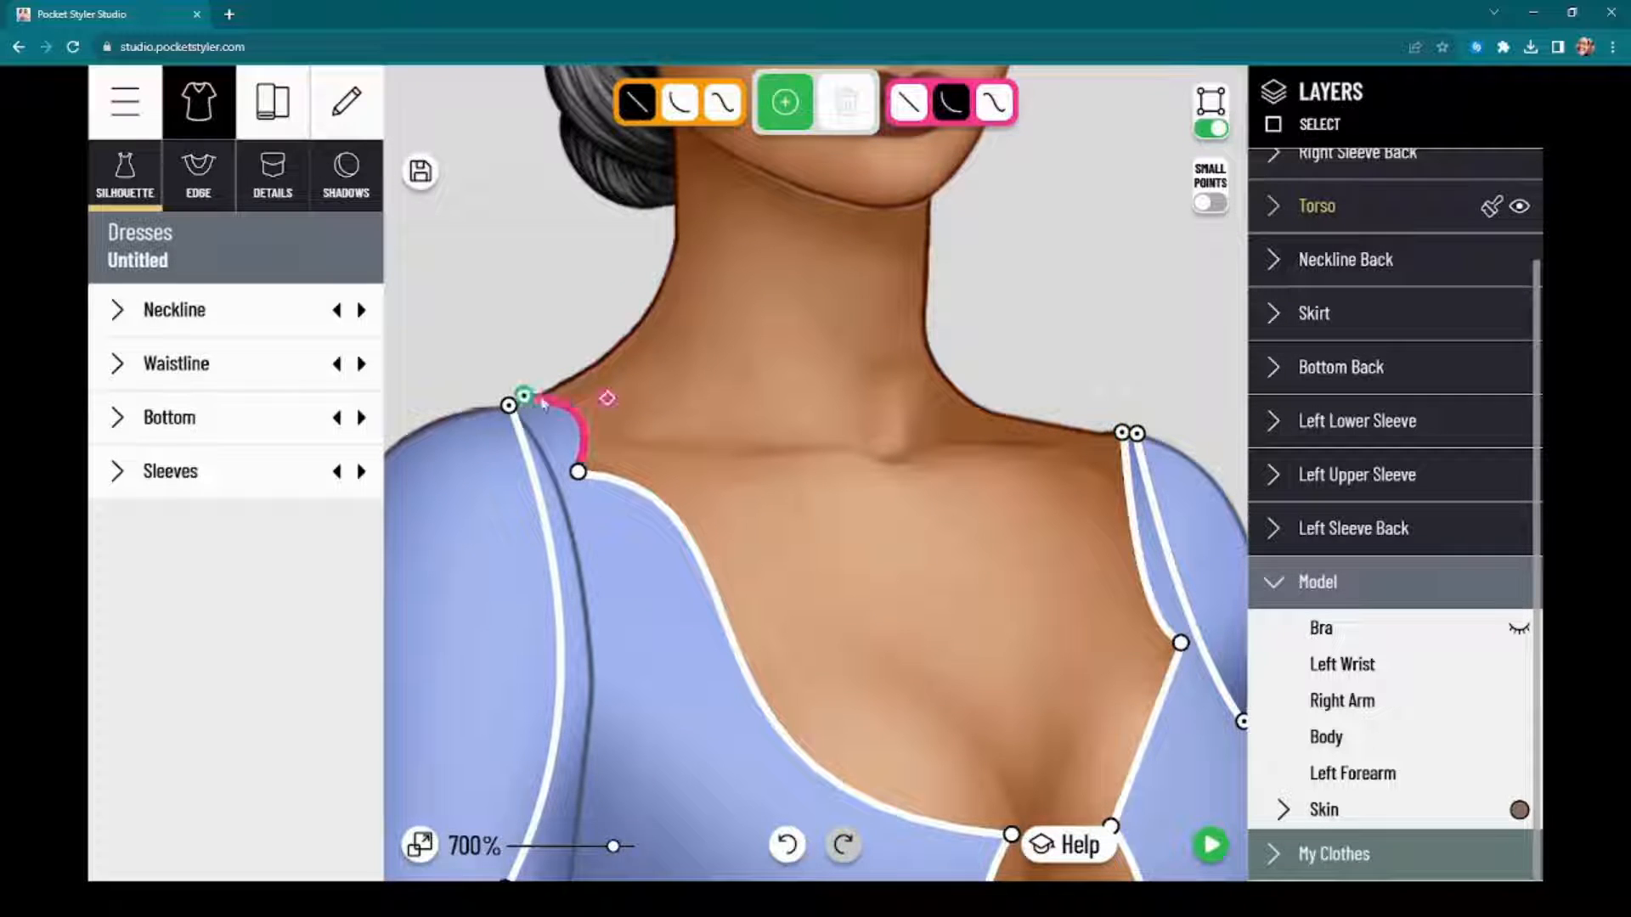
pyautogui.moveTo(879, 536); pyautogui.dragTo(880, 323)
# Step: Lower the neckline corner point on the model's right and smooth the long edge below it into a simple scoop toward the keyhole
pyautogui.moveTo(579, 259); pyautogui.dragTo(582, 299)
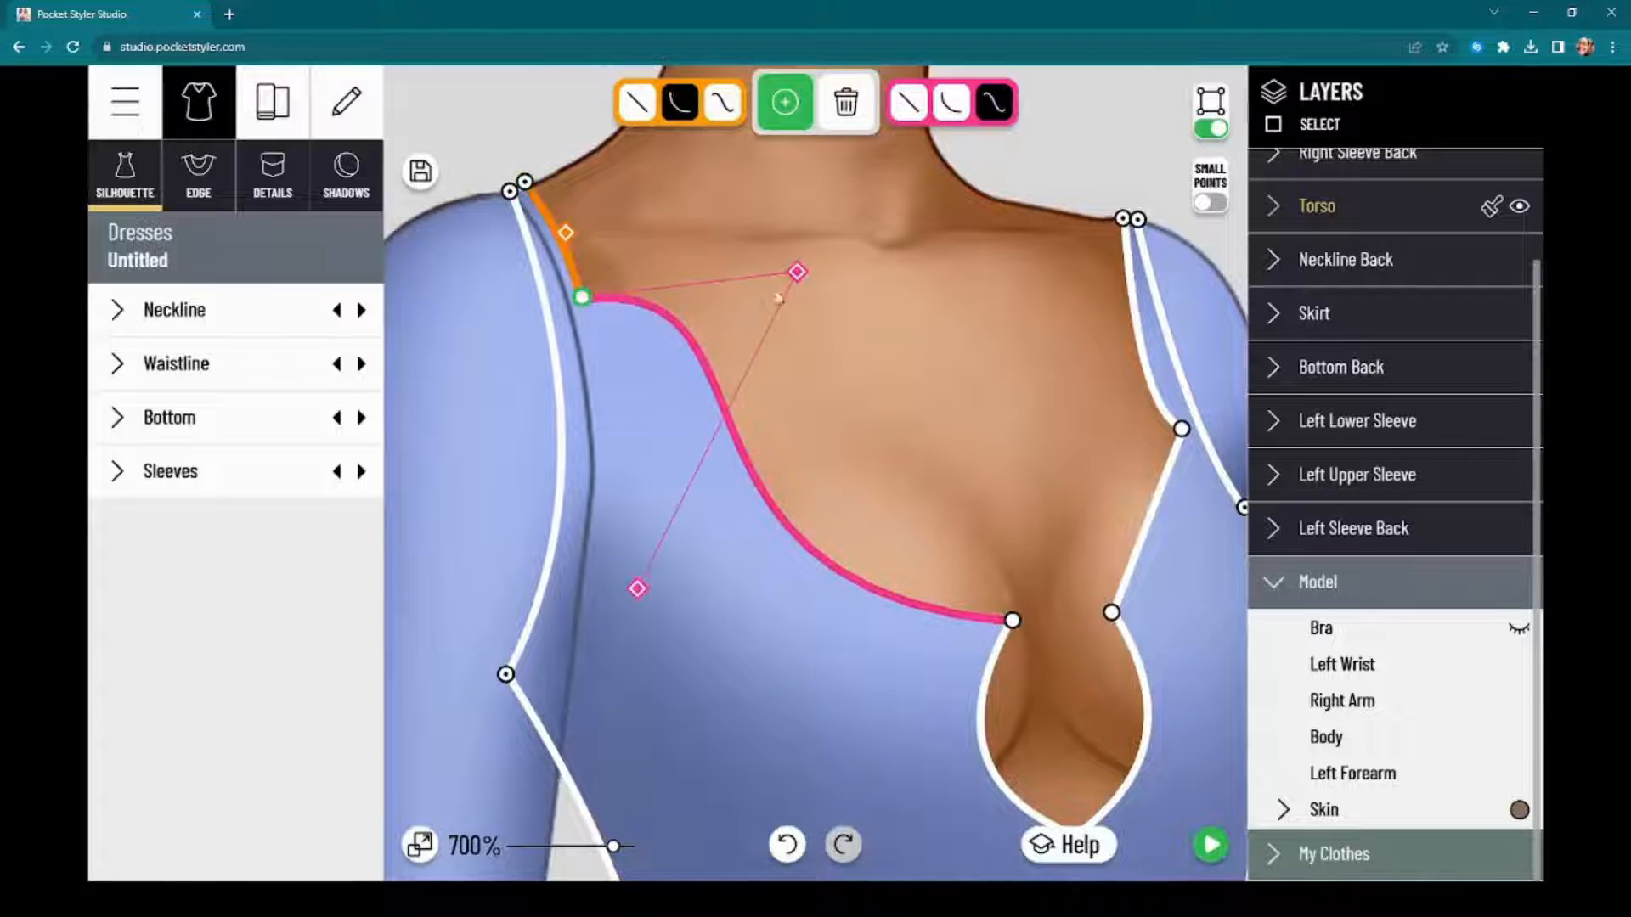
pyautogui.moveTo(796, 272); pyautogui.dragTo(671, 506)
pyautogui.moveTo(1030, 450); pyautogui.dragTo(712, 393)
pyautogui.scroll(-3, 711, 394)
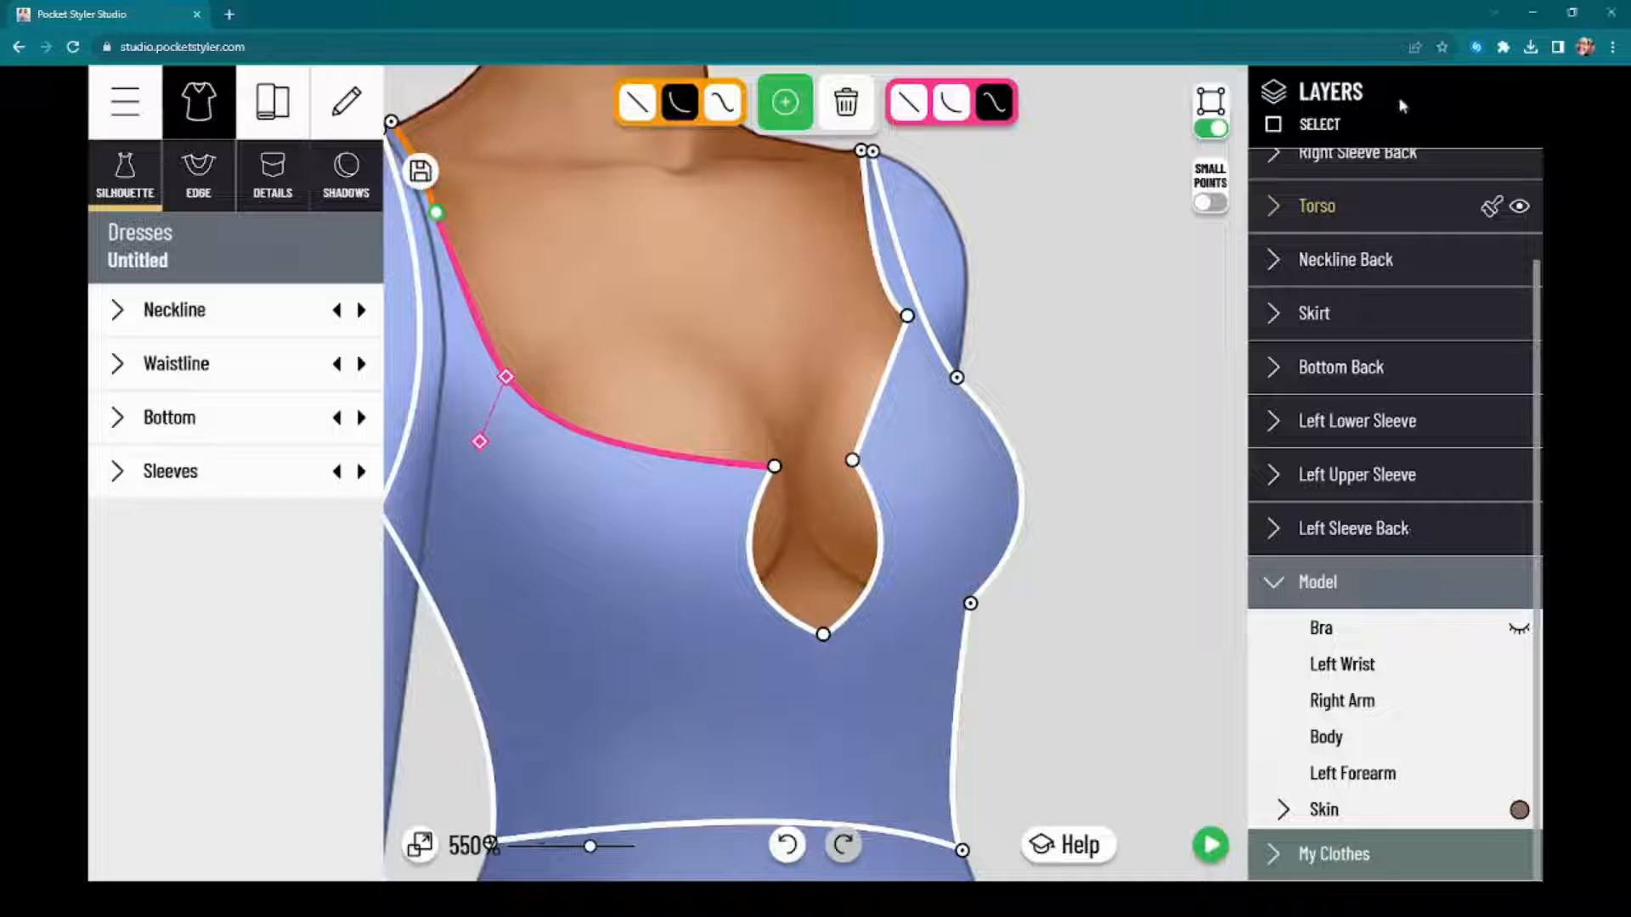
# Step: Curve the neckline segment above the keyhole outward on the model's left and flatten the segment running up to the shoulder
pyautogui.click(852, 459)
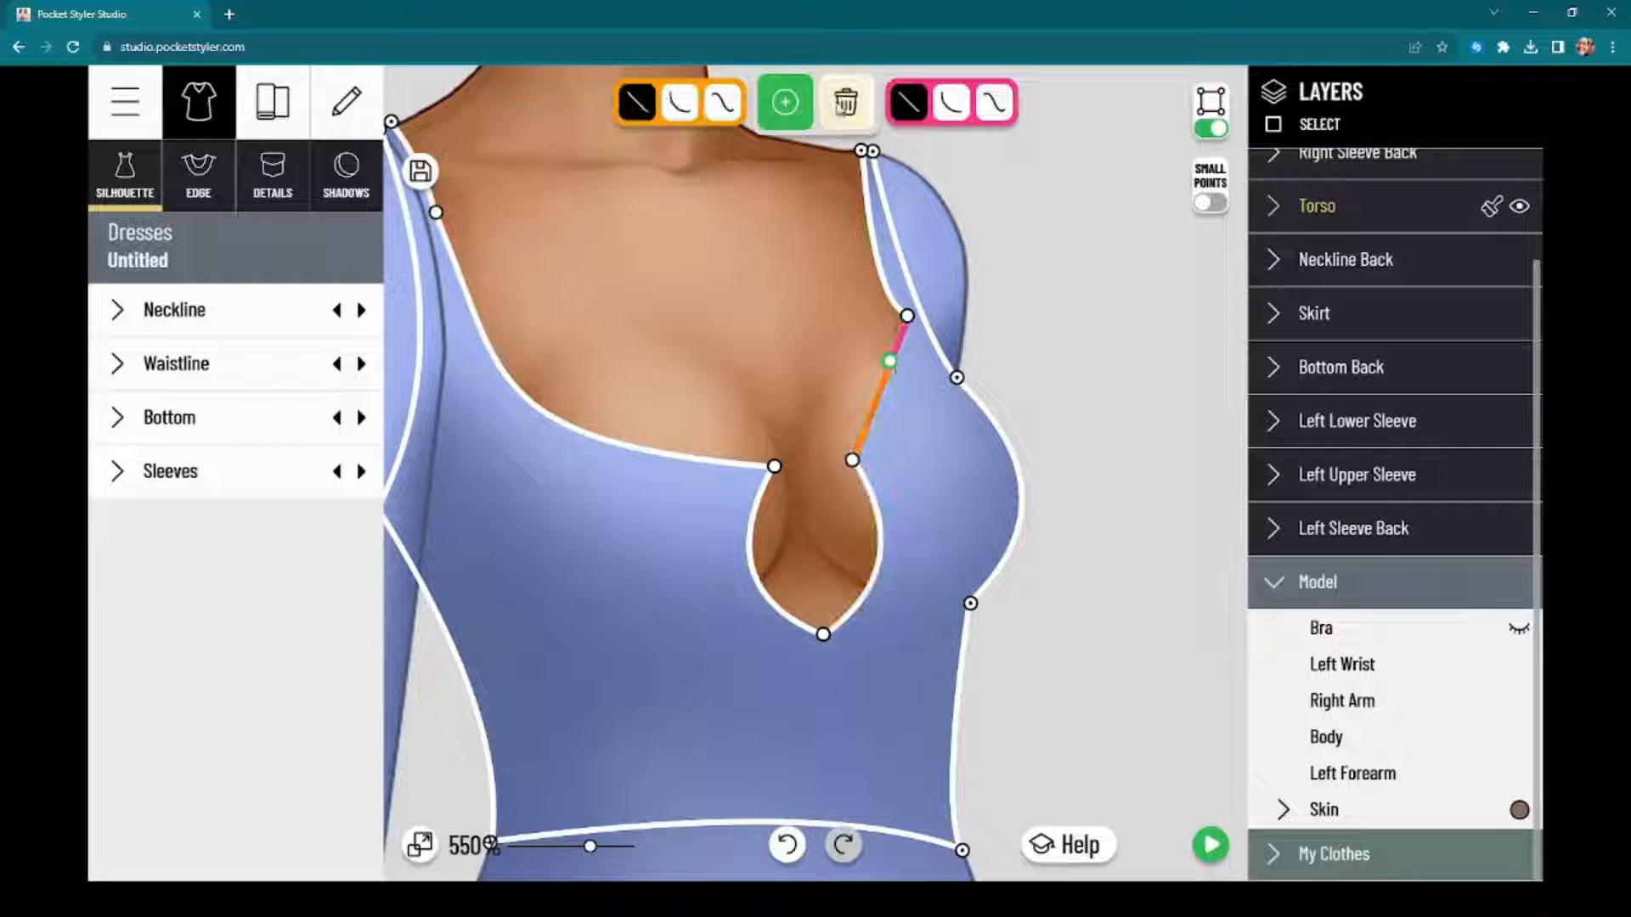
pyautogui.click(880, 477)
pyautogui.click(852, 461)
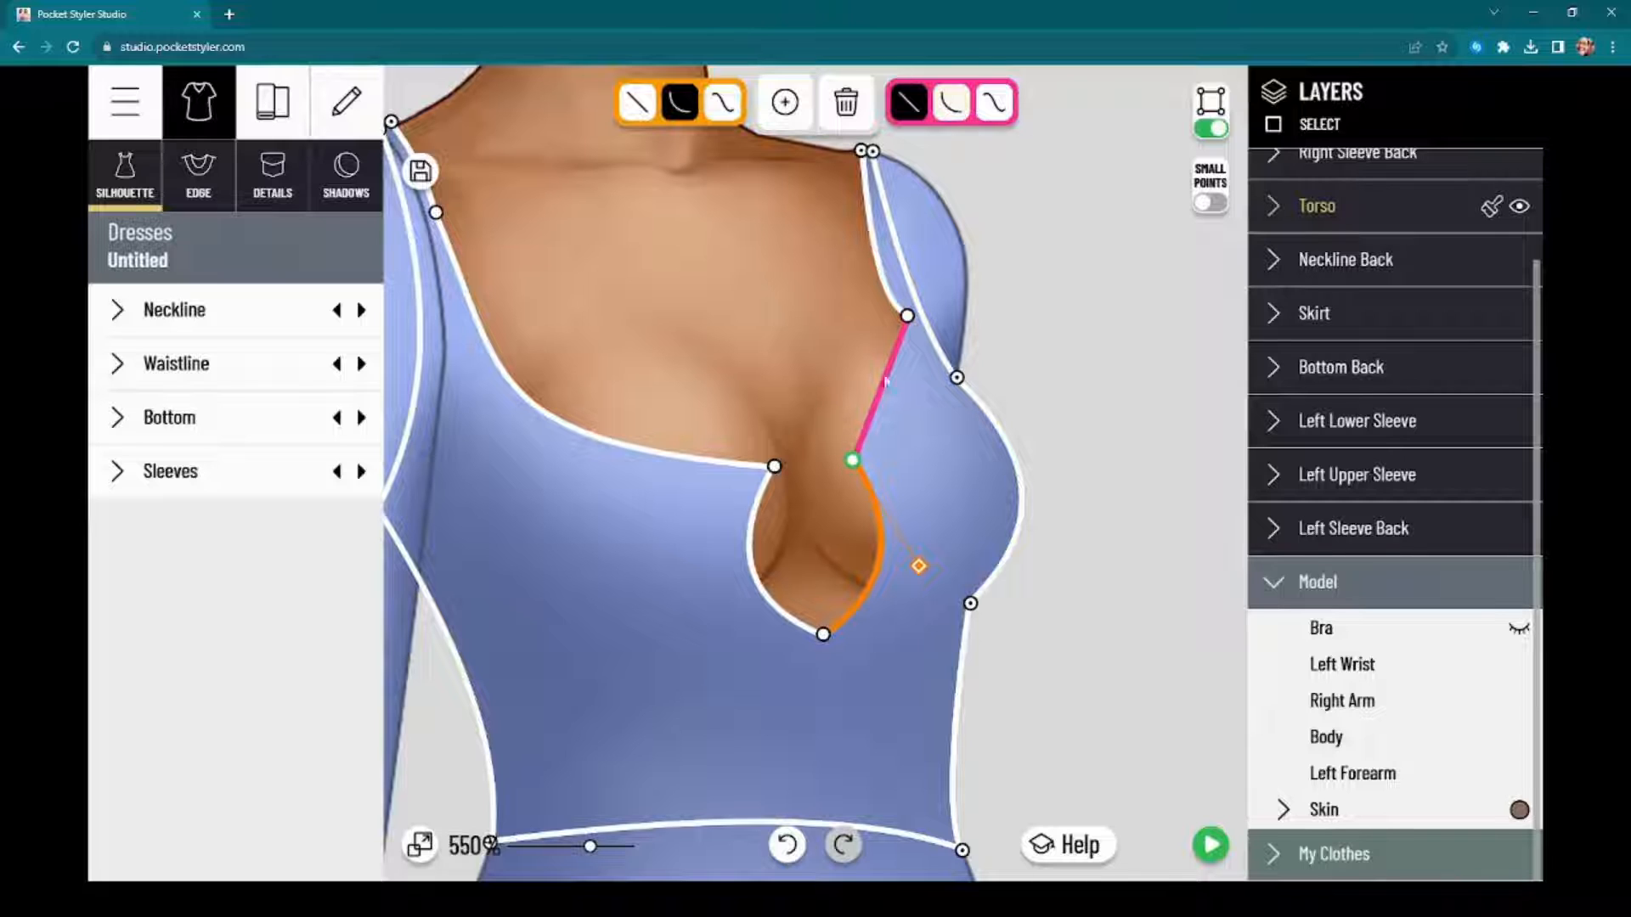
pyautogui.click(953, 106)
pyautogui.moveTo(821, 355); pyautogui.dragTo(888, 277)
pyautogui.scroll(-4, 875, 268)
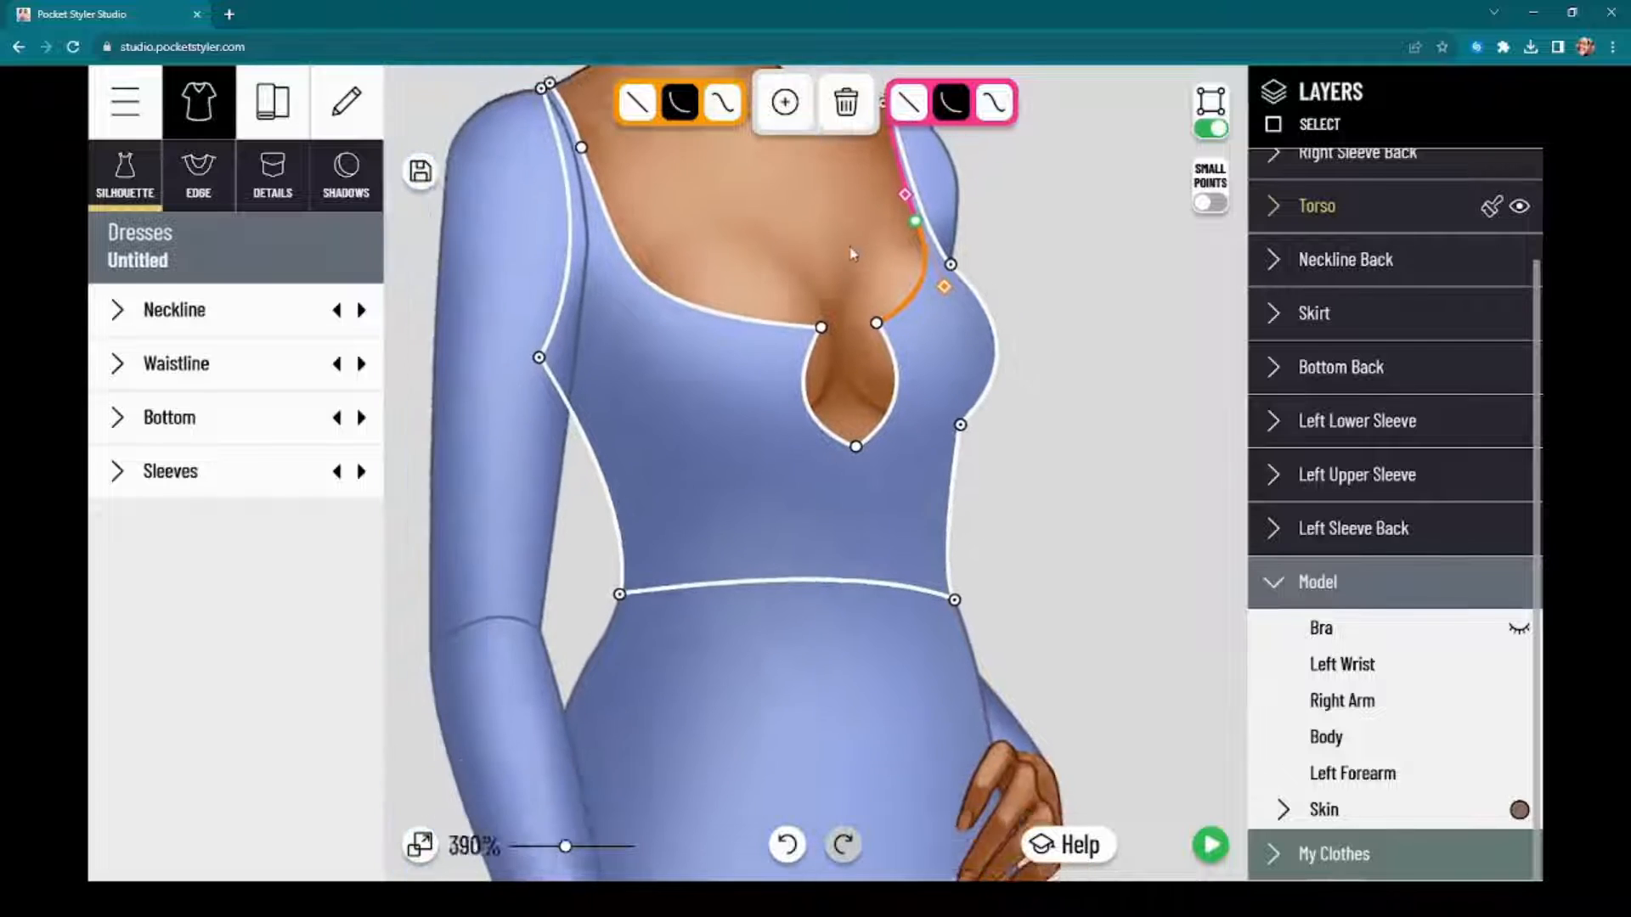
# Step: Select the skirt, move its hem corner on the model's right inward and bend the side edge above it inward
pyautogui.scroll(-2, 852, 253)
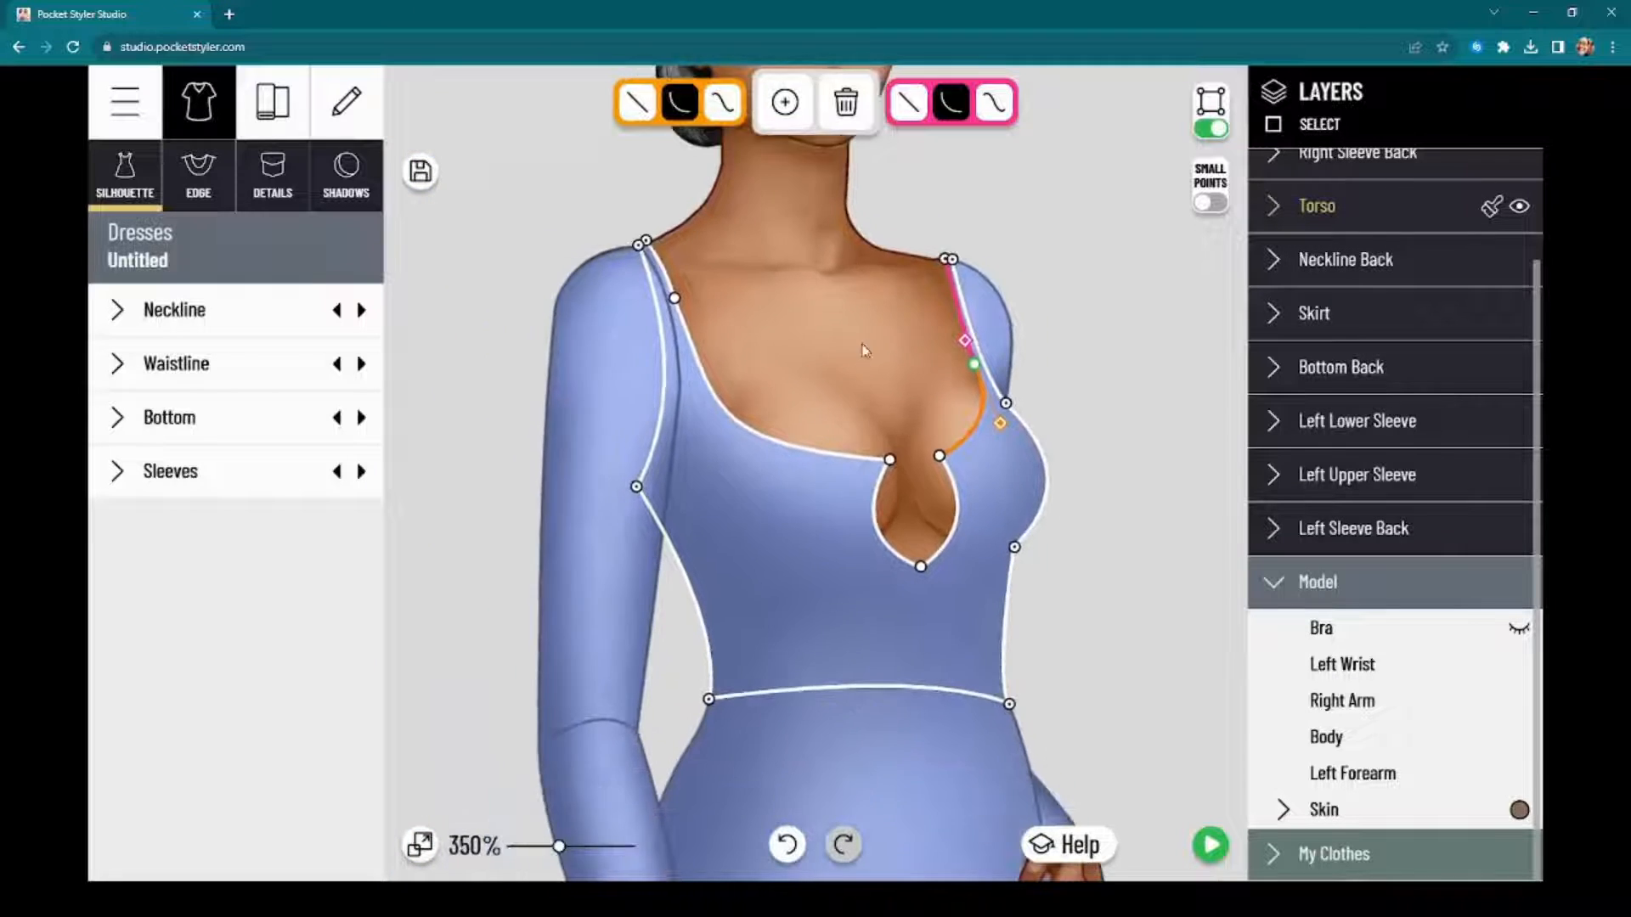
pyautogui.scroll(-5, 865, 351)
pyautogui.moveTo(1116, 598); pyautogui.dragTo(1095, 244)
pyautogui.click(658, 670)
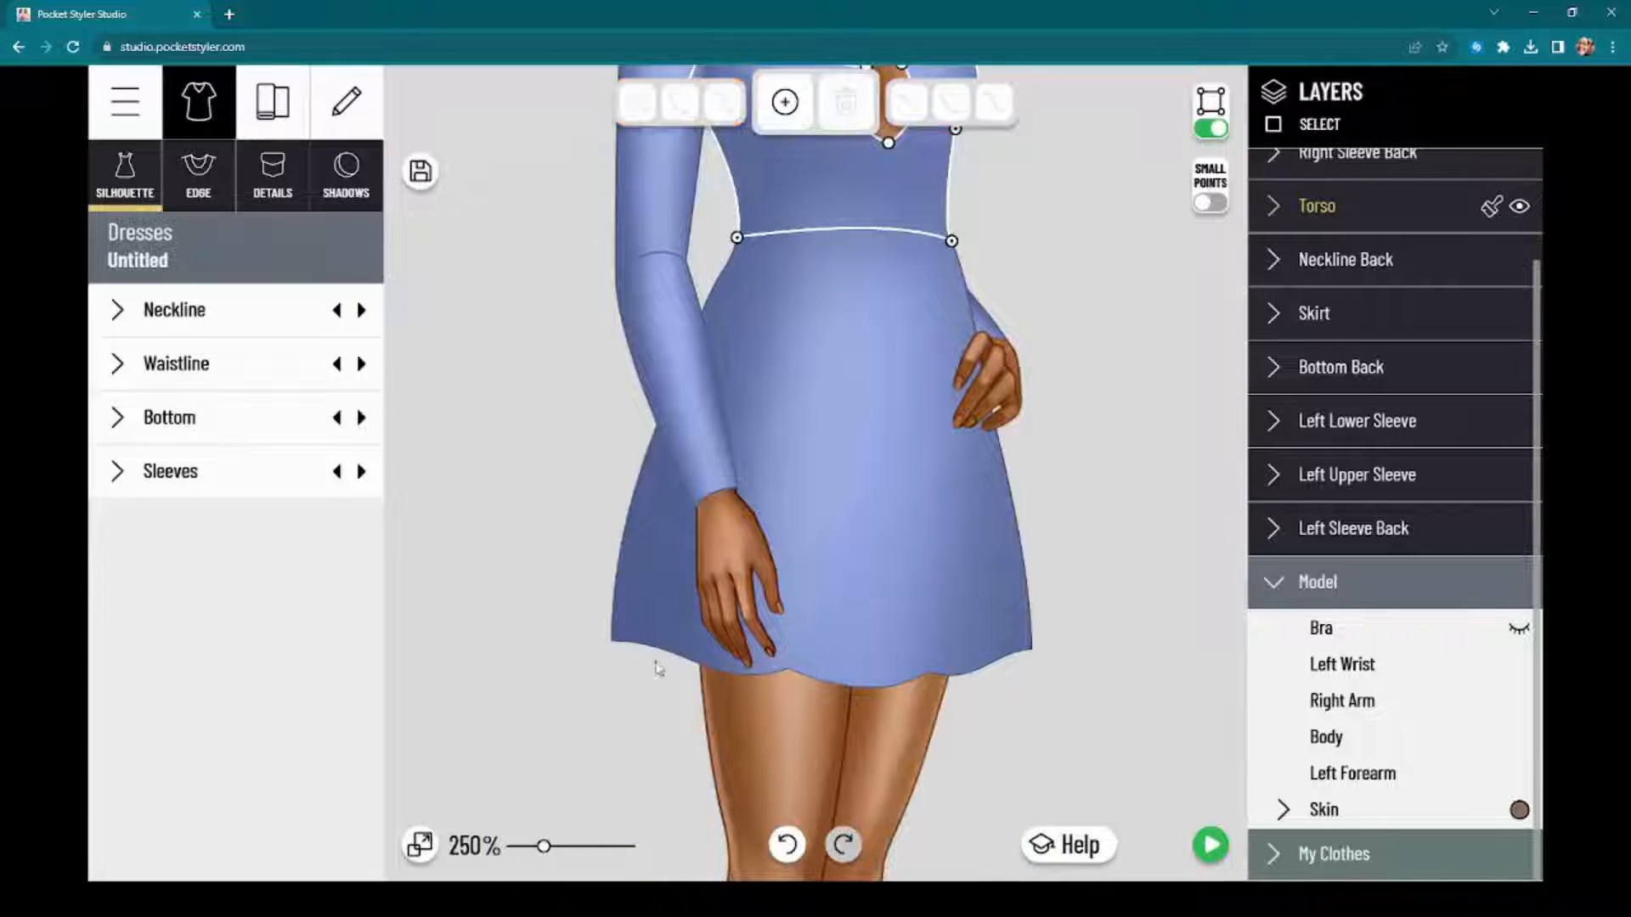
pyautogui.click(868, 586)
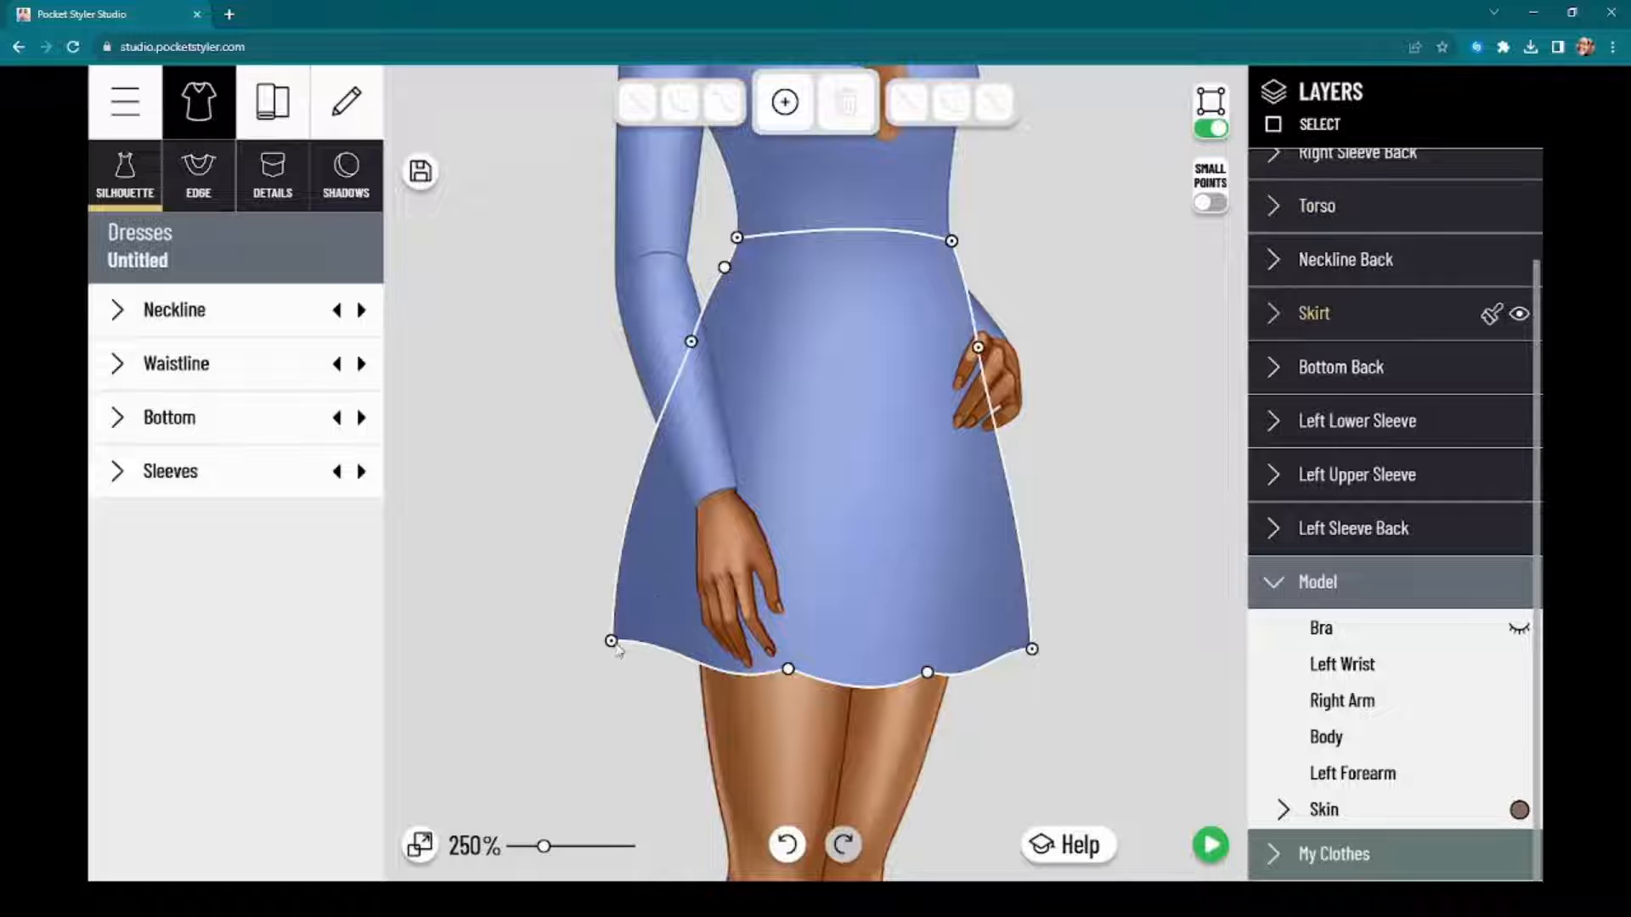
pyautogui.moveTo(612, 642); pyautogui.dragTo(674, 666)
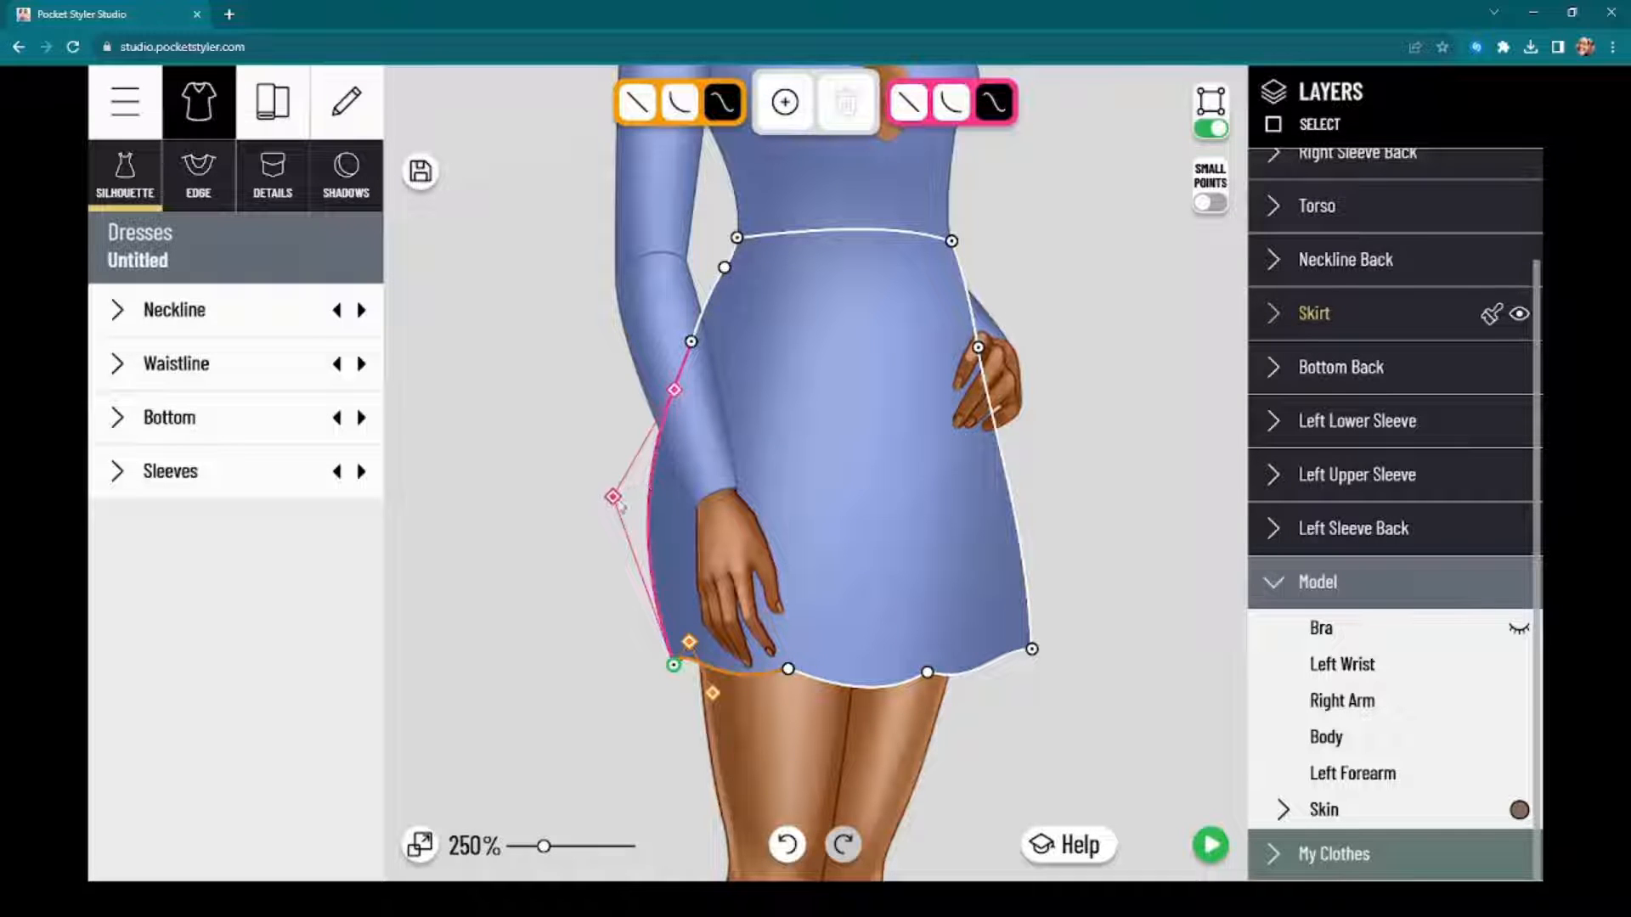
pyautogui.moveTo(617, 503); pyautogui.dragTo(761, 511)
pyautogui.moveTo(516, 578); pyautogui.dragTo(609, 576)
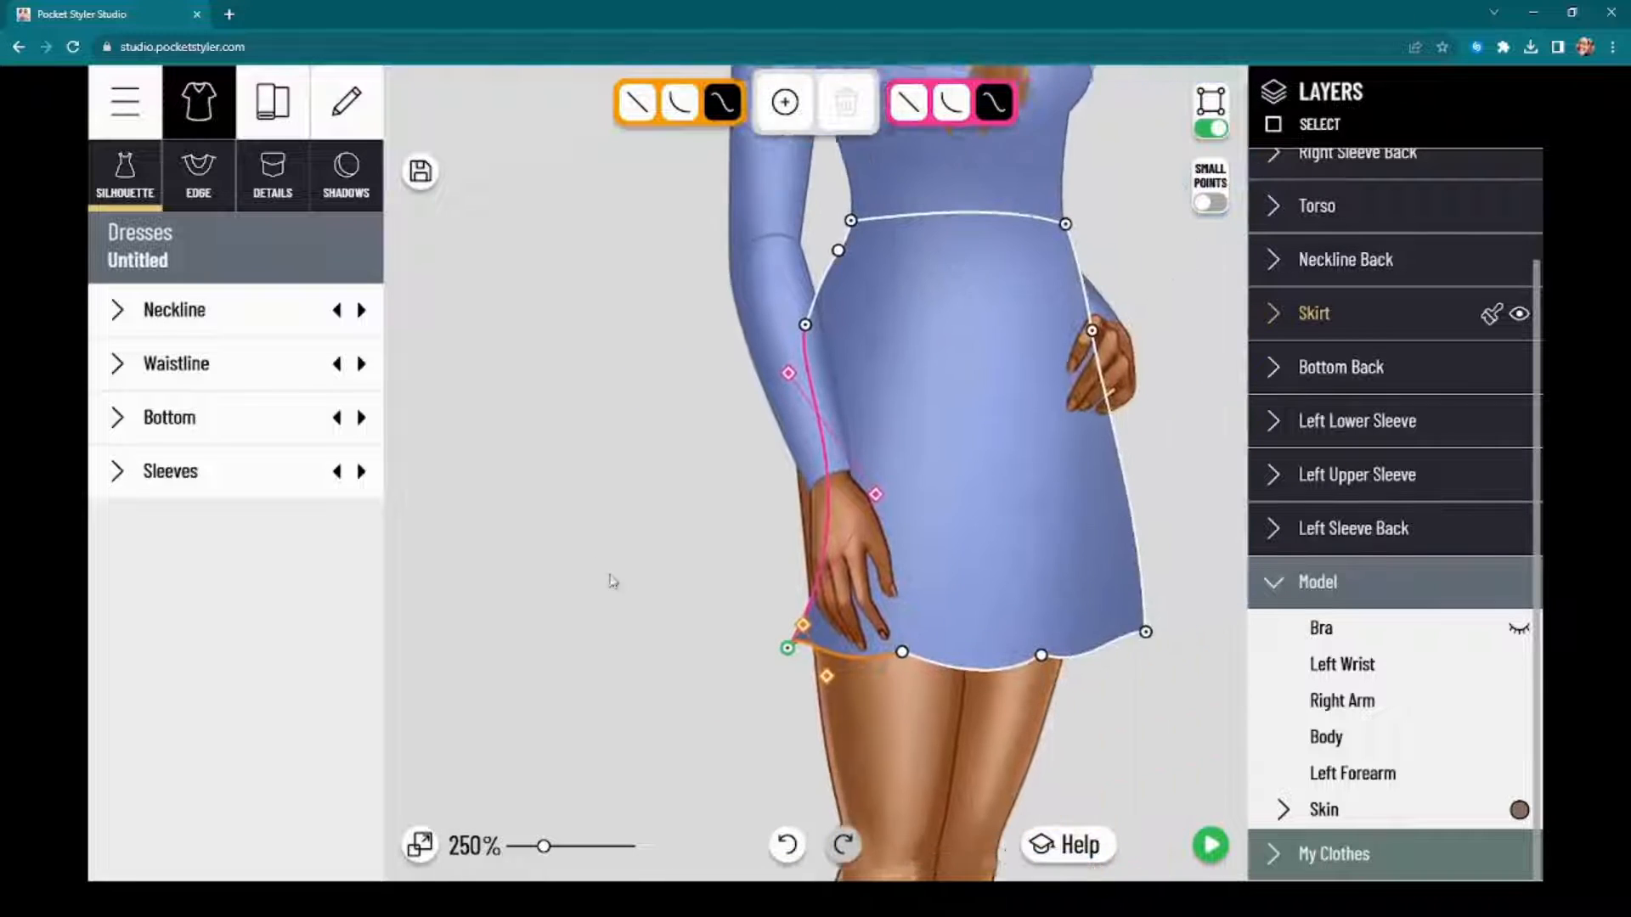
# Step: Hide the model's right arm and the Right Sleeve Back, Right Upper Sleeve and Right Lower Sleeve layers
pyautogui.scroll(-2, 611, 580)
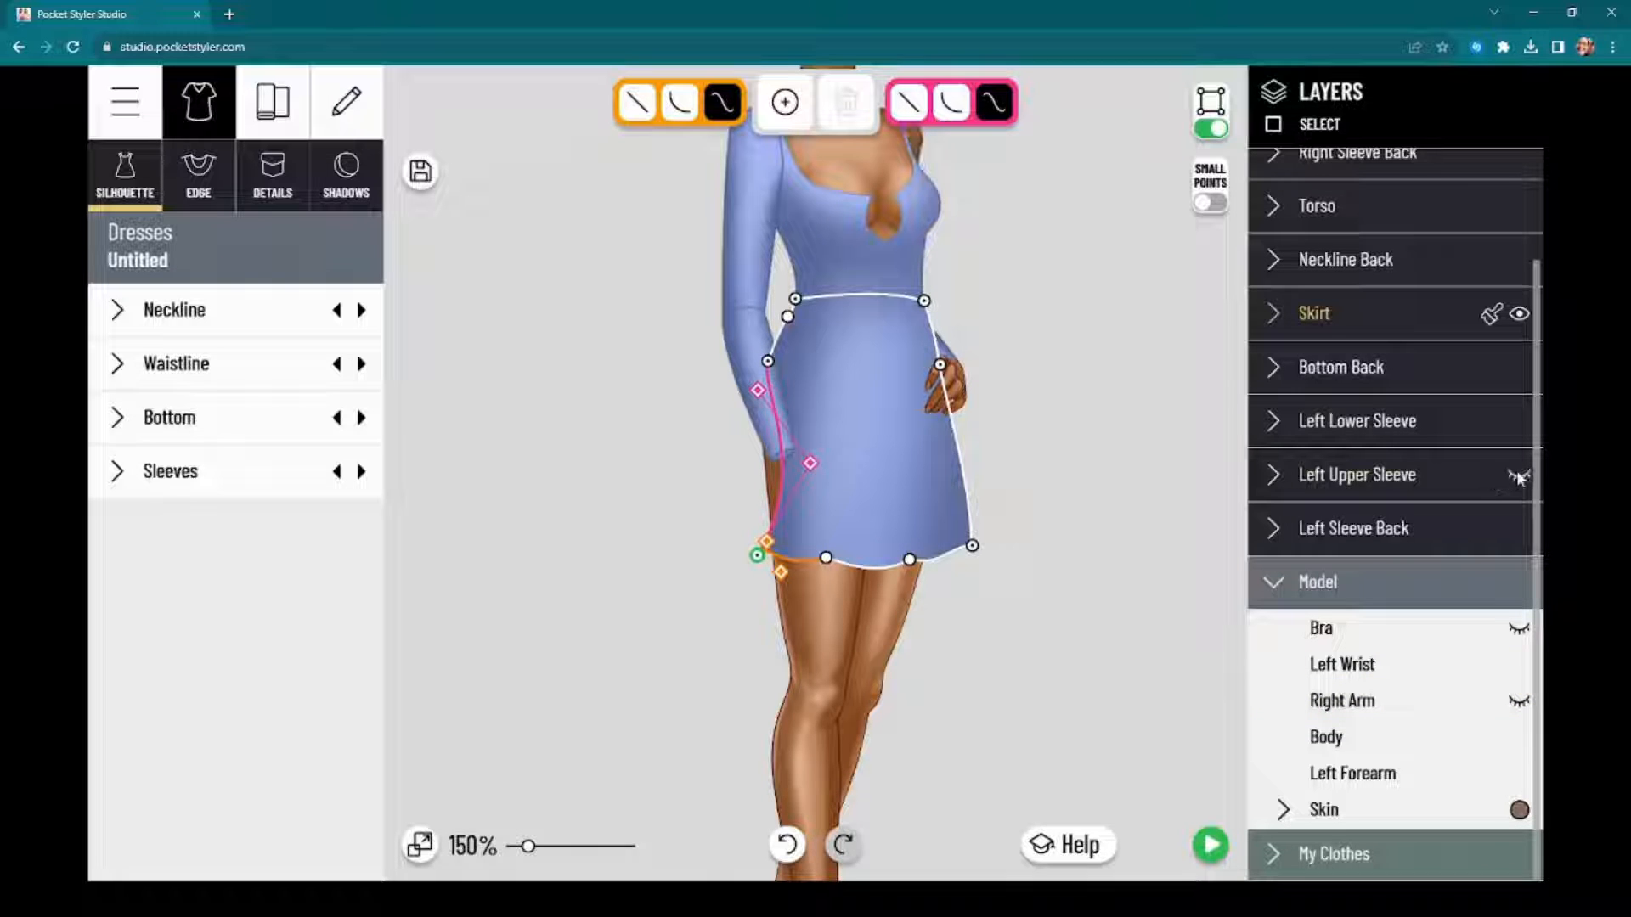
pyautogui.scroll(2, 1462, 348)
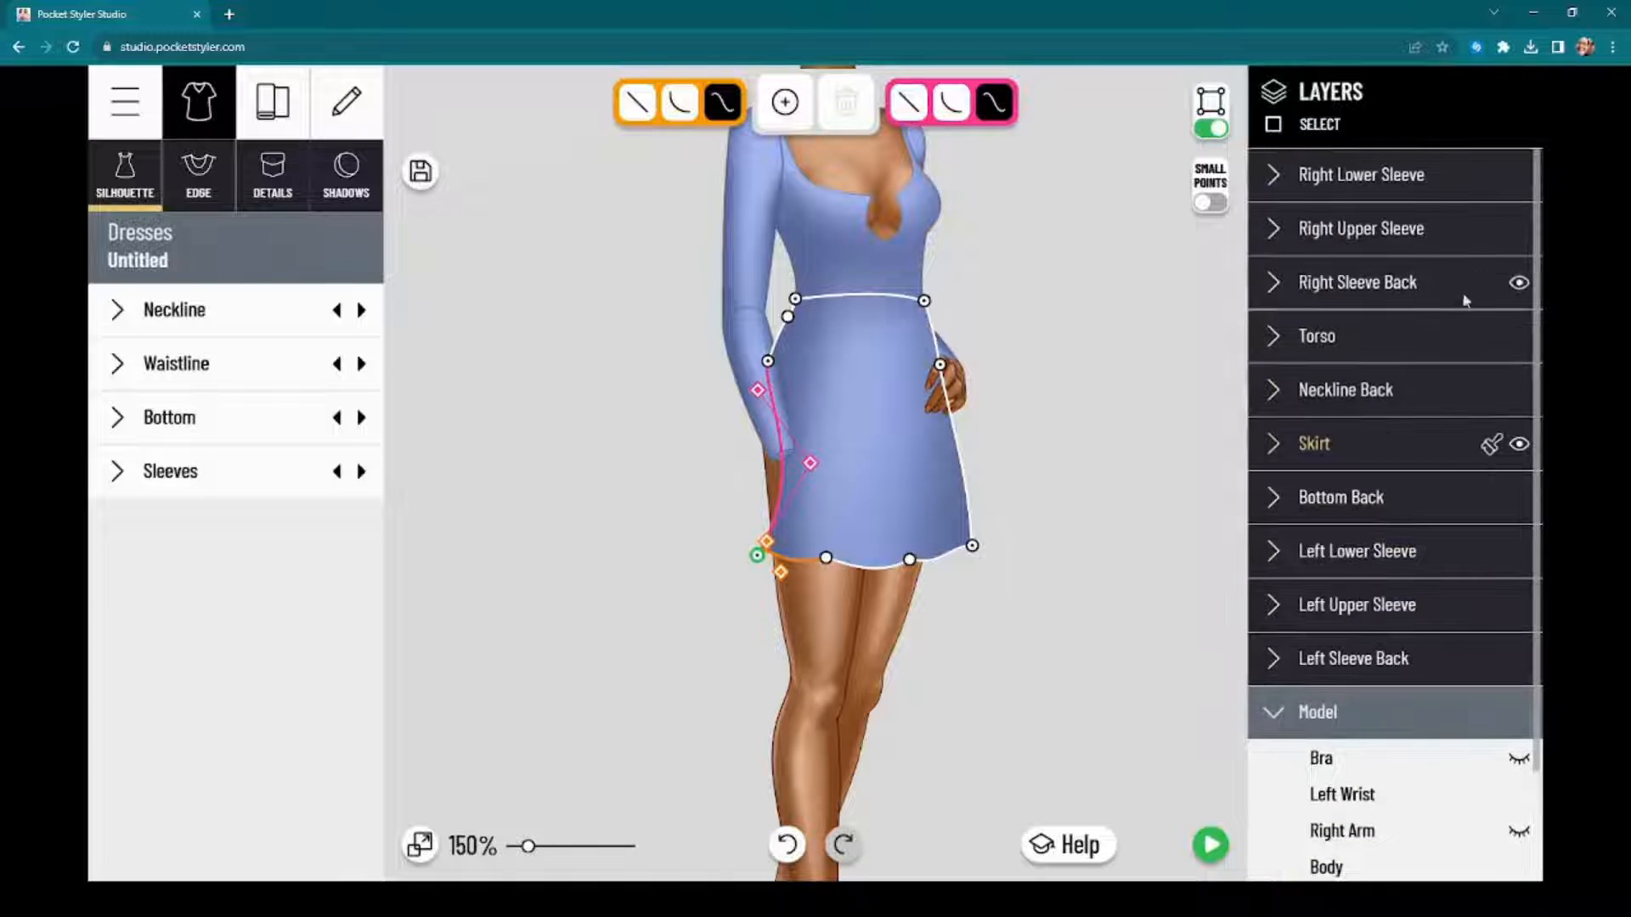
pyautogui.click(1519, 283)
pyautogui.click(1517, 242)
pyautogui.click(1518, 176)
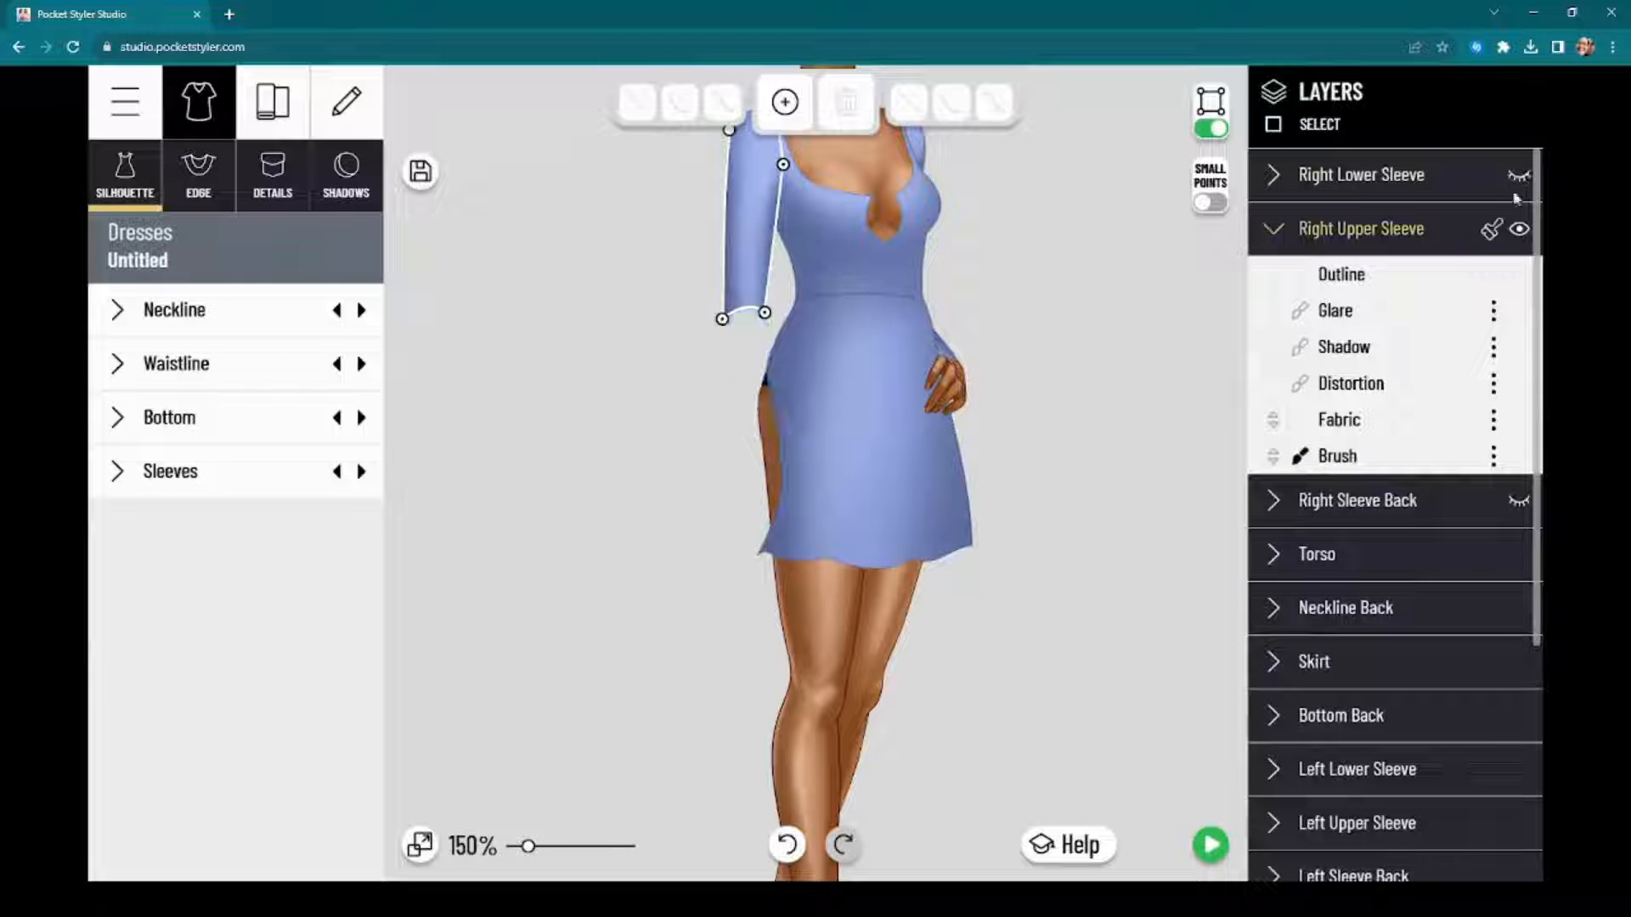
pyautogui.click(1519, 230)
# Step: Reselect the skirt and ease the inward bend of its side edge below the hip on the model's right
pyautogui.moveTo(1104, 384); pyautogui.dragTo(1128, 424)
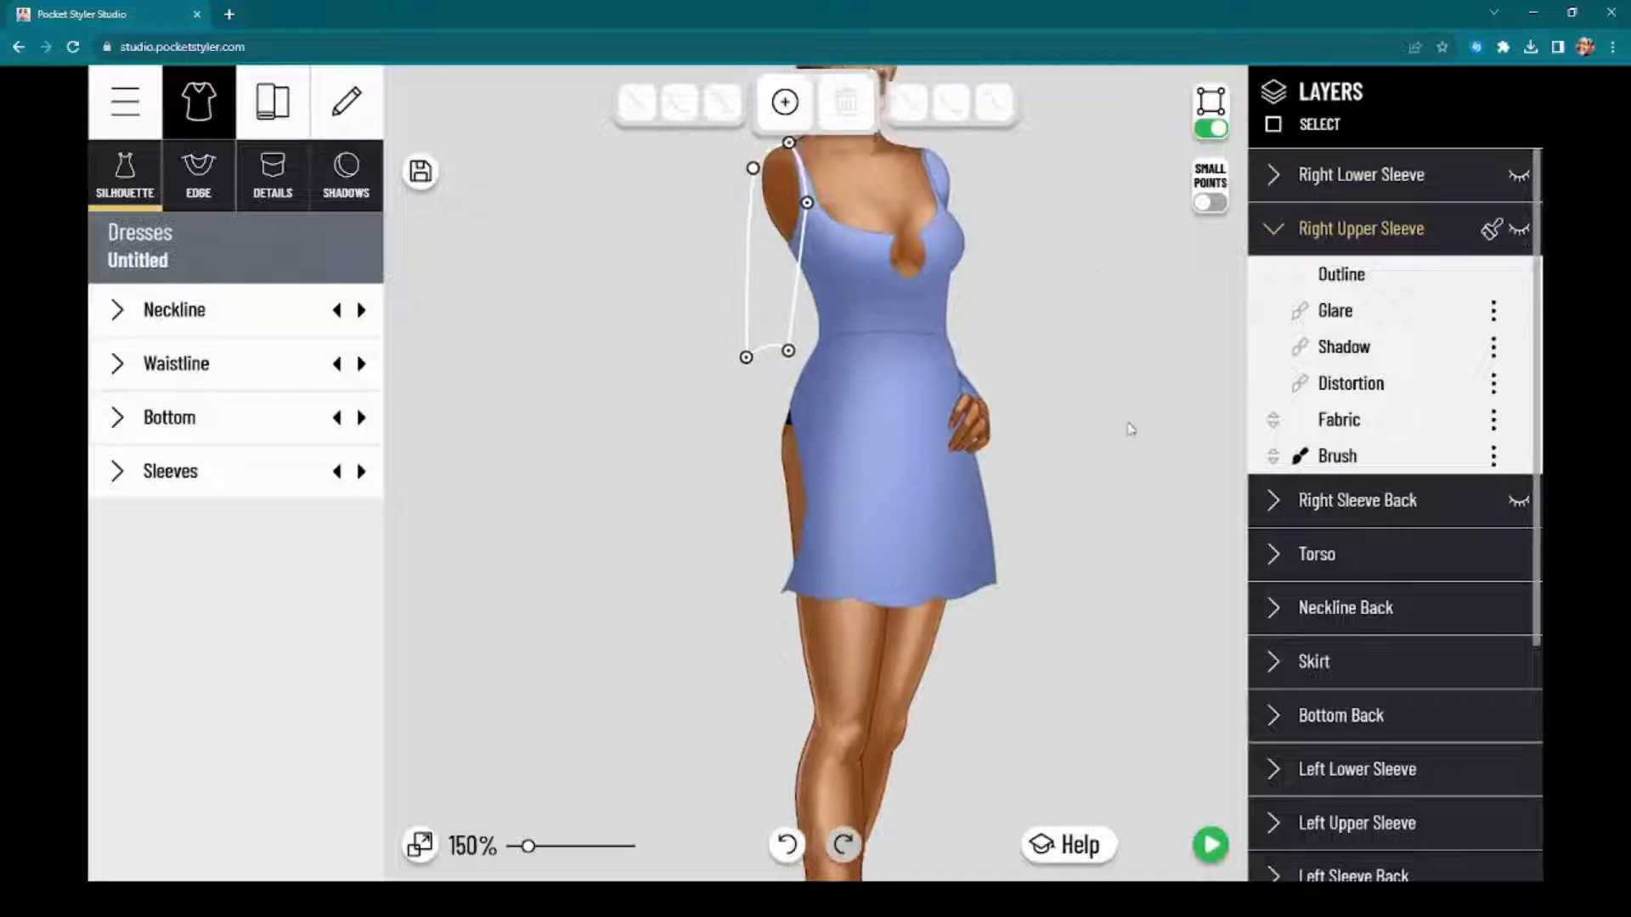
pyautogui.click(858, 494)
pyautogui.scroll(3, 692, 486)
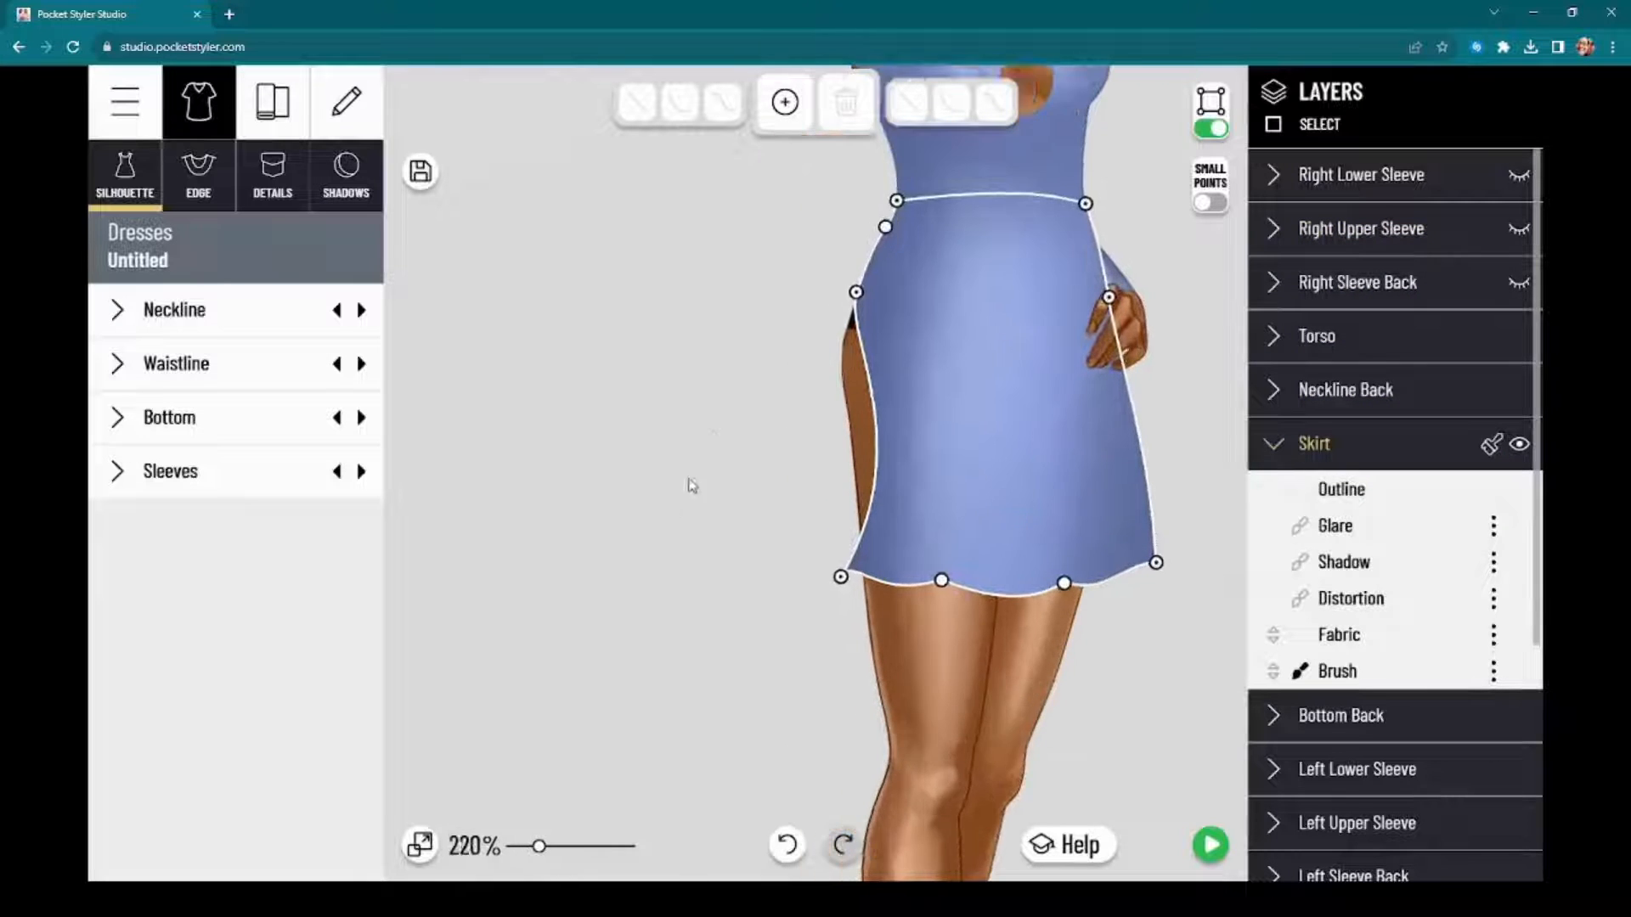
pyautogui.scroll(2, 692, 486)
pyautogui.click(901, 243)
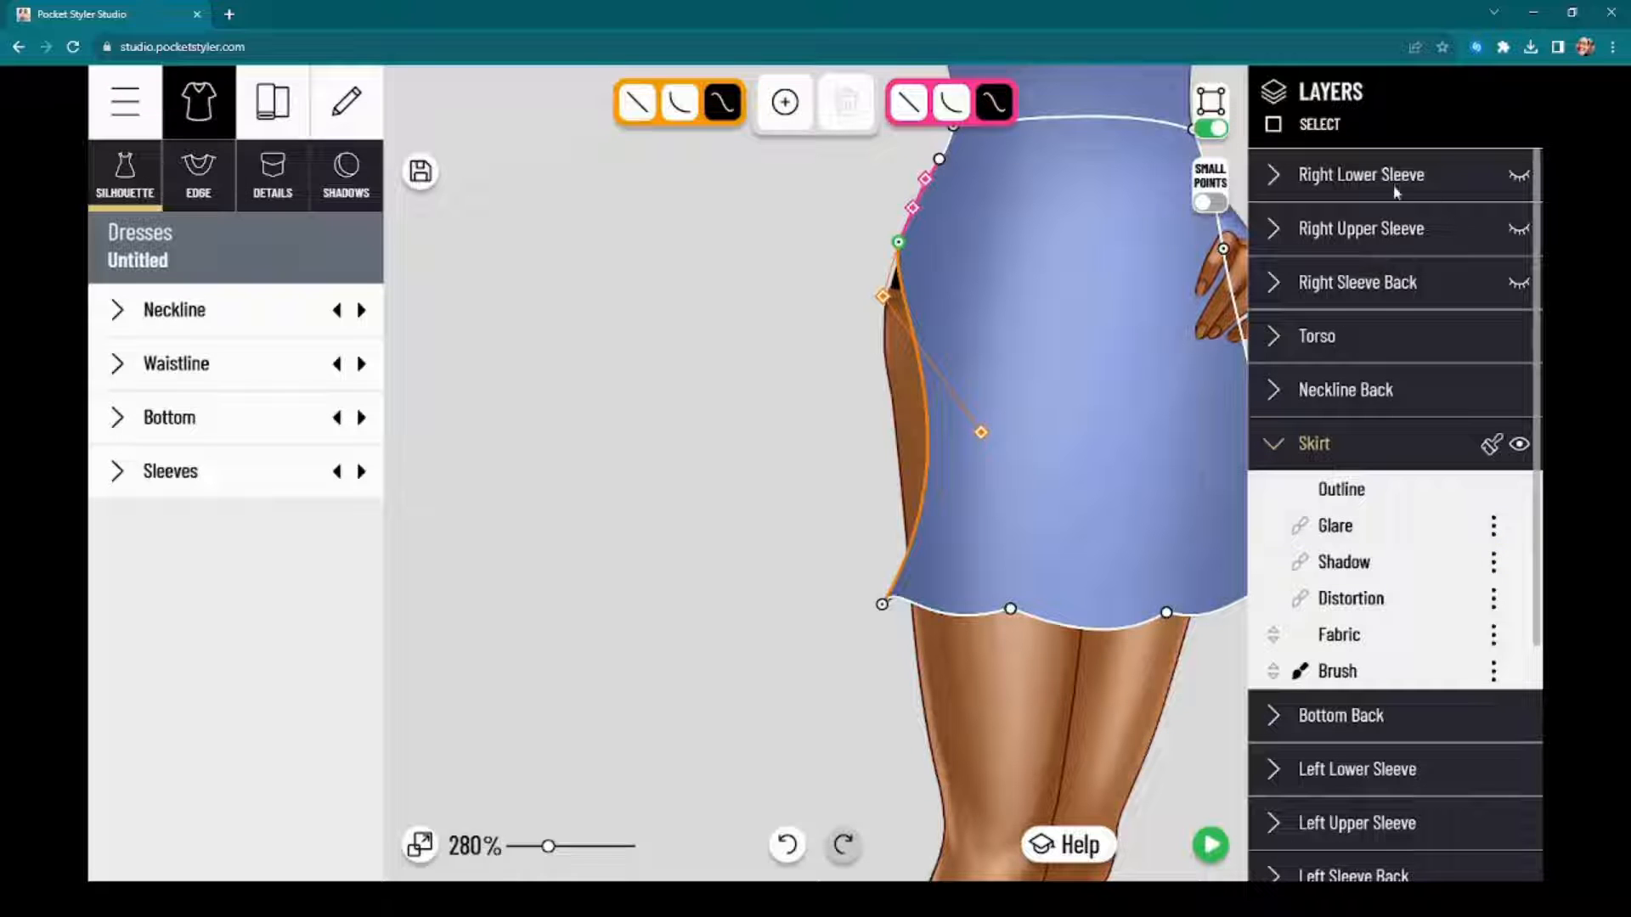
pyautogui.click(1393, 446)
pyautogui.click(1393, 445)
pyautogui.moveTo(776, 541); pyautogui.dragTo(726, 506)
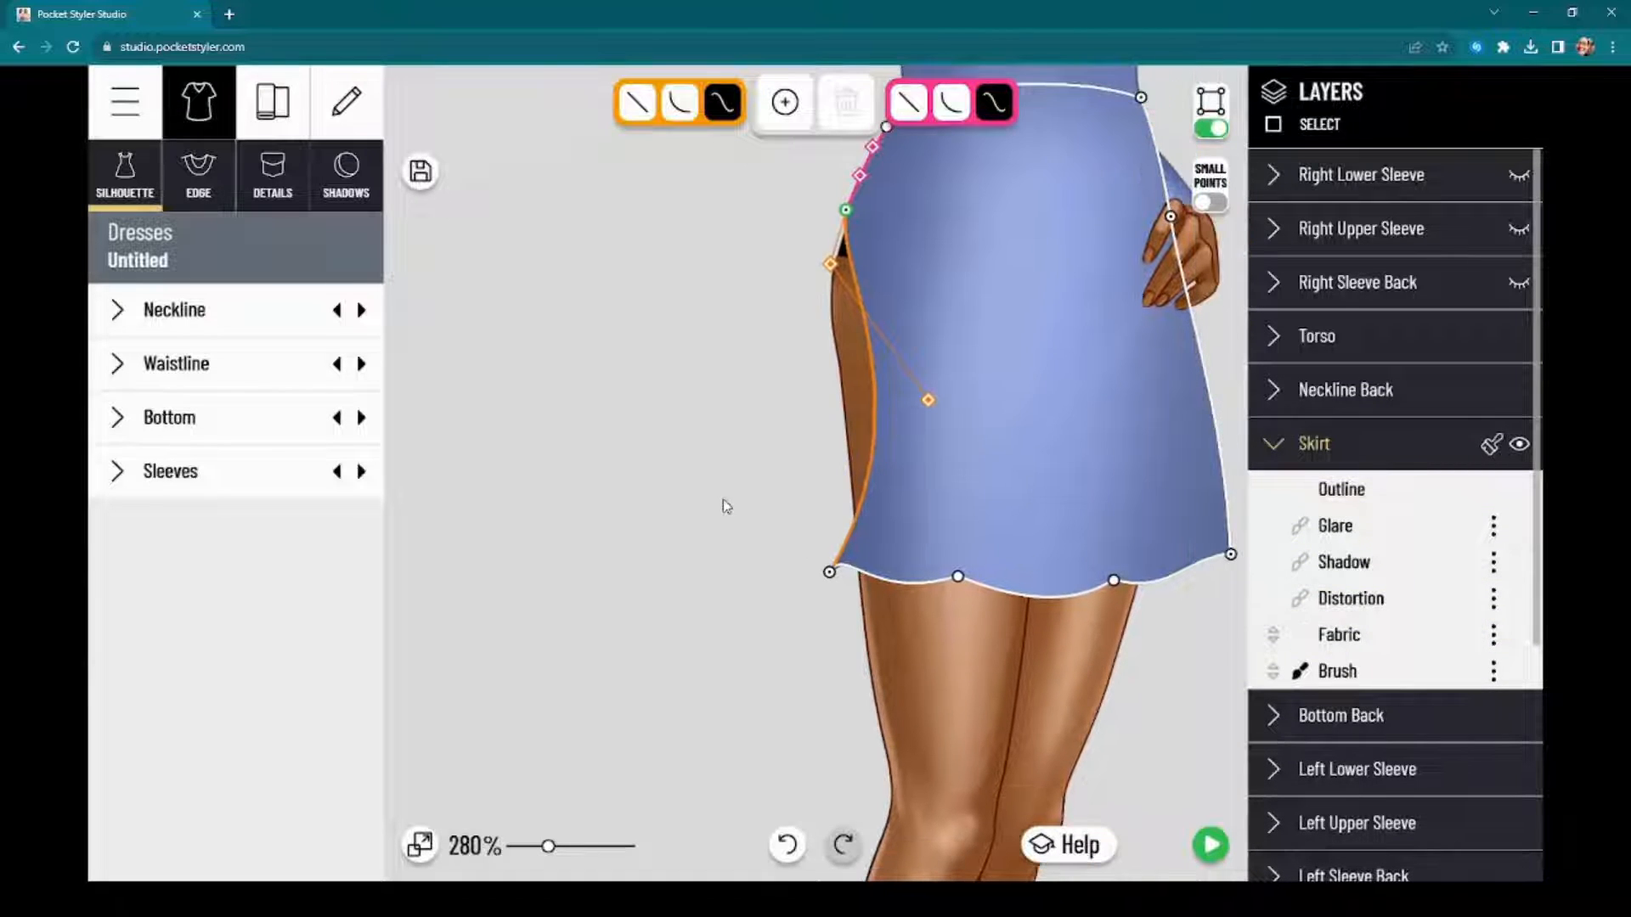
pyautogui.moveTo(928, 400); pyautogui.dragTo(868, 369)
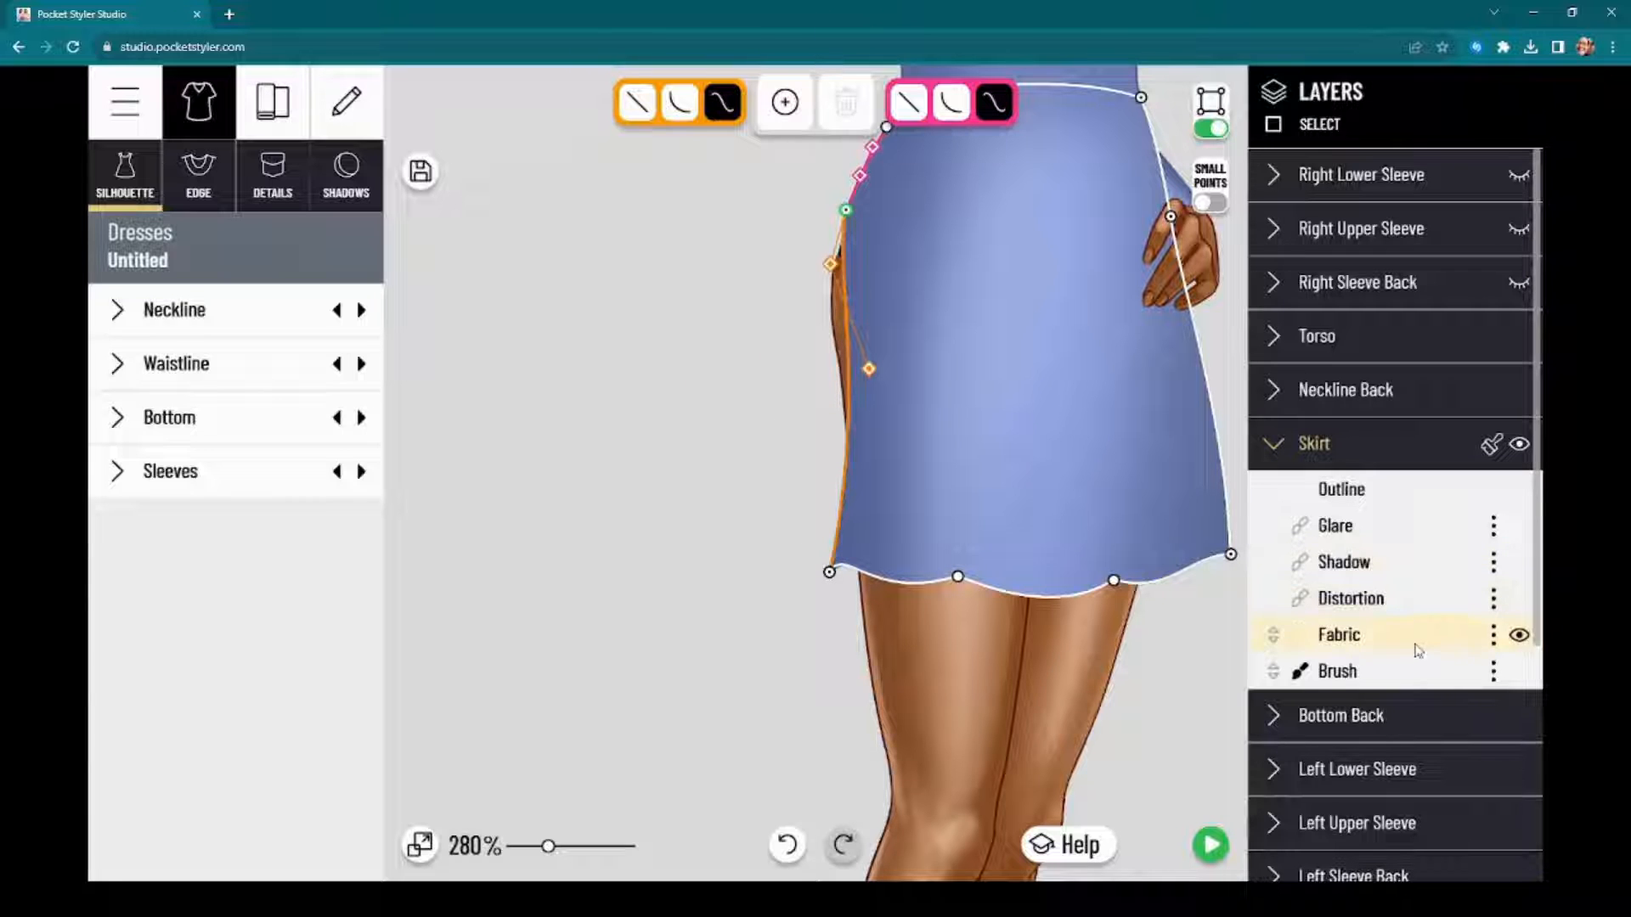
# Step: Make the skirt fabric see-through by setting its color opacity to 69, keeping the color dialog clear of the skirt
pyautogui.click(1425, 635)
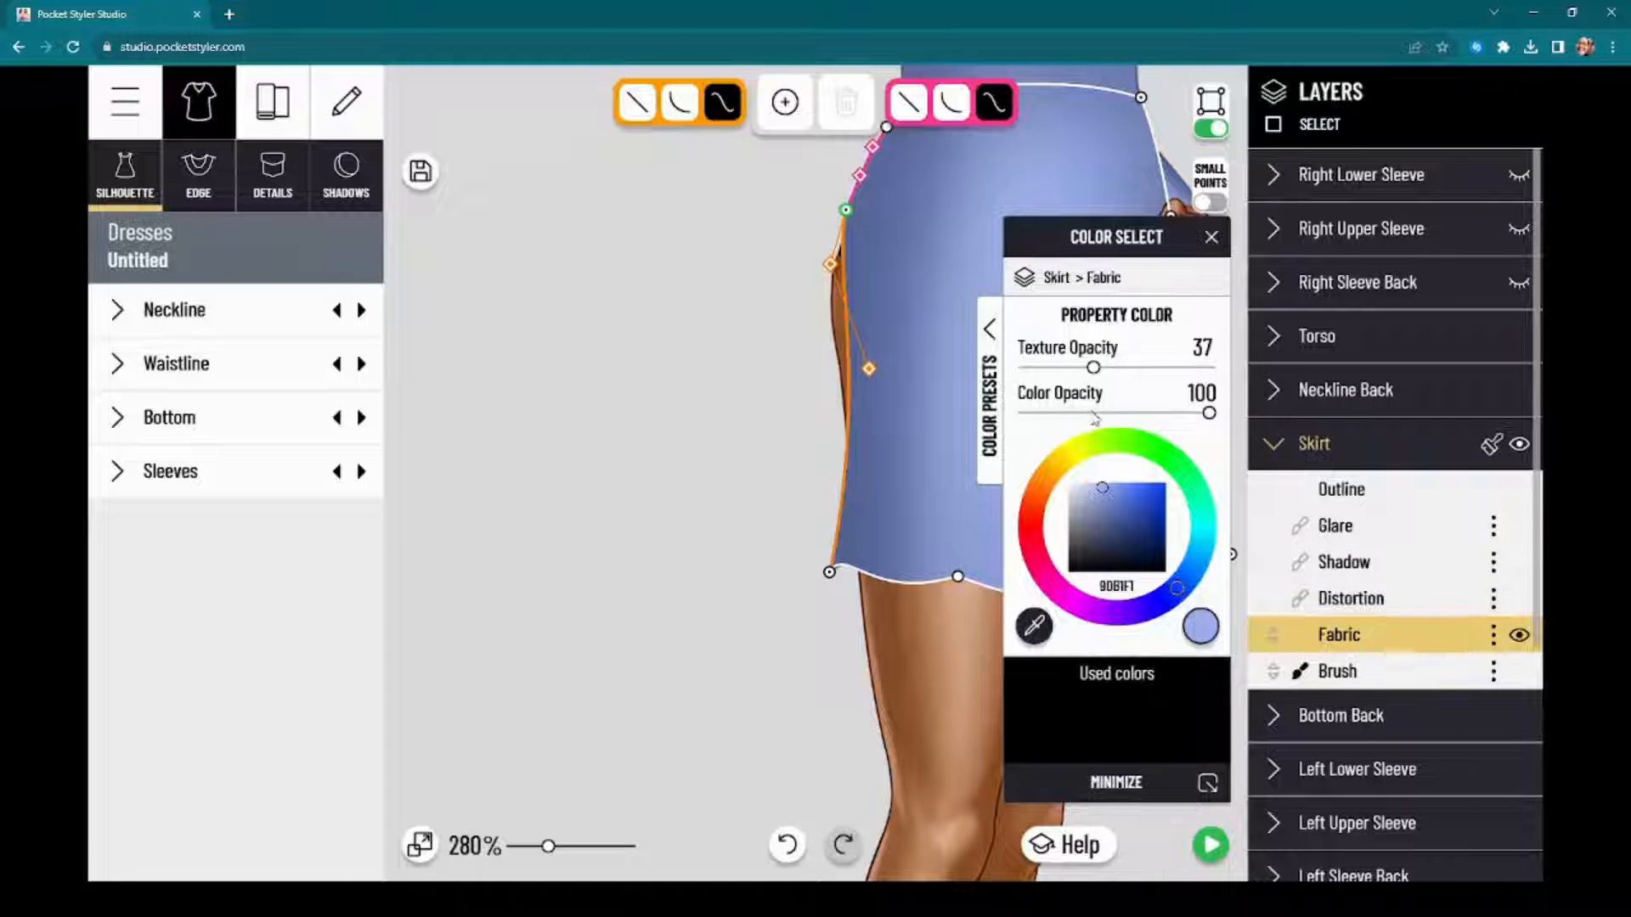
pyautogui.moveTo(1097, 414); pyautogui.dragTo(1159, 420)
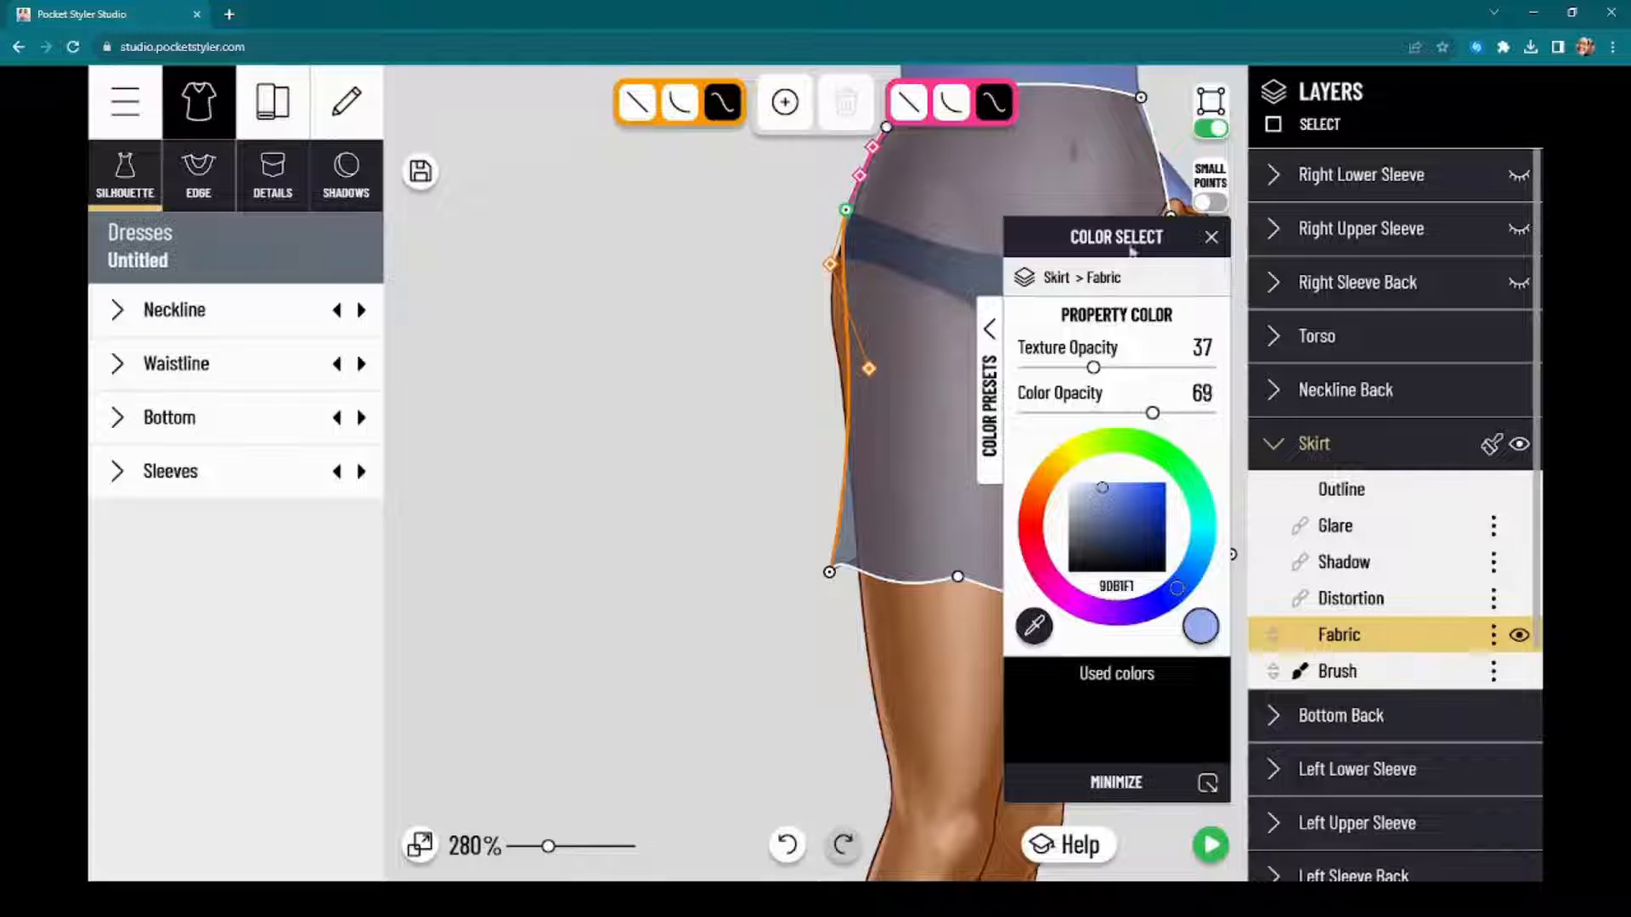
pyautogui.moveTo(1133, 249); pyautogui.dragTo(1397, 225)
pyautogui.click(718, 466)
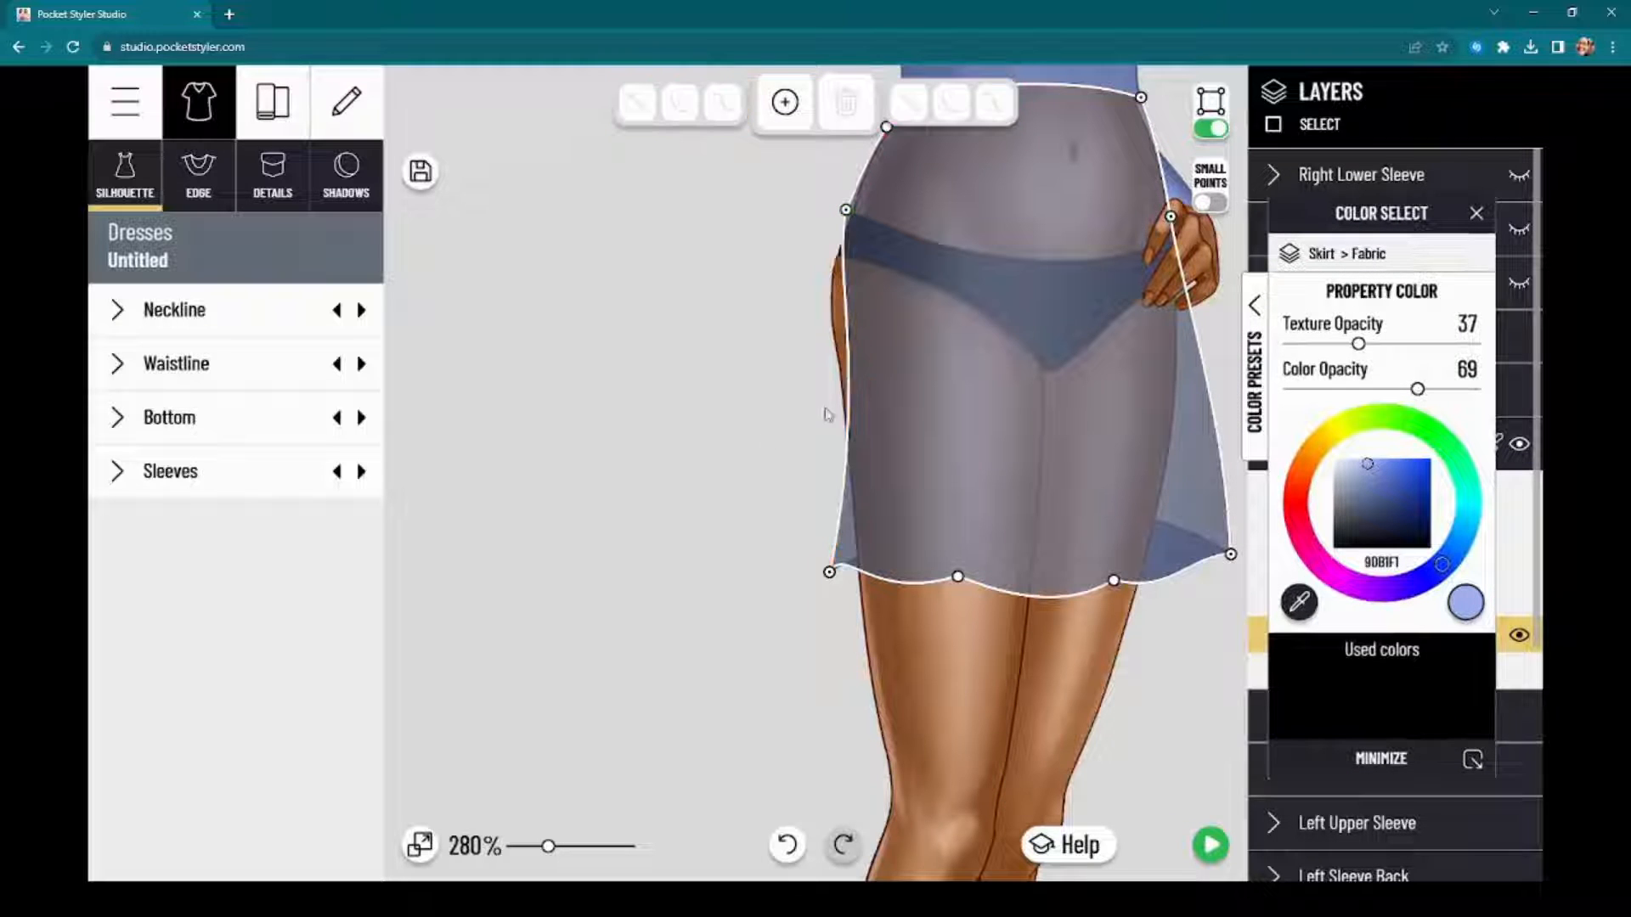
# Step: Bow the skirt's side edge on the model's right outward and lower its hem corner and the two middle hem points
pyautogui.click(830, 575)
pyautogui.moveTo(875, 367); pyautogui.dragTo(806, 333)
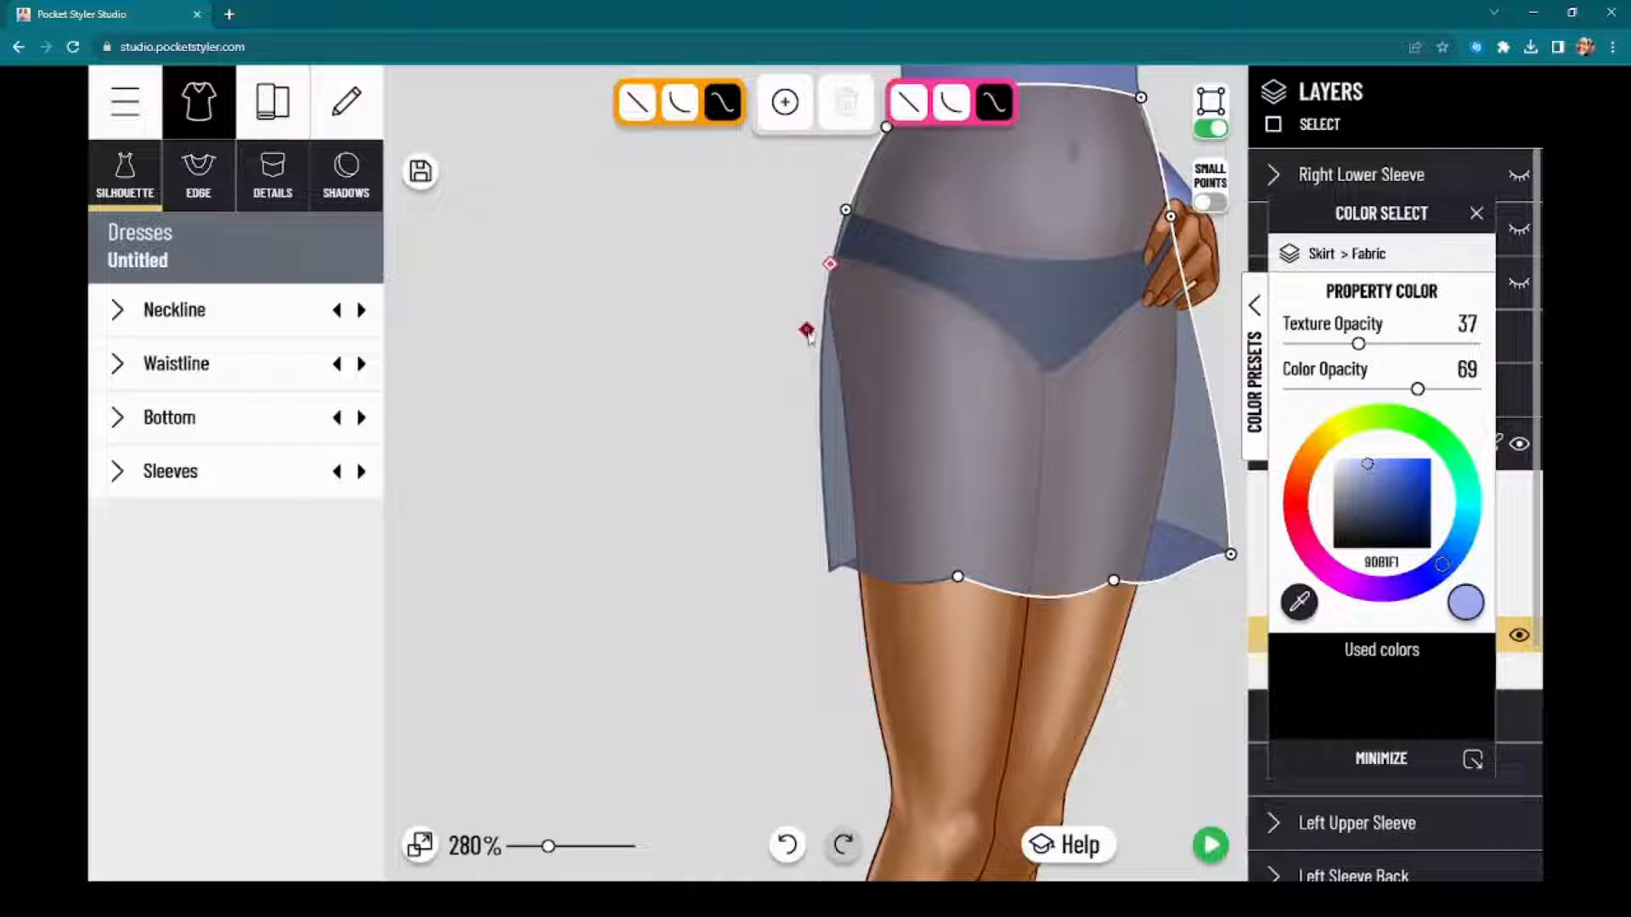
pyautogui.moveTo(832, 576); pyautogui.dragTo(871, 607)
pyautogui.moveTo(959, 578); pyautogui.dragTo(955, 606)
pyautogui.moveTo(1114, 581); pyautogui.dragTo(1125, 600)
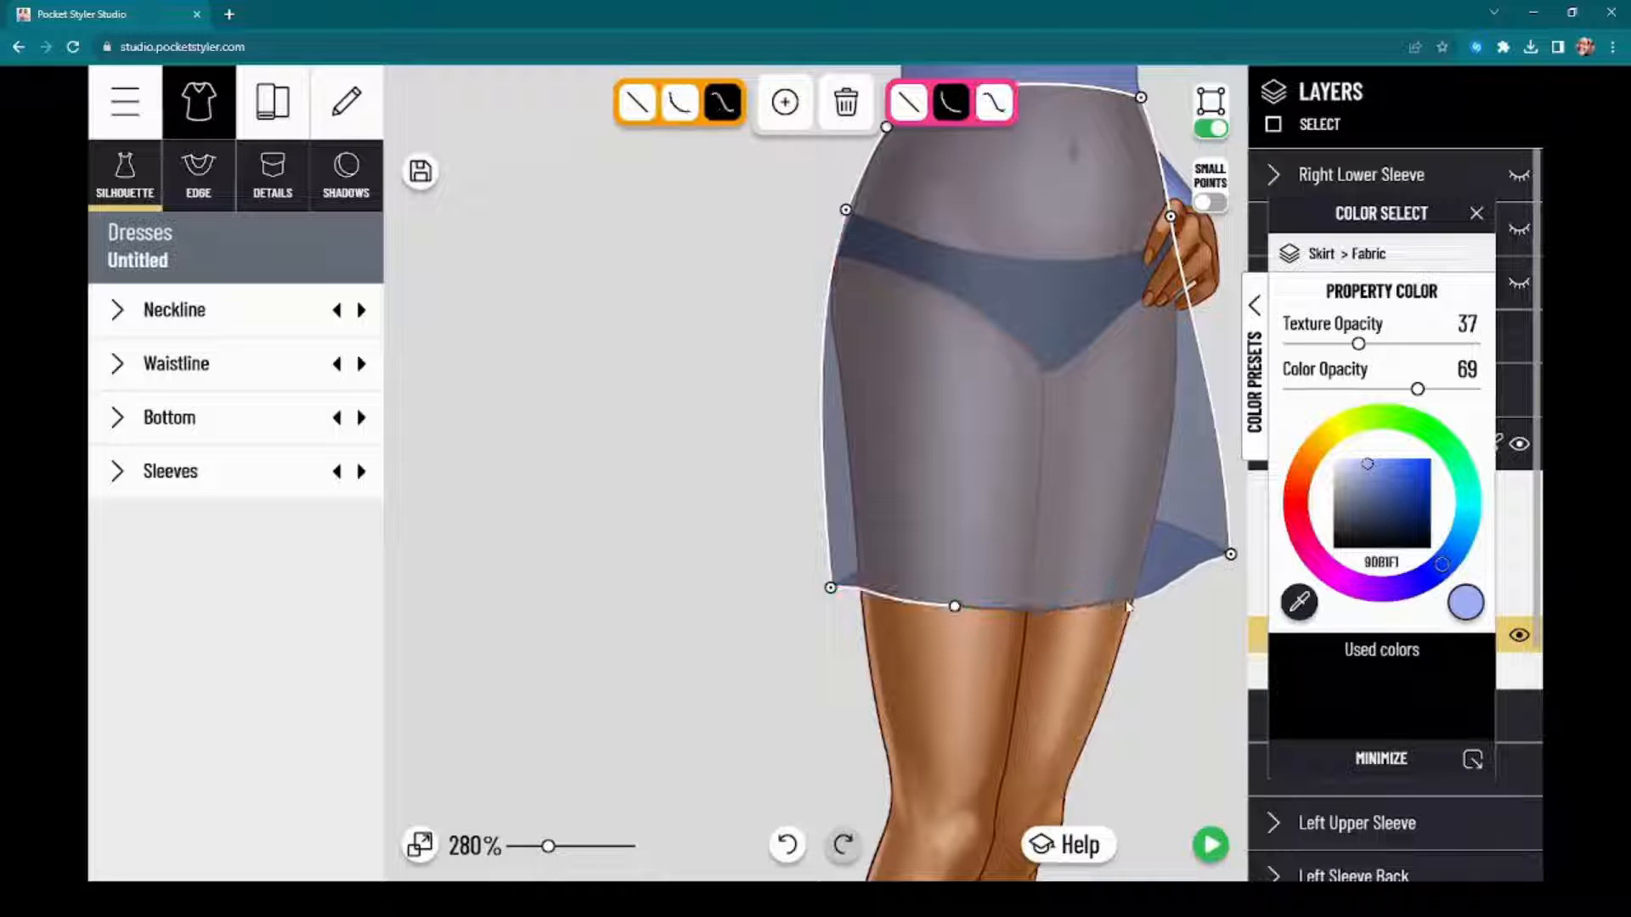
# Step: Move the skirt's hem corner on the model's left inward and flatten the side edge above it for a narrower fit
pyautogui.click(1231, 556)
pyautogui.moveTo(1230, 555); pyautogui.dragTo(1173, 598)
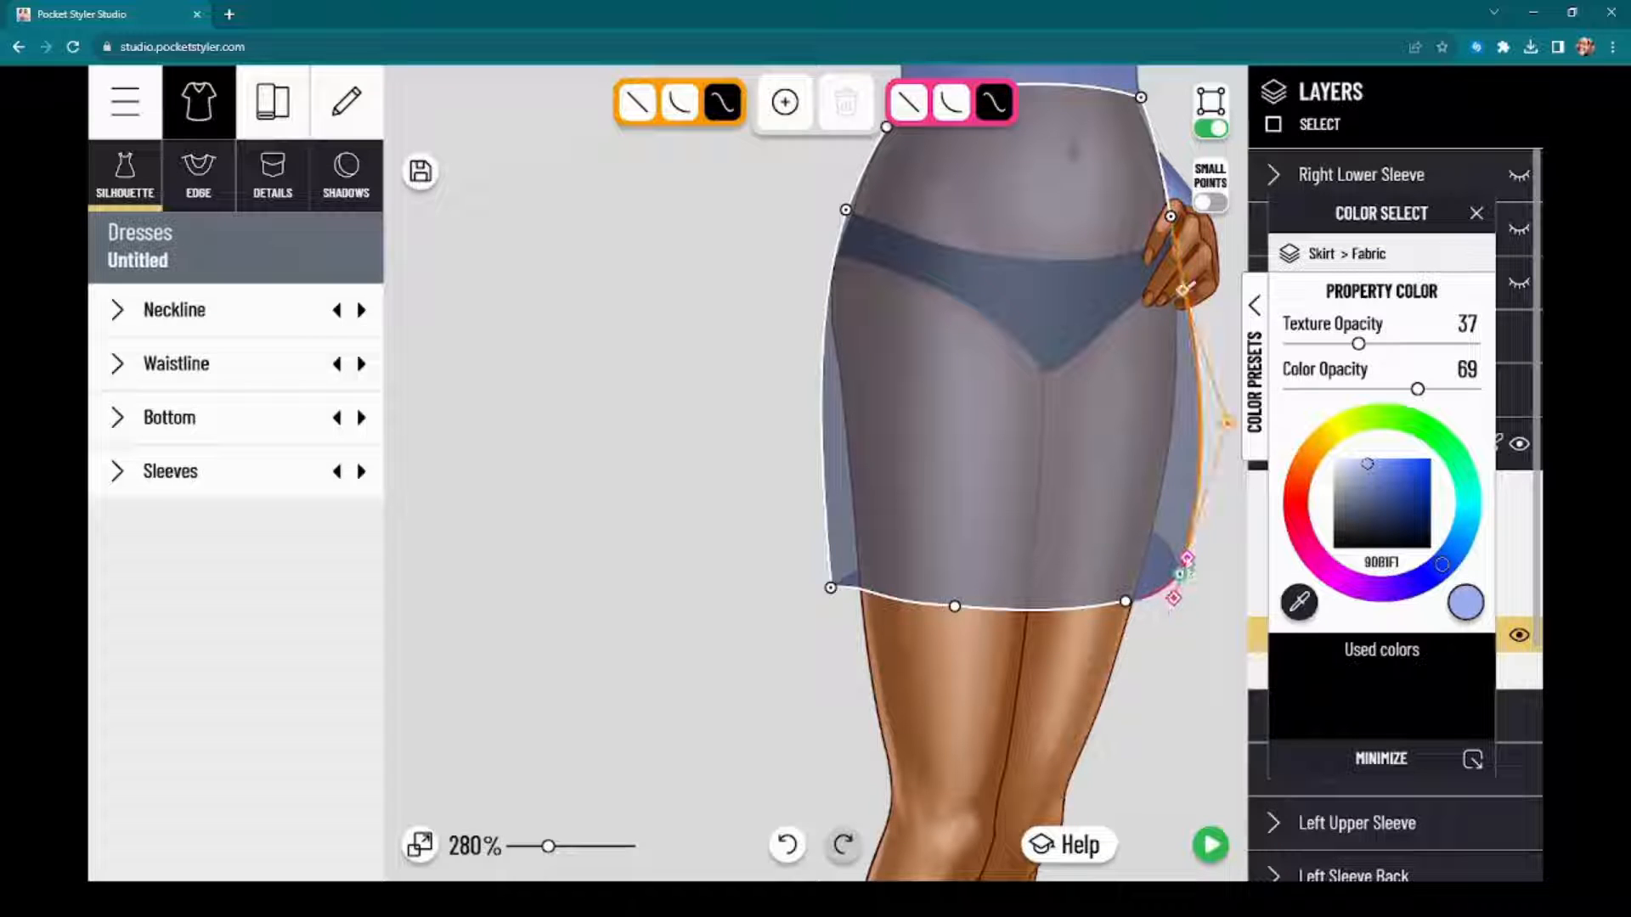
pyautogui.click(1226, 424)
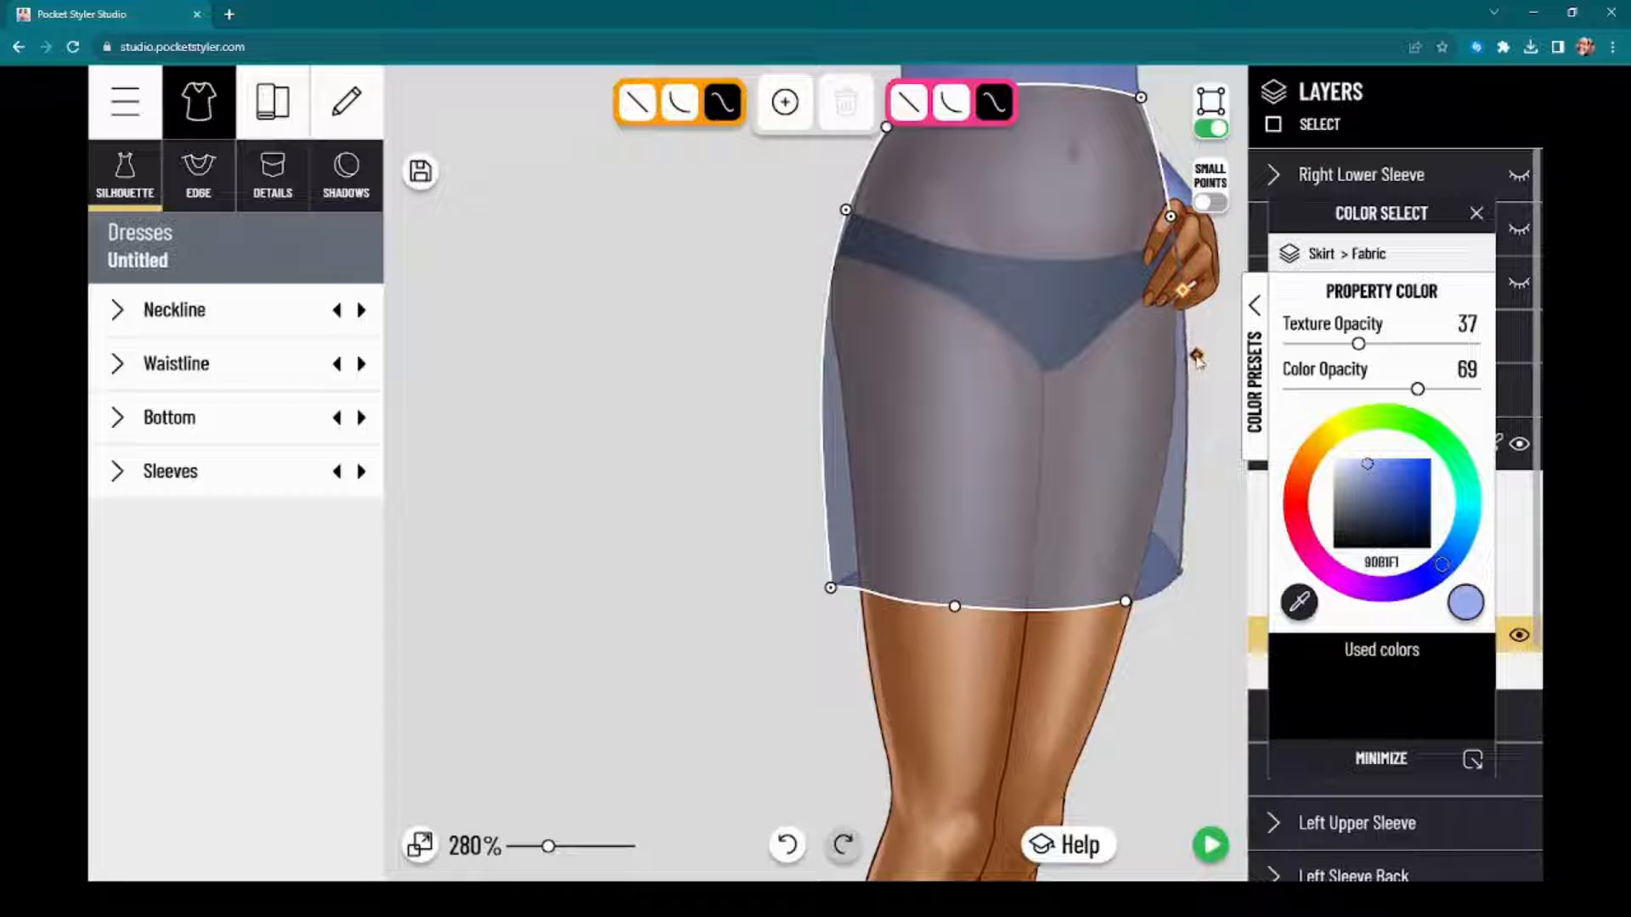
pyautogui.click(1181, 572)
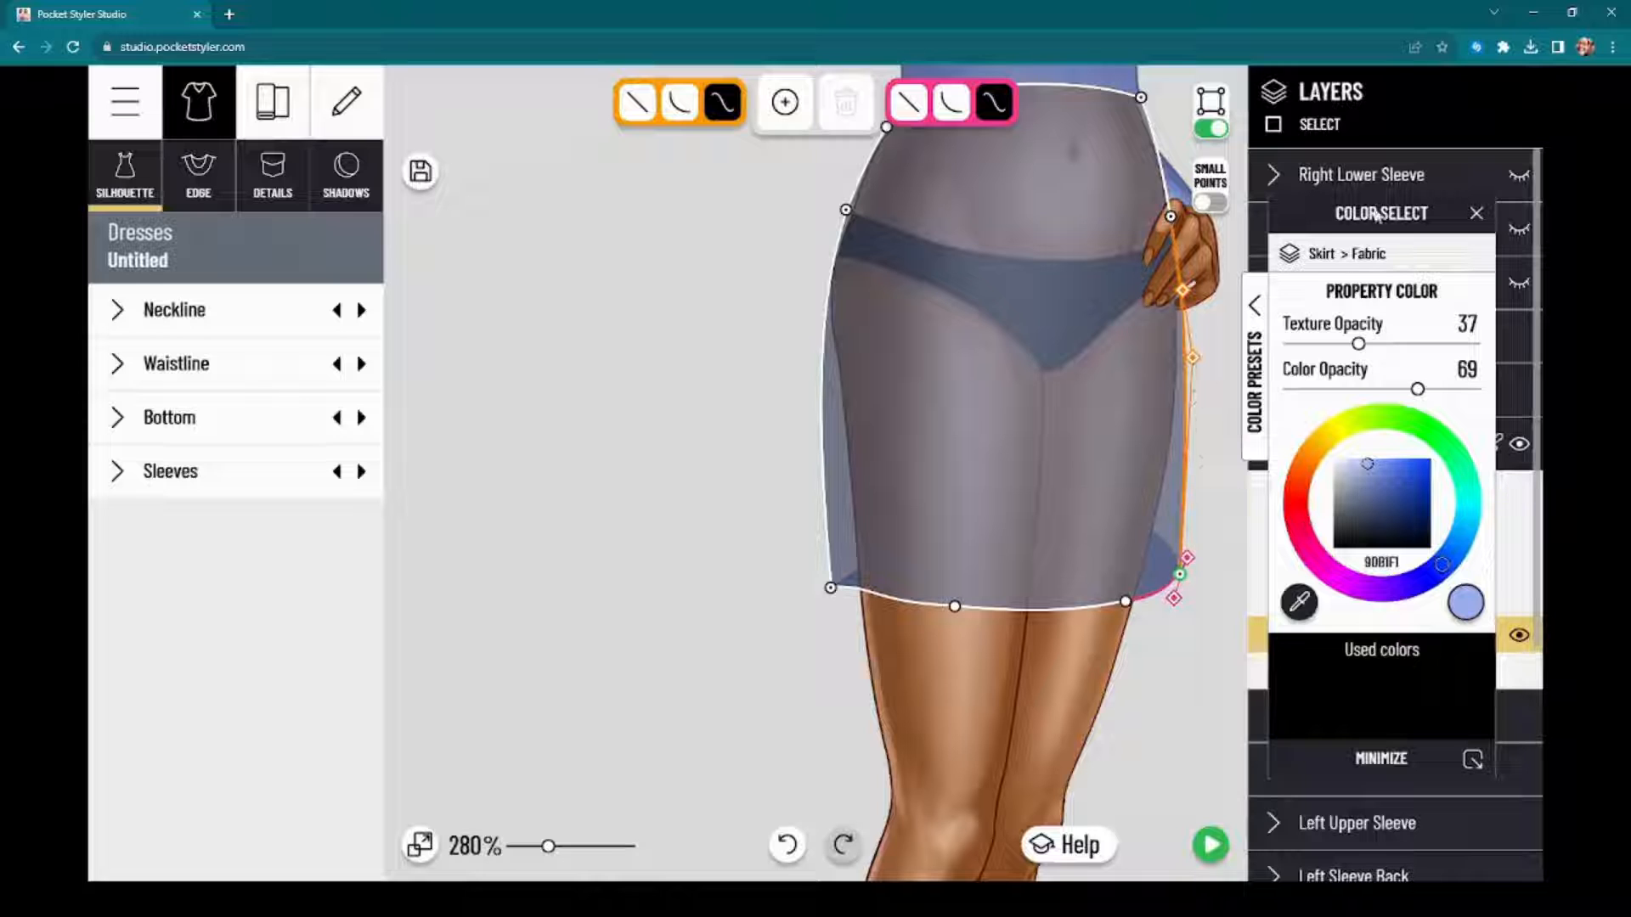
# Step: Restore the skirt fabric's color opacity to 100 and move the color dialog away from the model
pyautogui.moveTo(1376, 214); pyautogui.dragTo(540, 189)
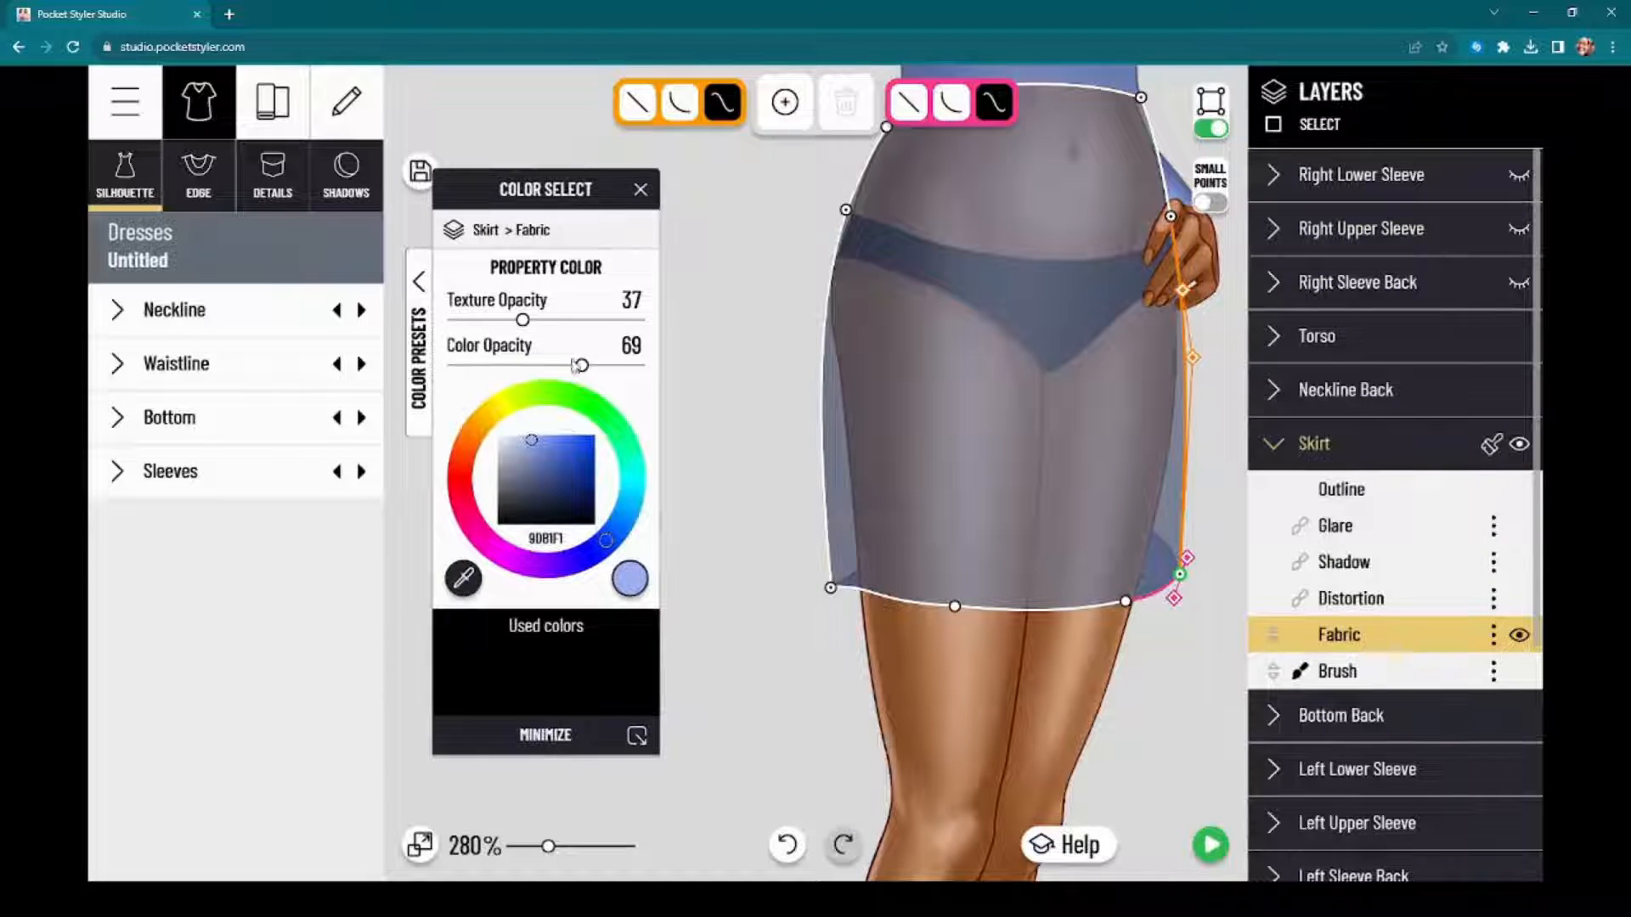
pyautogui.moveTo(578, 366); pyautogui.dragTo(642, 366)
pyautogui.click(751, 453)
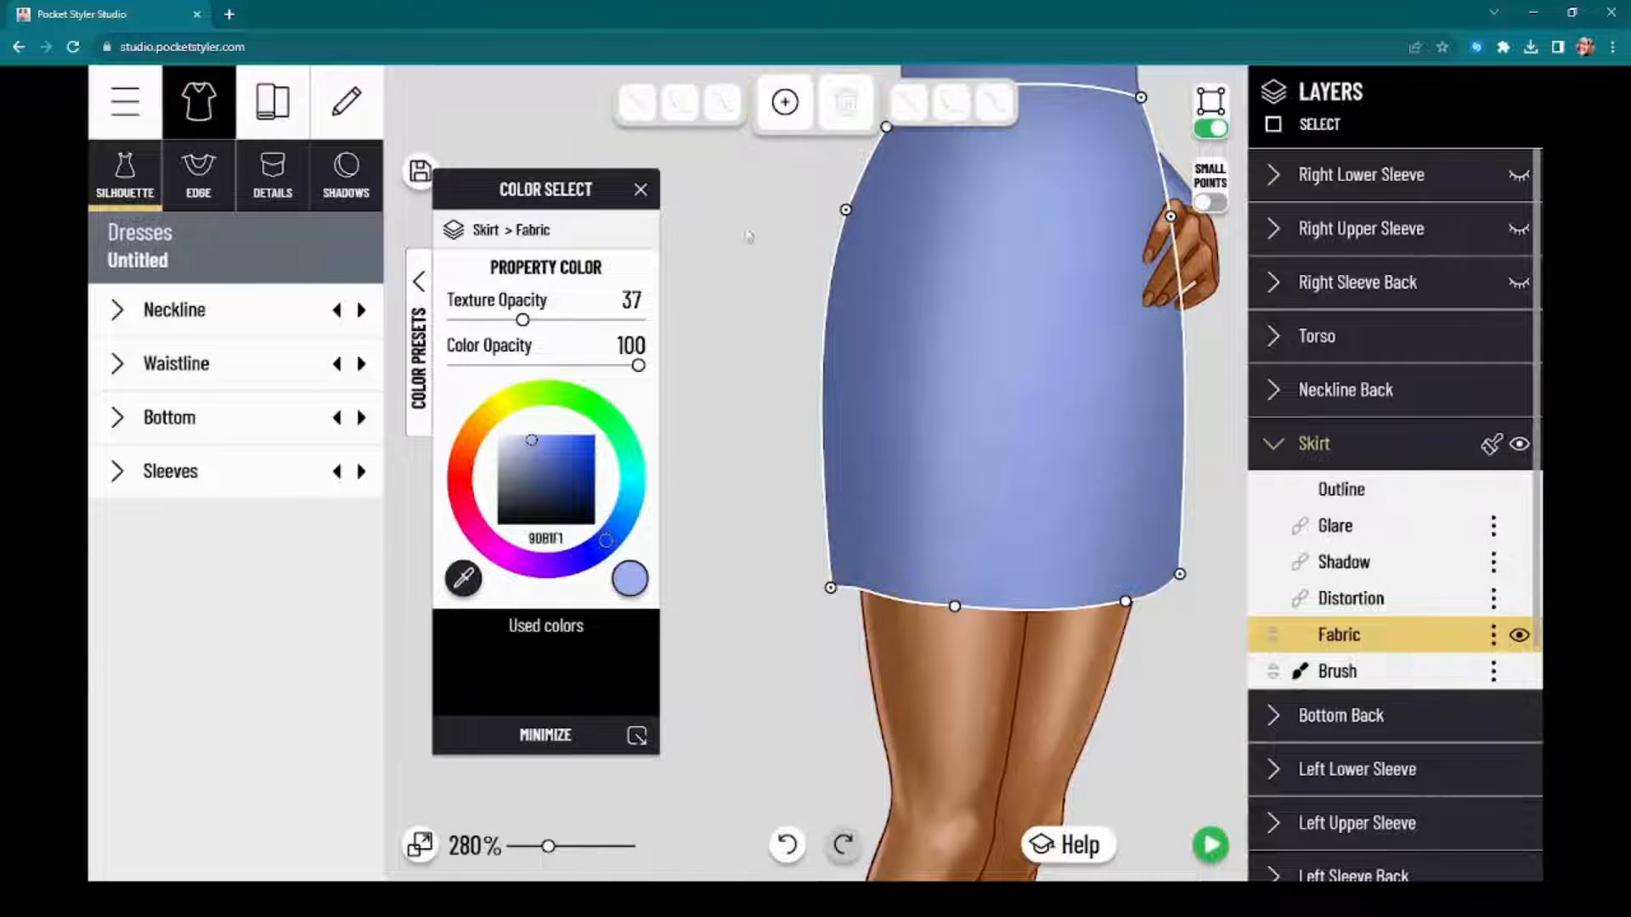
pyautogui.scroll(-4, 748, 236)
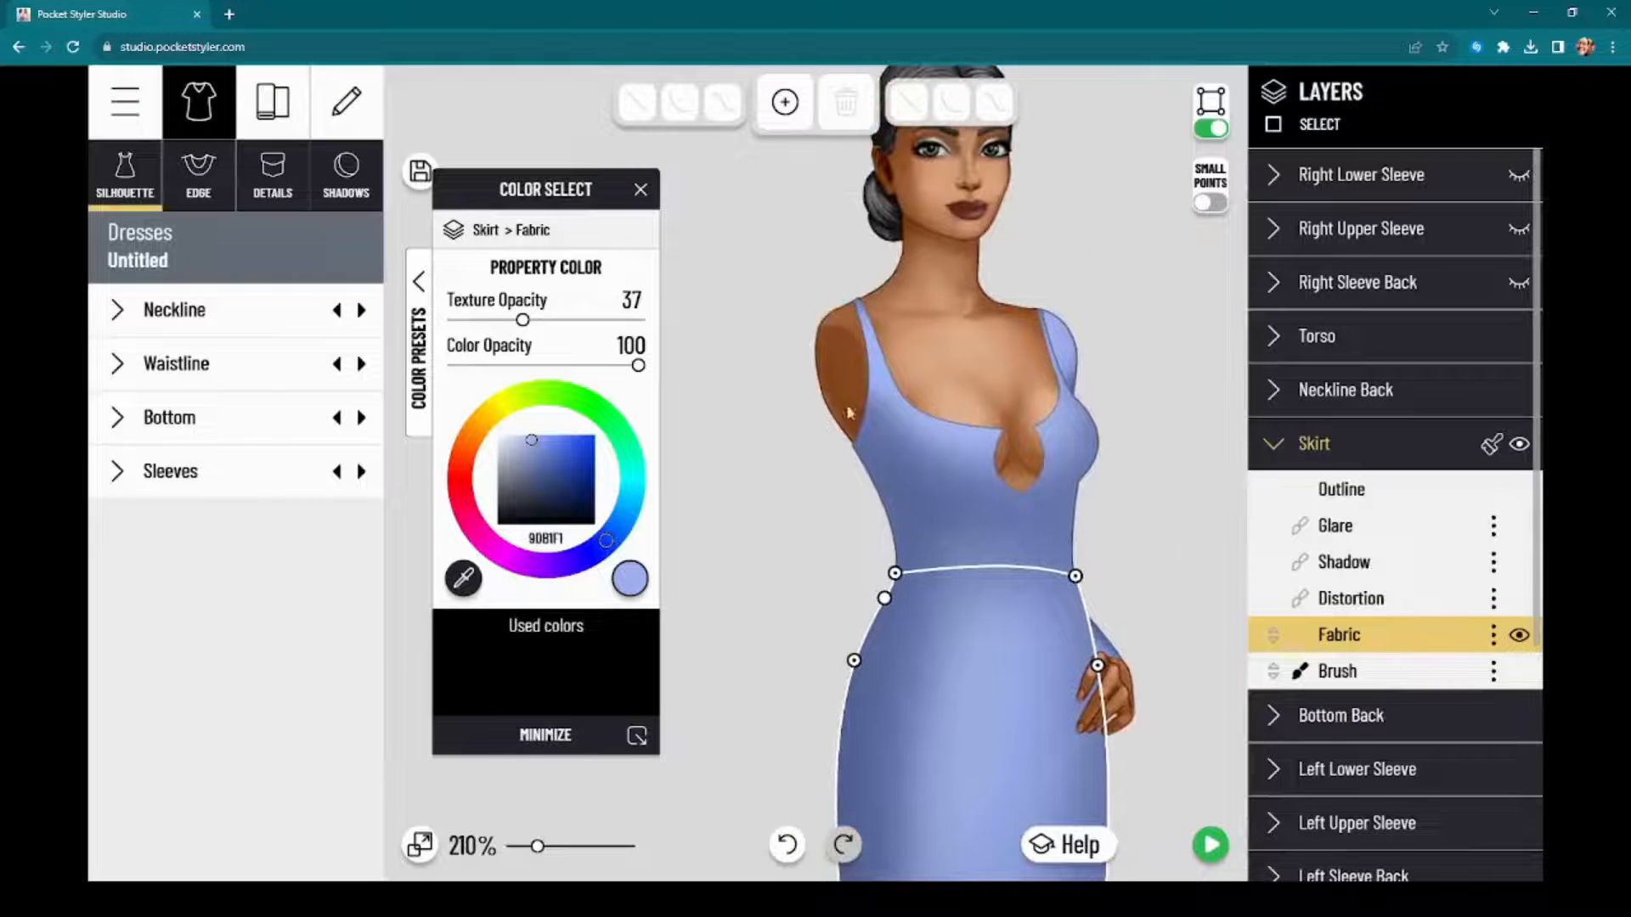
pyautogui.moveTo(579, 192); pyautogui.dragTo(259, 208)
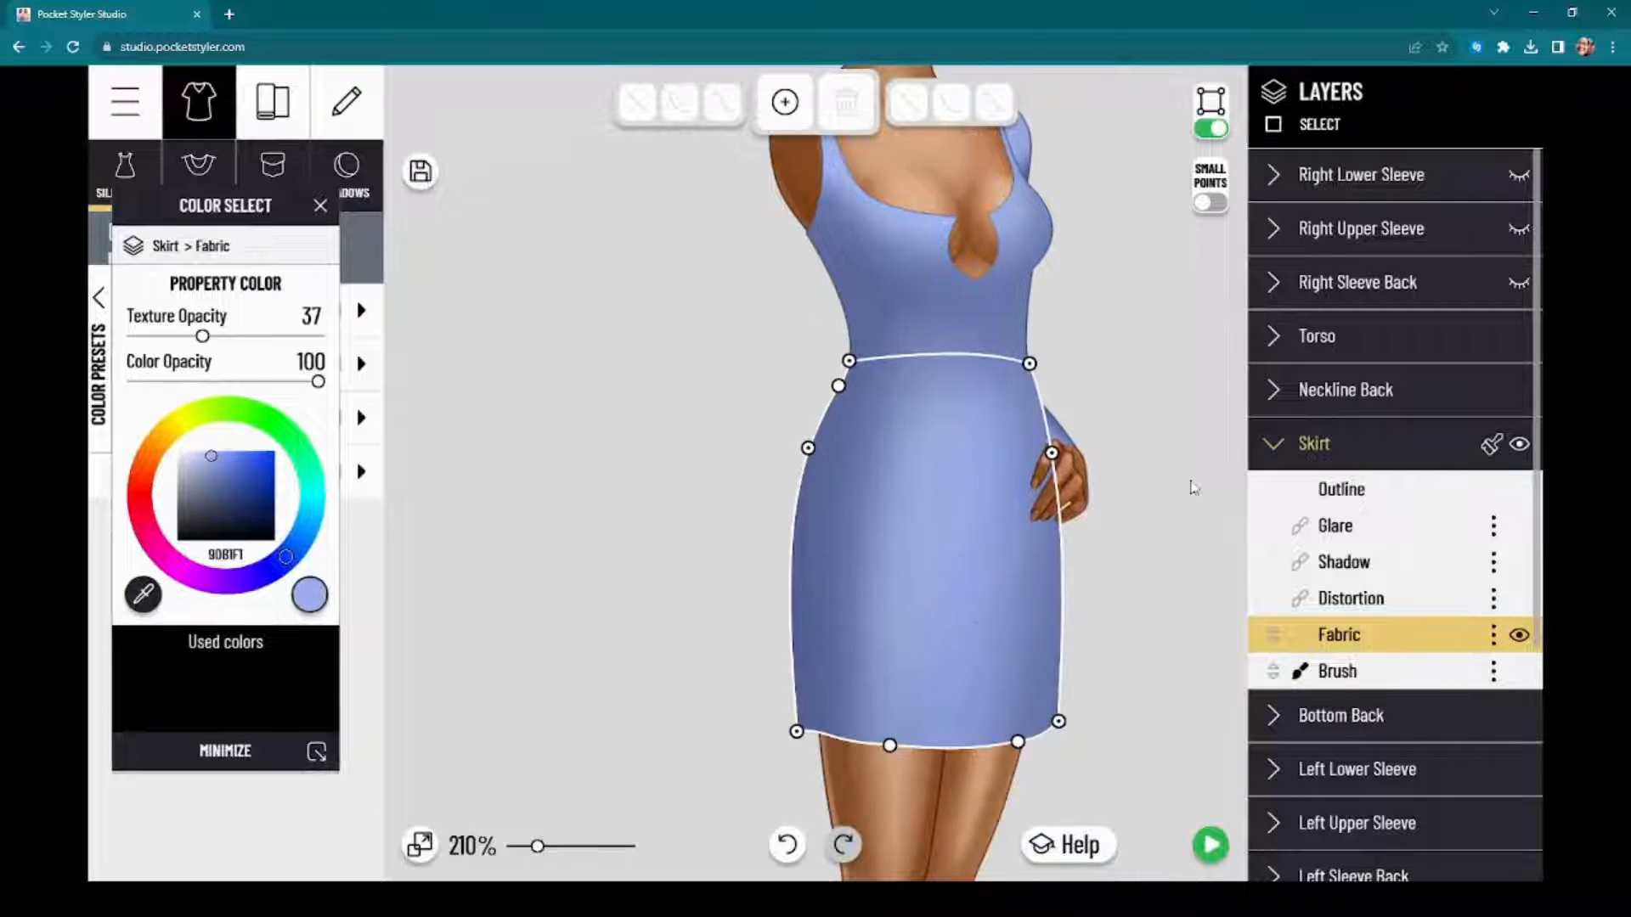
# Step: Close the skirt fabric's color dialog and turn off edit-point mode
pyautogui.click(1193, 488)
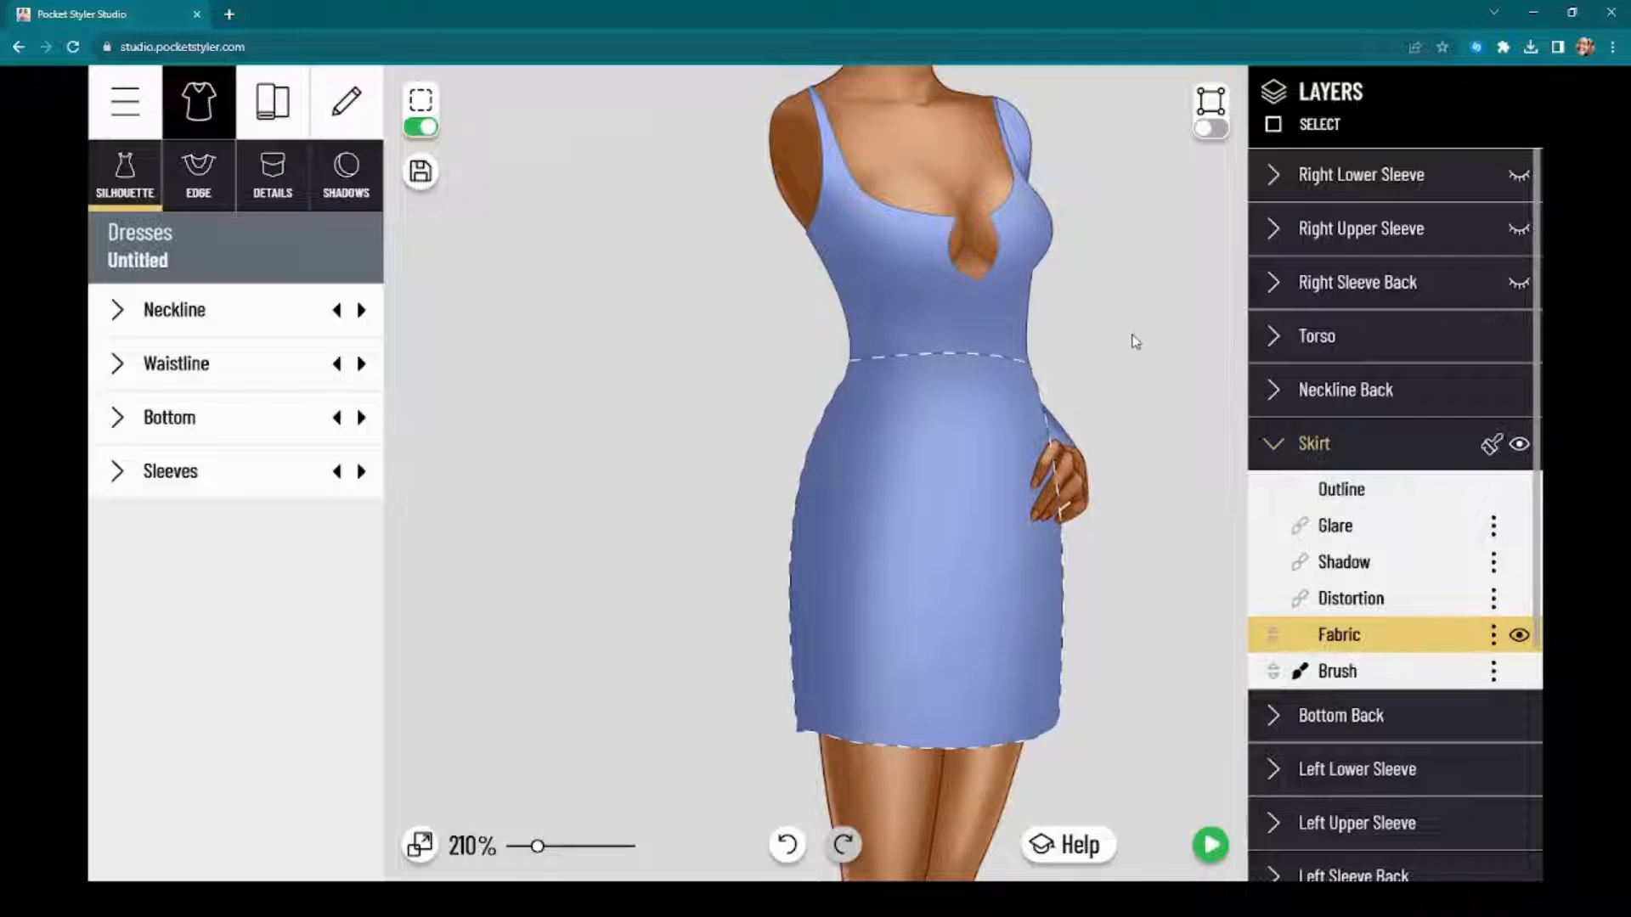
pyautogui.moveTo(1137, 508); pyautogui.dragTo(1112, 458)
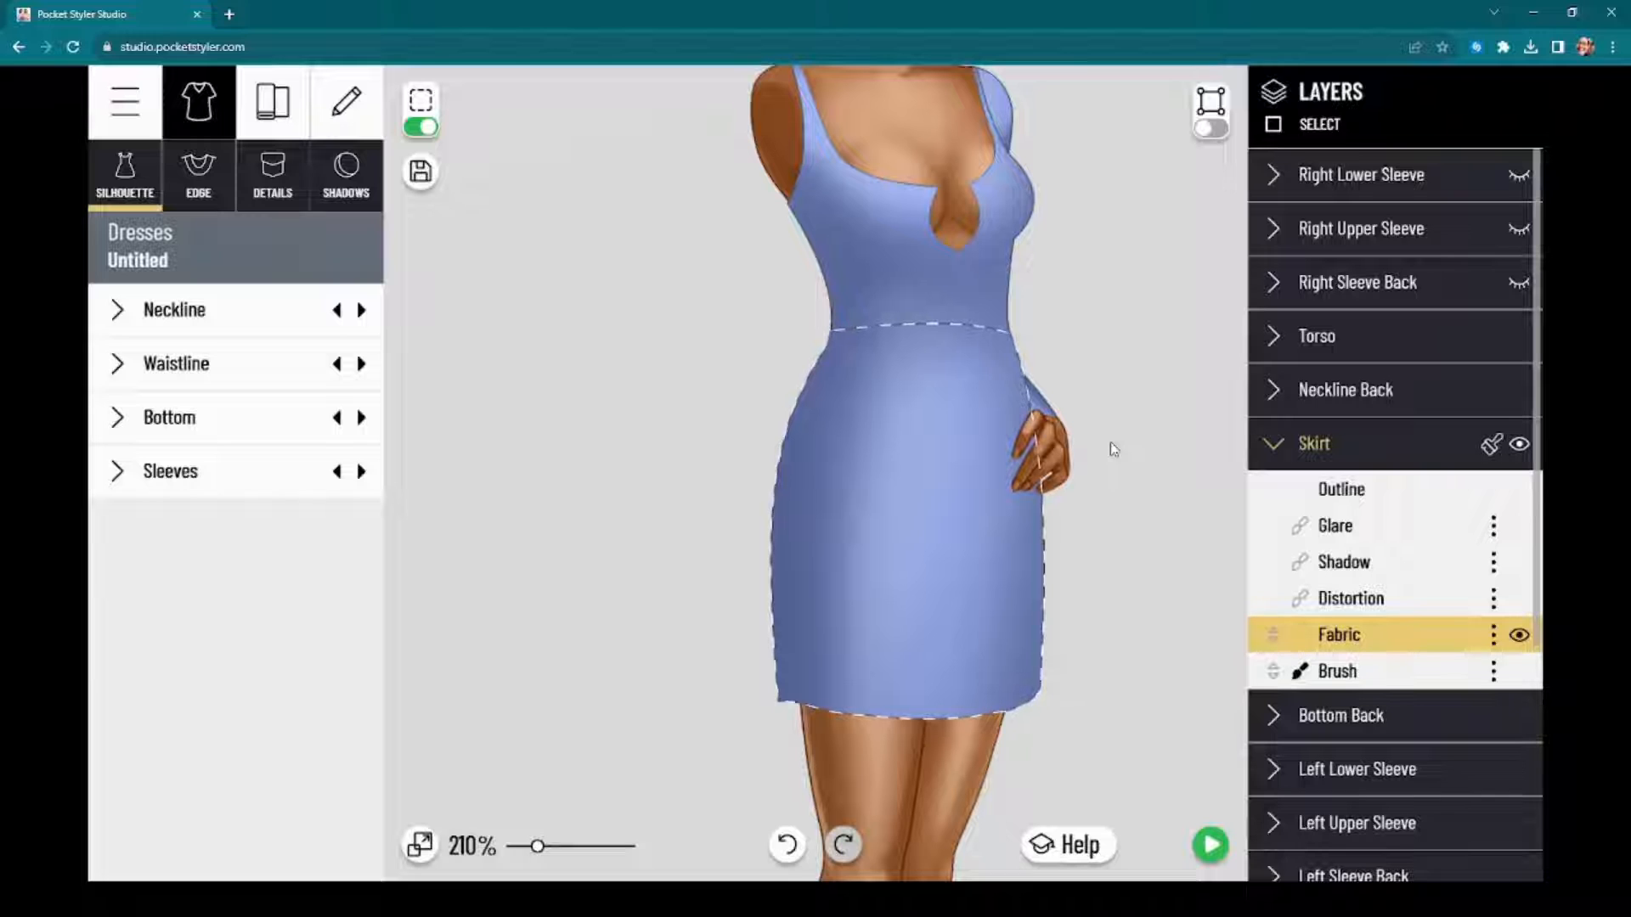
pyautogui.scroll(-1, 1147, 407)
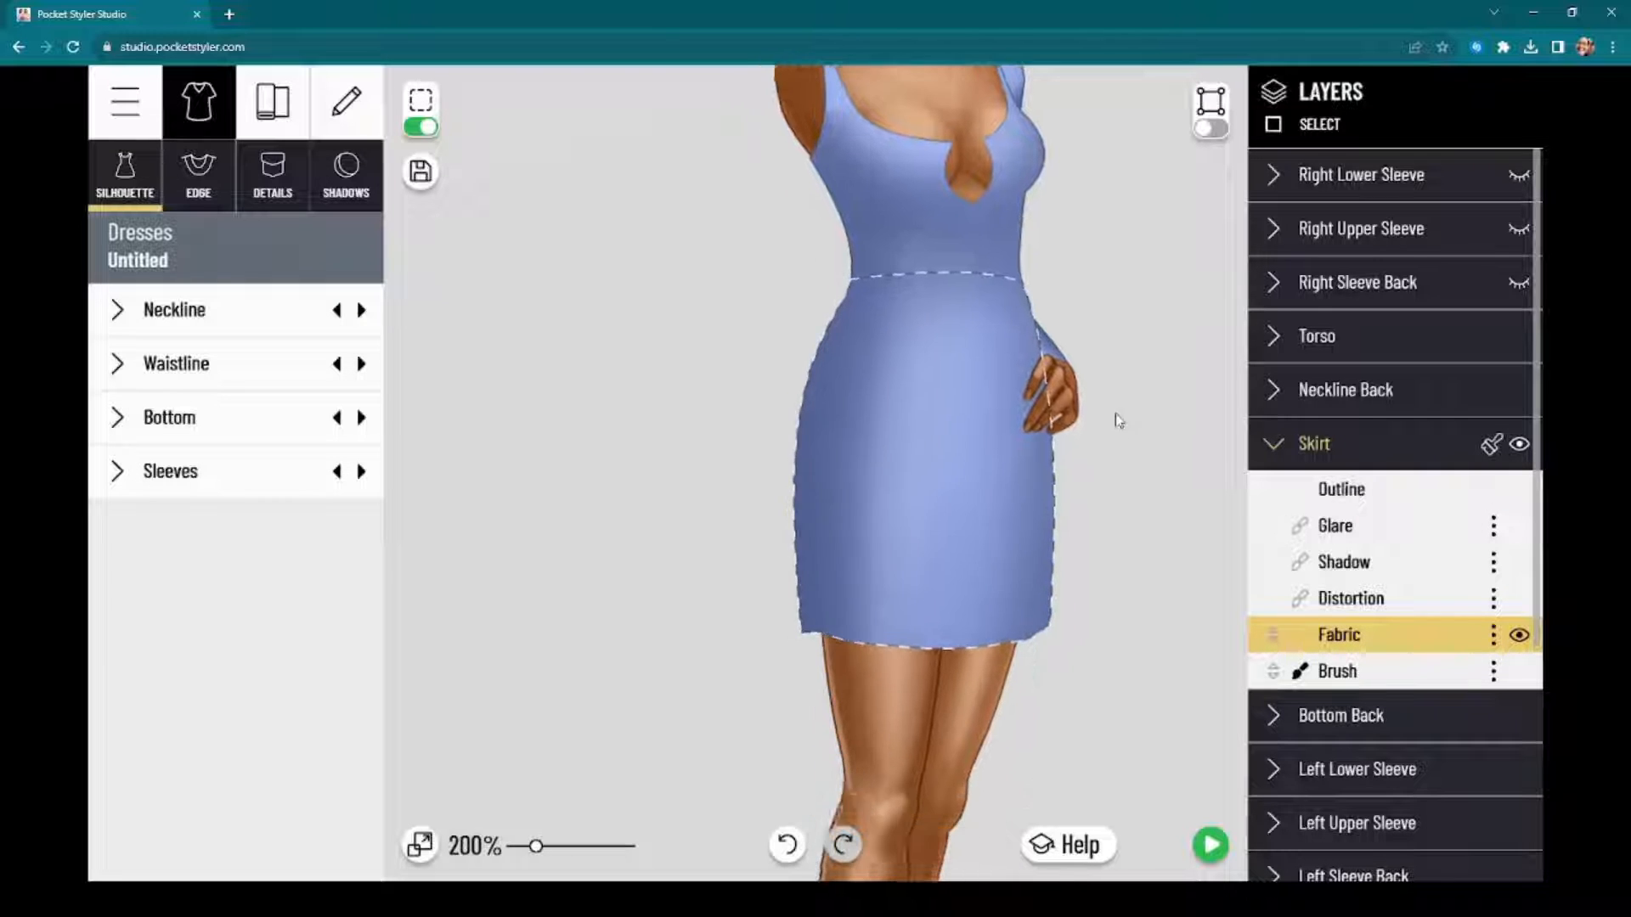
pyautogui.scroll(-1, 1128, 367)
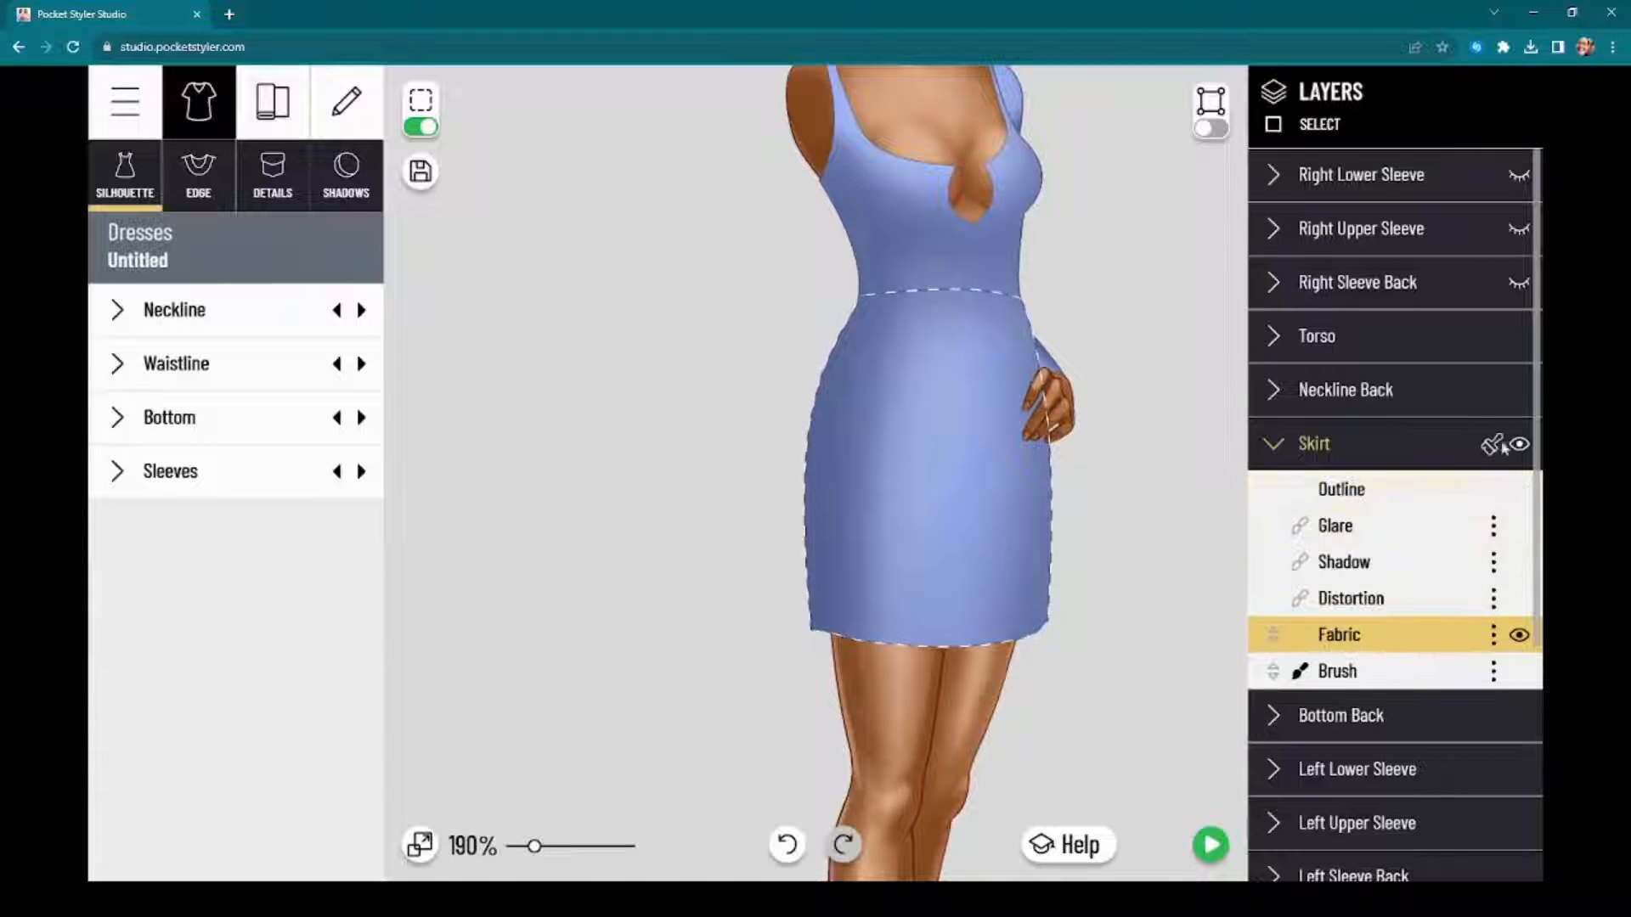
# Step: Make the model's right arm and the dress's right upper, back and lower sleeve layers visible
pyautogui.click(1332, 458)
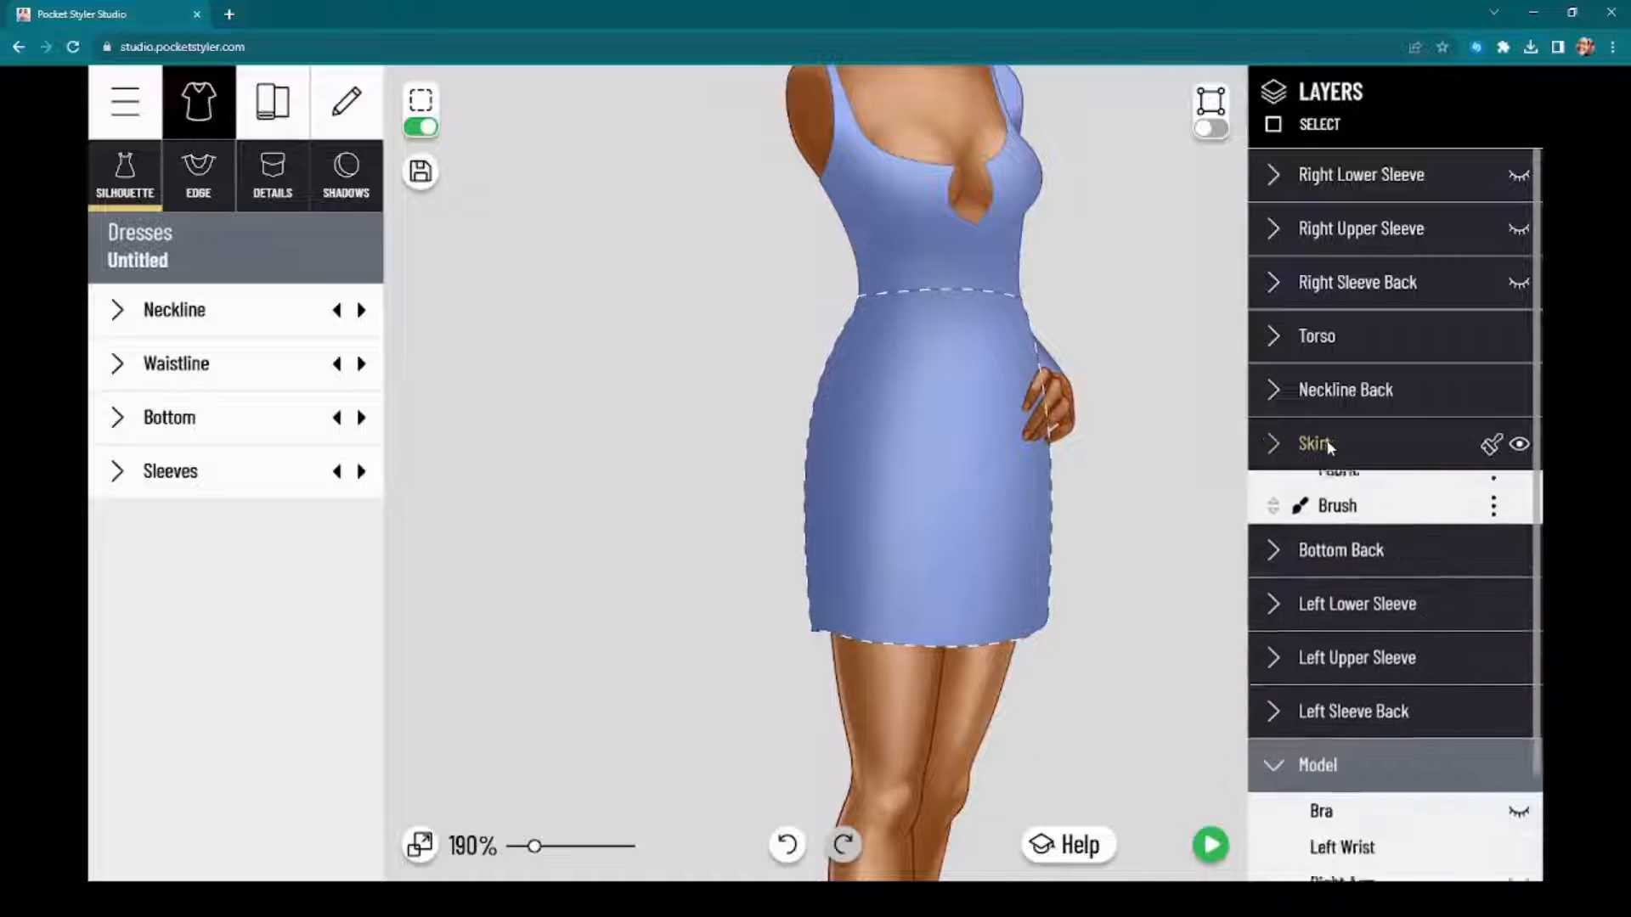
pyautogui.scroll(-2, 1397, 646)
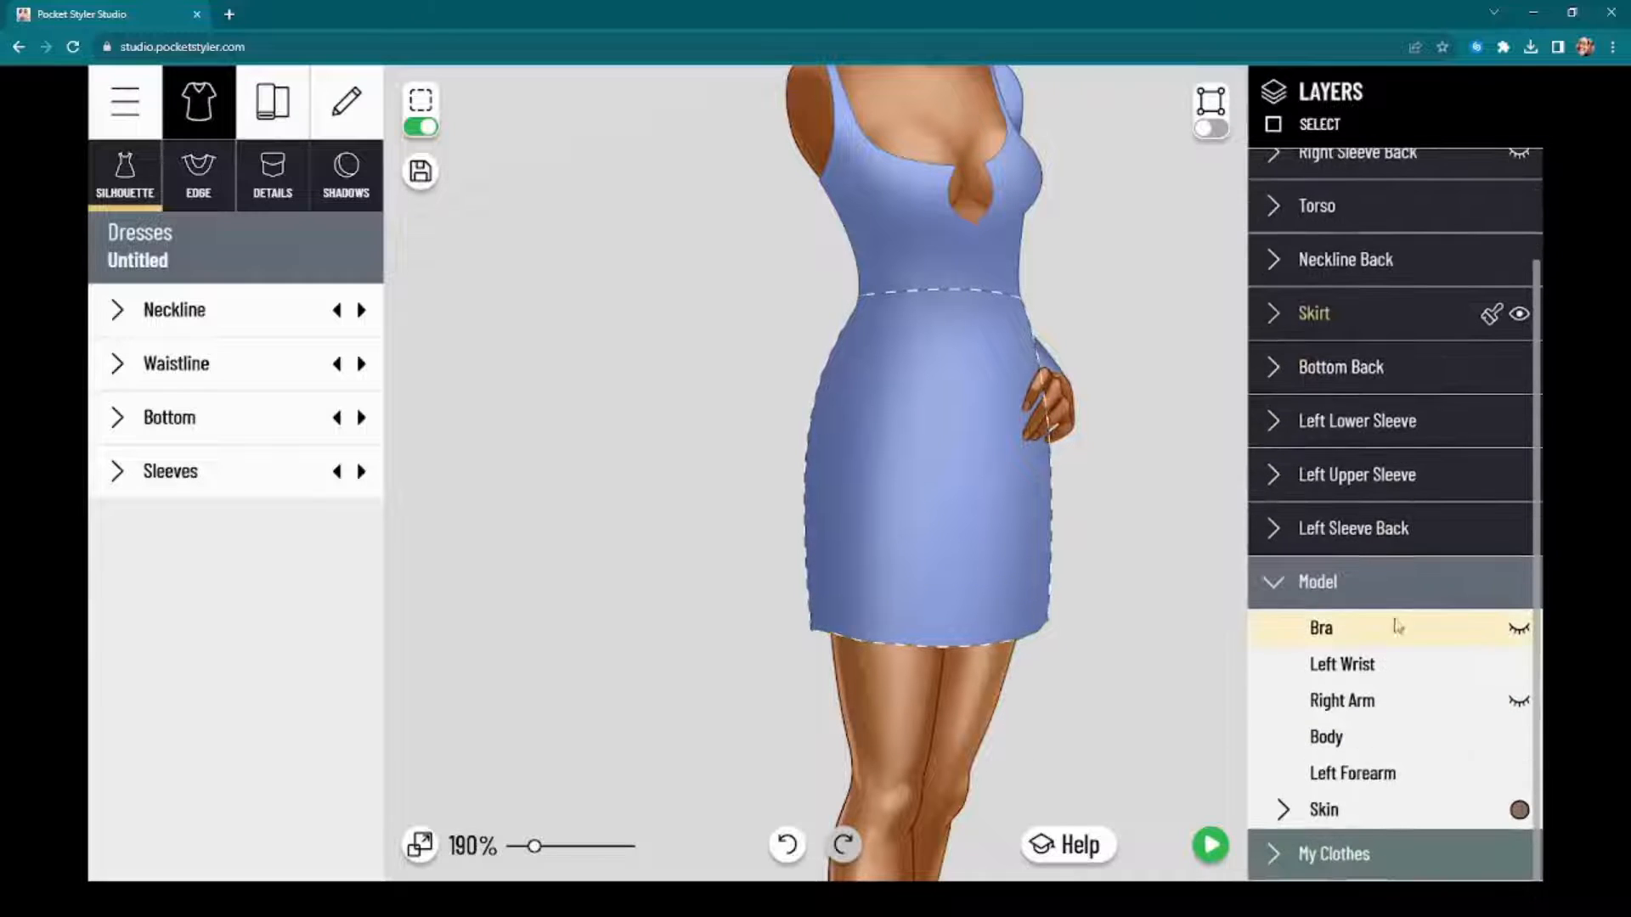
pyautogui.click(1519, 702)
pyautogui.scroll(3, 1495, 247)
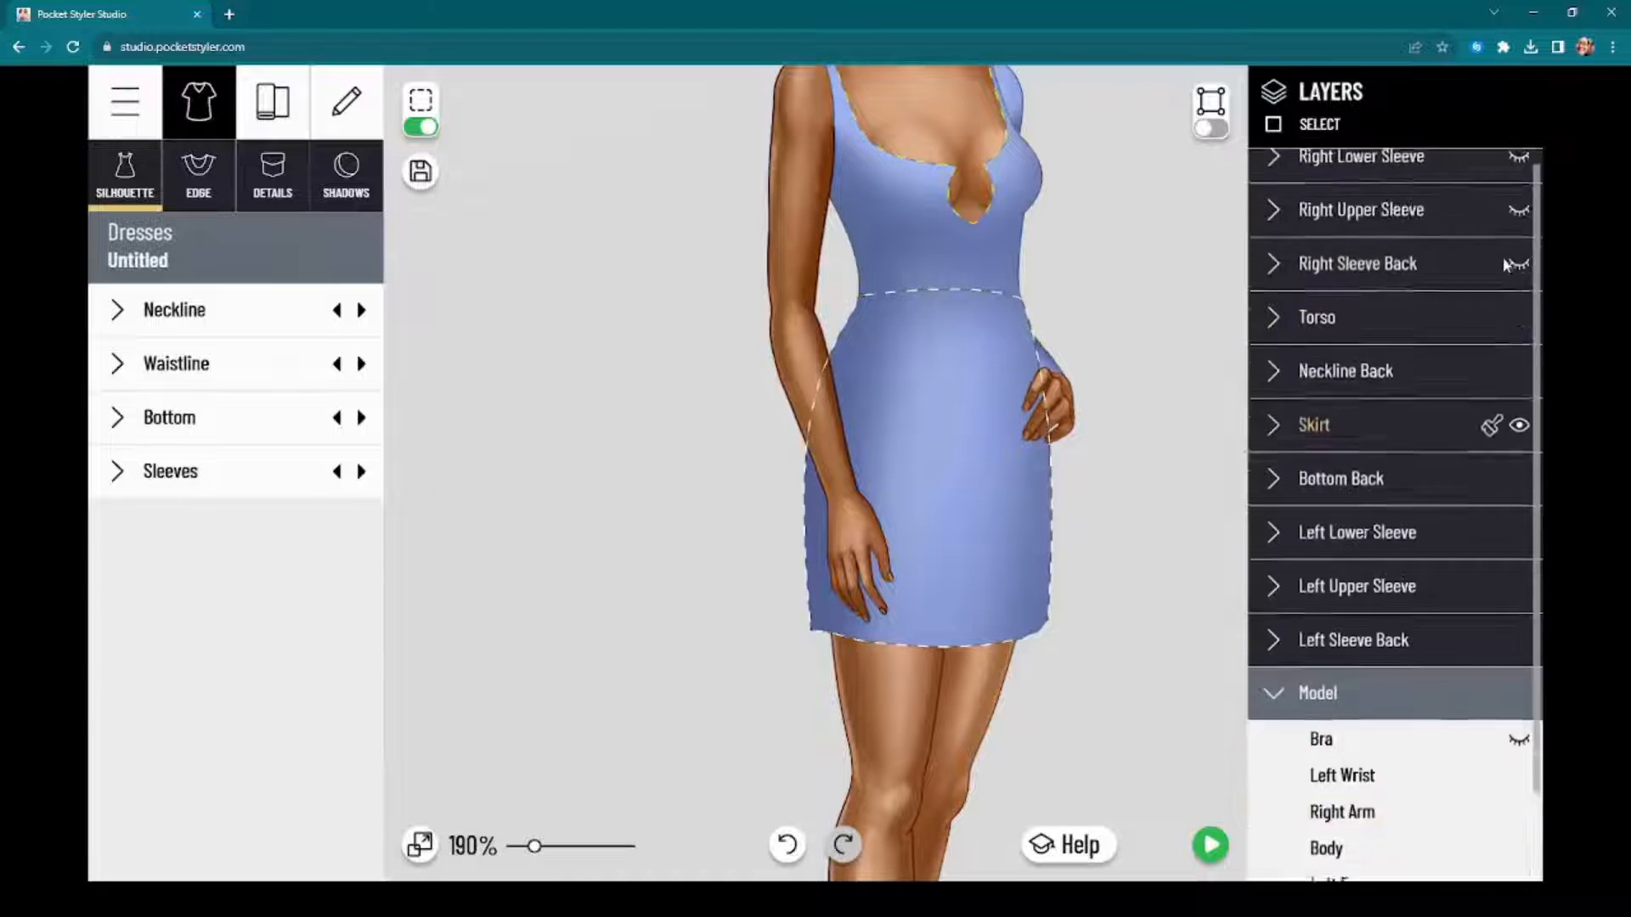
pyautogui.click(1518, 229)
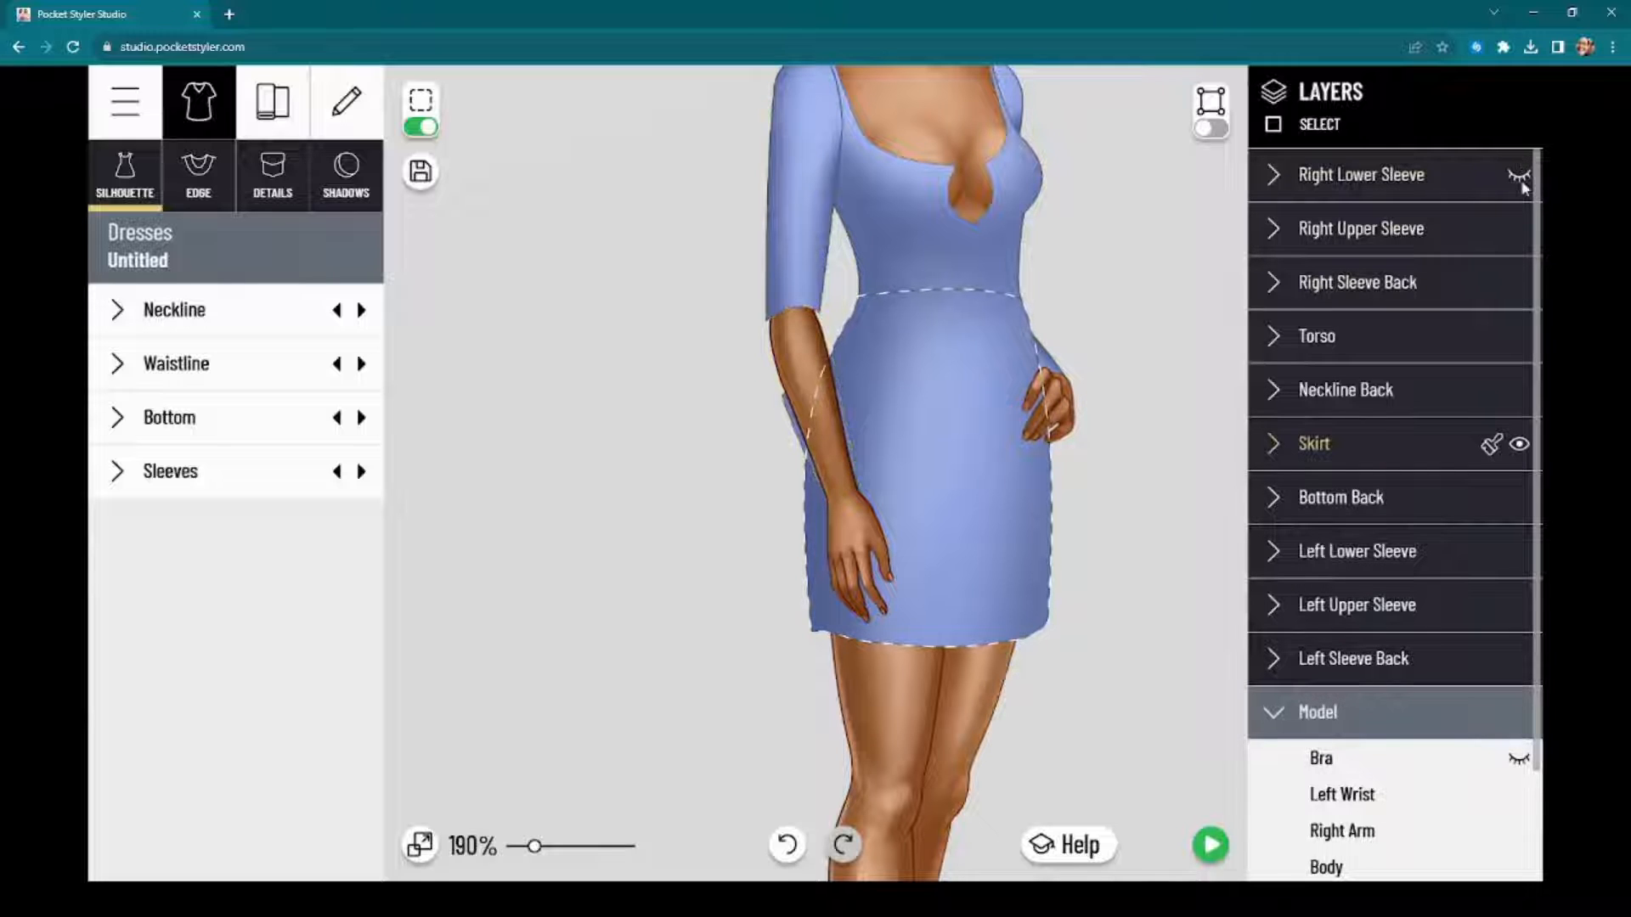
pyautogui.click(1519, 175)
pyautogui.moveTo(1176, 281); pyautogui.dragTo(1051, 380)
pyautogui.click(963, 427)
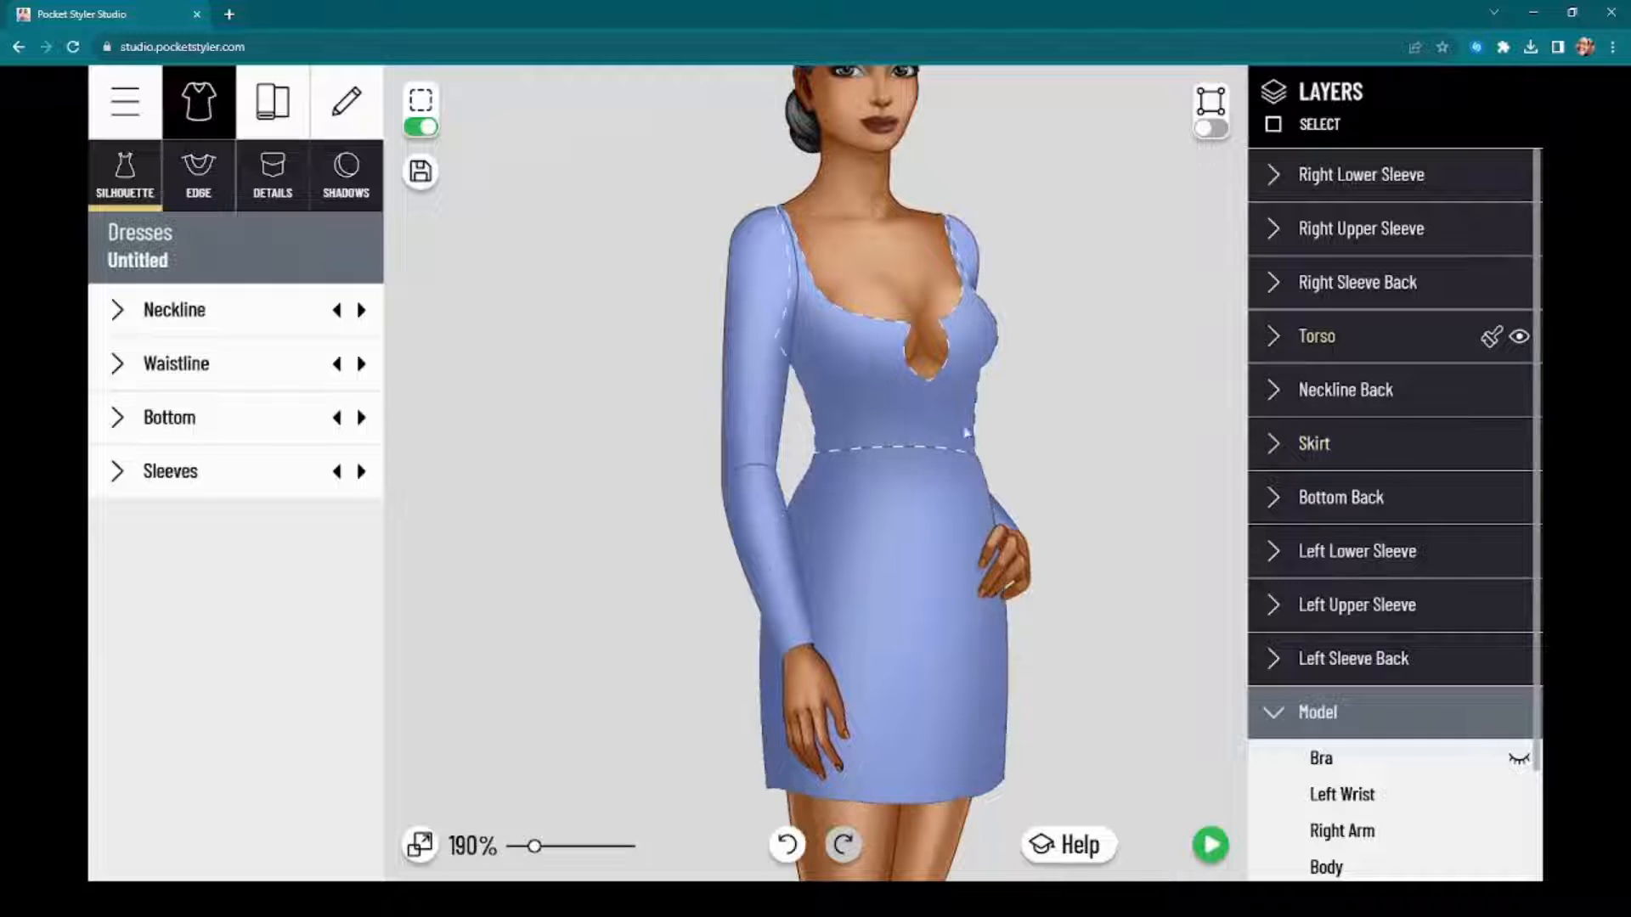
pyautogui.click(897, 525)
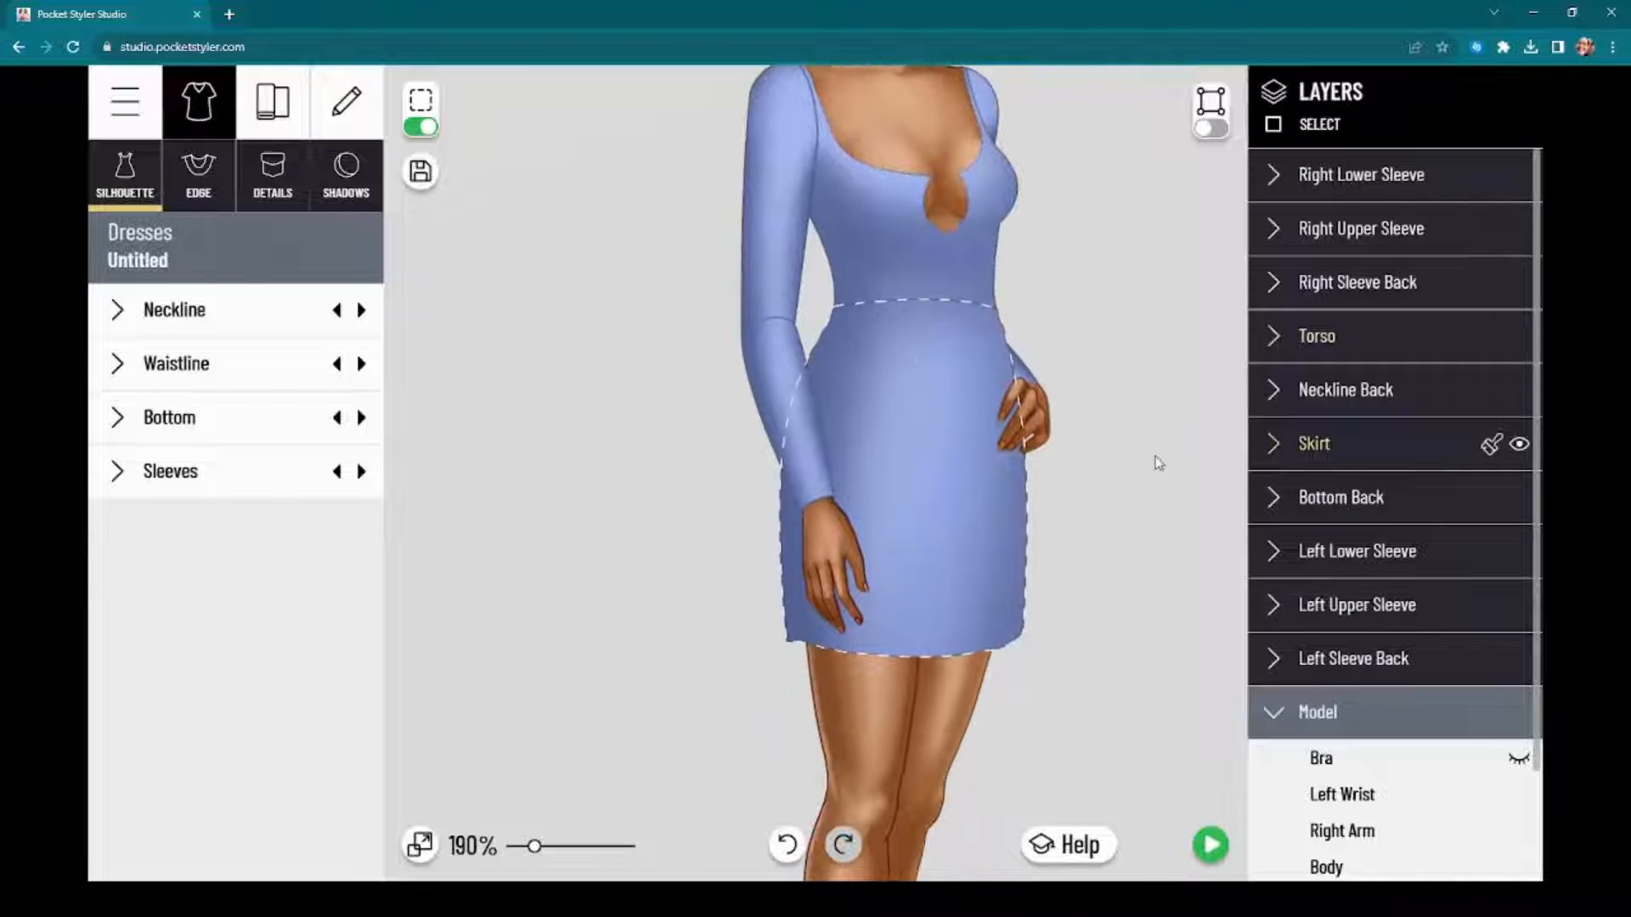
pyautogui.moveTo(1121, 472); pyautogui.dragTo(1128, 530)
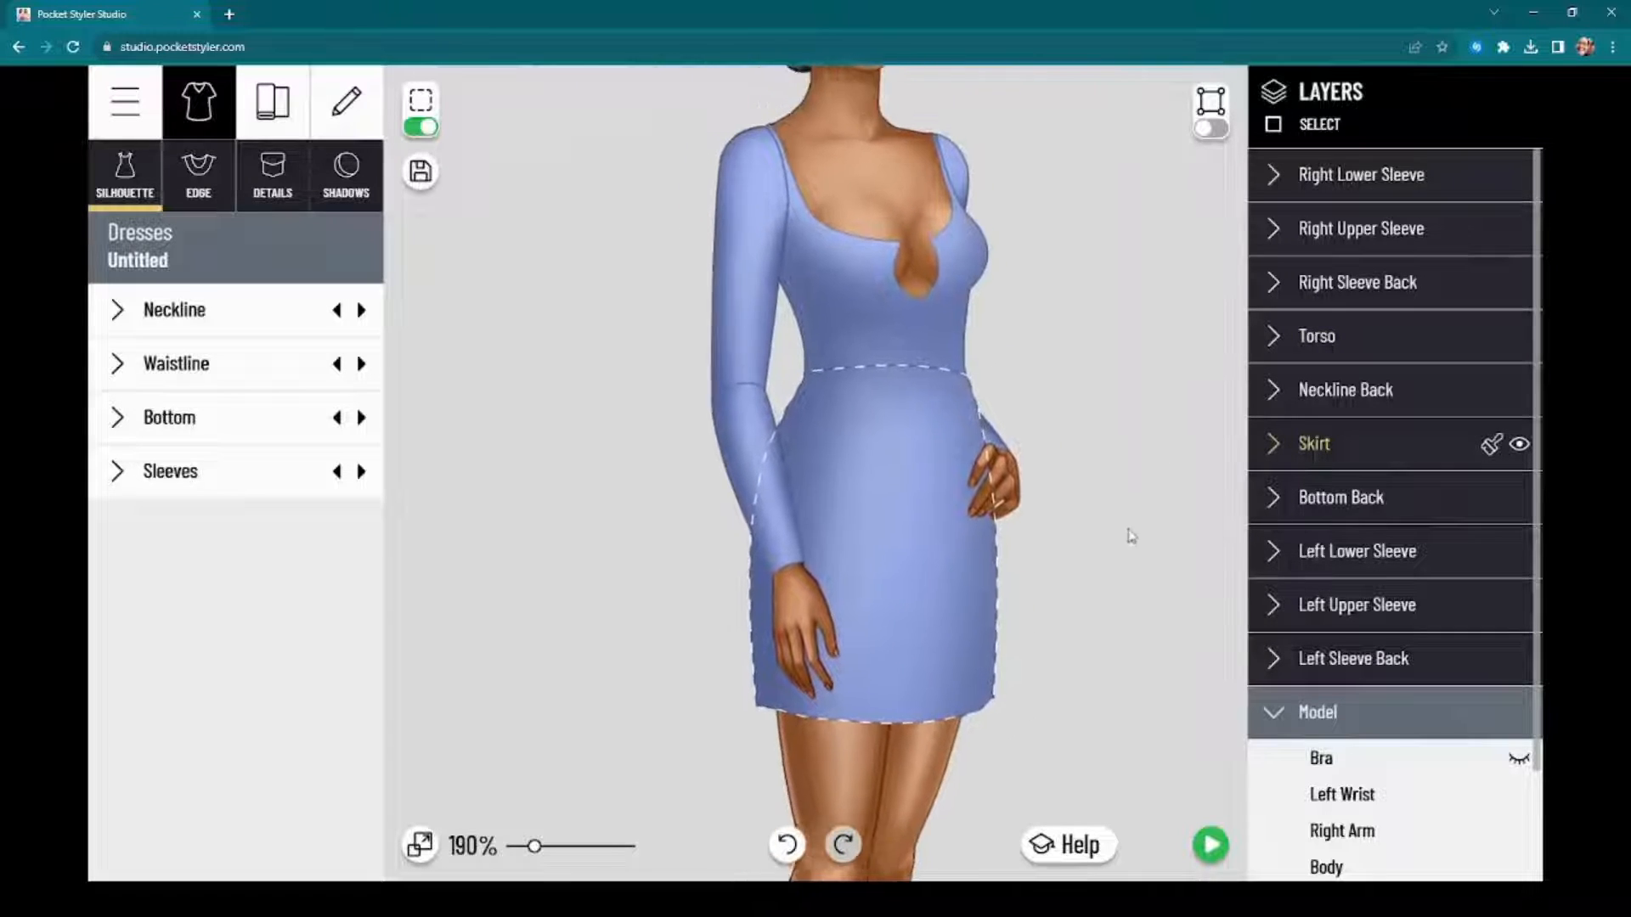
pyautogui.scroll(-5, 1133, 446)
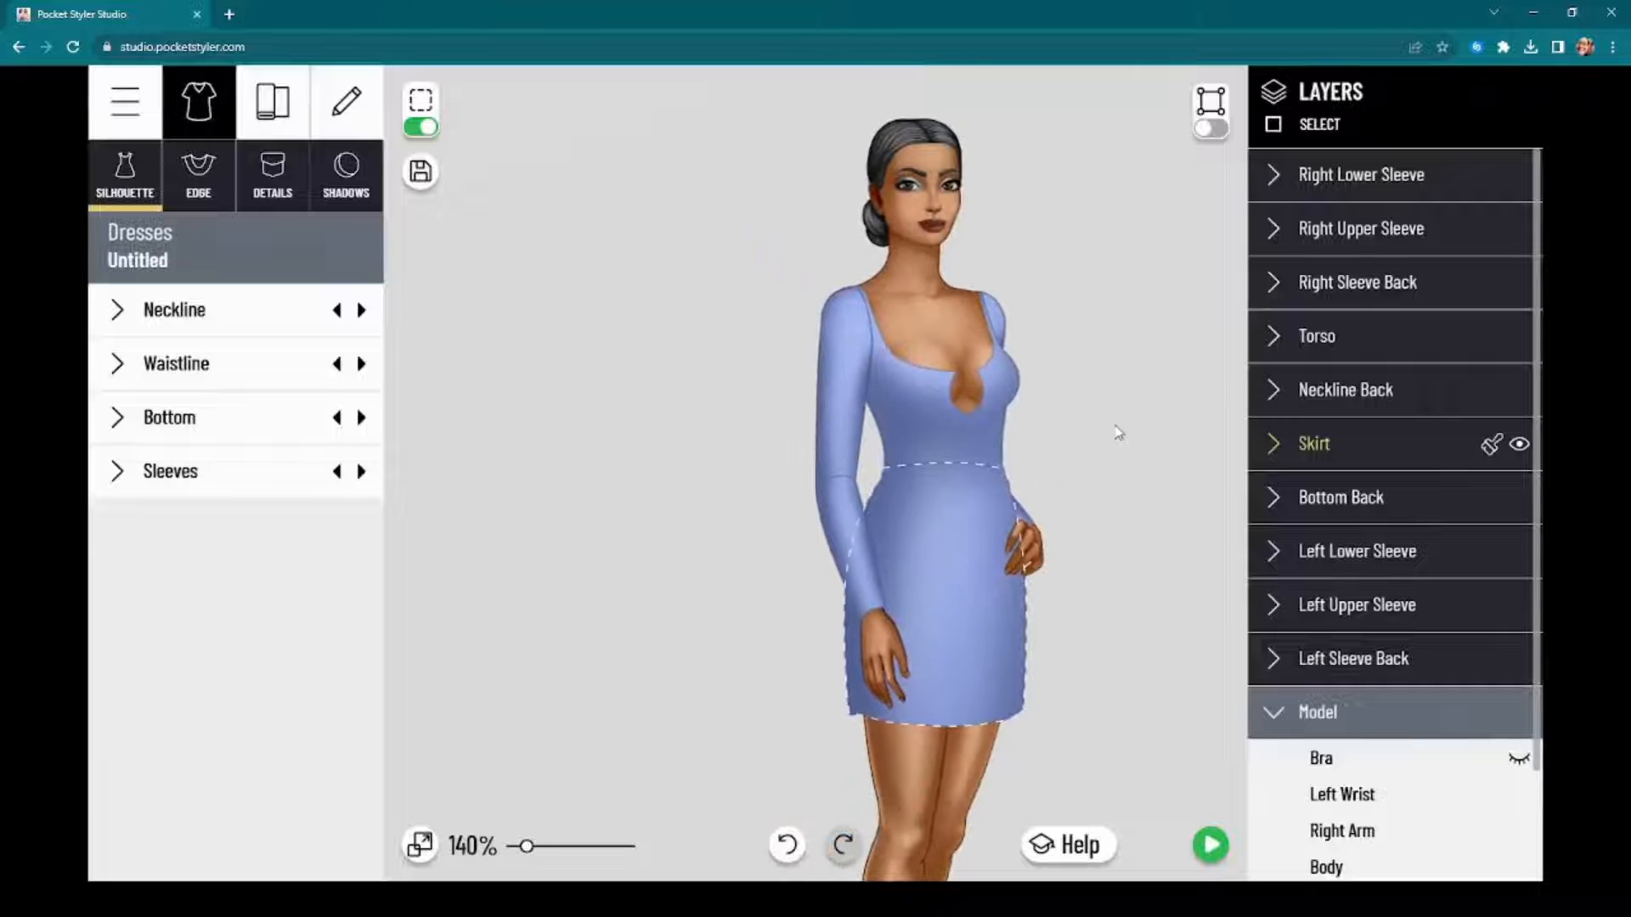
pyautogui.moveTo(1112, 456); pyautogui.dragTo(1121, 411)
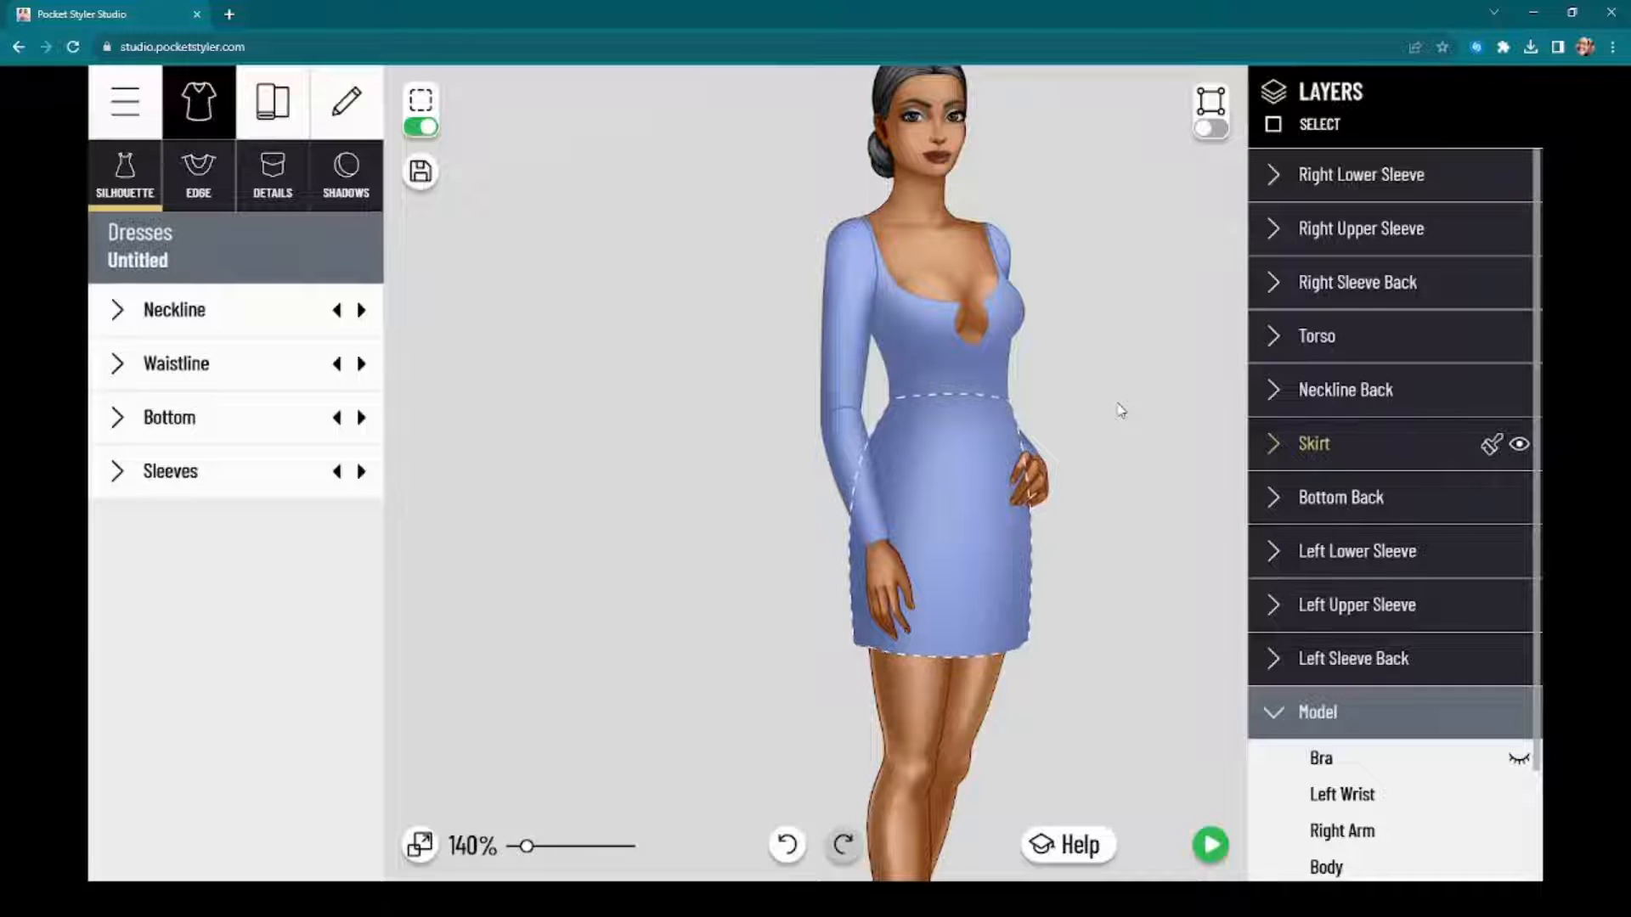
# Step: Recolor the skirt fabric dark green 407F51 with texture opacity 61, keeping the color dialog clear of the model
pyautogui.click(1329, 444)
pyautogui.click(1342, 637)
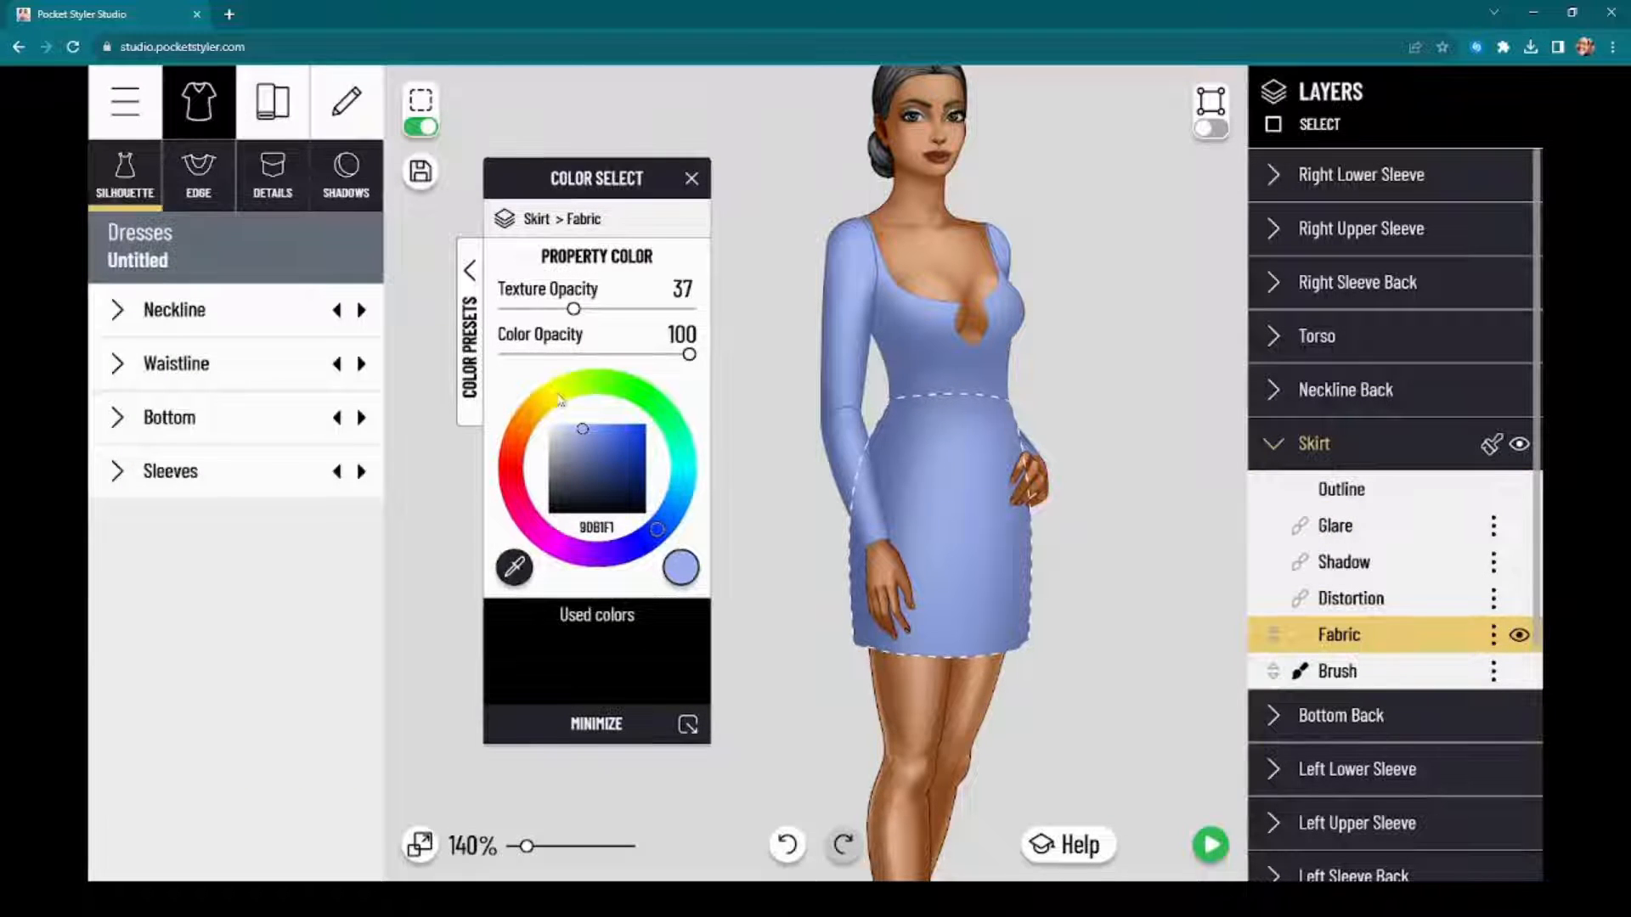
pyautogui.click(663, 414)
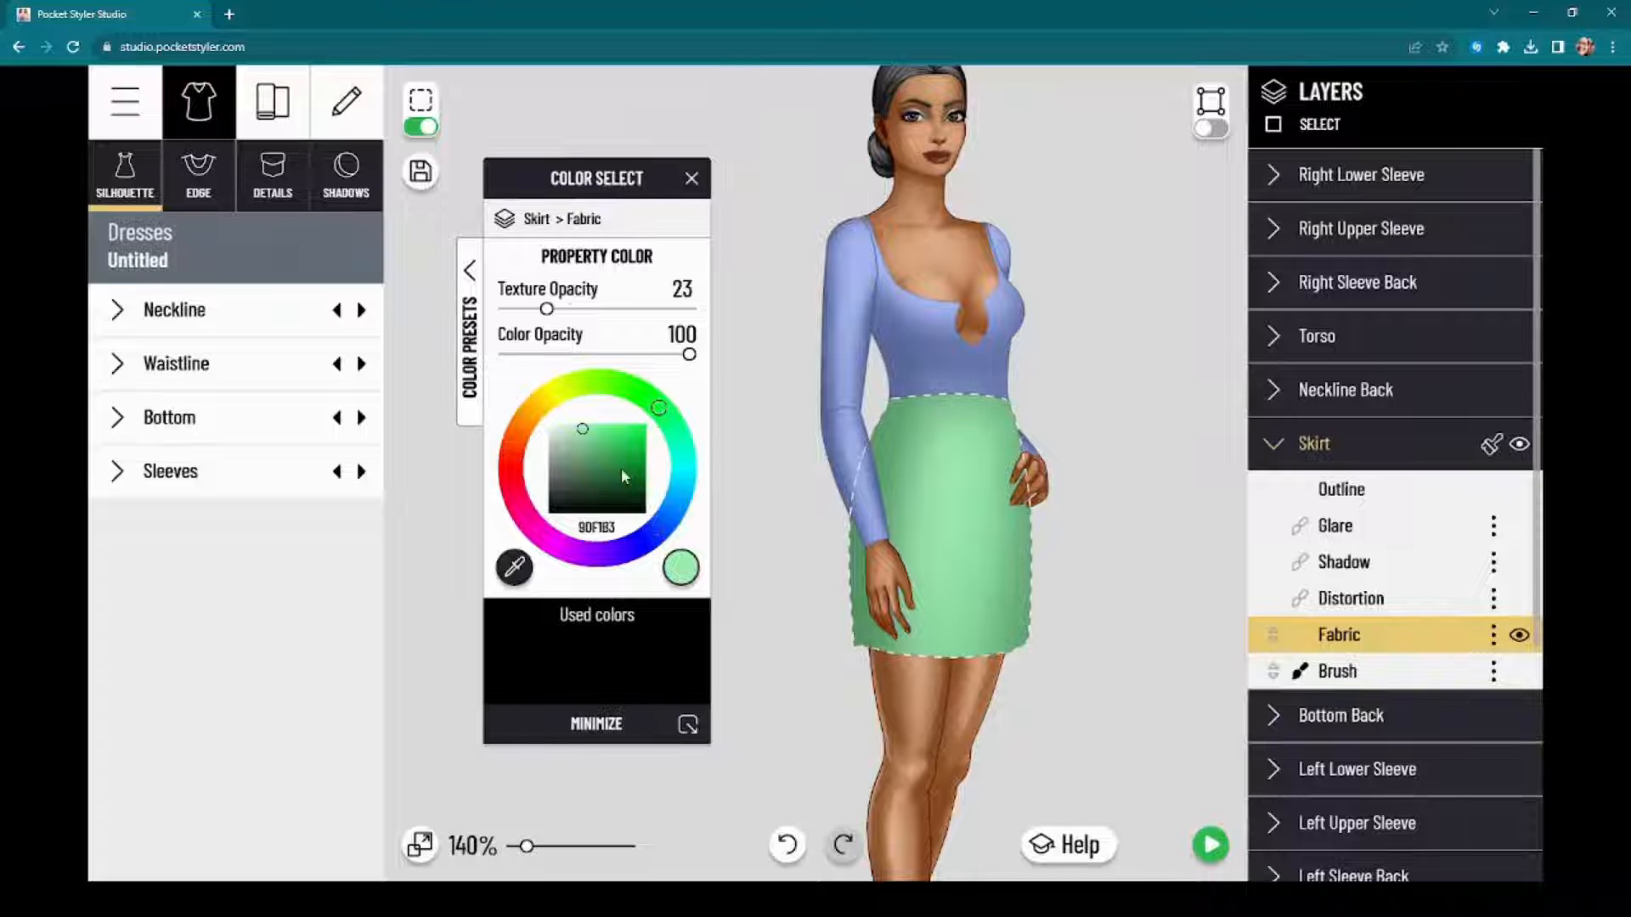
pyautogui.moveTo(623, 473); pyautogui.dragTo(600, 476)
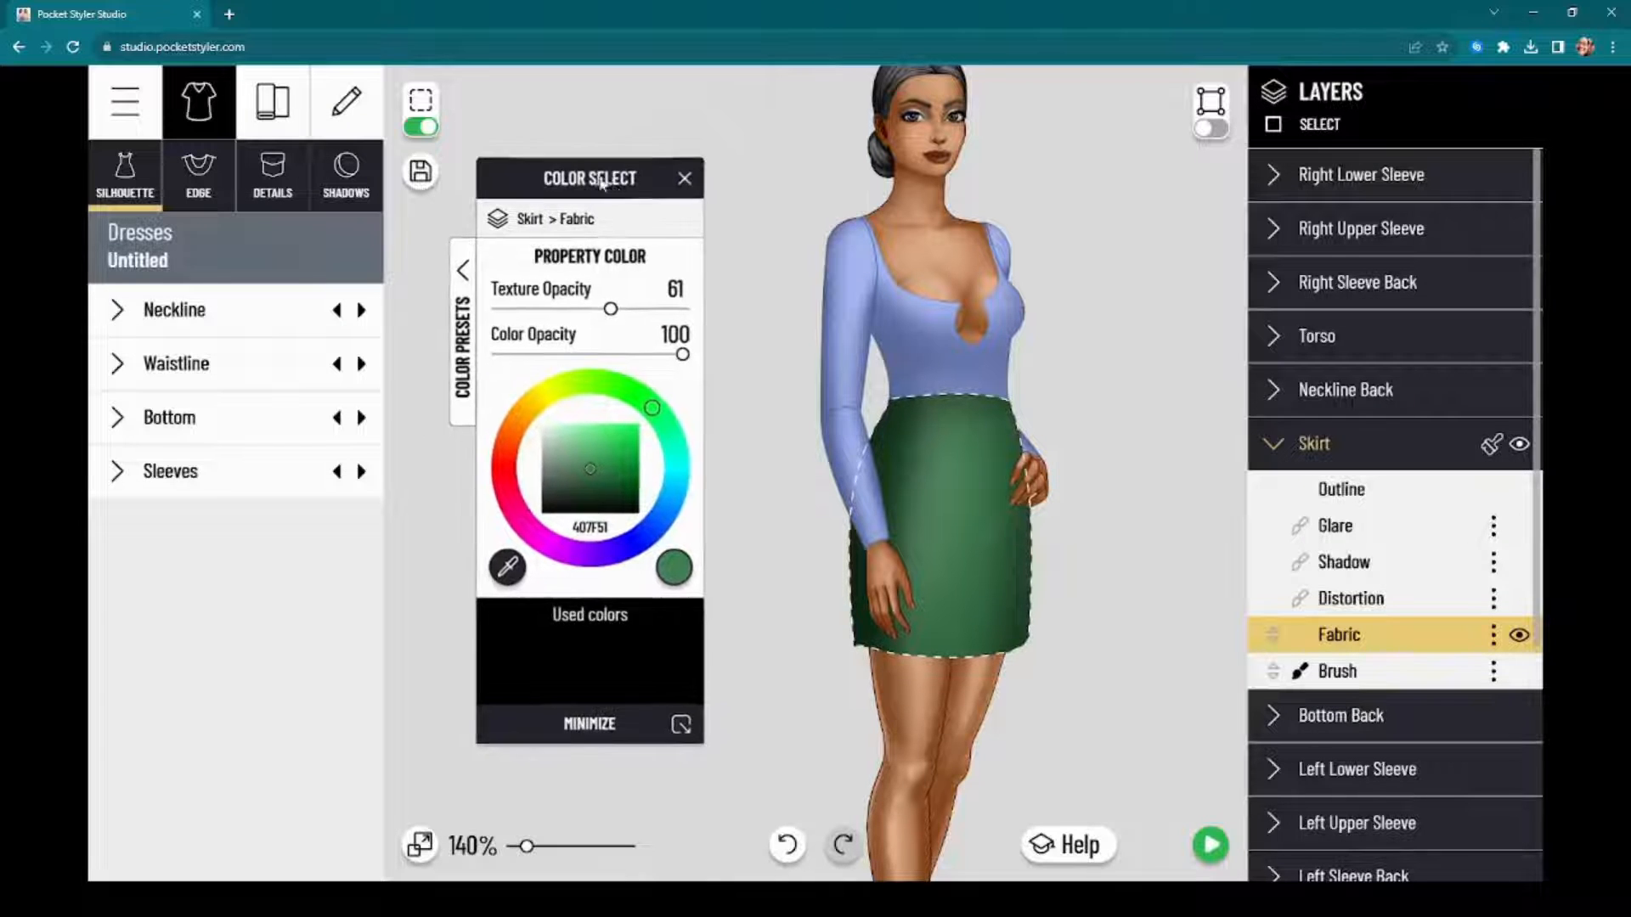
pyautogui.moveTo(655, 176); pyautogui.dragTo(627, 198)
# Step: Copy the skirt's green fabric style onto the torso and the right upper and lower sleeves
pyautogui.scroll(5, 1141, 507)
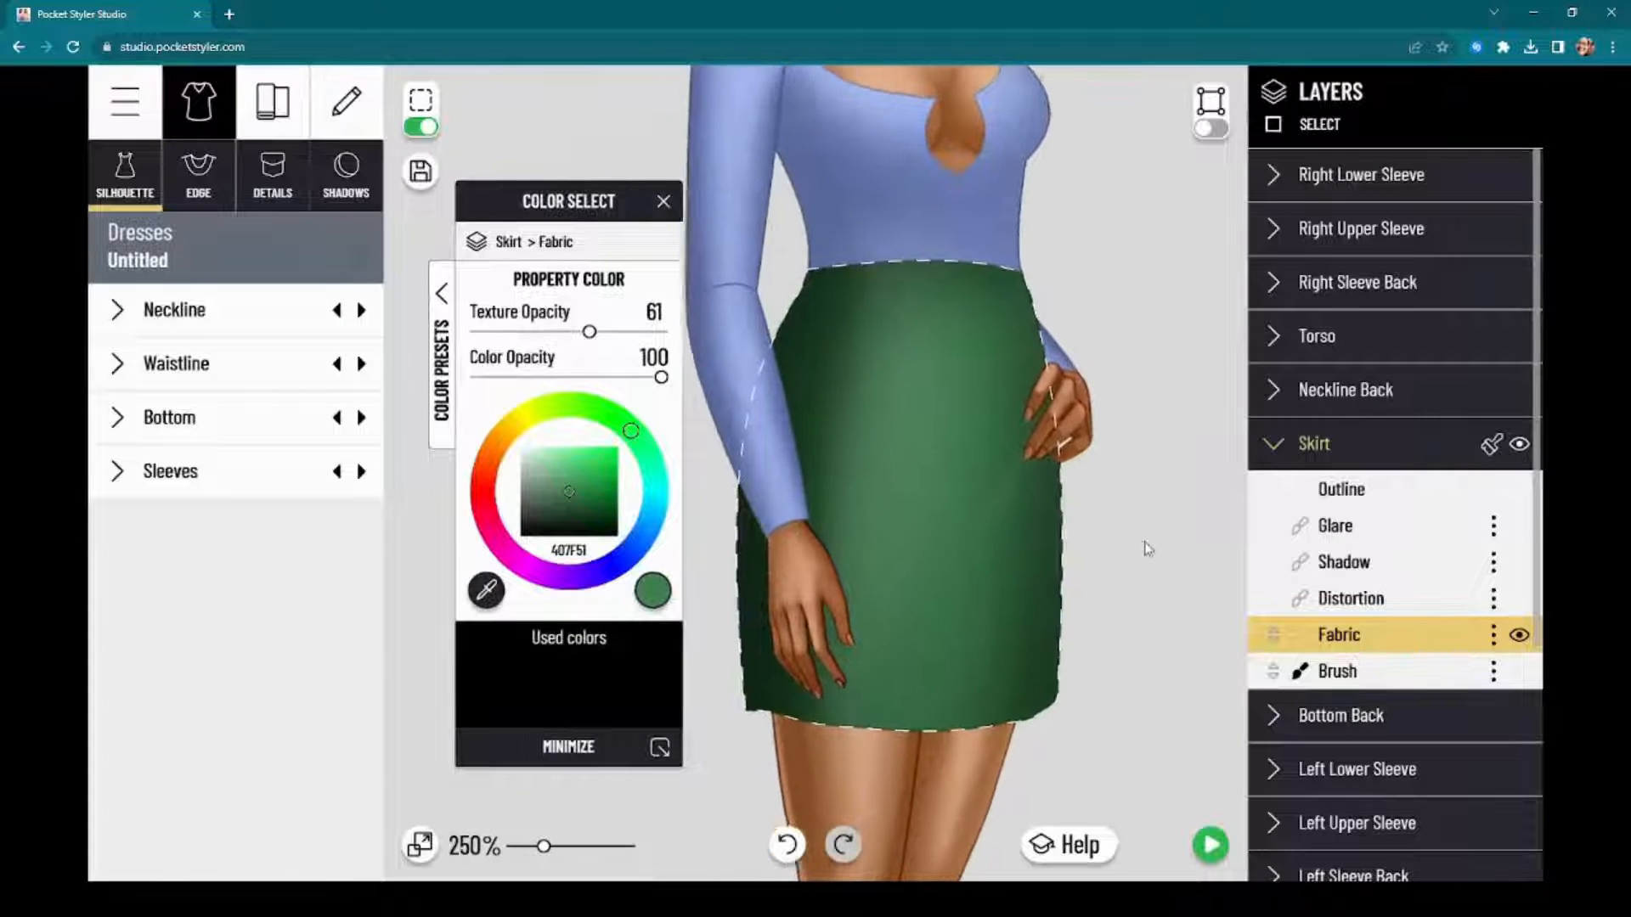
pyautogui.click(1490, 450)
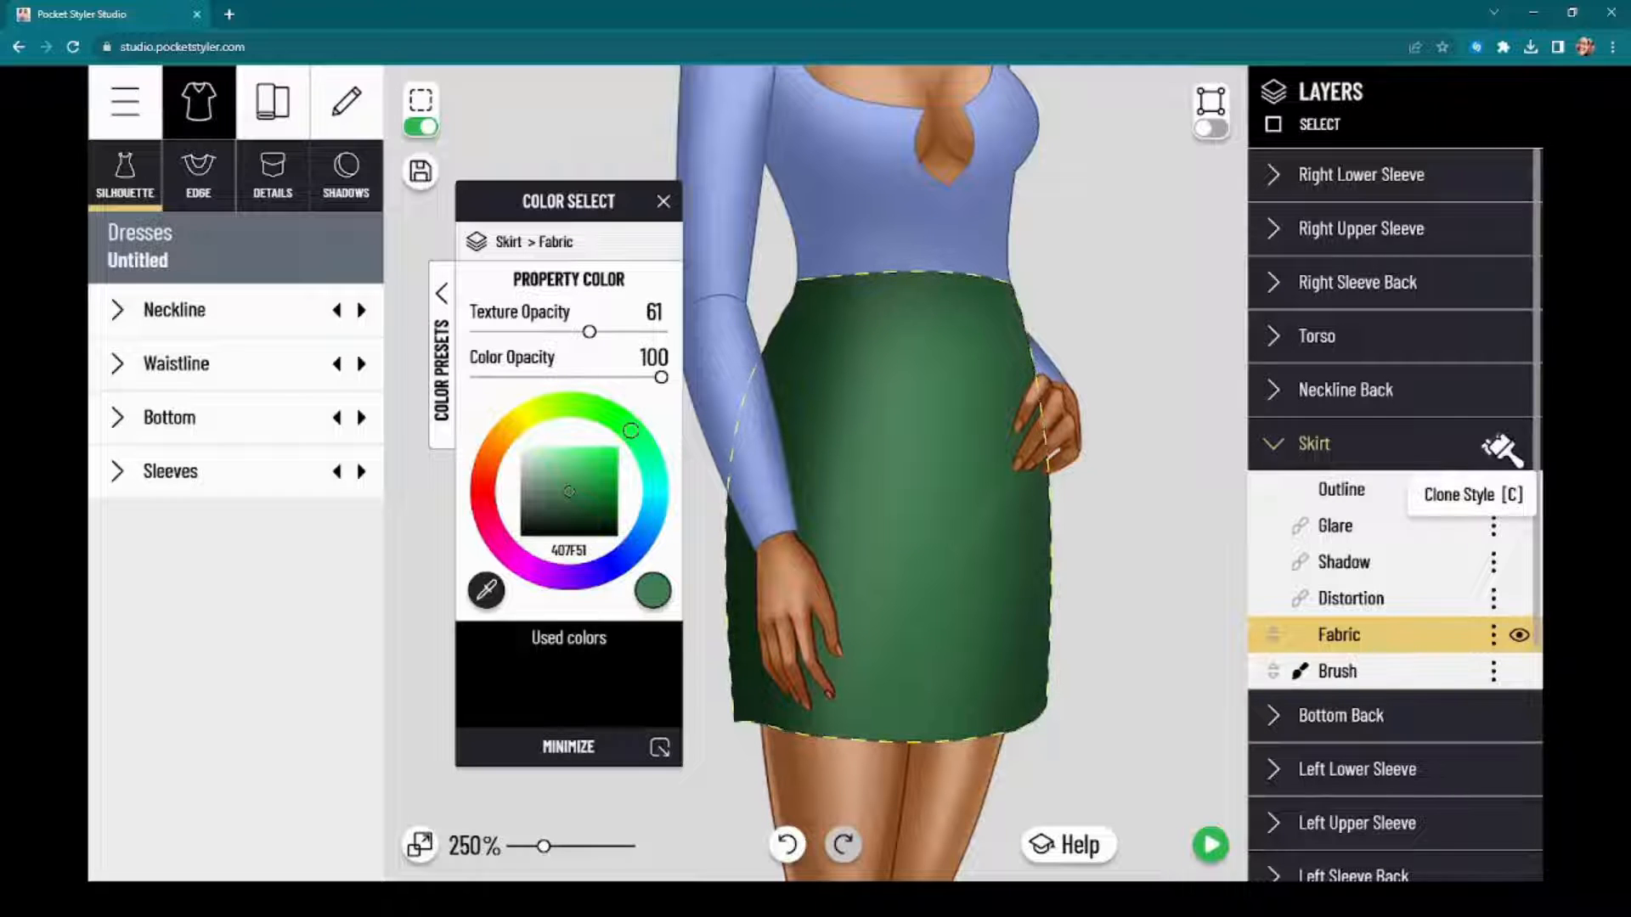
pyautogui.click(1466, 358)
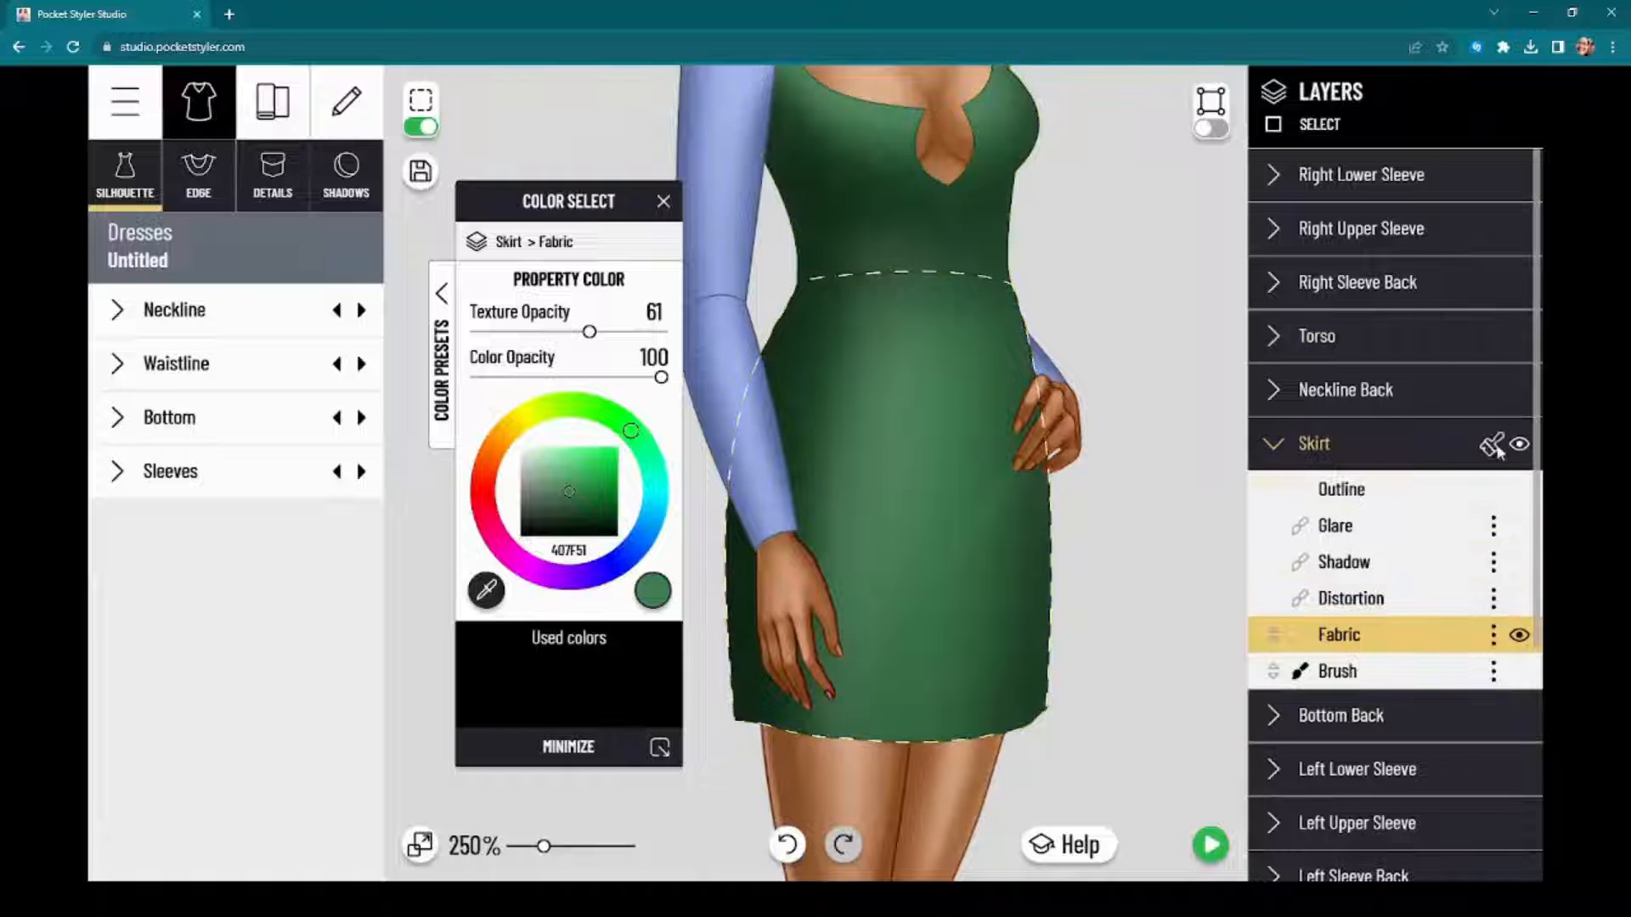
pyautogui.click(1453, 230)
pyautogui.click(1485, 176)
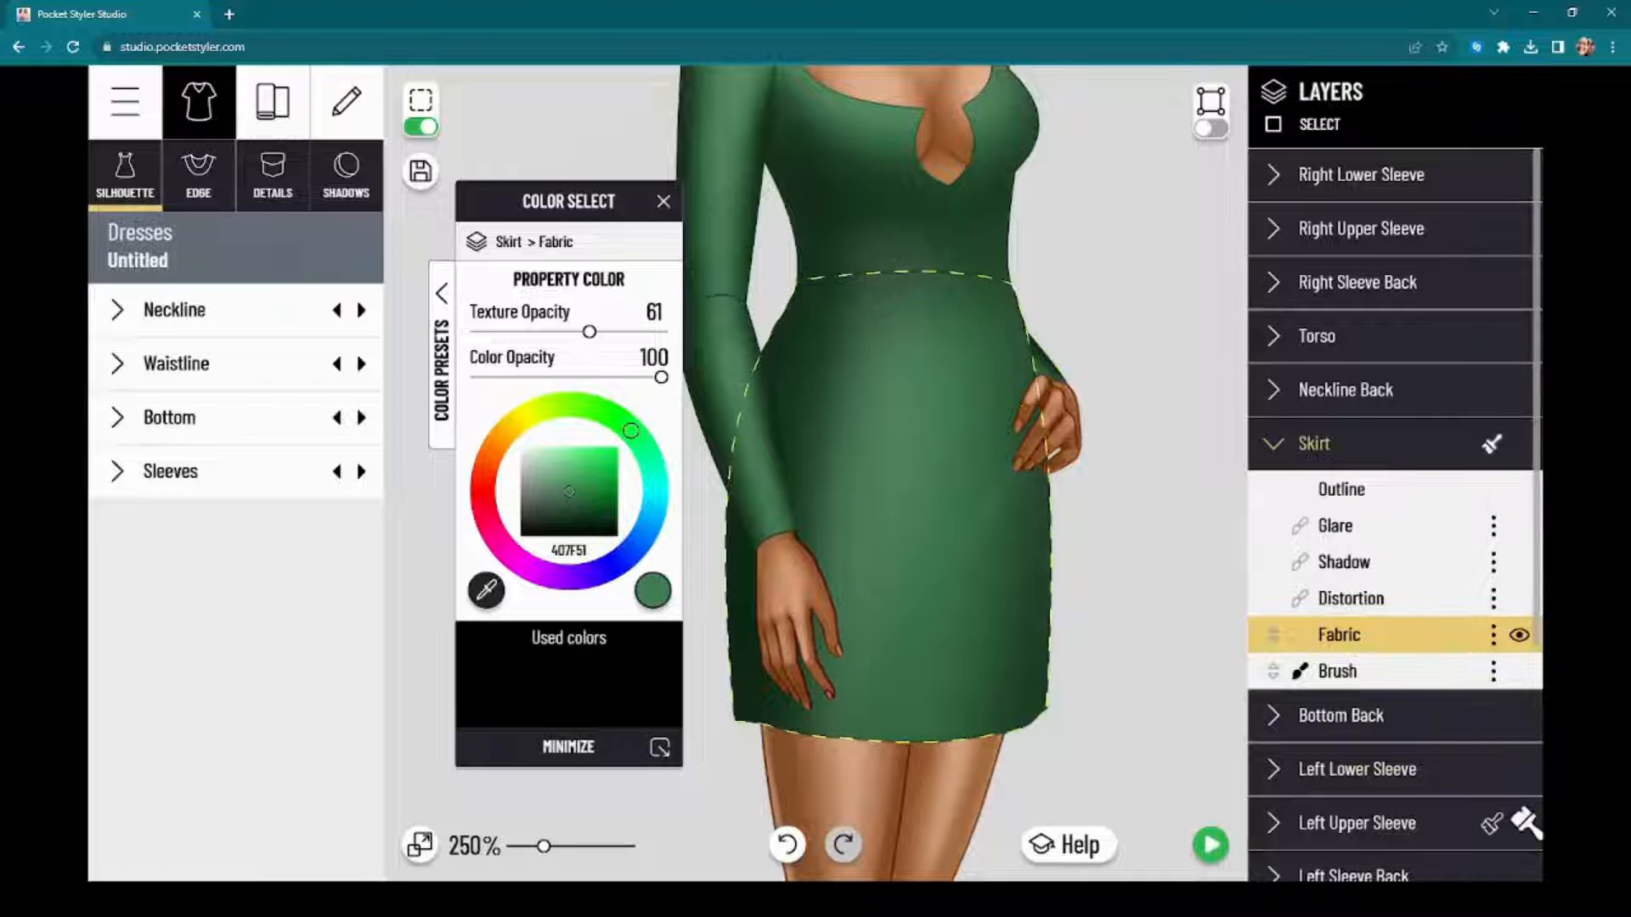
# Step: Copy the skirt's fabric style onto the remaining back layers of the dress, including Bottom Back and Left Sleeve Back
pyautogui.scroll(-3, 1512, 620)
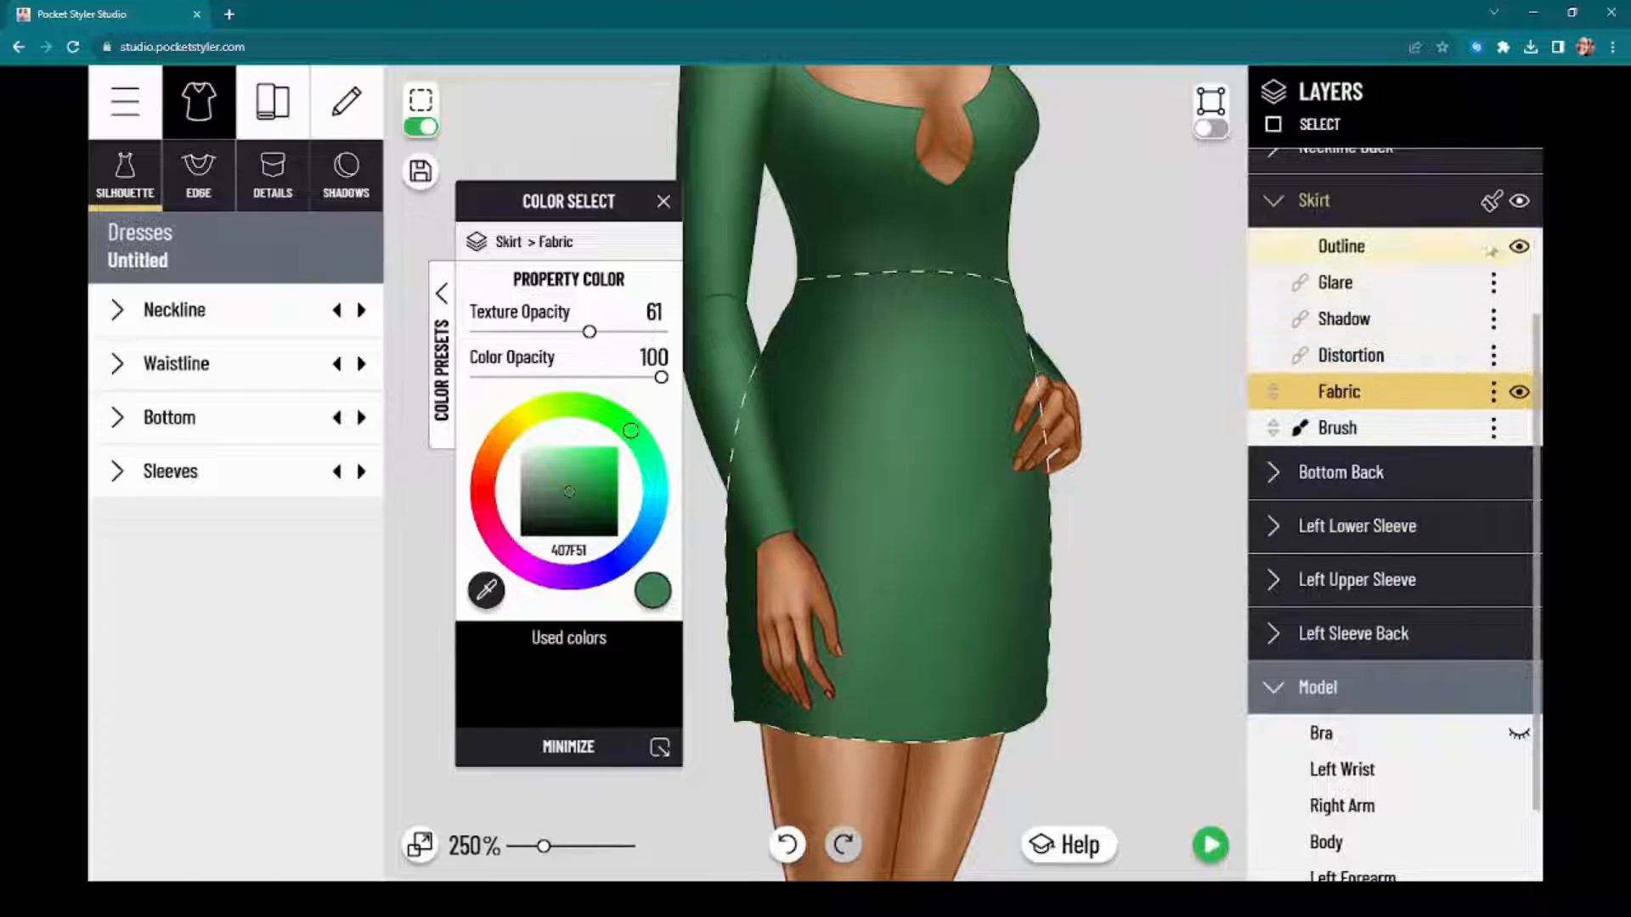
pyautogui.click(1491, 204)
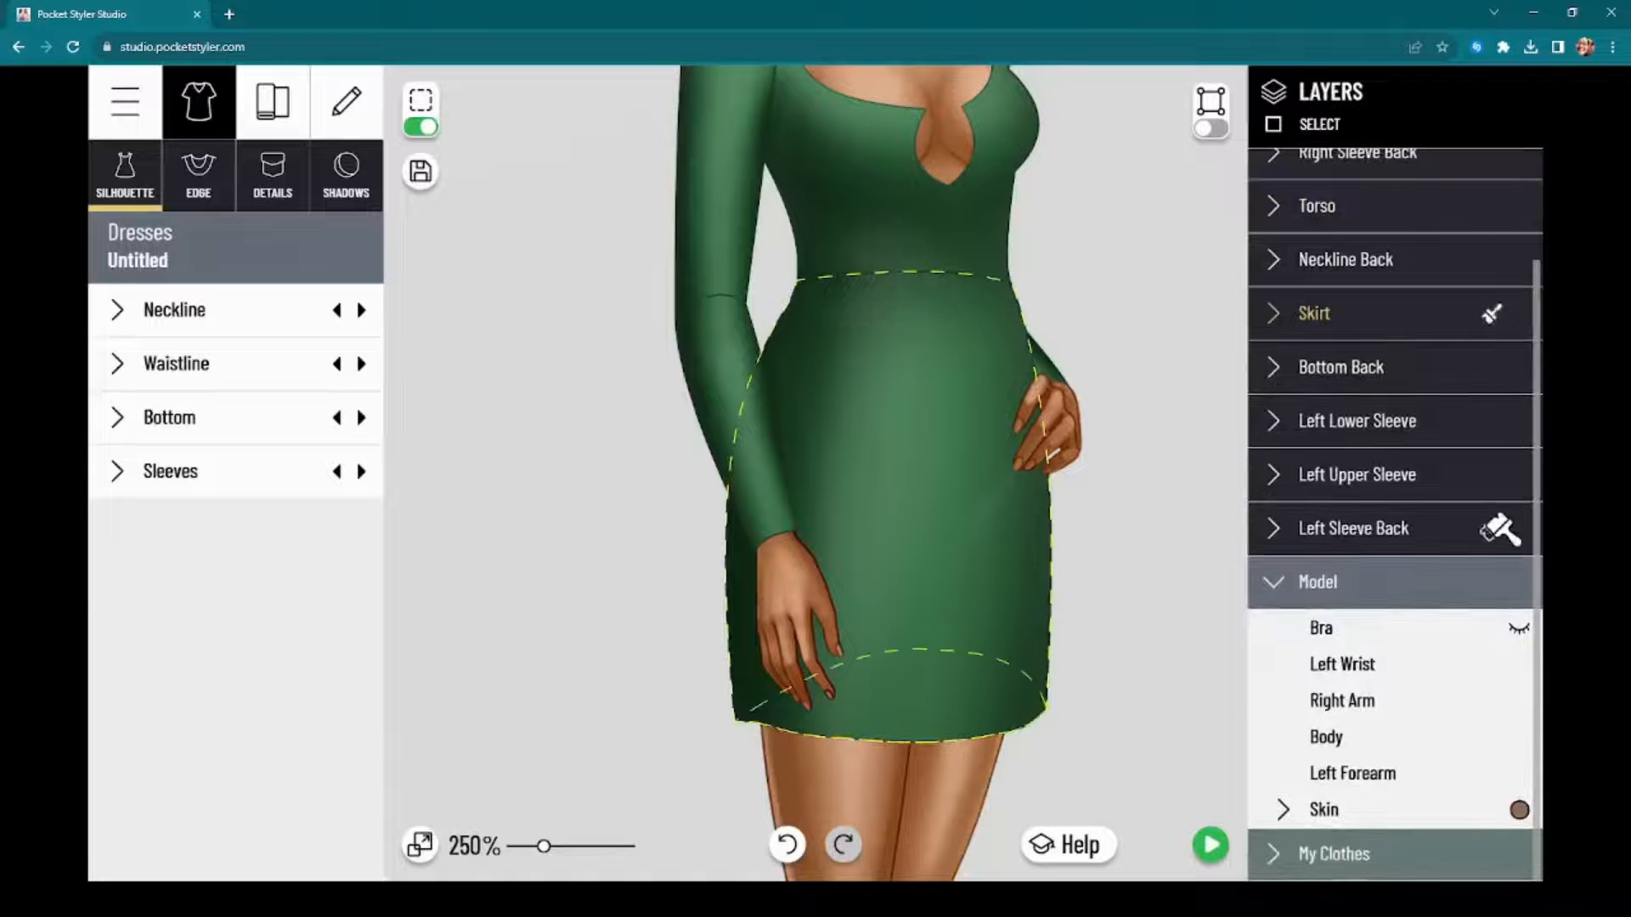
pyautogui.scroll(1, 1168, 509)
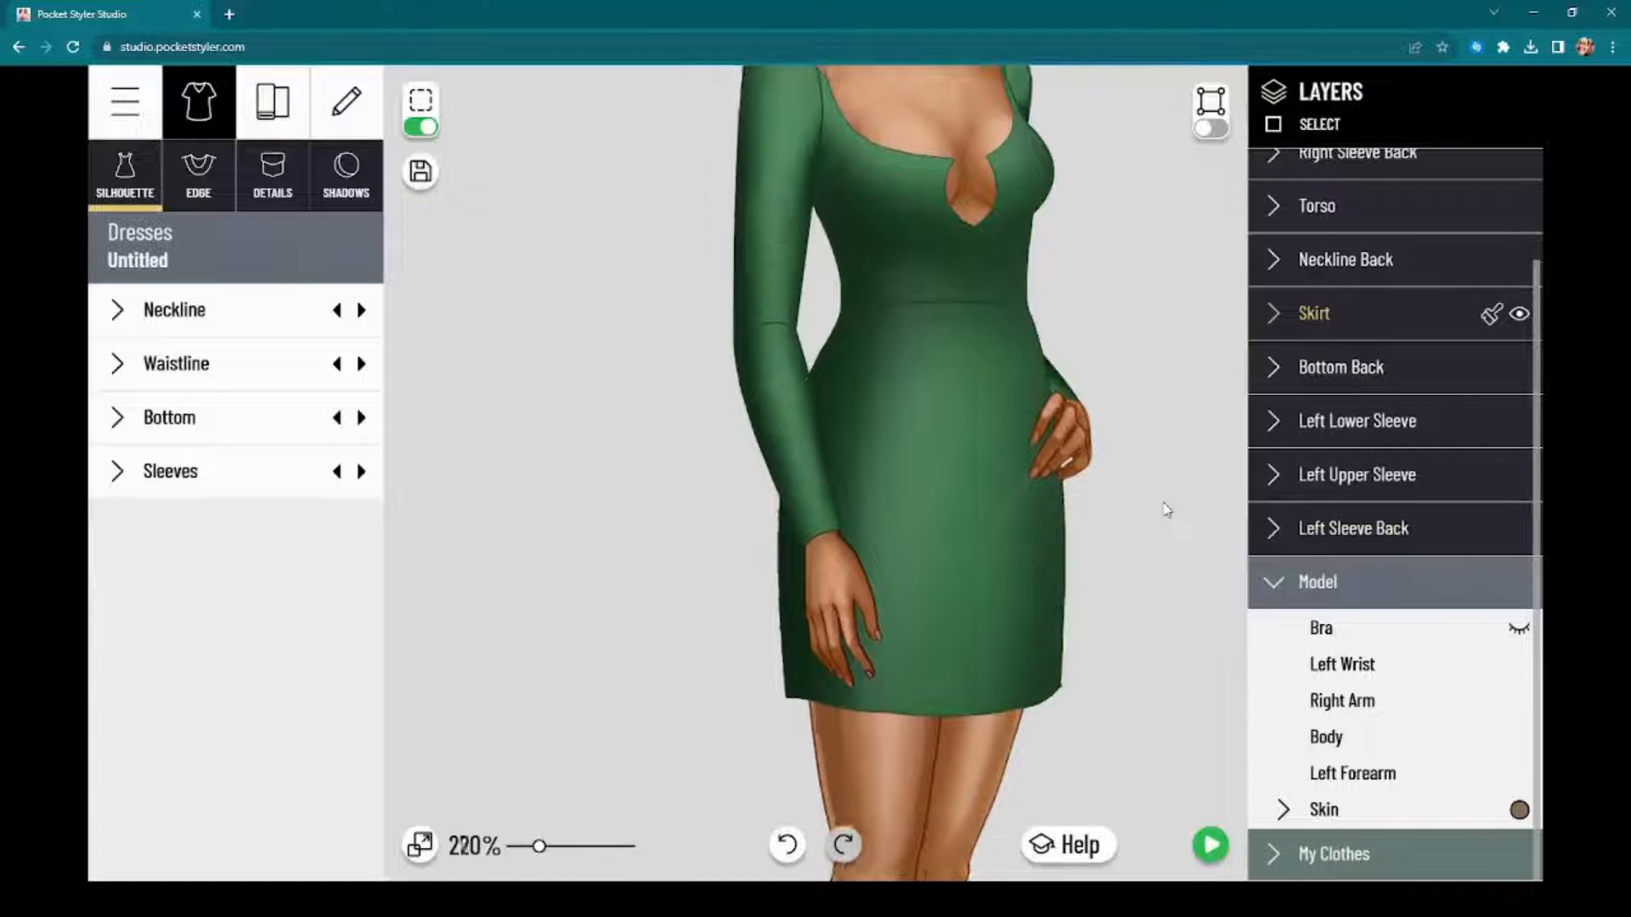
# Step: Switch off the selection outlines while checking the dress with the model hidden, and restore the model's visibility
pyautogui.scroll(-2, 1165, 507)
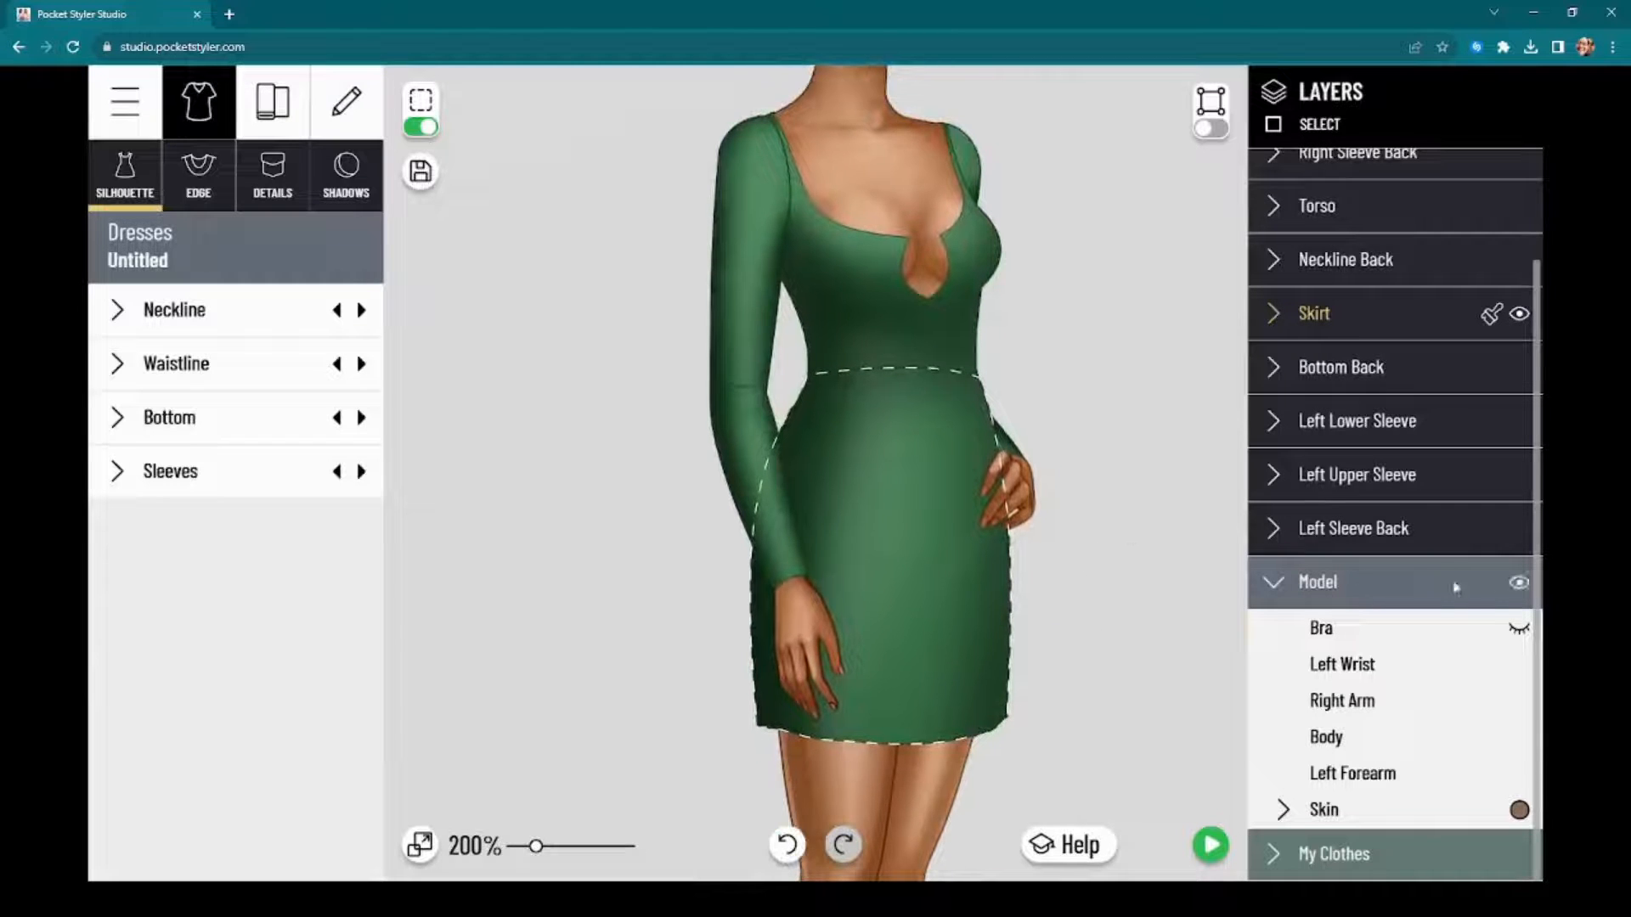
pyautogui.click(1520, 583)
pyautogui.scroll(-5, 1088, 594)
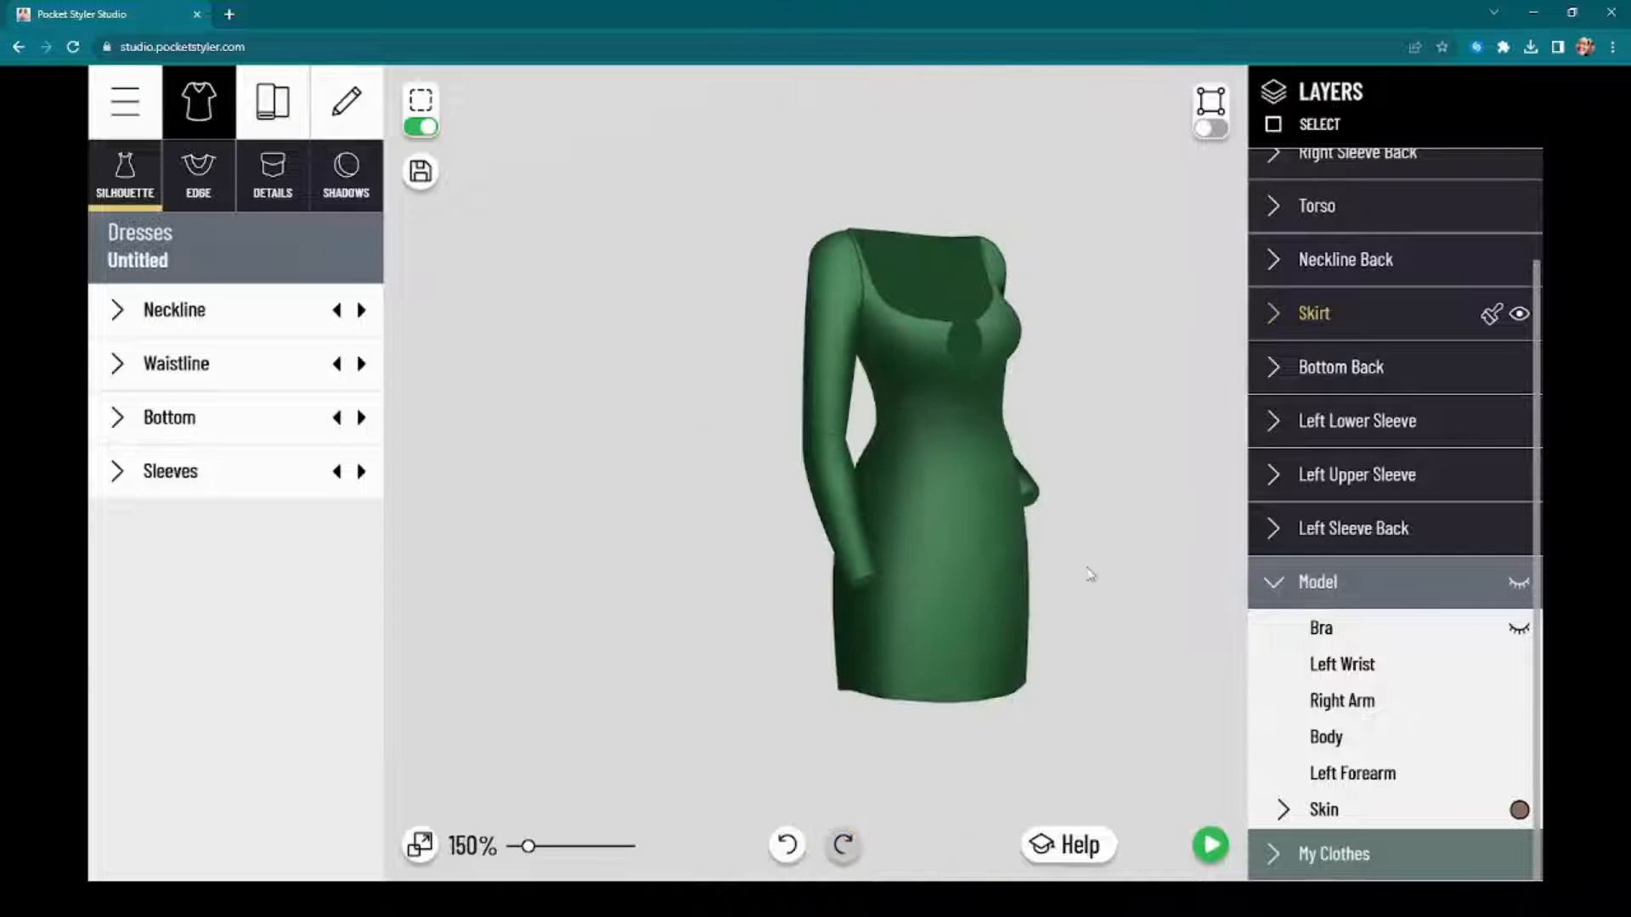
pyautogui.click(425, 129)
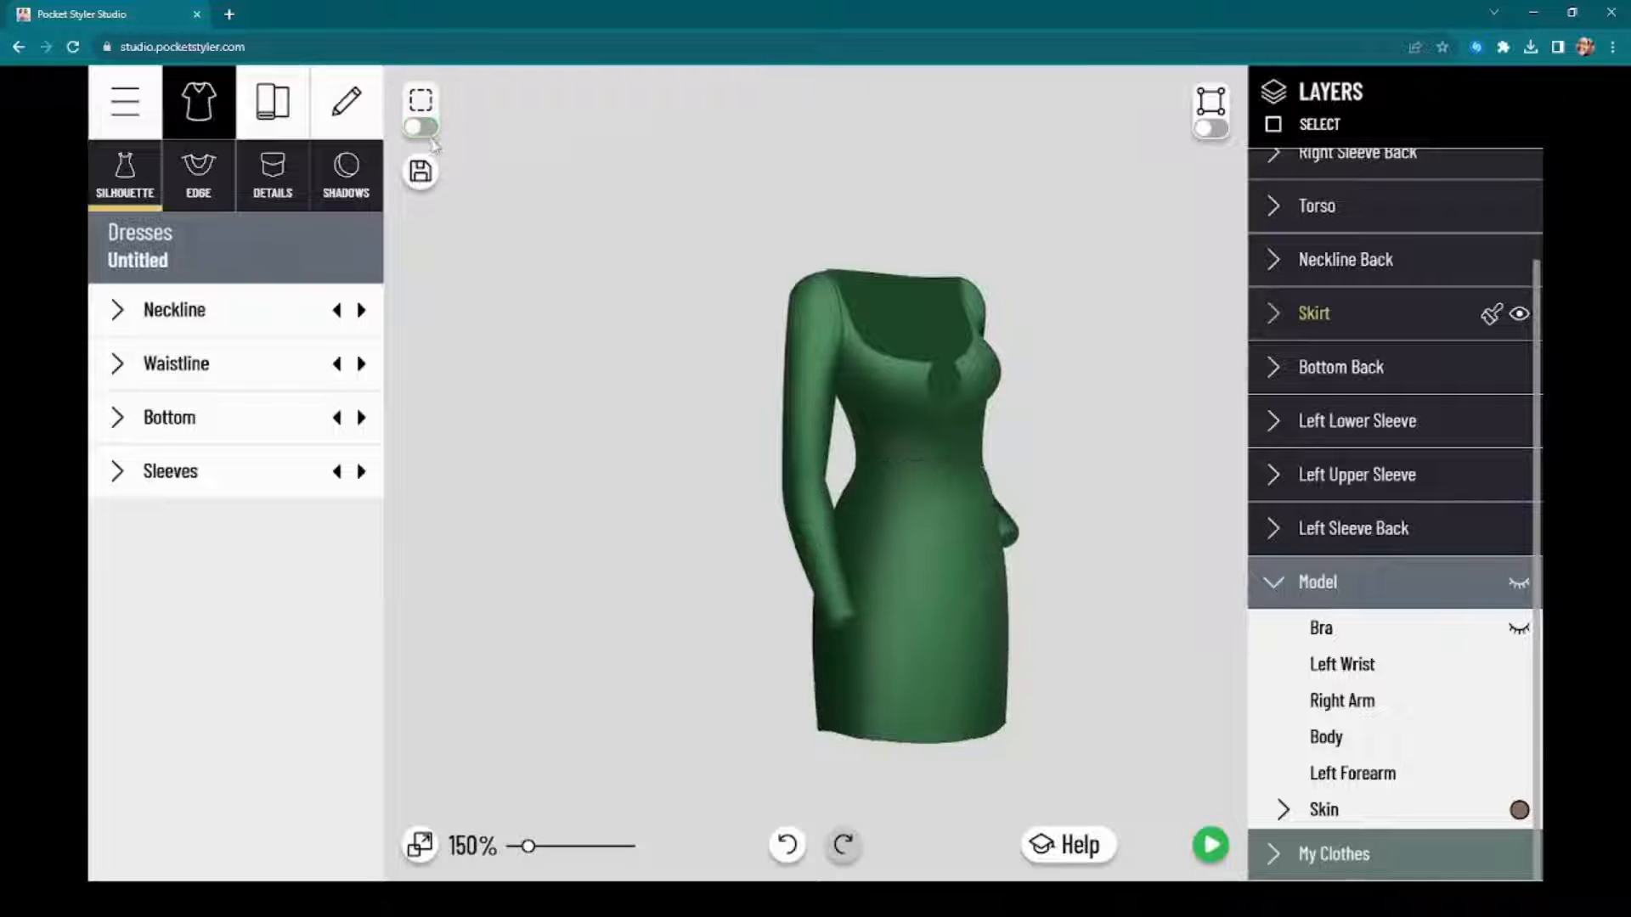
pyautogui.scroll(10, 640, 564)
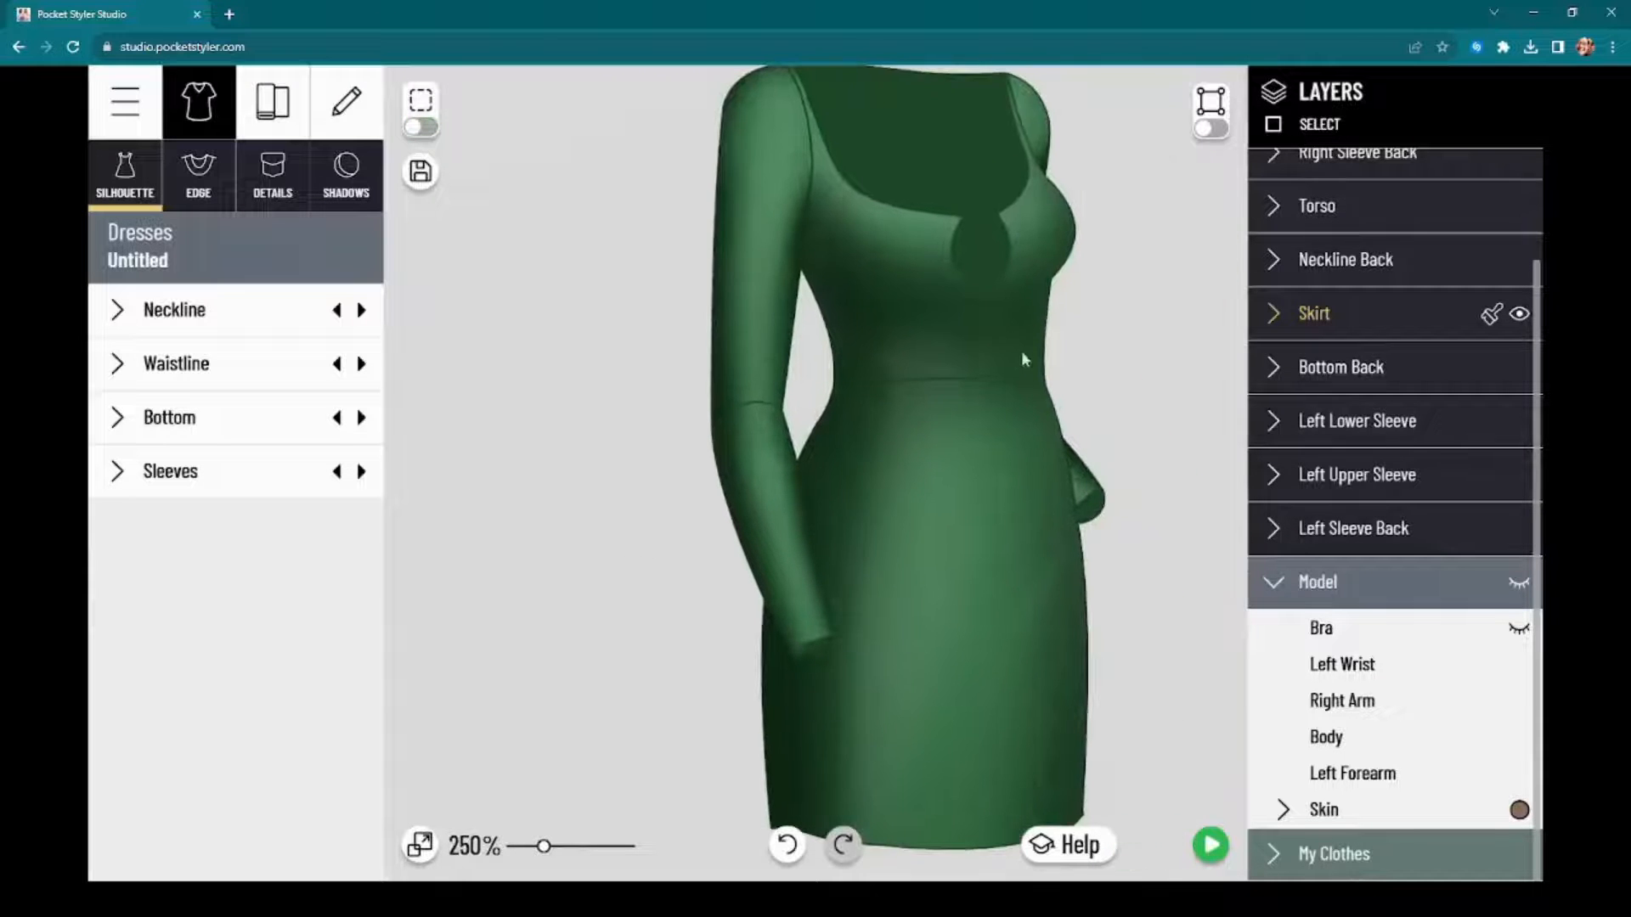
pyautogui.scroll(-4, 1041, 552)
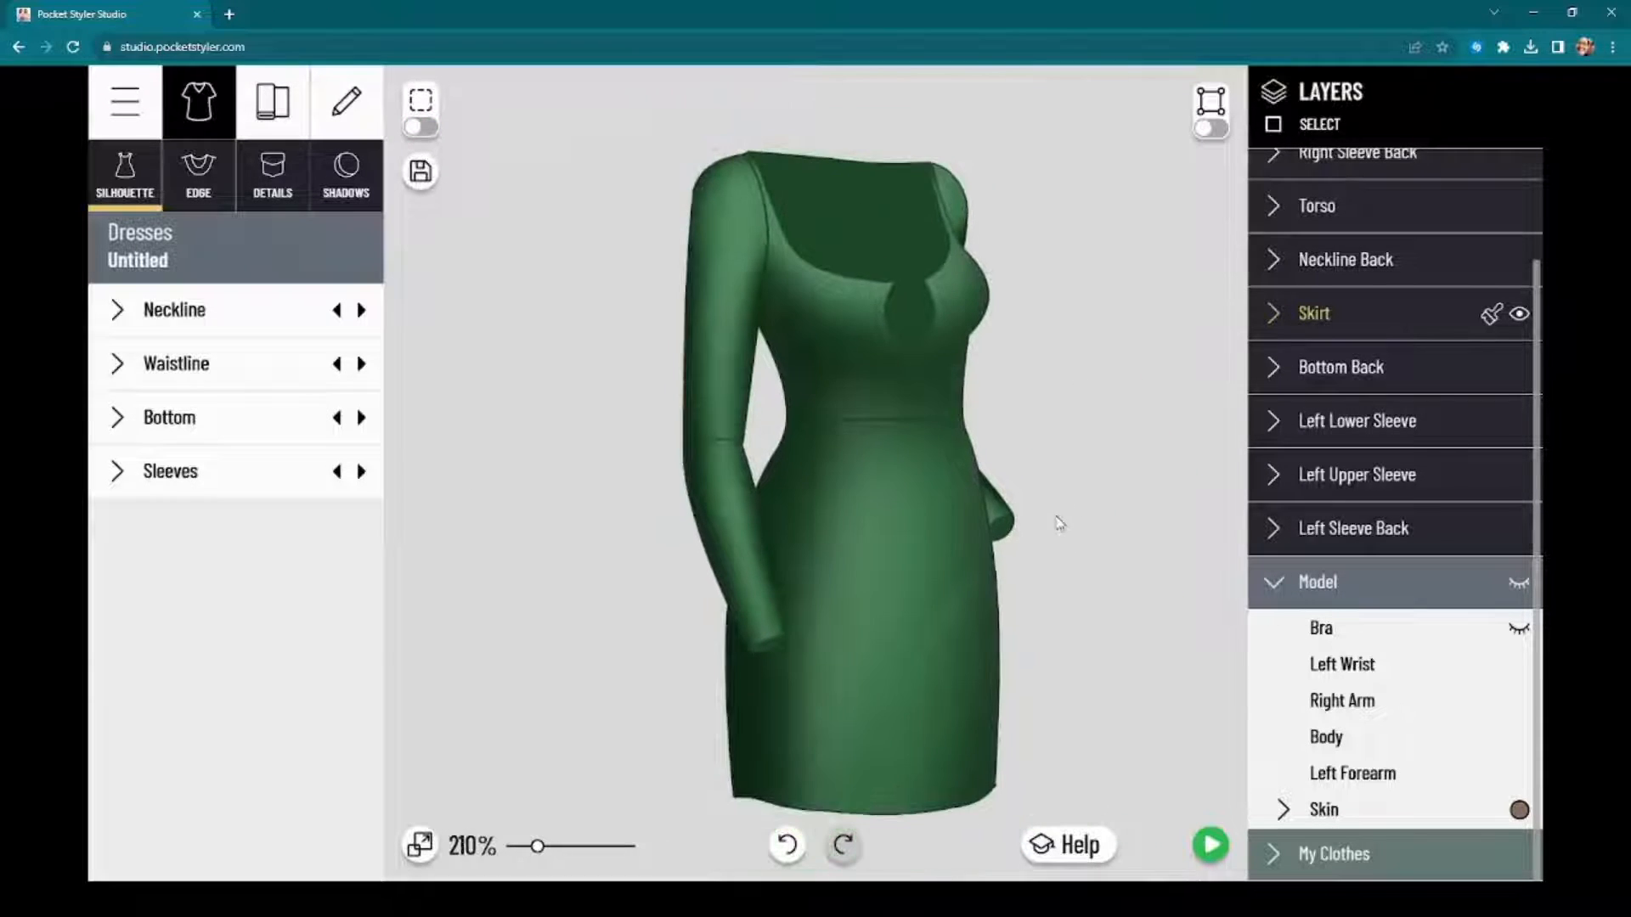
pyautogui.click(1517, 585)
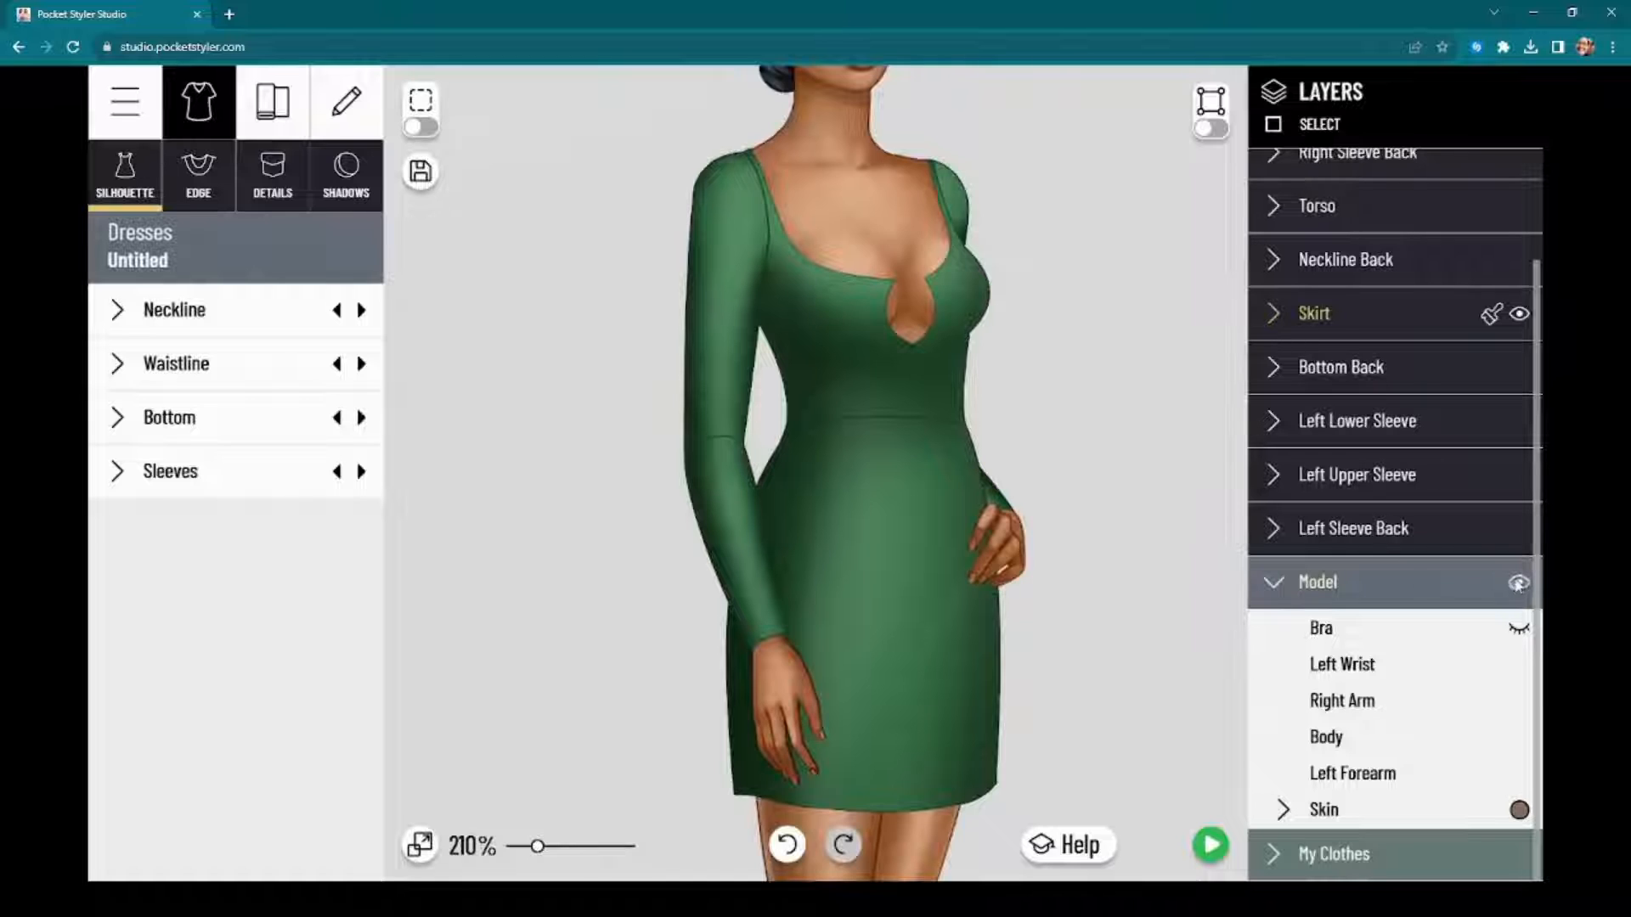
# Step: Examine the waist seam and the keyhole bodice of the green dress up close
pyautogui.scroll(-3, 1203, 509)
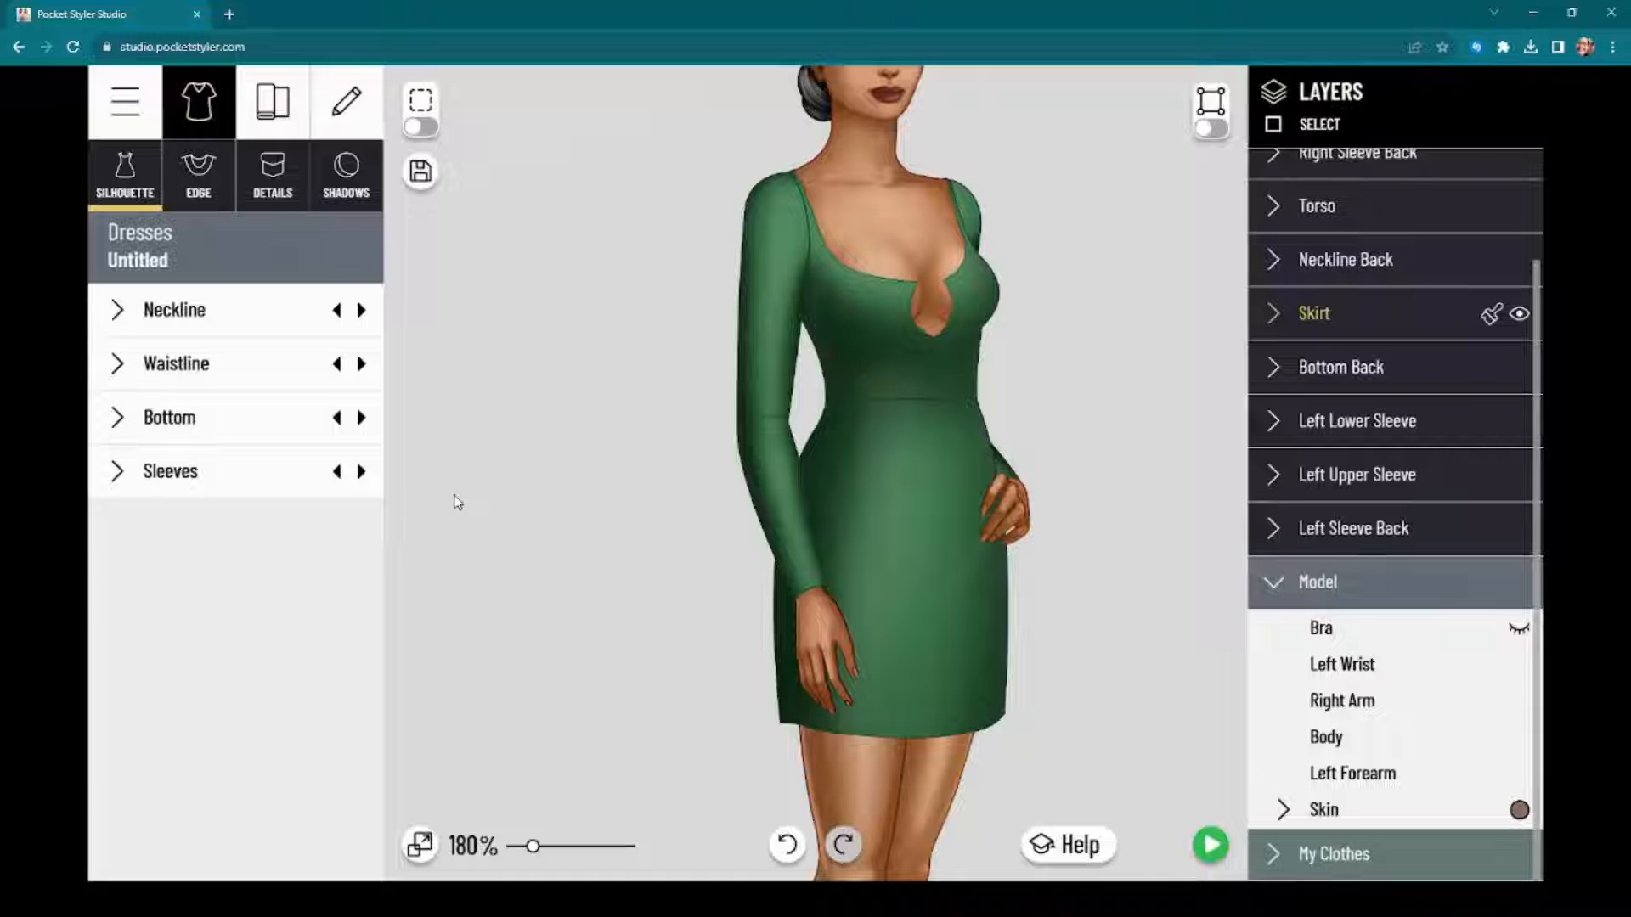
pyautogui.scroll(5, 1043, 435)
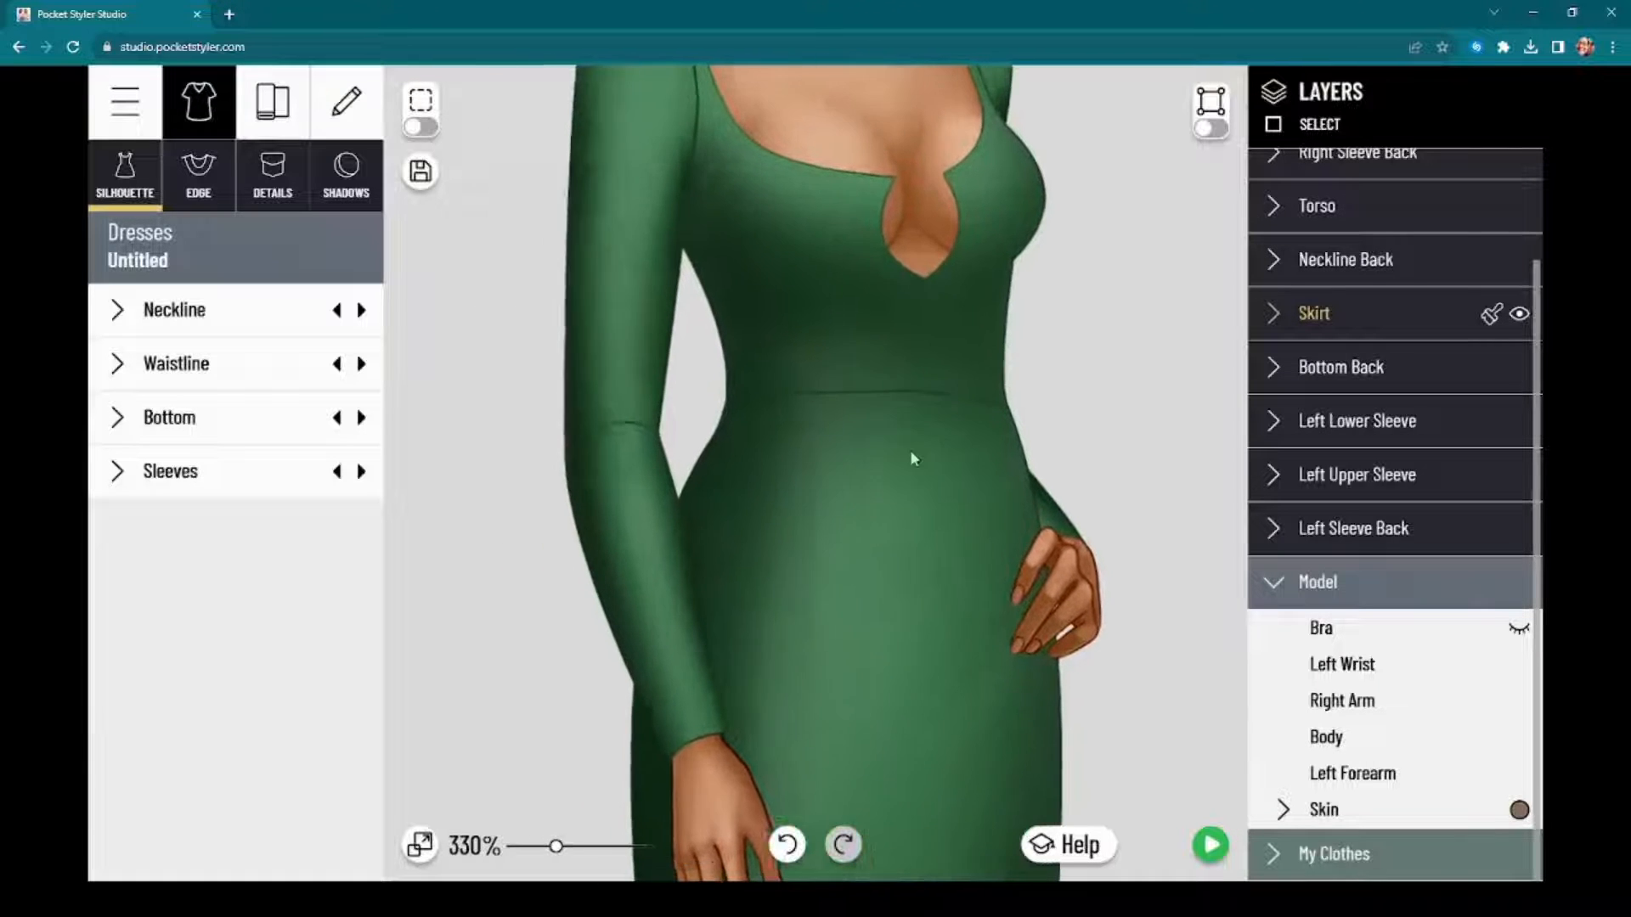
pyautogui.scroll(3, 816, 421)
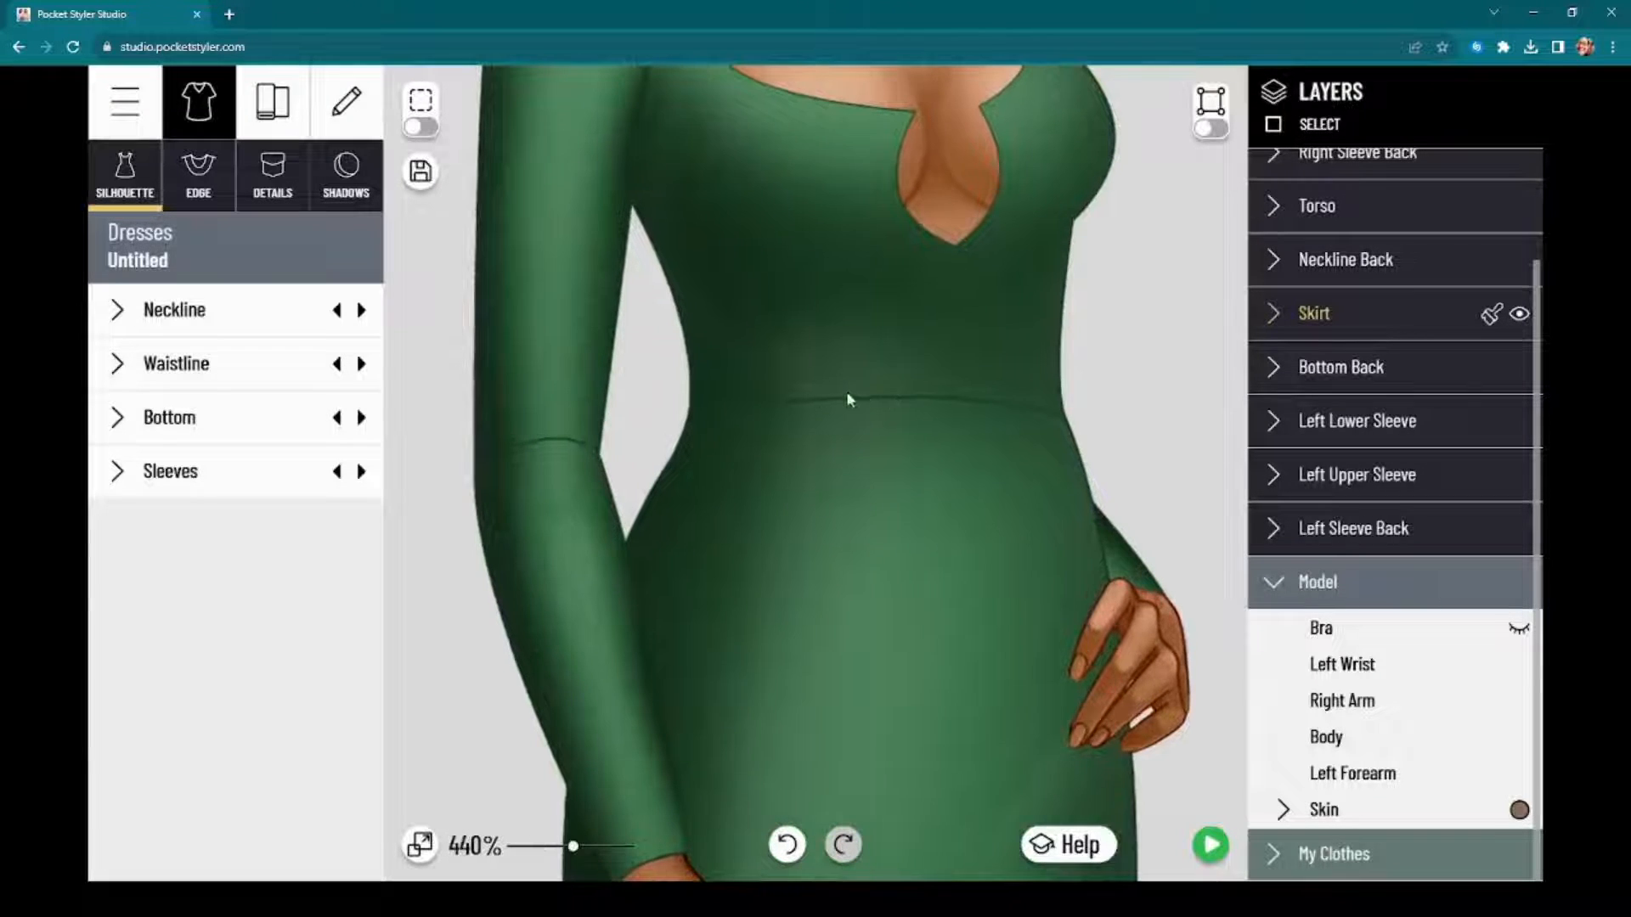
pyautogui.moveTo(752, 379); pyautogui.dragTo(760, 624)
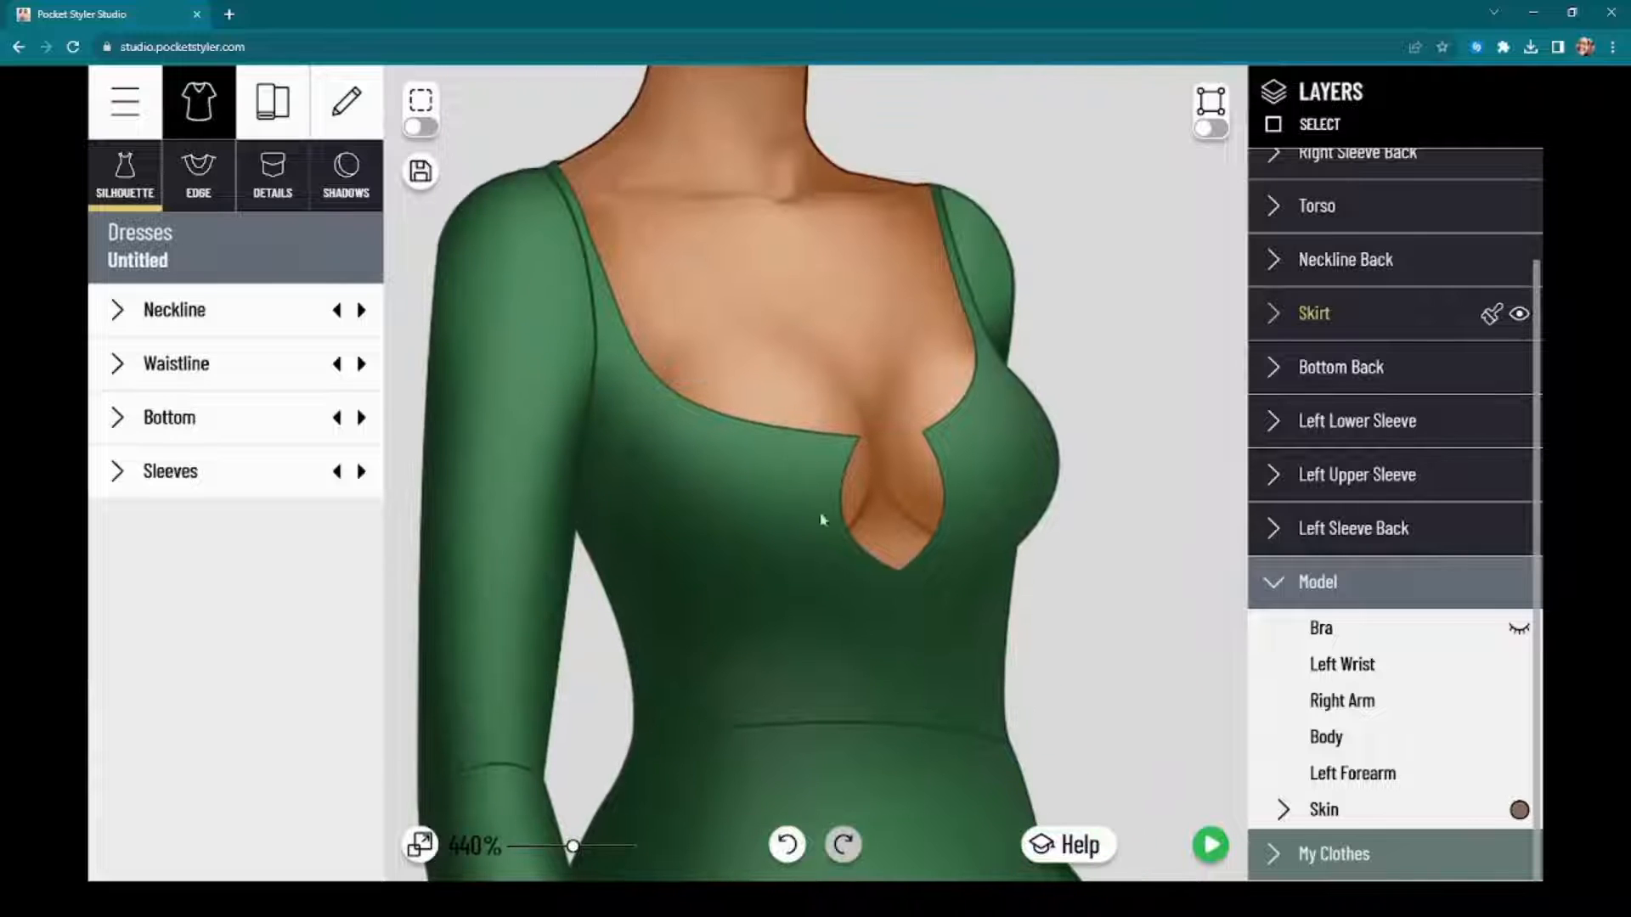
pyautogui.moveTo(820, 520); pyautogui.dragTo(932, 374)
pyautogui.moveTo(945, 735)
pyautogui.mouseDown()
pyautogui.moveTo(921, 586)
pyautogui.moveTo(968, 720)
pyautogui.mouseUp()
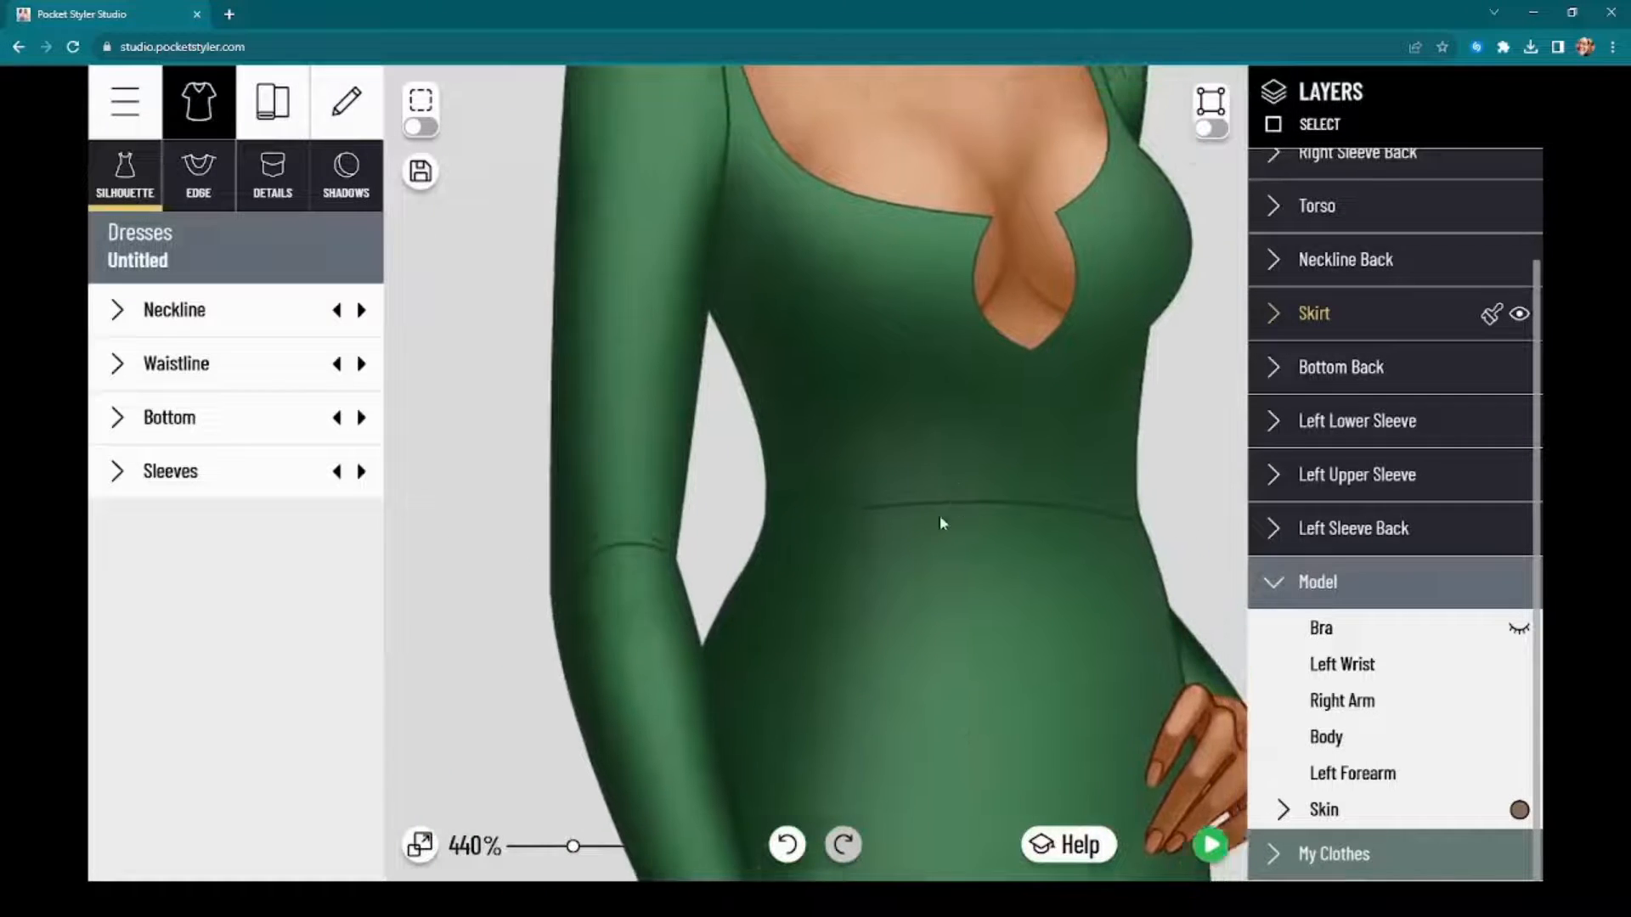
pyautogui.moveTo(939, 518); pyautogui.dragTo(878, 609)
pyautogui.moveTo(989, 671); pyautogui.dragTo(988, 601)
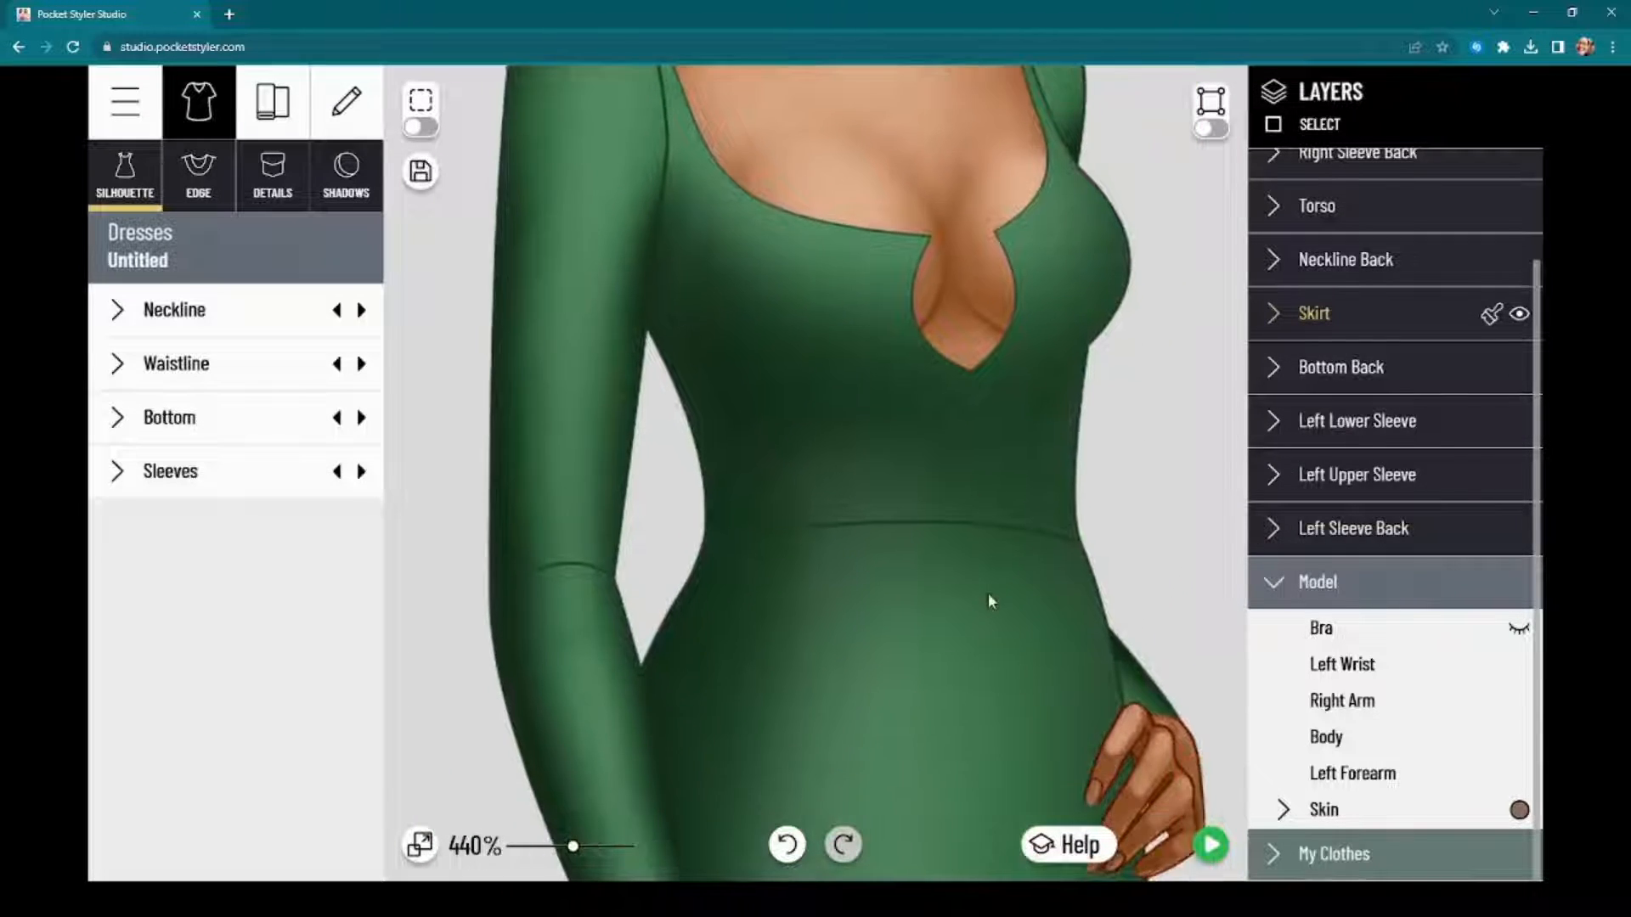
# Step: Give the skirt's outline a custom dark green color, 164F26, starting from the green already used in the design
pyautogui.click(1330, 316)
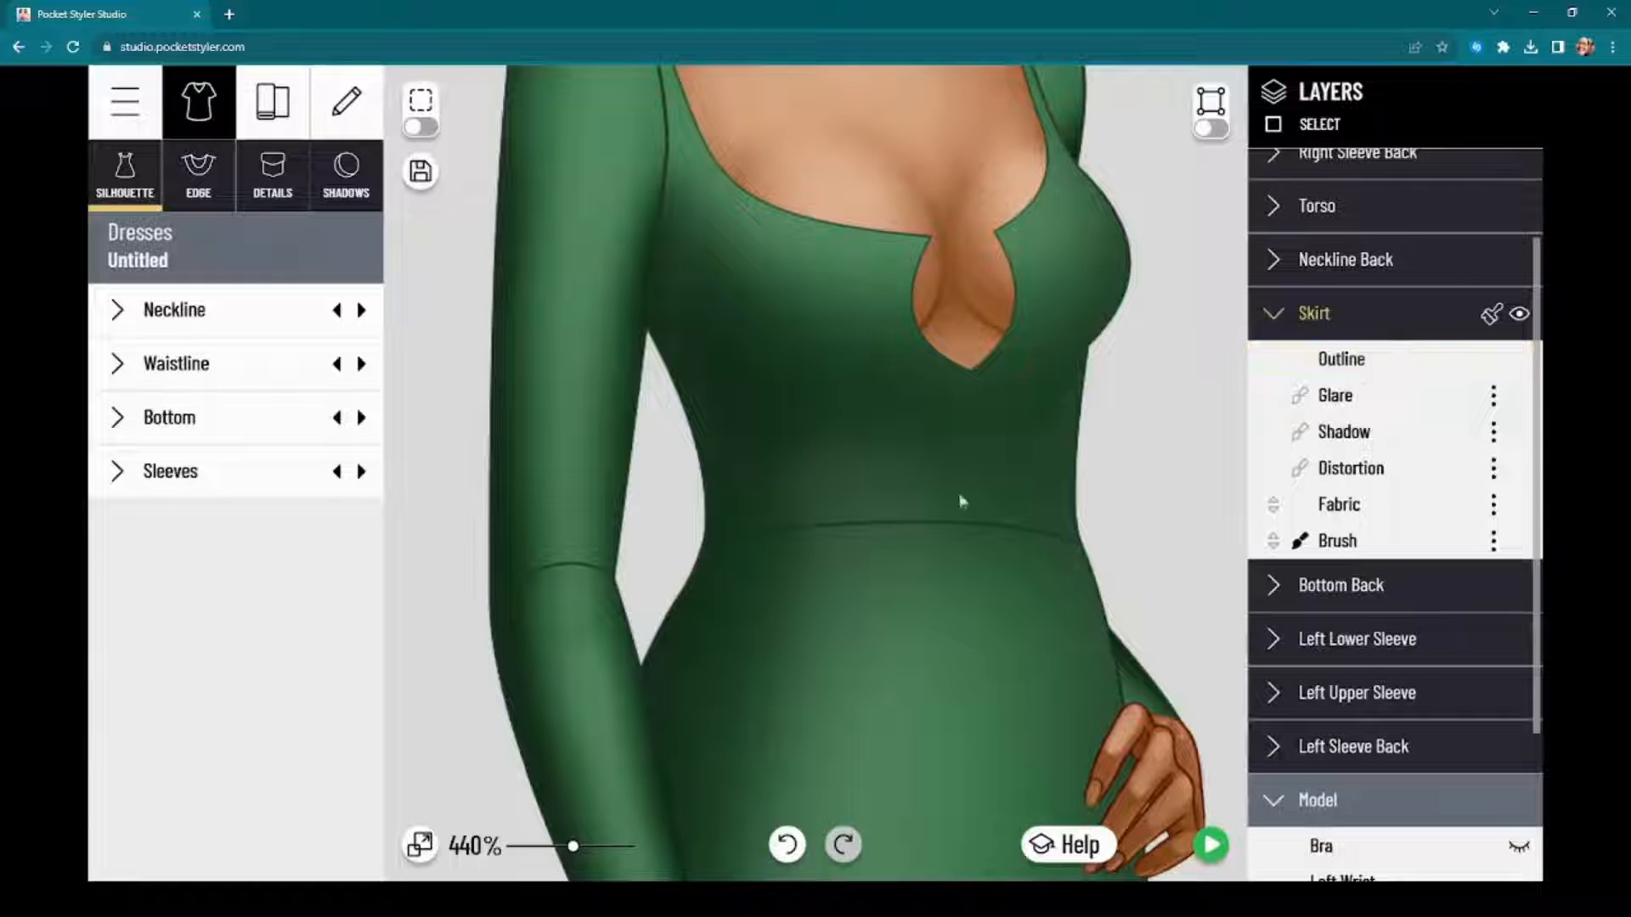
pyautogui.scroll(-2, 963, 501)
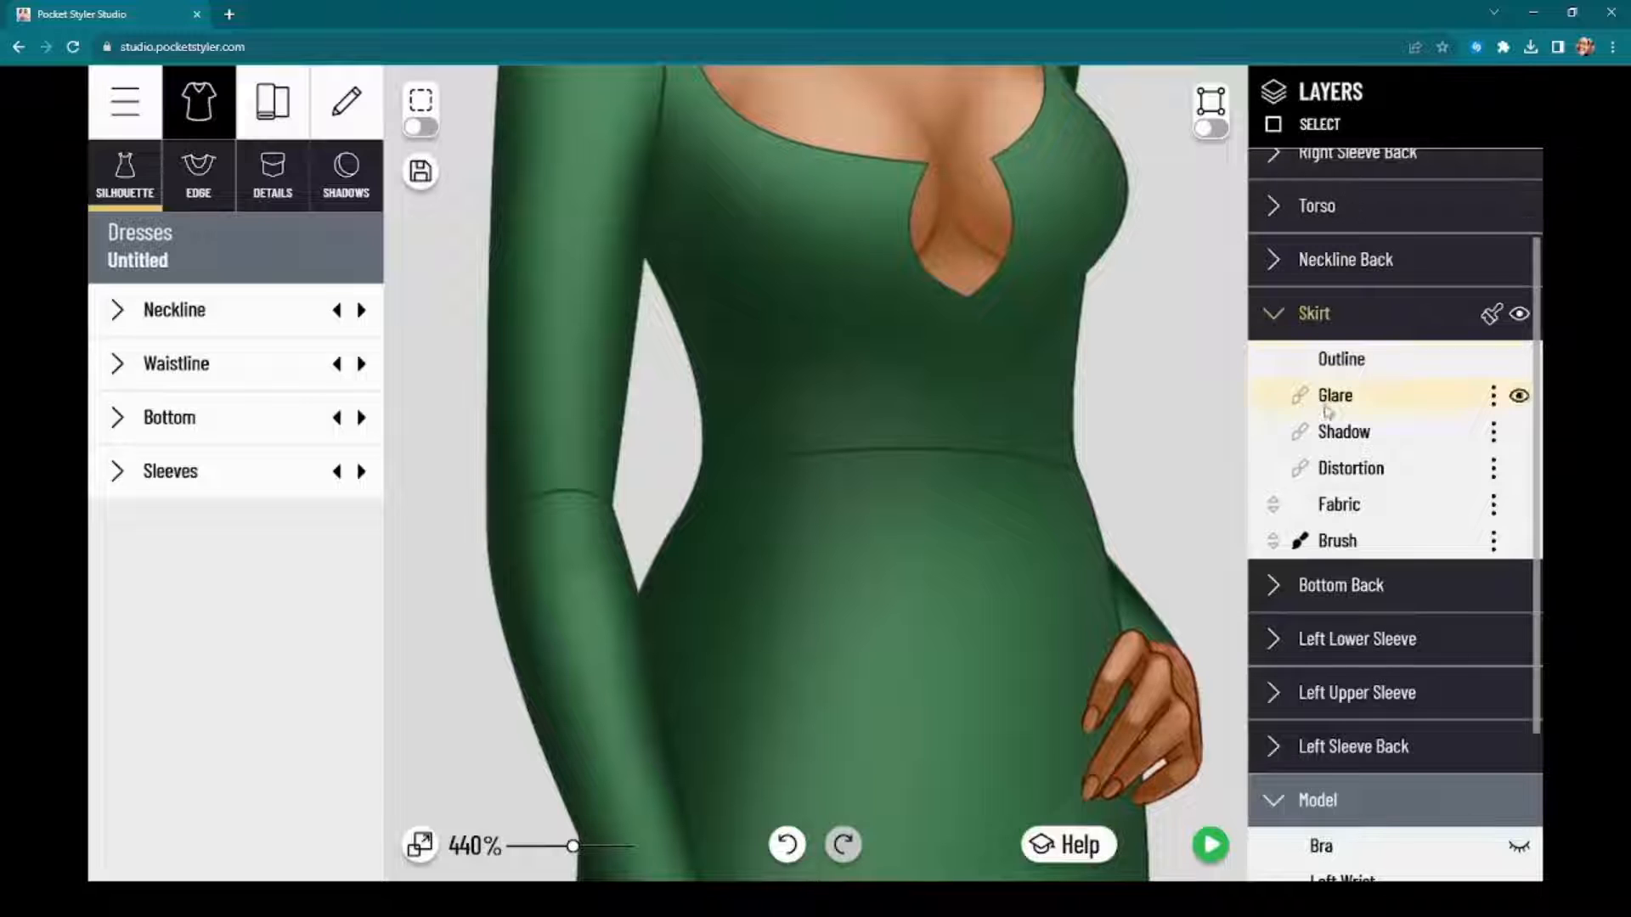
pyautogui.click(1359, 365)
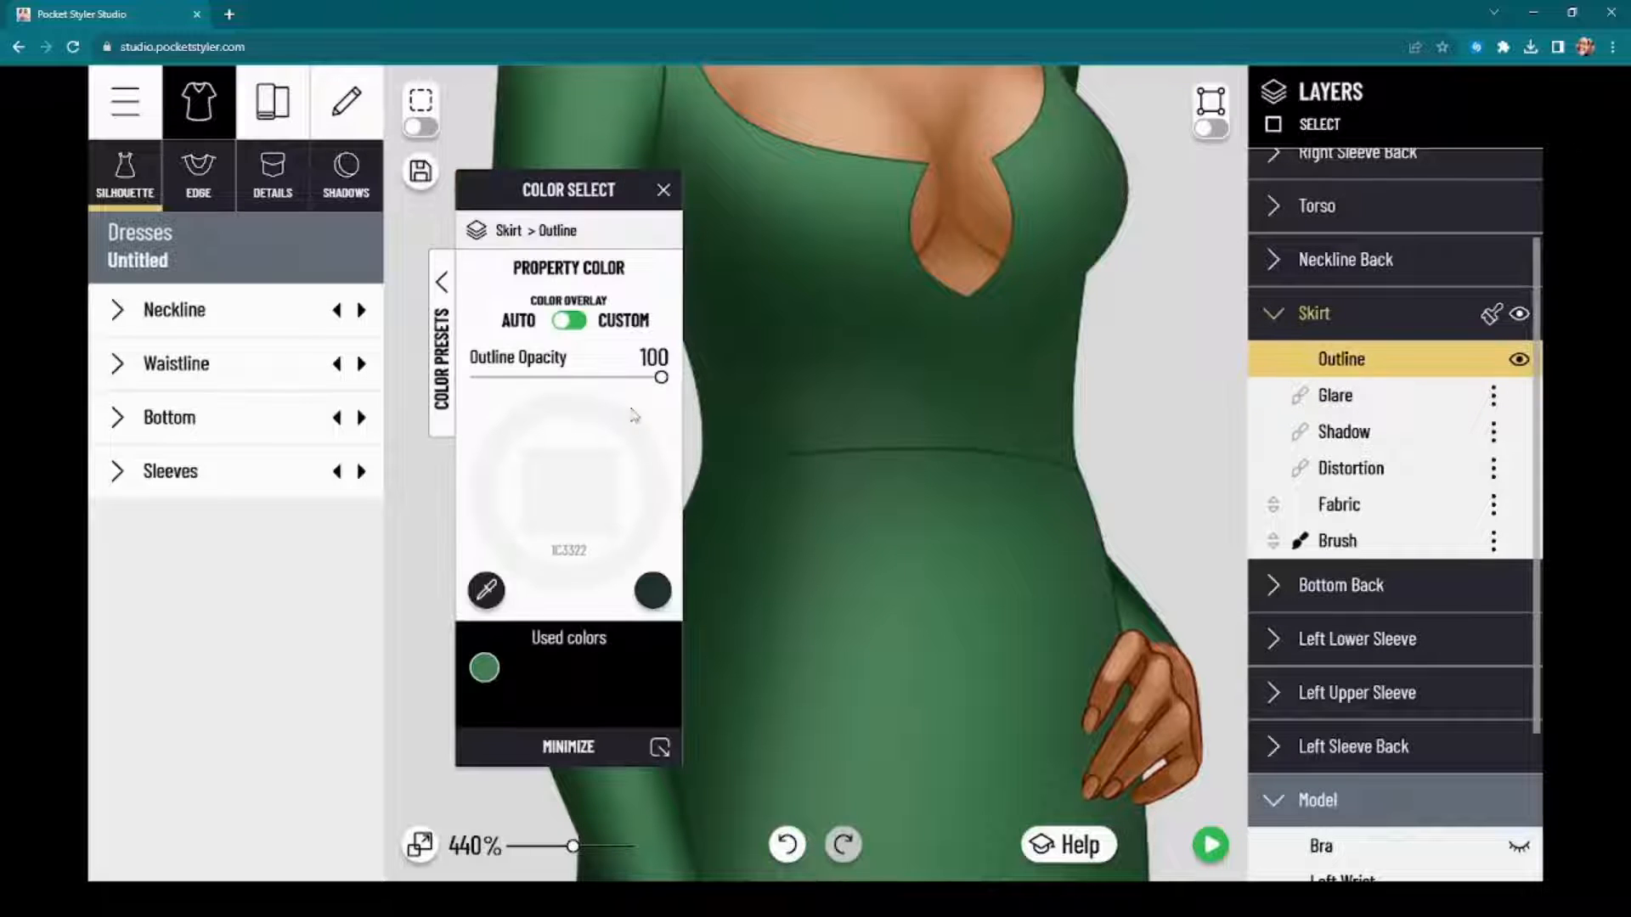
pyautogui.moveTo(580, 189); pyautogui.dragTo(549, 177)
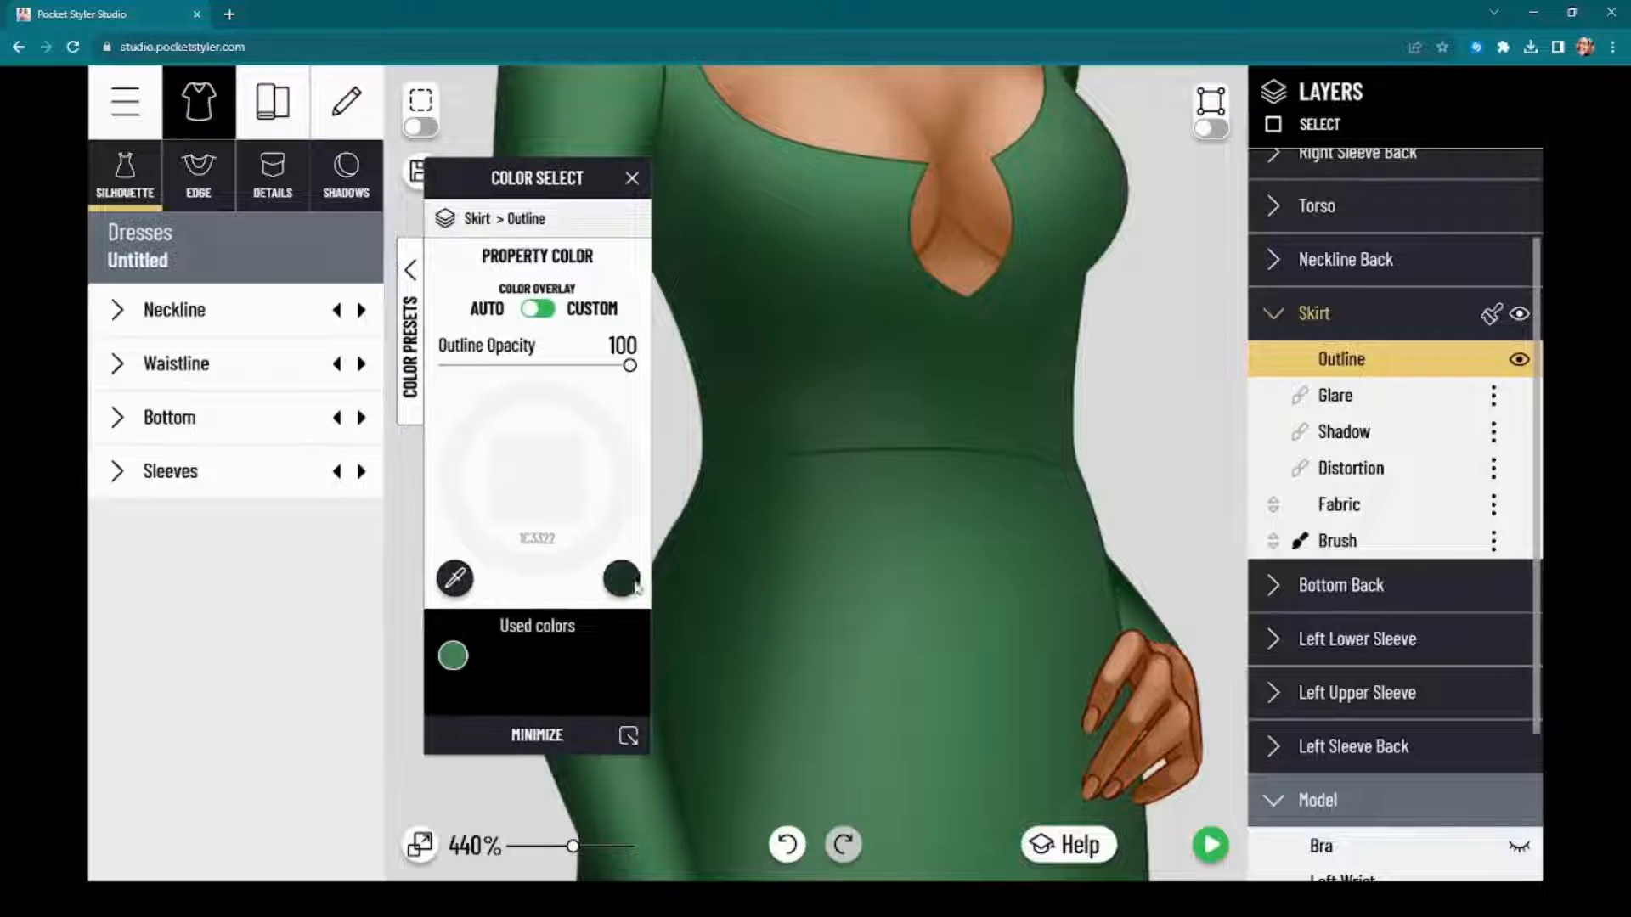
pyautogui.click(453, 656)
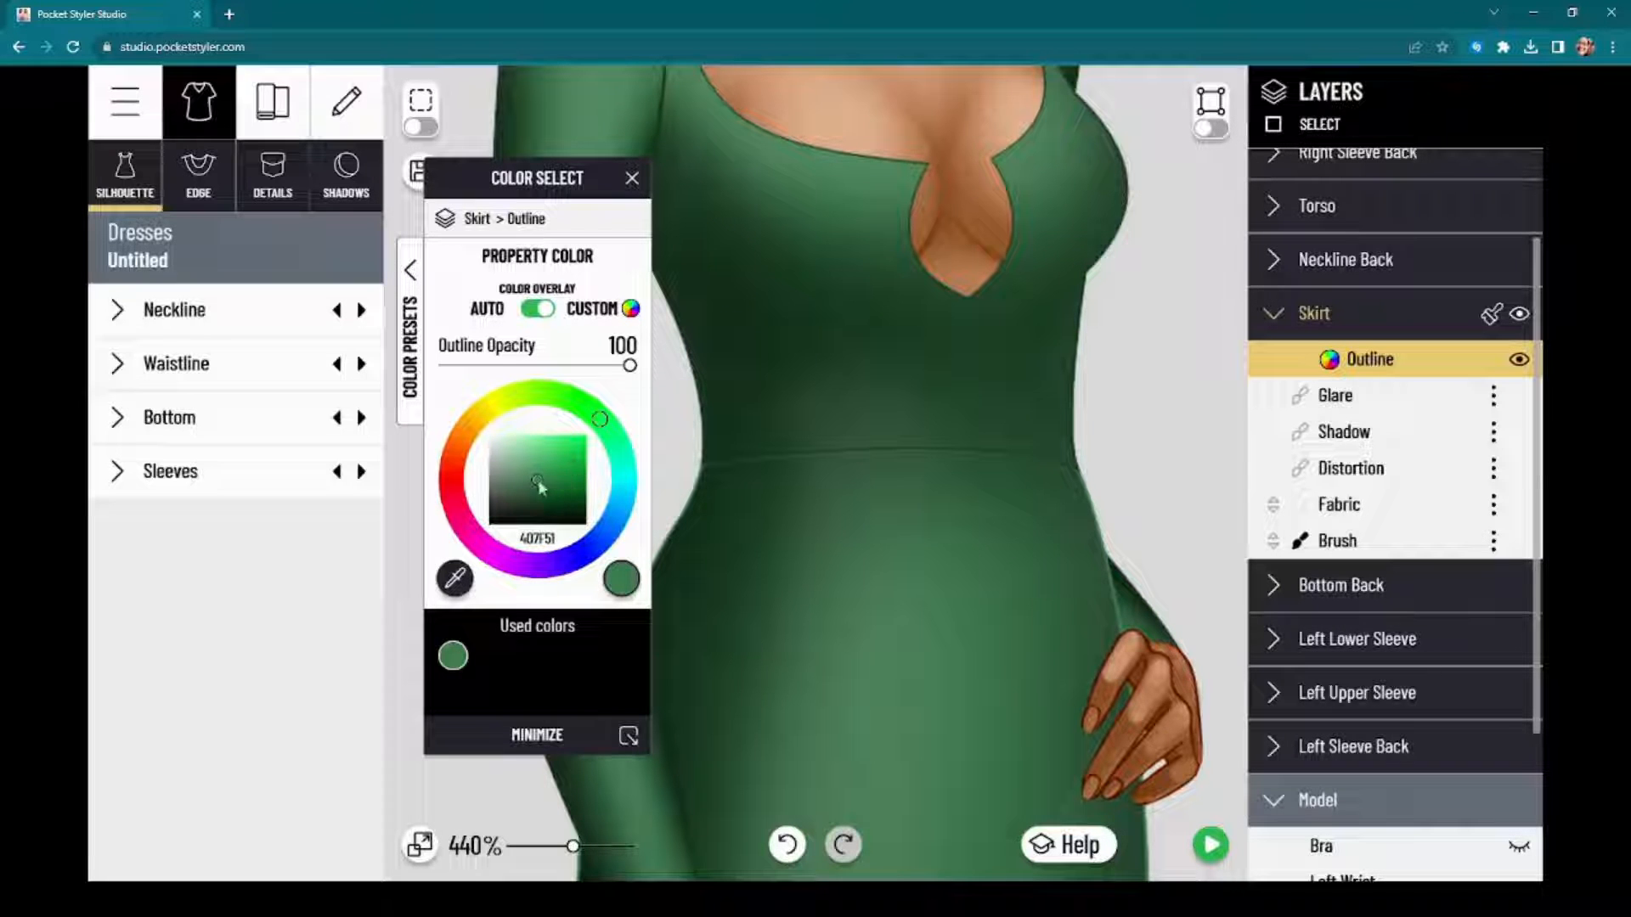
pyautogui.moveTo(540, 487); pyautogui.dragTo(559, 497)
# Step: Lower the skirt's outline opacity to 62, copy its style onto the torso, and switch off the selection outlines
pyautogui.click(567, 365)
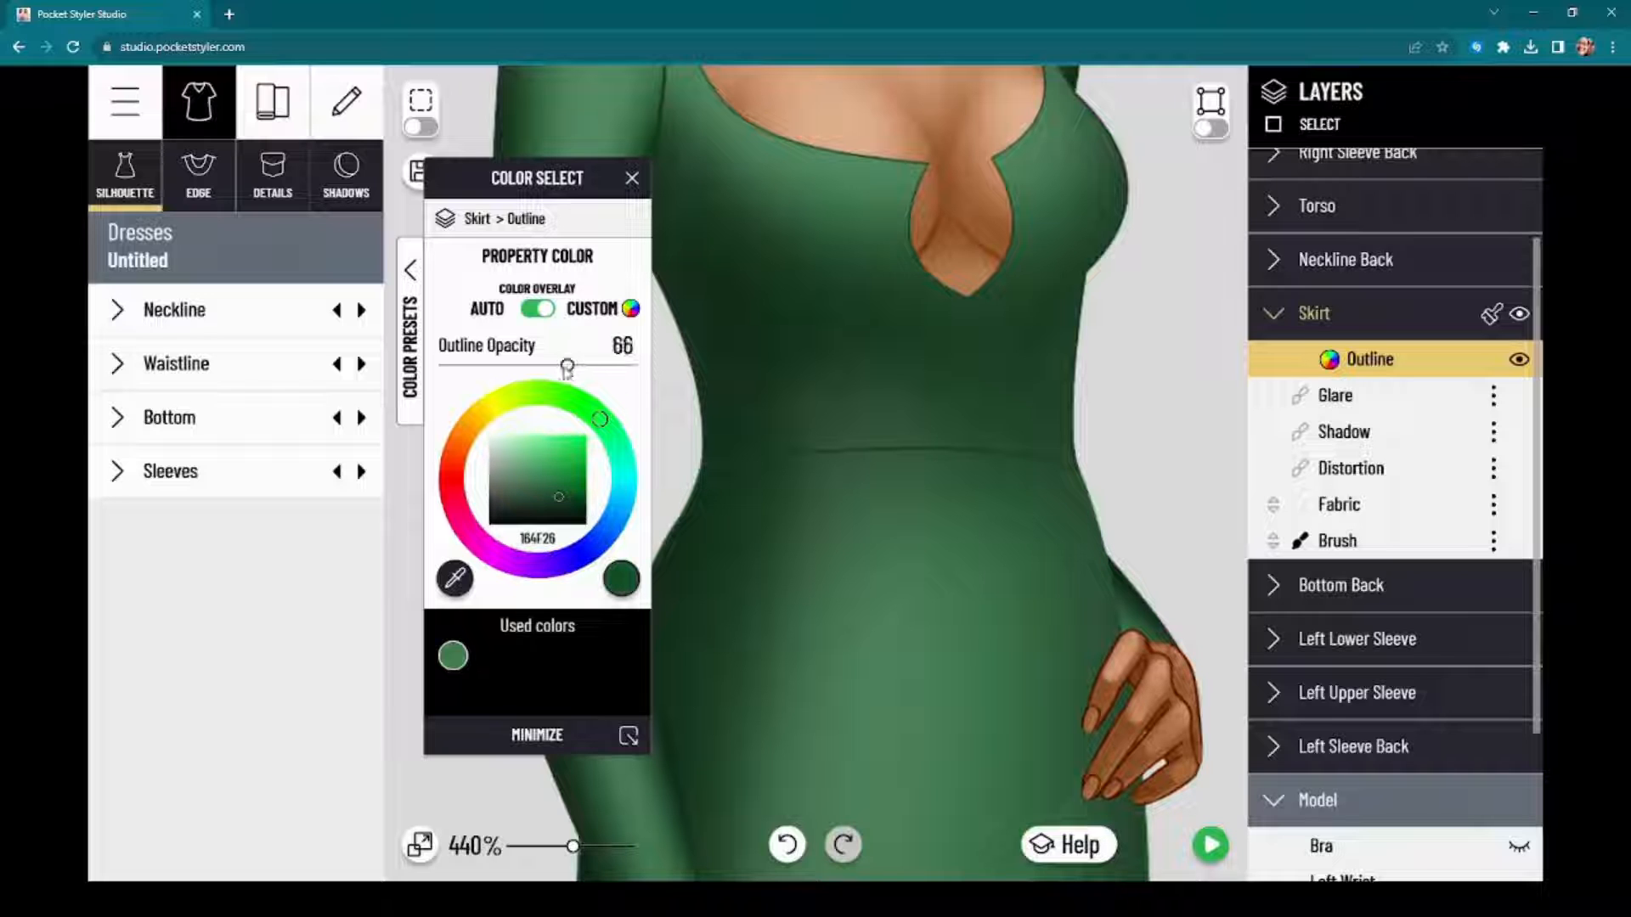
pyautogui.moveTo(567, 366); pyautogui.dragTo(559, 365)
pyautogui.moveTo(535, 178); pyautogui.dragTo(239, 219)
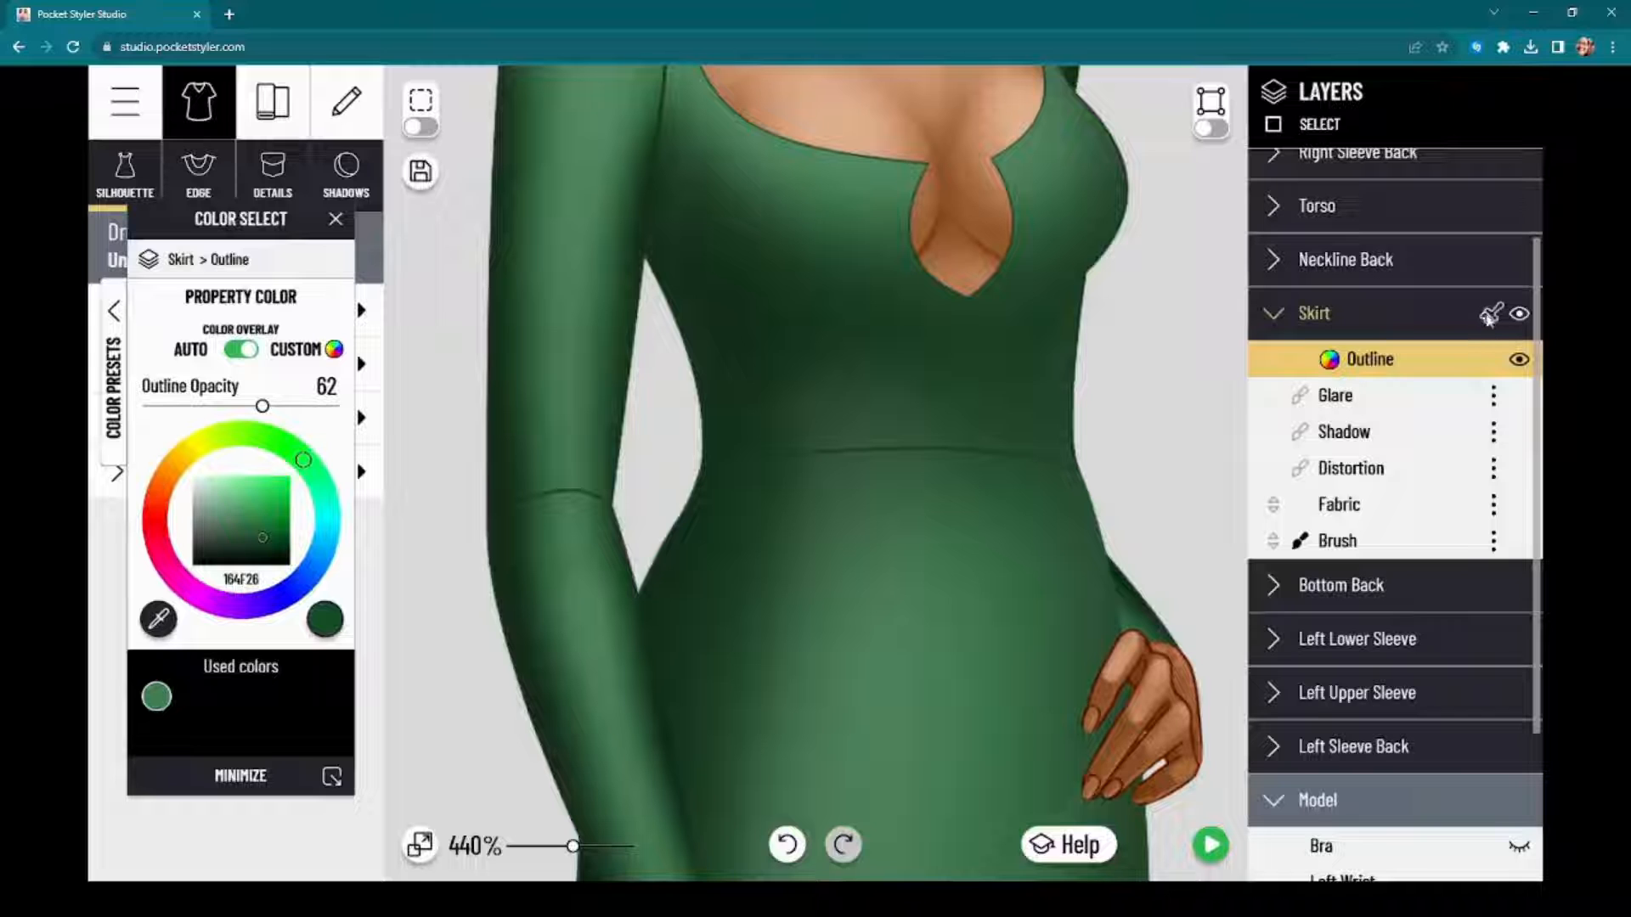
pyautogui.click(1489, 316)
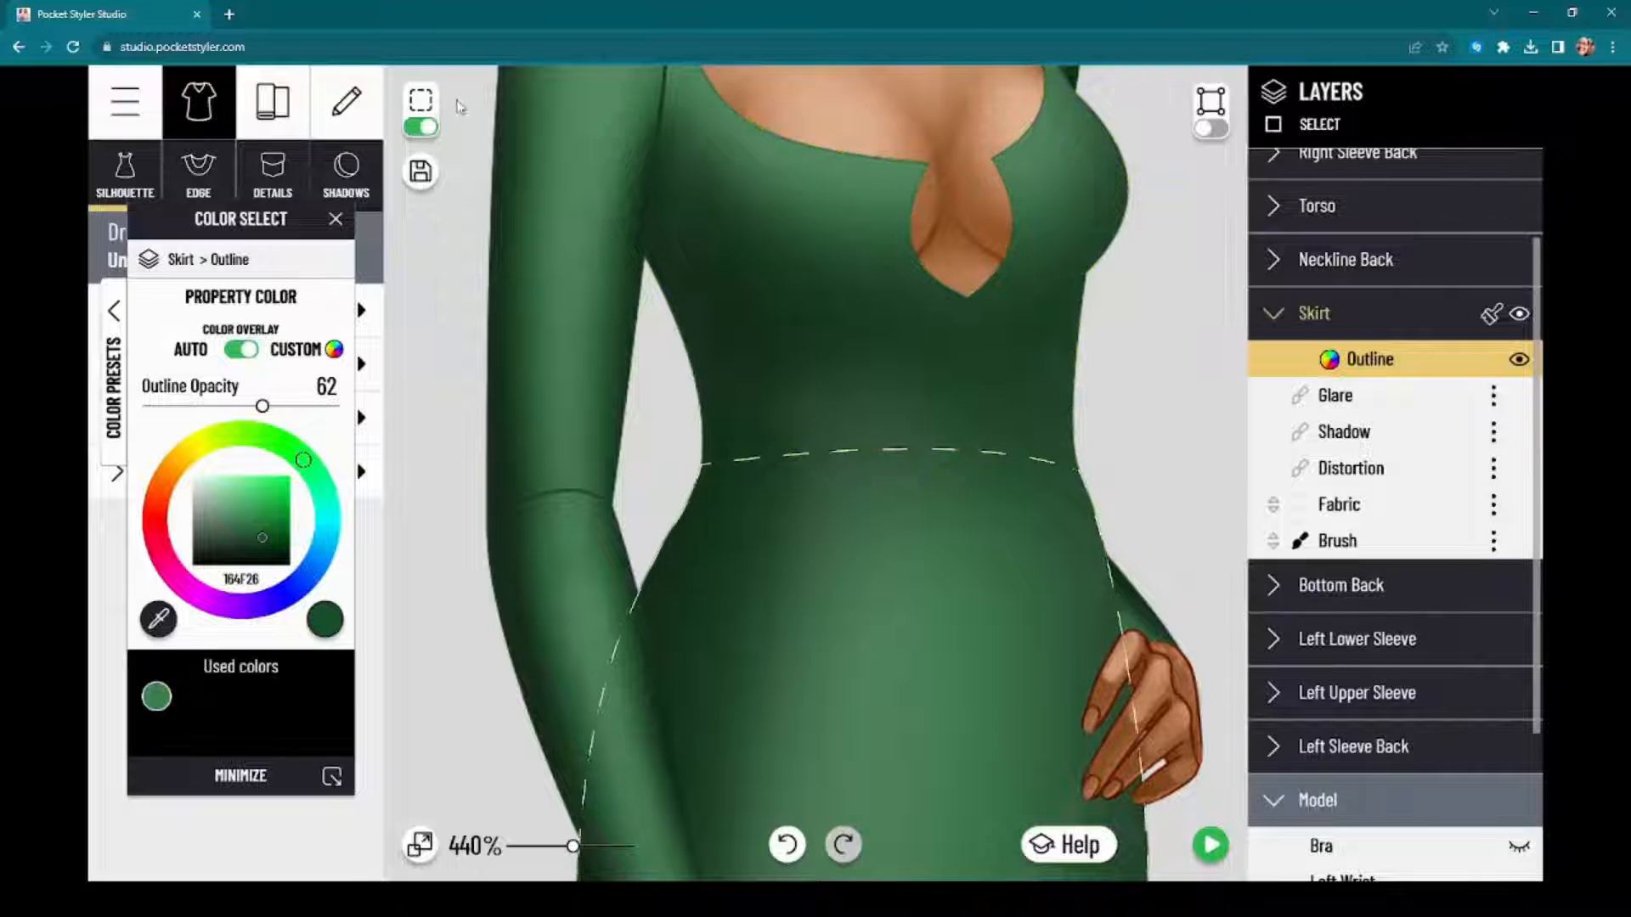
pyautogui.click(425, 128)
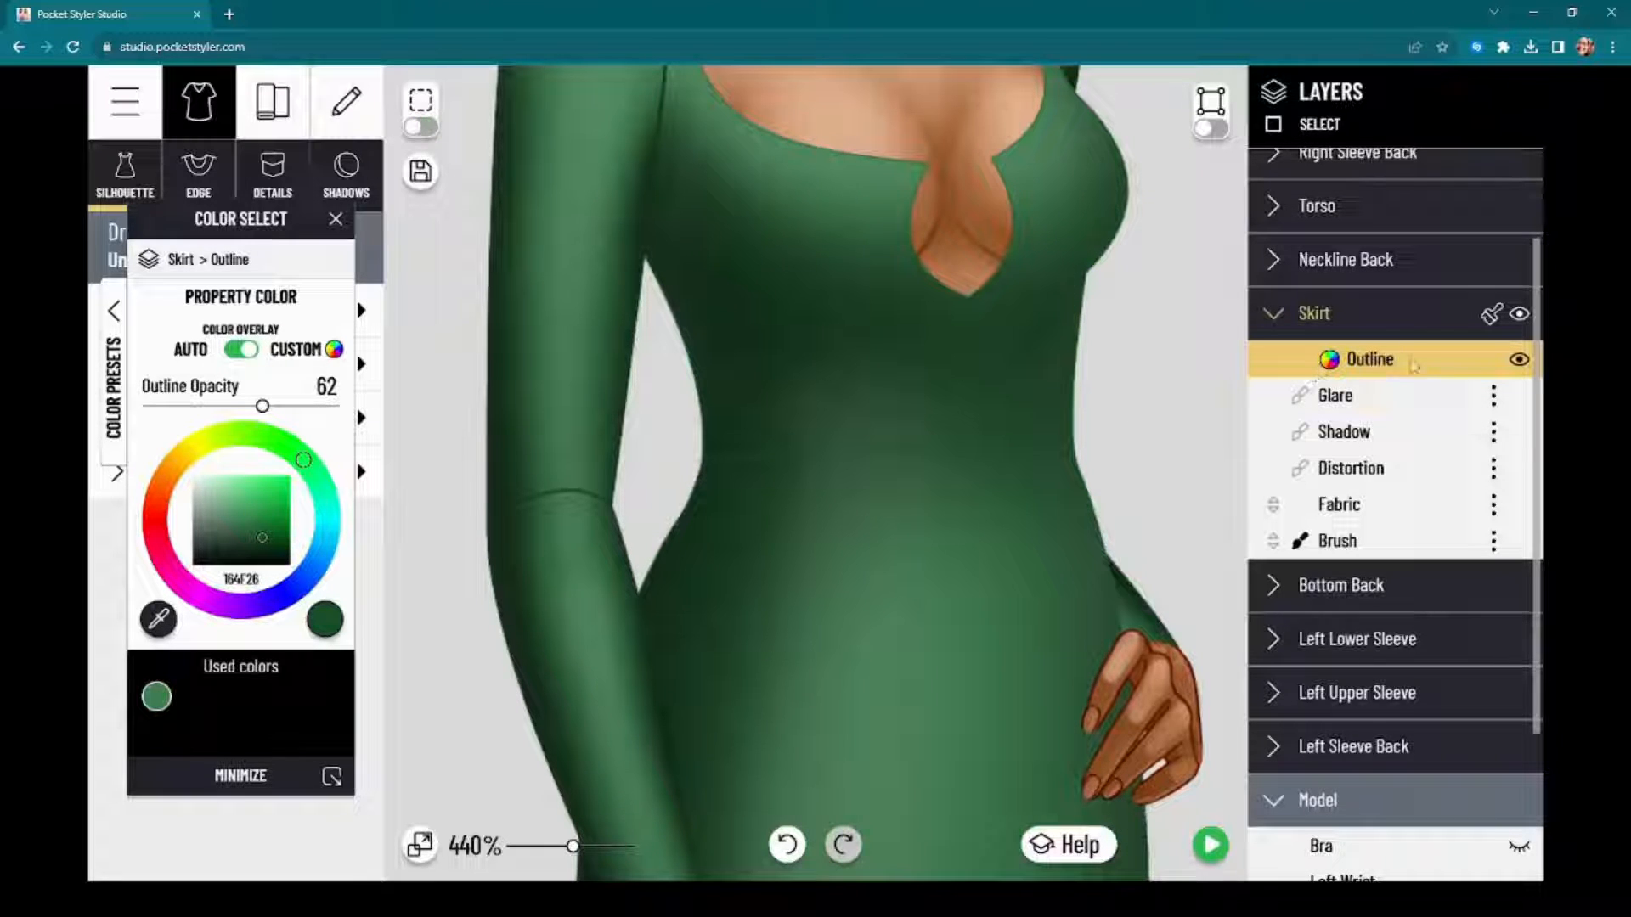
# Step: Reduce the skirt's outline opacity to 6, copy its style onto the torso, and check the waist without selection outlines
pyautogui.moveTo(262, 407); pyautogui.dragTo(159, 408)
pyautogui.click(1493, 315)
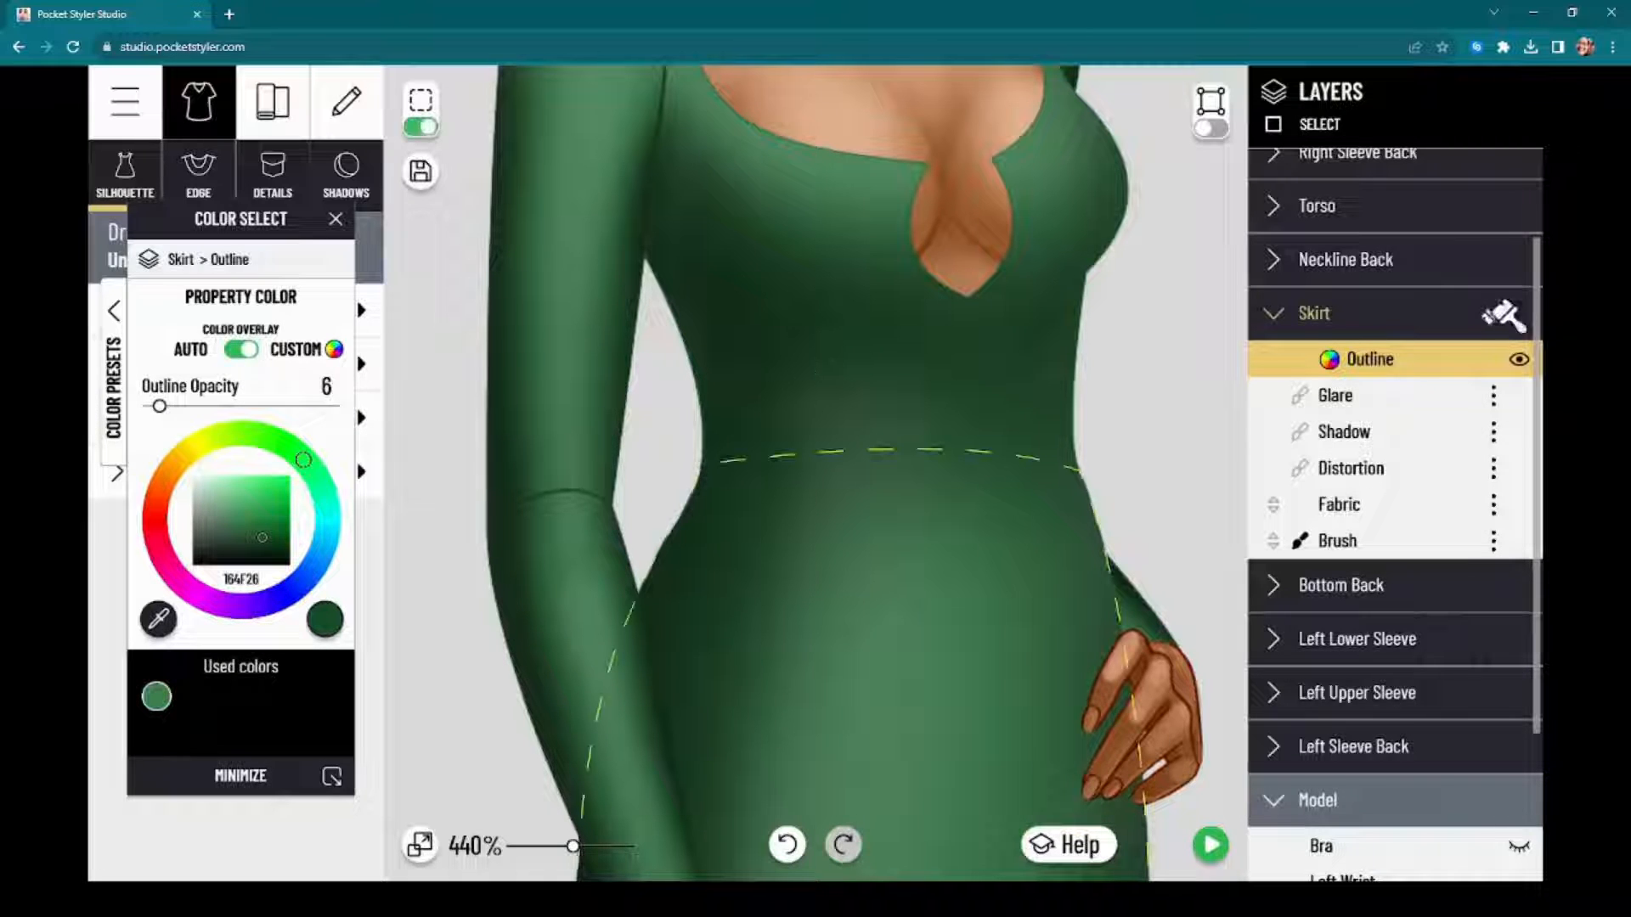
pyautogui.click(422, 129)
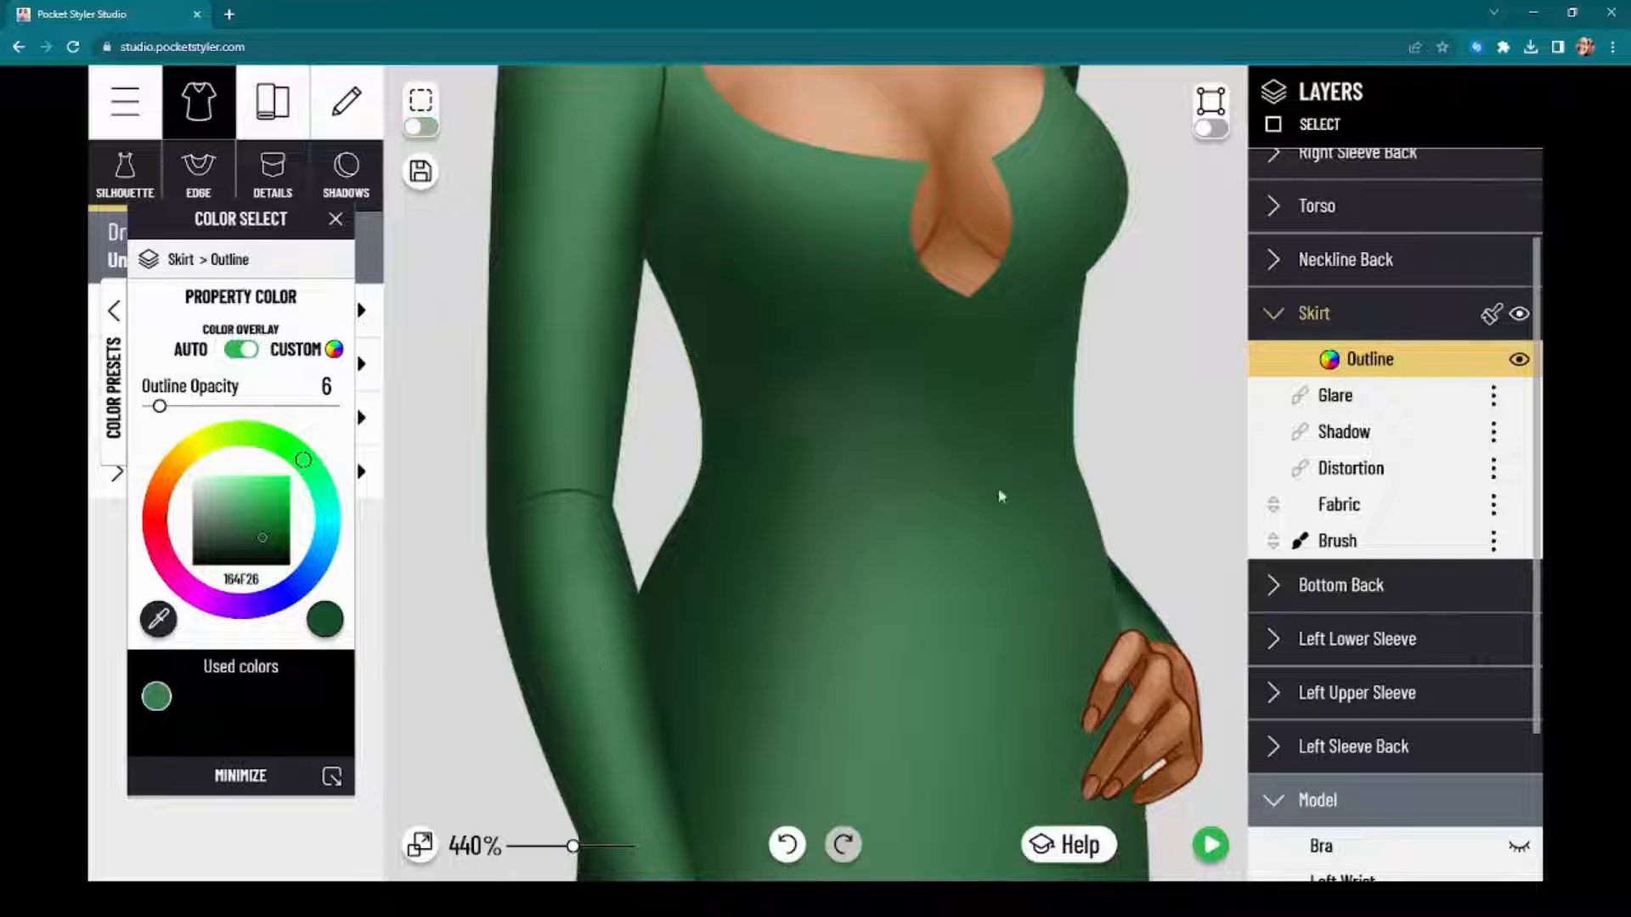
pyautogui.scroll(-5, 902, 476)
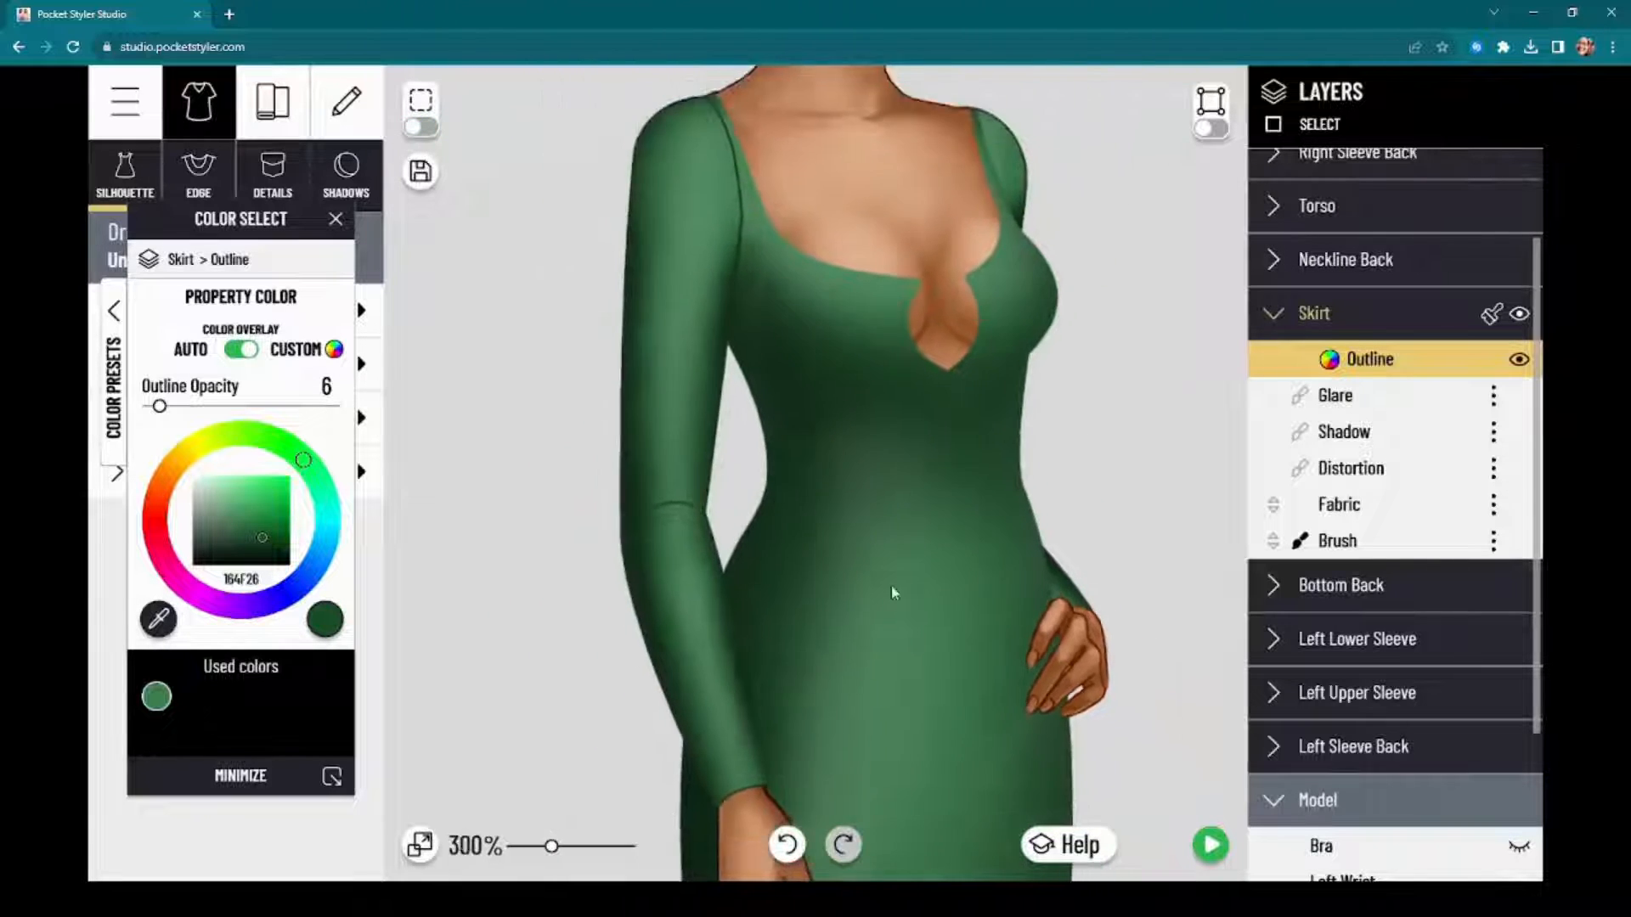
pyautogui.scroll(2, 891, 584)
pyautogui.scroll(2, 892, 584)
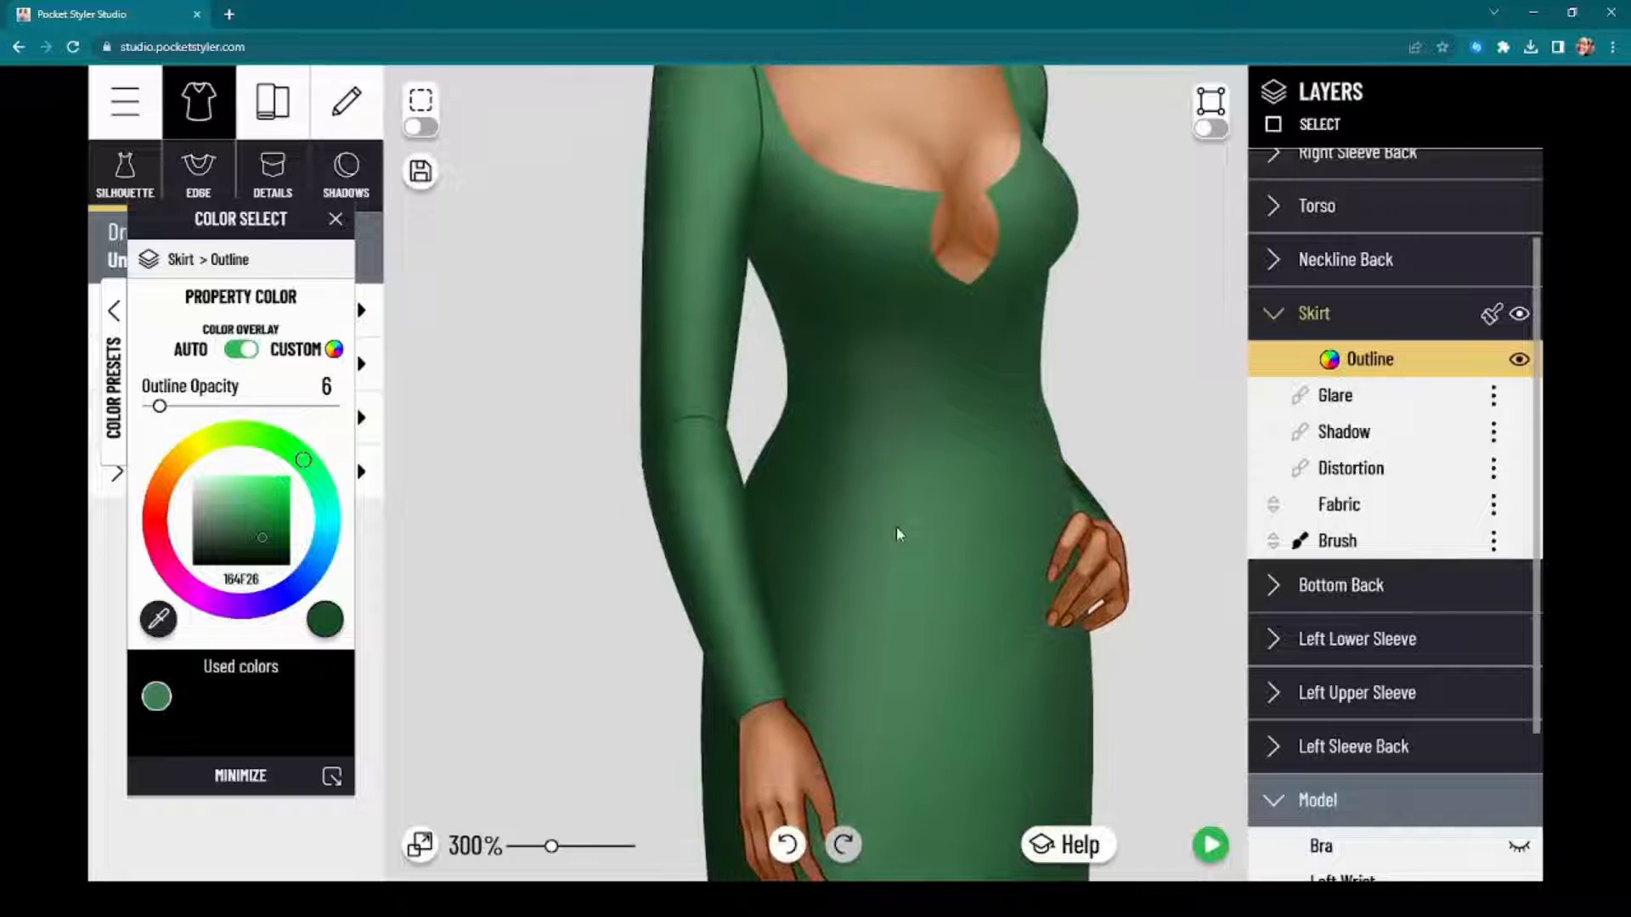
# Step: Copy the skirt's faint outline style onto the remaining dress layers, including the sleeves
pyautogui.click(1493, 314)
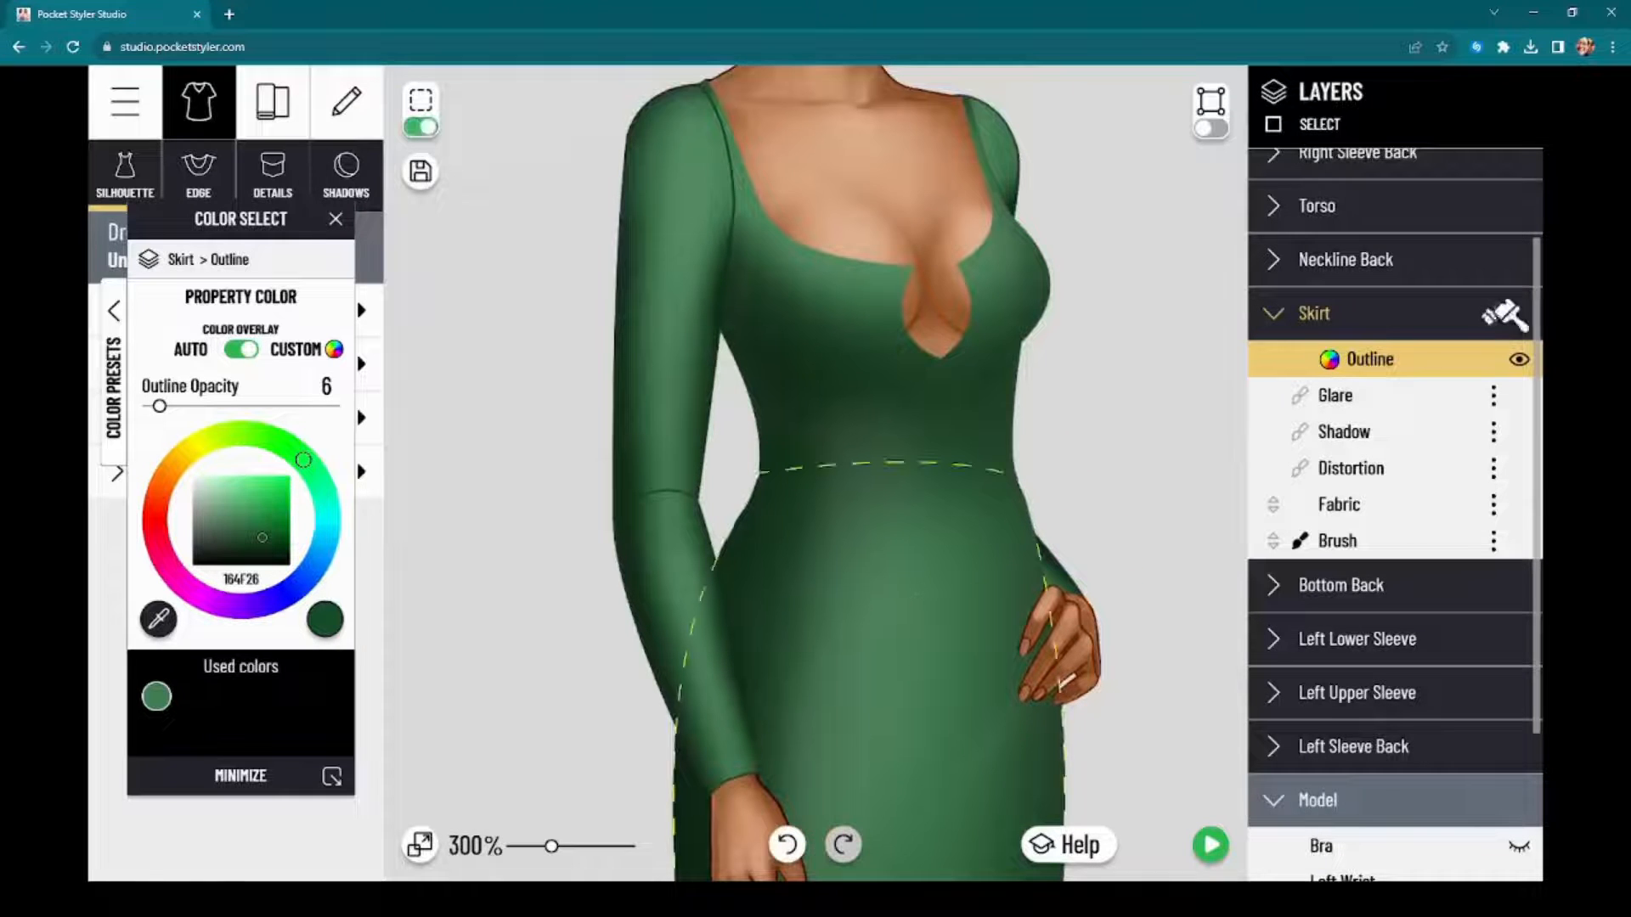
pyautogui.scroll(3, 1493, 327)
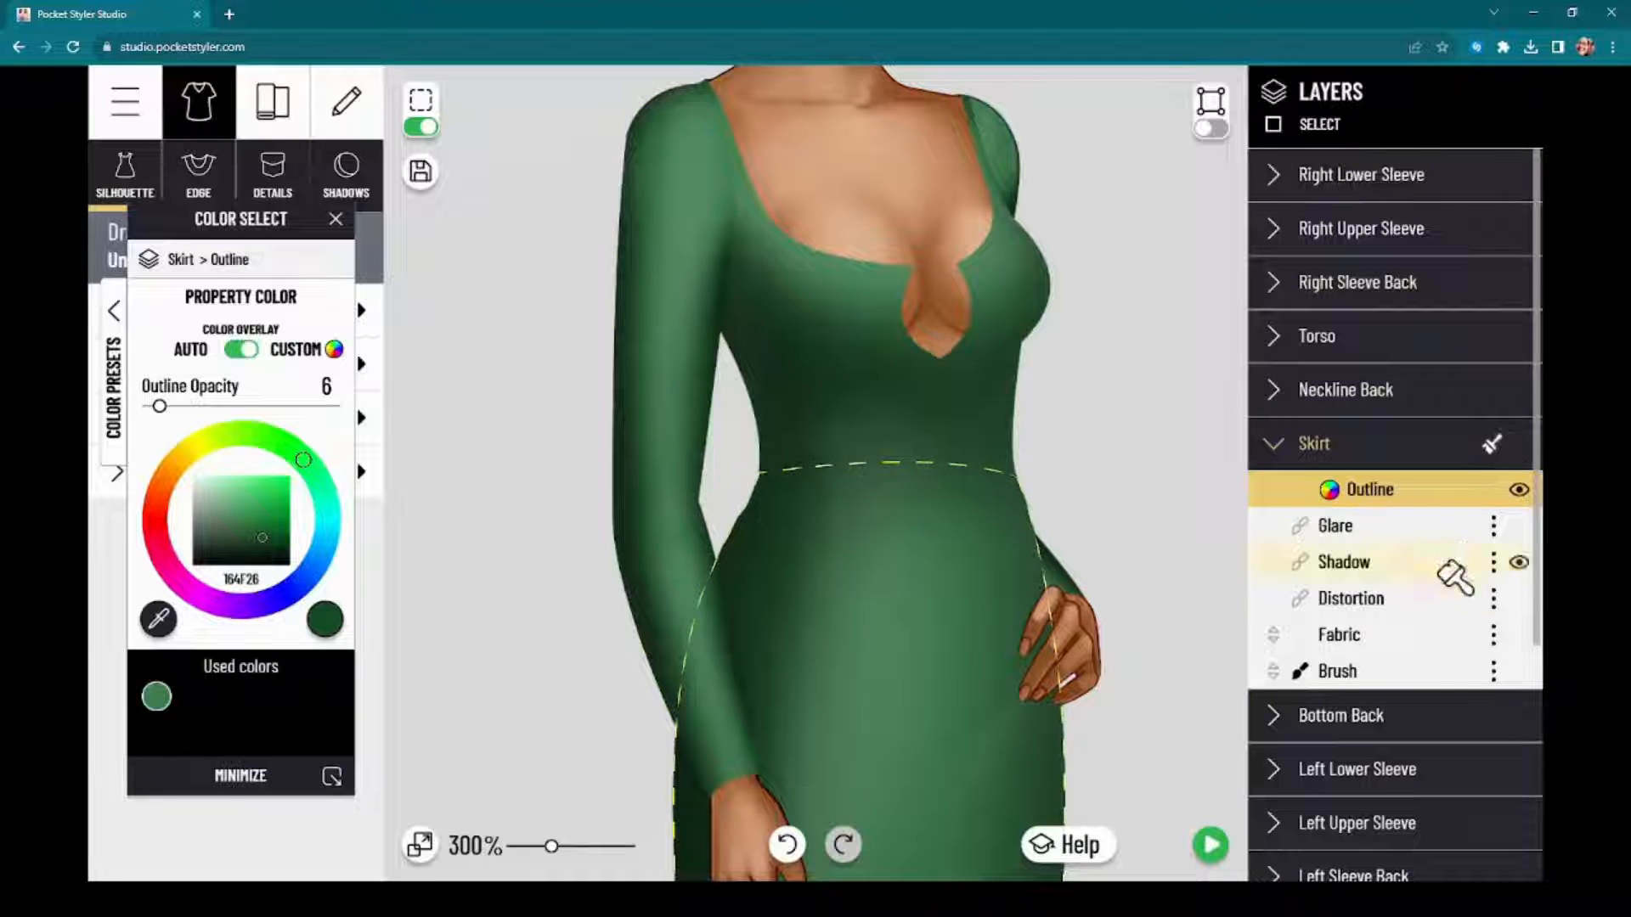
pyautogui.scroll(-2, 1451, 565)
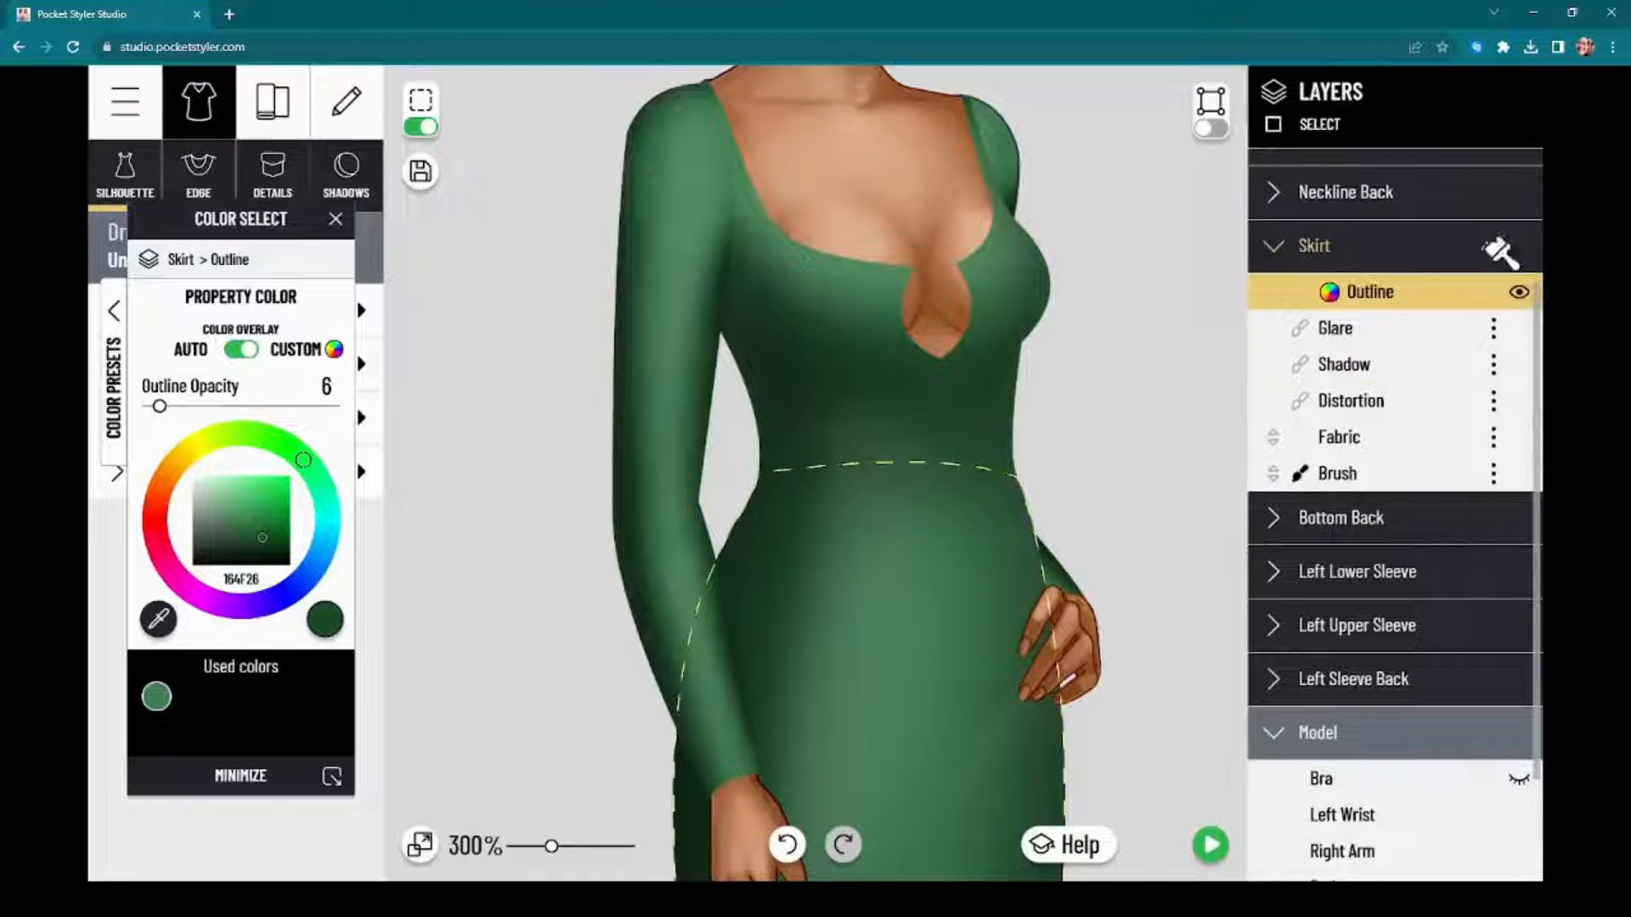
pyautogui.click(1493, 247)
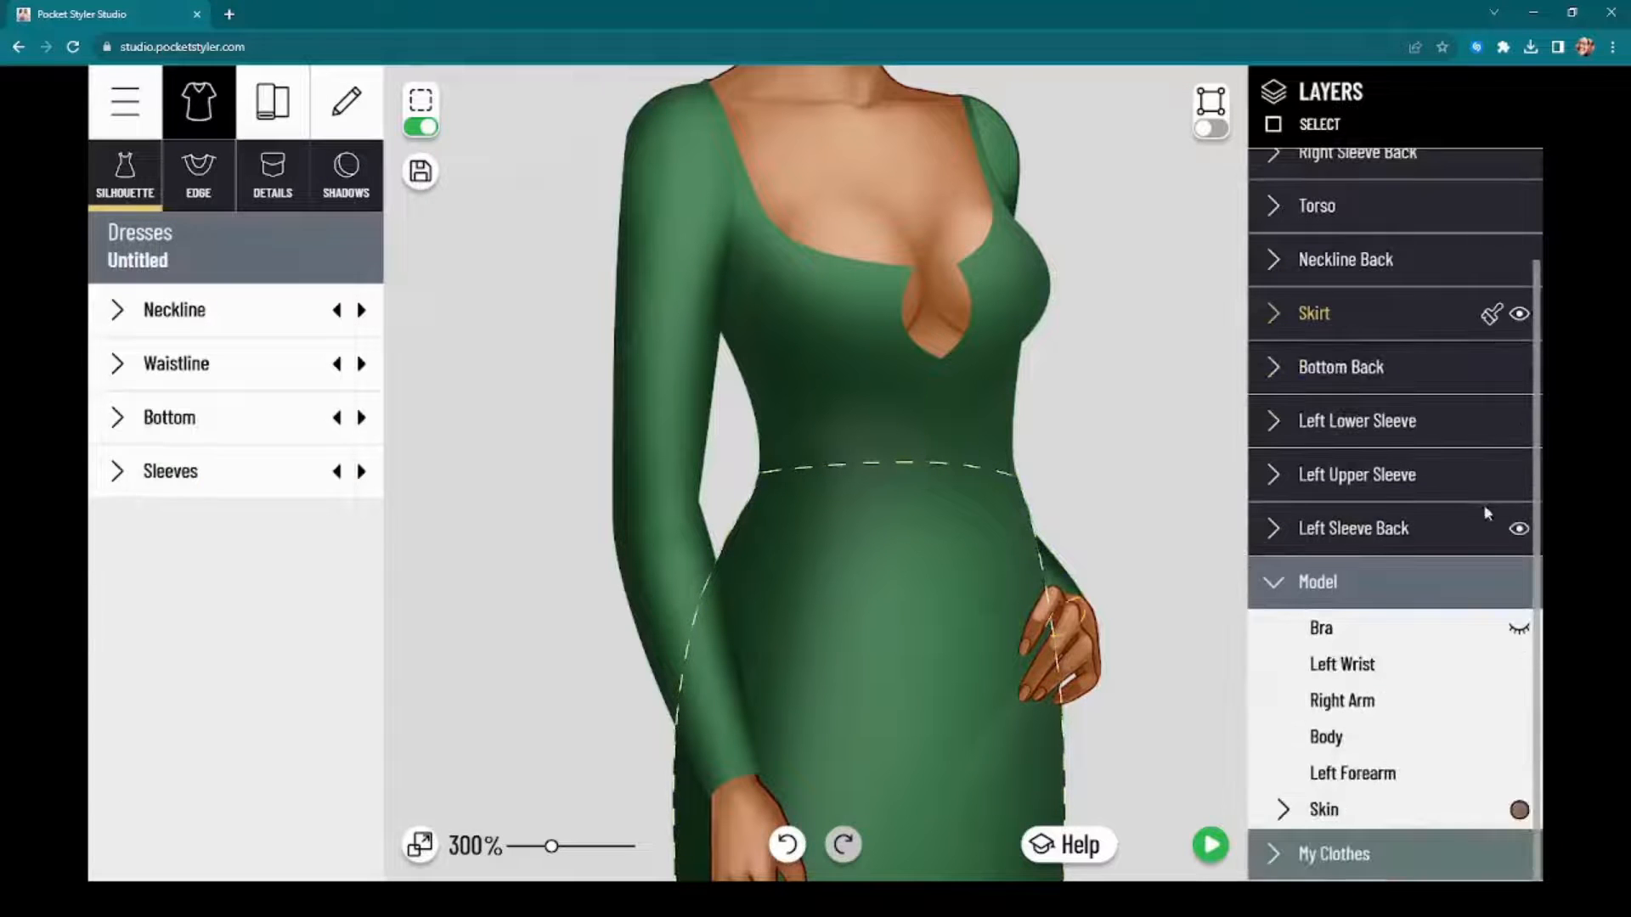
# Step: Switch off the selection outlines and examine the whole dress from shoulders to hem
pyautogui.click(422, 127)
pyautogui.scroll(-5, 778, 661)
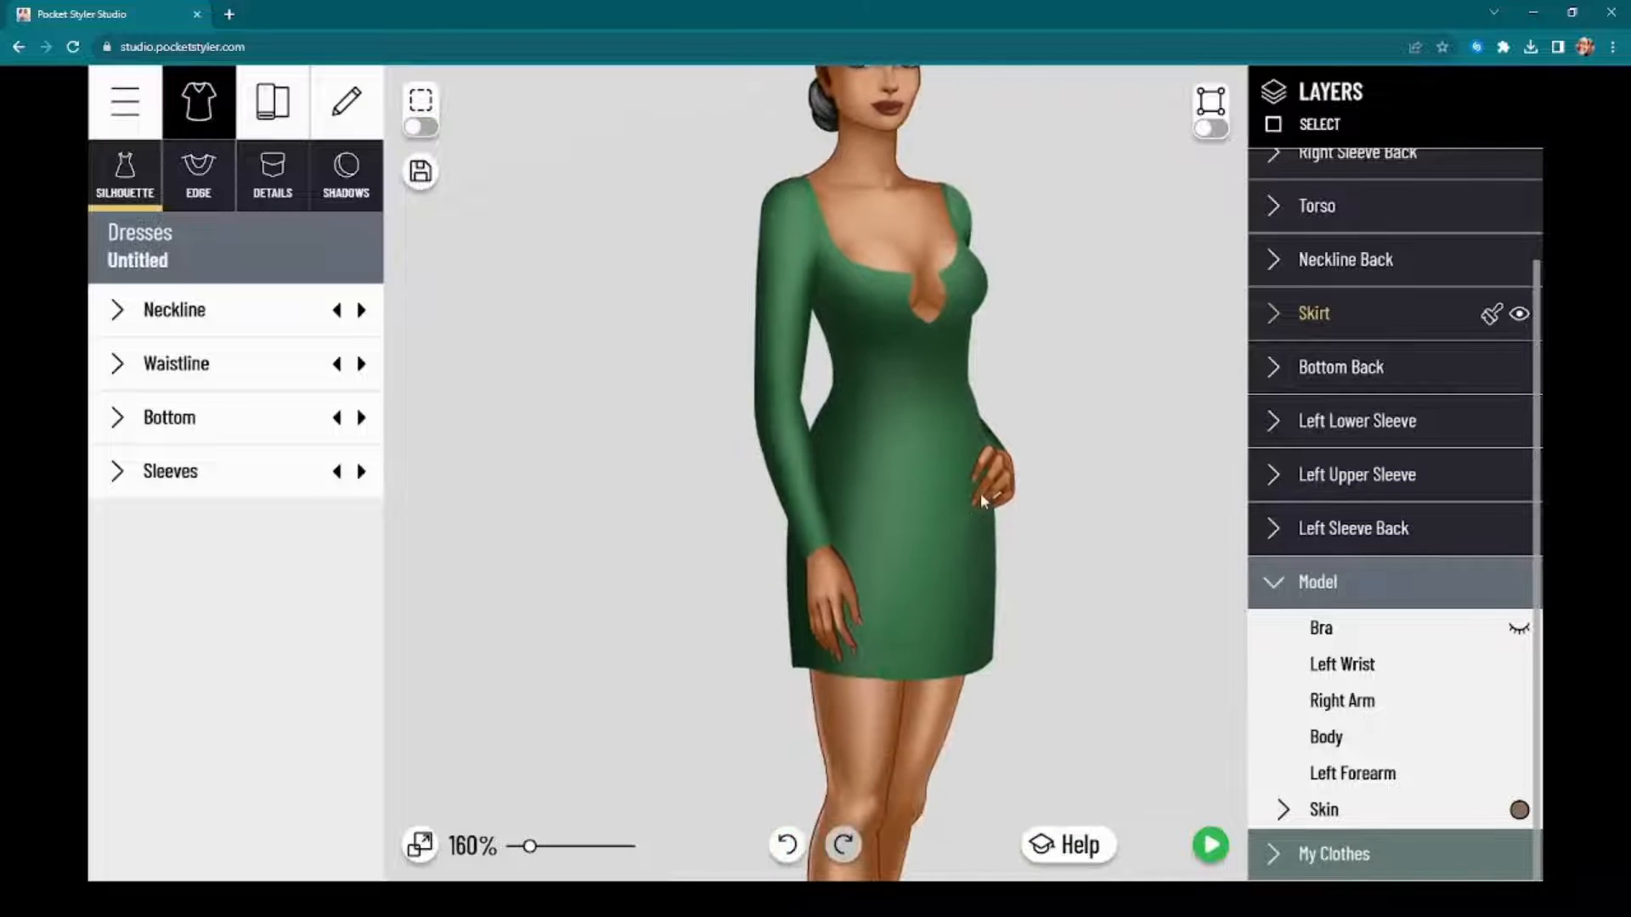
pyautogui.scroll(4, 980, 492)
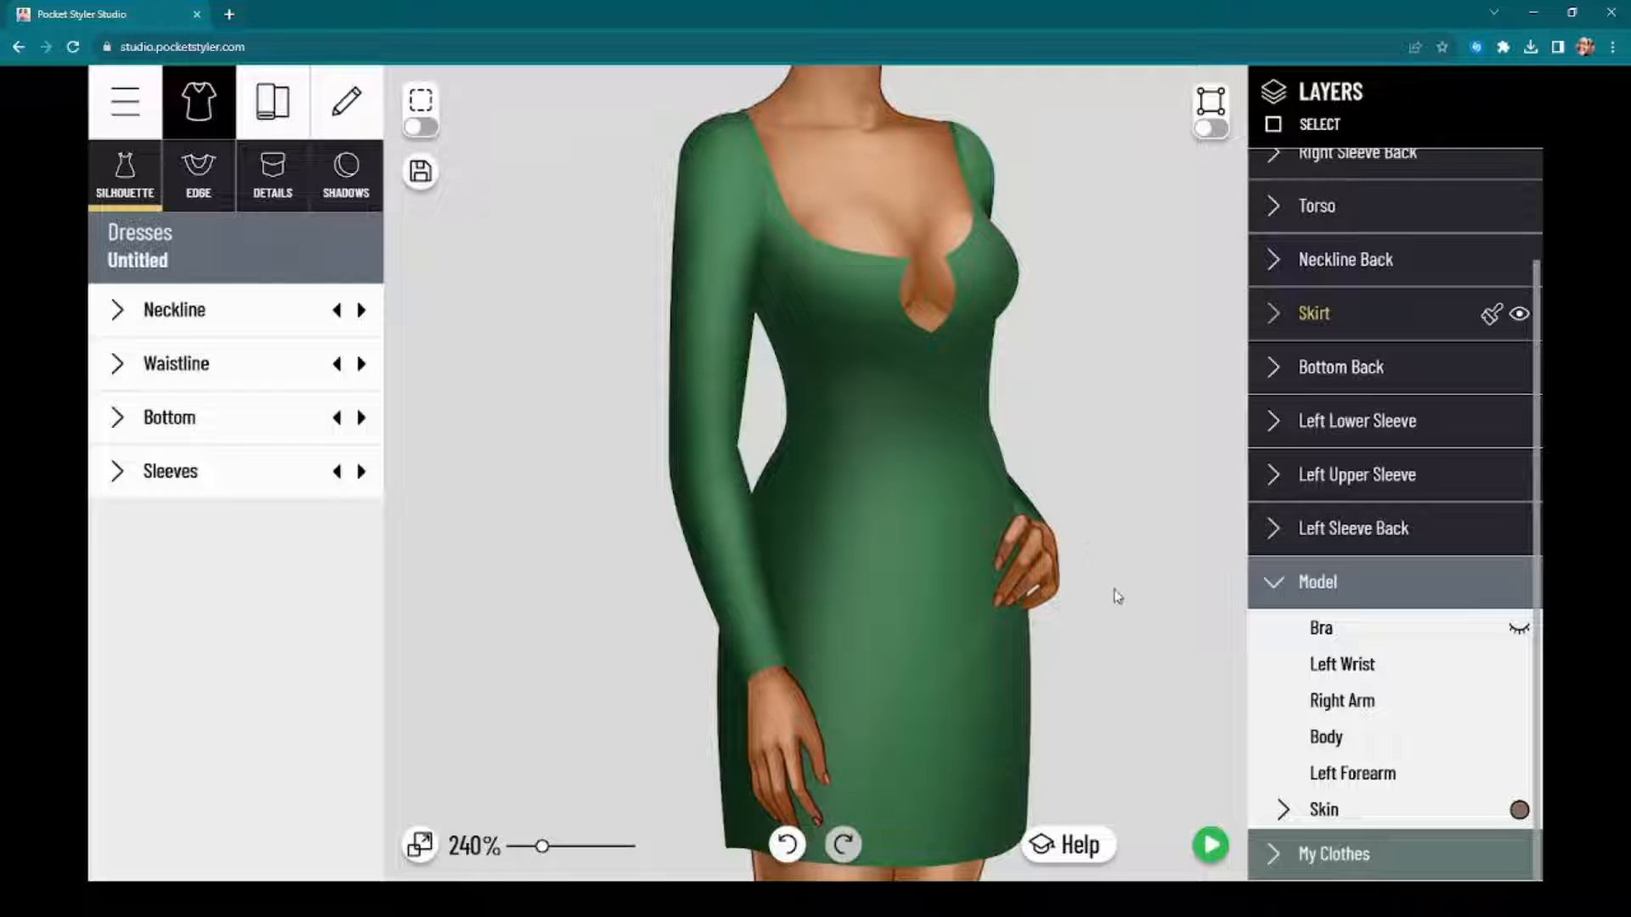
pyautogui.moveTo(1118, 597)
pyautogui.mouseDown()
pyautogui.moveTo(1113, 561)
pyautogui.moveTo(1141, 565)
pyautogui.mouseUp()
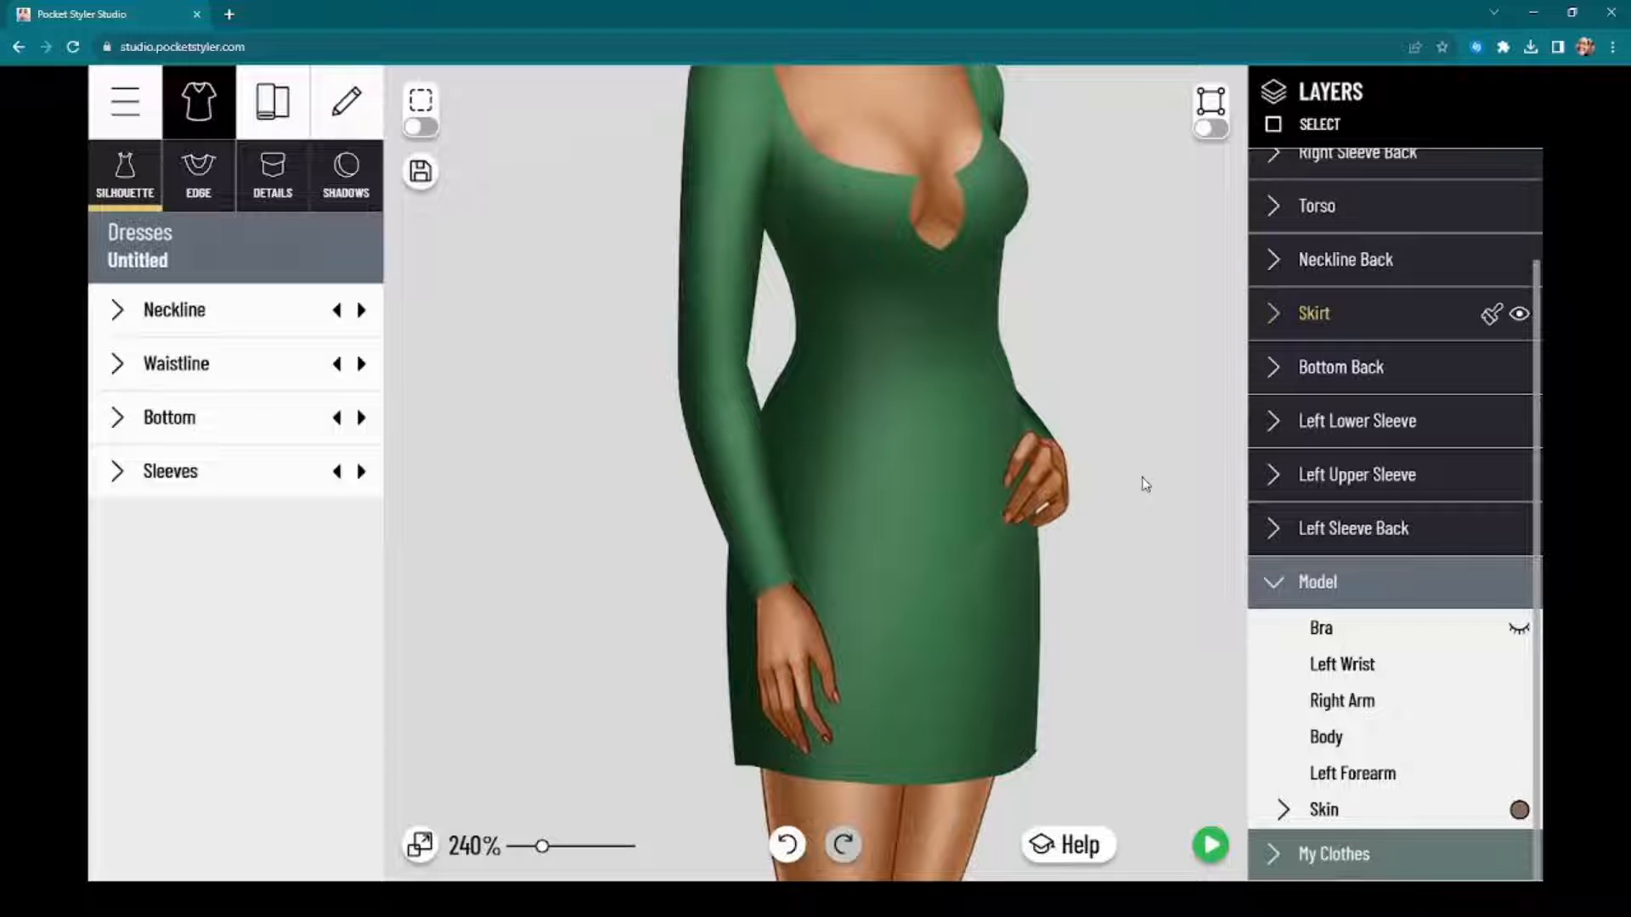
pyautogui.scroll(-2, 1114, 668)
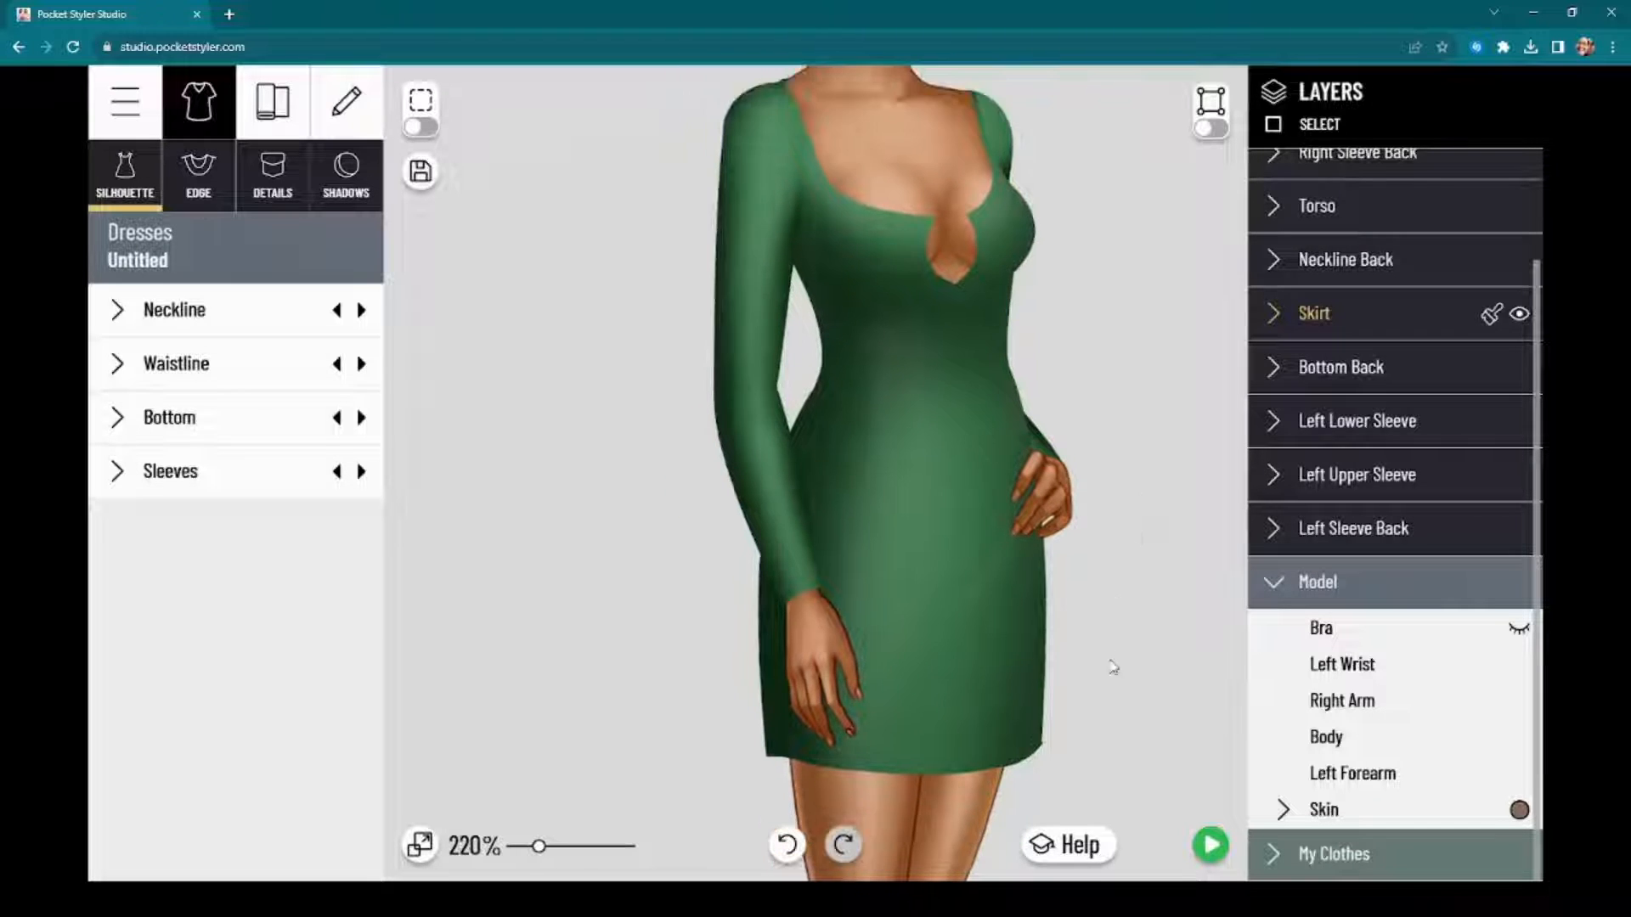
# Step: Open the color settings of the skirt's Shadow layer and set the shadow opacity to 91
pyautogui.click(1316, 311)
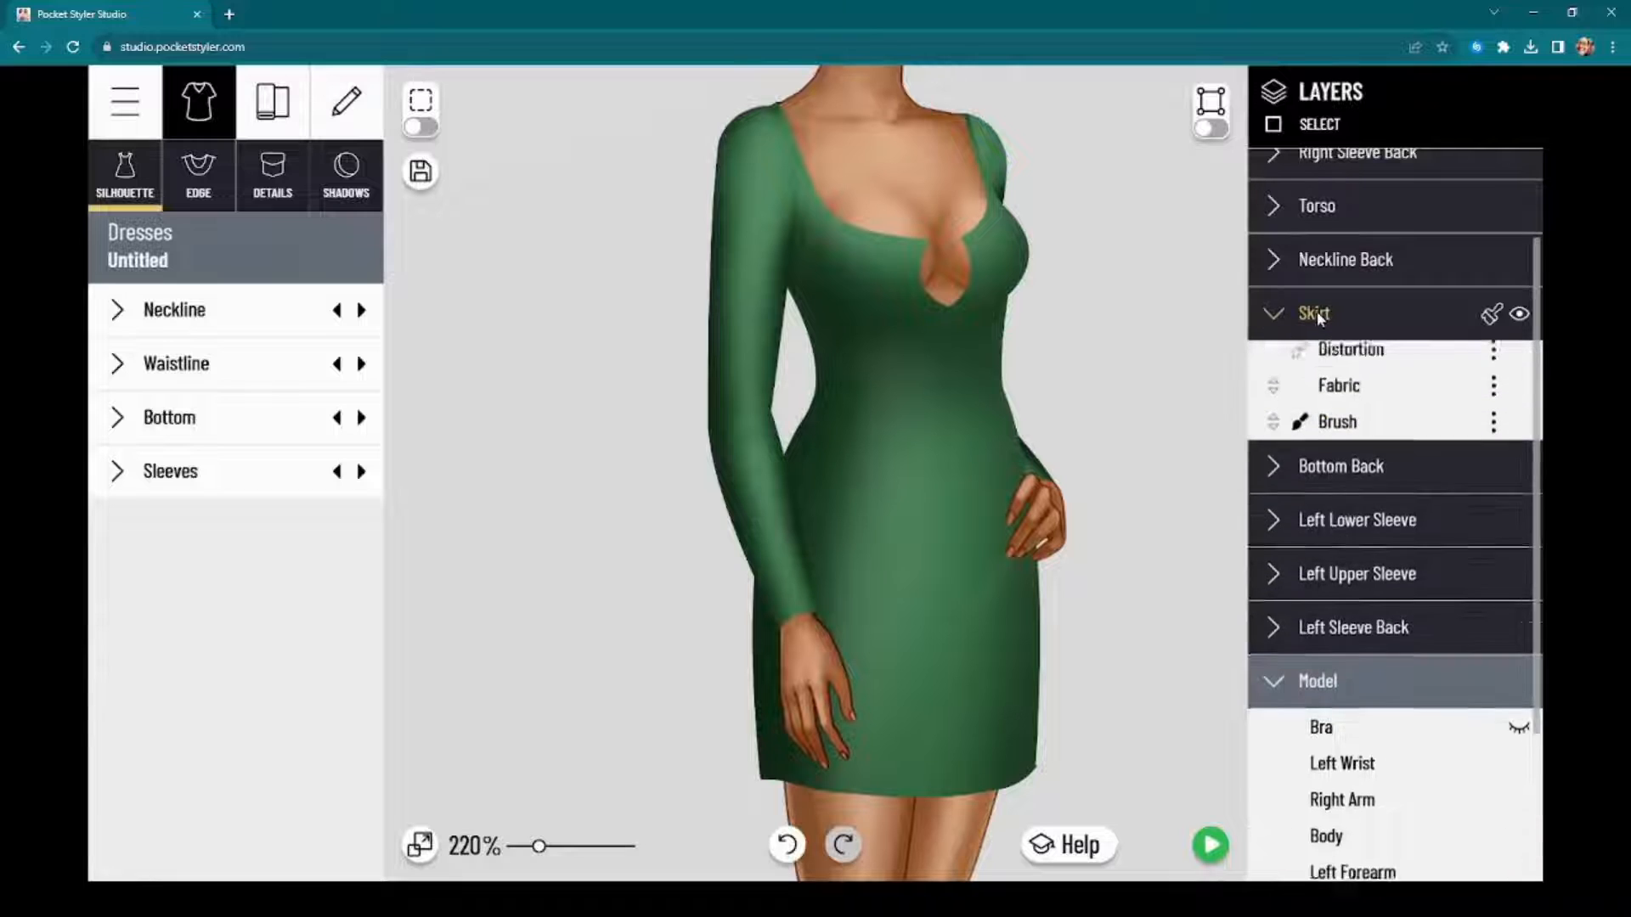
pyautogui.click(1377, 438)
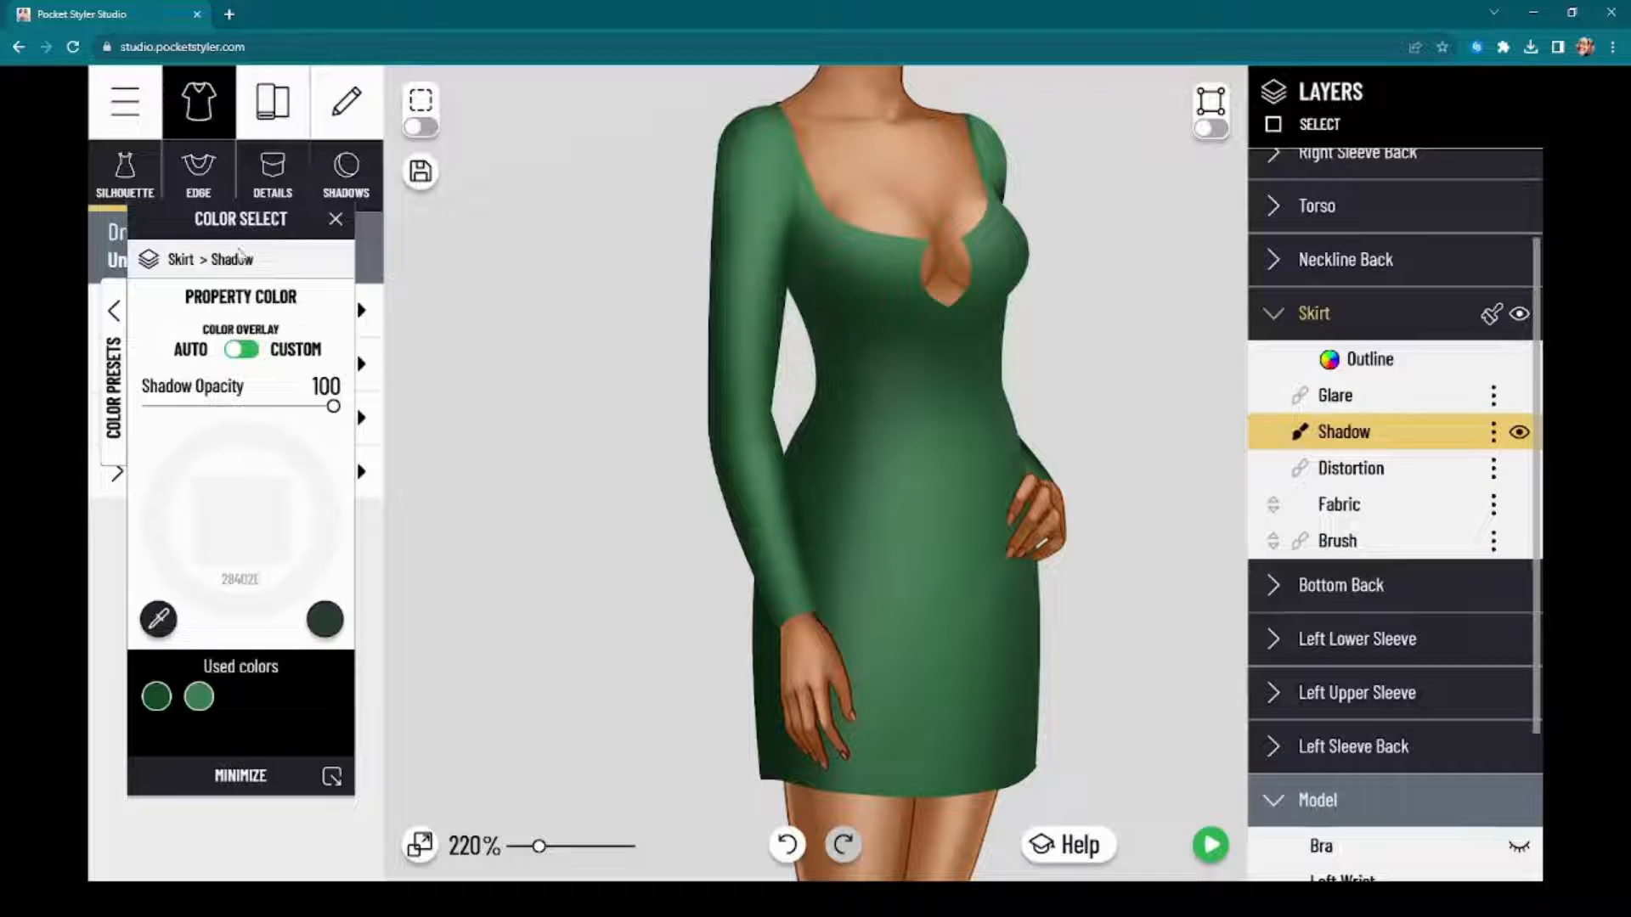
pyautogui.moveTo(246, 234); pyautogui.dragTo(552, 219)
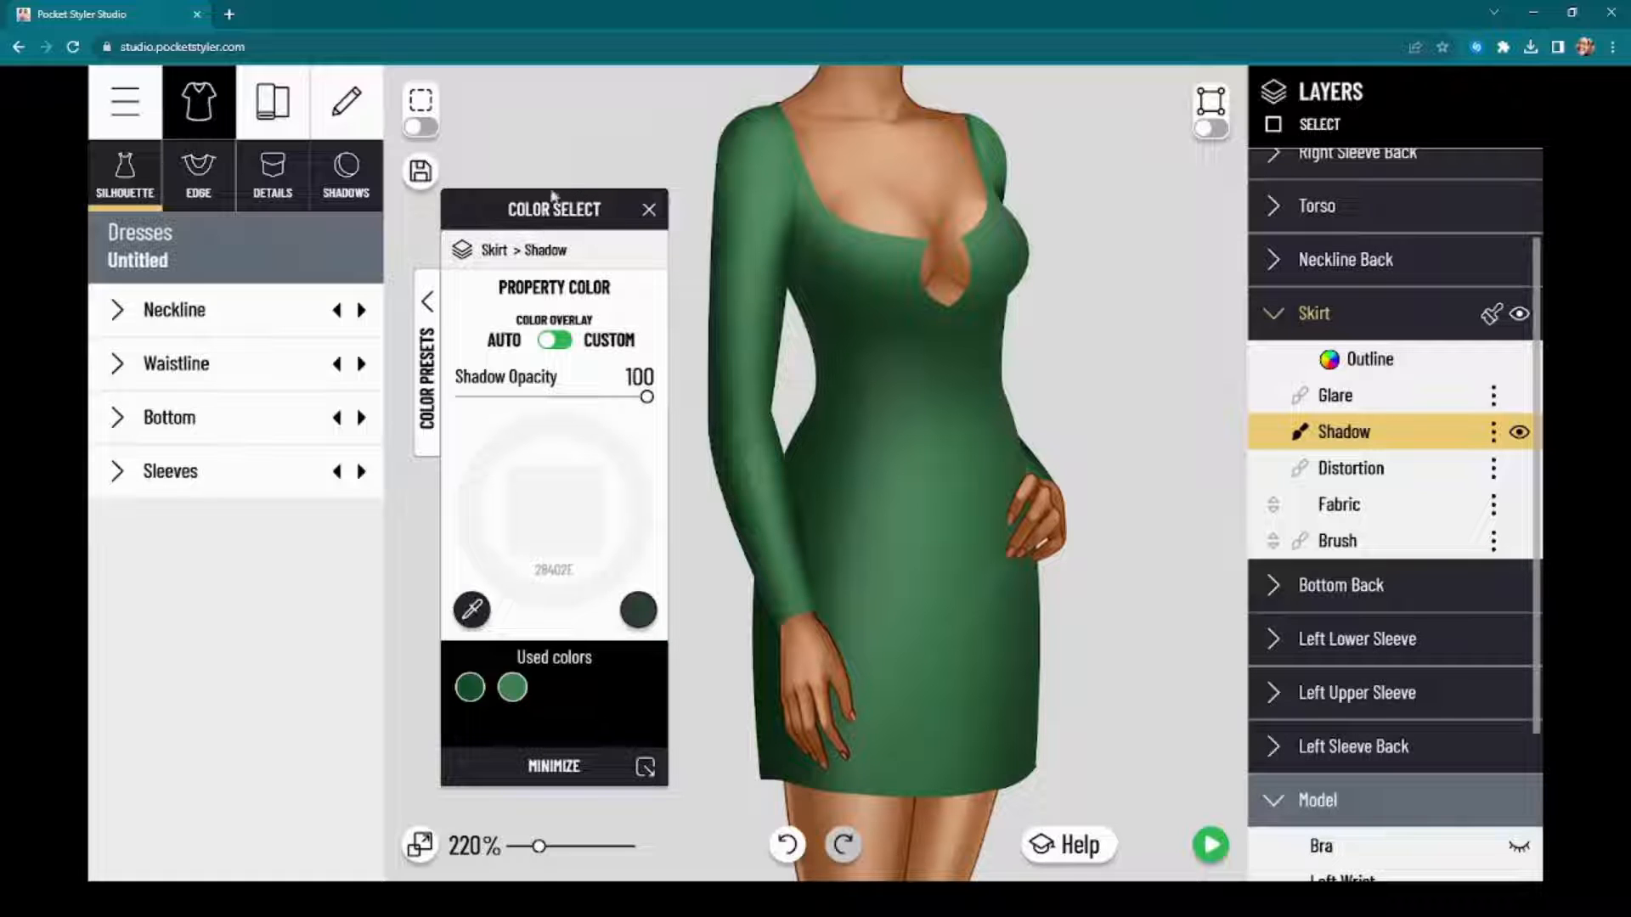
pyautogui.moveTo(577, 222)
pyautogui.mouseDown()
pyautogui.moveTo(592, 233)
pyautogui.moveTo(564, 228)
pyautogui.mouseUp()
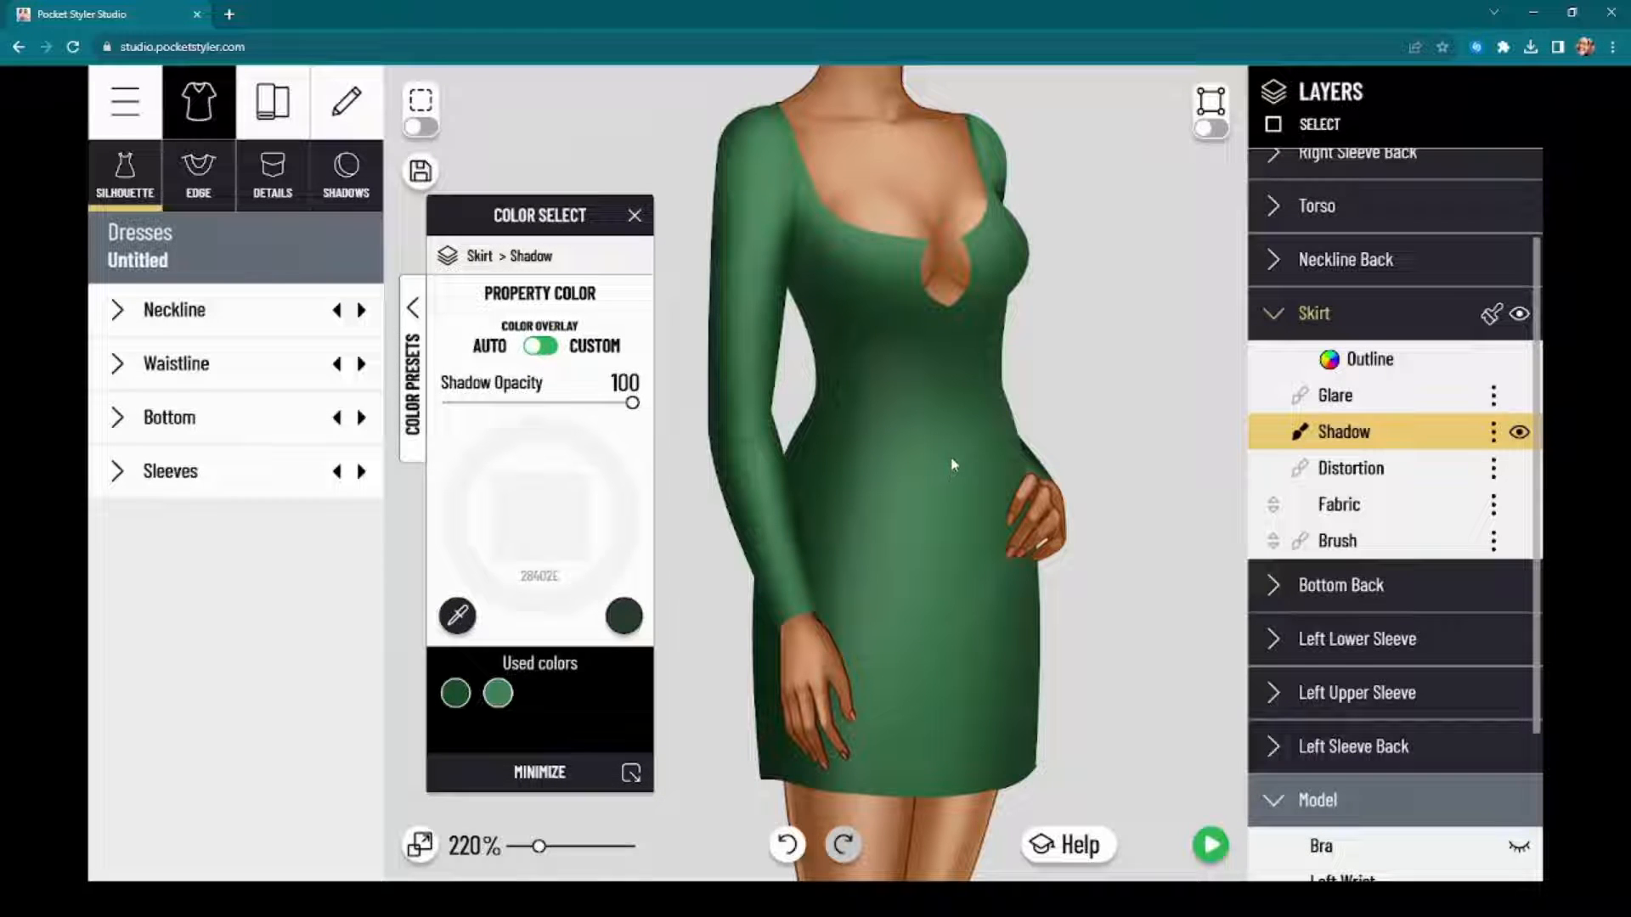
pyautogui.moveTo(952, 463)
pyautogui.mouseDown()
pyautogui.moveTo(1004, 459)
pyautogui.moveTo(979, 451)
pyautogui.mouseUp()
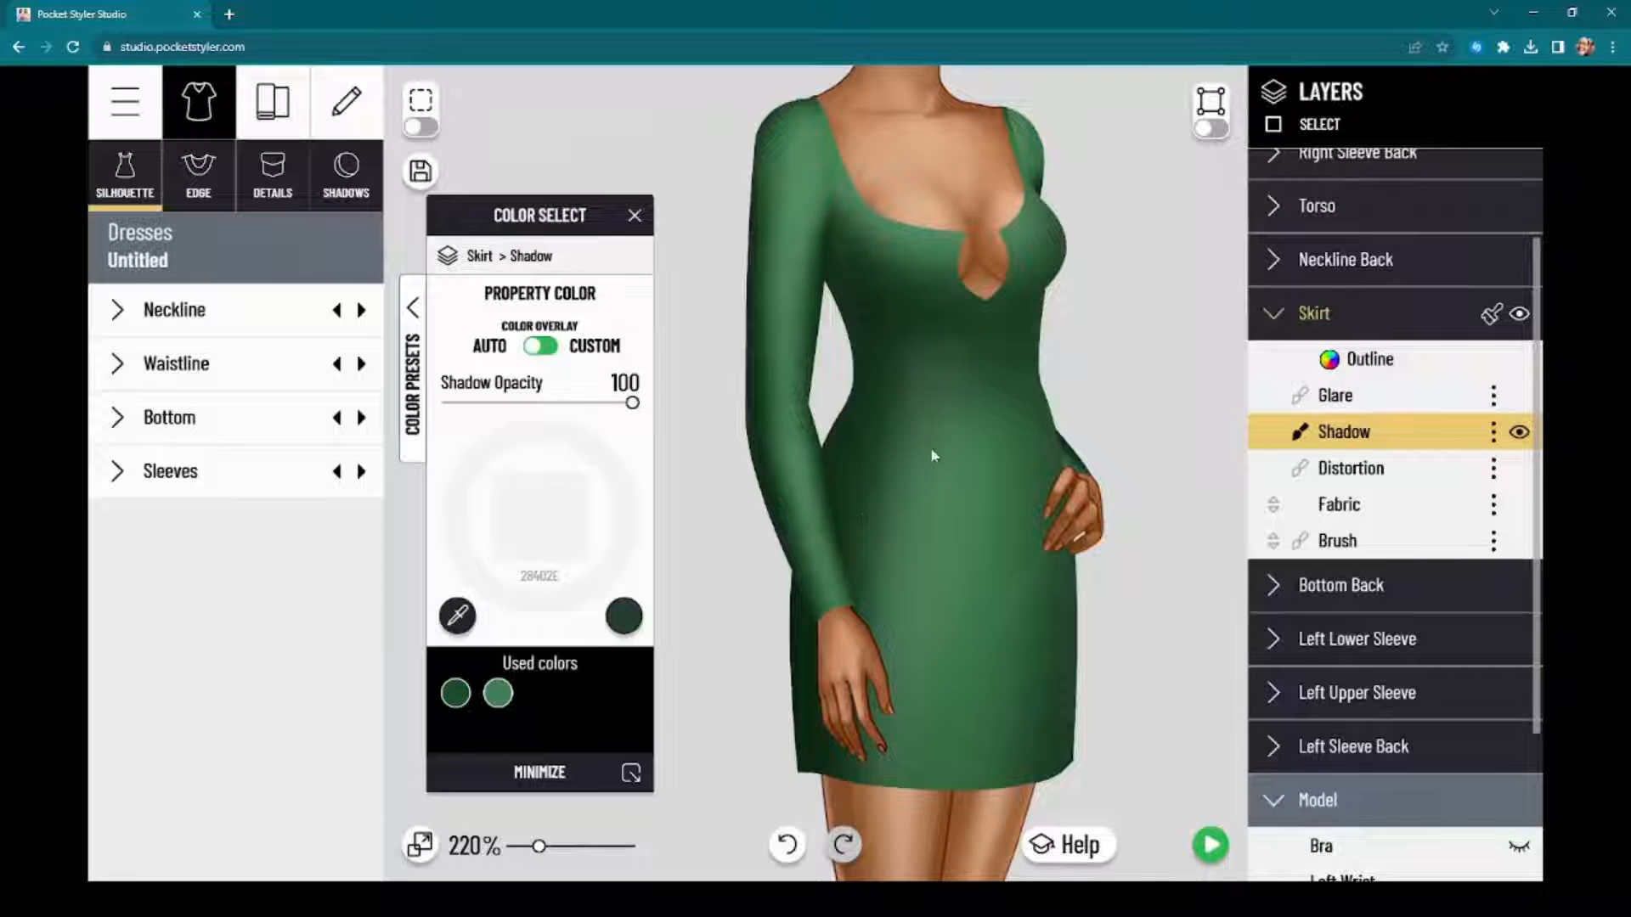
pyautogui.scroll(3, 931, 448)
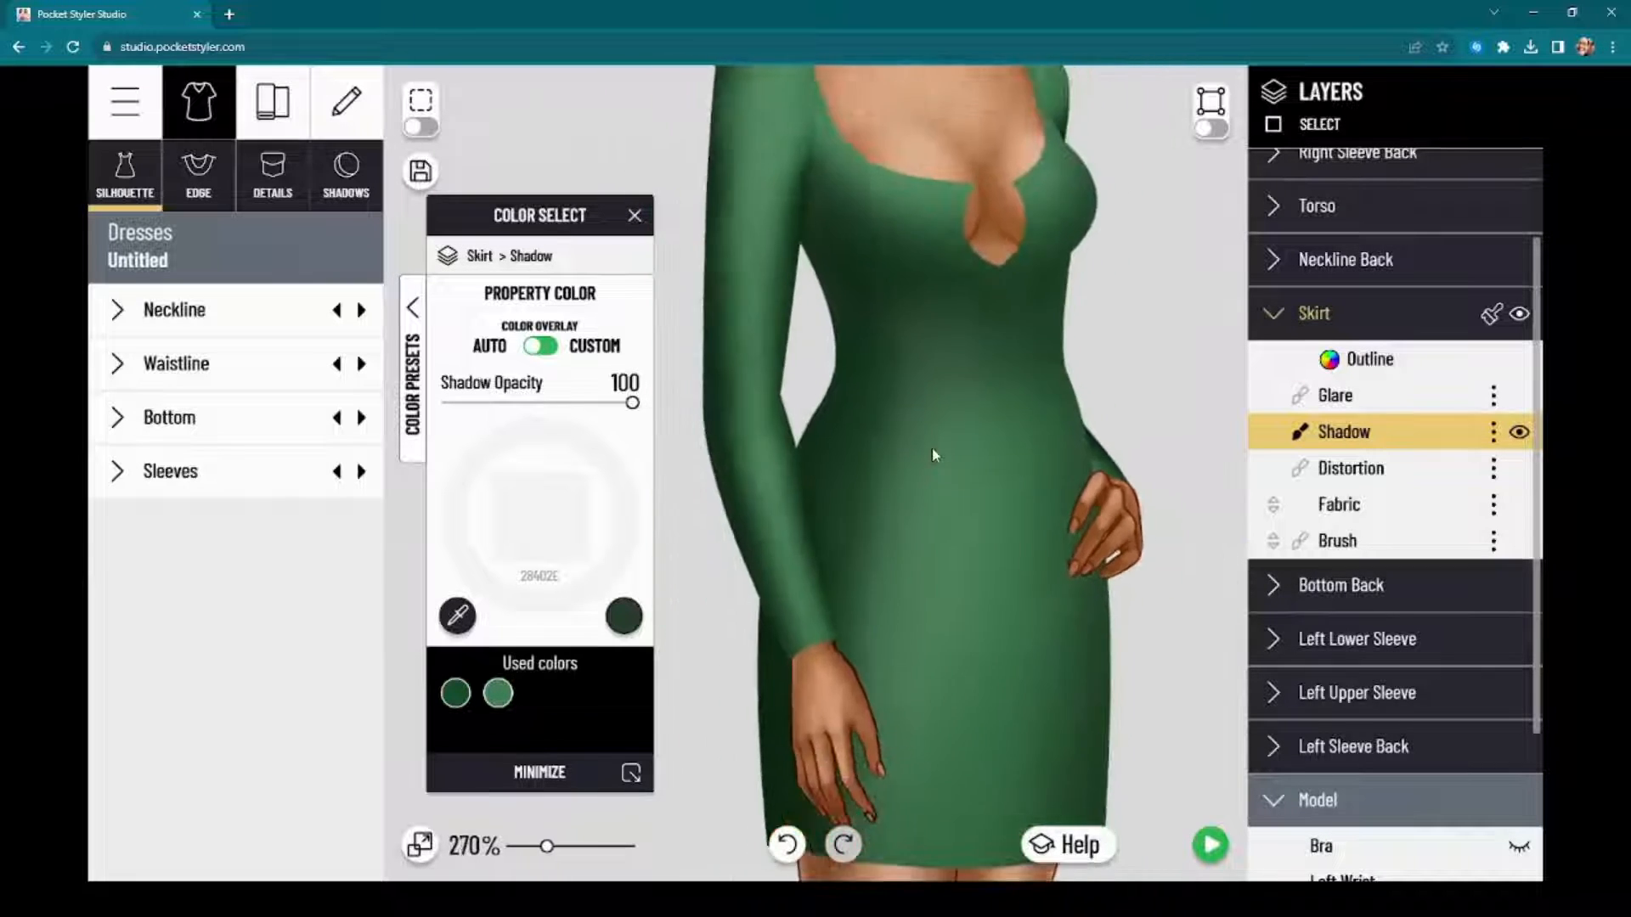
pyautogui.scroll(-3, 931, 447)
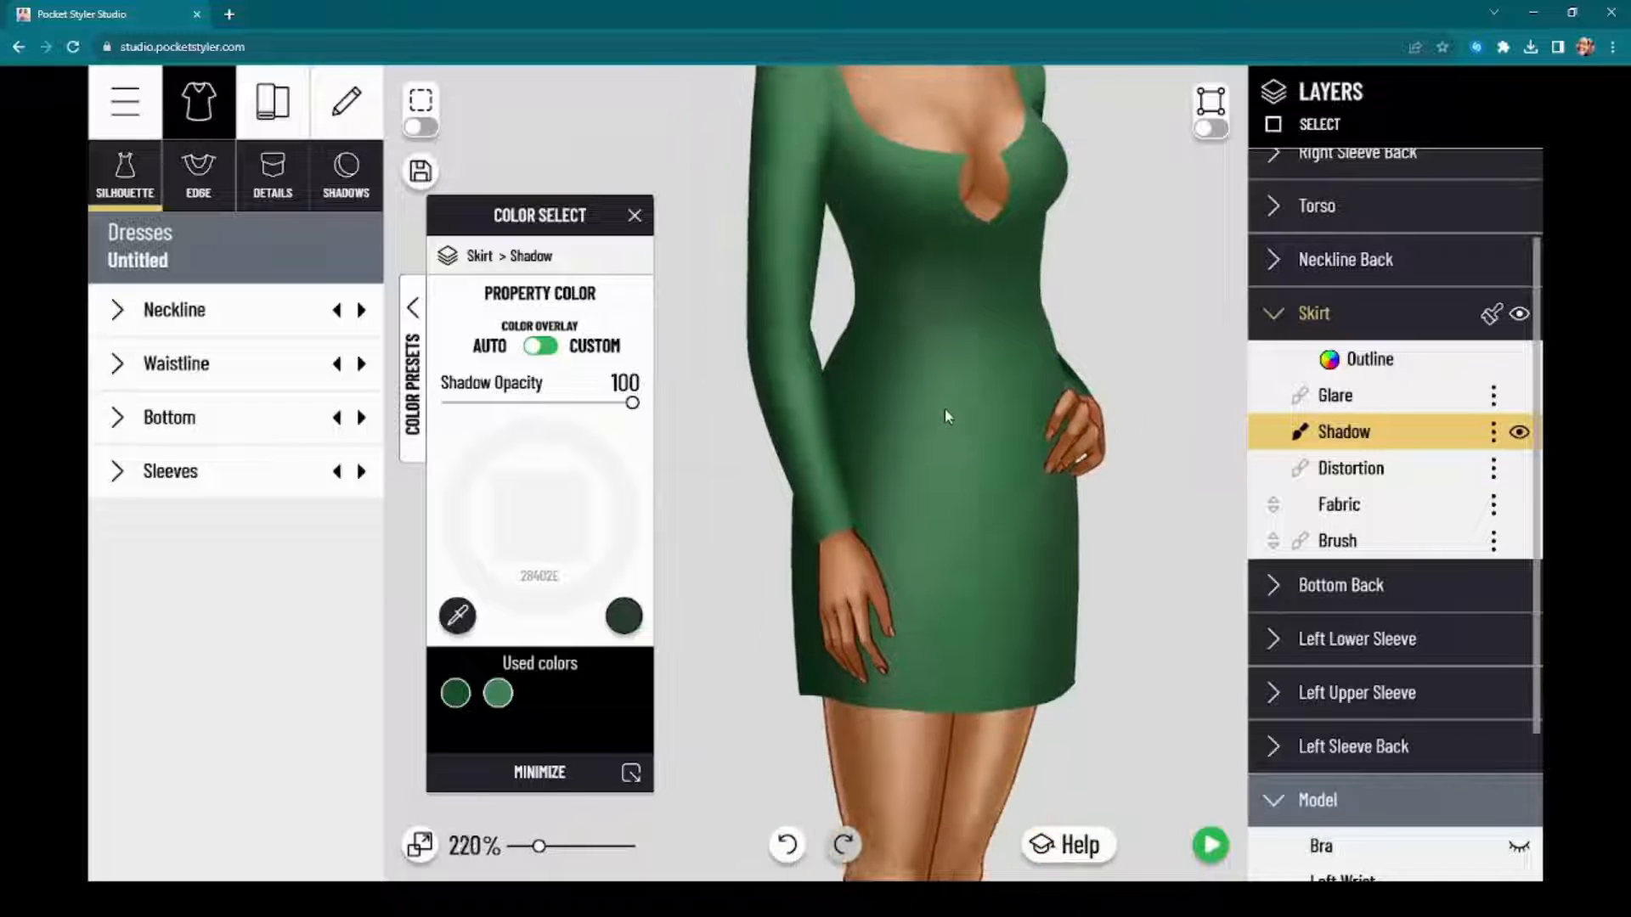
pyautogui.scroll(-5, 950, 400)
pyautogui.scroll(6, 952, 401)
pyautogui.moveTo(953, 402); pyautogui.dragTo(936, 451)
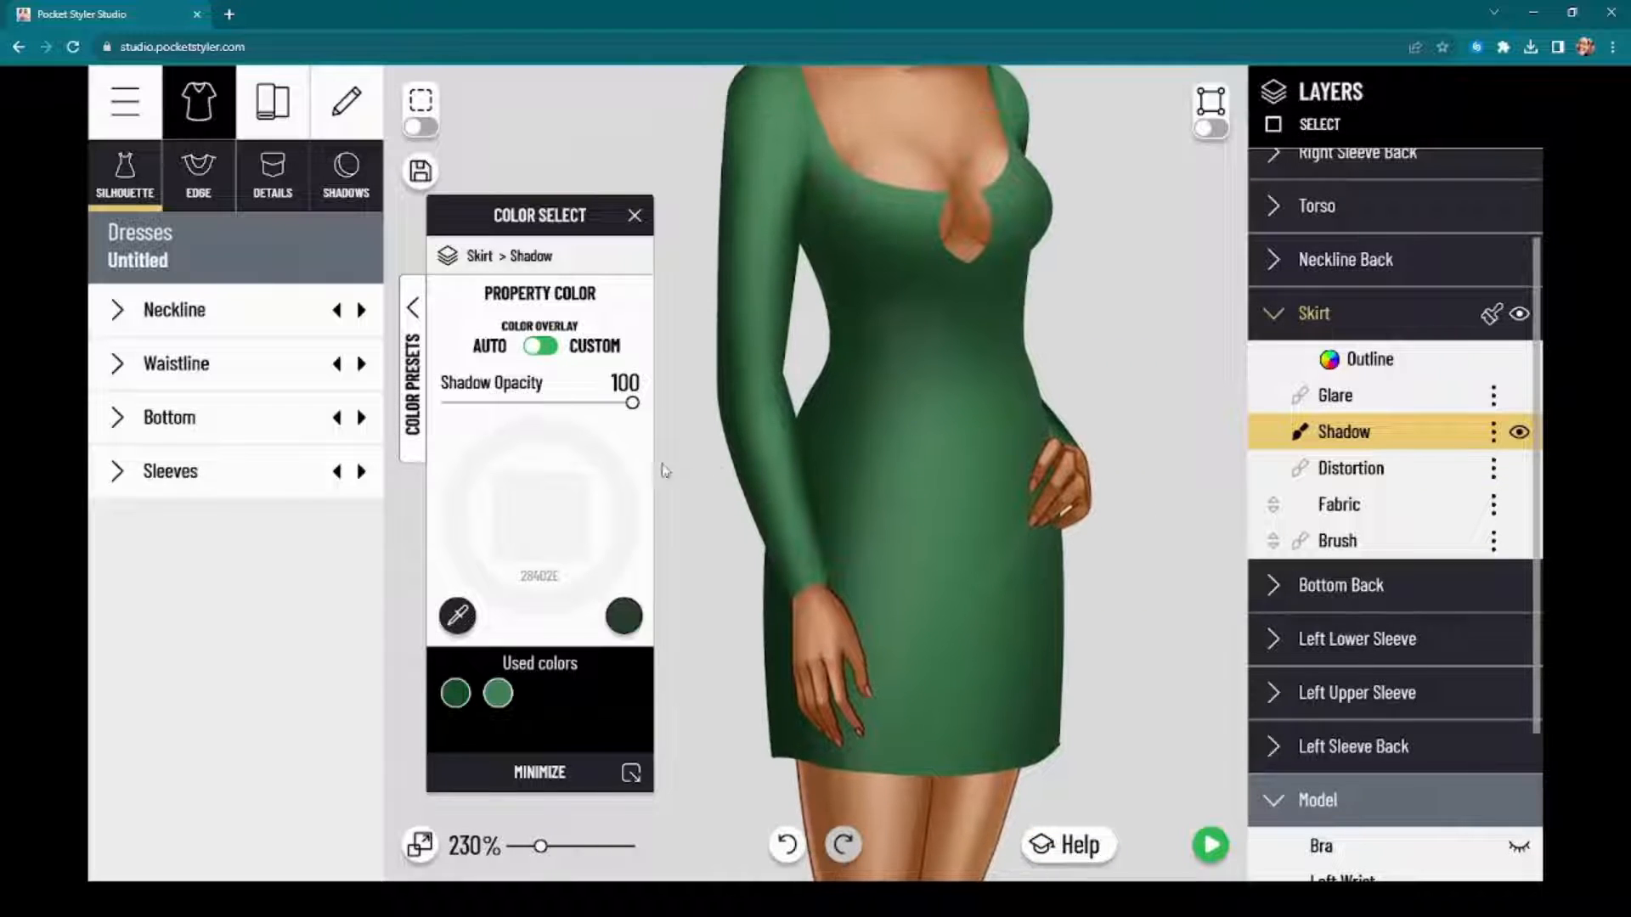
pyautogui.moveTo(631, 406)
pyautogui.mouseDown()
pyautogui.moveTo(570, 422)
pyautogui.moveTo(619, 413)
pyautogui.mouseUp()
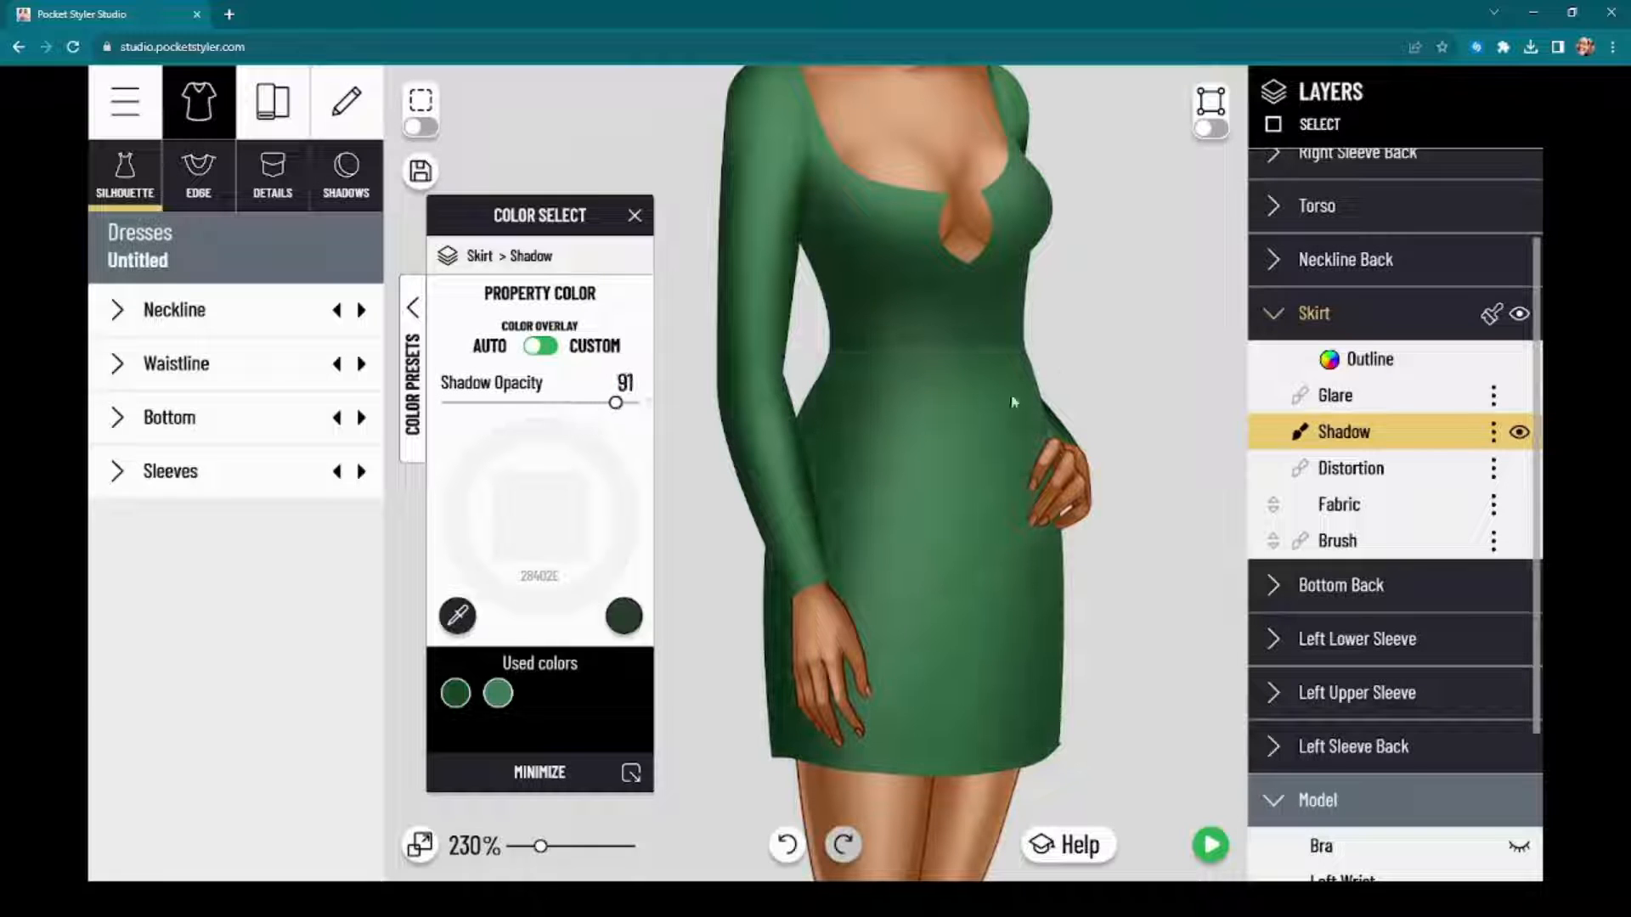
pyautogui.moveTo(907, 463); pyautogui.dragTo(905, 424)
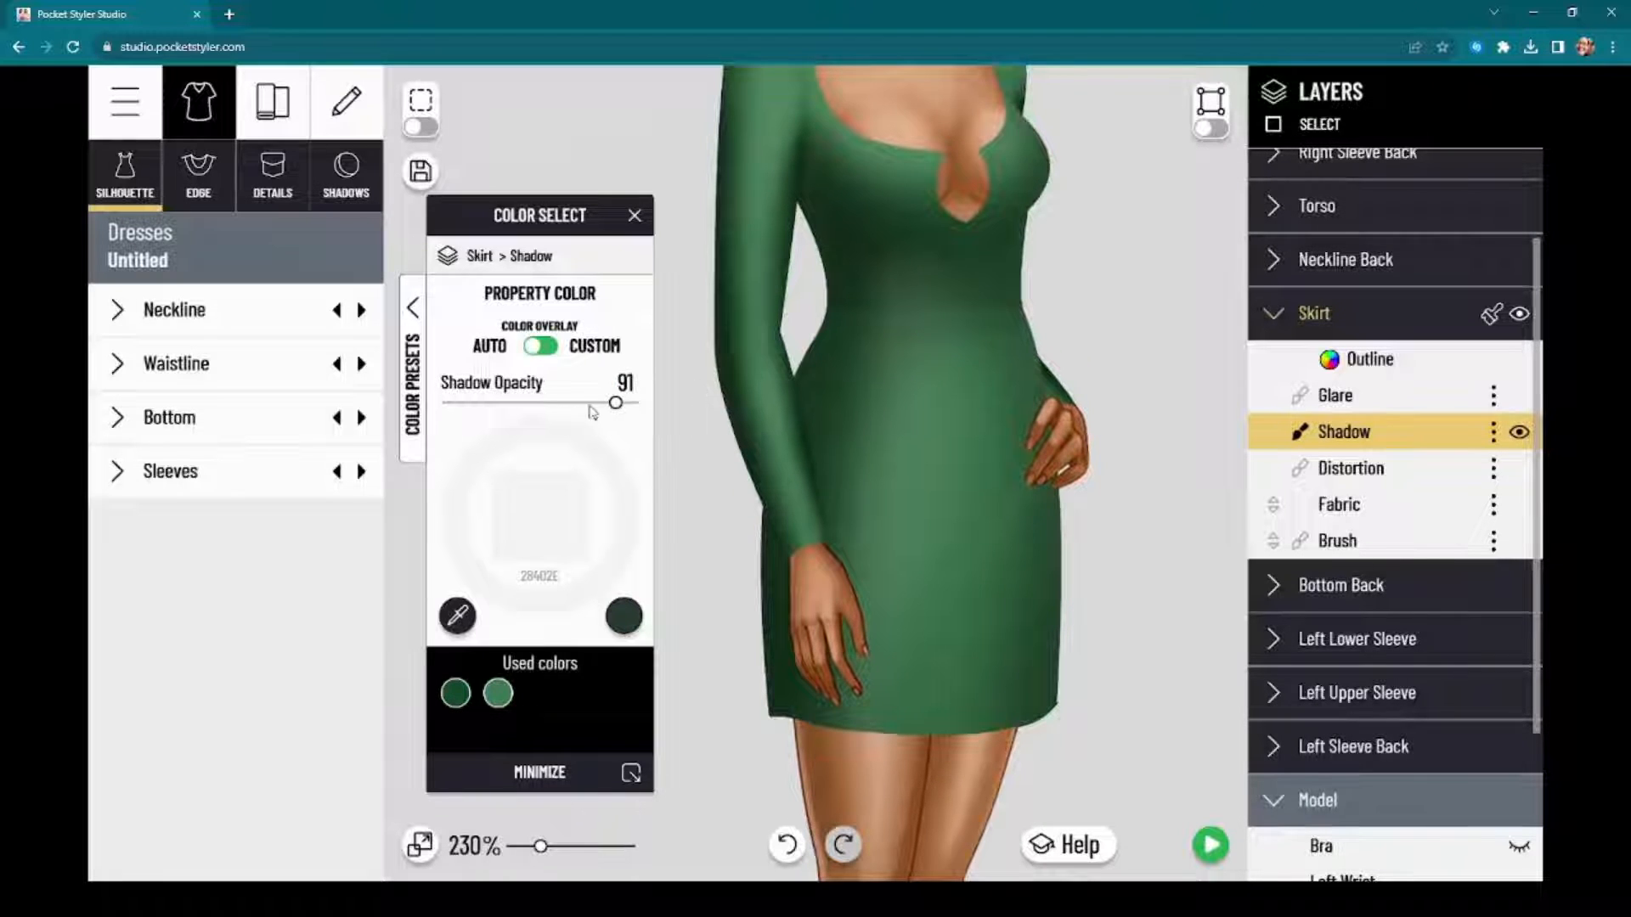
# Step: Hide the model's Right Arm and the Right Sleeve Back, Right Upper Sleeve and Right Lower Sleeve layers
pyautogui.scroll(-2, 1433, 741)
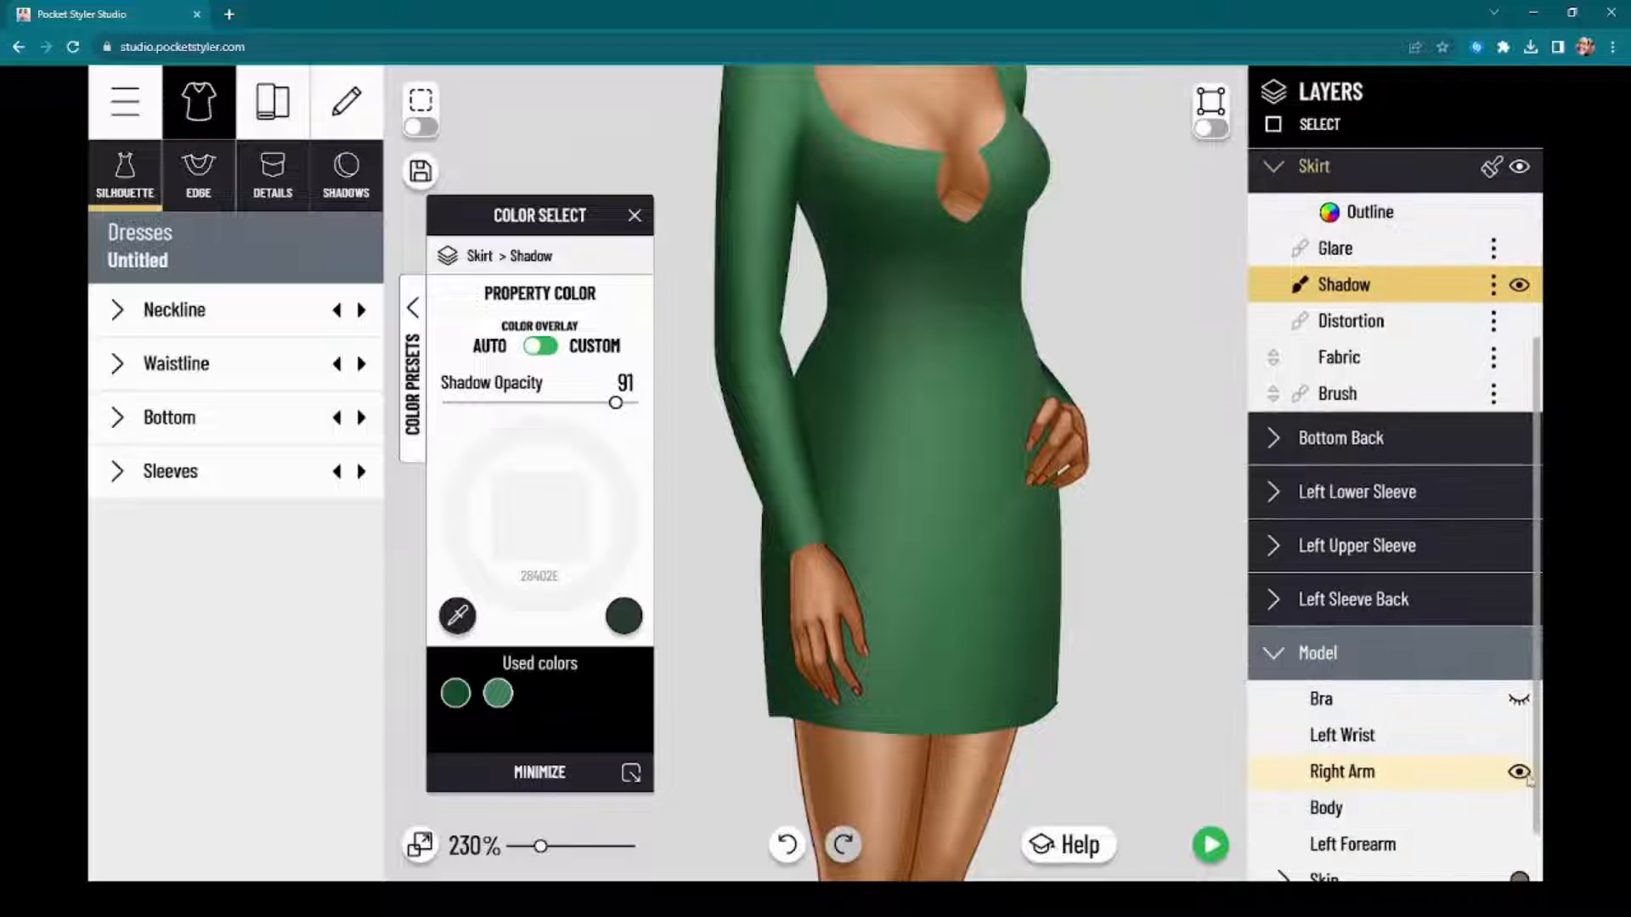
pyautogui.click(1519, 773)
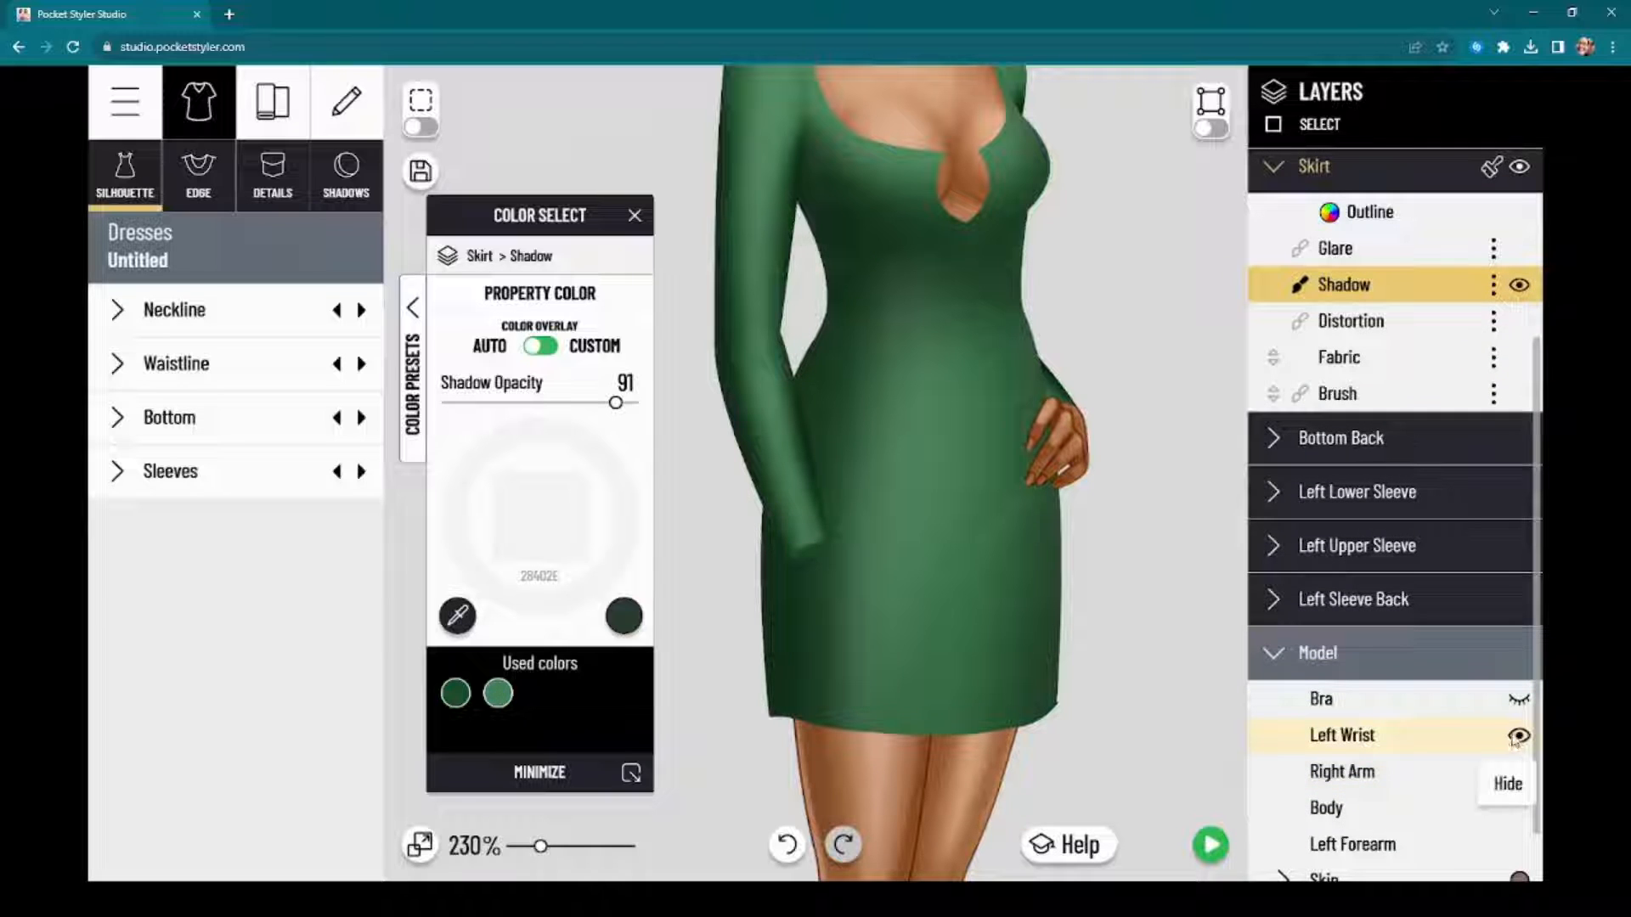
pyautogui.scroll(3, 1461, 415)
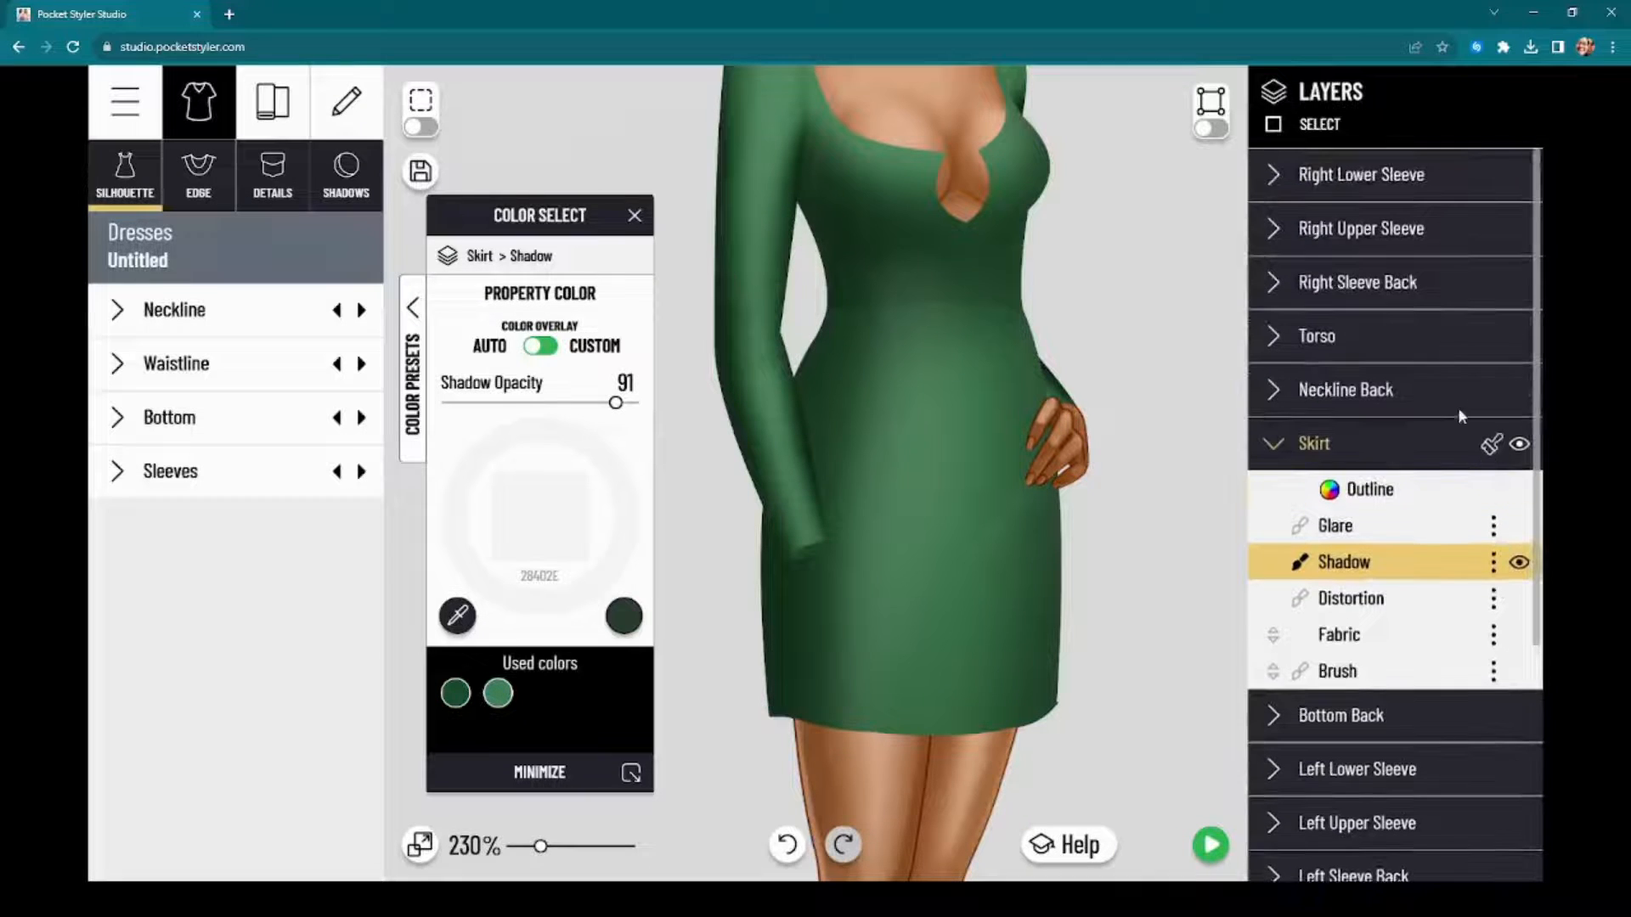
pyautogui.click(1516, 286)
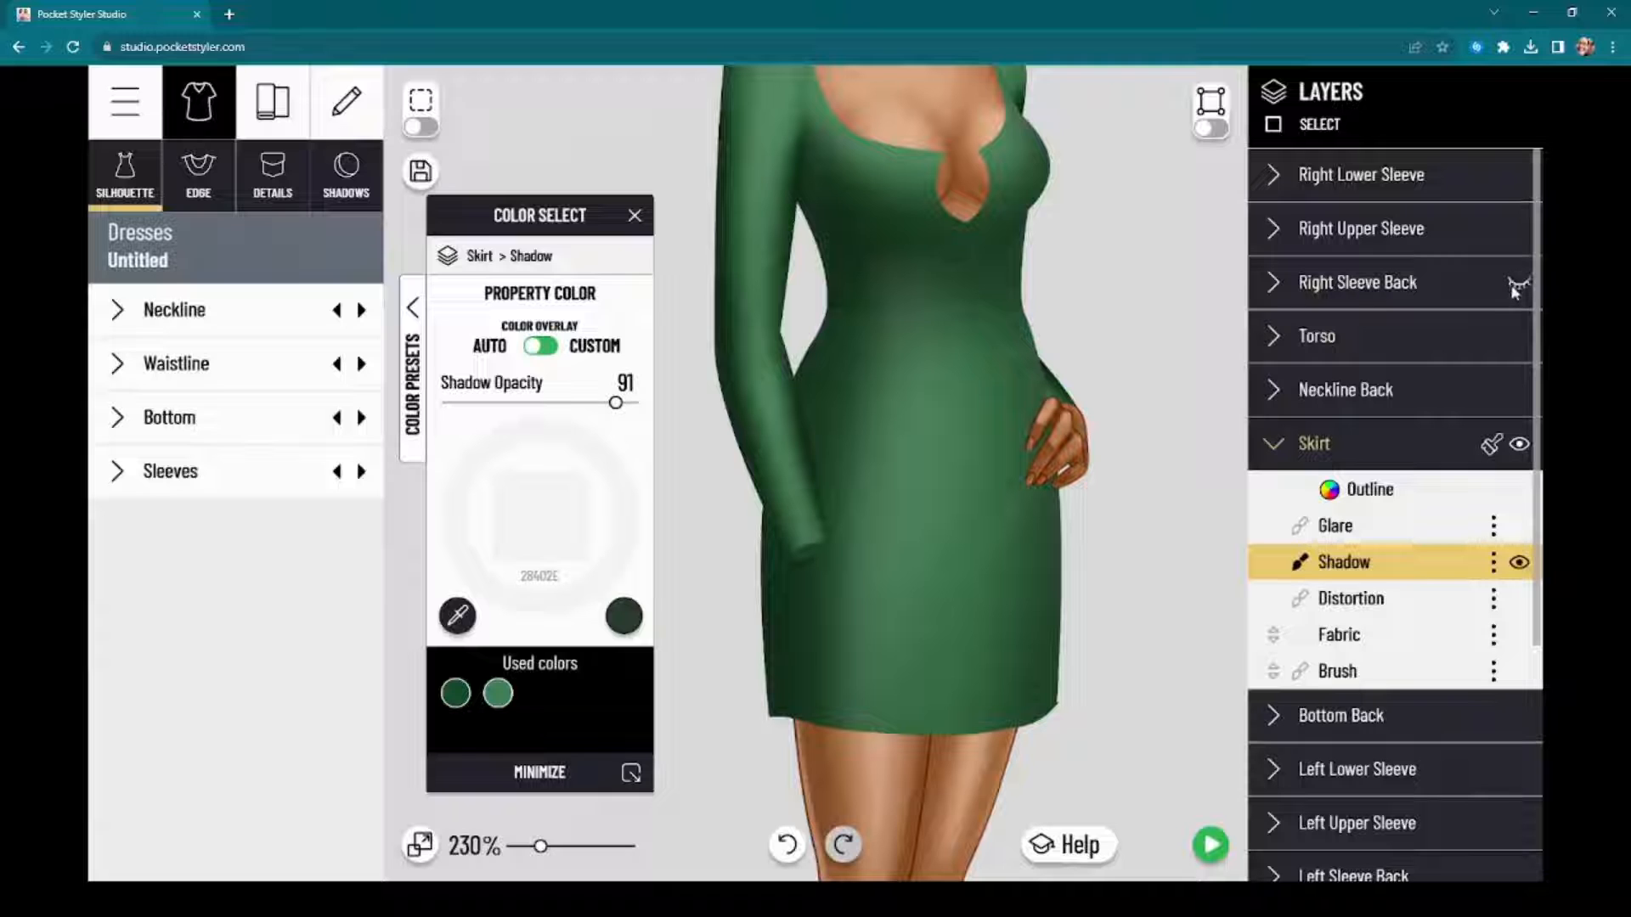
pyautogui.click(1518, 229)
pyautogui.click(1519, 174)
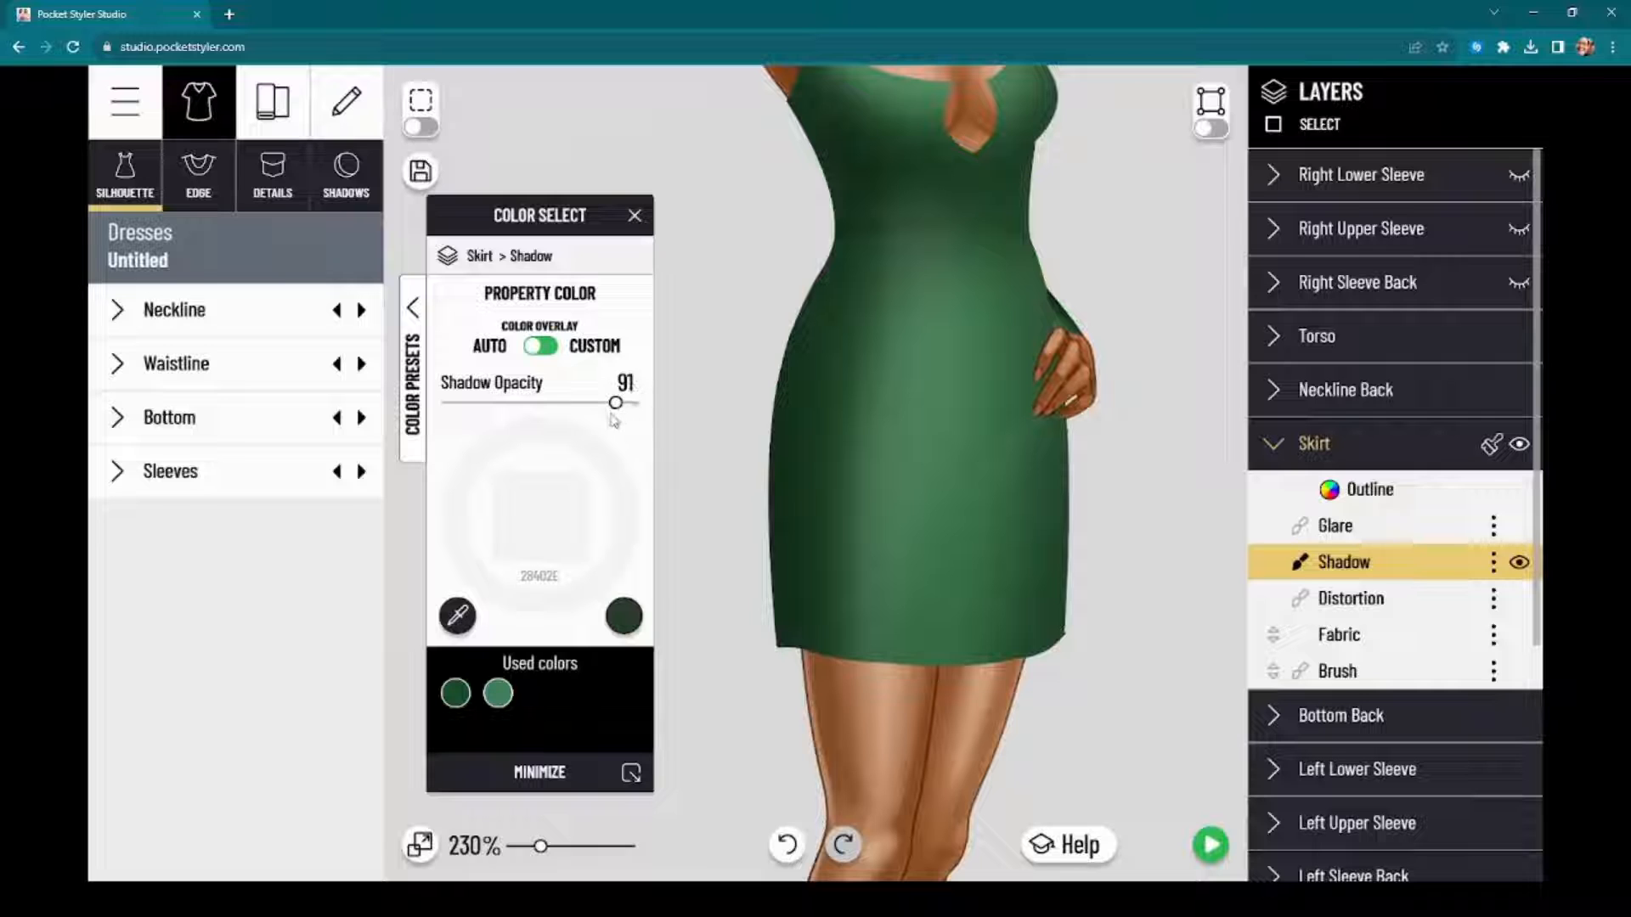
# Step: Raise the skirt's shadow opacity to 100 and give the shadow the custom green 407F51 from the used colors
pyautogui.moveTo(616, 405); pyautogui.dragTo(671, 410)
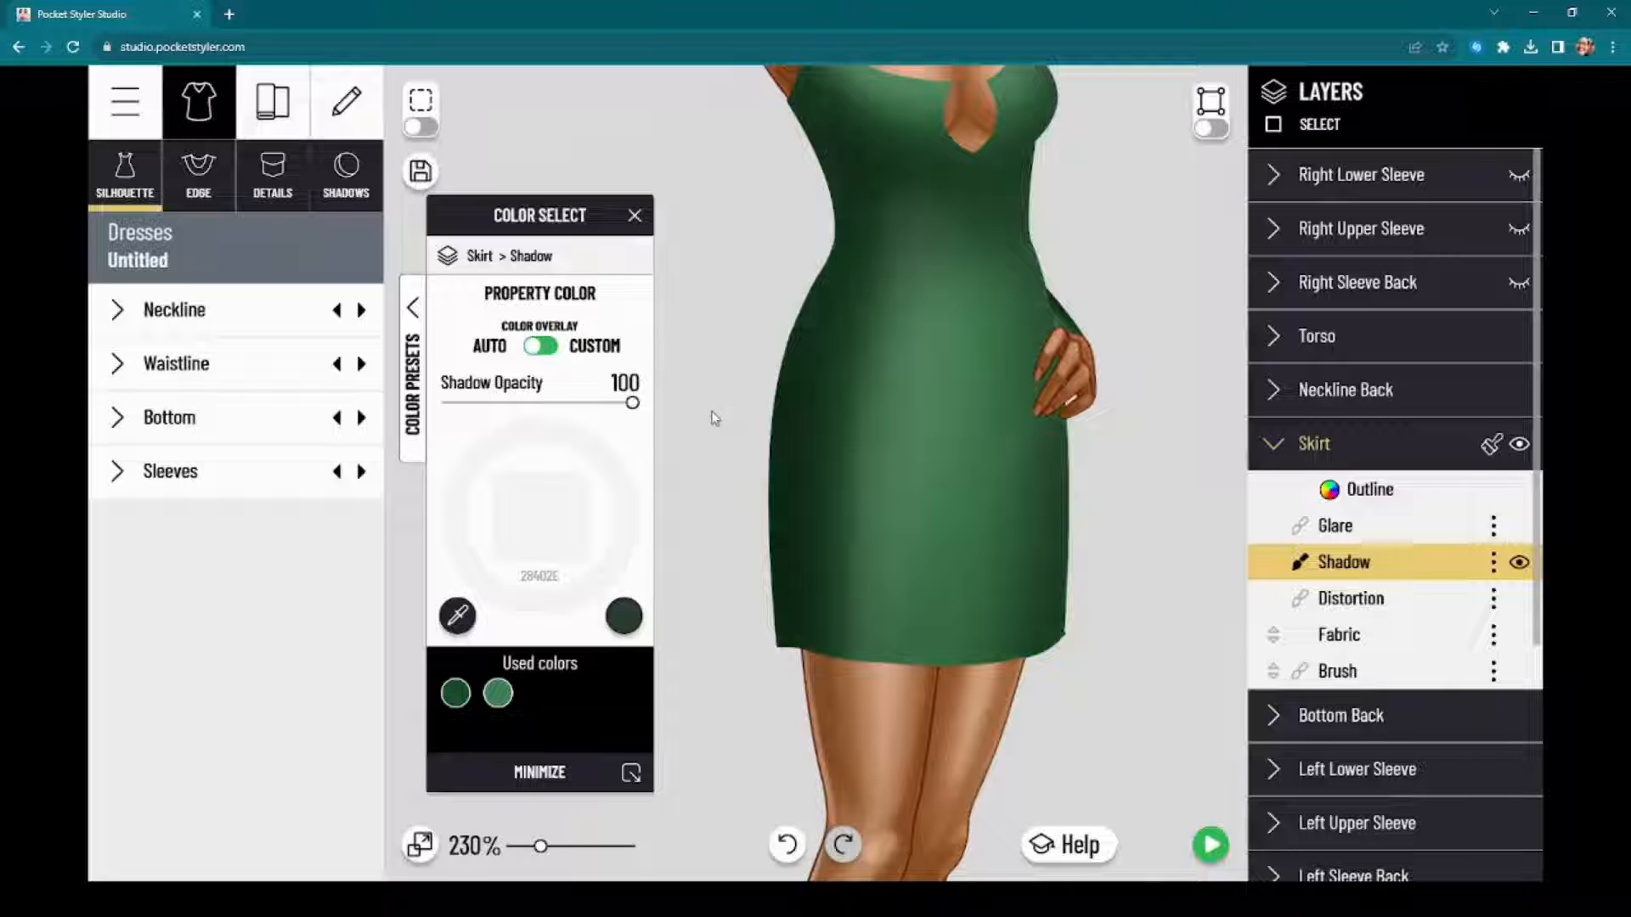
pyautogui.moveTo(632, 404); pyautogui.dragTo(665, 405)
pyautogui.click(499, 702)
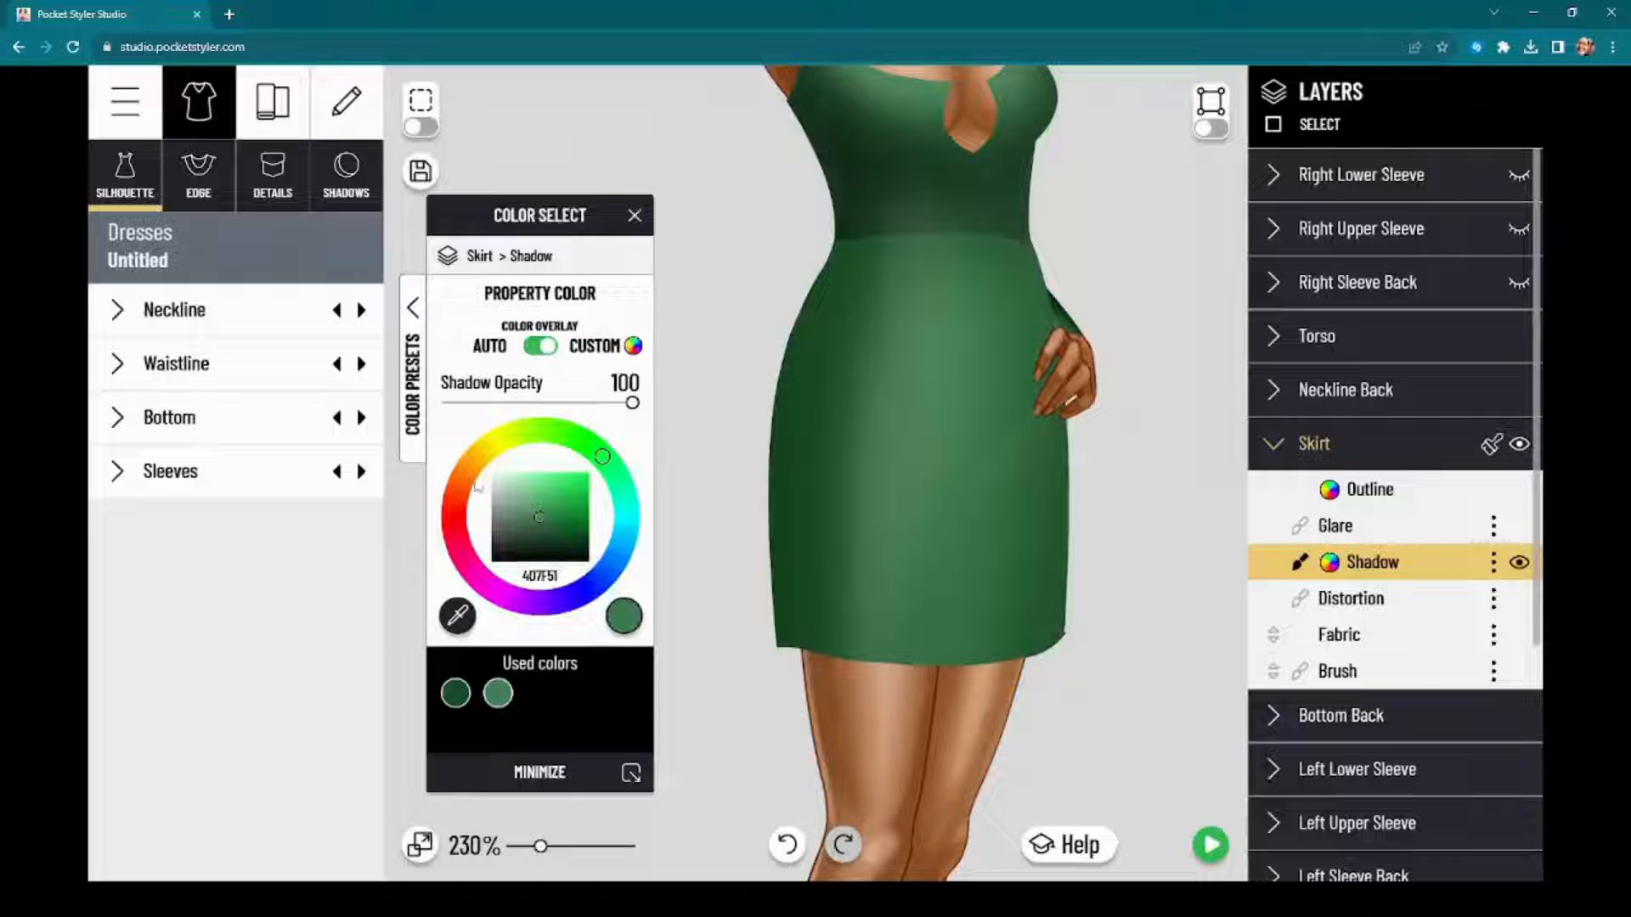
# Step: Change the skirt shadow's custom color to light blue 39CBFF and set its opacity to 74
pyautogui.moveTo(540, 516); pyautogui.dragTo(608, 463)
pyautogui.moveTo(632, 403); pyautogui.dragTo(575, 404)
pyautogui.moveTo(608, 463); pyautogui.dragTo(623, 535)
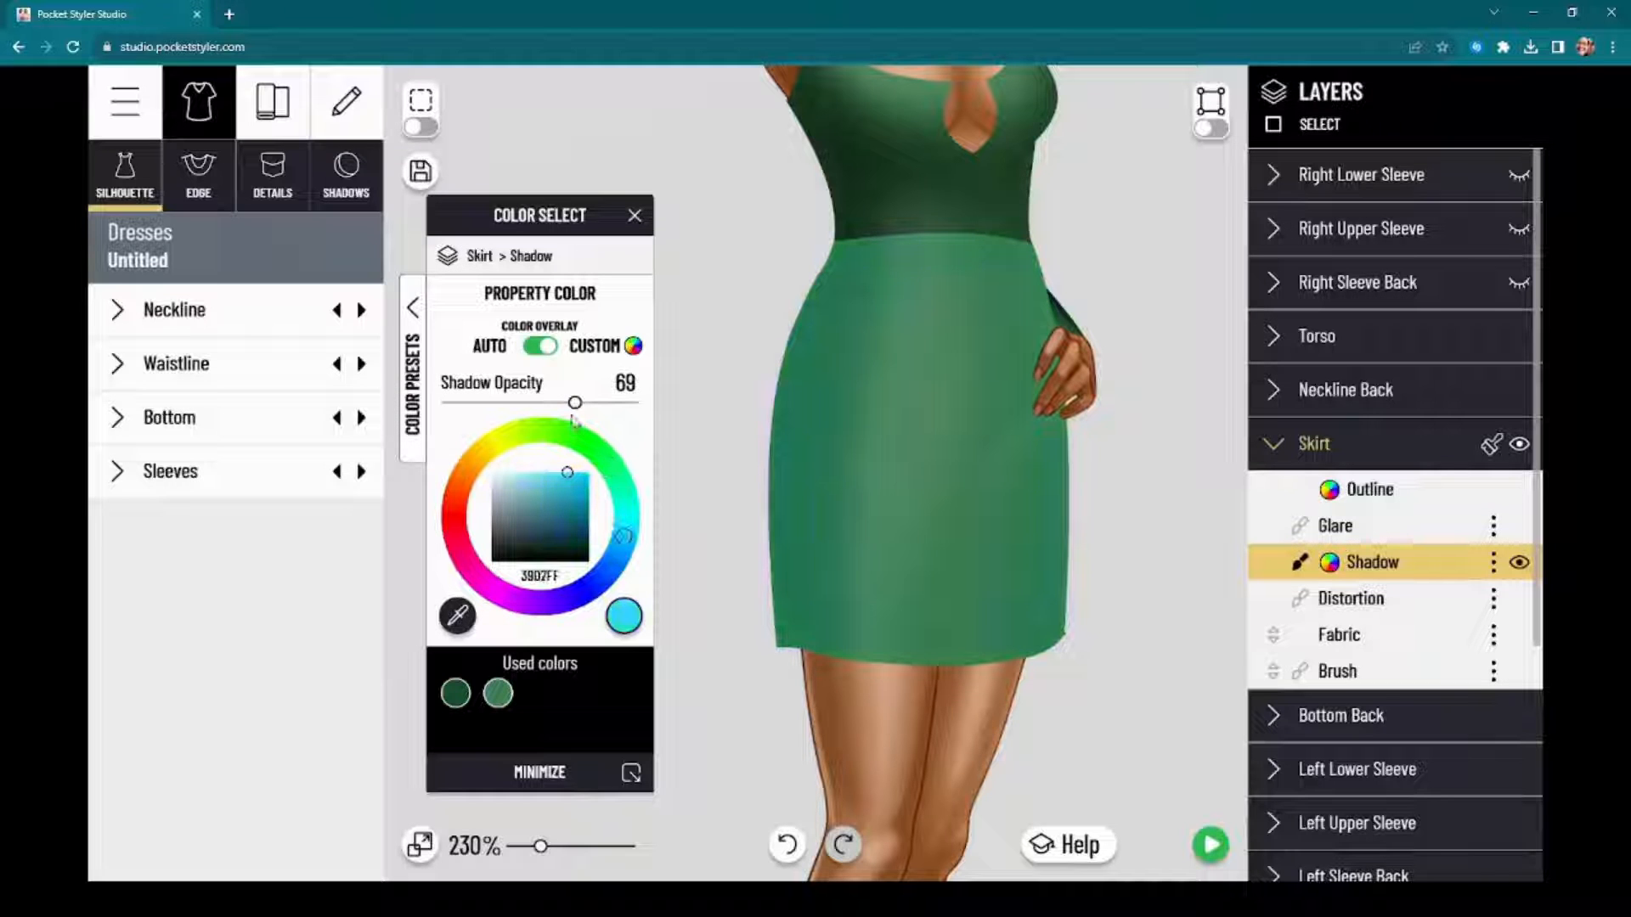
pyautogui.moveTo(575, 420)
pyautogui.mouseDown()
pyautogui.moveTo(611, 419)
pyautogui.moveTo(585, 420)
pyautogui.mouseUp()
pyautogui.moveTo(624, 537); pyautogui.dragTo(584, 530)
# Step: Set the skirt's shadow opacity to 0 and put the color settings away
pyautogui.scroll(-2, 840, 418)
pyautogui.scroll(3, 875, 488)
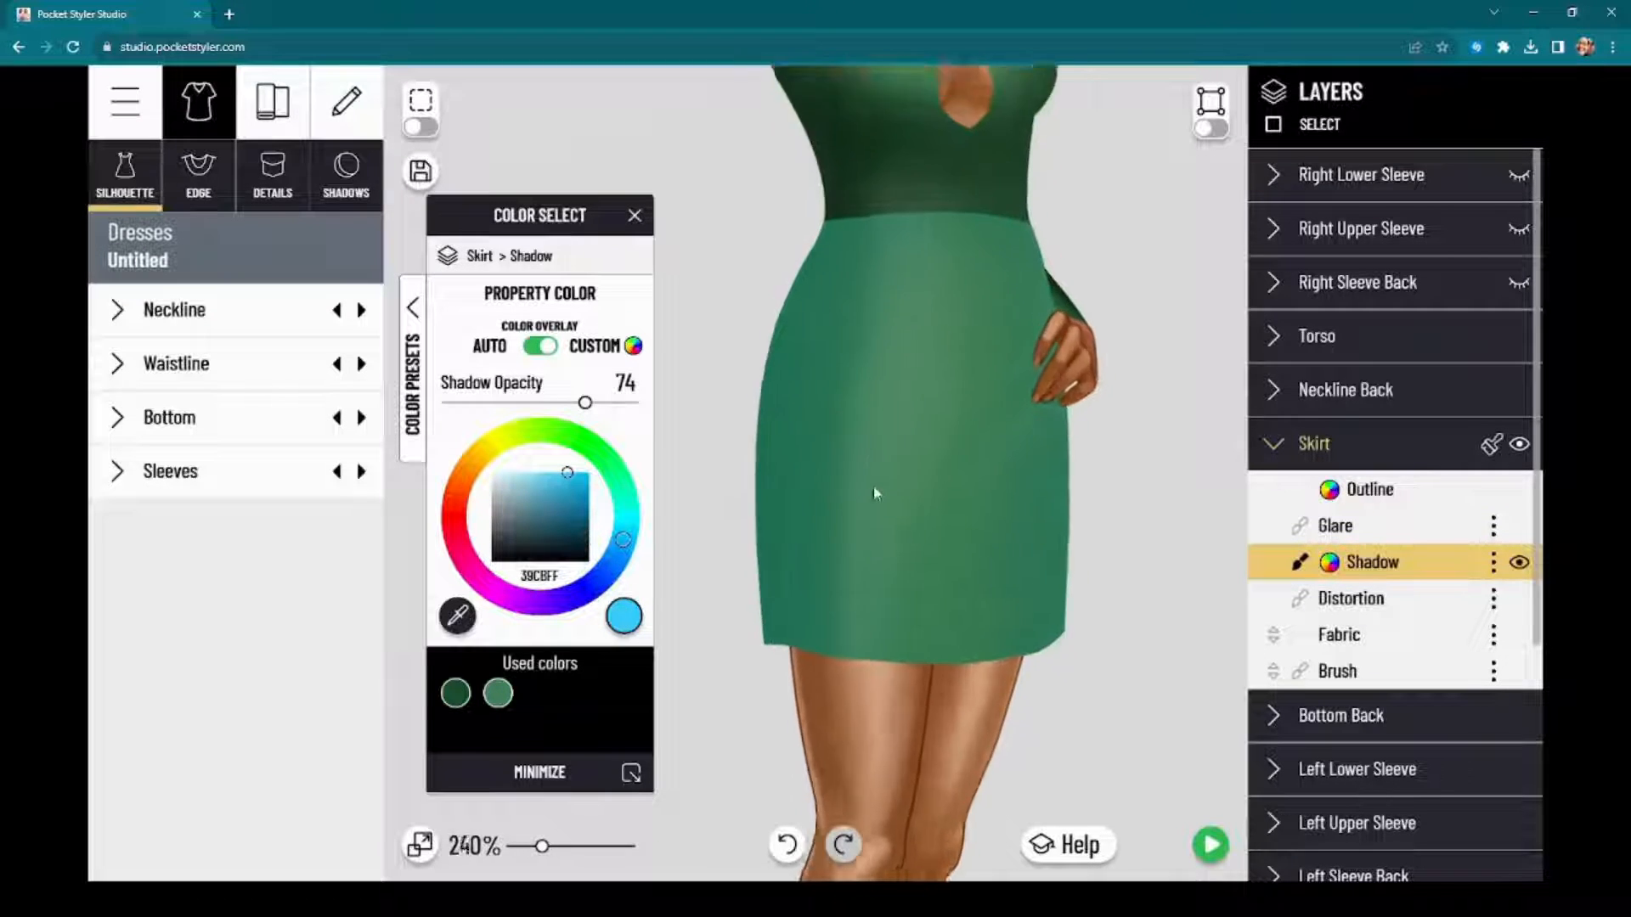
pyautogui.scroll(3, 876, 493)
pyautogui.moveTo(547, 231)
pyautogui.mouseDown()
pyautogui.moveTo(585, 244)
pyautogui.moveTo(528, 250)
pyautogui.mouseUp()
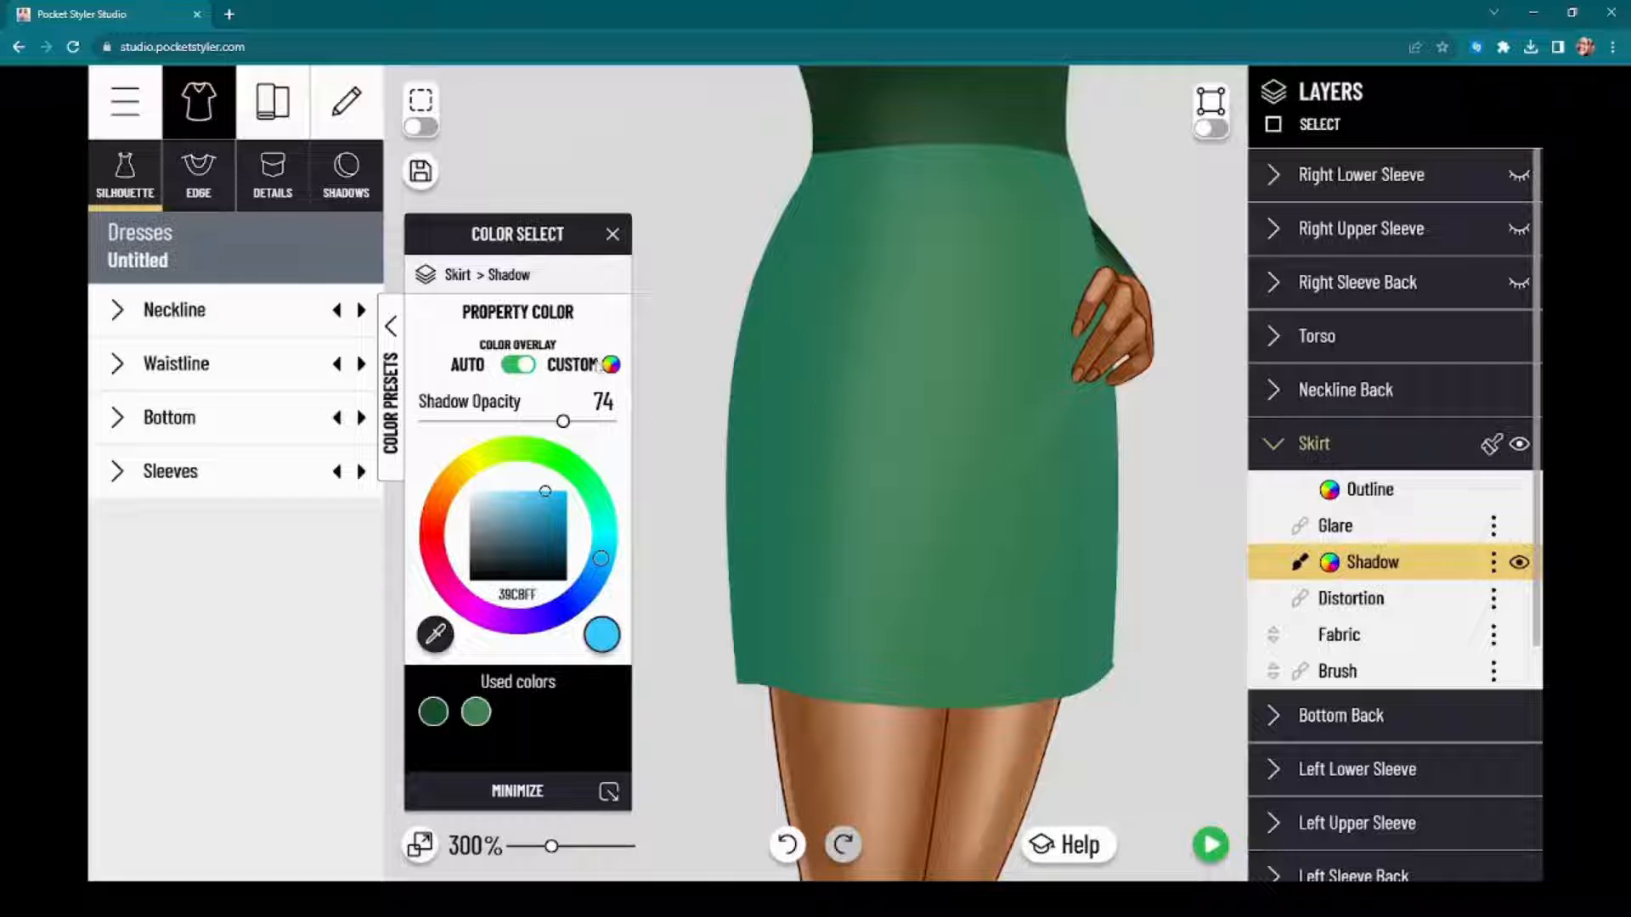
pyautogui.moveTo(563, 421)
pyautogui.mouseDown()
pyautogui.moveTo(654, 450)
pyautogui.moveTo(586, 422)
pyautogui.moveTo(266, 444)
pyautogui.mouseUp()
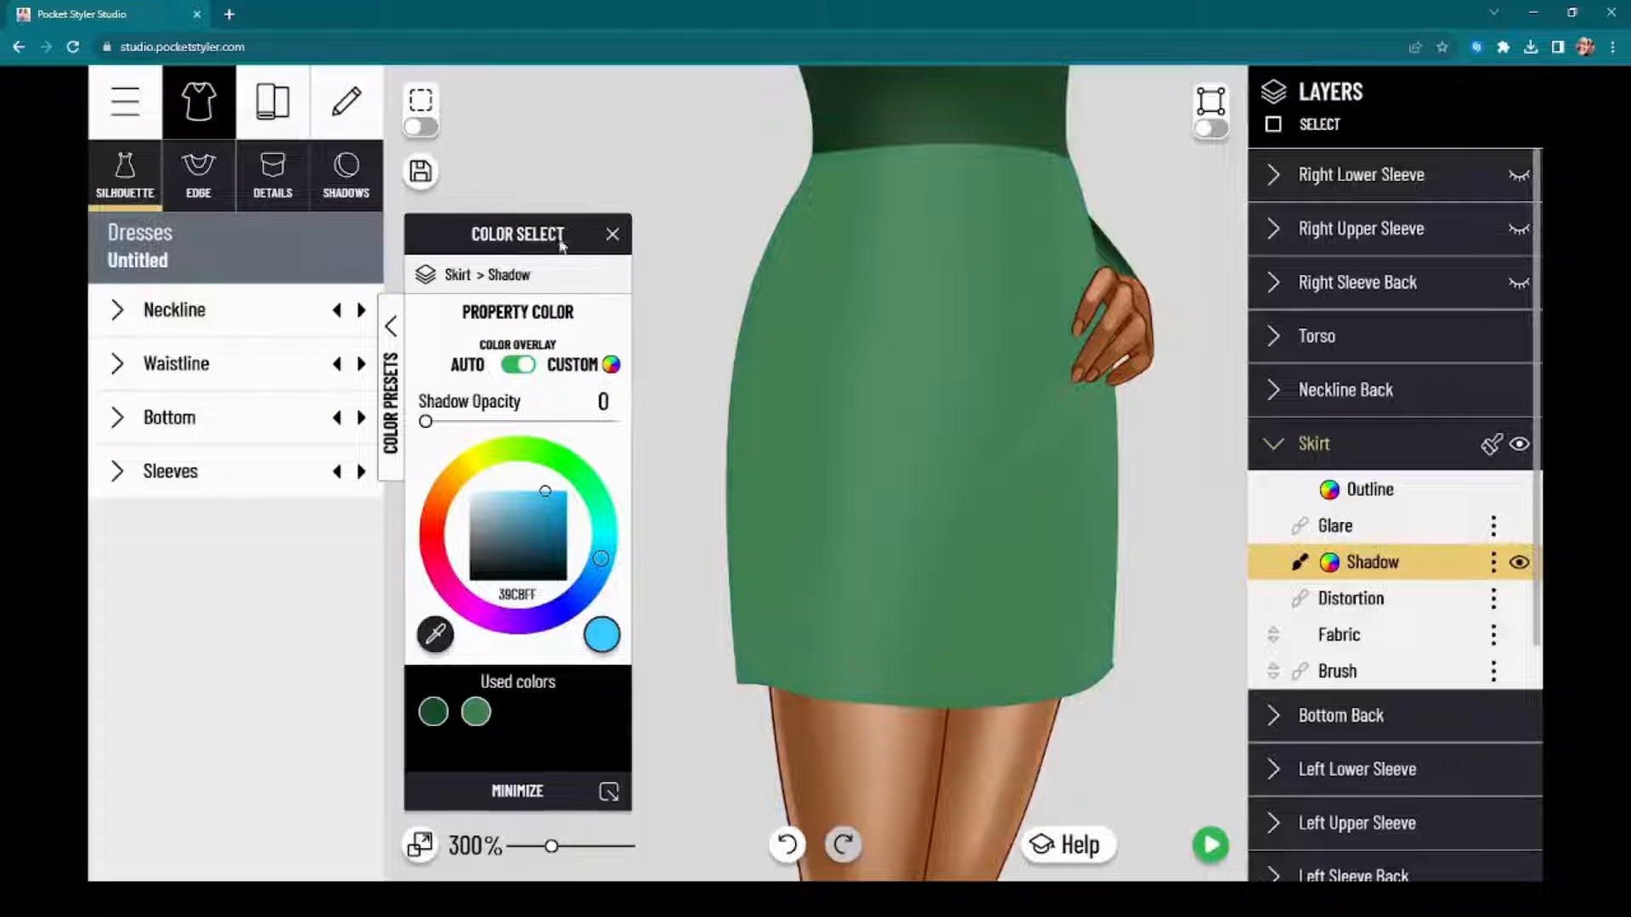
pyautogui.moveTo(560, 247); pyautogui.dragTo(409, 213)
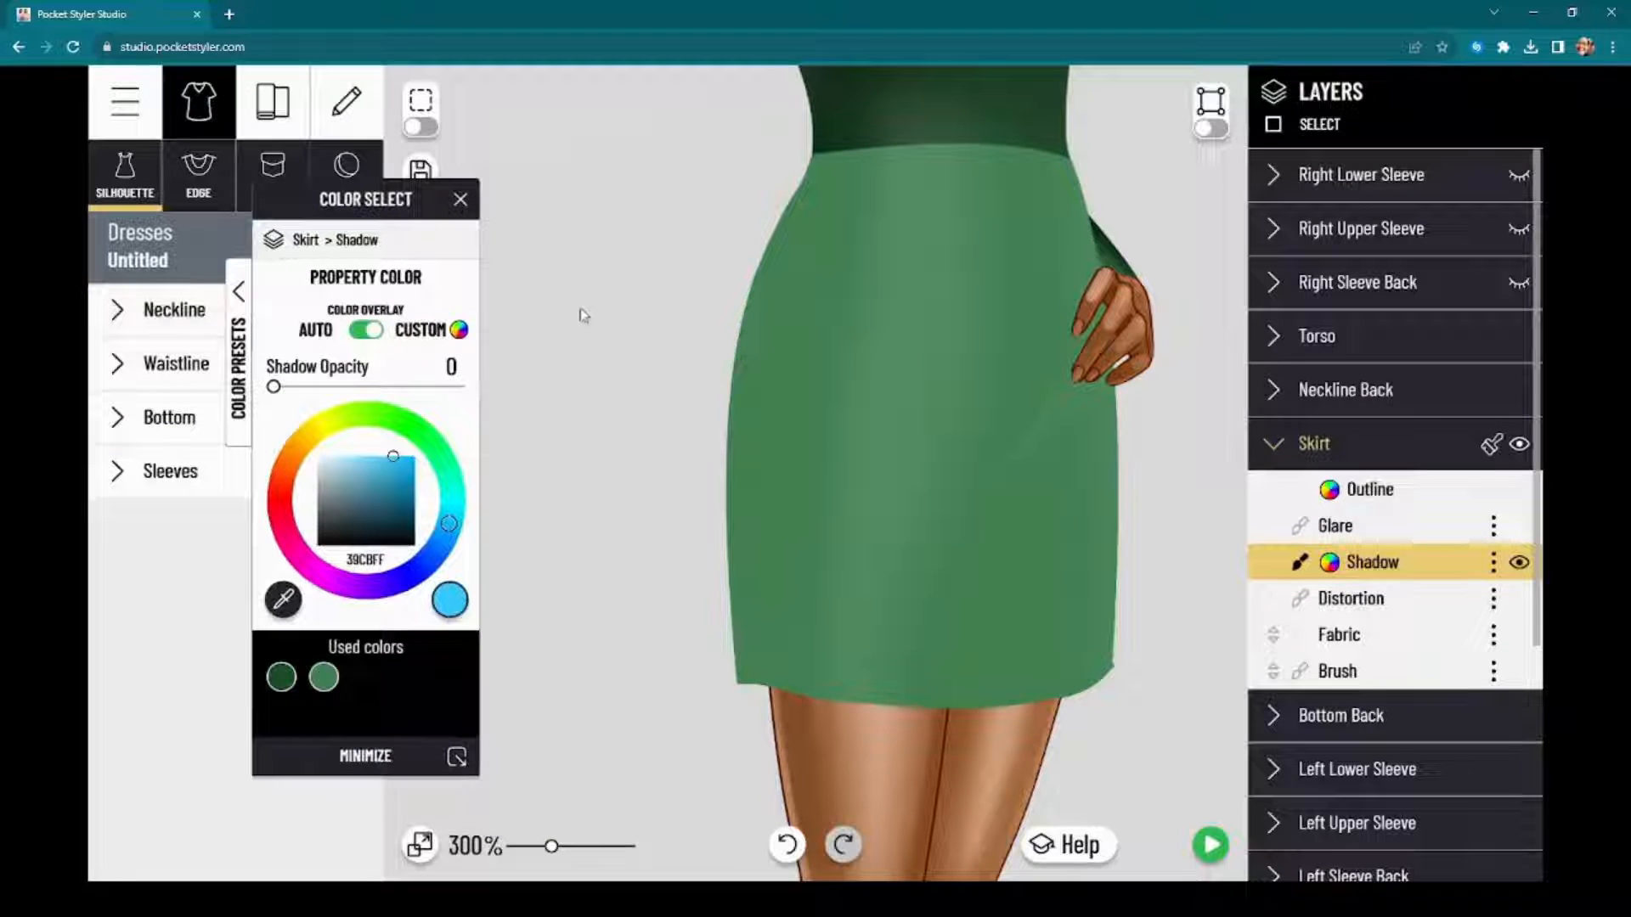
pyautogui.click(613, 308)
# Step: Give the skirt's Glare layer the used light blue 39CBFF and set the glare opacity to 0
pyautogui.scroll(-1, 628, 284)
pyautogui.scroll(1, 629, 284)
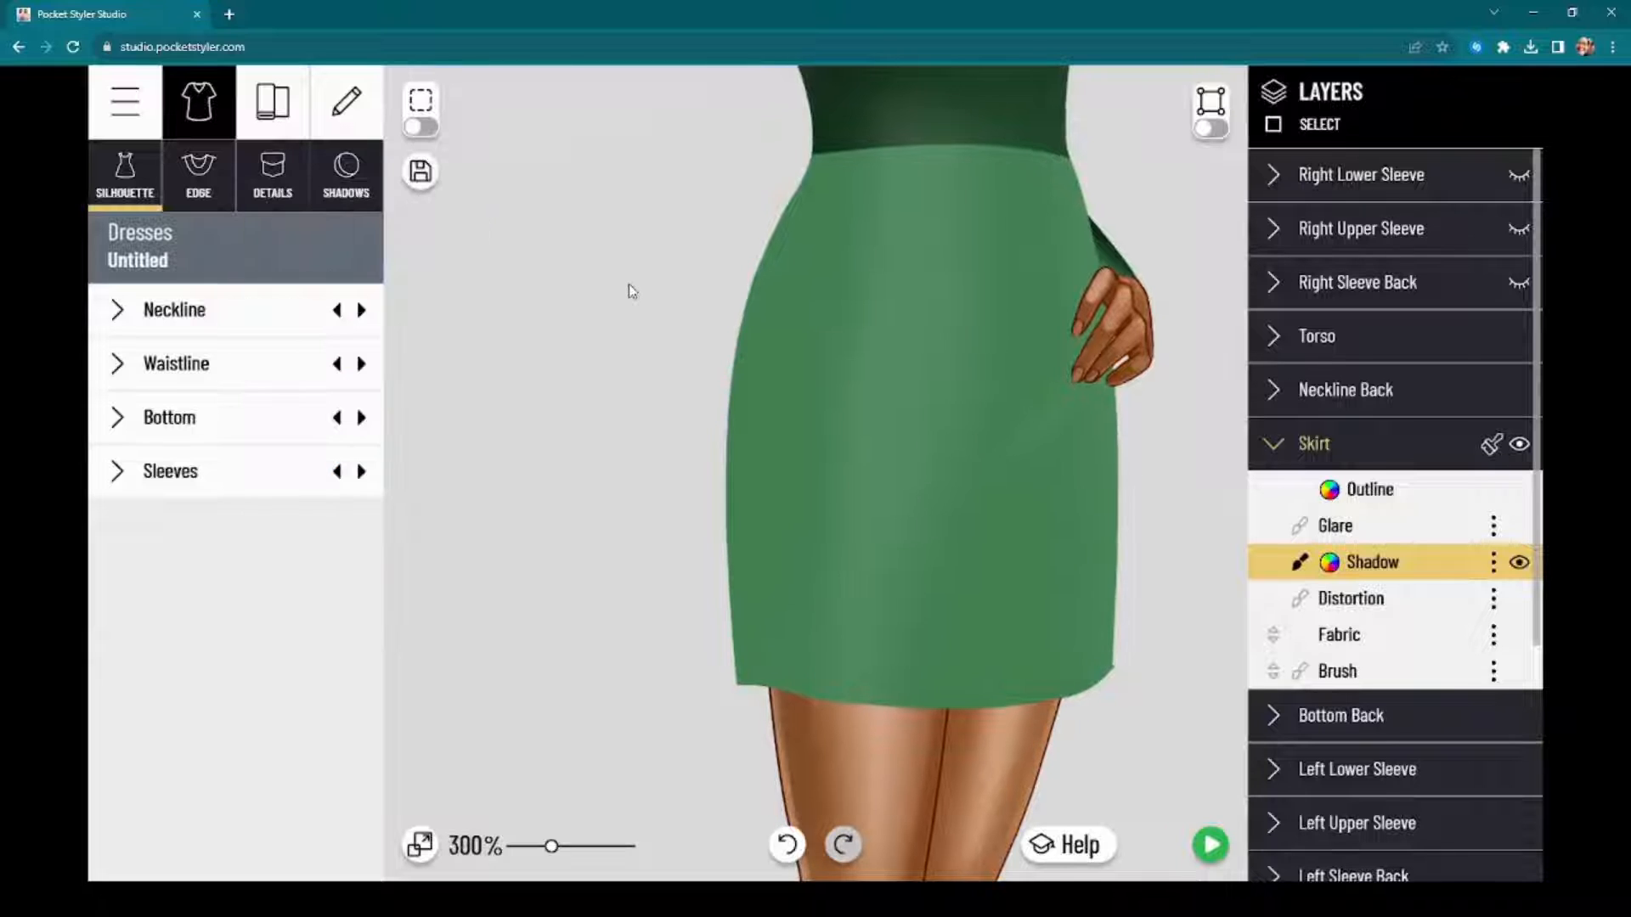
pyautogui.scroll(-3, 629, 283)
pyautogui.moveTo(620, 283); pyautogui.dragTo(603, 471)
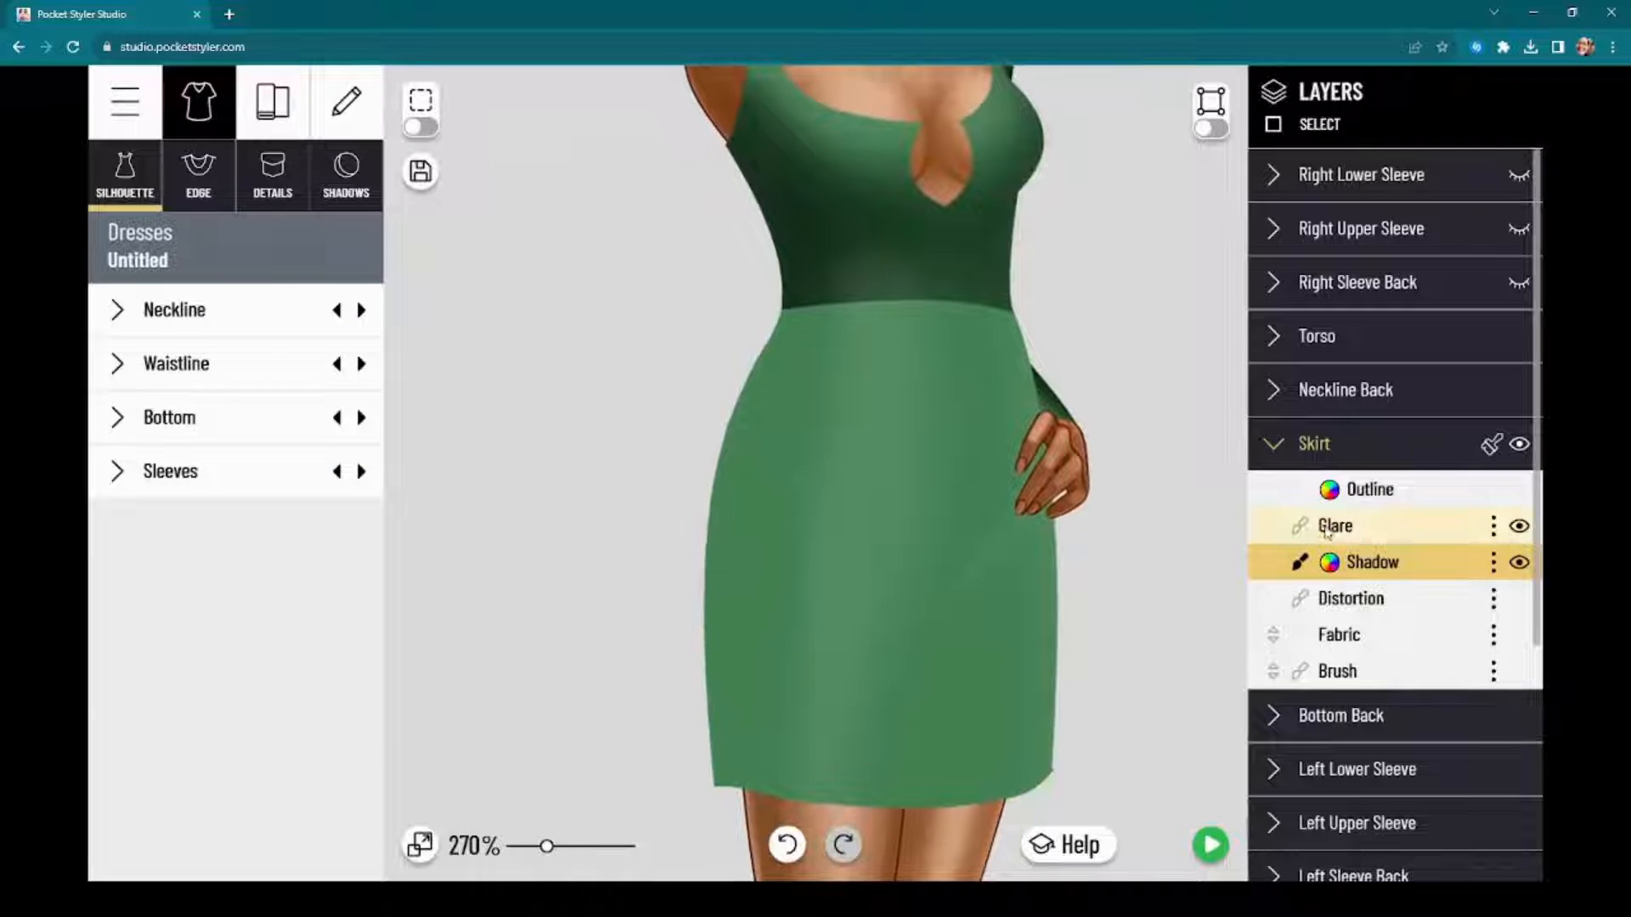
pyautogui.click(1326, 528)
pyautogui.click(281, 678)
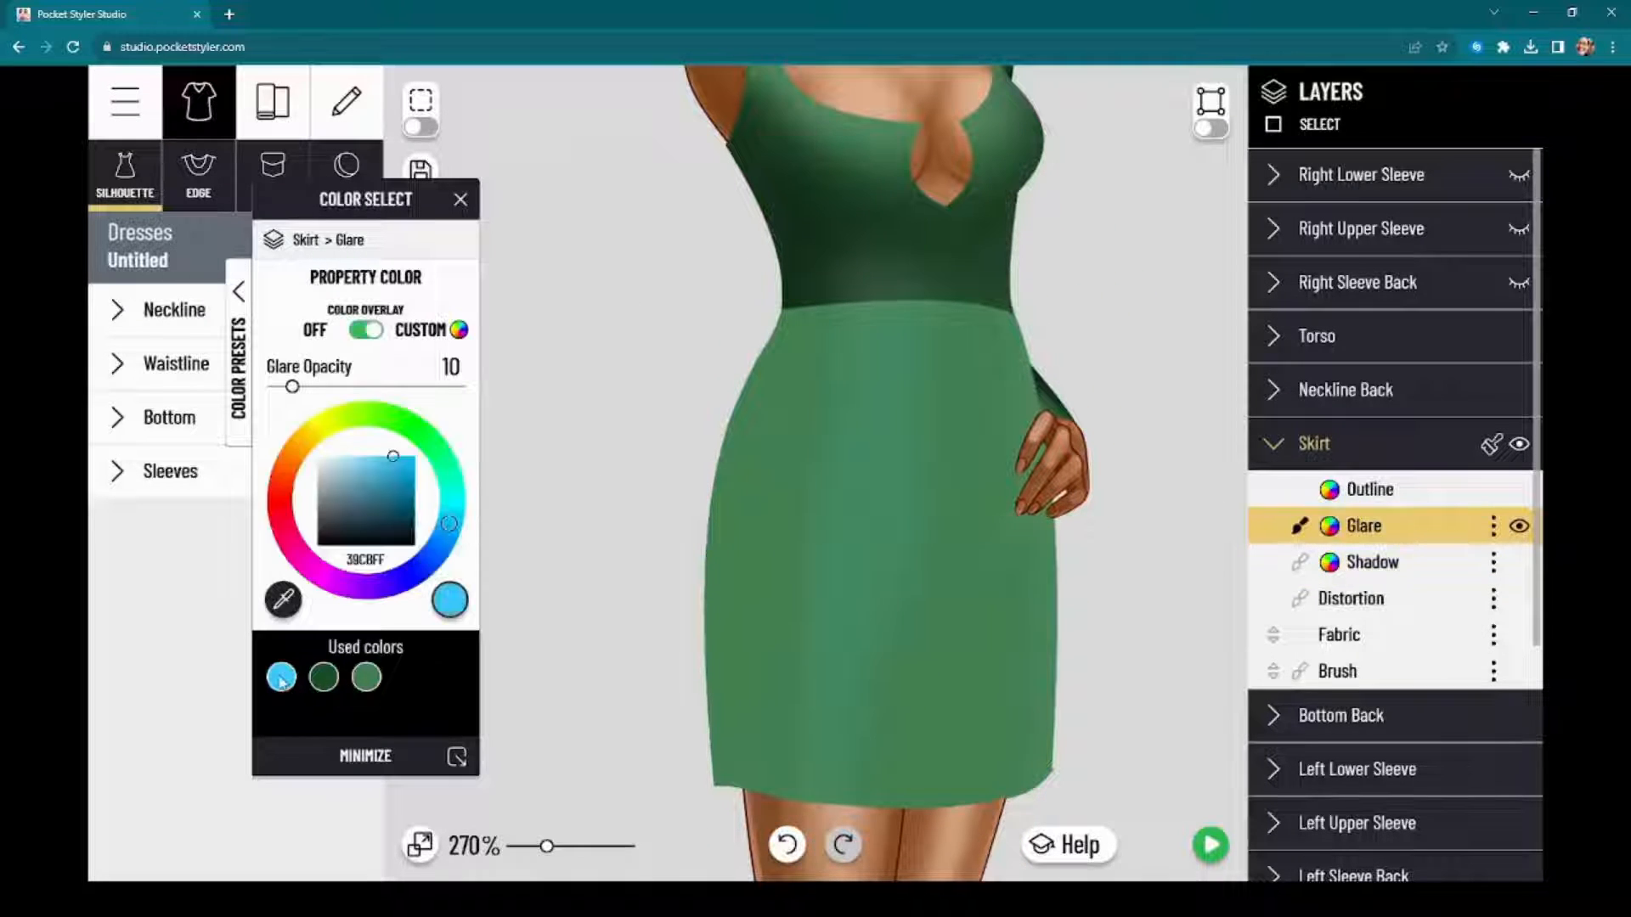
pyautogui.moveTo(292, 386); pyautogui.dragTo(204, 444)
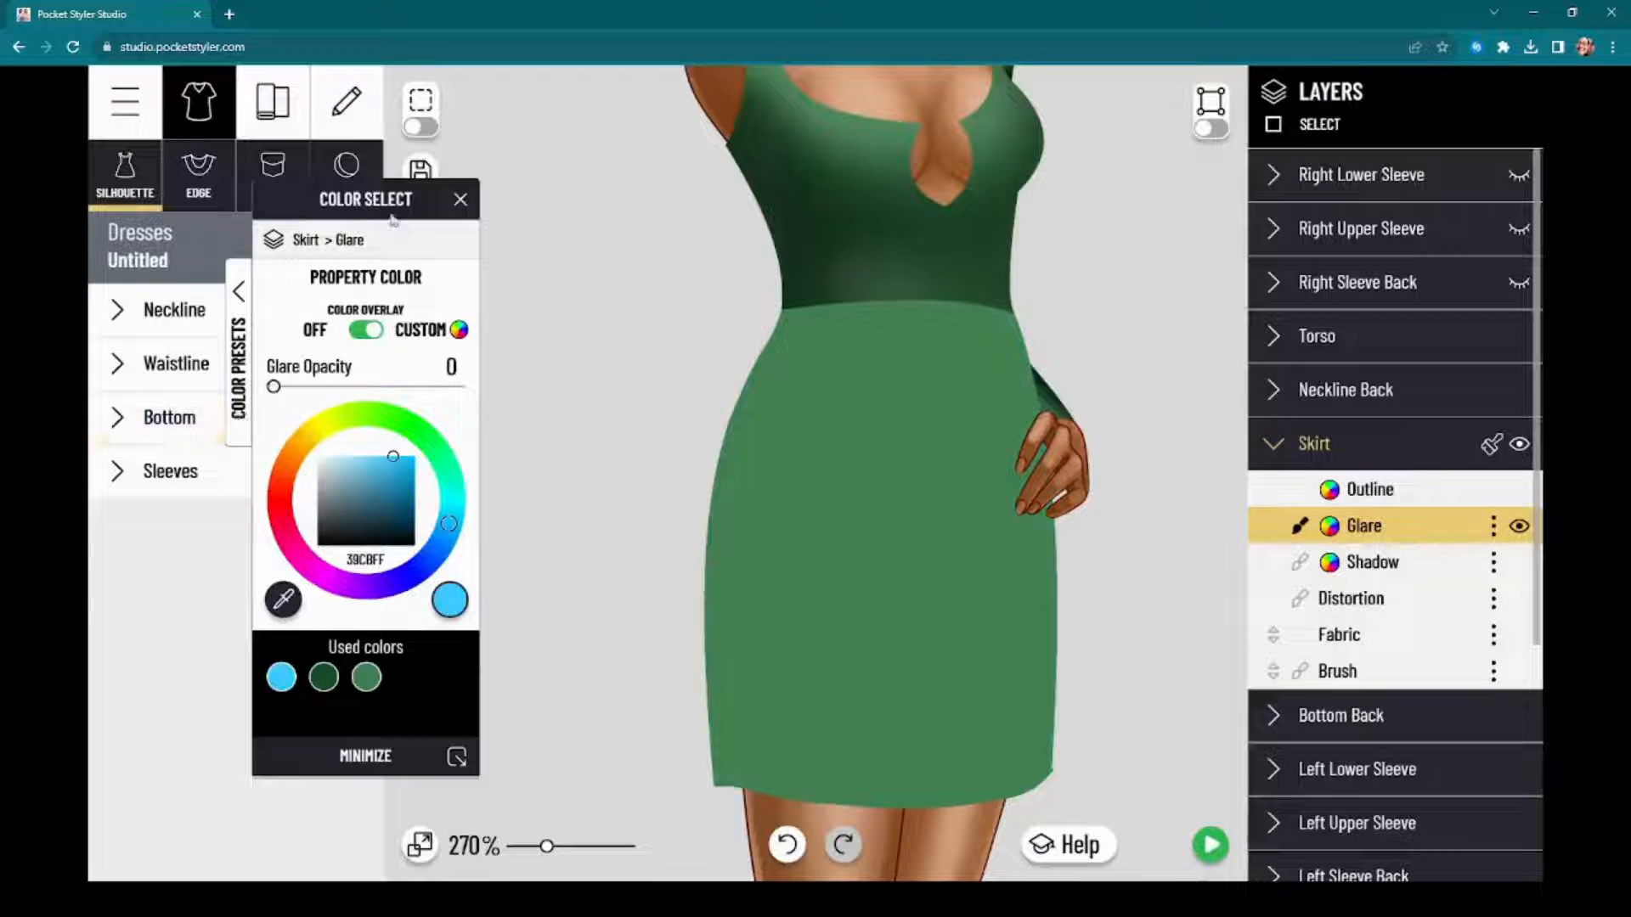
pyautogui.moveTo(393, 219); pyautogui.dragTo(537, 243)
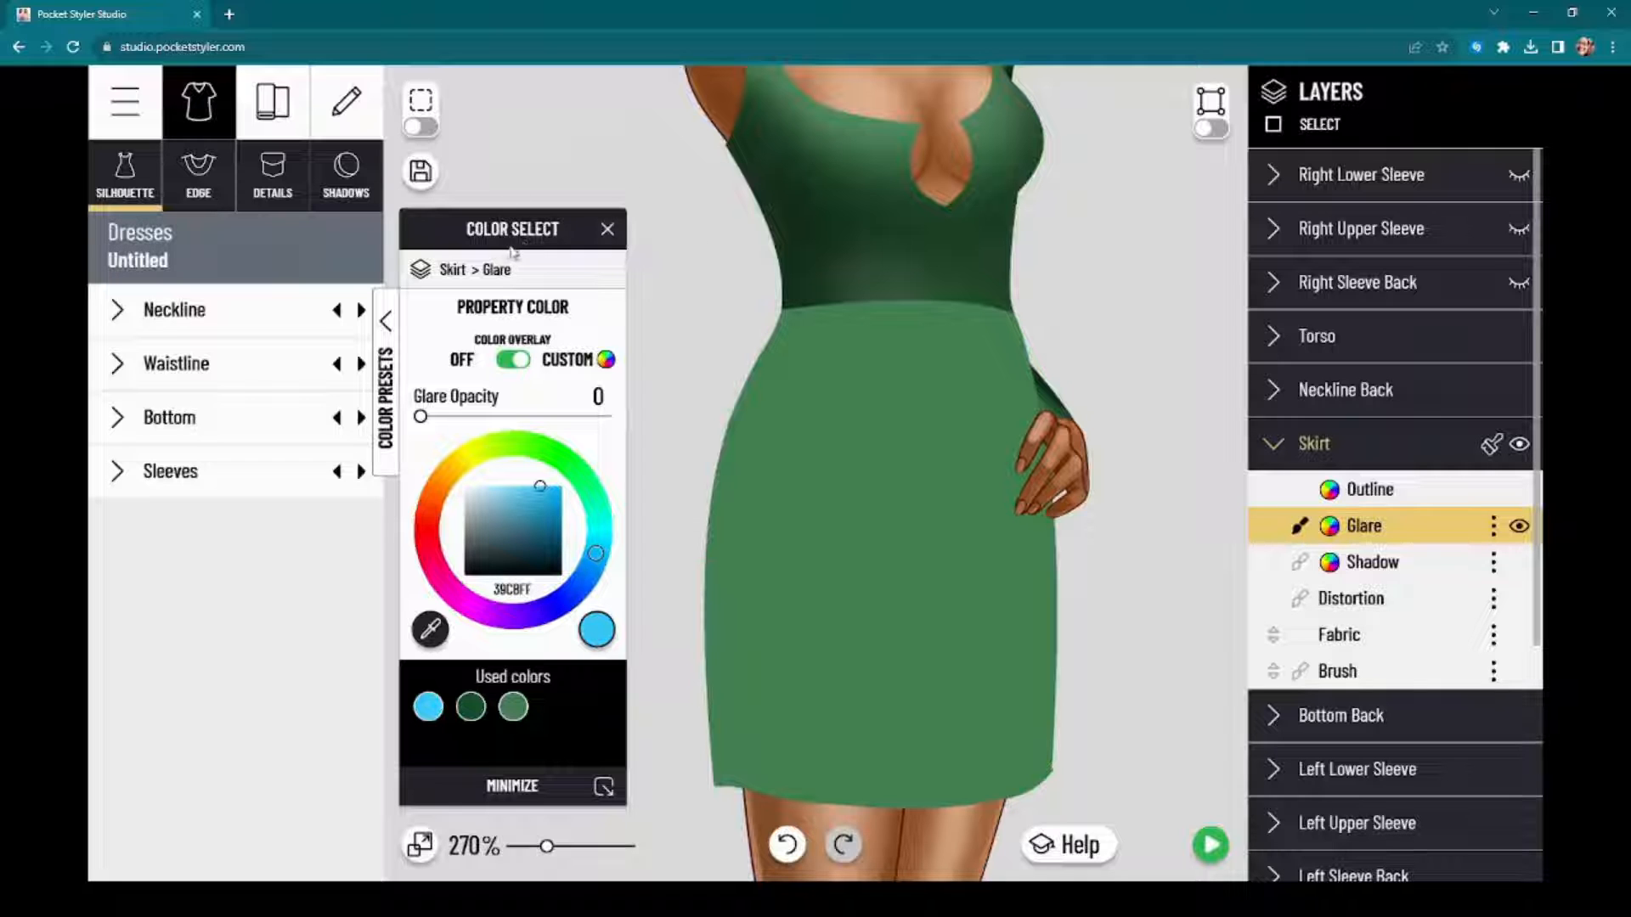
pyautogui.moveTo(512, 252)
pyautogui.mouseDown()
pyautogui.moveTo(344, 280)
pyautogui.moveTo(523, 277)
pyautogui.moveTo(532, 255)
pyautogui.mouseUp()
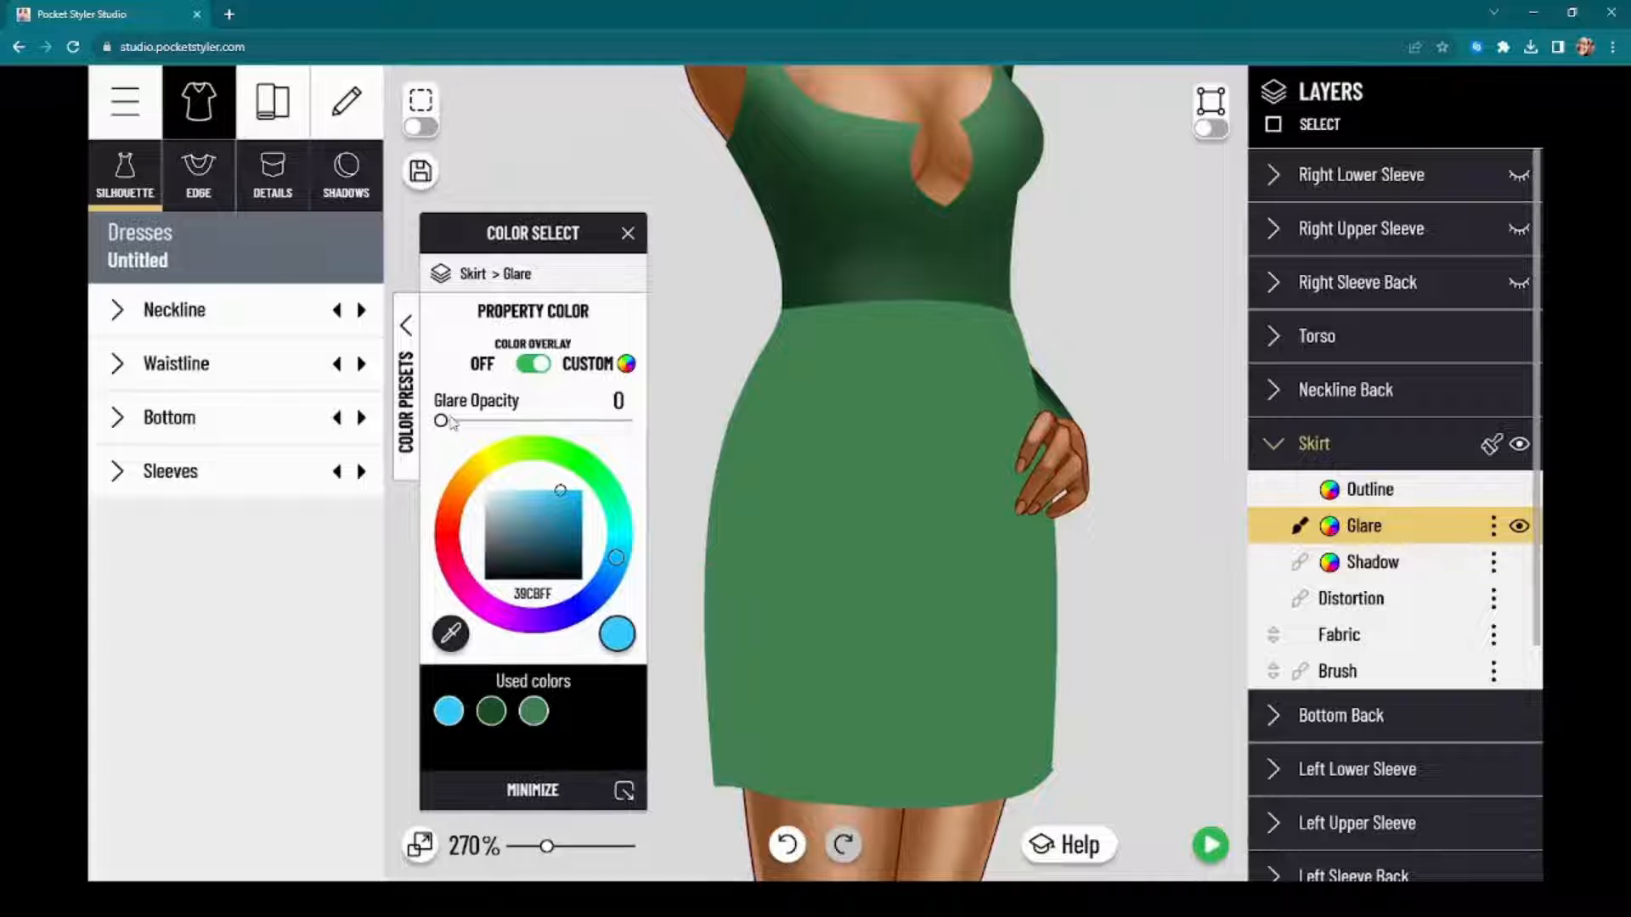
pyautogui.moveTo(440, 420); pyautogui.dragTo(427, 464)
pyautogui.moveTo(549, 234)
pyautogui.mouseDown()
pyautogui.moveTo(493, 242)
pyautogui.moveTo(560, 241)
pyautogui.mouseUp()
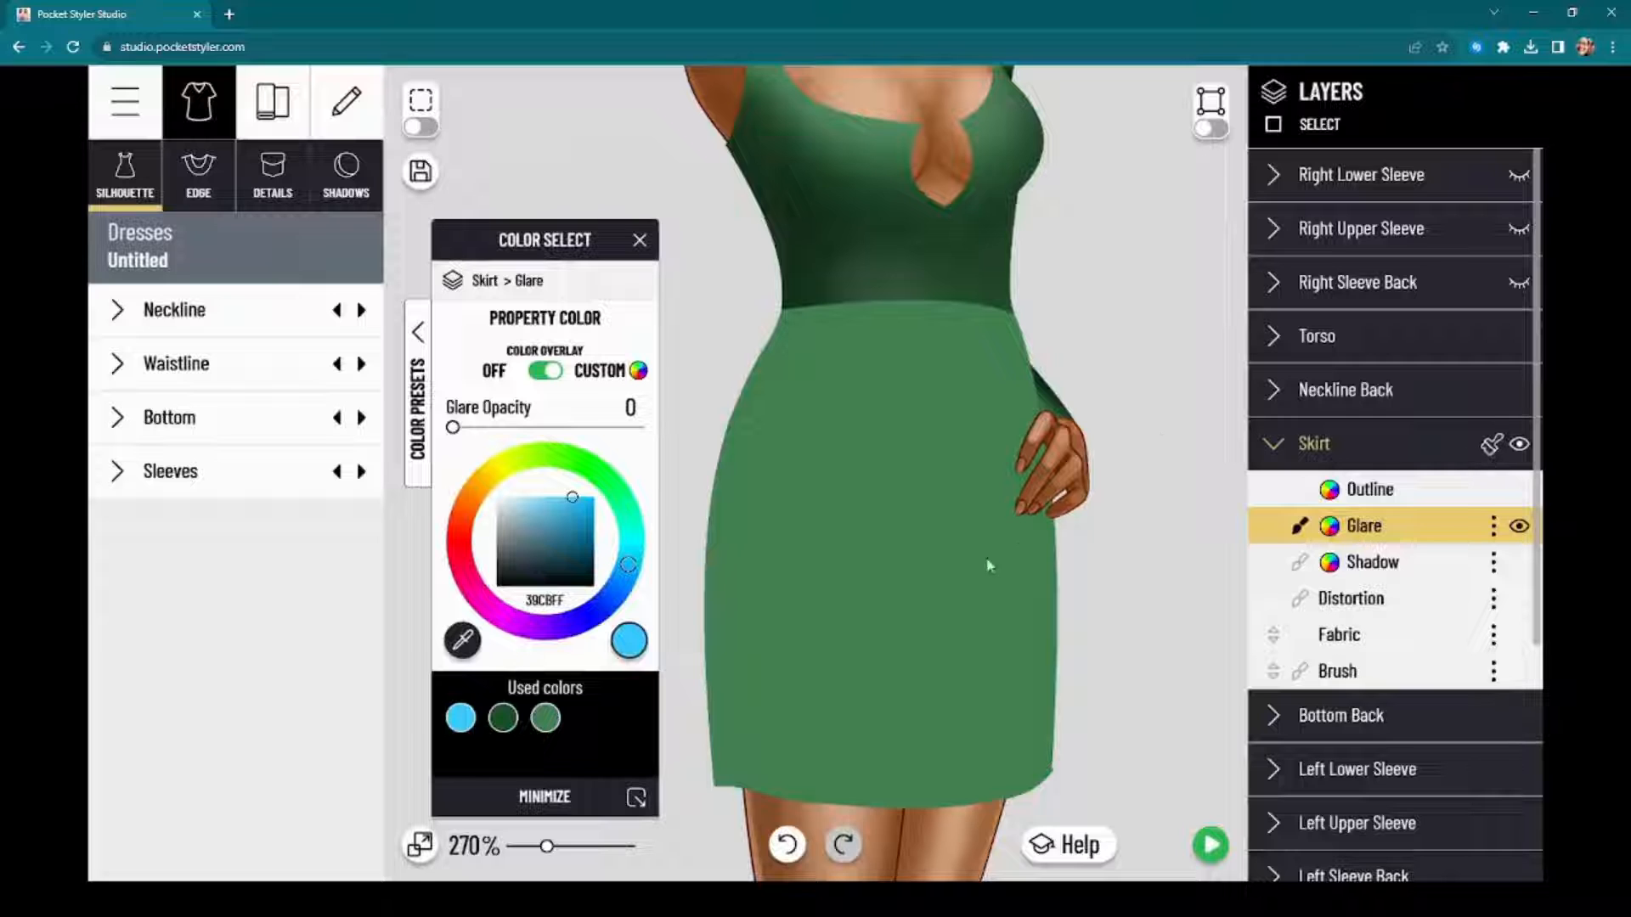
# Step: Copy the skirt's flat style without shadow and glare onto the Torso, Right Upper Sleeve, Right Lower Sleeve and left sleeve layers
pyautogui.moveTo(943, 497)
pyautogui.mouseDown()
pyautogui.moveTo(971, 539)
pyautogui.moveTo(965, 492)
pyautogui.mouseUp()
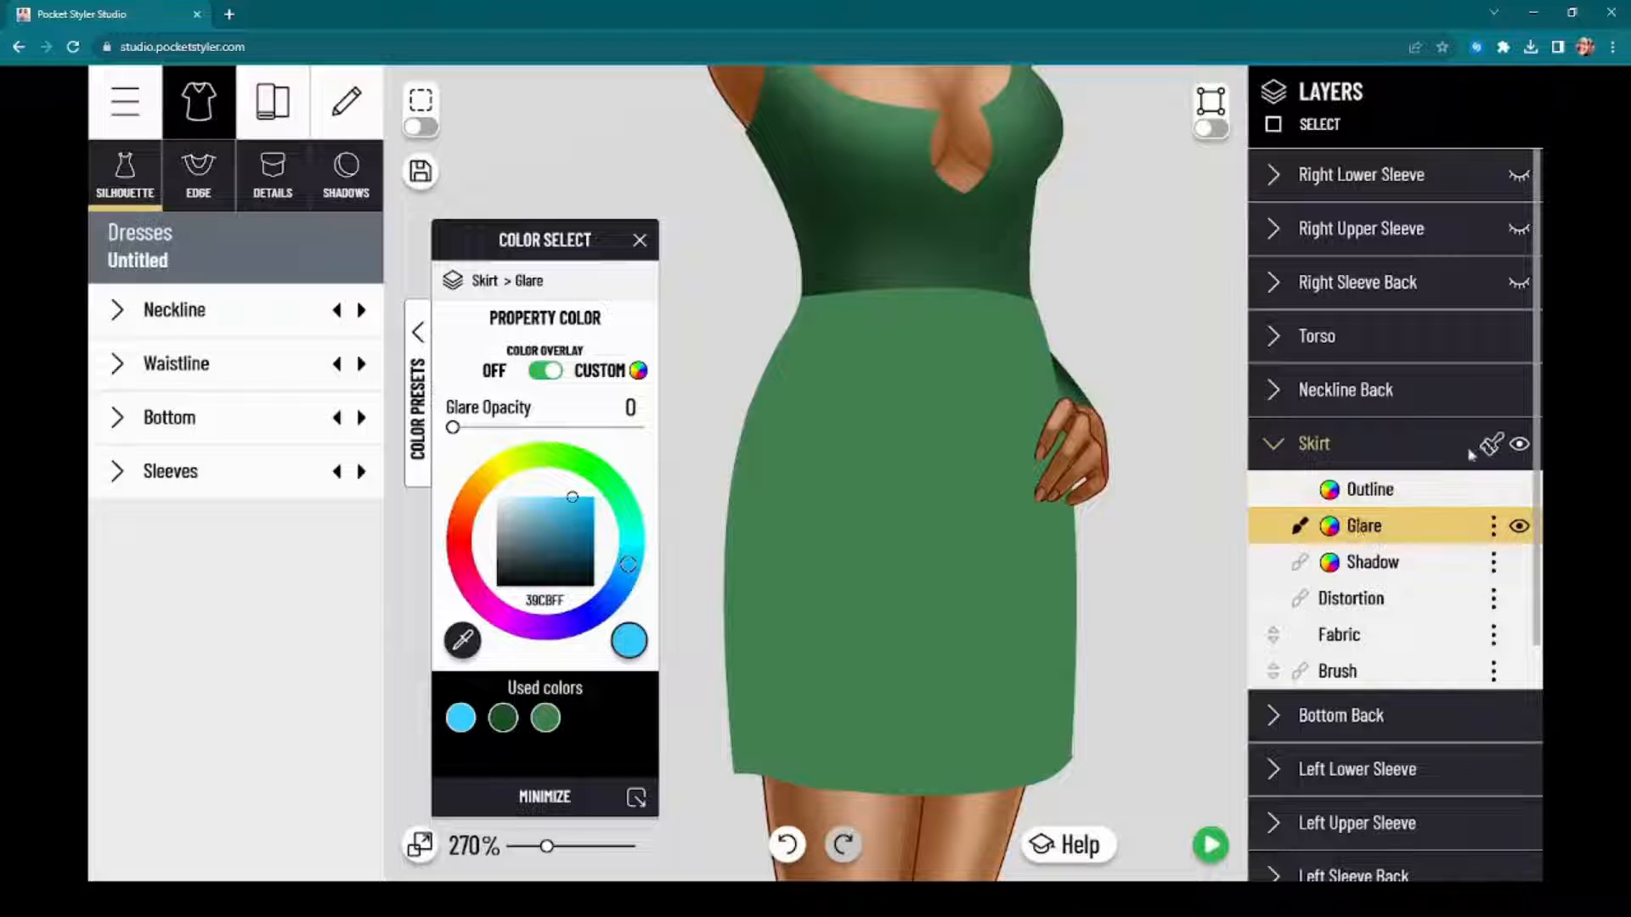
pyautogui.moveTo(979, 427); pyautogui.dragTo(1001, 429)
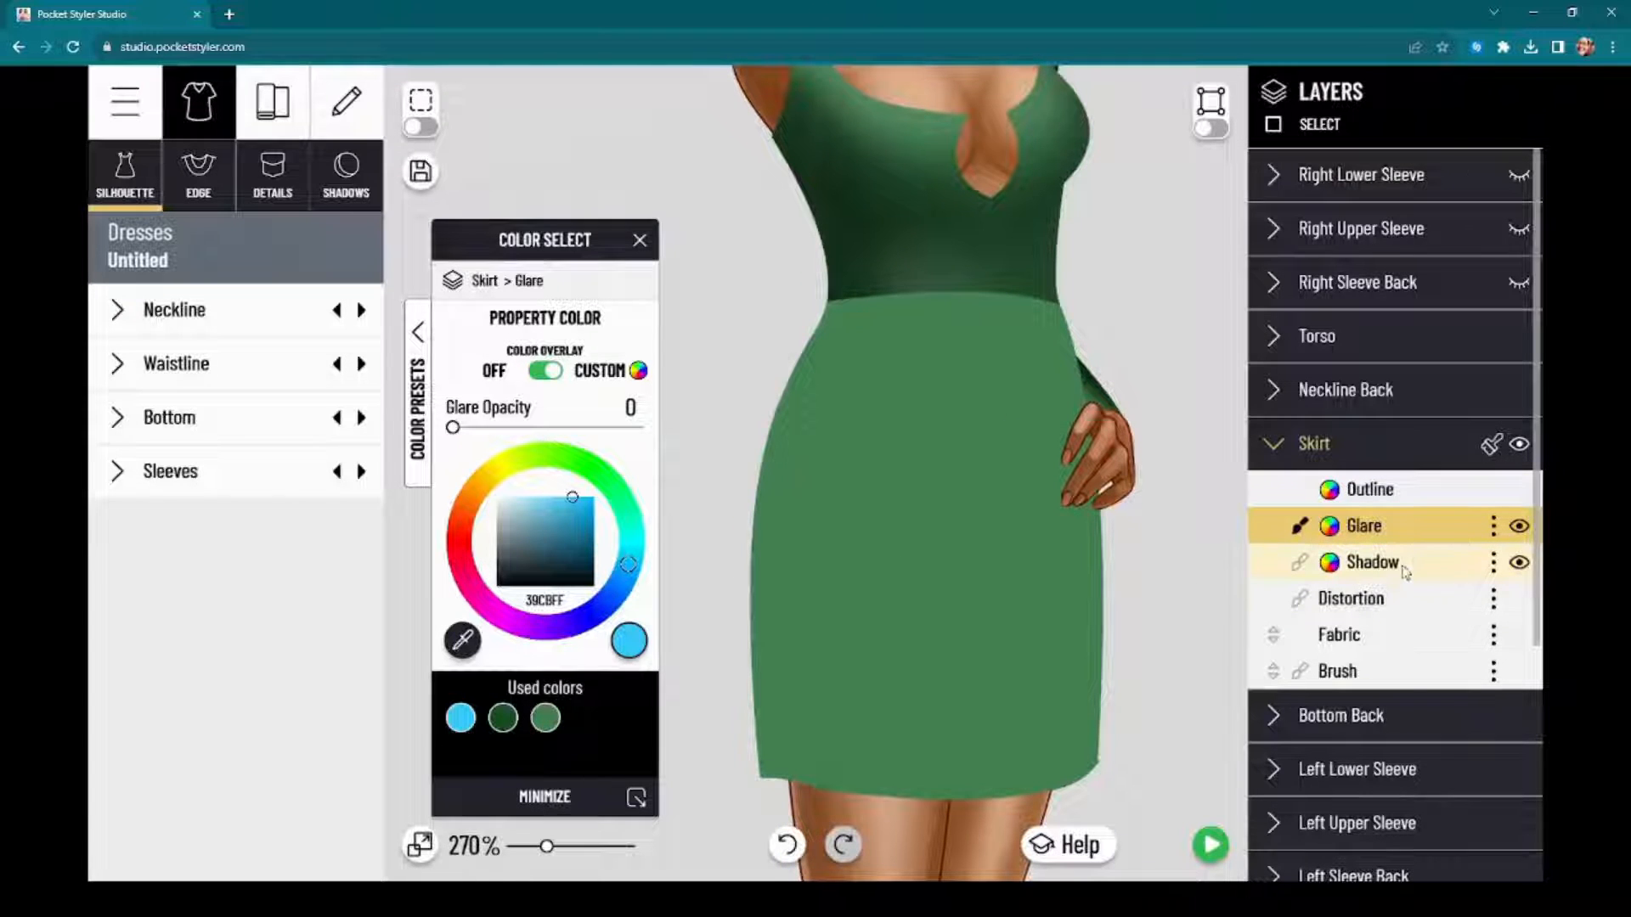
pyautogui.click(1491, 444)
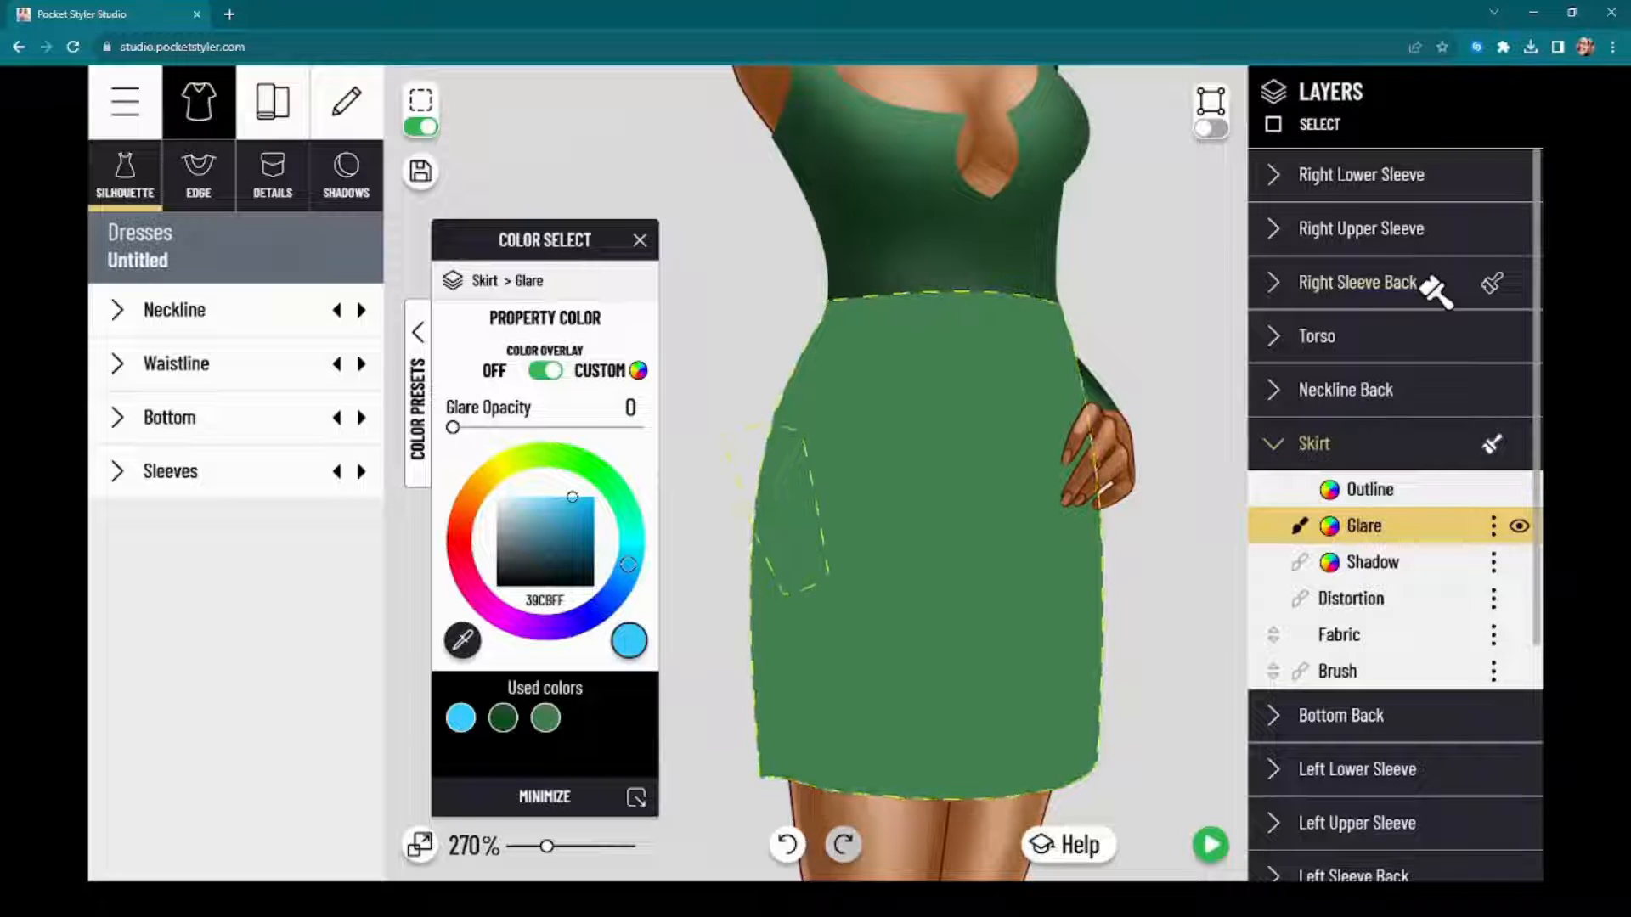
pyautogui.click(1395, 331)
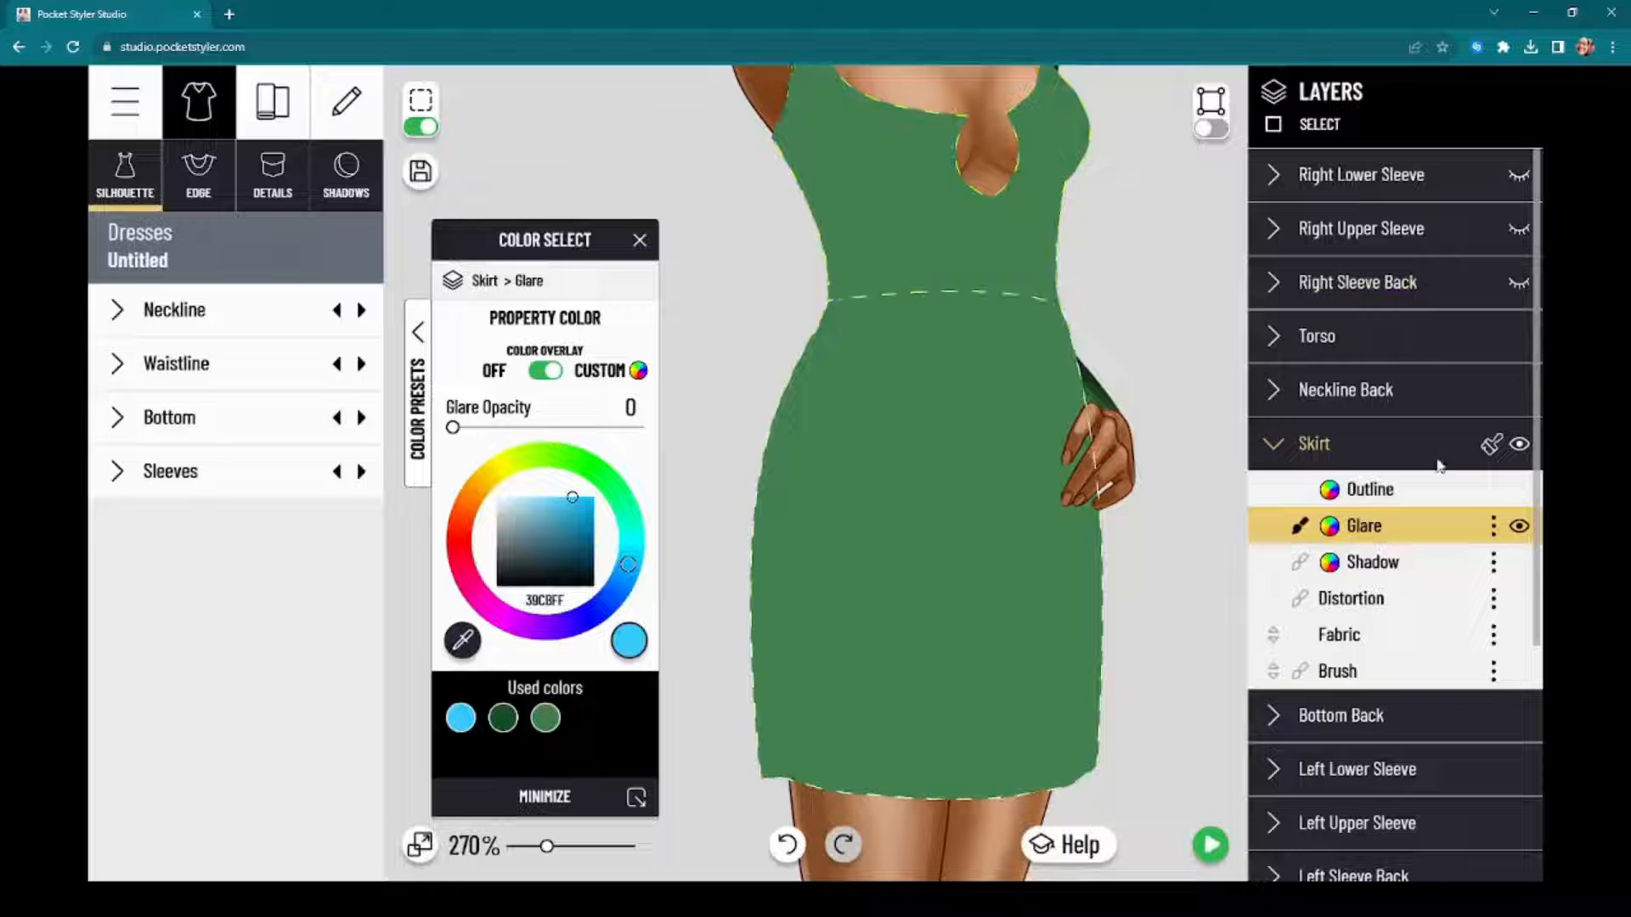
pyautogui.click(1491, 444)
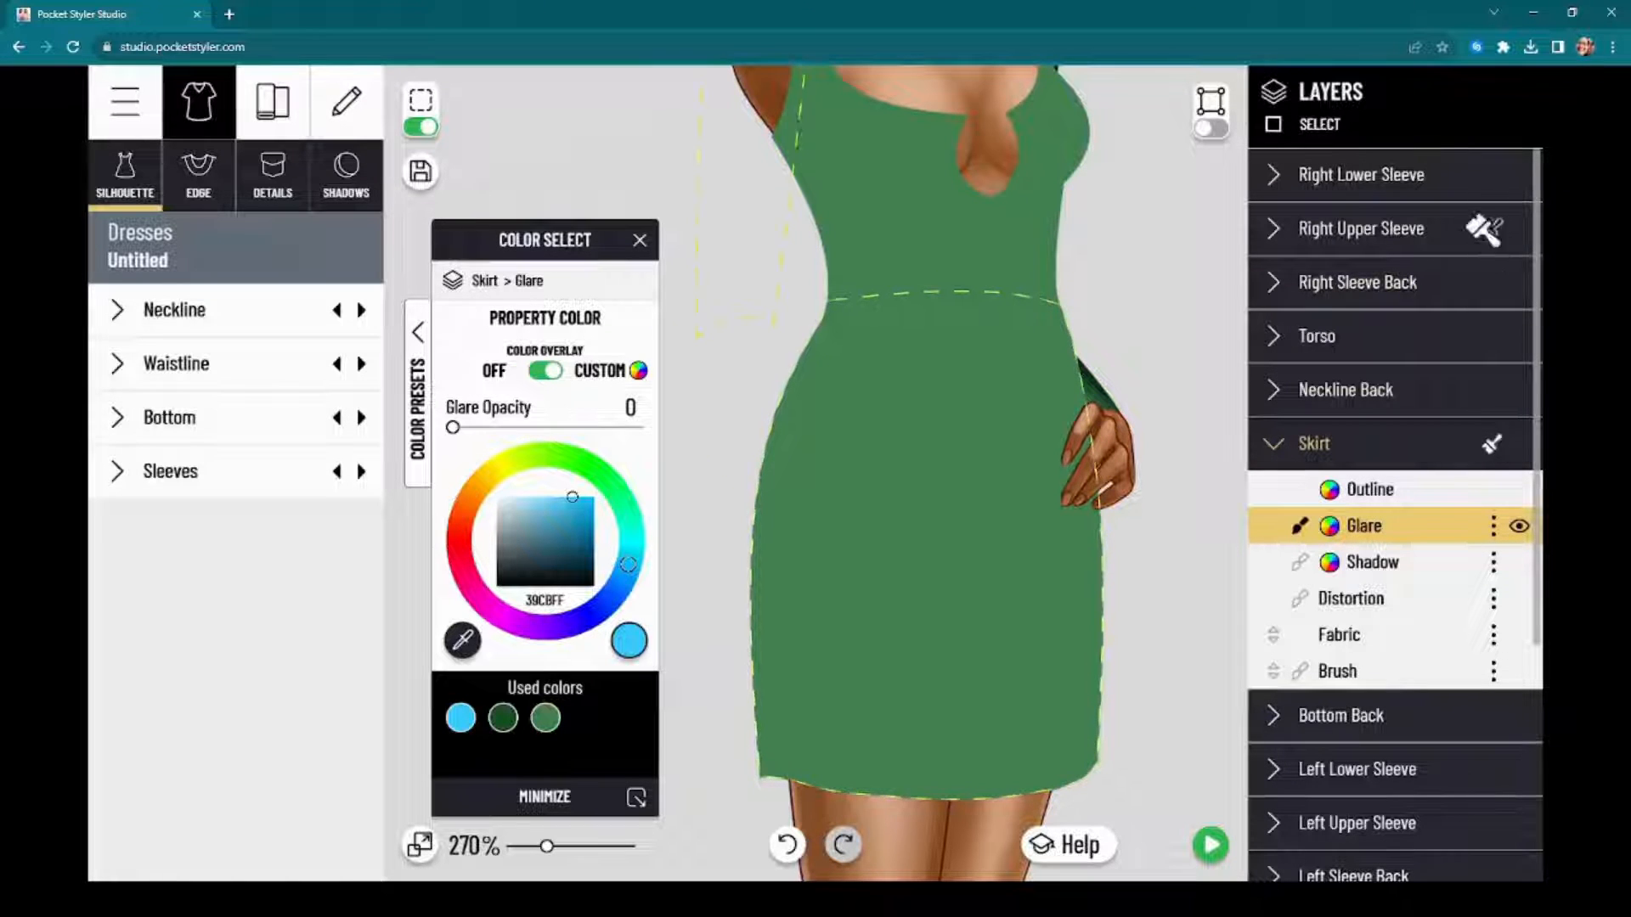
pyautogui.click(1483, 227)
pyautogui.click(1494, 444)
pyautogui.click(1470, 181)
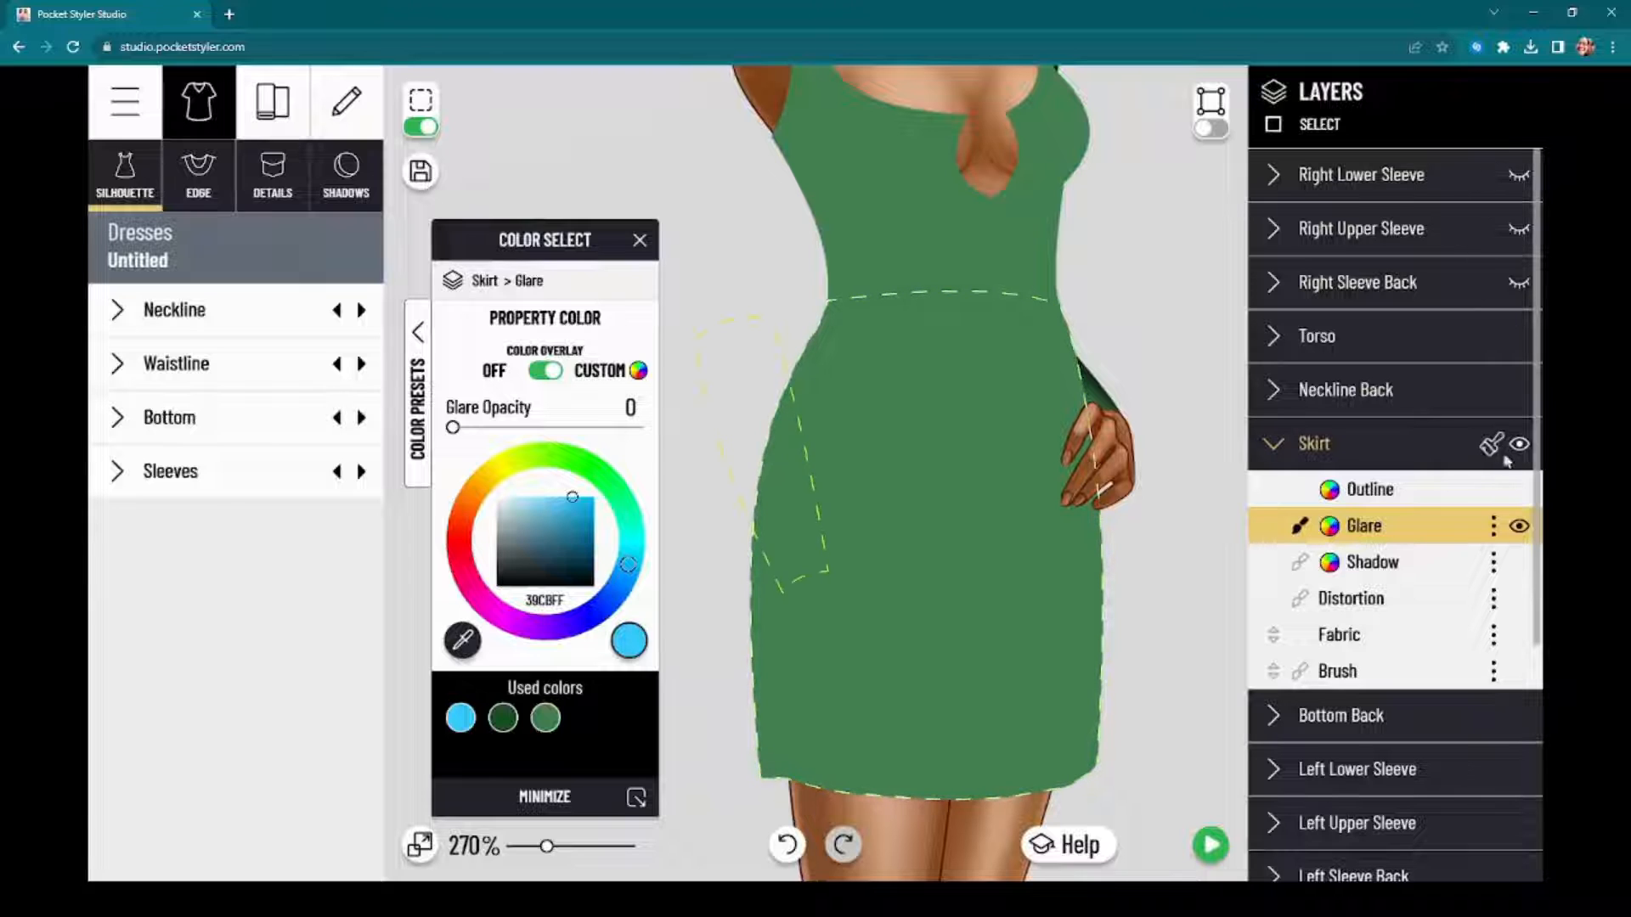
pyautogui.click(1493, 444)
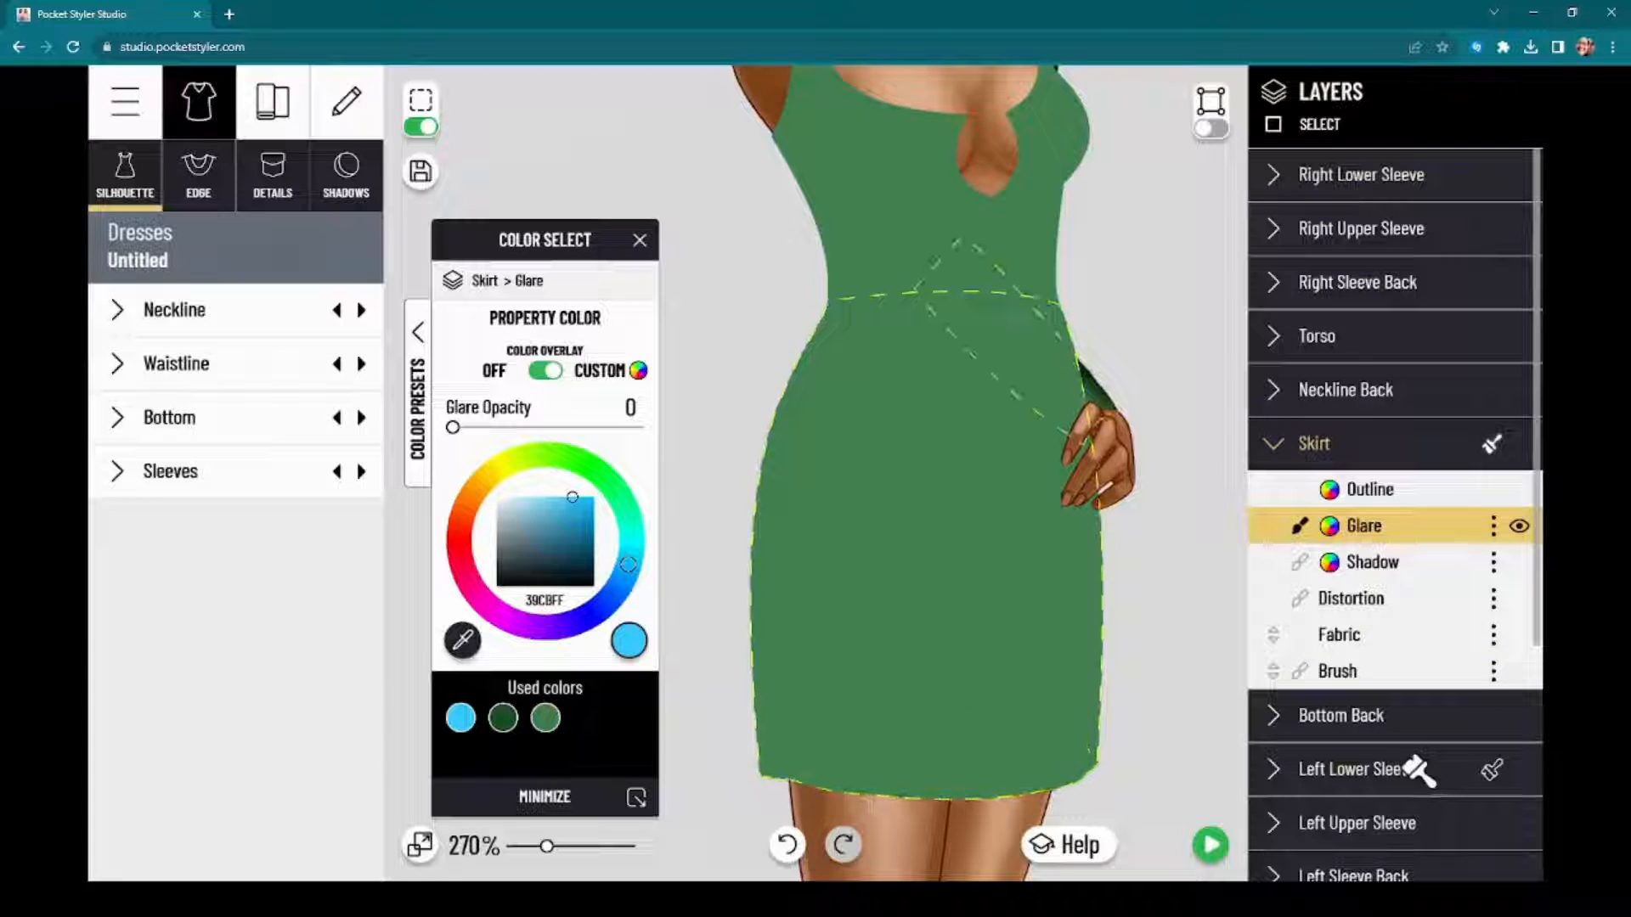
pyautogui.click(1407, 824)
# Step: Show the model's Right Arm and the Right Sleeve Back, Right Upper Sleeve and Right Lower Sleeve layers again
pyautogui.moveTo(1161, 742)
pyautogui.mouseDown()
pyautogui.moveTo(1171, 613)
pyautogui.moveTo(1151, 666)
pyautogui.mouseUp()
pyautogui.scroll(-1, 1502, 643)
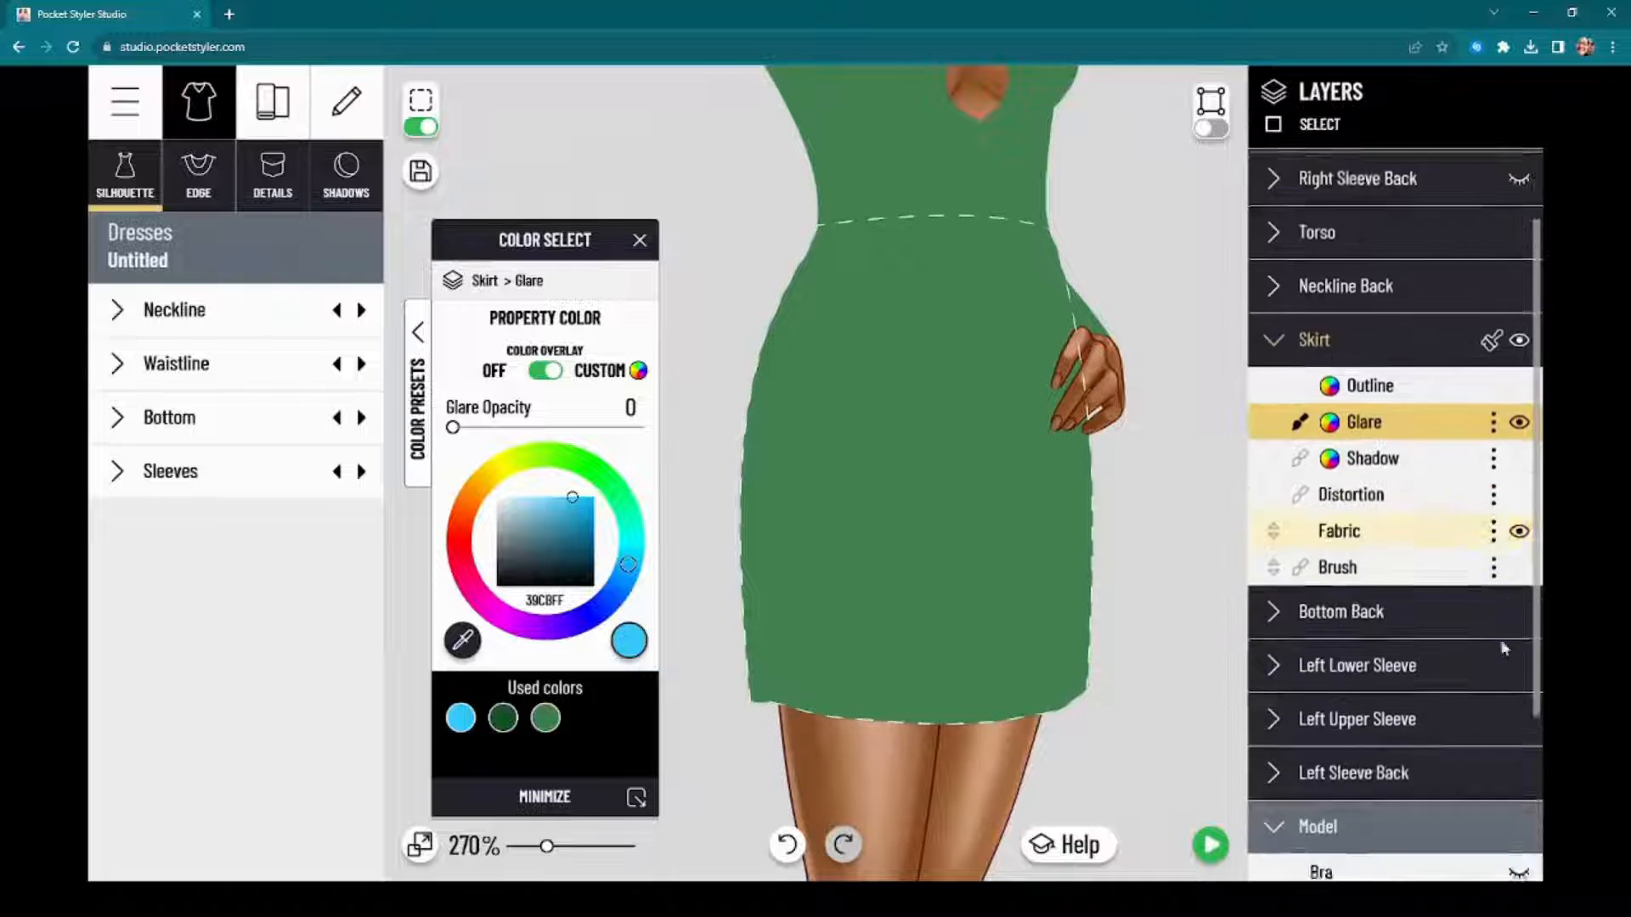
pyautogui.scroll(-2, 1503, 648)
pyautogui.click(1519, 761)
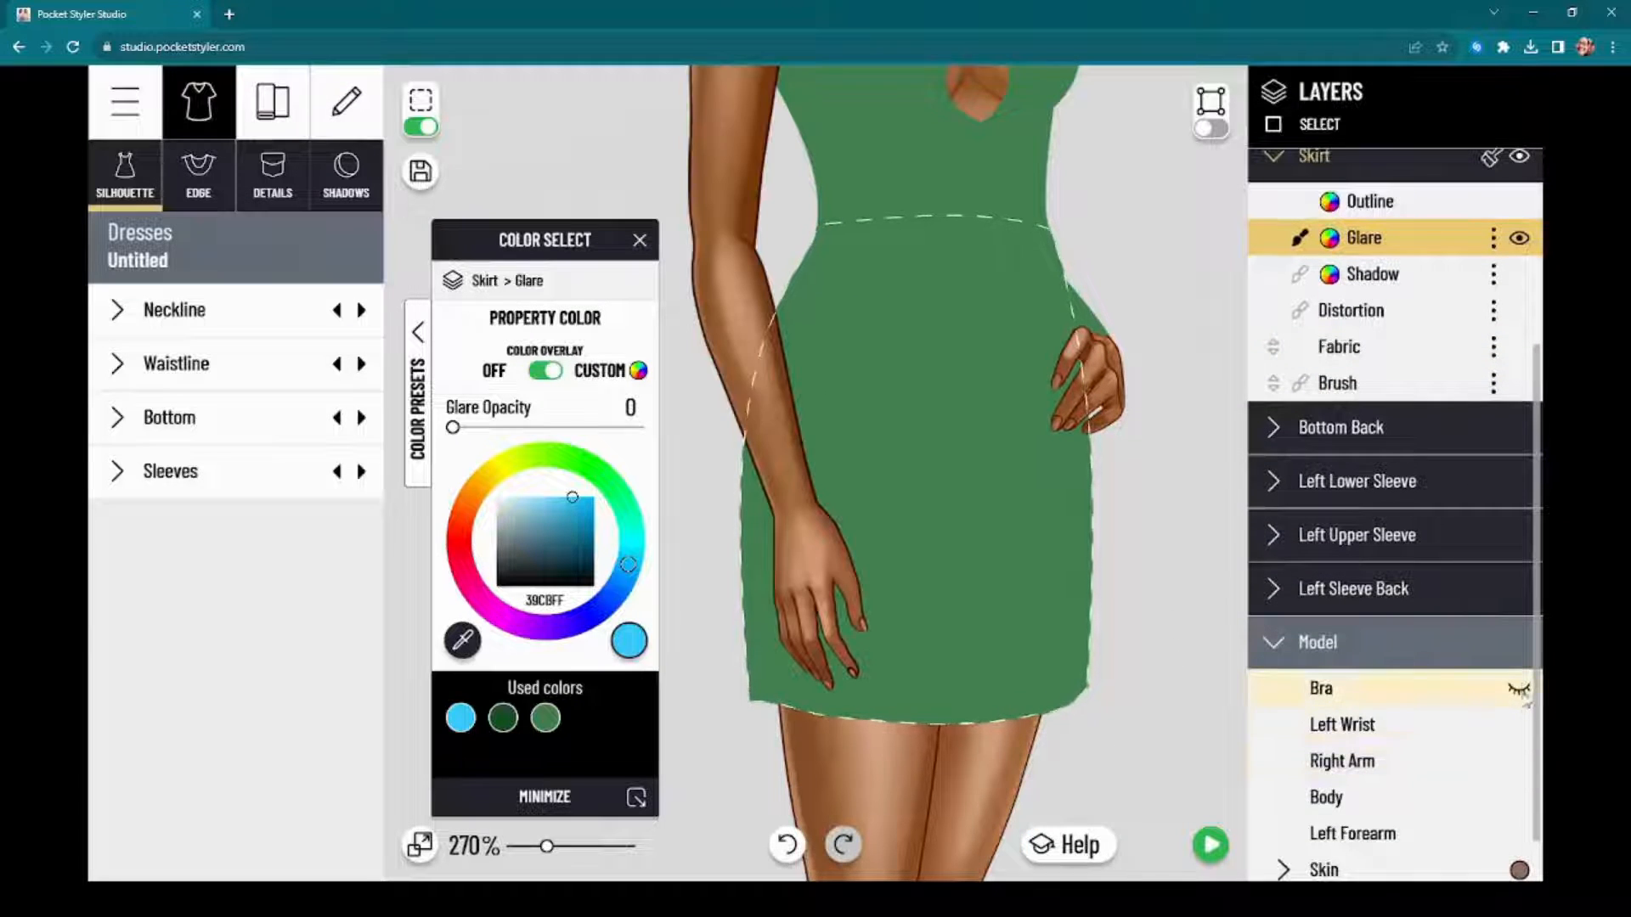
pyautogui.scroll(3, 1524, 425)
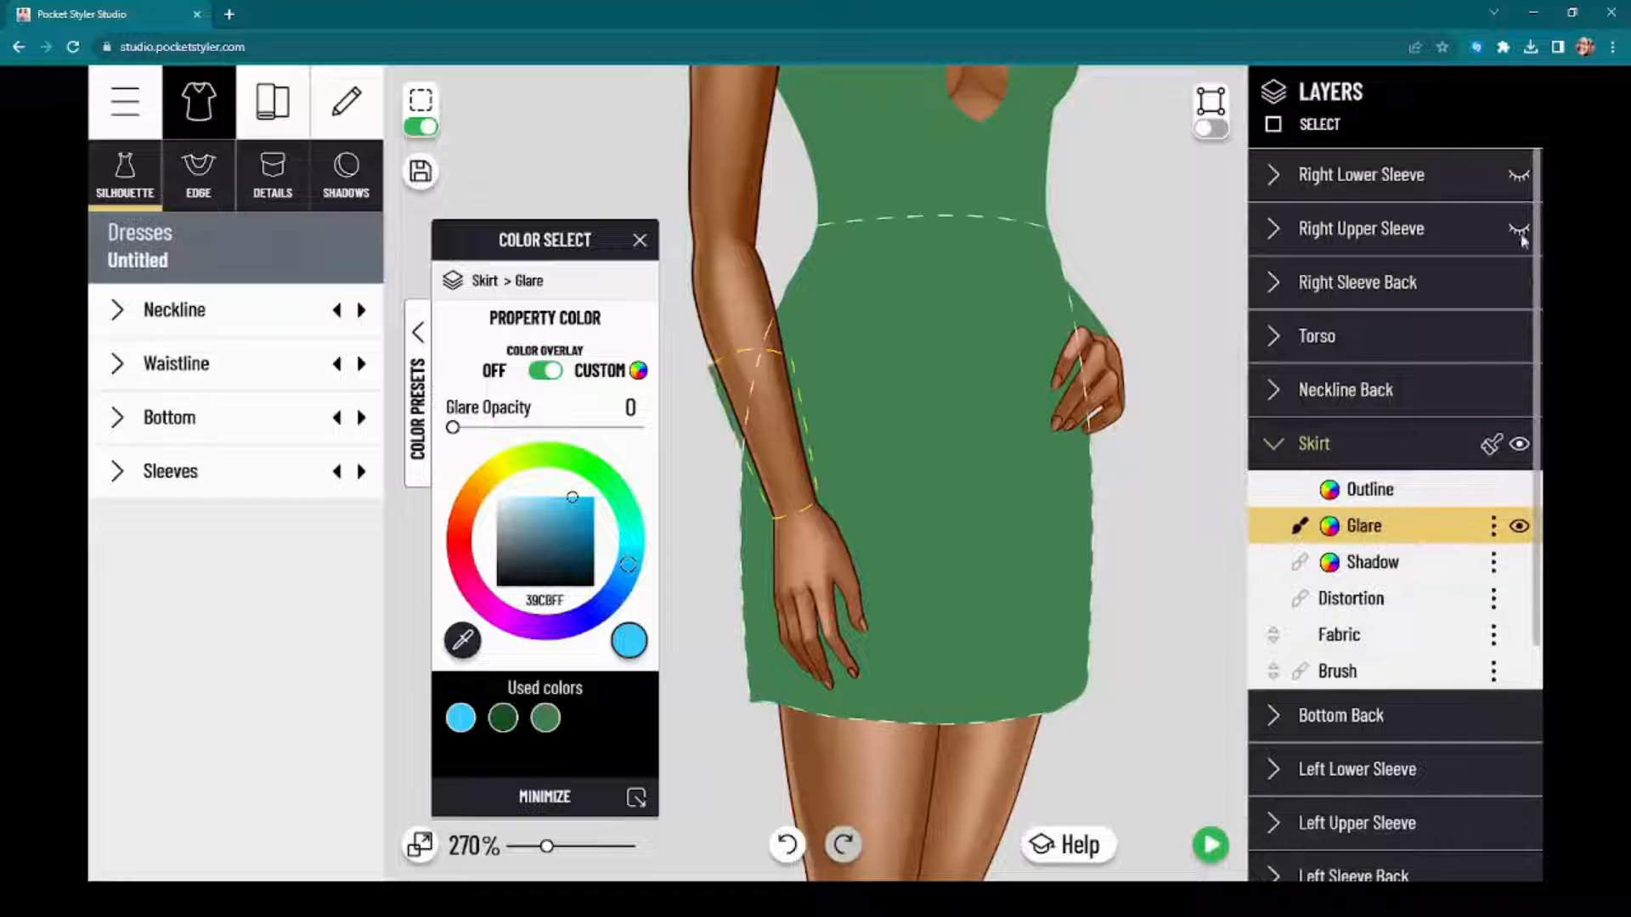
pyautogui.click(1519, 230)
pyautogui.click(1518, 175)
# Step: Switch off the selection outlines and examine the flat green dress from neckline to hem
pyautogui.moveTo(531, 257); pyautogui.dragTo(231, 297)
pyautogui.click(419, 128)
pyautogui.moveTo(602, 448); pyautogui.dragTo(668, 450)
pyautogui.scroll(-5, 586, 456)
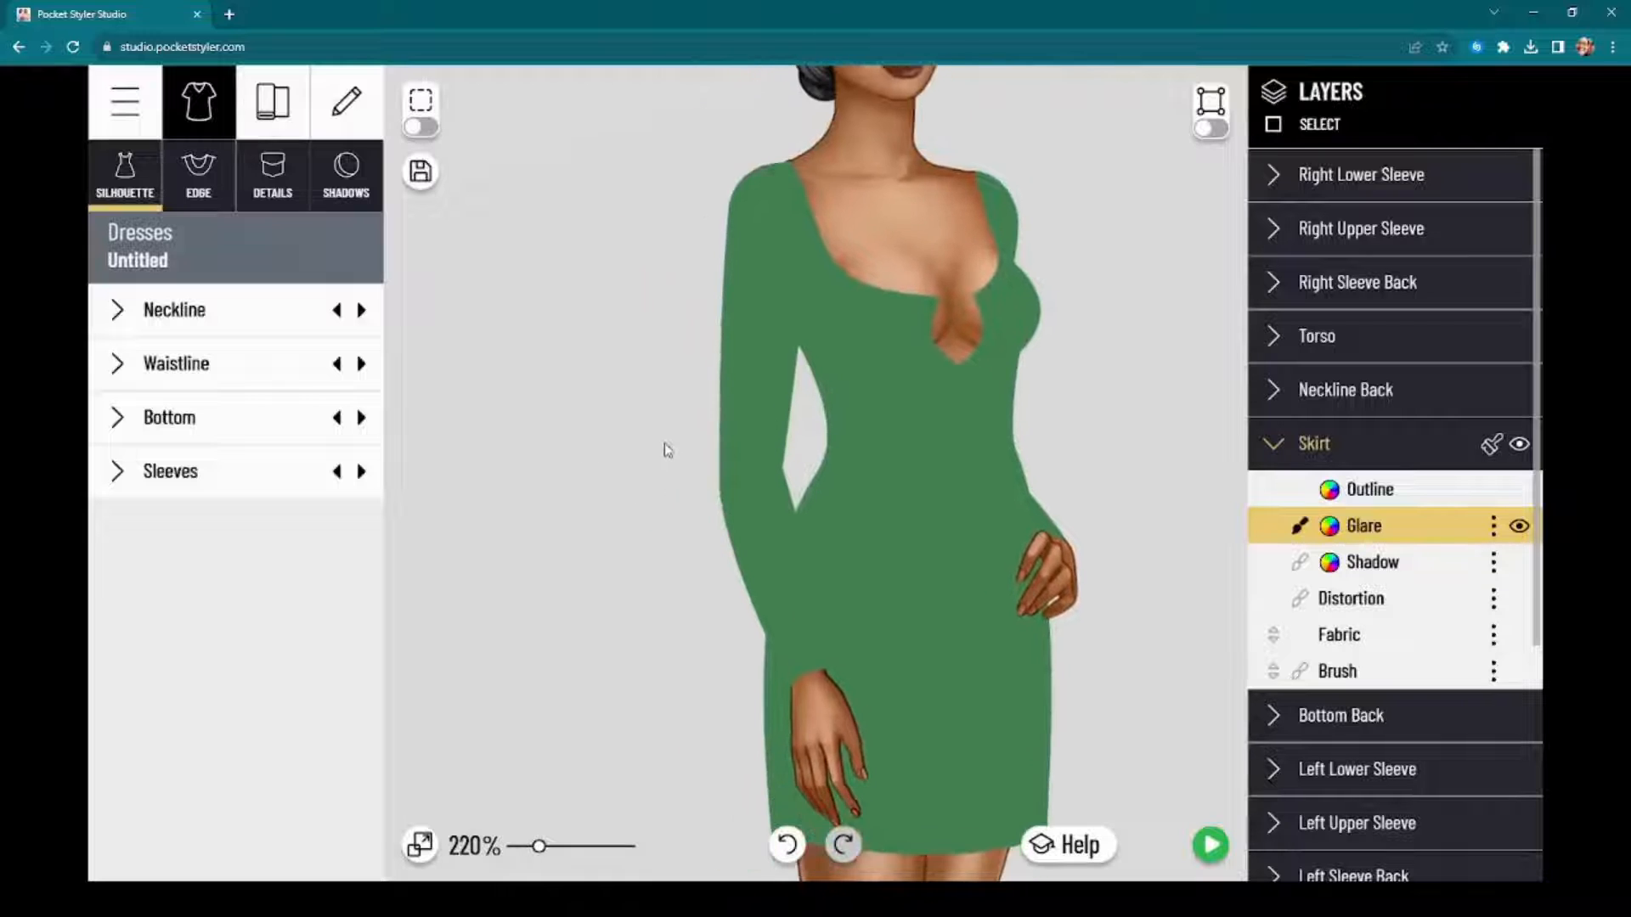
pyautogui.scroll(-5, 648, 456)
pyautogui.scroll(3, 641, 502)
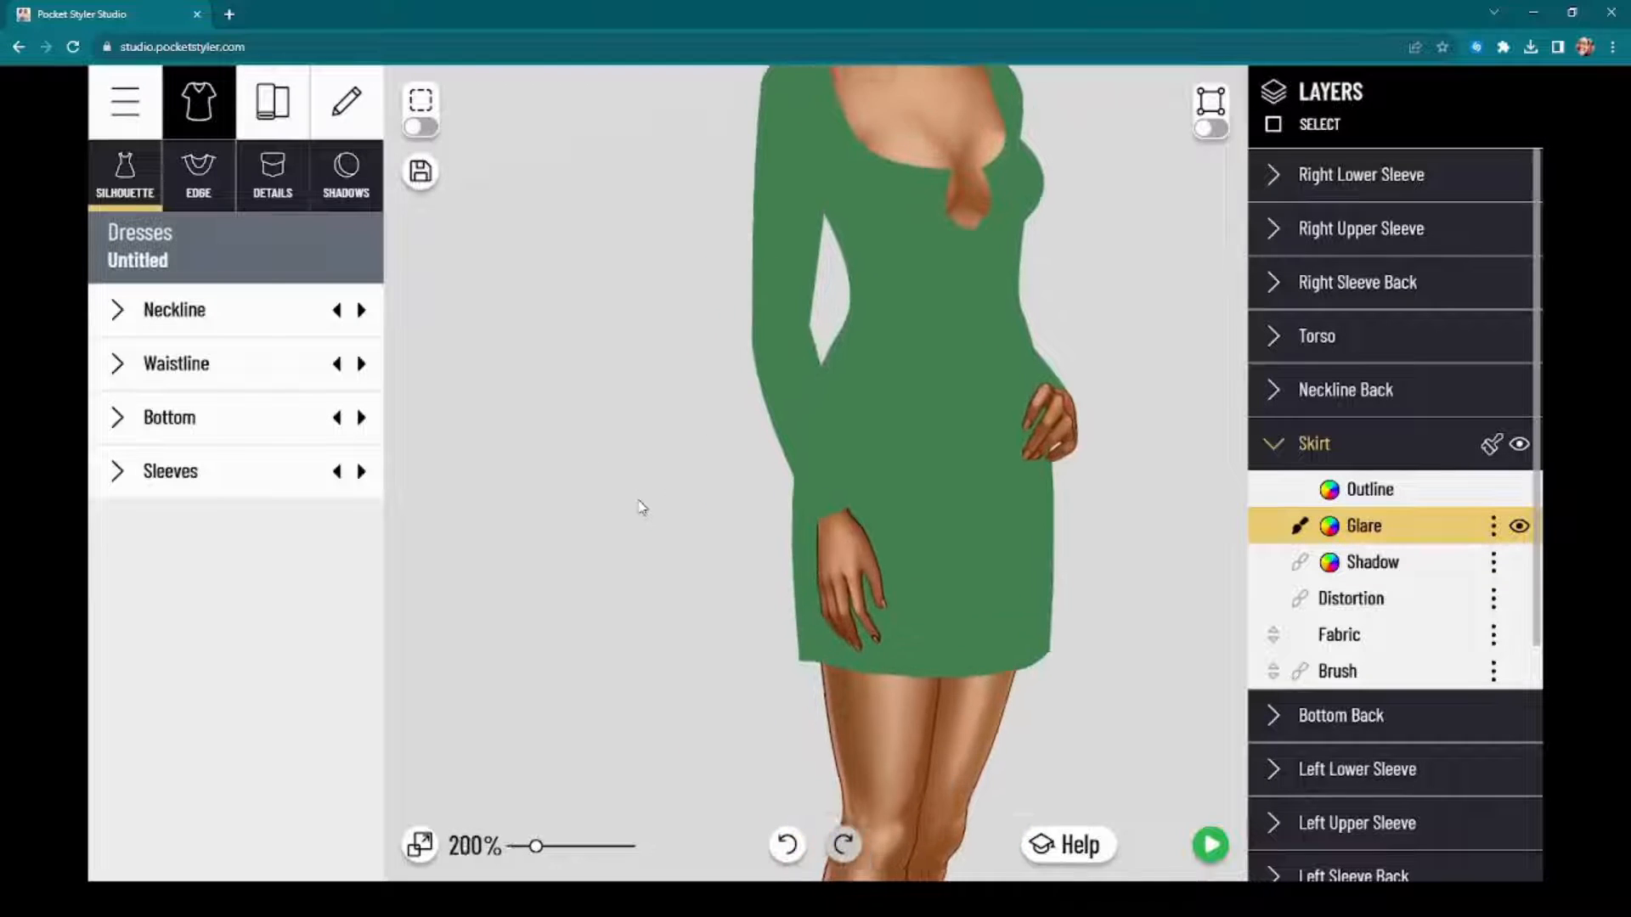
pyautogui.scroll(1, 641, 507)
pyautogui.moveTo(664, 485); pyautogui.dragTo(606, 535)
pyautogui.scroll(-2, 642, 476)
pyautogui.moveTo(637, 357); pyautogui.dragTo(666, 463)
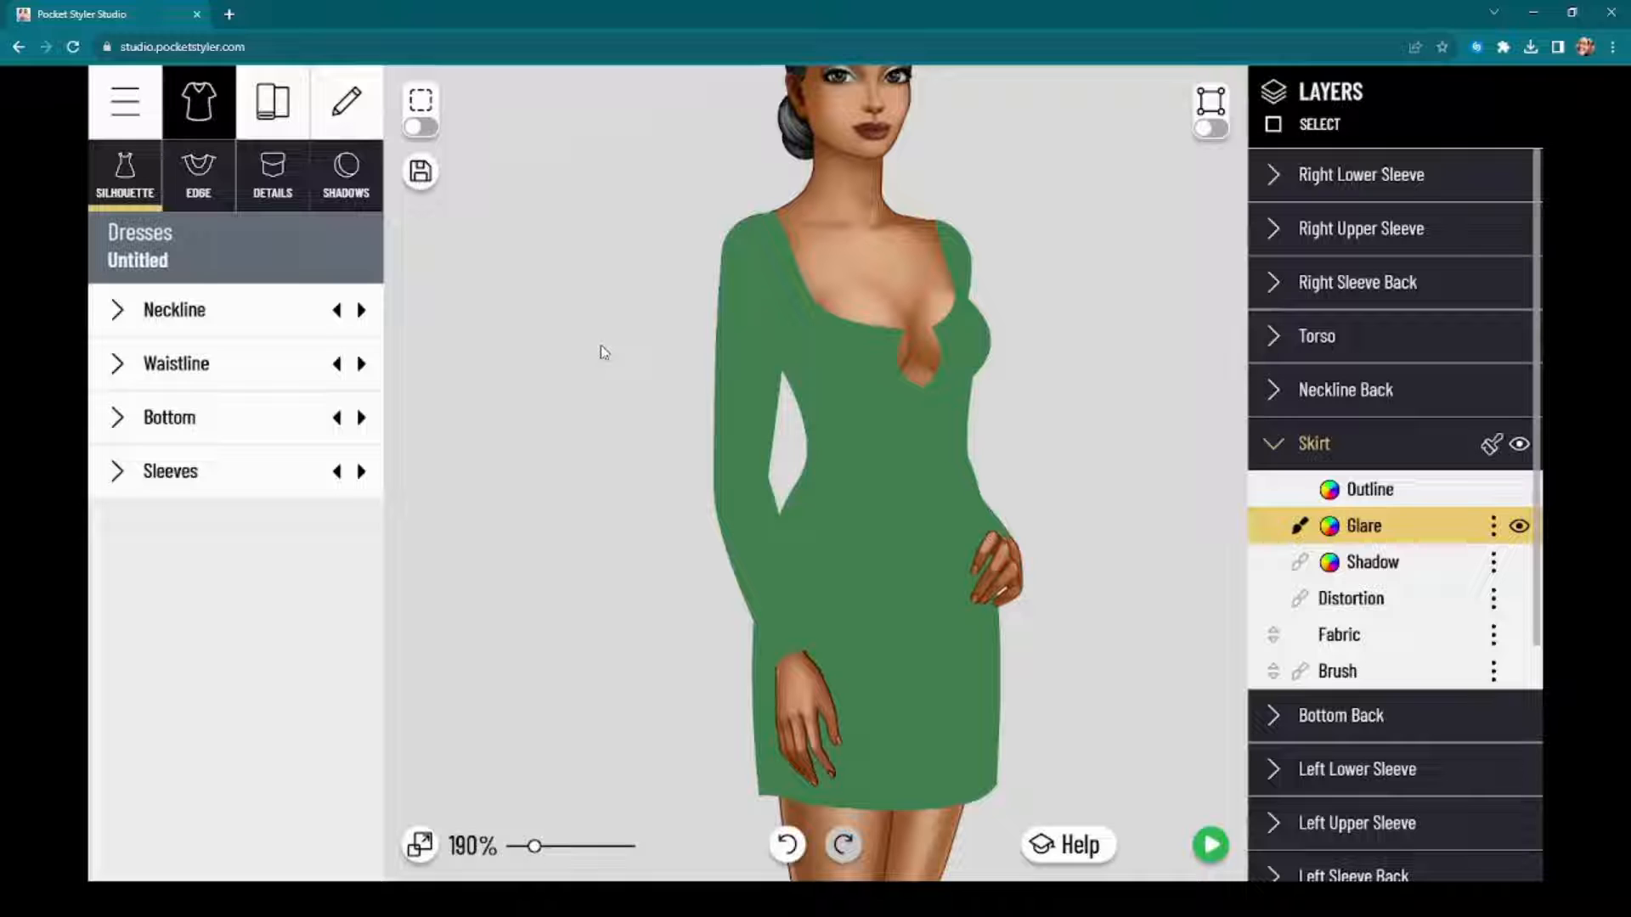
pyautogui.scroll(2, 630, 355)
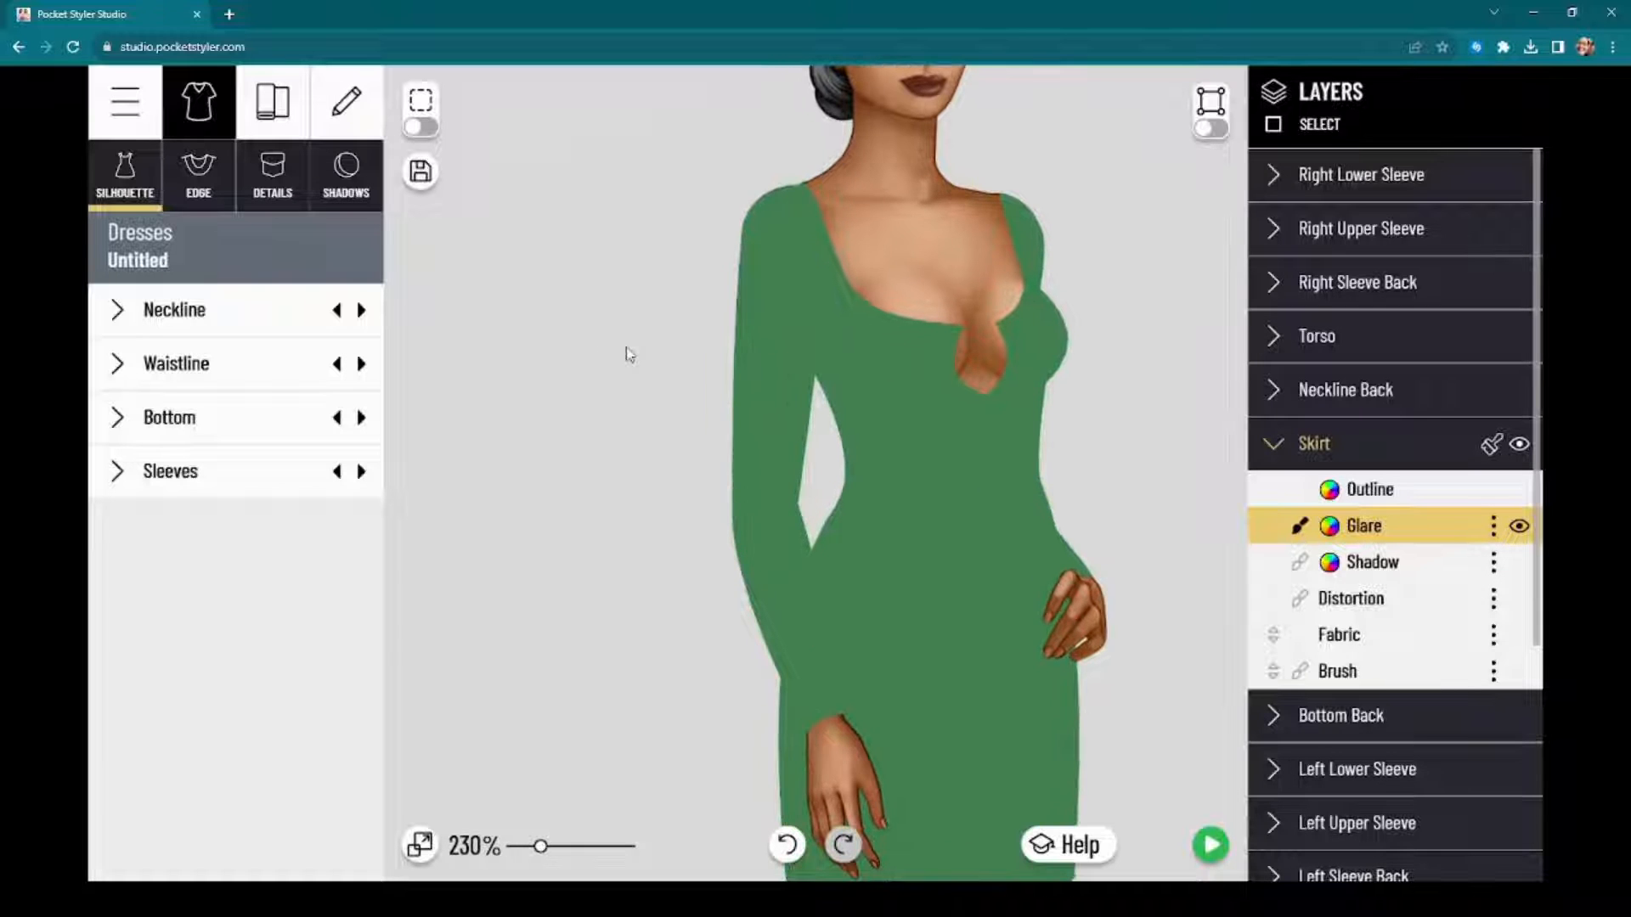
pyautogui.moveTo(654, 470); pyautogui.dragTo(641, 441)
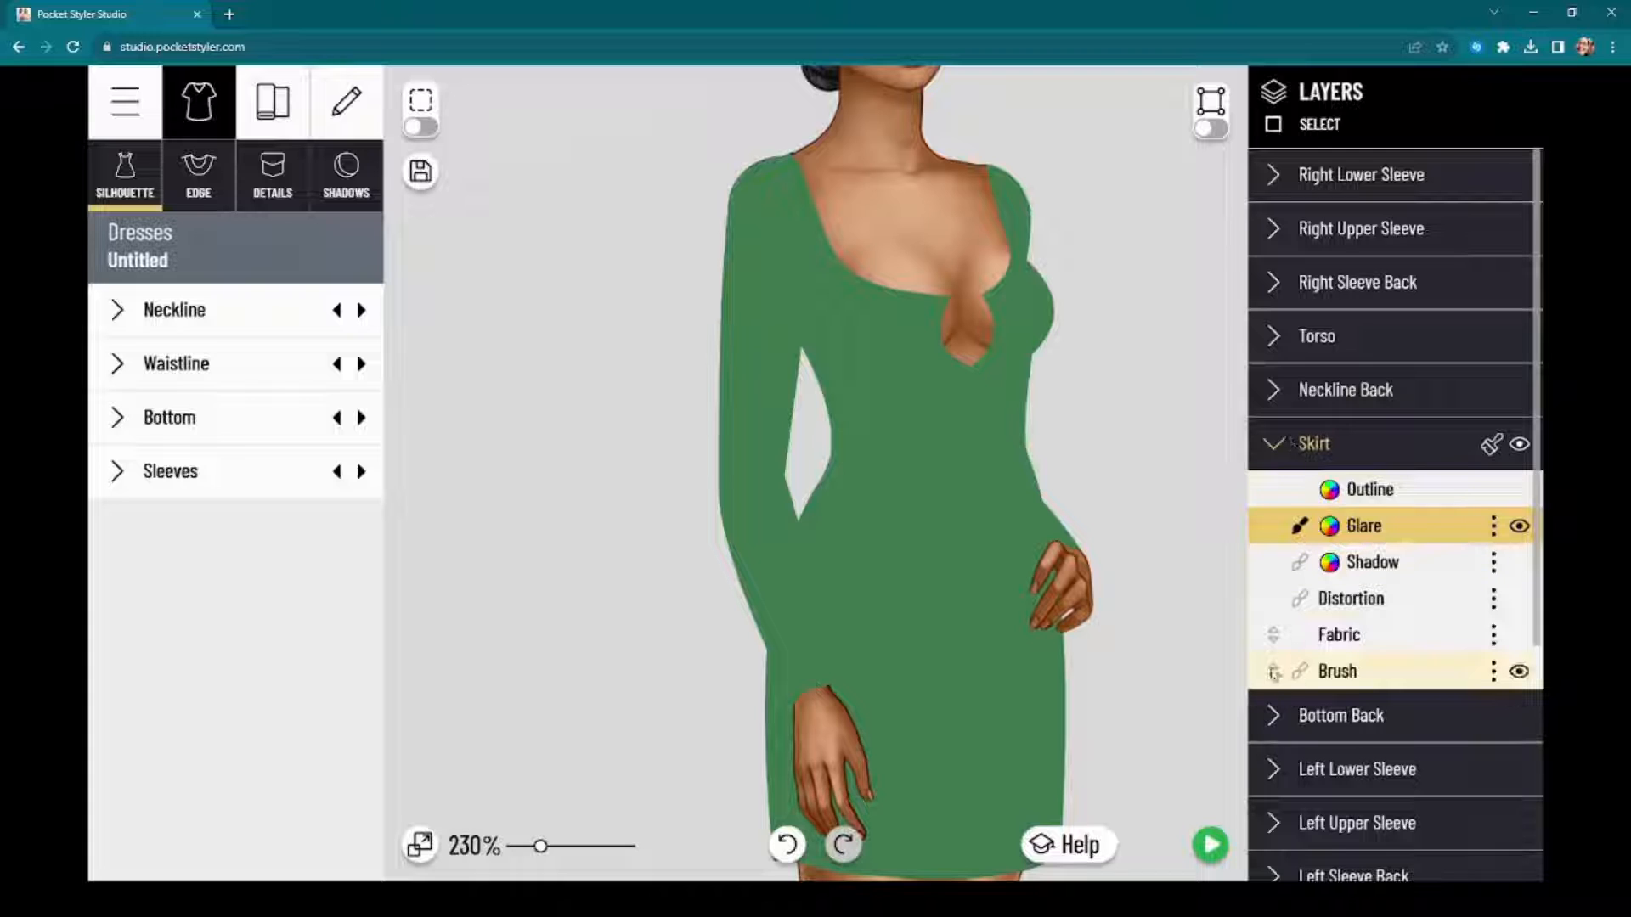
# Step: Hide the Right Sleeve Back, Right Upper Sleeve and Right Lower Sleeve layers along with the model's Right Arm
pyautogui.moveTo(1134, 450); pyautogui.dragTo(1123, 338)
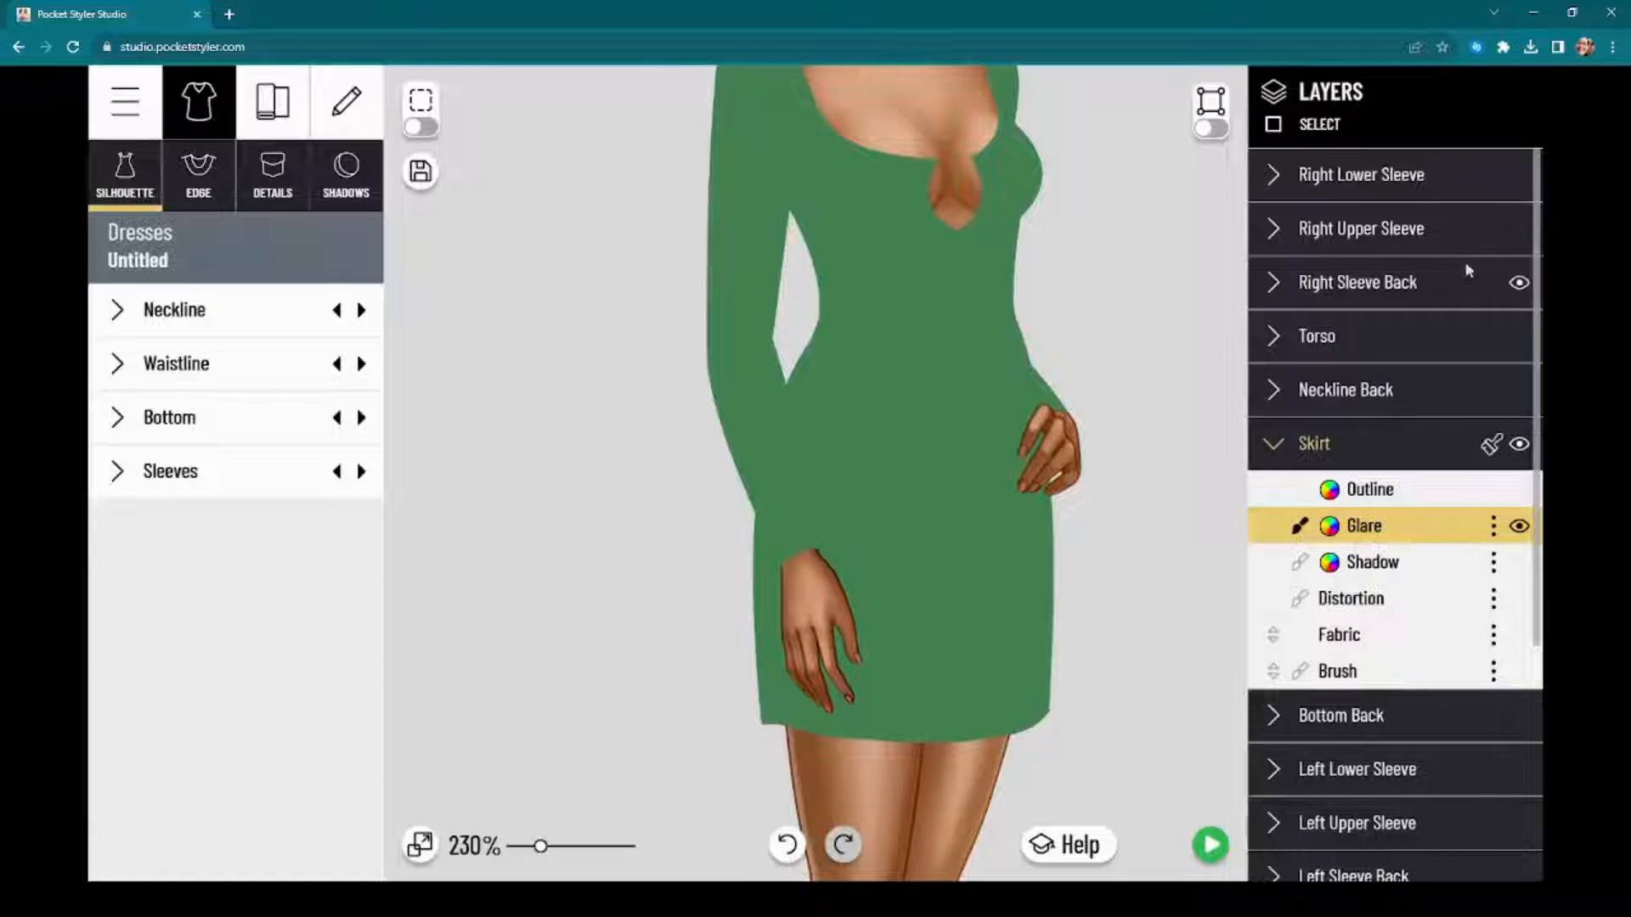
pyautogui.click(1519, 282)
pyautogui.click(1519, 229)
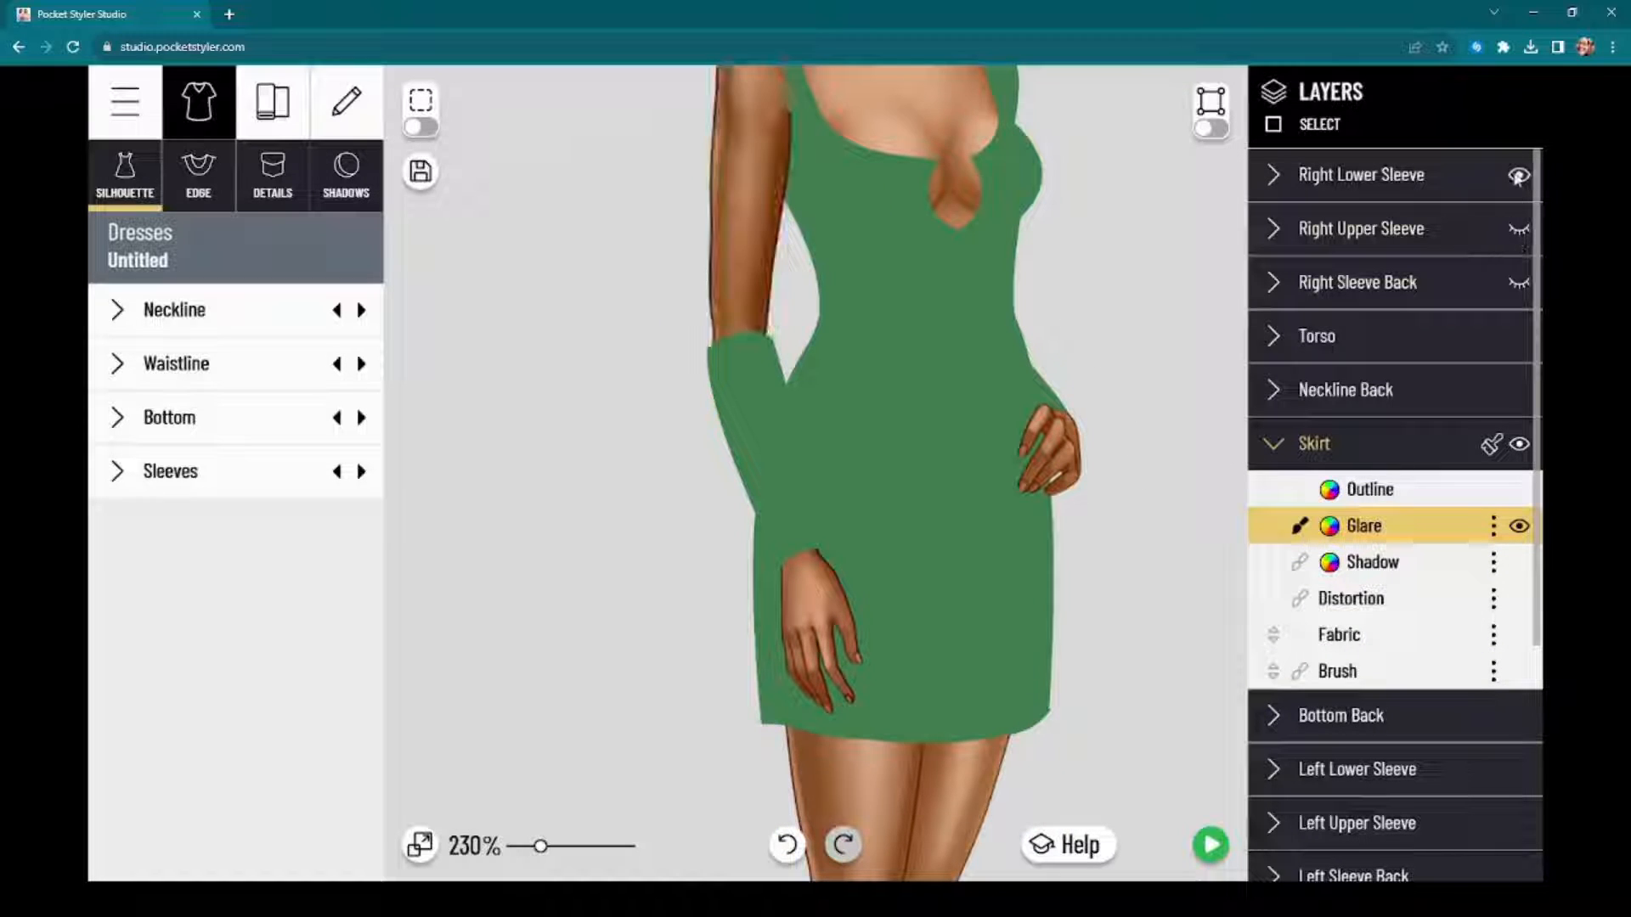
pyautogui.click(1519, 175)
pyautogui.moveTo(1172, 345); pyautogui.dragTo(1152, 411)
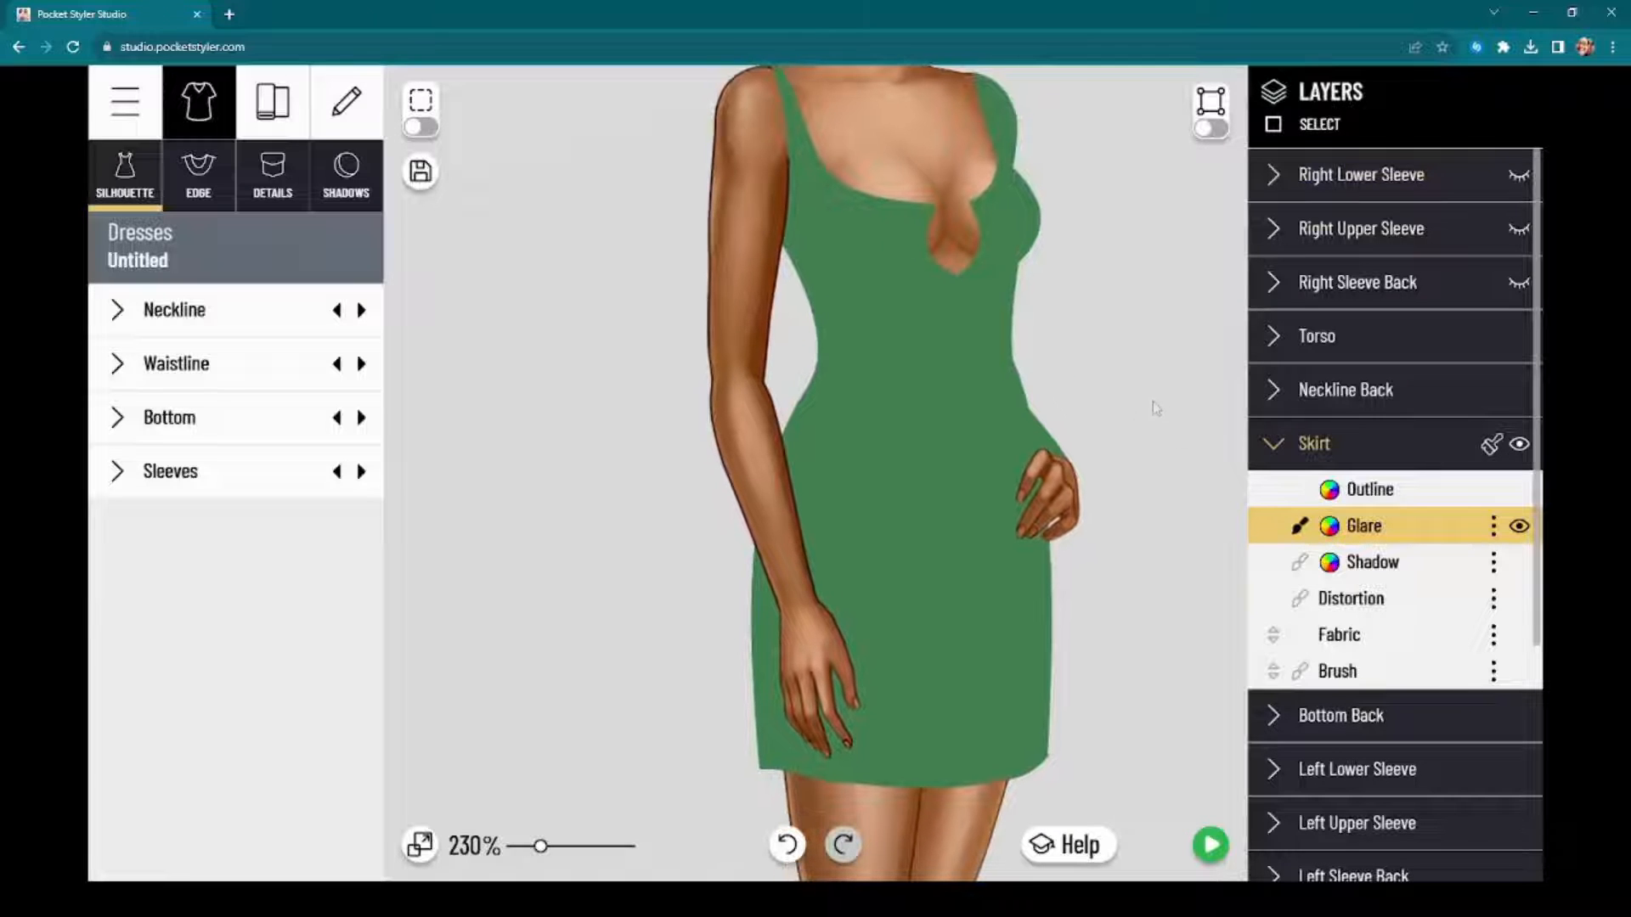
pyautogui.scroll(-2, 1415, 720)
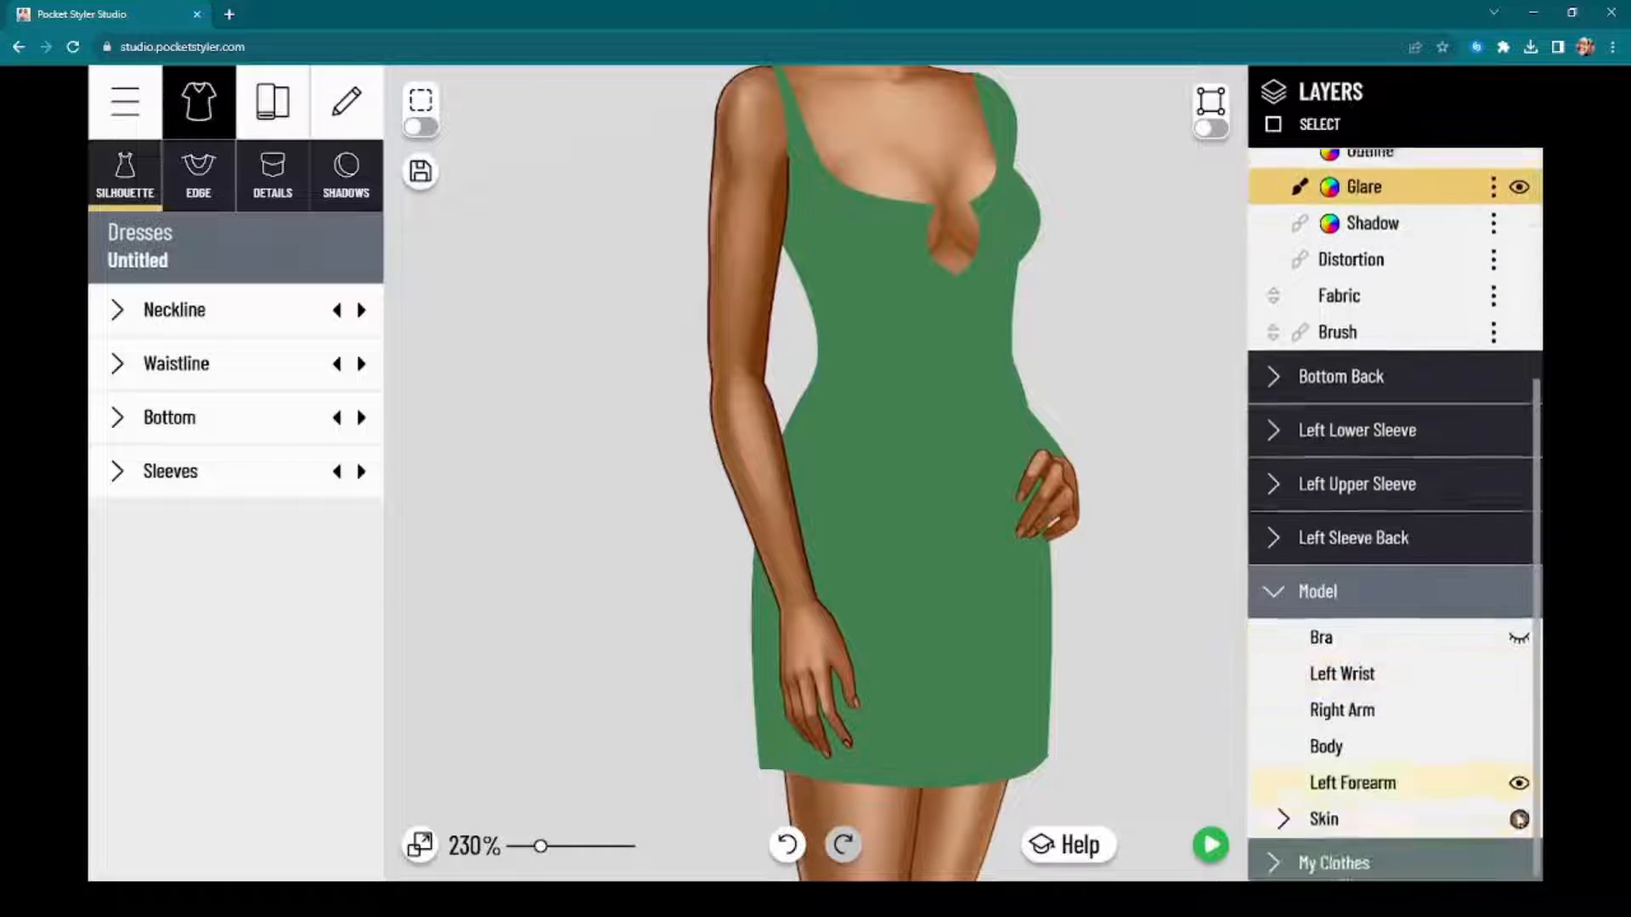
pyautogui.scroll(-2, 1512, 803)
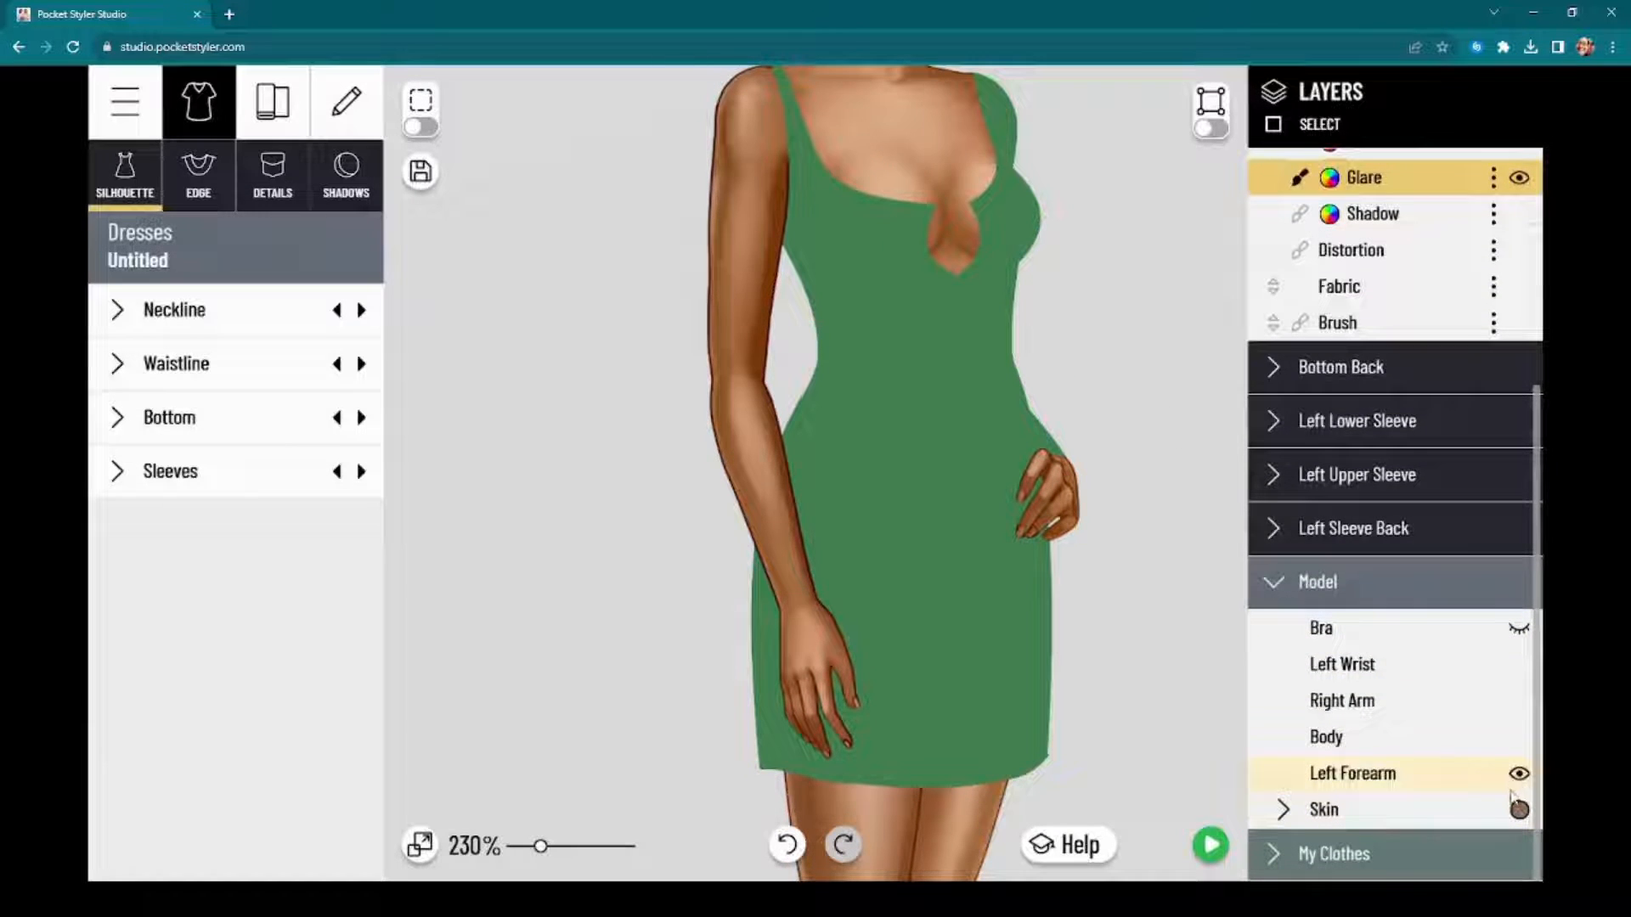
pyautogui.click(1519, 702)
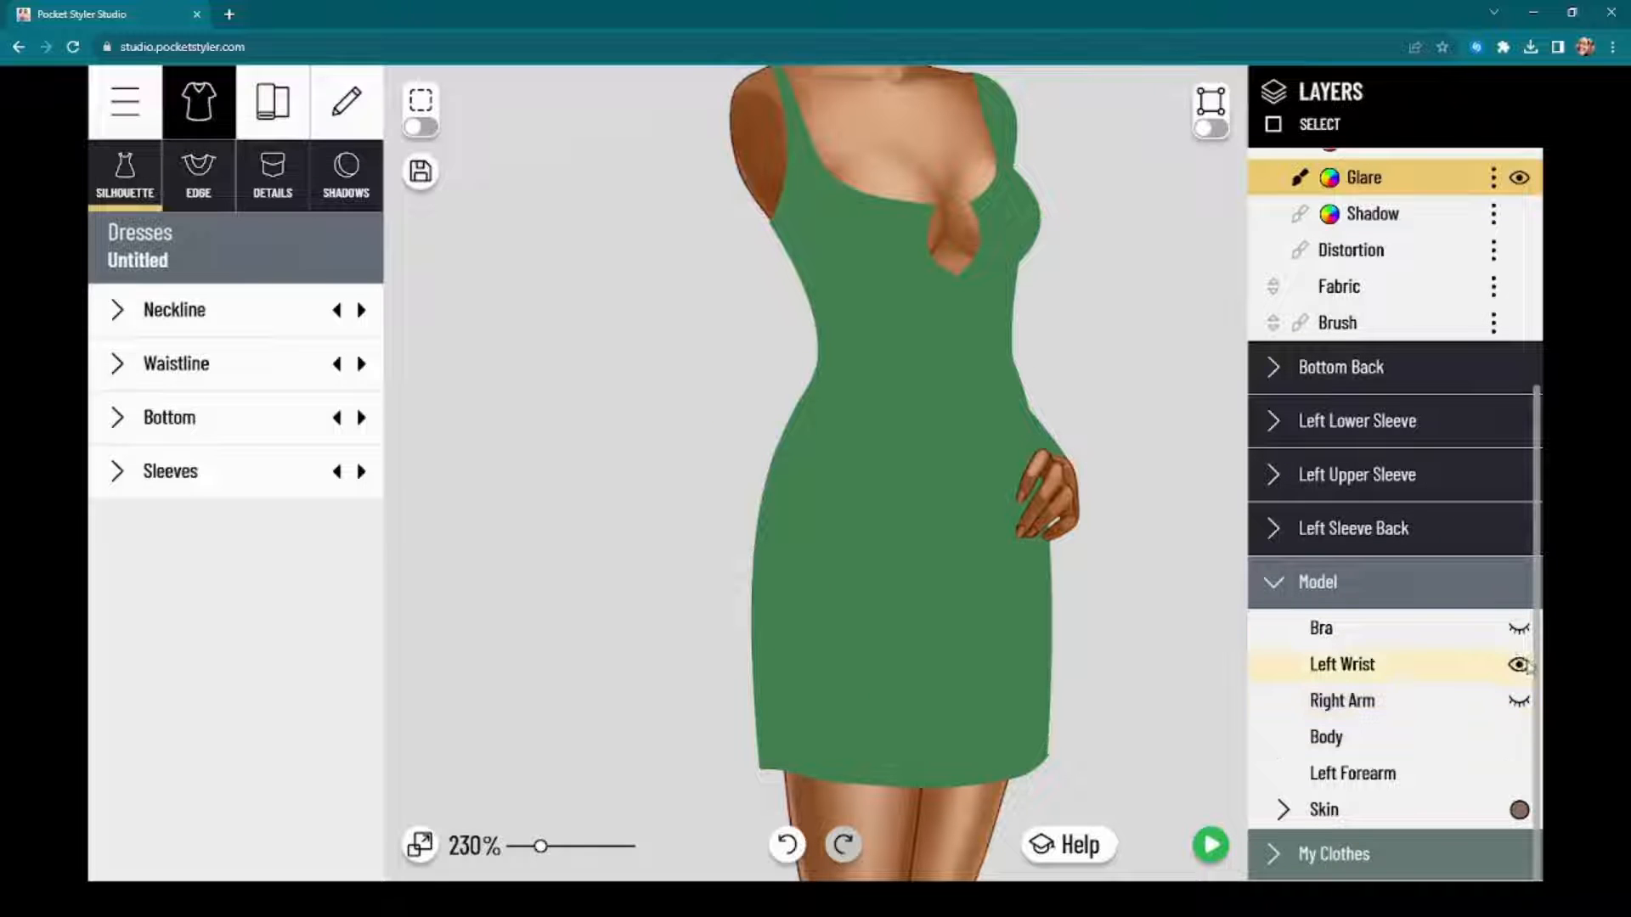
# Step: Hide the model's Left Wrist and Left Forearm, plus the Left Lower Sleeve, Left Upper Sleeve and Left Sleeve Back layers
pyautogui.click(1519, 665)
pyautogui.moveTo(1114, 451); pyautogui.dragTo(1106, 491)
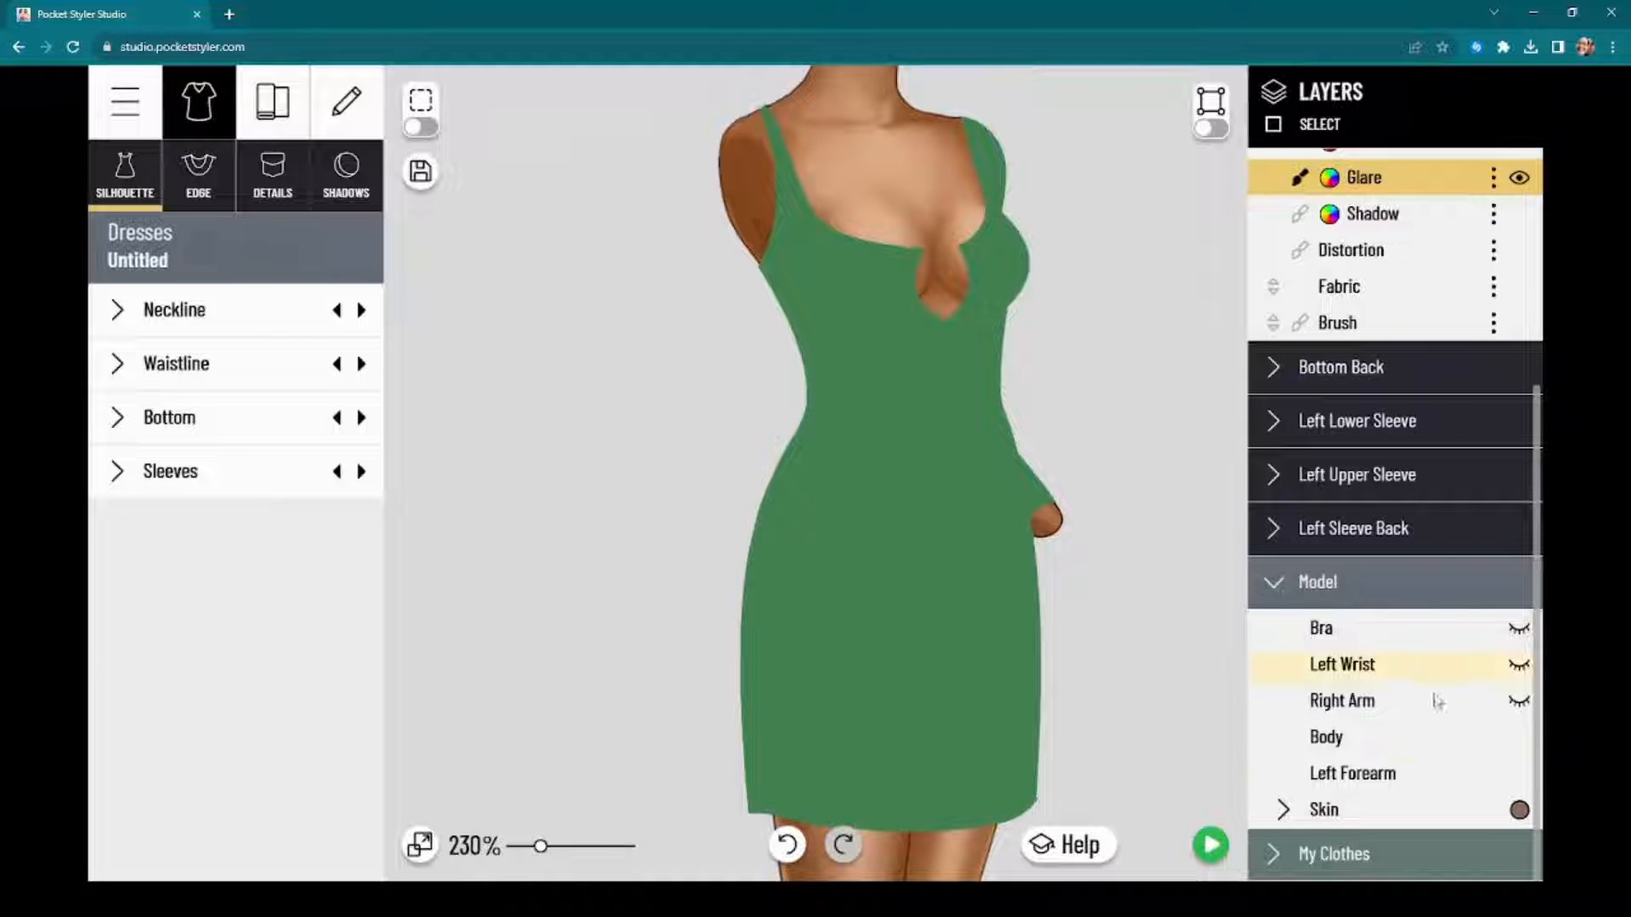
pyautogui.click(1519, 774)
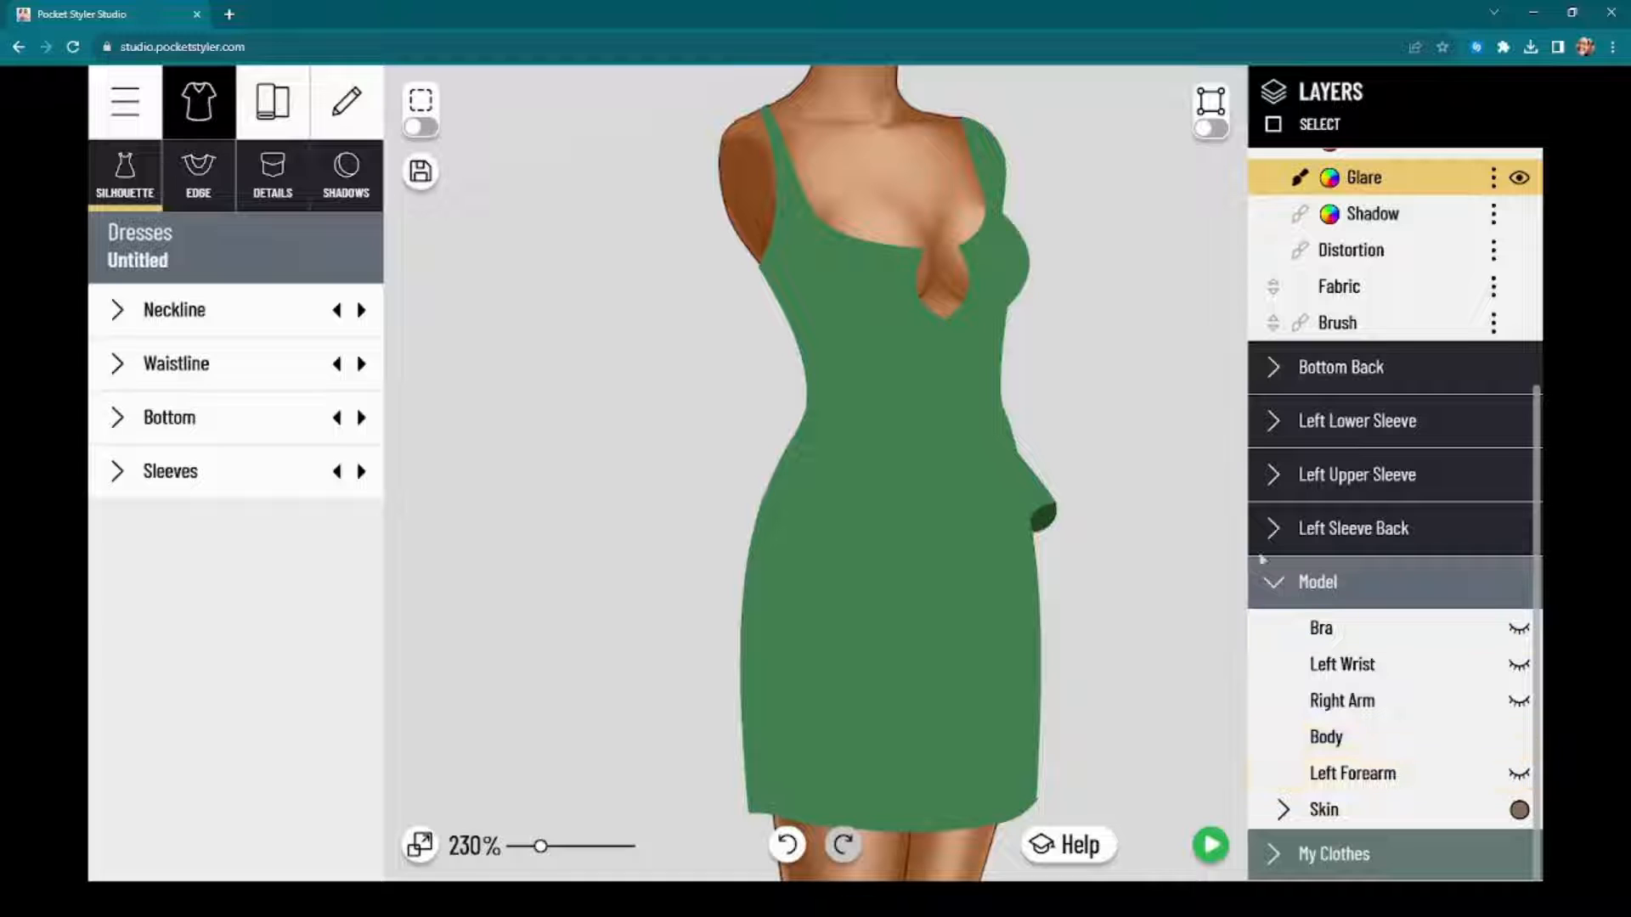
pyautogui.click(1518, 421)
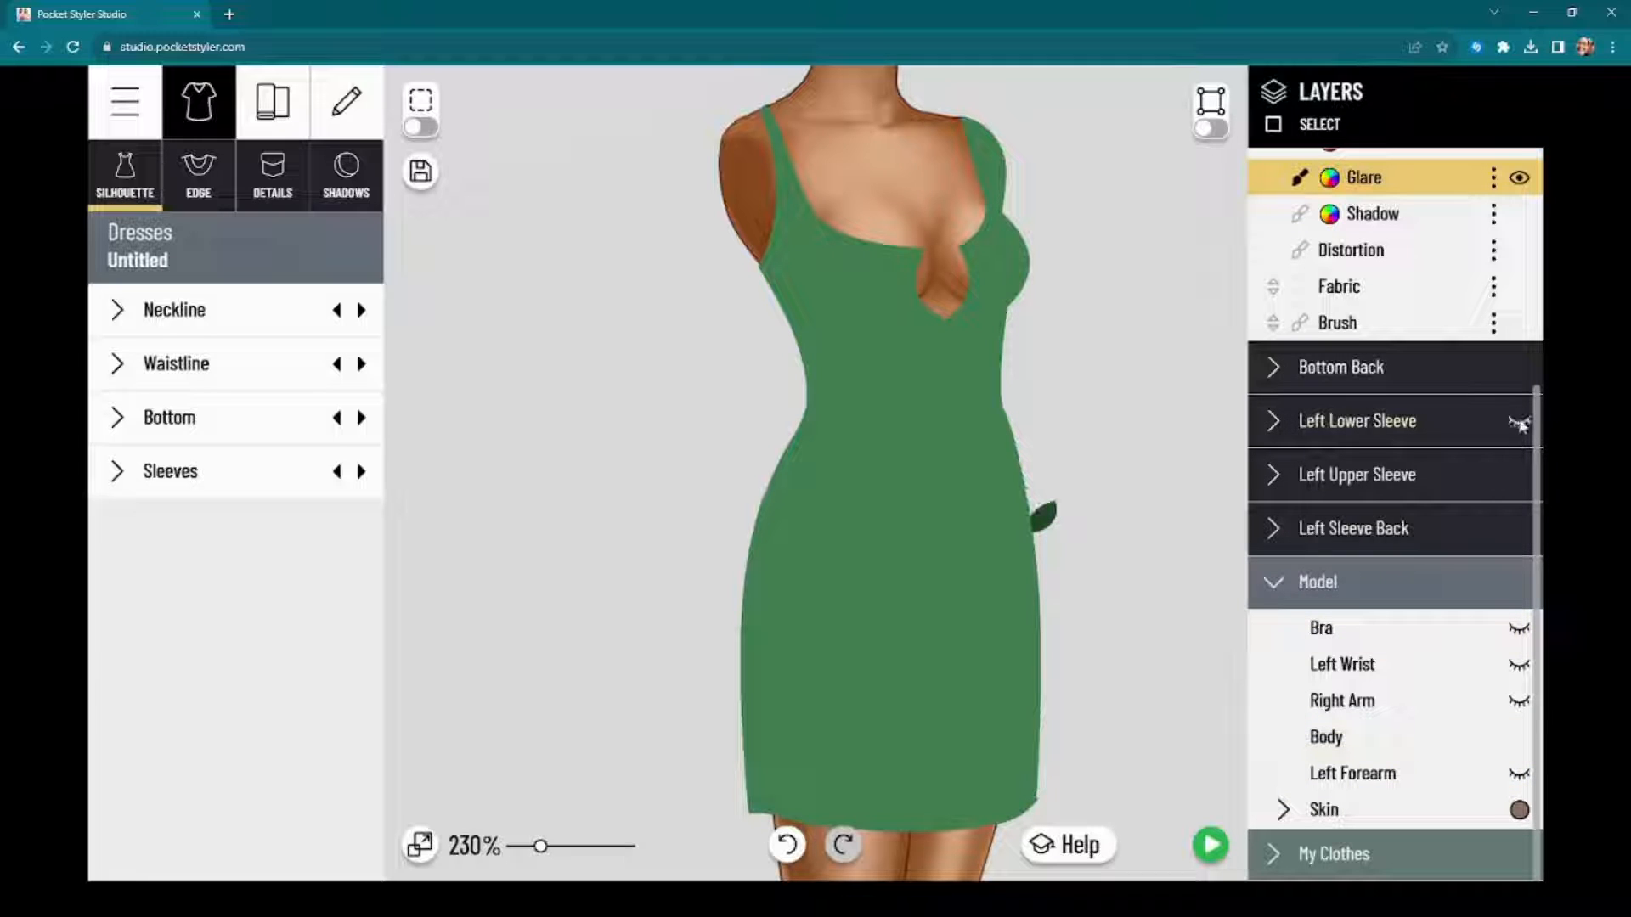
pyautogui.click(1517, 474)
pyautogui.click(1519, 528)
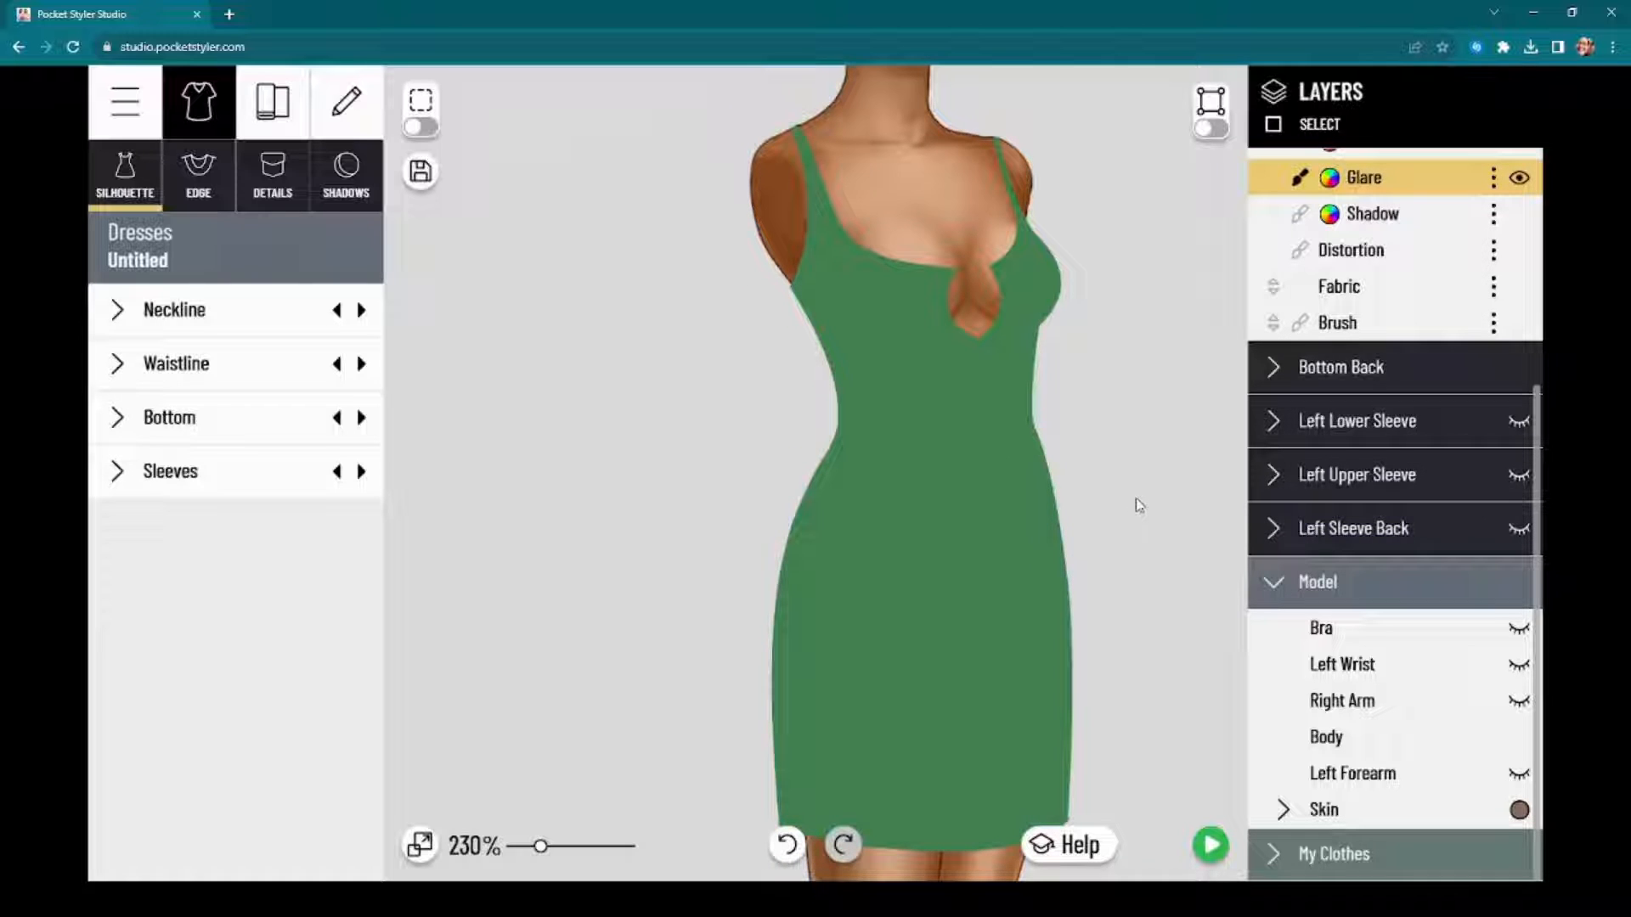
pyautogui.scroll(2, 1137, 498)
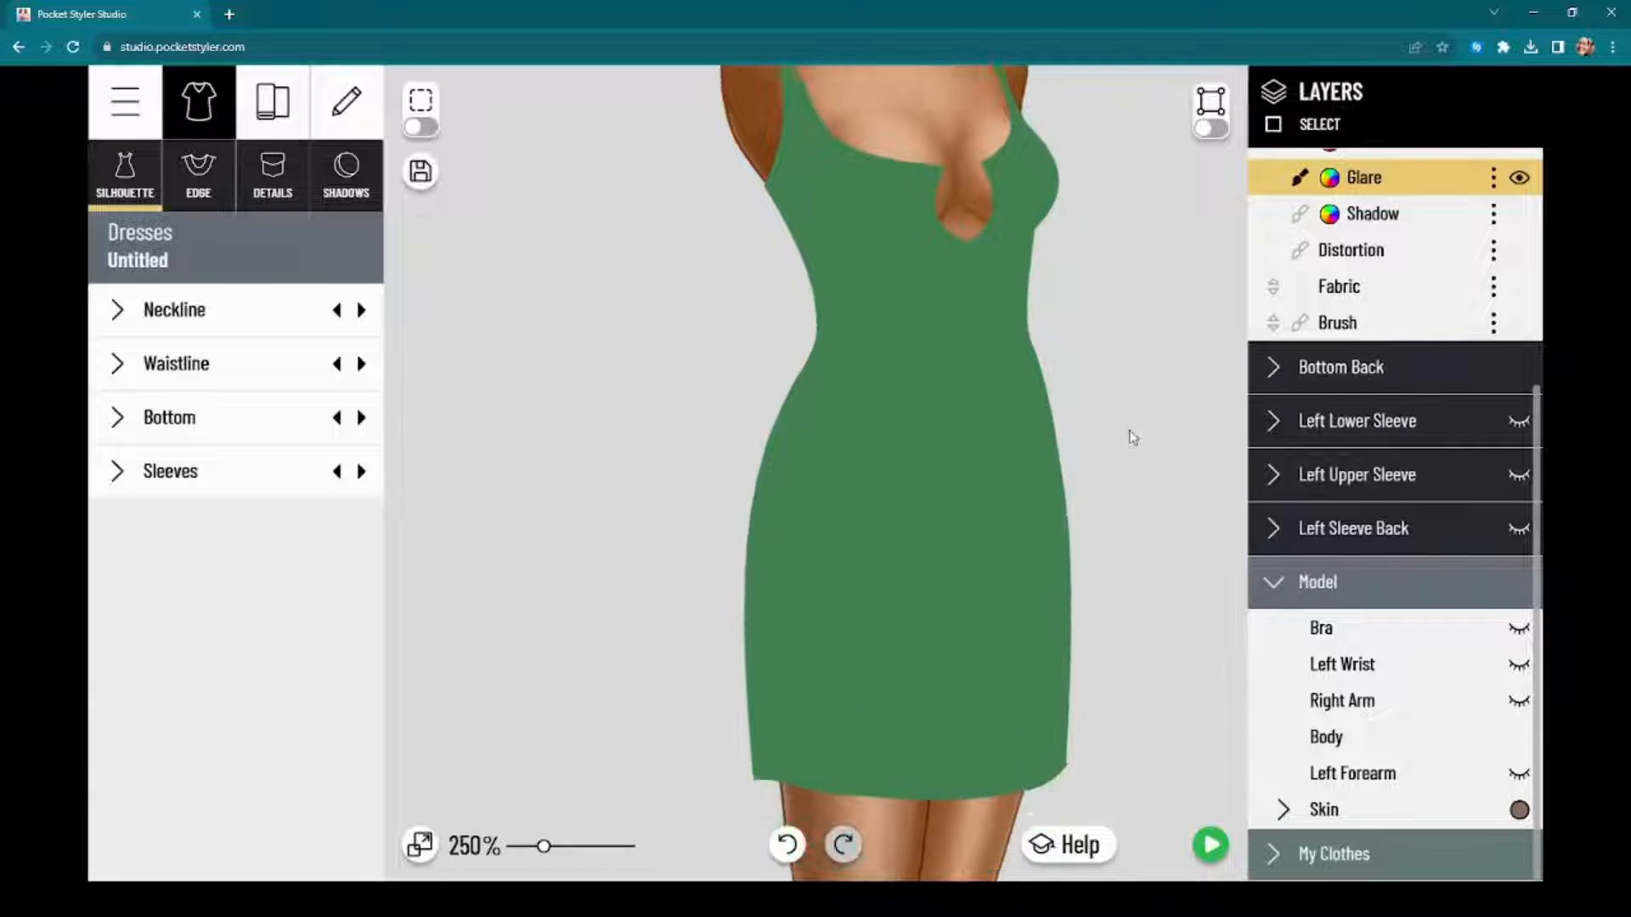
pyautogui.scroll(-2, 1138, 459)
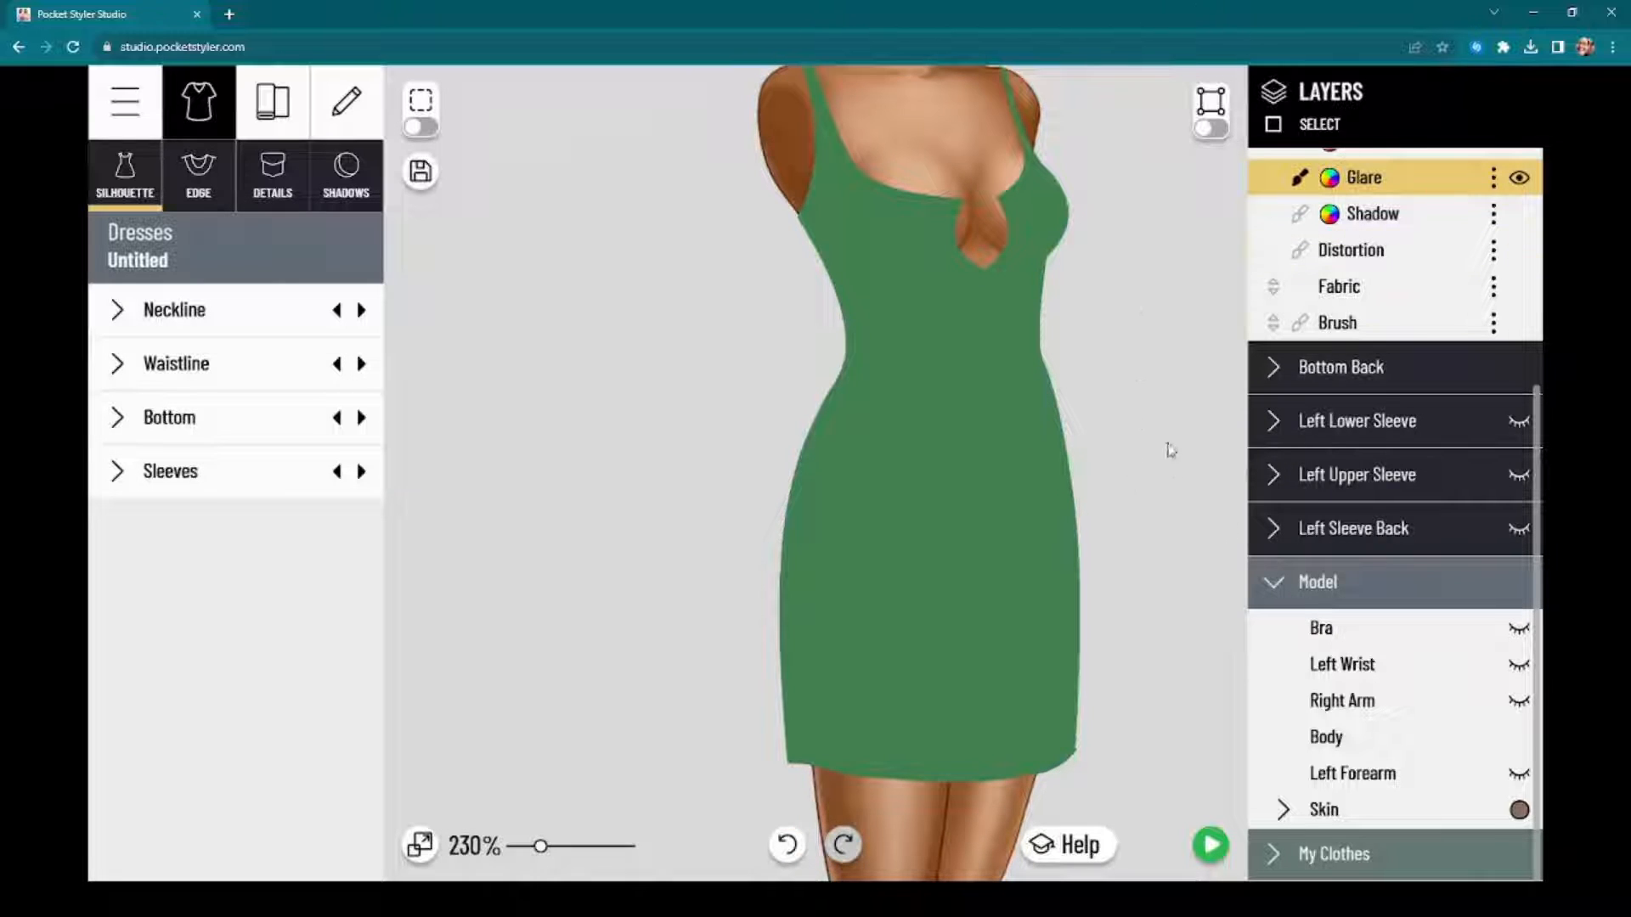
pyautogui.scroll(1, 1160, 416)
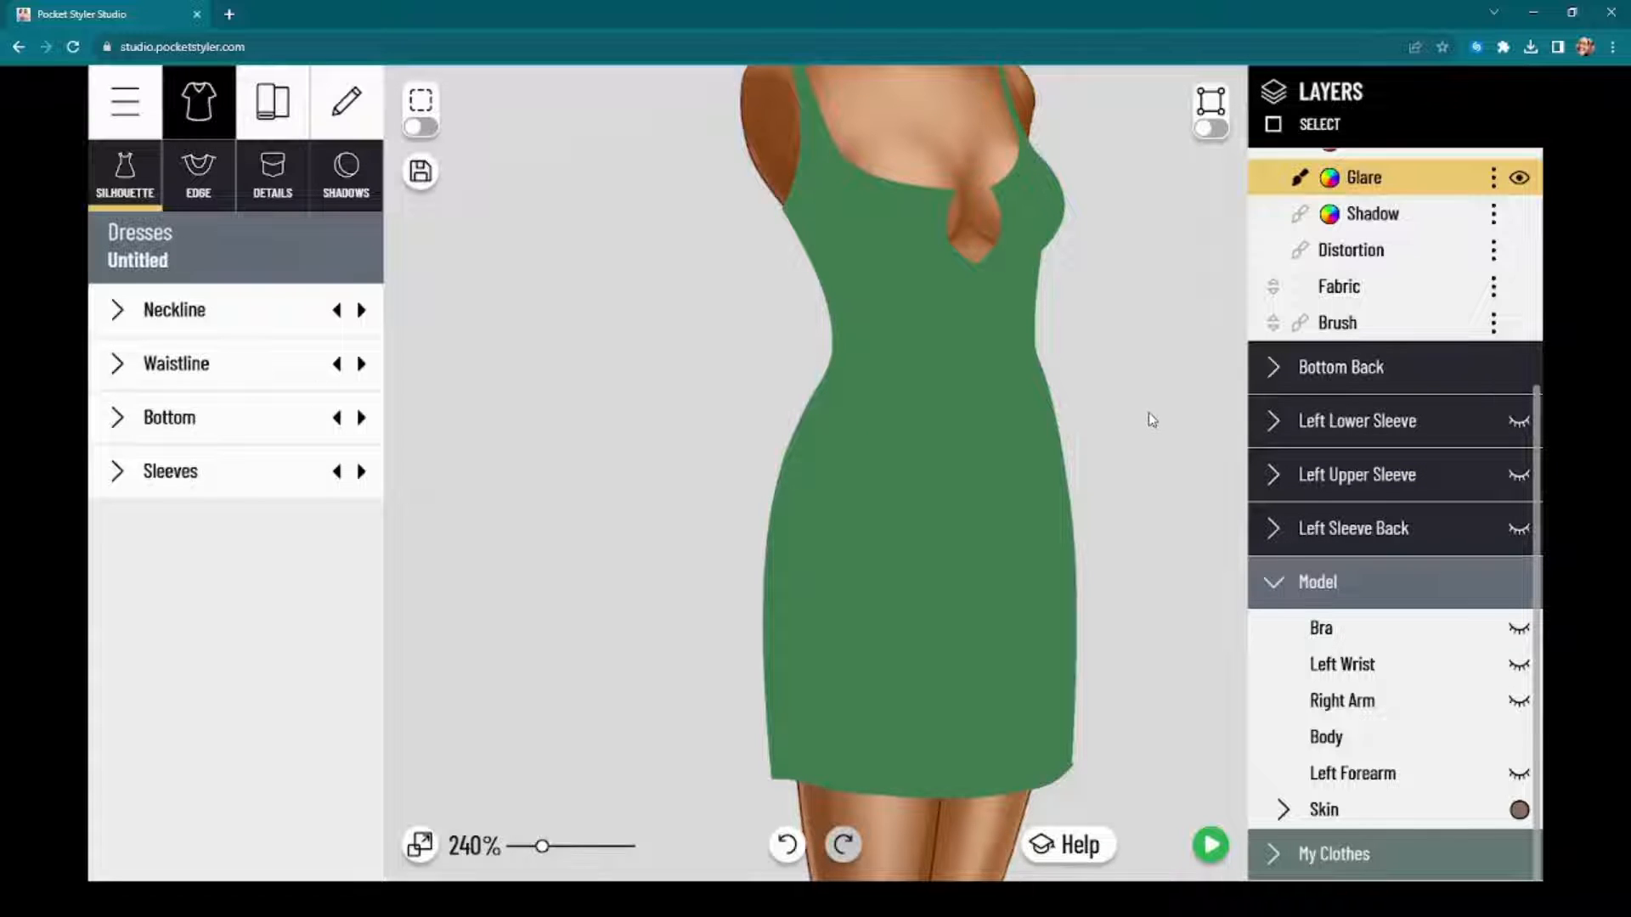
pyautogui.moveTo(1152, 419); pyautogui.dragTo(1152, 369)
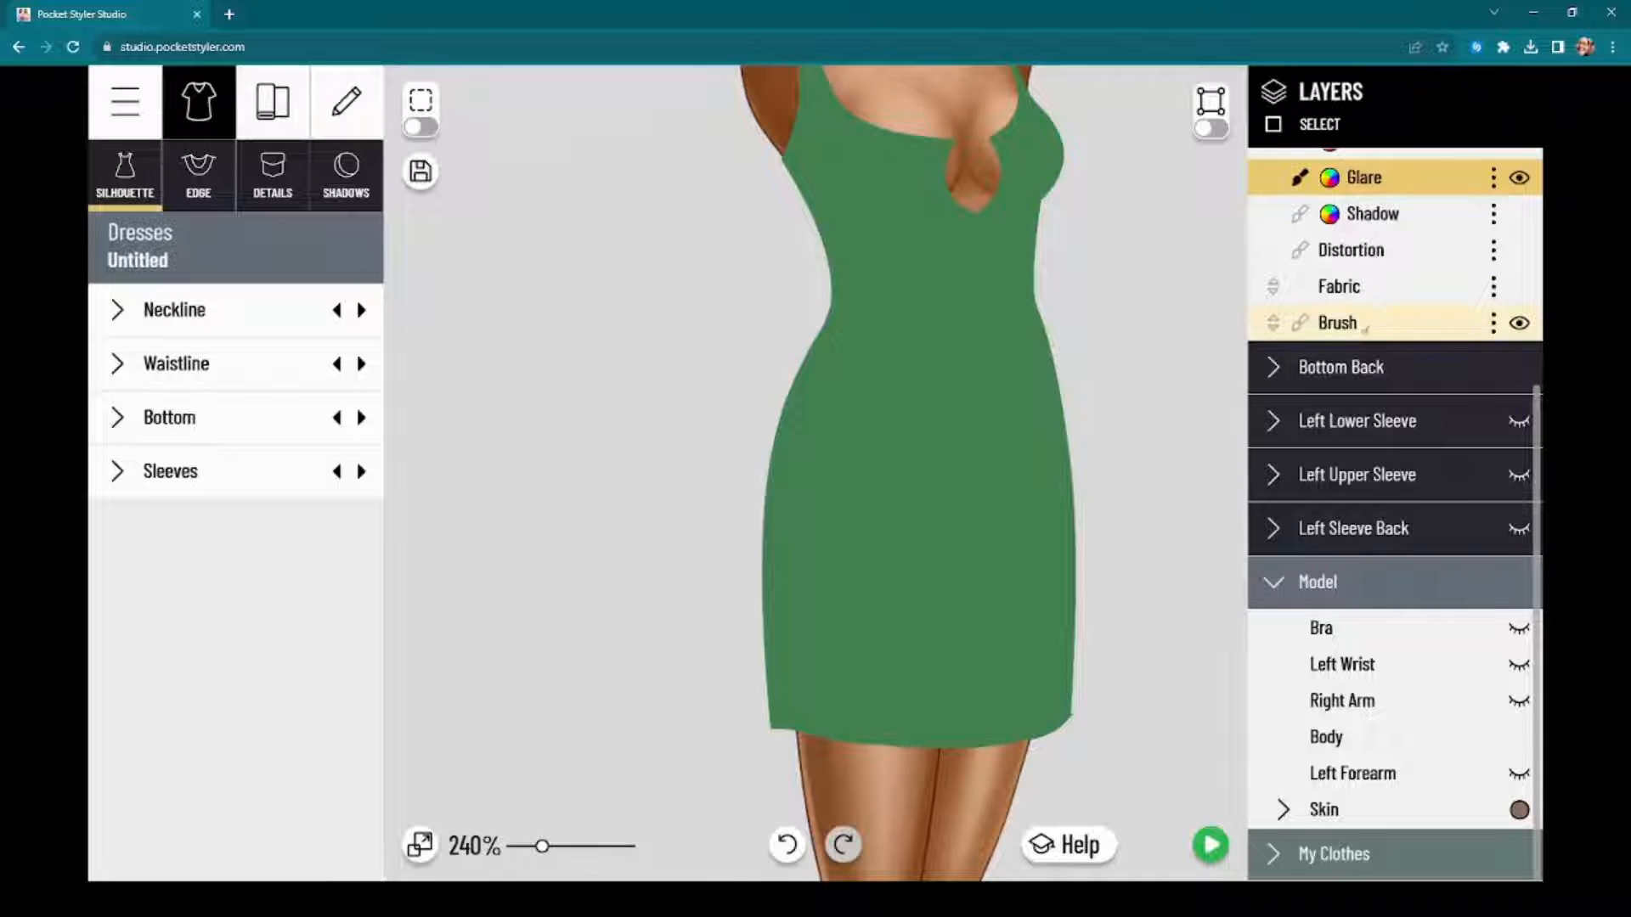
# Step: Add three new brush layers to the Skirt, above its existing Brush layer
pyautogui.scroll(3, 1365, 329)
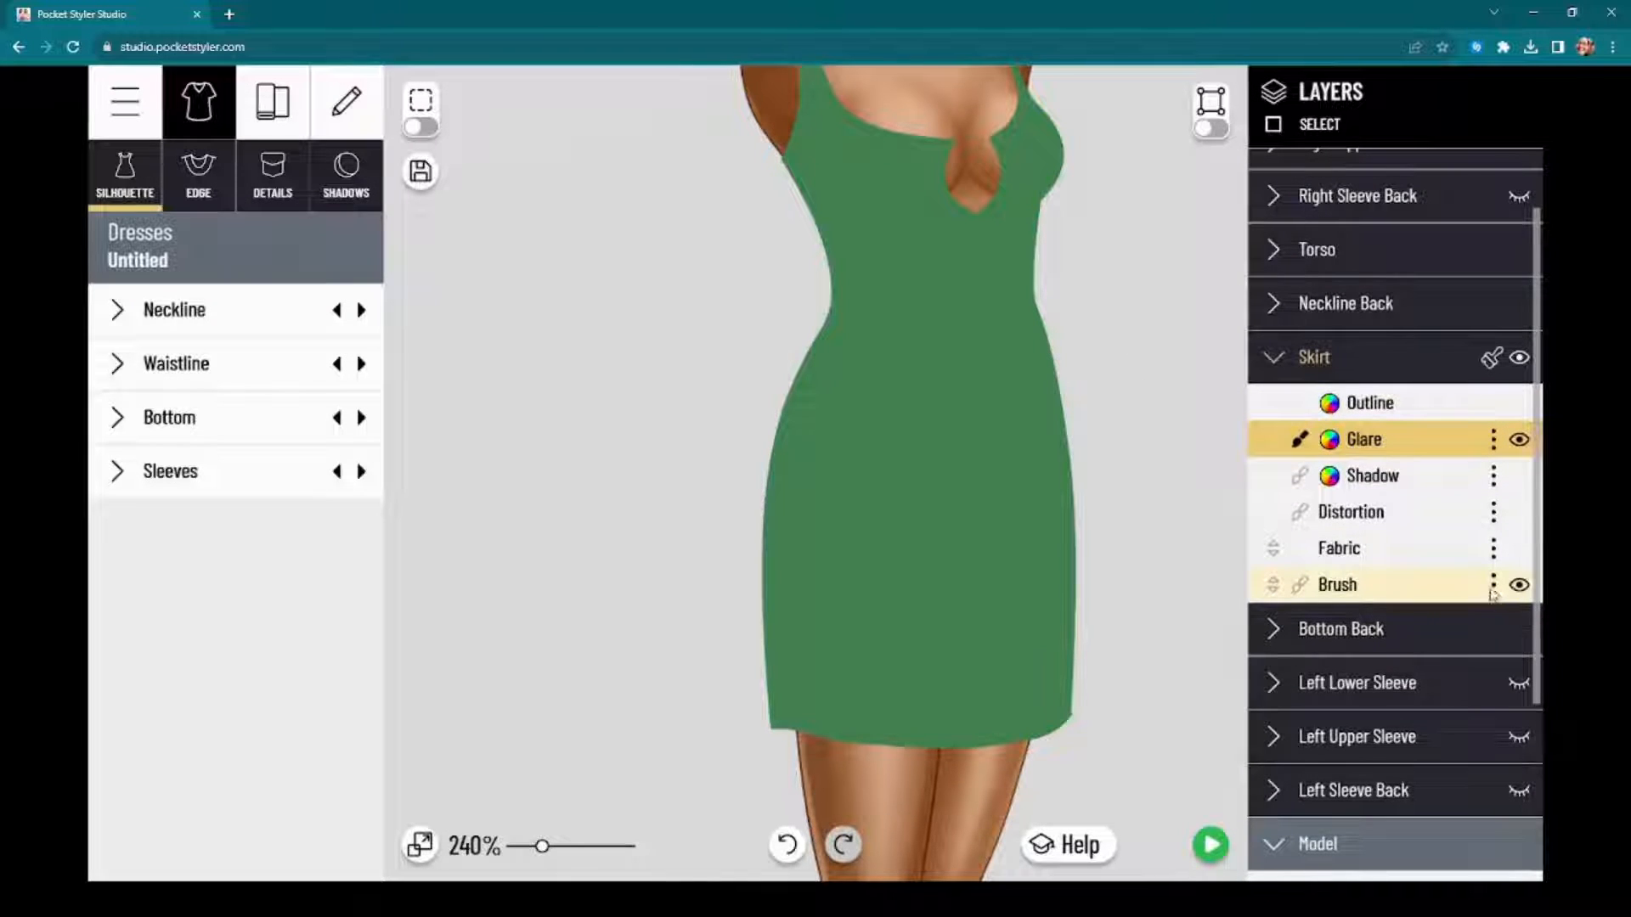
pyautogui.click(1339, 586)
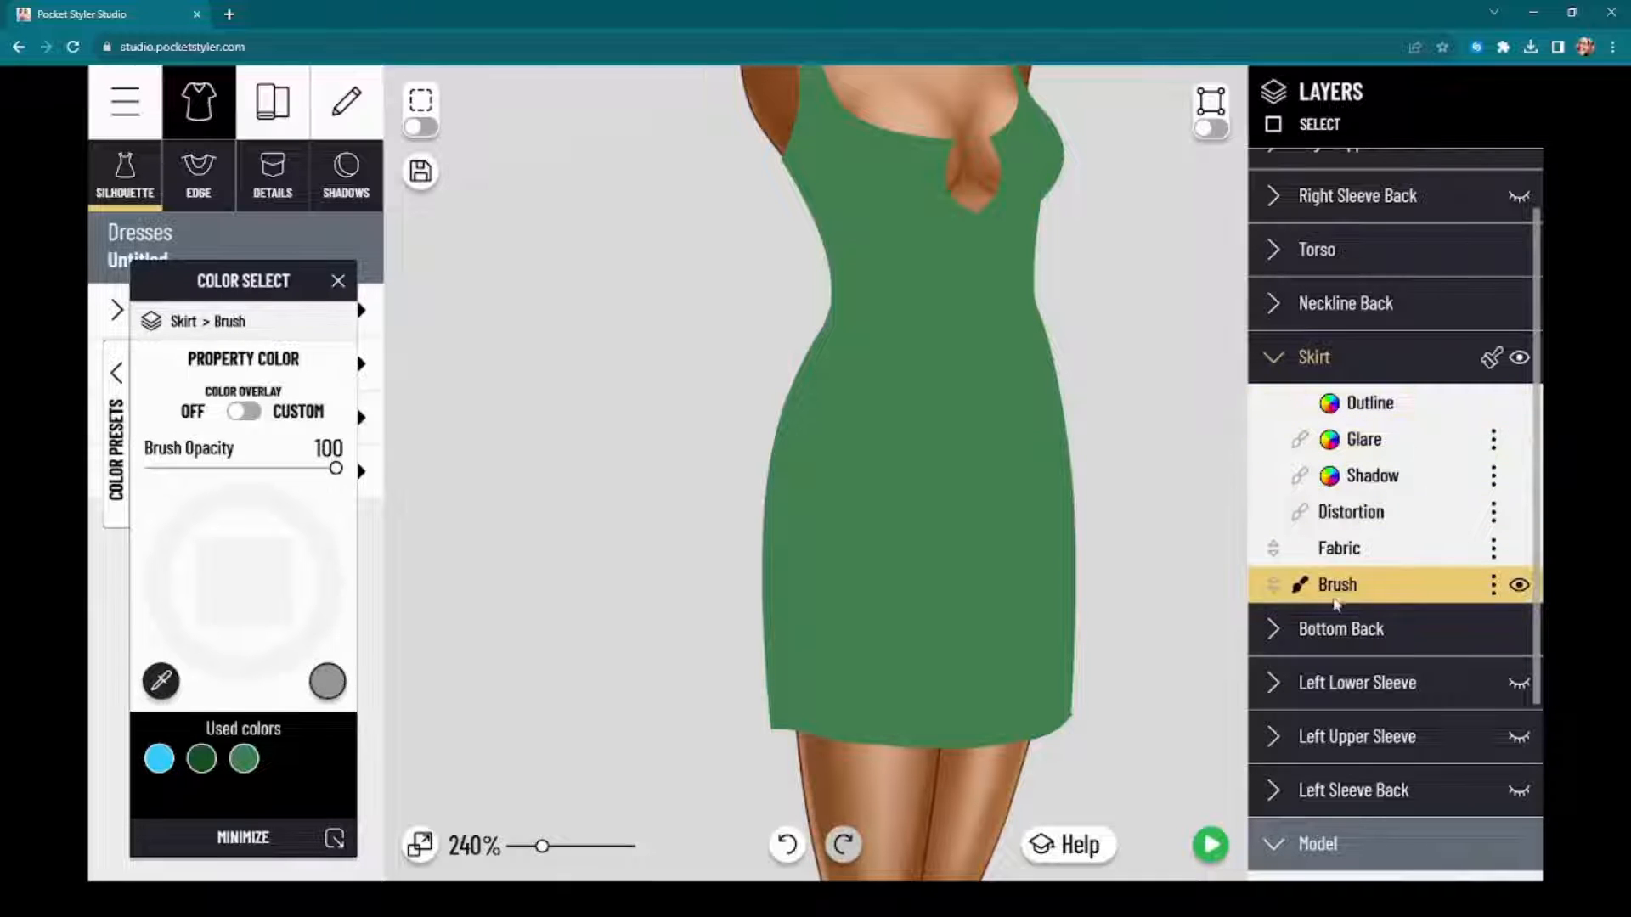
pyautogui.click(1363, 585)
pyautogui.click(1363, 585)
pyautogui.click(1363, 584)
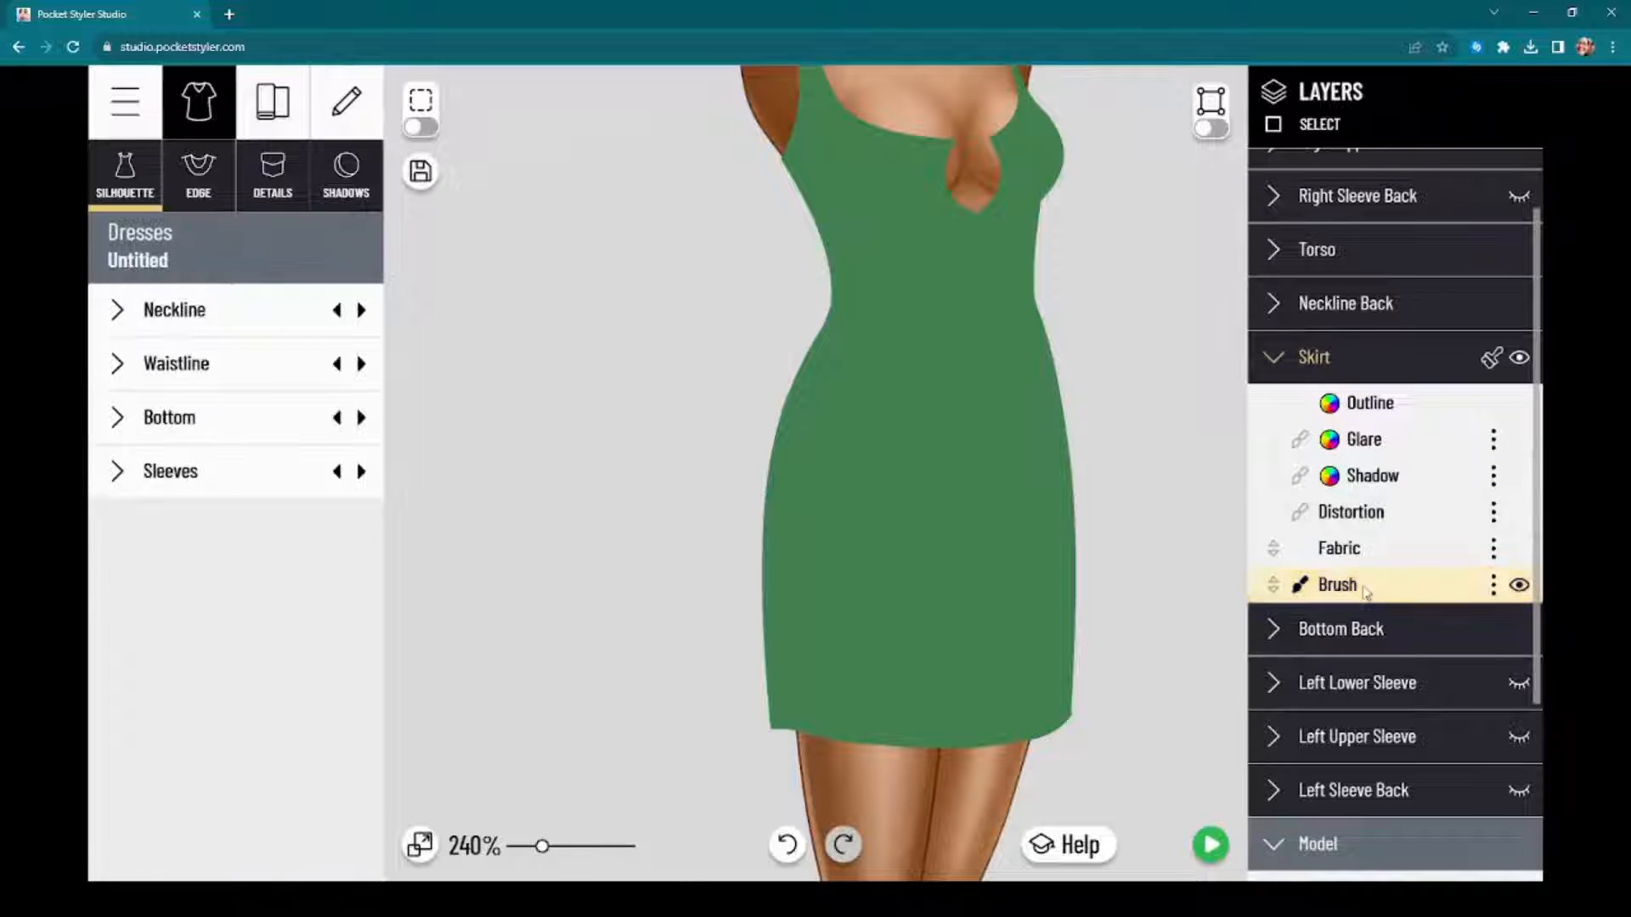
pyautogui.click(1493, 585)
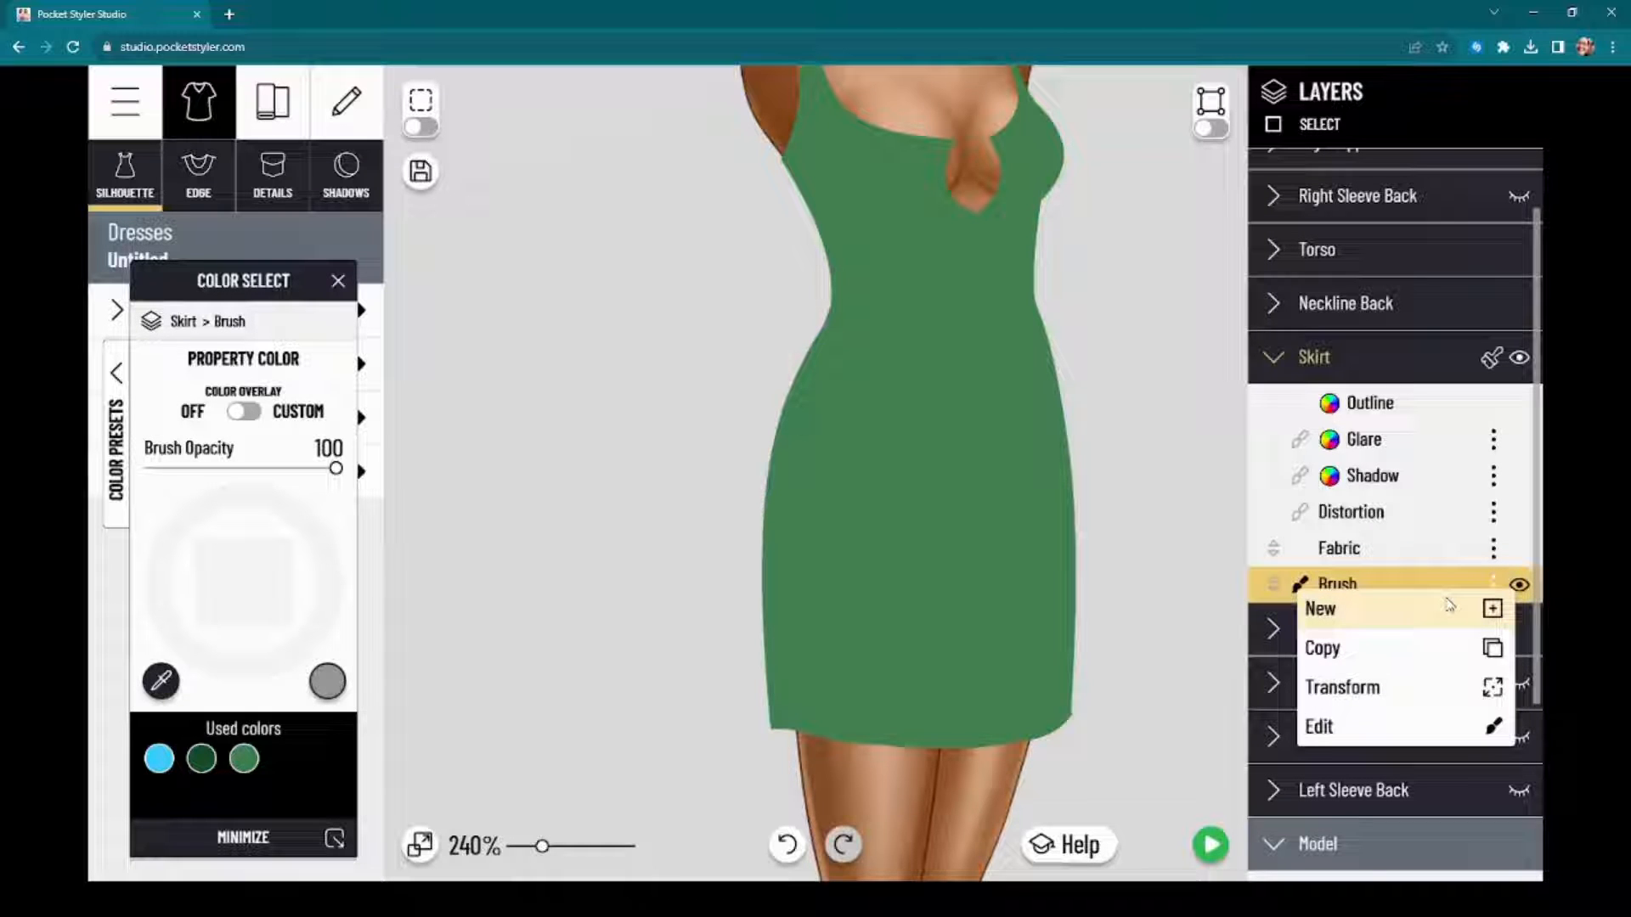
pyautogui.click(1449, 605)
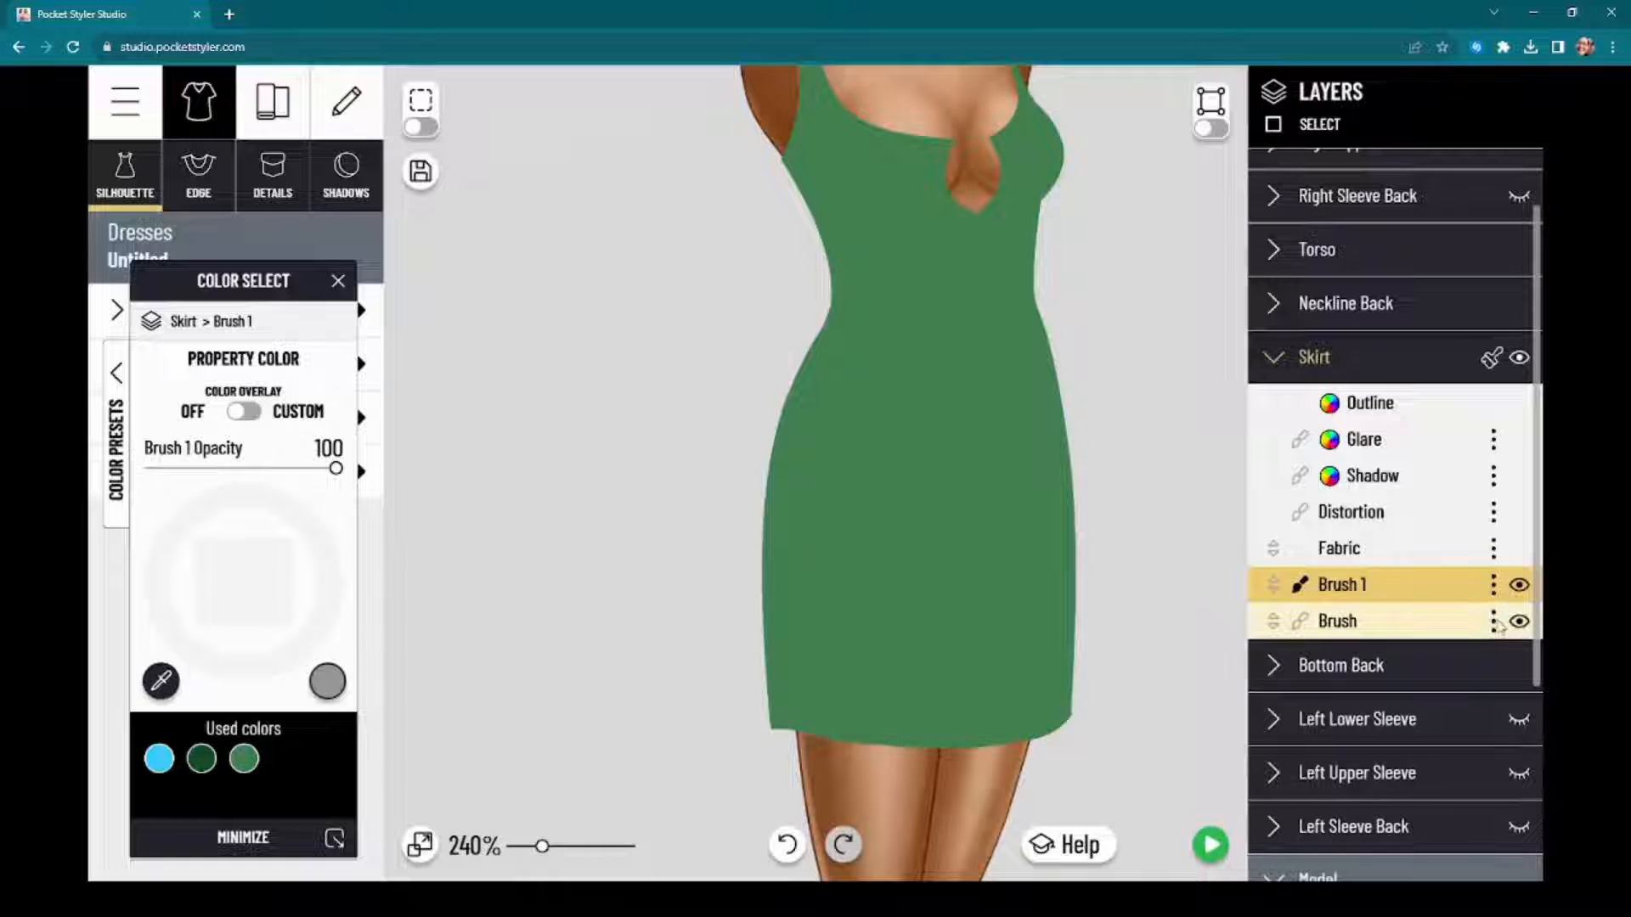
pyautogui.click(1493, 621)
pyautogui.click(1444, 644)
pyautogui.click(1492, 658)
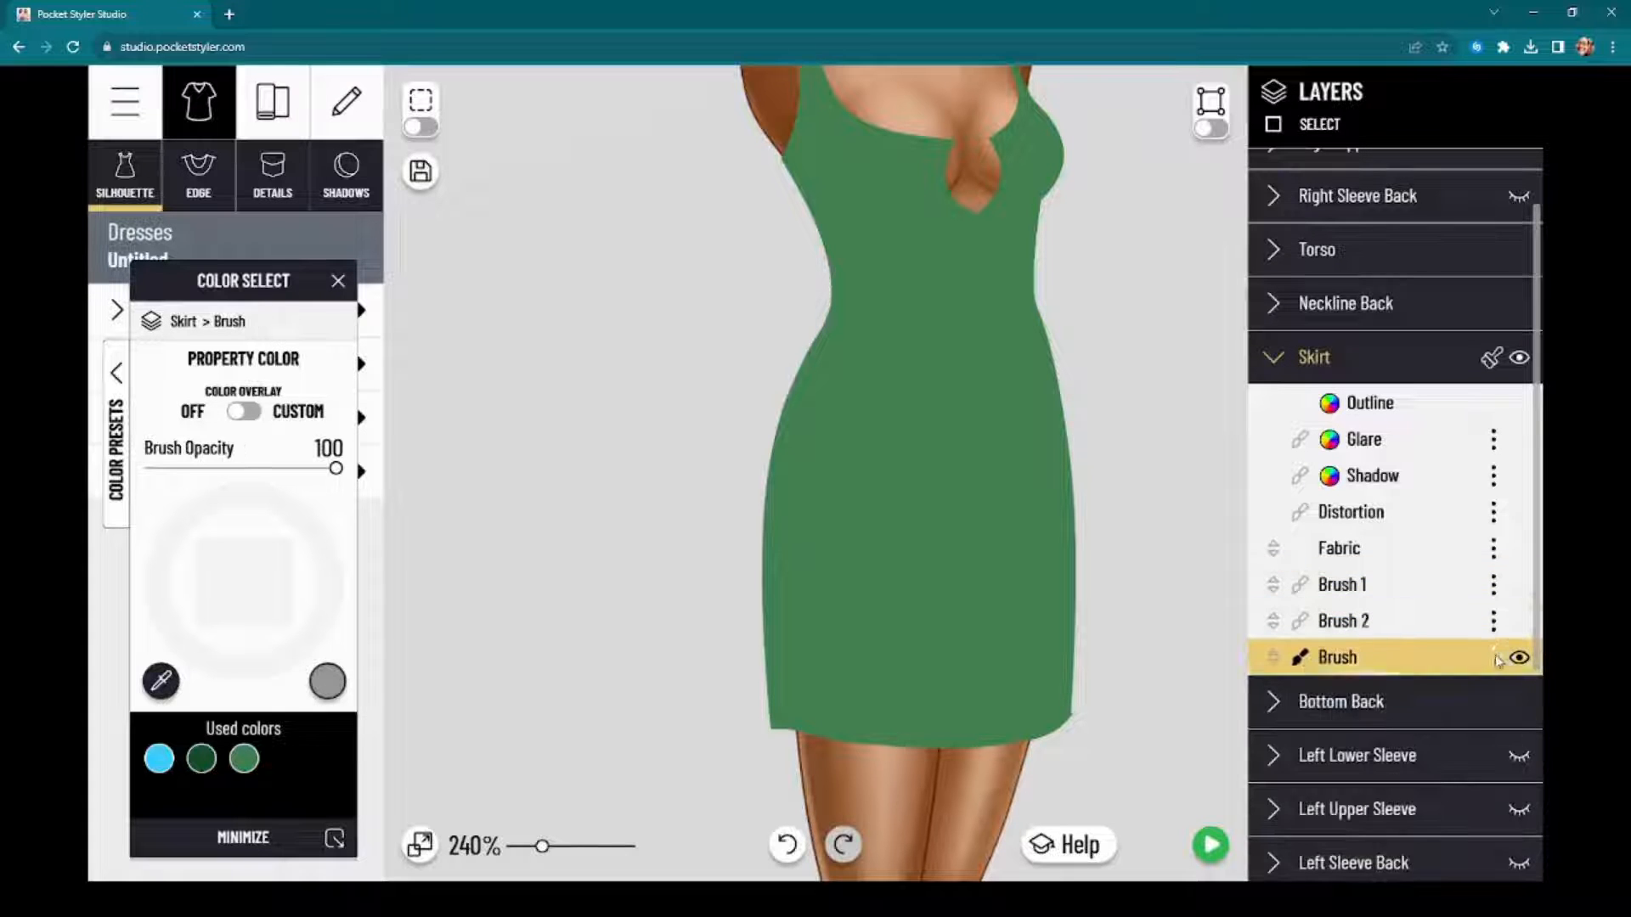
pyautogui.click(1444, 679)
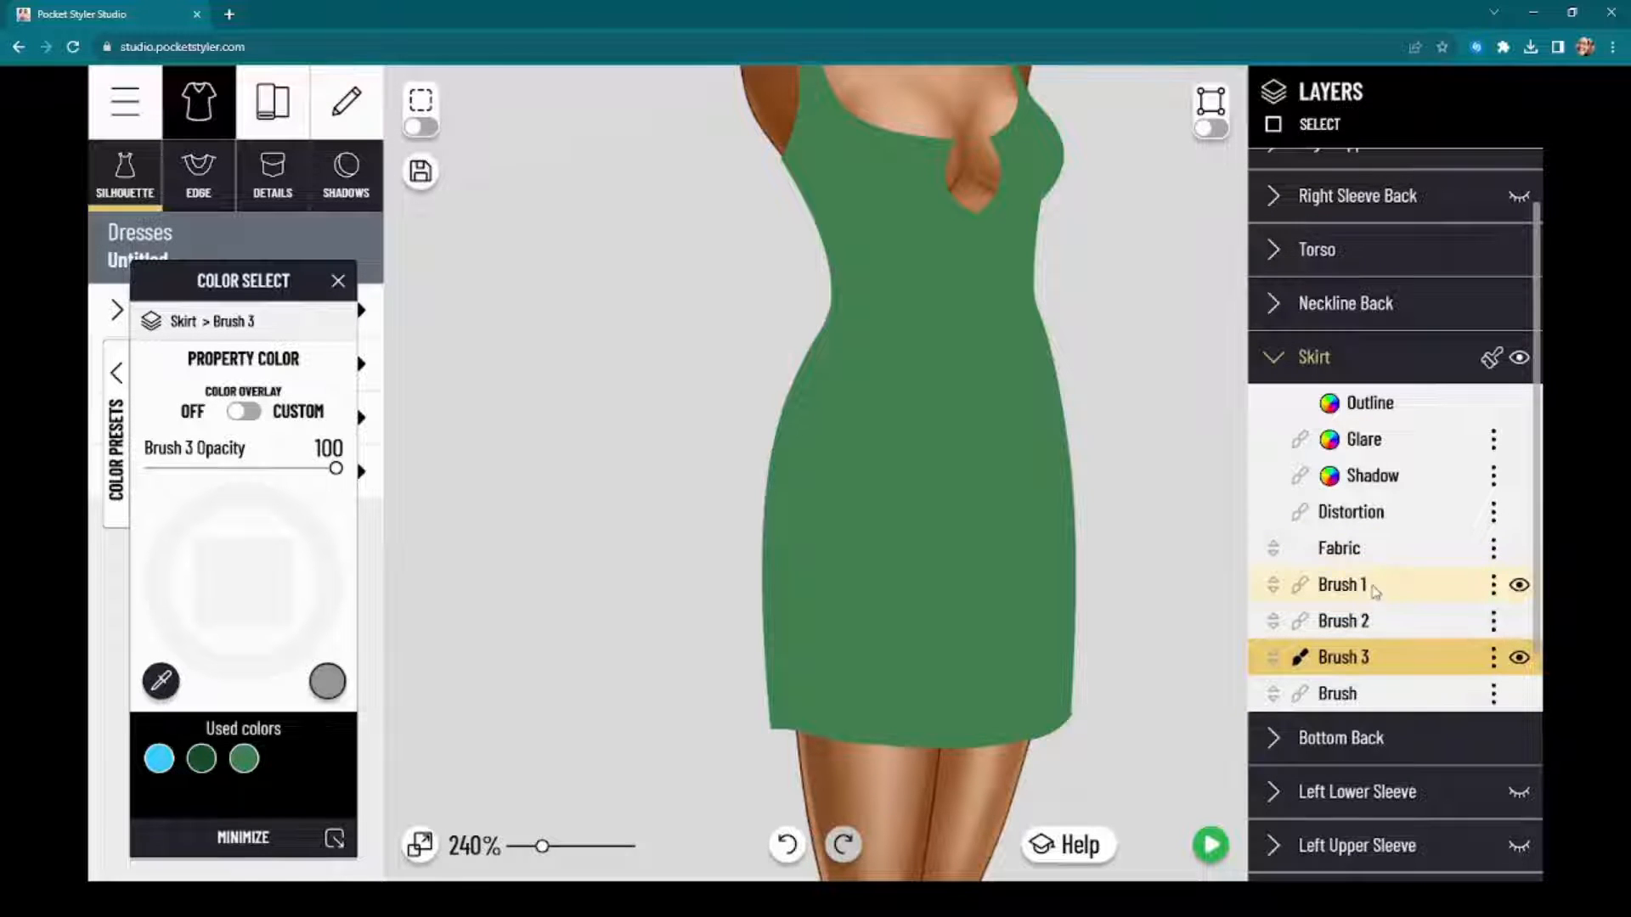
# Step: Move the Skirt's Brush 1, Brush 2 and Brush 3 layers above Glare, keeping them in numerical order below Outline
pyautogui.moveTo(1357, 592); pyautogui.dragTo(1406, 439)
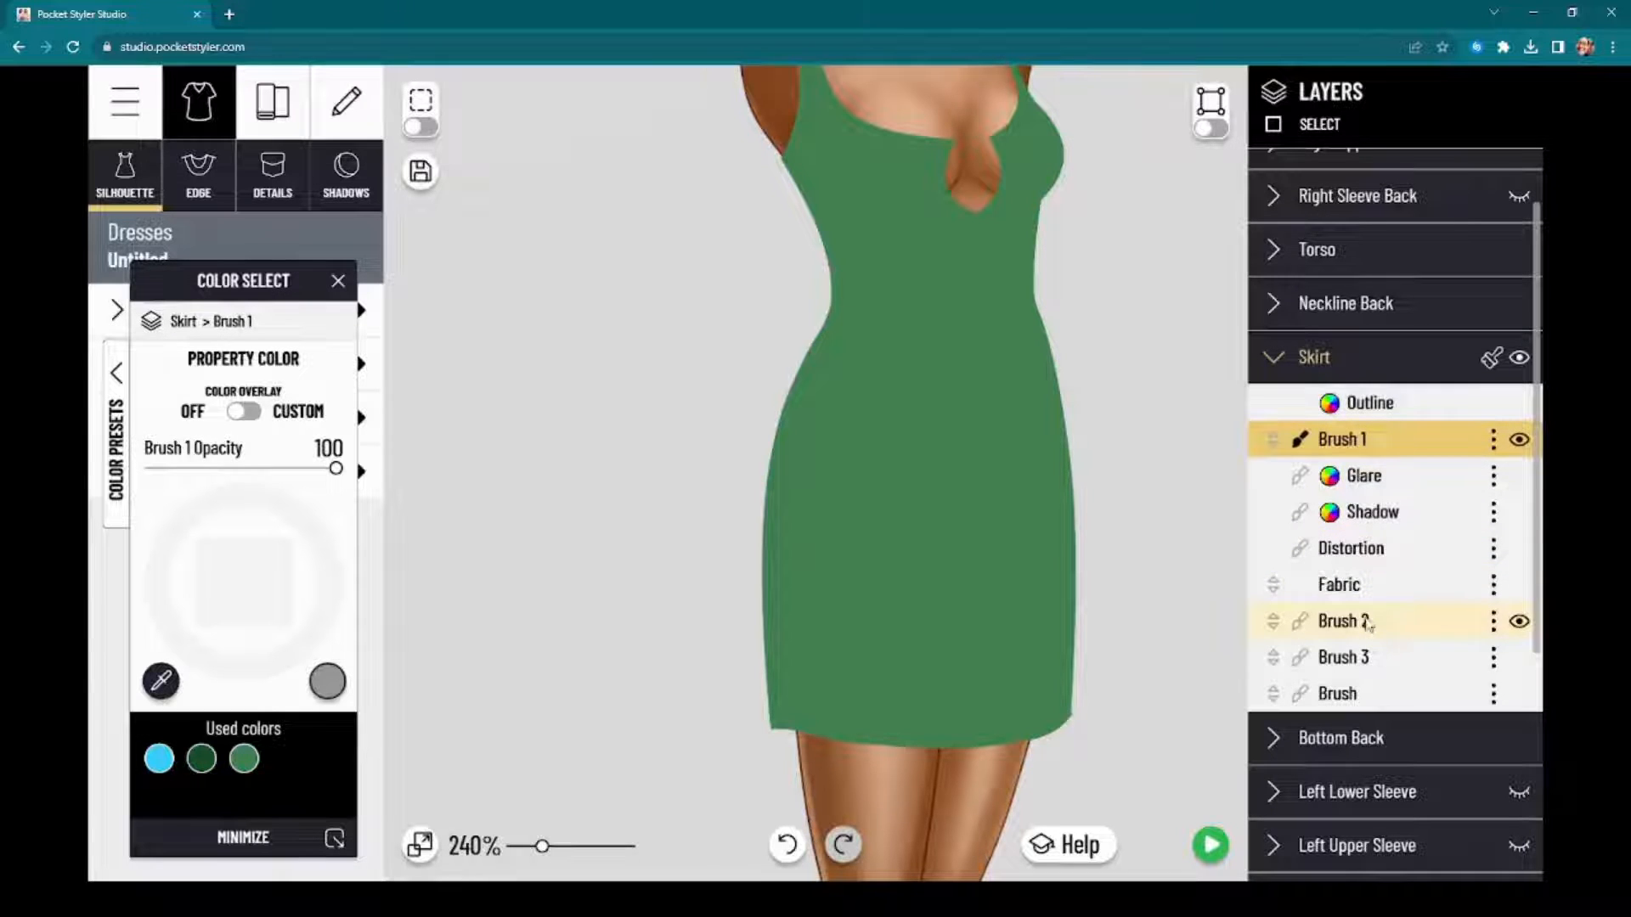
pyautogui.moveTo(1367, 624); pyautogui.dragTo(1369, 477)
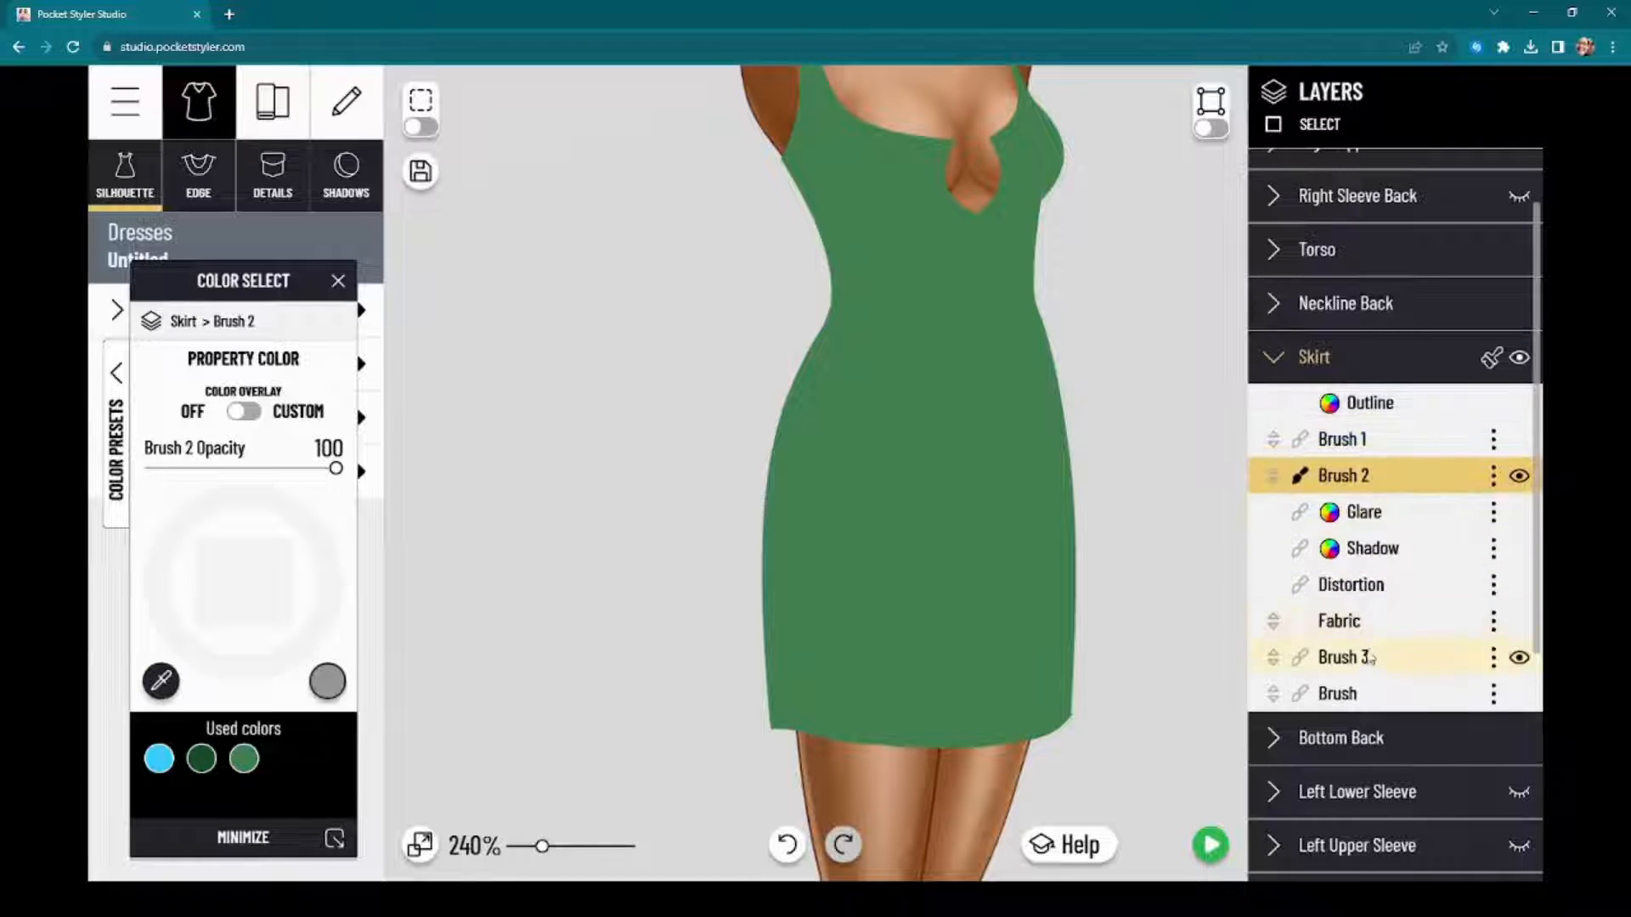
pyautogui.moveTo(1370, 659); pyautogui.dragTo(1391, 506)
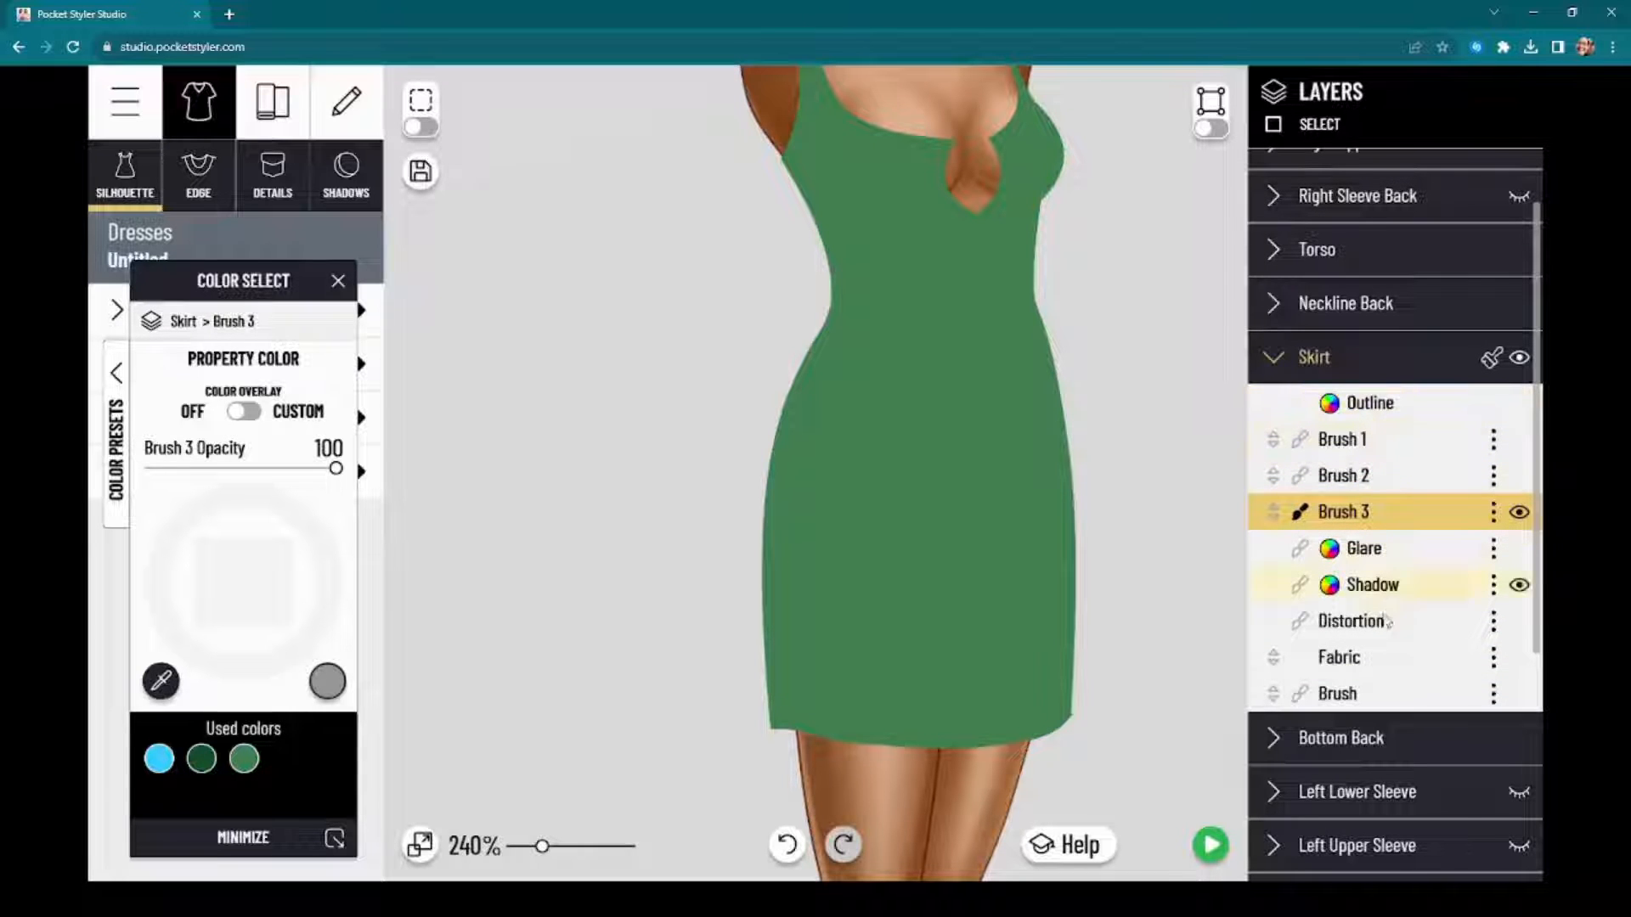
# Step: Set up the drawing brush for the Skirt's Brush 1 layer with the small soft preset of hardness 25, enlarged to size 59
pyautogui.moveTo(872, 511); pyautogui.dragTo(903, 462)
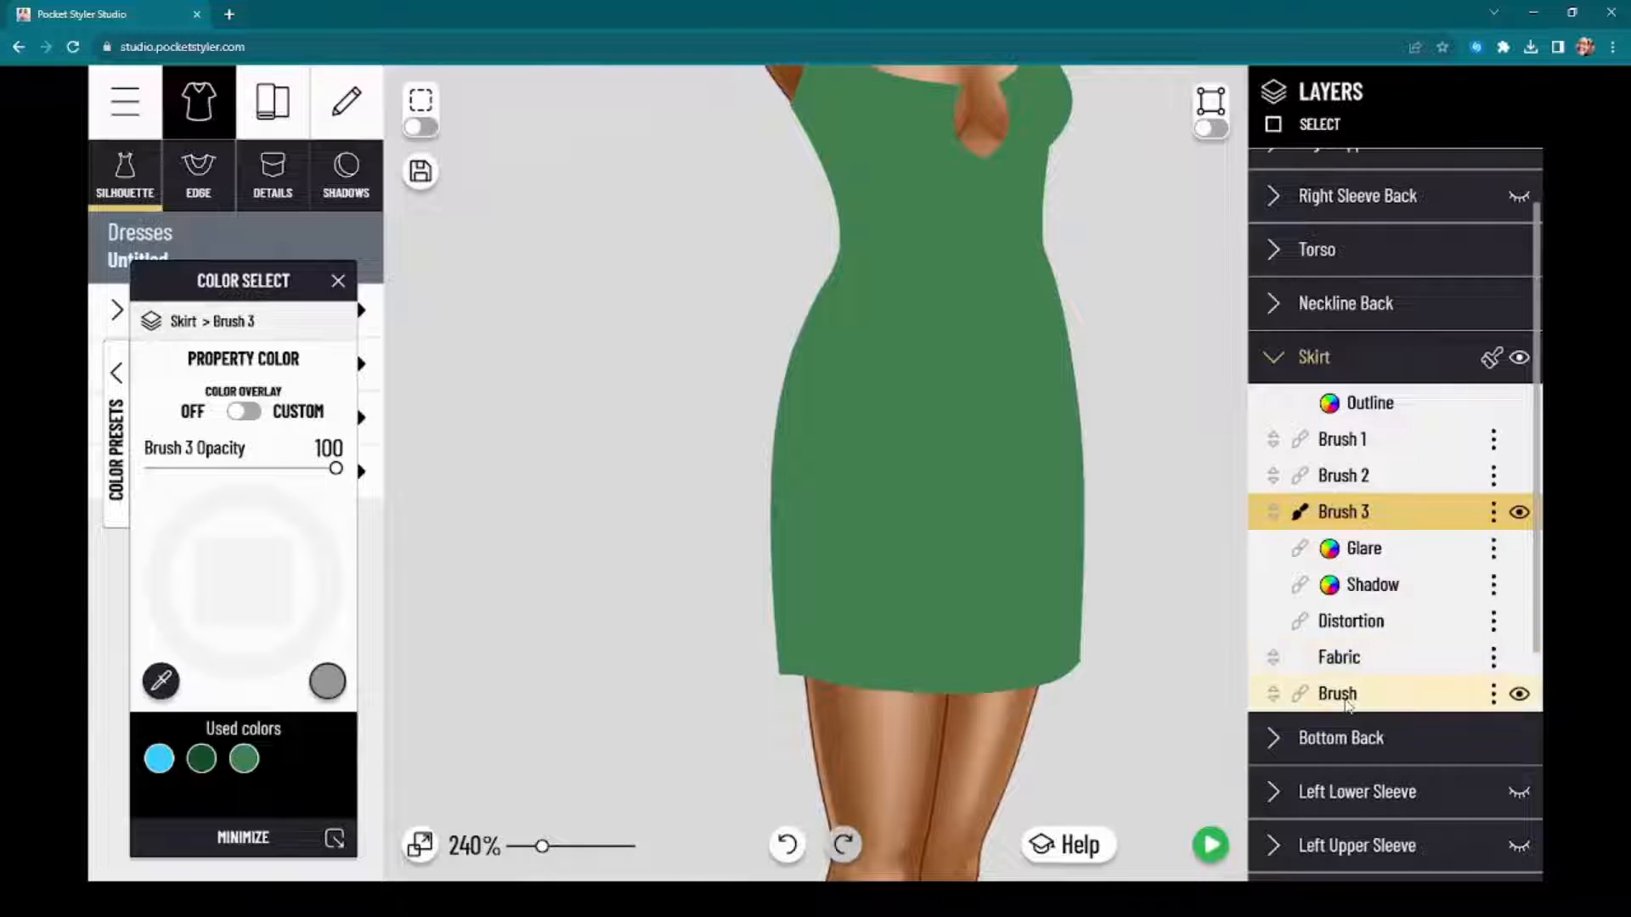
pyautogui.click(1394, 449)
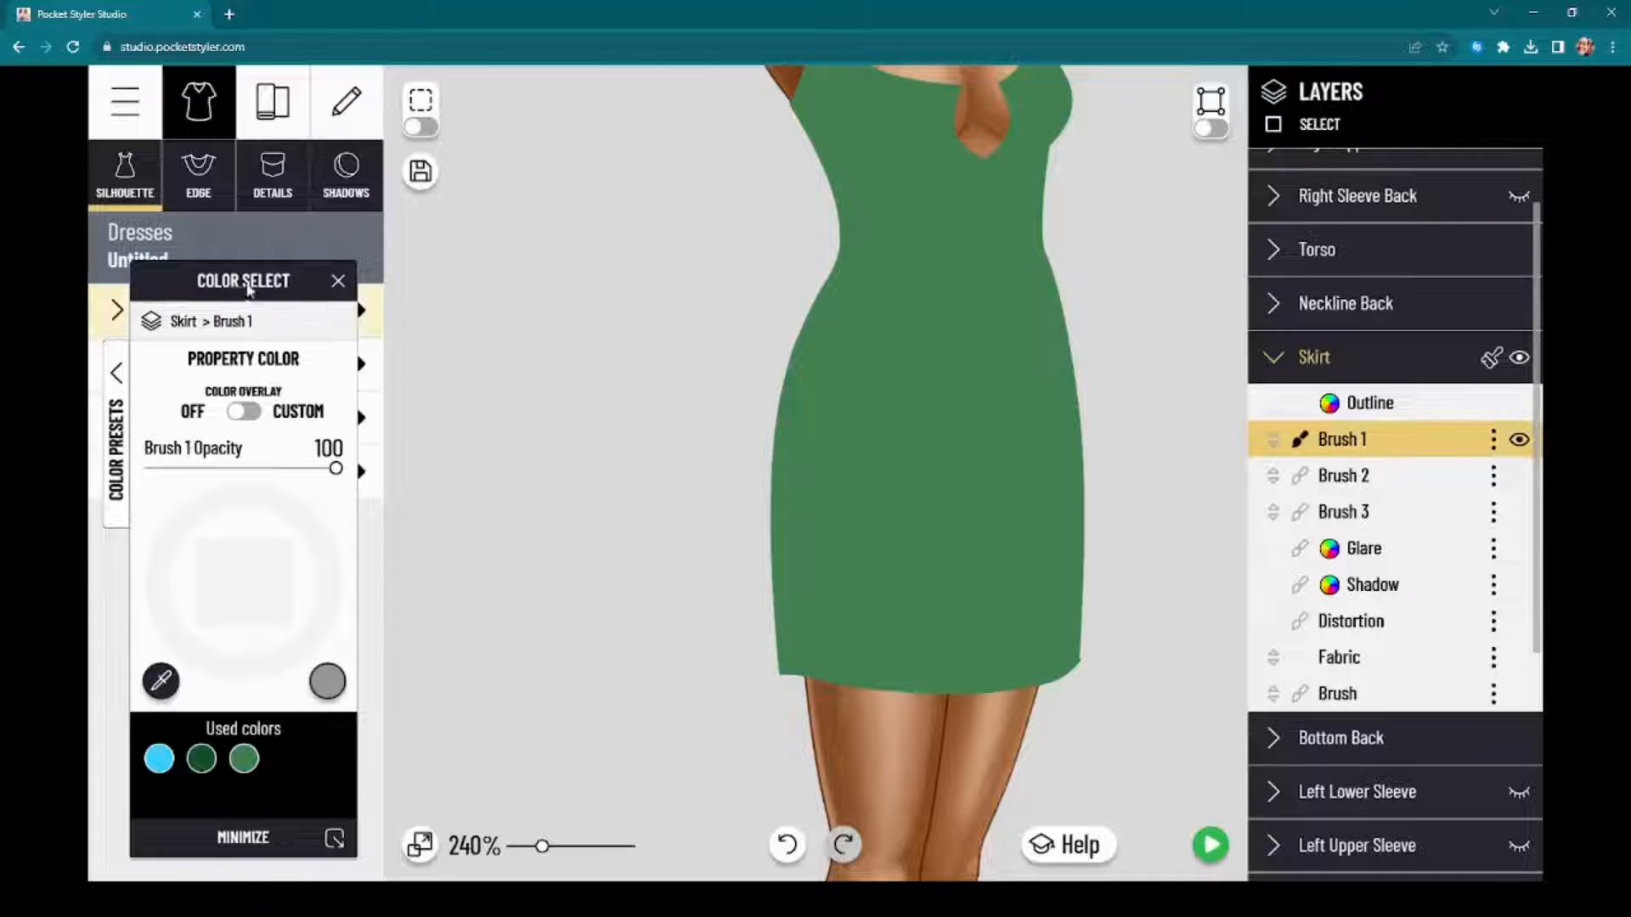
pyautogui.moveTo(241, 290); pyautogui.dragTo(575, 198)
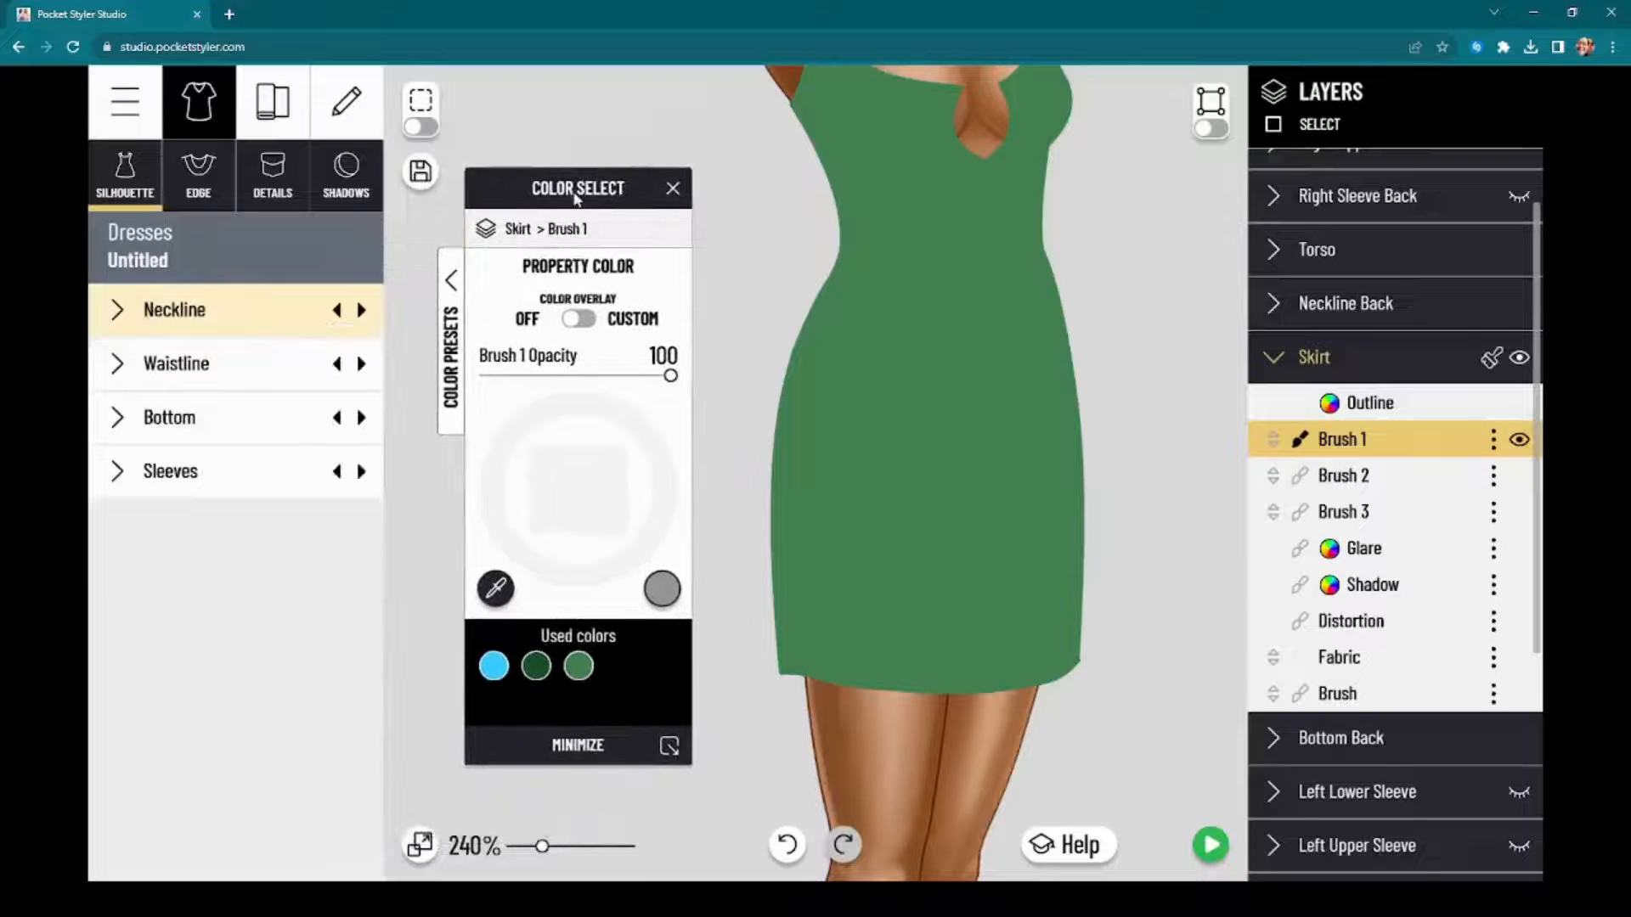
pyautogui.click(337, 123)
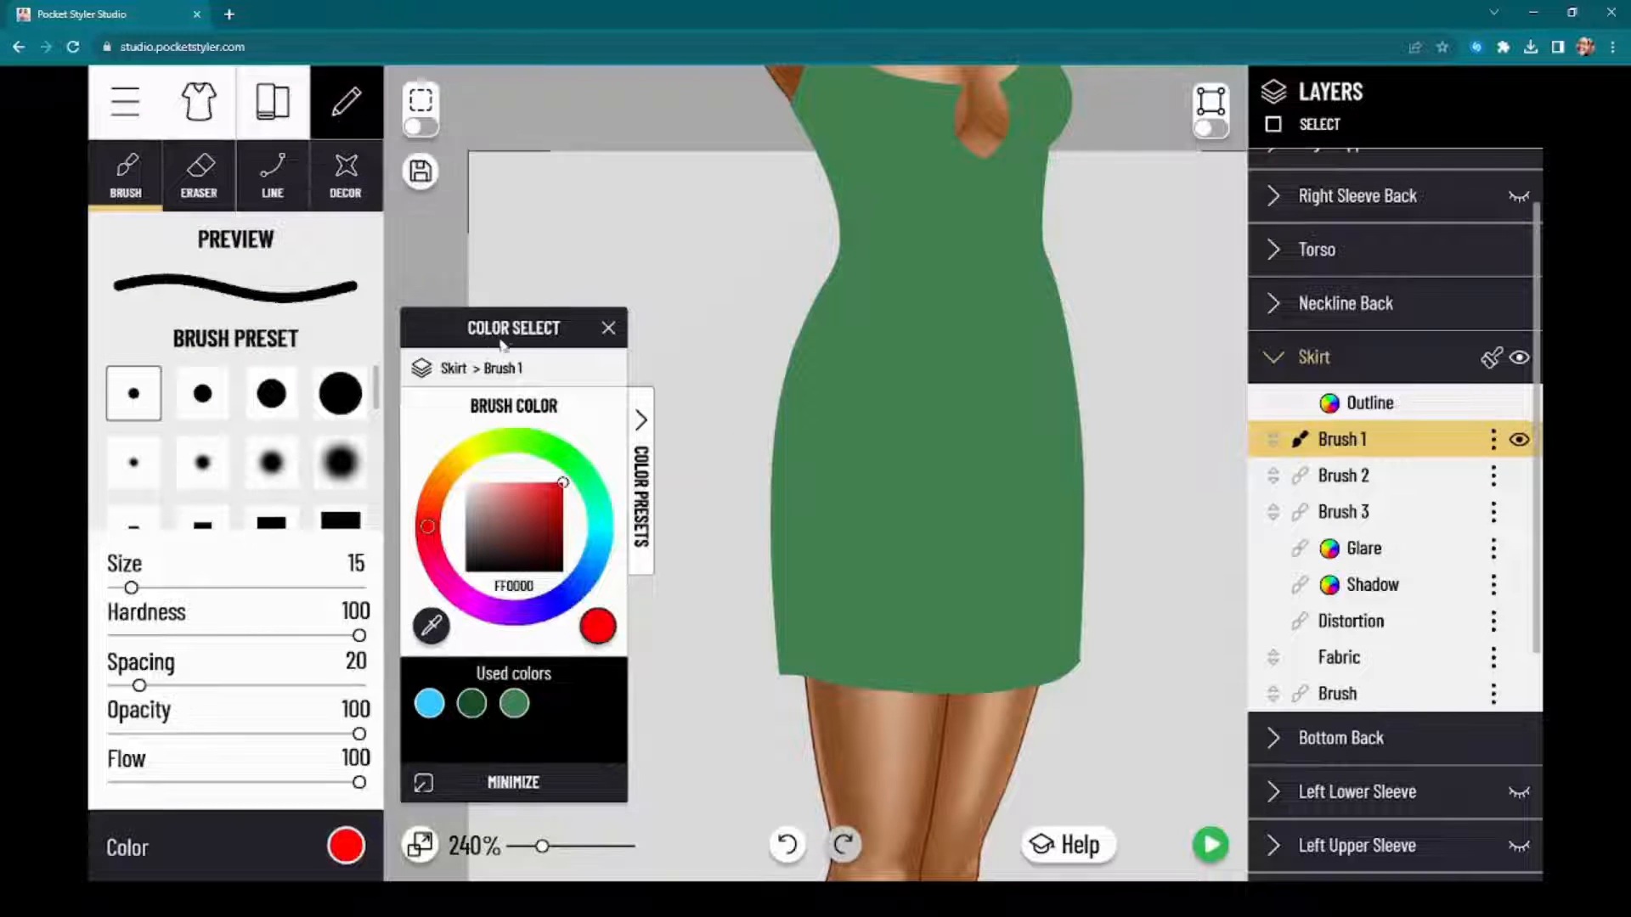
pyautogui.moveTo(489, 344); pyautogui.dragTo(1342, 287)
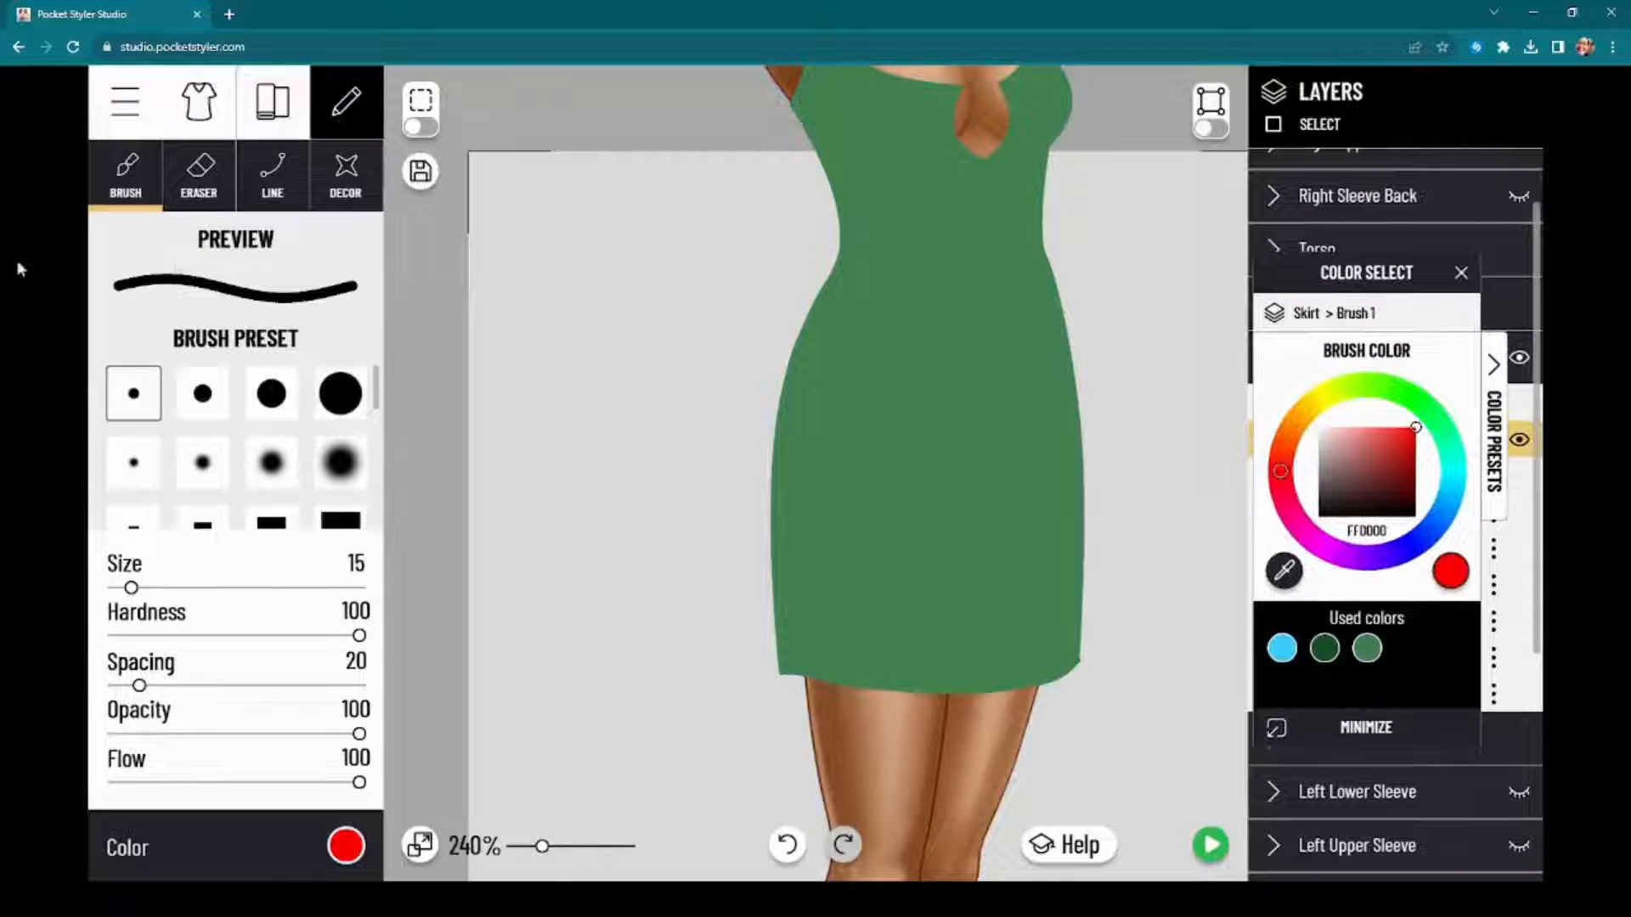
pyautogui.click(134, 464)
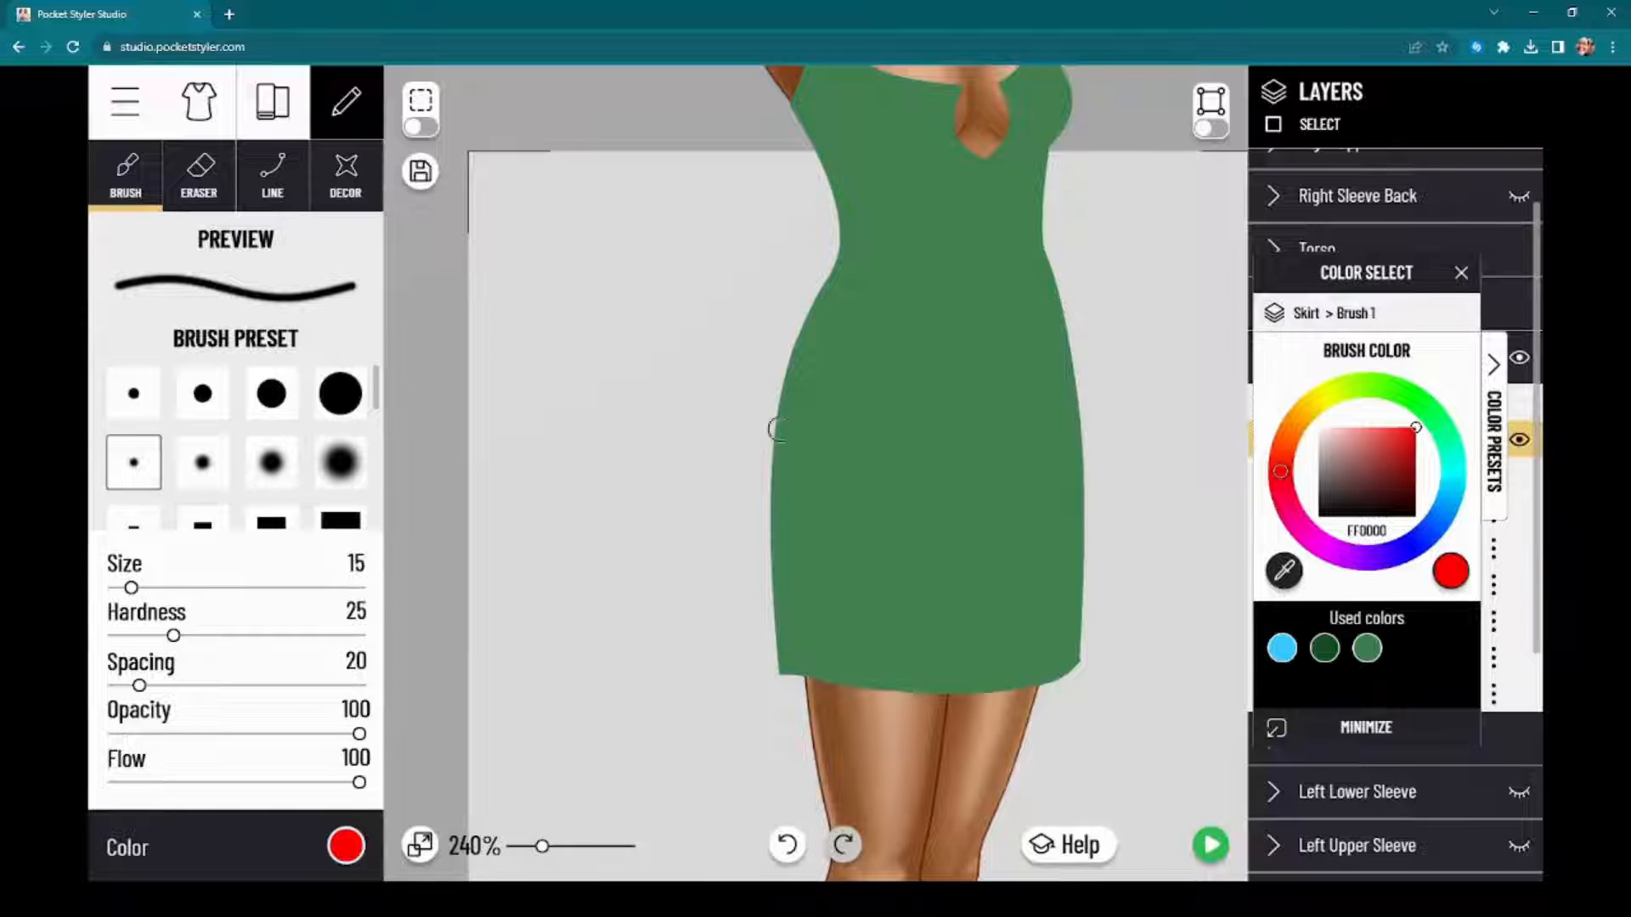
pyautogui.moveTo(130, 588)
pyautogui.mouseDown()
pyautogui.moveTo(149, 590)
pyautogui.moveTo(113, 589)
pyautogui.moveTo(206, 589)
pyautogui.moveTo(161, 587)
pyautogui.moveTo(205, 588)
pyautogui.moveTo(185, 588)
pyautogui.mouseUp()
# Step: Try a soft red brush stroke down the skirt's left side on Brush 1 and undo it
pyautogui.moveTo(802, 373); pyautogui.dragTo(790, 595)
pyautogui.click(787, 845)
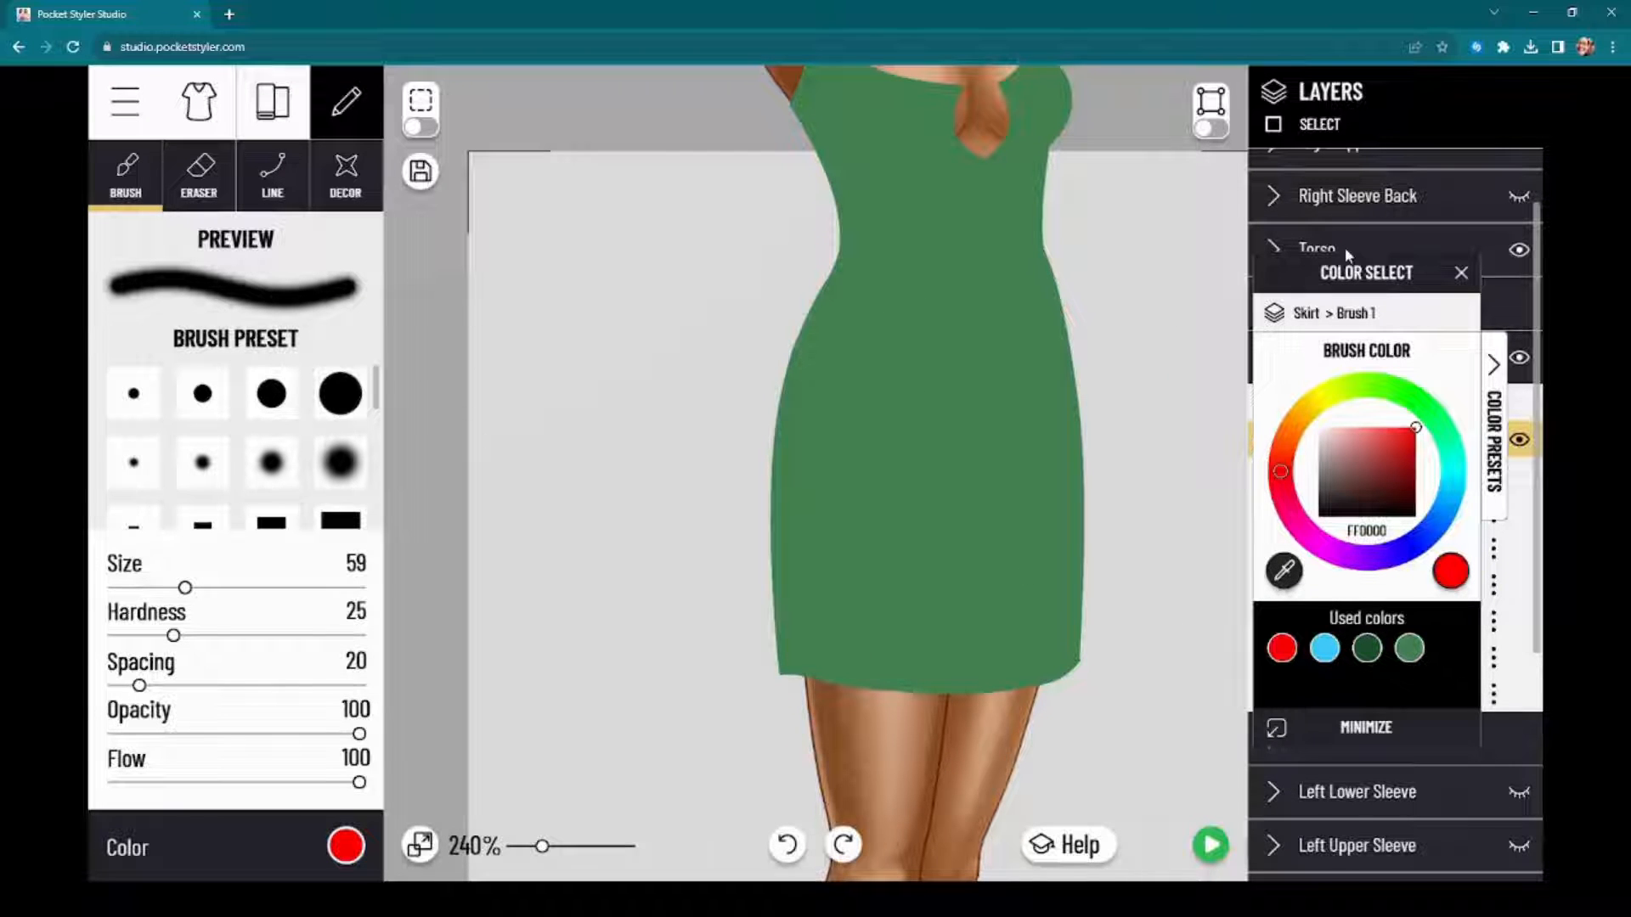
pyautogui.moveTo(1346, 255); pyautogui.dragTo(572, 178)
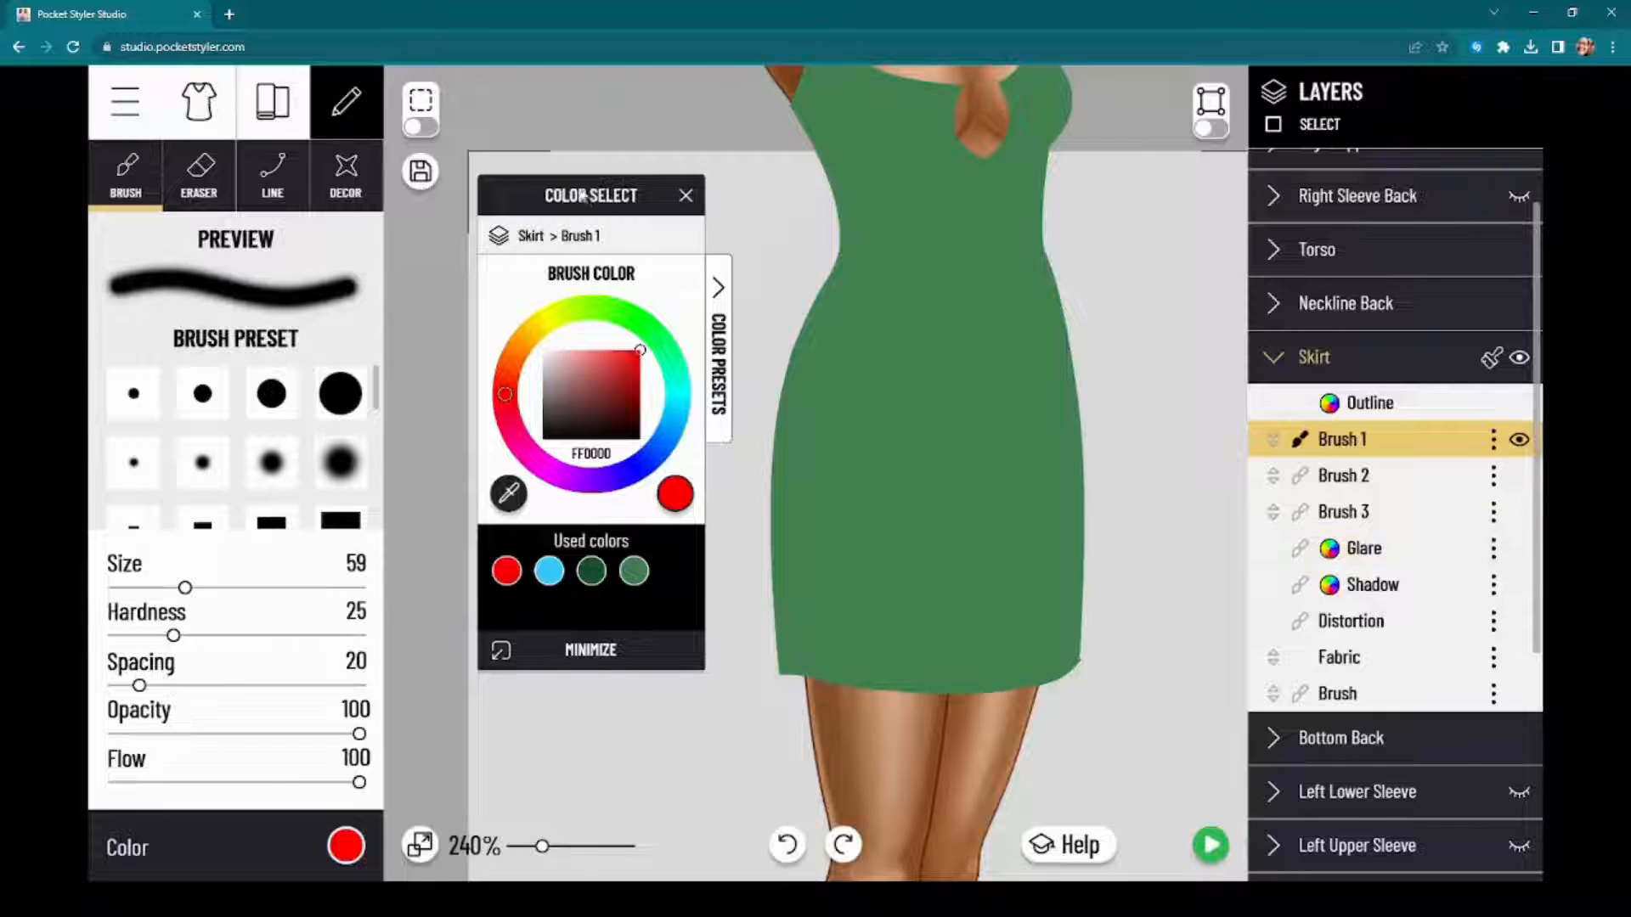
pyautogui.moveTo(582, 195)
pyautogui.mouseDown()
pyautogui.moveTo(820, 226)
pyautogui.moveTo(587, 179)
pyautogui.mouseUp()
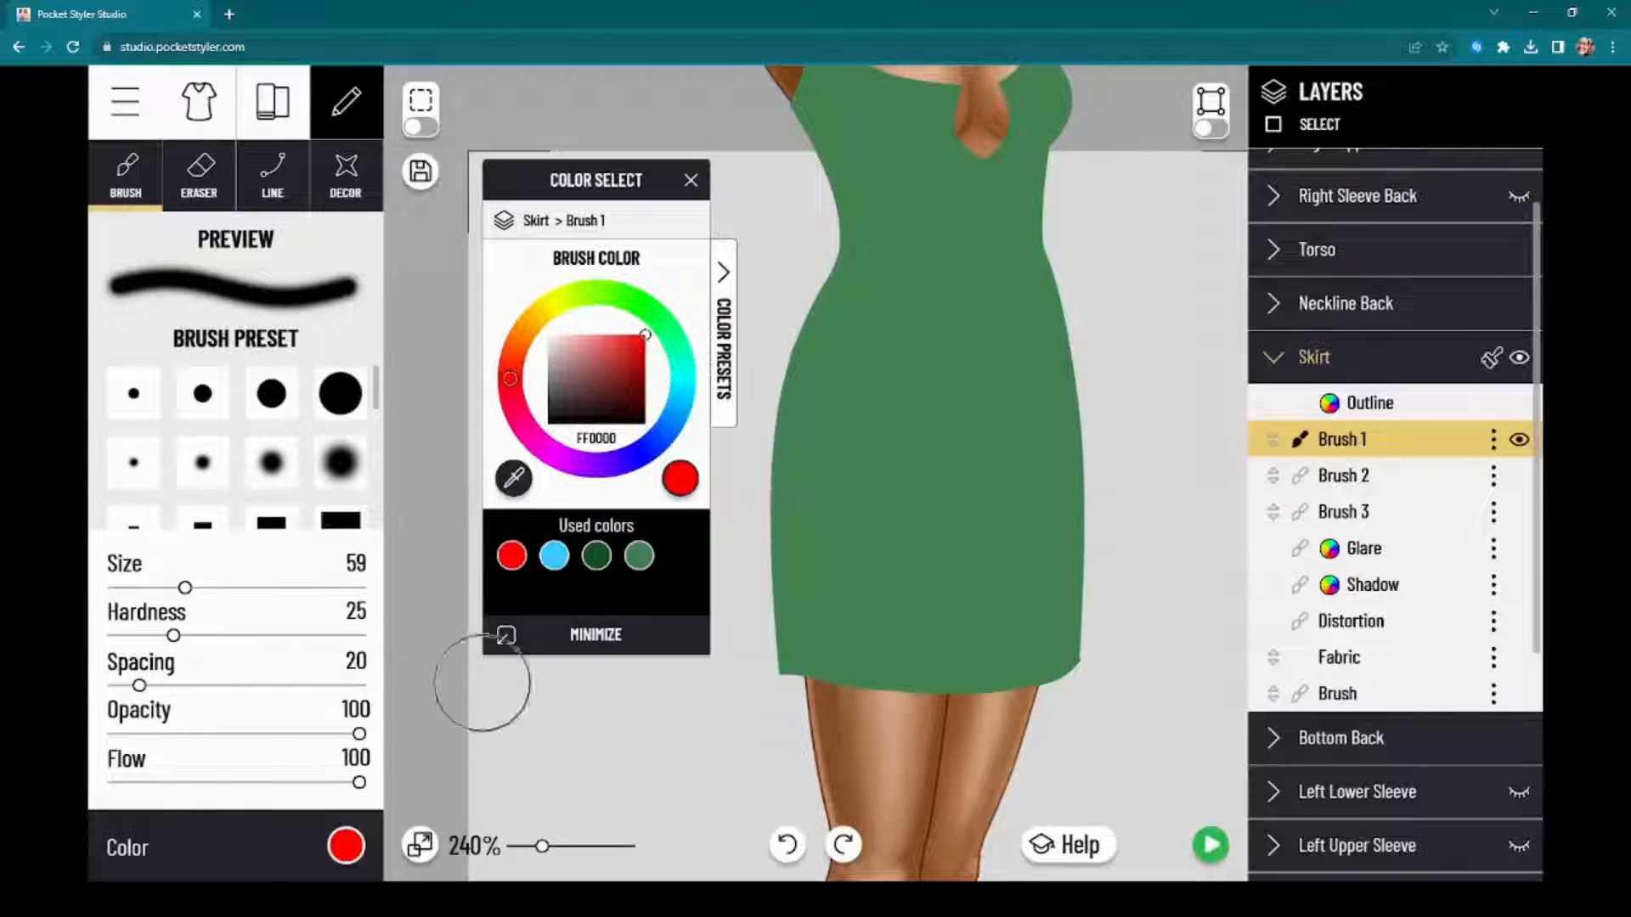
pyautogui.click(335, 854)
pyautogui.click(340, 849)
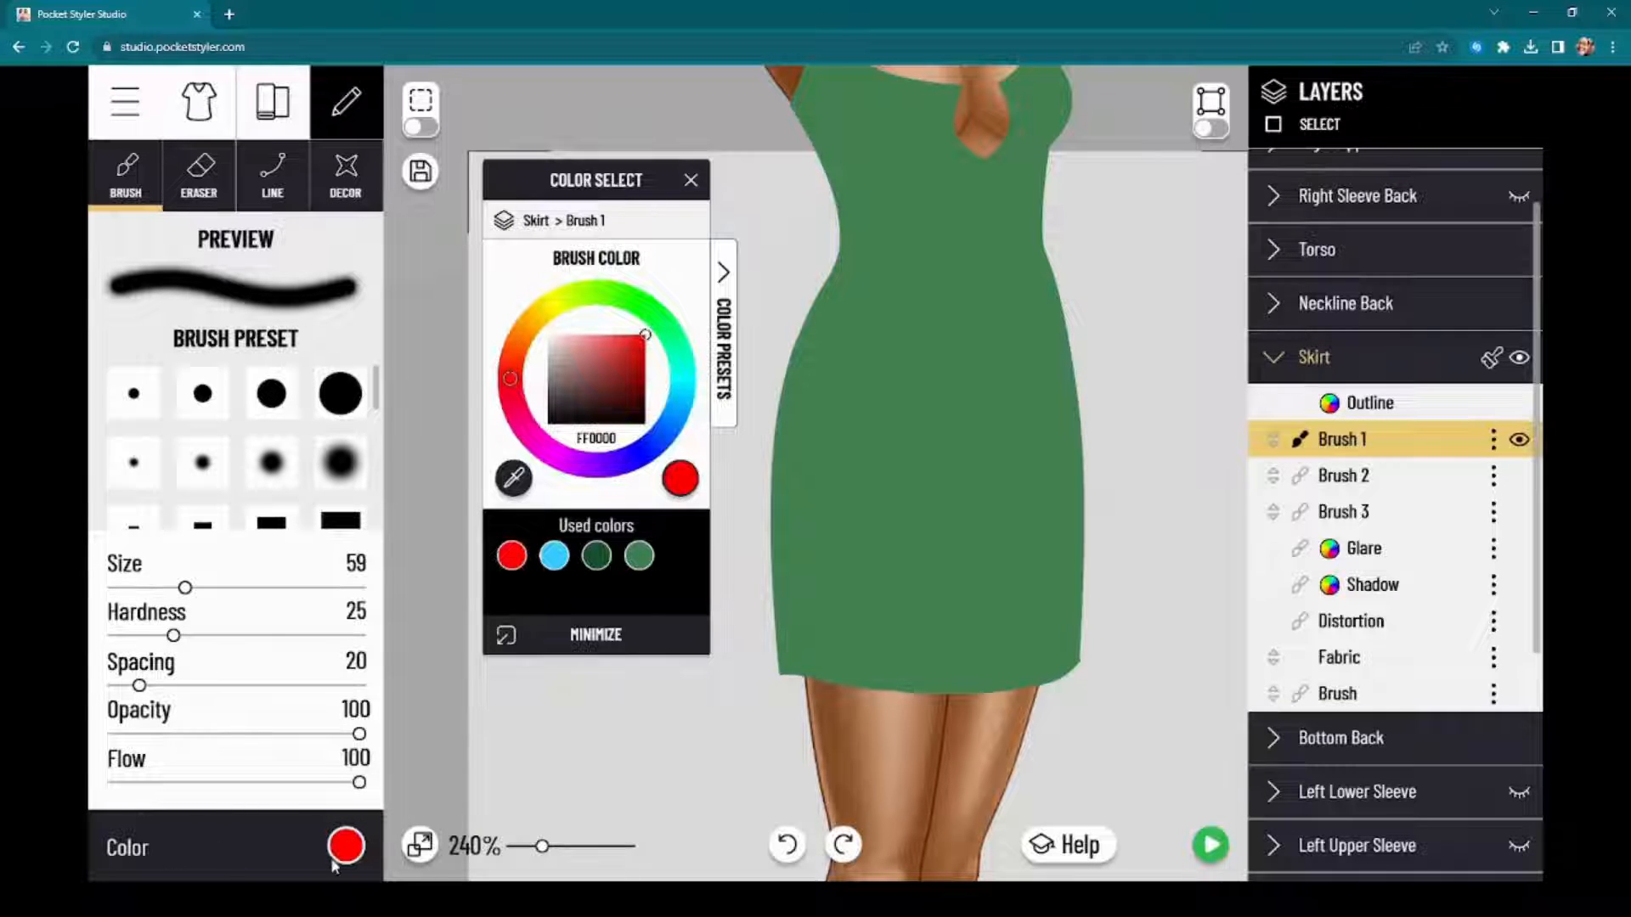
pyautogui.click(336, 860)
pyautogui.click(338, 853)
pyautogui.click(338, 853)
pyautogui.click(338, 854)
pyautogui.moveTo(608, 189); pyautogui.dragTo(1415, 251)
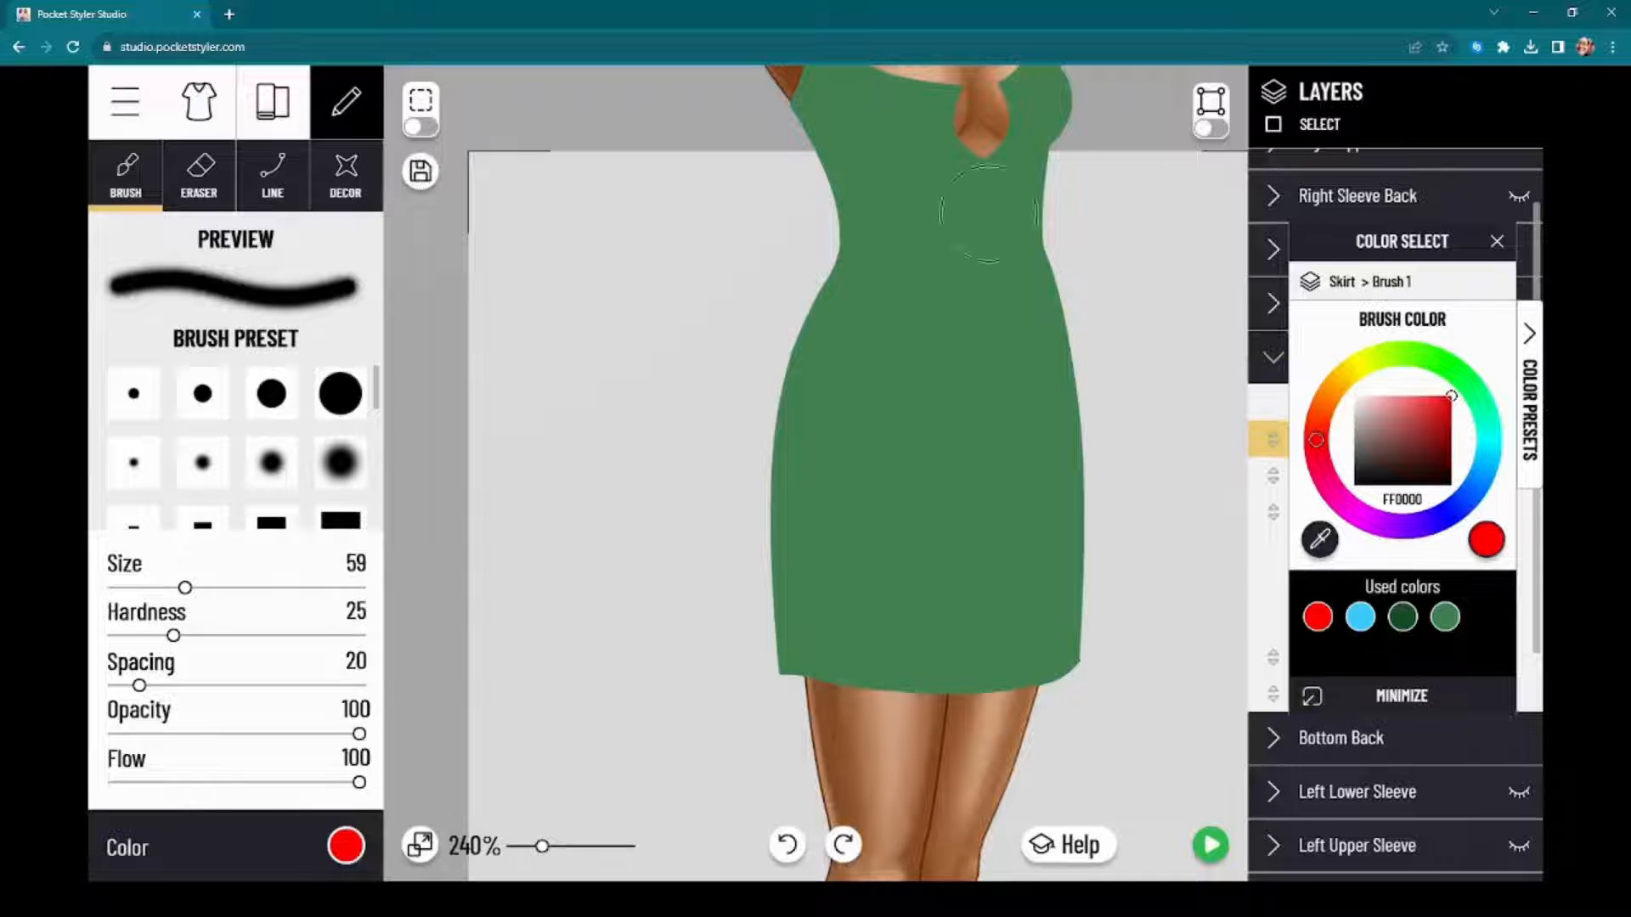
# Step: Start from the dark green used colour and brighten the Brush 1 brush colour to 0AEA49
pyautogui.click(1403, 619)
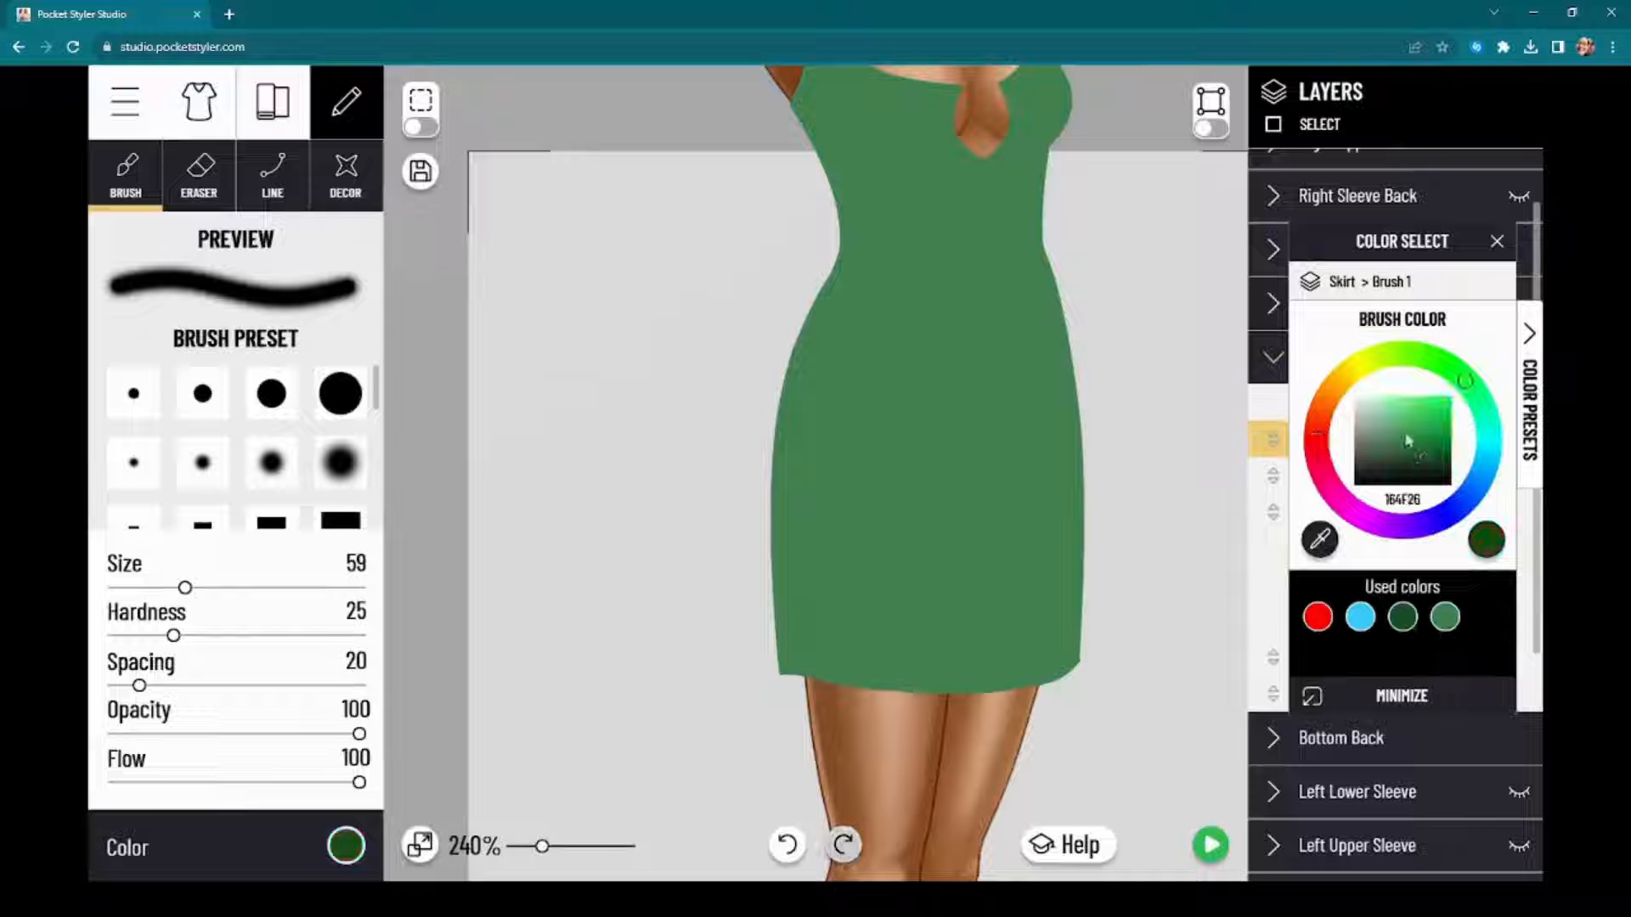
pyautogui.click(1410, 417)
pyautogui.click(1447, 403)
pyautogui.moveTo(1433, 241); pyautogui.dragTo(956, 274)
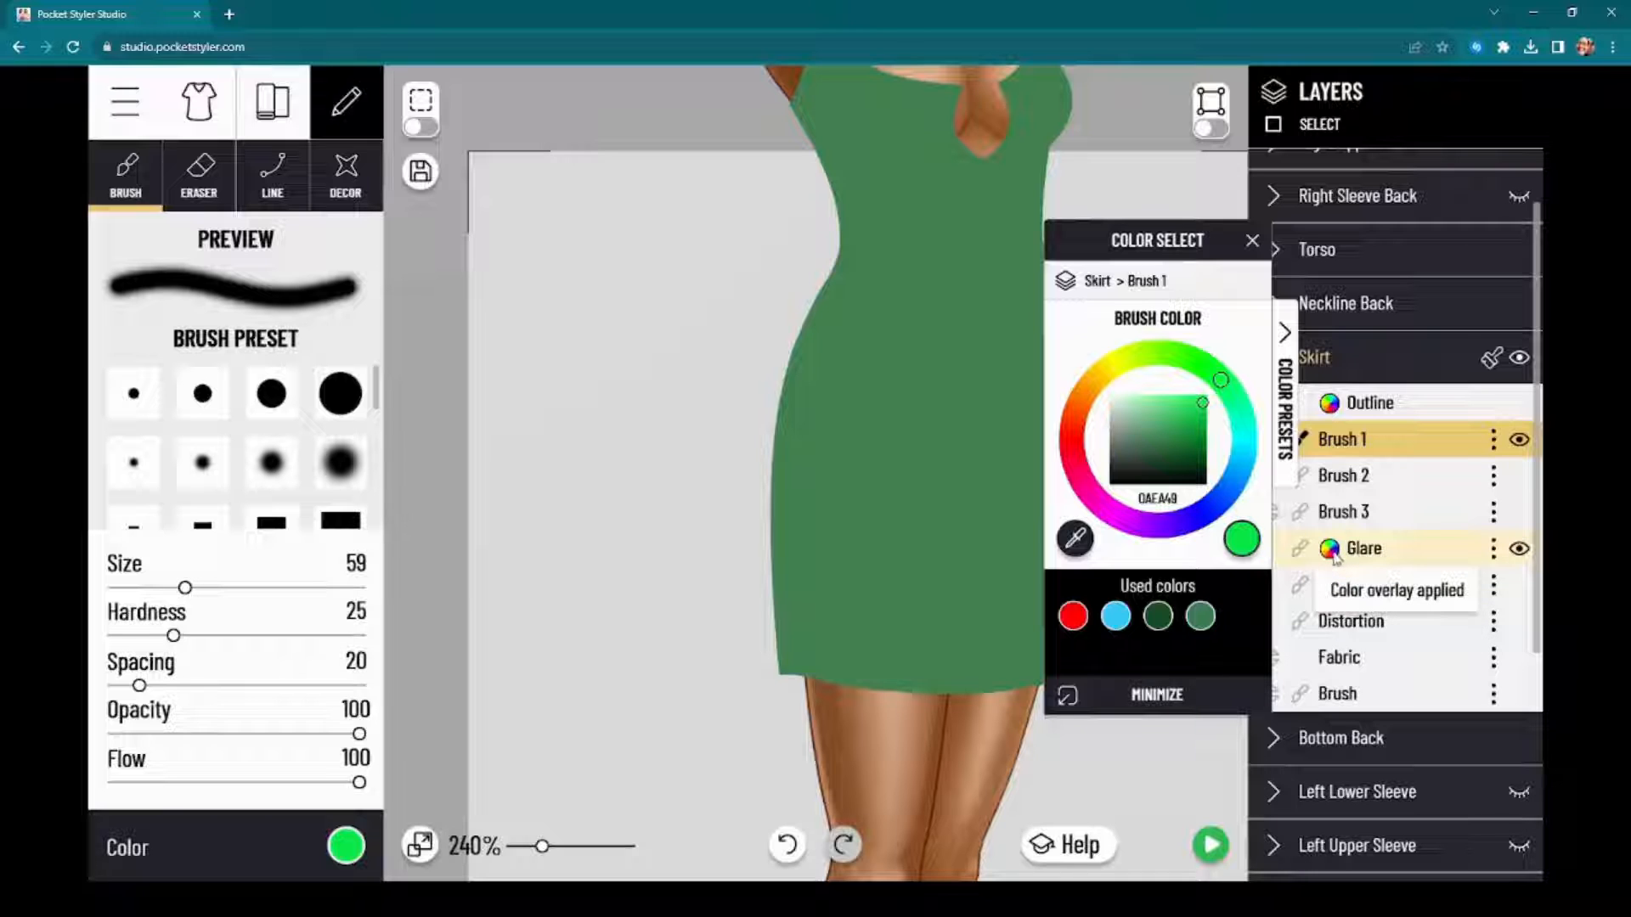
pyautogui.moveTo(1104, 260)
pyautogui.mouseDown()
pyautogui.moveTo(1291, 251)
pyautogui.moveTo(1222, 247)
pyautogui.mouseUp()
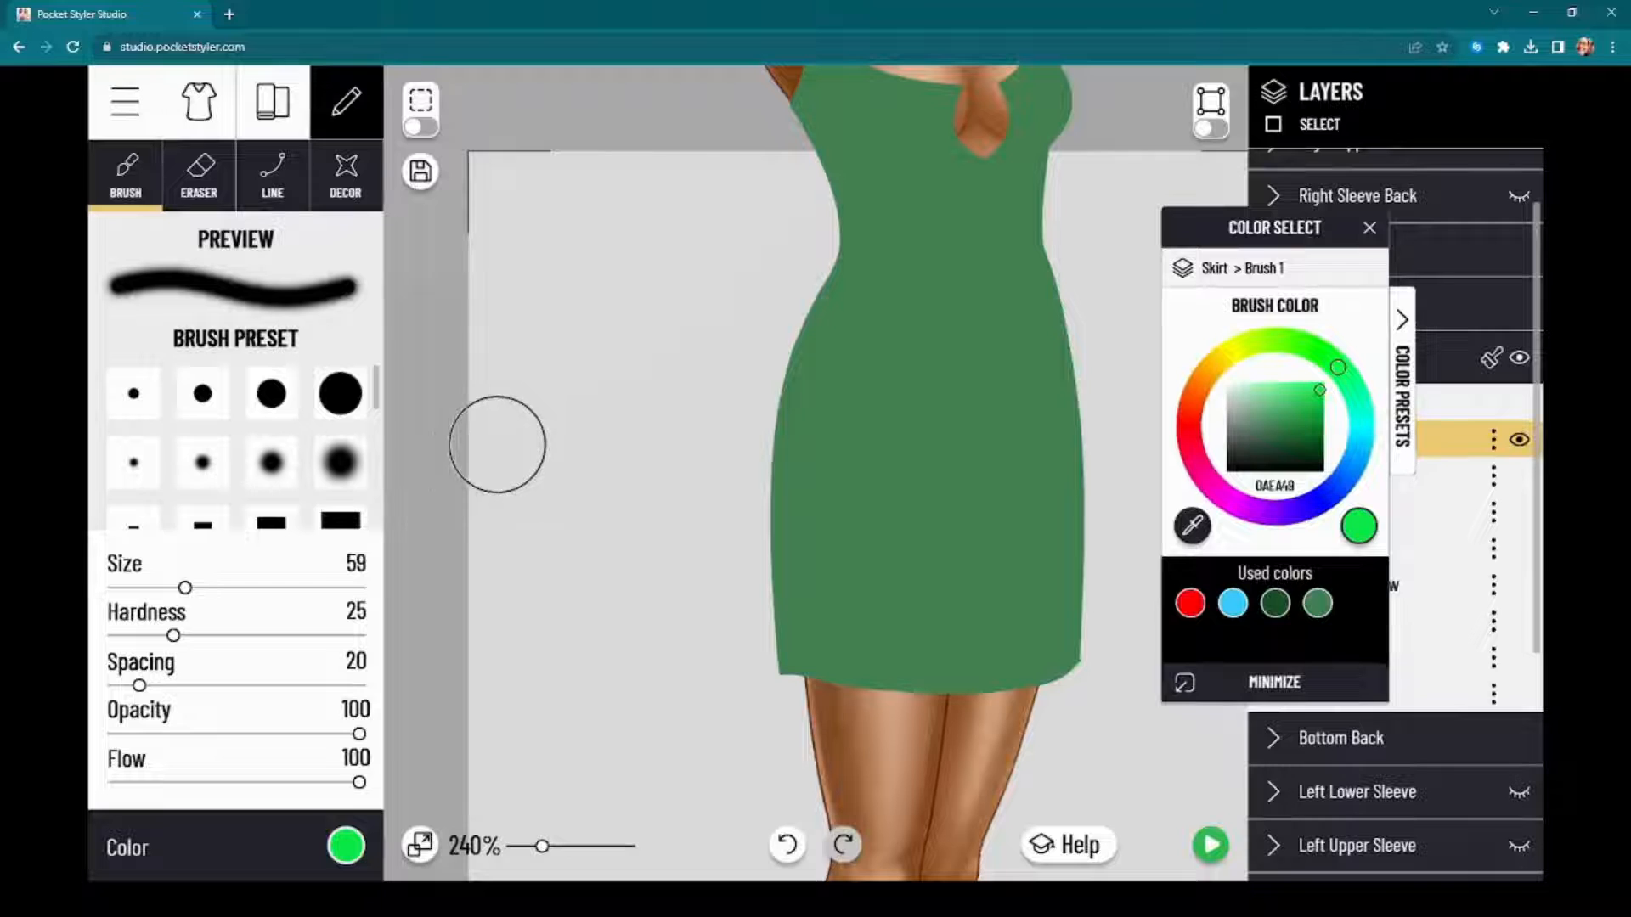
# Step: Darken the brush colour for Brush 1 to the deep green 0C2E16
pyautogui.click(346, 857)
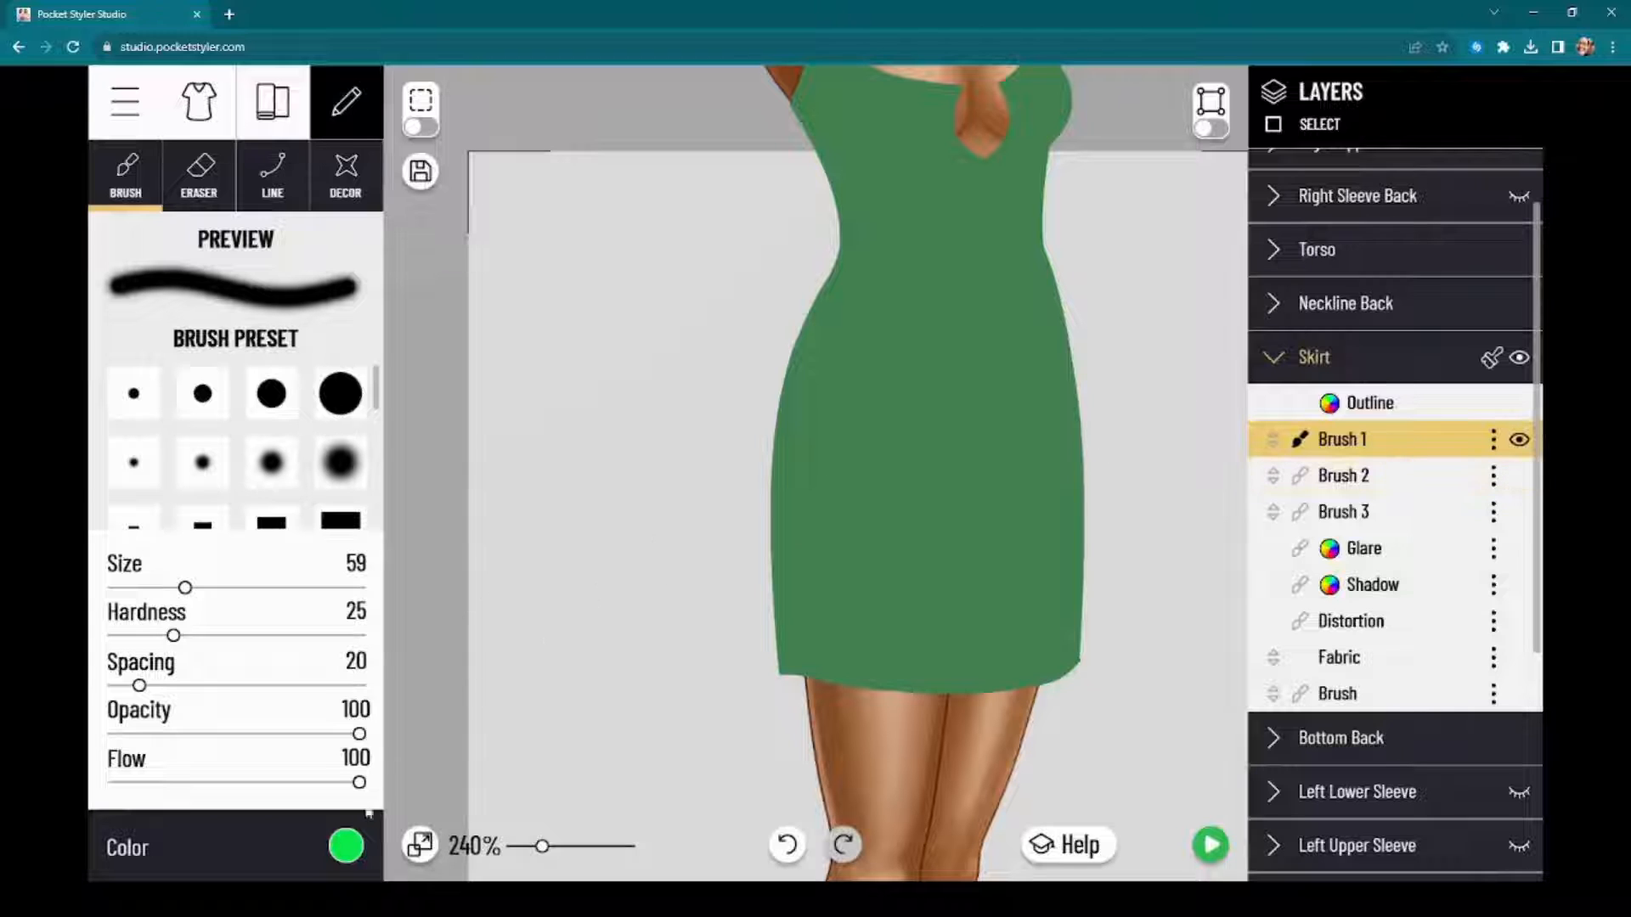
pyautogui.click(346, 846)
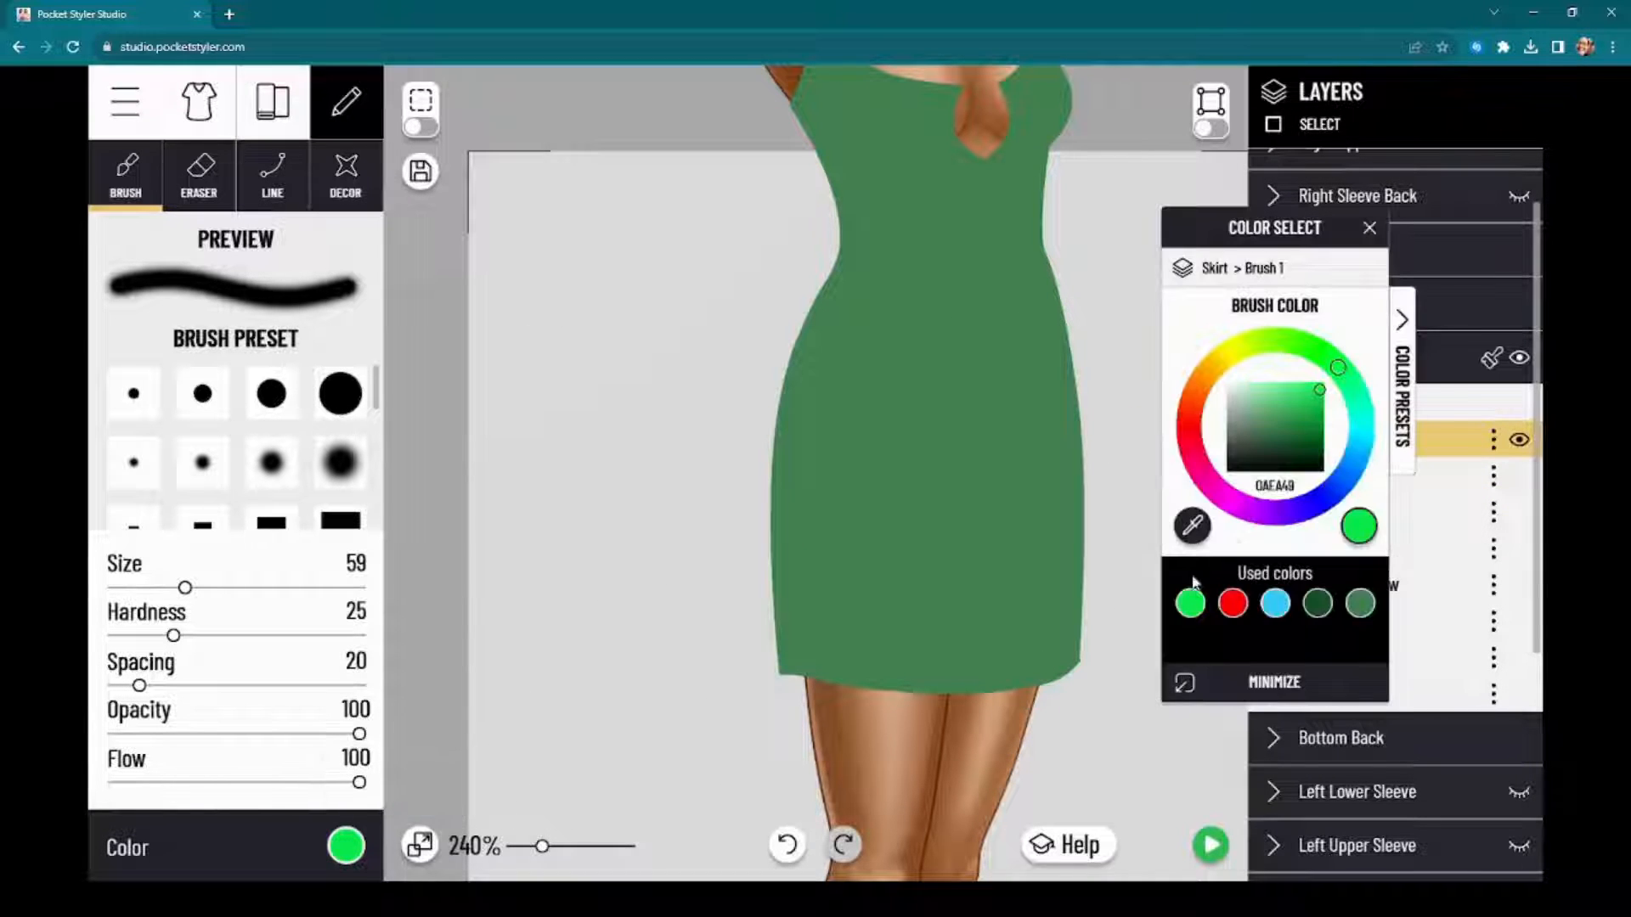
pyautogui.moveTo(1291, 445)
pyautogui.mouseDown()
pyautogui.moveTo(1312, 452)
pyautogui.moveTo(1302, 463)
pyautogui.mouseUp()
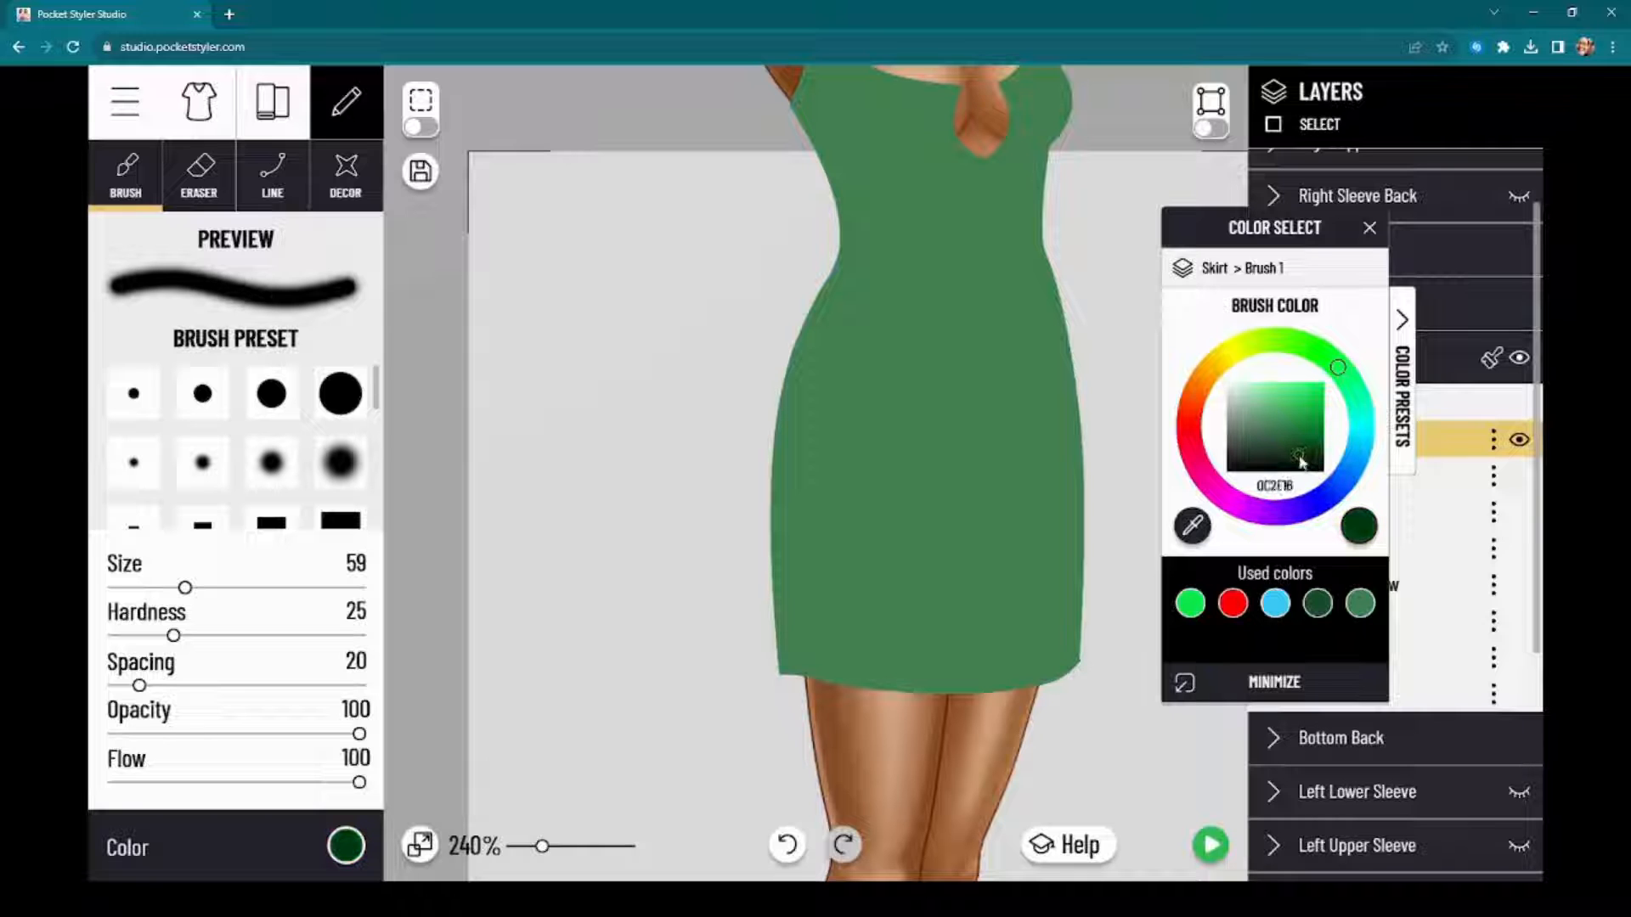
# Step: Move the colour window aside and set the brush colour for the Skirt's Brush 1 layer to dark green 0C3411
pyautogui.moveTo(1305, 240); pyautogui.dragTo(1238, 206)
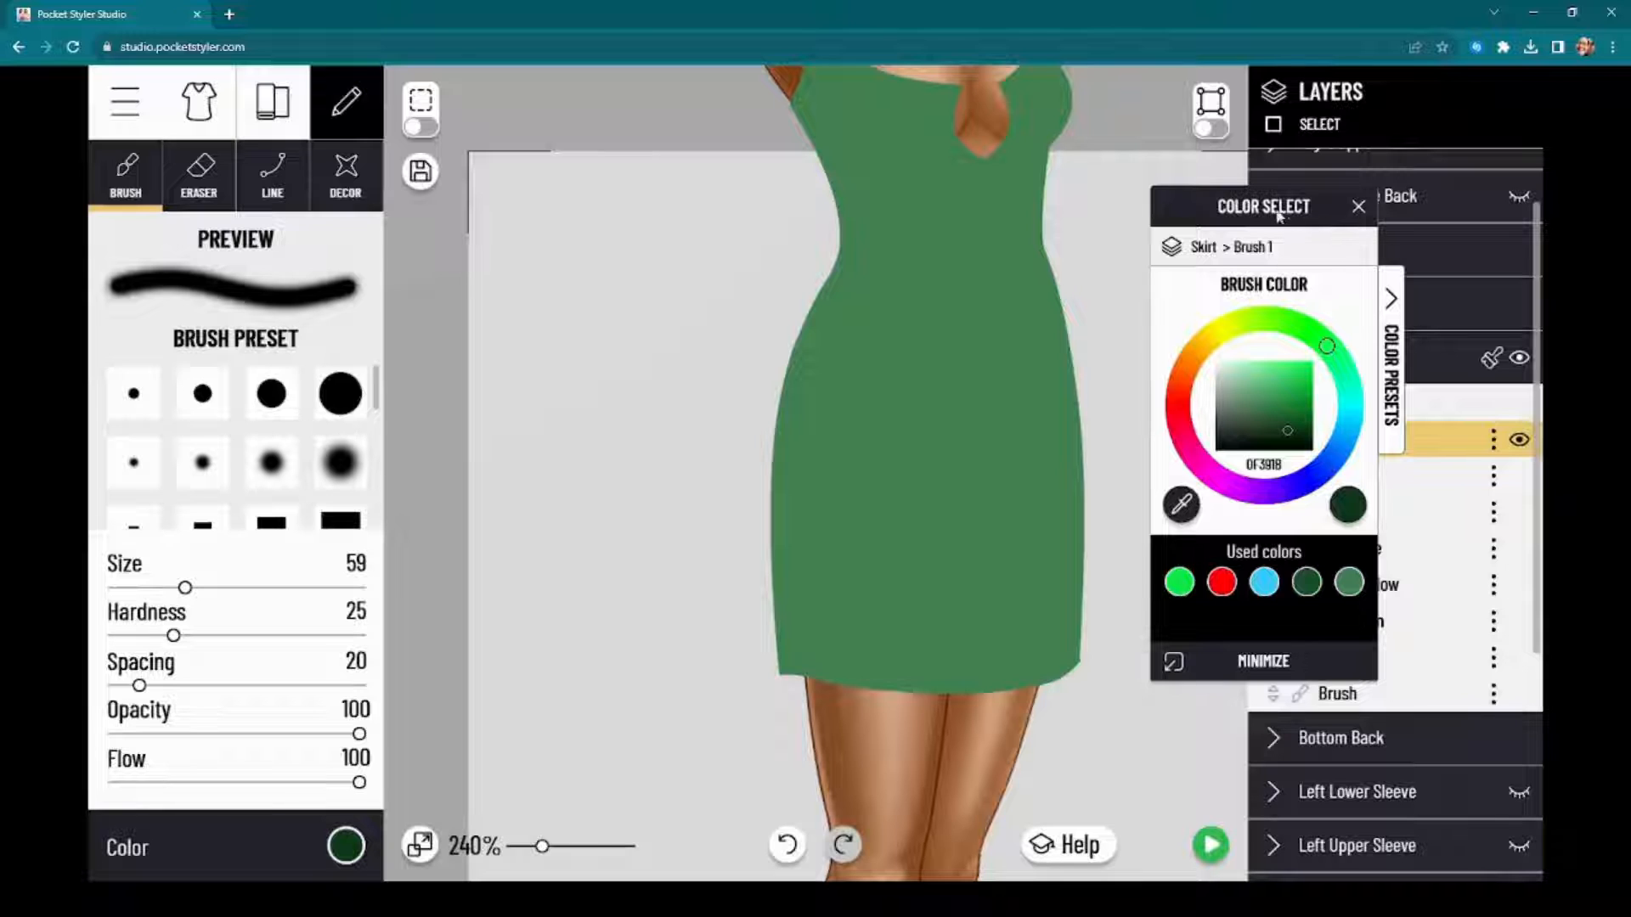
pyautogui.moveTo(1278, 217); pyautogui.dragTo(1327, 212)
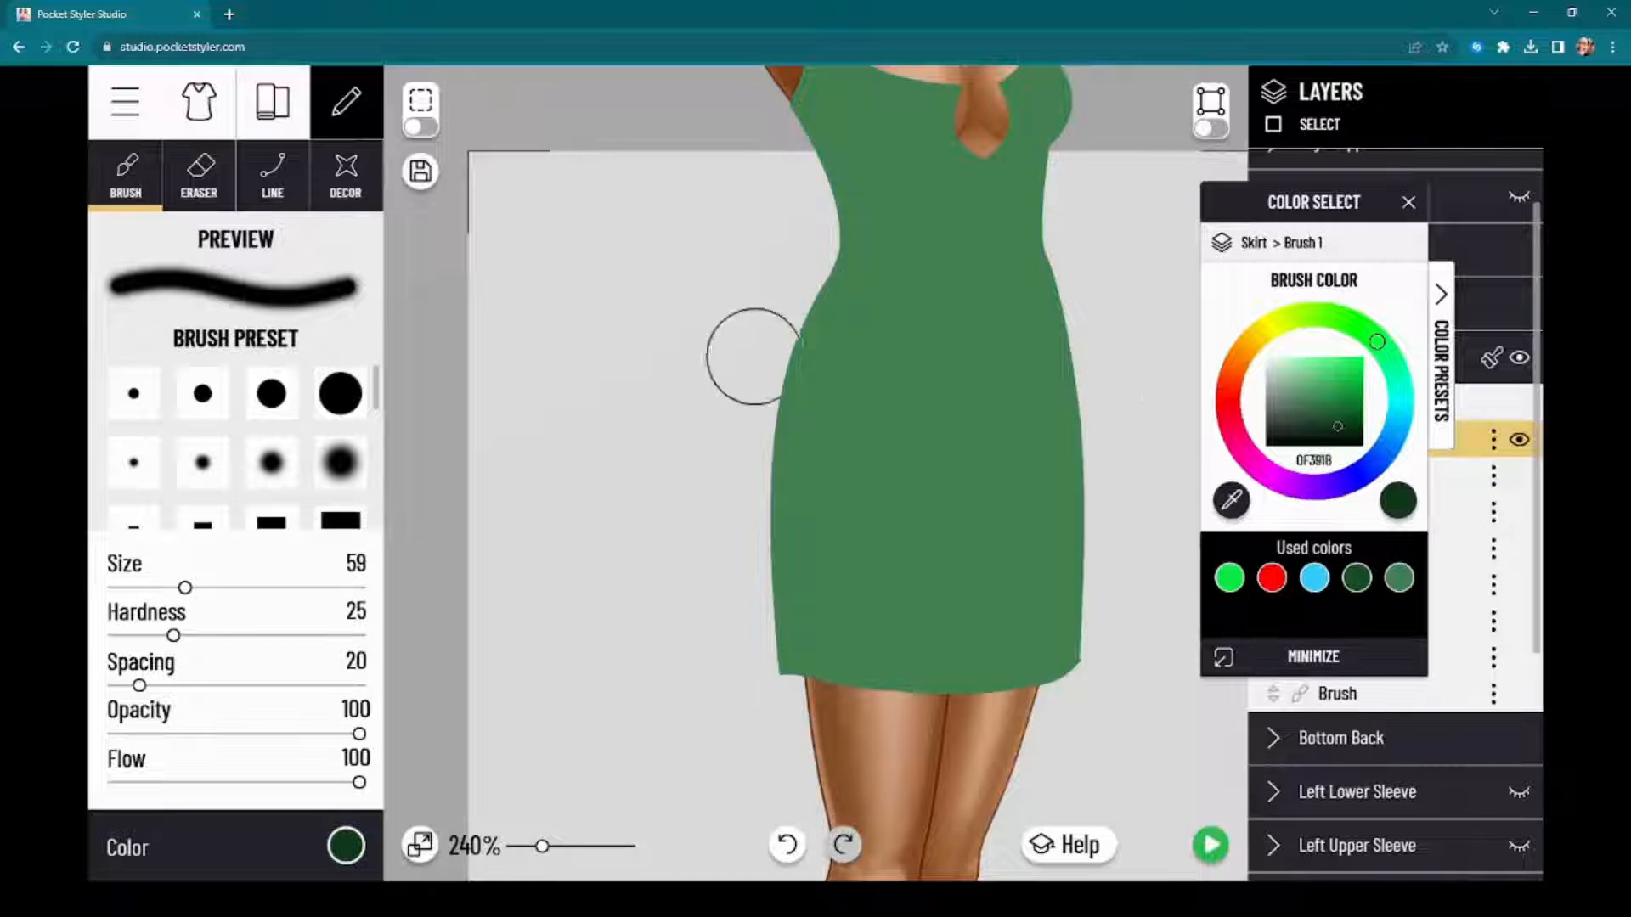
pyautogui.click(1227, 414)
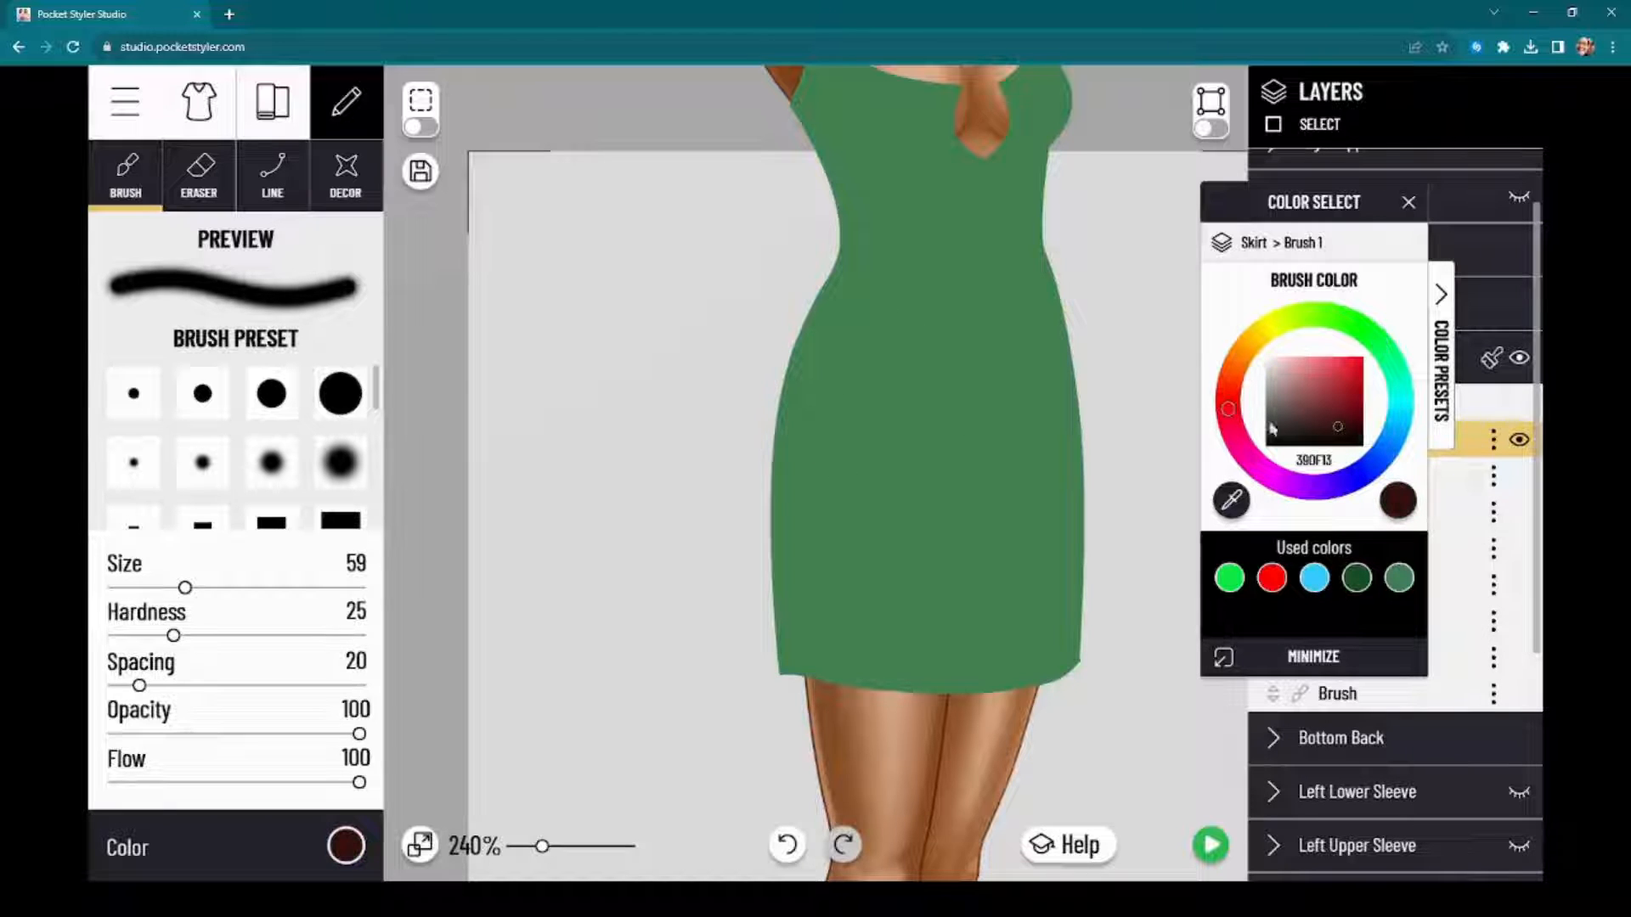
pyautogui.moveTo(1356, 423); pyautogui.dragTo(1352, 429)
pyautogui.click(1389, 350)
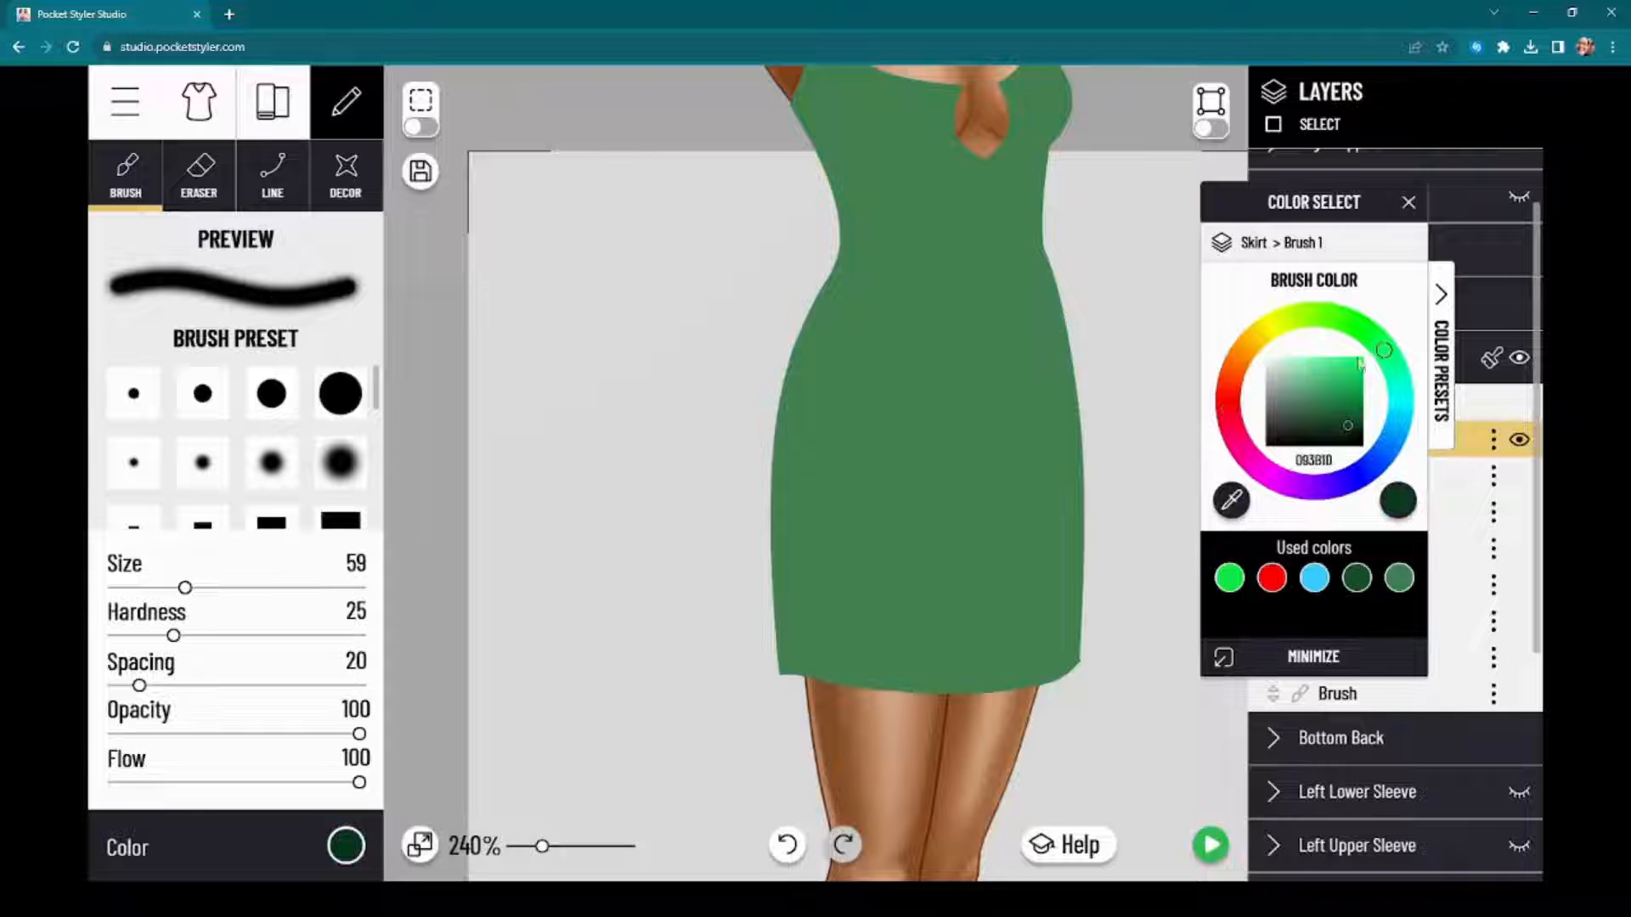
pyautogui.moveTo(1355, 418); pyautogui.dragTo(1345, 435)
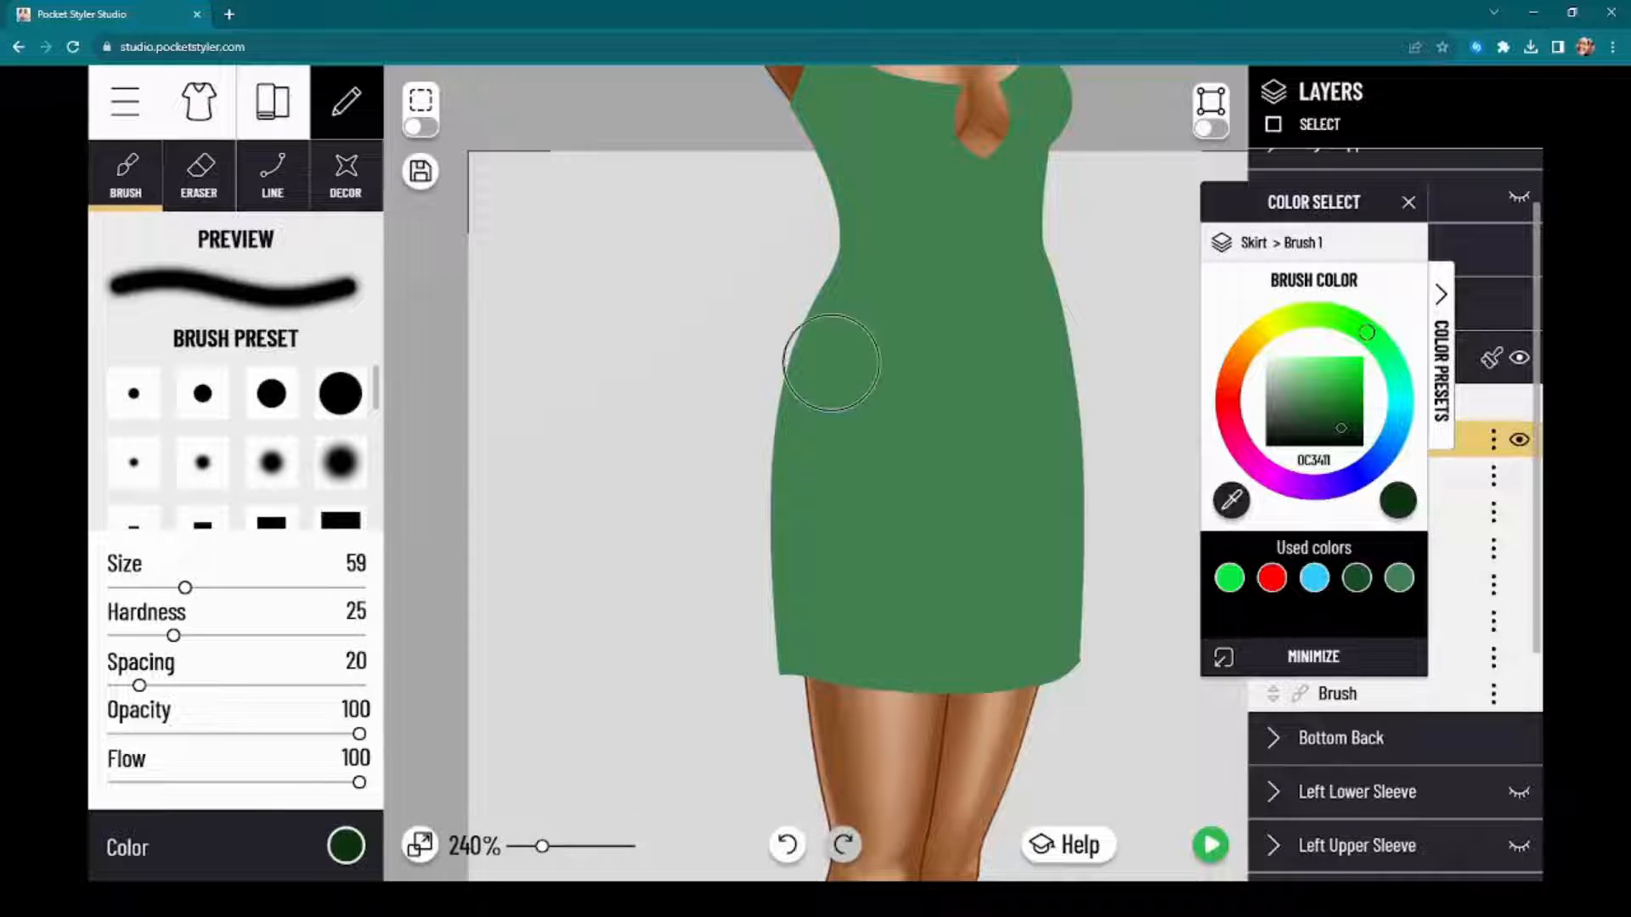
# Step: Try a soft dark green stroke down the skirt's left edge on Brush 1 and undo it
pyautogui.moveTo(828, 298)
pyautogui.mouseDown()
pyautogui.moveTo(794, 430)
pyautogui.moveTo(809, 660)
pyautogui.mouseUp()
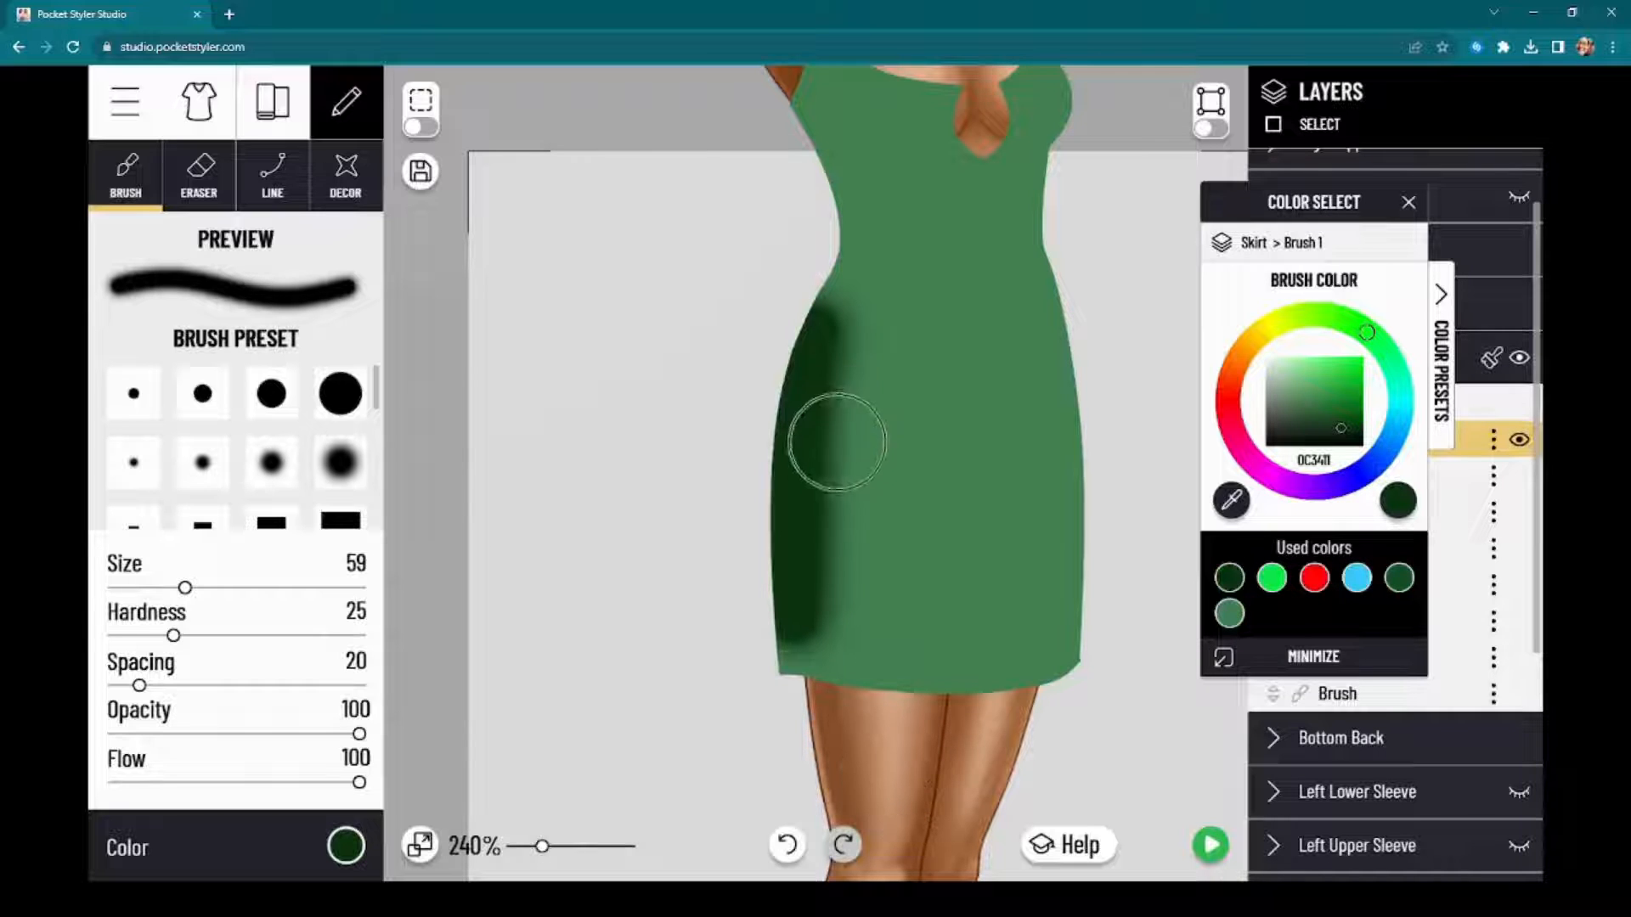
pyautogui.click(785, 845)
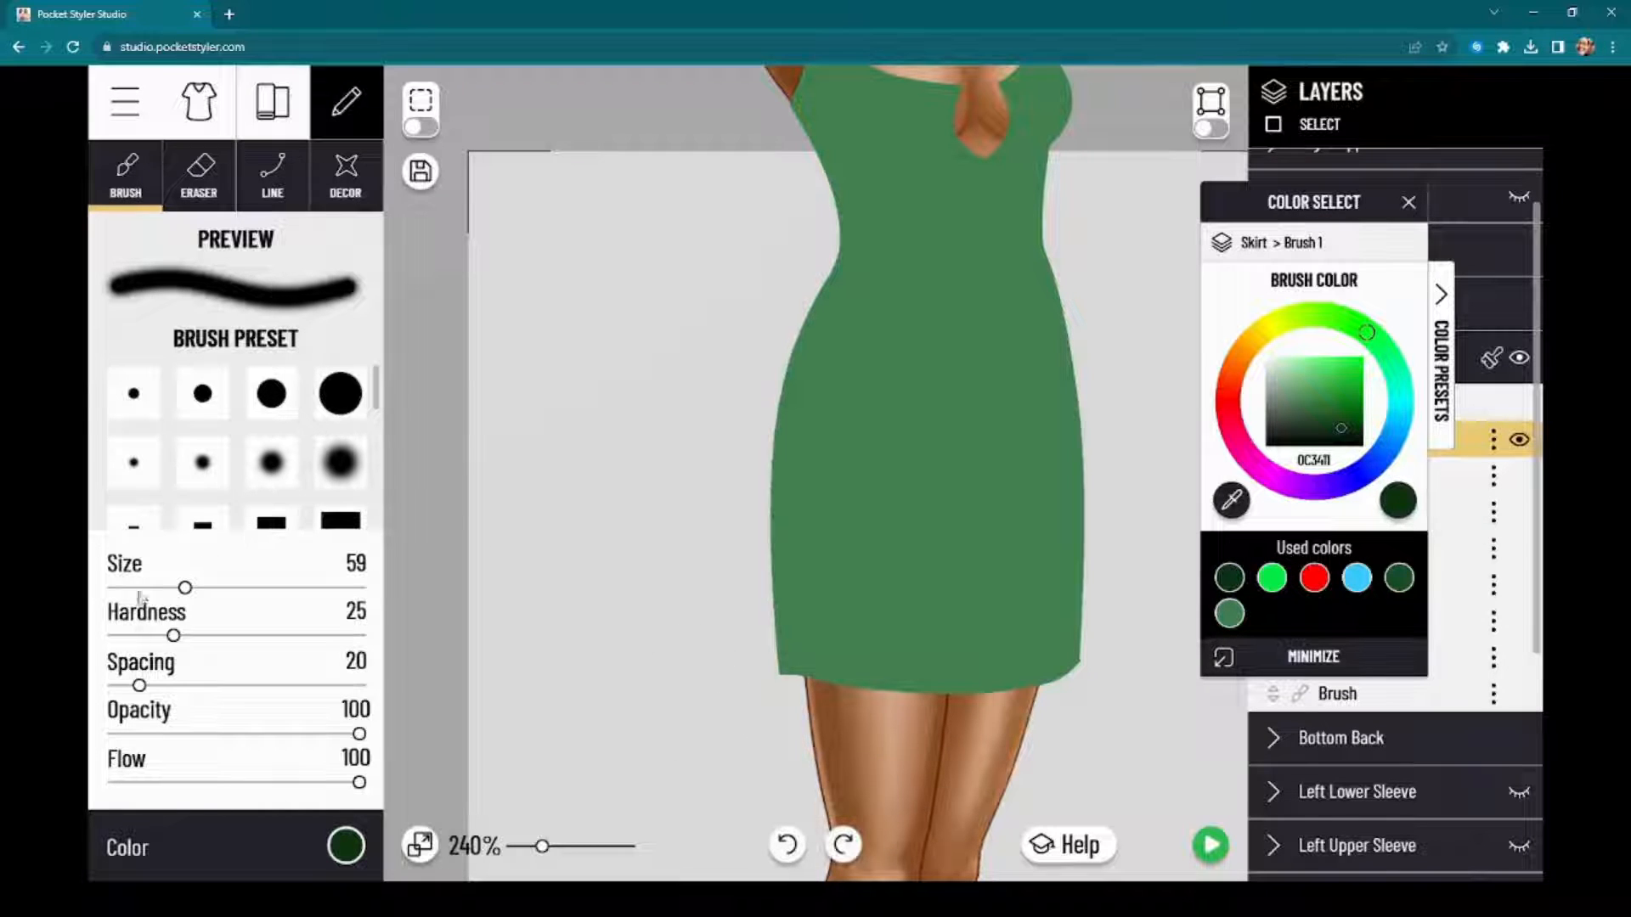
# Step: Try the brush at full hardness 100, then soften it to a hardness of 13
pyautogui.moveTo(173, 637)
pyautogui.mouseDown()
pyautogui.moveTo(250, 638)
pyautogui.moveTo(142, 638)
pyautogui.moveTo(374, 652)
pyautogui.mouseUp()
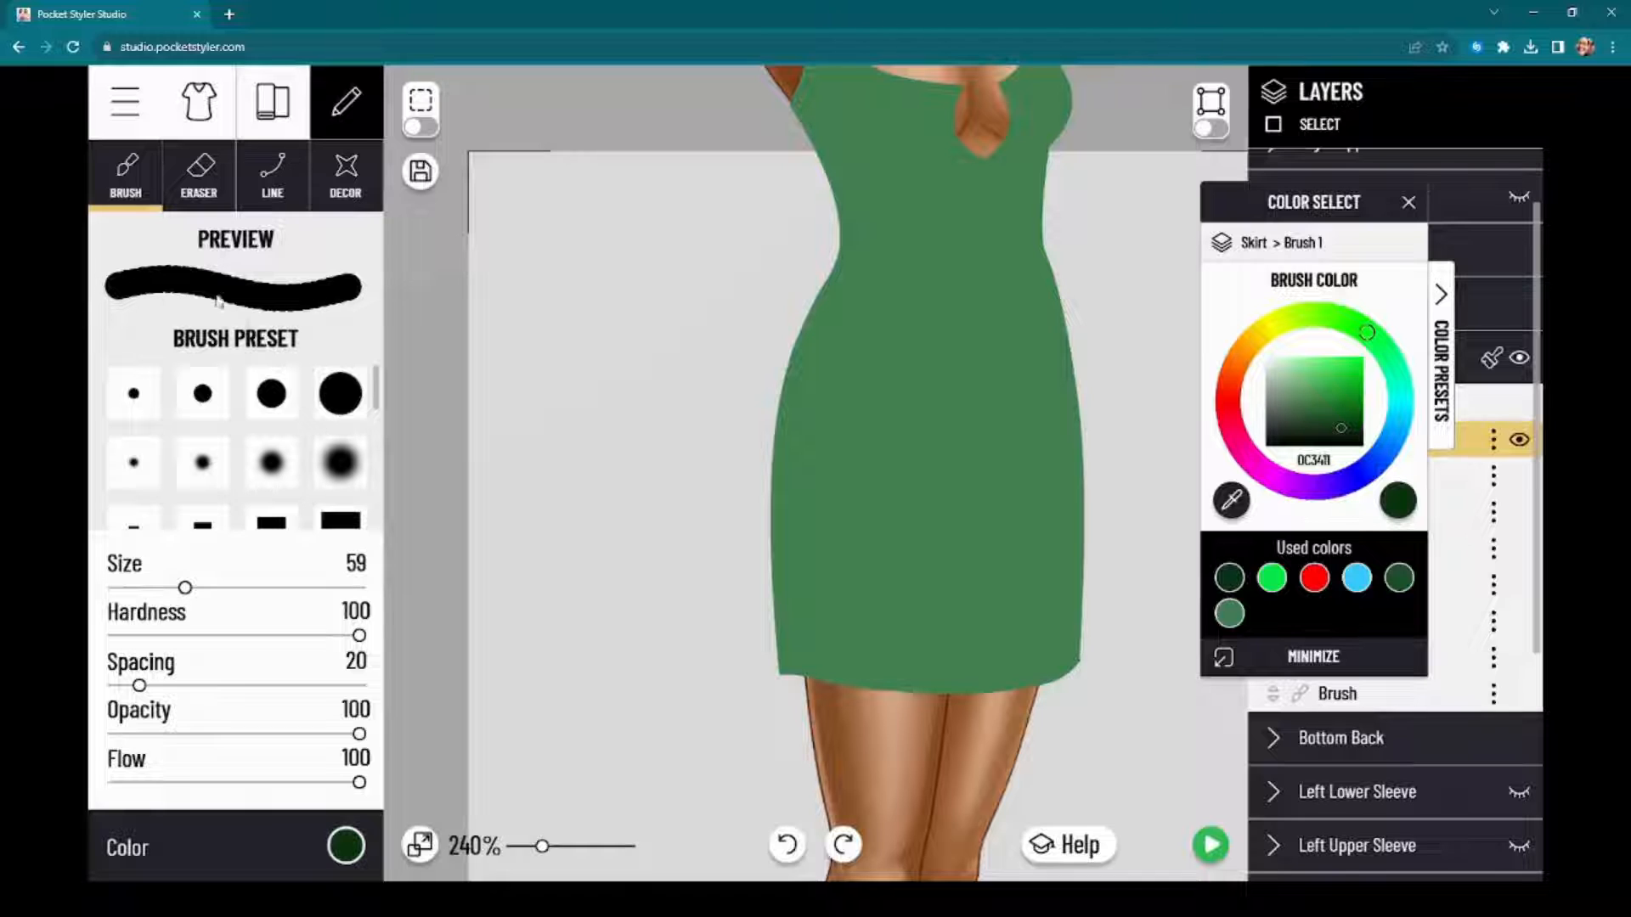
pyautogui.moveTo(360, 639)
pyautogui.mouseDown()
pyautogui.moveTo(114, 641)
pyautogui.moveTo(280, 642)
pyautogui.moveTo(128, 641)
pyautogui.moveTo(163, 645)
pyautogui.moveTo(144, 646)
pyautogui.mouseUp()
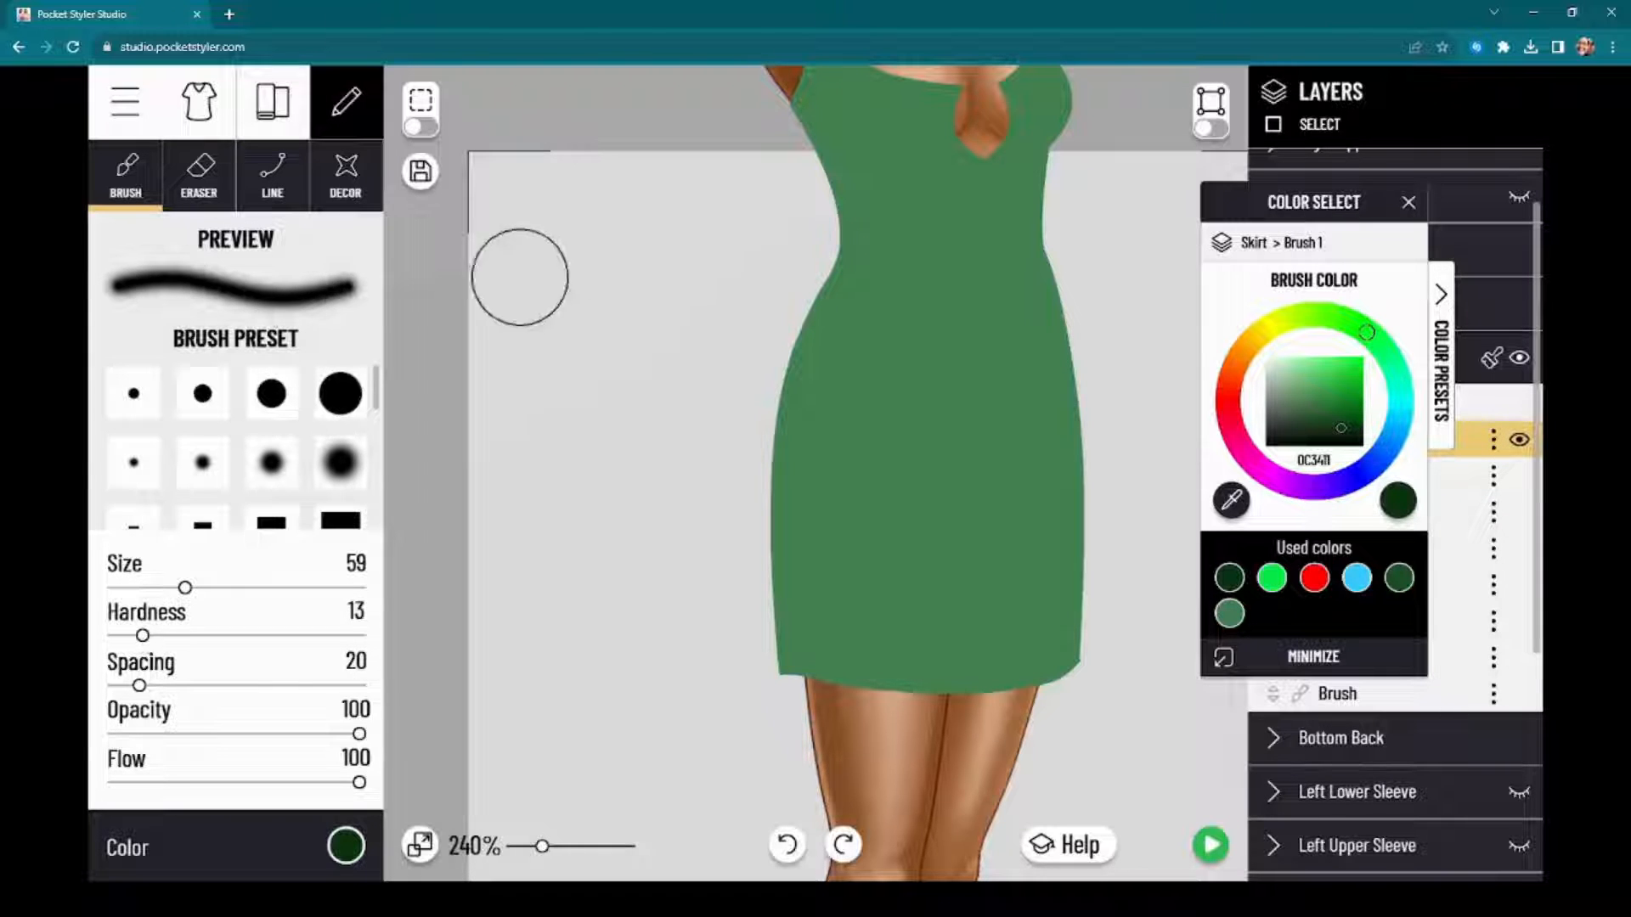
pyautogui.moveTo(140, 687)
pyautogui.mouseDown()
pyautogui.moveTo(280, 688)
pyautogui.moveTo(45, 704)
pyautogui.moveTo(383, 713)
pyautogui.moveTo(5, 696)
pyautogui.moveTo(201, 714)
pyautogui.moveTo(140, 711)
pyautogui.mouseUp()
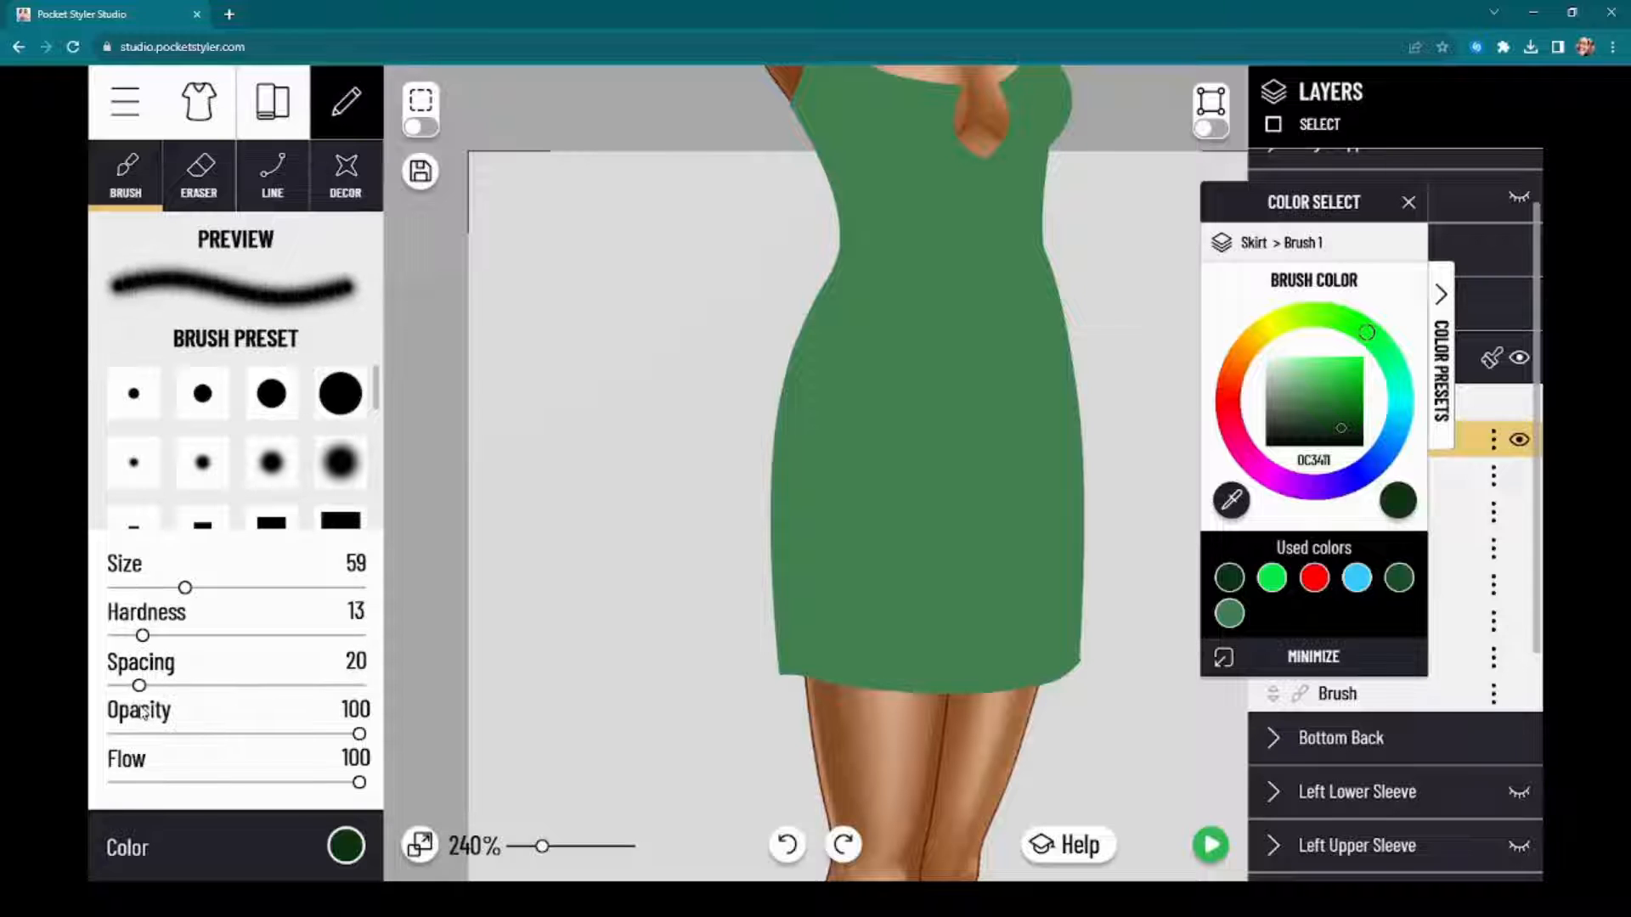
# Step: Try three separate dark green strokes down the left, middle and right of the skirt, and undo all three
pyautogui.moveTo(822, 357); pyautogui.dragTo(820, 630)
pyautogui.moveTo(907, 401); pyautogui.dragTo(909, 648)
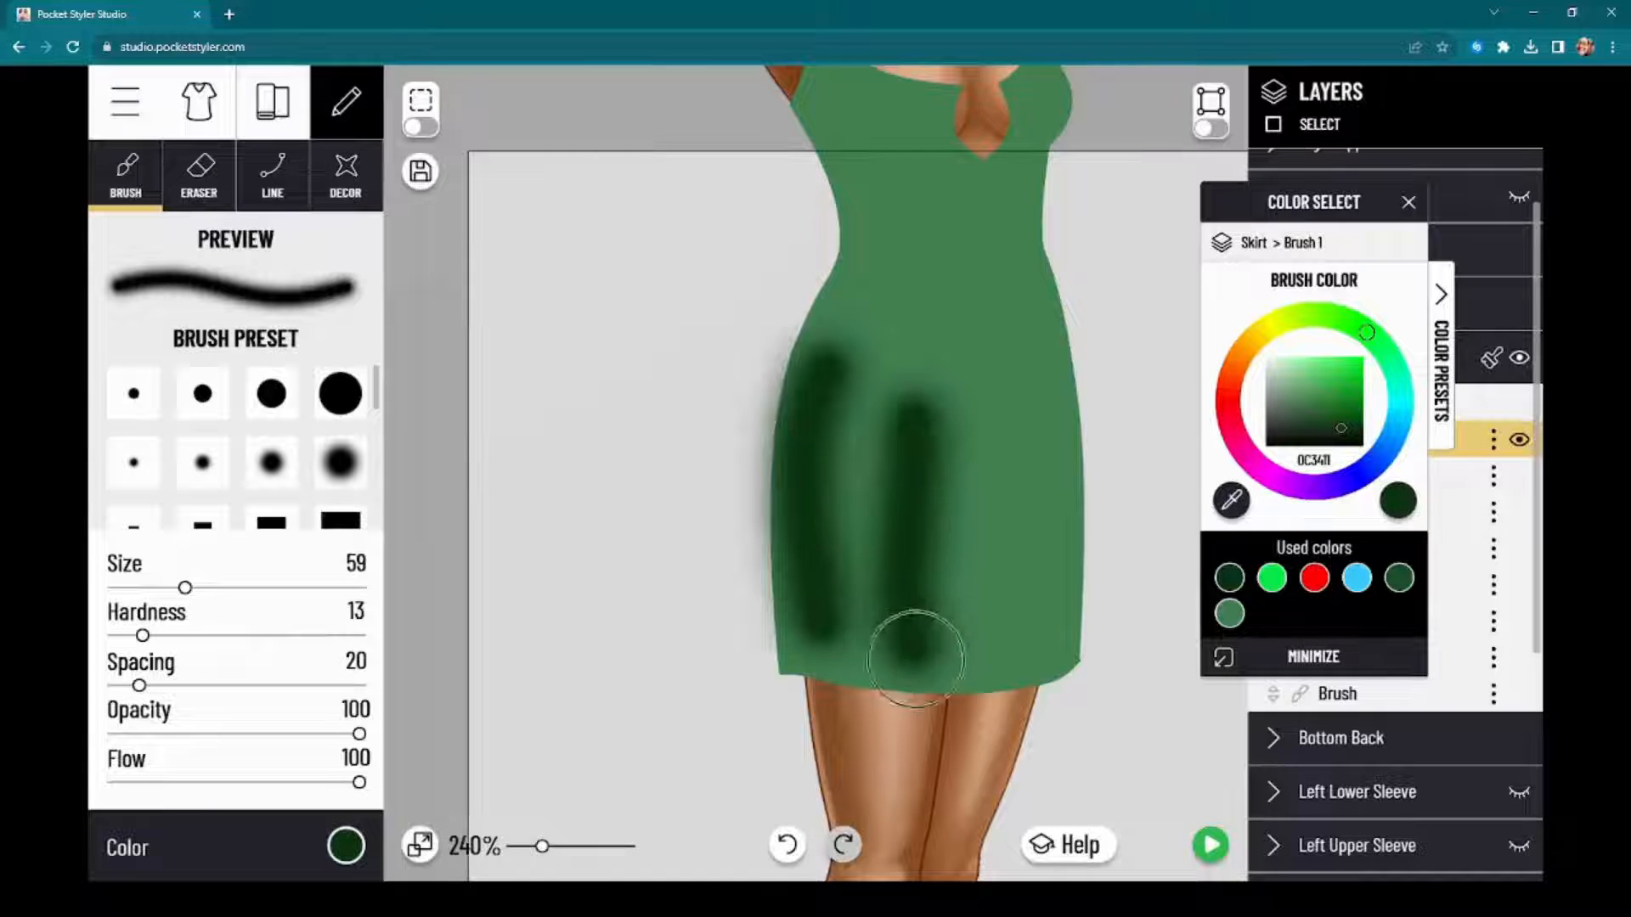
pyautogui.moveTo(983, 312)
pyautogui.mouseDown()
pyautogui.moveTo(1027, 439)
pyautogui.moveTo(1019, 527)
pyautogui.mouseUp()
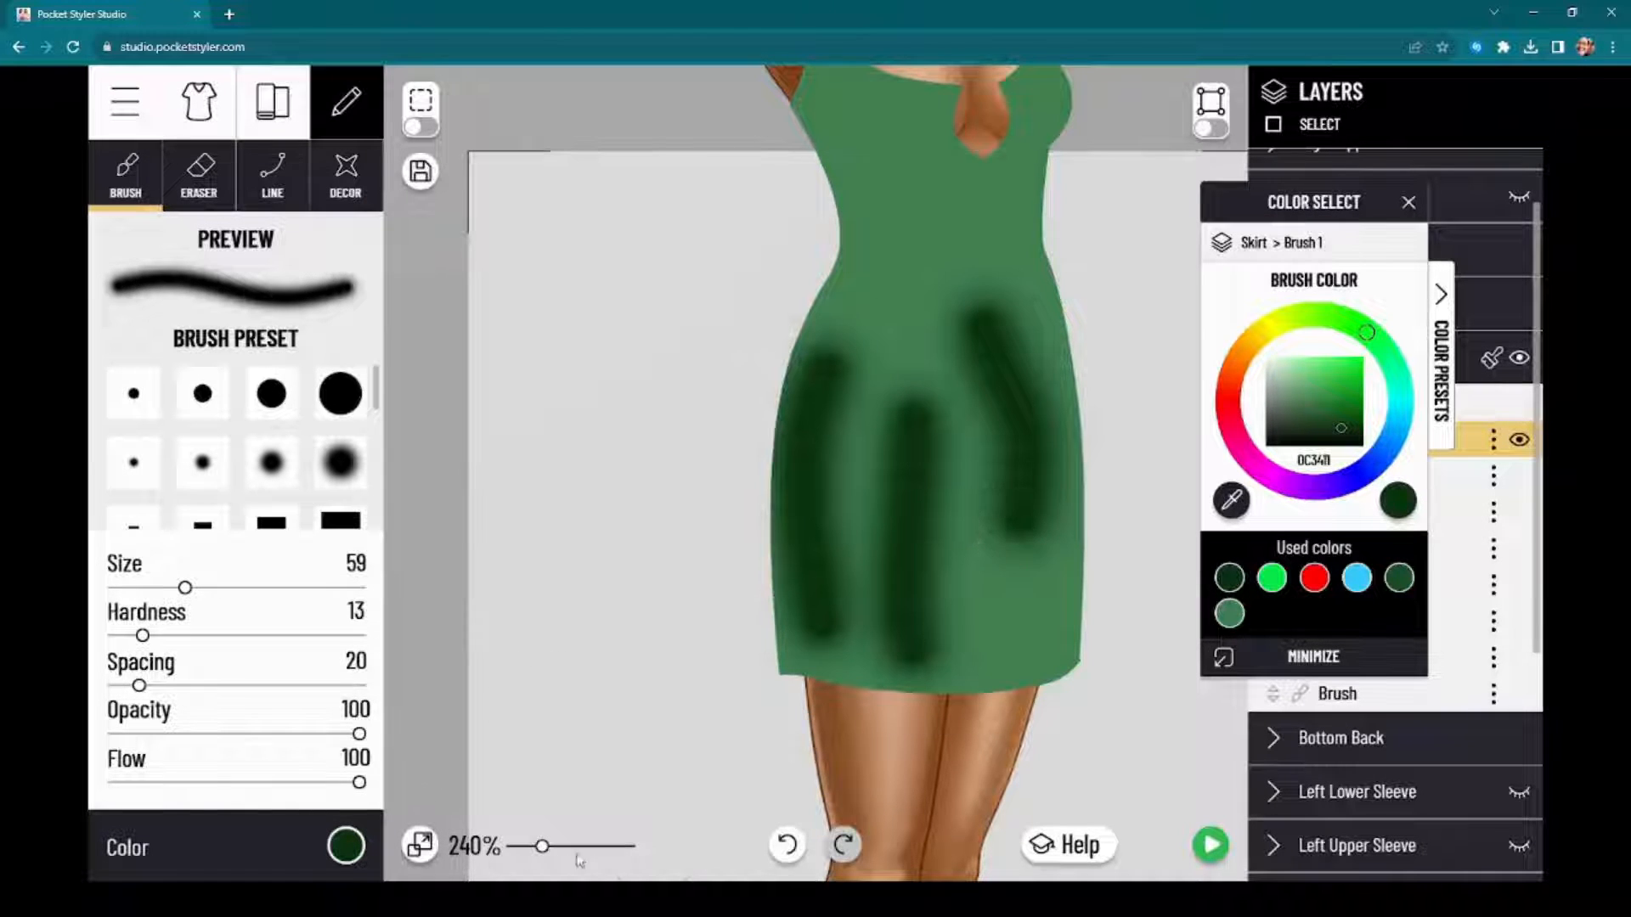
pyautogui.click(787, 844)
pyautogui.click(788, 844)
pyautogui.click(787, 845)
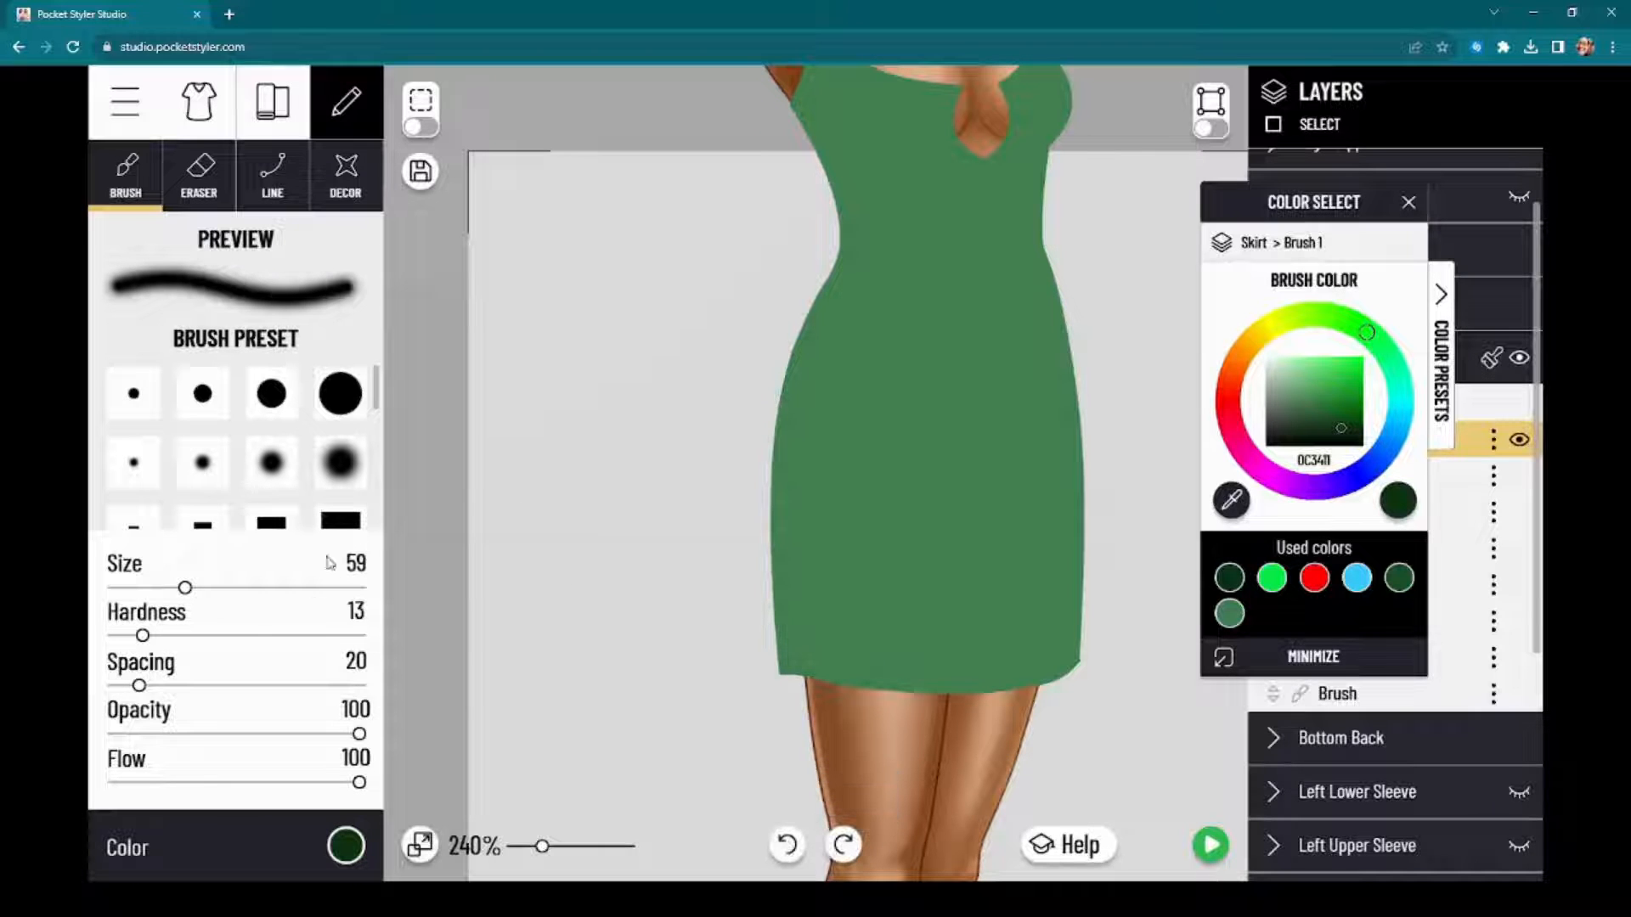
# Step: Reduce the brush spacing to 5, test it with one stroke down the skirt's left side and undo that stroke
pyautogui.moveTo(139, 686); pyautogui.dragTo(3, 692)
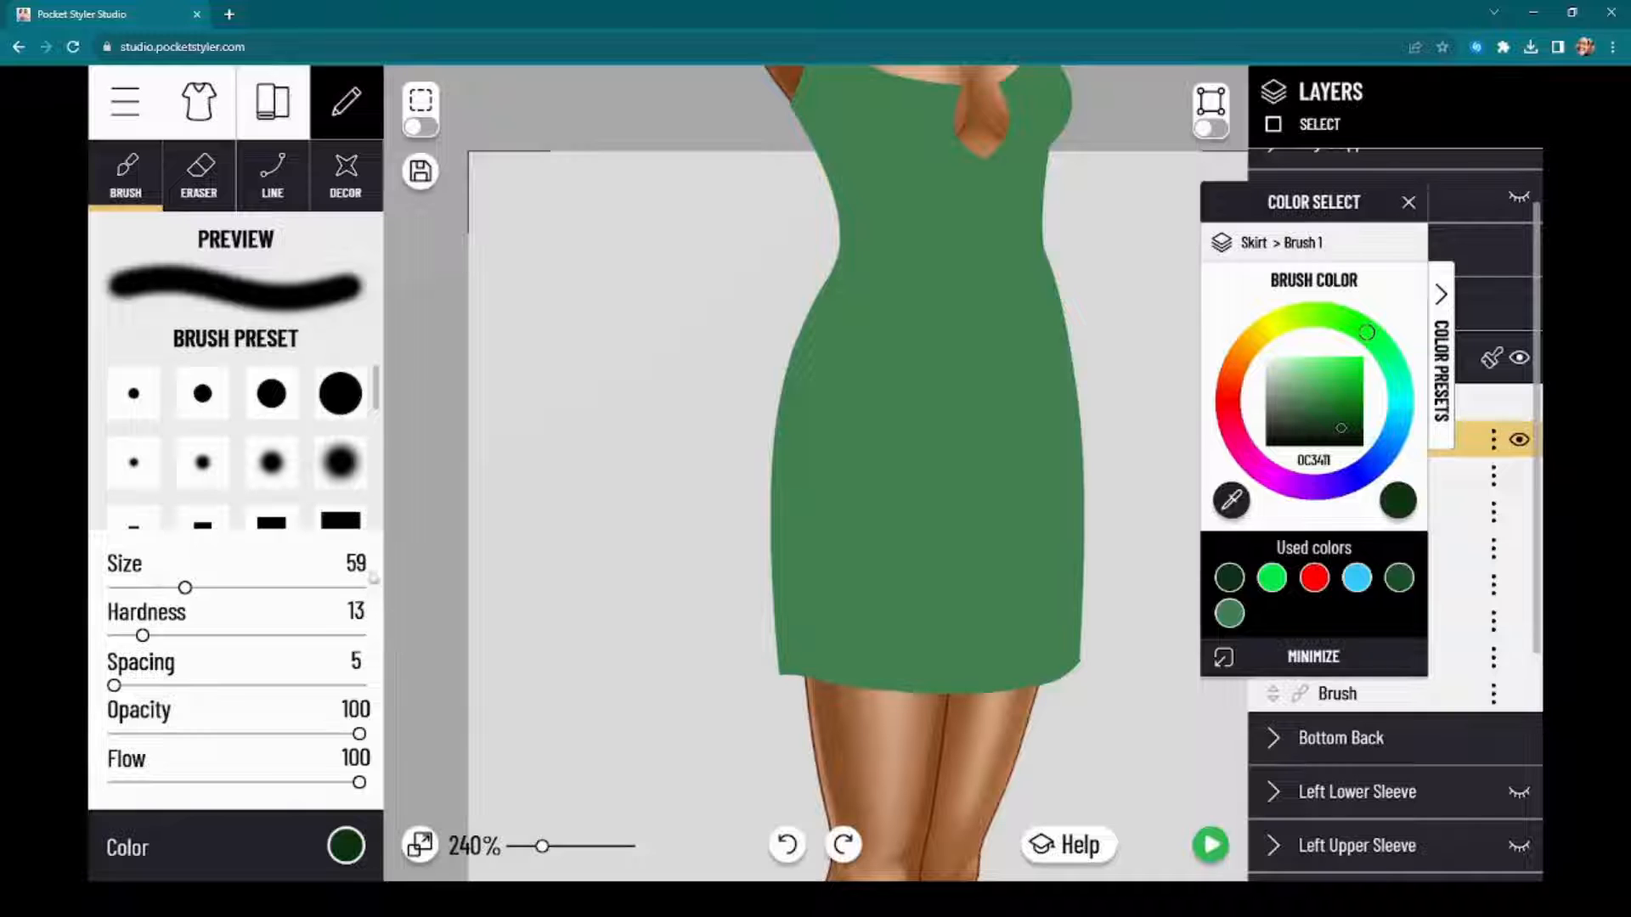
pyautogui.moveTo(820, 331); pyautogui.dragTo(854, 645)
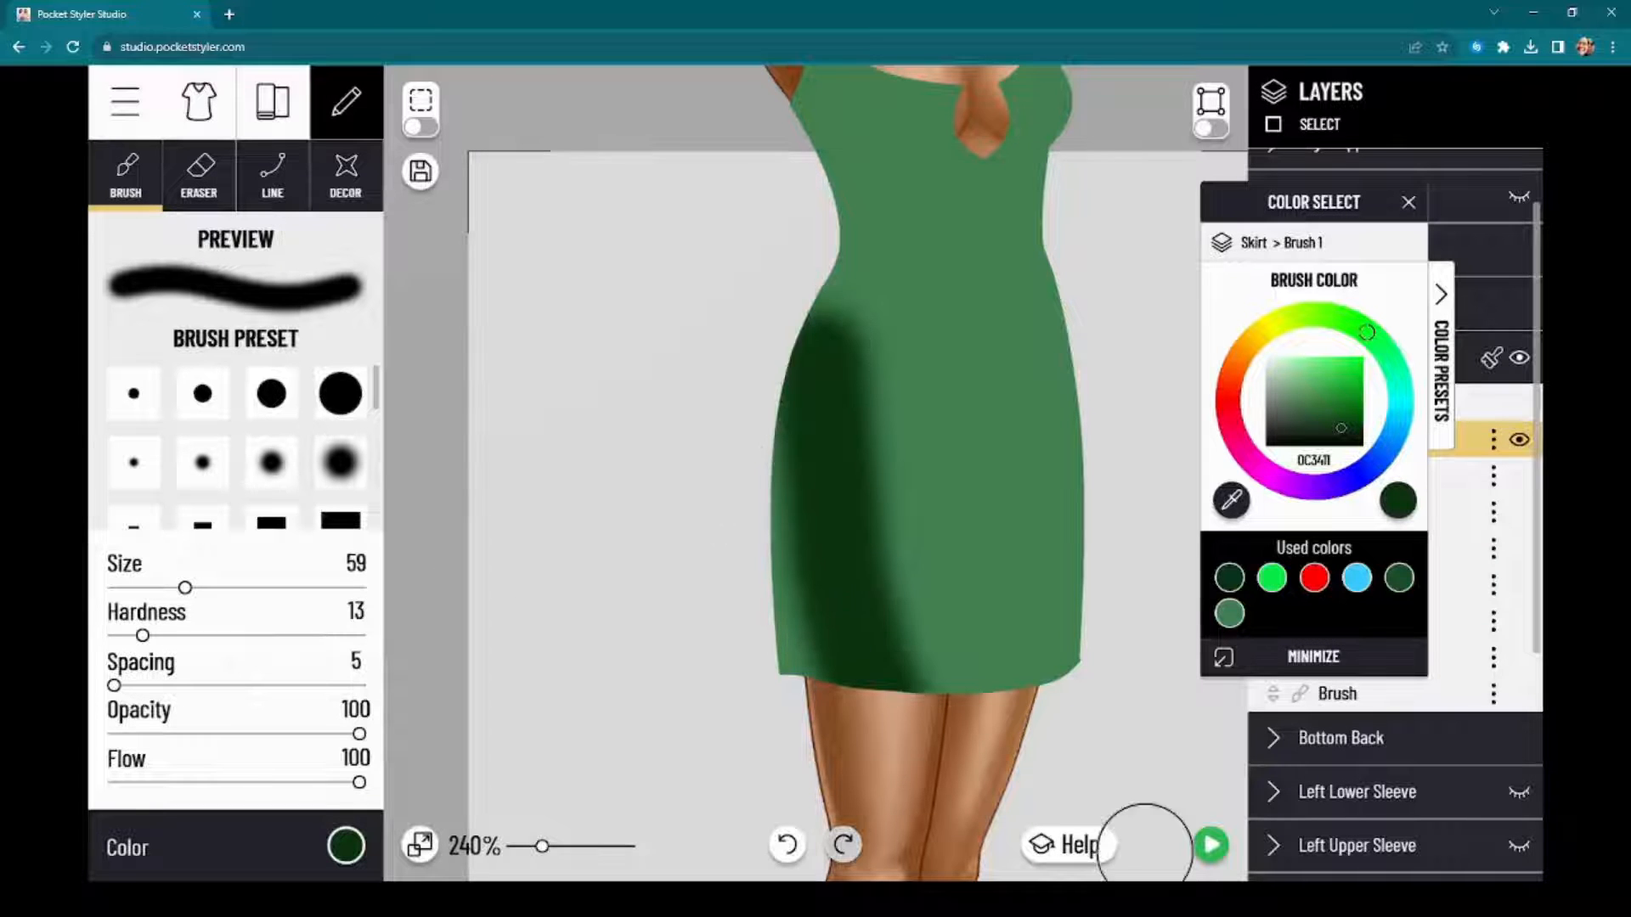
pyautogui.click(787, 845)
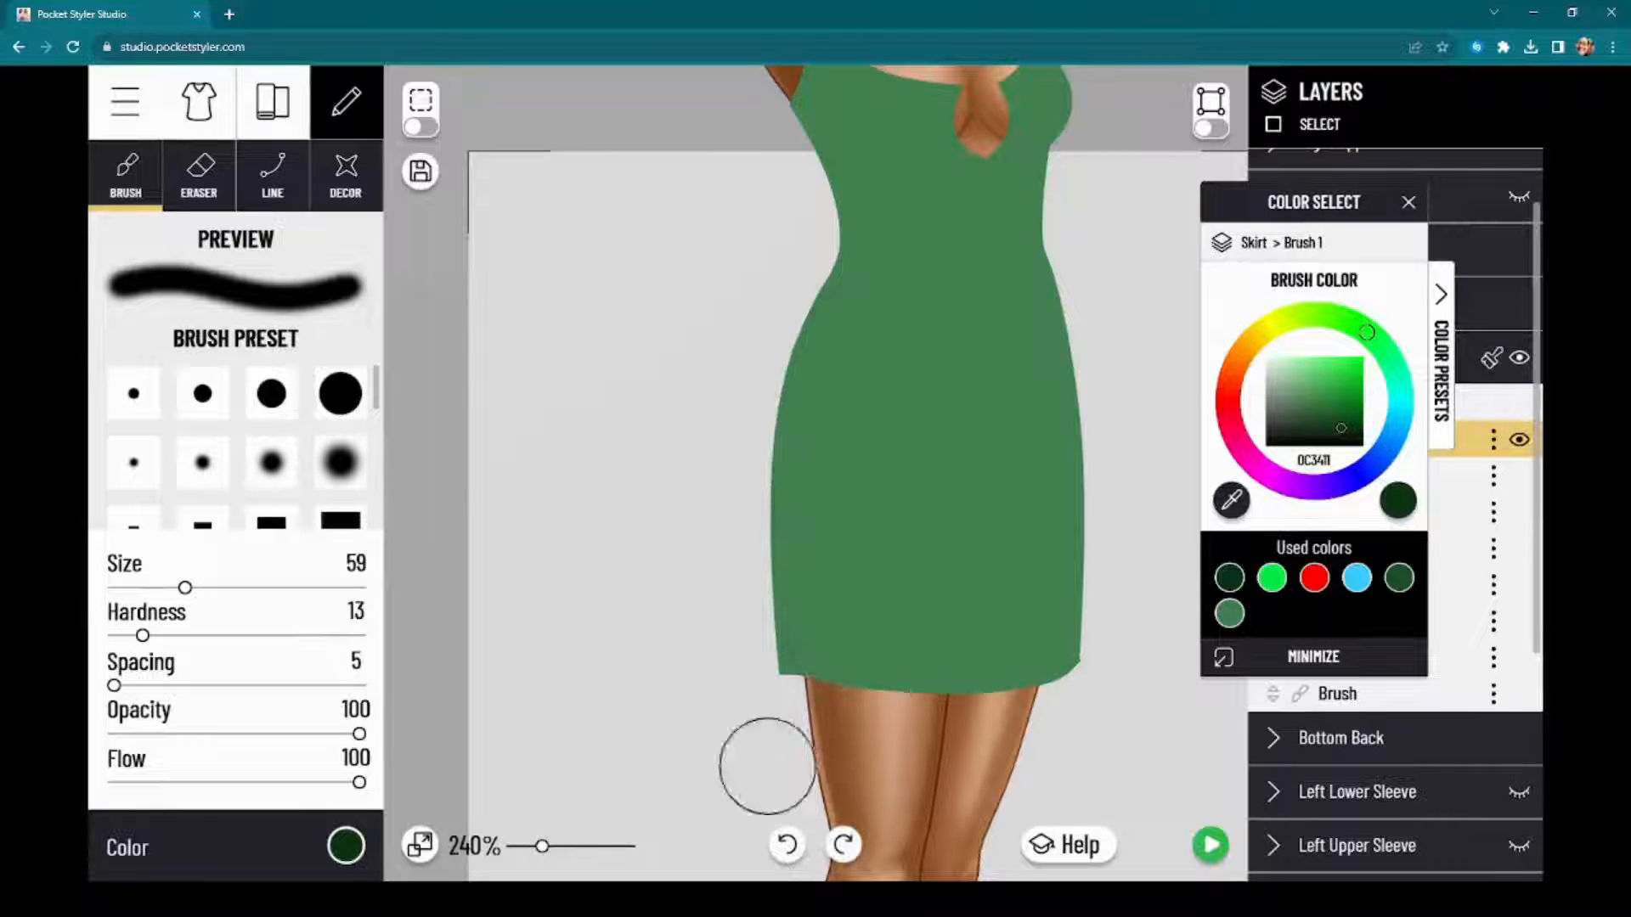
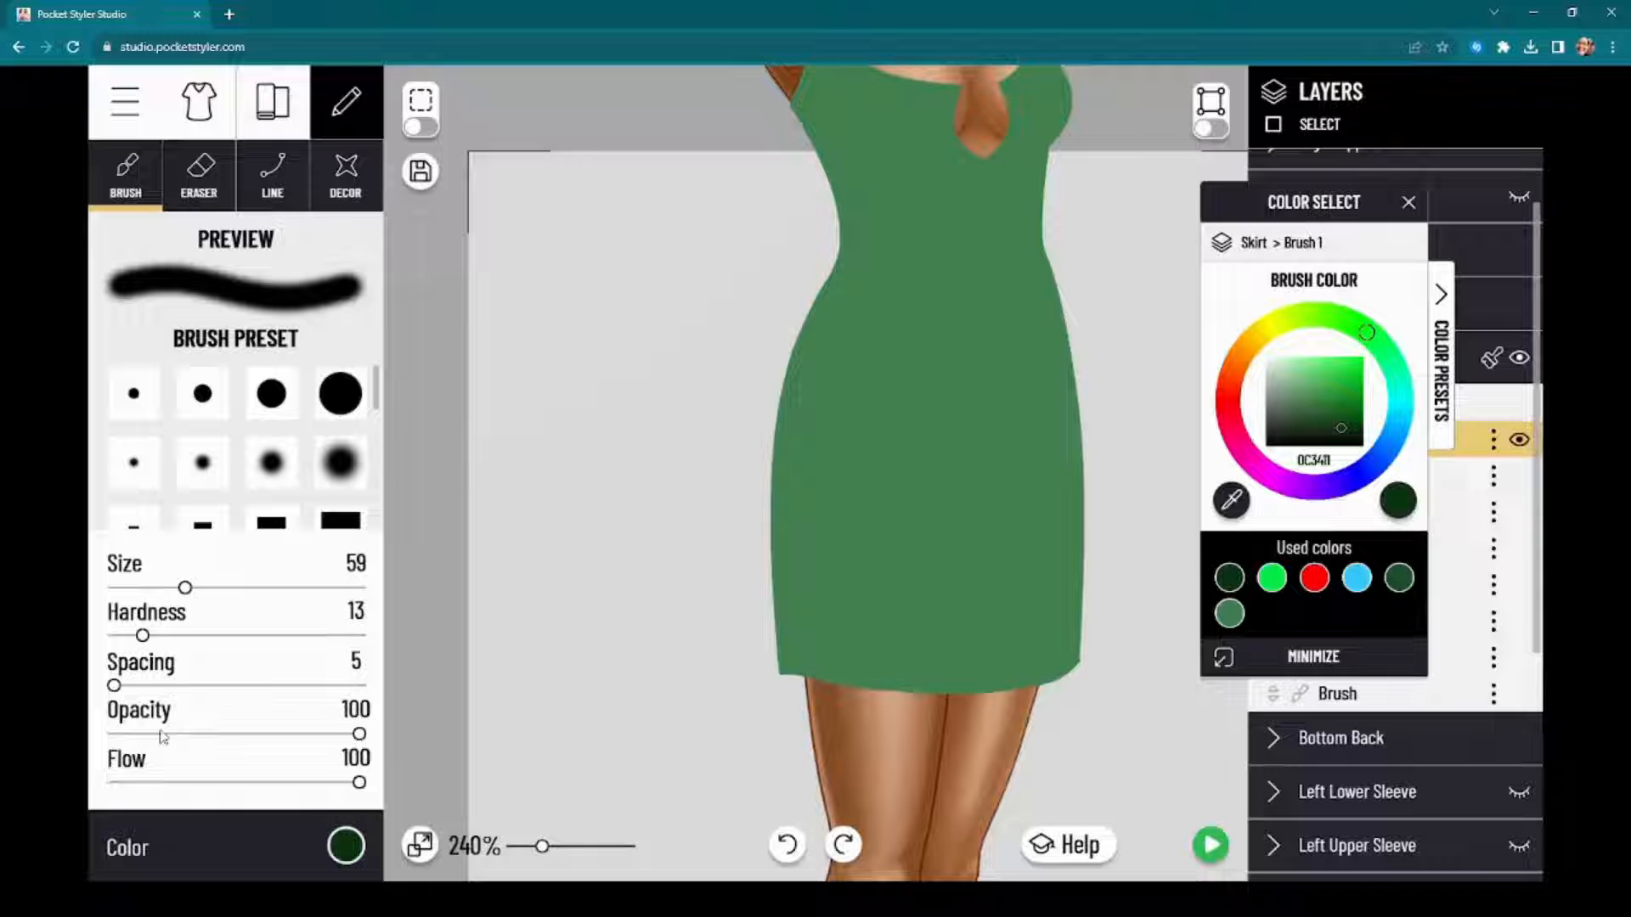
# Step: Test the brush at opacity 47 and 78 with overlapping dark green strokes across the skirt, and undo all of them
pyautogui.moveTo(170, 735)
pyautogui.mouseDown()
pyautogui.moveTo(349, 735)
pyautogui.moveTo(3, 750)
pyautogui.moveTo(231, 750)
pyautogui.mouseUp()
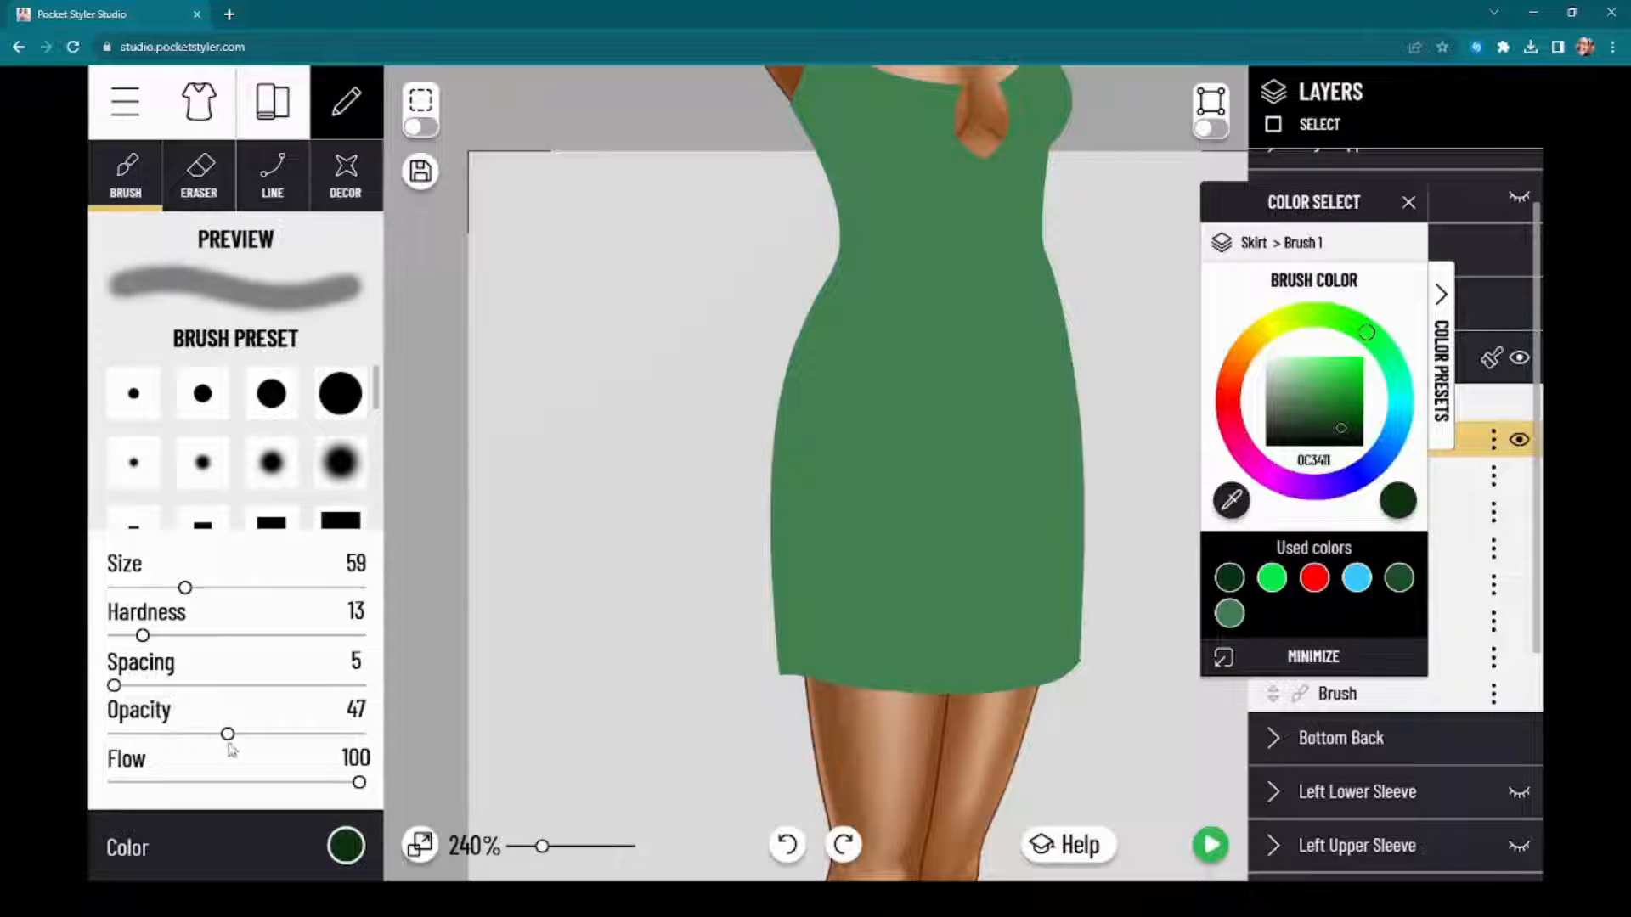
pyautogui.moveTo(833, 451)
pyautogui.mouseDown()
pyautogui.moveTo(799, 637)
pyautogui.moveTo(839, 534)
pyautogui.moveTo(847, 584)
pyautogui.moveTo(873, 411)
pyautogui.moveTo(931, 586)
pyautogui.mouseUp()
pyautogui.click(304, 734)
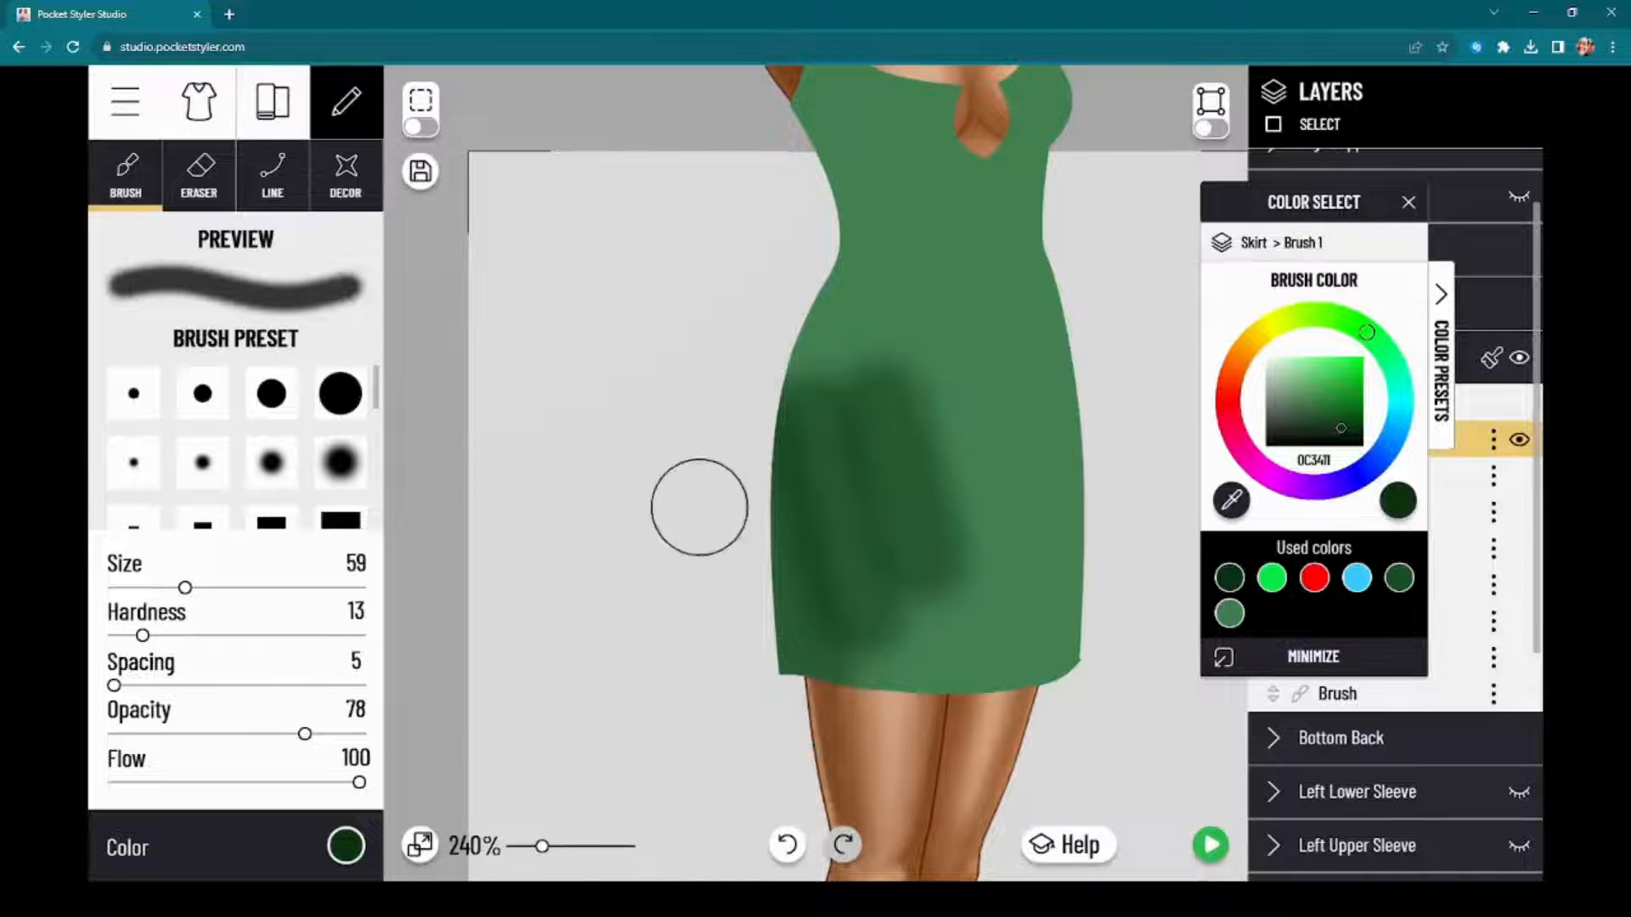
pyautogui.moveTo(699, 510)
pyautogui.mouseDown()
pyautogui.moveTo(849, 547)
pyautogui.moveTo(950, 505)
pyautogui.moveTo(1044, 539)
pyautogui.moveTo(1003, 628)
pyautogui.mouseUp()
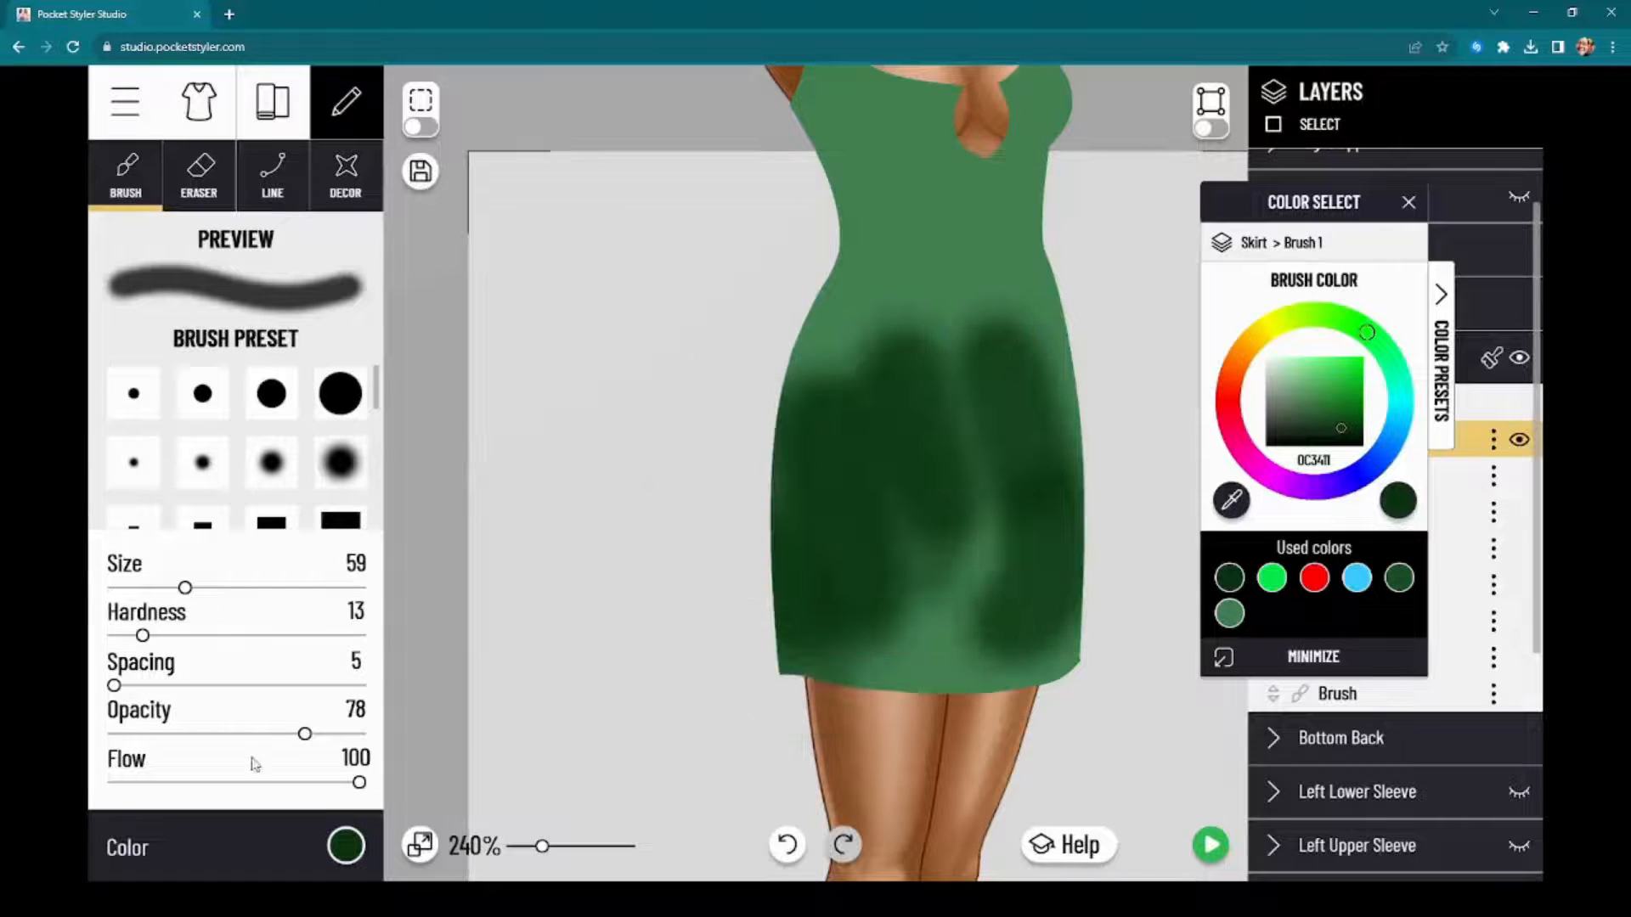
pyautogui.click(787, 845)
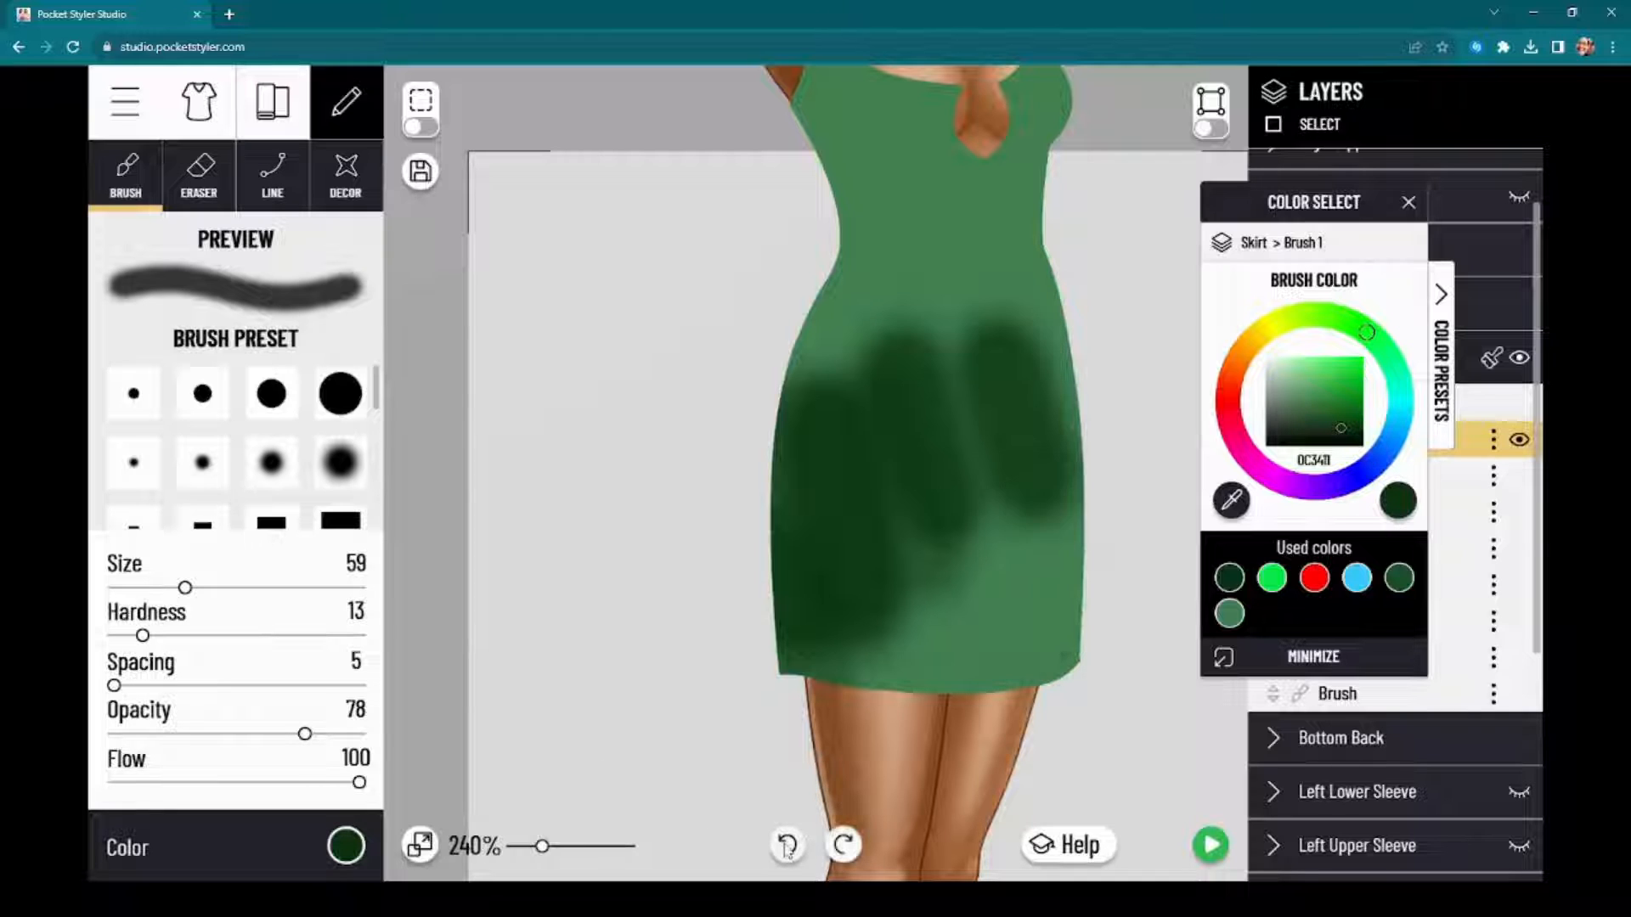
pyautogui.click(787, 845)
pyautogui.click(788, 845)
pyautogui.click(787, 845)
pyautogui.click(787, 845)
pyautogui.click(788, 845)
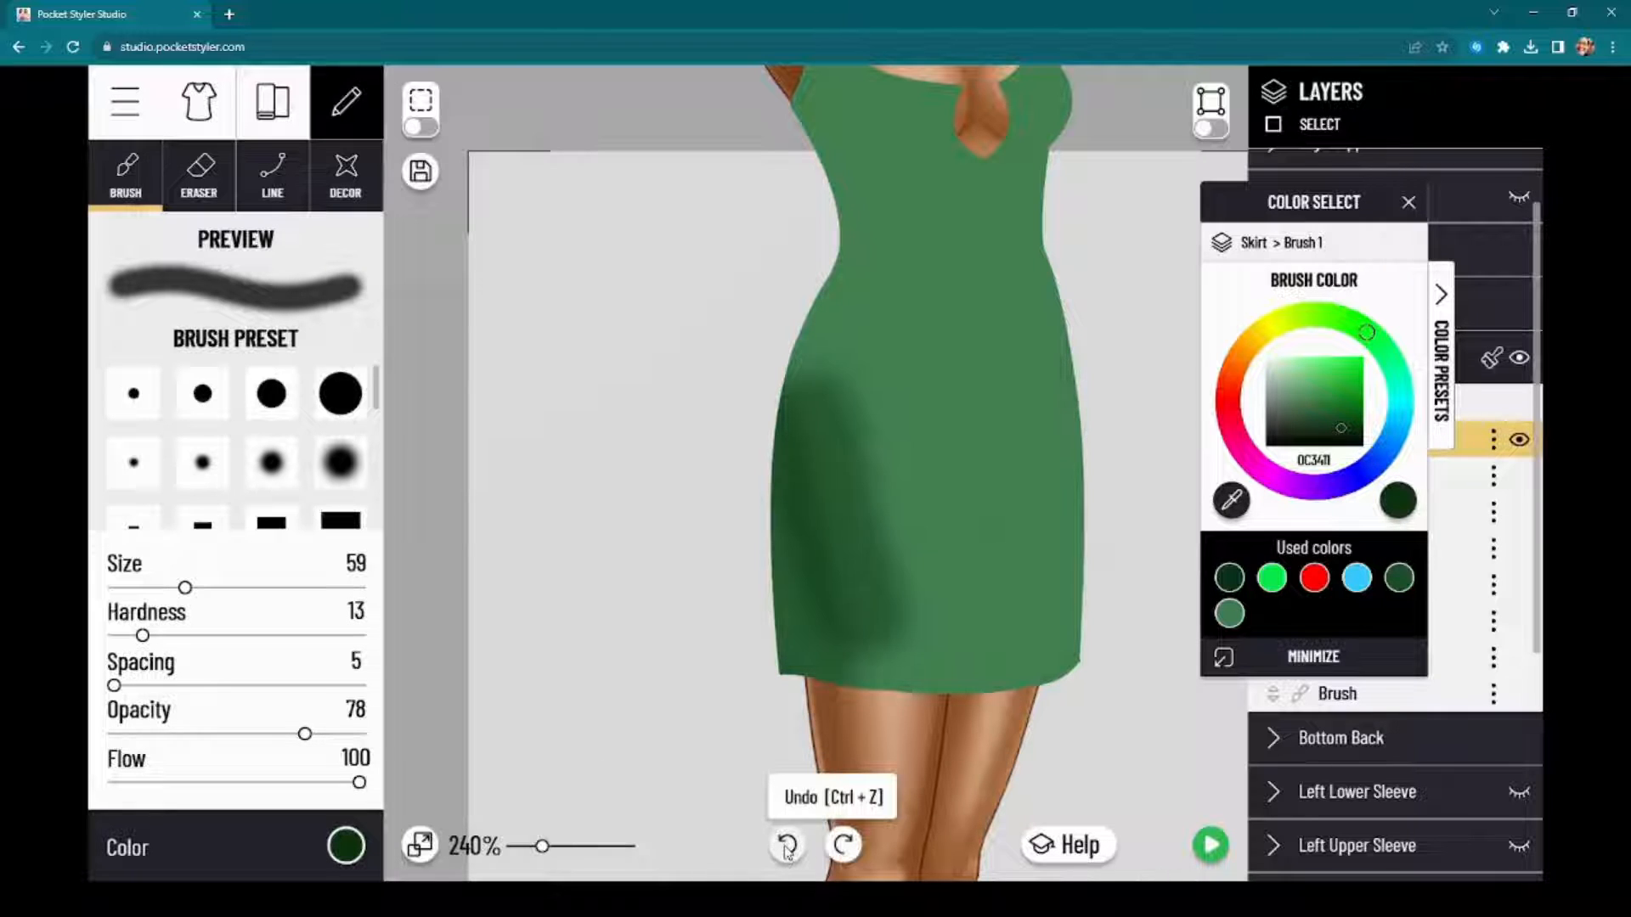
pyautogui.click(788, 845)
pyautogui.click(787, 845)
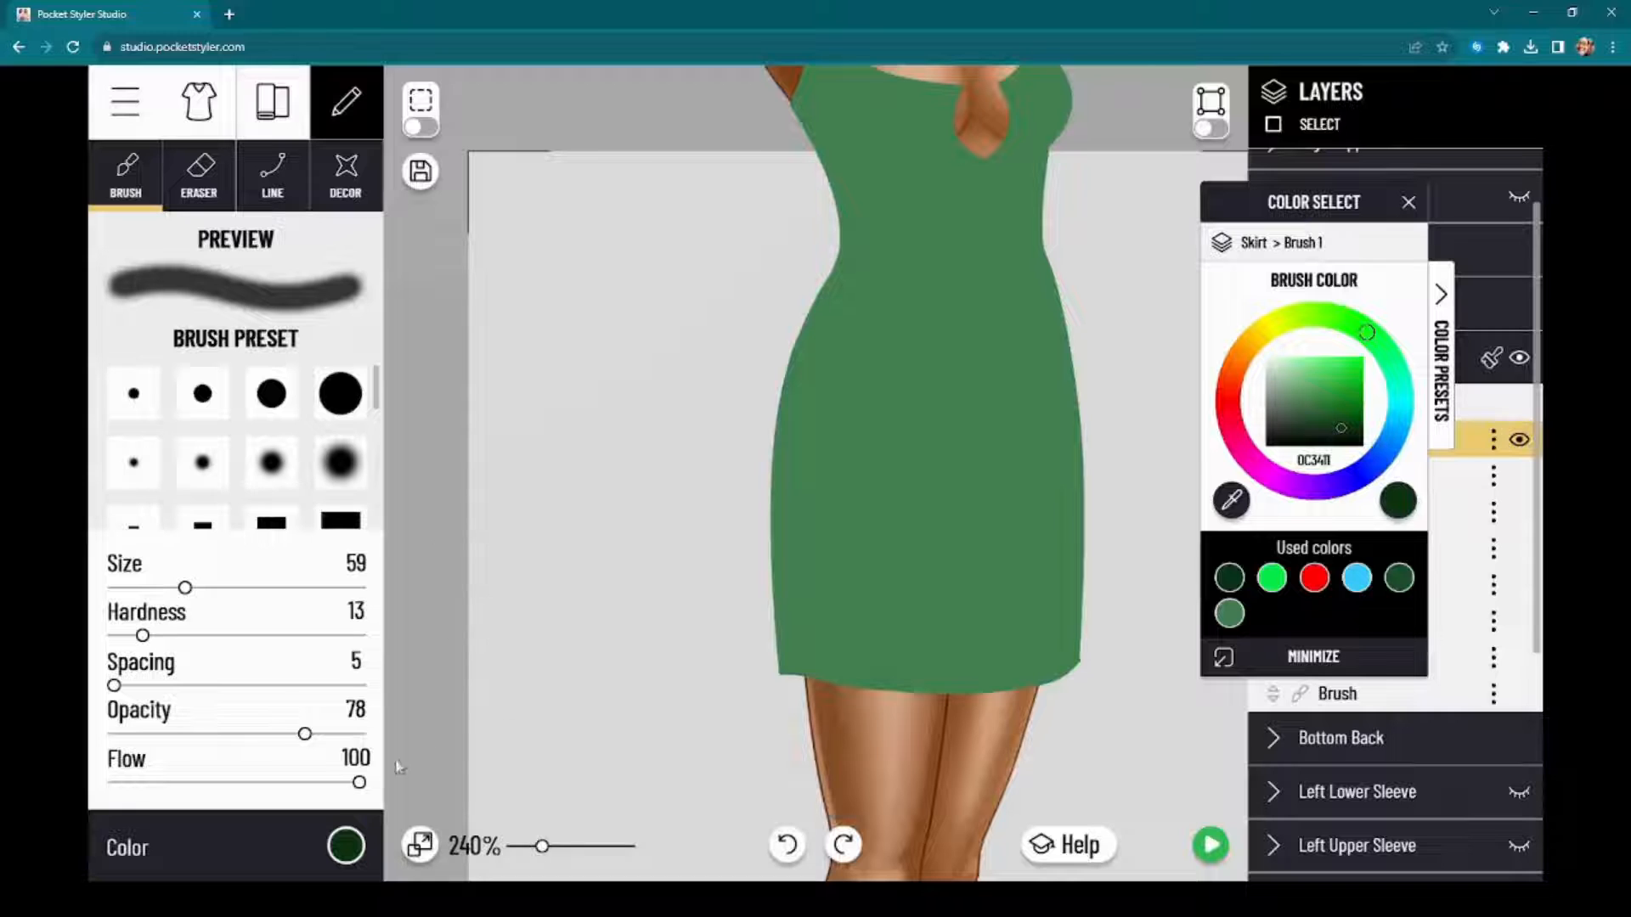
# Step: Lower the brush opacity to 19 and the flow to 17
pyautogui.click(184, 783)
pyautogui.moveTo(184, 783)
pyautogui.mouseDown()
pyautogui.moveTo(283, 784)
pyautogui.moveTo(164, 783)
pyautogui.moveTo(187, 785)
pyautogui.mouseUp()
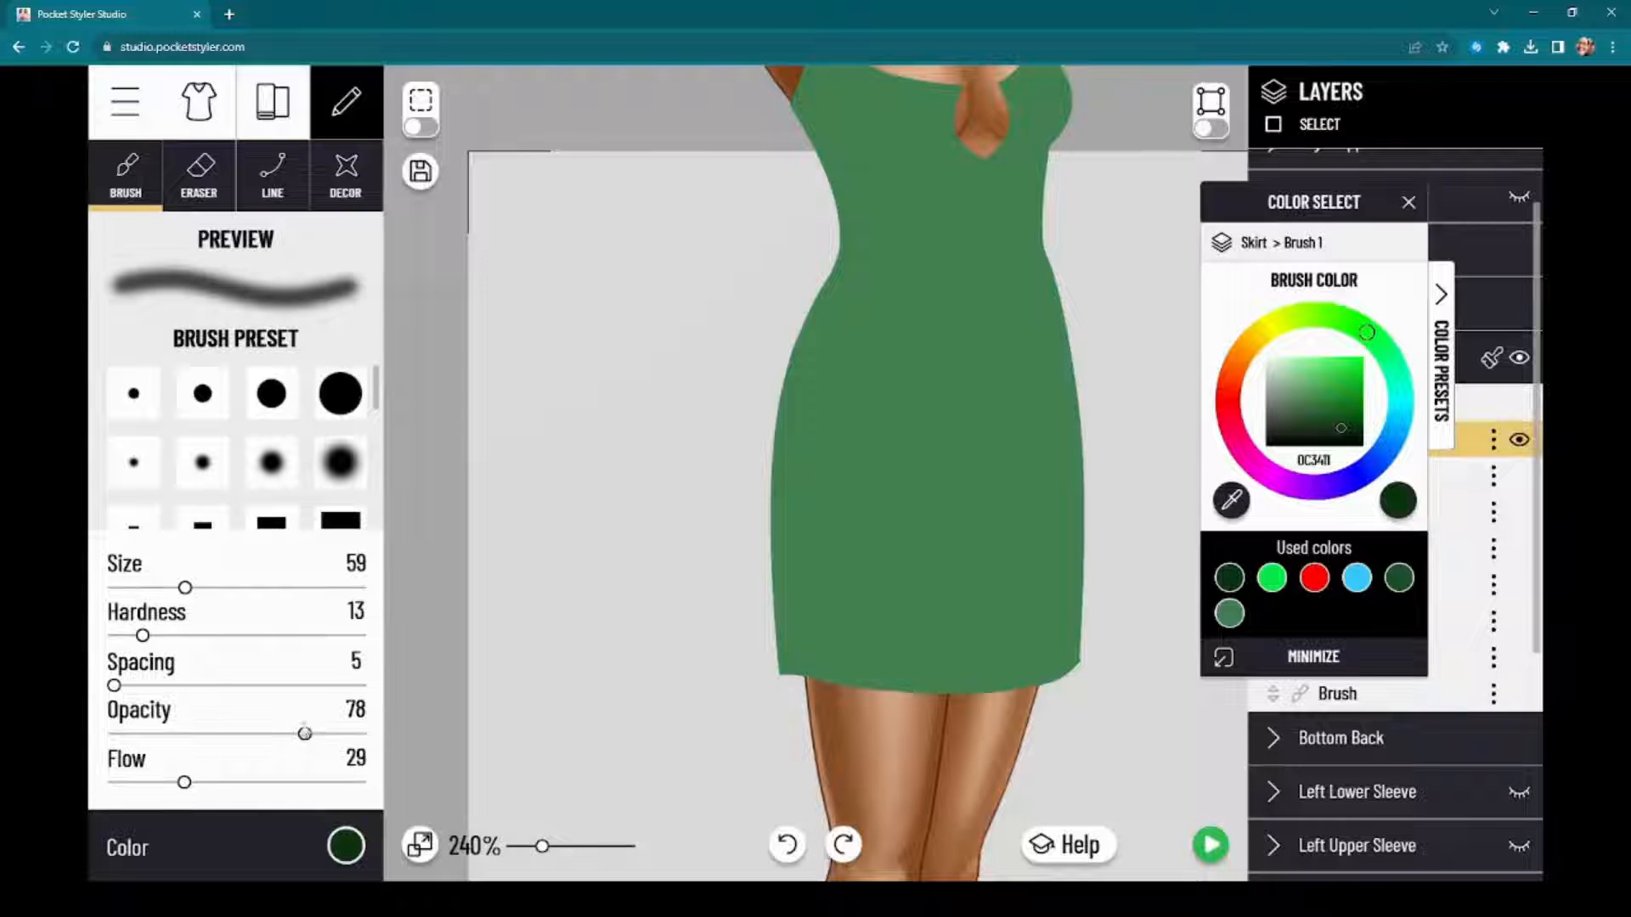
pyautogui.moveTo(313, 745)
pyautogui.mouseDown()
pyautogui.moveTo(358, 744)
pyautogui.moveTo(277, 749)
pyautogui.moveTo(344, 748)
pyautogui.moveTo(307, 753)
pyautogui.mouseUp()
pyautogui.moveTo(172, 786)
pyautogui.mouseDown()
pyautogui.moveTo(353, 784)
pyautogui.moveTo(136, 792)
pyautogui.moveTo(330, 786)
pyautogui.moveTo(166, 794)
pyautogui.mouseUp()
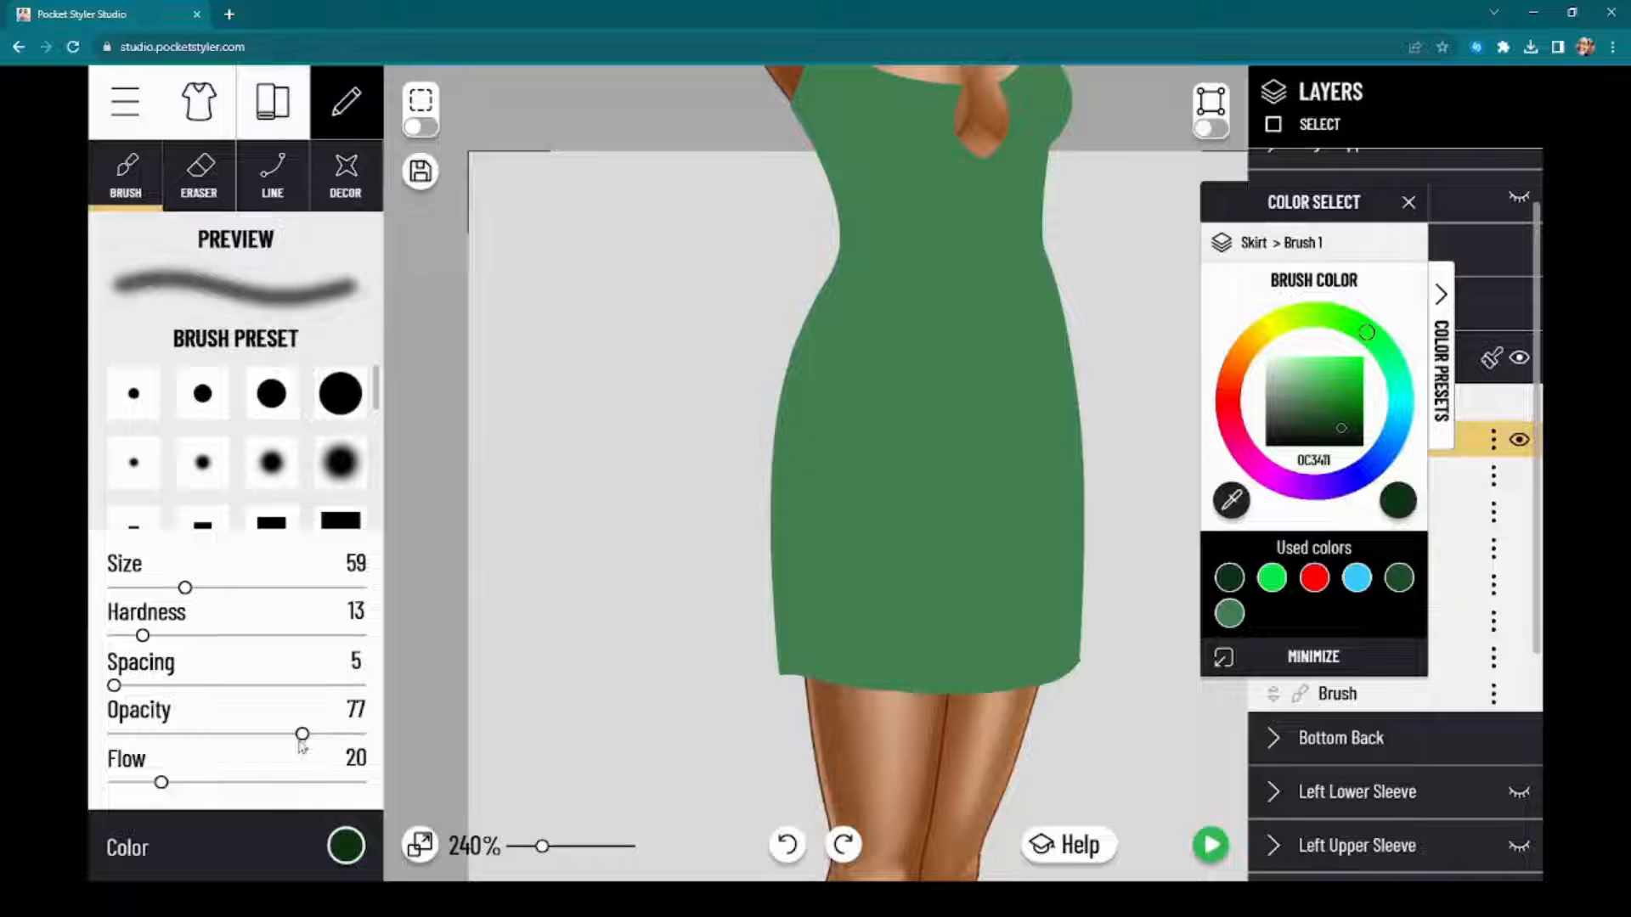
pyautogui.moveTo(301, 745)
pyautogui.mouseDown()
pyautogui.moveTo(146, 737)
pyautogui.moveTo(152, 752)
pyautogui.mouseUp()
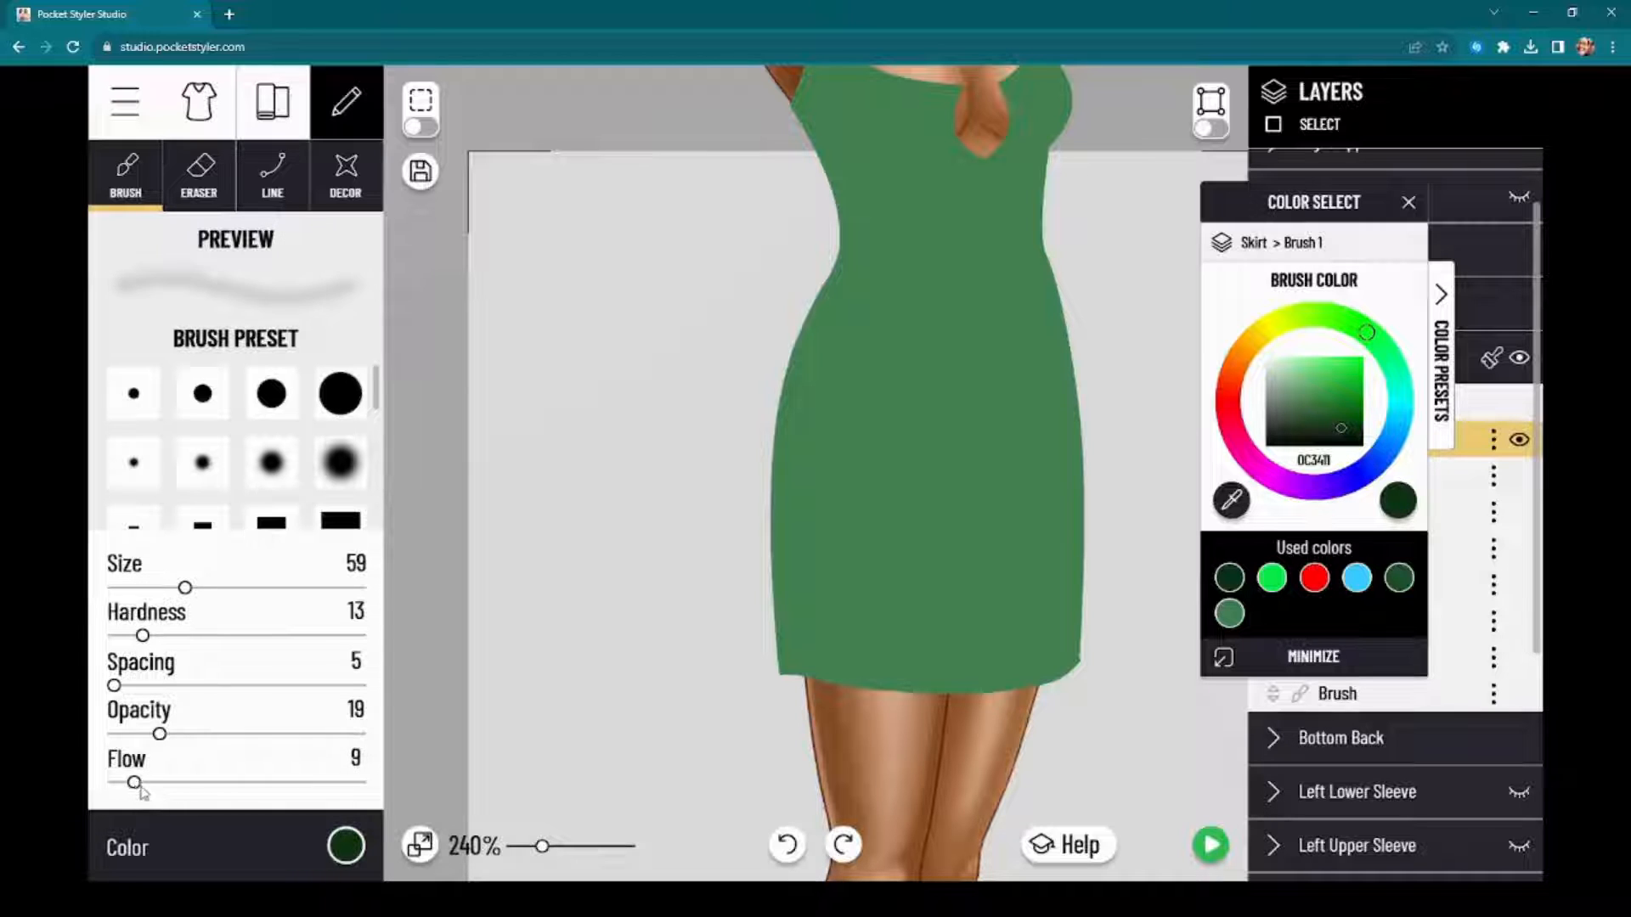
pyautogui.moveTo(134, 783); pyautogui.dragTo(185, 784)
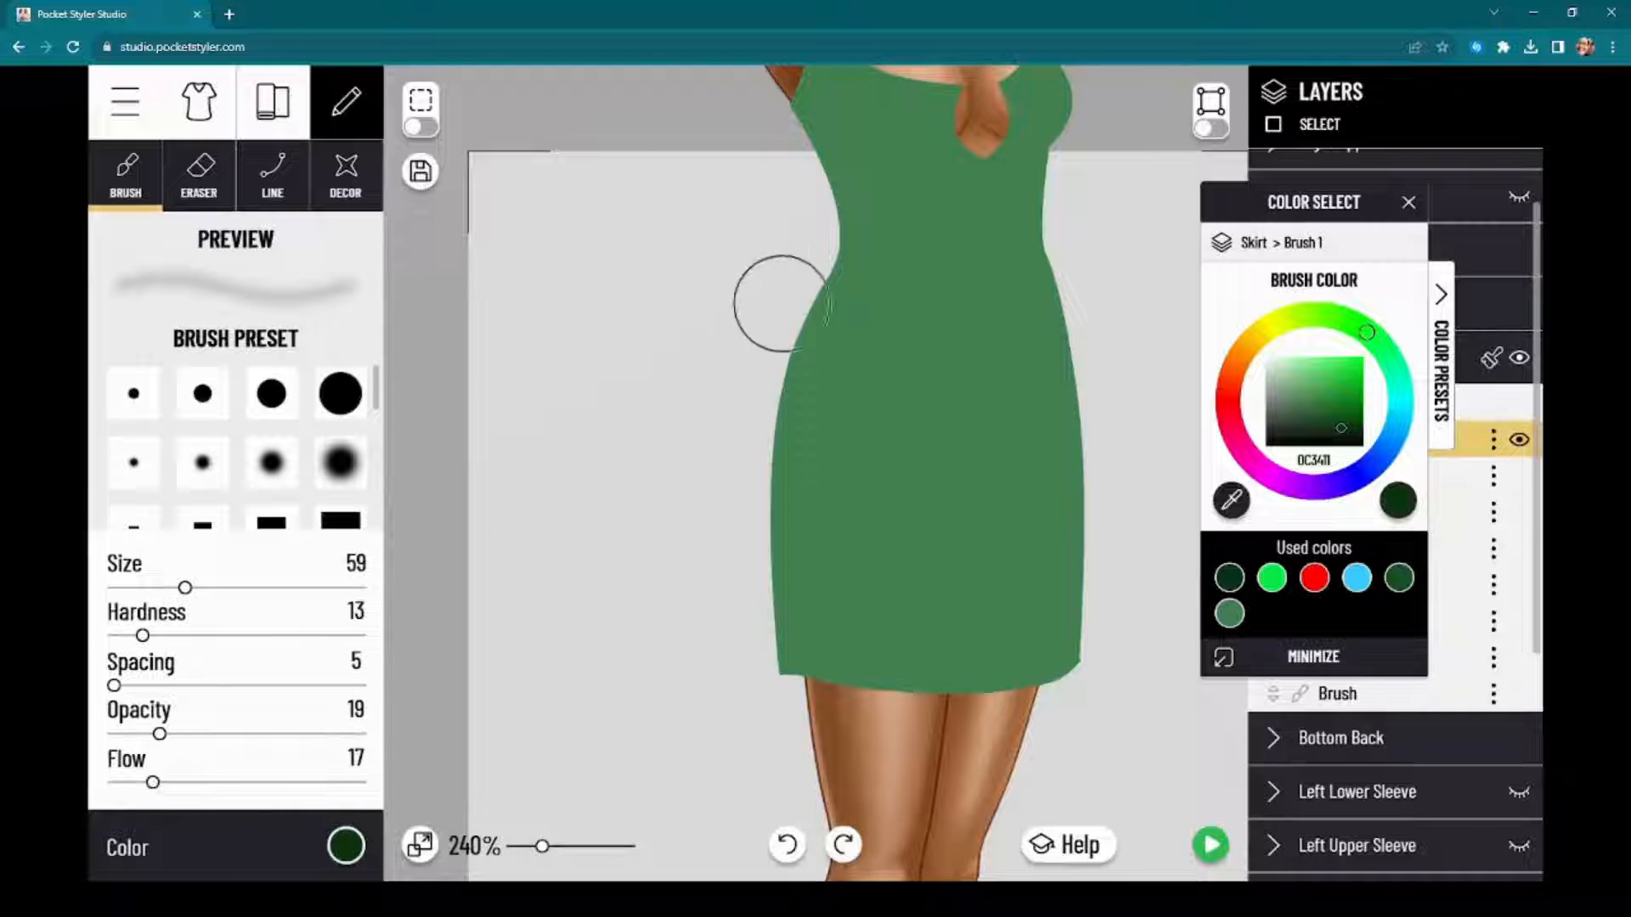
# Step: Build up soft dark green shading along the skirt's outer edges with repeated overlapping strokes from waist to hem
pyautogui.moveTo(798, 295); pyautogui.dragTo(735, 567)
pyautogui.moveTo(788, 262); pyautogui.dragTo(747, 621)
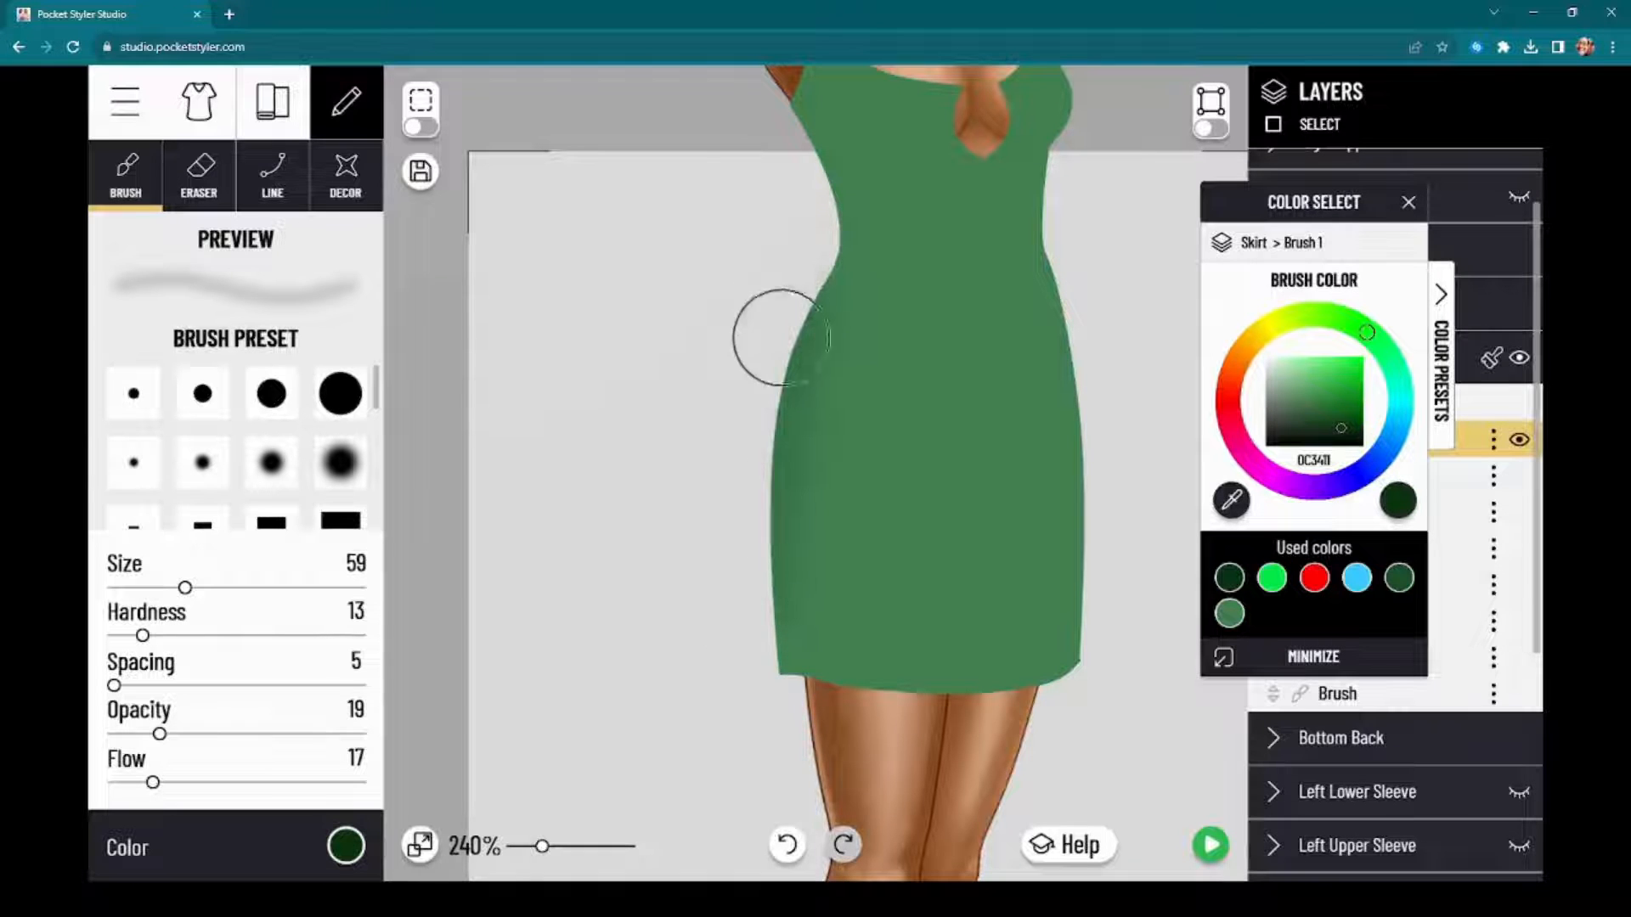
pyautogui.moveTo(780, 338); pyautogui.dragTo(788, 345)
pyautogui.moveTo(793, 289); pyautogui.dragTo(757, 535)
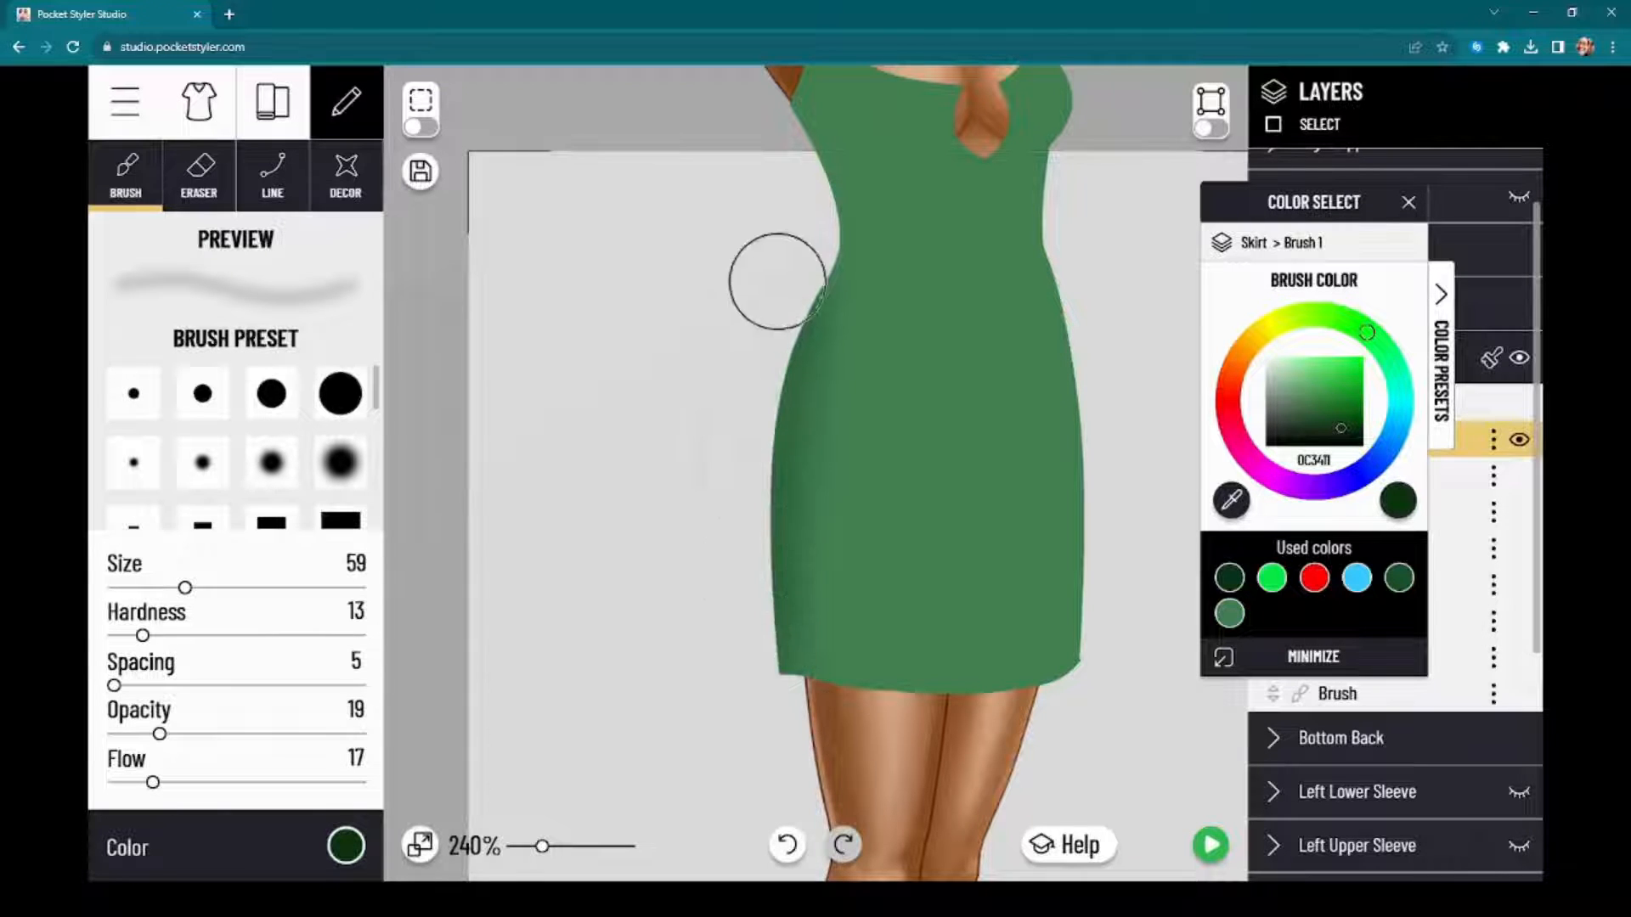
pyautogui.moveTo(779, 283); pyautogui.dragTo(816, 752)
pyautogui.moveTo(769, 413); pyautogui.dragTo(883, 742)
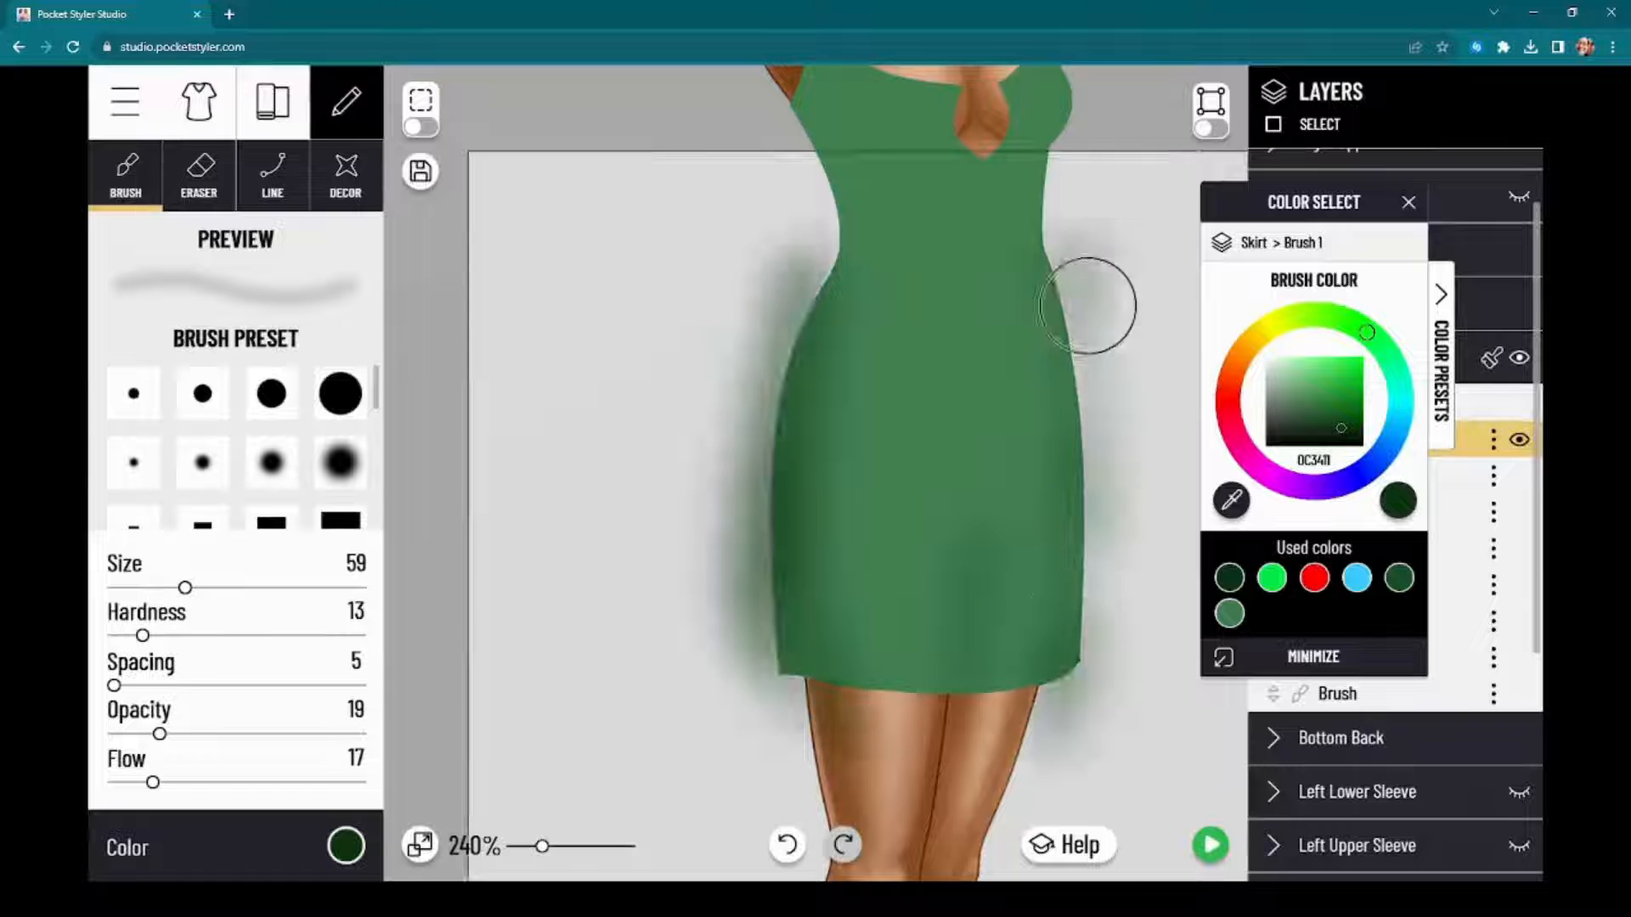
# Step: Darken the hollow between the thighs with overlapping soft vertical strokes down the skirt's lower centre to the hem
pyautogui.moveTo(955, 431); pyautogui.dragTo(976, 671)
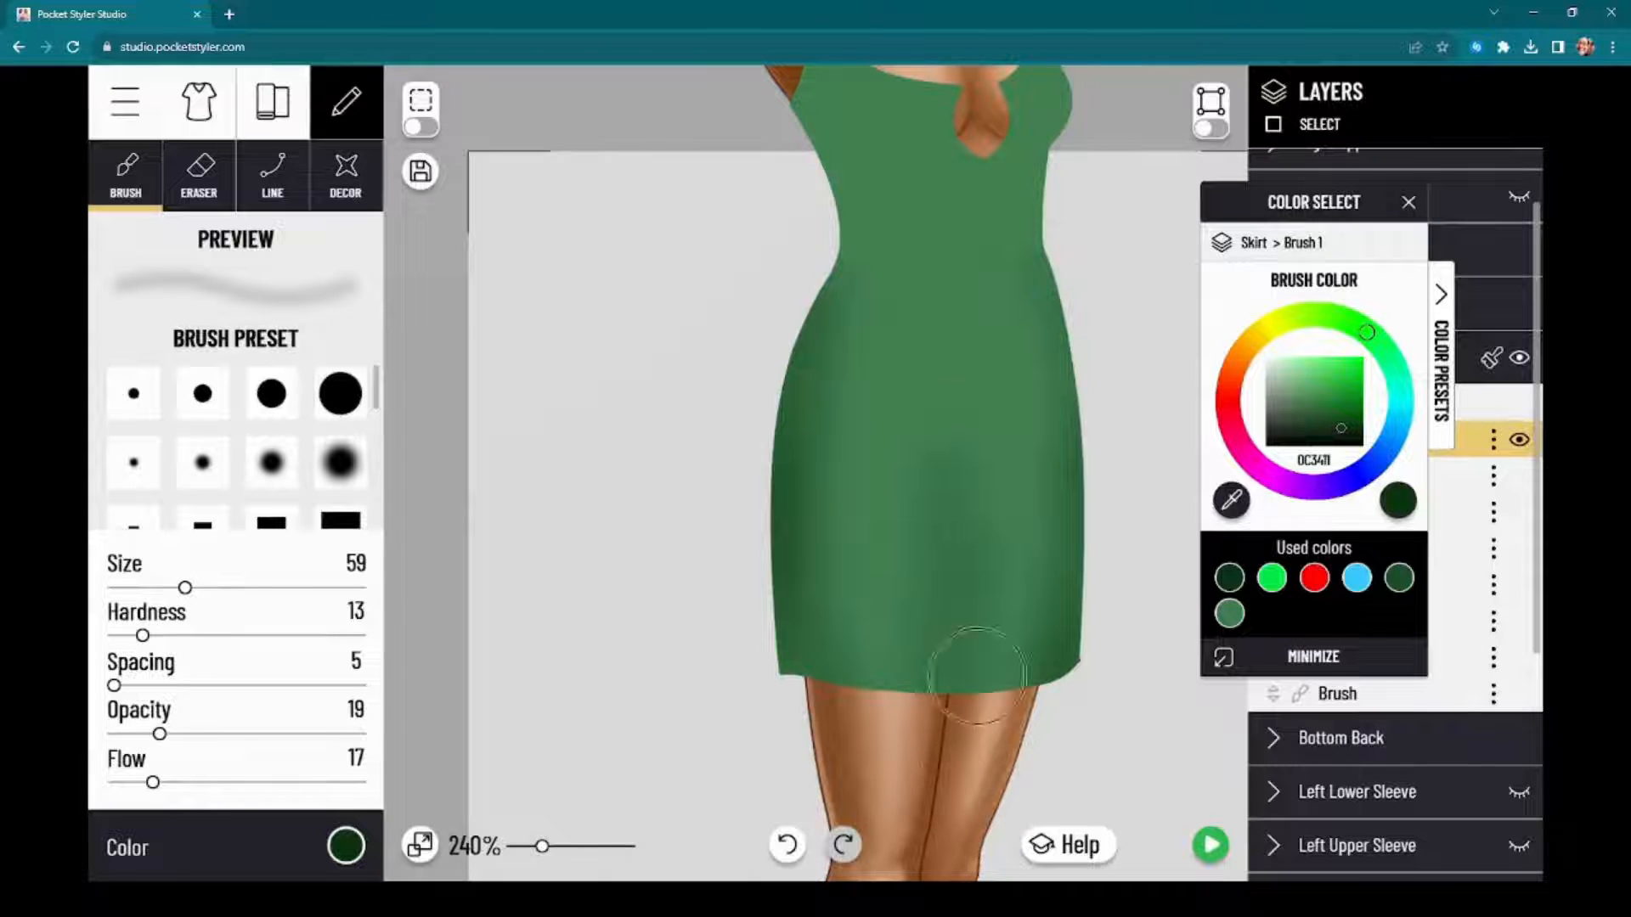
pyautogui.moveTo(958, 459); pyautogui.dragTo(954, 837)
pyautogui.moveTo(945, 501)
pyautogui.mouseDown()
pyautogui.moveTo(969, 608)
pyautogui.moveTo(952, 845)
pyautogui.mouseUp()
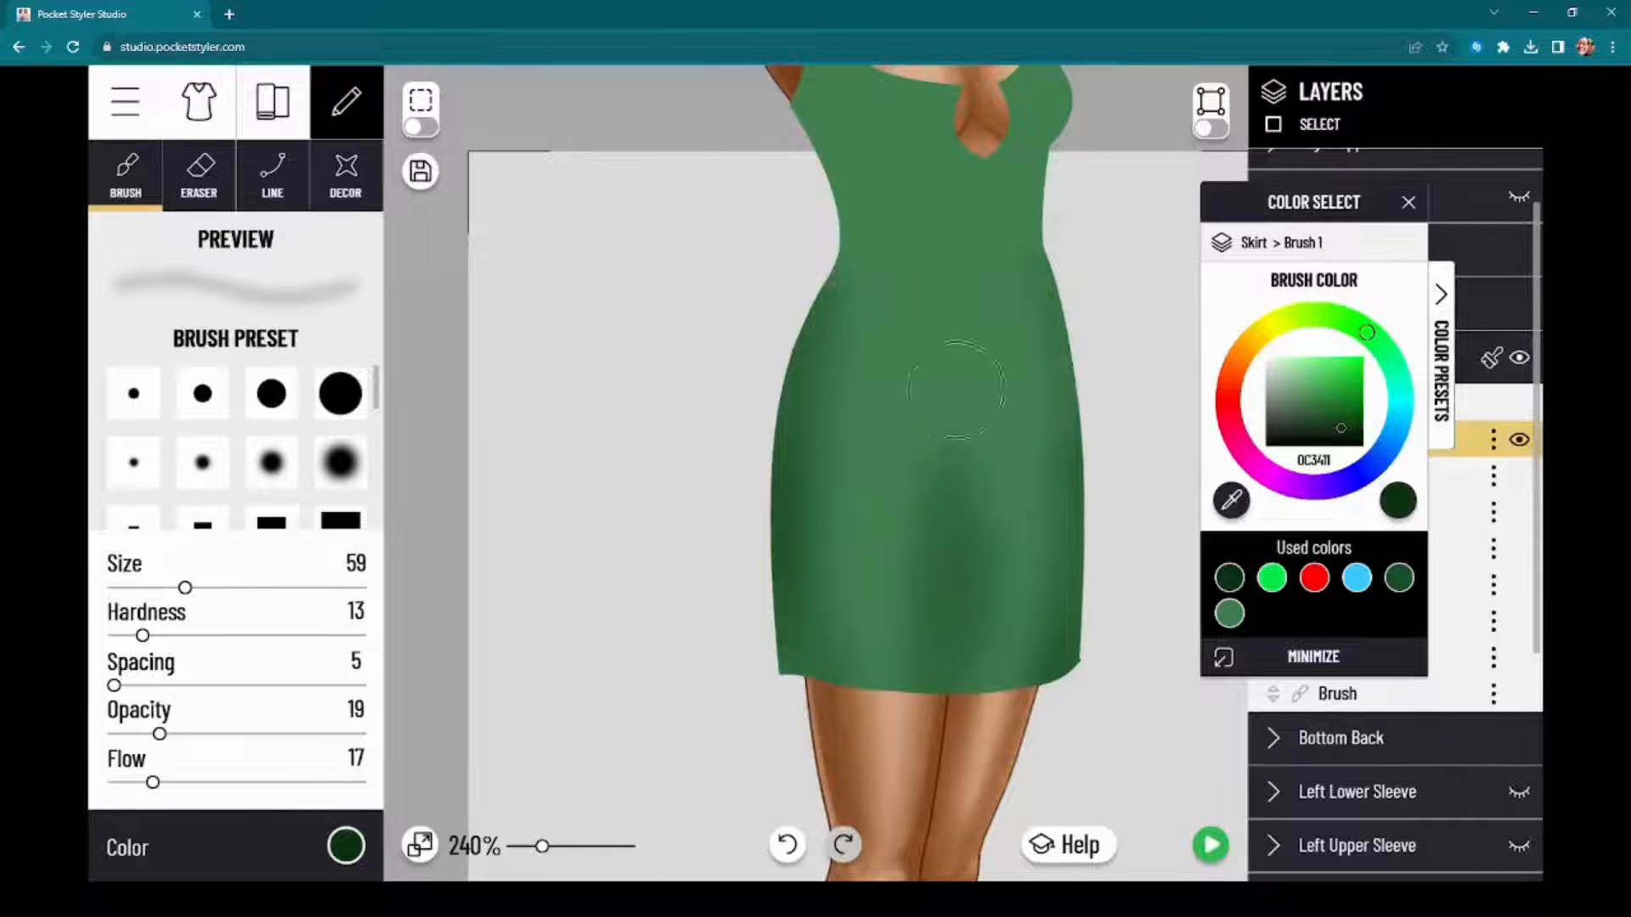
# Step: Move the color window clear of the layers, hide the skirt to examine the shading on the model's legs, and show the skirt again
pyautogui.moveTo(1336, 211)
pyautogui.mouseDown()
pyautogui.moveTo(555, 186)
pyautogui.moveTo(591, 256)
pyautogui.moveTo(540, 251)
pyautogui.mouseUp()
pyautogui.scroll(-3, 1055, 365)
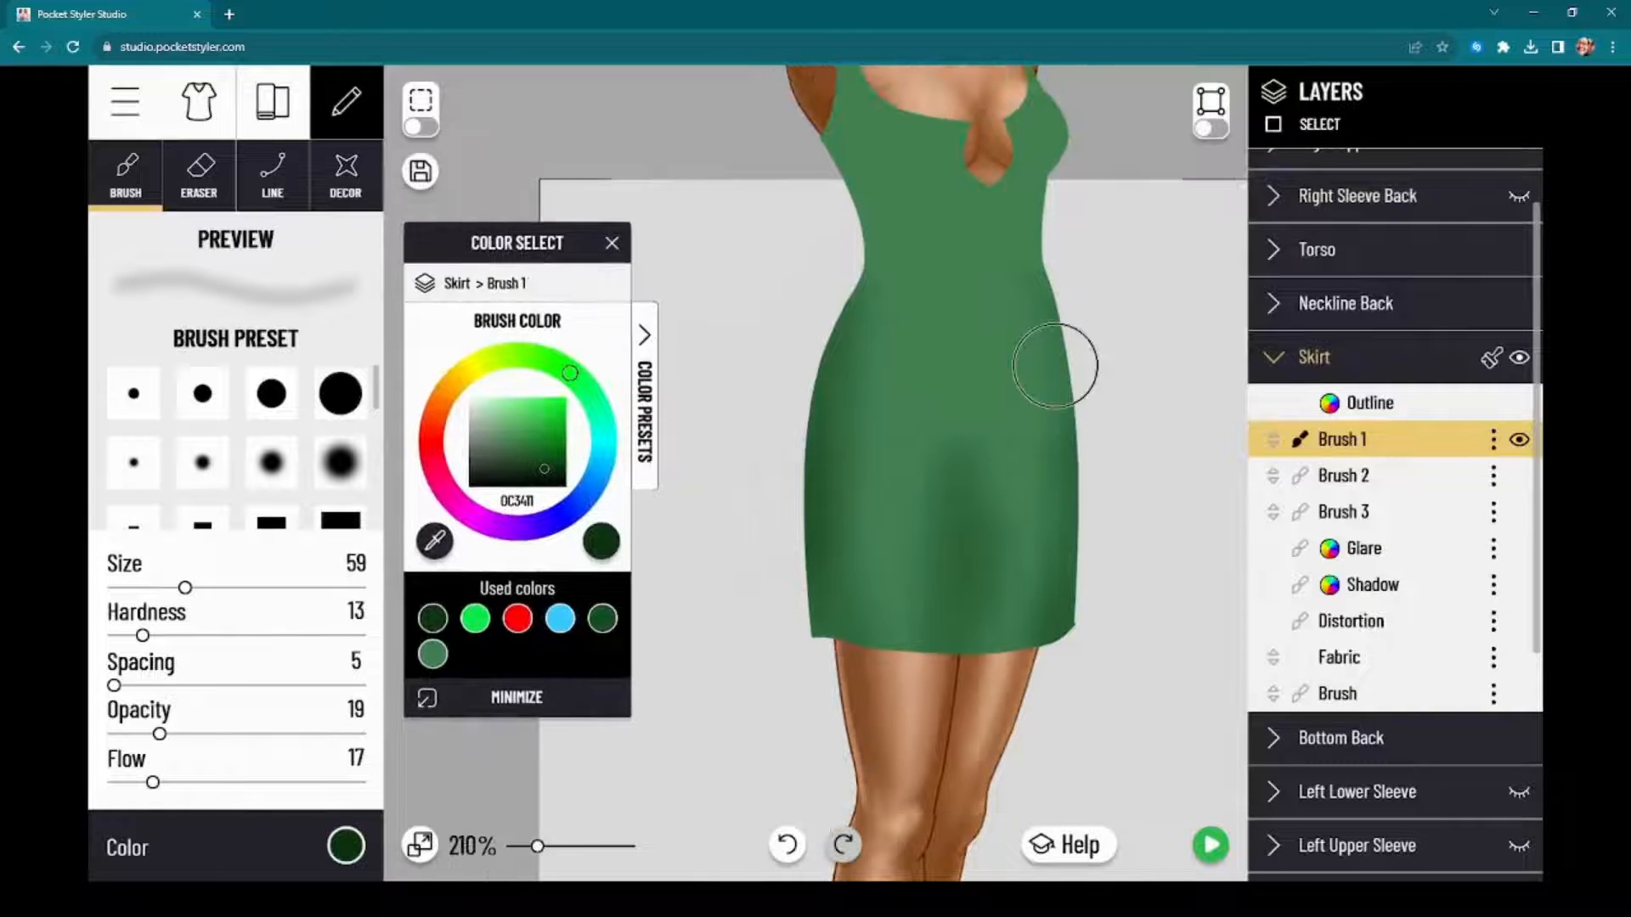
pyautogui.scroll(-3, 907, 424)
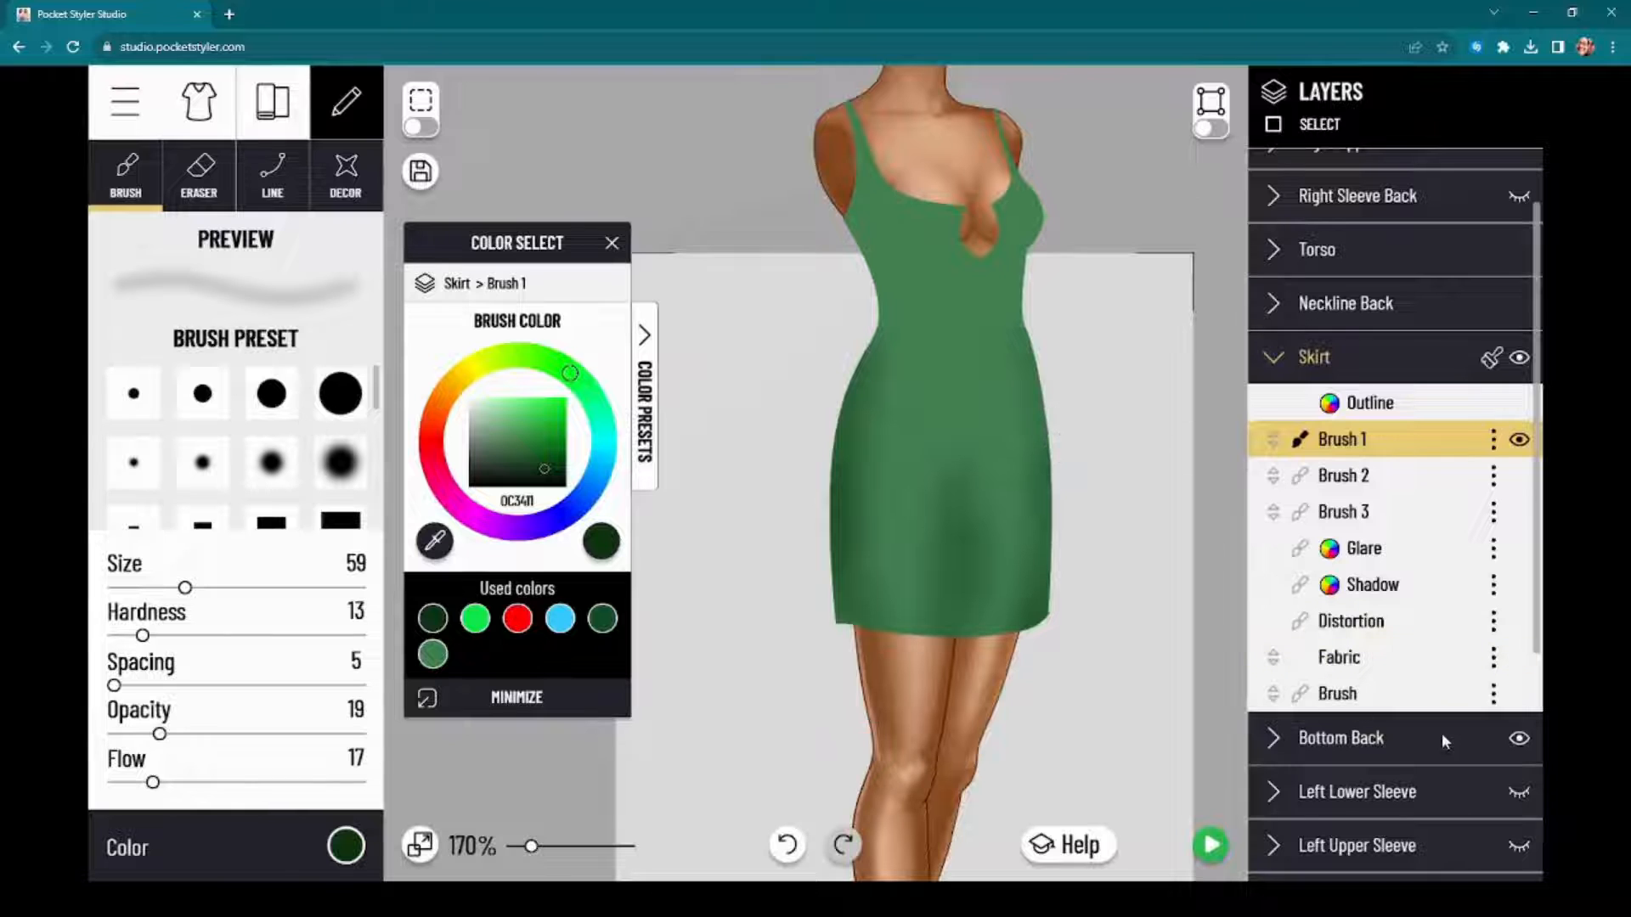
pyautogui.scroll(-2, 1471, 736)
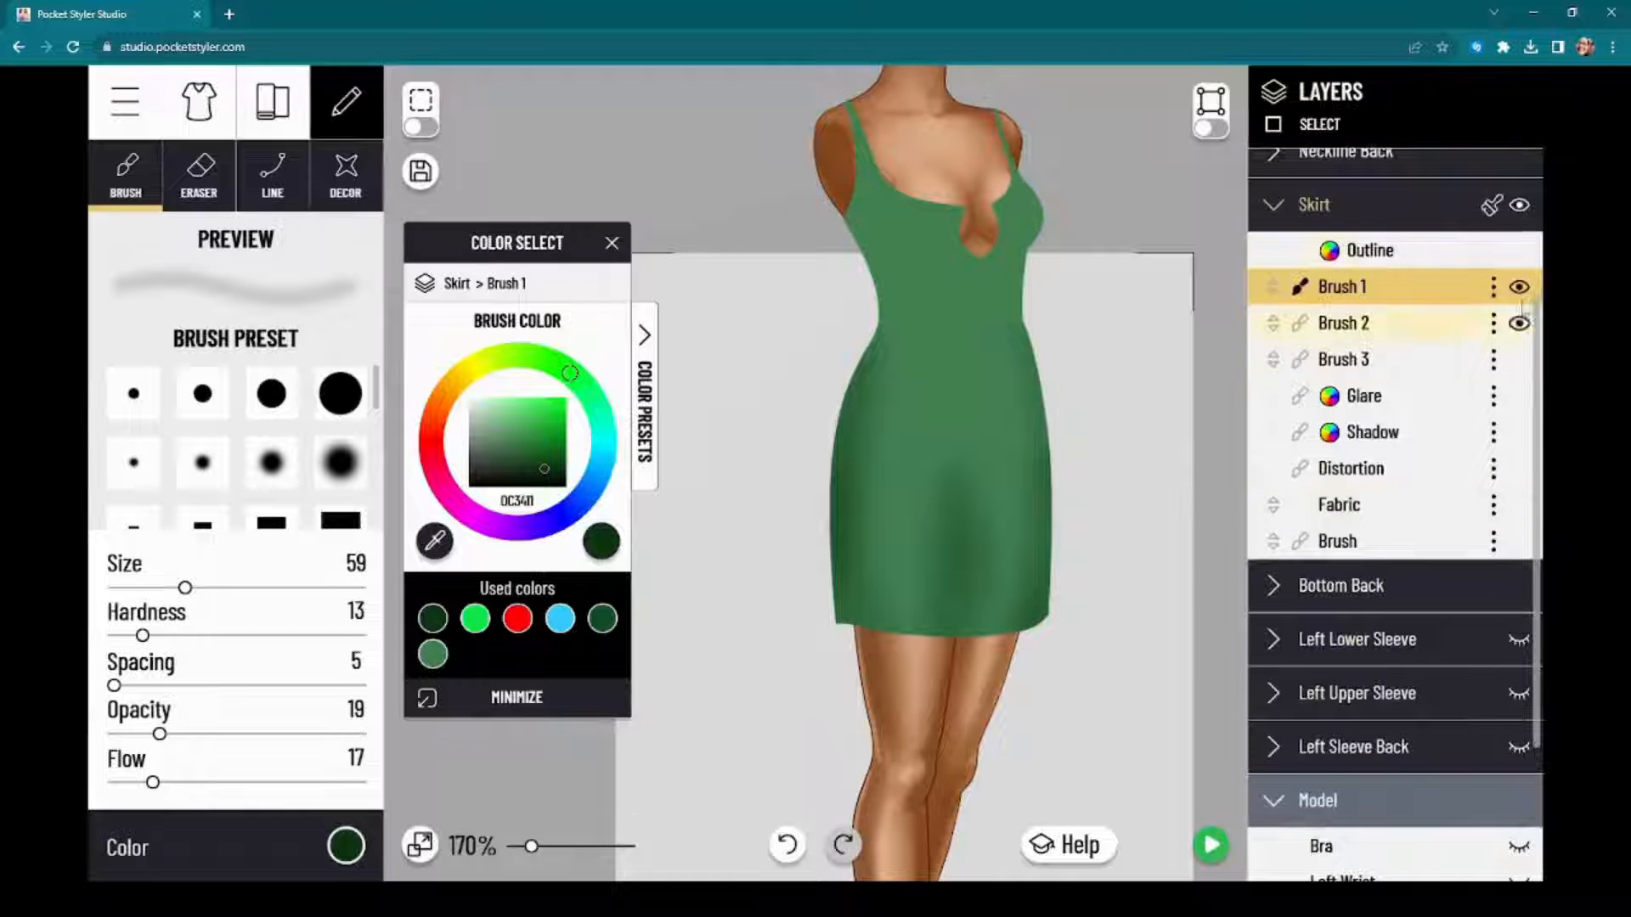
pyautogui.click(1521, 207)
pyautogui.scroll(4, 1036, 536)
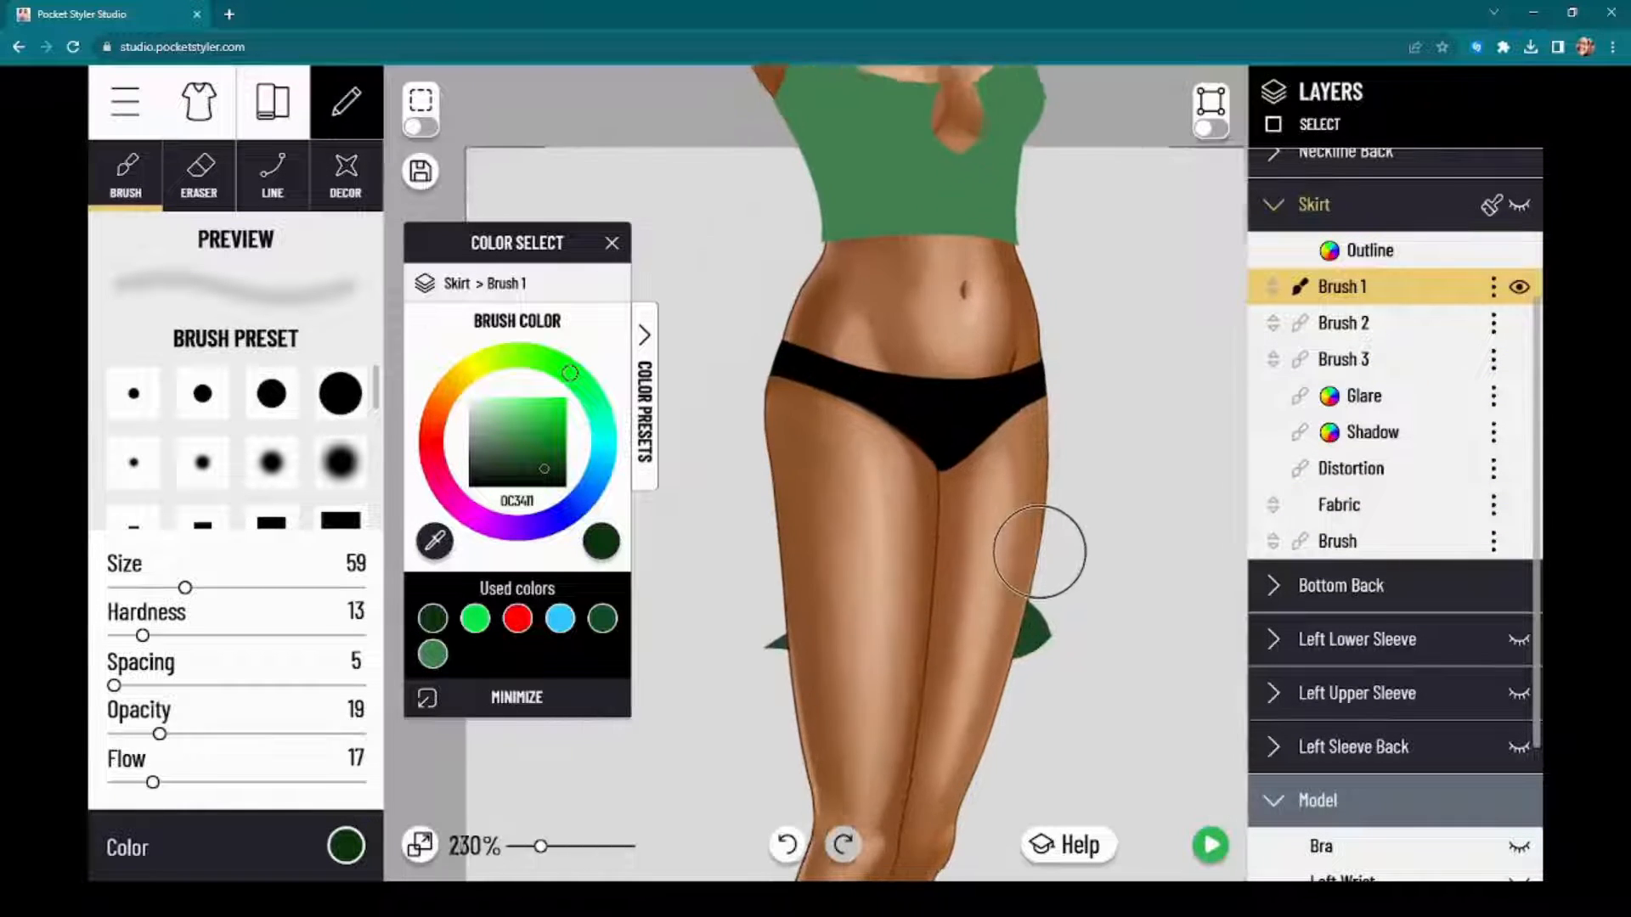
pyautogui.scroll(3, 1037, 535)
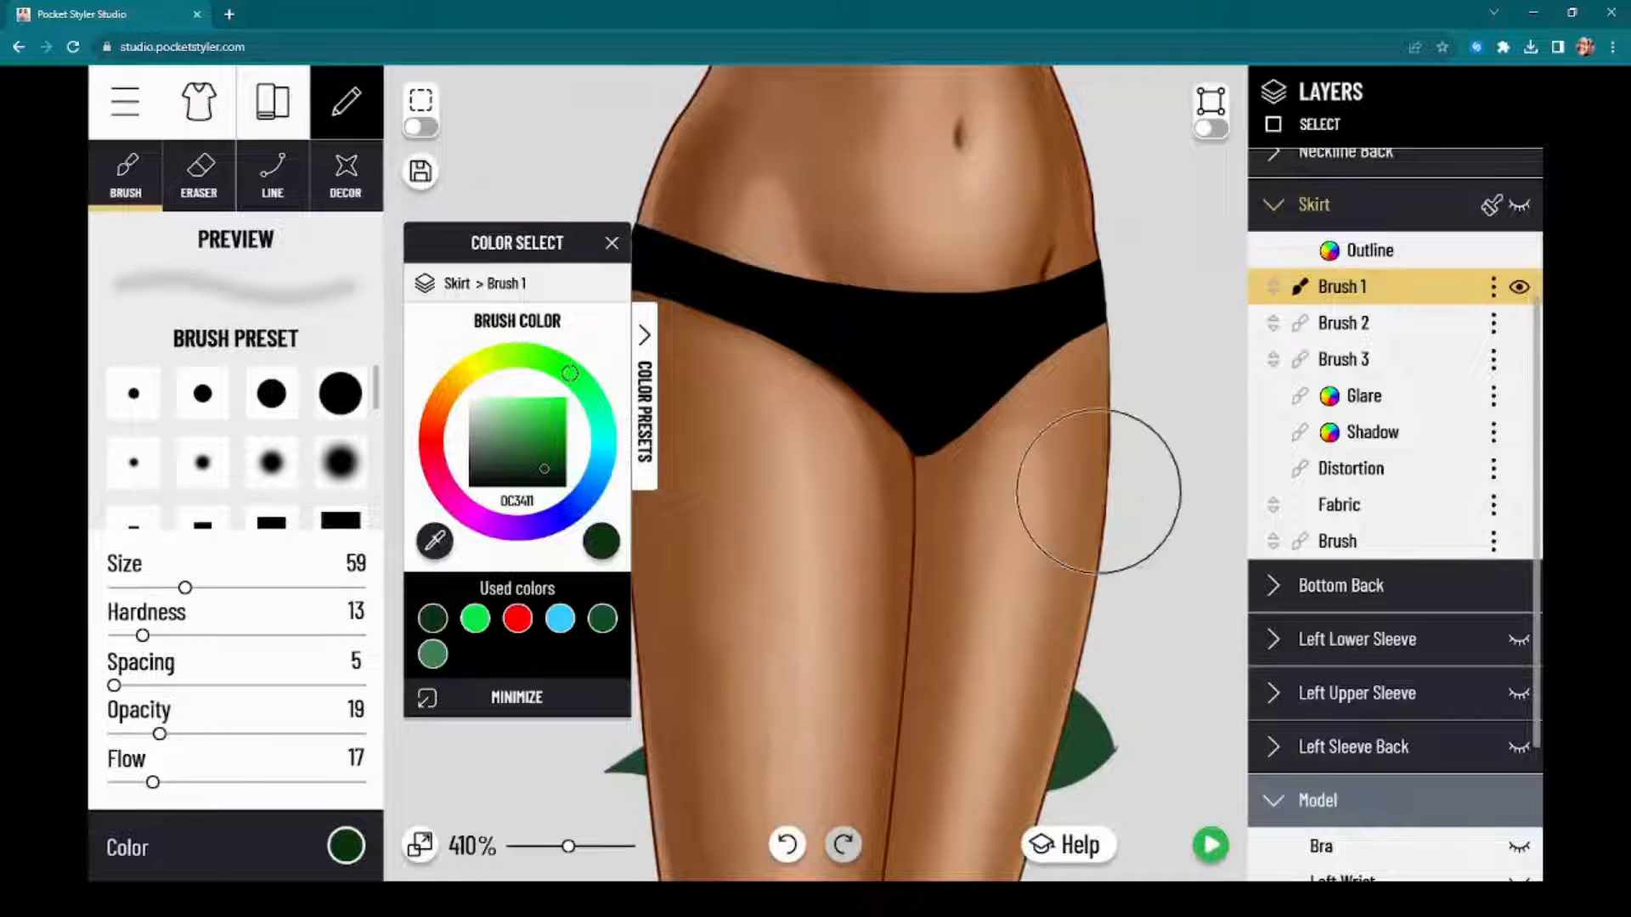
pyautogui.scroll(-5, 1081, 552)
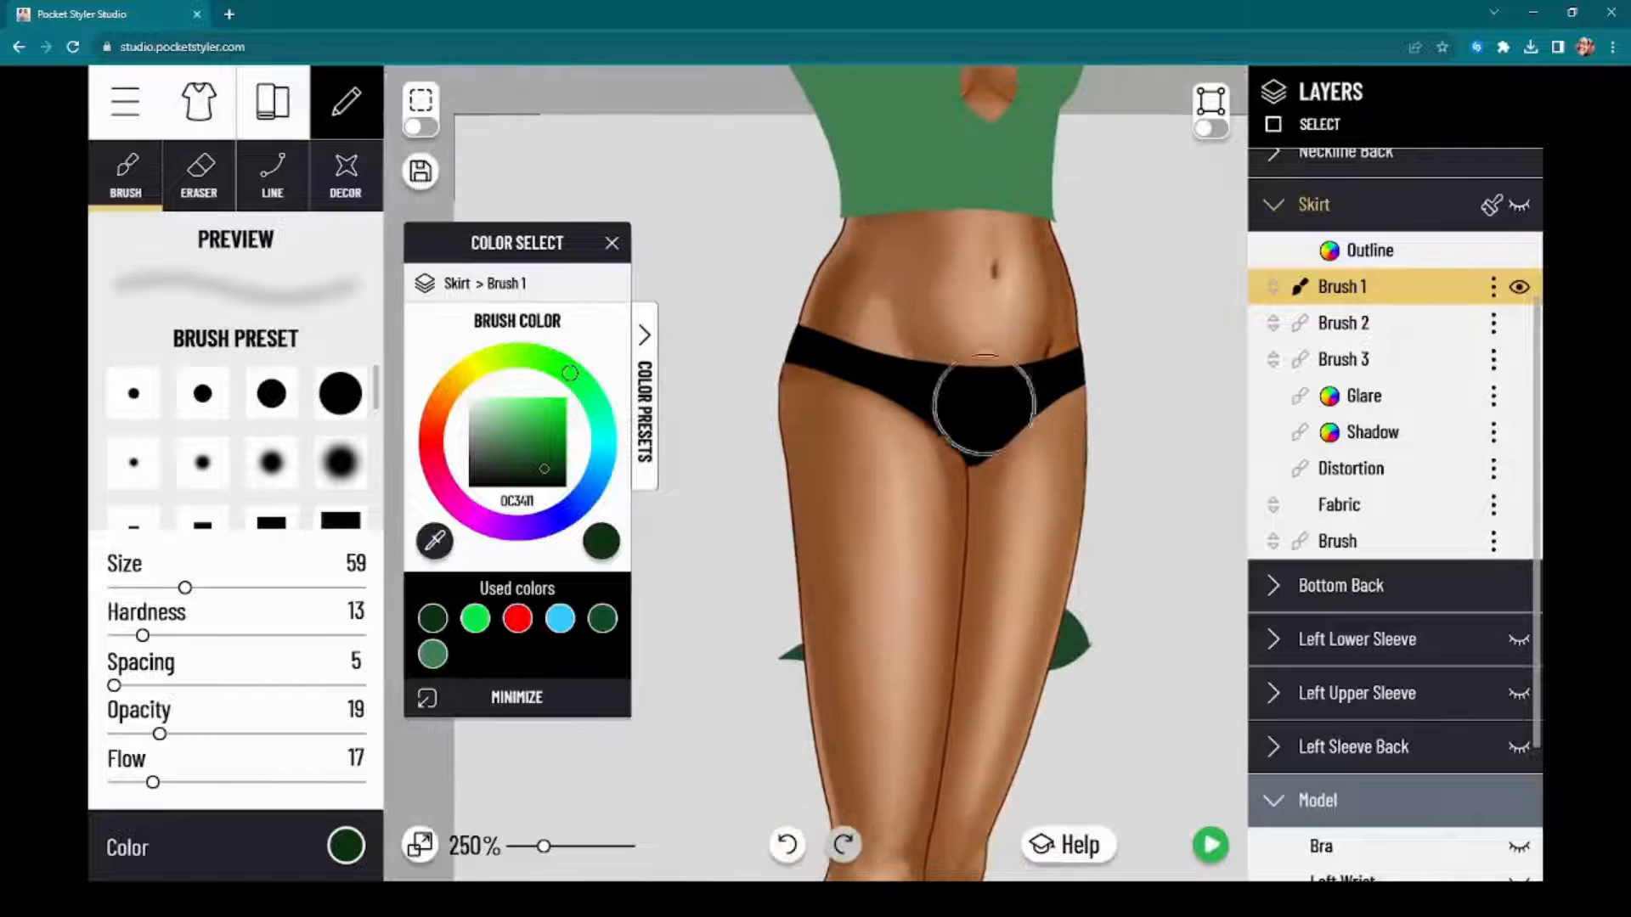
pyautogui.moveTo(733, 135)
pyautogui.mouseDown()
pyautogui.moveTo(706, 266)
pyautogui.moveTo(740, 118)
pyautogui.mouseUp()
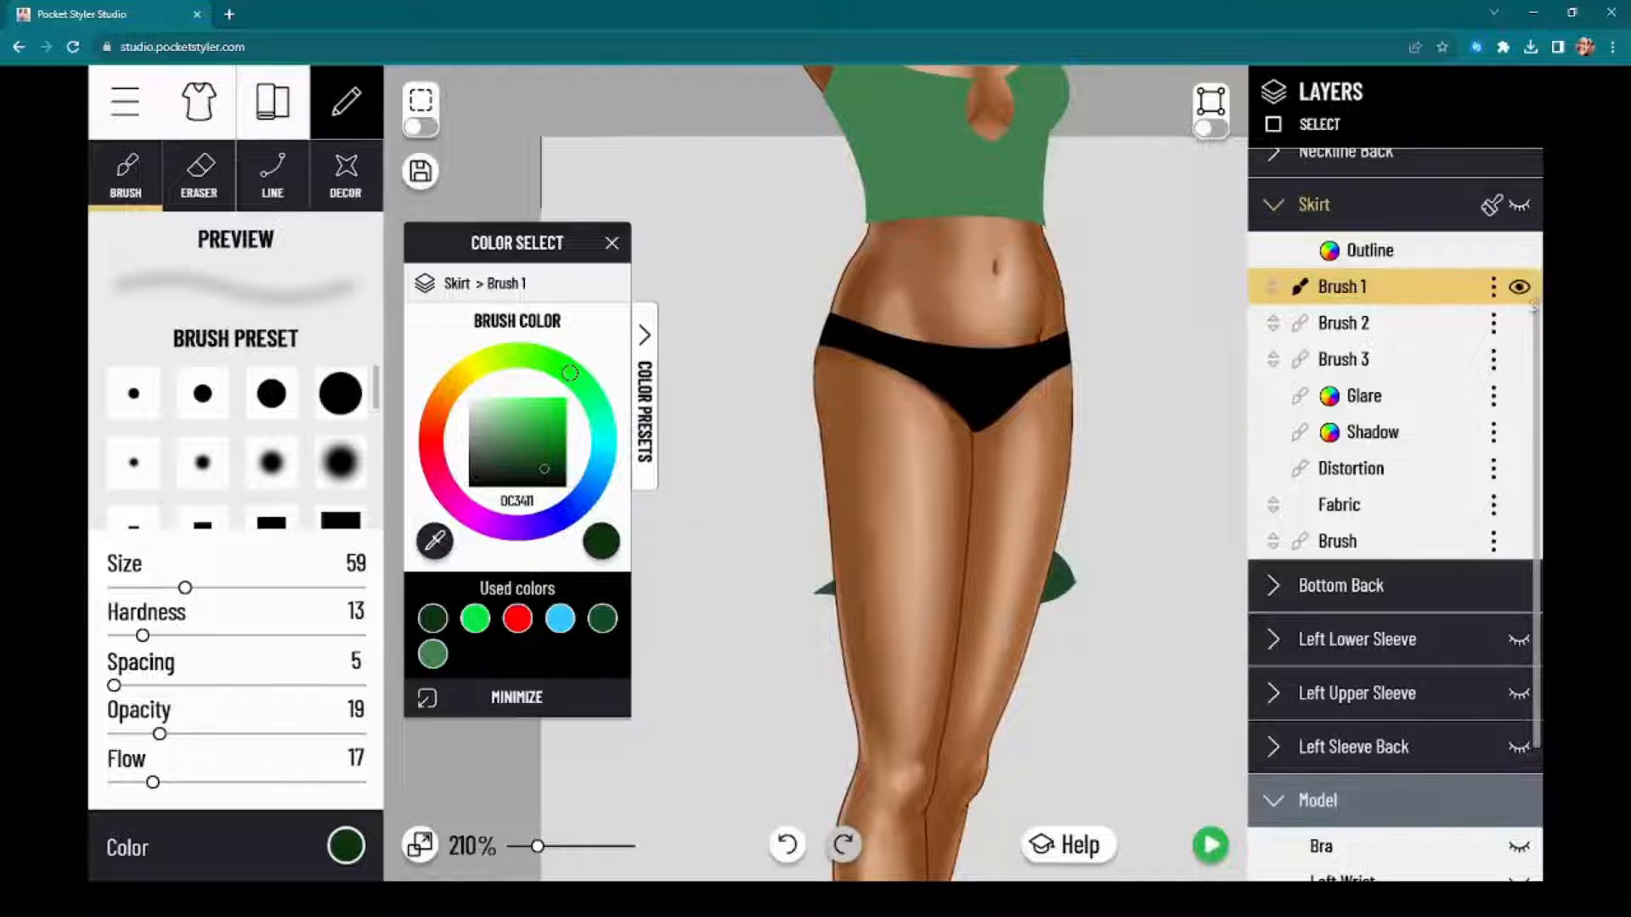
pyautogui.click(1520, 207)
pyautogui.scroll(3, 849, 552)
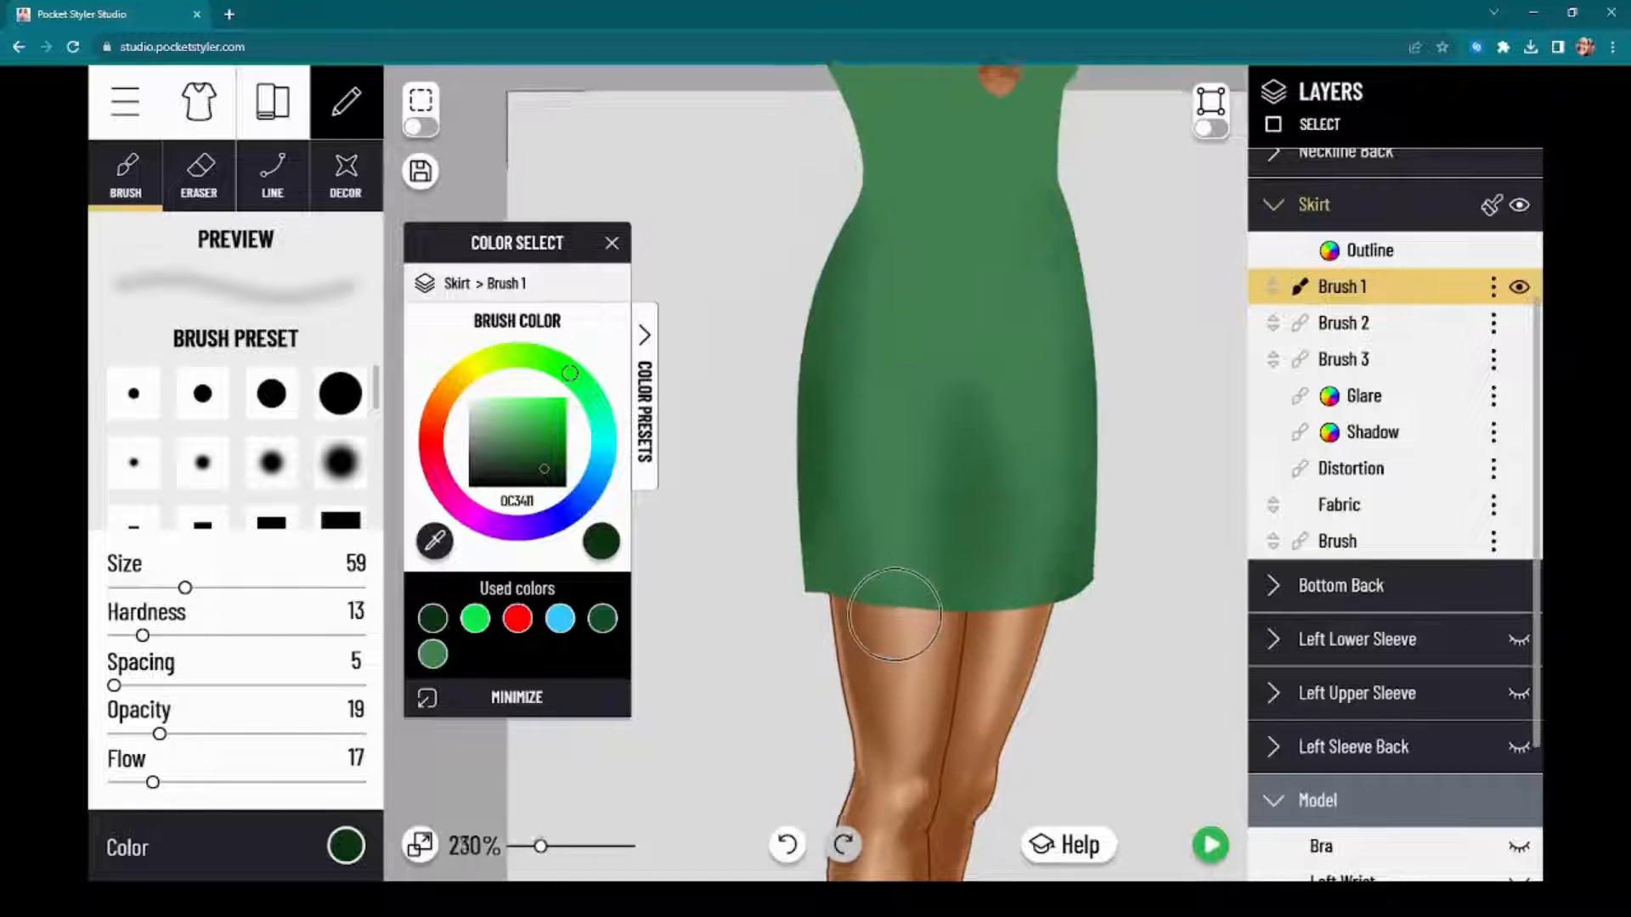
pyautogui.scroll(2, 769, 624)
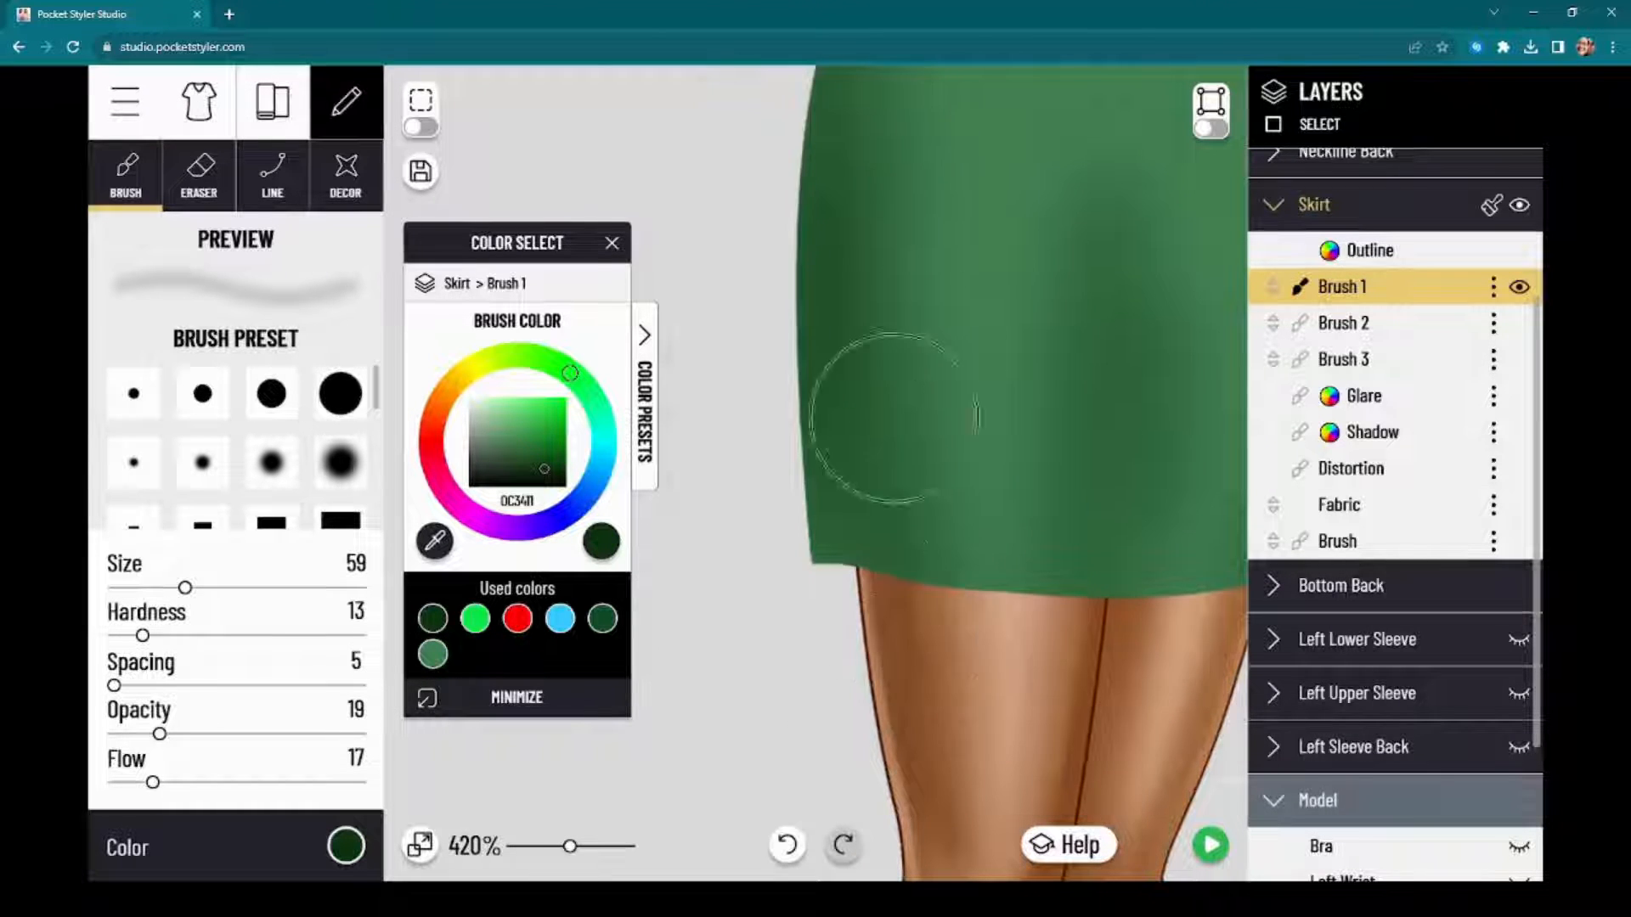
pyautogui.scroll(-3, 849, 509)
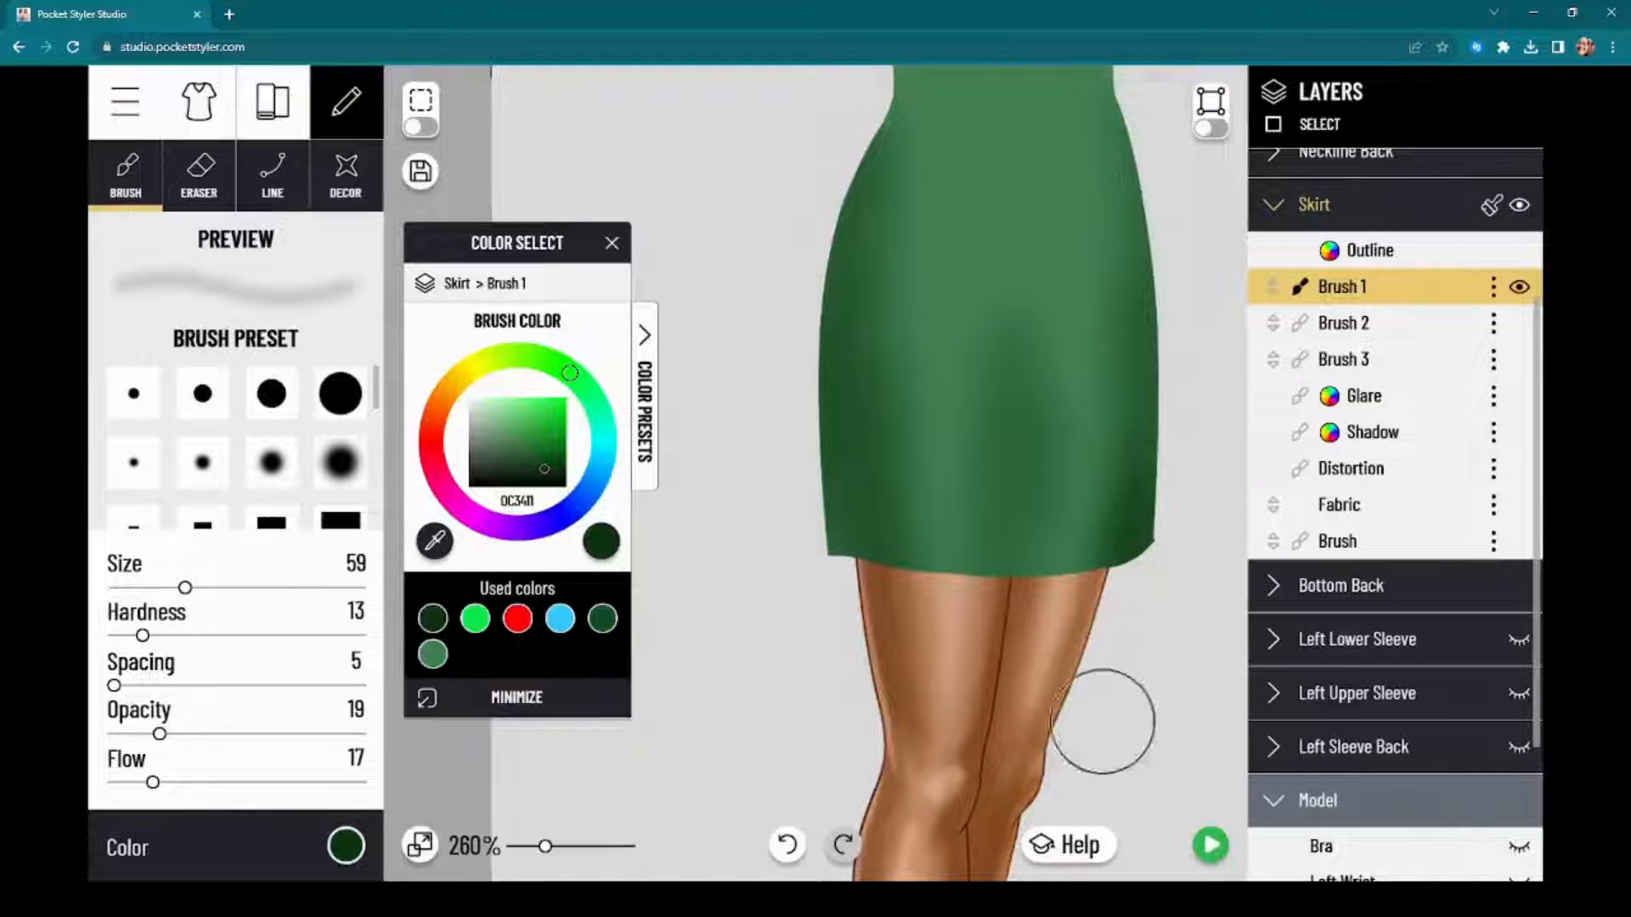
pyautogui.scroll(-2, 696, 187)
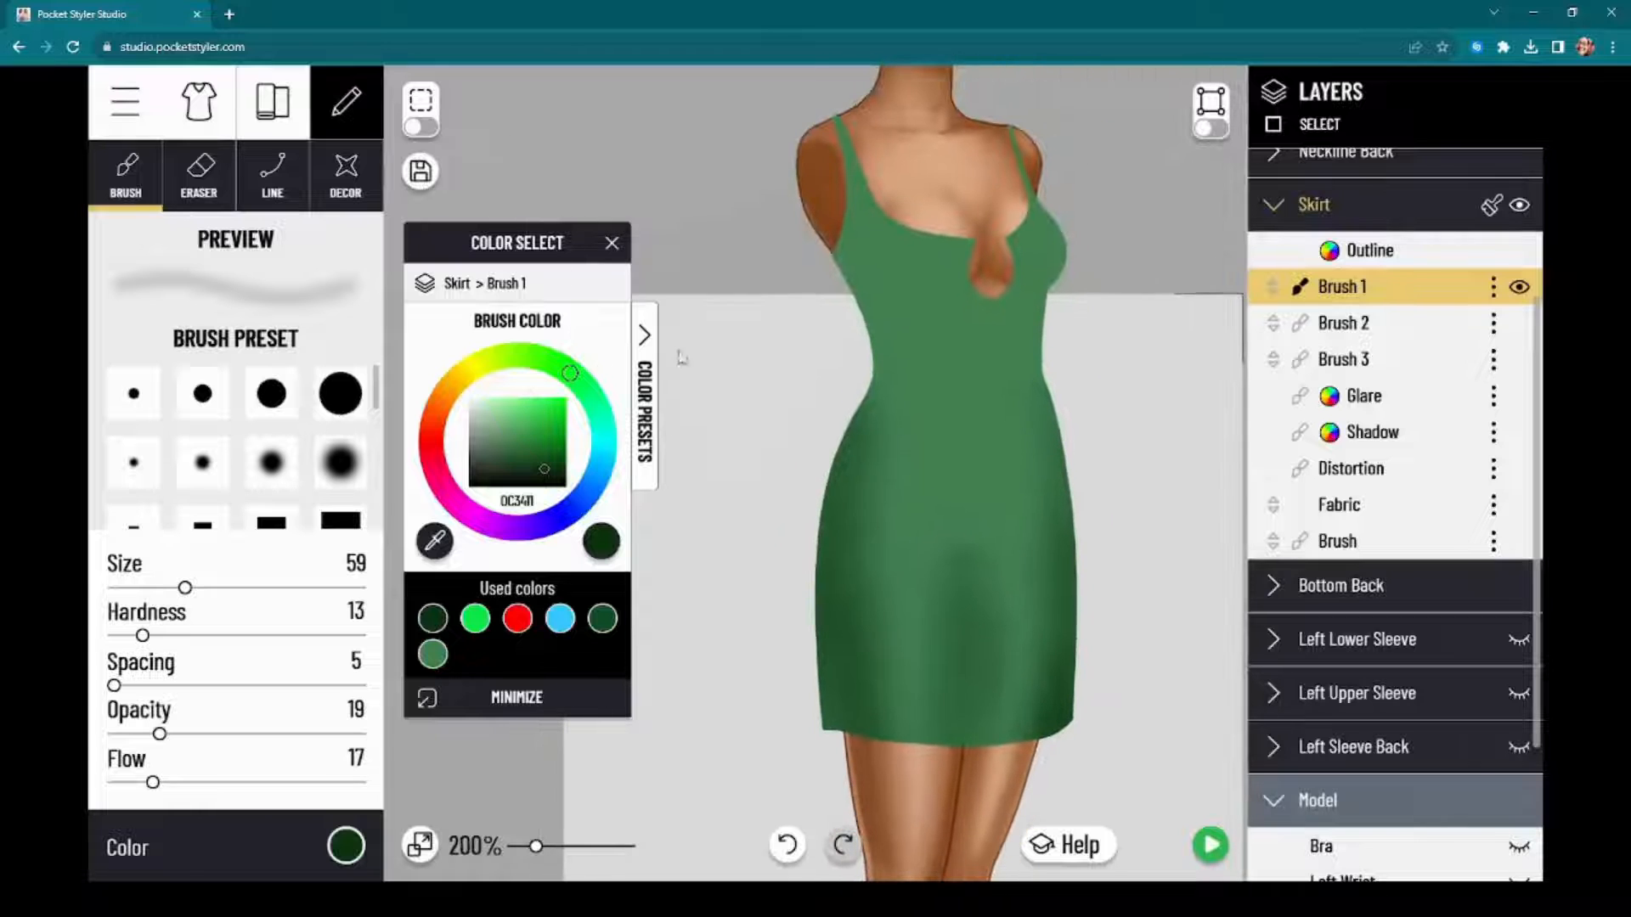
# Step: Expand the Torso layer group and add three new brush layers to it
pyautogui.scroll(1, 1237, 325)
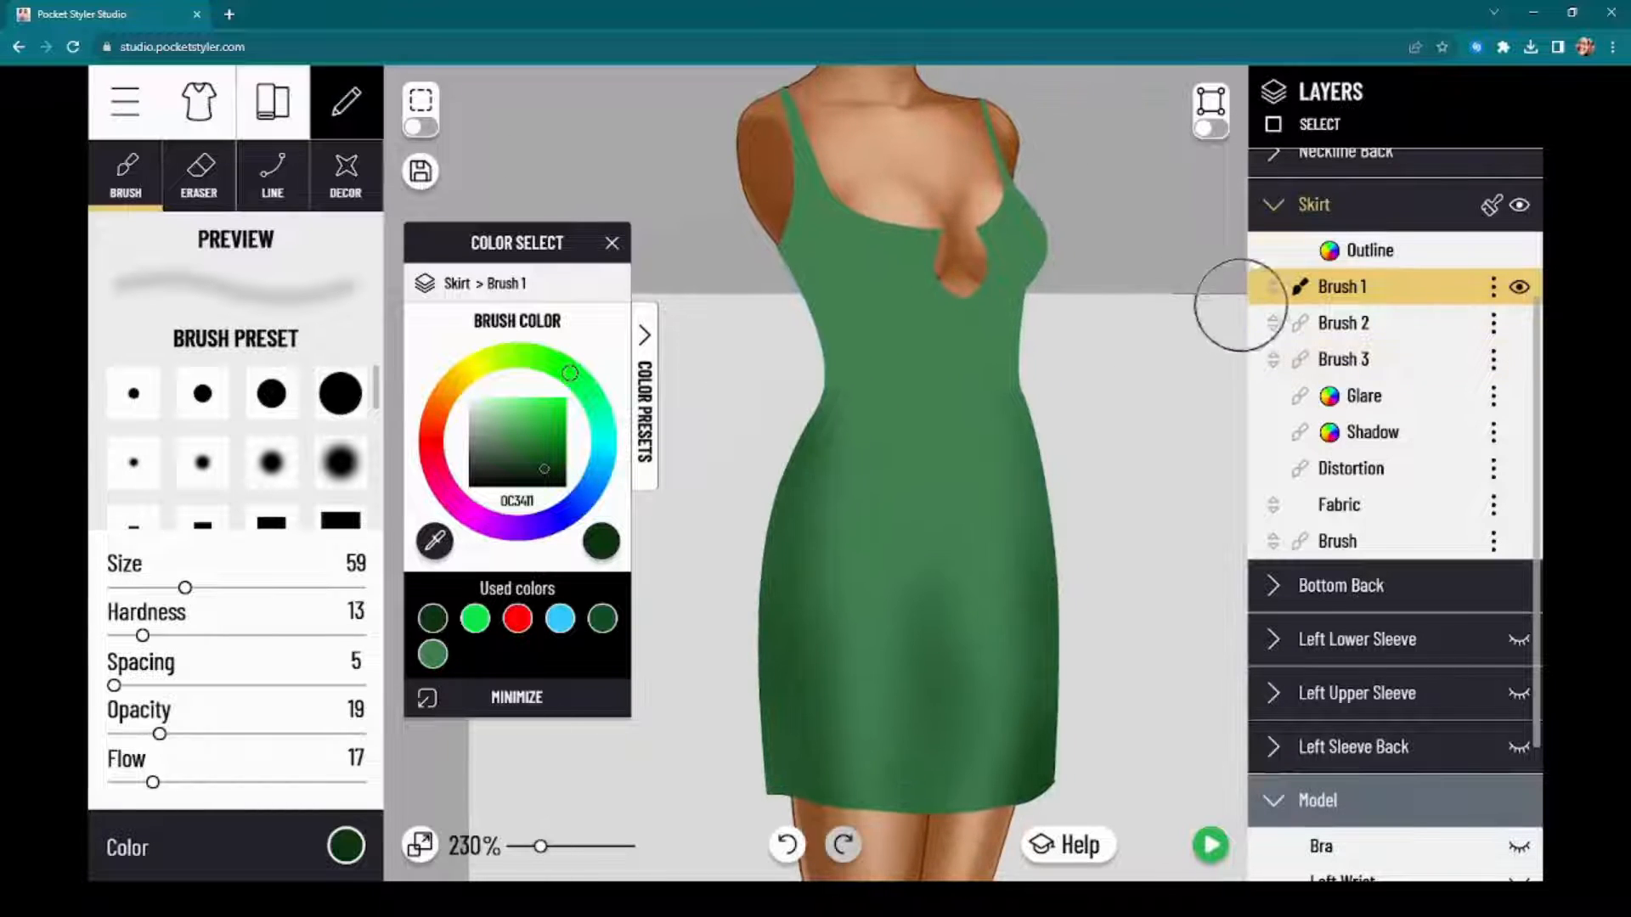
pyautogui.scroll(3, 1414, 253)
pyautogui.click(1390, 321)
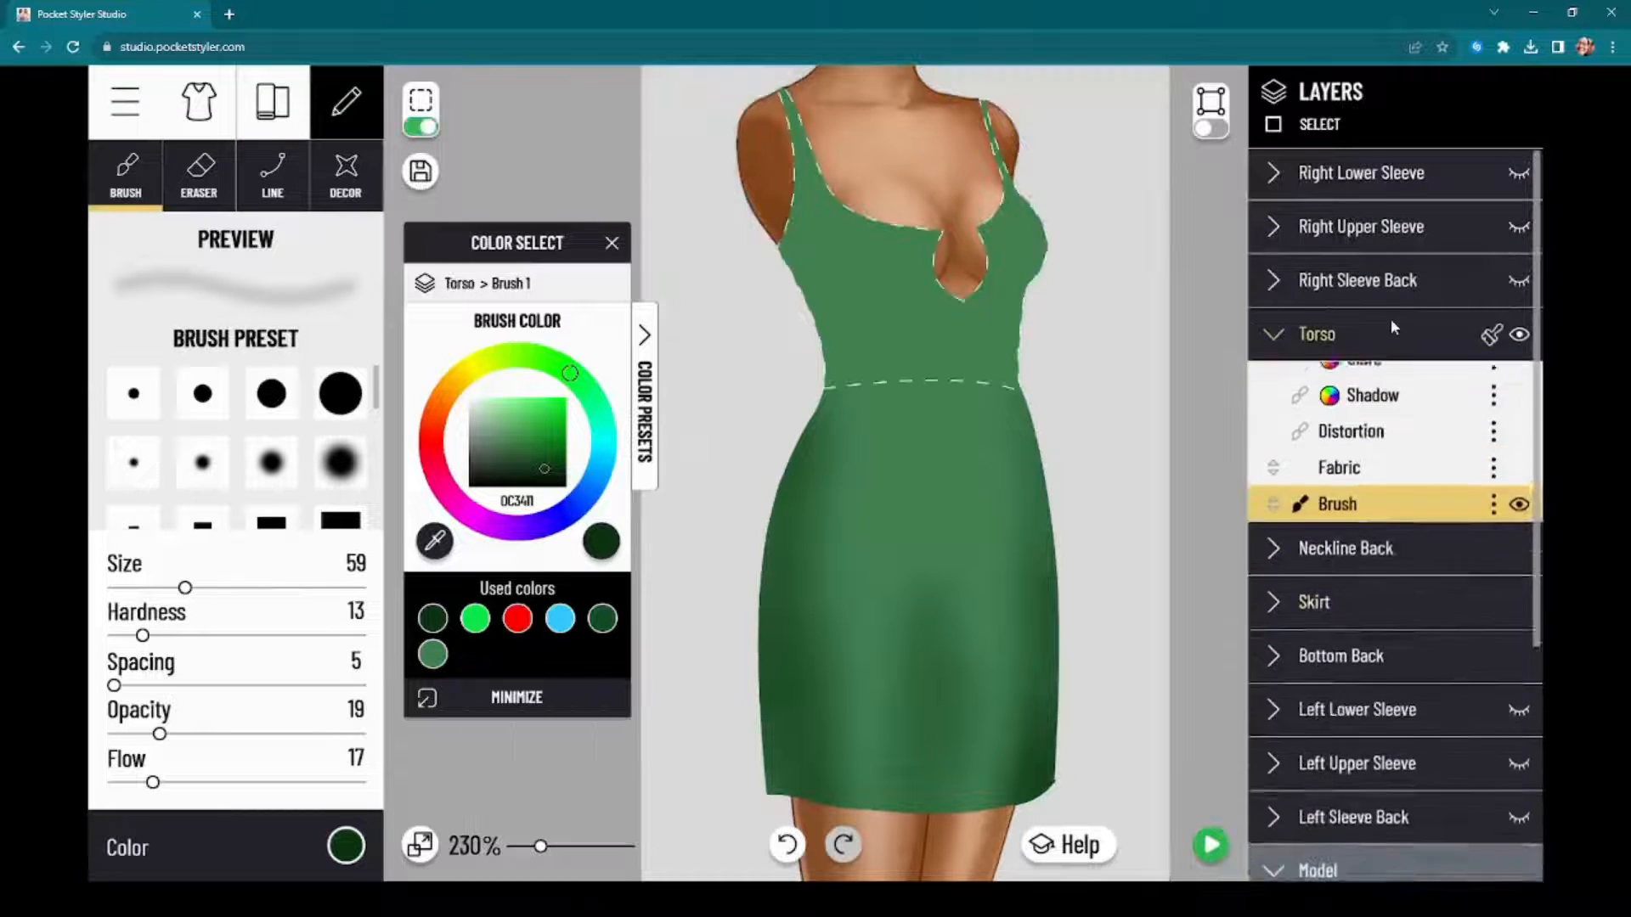
pyautogui.click(1494, 561)
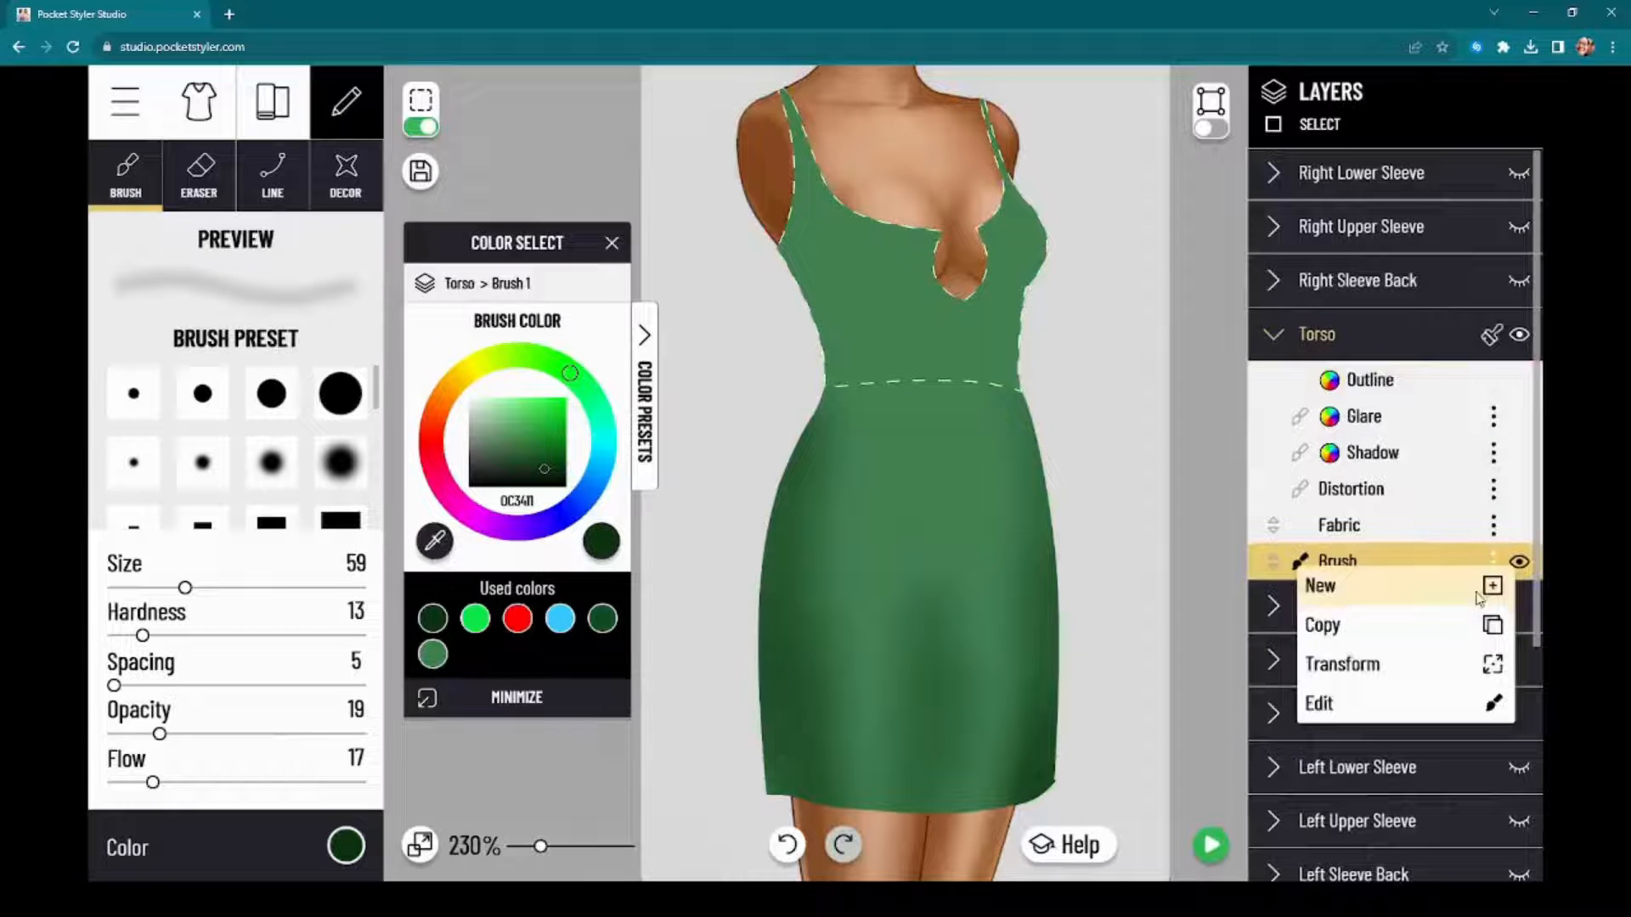
pyautogui.click(1417, 594)
pyautogui.click(1494, 598)
pyautogui.click(1494, 624)
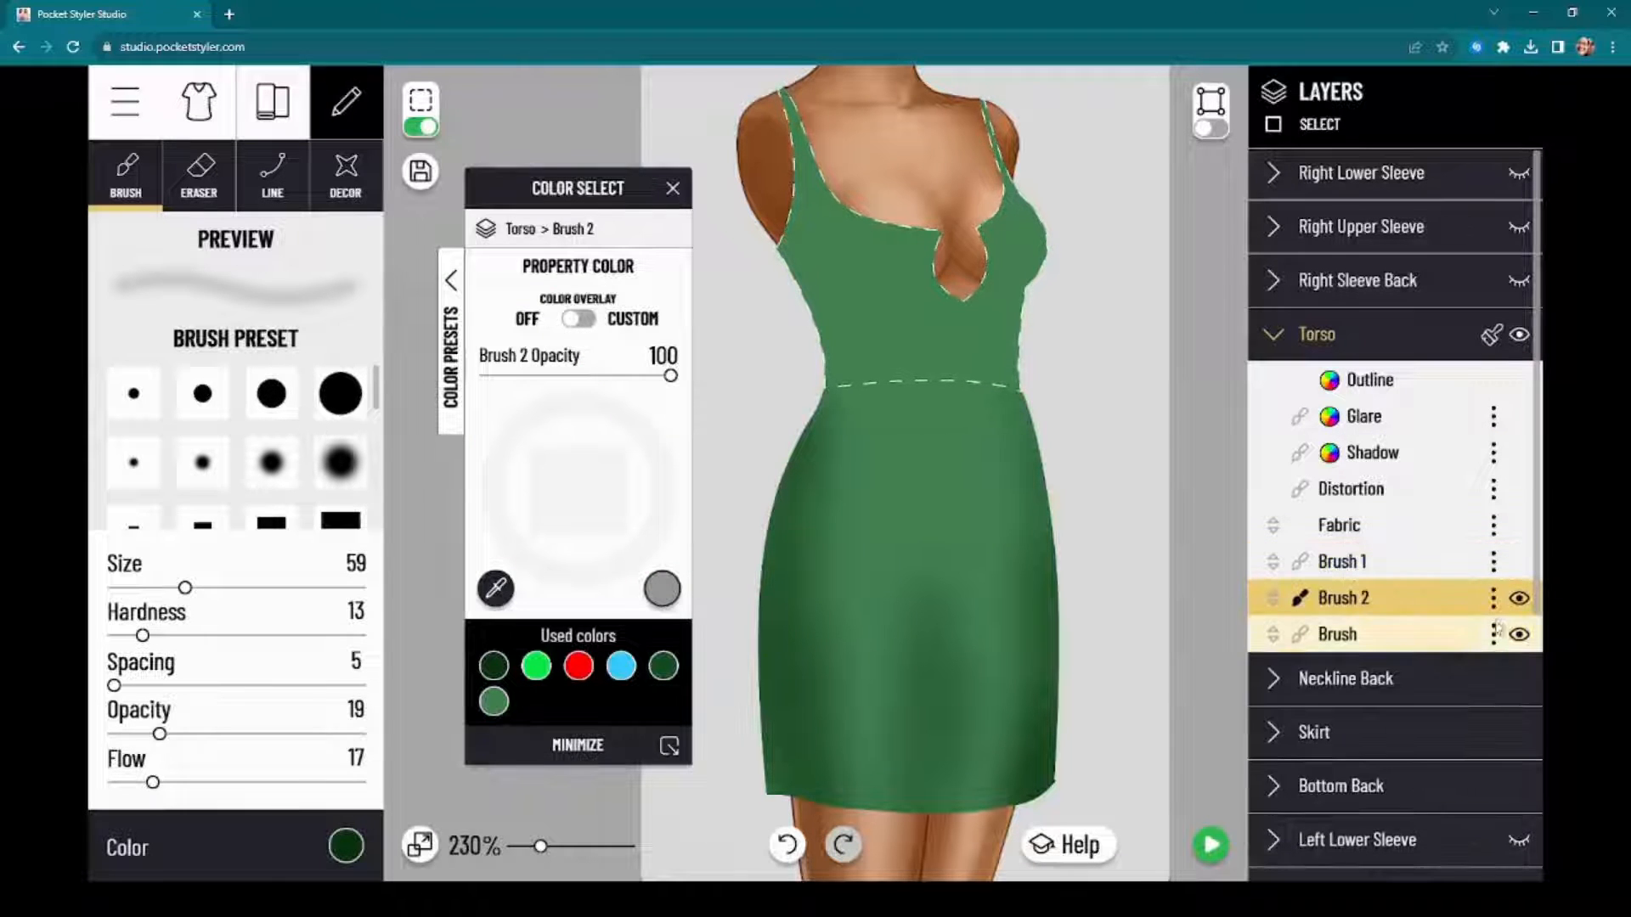
pyautogui.click(1494, 635)
pyautogui.click(1423, 659)
# Step: Reorder the Torso layers so Brush 1, Brush 2 and Brush 3 sit in that order between Outline and Glare
pyautogui.moveTo(1405, 562); pyautogui.dragTo(1402, 417)
pyautogui.moveTo(1386, 609); pyautogui.dragTo(1425, 491)
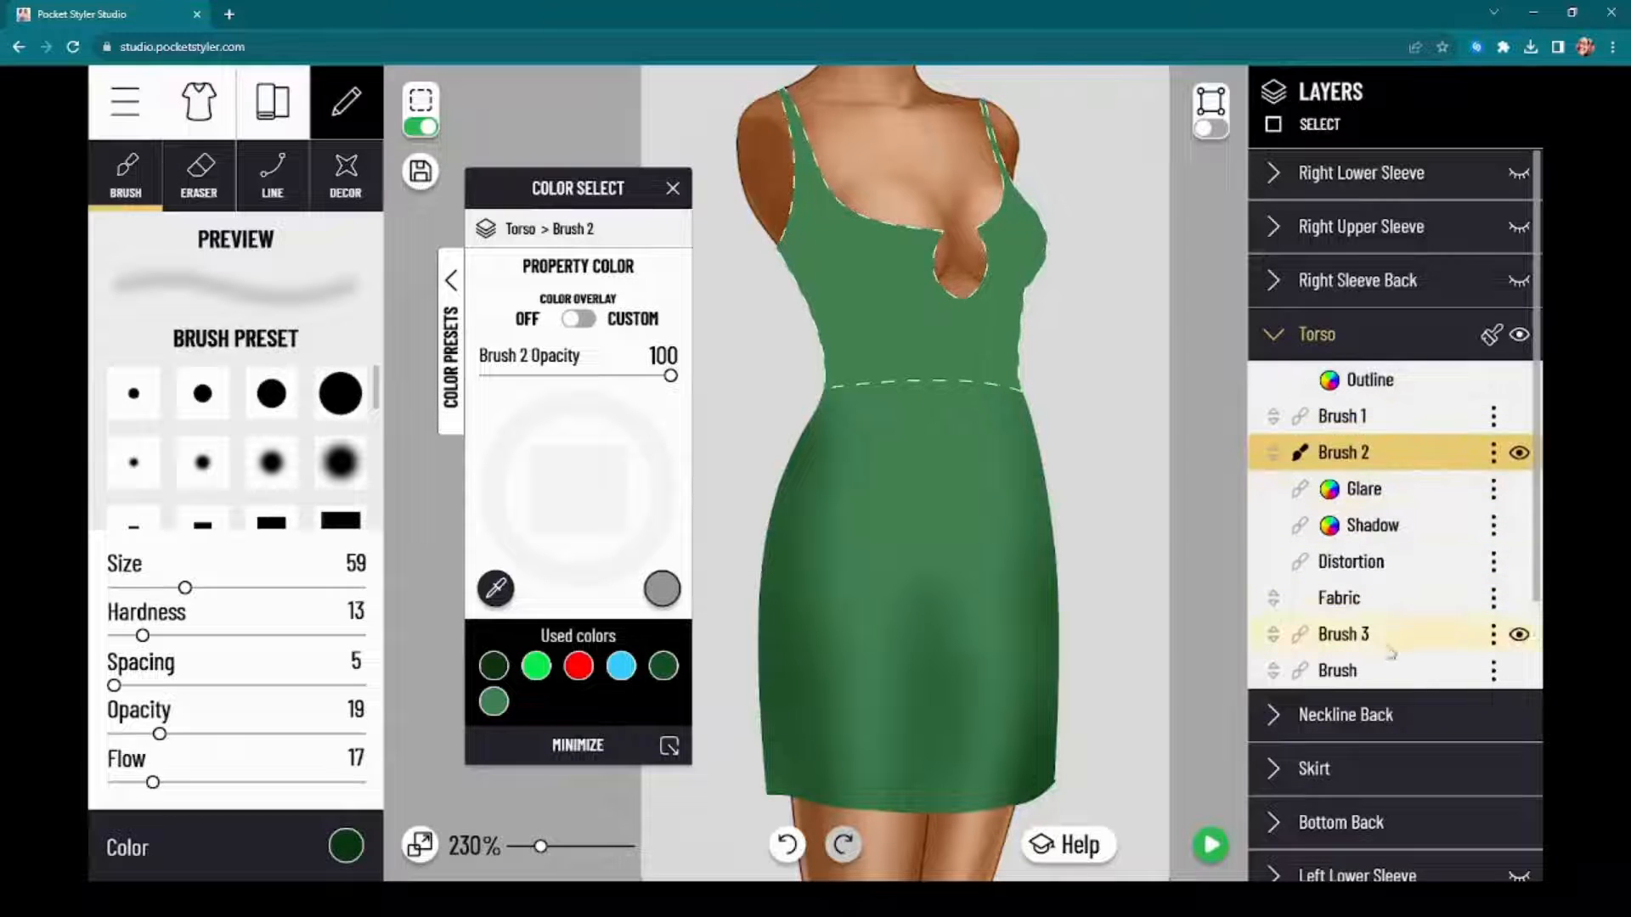
pyautogui.moveTo(1376, 643); pyautogui.dragTo(1404, 482)
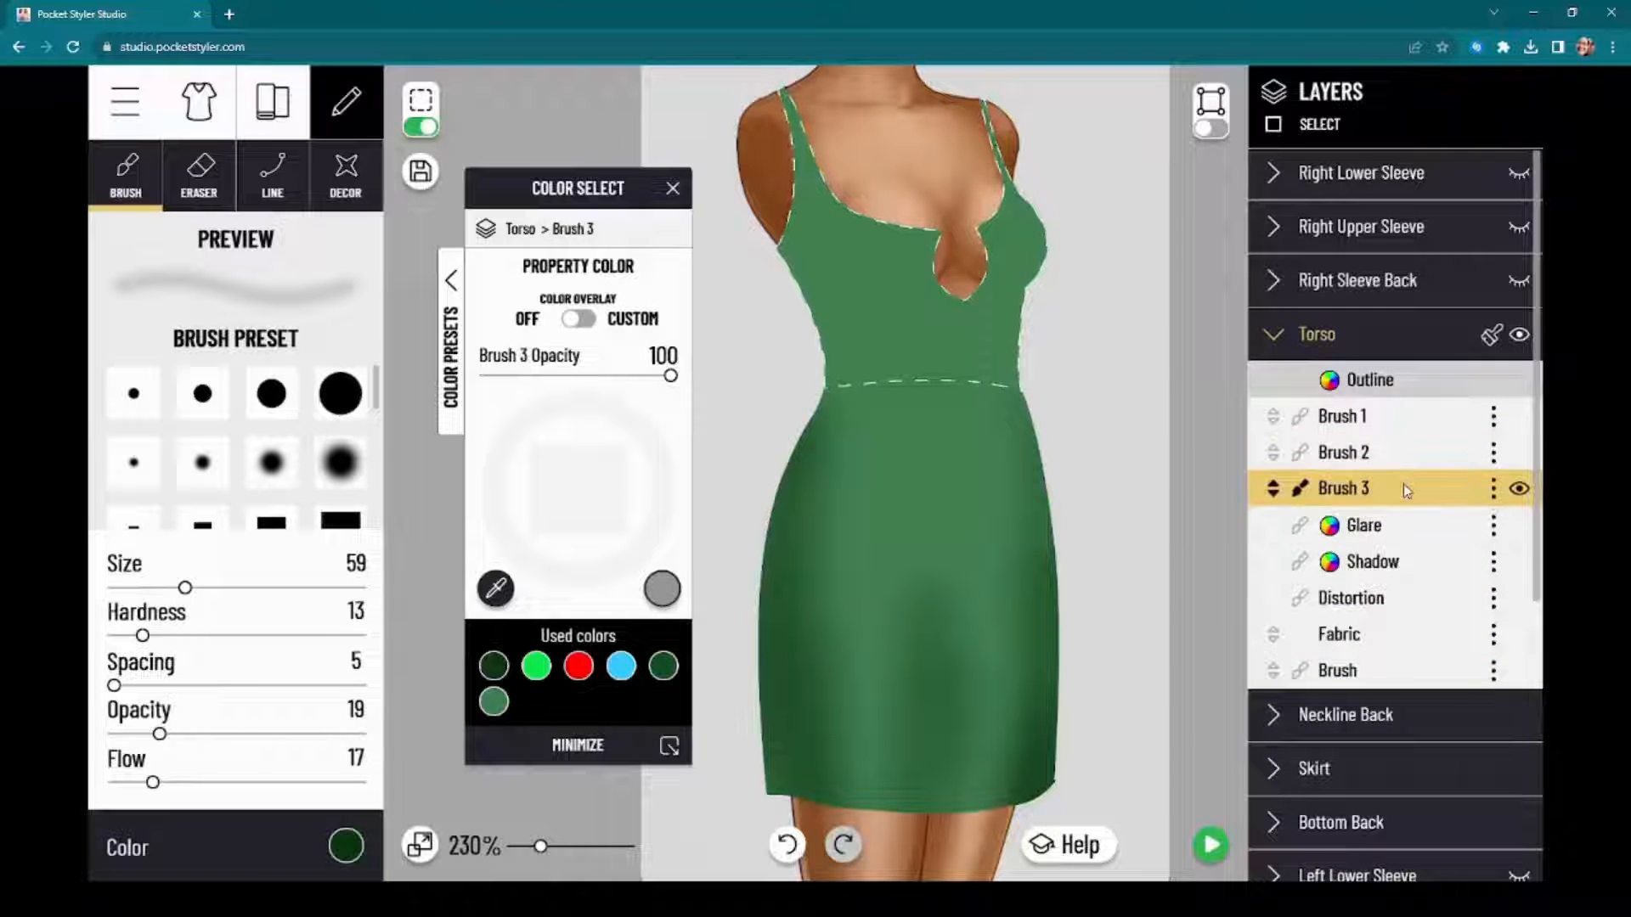
# Step: Turn off the torso's selection outline and move the color window off the canvas, with the bodice framed close up
pyautogui.click(416, 128)
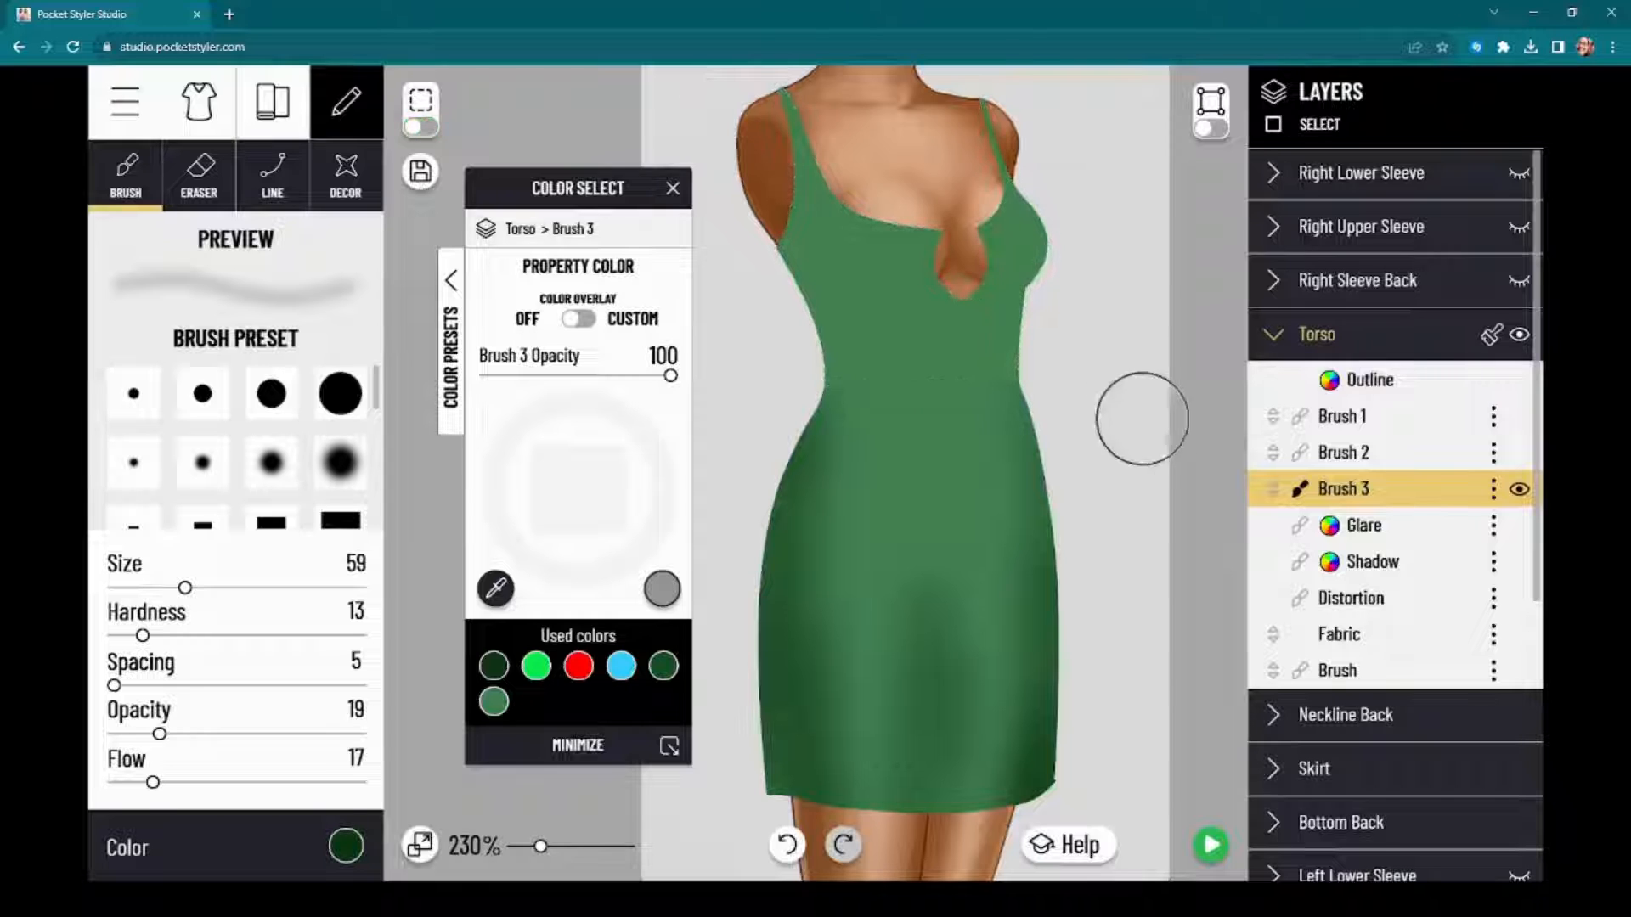
pyautogui.moveTo(1200, 485); pyautogui.dragTo(1239, 522)
pyautogui.scroll(9, 885, 301)
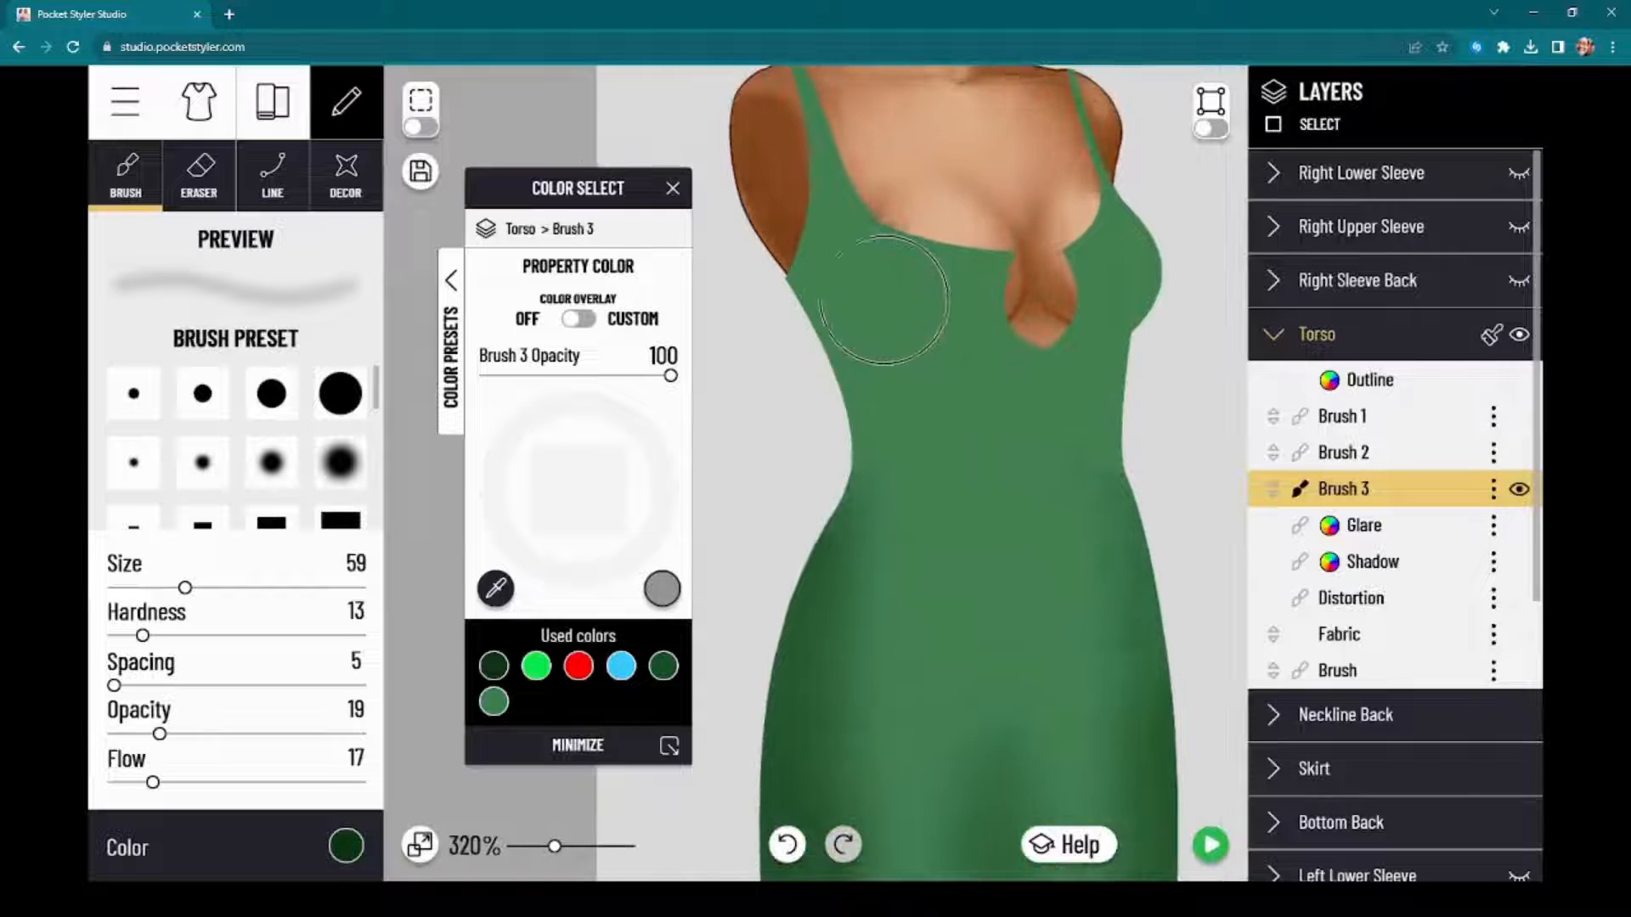
pyautogui.moveTo(588, 198); pyautogui.dragTo(288, 312)
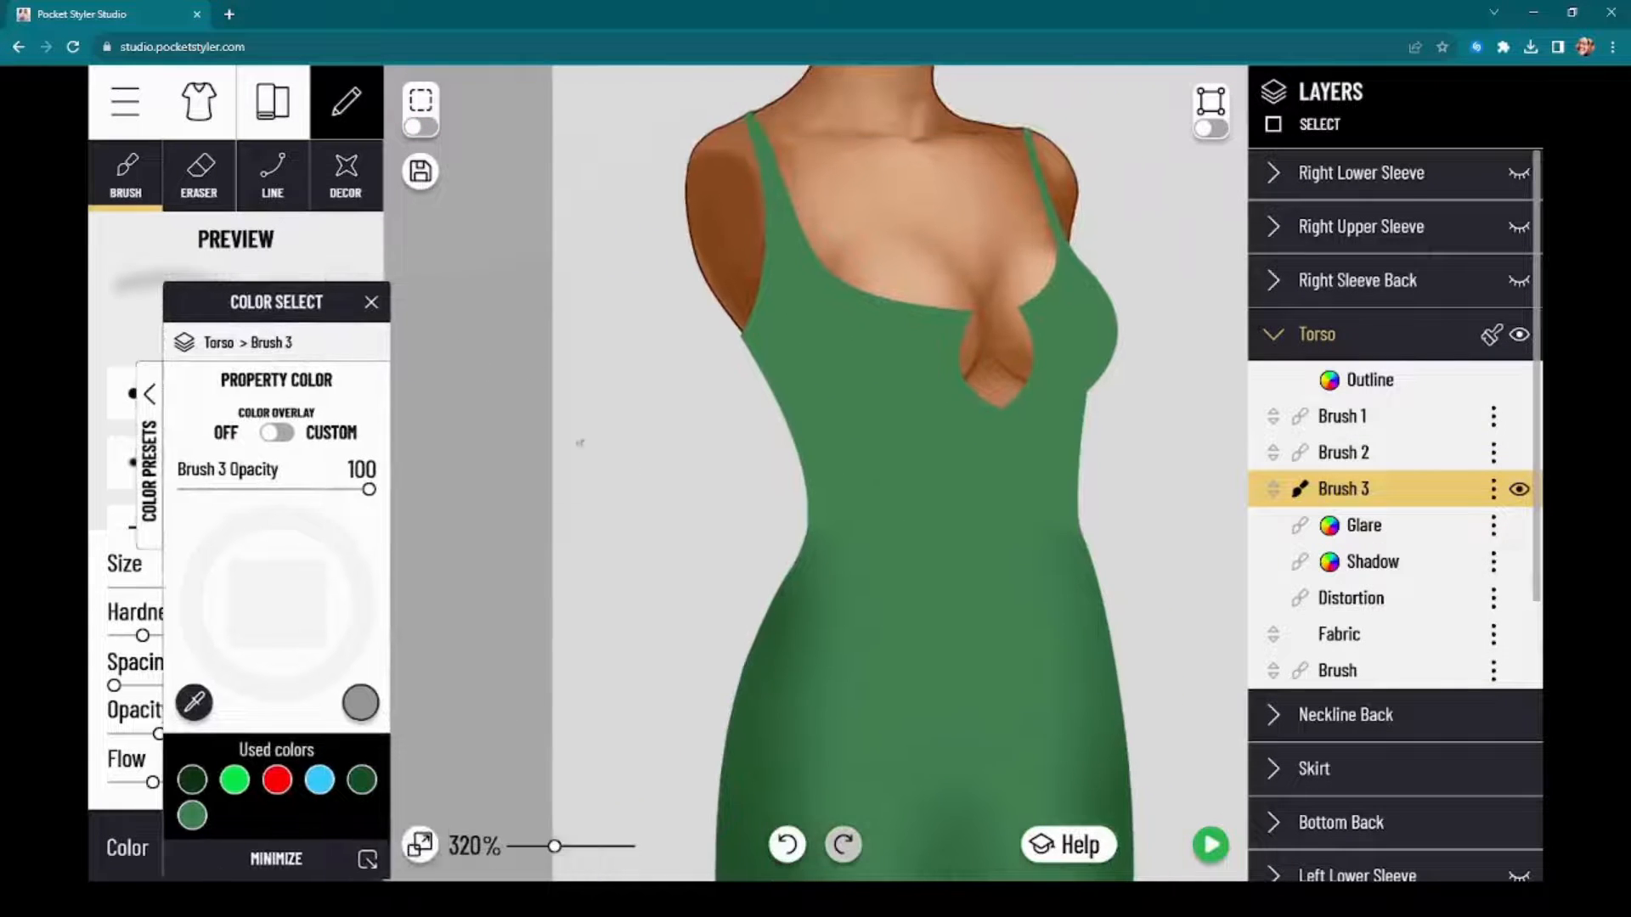
# Step: Hide and show the Torso repeatedly to examine the shading on the model's body beneath the bodice
pyautogui.click(1519, 337)
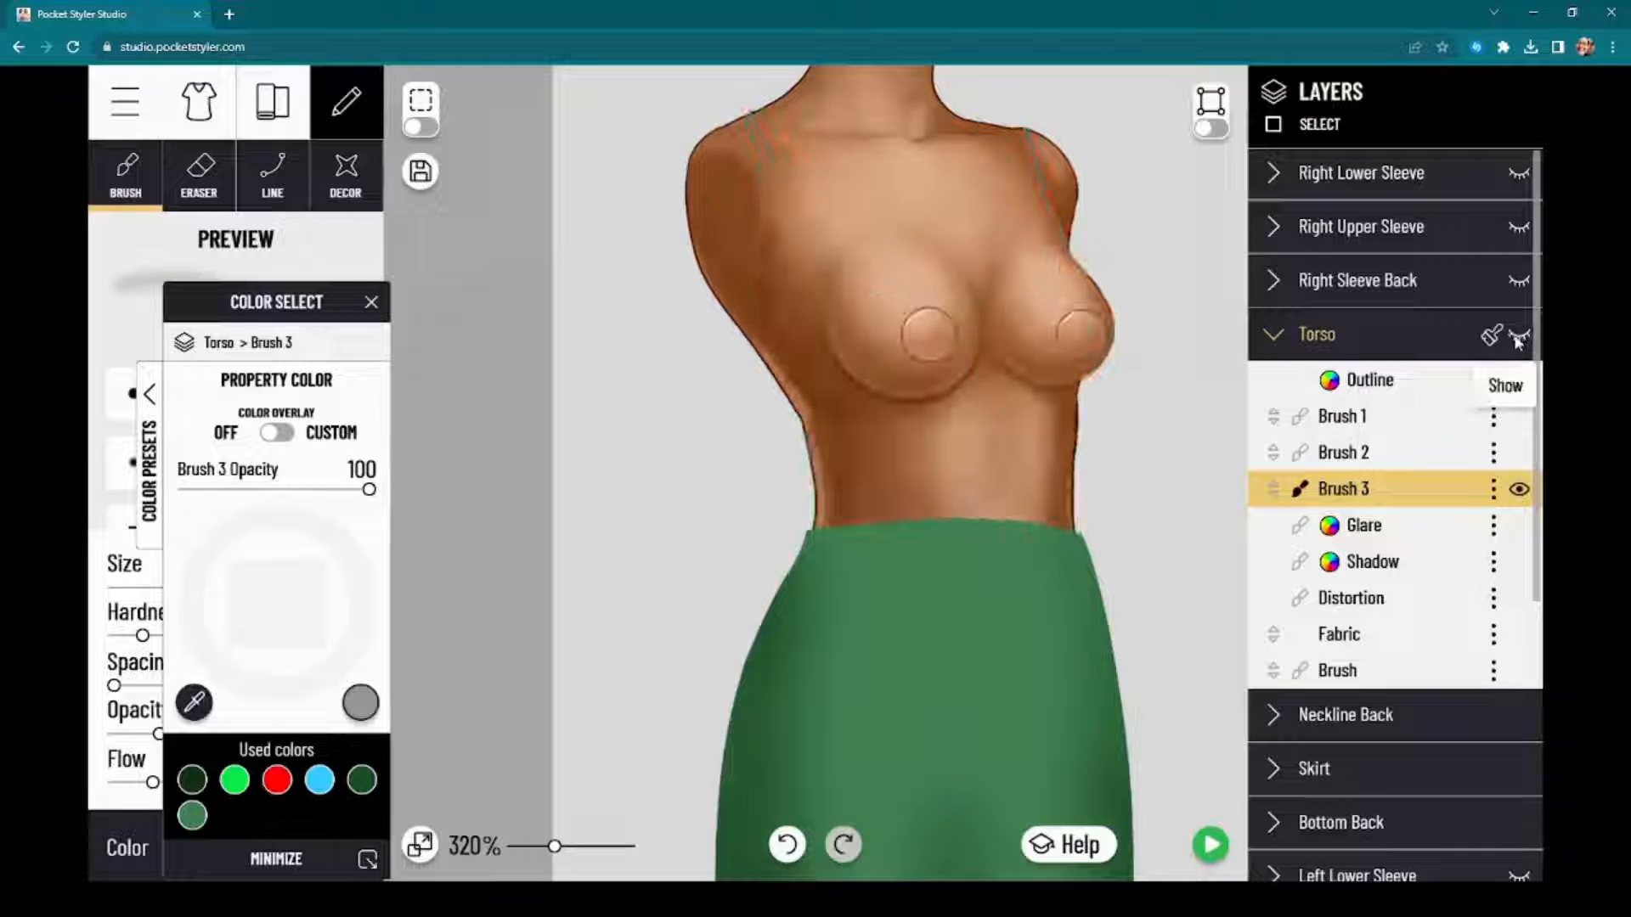
pyautogui.click(1518, 337)
pyautogui.click(1519, 338)
pyautogui.click(1519, 337)
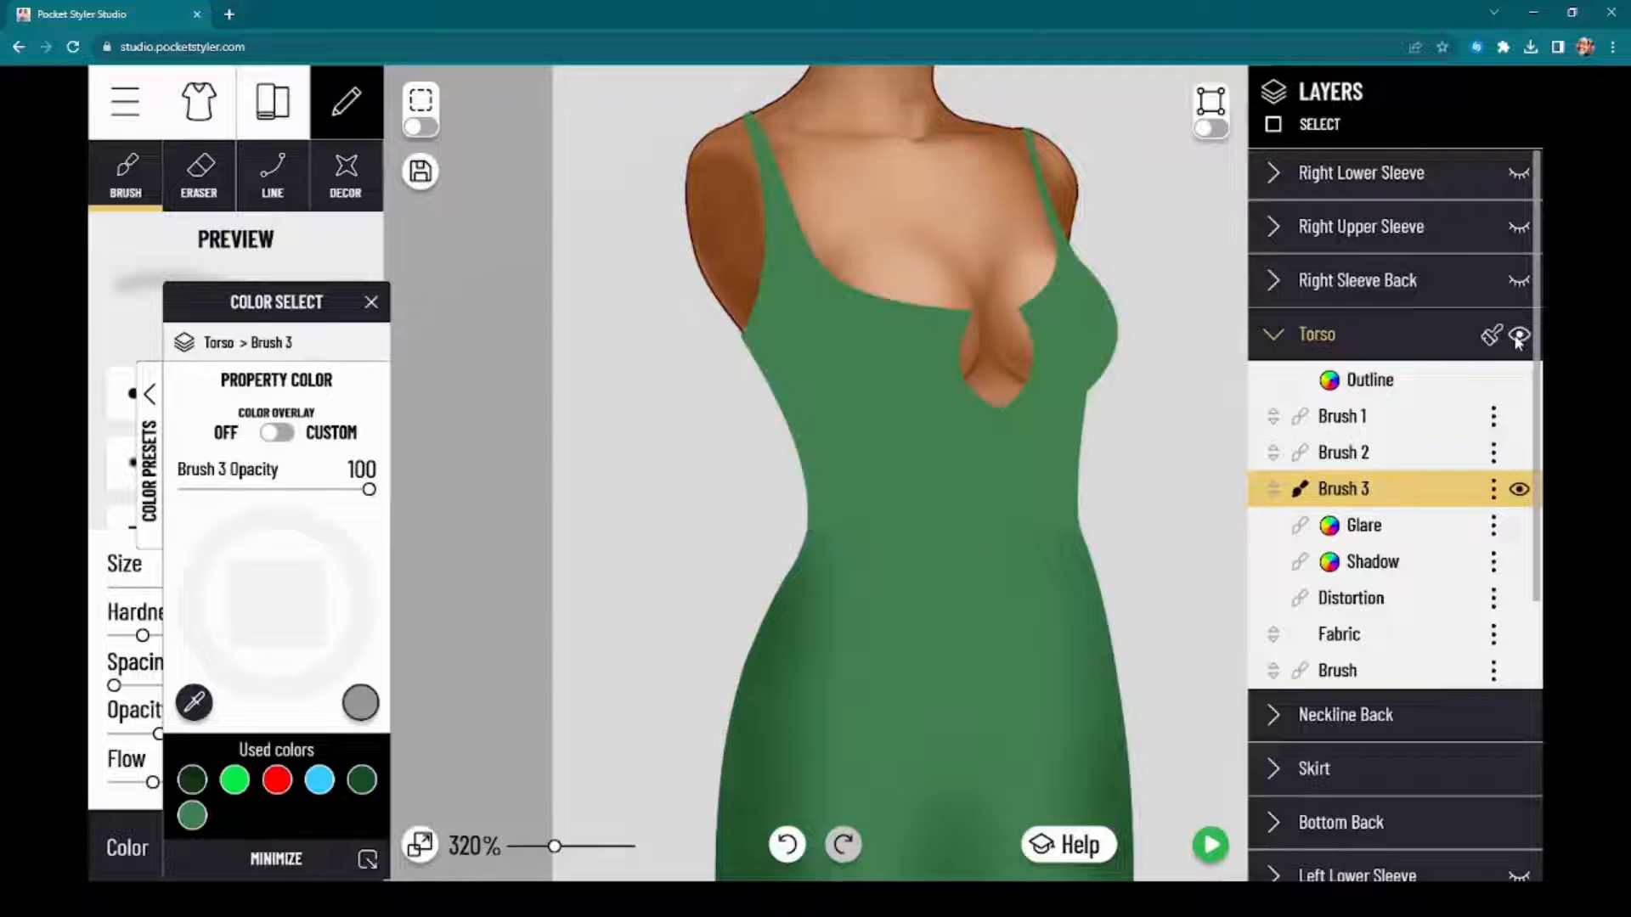
pyautogui.click(1518, 338)
pyautogui.click(1519, 337)
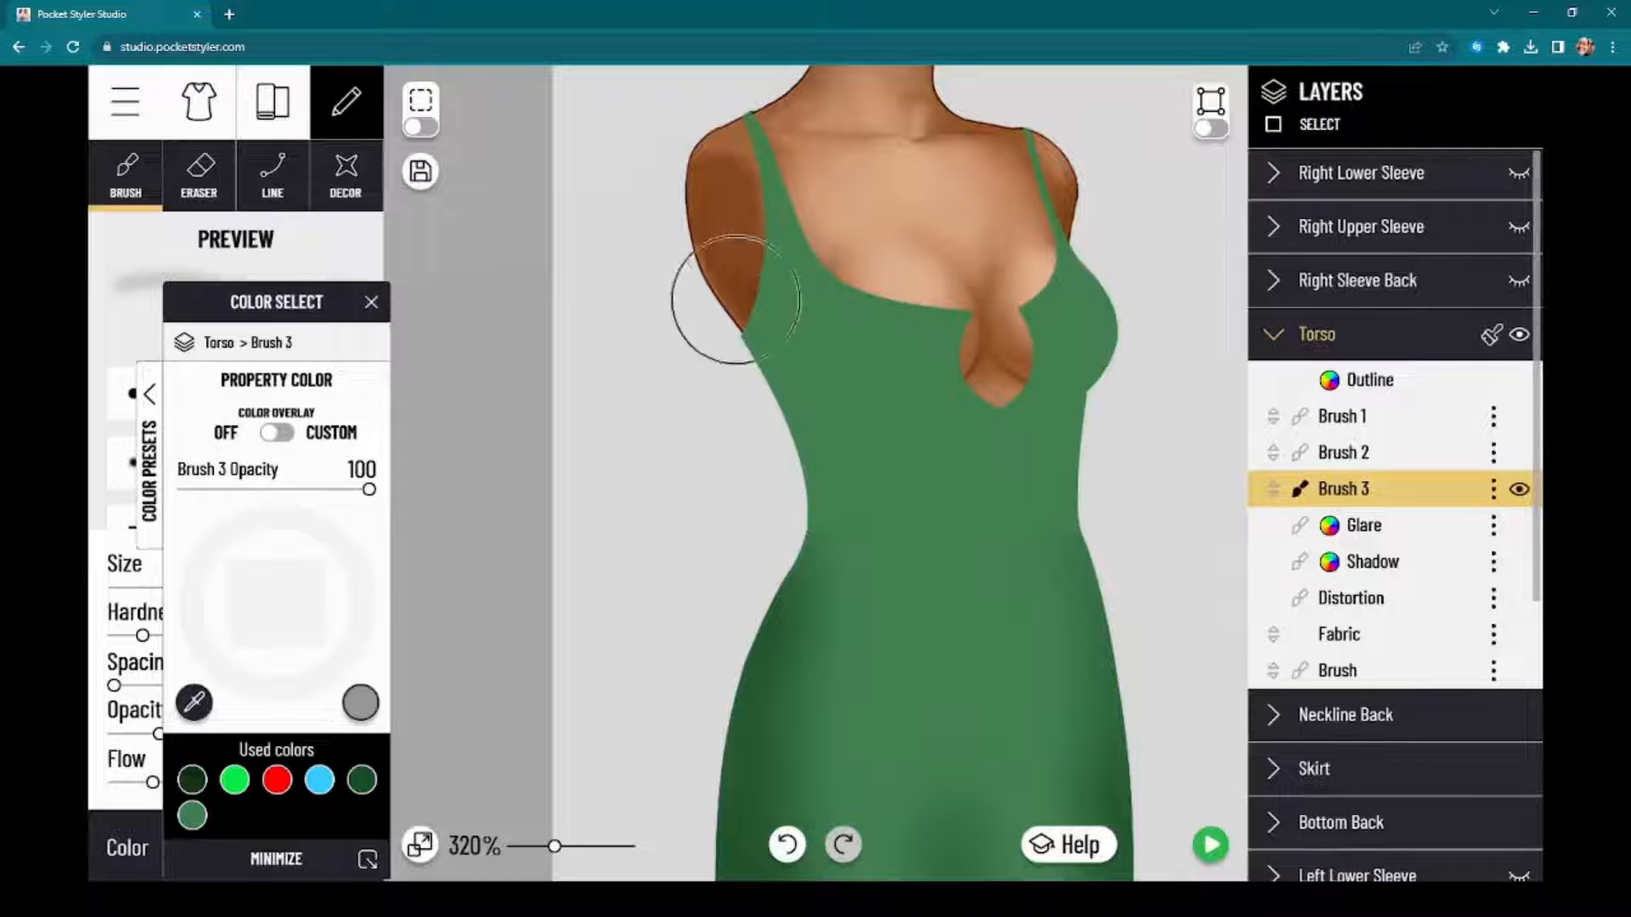
# Step: Paint soft dark green shading down both sides of the bodice on the Torso's Brush 3 layer, checking it against the body underneath
pyautogui.moveTo(818, 374)
pyautogui.mouseDown()
pyautogui.moveTo(771, 278)
pyautogui.moveTo(820, 473)
pyautogui.moveTo(813, 318)
pyautogui.moveTo(809, 516)
pyautogui.moveTo(814, 337)
pyautogui.moveTo(824, 528)
pyautogui.moveTo(826, 397)
pyautogui.mouseUp()
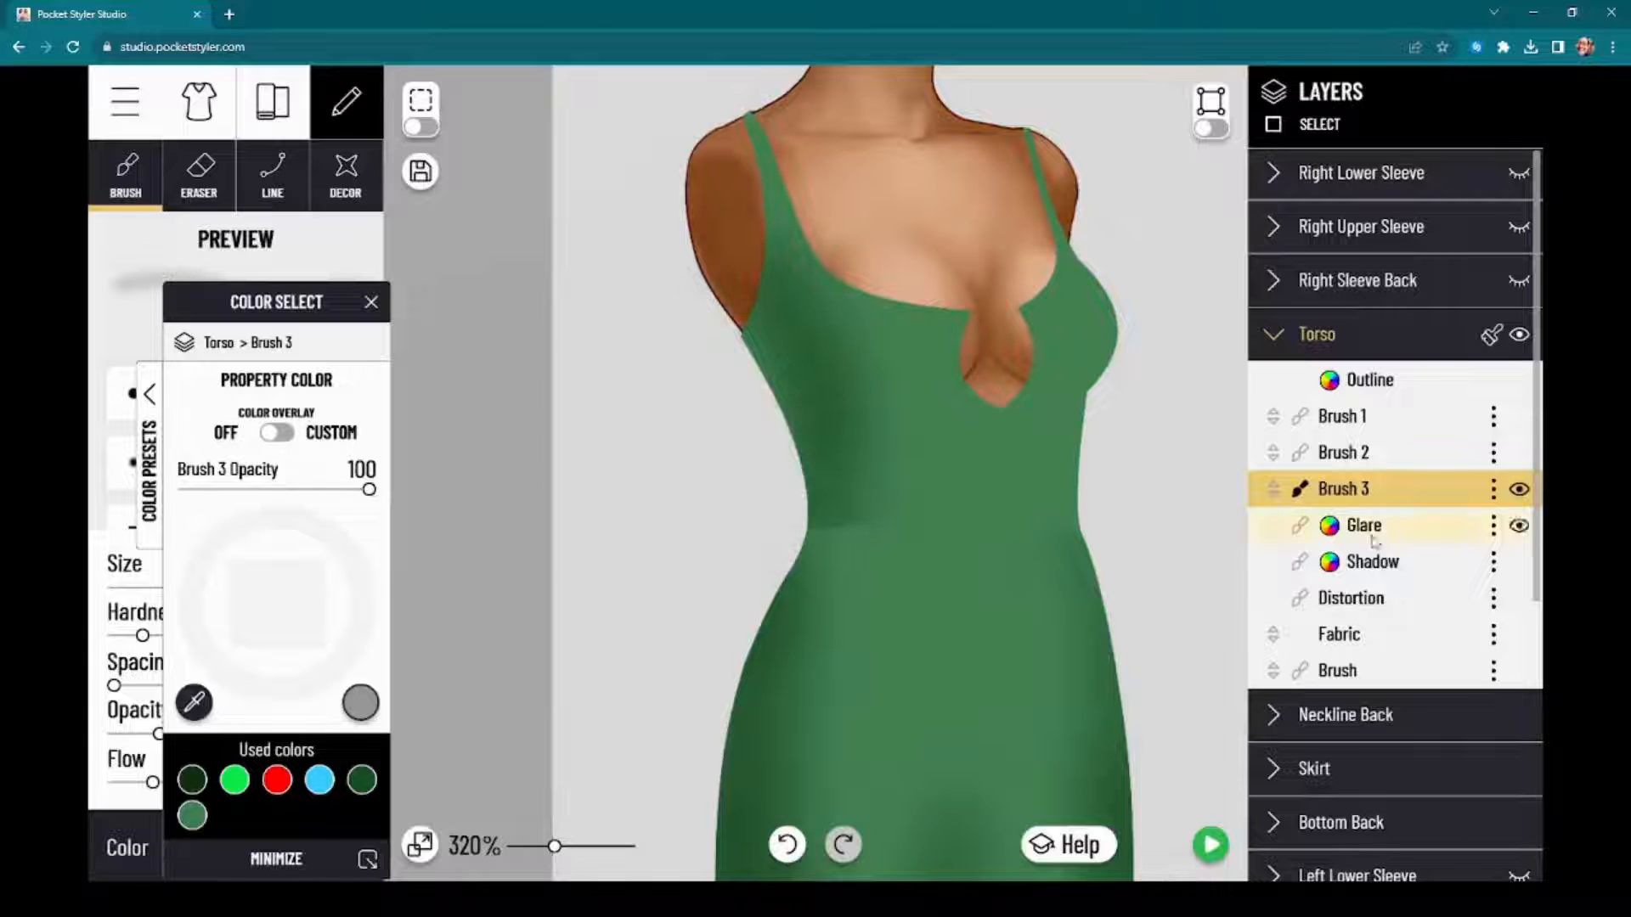
pyautogui.click(1519, 336)
pyautogui.click(1517, 338)
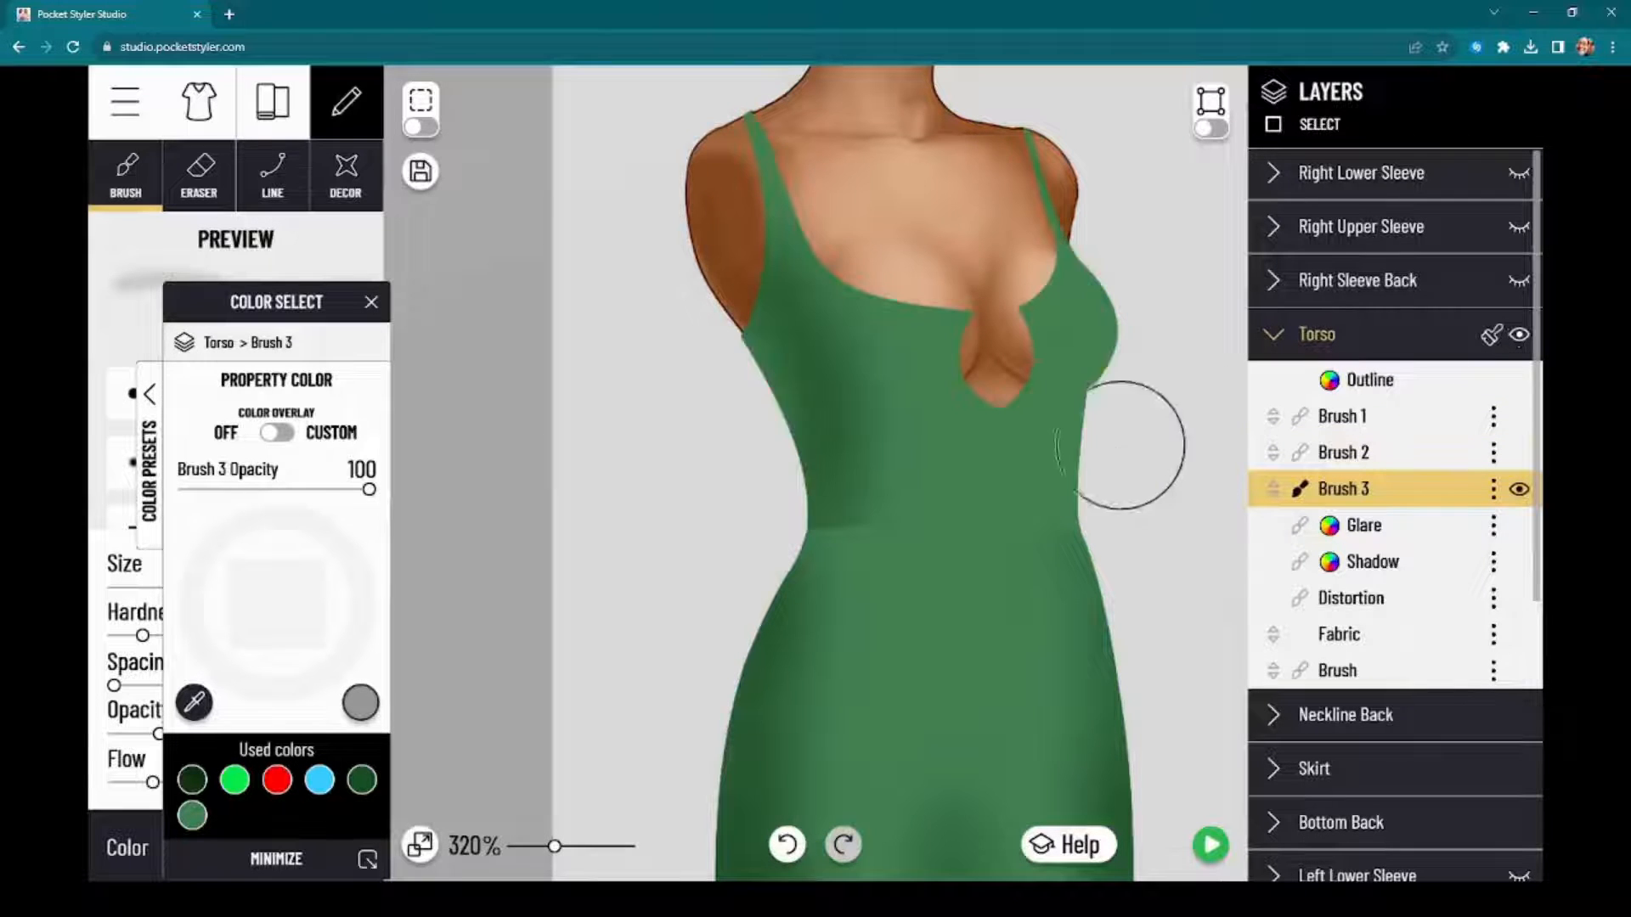
pyautogui.click(1519, 336)
pyautogui.click(1520, 337)
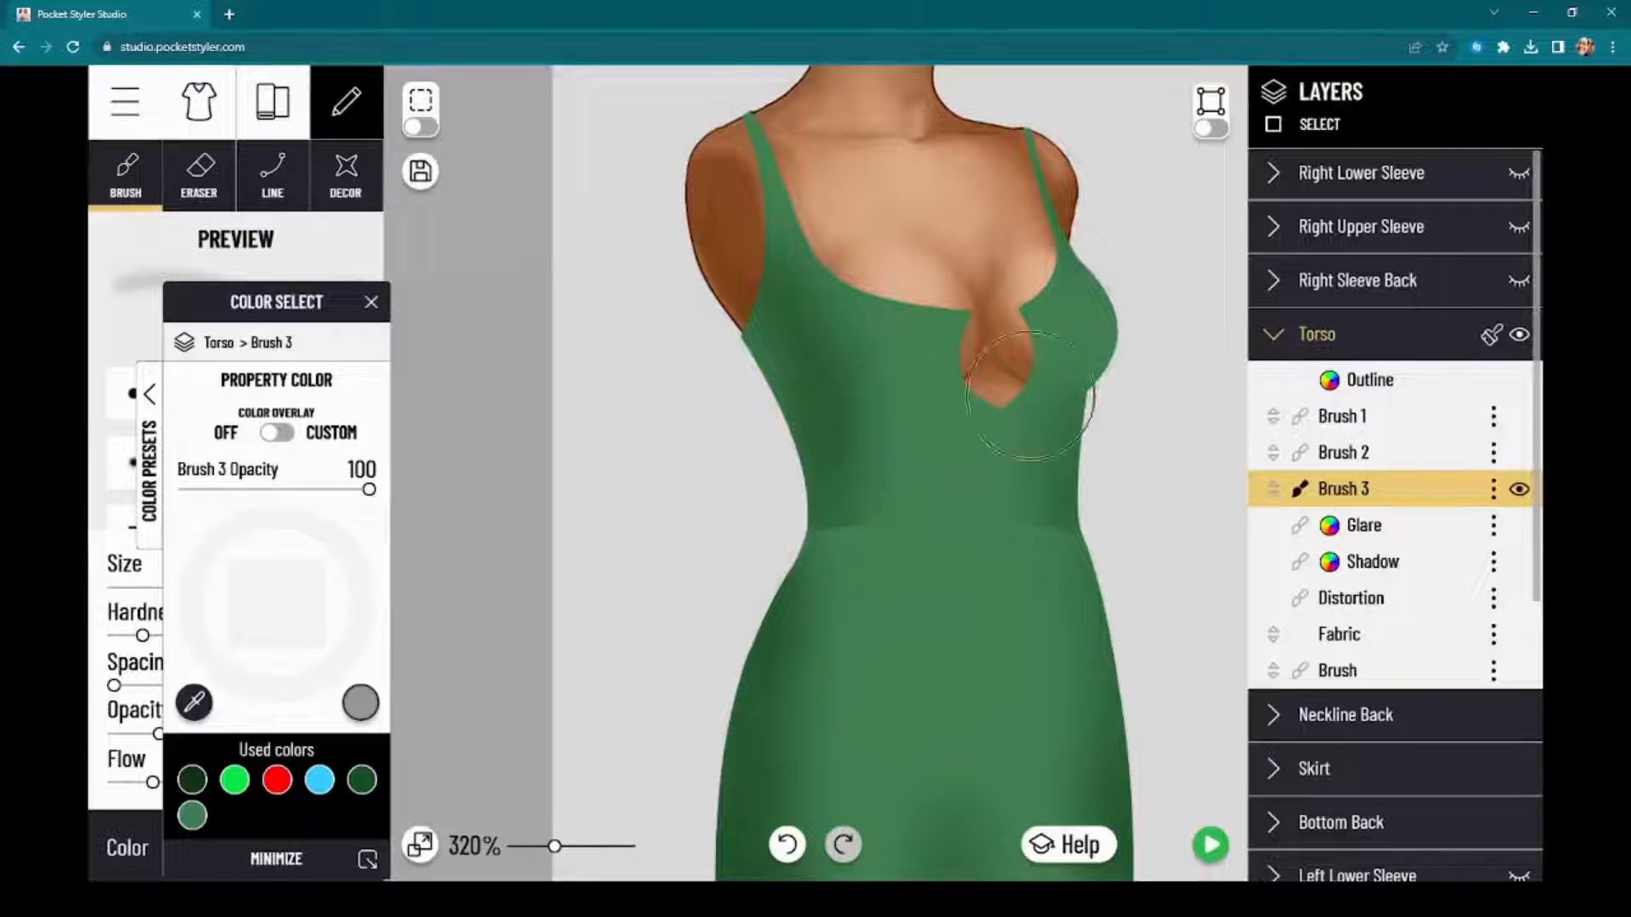
# Step: Expand the Skirt layer group with its Brush 1 layer active and turn off the skirt's selection outline
pyautogui.scroll(-1, 849, 475)
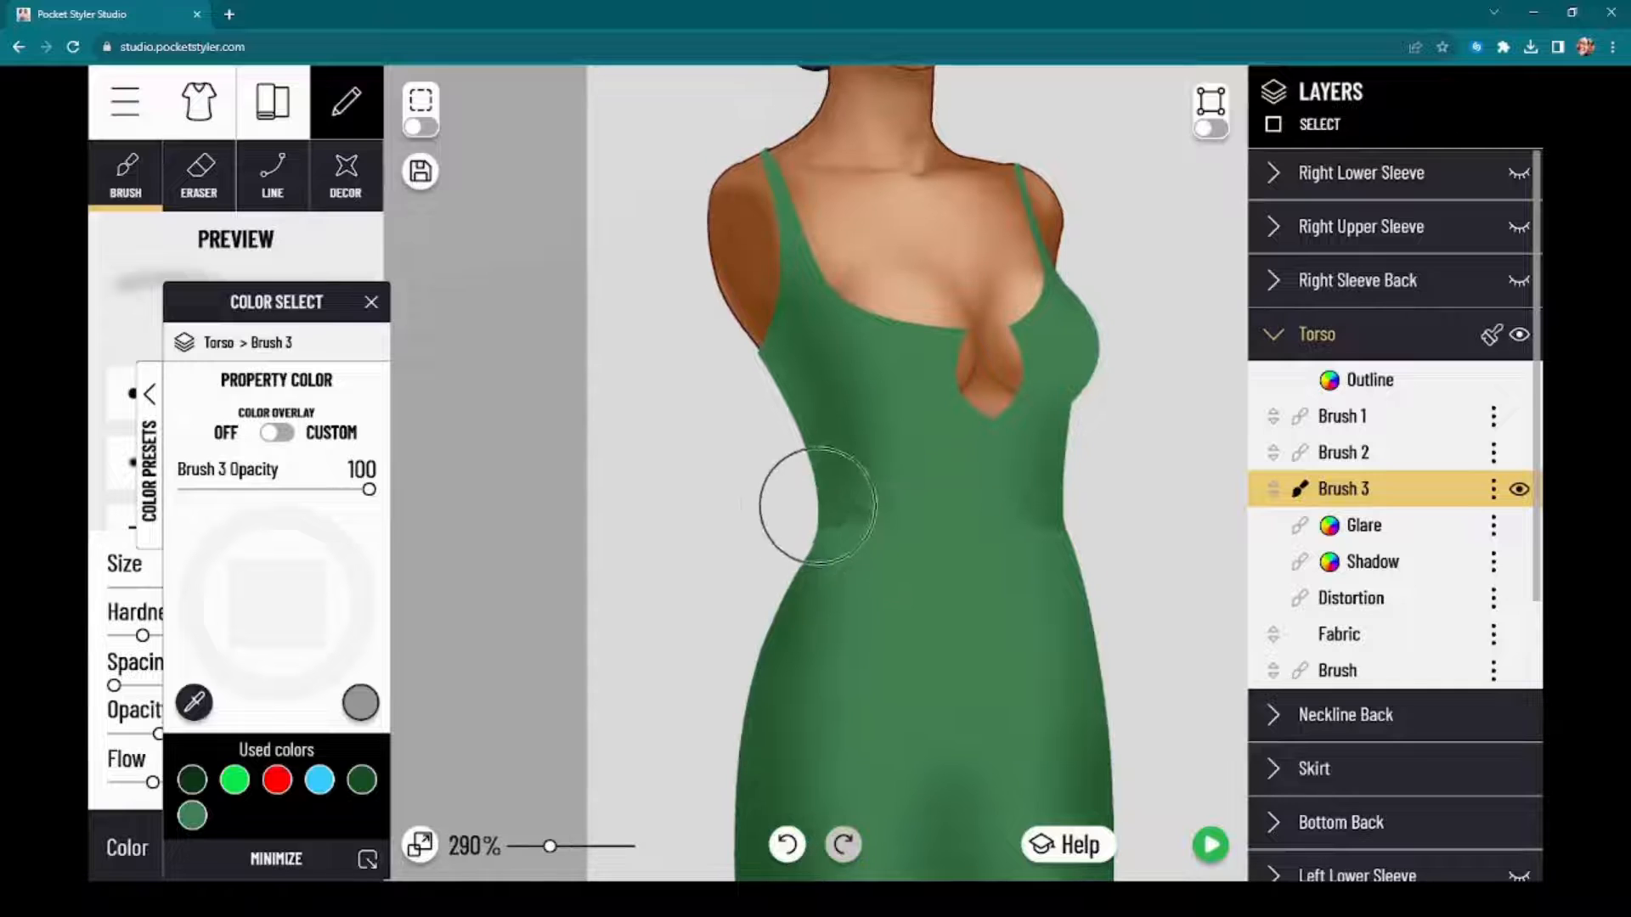
pyautogui.moveTo(521, 617); pyautogui.dragTo(542, 478)
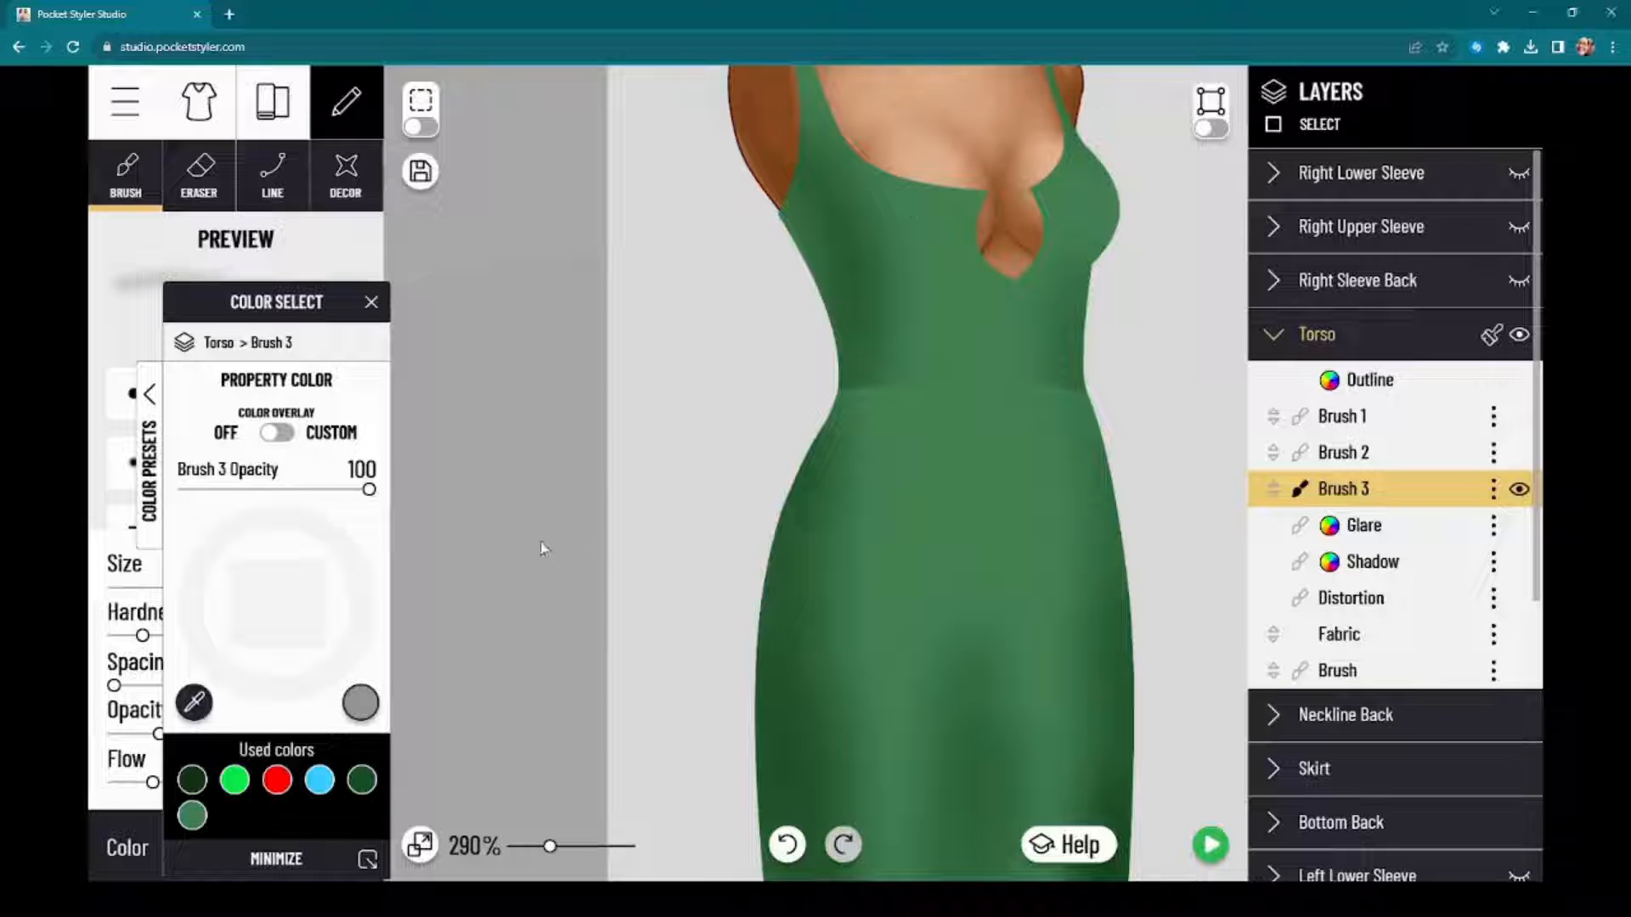
pyautogui.moveTo(587, 530); pyautogui.dragTo(568, 512)
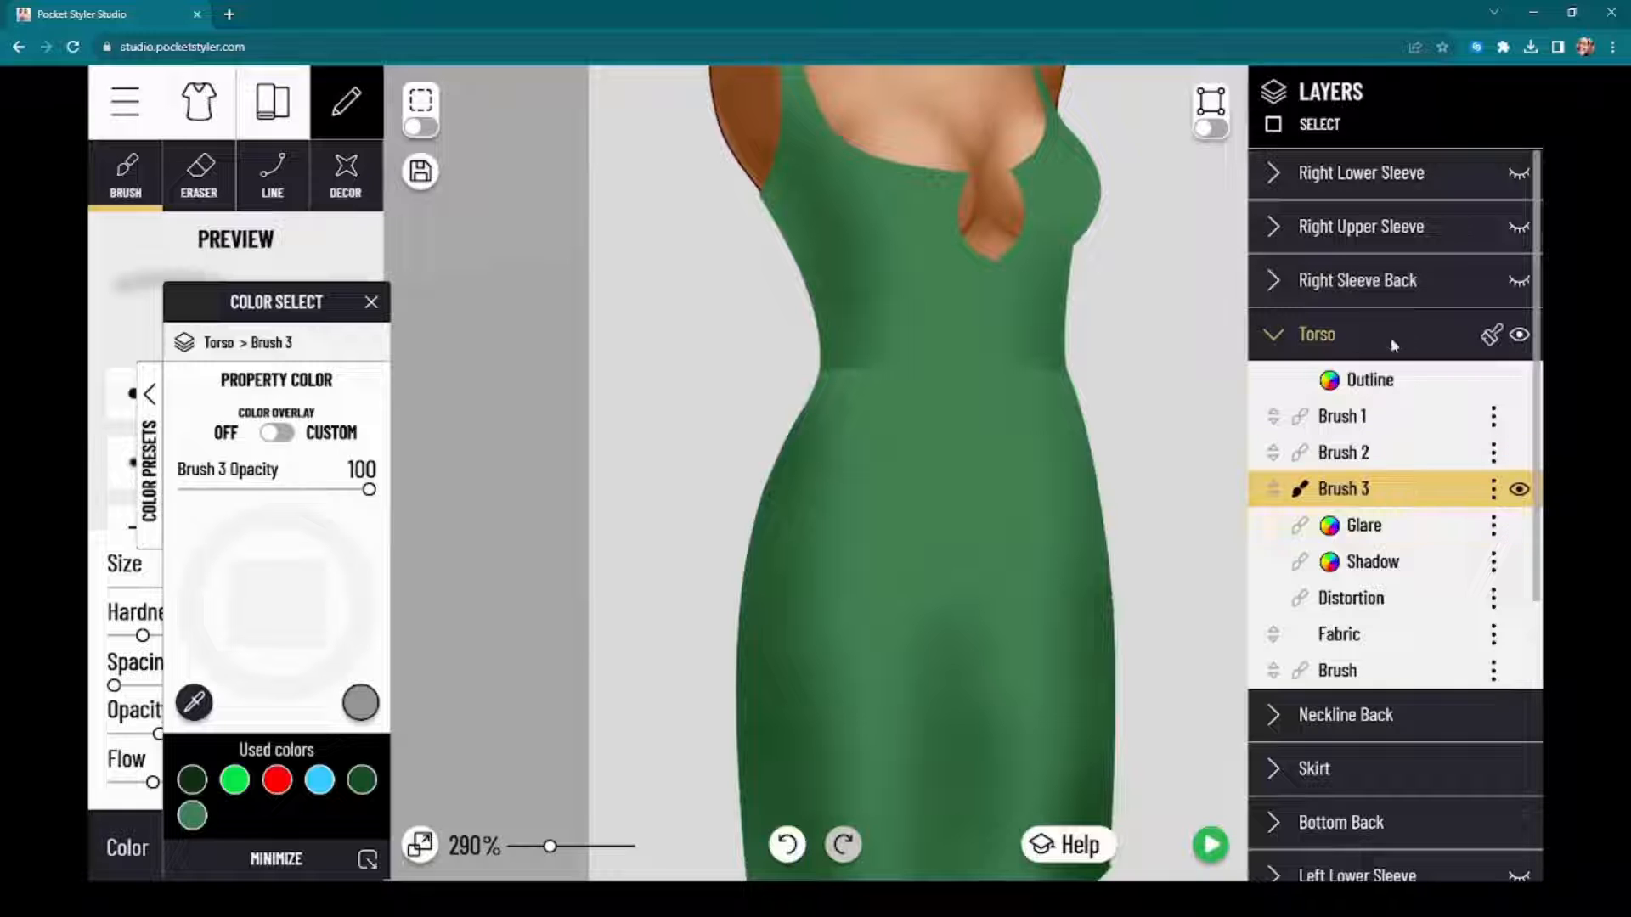
pyautogui.click(1331, 784)
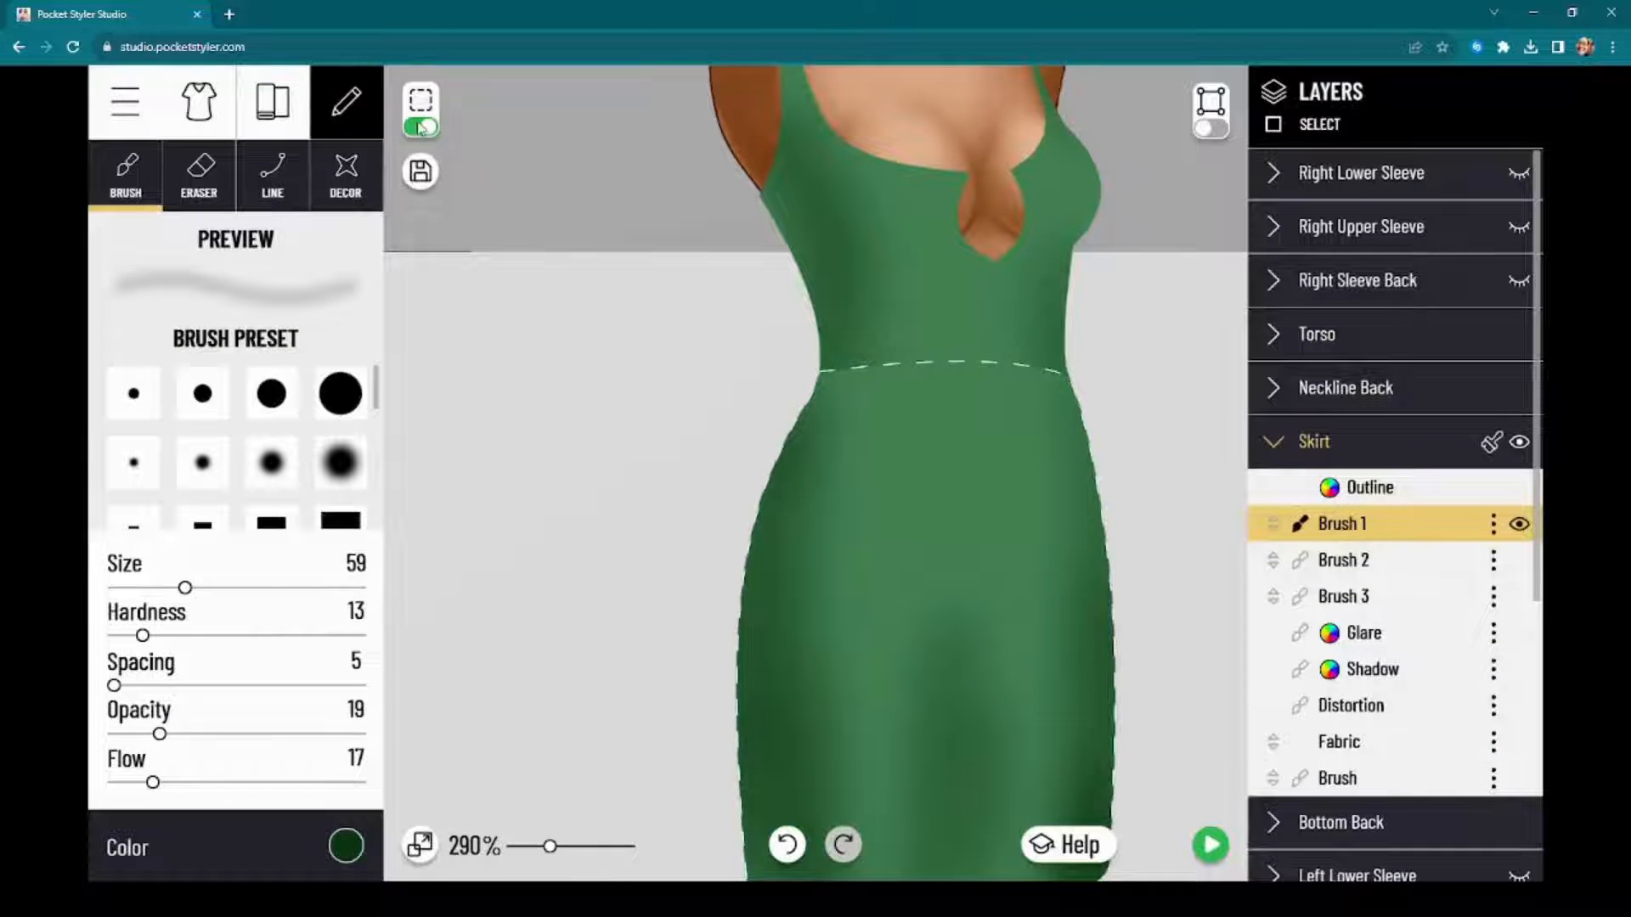
pyautogui.click(420, 127)
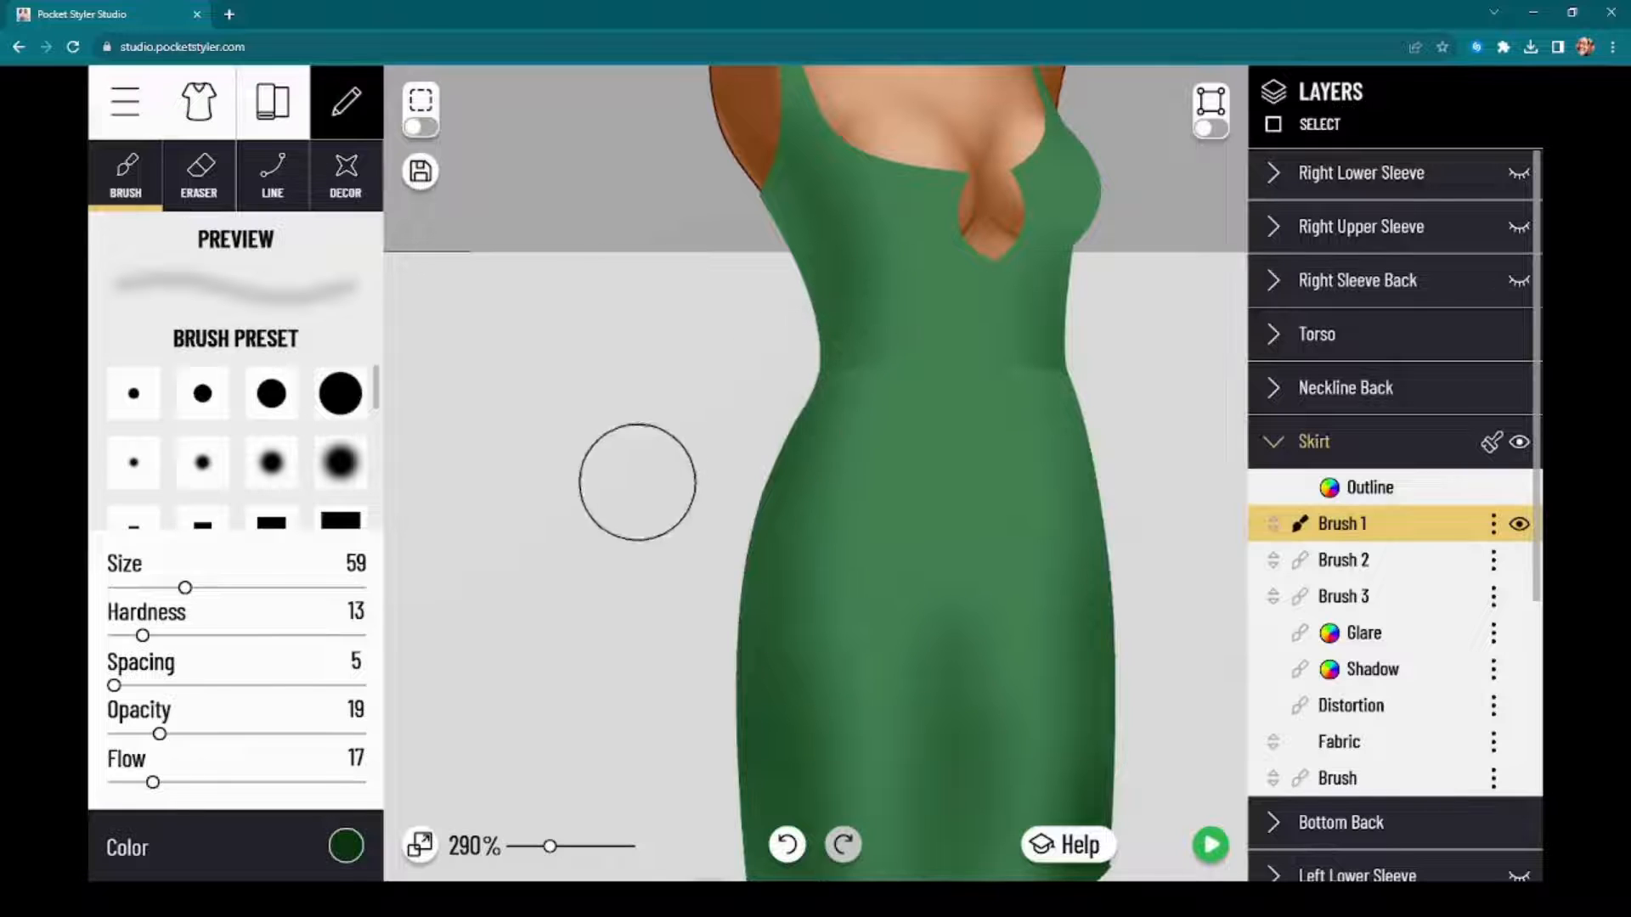
# Step: Examine the painted shading across the whole dress, from the bodice to the skirt's hem
pyautogui.moveTo(607, 226); pyautogui.dragTo(571, 417)
pyautogui.scroll(-5, 1073, 468)
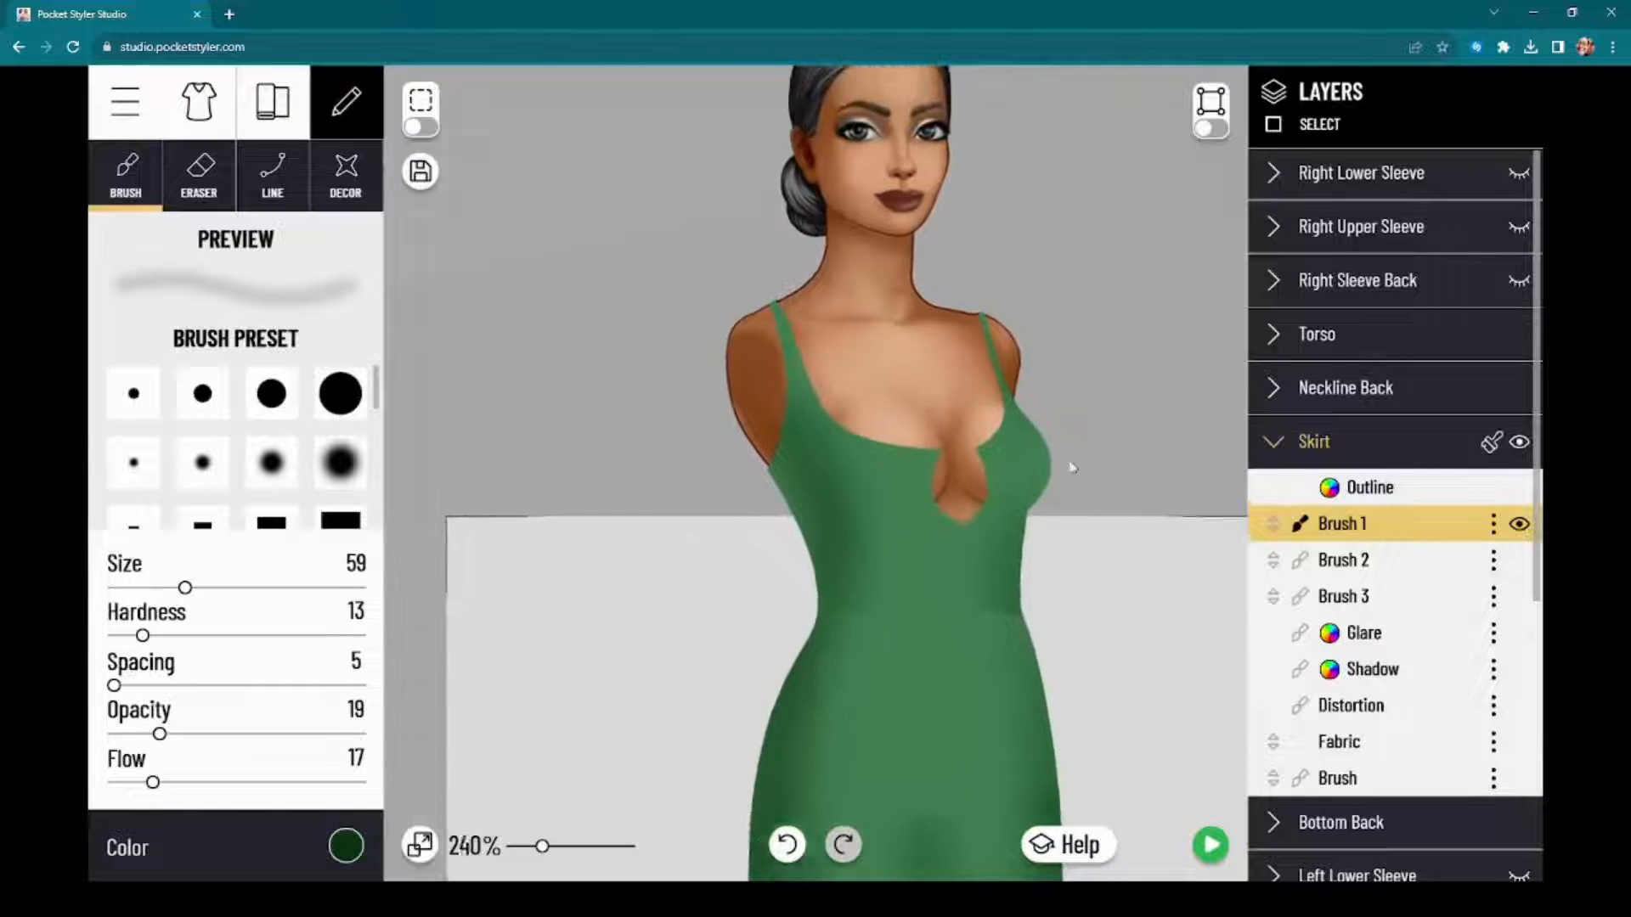
pyautogui.scroll(-6, 1072, 468)
pyautogui.moveTo(1100, 415); pyautogui.dragTo(1091, 233)
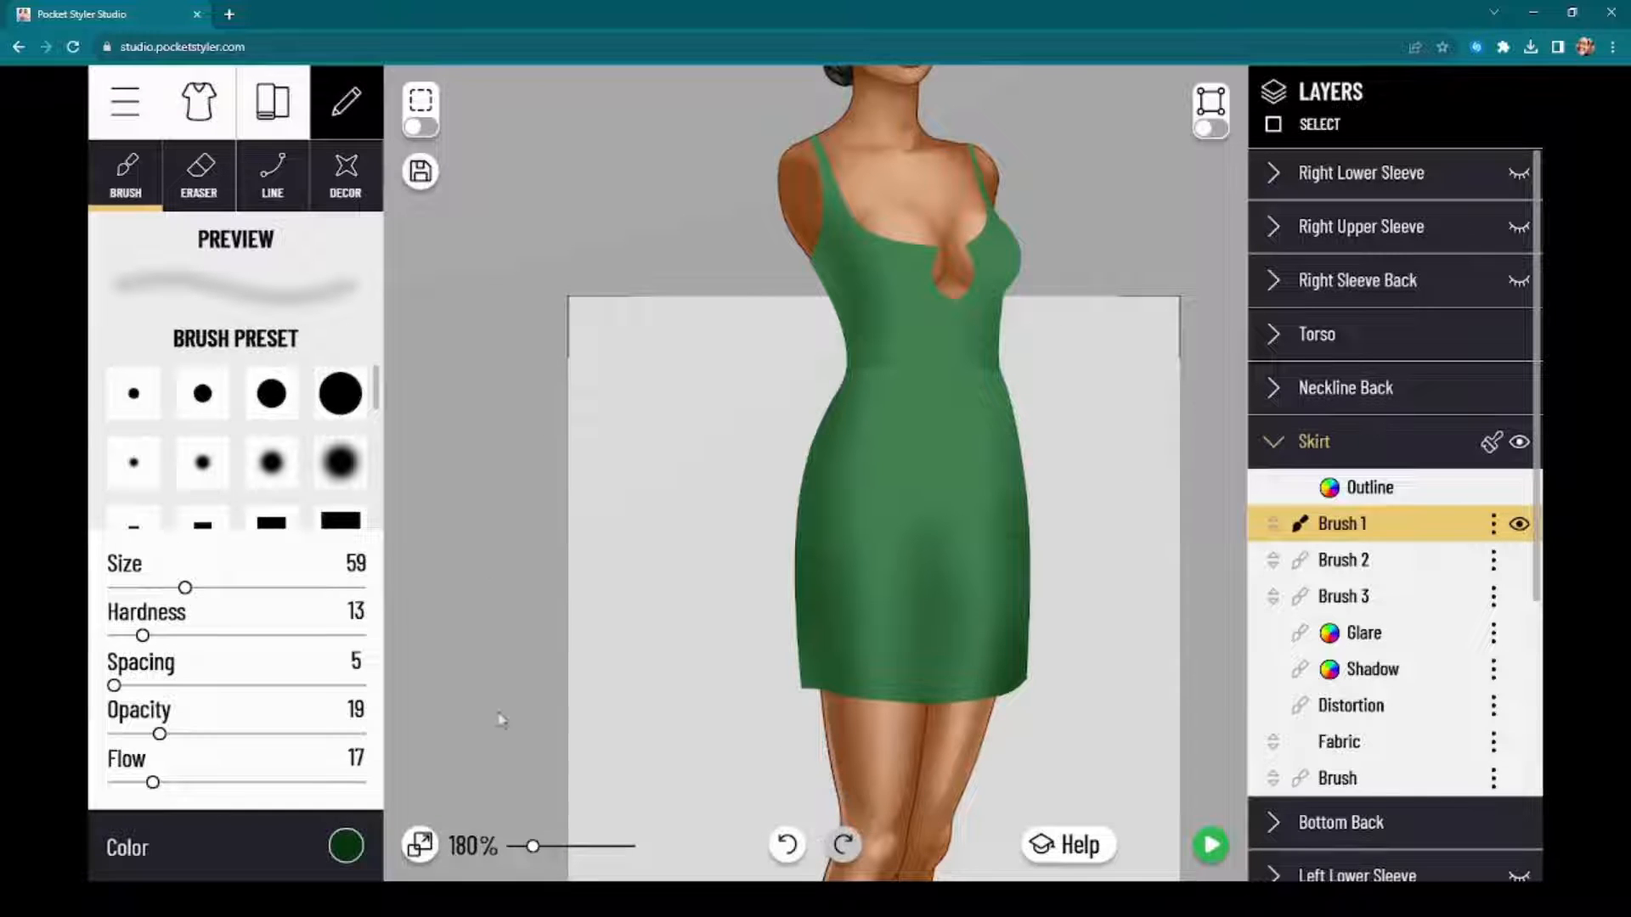
pyautogui.moveTo(498, 717); pyautogui.dragTo(529, 522)
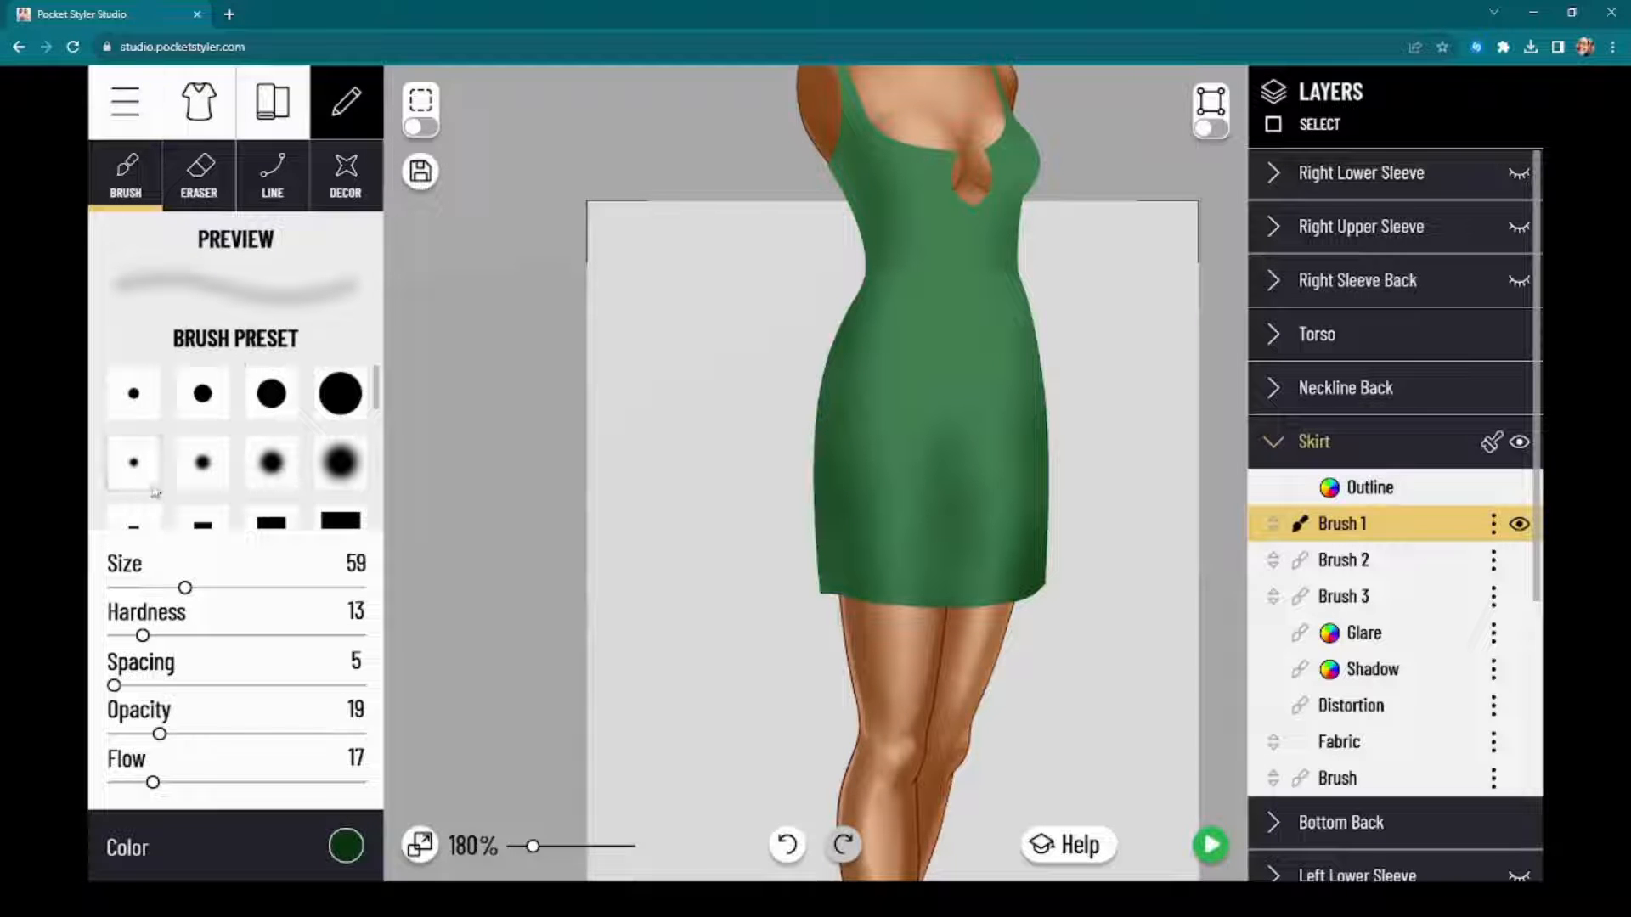
pyautogui.moveTo(470, 549); pyautogui.dragTo(392, 509)
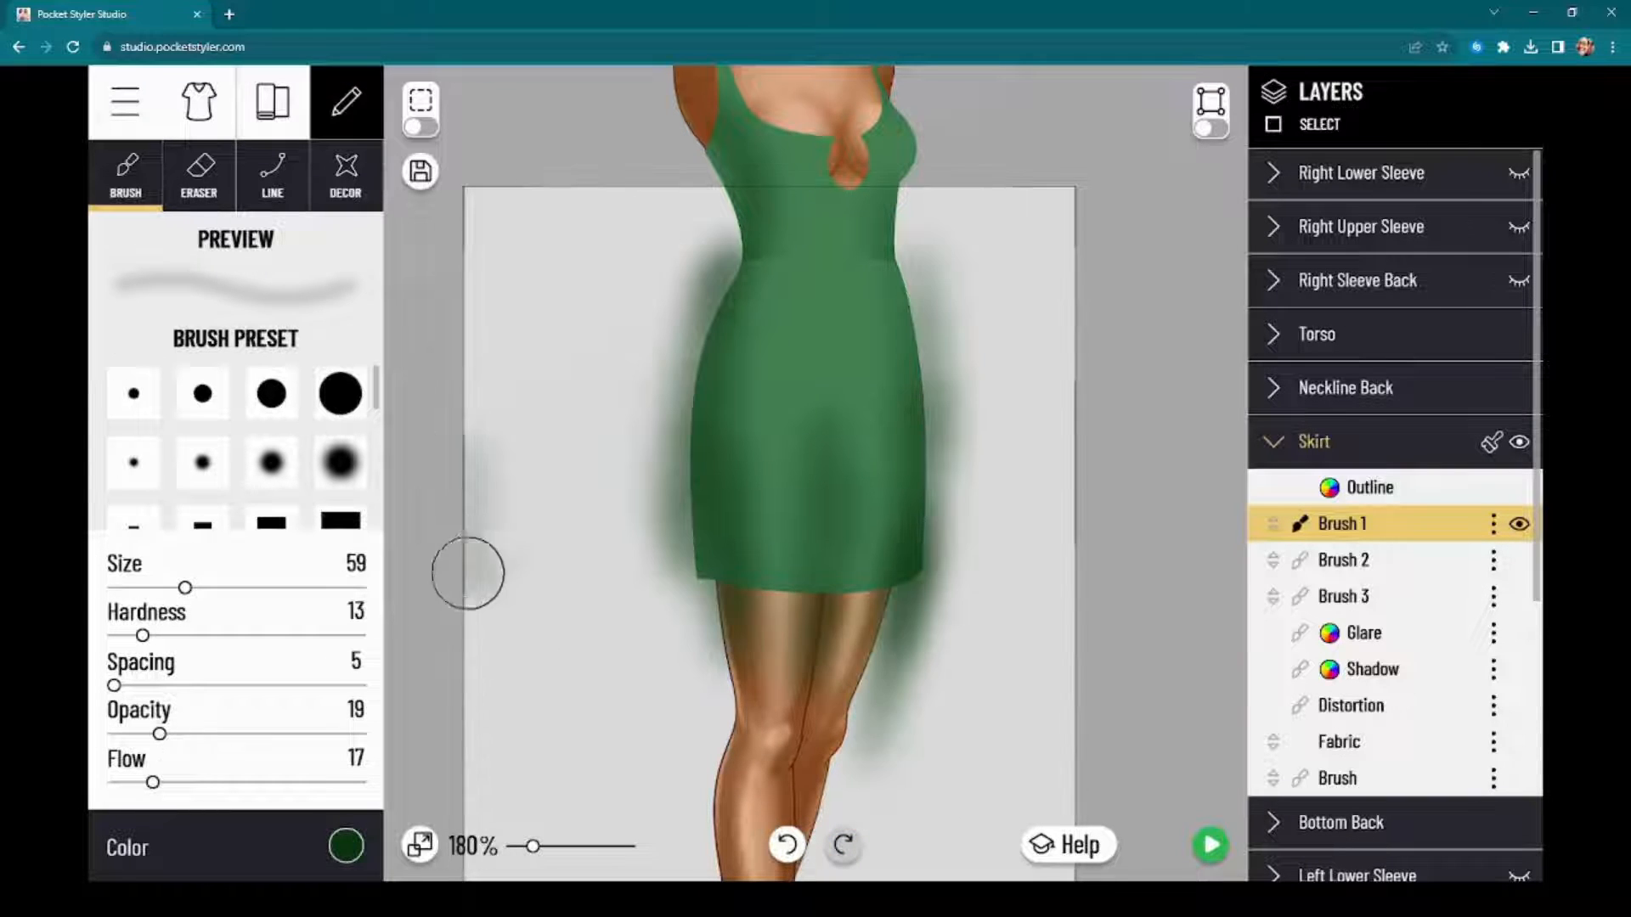
pyautogui.scroll(3, 1108, 513)
pyautogui.moveTo(1130, 506); pyautogui.dragTo(1172, 623)
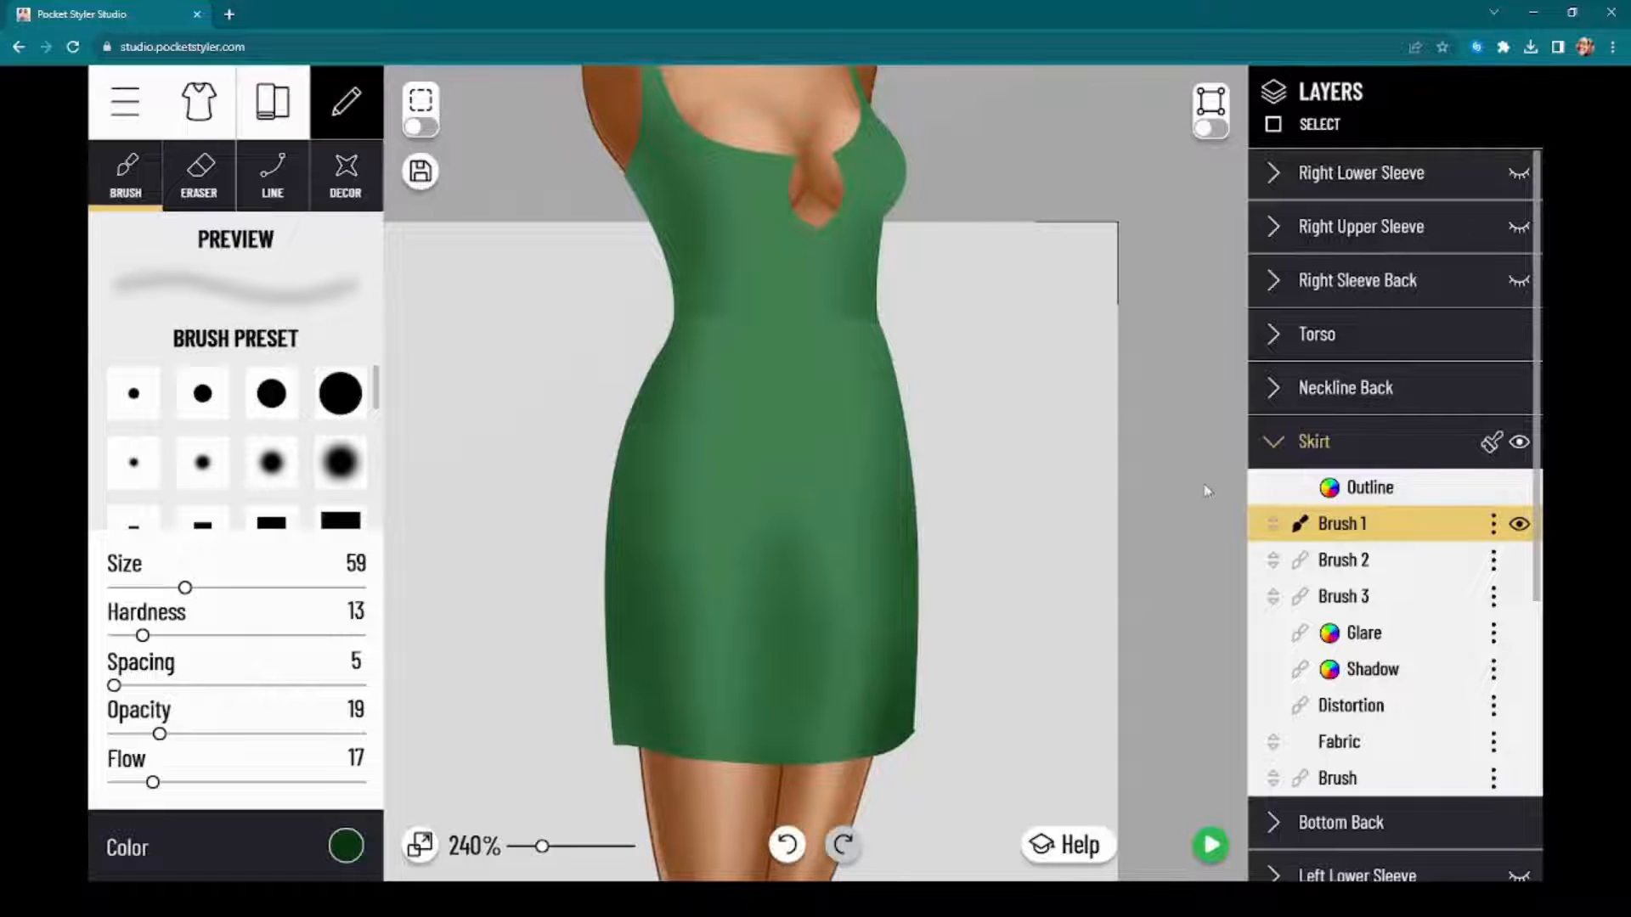
pyautogui.moveTo(1206, 491); pyautogui.dragTo(1207, 566)
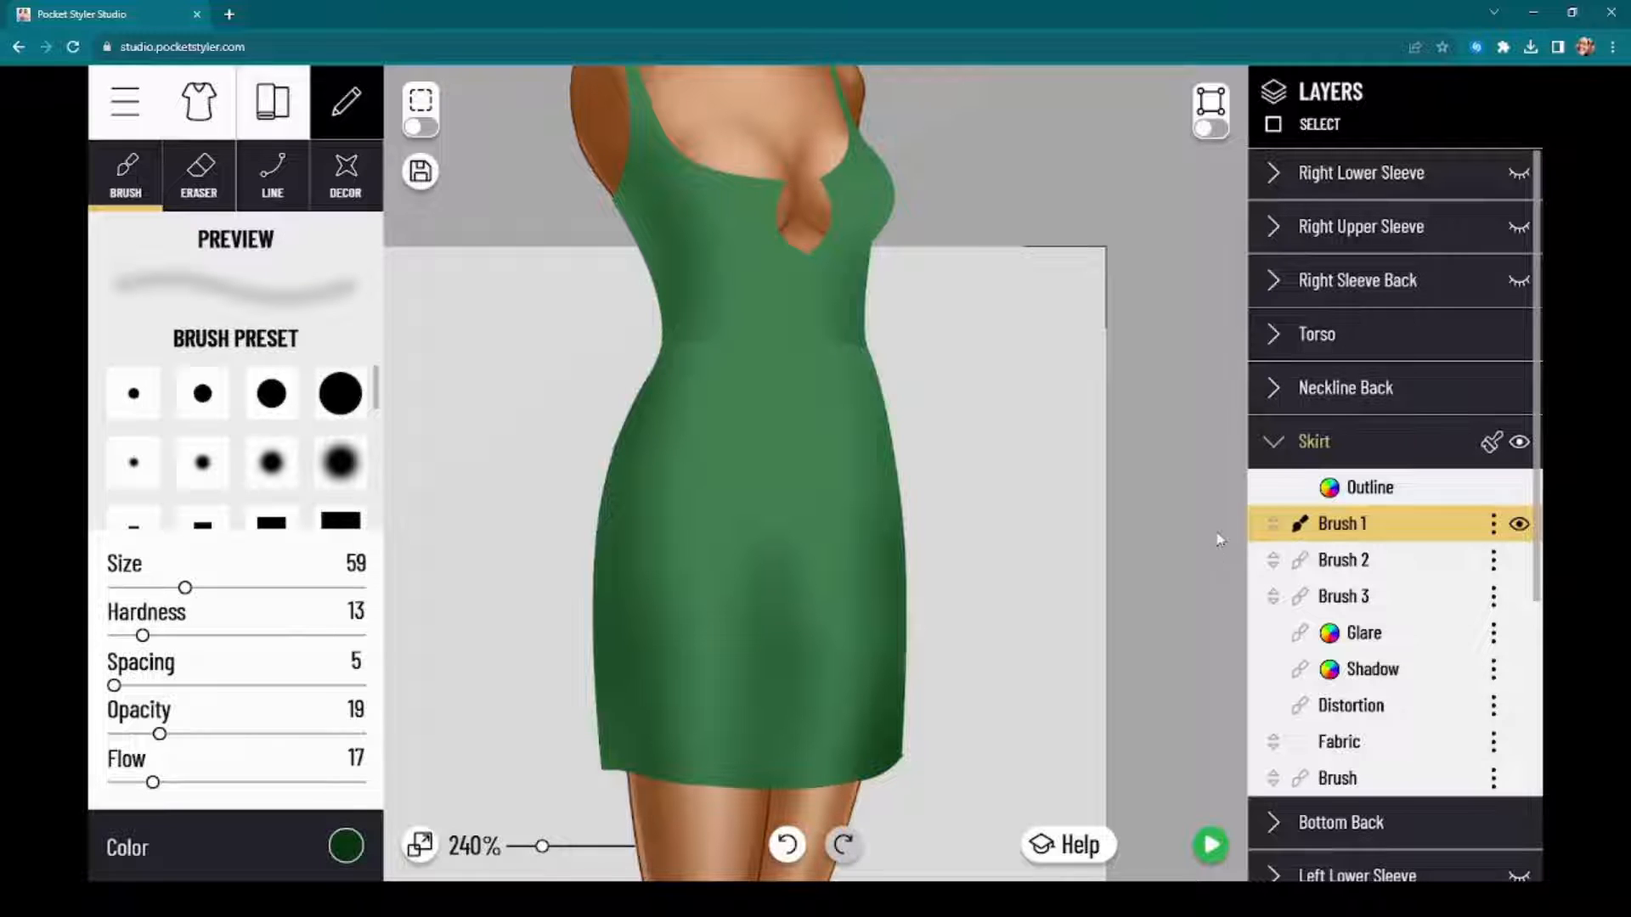
pyautogui.moveTo(1173, 504)
pyautogui.mouseDown()
pyautogui.moveTo(1187, 462)
pyautogui.moveTo(1164, 546)
pyautogui.moveTo(1169, 492)
pyautogui.mouseUp()
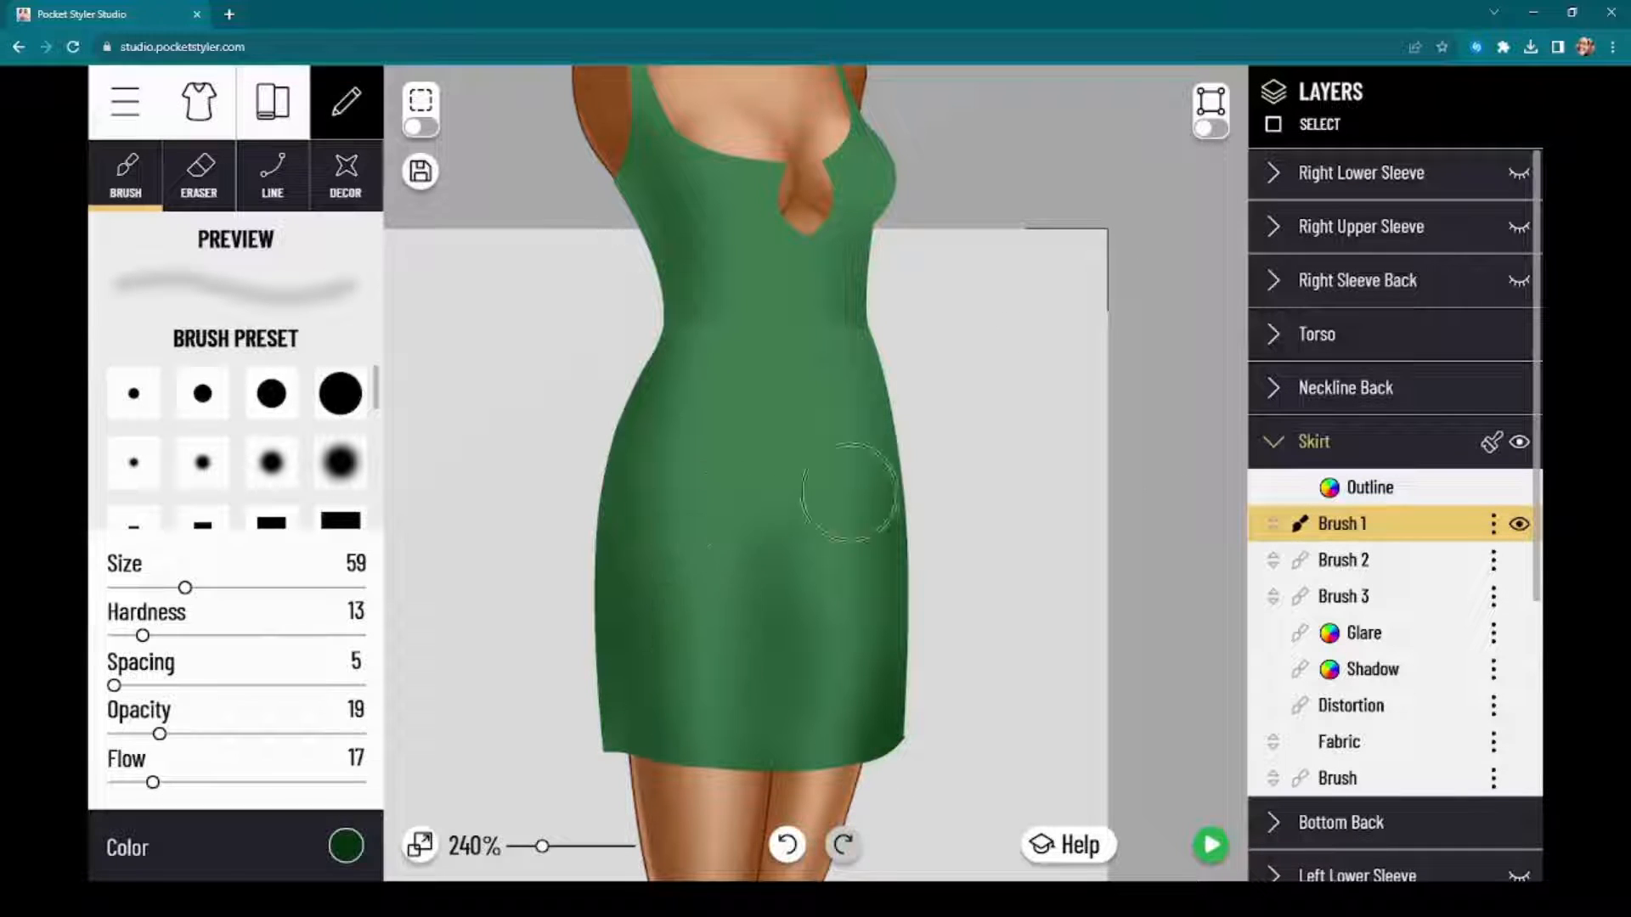
pyautogui.moveTo(1178, 619)
pyautogui.mouseDown()
pyautogui.moveTo(1188, 555)
pyautogui.moveTo(1179, 605)
pyautogui.mouseUp()
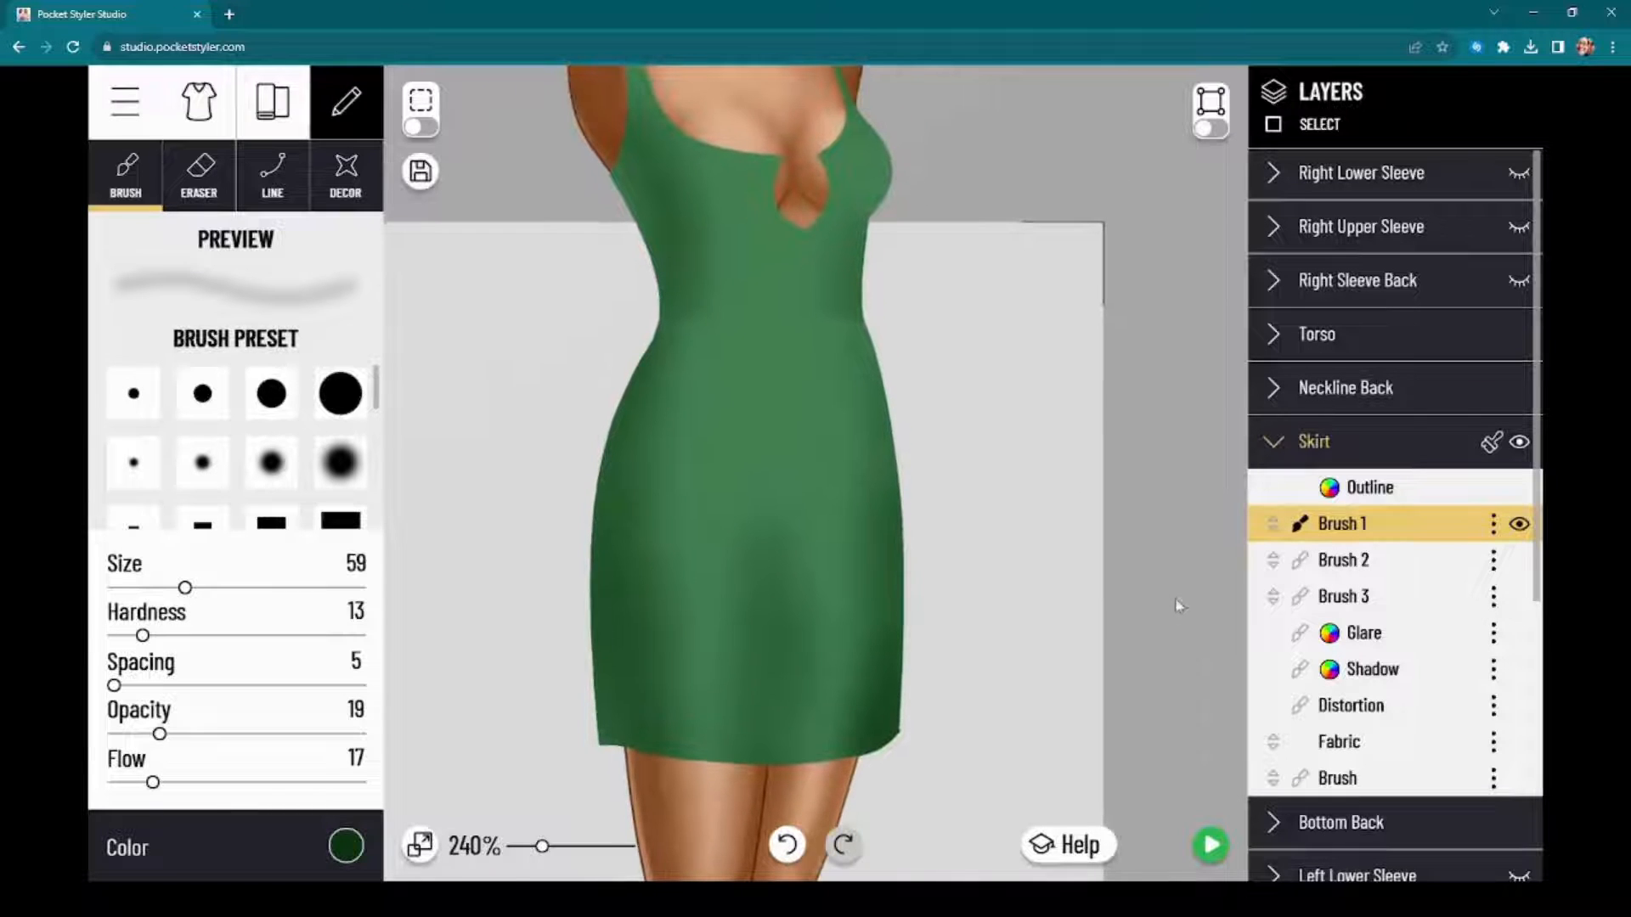
# Step: Inspect the skirt's Brush 2 and Brush 1 layers, hiding and showing Brush 1 to see which shading it holds
pyautogui.click(1397, 567)
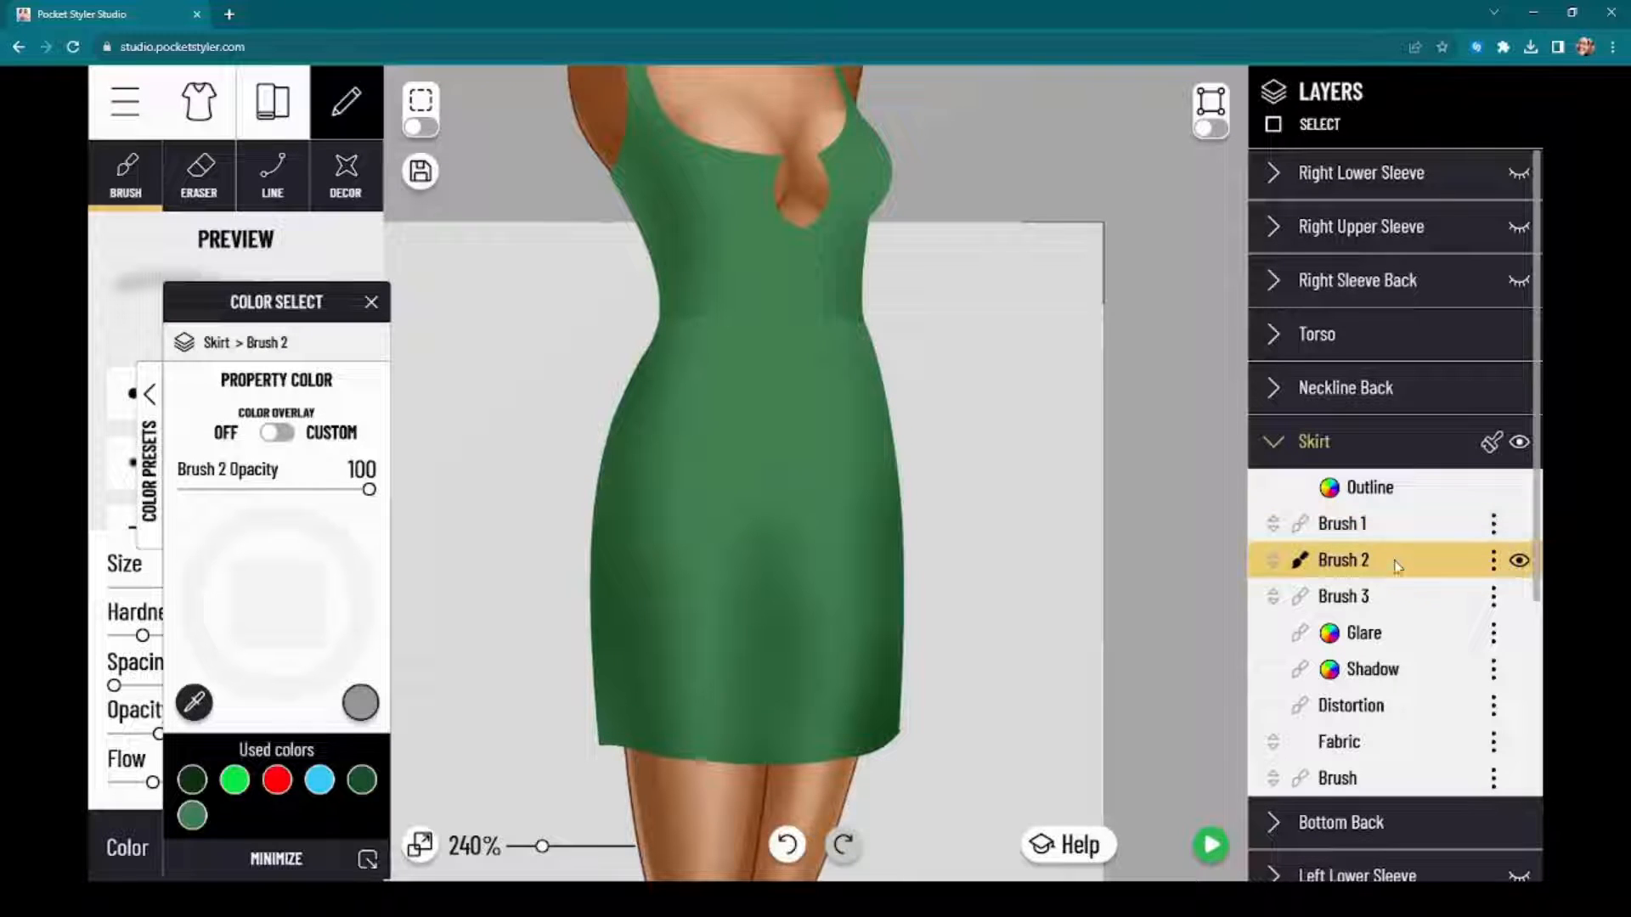
pyautogui.click(1347, 538)
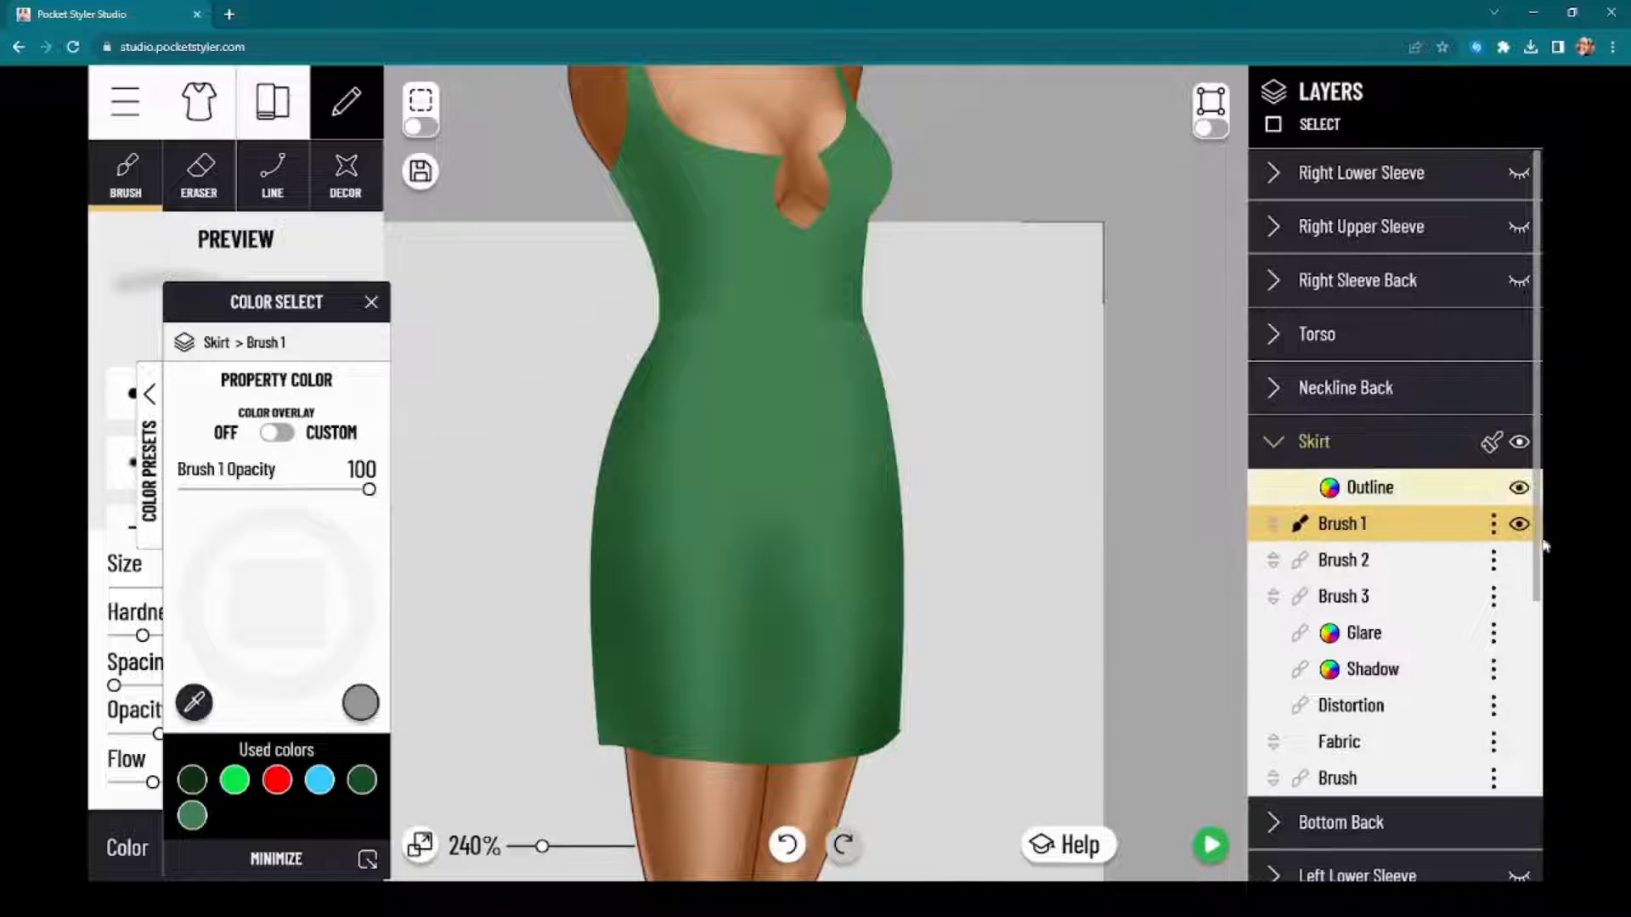
pyautogui.click(1519, 525)
pyautogui.click(1519, 525)
pyautogui.click(1520, 525)
pyautogui.click(1520, 525)
pyautogui.moveTo(1169, 557)
pyautogui.mouseDown()
pyautogui.moveTo(1212, 645)
pyautogui.moveTo(1197, 583)
pyautogui.moveTo(1147, 539)
pyautogui.mouseUp()
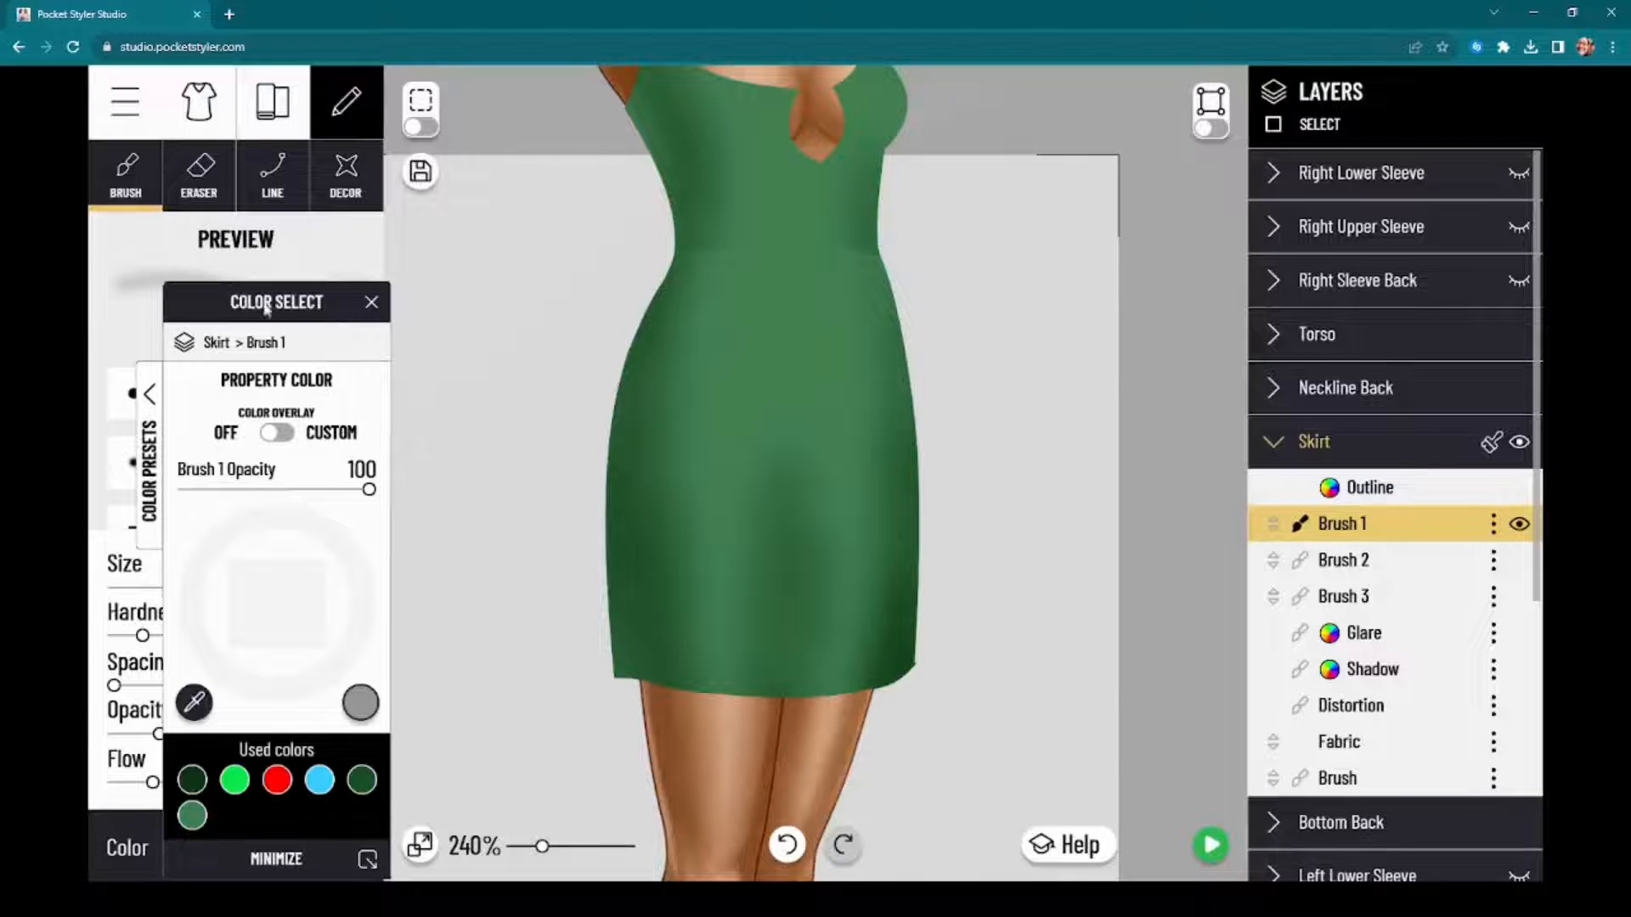
# Step: Set up a soft round eraser with size 40, hardness 11, spacing 5, opacity 36 and flow 14
pyautogui.moveTo(266, 308); pyautogui.dragTo(1177, 293)
pyautogui.click(192, 197)
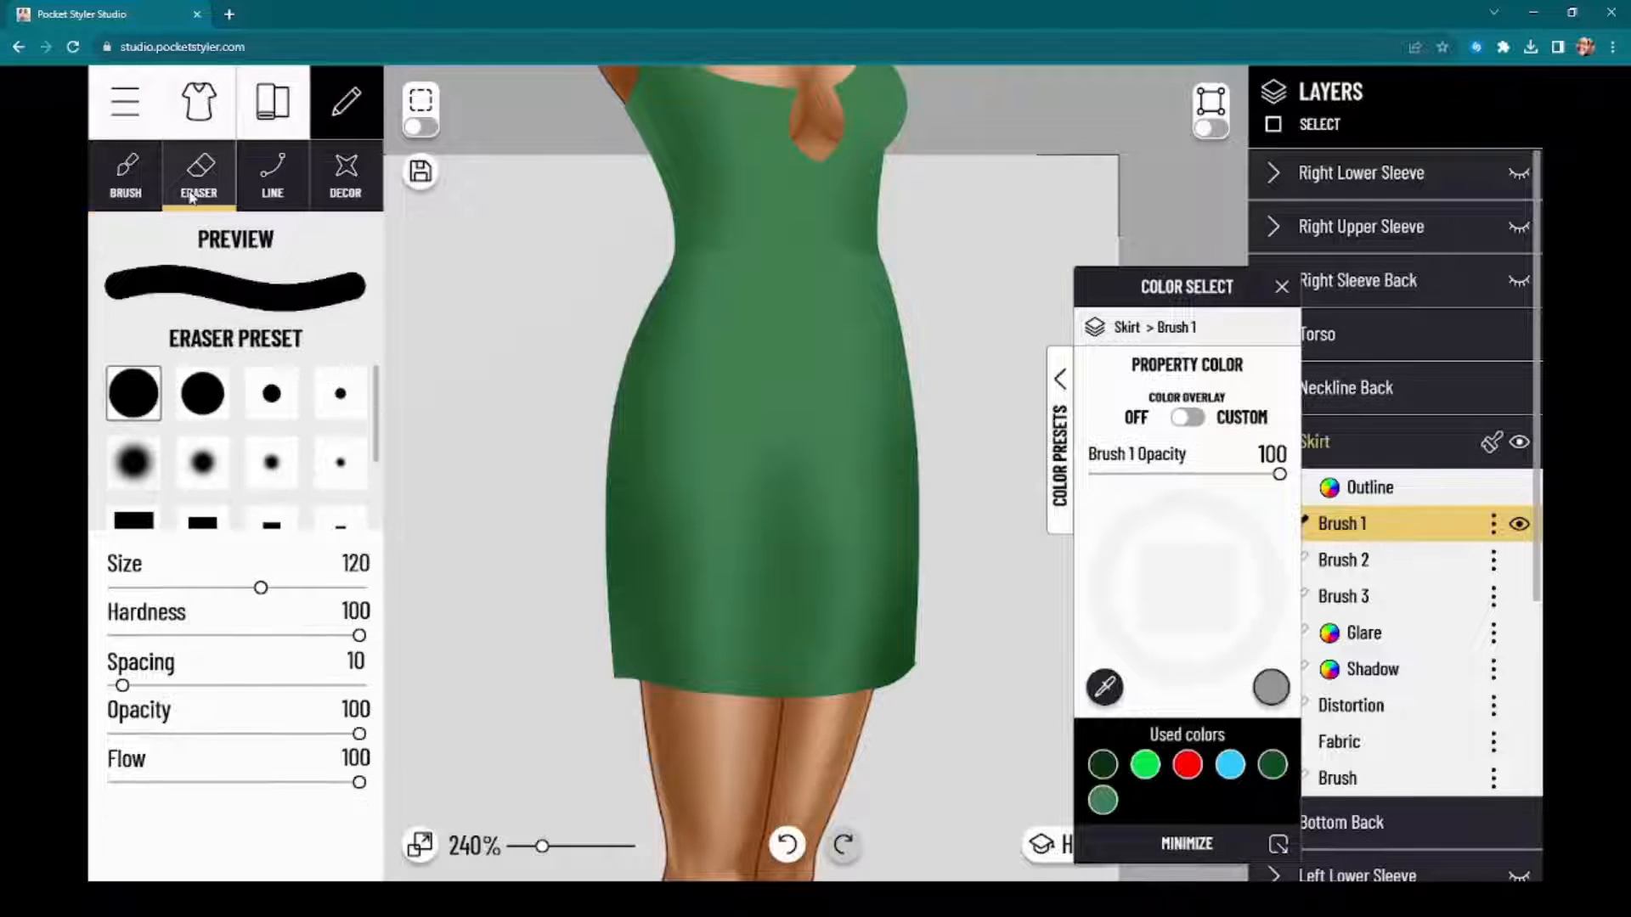
pyautogui.click(202, 462)
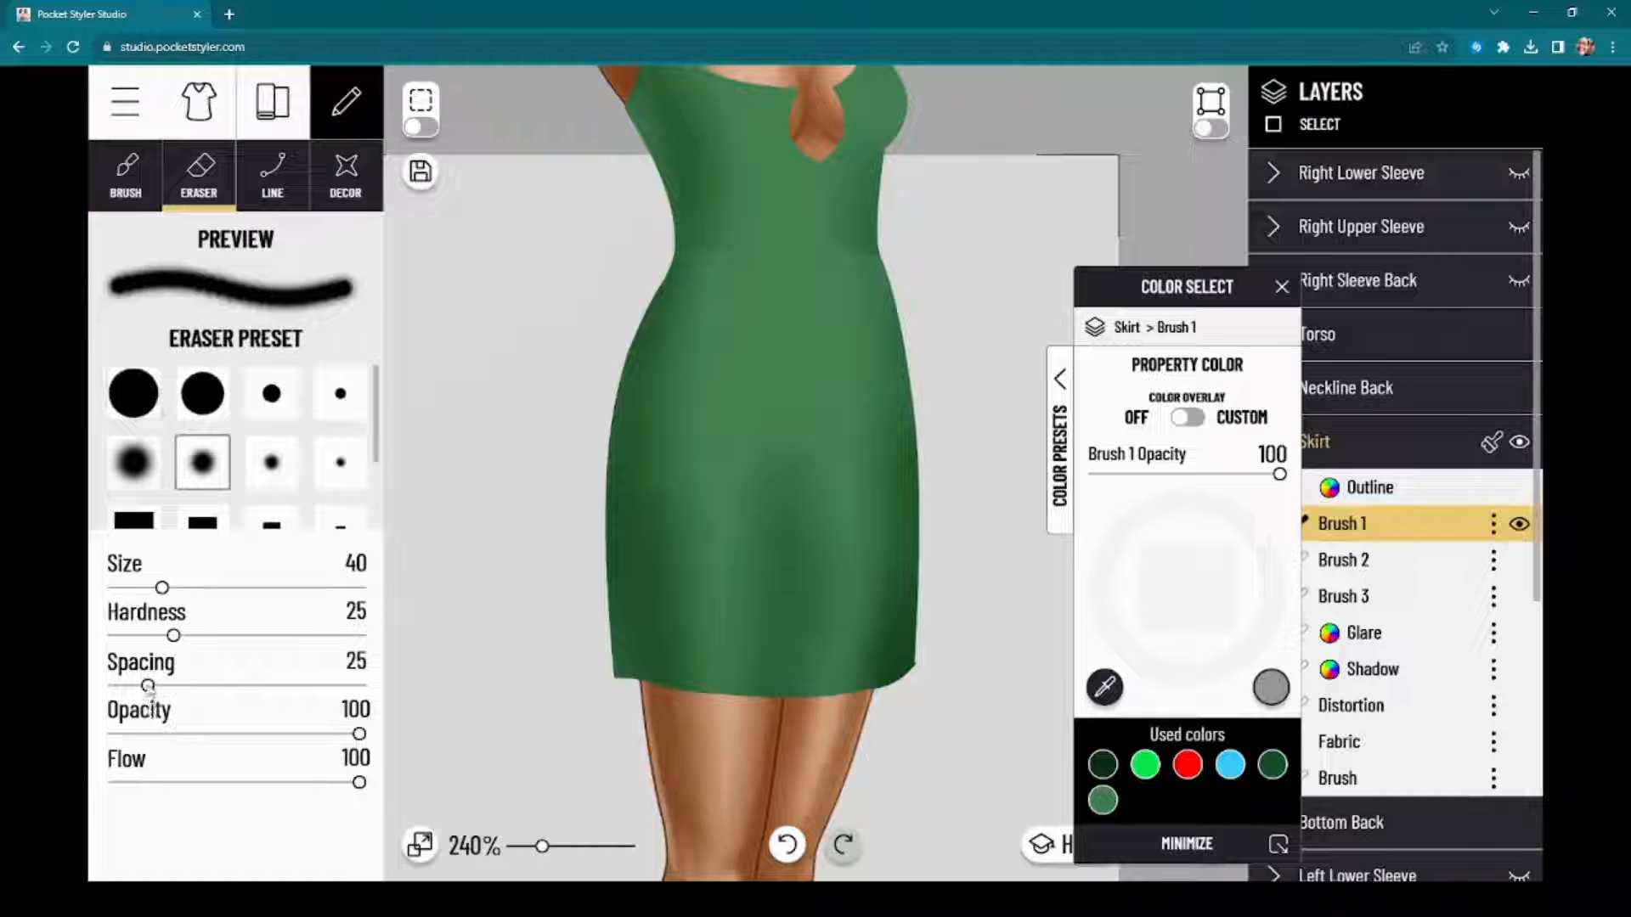
pyautogui.moveTo(148, 686)
pyautogui.mouseDown()
pyautogui.moveTo(113, 685)
pyautogui.moveTo(140, 637)
pyautogui.mouseUp()
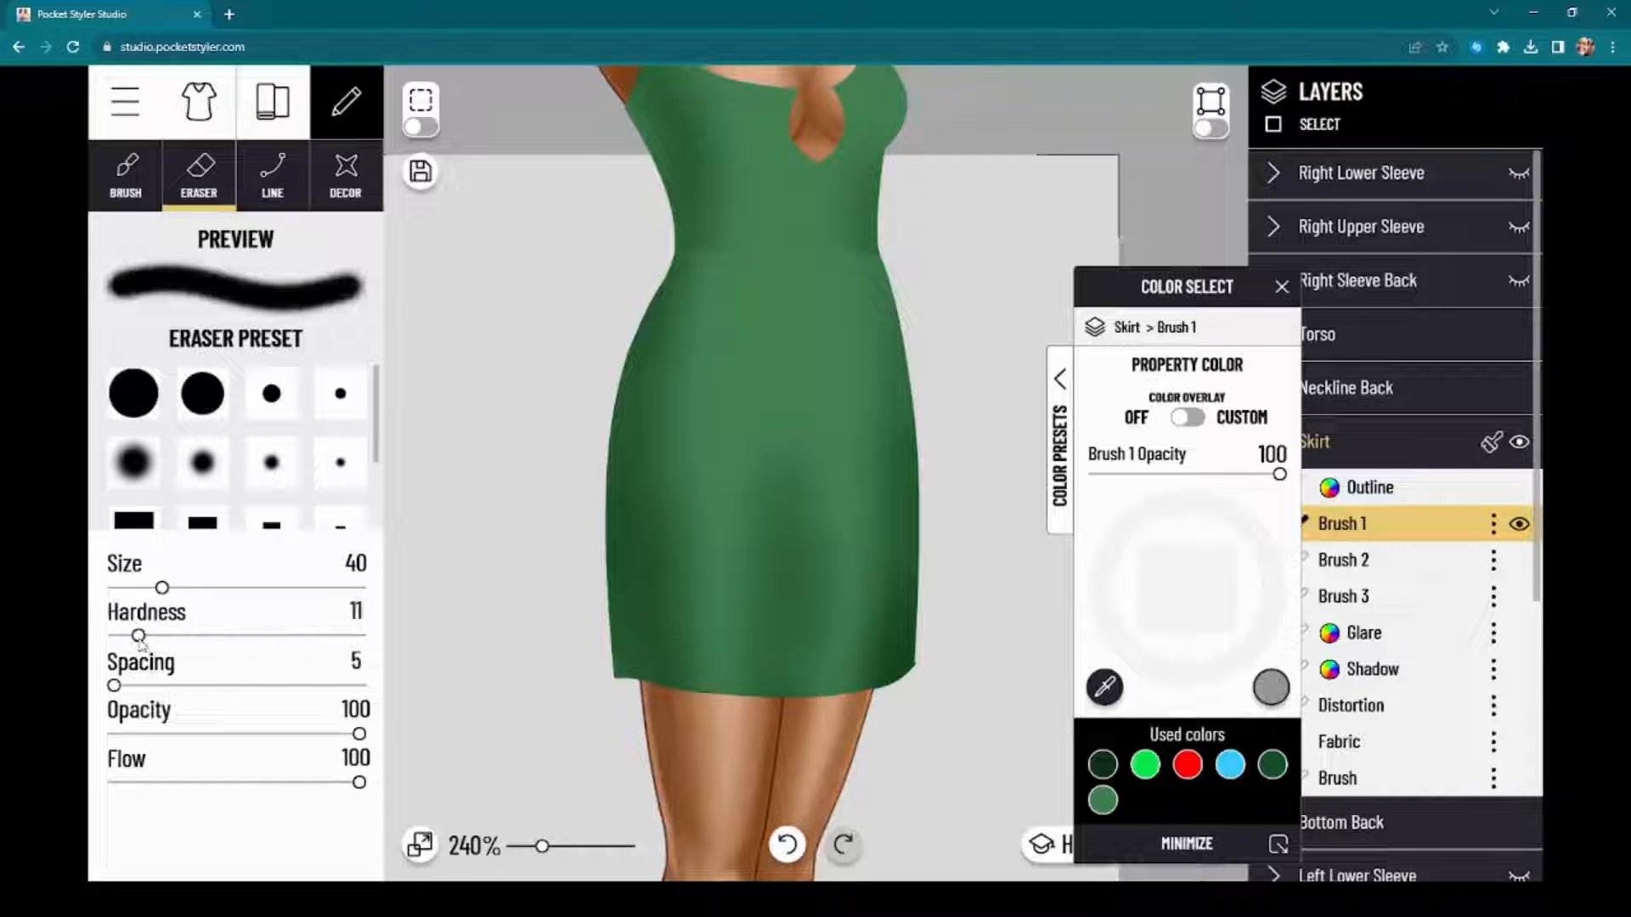
pyautogui.click(201, 734)
pyautogui.moveTo(175, 783); pyautogui.dragTo(131, 785)
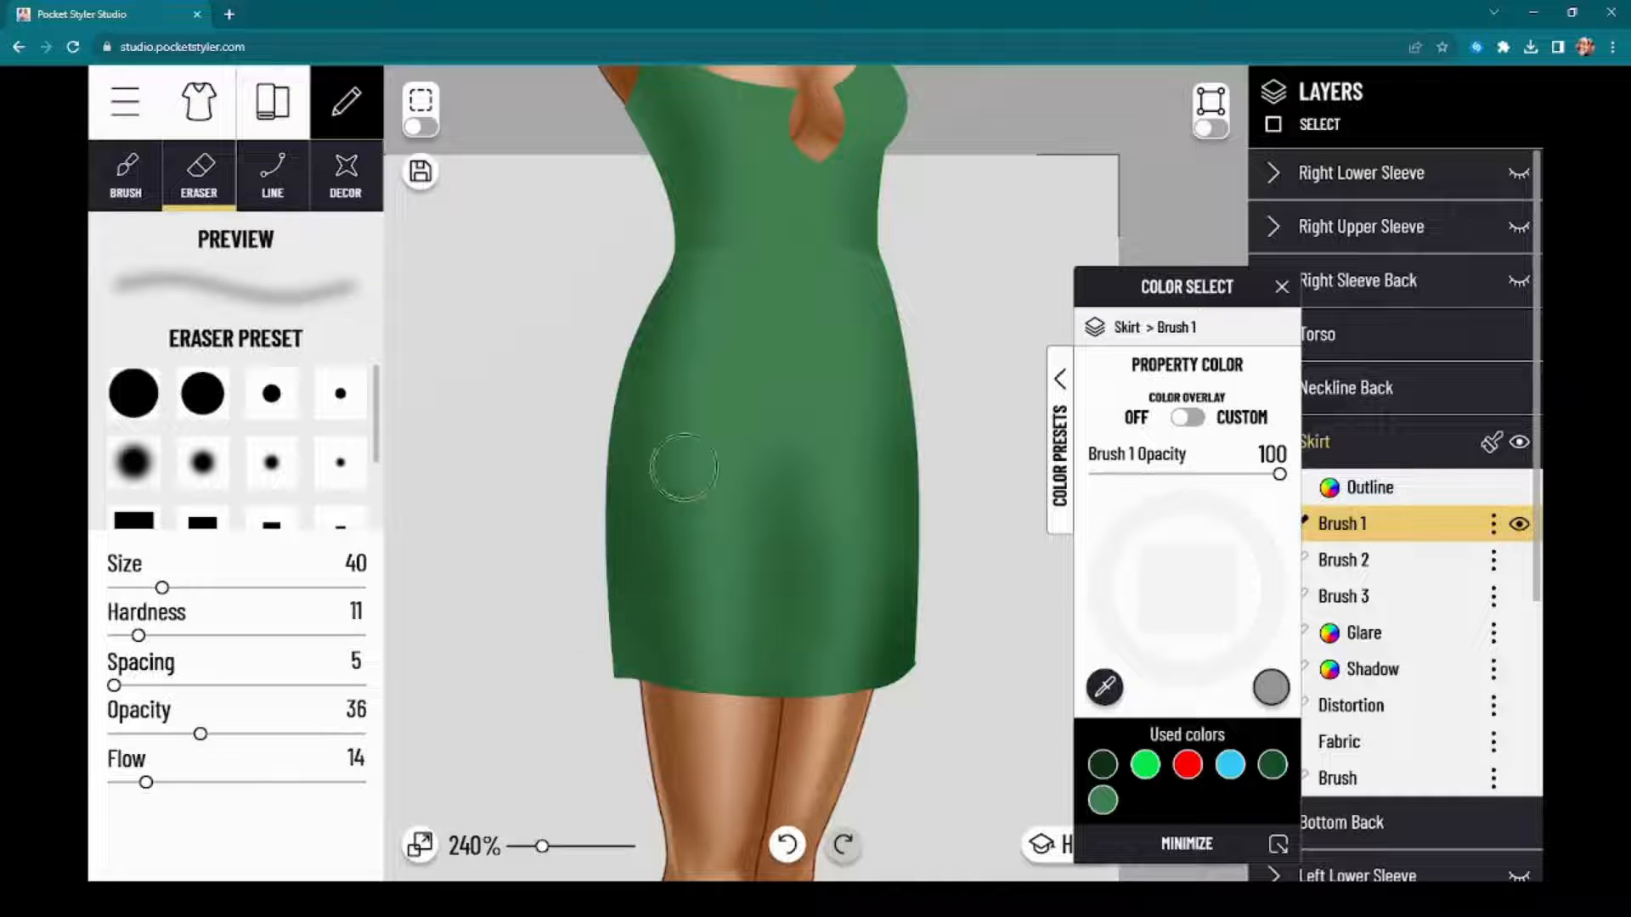
# Step: Erase the upper part of the dark shading down the skirt's center on the Brush 1 layer with soft strokes
pyautogui.moveTo(715, 513)
pyautogui.mouseDown()
pyautogui.moveTo(748, 512)
pyautogui.moveTo(782, 406)
pyautogui.mouseUp()
pyautogui.moveTo(729, 594)
pyautogui.mouseDown()
pyautogui.moveTo(721, 608)
pyautogui.moveTo(764, 492)
pyautogui.mouseUp()
pyautogui.moveTo(756, 594)
pyautogui.mouseDown()
pyautogui.moveTo(762, 506)
pyautogui.moveTo(808, 539)
pyautogui.moveTo(794, 467)
pyautogui.mouseUp()
pyautogui.moveTo(790, 526)
pyautogui.mouseDown()
pyautogui.moveTo(805, 513)
pyautogui.moveTo(792, 516)
pyautogui.mouseUp()
pyautogui.moveTo(810, 586); pyautogui.dragTo(754, 488)
pyautogui.moveTo(783, 543); pyautogui.dragTo(797, 503)
pyautogui.moveTo(785, 561); pyautogui.dragTo(803, 526)
# Step: Try to erase more of the central shading near the skirt's hem on Brush 1, and undo that stroke
pyautogui.moveTo(1139, 294); pyautogui.dragTo(1041, 246)
pyautogui.click(1384, 561)
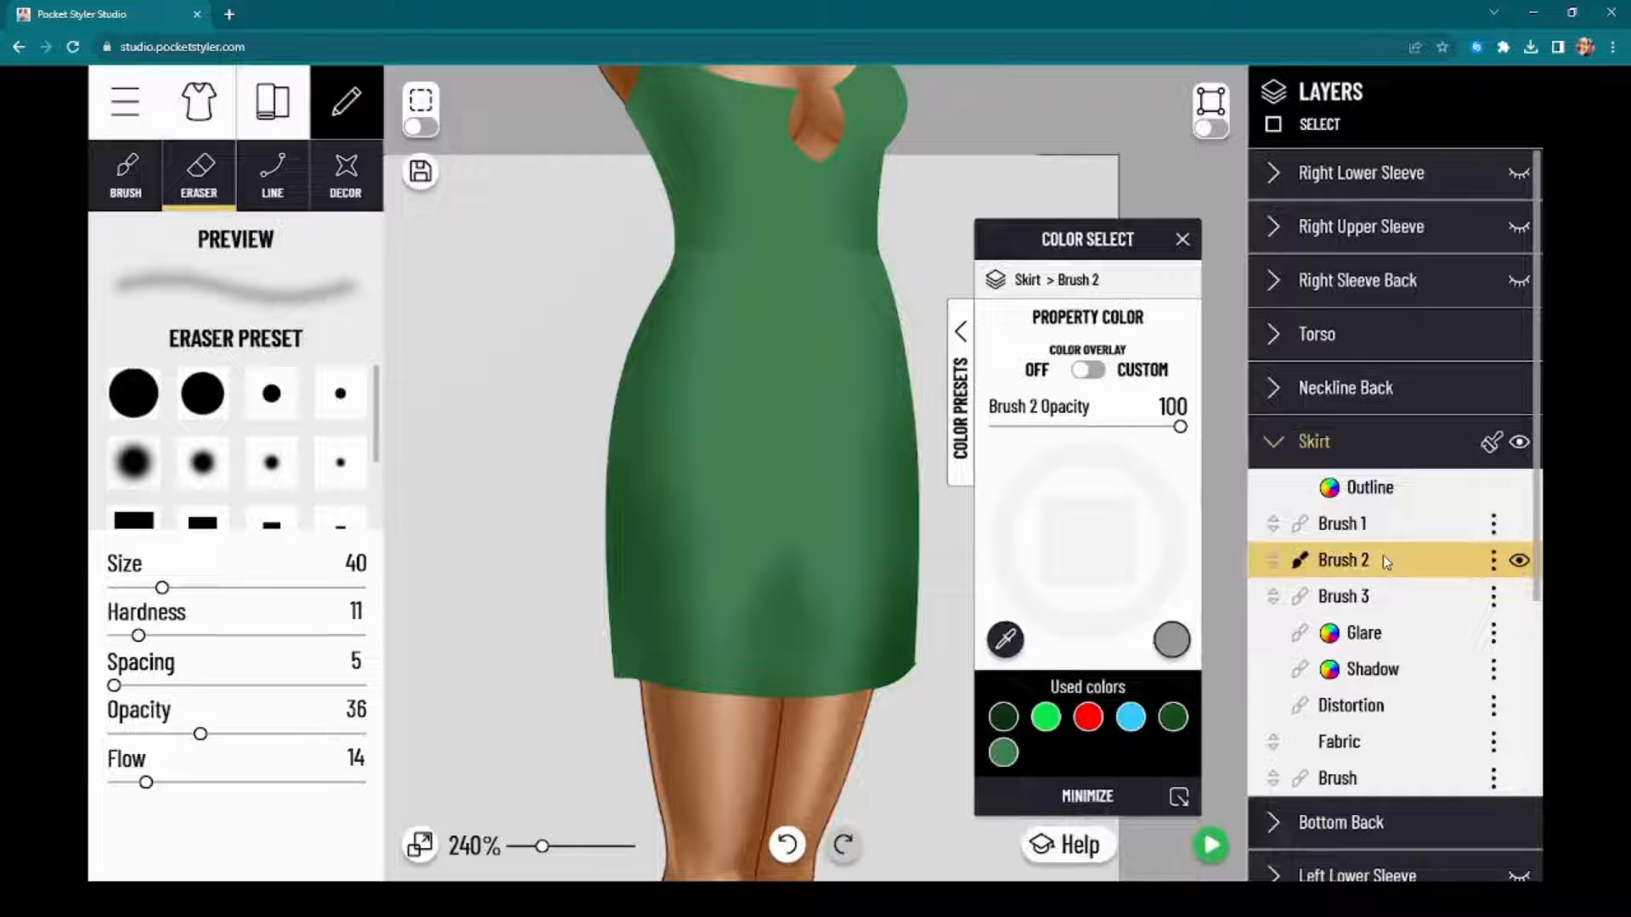
pyautogui.click(1385, 523)
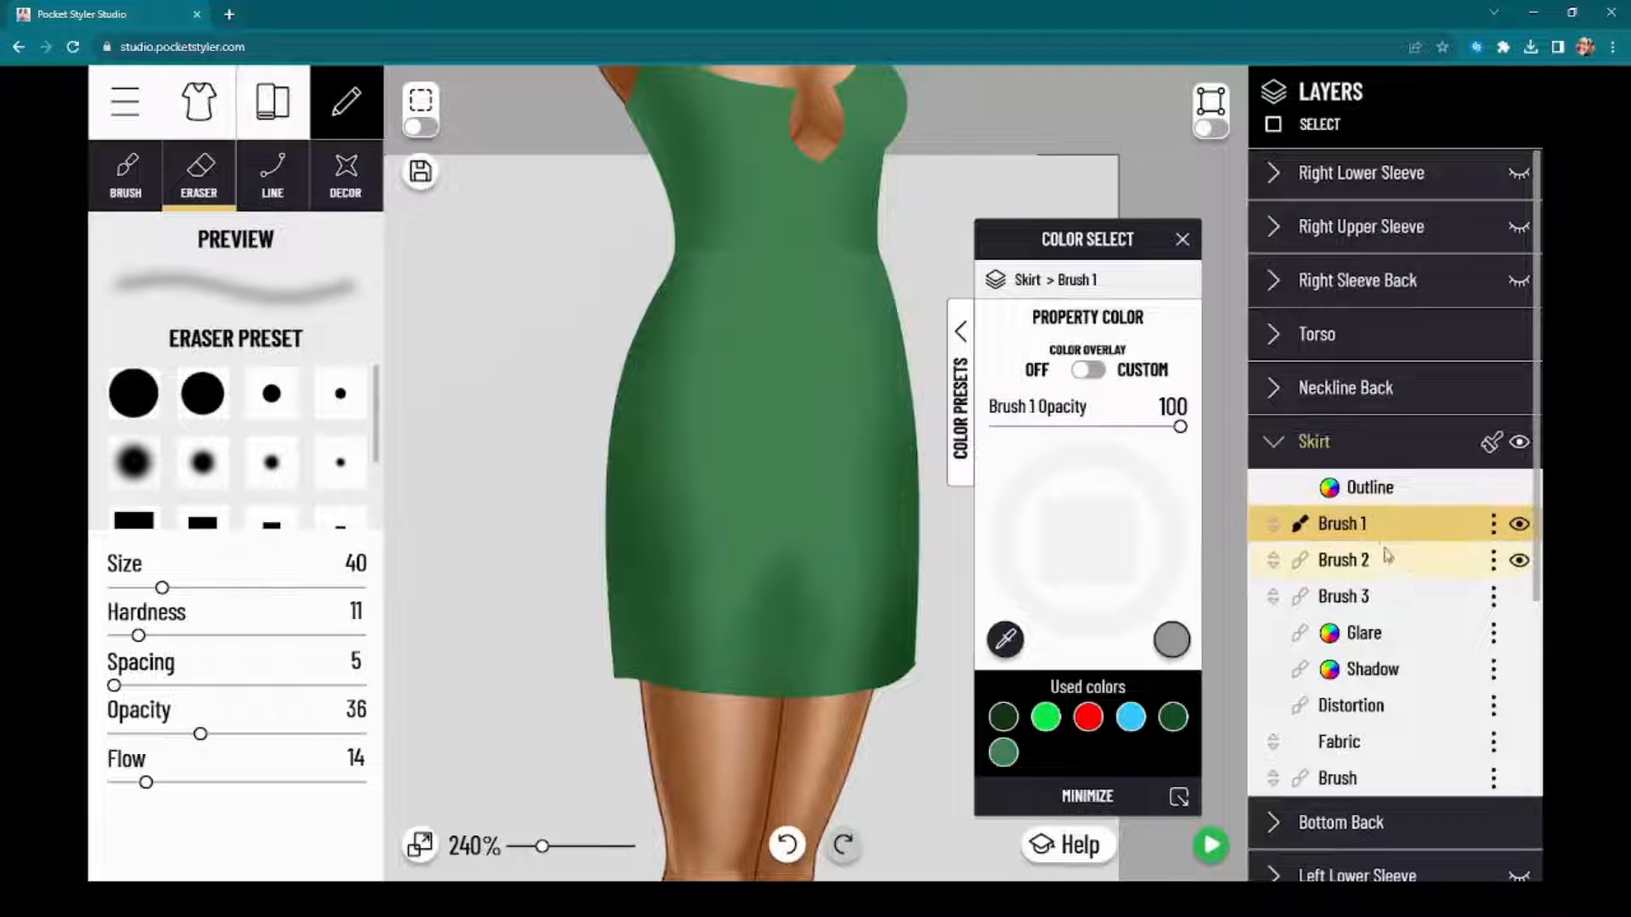
pyautogui.moveTo(802, 586)
pyautogui.mouseDown()
pyautogui.moveTo(769, 608)
pyautogui.moveTo(794, 620)
pyautogui.mouseUp()
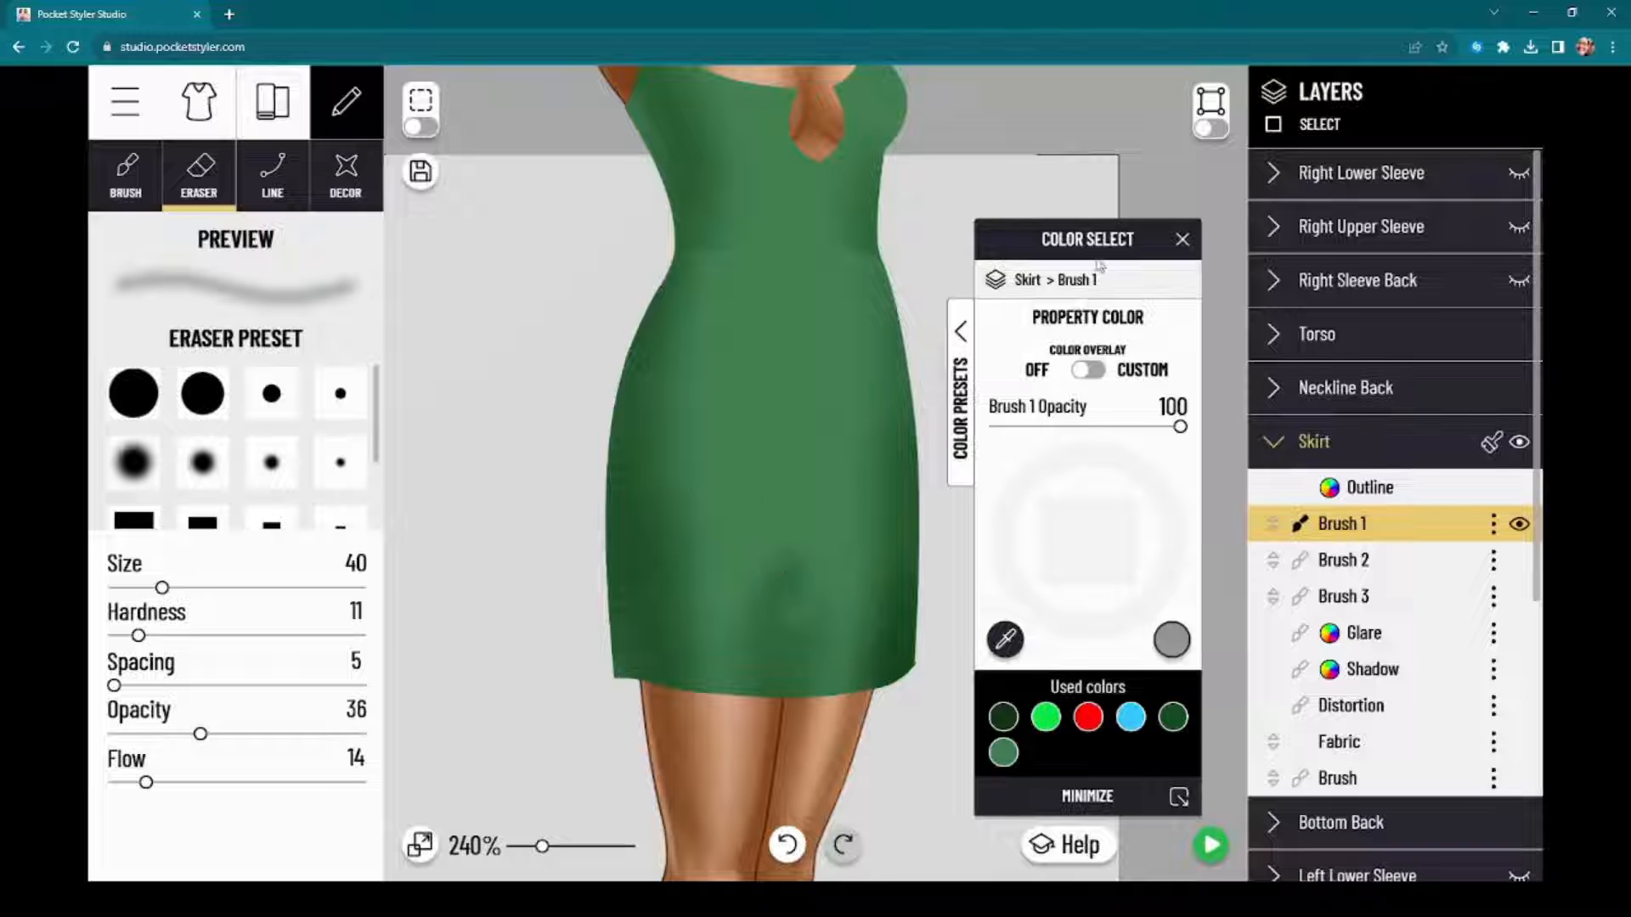
pyautogui.click(786, 851)
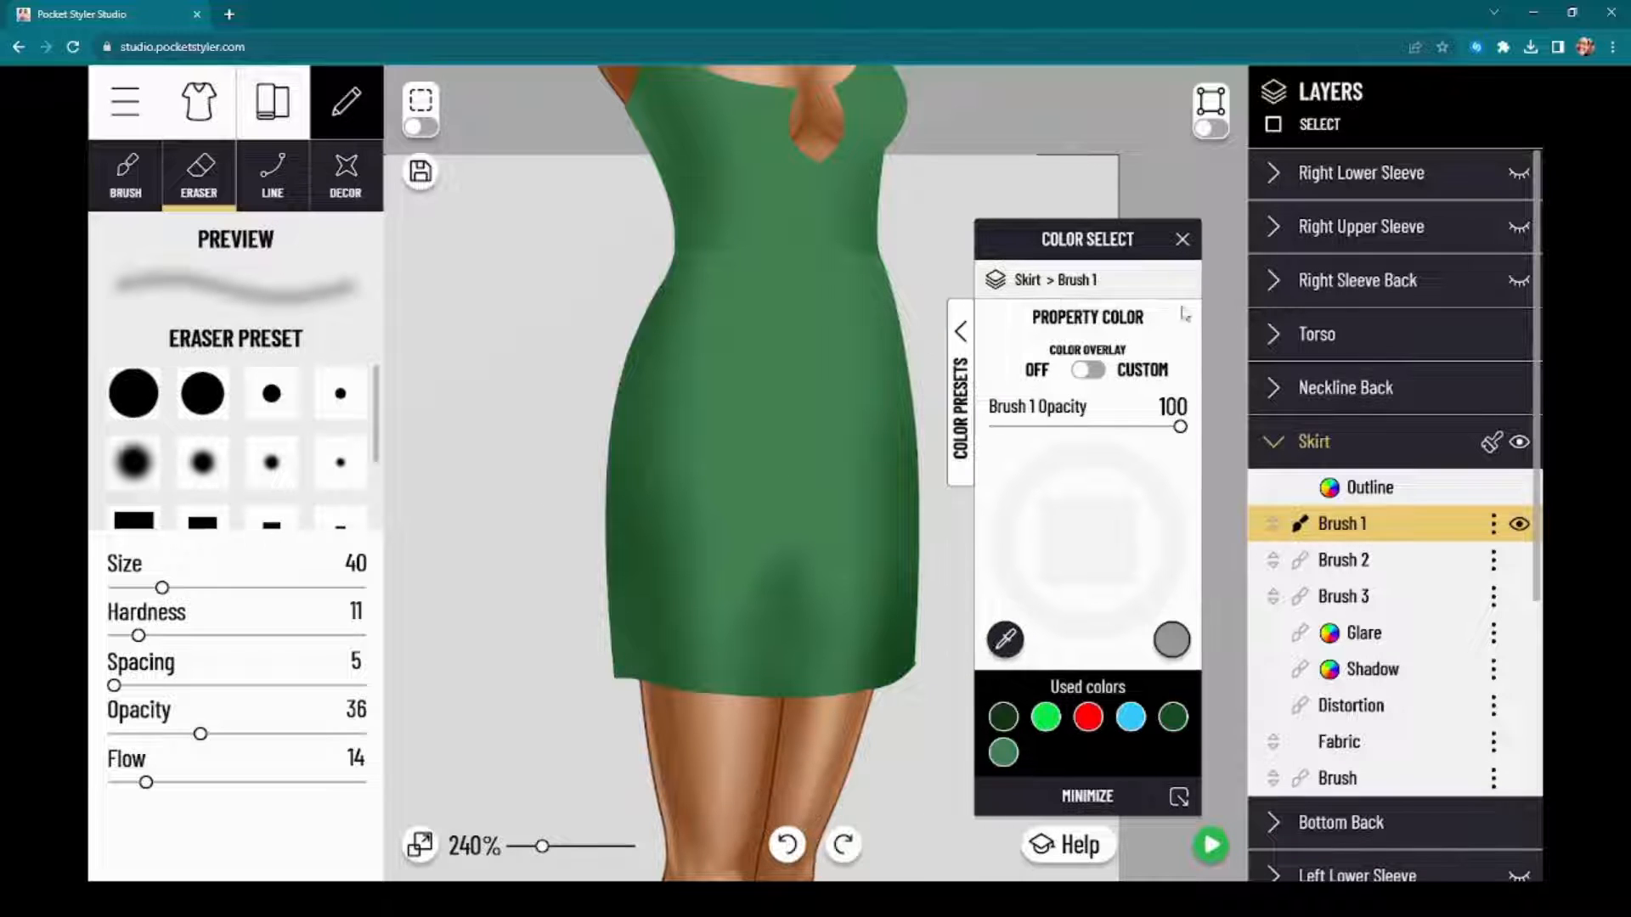
# Step: Compare the skirt's Brush 1 and Brush 2 layers by switching between them, and move Brush 2 above Brush 1
pyautogui.moveTo(1121, 239); pyautogui.dragTo(1129, 211)
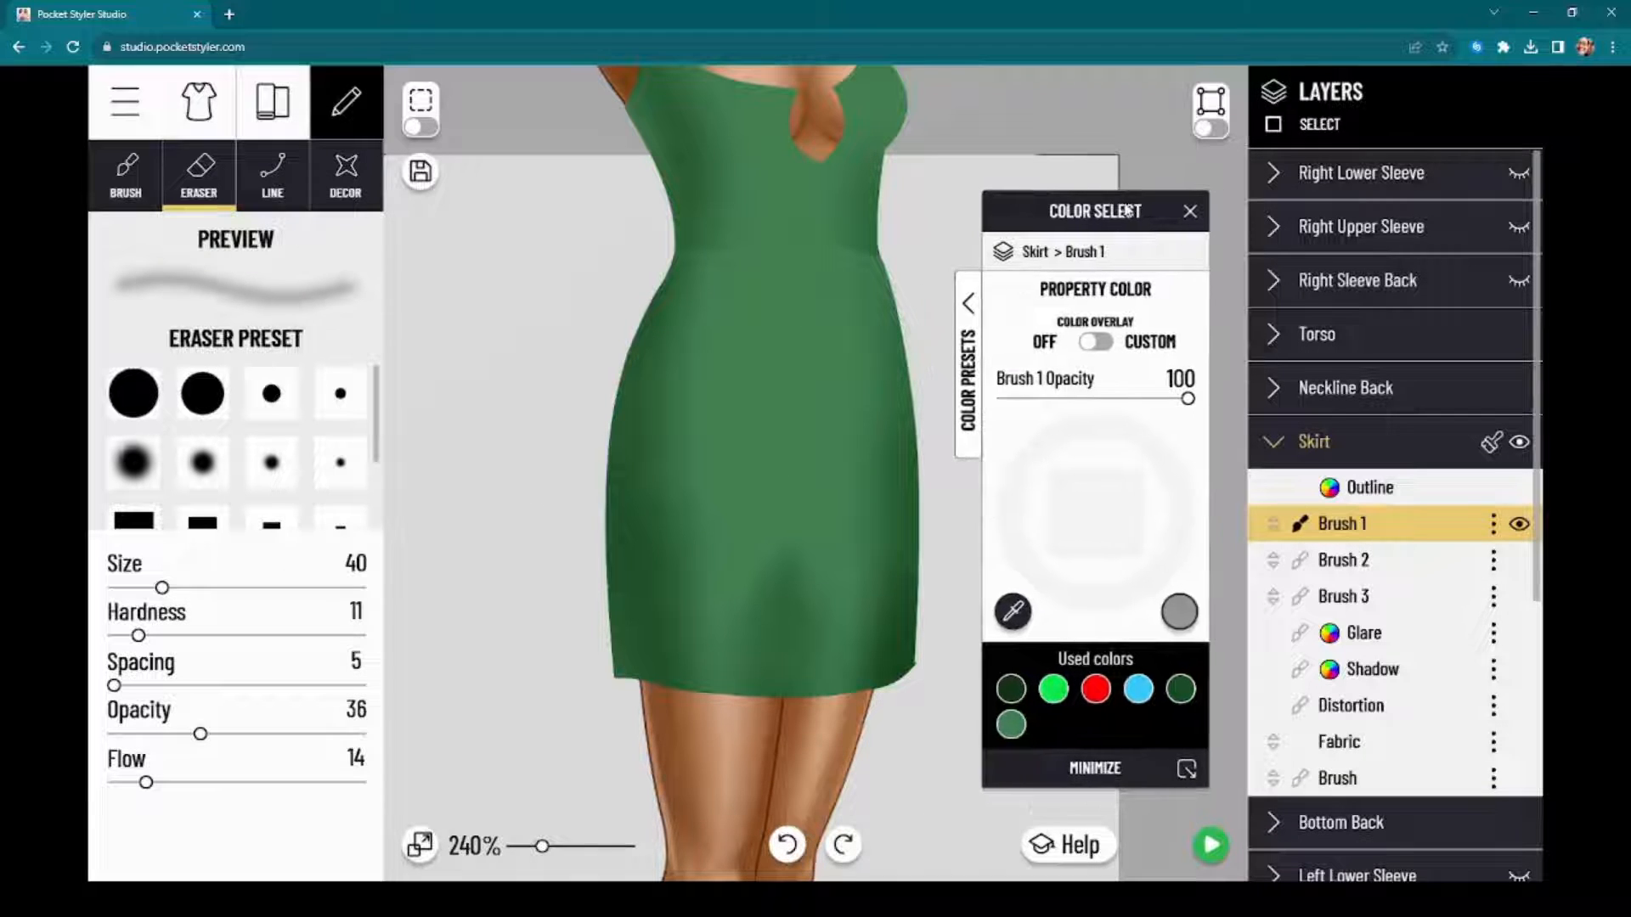
pyautogui.click(1377, 559)
pyautogui.click(1377, 534)
pyautogui.click(1381, 560)
pyautogui.click(1381, 532)
pyautogui.click(1380, 568)
pyautogui.click(1380, 528)
pyautogui.click(1376, 564)
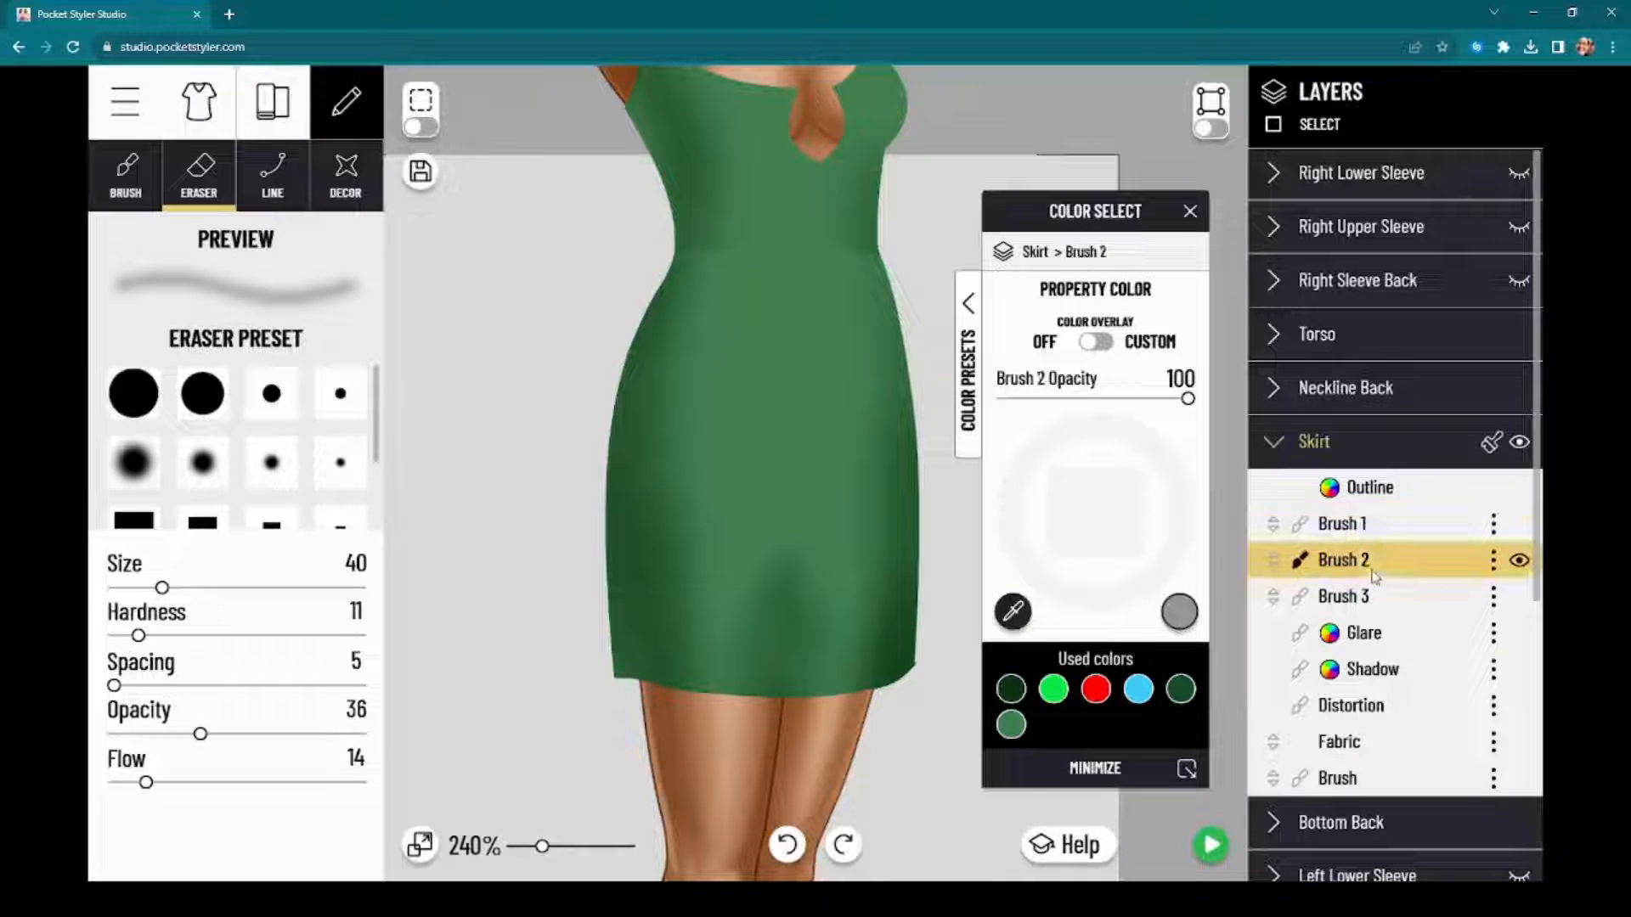
pyautogui.moveTo(1373, 574); pyautogui.dragTo(1393, 506)
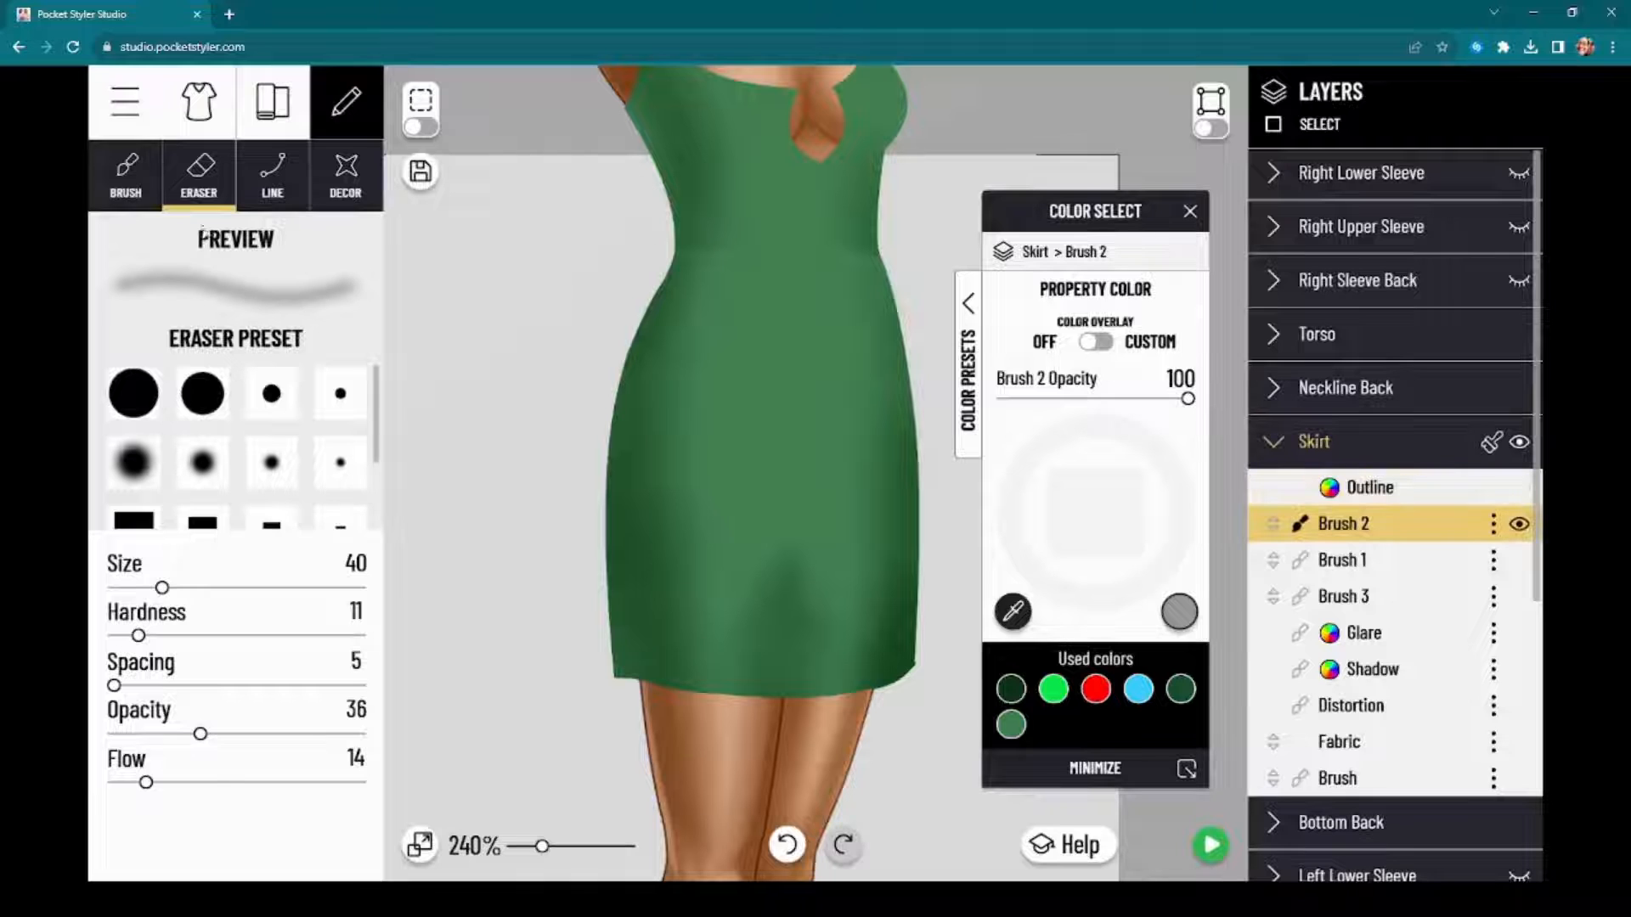
# Step: Switch to the soft brush and set its color to light green 93EF7A for the skirt's Brush 2 layer
pyautogui.click(127, 187)
pyautogui.moveTo(459, 242)
pyautogui.mouseDown()
pyautogui.moveTo(864, 259)
pyautogui.moveTo(1213, 228)
pyautogui.mouseUp()
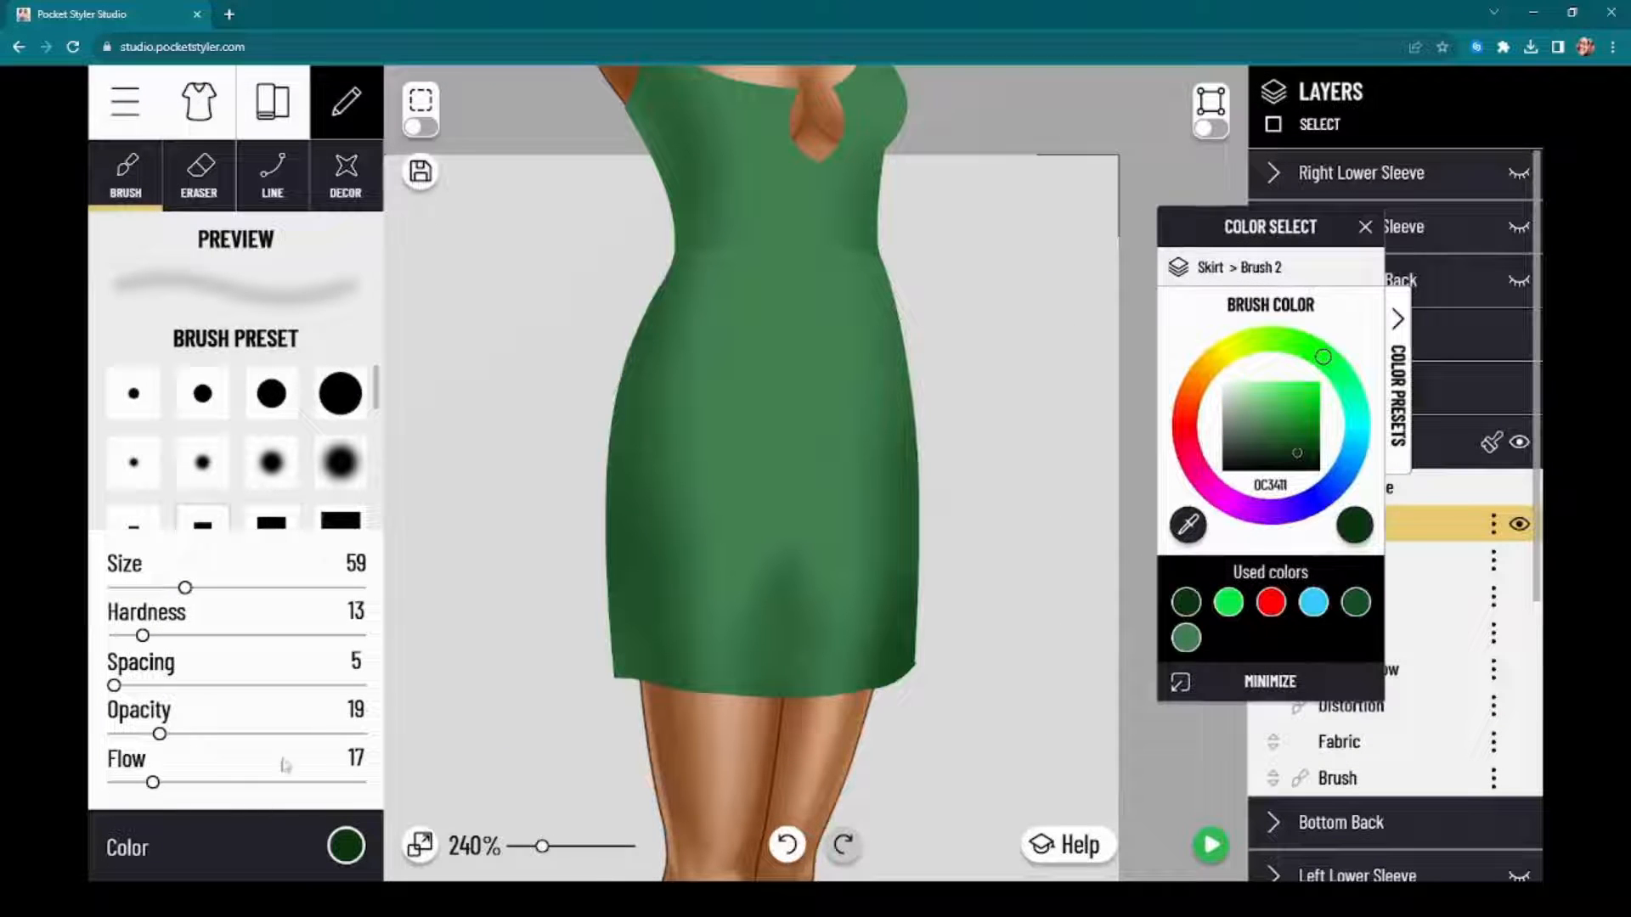
pyautogui.click(344, 846)
pyautogui.click(344, 846)
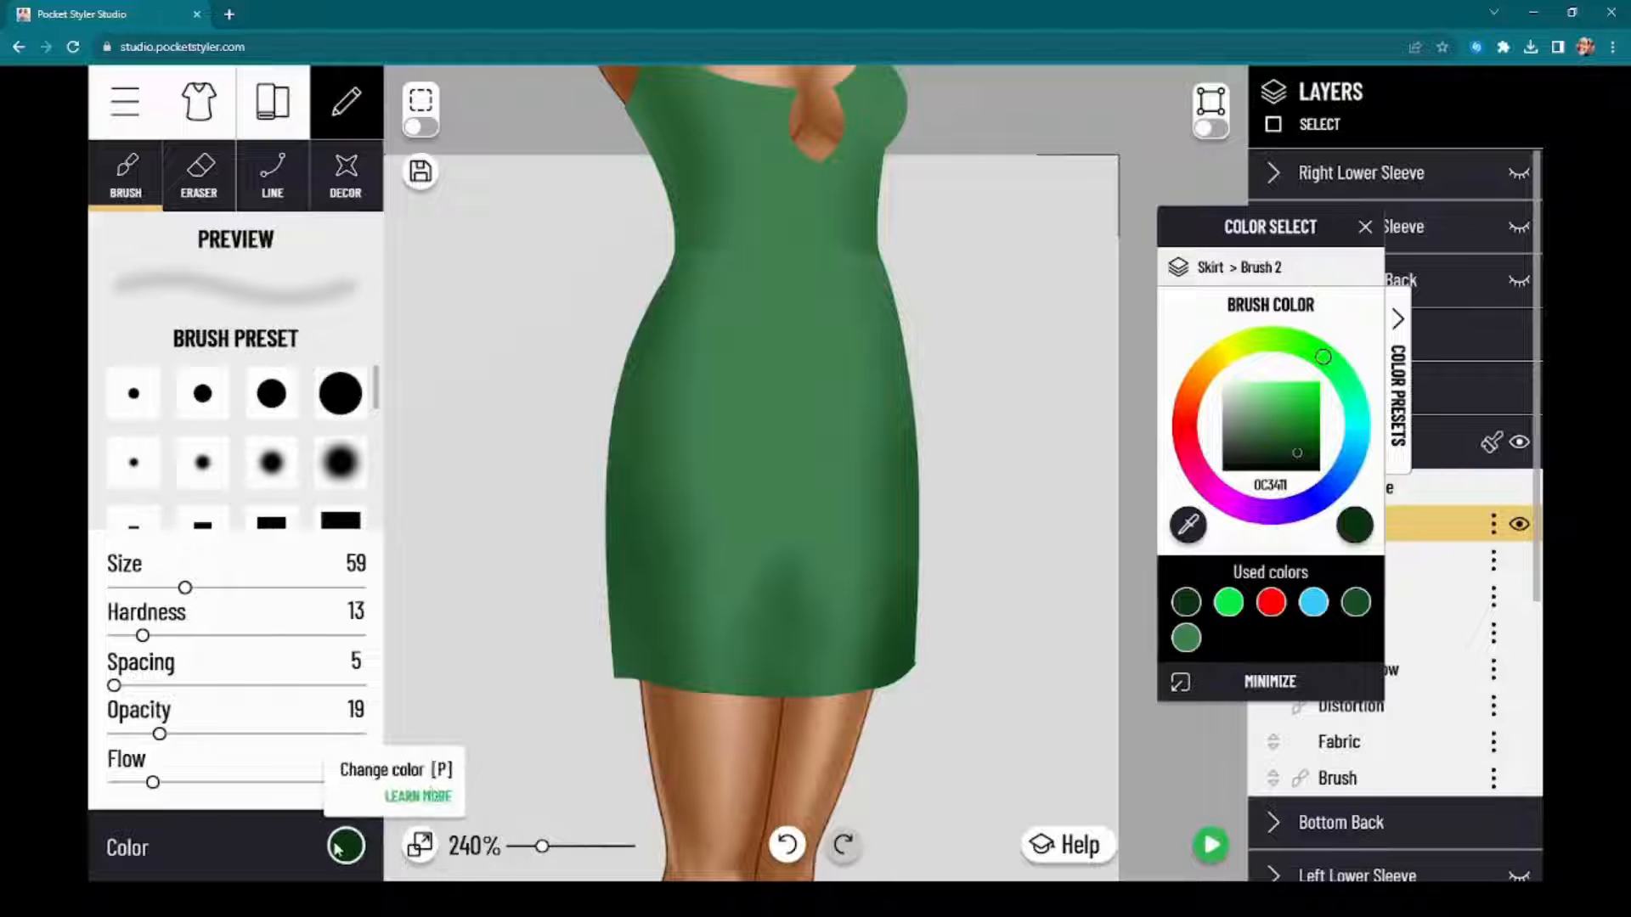
pyautogui.click(1267, 413)
pyautogui.moveTo(1268, 411); pyautogui.dragTo(1268, 398)
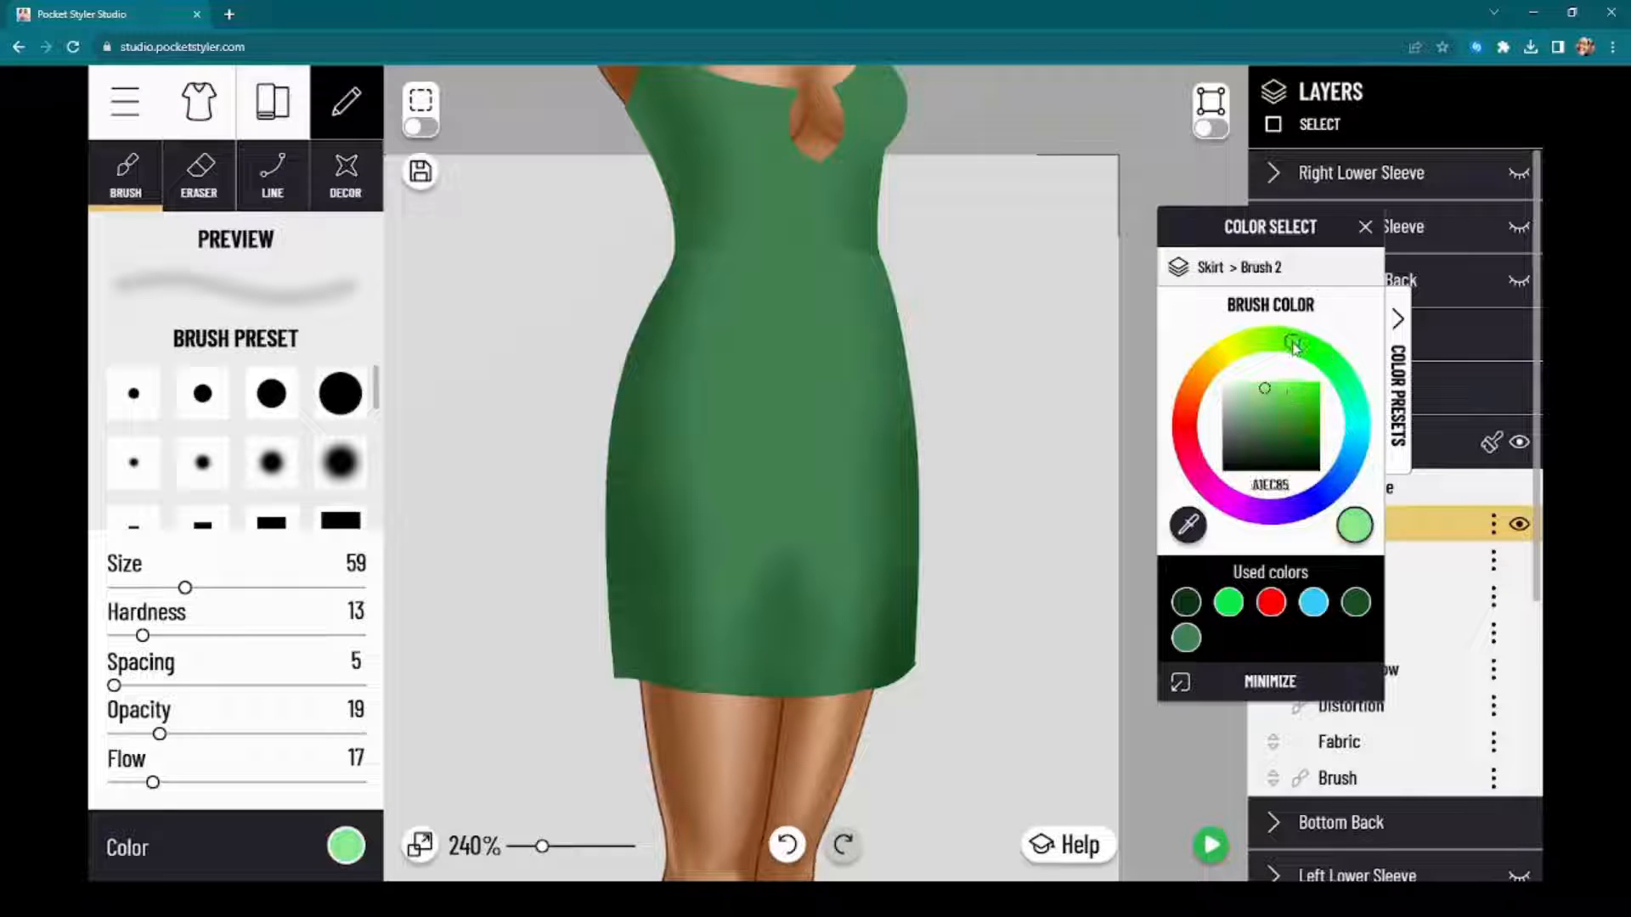
pyautogui.moveTo(1292, 344); pyautogui.dragTo(1297, 346)
pyautogui.click(1275, 391)
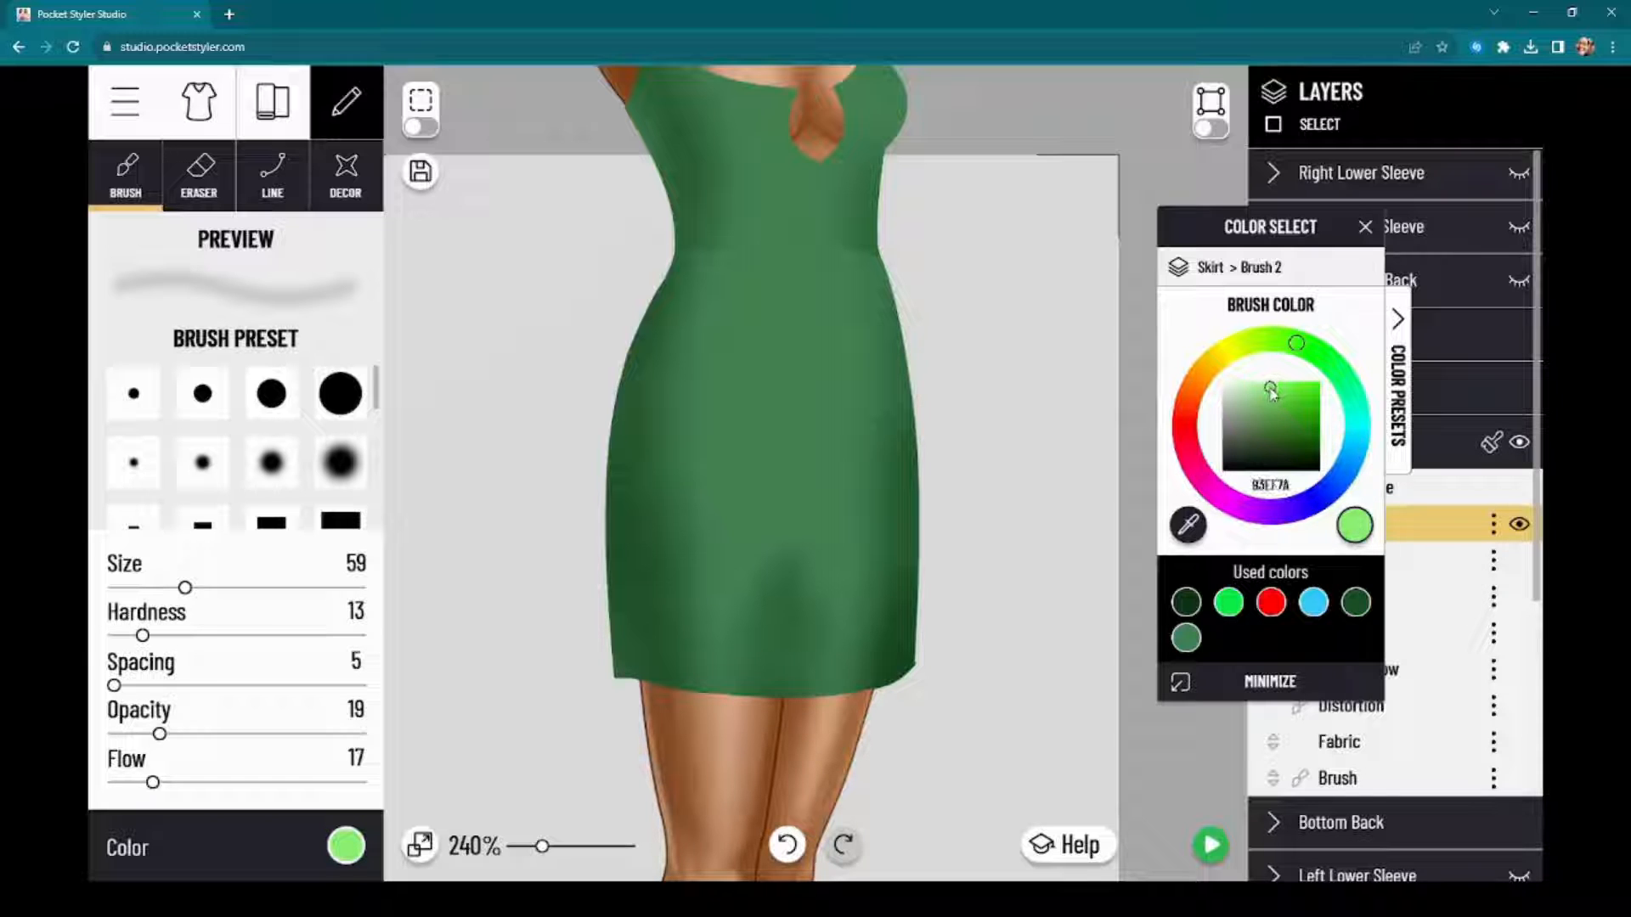
pyautogui.moveTo(1279, 236); pyautogui.dragTo(1326, 218)
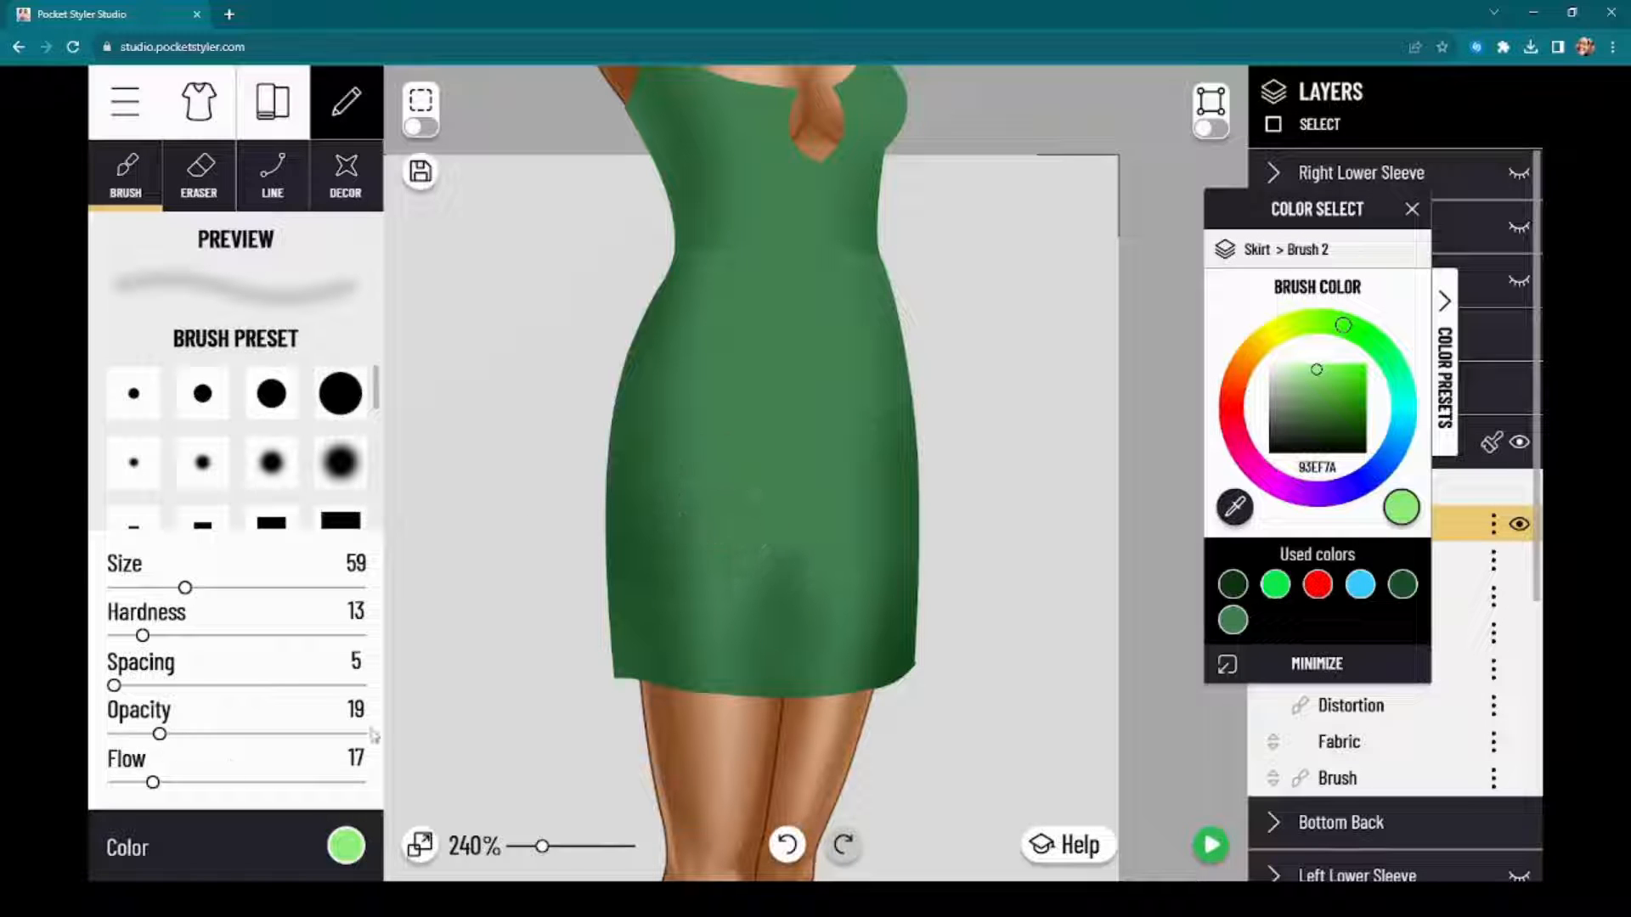
# Step: Paint soft light-green highlights down both sides and across the middle of the skirt on Brush 2
pyautogui.moveTo(722, 447)
pyautogui.mouseDown()
pyautogui.moveTo(705, 550)
pyautogui.moveTo(714, 359)
pyautogui.moveTo(681, 386)
pyautogui.moveTo(684, 594)
pyautogui.moveTo(709, 530)
pyautogui.moveTo(706, 610)
pyautogui.moveTo(716, 516)
pyautogui.moveTo(709, 641)
pyautogui.mouseUp()
pyautogui.moveTo(866, 424)
pyautogui.mouseDown()
pyautogui.moveTo(848, 363)
pyautogui.moveTo(833, 528)
pyautogui.moveTo(855, 546)
pyautogui.mouseUp()
pyautogui.moveTo(717, 594)
pyautogui.mouseDown()
pyautogui.moveTo(754, 566)
pyautogui.moveTo(691, 548)
pyautogui.mouseUp()
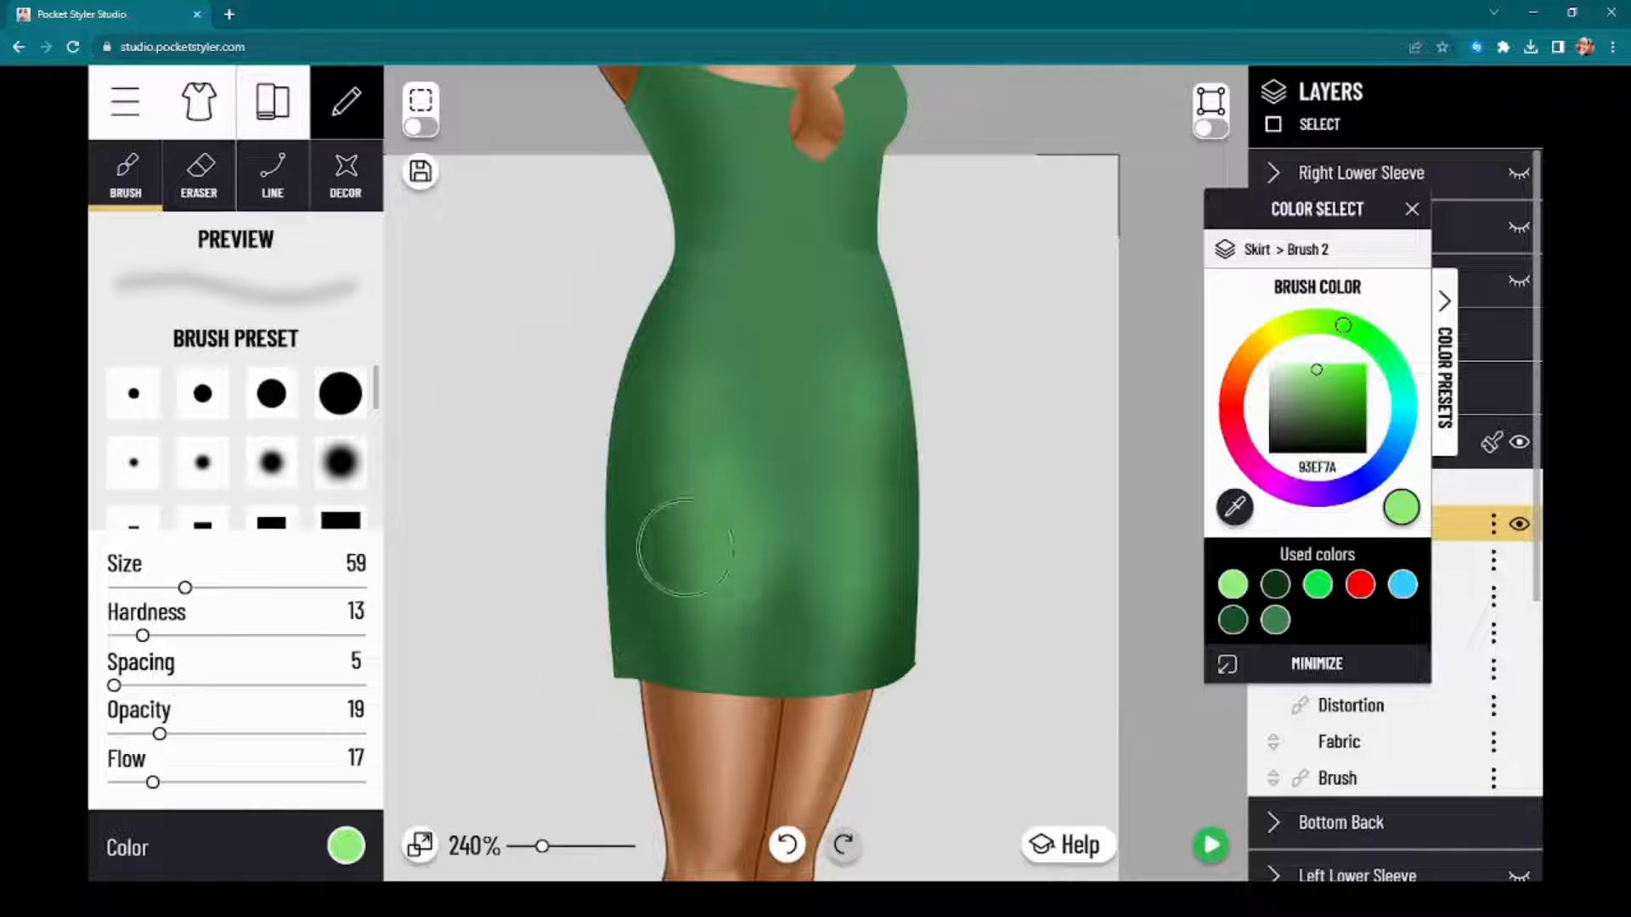
pyautogui.moveTo(1313, 208); pyautogui.dragTo(1222, 172)
pyautogui.moveTo(1002, 161); pyautogui.dragTo(979, 247)
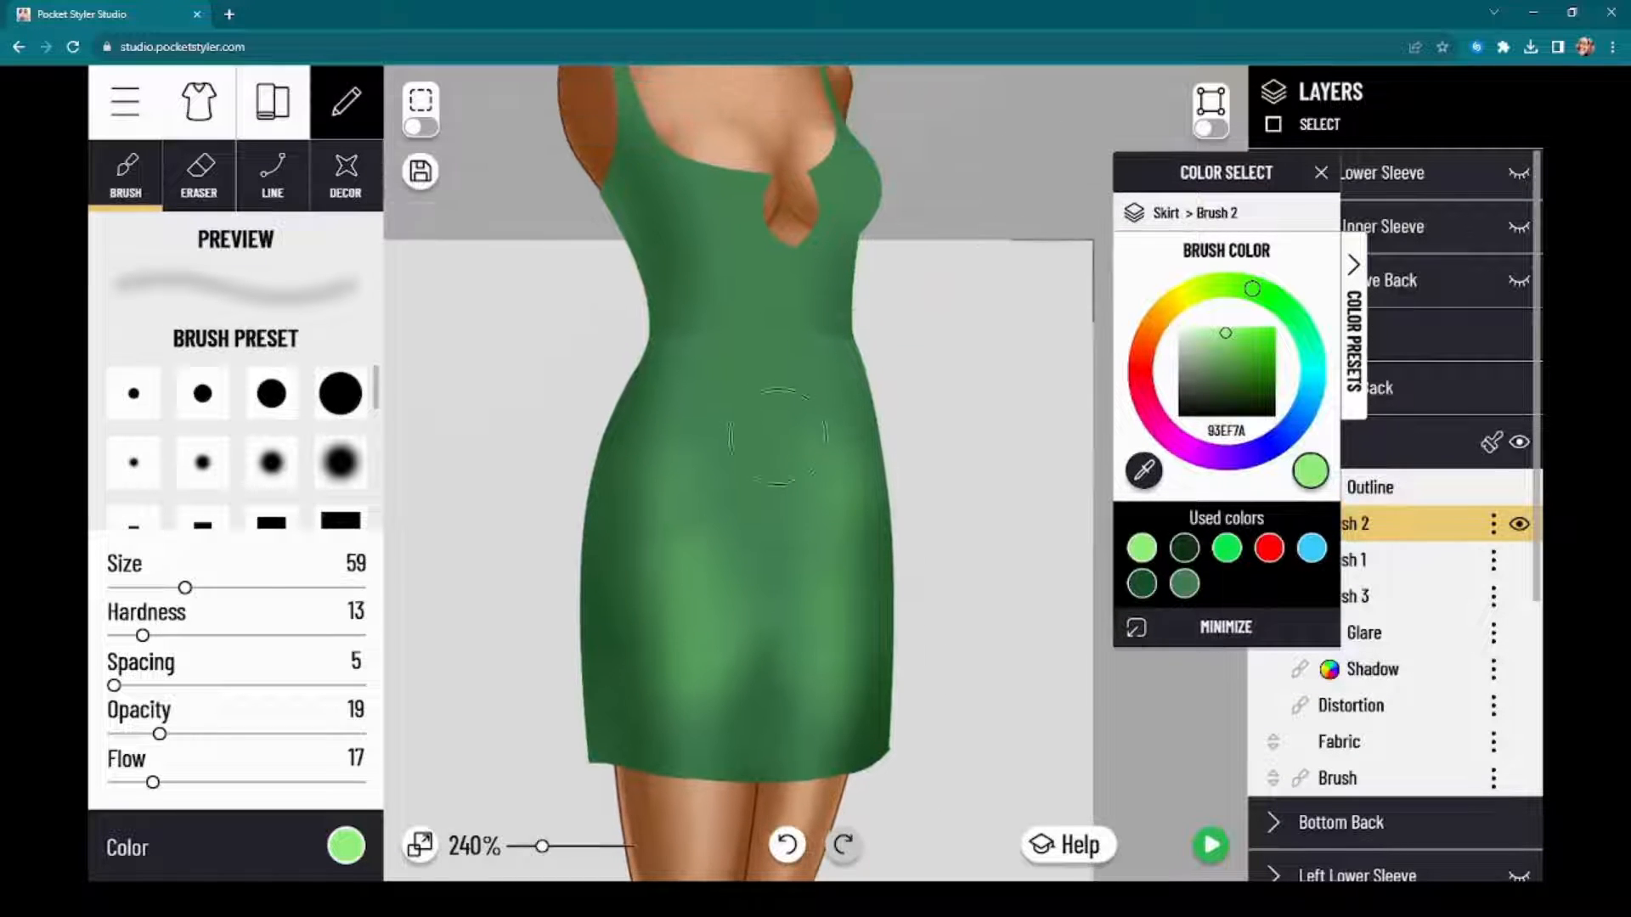
pyautogui.moveTo(673, 464)
pyautogui.mouseDown()
pyautogui.moveTo(683, 425)
pyautogui.moveTo(675, 717)
pyautogui.mouseUp()
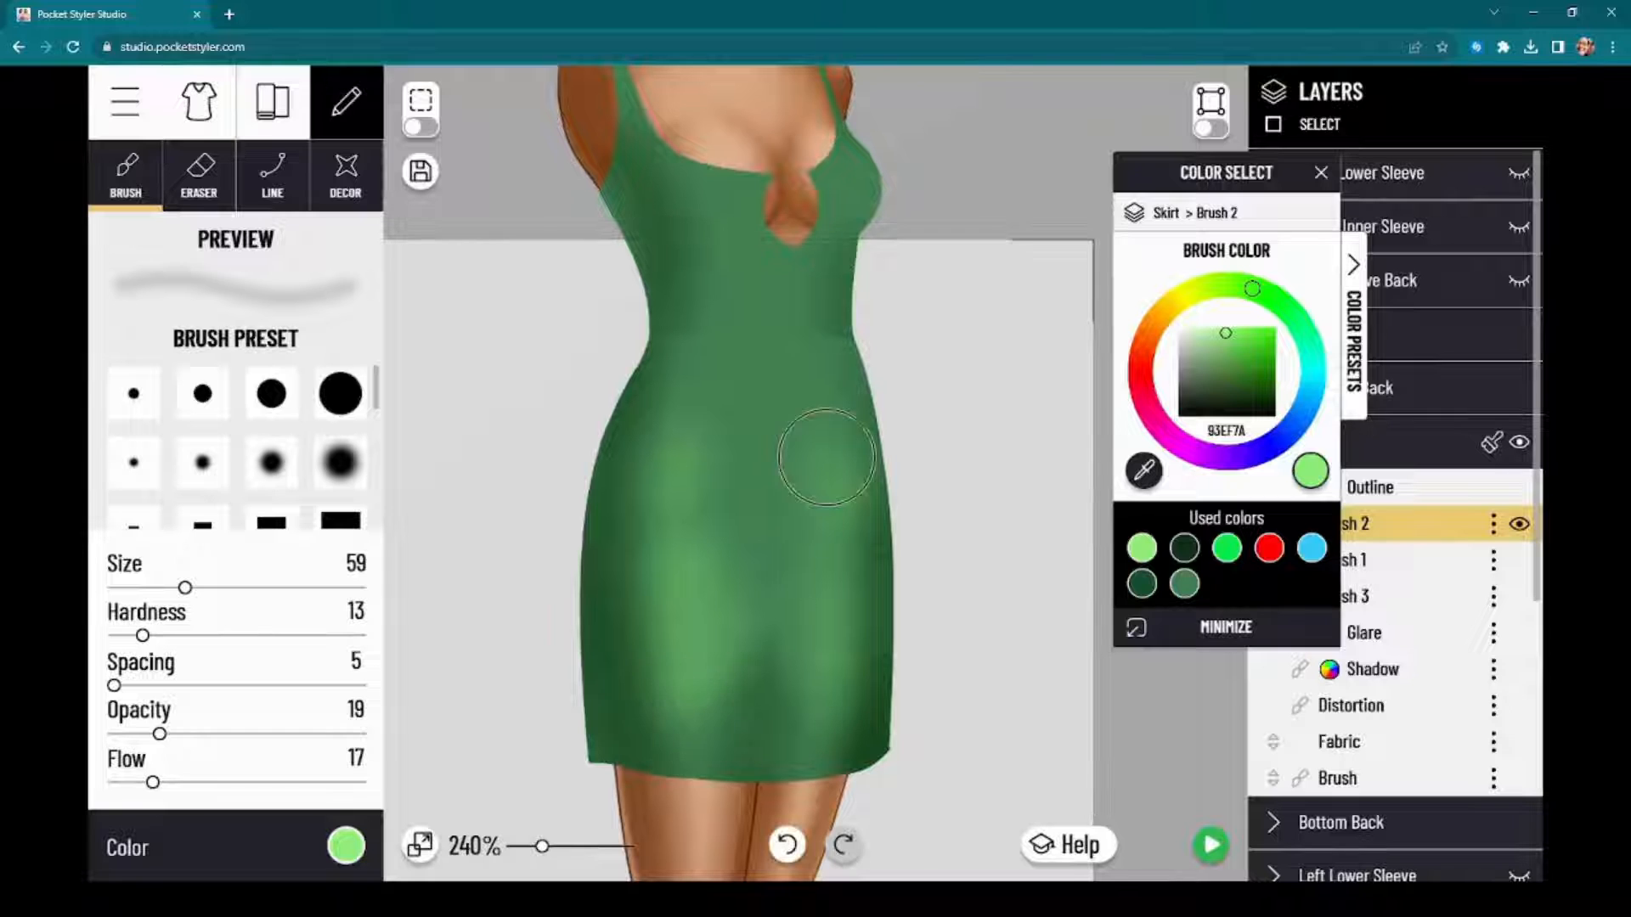
pyautogui.moveTo(826, 459); pyautogui.dragTo(831, 557)
pyautogui.moveTo(675, 510)
pyautogui.mouseDown()
pyautogui.moveTo(725, 564)
pyautogui.moveTo(746, 563)
pyautogui.moveTo(817, 443)
pyautogui.moveTo(832, 484)
pyautogui.moveTo(823, 577)
pyautogui.moveTo(777, 628)
pyautogui.moveTo(687, 633)
pyautogui.moveTo(696, 698)
pyautogui.moveTo(678, 486)
pyautogui.moveTo(694, 396)
pyautogui.moveTo(665, 518)
pyautogui.moveTo(685, 592)
pyautogui.moveTo(833, 545)
pyautogui.mouseUp()
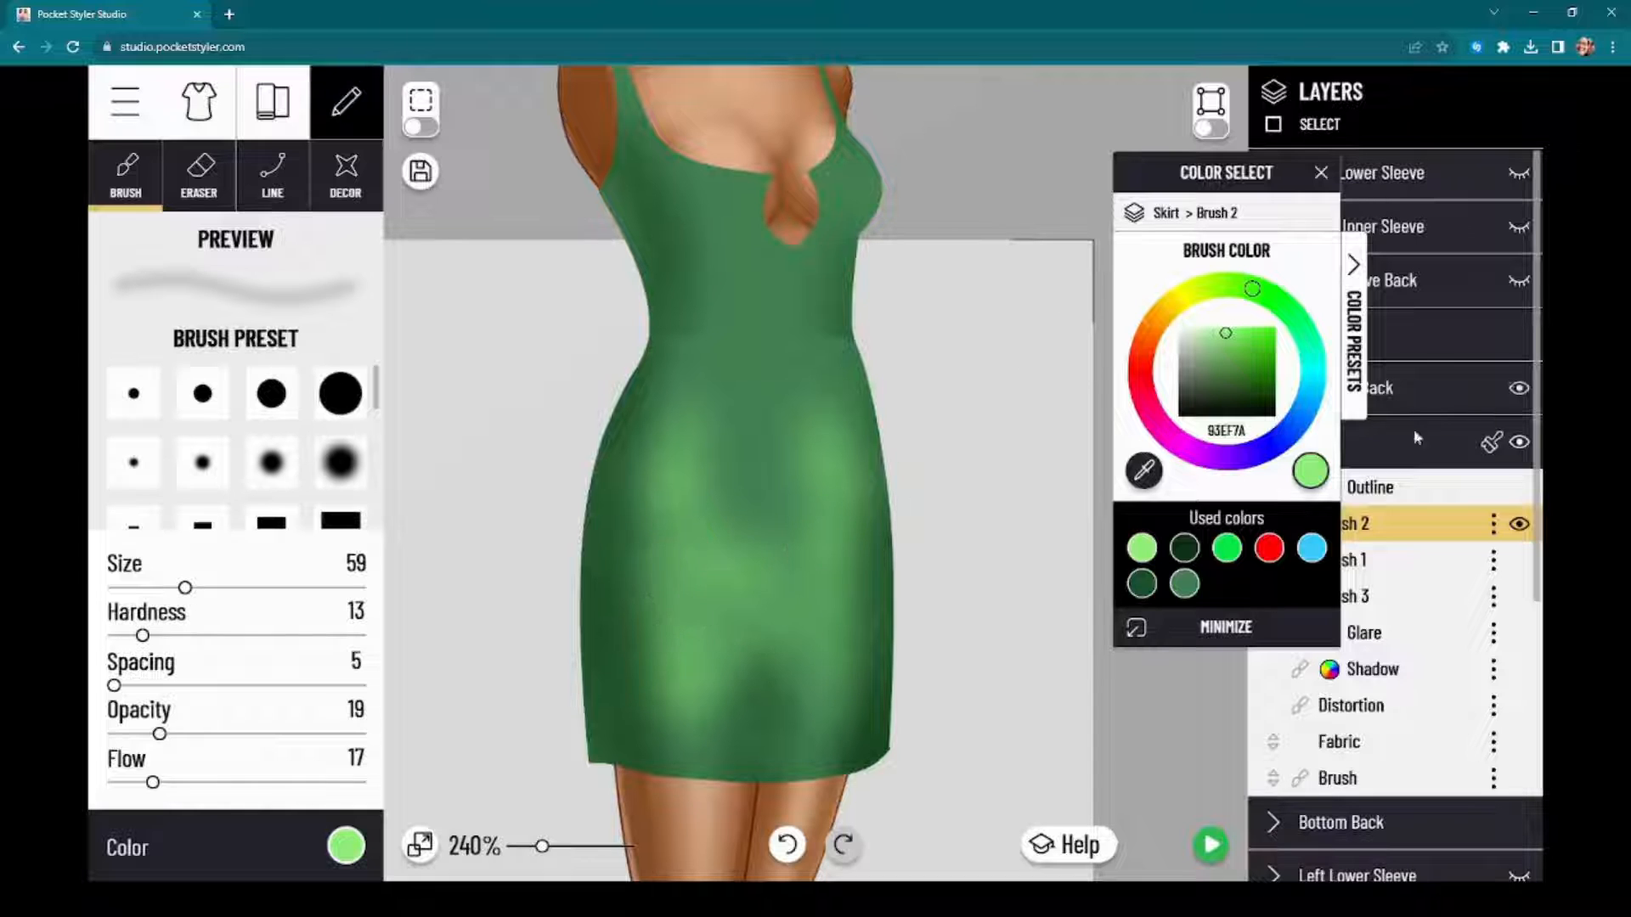
# Step: Set the opacity of the skirt's Brush 2 layer to 38
pyautogui.click(1395, 537)
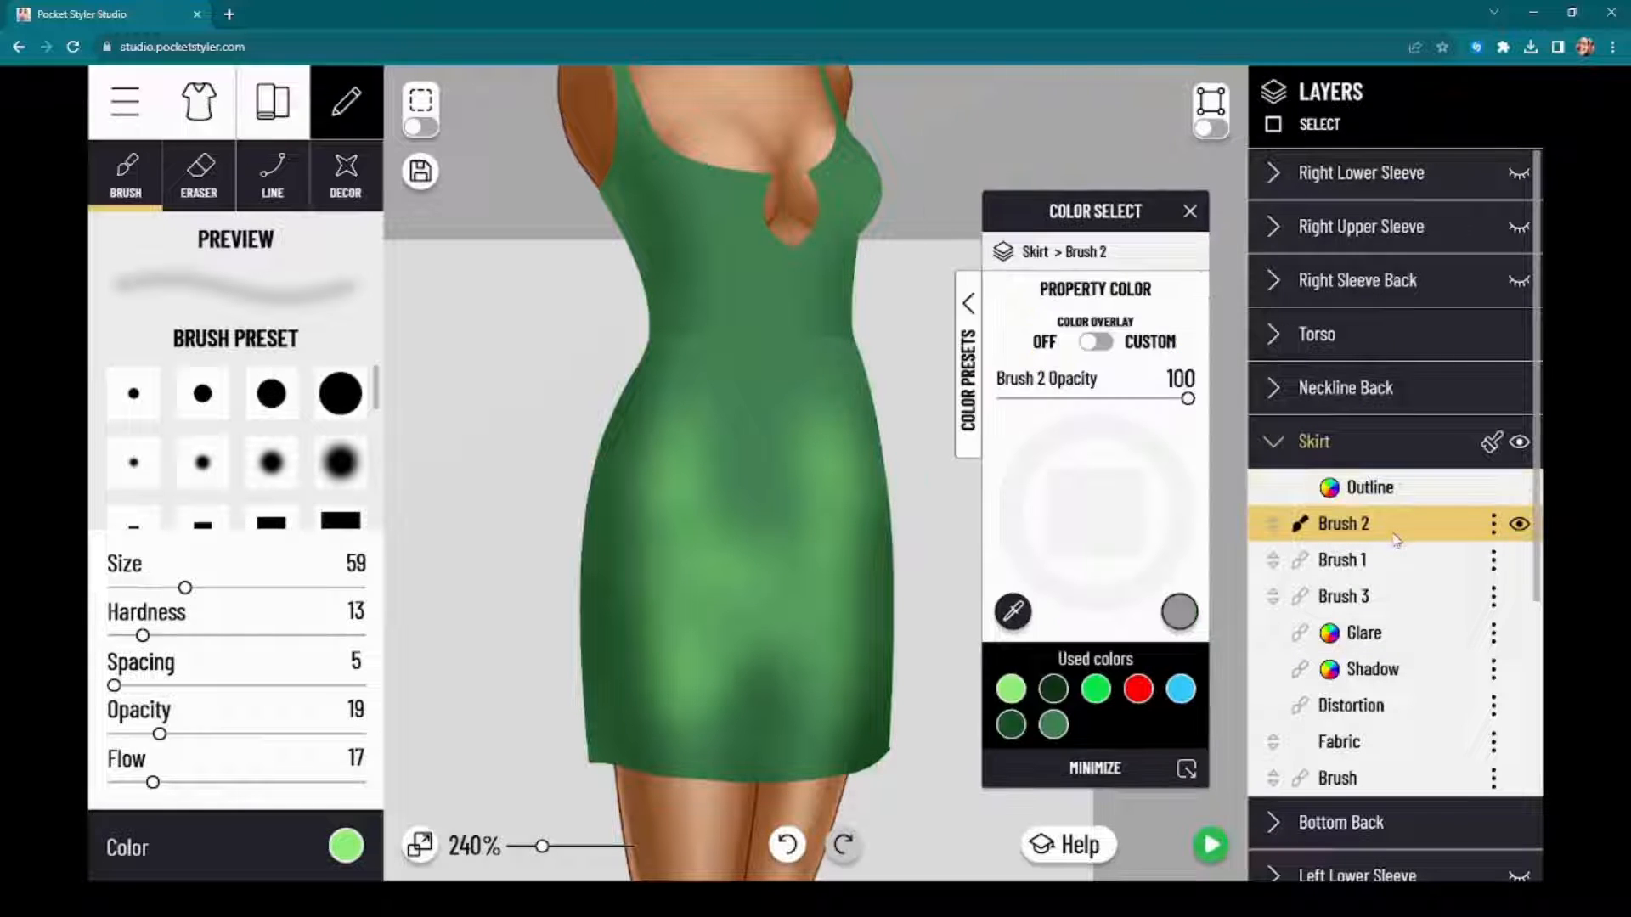
pyautogui.click(1382, 531)
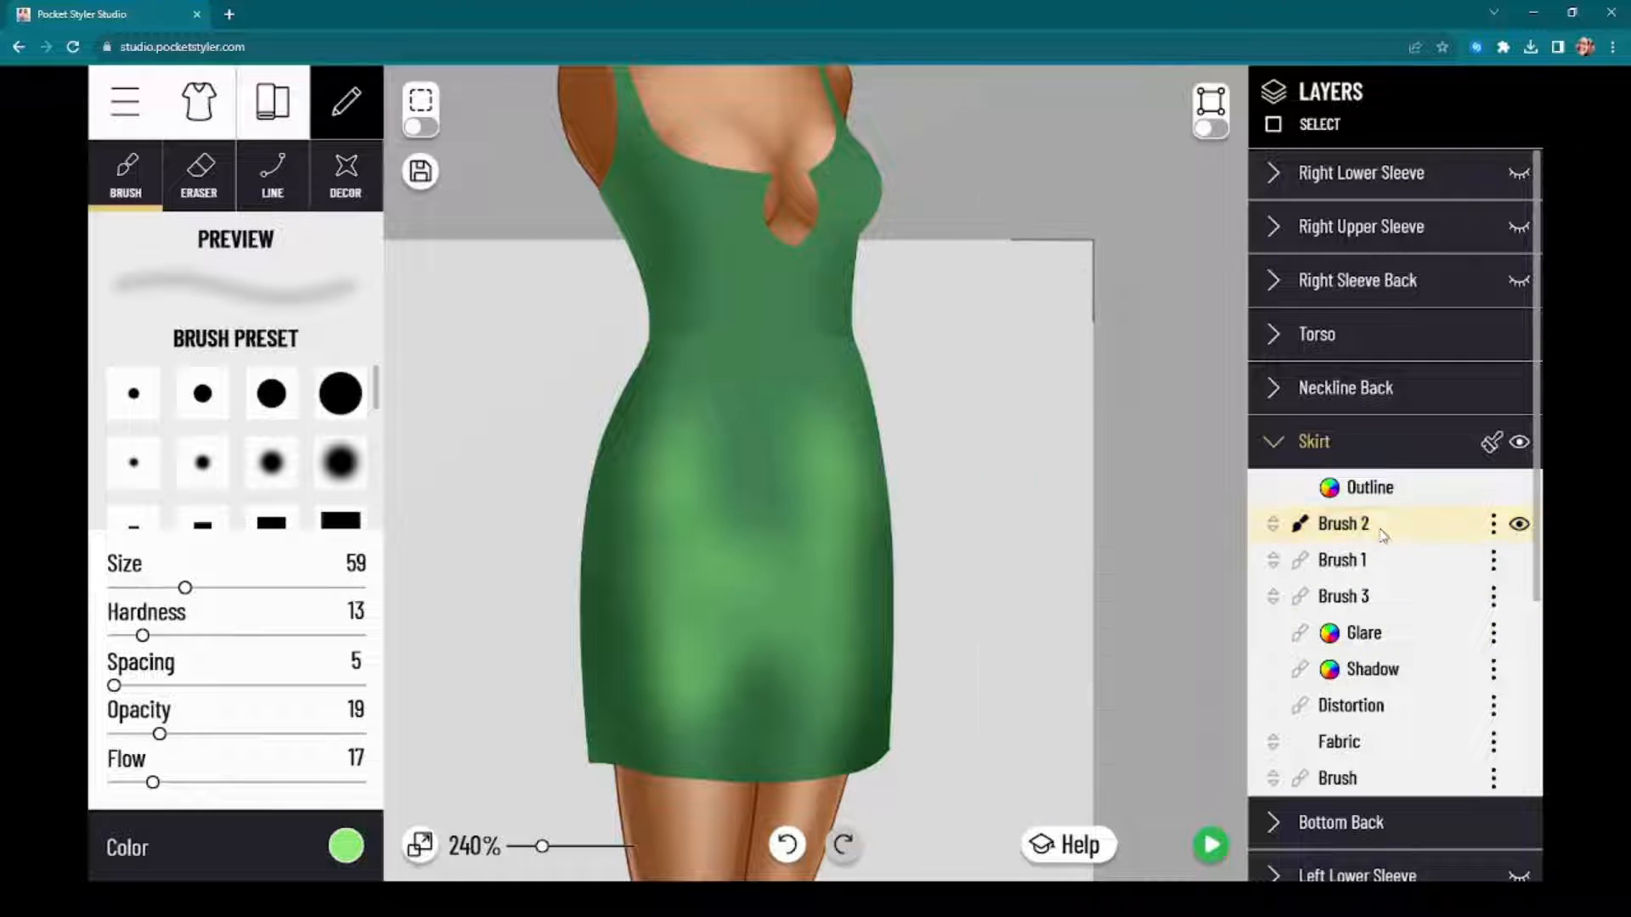
pyautogui.click(1382, 531)
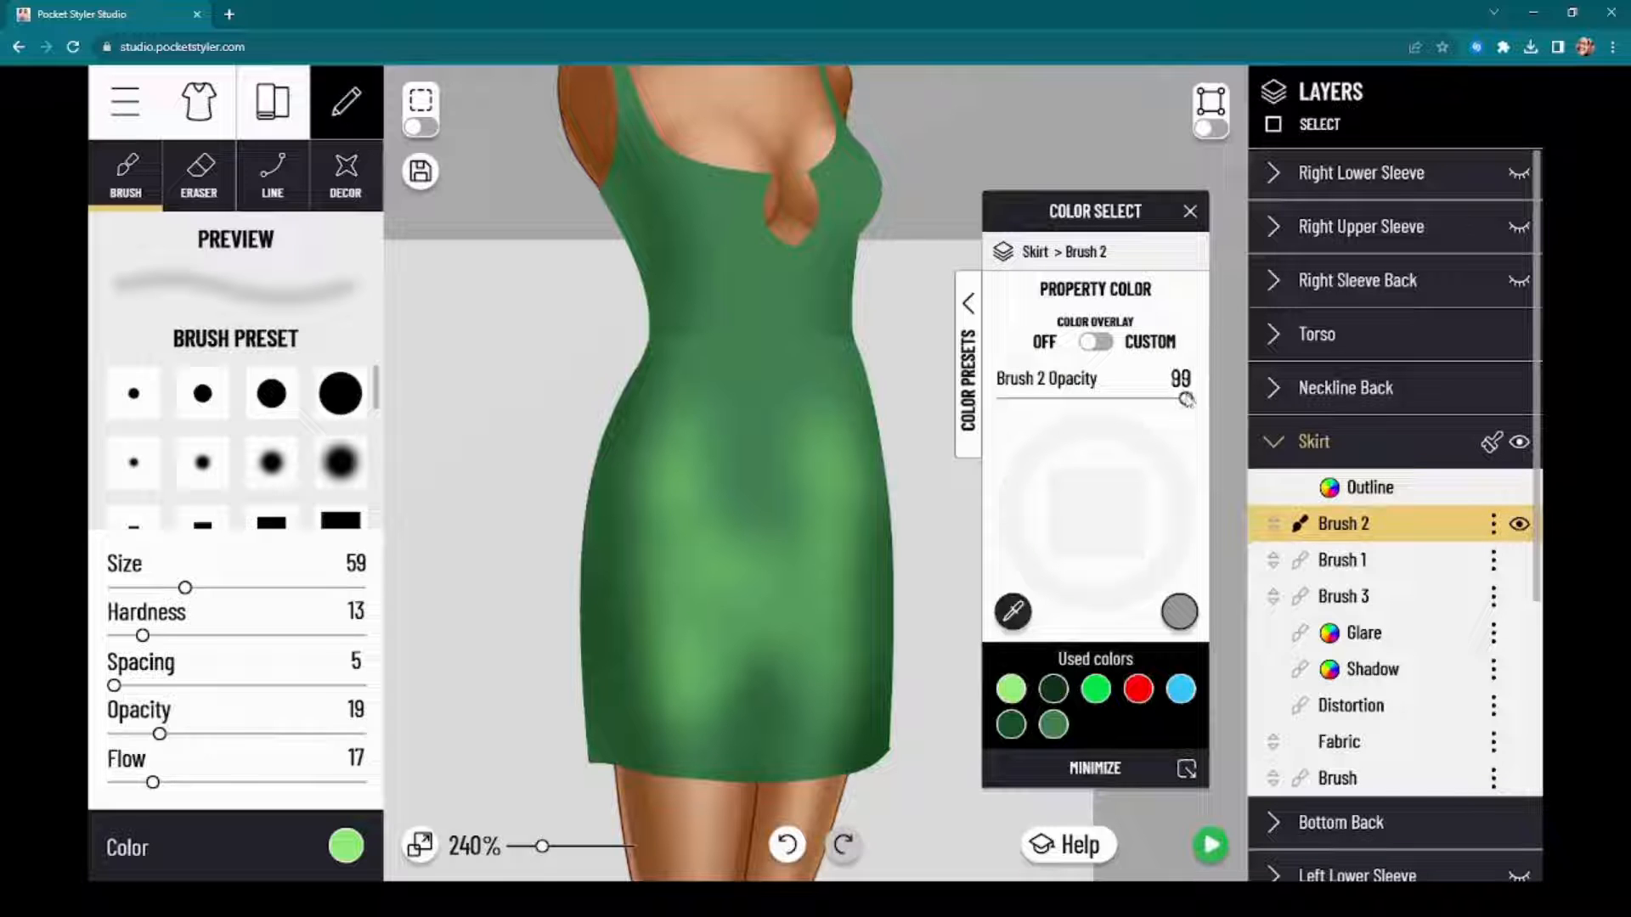
pyautogui.moveTo(1147, 406)
pyautogui.mouseDown()
pyautogui.moveTo(1098, 404)
pyautogui.moveTo(1051, 431)
pyautogui.moveTo(1176, 433)
pyautogui.moveTo(1051, 446)
pyautogui.moveTo(1065, 435)
pyautogui.mouseUp()
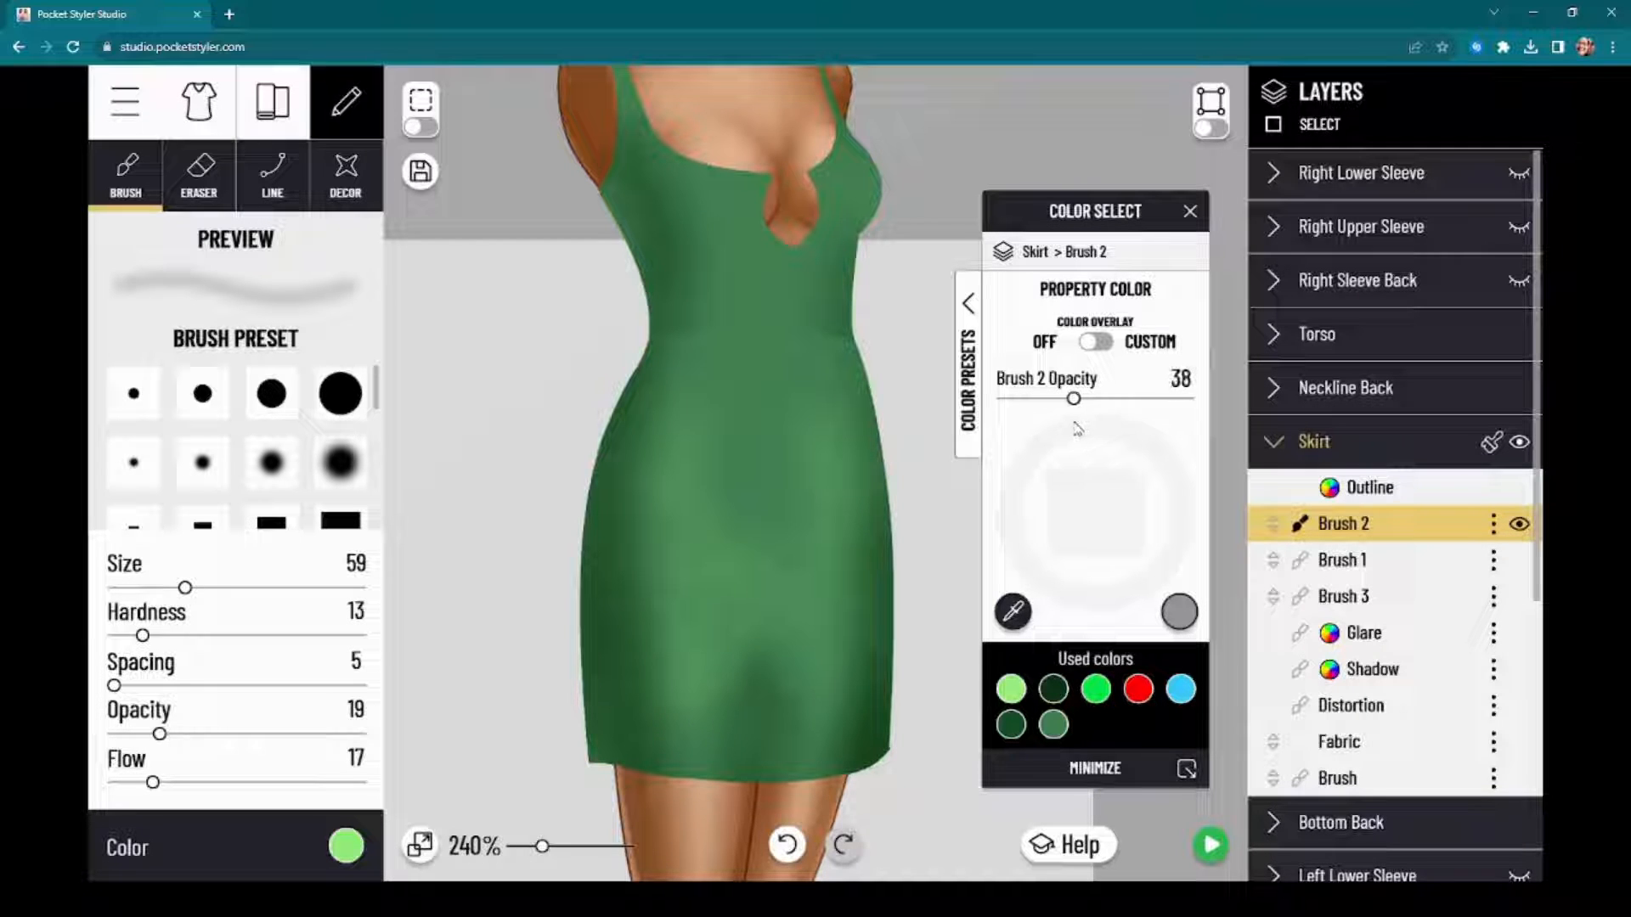
pyautogui.moveTo(1110, 231); pyautogui.dragTo(1207, 158)
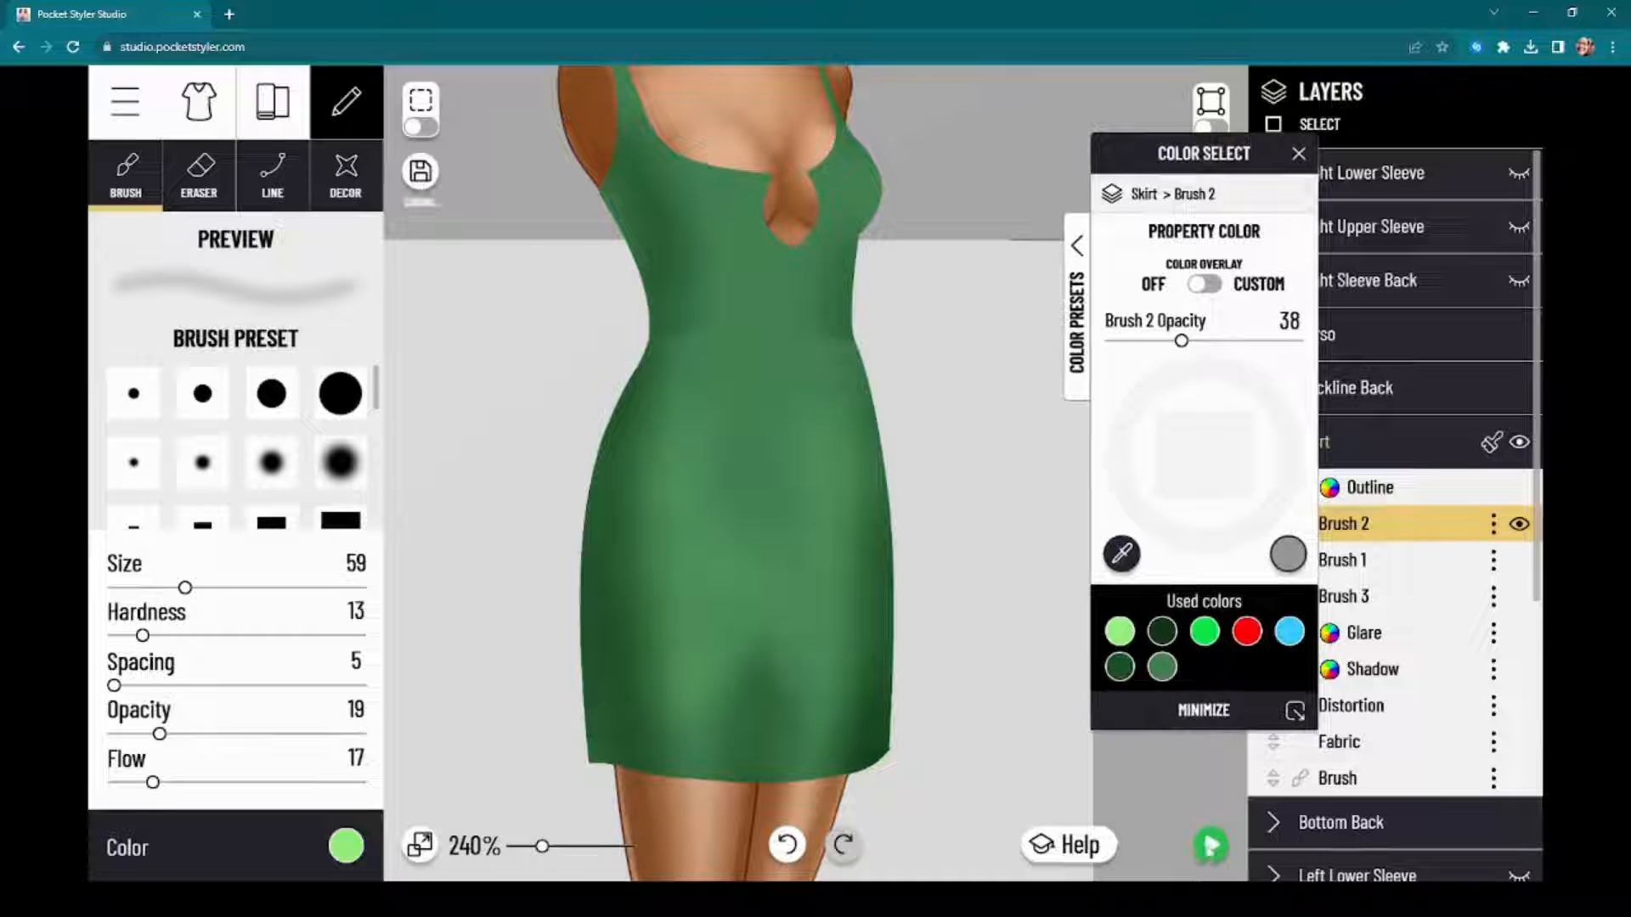
# Step: Preview the dress on the full model twice, returning to the editor each time
pyautogui.click(1211, 846)
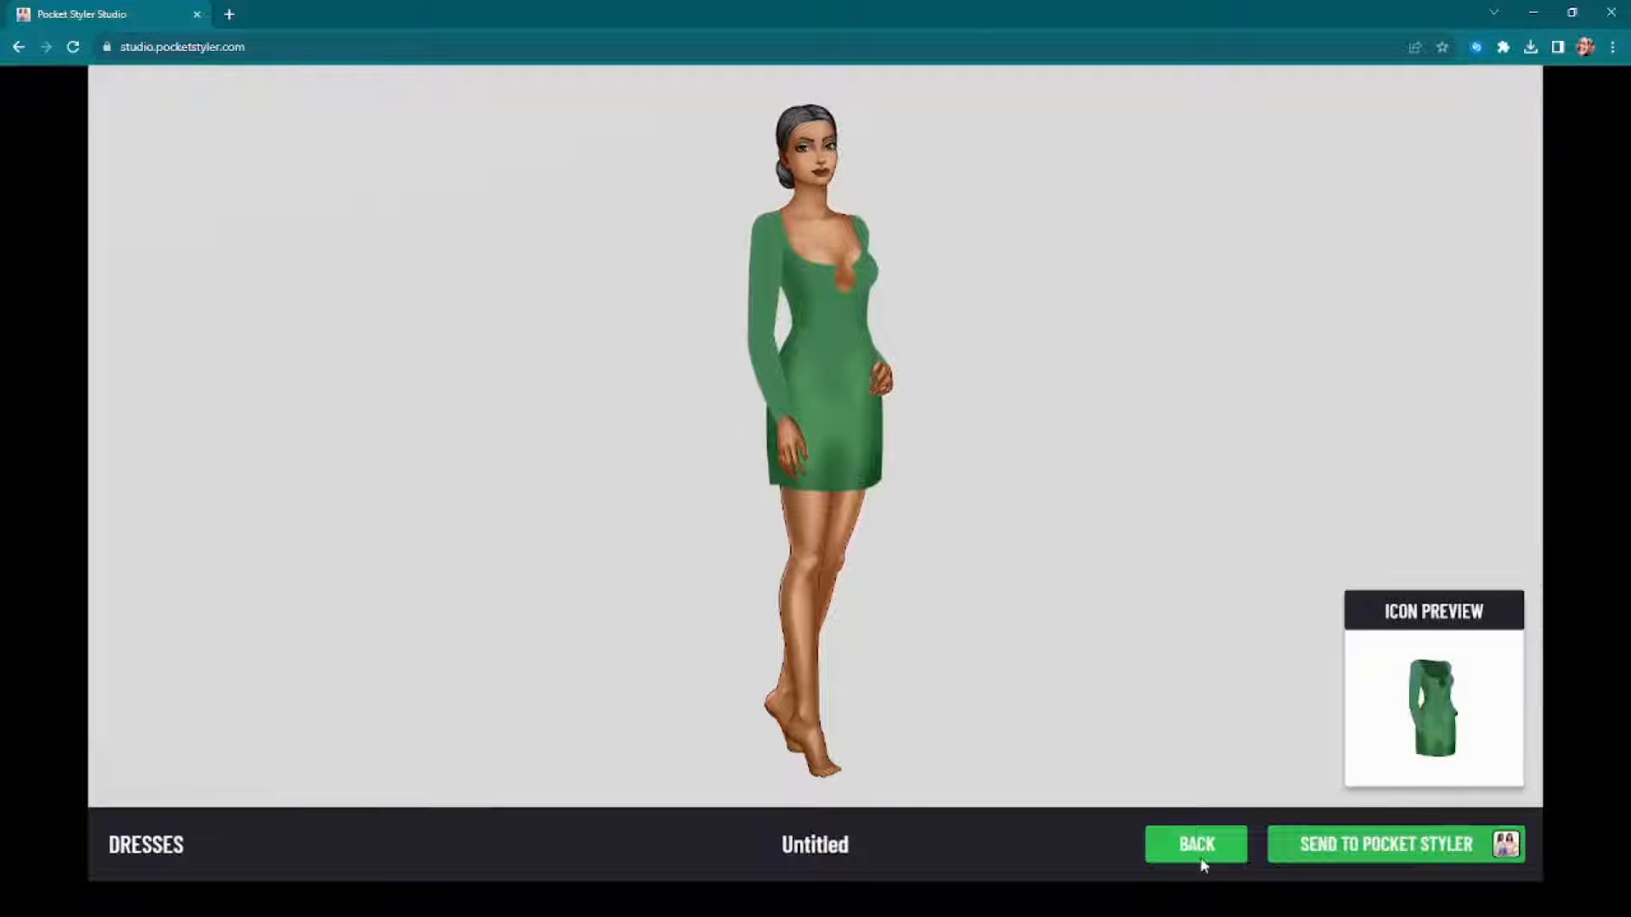
pyautogui.click(1201, 860)
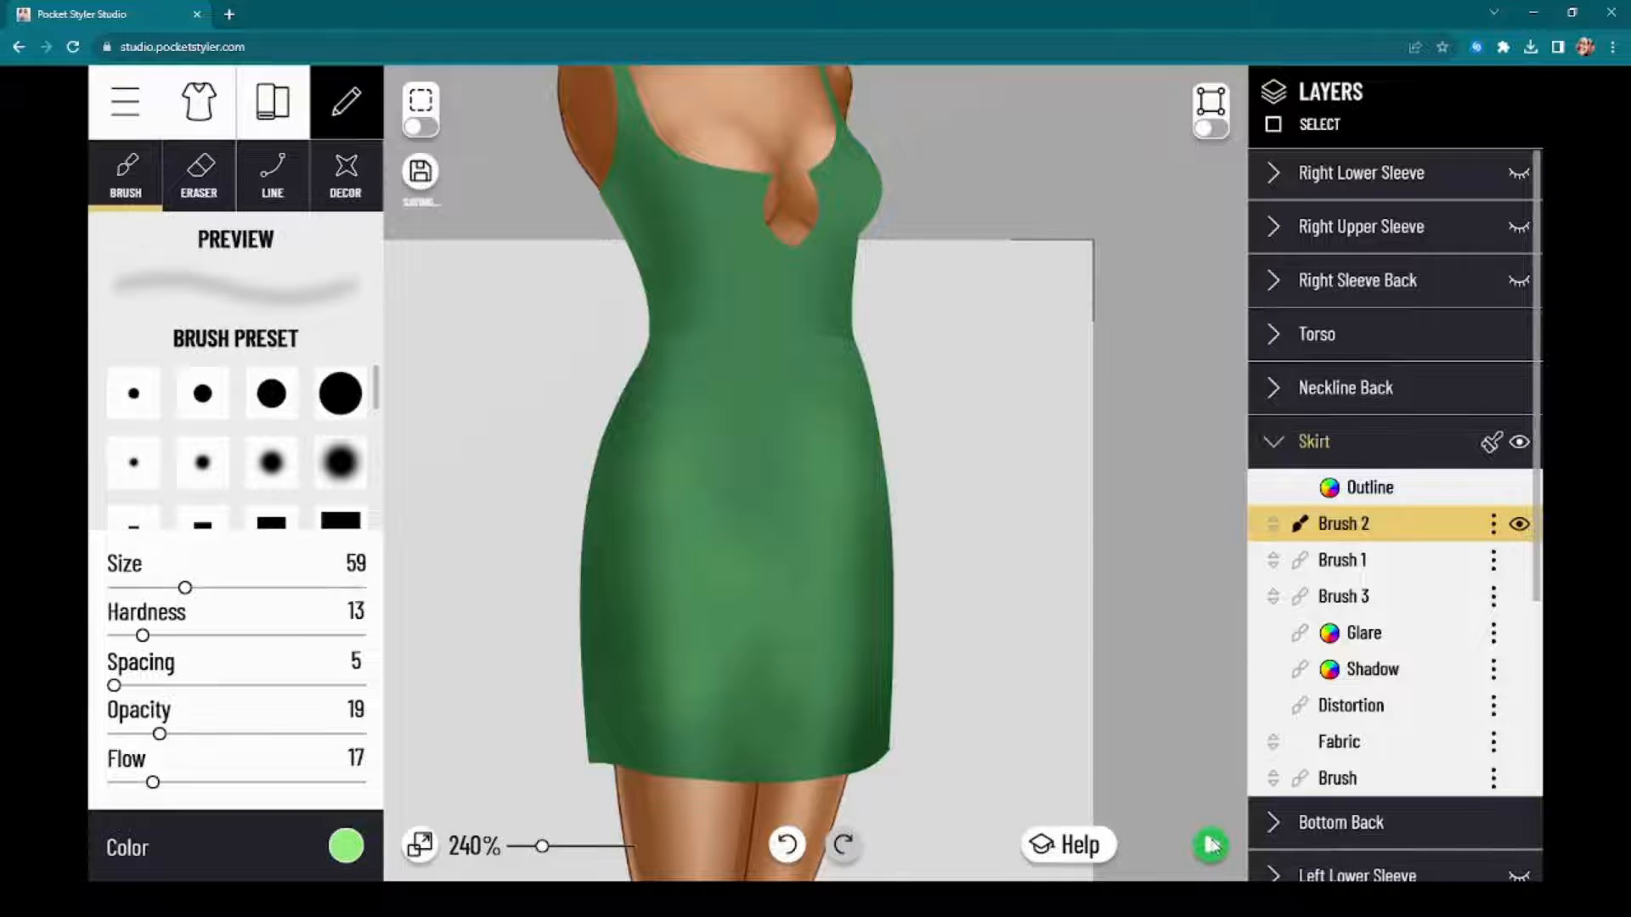
pyautogui.click(1211, 845)
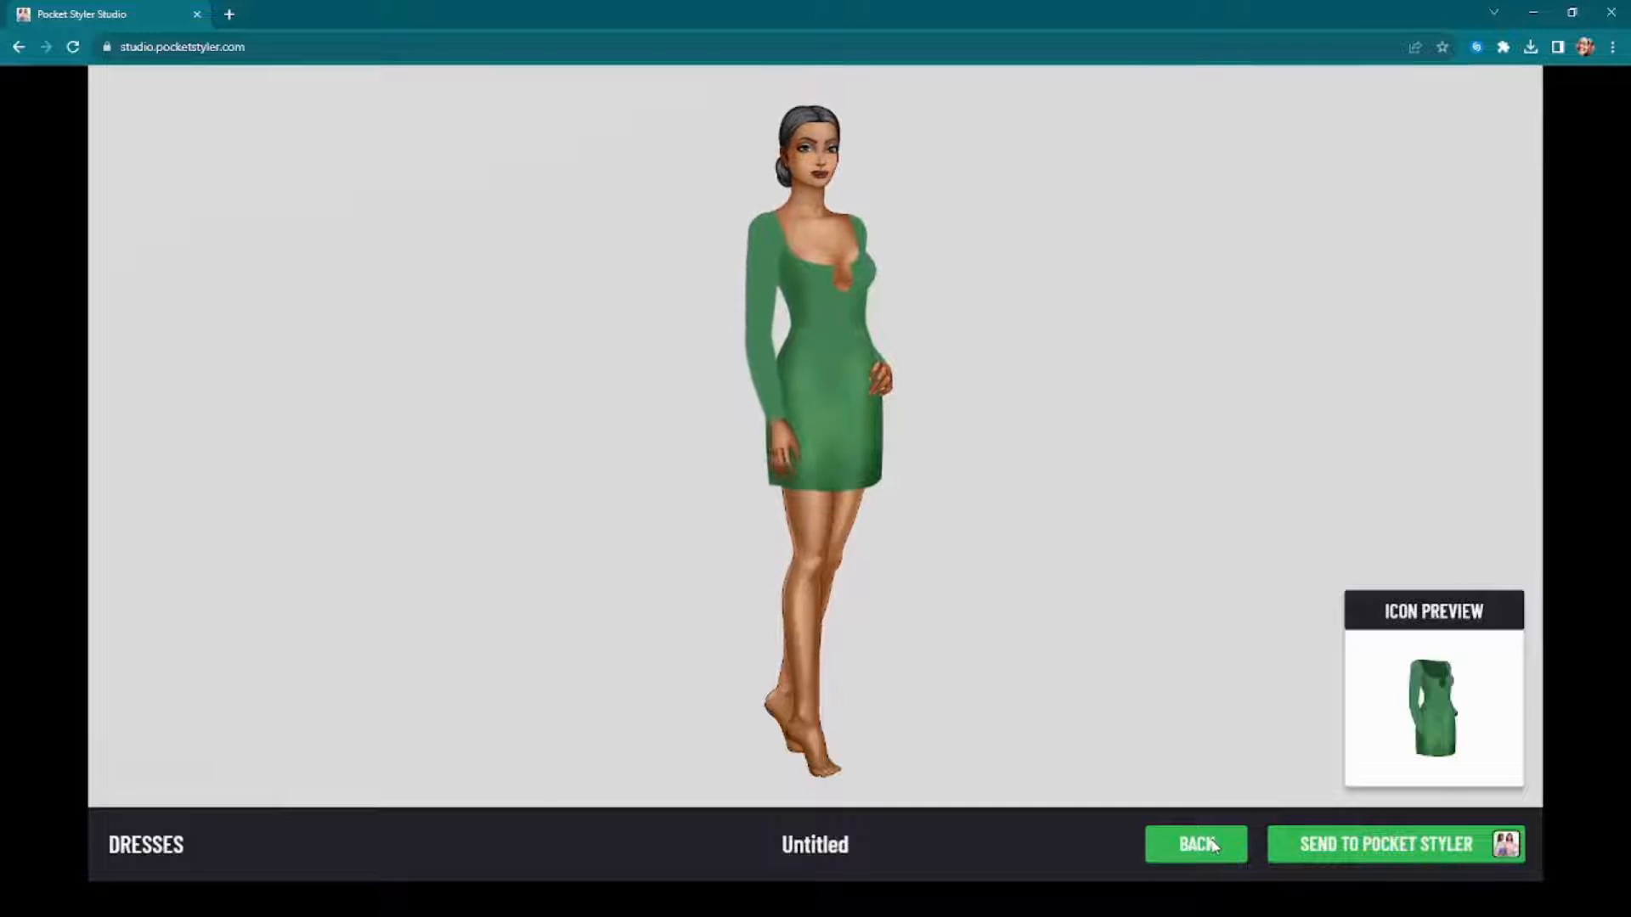
pyautogui.click(1210, 845)
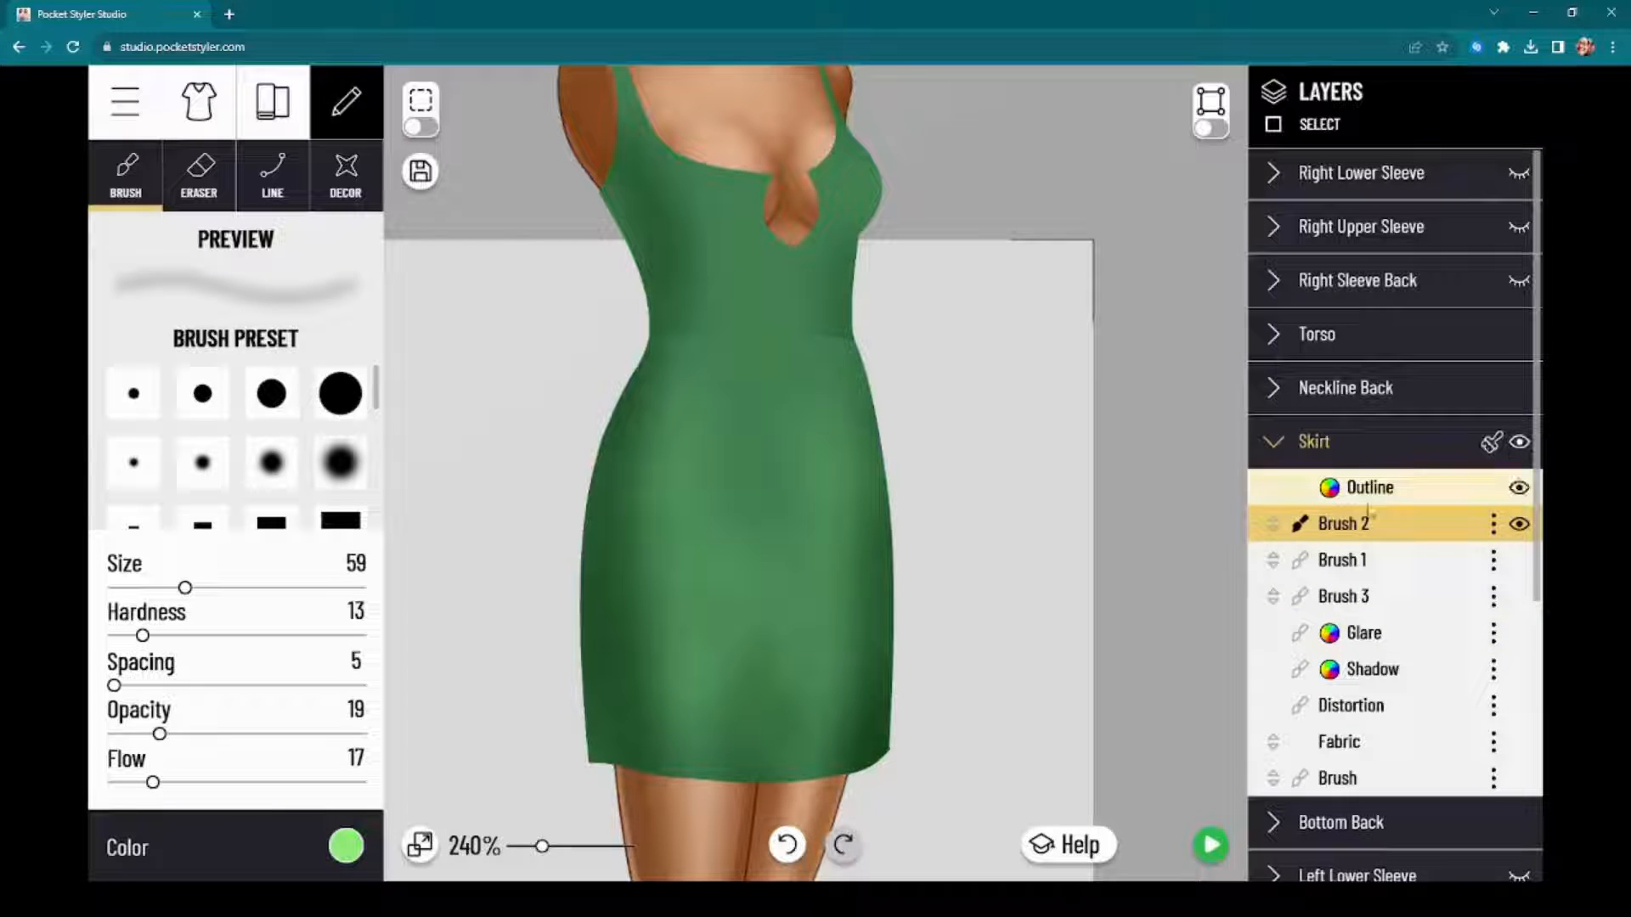
# Step: Toggle the skirt's visibility to check it, and brush a short light-green stroke over its upper center on Brush 2
pyautogui.moveTo(1172, 577); pyautogui.dragTo(1164, 476)
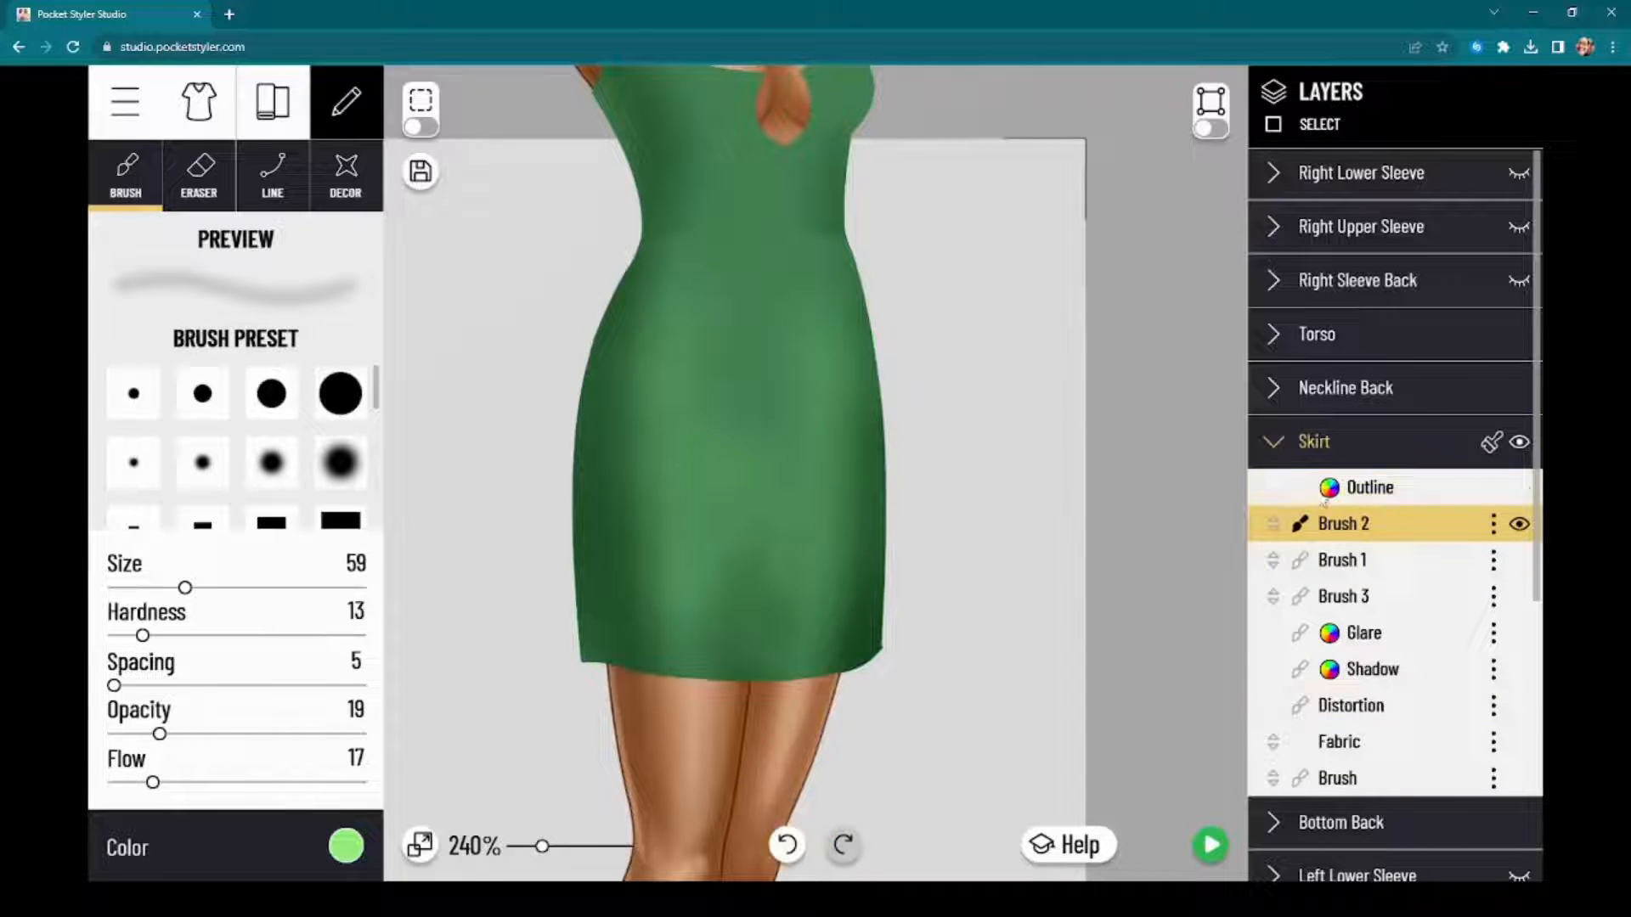
pyautogui.click(1518, 443)
pyautogui.click(1519, 443)
pyautogui.moveTo(776, 305); pyautogui.dragTo(754, 360)
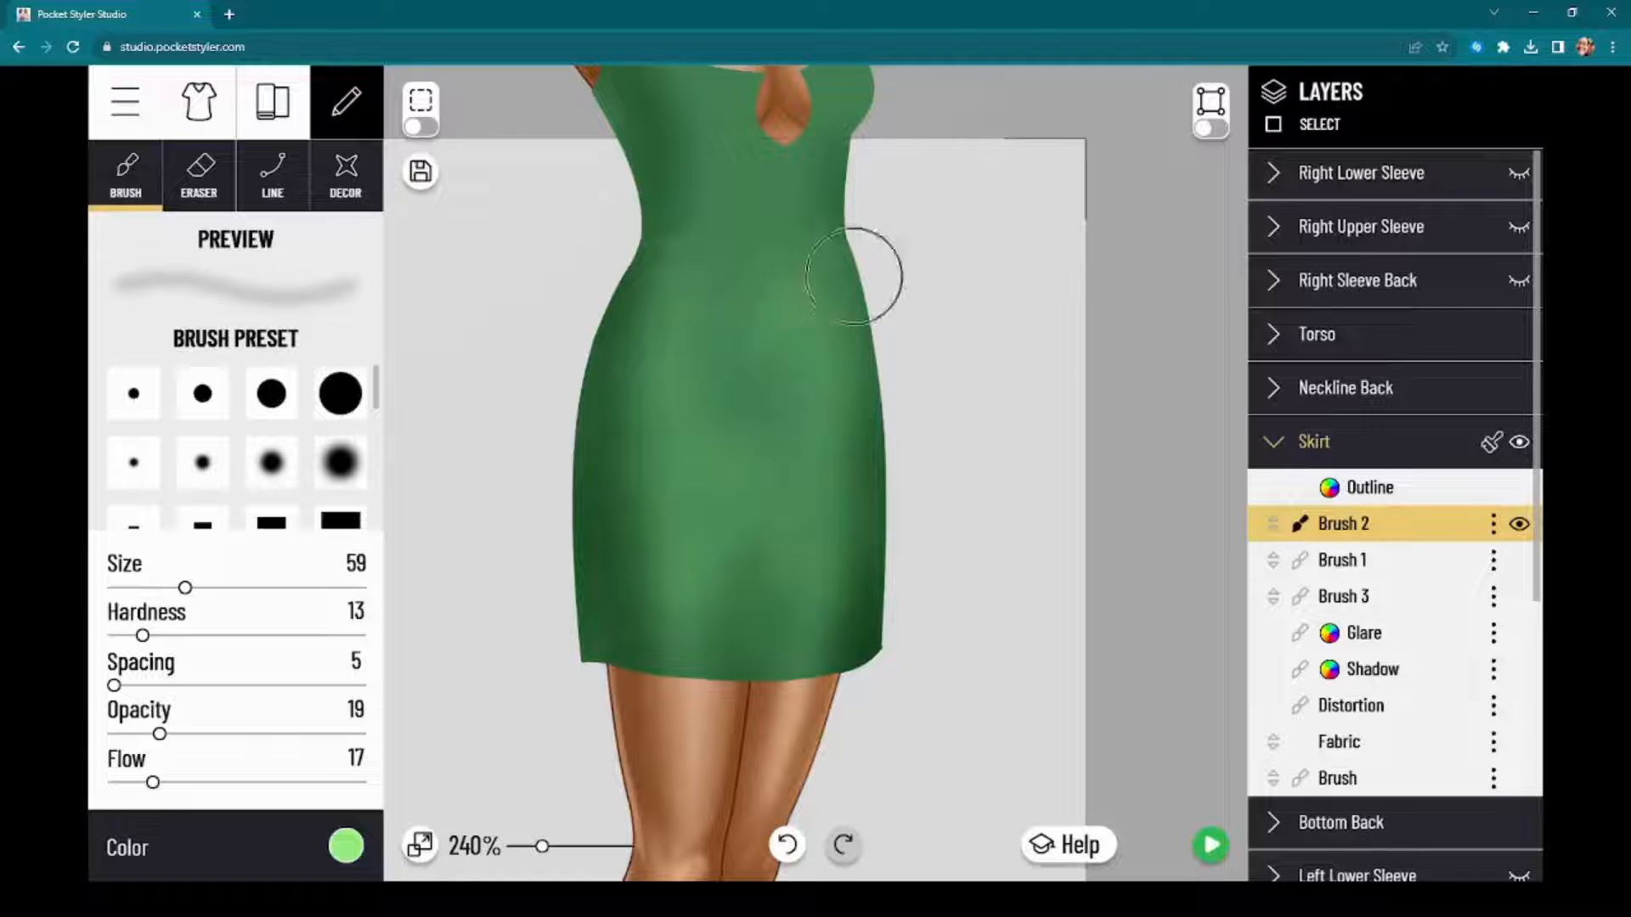
# Step: Compare the dress with the skirt and its Brush 2 highlights hidden and shown
pyautogui.click(1520, 445)
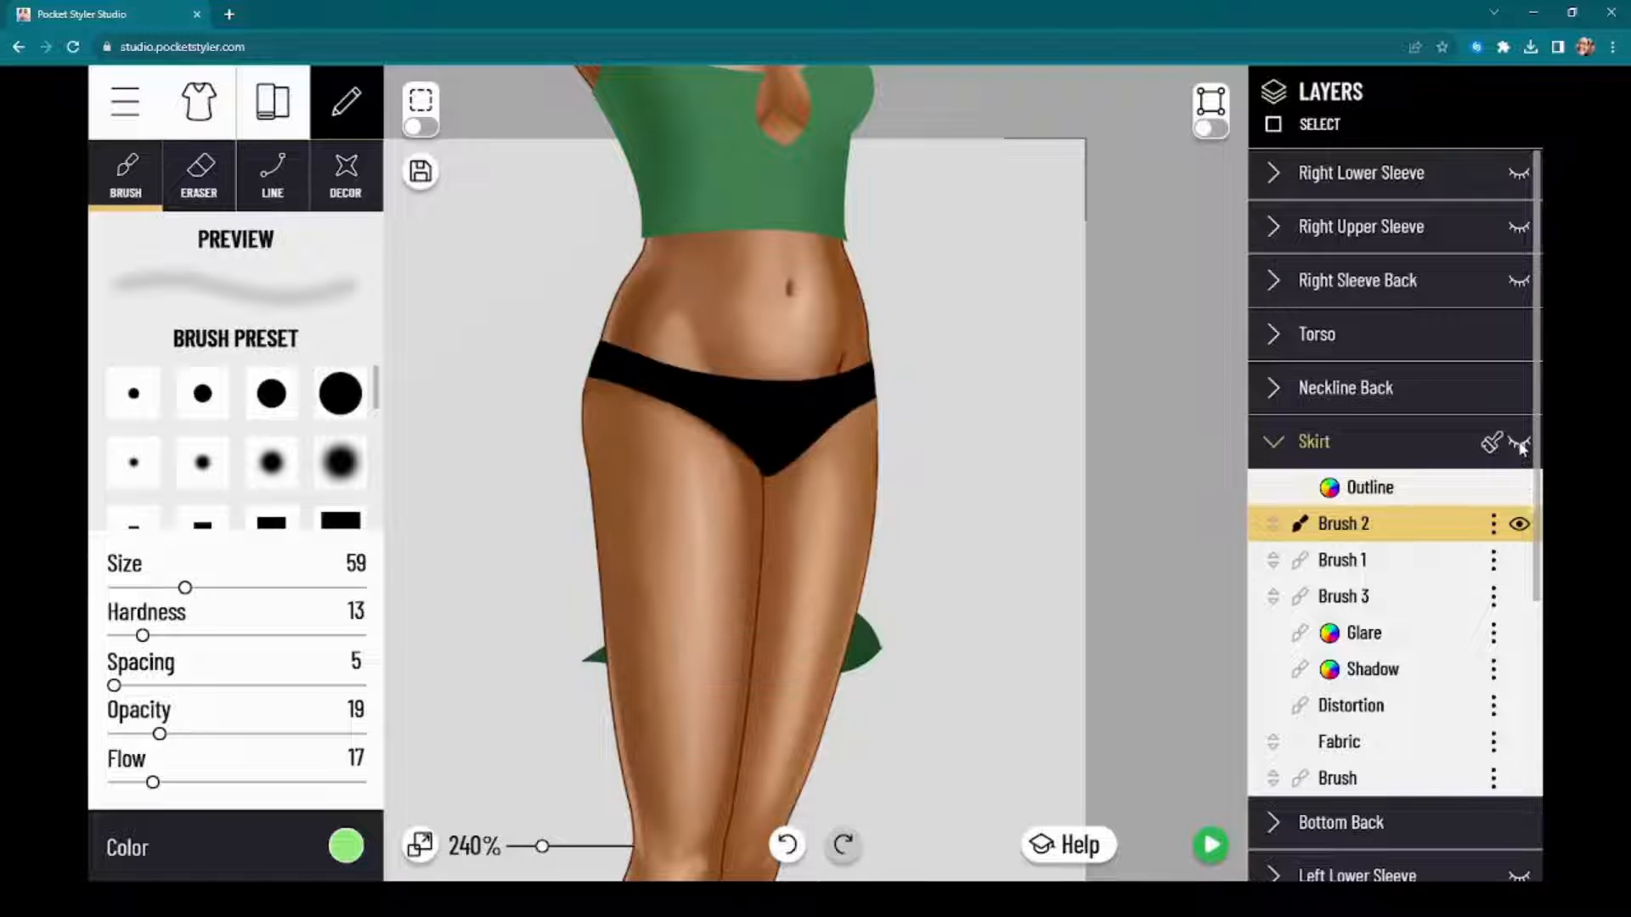
pyautogui.click(1520, 443)
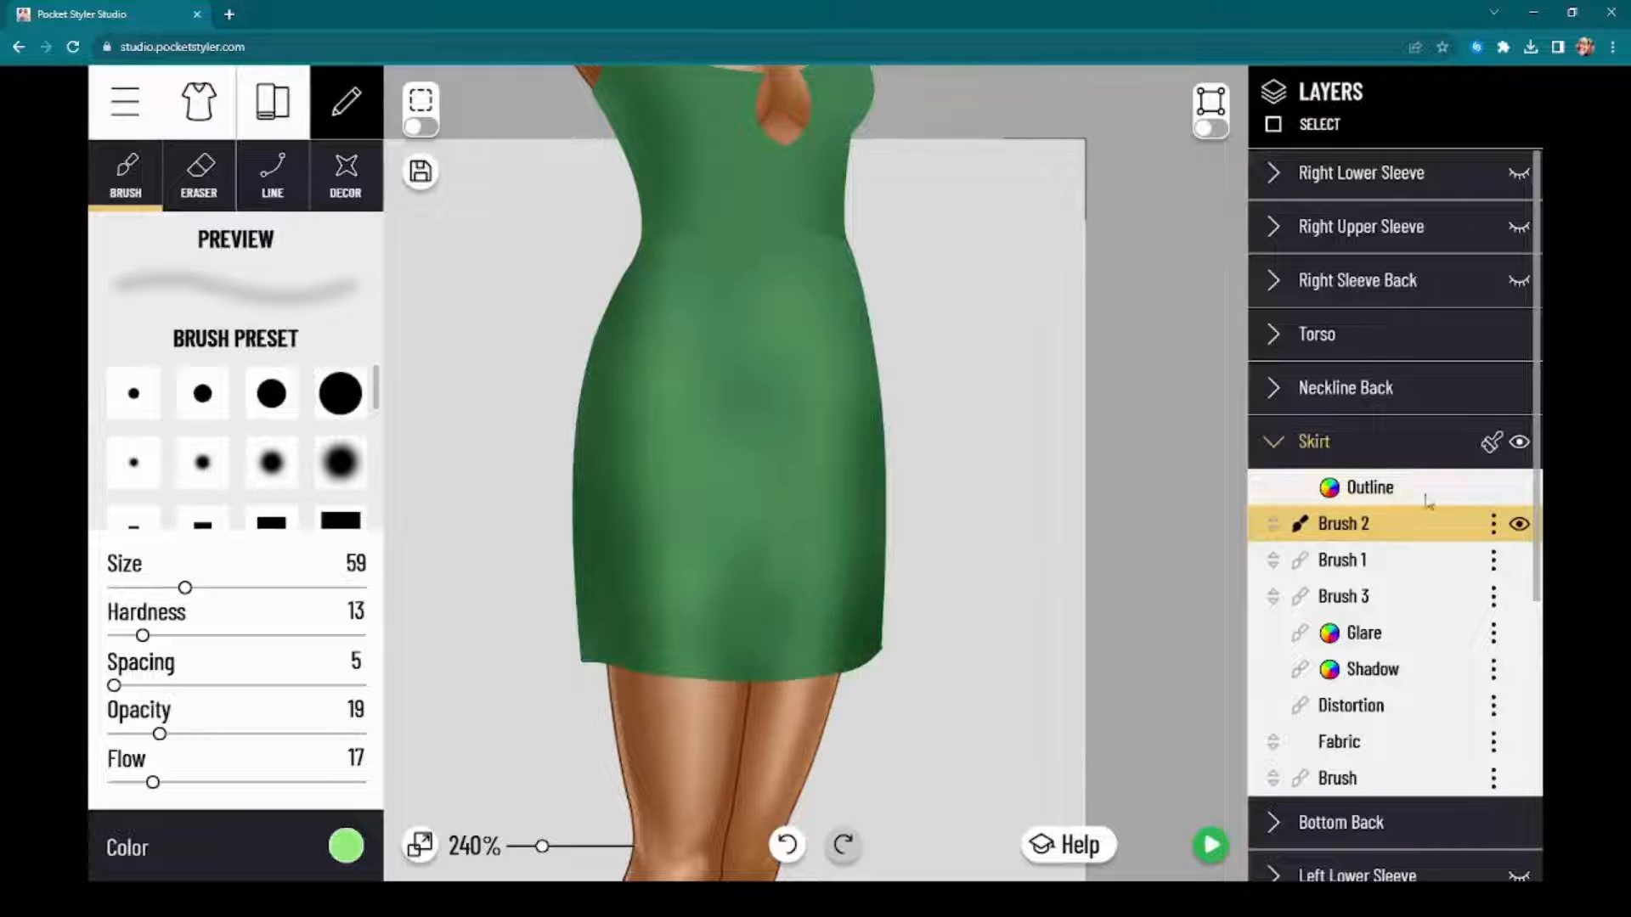
pyautogui.moveTo(1131, 219); pyautogui.dragTo(1143, 371)
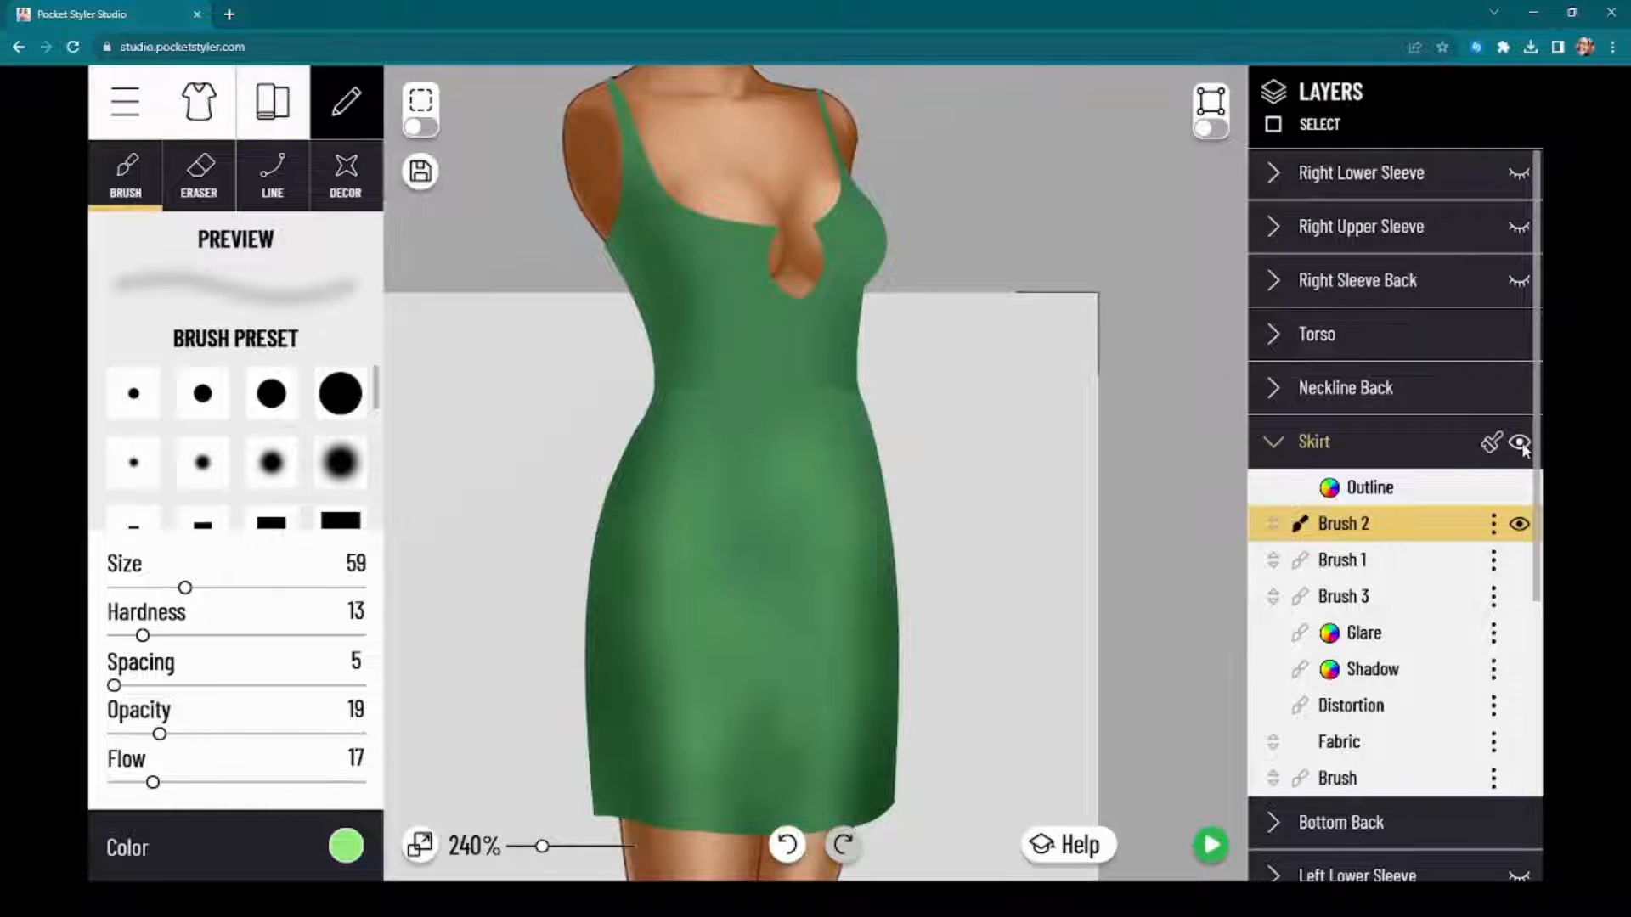
pyautogui.click(1518, 529)
pyautogui.click(1518, 528)
pyautogui.moveTo(1118, 656); pyautogui.dragTo(1146, 536)
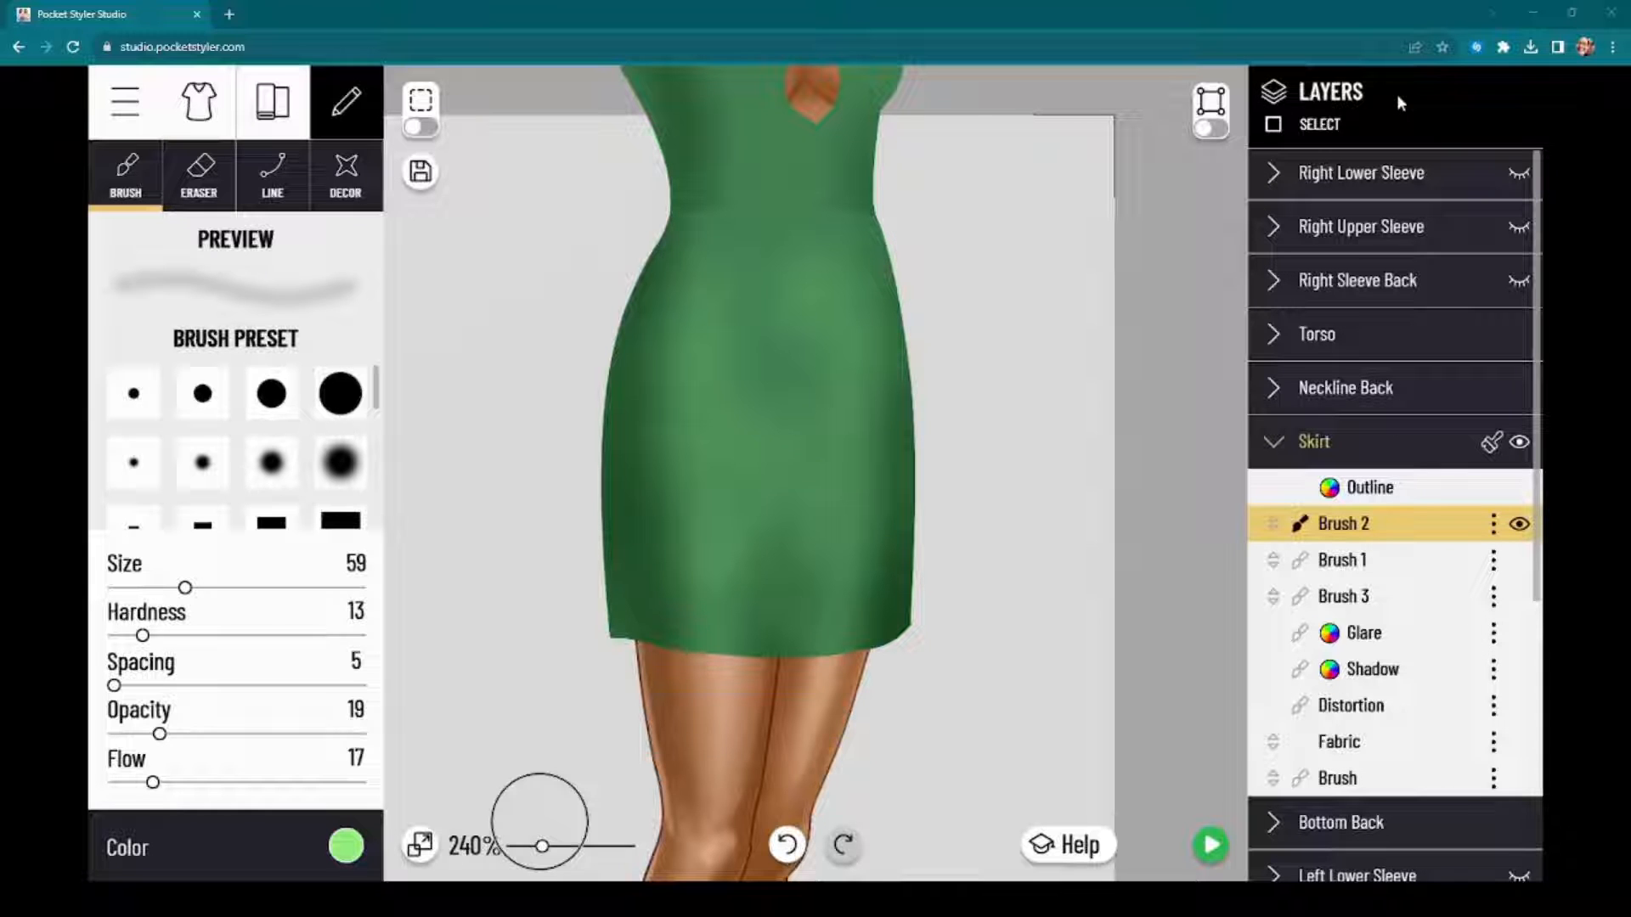
pyautogui.moveTo(1176, 607); pyautogui.dragTo(1162, 641)
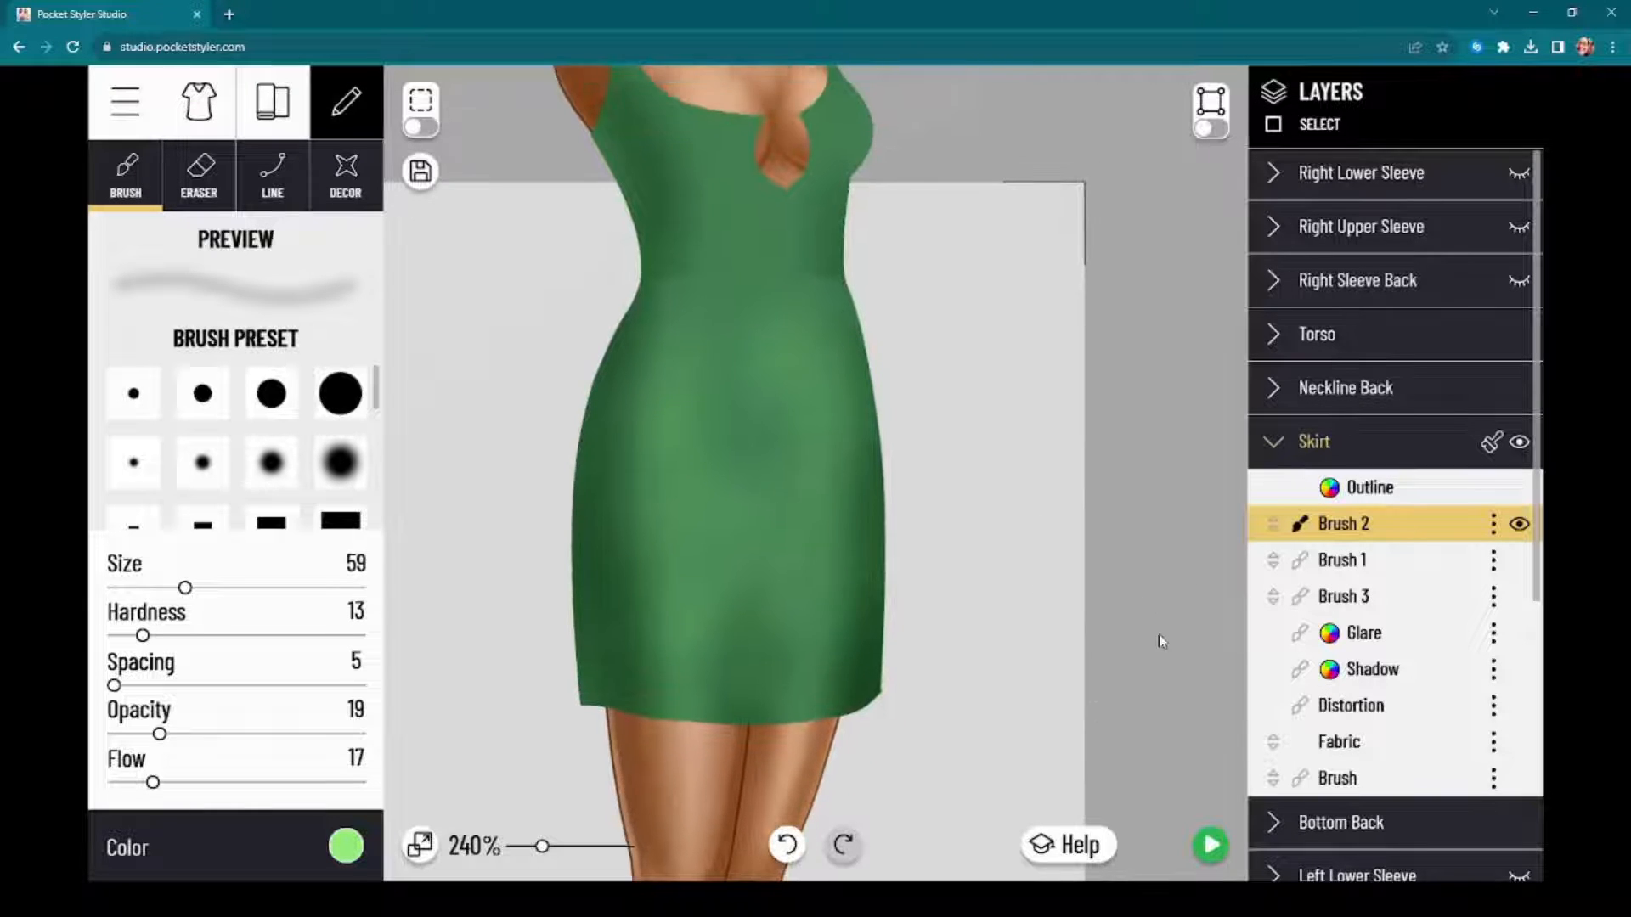
# Step: On the skirt's Brush 3 layer, paint soft dark green 0C3411 shading from the lower-left hem up the left side
pyautogui.click(1393, 561)
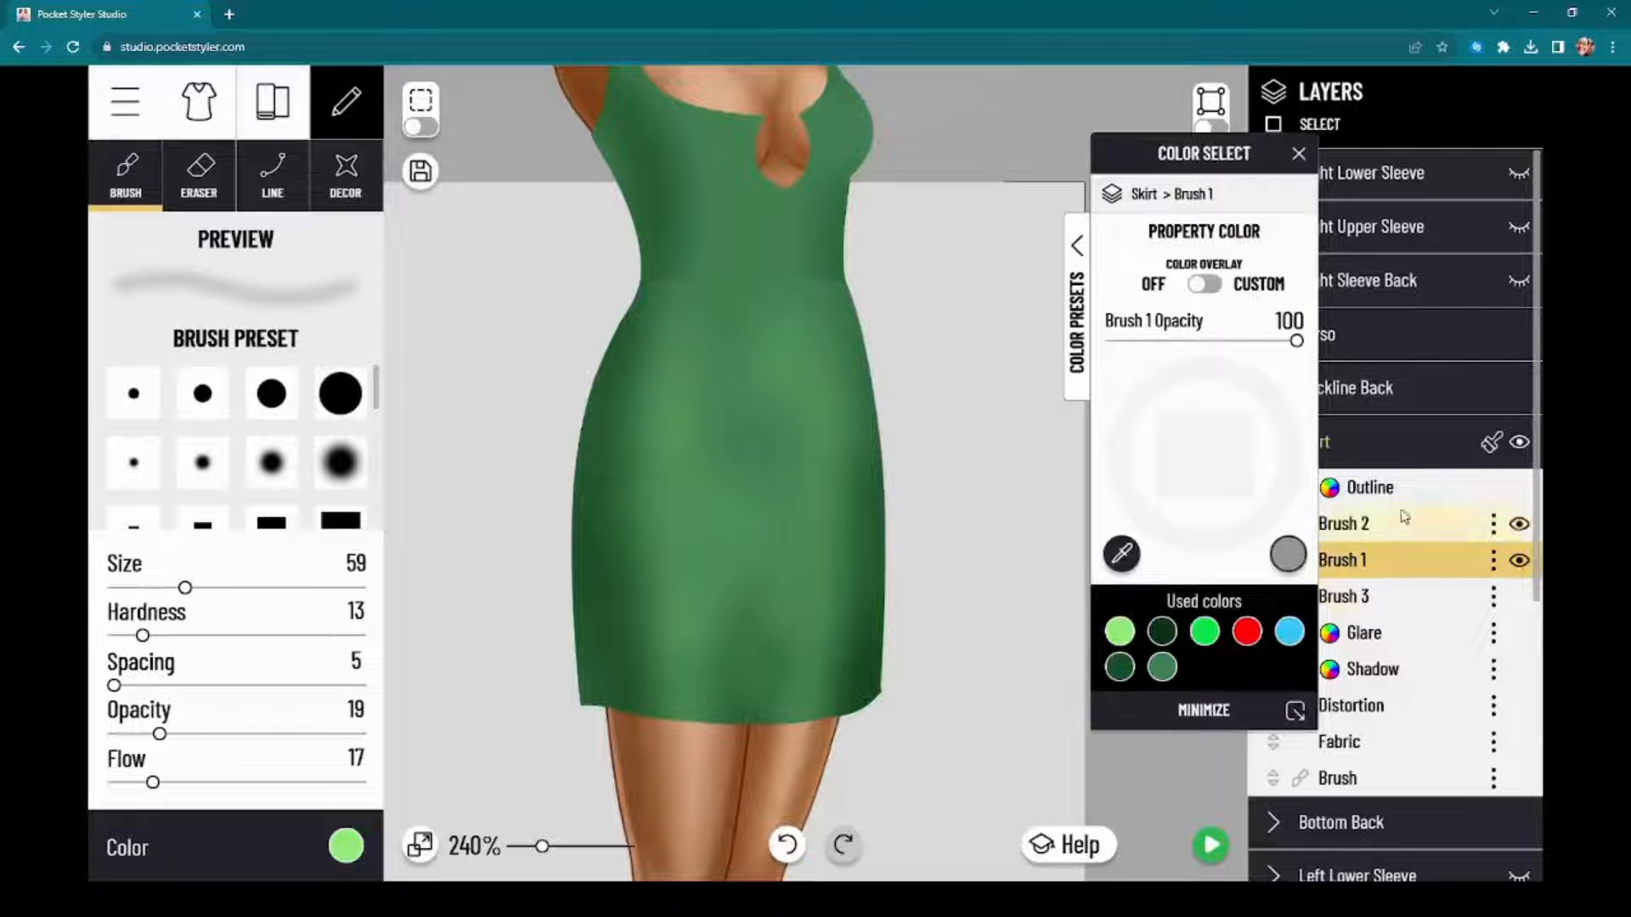
pyautogui.moveTo(1192, 160)
pyautogui.mouseDown()
pyautogui.moveTo(1043, 174)
pyautogui.moveTo(1073, 166)
pyautogui.moveTo(1050, 152)
pyautogui.moveTo(1093, 151)
pyautogui.moveTo(1079, 180)
pyautogui.moveTo(1092, 173)
pyautogui.mouseUp()
pyautogui.click(1409, 594)
pyautogui.scroll(5, 552, 654)
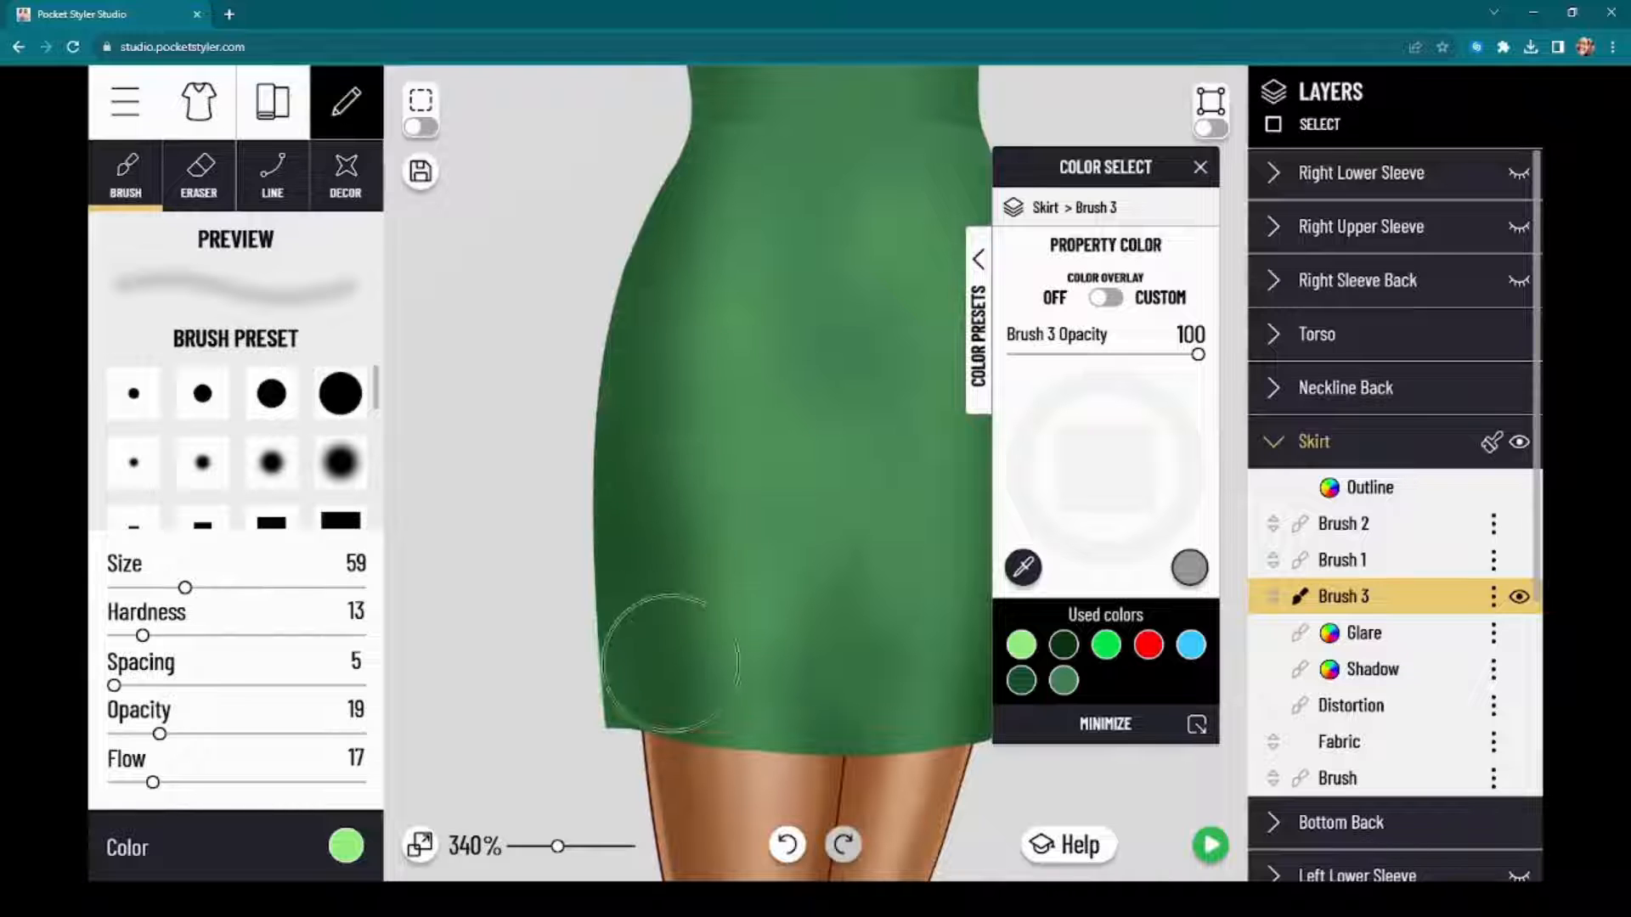
pyautogui.moveTo(1084, 166); pyautogui.dragTo(1300, 187)
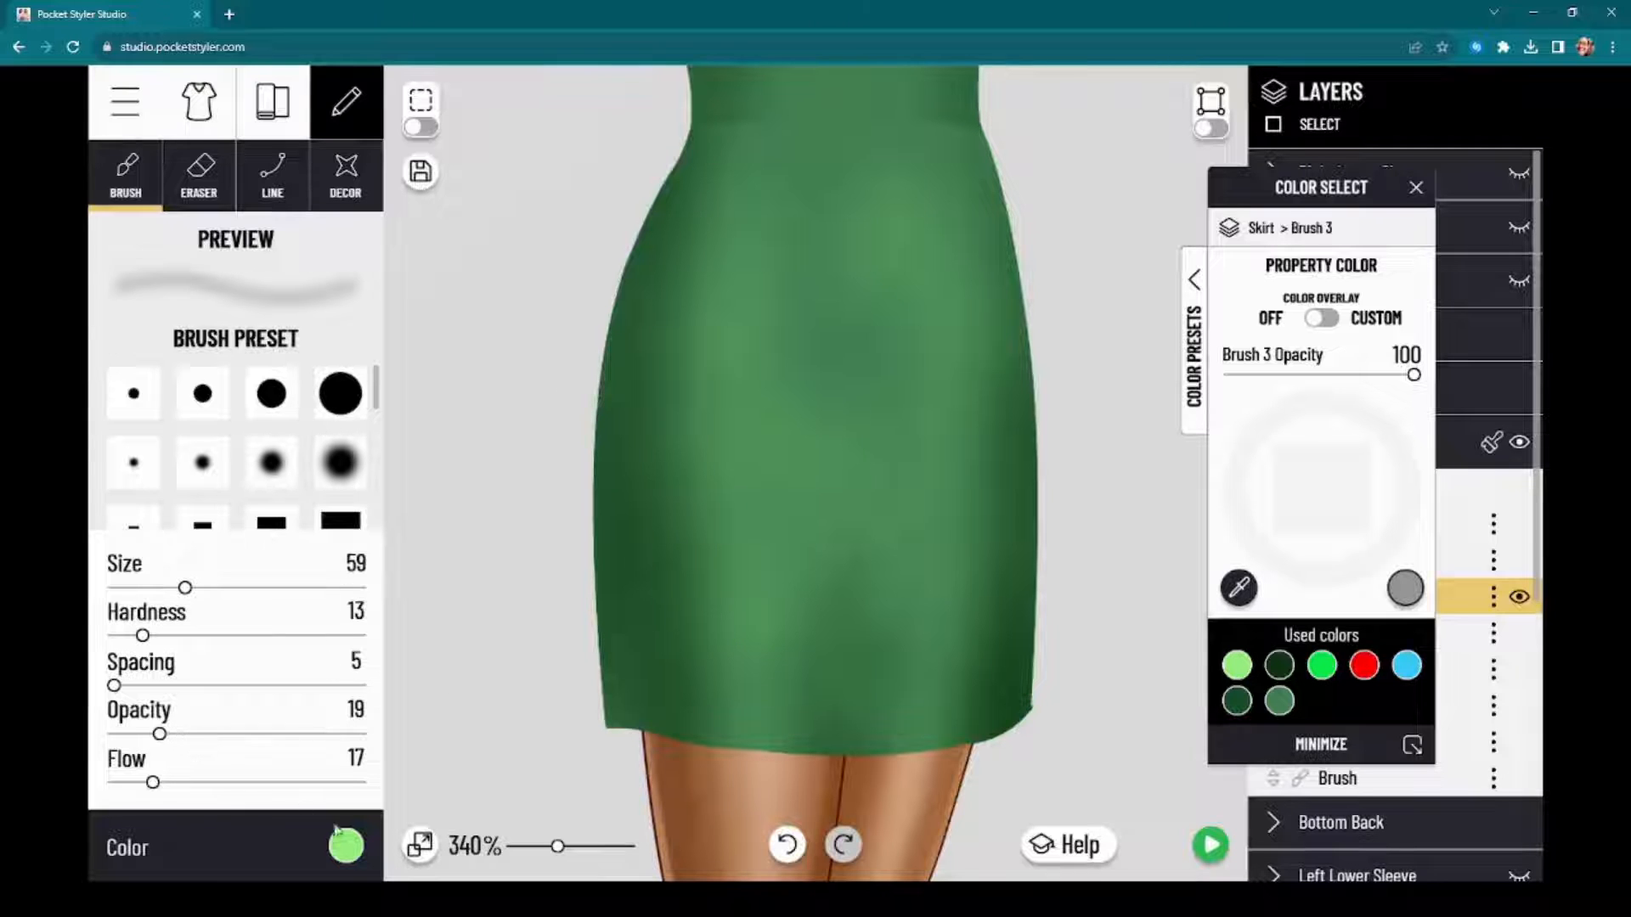
pyautogui.click(345, 854)
pyautogui.click(344, 854)
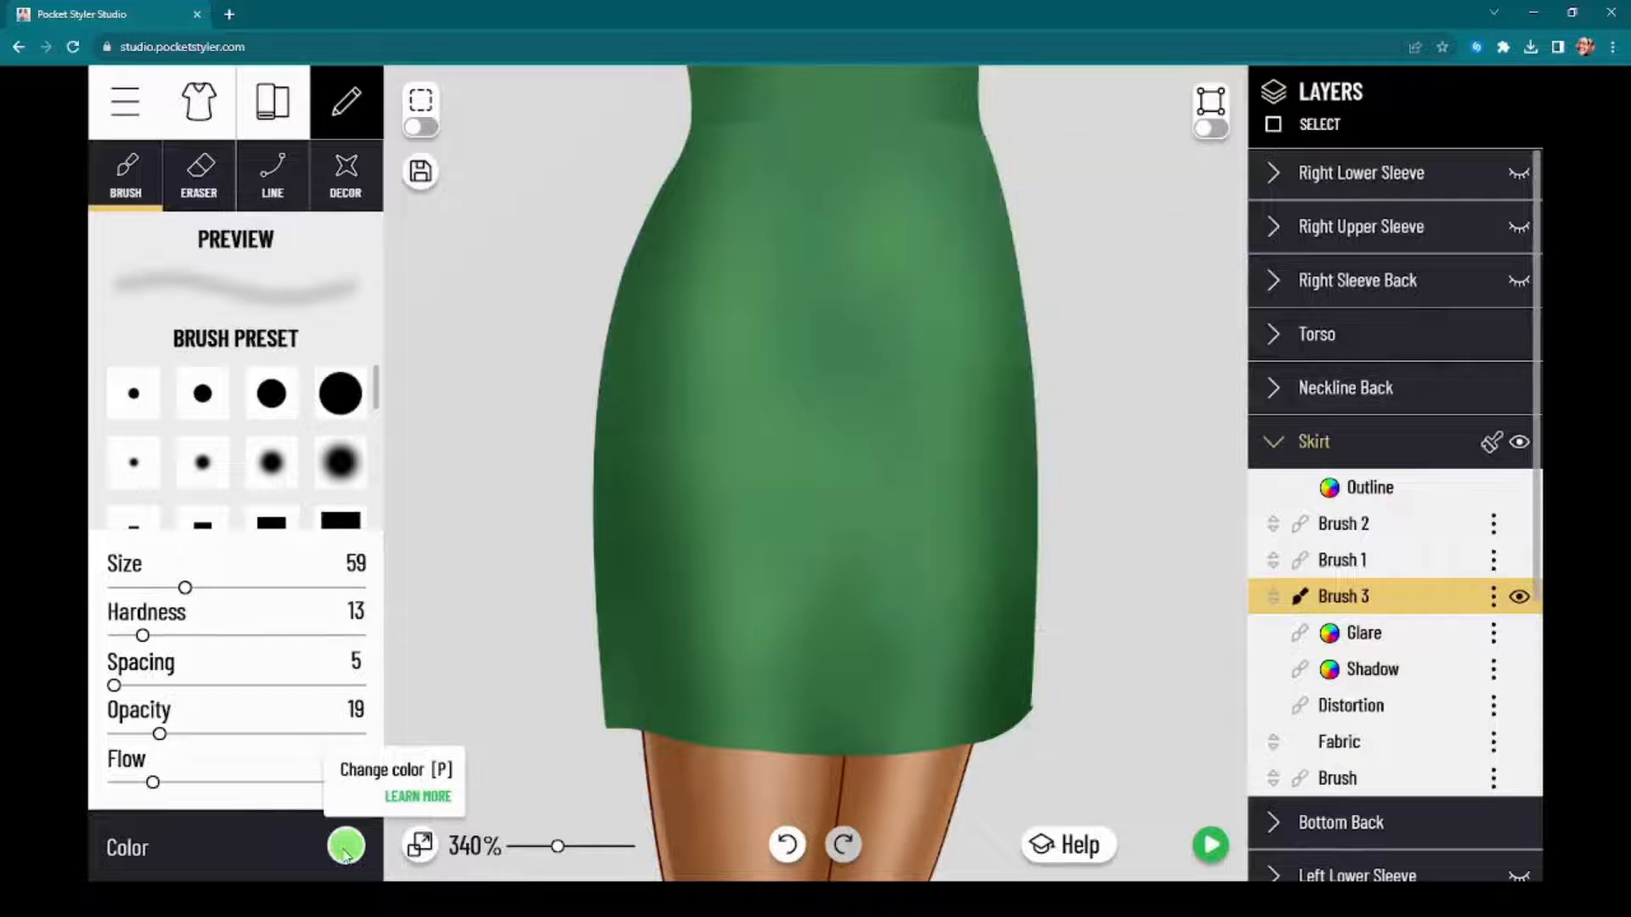
pyautogui.click(345, 854)
pyautogui.click(1003, 525)
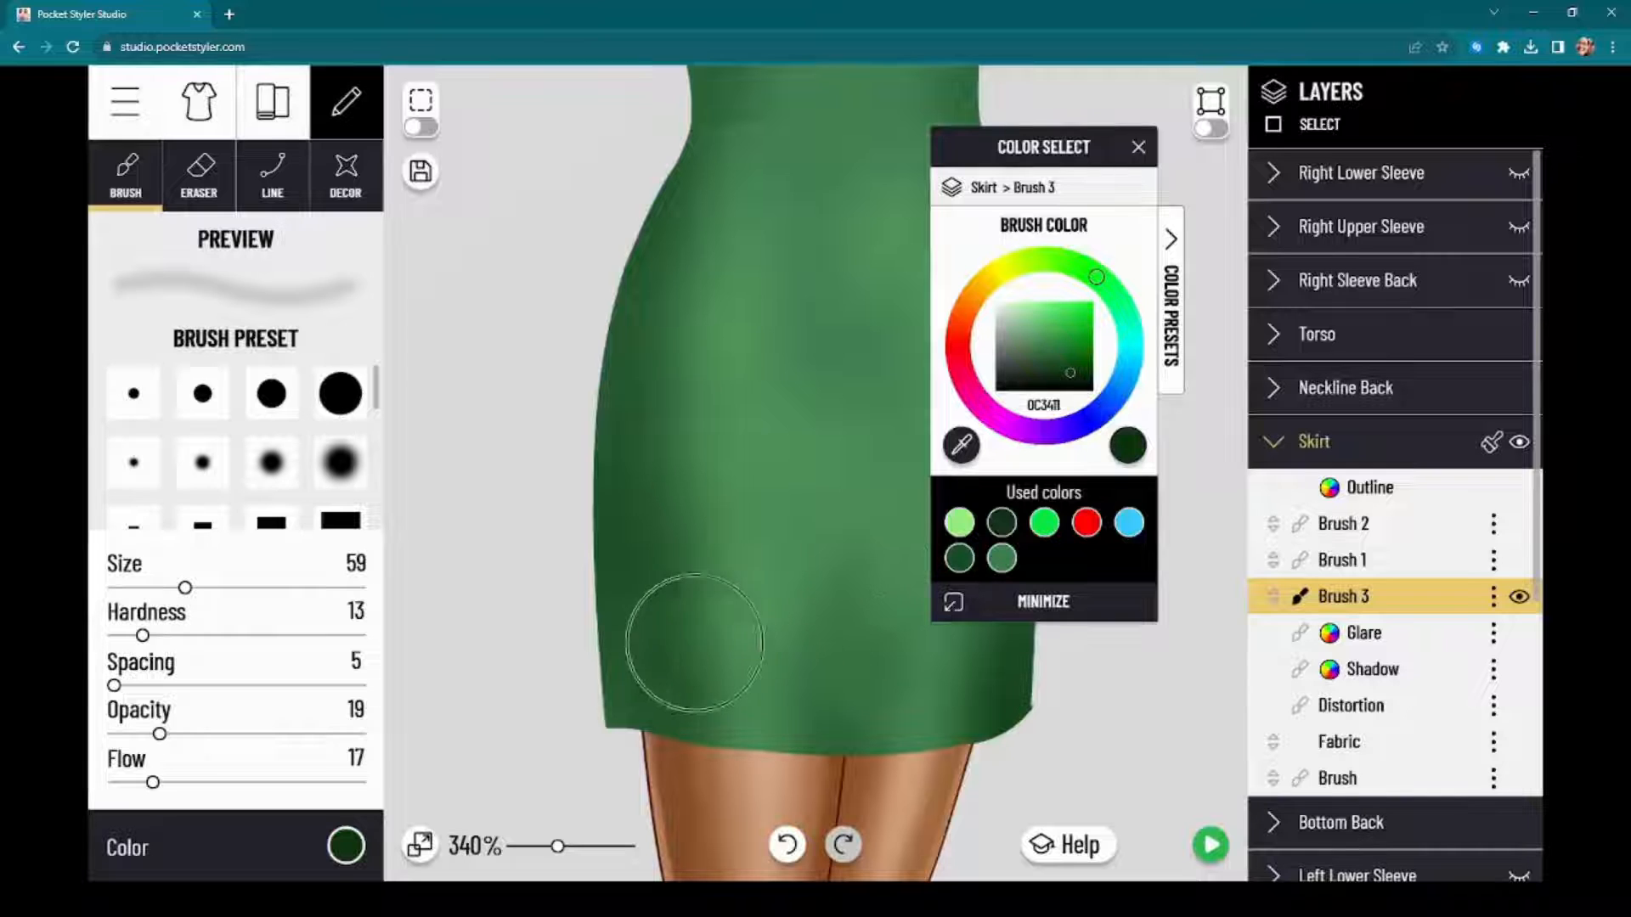
pyautogui.moveTo(680, 645)
pyautogui.mouseDown()
pyautogui.moveTo(678, 732)
pyautogui.moveTo(666, 493)
pyautogui.moveTo(638, 408)
pyautogui.mouseUp()
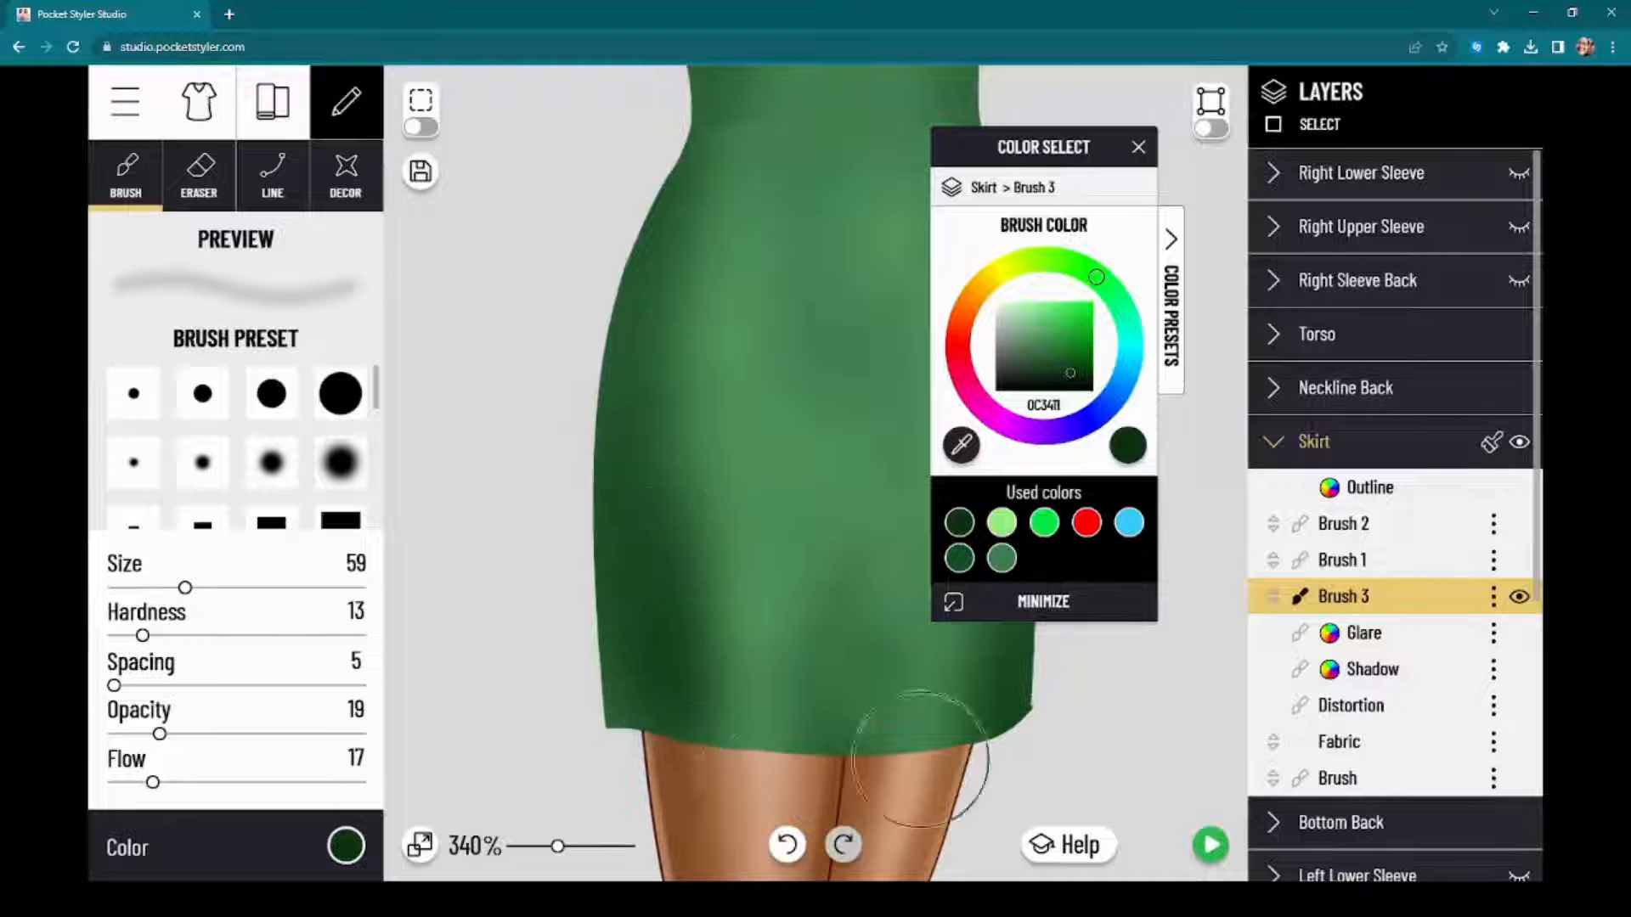
# Step: Preview the dress on the model with the new side shading and return to the editor
pyautogui.scroll(-3, 1178, 690)
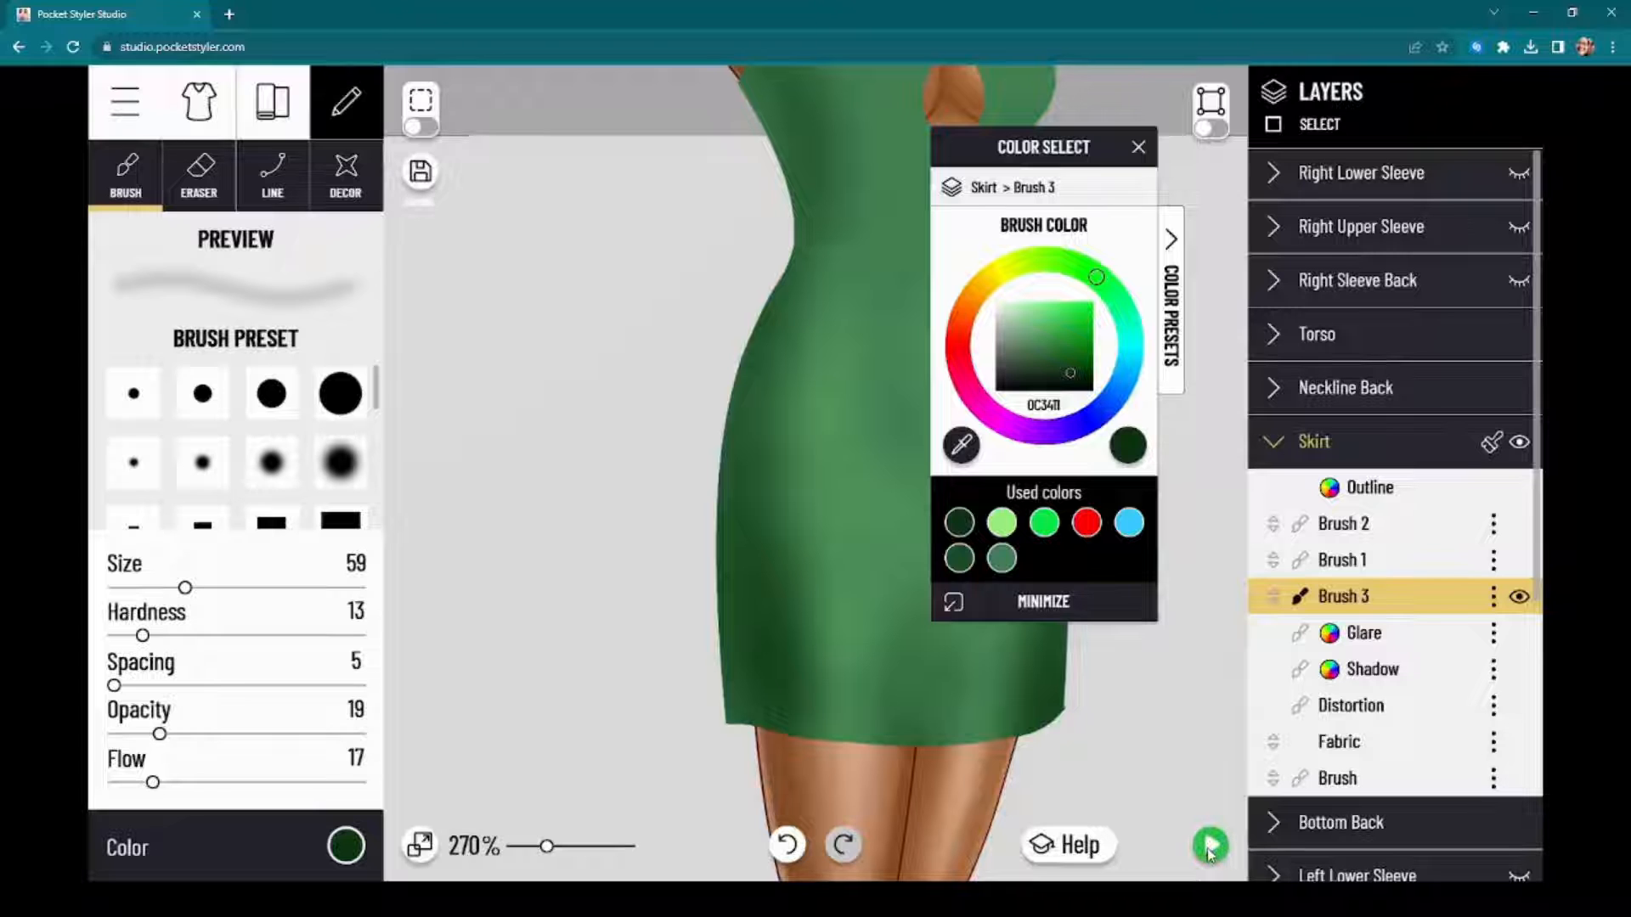
pyautogui.click(1210, 847)
pyautogui.click(1206, 846)
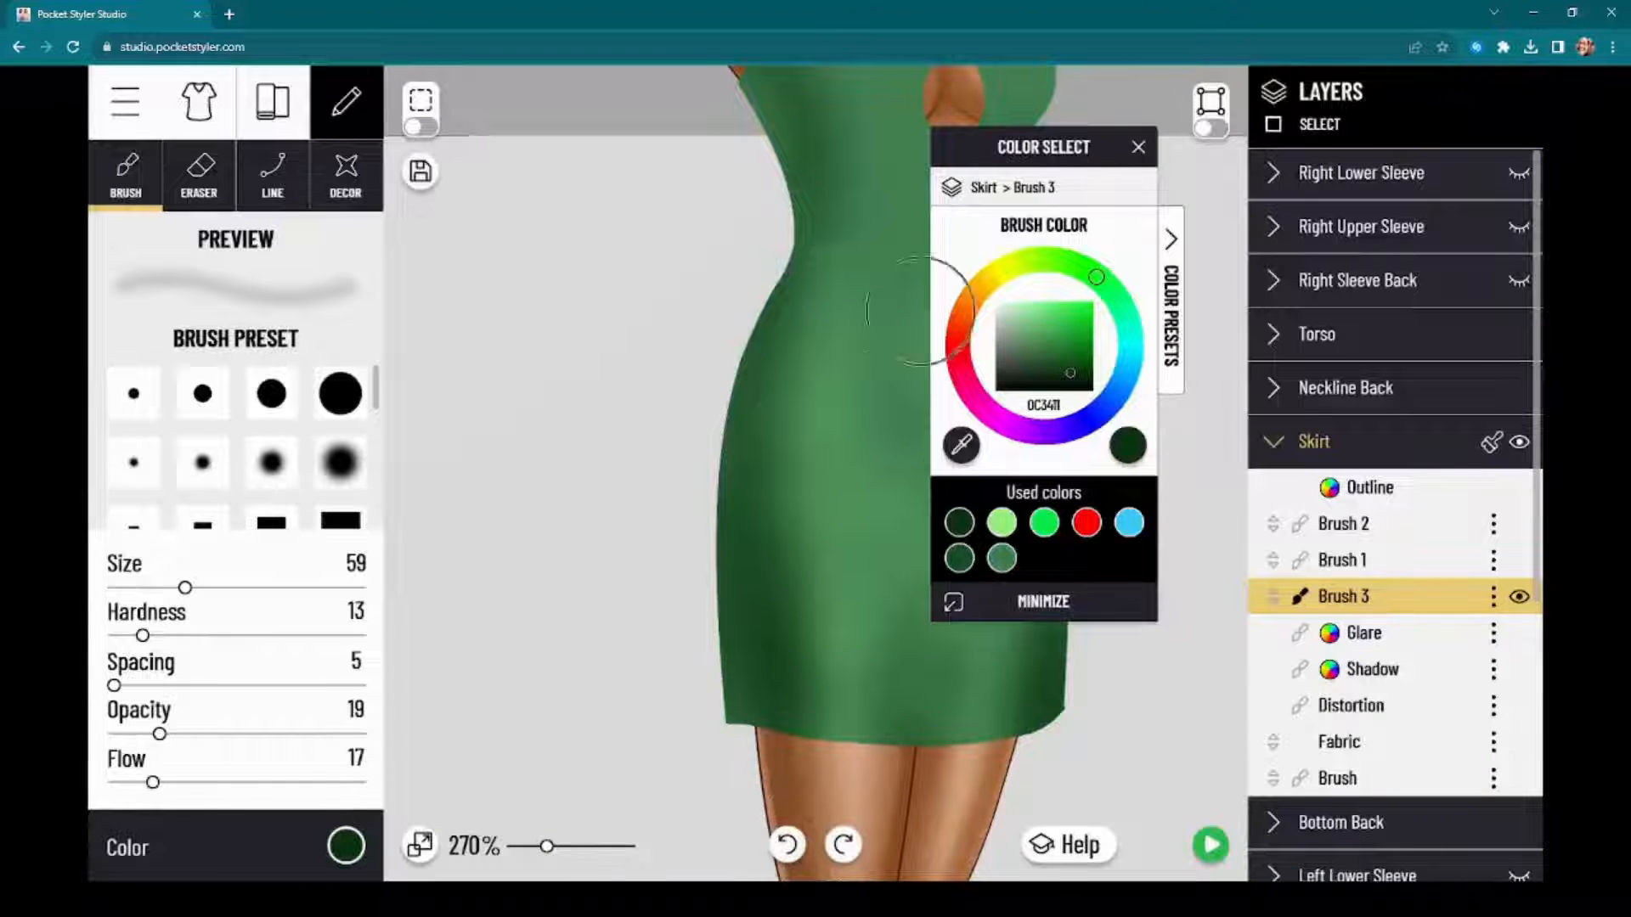
# Step: Change the brush color for the skirt's Brush 3 layer to a very dark red
pyautogui.moveTo(1053, 152); pyautogui.dragTo(1320, 161)
pyautogui.scroll(3, 612, 620)
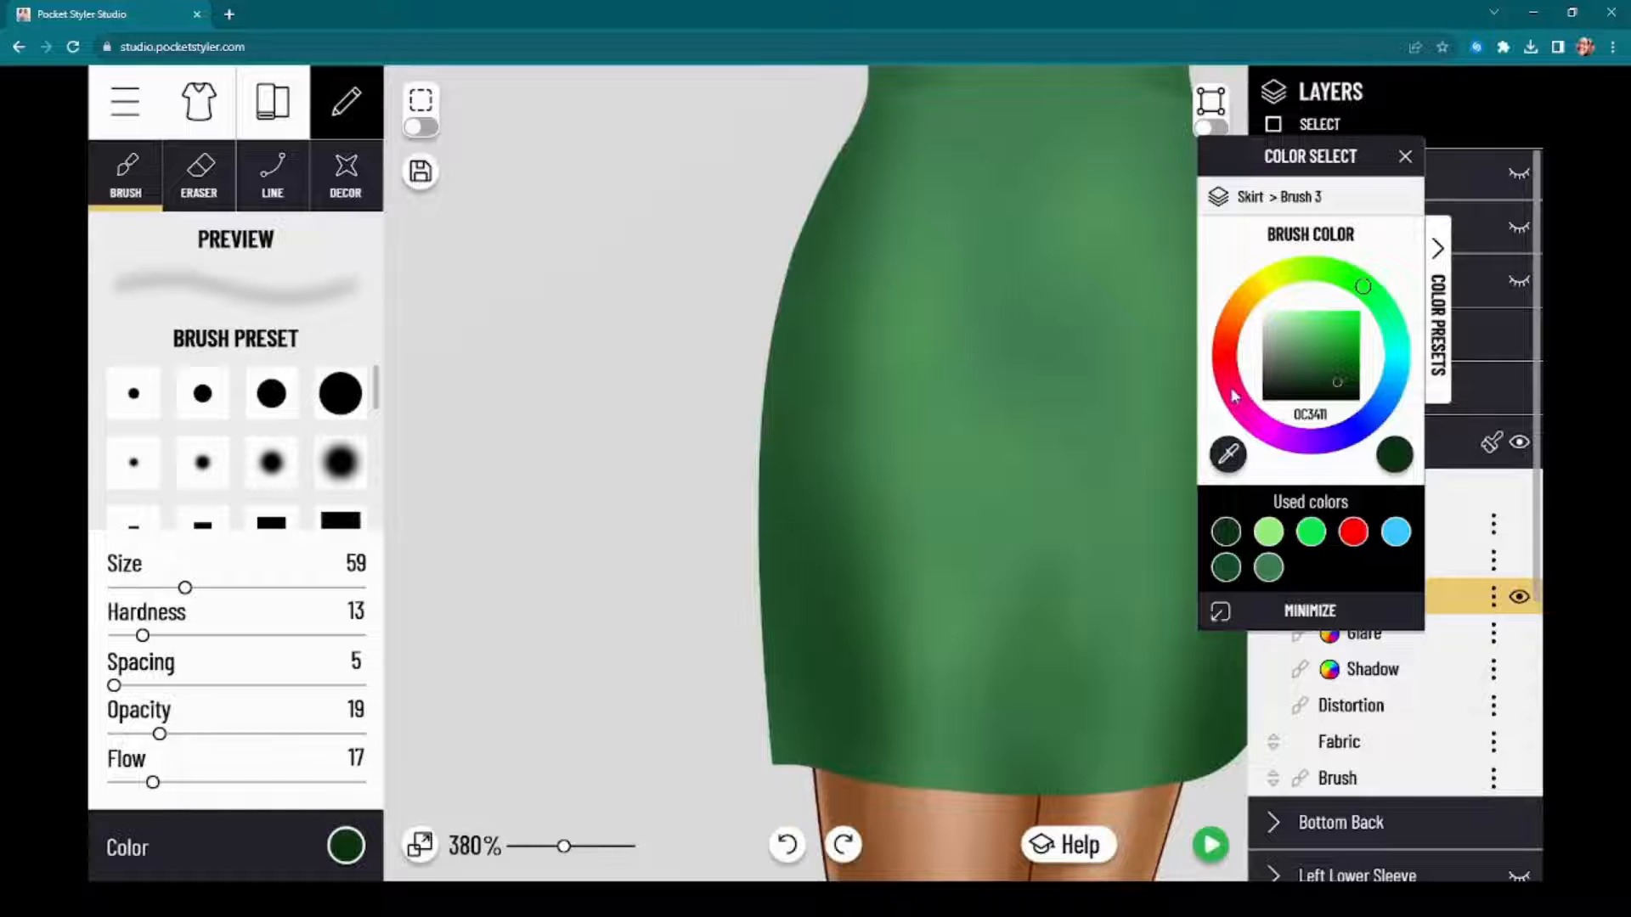
pyautogui.moveTo(1233, 393); pyautogui.dragTo(1233, 382)
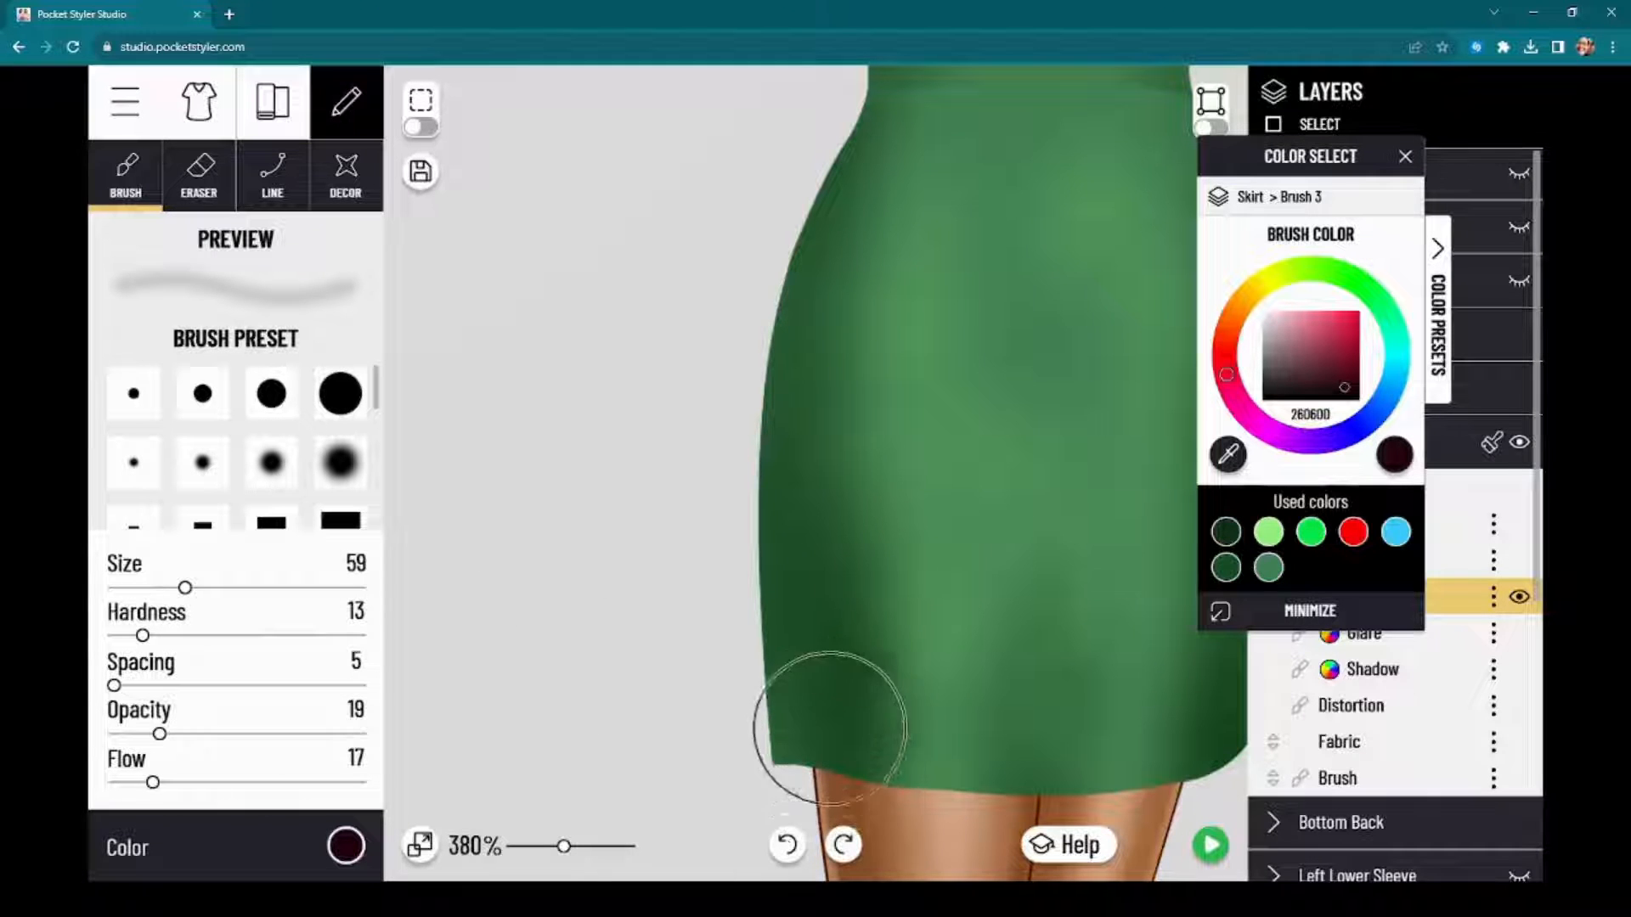
# Step: Paint soft very dark red shading up the lower left side of the skirt on its Brush 3 layer
pyautogui.moveTo(830, 728)
pyautogui.mouseDown()
pyautogui.moveTo(874, 780)
pyautogui.moveTo(833, 654)
pyautogui.moveTo(854, 775)
pyautogui.moveTo(826, 517)
pyautogui.mouseUp()
pyautogui.moveTo(928, 691)
pyautogui.mouseDown()
pyautogui.moveTo(891, 747)
pyautogui.moveTo(910, 783)
pyautogui.mouseUp()
pyautogui.moveTo(862, 627)
pyautogui.mouseDown()
pyautogui.moveTo(839, 457)
pyautogui.moveTo(834, 567)
pyautogui.moveTo(828, 425)
pyautogui.moveTo(806, 505)
pyautogui.moveTo(858, 688)
pyautogui.mouseUp()
pyautogui.scroll(-3, 858, 688)
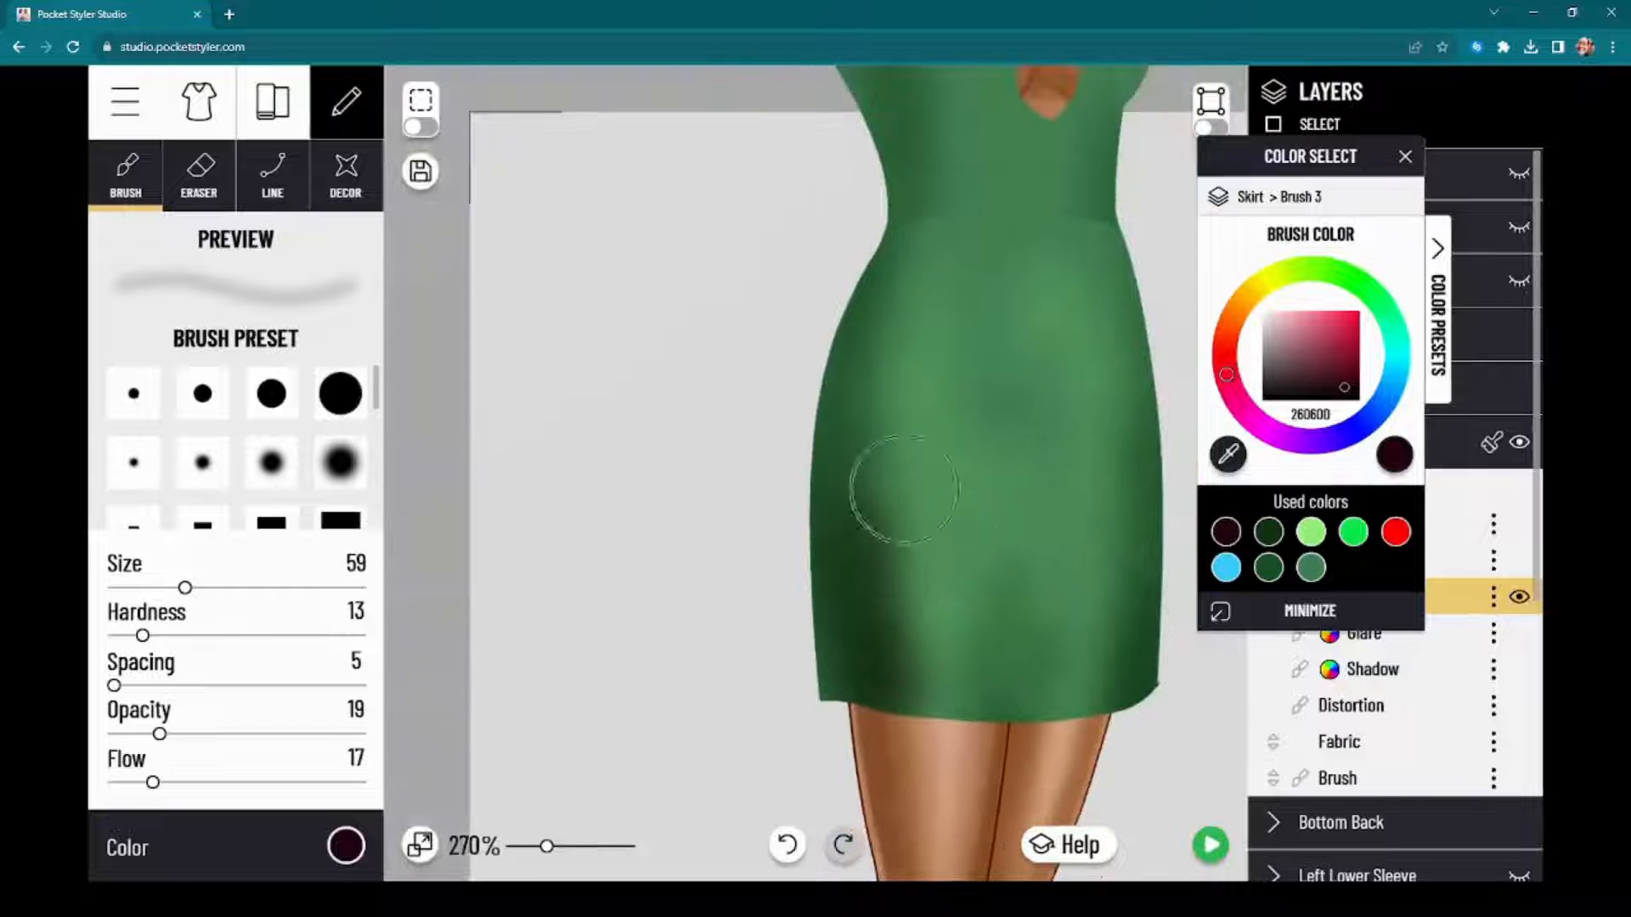
pyautogui.moveTo(470, 662); pyautogui.dragTo(299, 599)
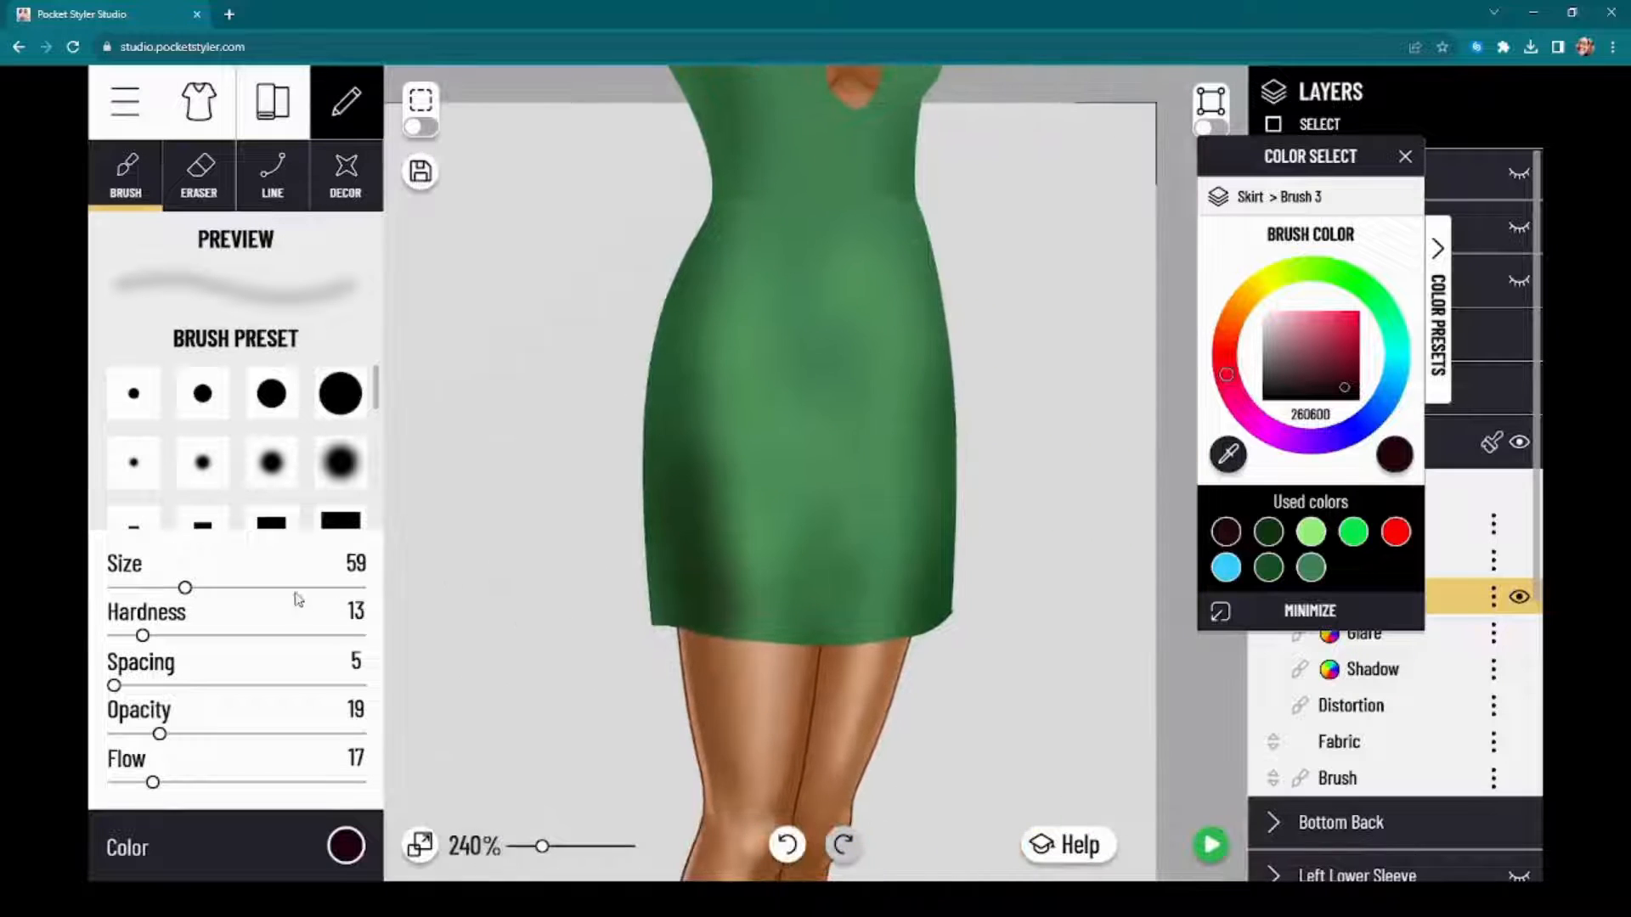
# Step: Extend the very dark red shading on the skirt's Brush 3 layer along the lower right side and both hips
pyautogui.scroll(3, 994, 621)
pyautogui.moveTo(876, 632)
pyautogui.mouseDown()
pyautogui.moveTo(886, 589)
pyautogui.moveTo(890, 643)
pyautogui.moveTo(915, 445)
pyautogui.moveTo(913, 549)
pyautogui.moveTo(922, 406)
pyautogui.moveTo(926, 636)
pyautogui.mouseUp()
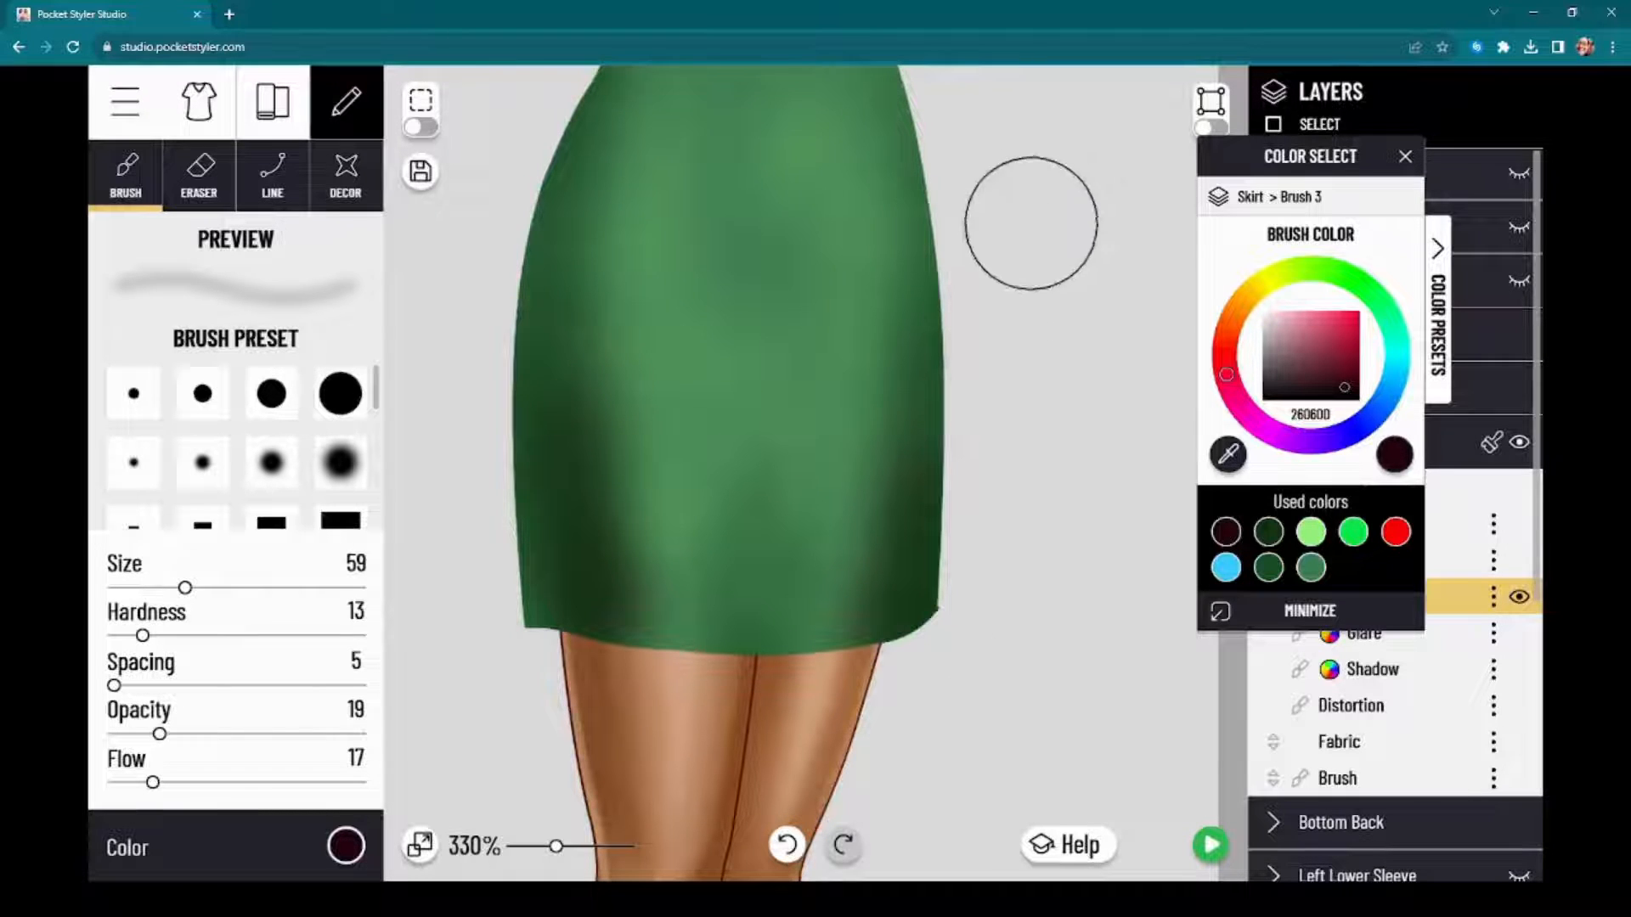
pyautogui.scroll(-1, 1215, 647)
pyautogui.moveTo(1234, 683); pyautogui.dragTo(1301, 828)
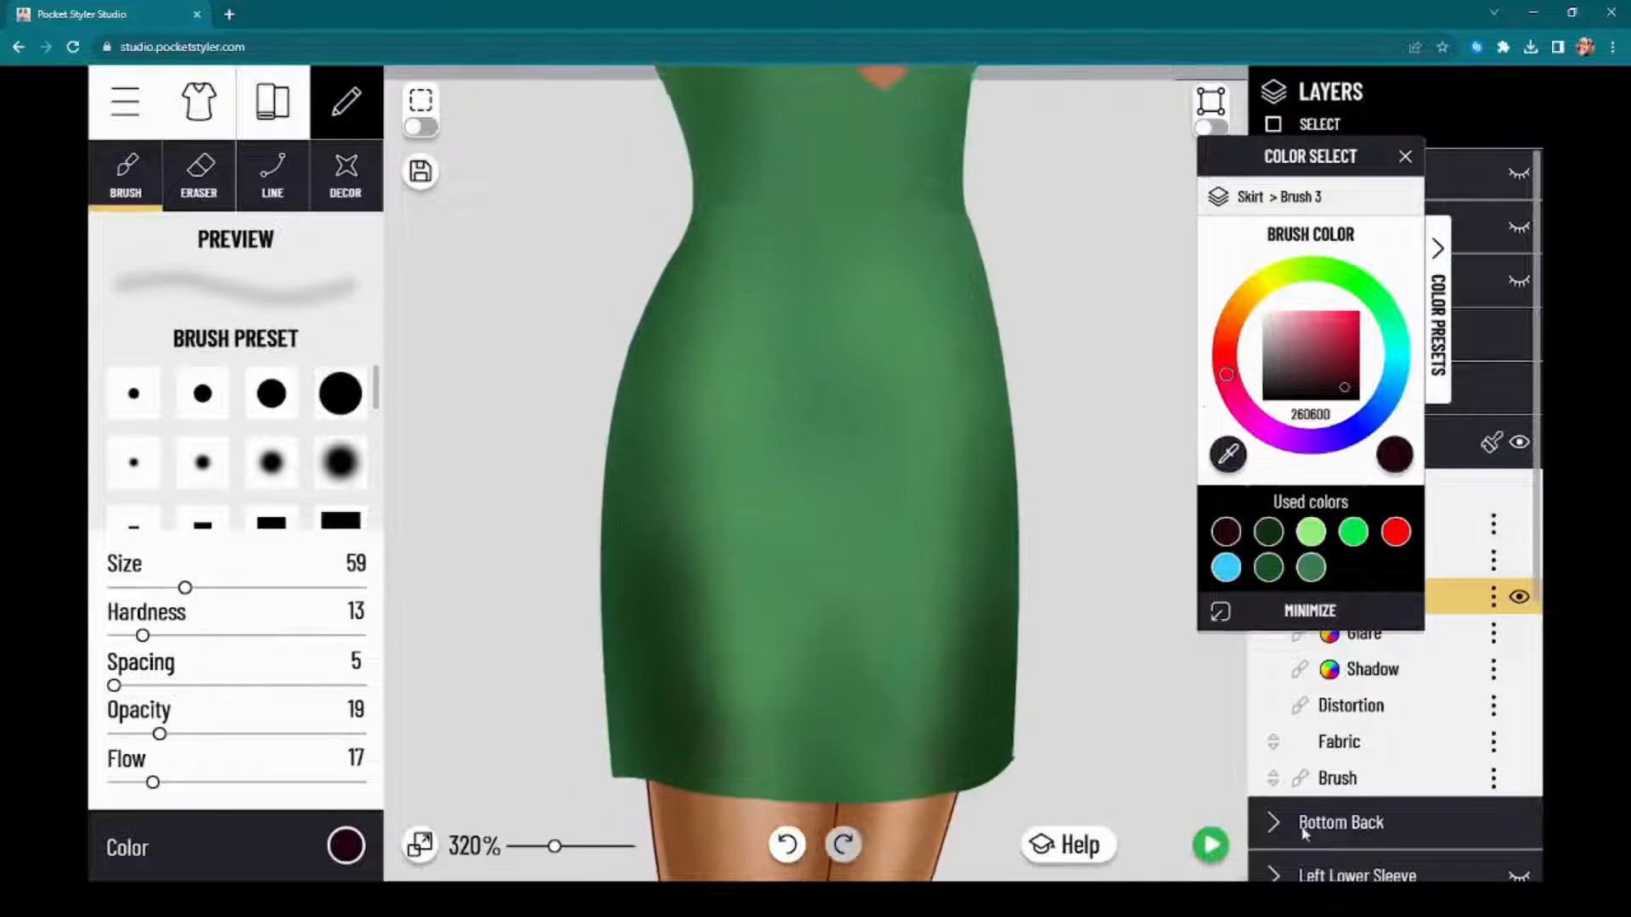
pyautogui.moveTo(656, 258)
pyautogui.mouseDown()
pyautogui.moveTo(612, 417)
pyautogui.moveTo(601, 395)
pyautogui.moveTo(601, 469)
pyautogui.mouseUp()
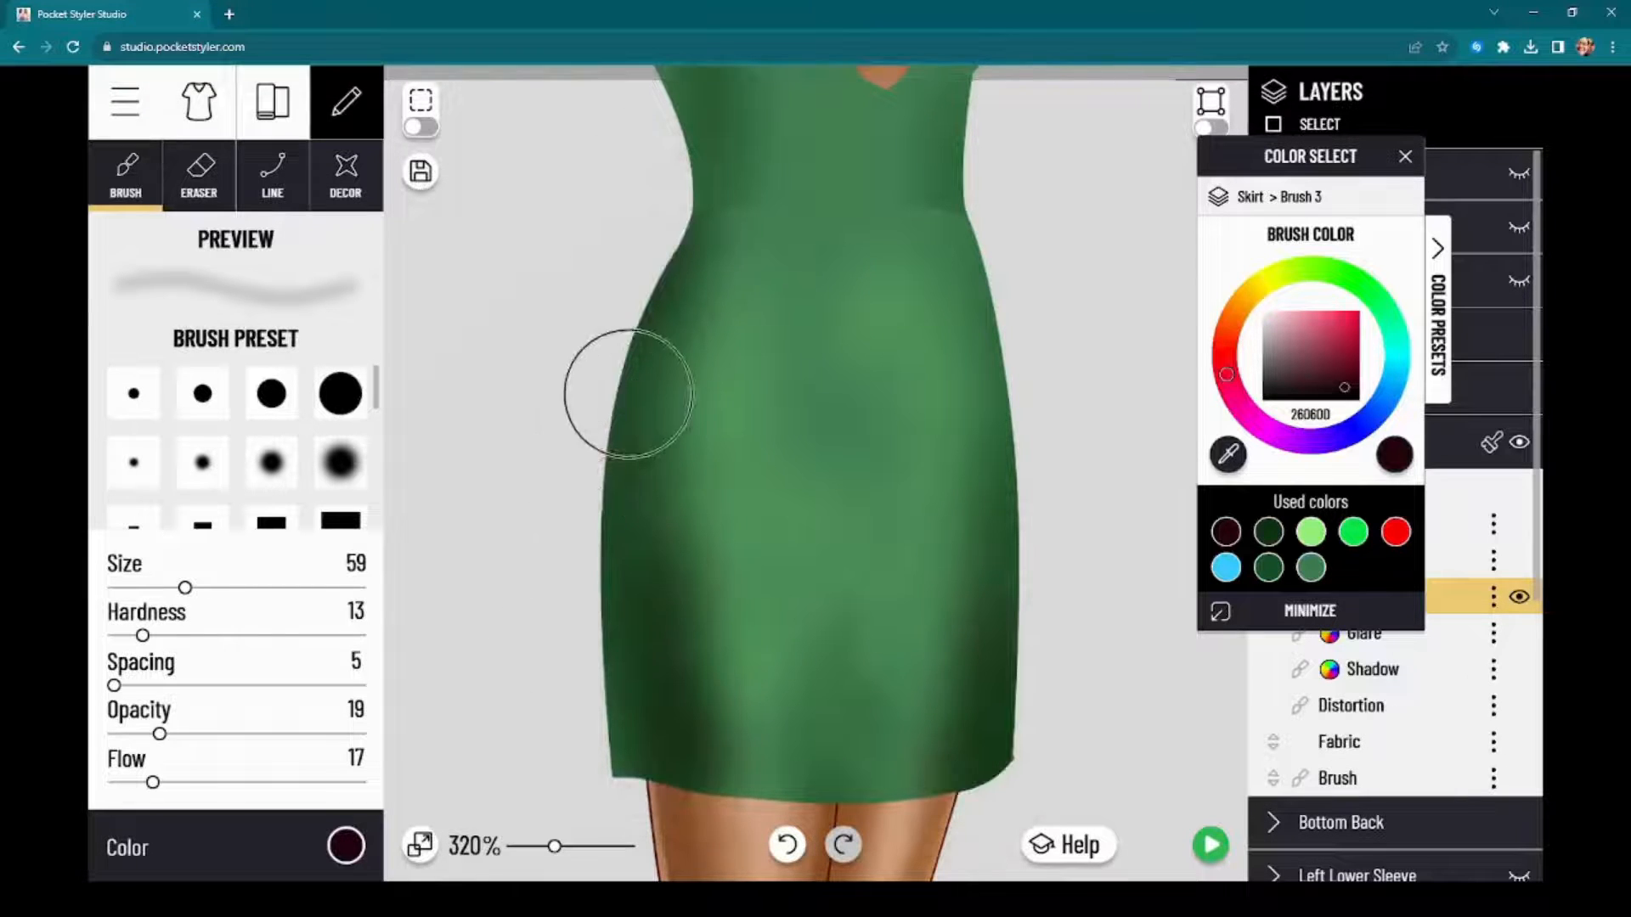
pyautogui.moveTo(1027, 240)
pyautogui.mouseDown()
pyautogui.moveTo(1030, 522)
pyautogui.moveTo(1051, 594)
pyautogui.mouseUp()
# Step: Preview the dress on the model with the dark red side shading and return to the editor
pyautogui.scroll(-3, 1067, 630)
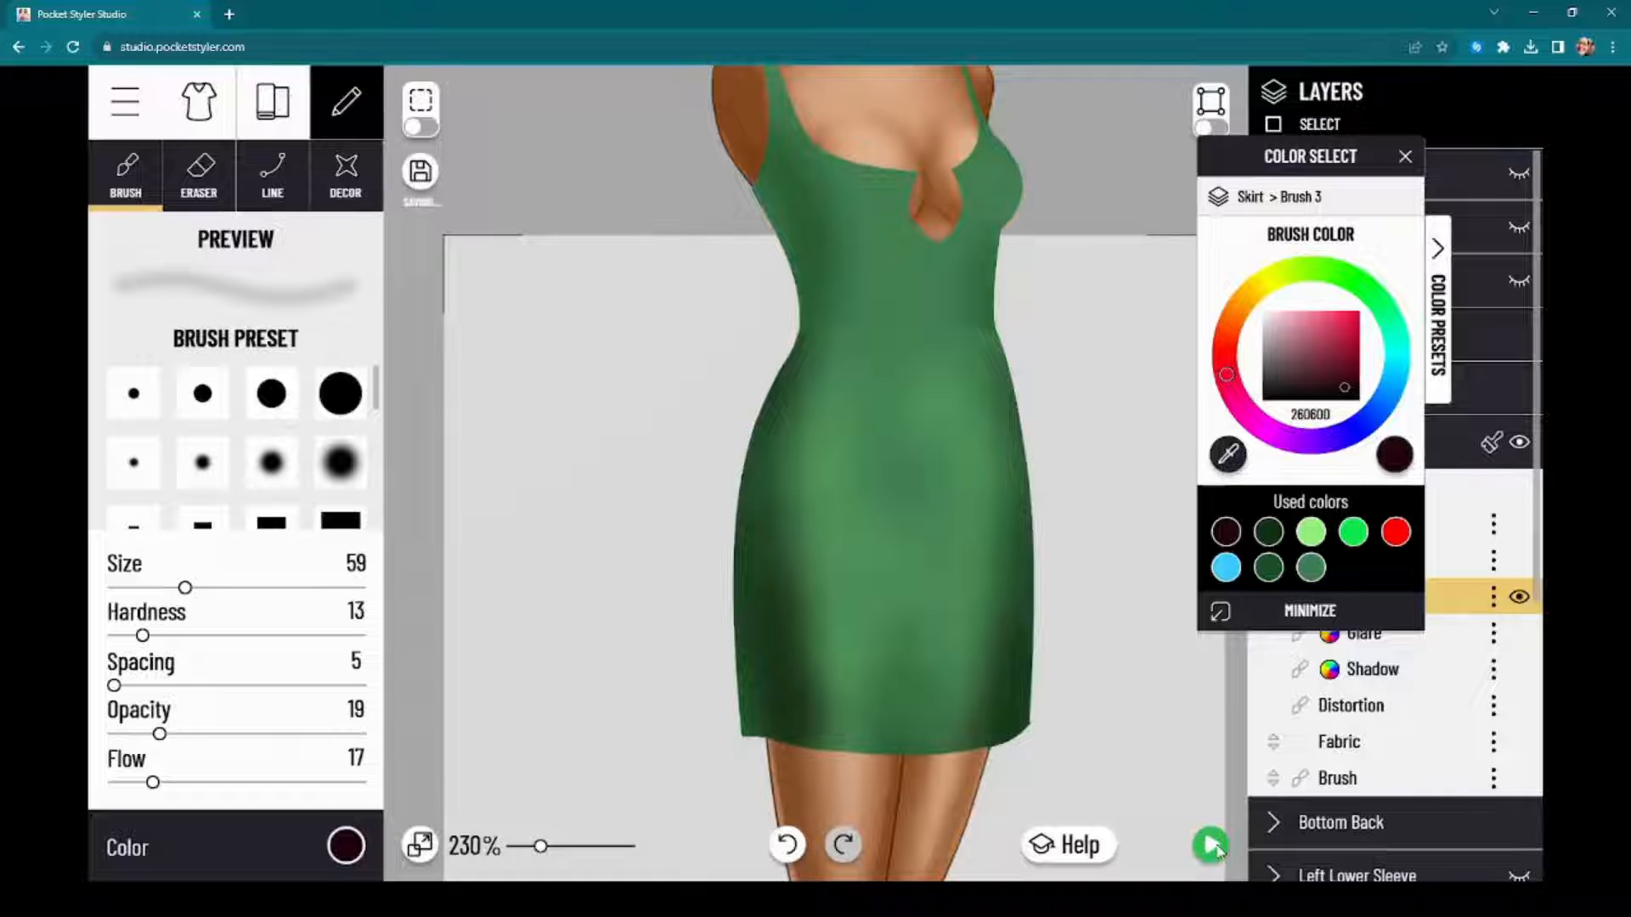
pyautogui.click(1212, 846)
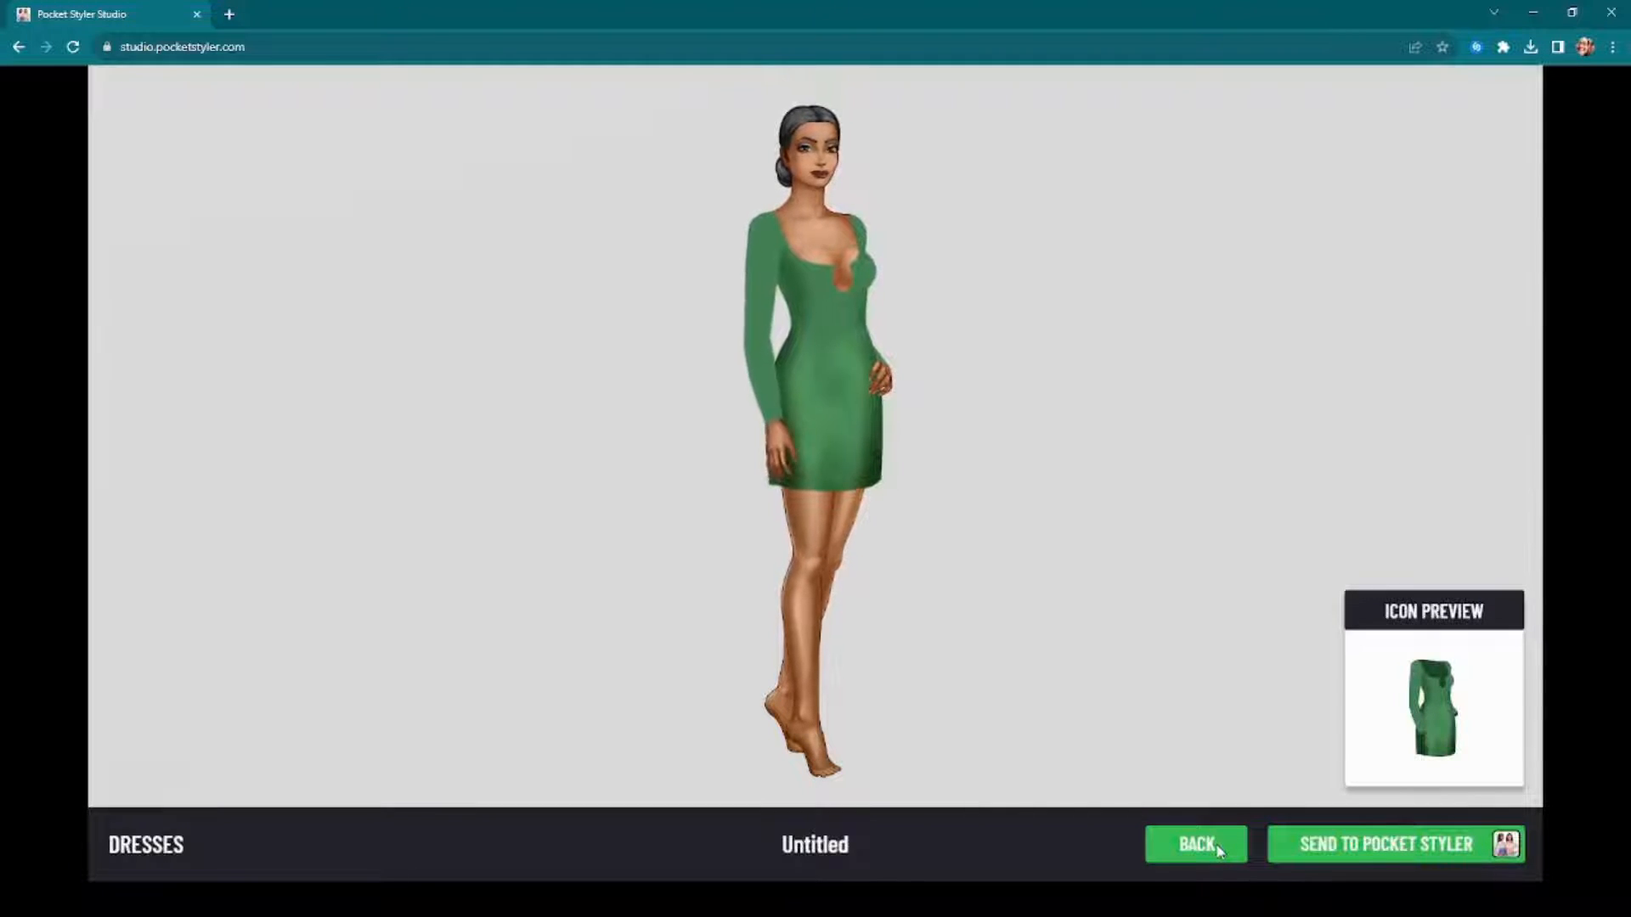
pyautogui.click(1197, 845)
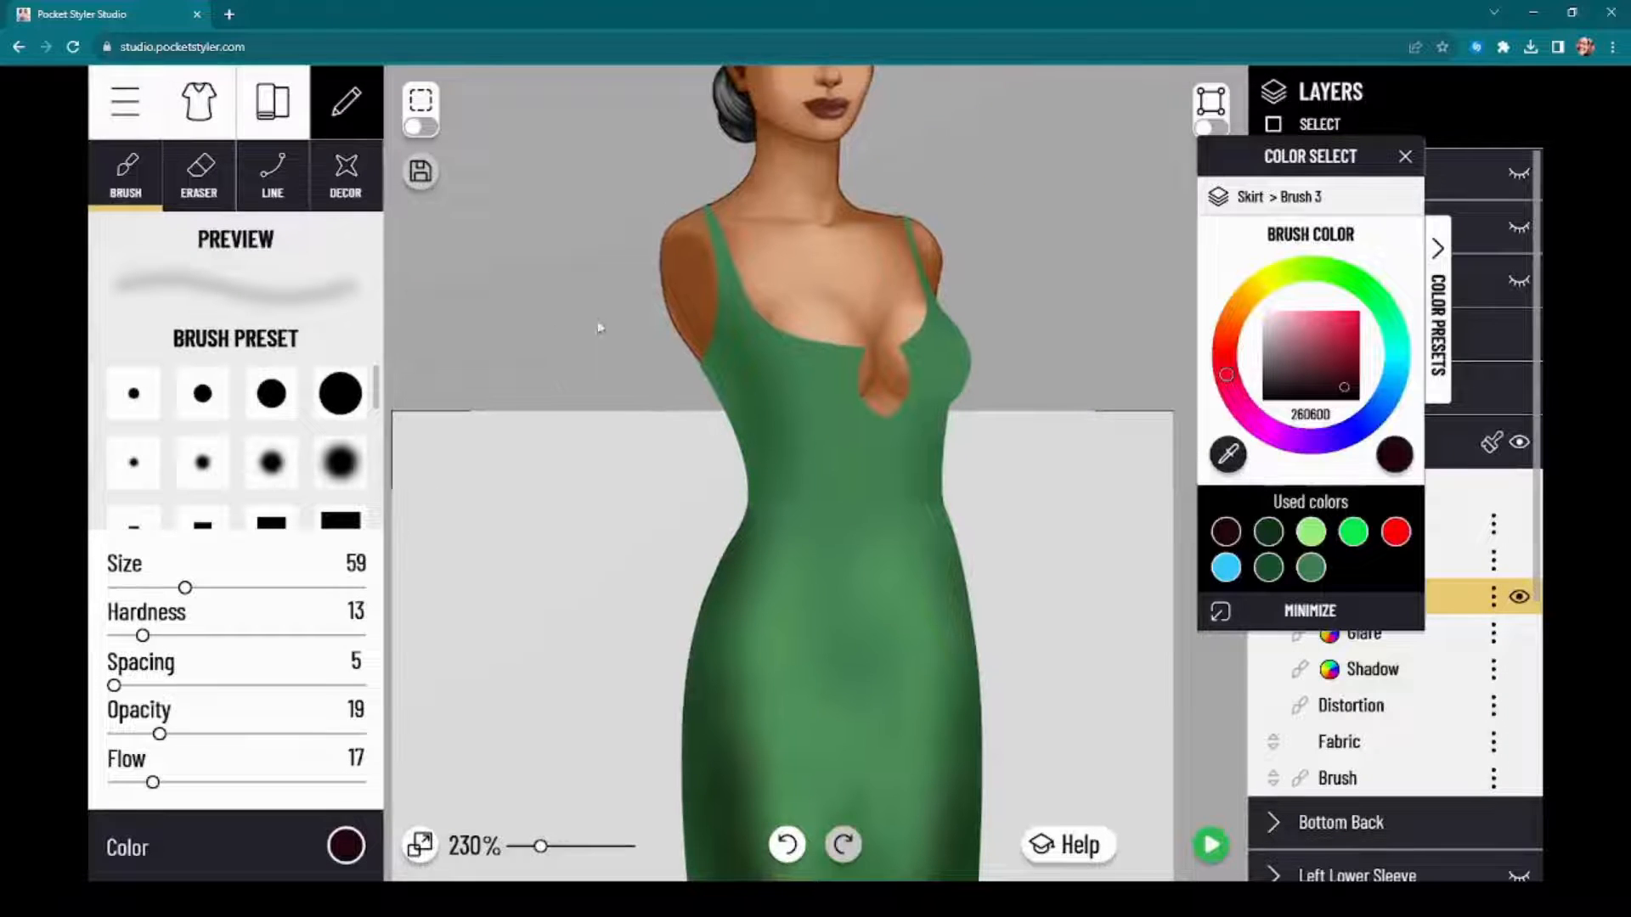
pyautogui.moveTo(1290, 162); pyautogui.dragTo(1315, 170)
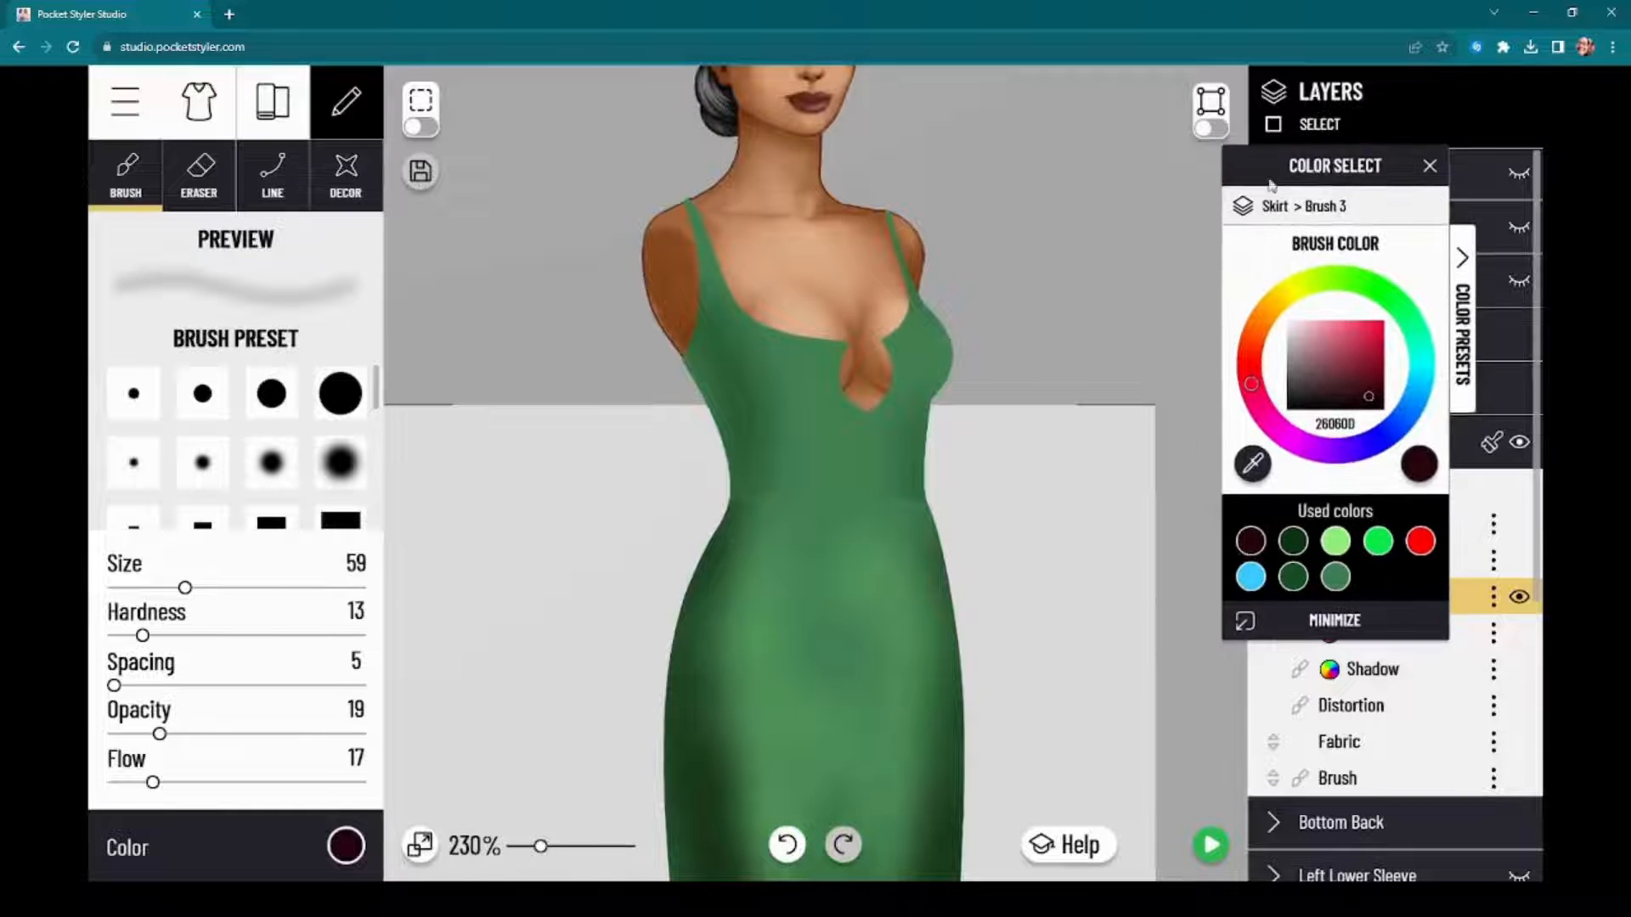
pyautogui.scroll(-2, 1117, 162)
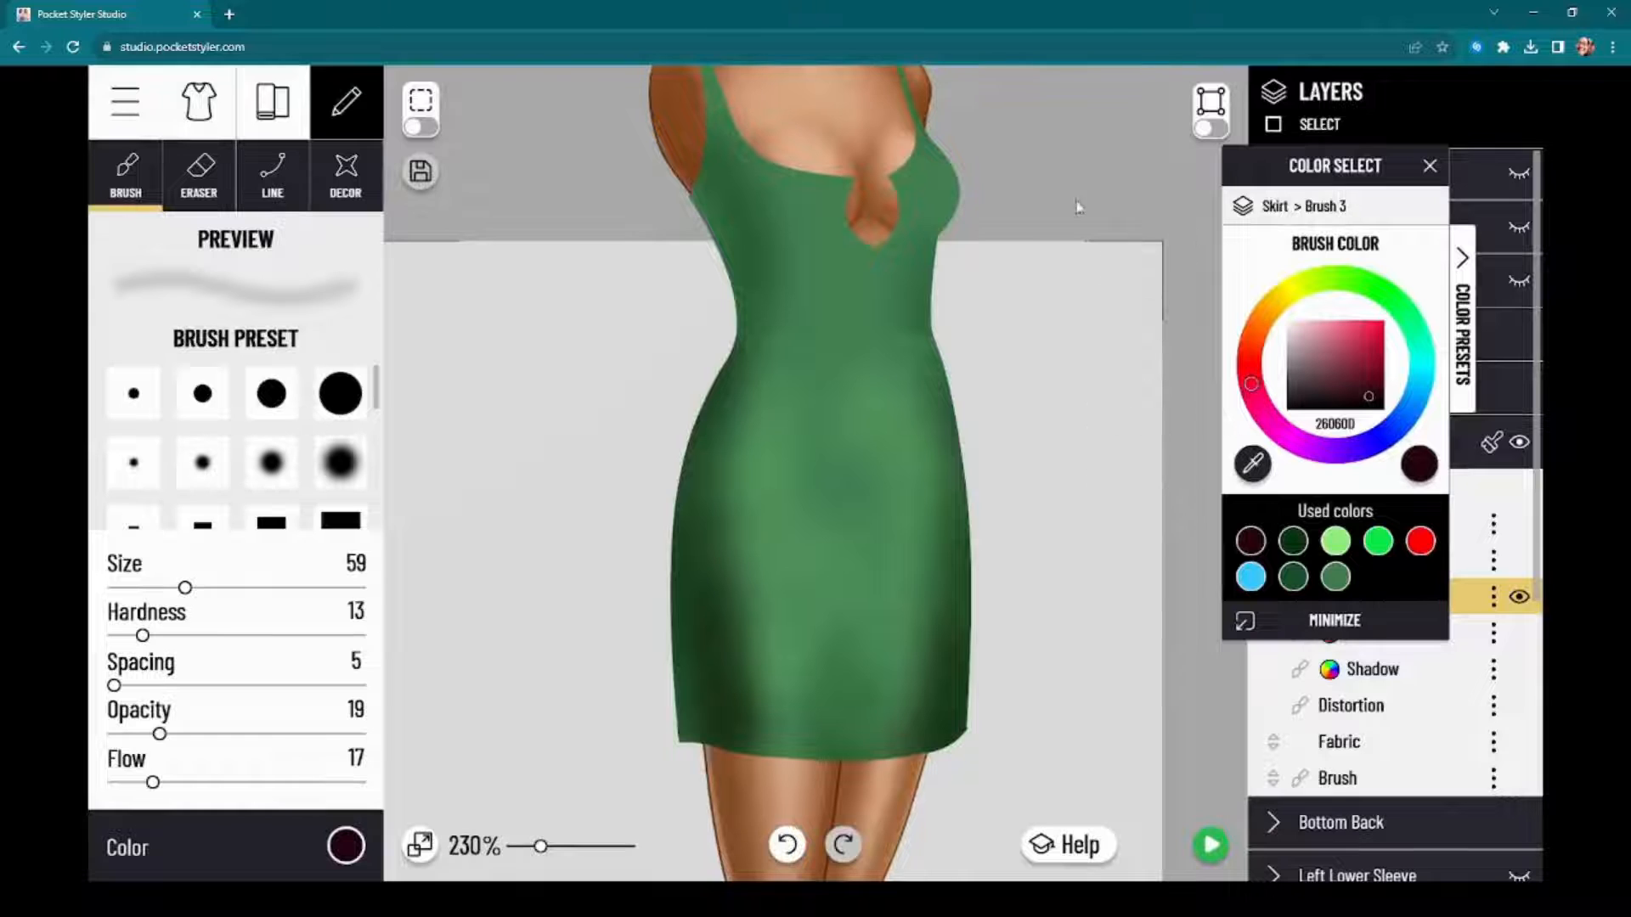
pyautogui.moveTo(1068, 204); pyautogui.dragTo(1019, 135)
# Step: Add a new brush layer directly above the skirt's Brush 2 layer
pyautogui.moveTo(1346, 174); pyautogui.dragTo(1089, 253)
pyautogui.click(1365, 525)
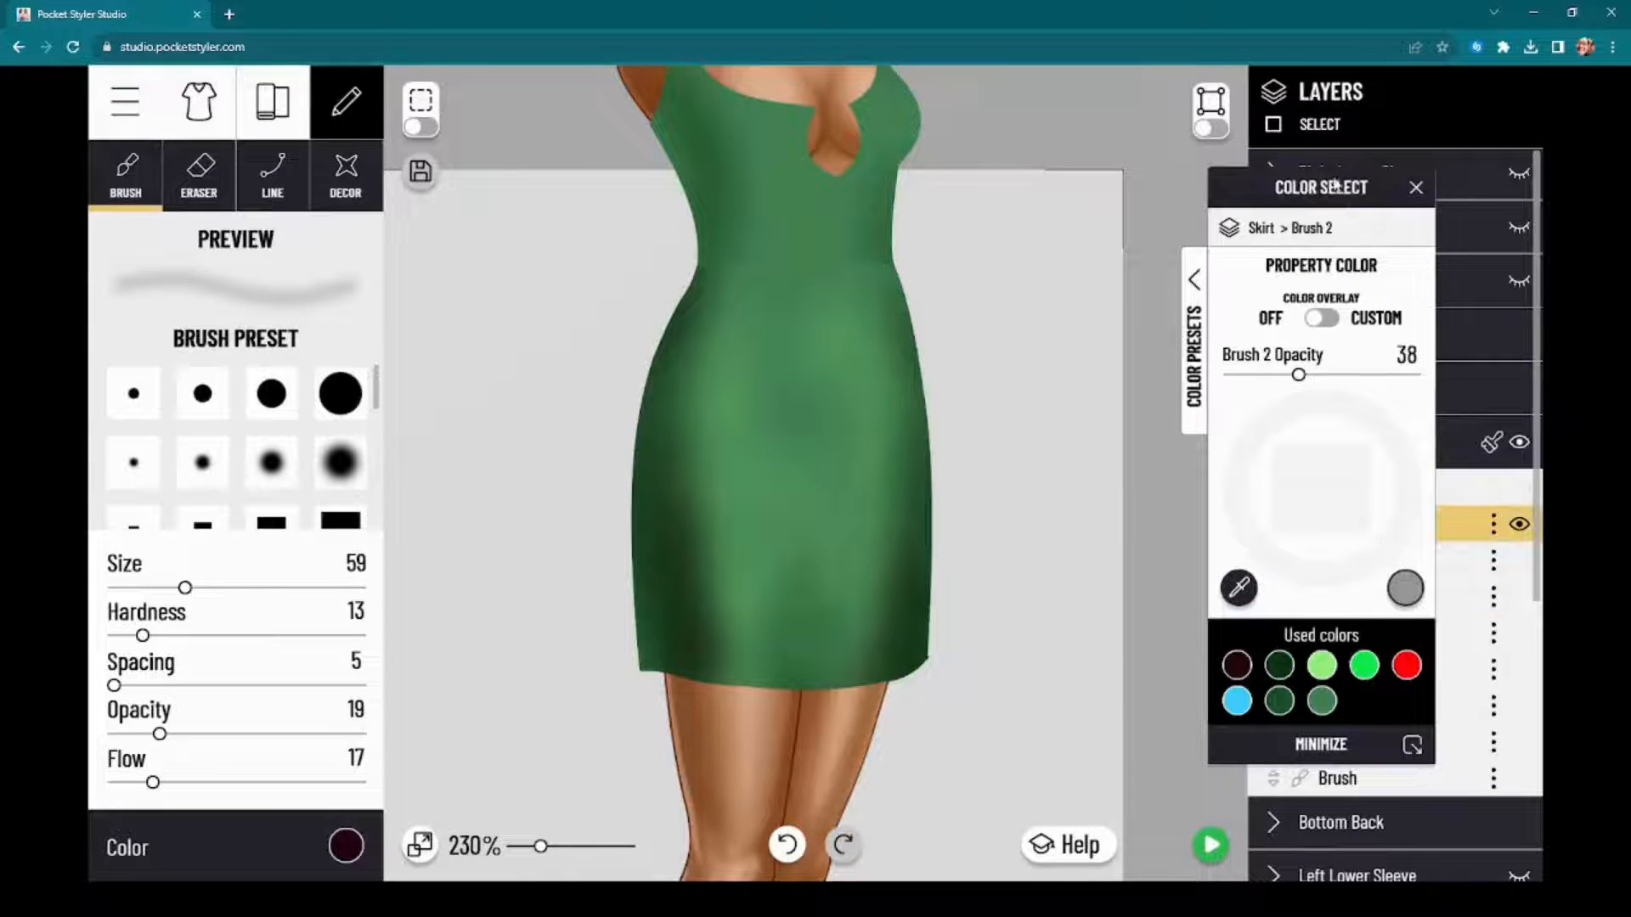
pyautogui.moveTo(1335, 185); pyautogui.dragTo(1145, 212)
pyautogui.click(1499, 531)
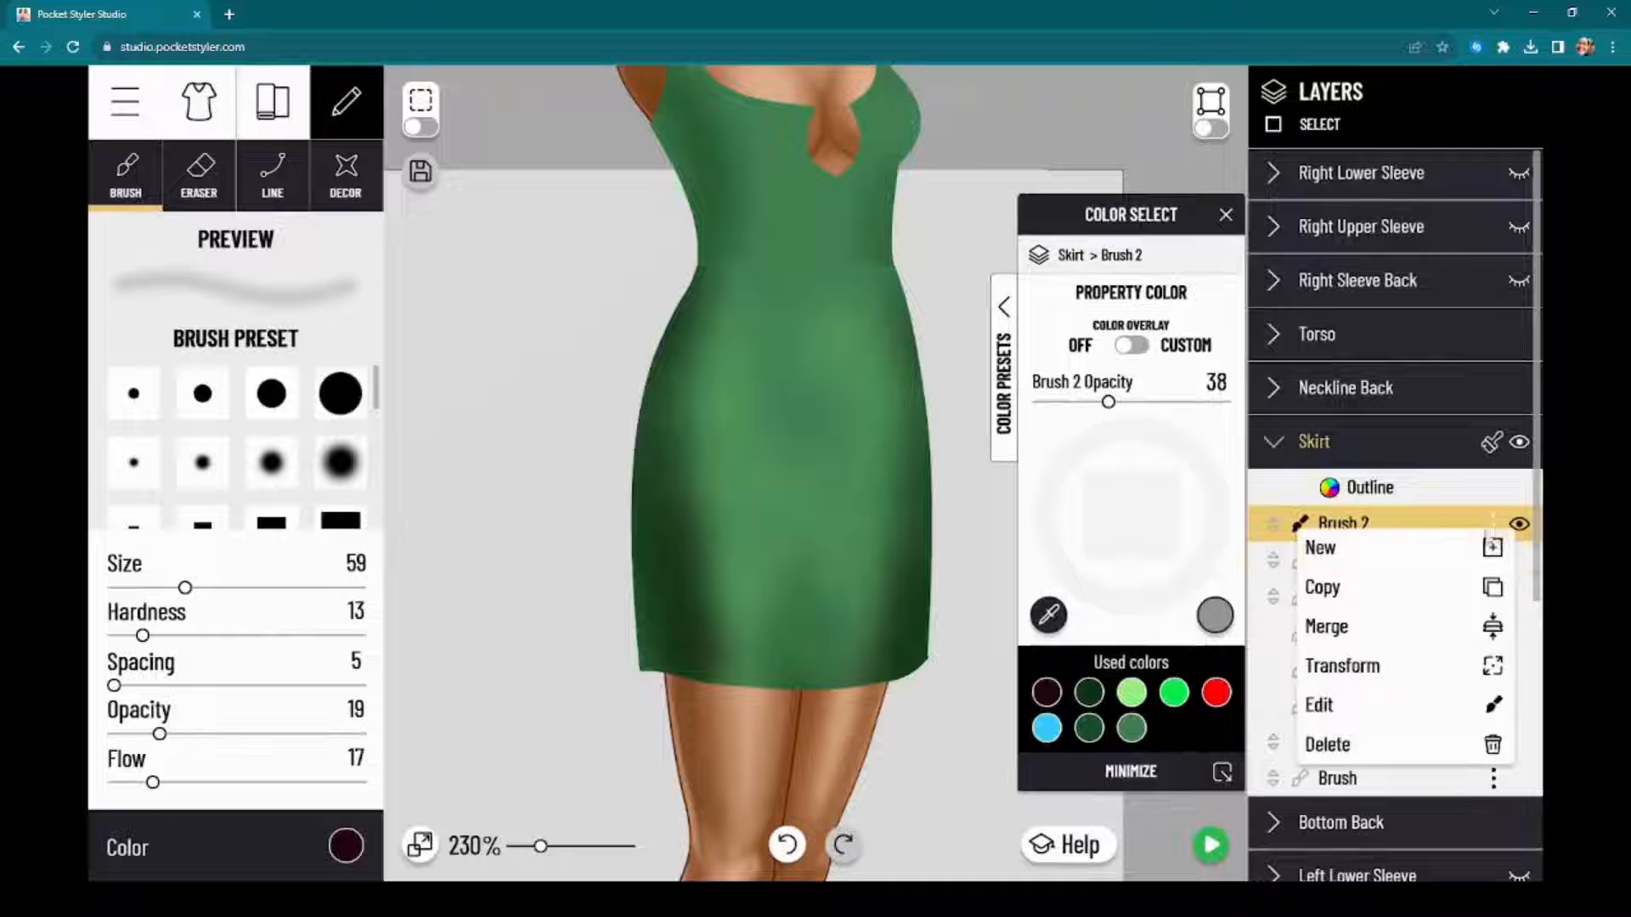
pyautogui.click(1454, 551)
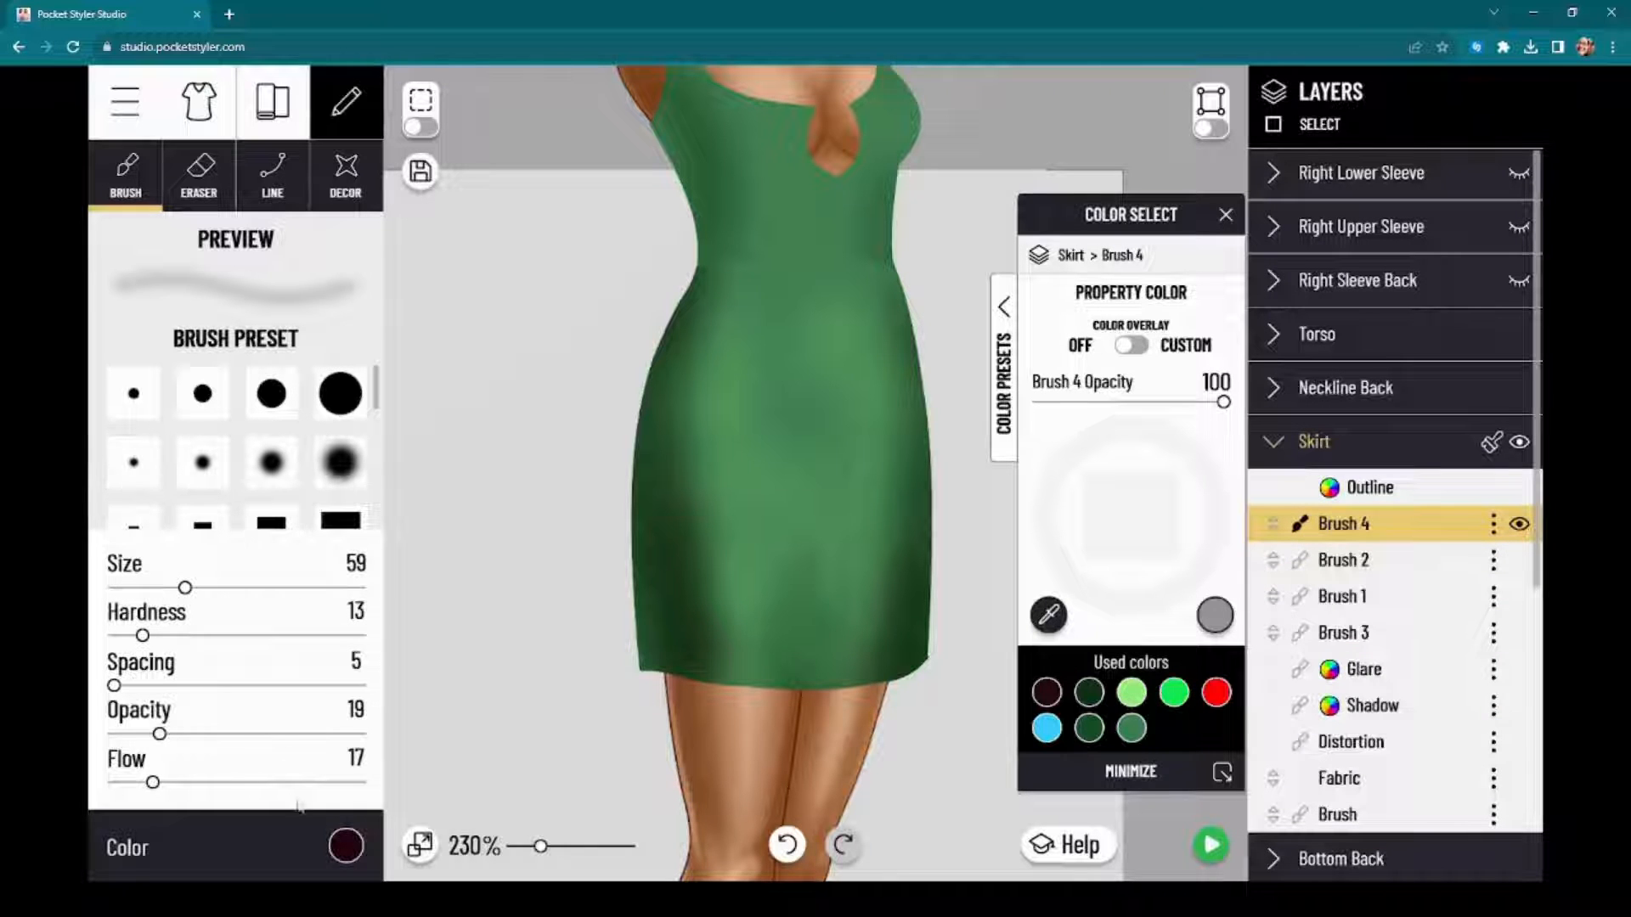
# Step: Open the brush color settings for the skirt's new brush layer and set the brush size to 24
pyautogui.click(349, 847)
pyautogui.click(349, 847)
pyautogui.click(349, 847)
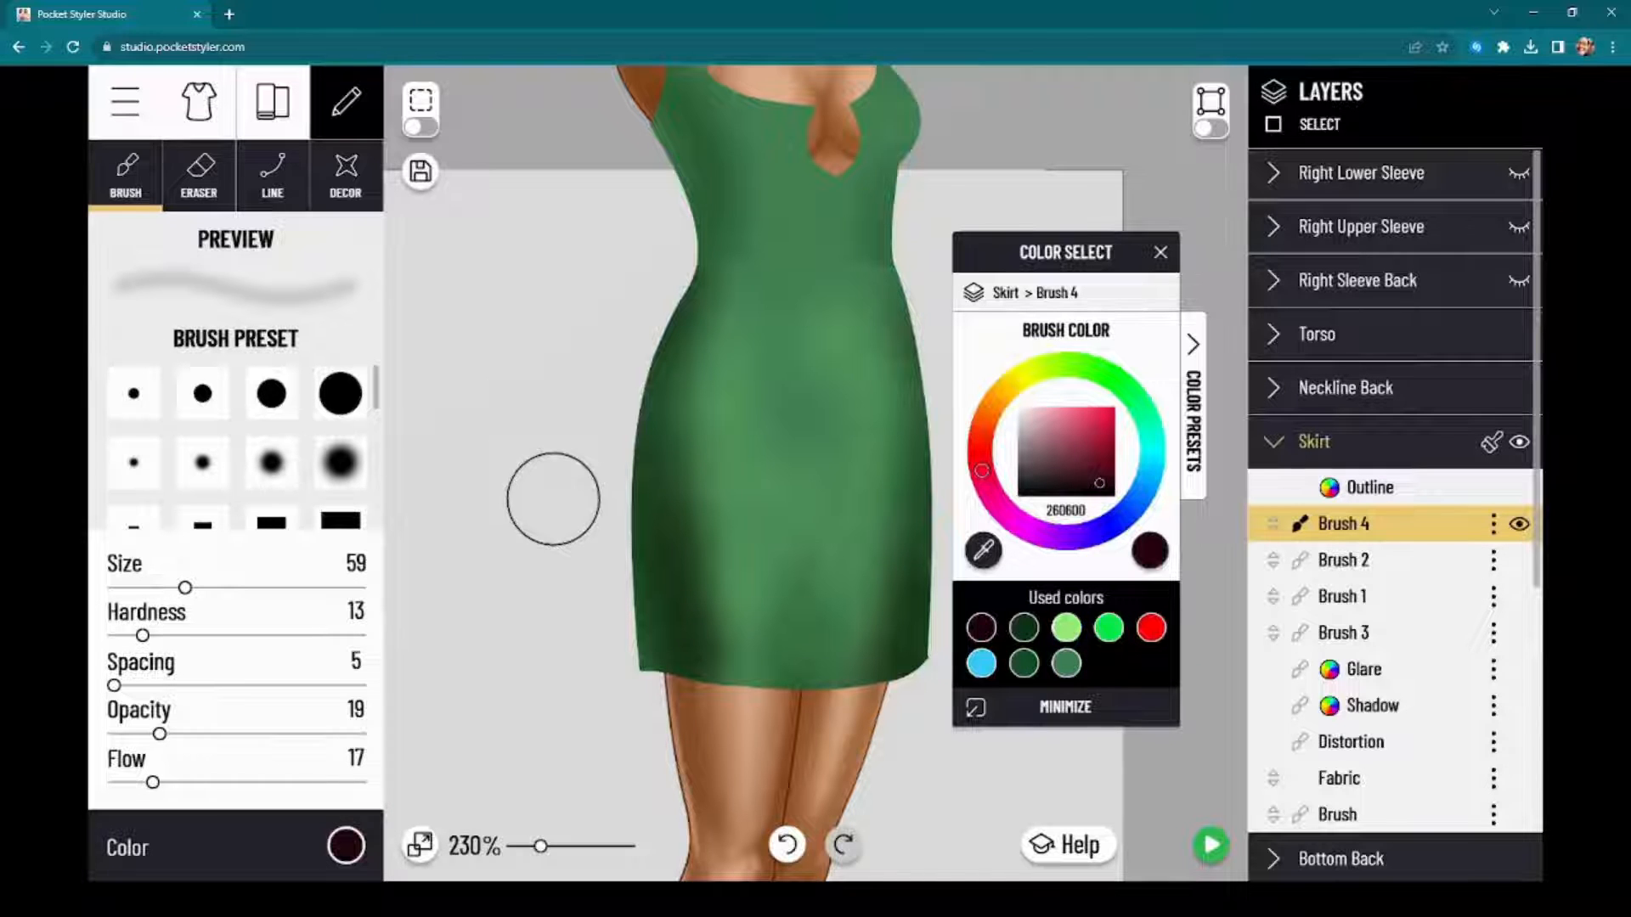
pyautogui.moveTo(1180, 804); pyautogui.dragTo(1235, 501)
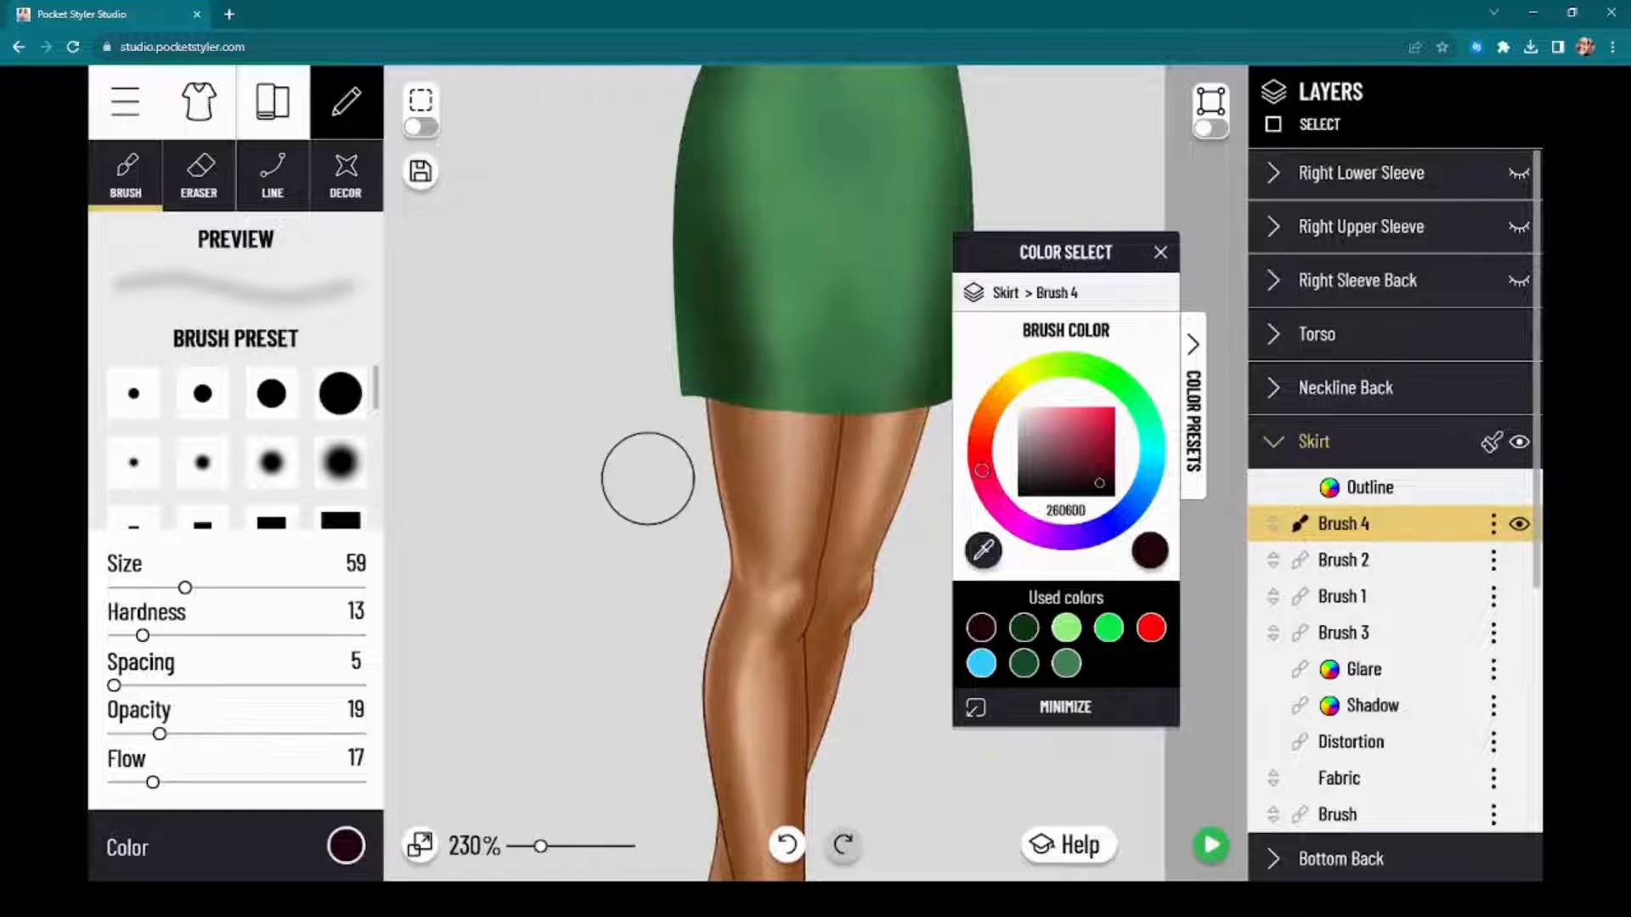
pyautogui.scroll(5, 659, 476)
pyautogui.scroll(1, 669, 508)
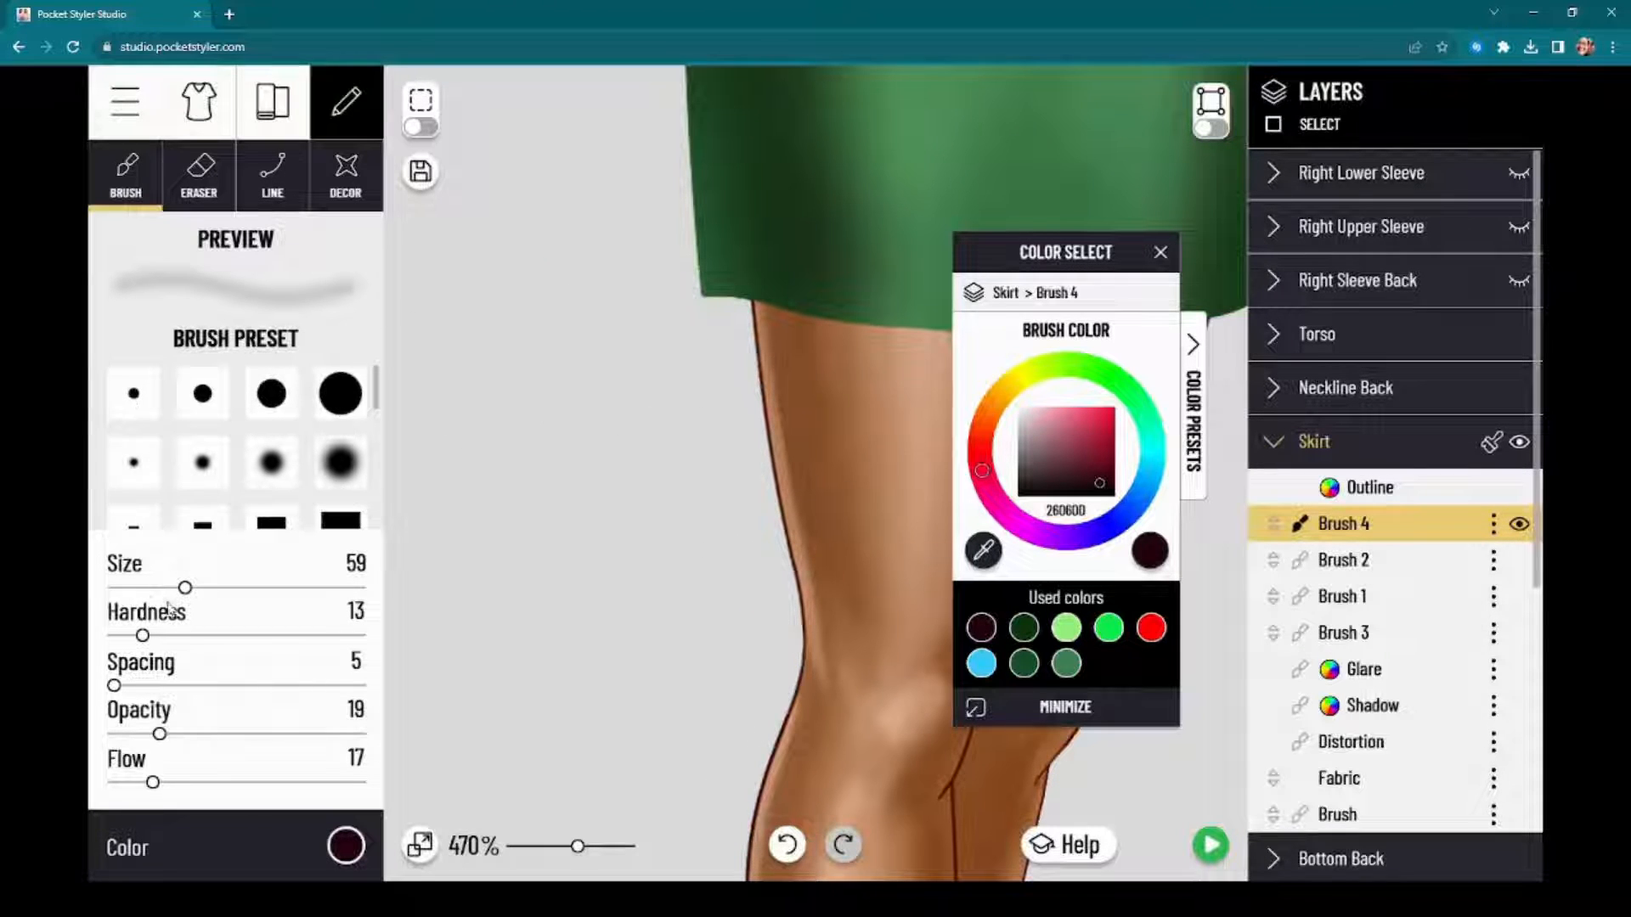
pyautogui.click(141, 588)
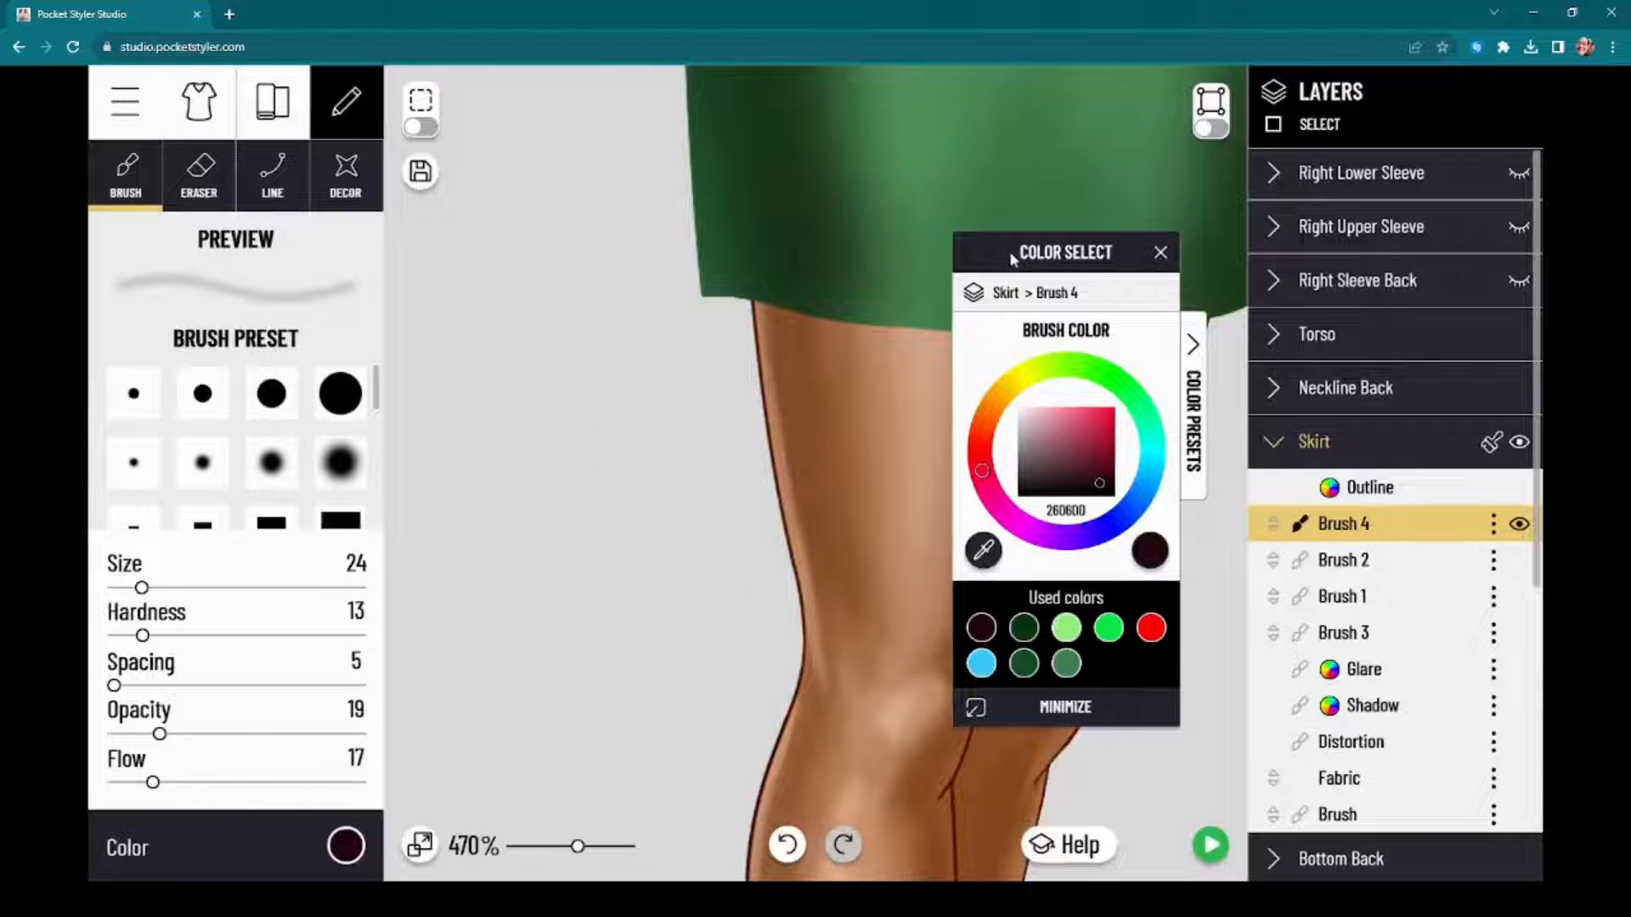
# Step: Examine how light and shadow fall along the edges of the model's legs as a reference for the skirt
pyautogui.moveTo(1013, 259); pyautogui.dragTo(1360, 289)
pyautogui.scroll(-1, 634, 405)
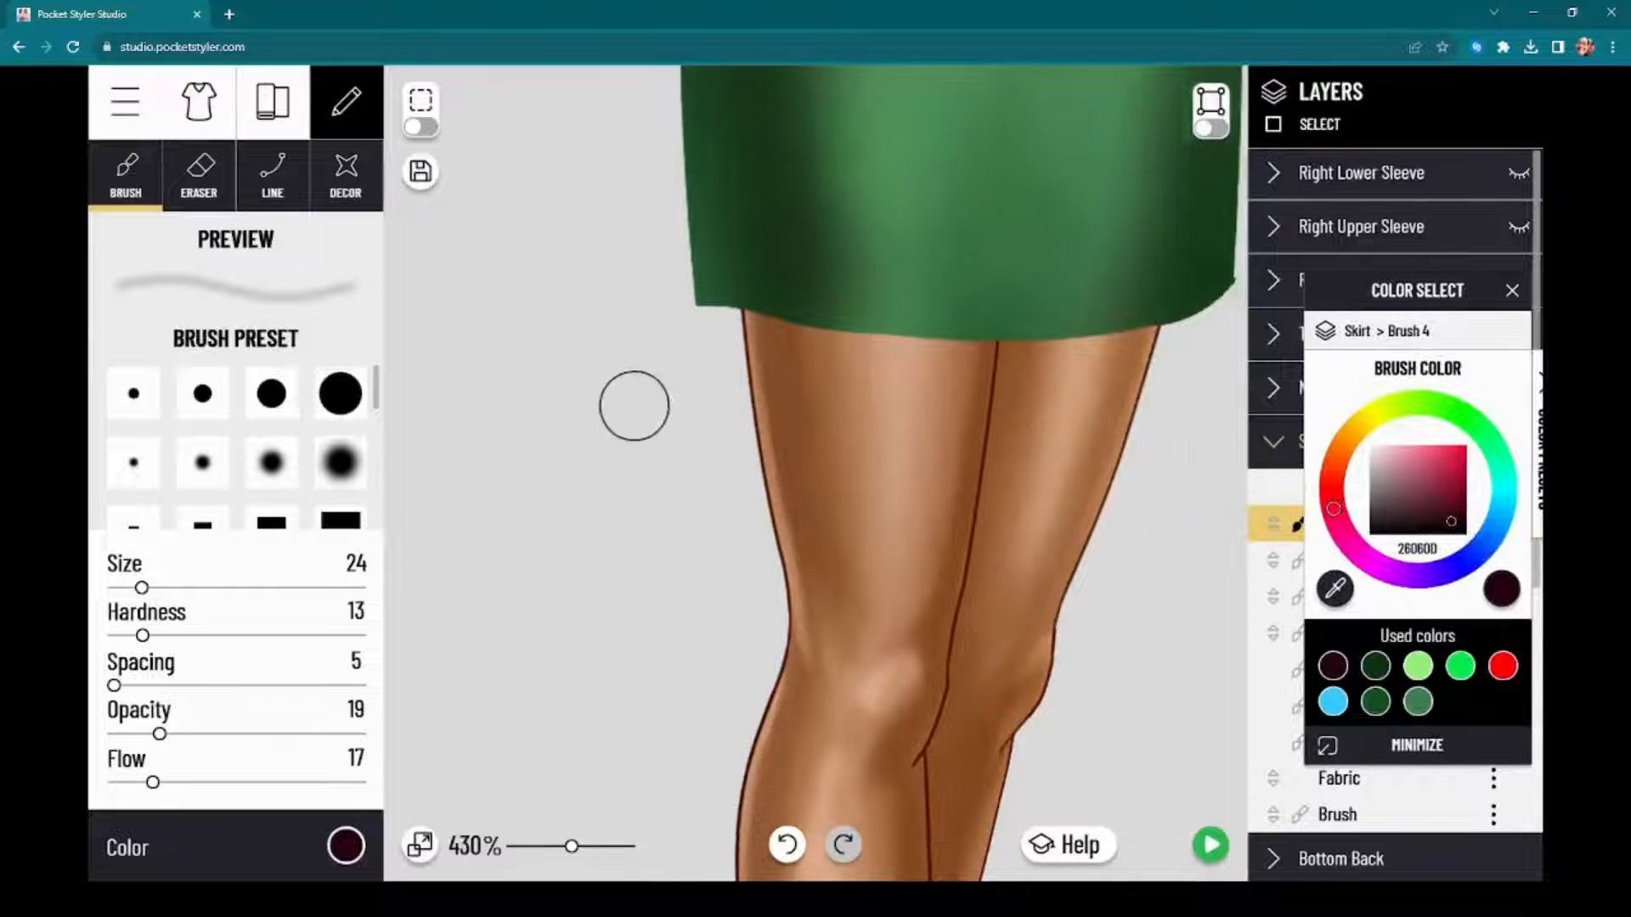
pyautogui.scroll(-5, 634, 405)
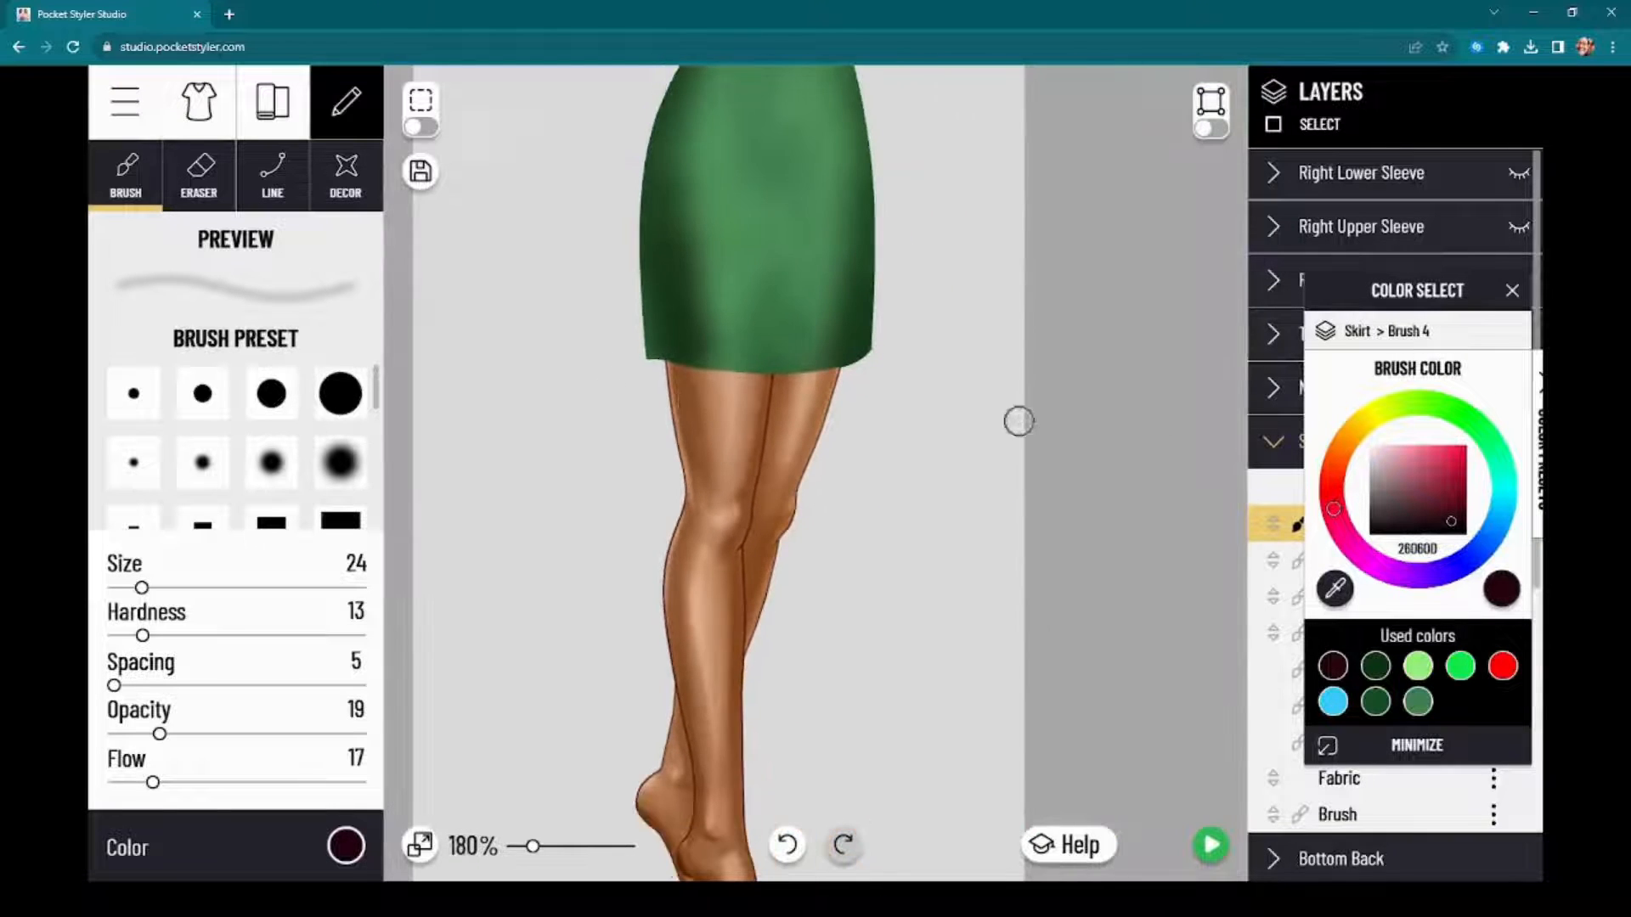
pyautogui.moveTo(1144, 599); pyautogui.dragTo(1170, 397)
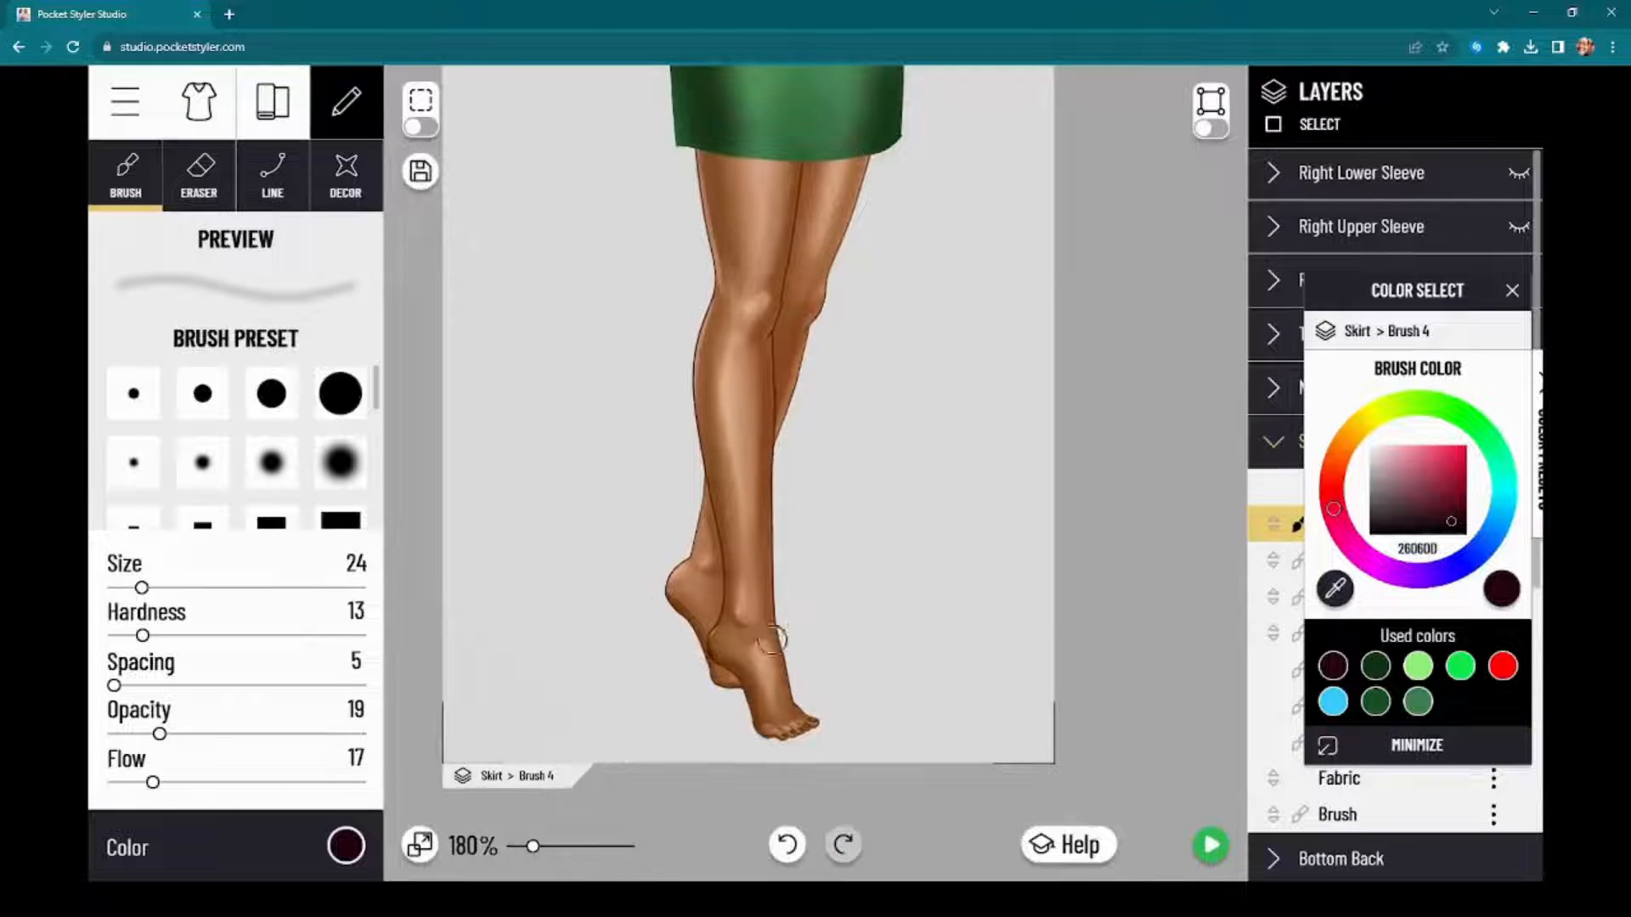
pyautogui.scroll(4, 773, 639)
pyautogui.scroll(-3, 639, 464)
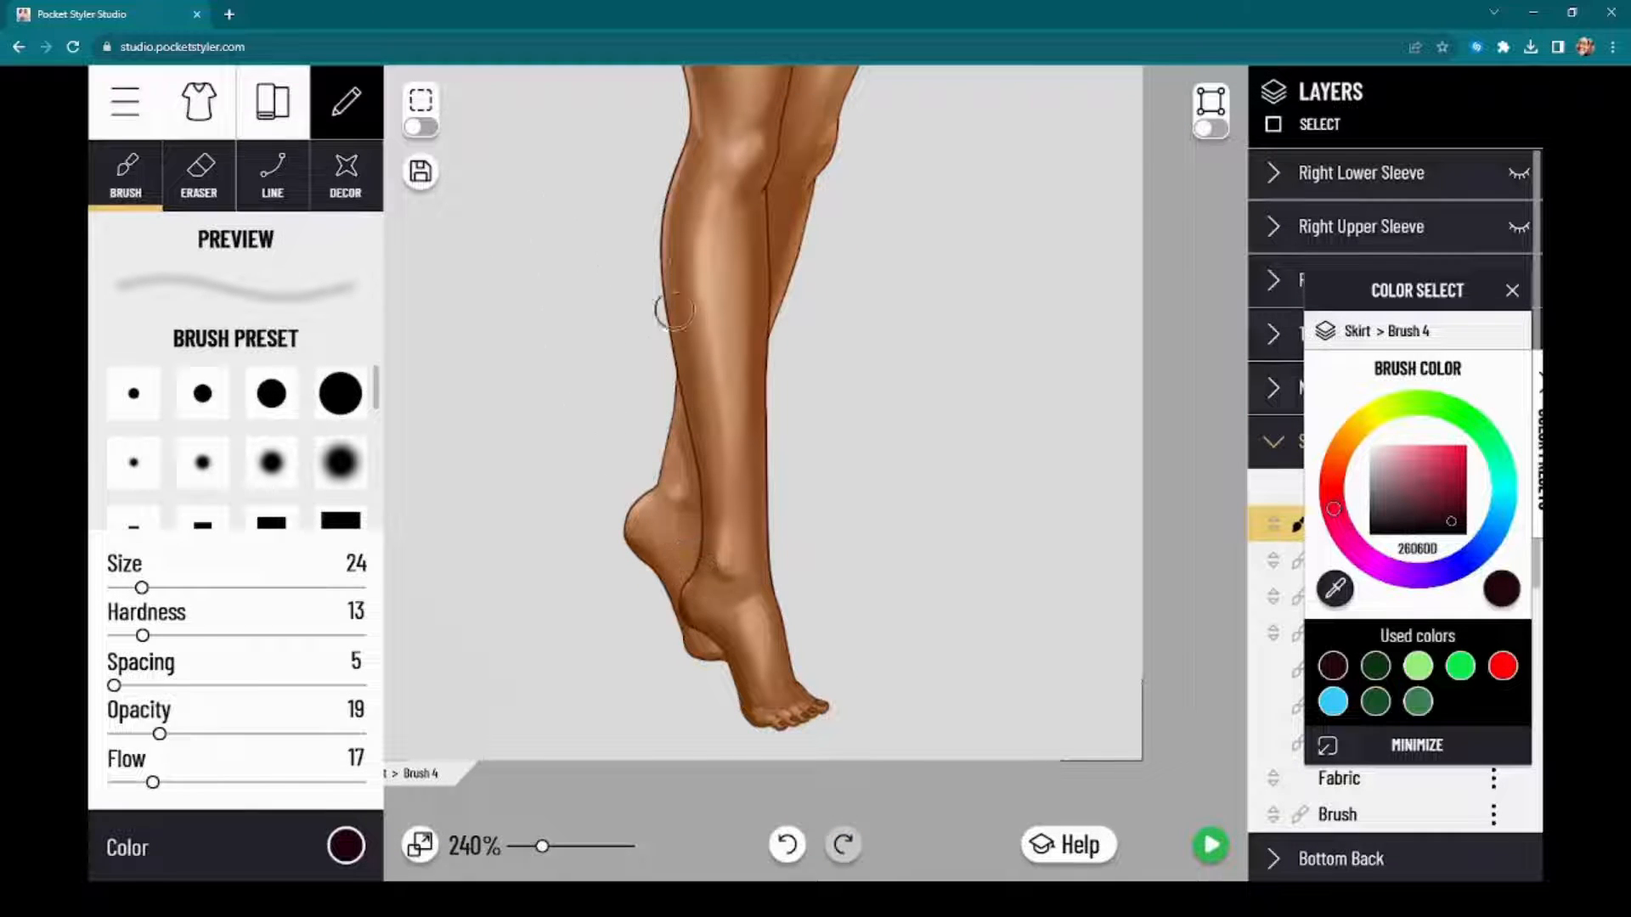
pyautogui.moveTo(1185, 306); pyautogui.dragTo(1183, 600)
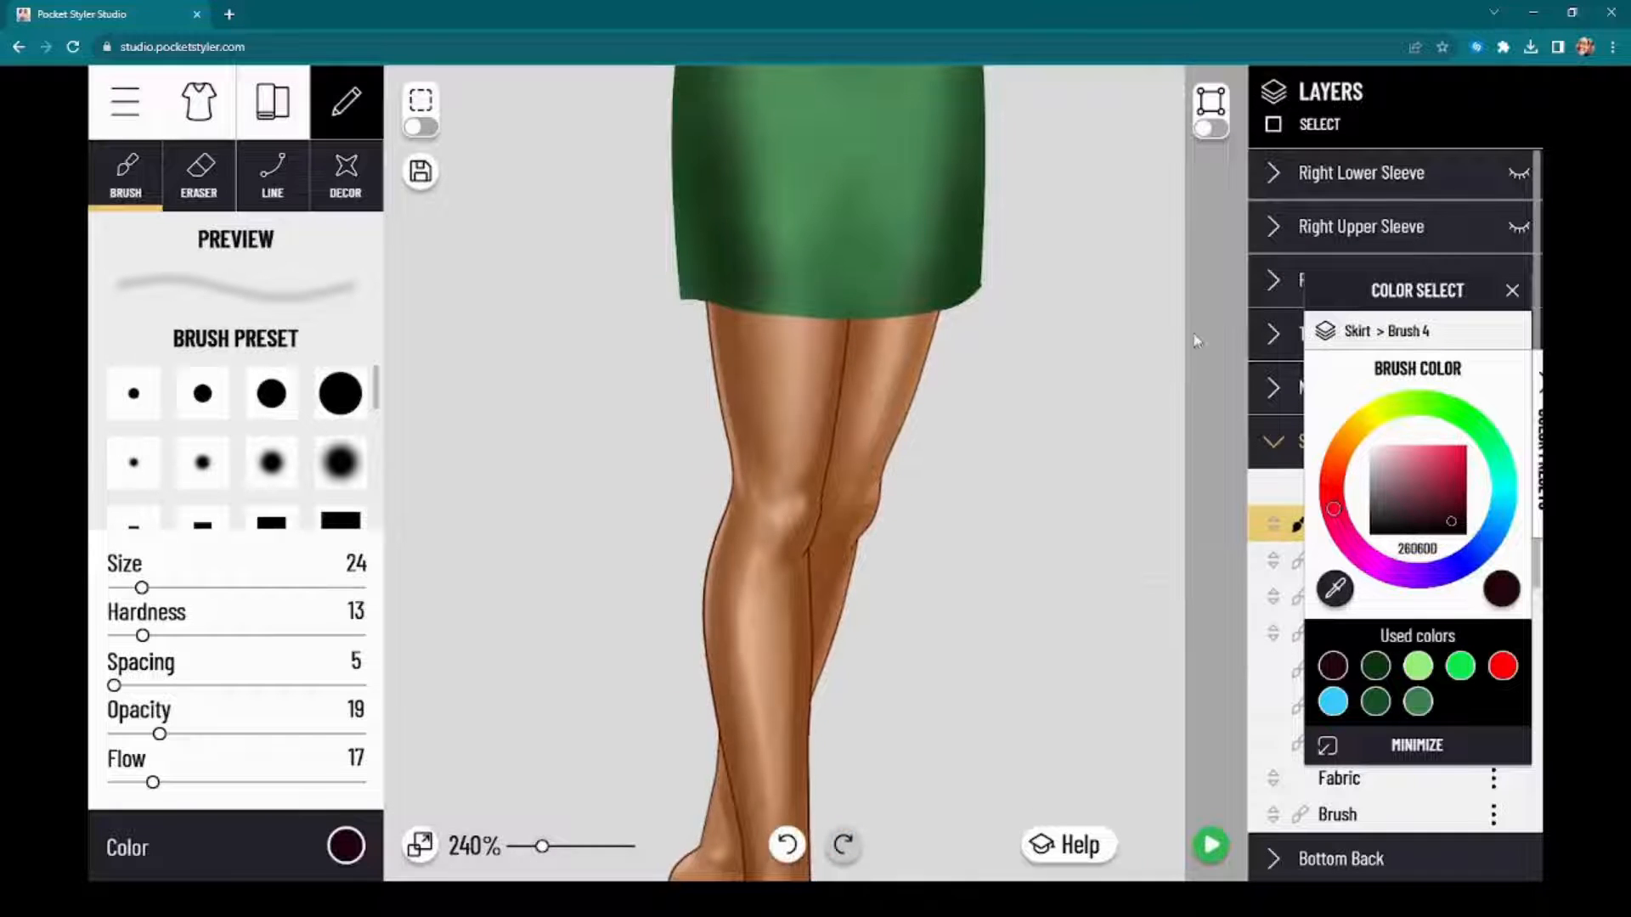
pyautogui.moveTo(1195, 340); pyautogui.dragTo(1147, 652)
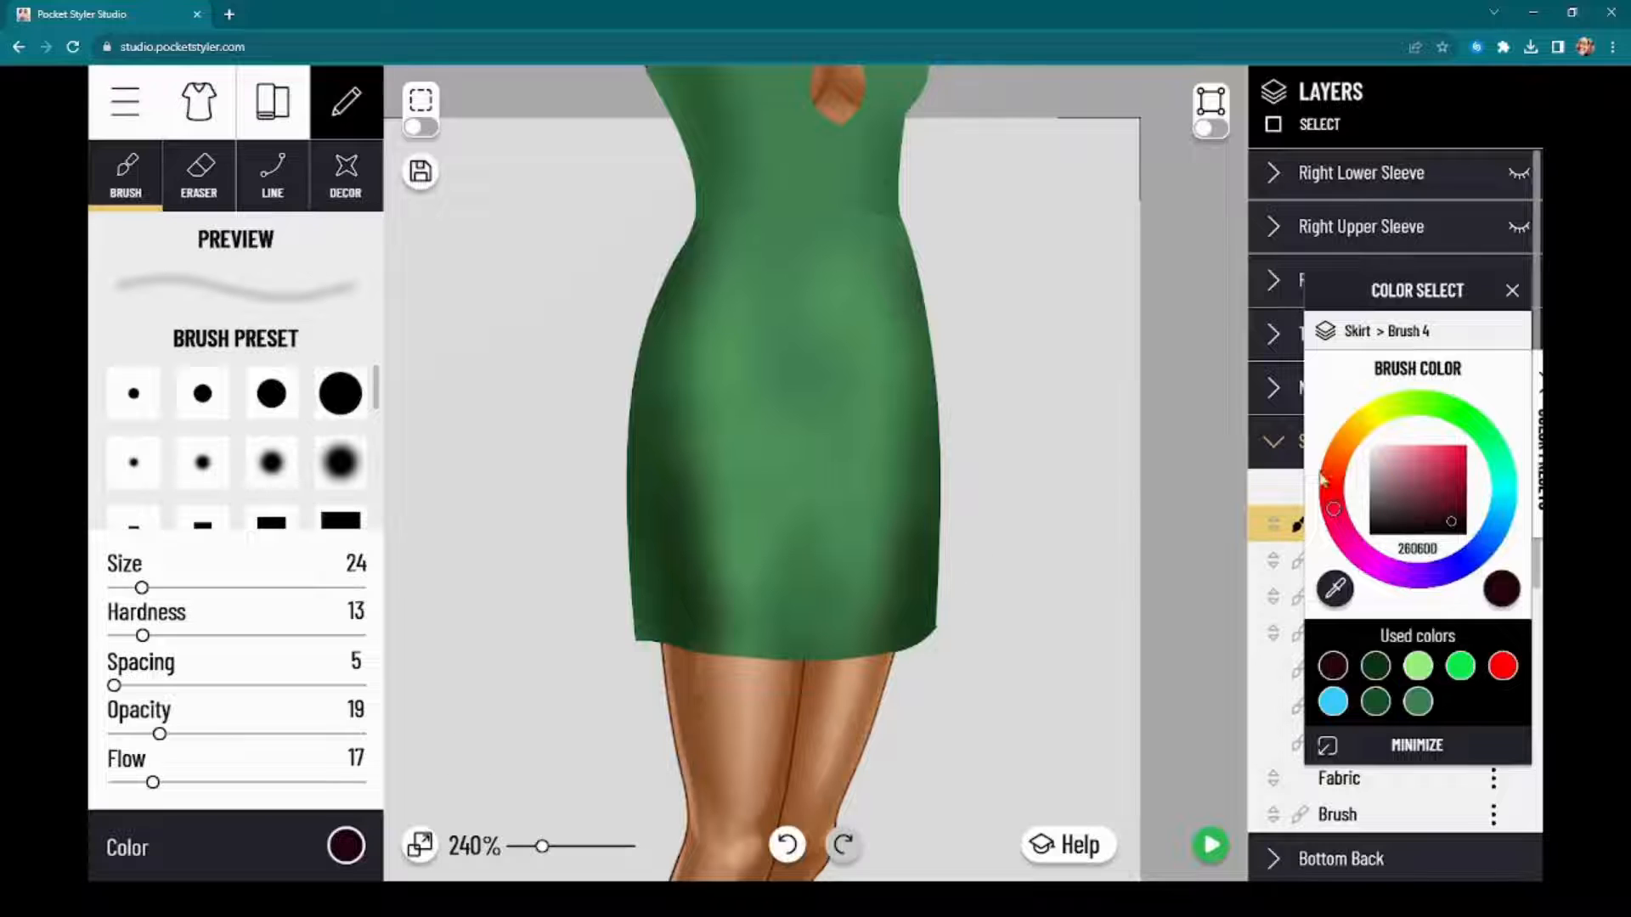
# Step: Set the brush color for the skirt's Brush 4 layer to pale green CCFFBF
pyautogui.moveTo(1480, 271); pyautogui.dragTo(1163, 240)
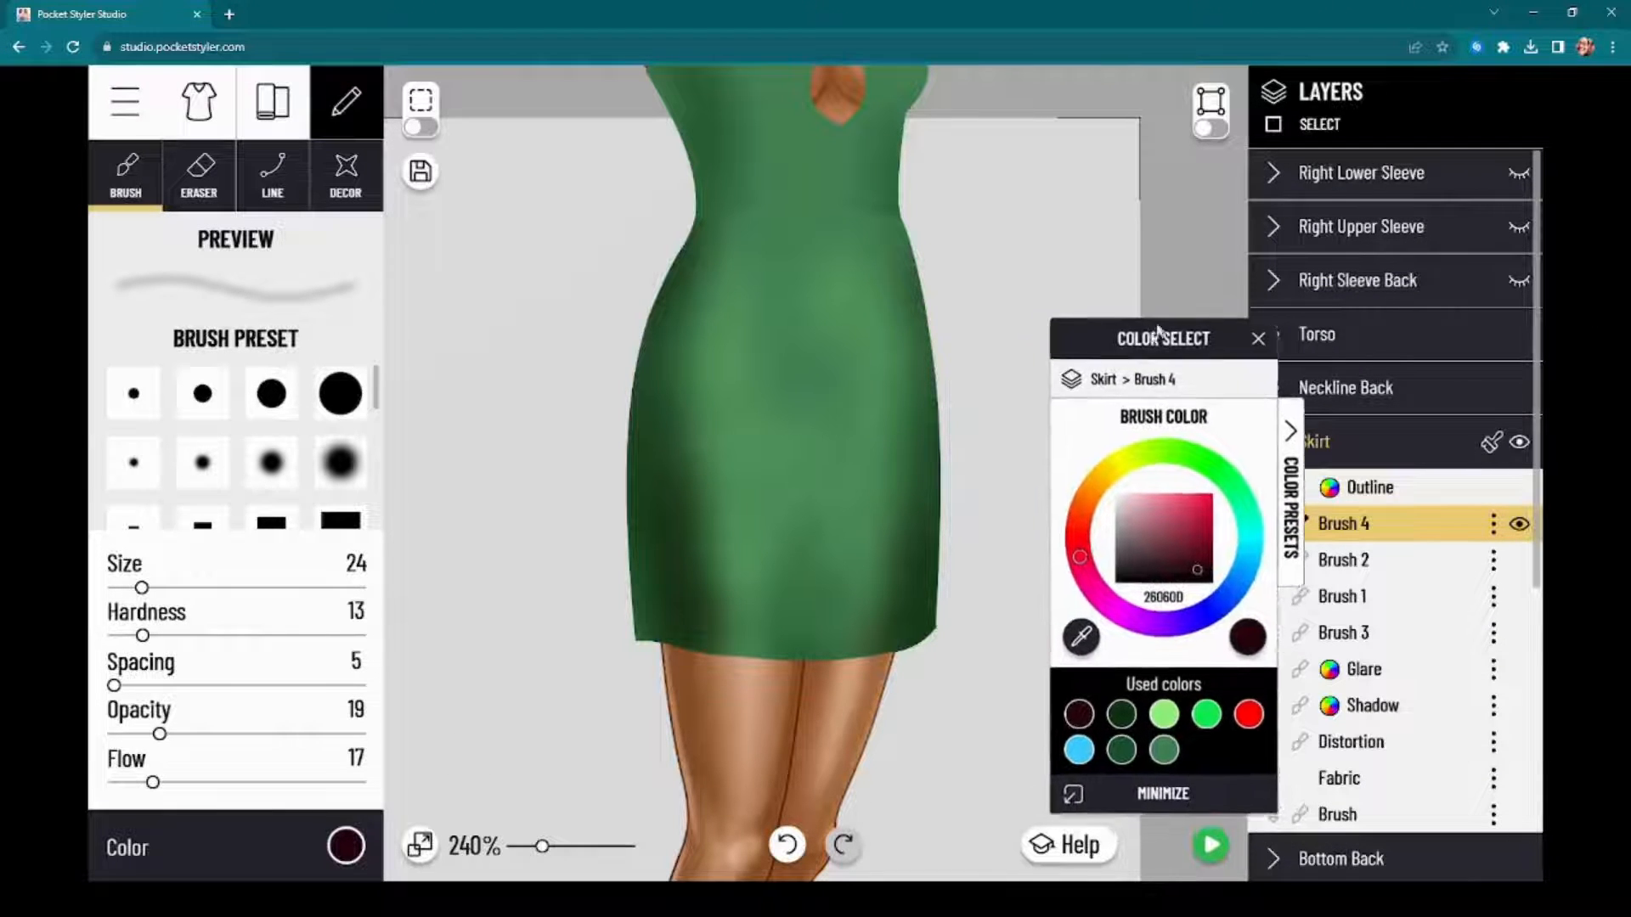
pyautogui.click(1174, 617)
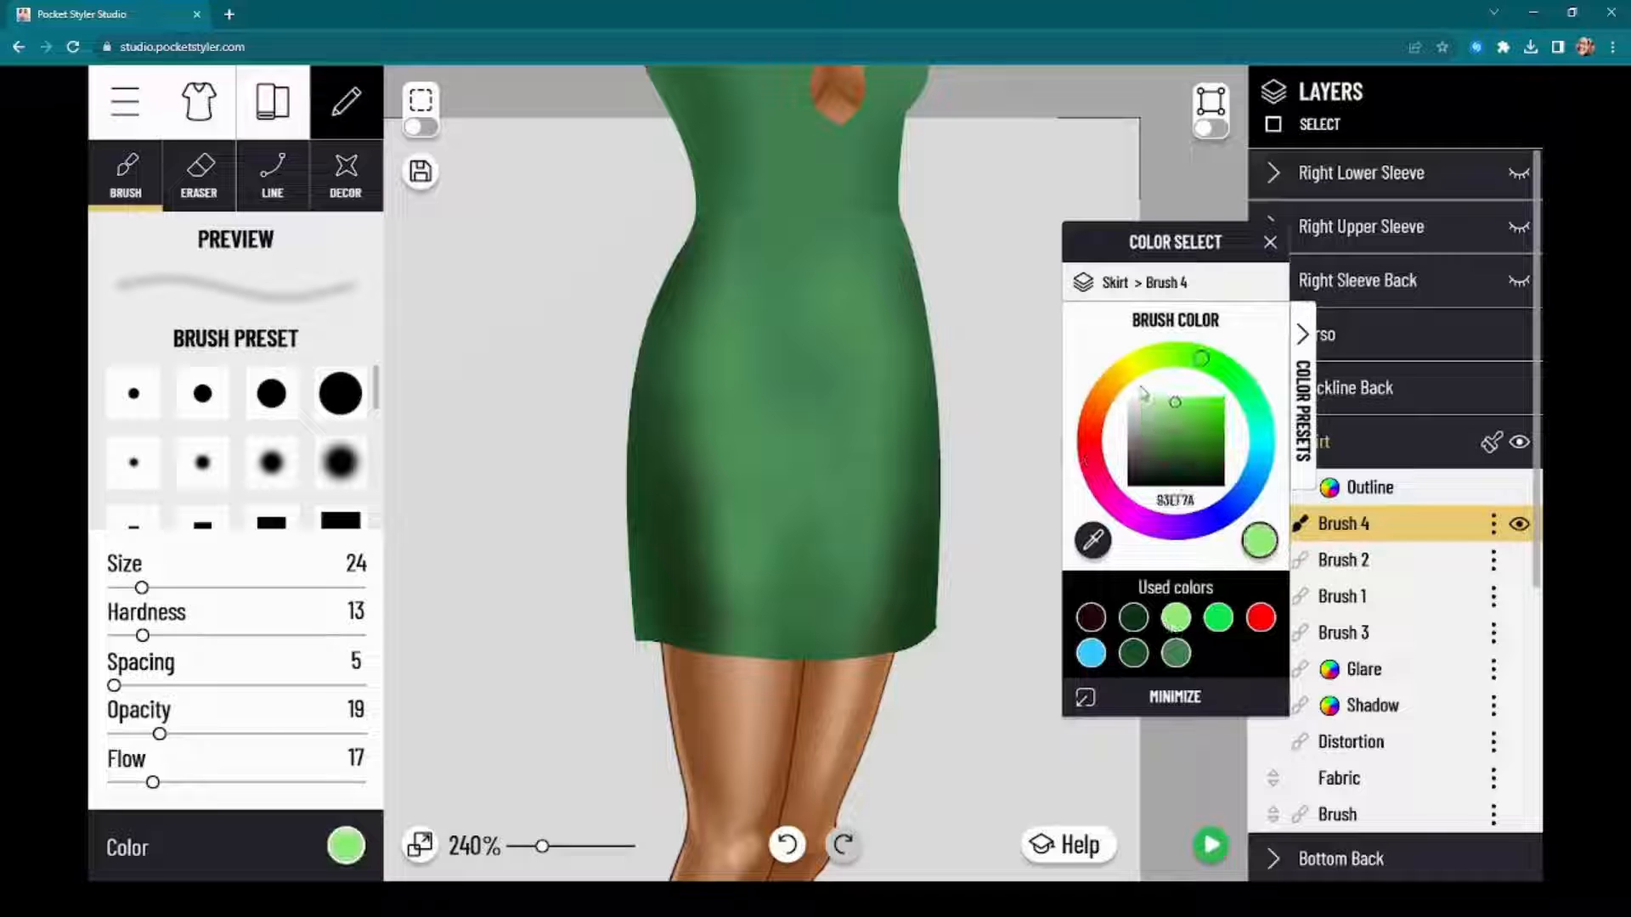
pyautogui.moveTo(1144, 395); pyautogui.dragTo(1151, 399)
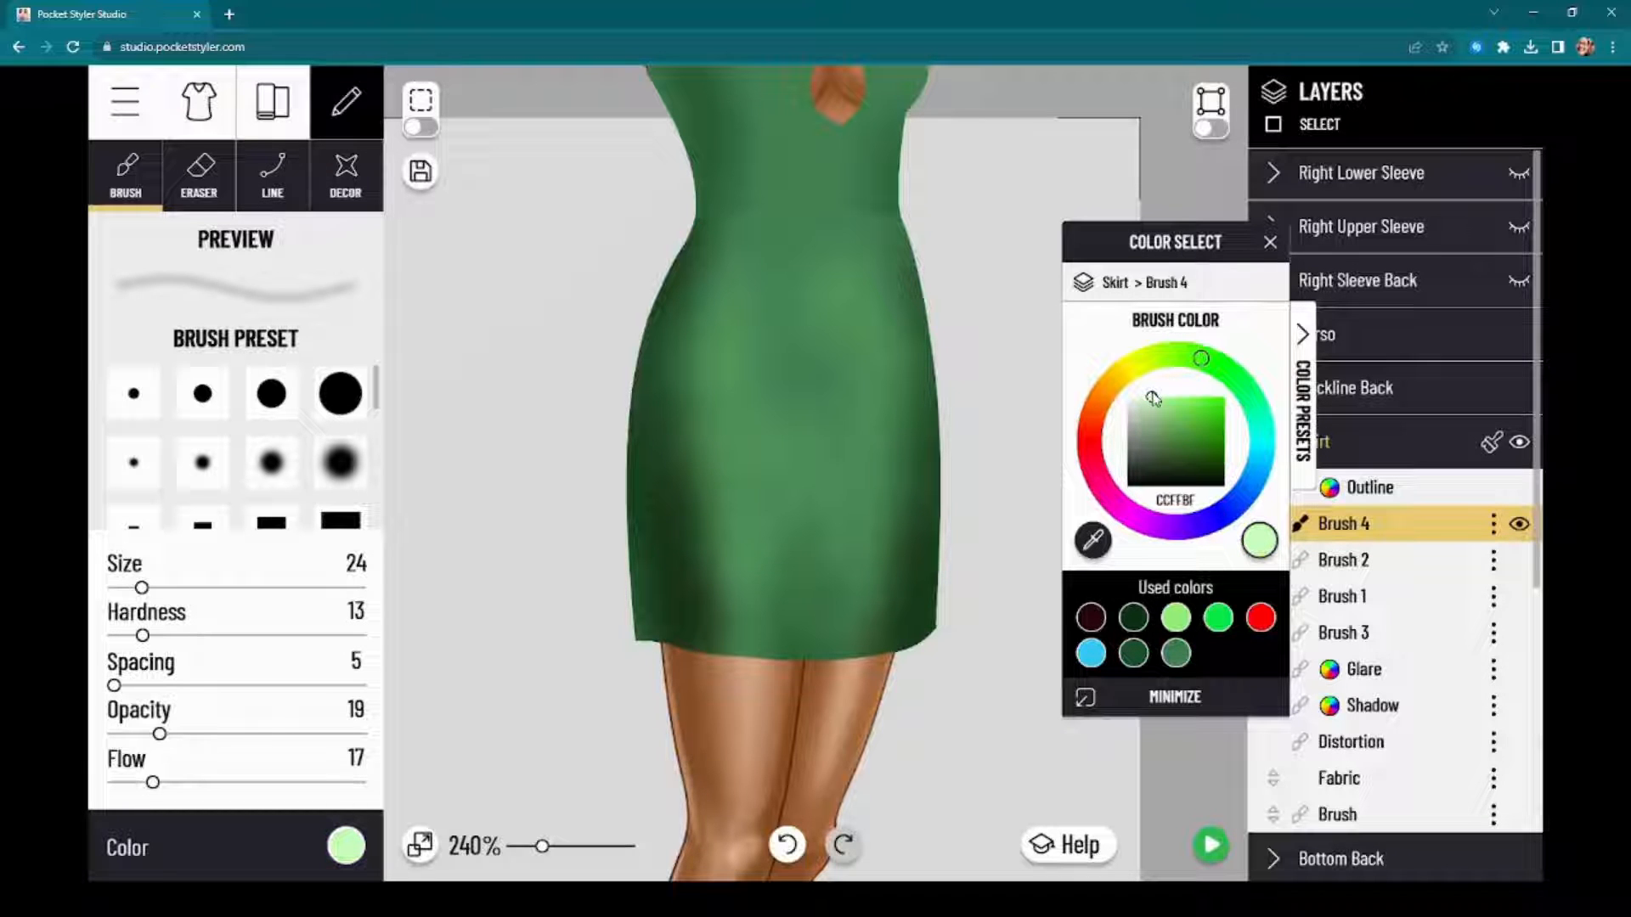
pyautogui.moveTo(1212, 256); pyautogui.dragTo(1455, 269)
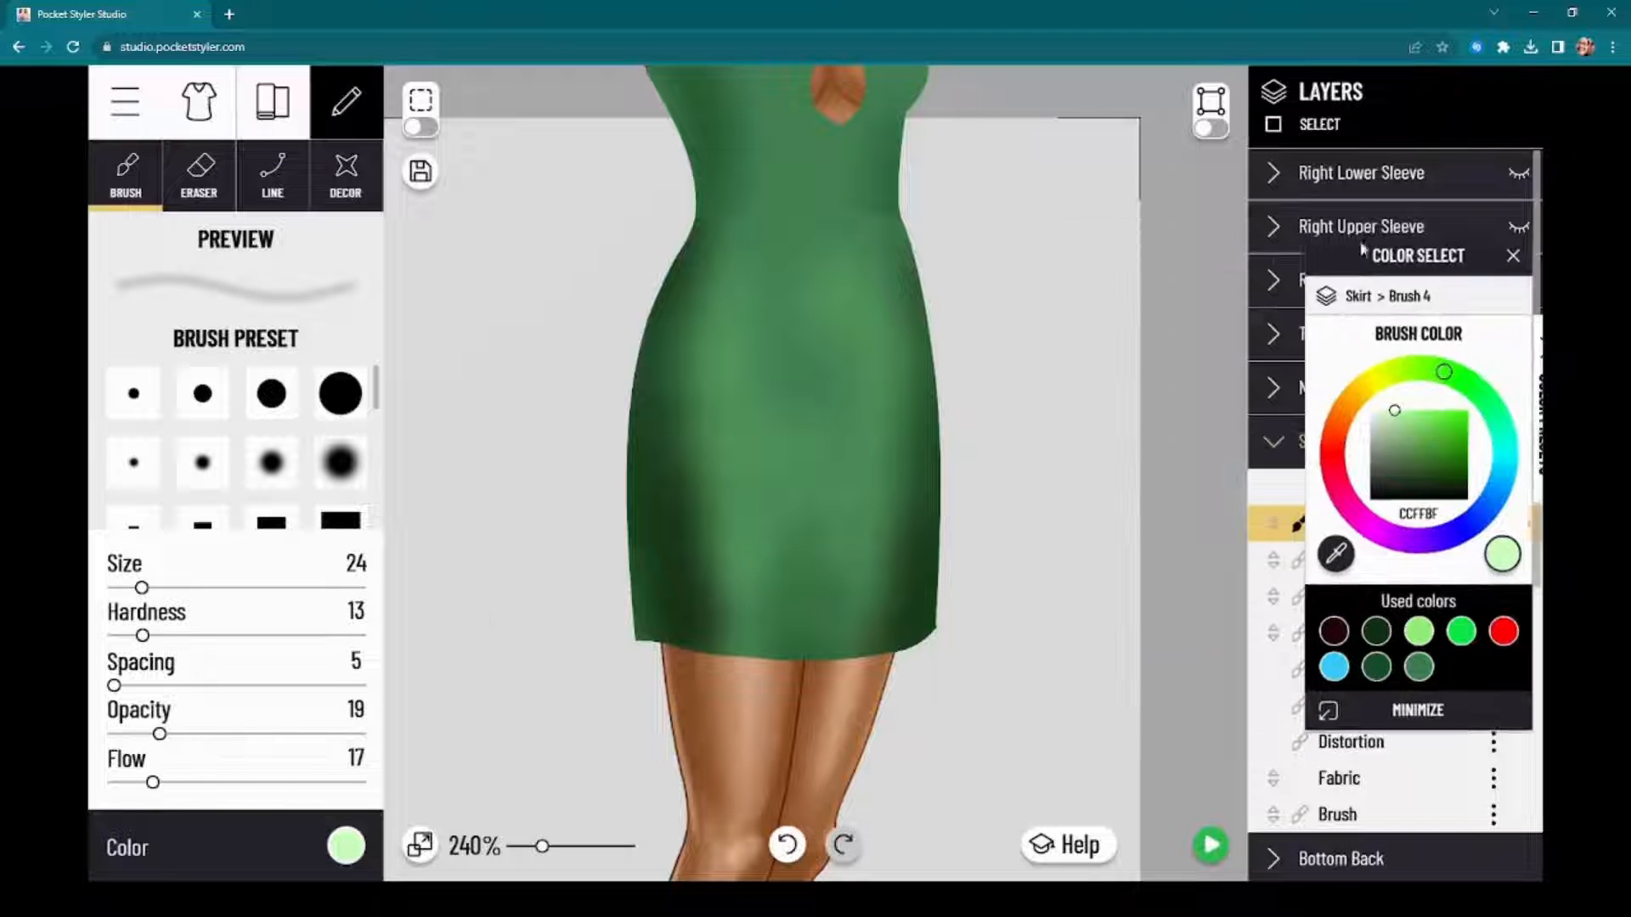
# Step: Paint a thin, soft pale green highlight along the skirt's left edge from the waist down over the hip on Brush 4
pyautogui.scroll(5, 473, 277)
pyautogui.moveTo(704, 243)
pyautogui.mouseDown()
pyautogui.moveTo(787, 201)
pyautogui.moveTo(775, 231)
pyautogui.moveTo(791, 238)
pyautogui.moveTo(806, 181)
pyautogui.moveTo(755, 250)
pyautogui.moveTo(703, 389)
pyautogui.moveTo(739, 305)
pyautogui.moveTo(700, 473)
pyautogui.moveTo(754, 333)
pyautogui.moveTo(712, 394)
pyautogui.moveTo(749, 281)
pyautogui.moveTo(676, 474)
pyautogui.mouseUp()
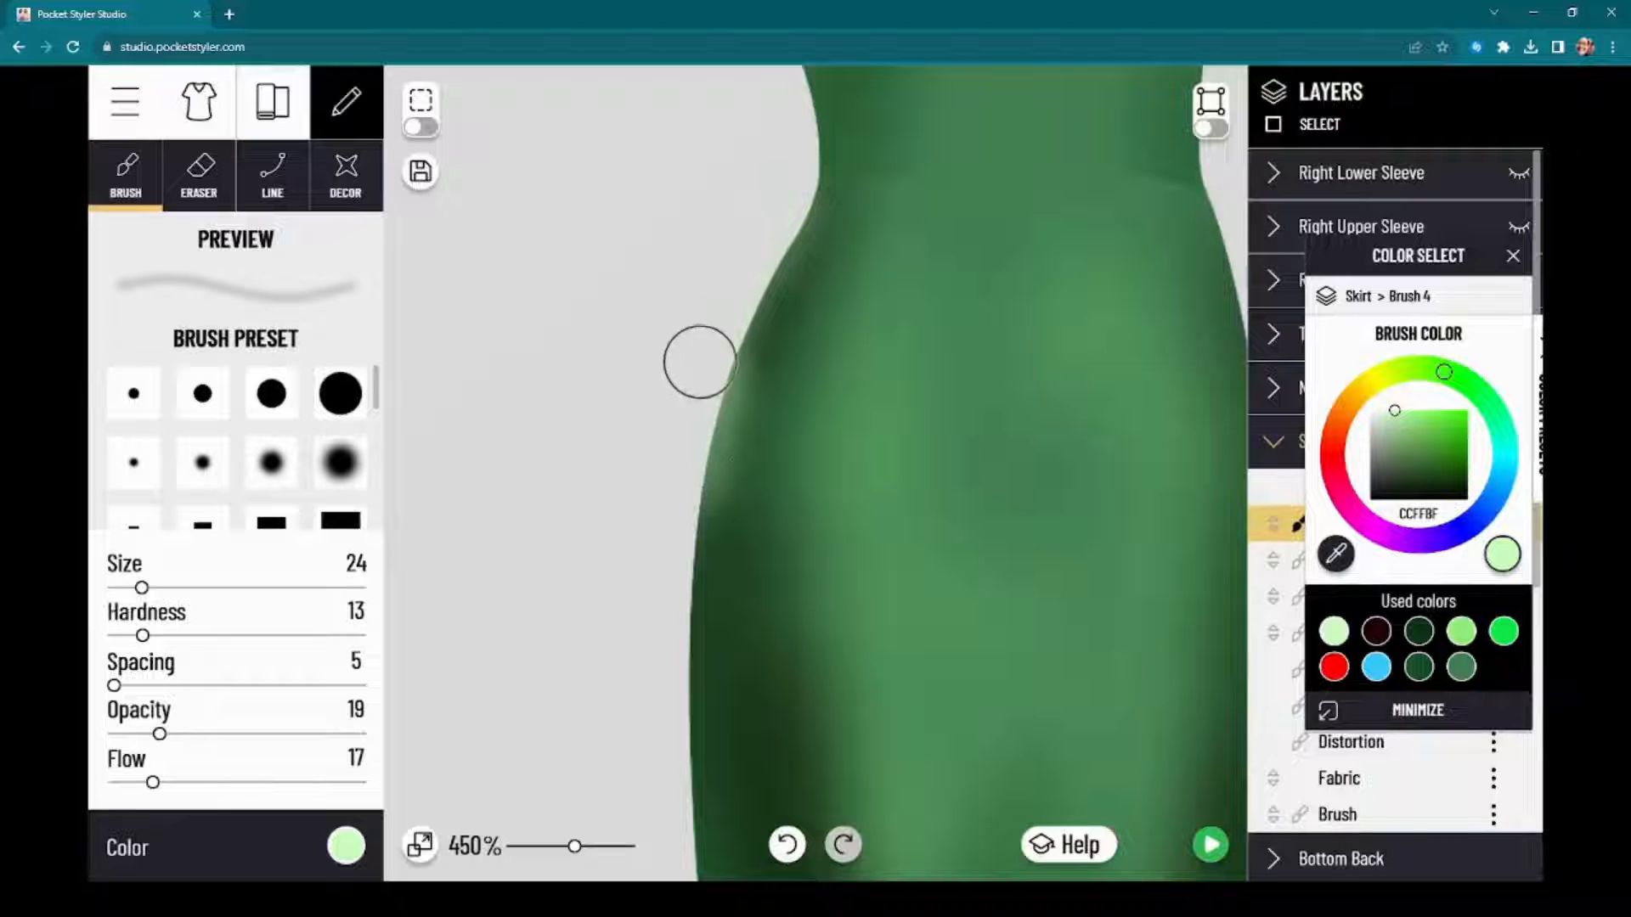
pyautogui.moveTo(700, 361)
pyautogui.mouseDown()
pyautogui.moveTo(665, 542)
pyautogui.moveTo(685, 371)
pyautogui.moveTo(677, 510)
pyautogui.mouseUp()
pyautogui.moveTo(690, 388); pyautogui.dragTo(666, 671)
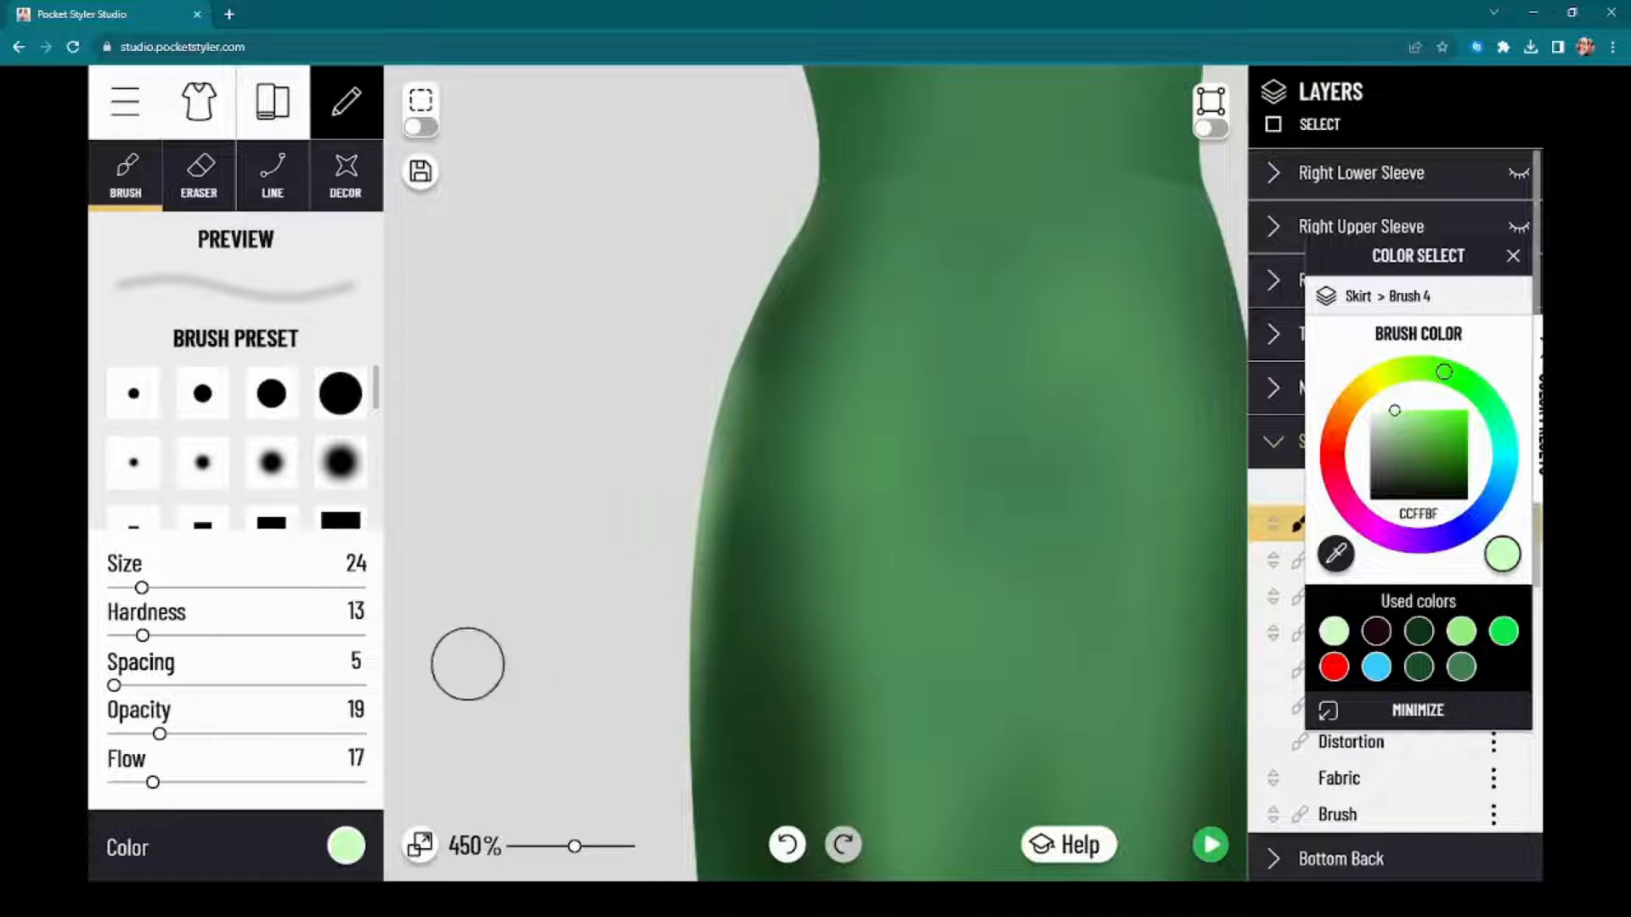
pyautogui.moveTo(470, 653); pyautogui.dragTo(499, 450)
pyautogui.moveTo(712, 265)
pyautogui.mouseDown()
pyautogui.moveTo(694, 395)
pyautogui.moveTo(750, 254)
pyautogui.mouseUp()
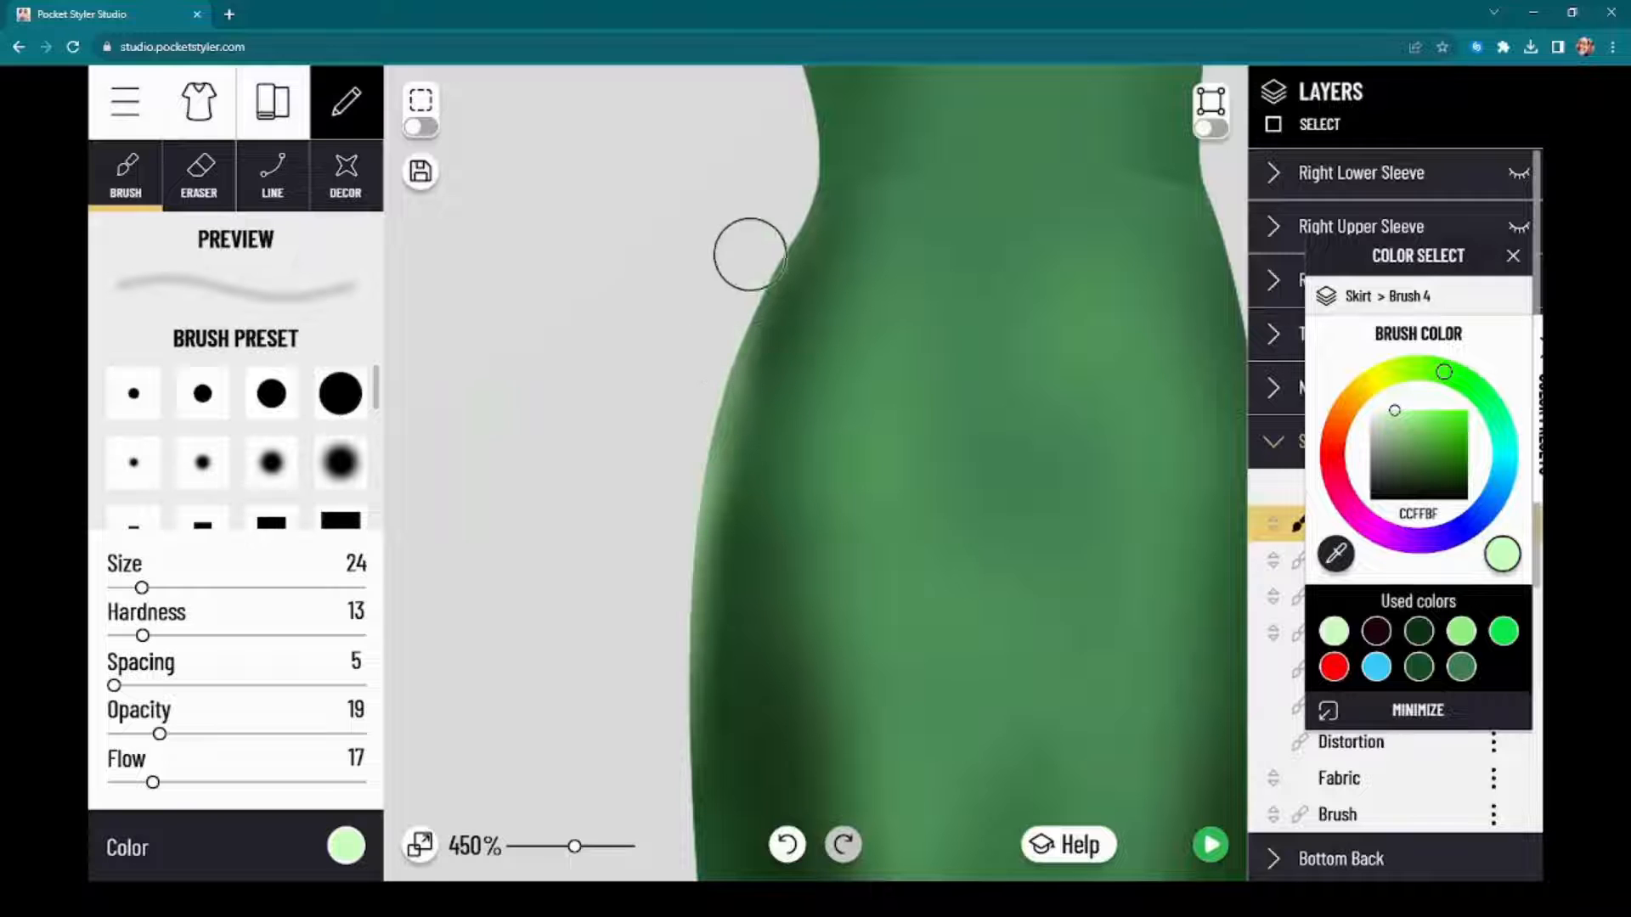
pyautogui.moveTo(779, 201); pyautogui.dragTo(678, 616)
# Step: Examine the skirt's new left-edge highlight close up and against the whole dress
pyautogui.scroll(-3, 604, 488)
pyautogui.scroll(-6, 604, 489)
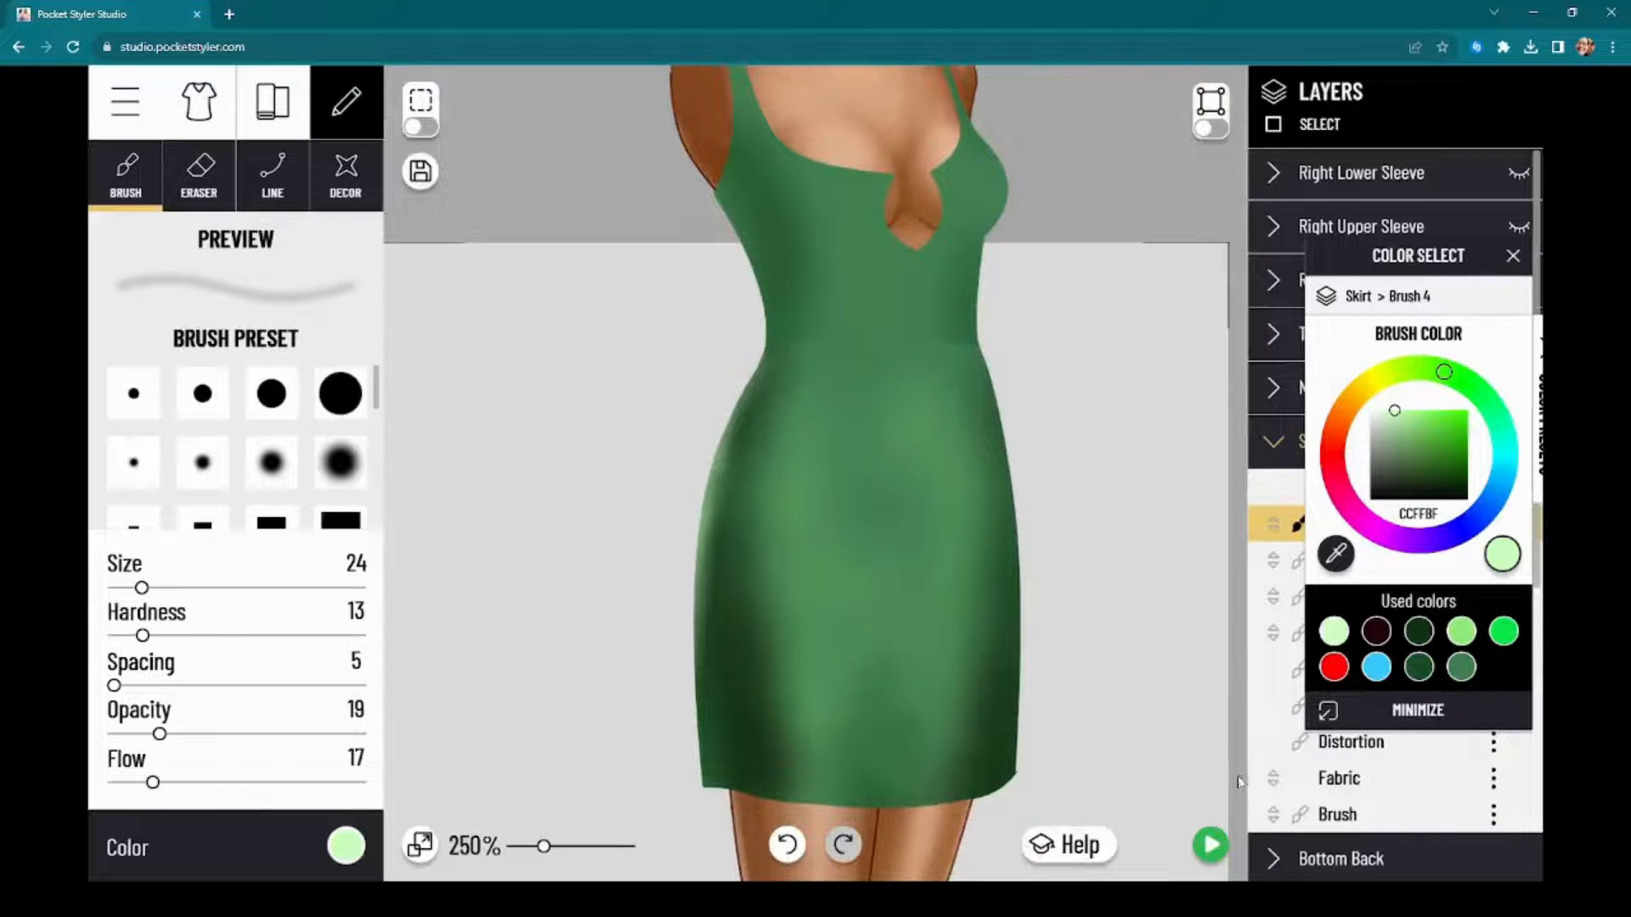
pyautogui.moveTo(1238, 782); pyautogui.dragTo(1243, 611)
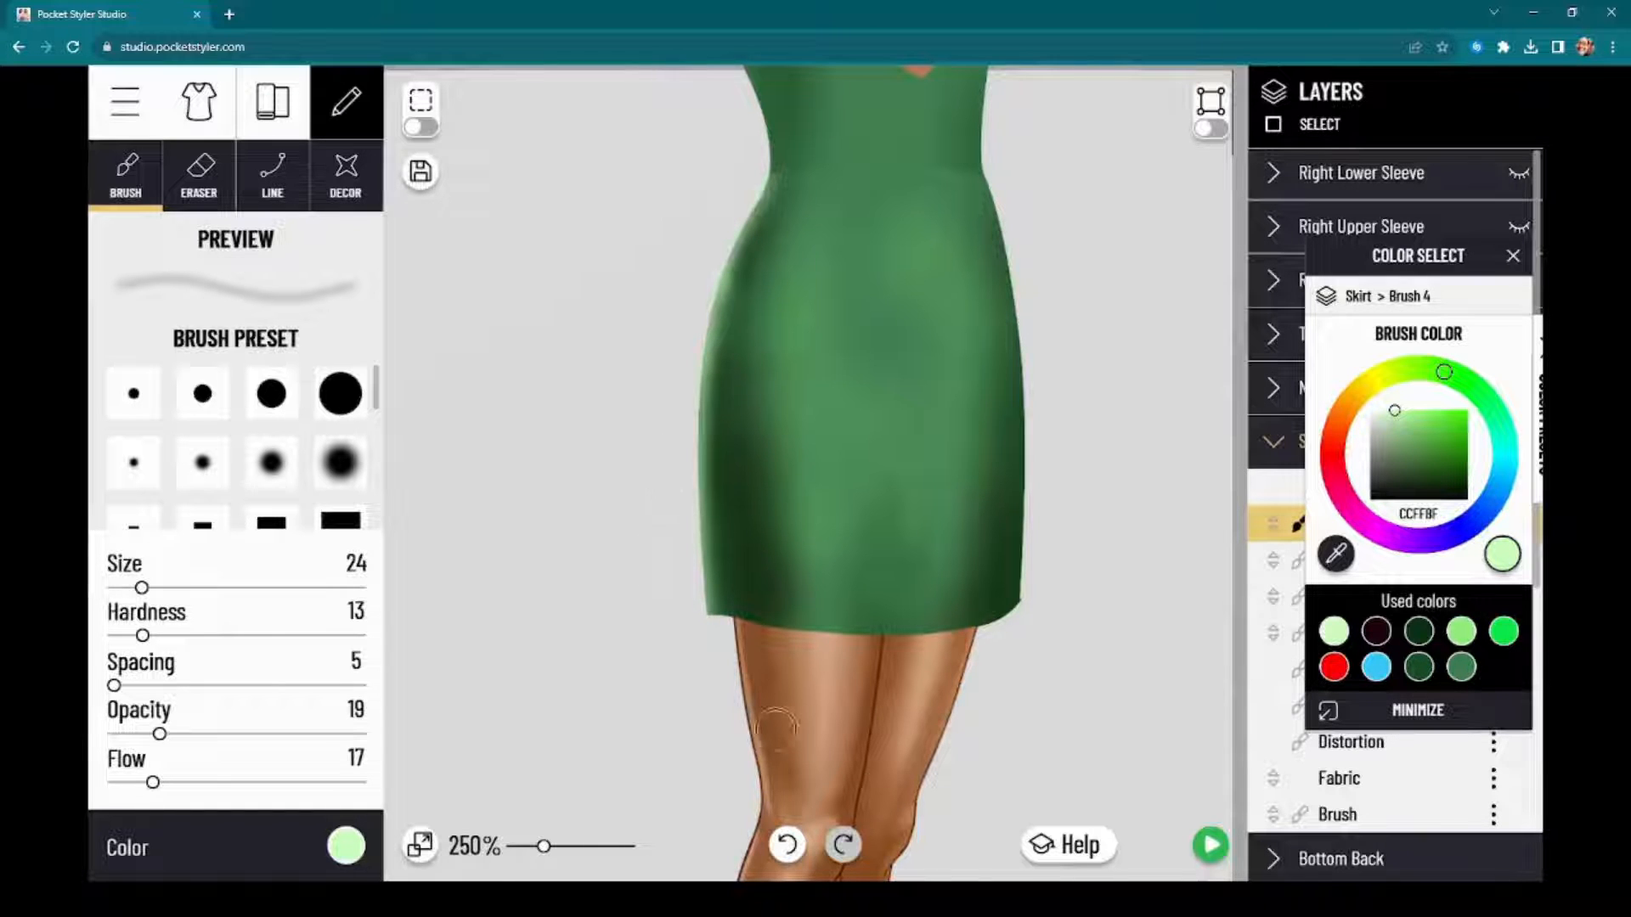
pyautogui.scroll(-1, 1008, 629)
pyautogui.scroll(-1, 1006, 634)
pyautogui.scroll(4, 1006, 637)
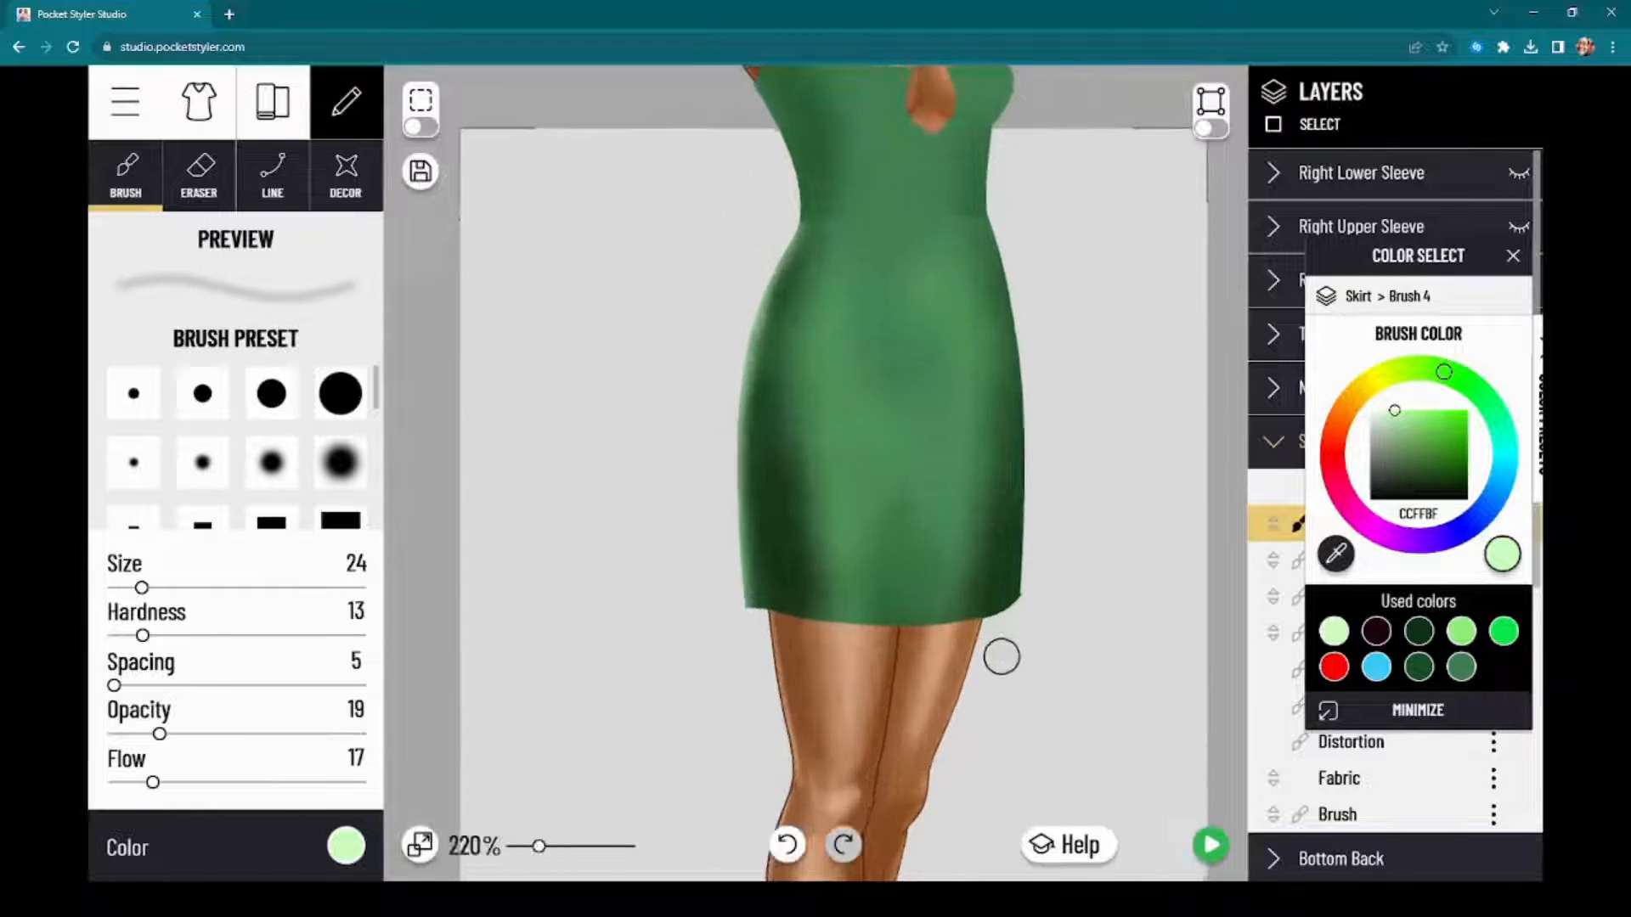
pyautogui.scroll(-3, 1005, 647)
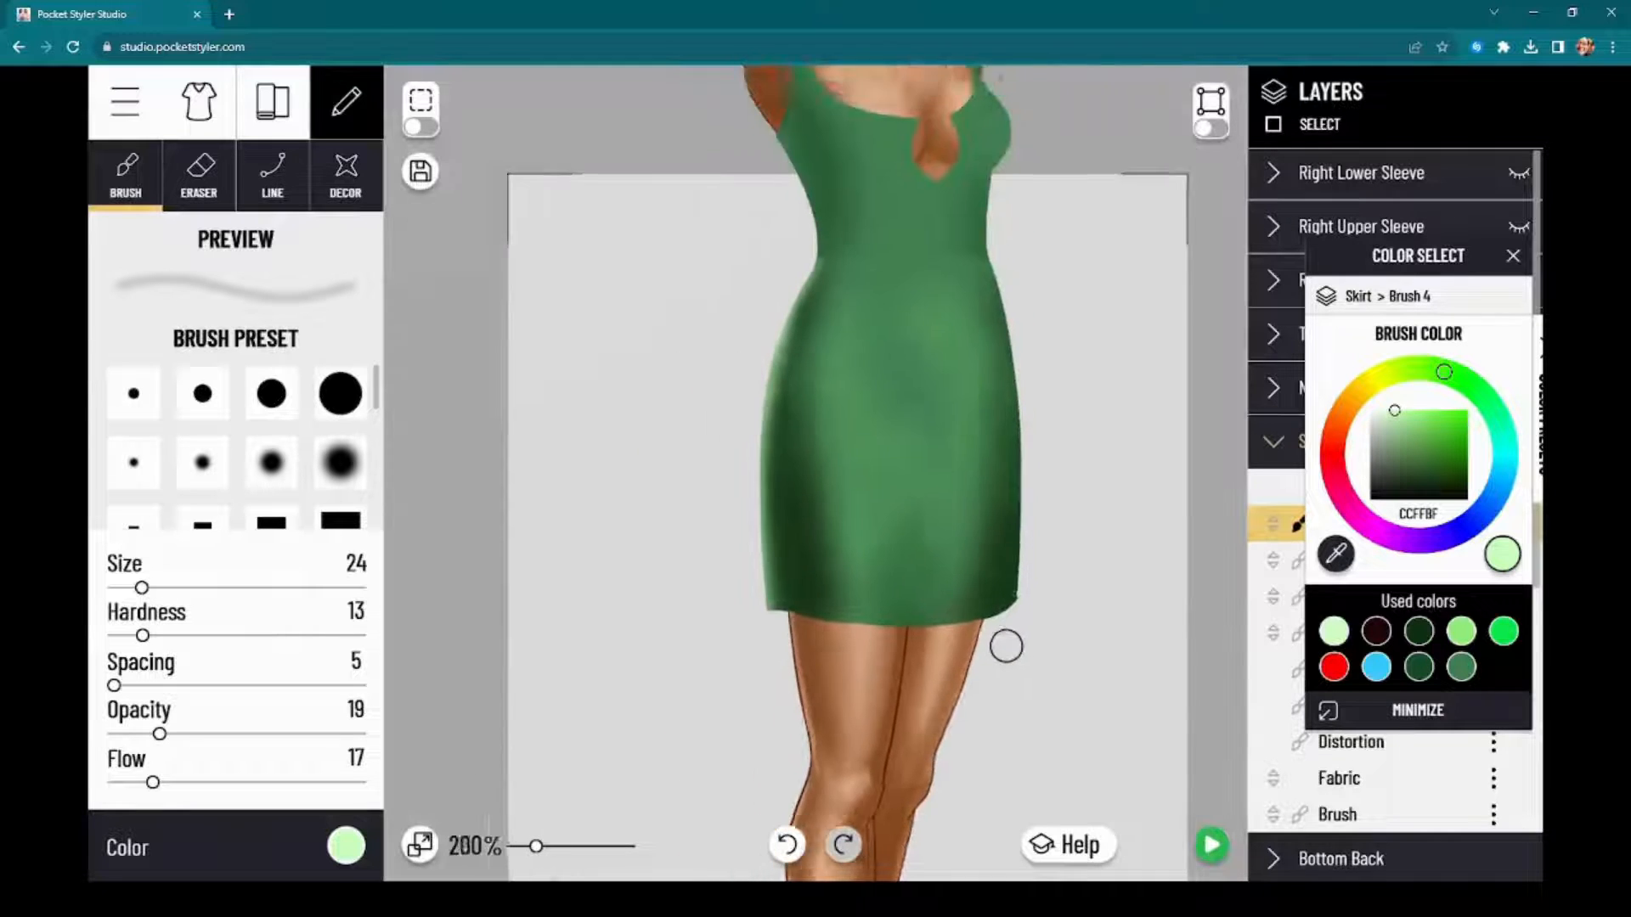
pyautogui.moveTo(594, 379); pyautogui.dragTo(557, 441)
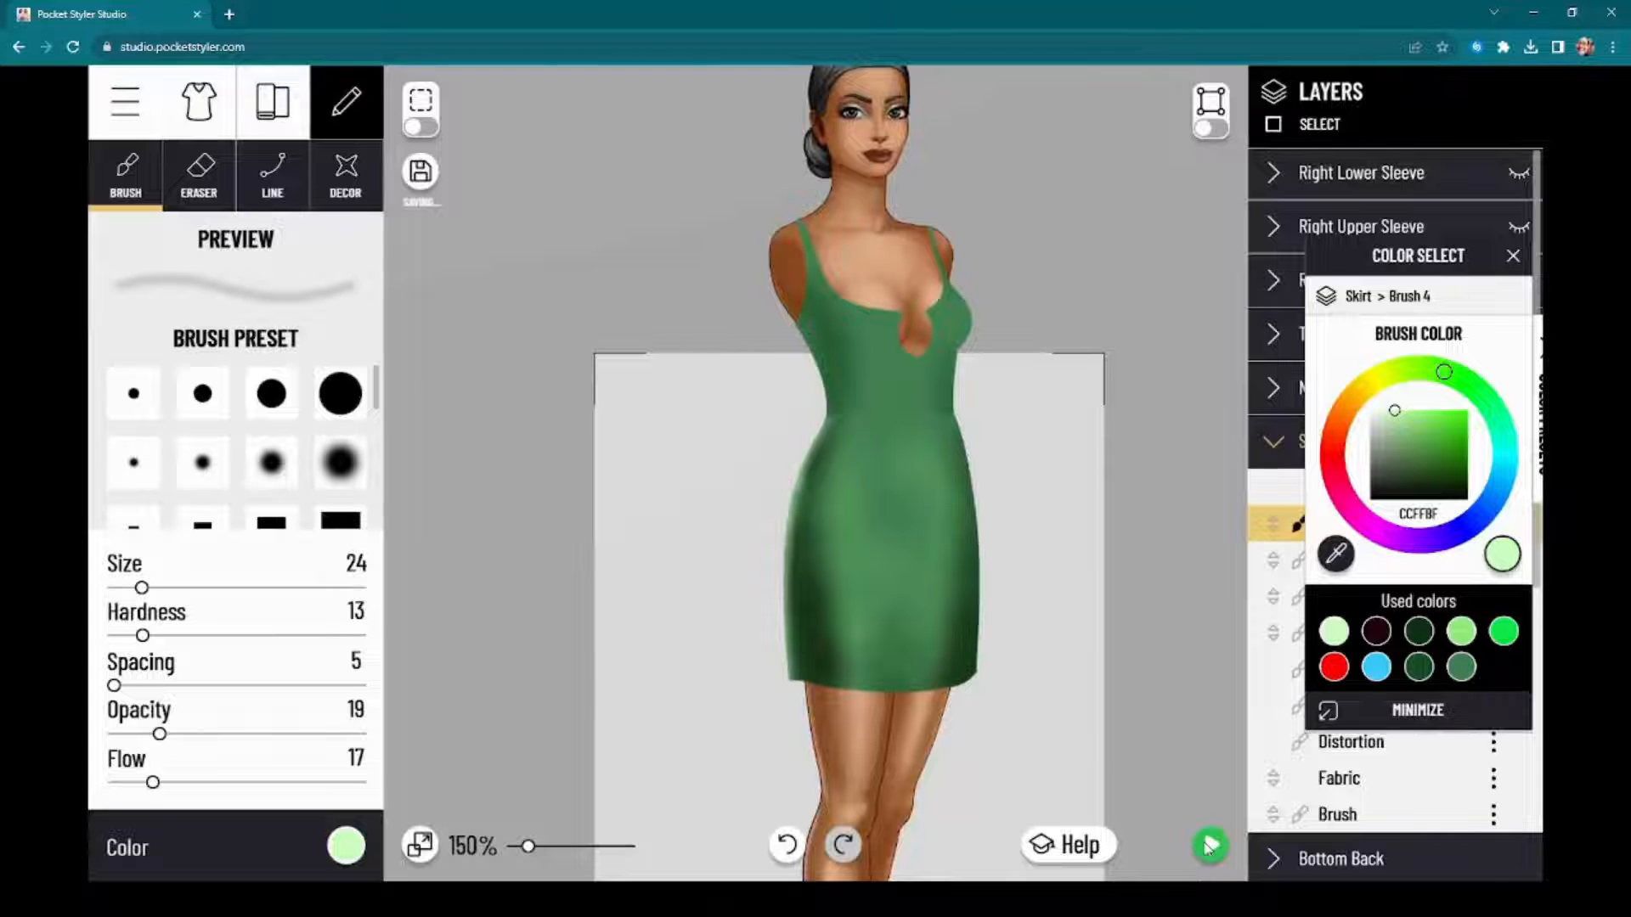
# Step: Examine the skirt's shading on the full model in the dress preview
pyautogui.click(1210, 845)
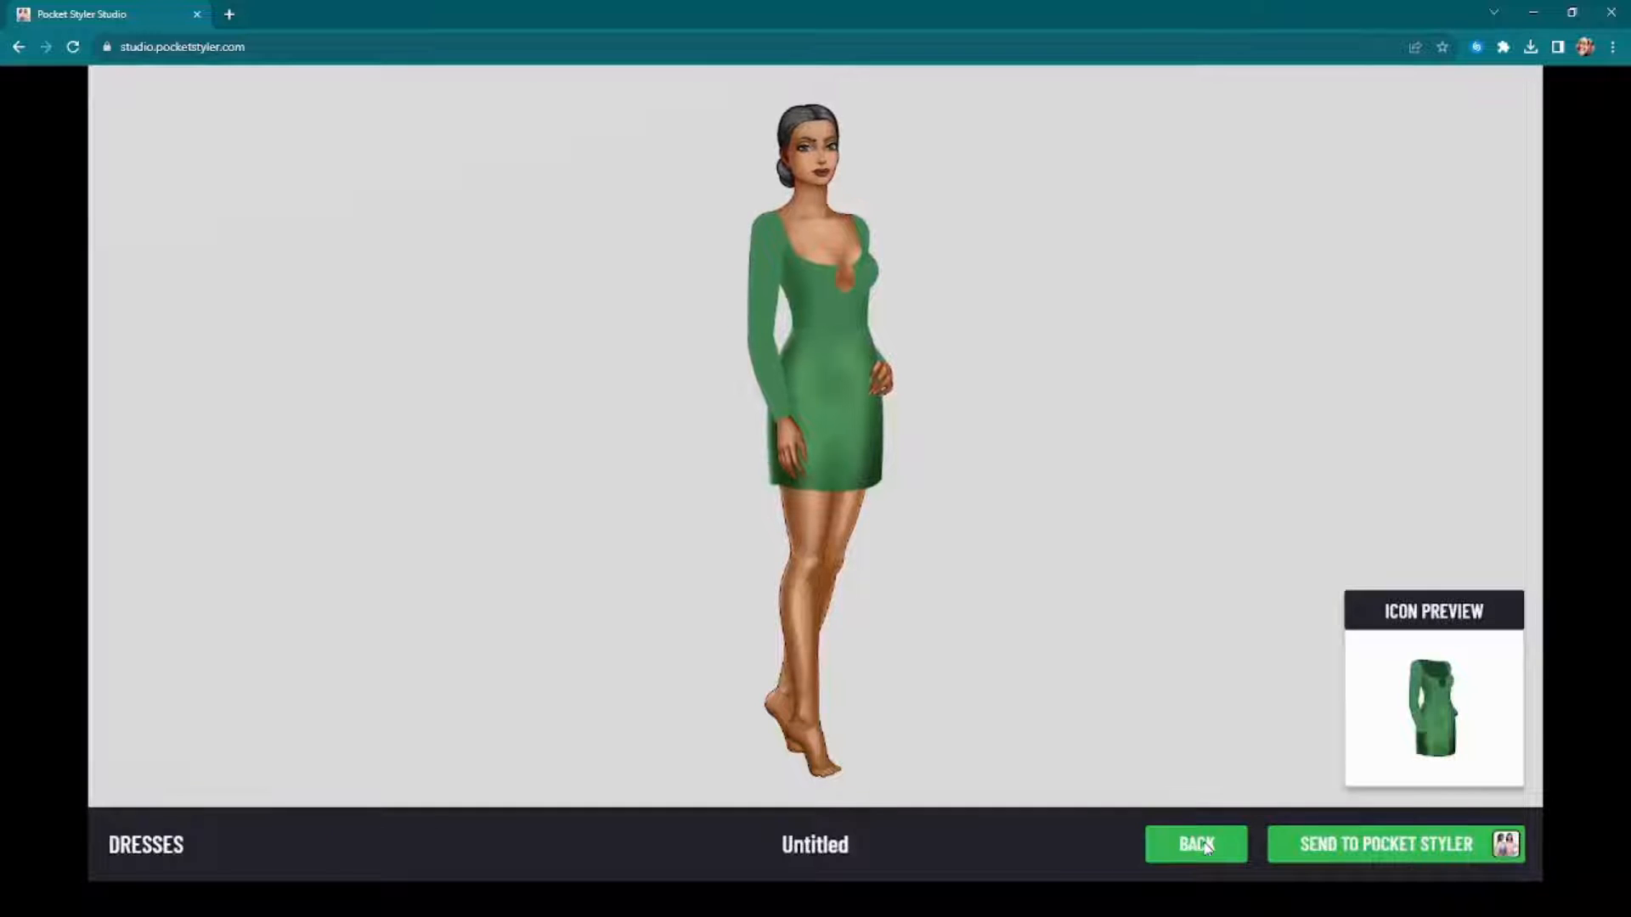
pyautogui.click(1196, 844)
pyautogui.scroll(3, 1024, 340)
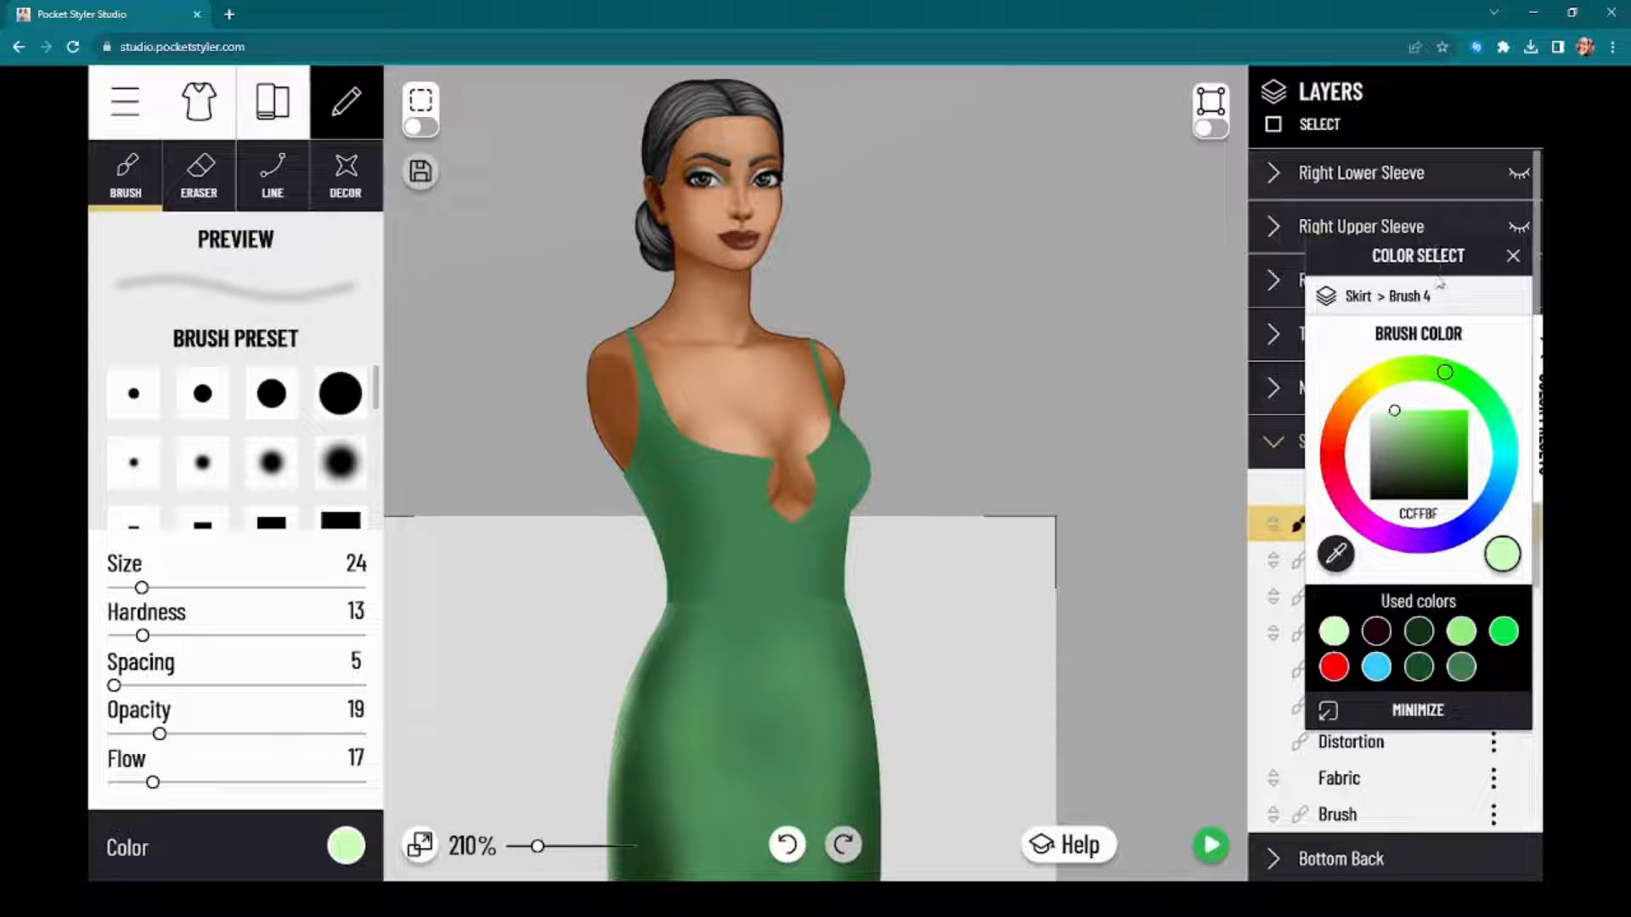
# Step: Activate the torso's Brush 2 layer and set its brush color to dark green 0C3411
pyautogui.moveTo(1446, 267); pyautogui.dragTo(1112, 273)
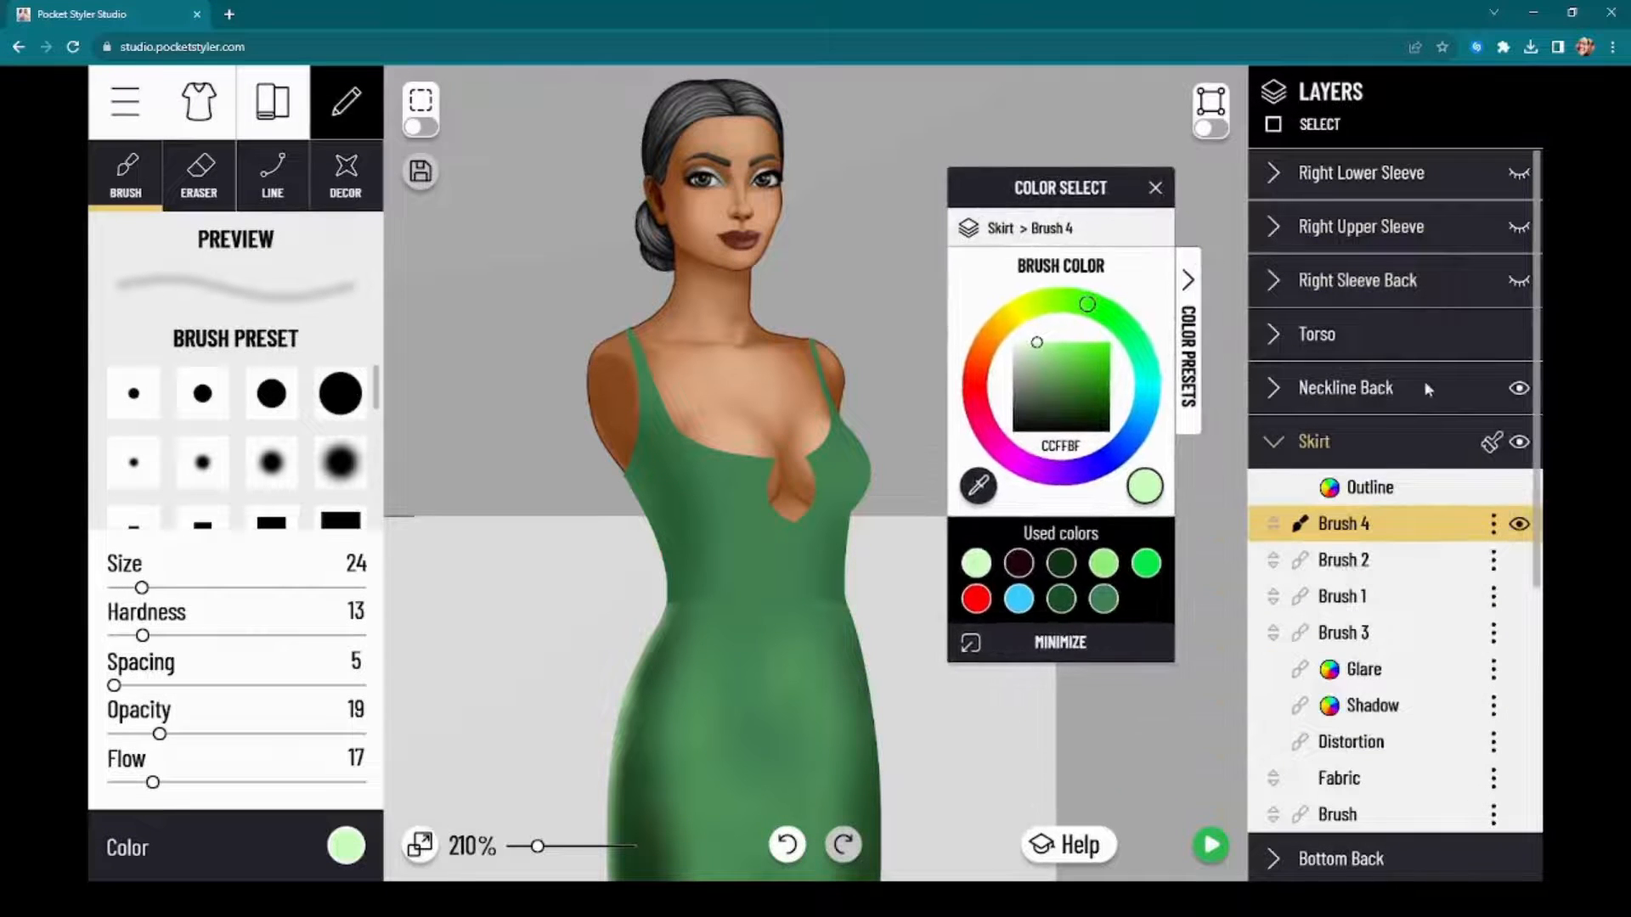
pyautogui.click(1379, 323)
pyautogui.click(1342, 421)
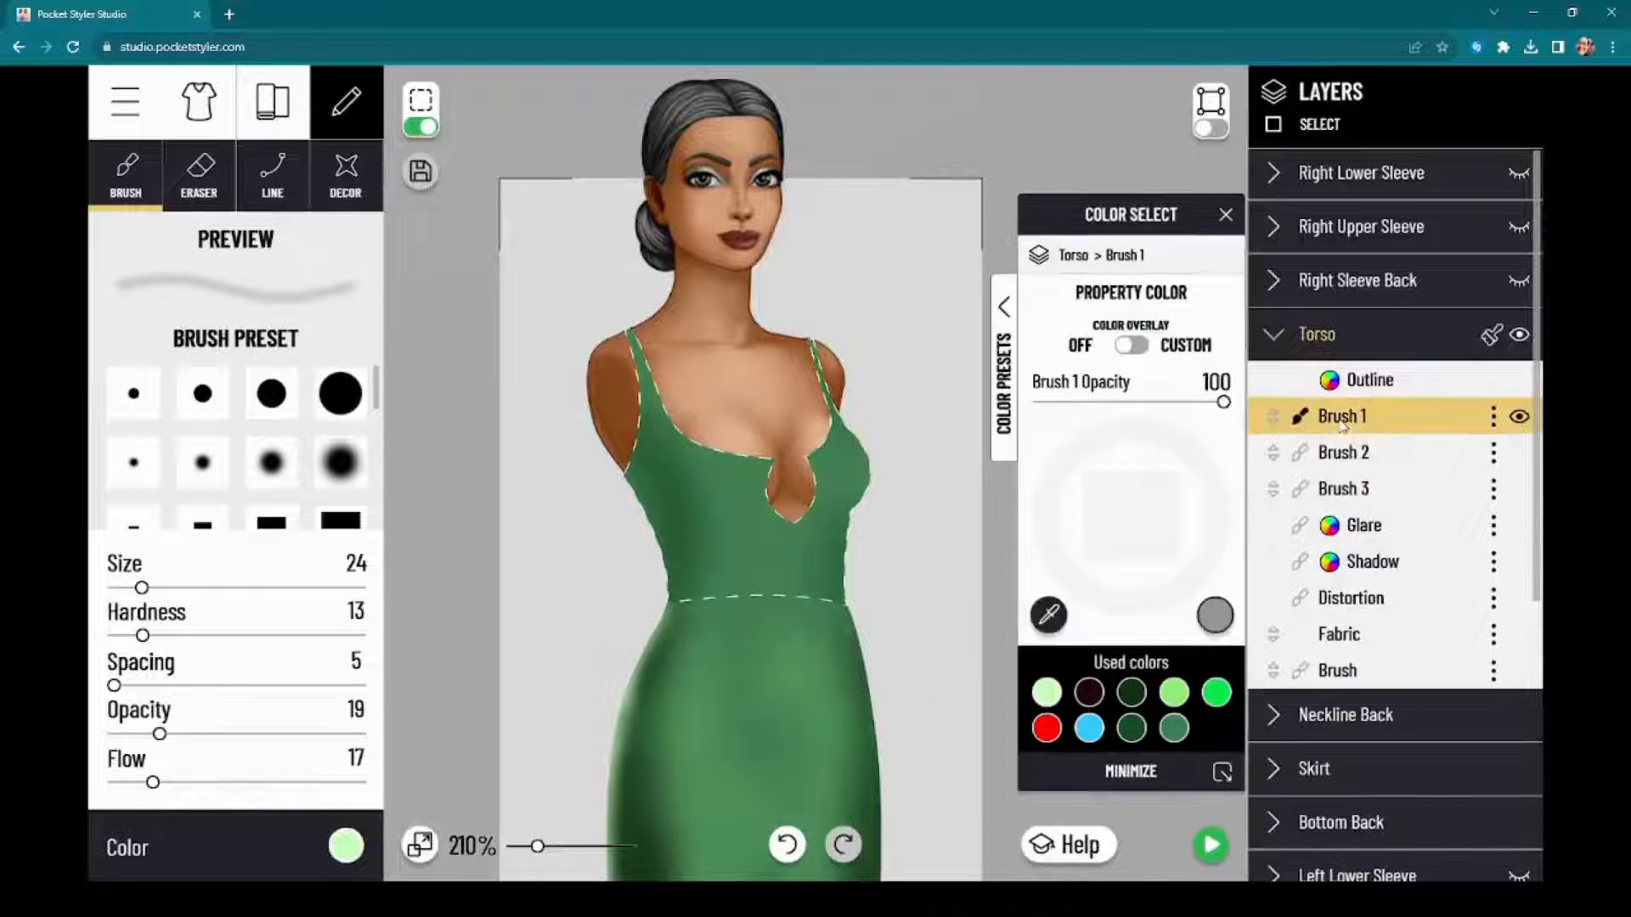
pyautogui.click(1370, 454)
pyautogui.click(1364, 420)
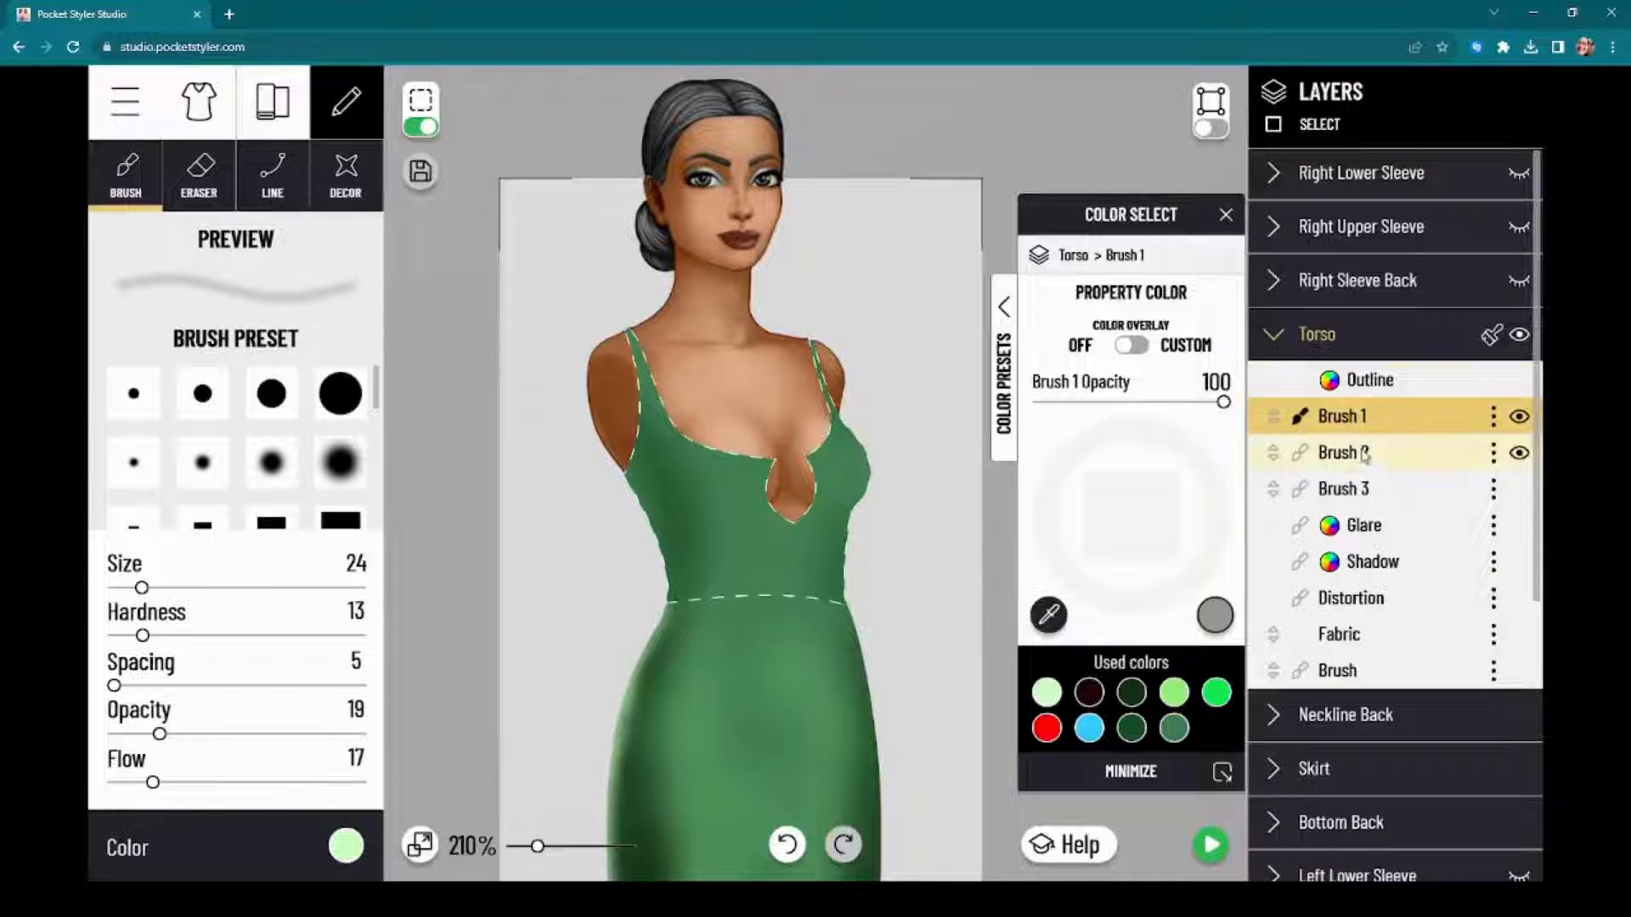
pyautogui.click(1364, 453)
pyautogui.click(1364, 420)
pyautogui.click(1362, 454)
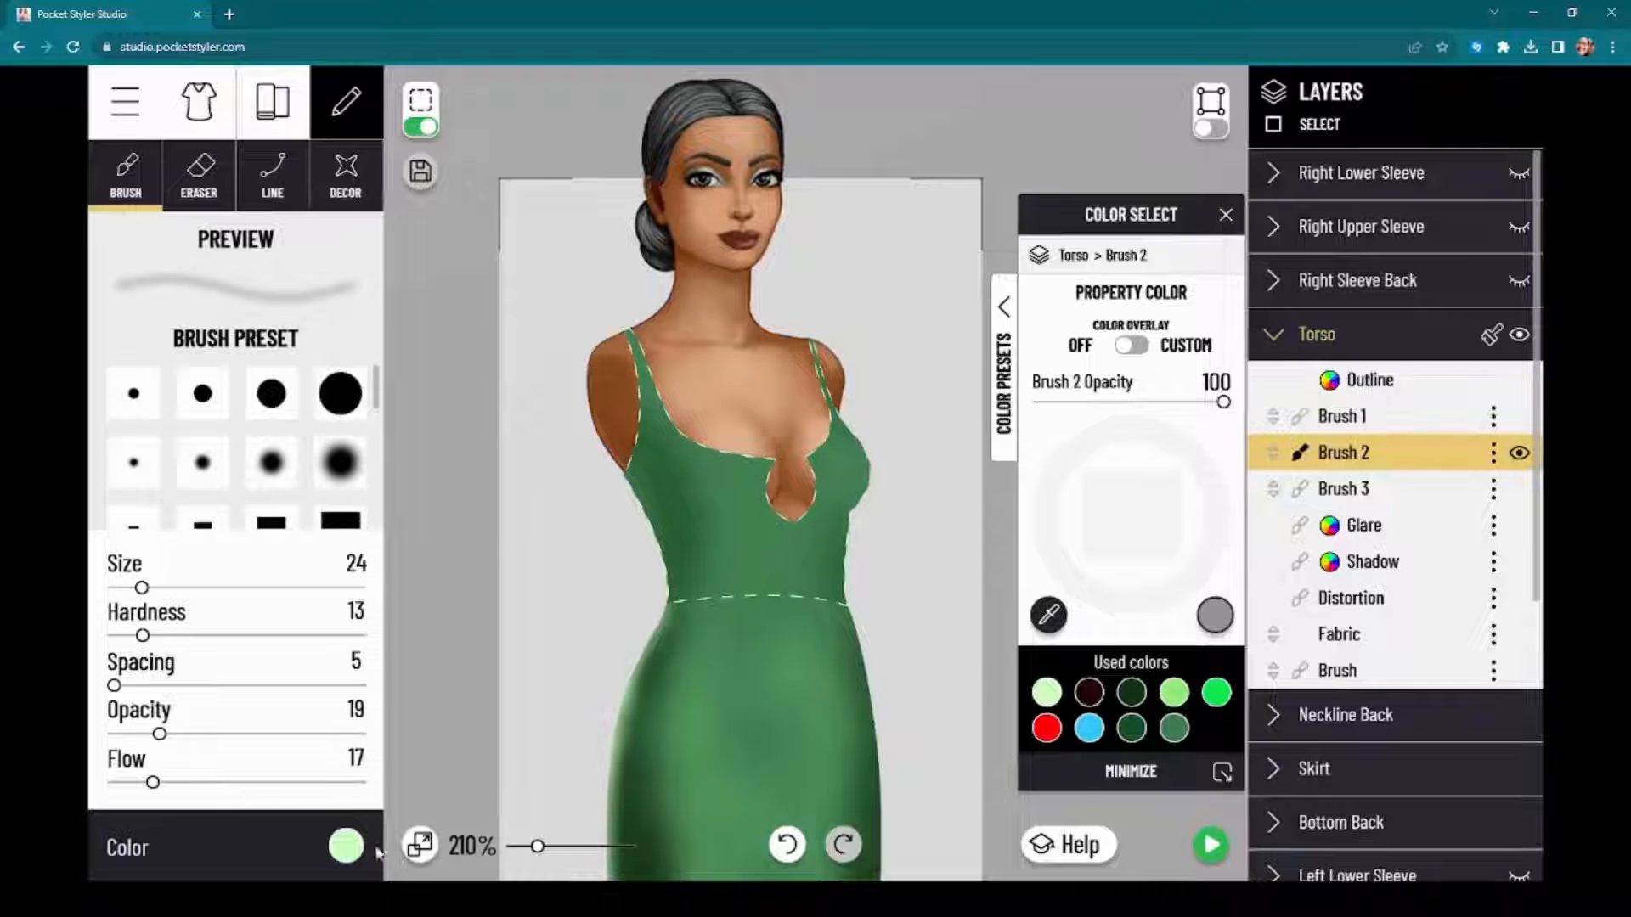
pyautogui.click(346, 847)
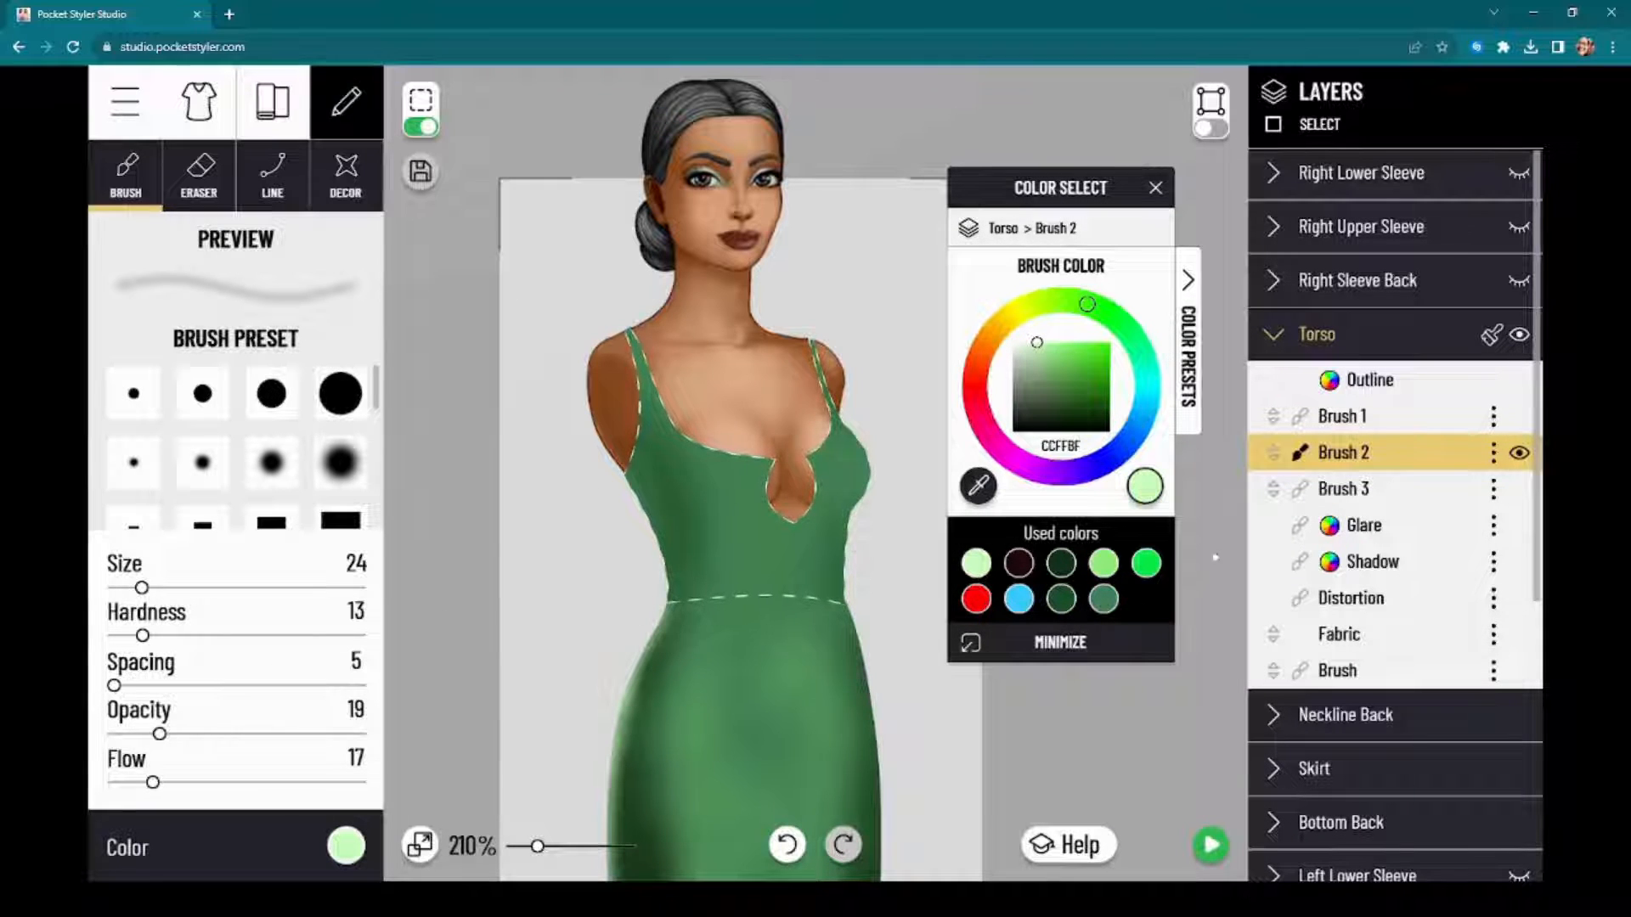
pyautogui.click(1062, 564)
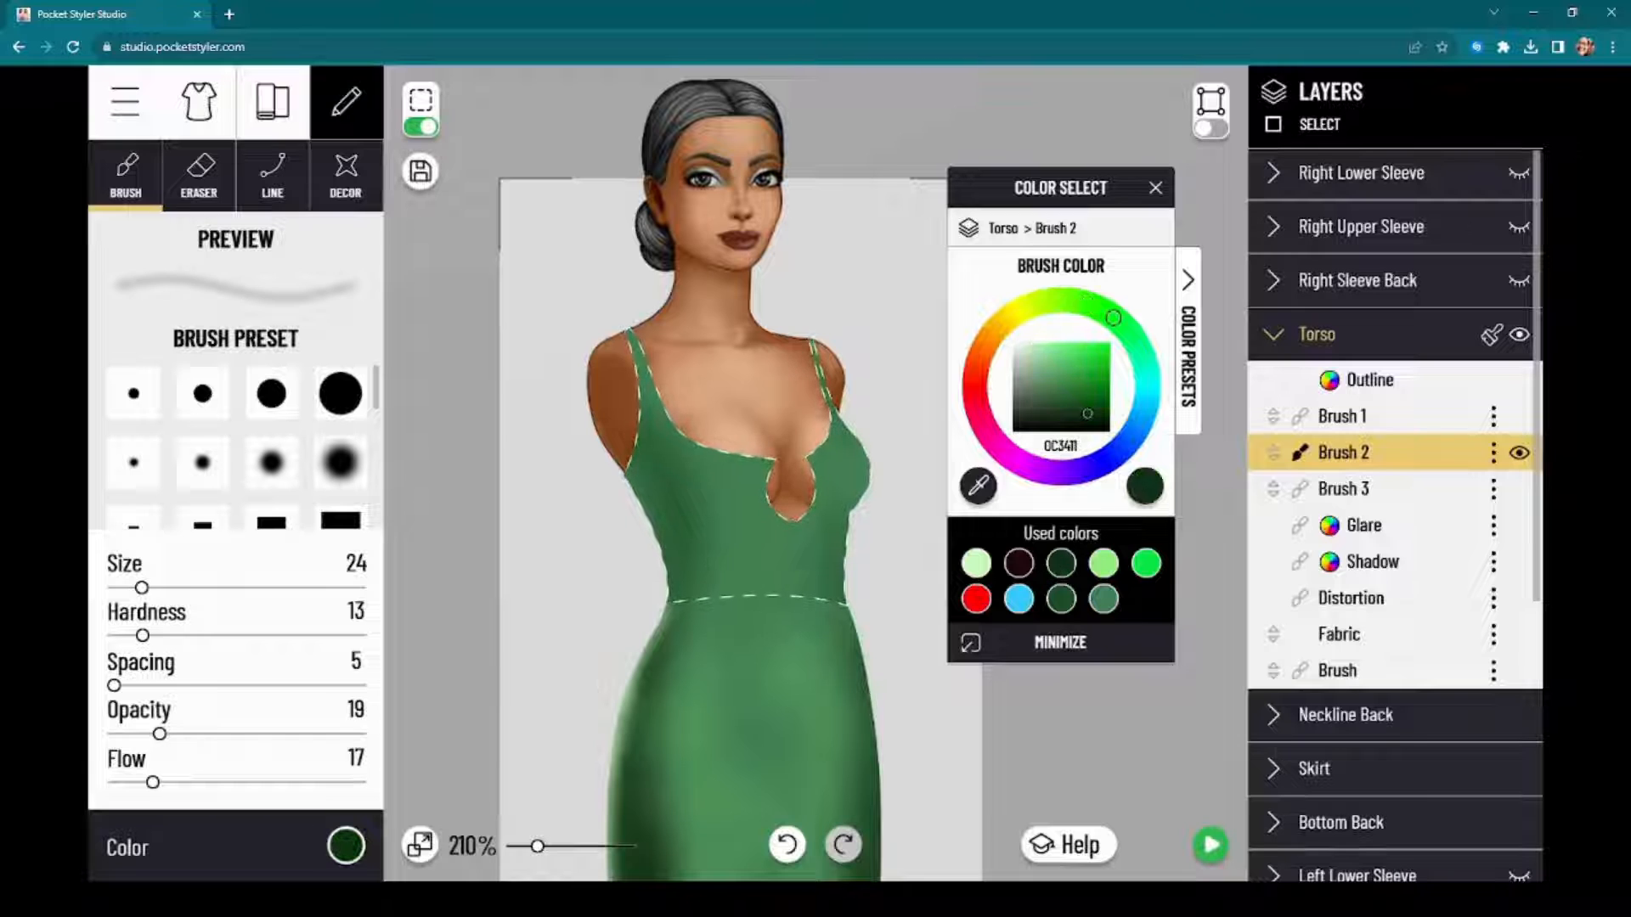
pyautogui.click(346, 847)
pyautogui.click(346, 846)
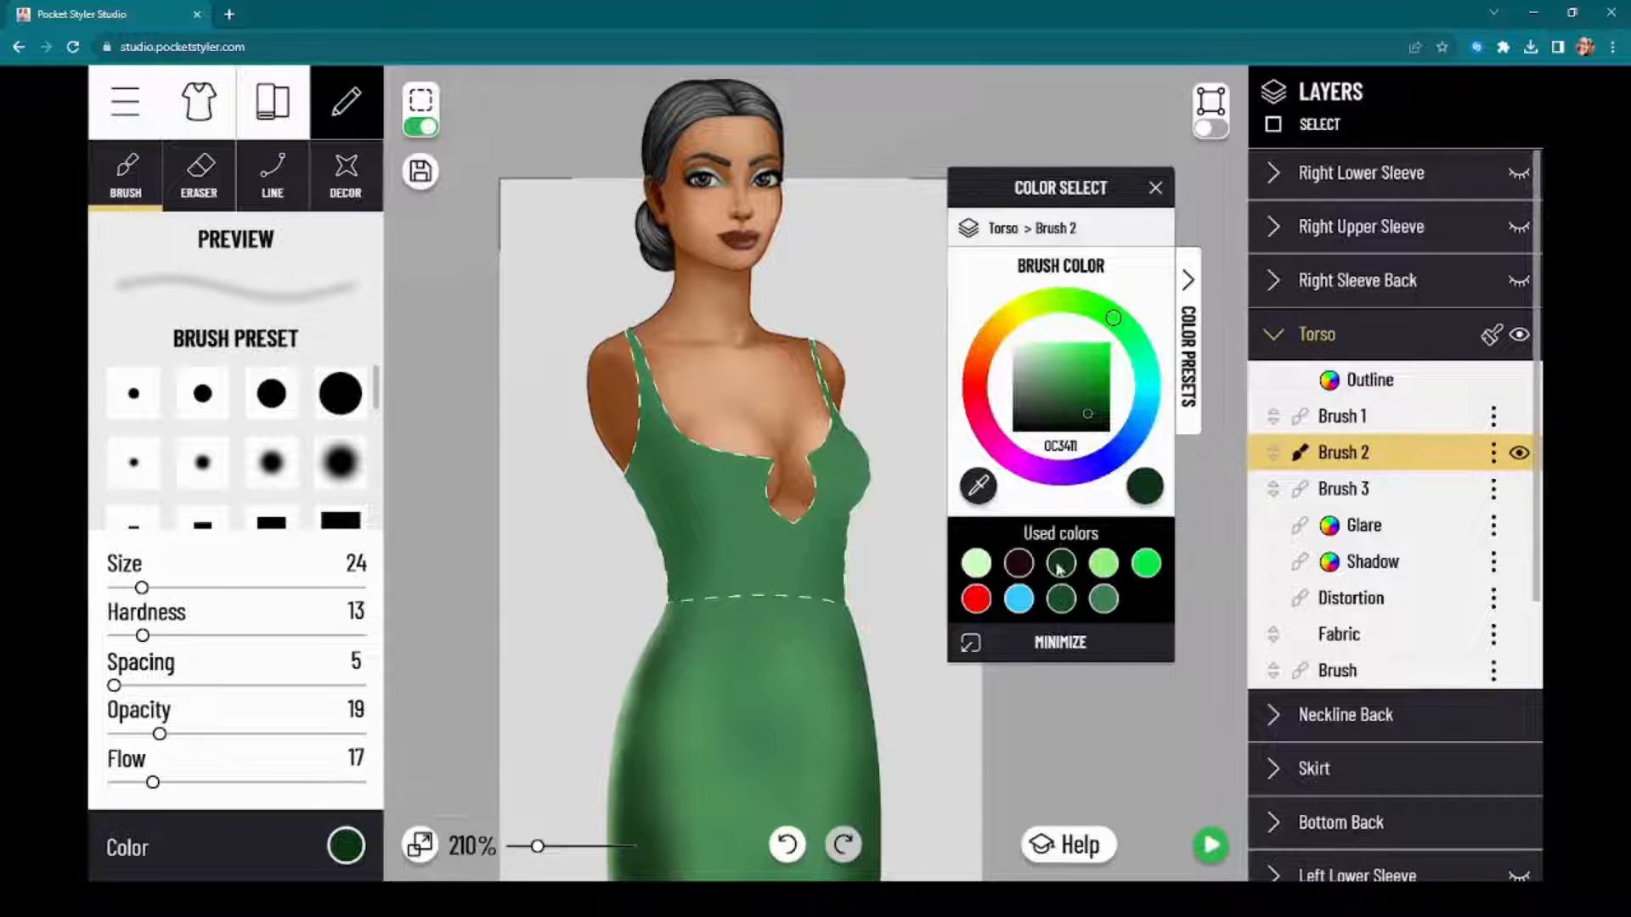
# Step: Hide the selection outline and paint a soft size 33 shadow down the torso's left side from the armhole to the waist
pyautogui.scroll(2, 686, 397)
pyautogui.click(421, 127)
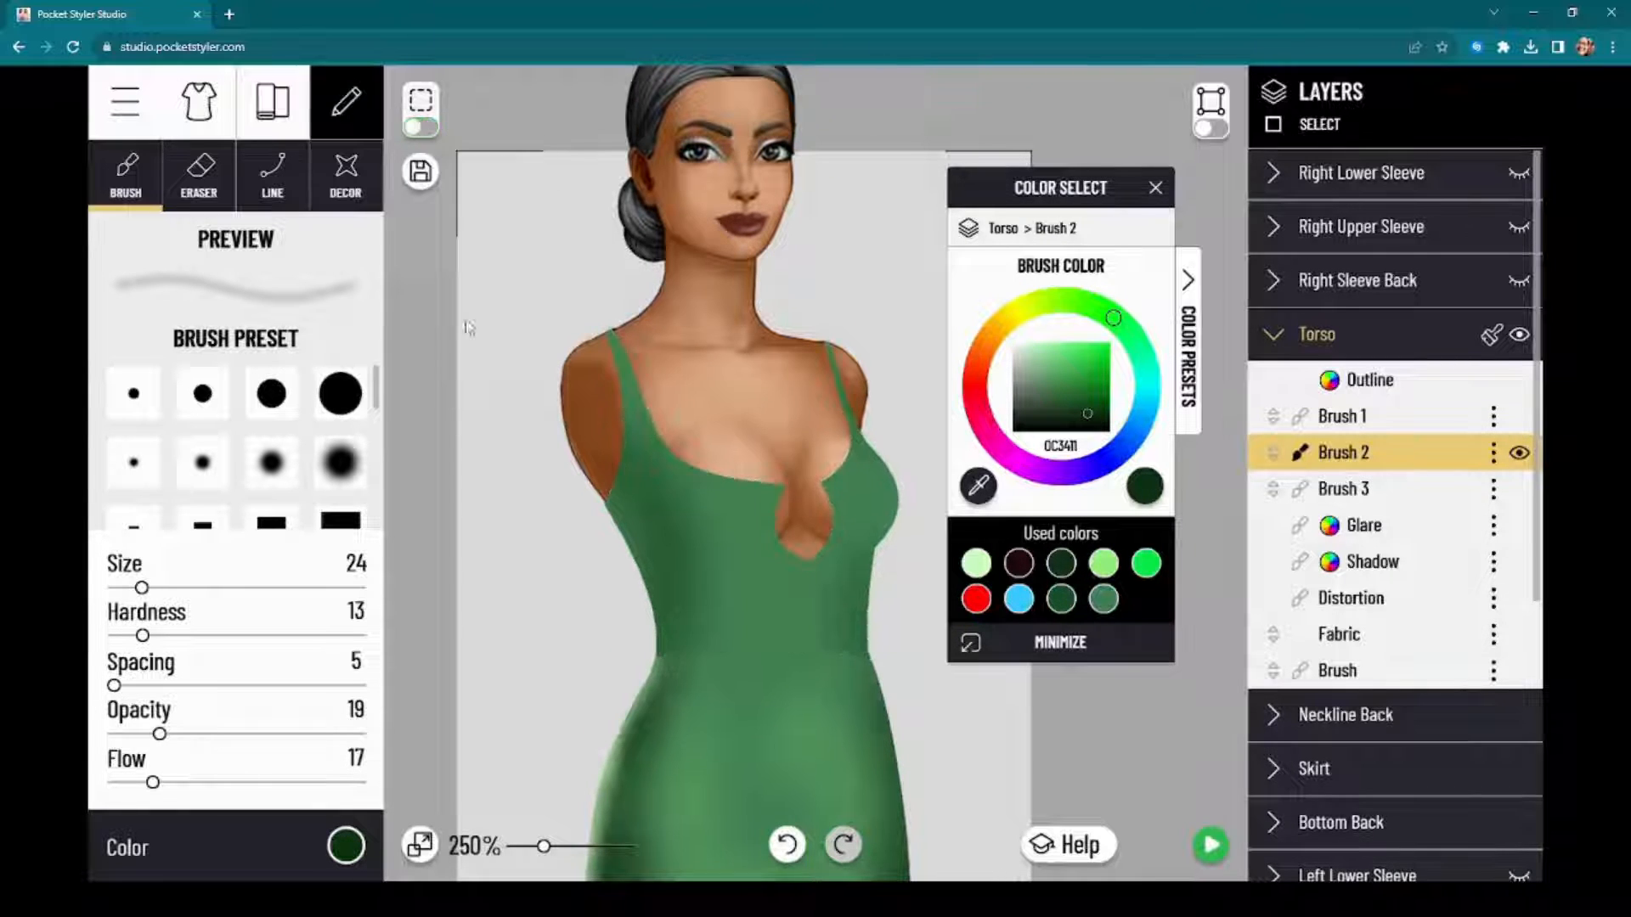
pyautogui.moveTo(434, 612); pyautogui.dragTo(428, 502)
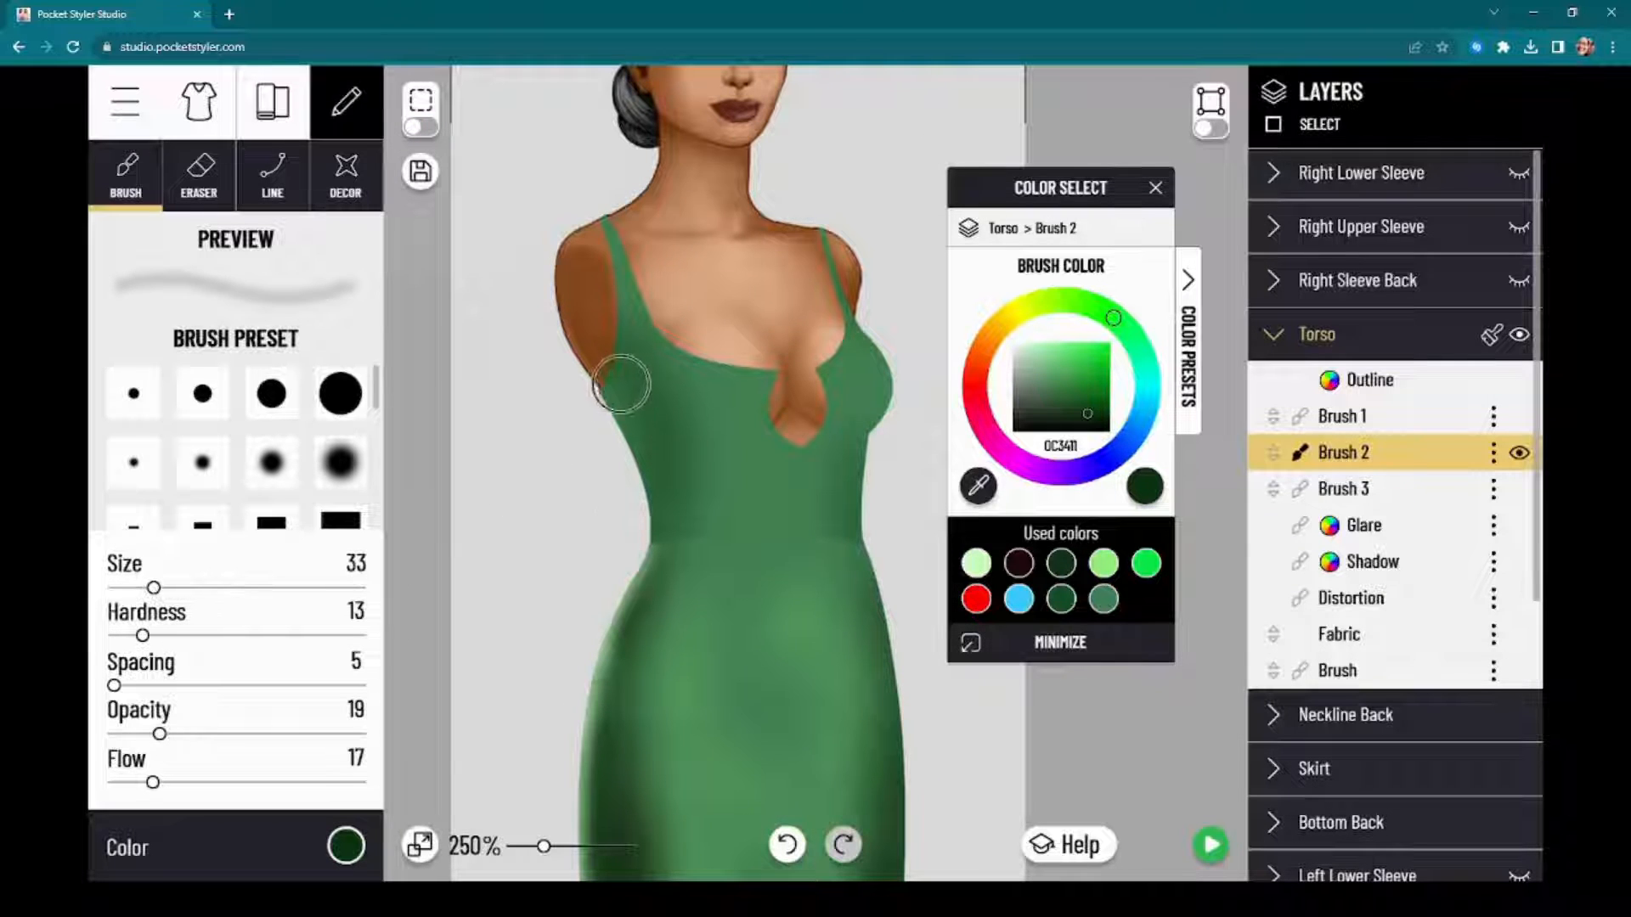
pyautogui.moveTo(621, 384)
pyautogui.mouseDown()
pyautogui.moveTo(615, 342)
pyautogui.moveTo(655, 414)
pyautogui.moveTo(638, 361)
pyautogui.moveTo(681, 492)
pyautogui.moveTo(655, 421)
pyautogui.moveTo(664, 566)
pyautogui.mouseUp()
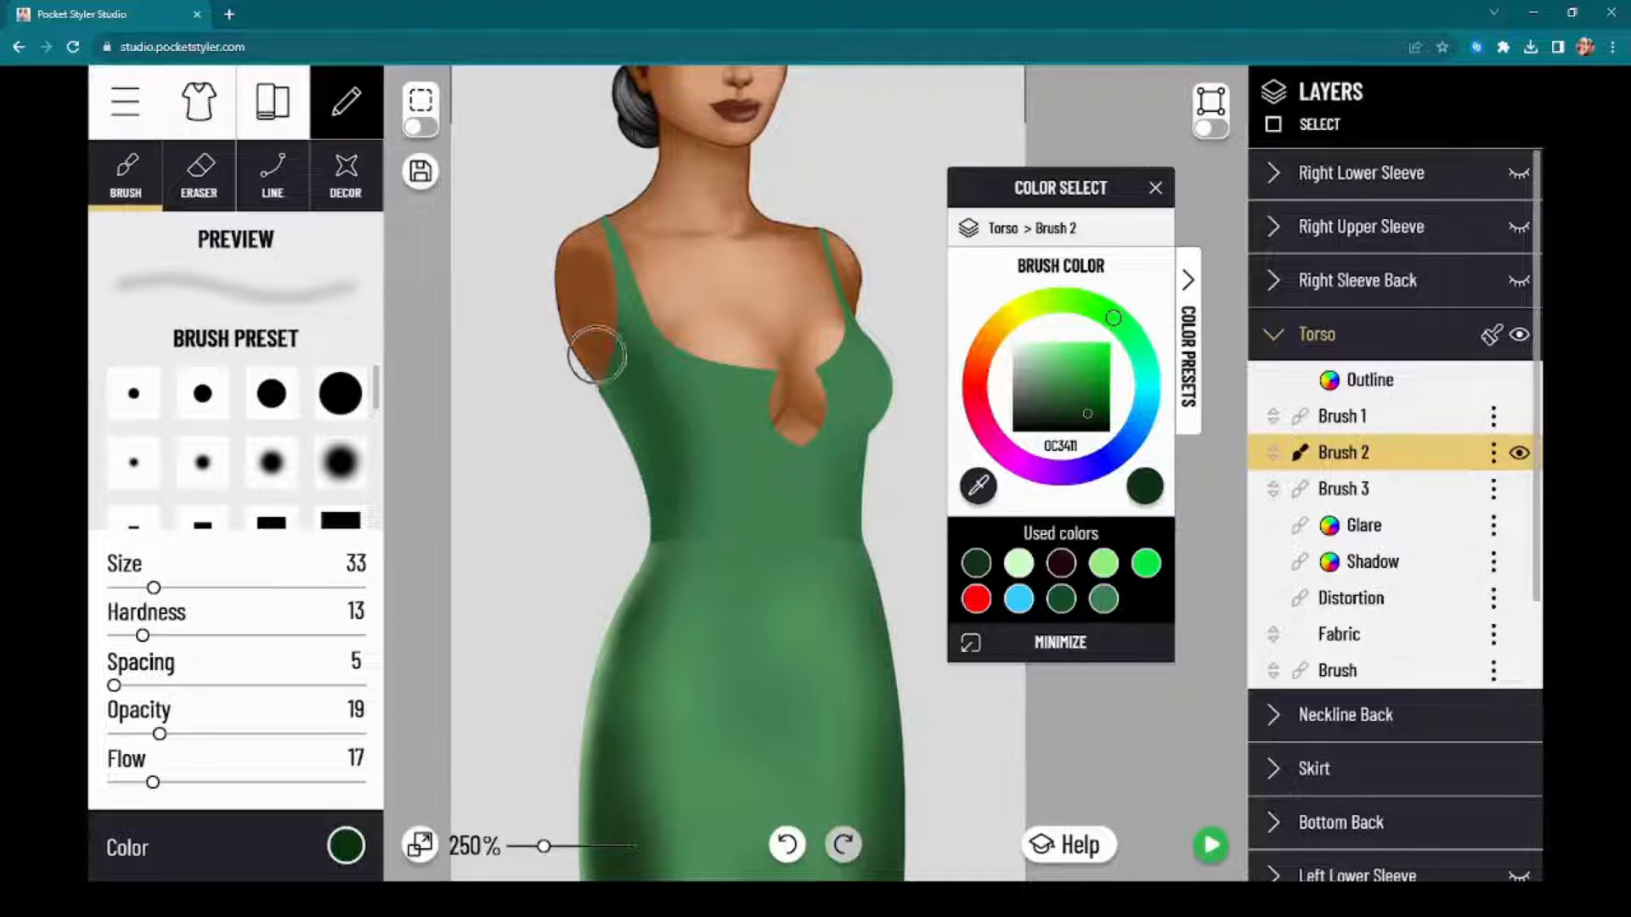
pyautogui.moveTo(593, 353); pyautogui.dragTo(642, 444)
pyautogui.moveTo(615, 313)
pyautogui.mouseDown()
pyautogui.moveTo(686, 447)
pyautogui.moveTo(666, 572)
pyautogui.mouseUp()
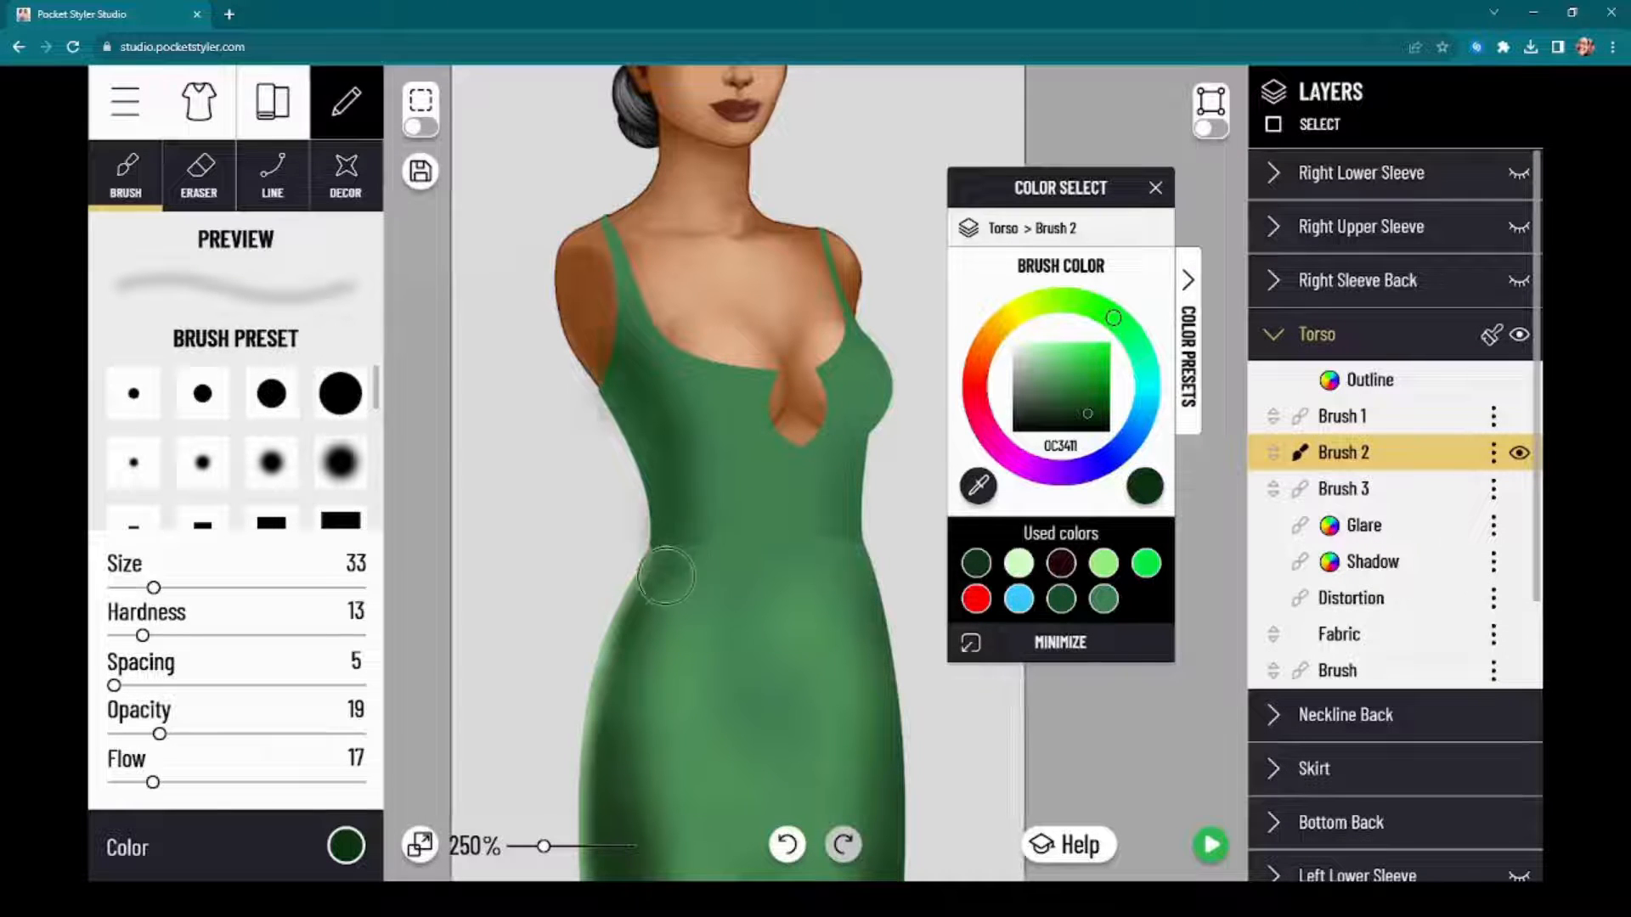
# Step: Paint a soft dark green shadow under the bust on Brush 2 with size 17, opacity 19 and flow 9
pyautogui.scroll(5, 889, 445)
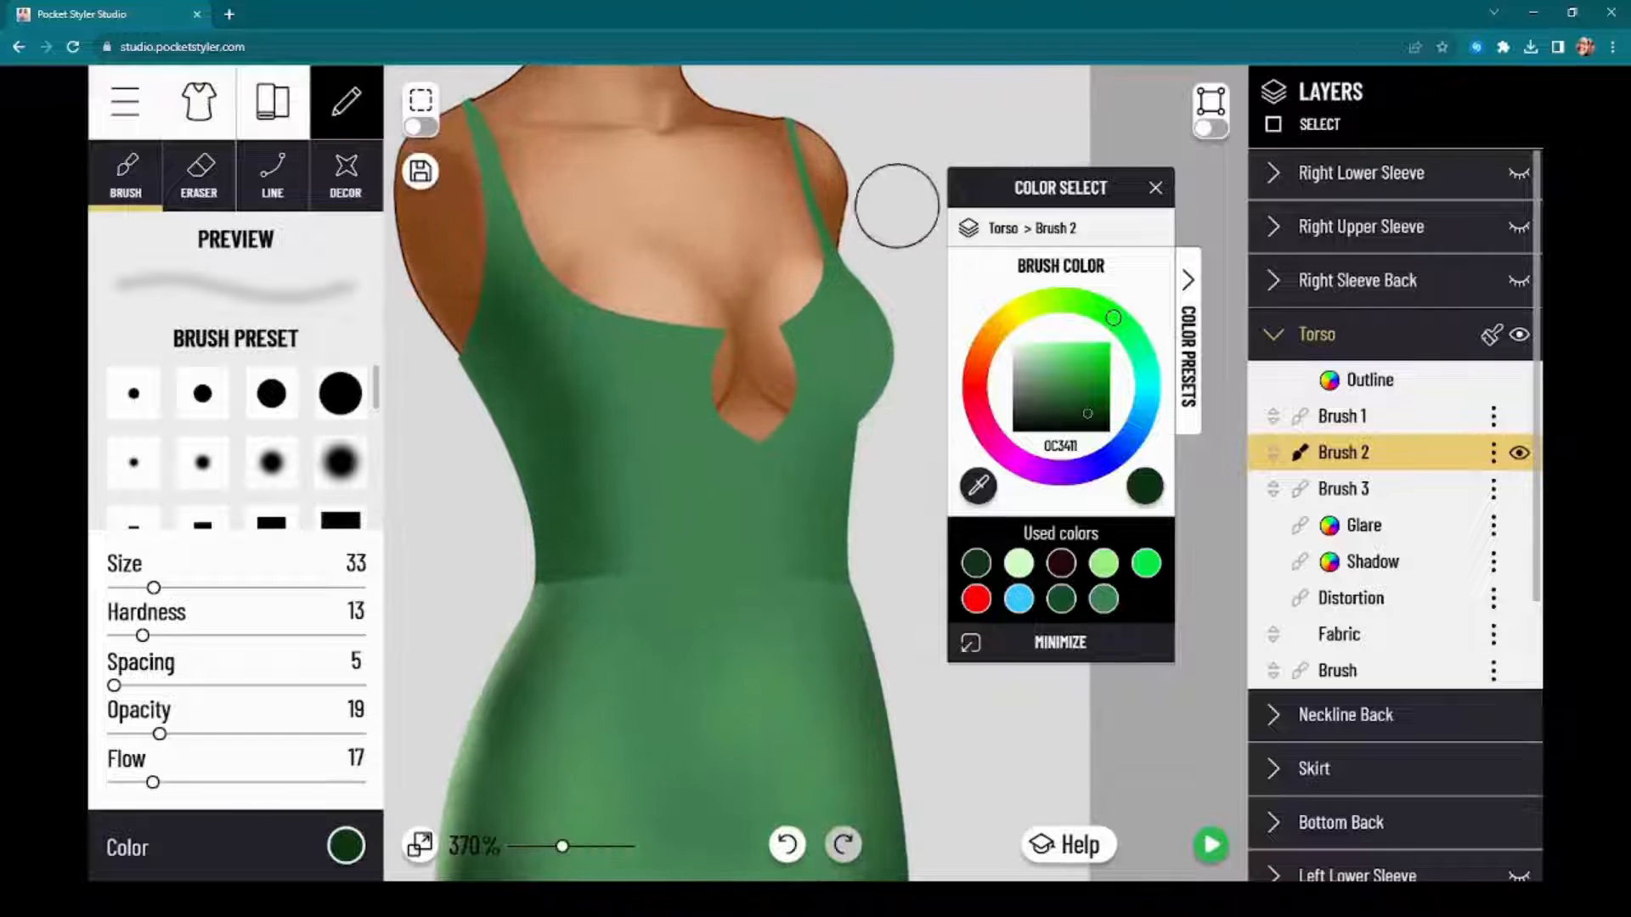
pyautogui.moveTo(1101, 190); pyautogui.dragTo(1316, 216)
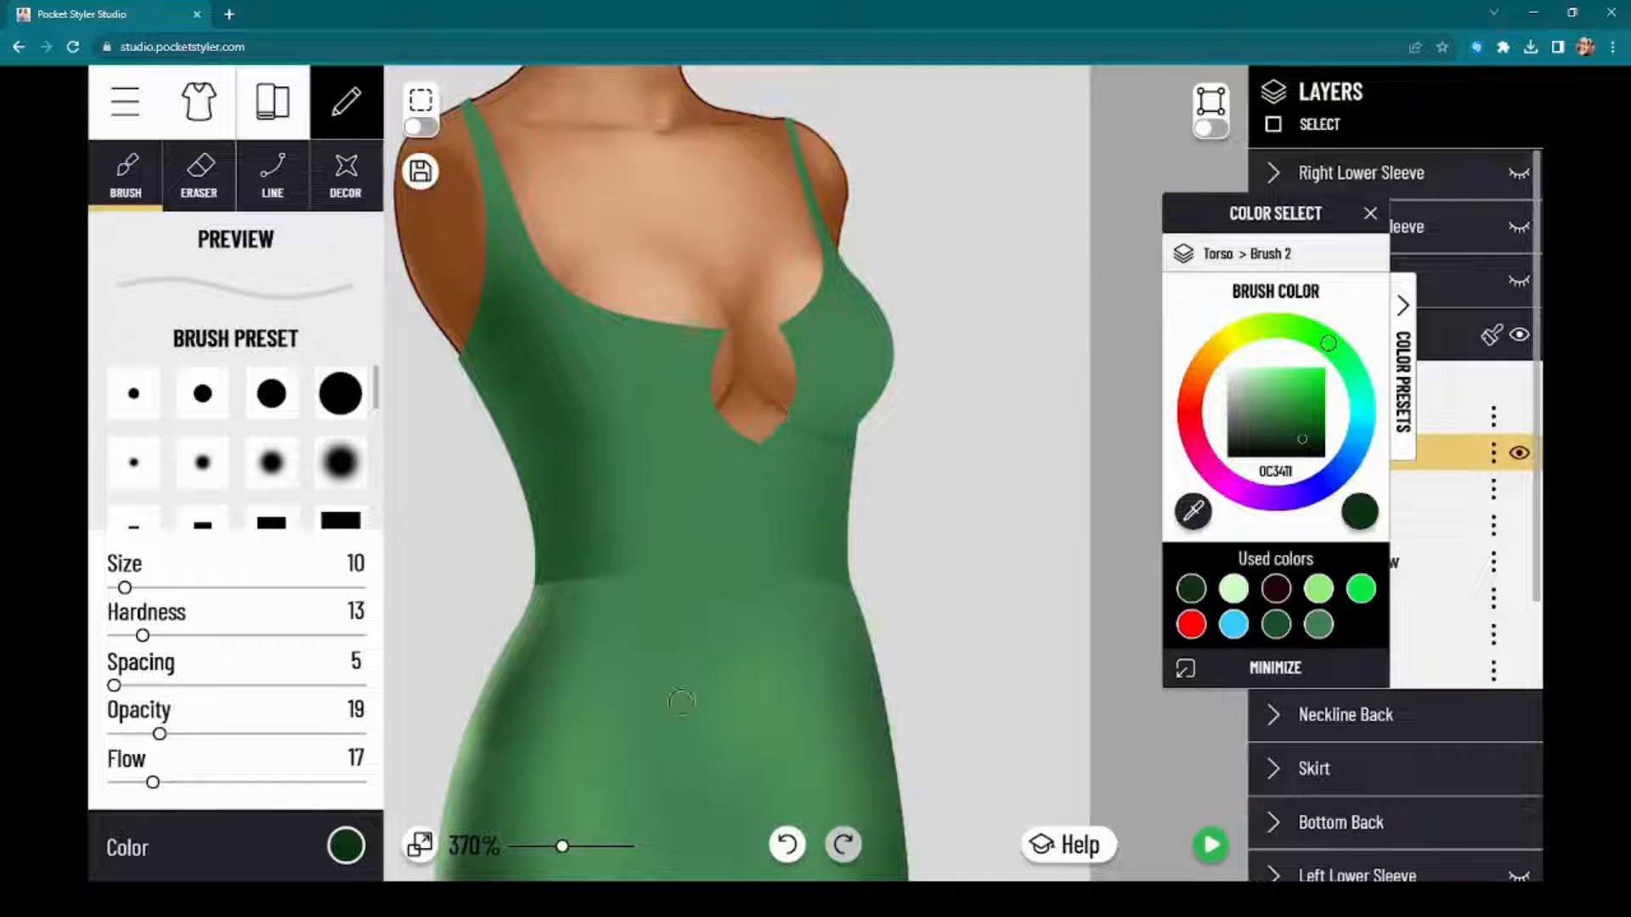
pyautogui.click(786, 847)
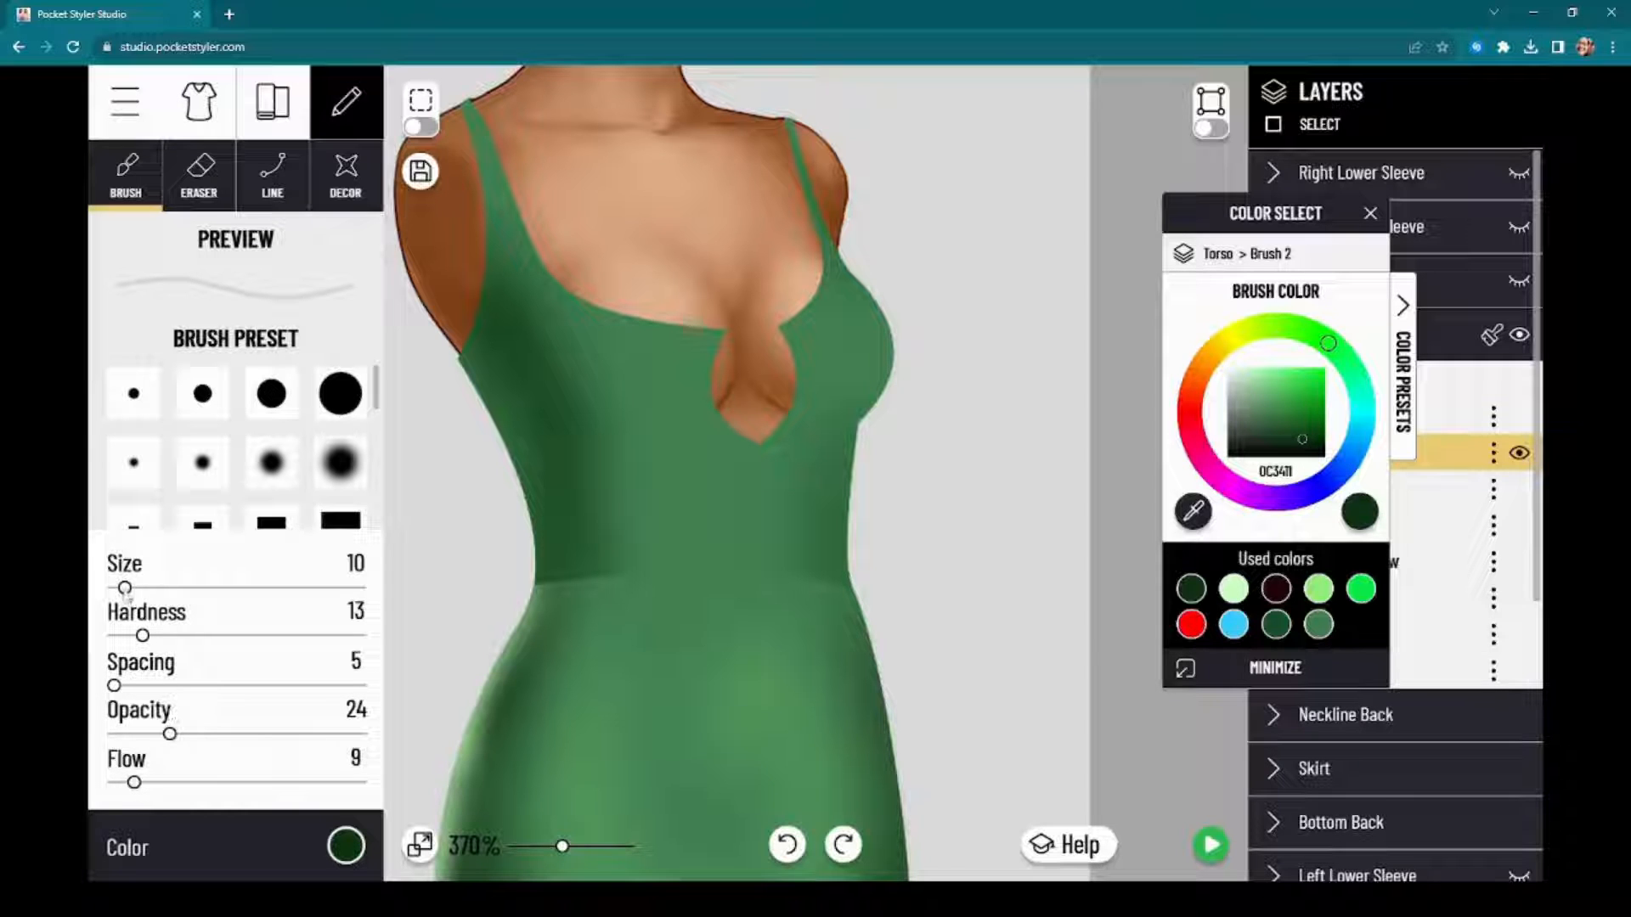
pyautogui.moveTo(132, 588); pyautogui.dragTo(134, 588)
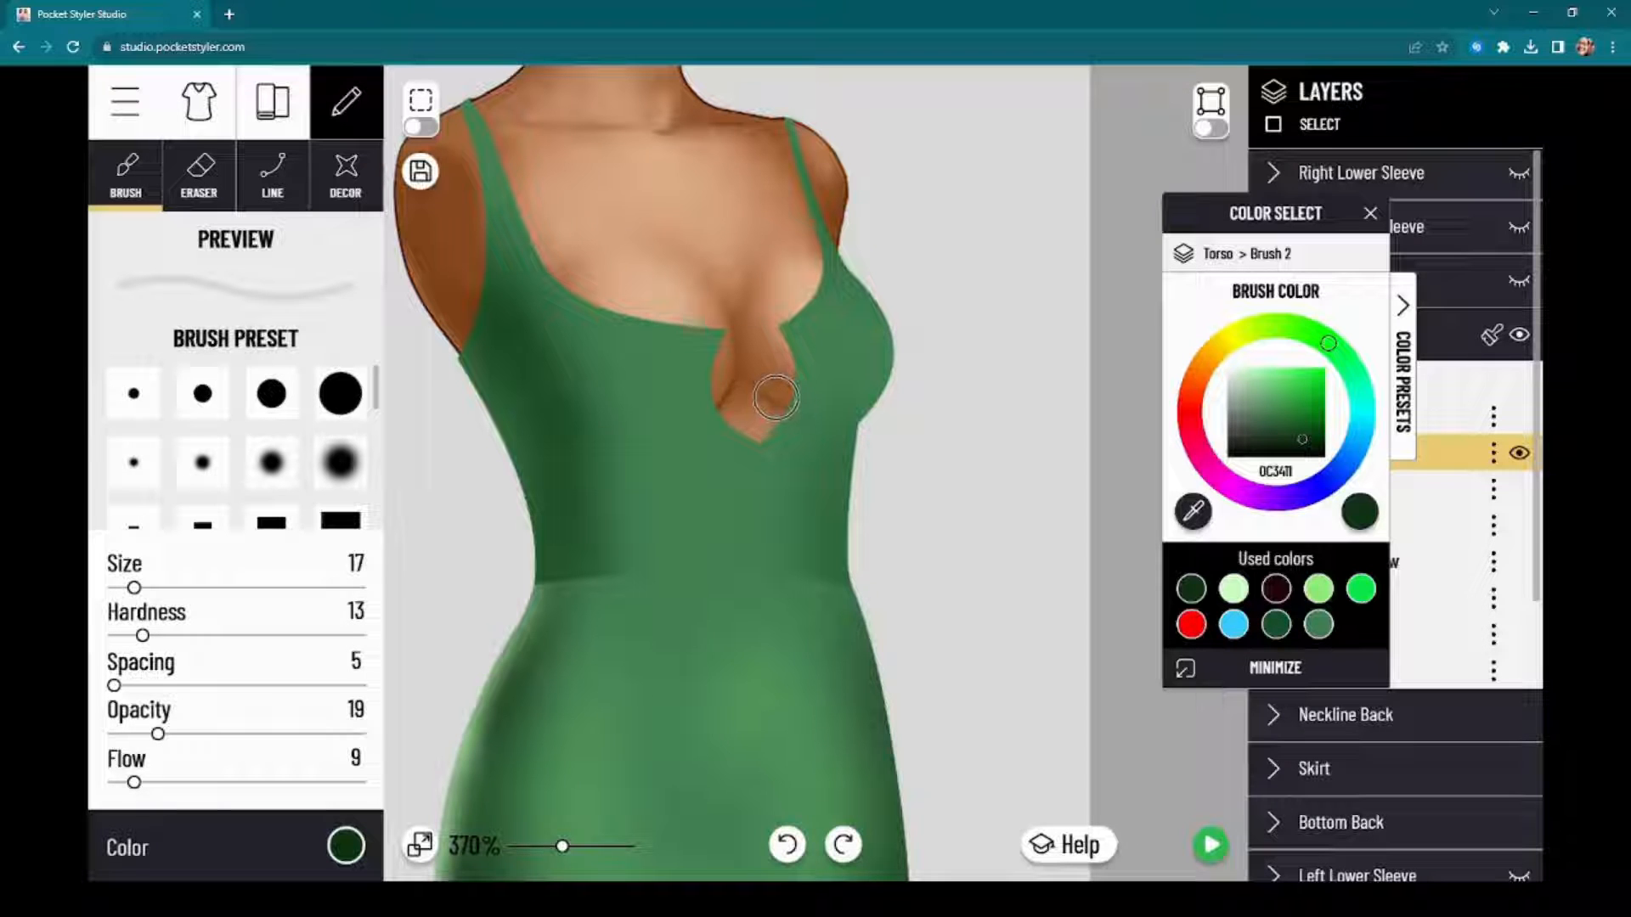
pyautogui.moveTo(789, 426); pyautogui.dragTo(863, 456)
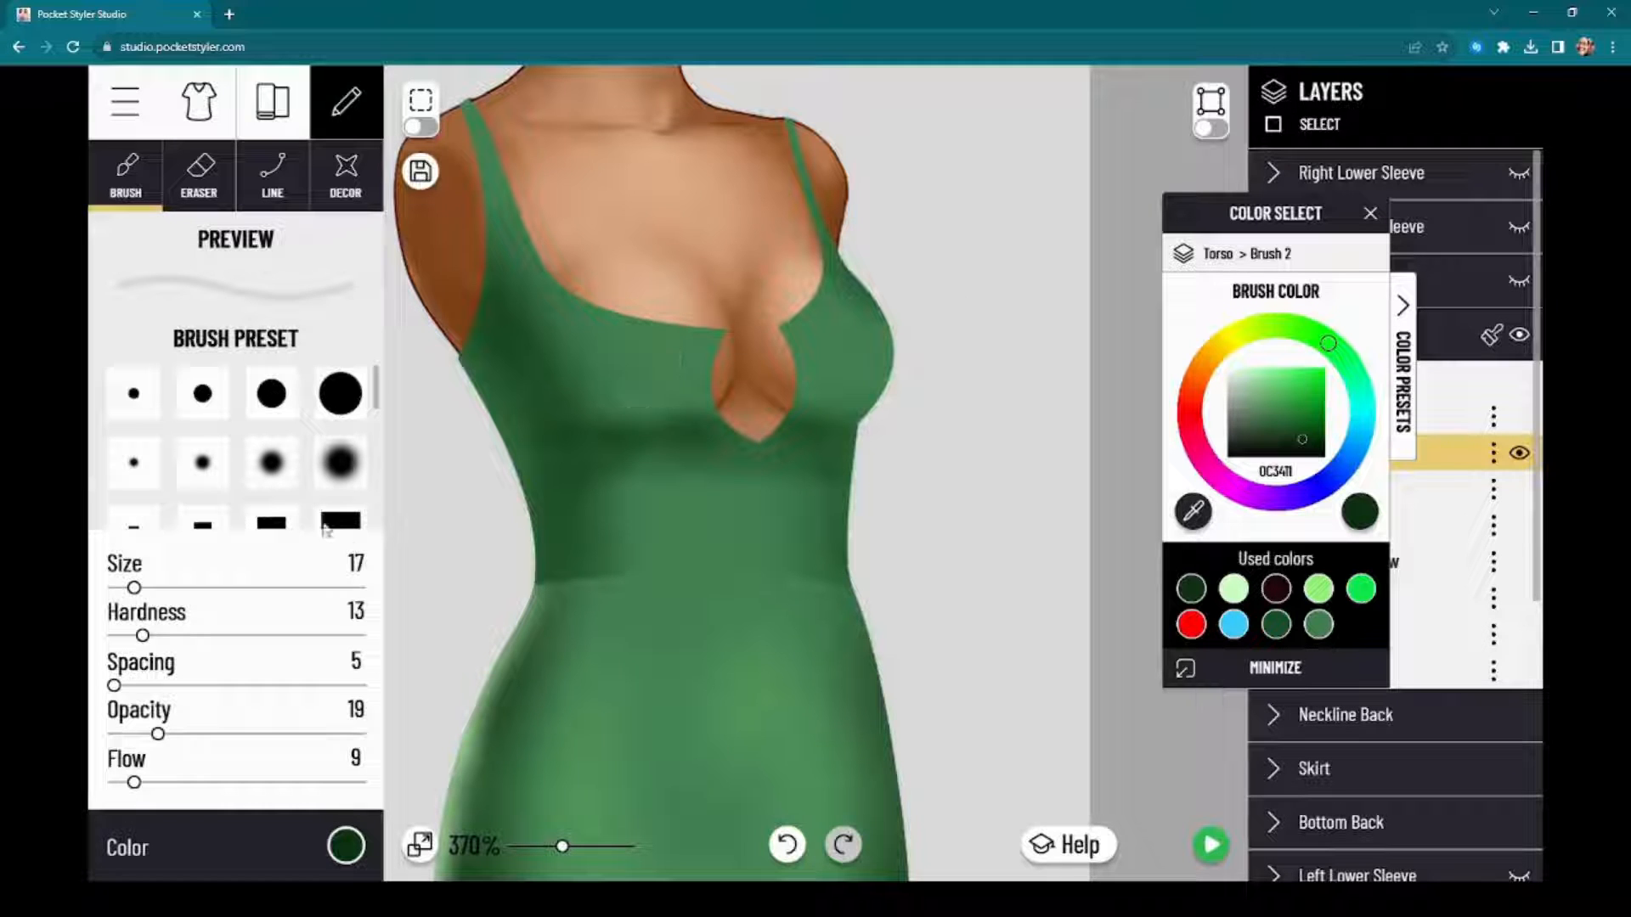
# Step: Soften the under-bust shadow with the size 40 eraser along the lower bust, around the keyhole and across the midriff
pyautogui.click(187, 192)
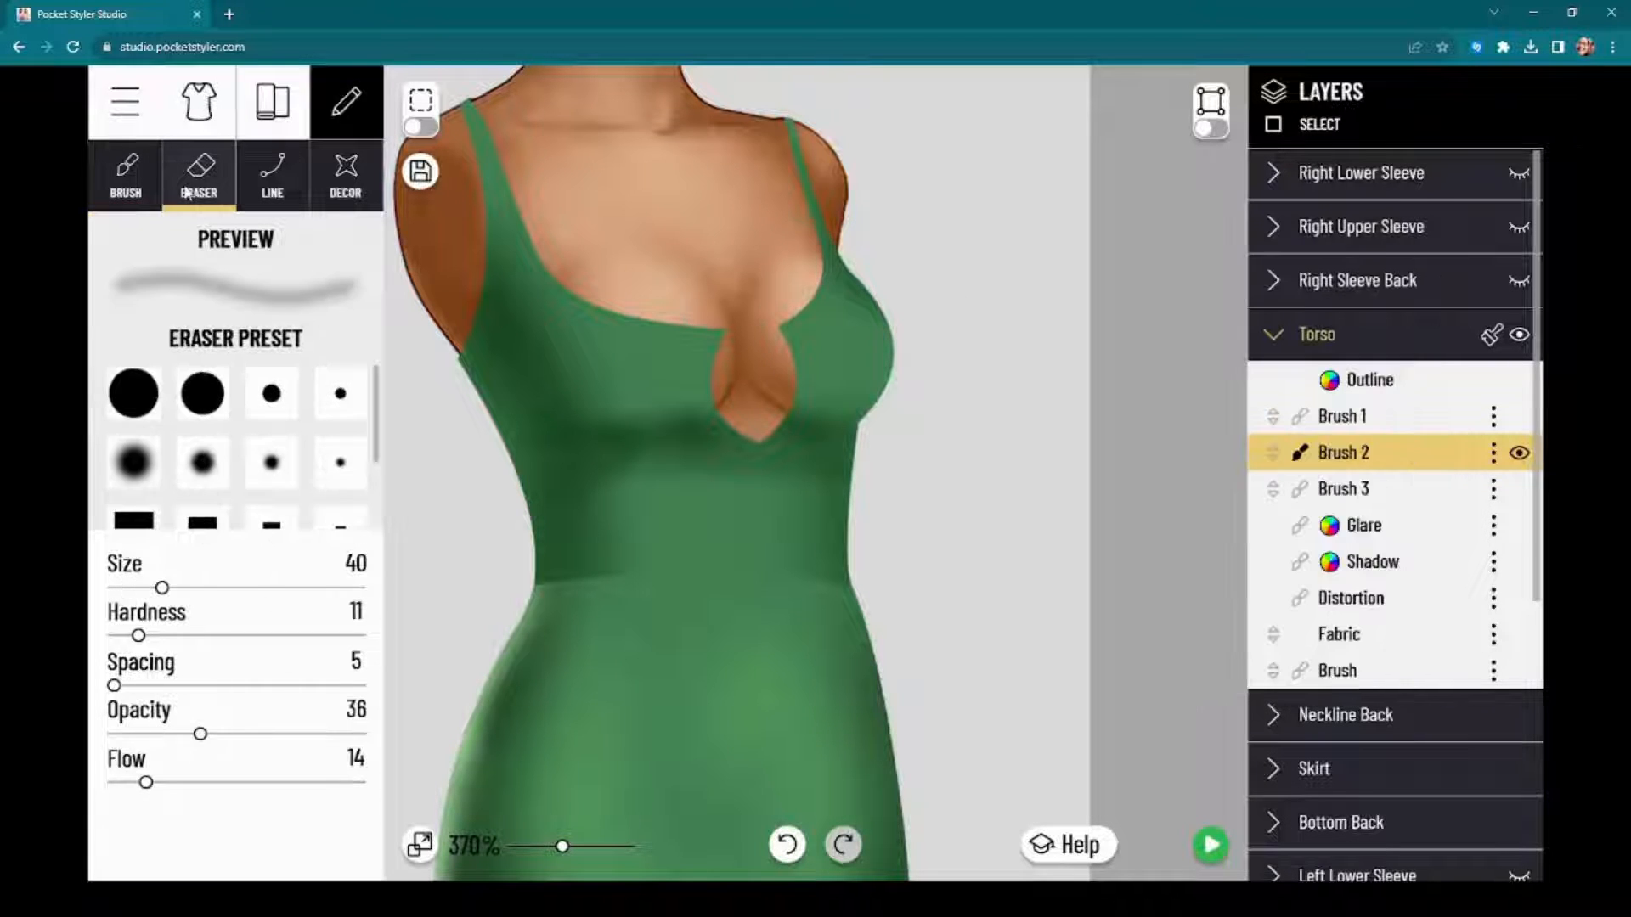
pyautogui.moveTo(593, 400)
pyautogui.mouseDown()
pyautogui.moveTo(677, 404)
pyautogui.moveTo(576, 408)
pyautogui.moveTo(697, 392)
pyautogui.moveTo(558, 409)
pyautogui.moveTo(629, 361)
pyautogui.moveTo(610, 402)
pyautogui.moveTo(702, 371)
pyautogui.moveTo(574, 428)
pyautogui.moveTo(686, 356)
pyautogui.moveTo(538, 420)
pyautogui.moveTo(663, 370)
pyautogui.moveTo(618, 417)
pyautogui.moveTo(706, 379)
pyautogui.moveTo(636, 403)
pyautogui.moveTo(681, 403)
pyautogui.mouseUp()
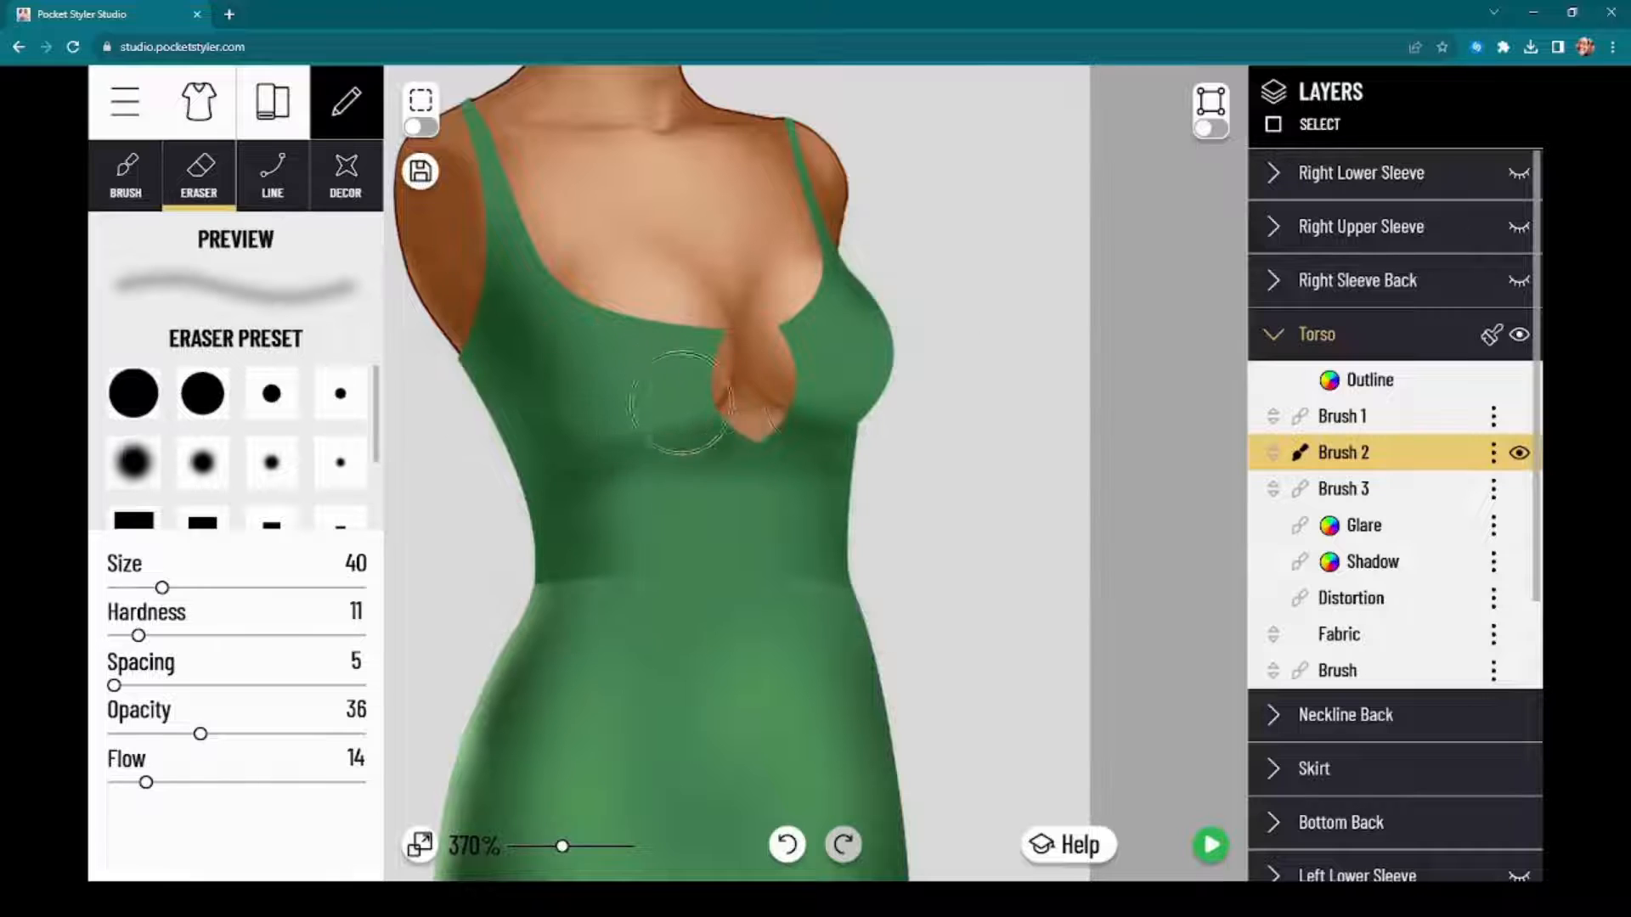
pyautogui.moveTo(841, 403); pyautogui.dragTo(802, 406)
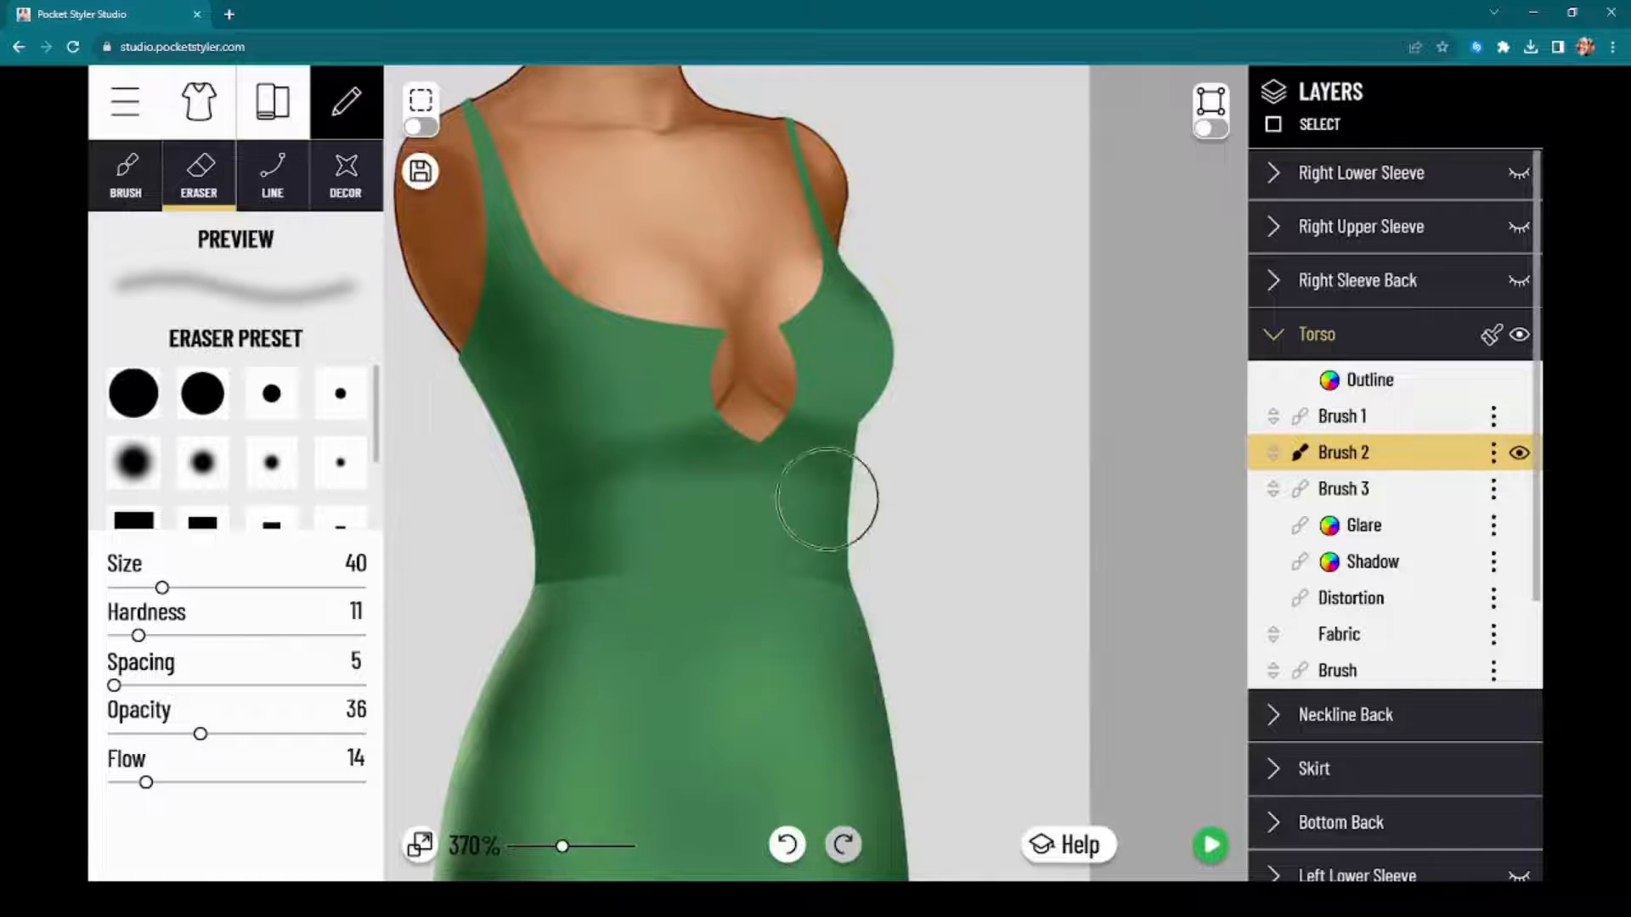
pyautogui.moveTo(856, 546); pyautogui.dragTo(823, 500)
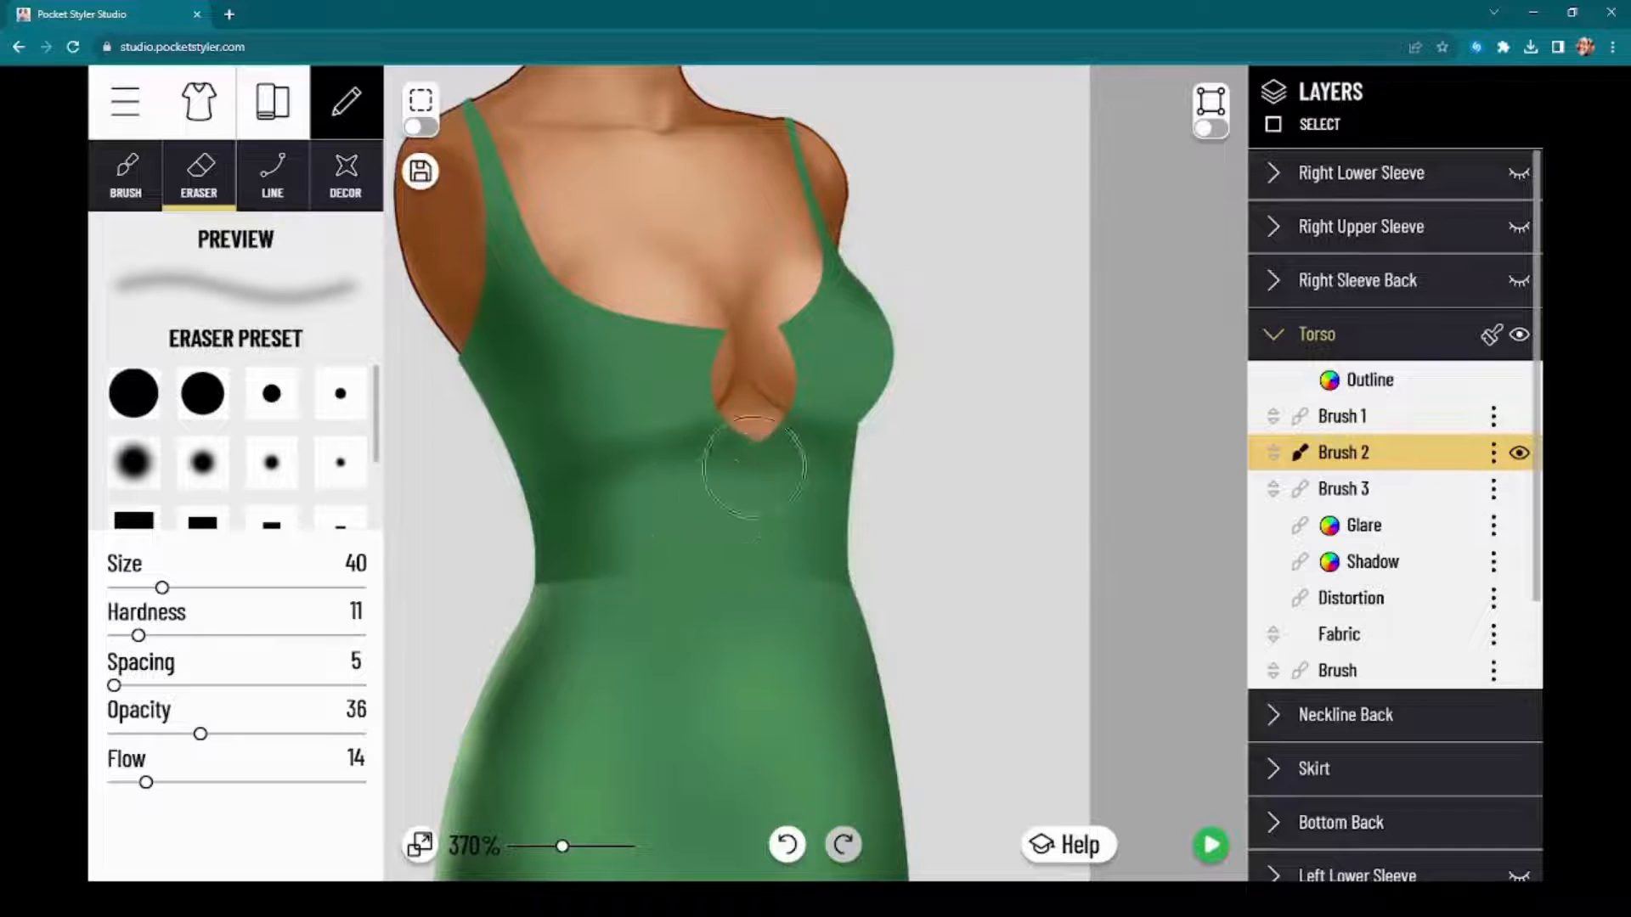
pyautogui.moveTo(633, 484)
pyautogui.mouseDown()
pyautogui.moveTo(752, 502)
pyautogui.moveTo(762, 461)
pyautogui.moveTo(760, 507)
pyautogui.mouseUp()
pyautogui.moveTo(739, 508)
pyautogui.mouseDown()
pyautogui.moveTo(761, 460)
pyautogui.moveTo(755, 509)
pyautogui.moveTo(884, 525)
pyautogui.mouseUp()
pyautogui.moveTo(773, 533)
pyautogui.mouseDown()
pyautogui.moveTo(787, 495)
pyautogui.moveTo(832, 496)
pyautogui.mouseUp()
# Step: Paint soft pale green CCFFBF highlights on the upper bust on the torso's Brush 1 layer with a size 35 brush
pyautogui.click(127, 175)
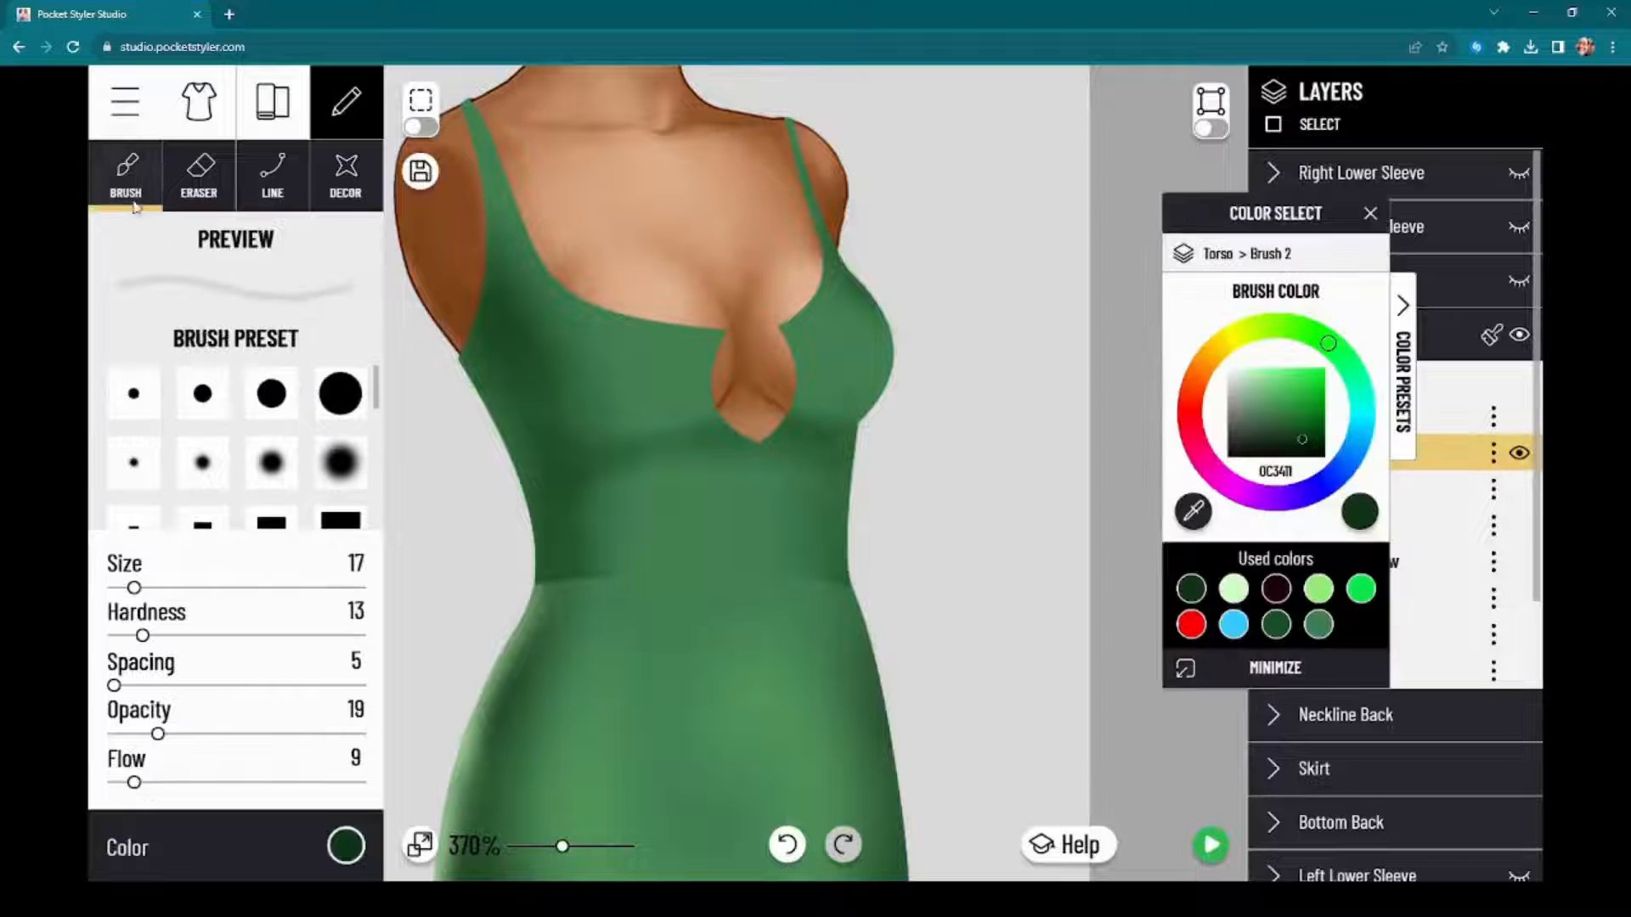
pyautogui.click(337, 845)
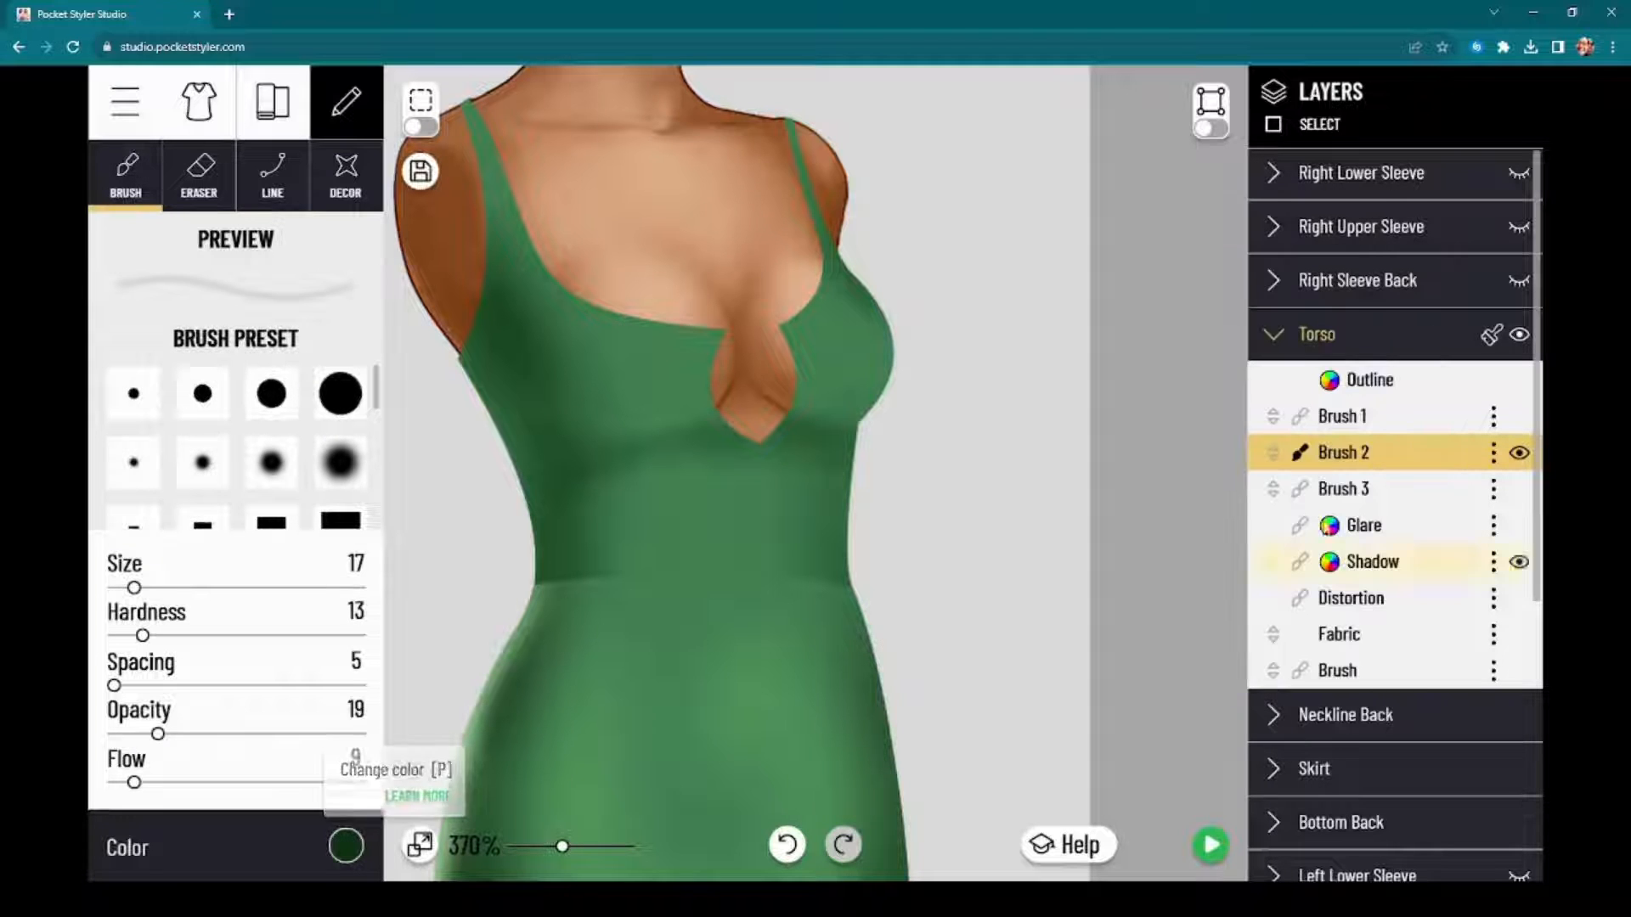
pyautogui.click(1344, 418)
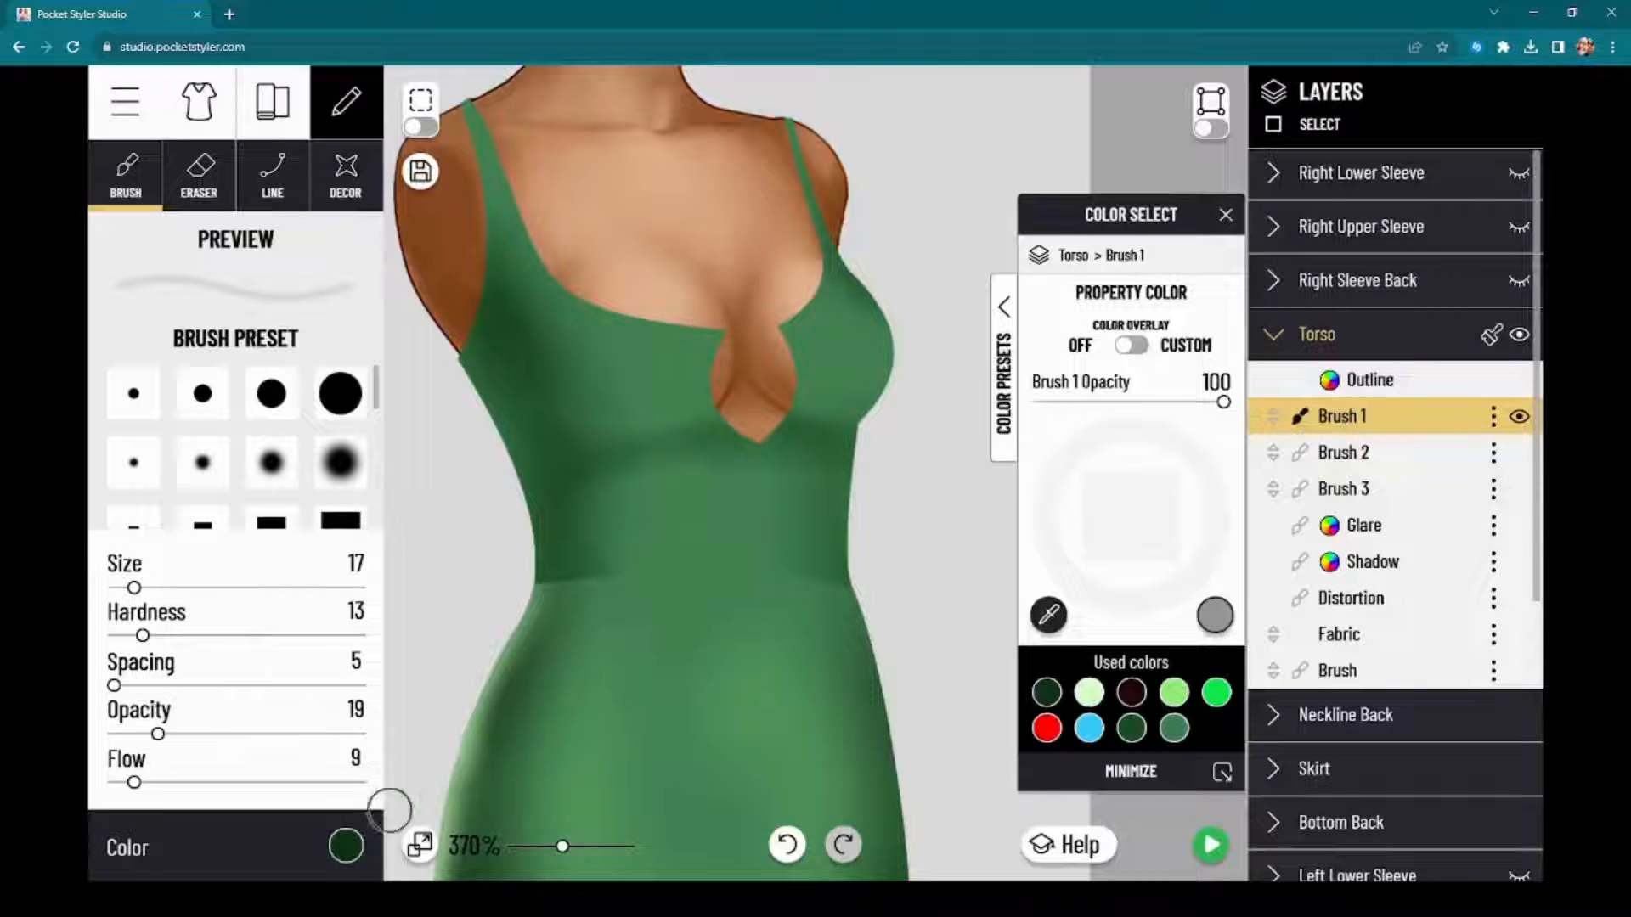
pyautogui.click(344, 845)
pyautogui.click(344, 845)
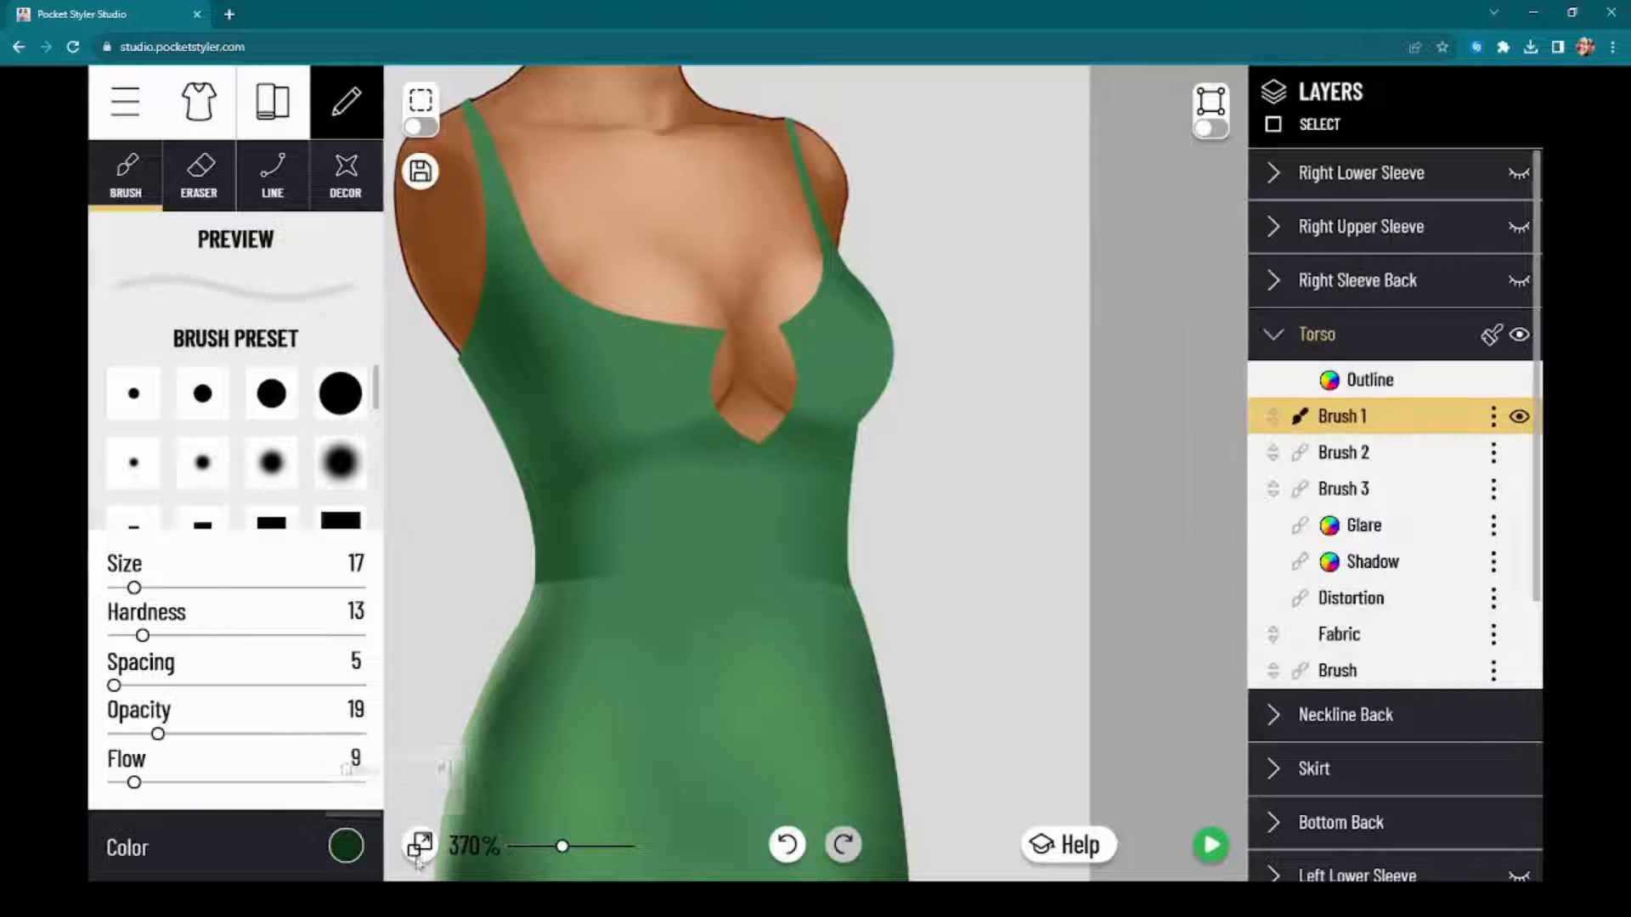
pyautogui.click(344, 845)
pyautogui.click(1234, 589)
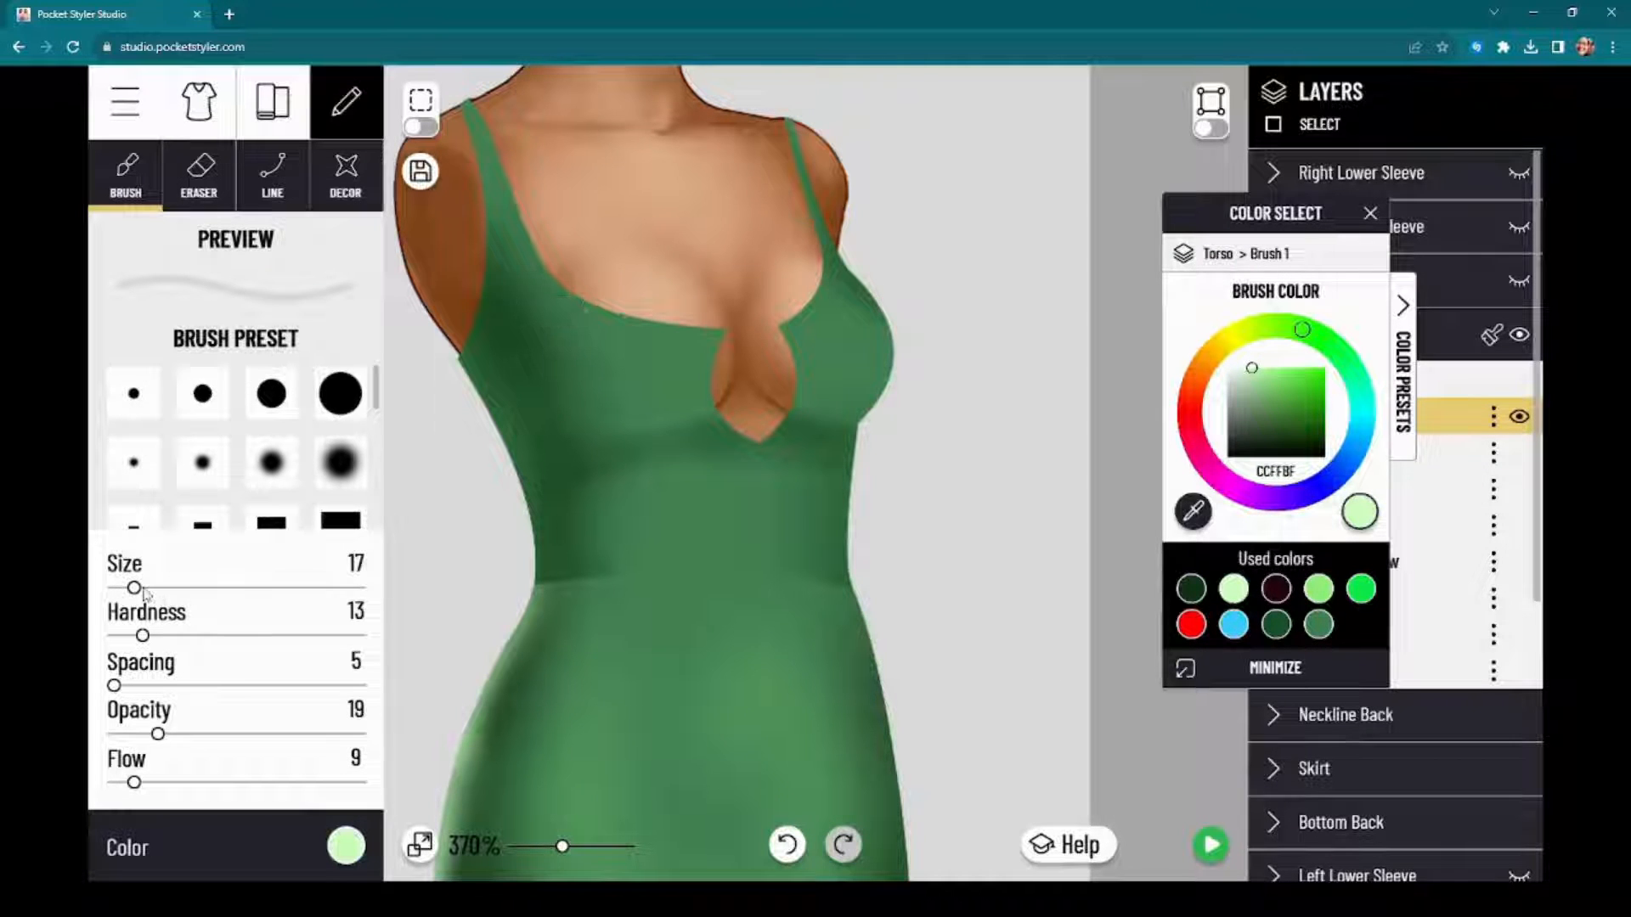
pyautogui.moveTo(575, 285)
pyautogui.mouseDown()
pyautogui.moveTo(718, 333)
pyautogui.moveTo(652, 323)
pyautogui.mouseUp()
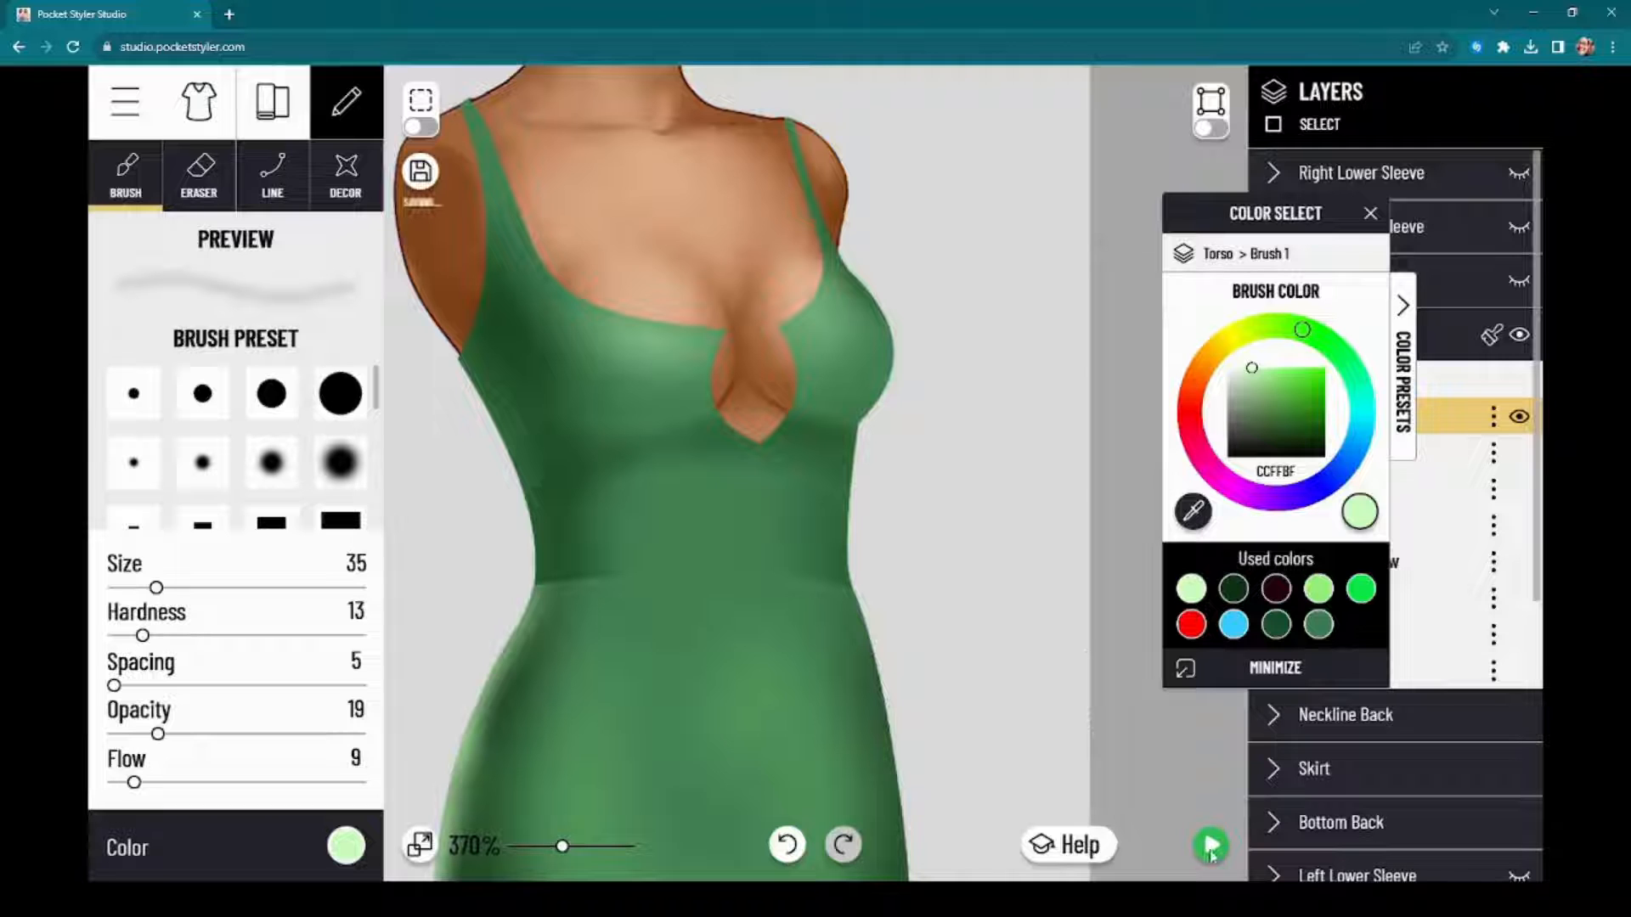
# Step: Examine the torso's shadows and highlights on the full model in the dress preview
pyautogui.click(1211, 846)
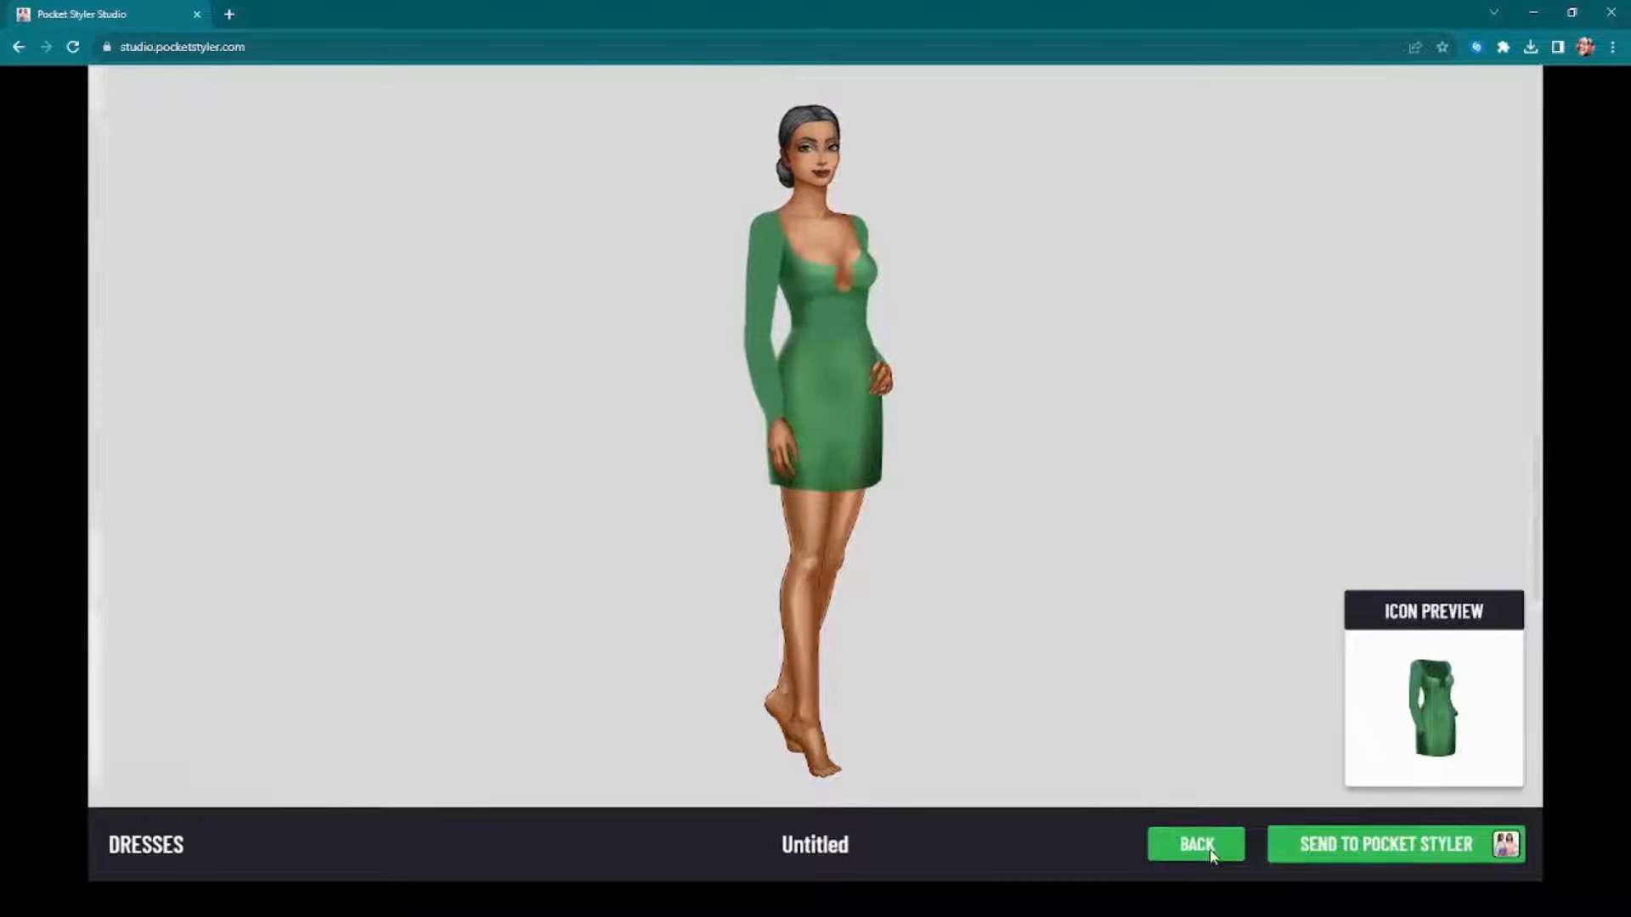
pyautogui.click(1210, 846)
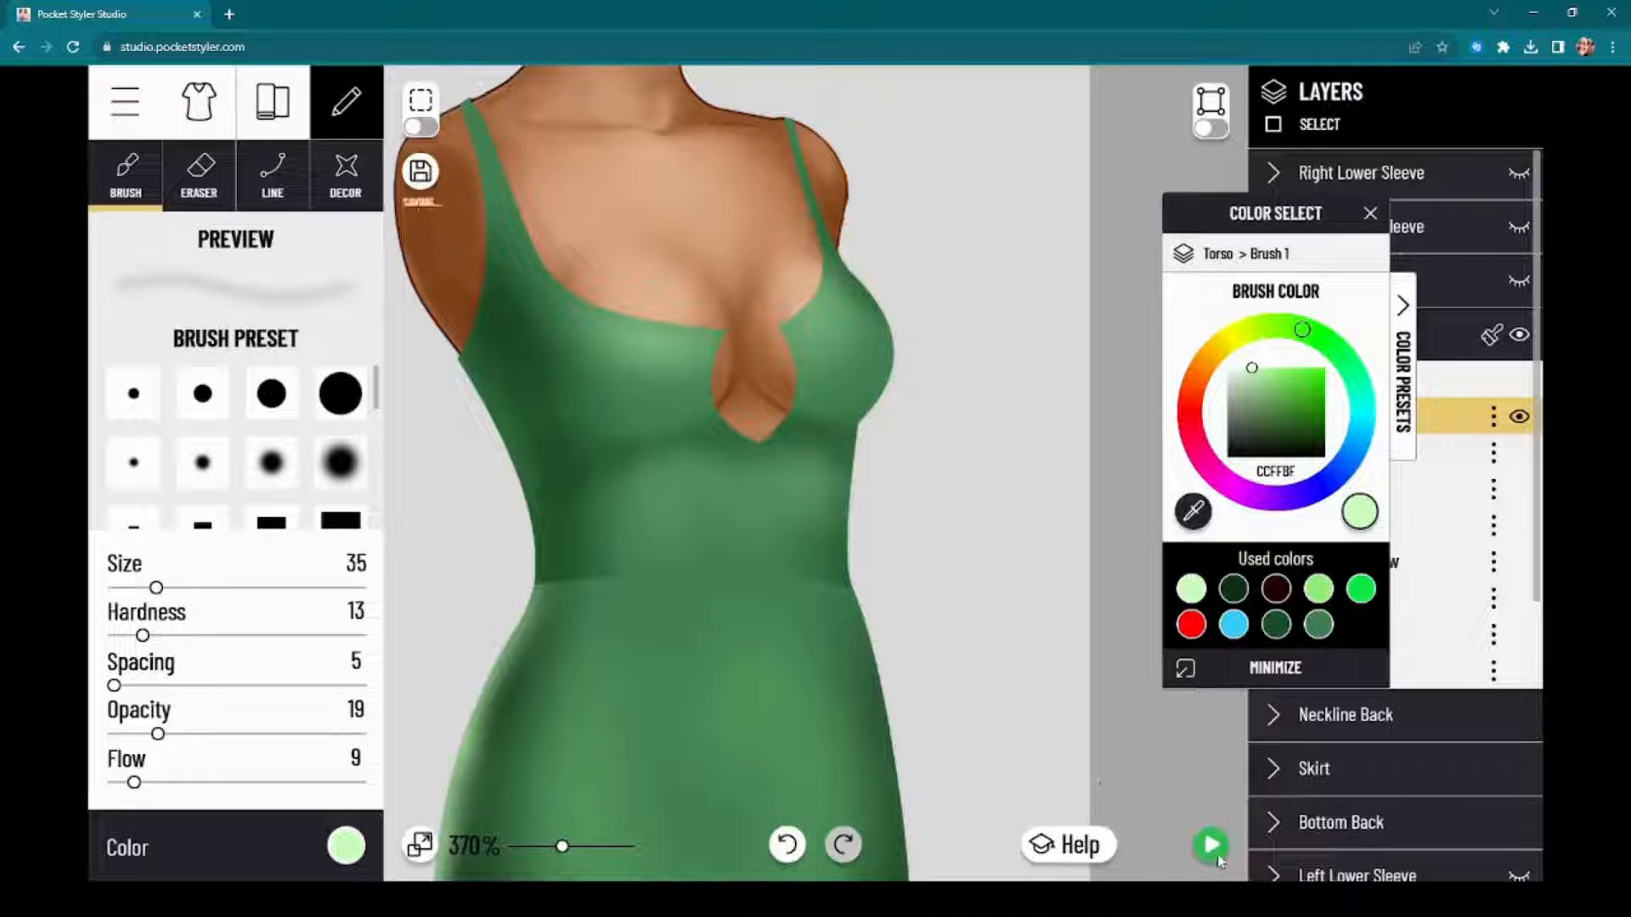
pyautogui.click(1212, 860)
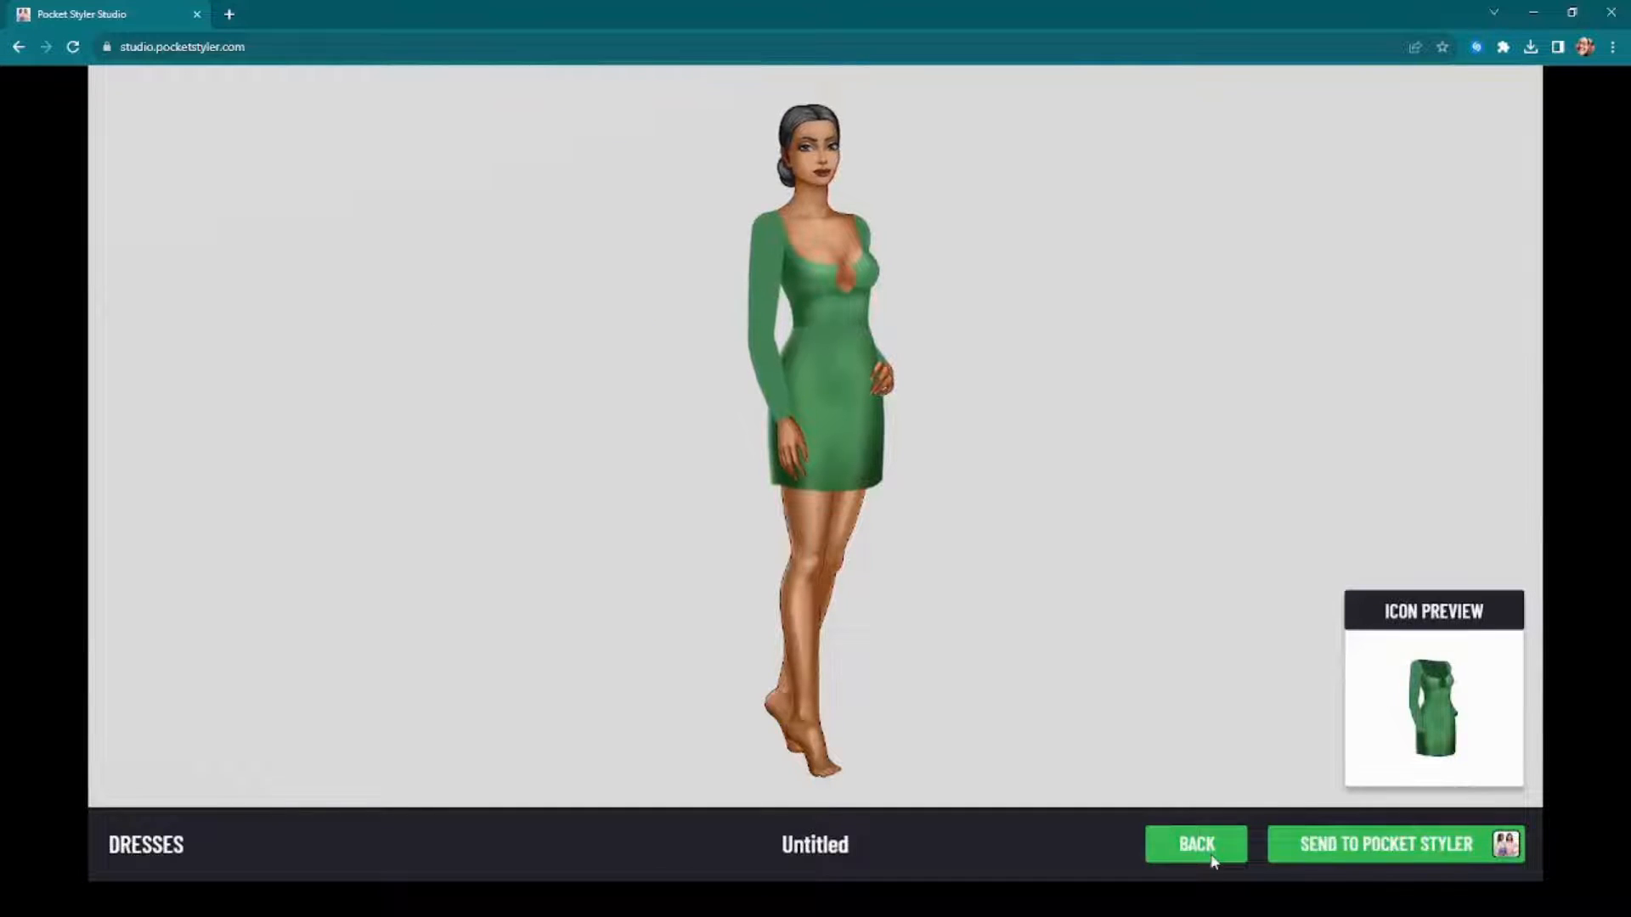
pyautogui.click(1210, 858)
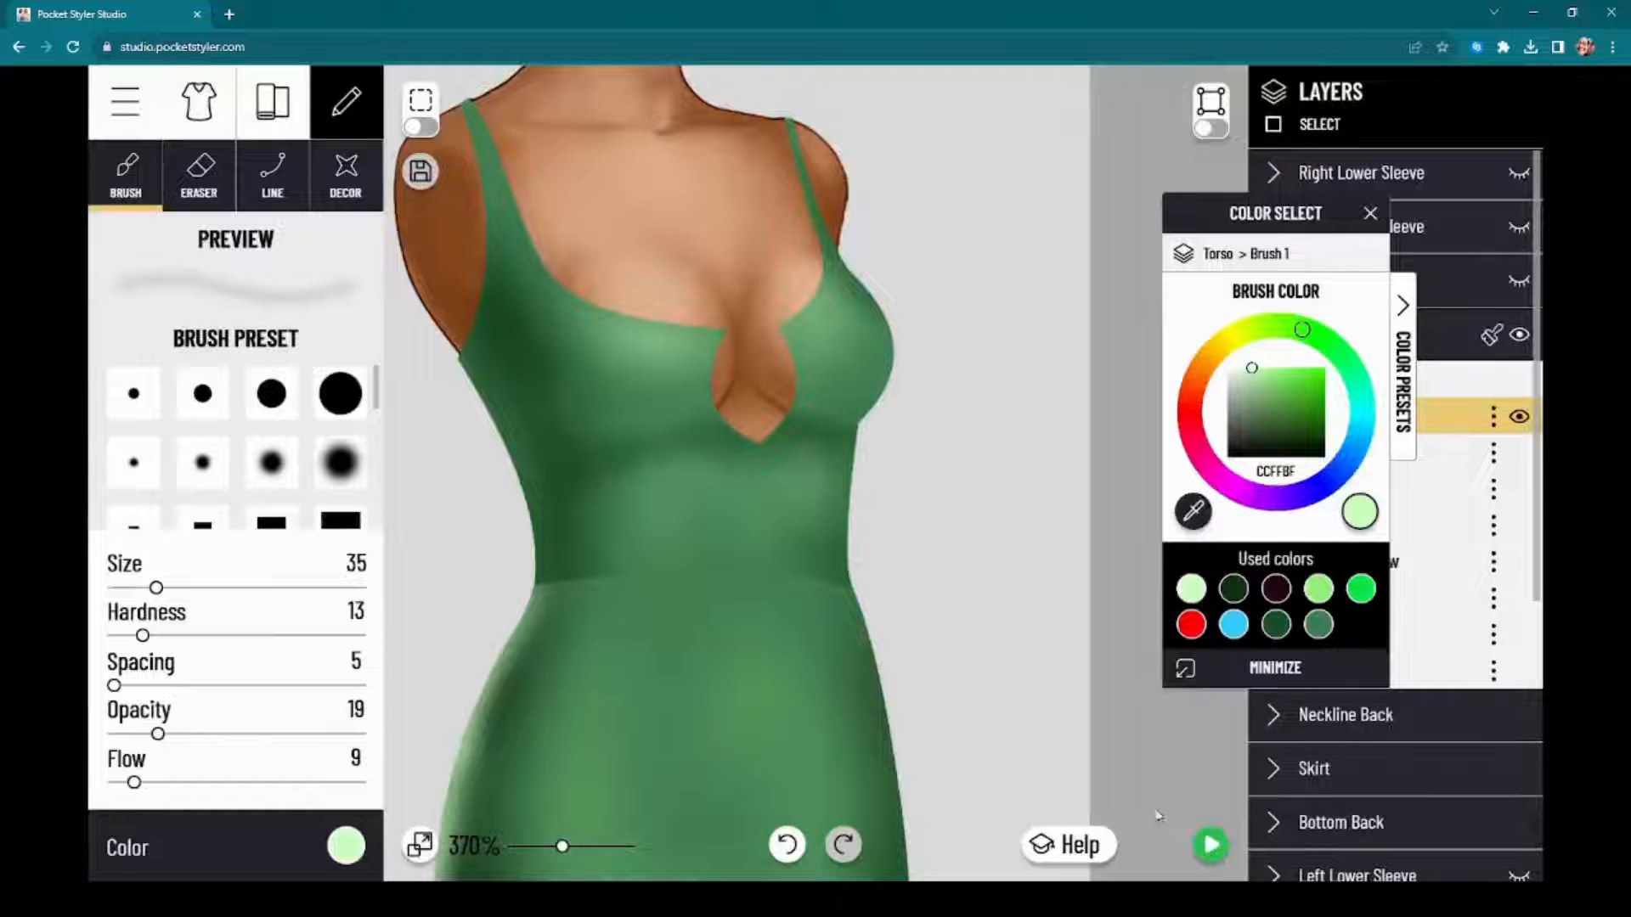
# Step: Paint a fine dark green 0C3411 shadow under the bust on the torso's Brush 2 layer at size 14, and check it in the dress preview
pyautogui.scroll(3, 1084, 463)
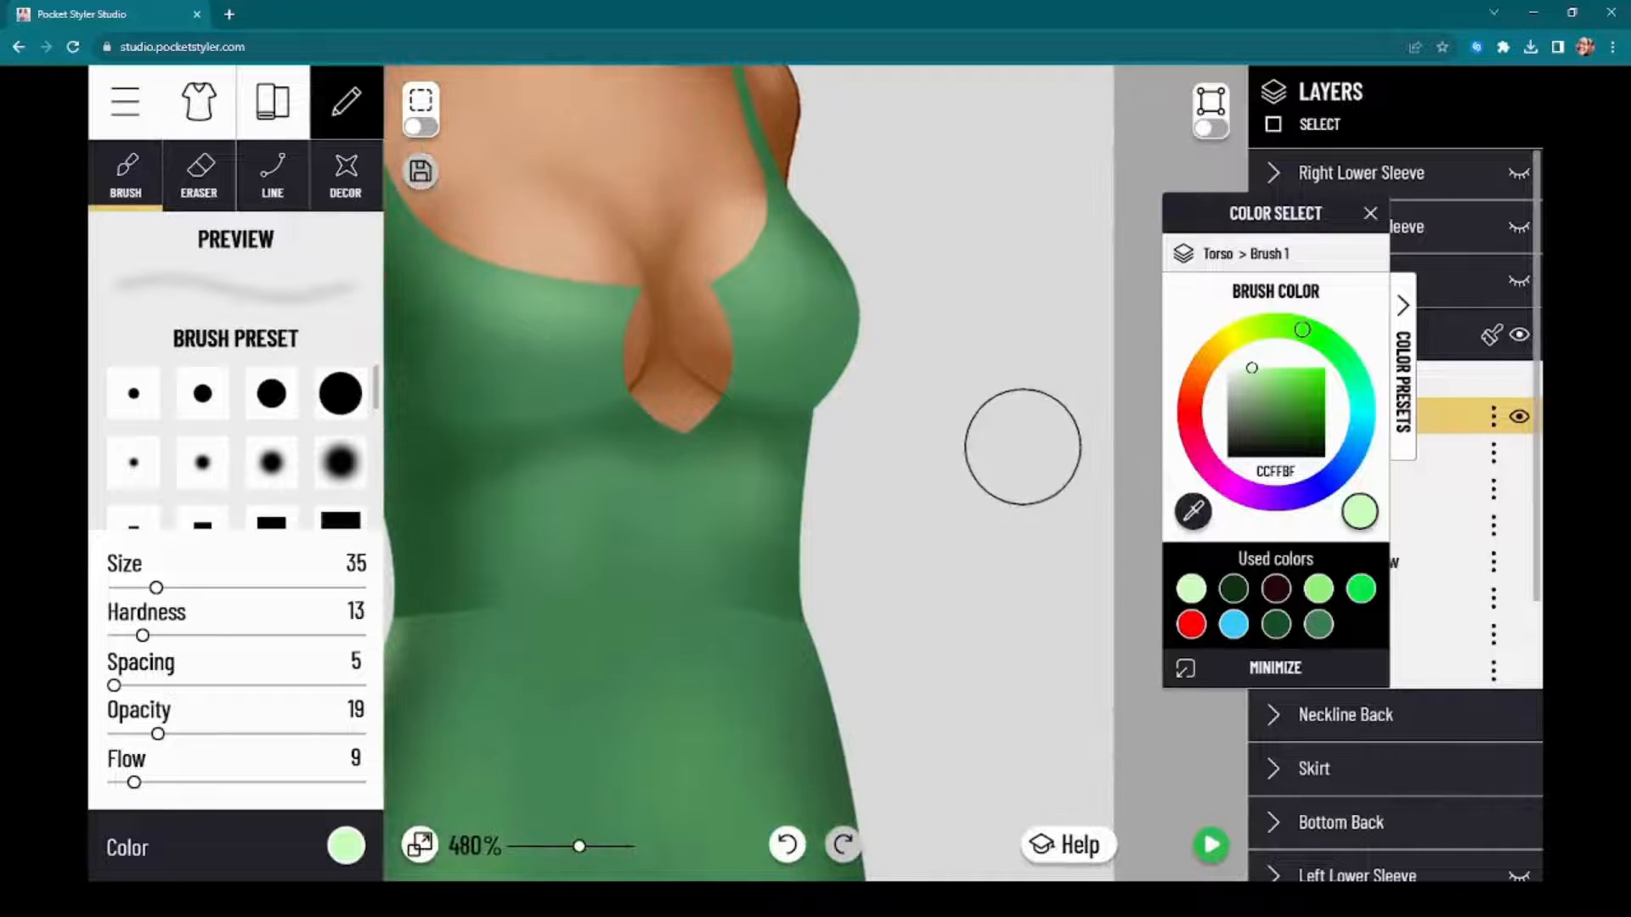
pyautogui.moveTo(1293, 236); pyautogui.dragTo(1182, 220)
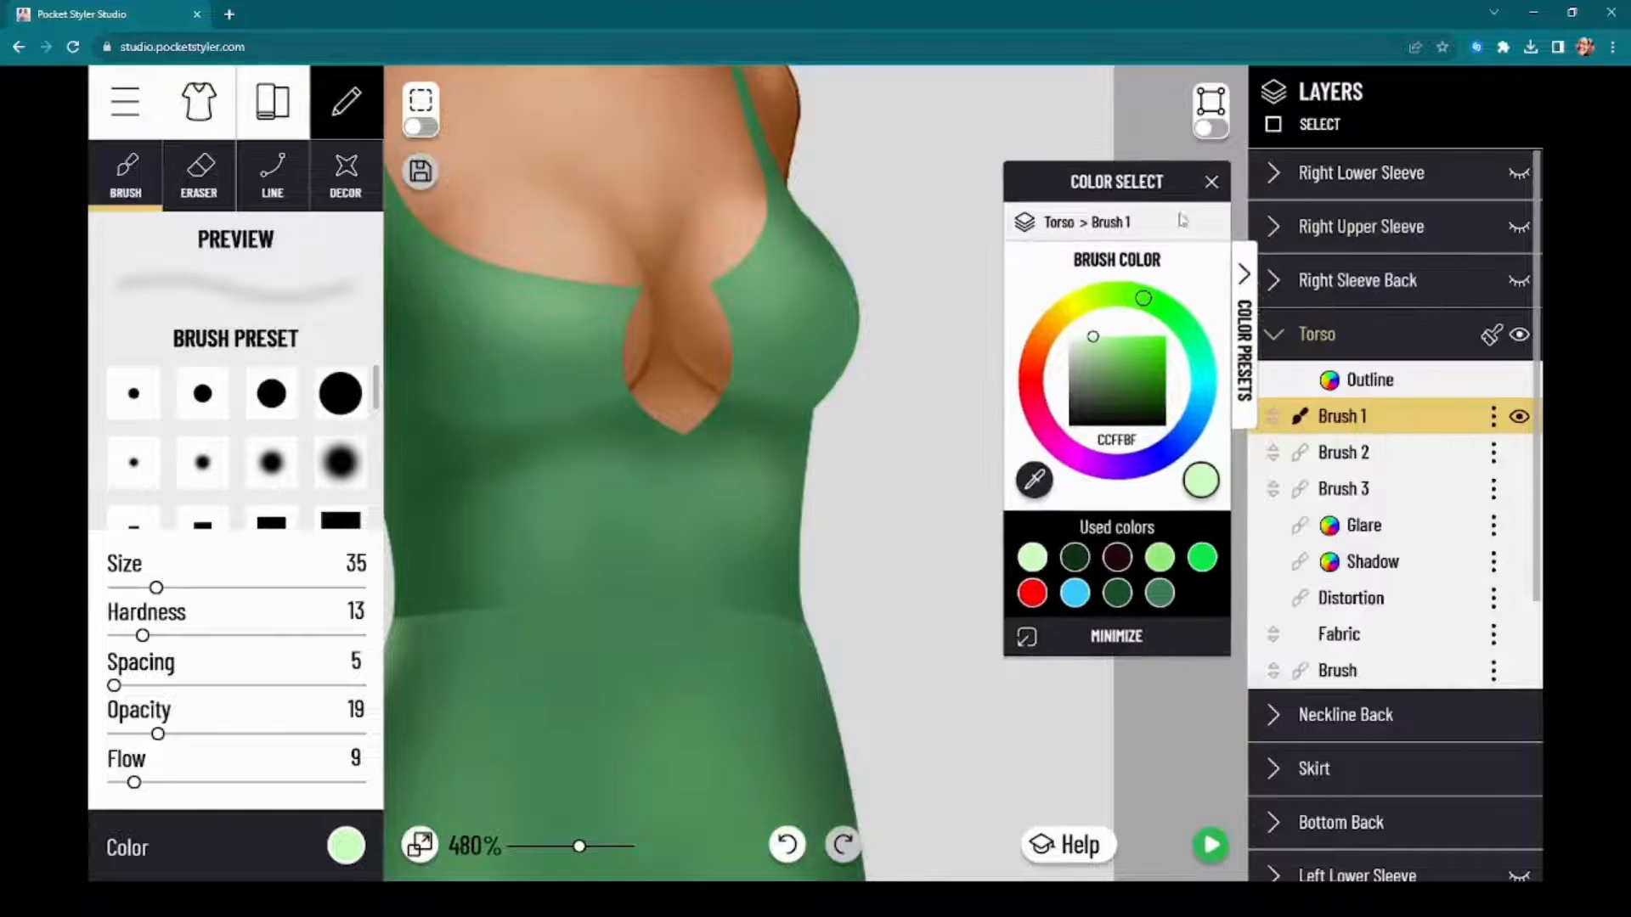
pyautogui.click(1402, 461)
pyautogui.moveTo(1110, 174); pyautogui.dragTo(1327, 201)
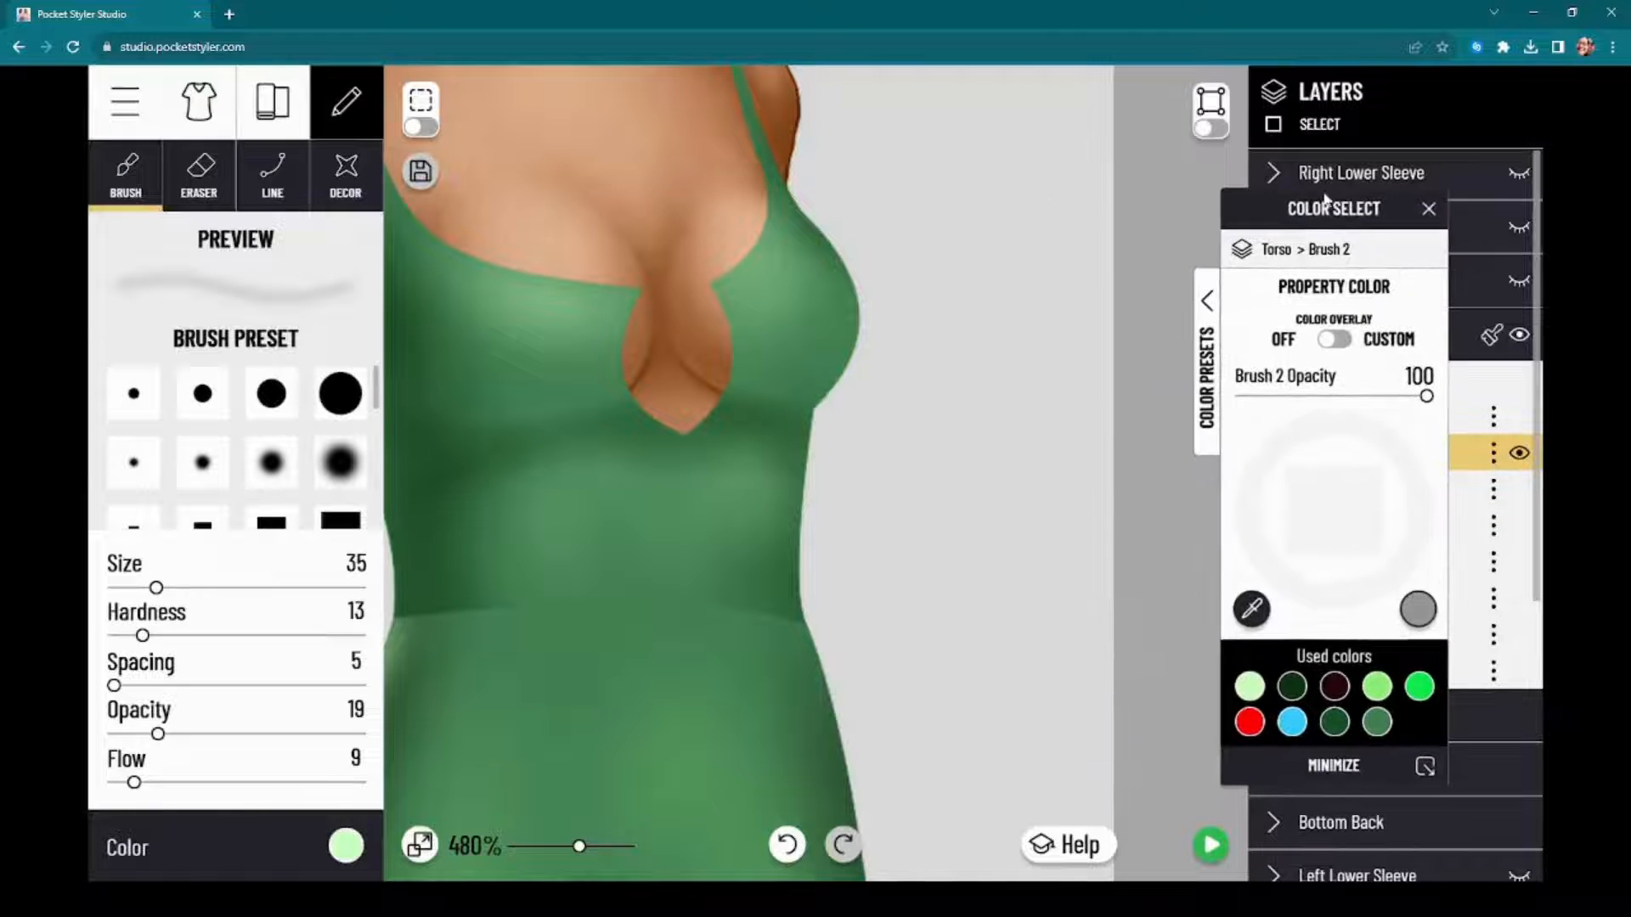
pyautogui.click(346, 846)
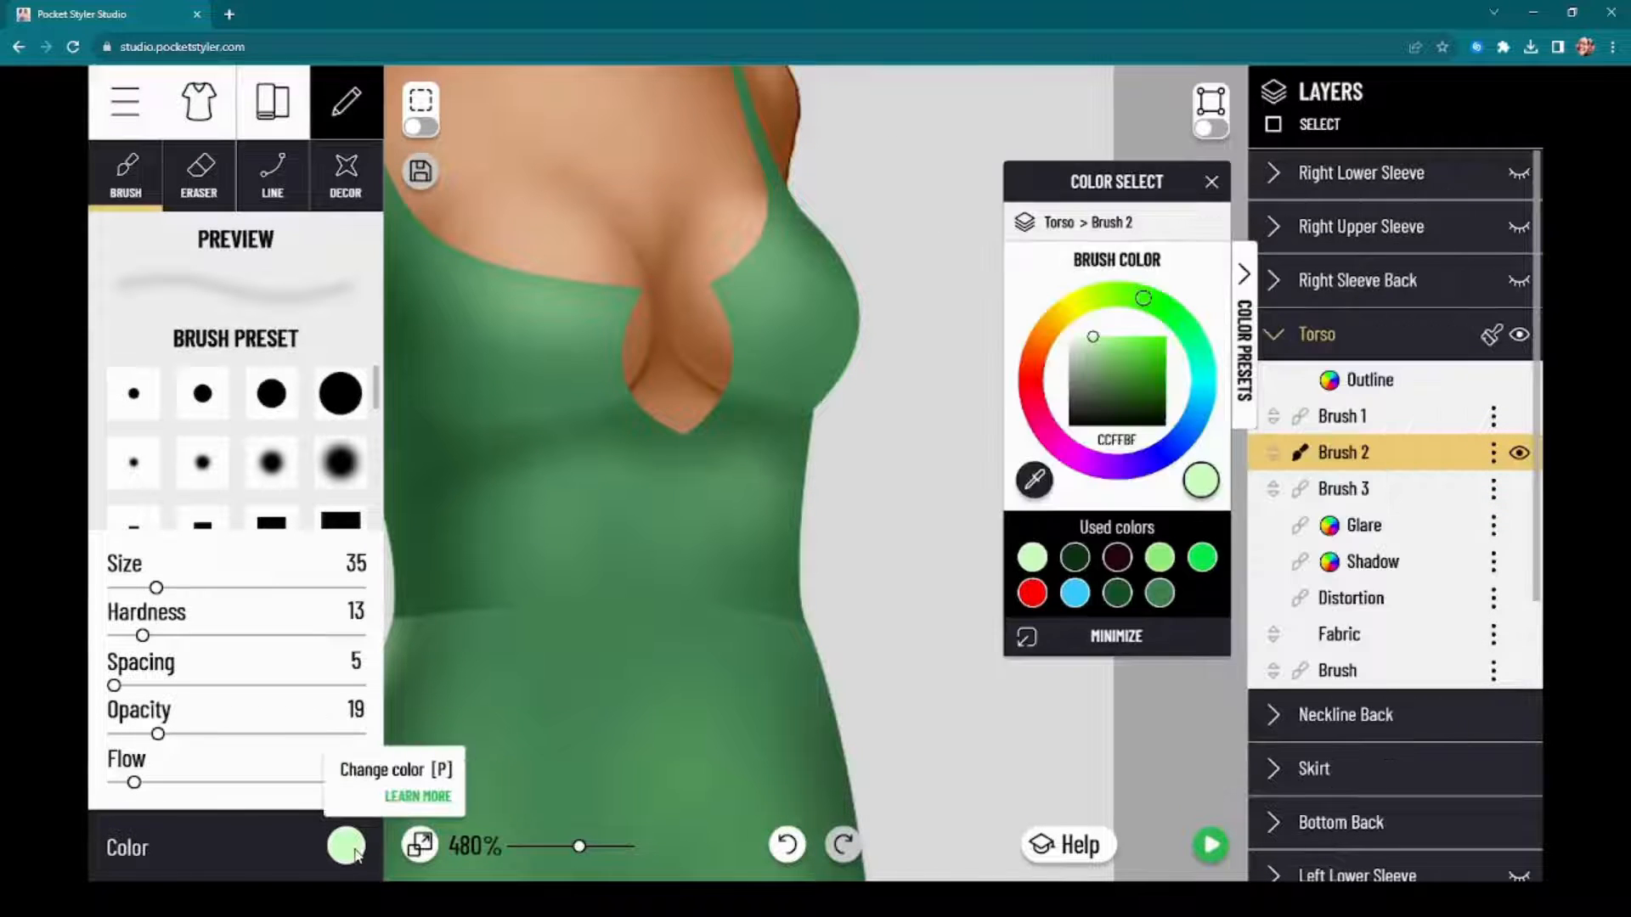
pyautogui.click(1075, 558)
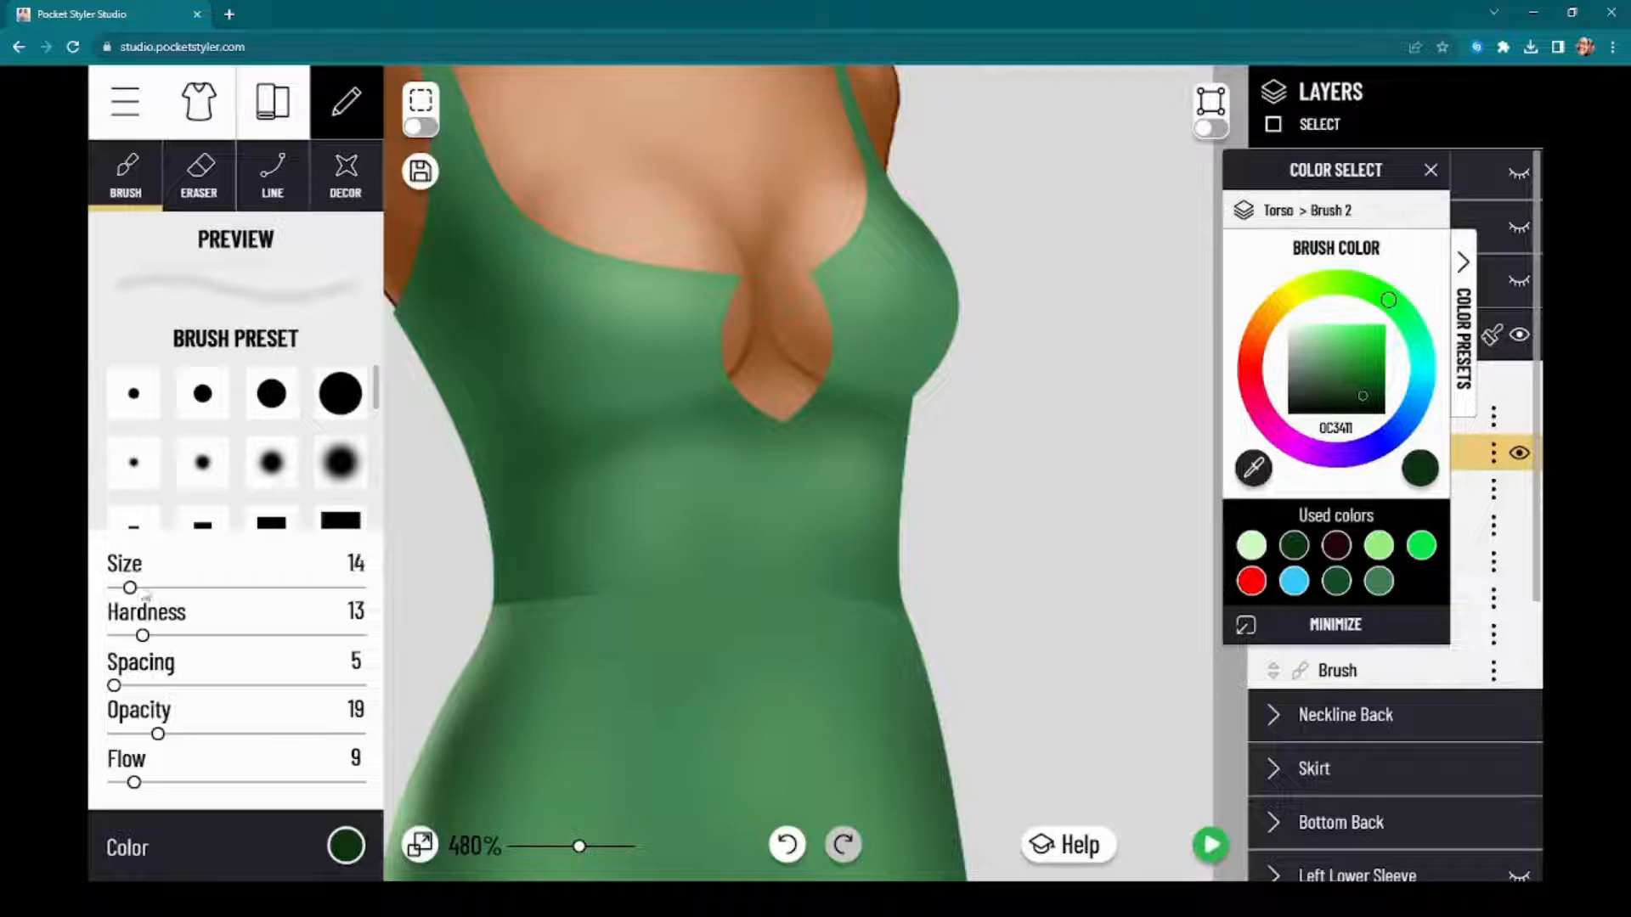
pyautogui.moveTo(526, 388); pyautogui.dragTo(609, 396)
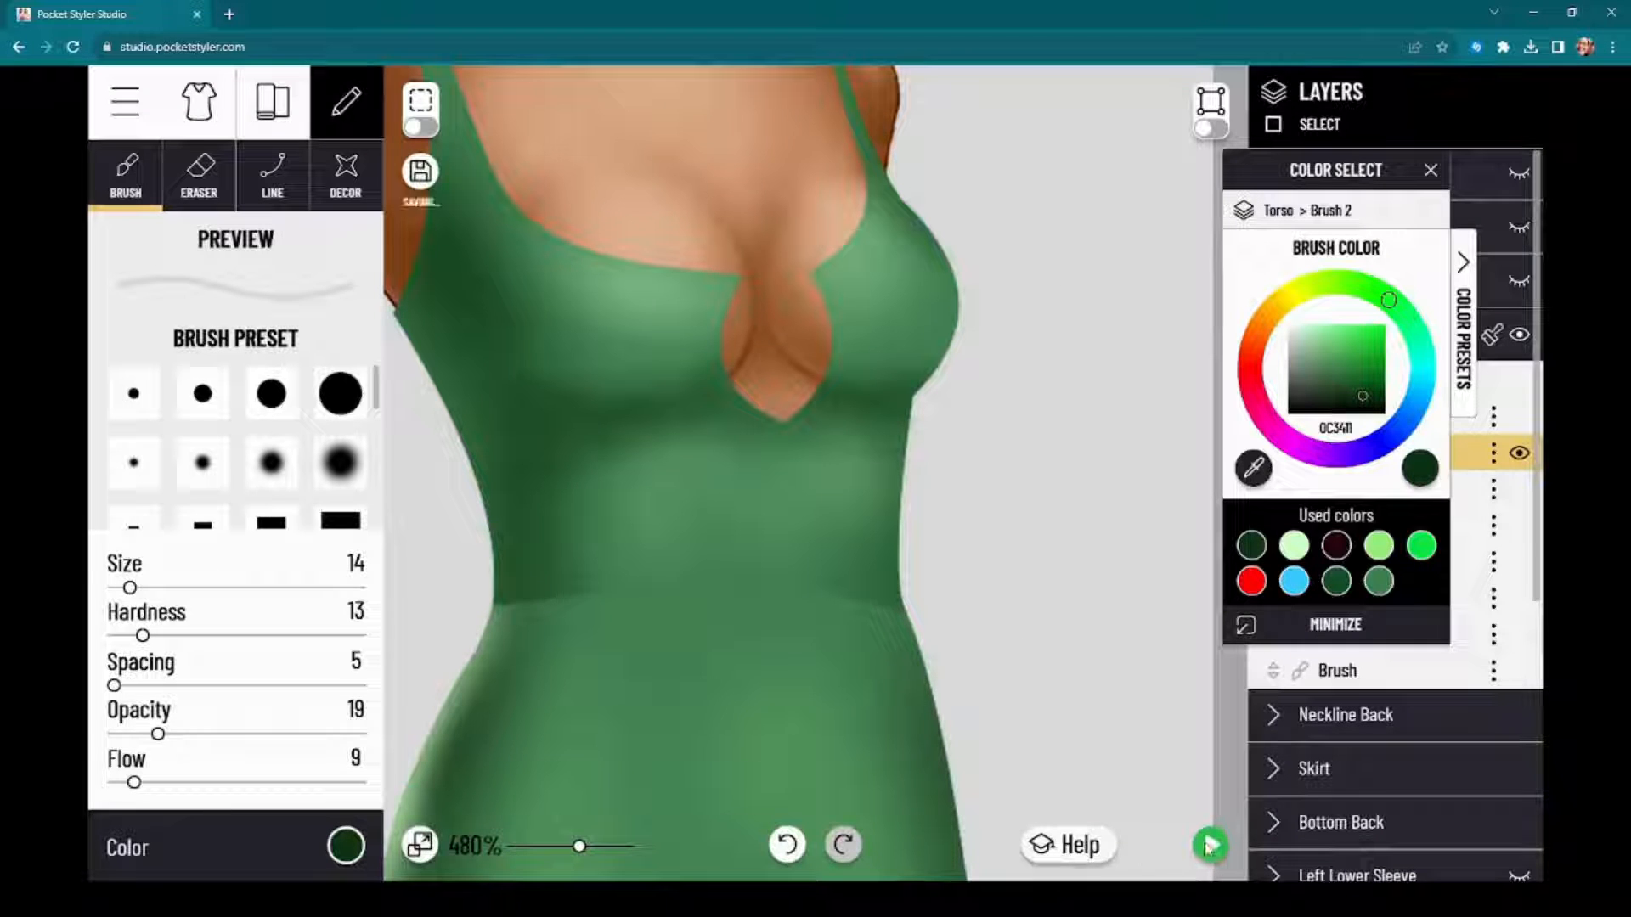
pyautogui.click(1209, 845)
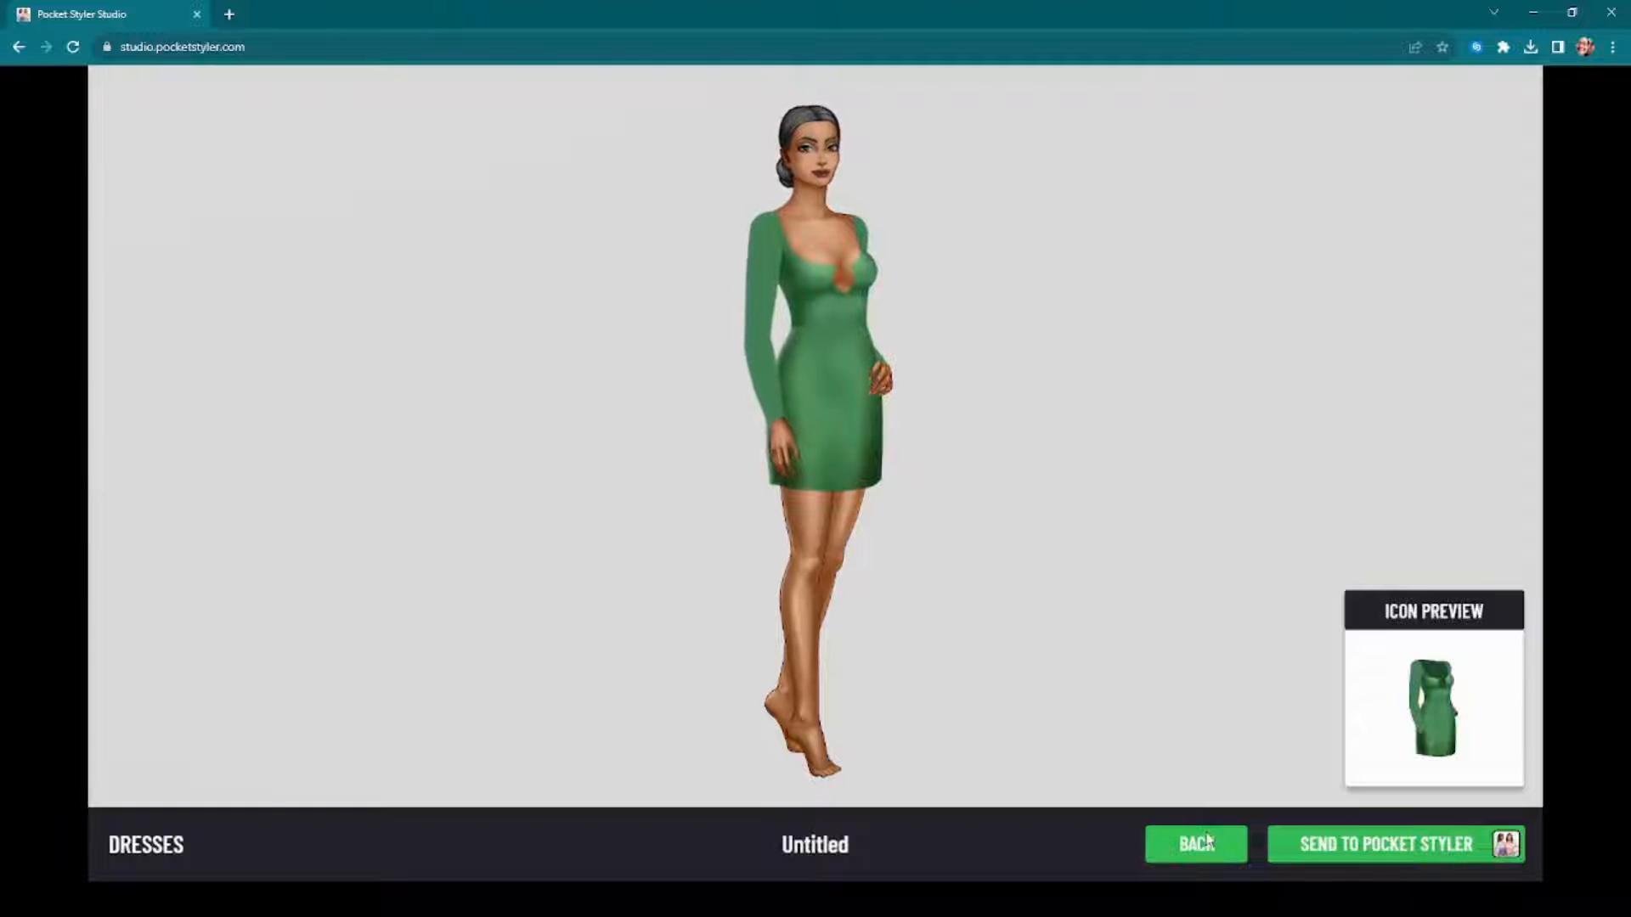
pyautogui.click(1204, 843)
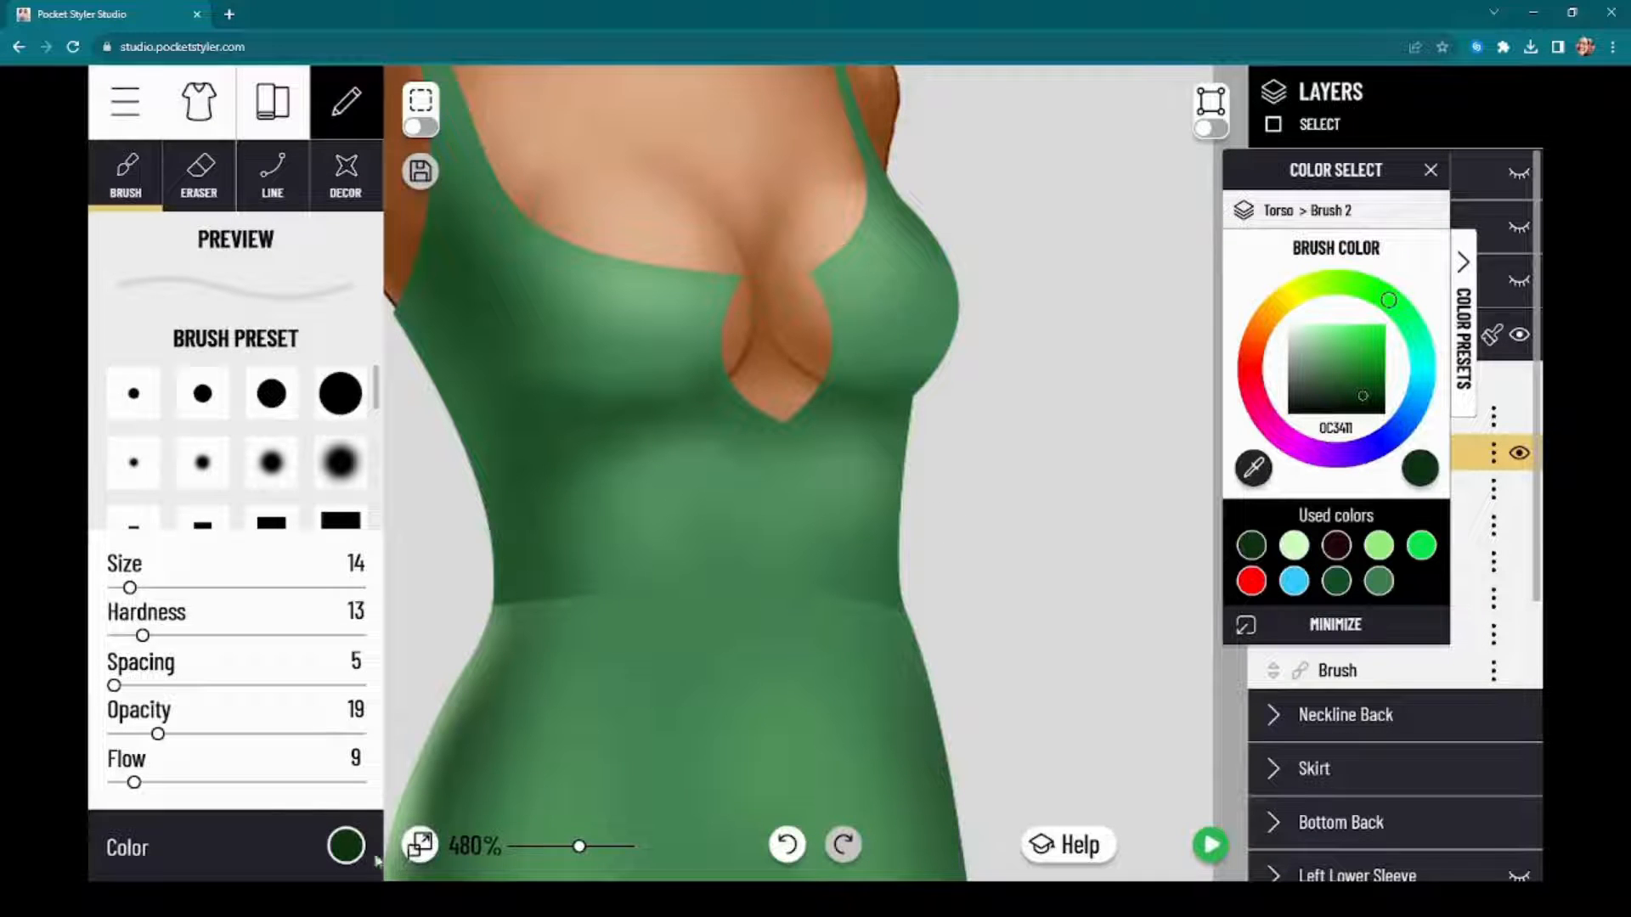
# Step: Paint a thin pale green CCFFBF highlight line along the lower bust on Brush 2 at size 14, and soften it with the size 40 eraser
pyautogui.click(345, 846)
pyautogui.click(346, 846)
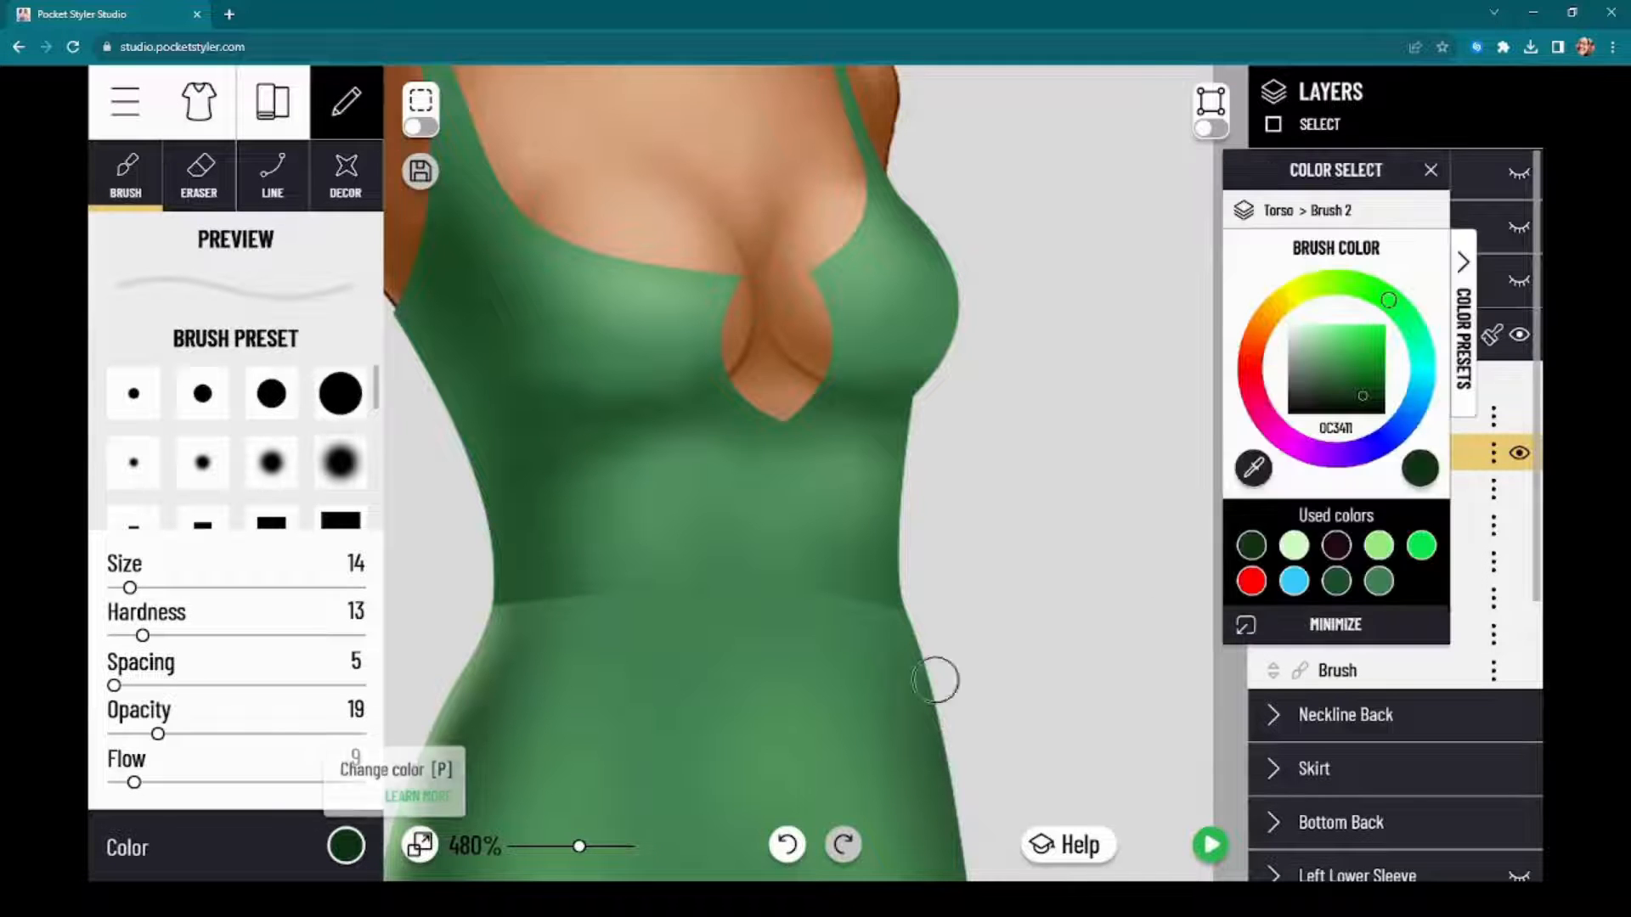
pyautogui.click(1296, 548)
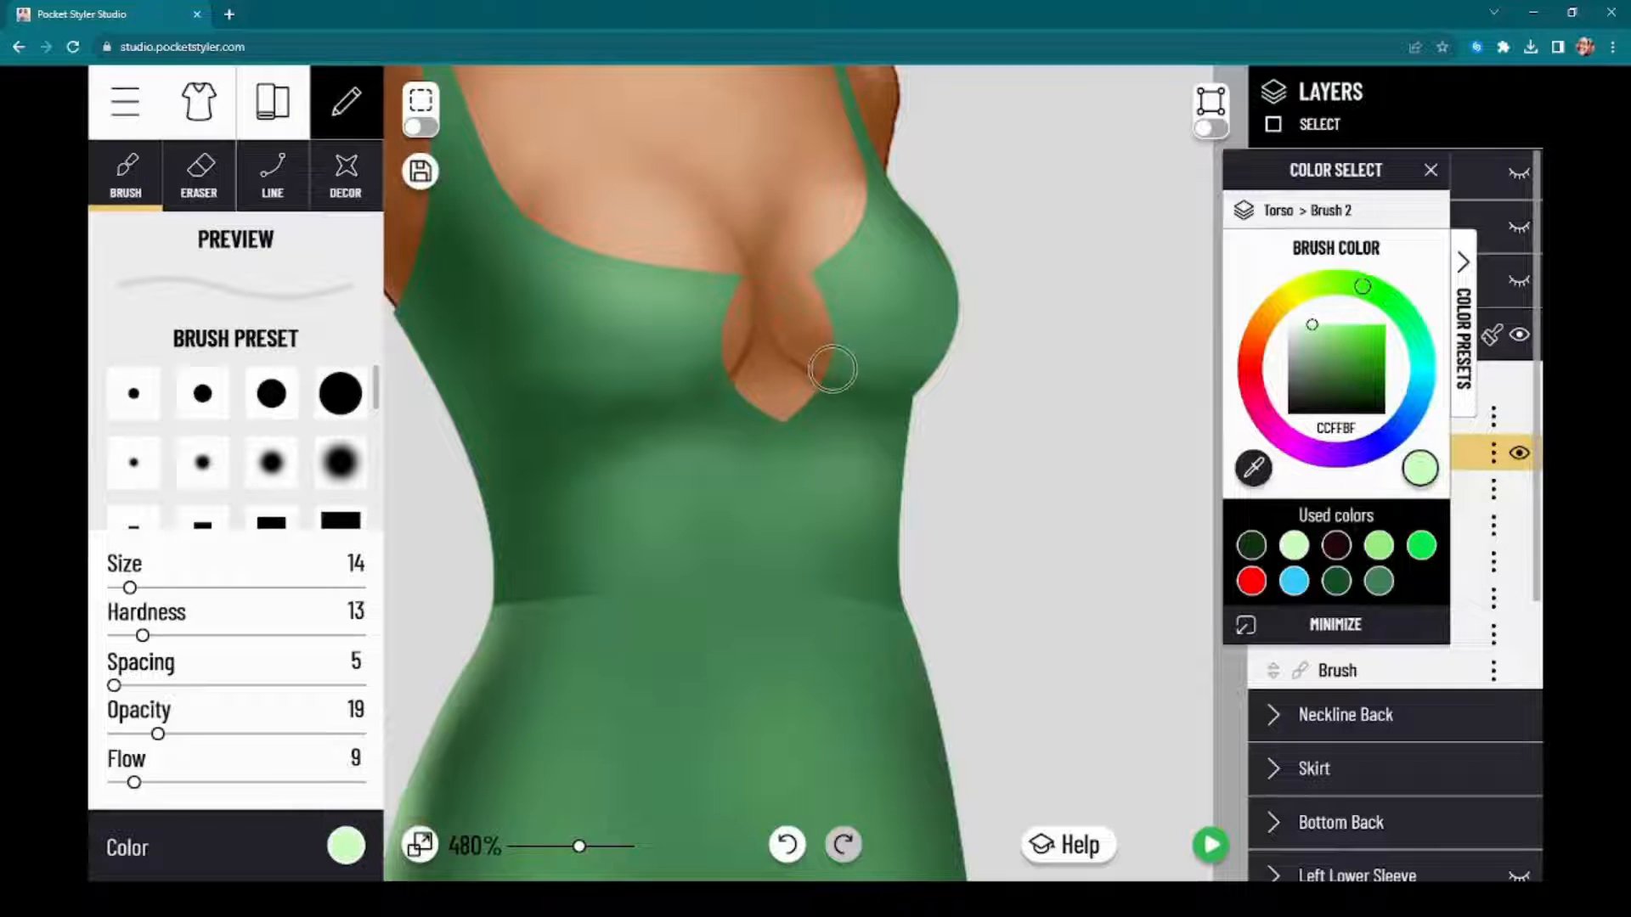
pyautogui.moveTo(832, 369)
pyautogui.mouseDown()
pyautogui.moveTo(977, 365)
pyautogui.moveTo(881, 382)
pyautogui.moveTo(977, 367)
pyautogui.mouseUp()
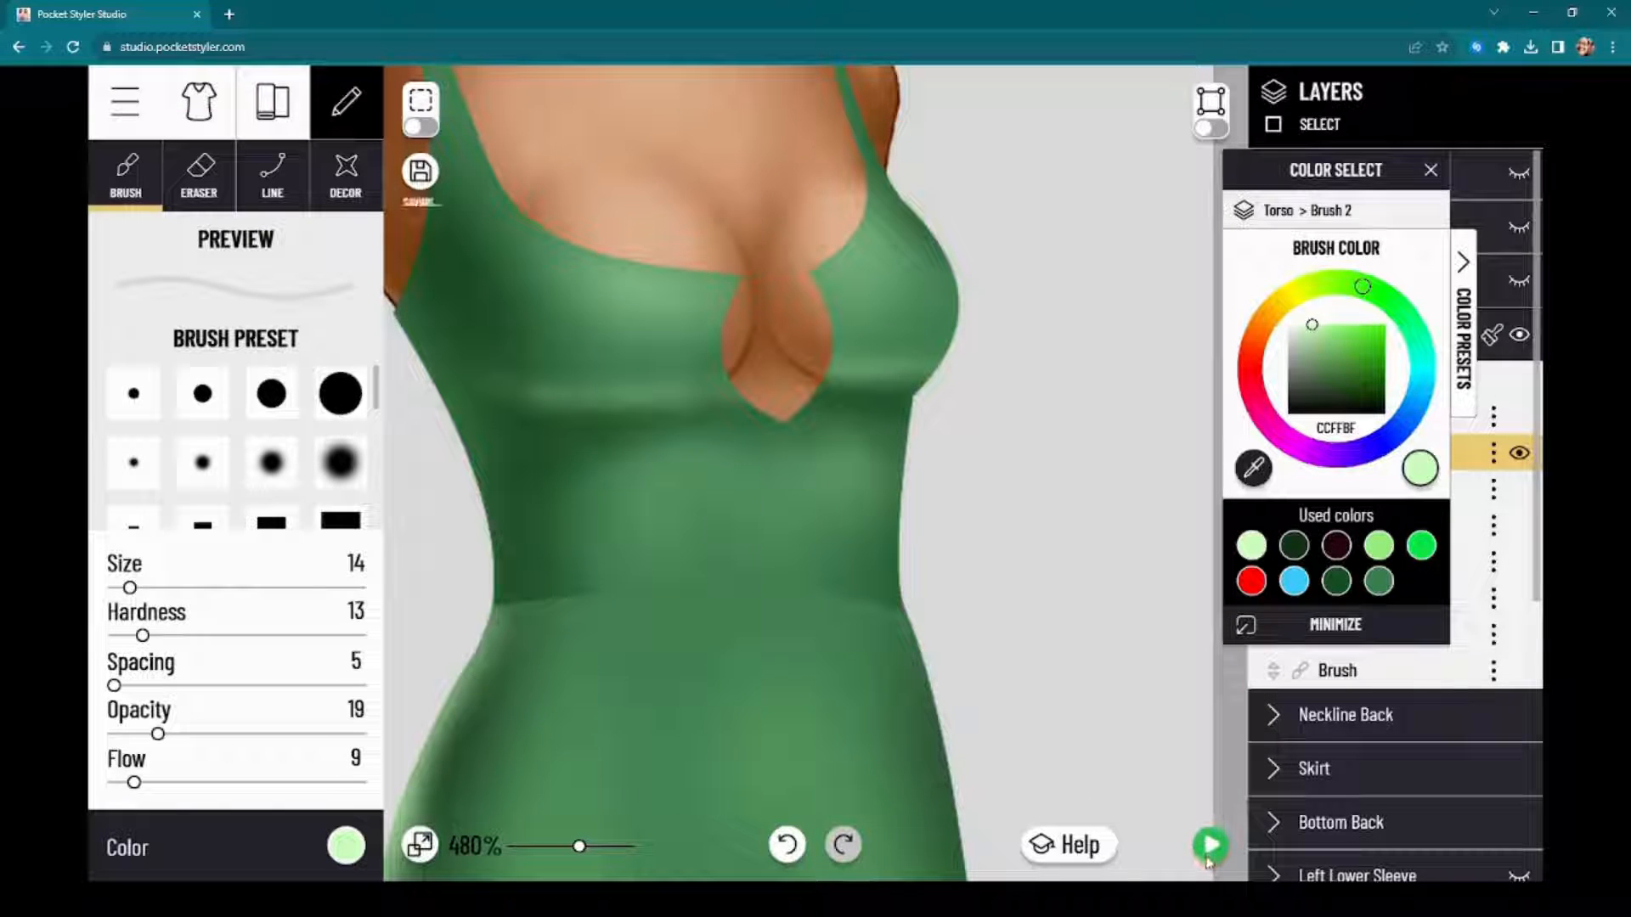
pyautogui.click(1210, 858)
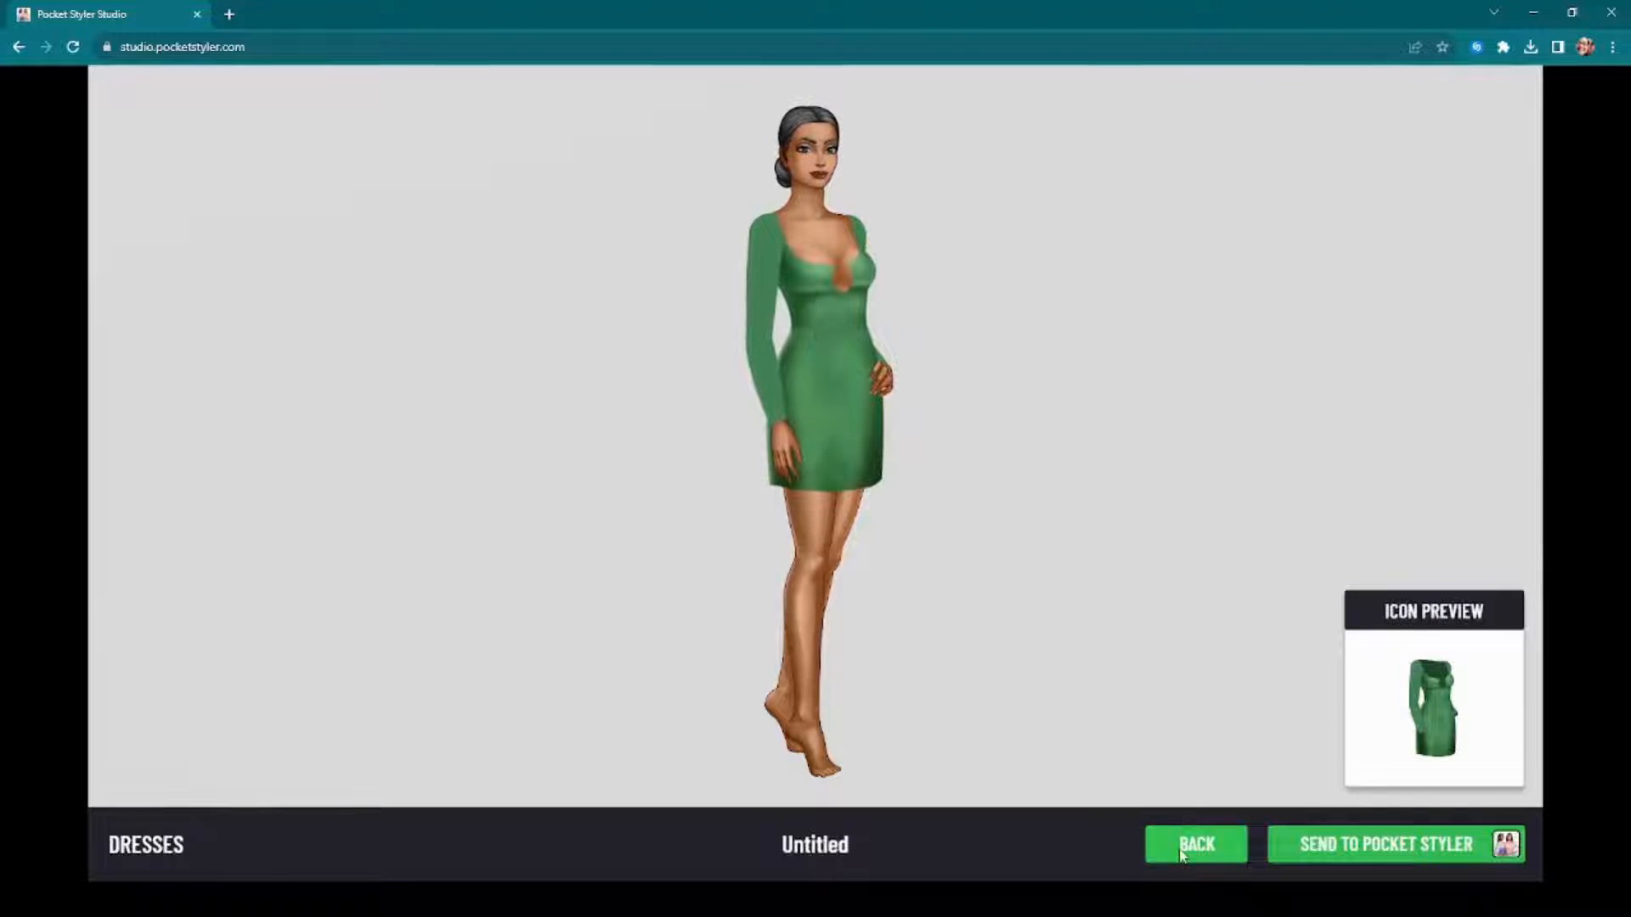
pyautogui.click(1181, 850)
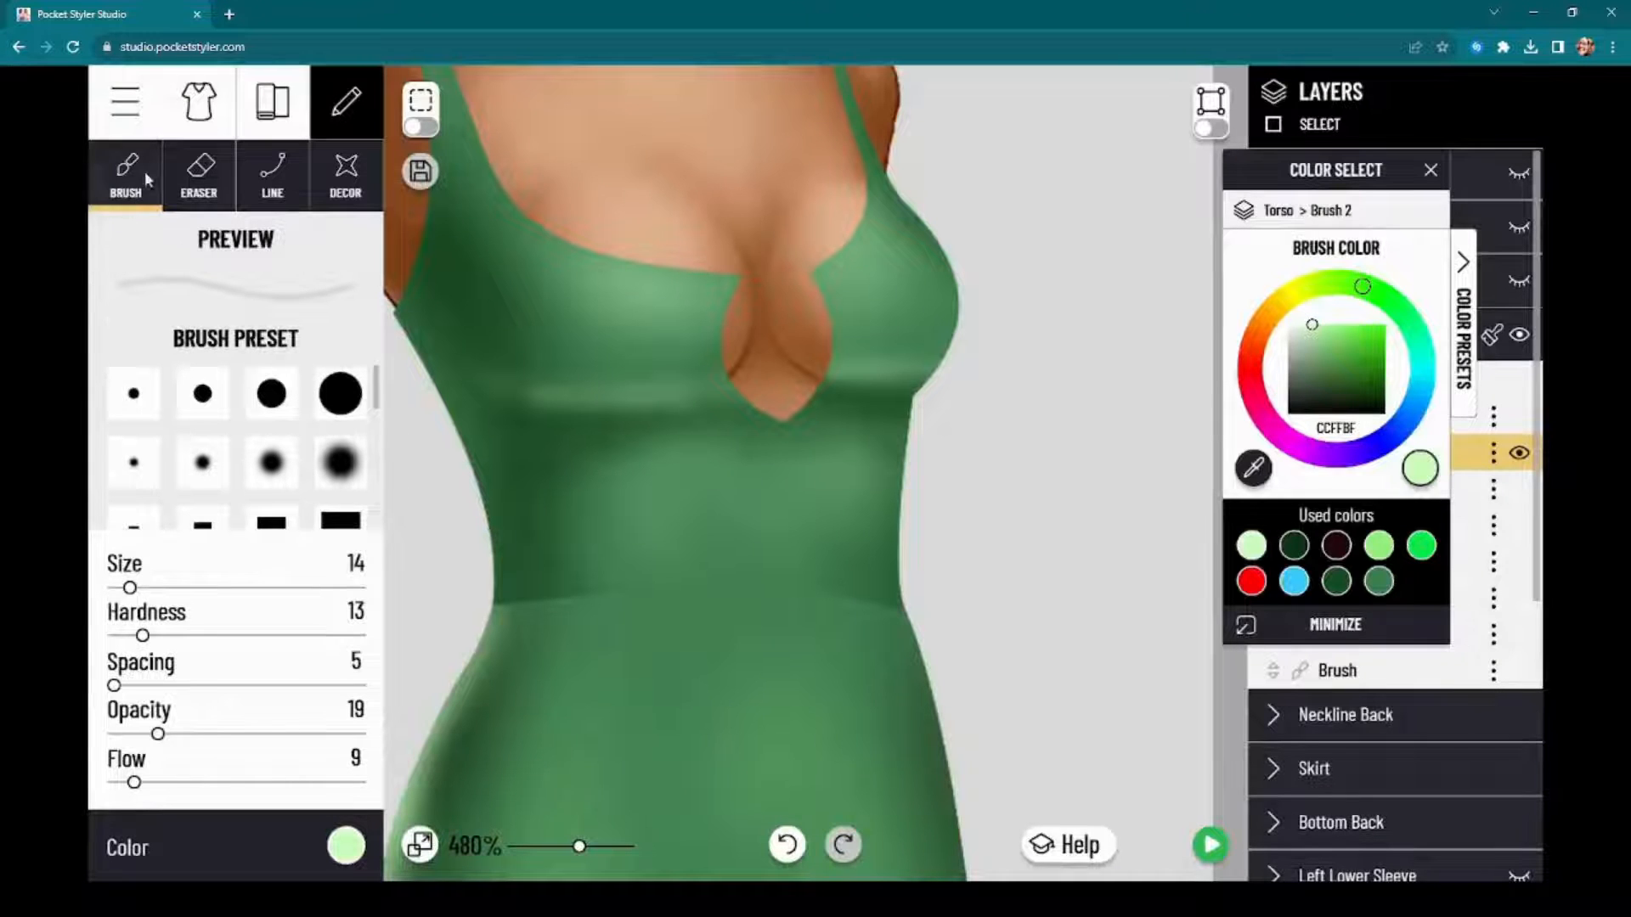
pyautogui.click(197, 195)
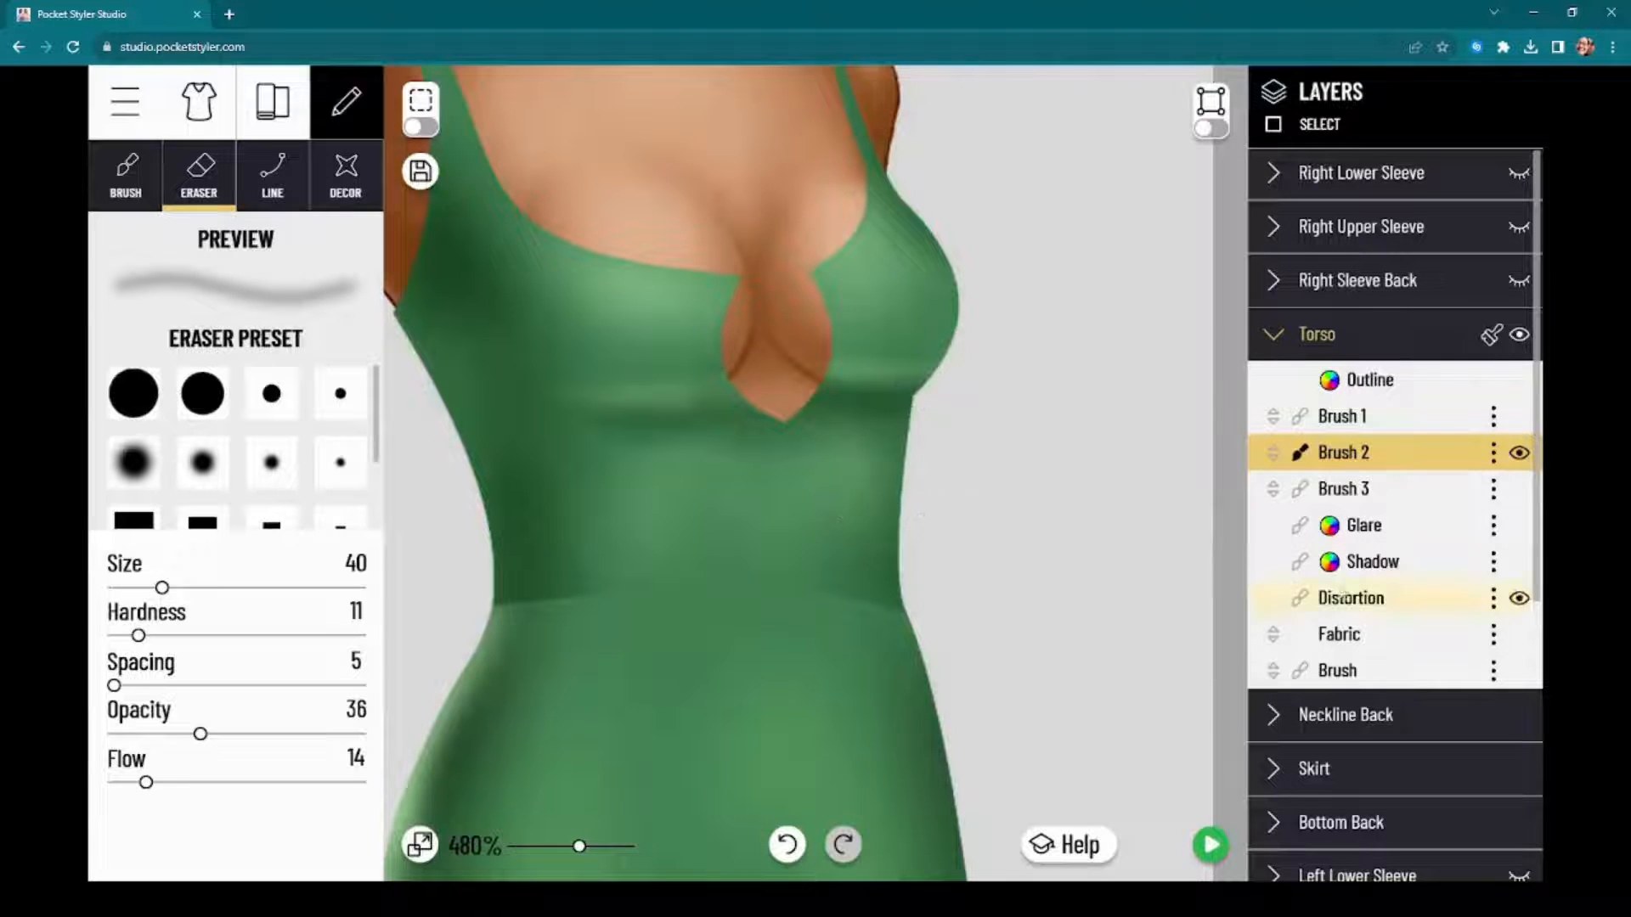
# Step: Try to fade the midriff highlights on the torso's Brush 1 layer with the size 40 eraser, and undo the strokes
pyautogui.click(1353, 415)
pyautogui.moveTo(1344, 218); pyautogui.dragTo(1173, 214)
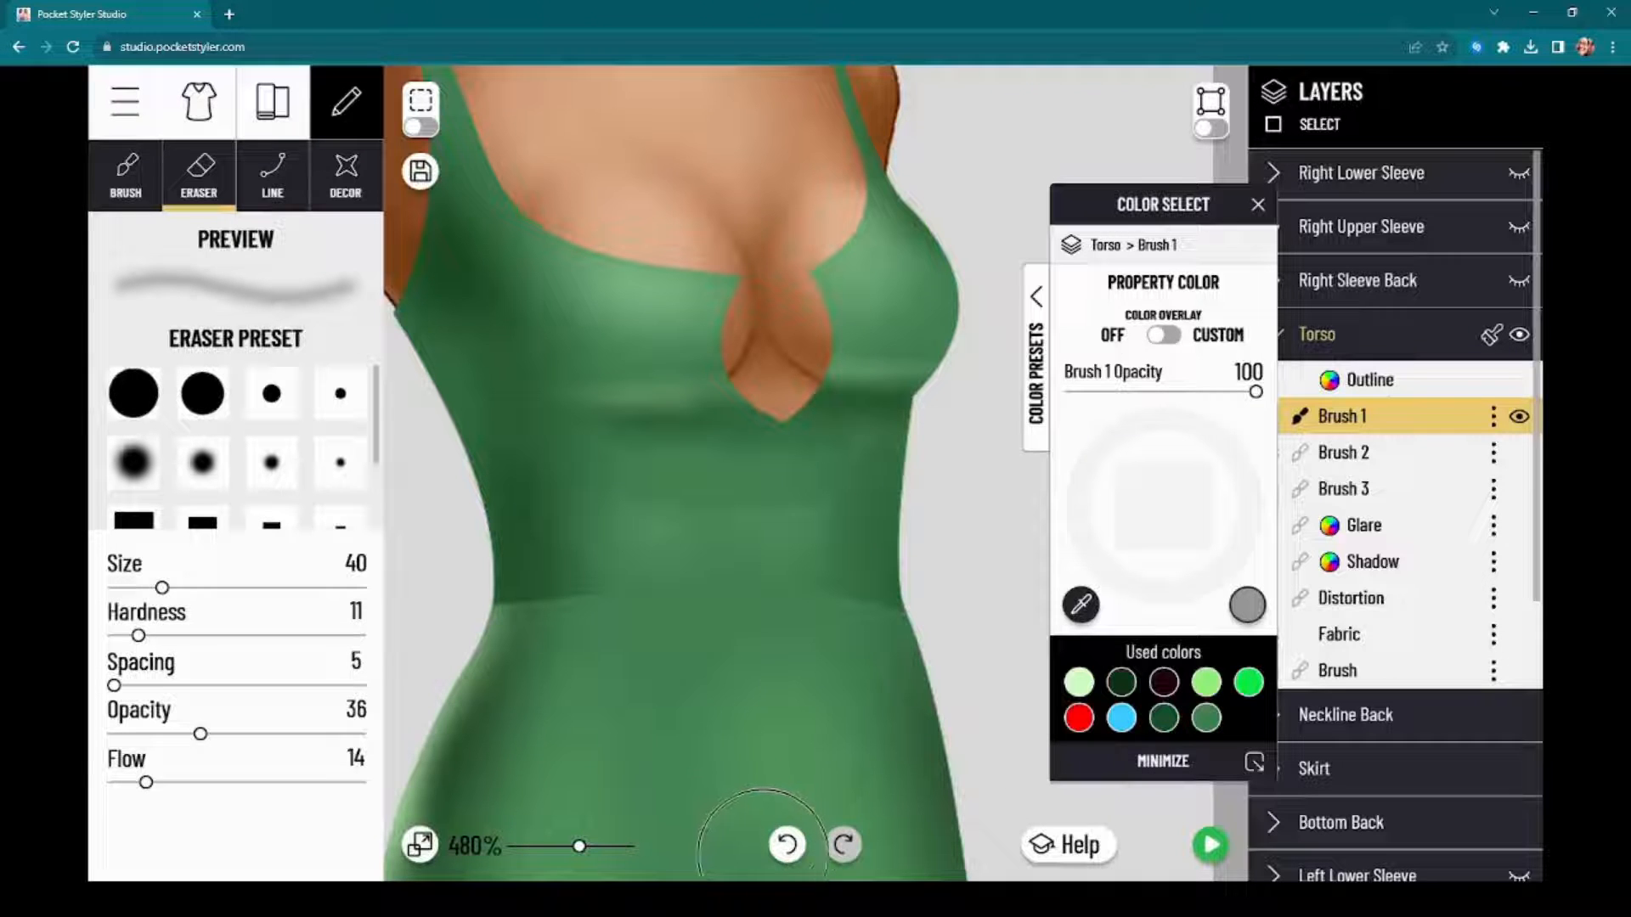
pyautogui.click(782, 856)
pyautogui.click(782, 856)
pyautogui.click(783, 857)
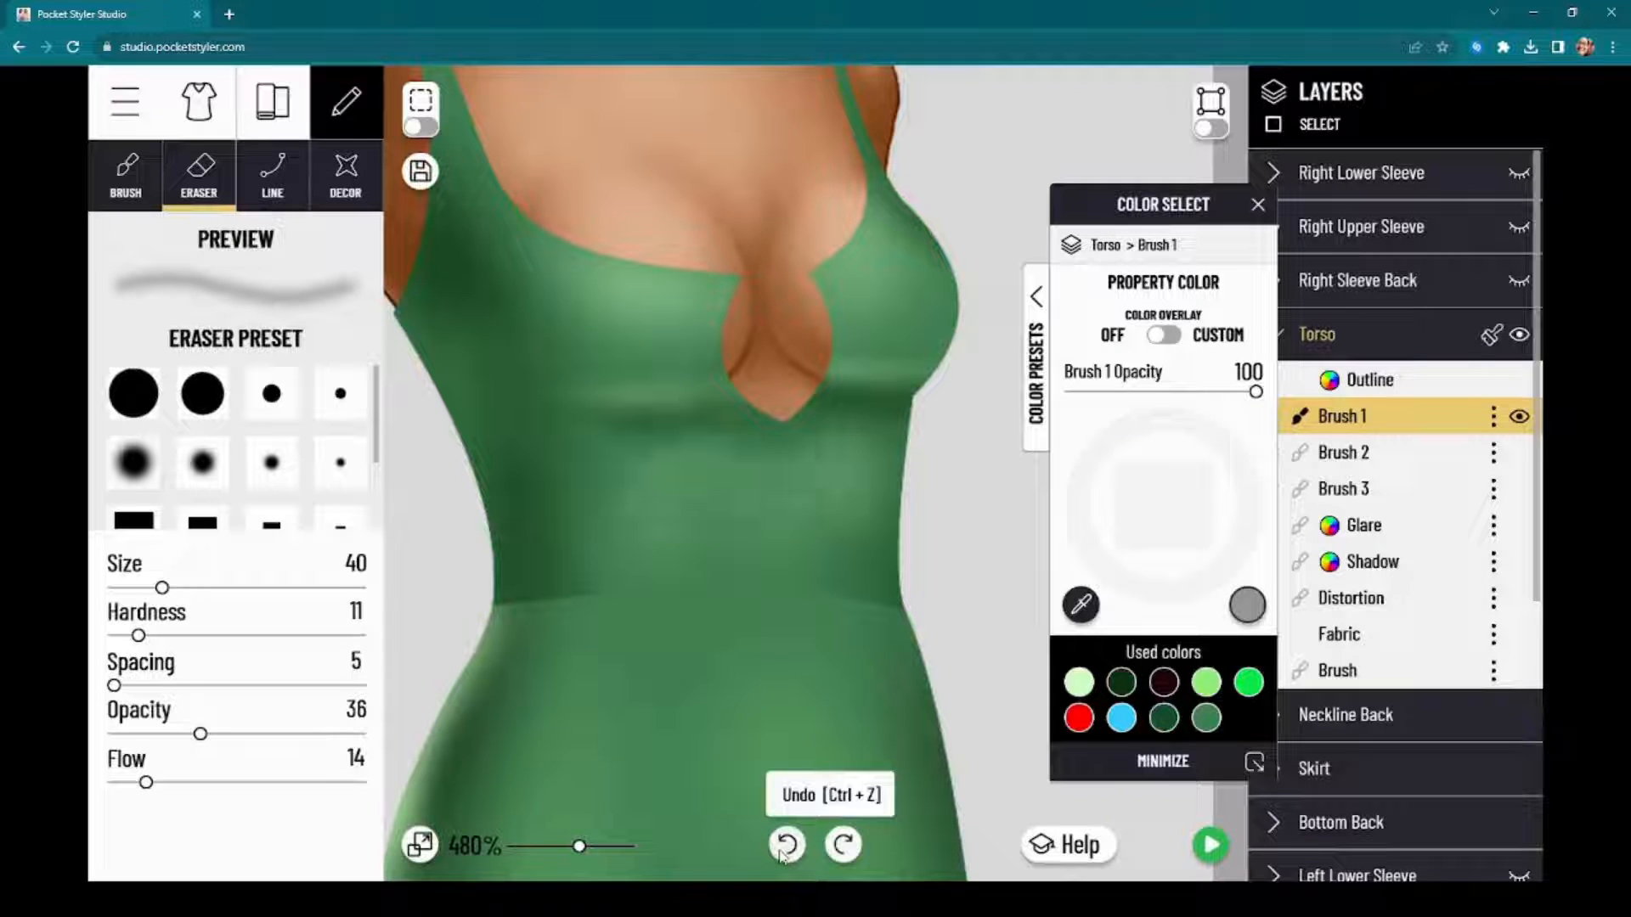
# Step: Gently soften the under-bust lines on Brush 2 with the size 40 eraser at opacity 10 and flow 5
pyautogui.click(1445, 448)
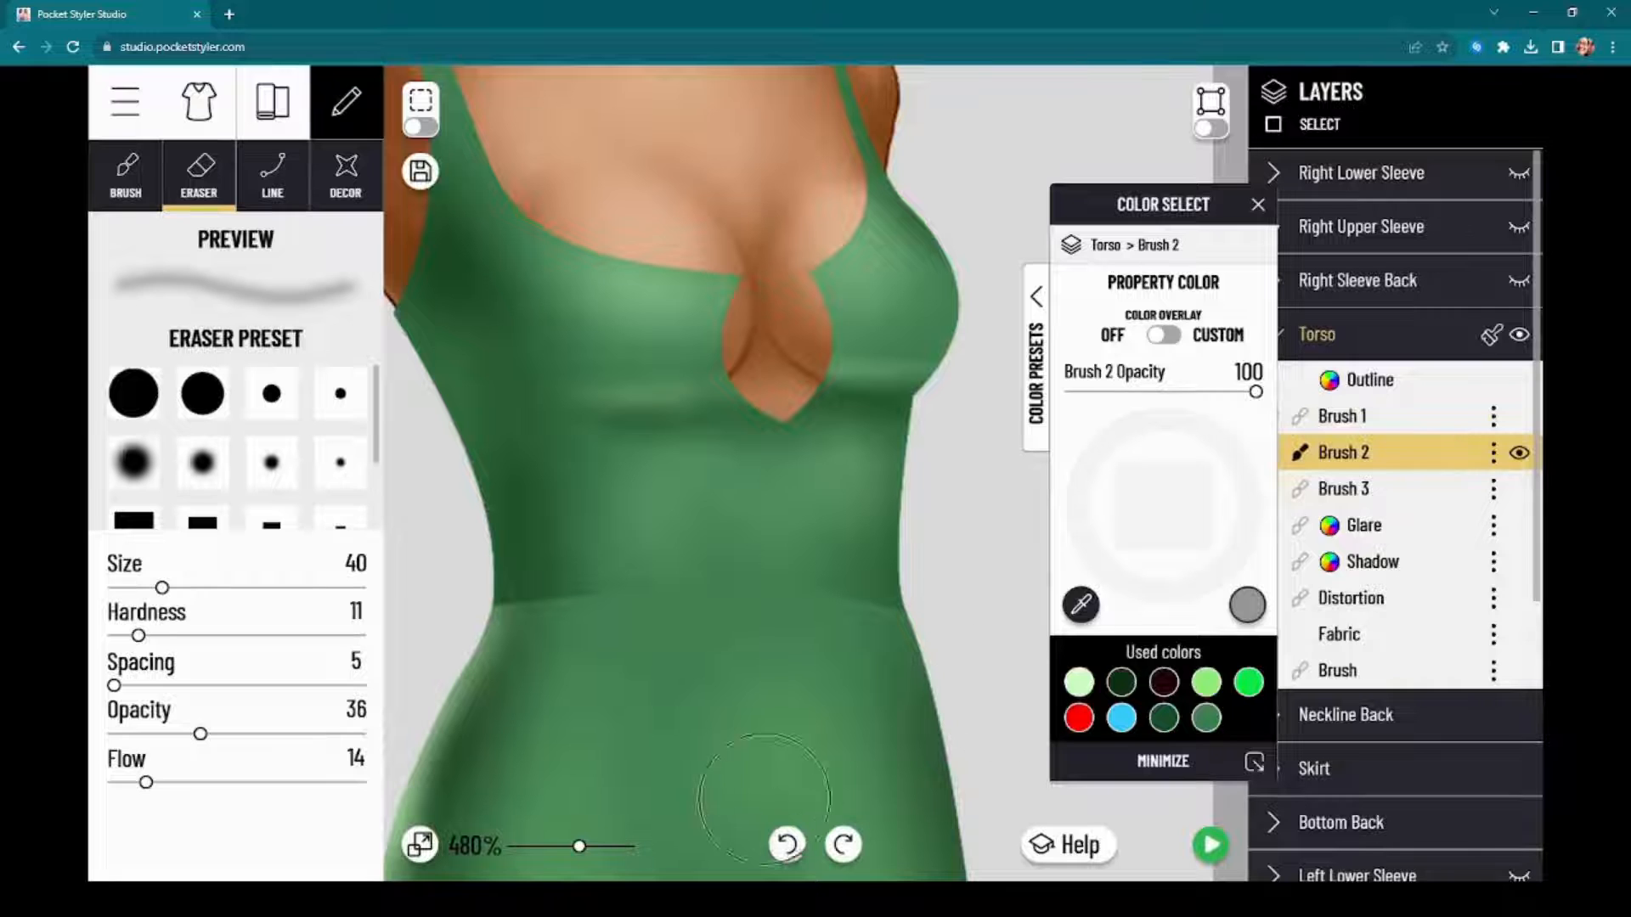
pyautogui.moveTo(704, 486)
pyautogui.mouseDown()
pyautogui.moveTo(741, 461)
pyautogui.moveTo(748, 425)
pyautogui.moveTo(703, 423)
pyautogui.mouseUp()
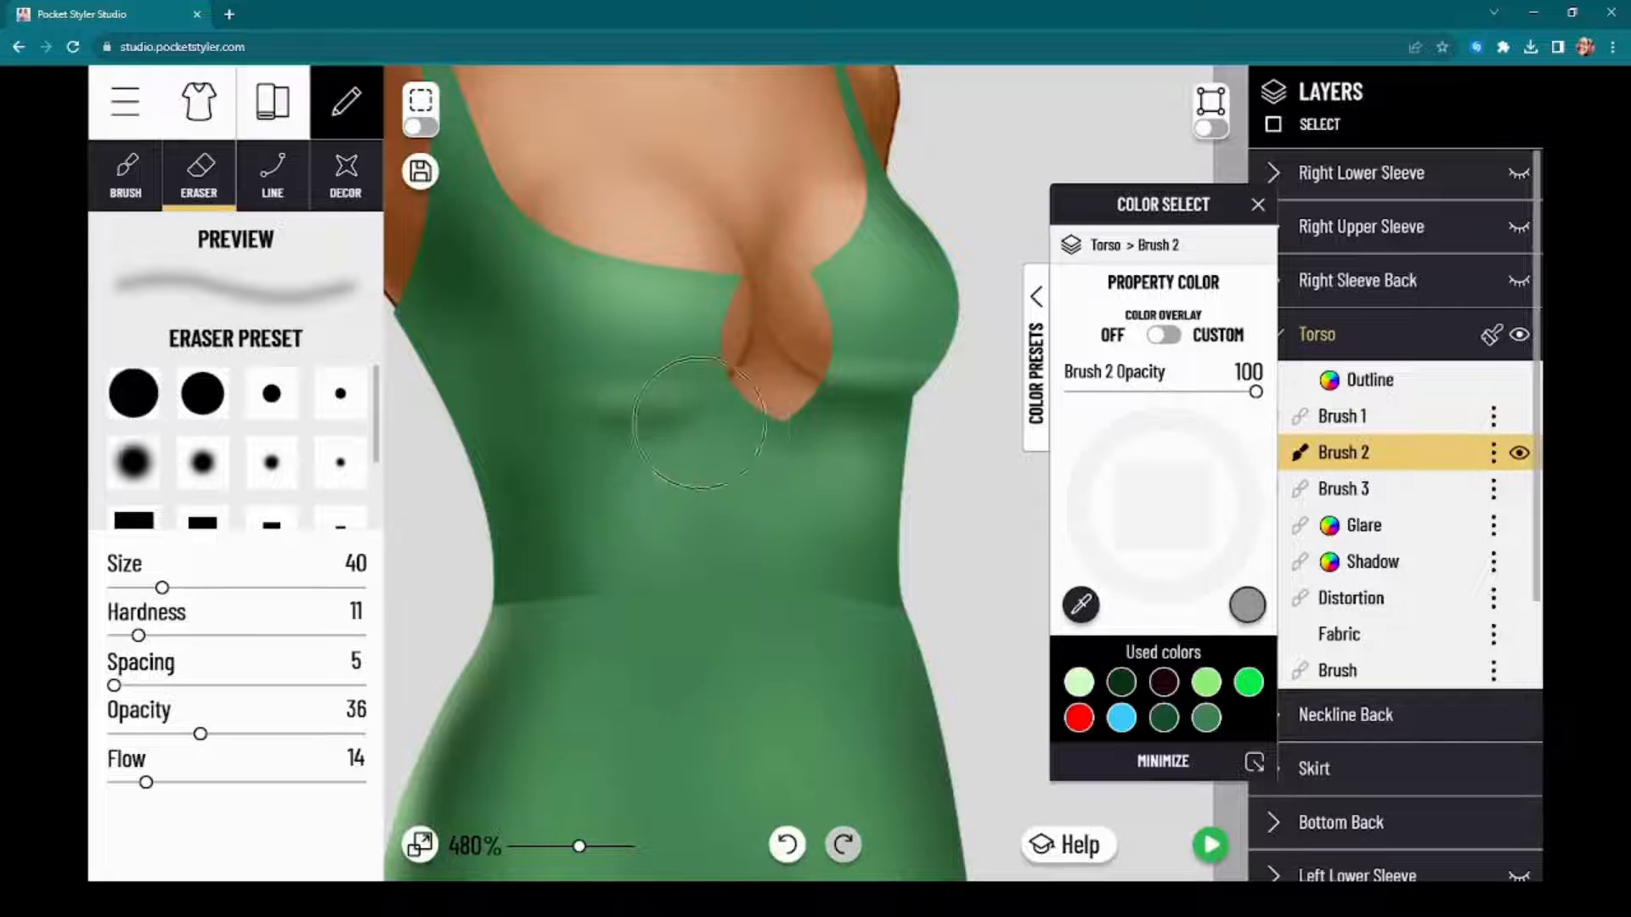
pyautogui.click(788, 847)
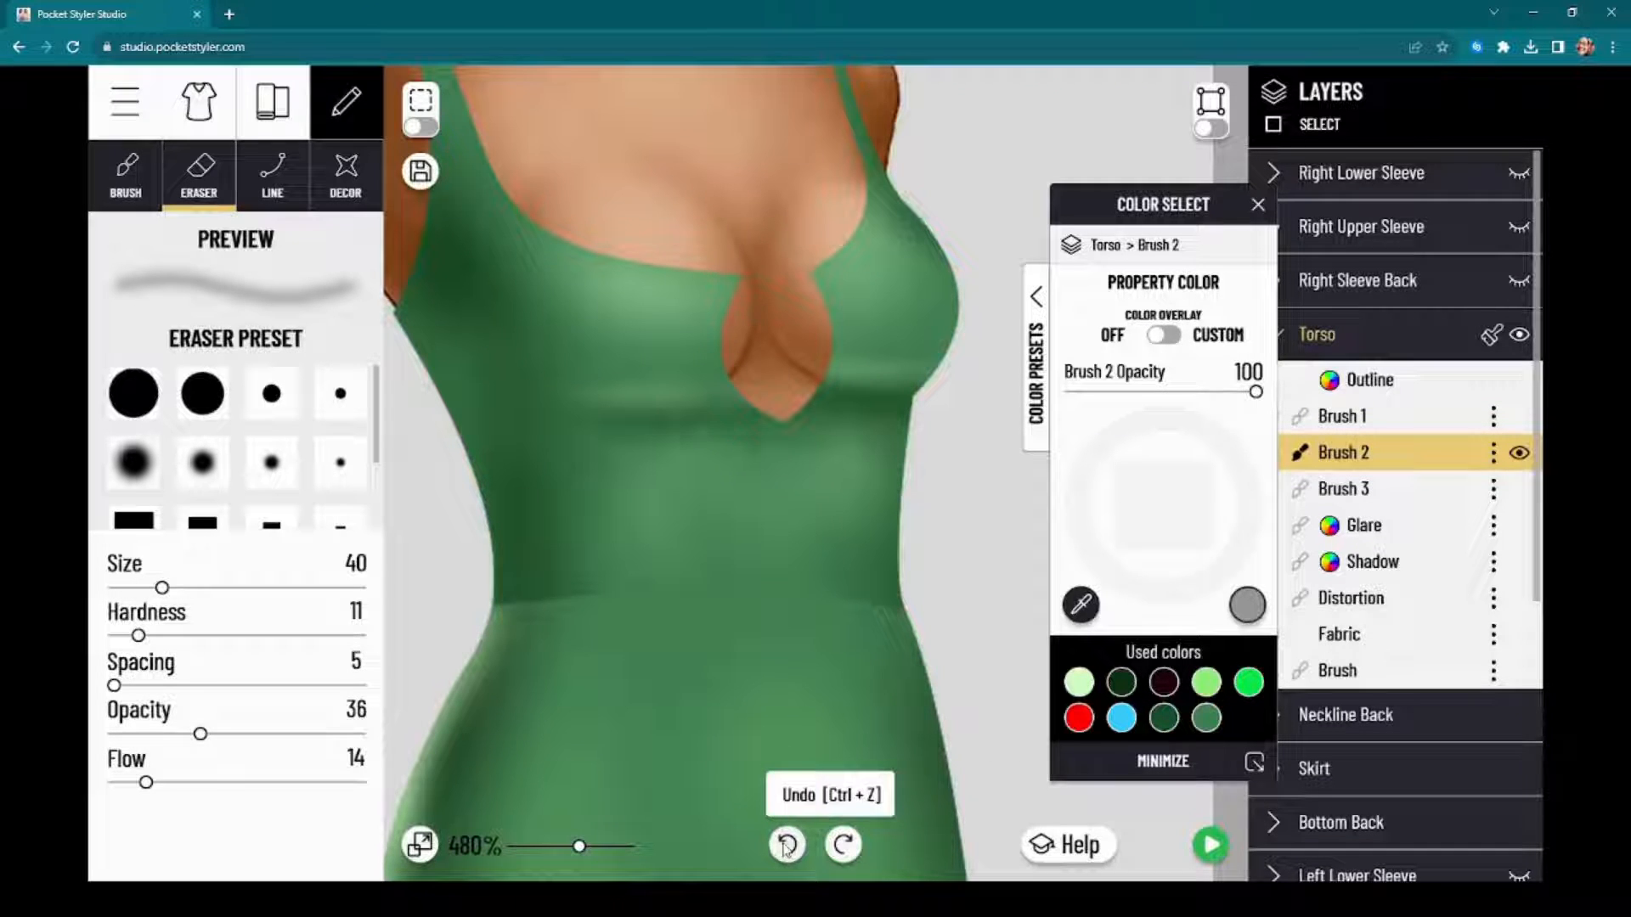
pyautogui.click(156, 734)
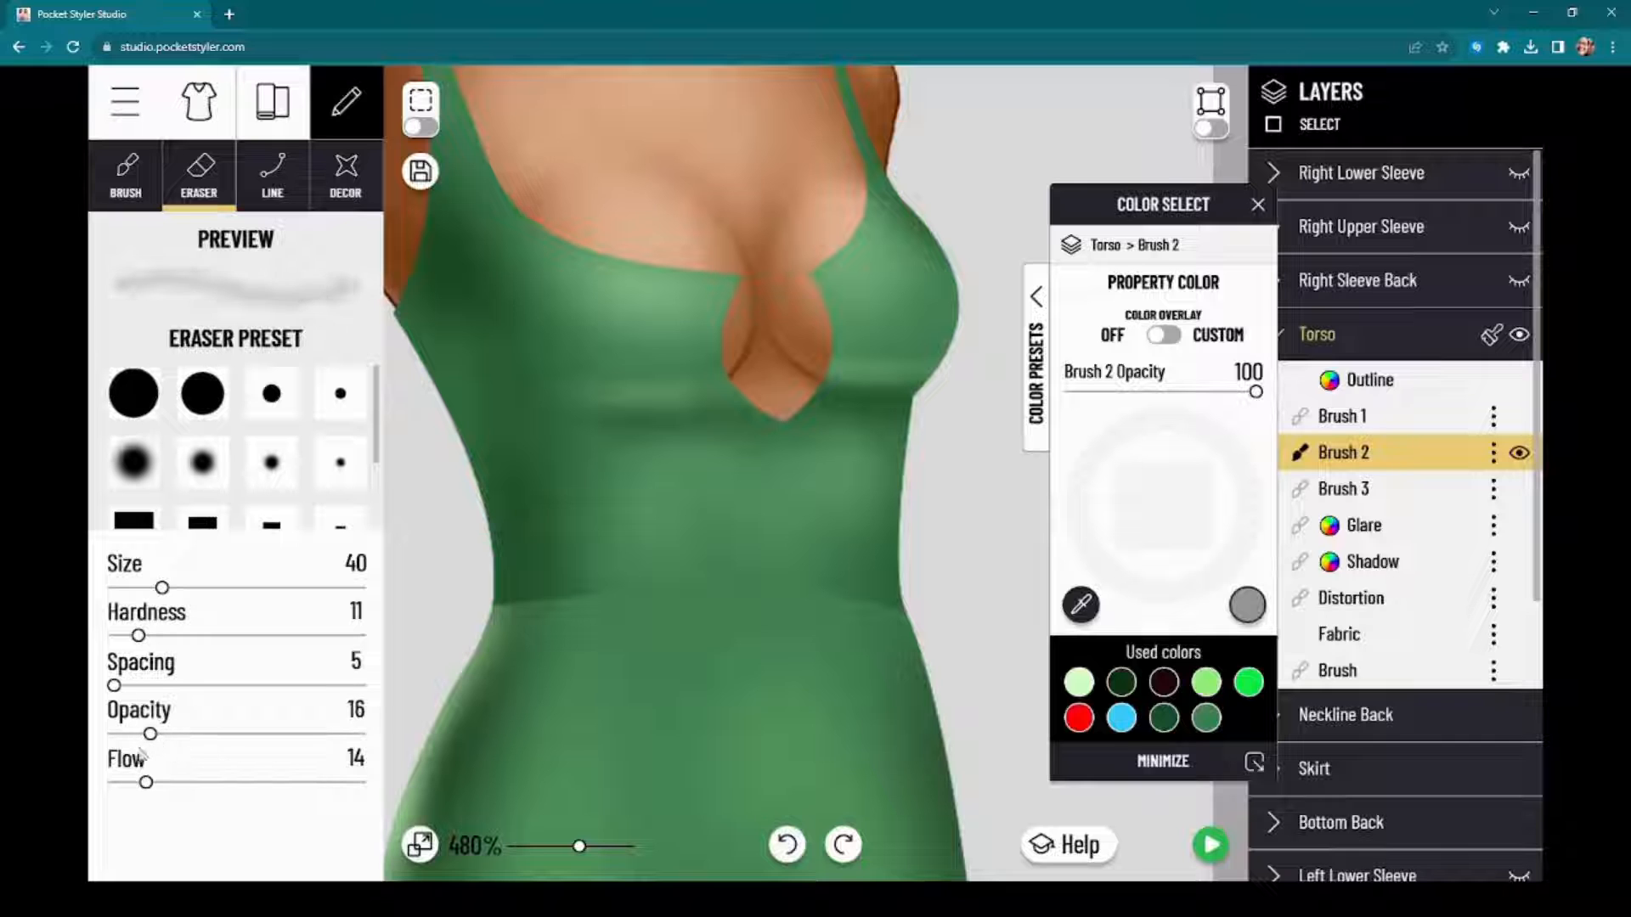
pyautogui.click(125, 782)
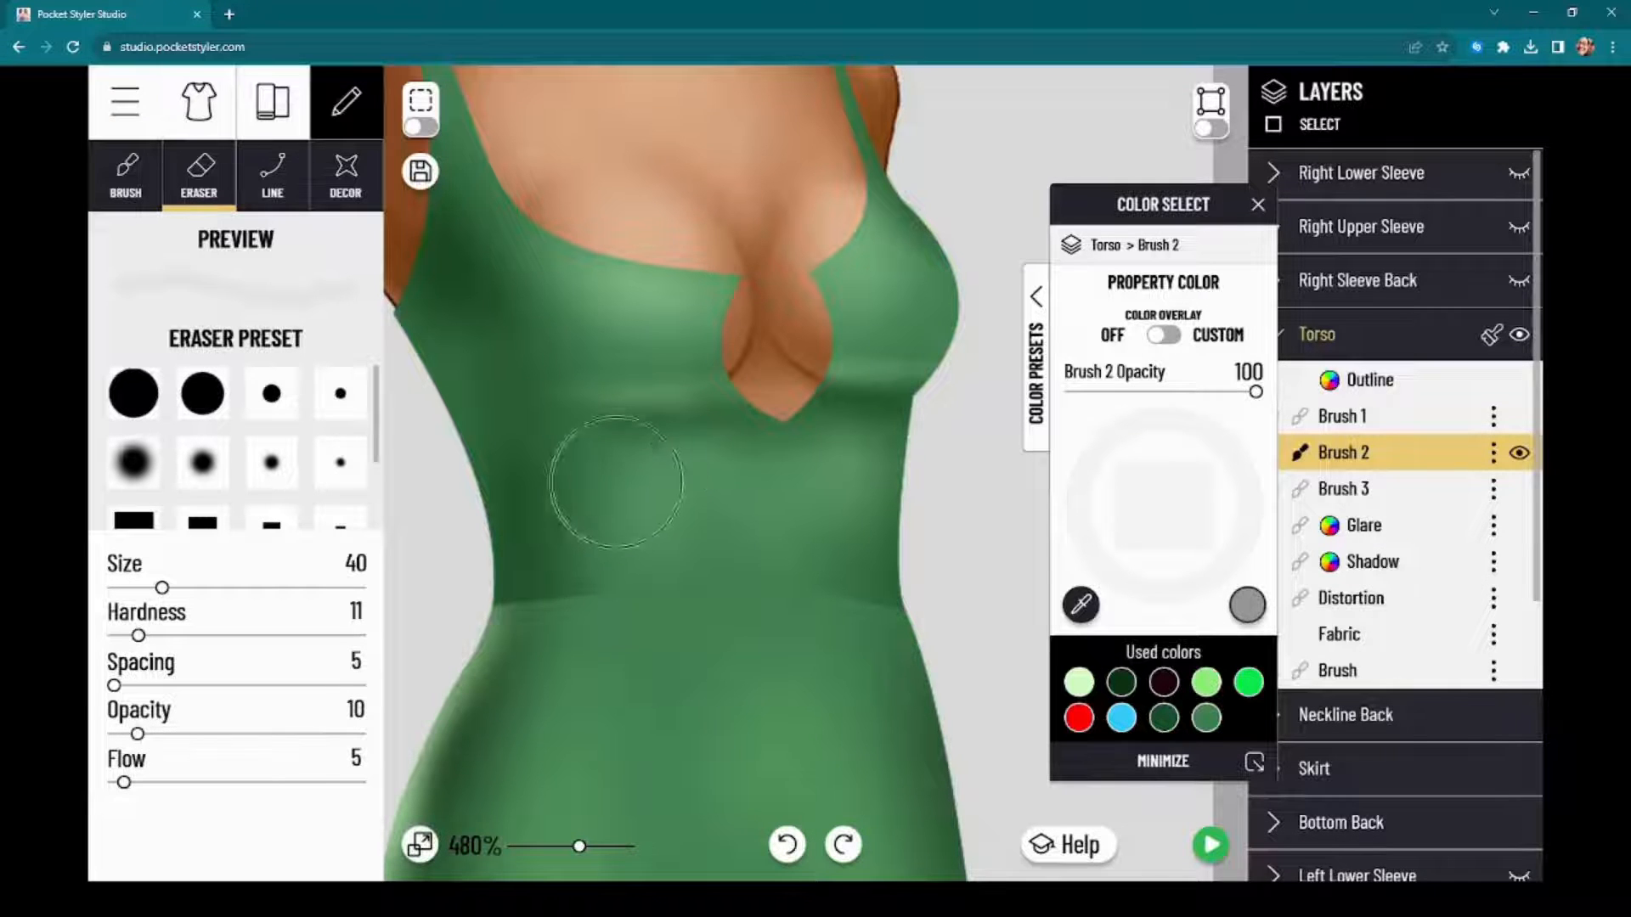
pyautogui.moveTo(608, 484)
pyautogui.mouseDown()
pyautogui.moveTo(715, 426)
pyautogui.moveTo(709, 407)
pyautogui.moveTo(741, 416)
pyautogui.moveTo(624, 456)
pyautogui.moveTo(571, 450)
pyautogui.moveTo(692, 482)
pyautogui.mouseUp()
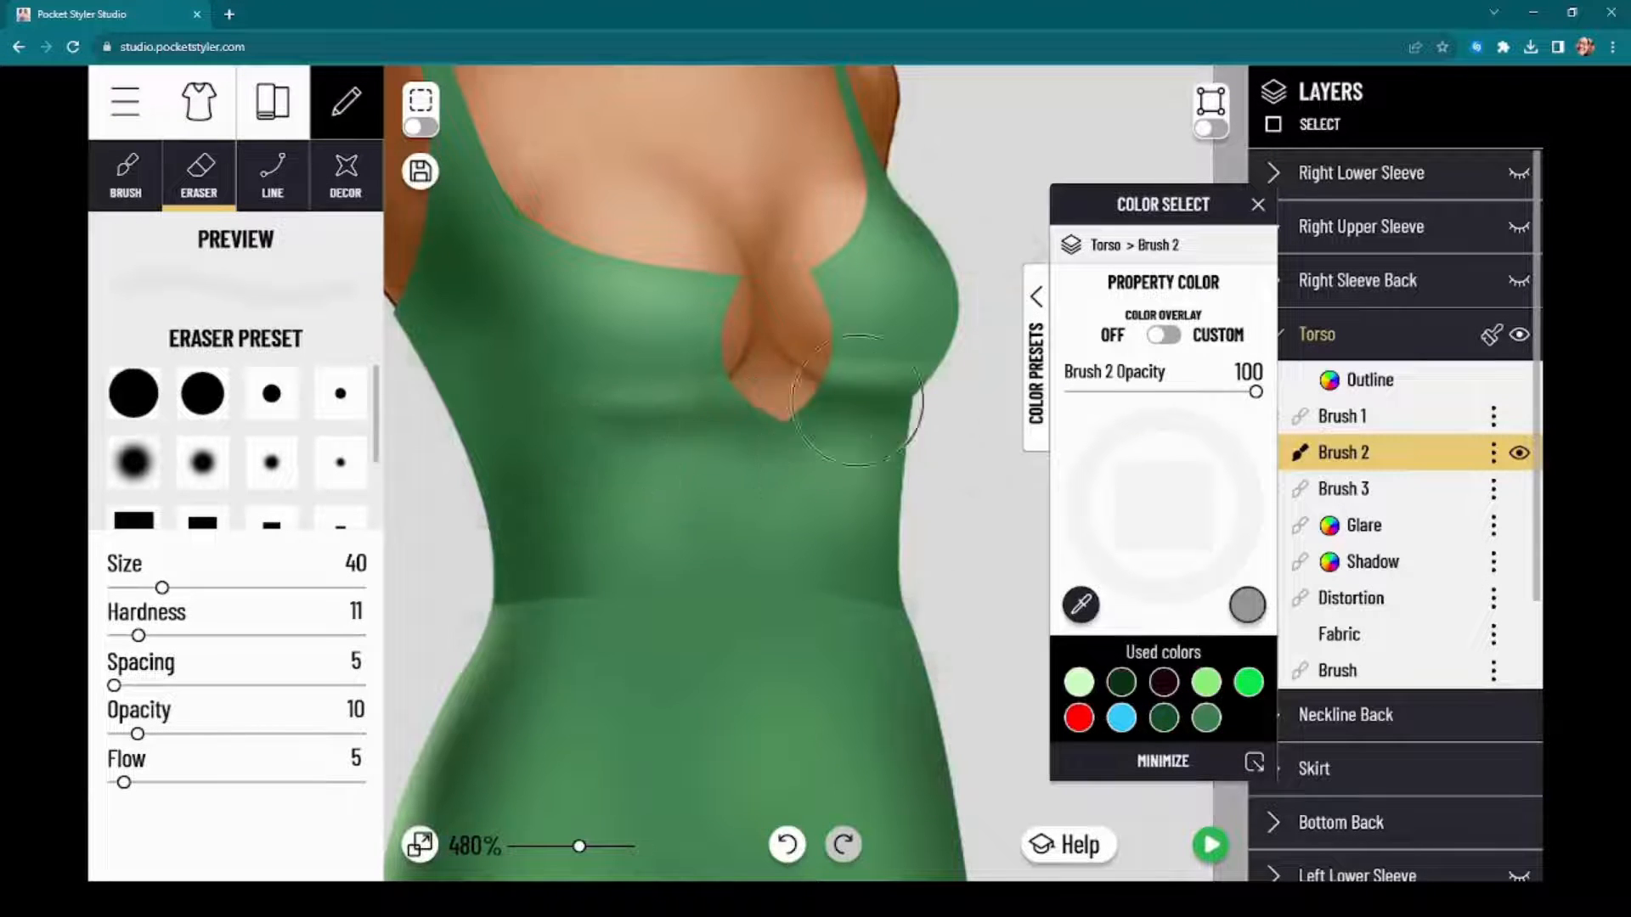
# Step: Compare the torso with Brush 3 and Brush 1 hidden and shown, and soften Brush 2's under-bust lines further with the eraser at opacity 7, flow 4
pyautogui.click(1417, 500)
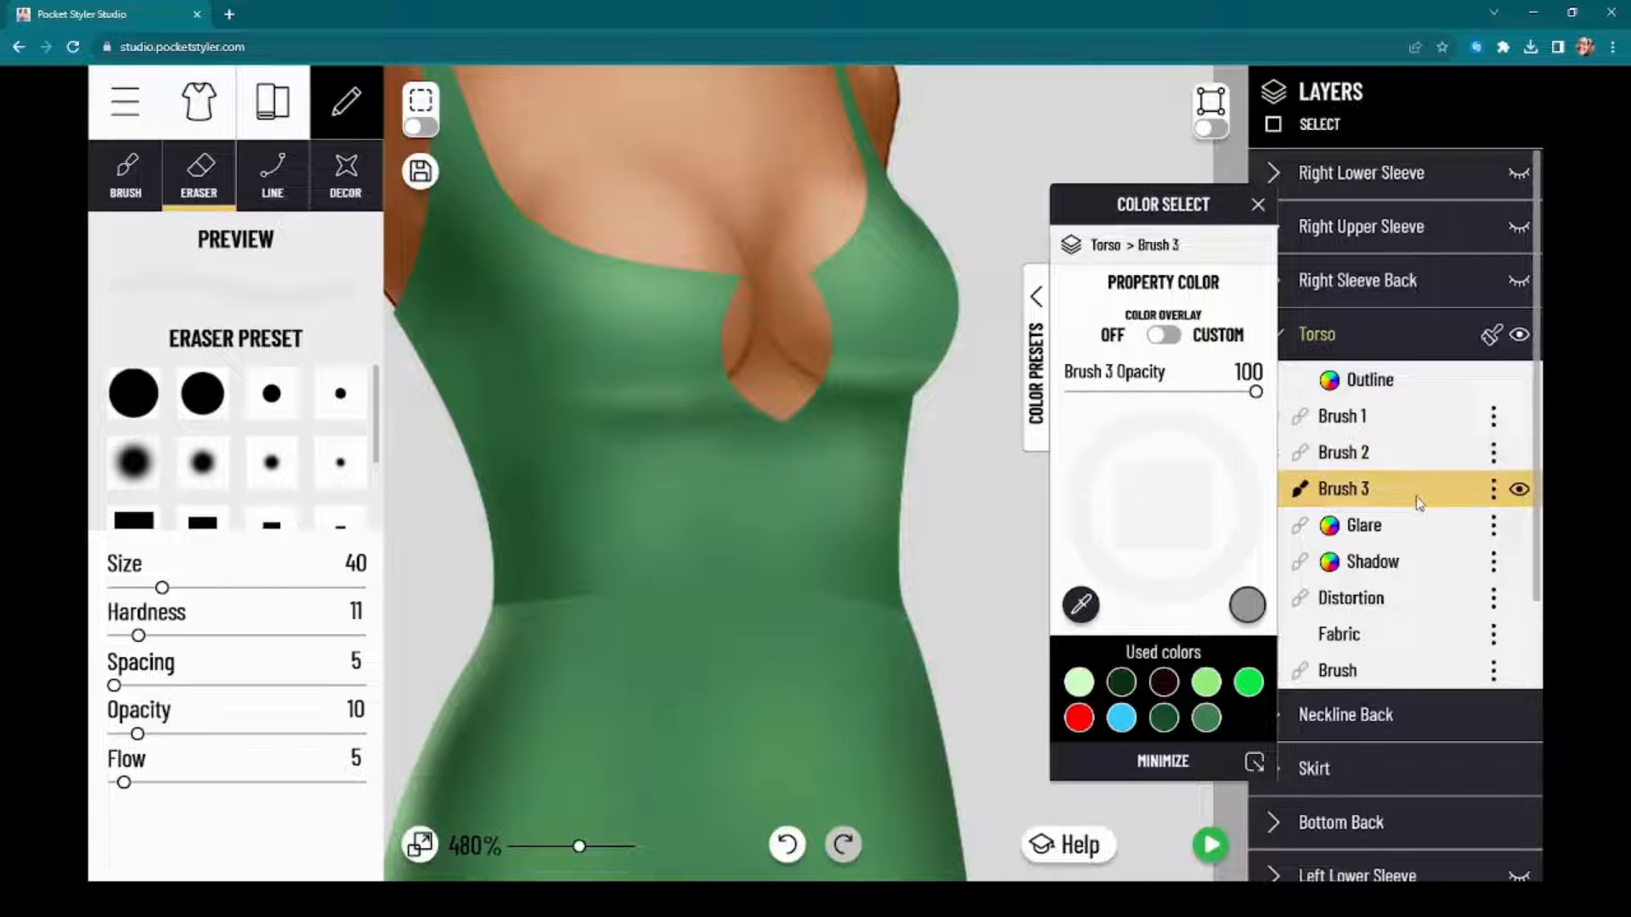
pyautogui.click(1522, 490)
pyautogui.click(1522, 490)
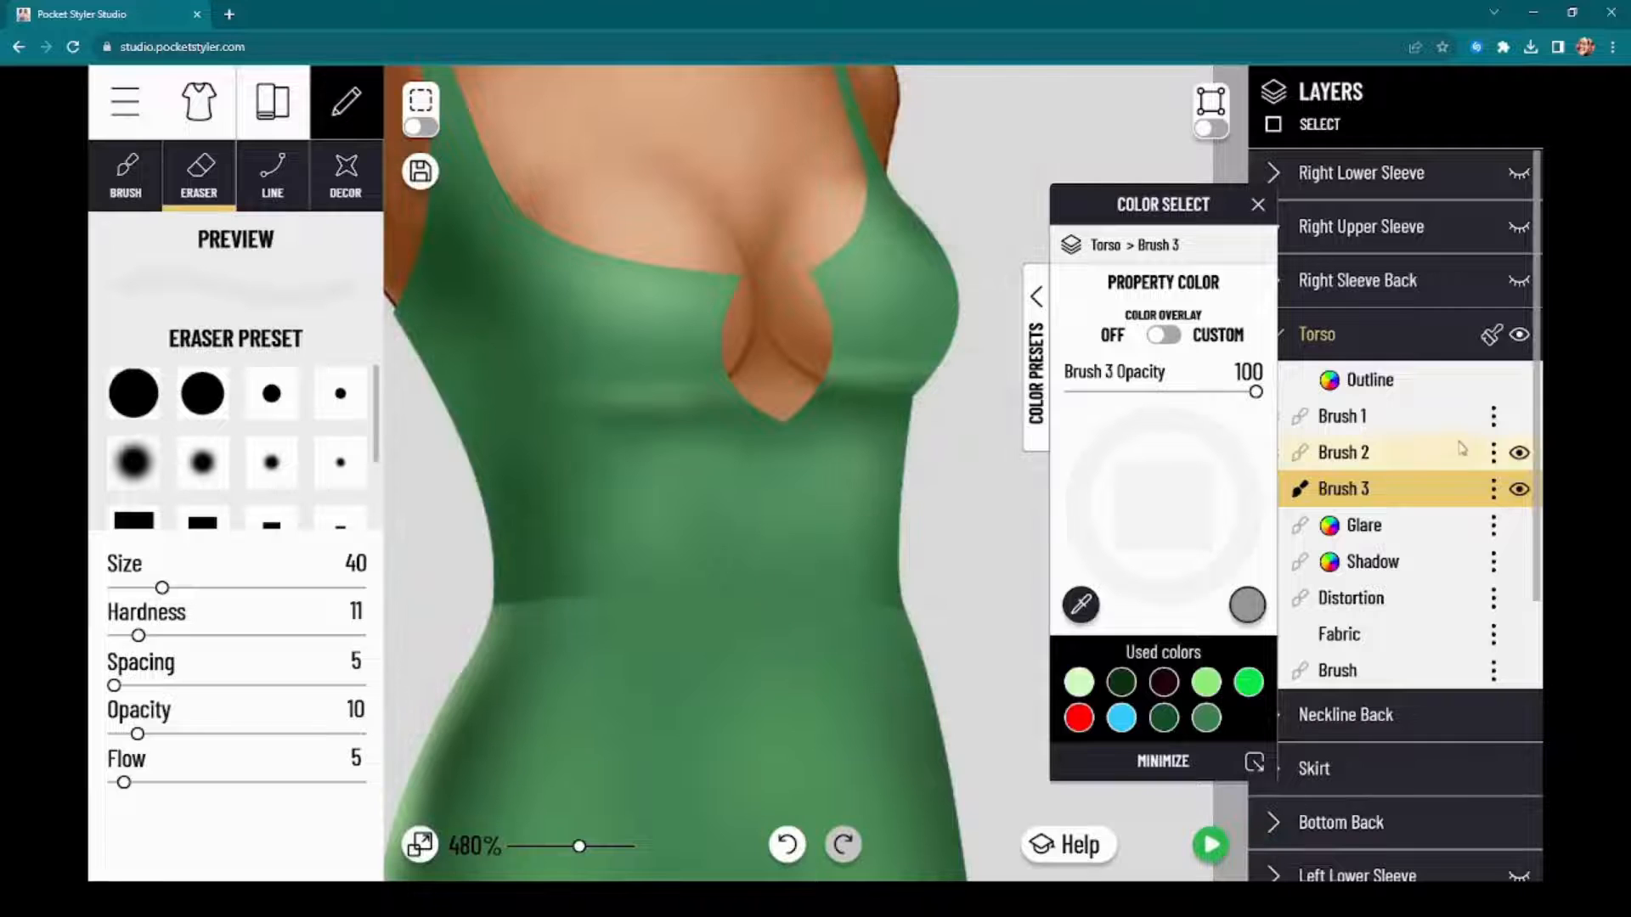
pyautogui.click(1444, 417)
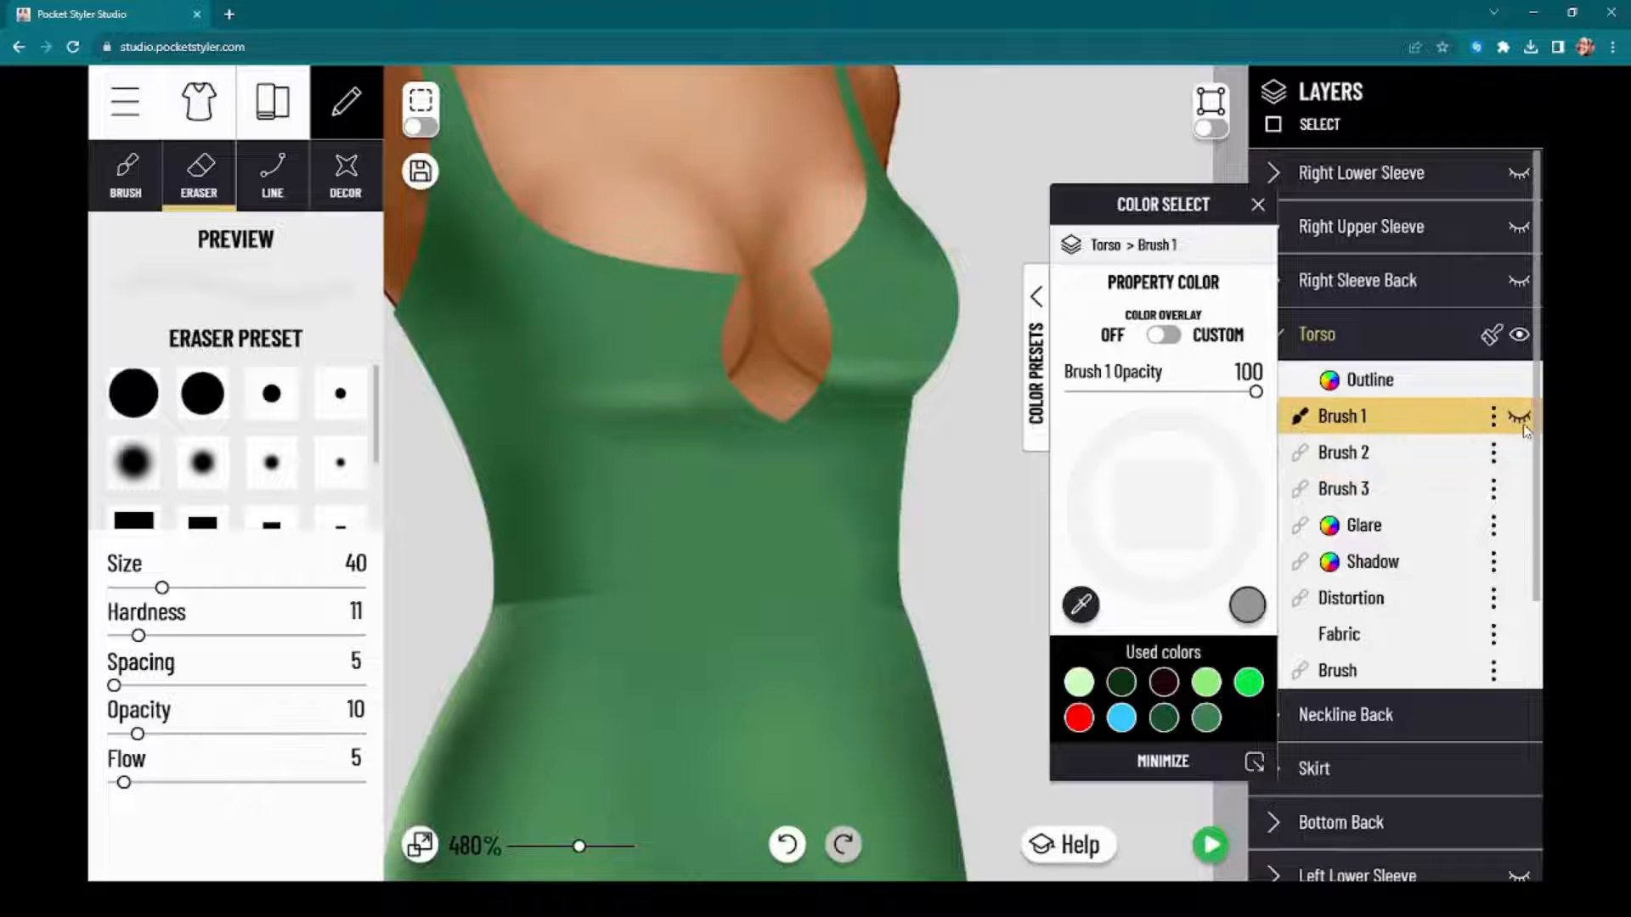
pyautogui.click(1441, 459)
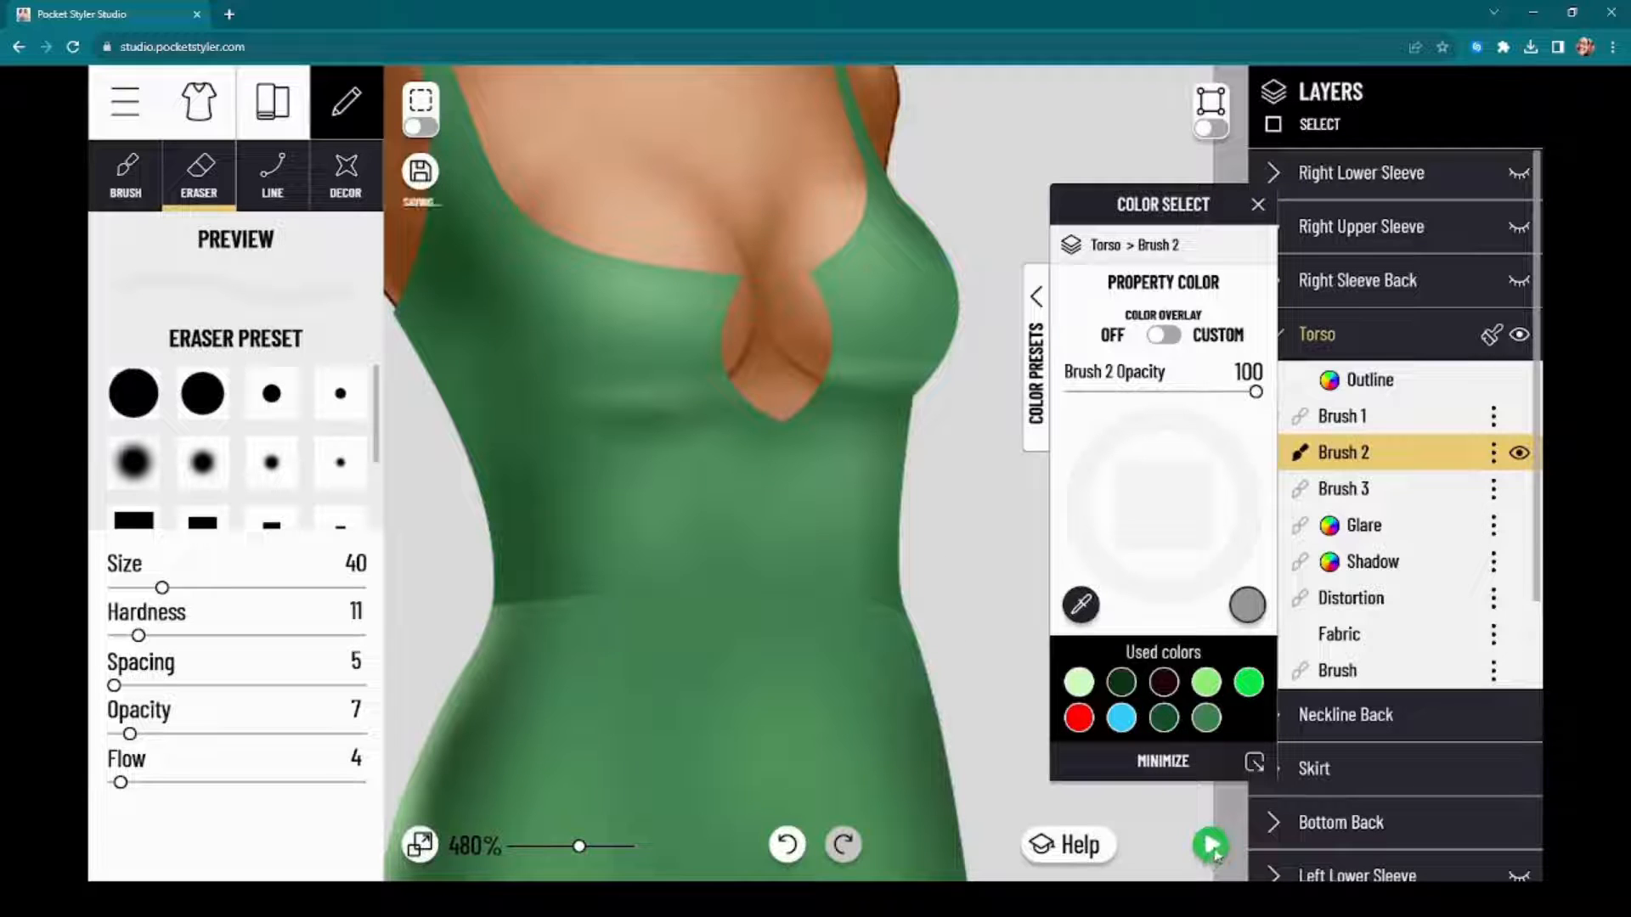
pyautogui.click(1211, 846)
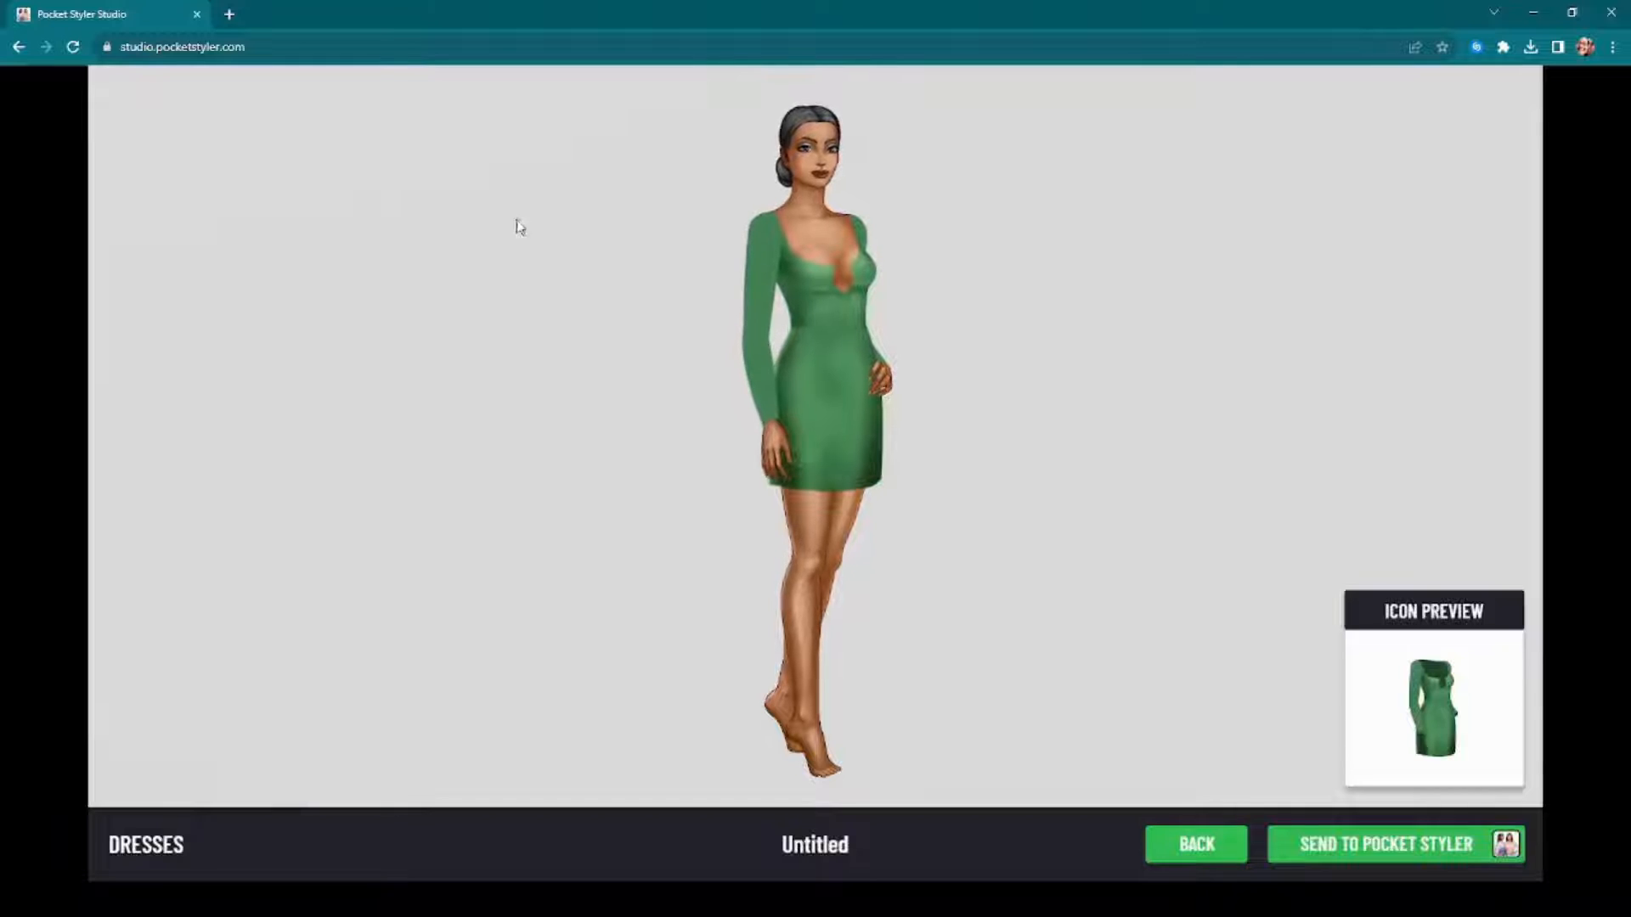
pyautogui.click(1181, 850)
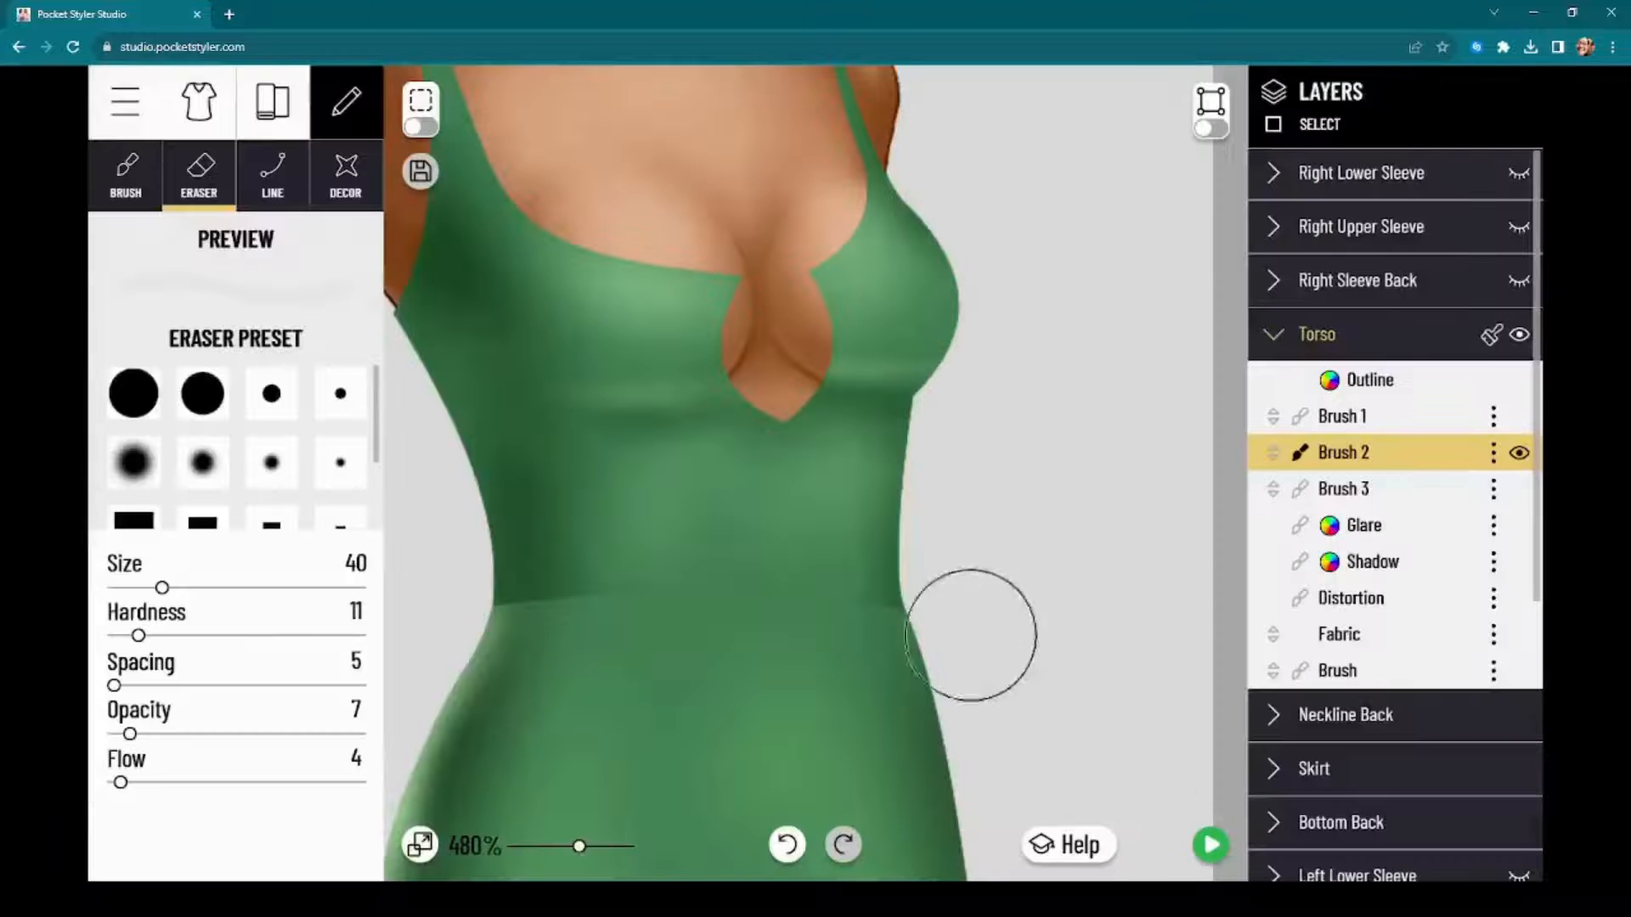
# Step: Paint a pale green CCFFBF rim highlight down the torso's side edge below the armhole on Brush 1 at size 14, and check the dress preview
pyautogui.click(1356, 434)
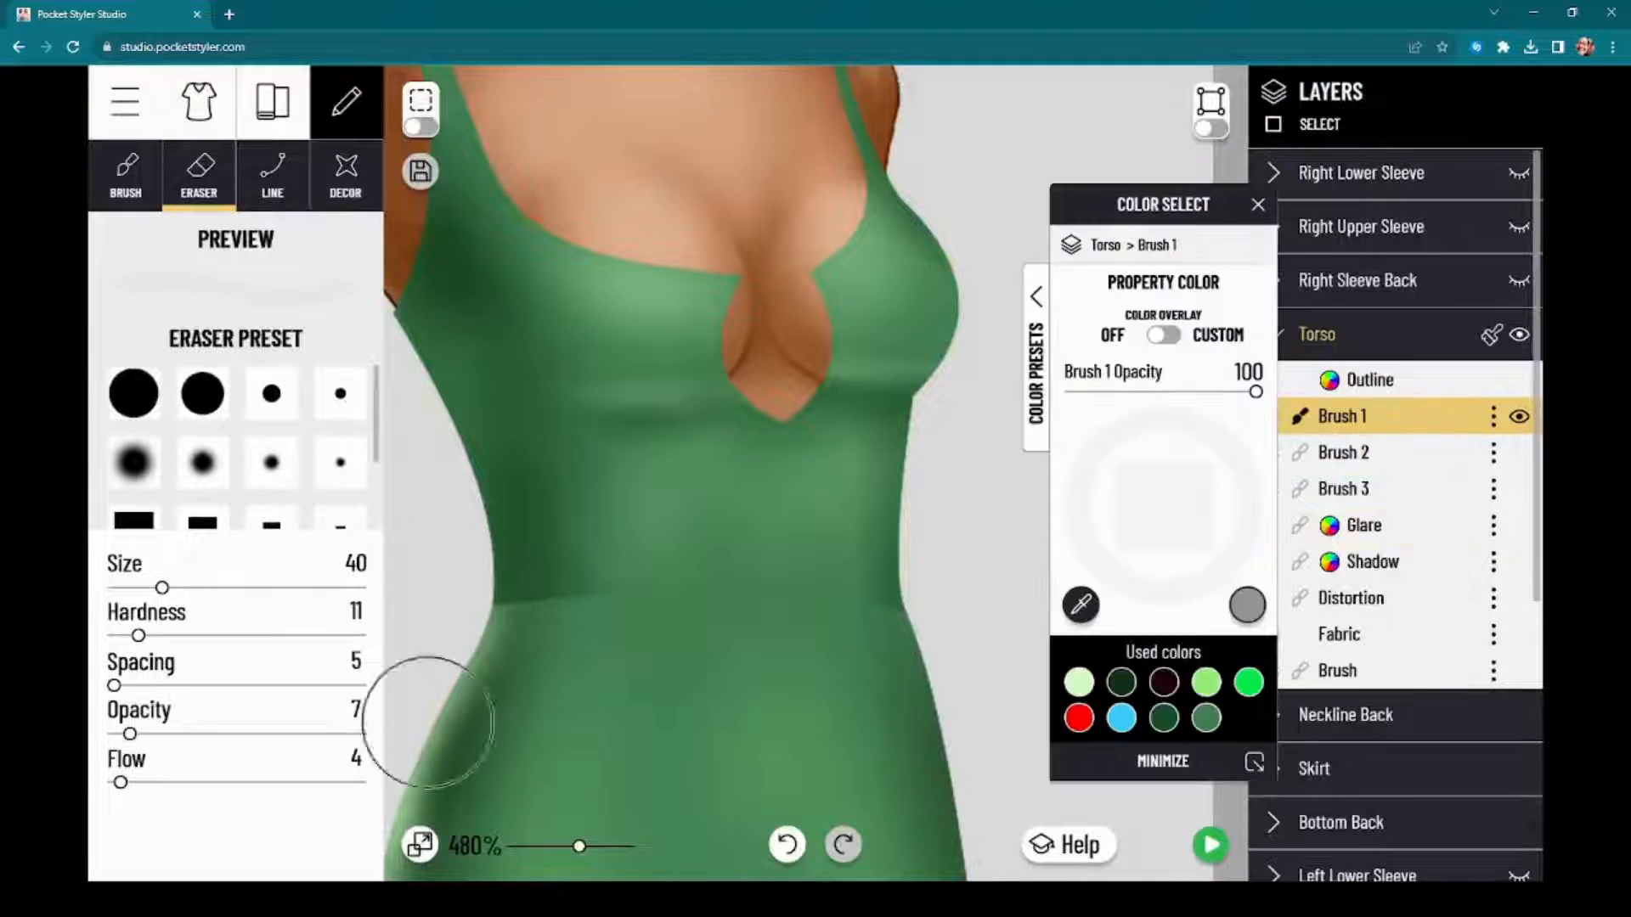
pyautogui.click(120, 182)
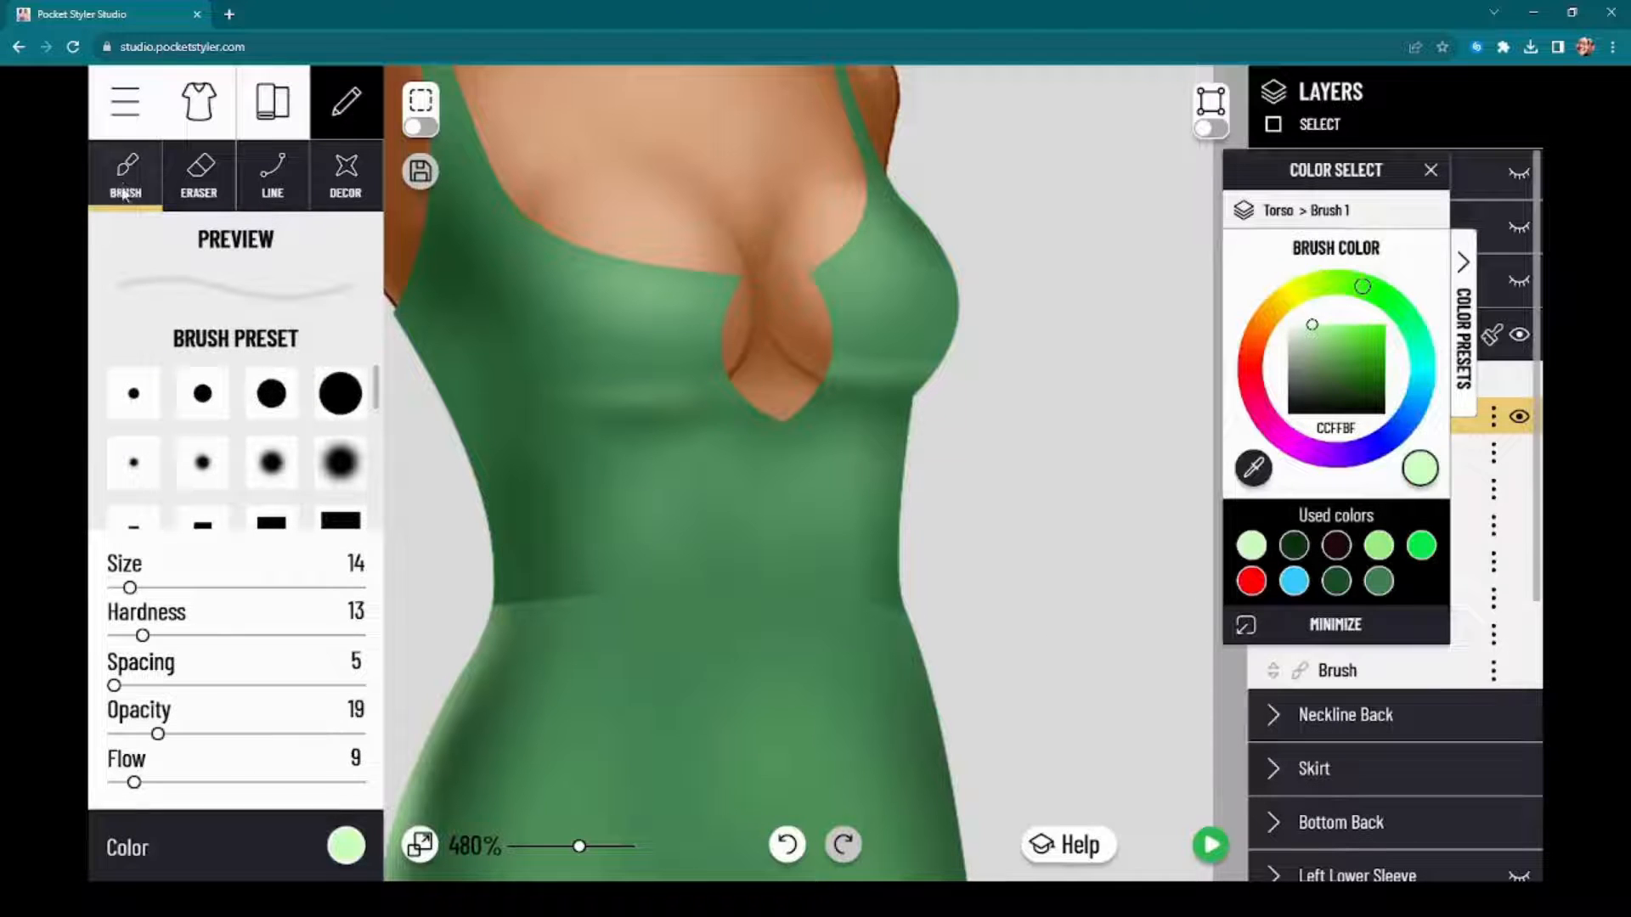
pyautogui.click(346, 849)
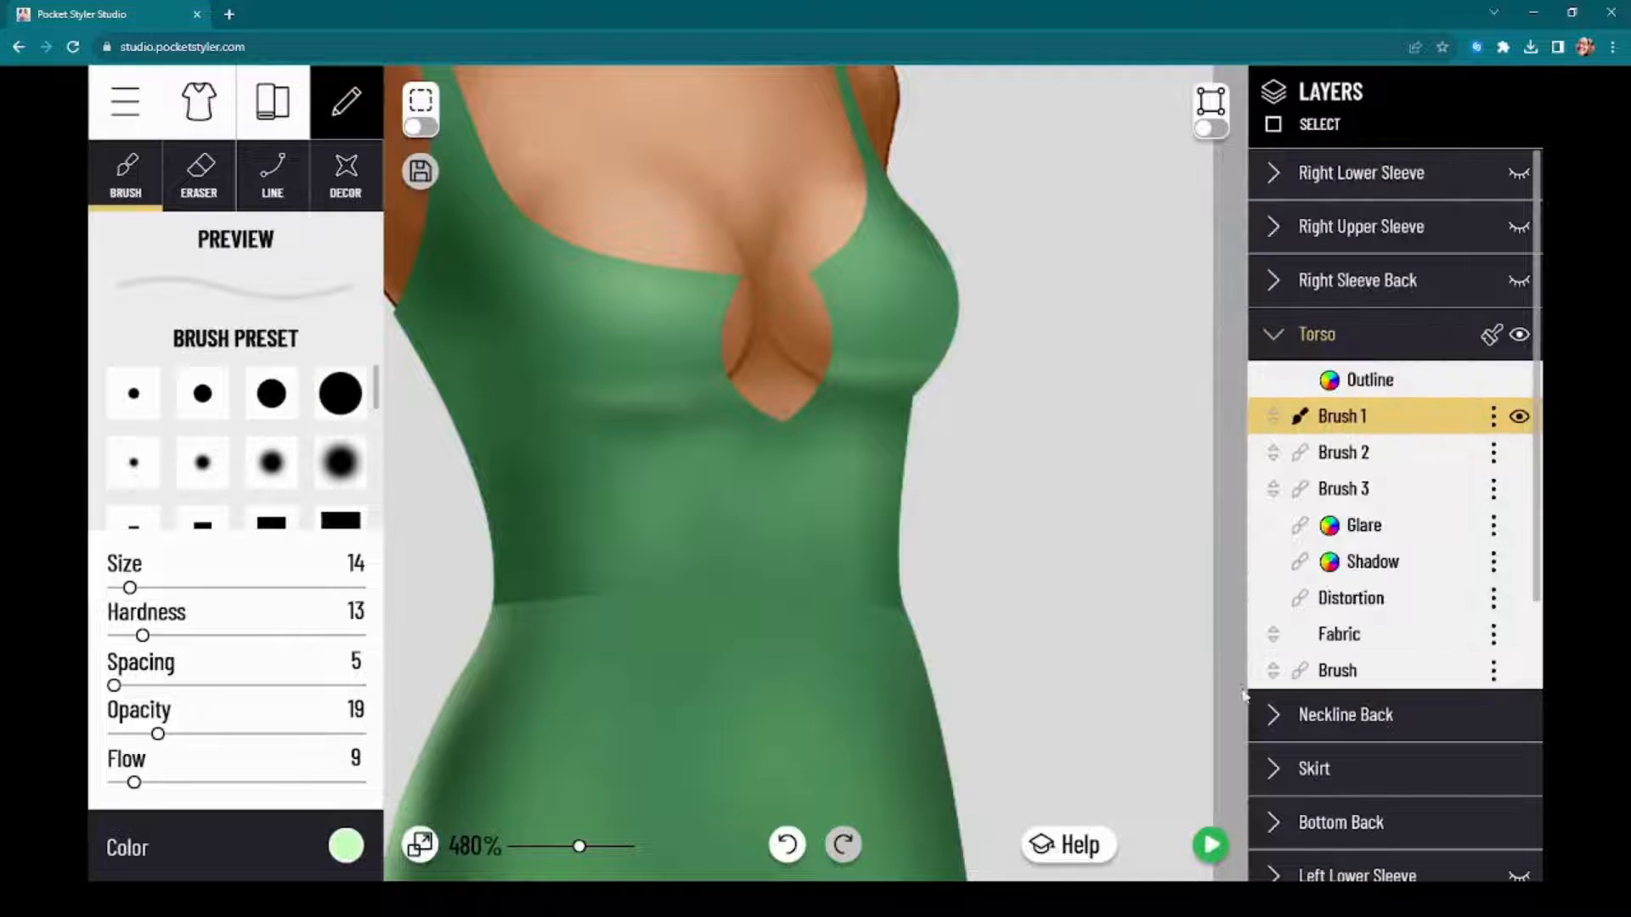
pyautogui.moveTo(999, 586); pyautogui.dragTo(1060, 572)
pyautogui.moveTo(438, 313); pyautogui.dragTo(486, 376)
pyautogui.moveTo(455, 284)
pyautogui.mouseDown()
pyautogui.moveTo(475, 370)
pyautogui.moveTo(524, 482)
pyautogui.moveTo(454, 310)
pyautogui.moveTo(540, 477)
pyautogui.moveTo(490, 315)
pyautogui.moveTo(489, 392)
pyautogui.moveTo(538, 520)
pyautogui.moveTo(530, 448)
pyautogui.moveTo(502, 447)
pyautogui.moveTo(540, 571)
pyautogui.moveTo(545, 468)
pyautogui.moveTo(561, 607)
pyautogui.moveTo(537, 621)
pyautogui.moveTo(551, 520)
pyautogui.moveTo(525, 655)
pyautogui.moveTo(539, 605)
pyautogui.moveTo(524, 456)
pyautogui.moveTo(498, 375)
pyautogui.moveTo(458, 326)
pyautogui.moveTo(480, 357)
pyautogui.mouseUp()
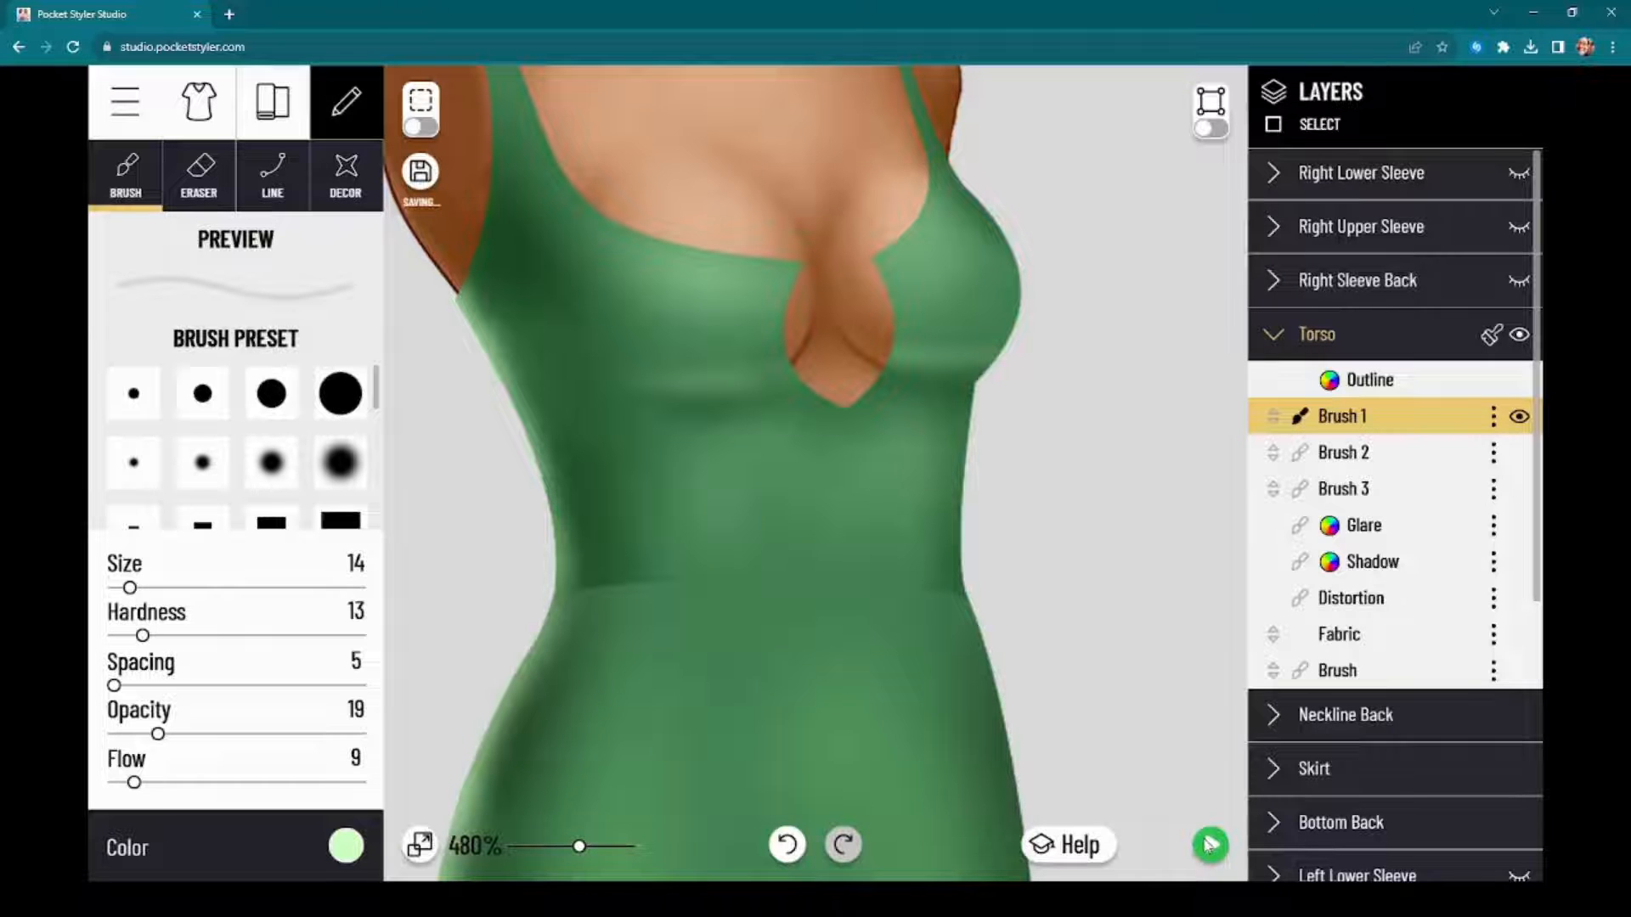
pyautogui.click(1211, 844)
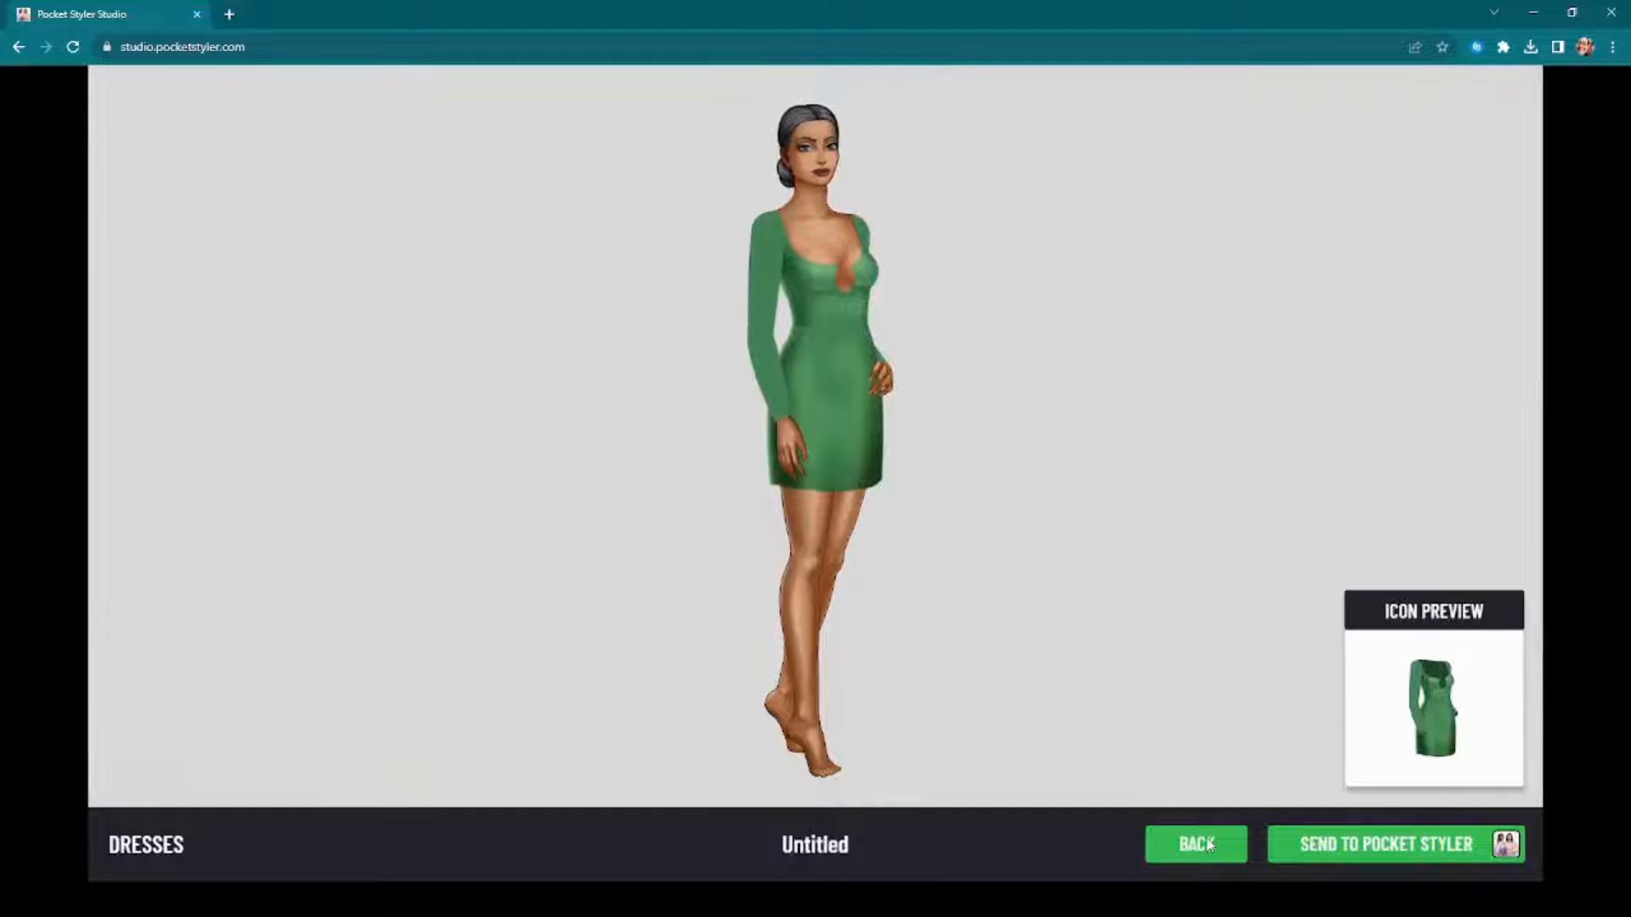
pyautogui.click(1227, 853)
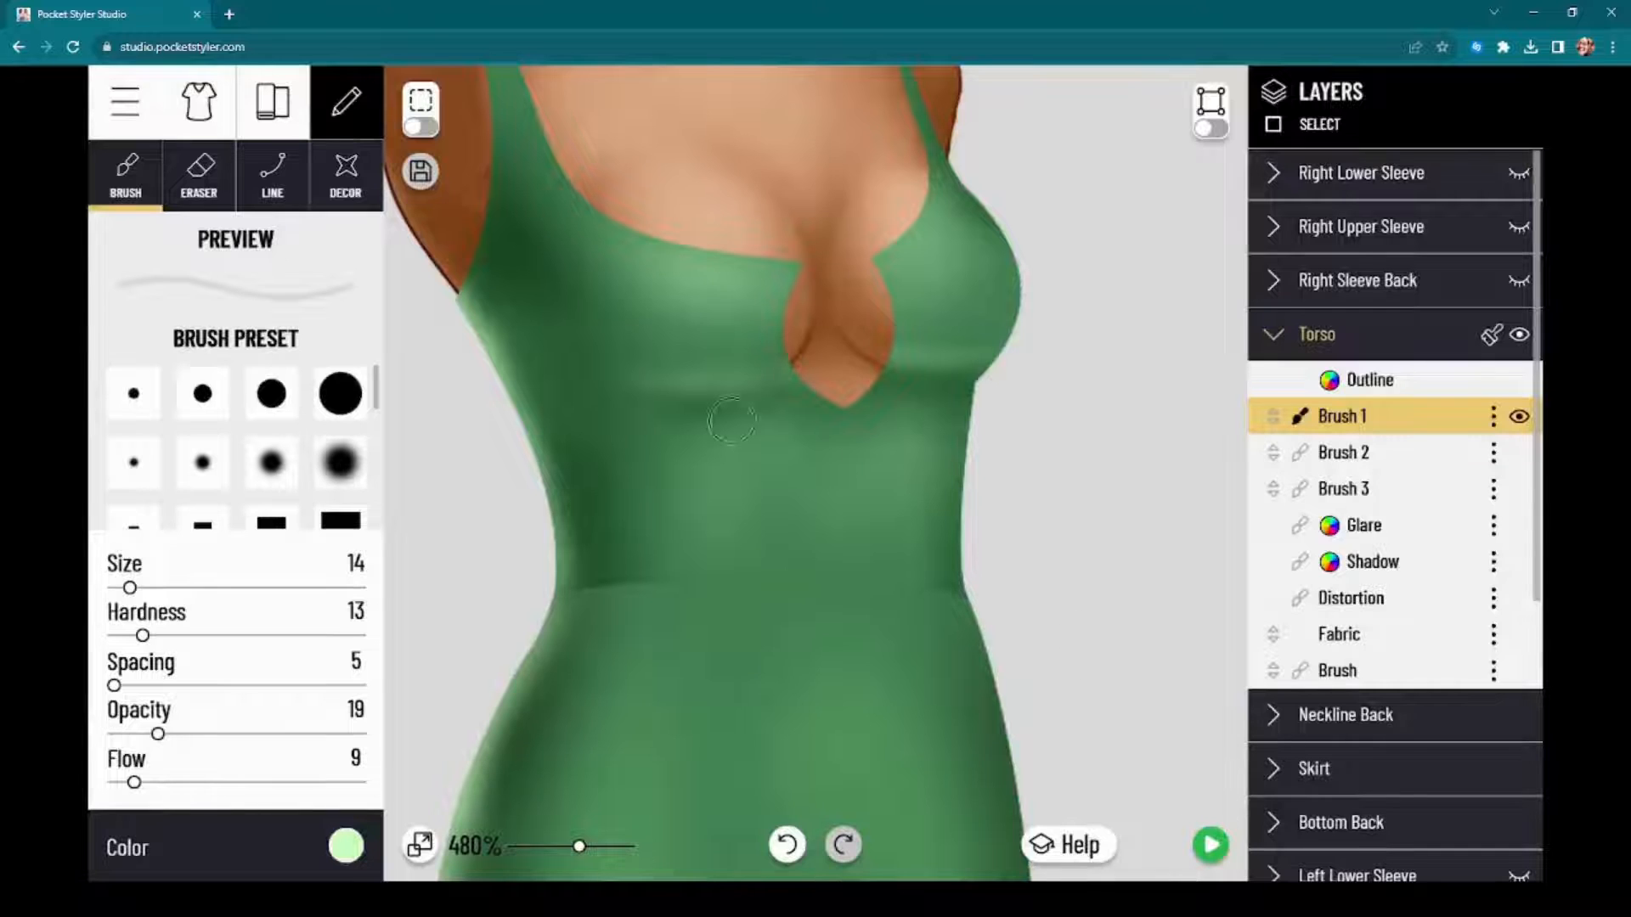
# Step: Add pale green CCFFBF highlight strokes along the lower bust up to the keyhole on Brush 1 at size 14
pyautogui.moveTo(593, 340); pyautogui.dragTo(702, 395)
pyautogui.moveTo(608, 349)
pyautogui.mouseDown()
pyautogui.moveTo(631, 384)
pyautogui.moveTo(783, 365)
pyautogui.mouseUp()
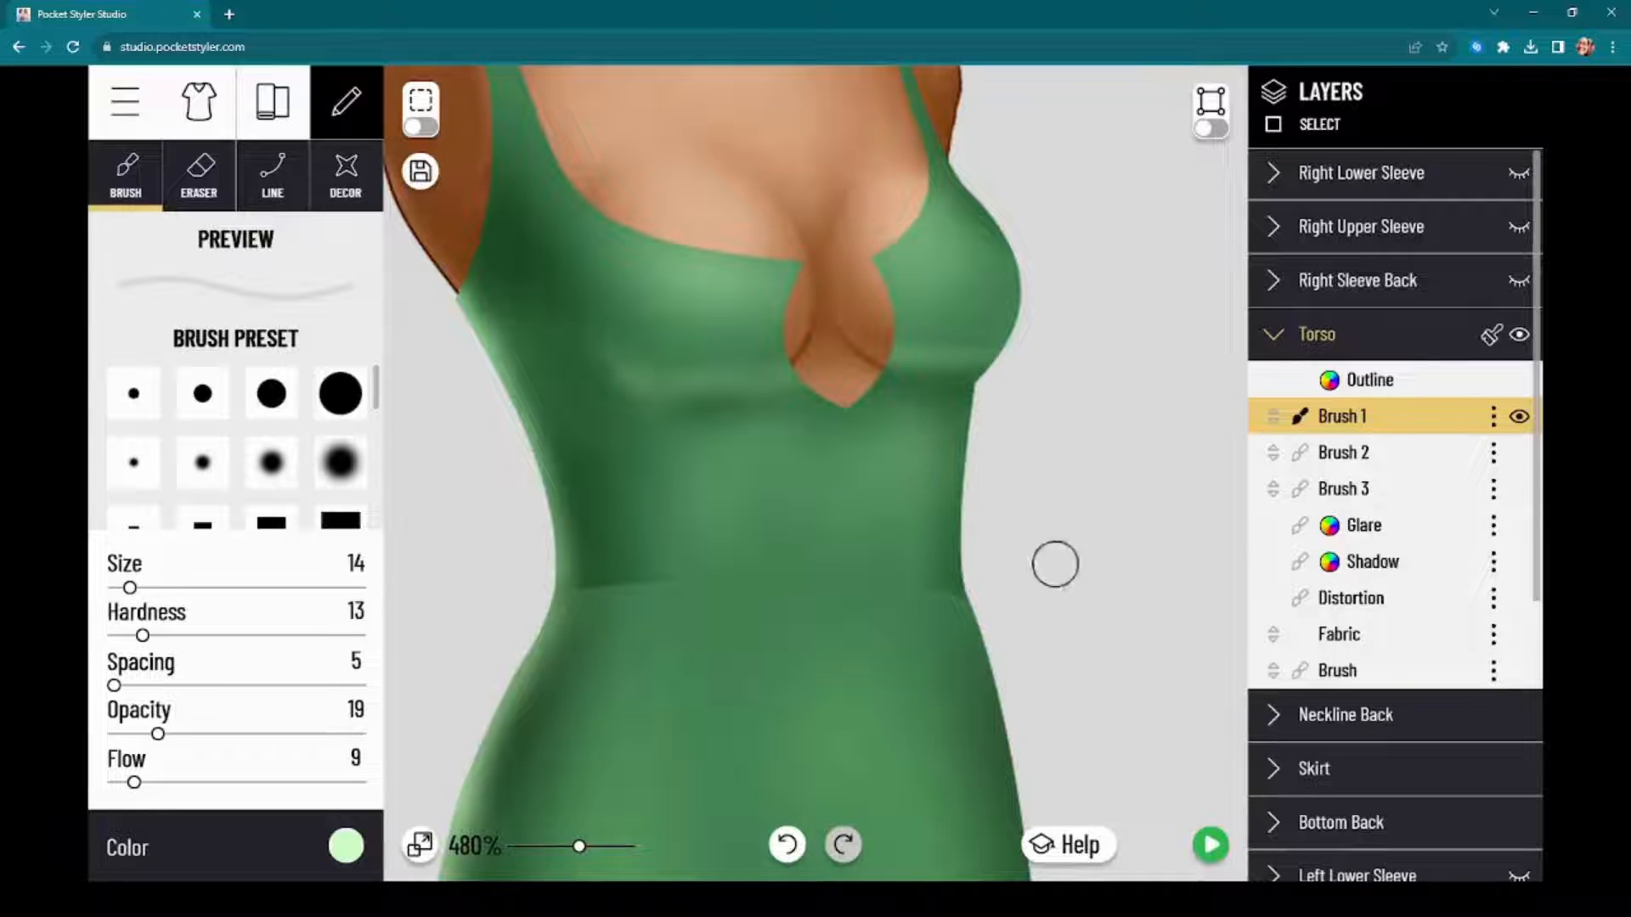
# Step: Add soft highlight strokes along the under-bust on Brush 1 at size 14, and blend them with the size 40 eraser at opacity 7, flow 4
pyautogui.moveTo(583, 344); pyautogui.dragTo(769, 367)
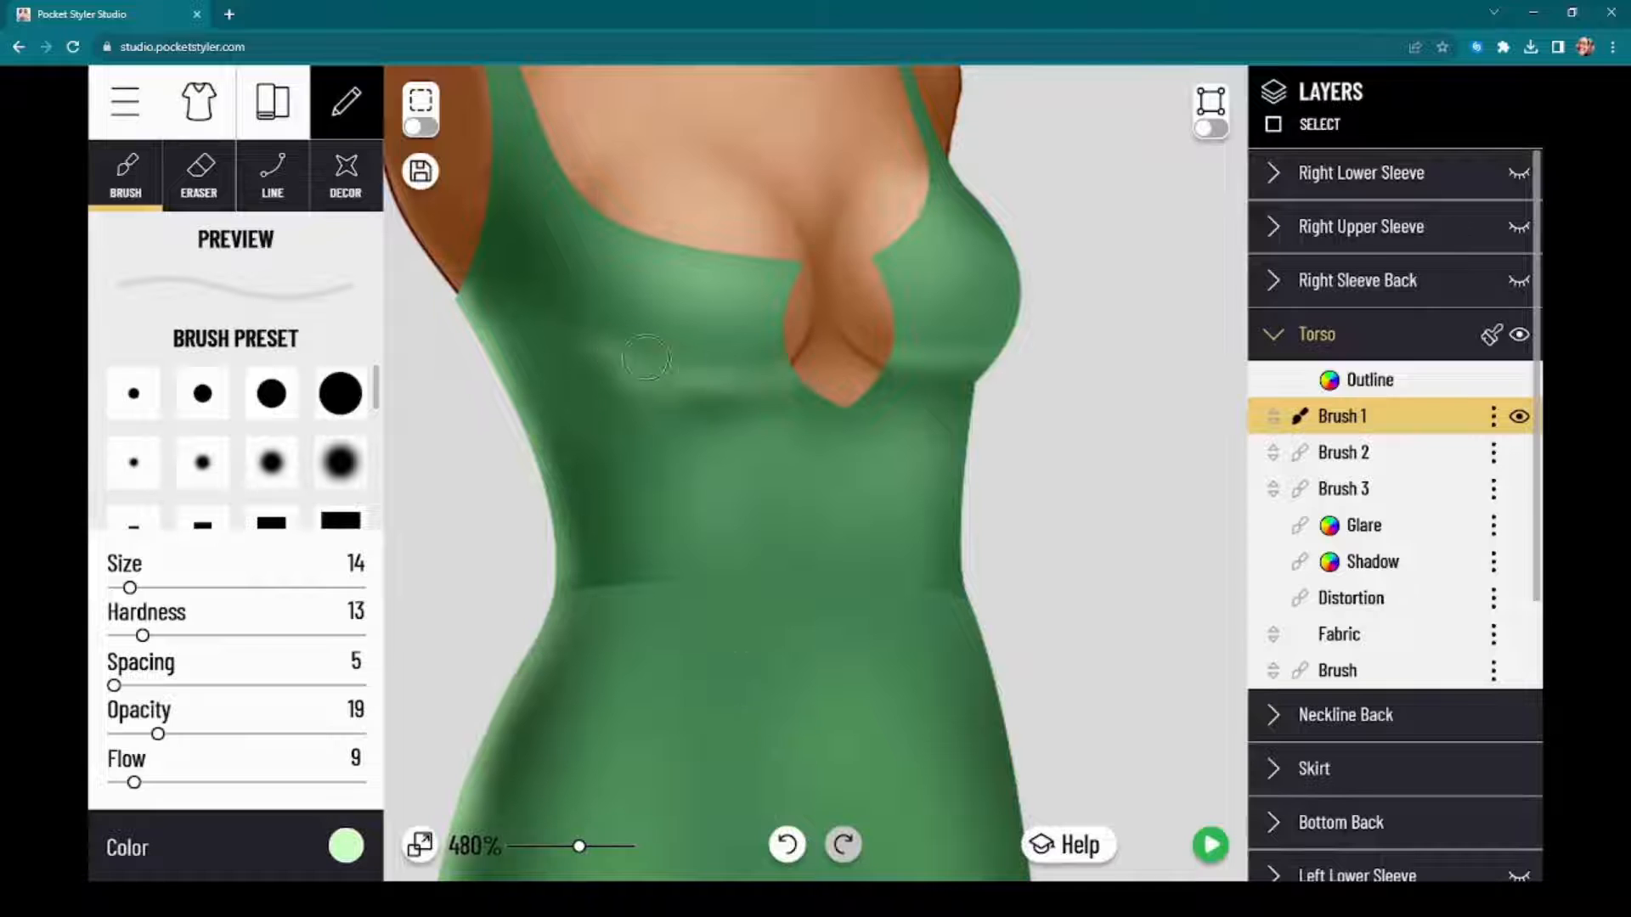
pyautogui.moveTo(630, 355); pyautogui.dragTo(790, 366)
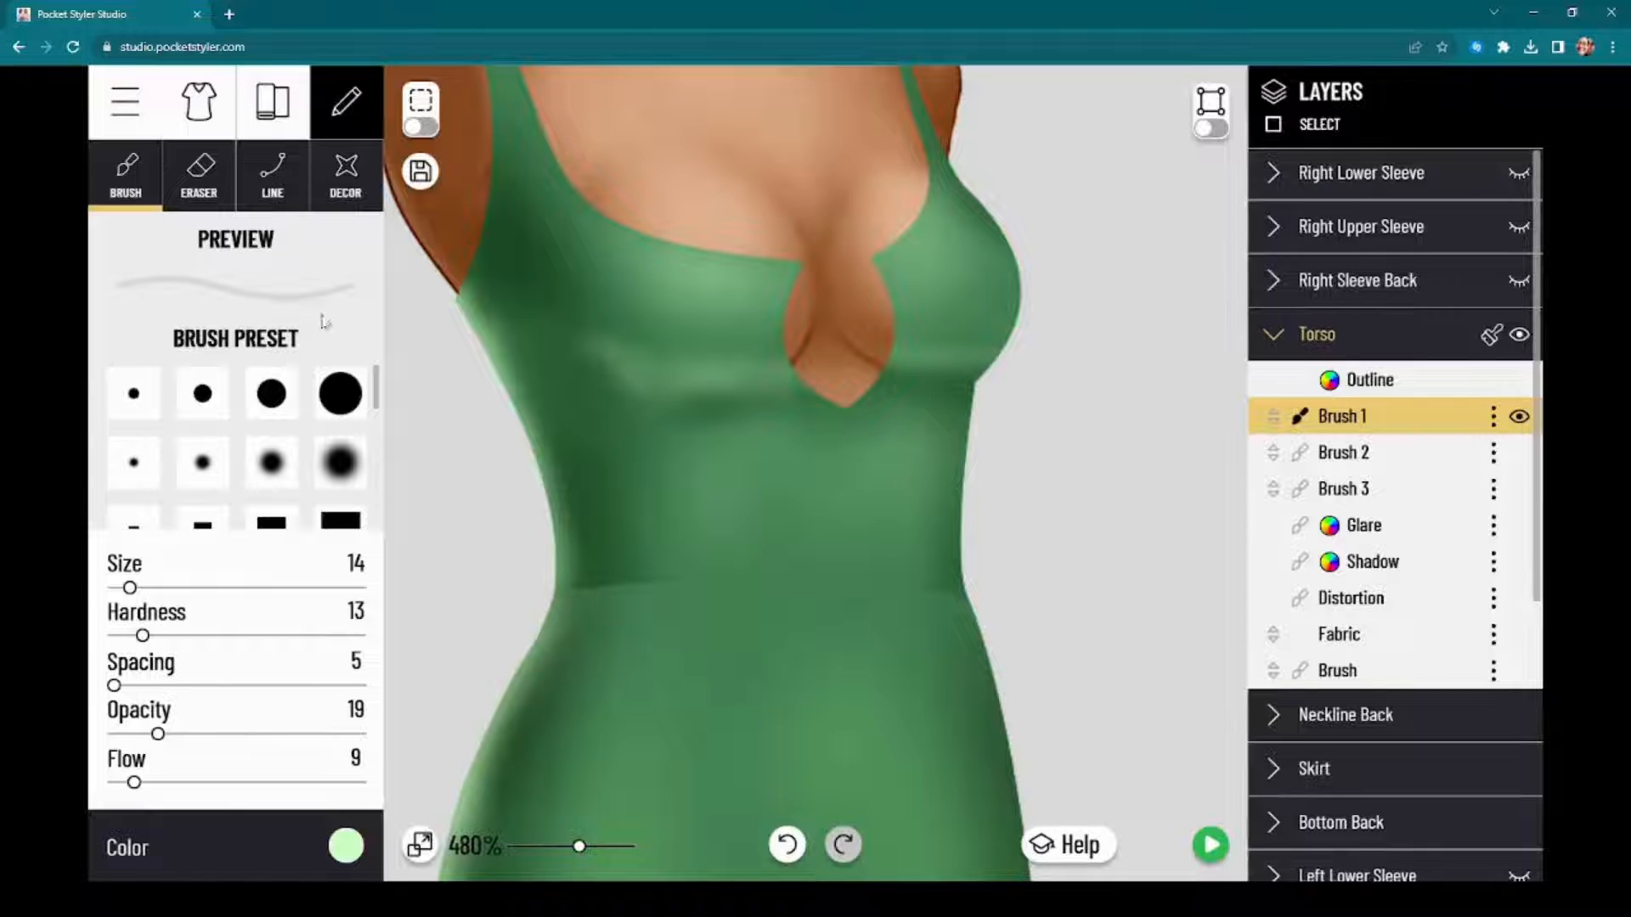
pyautogui.click(203, 170)
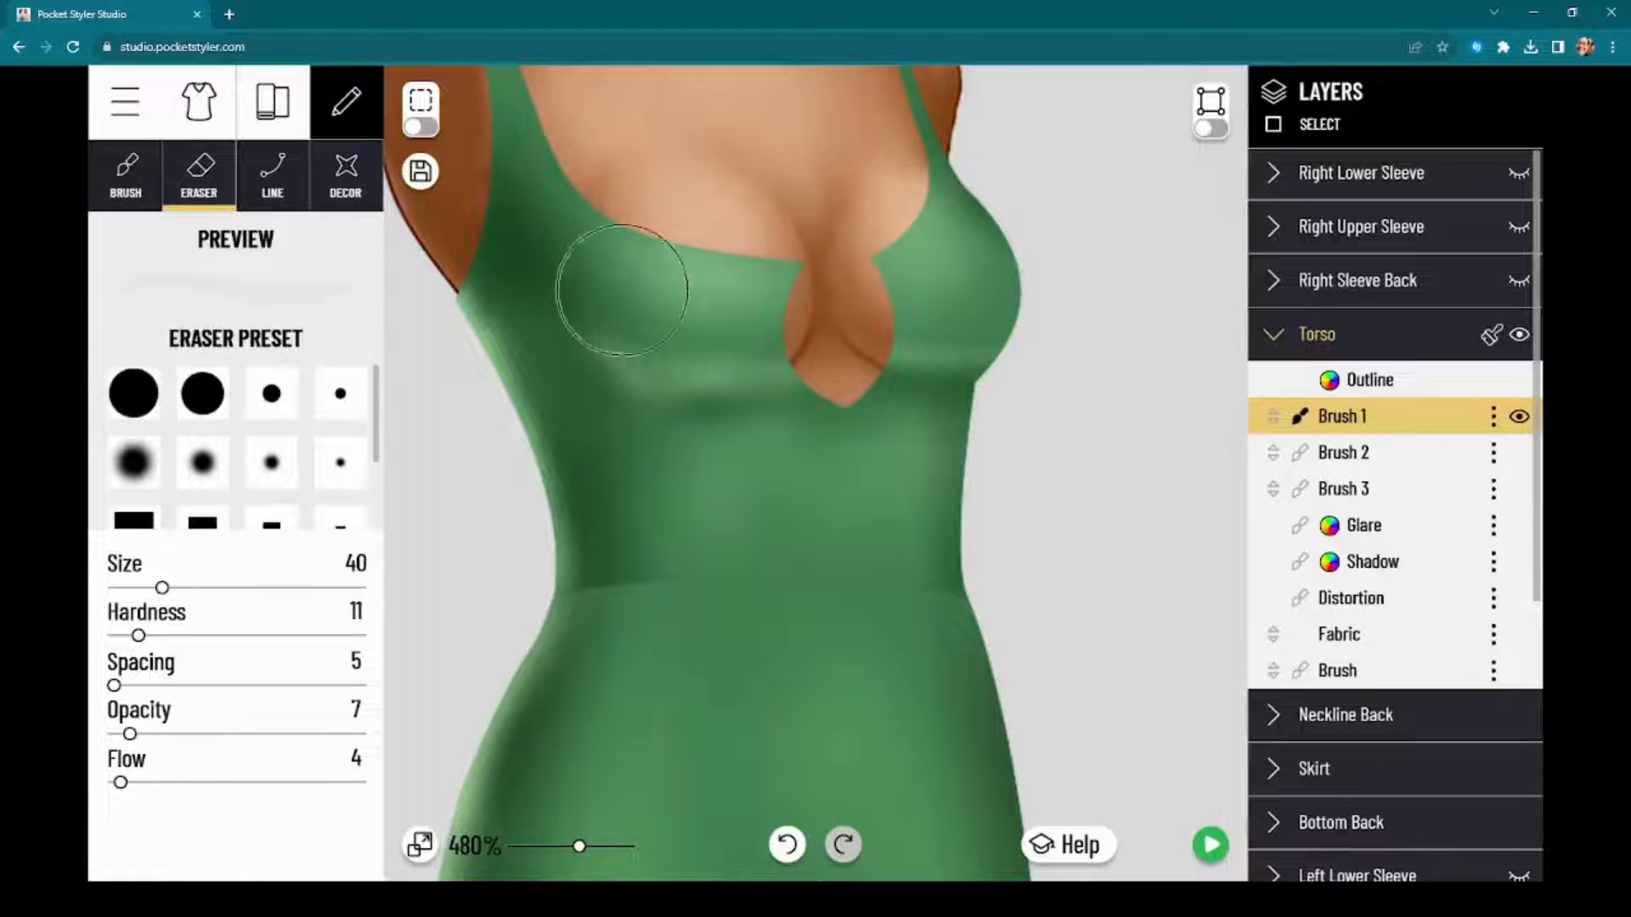
pyautogui.moveTo(671, 299); pyautogui.dragTo(652, 340)
pyautogui.moveTo(594, 409)
pyautogui.mouseDown()
pyautogui.moveTo(612, 438)
pyautogui.moveTo(549, 386)
pyautogui.moveTo(571, 427)
pyautogui.moveTo(699, 515)
pyautogui.moveTo(701, 442)
pyautogui.mouseUp()
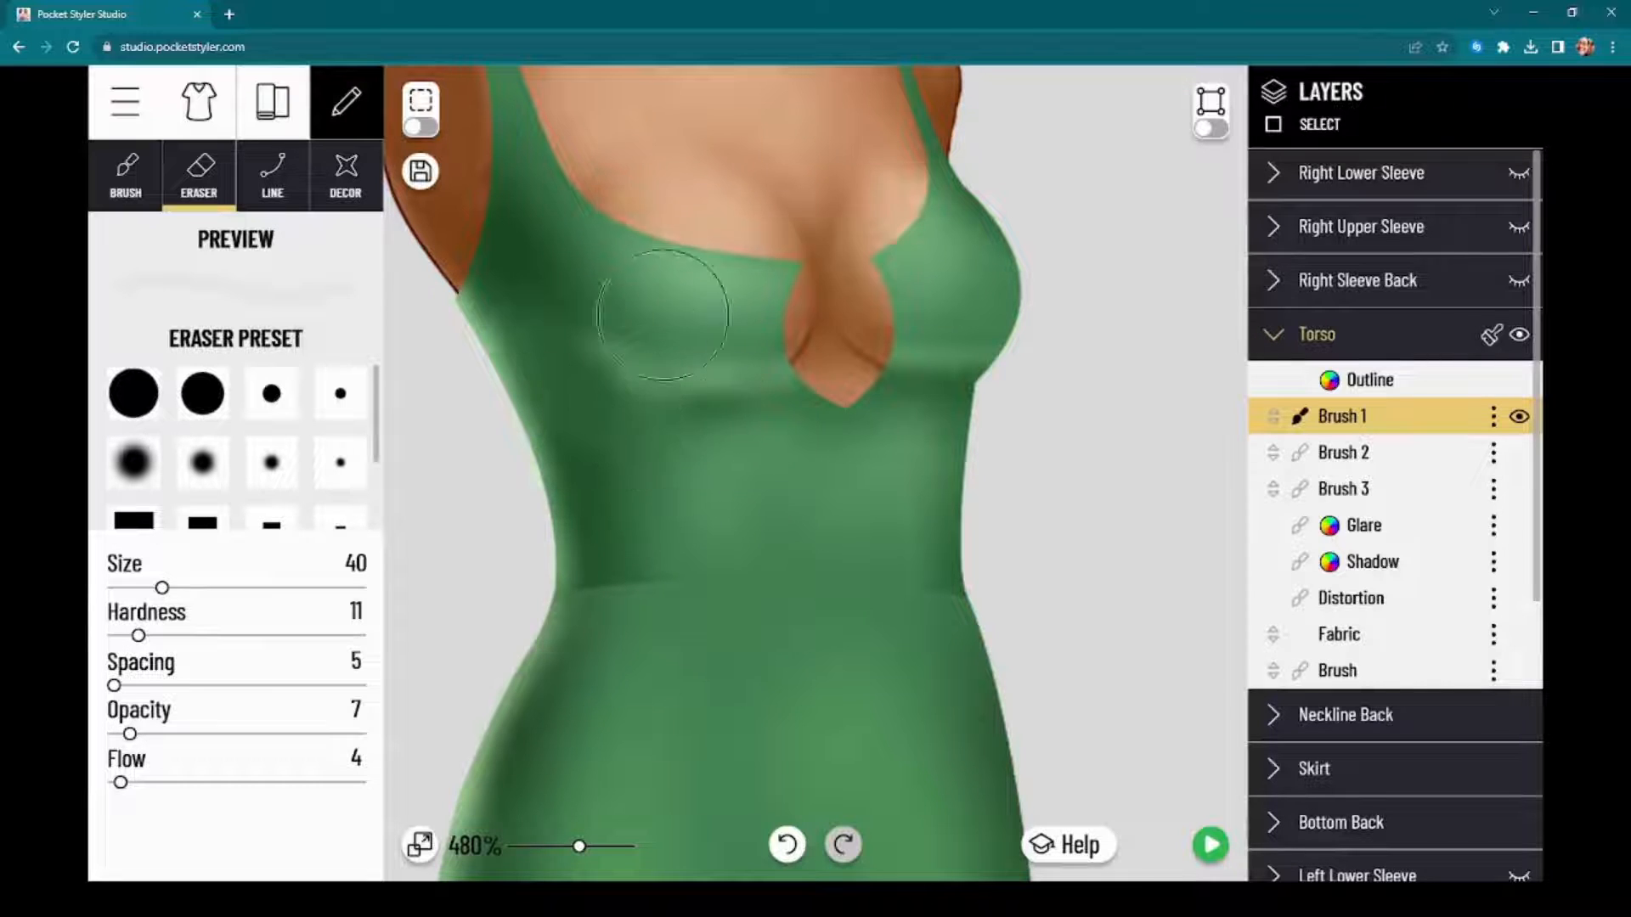
pyautogui.moveTo(715, 313)
pyautogui.mouseDown()
pyautogui.moveTo(757, 310)
pyautogui.moveTo(678, 305)
pyautogui.moveTo(714, 329)
pyautogui.moveTo(768, 302)
pyautogui.moveTo(712, 306)
pyautogui.moveTo(686, 328)
pyautogui.moveTo(766, 318)
pyautogui.moveTo(705, 280)
pyautogui.mouseUp()
# Step: Check the dress preview, and compare the torso with Brush 2, Brush 1 and Brush 3 each hidden and shown
pyautogui.click(1208, 846)
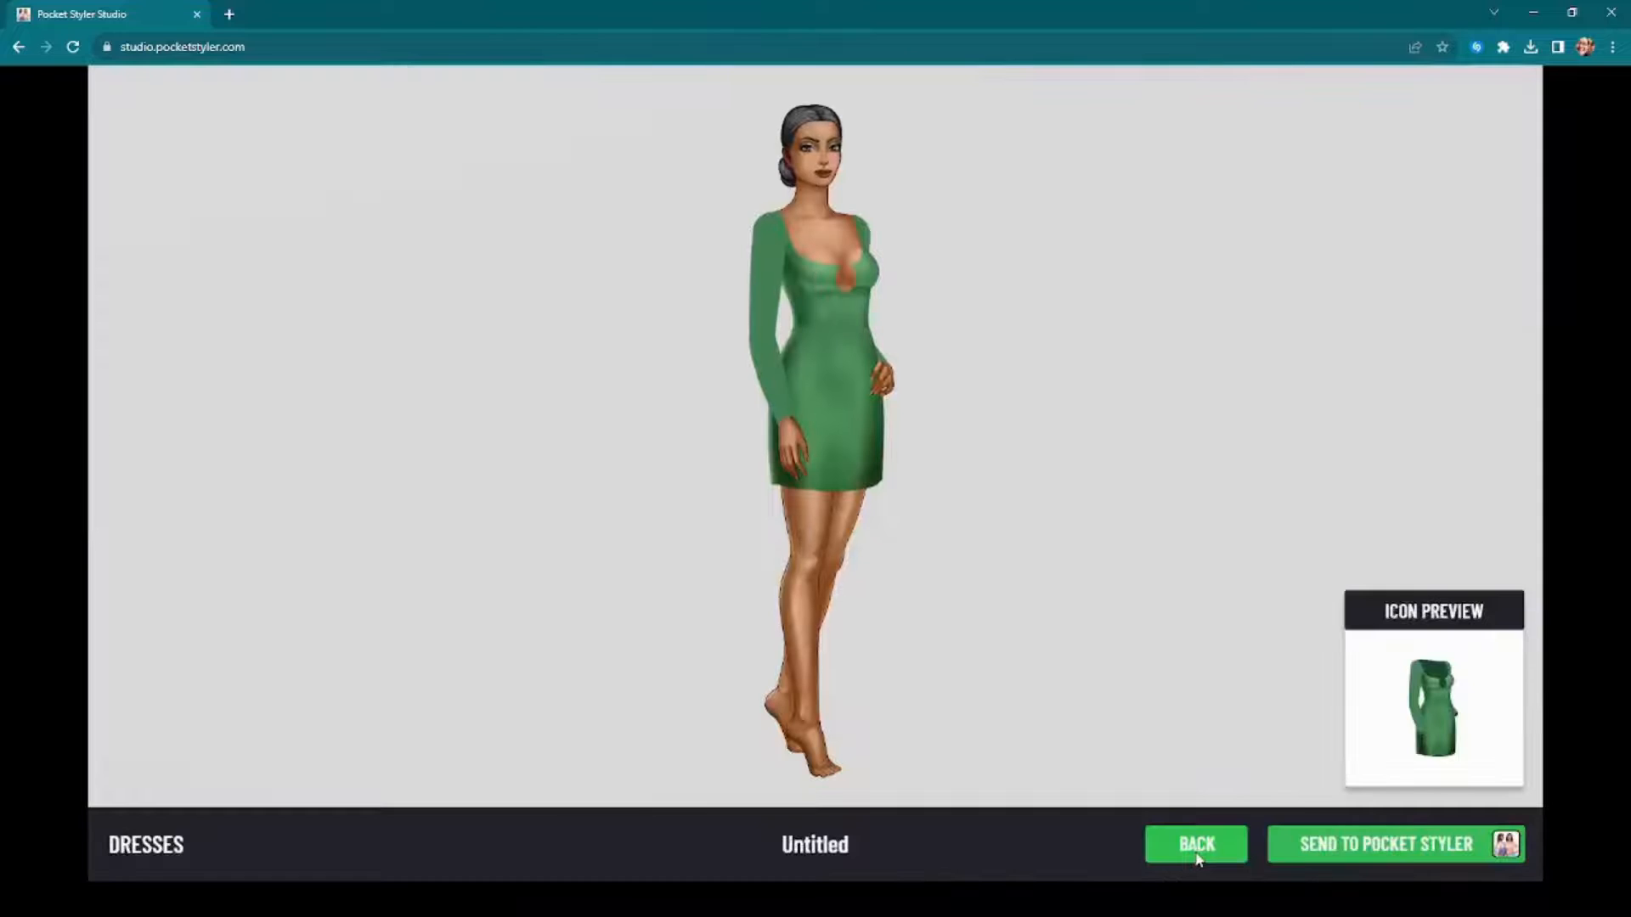
pyautogui.click(1198, 858)
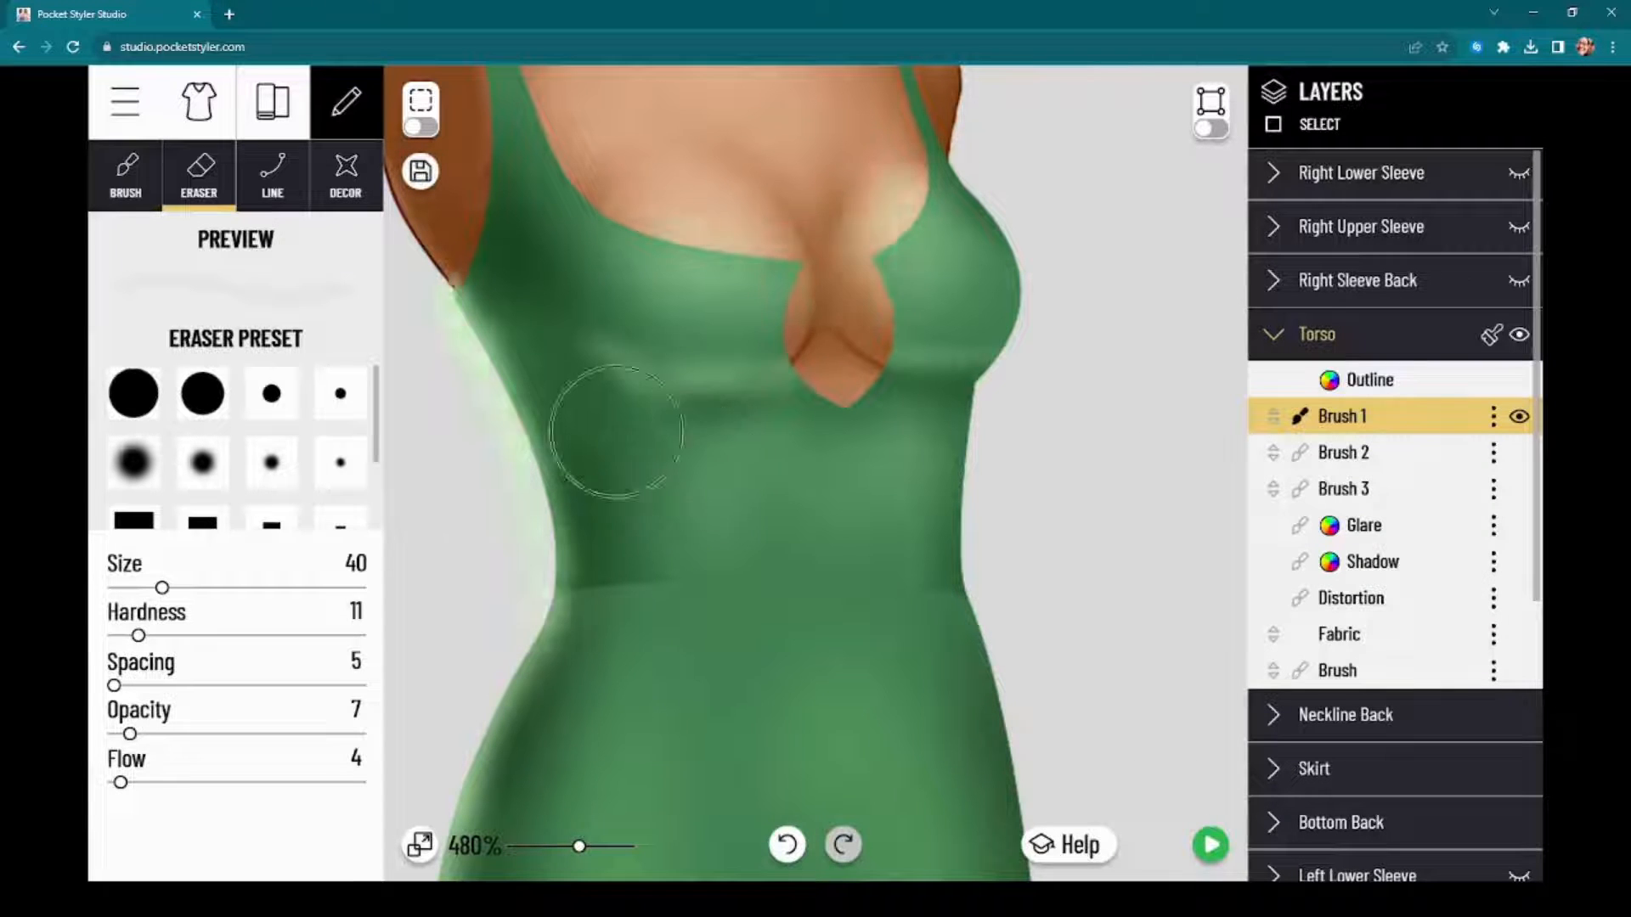
pyautogui.click(1374, 453)
pyautogui.click(1519, 455)
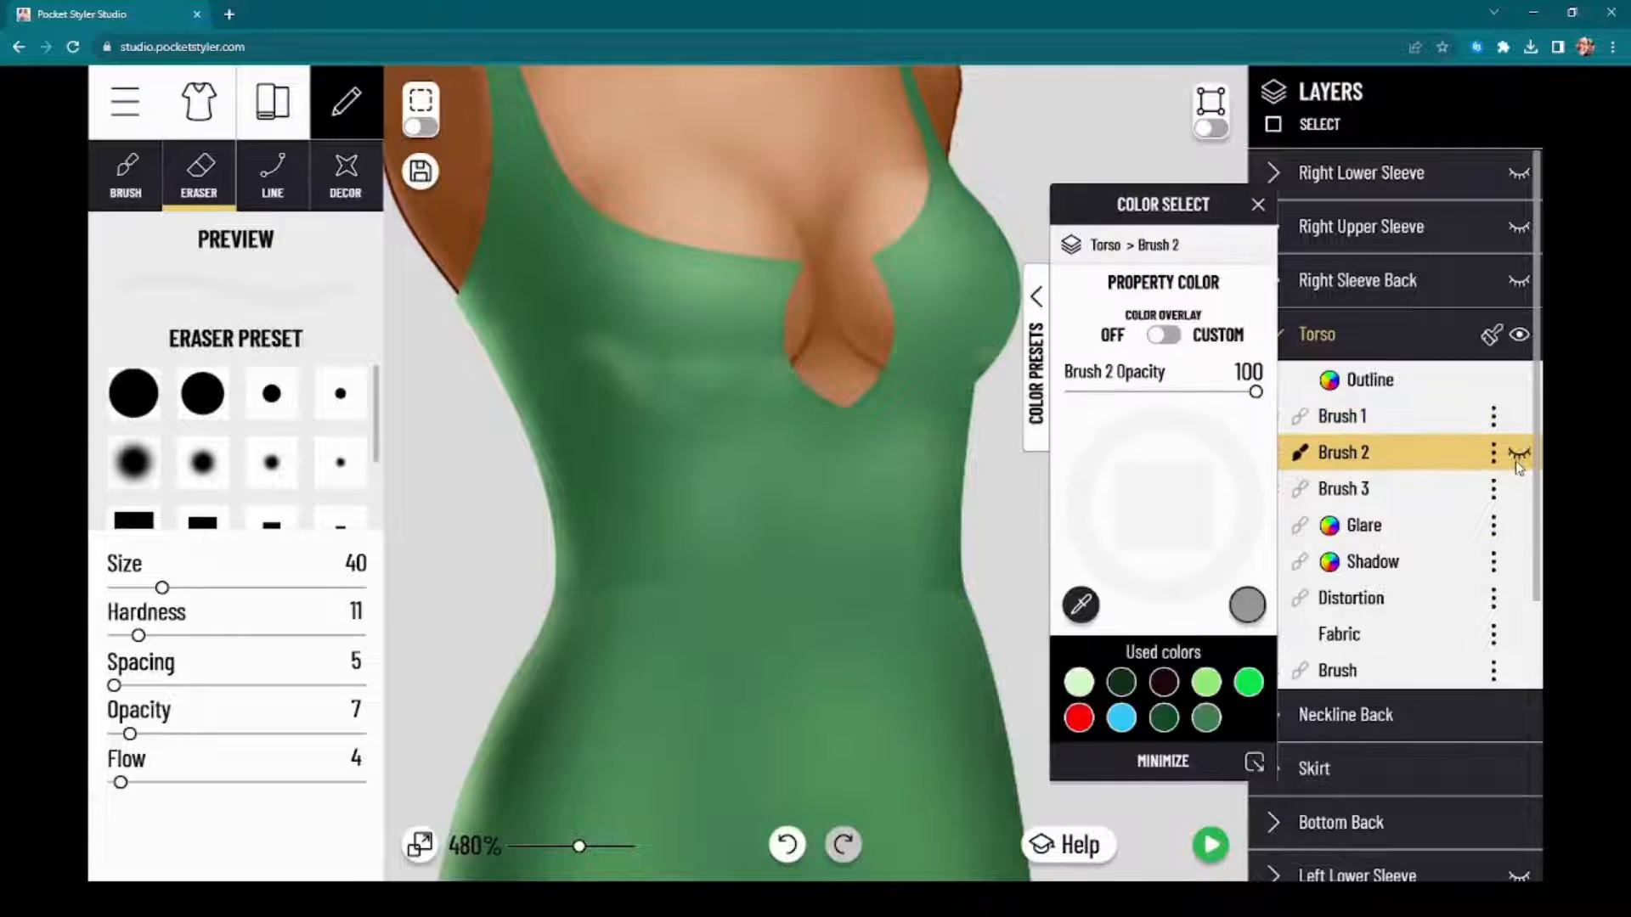
pyautogui.click(1520, 459)
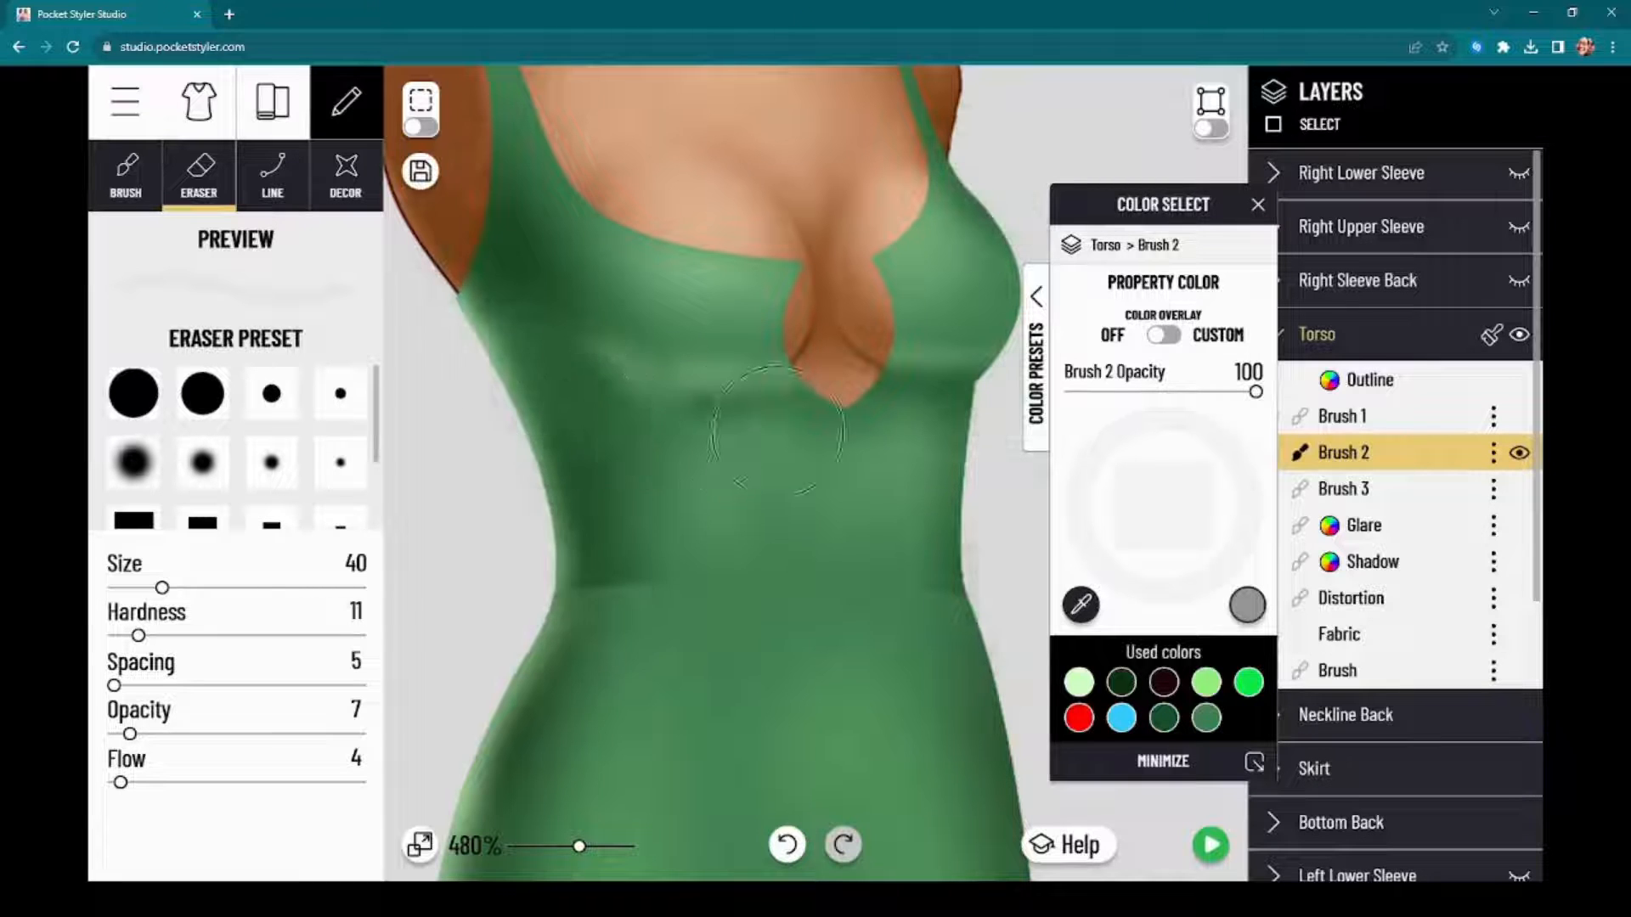
pyautogui.click(1425, 423)
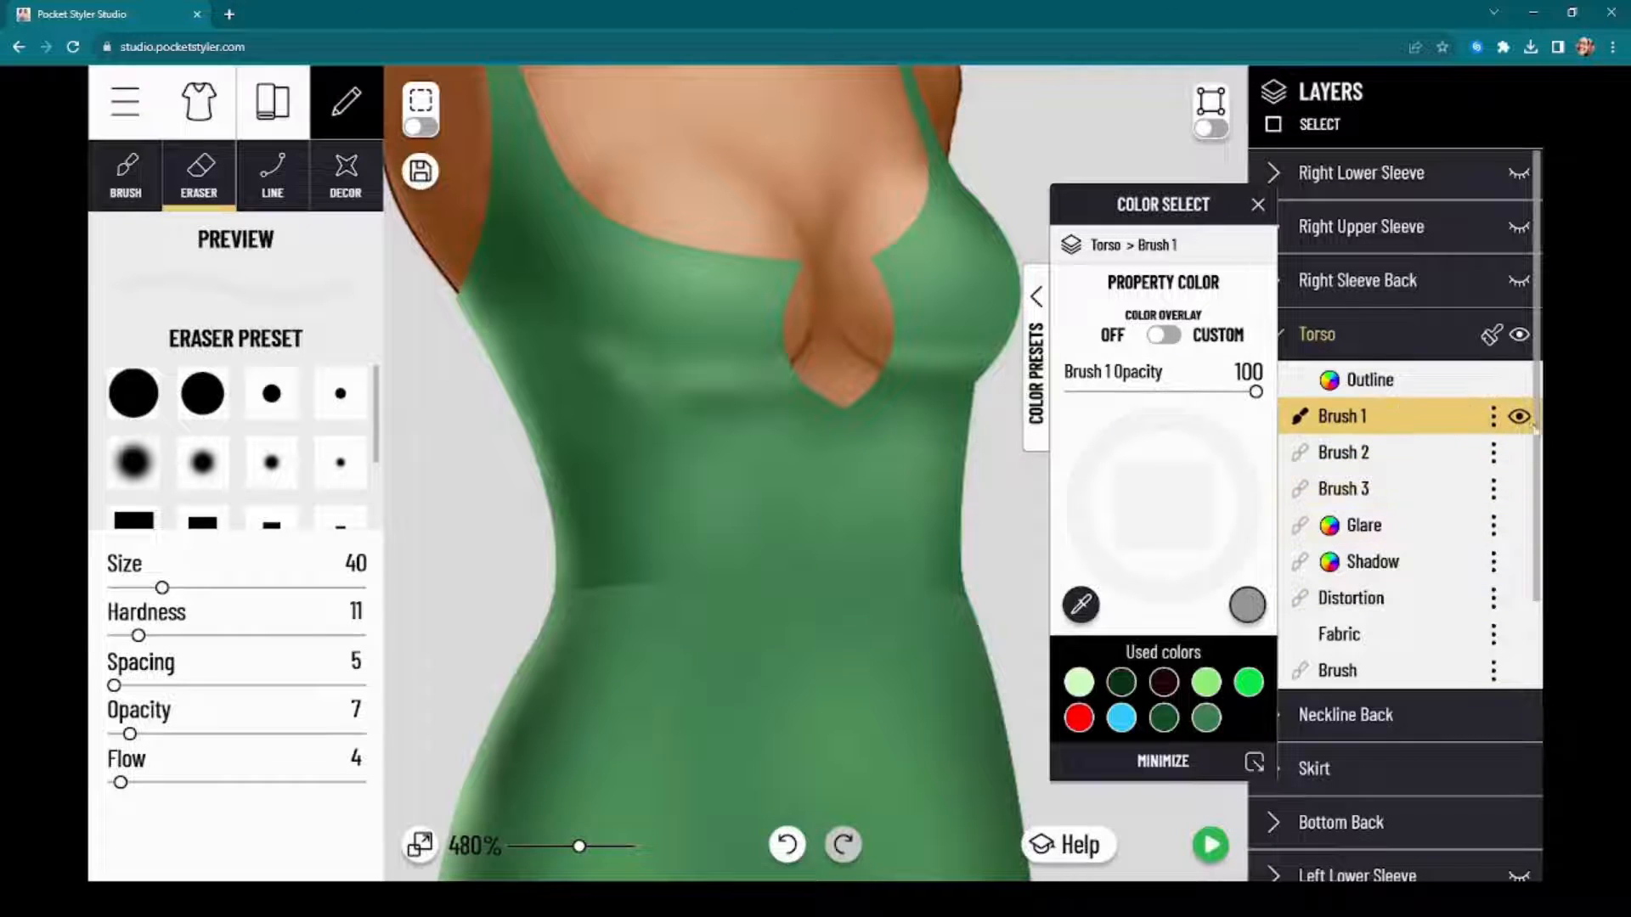
pyautogui.click(1520, 418)
pyautogui.click(1519, 418)
pyautogui.click(1520, 418)
pyautogui.click(1520, 418)
pyautogui.click(1520, 490)
pyautogui.click(1519, 490)
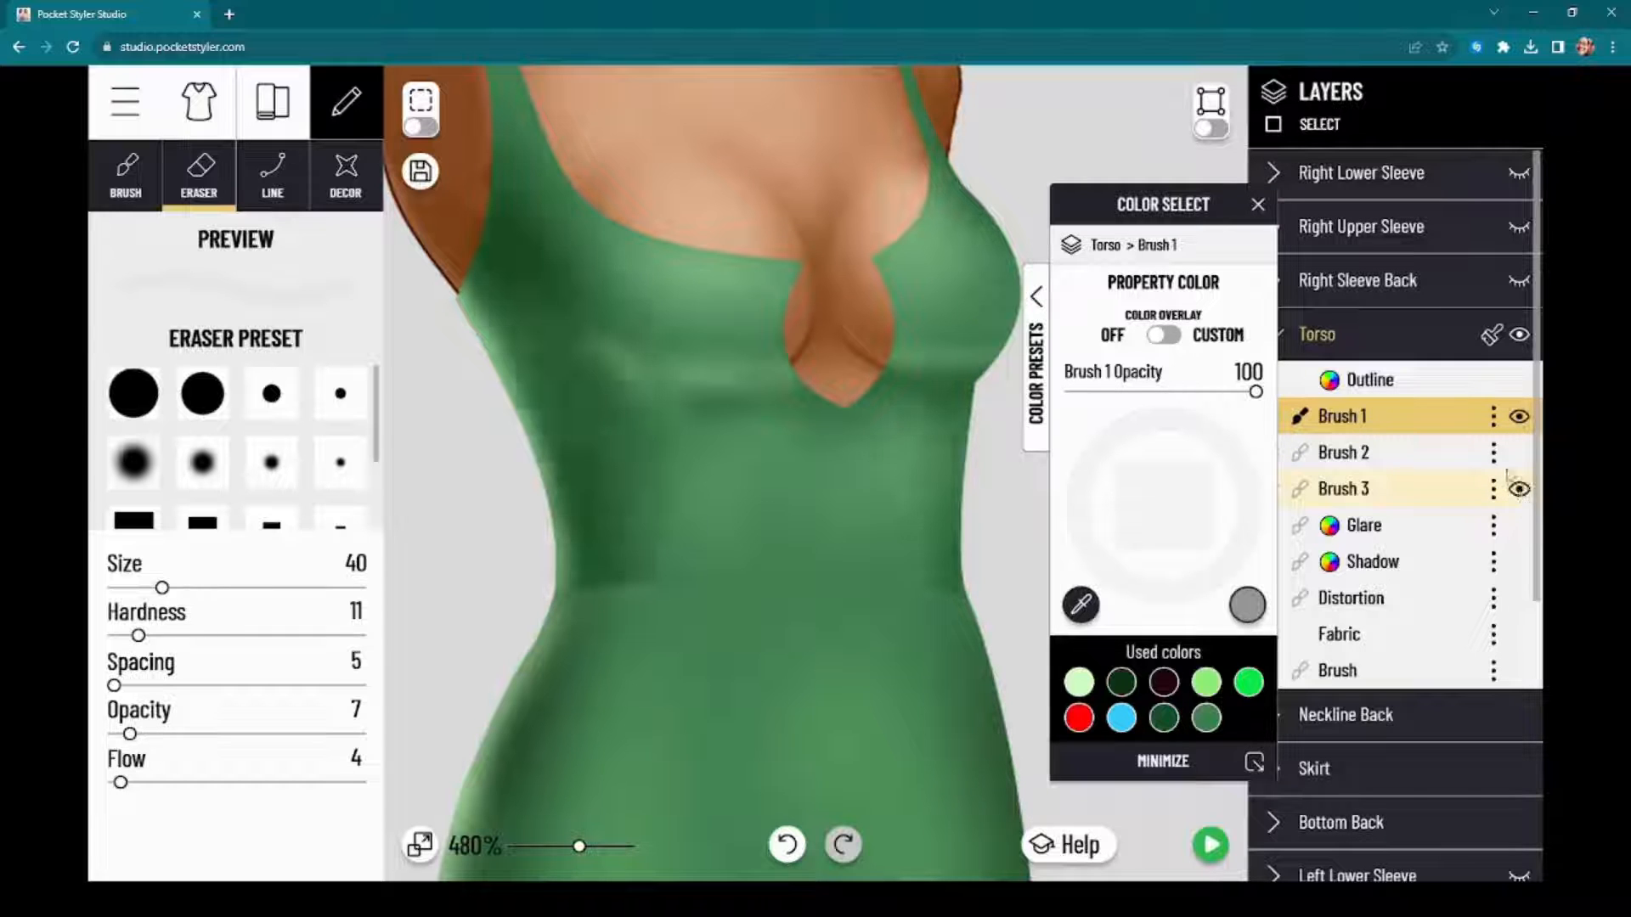
pyautogui.click(1520, 418)
pyautogui.click(1519, 418)
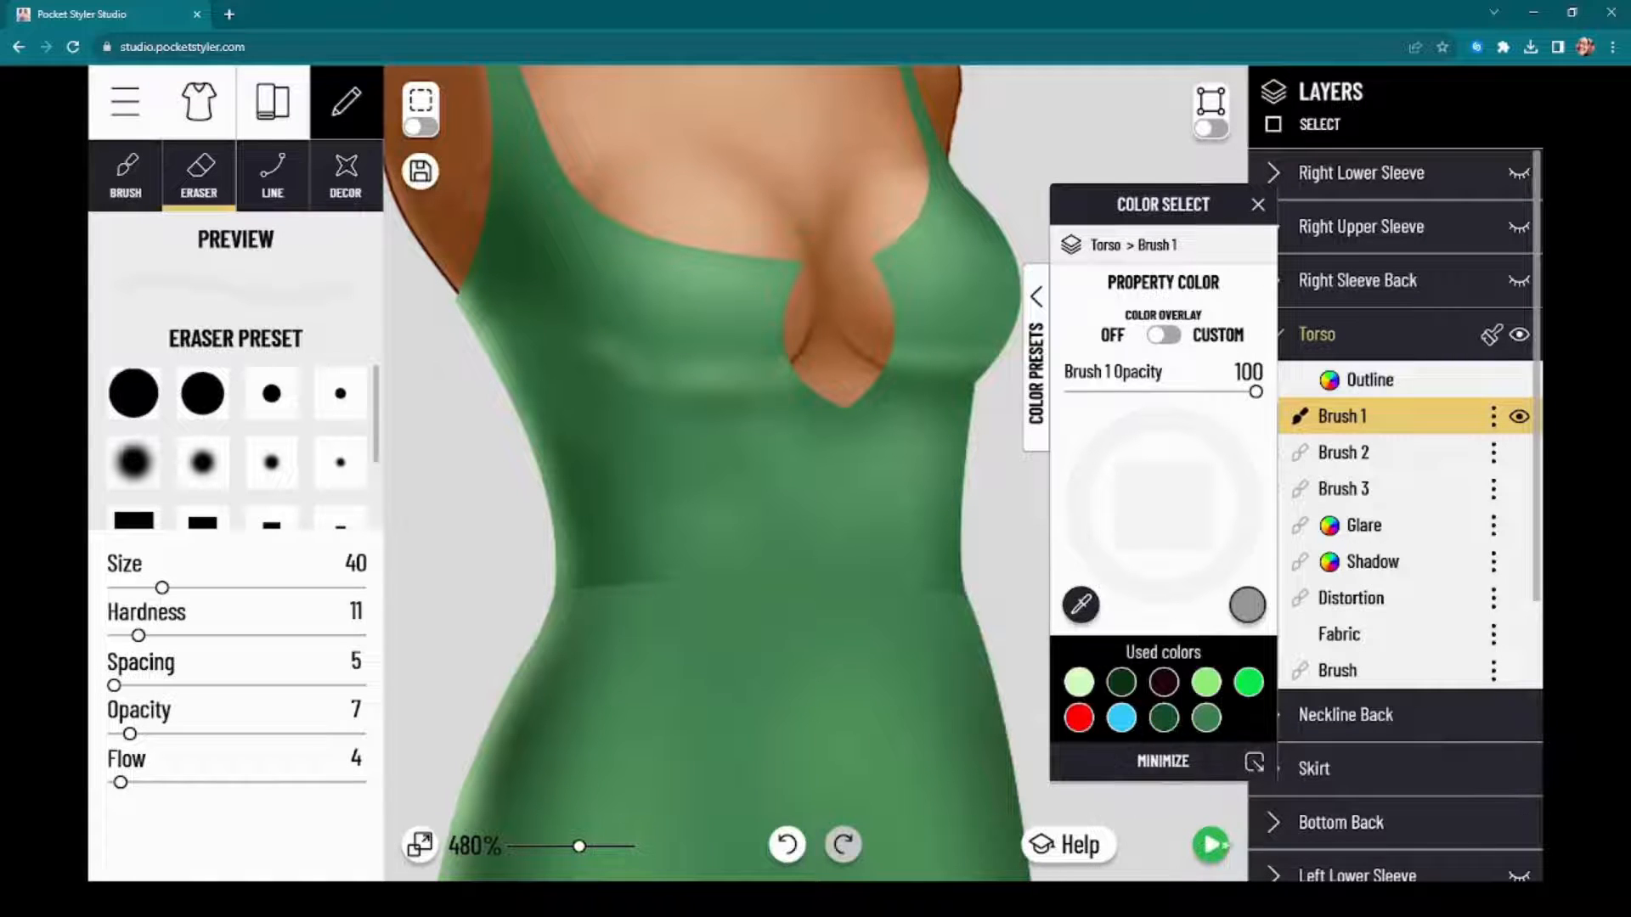
# Step: Soften Brush 1 below the bust with the size 40 eraser at opacity 7, flow 4, and check the dress preview
pyautogui.click(1210, 845)
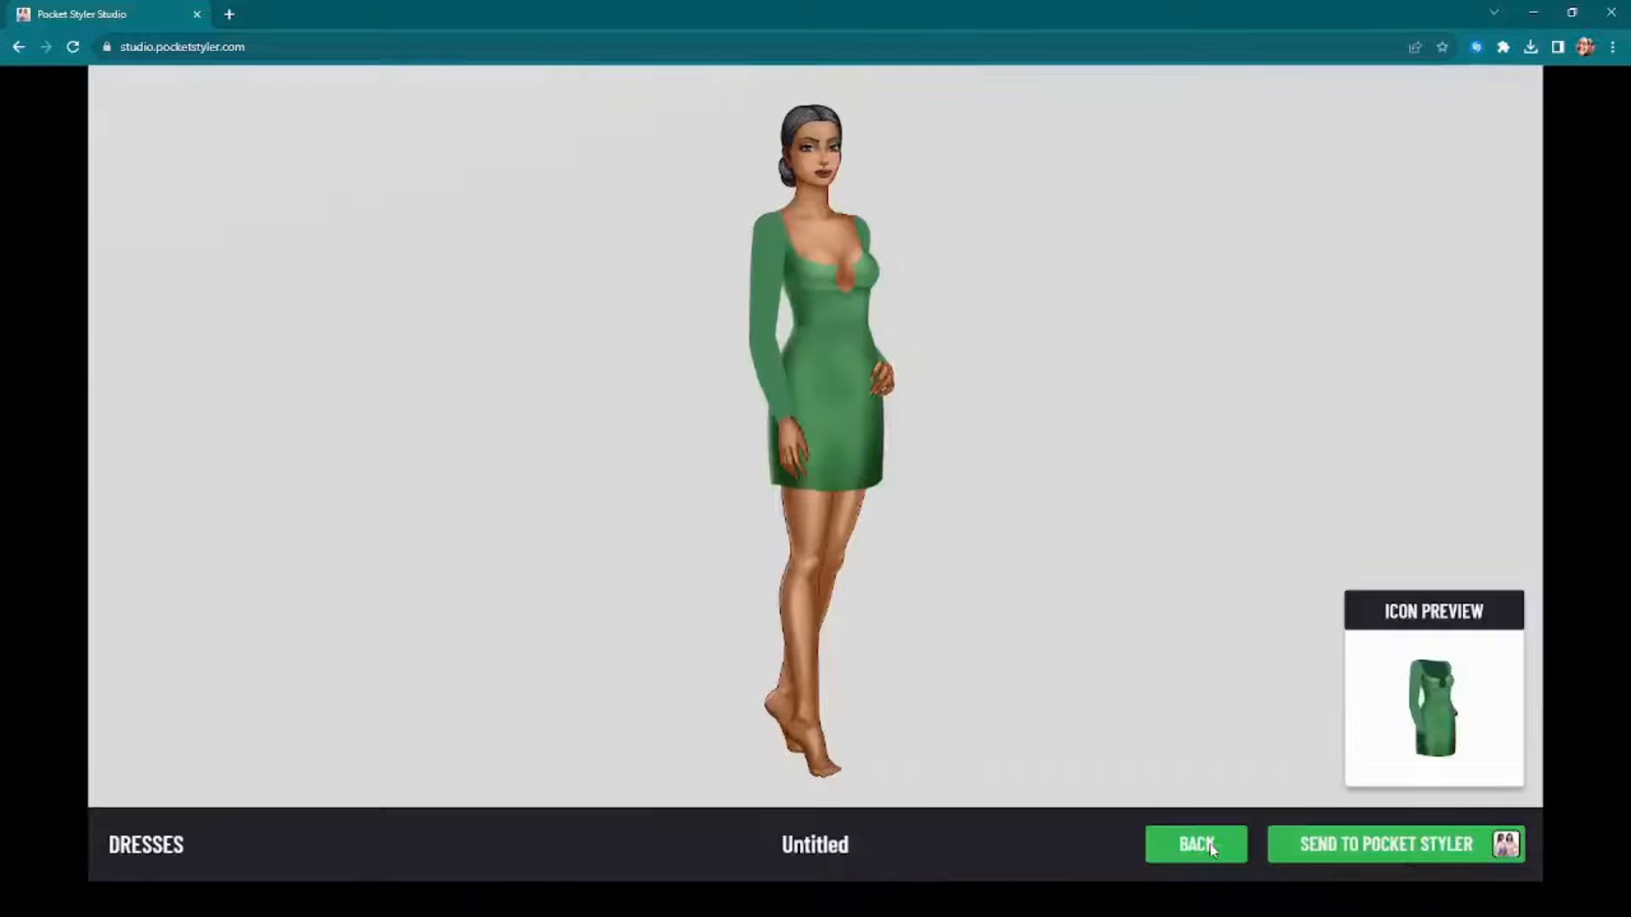
pyautogui.click(1206, 845)
pyautogui.moveTo(632, 470); pyautogui.dragTo(582, 412)
pyautogui.moveTo(697, 463); pyautogui.dragTo(747, 472)
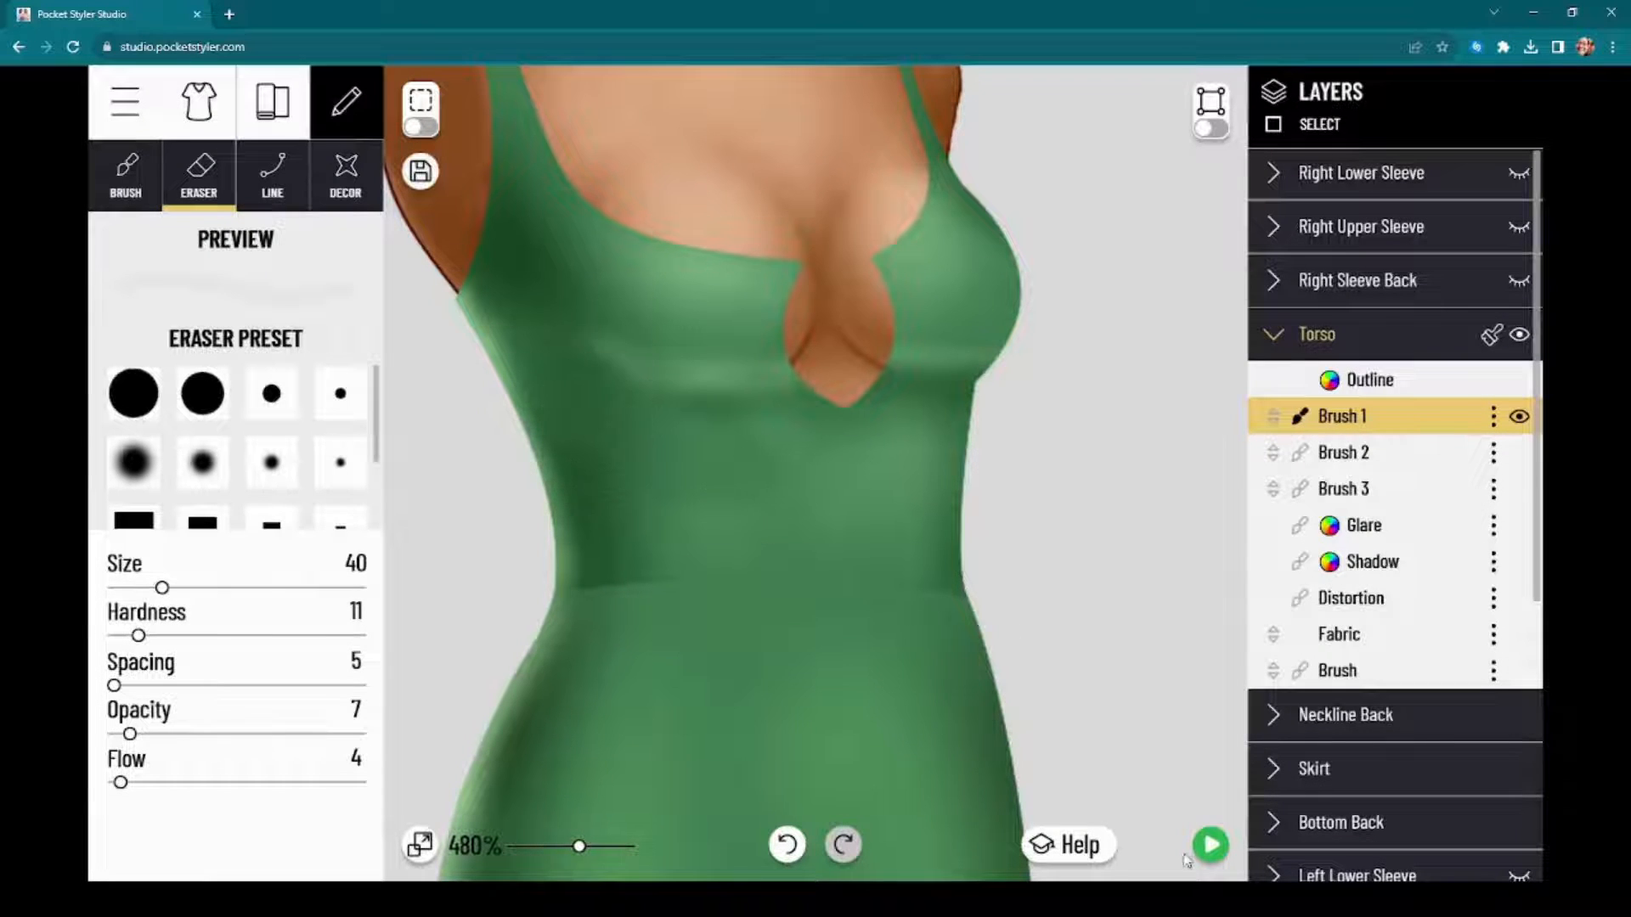
pyautogui.click(1212, 844)
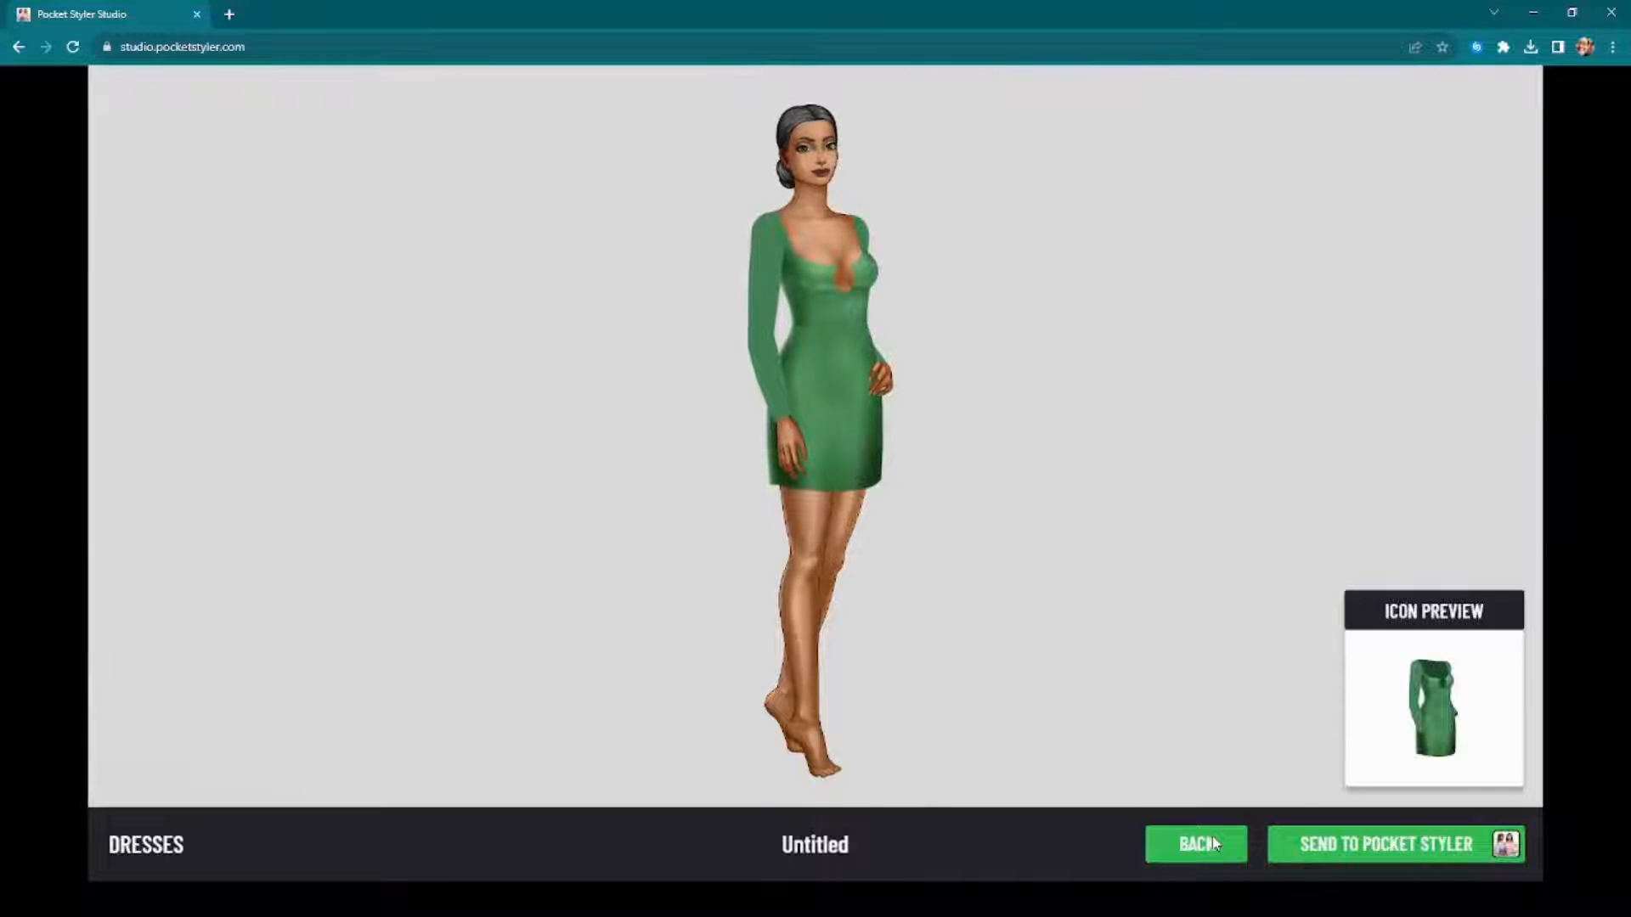
pyautogui.click(1198, 844)
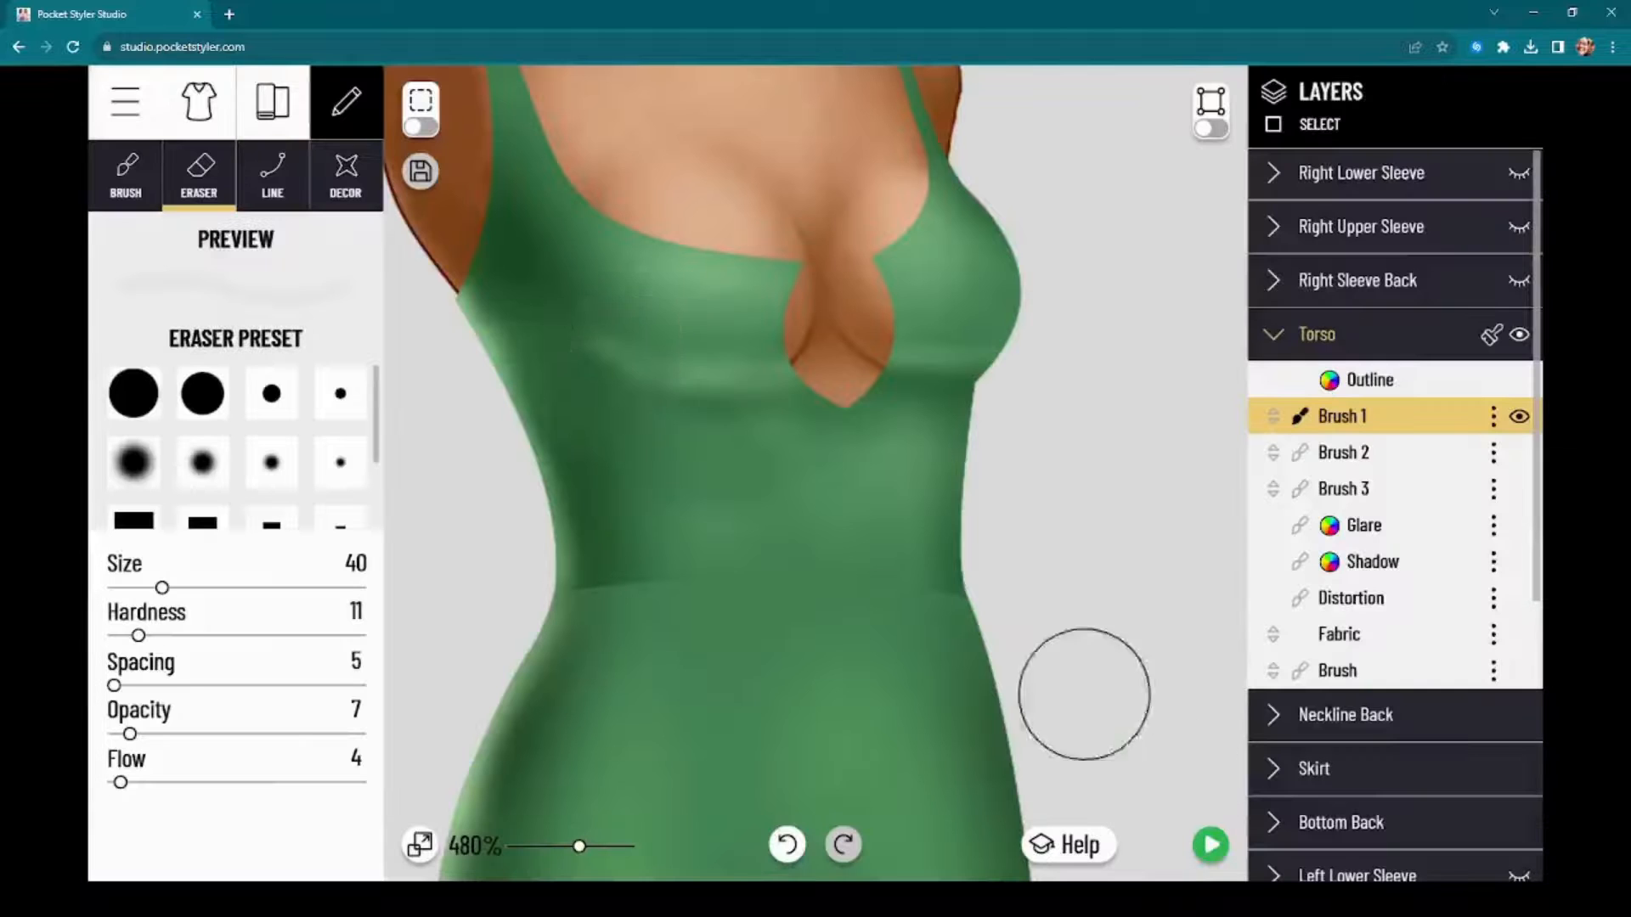
pyautogui.click(1210, 846)
pyautogui.click(1198, 844)
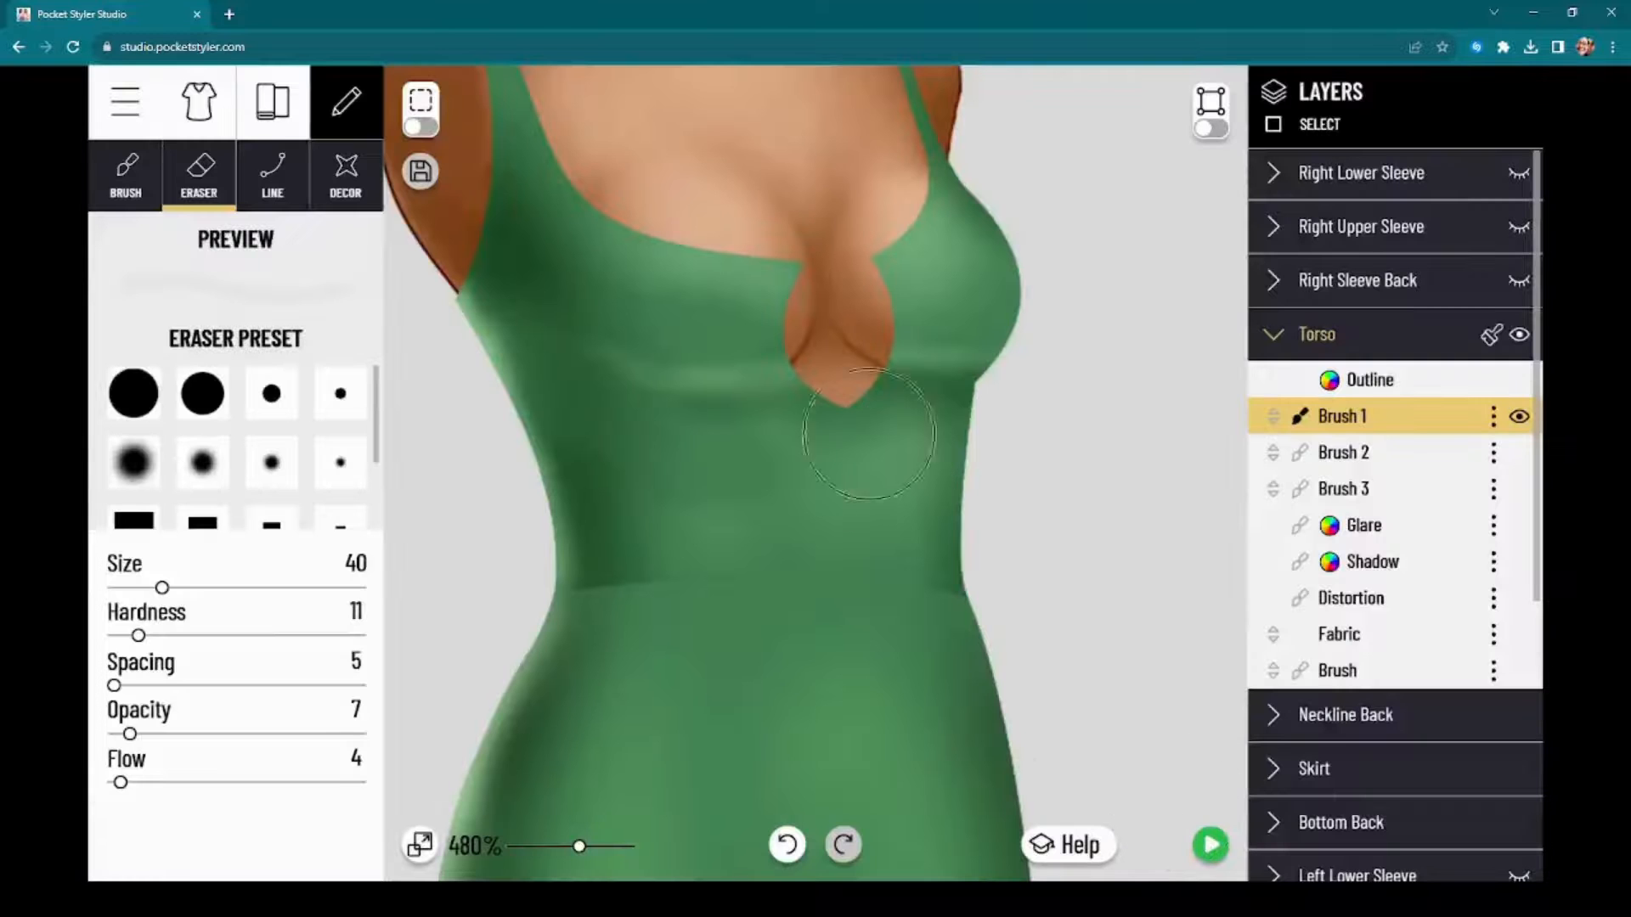
# Step: Show the Right Sleeve Back, Right Upper Sleeve and Right Lower Sleeve, along with the model's Right Arm
pyautogui.scroll(-4, 1048, 466)
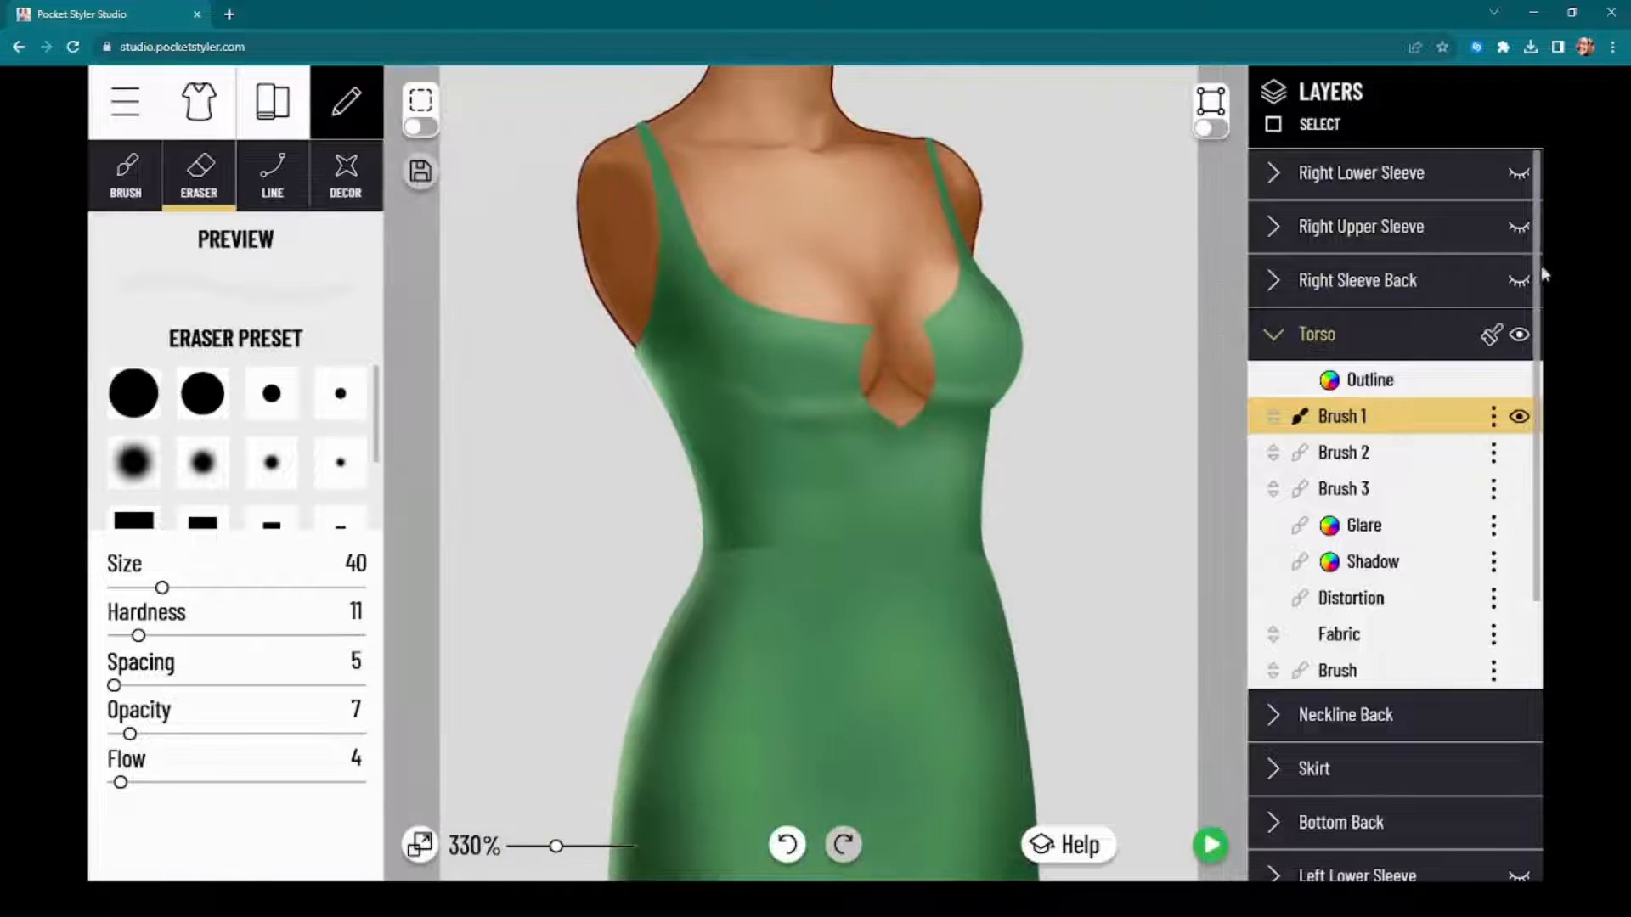
pyautogui.click(1518, 281)
pyautogui.click(1519, 227)
pyautogui.click(1519, 173)
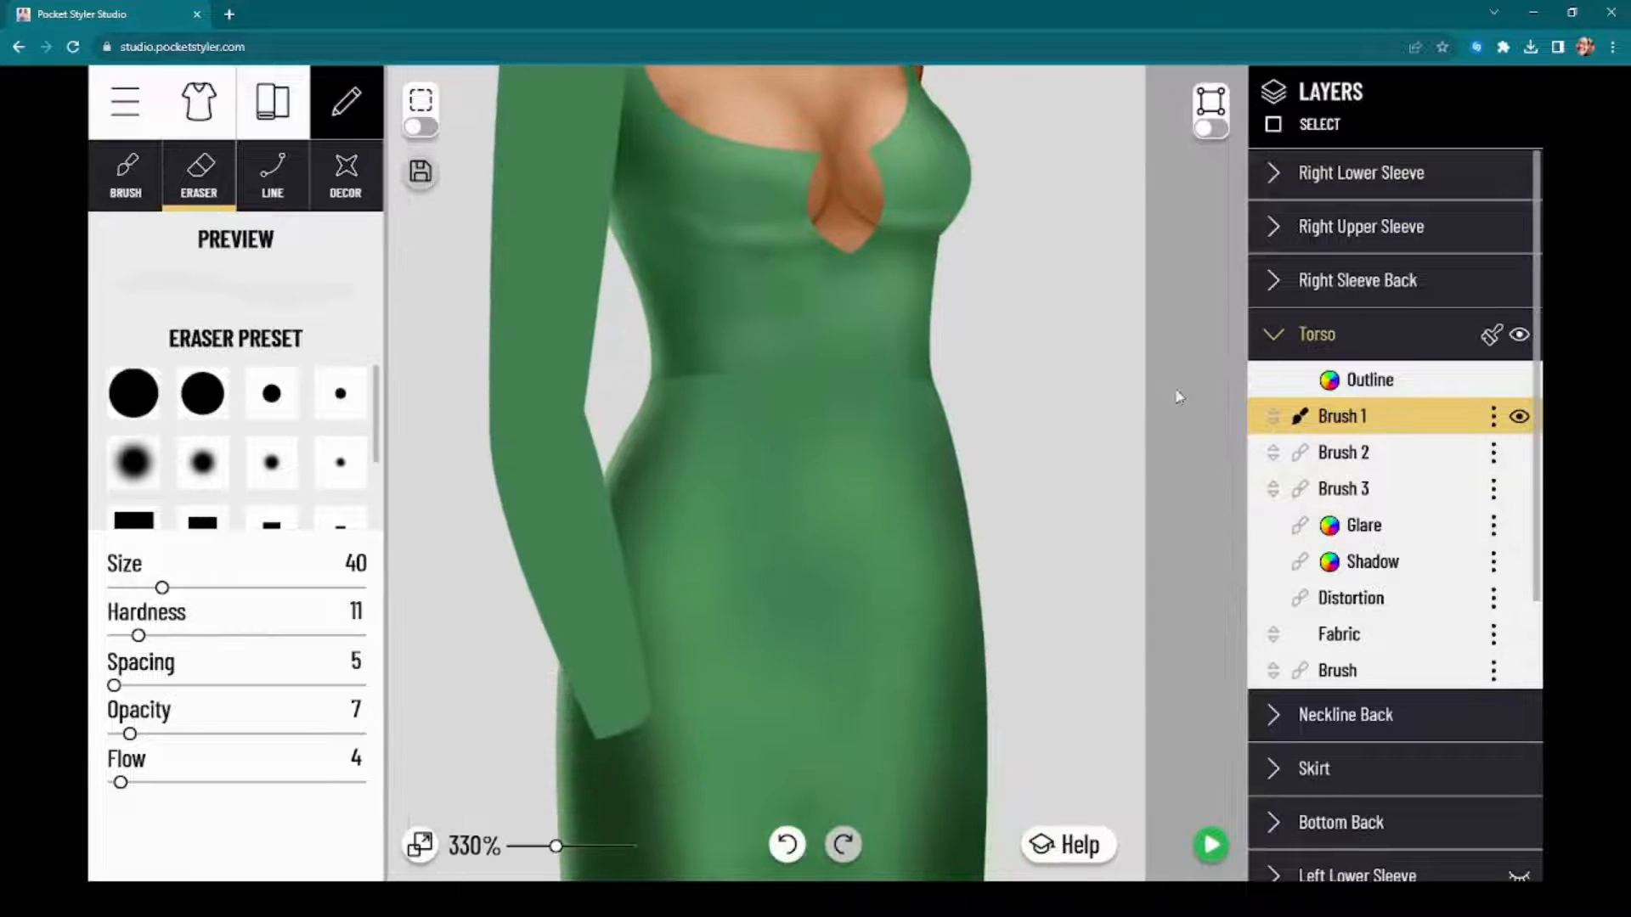
pyautogui.scroll(-2, 1481, 716)
pyautogui.scroll(-1, 1495, 722)
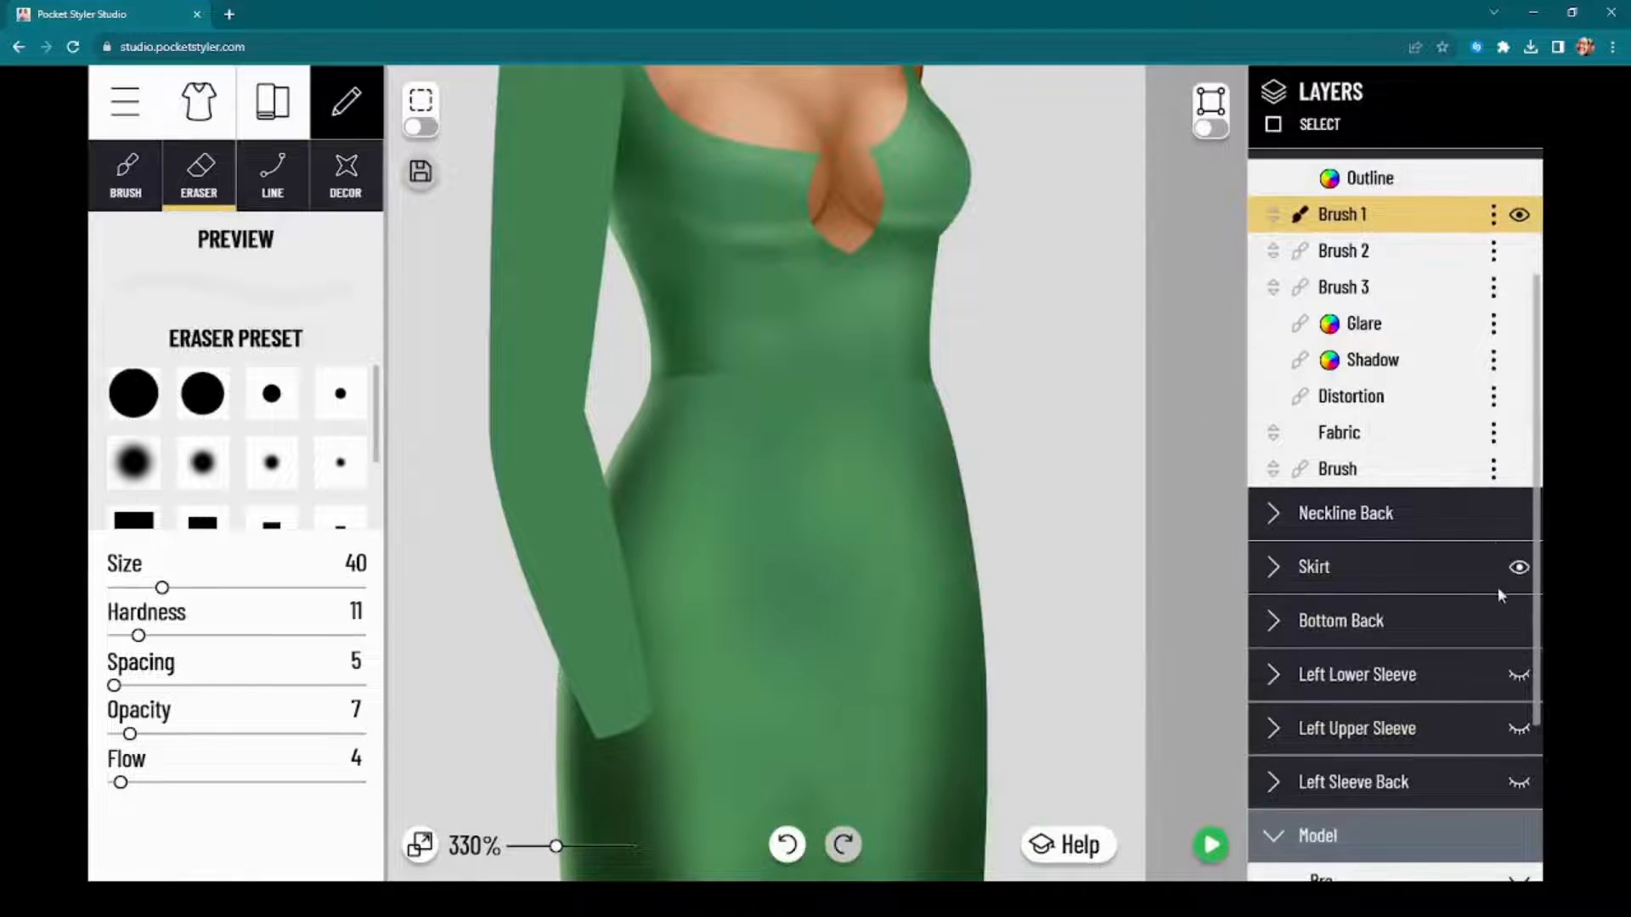
pyautogui.scroll(-3, 1451, 747)
pyautogui.click(1519, 777)
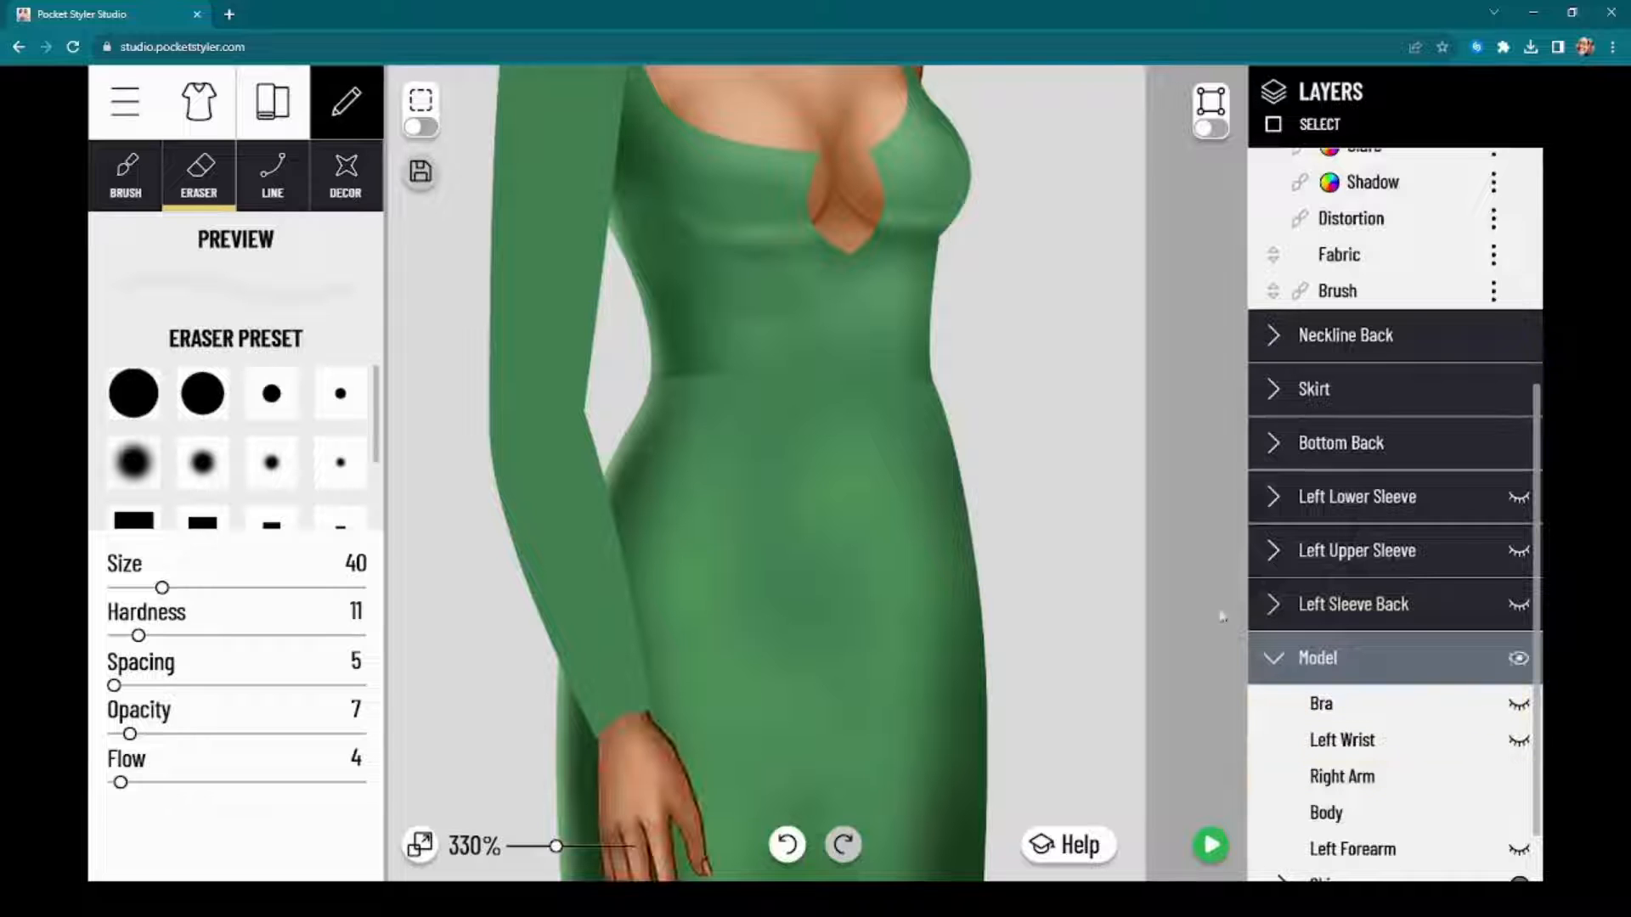
# Step: Lower the Right Lower Sleeve fabric's color opacity to 35 to examine the forearm underneath, and restore it to 100
pyautogui.moveTo(1196, 390)
pyautogui.mouseDown()
pyautogui.moveTo(1209, 615)
pyautogui.moveTo(1227, 486)
pyautogui.mouseUp()
pyautogui.scroll(-4, 1196, 483)
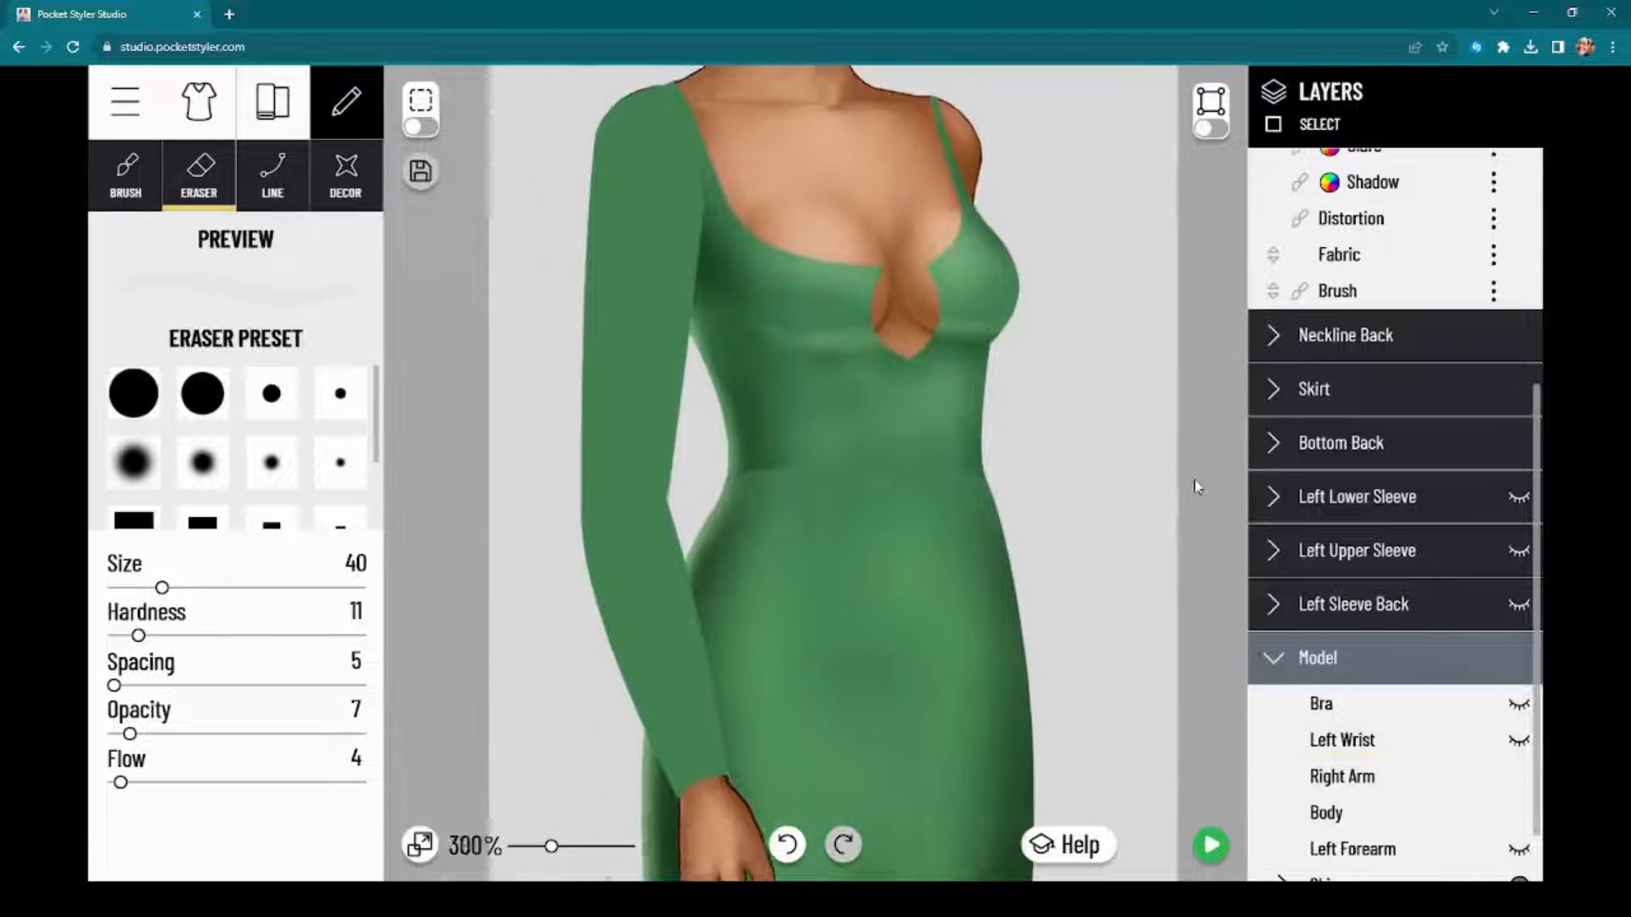
pyautogui.moveTo(449, 466); pyautogui.dragTo(471, 522)
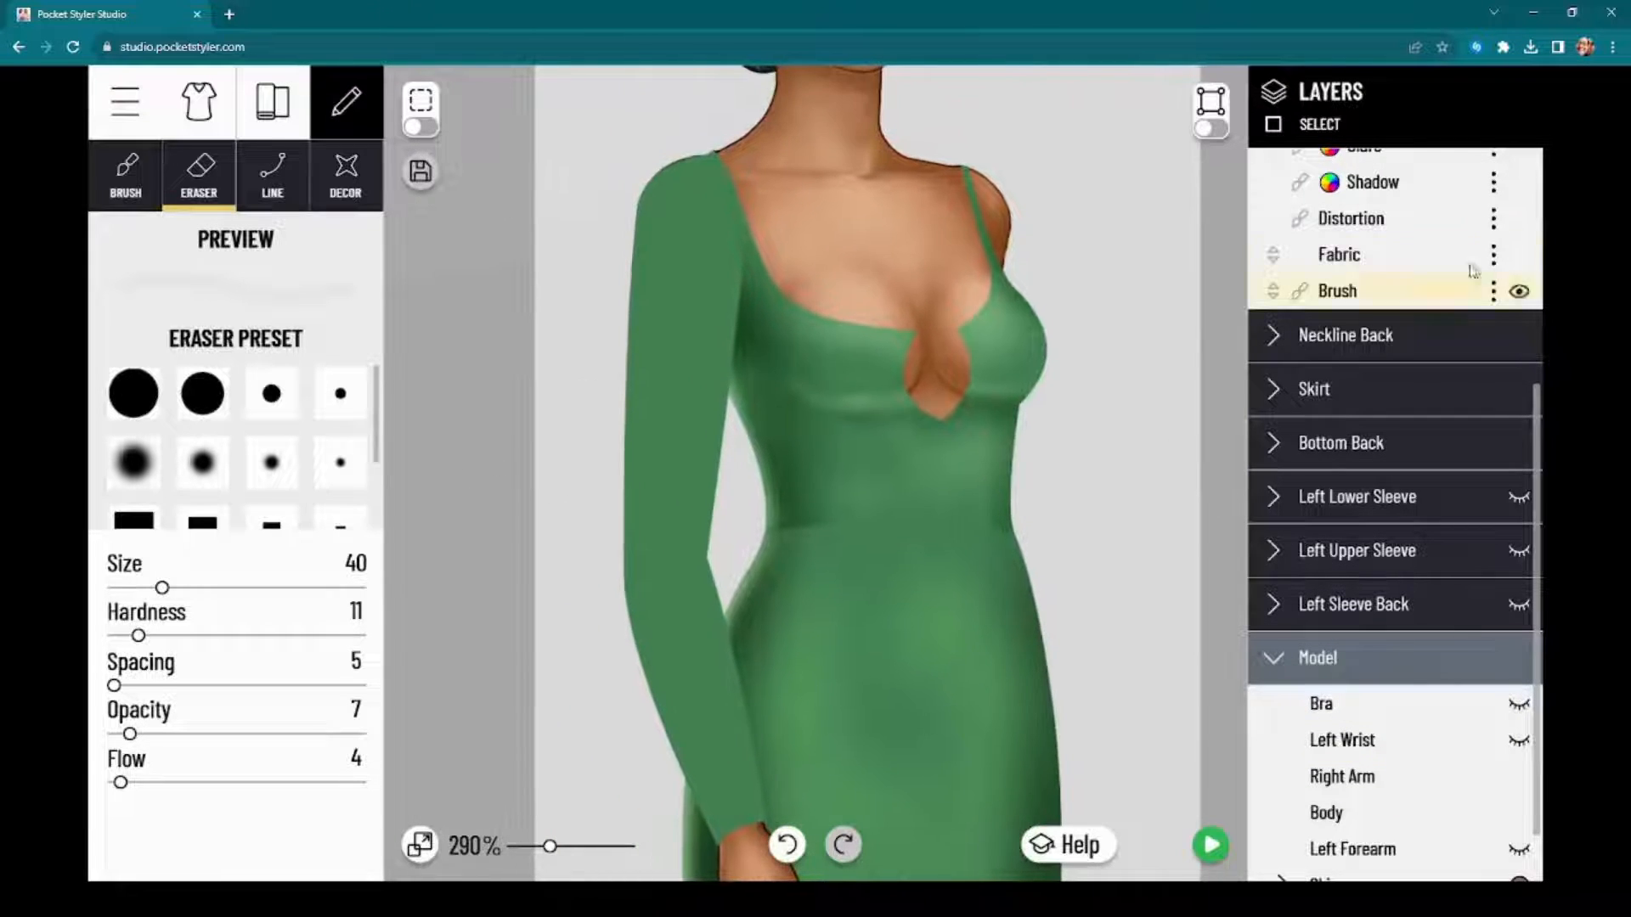
pyautogui.scroll(5, 1423, 303)
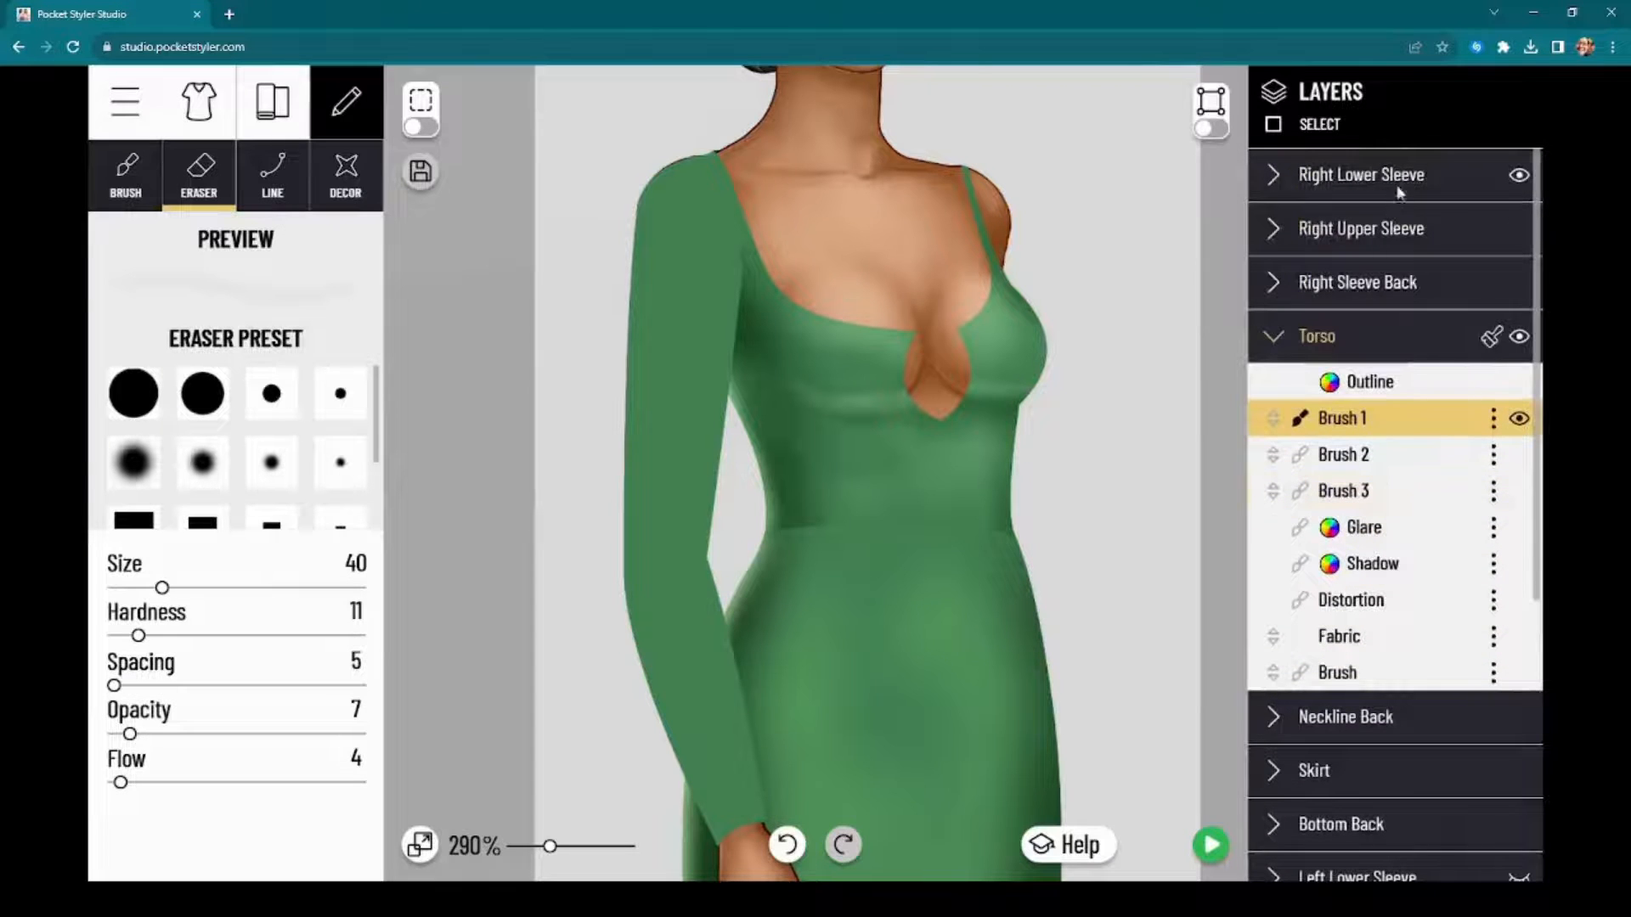
pyautogui.click(1439, 181)
pyautogui.click(1387, 373)
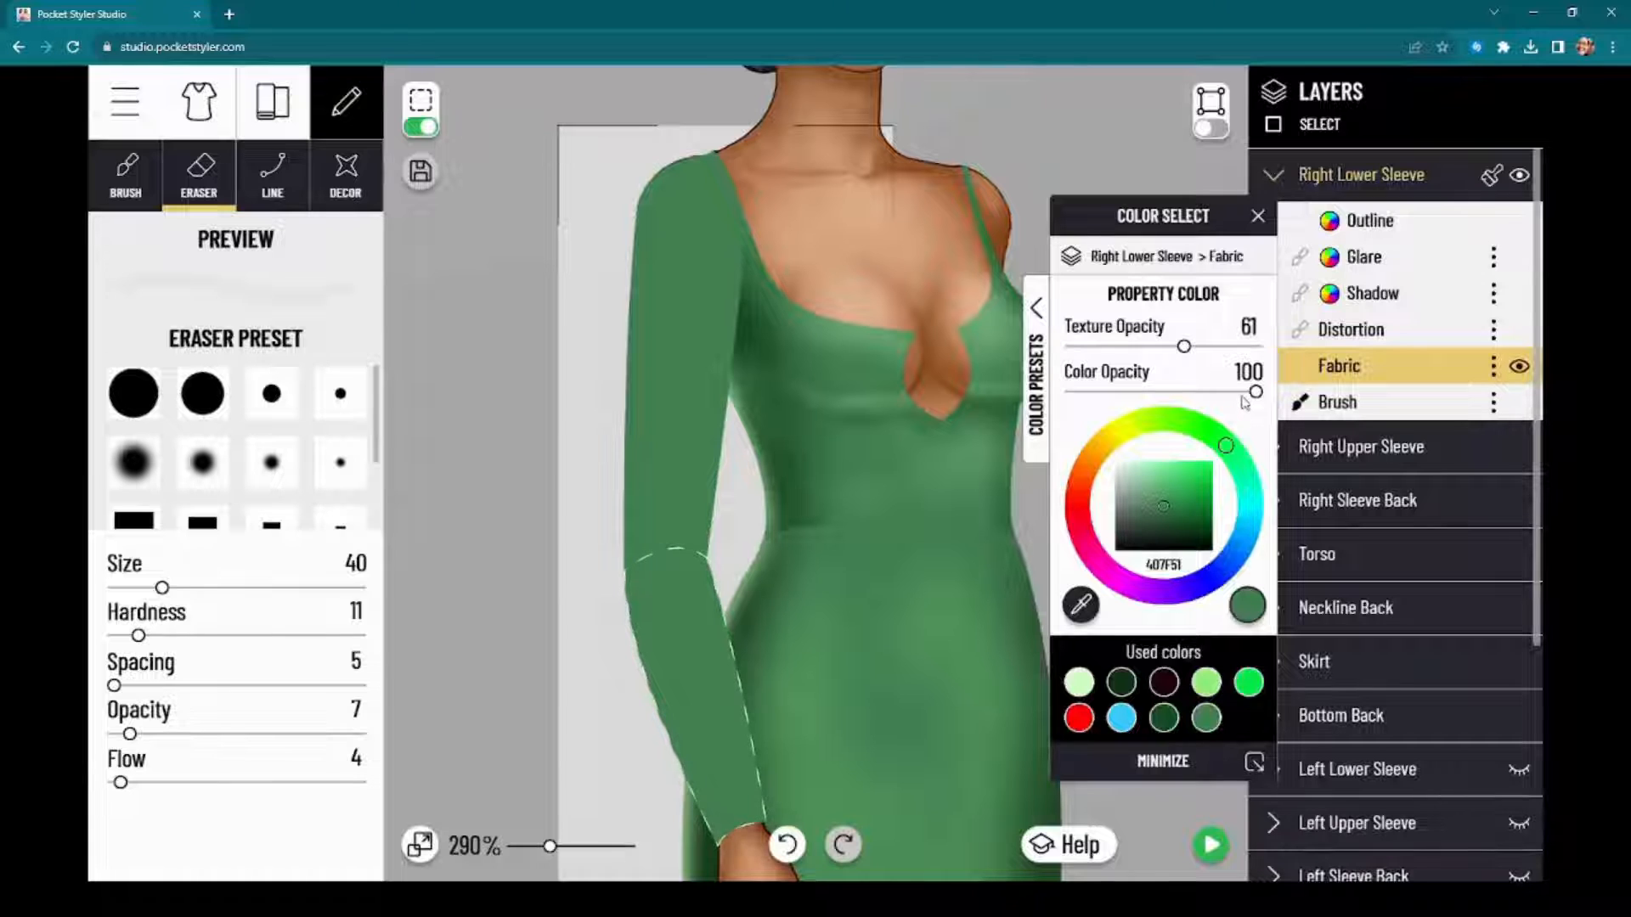
pyautogui.moveTo(1254, 393); pyautogui.dragTo(1135, 416)
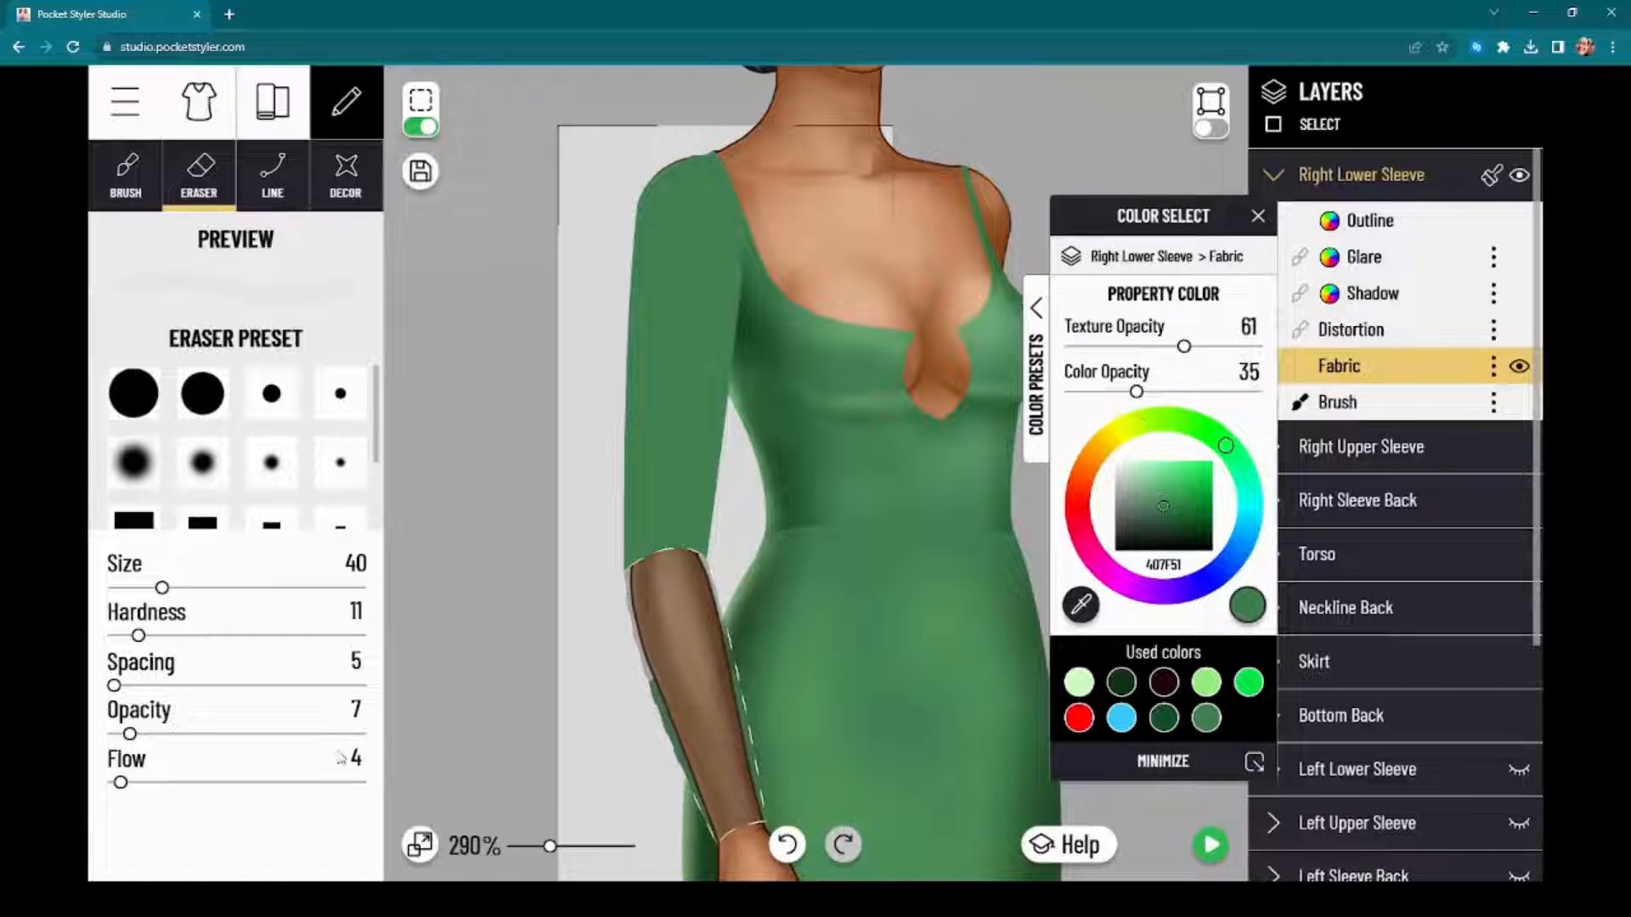
pyautogui.moveTo(471, 707); pyautogui.dragTo(359, 428)
pyautogui.scroll(2, 502, 465)
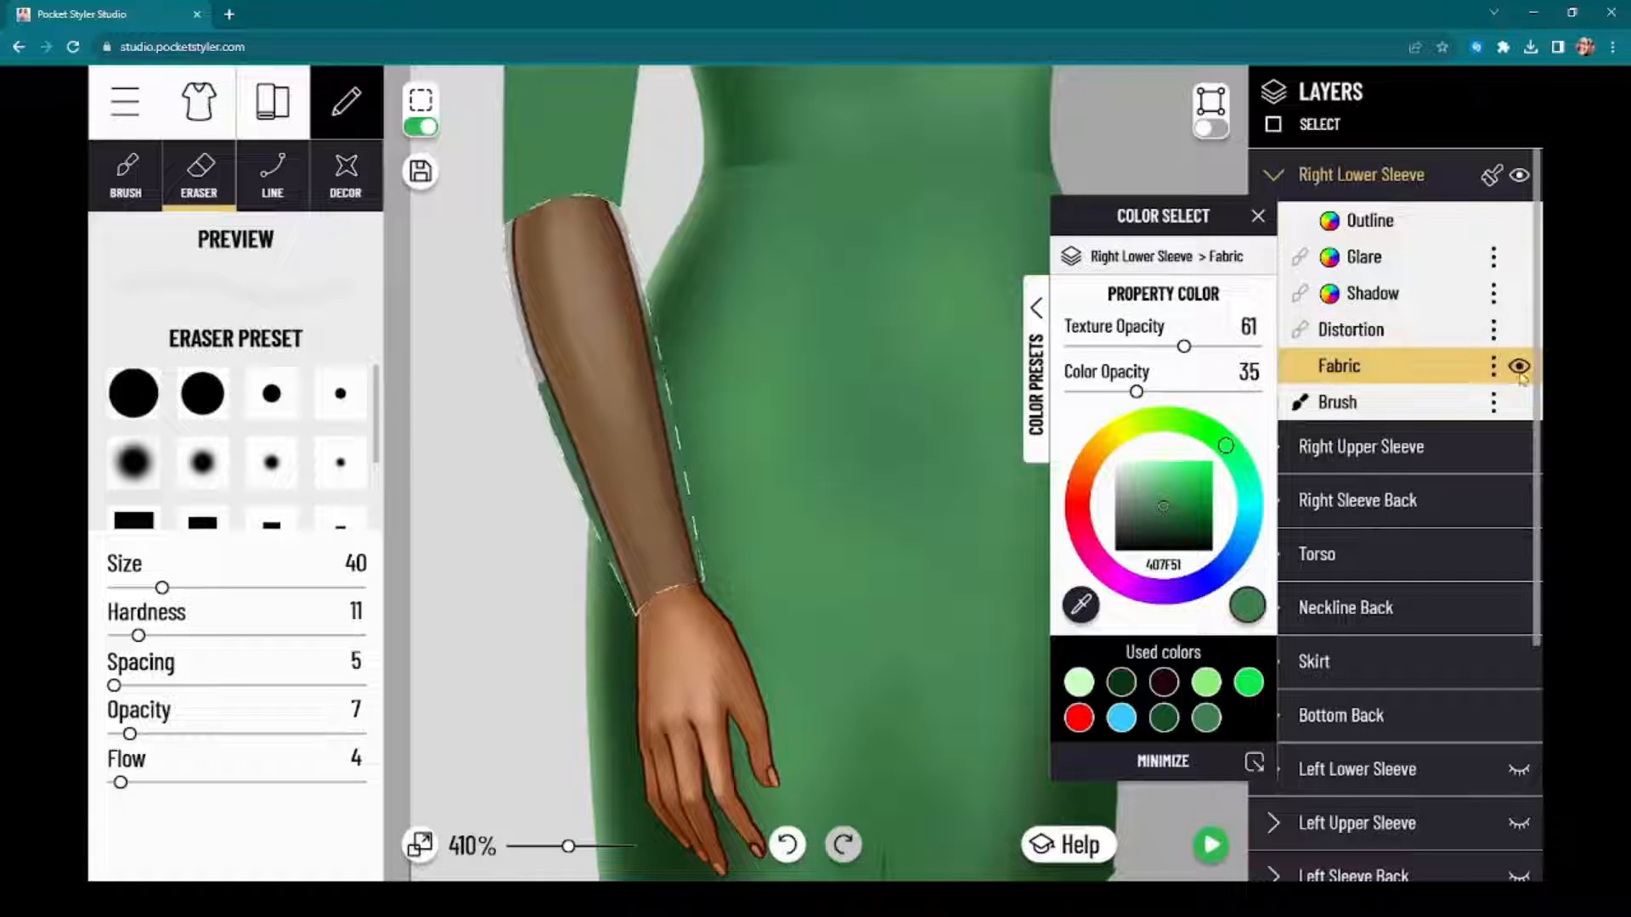
pyautogui.moveTo(1136, 391); pyautogui.dragTo(1338, 406)
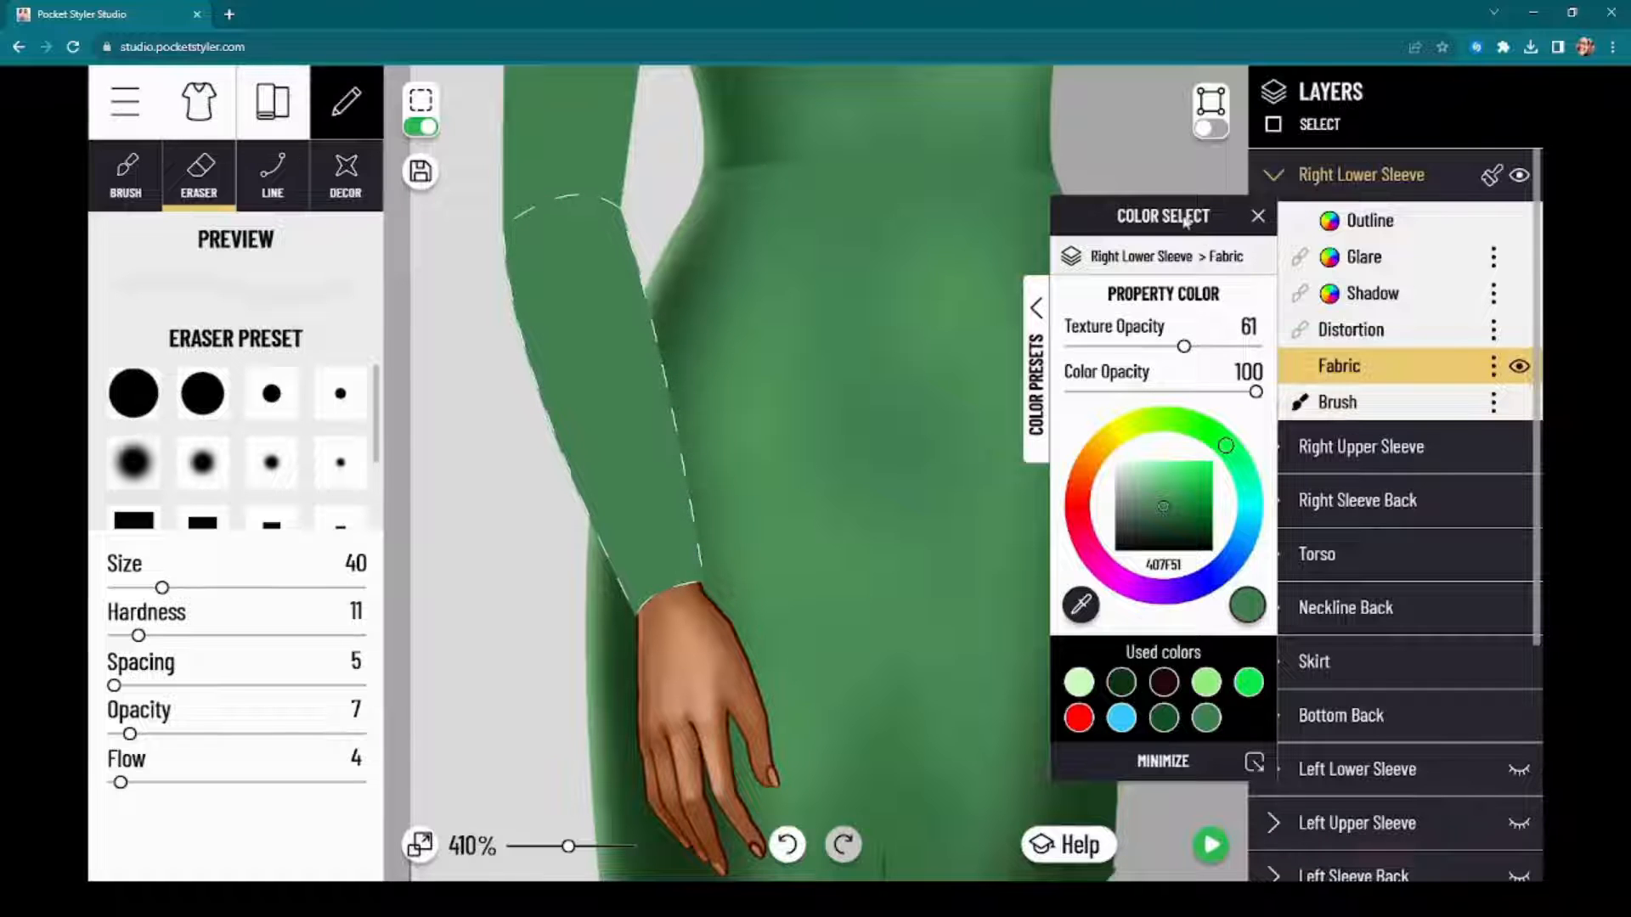
# Step: Add three new brush layers, Brush 1, Brush 2 and Brush 3, to the Right Lower Sleeve
pyautogui.moveTo(1186, 223)
pyautogui.mouseDown()
pyautogui.moveTo(1361, 195)
pyautogui.moveTo(1066, 169)
pyautogui.mouseUp()
pyautogui.scroll(-3, 648, 467)
pyautogui.click(1493, 401)
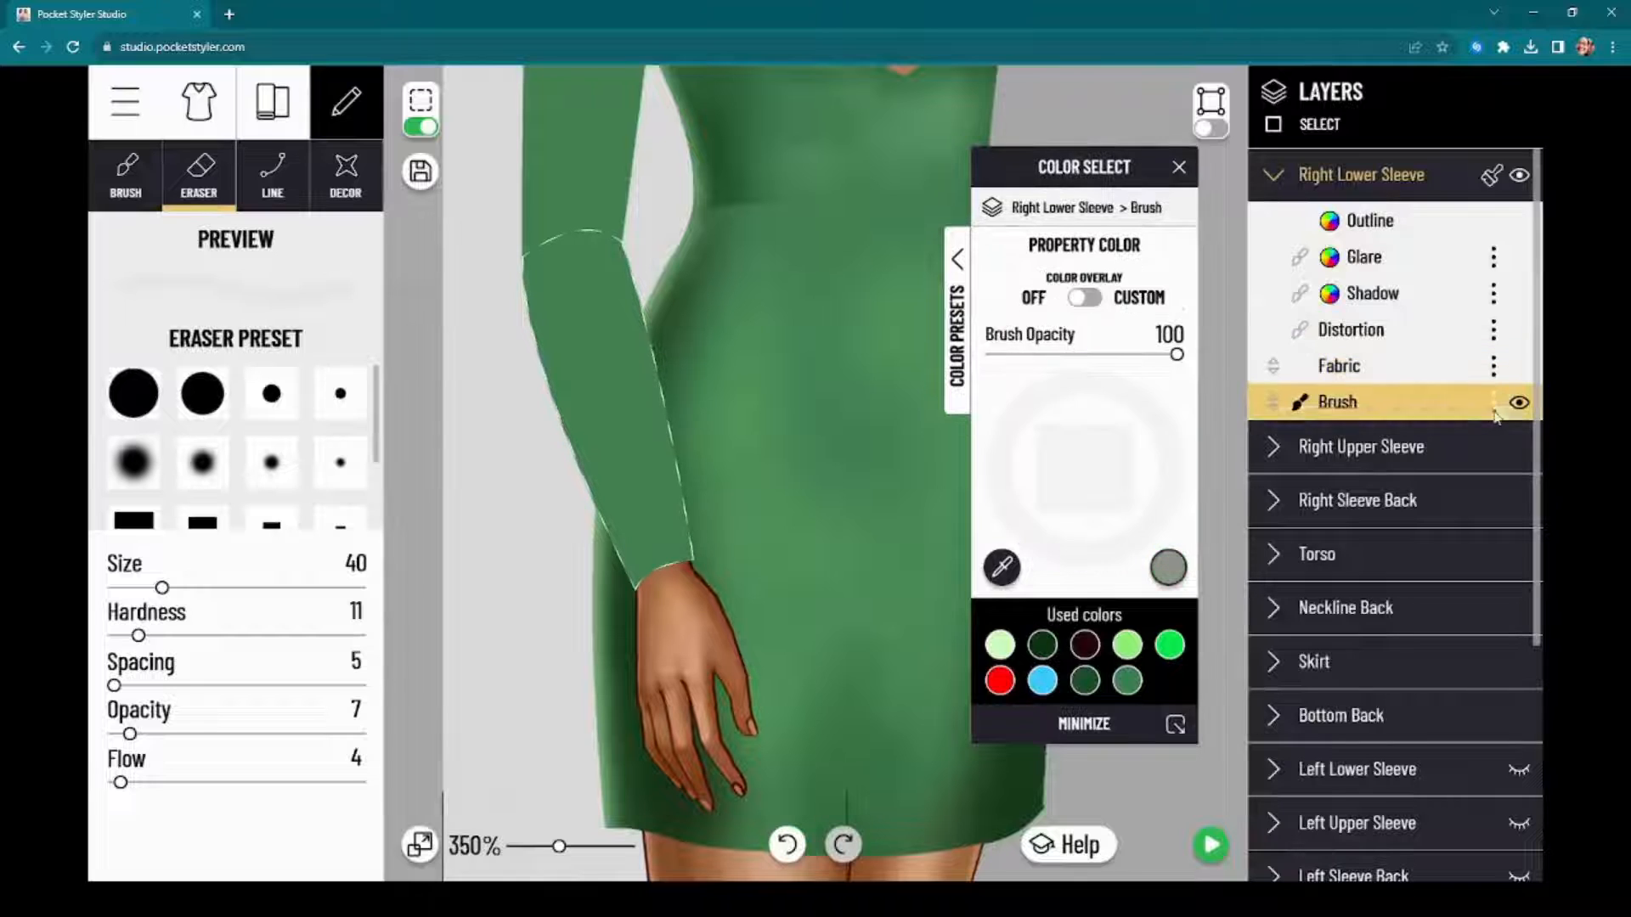
pyautogui.click(1448, 441)
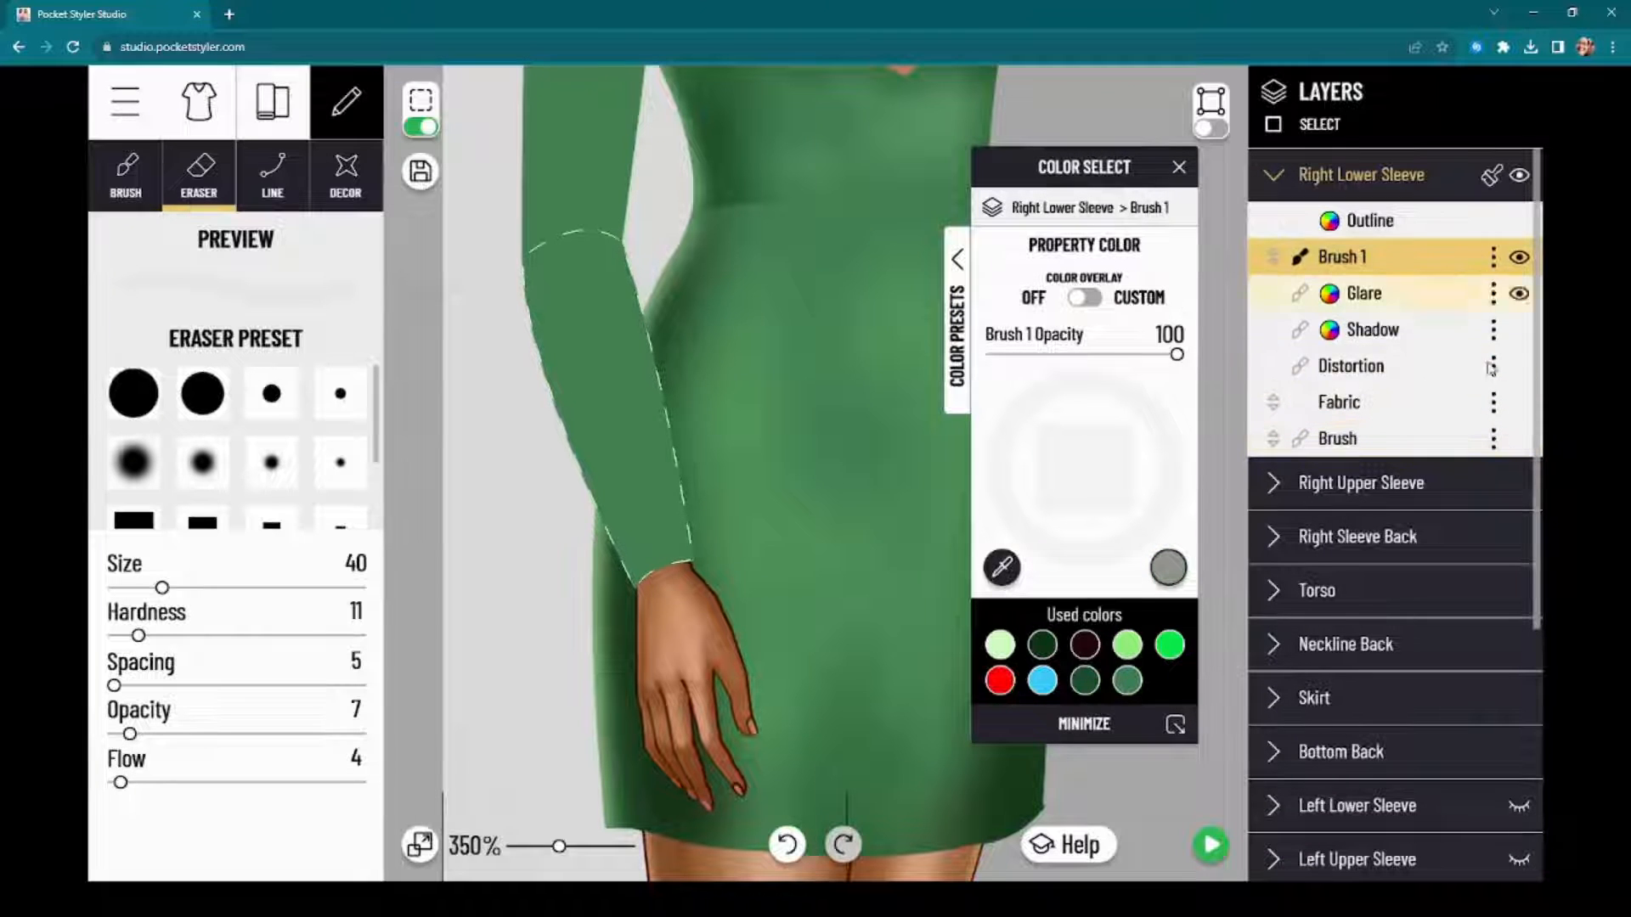
pyautogui.click(1495, 439)
pyautogui.click(1446, 476)
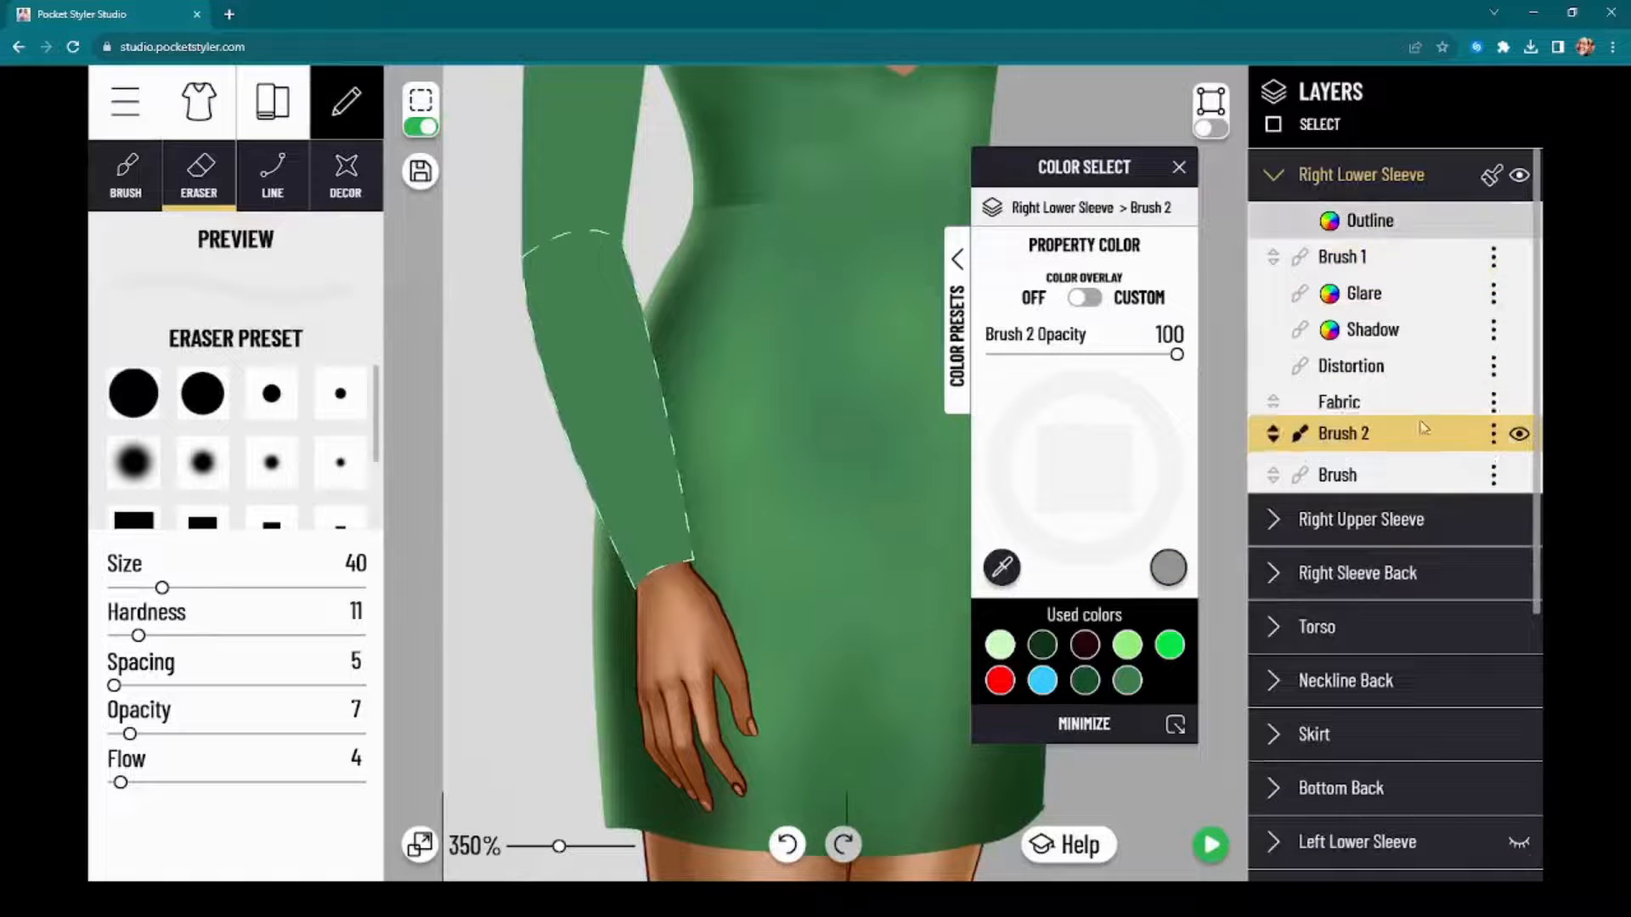
pyautogui.click(1493, 475)
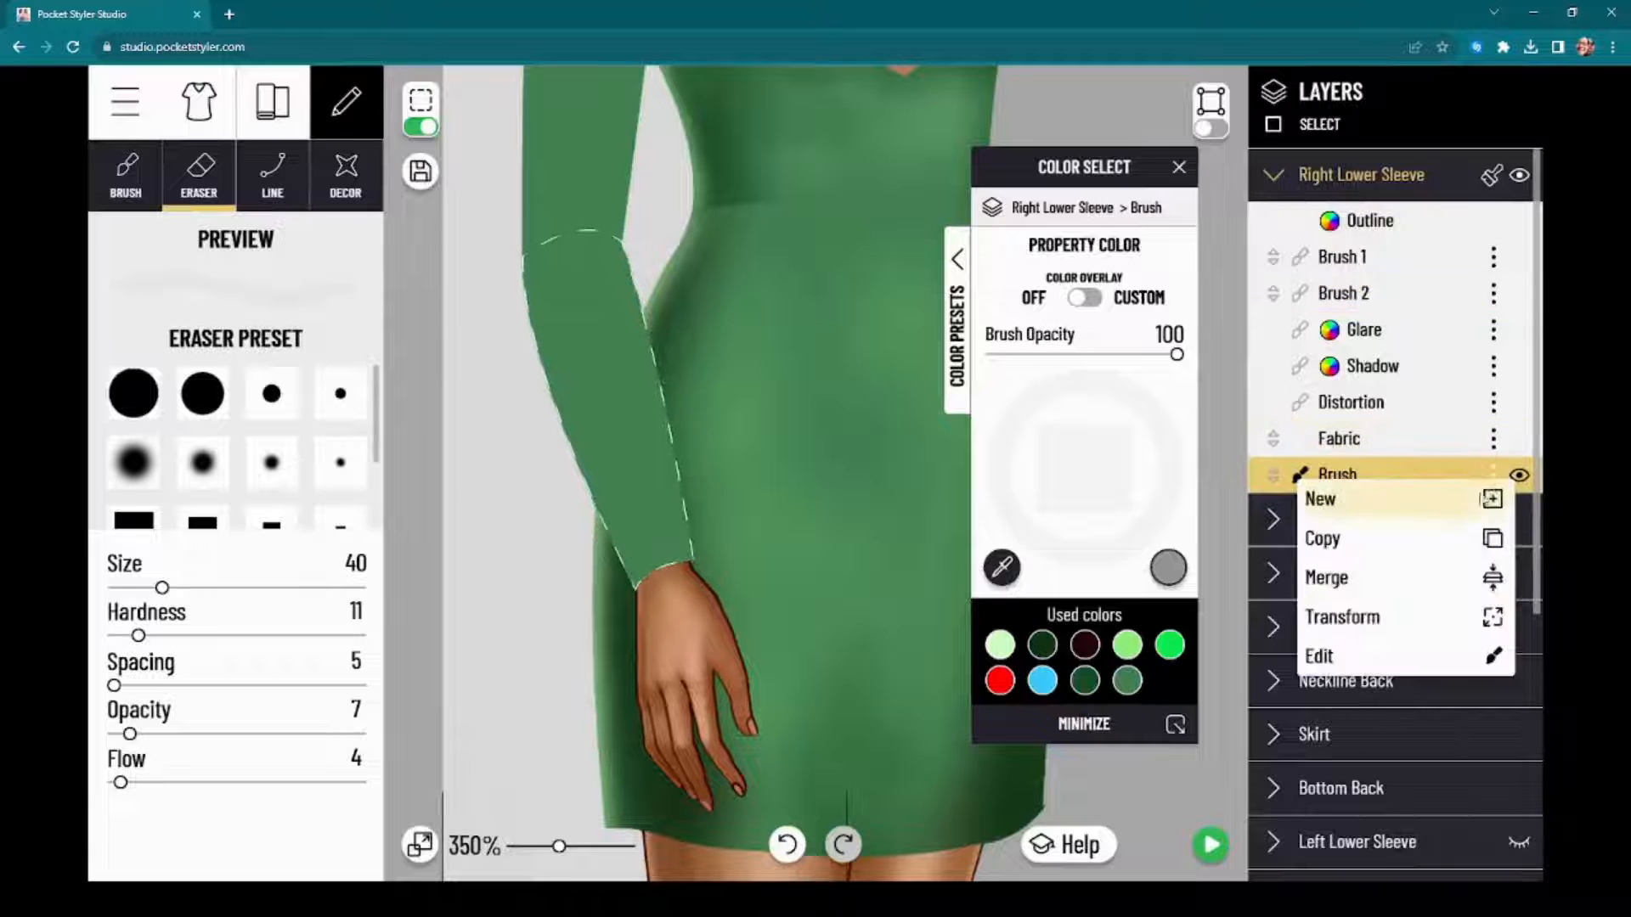
pyautogui.click(1442, 498)
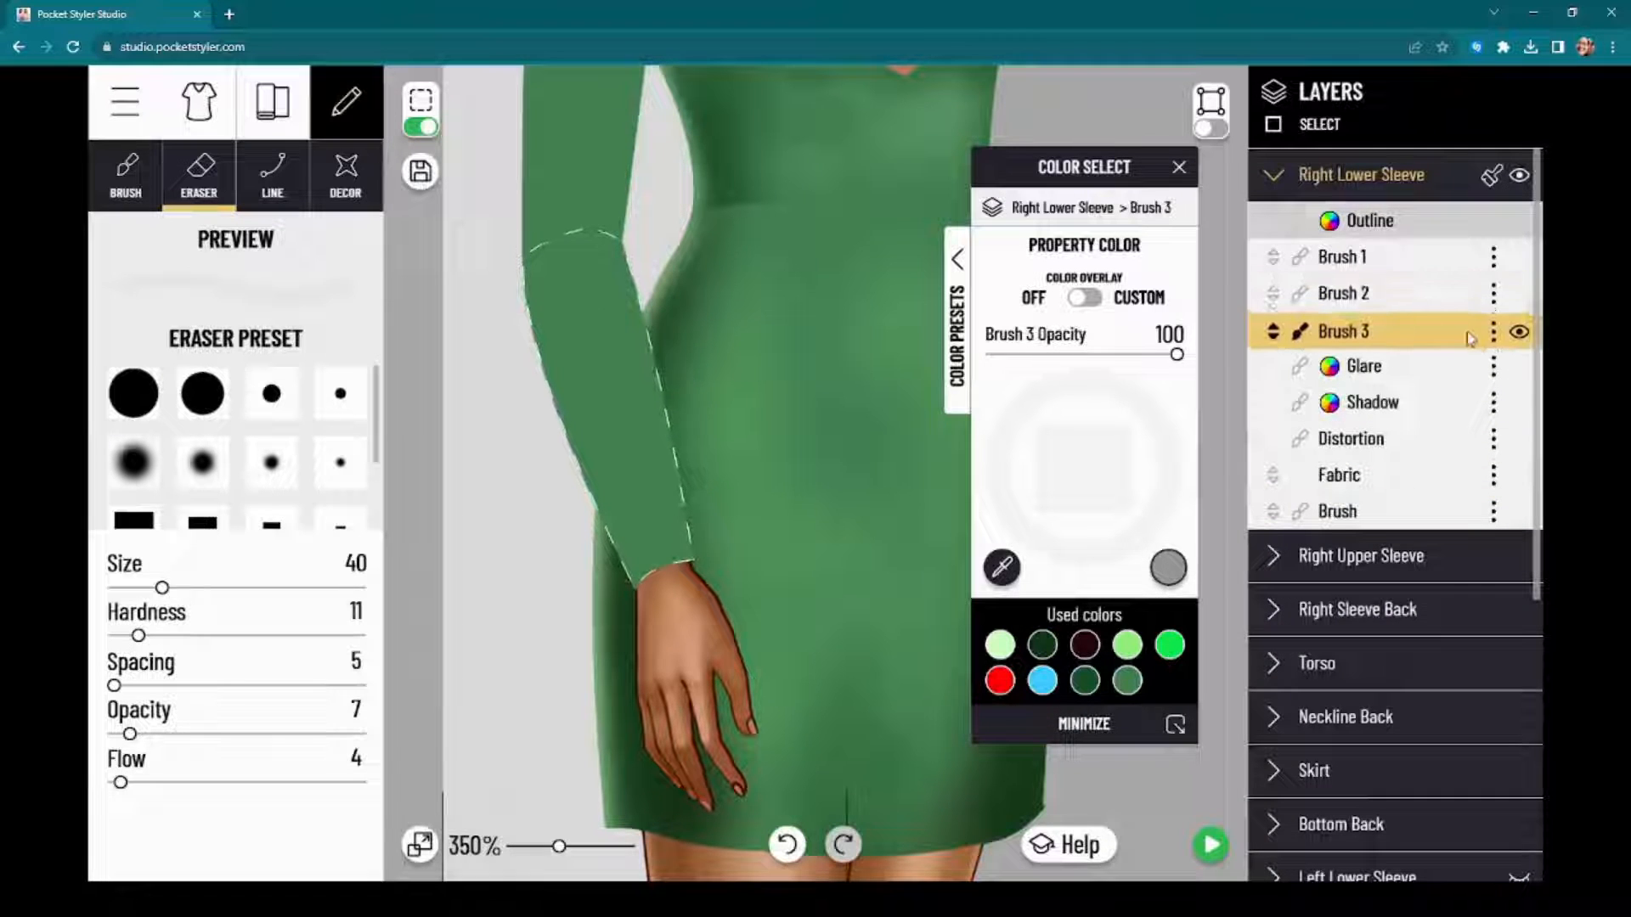
# Step: Paint a soft vertical highlight down the centre of the Right Lower Sleeve on Brush 1, using CCFFBF at size 26, opacity 19, flow 9
pyautogui.click(1389, 260)
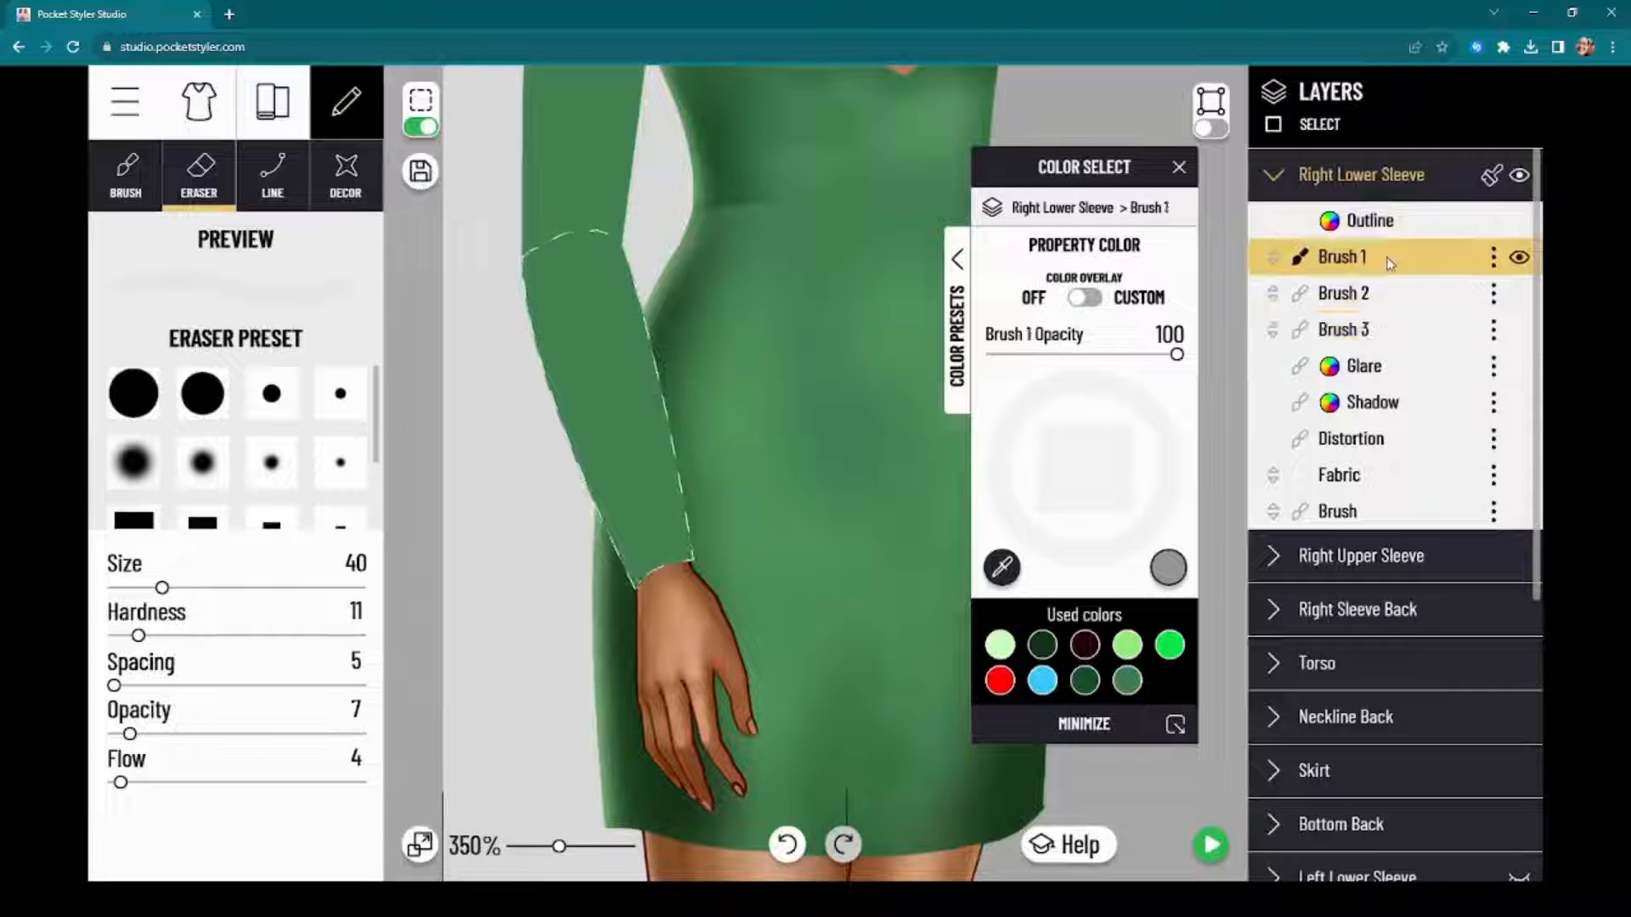
pyautogui.click(119, 182)
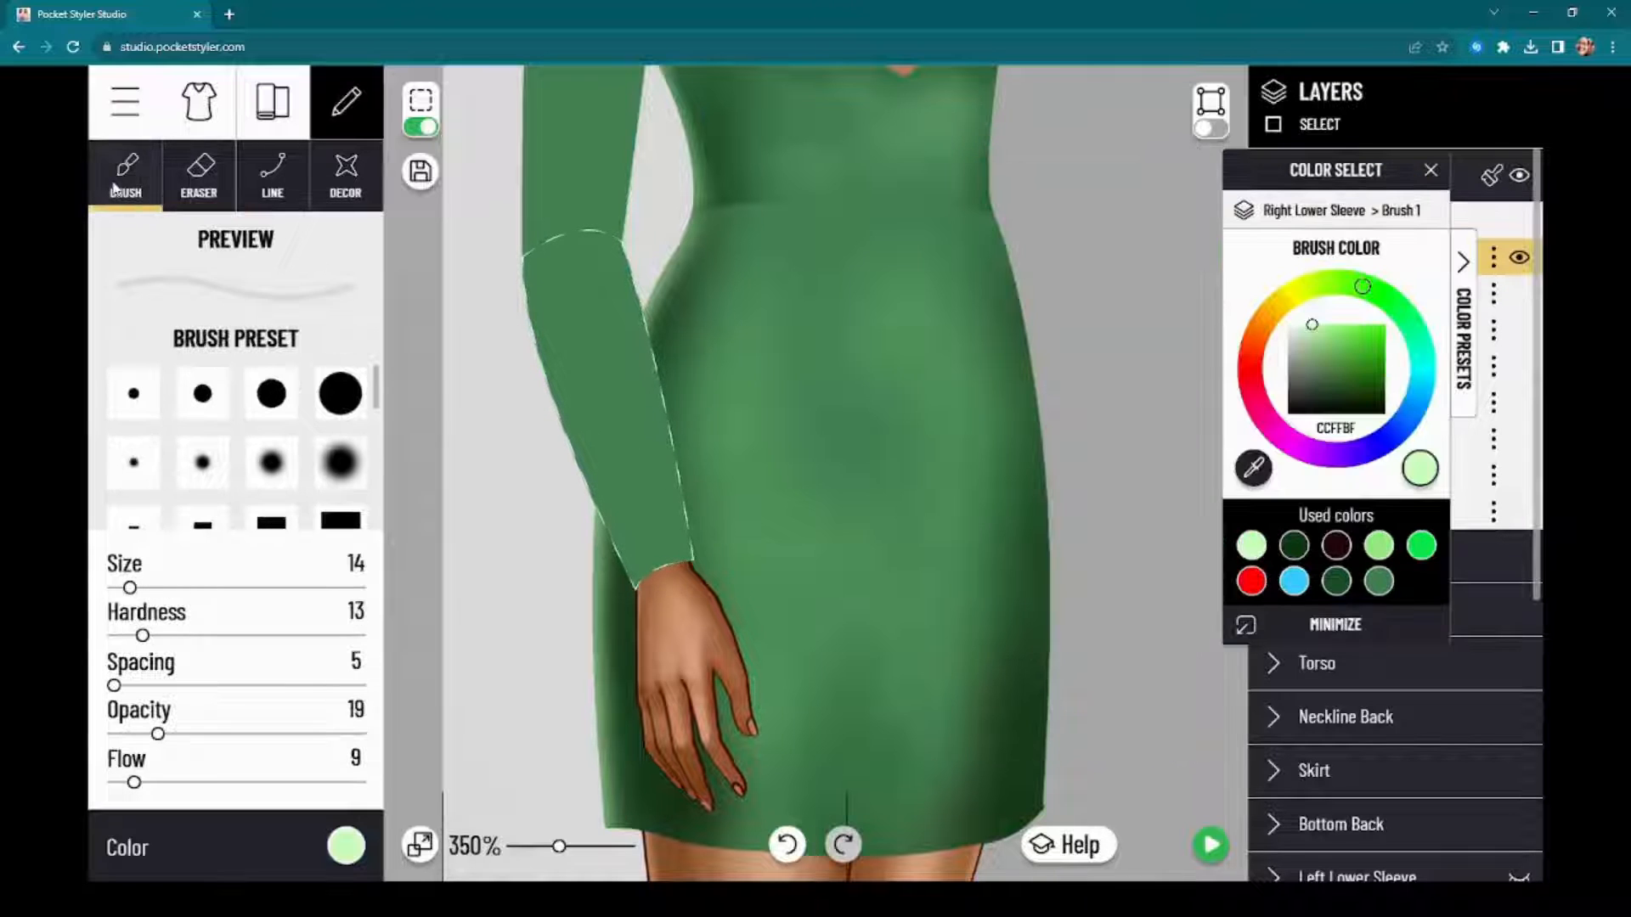
pyautogui.click(336, 848)
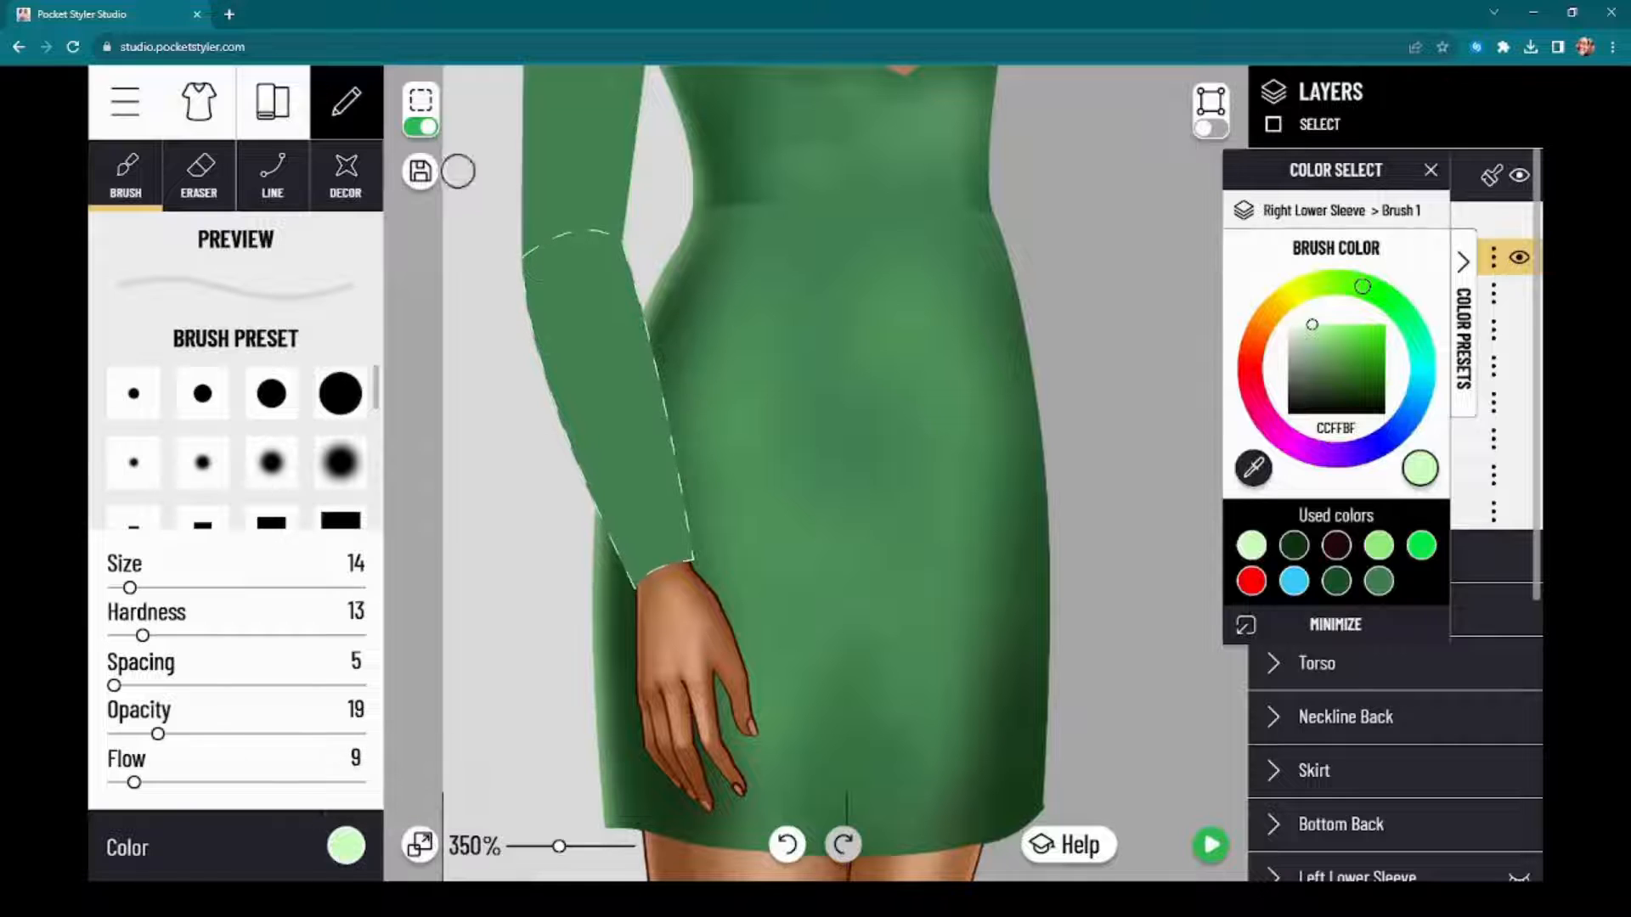
pyautogui.click(419, 128)
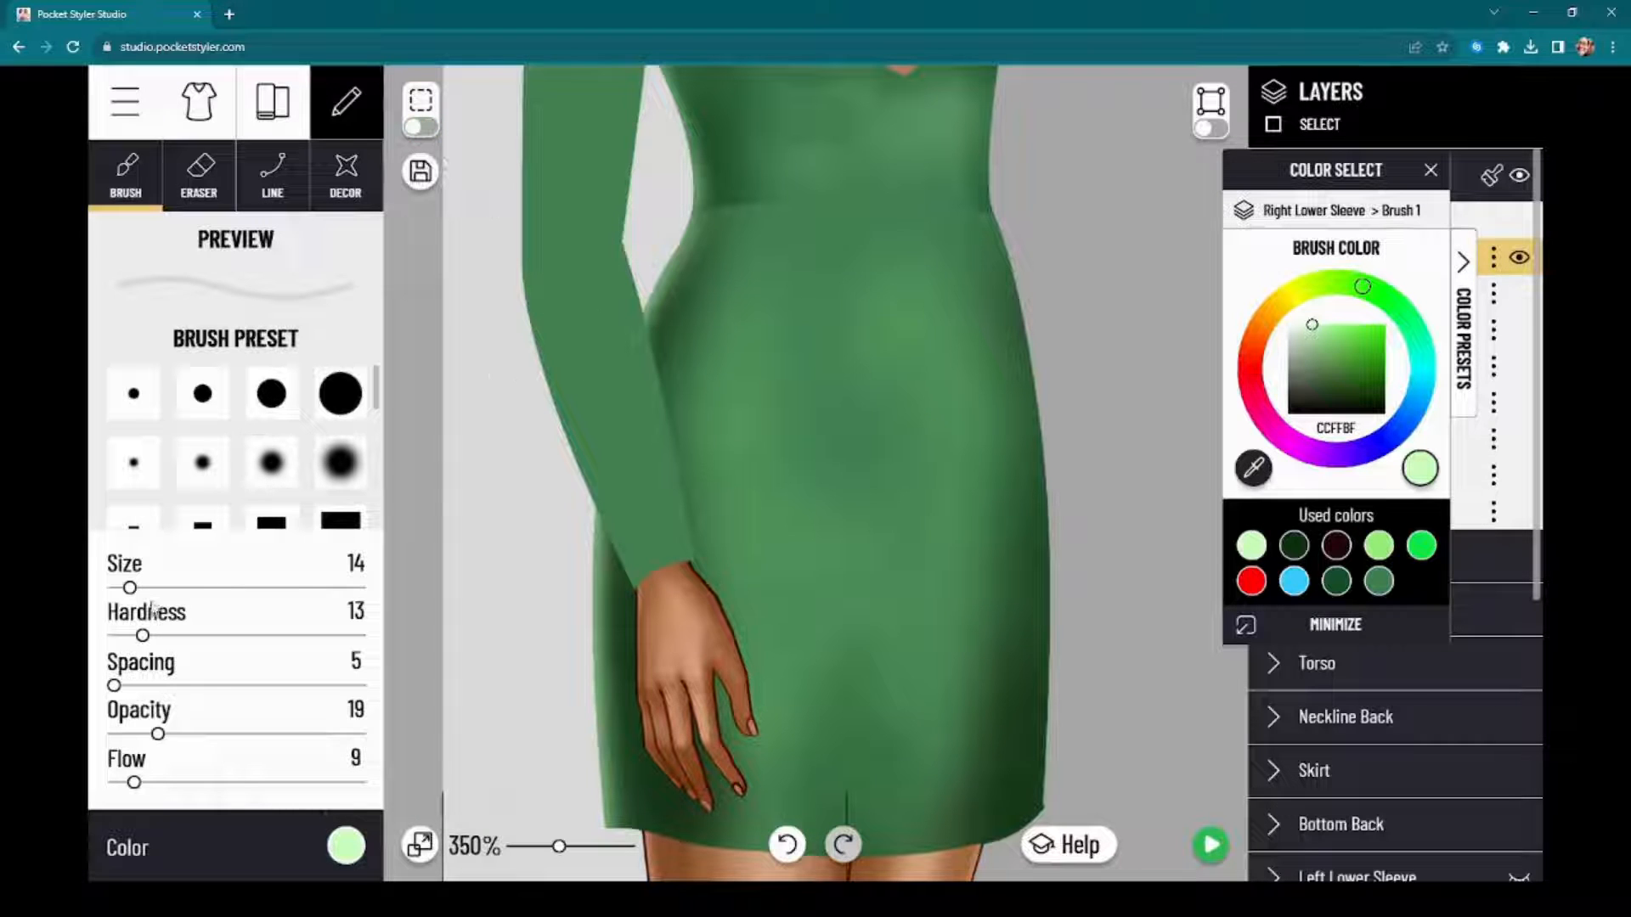
pyautogui.click(351, 851)
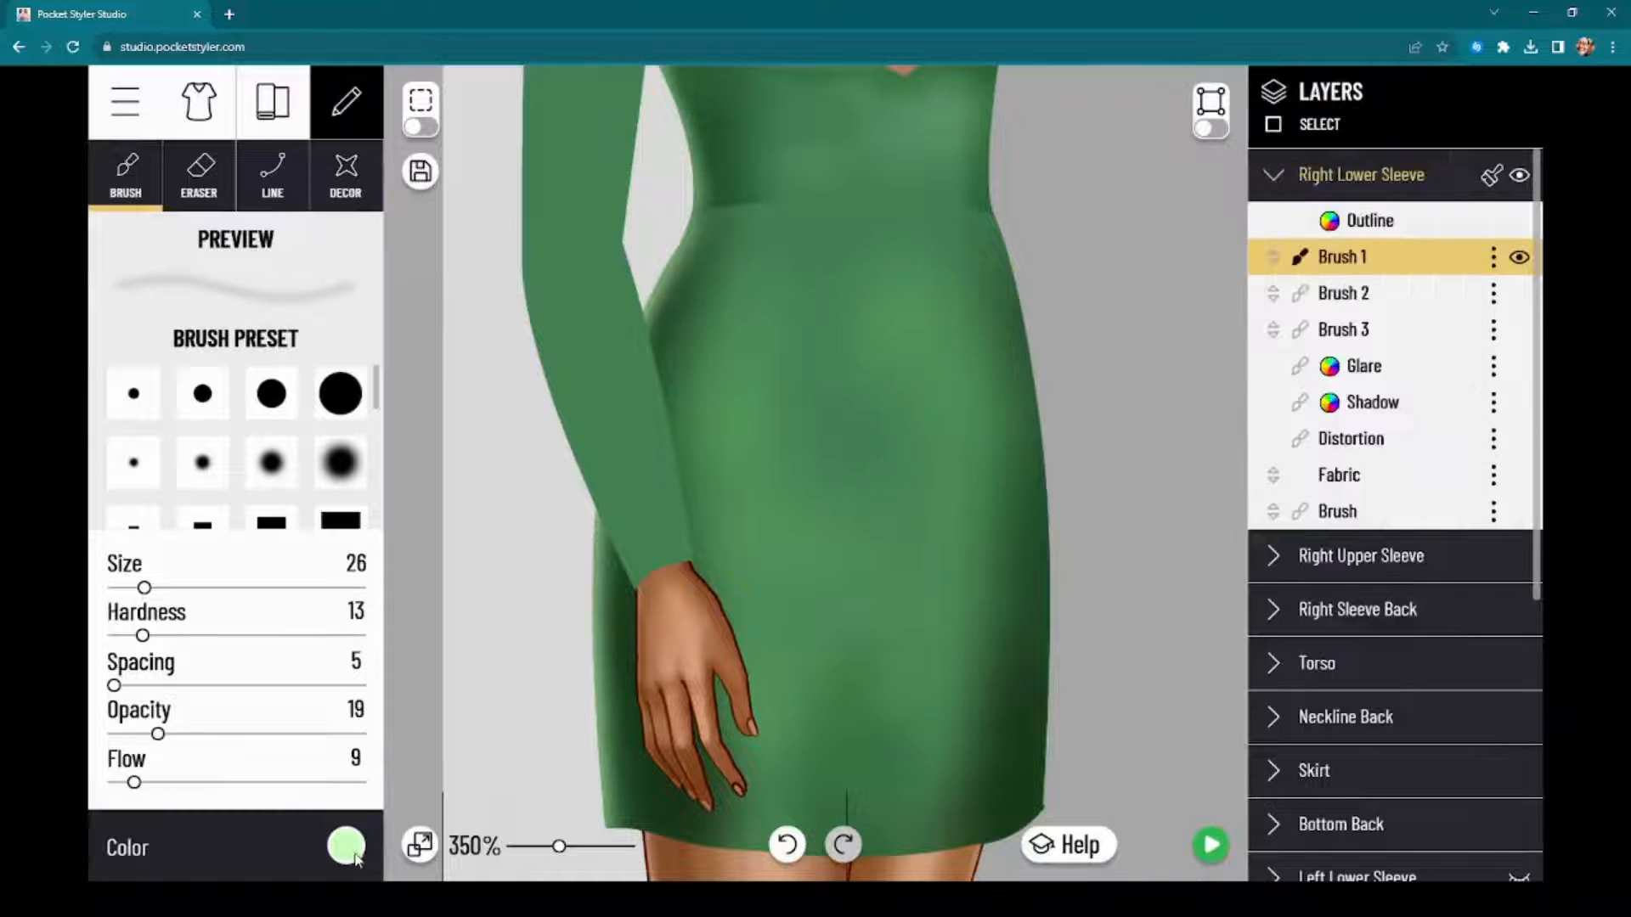
pyautogui.click(352, 851)
pyautogui.click(352, 851)
pyautogui.moveTo(573, 255); pyautogui.dragTo(578, 249)
pyautogui.click(789, 846)
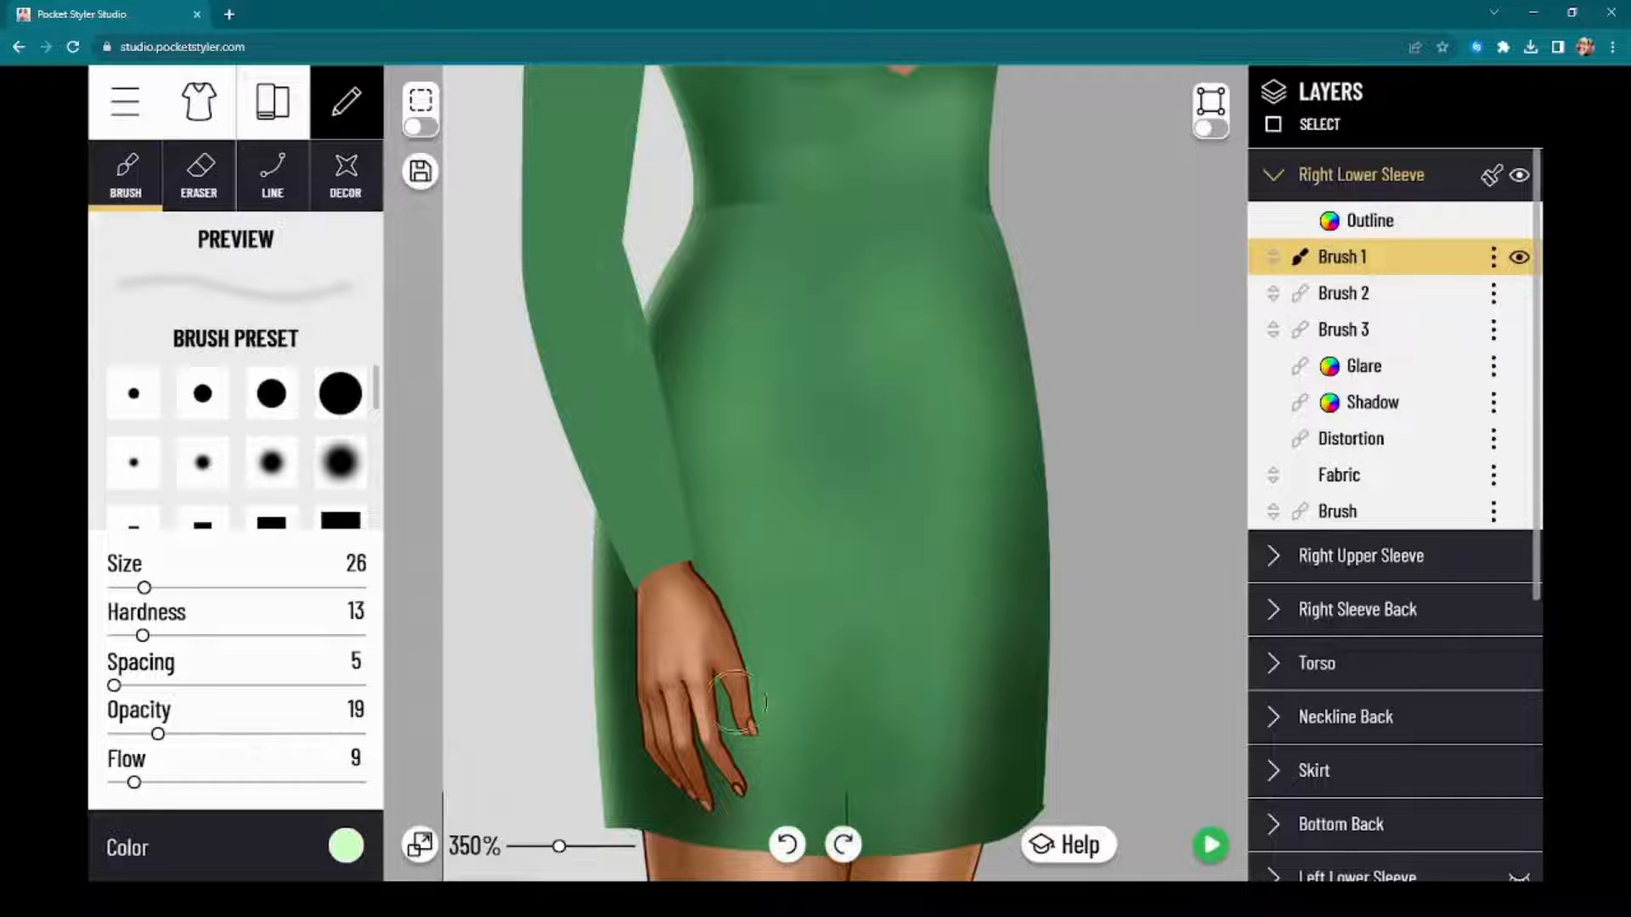
pyautogui.moveTo(567, 259)
pyautogui.mouseDown()
pyautogui.moveTo(592, 312)
pyautogui.moveTo(565, 234)
pyautogui.moveTo(660, 571)
pyautogui.moveTo(544, 264)
pyautogui.moveTo(617, 520)
pyautogui.moveTo(562, 240)
pyautogui.moveTo(618, 472)
pyautogui.moveTo(569, 245)
pyautogui.moveTo(643, 497)
pyautogui.moveTo(624, 378)
pyautogui.mouseUp()
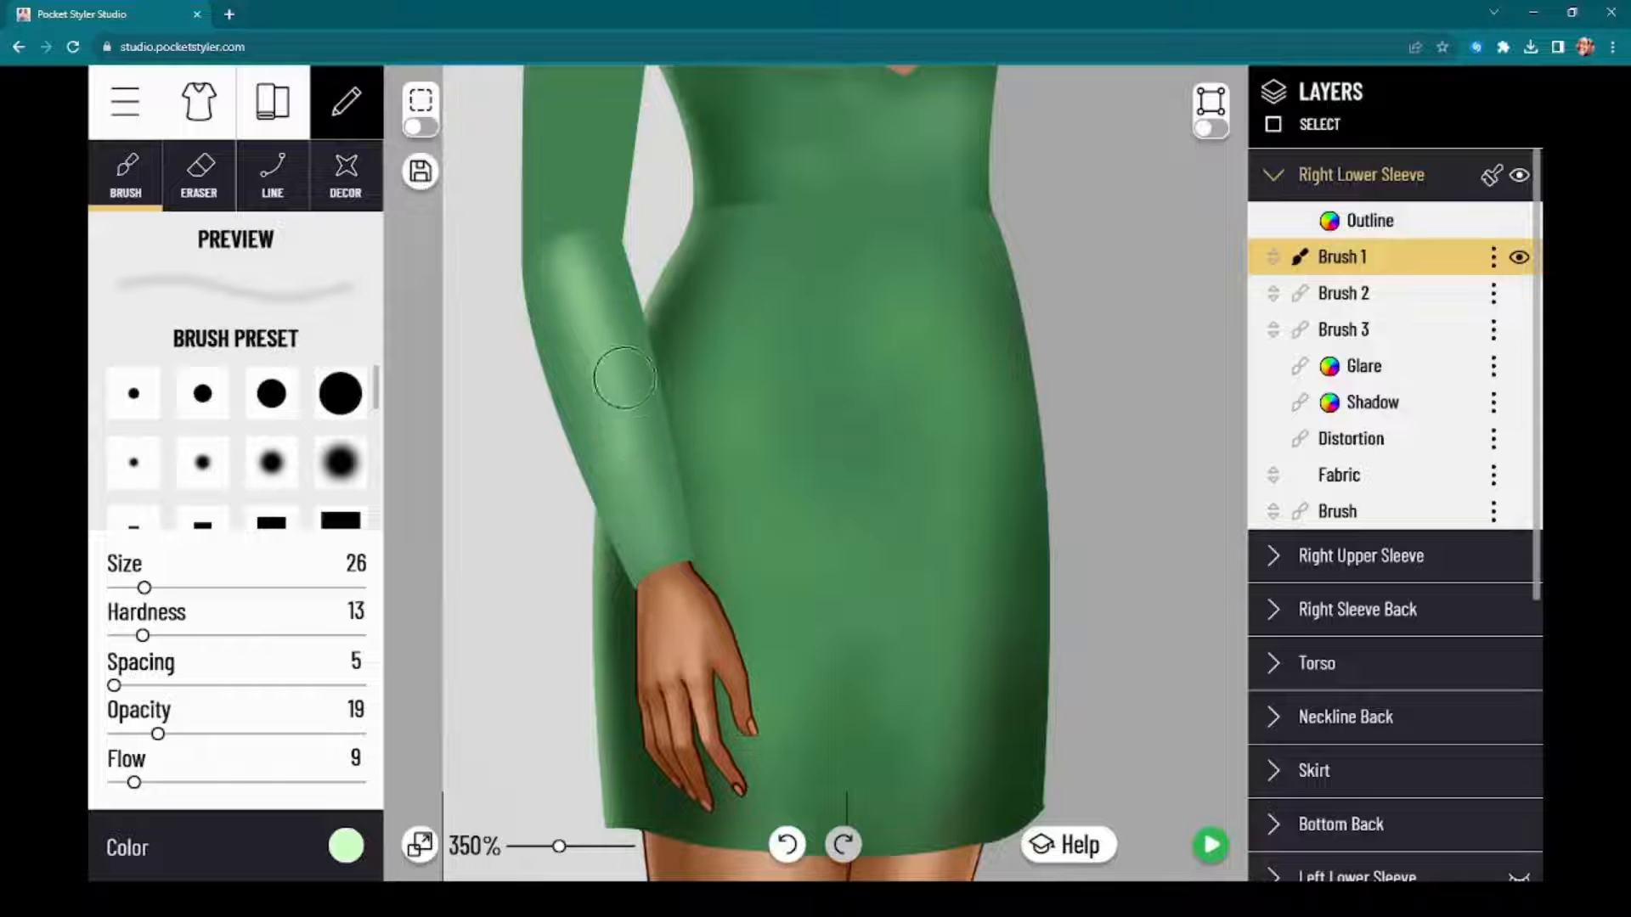
pyautogui.moveTo(639, 468); pyautogui.dragTo(657, 538)
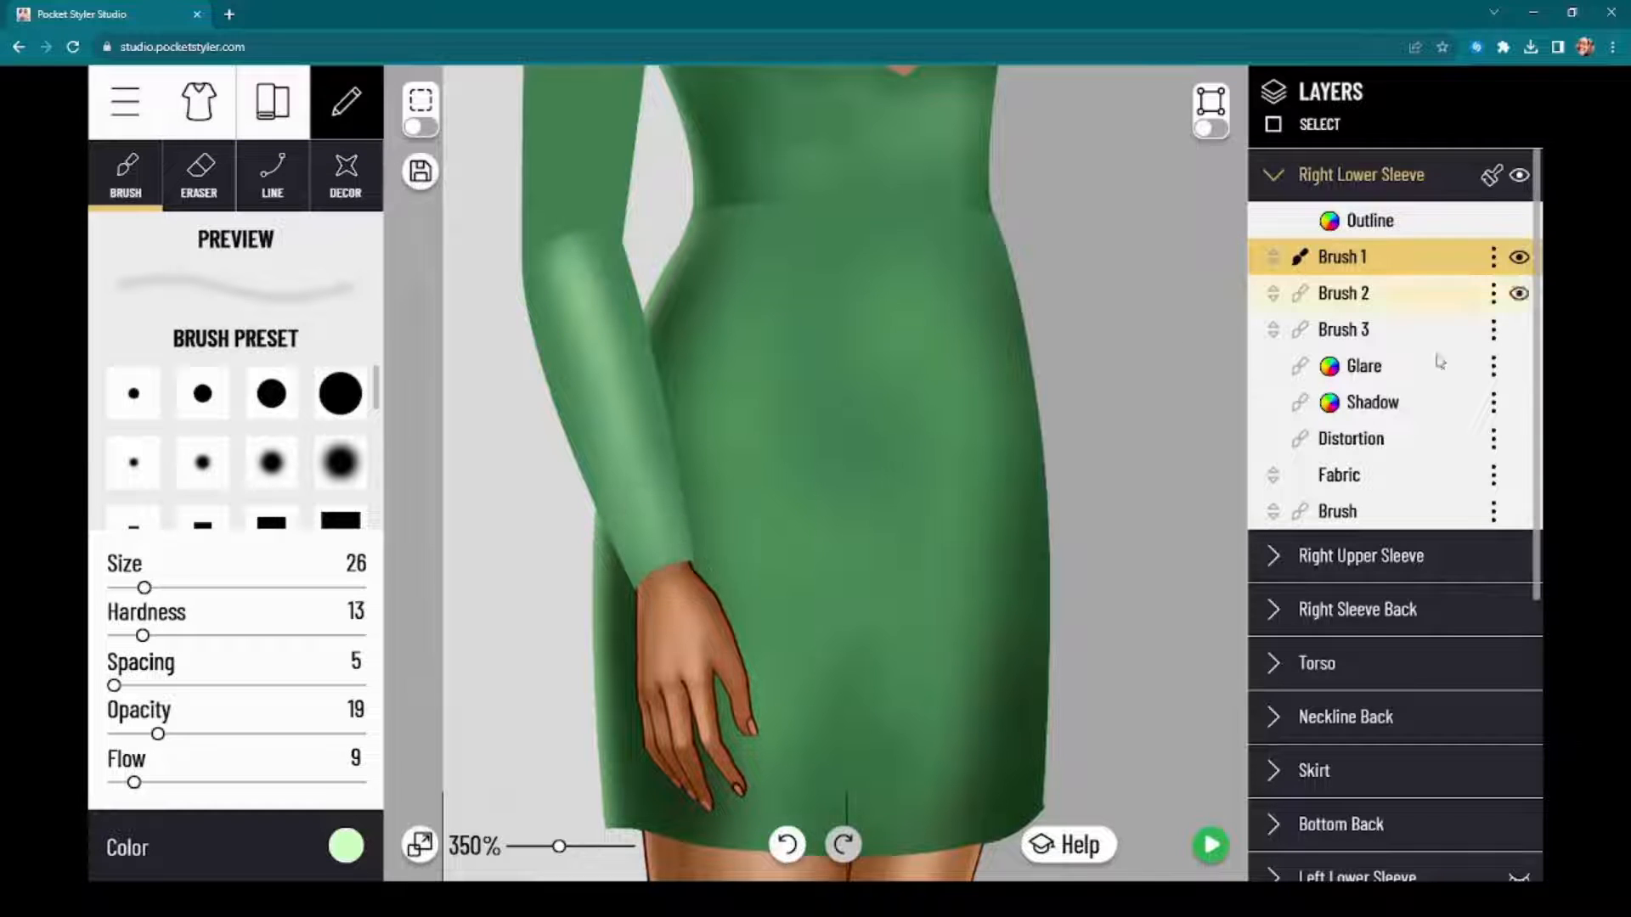
# Step: Shade the edges of the Right Lower Sleeve on Brush 2 with dark green 0C3411 at size 26, opacity 19, flow 9
pyautogui.click(1403, 294)
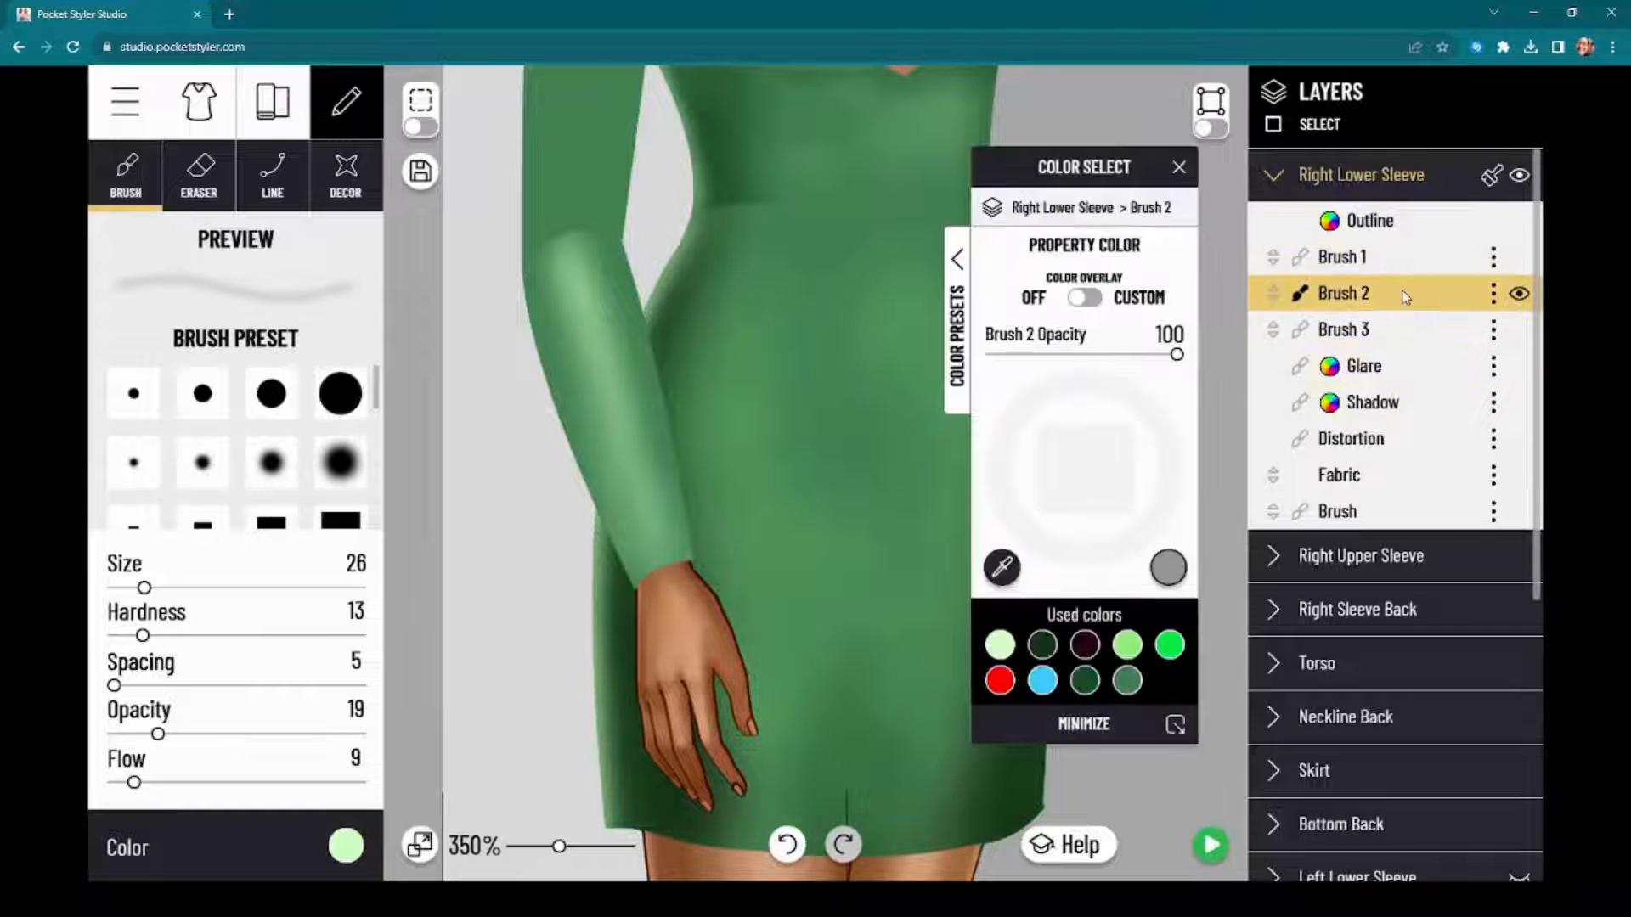
pyautogui.click(348, 847)
pyautogui.click(347, 848)
pyautogui.click(346, 848)
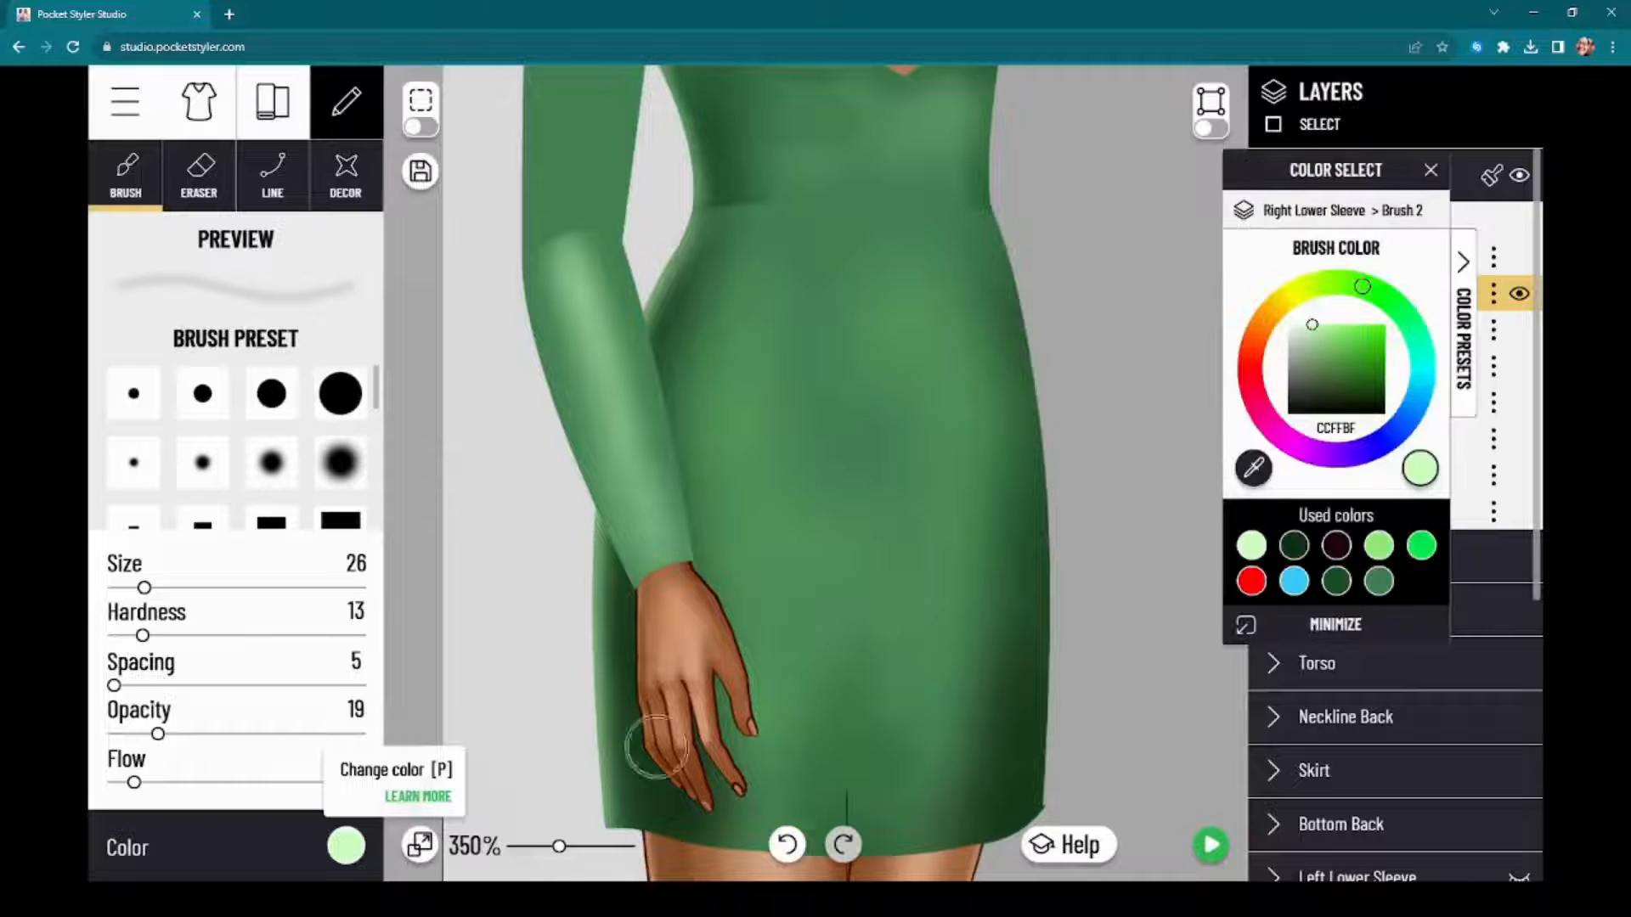
pyautogui.click(1292, 545)
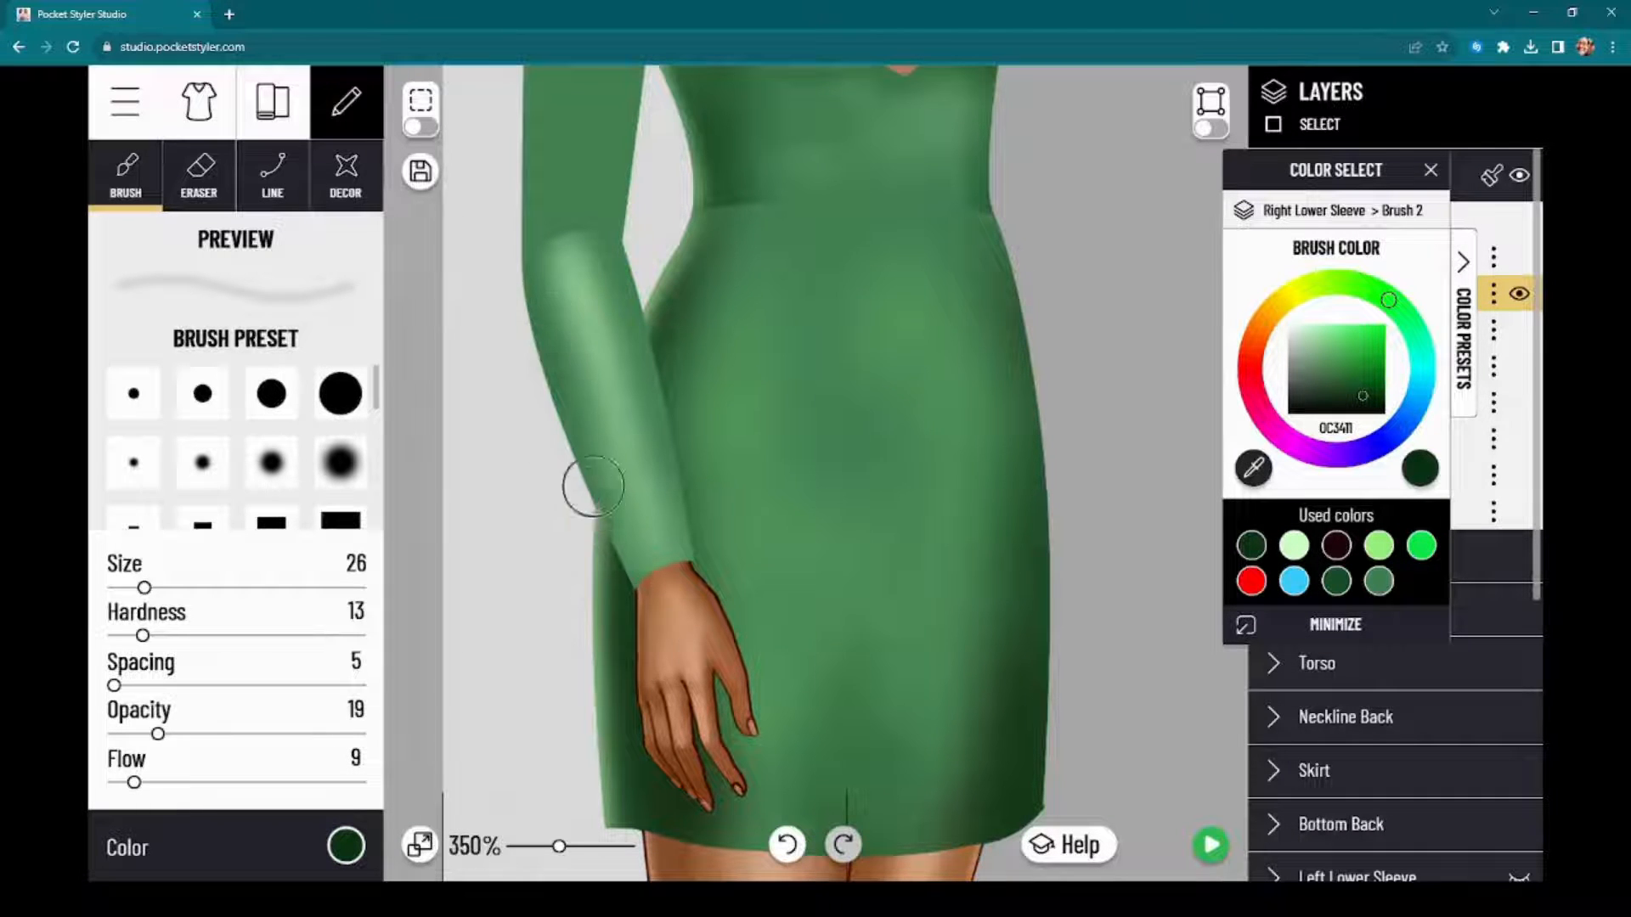
pyautogui.moveTo(663, 346); pyautogui.dragTo(693, 540)
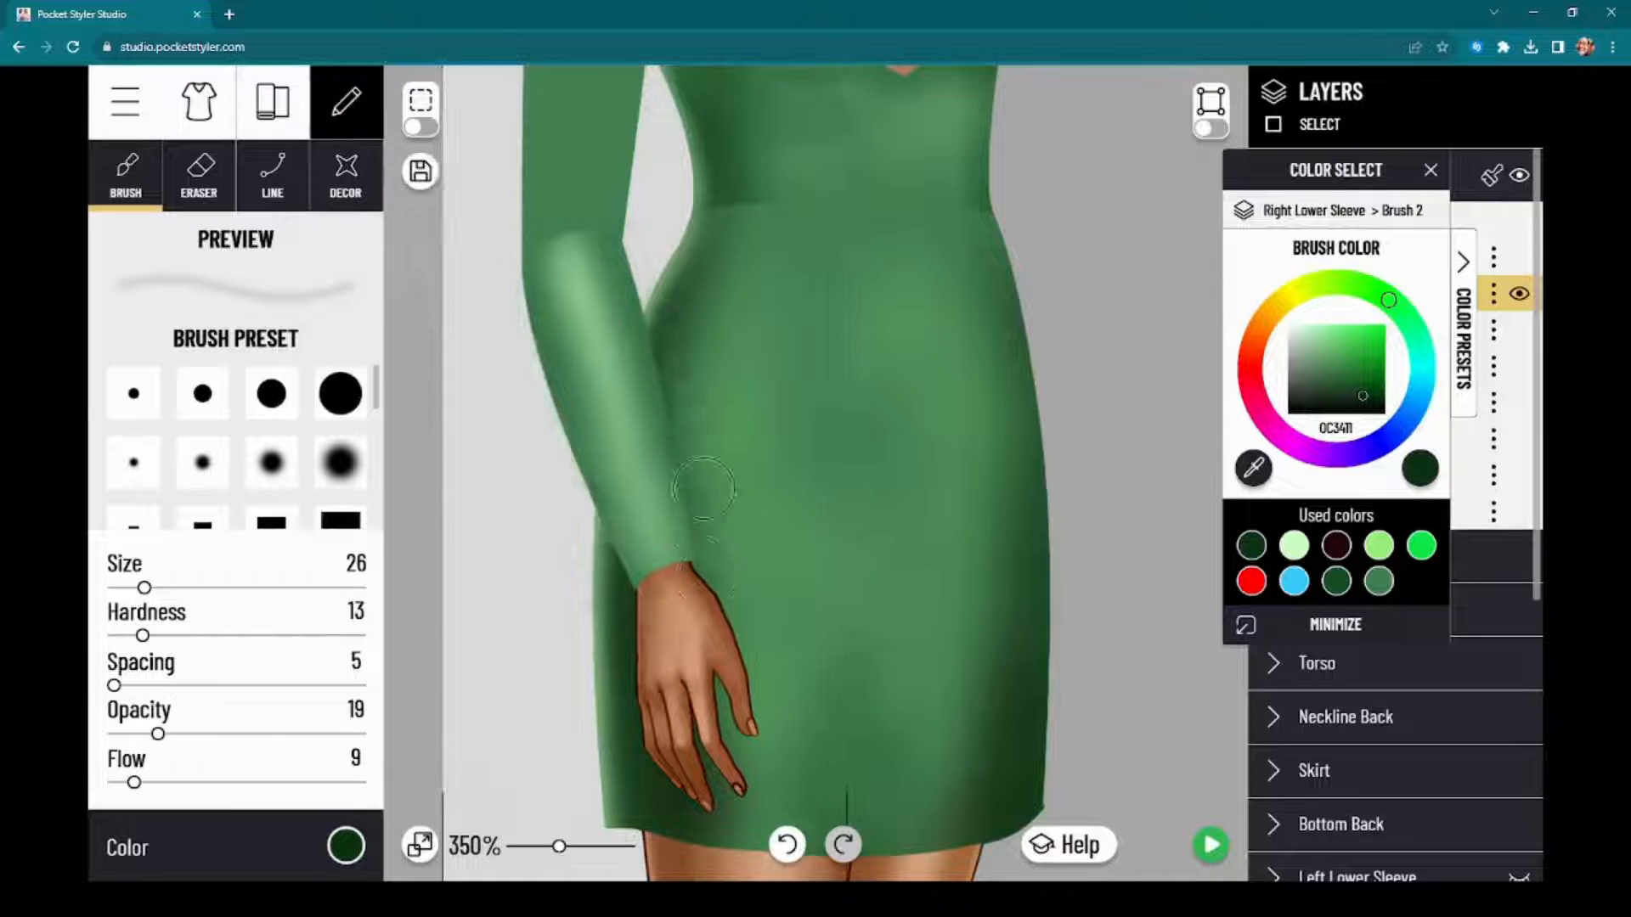
pyautogui.moveTo(668, 383); pyautogui.dragTo(695, 604)
pyautogui.moveTo(666, 400); pyautogui.dragTo(697, 610)
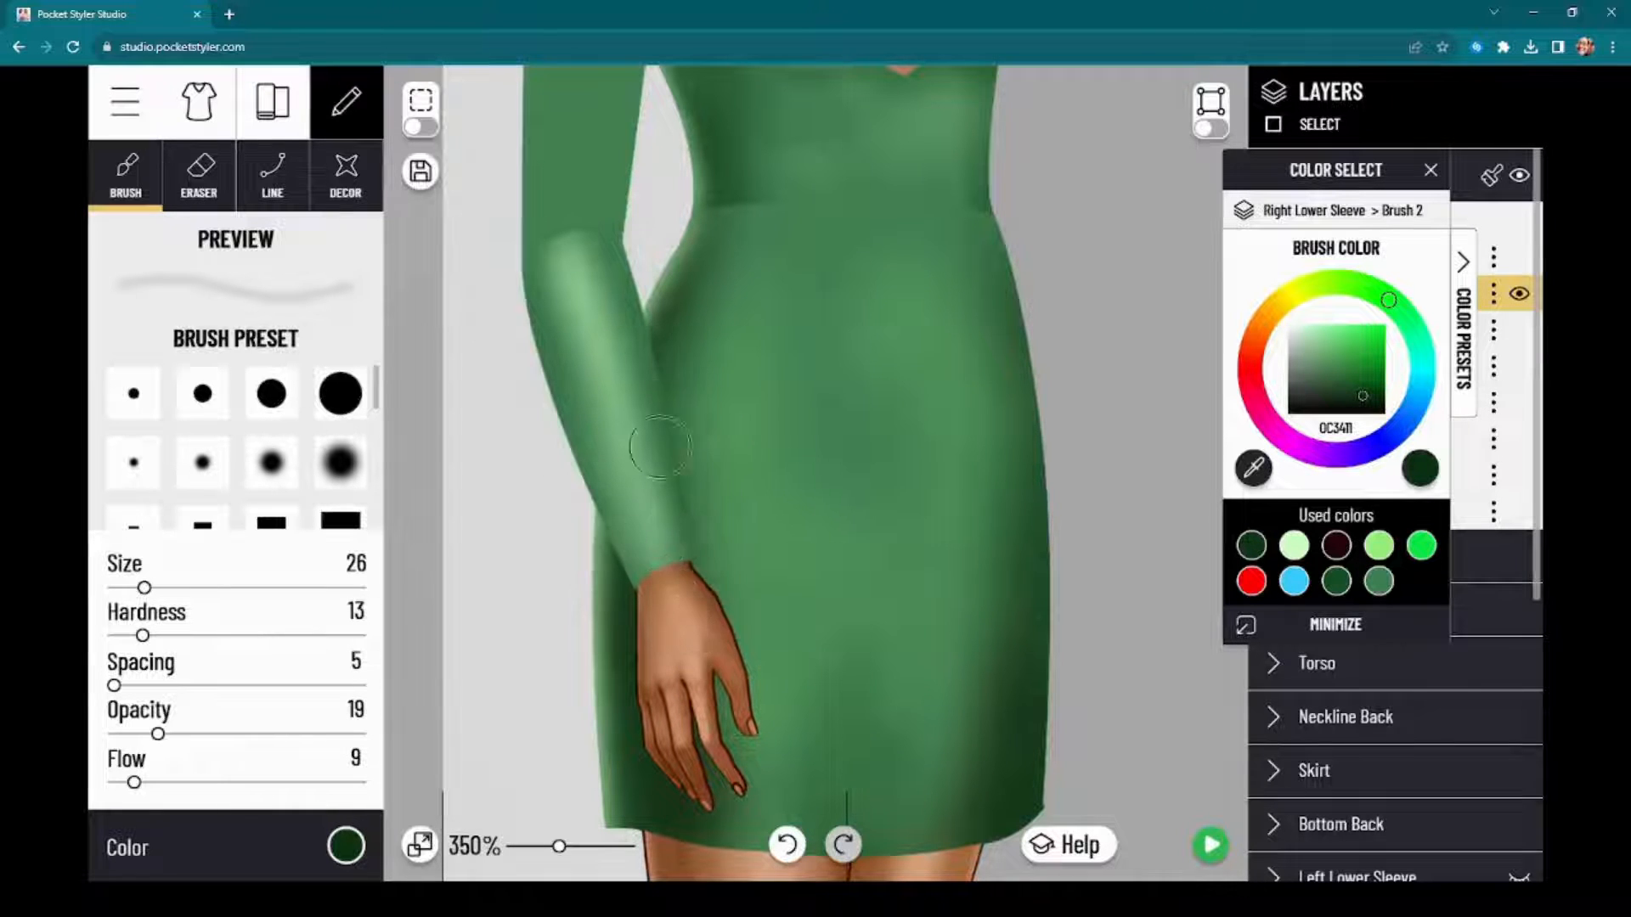
pyautogui.moveTo(416, 440); pyautogui.dragTo(440, 574)
pyautogui.moveTo(630, 425)
pyautogui.mouseDown()
pyautogui.moveTo(682, 544)
pyautogui.moveTo(612, 500)
pyautogui.moveTo(590, 460)
pyautogui.moveTo(673, 754)
pyautogui.mouseUp()
pyautogui.moveTo(719, 687); pyautogui.dragTo(724, 735)
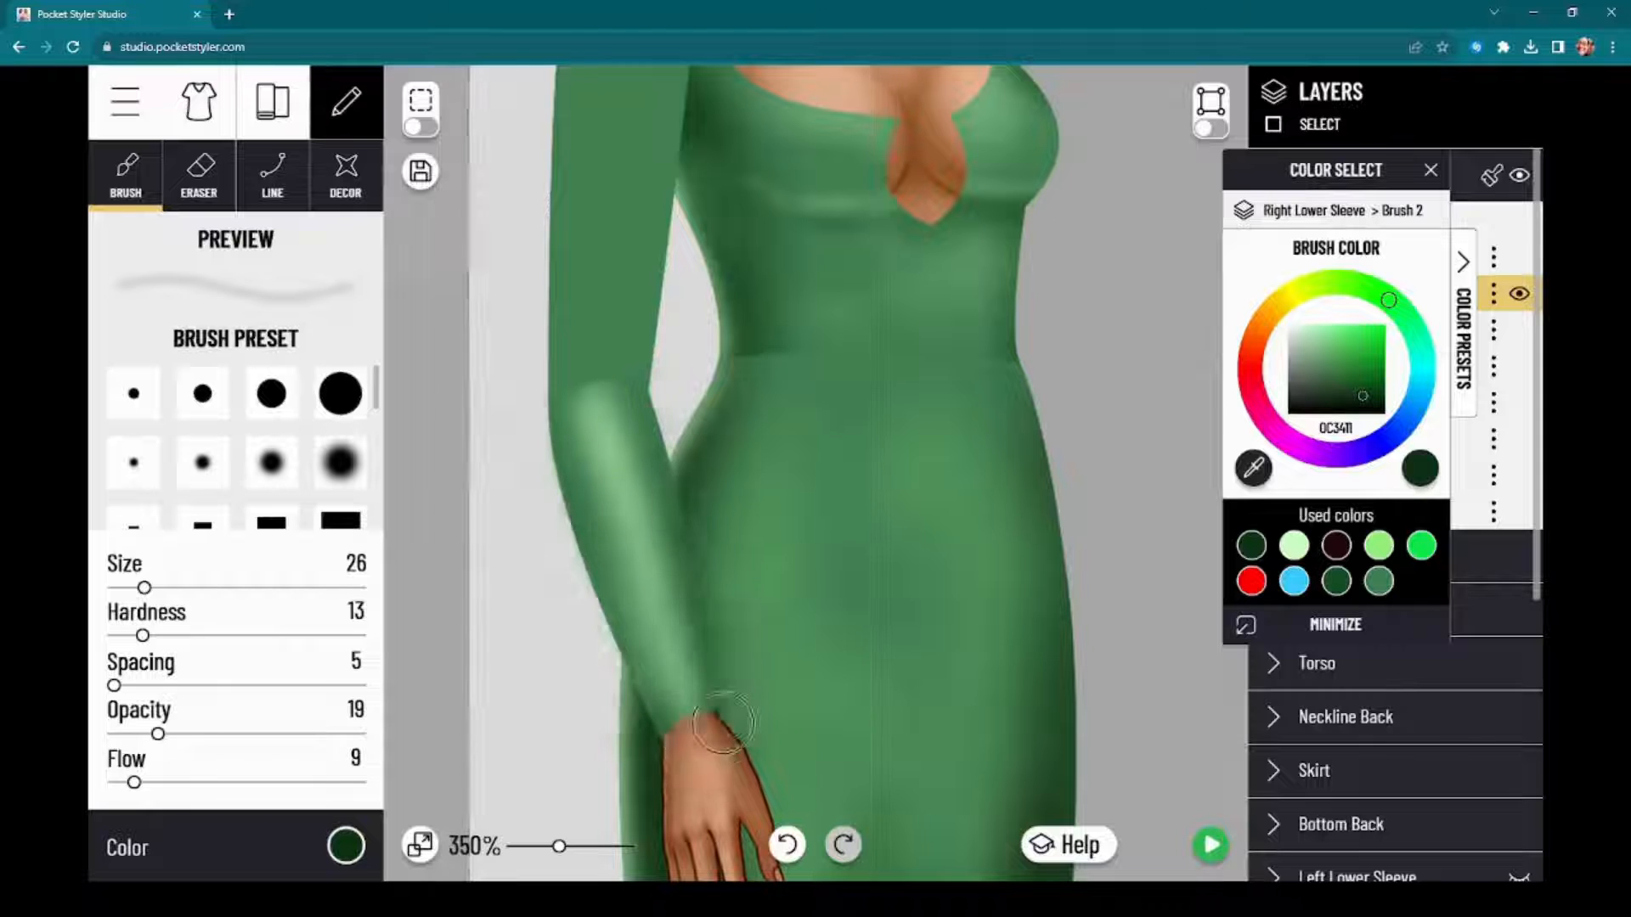
# Step: Add three new brush layers, Brush 1, Brush 2 and Brush 3, to the Right Upper Sleeve
pyautogui.moveTo(434, 445); pyautogui.dragTo(452, 500)
pyautogui.moveTo(1365, 161); pyautogui.dragTo(1214, 298)
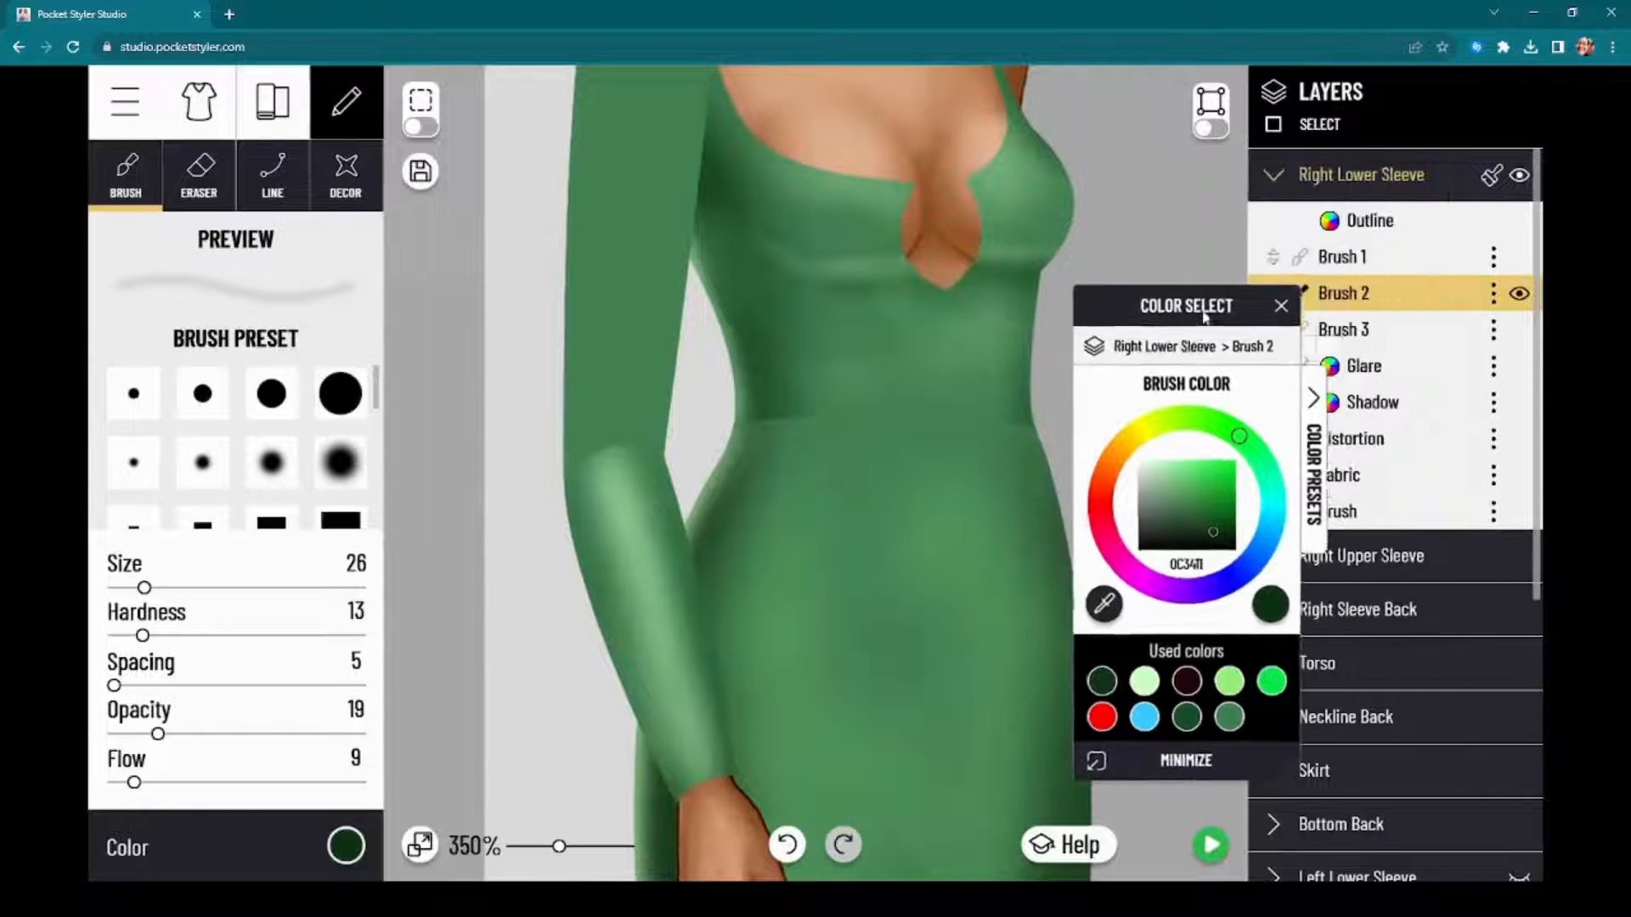
pyautogui.click(1415, 179)
pyautogui.click(1410, 231)
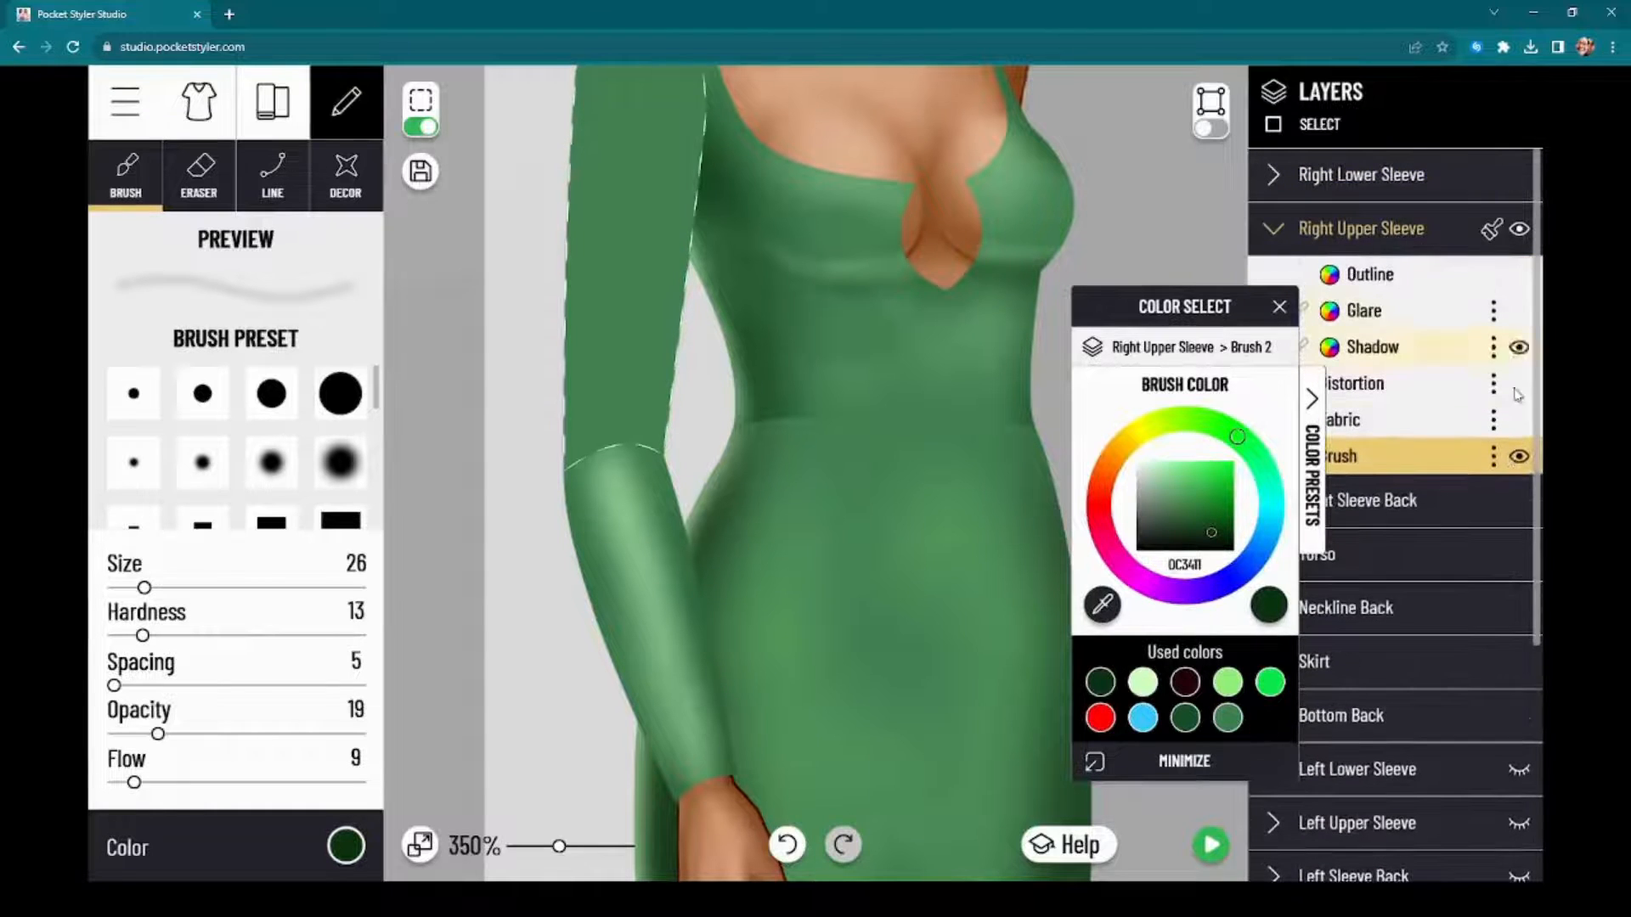
pyautogui.click(1494, 459)
pyautogui.click(1442, 476)
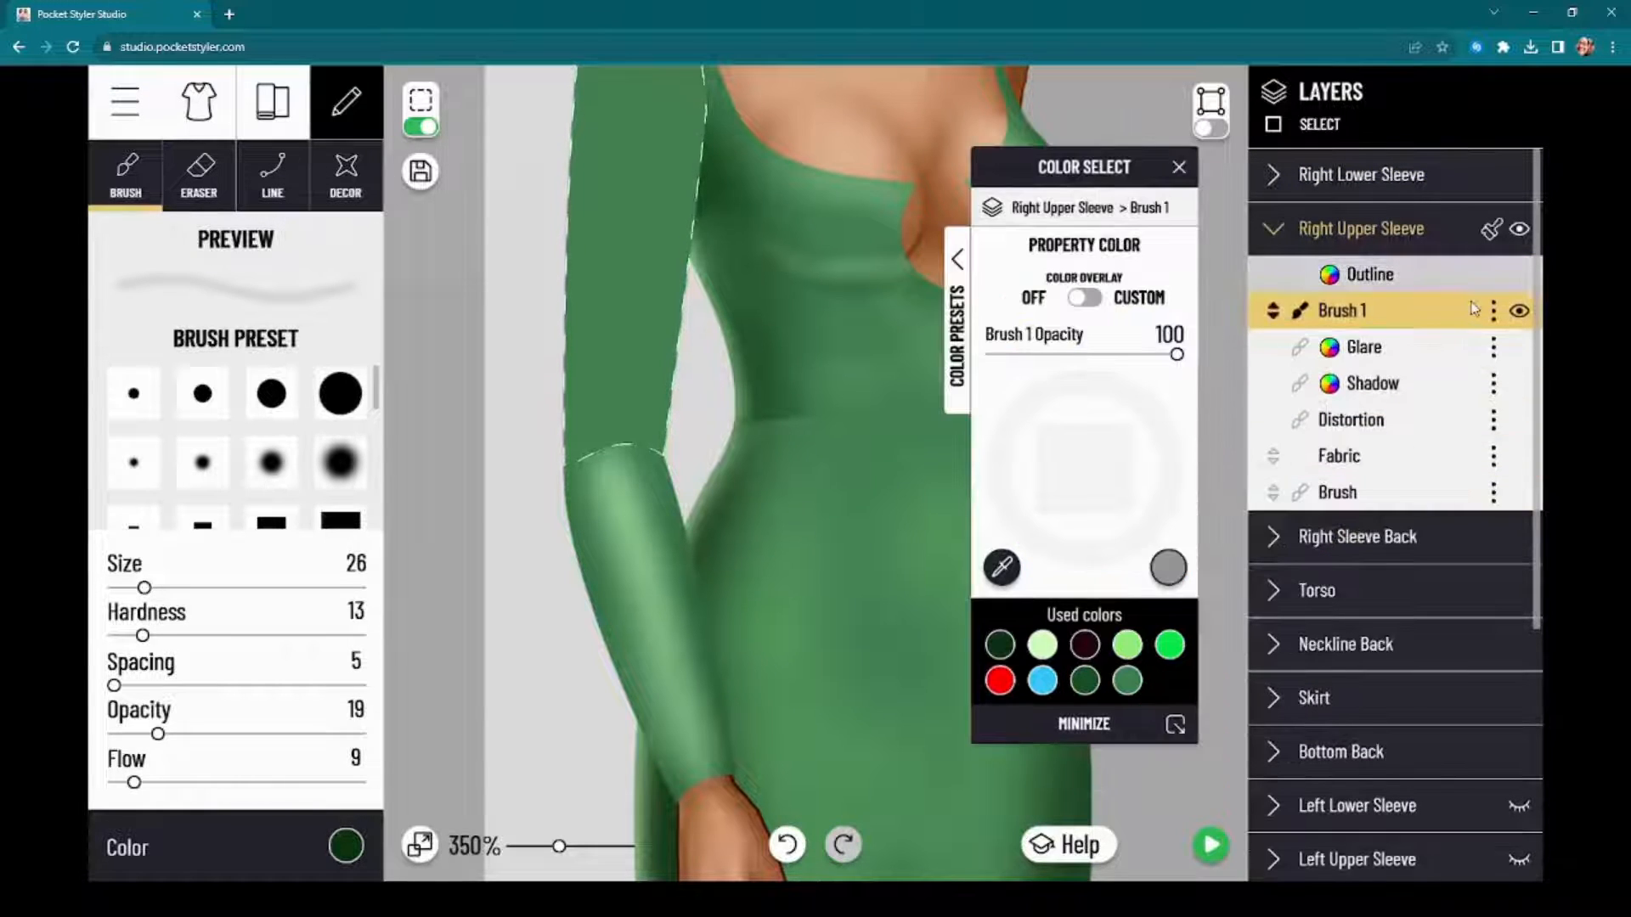
pyautogui.click(1494, 493)
pyautogui.click(1414, 516)
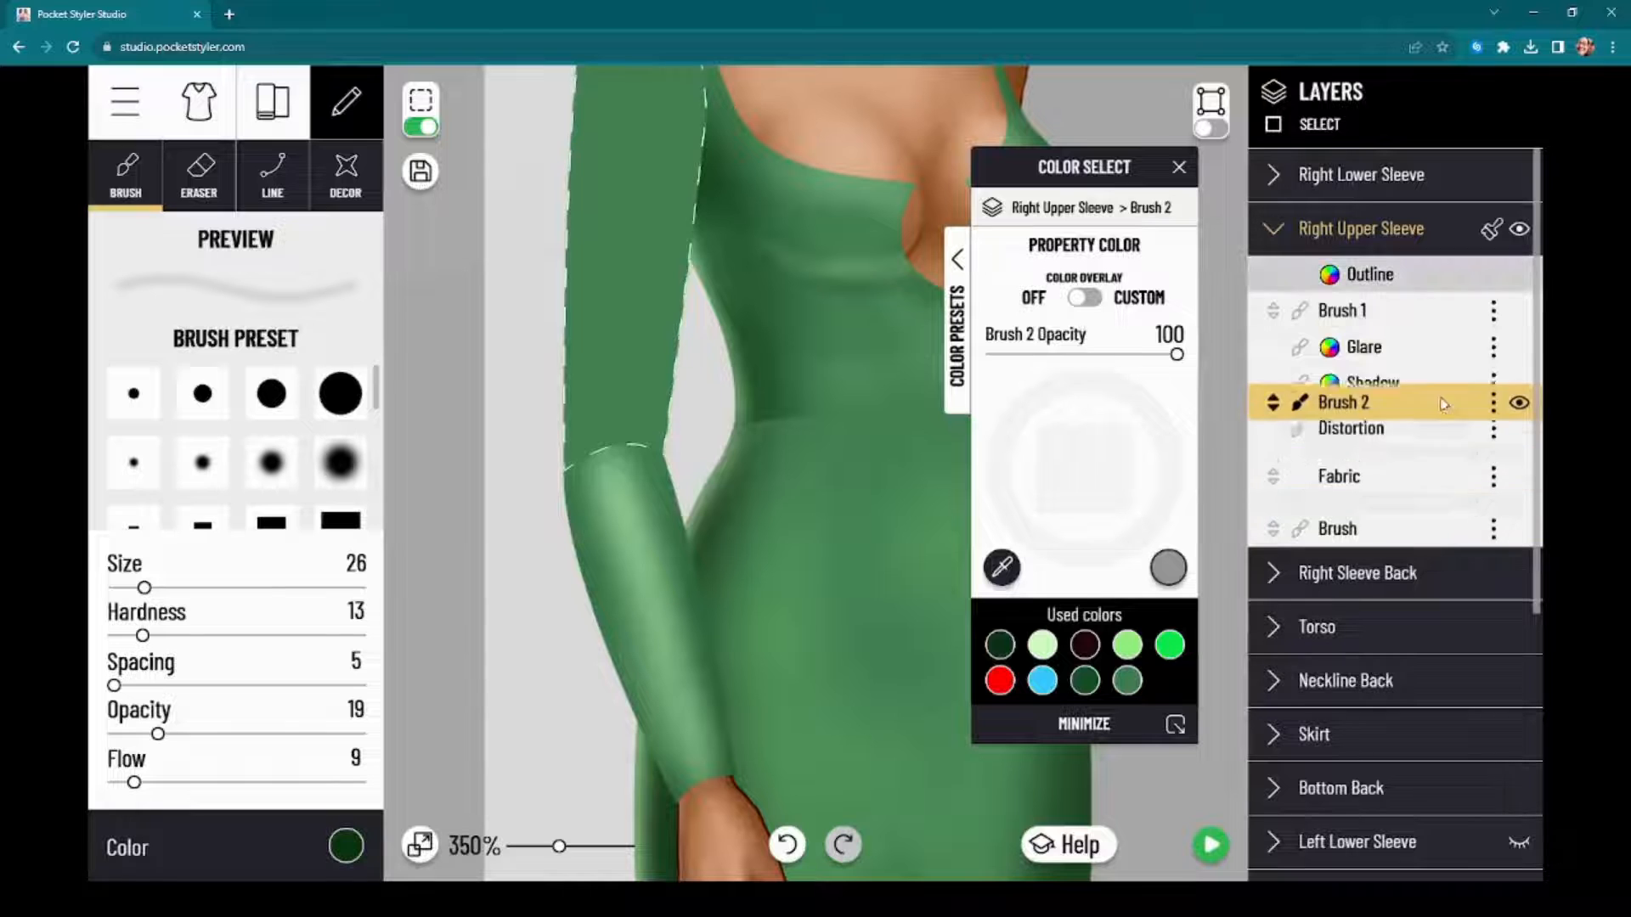
pyautogui.click(1494, 529)
pyautogui.click(1412, 553)
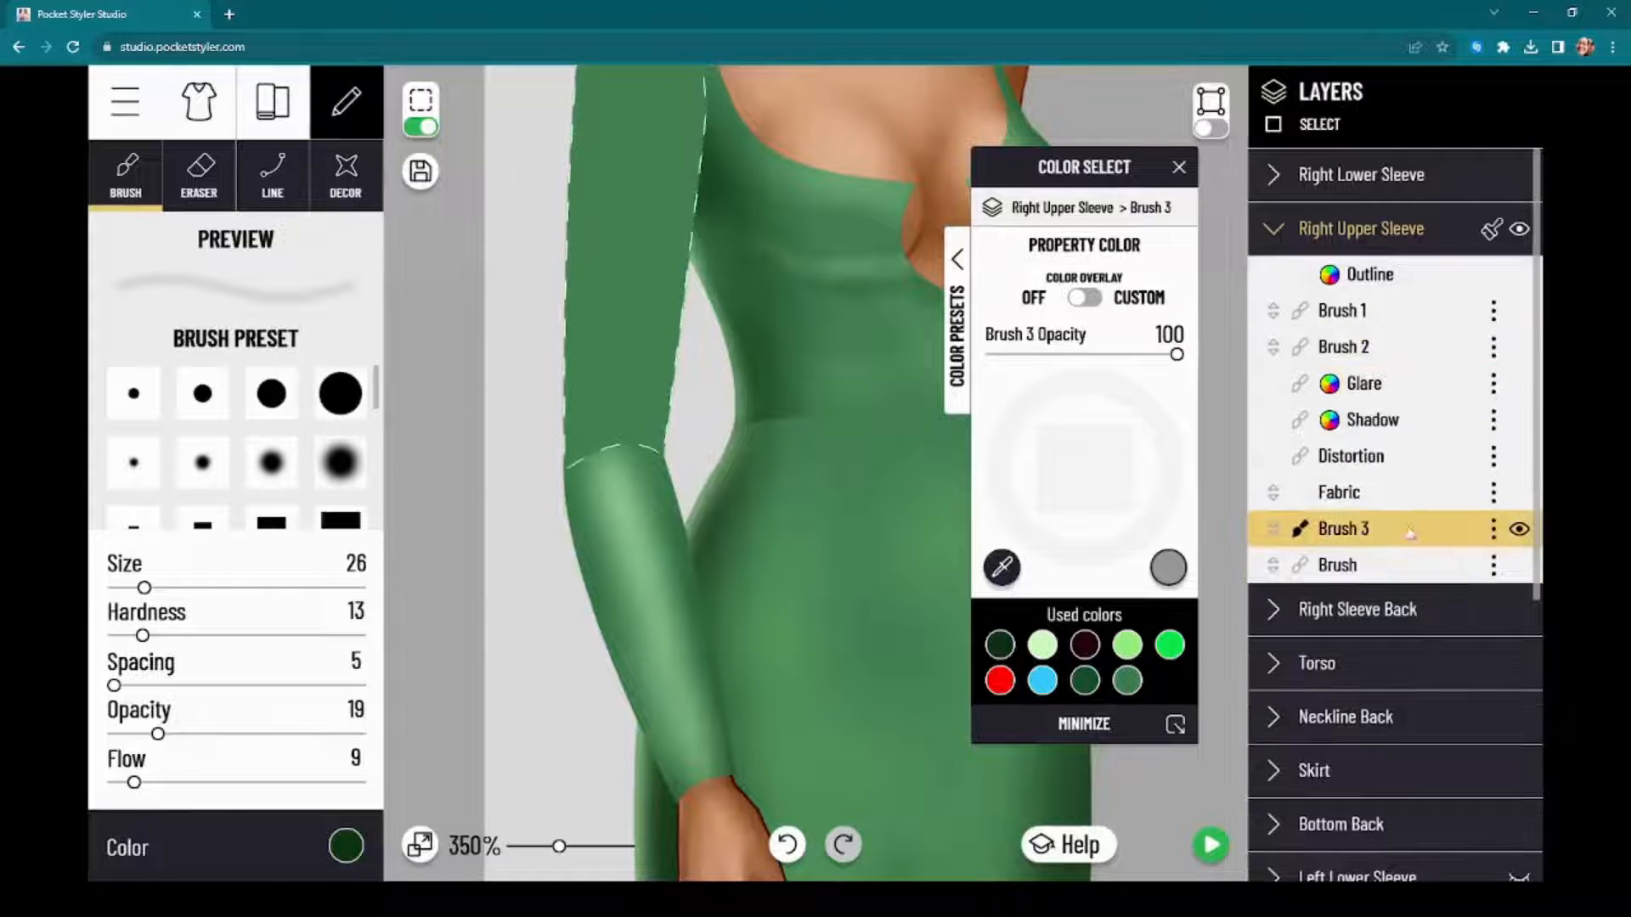
# Step: Paint a soft highlight from the shoulder to the elbow on the Right Upper Sleeve's Brush 1, using CCFFBF at size 33
pyautogui.click(1400, 314)
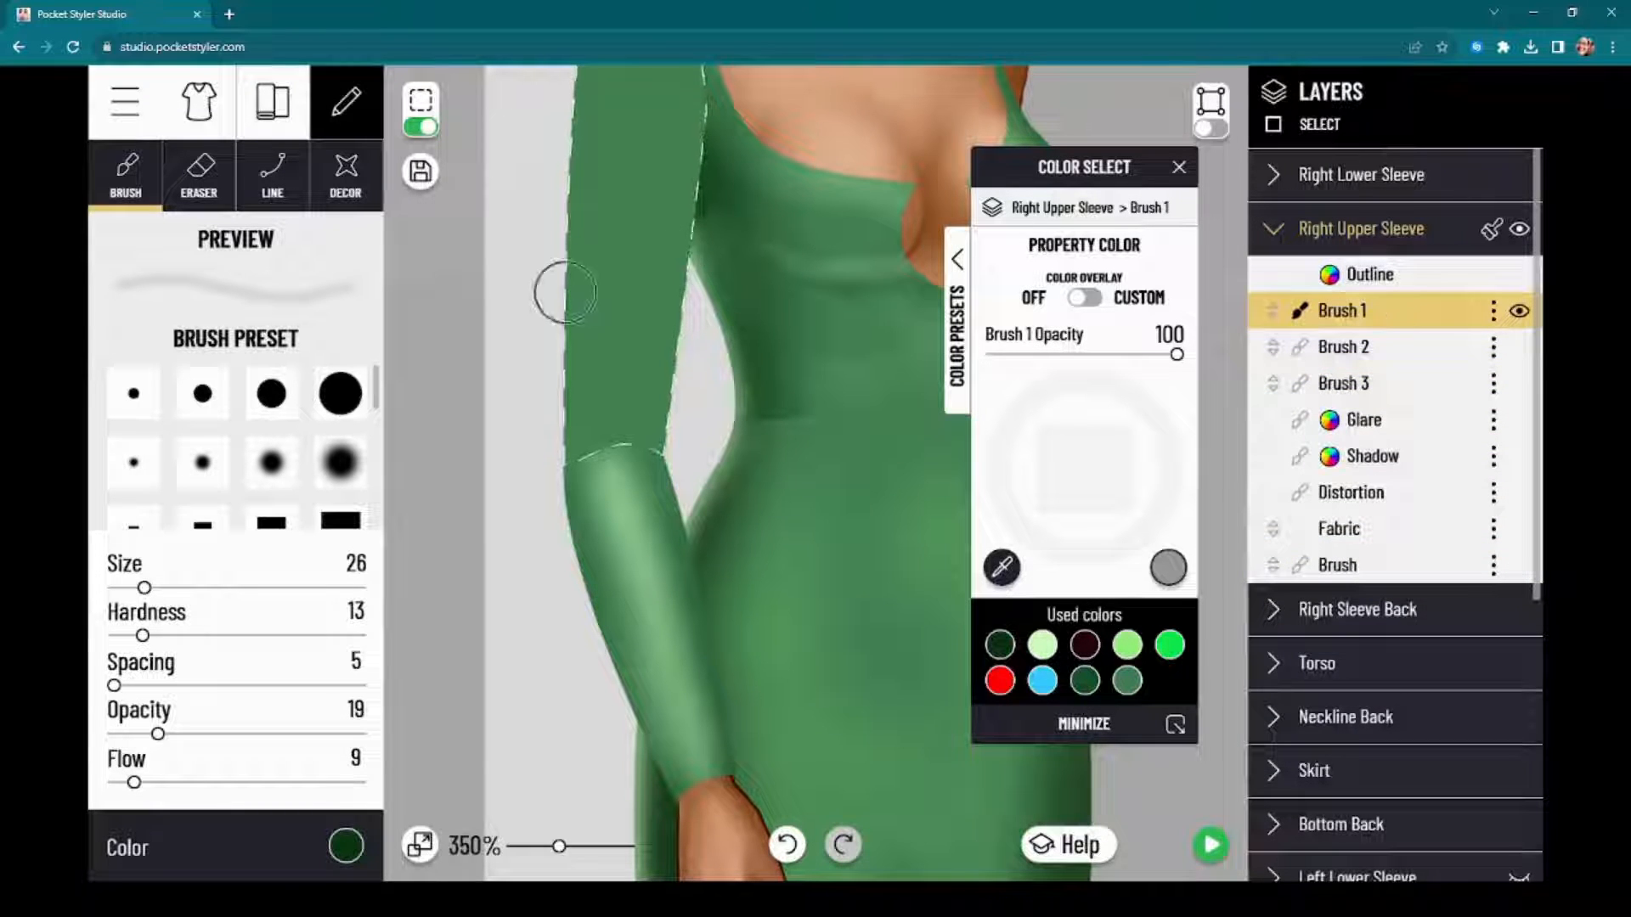
pyautogui.click(425, 127)
pyautogui.moveTo(461, 323); pyautogui.dragTo(458, 557)
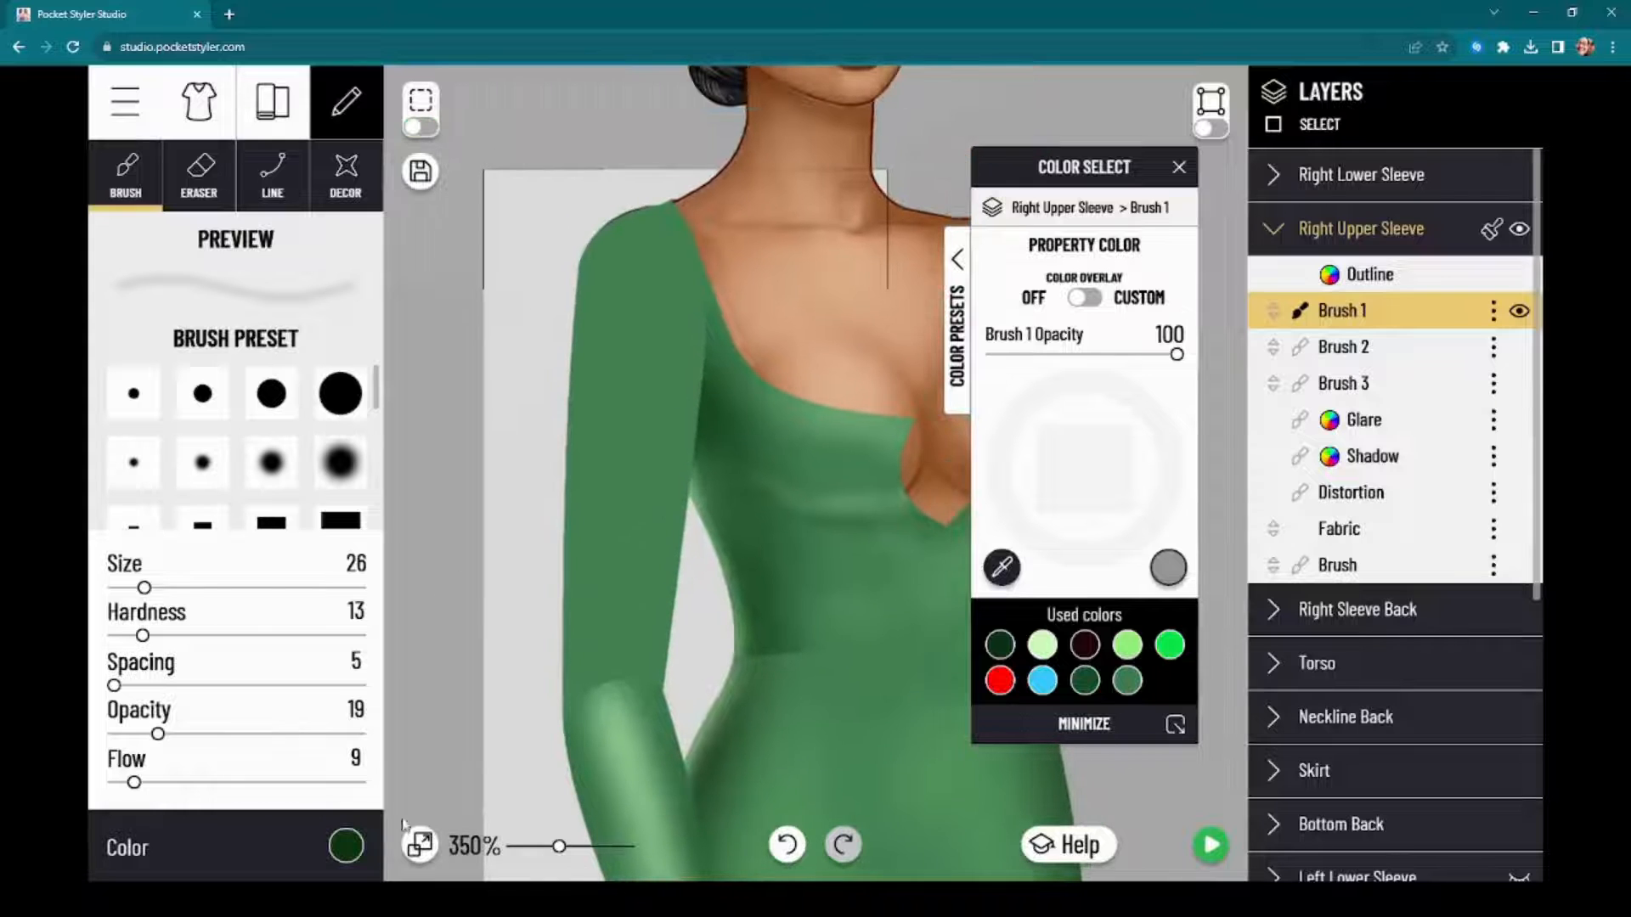
pyautogui.click(339, 854)
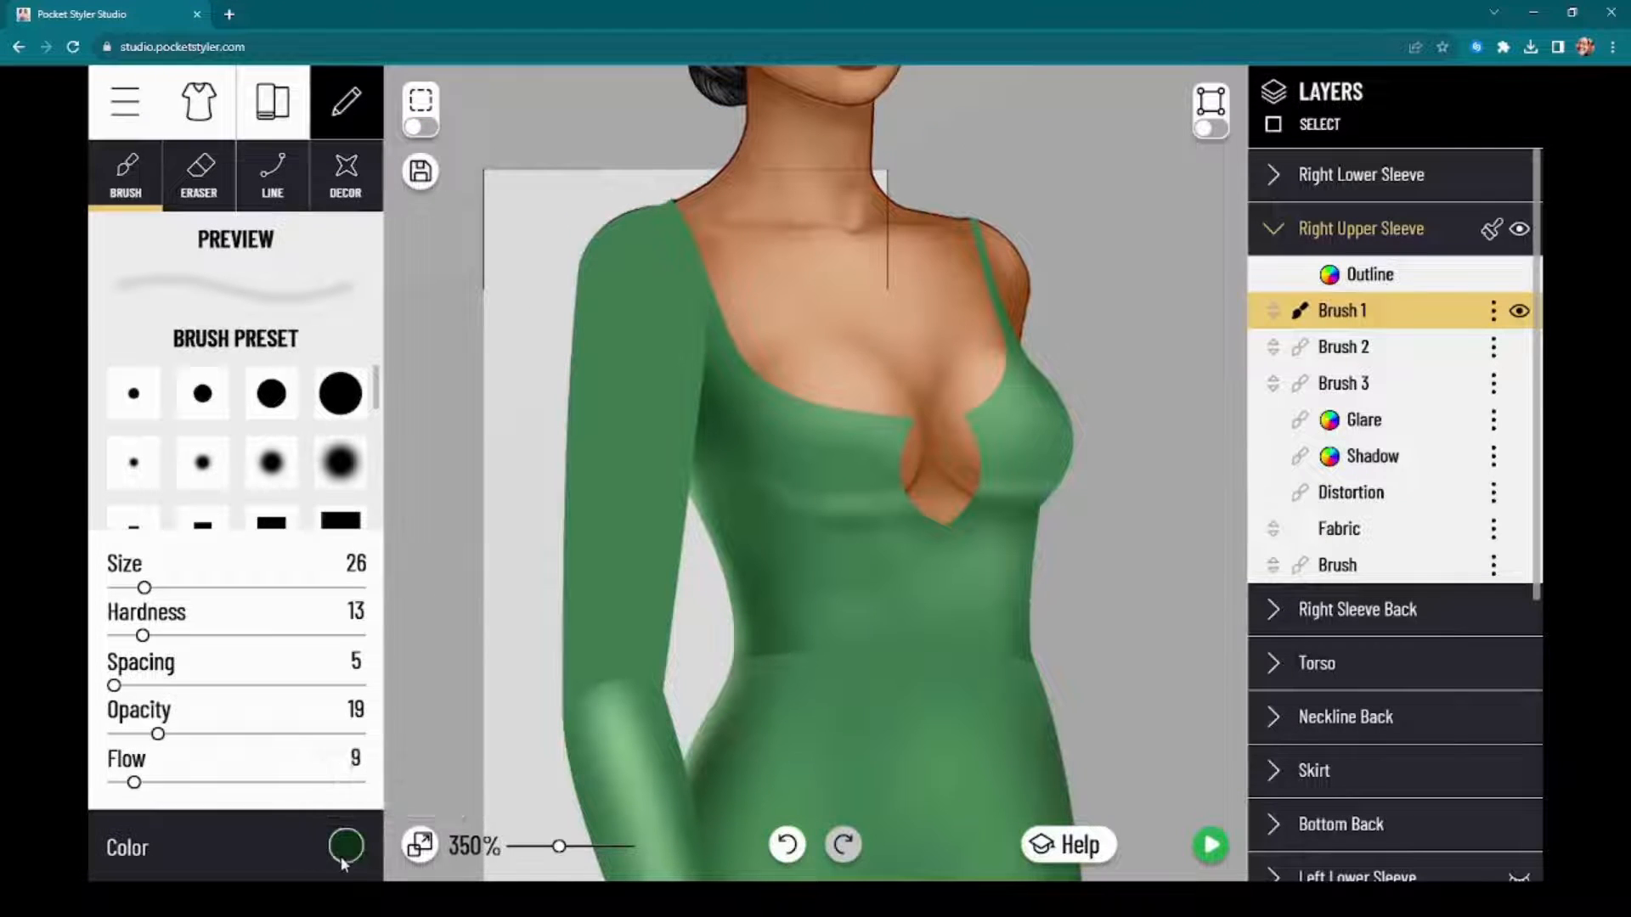
pyautogui.click(344, 848)
pyautogui.click(1142, 682)
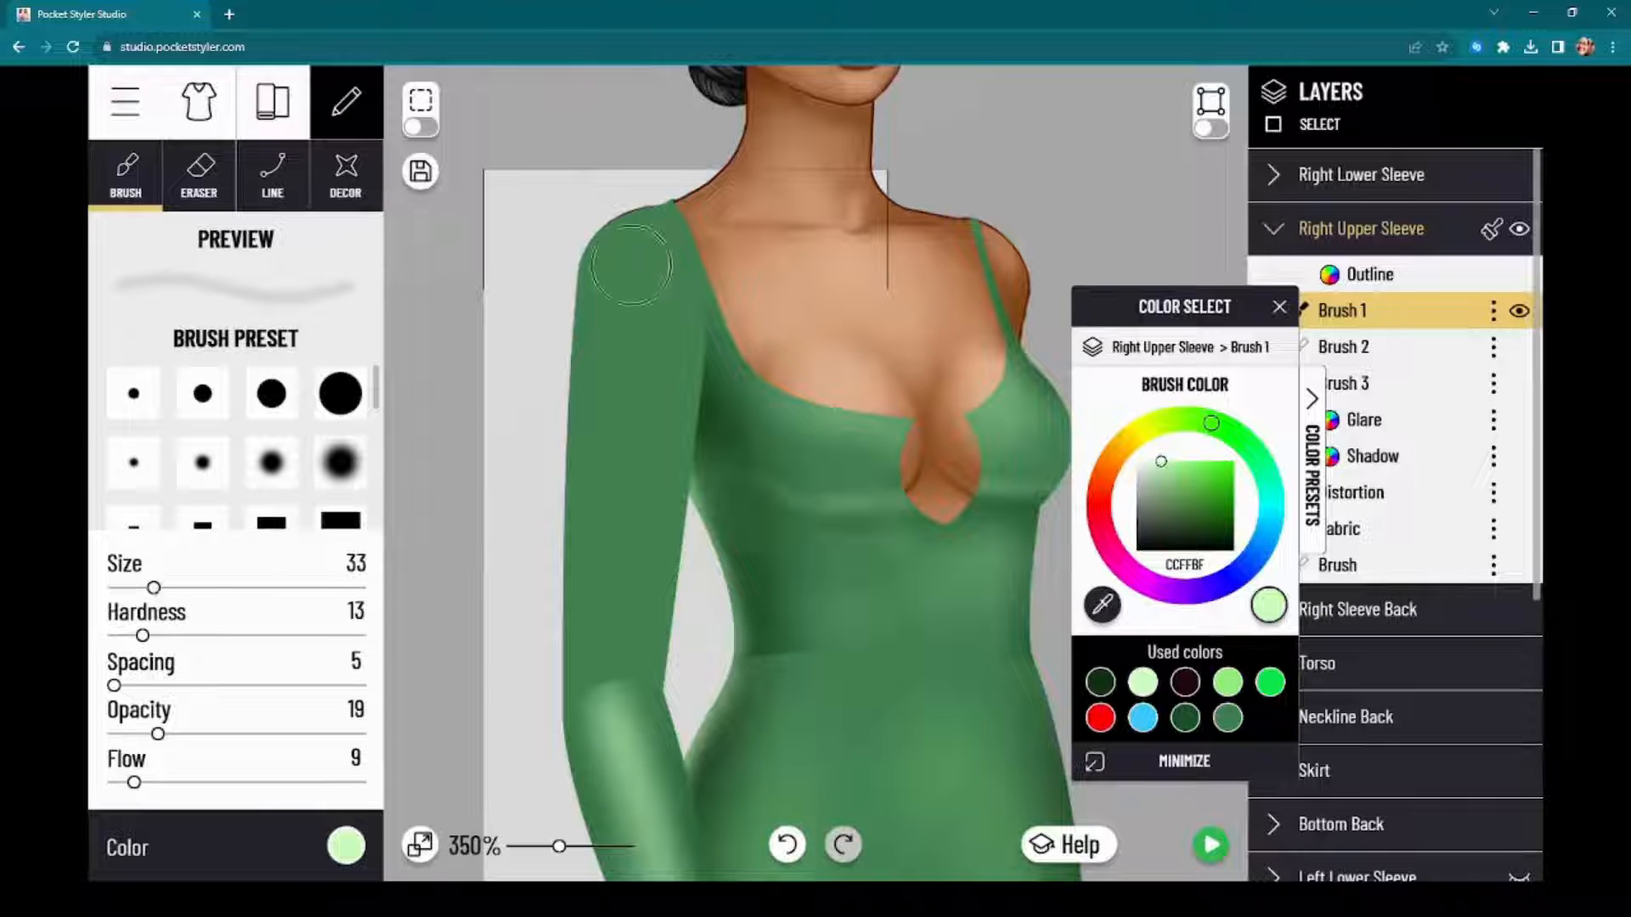
pyautogui.moveTo(631, 266); pyautogui.dragTo(633, 526)
pyautogui.moveTo(633, 367); pyautogui.dragTo(633, 486)
pyautogui.moveTo(630, 544)
pyautogui.mouseDown()
pyautogui.moveTo(630, 675)
pyautogui.moveTo(565, 739)
pyautogui.mouseUp()
pyautogui.moveTo(586, 527); pyautogui.dragTo(612, 671)
pyautogui.moveTo(620, 552); pyautogui.dragTo(629, 645)
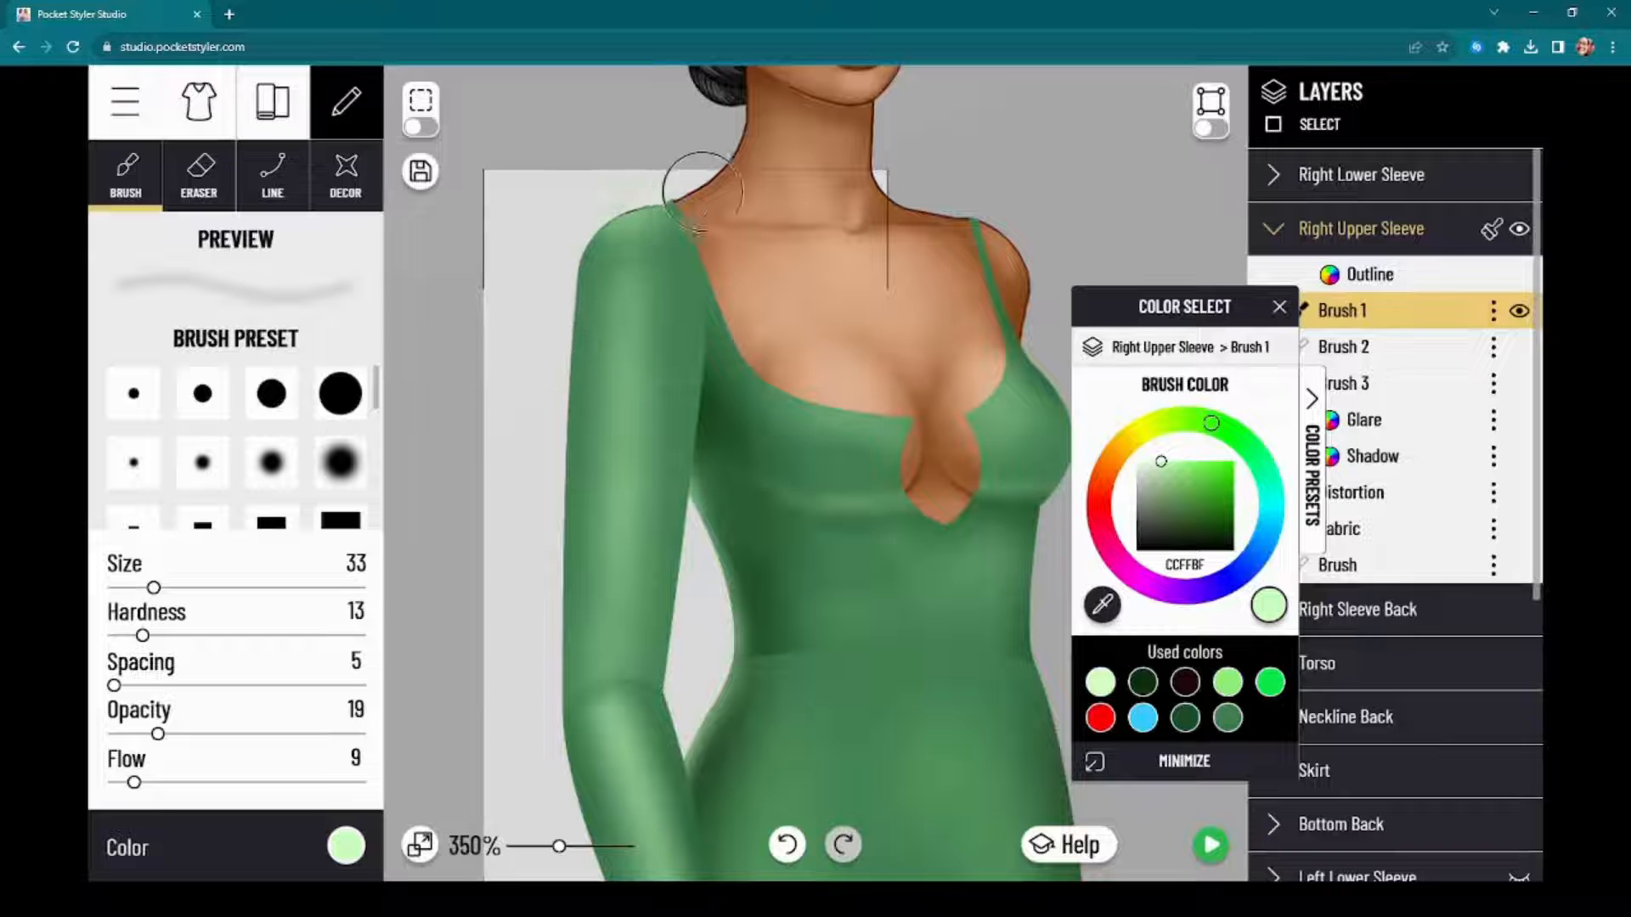
# Step: Move the Right Upper Sleeve's outer shoulder point slightly outward and round the shoulder curve above it
pyautogui.scroll(3, 454, 512)
pyautogui.scroll(4, 601, 224)
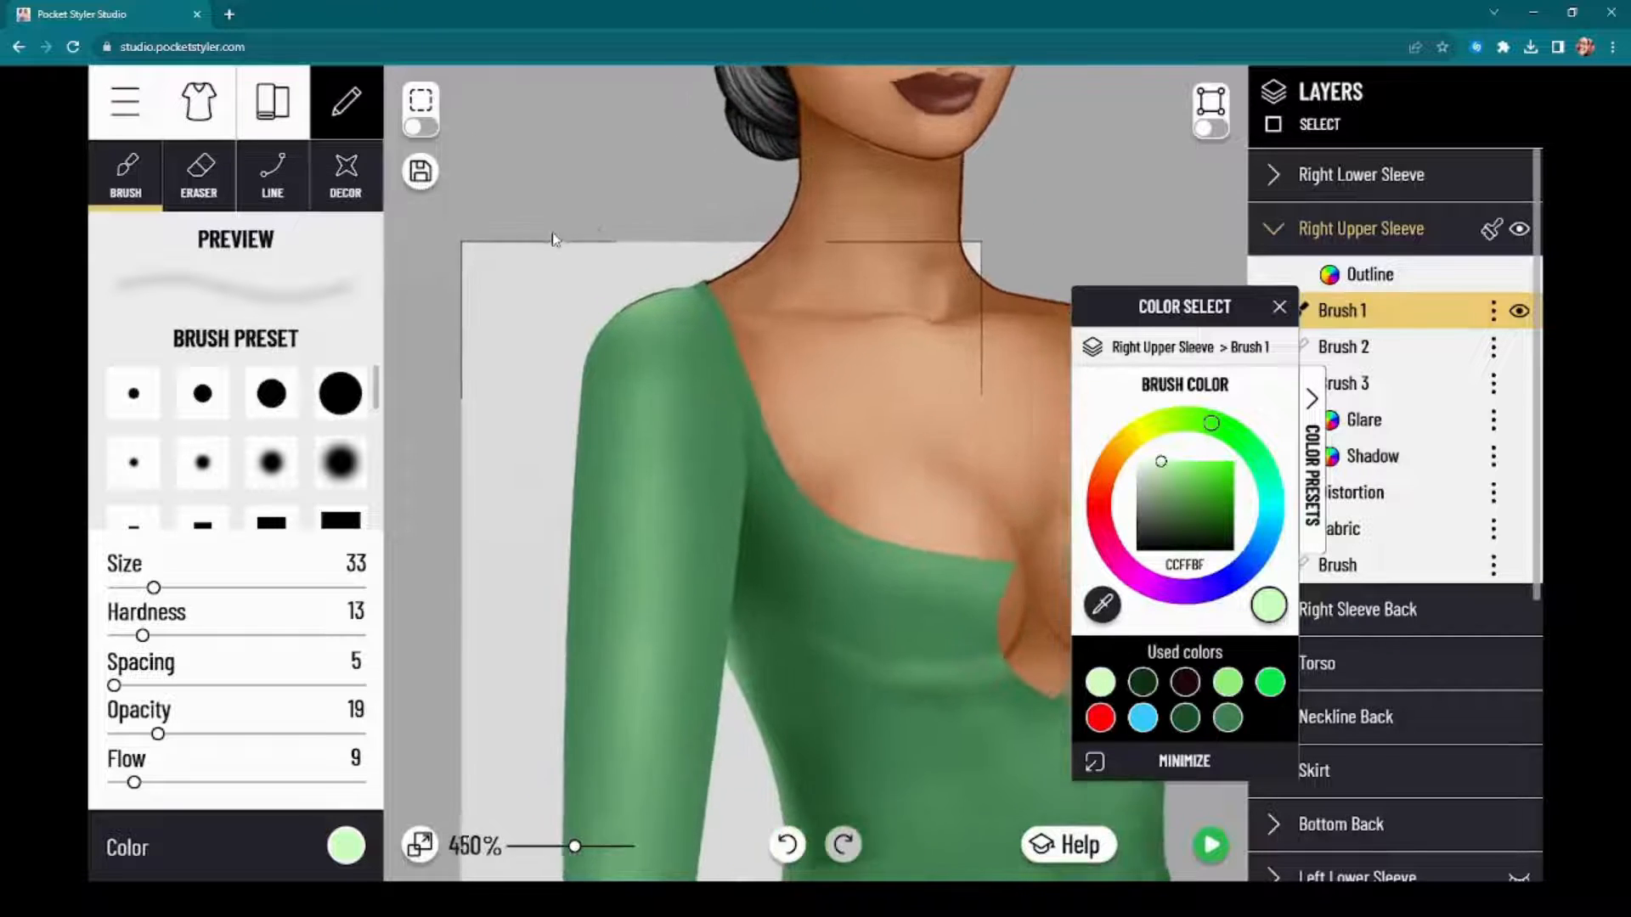
pyautogui.scroll(4, 601, 224)
pyautogui.scroll(1, 750, 197)
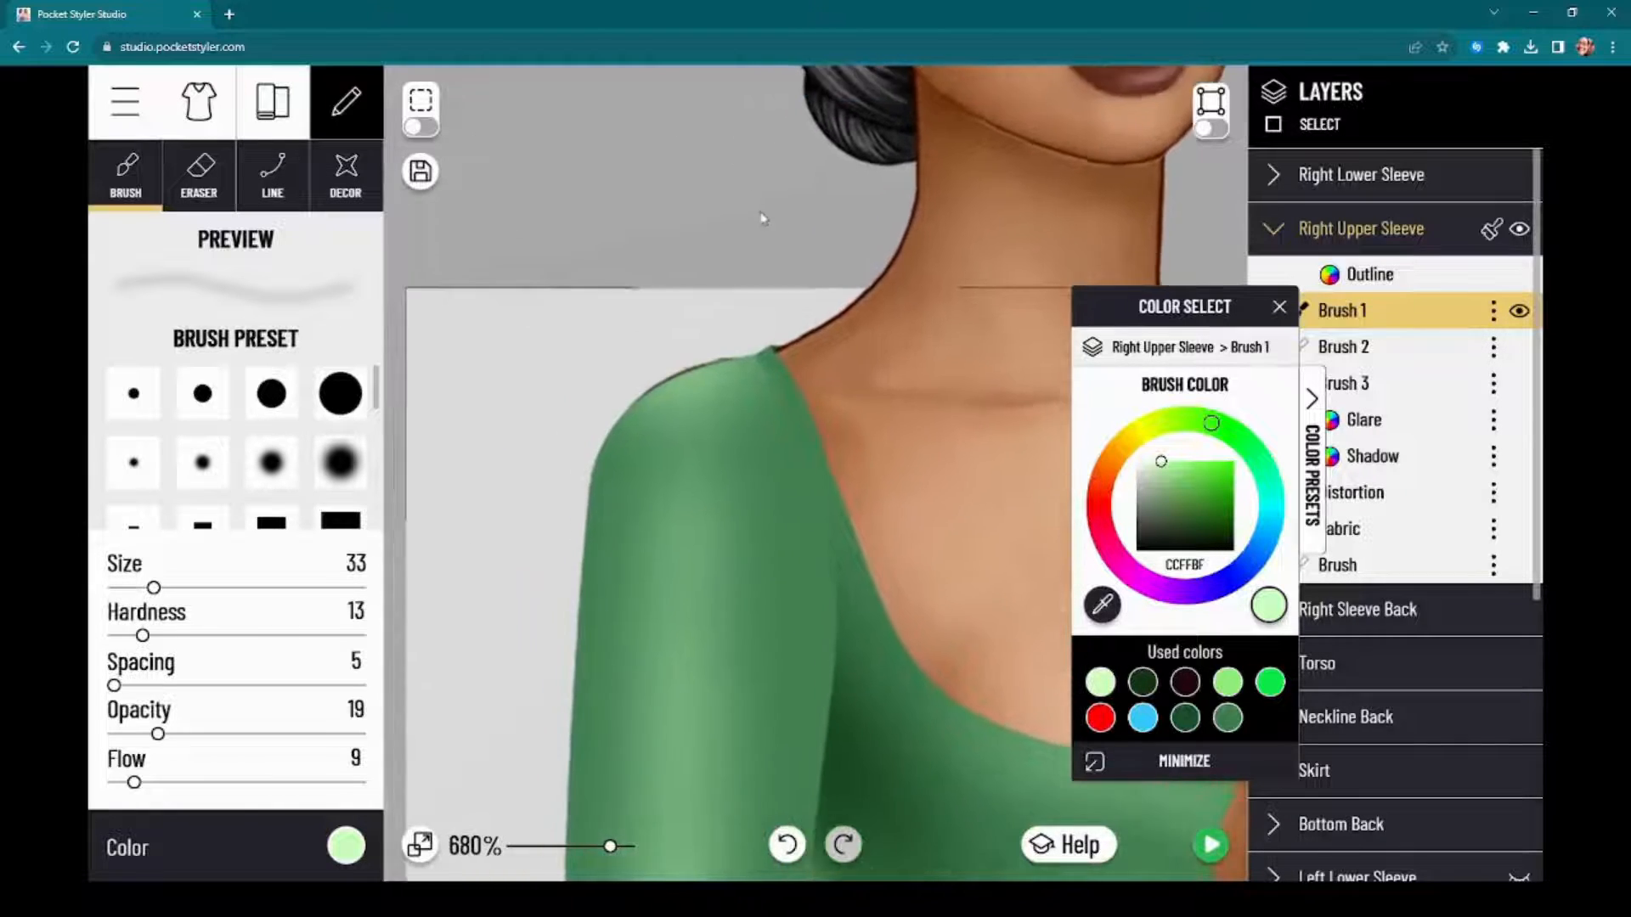
pyautogui.click(1206, 129)
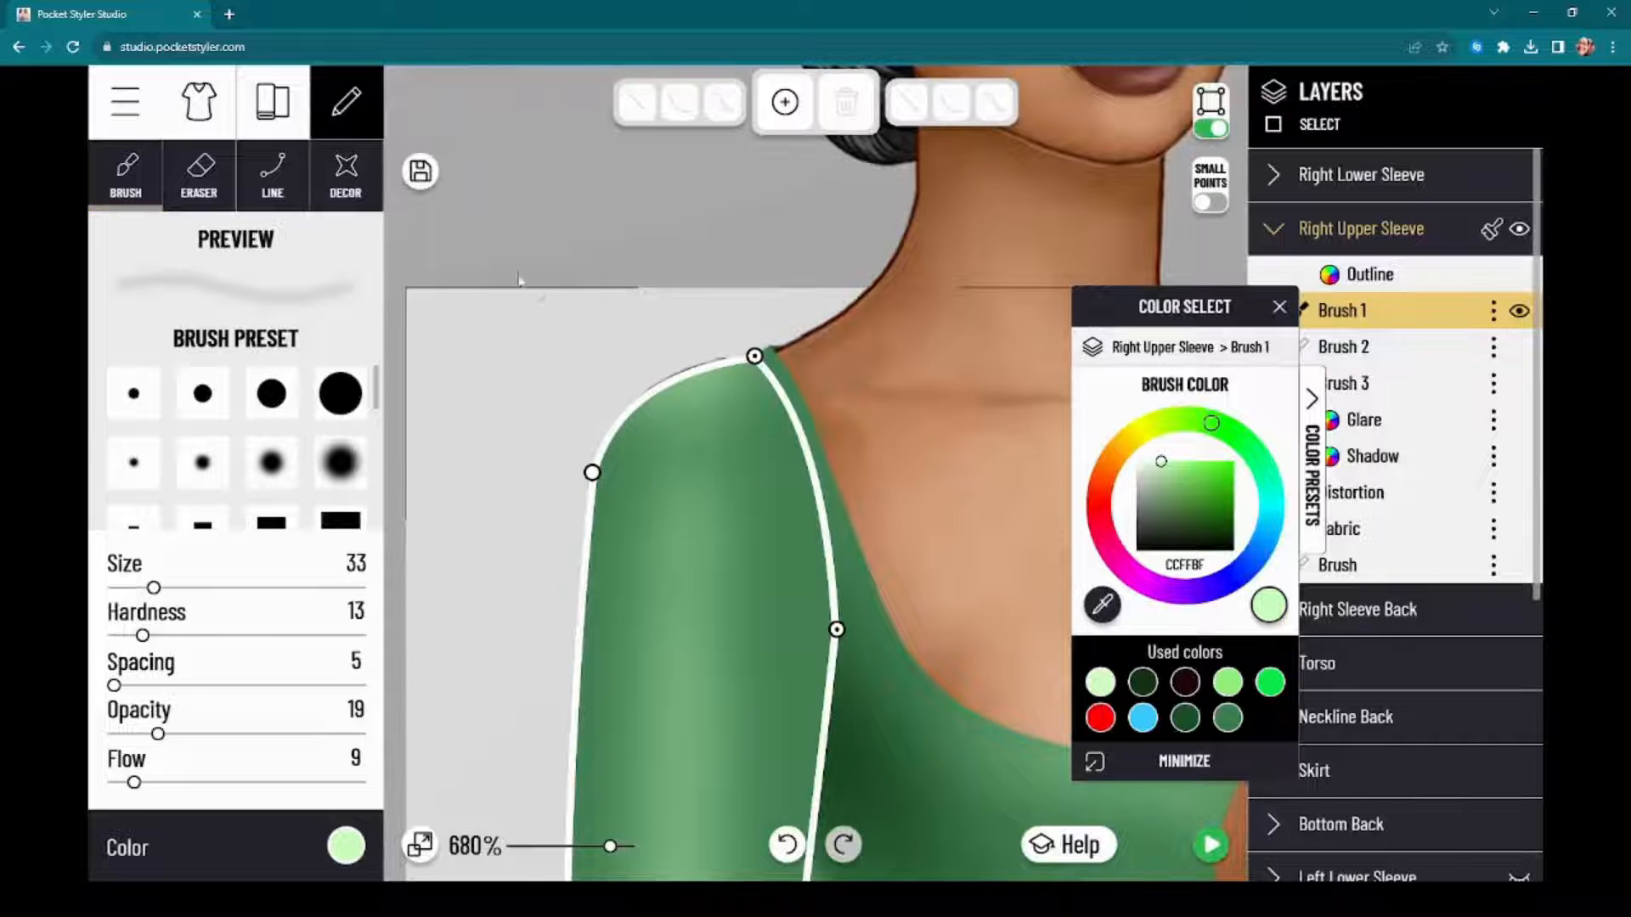
pyautogui.click(592, 474)
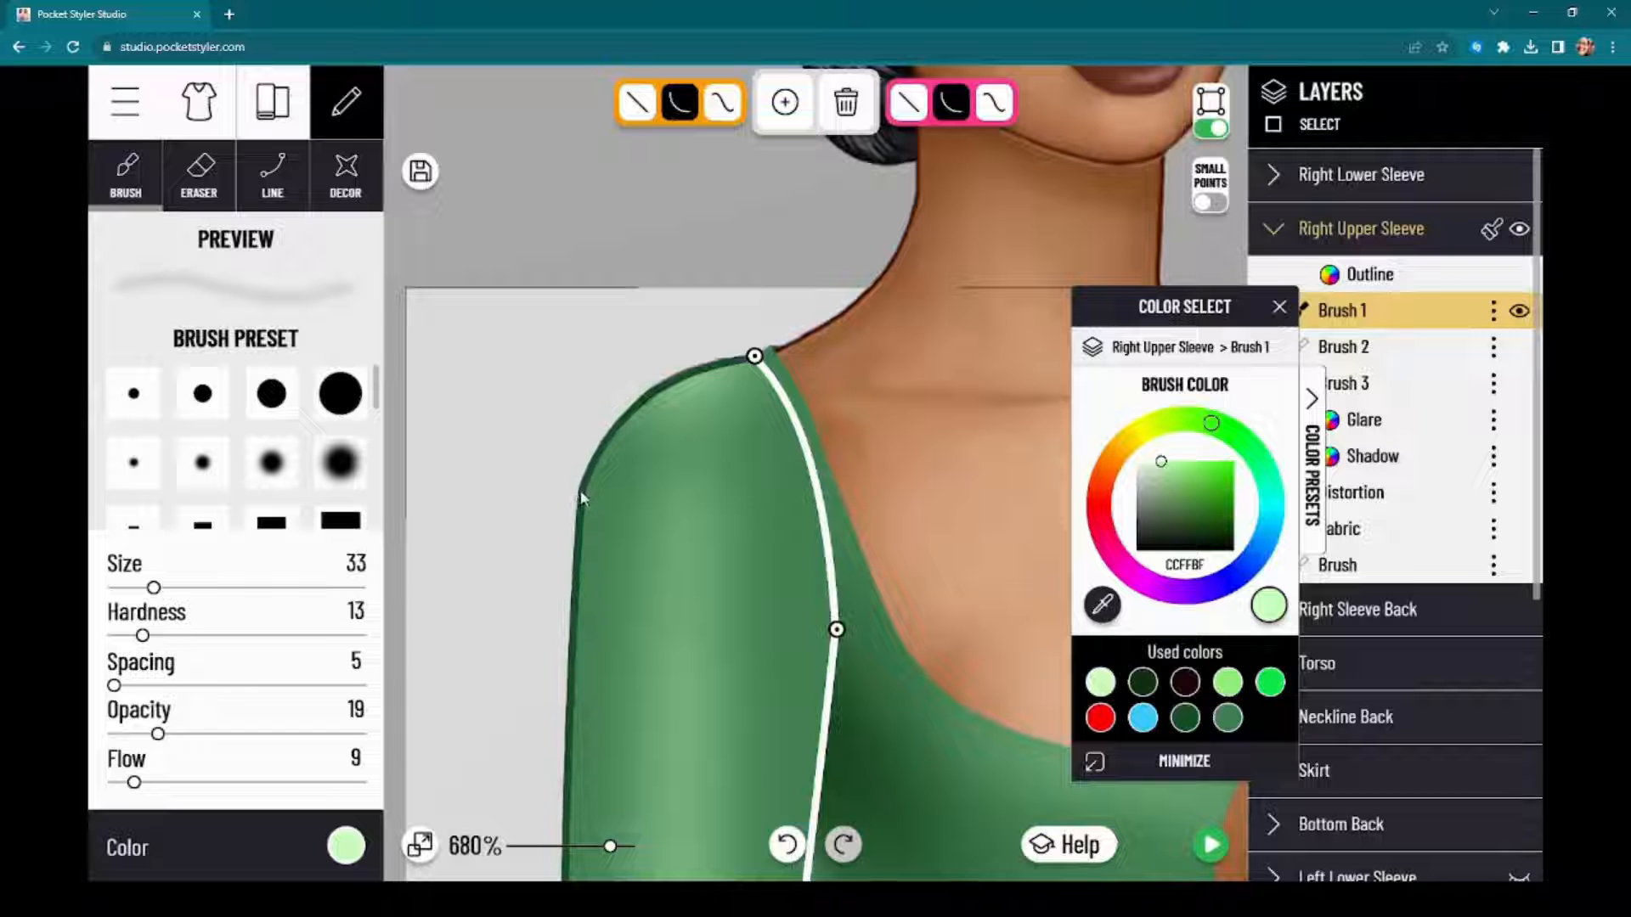
pyautogui.click(581, 490)
pyautogui.moveTo(619, 374); pyautogui.dragTo(605, 359)
# Step: Bow the outer edge of the Right Upper Sleeve outward below the shoulder and finish the point editing
pyautogui.moveTo(393, 482); pyautogui.dragTo(491, 224)
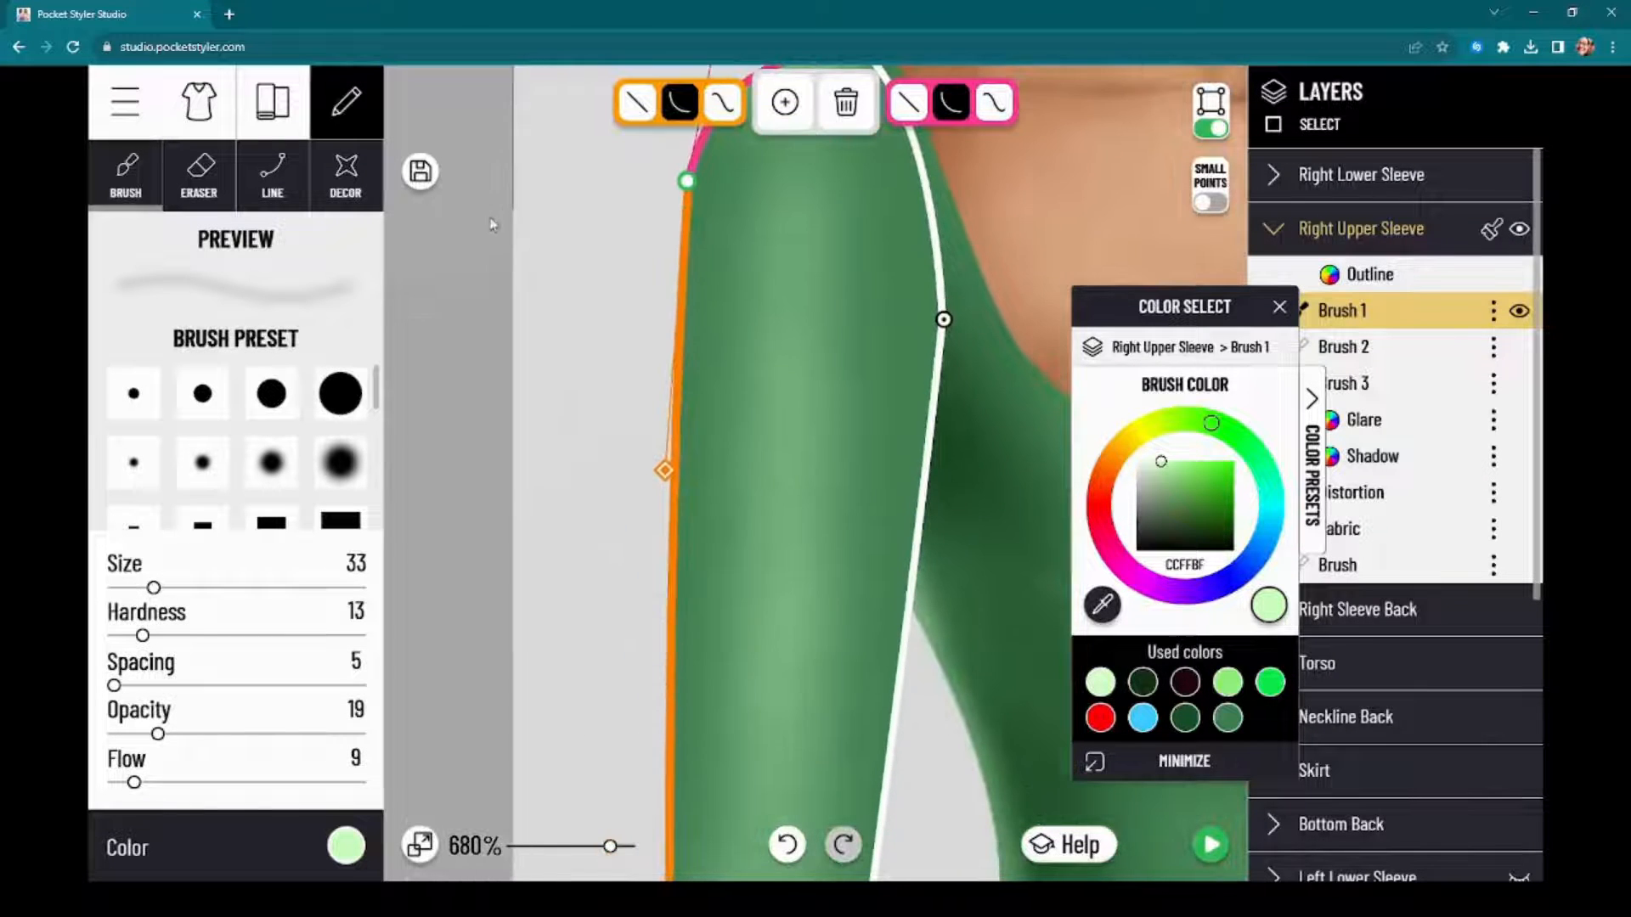
pyautogui.moveTo(665, 472); pyautogui.dragTo(639, 501)
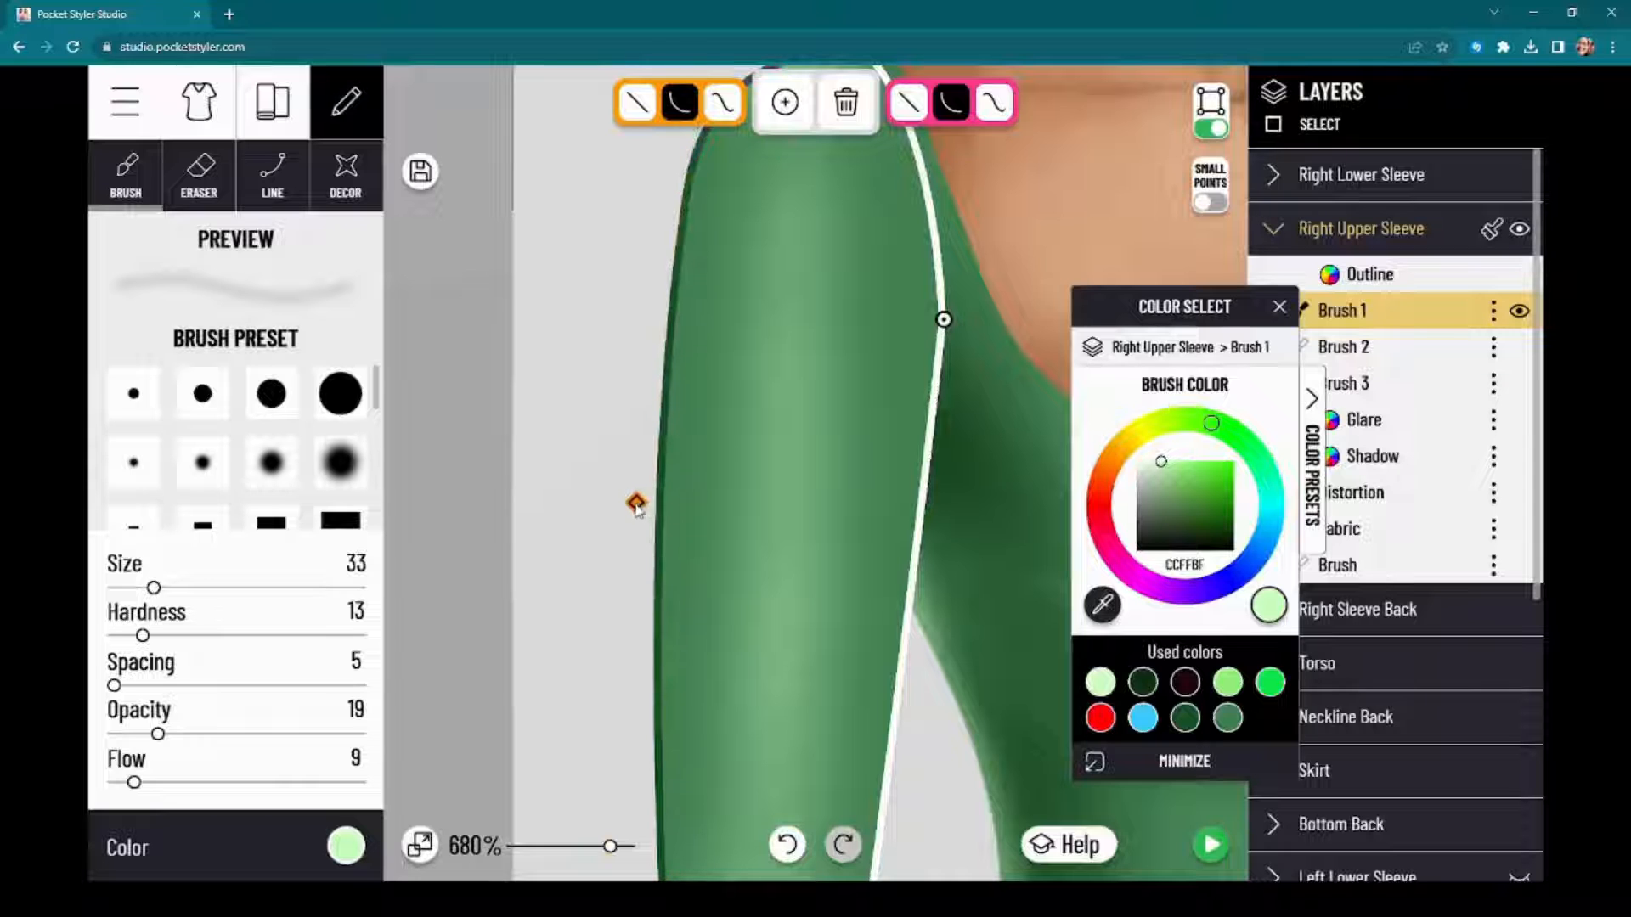
pyautogui.moveTo(476, 678); pyautogui.dragTo(364, 751)
pyautogui.click(1212, 127)
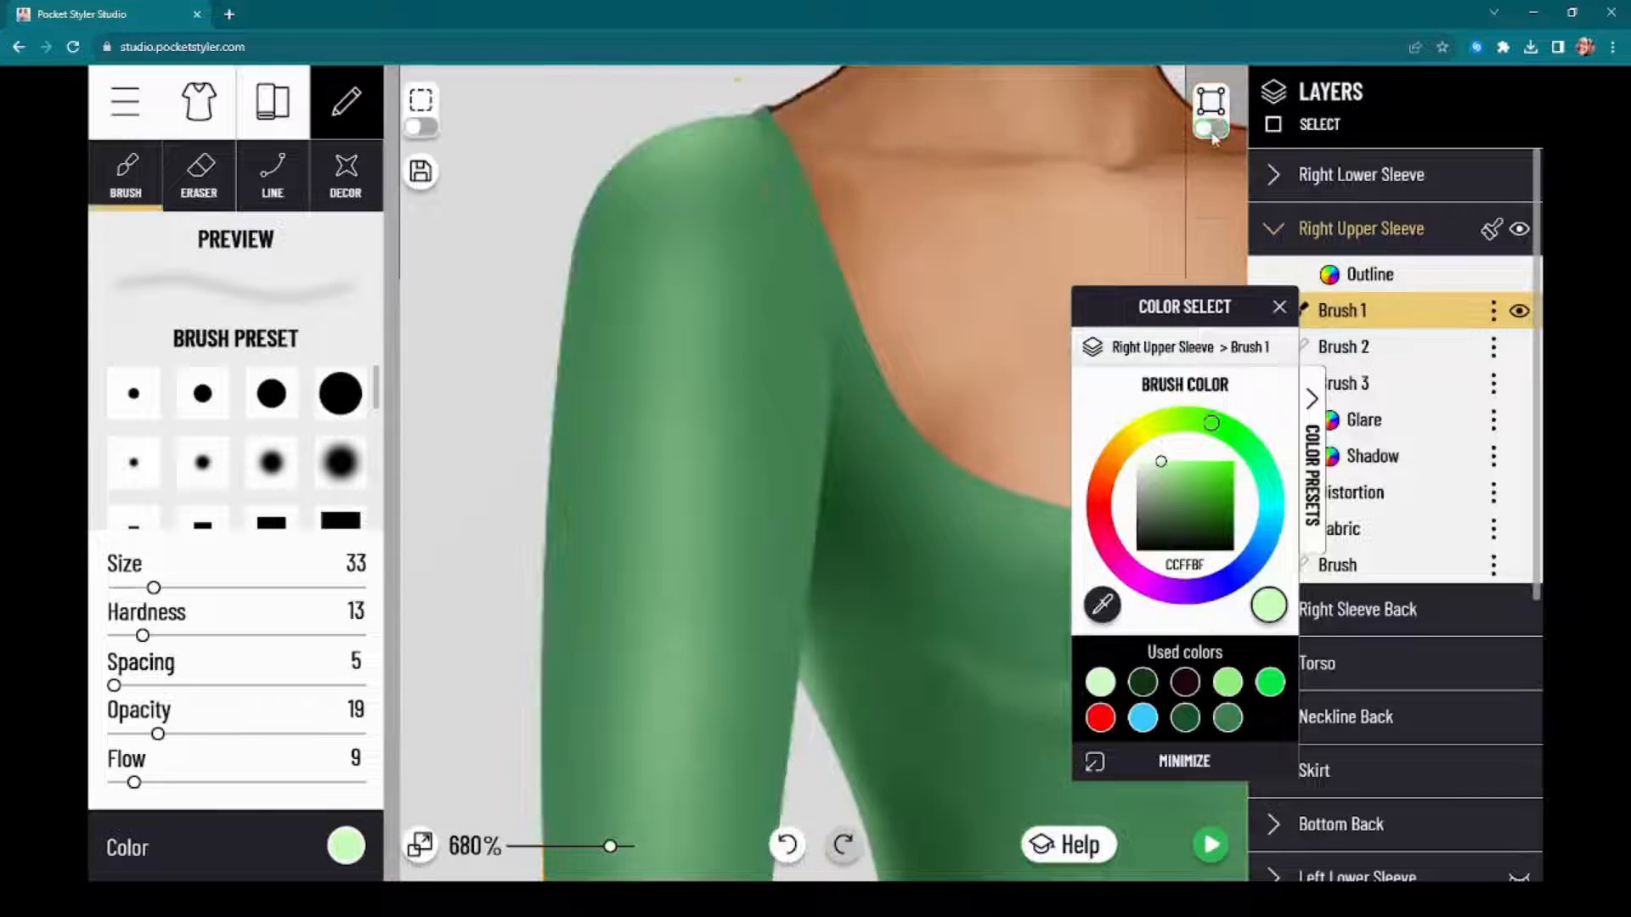
# Step: Examine the reshaped shoulder, temporarily hiding the Right Upper Sleeve to compare it with the model's arm underneath
pyautogui.scroll(-3, 564, 340)
pyautogui.scroll(-2, 590, 353)
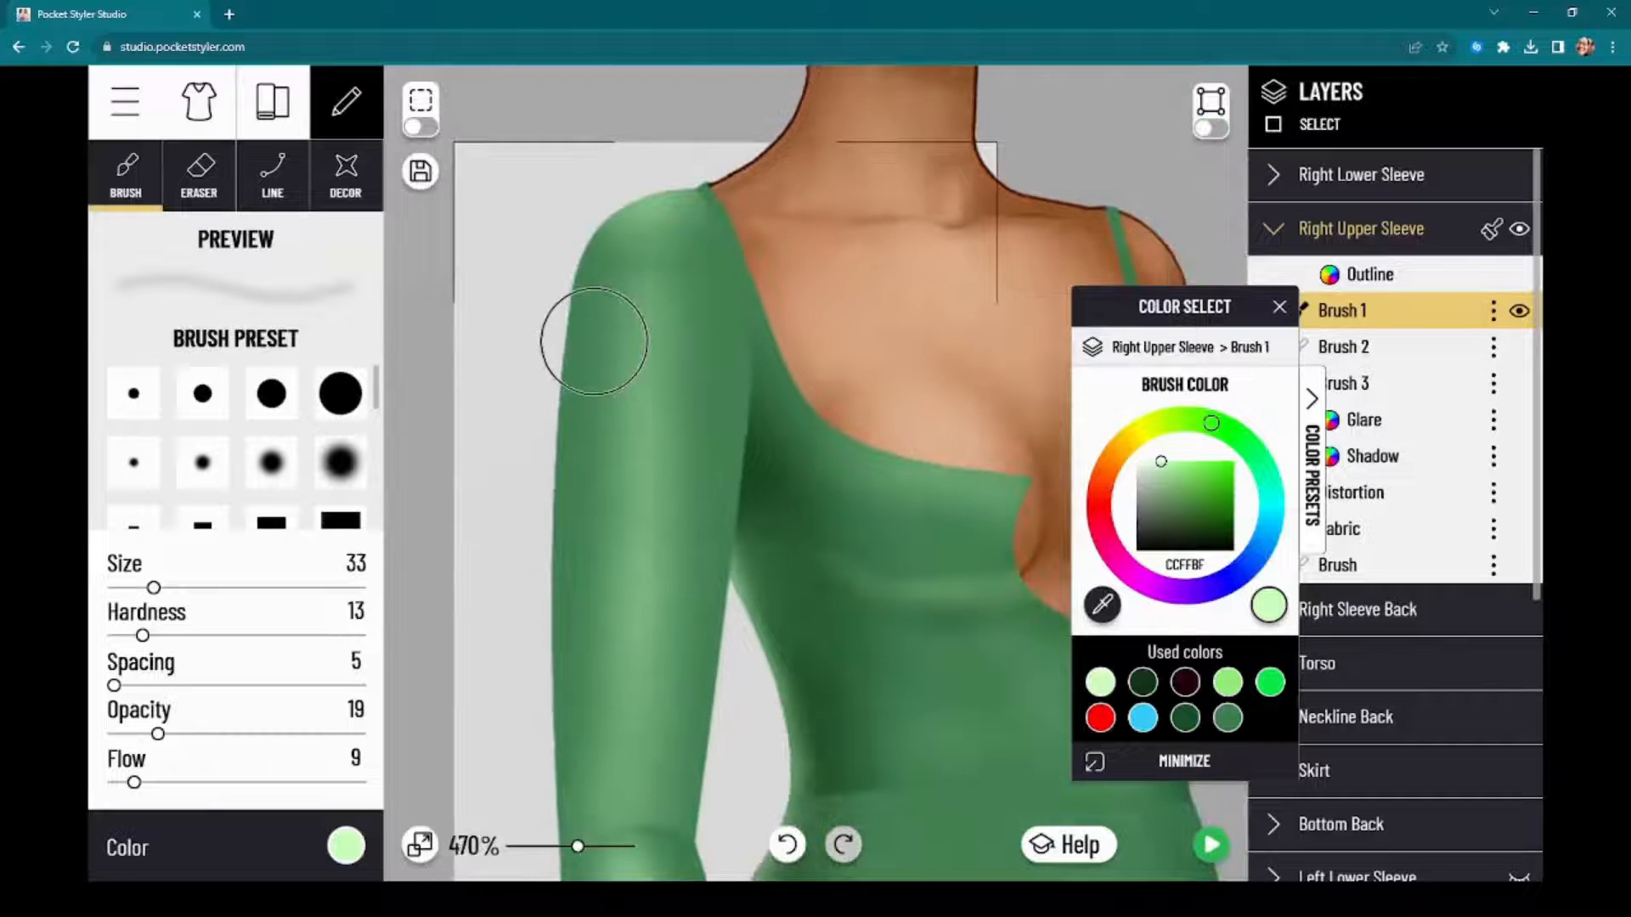
pyautogui.scroll(3, 659, 195)
pyautogui.scroll(1, 671, 209)
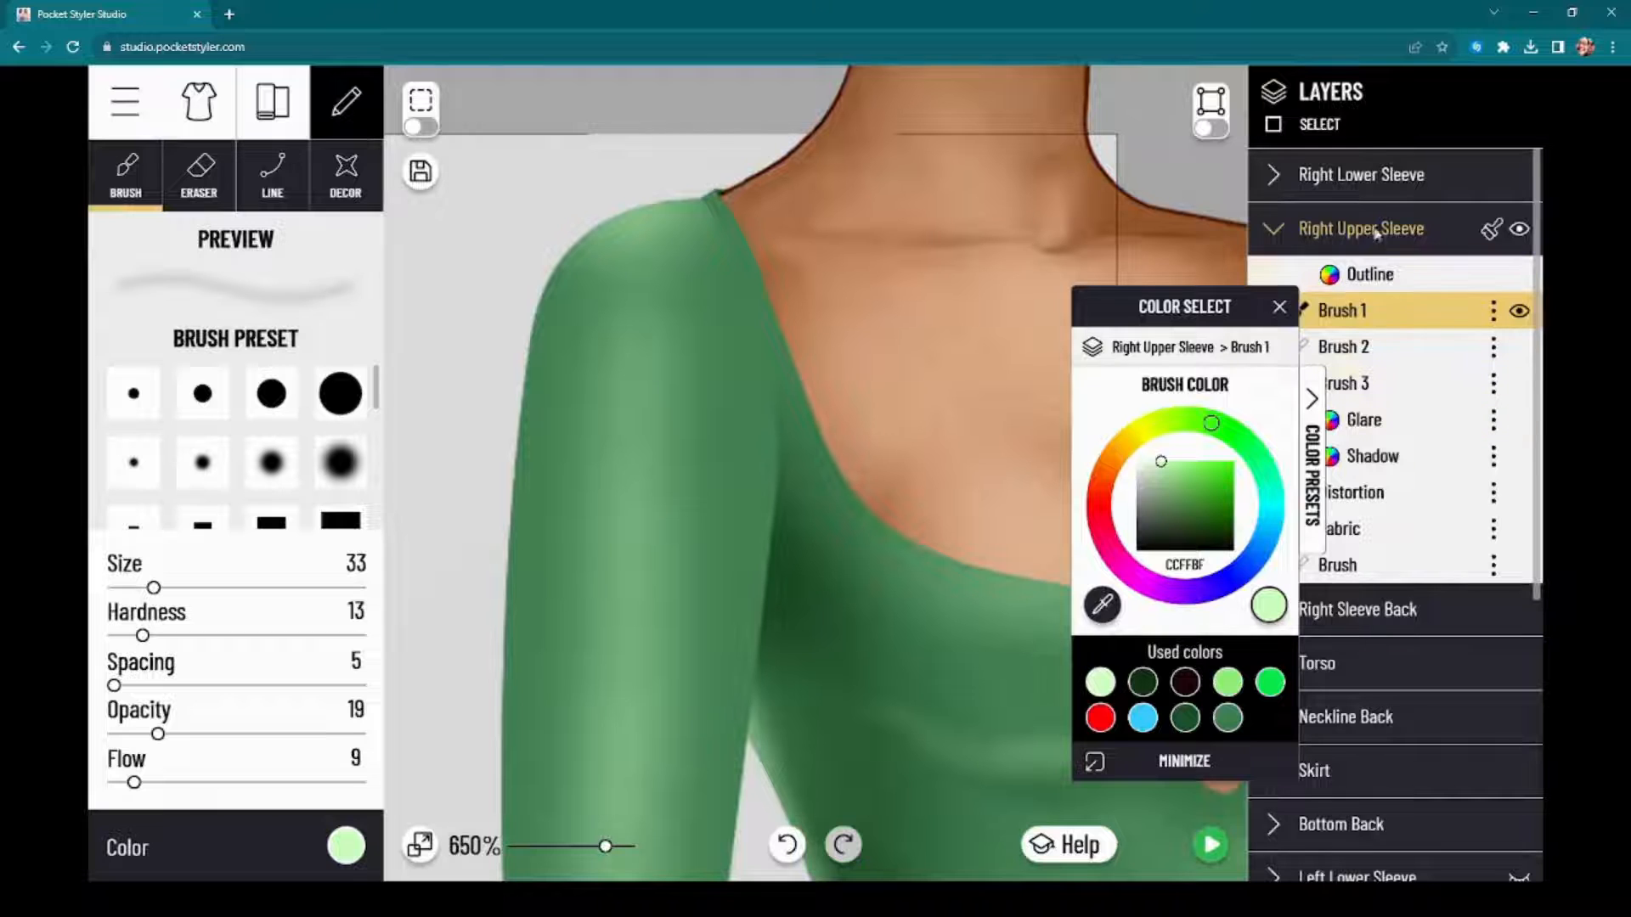
pyautogui.click(1522, 234)
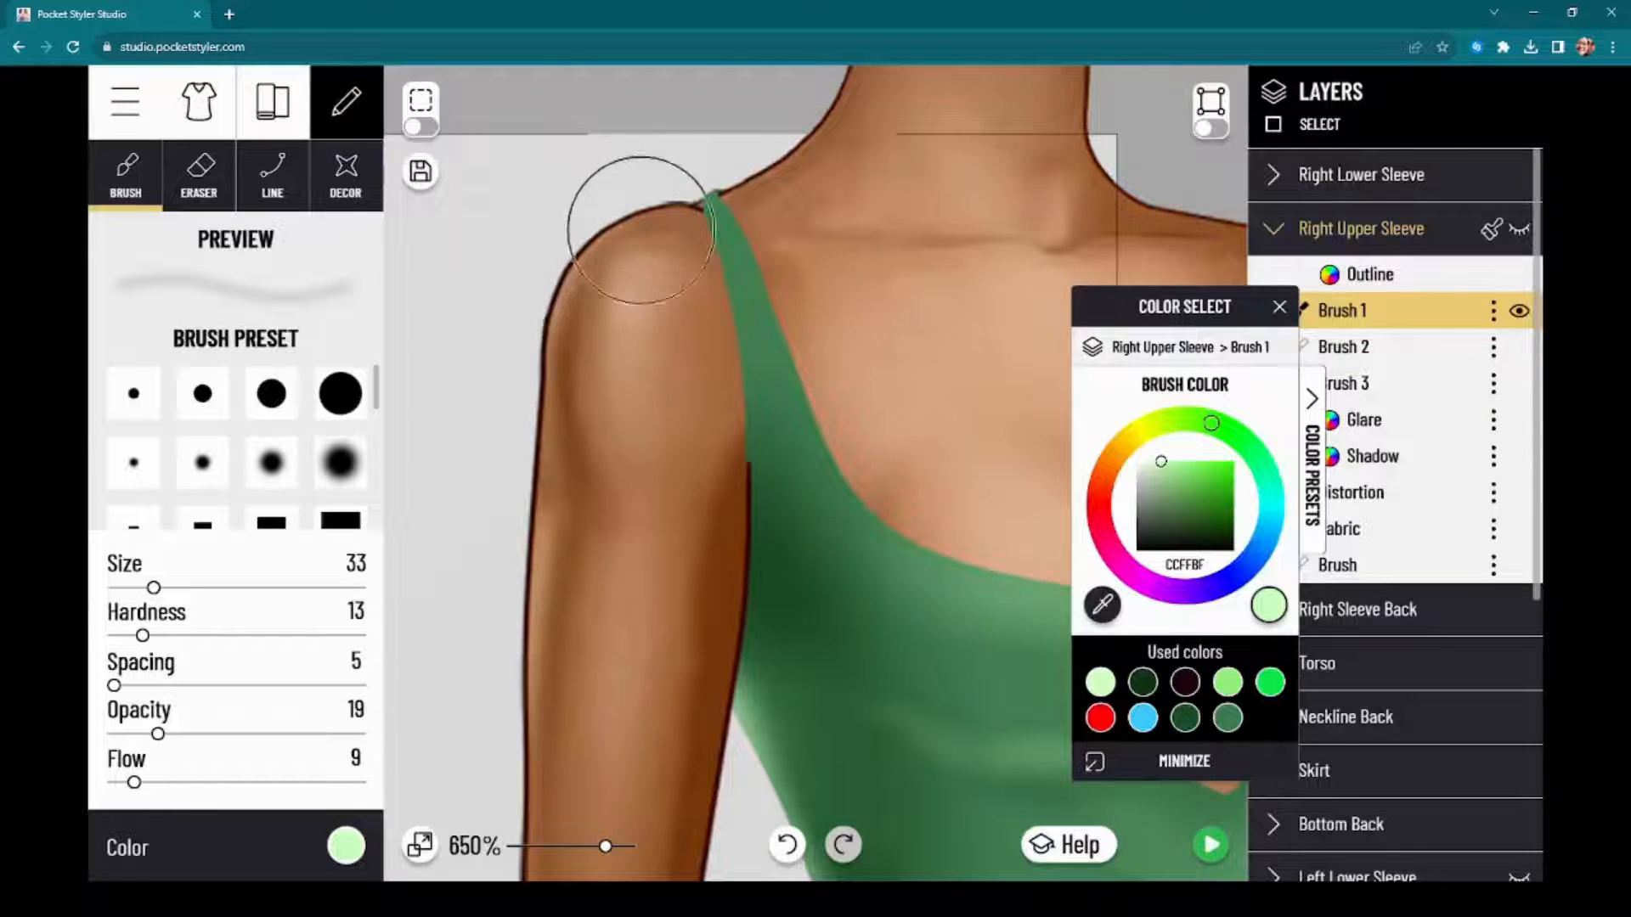
pyautogui.click(1514, 232)
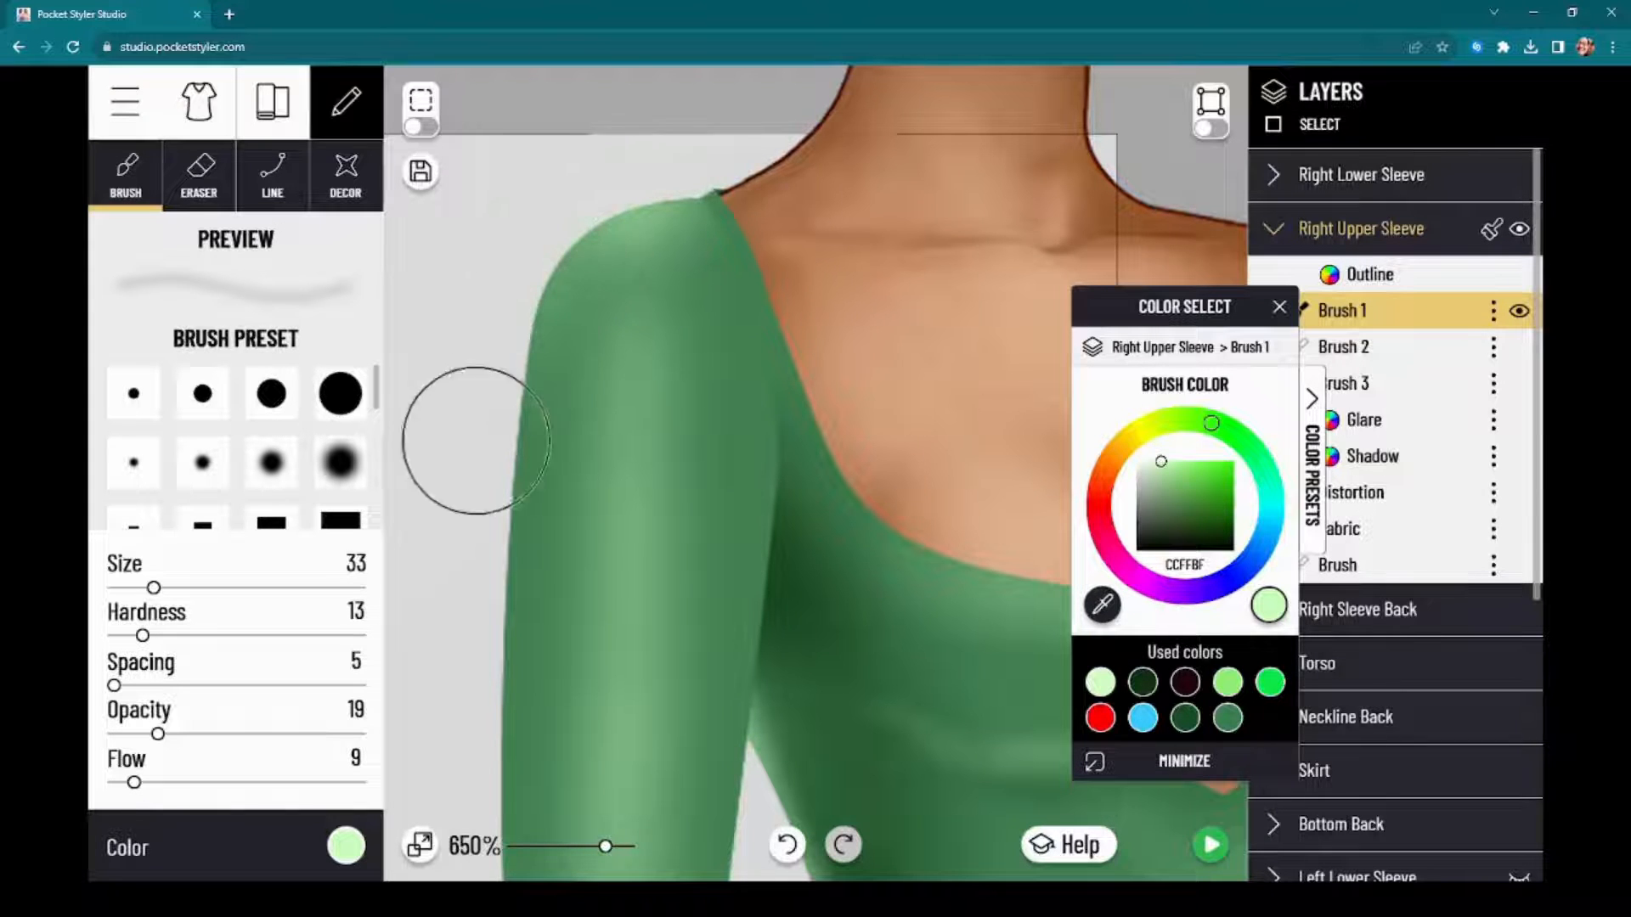
pyautogui.scroll(-3, 510, 408)
pyautogui.scroll(-3, 522, 431)
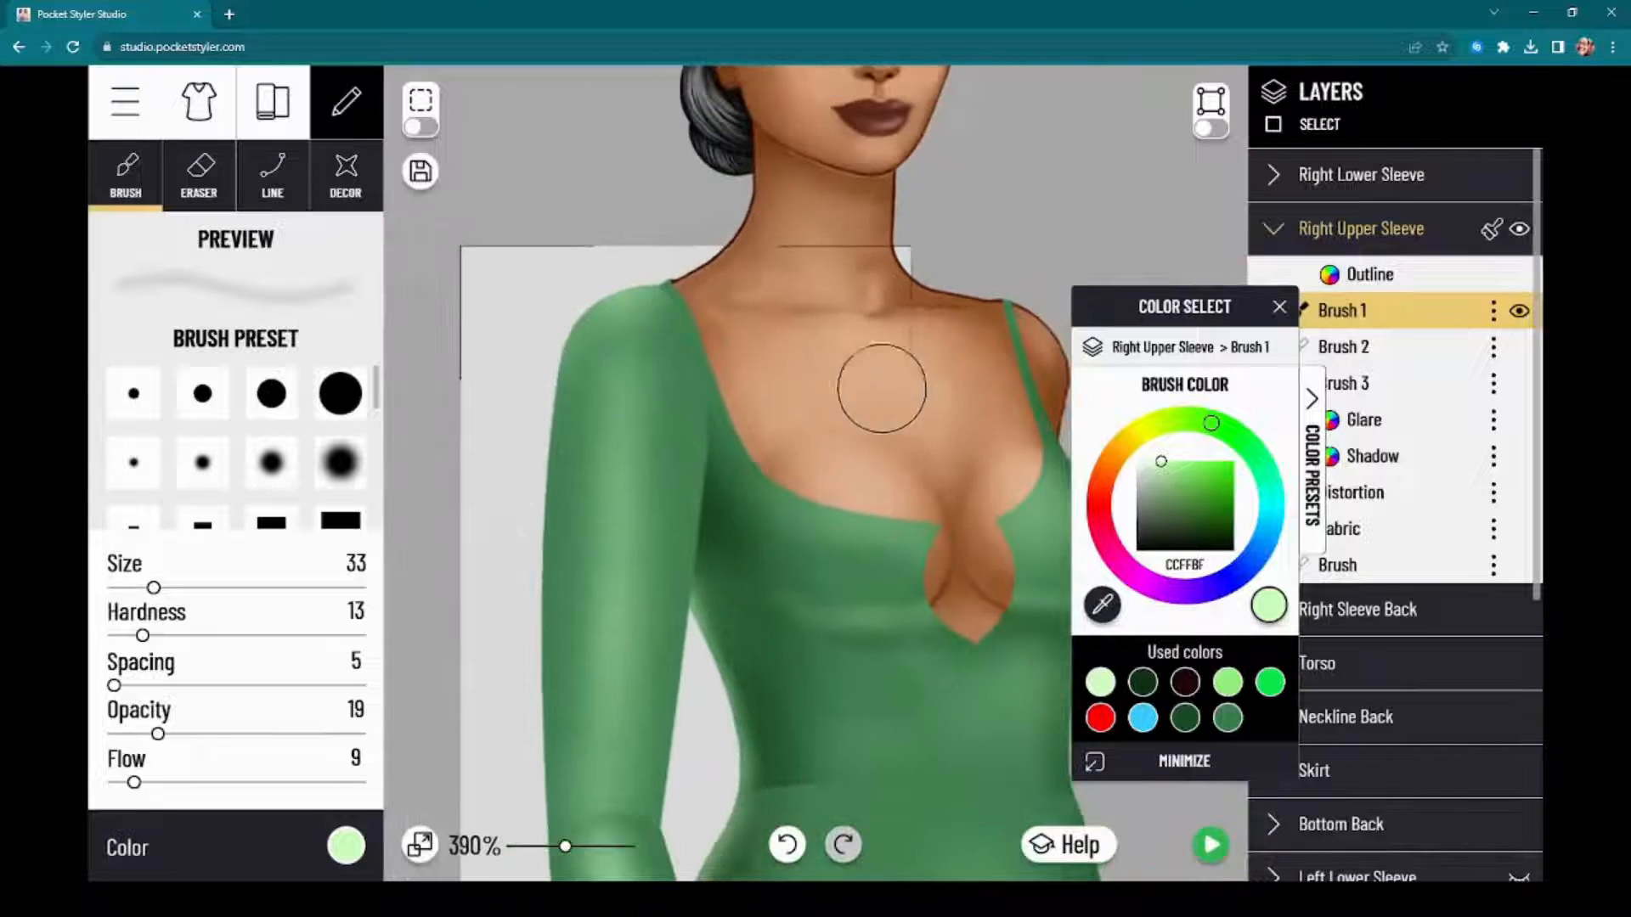
# Step: Paint soft shadows along the inner and outer edges of the Right Upper Sleeve on Brush 2, using 0C3411 at size 33, deepening the armpit
pyautogui.click(1363, 357)
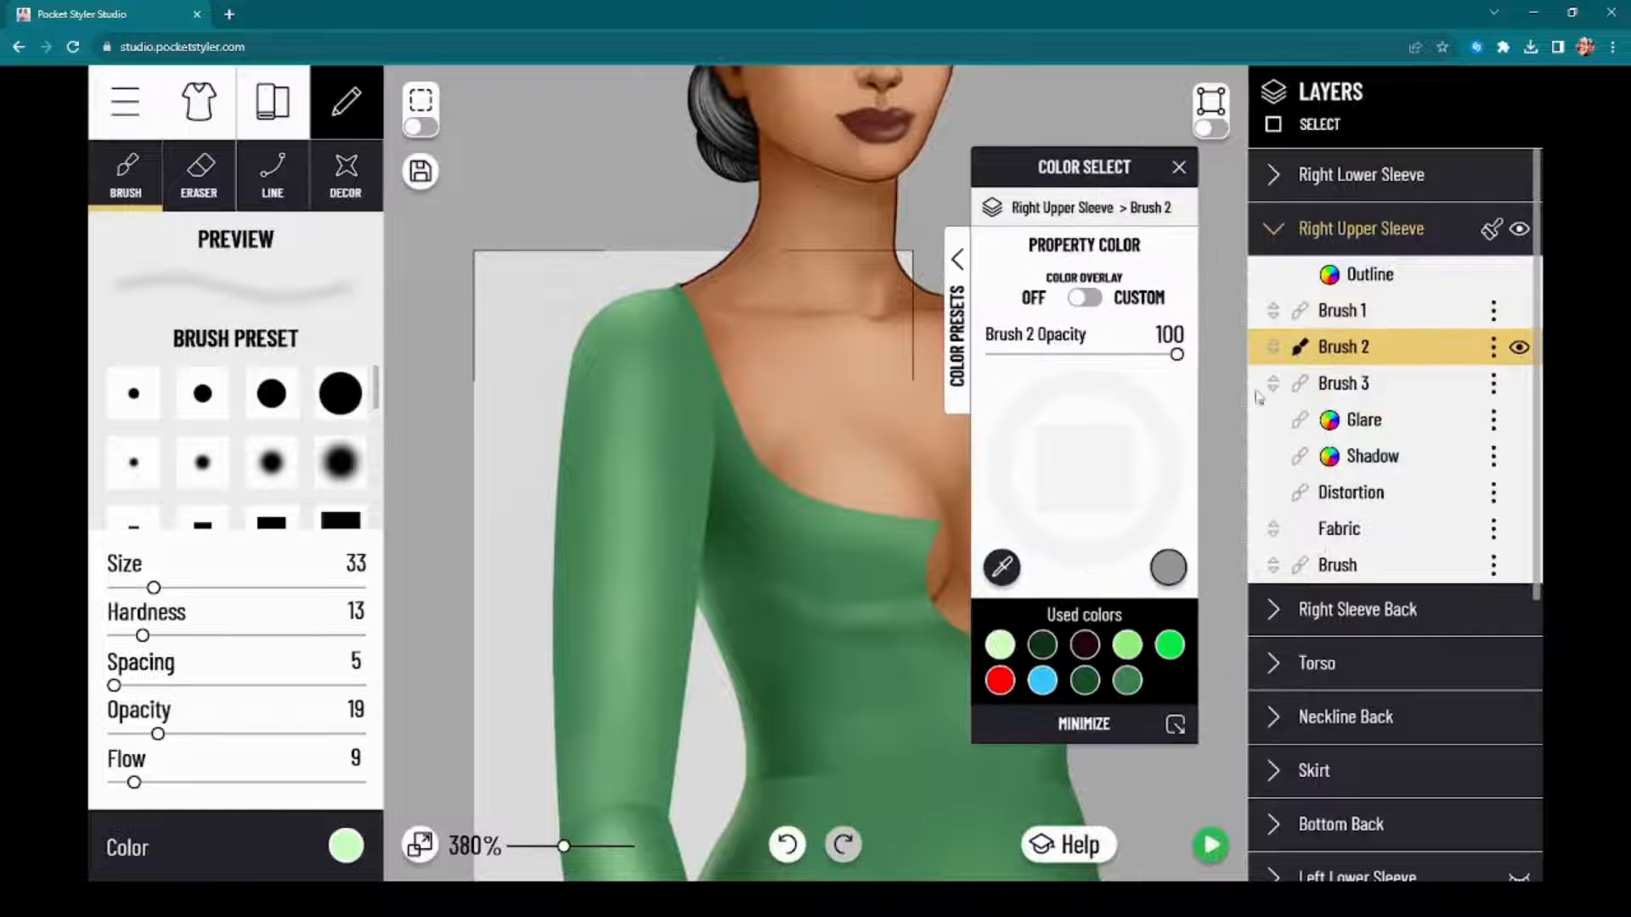
pyautogui.click(352, 847)
pyautogui.click(353, 847)
pyautogui.click(353, 847)
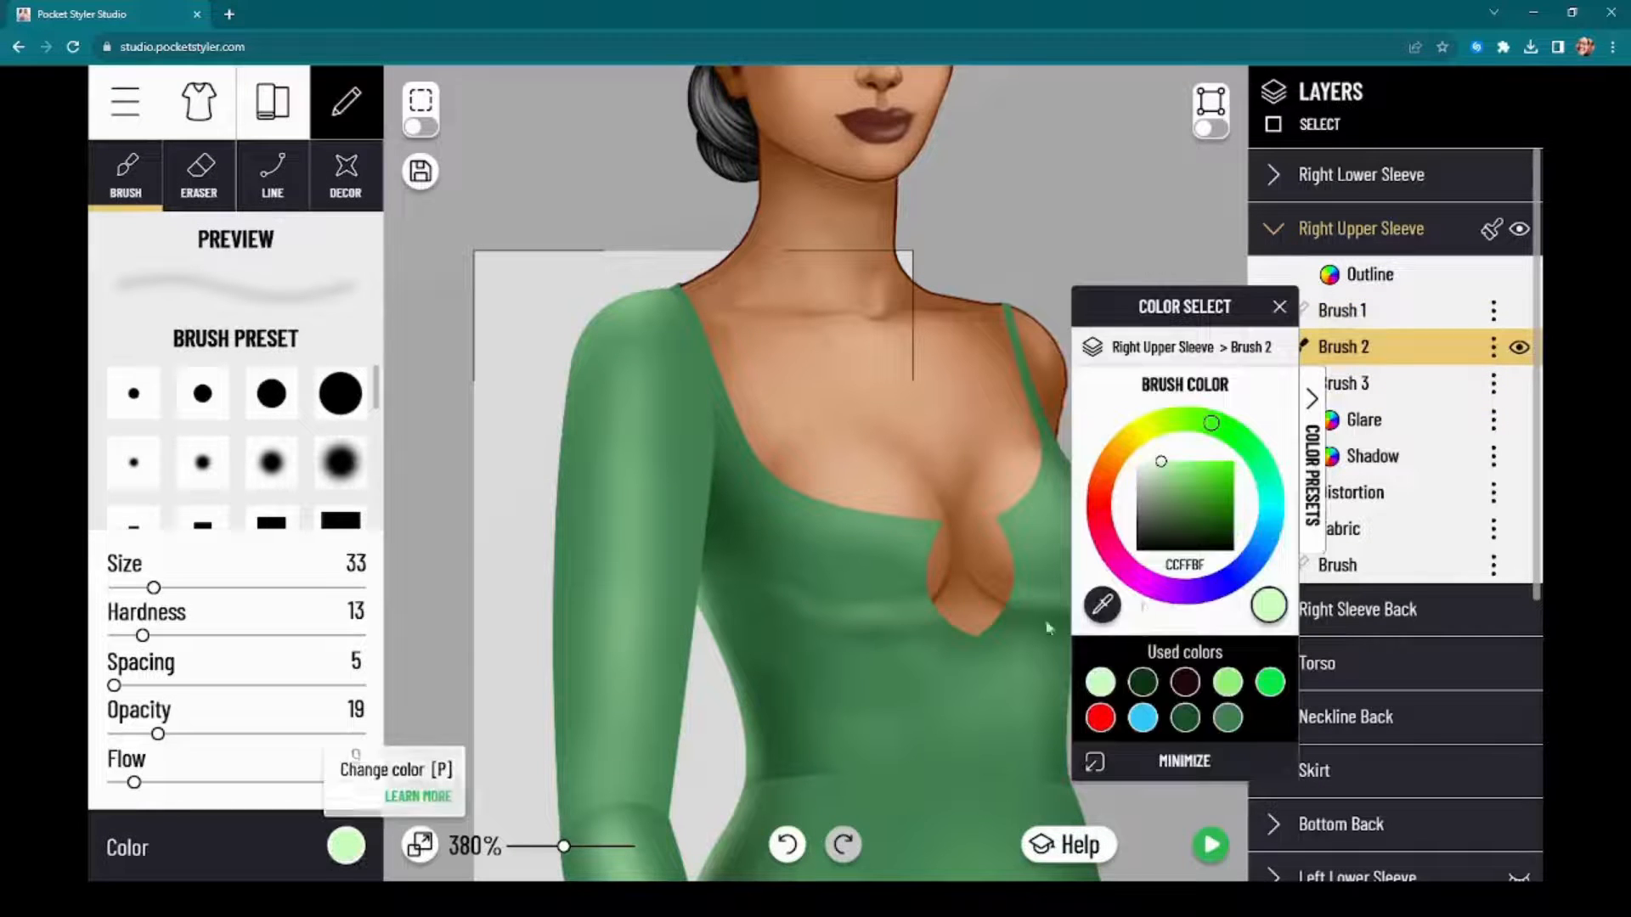
pyautogui.click(1144, 682)
pyautogui.scroll(-3, 457, 569)
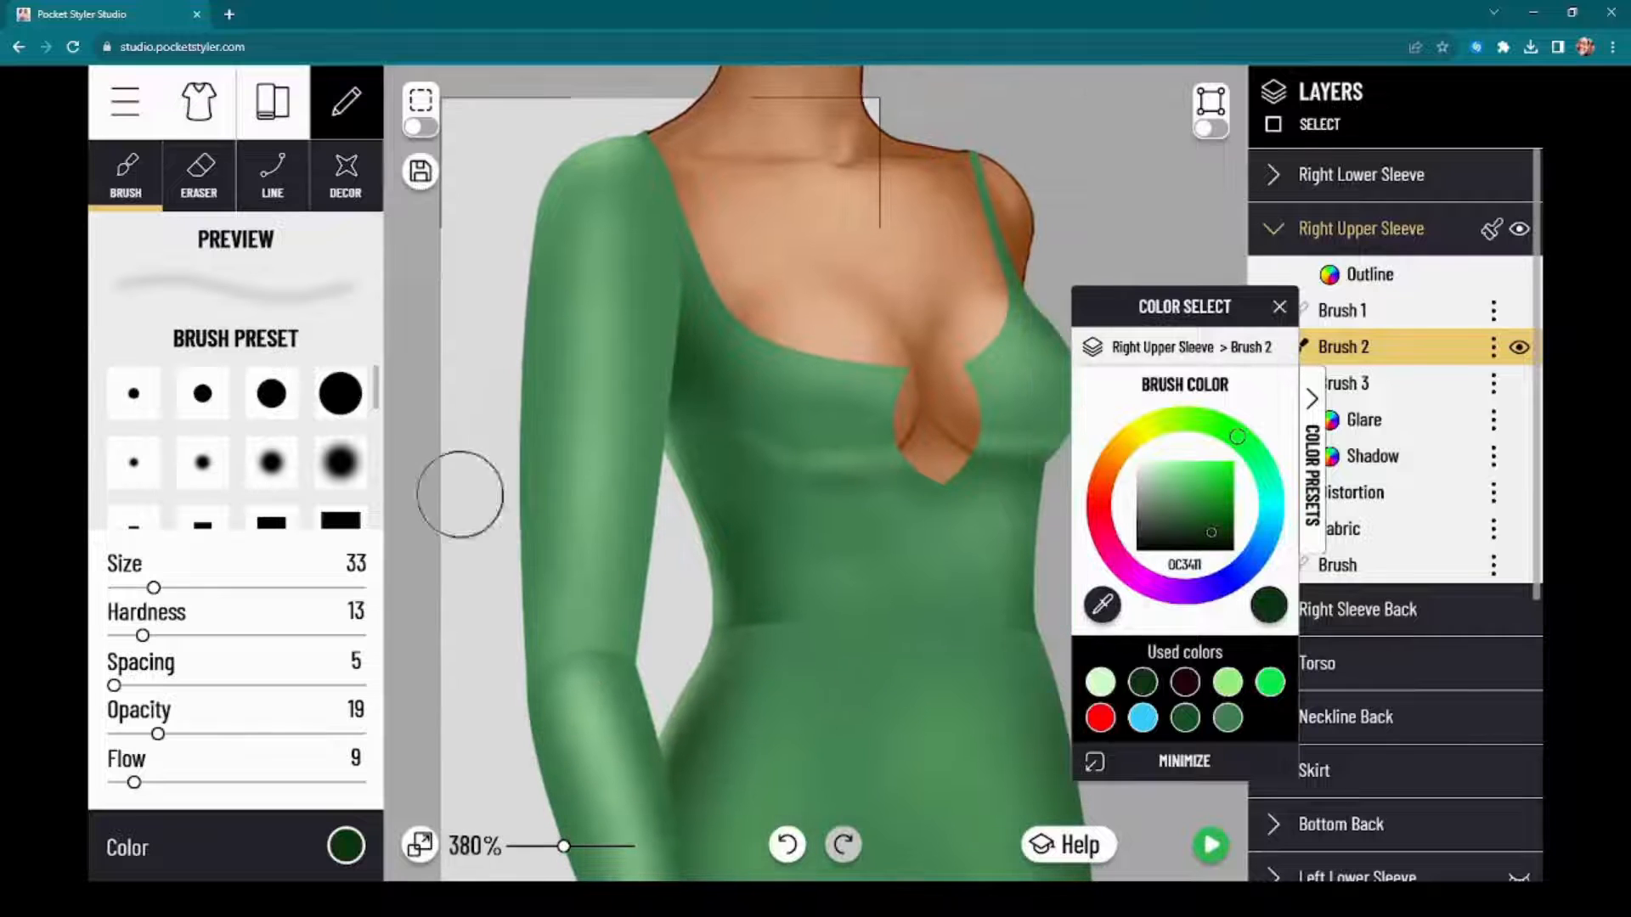
pyautogui.moveTo(667, 372)
pyautogui.mouseDown()
pyautogui.moveTo(680, 275)
pyautogui.moveTo(674, 347)
pyautogui.moveTo(699, 261)
pyautogui.moveTo(667, 289)
pyautogui.moveTo(677, 306)
pyautogui.moveTo(674, 264)
pyautogui.mouseUp()
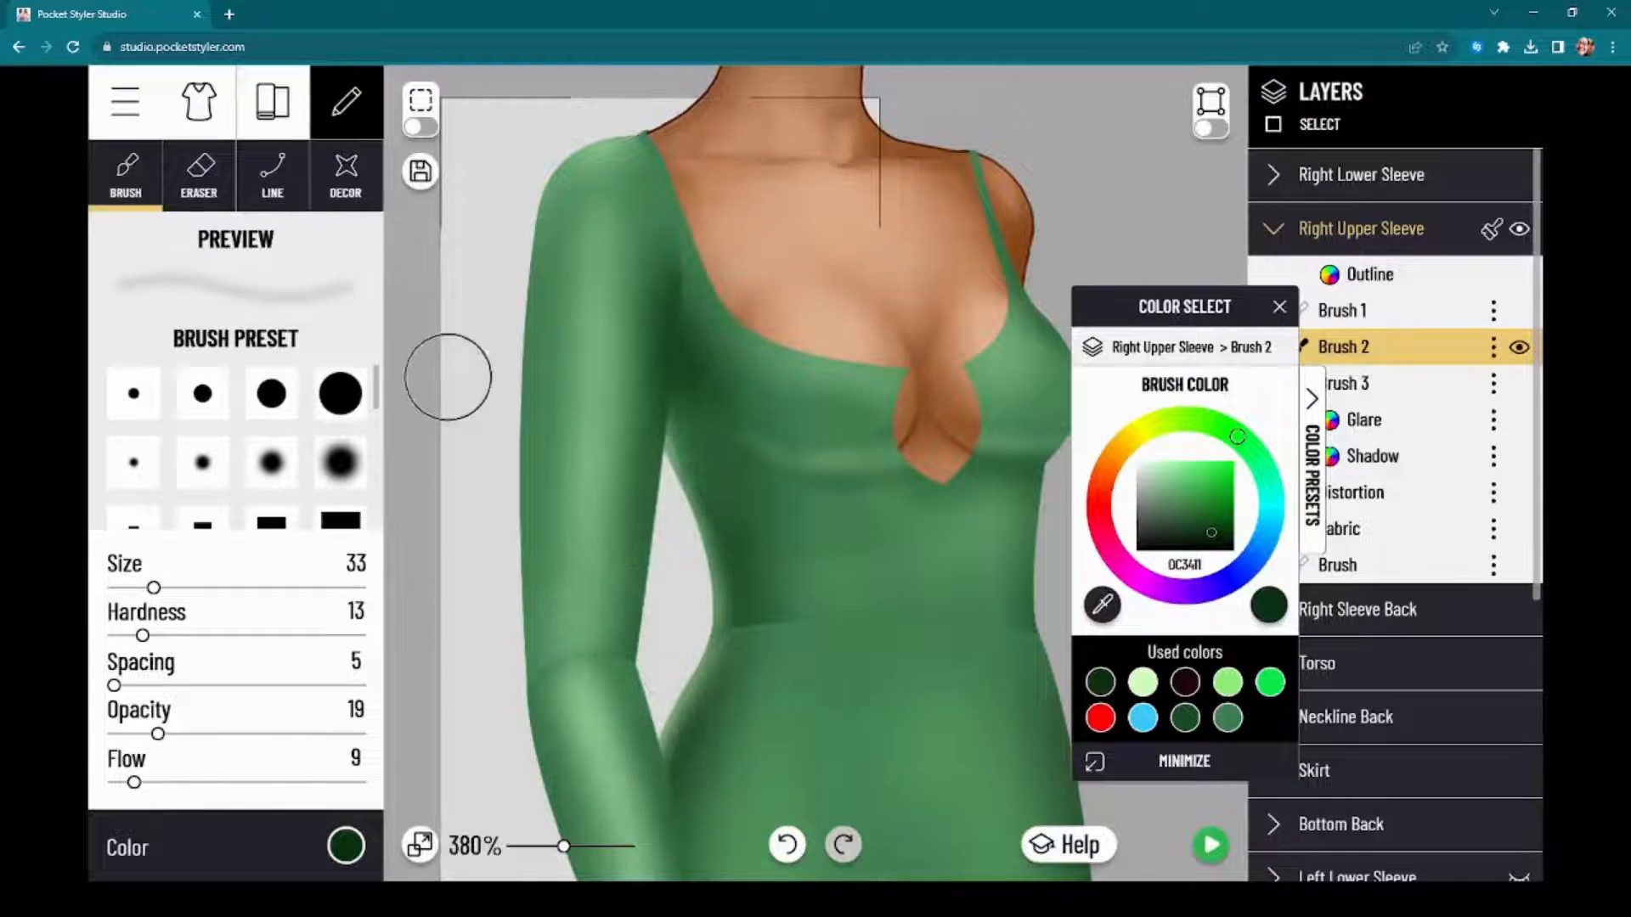
pyautogui.moveTo(528, 624)
pyautogui.mouseDown()
pyautogui.moveTo(511, 664)
pyautogui.moveTo(497, 509)
pyautogui.moveTo(530, 428)
pyautogui.moveTo(513, 323)
pyautogui.moveTo(524, 174)
pyautogui.mouseUp()
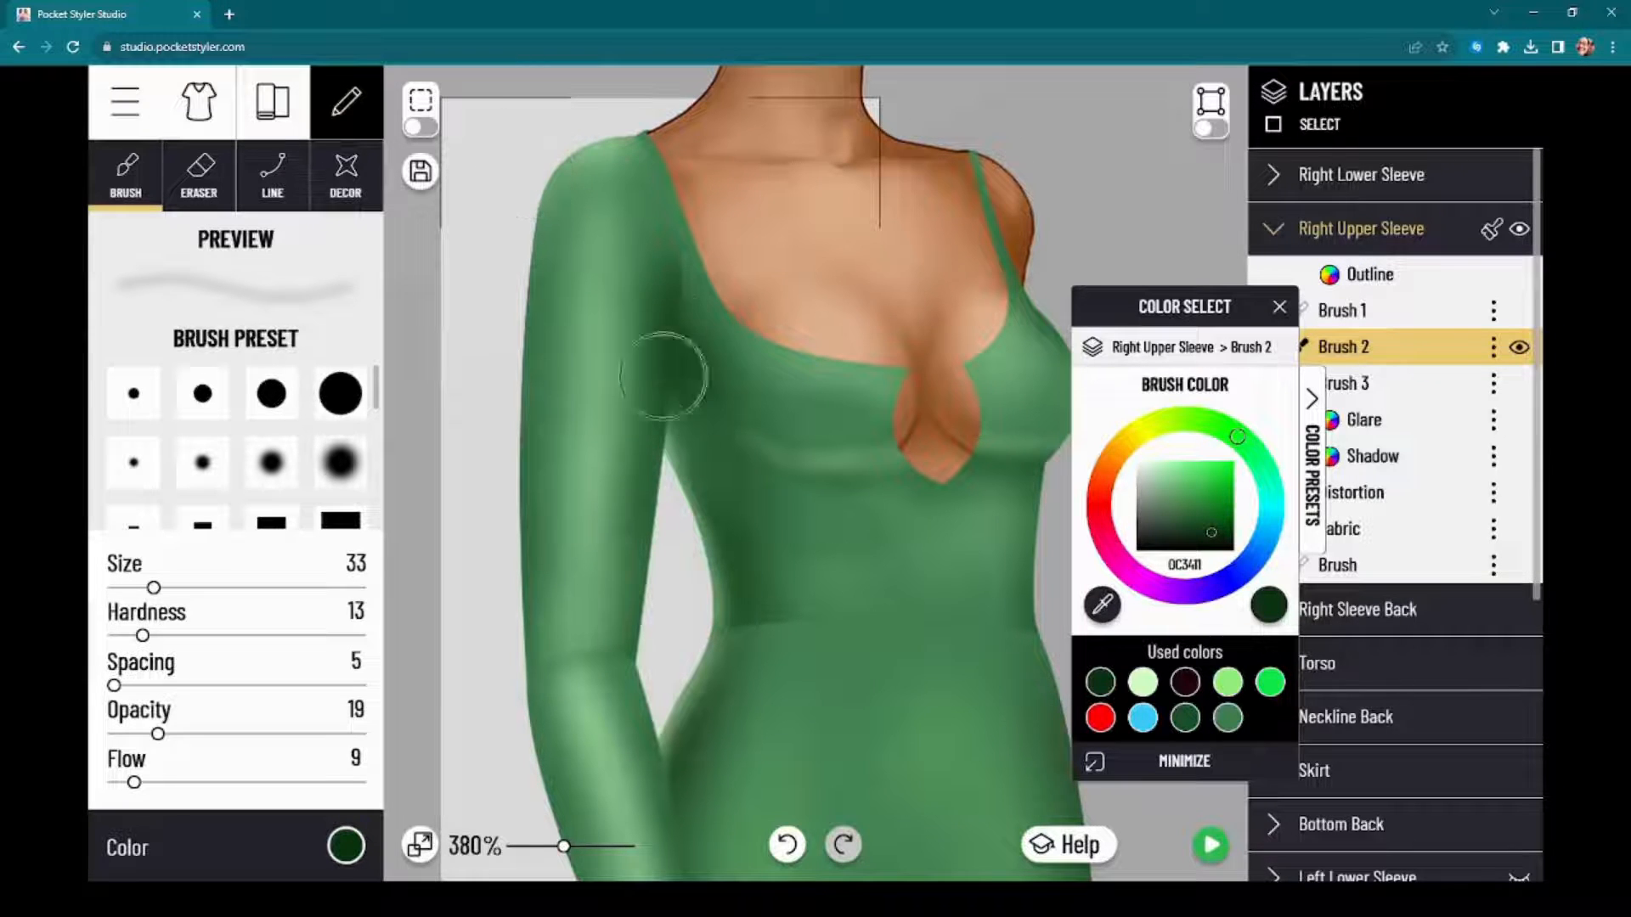
pyautogui.scroll(5, 681, 399)
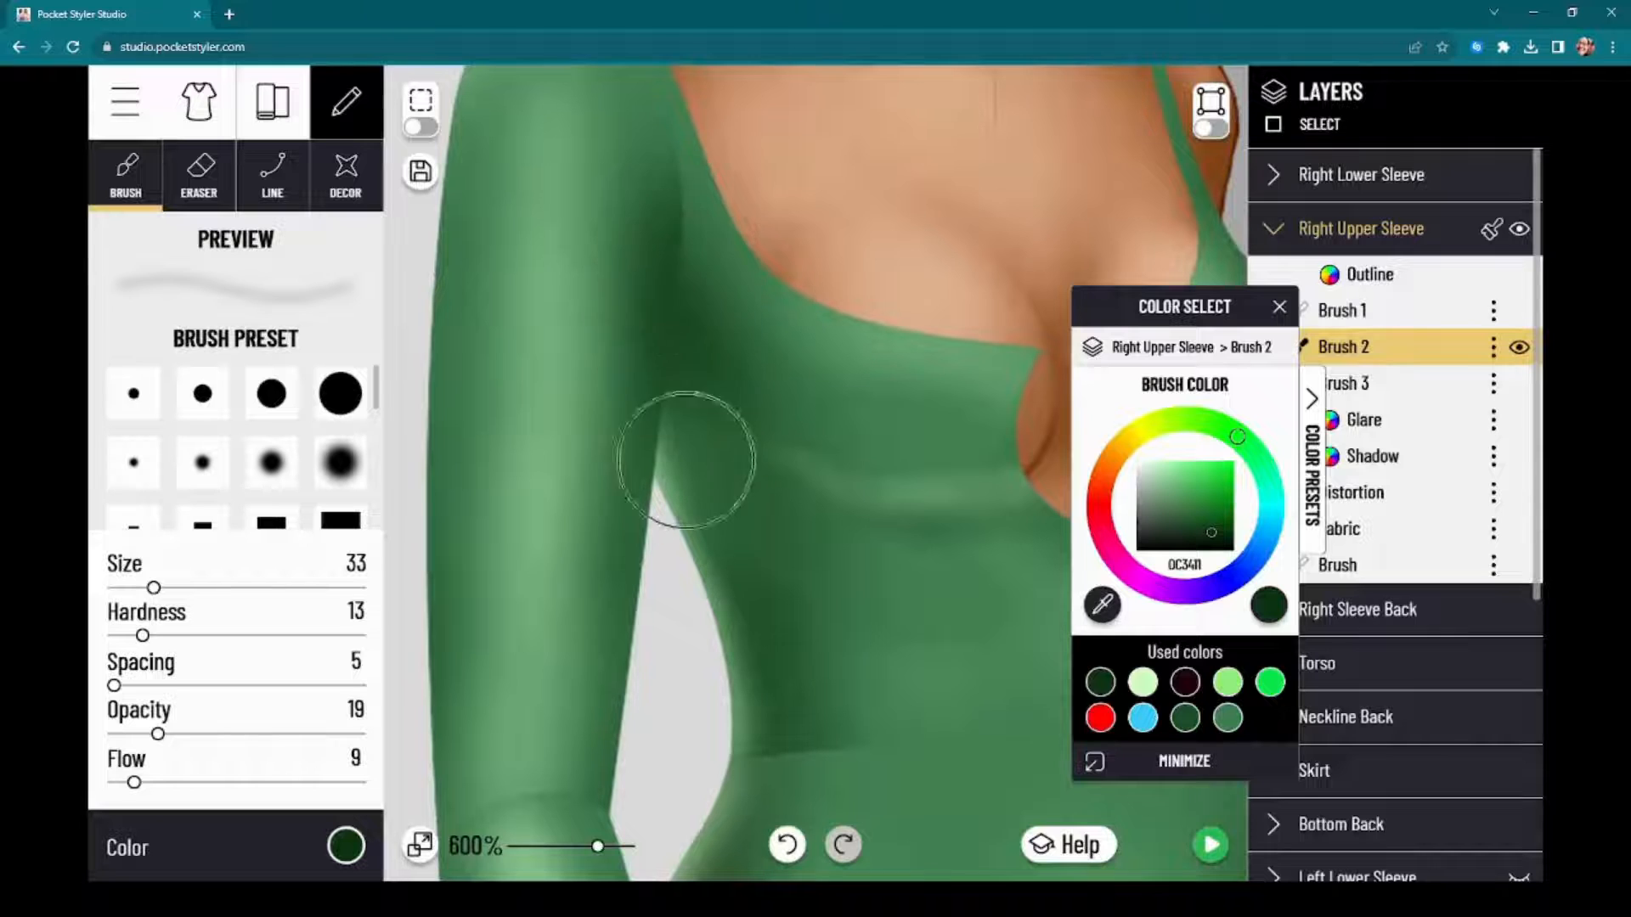
pyautogui.moveTo(670, 414)
pyautogui.mouseDown()
pyautogui.moveTo(682, 269)
pyautogui.moveTo(681, 326)
pyautogui.moveTo(675, 195)
pyautogui.mouseUp()
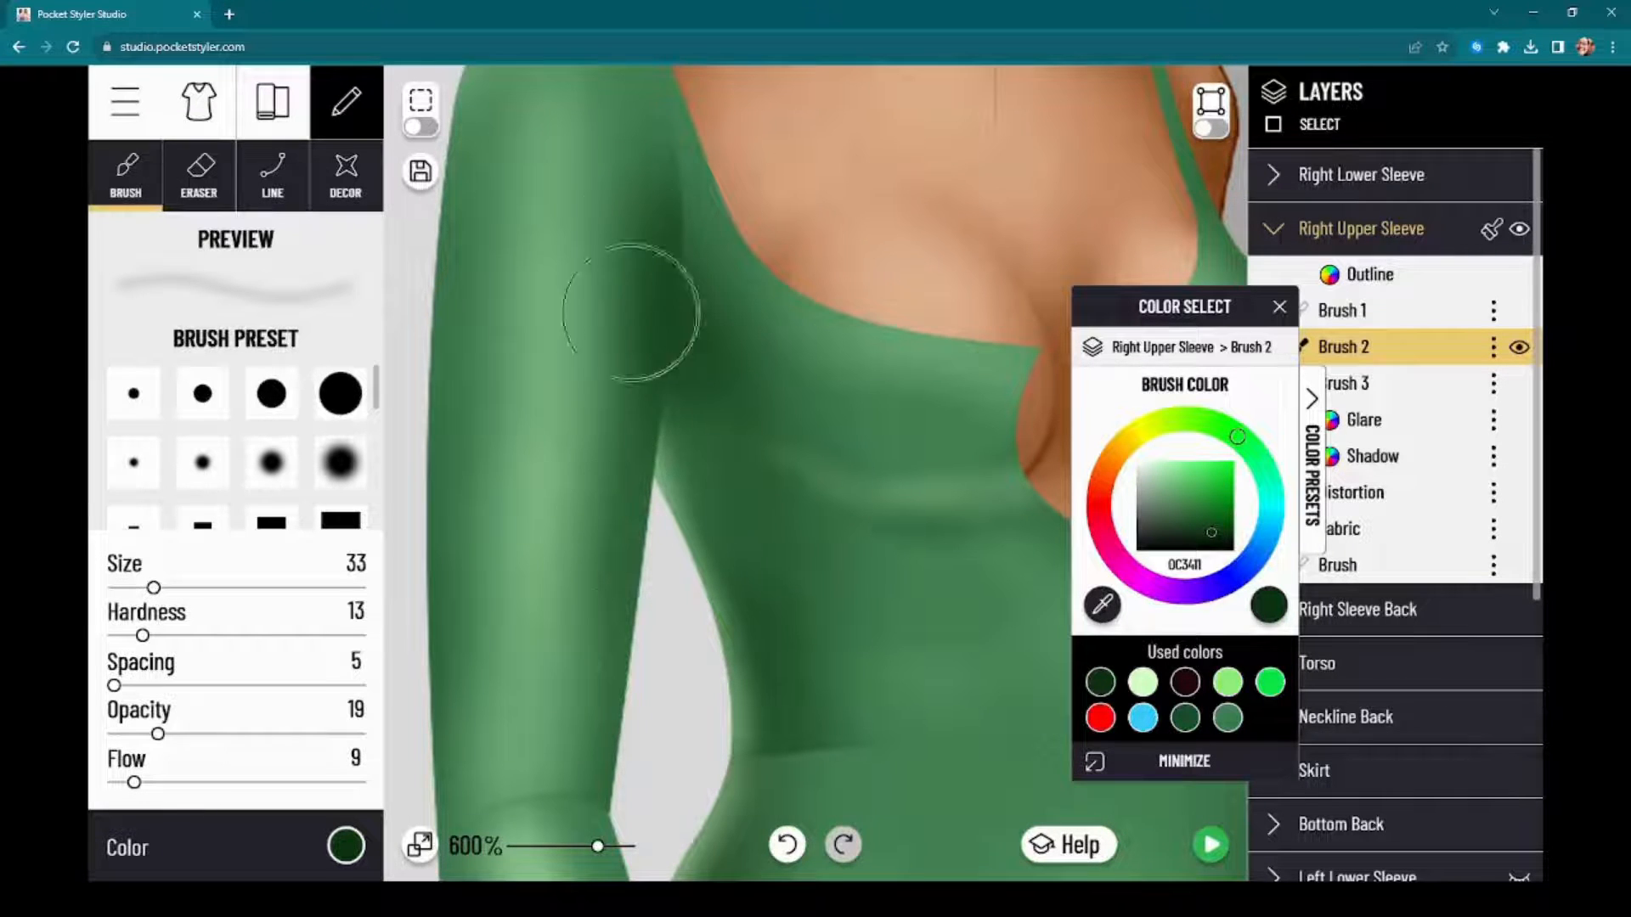
# Step: Switch the brush color to the near-black red used color for darker shading on the Right Upper Sleeve's Brush 2
pyautogui.click(1186, 683)
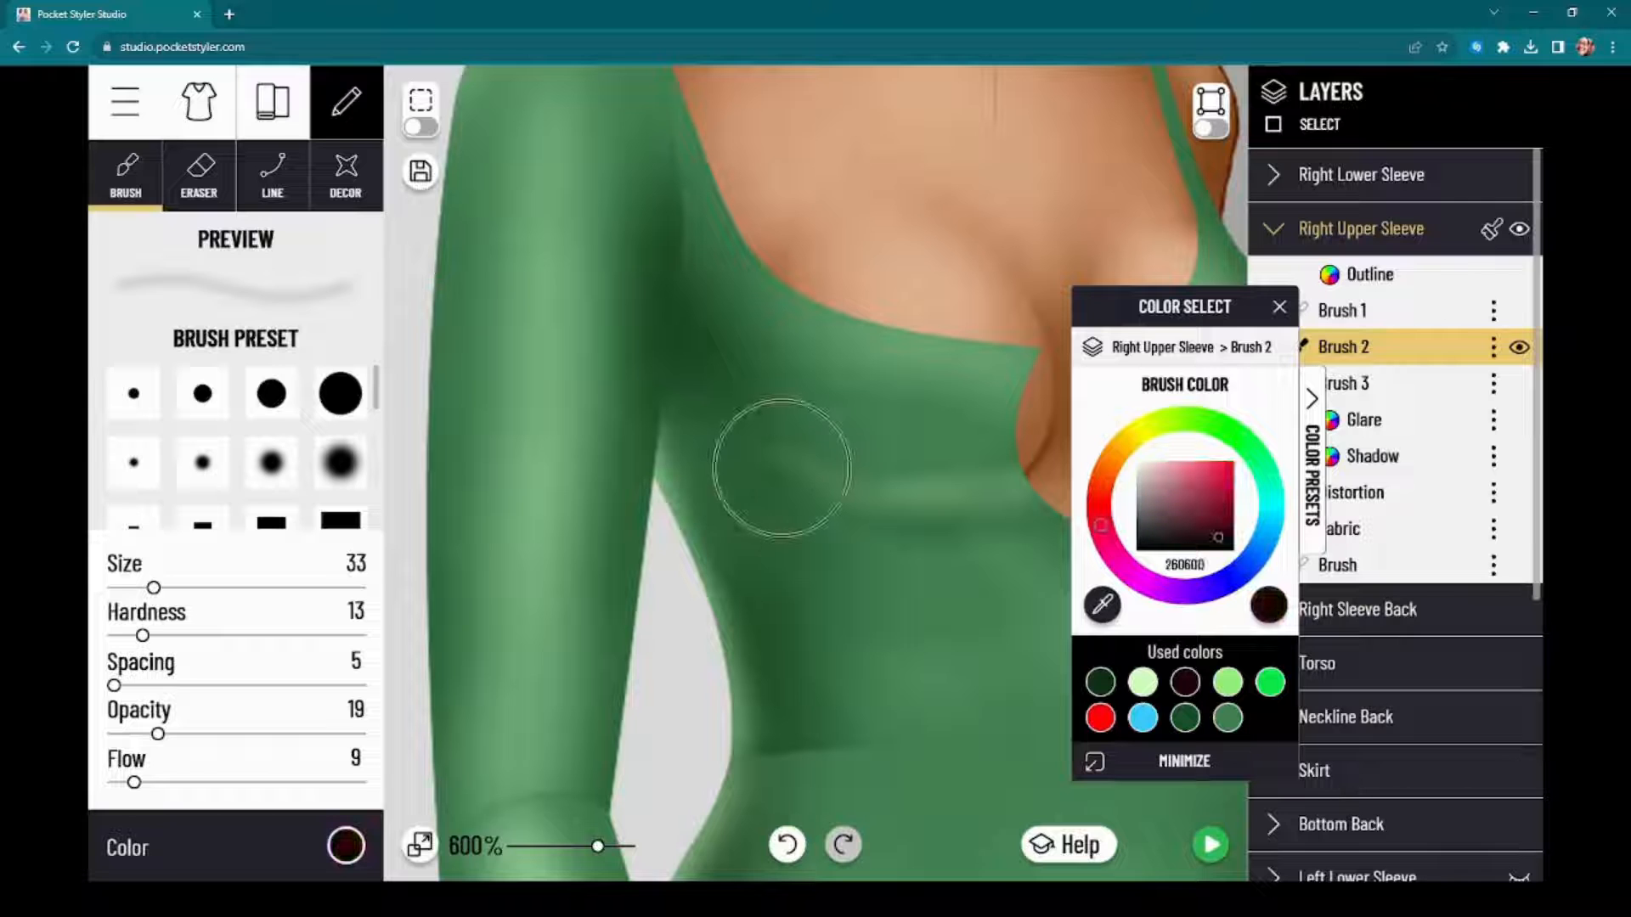
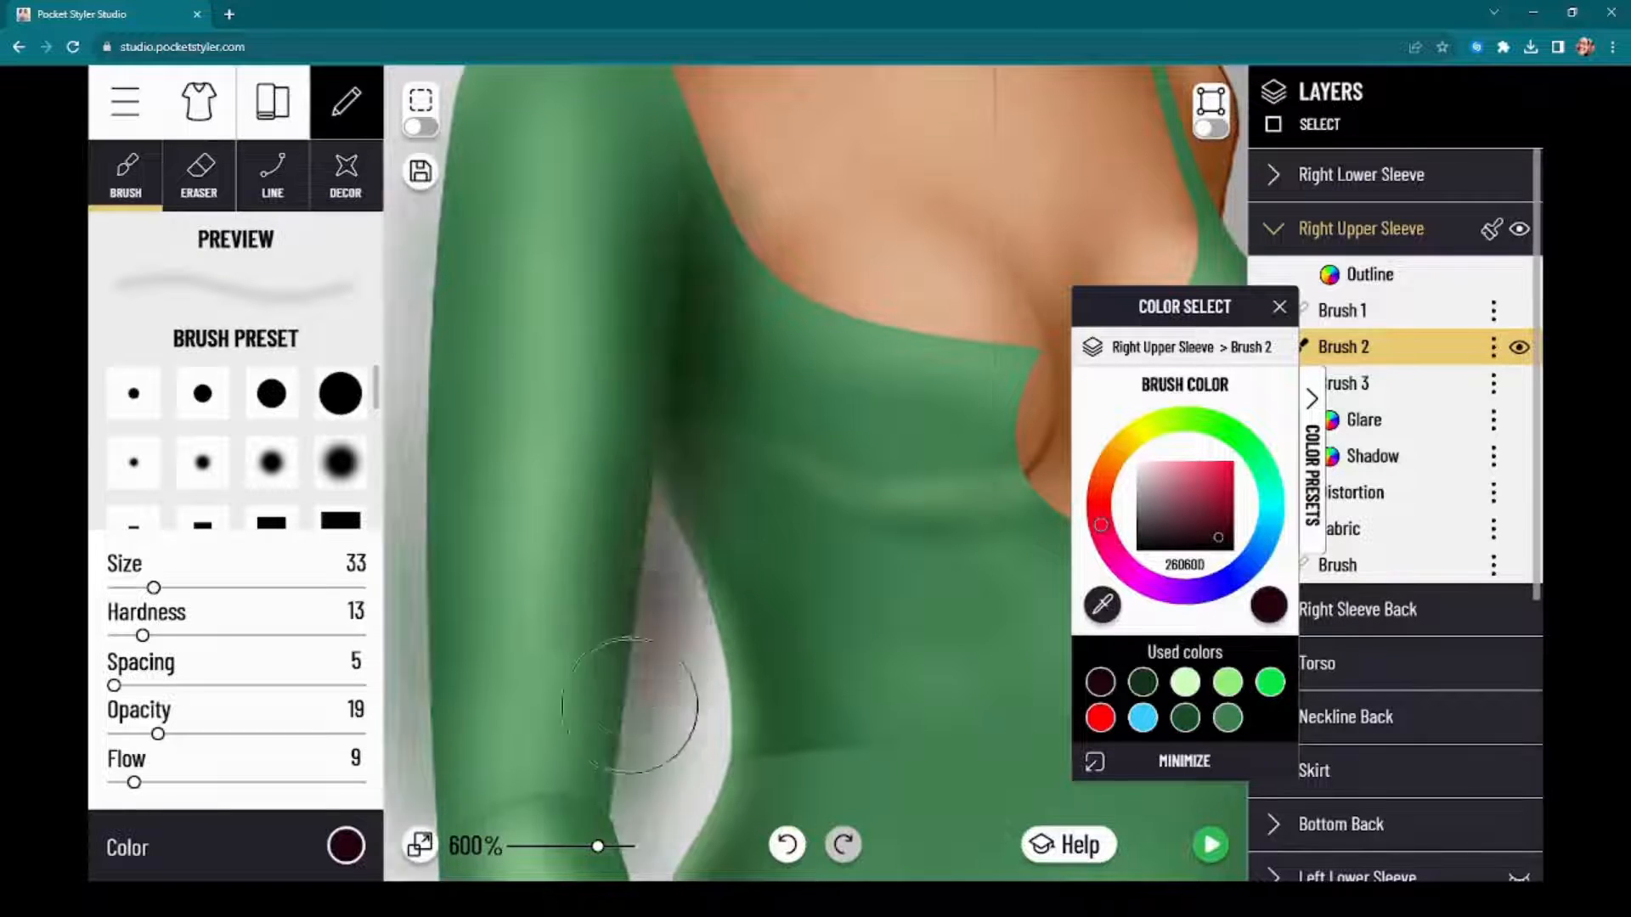
# Step: Deepen the shadows along the inner and outer edges of the Right Upper Sleeve on Brush 2 with the near-black red
pyautogui.scroll(-1, 739, 484)
pyautogui.scroll(-2, 739, 484)
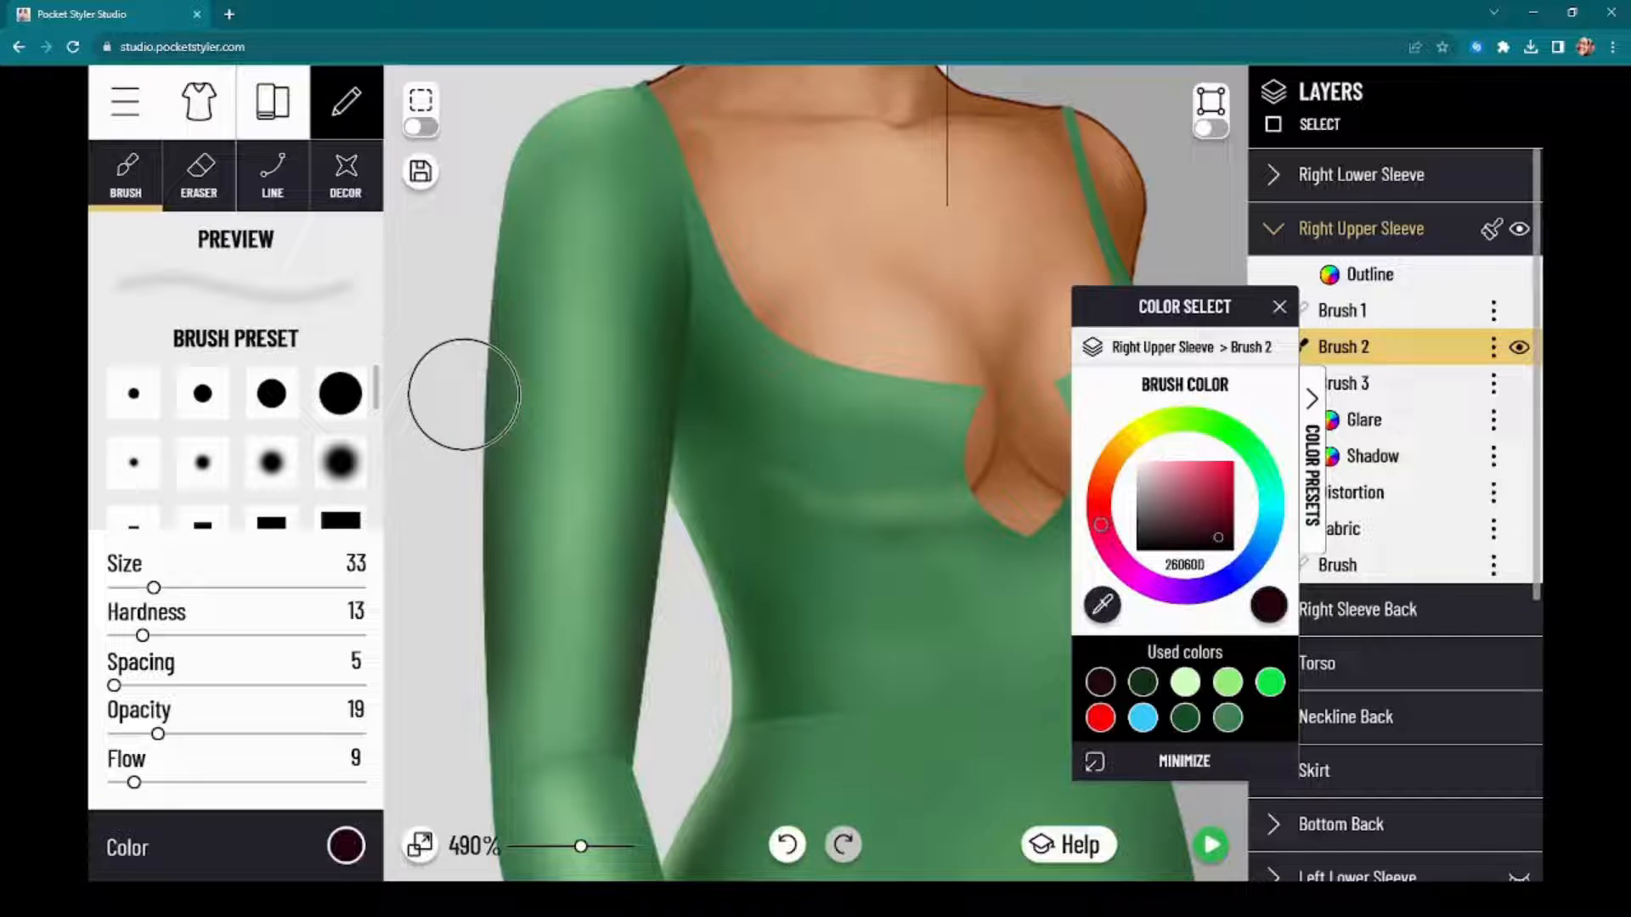
pyautogui.scroll(-3, 488, 502)
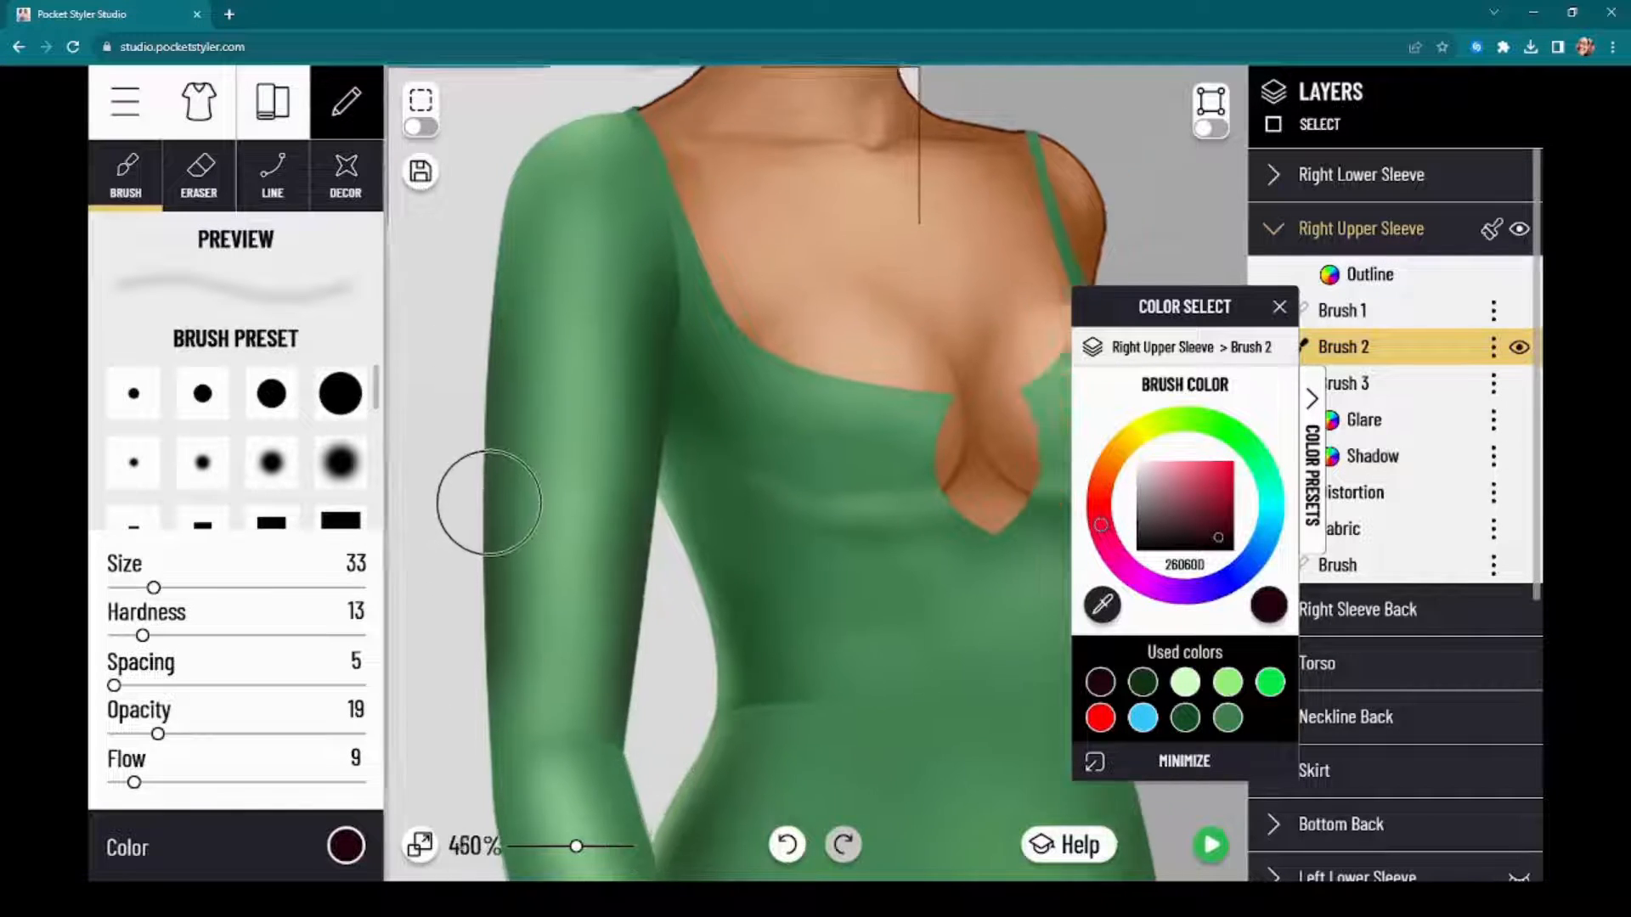
pyautogui.scroll(-8, 489, 509)
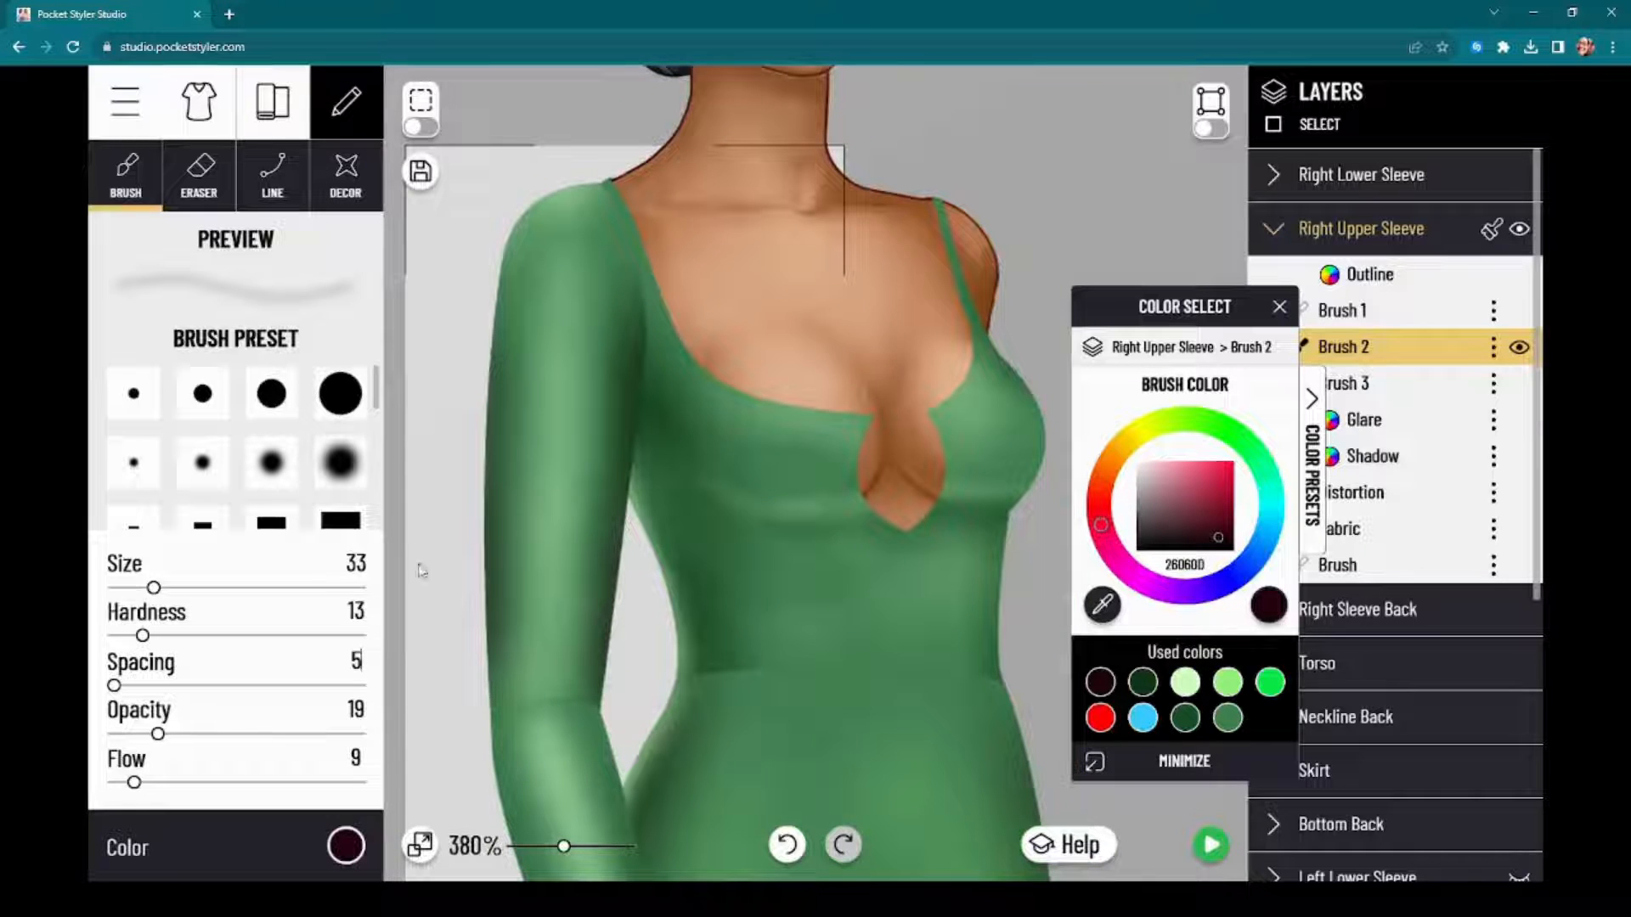
pyautogui.moveTo(406, 649); pyautogui.dragTo(418, 449)
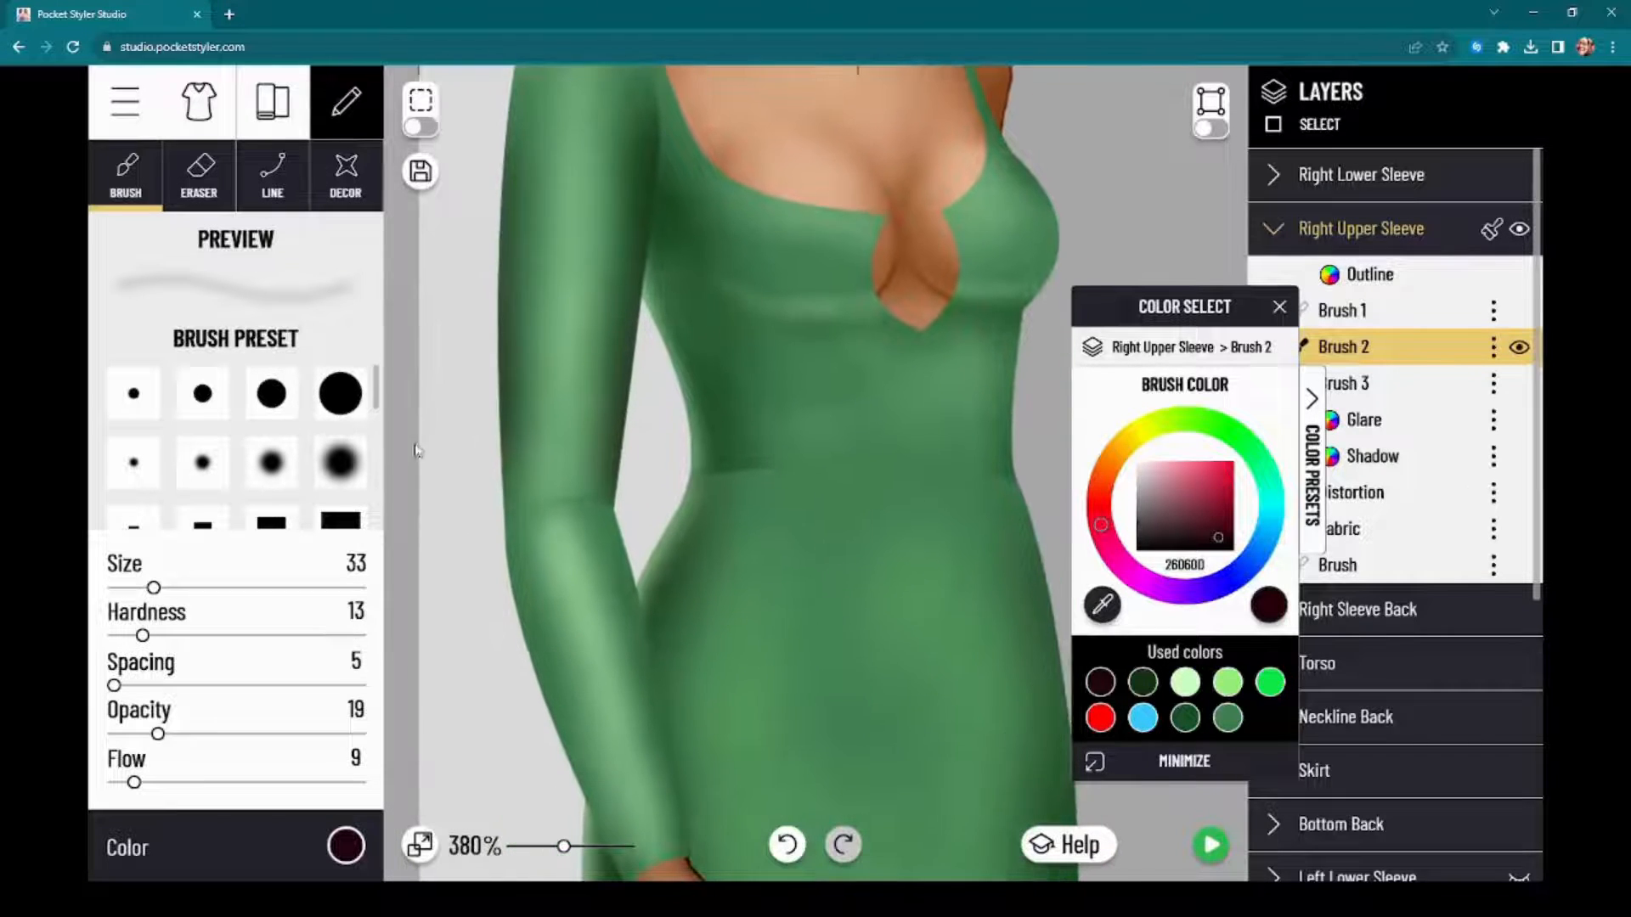
pyautogui.moveTo(489, 493)
pyautogui.mouseDown()
pyautogui.moveTo(500, 559)
pyautogui.moveTo(491, 484)
pyautogui.mouseUp()
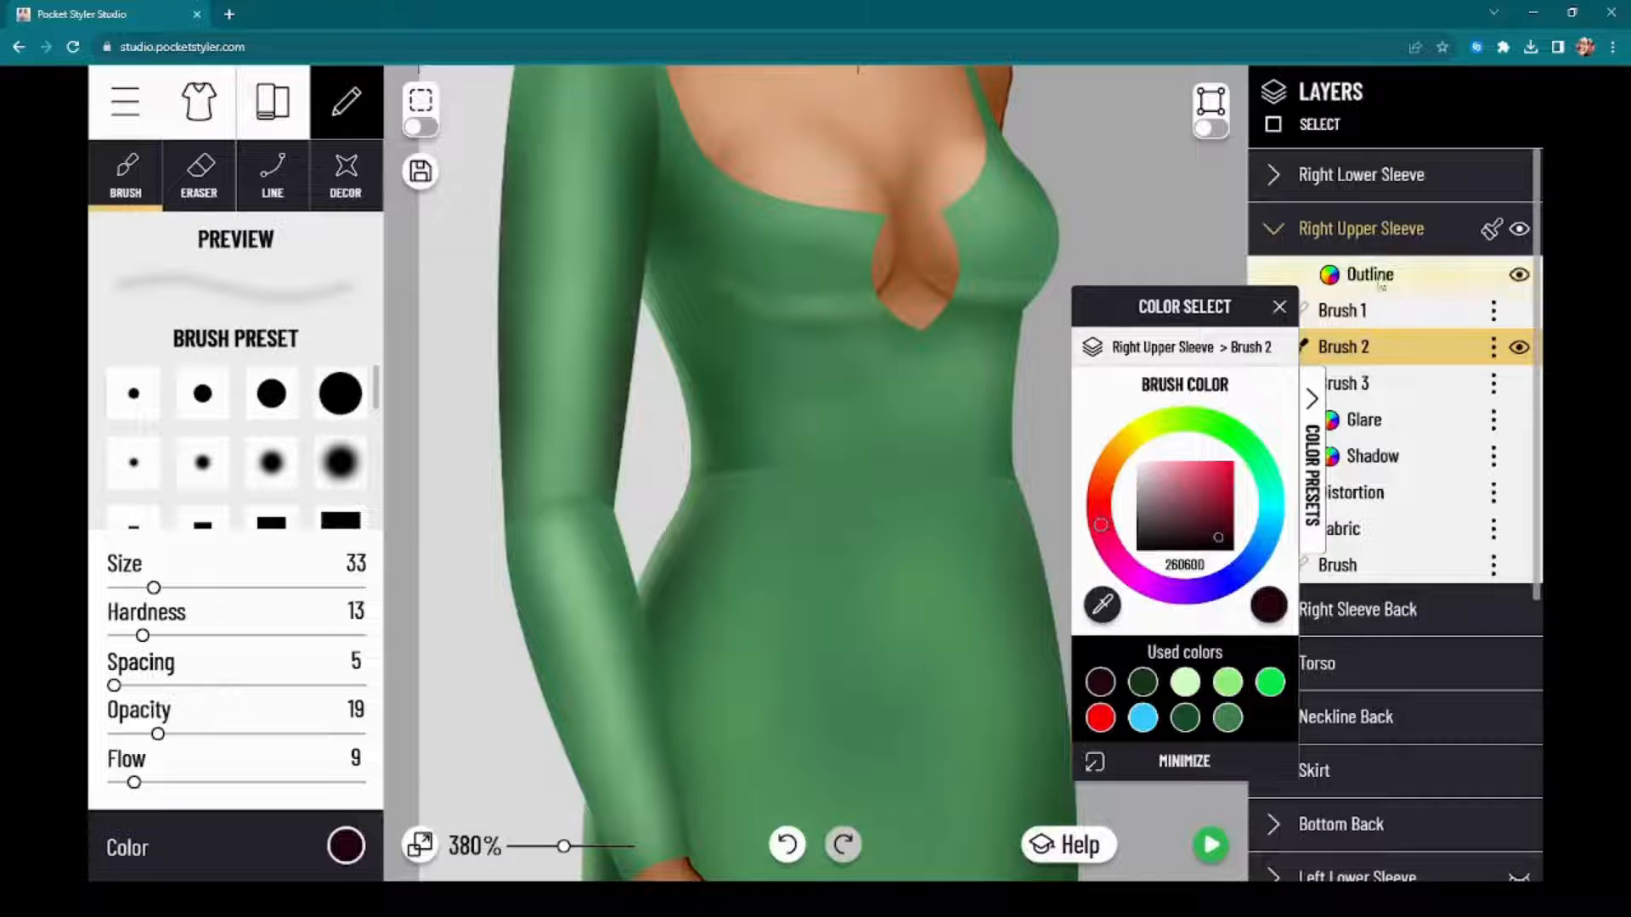
# Step: Paint near-black red shadow along the outer edge of the Right Lower Sleeve on Brush 2, with the selection outline hidden
pyautogui.click(1415, 176)
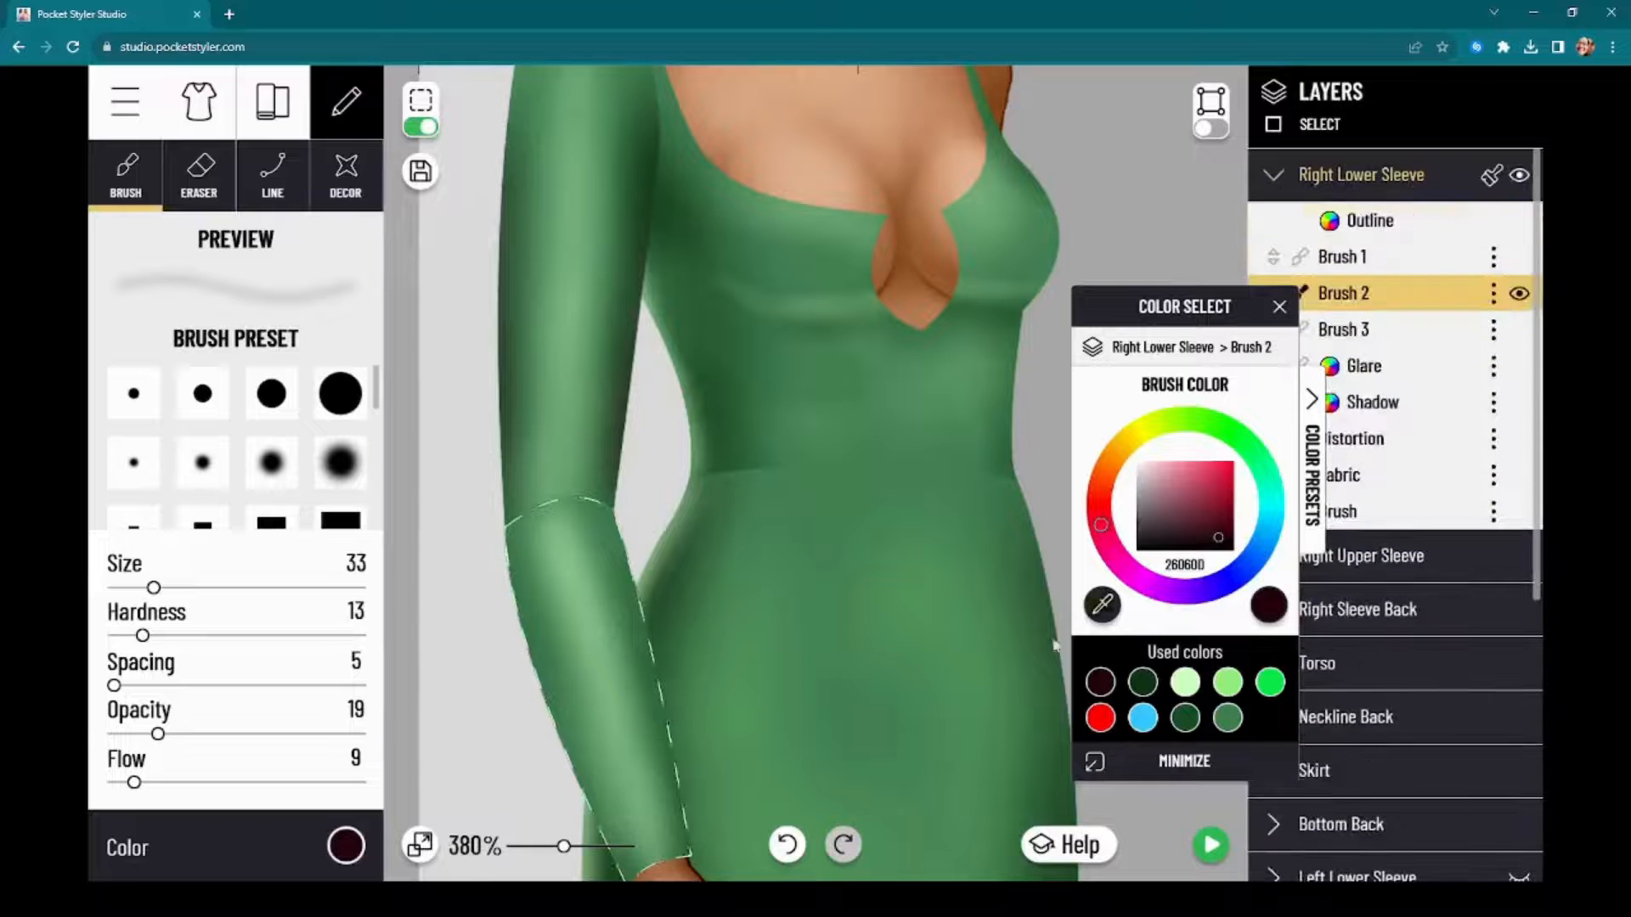
pyautogui.click(343, 846)
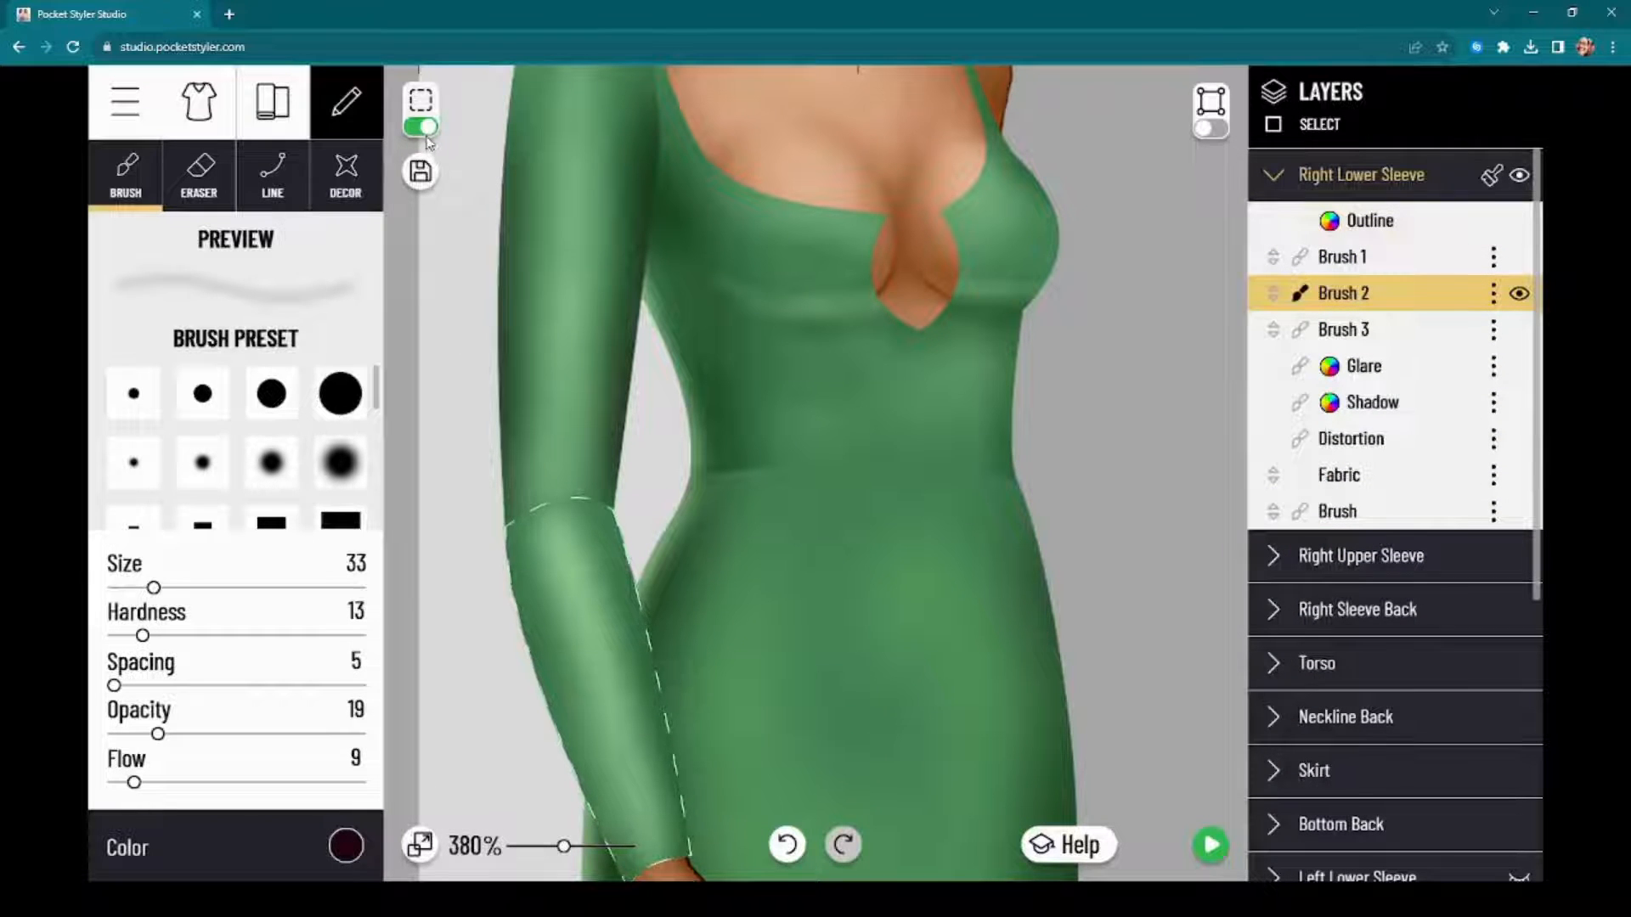
pyautogui.click(421, 127)
pyautogui.scroll(-4, 418, 320)
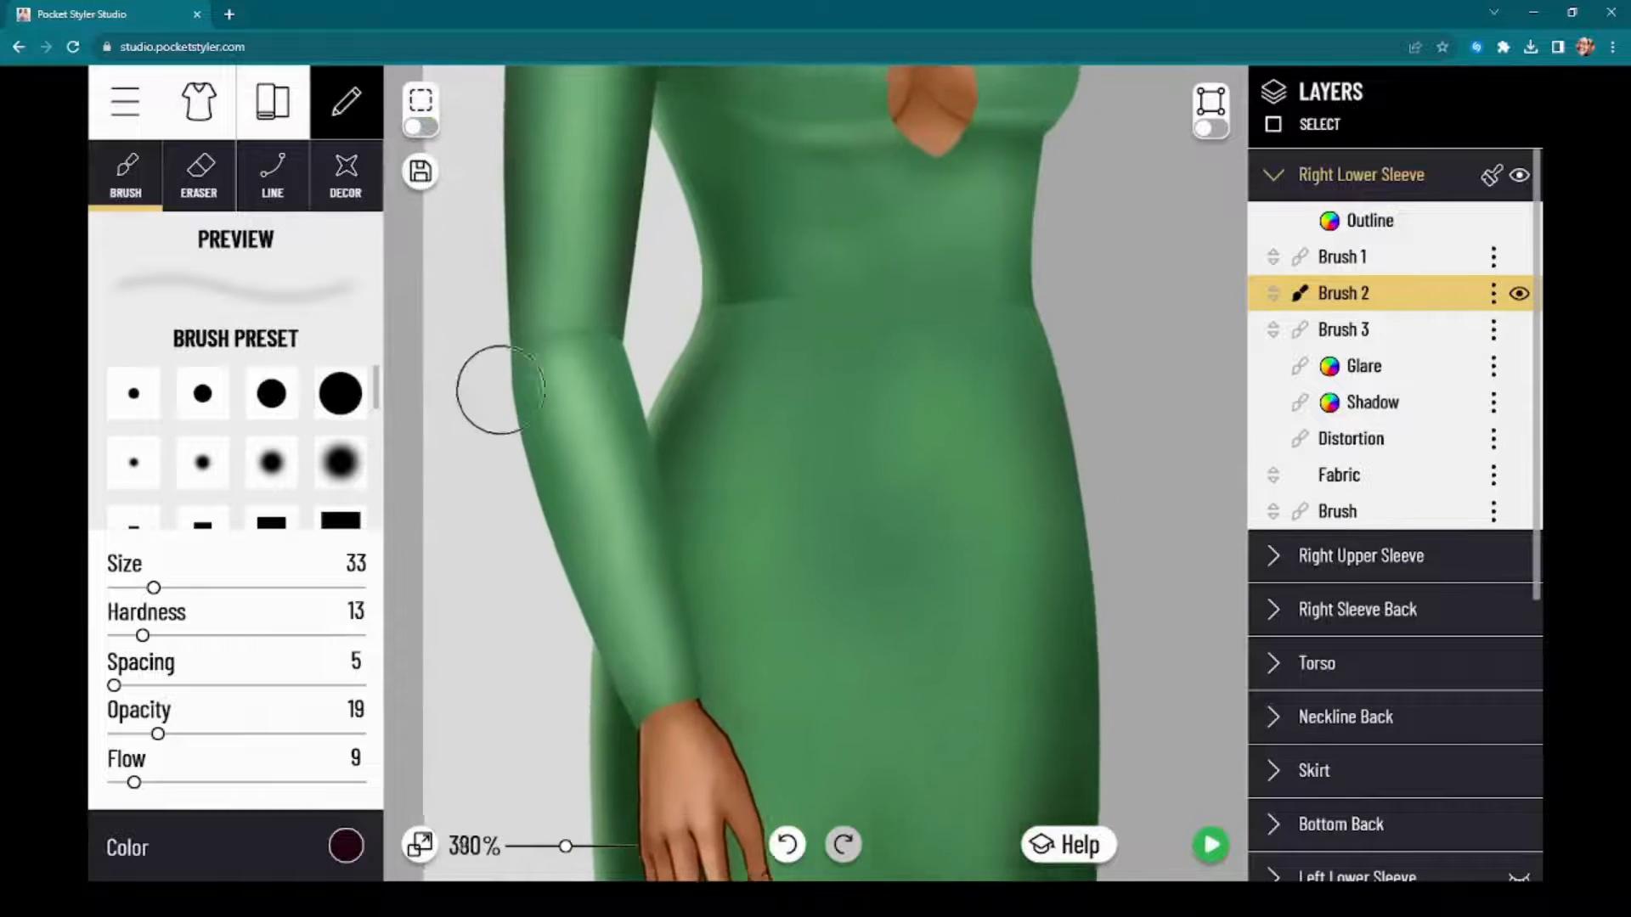
pyautogui.scroll(2, 500, 389)
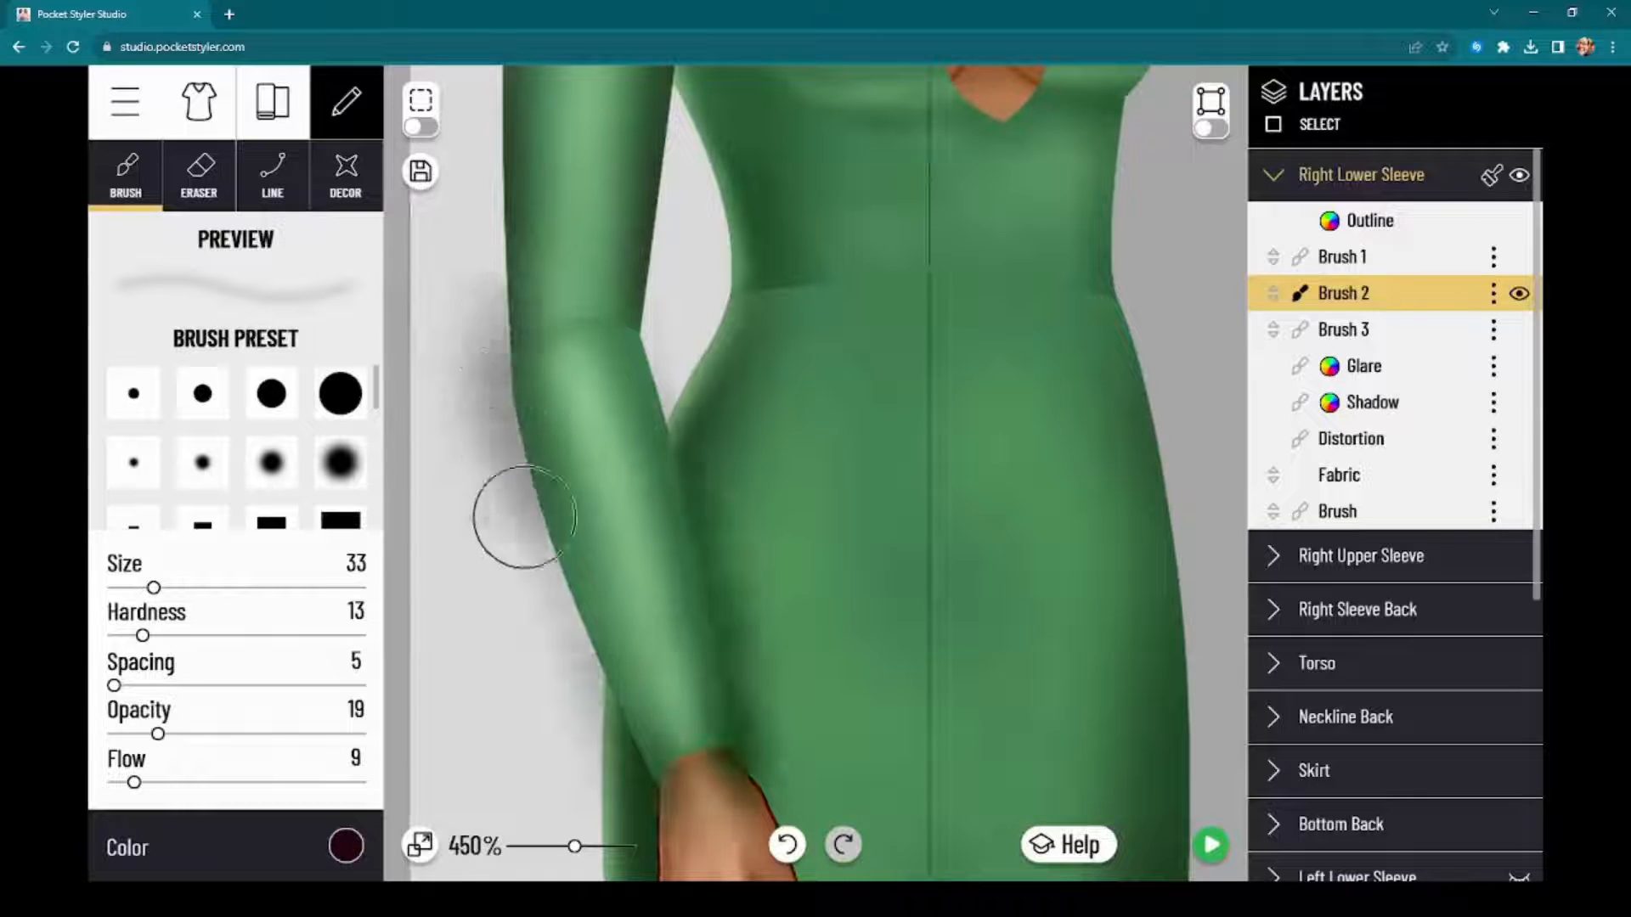
pyautogui.moveTo(525, 518); pyautogui.dragTo(564, 624)
pyautogui.moveTo(519, 509); pyautogui.dragTo(595, 714)
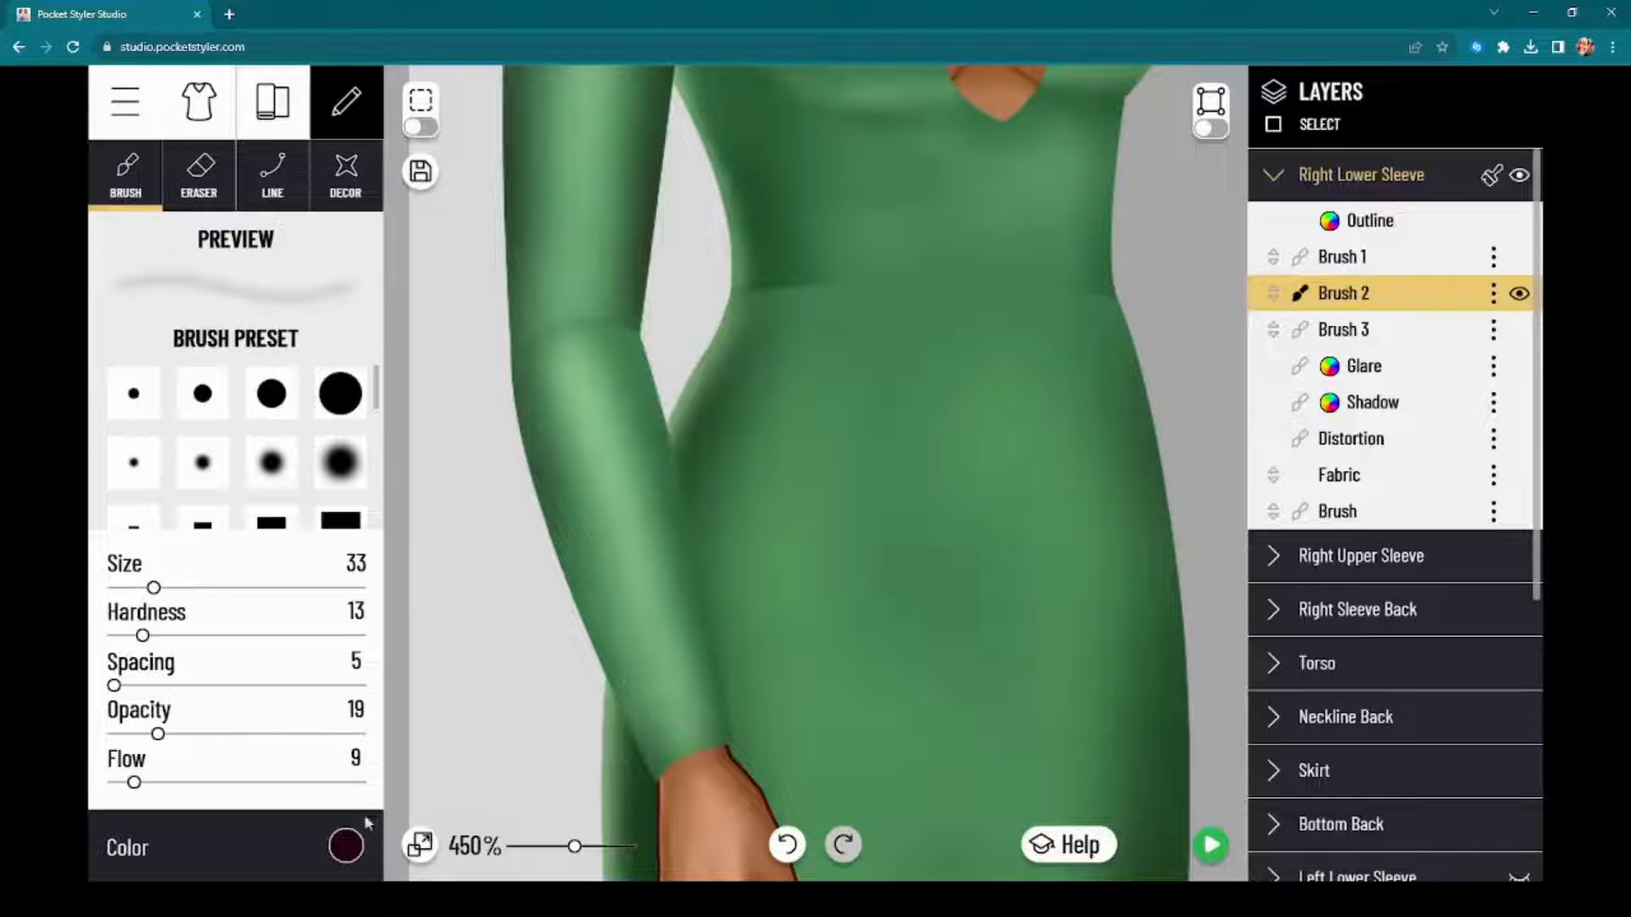
# Step: Shade the inner edge of the Right Lower Sleeve from elbow to wrist with the dark green 0C3411 at size 33
pyautogui.click(342, 858)
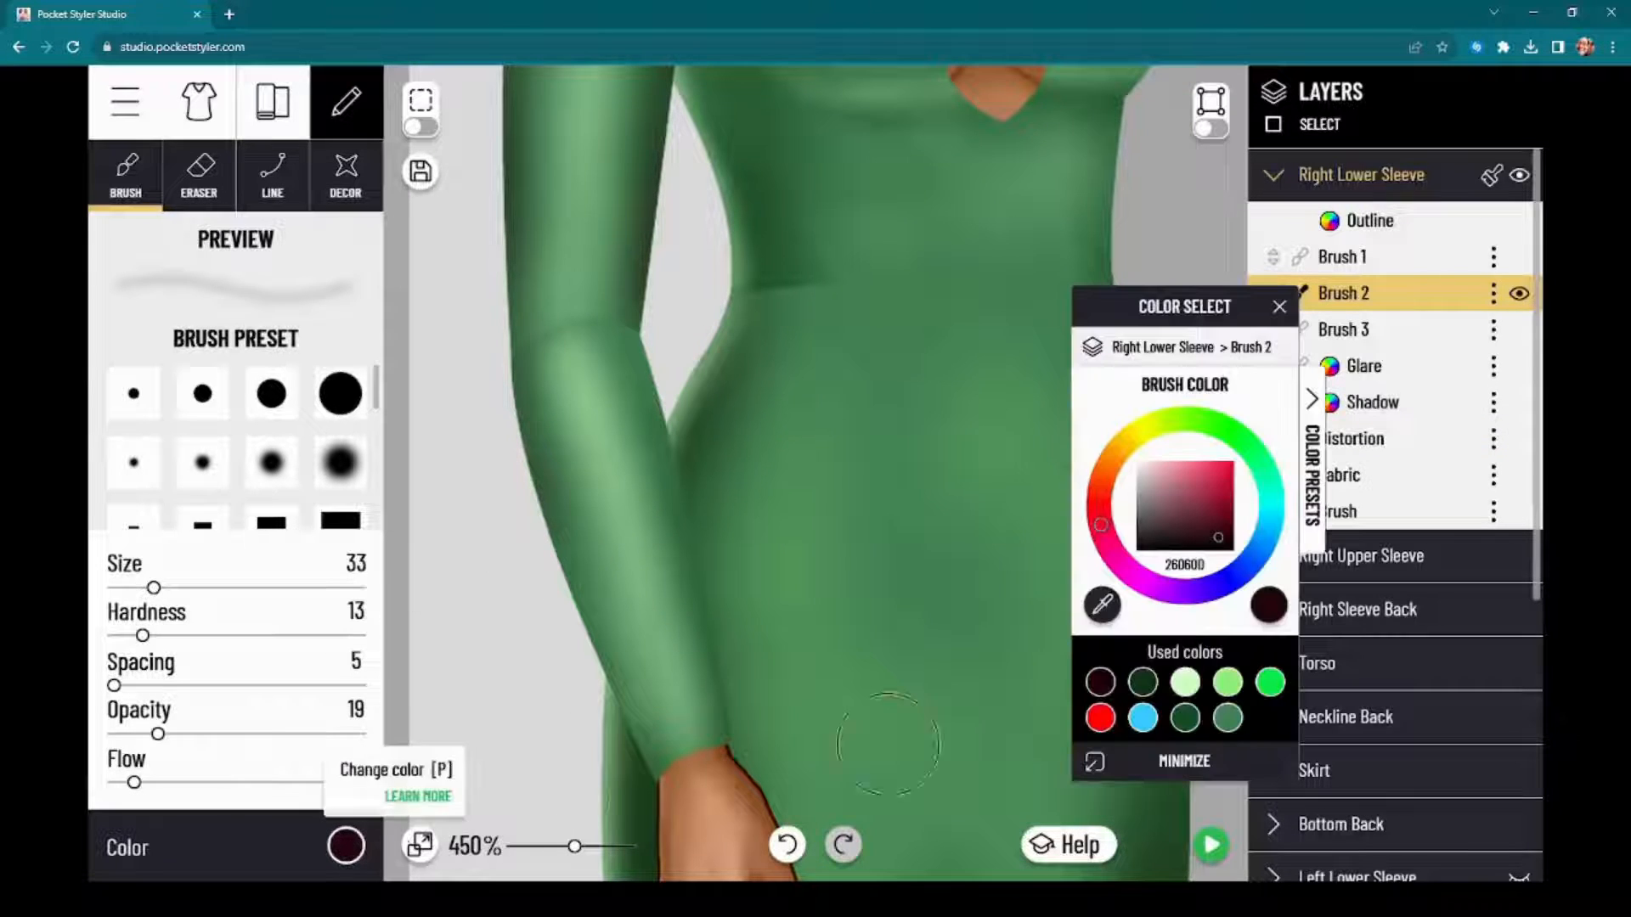
pyautogui.click(1143, 684)
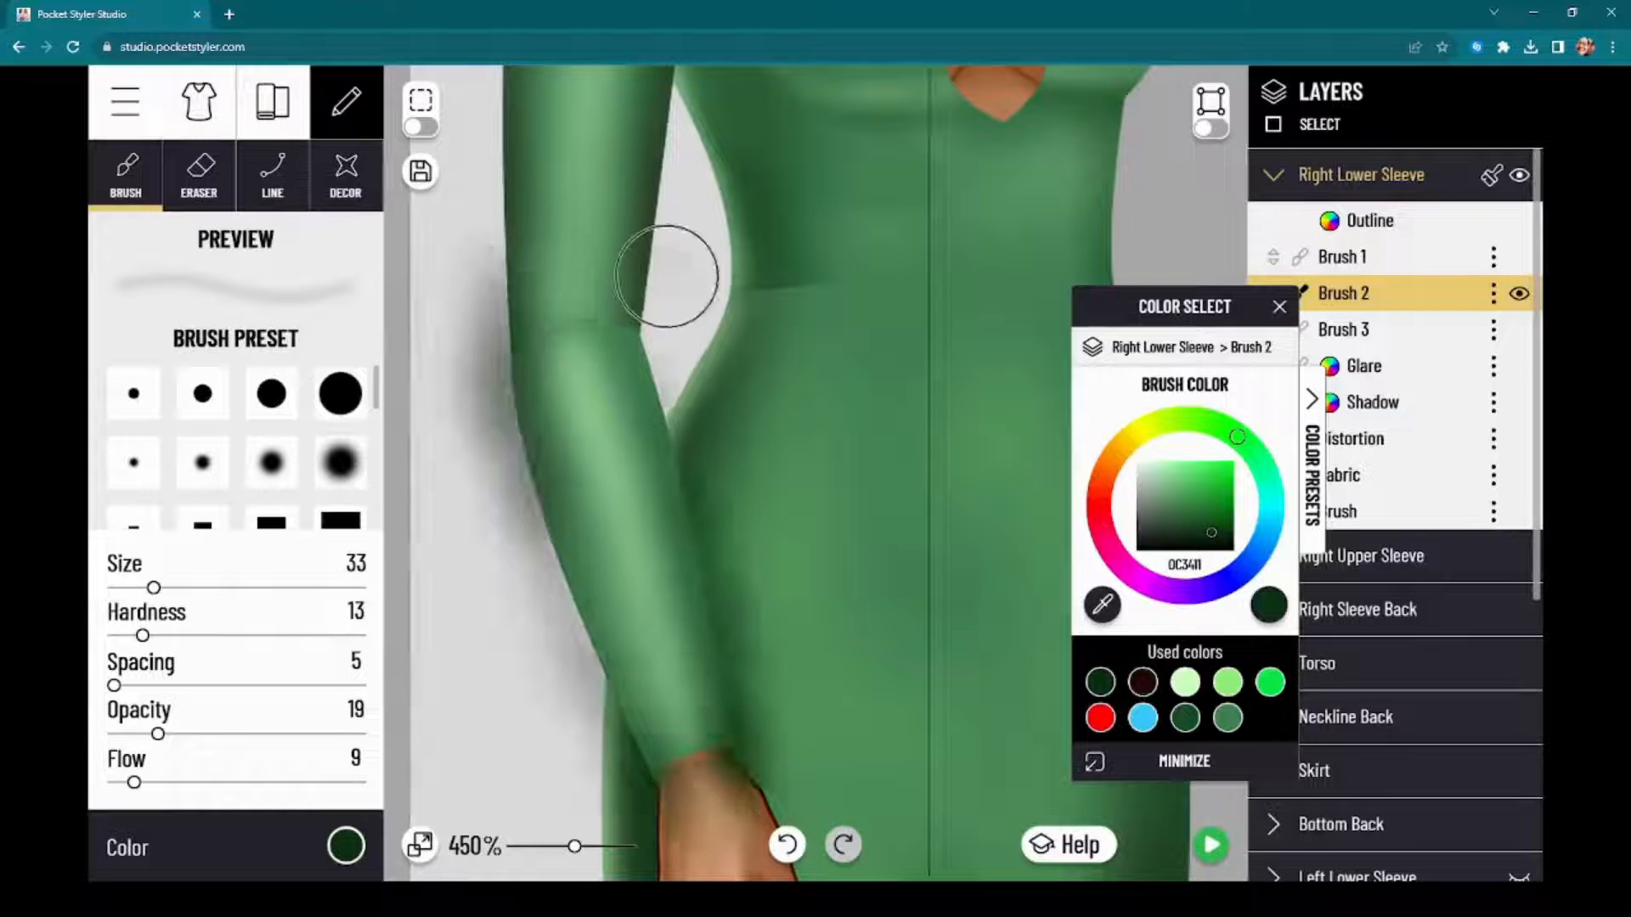
pyautogui.moveTo(666, 276)
pyautogui.mouseDown()
pyautogui.moveTo(645, 312)
pyautogui.moveTo(655, 284)
pyautogui.moveTo(659, 356)
pyautogui.moveTo(655, 315)
pyautogui.mouseUp()
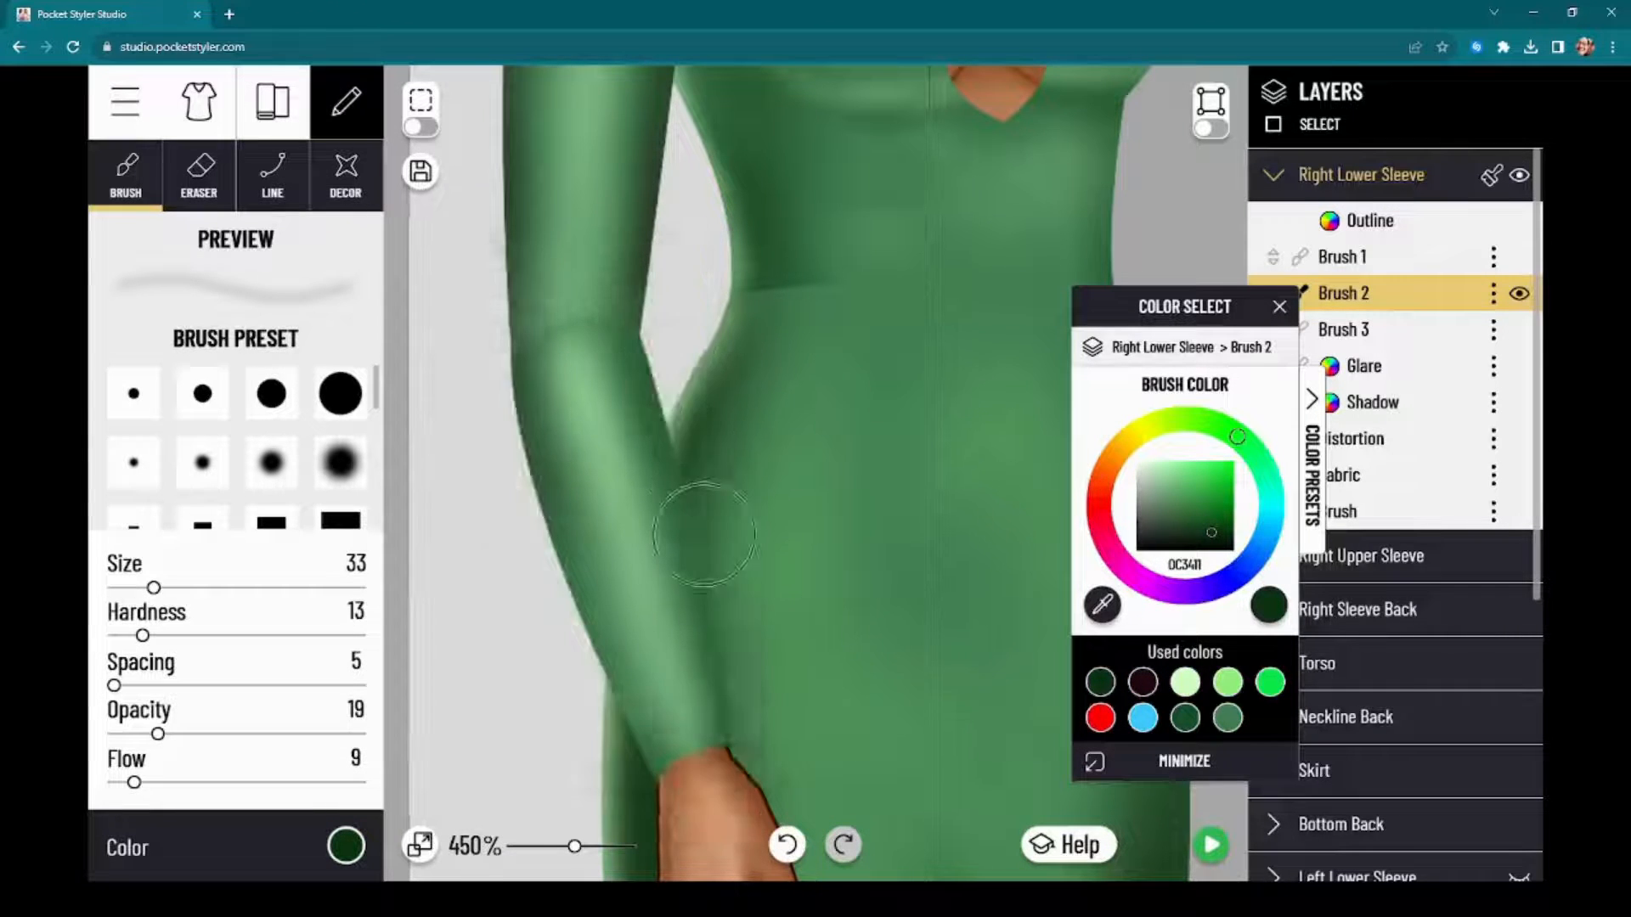
pyautogui.moveTo(704, 534); pyautogui.dragTo(720, 606)
pyautogui.moveTo(736, 698); pyautogui.dragTo(732, 692)
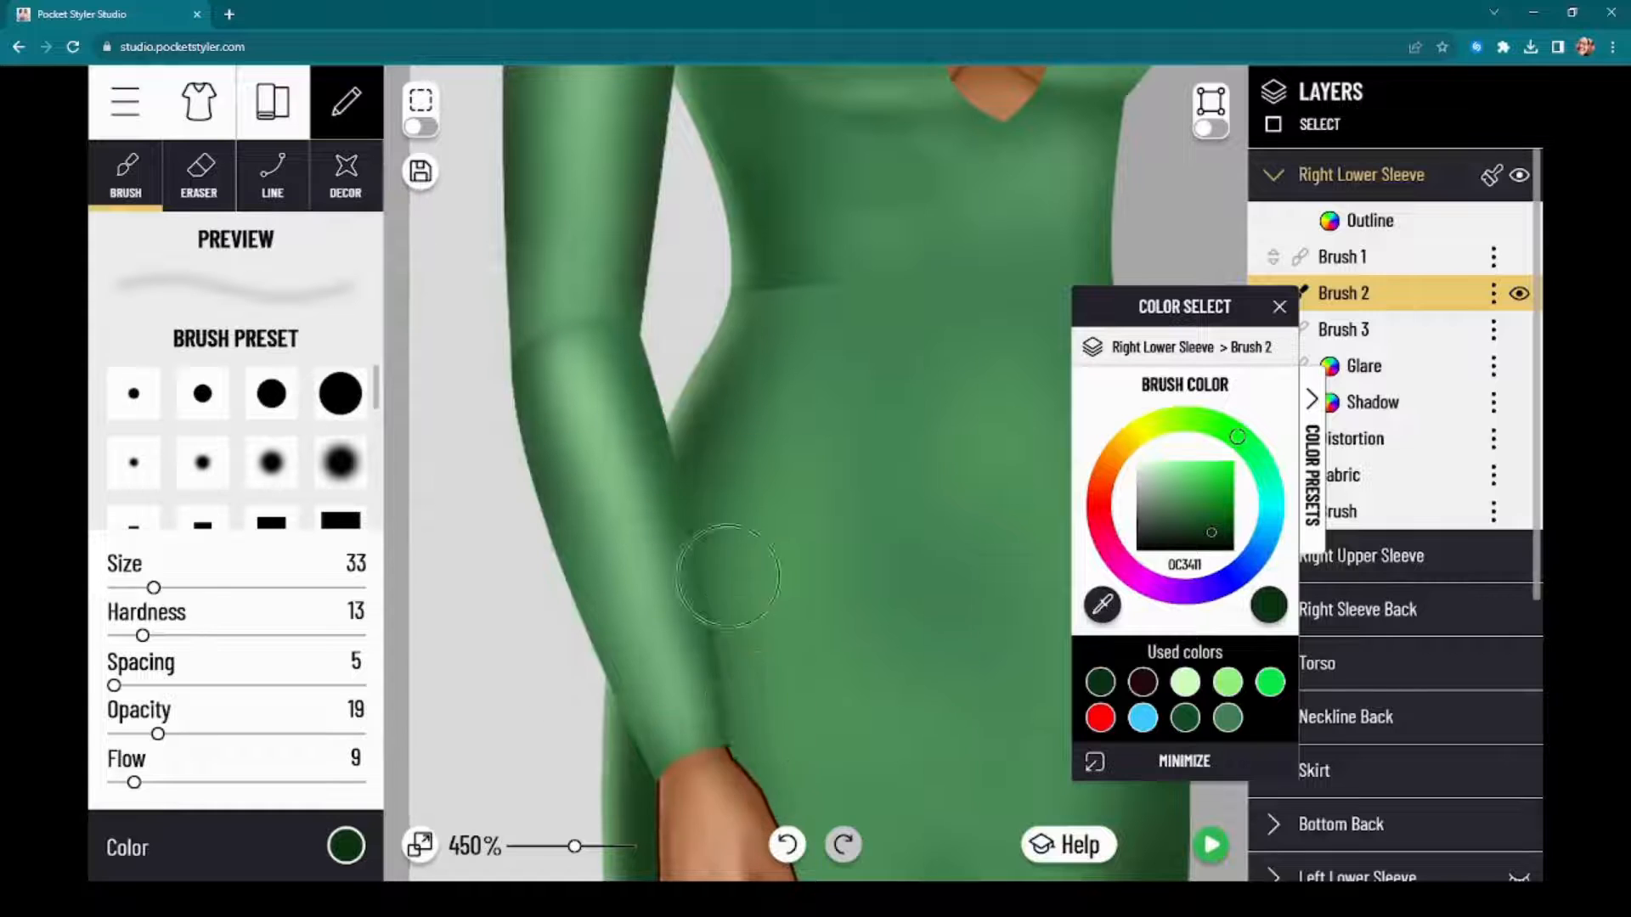
pyautogui.scroll(-1, 503, 637)
# Step: Darken both edges of the Right Lower Sleeve with the near-black red used color, repeating strokes along the outer edge down to the wrist
pyautogui.click(345, 845)
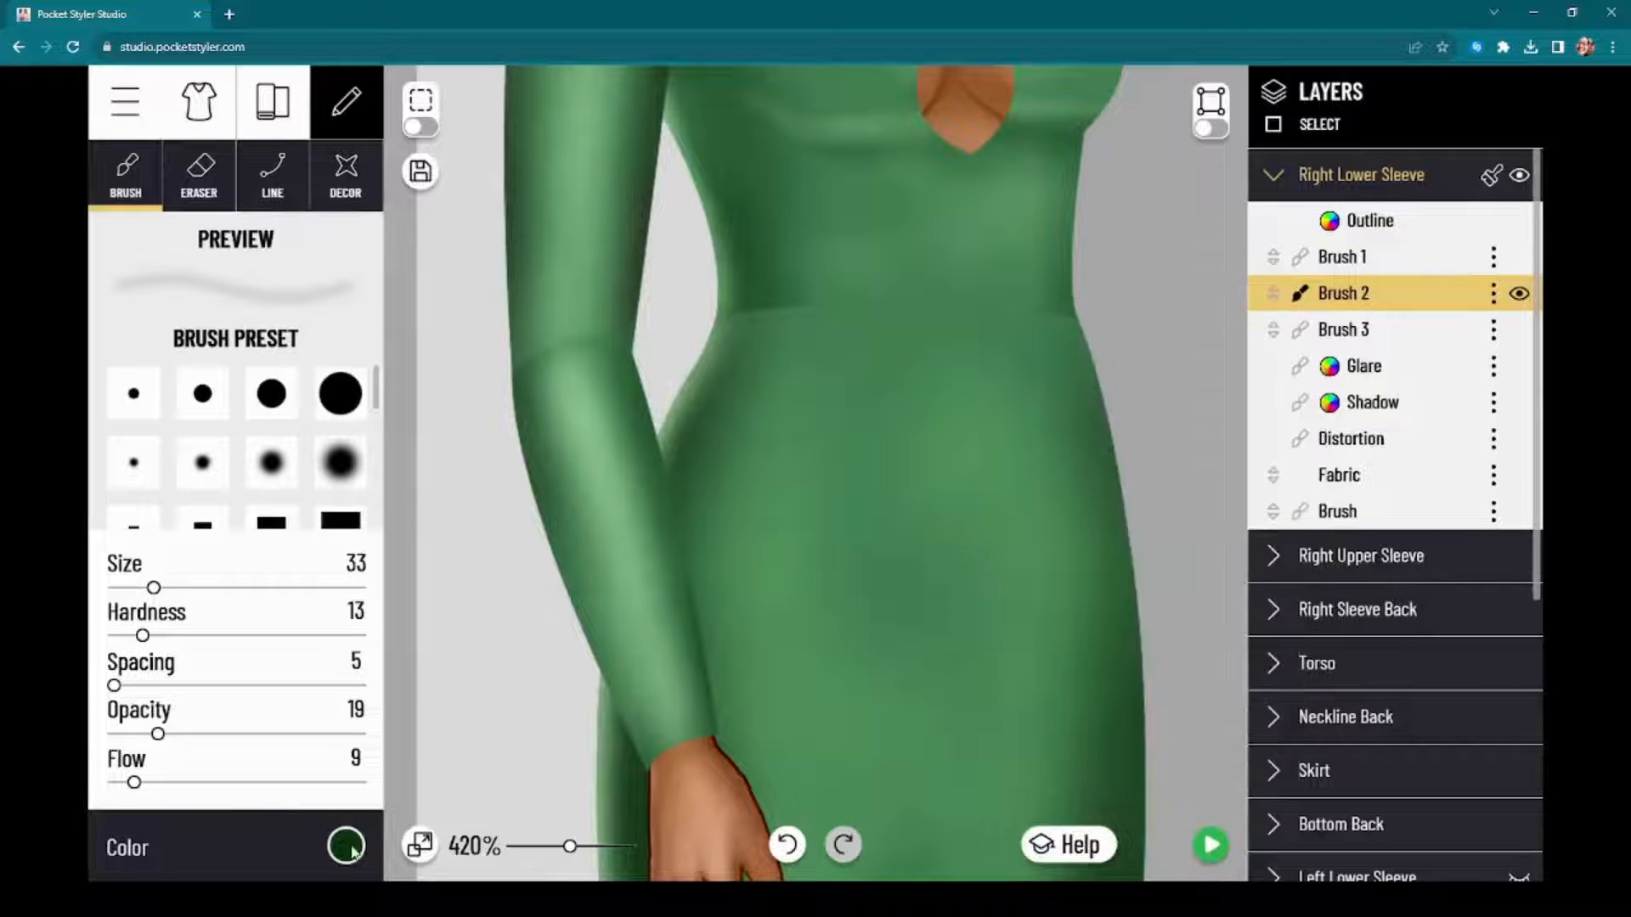
pyautogui.click(346, 845)
pyautogui.click(1143, 679)
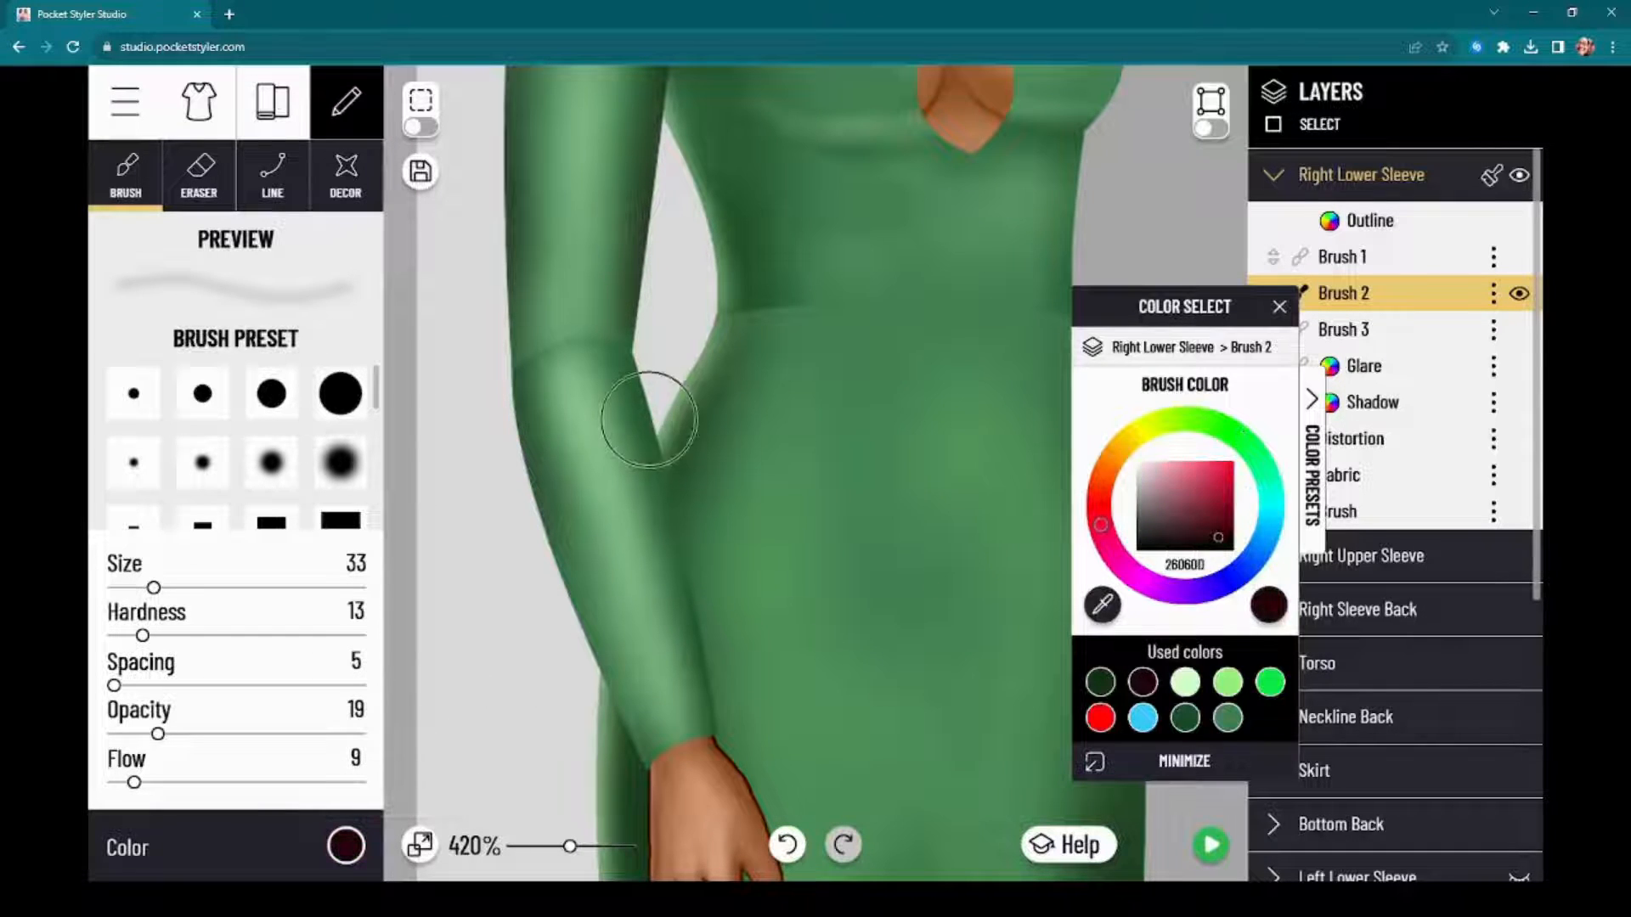
pyautogui.moveTo(650, 430); pyautogui.dragTo(703, 625)
pyautogui.moveTo(512, 458); pyautogui.dragTo(641, 775)
pyautogui.moveTo(511, 394); pyautogui.dragTo(624, 739)
pyautogui.moveTo(515, 451); pyautogui.dragTo(638, 752)
pyautogui.moveTo(538, 575); pyautogui.dragTo(626, 733)
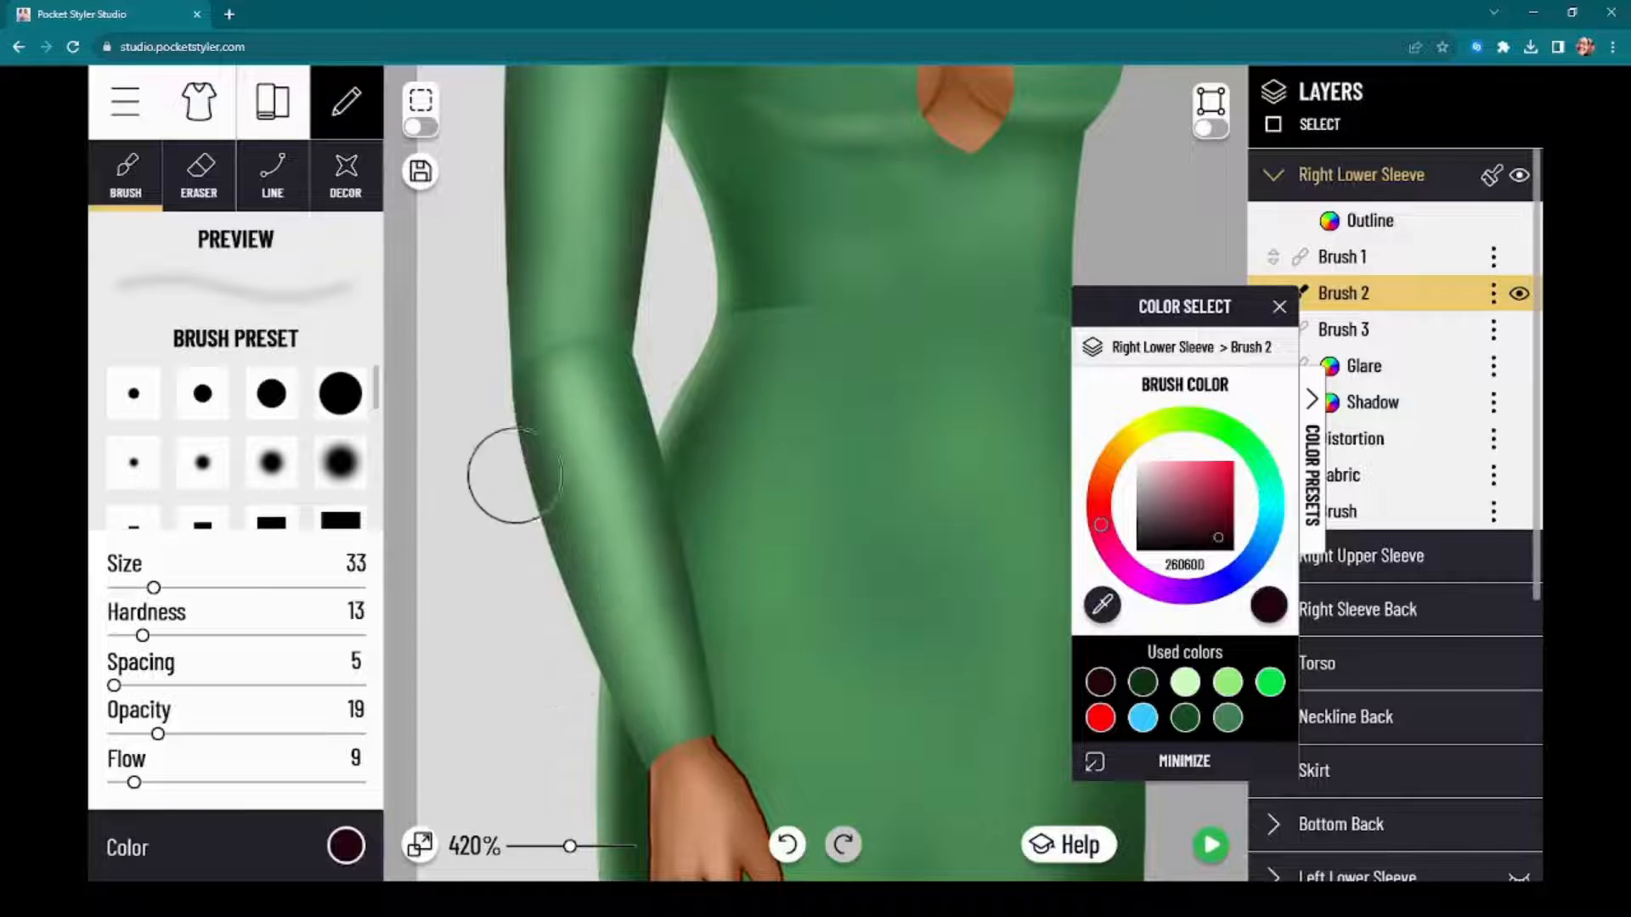
# Step: Review the full dress and its icon in the finished preview and return to the editor
pyautogui.scroll(-8, 553, 462)
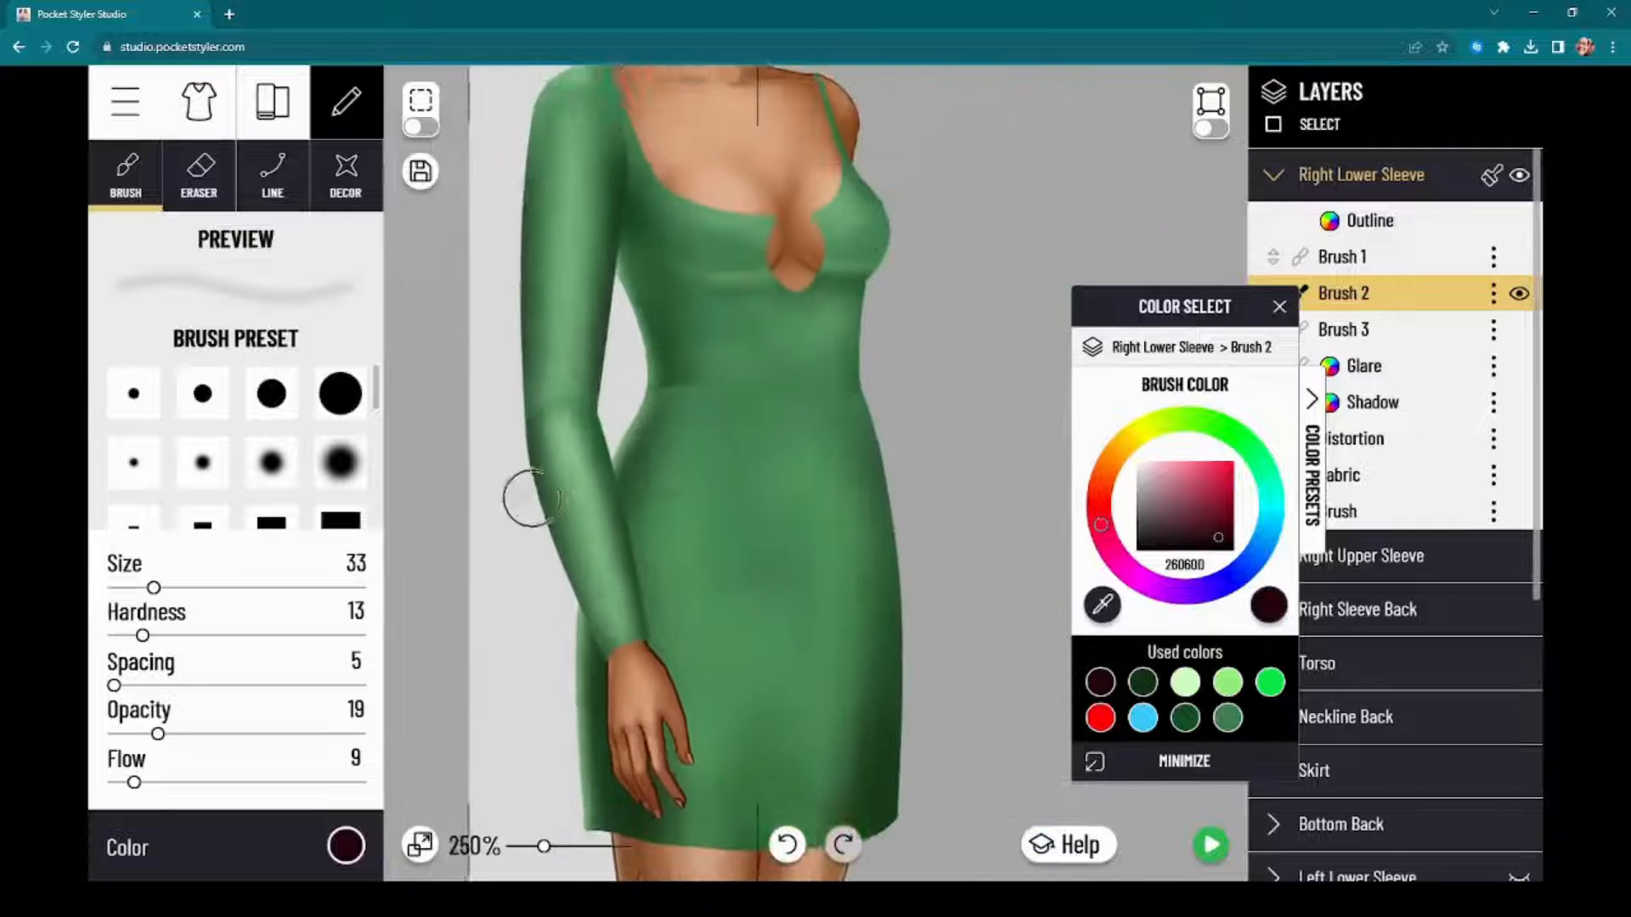
pyautogui.scroll(-2, 468, 513)
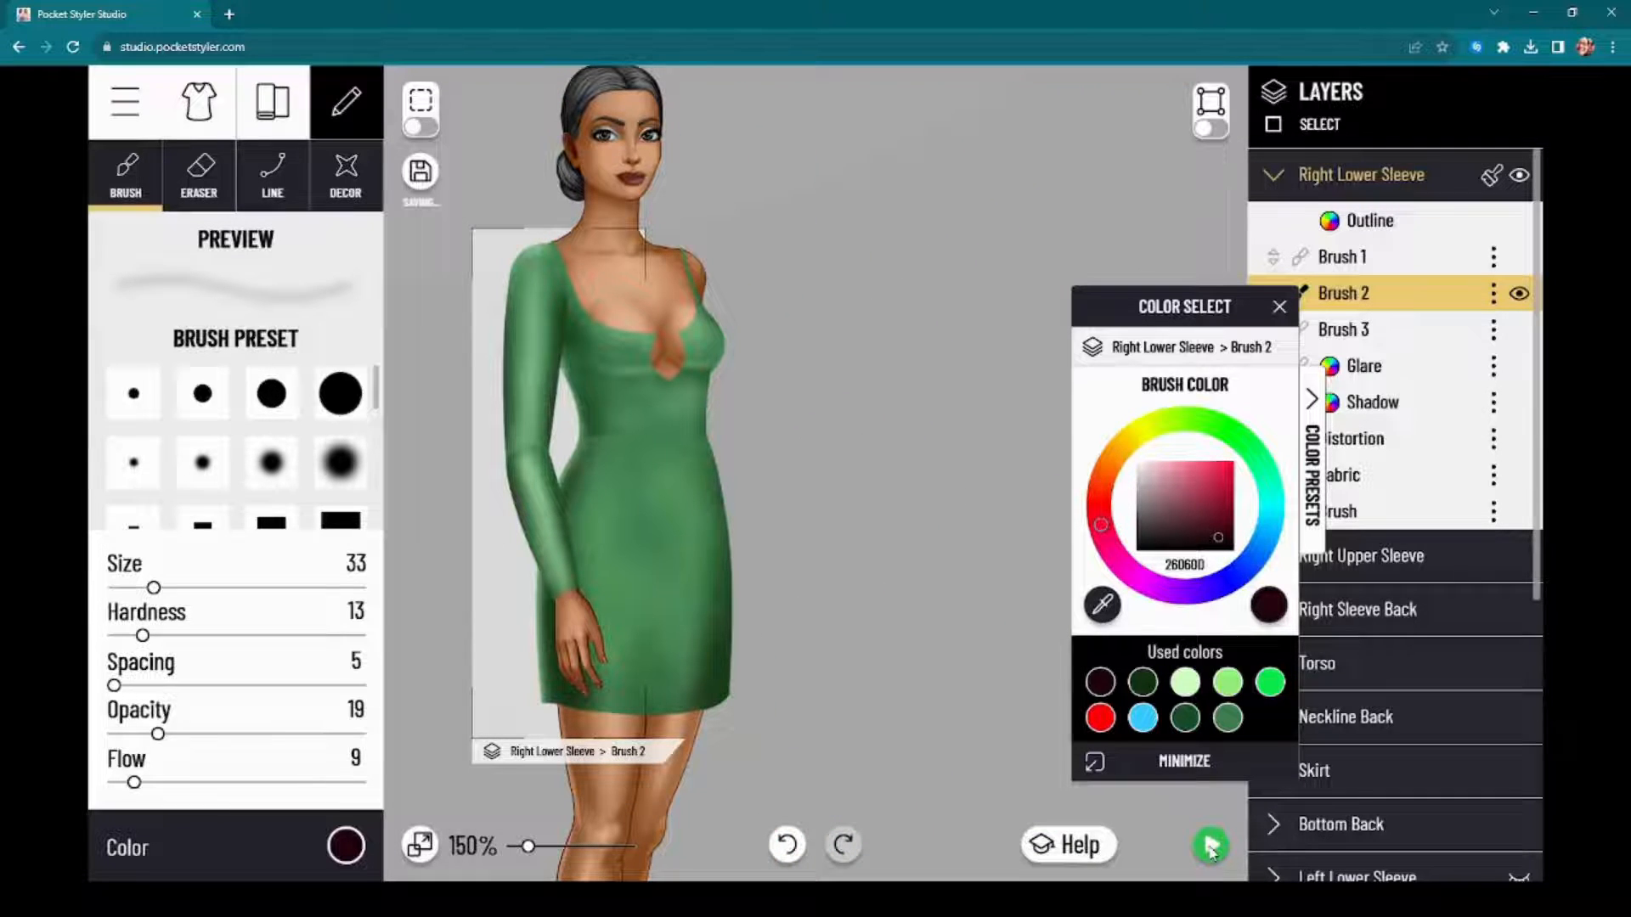
pyautogui.click(1210, 847)
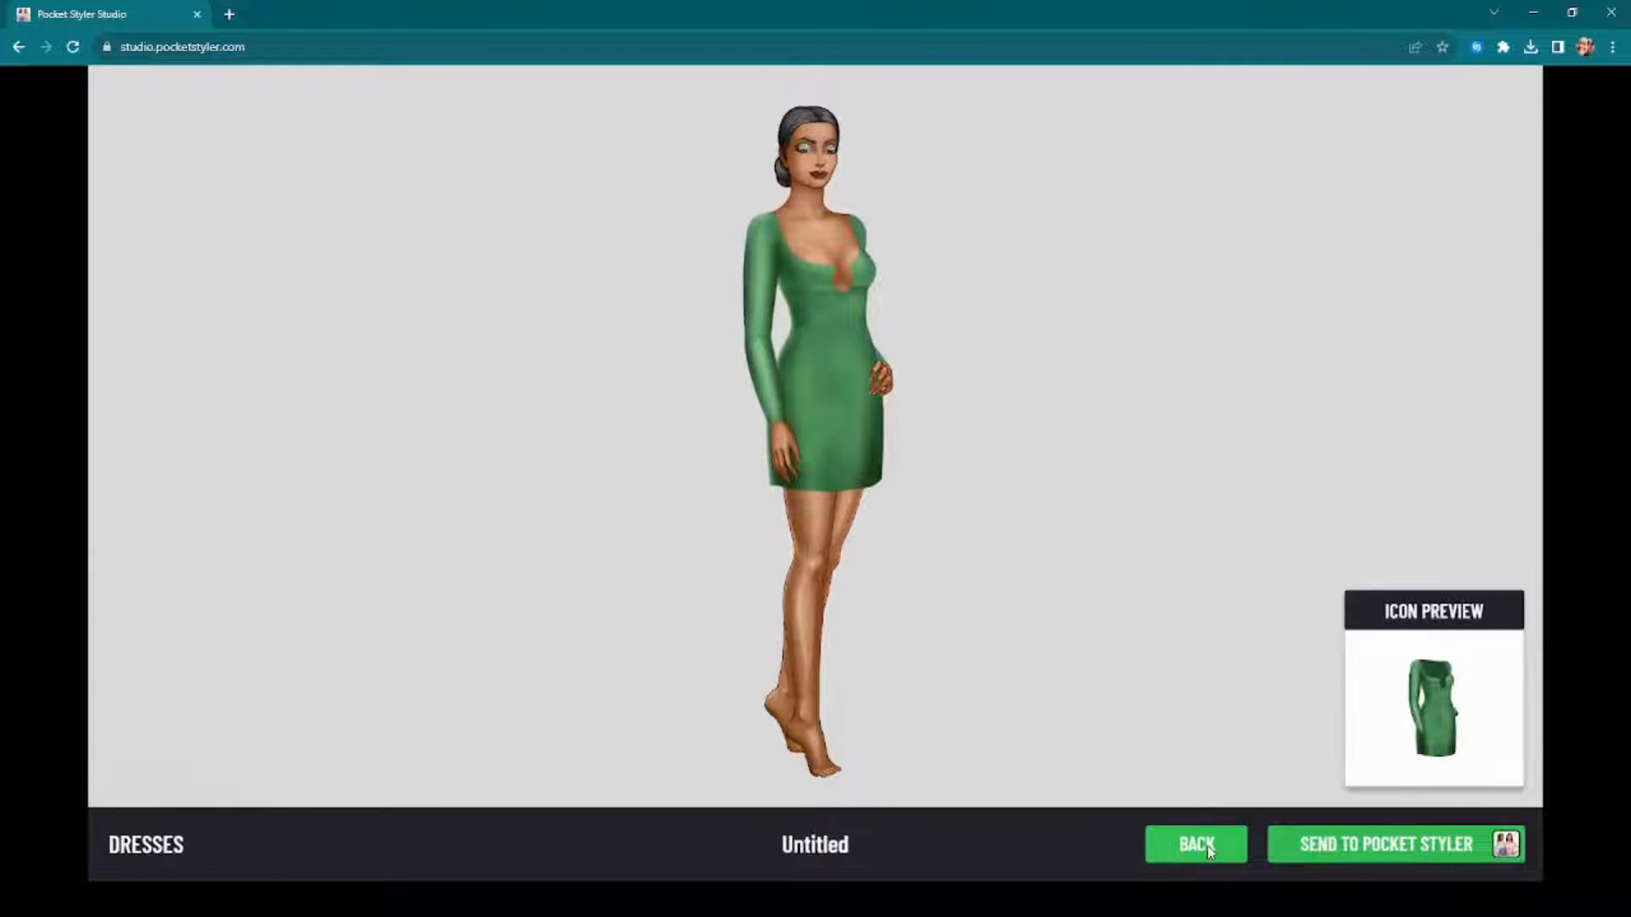
pyautogui.click(1211, 850)
# Step: Paint near-black red shadow down the Torso's side from the armpit to the waist on Brush 2, with the selection outline hidden
pyautogui.scroll(5, 829, 343)
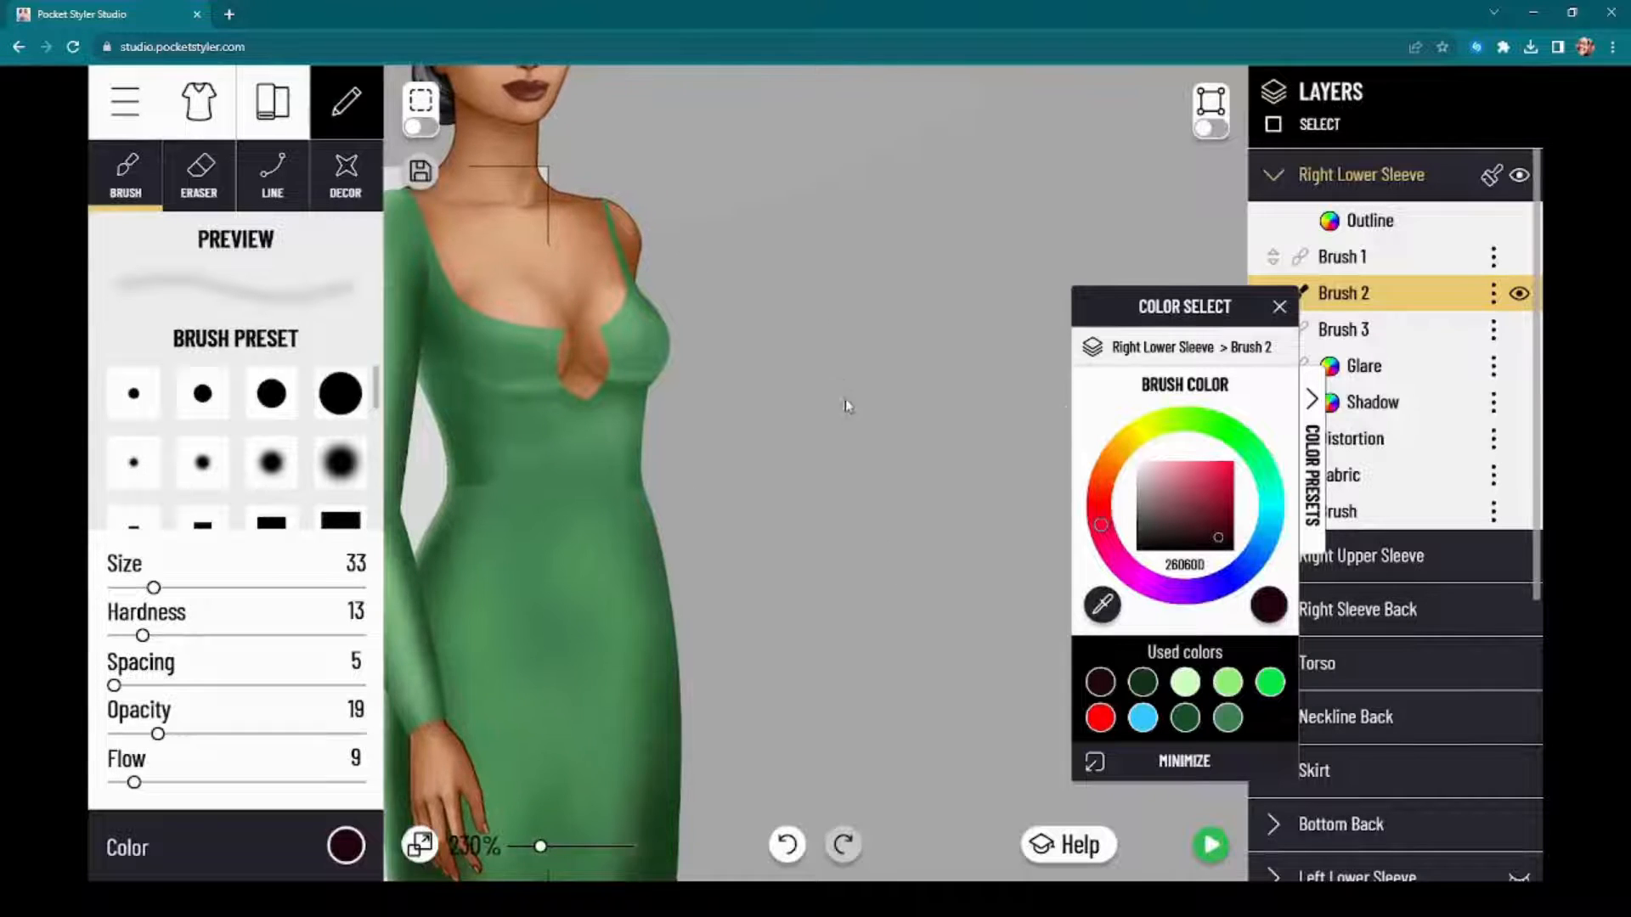
pyautogui.click(1389, 669)
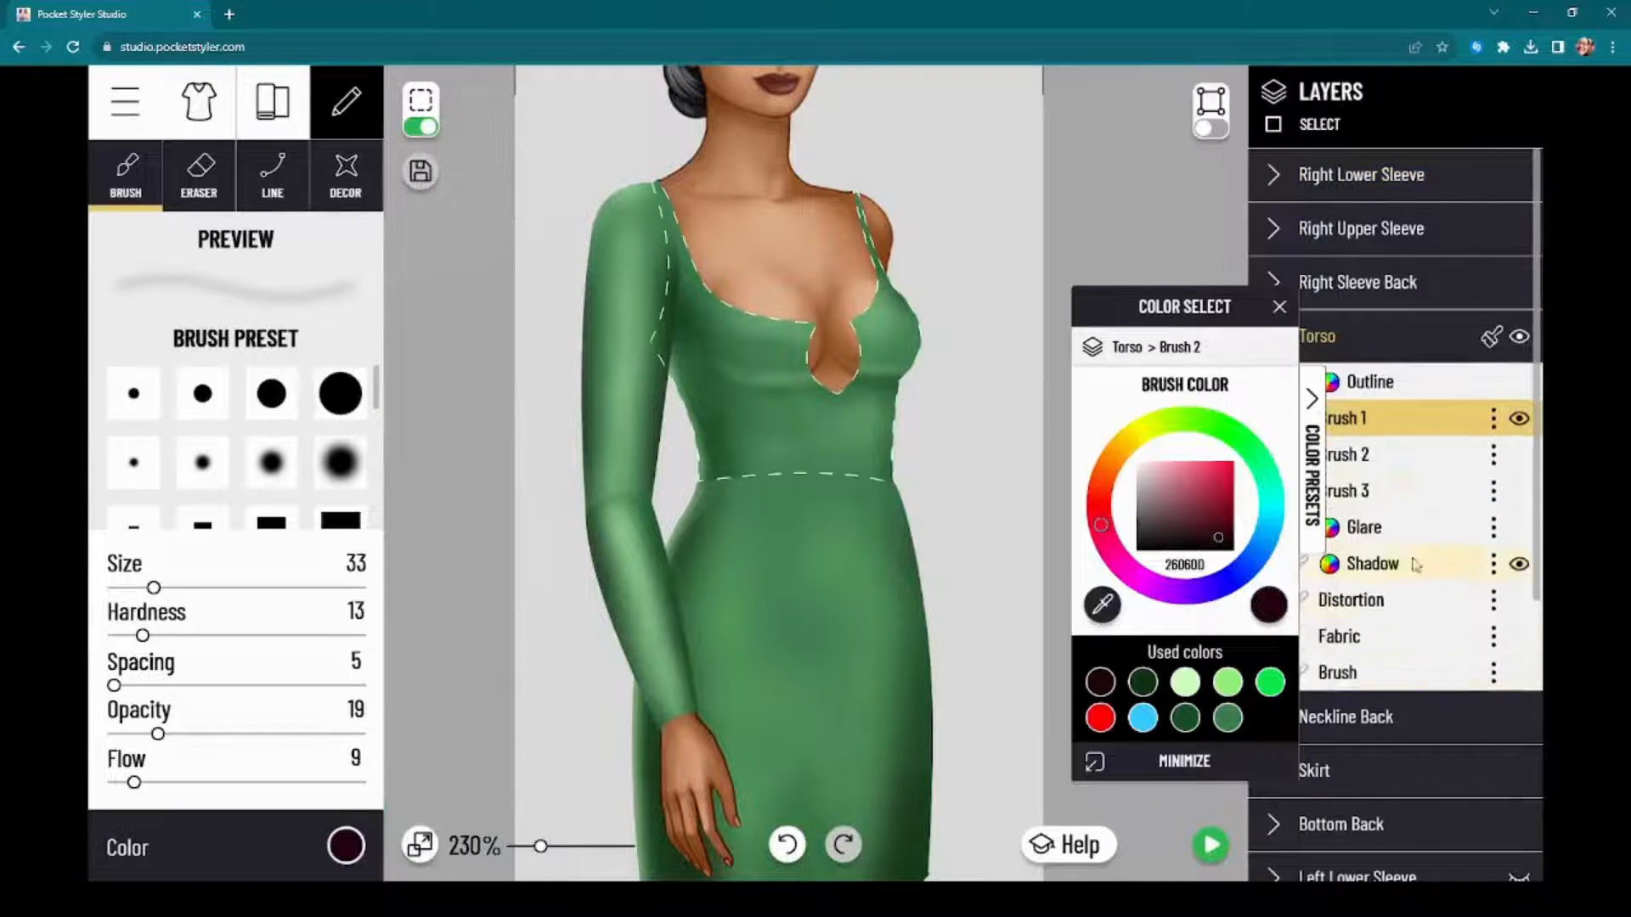
pyautogui.click(1403, 448)
pyautogui.click(345, 846)
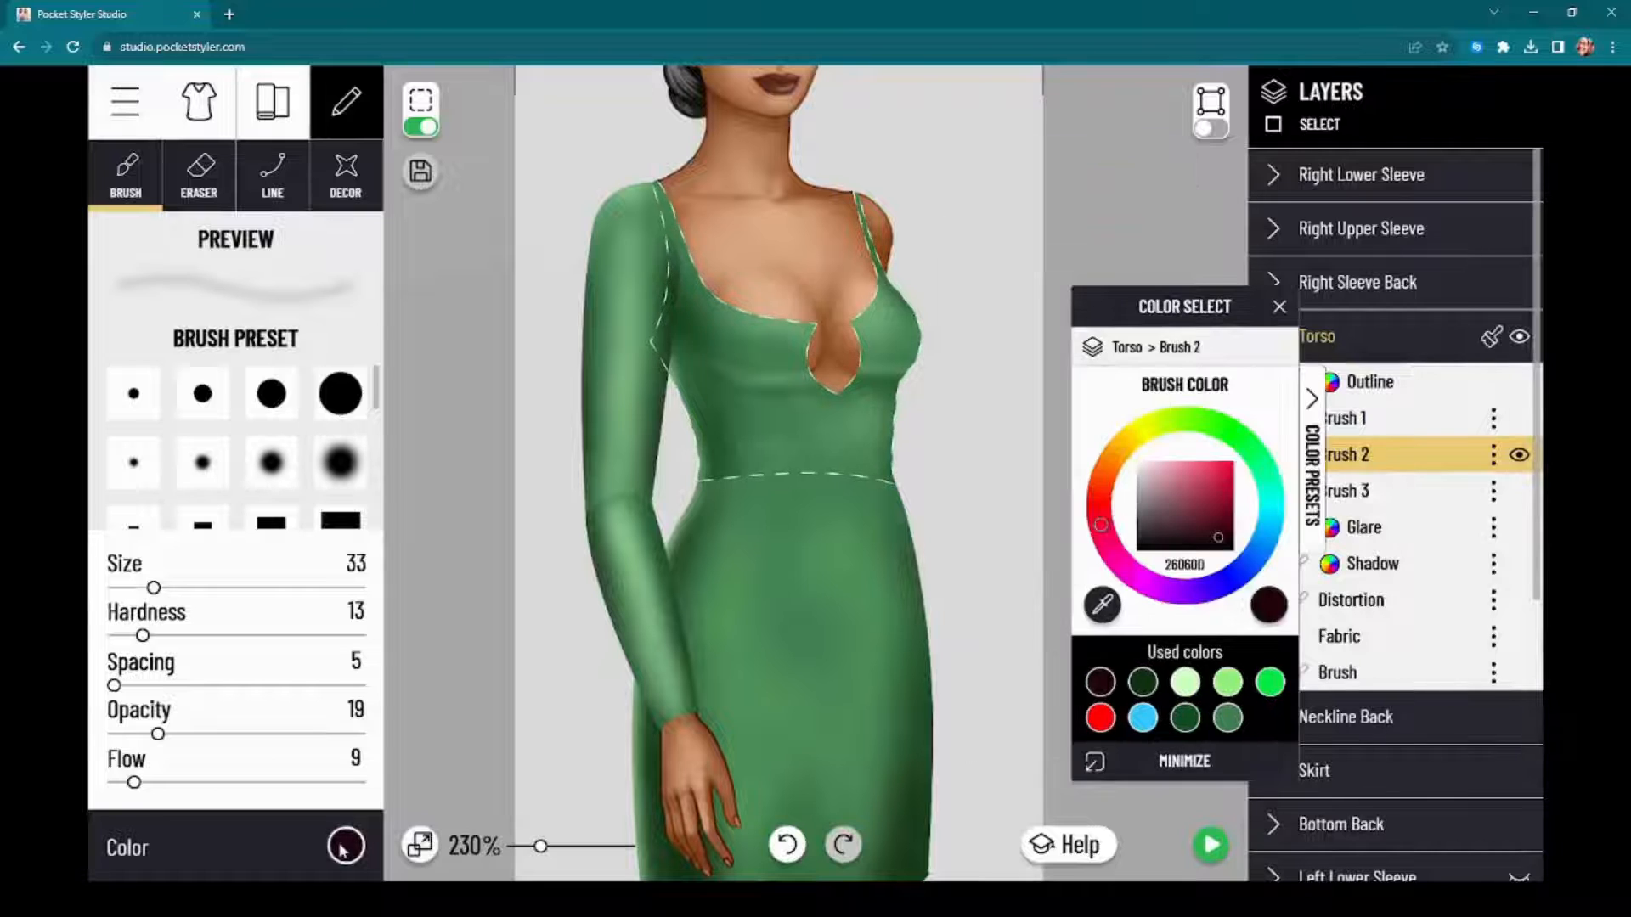
pyautogui.click(422, 128)
pyautogui.scroll(5, 484, 473)
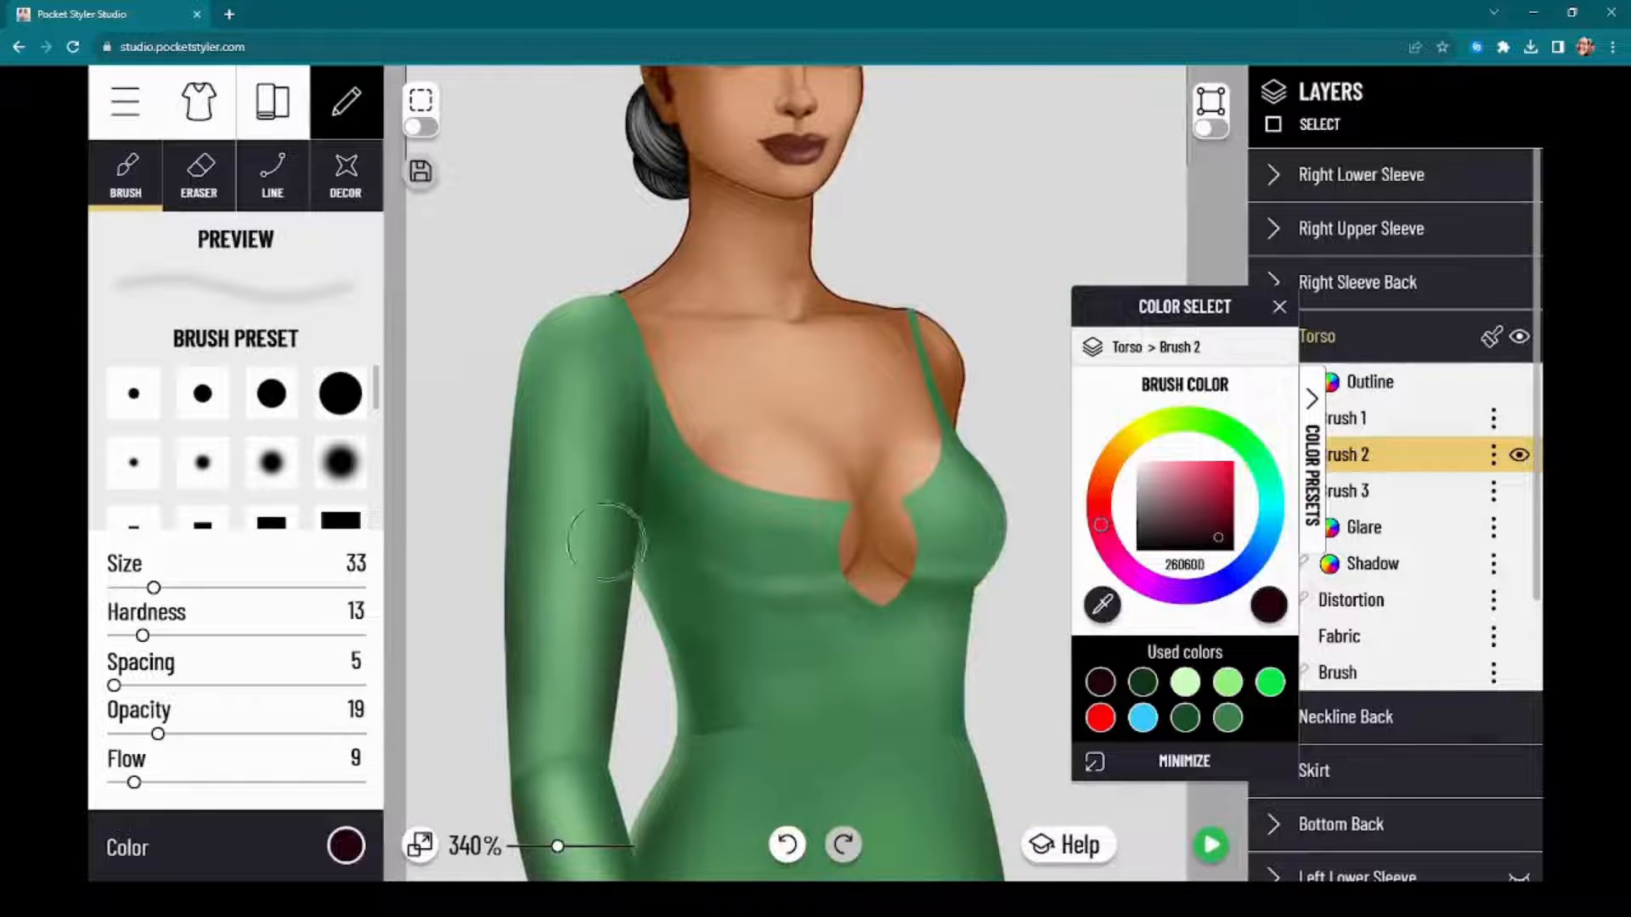
pyautogui.moveTo(636, 468); pyautogui.dragTo(635, 509)
pyautogui.moveTo(643, 403)
pyautogui.mouseDown()
pyautogui.moveTo(678, 611)
pyautogui.moveTo(641, 486)
pyautogui.moveTo(678, 635)
pyautogui.moveTo(678, 752)
pyautogui.mouseUp()
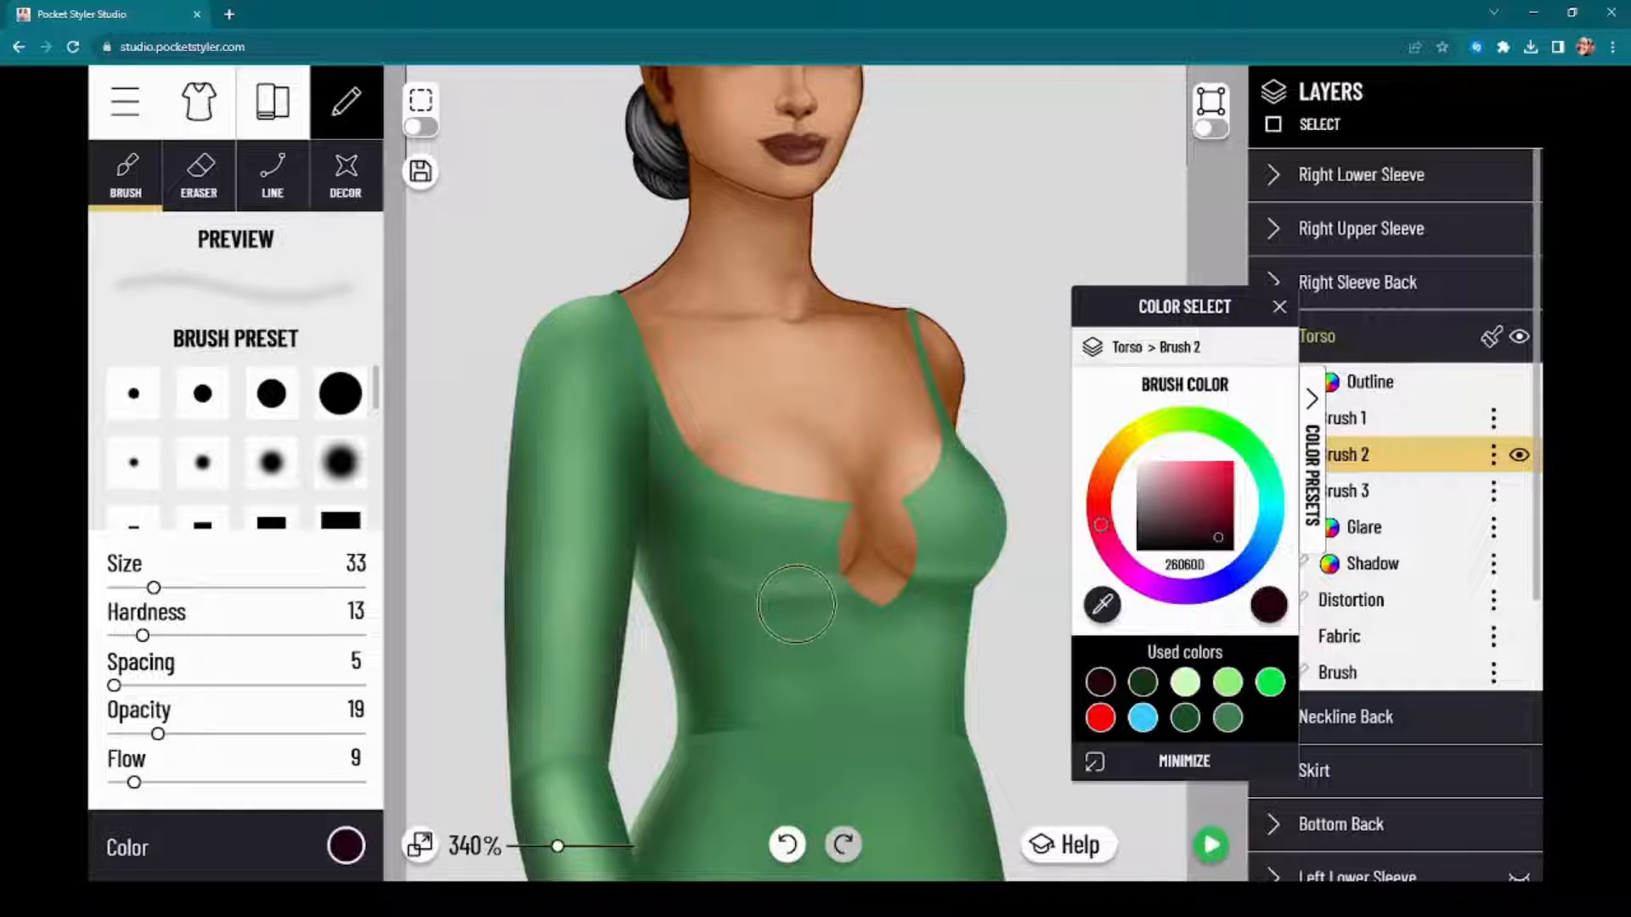
# Step: Darken the underbust crease and the far outer edge of the bust on the Torso with the near-black red
pyautogui.moveTo(674, 592); pyautogui.dragTo(943, 587)
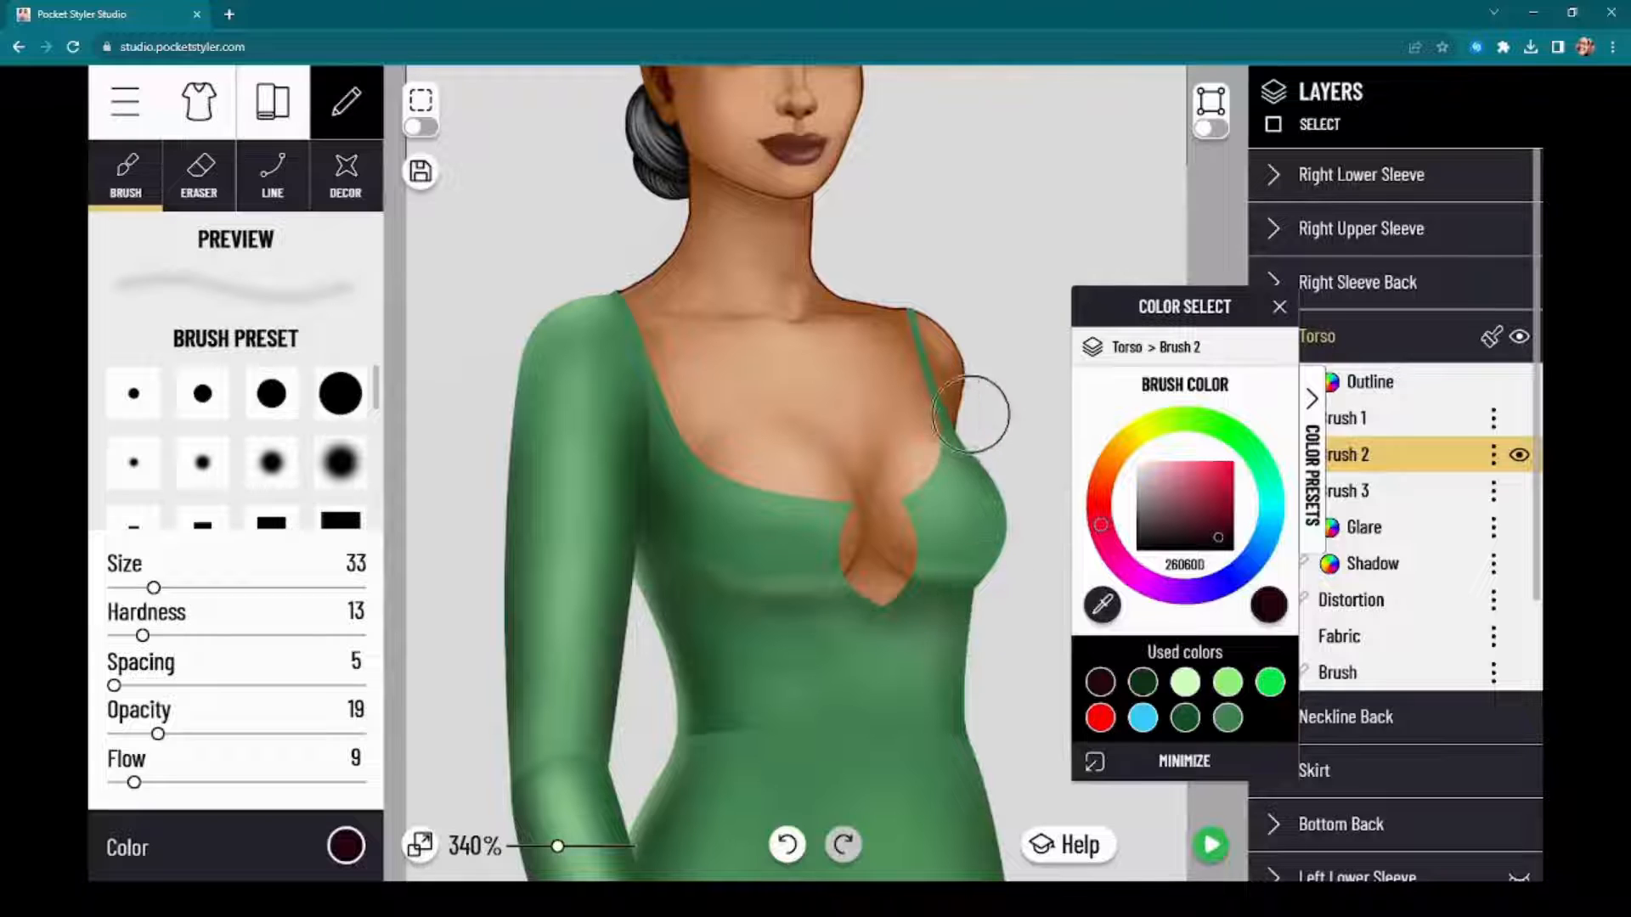
pyautogui.moveTo(973, 418)
pyautogui.mouseDown()
pyautogui.moveTo(1041, 531)
pyautogui.moveTo(1013, 486)
pyautogui.mouseUp()
pyautogui.moveTo(1010, 624); pyautogui.dragTo(1001, 615)
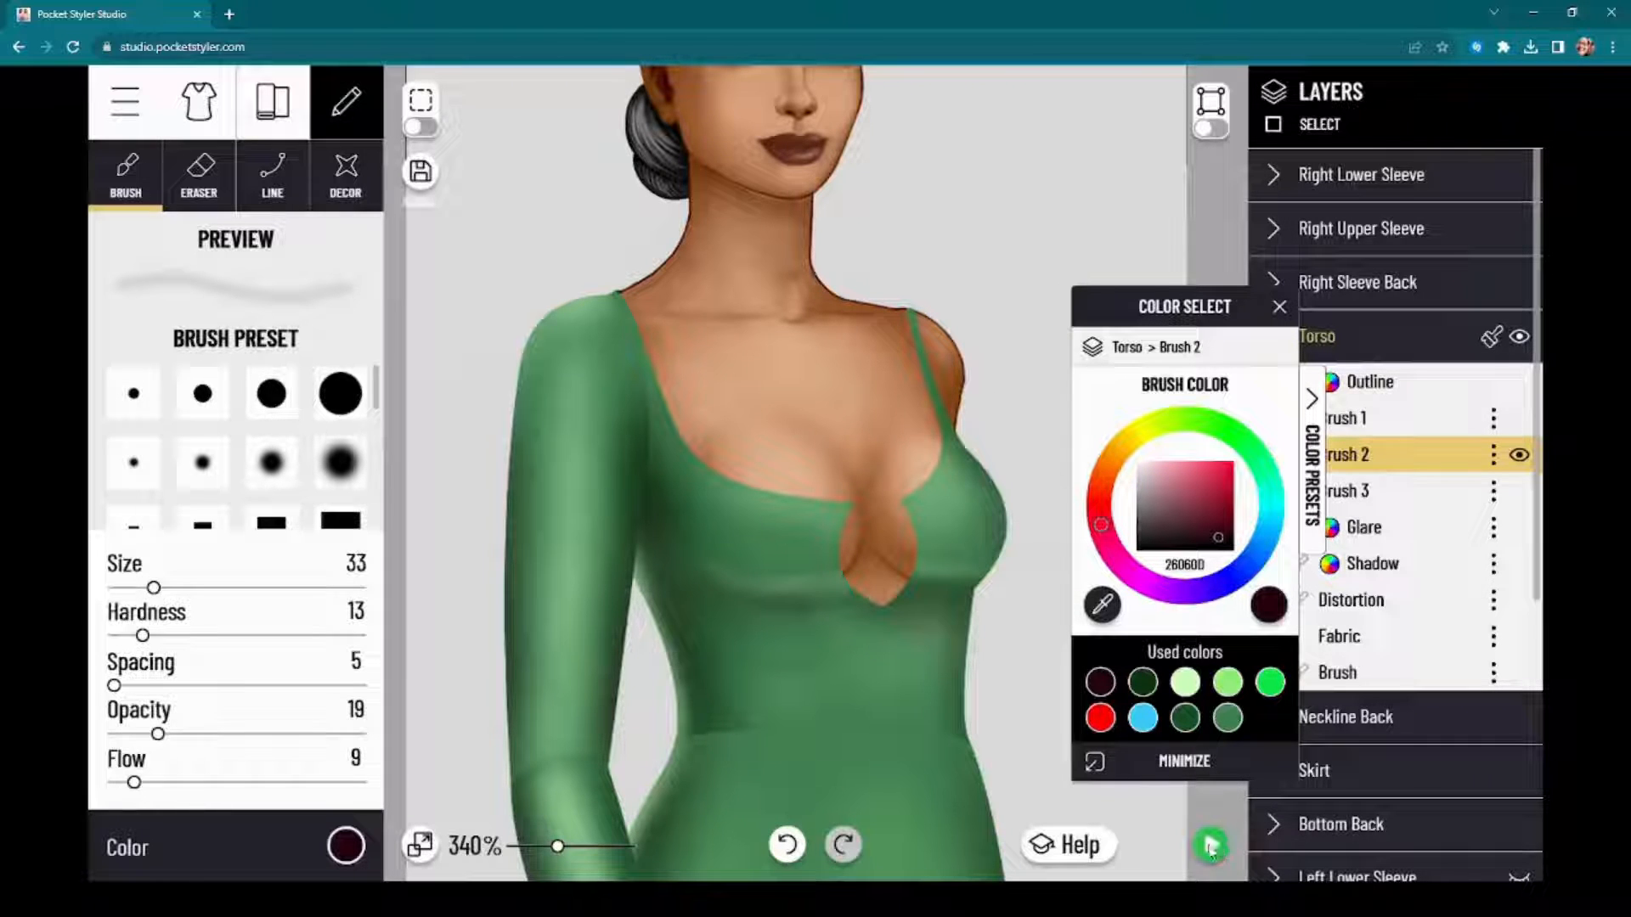
# Step: Check the darkened torso shading in the finished preview, then examine the whole dress in the editor
pyautogui.click(1210, 846)
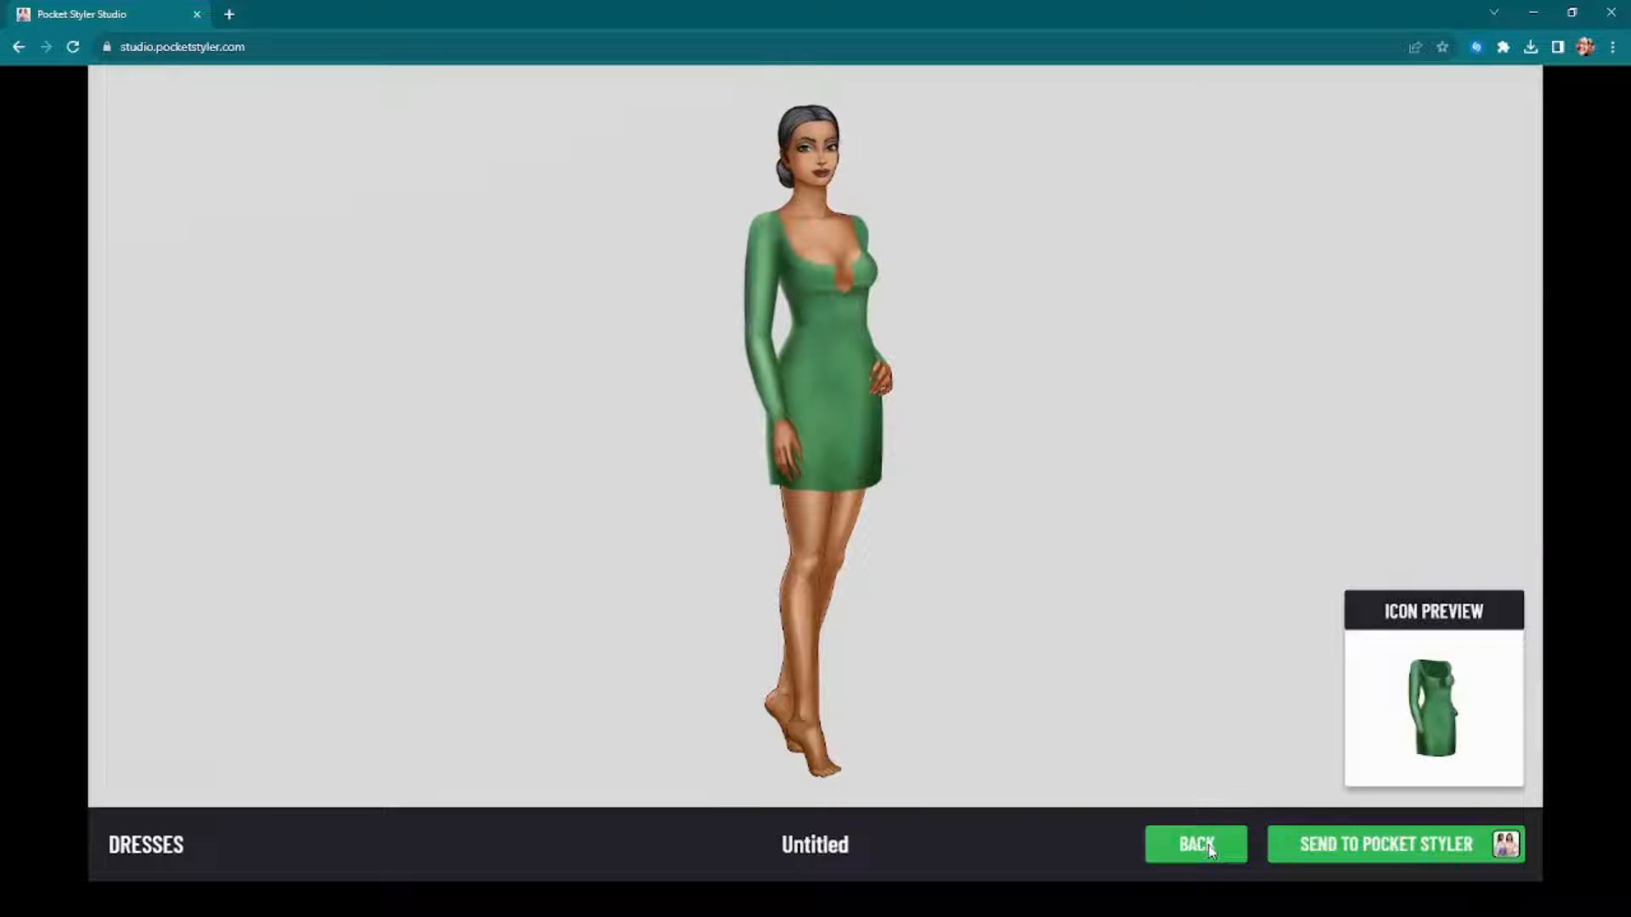
pyautogui.click(1210, 846)
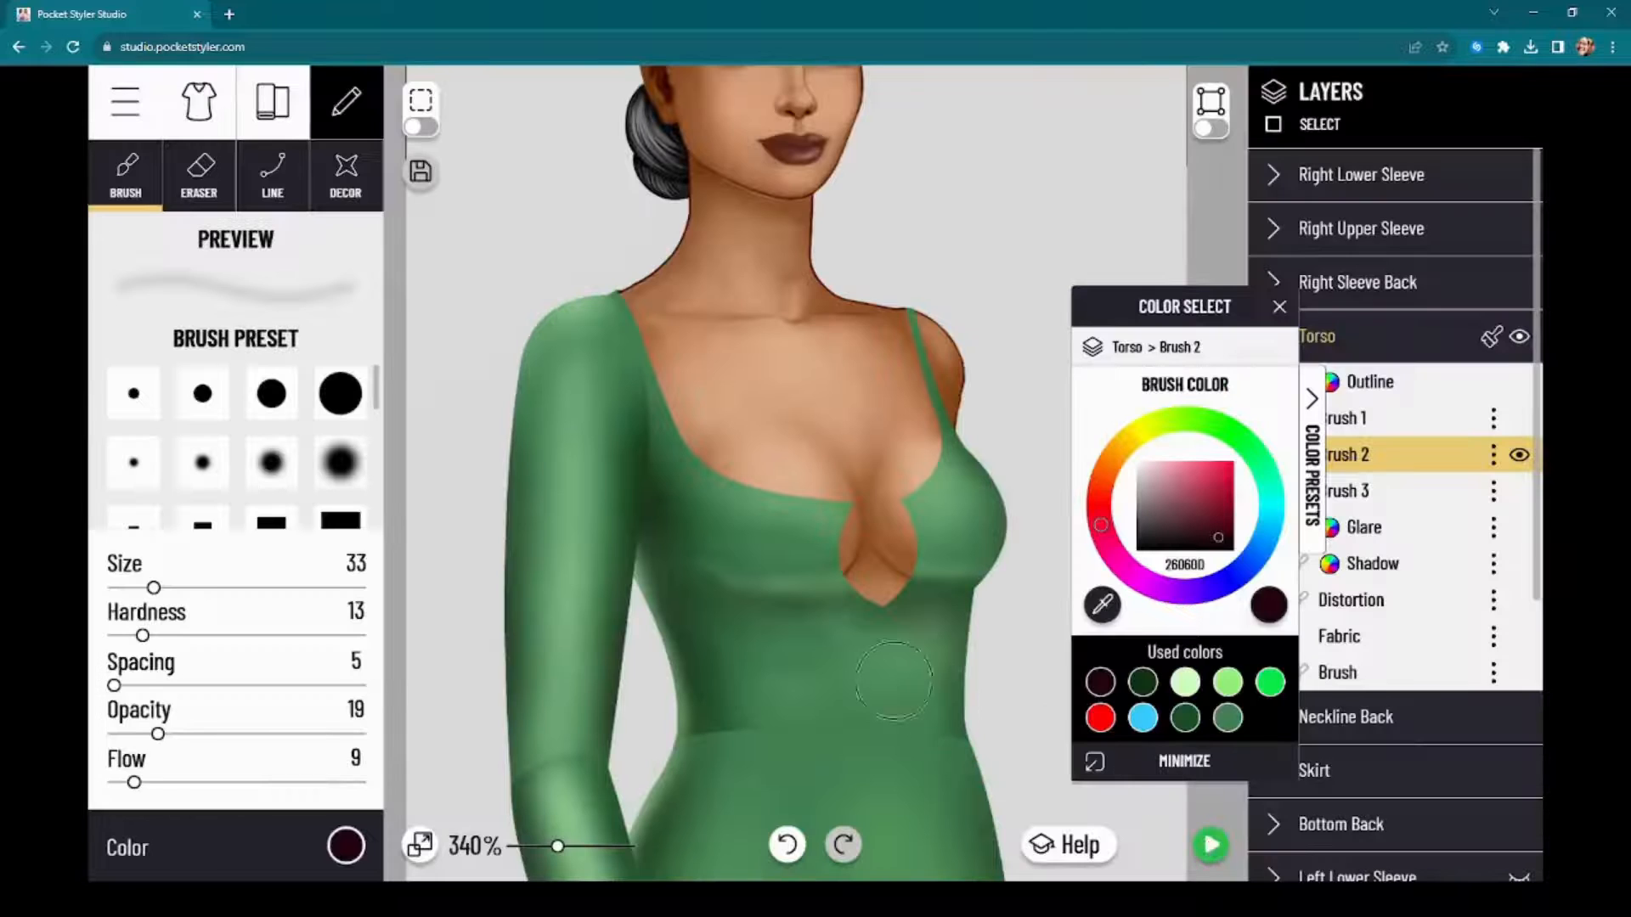
pyautogui.scroll(-8, 893, 680)
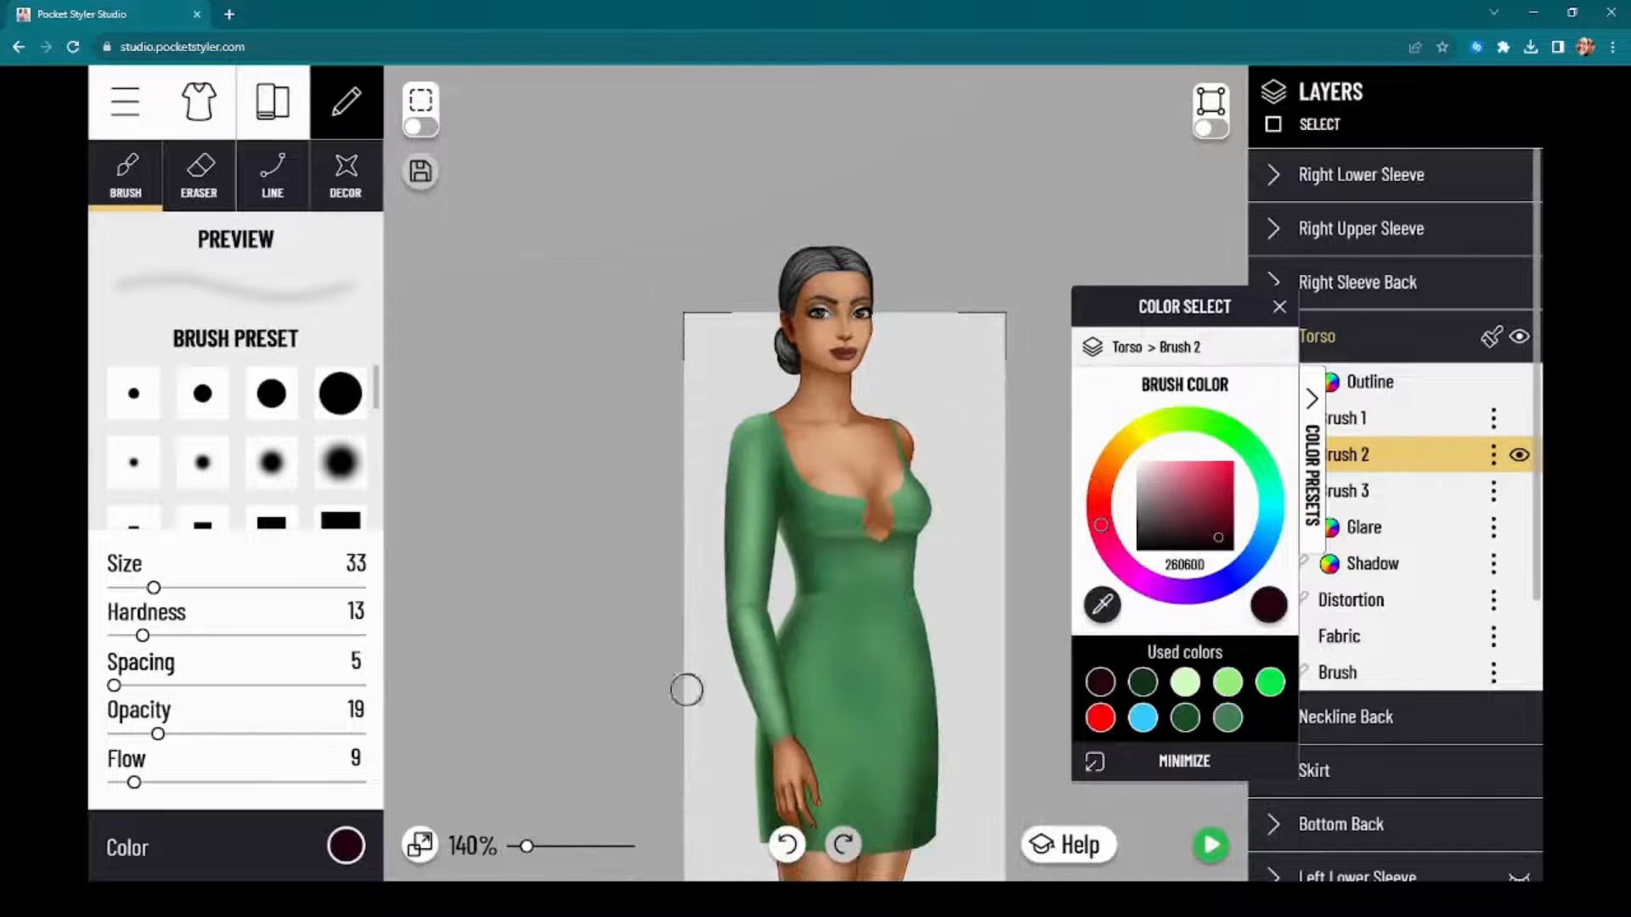
pyautogui.moveTo(686, 690); pyautogui.dragTo(615, 434)
pyautogui.scroll(3, 583, 543)
pyautogui.moveTo(583, 544); pyautogui.dragTo(542, 658)
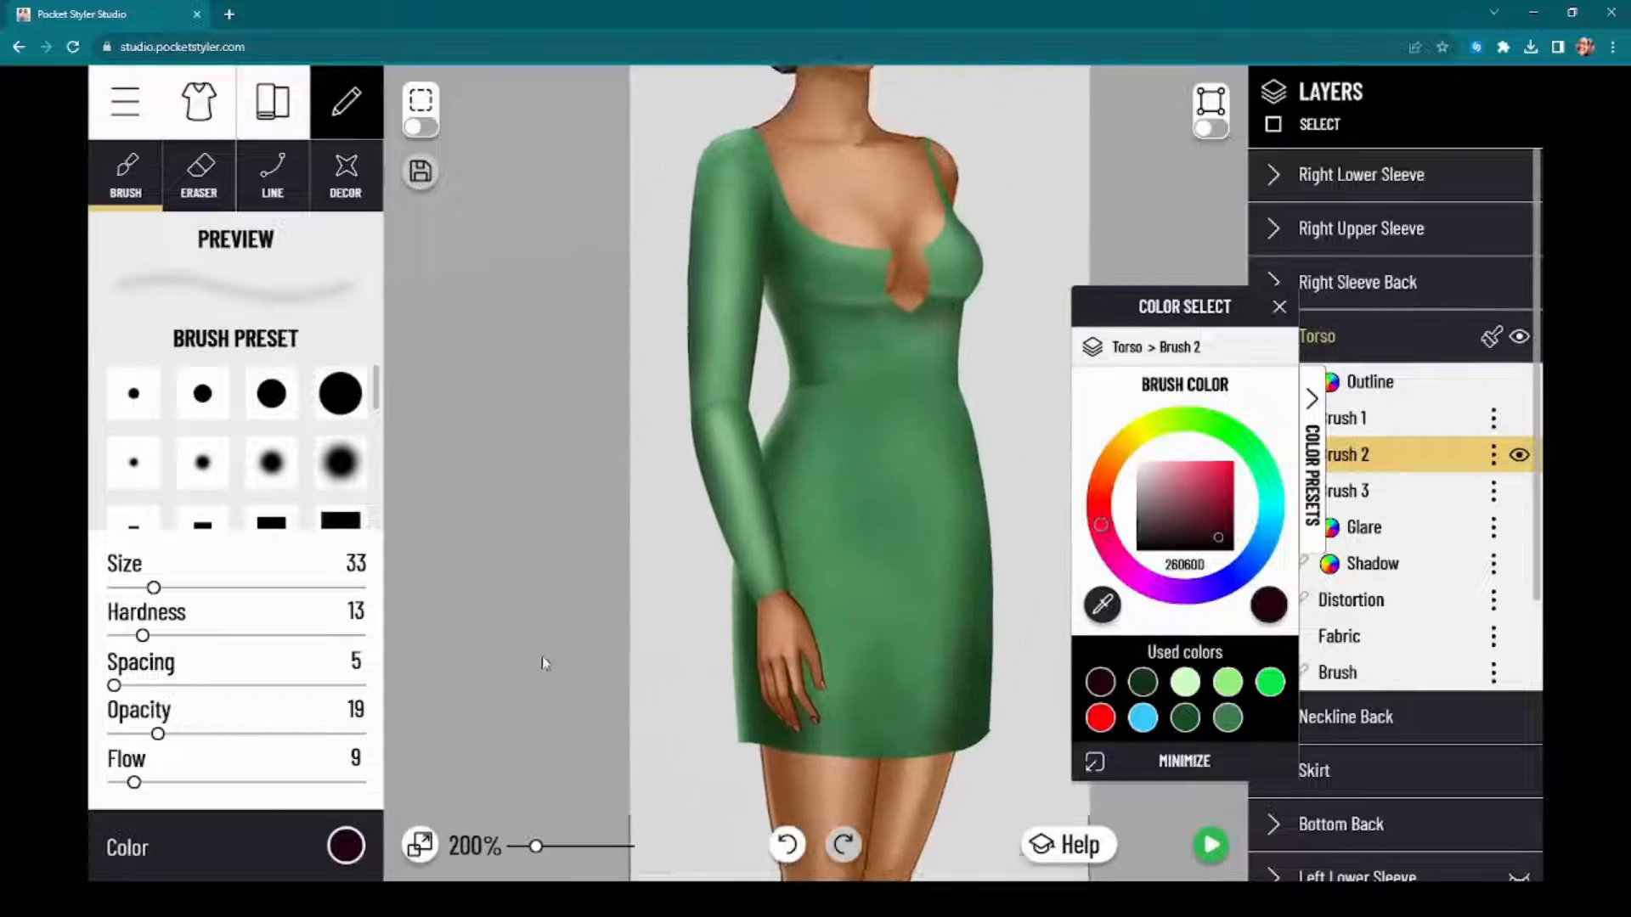
pyautogui.scroll(2, 565, 573)
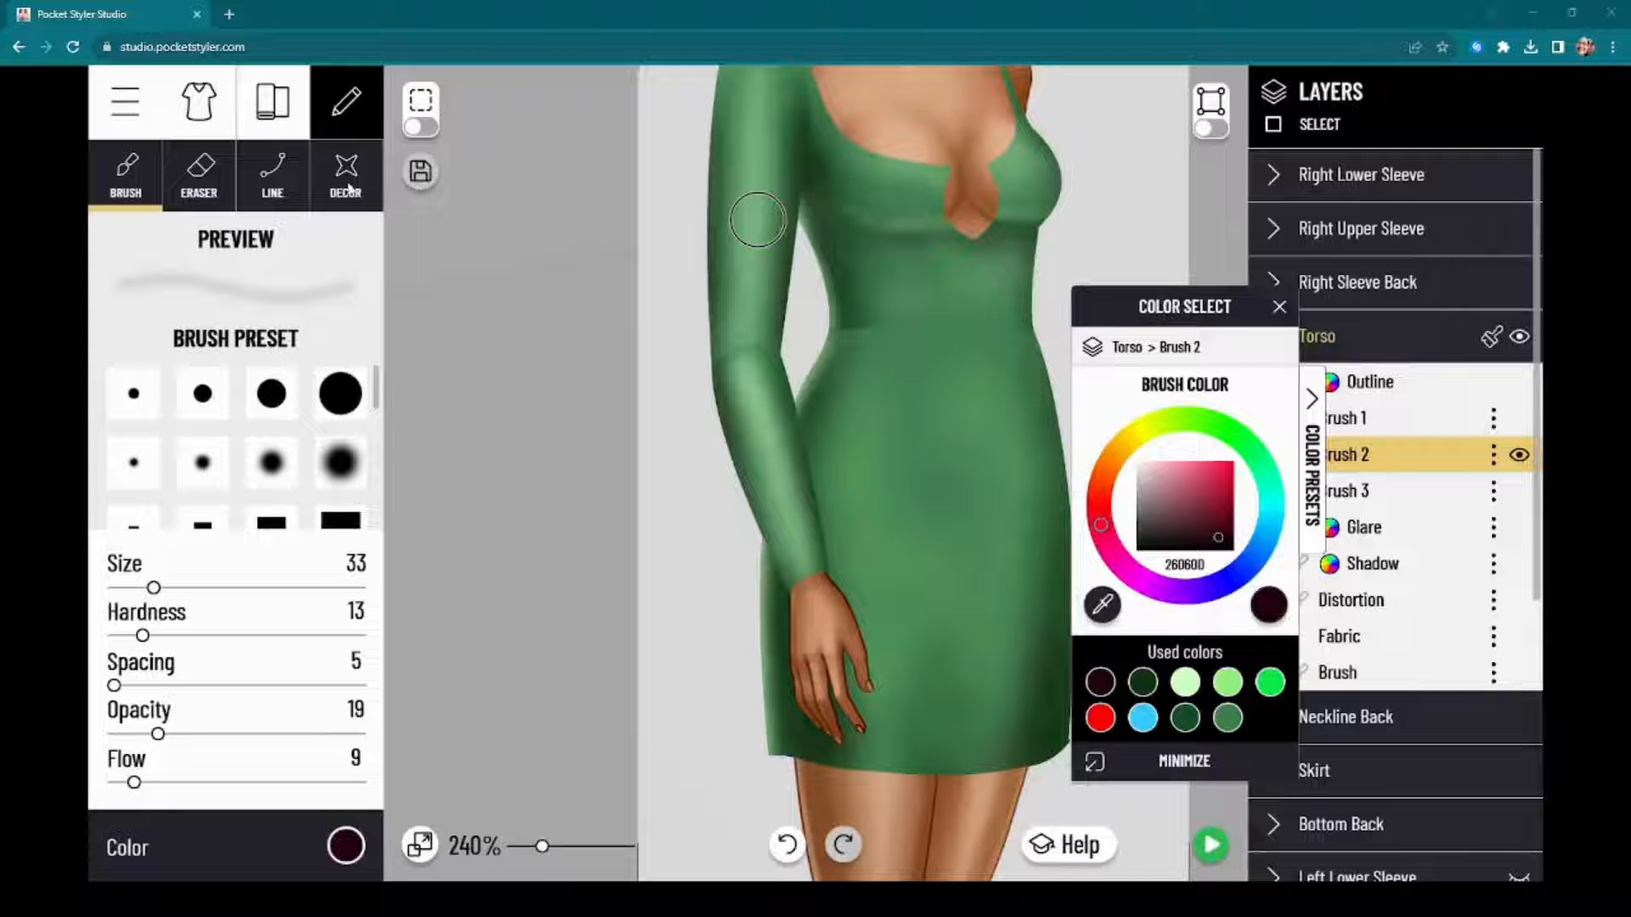
# Step: Move the brush color selector aside, close it, and examine the torso and sleeve shading up close
pyautogui.moveTo(1181, 307); pyautogui.dragTo(469, 331)
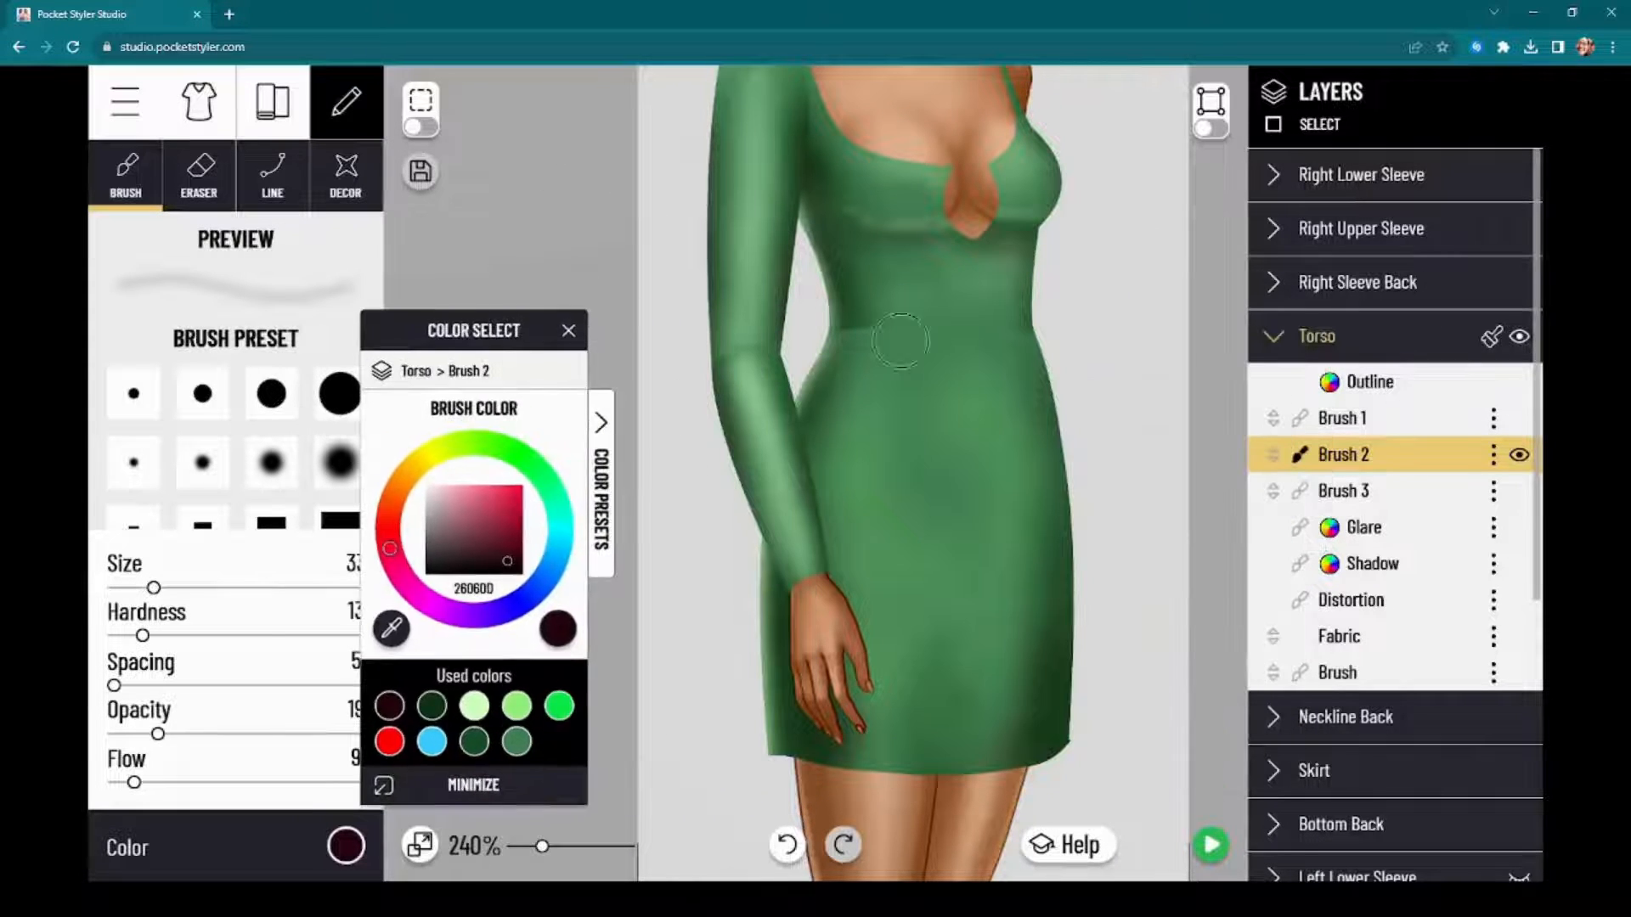
pyautogui.click(1229, 495)
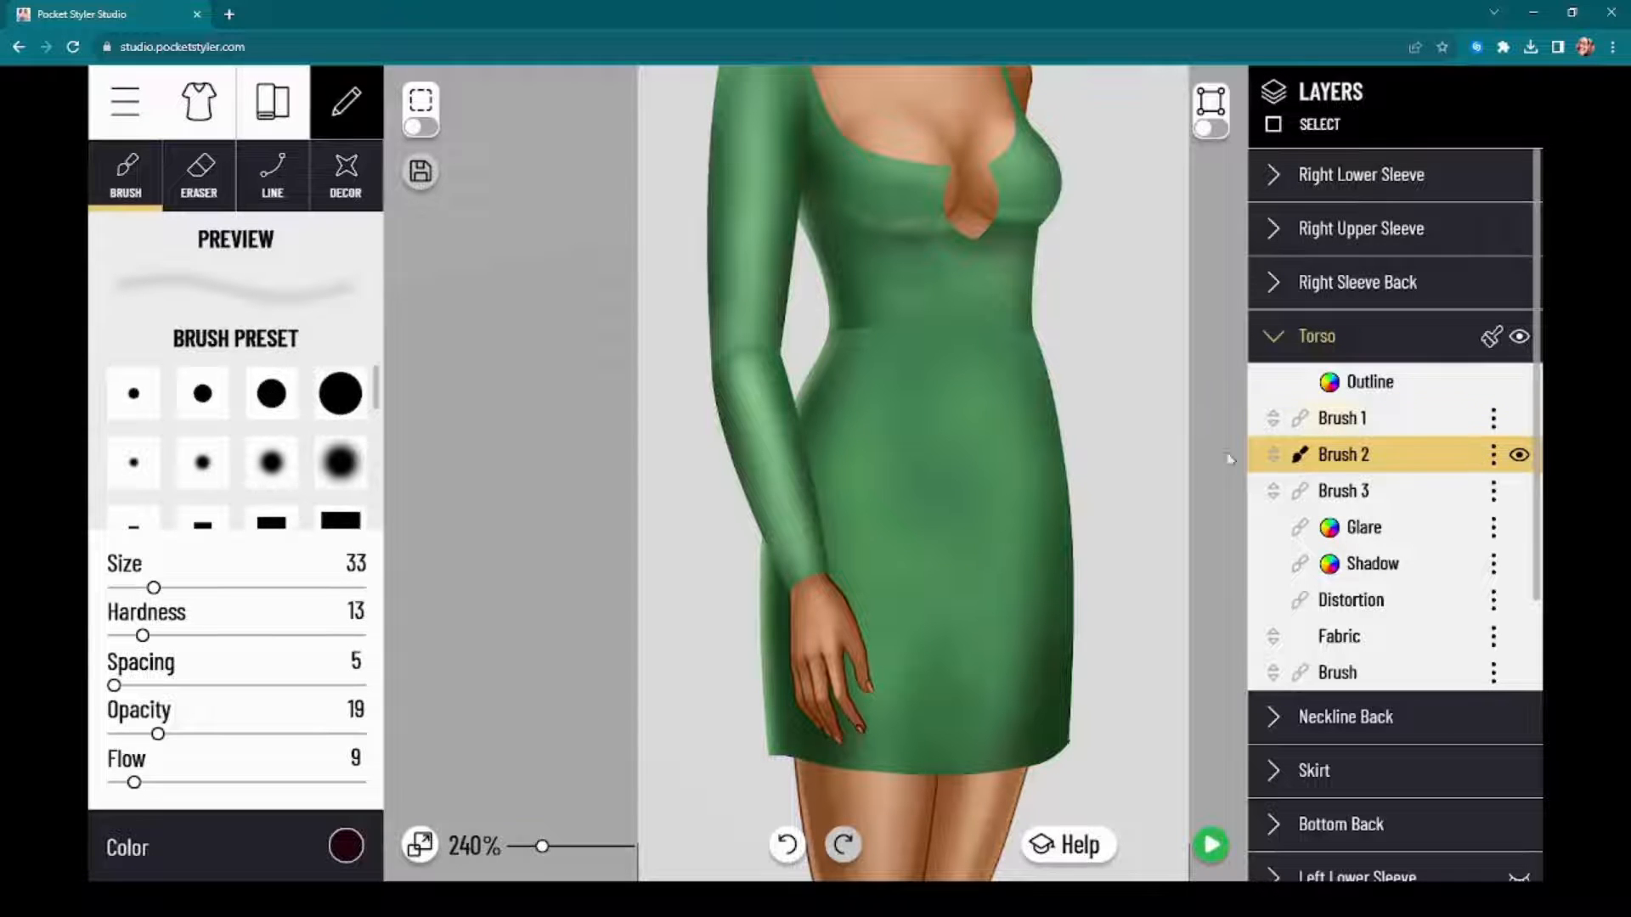
pyautogui.scroll(3, 544, 484)
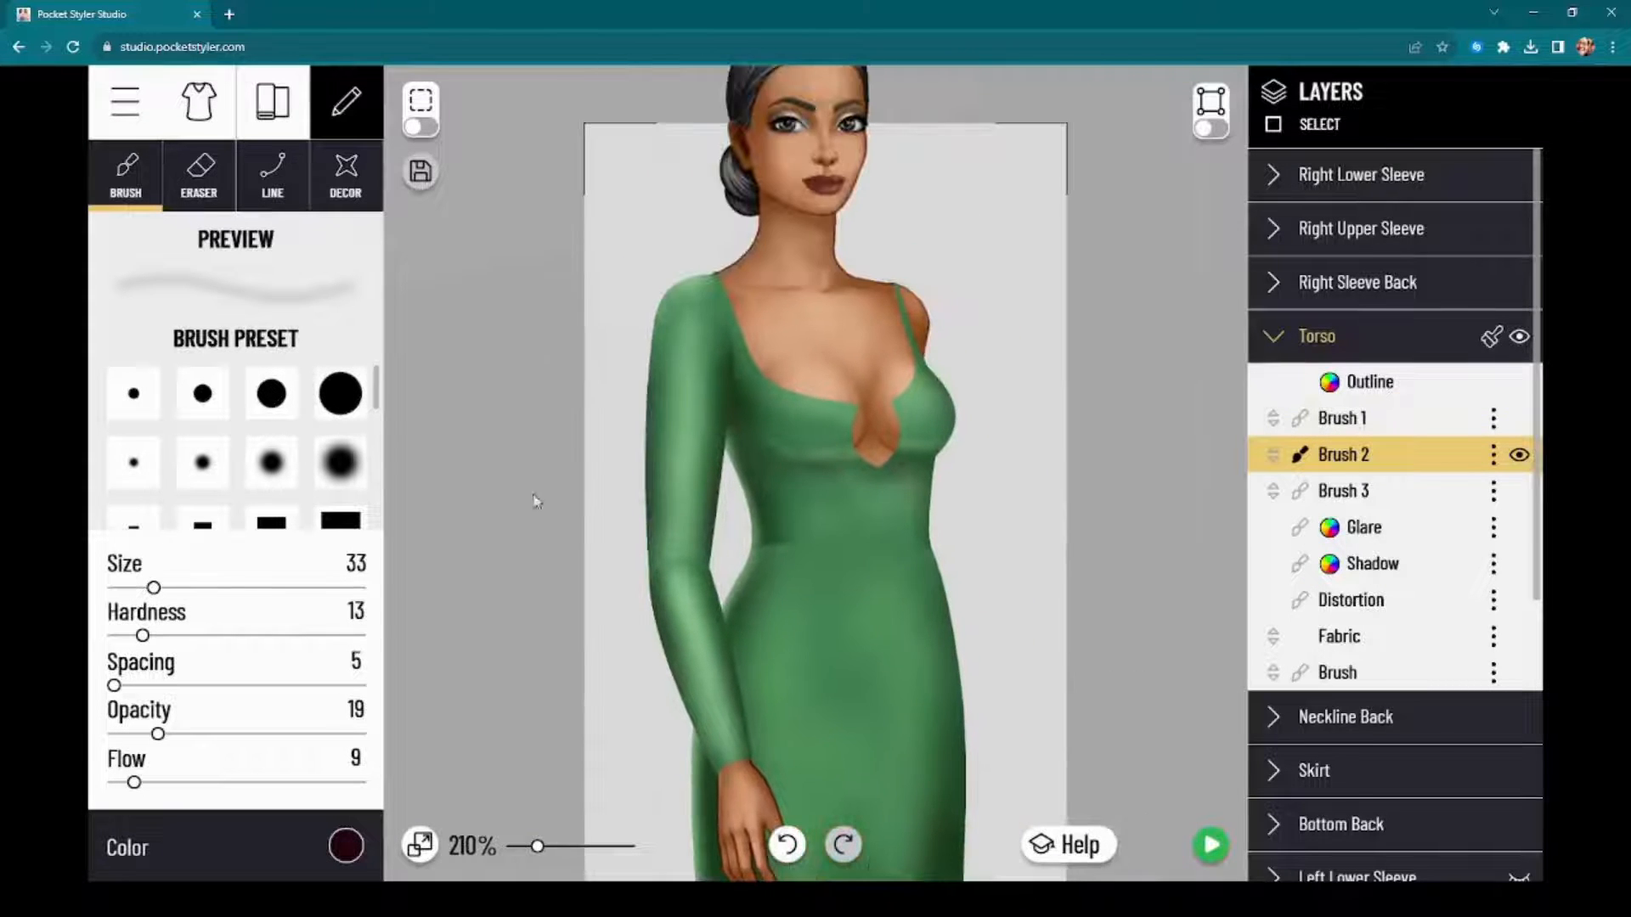
pyautogui.scroll(3, 550, 425)
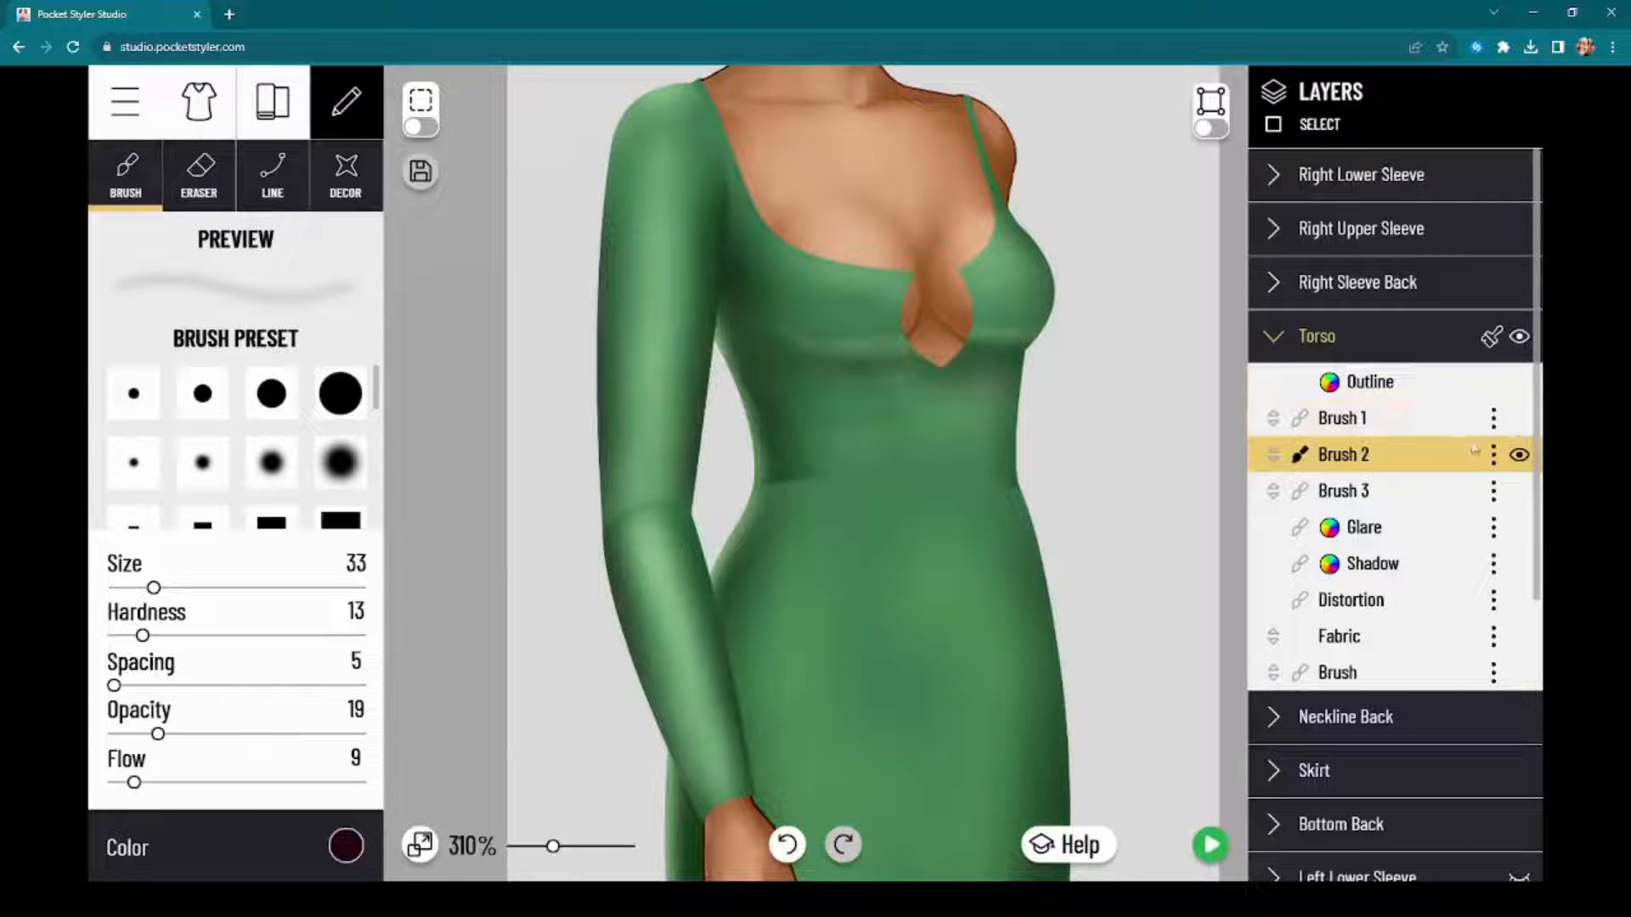
# Step: Paint soft pale green (CCFFBF) highlights across the Torso's midriff below the bust on Brush 2
pyautogui.click(1520, 457)
pyautogui.click(1520, 455)
pyautogui.click(338, 849)
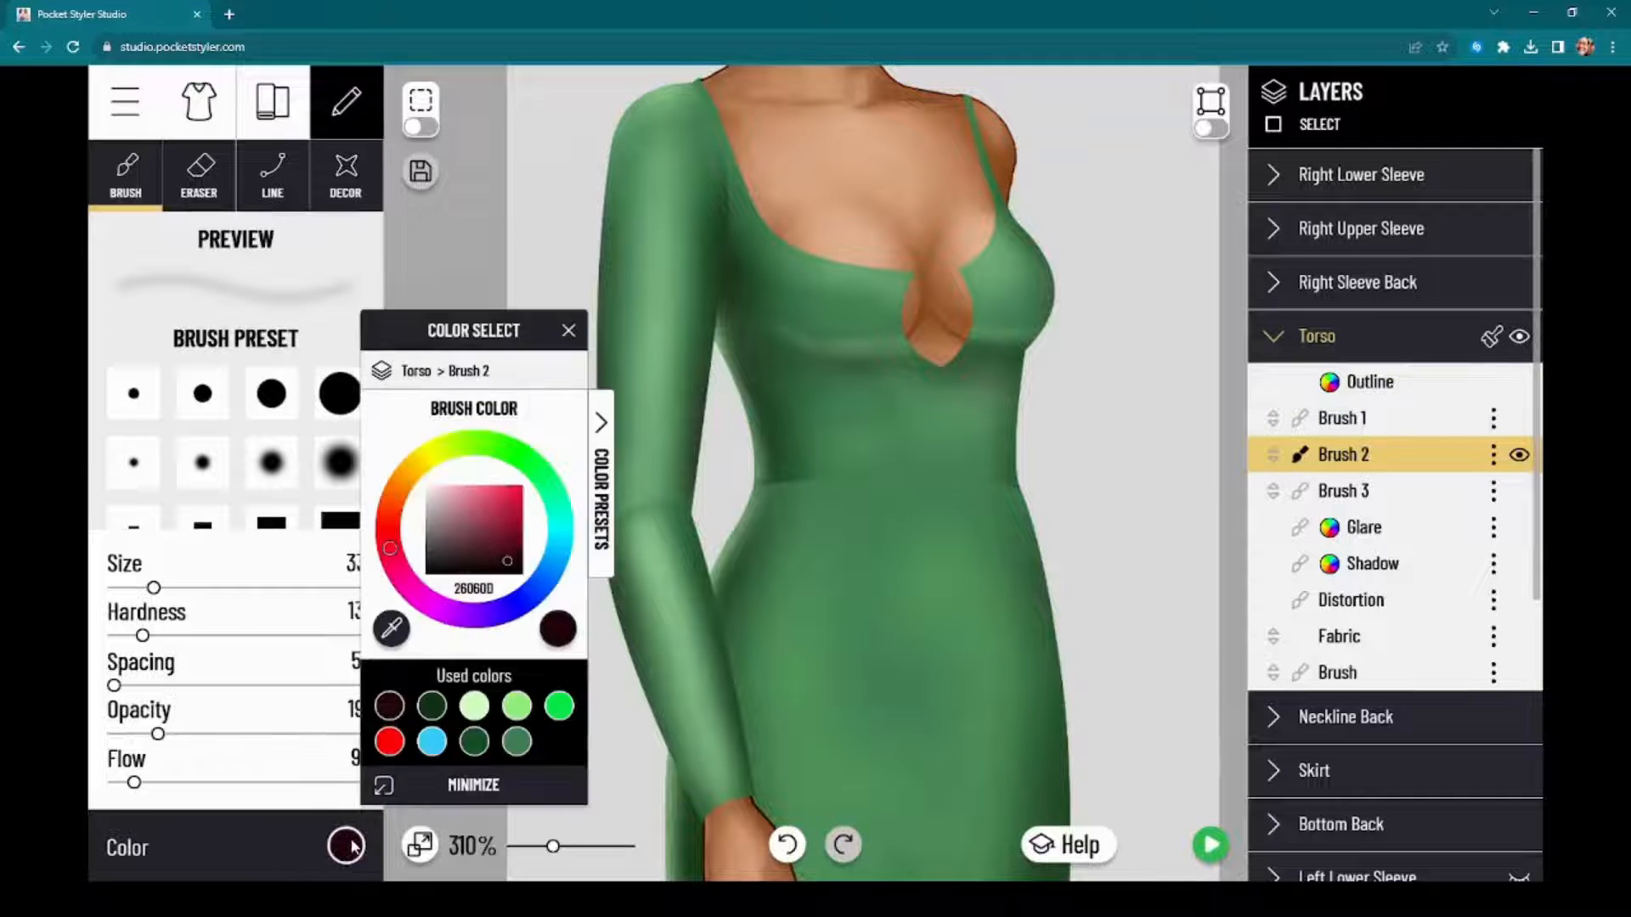
pyautogui.click(474, 705)
pyautogui.moveTo(851, 400); pyautogui.dragTo(816, 403)
pyautogui.moveTo(839, 411)
pyautogui.mouseDown()
pyautogui.moveTo(882, 416)
pyautogui.moveTo(855, 452)
pyautogui.moveTo(815, 415)
pyautogui.moveTo(859, 475)
pyautogui.moveTo(901, 478)
pyautogui.moveTo(928, 425)
pyautogui.moveTo(932, 456)
pyautogui.moveTo(977, 448)
pyautogui.mouseUp()
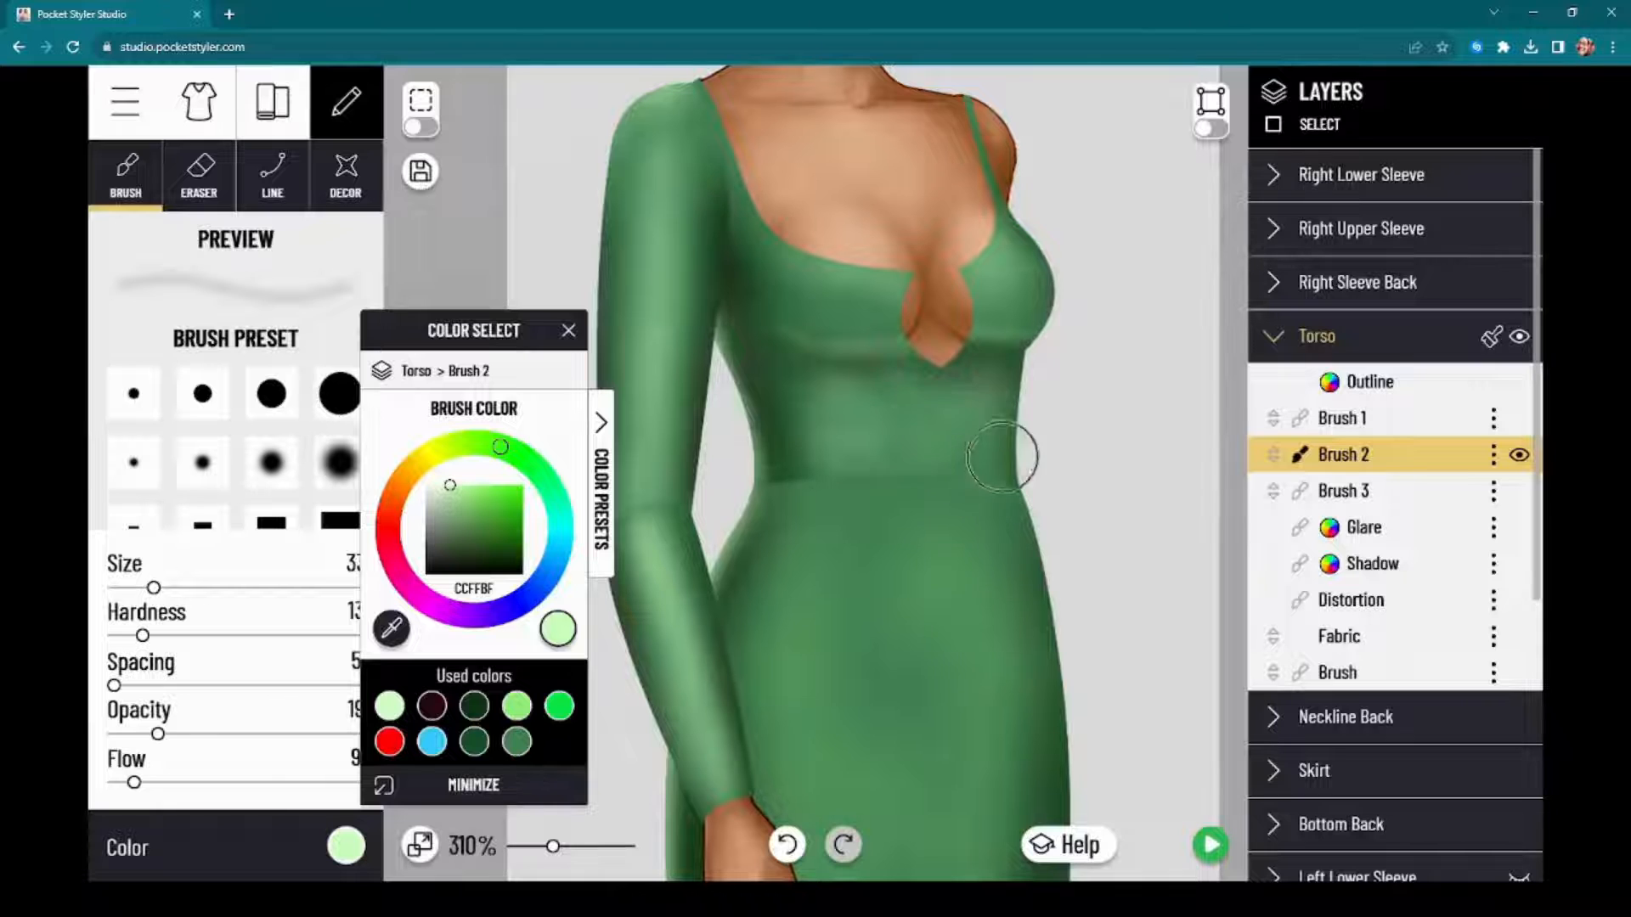
pyautogui.moveTo(478, 357); pyautogui.dragTo(268, 381)
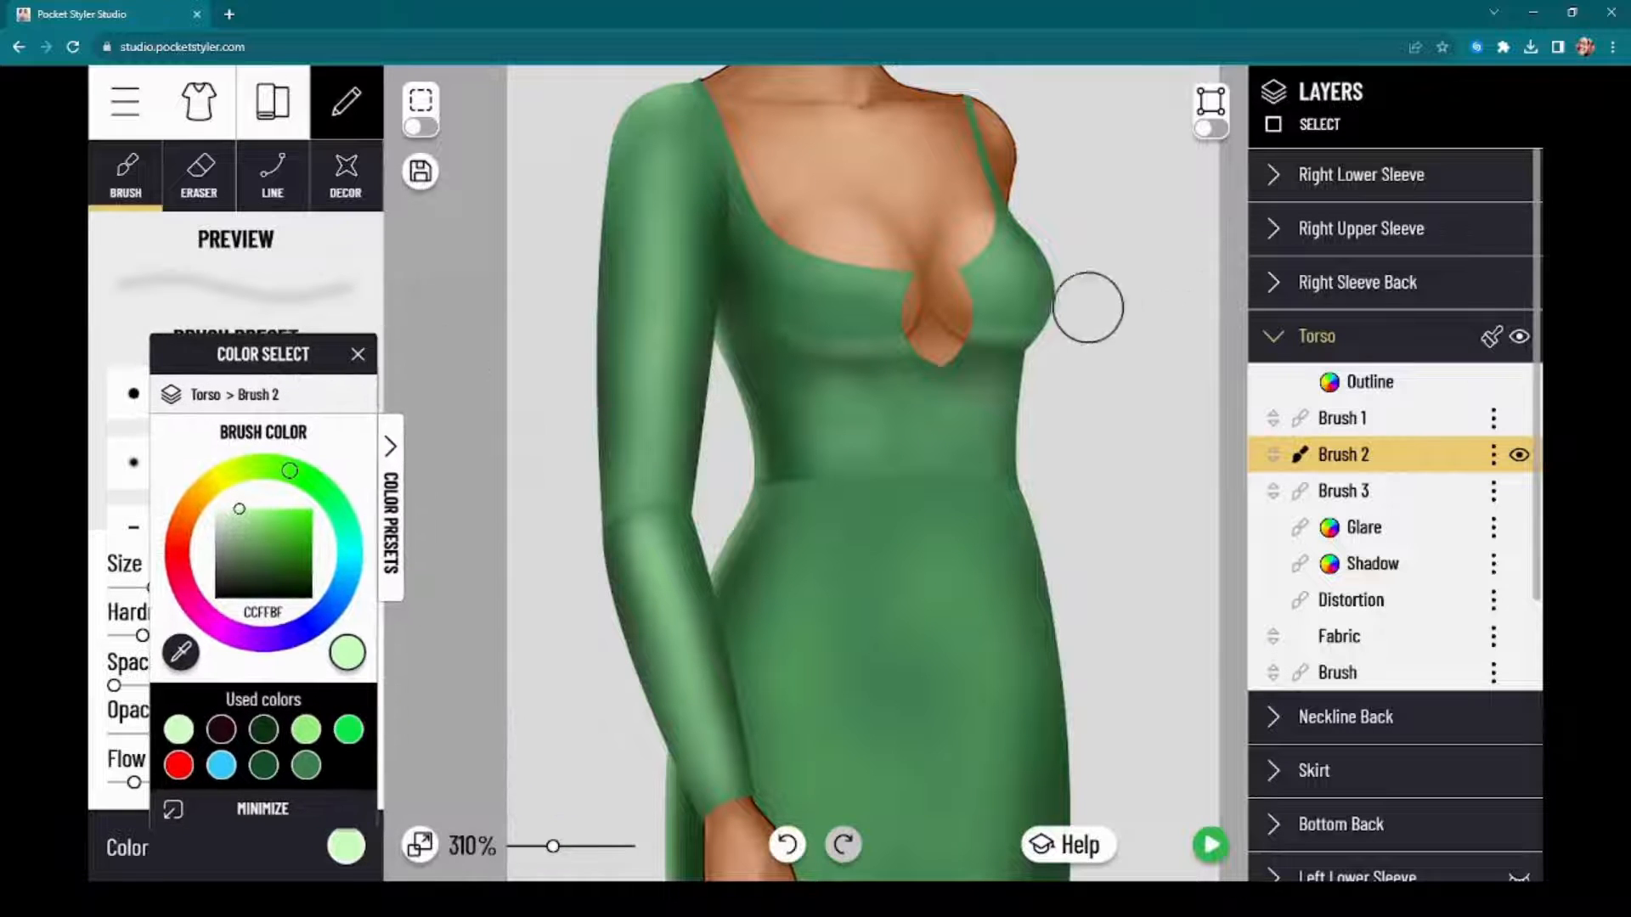
pyautogui.scroll(-5, 1078, 306)
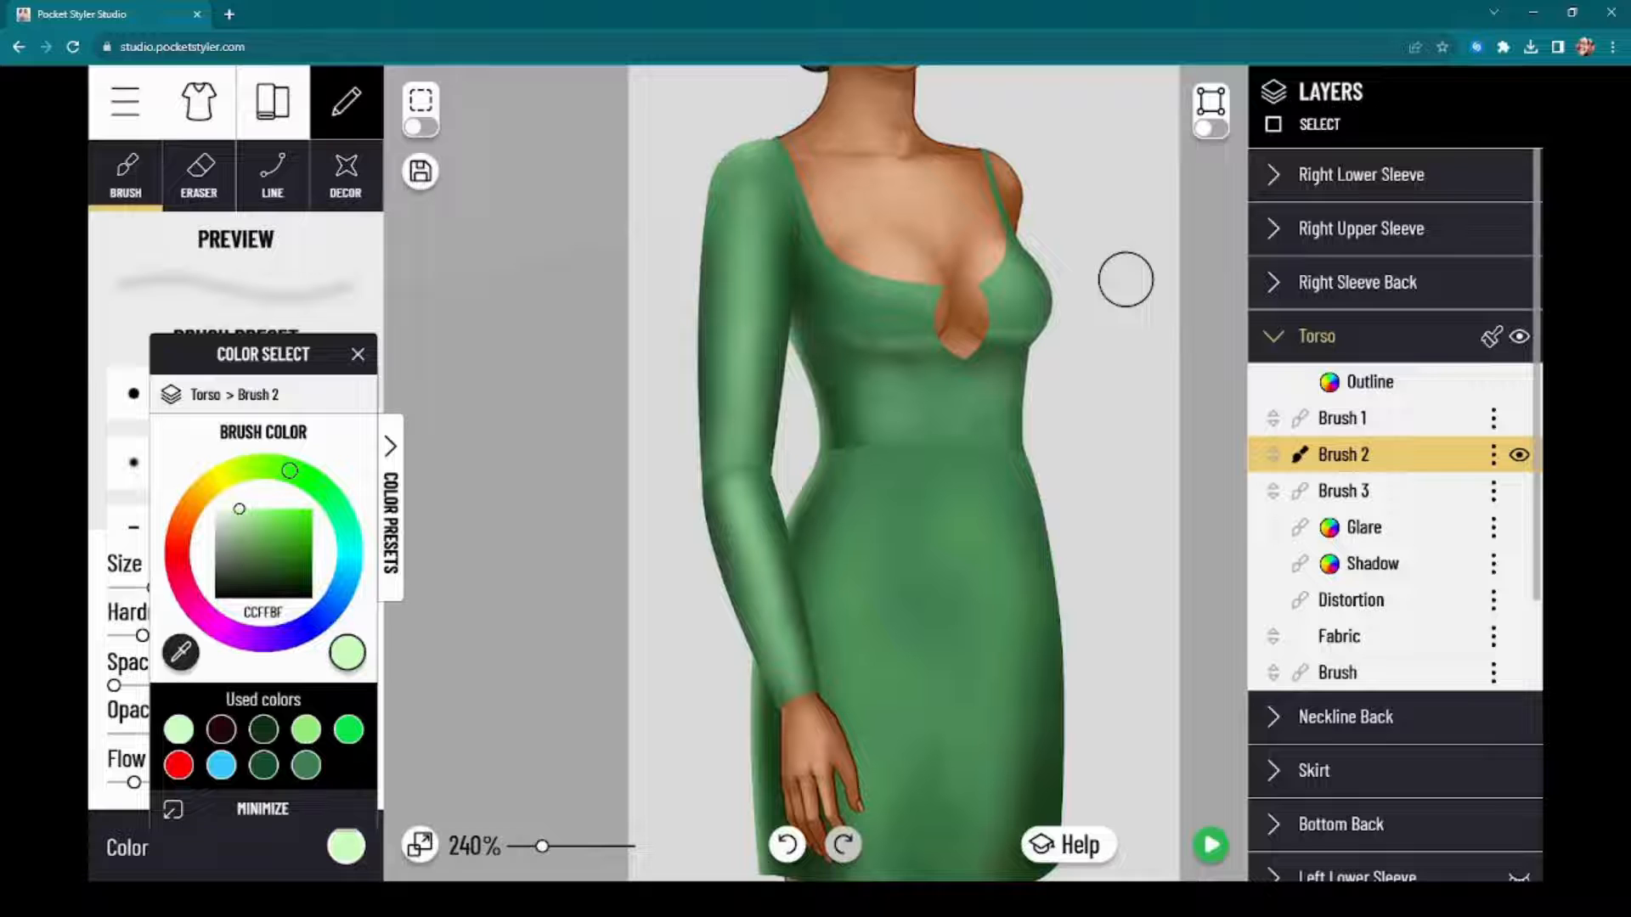
# Step: Merge the Torso's Brush 1, Brush 2 and Brush 3 layers into a single brush layer
pyautogui.click(1493, 419)
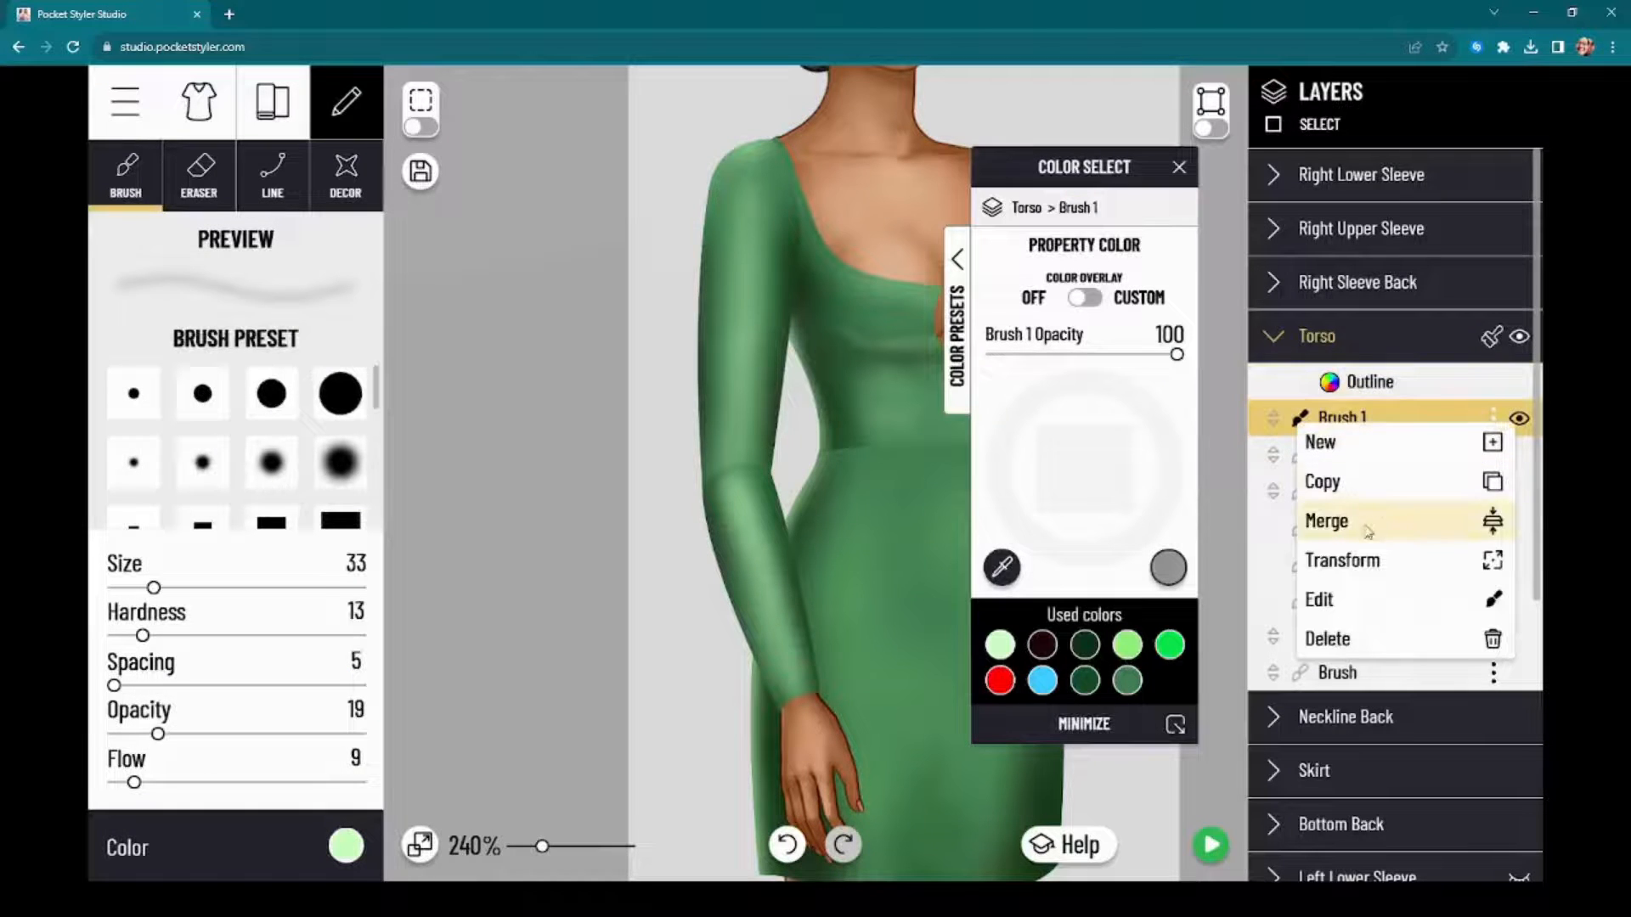
pyautogui.click(1494, 416)
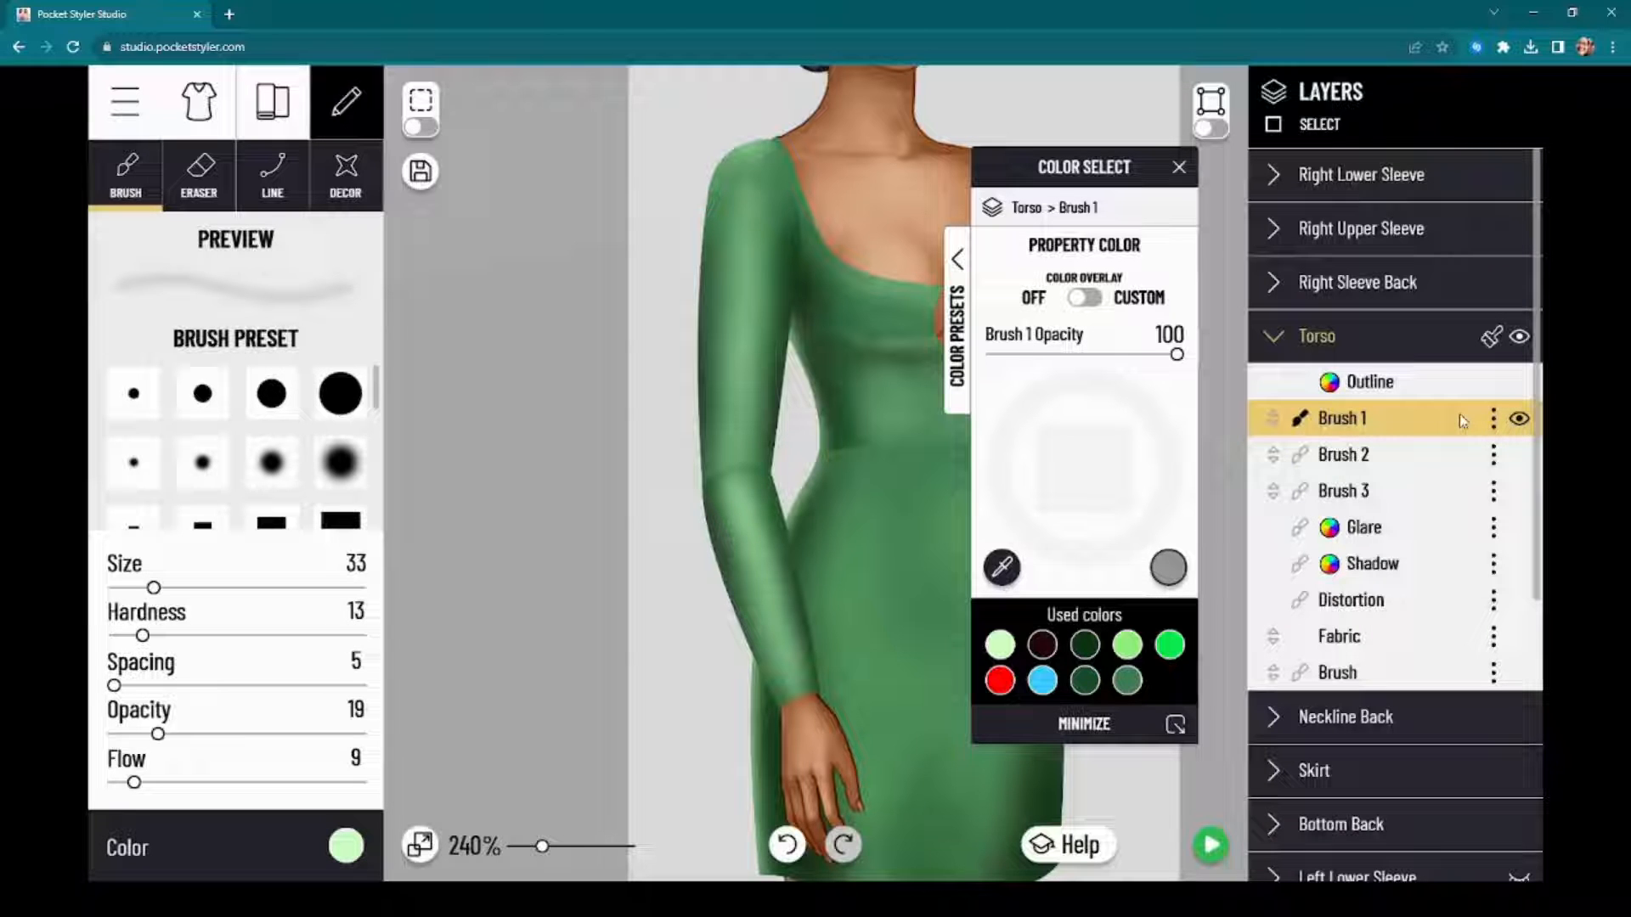
pyautogui.click(1496, 423)
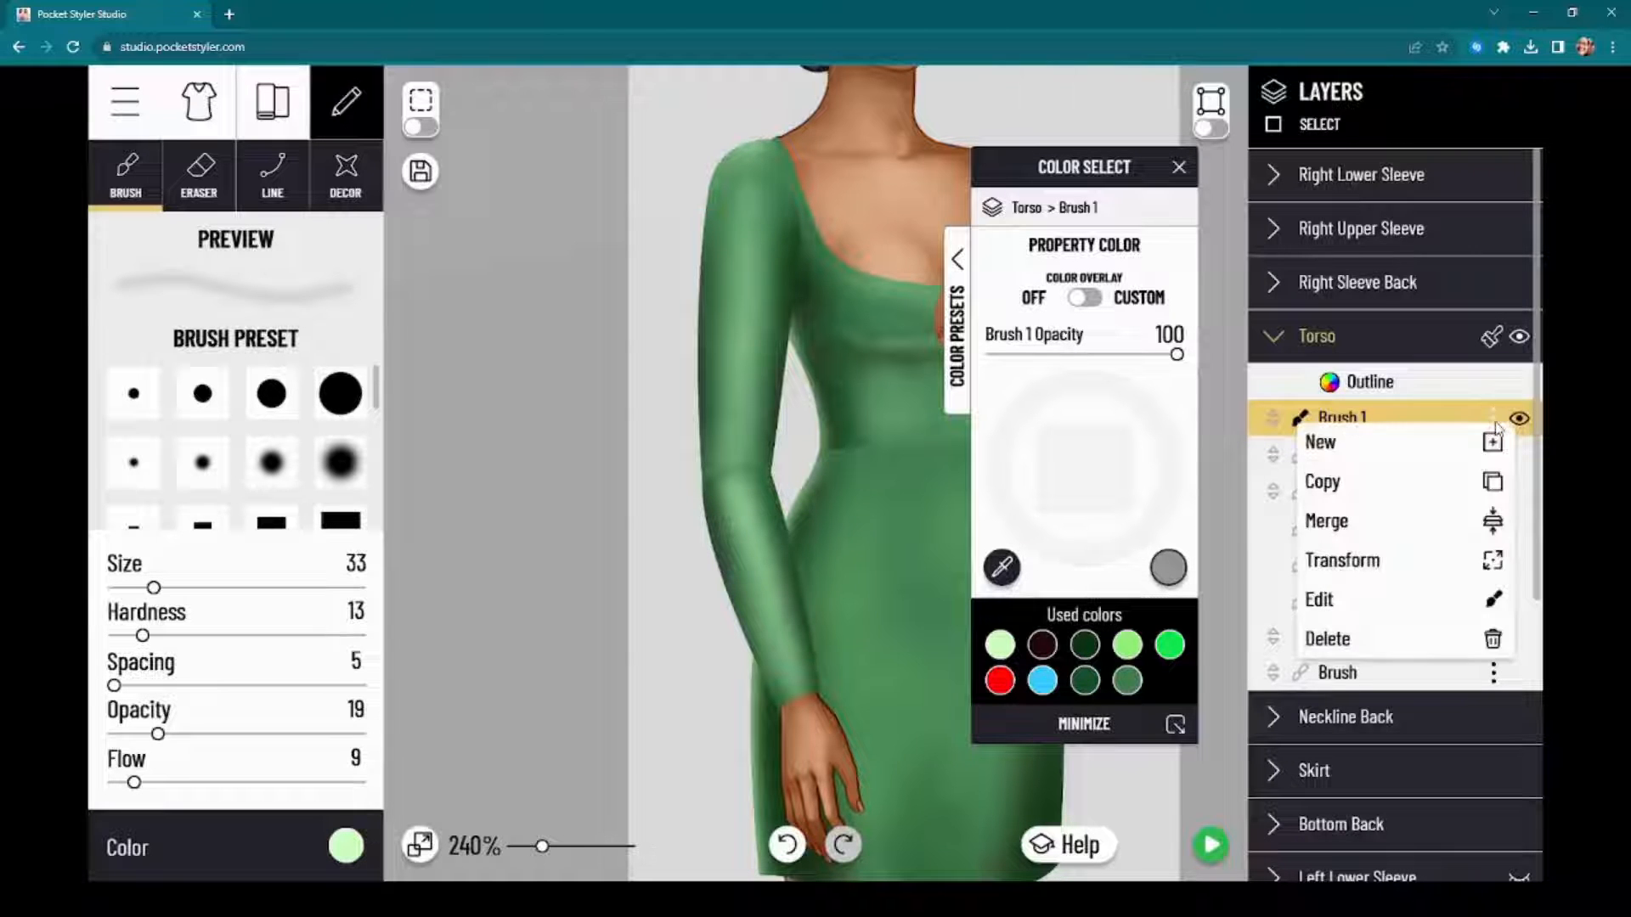
pyautogui.click(1431, 520)
pyautogui.click(1273, 454)
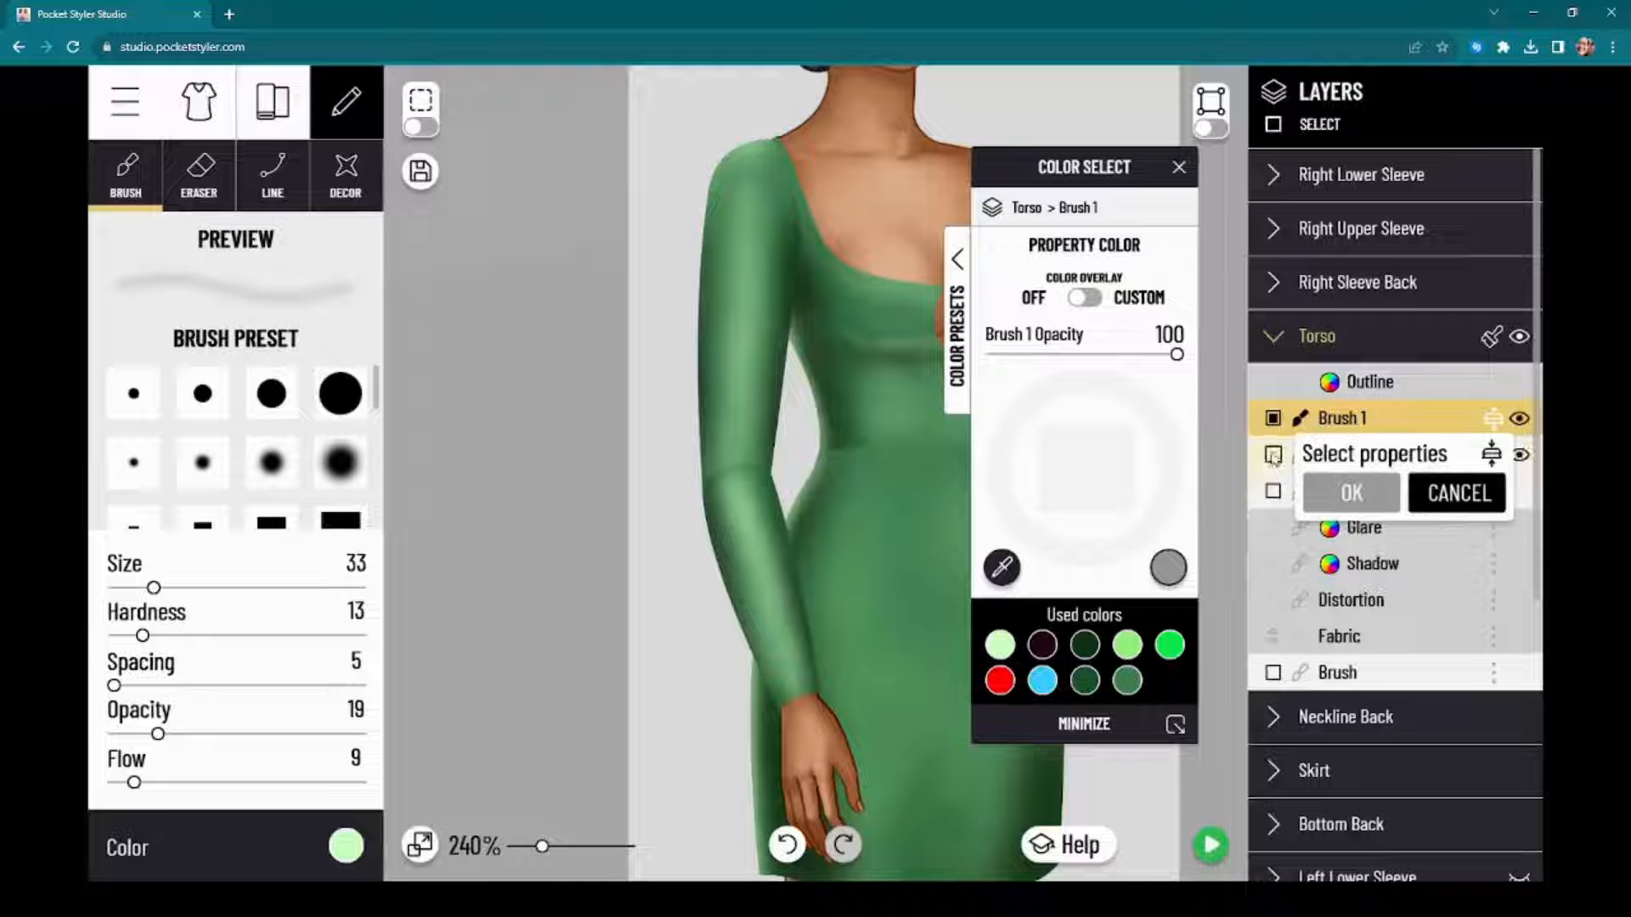
pyautogui.click(1272, 491)
pyautogui.click(1349, 494)
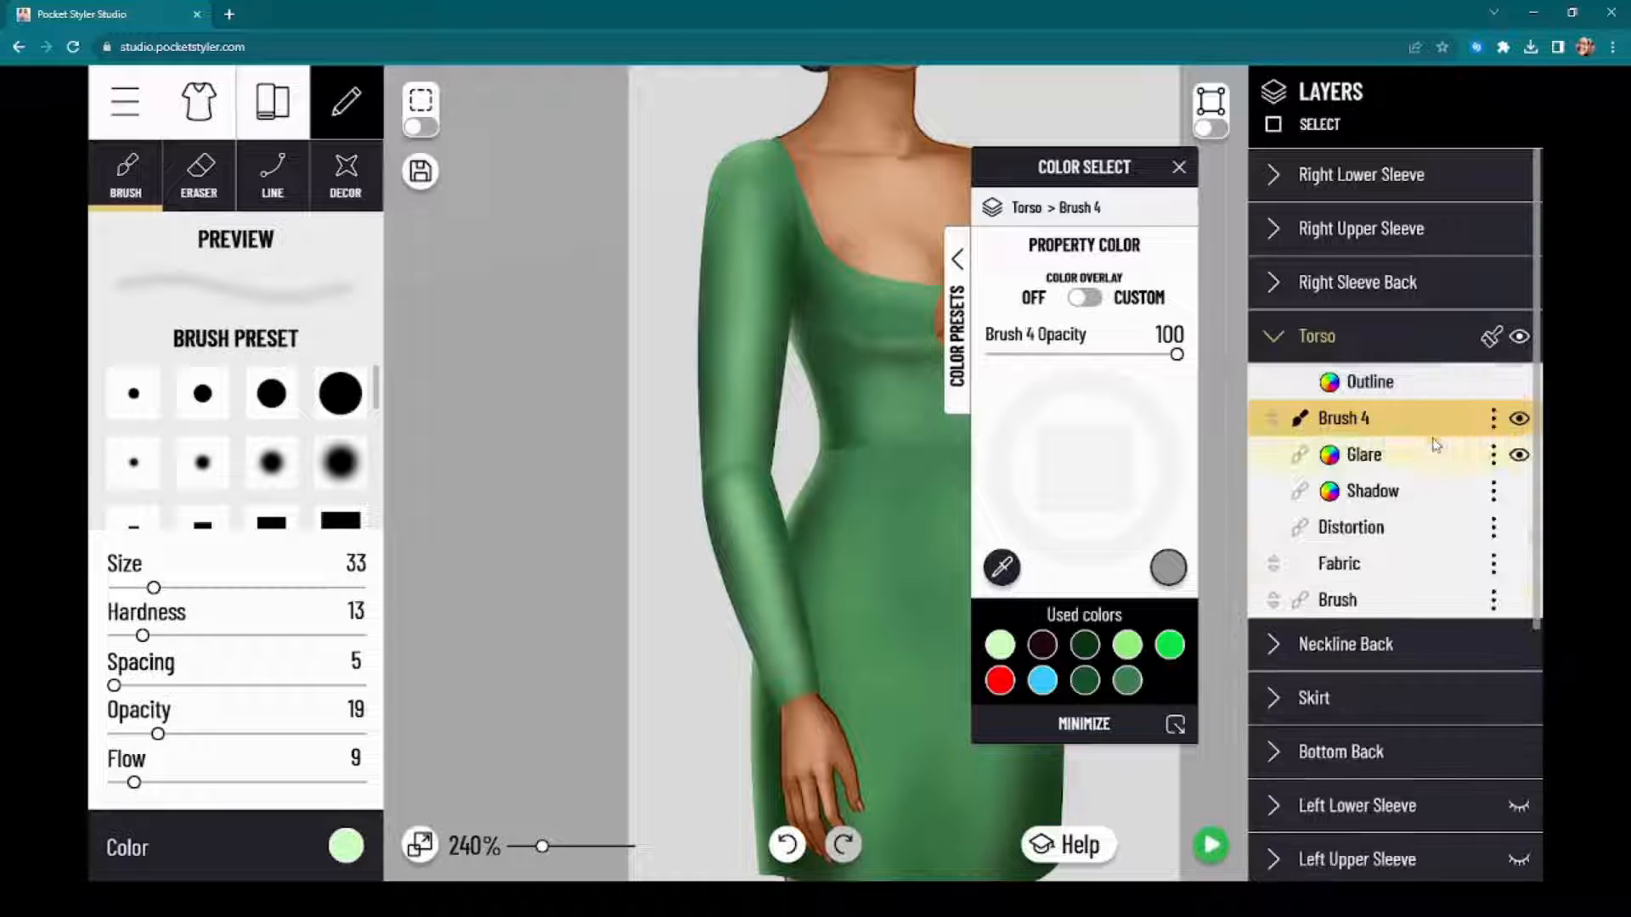
# Step: Compare the Torso with and without its merged brush layer, then examine the whole dress
pyautogui.click(1520, 419)
pyautogui.click(1520, 418)
pyautogui.click(1519, 419)
pyautogui.click(1520, 421)
pyautogui.click(1520, 420)
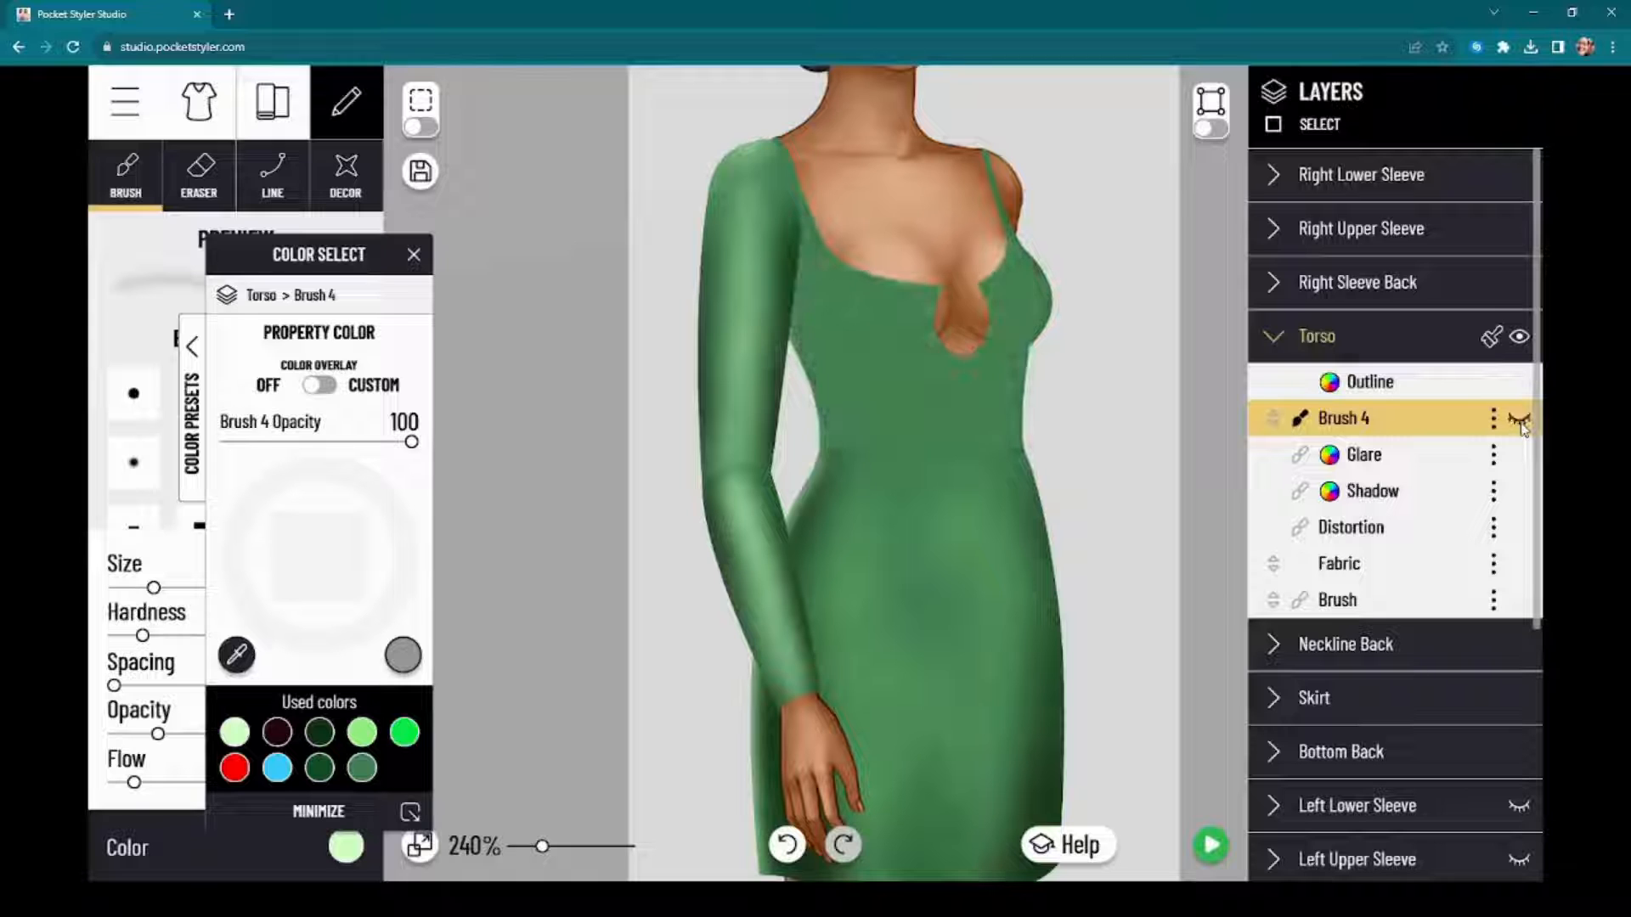
pyautogui.click(1521, 420)
pyautogui.click(1520, 419)
pyautogui.click(1519, 418)
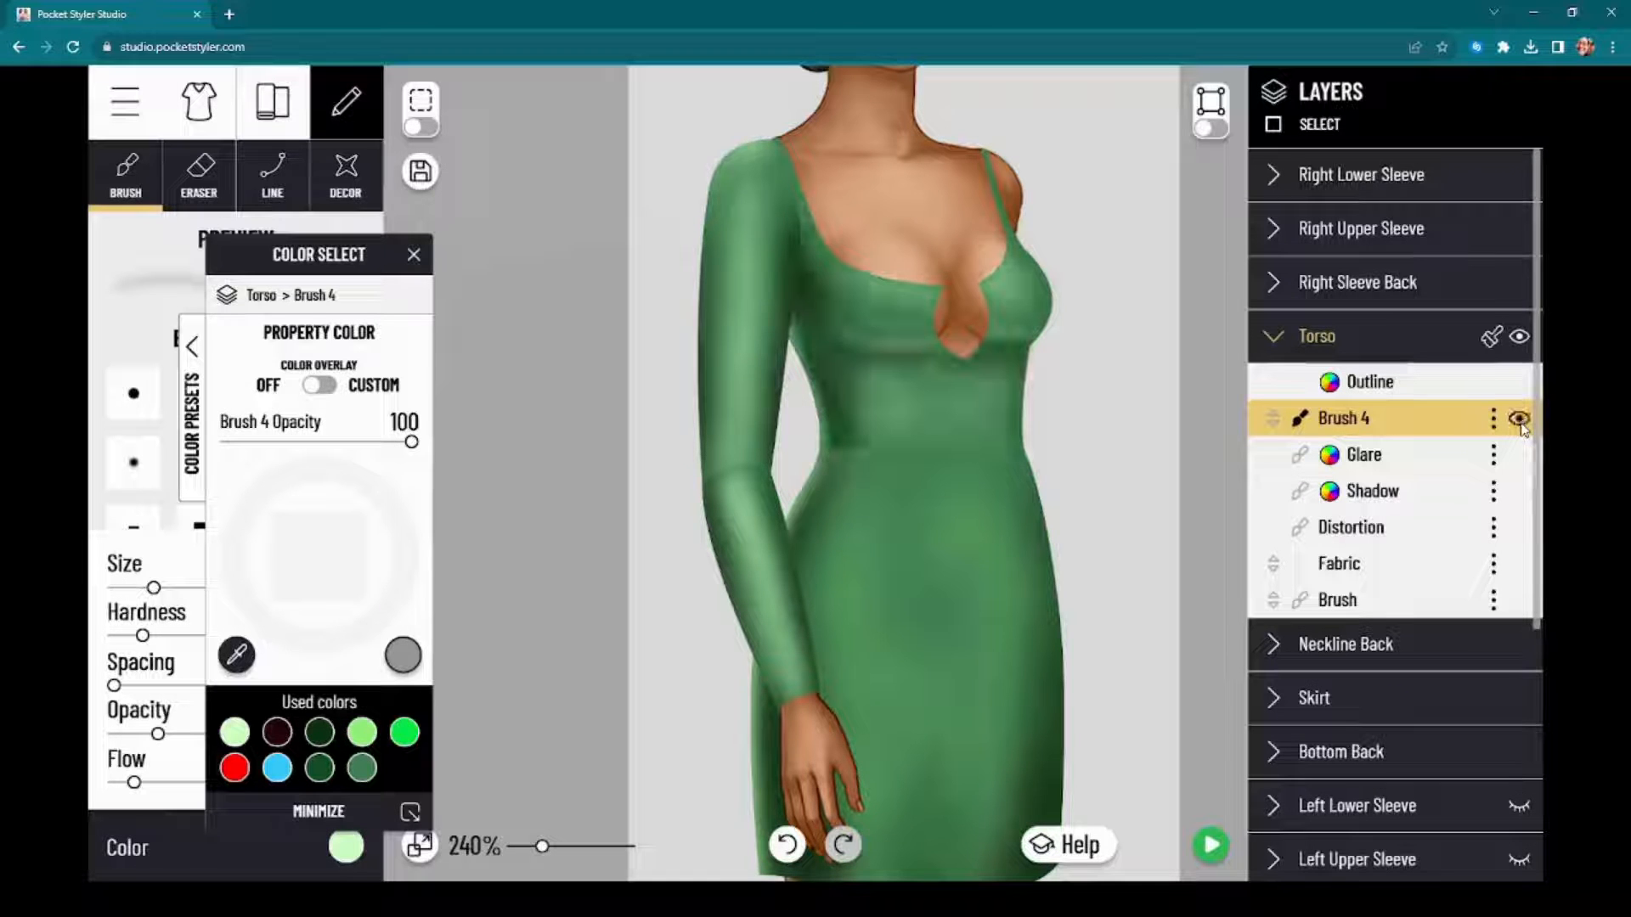
pyautogui.moveTo(1203, 388); pyautogui.dragTo(1183, 457)
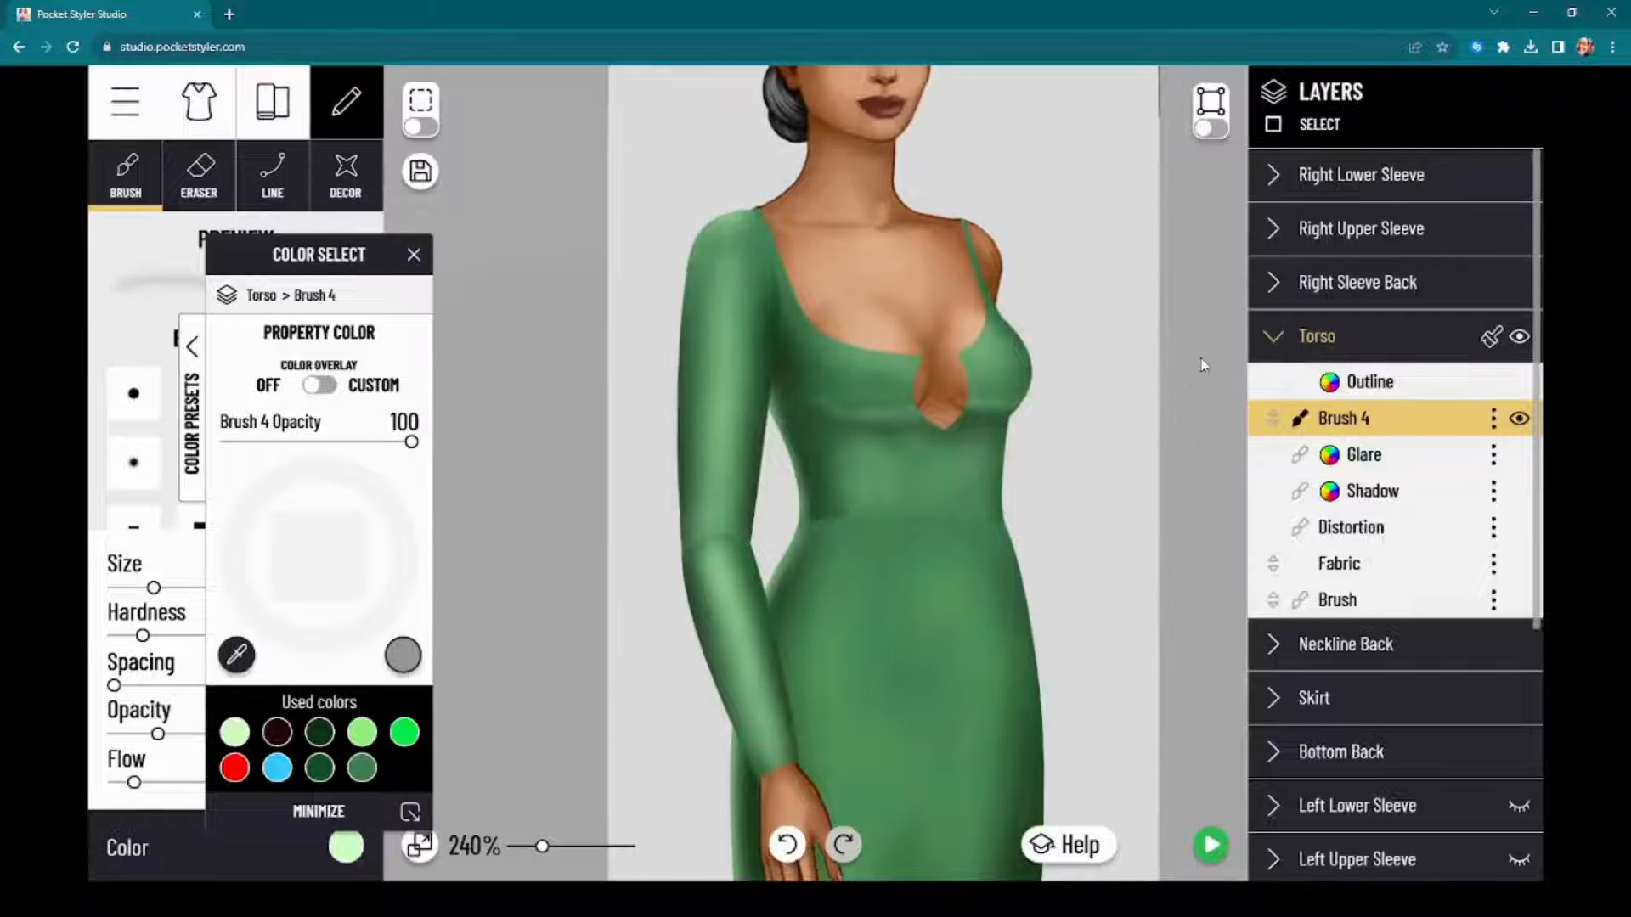
pyautogui.scroll(-2, 1201, 360)
pyautogui.moveTo(308, 265); pyautogui.dragTo(536, 278)
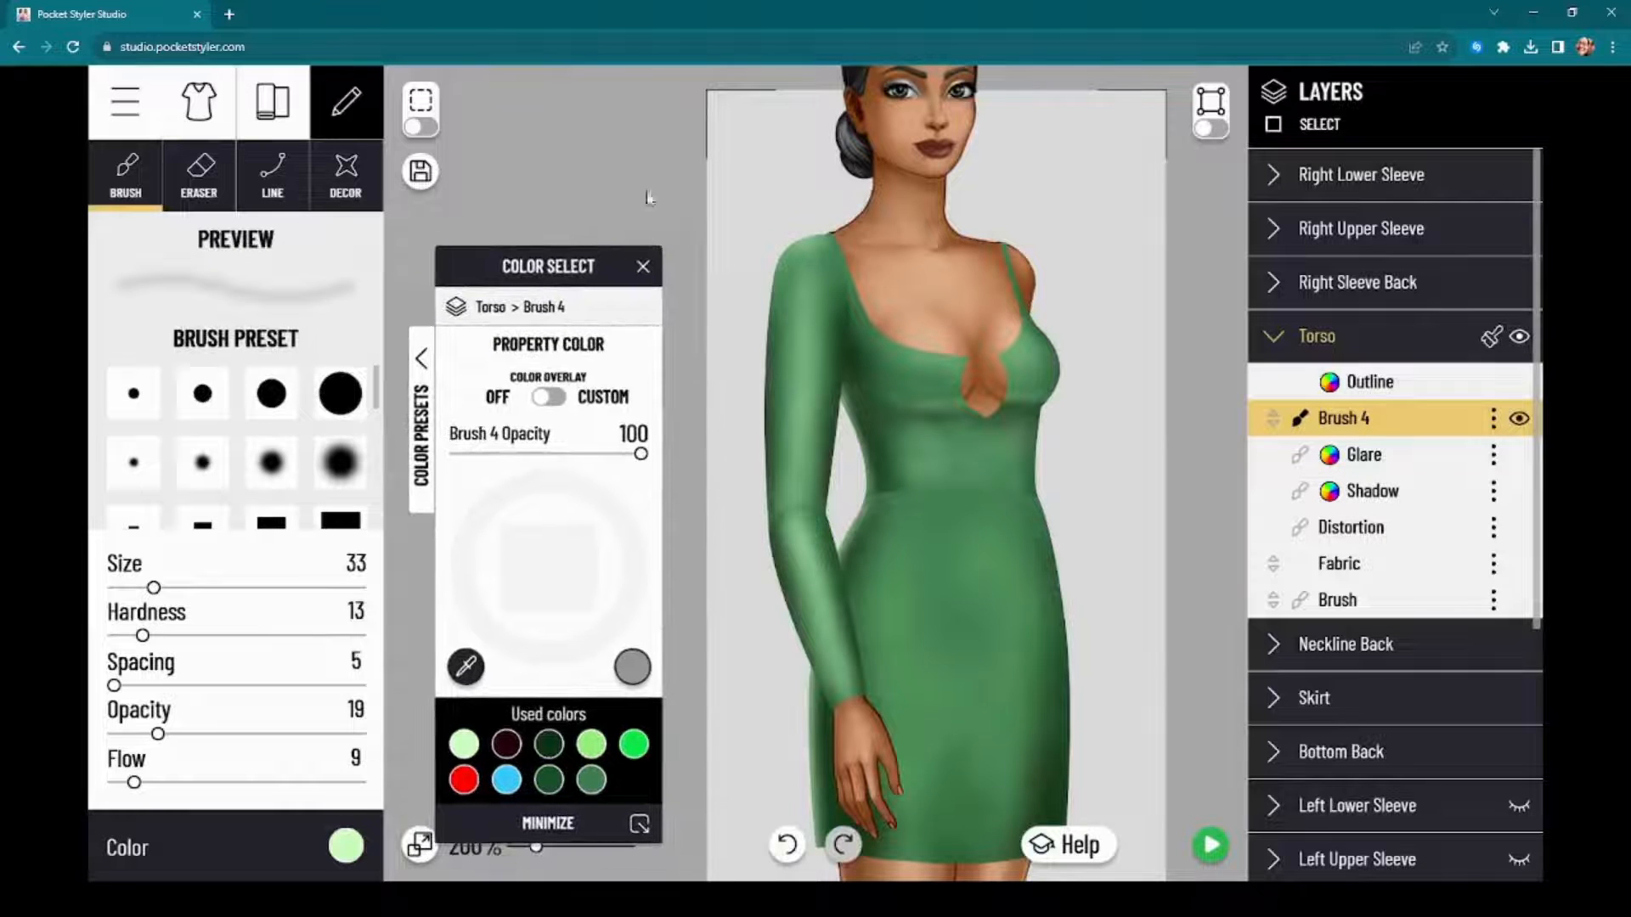
pyautogui.scroll(-2, 957, 411)
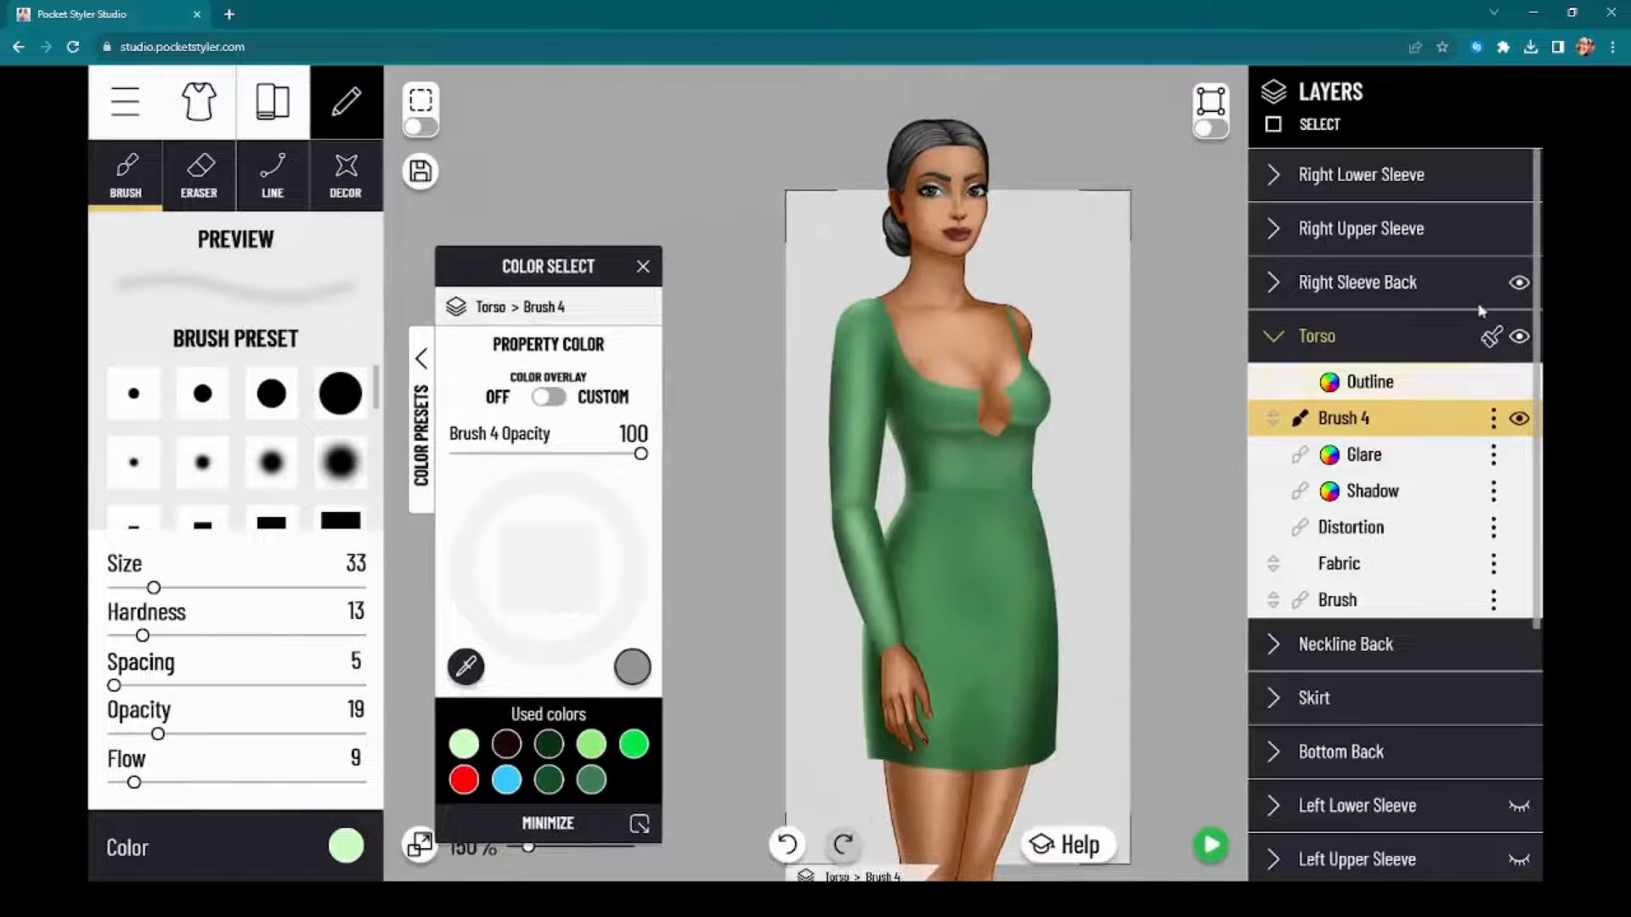
# Step: Show the Left Lower Sleeve, Left Upper Sleeve and Left Sleeve Back, along with the model's Left Wrist
pyautogui.scroll(-2, 1492, 639)
pyautogui.click(1519, 662)
pyautogui.click(1518, 715)
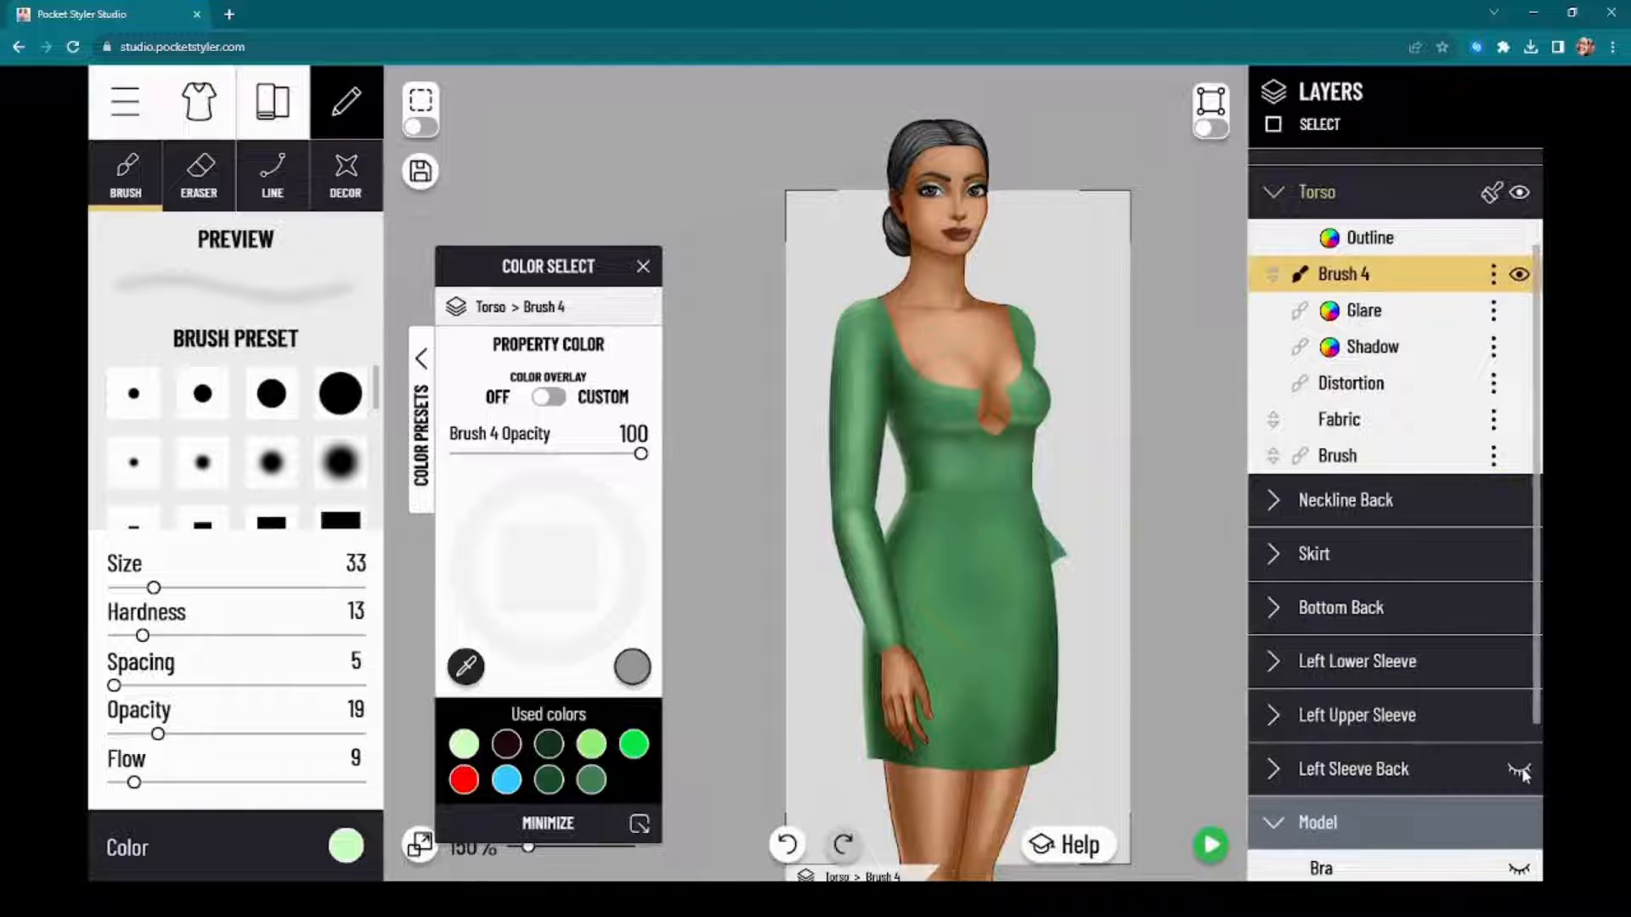
pyautogui.click(1519, 769)
pyautogui.scroll(-3, 1514, 767)
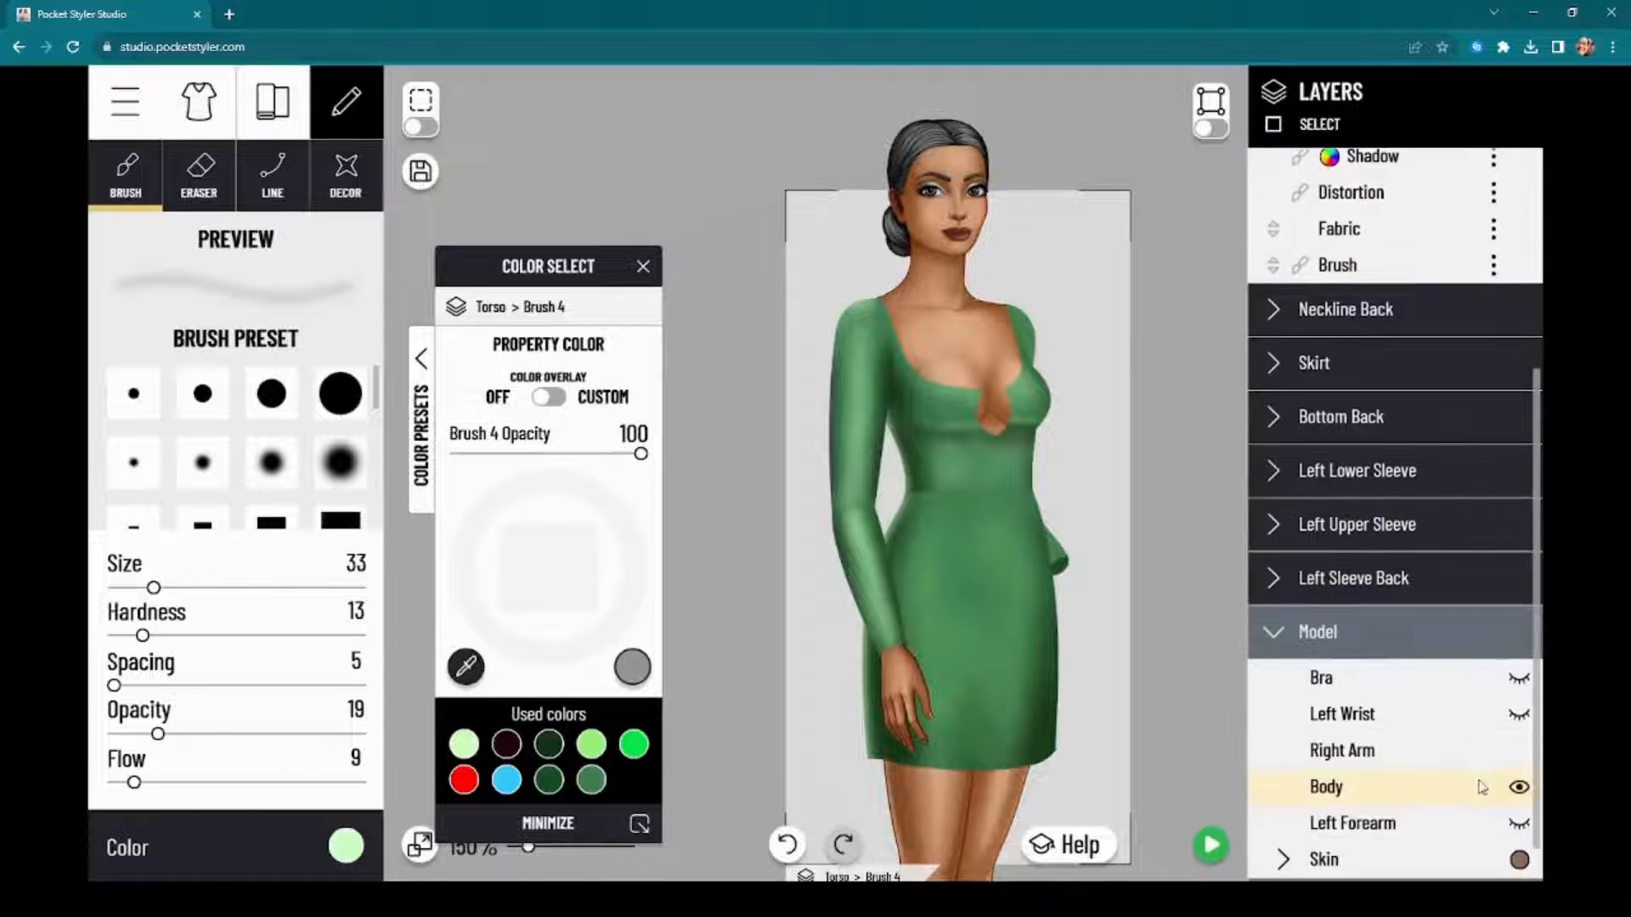
pyautogui.click(1518, 715)
pyautogui.moveTo(1176, 444); pyautogui.dragTo(1153, 463)
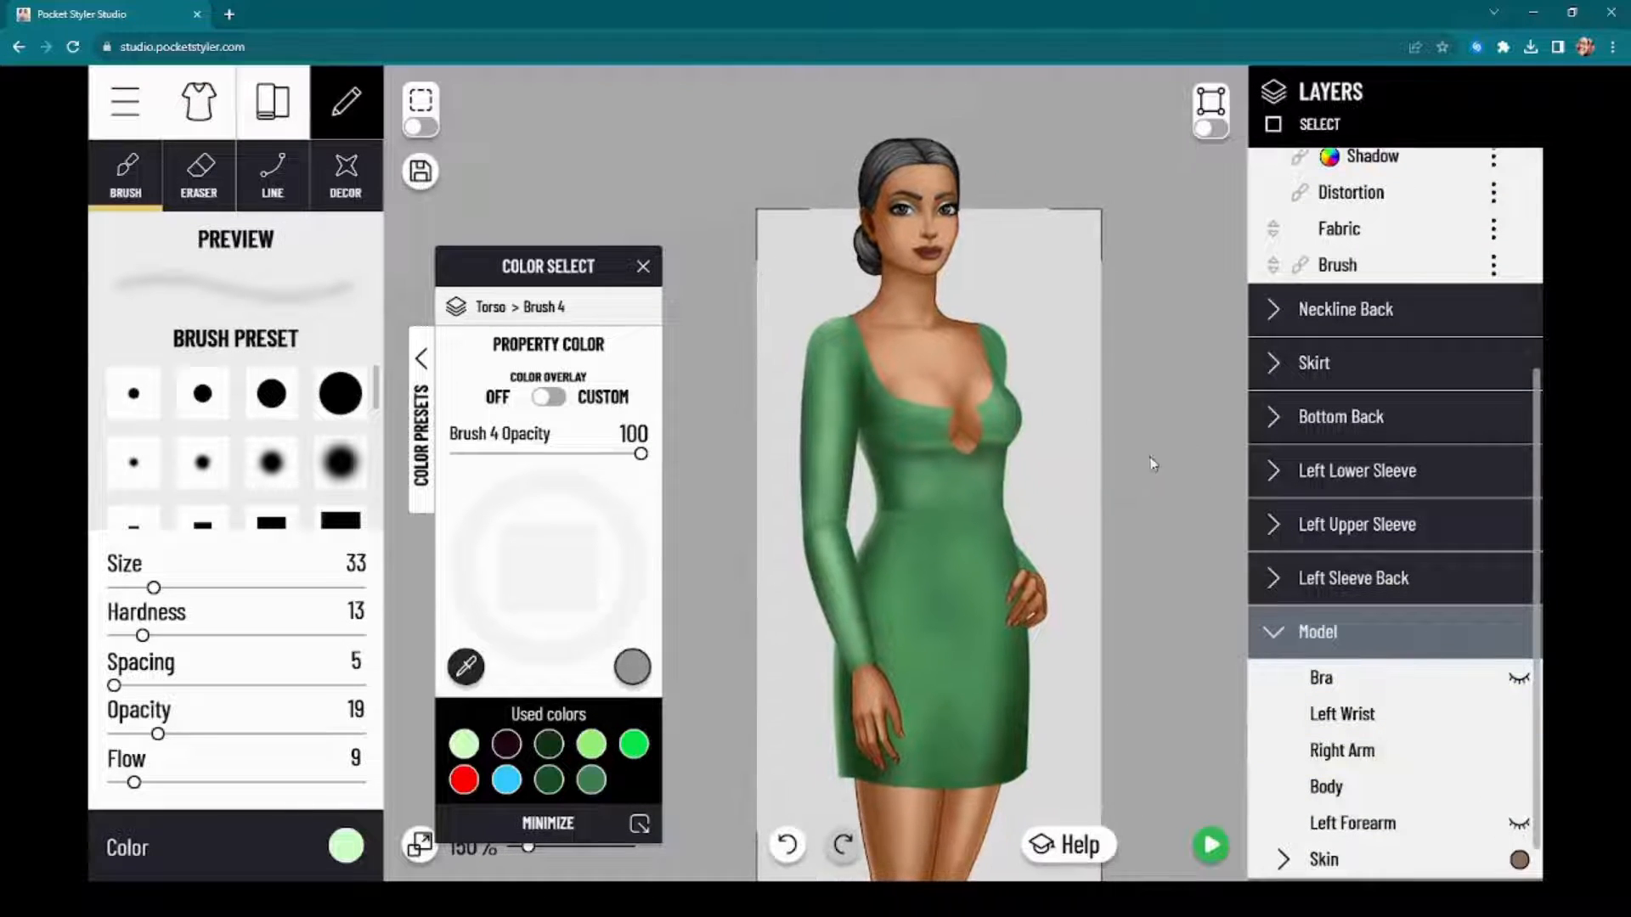
pyautogui.moveTo(518, 260); pyautogui.dragTo(533, 220)
# Step: Open the pattern library and look through the Floral patterns
pyautogui.click(259, 110)
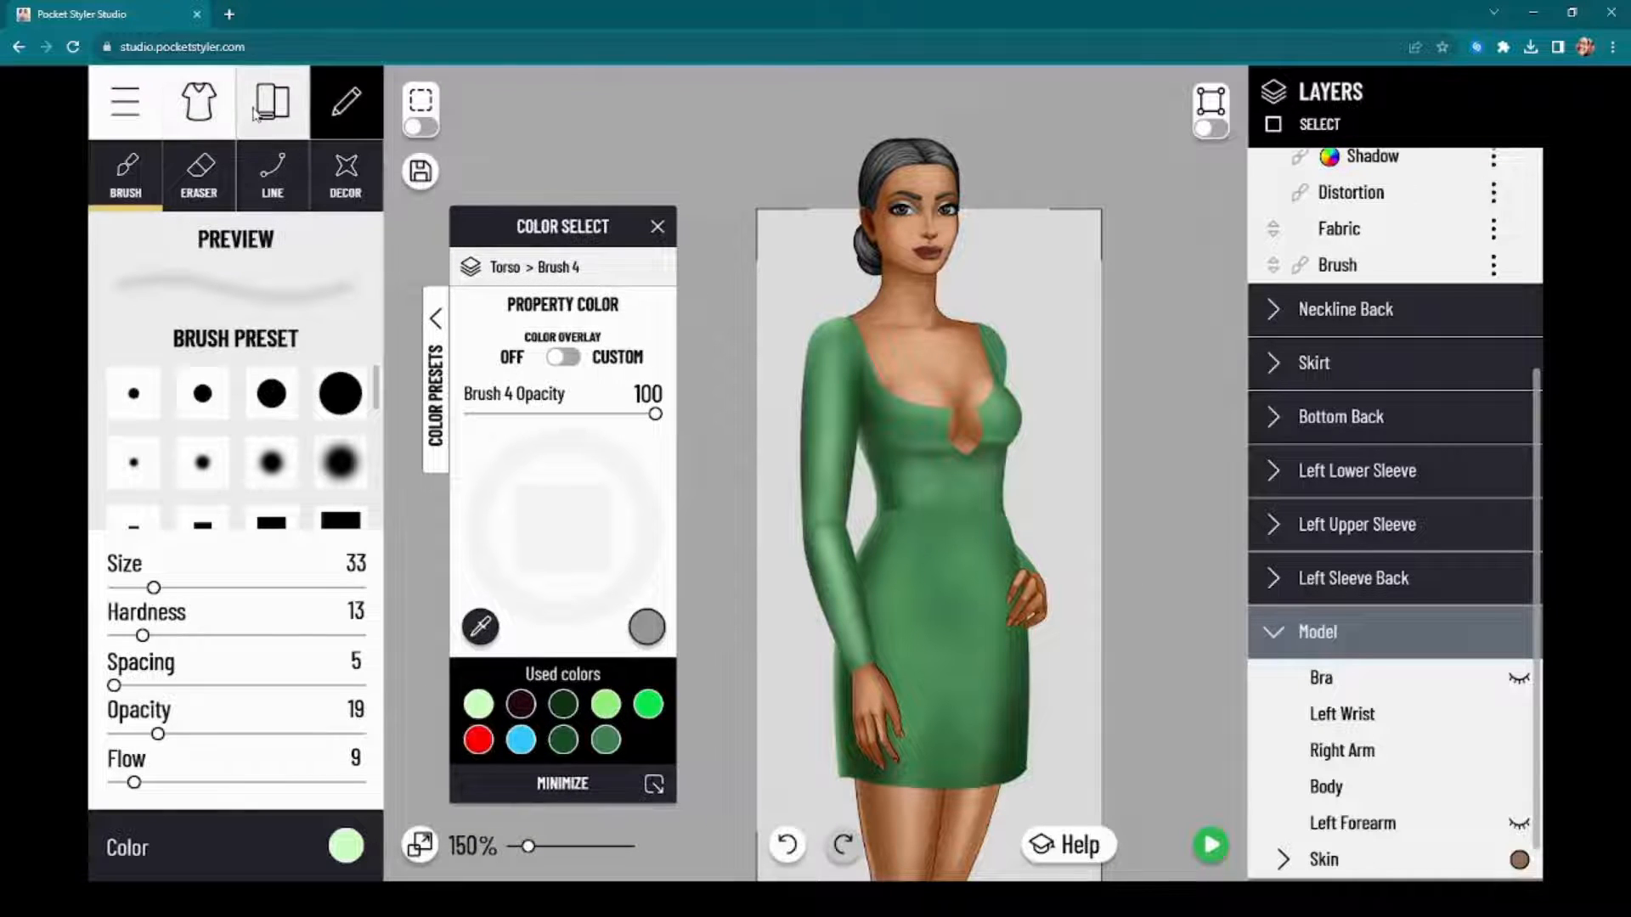
pyautogui.click(308, 179)
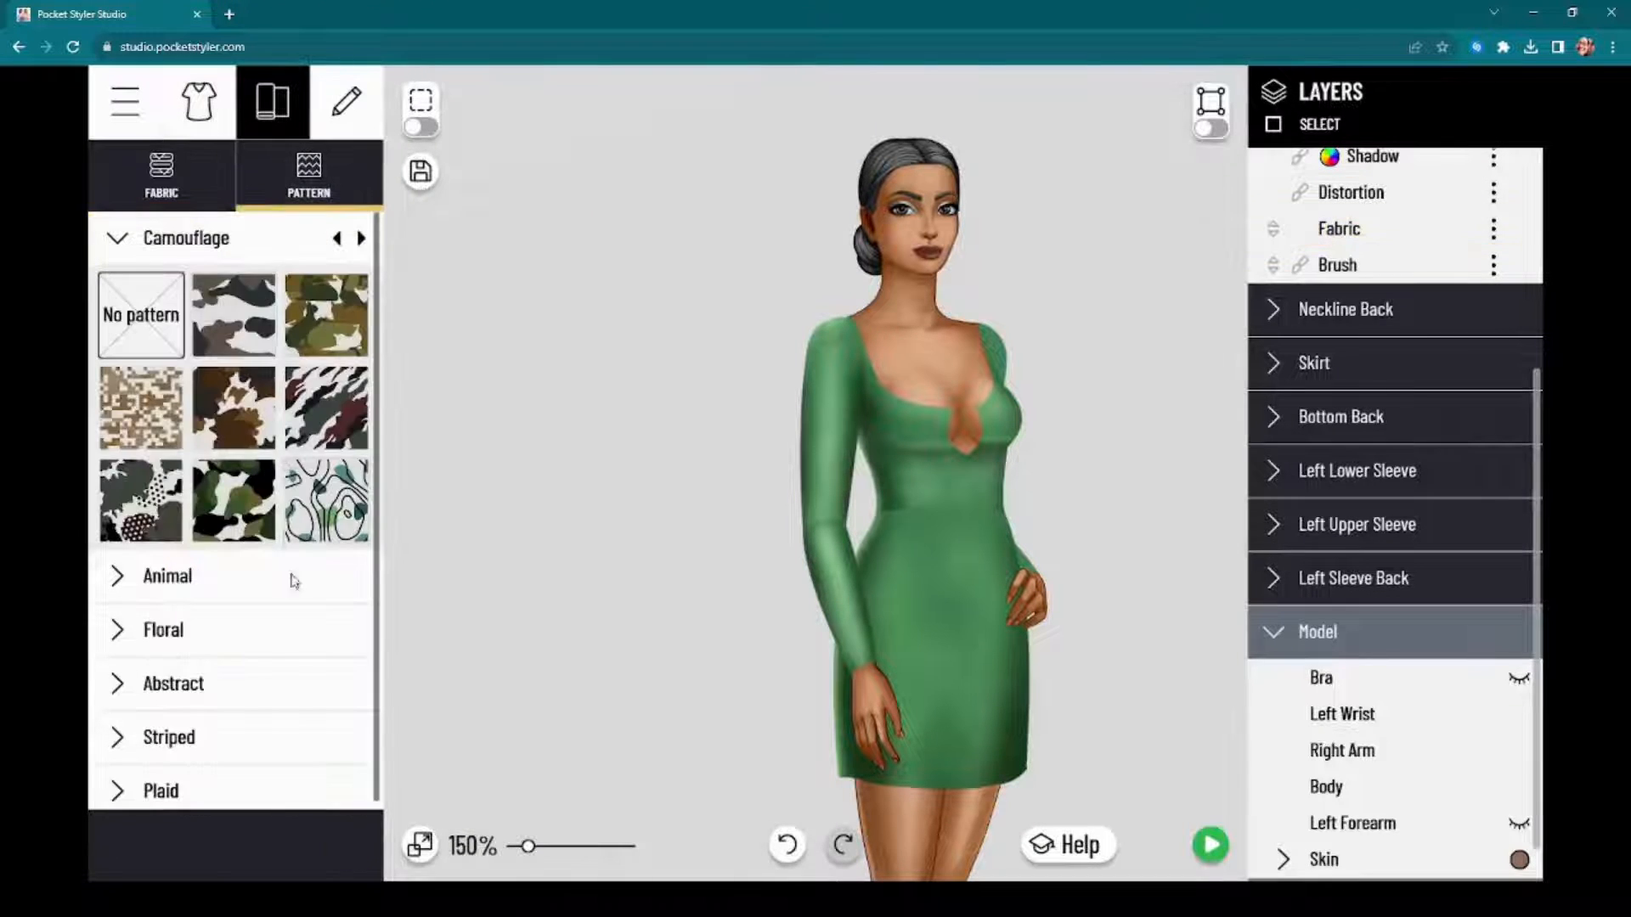
pyautogui.click(272, 612)
pyautogui.scroll(-3, 287, 475)
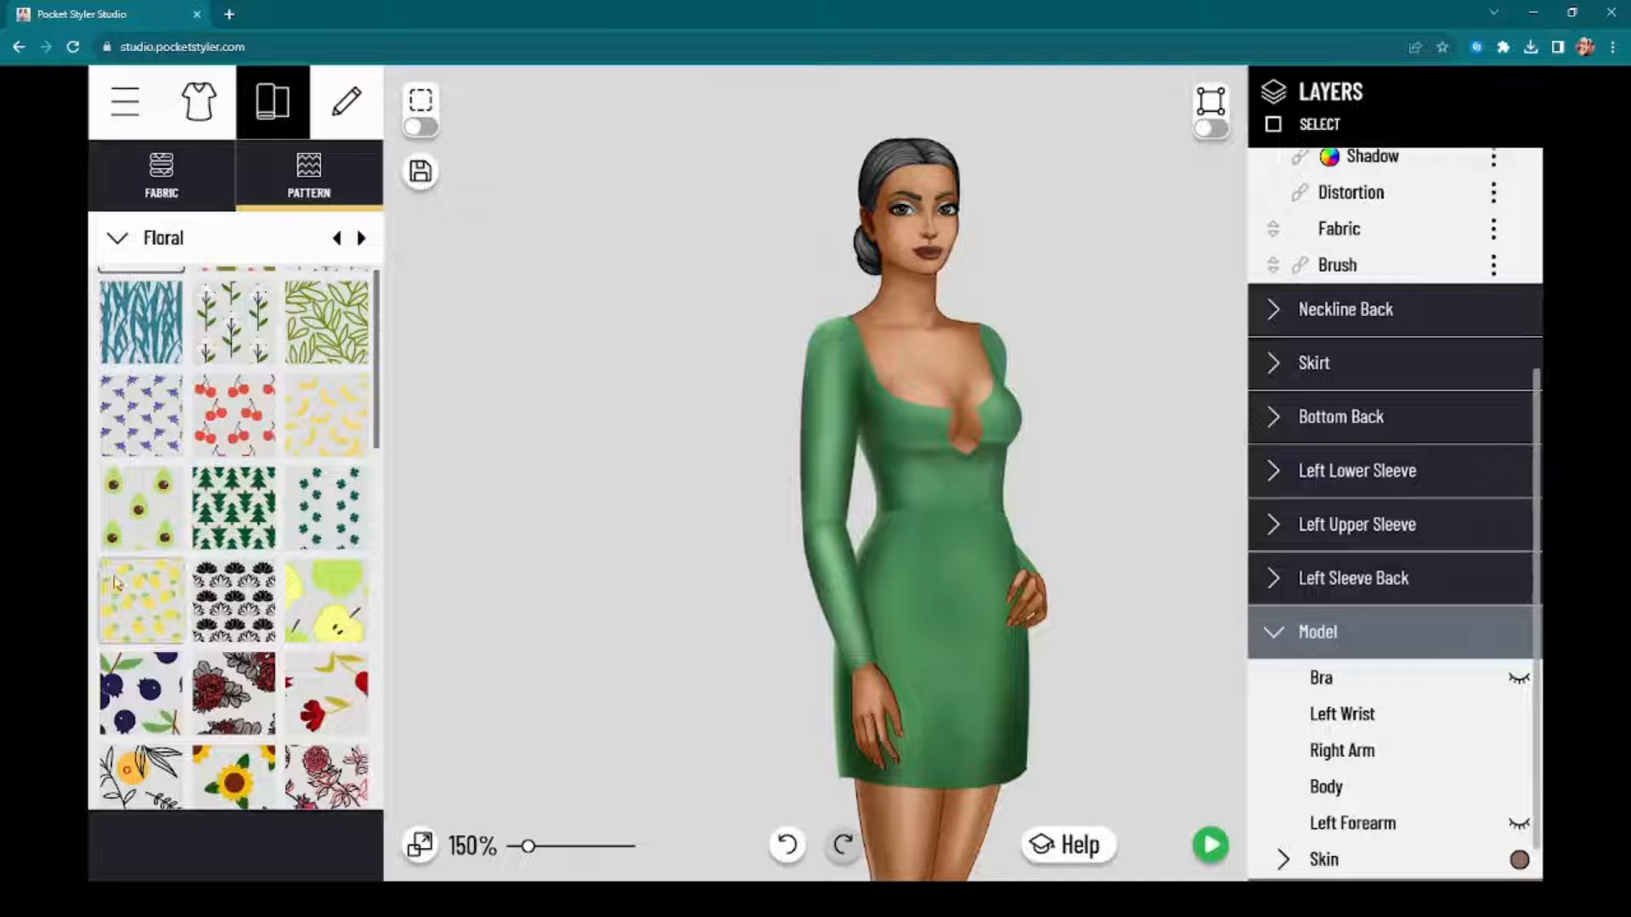
pyautogui.scroll(-5, 181, 556)
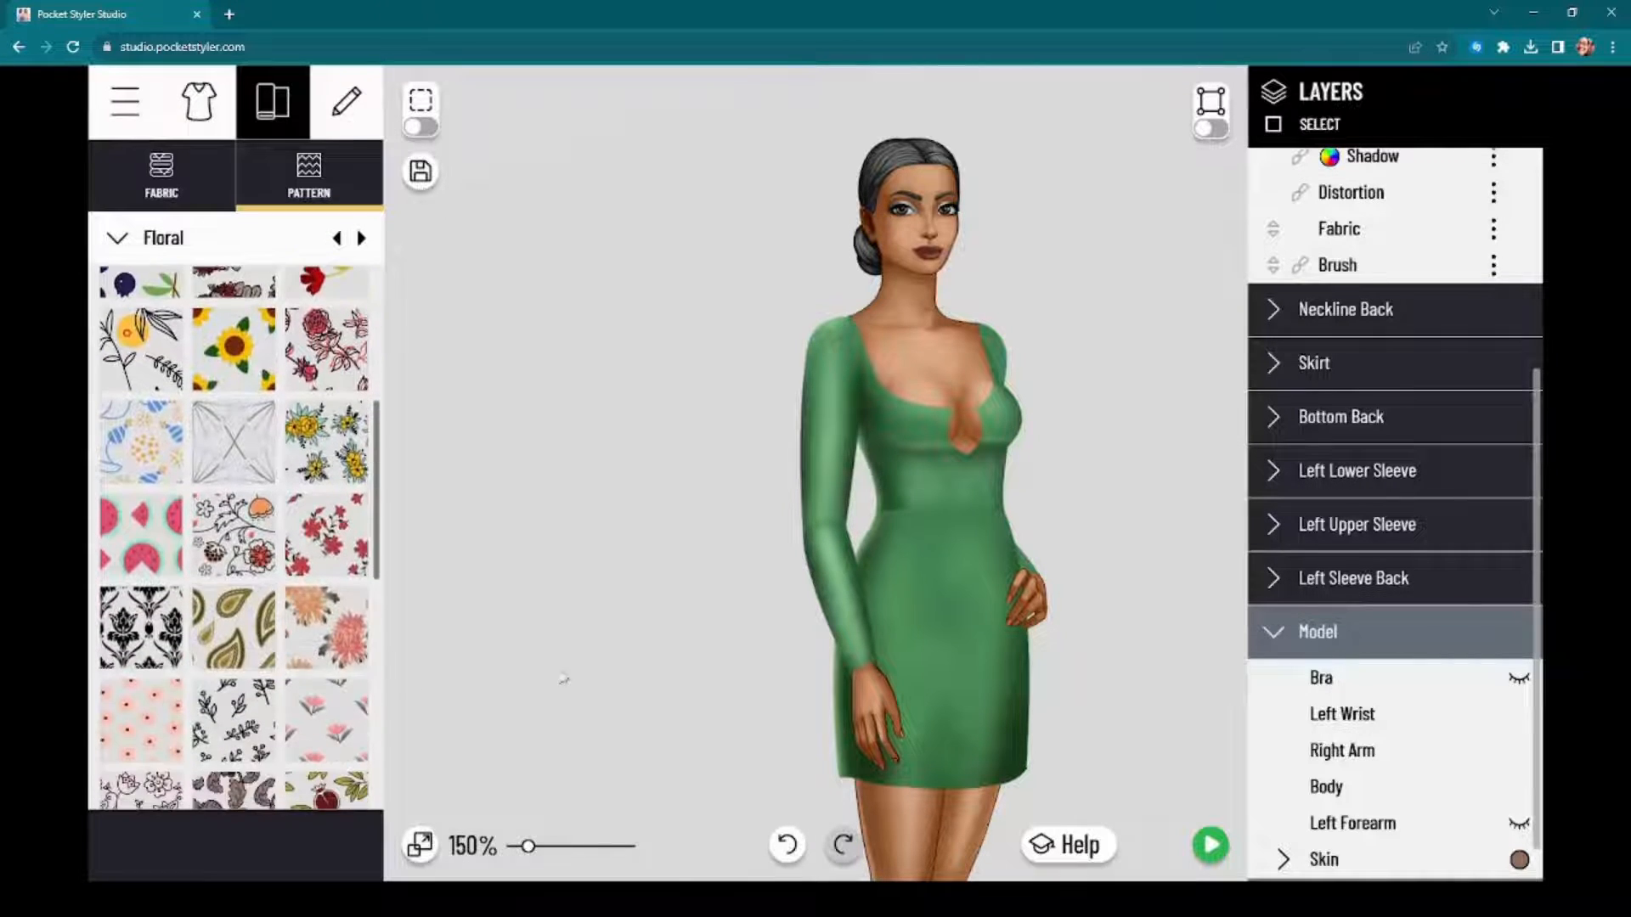
# Step: Merge the Skirt's Brush 4, Brush 2, Brush 1 and Brush 3 into one brush layer, and hide the selection outline
pyautogui.moveTo(701, 649); pyautogui.dragTo(607, 522)
pyautogui.click(1433, 356)
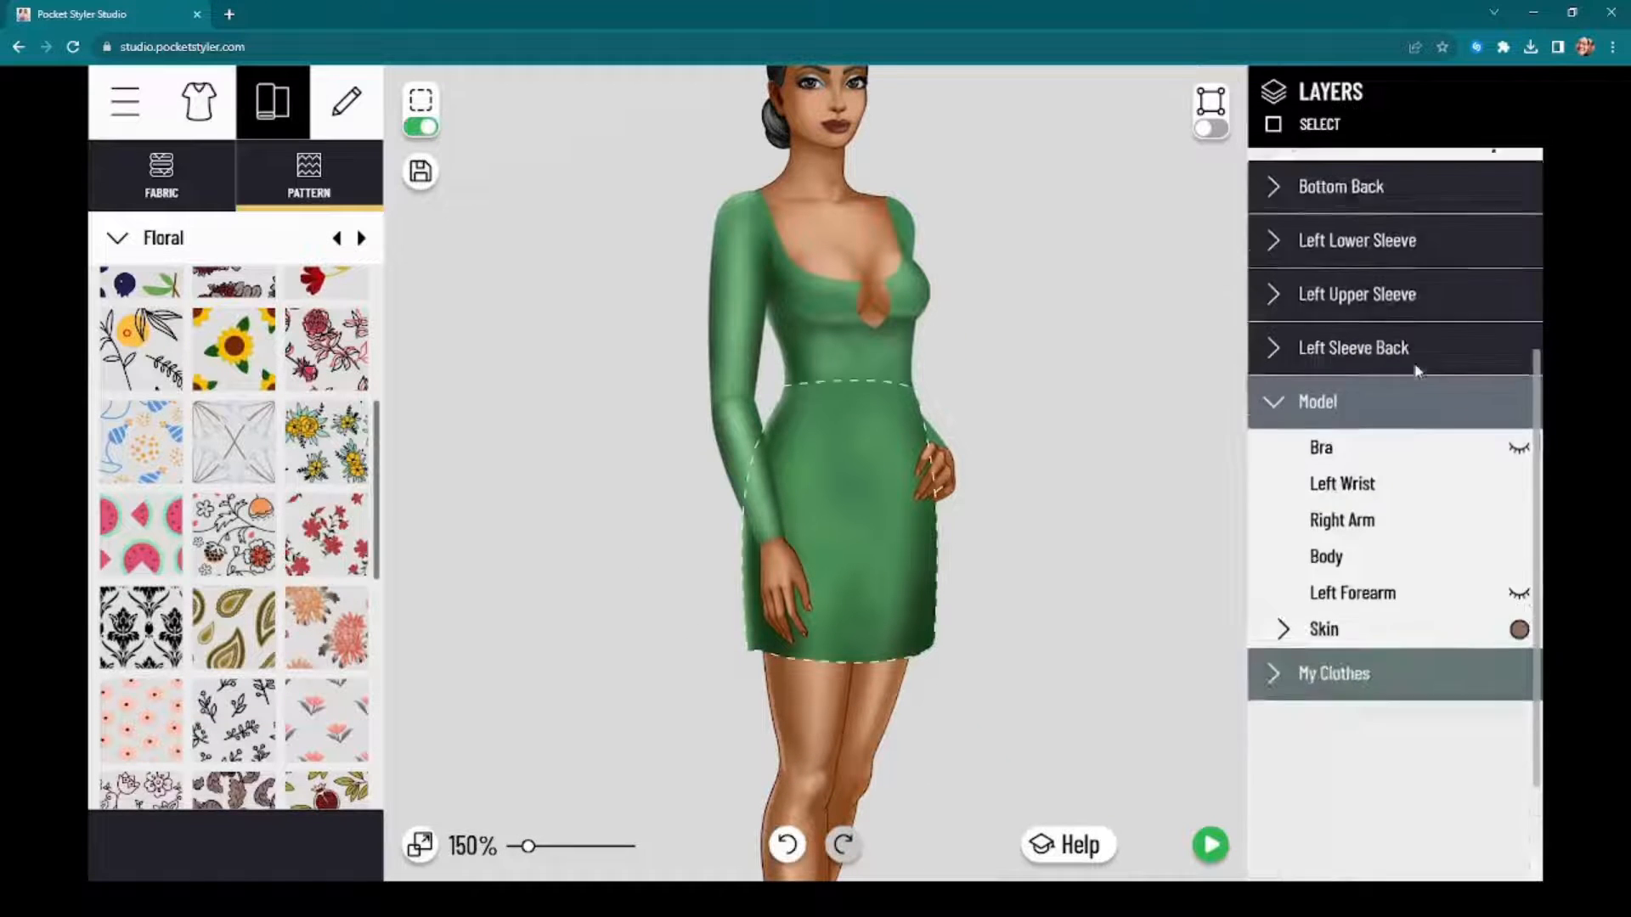
pyautogui.scroll(3, 1393, 281)
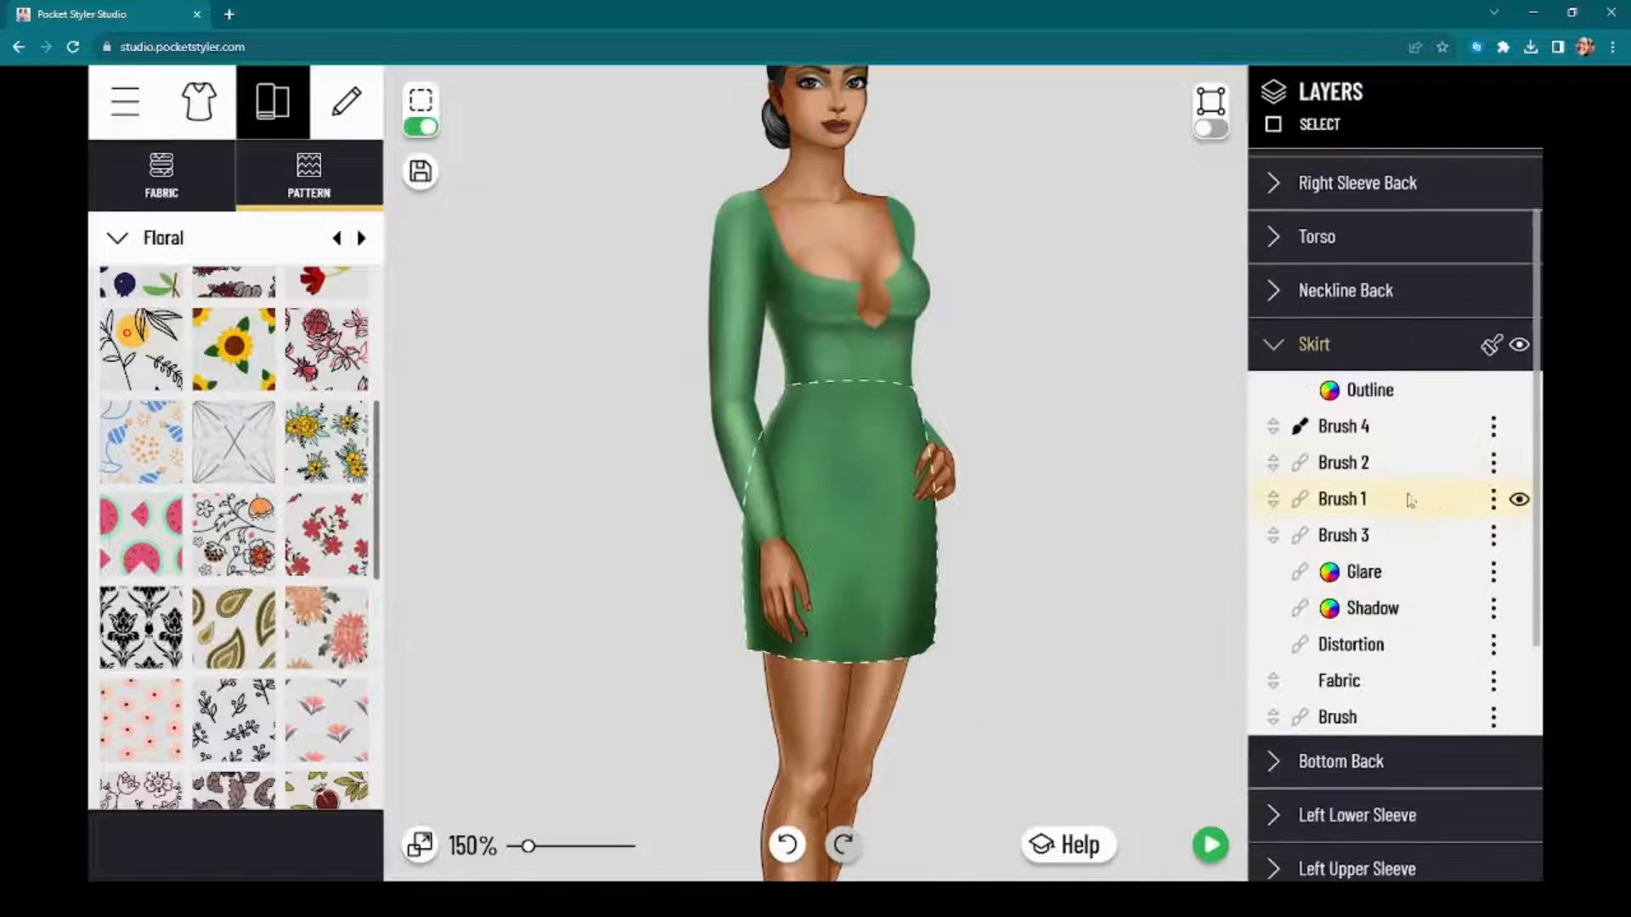
pyautogui.click(1493, 433)
pyautogui.click(1398, 533)
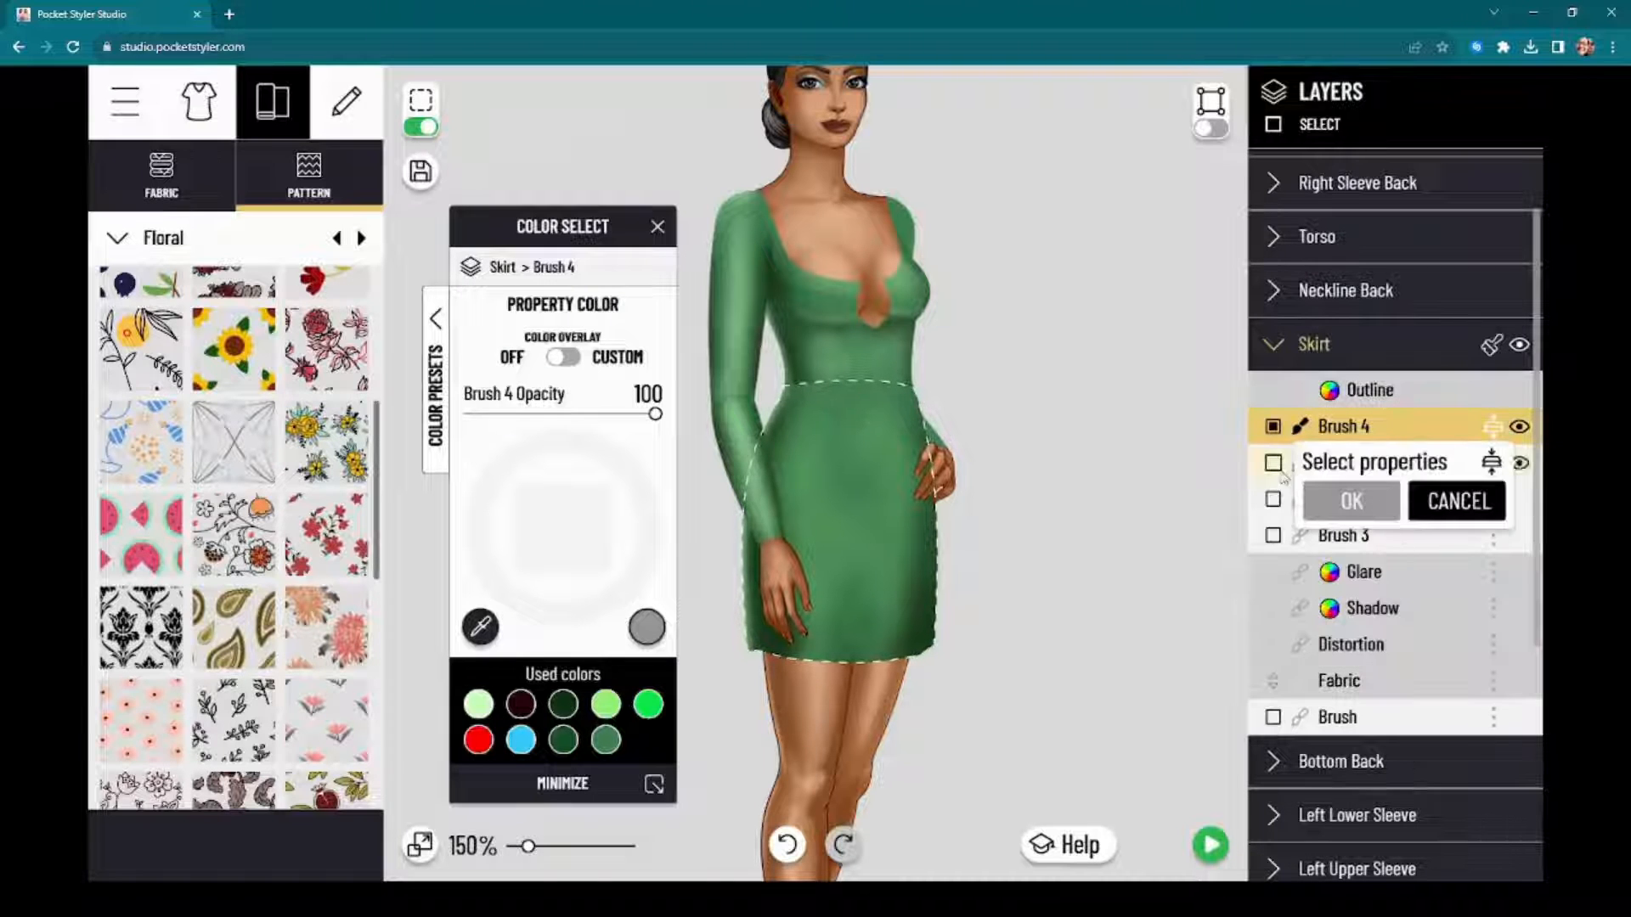
pyautogui.click(1273, 462)
pyautogui.click(1273, 499)
pyautogui.click(1273, 535)
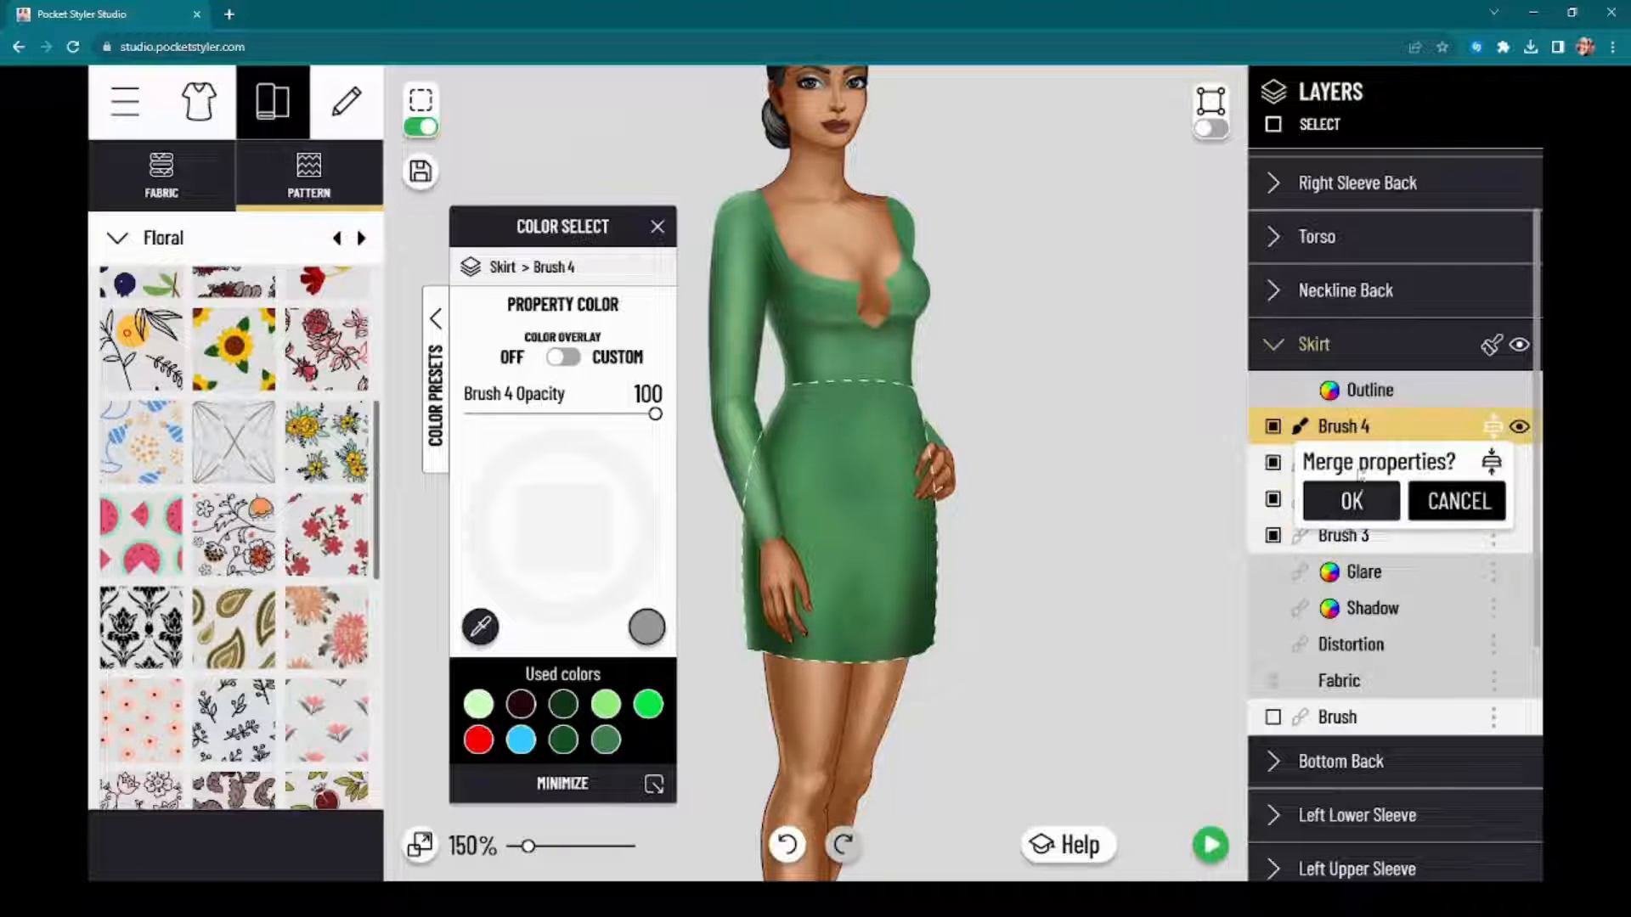
pyautogui.click(1351, 502)
pyautogui.moveTo(561, 226)
pyautogui.mouseDown()
pyautogui.moveTo(676, 257)
pyautogui.moveTo(1357, 193)
pyautogui.mouseUp()
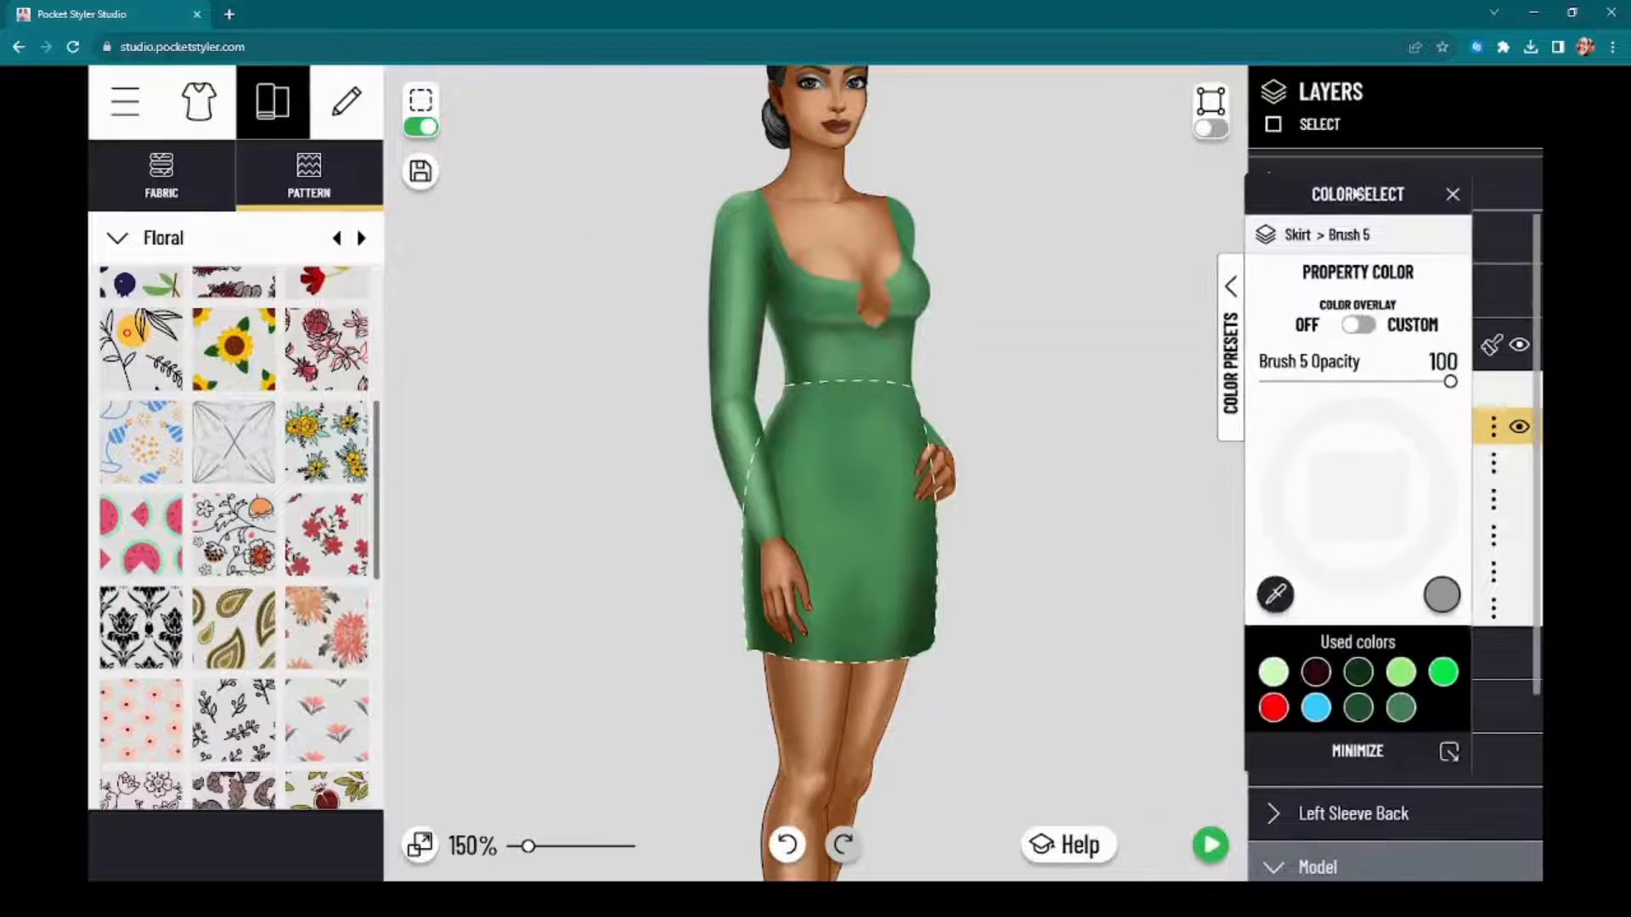
pyautogui.click(424, 127)
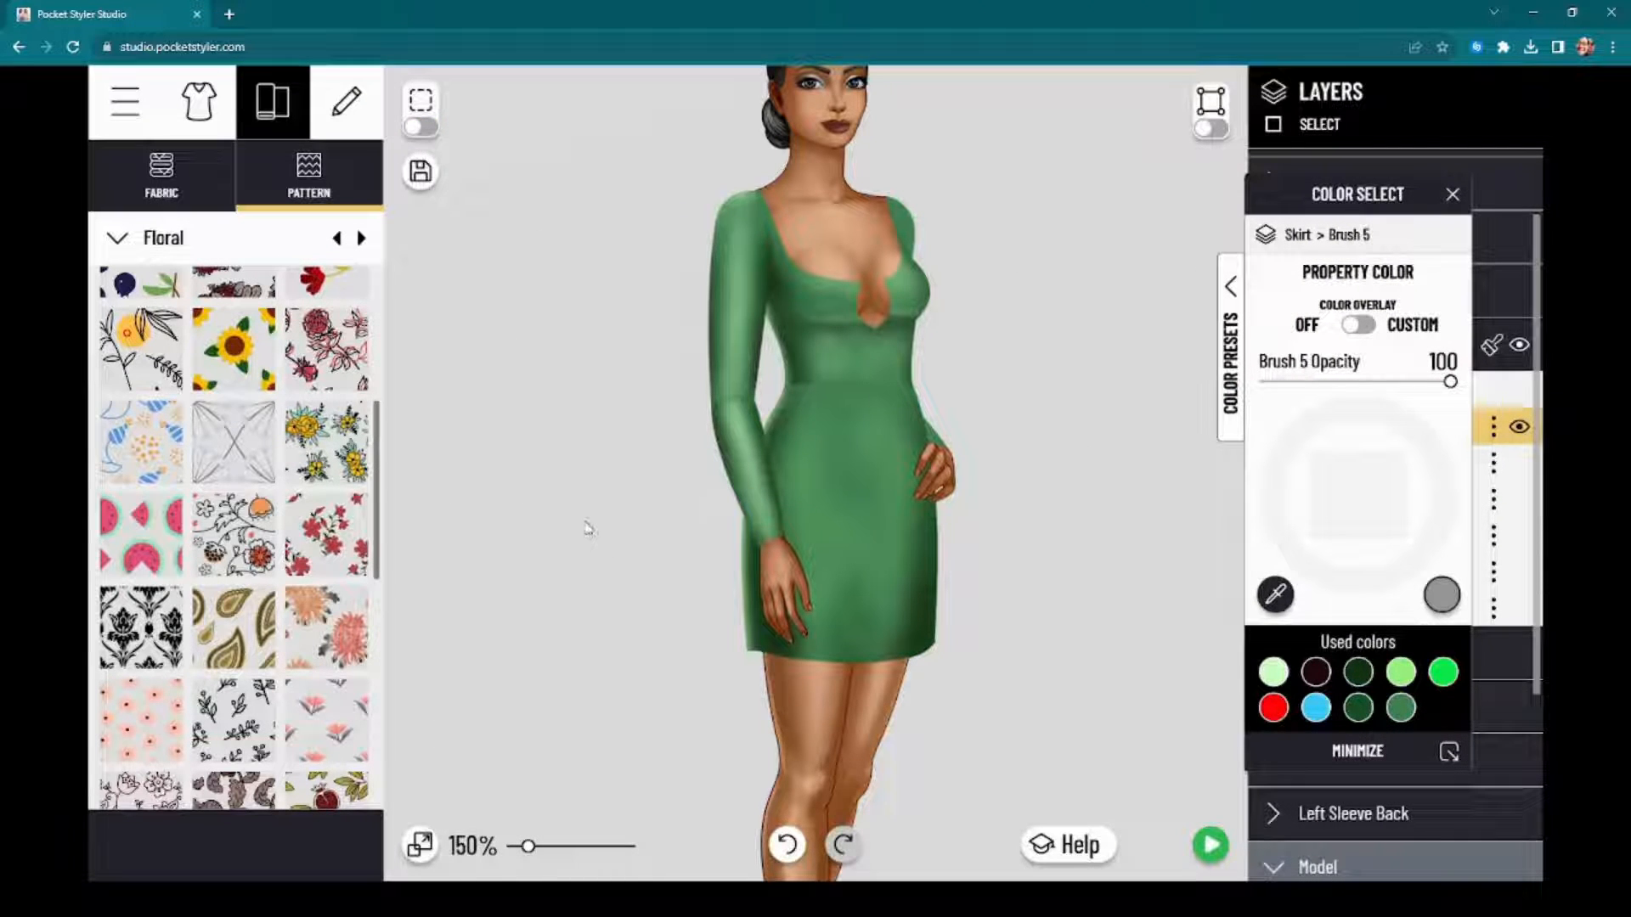
# Step: Look through the remaining Floral patterns down to the end of the category
pyautogui.moveTo(572, 648); pyautogui.dragTo(553, 604)
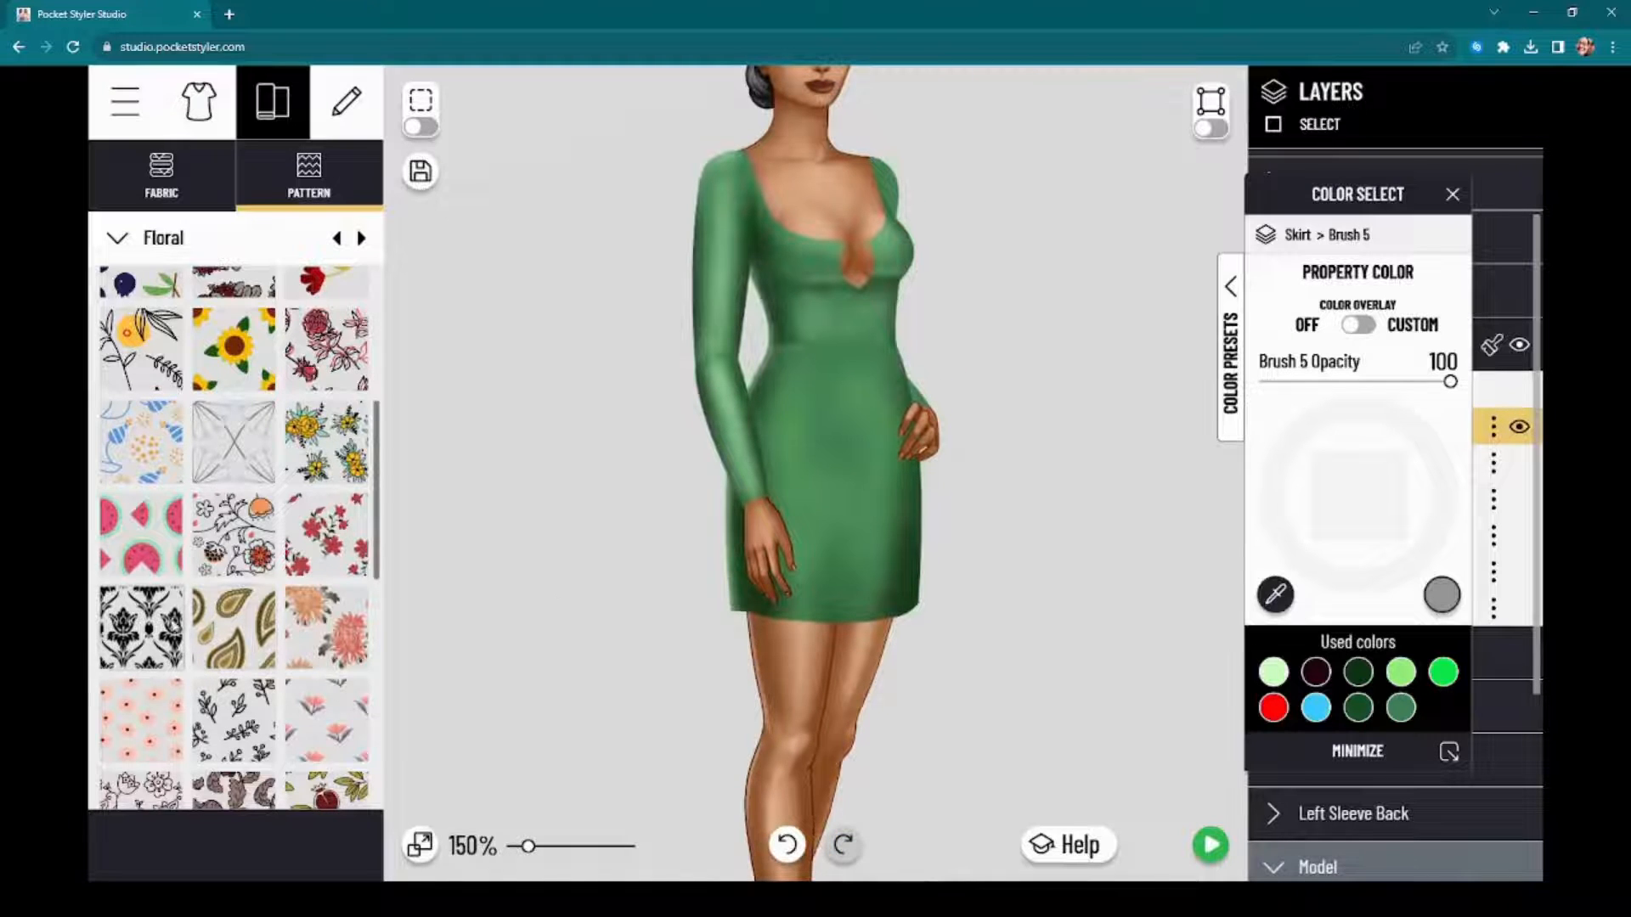
pyautogui.scroll(-5, 241, 513)
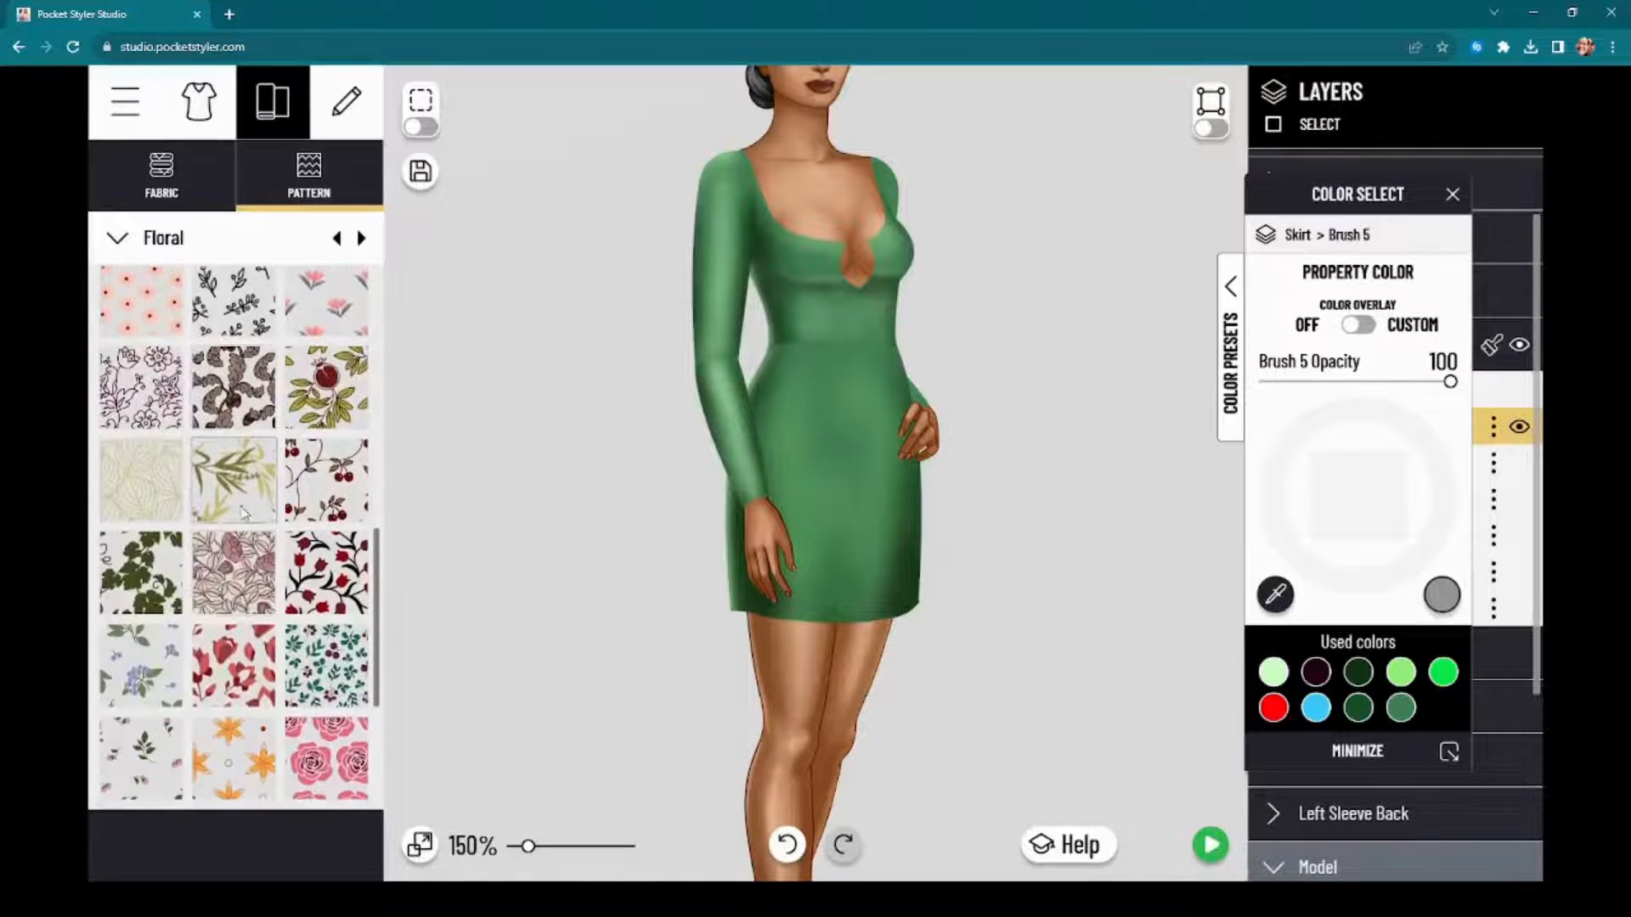
pyautogui.scroll(-3, 244, 513)
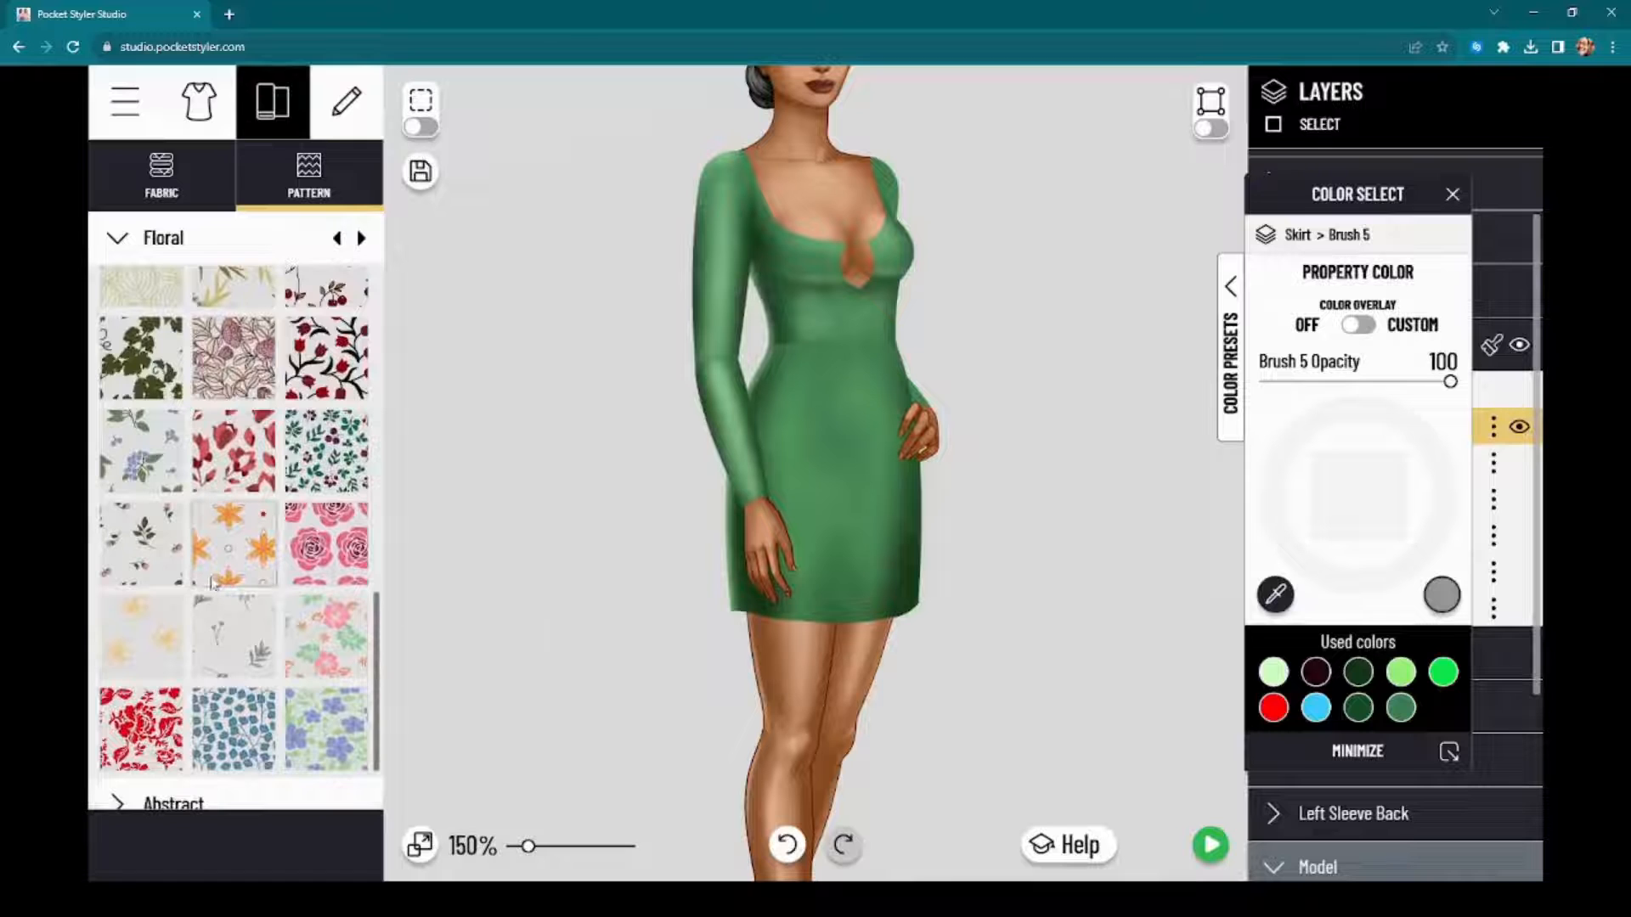
pyautogui.scroll(-2, 222, 578)
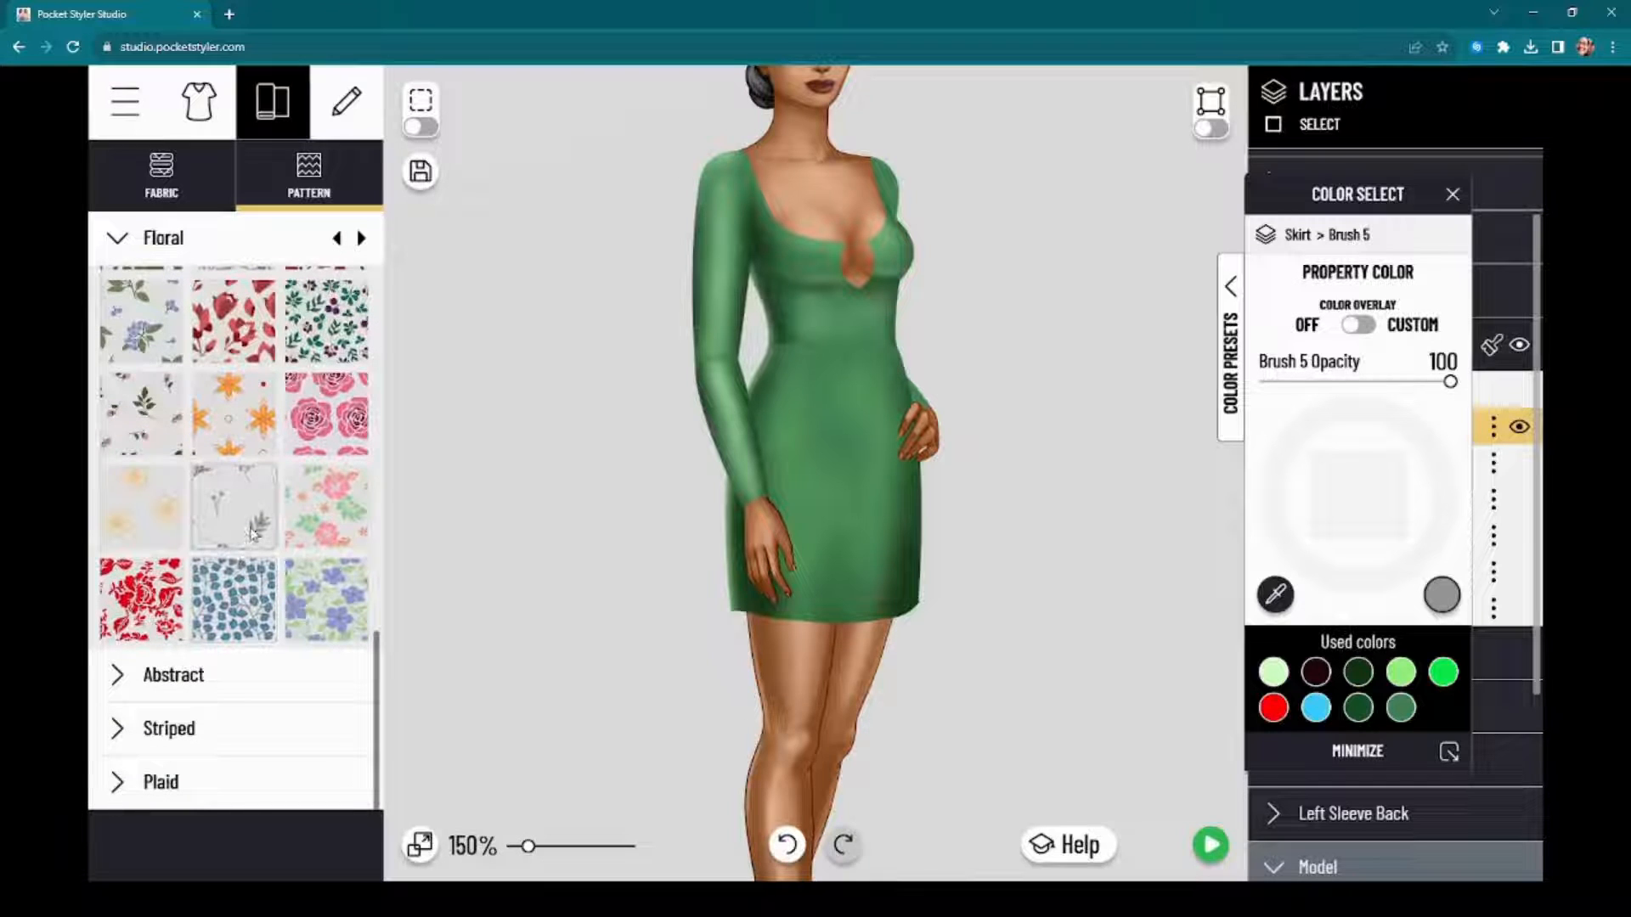
pyautogui.scroll(3, 253, 533)
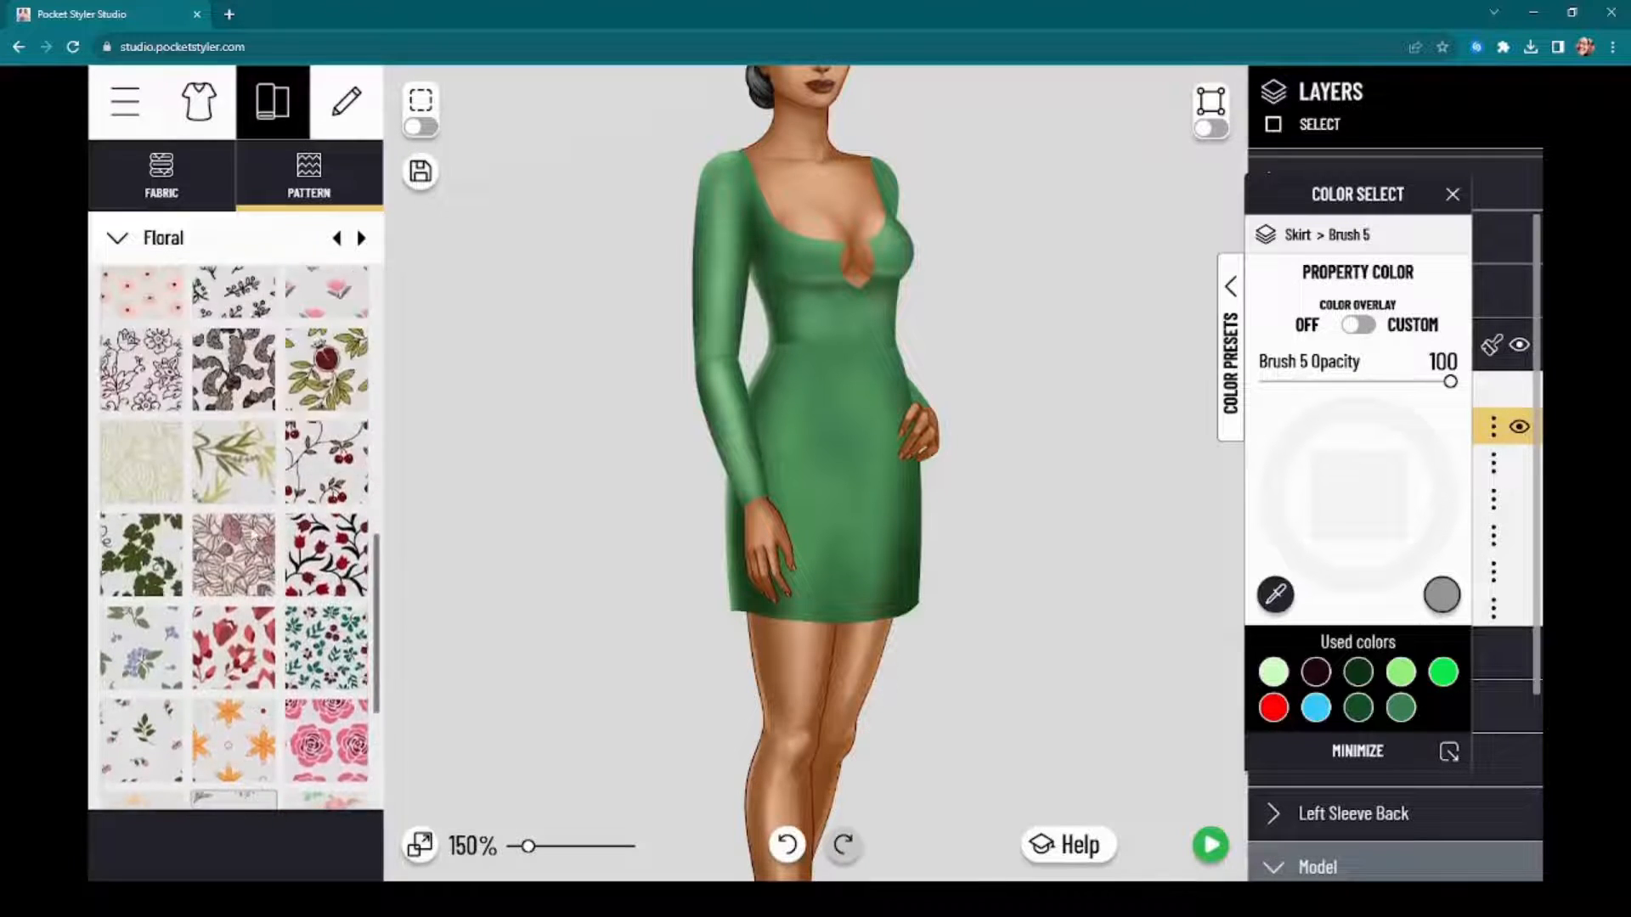
pyautogui.scroll(-3, 272, 611)
# Step: Look through the Abstract, Striped and Plaid pattern categories for a suitable skirt pattern
pyautogui.click(283, 678)
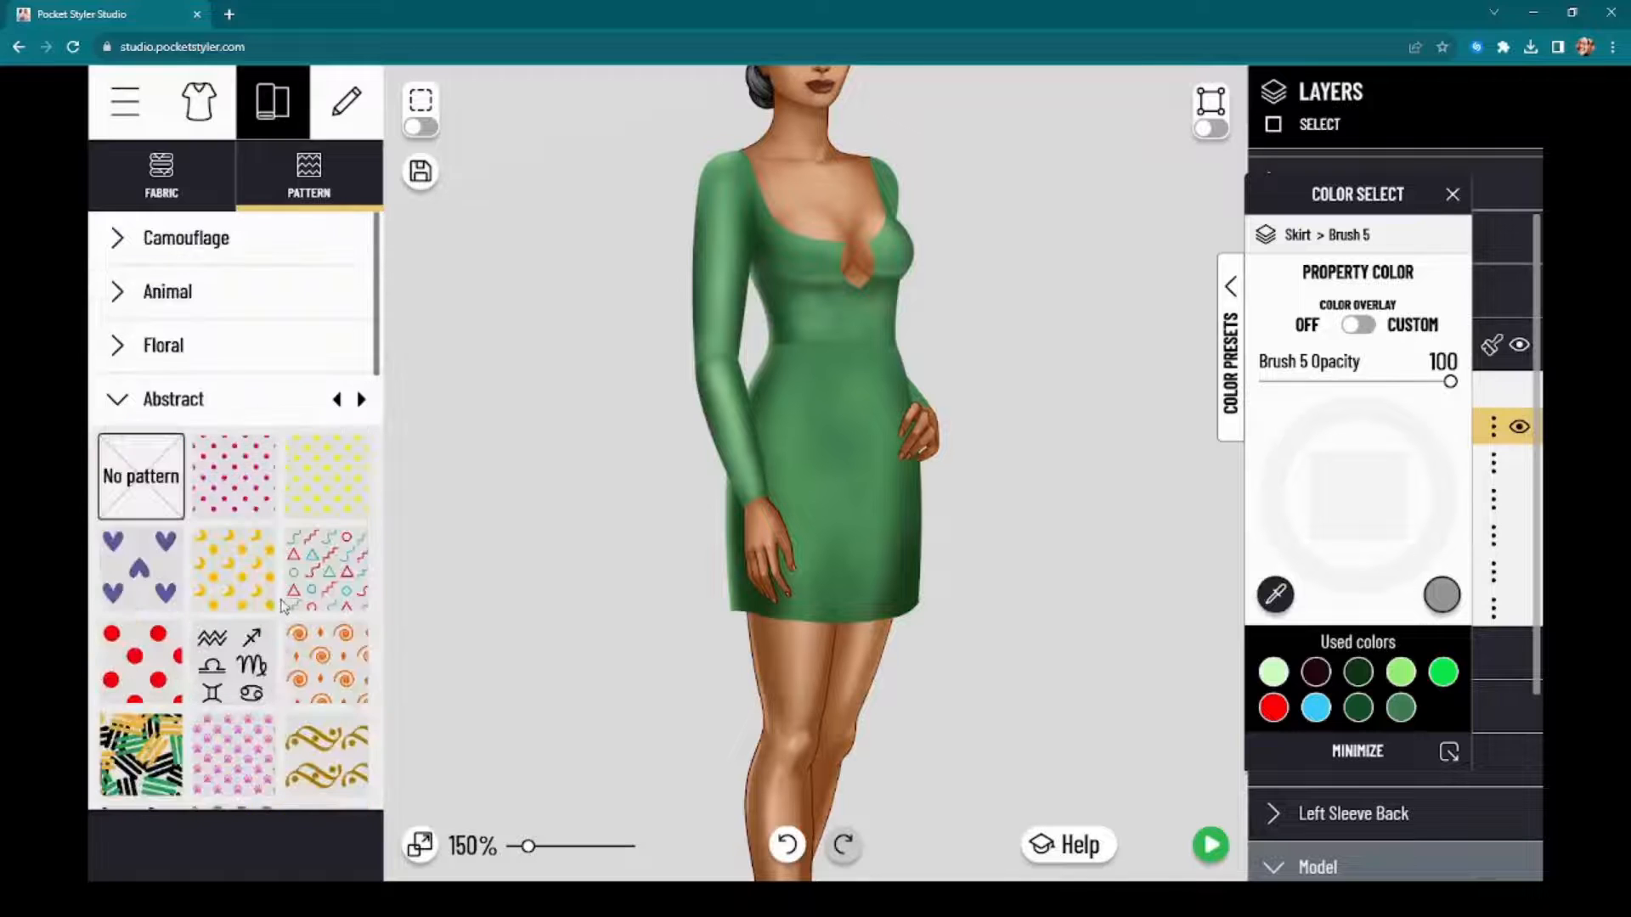
pyautogui.scroll(-2, 287, 598)
pyautogui.scroll(2, 289, 592)
pyautogui.scroll(-3, 289, 593)
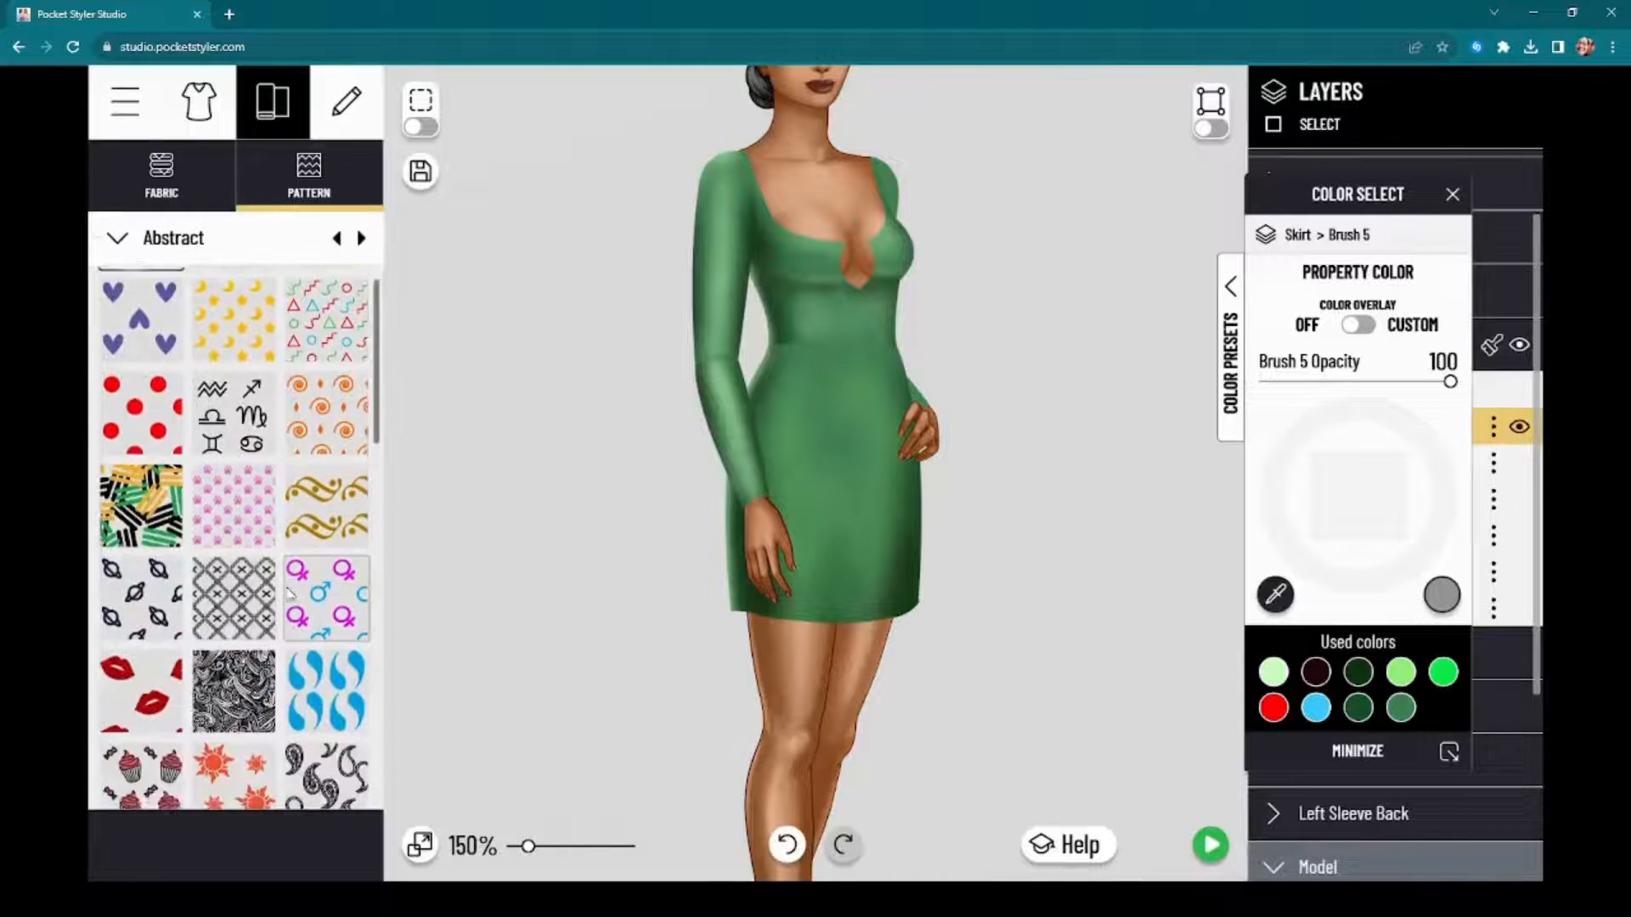
pyautogui.scroll(-10, 289, 593)
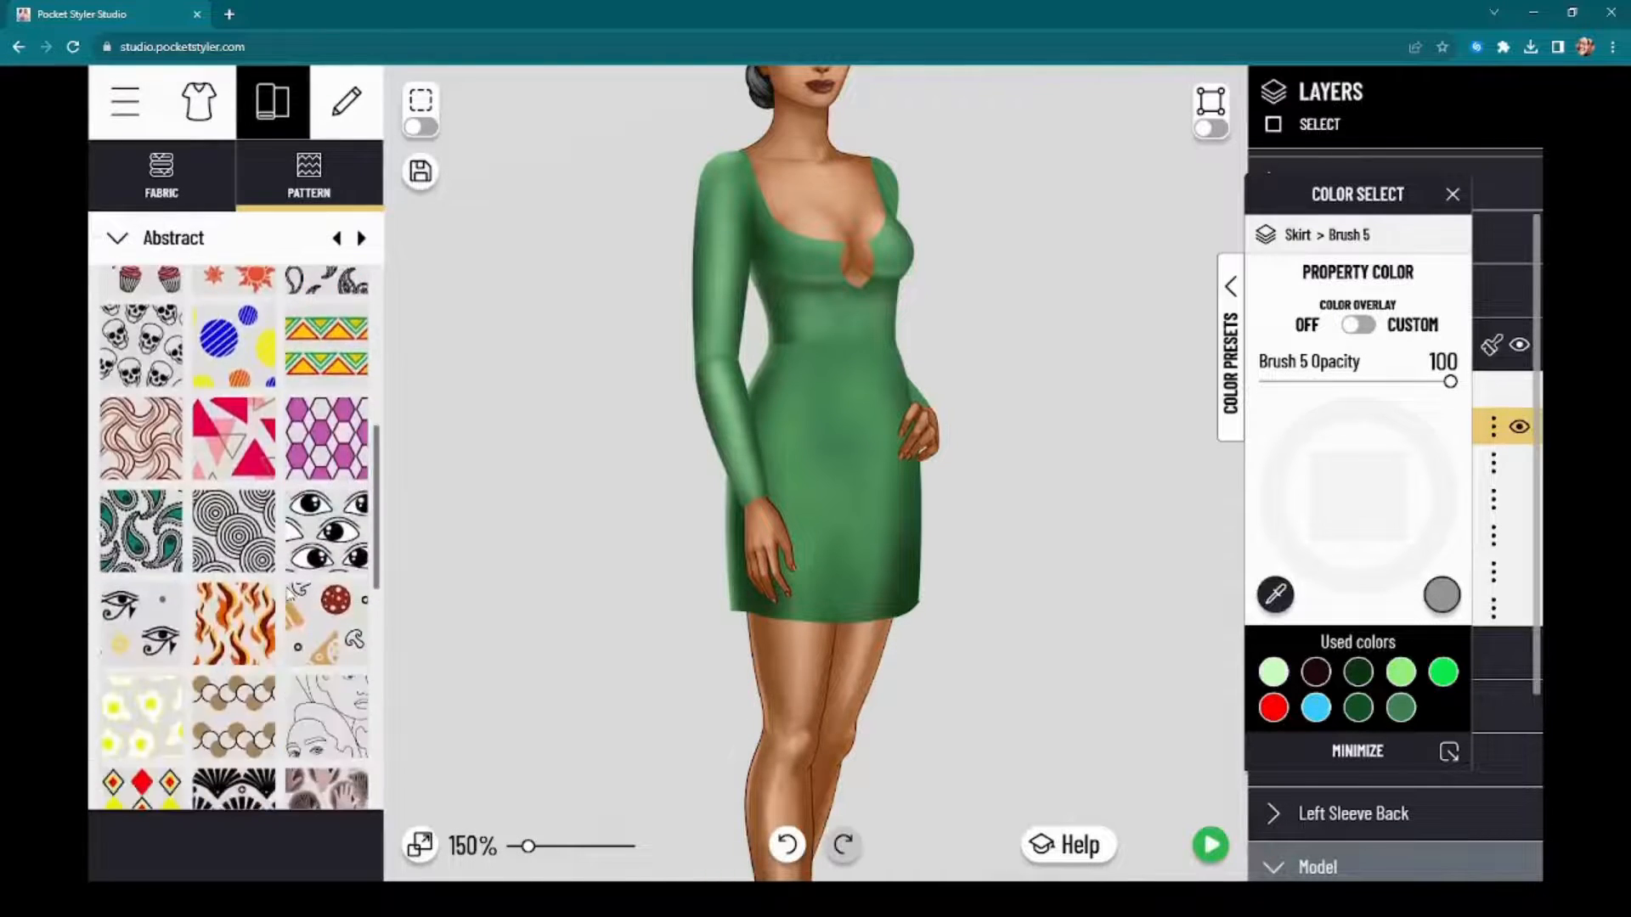
pyautogui.scroll(-3, 289, 593)
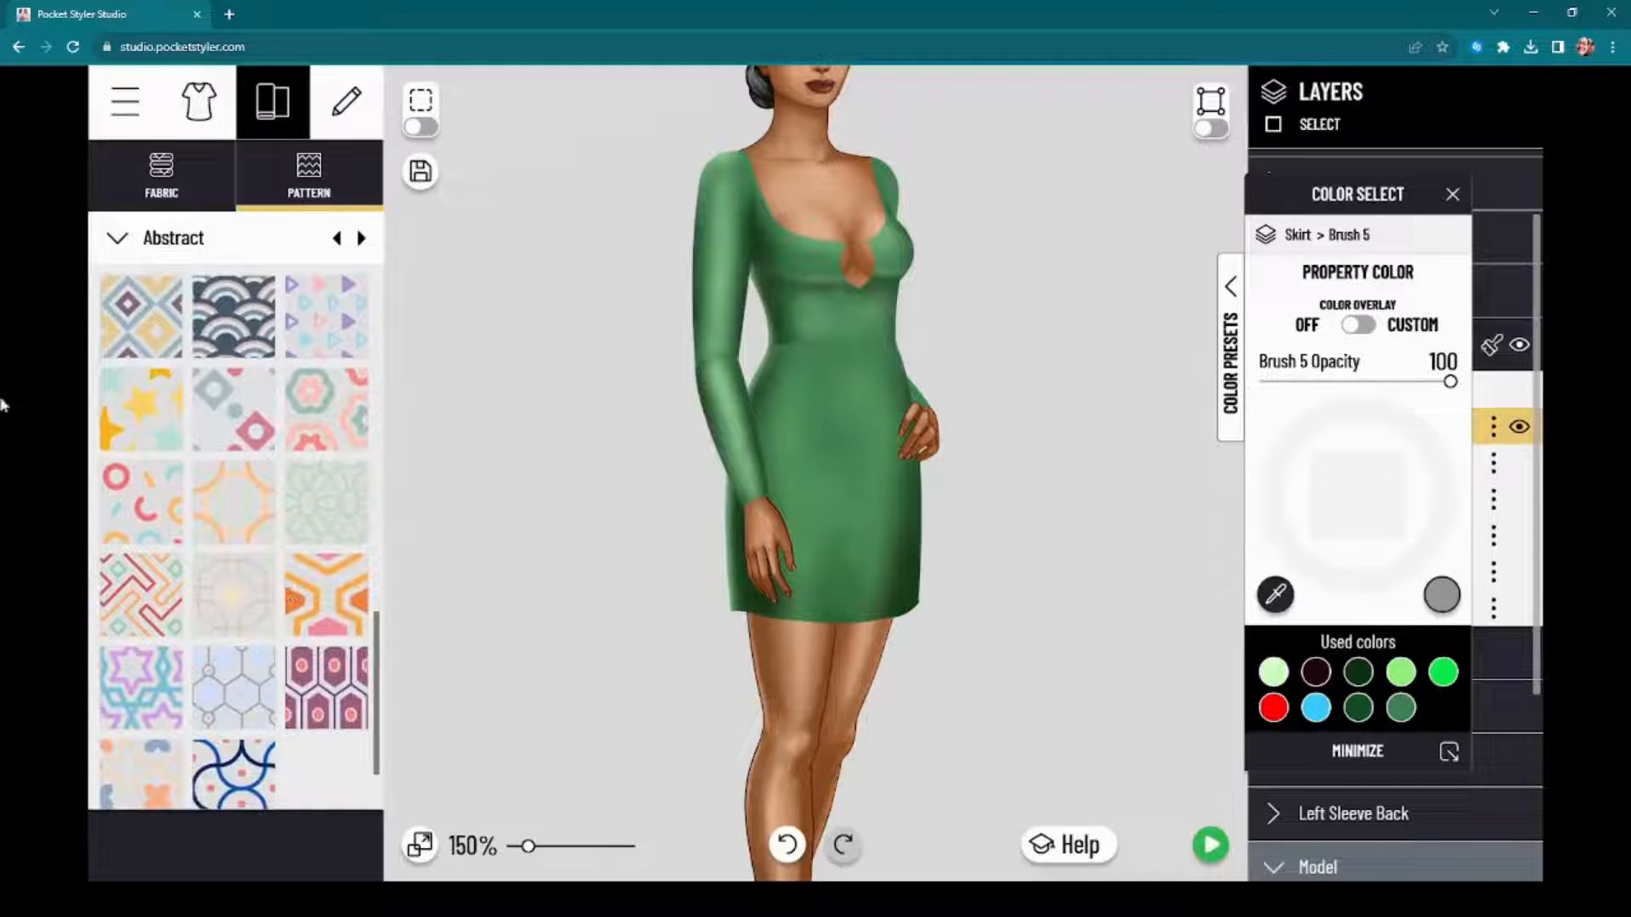
pyautogui.scroll(-3, 255, 680)
pyautogui.click(259, 722)
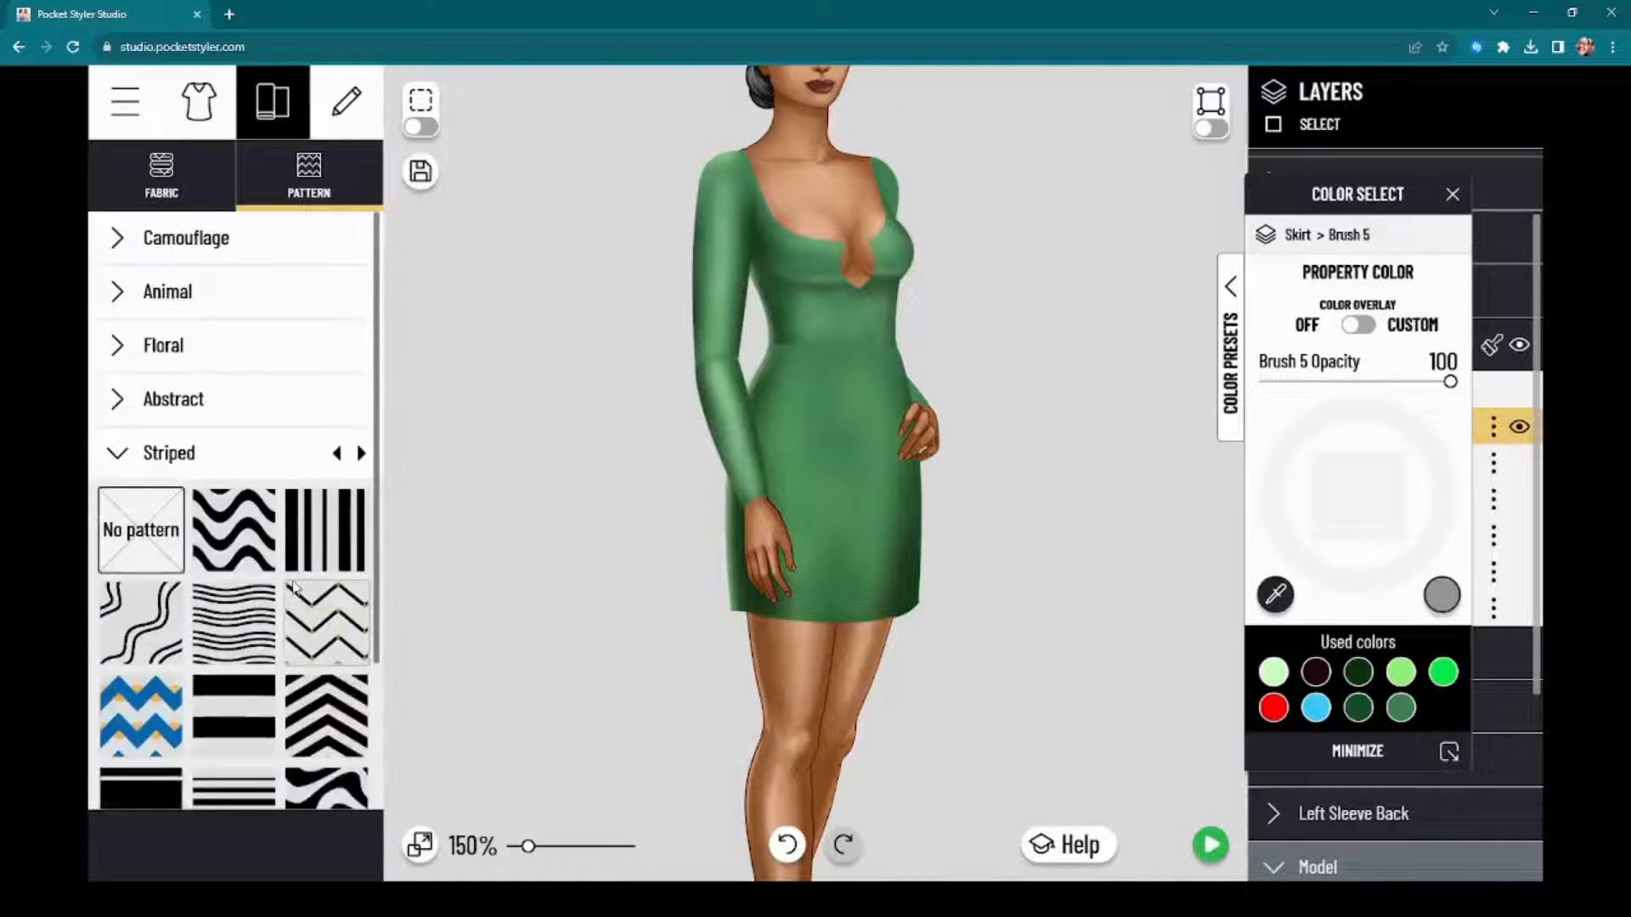
pyautogui.scroll(-3, 255, 680)
pyautogui.click(229, 777)
pyautogui.scroll(-3, 265, 571)
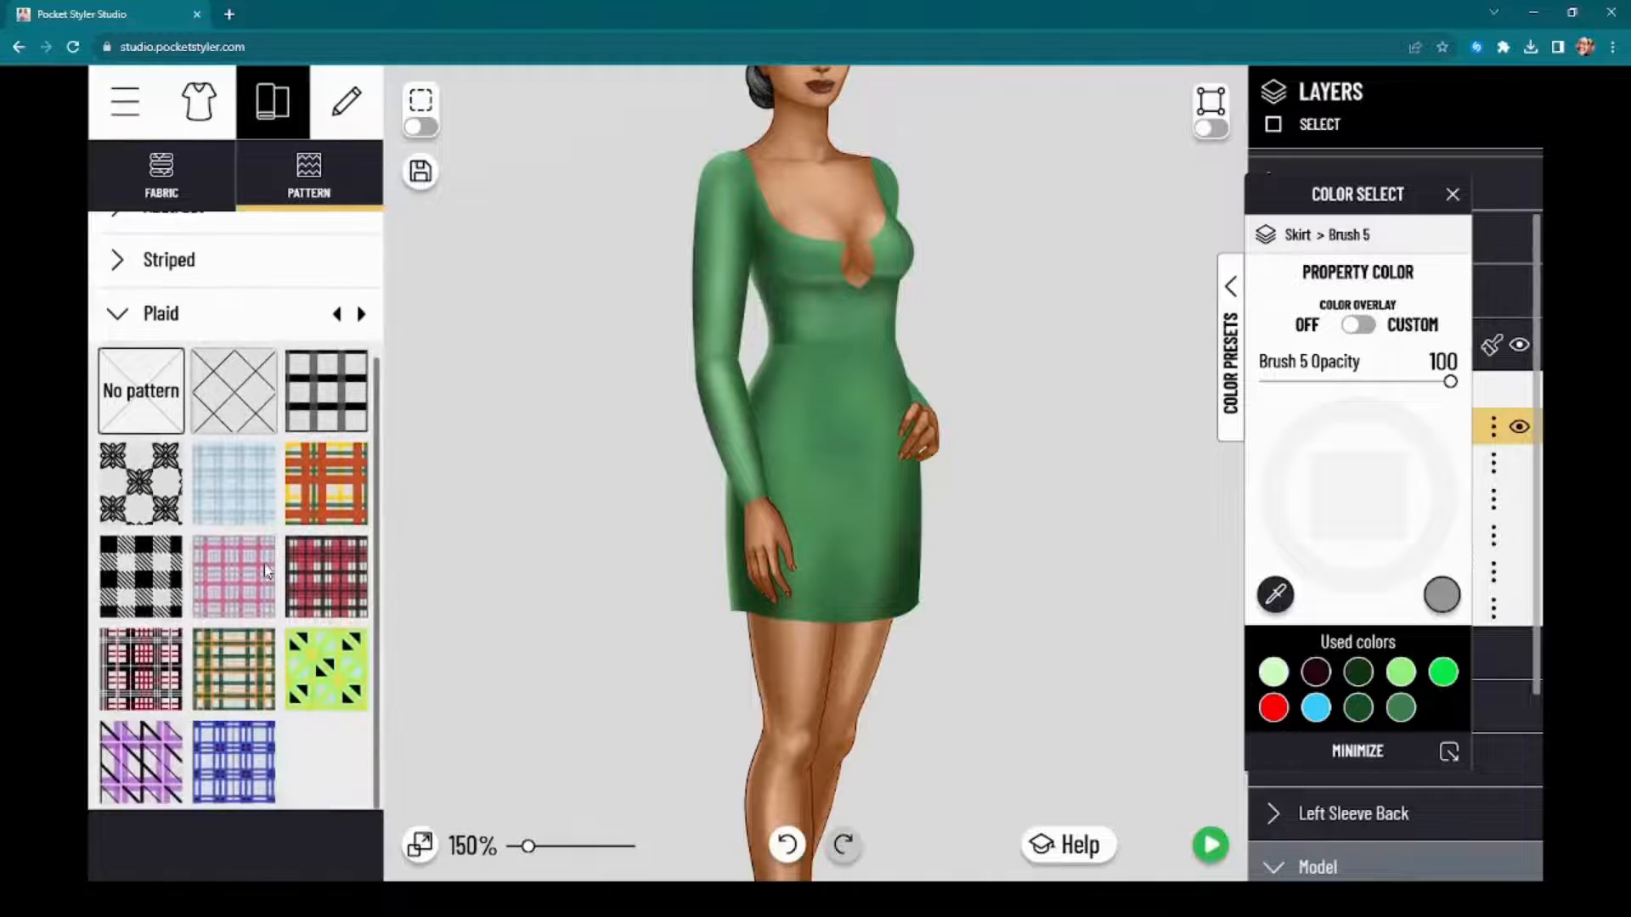
pyautogui.scroll(3, 266, 571)
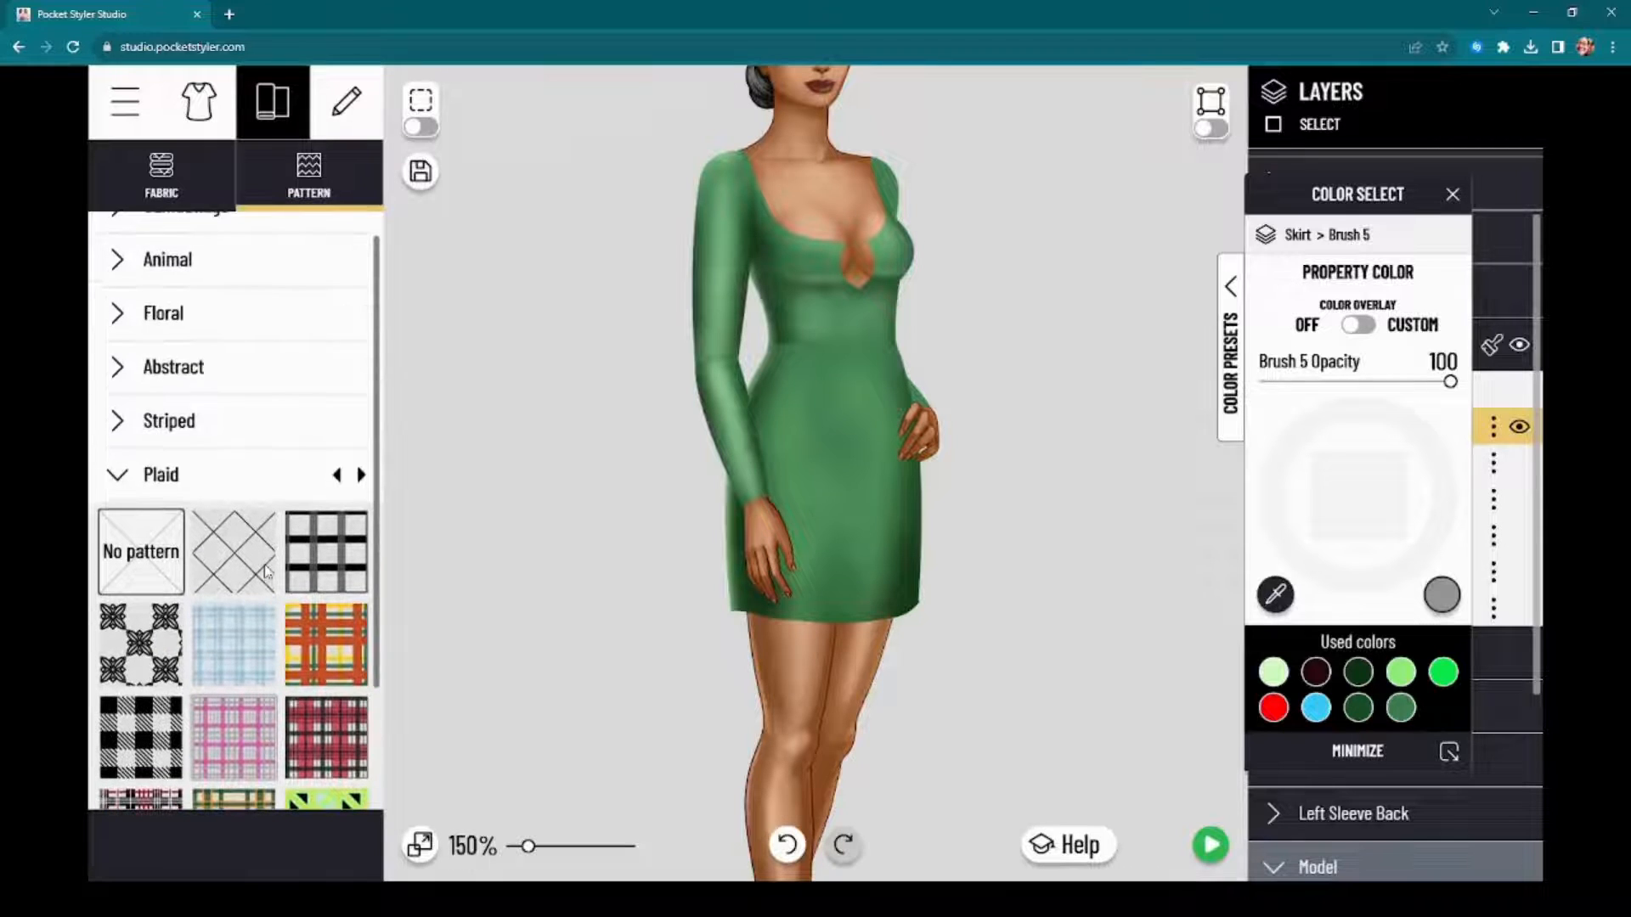
pyautogui.scroll(1, 265, 571)
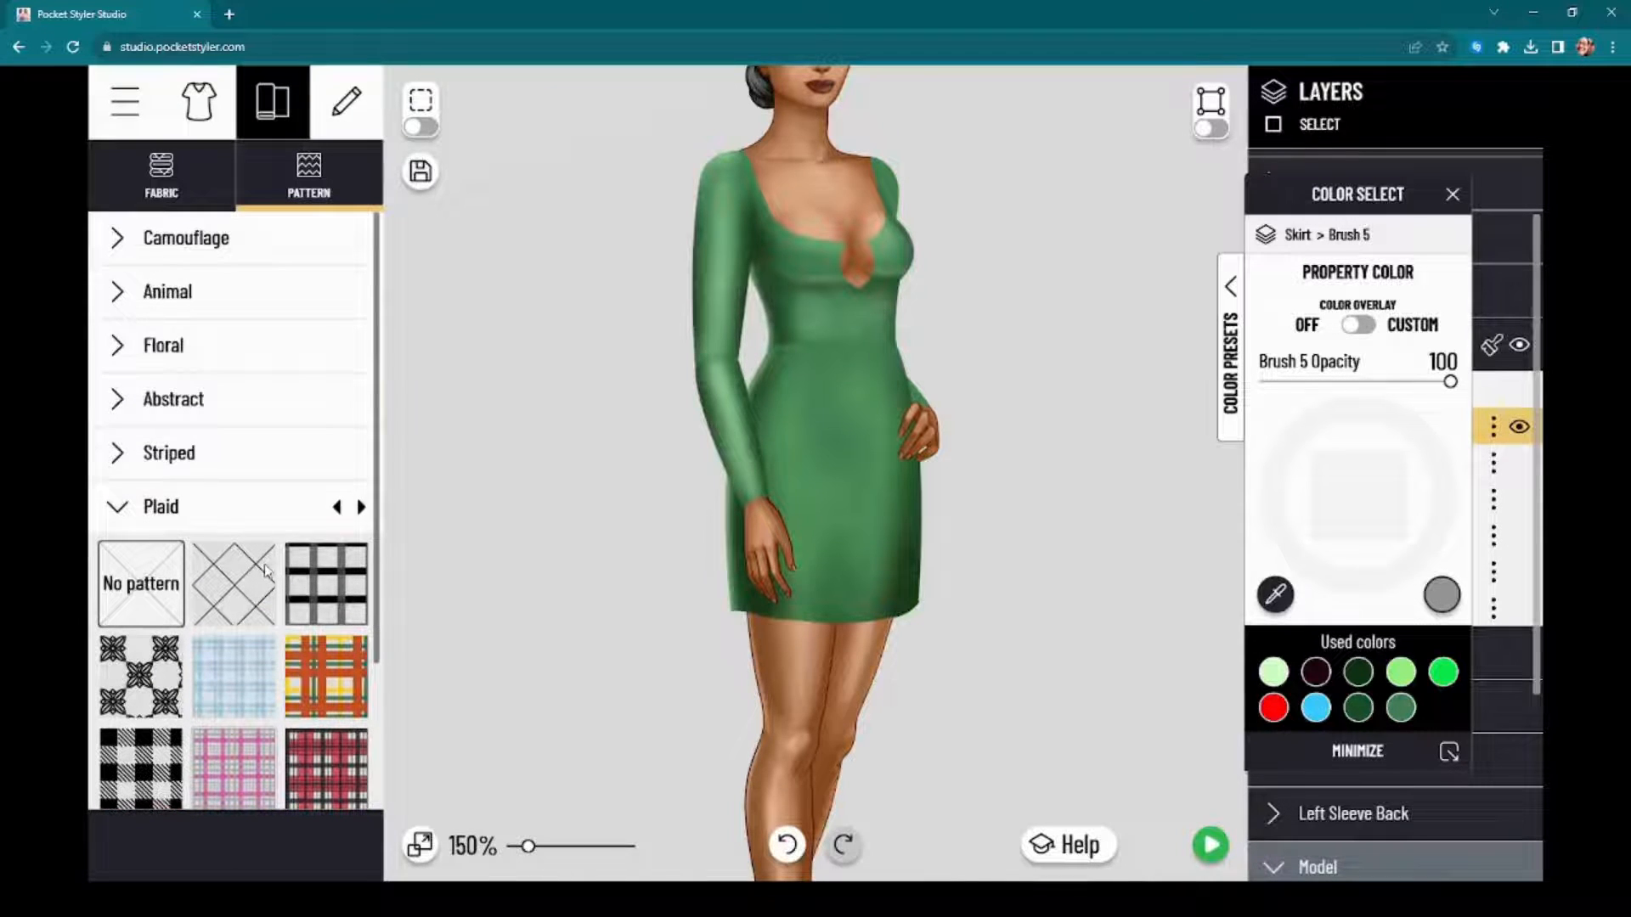
# Step: Apply the green outlined leaf pattern from the Floral category to the Skirt, moving its color window clear of the pattern library
pyautogui.click(262, 343)
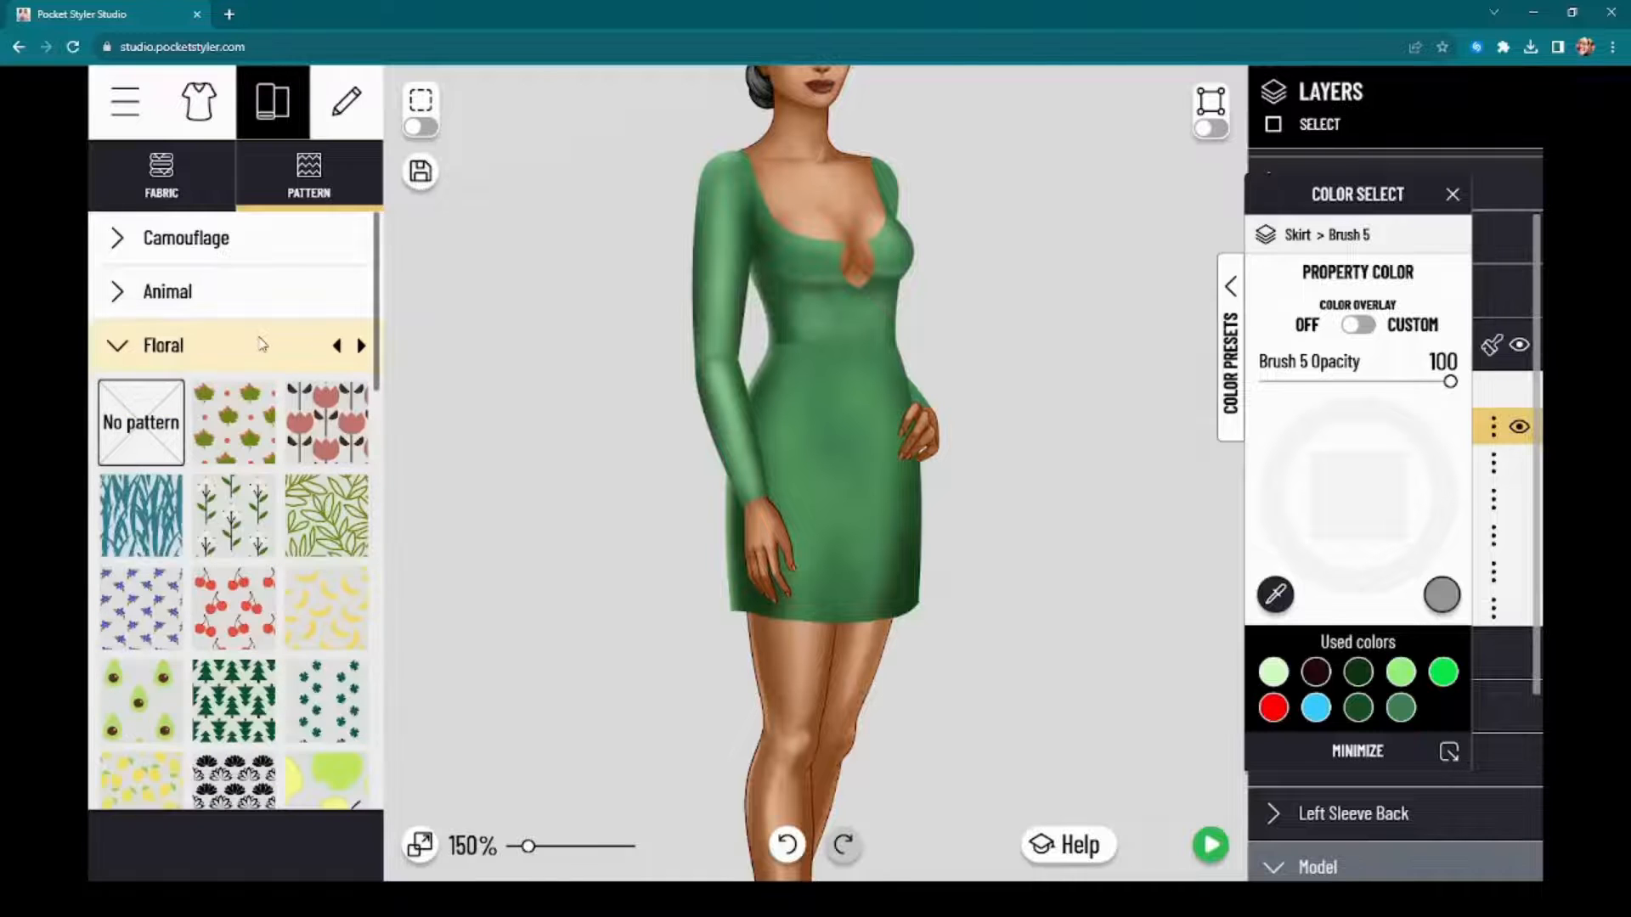
pyautogui.scroll(-2, 294, 756)
pyautogui.scroll(2, 278, 472)
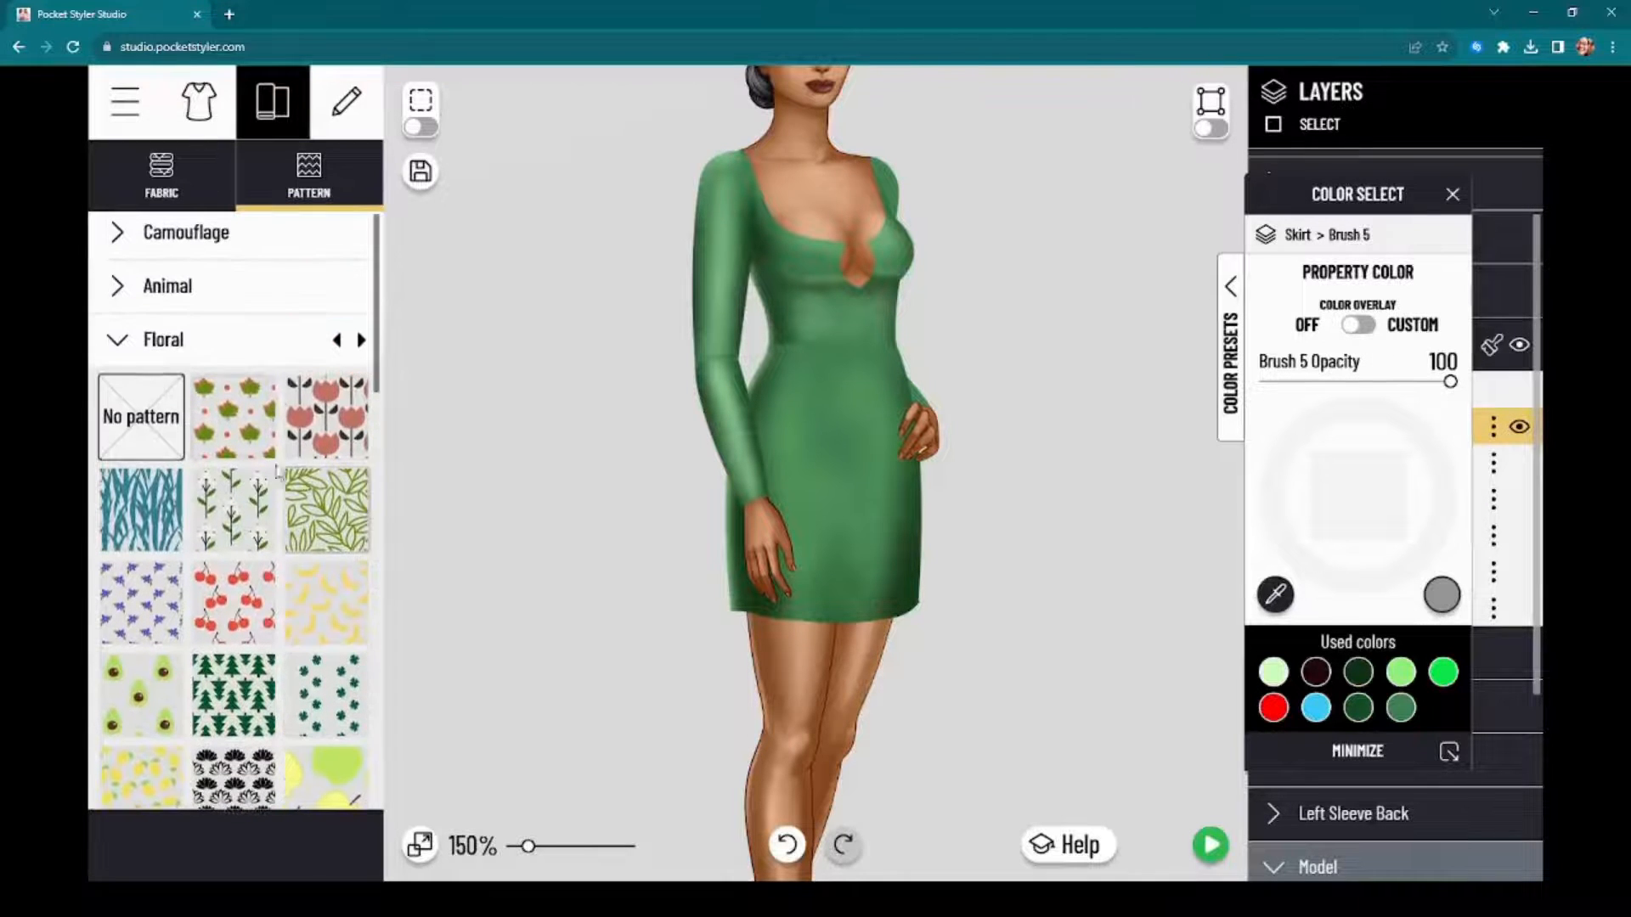
pyautogui.click(357, 504)
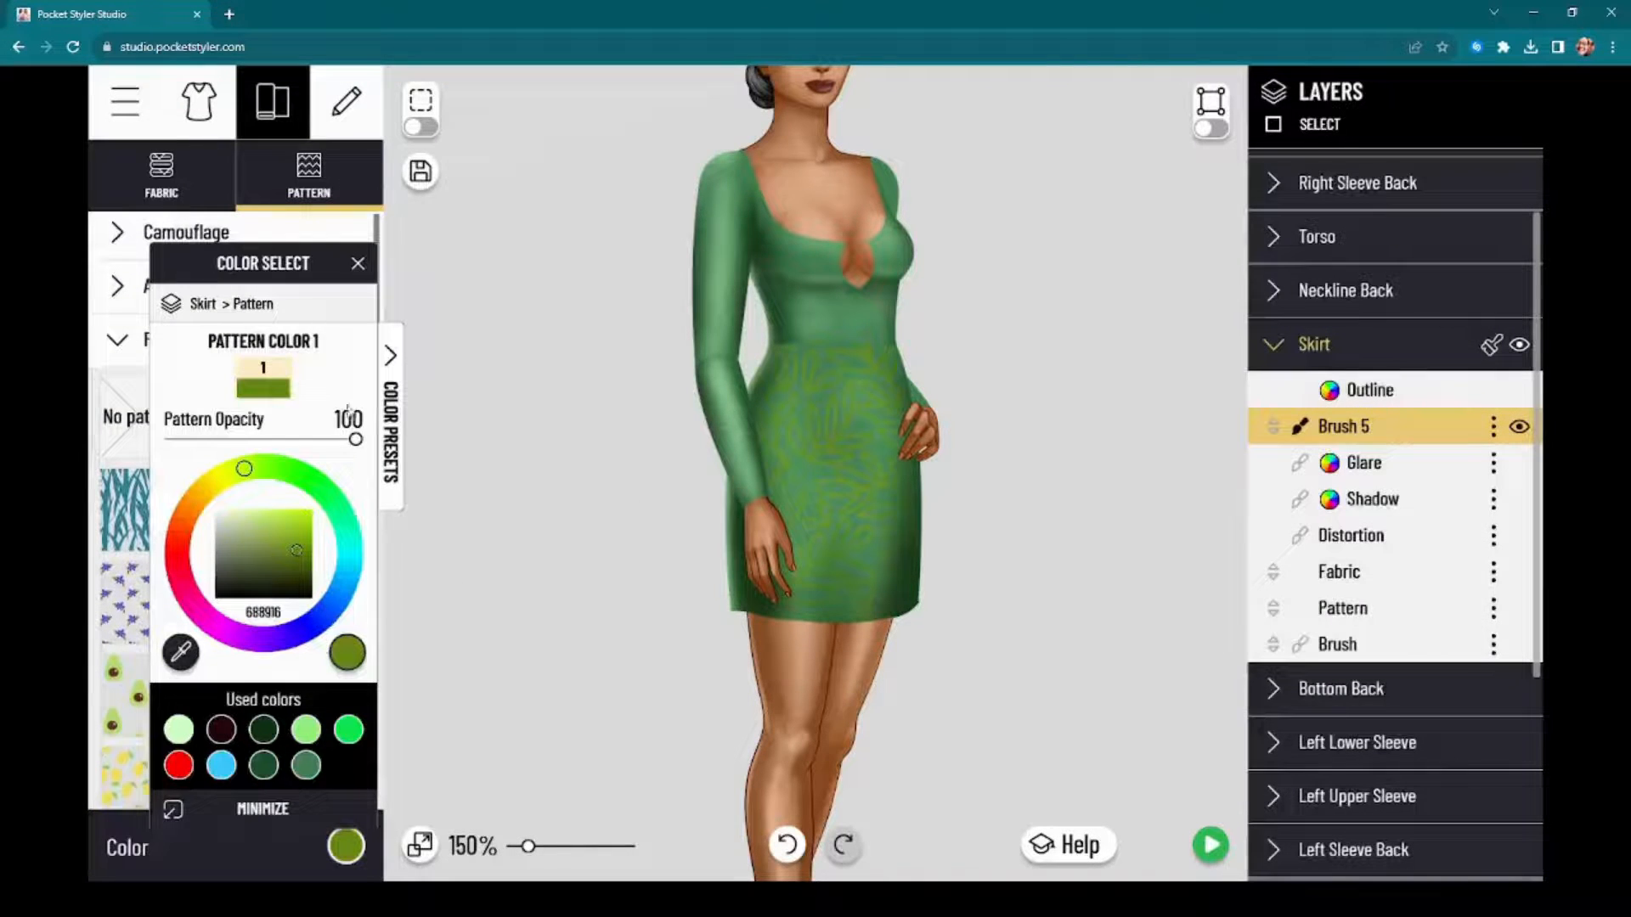
pyautogui.moveTo(182, 265); pyautogui.dragTo(485, 226)
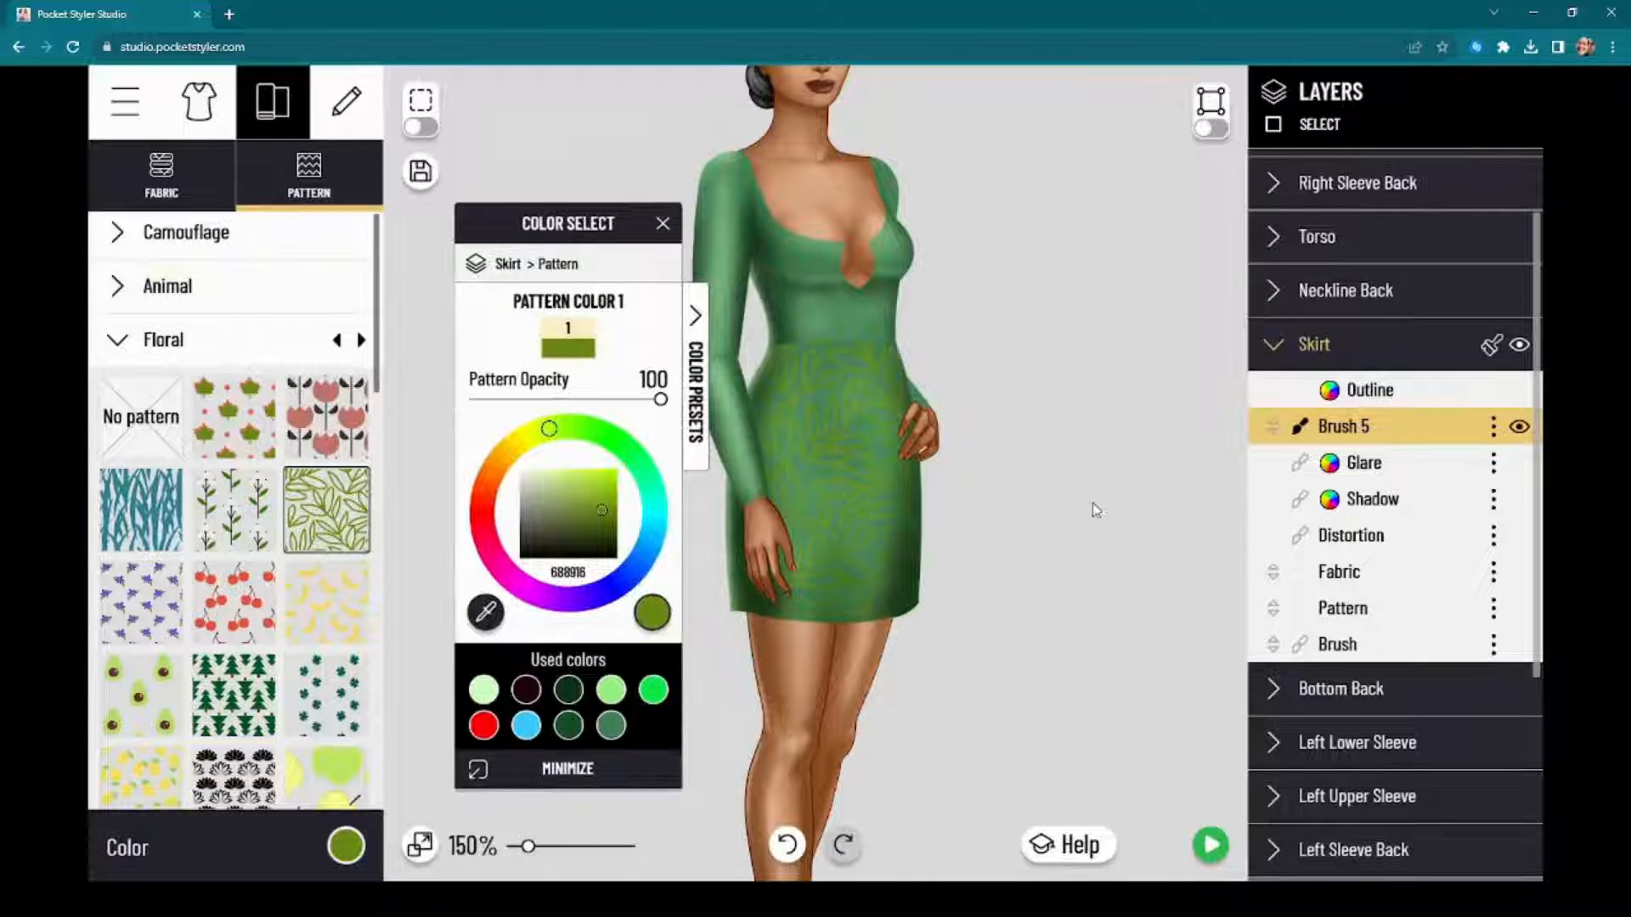
# Step: Recolor the Skirt's leaf pattern light green 9CFB82 and lower its opacity to 24
pyautogui.click(1441, 606)
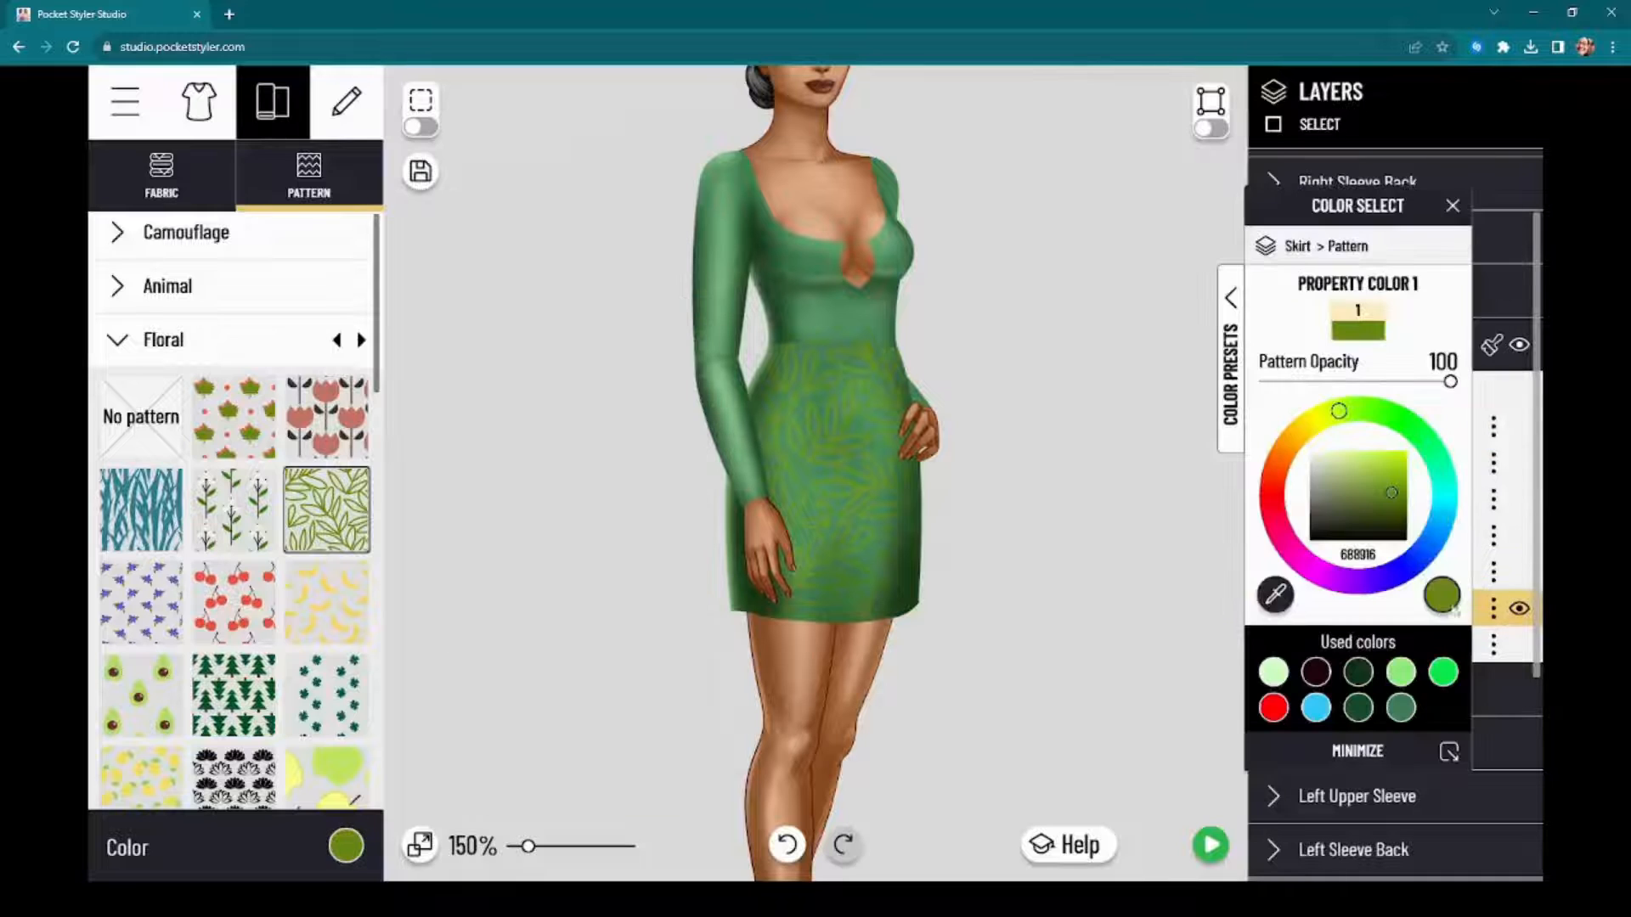
pyautogui.moveTo(1394, 208); pyautogui.dragTo(474, 230)
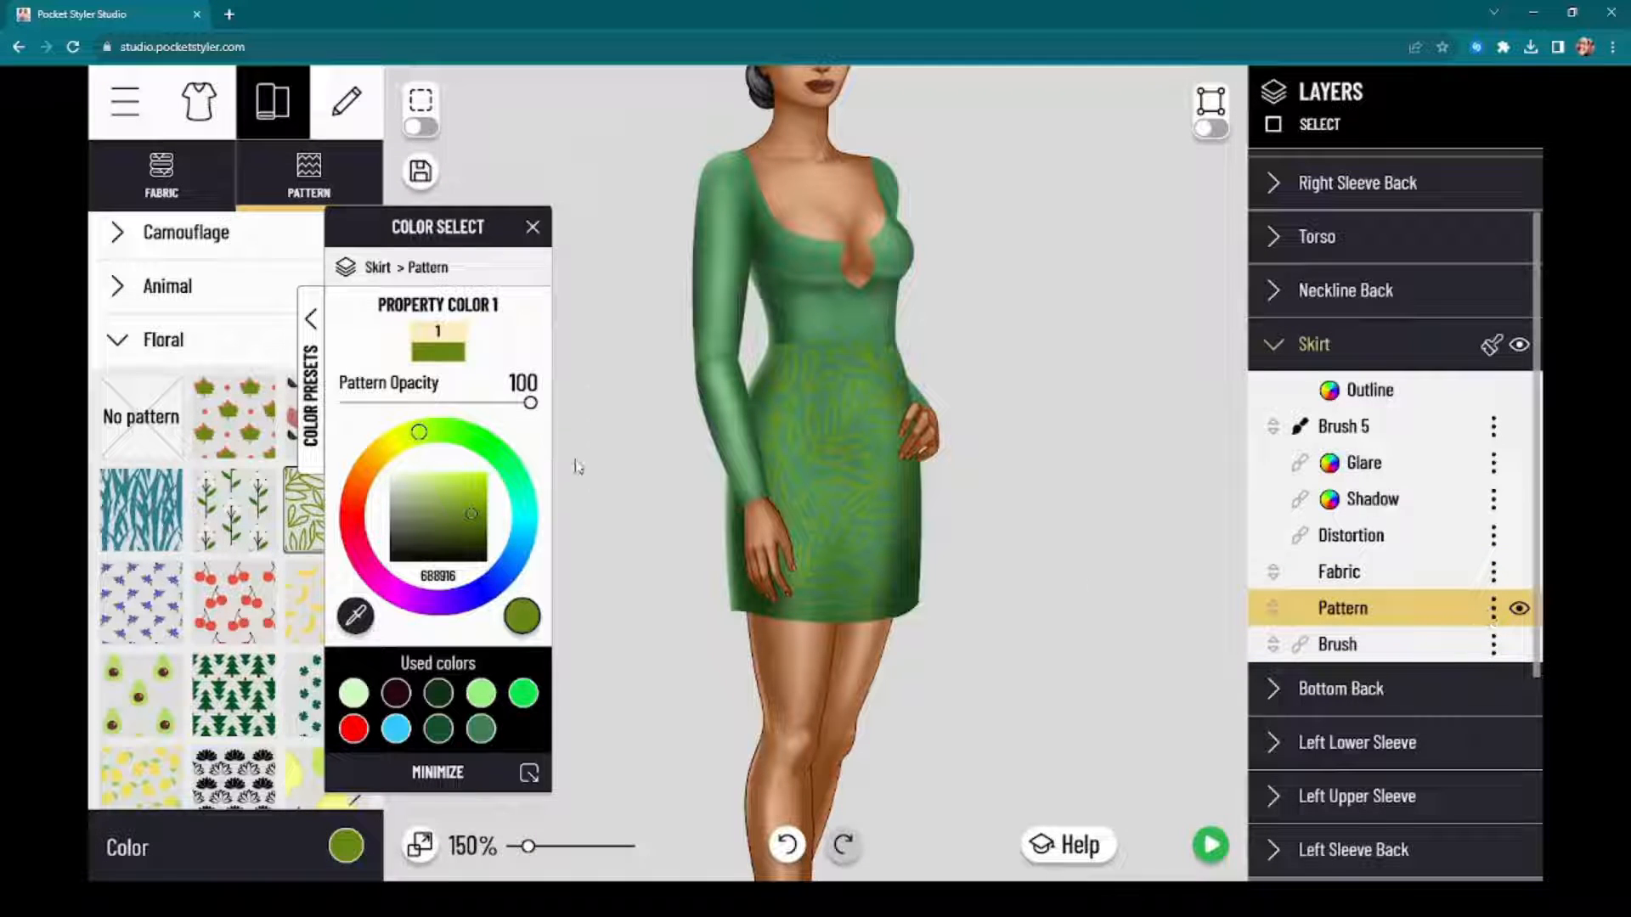
pyautogui.scroll(2, 751, 615)
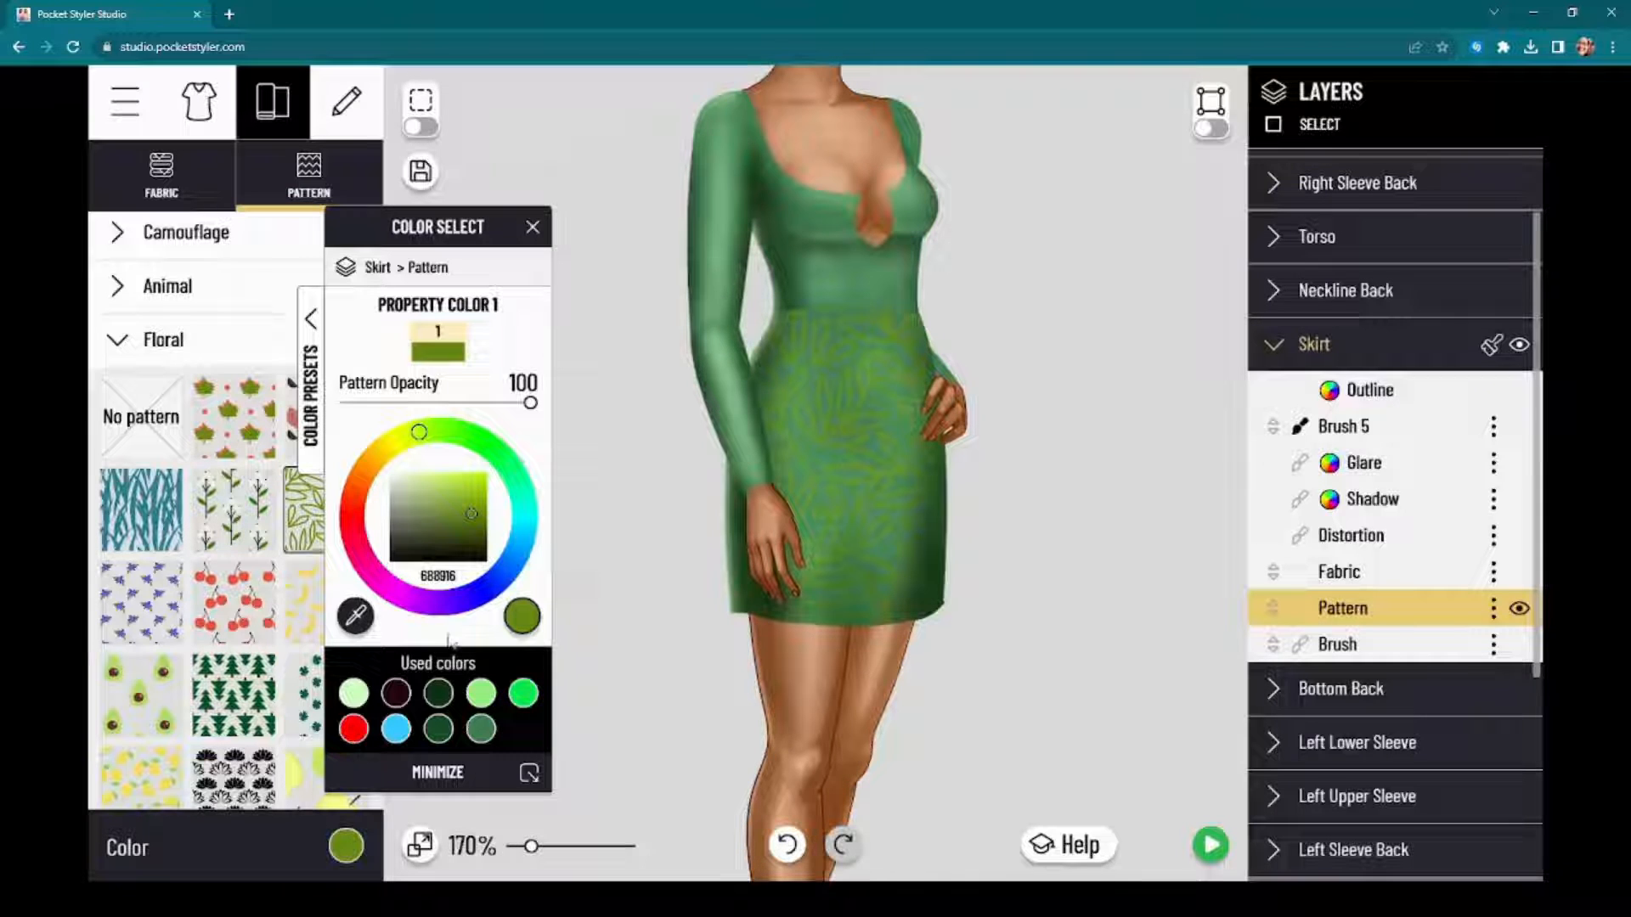
pyautogui.click(486, 702)
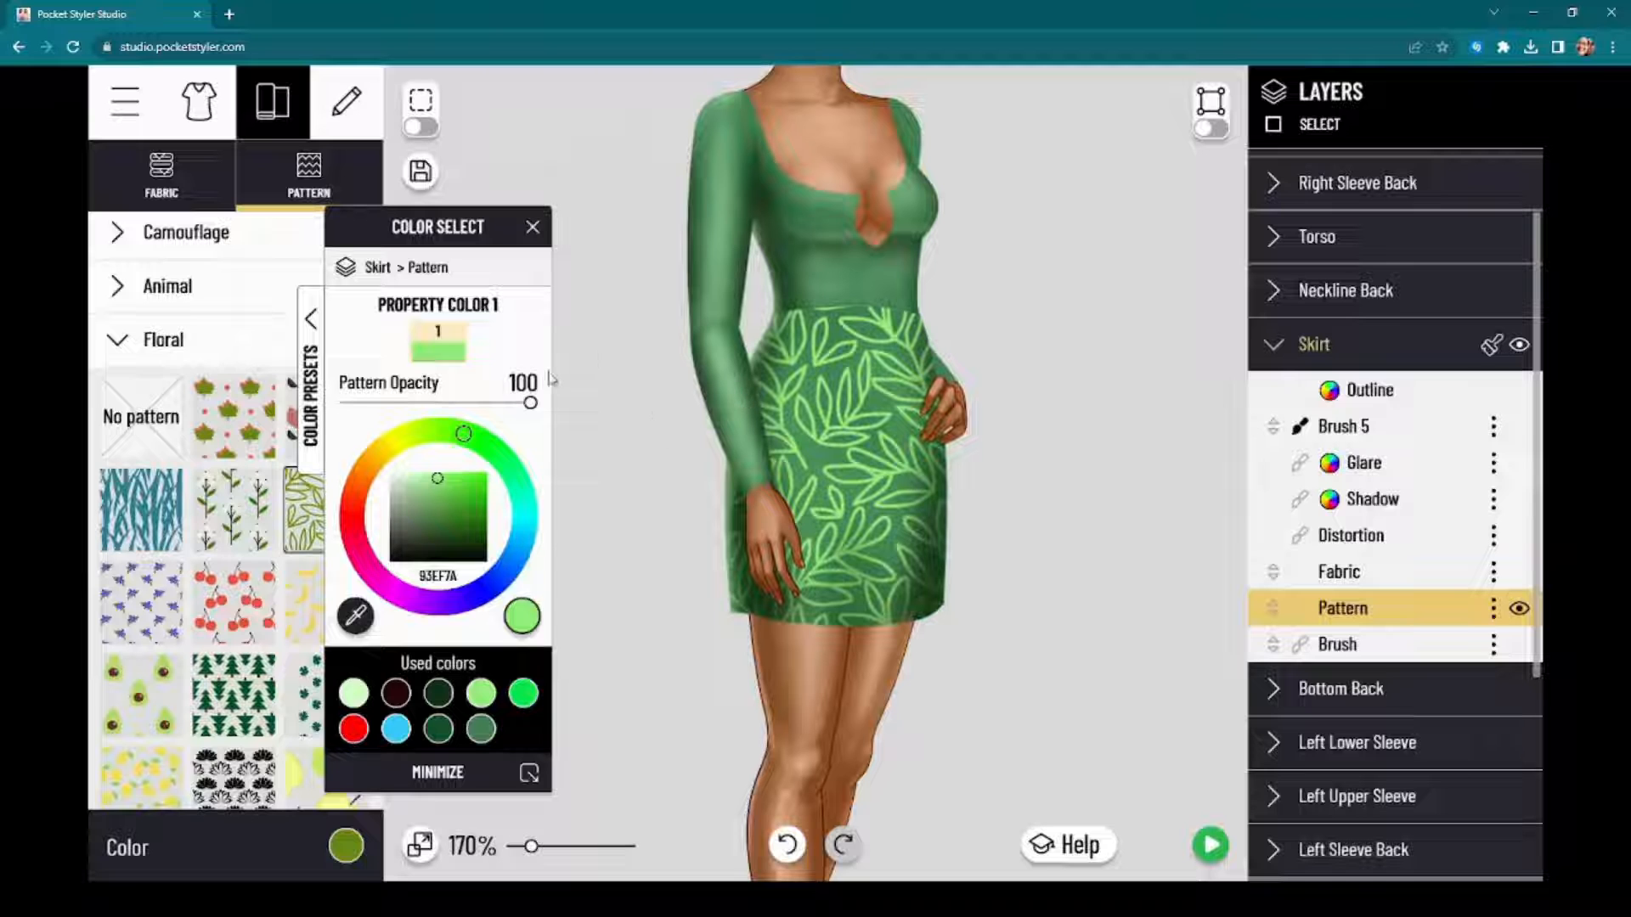
pyautogui.scroll(11, 833, 377)
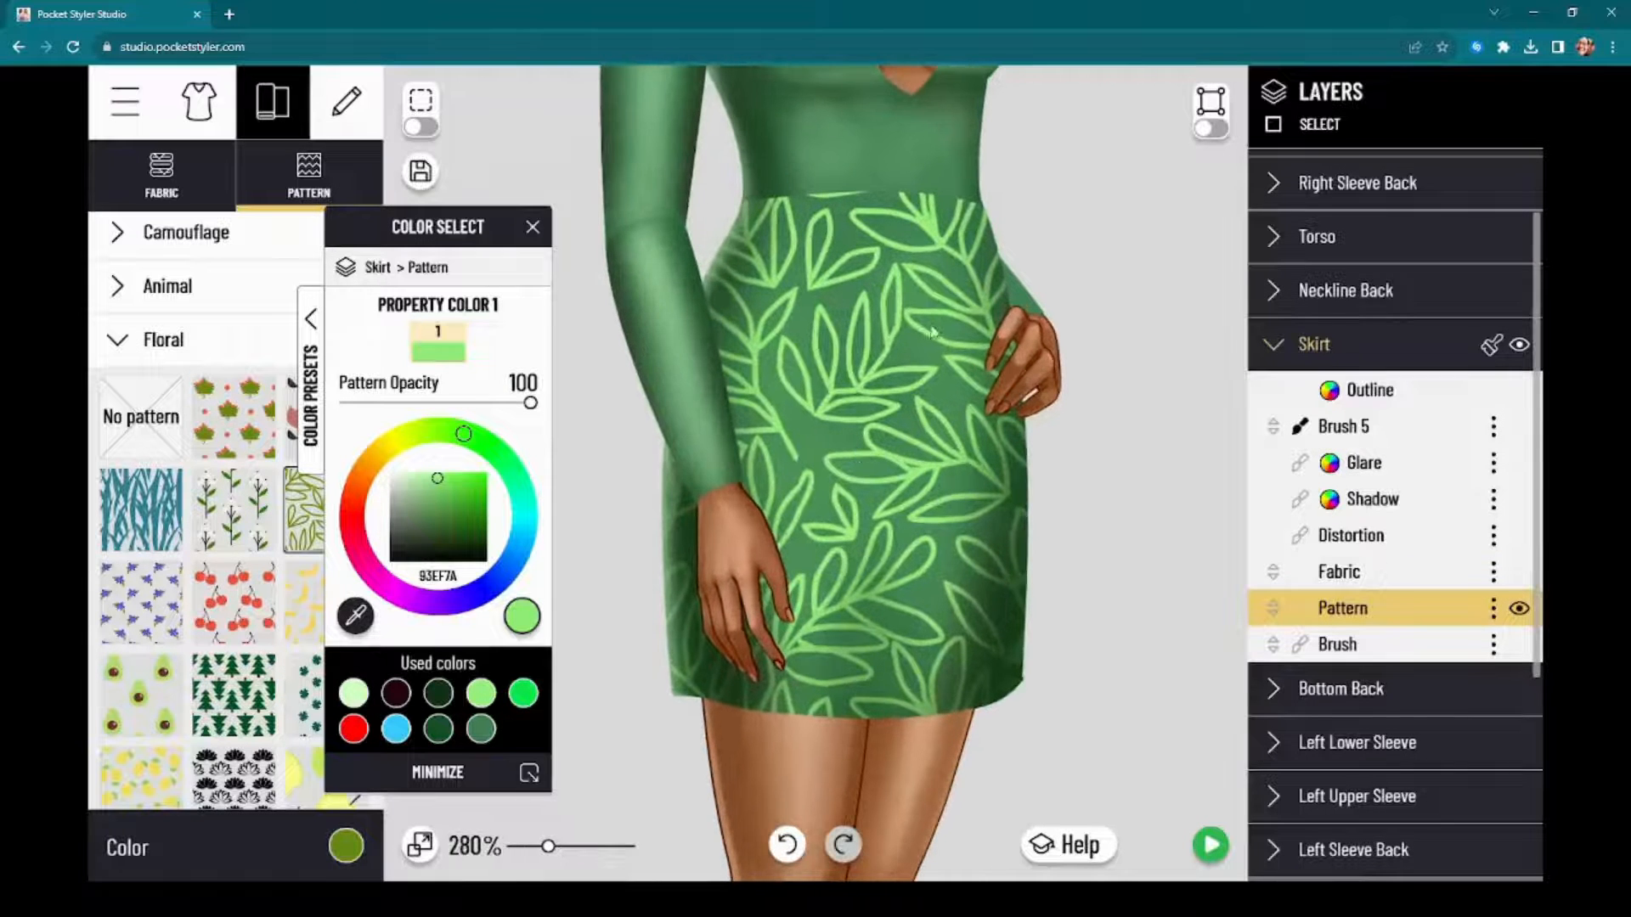
pyautogui.scroll(-7, 903, 348)
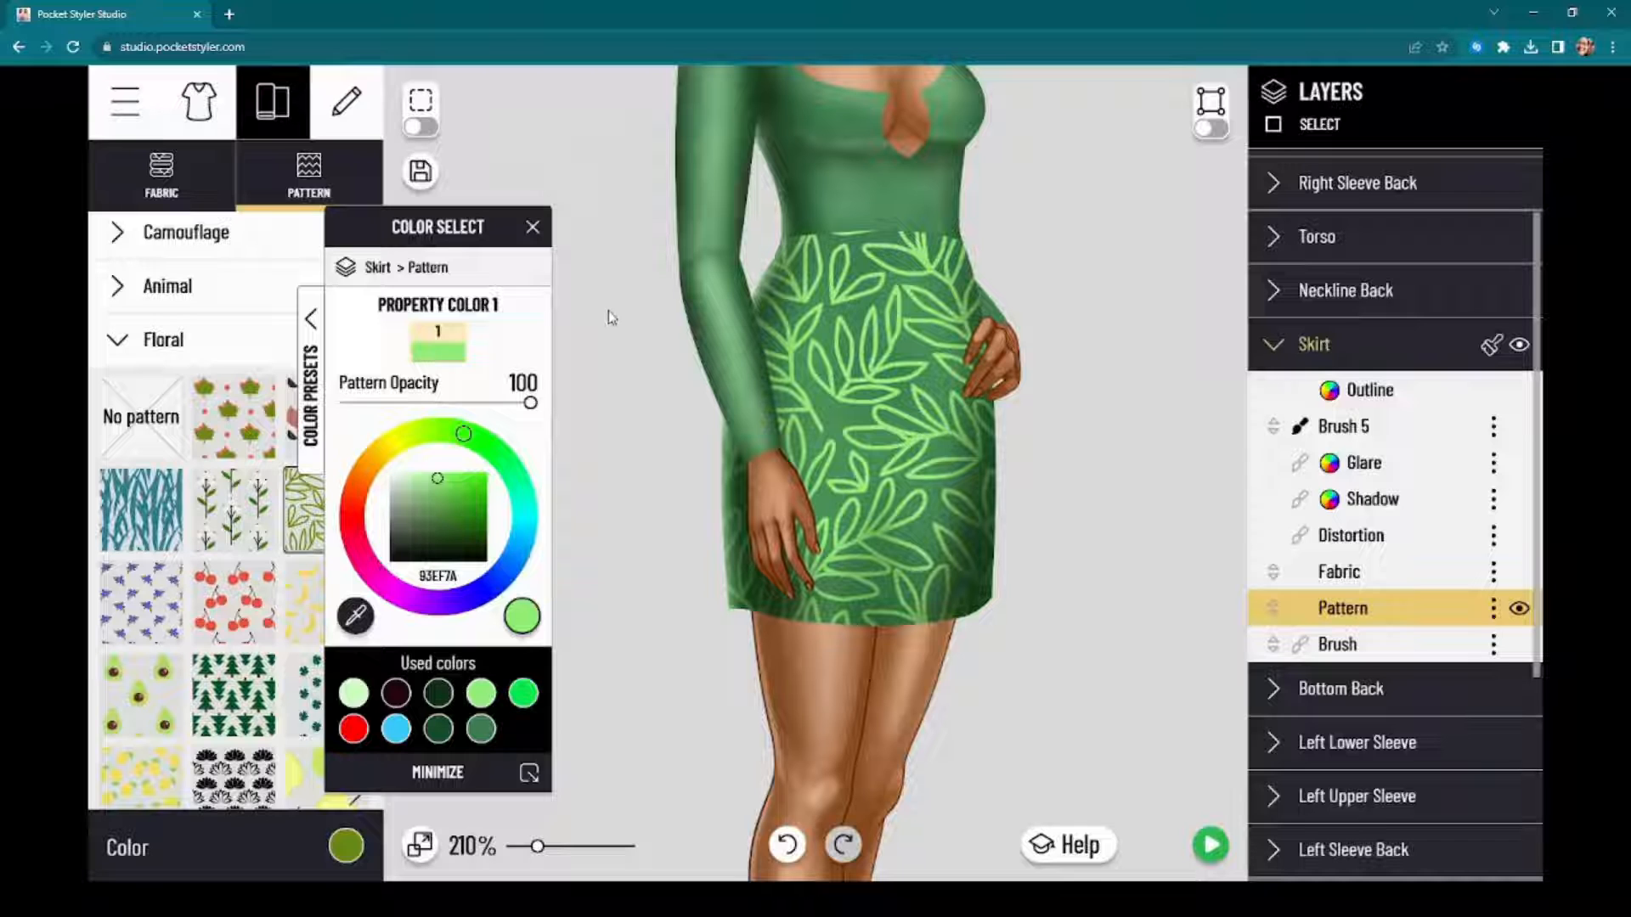
pyautogui.moveTo(406, 484)
pyautogui.mouseDown()
pyautogui.moveTo(393, 478)
pyautogui.moveTo(436, 474)
pyautogui.mouseUp()
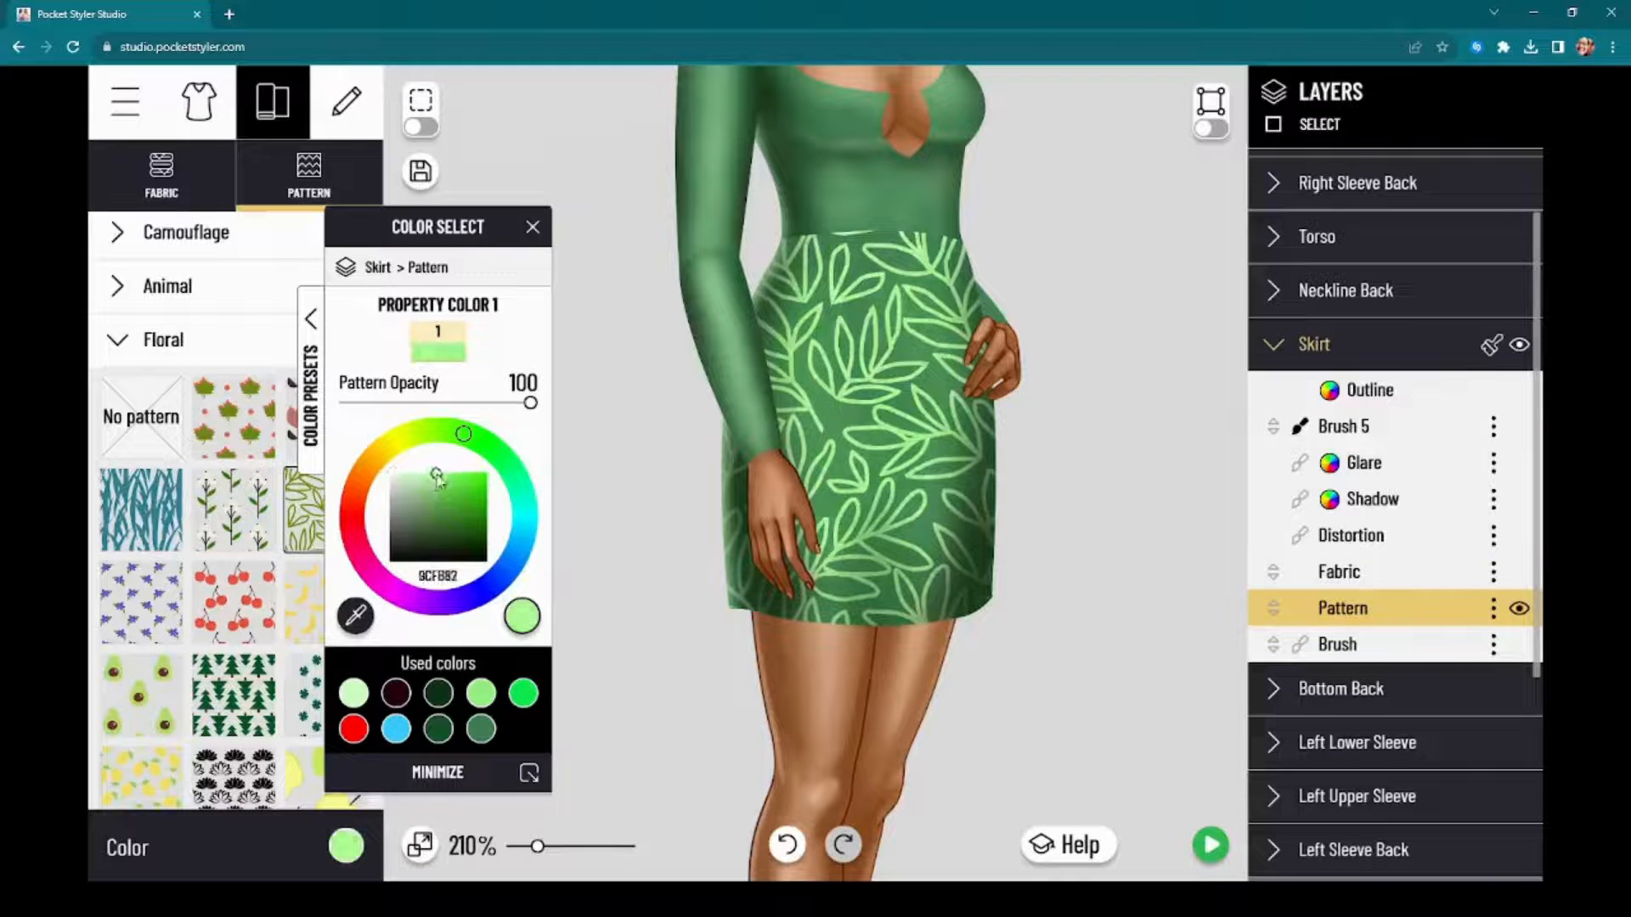
pyautogui.moveTo(530, 403); pyautogui.dragTo(390, 405)
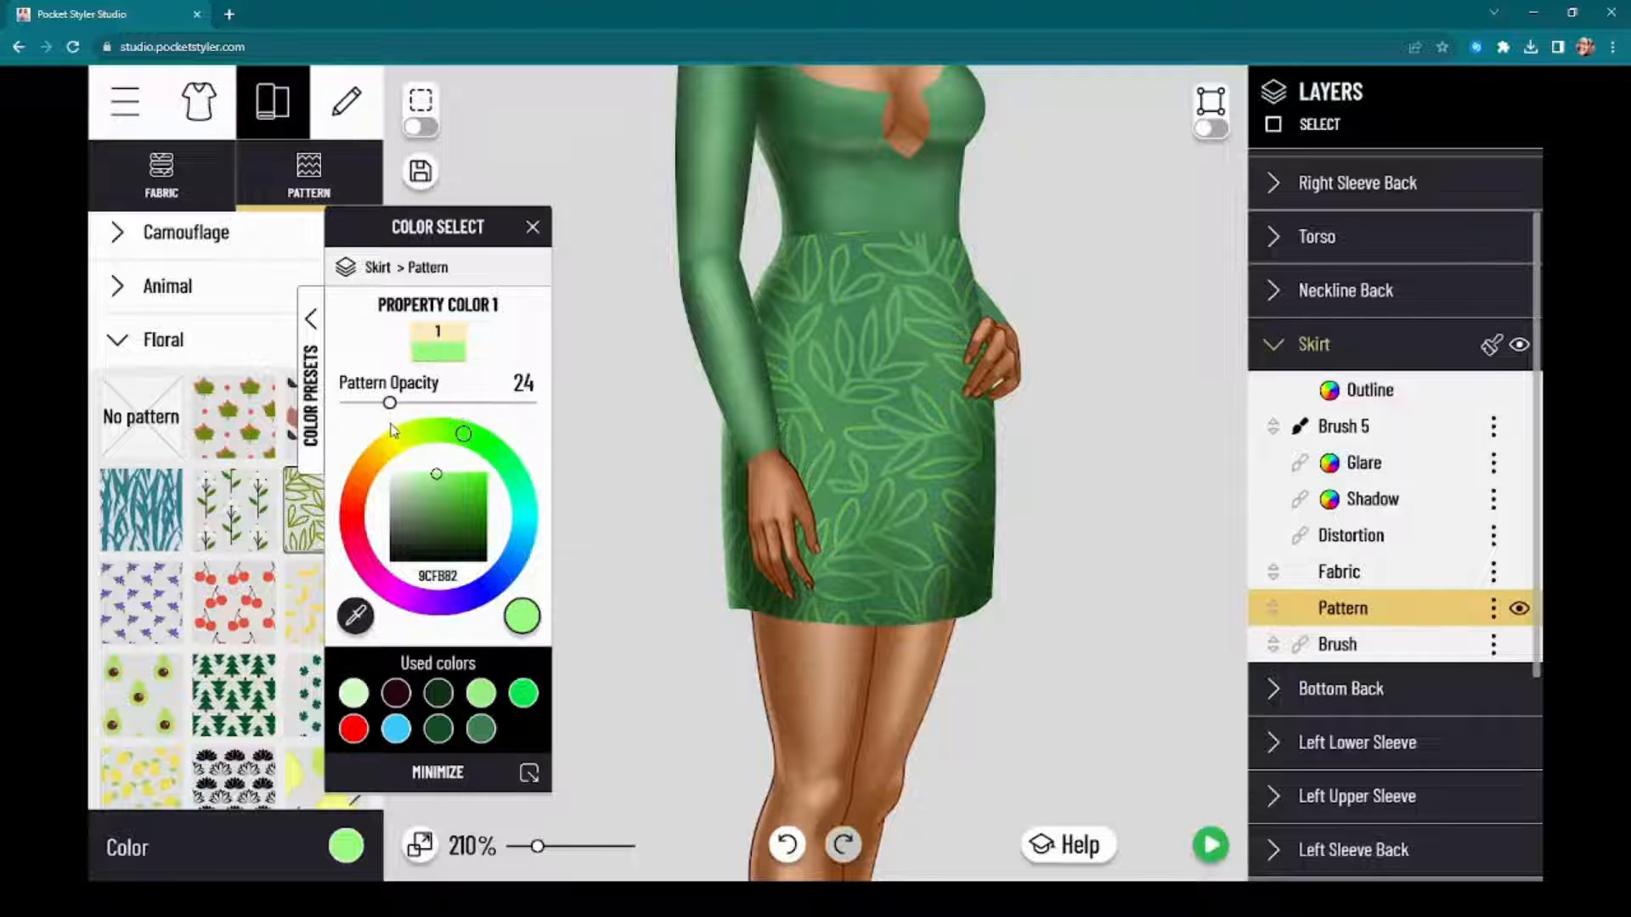
# Step: Transform the Skirt's leaf pattern to about half its width and less than half its height, trying a rotation and returning it upright
pyautogui.moveTo(438, 246); pyautogui.dragTo(365, 236)
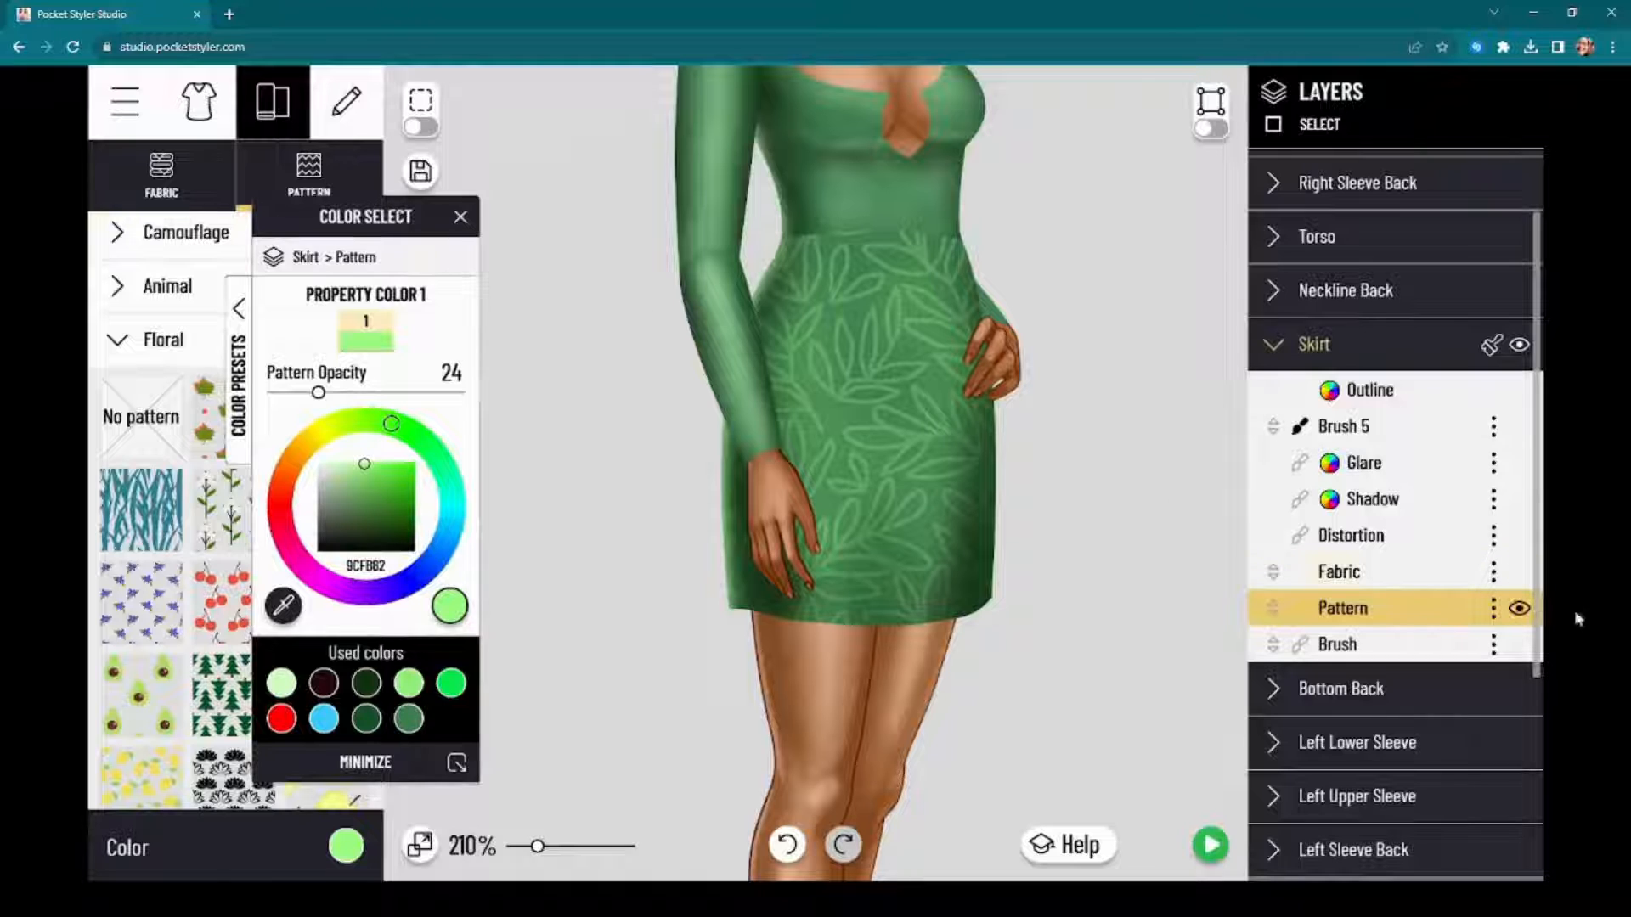
pyautogui.click(1494, 609)
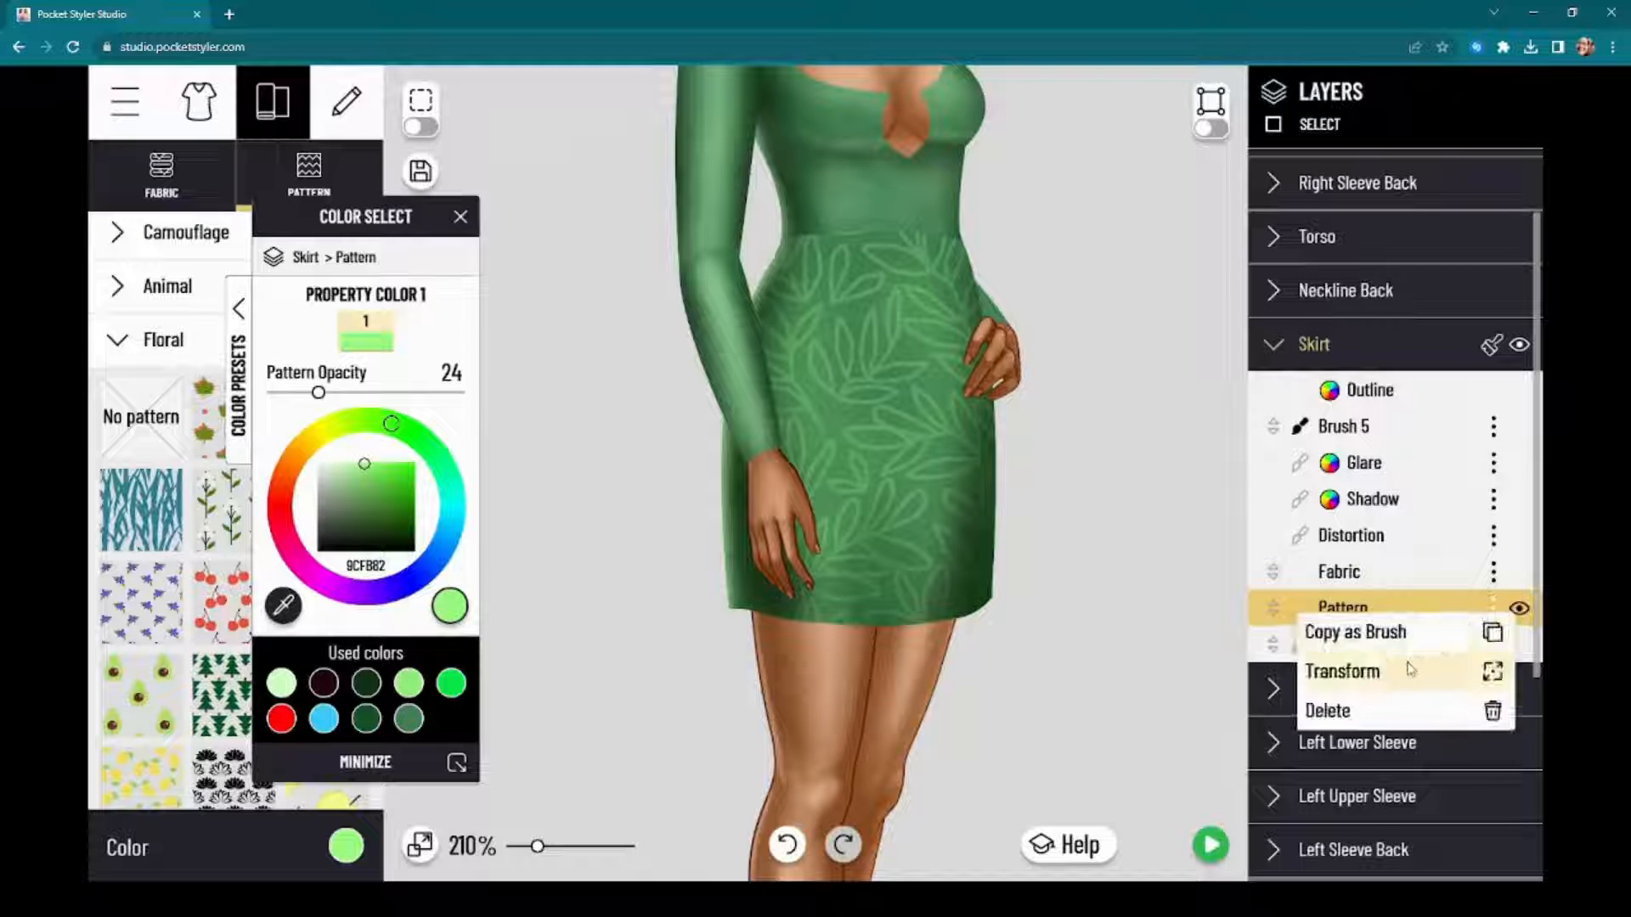
pyautogui.click(1482, 671)
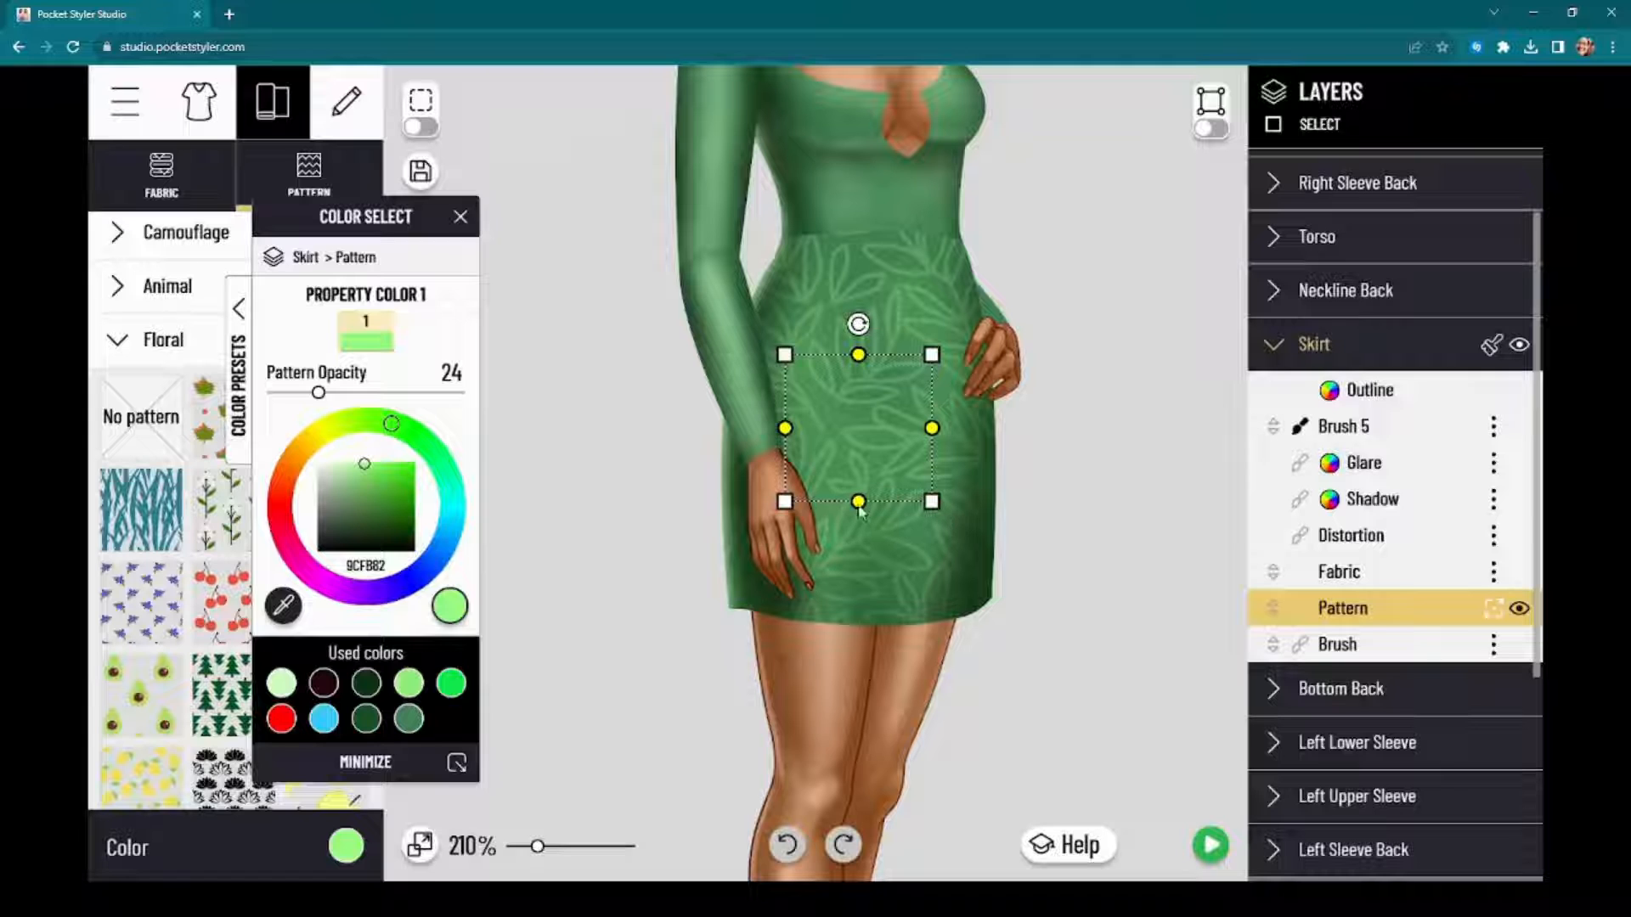
pyautogui.moveTo(858, 496)
pyautogui.mouseDown()
pyautogui.moveTo(860, 445)
pyautogui.moveTo(859, 476)
pyautogui.mouseUp()
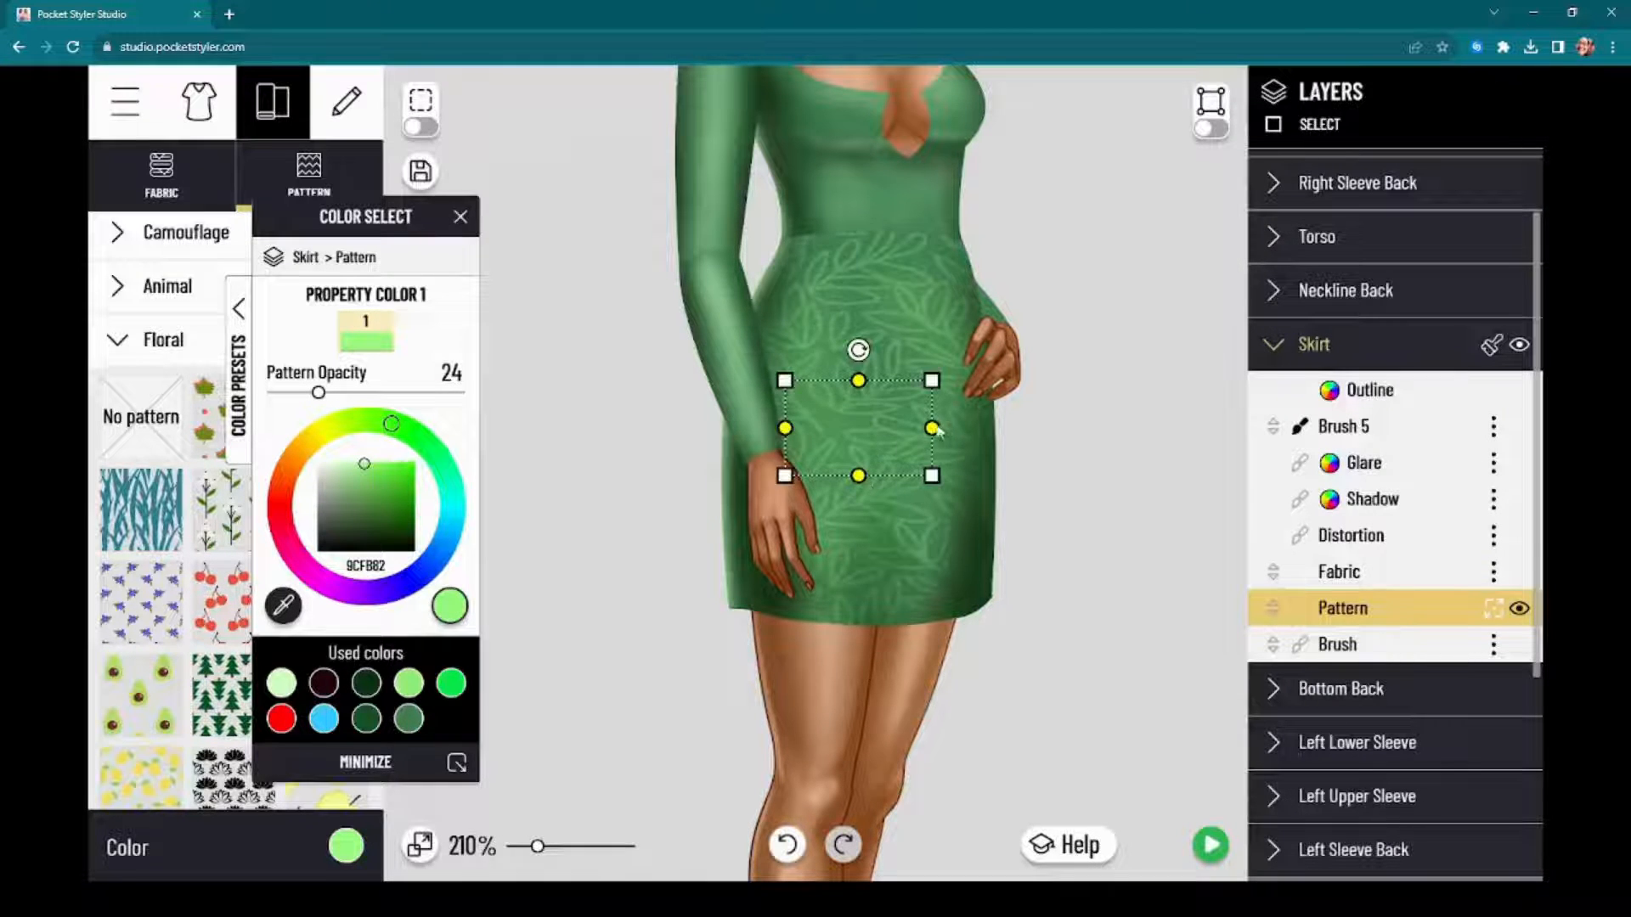
pyautogui.moveTo(932, 428); pyautogui.dragTo(886, 471)
pyautogui.moveTo(859, 367); pyautogui.dragTo(831, 336)
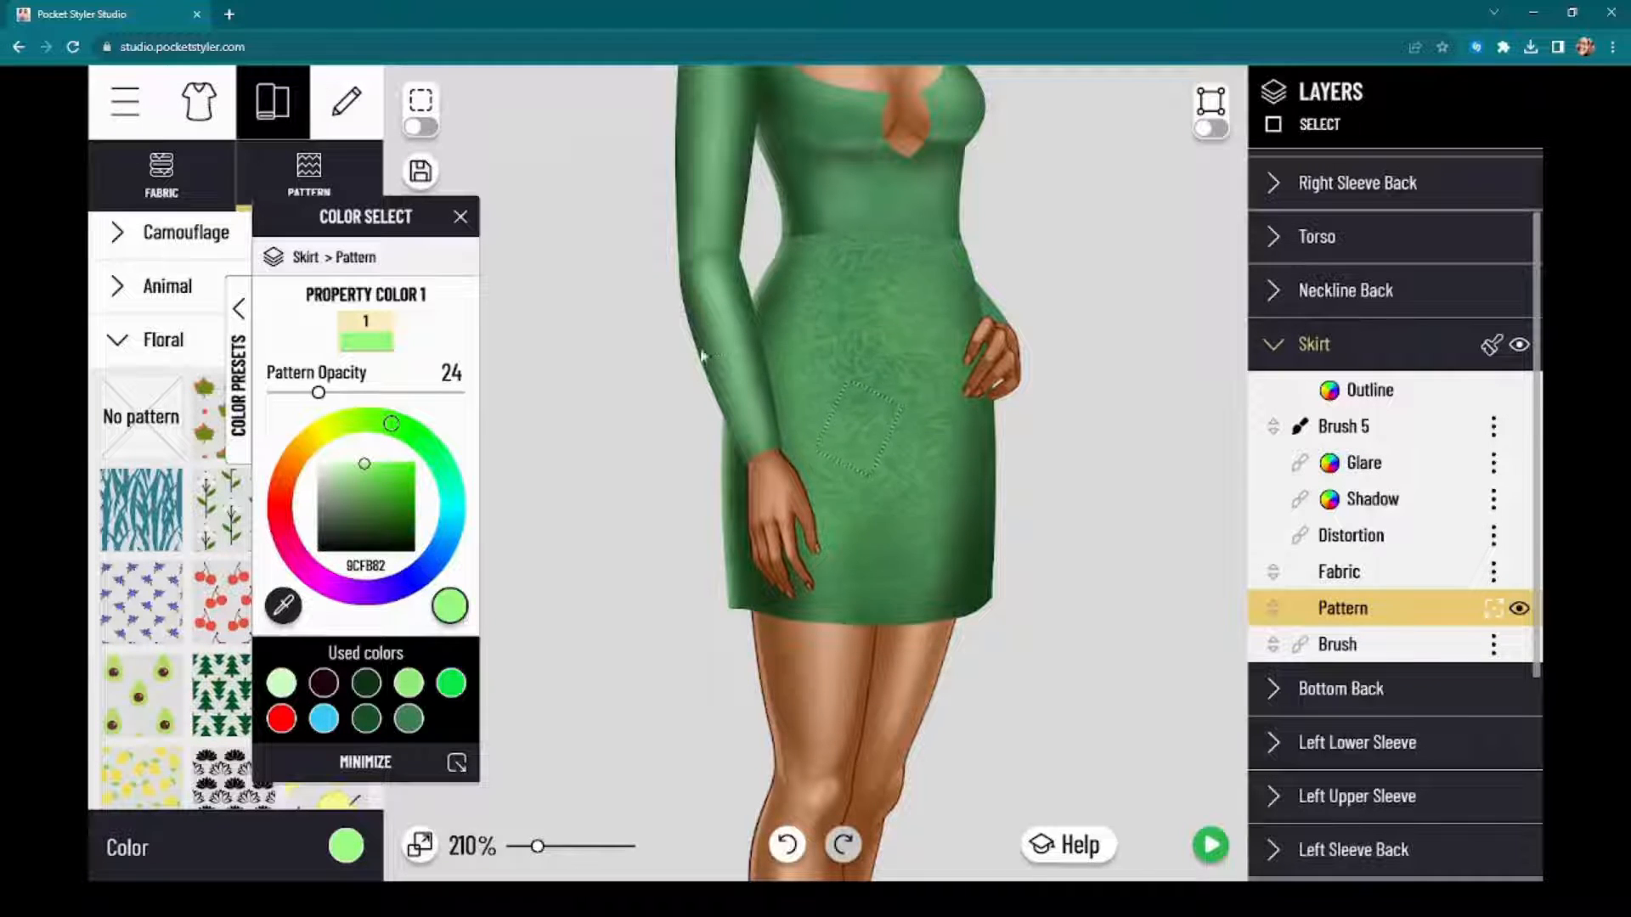
pyautogui.moveTo(654, 455); pyautogui.dragTo(862, 378)
pyautogui.scroll(3, 992, 348)
pyautogui.scroll(3, 992, 350)
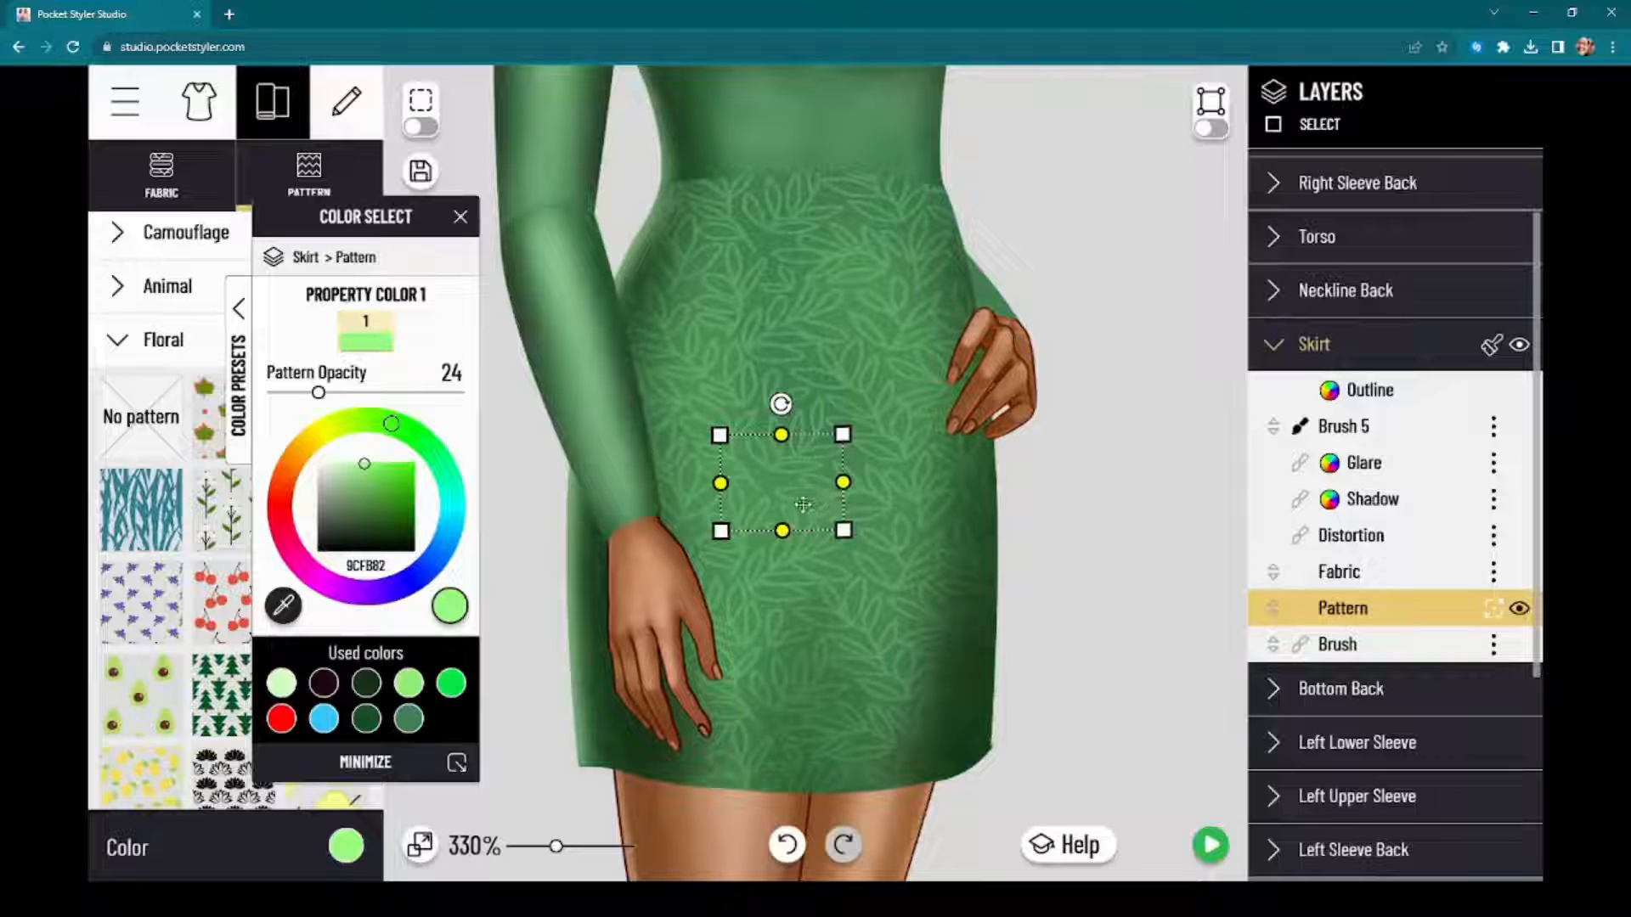
# Step: Stretch the Skirt's pattern tile vertically to beyond the skirt's height and squeeze its width to a narrow strip, forming fine vertical streaks
pyautogui.moveTo(783, 535); pyautogui.dragTo(791, 864)
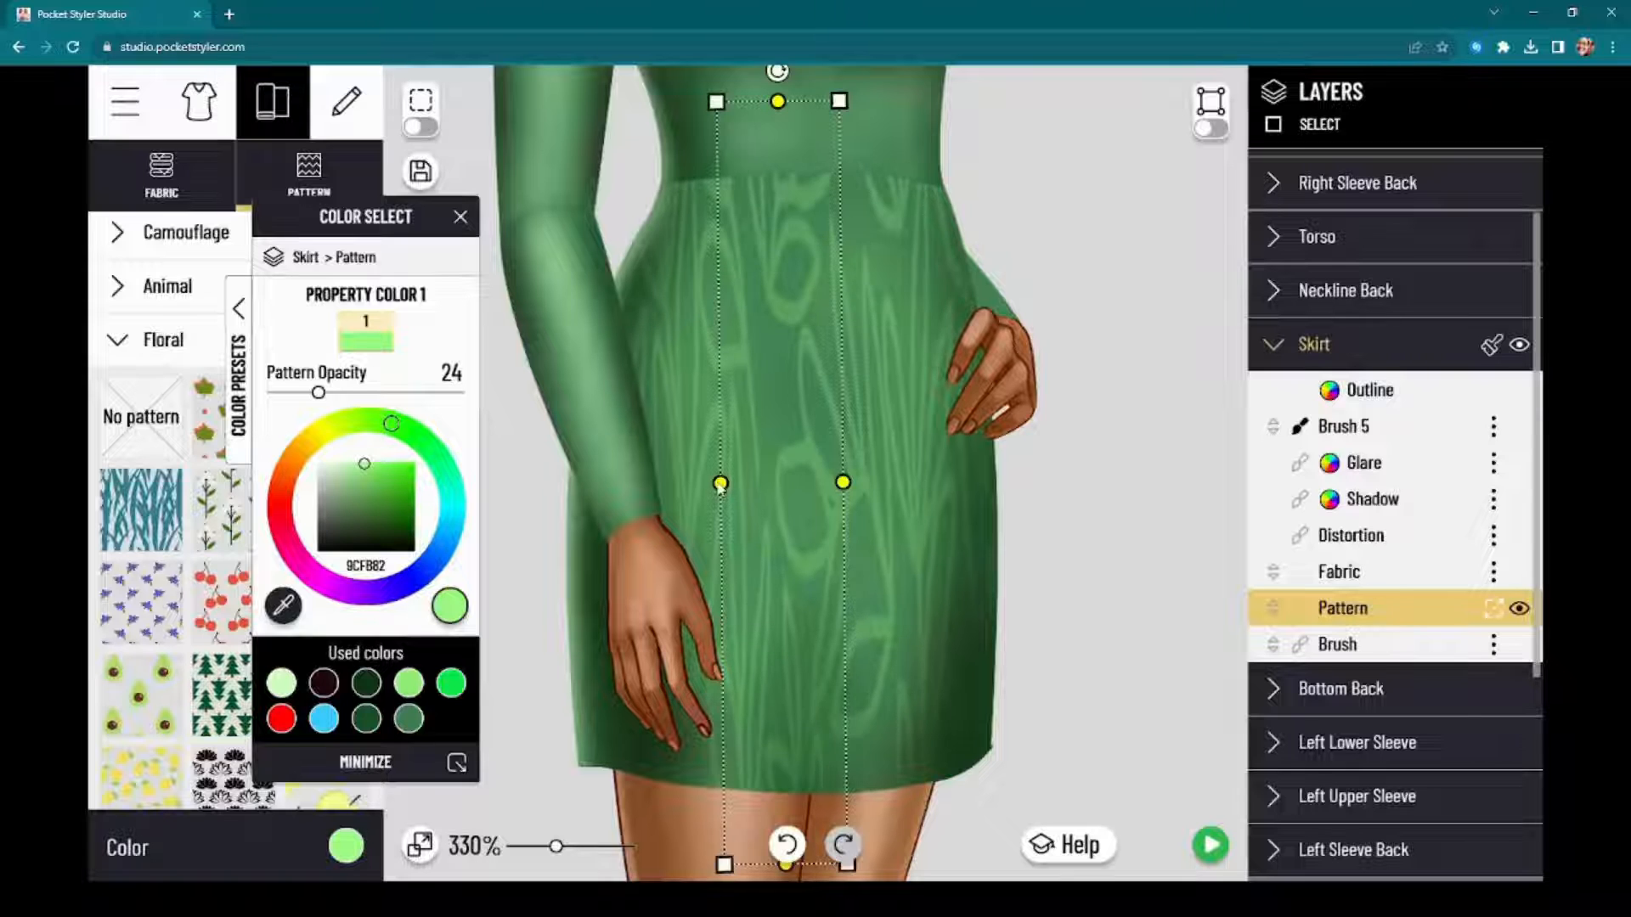
pyautogui.moveTo(720, 484)
pyautogui.mouseDown()
pyautogui.moveTo(769, 486)
pyautogui.moveTo(588, 498)
pyautogui.mouseUp()
pyautogui.moveTo(953, 482); pyautogui.dragTo(790, 493)
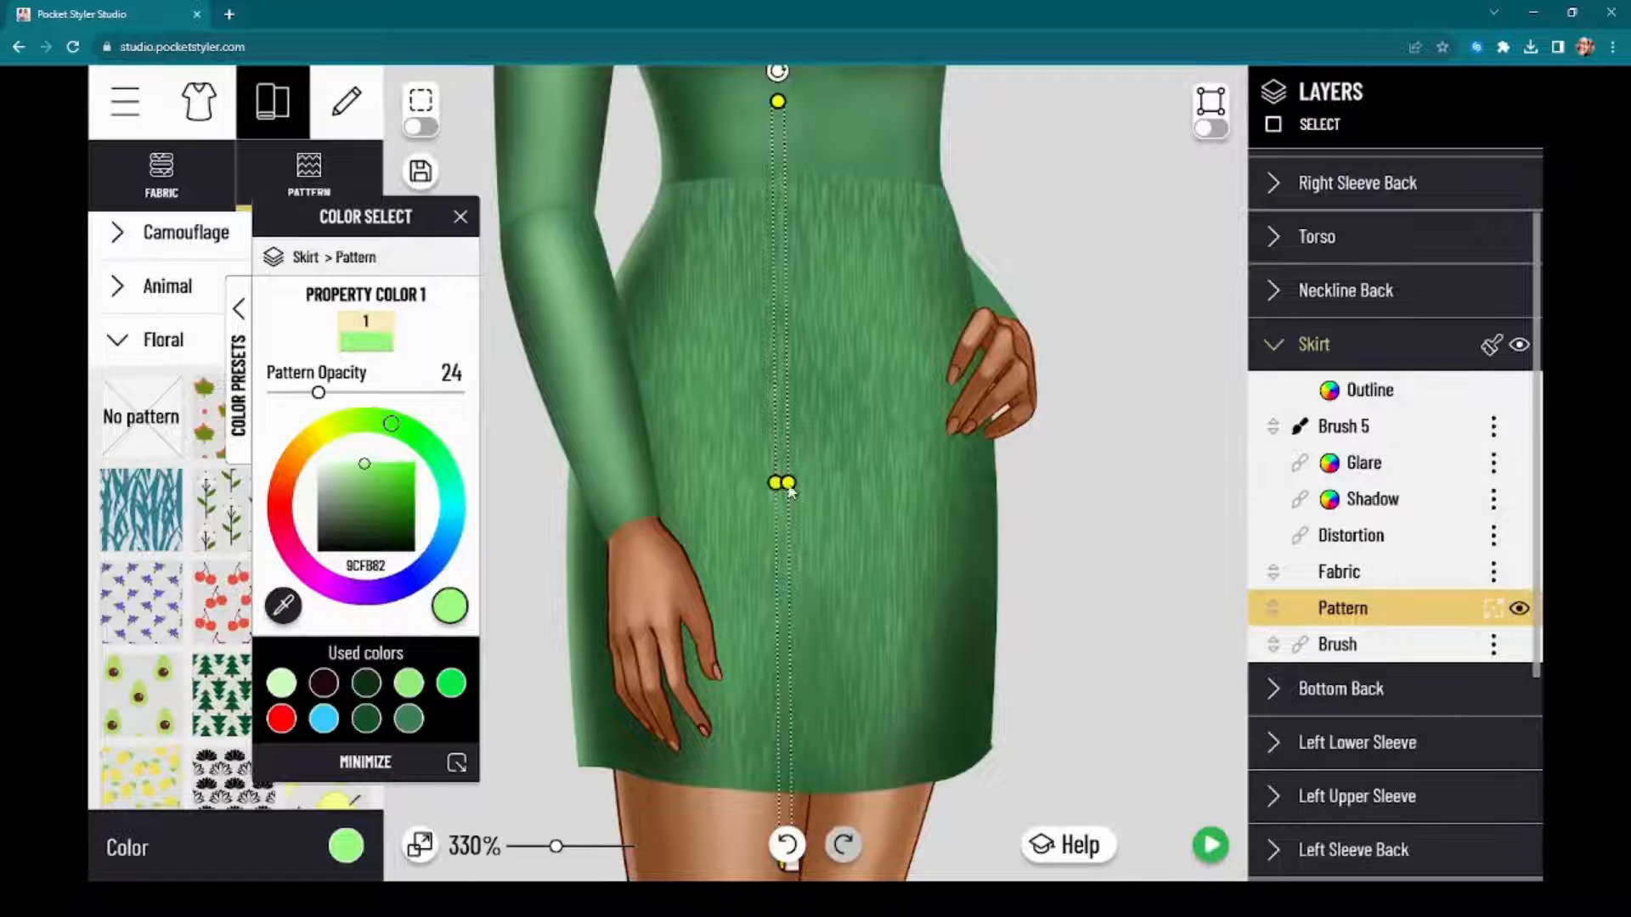
pyautogui.scroll(-4, 882, 407)
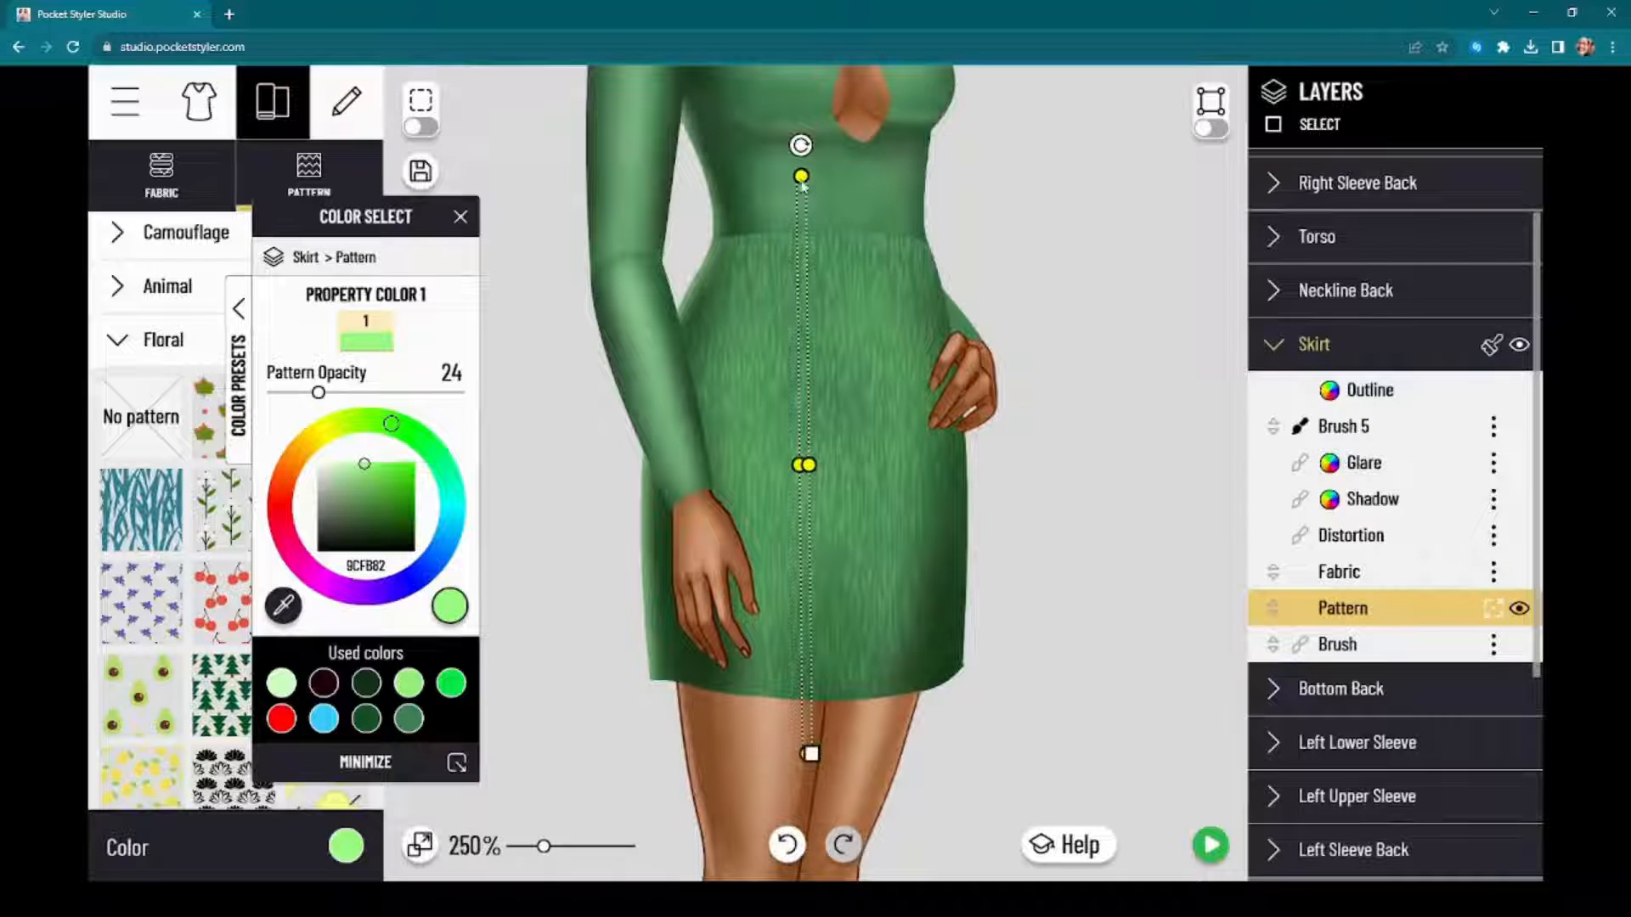
pyautogui.moveTo(802, 183); pyautogui.dragTo(886, 197)
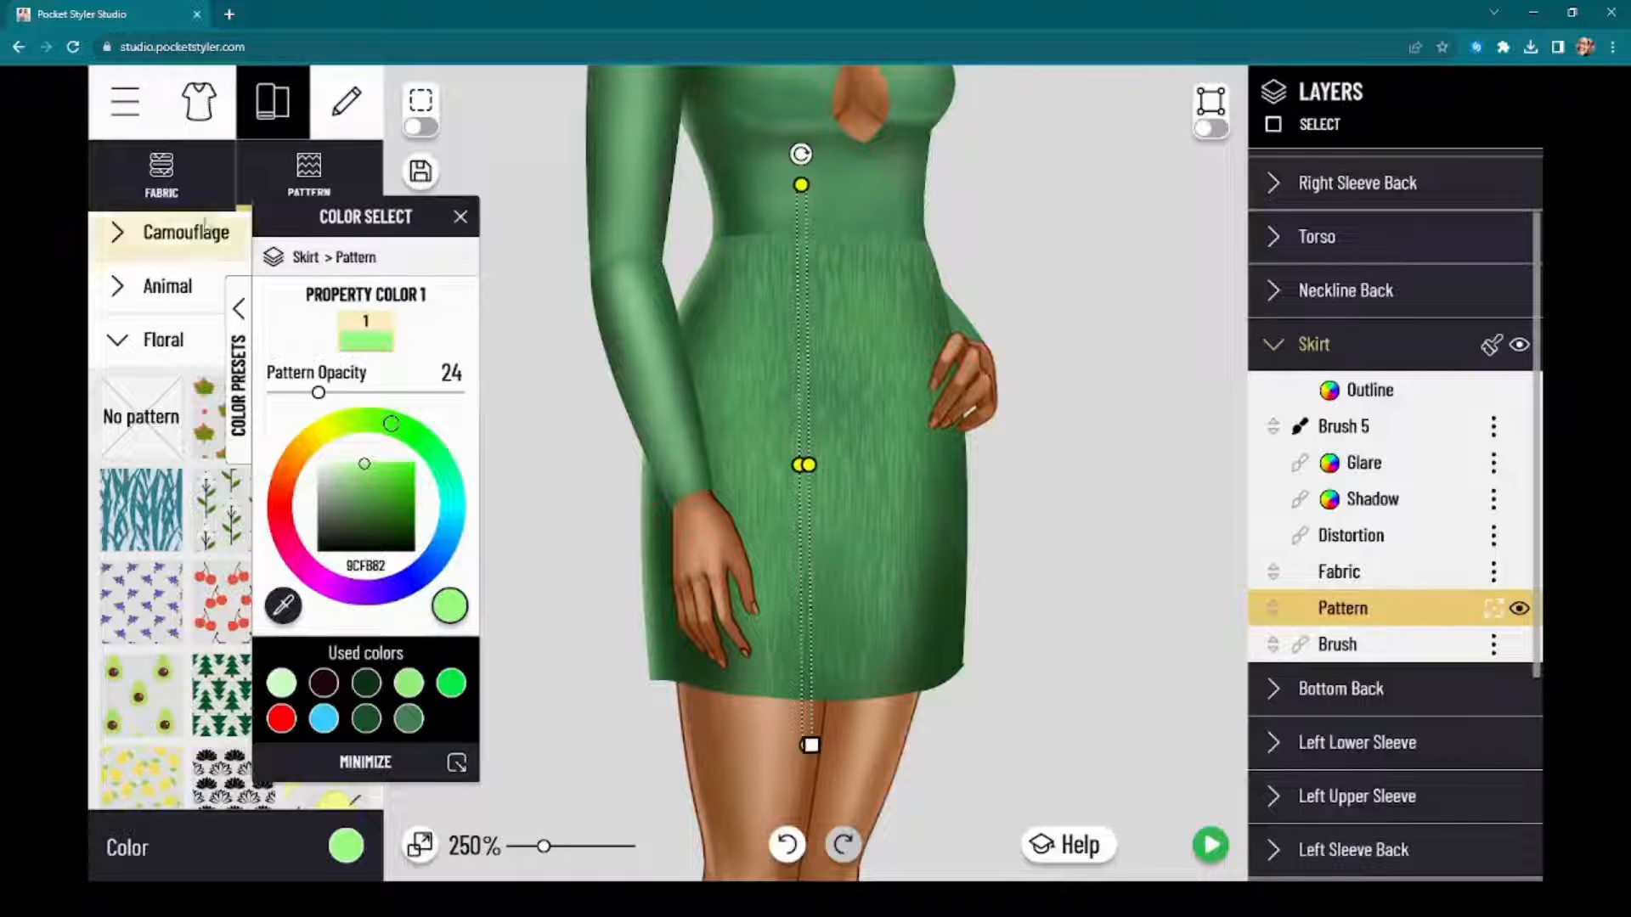
# Step: Try the woven Cotton textures on the Skirt's fabric and settle on the plain, smooth Cotton swatch
pyautogui.click(129, 181)
pyautogui.click(246, 337)
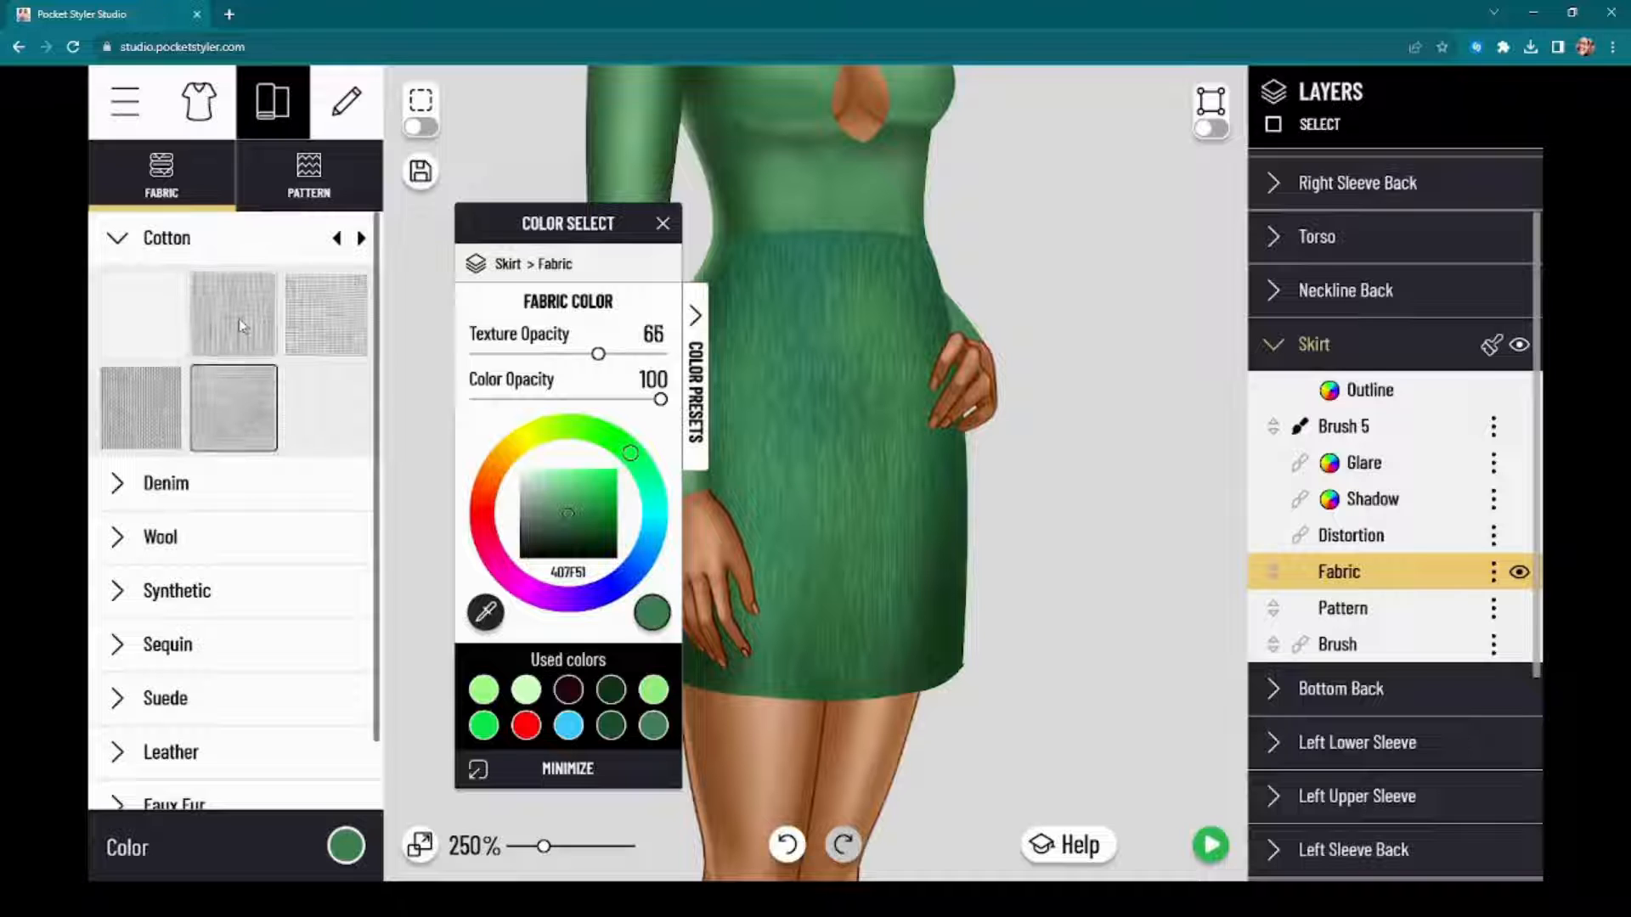
pyautogui.click(326, 315)
pyautogui.click(258, 400)
pyautogui.click(236, 333)
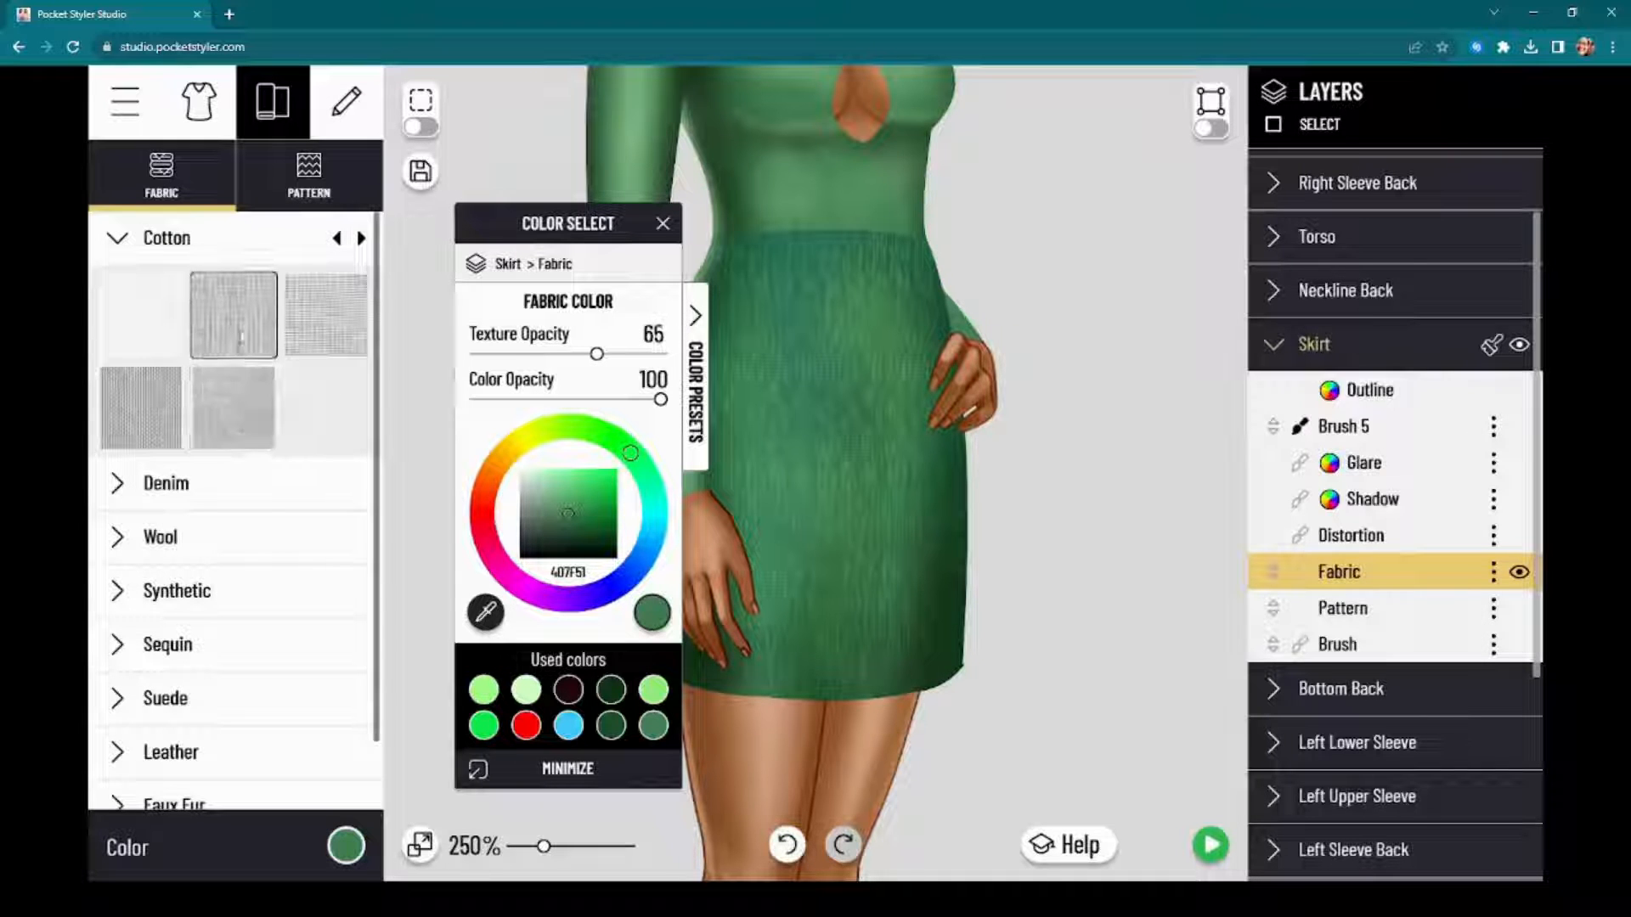
pyautogui.click(164, 399)
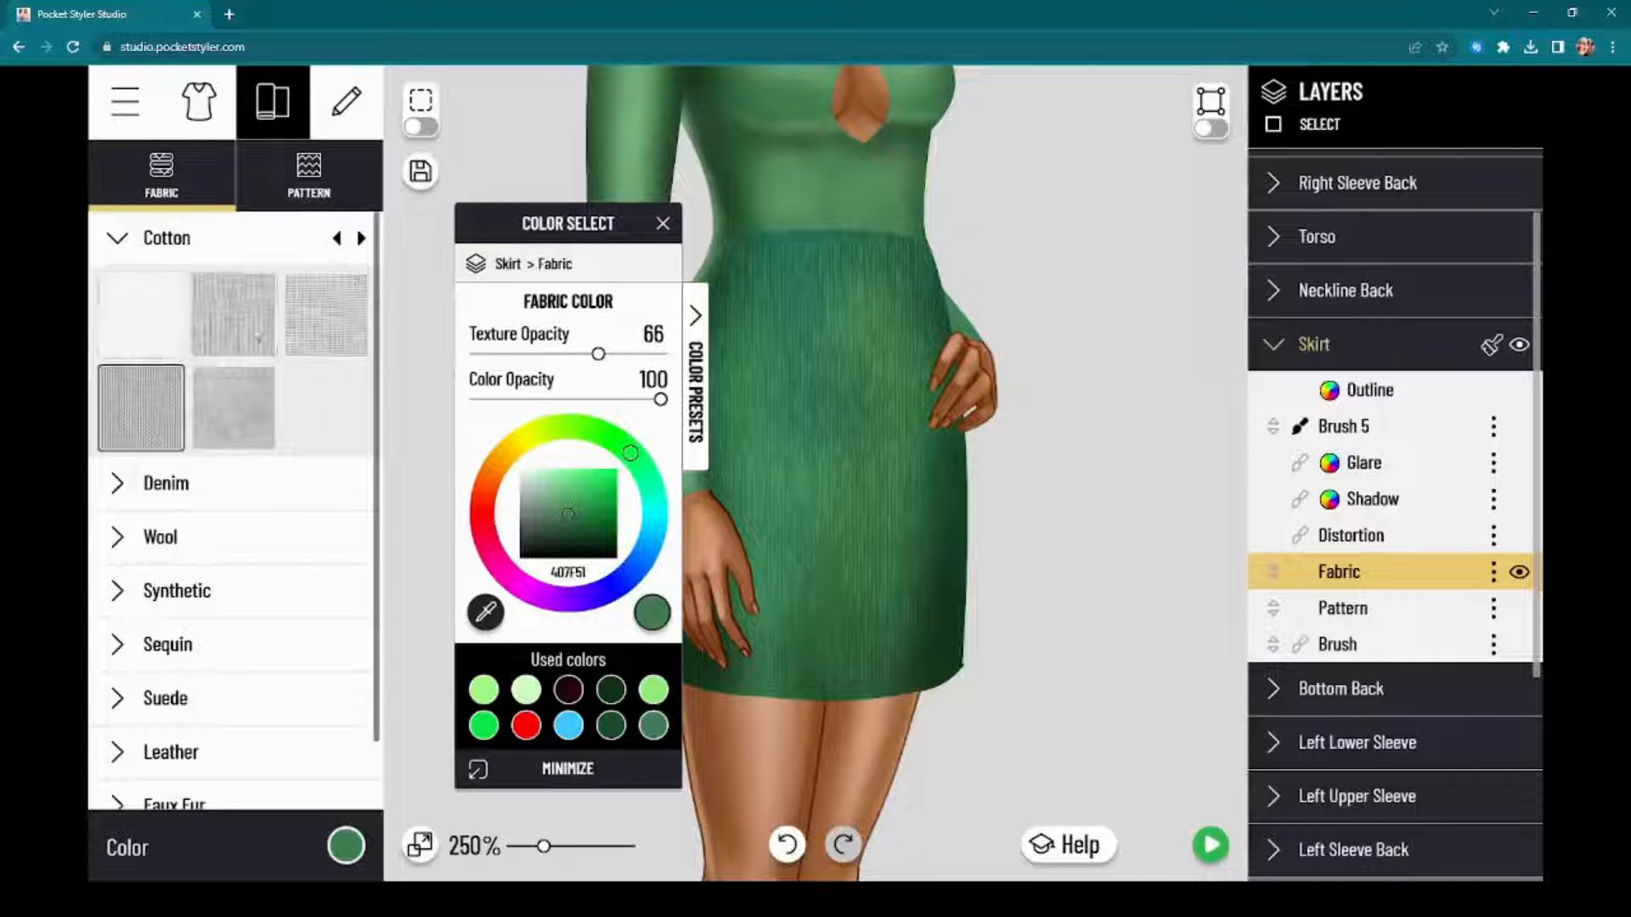
pyautogui.click(152, 332)
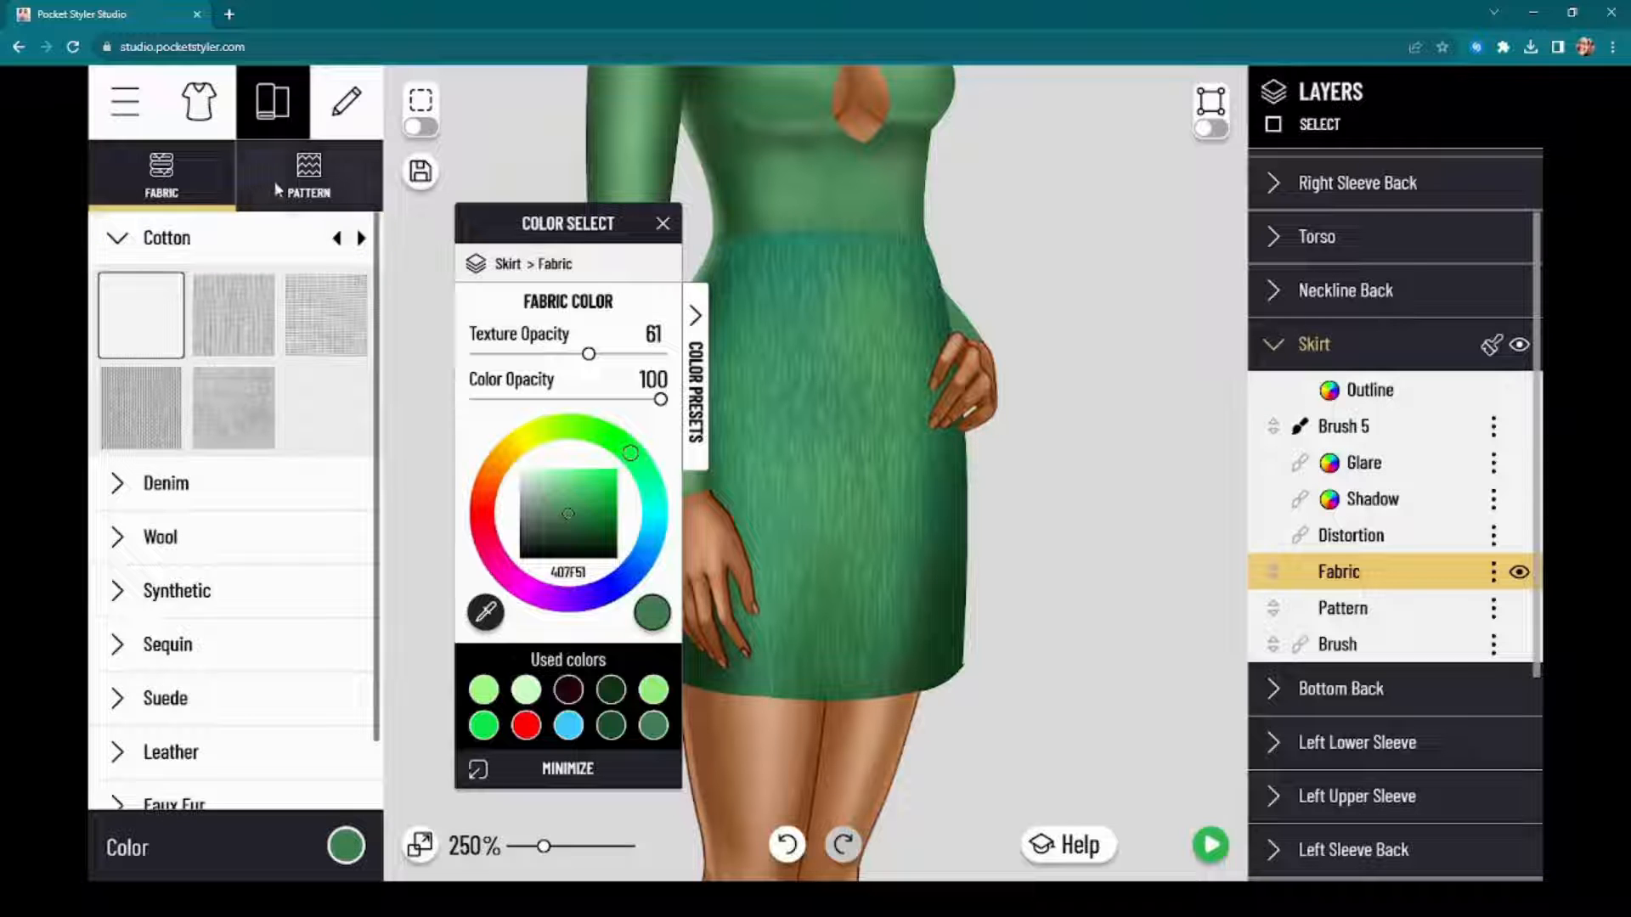
# Step: Apply the yellow banana pattern from the Floral category to the Skirt, moving the color window clear of the Layers list
pyautogui.click(309, 192)
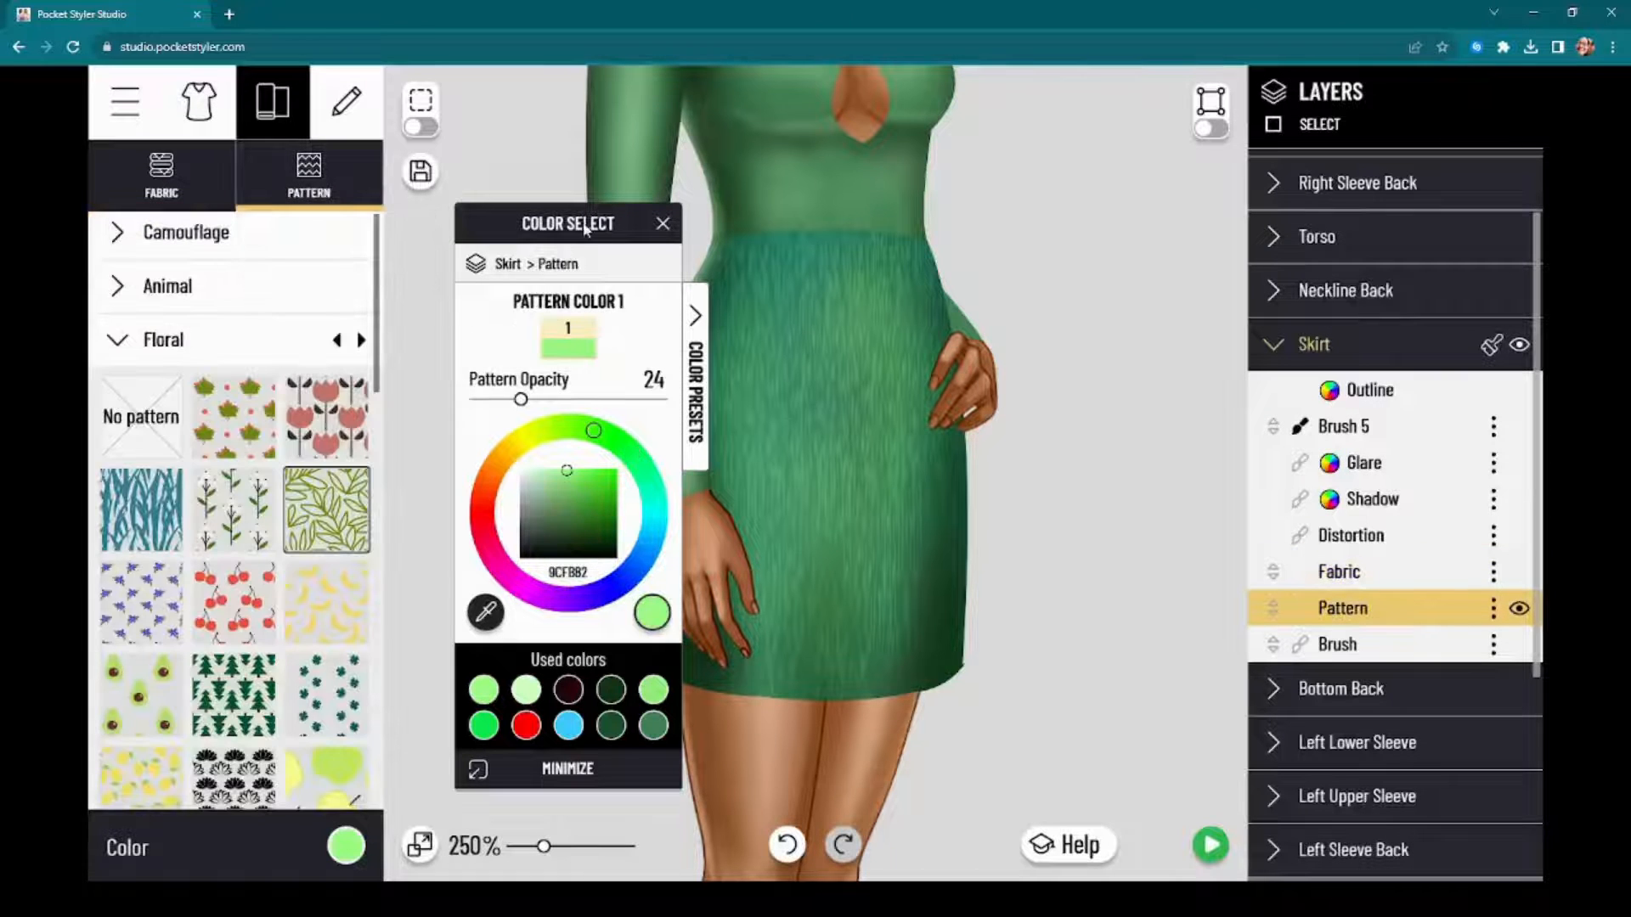
pyautogui.moveTo(662, 222); pyautogui.dragTo(1444, 196)
pyautogui.click(311, 618)
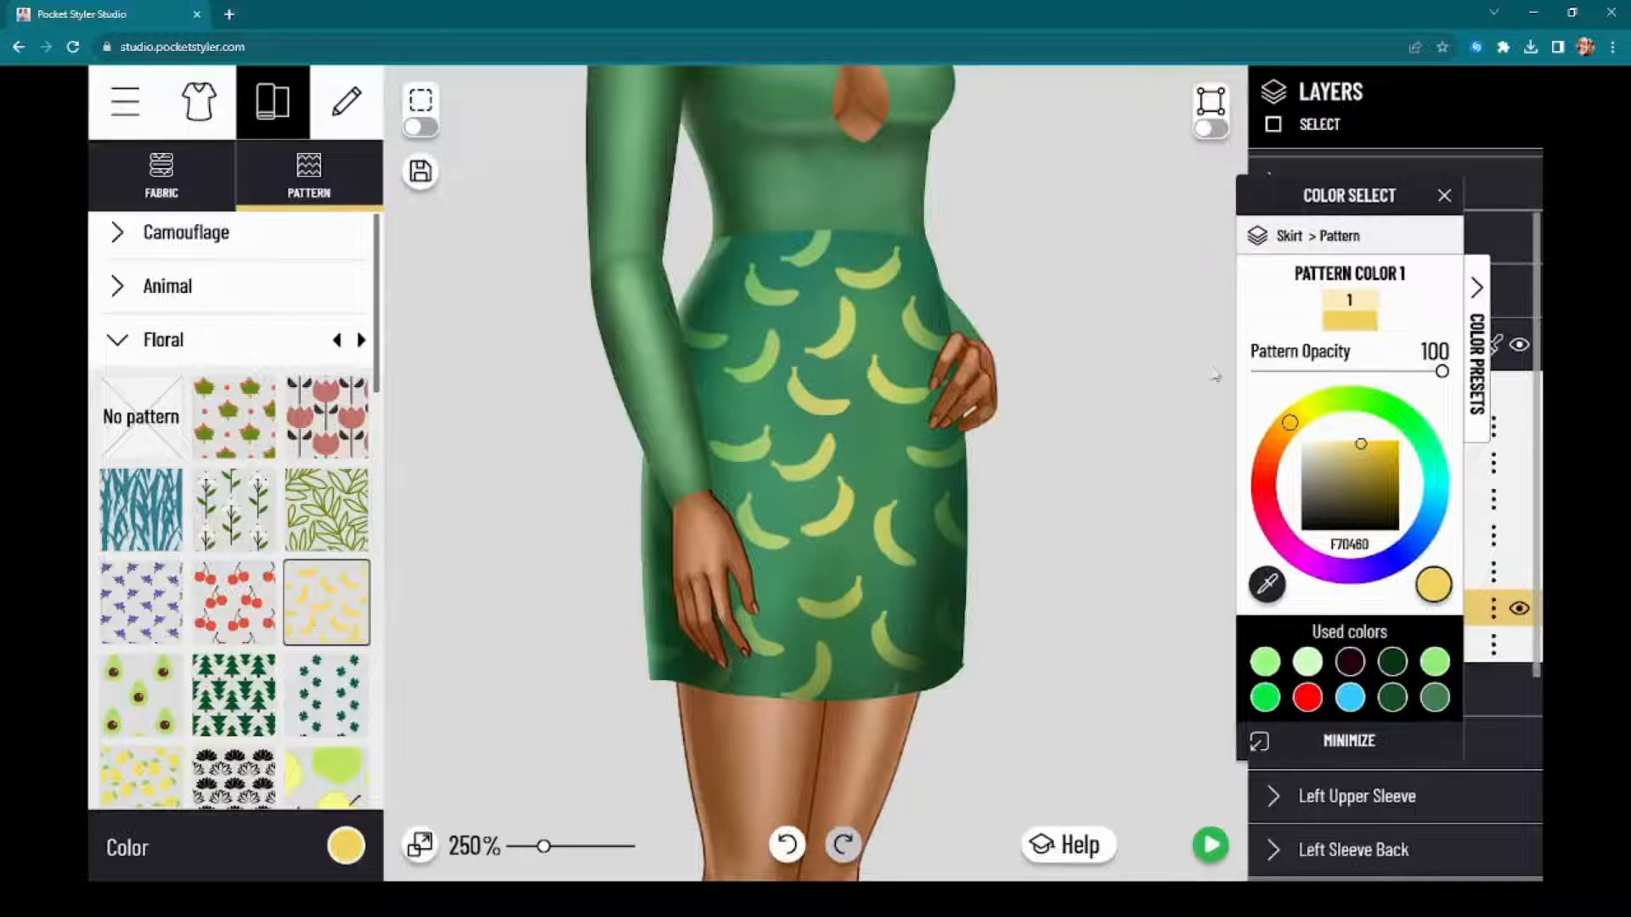
pyautogui.moveTo(1377, 206); pyautogui.dragTo(254, 223)
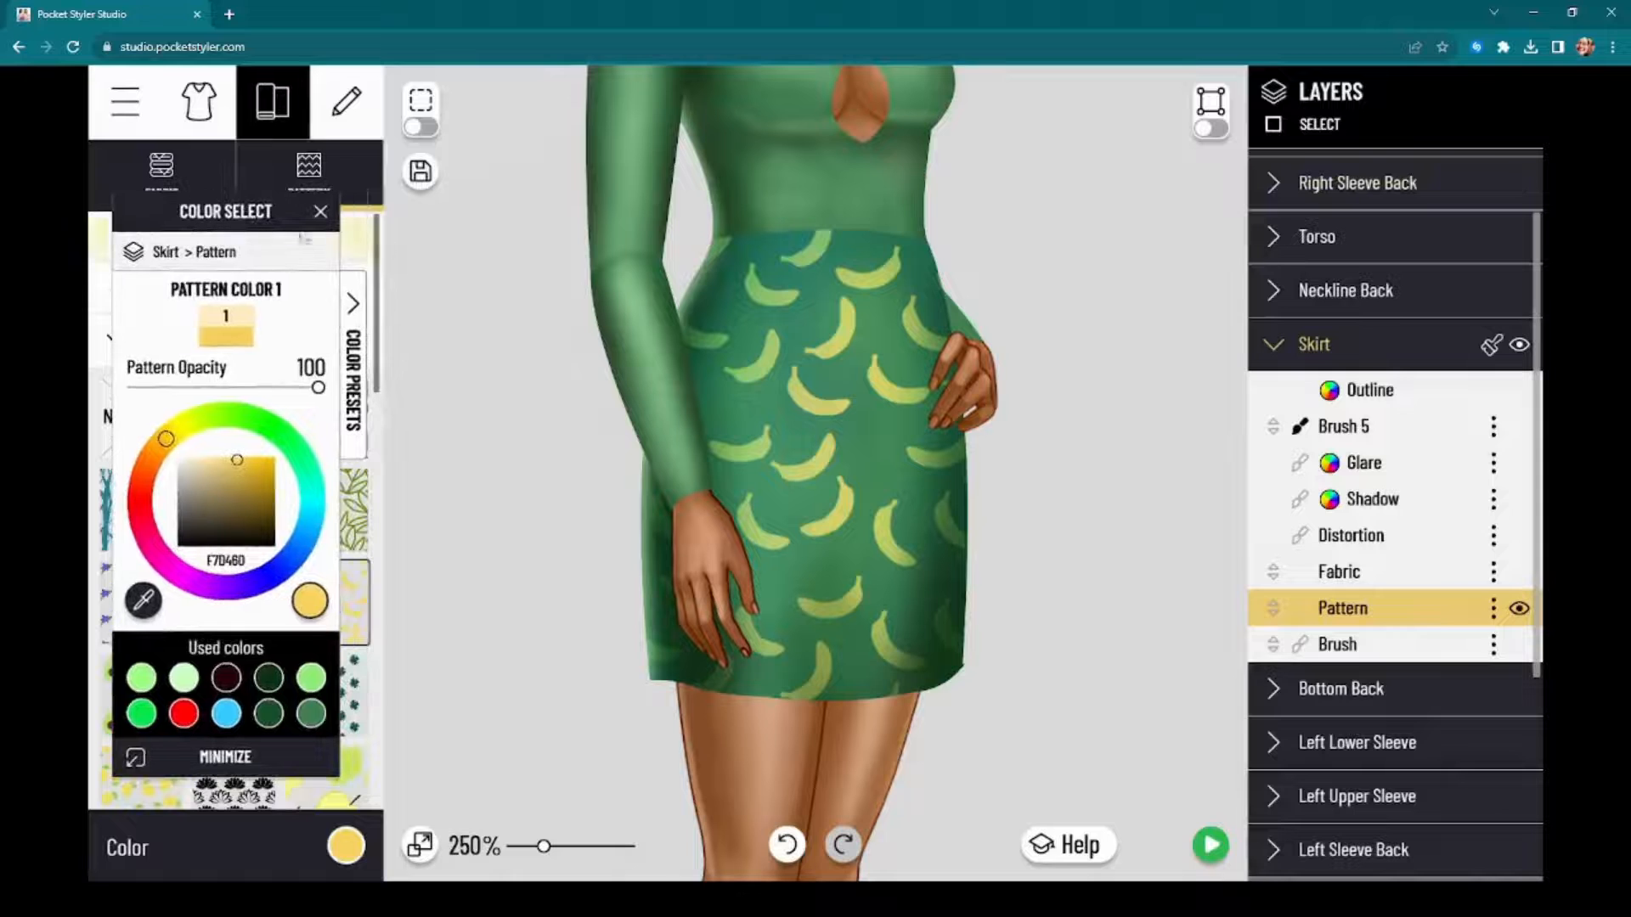
# Step: Stretch the Skirt's banana pattern far beyond the skirt's width, flatten it into thin horizontal stripes and recolor it blue 39CBFF
pyautogui.click(1493, 608)
pyautogui.click(1444, 672)
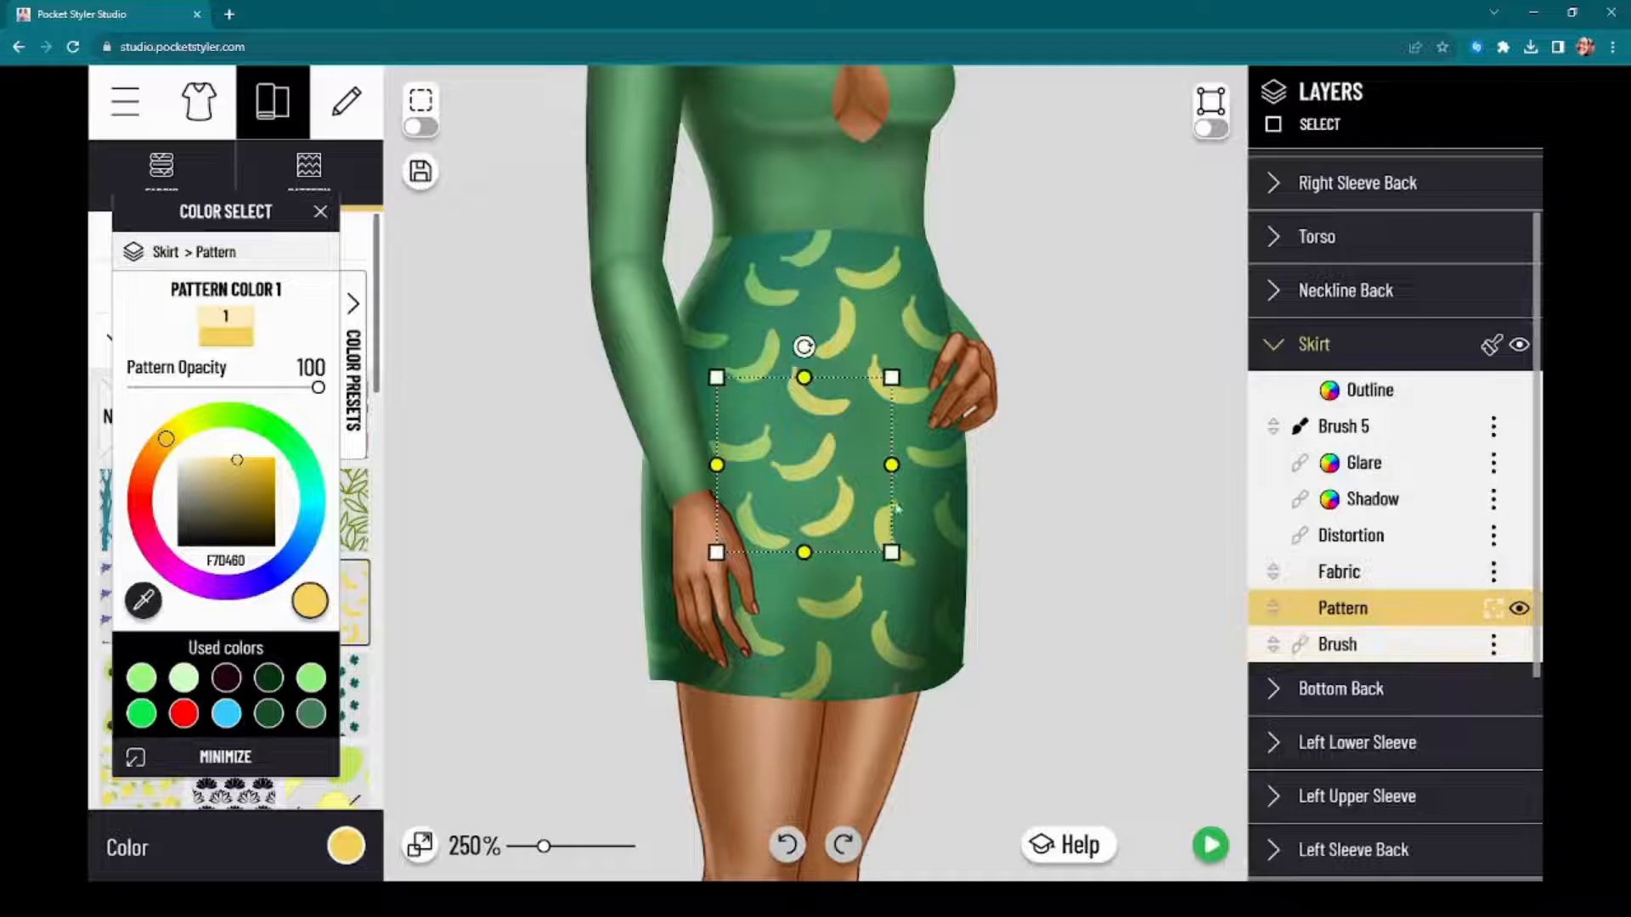
pyautogui.moveTo(886, 473); pyautogui.dragTo(1291, 512)
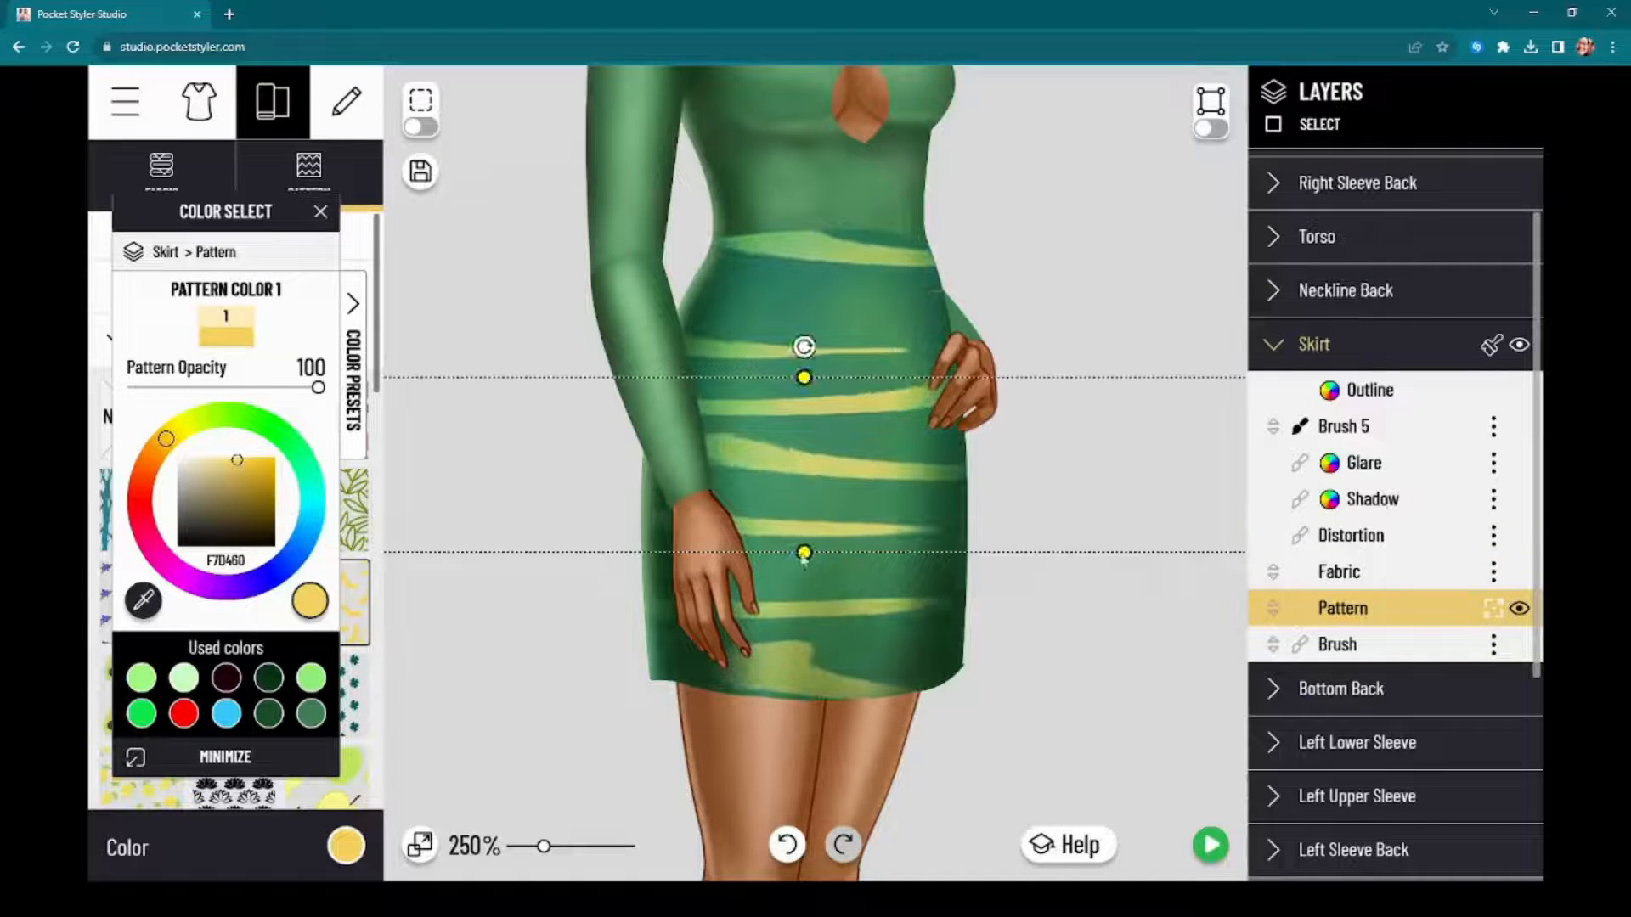
pyautogui.moveTo(804, 555); pyautogui.dragTo(814, 487)
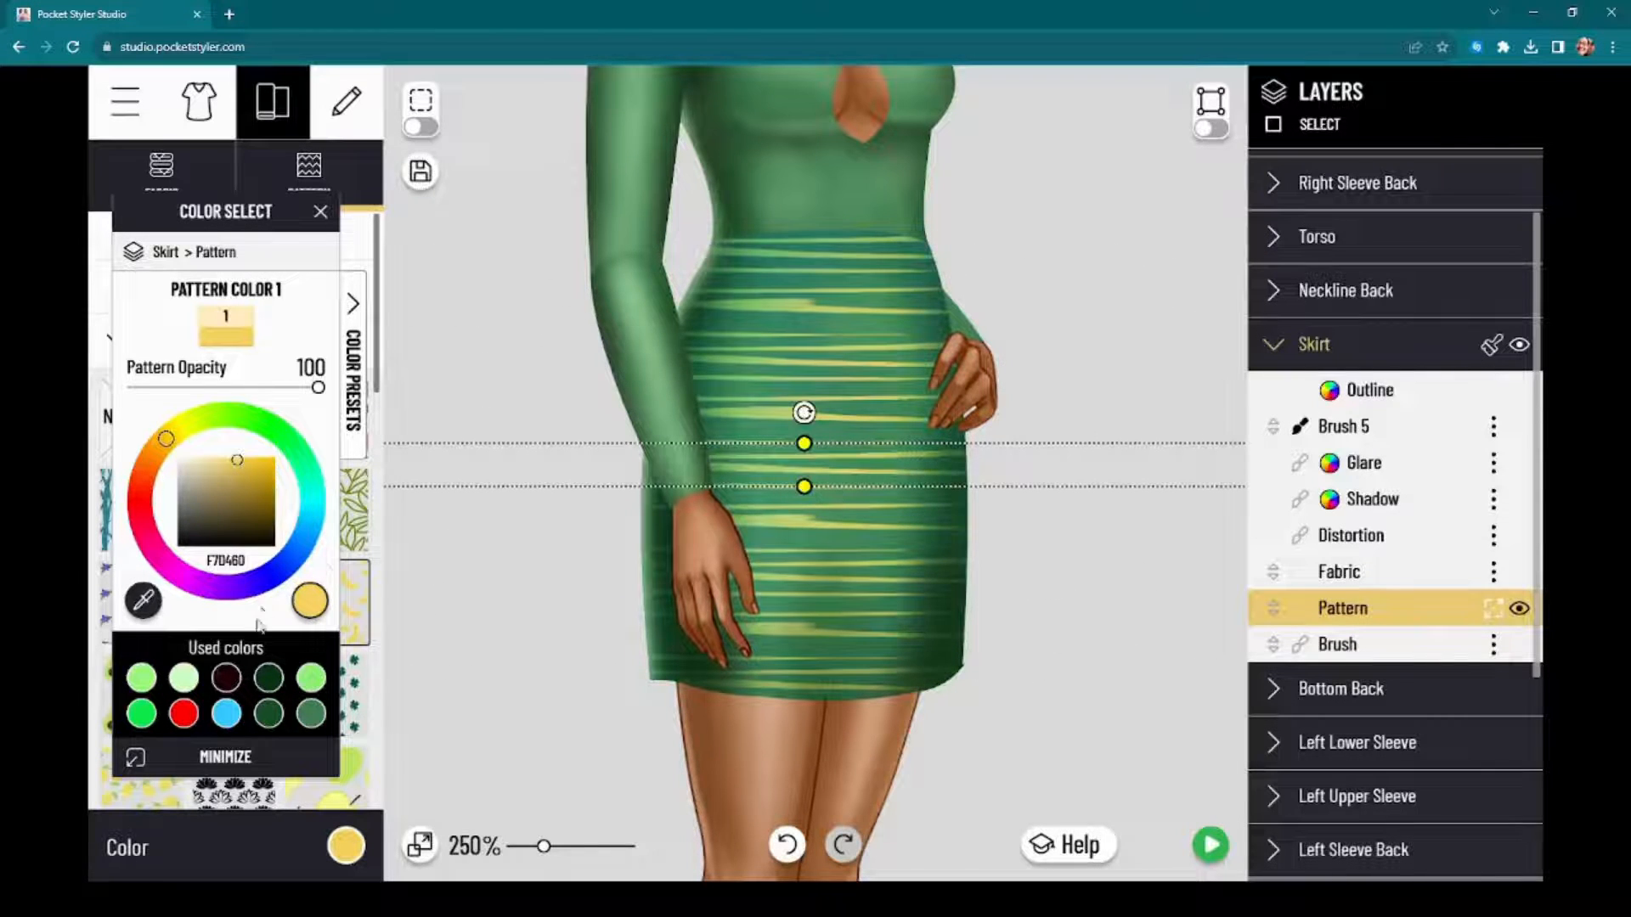
pyautogui.click(186, 679)
pyautogui.click(226, 715)
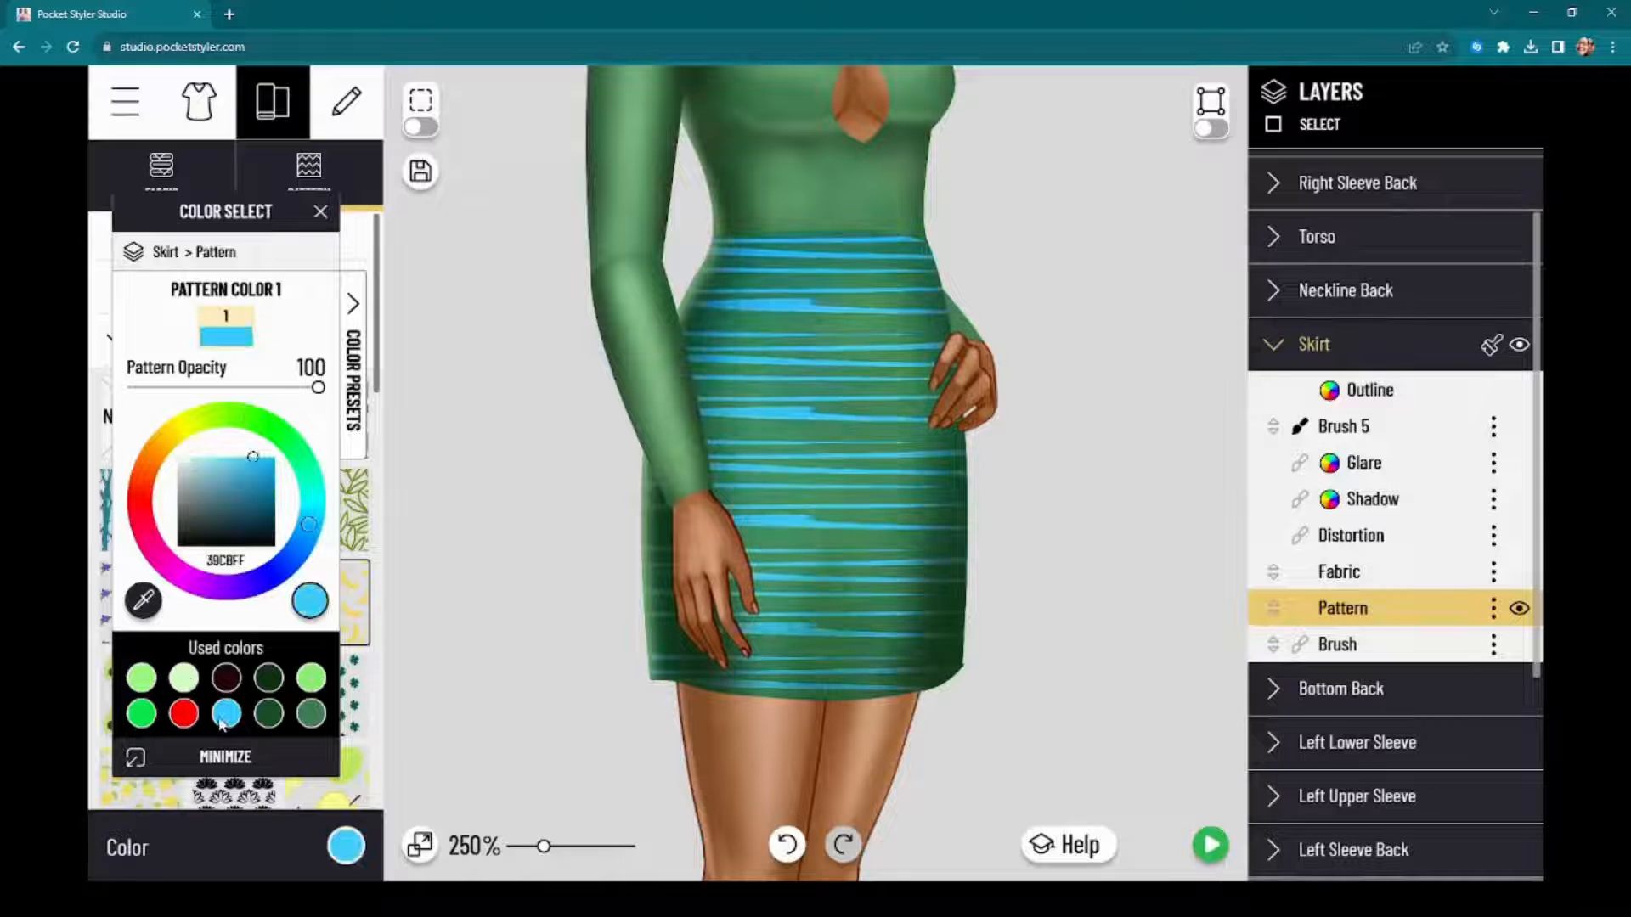
# Step: Transform the Skirt's blue banana pattern again, shrinking and tilting its tile into fine, dense flecks
pyautogui.scroll(-5, 742, 424)
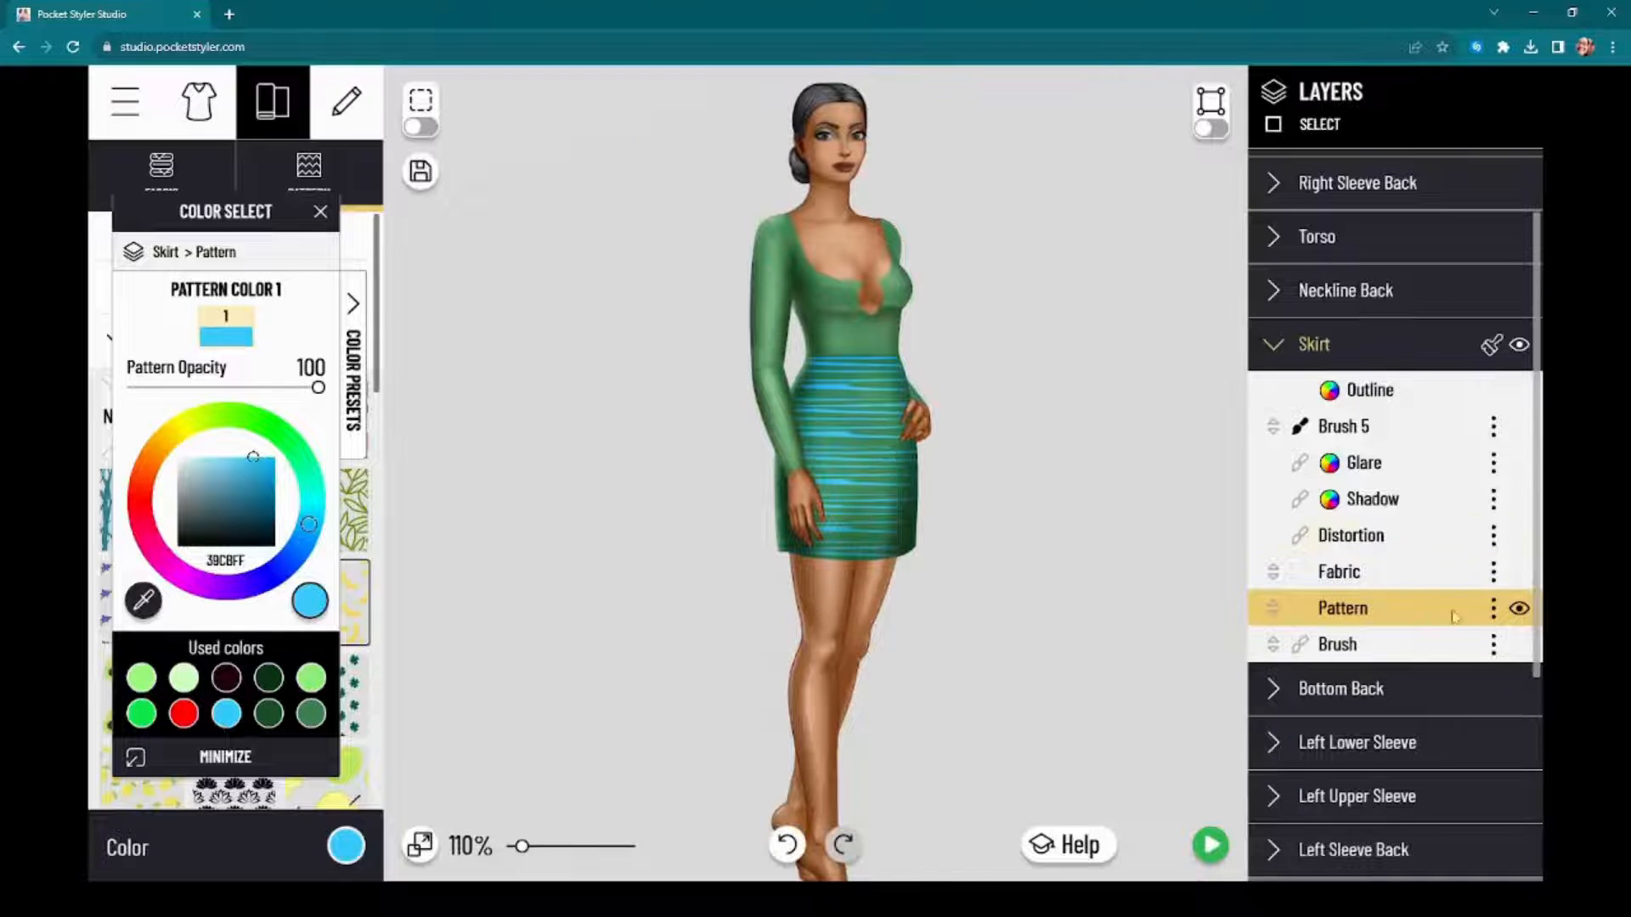
pyautogui.click(1493, 608)
pyautogui.click(1402, 667)
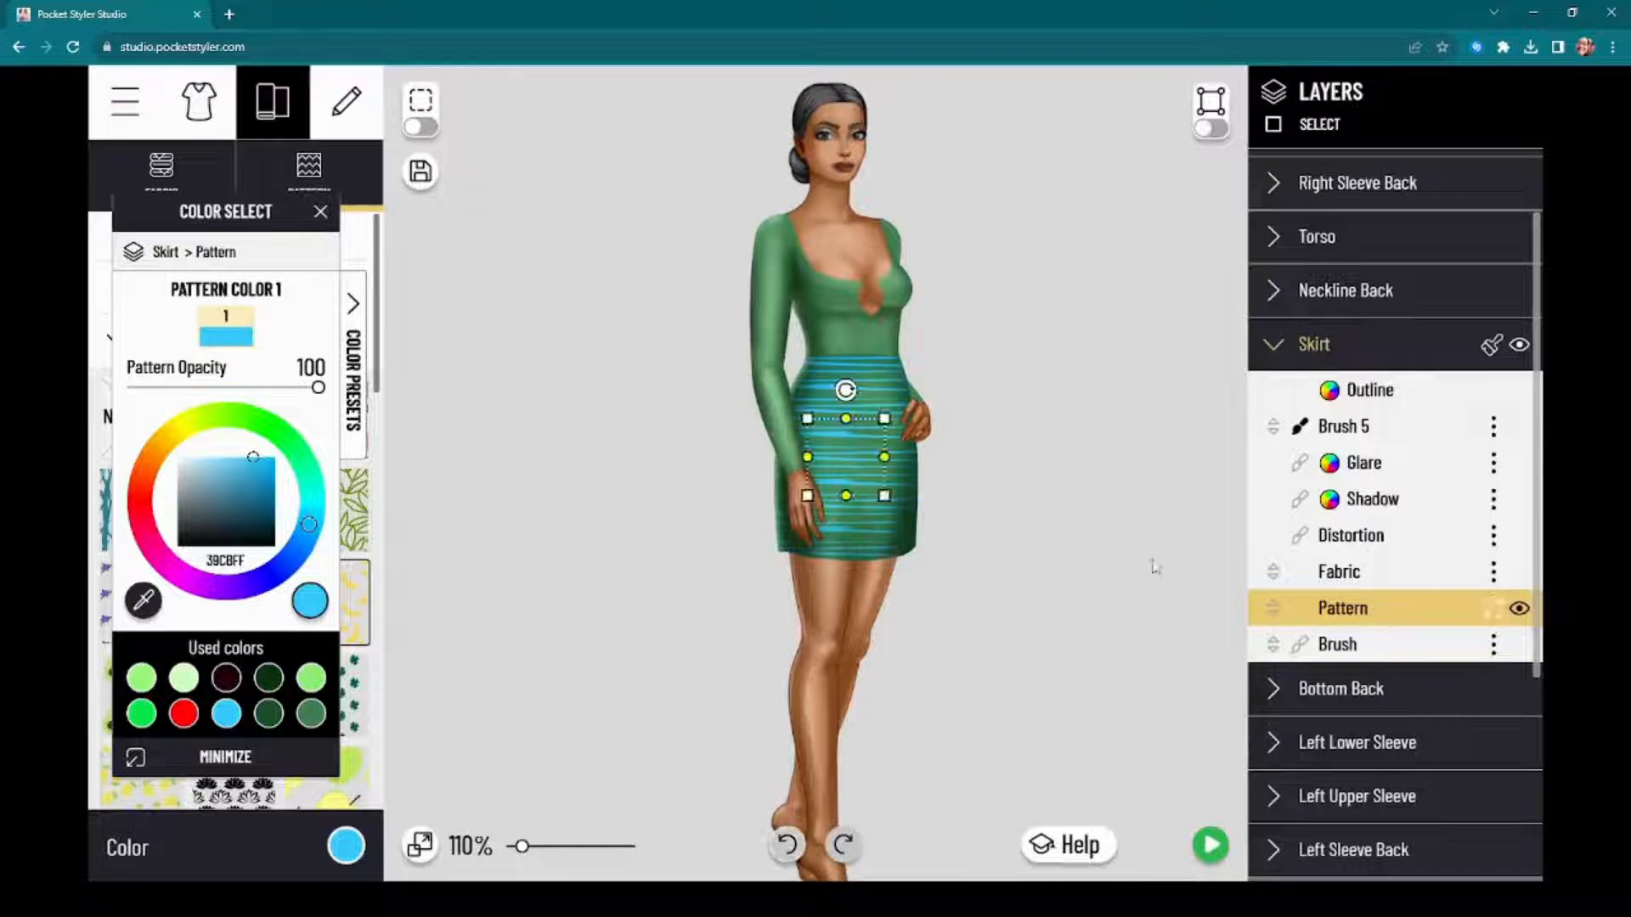
pyautogui.scroll(6, 907, 460)
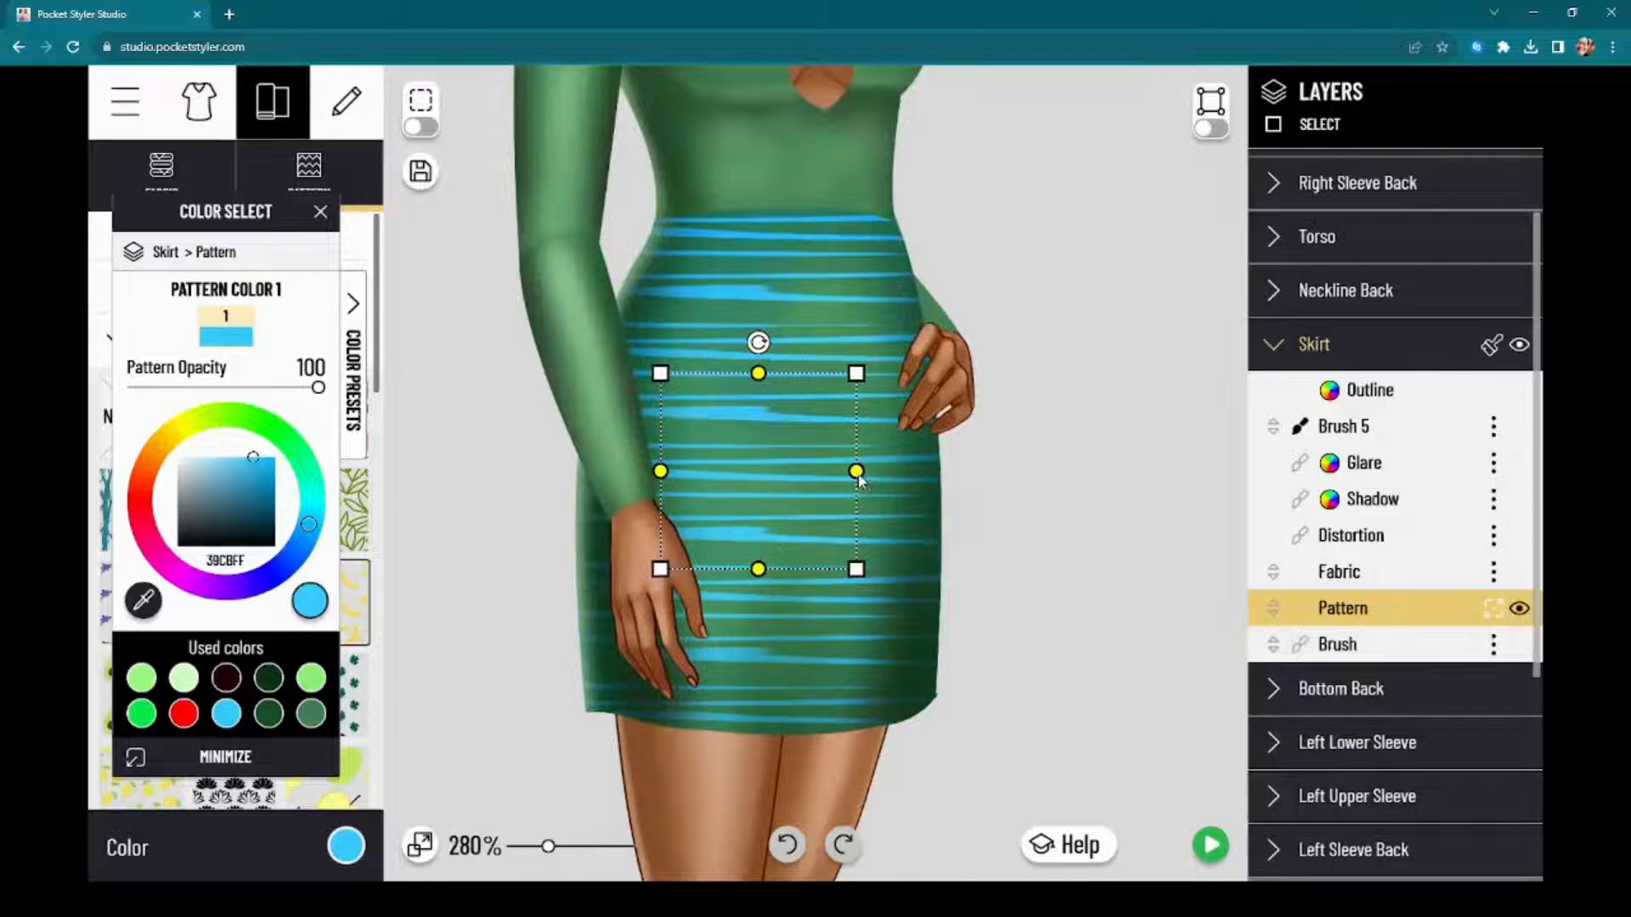
pyautogui.moveTo(856, 472)
pyautogui.mouseDown()
pyautogui.moveTo(728, 462)
pyautogui.moveTo(941, 496)
pyautogui.moveTo(1262, 501)
pyautogui.moveTo(778, 480)
pyautogui.mouseUp()
pyautogui.moveTo(762, 573)
pyautogui.mouseDown()
pyautogui.moveTo(790, 469)
pyautogui.moveTo(781, 493)
pyautogui.moveTo(762, 471)
pyautogui.moveTo(813, 472)
pyautogui.mouseUp()
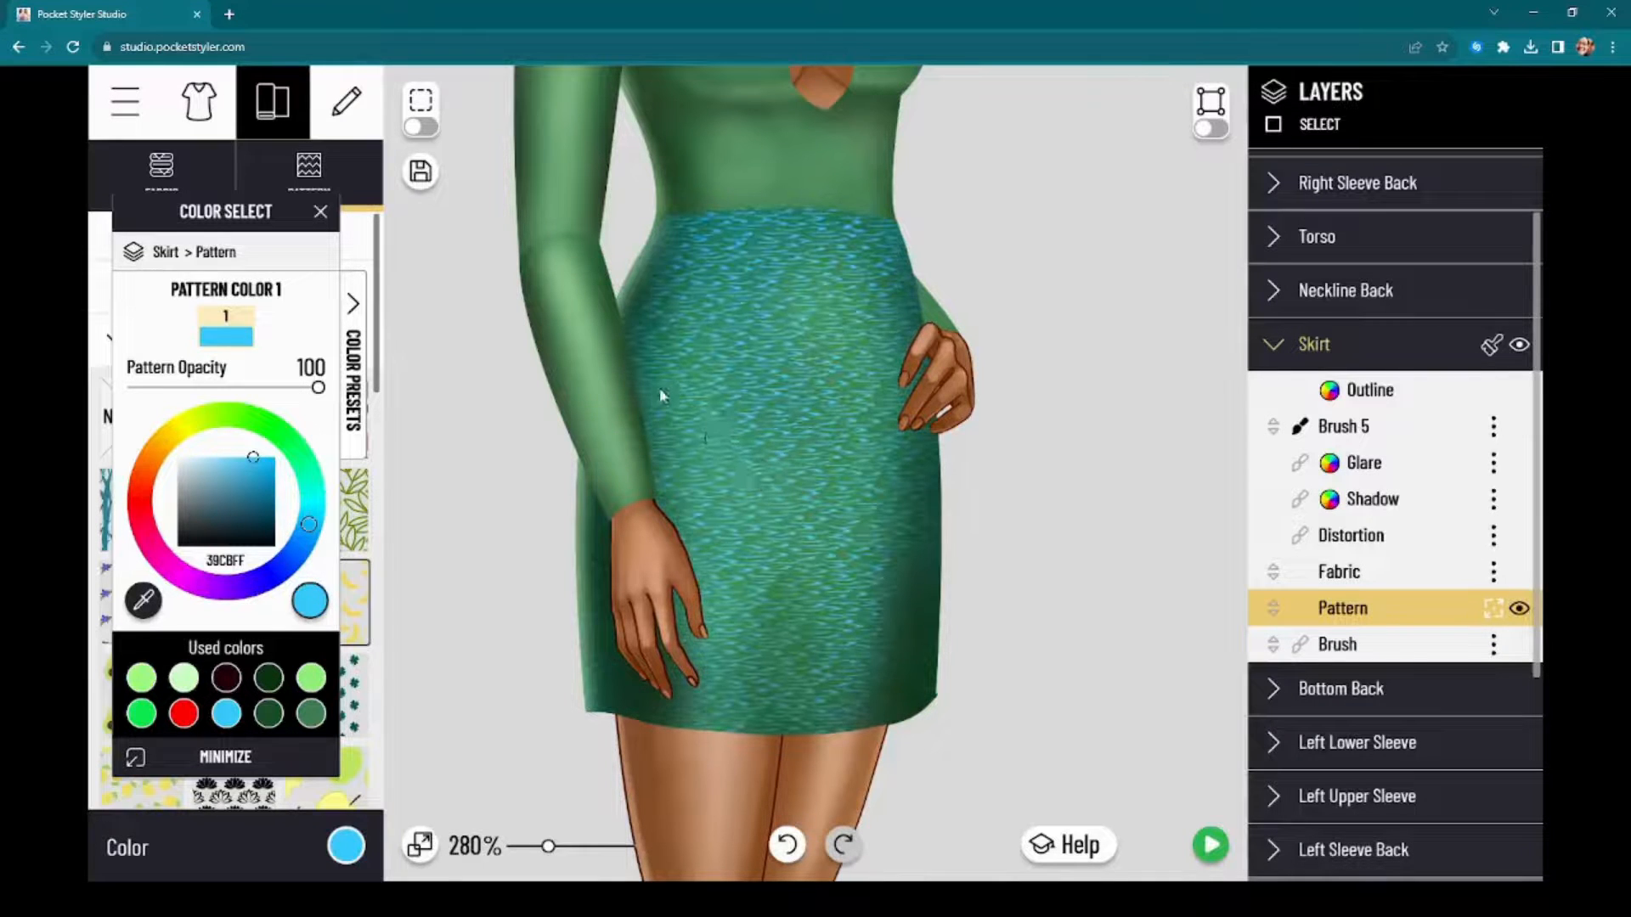
# Step: Apply the lemon pattern from the Floral category to the Skirt at opacity 100 and recolor its first color pale green CCFFBF
pyautogui.moveTo(225, 214); pyautogui.dragTo(1355, 179)
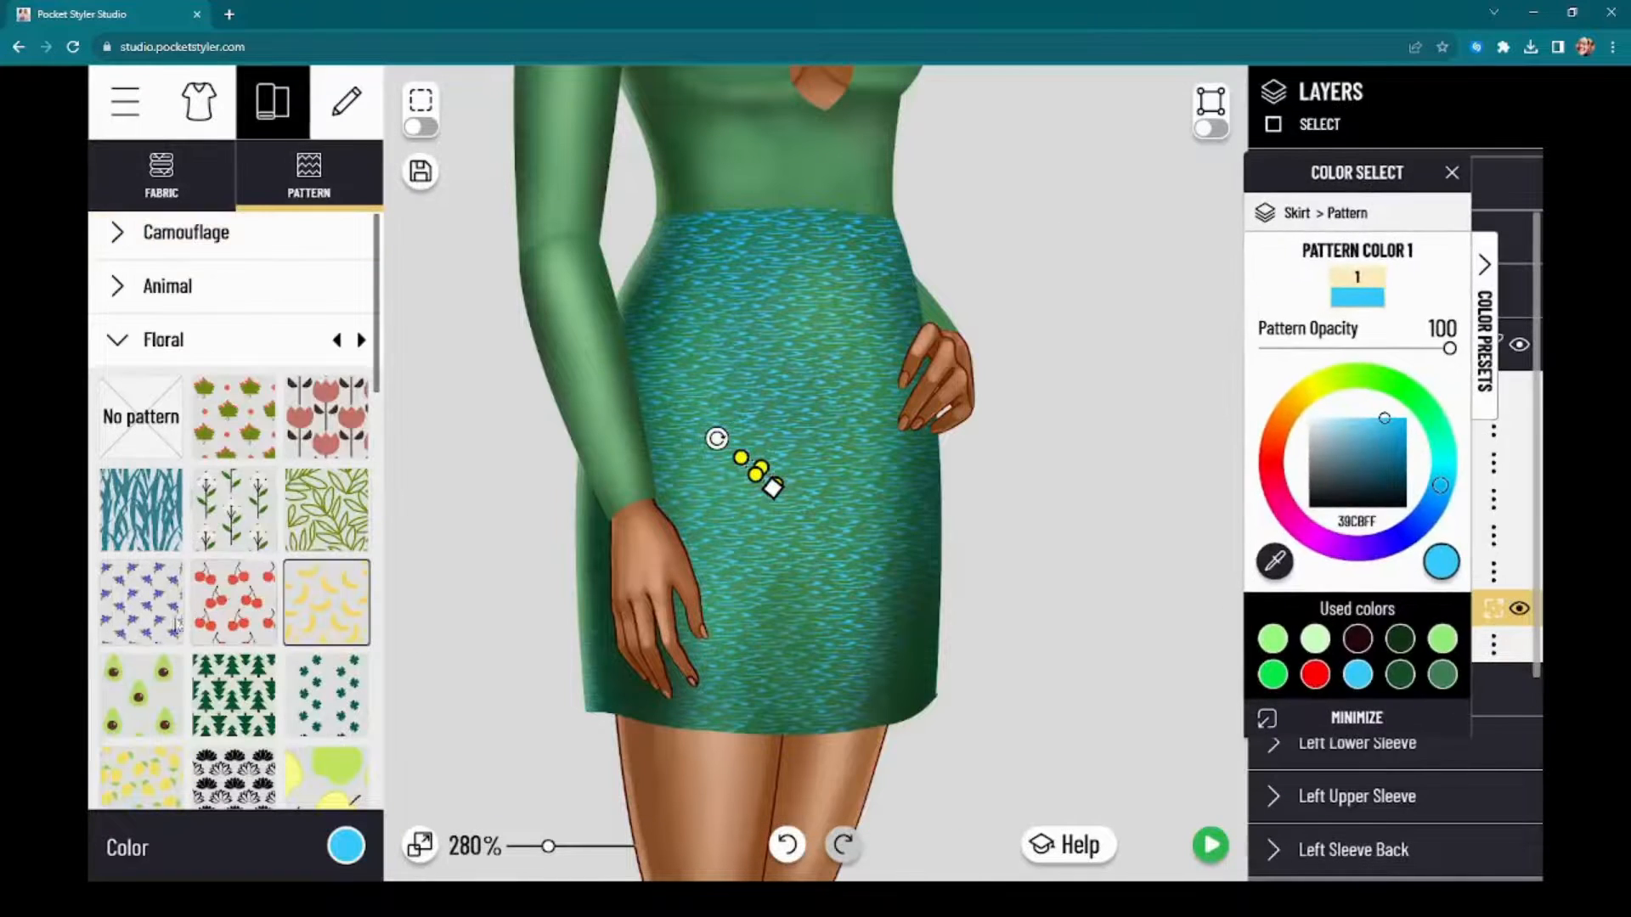
pyautogui.scroll(-2, 175, 737)
pyautogui.click(132, 605)
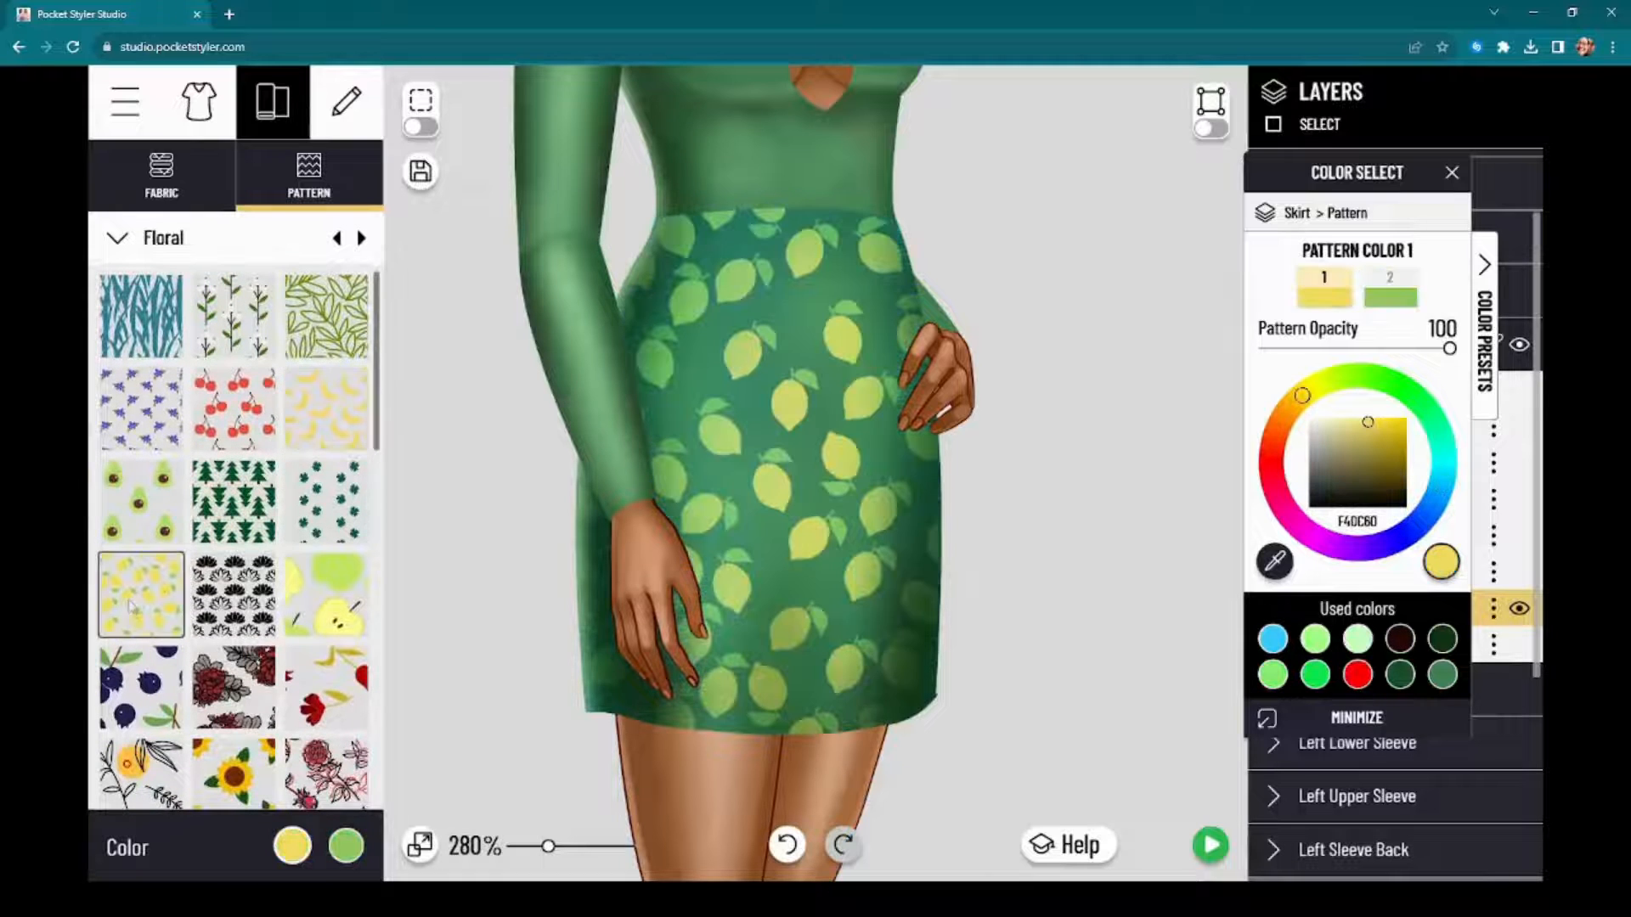
pyautogui.moveTo(1449, 351); pyautogui.dragTo(1462, 350)
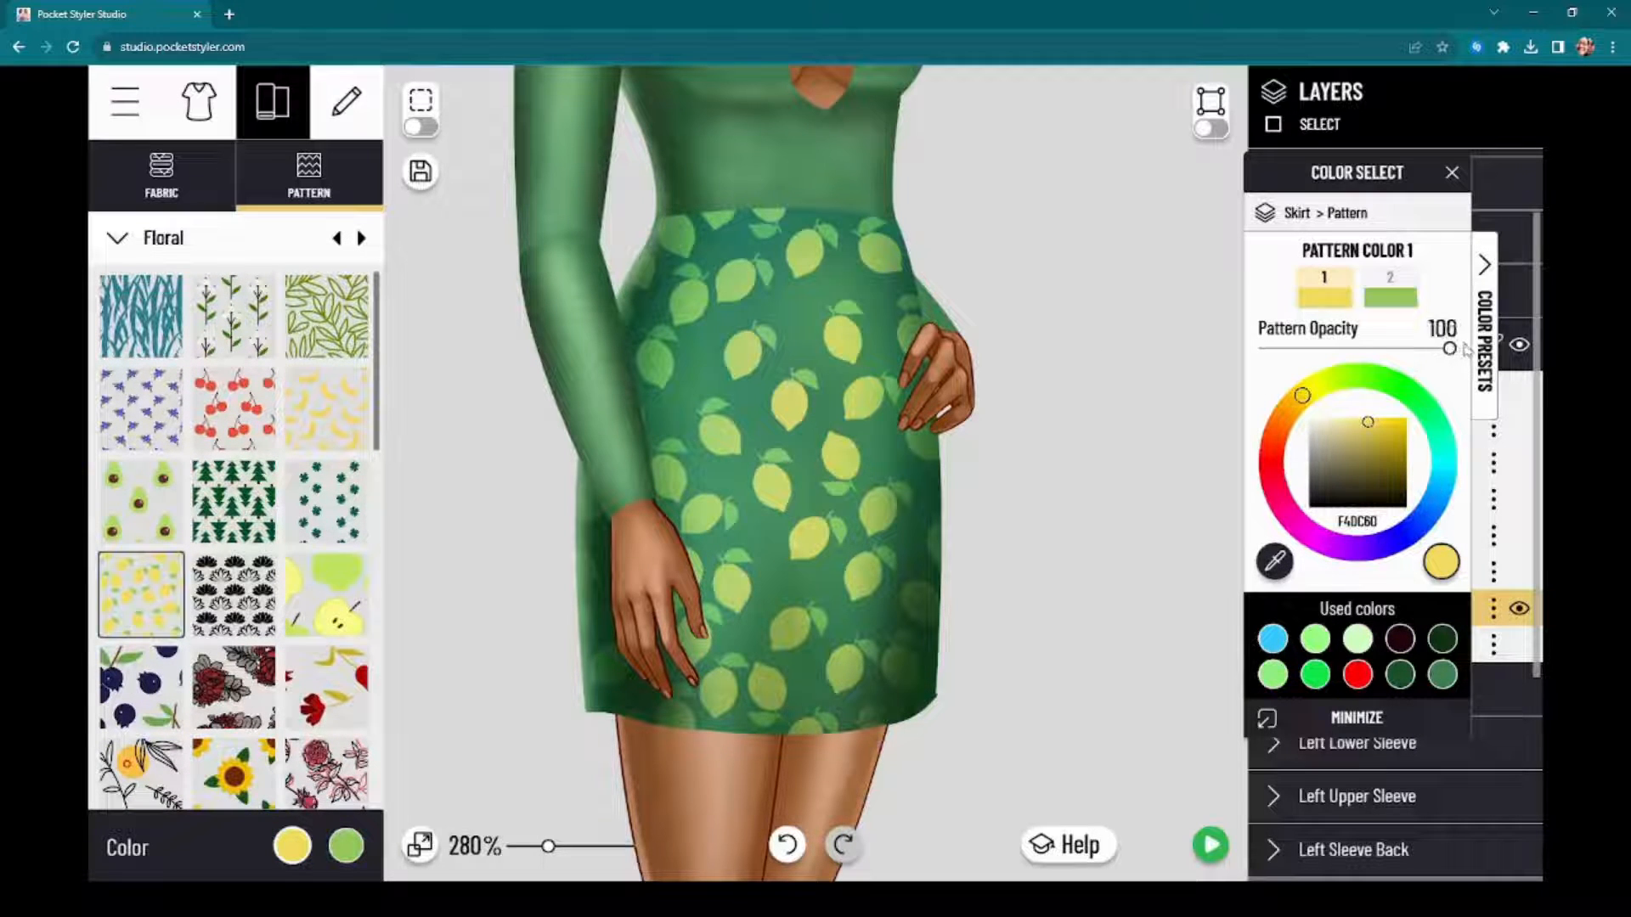
pyautogui.click(1356, 644)
pyautogui.moveTo(1344, 246); pyautogui.dragTo(1196, 214)
# Step: Shrink the Skirt's lemon pattern evenly into tiny dots, preview the full dress and return to the editor
pyautogui.click(1492, 608)
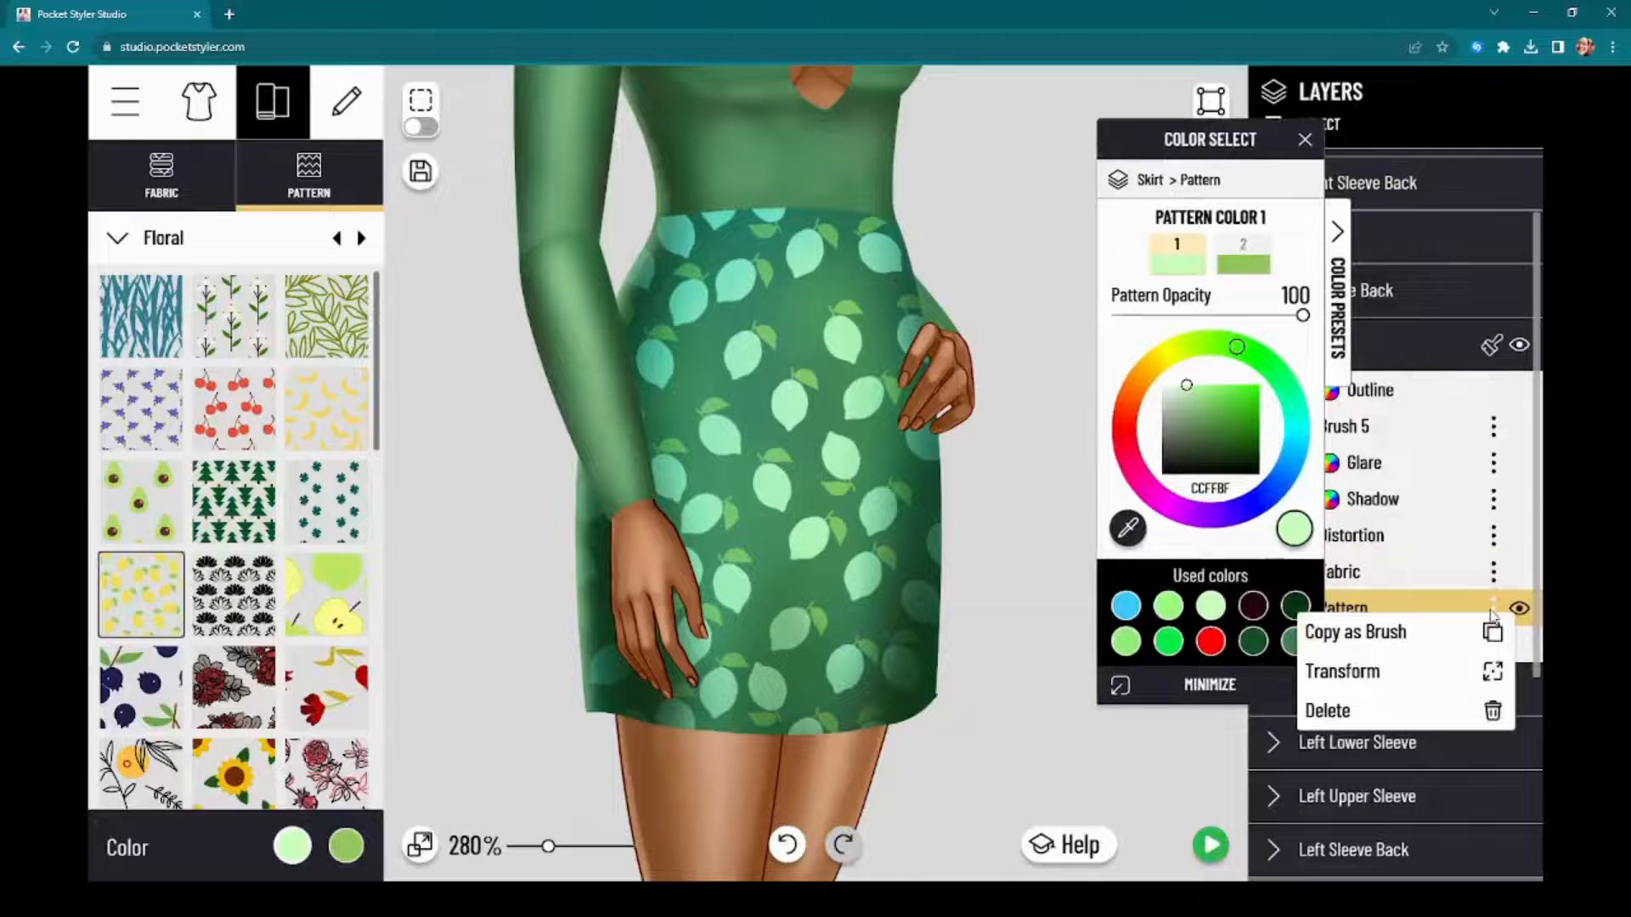
pyautogui.click(1429, 671)
pyautogui.moveTo(858, 571); pyautogui.dragTo(766, 481)
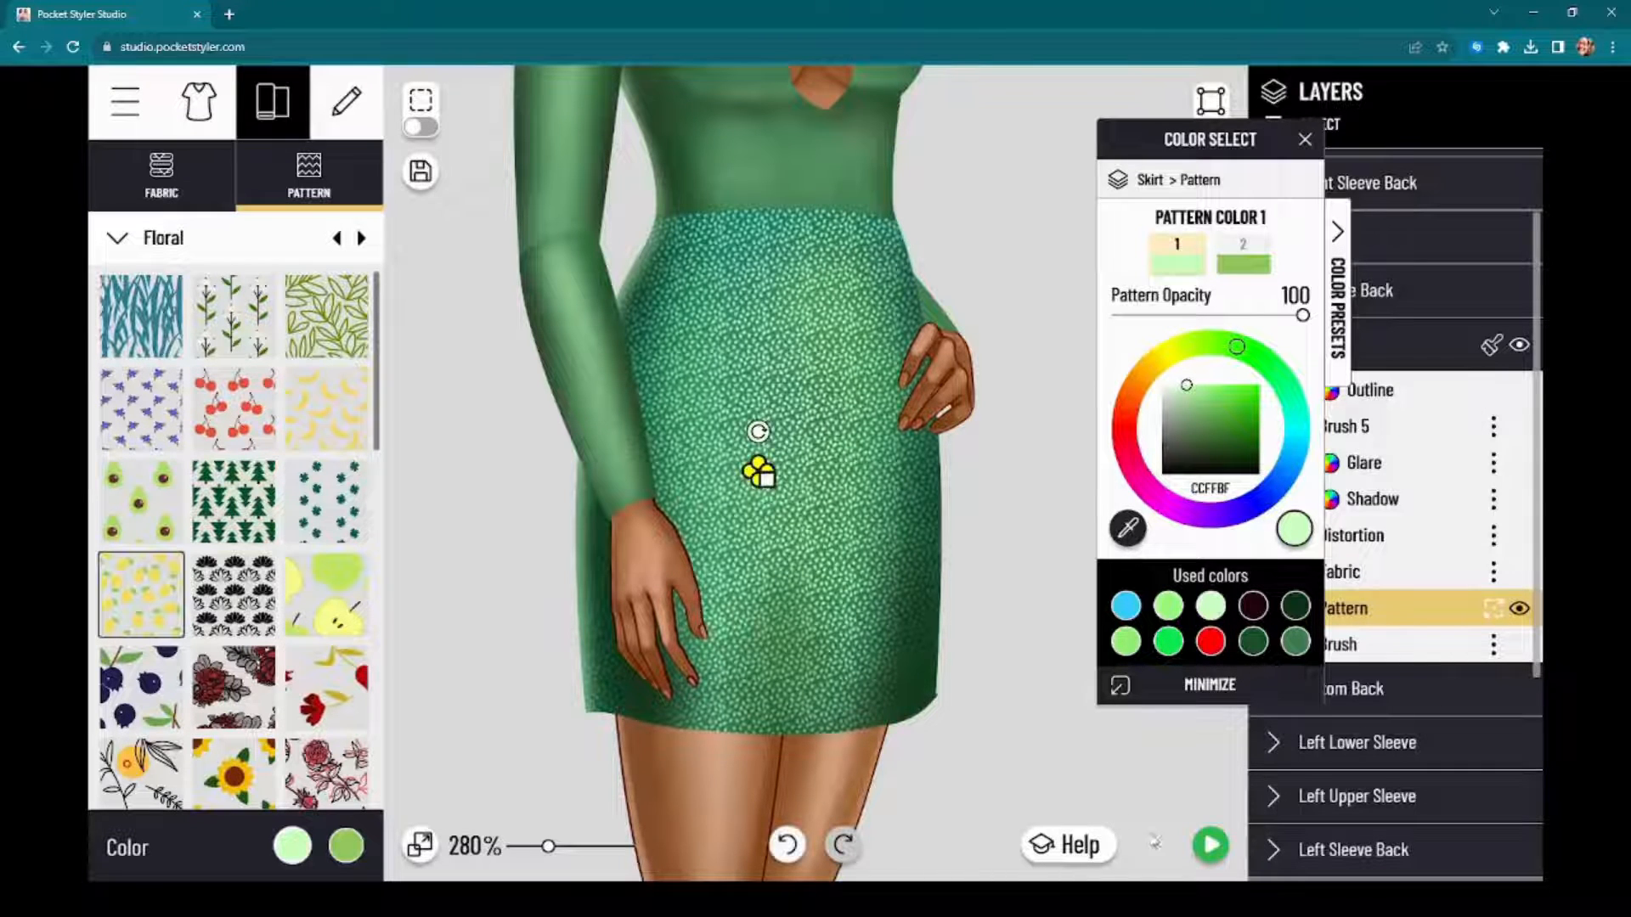
pyautogui.click(1211, 845)
pyautogui.click(1210, 845)
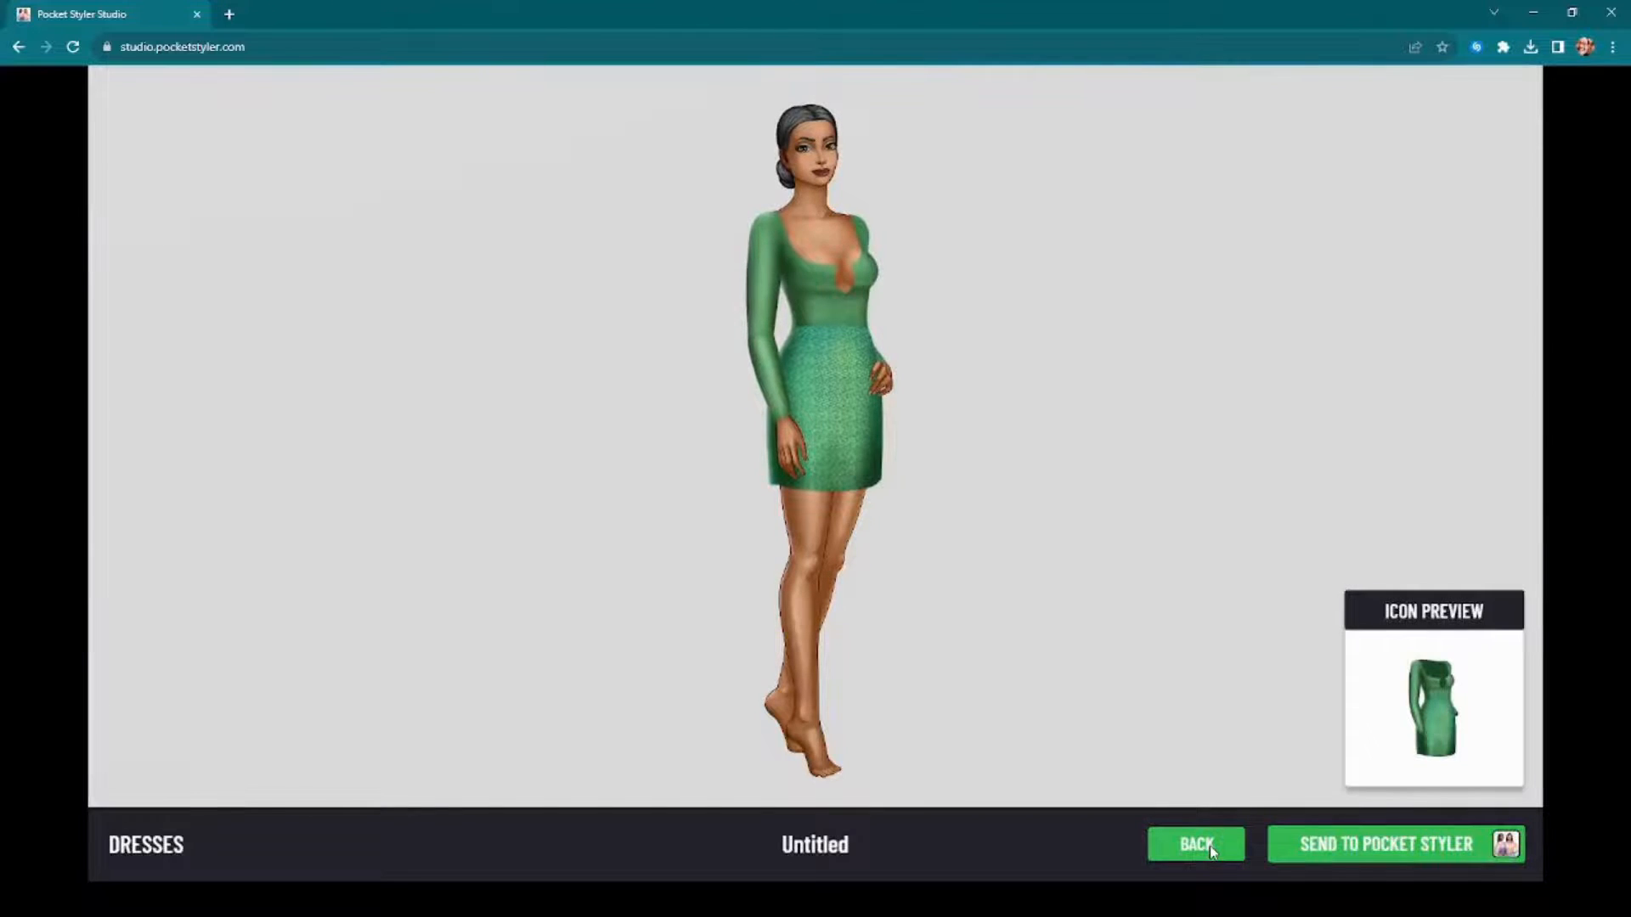
pyautogui.click(1209, 844)
# Step: Apply the Floral pattern of black outlined branches with round orange flowers to the Skirt
pyautogui.click(1493, 608)
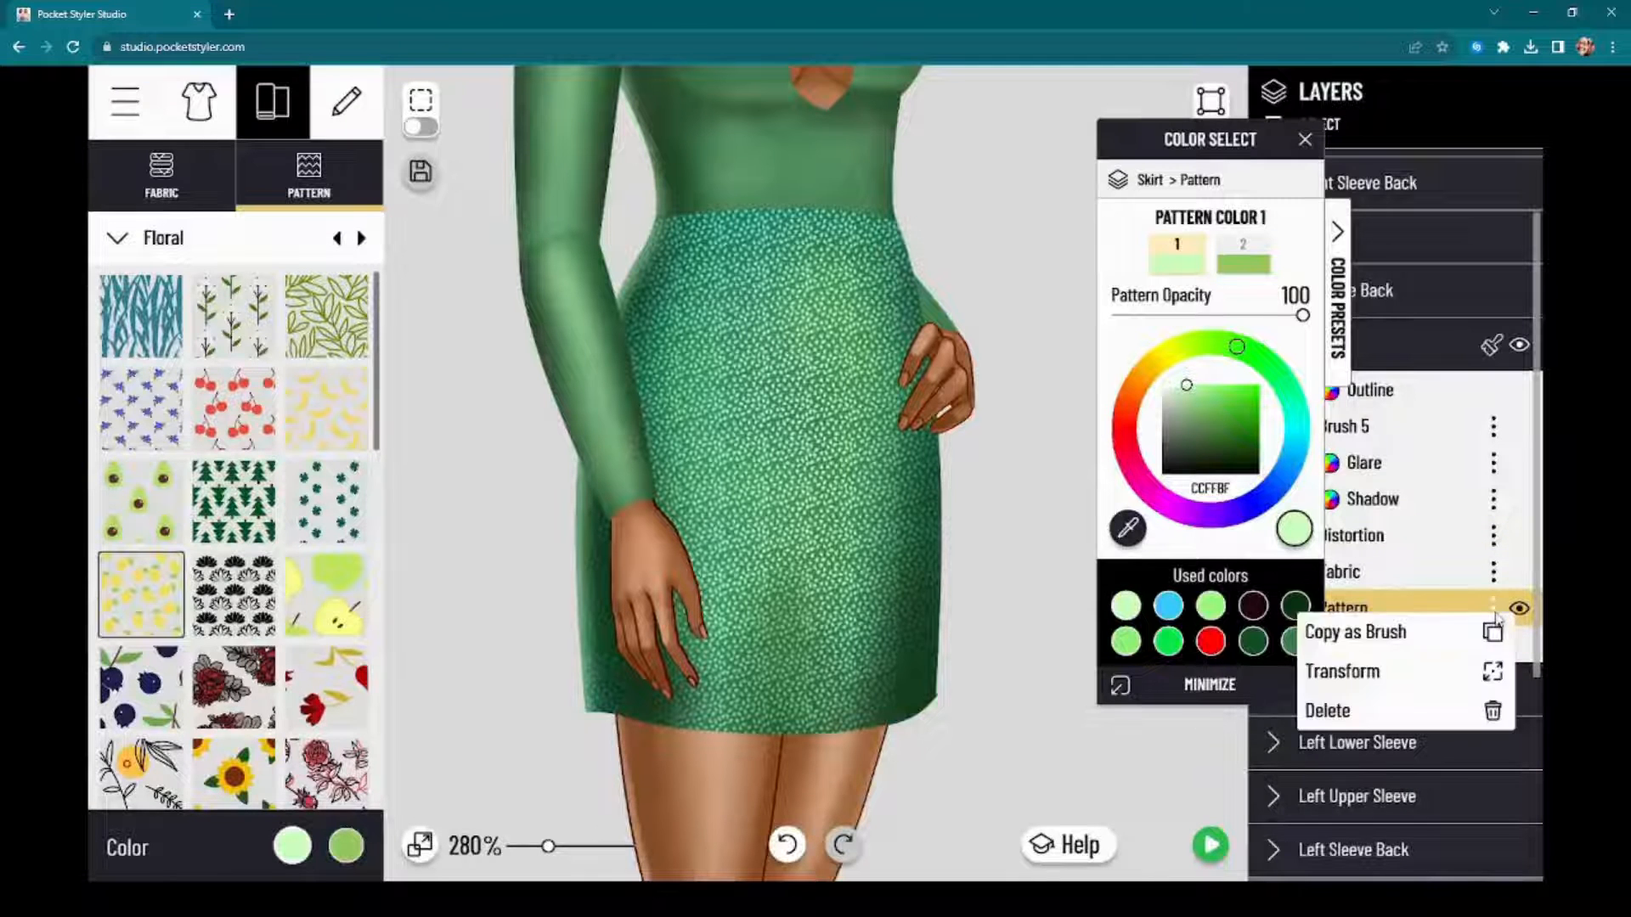
pyautogui.click(1420, 668)
pyautogui.scroll(-2, 268, 658)
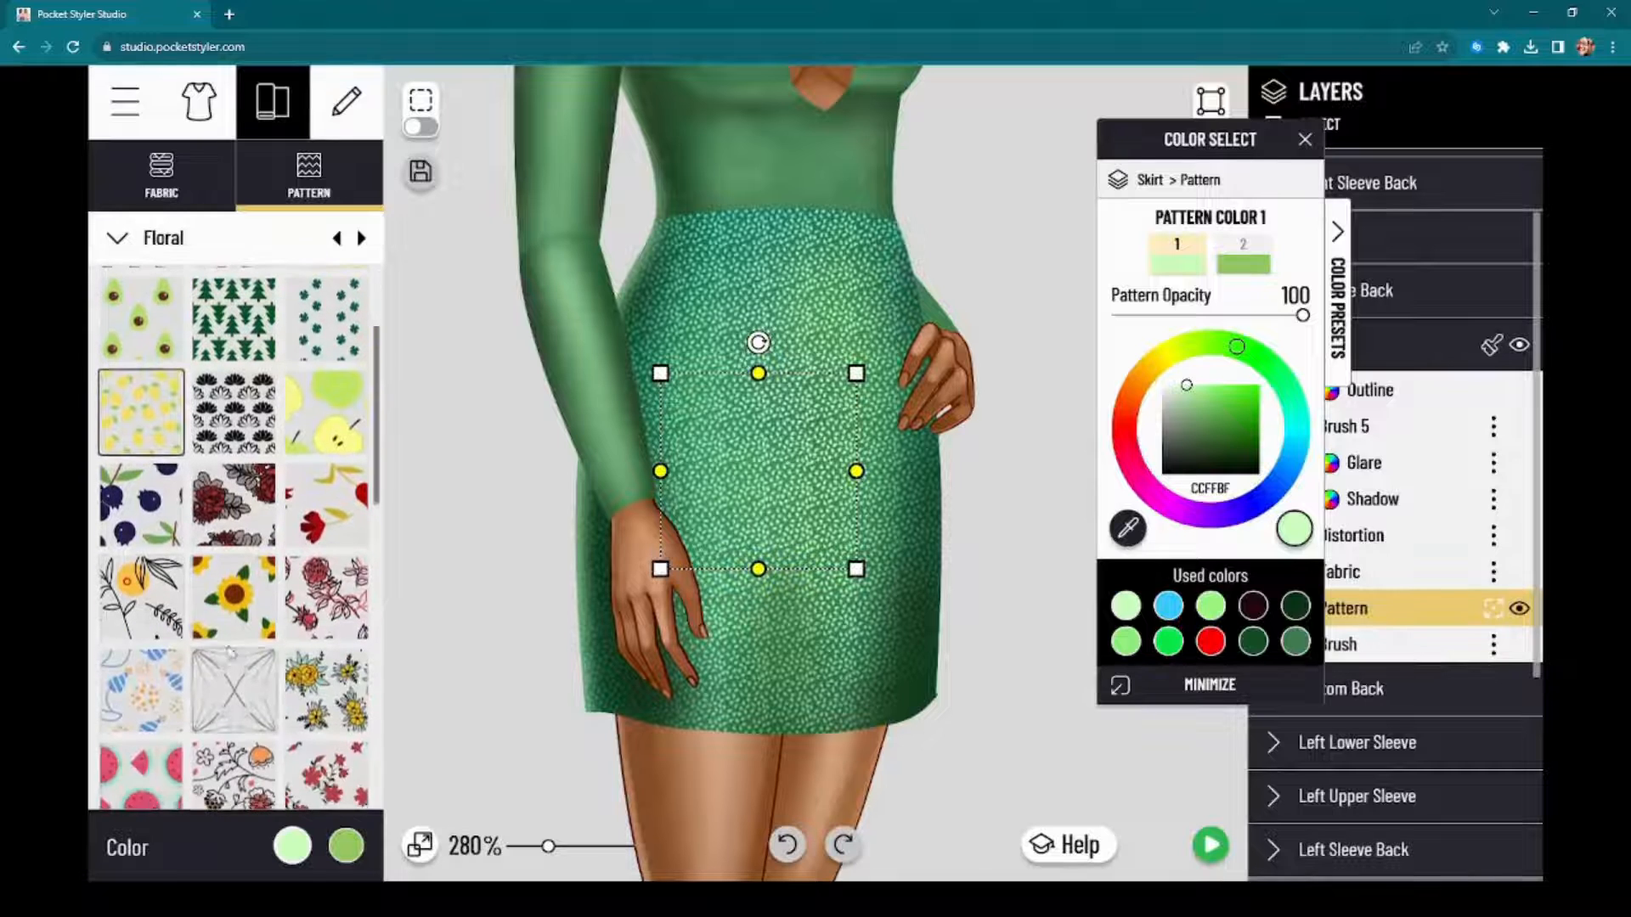
pyautogui.click(141, 597)
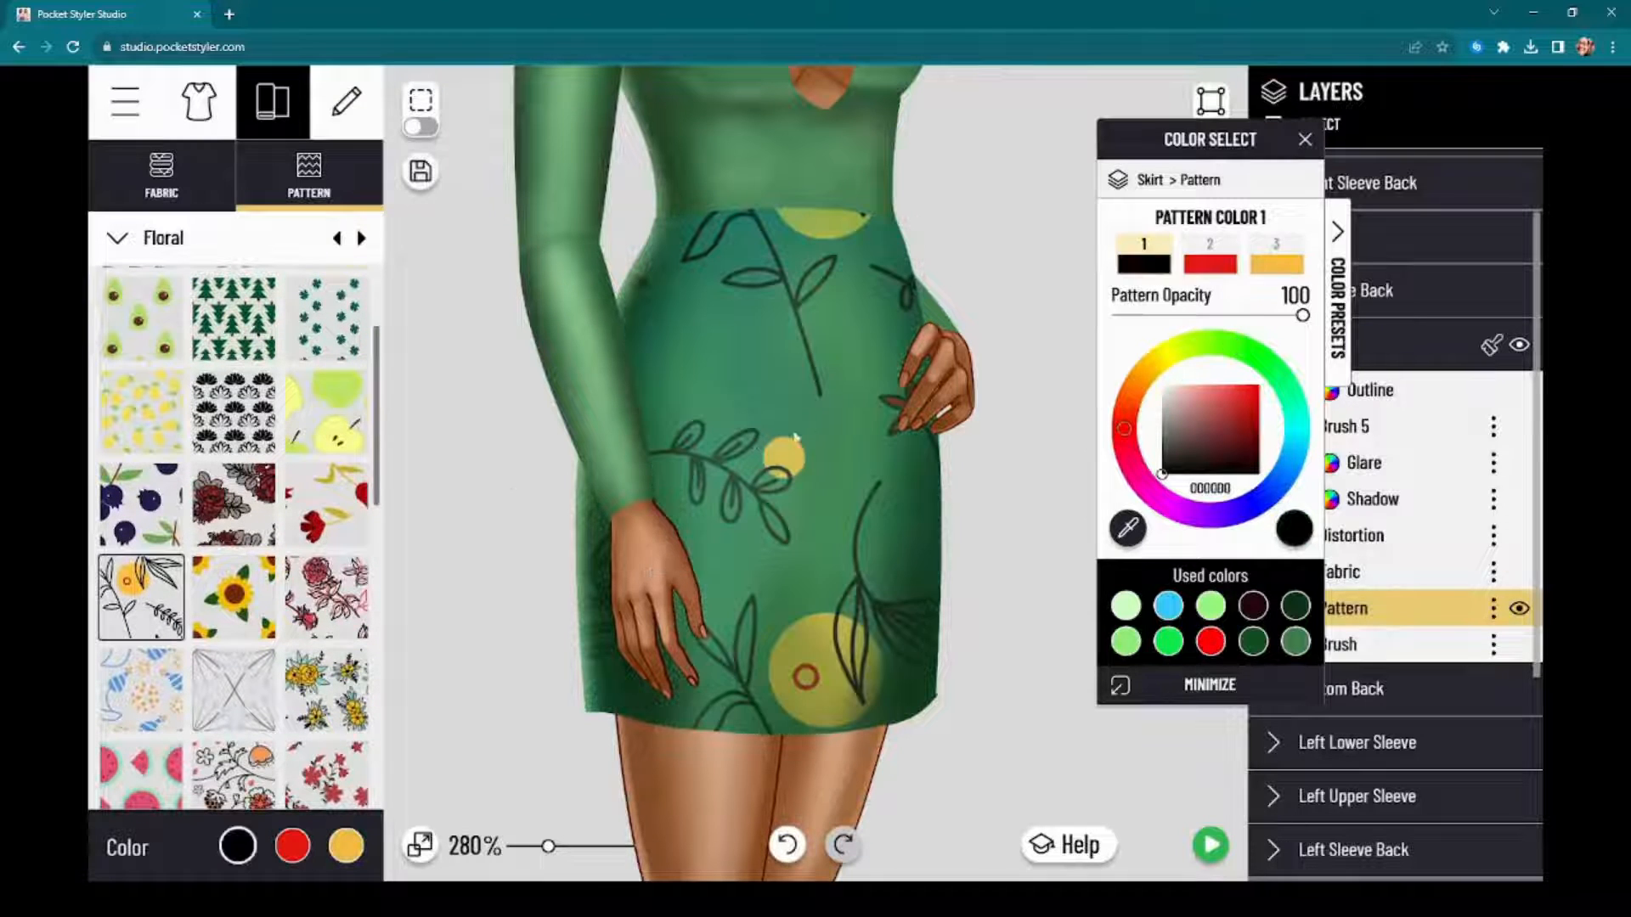
# Step: Transform the Skirt's branch pattern, stretching its tile well beyond the skirt's width and flattening its height into thin horizontal streaks
pyautogui.click(1493, 608)
pyautogui.click(1446, 673)
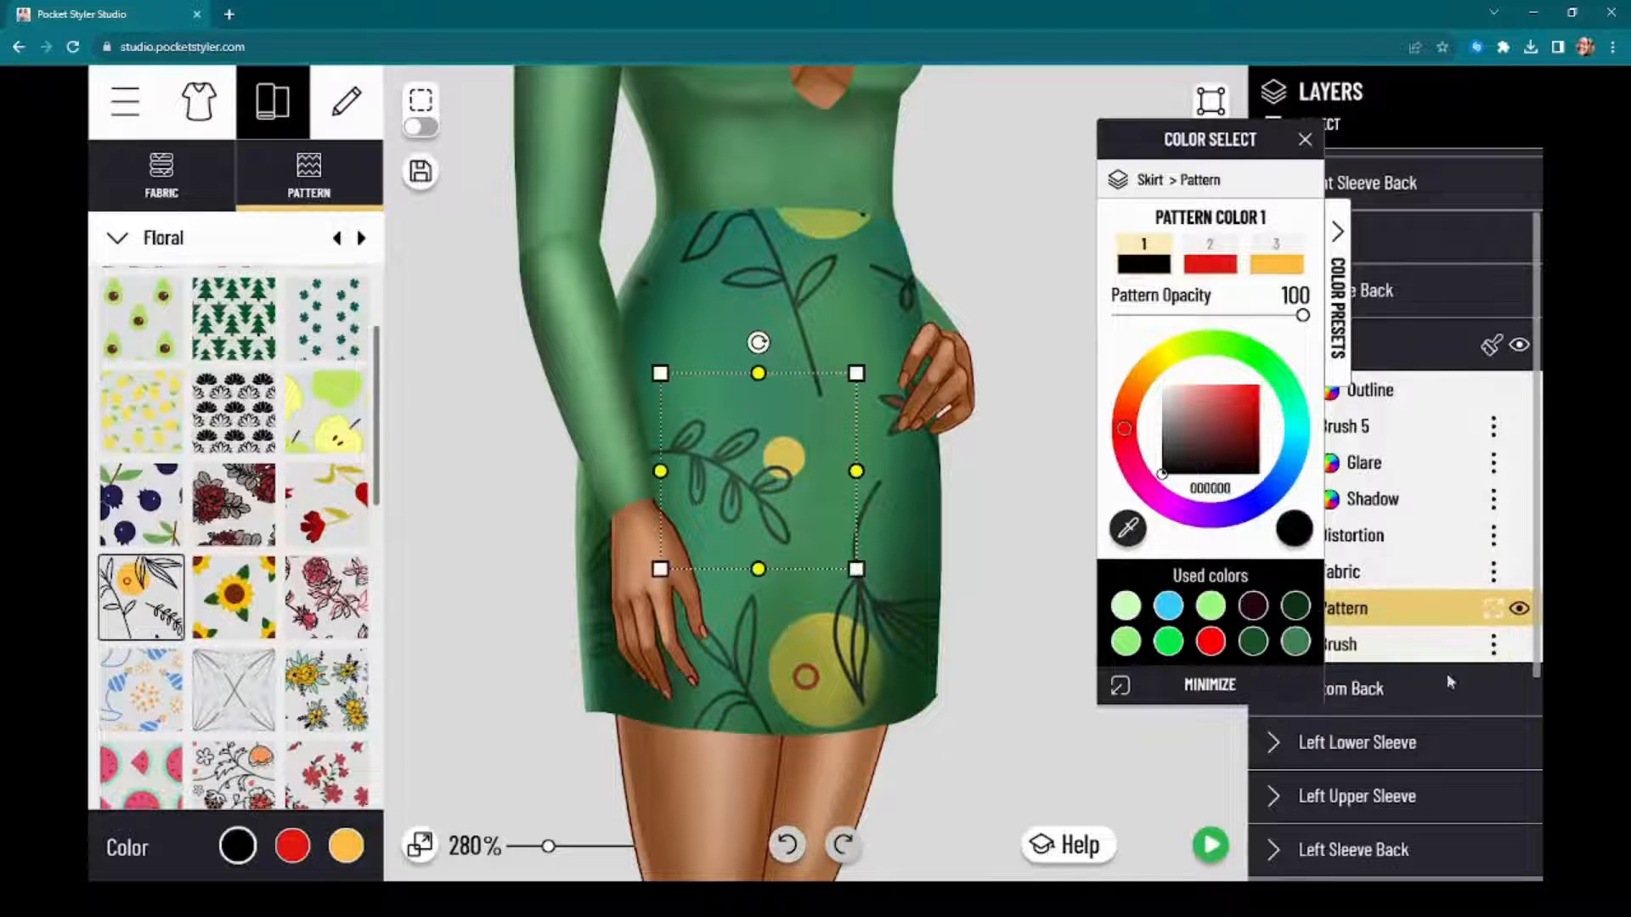
pyautogui.moveTo(858, 570)
pyautogui.mouseDown()
pyautogui.moveTo(790, 531)
pyautogui.moveTo(776, 476)
pyautogui.moveTo(781, 743)
pyautogui.mouseUp()
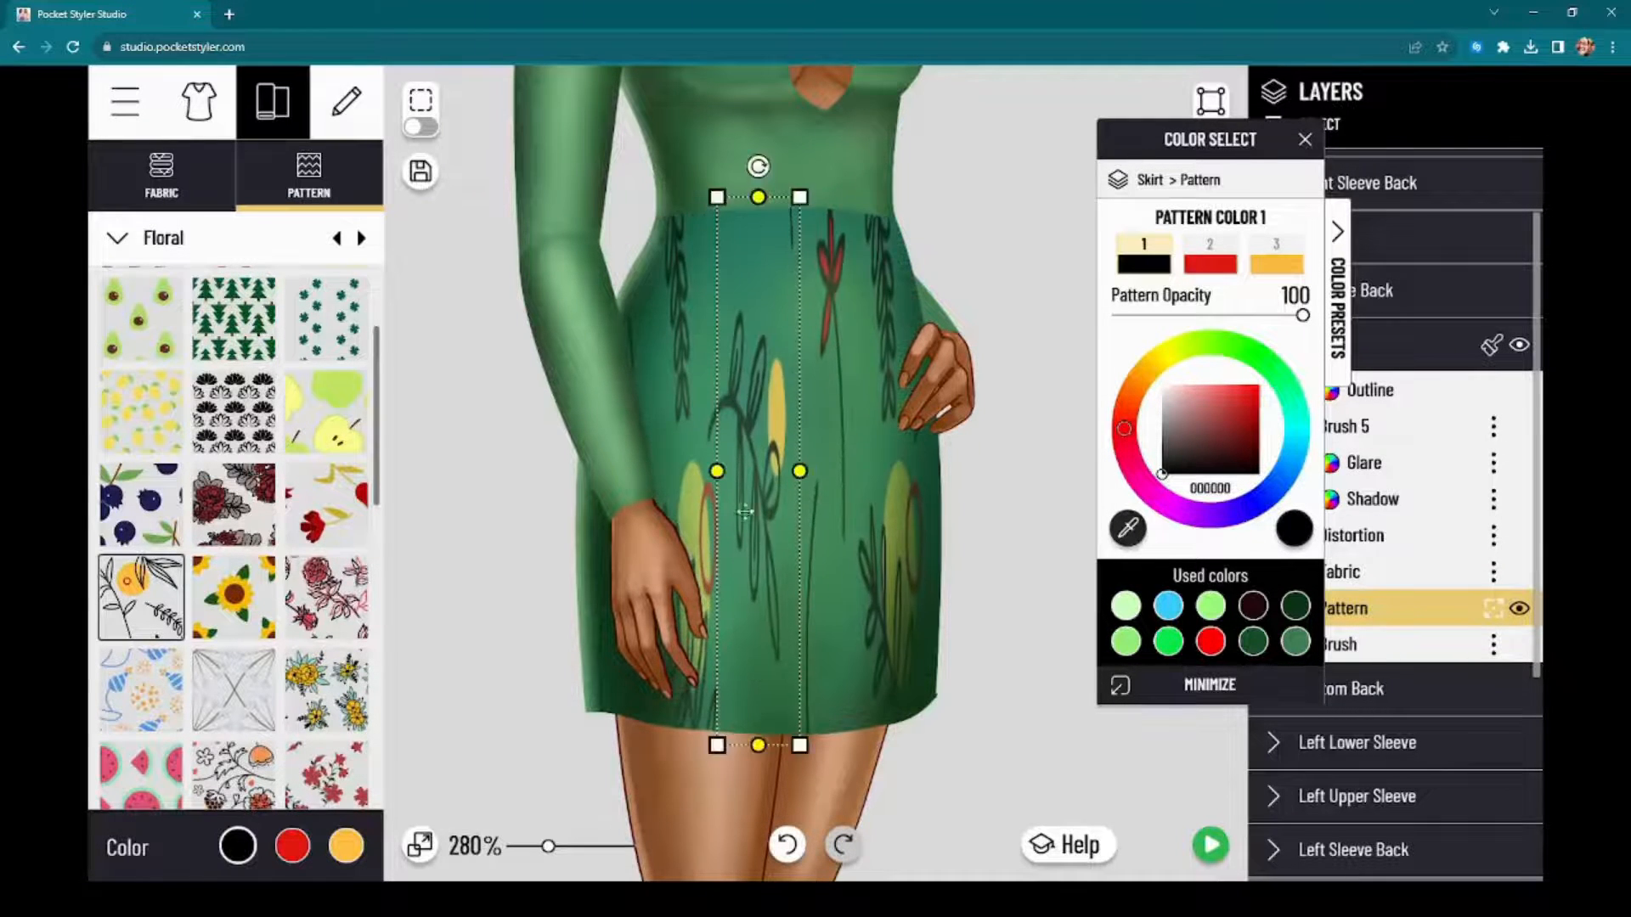
pyautogui.moveTo(718, 472)
pyautogui.mouseDown()
pyautogui.moveTo(769, 475)
pyautogui.moveTo(447, 453)
pyautogui.moveTo(462, 458)
pyautogui.mouseUp()
pyautogui.moveTo(758, 201)
pyautogui.mouseDown()
pyautogui.moveTo(744, 471)
pyautogui.moveTo(786, 422)
pyautogui.mouseUp()
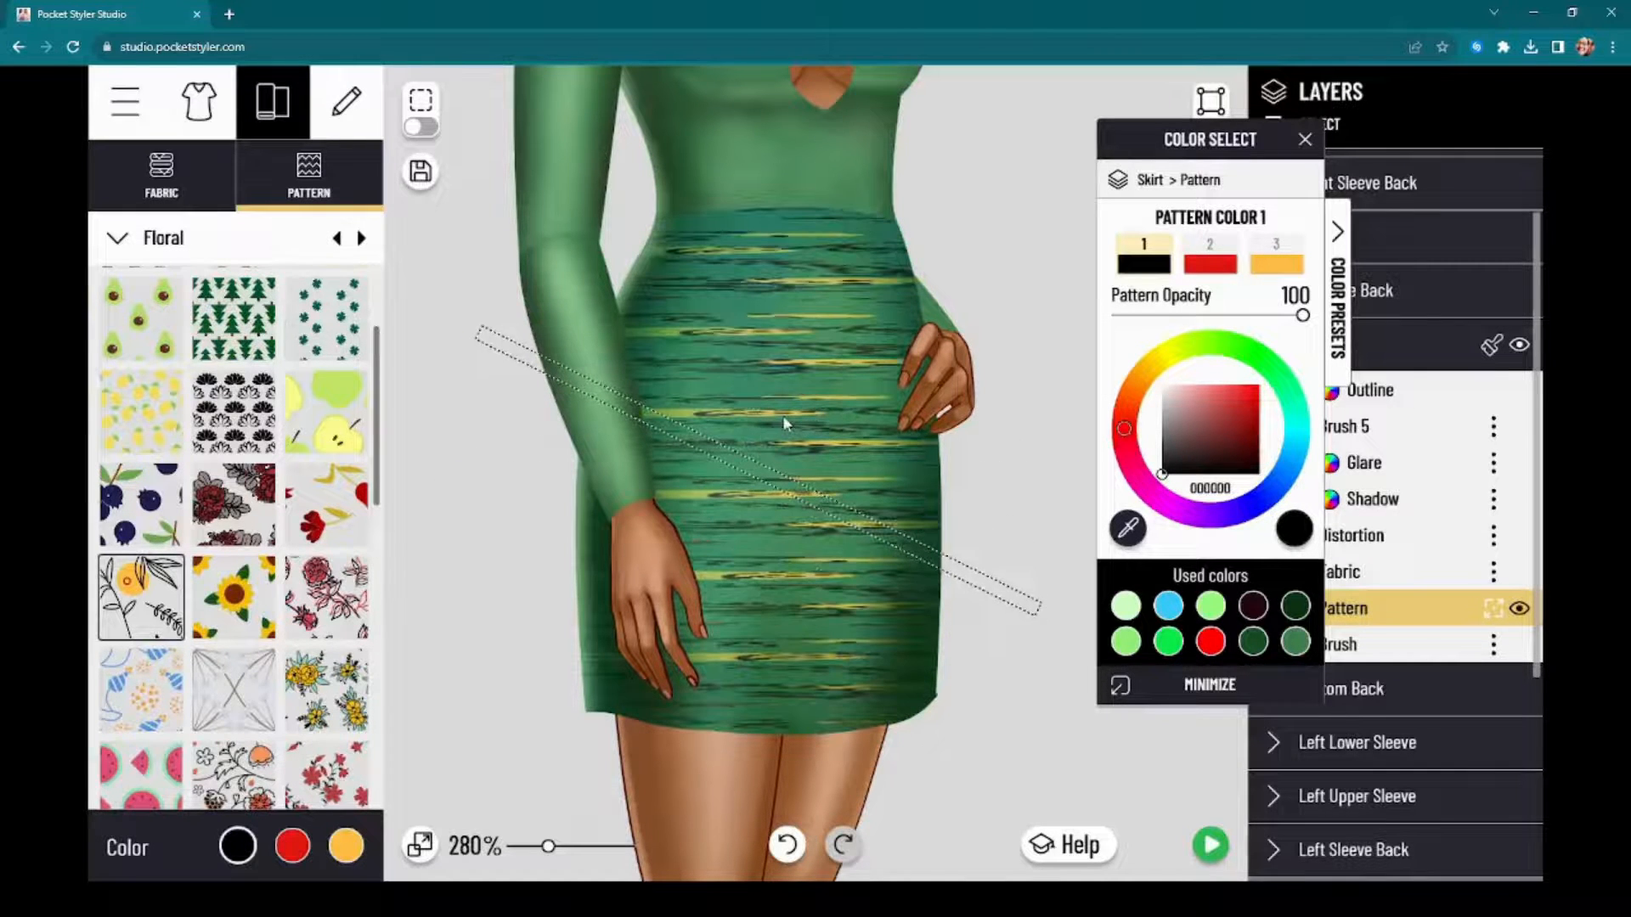
# Step: Recolor the Skirt's branch pattern in greens: color 3 to 679A5A, color 2 to 9CFB82 and color 1 to 164F26
pyautogui.click(1286, 256)
pyautogui.click(1208, 607)
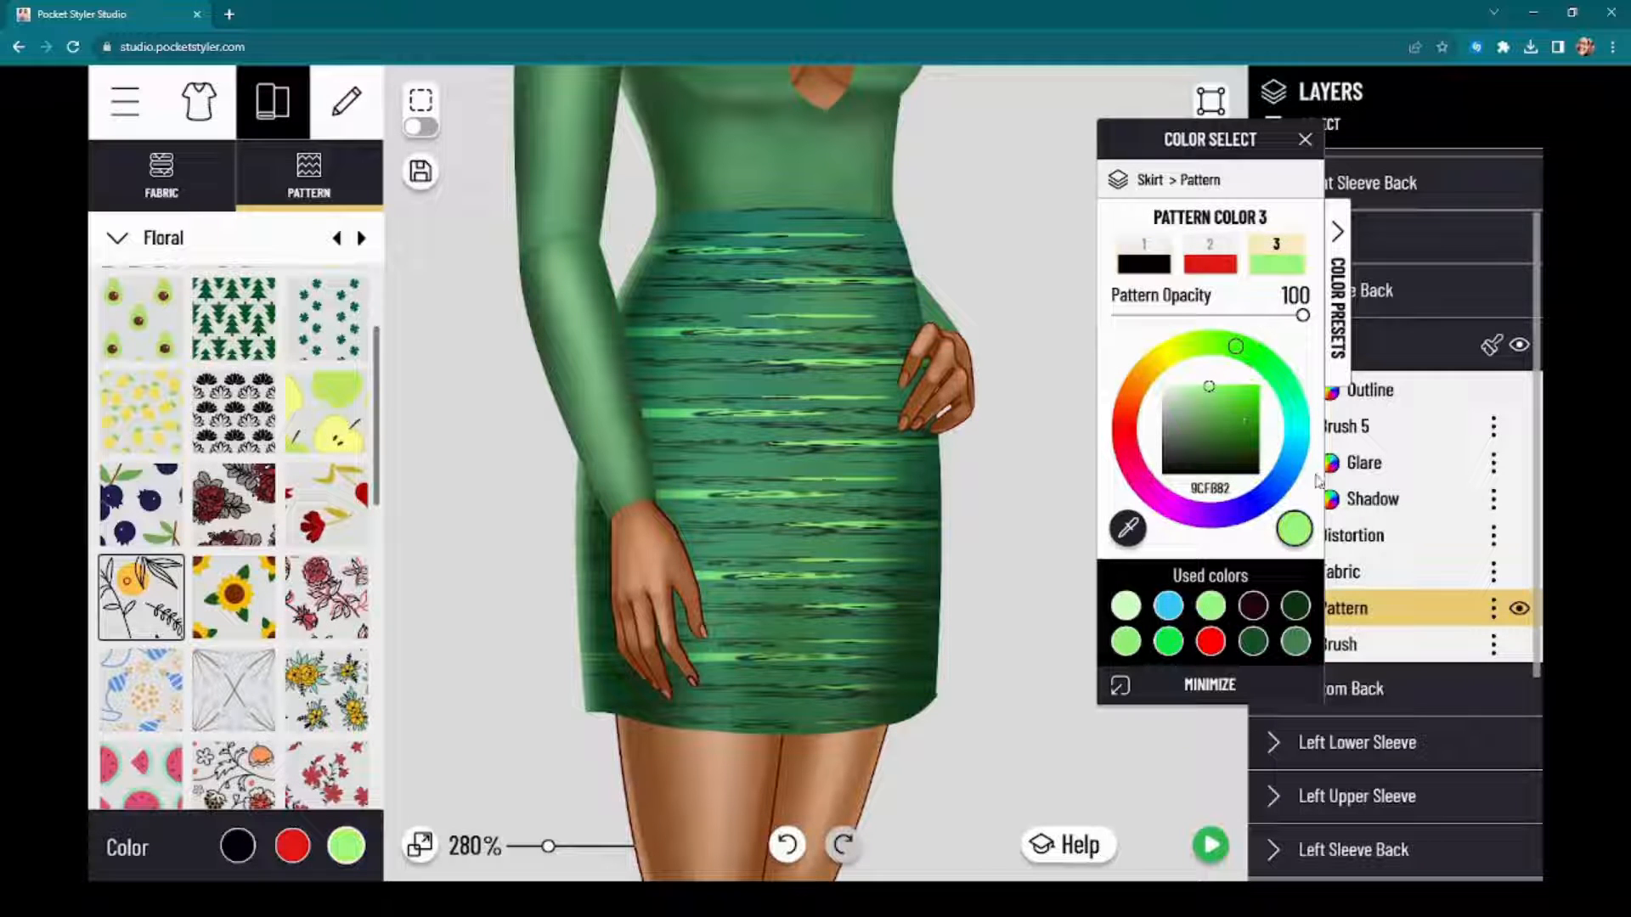
pyautogui.moveTo(1235, 461); pyautogui.dragTo(1206, 427)
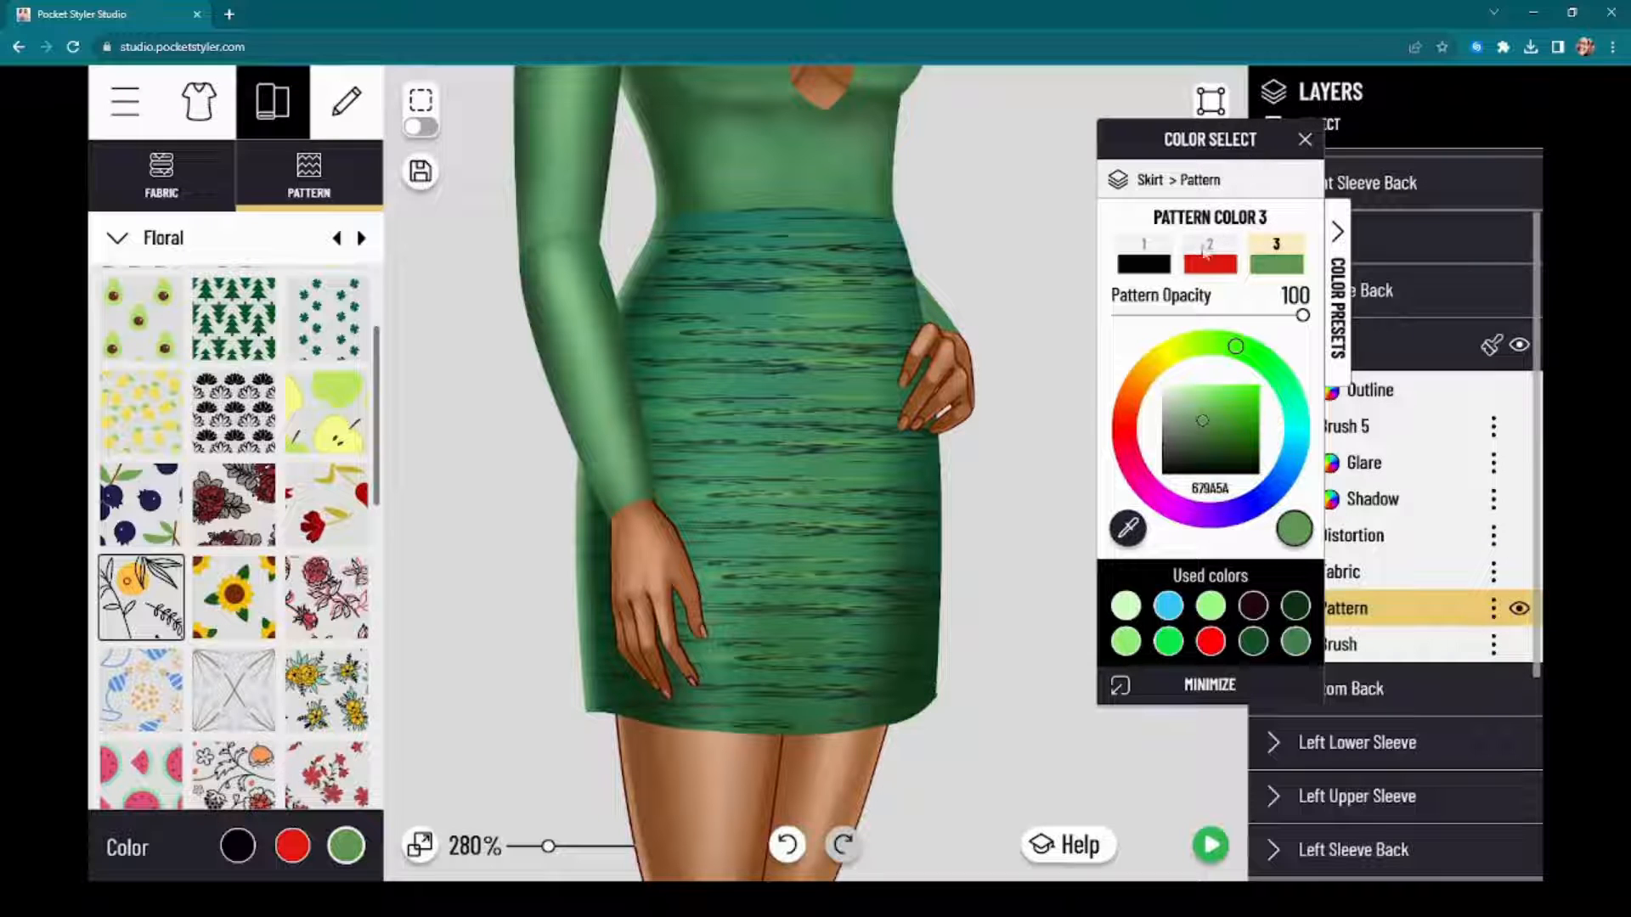
pyautogui.click(1214, 248)
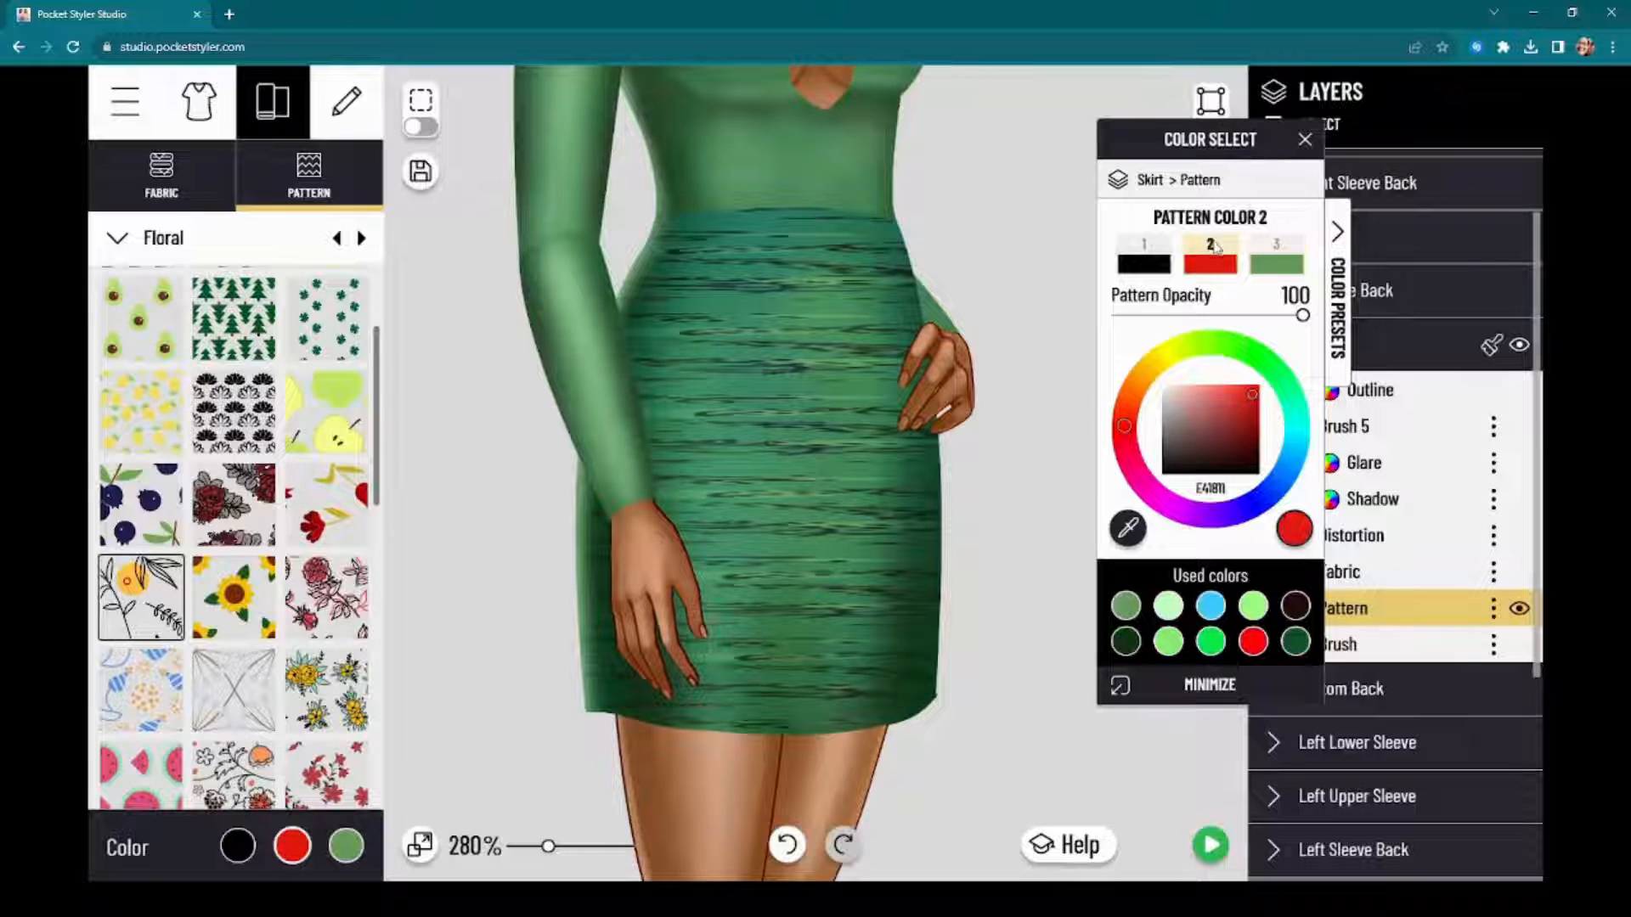
pyautogui.click(1254, 606)
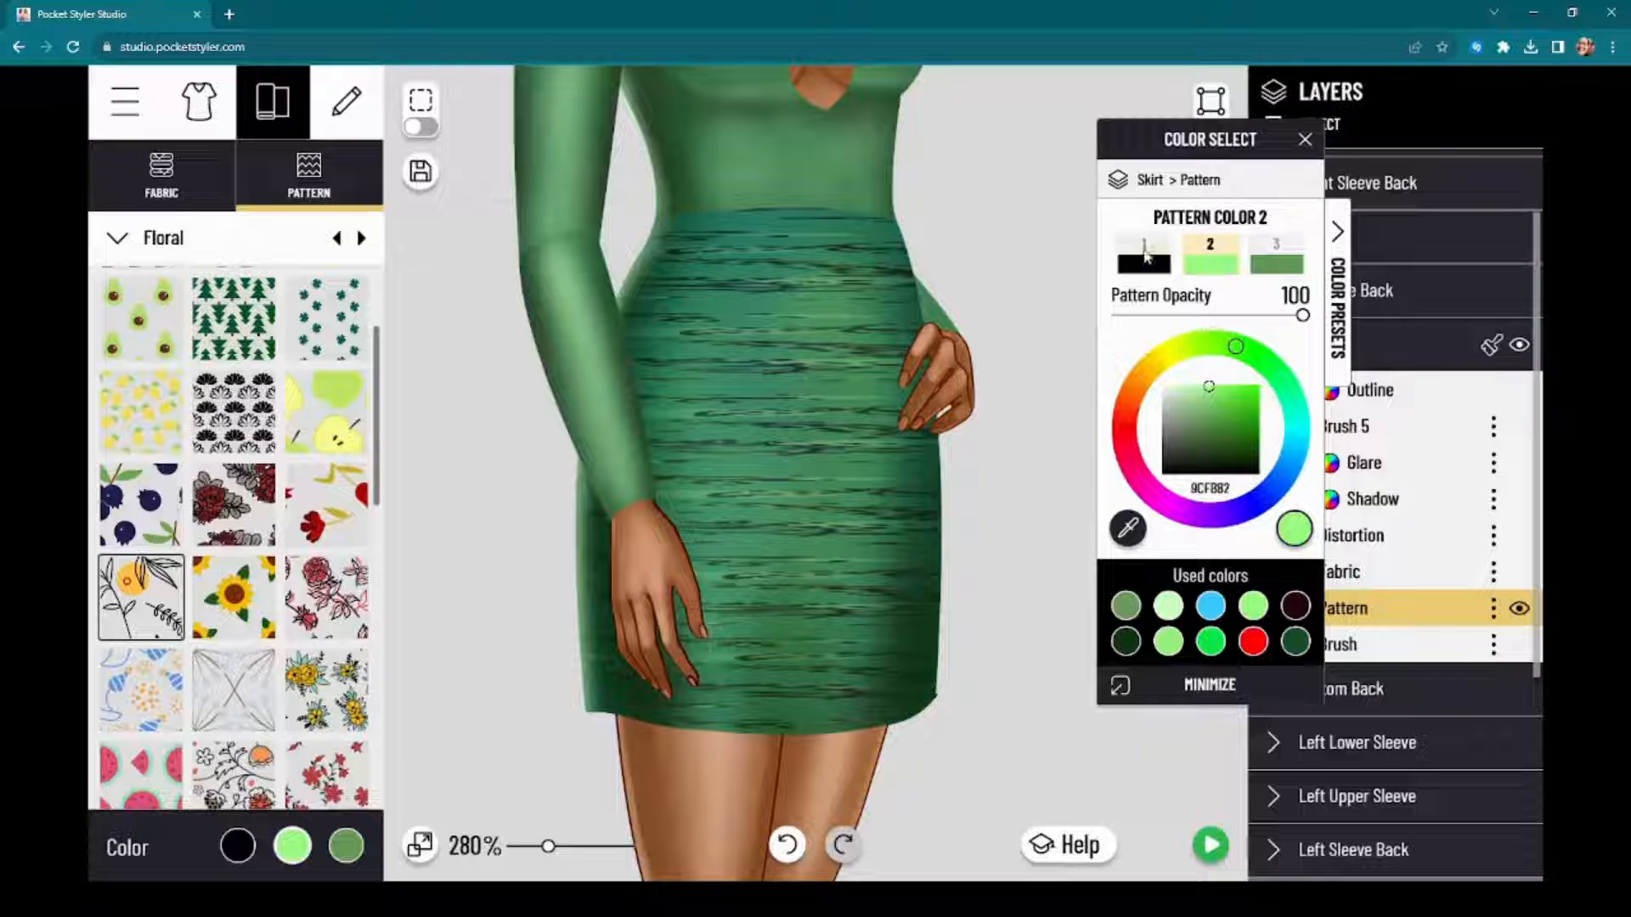
pyautogui.click(1144, 255)
pyautogui.click(1297, 643)
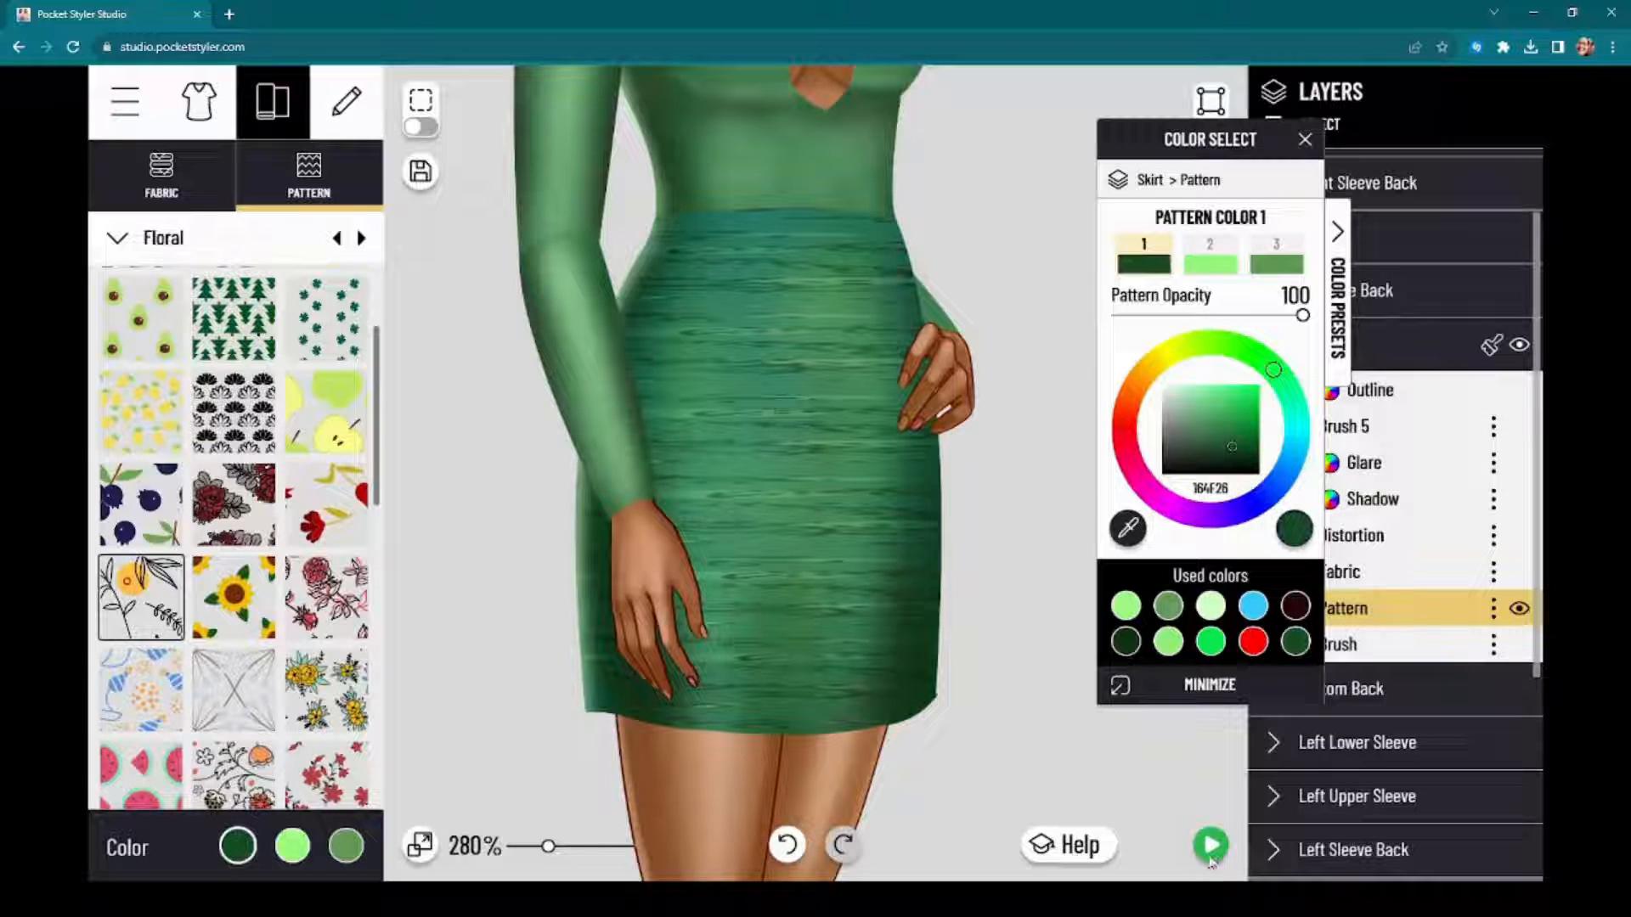
# Step: Preview the full dress with its streaked skirt, and leave the editor for My Projects
pyautogui.click(1212, 849)
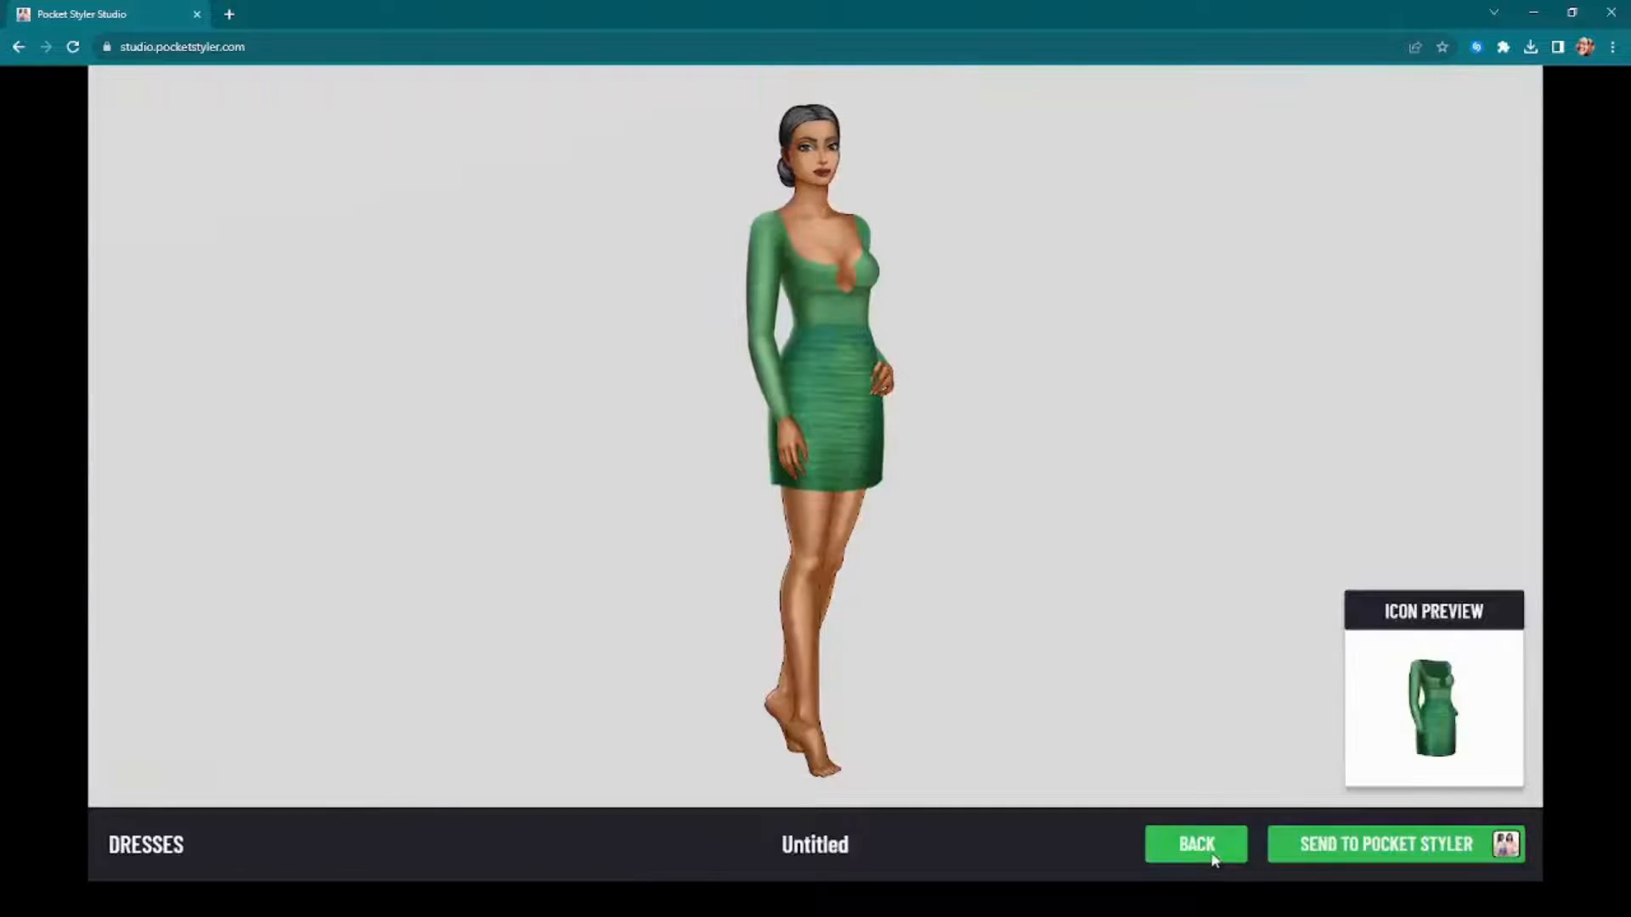
pyautogui.click(1196, 846)
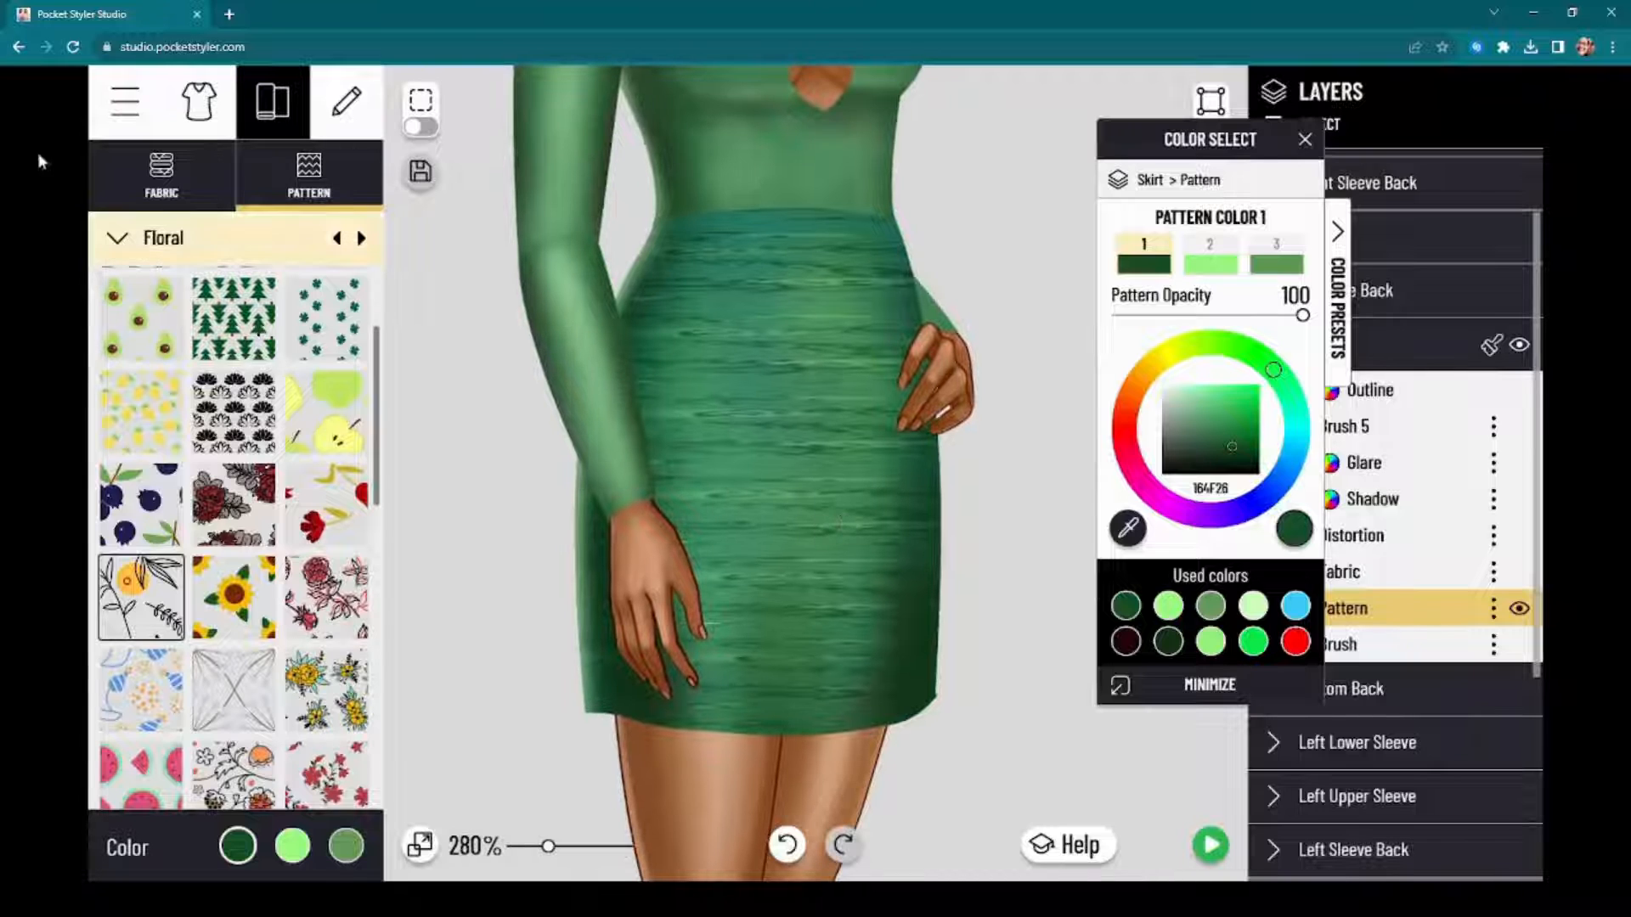
pyautogui.click(125, 119)
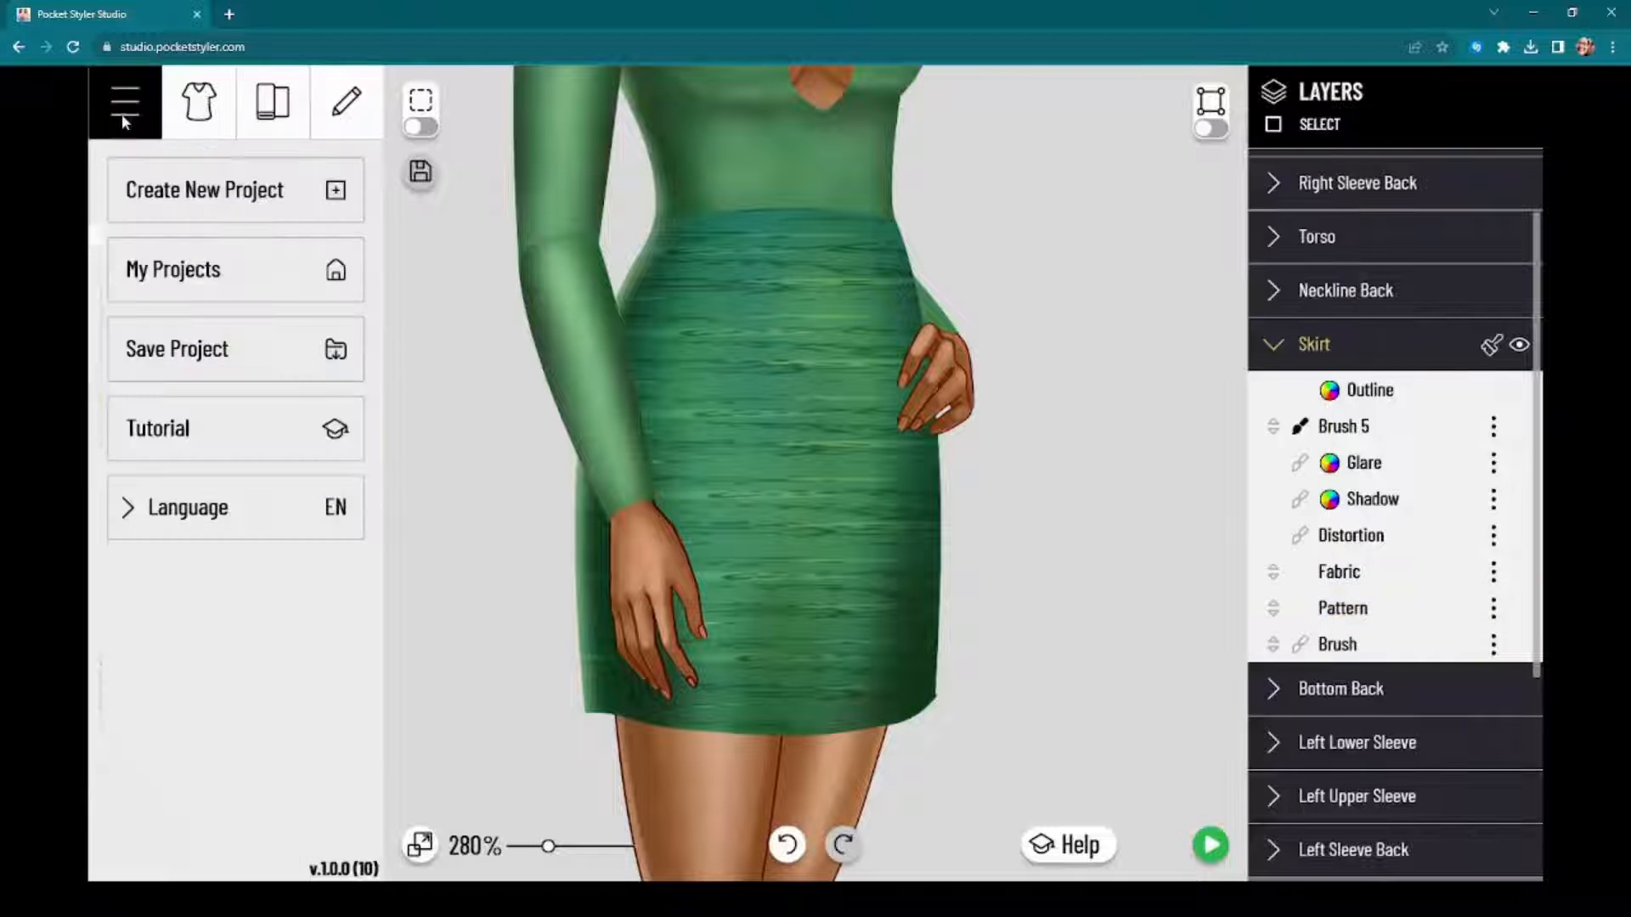
pyautogui.click(174, 280)
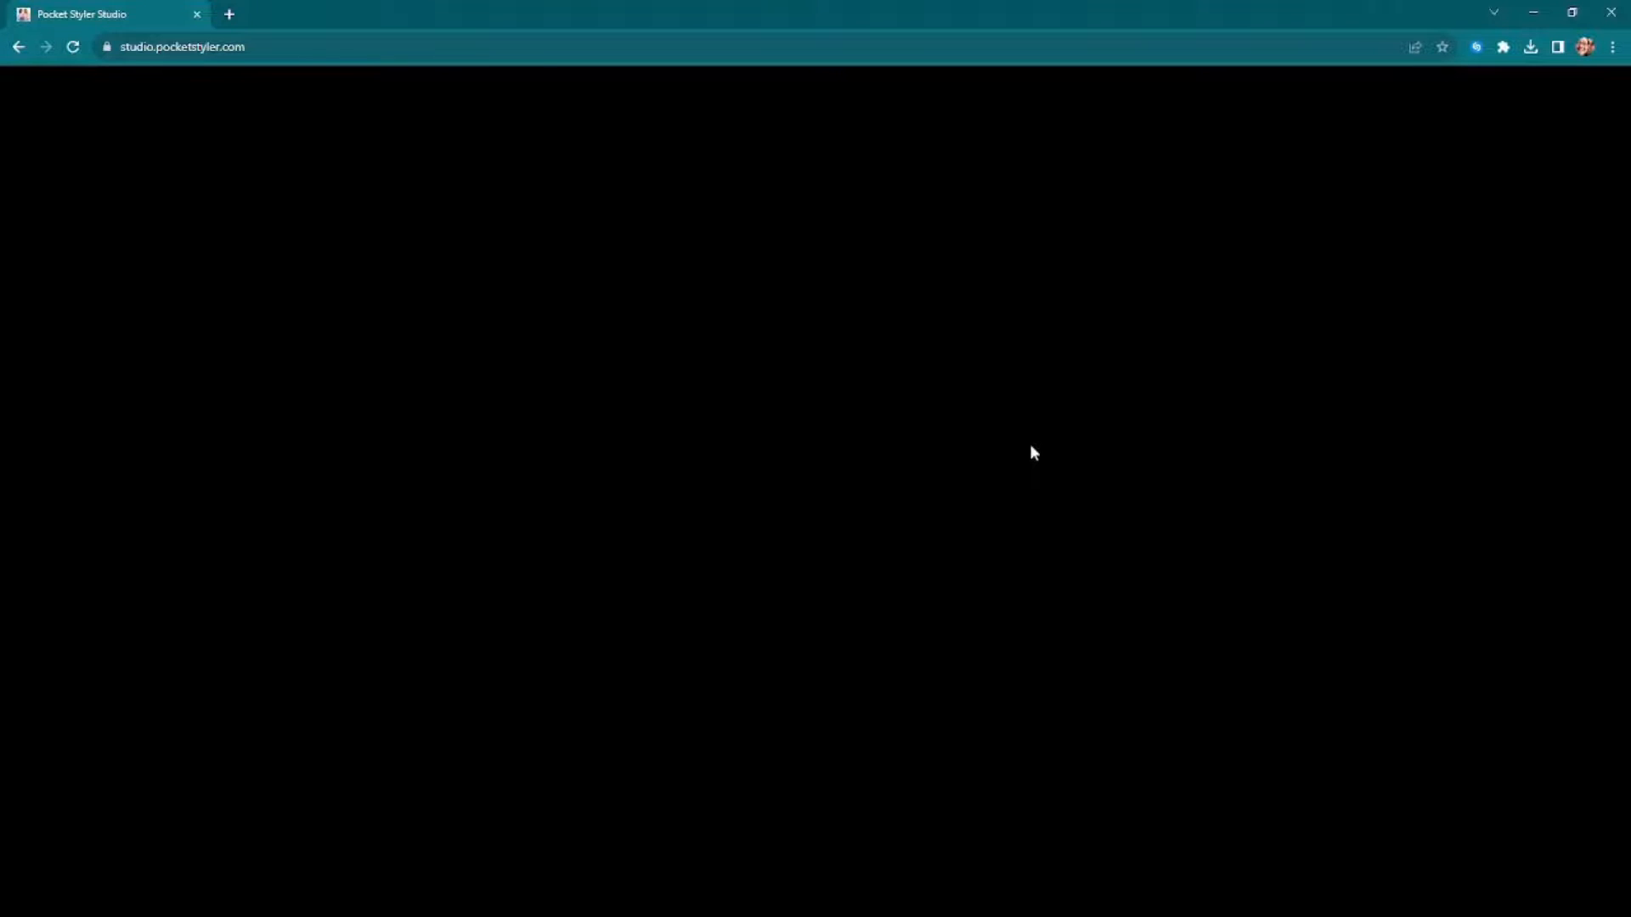
# Step: Browse My Projects for the coat grey vert project and open it for editing
pyautogui.scroll(-3, 1062, 510)
pyautogui.scroll(-15, 1062, 546)
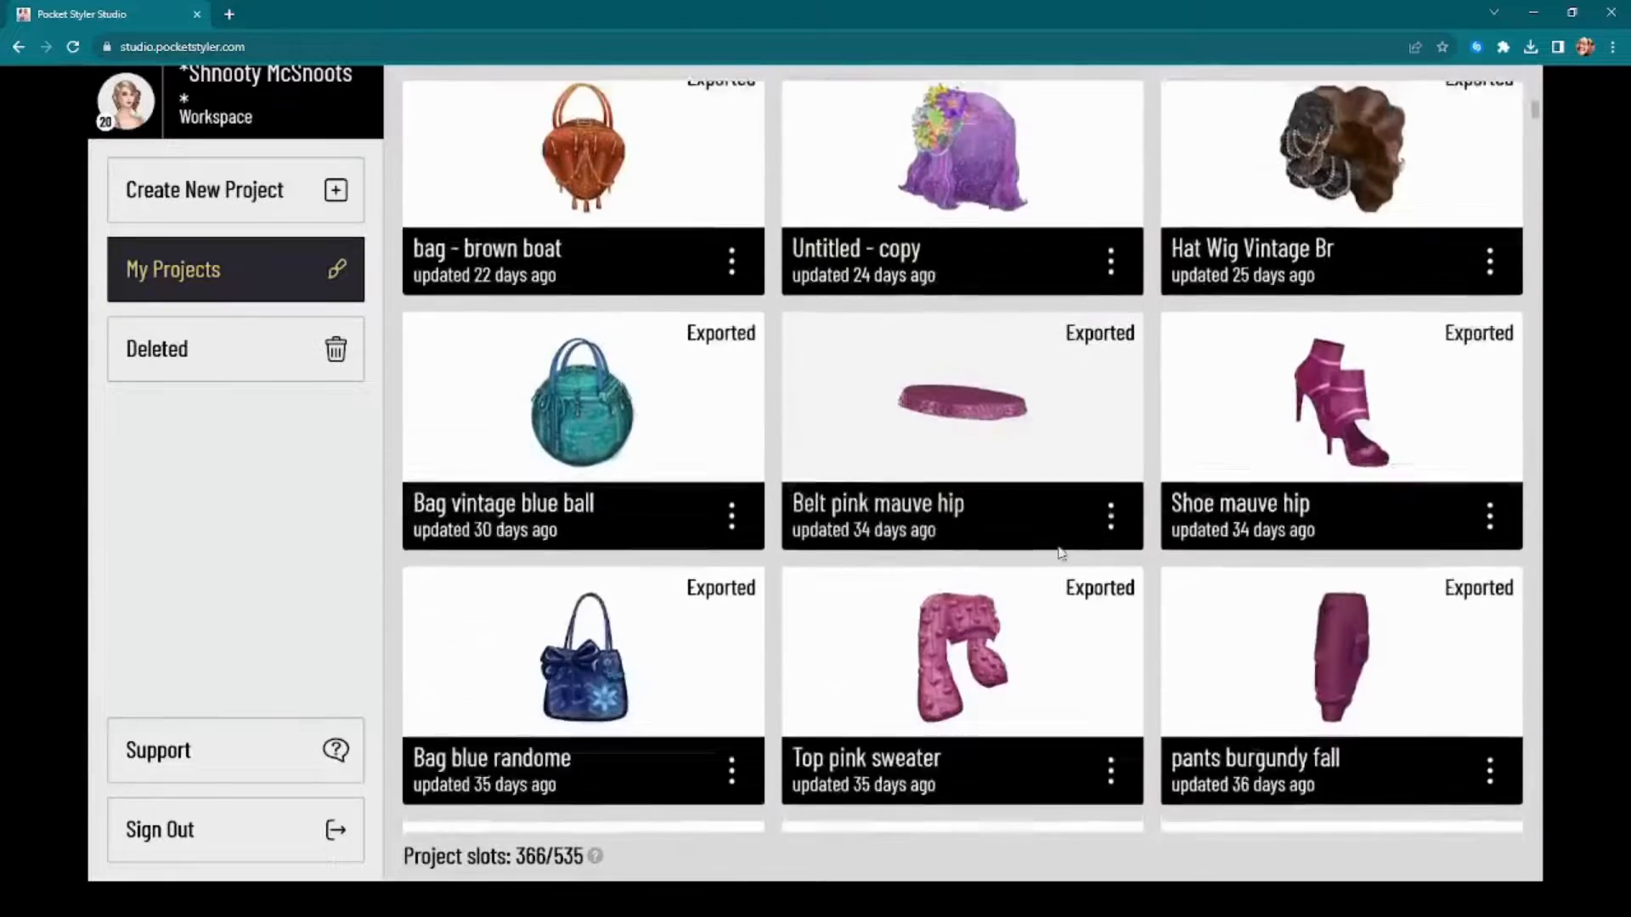
pyautogui.scroll(-10, 1067, 556)
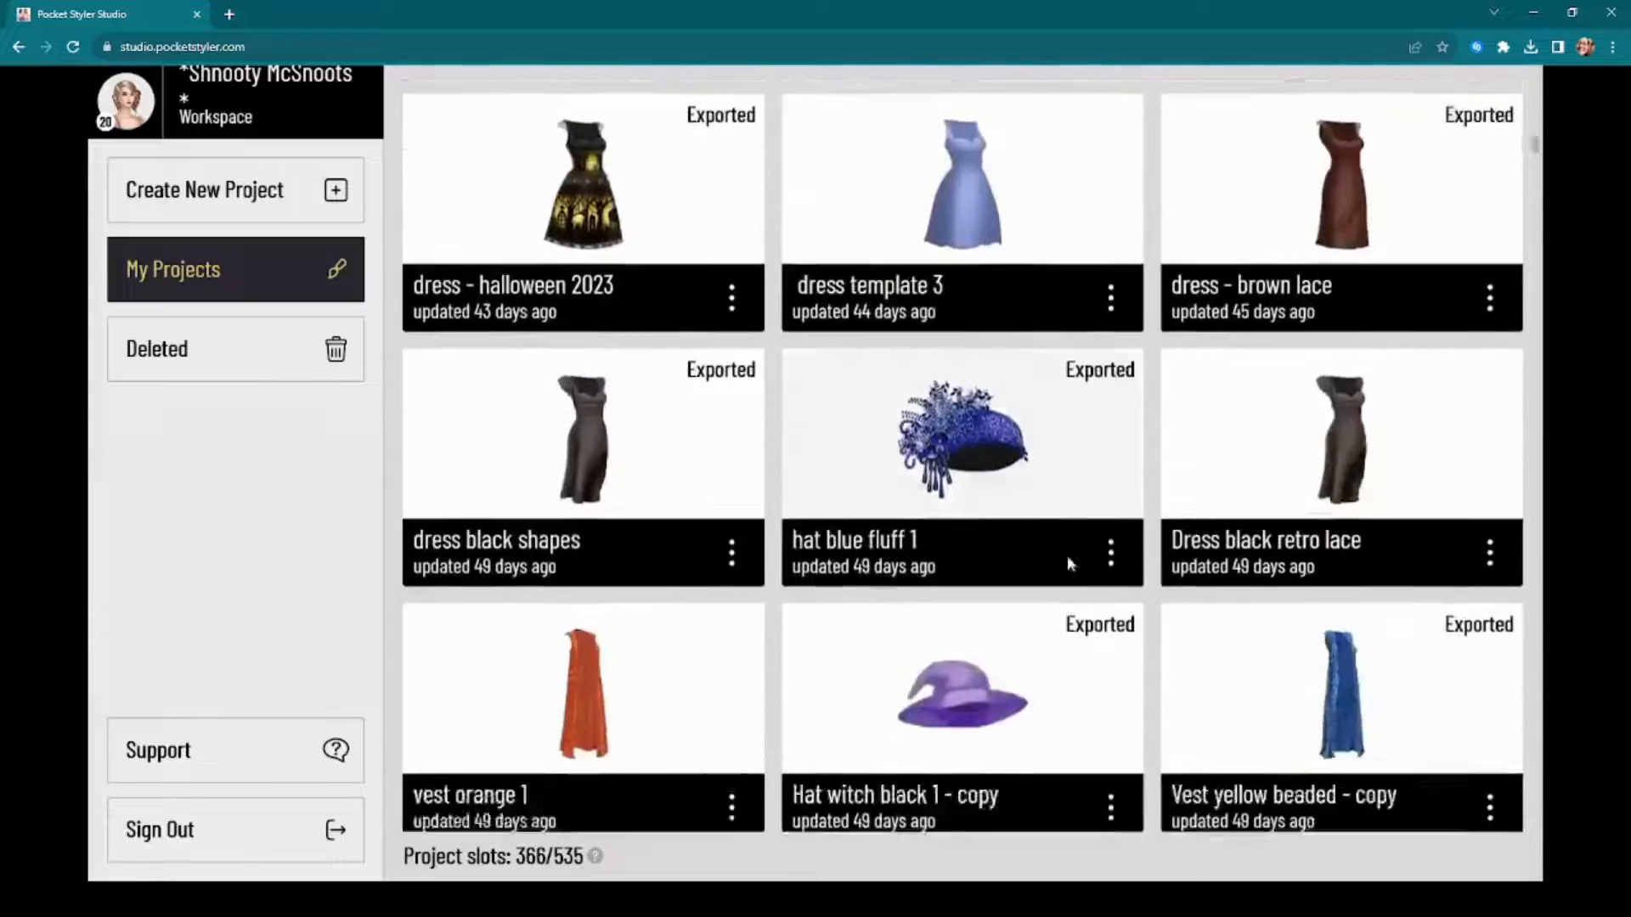
pyautogui.scroll(-11, 1059, 556)
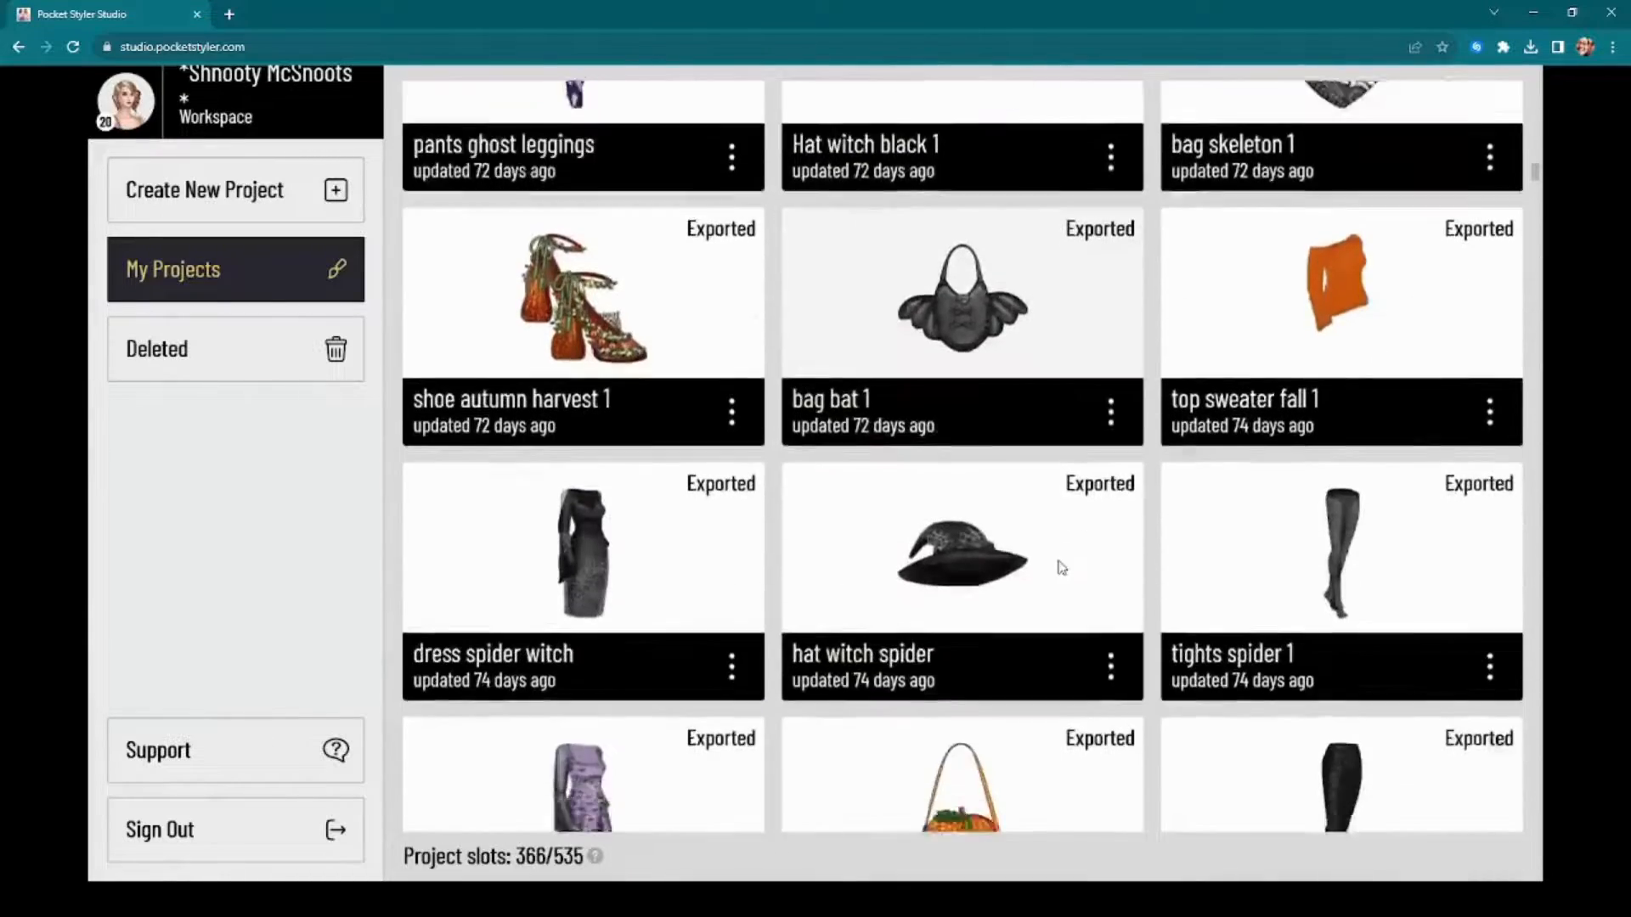
pyautogui.scroll(-10, 1061, 567)
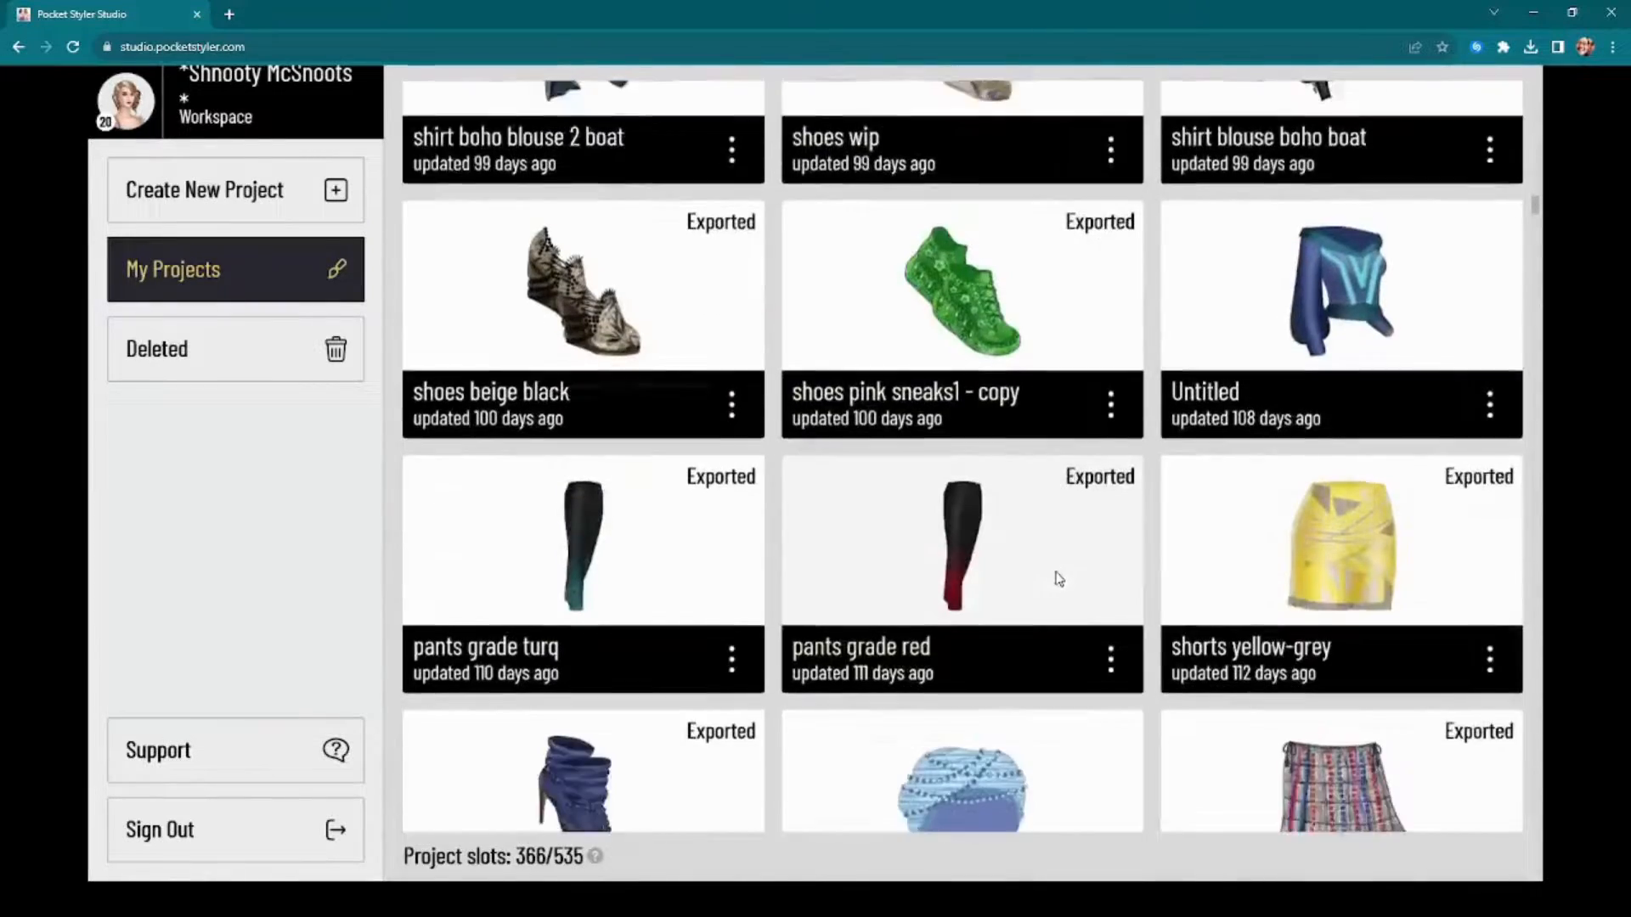
pyautogui.scroll(-8, 1036, 569)
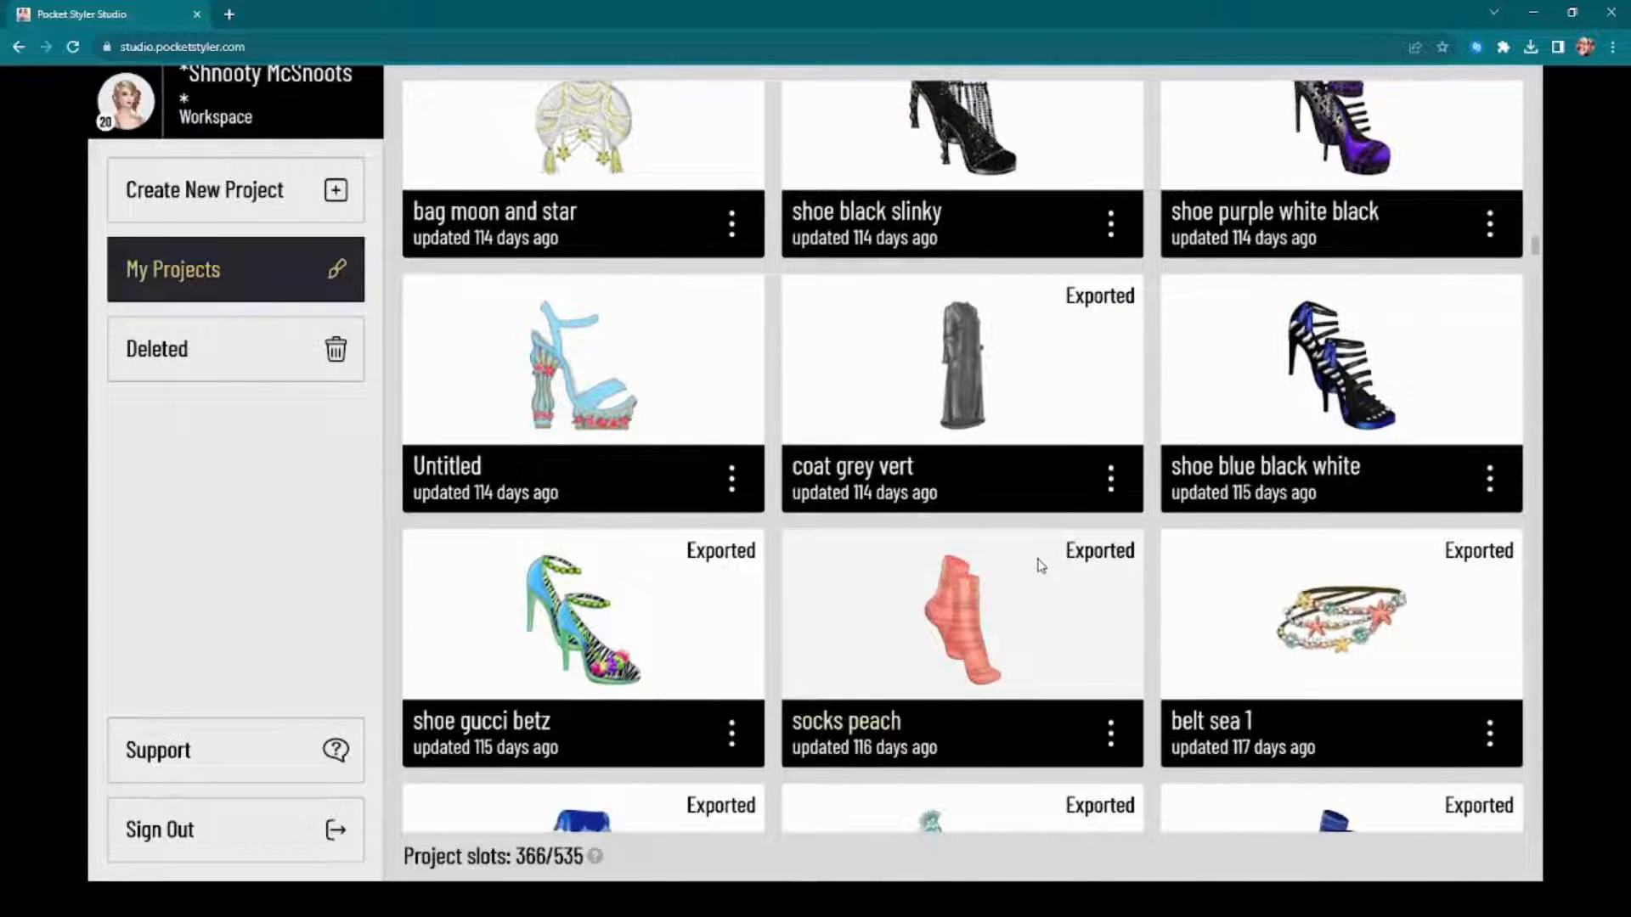
pyautogui.click(1110, 480)
pyautogui.click(960, 567)
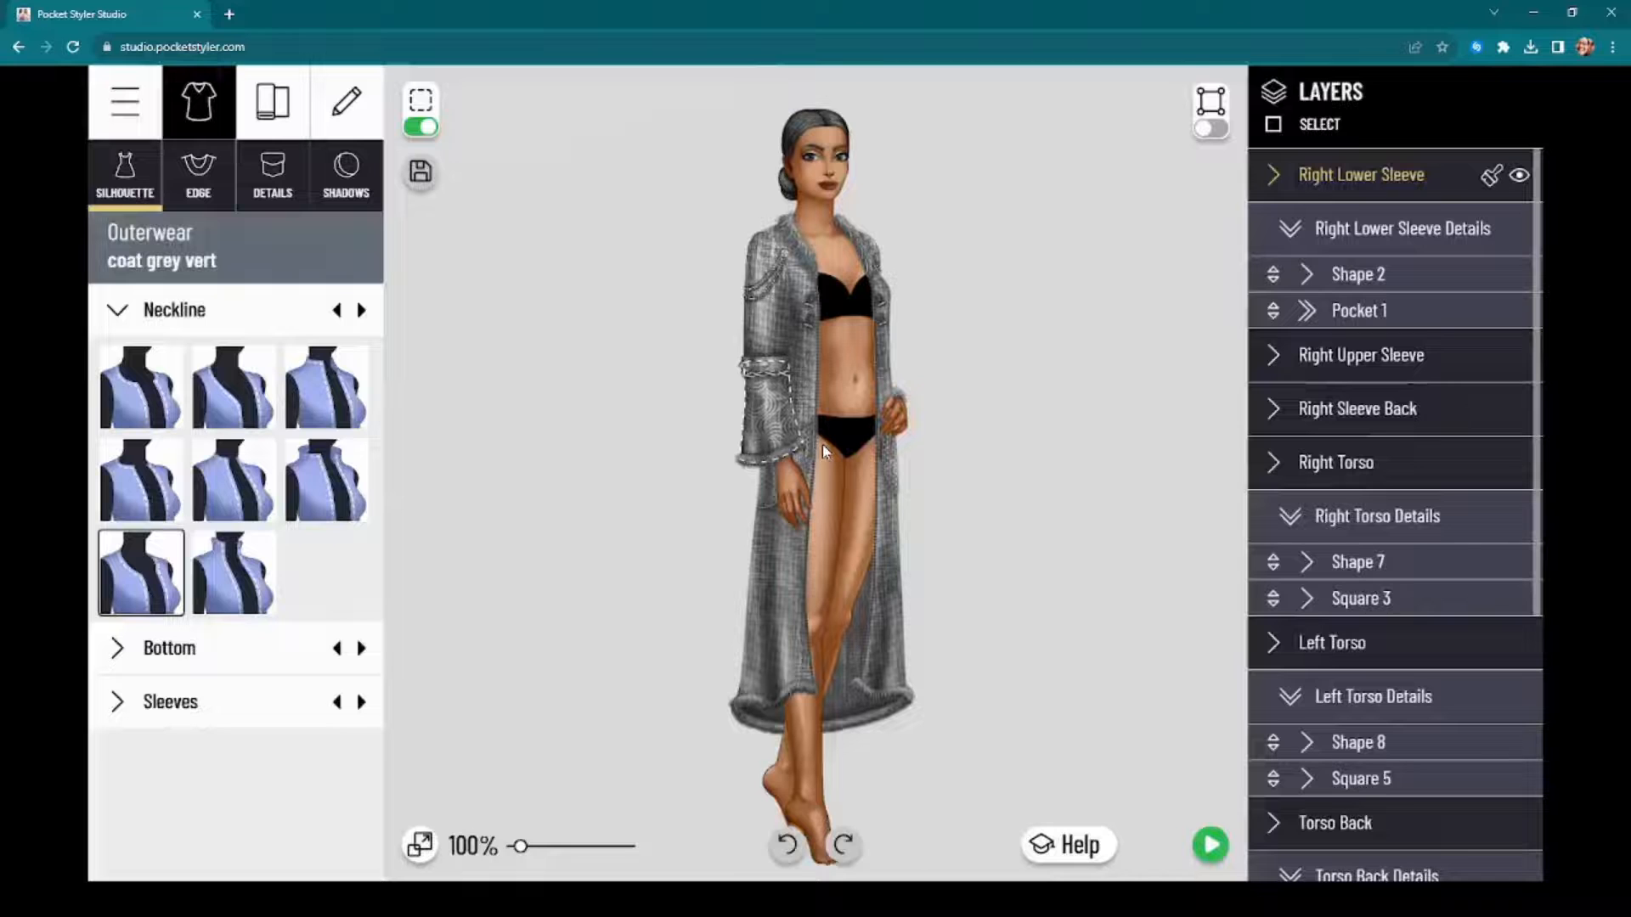
# Step: Turn off the selection outline and examine the woven texture on the grey coat's lower front up close
pyautogui.scroll(4, 799, 527)
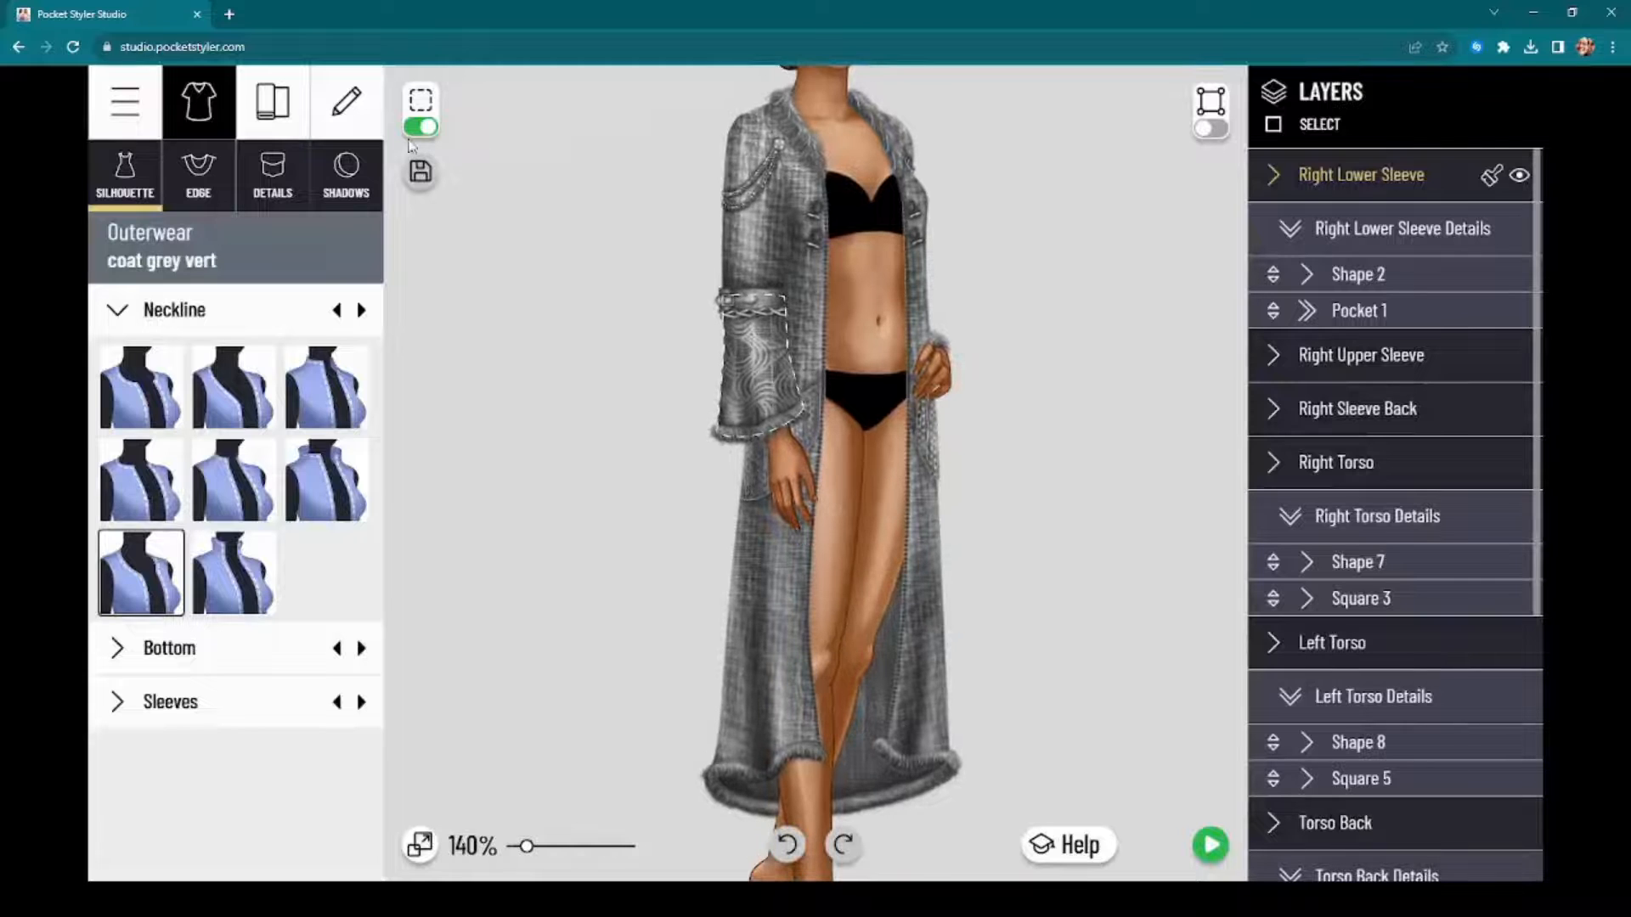
pyautogui.click(421, 128)
pyautogui.scroll(12, 714, 557)
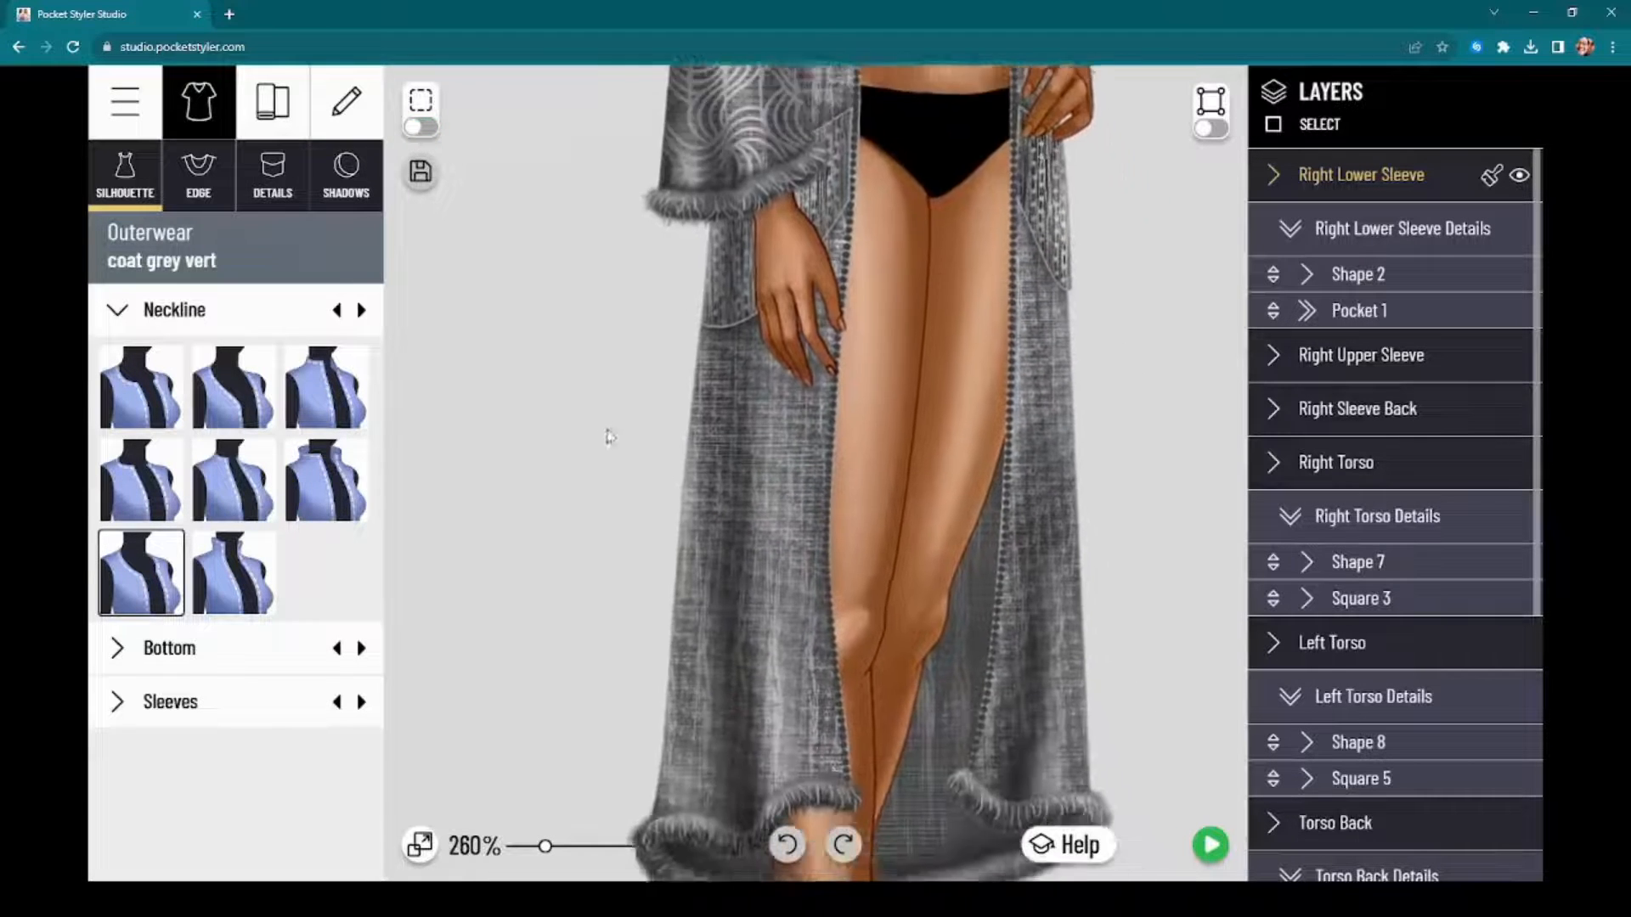
pyautogui.scroll(12, 705, 509)
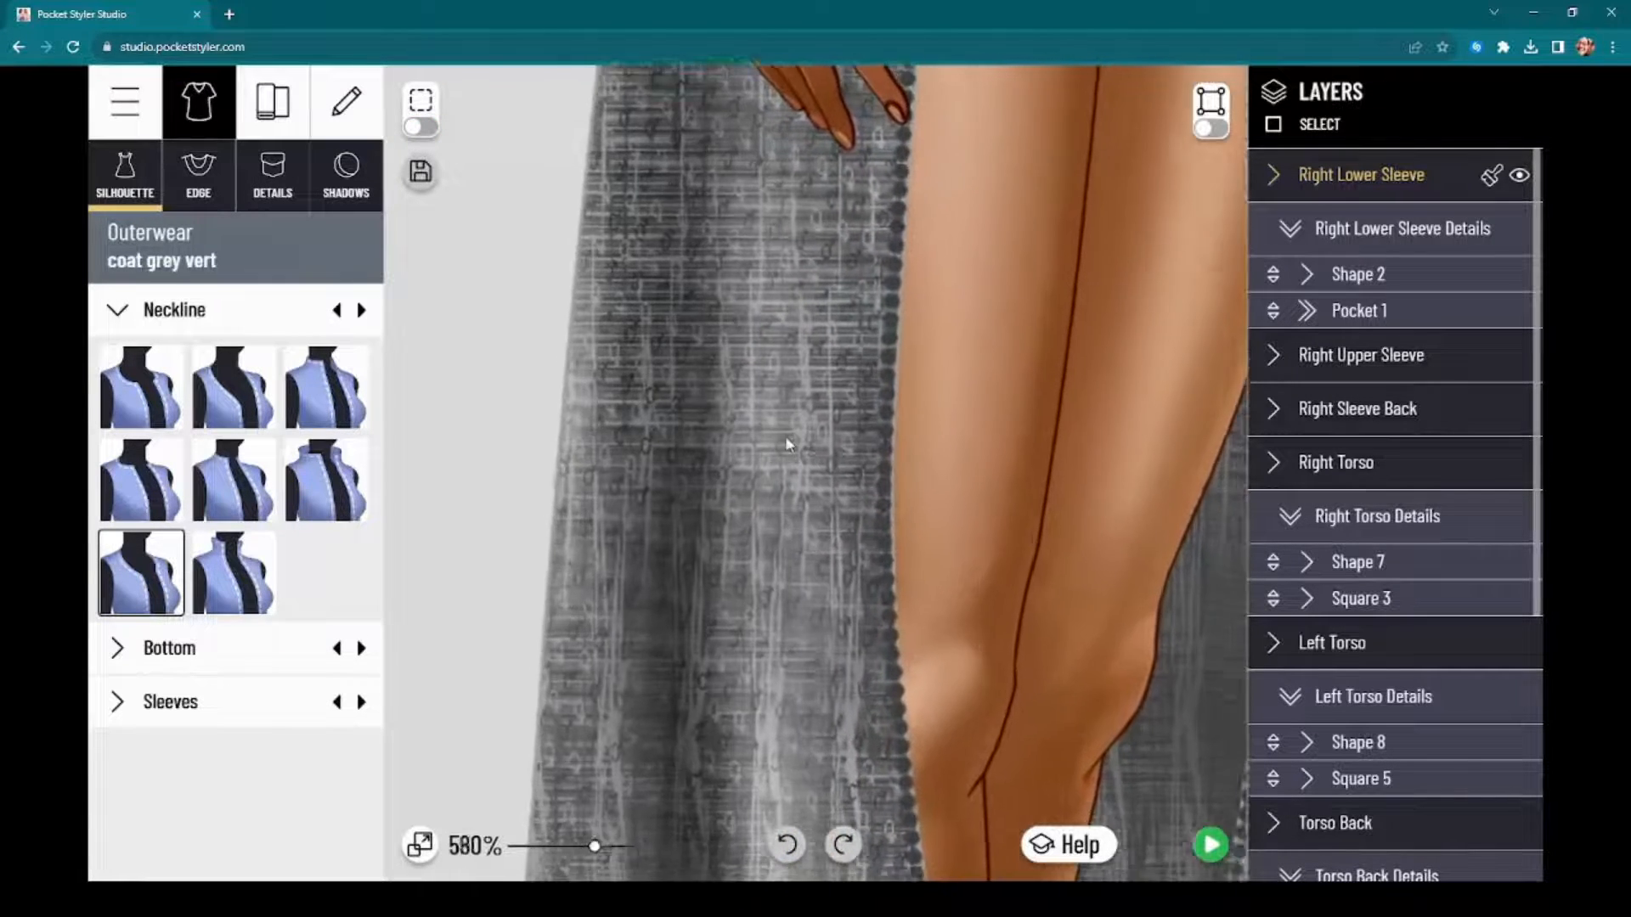
pyautogui.scroll(8, 790, 448)
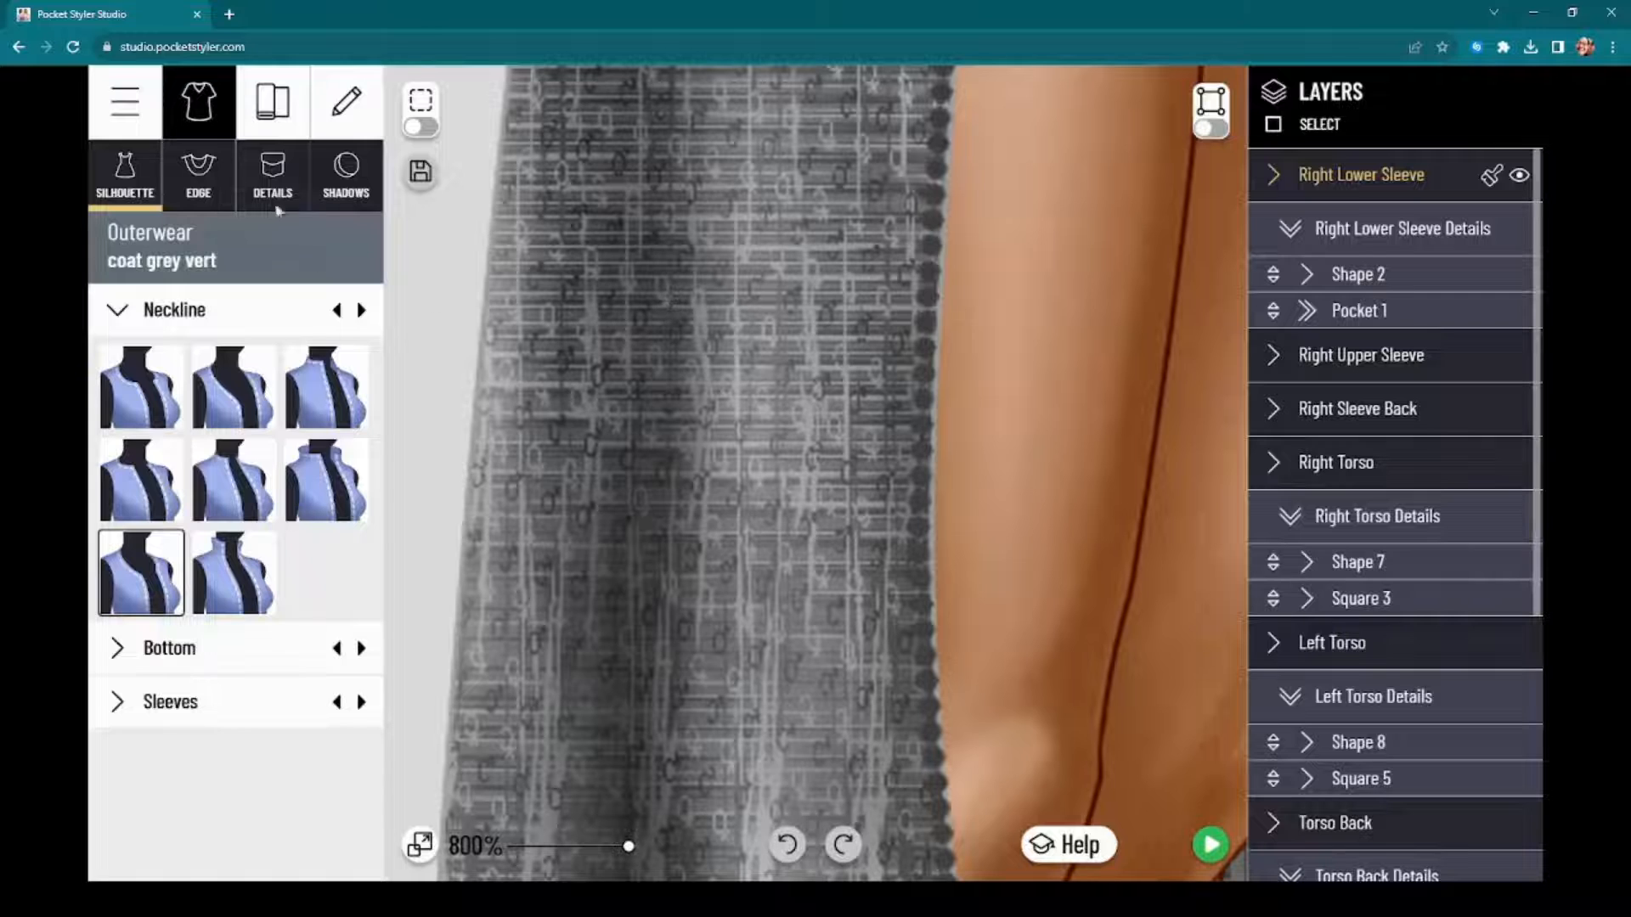
# Step: Look through the Abstract patterns for the motif behind the coat's texture, moving the color picker off the coat
pyautogui.click(272, 101)
pyautogui.click(309, 177)
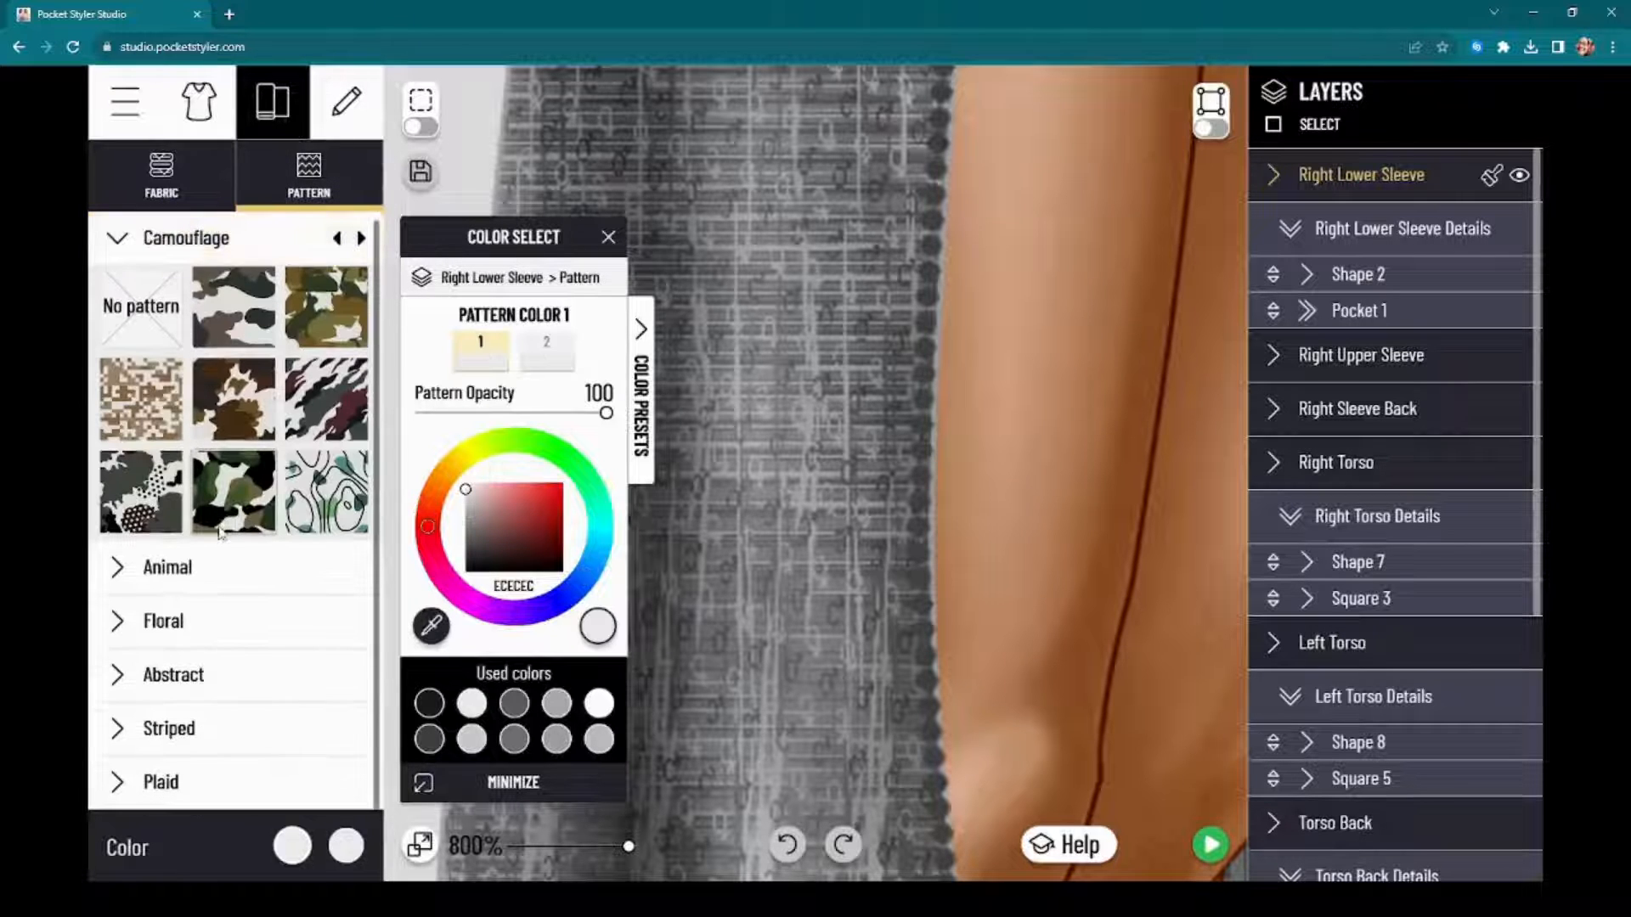
pyautogui.click(225, 688)
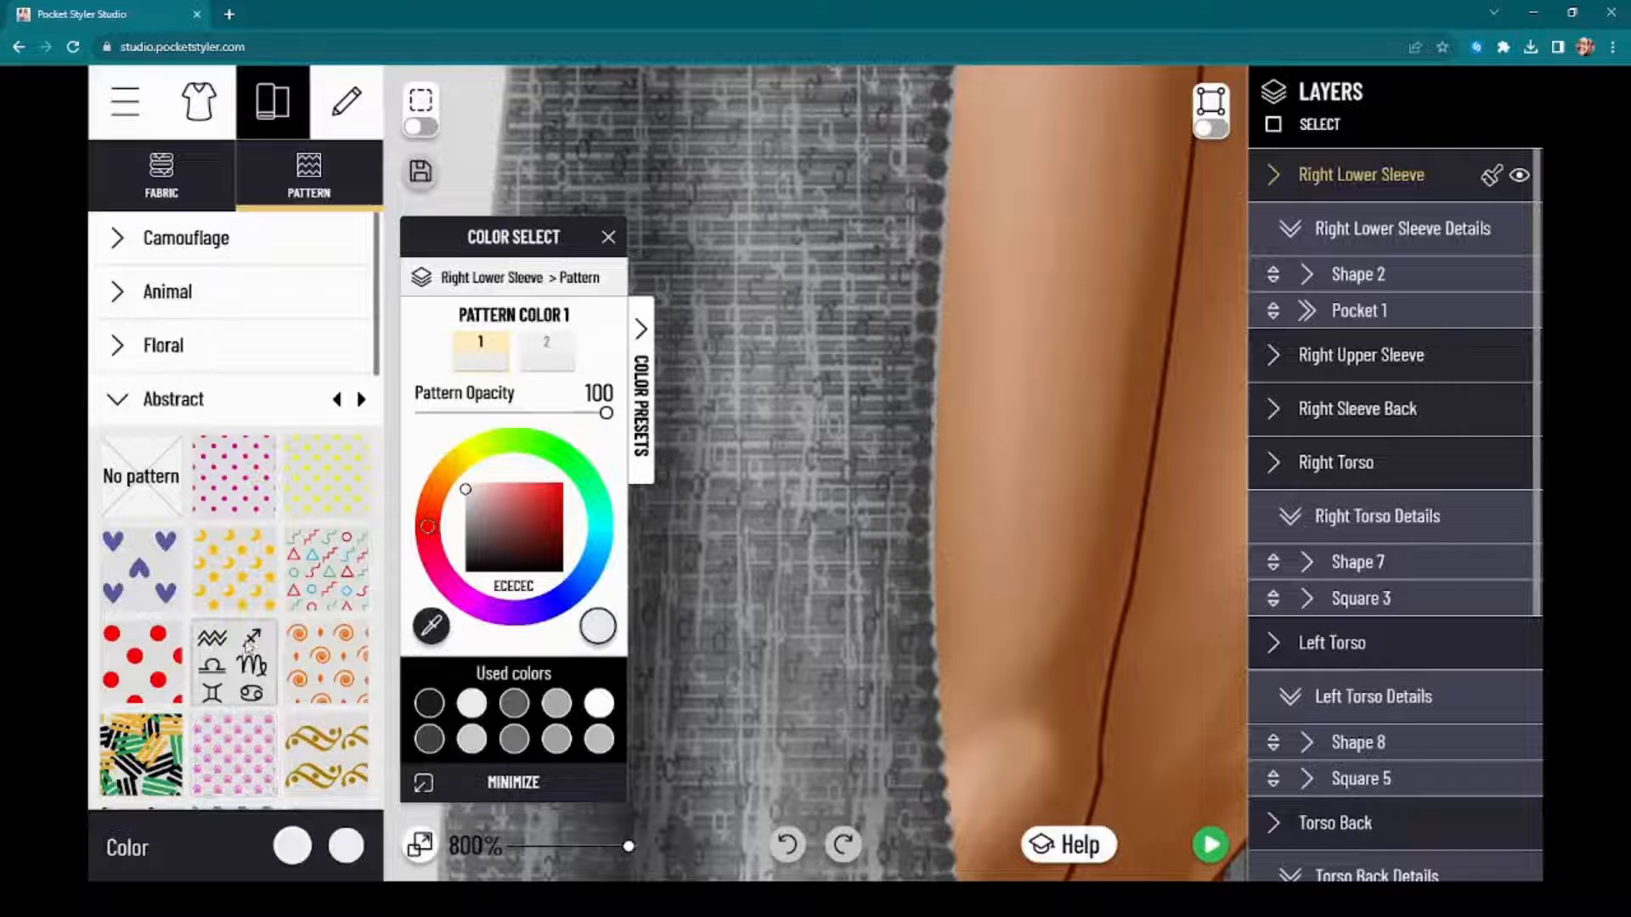
pyautogui.scroll(-2, 248, 646)
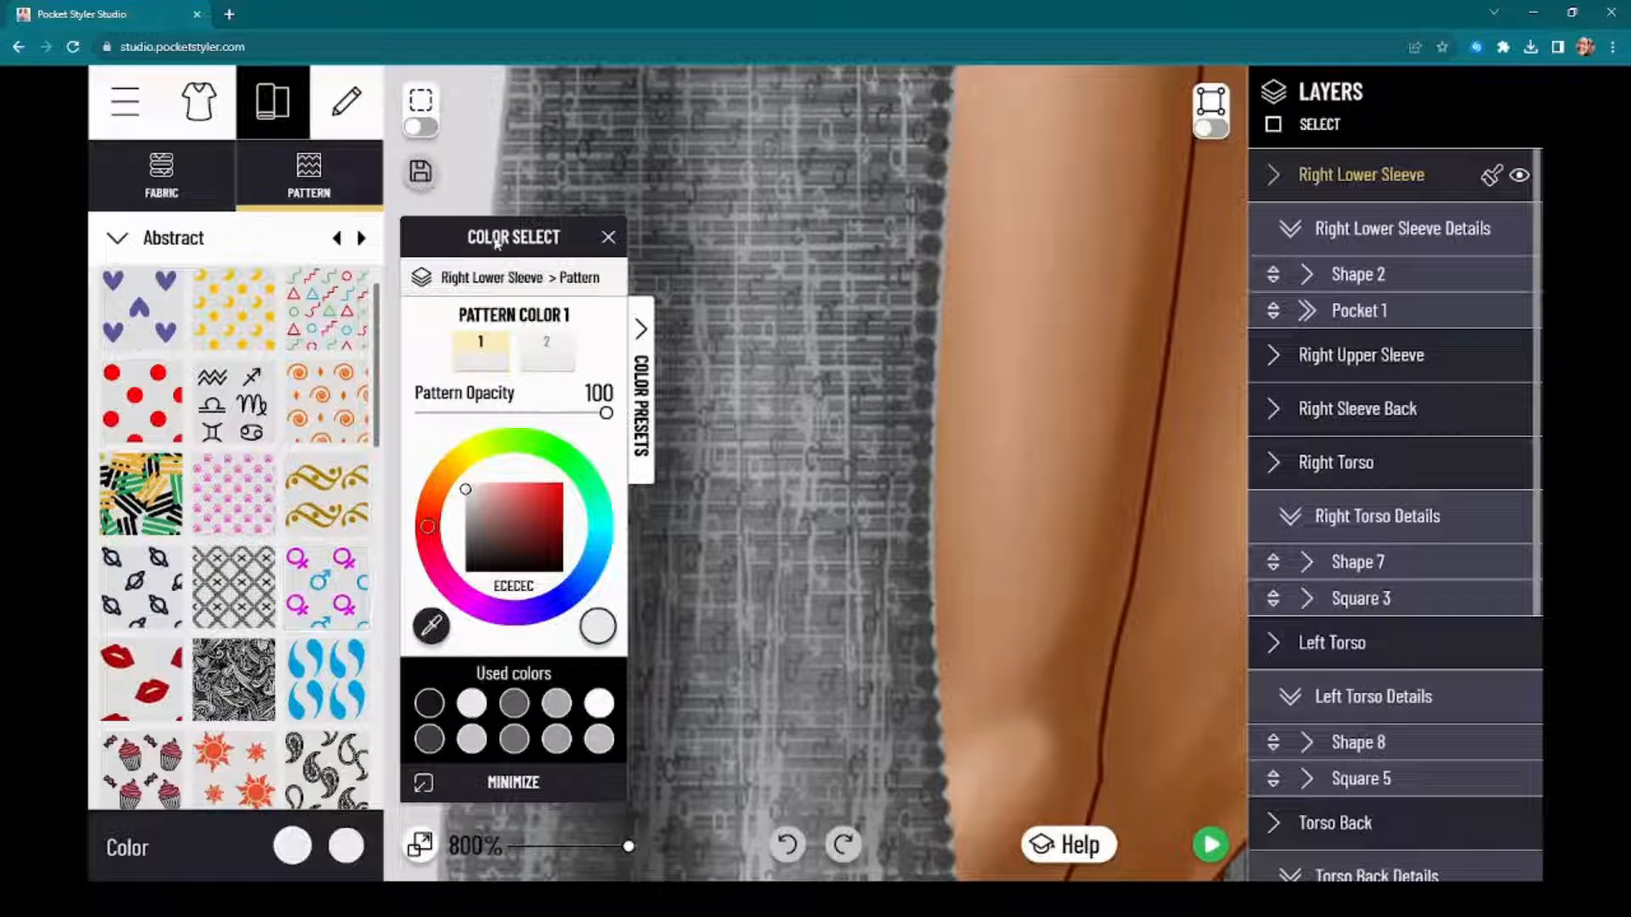
pyautogui.moveTo(497, 242); pyautogui.dragTo(1367, 275)
# Step: Examine how the coat's pattern texture reads at different distances, from close detail to the full garment
pyautogui.scroll(-4, 767, 493)
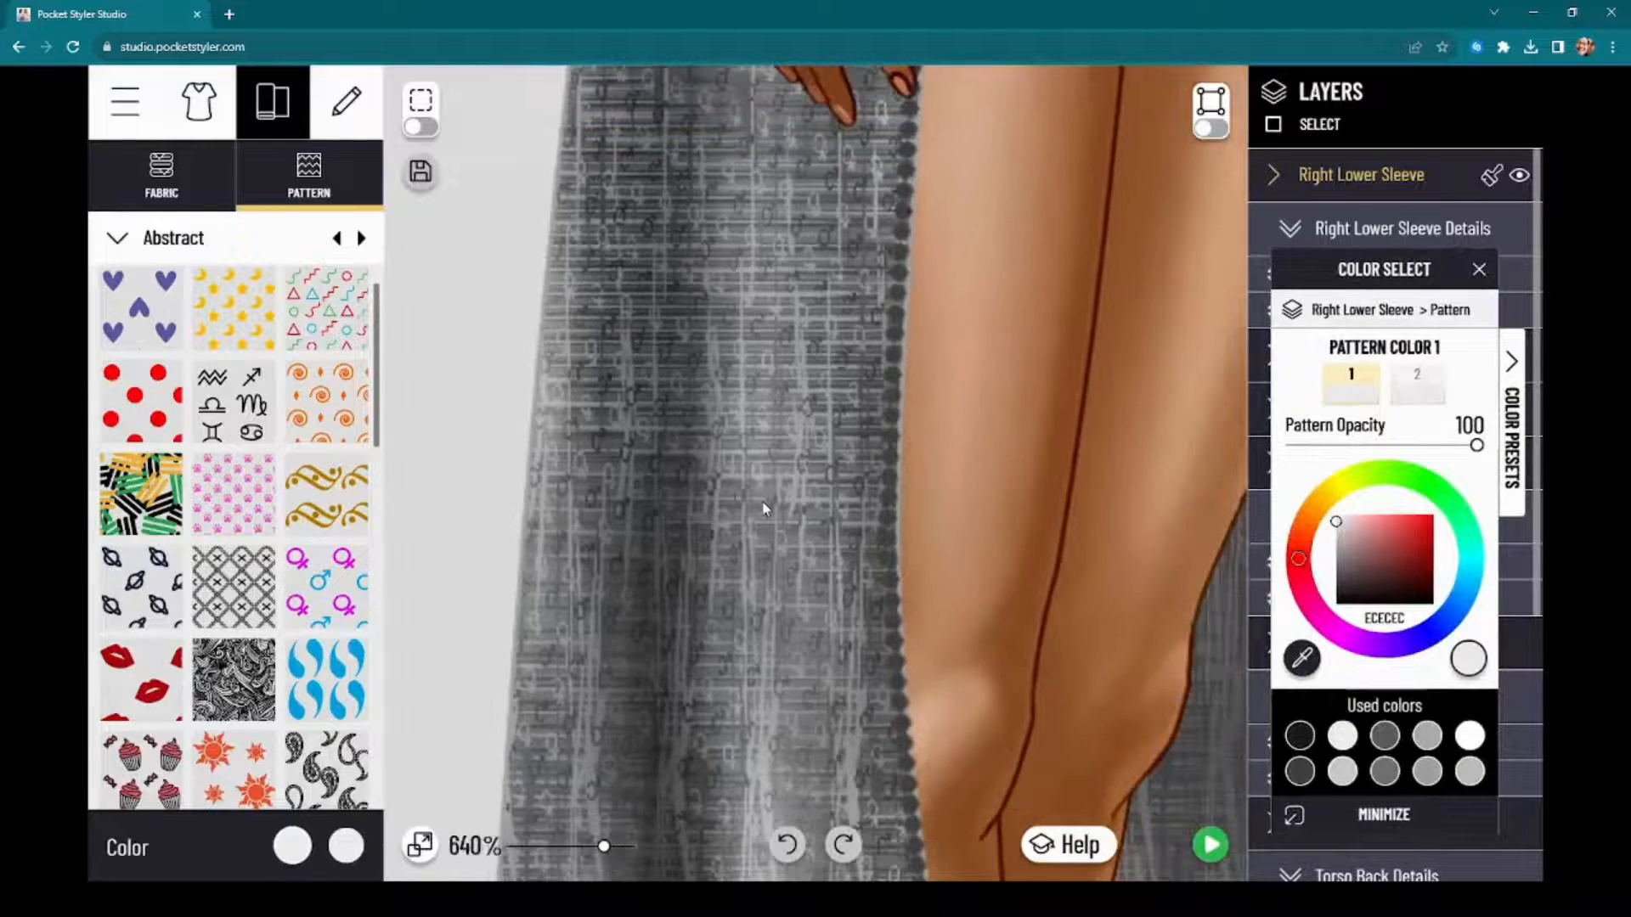
pyautogui.scroll(-8, 762, 508)
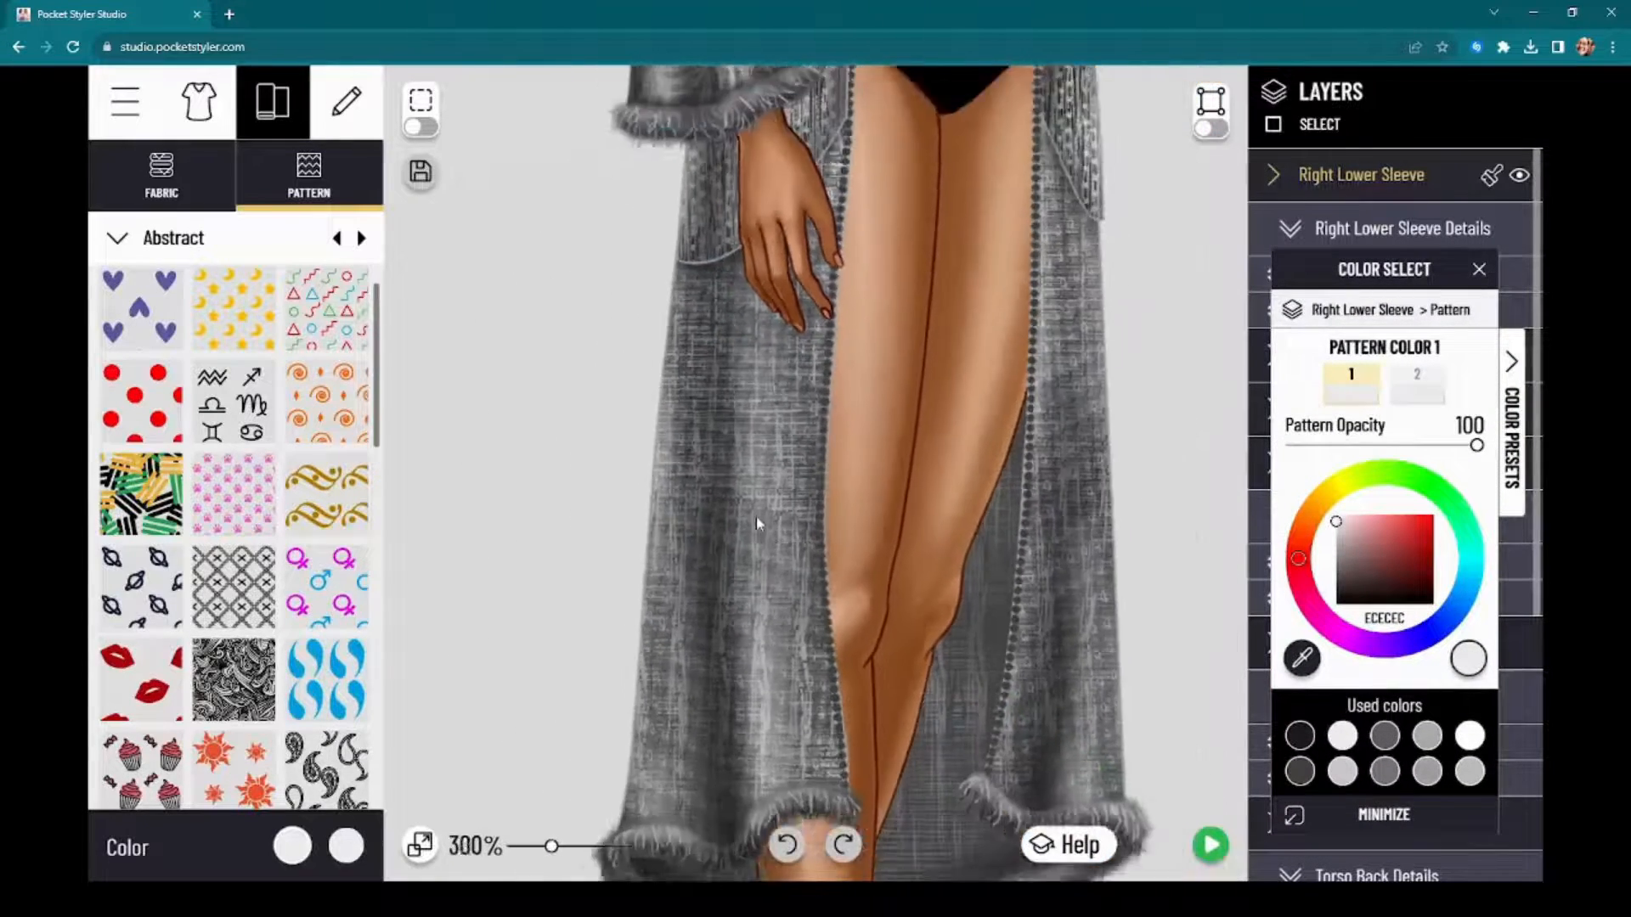
pyautogui.scroll(-10, 756, 514)
pyautogui.scroll(5, 757, 498)
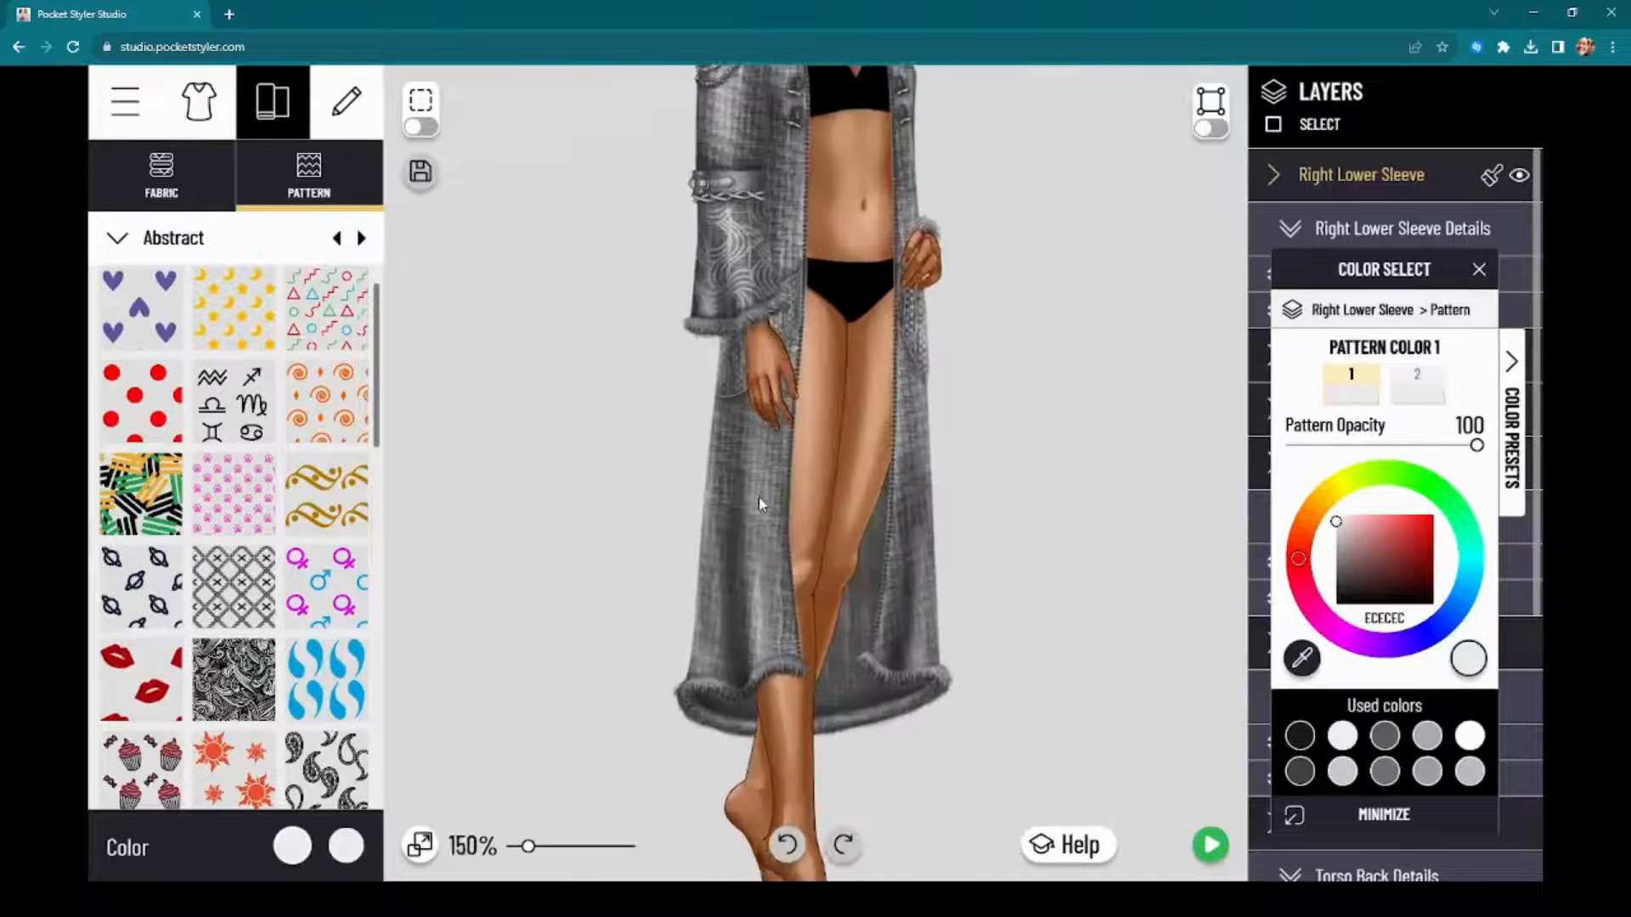
pyautogui.scroll(6, 758, 498)
pyautogui.scroll(-5, 665, 385)
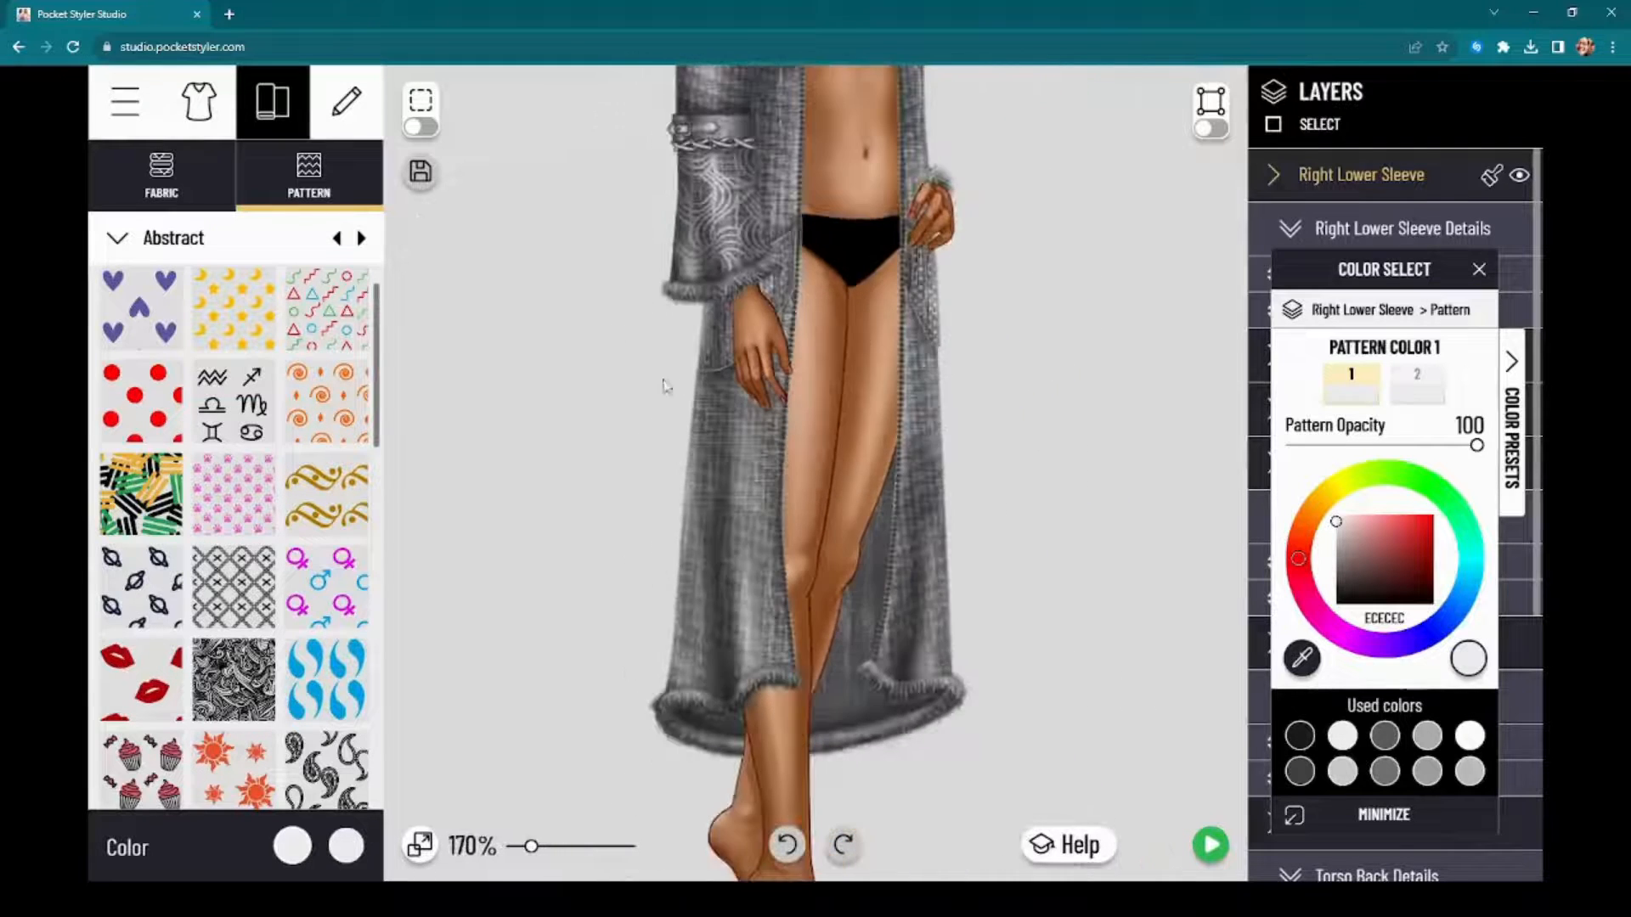
pyautogui.scroll(-2, 682, 316)
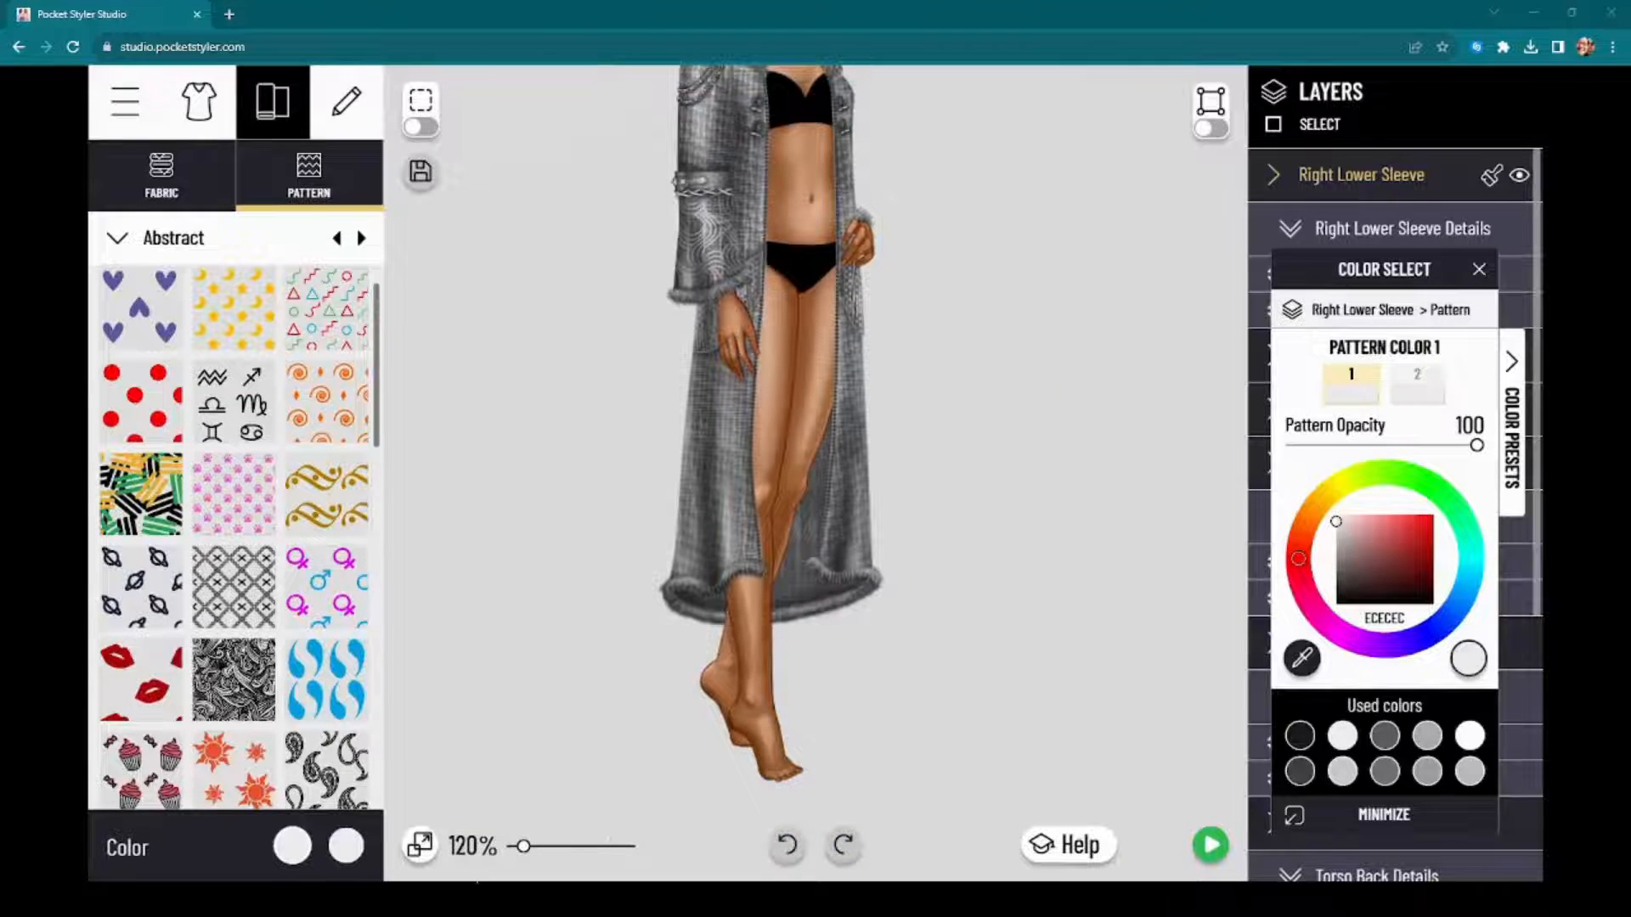
# Step: Leave the coat for My Projects and open the untitled green dress for editing
pyautogui.click(125, 101)
pyautogui.click(235, 288)
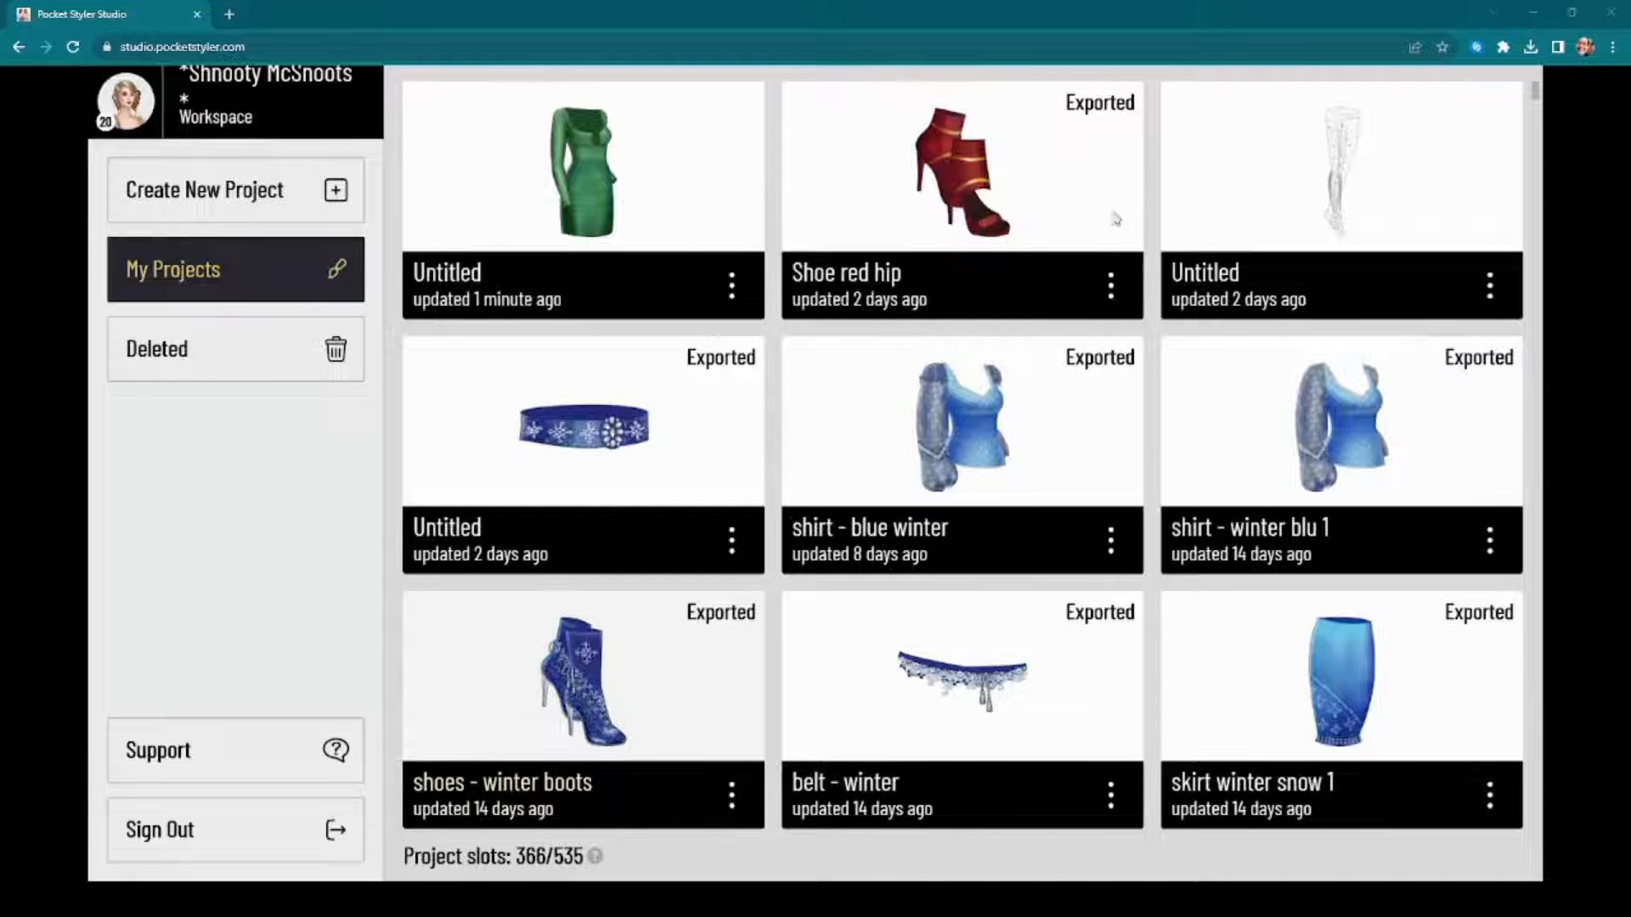
pyautogui.click(730, 283)
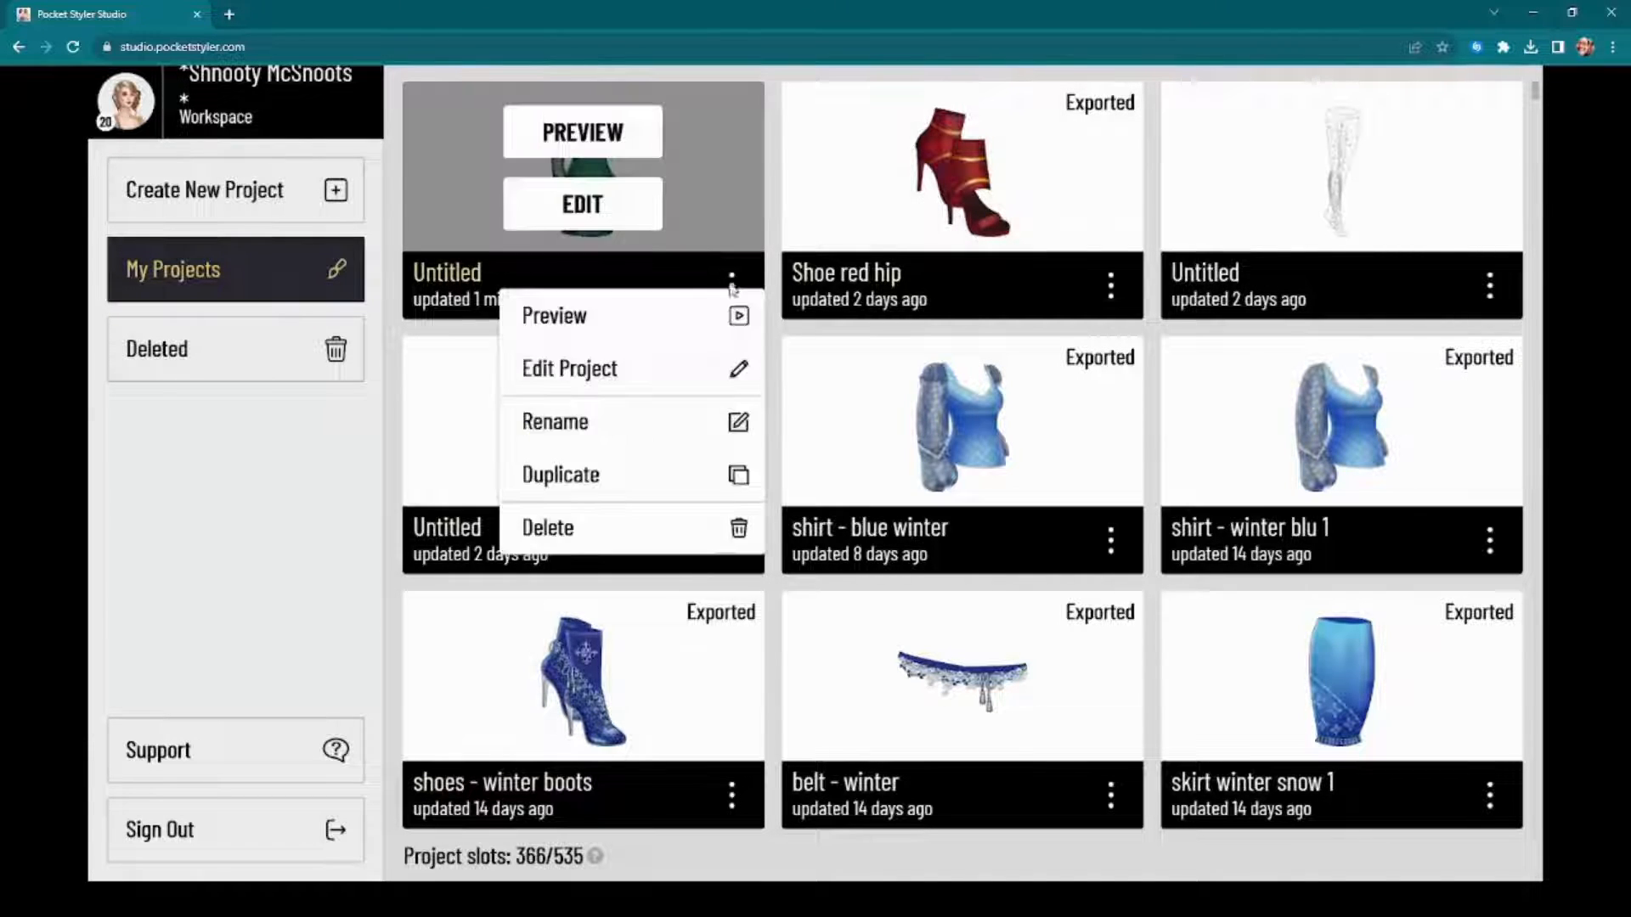
pyautogui.click(602, 376)
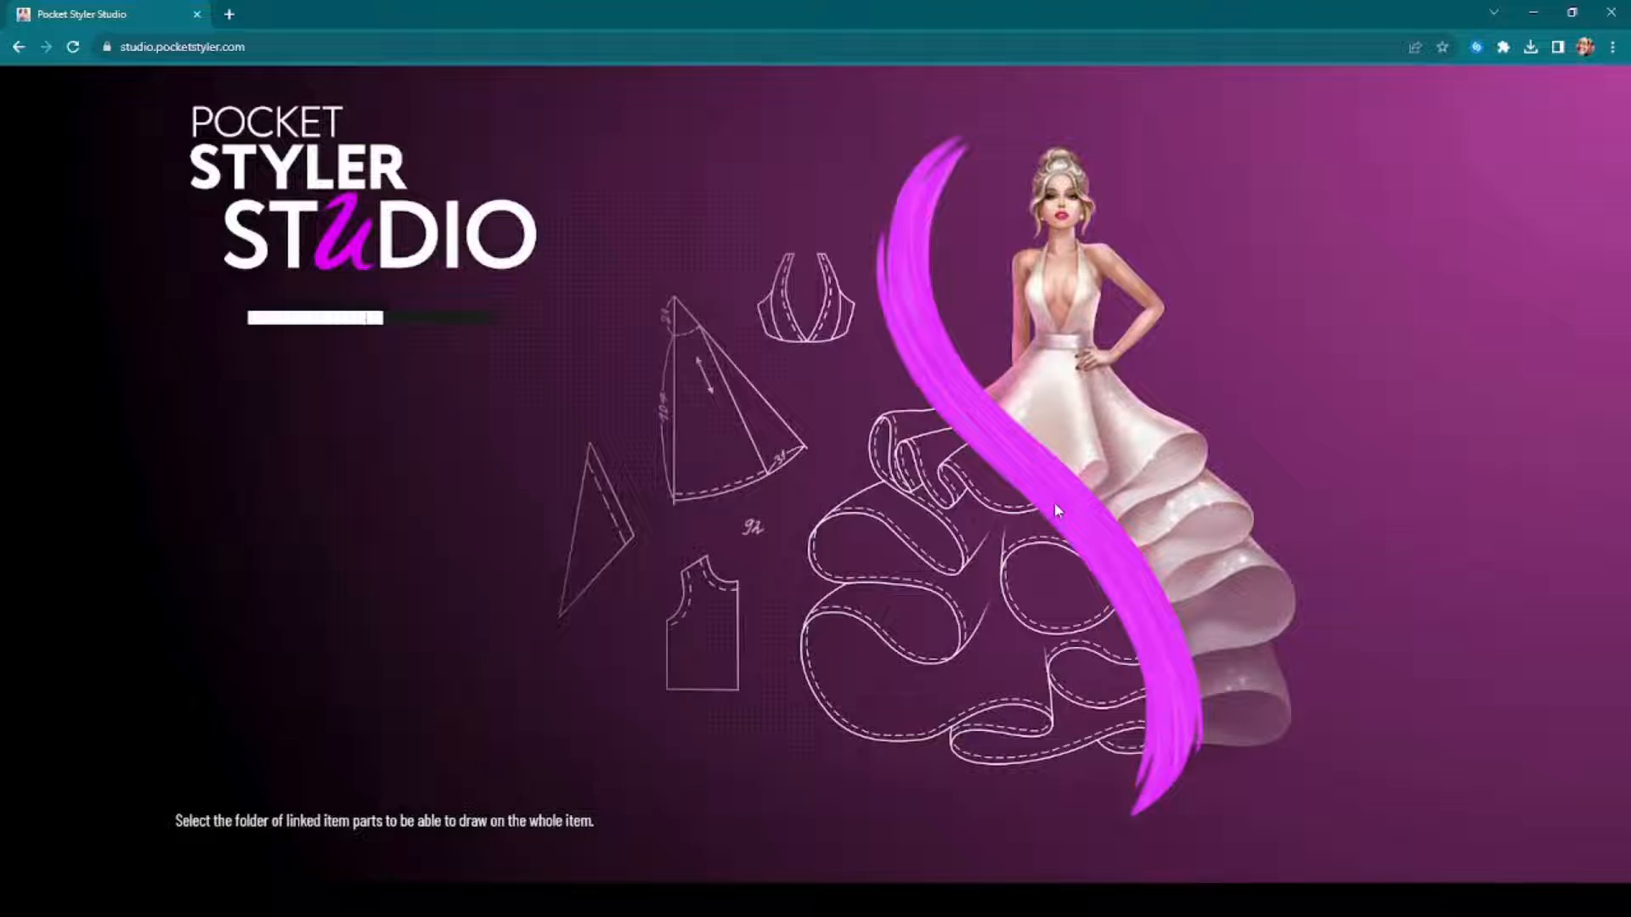
# Step: Compare the green Skirt with its Pattern layer hidden and shown
pyautogui.scroll(7, 1054, 503)
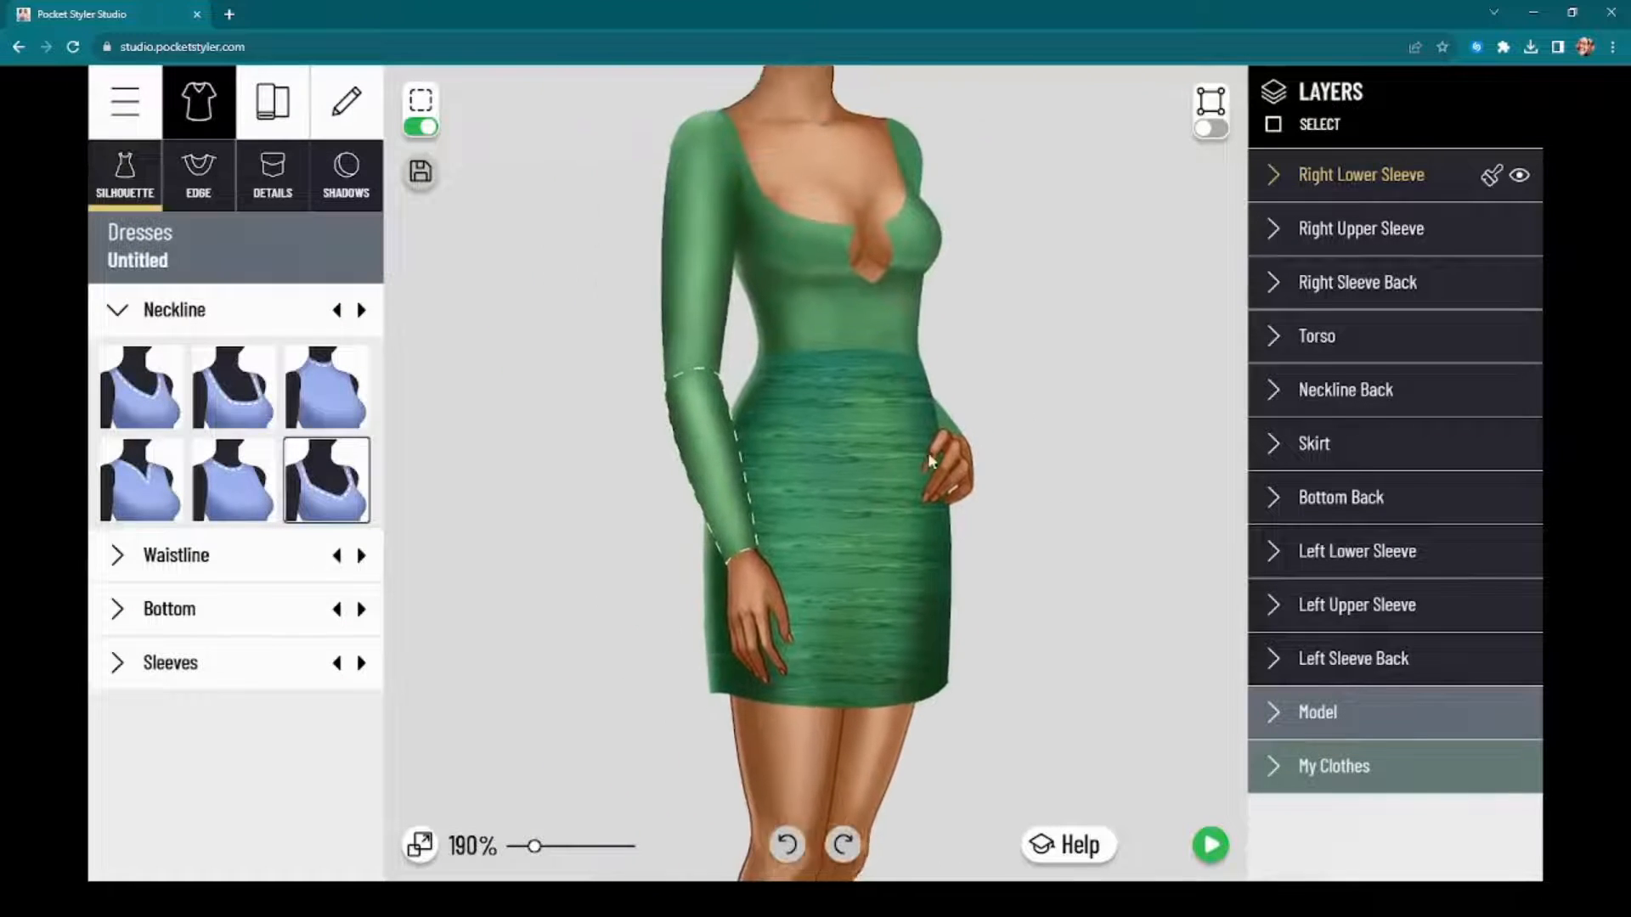
pyautogui.scroll(6, 928, 452)
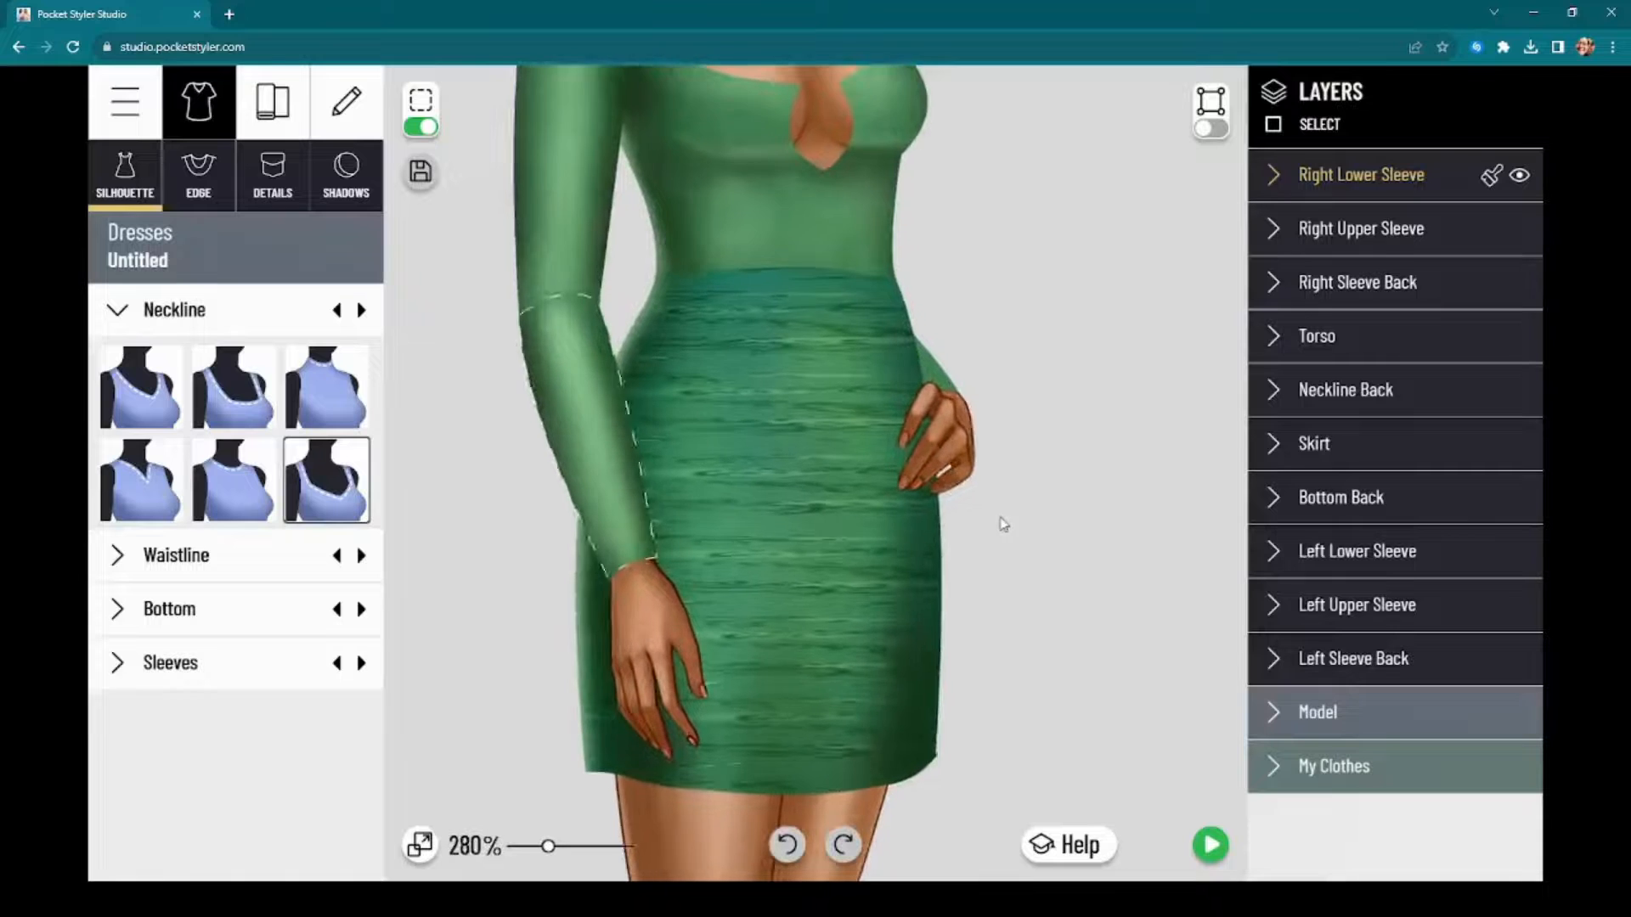
pyautogui.click(1333, 443)
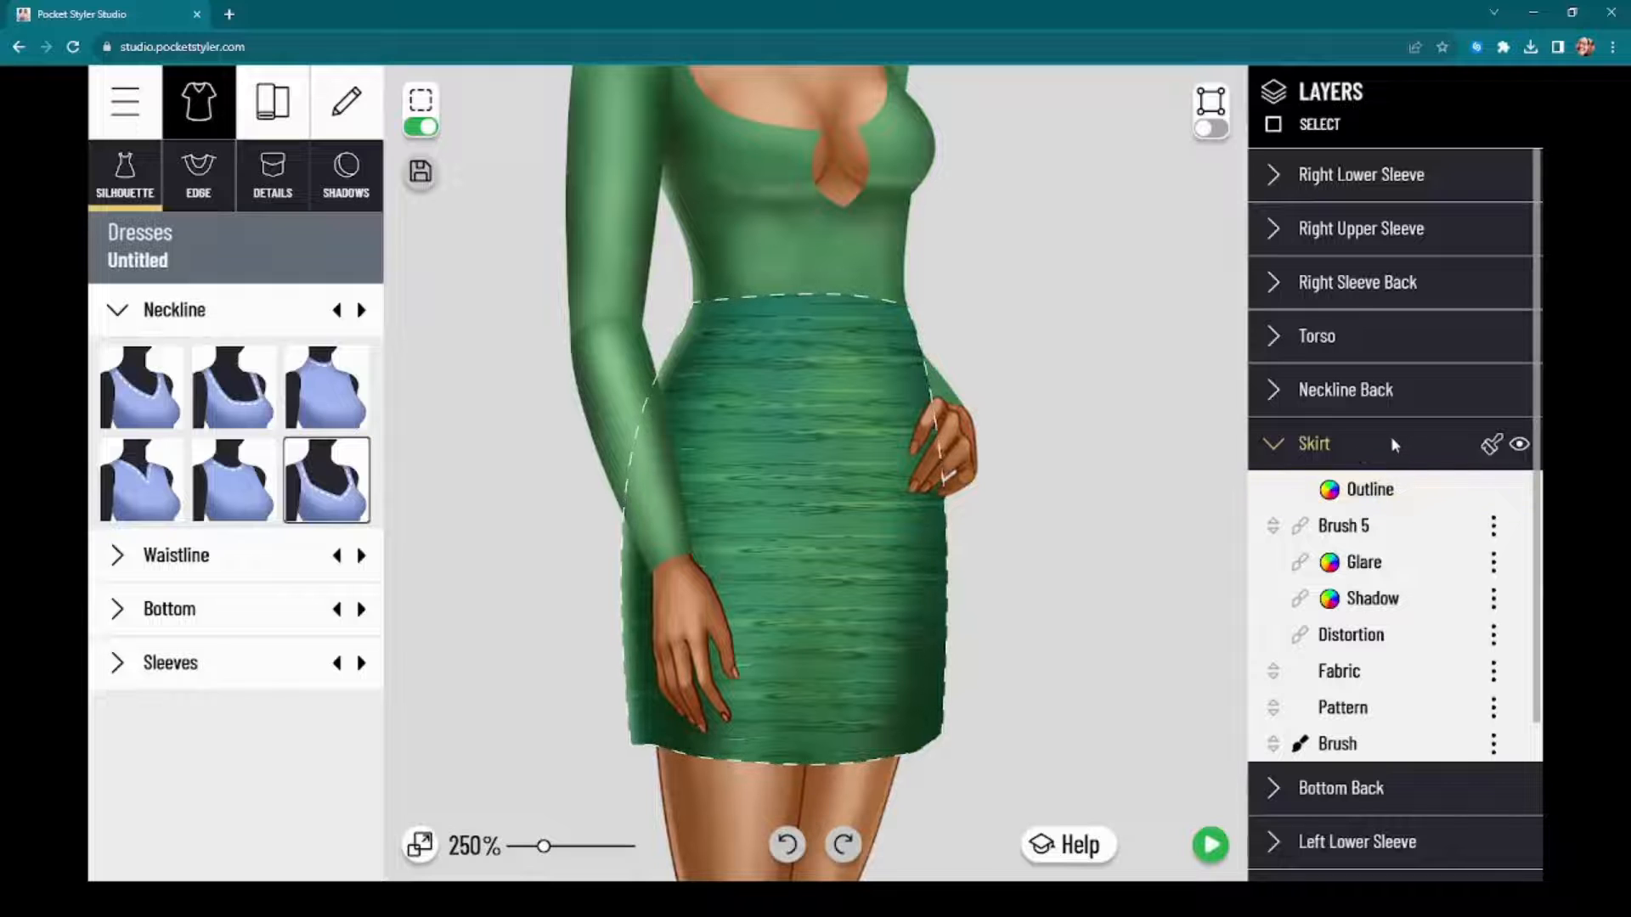
pyautogui.moveTo(1140, 362); pyautogui.dragTo(1135, 464)
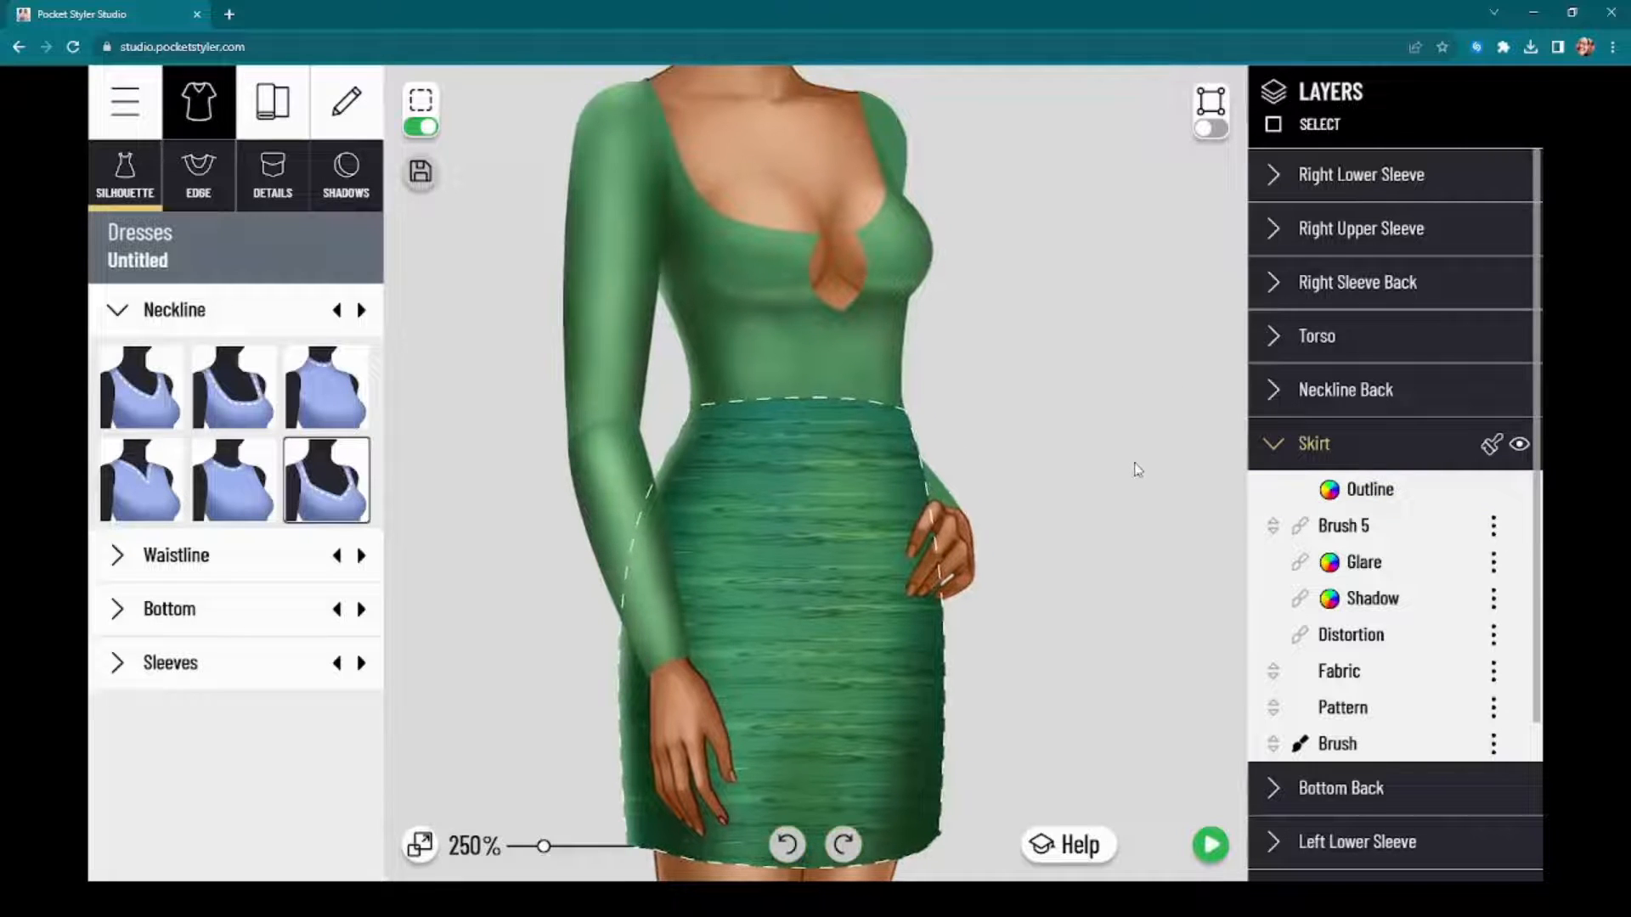
pyautogui.scroll(2, 1117, 499)
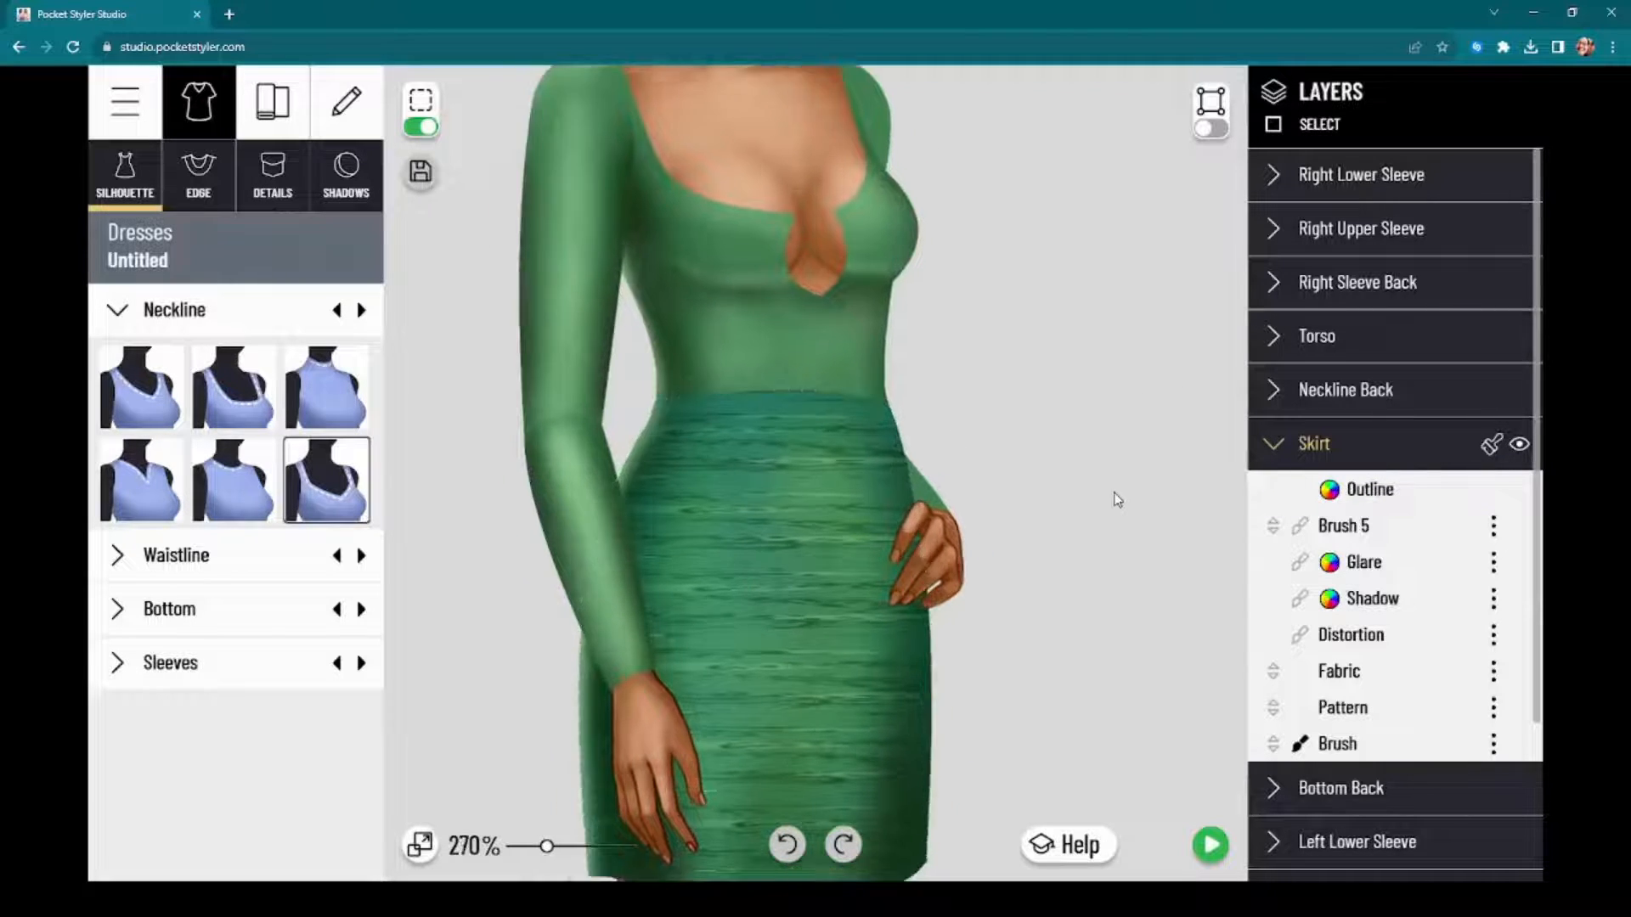
pyautogui.moveTo(1094, 509); pyautogui.dragTo(1102, 456)
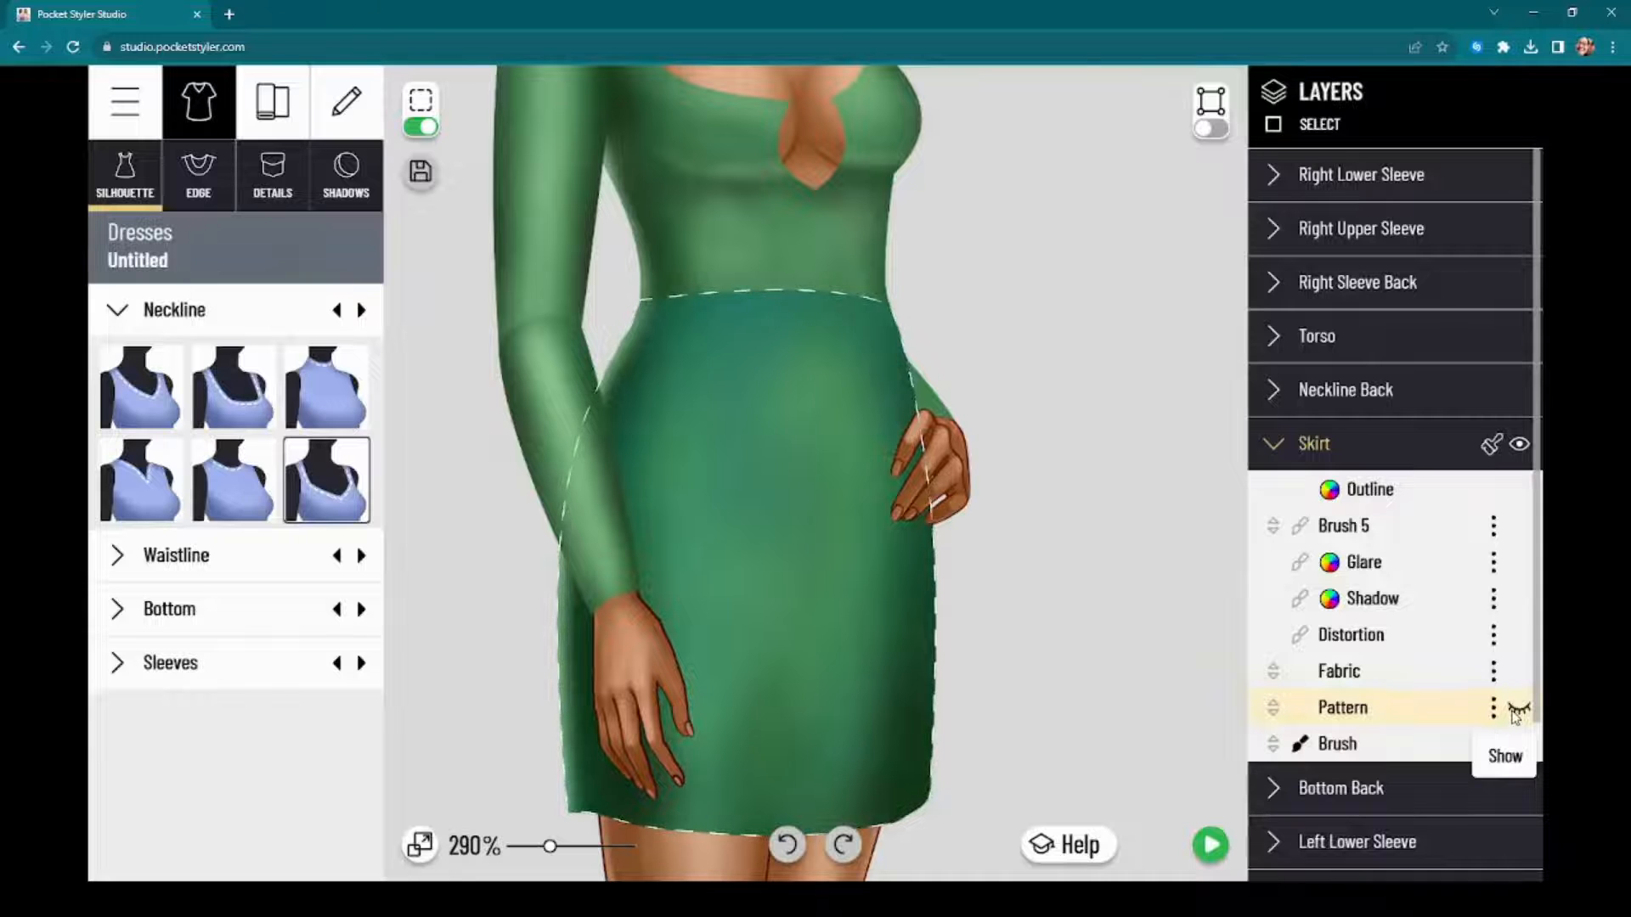
pyautogui.click(1517, 711)
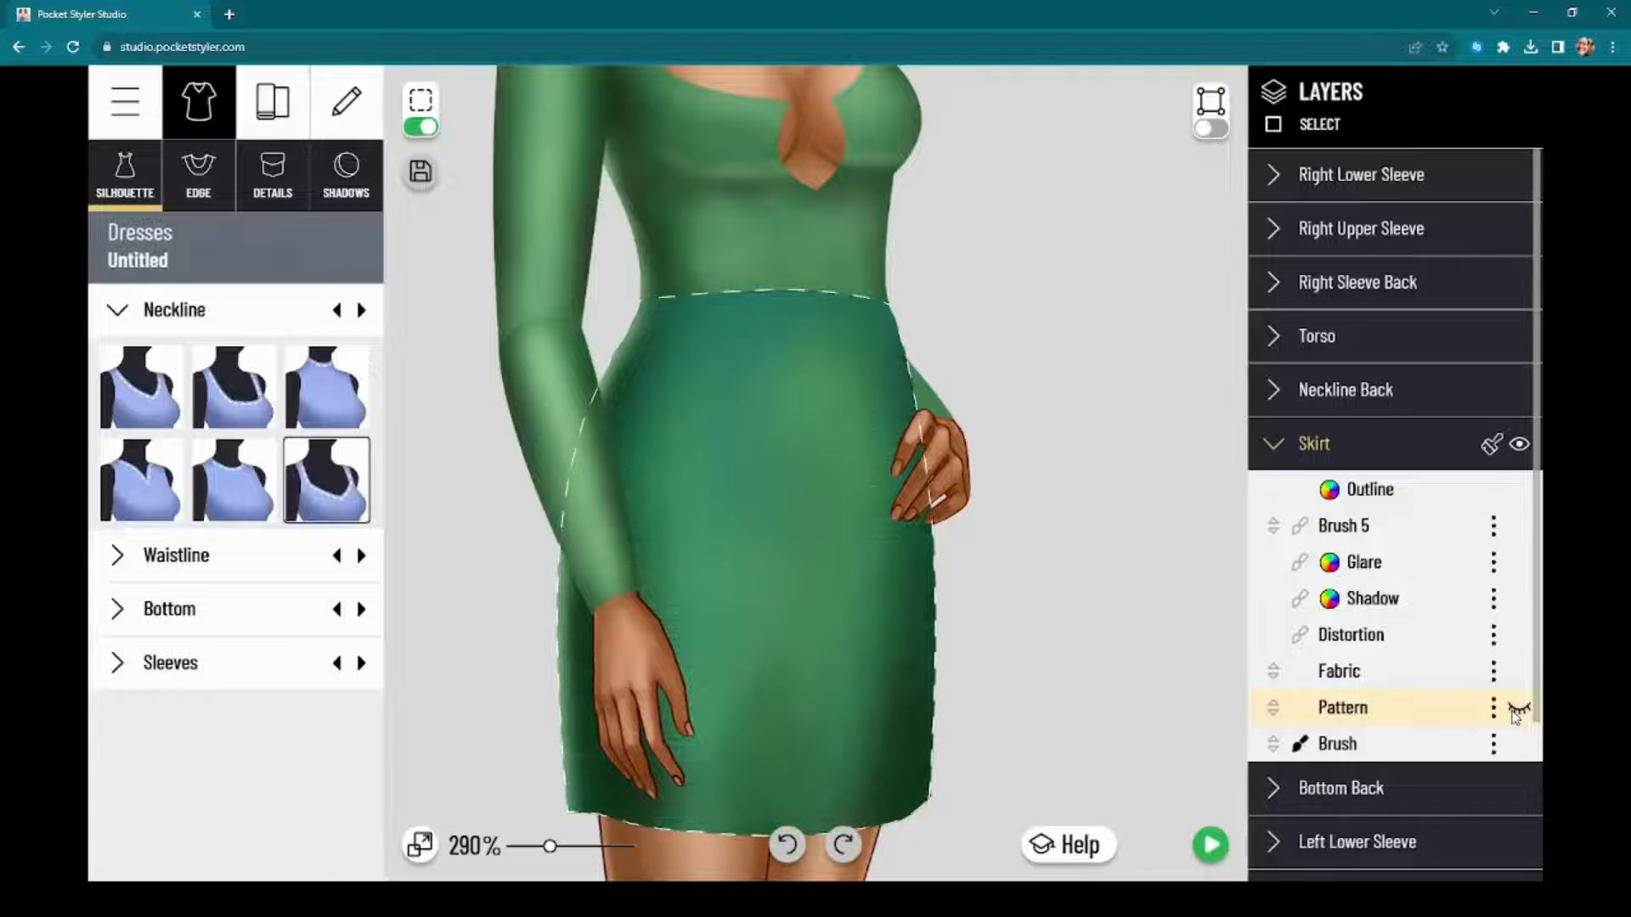
pyautogui.click(1517, 712)
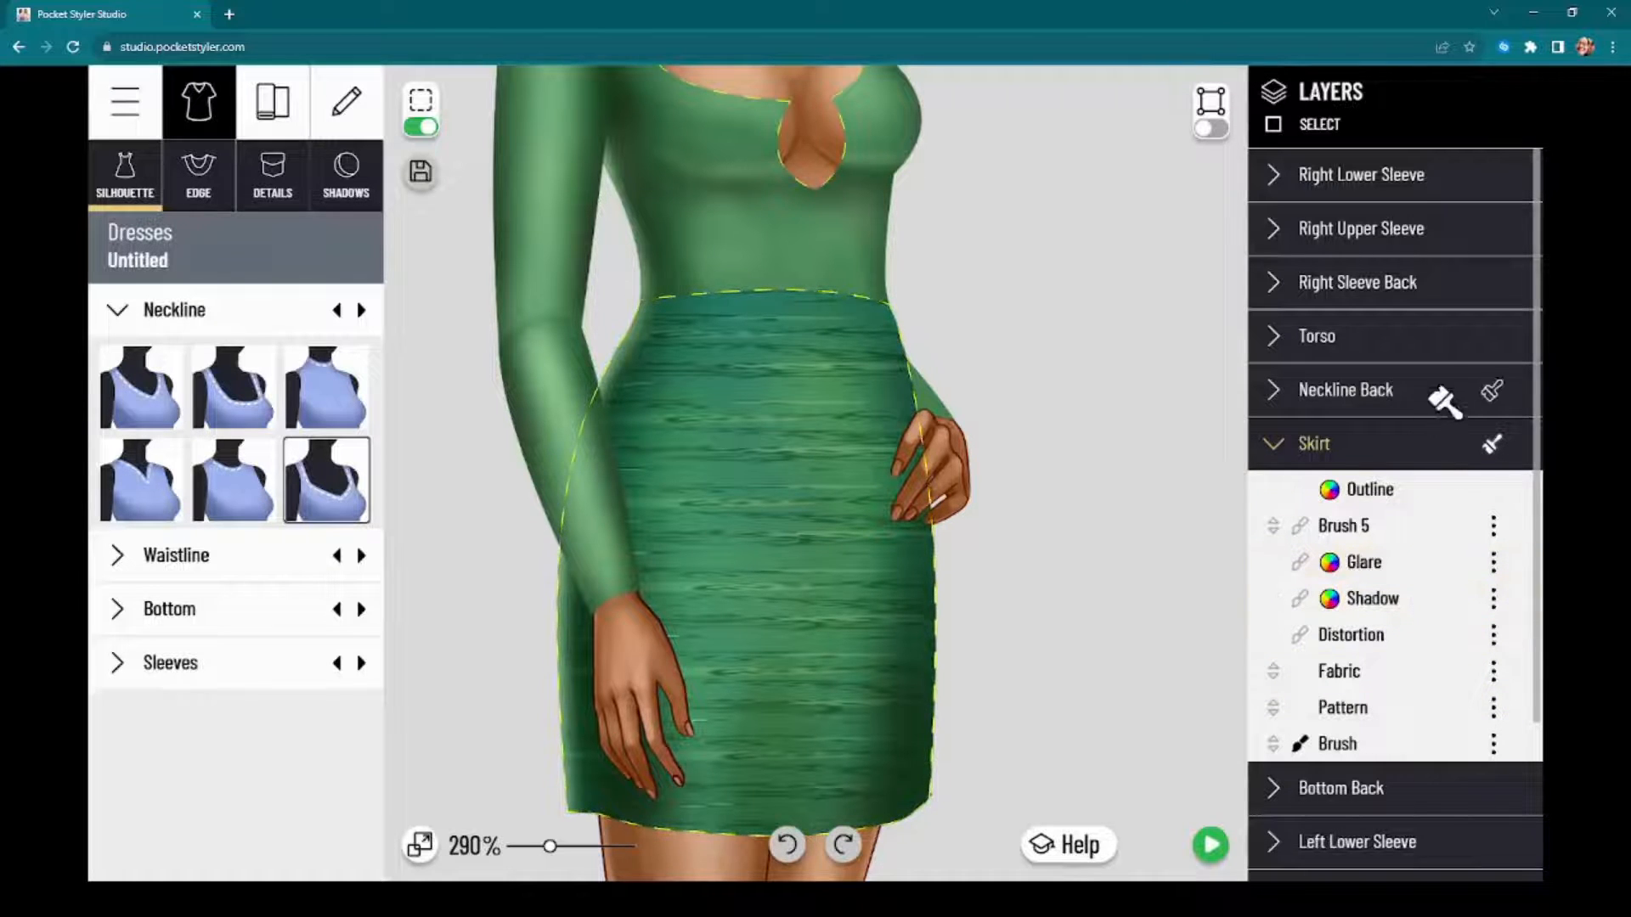
# Step: Copy the Skirt's streaked styling to the Torso, the Right Upper and Right Lower Sleeves and the Left Upper Sleeve
pyautogui.moveTo(1088, 342); pyautogui.dragTo(1171, 511)
pyautogui.moveTo(1493, 443)
pyautogui.mouseDown()
pyautogui.moveTo(1489, 280)
pyautogui.moveTo(1440, 286)
pyautogui.moveTo(1455, 255)
pyautogui.mouseUp()
pyautogui.moveTo(1492, 442)
pyautogui.mouseDown()
pyautogui.moveTo(1481, 160)
pyautogui.moveTo(1512, 174)
pyautogui.mouseUp()
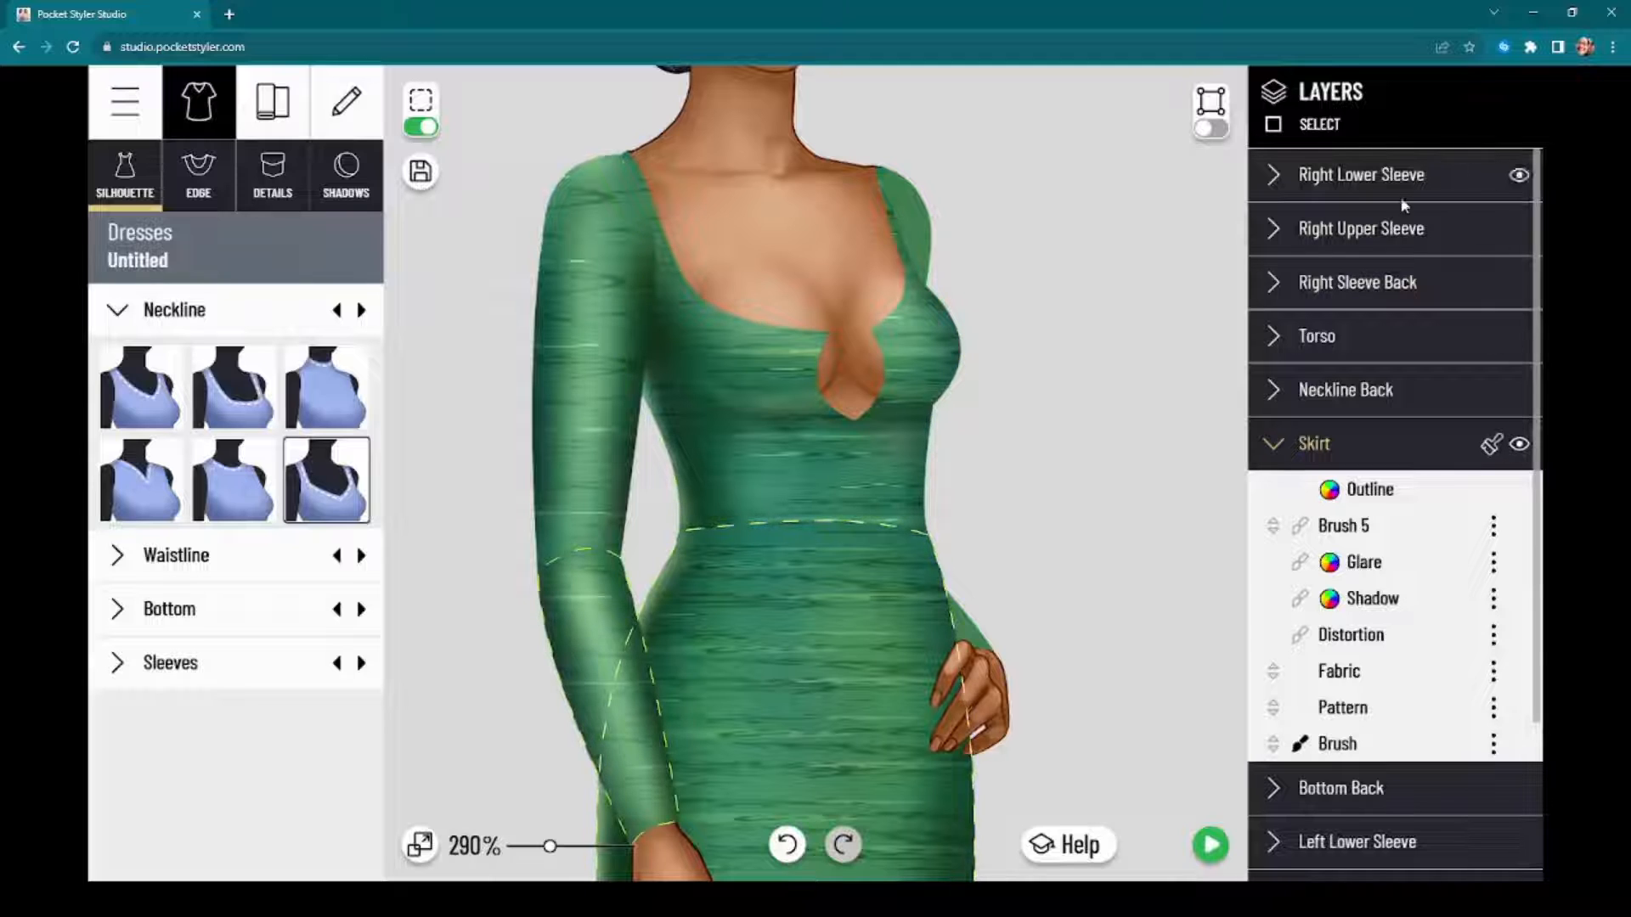
pyautogui.moveTo(1492, 443); pyautogui.dragTo(1485, 688)
pyautogui.click(1498, 256)
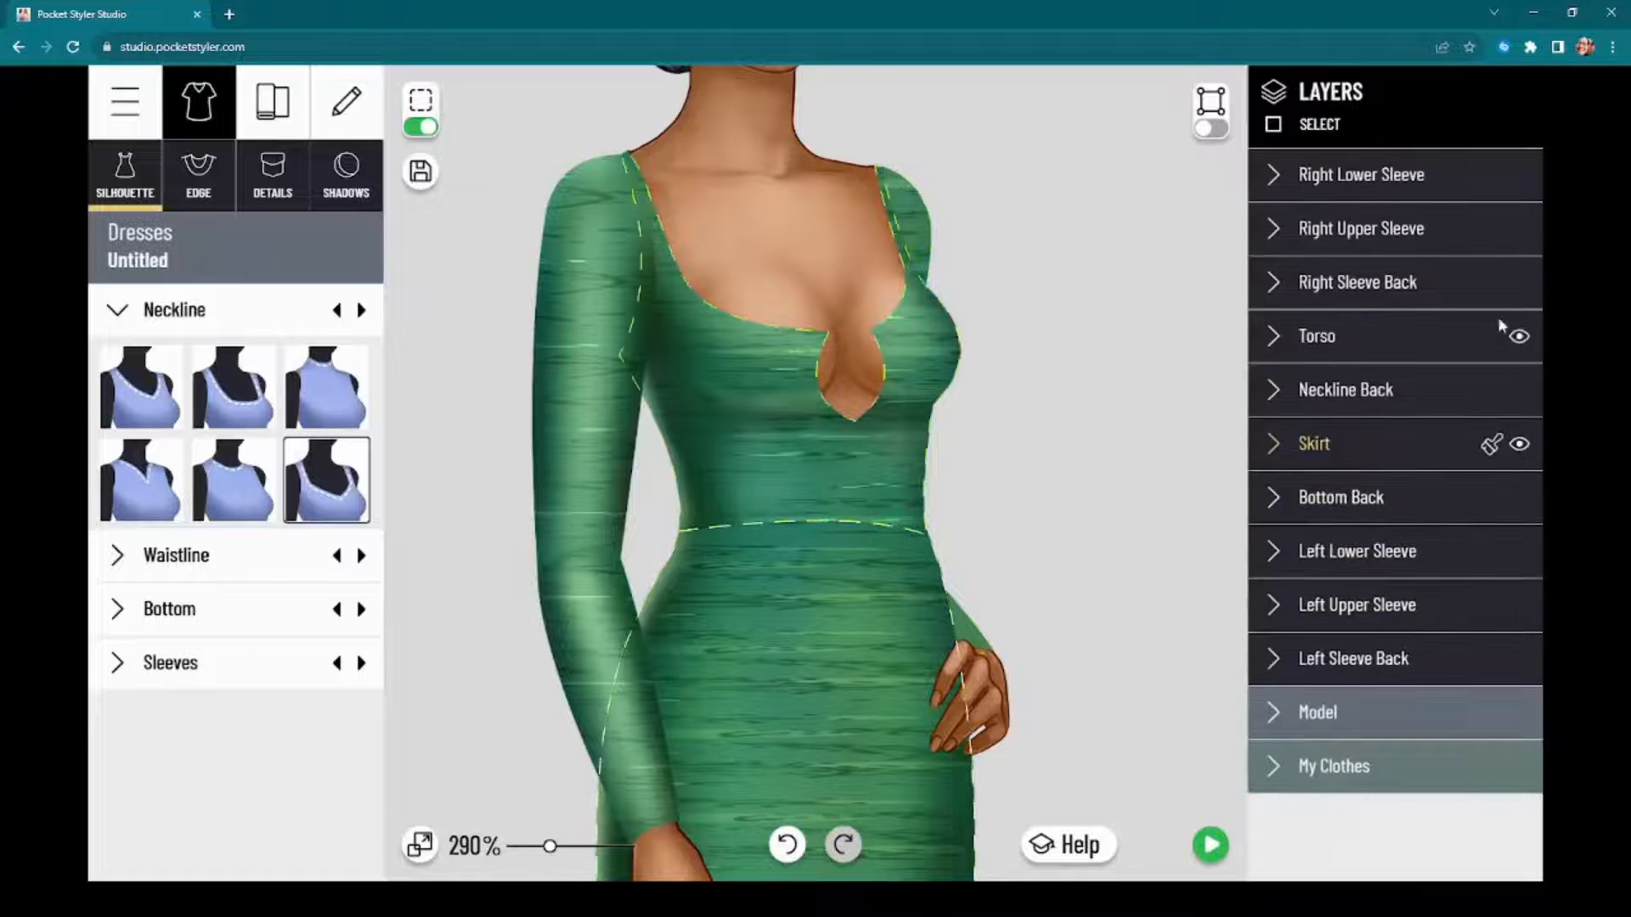
pyautogui.moveTo(1486, 450); pyautogui.dragTo(1454, 610)
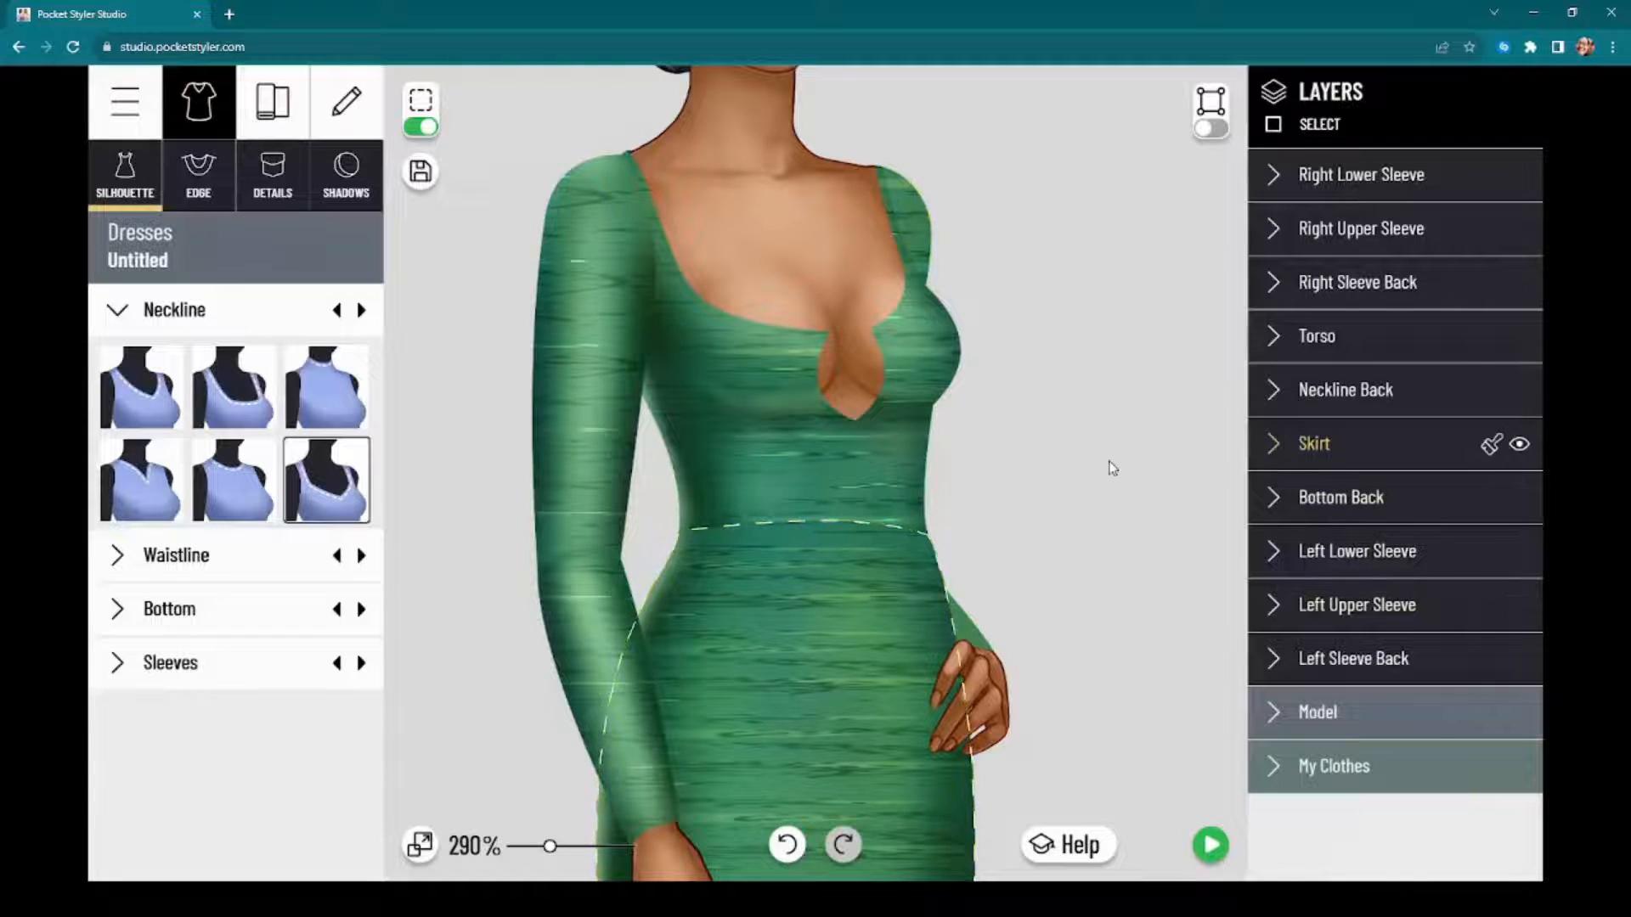
# Step: Copy the Skirt's Pattern layer as a brush layer
pyautogui.scroll(-3, 1110, 458)
pyautogui.scroll(4, 1110, 457)
pyautogui.scroll(-3, 1114, 583)
pyautogui.moveTo(1115, 583); pyautogui.dragTo(1117, 410)
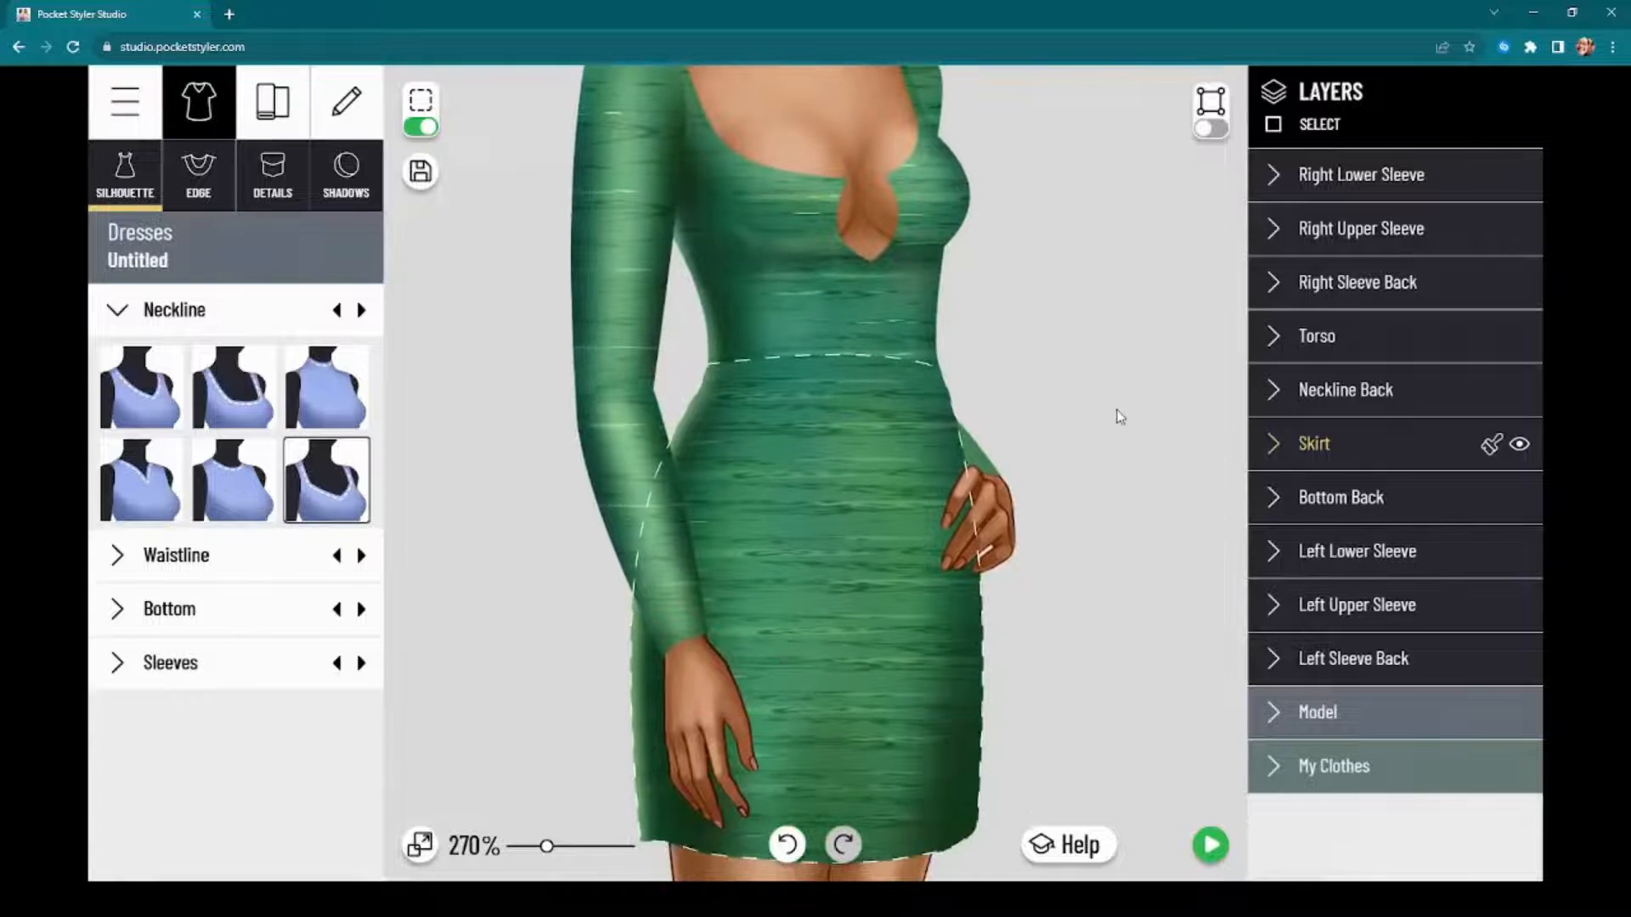
pyautogui.click(1395, 445)
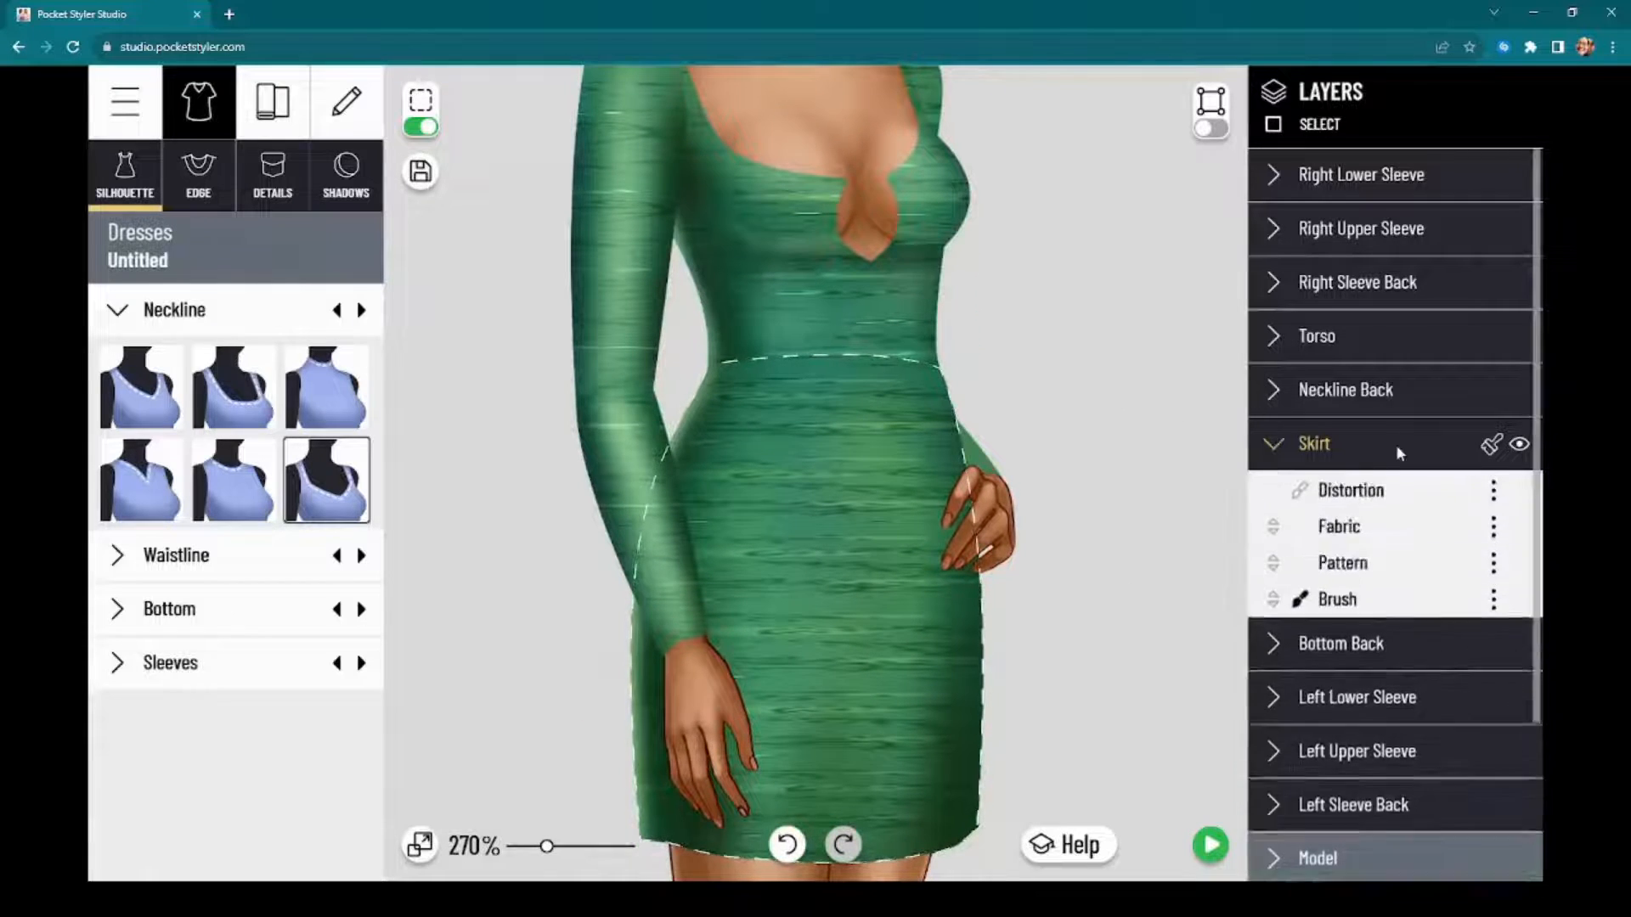
pyautogui.moveTo(1131, 673); pyautogui.dragTo(1135, 570)
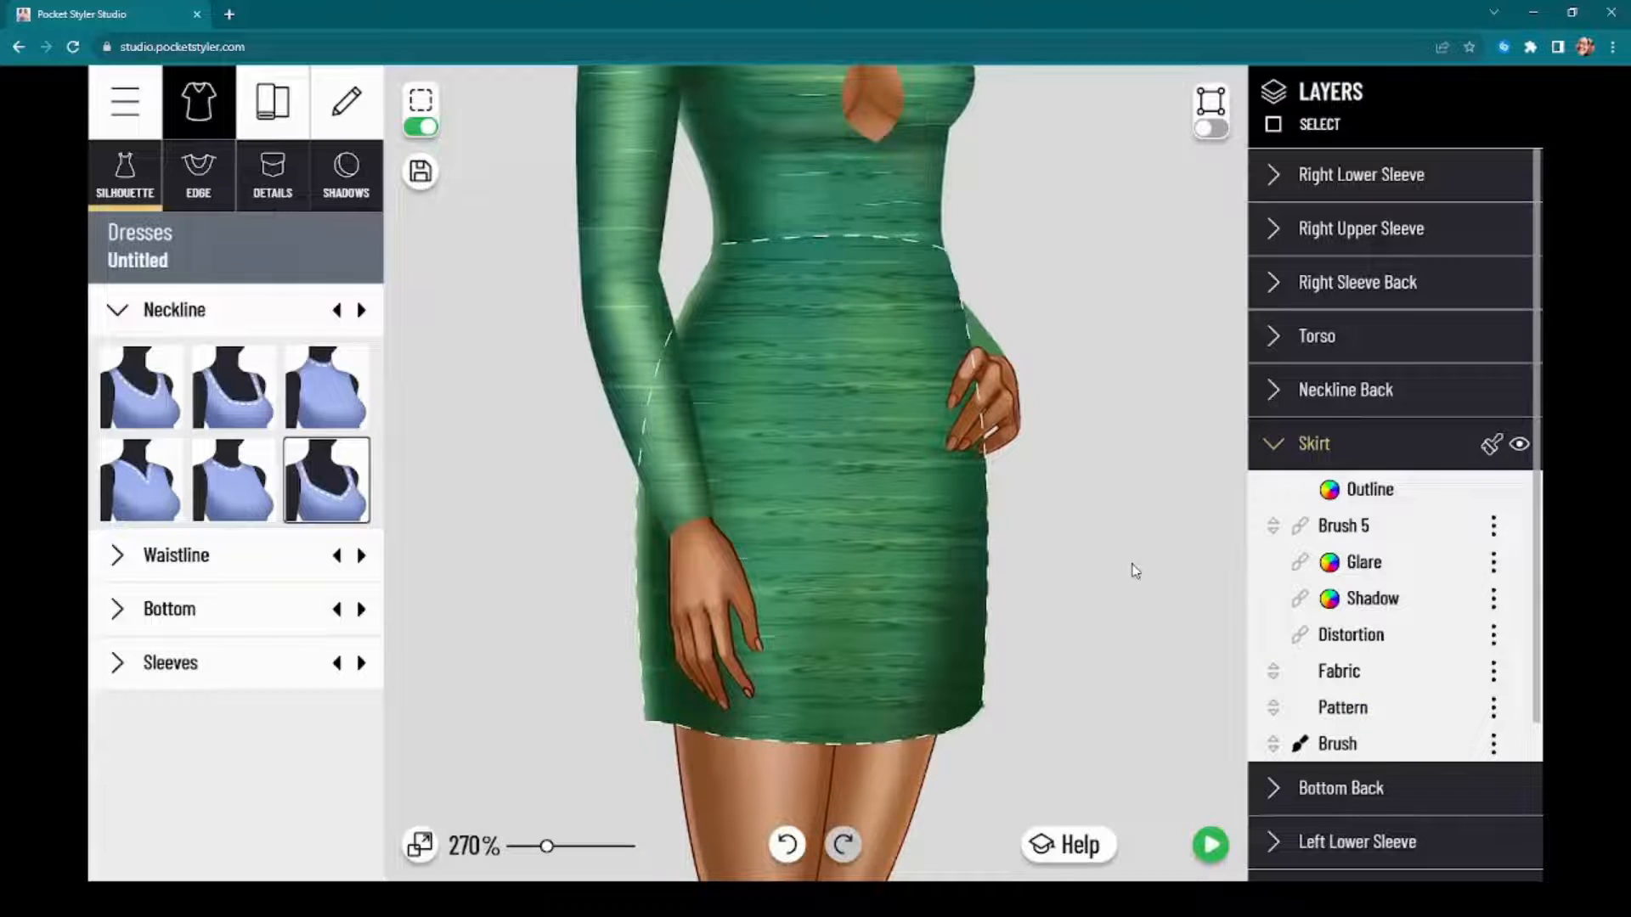
pyautogui.click(1494, 714)
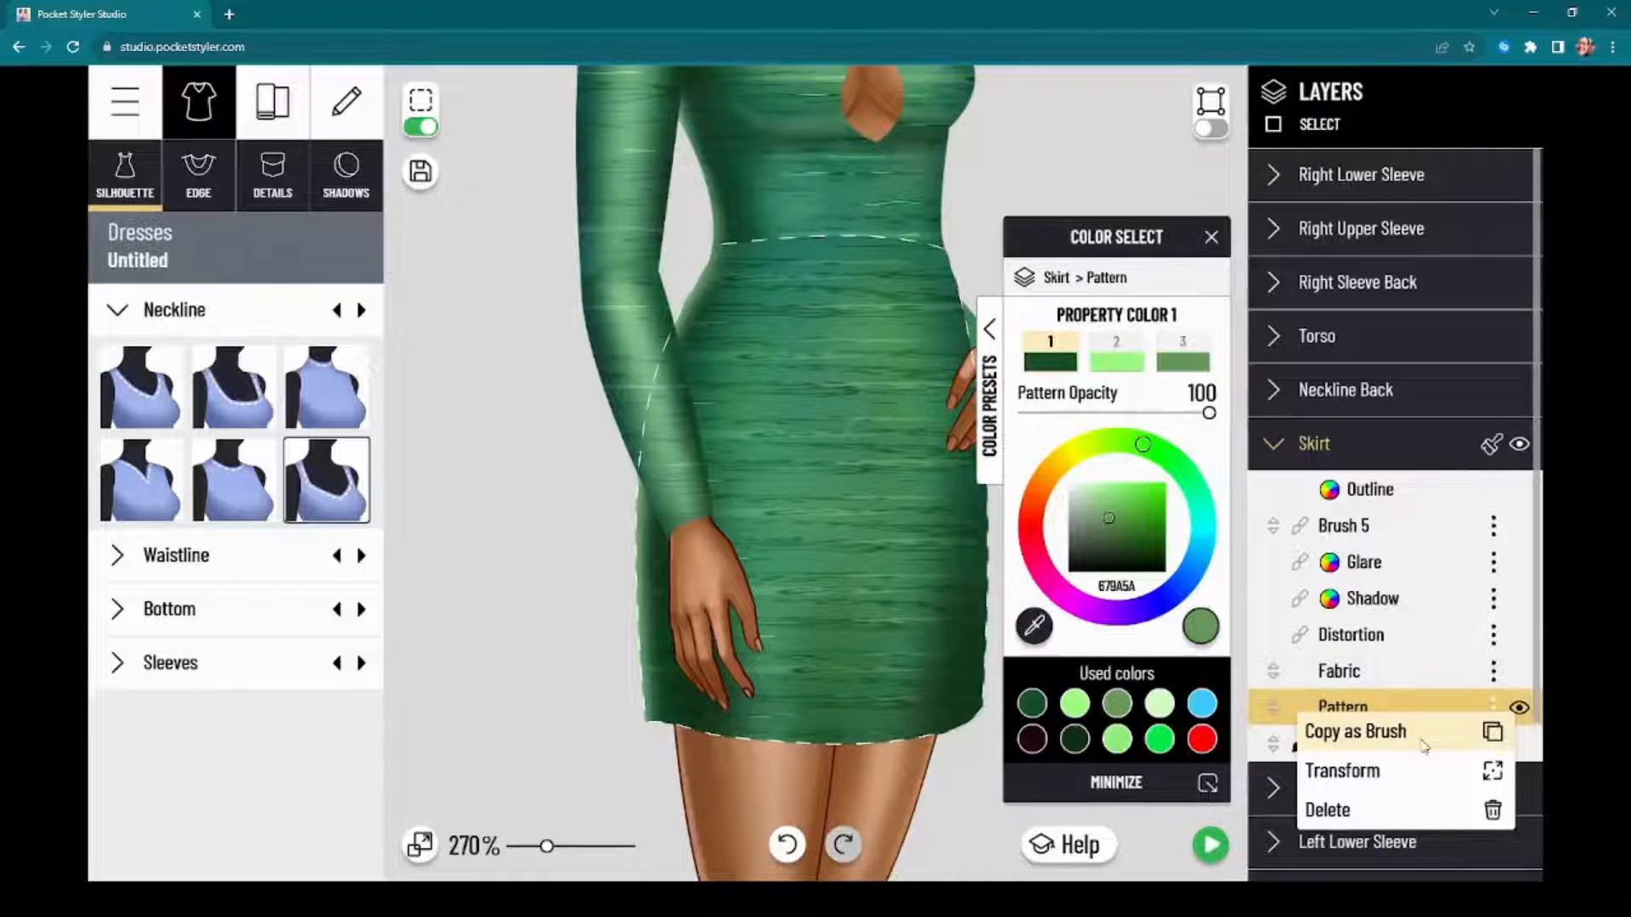
pyautogui.click(1424, 745)
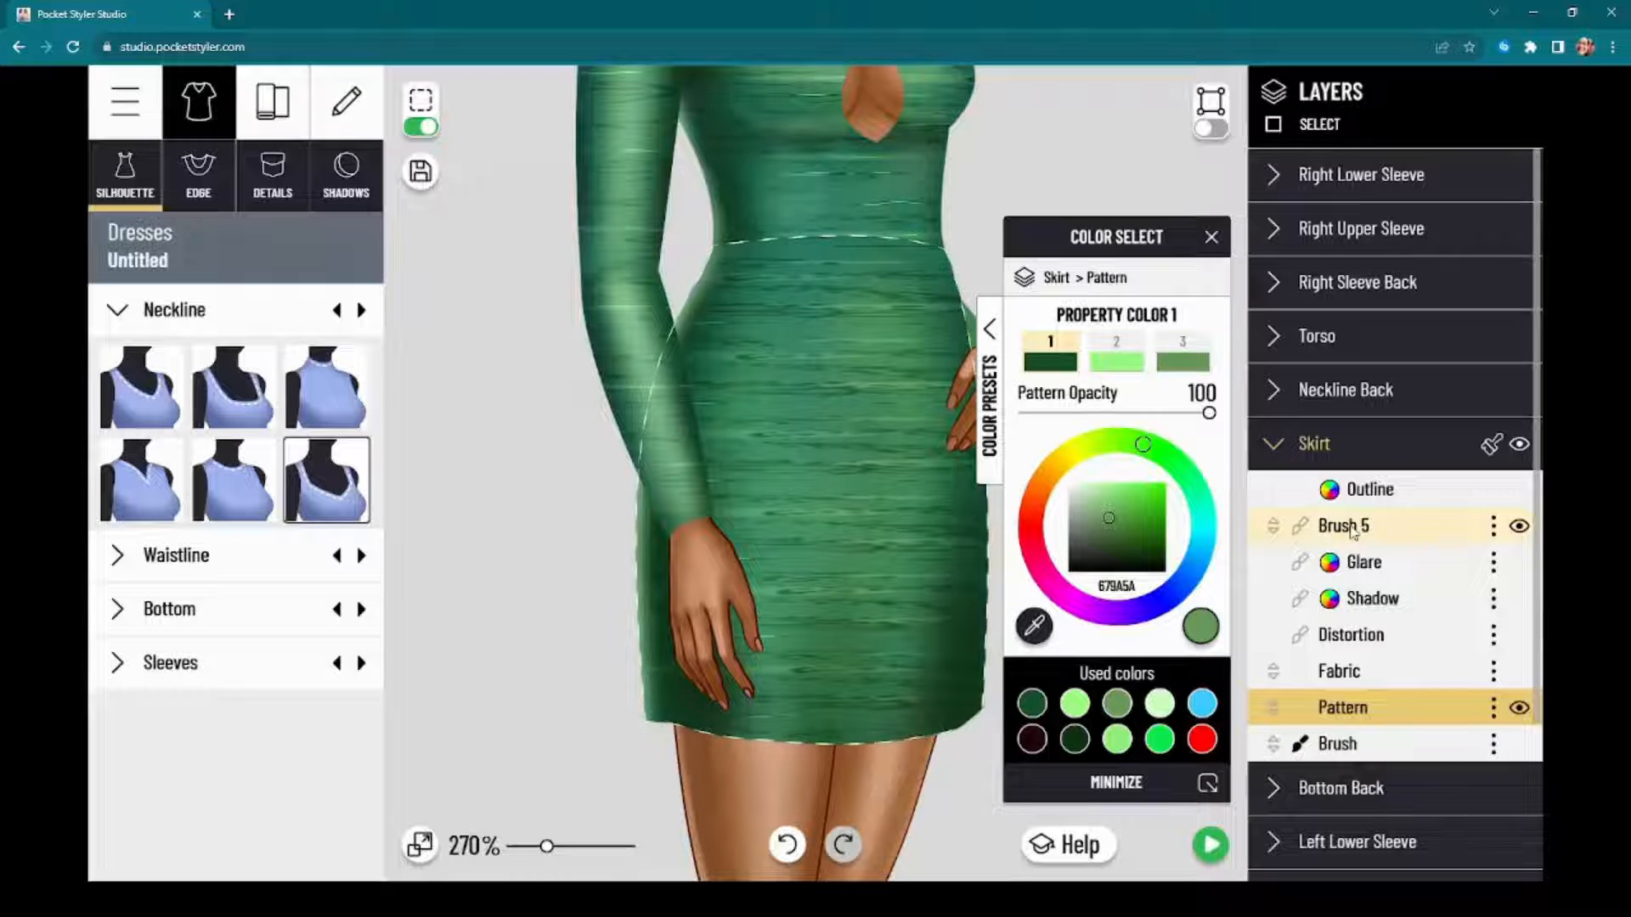
pyautogui.click(1494, 708)
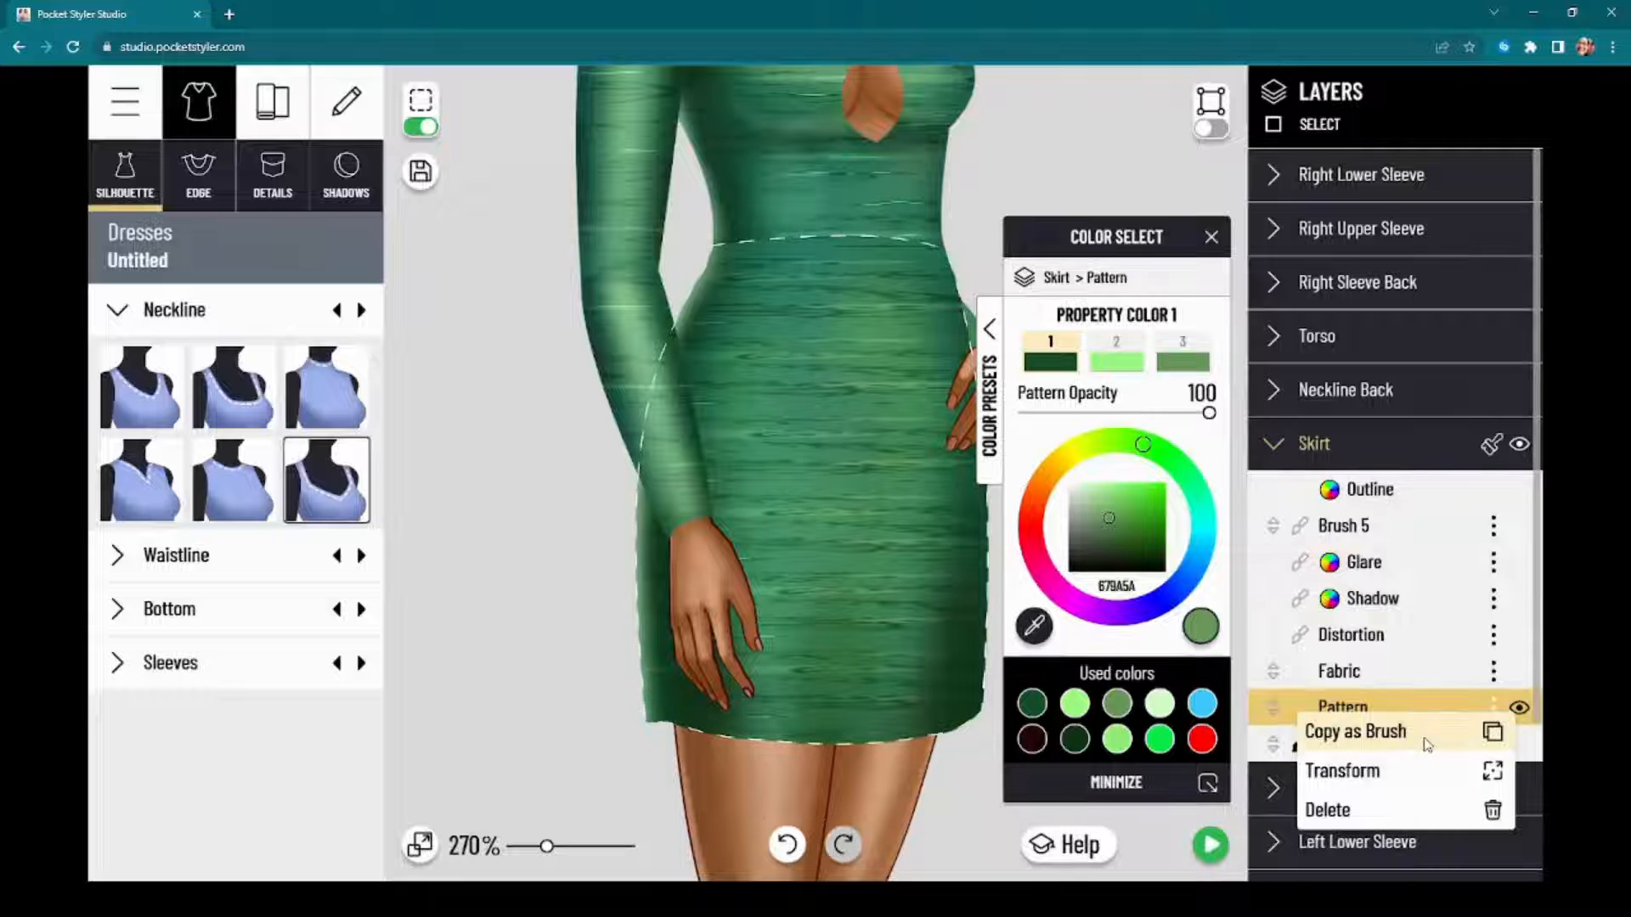
pyautogui.click(1427, 741)
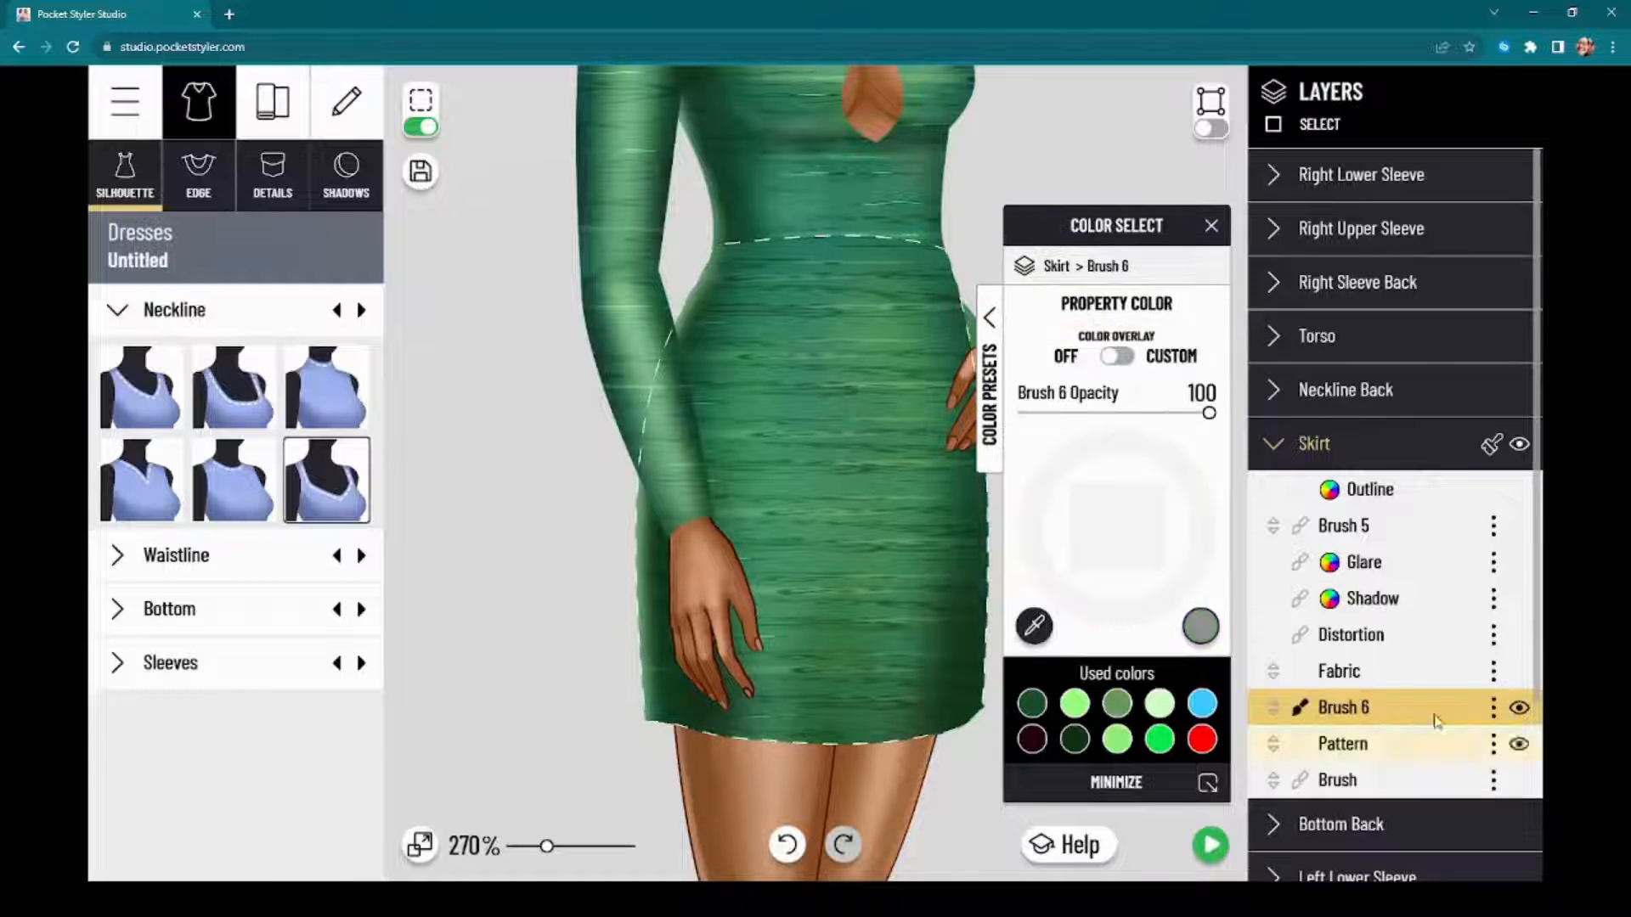
# Step: Copy the Pattern layers of the Torso, Right Upper Sleeve and Right Lower Sleeve as brush layers
pyautogui.click(1405, 332)
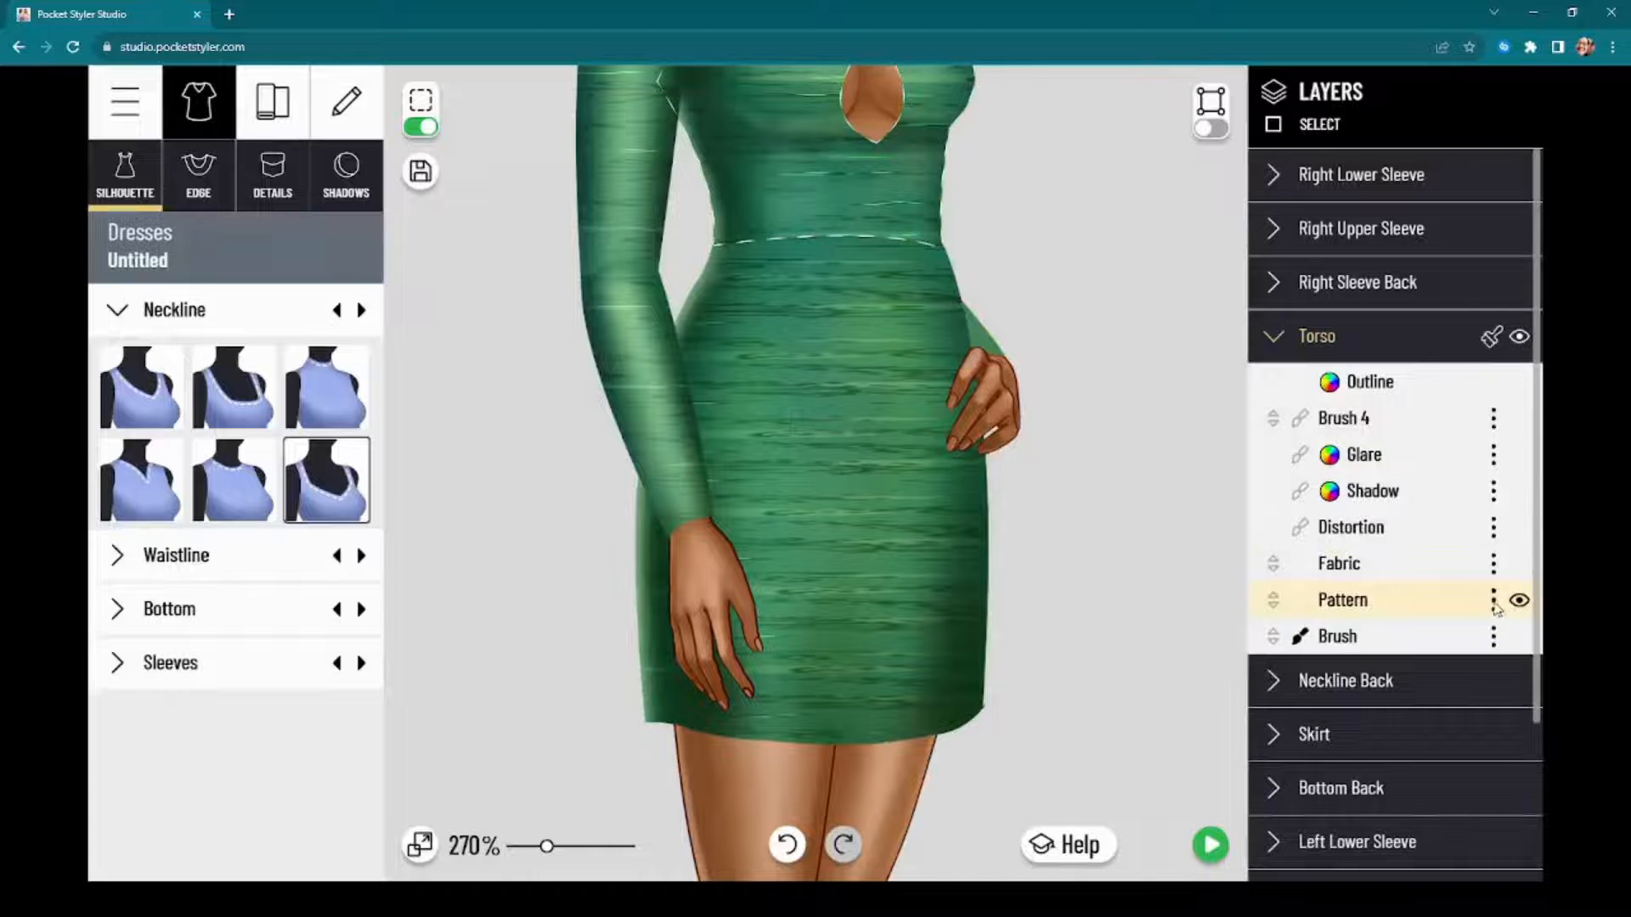
pyautogui.click(1494, 599)
pyautogui.click(1444, 626)
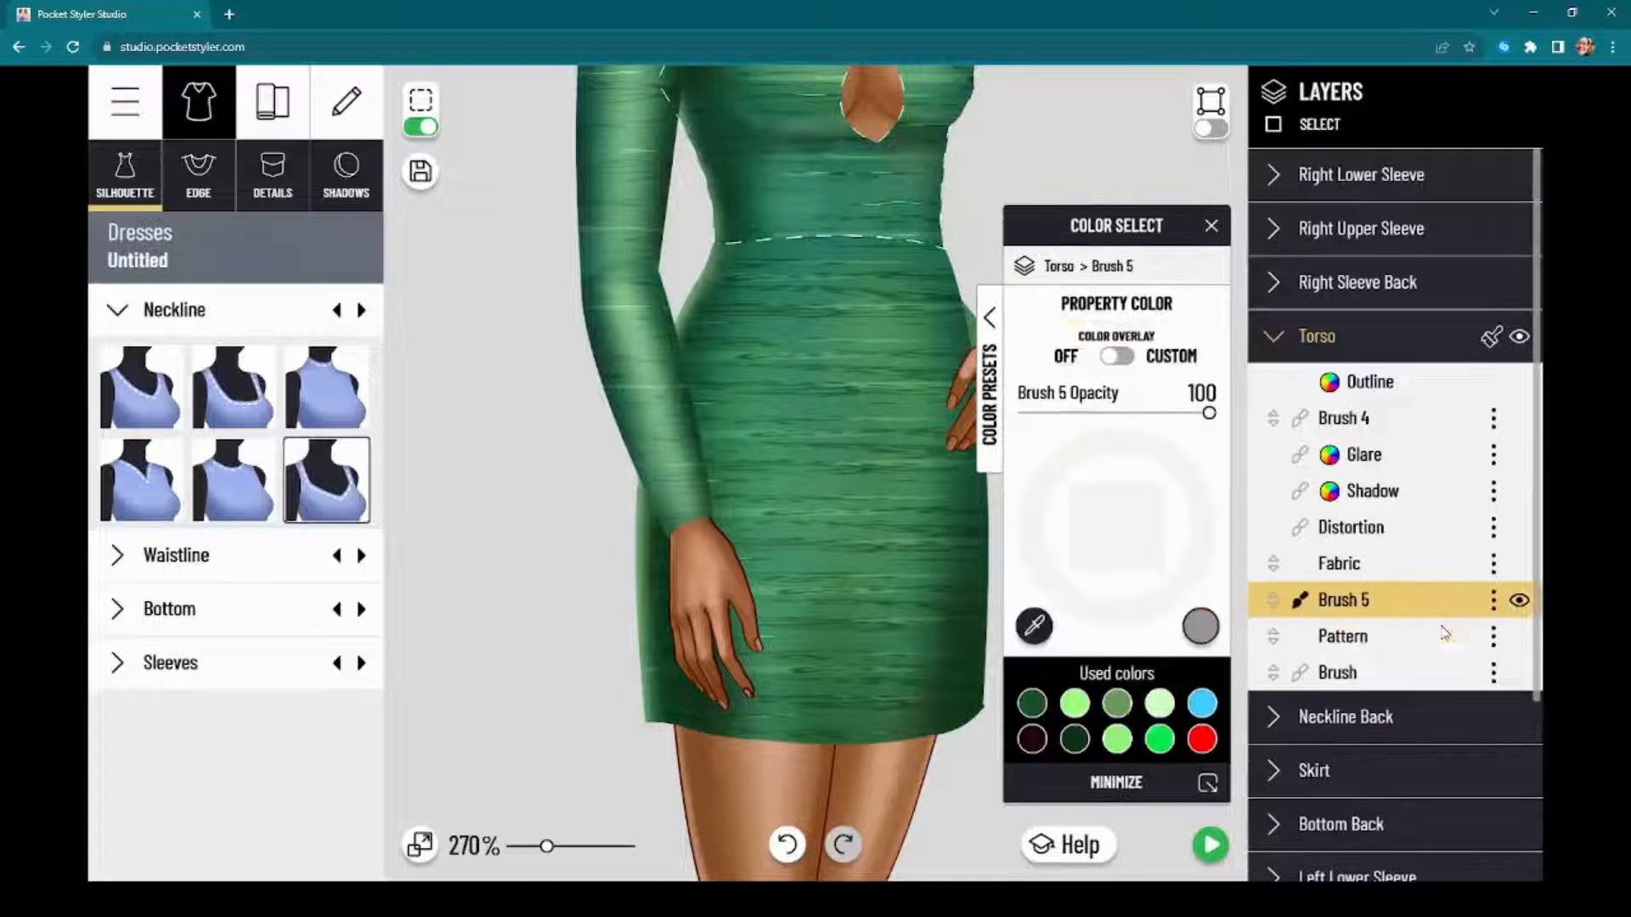
pyautogui.click(1398, 237)
pyautogui.click(1493, 565)
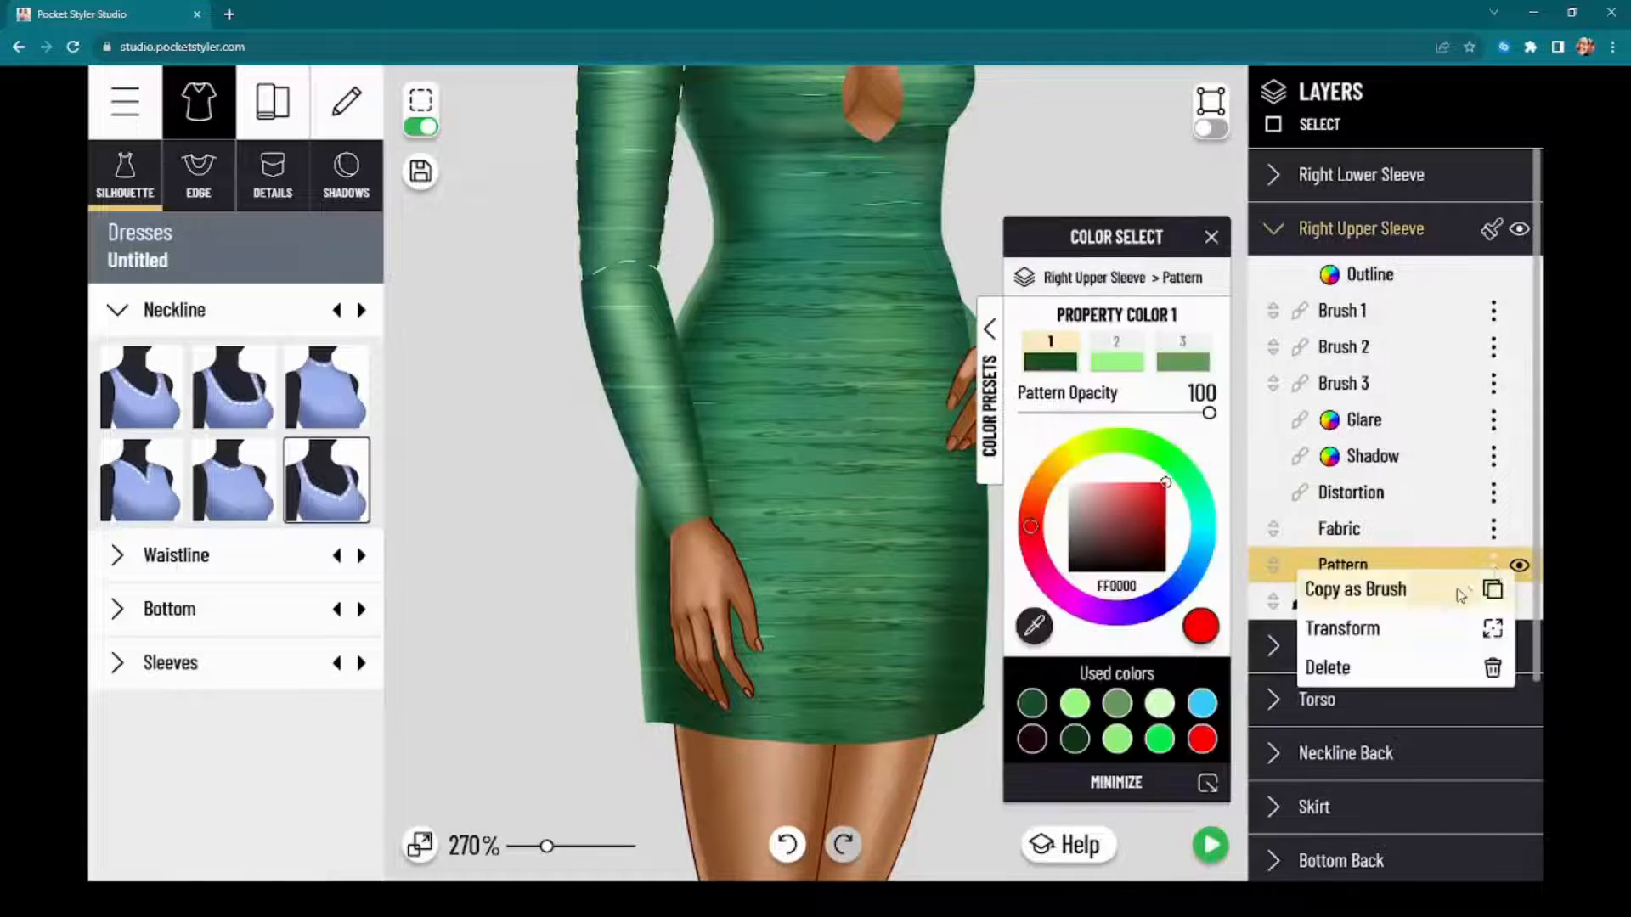
pyautogui.click(1367, 587)
pyautogui.click(1408, 177)
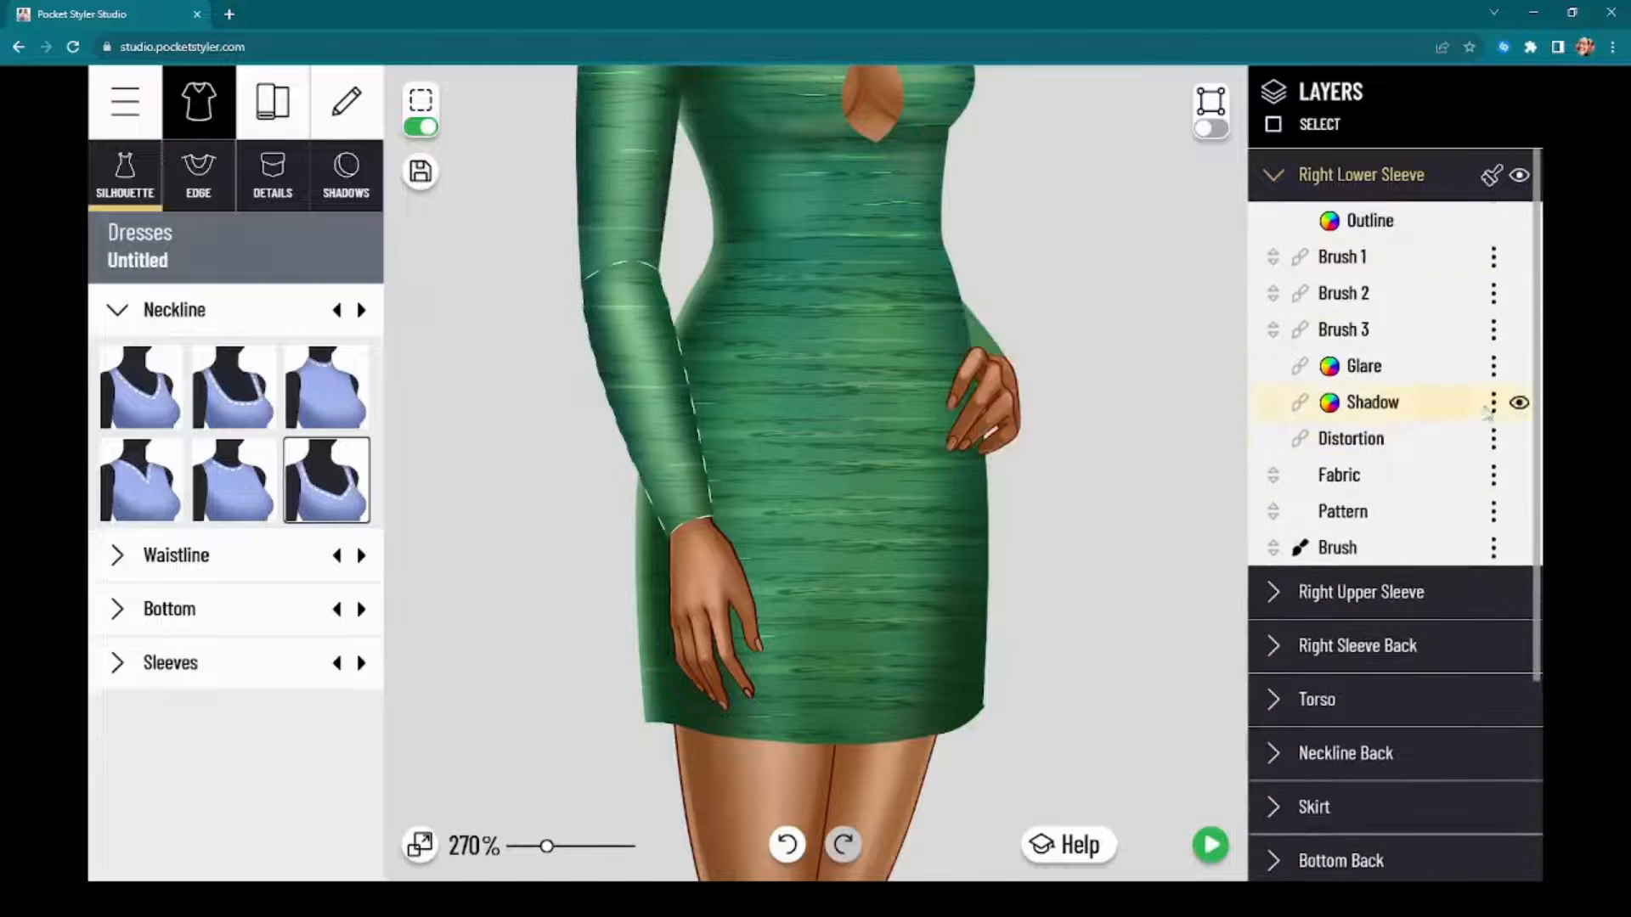
pyautogui.click(1494, 512)
pyautogui.click(1444, 537)
# Step: Clone the Torso's style onto the Left Lower Sleeve, which lacks a pattern layer
pyautogui.scroll(-2, 1376, 582)
pyautogui.scroll(-2, 1372, 594)
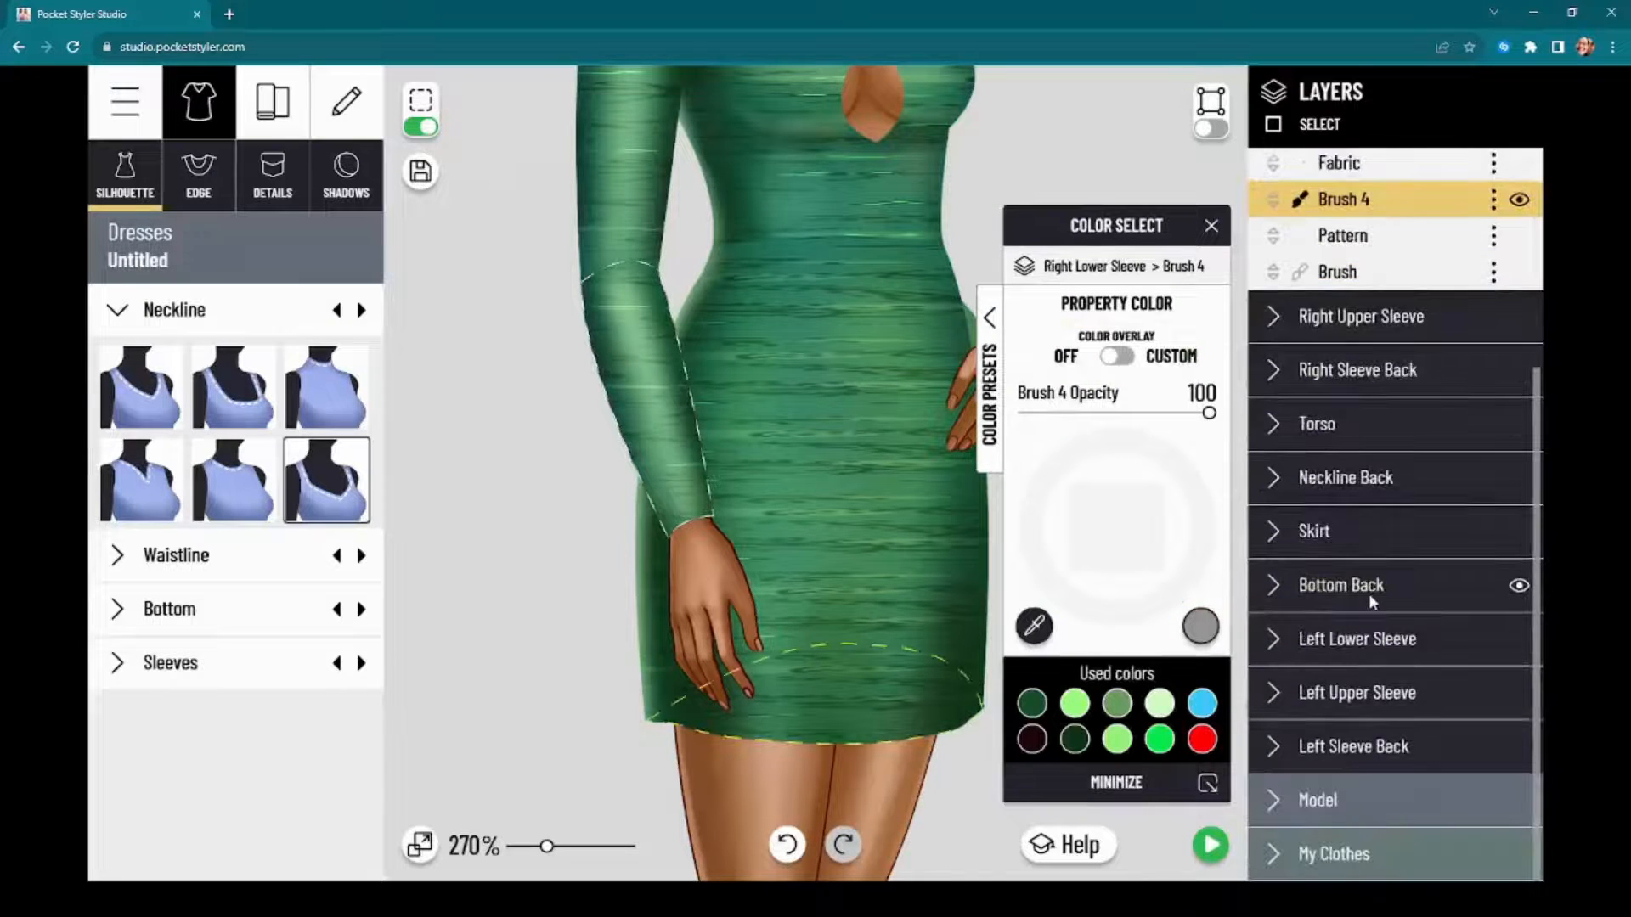
pyautogui.click(1395, 639)
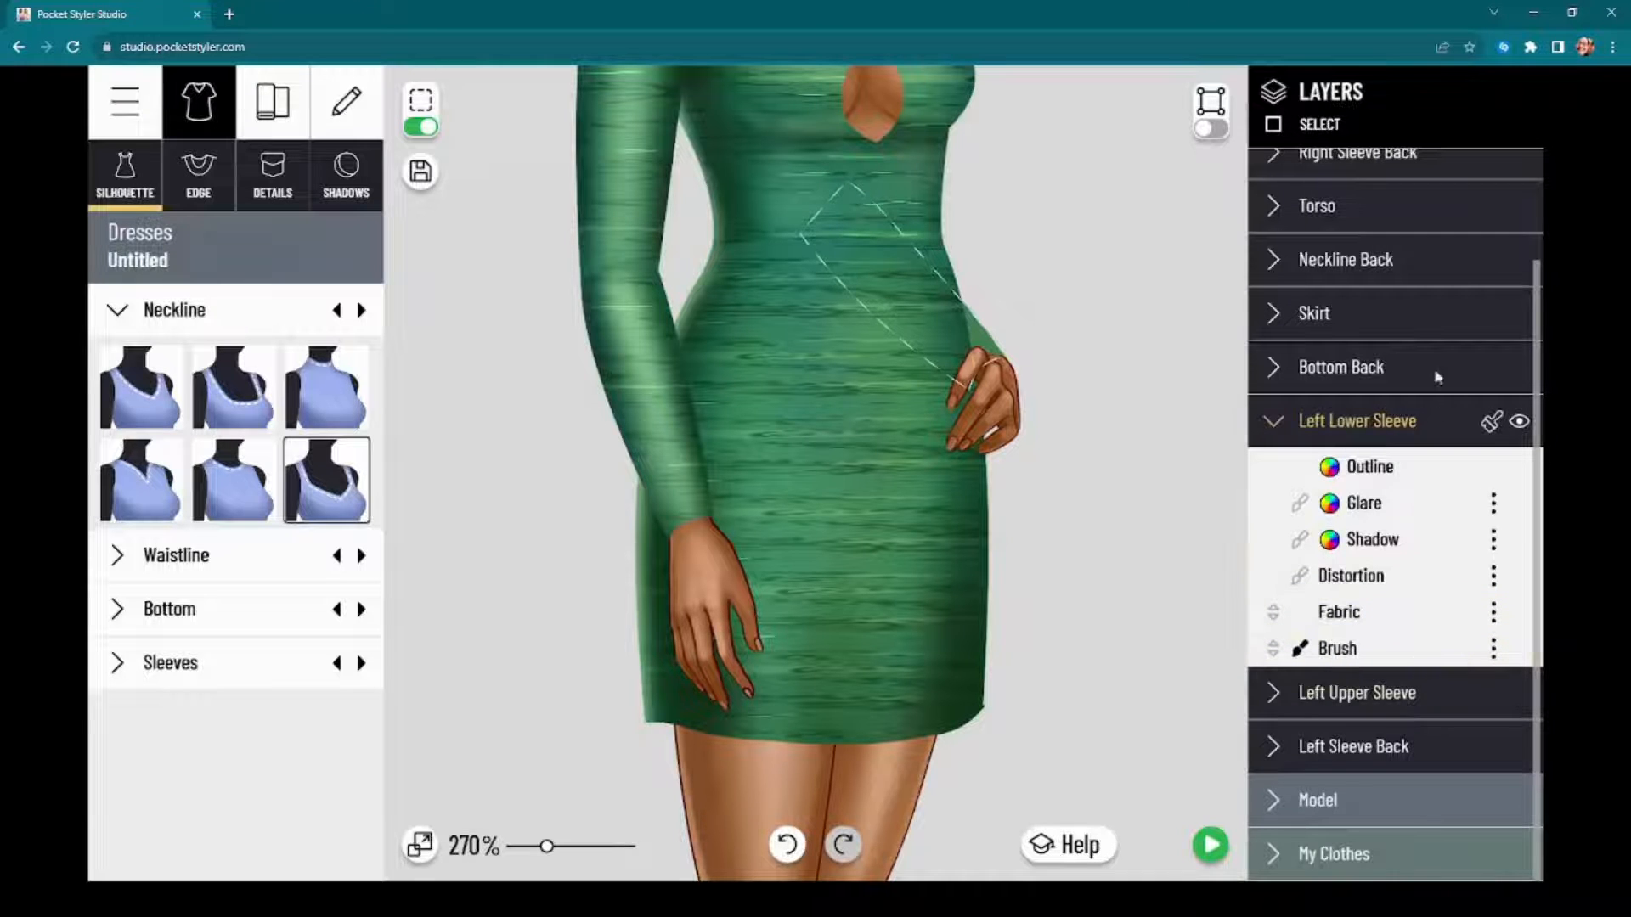
pyautogui.scroll(2, 1419, 322)
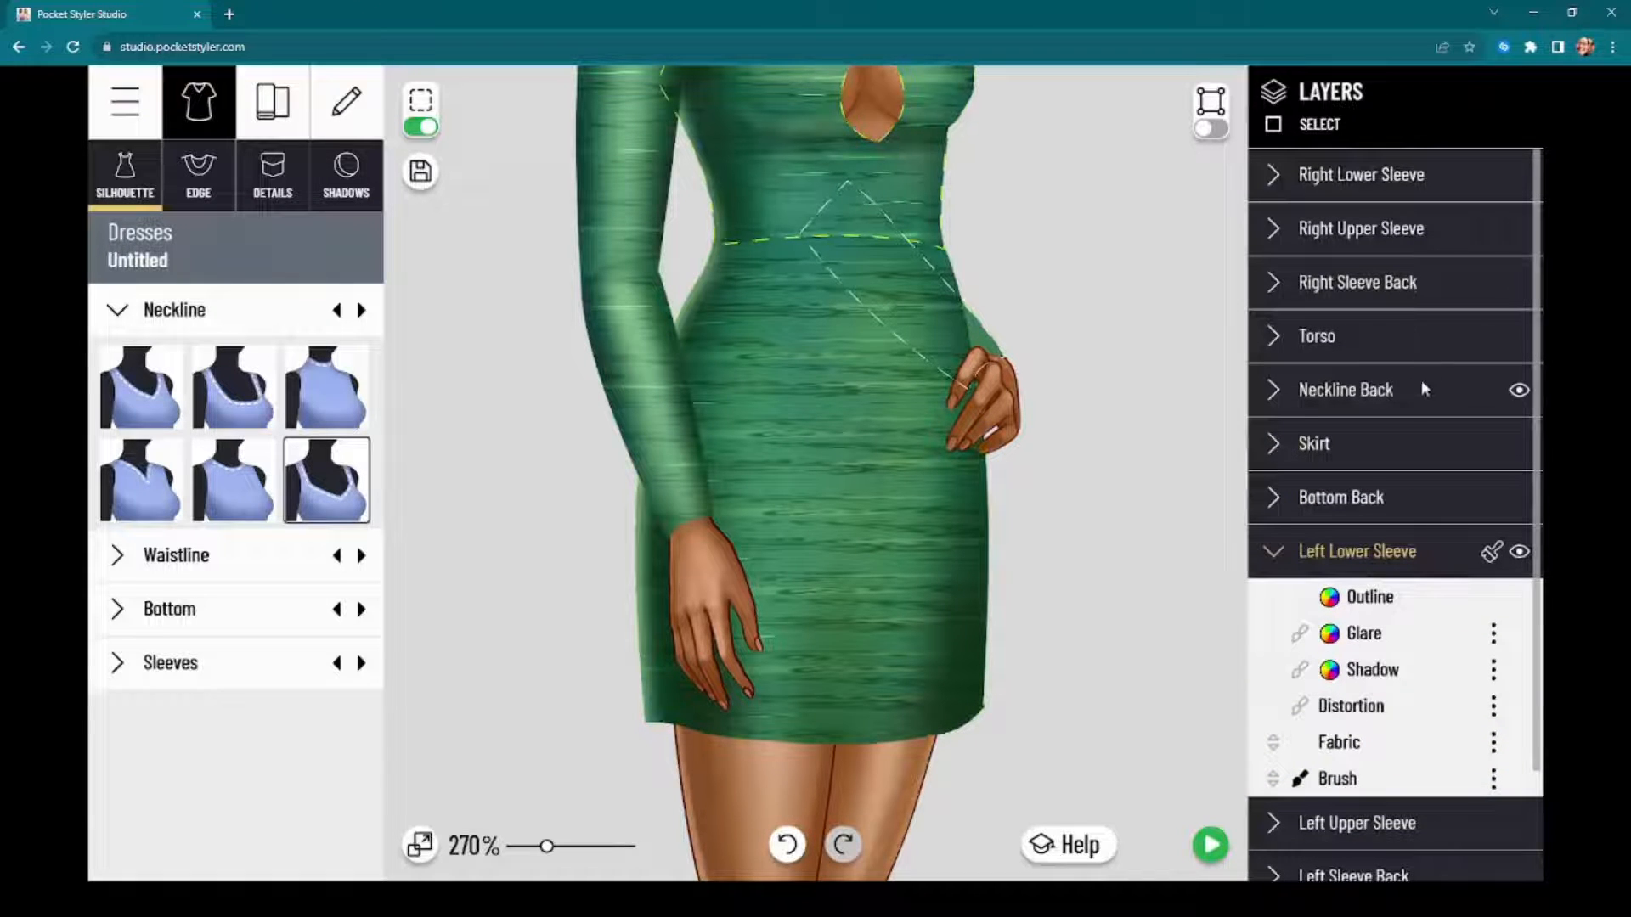
pyautogui.click(1409, 335)
pyautogui.scroll(-3, 1435, 559)
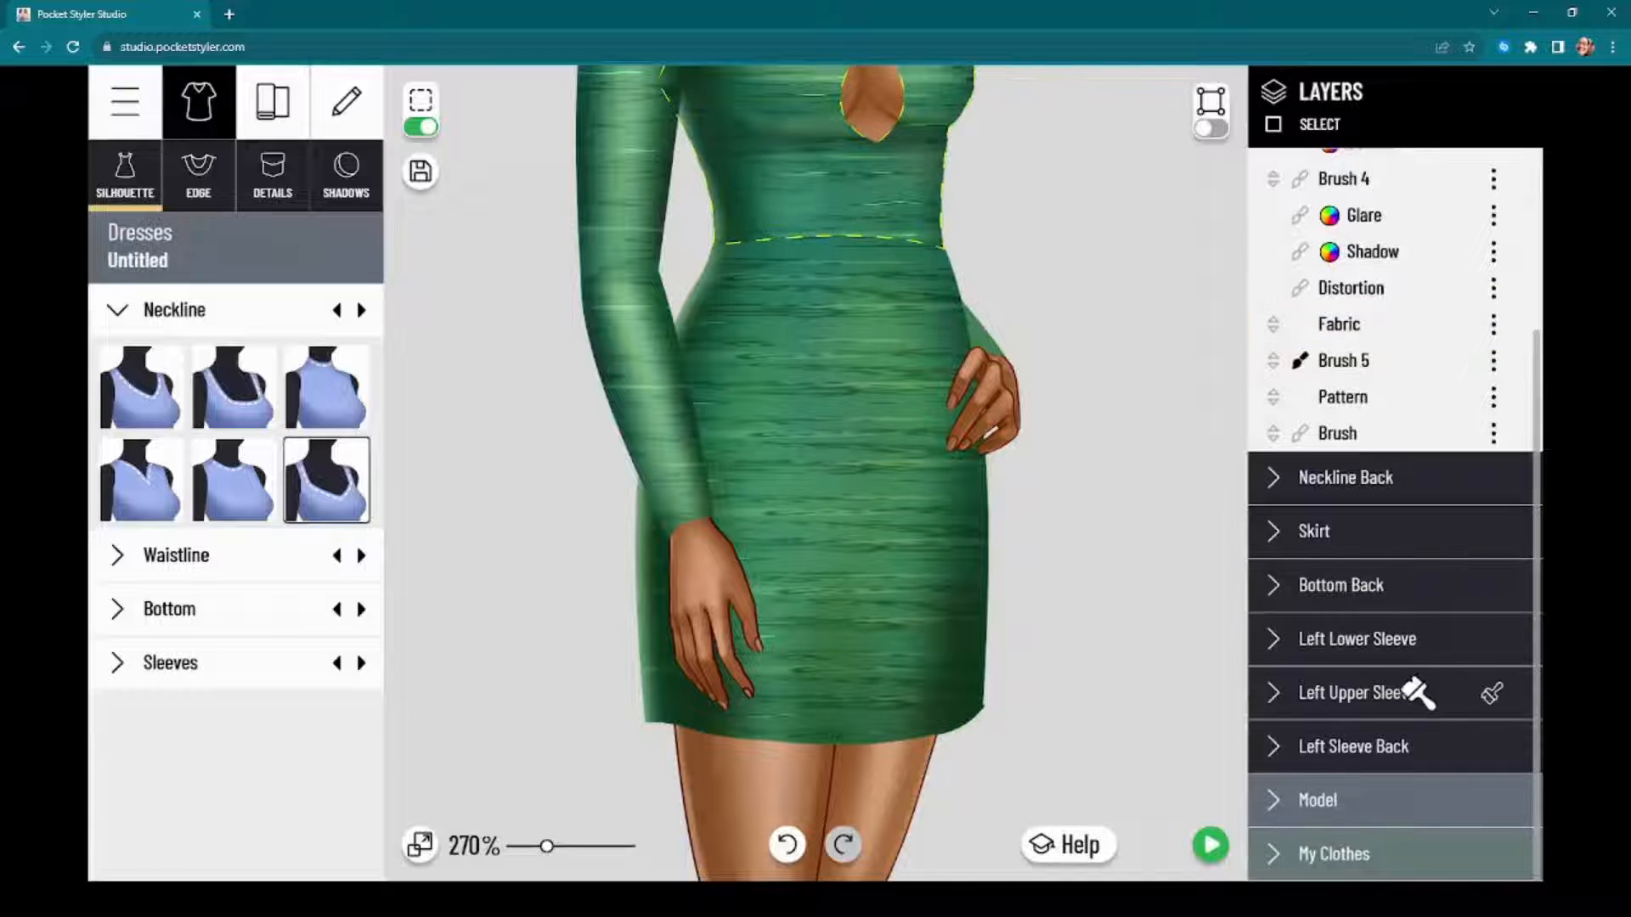
pyautogui.click(1442, 661)
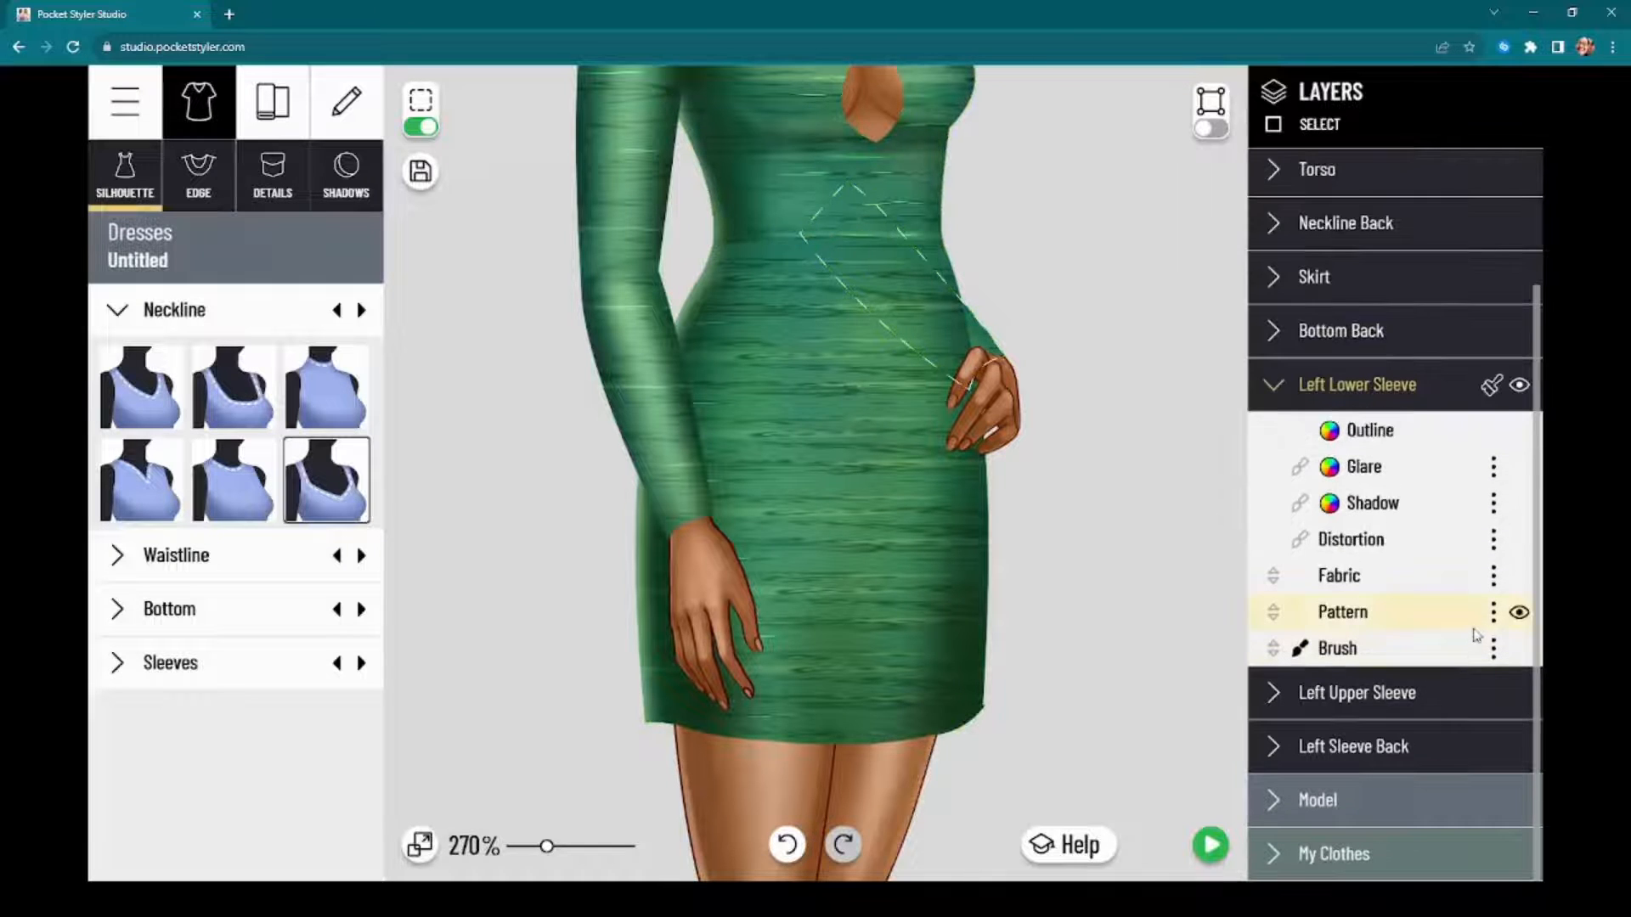
# Step: Copy the Pattern layers of the Left Lower Sleeve and the Left Upper Sleeve as brush layers
pyautogui.click(1493, 613)
pyautogui.click(1461, 642)
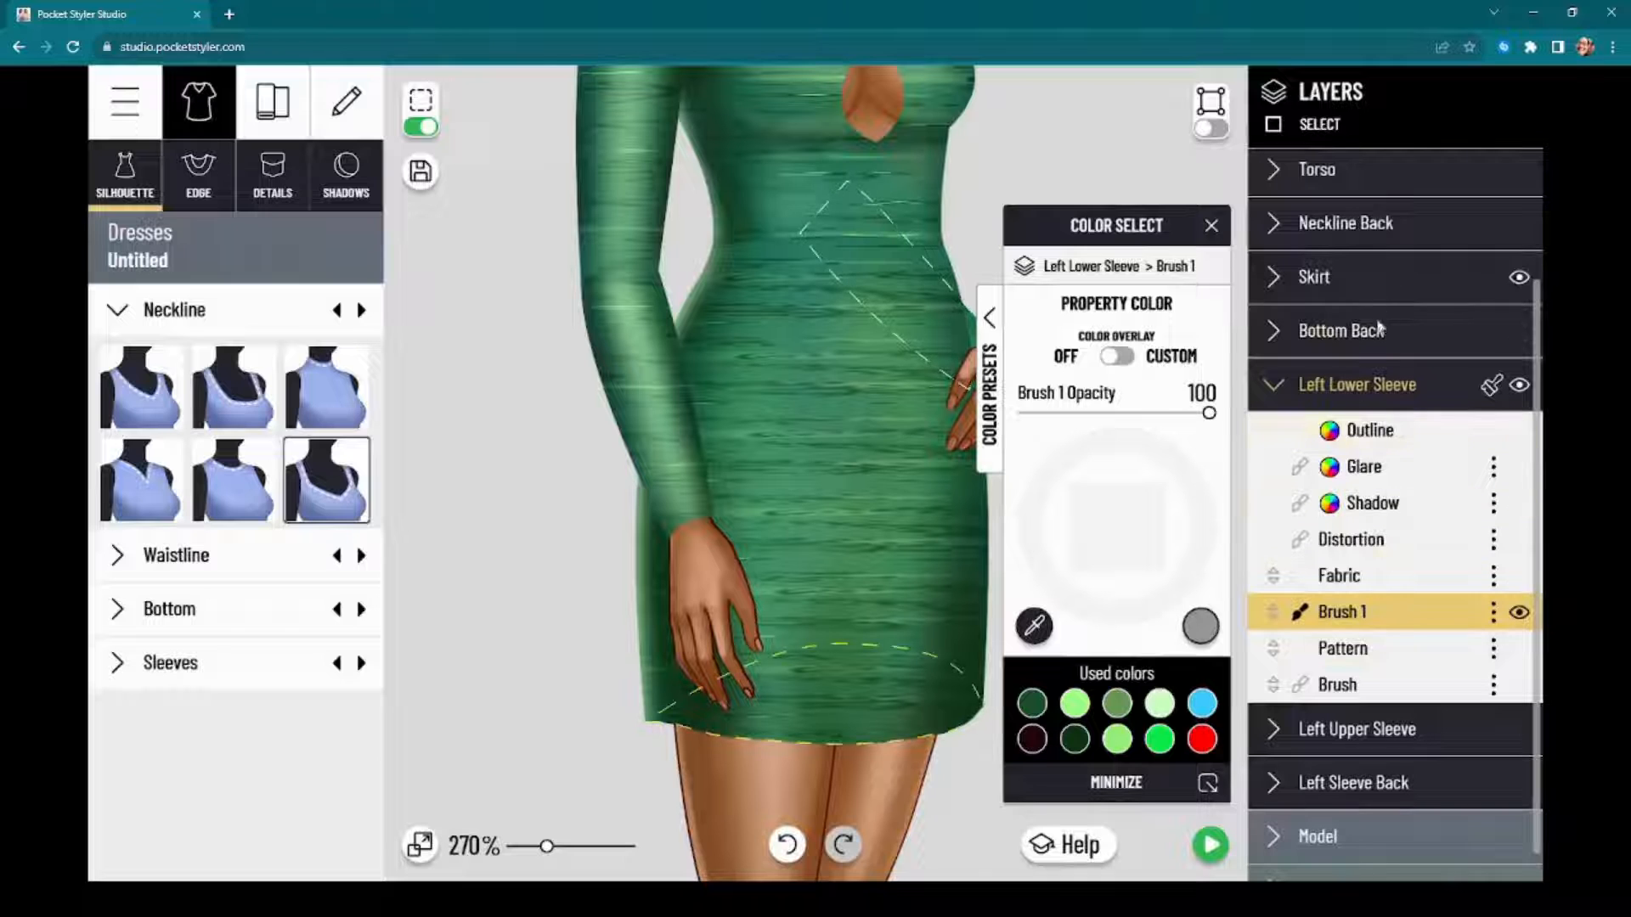
pyautogui.click(1366, 735)
pyautogui.click(1494, 666)
pyautogui.click(1444, 685)
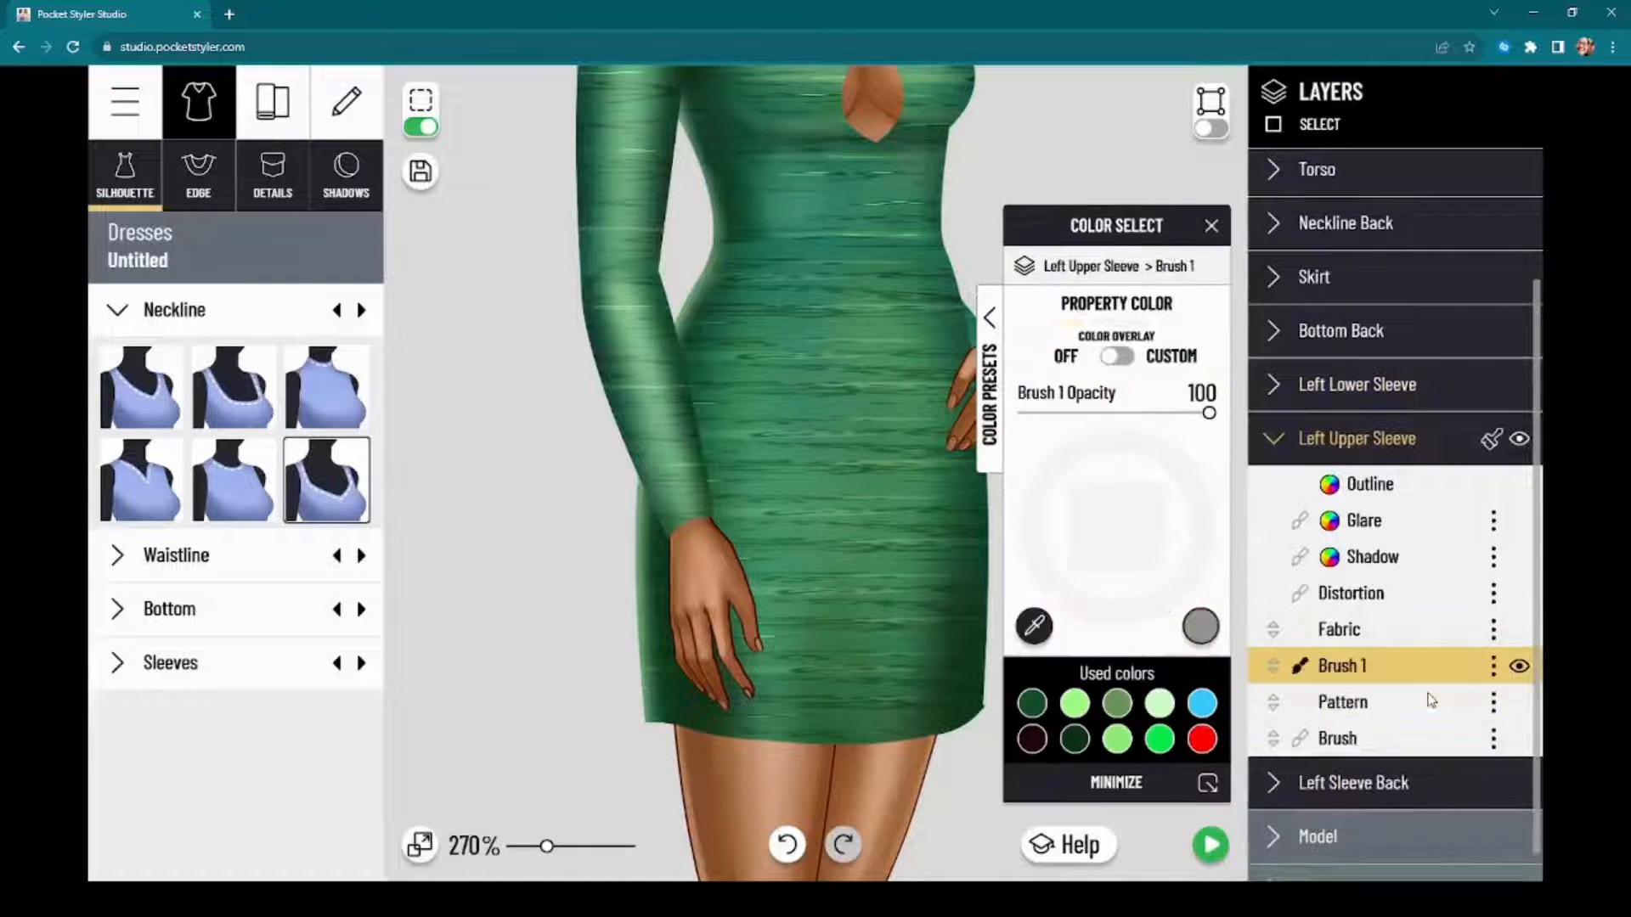
# Step: Move the Skirt's Pattern layer above the Brush 6 layer
pyautogui.click(1356, 278)
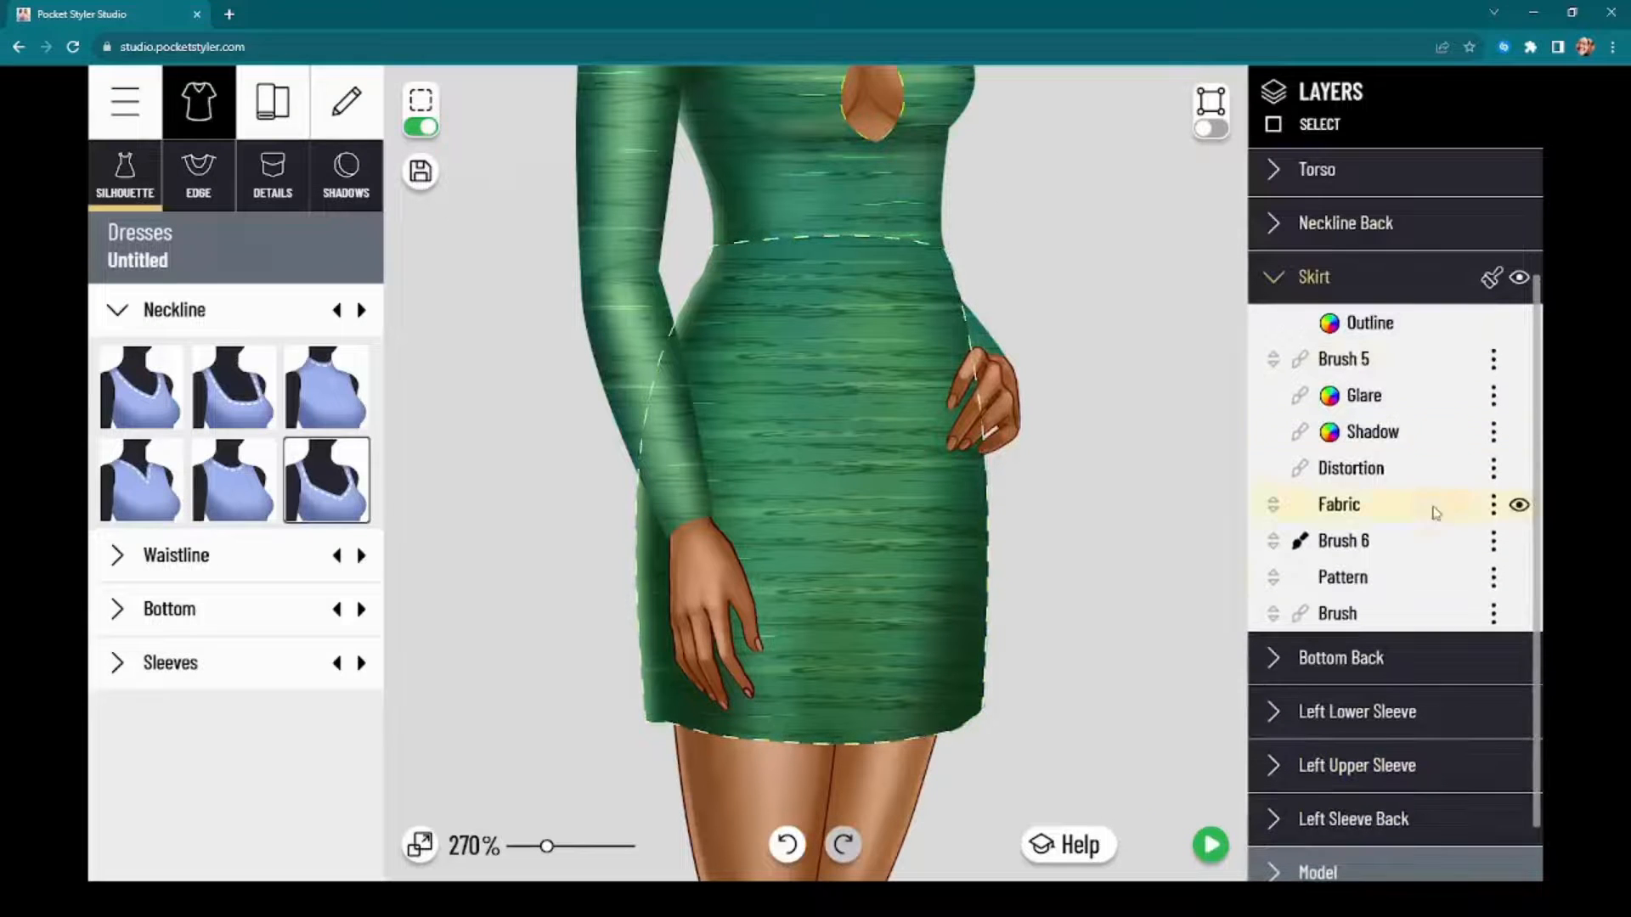
pyautogui.click(1410, 575)
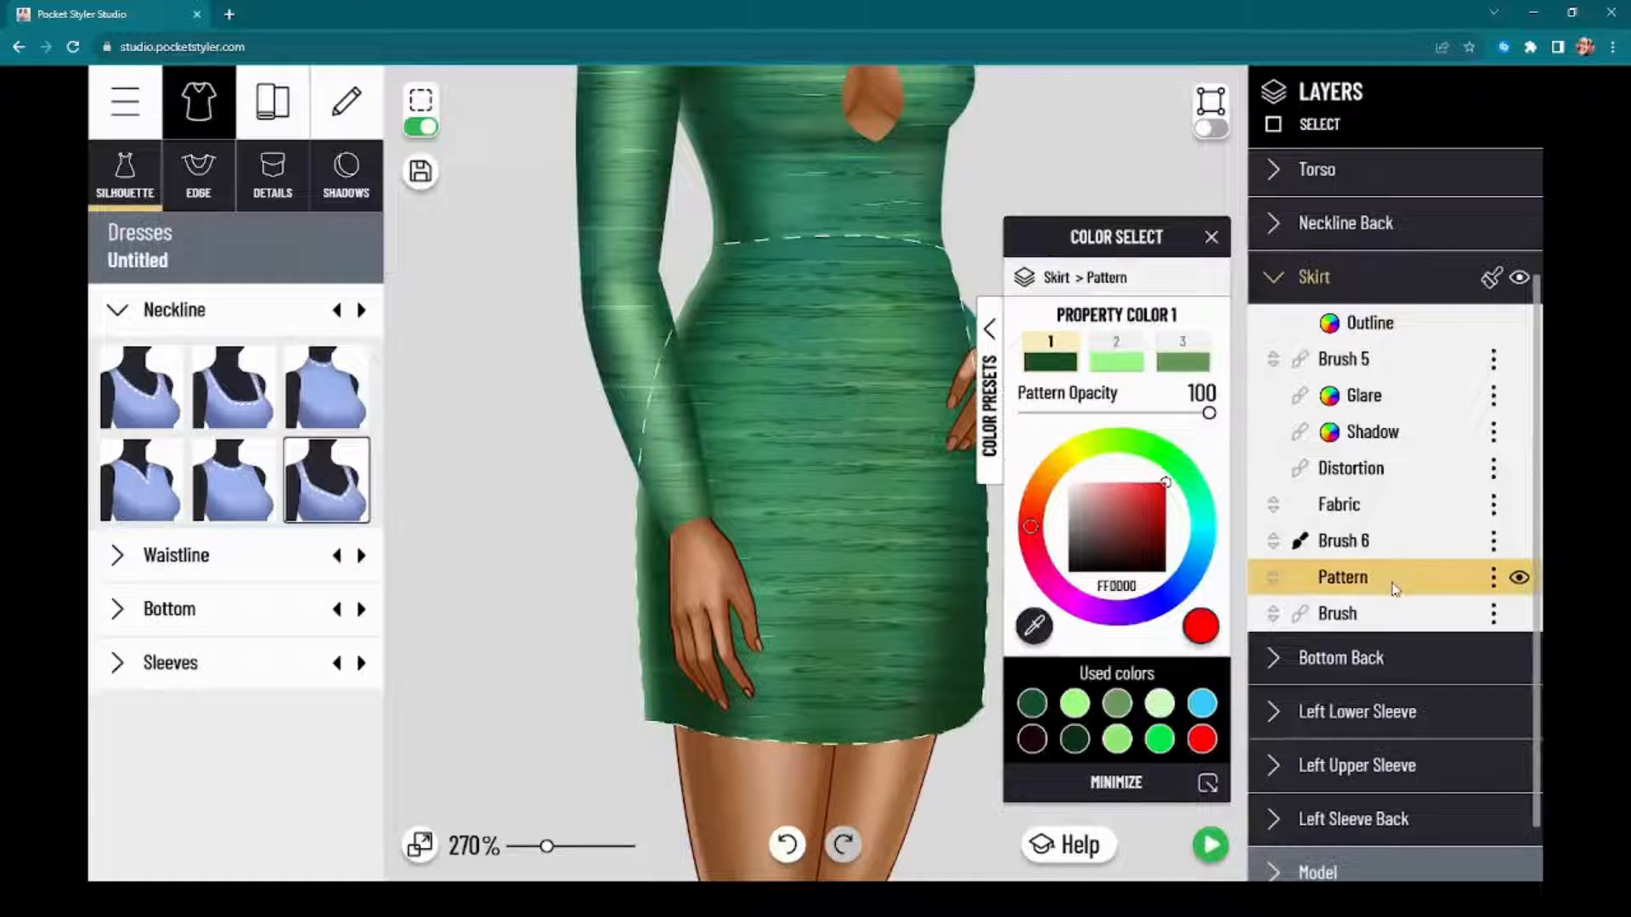
pyautogui.moveTo(1393, 586)
pyautogui.mouseDown()
pyautogui.moveTo(1412, 531)
pyautogui.moveTo(1419, 554)
pyautogui.mouseUp()
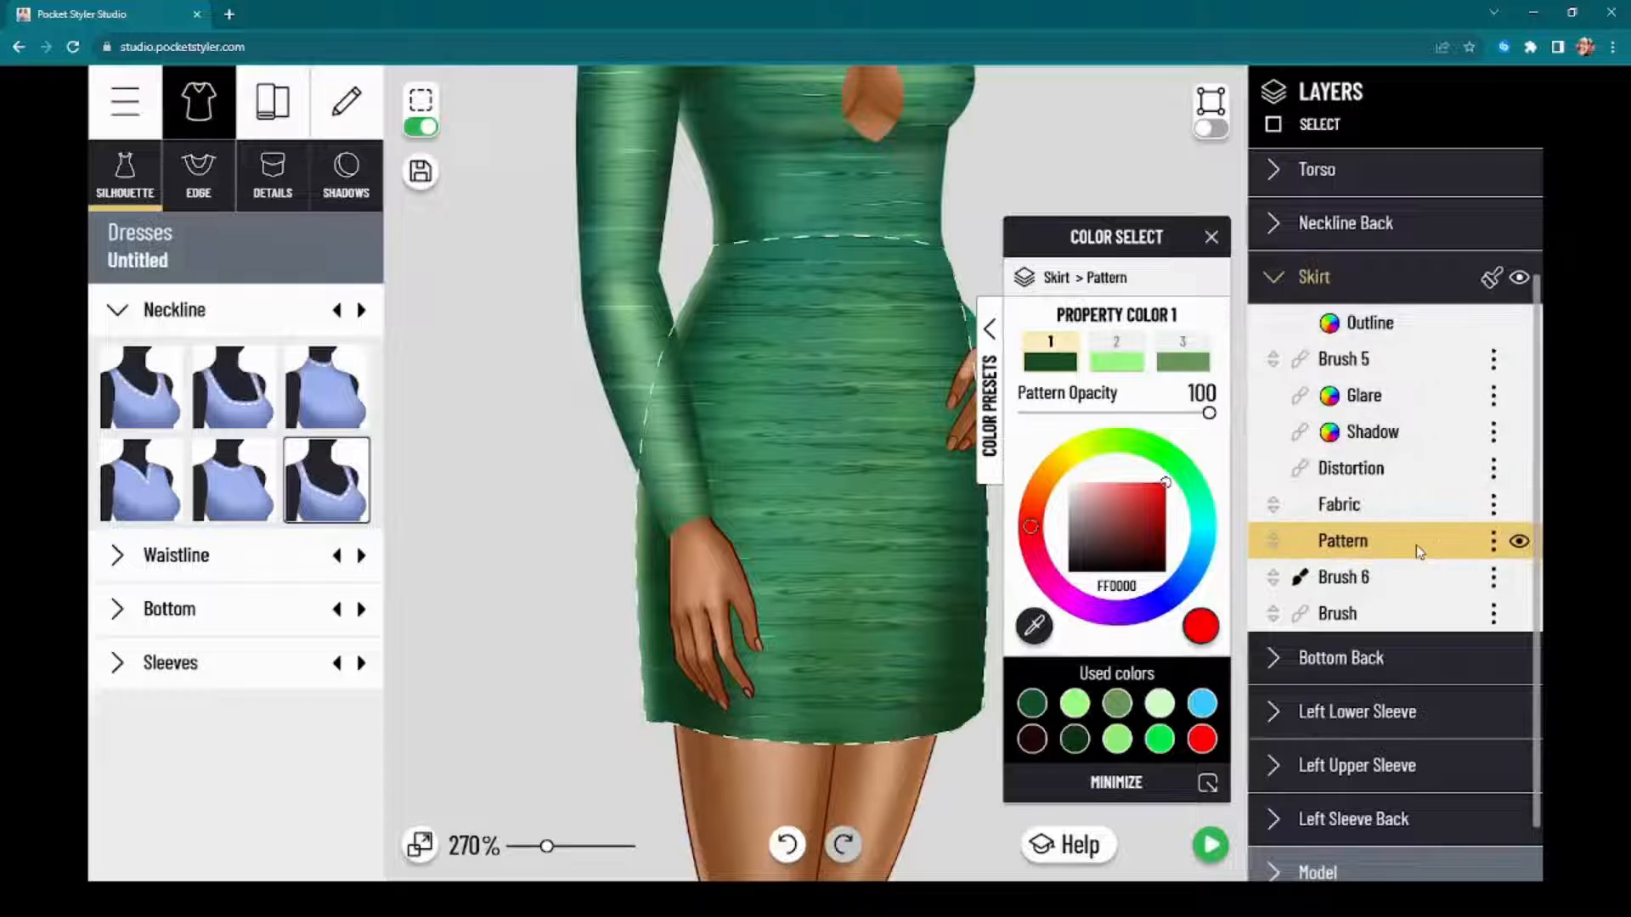
# Step: Replace the Skirt's pattern with the dark line-drawn flower and vine design from the Floral patterns
pyautogui.click(273, 101)
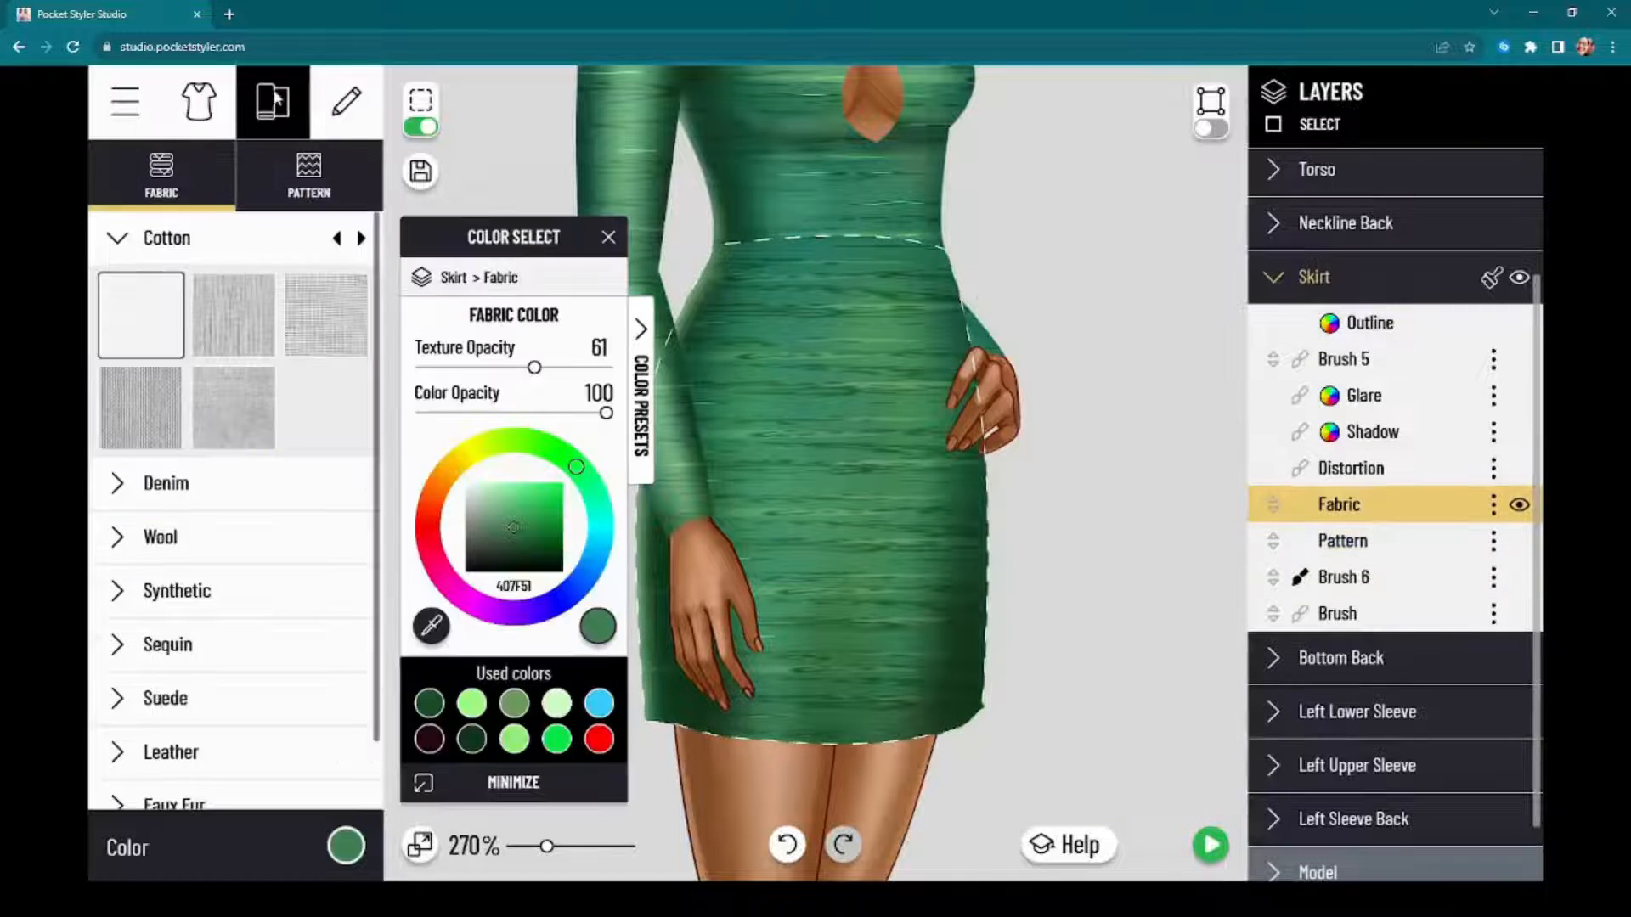
pyautogui.click(306, 175)
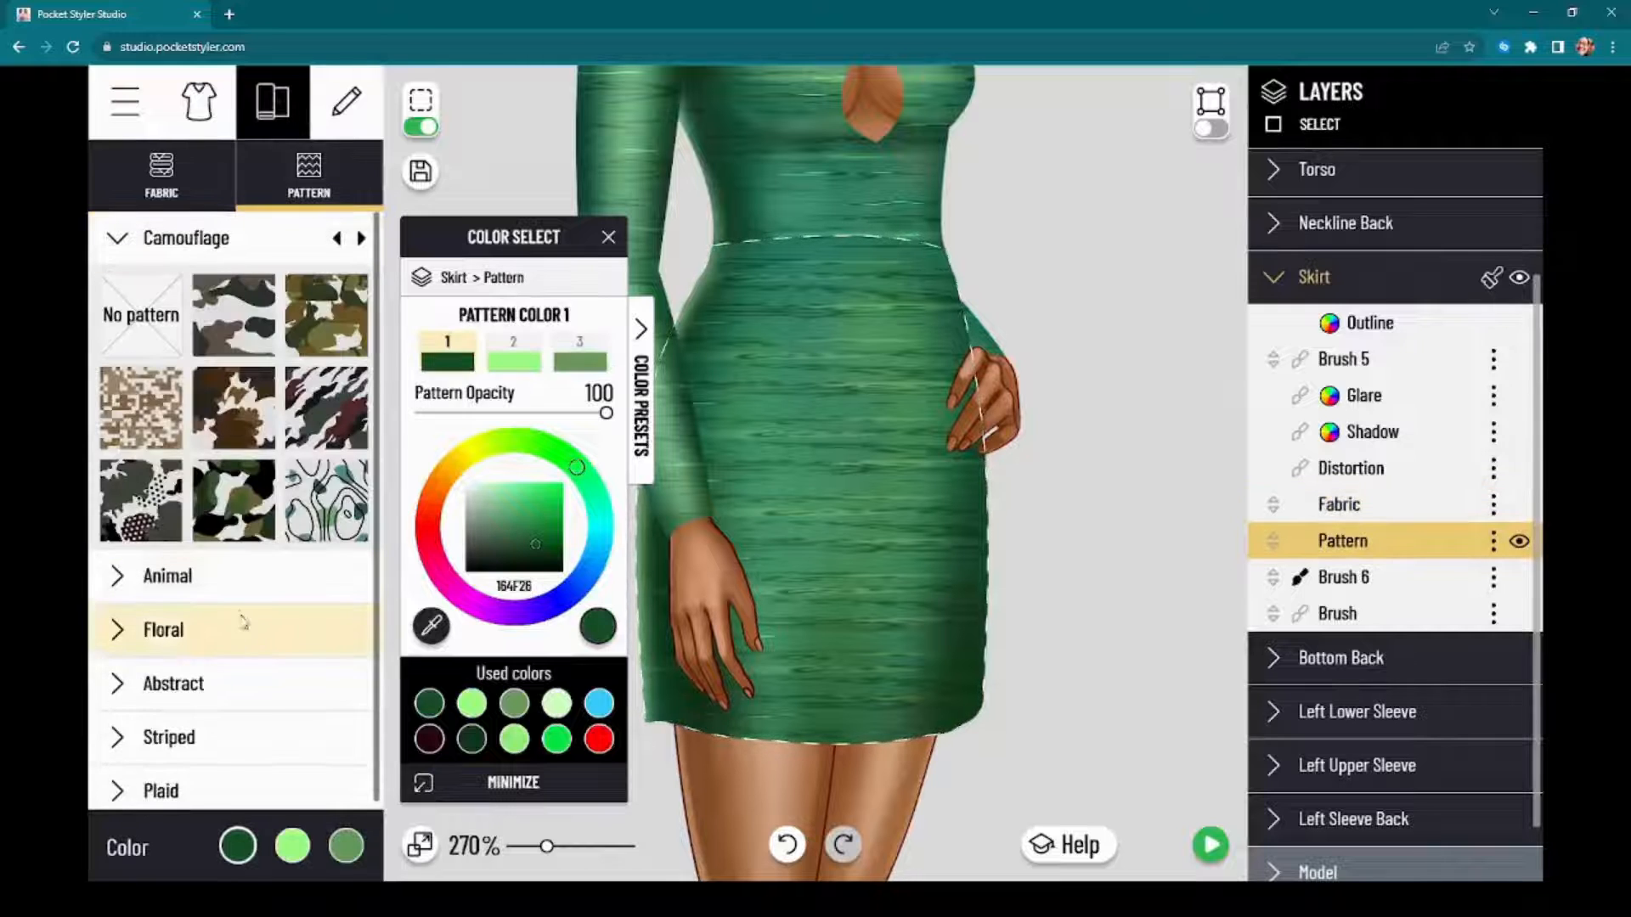
pyautogui.click(245, 653)
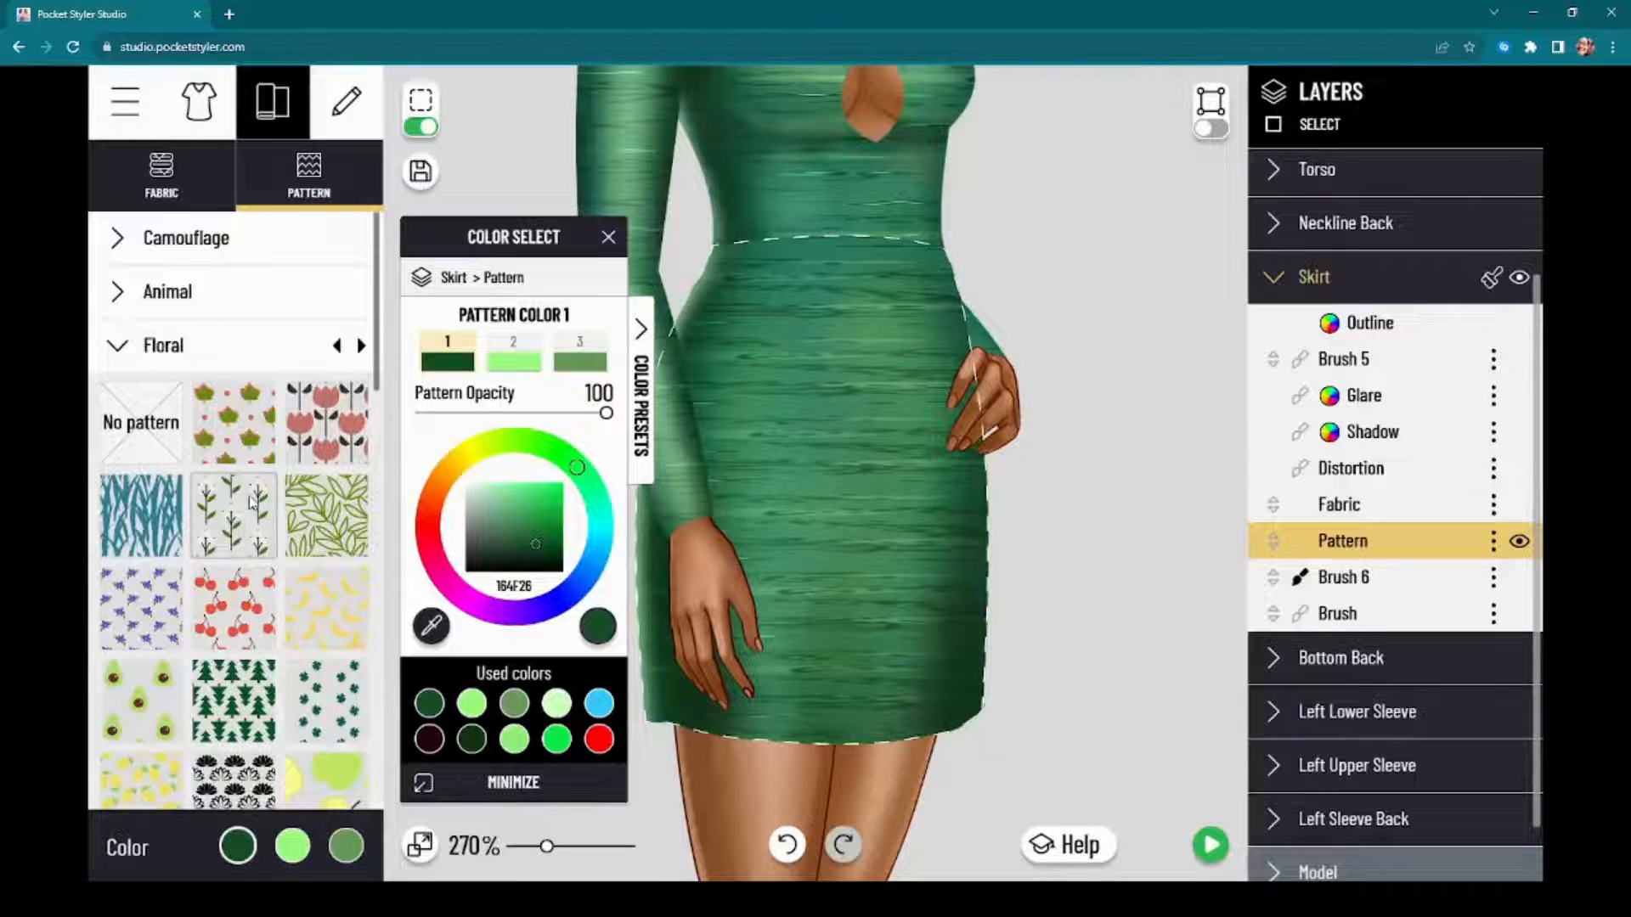
pyautogui.scroll(-2, 252, 501)
pyautogui.scroll(-10, 252, 501)
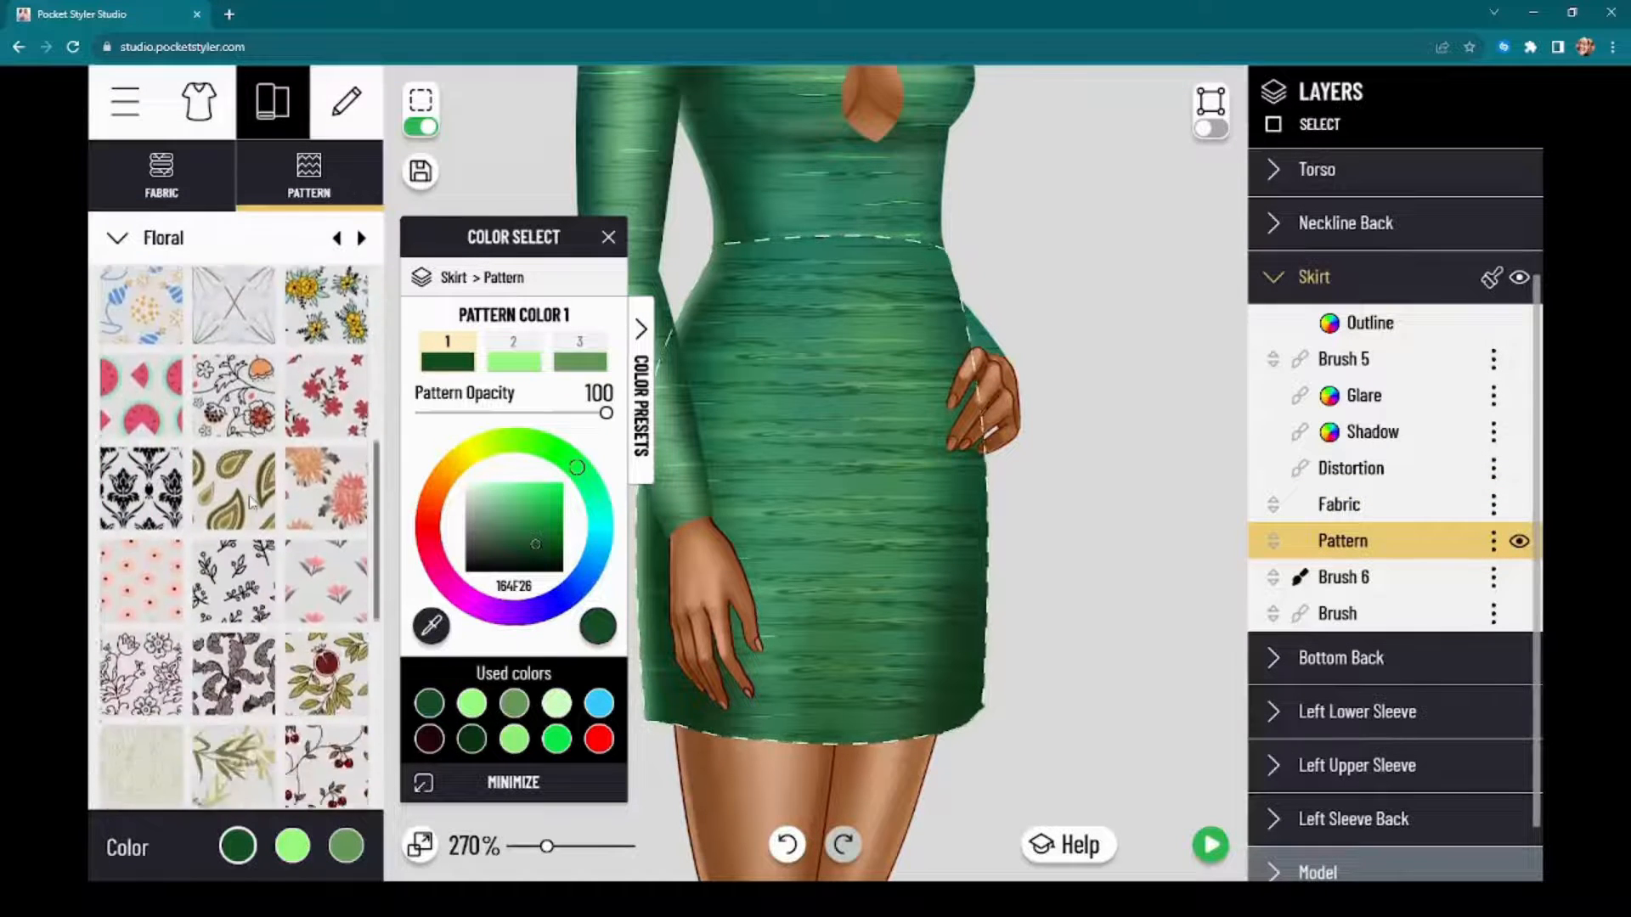
pyautogui.scroll(-2, 246, 515)
pyautogui.click(141, 495)
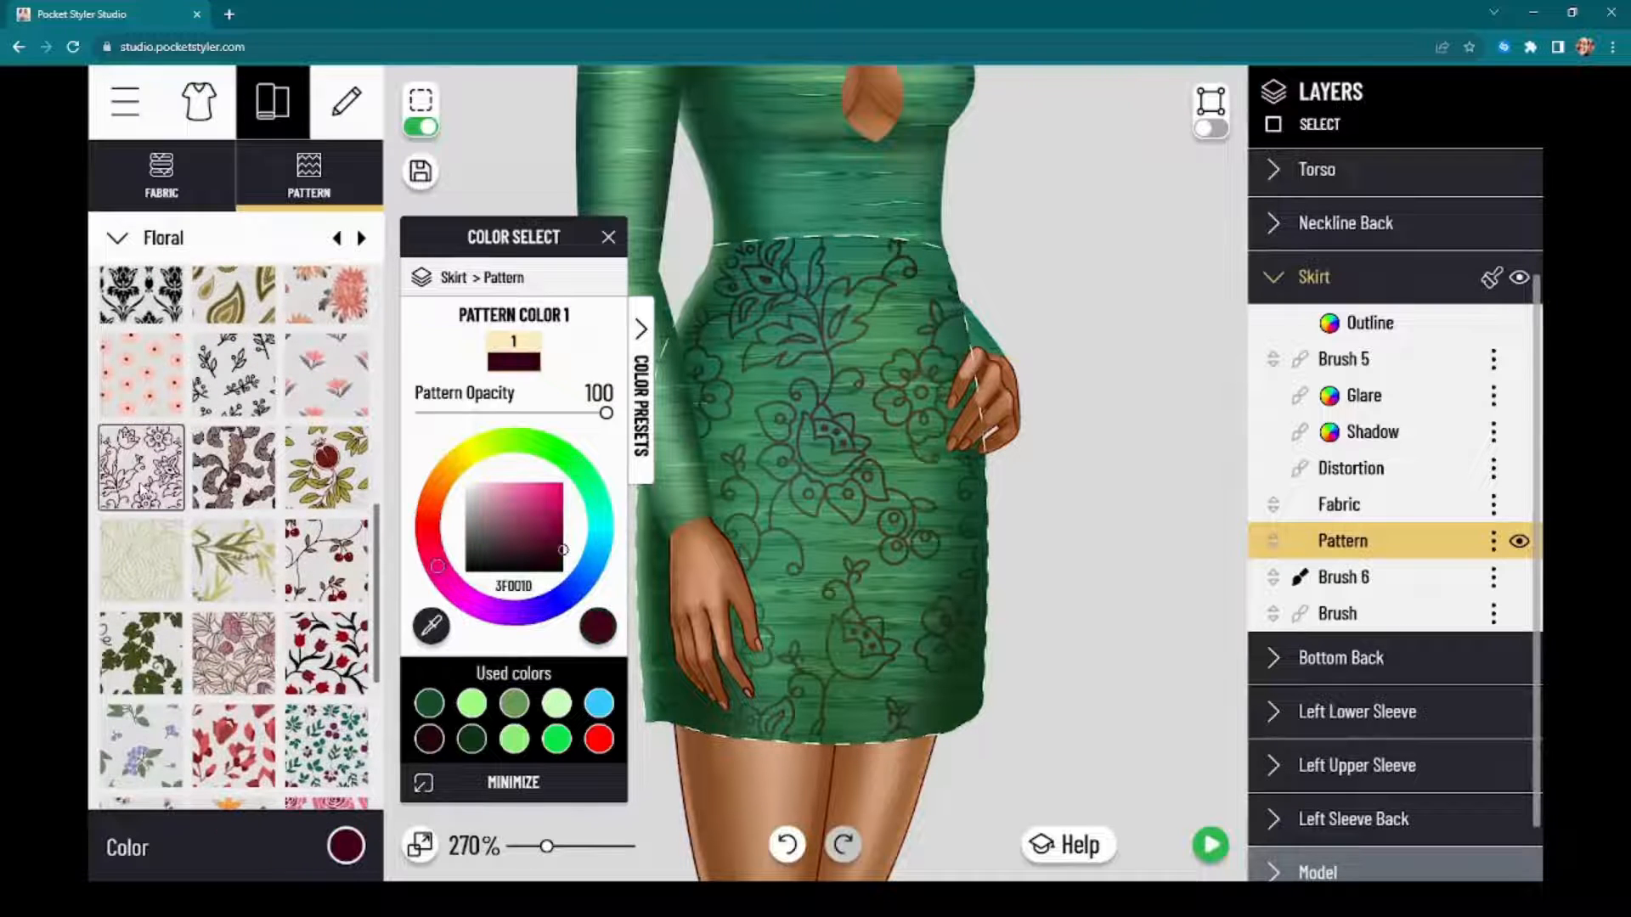
# Step: Recolor the Skirt's floral pattern to the used dark green 0C3411 and set its opacity to 49
pyautogui.moveTo(532, 263); pyautogui.dragTo(352, 270)
pyautogui.click(302, 740)
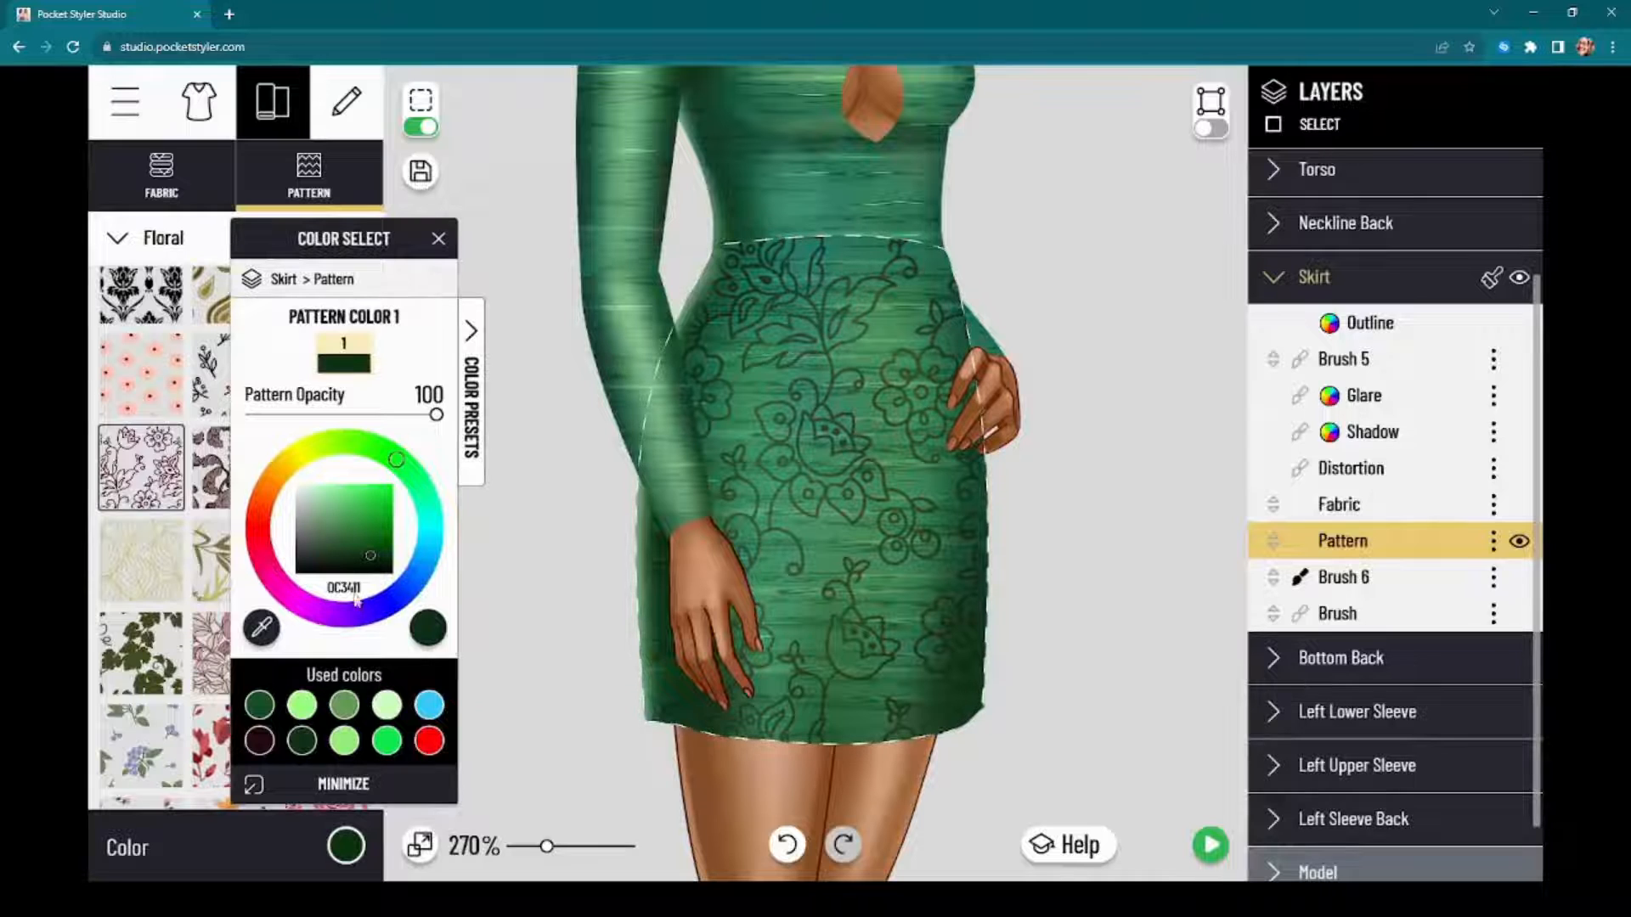
pyautogui.moveTo(385, 416); pyautogui.dragTo(342, 418)
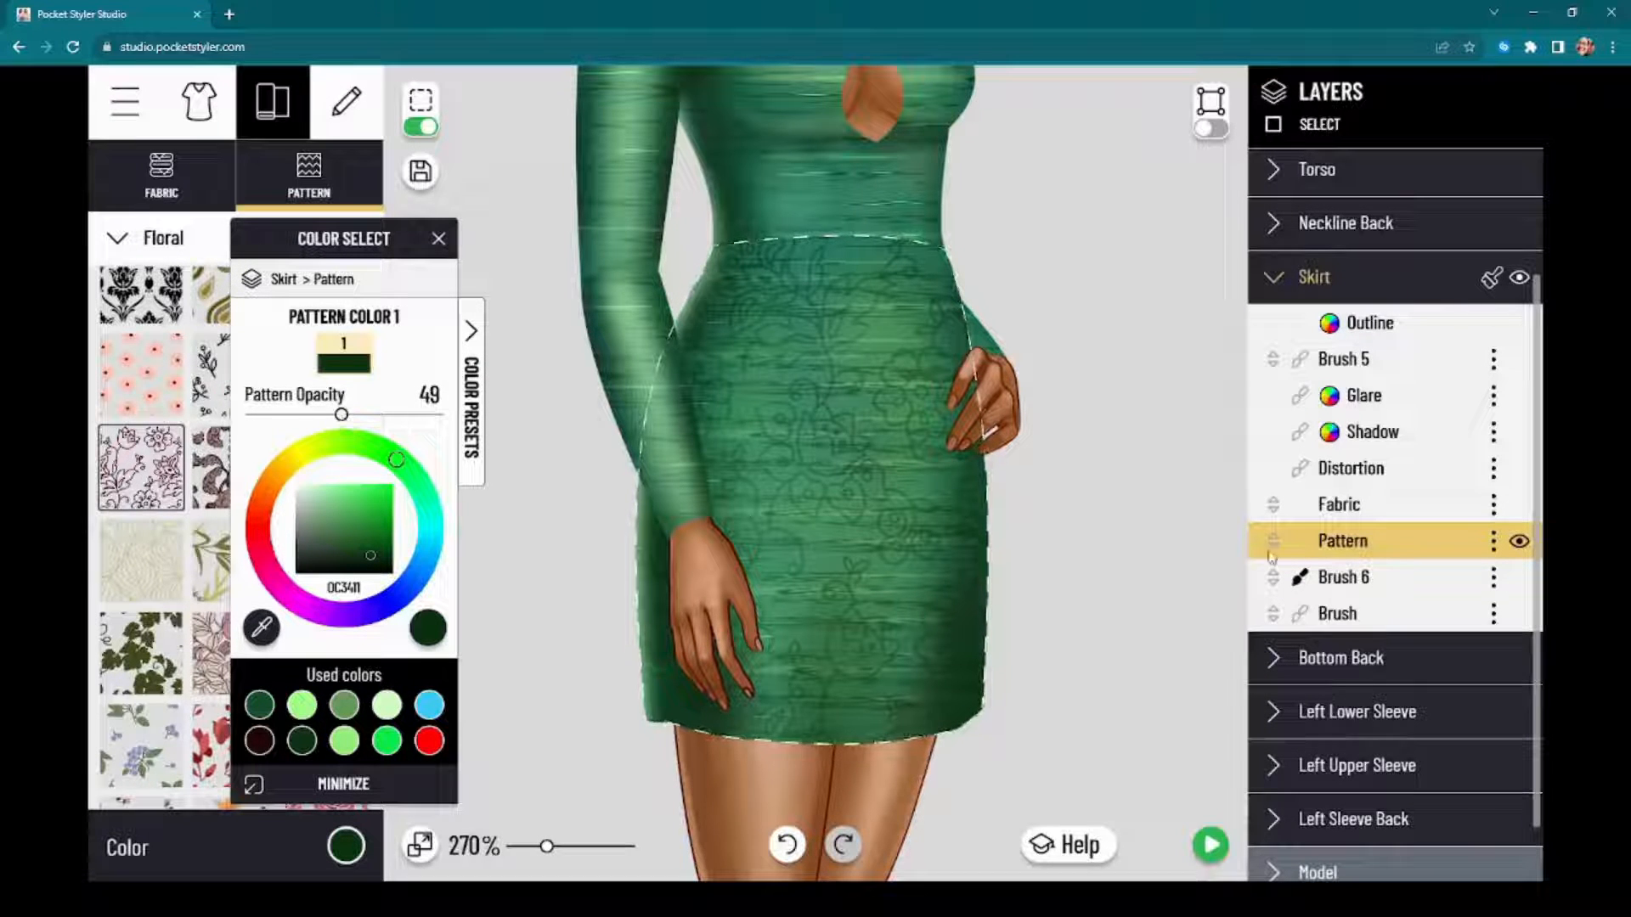
# Step: Transform the Skirt's floral pattern by shrinking it into a fine texture and rotating it about 20 degrees clockwise
pyautogui.click(1493, 541)
pyautogui.click(1410, 607)
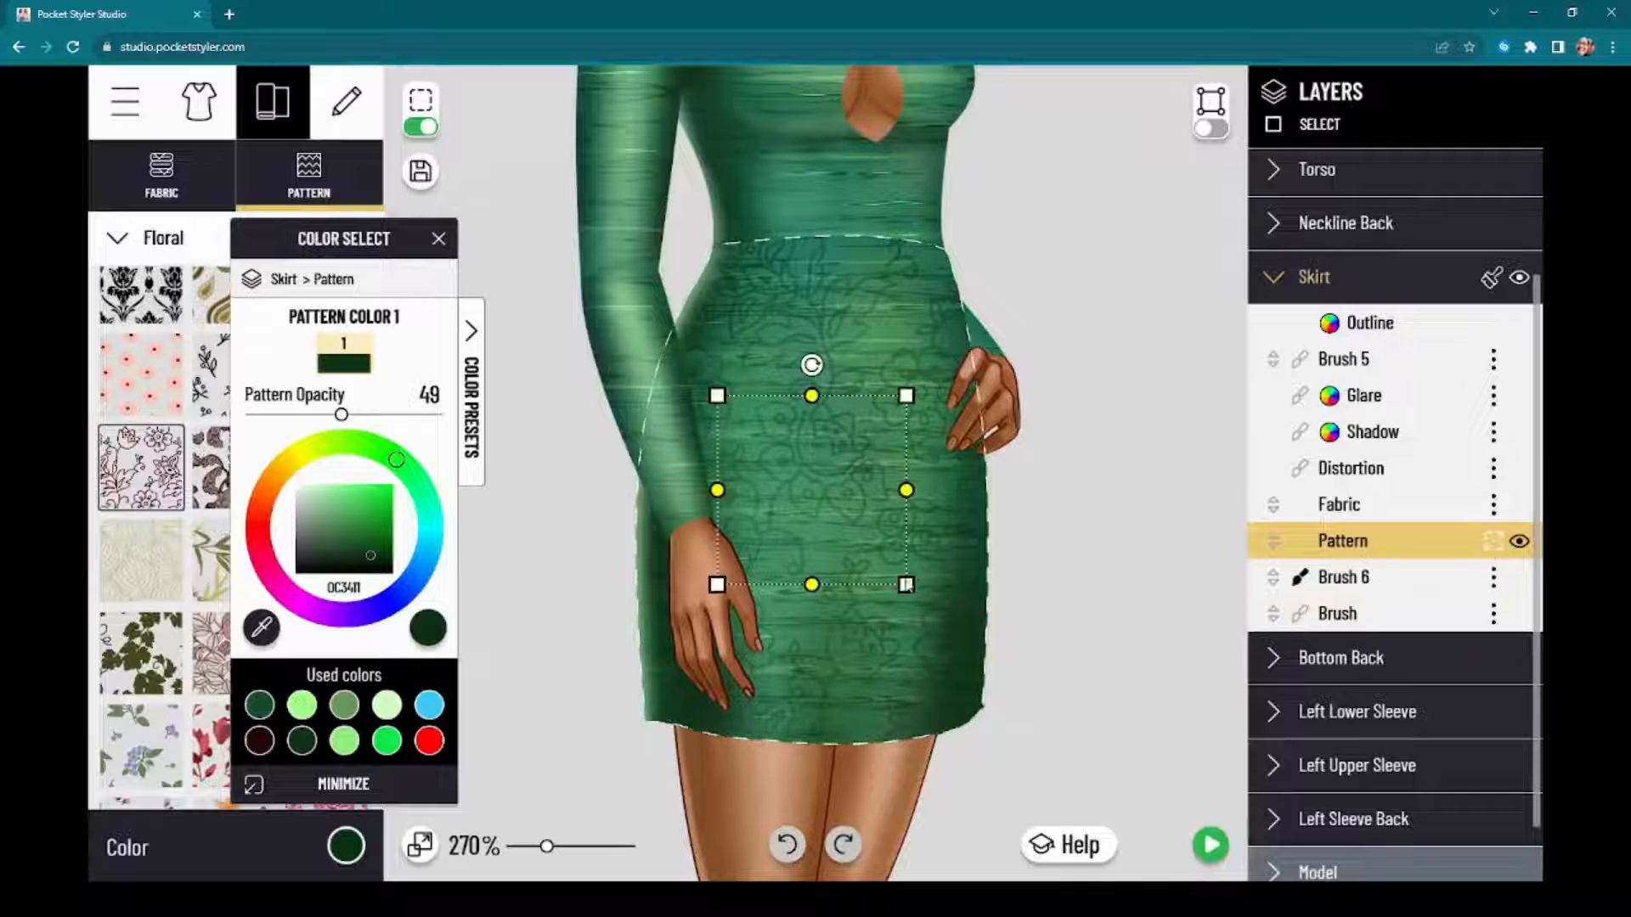
pyautogui.moveTo(907, 586); pyautogui.dragTo(866, 528)
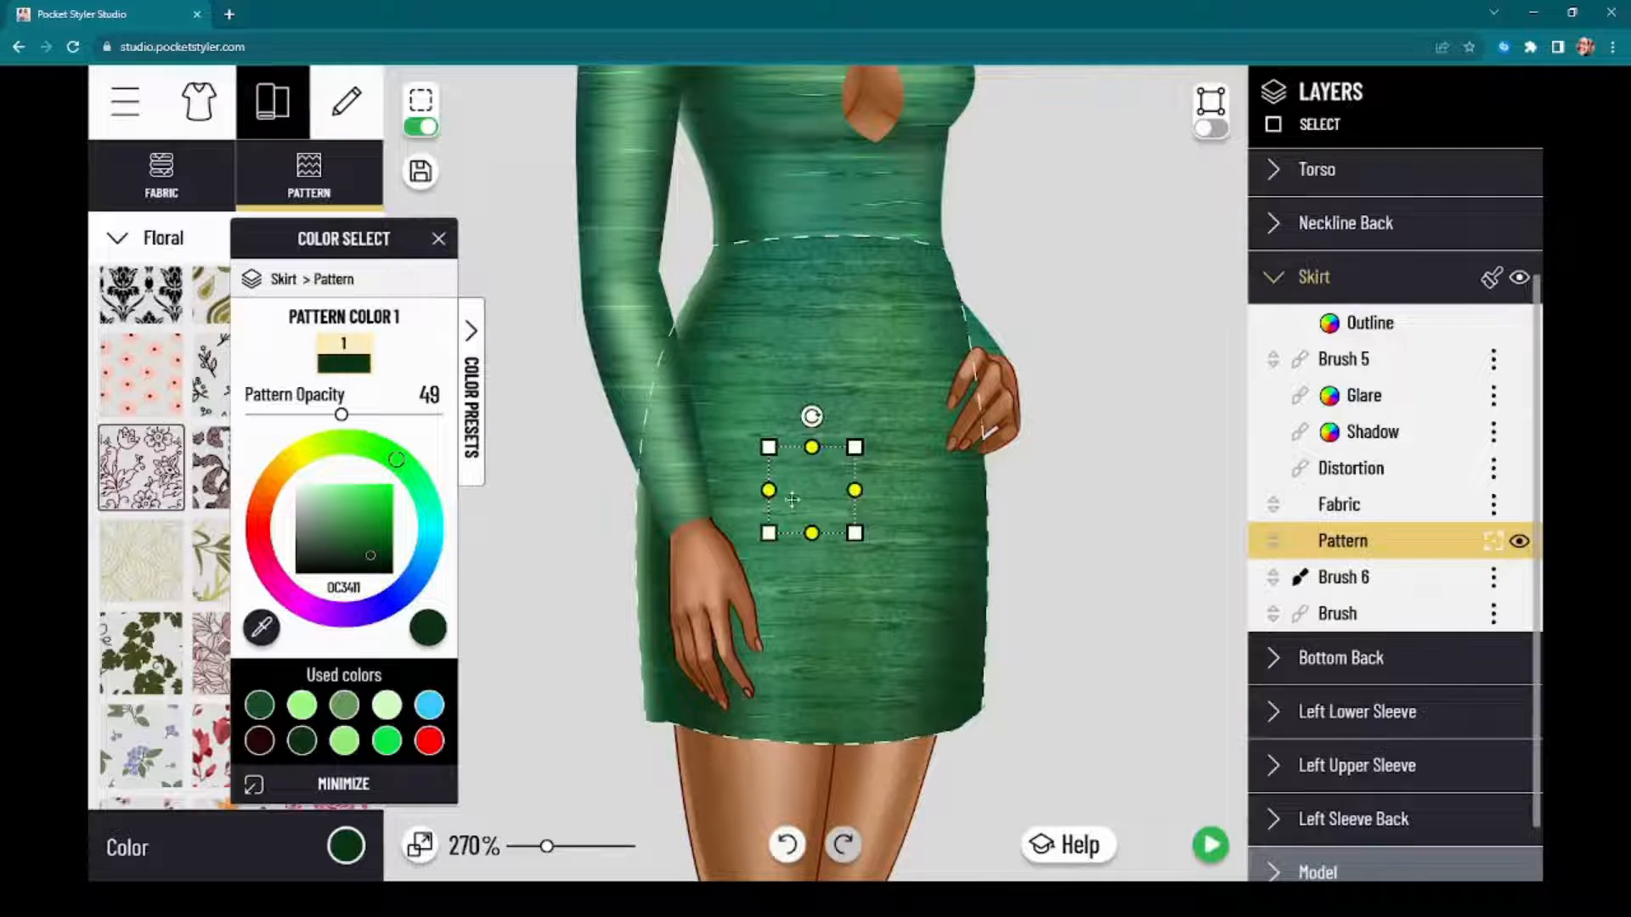
pyautogui.moveTo(769, 492); pyautogui.dragTo(817, 536)
pyautogui.moveTo(808, 411); pyautogui.dragTo(843, 423)
pyautogui.scroll(-2, 1085, 426)
pyautogui.moveTo(1128, 356); pyautogui.dragTo(1110, 508)
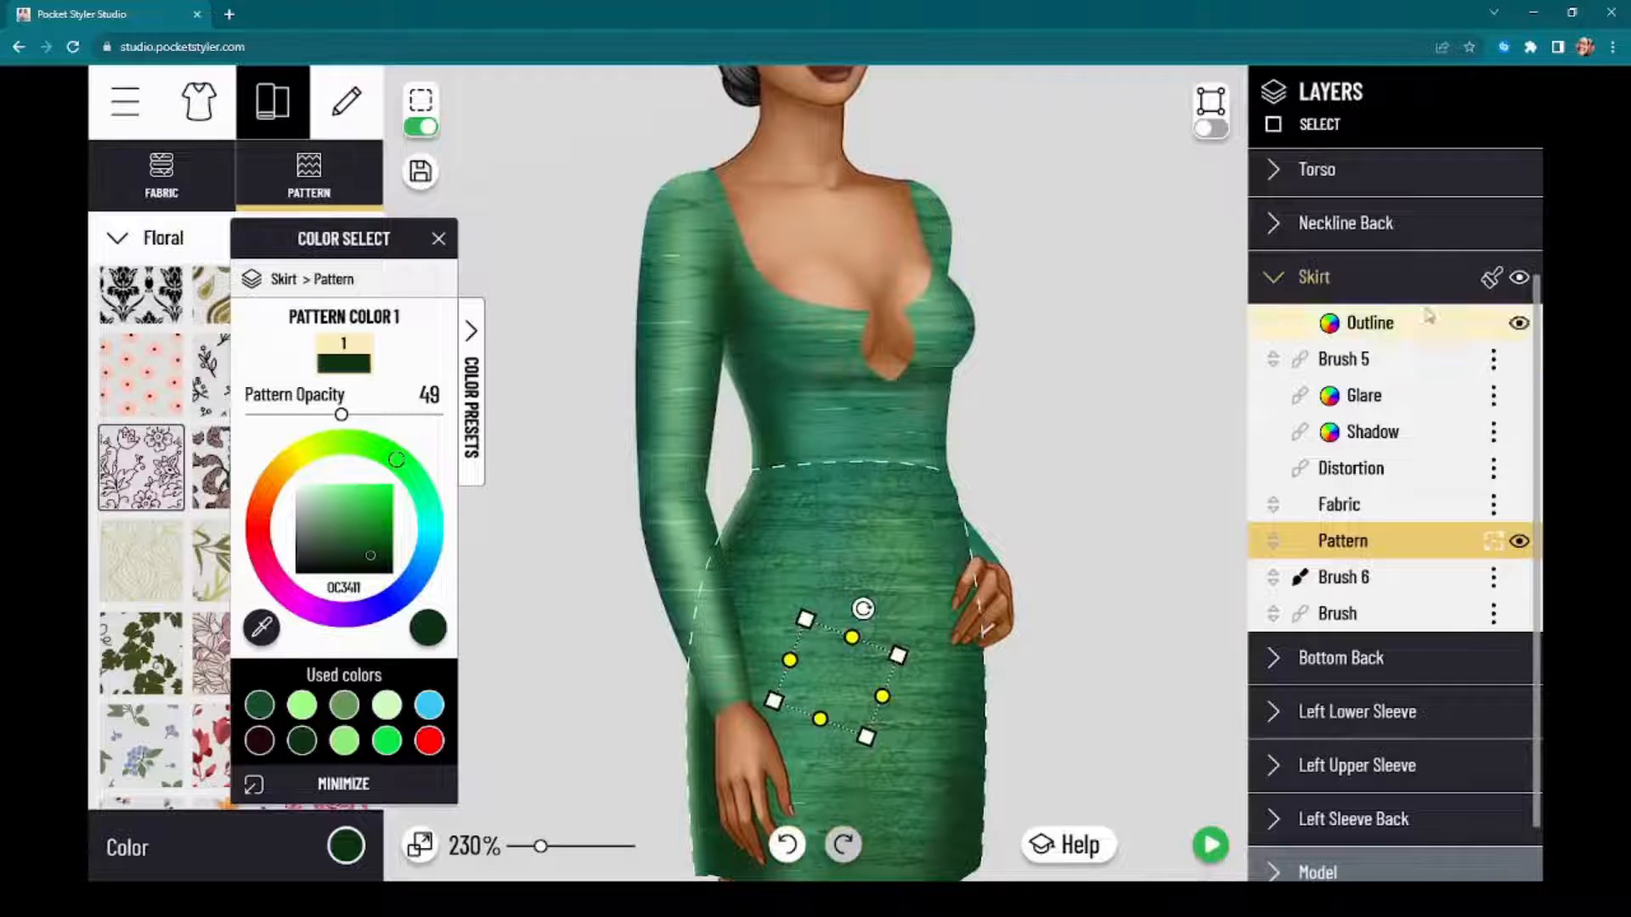
# Step: Clone the Skirt's layered floral texture onto the Torso and the sleeves, finishing with the Right Upper Sleeve selected
pyautogui.click(1490, 283)
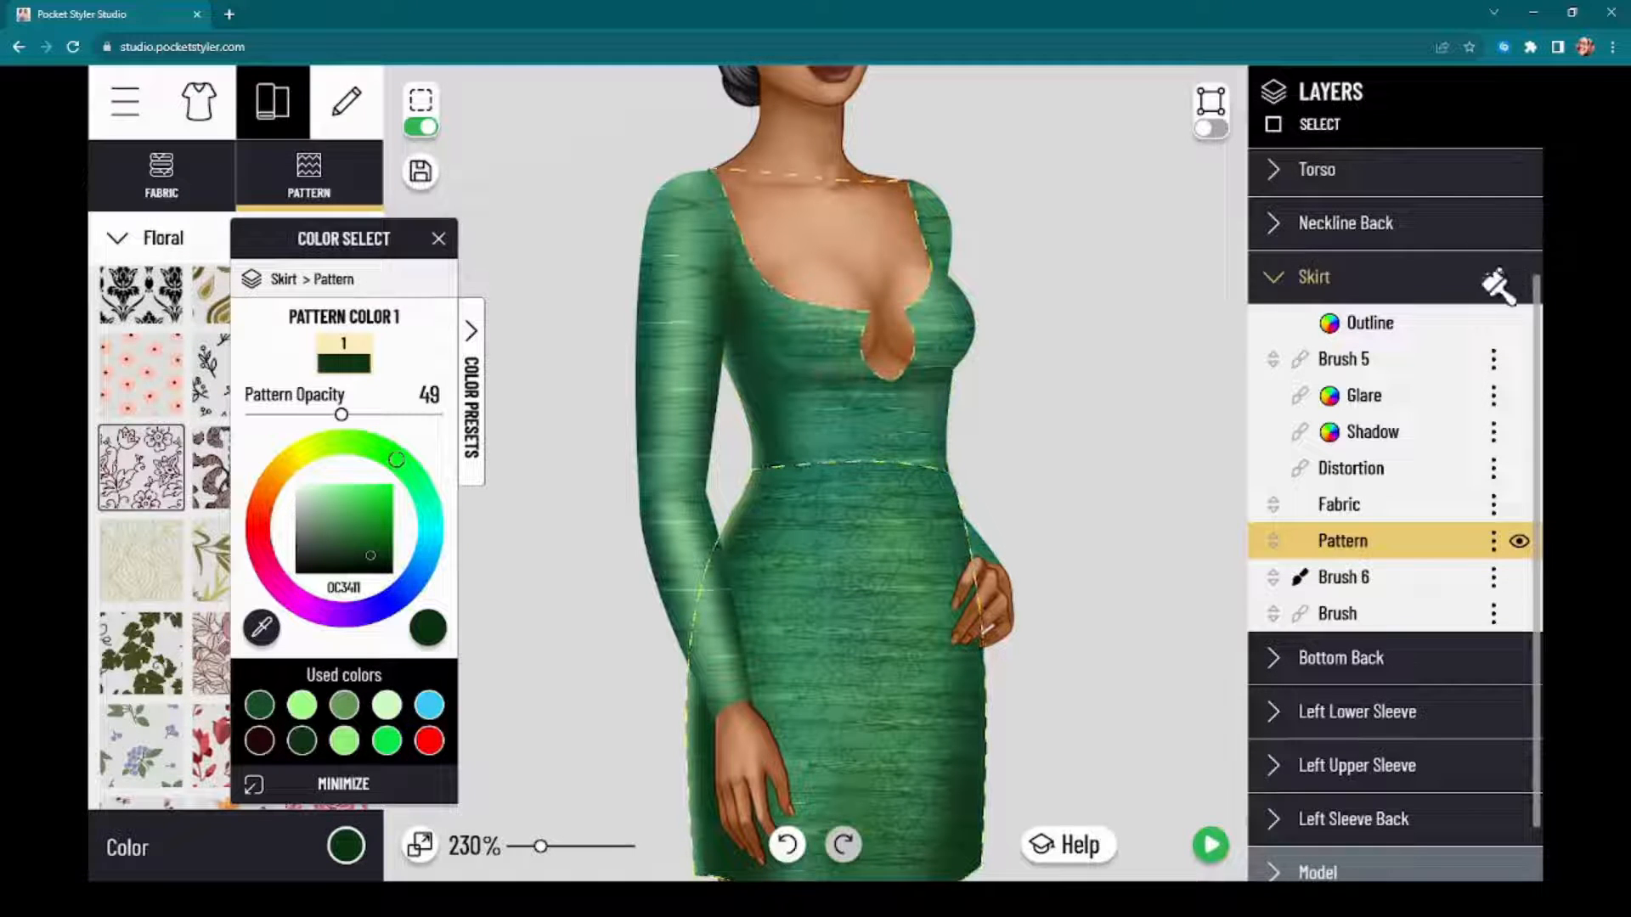
pyautogui.scroll(-1, 1495, 391)
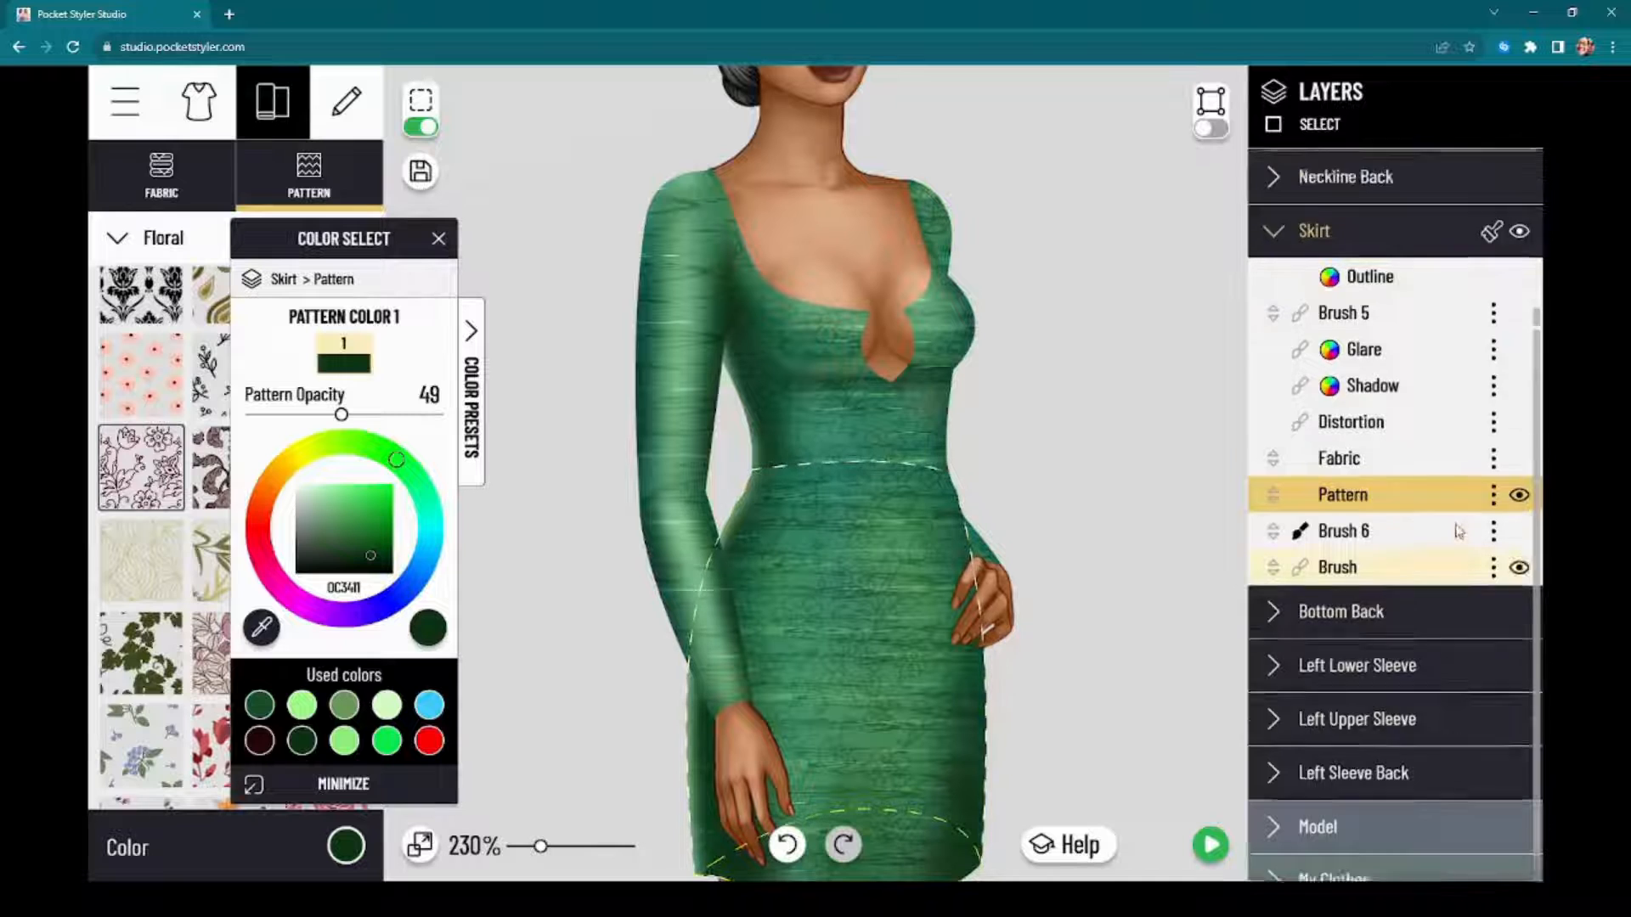
pyautogui.scroll(3, 1452, 535)
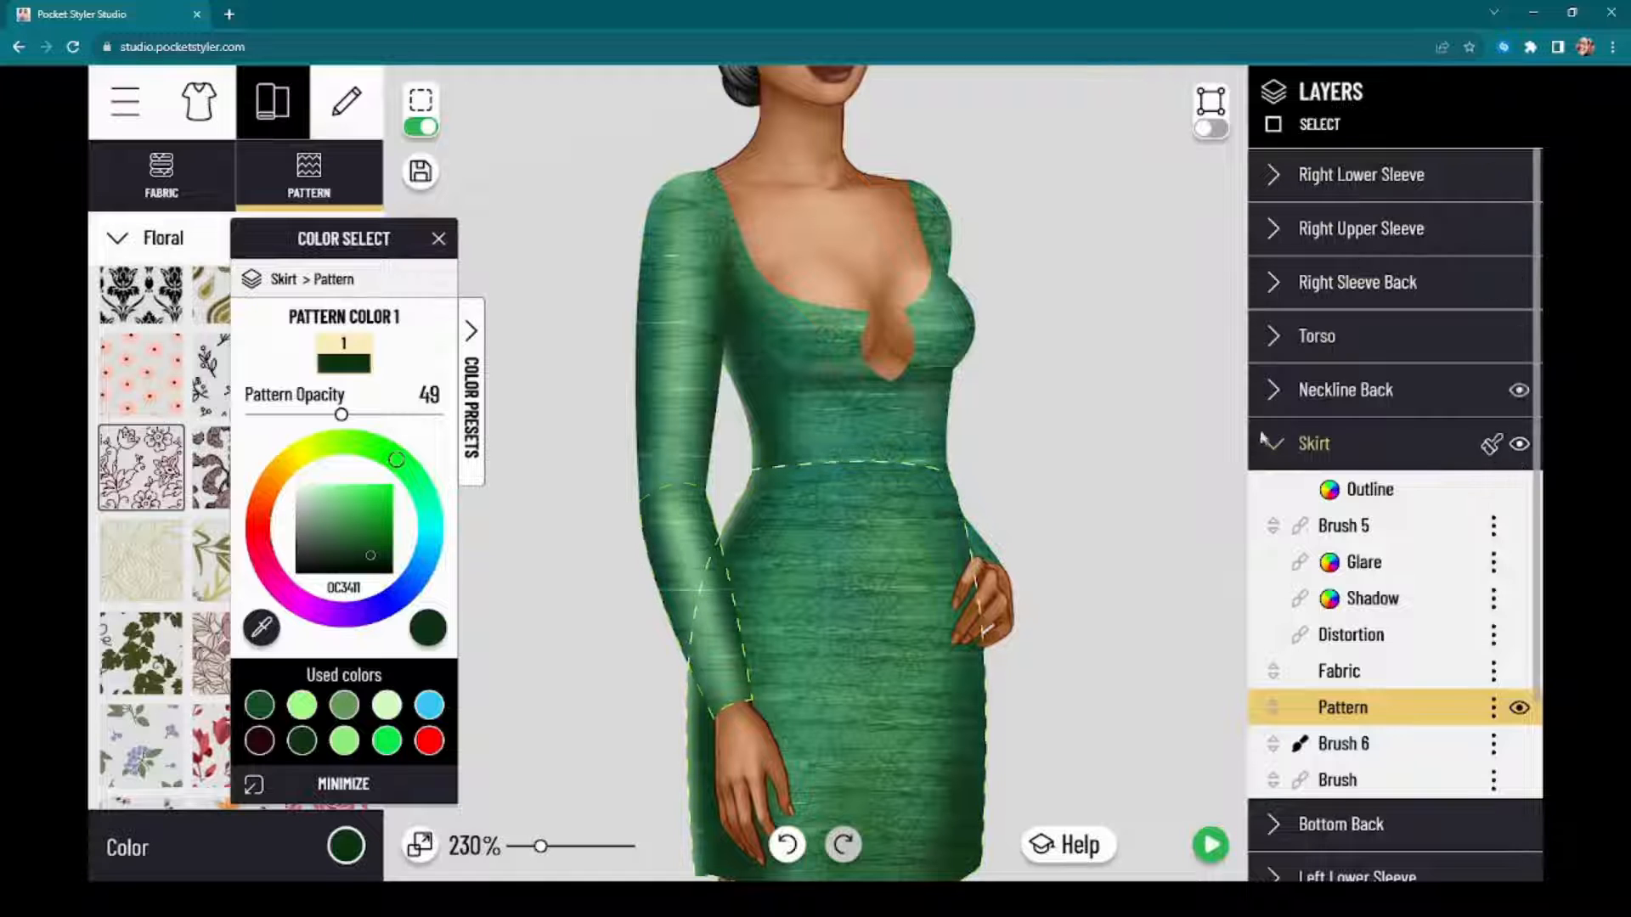
pyautogui.click(1265, 493)
pyautogui.click(671, 442)
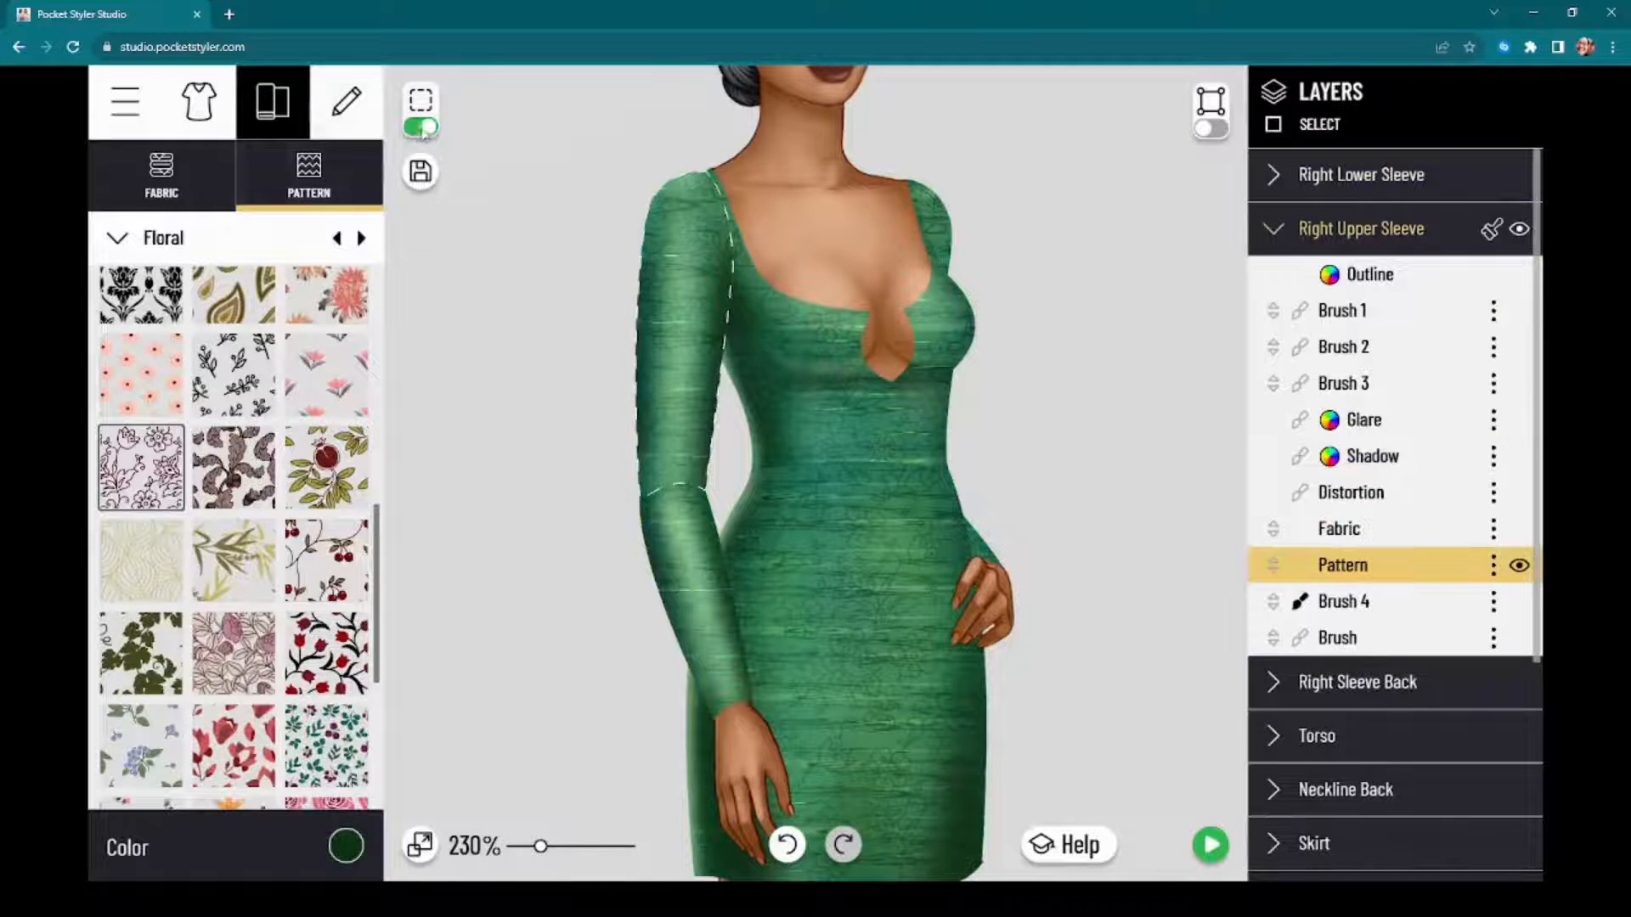
# Step: Examine the layered tone-on-tone texture on the dress's skirt, torso and sleeves, both close up and at full figure
pyautogui.scroll(-2, 518, 625)
pyautogui.scroll(-4, 518, 624)
pyautogui.moveTo(514, 669); pyautogui.dragTo(606, 551)
pyautogui.scroll(5, 605, 552)
pyautogui.scroll(2, 609, 583)
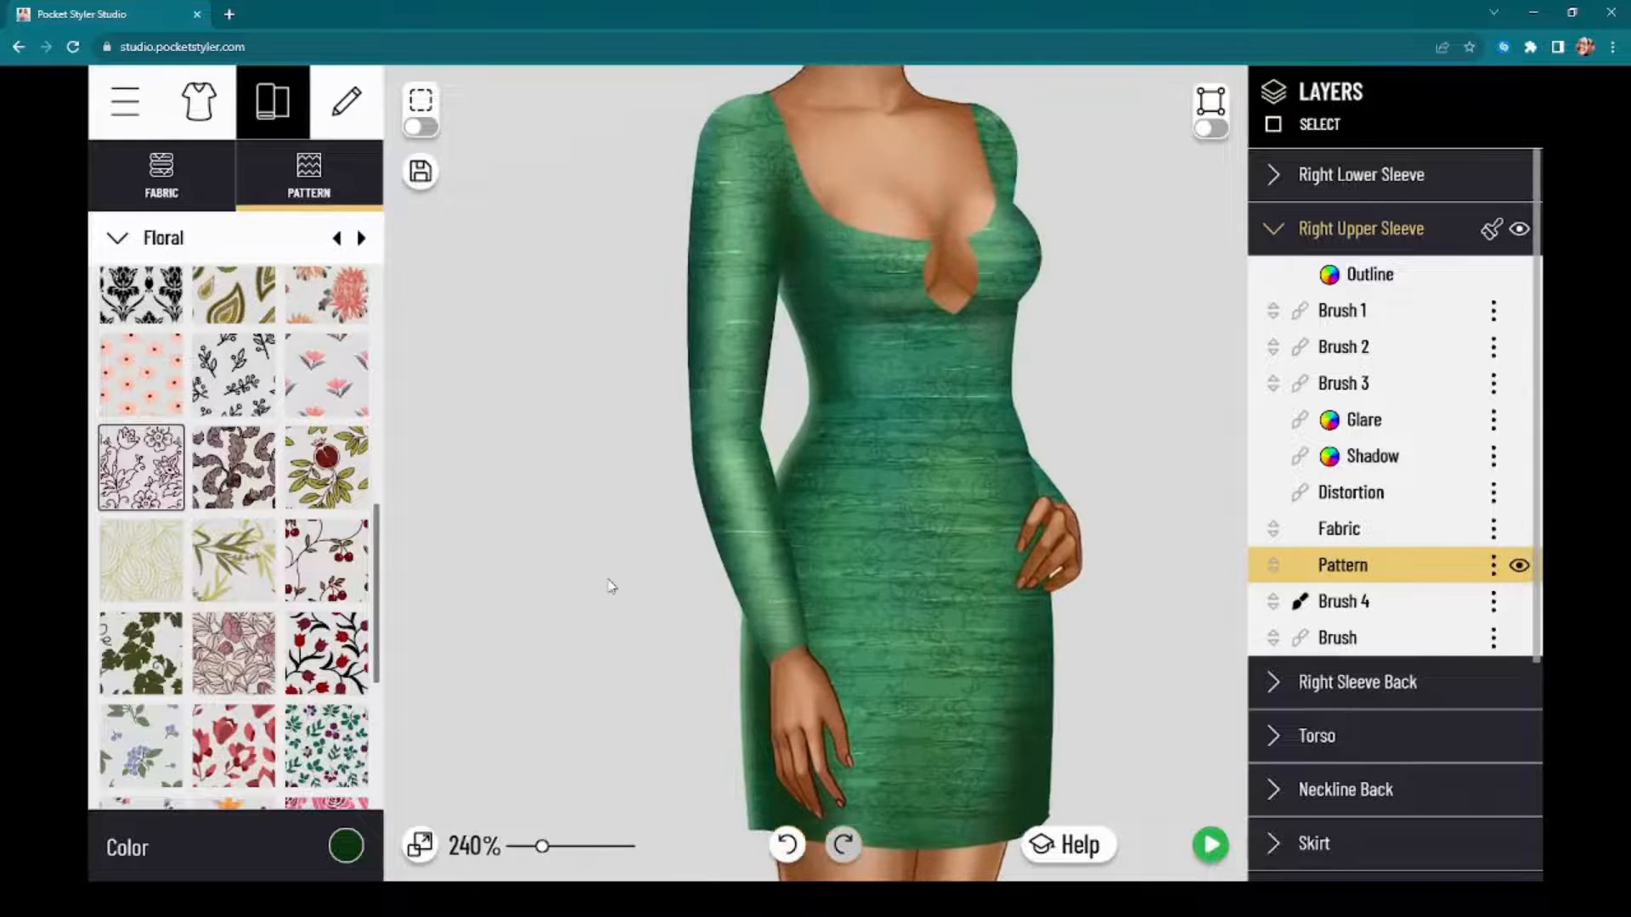
pyautogui.scroll(-1, 575, 481)
pyautogui.scroll(2, 583, 476)
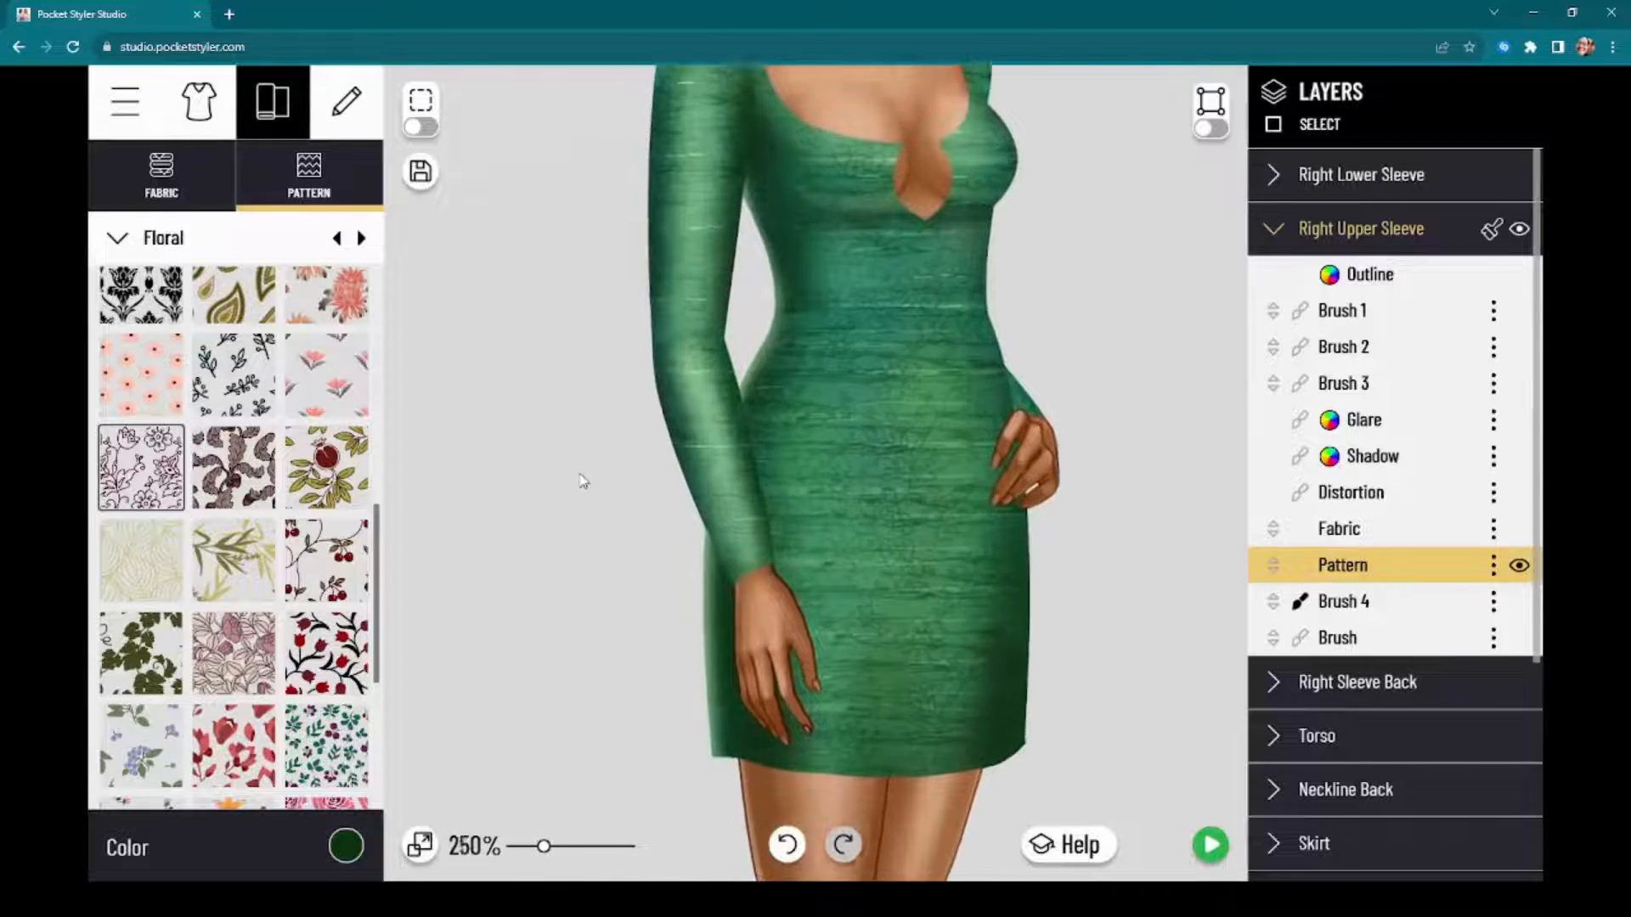
pyautogui.scroll(-2, 575, 477)
pyautogui.scroll(-1, 560, 553)
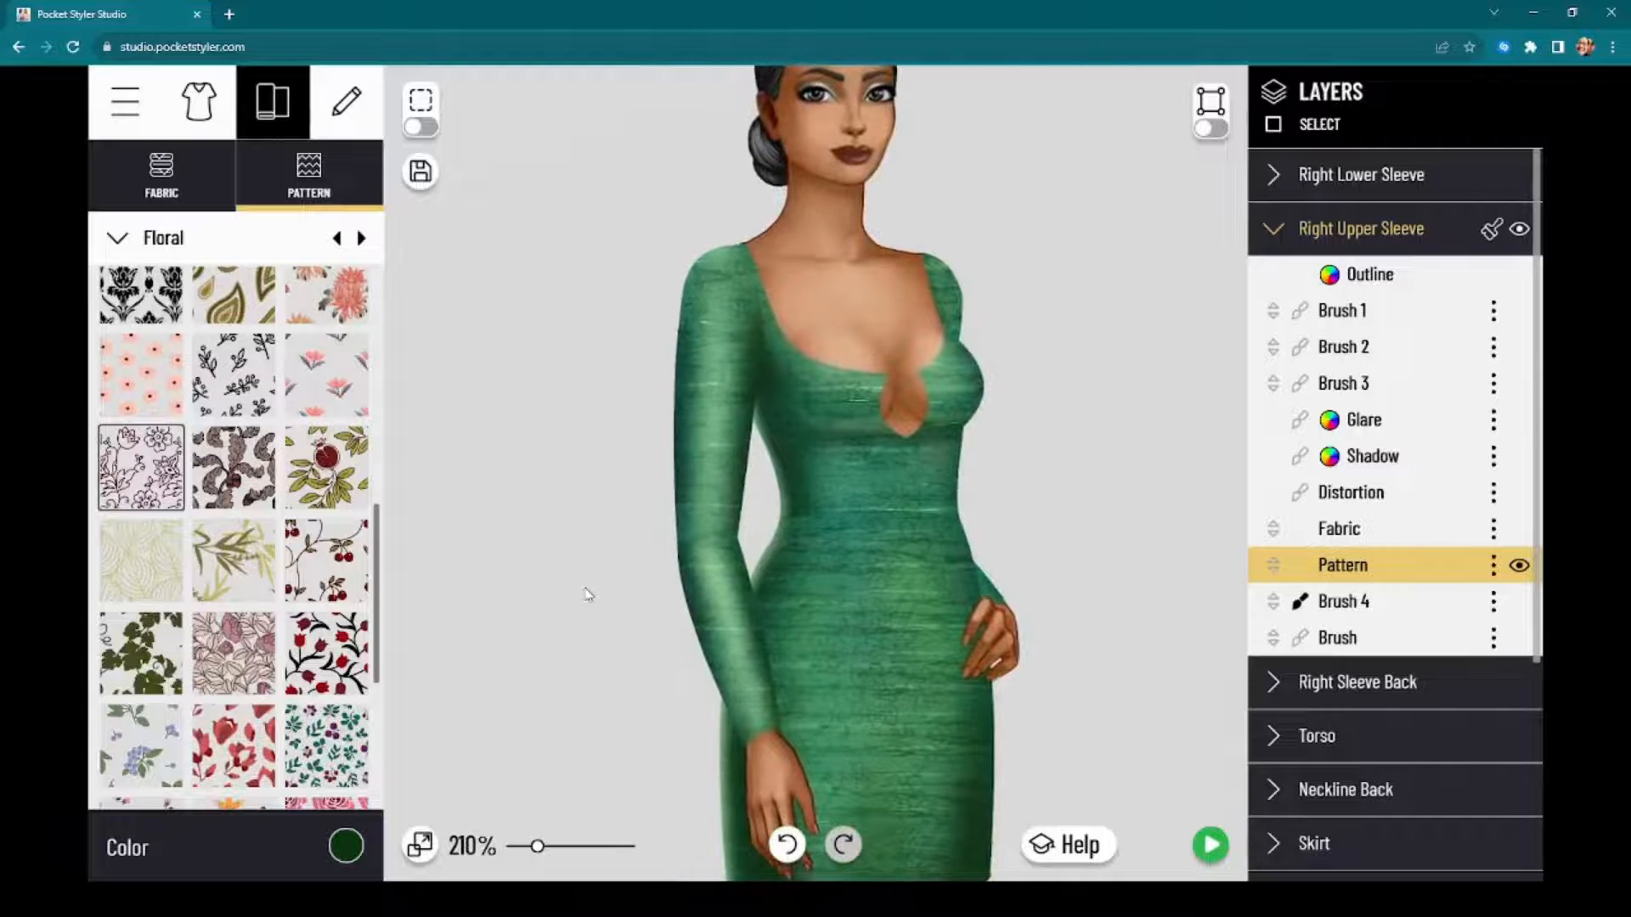
pyautogui.scroll(-1, 583, 575)
pyautogui.scroll(-2, 629, 543)
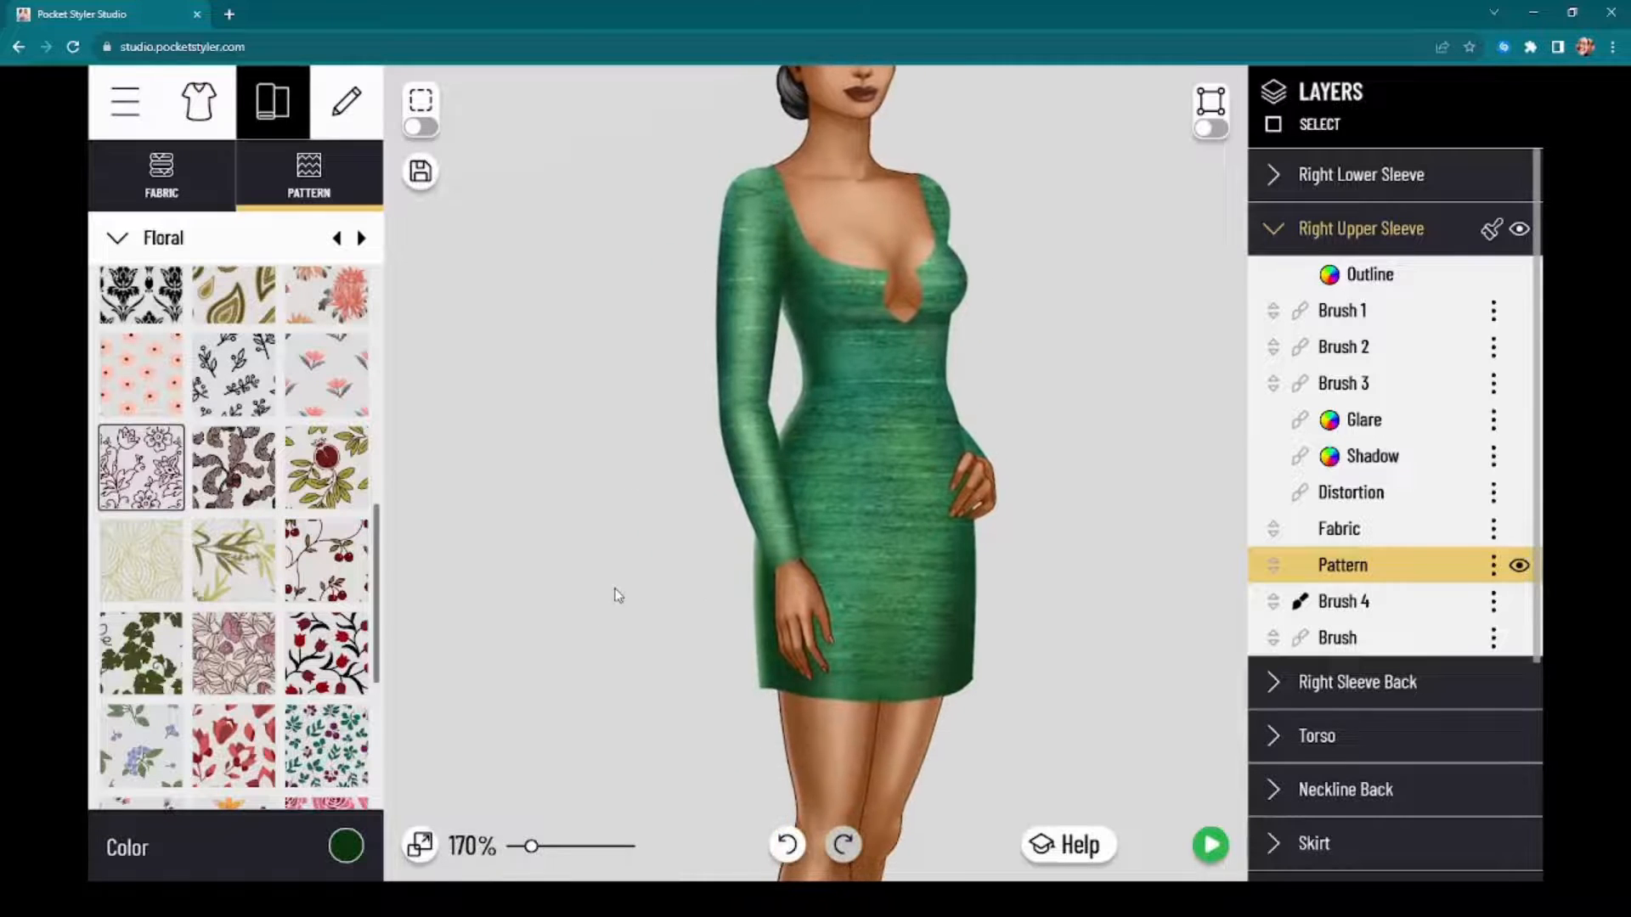
pyautogui.scroll(-2, 618, 601)
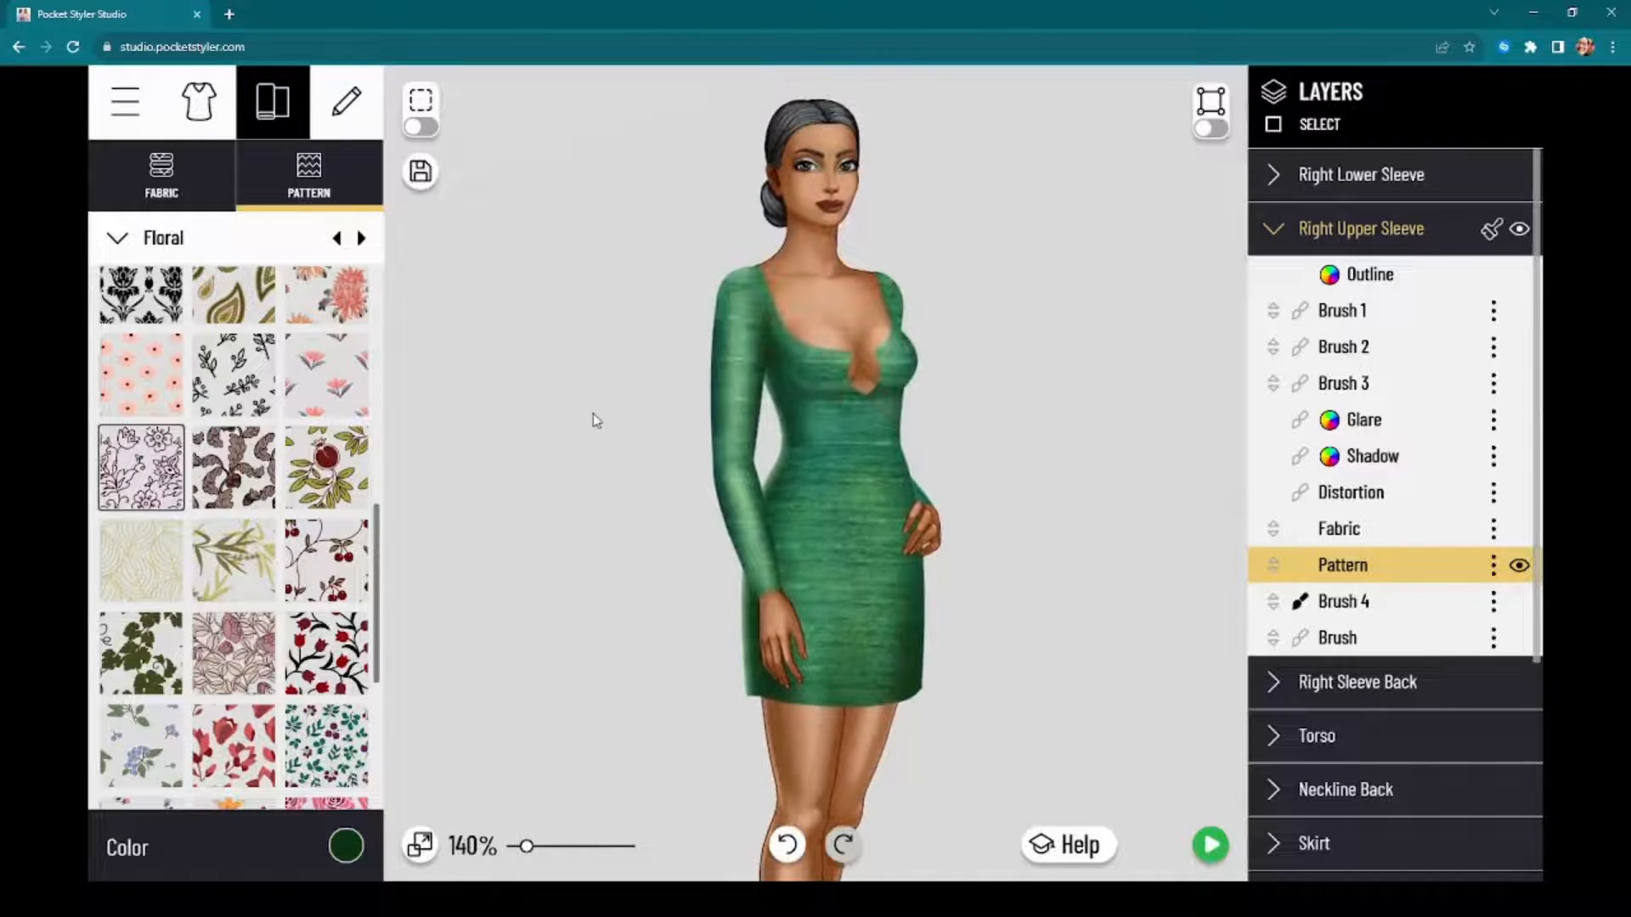
pyautogui.scroll(6, 594, 420)
pyautogui.moveTo(585, 432); pyautogui.dragTo(474, 435)
pyautogui.moveTo(954, 492); pyautogui.dragTo(1074, 430)
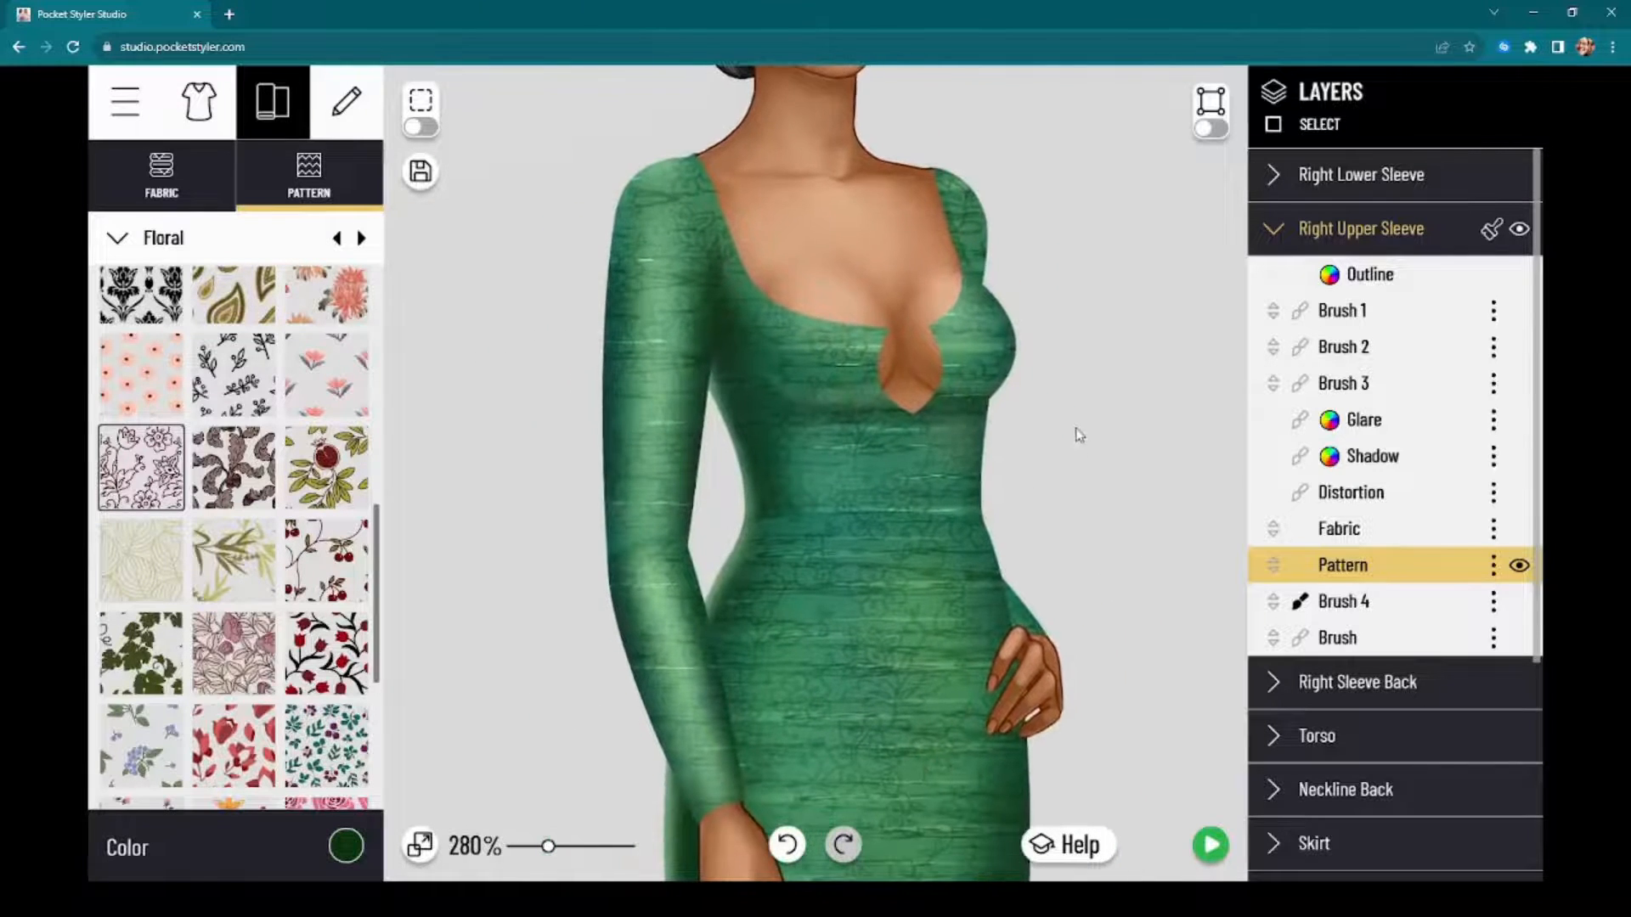
pyautogui.scroll(1, 1074, 492)
pyautogui.scroll(-8, 1075, 492)
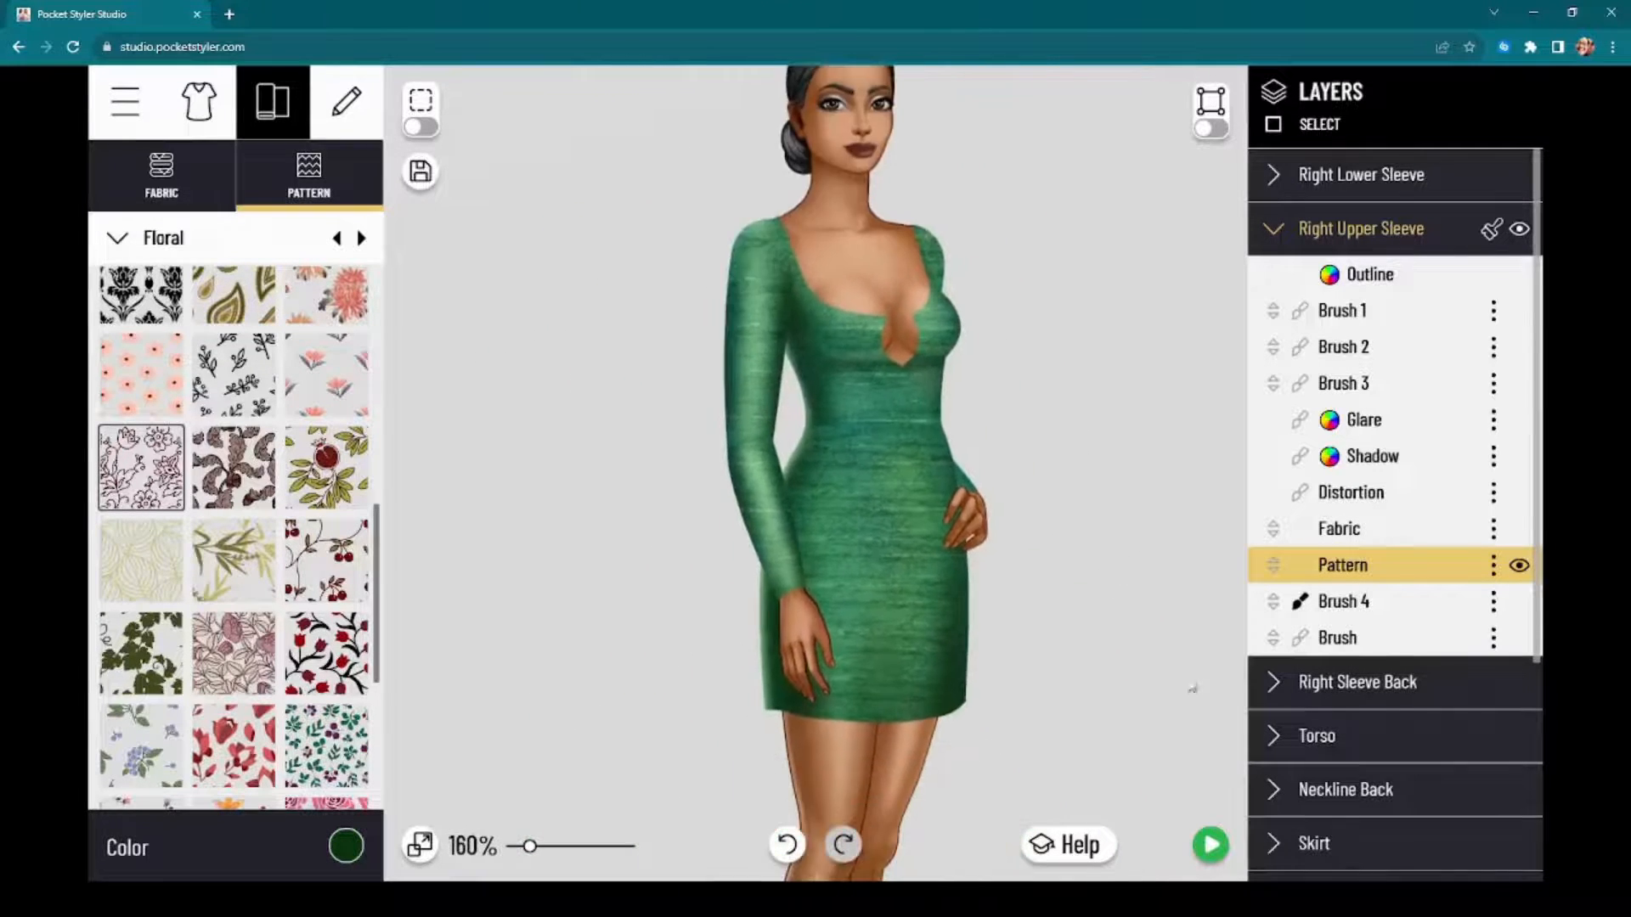
# Step: Preview the whole dress on the model with its icon, return to the editor and inspect the keyhole neckline up close
pyautogui.click(1217, 854)
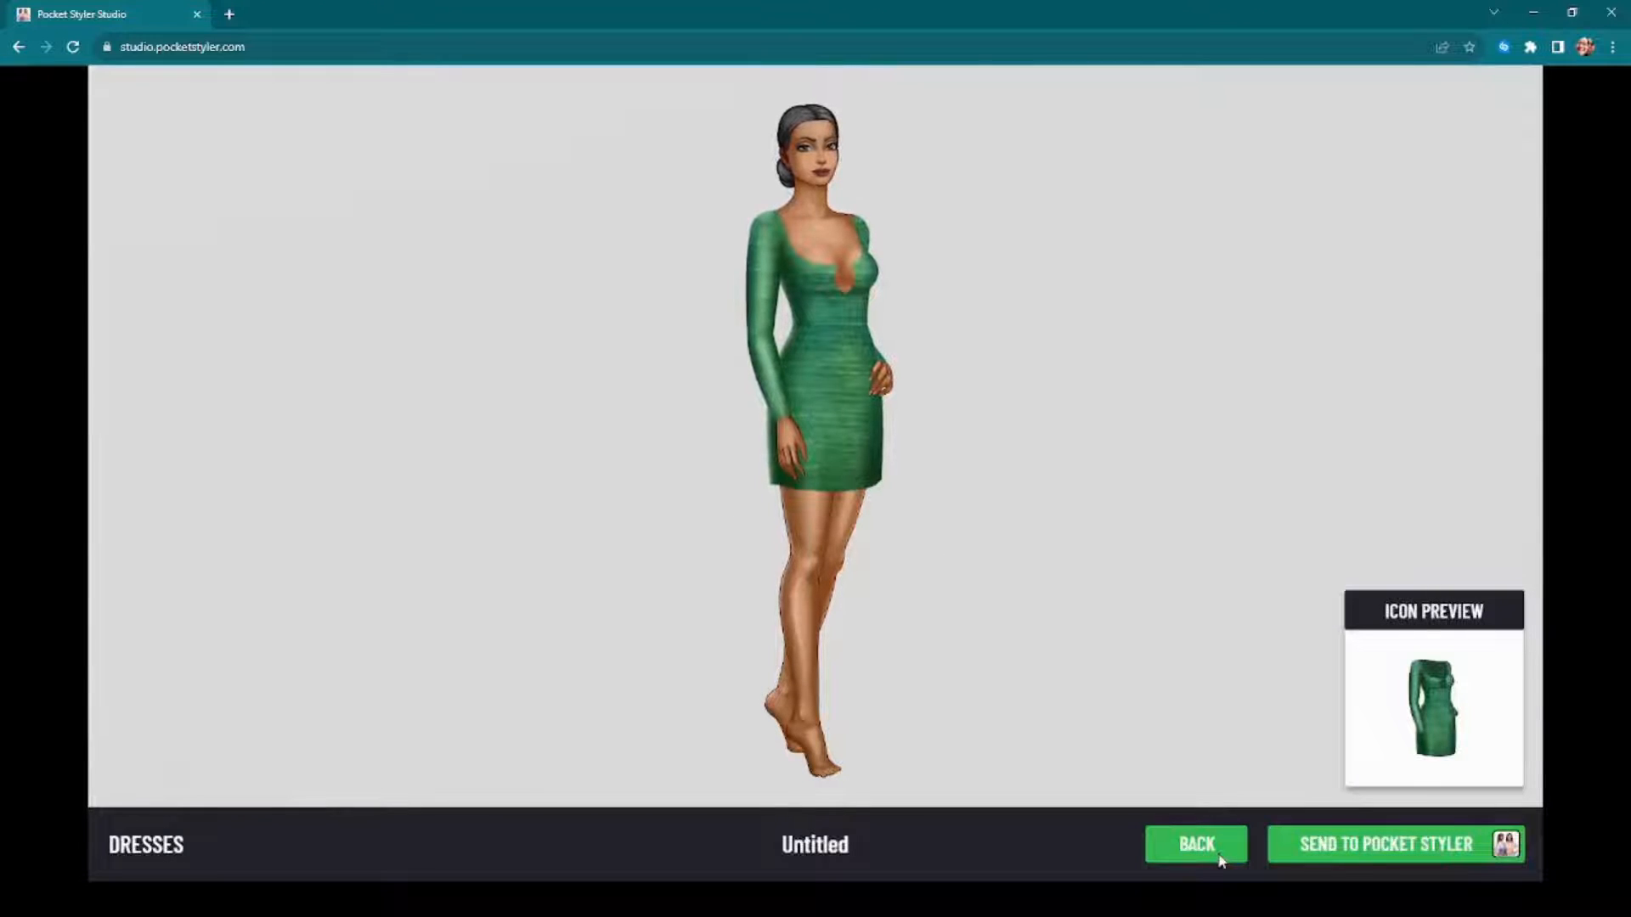
pyautogui.click(1218, 856)
pyautogui.scroll(5, 1025, 435)
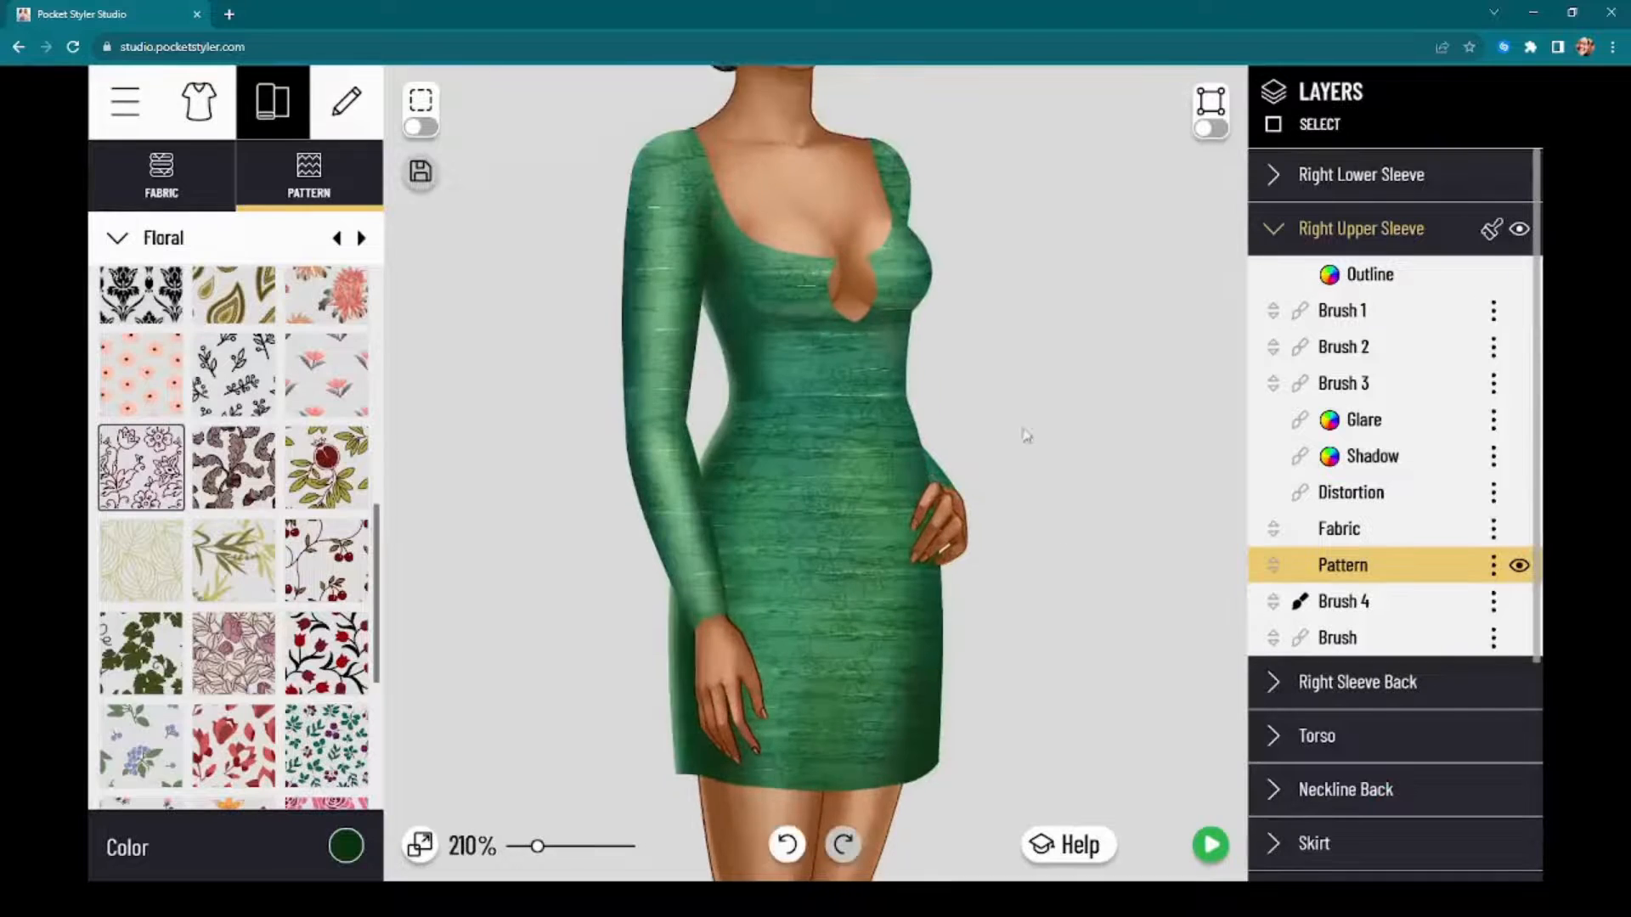
pyautogui.scroll(10, 1027, 421)
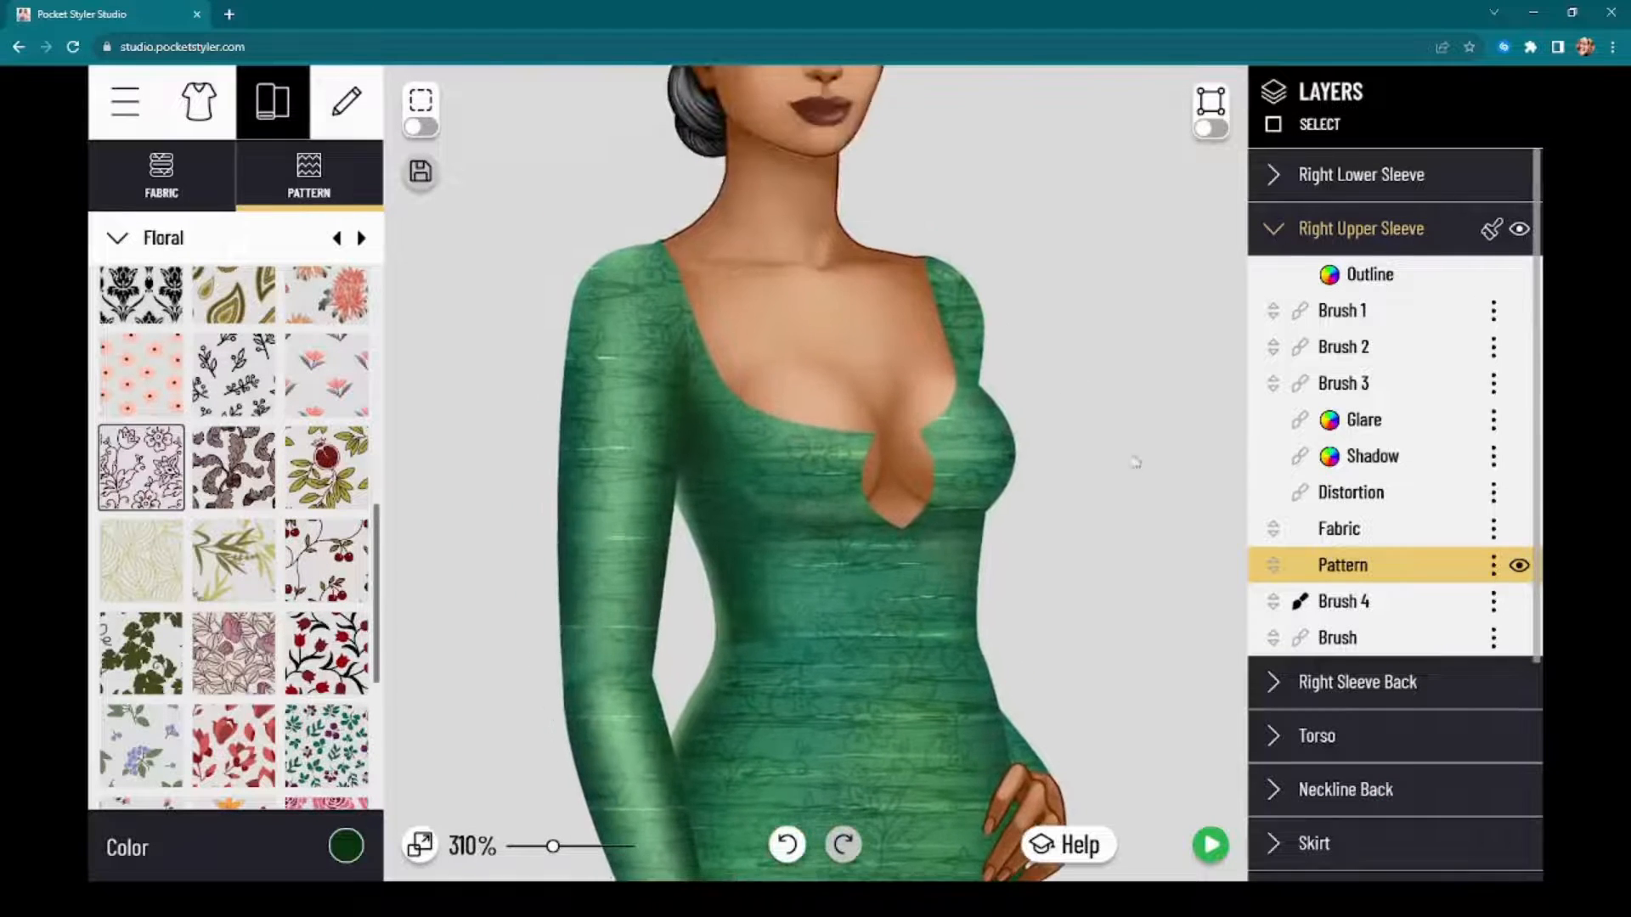
pyautogui.scroll(10, 1135, 463)
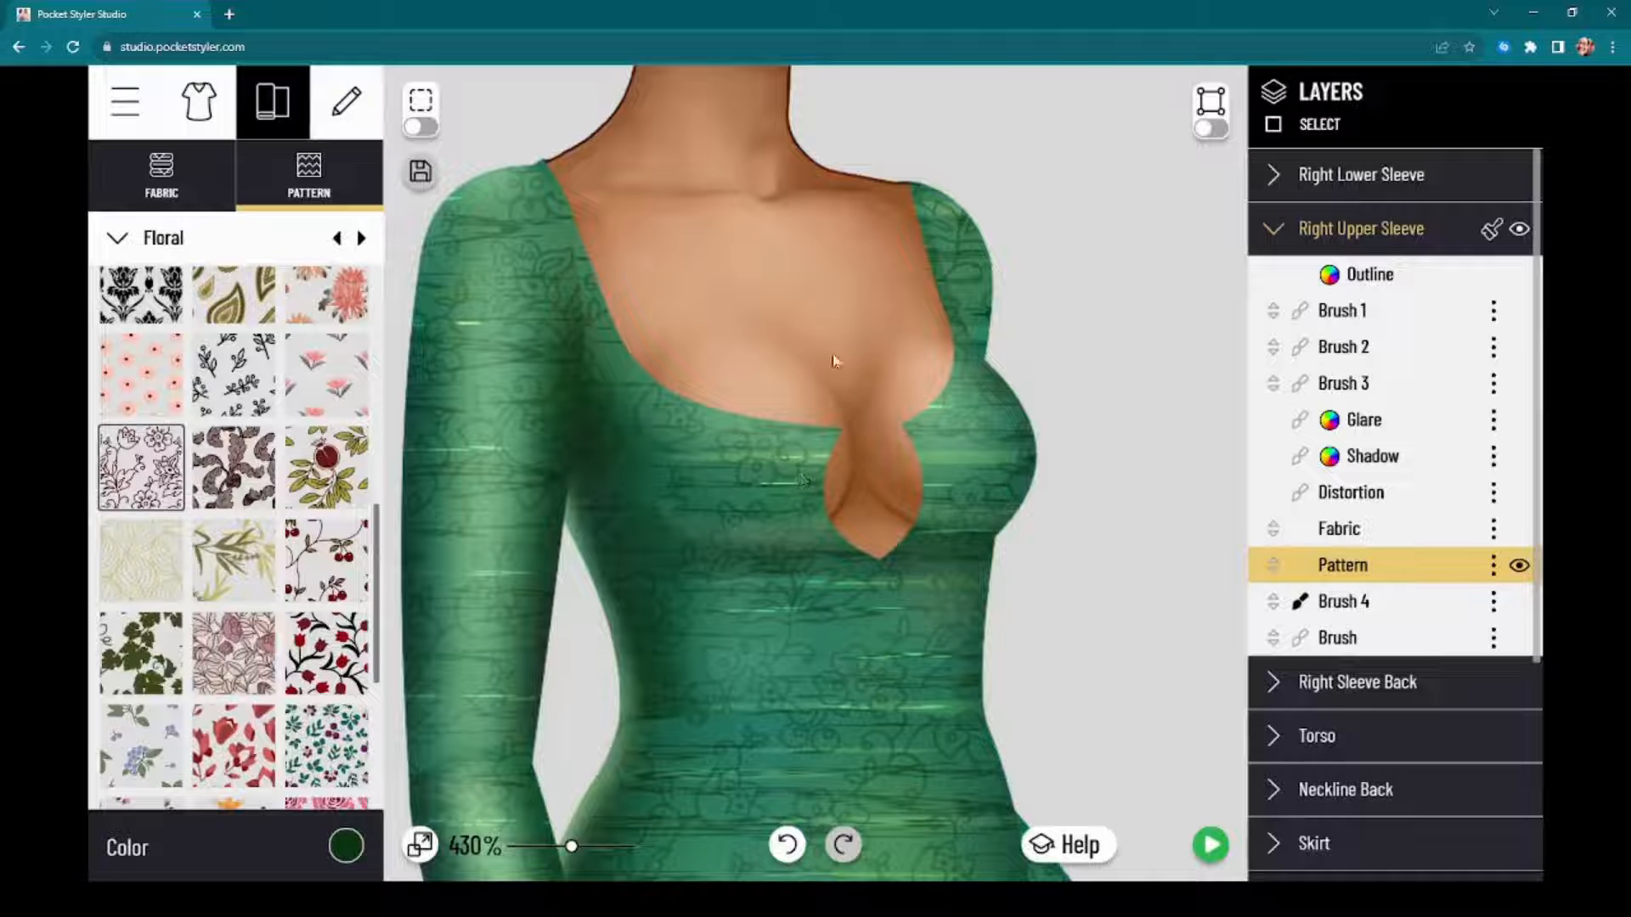
pyautogui.scroll(-1, 858, 376)
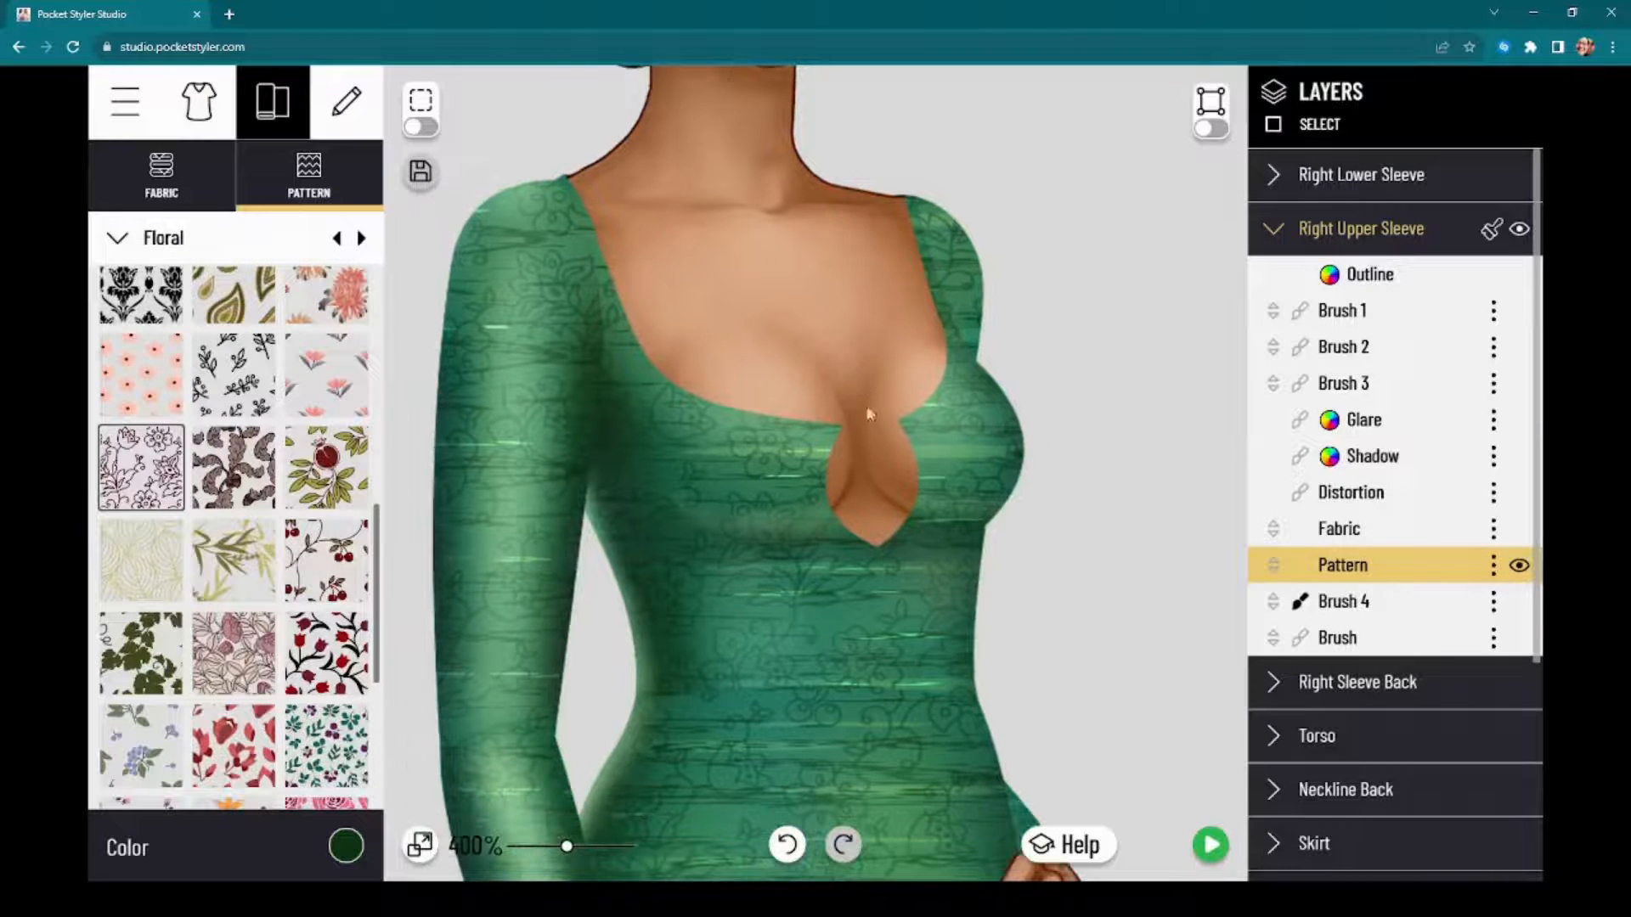
# Step: Browse the decorative Items available for the dress, including the gems and bows
pyautogui.click(345, 102)
pyautogui.click(342, 204)
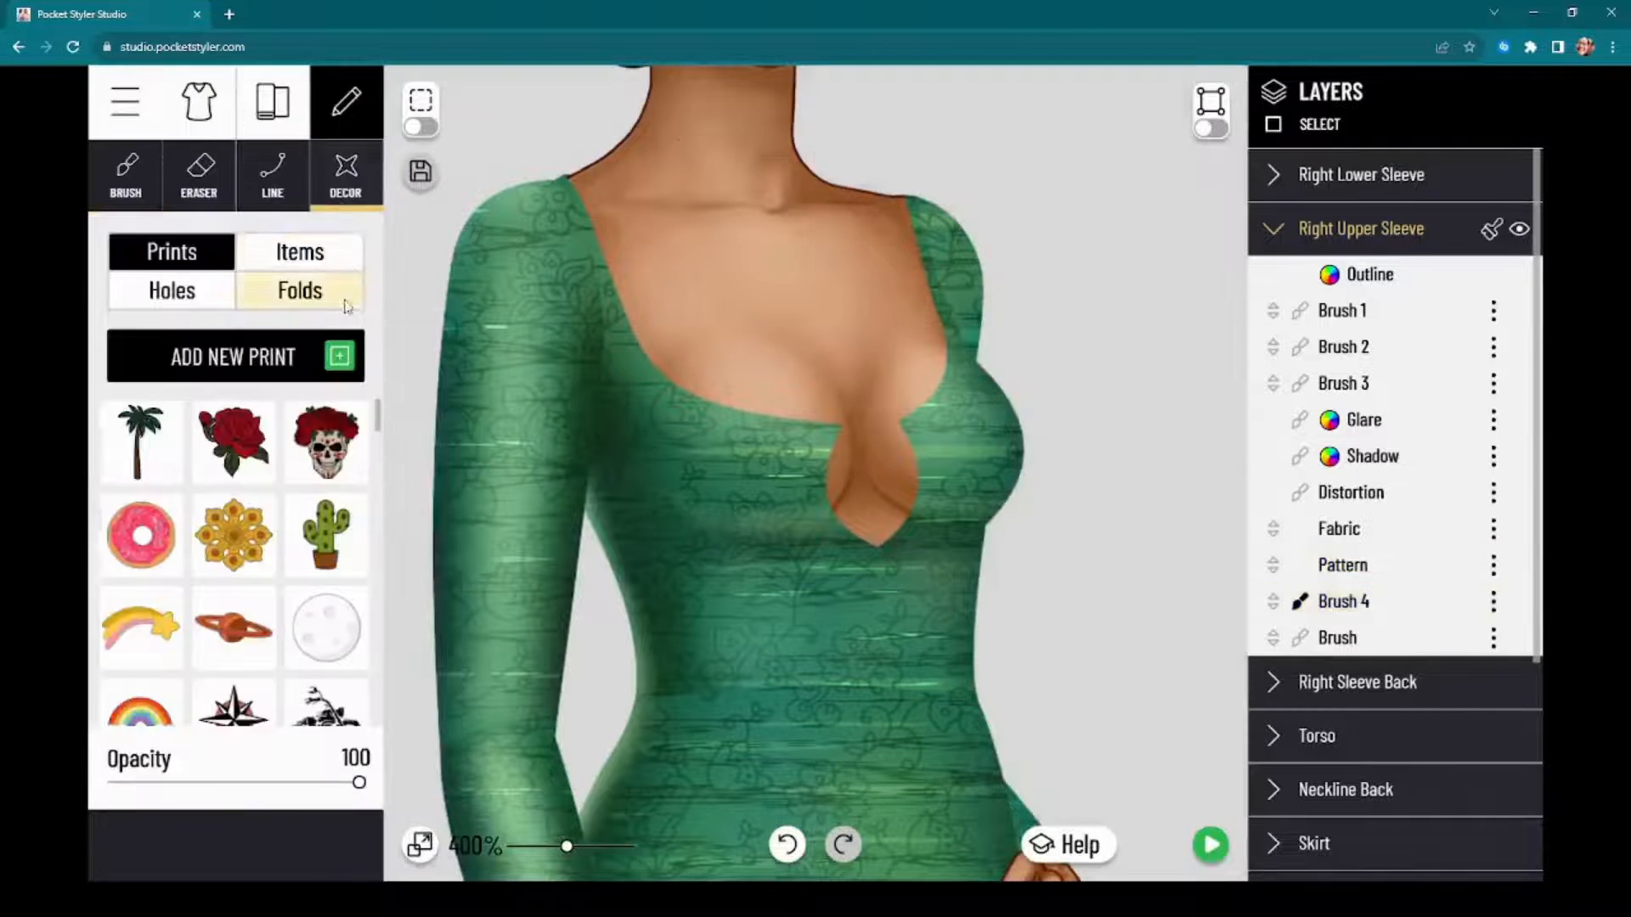
pyautogui.click(300, 251)
pyautogui.scroll(-5, 276, 578)
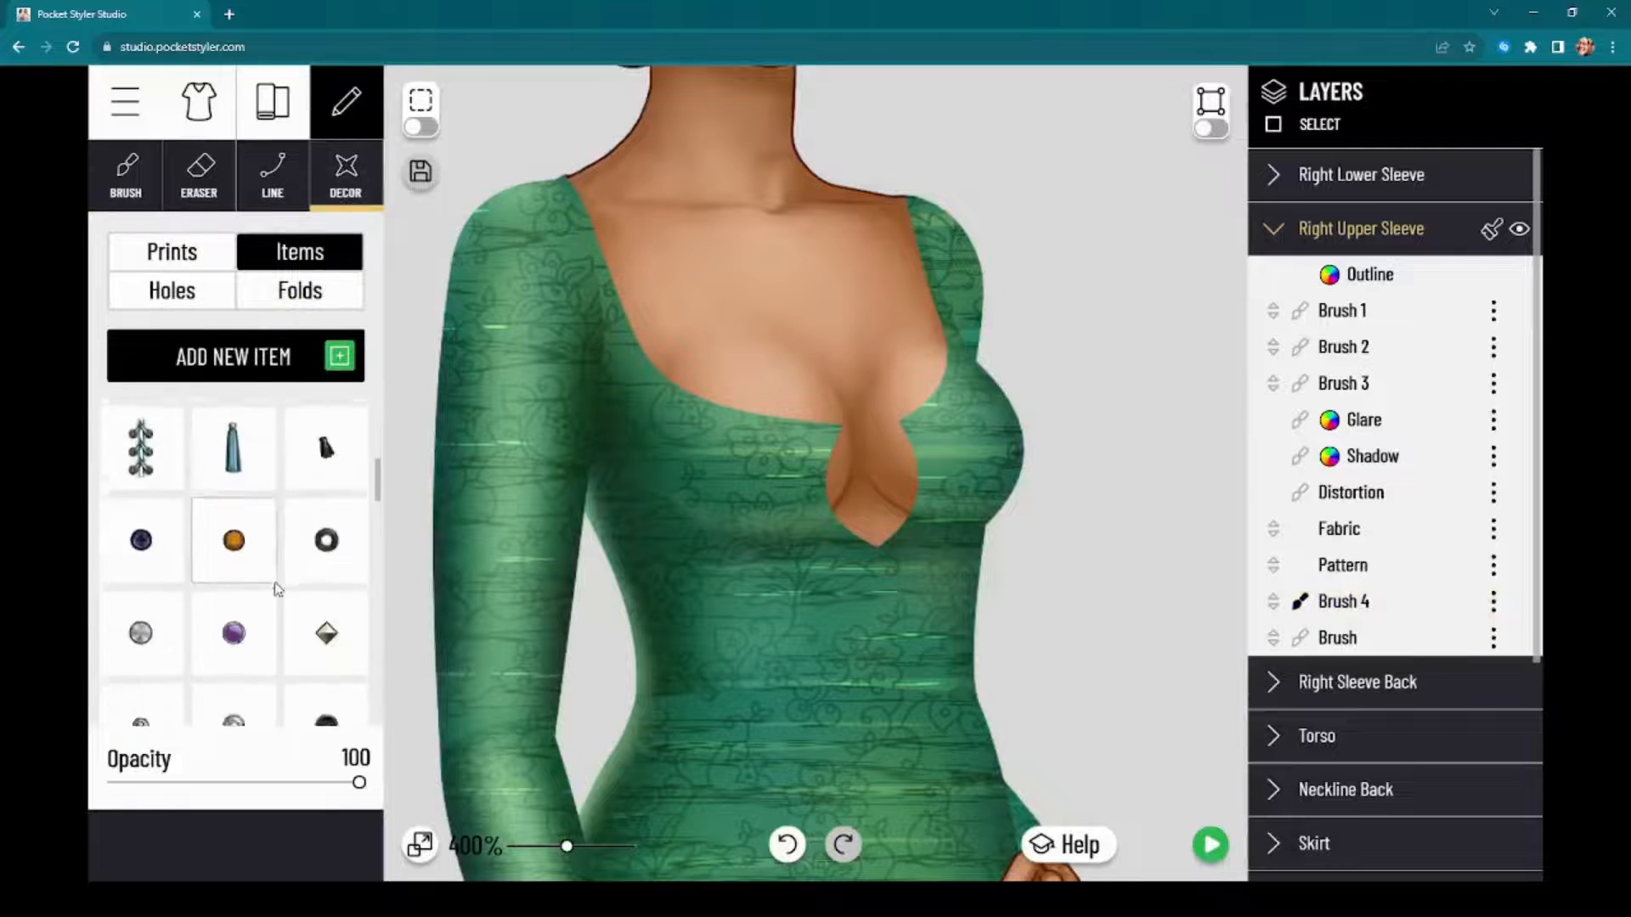
pyautogui.scroll(4, 297, 543)
pyautogui.scroll(4, 302, 510)
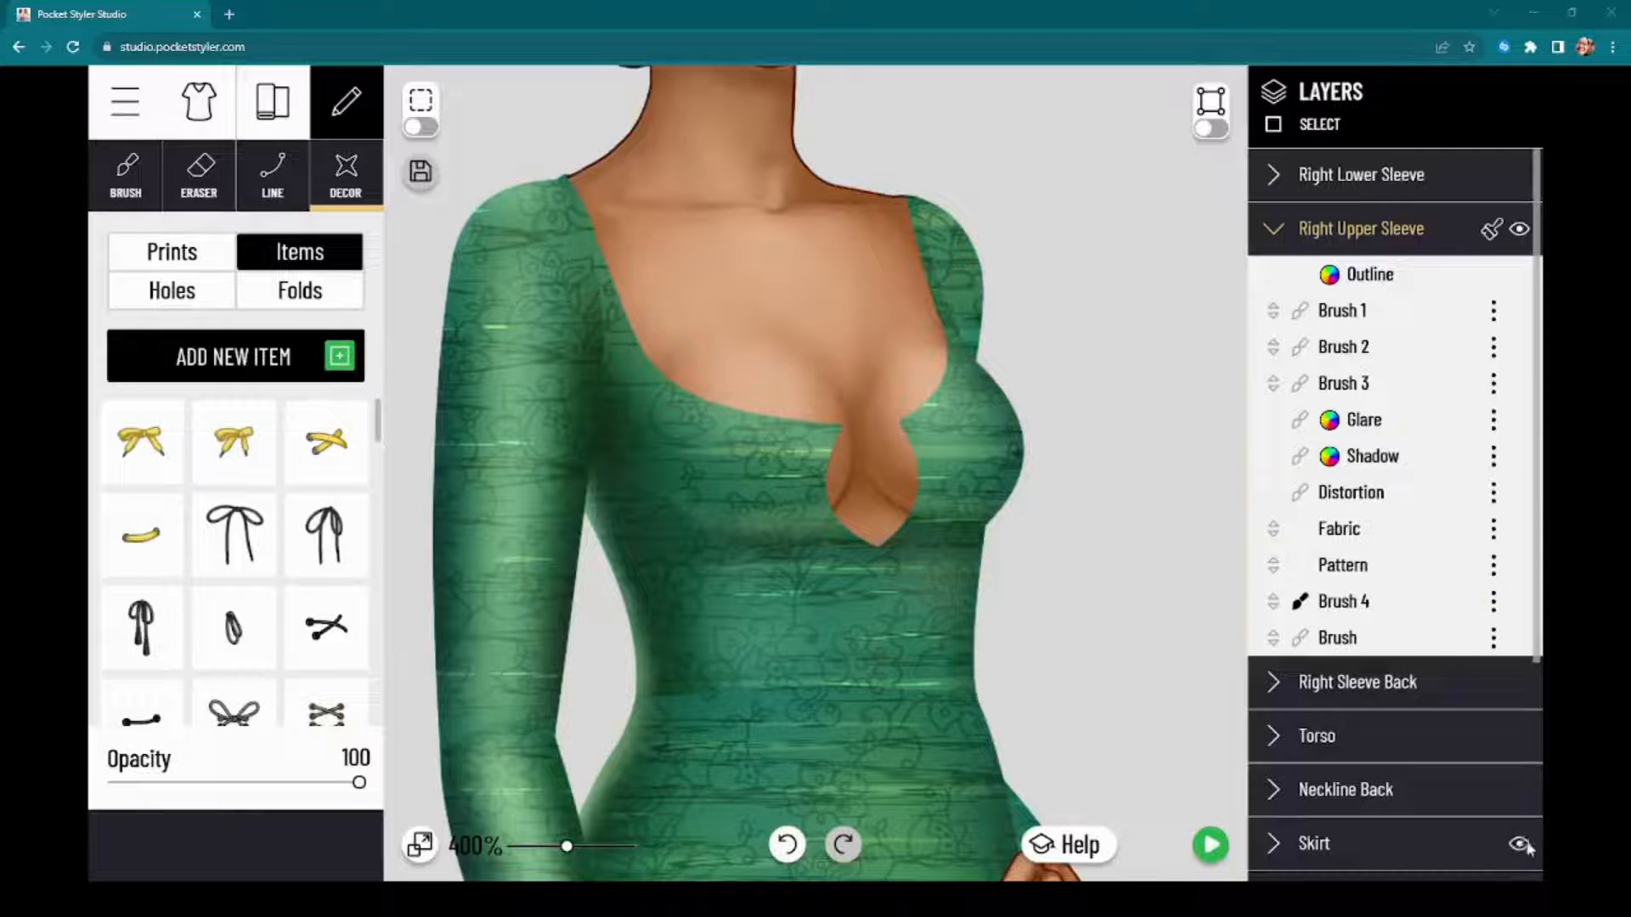
# Step: Merge the Right Upper Sleeve's Brush 1, Brush 2 and Brush 3 into a single brush layer
pyautogui.scroll(2, 1020, 408)
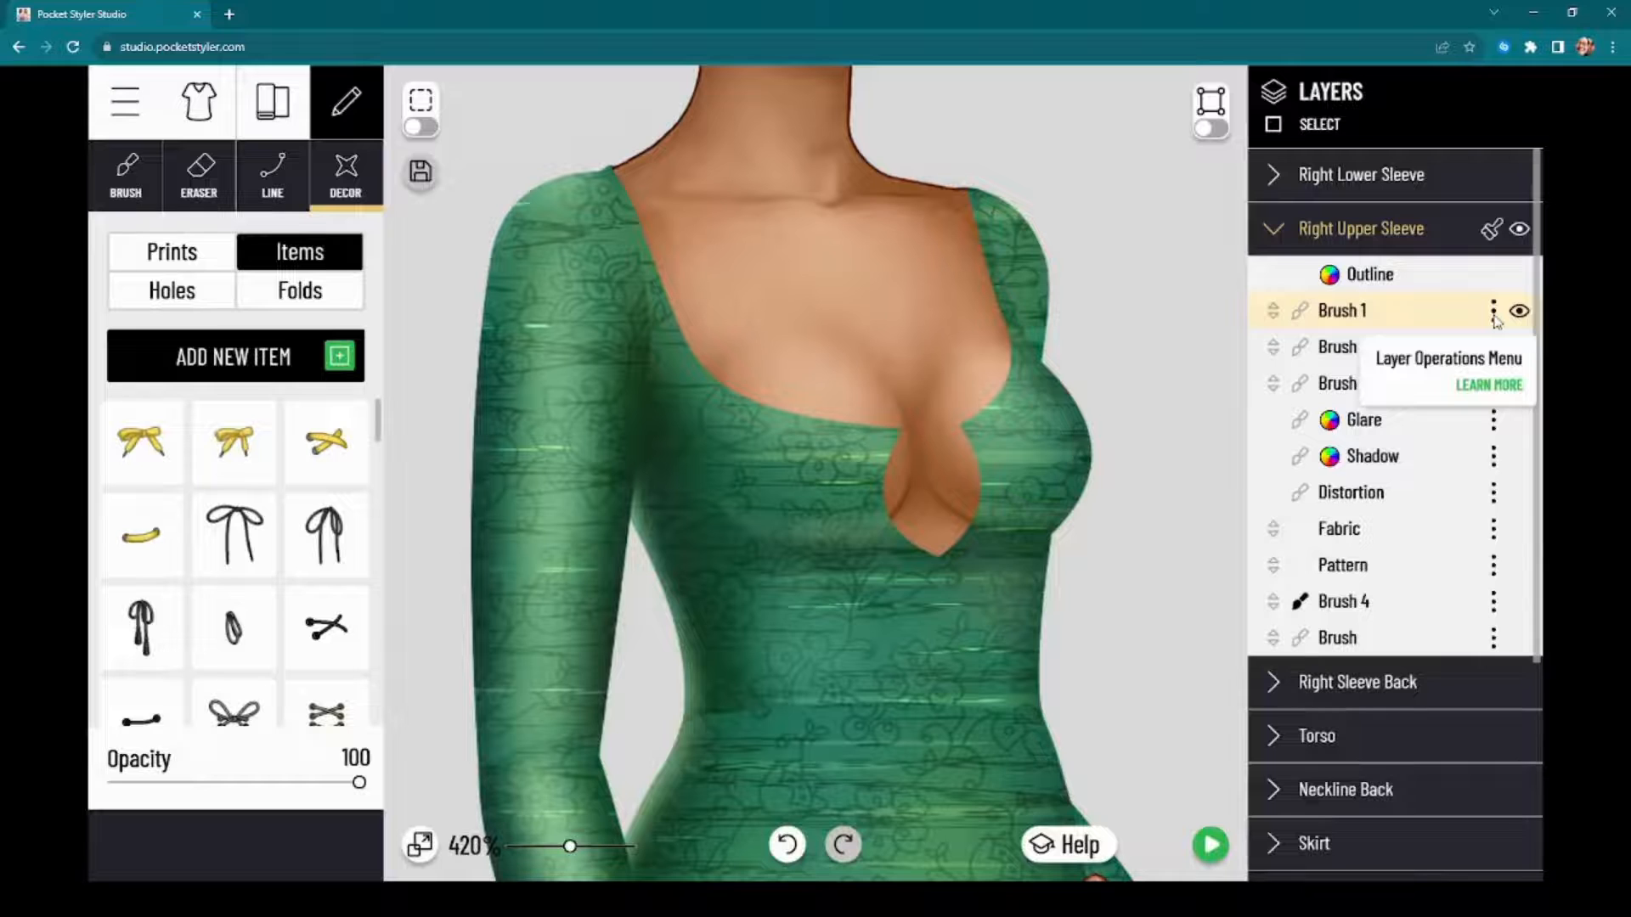
pyautogui.click(1493, 312)
pyautogui.click(1372, 416)
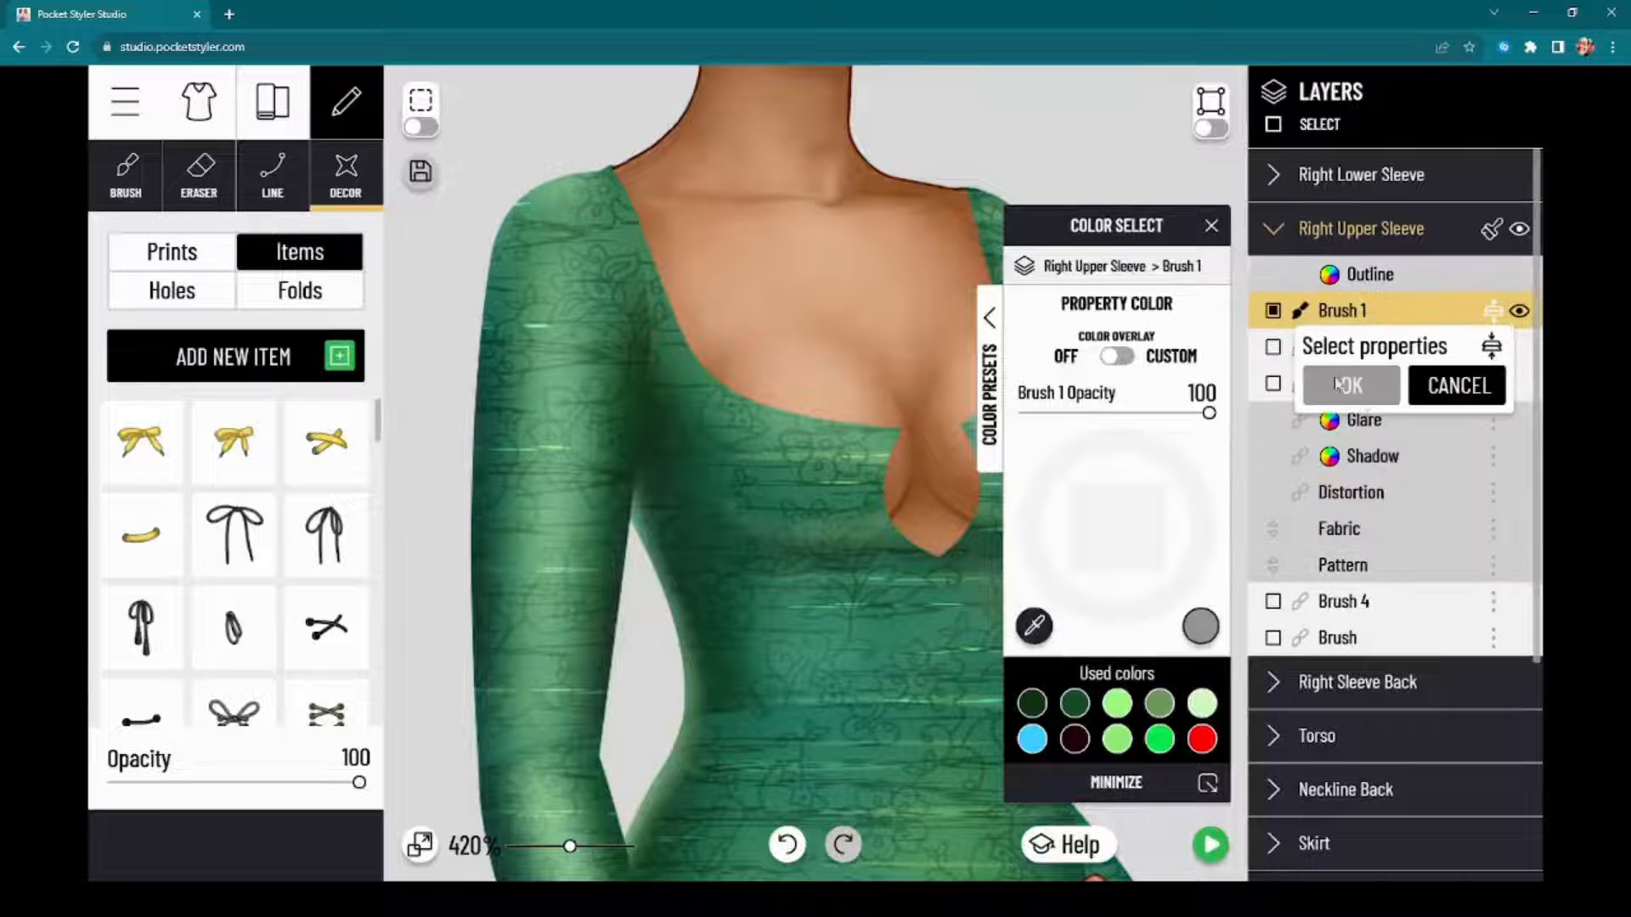
pyautogui.click(1273, 347)
pyautogui.click(1352, 386)
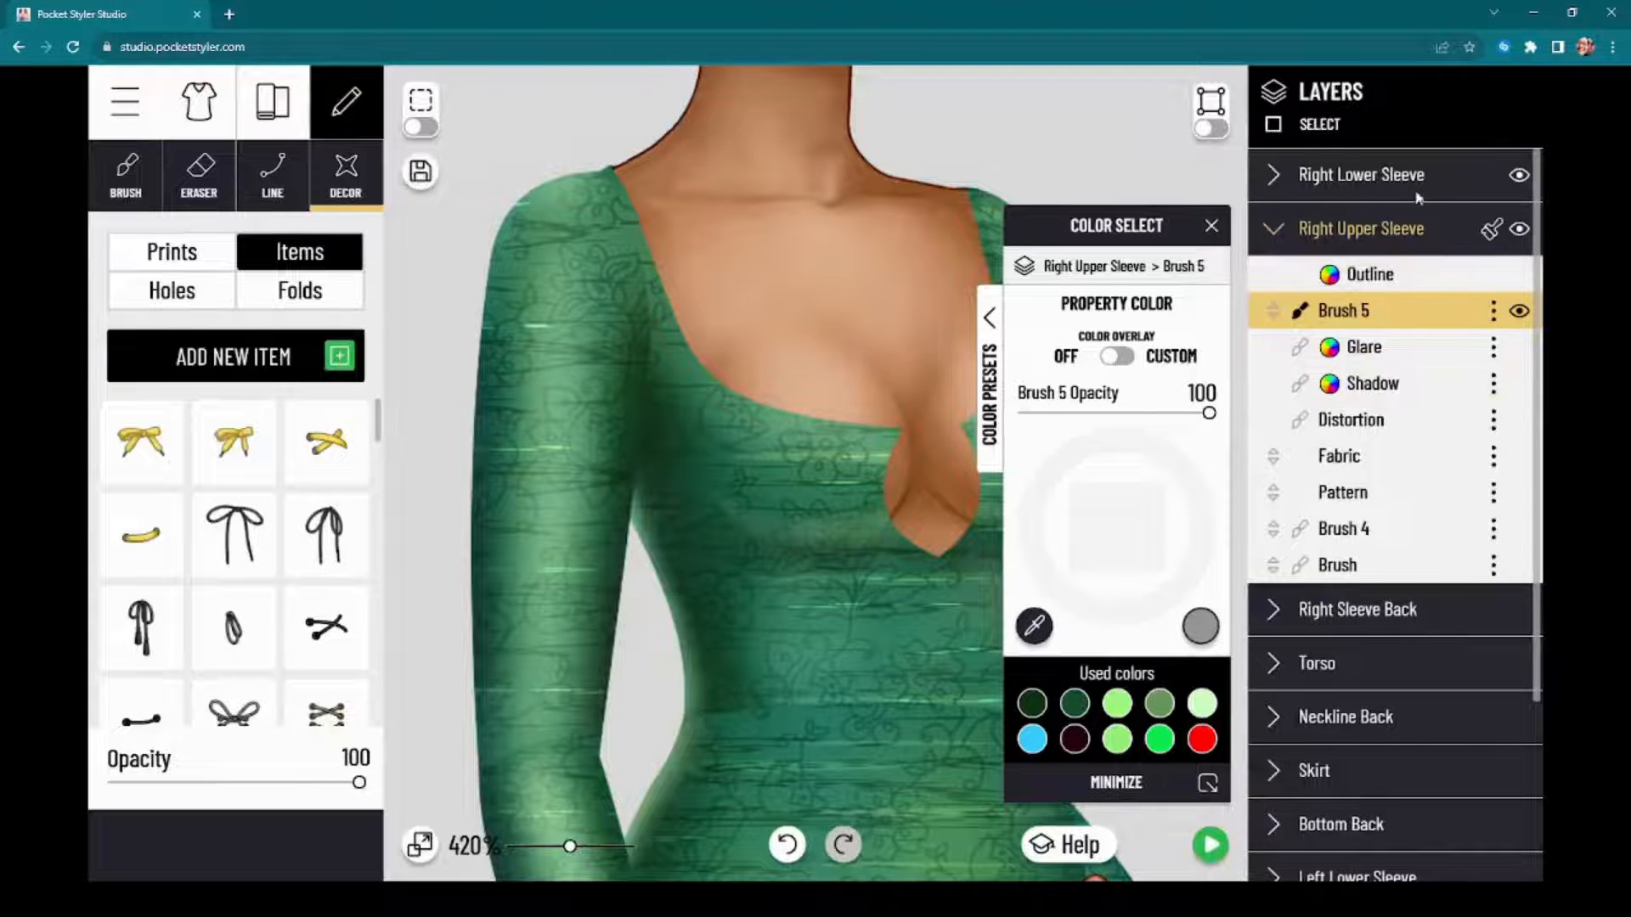
# Step: Merge the Right Lower Sleeve's Brush 1, Brush 2 and Brush 3 into a single brush layer
pyautogui.click(1410, 229)
pyautogui.click(1412, 192)
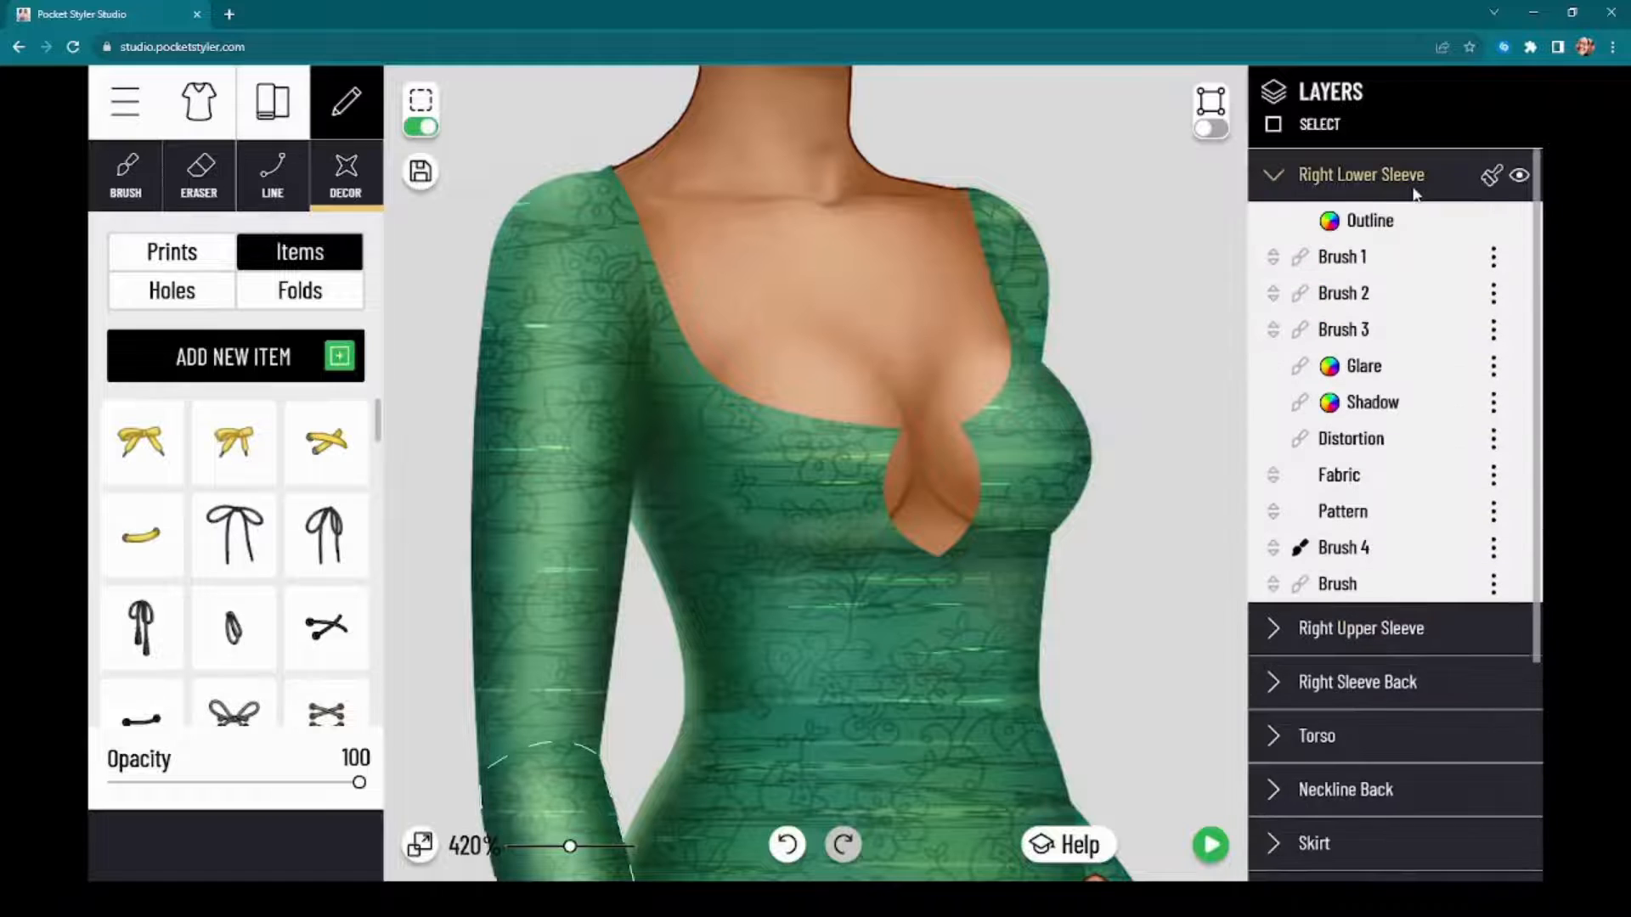
pyautogui.click(1492, 259)
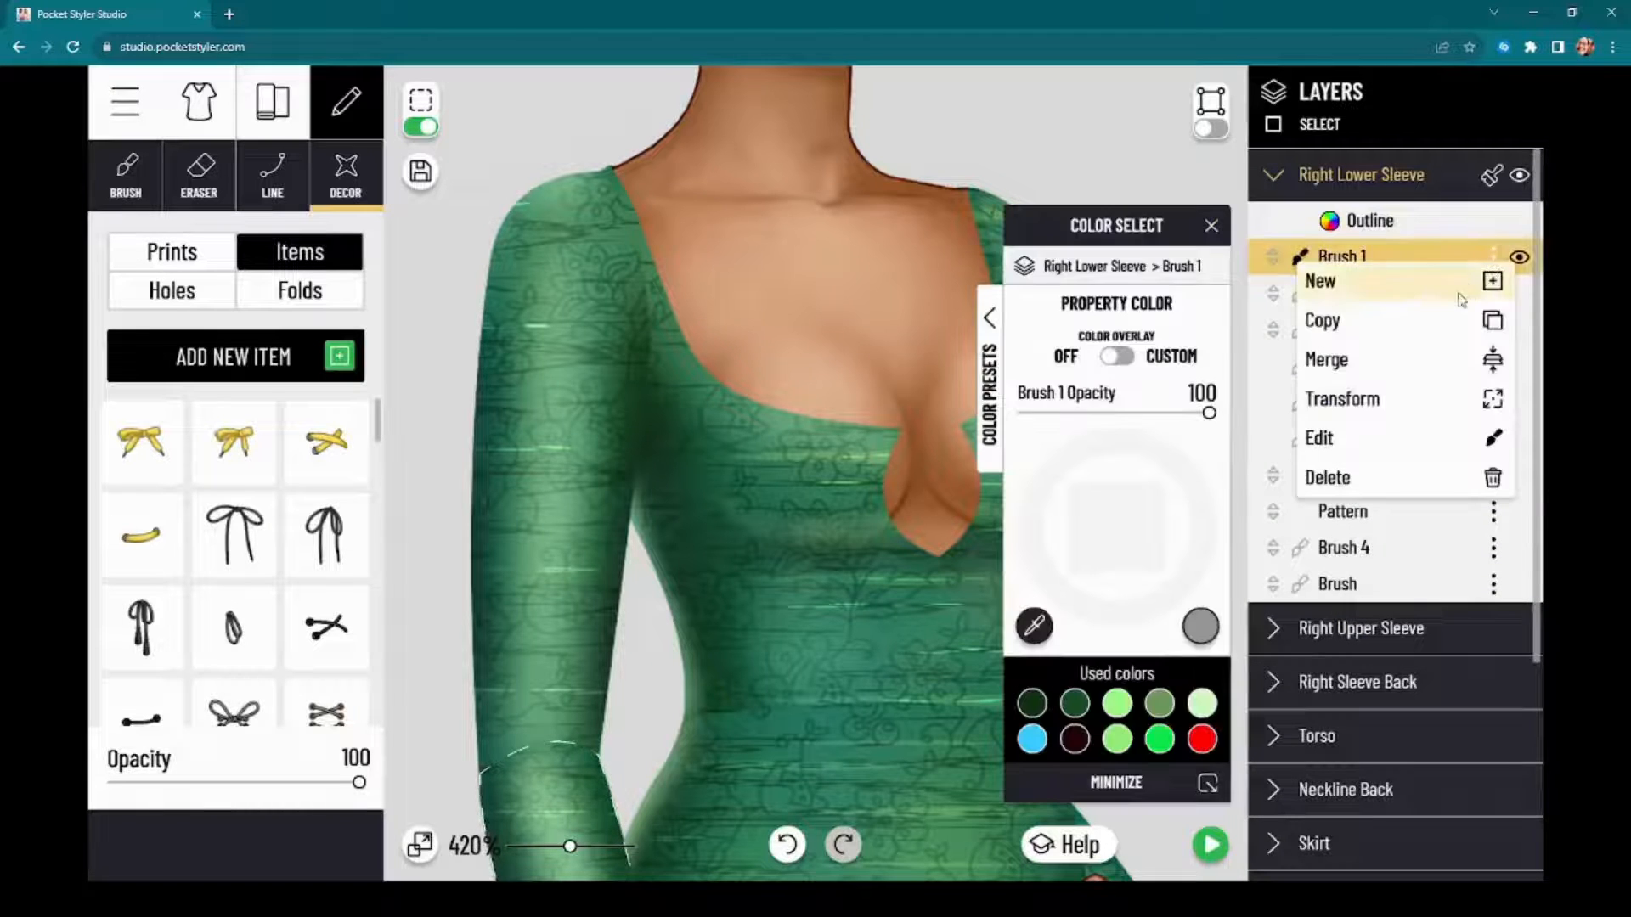
pyautogui.click(1425, 361)
pyautogui.click(1272, 293)
pyautogui.click(1272, 329)
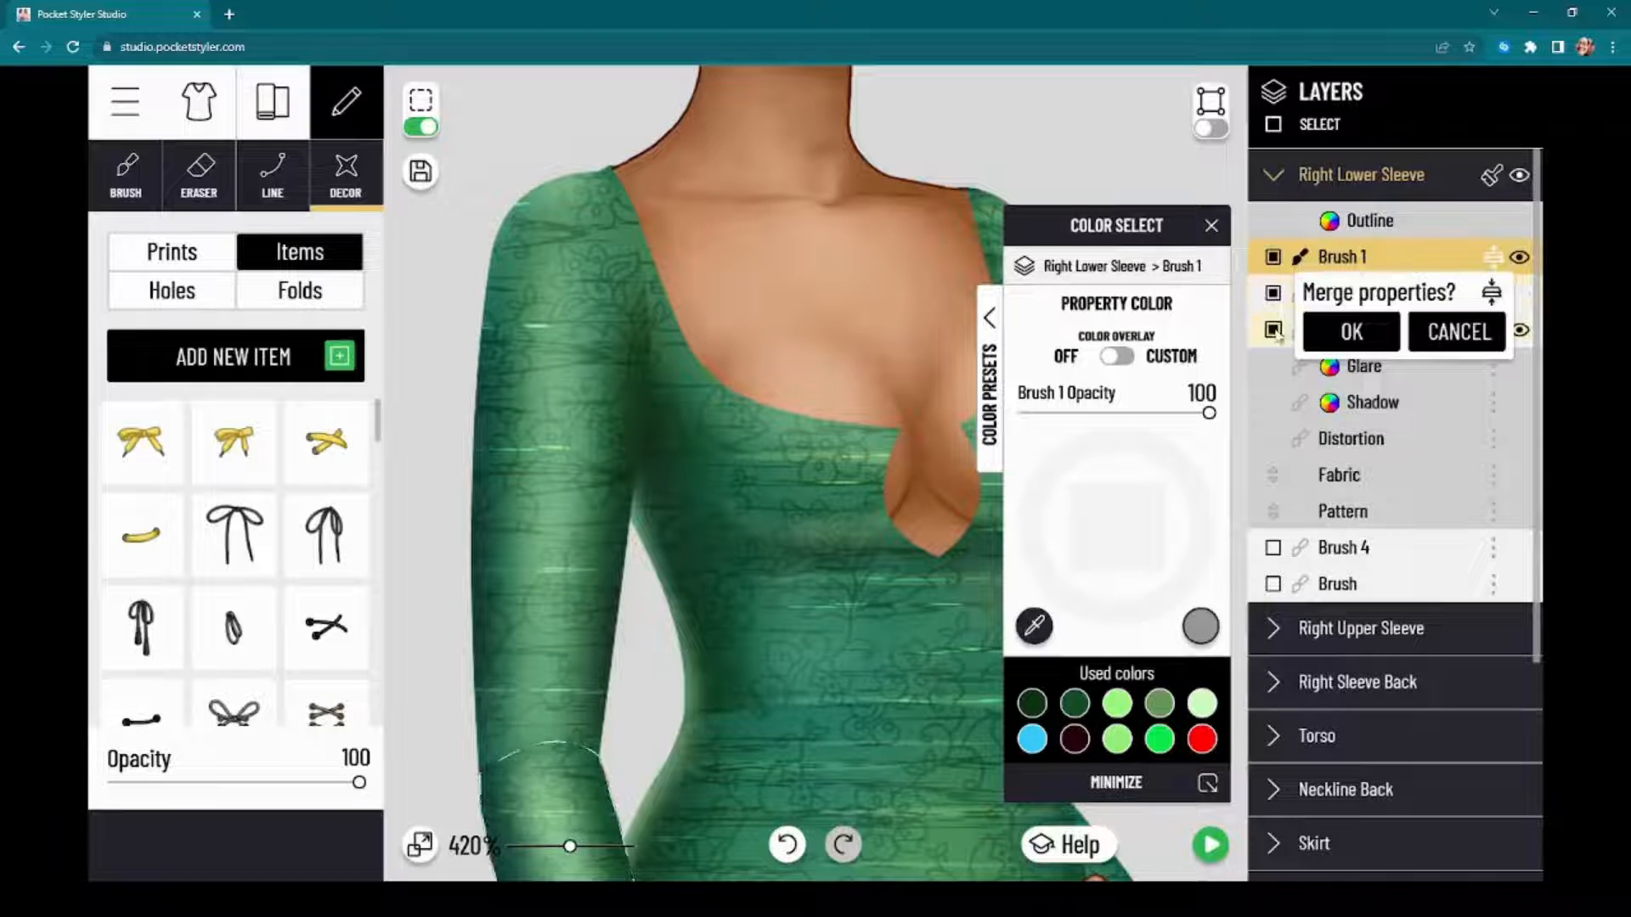
pyautogui.click(1350, 332)
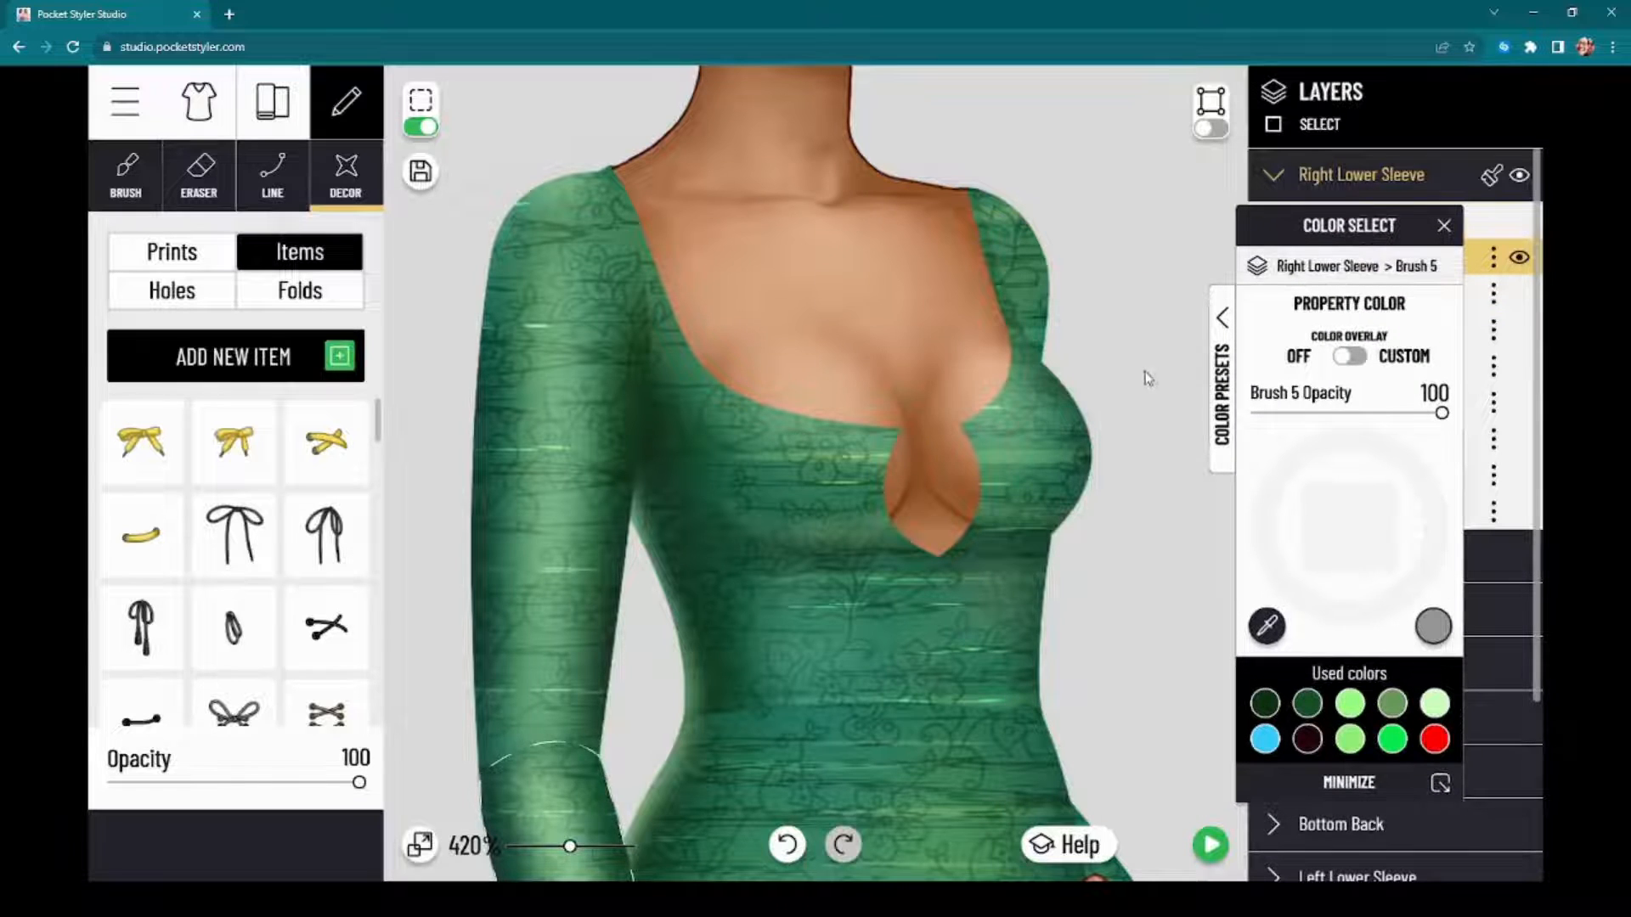
# Step: Place a dark string bow item on the Torso just below the keyhole and raise the Items layer above Brush 4
pyautogui.moveTo(1140, 365)
pyautogui.mouseDown()
pyautogui.moveTo(1119, 362)
pyautogui.moveTo(1123, 376)
pyautogui.mouseUp()
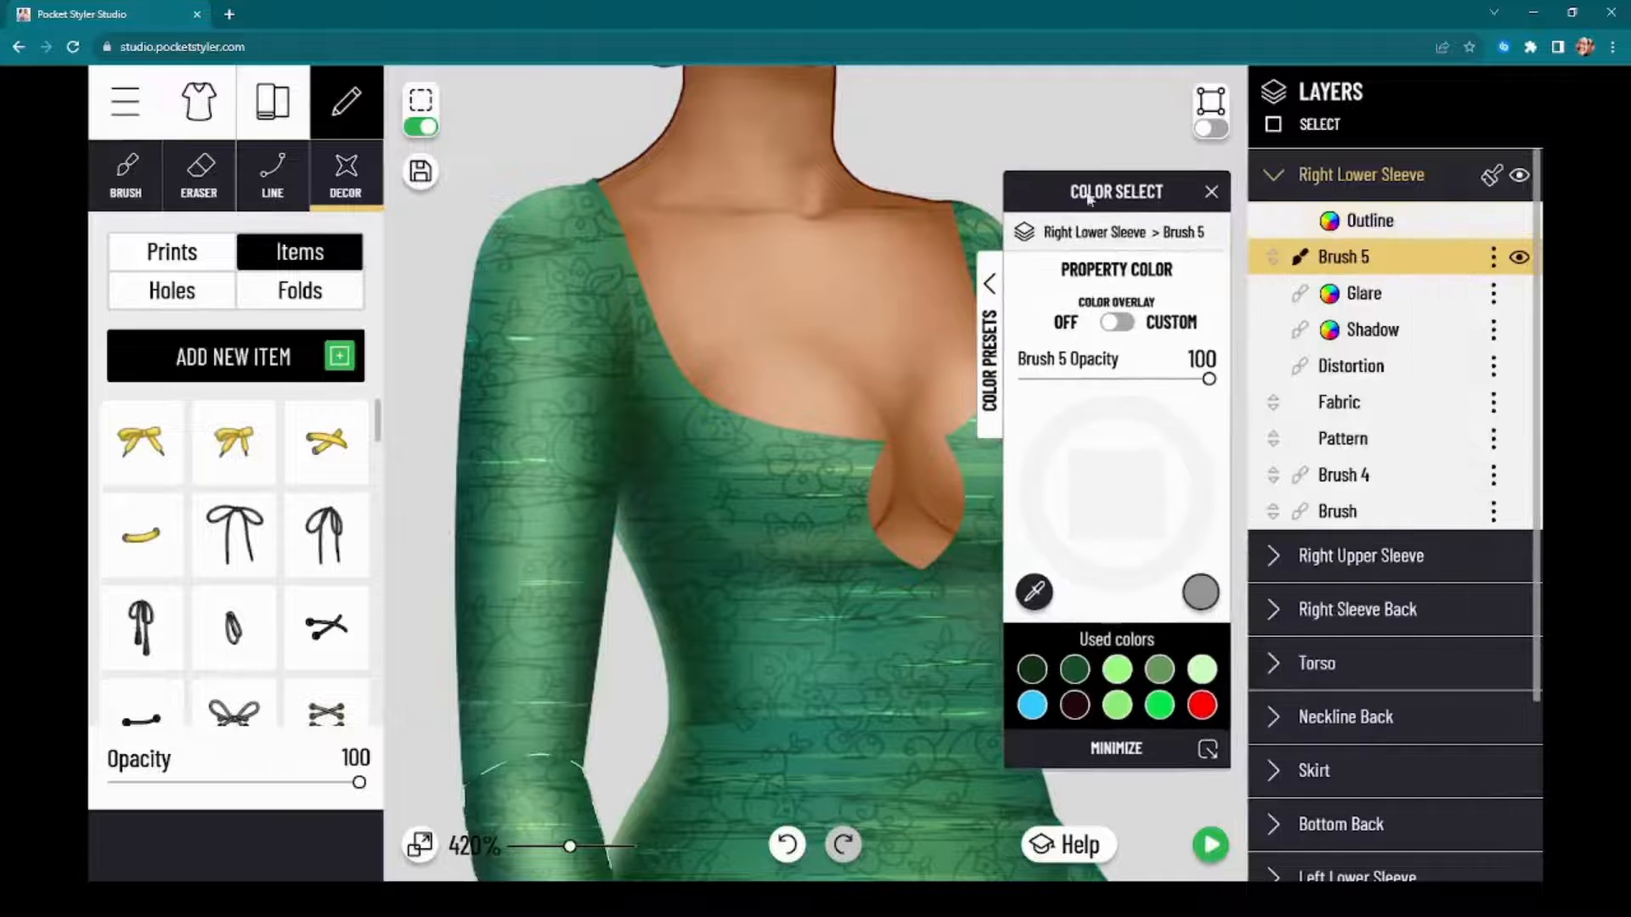
pyautogui.click(1308, 180)
pyautogui.click(1318, 336)
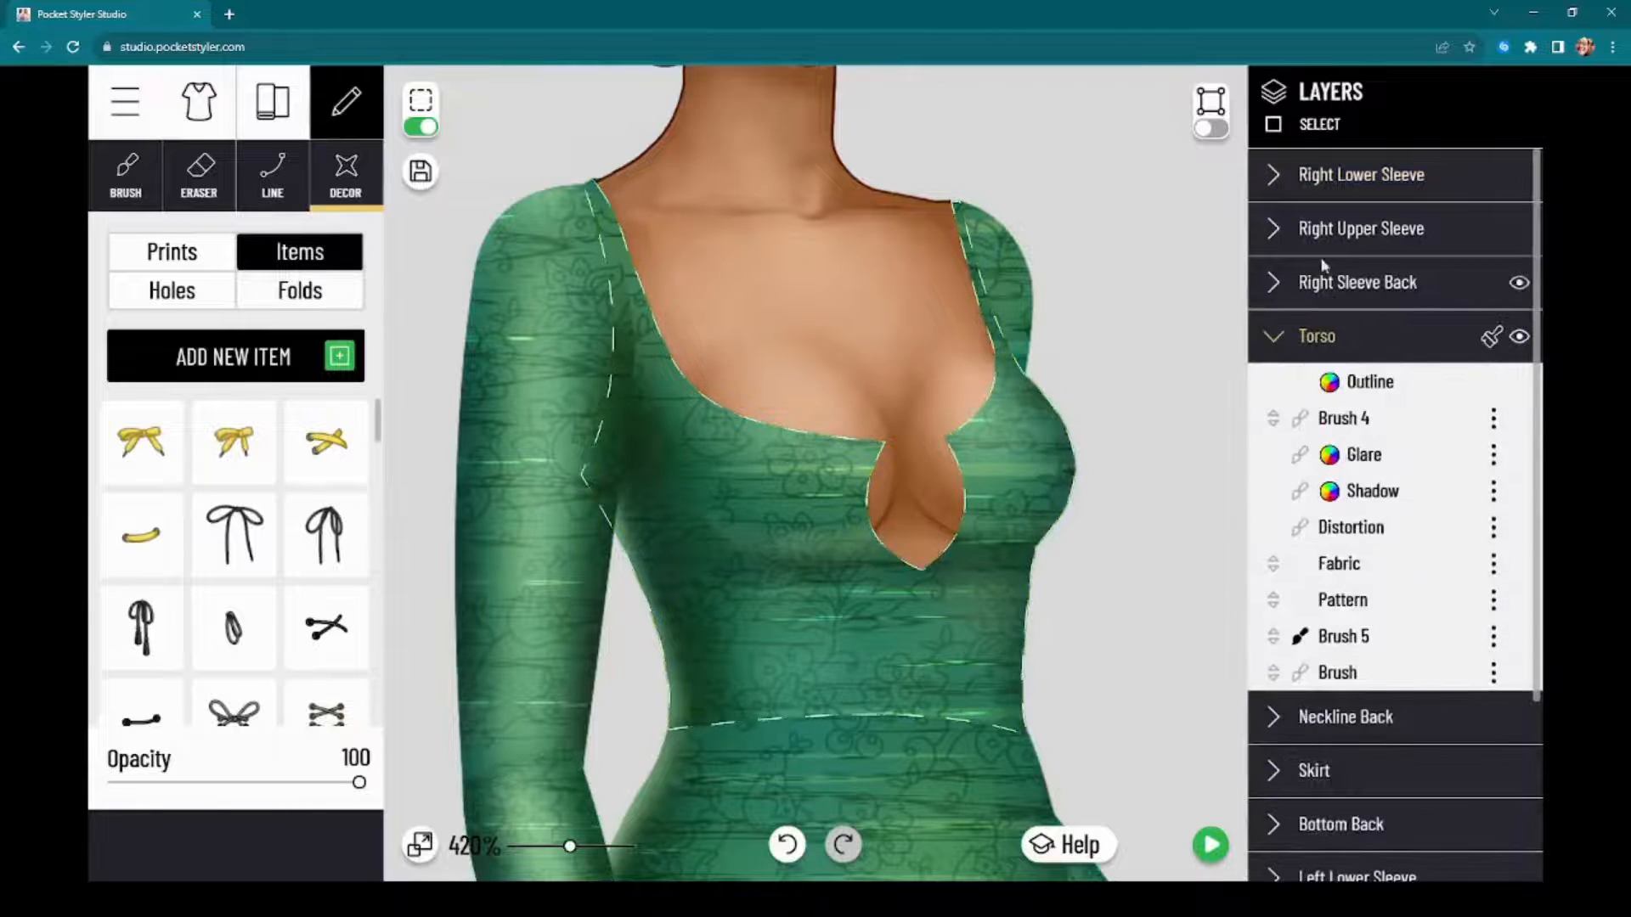
pyautogui.click(427, 131)
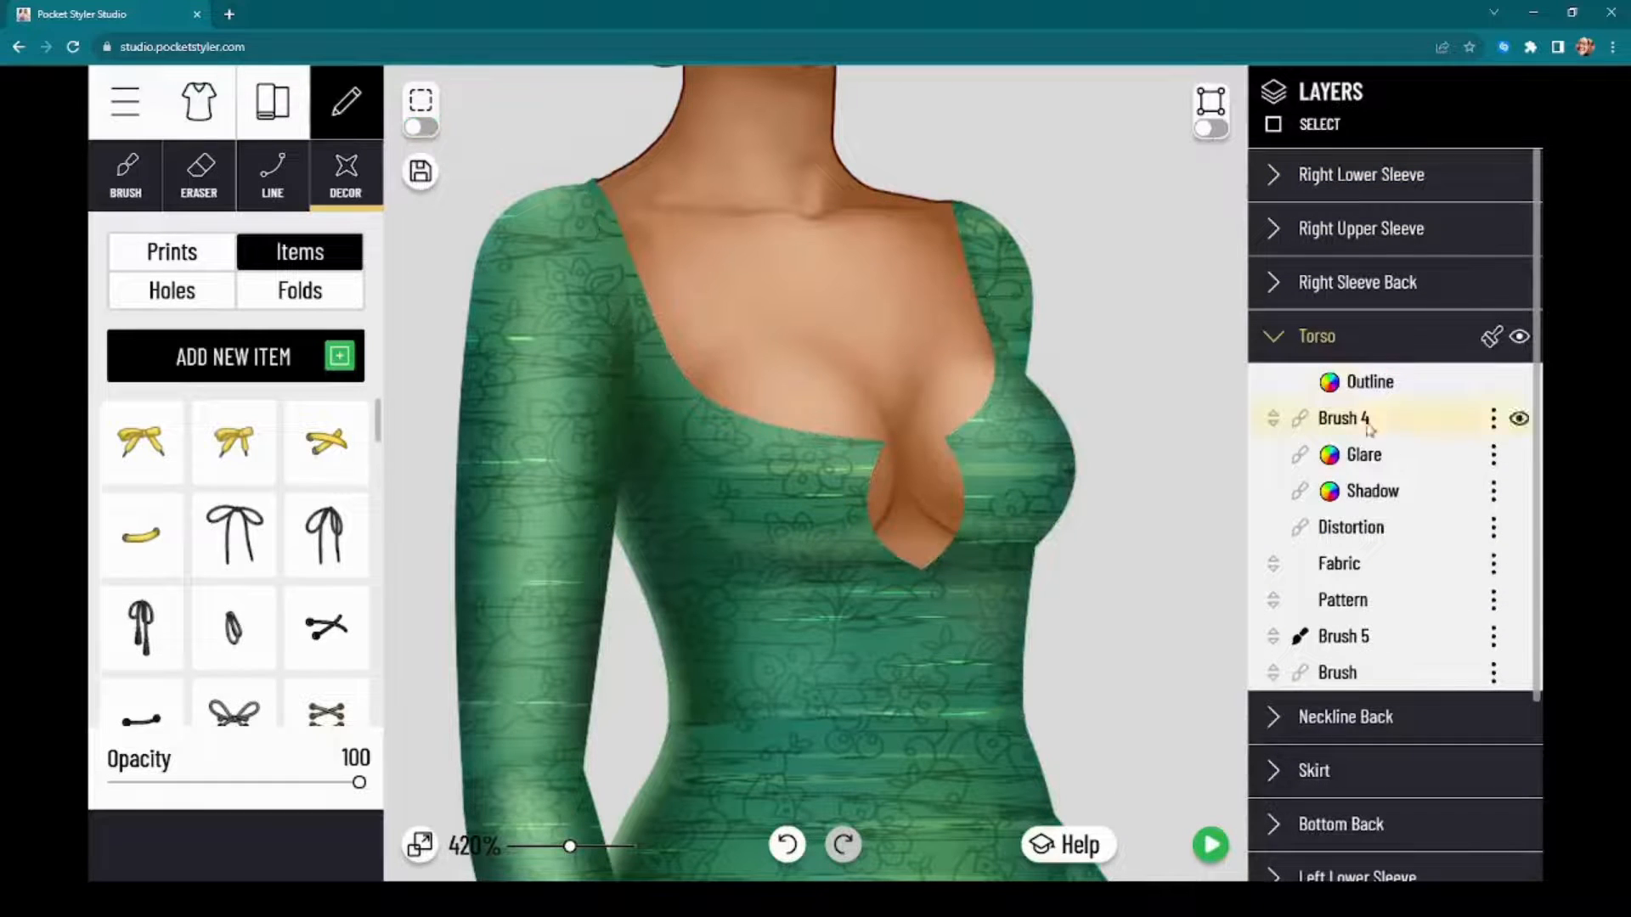
pyautogui.click(336, 539)
pyautogui.moveTo(845, 451); pyautogui.dragTo(847, 595)
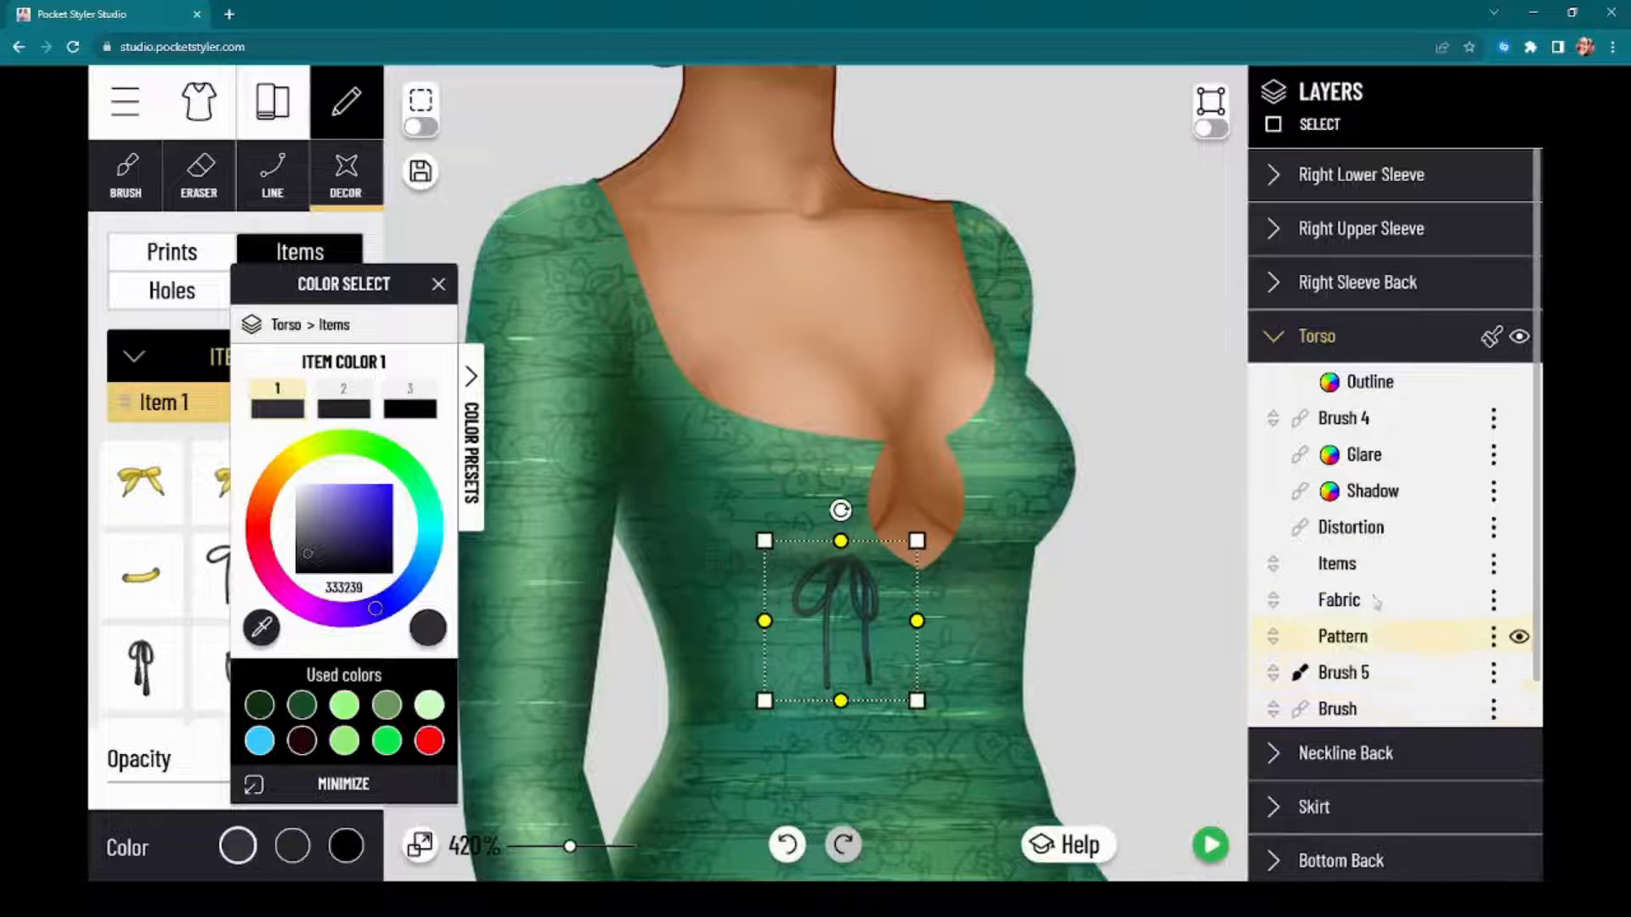
pyautogui.click(1374, 564)
pyautogui.moveTo(1376, 565)
pyautogui.mouseDown()
pyautogui.moveTo(1398, 425)
pyautogui.moveTo(1401, 569)
pyautogui.moveTo(1410, 420)
pyautogui.mouseUp()
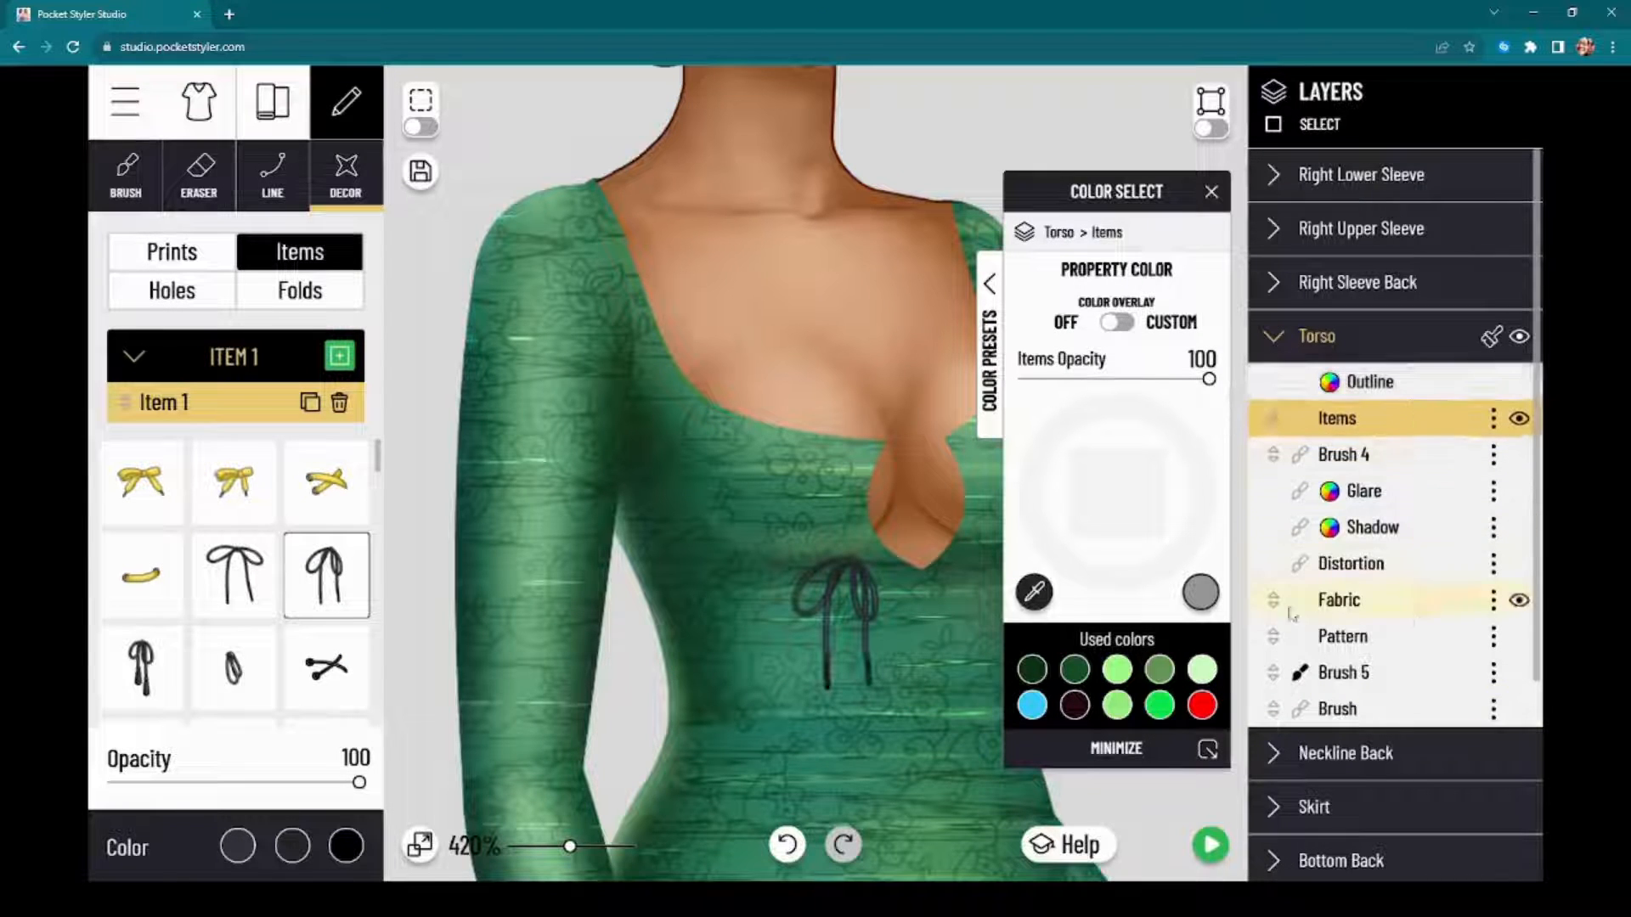
# Step: Try positioning the string bow over the keyhole opening, move it back onto the bodice and delete it
pyautogui.click(881, 540)
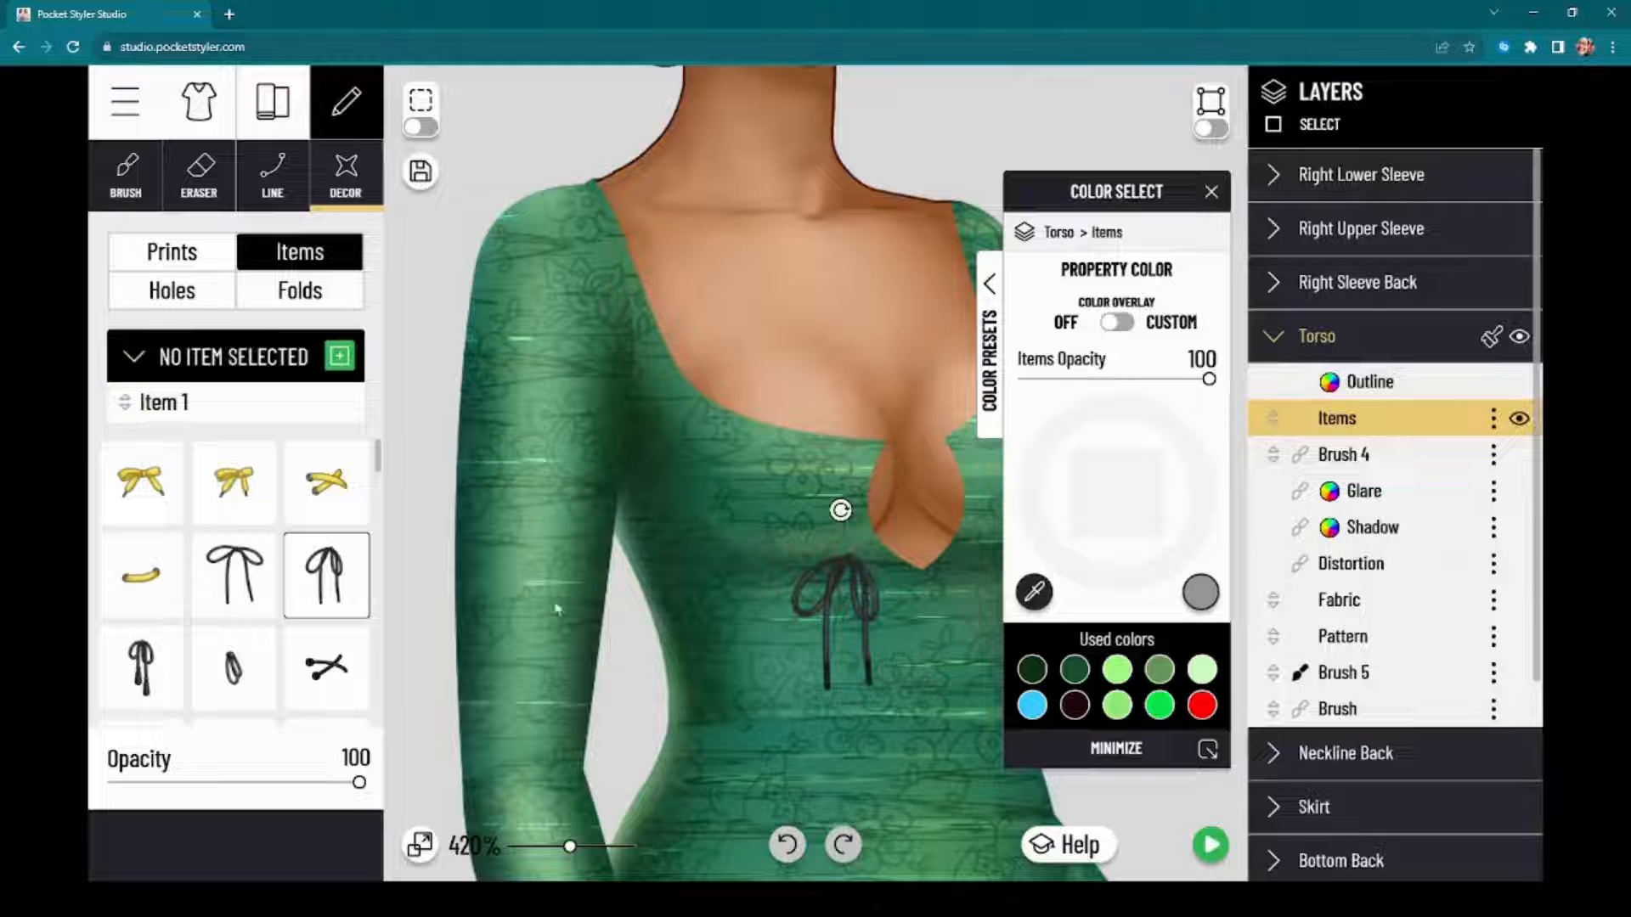
pyautogui.click(259, 408)
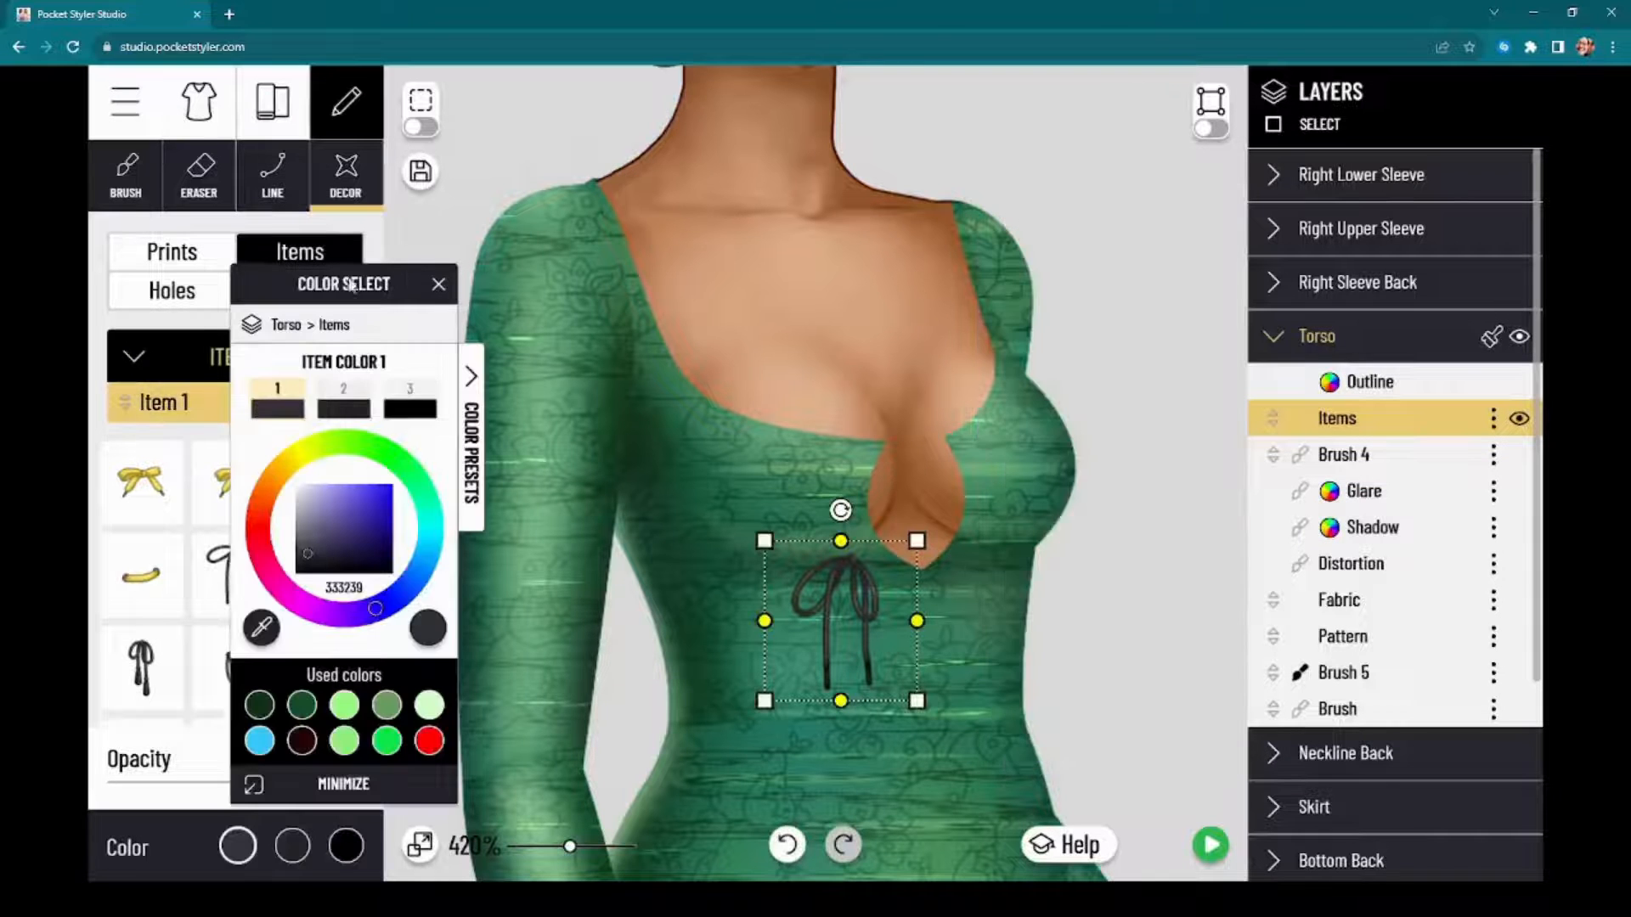
pyautogui.moveTo(856, 575); pyautogui.dragTo(936, 526)
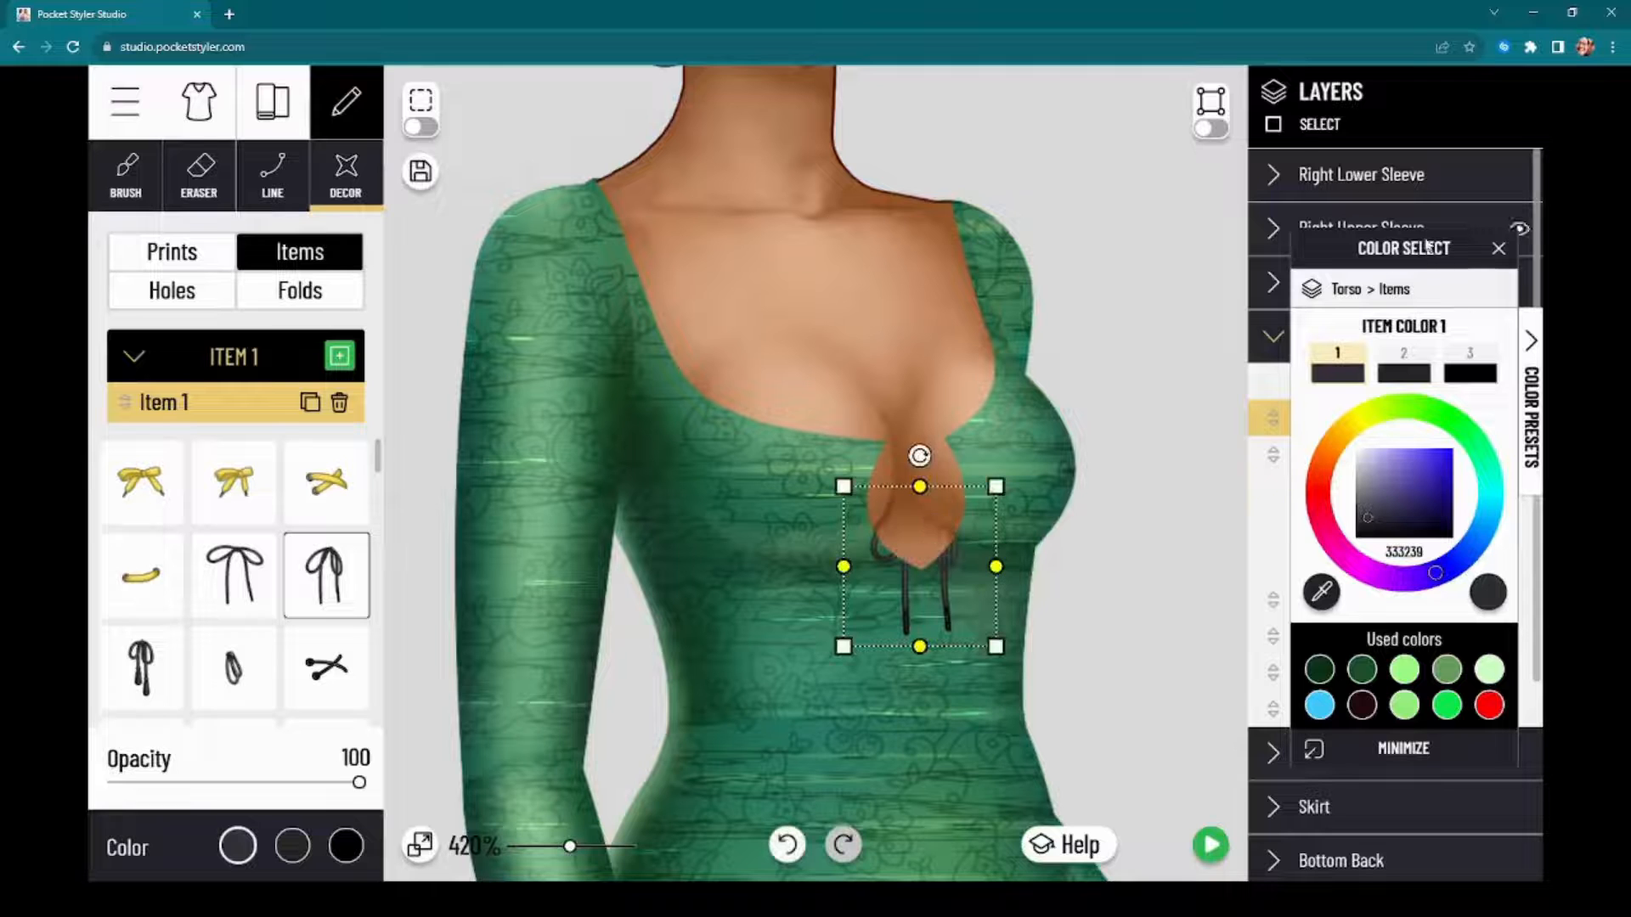
pyautogui.moveTo(1511, 238); pyautogui.dragTo(1470, 211)
pyautogui.moveTo(913, 538); pyautogui.dragTo(845, 561)
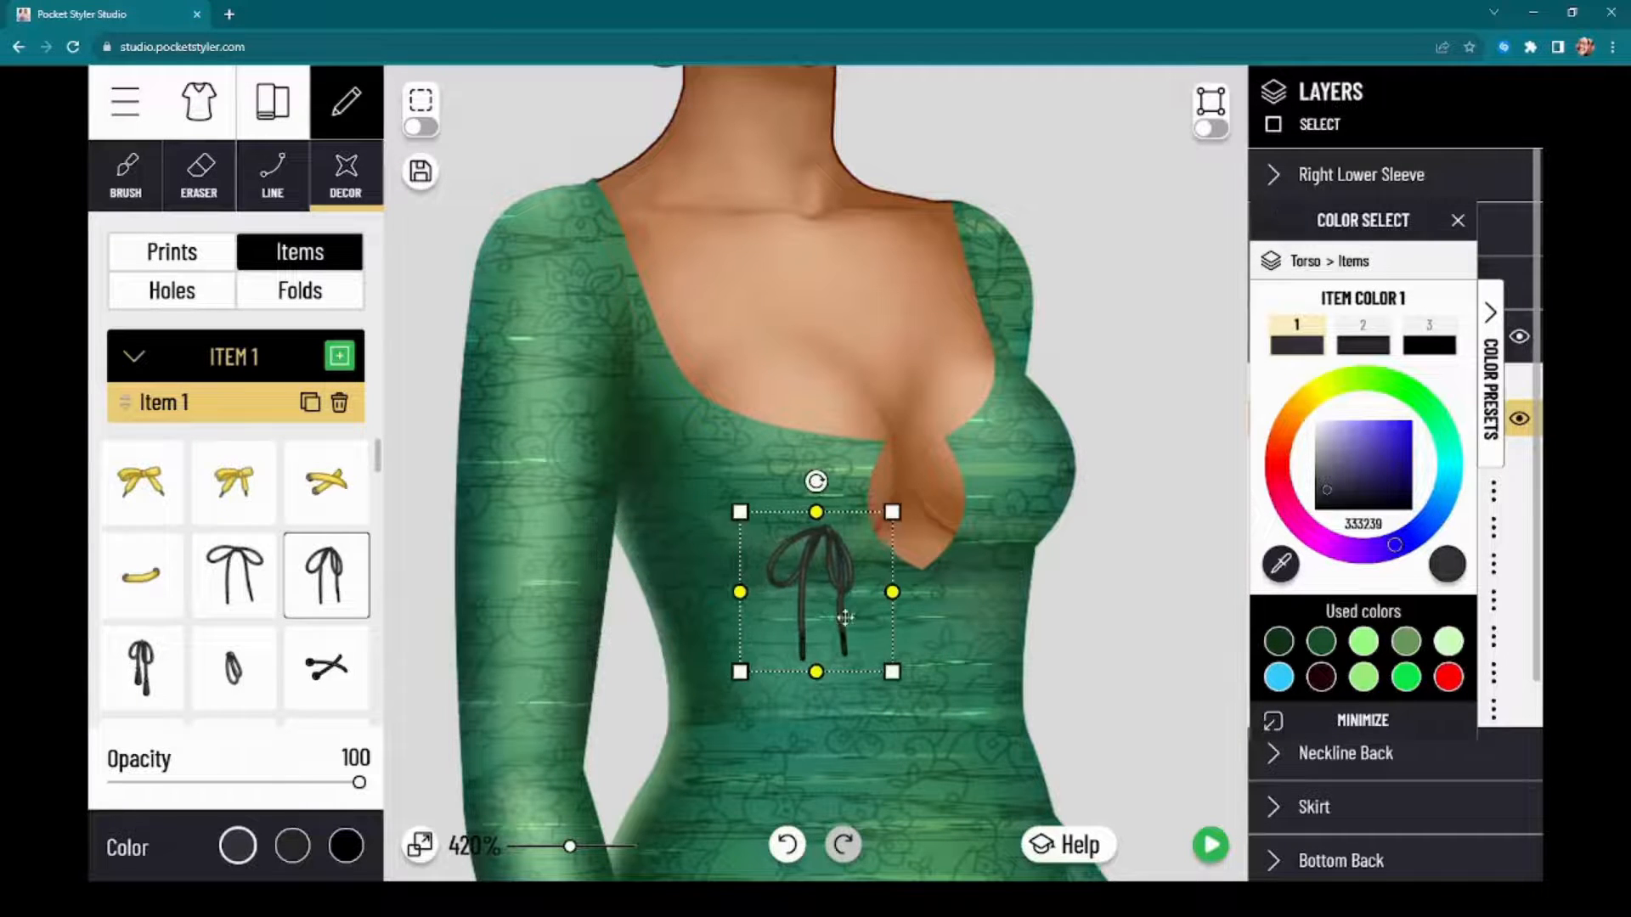
pyautogui.click(338, 404)
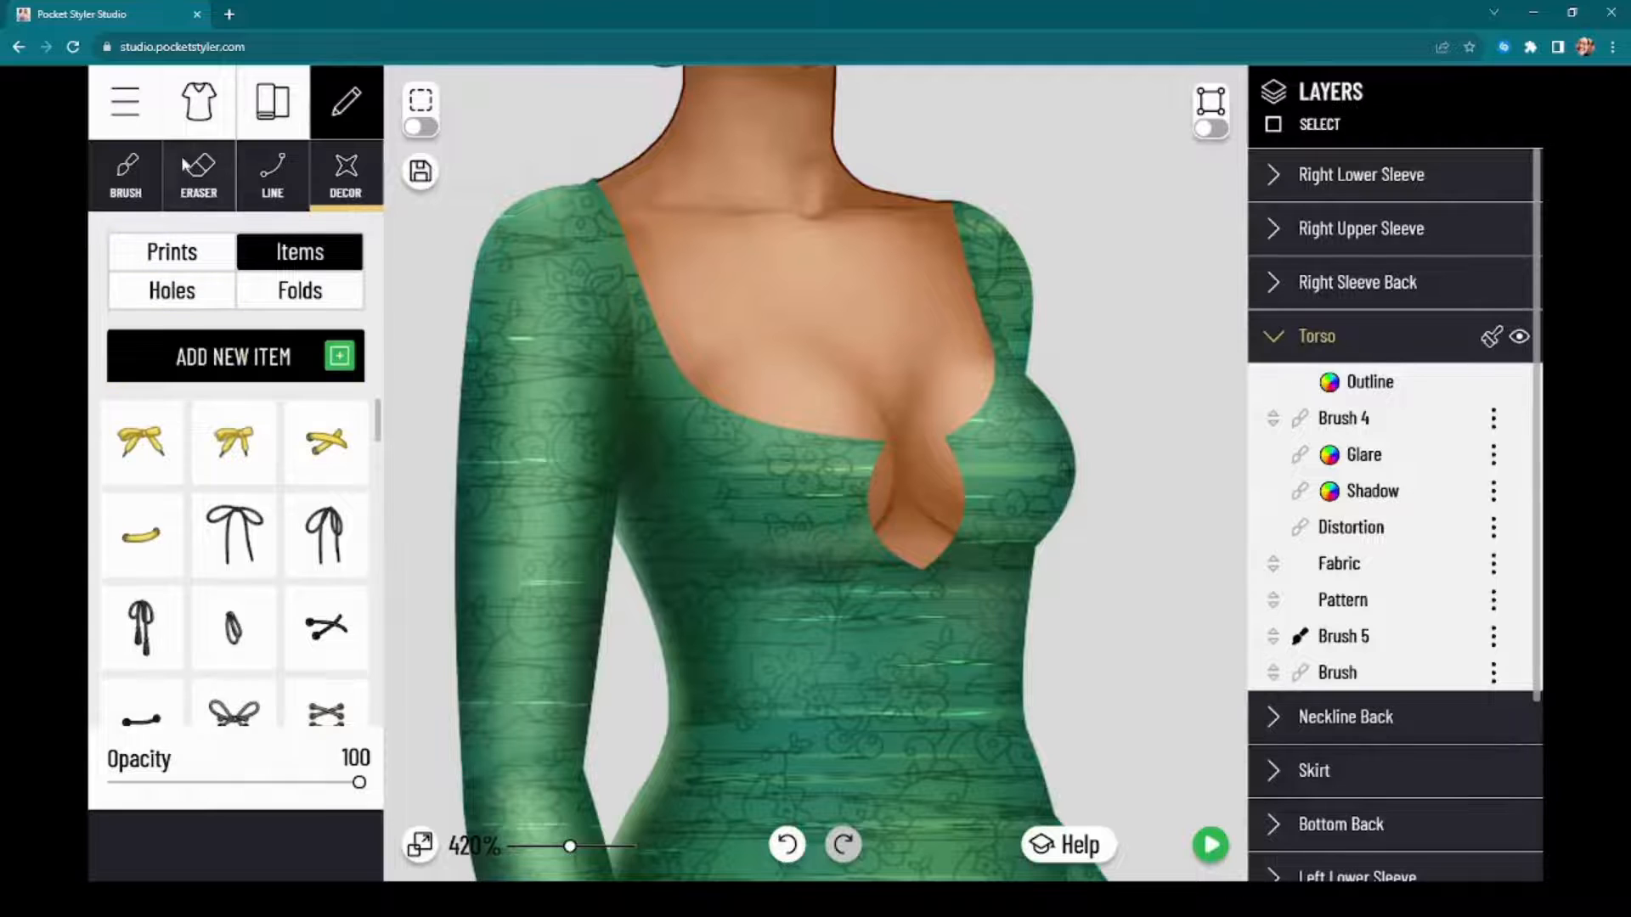
# Step: Browse the garment detail shapes and add a plain red square detail to the Torso
pyautogui.click(202, 129)
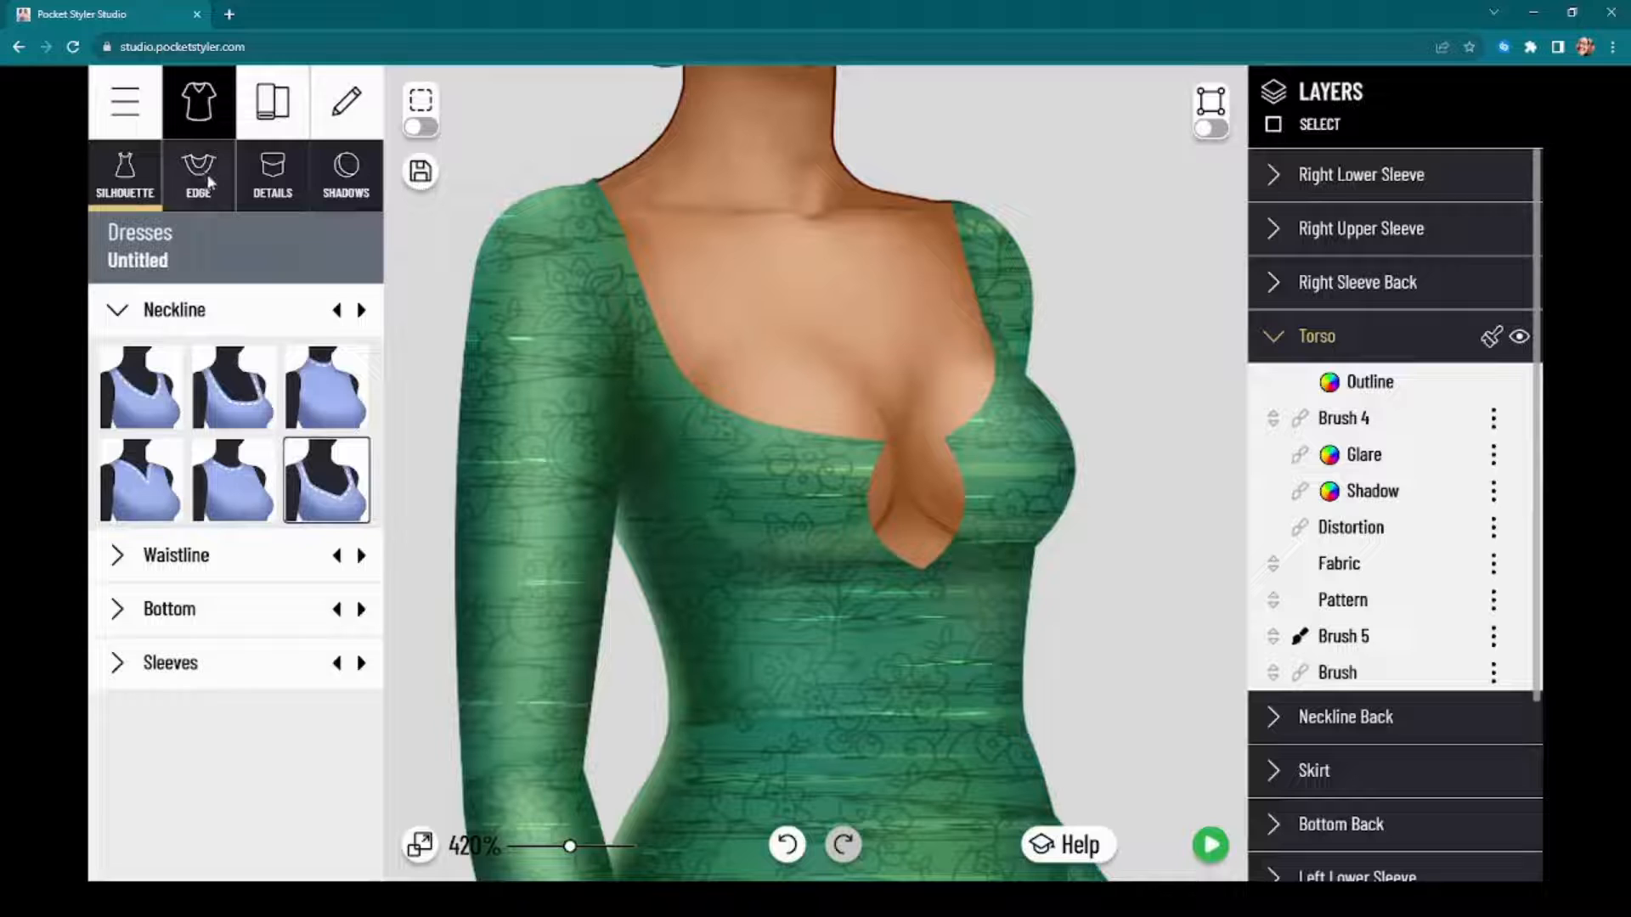
pyautogui.click(273, 174)
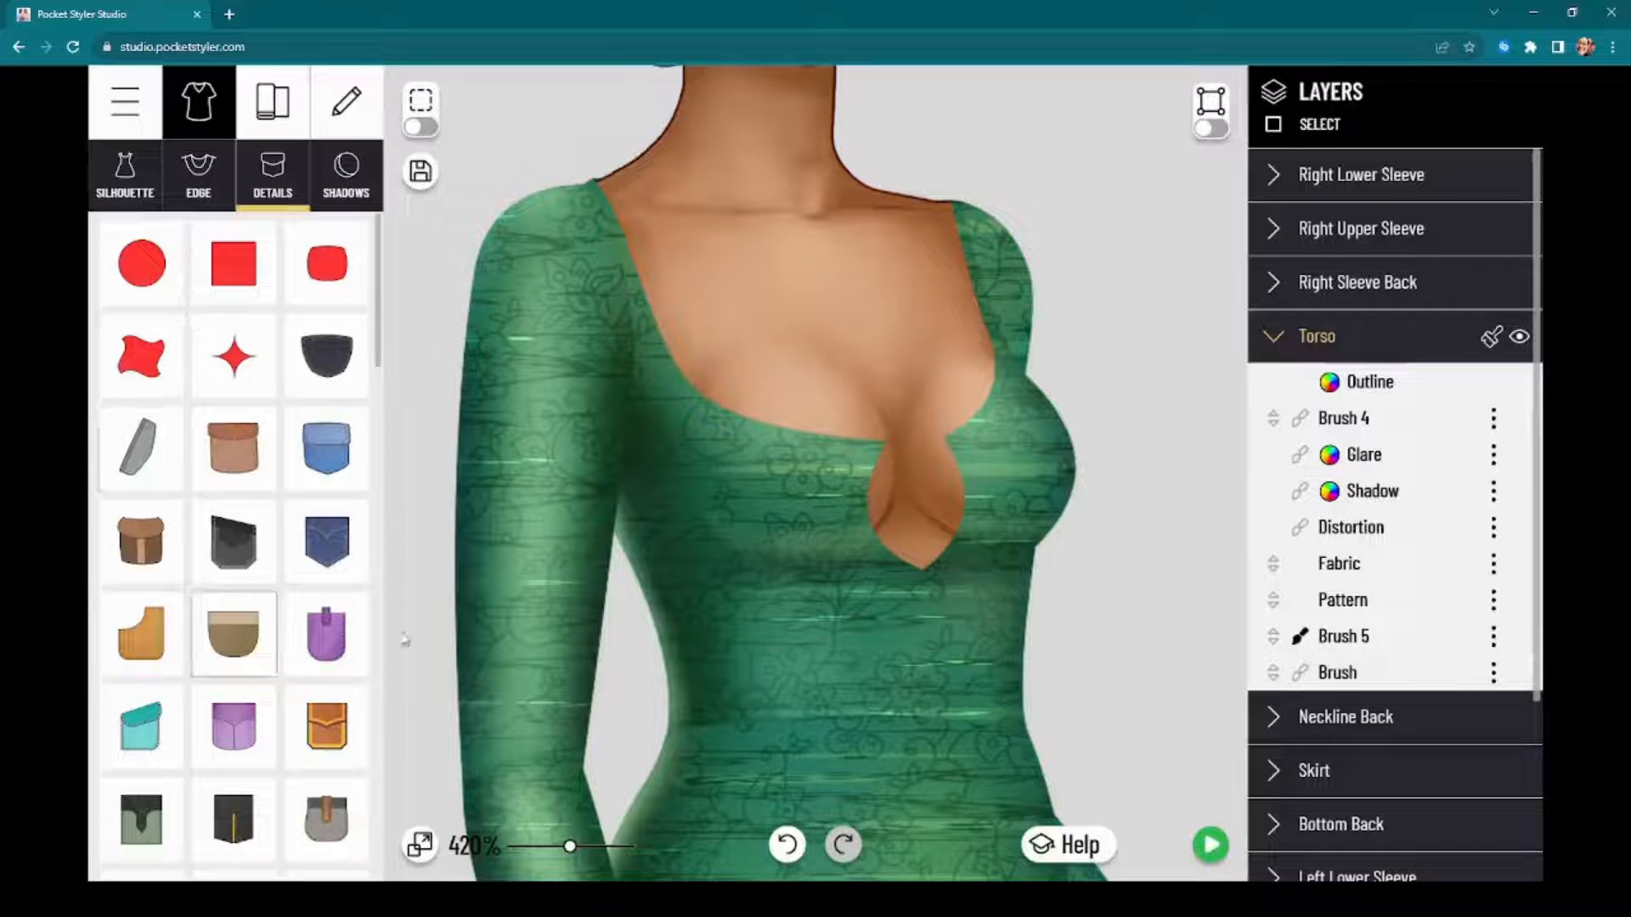
pyautogui.scroll(-5, 269, 553)
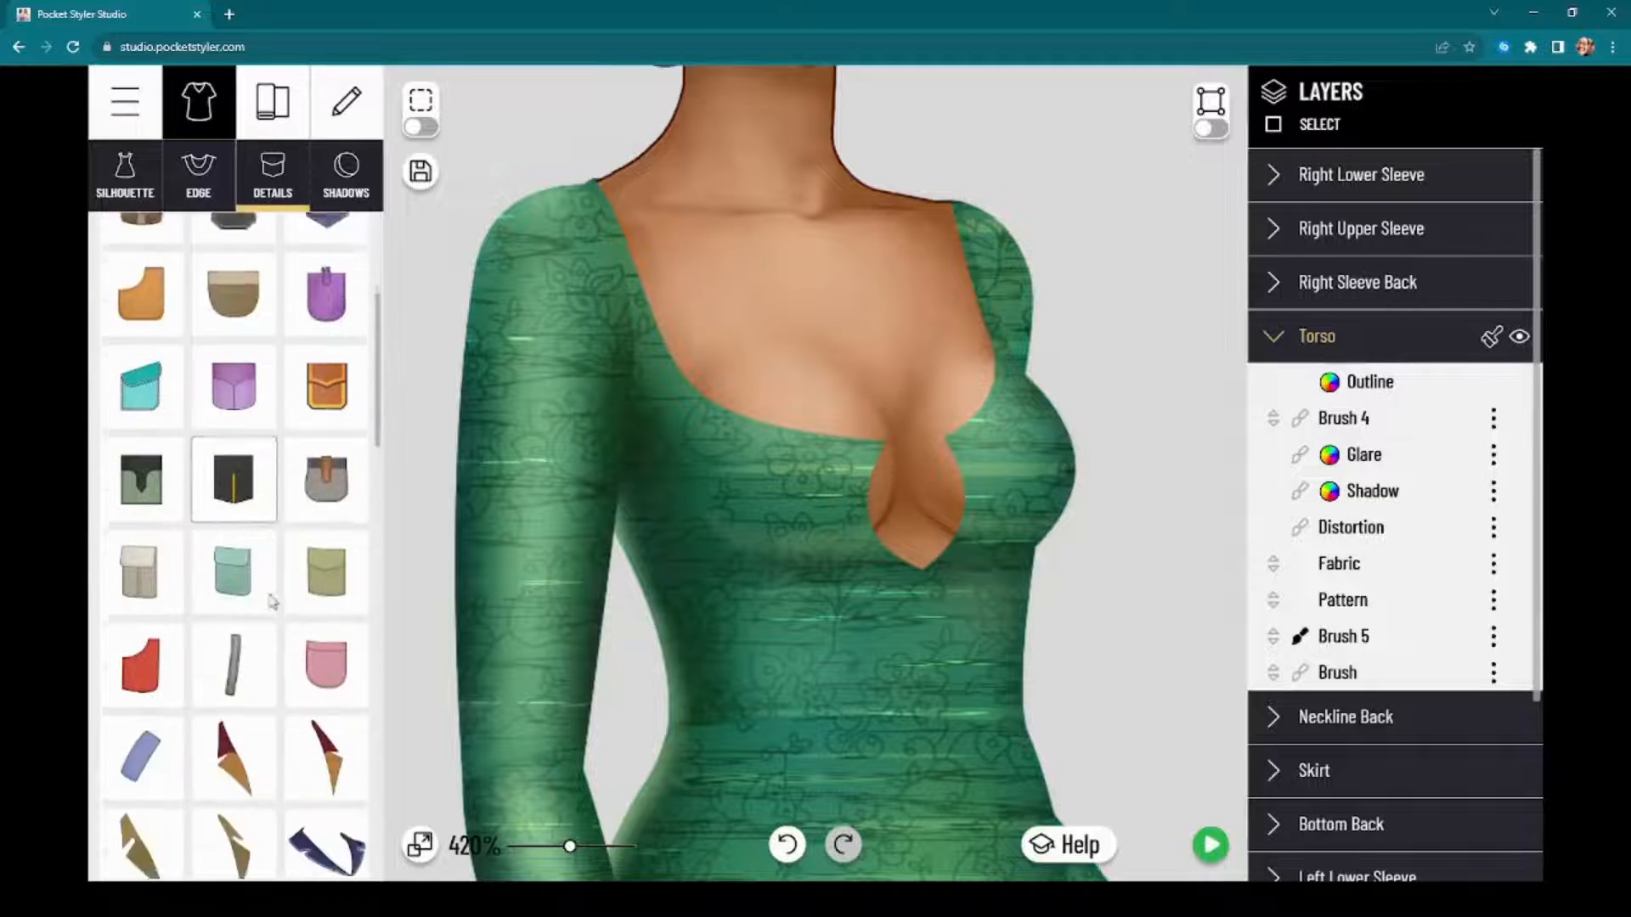
pyautogui.scroll(5, 269, 602)
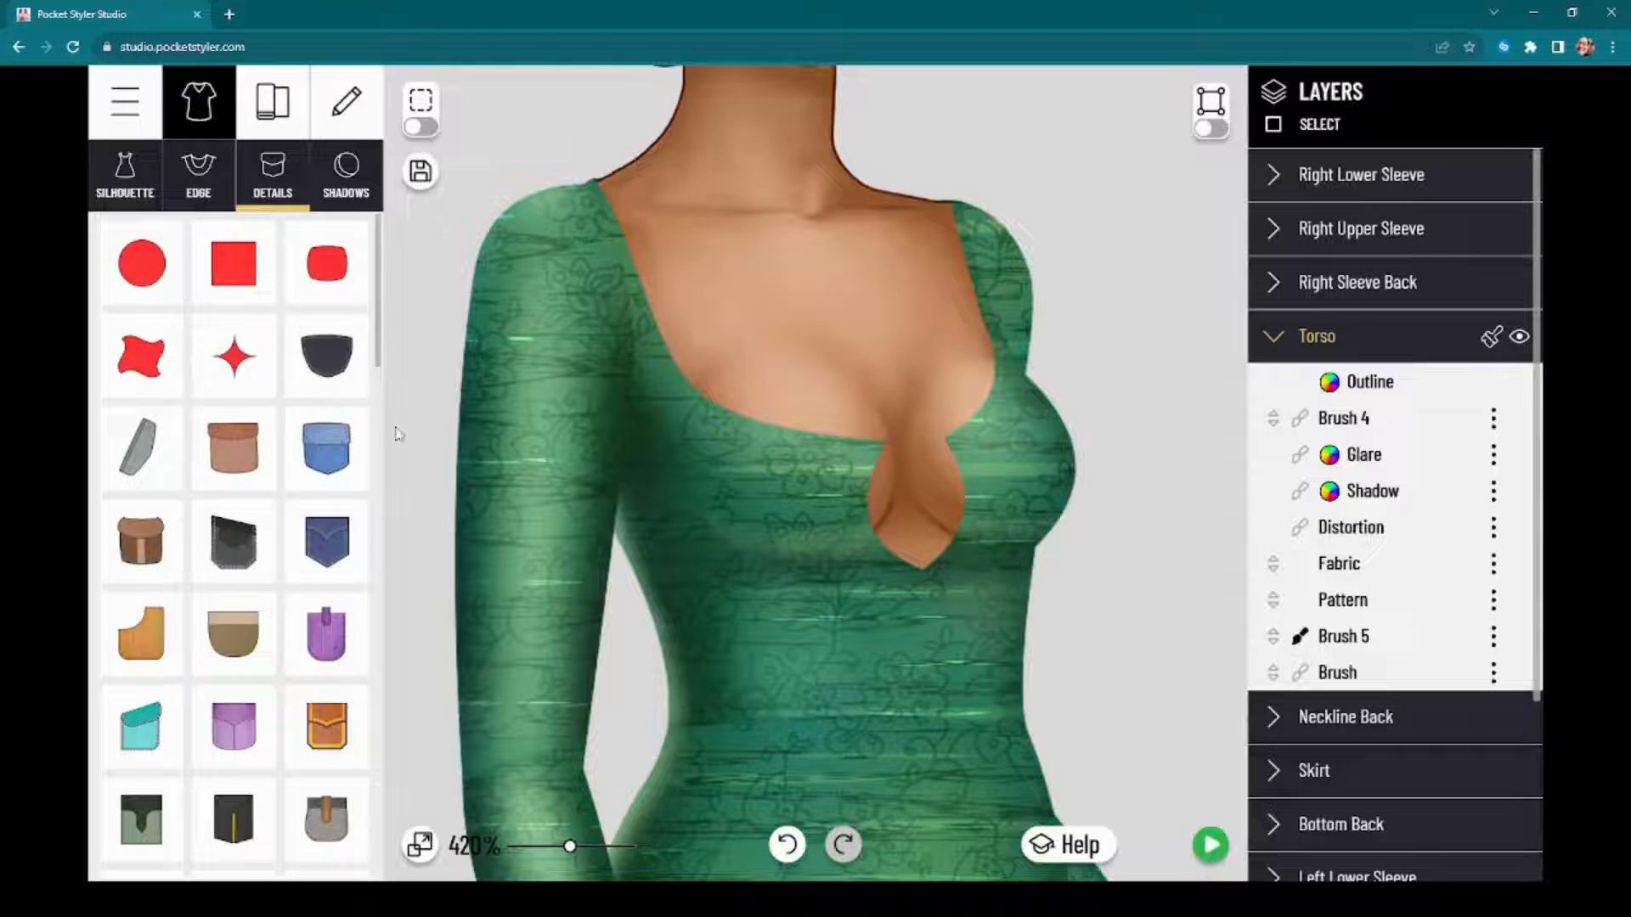
pyautogui.click(256, 270)
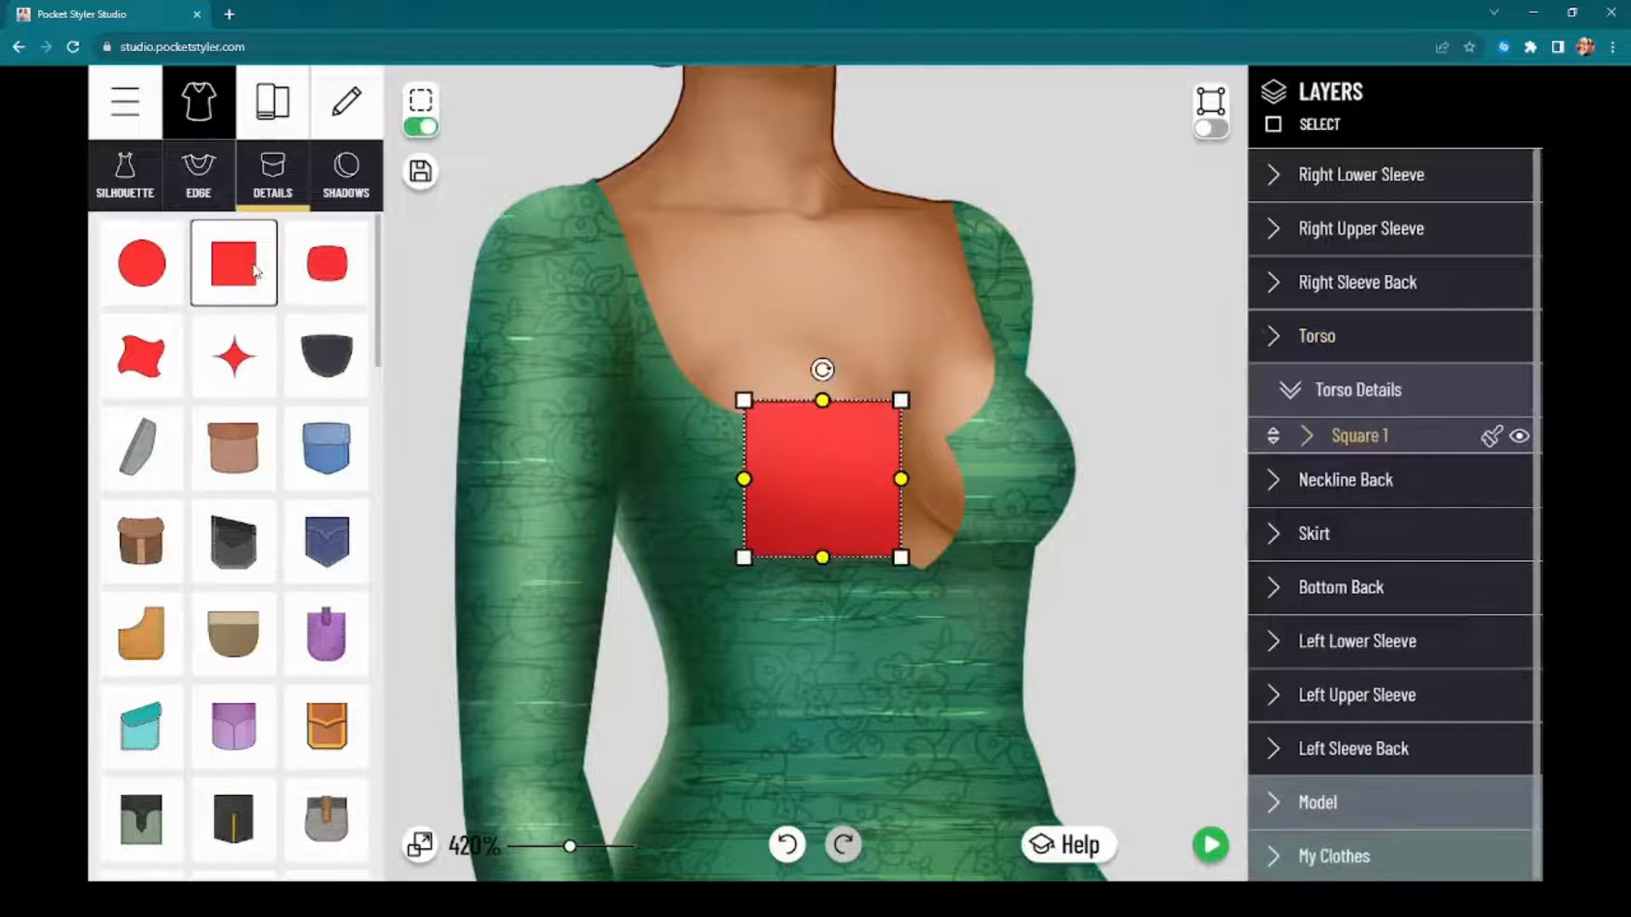
pyautogui.moveTo(1350, 438)
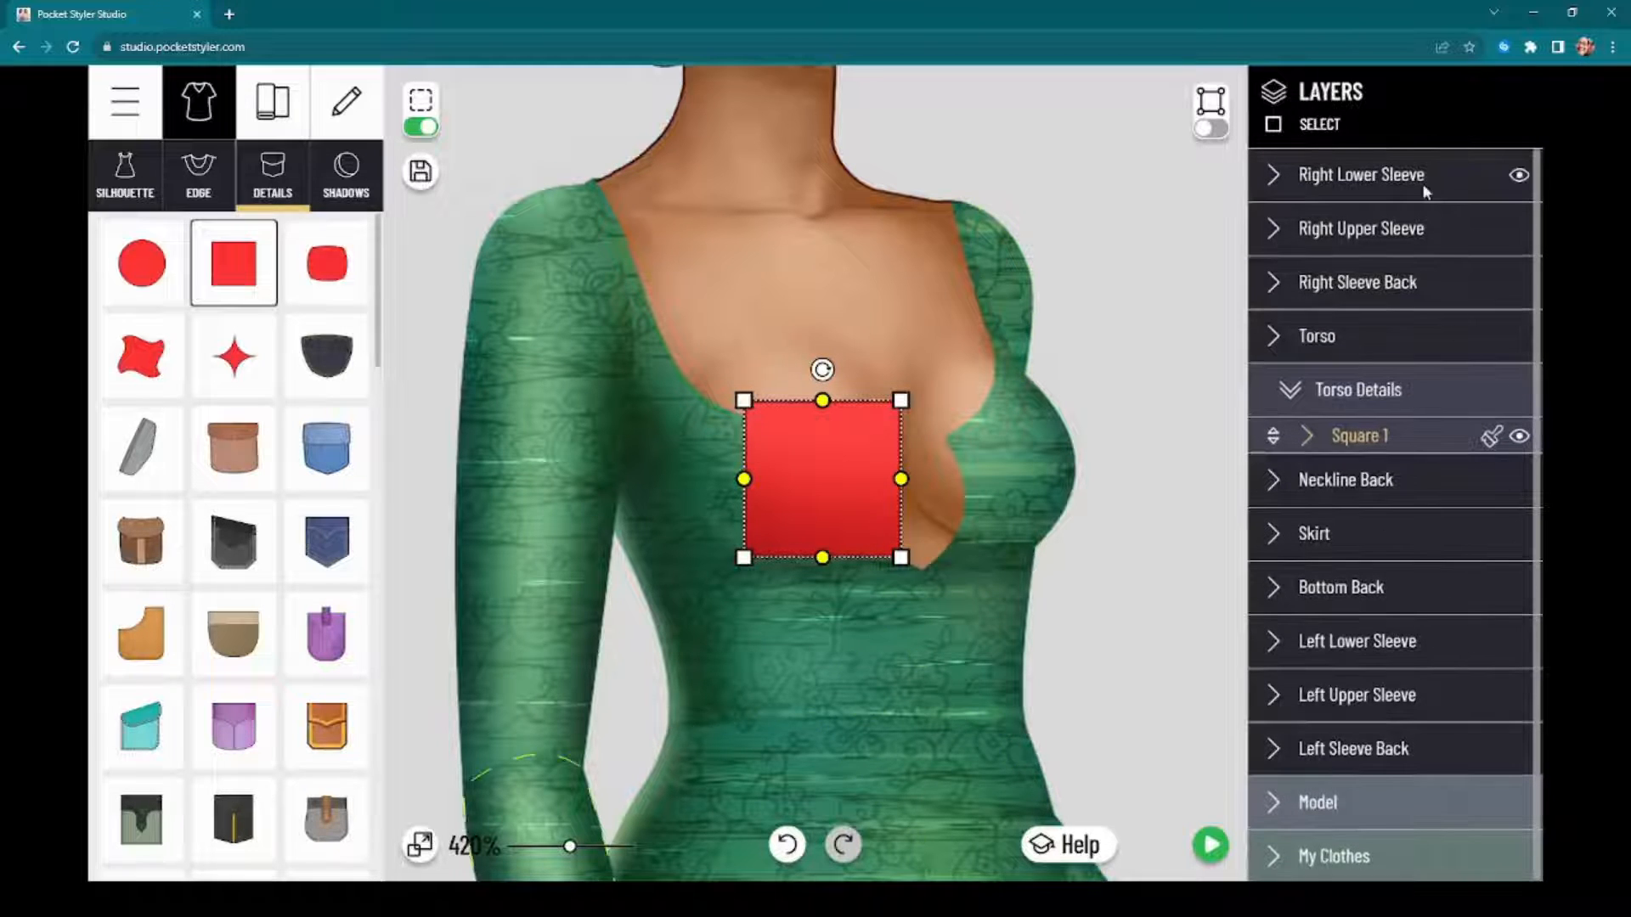
# Step: Center the square detail over the chest and enlarge it to cover the whole torso from chin to hips
pyautogui.moveTo(823, 501); pyautogui.dragTo(934, 475)
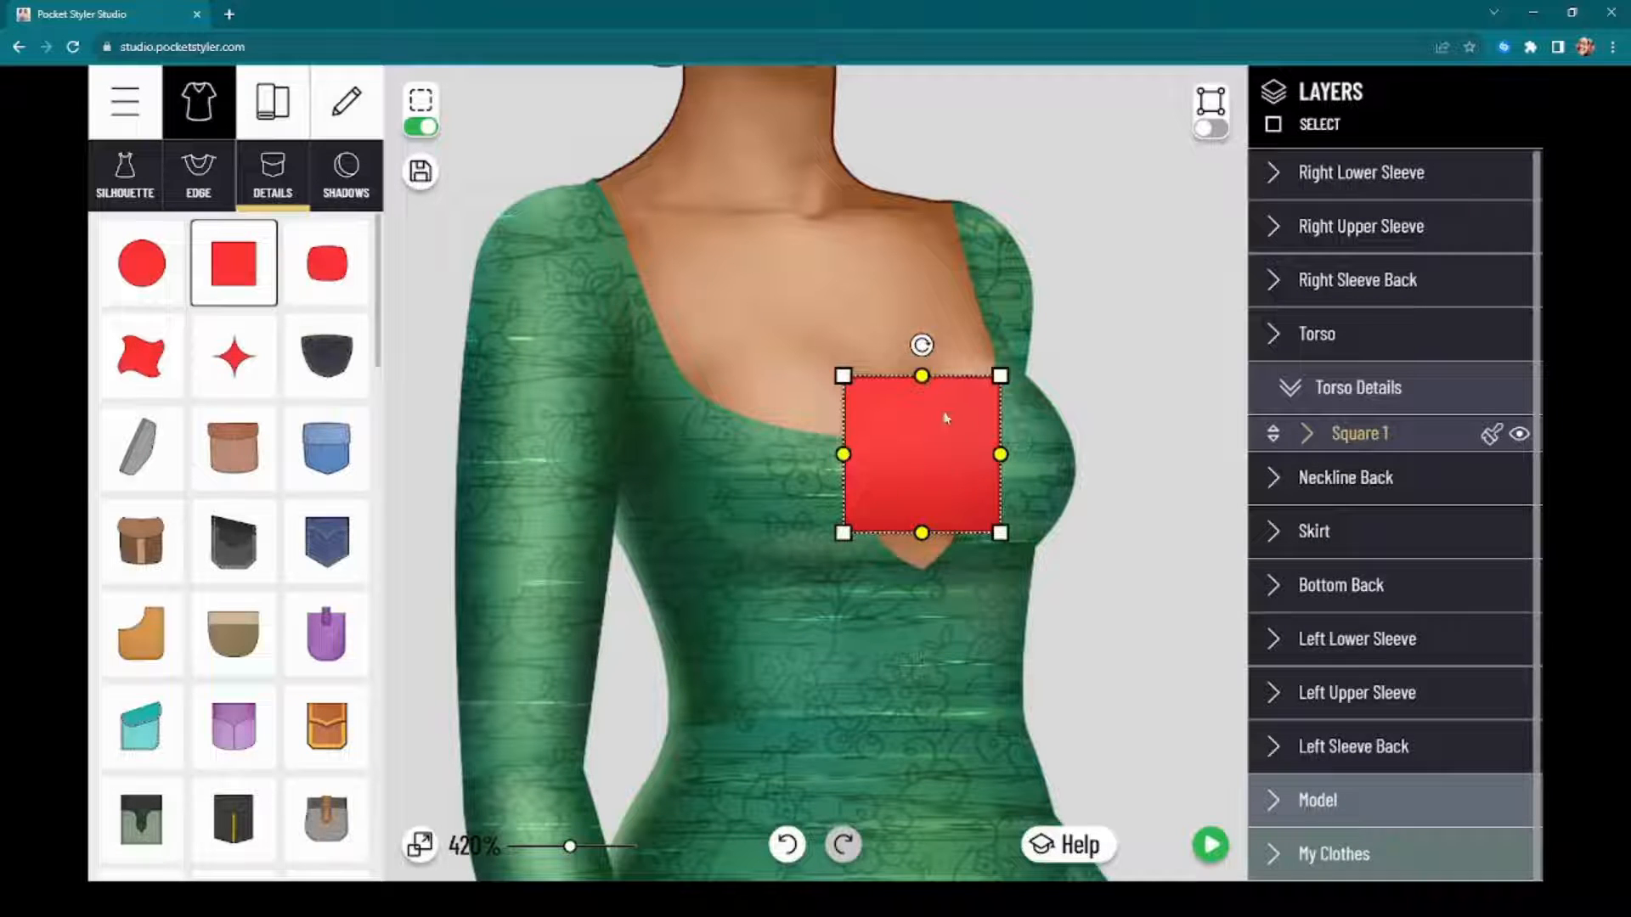
pyautogui.moveTo(947, 417); pyautogui.dragTo(867, 409)
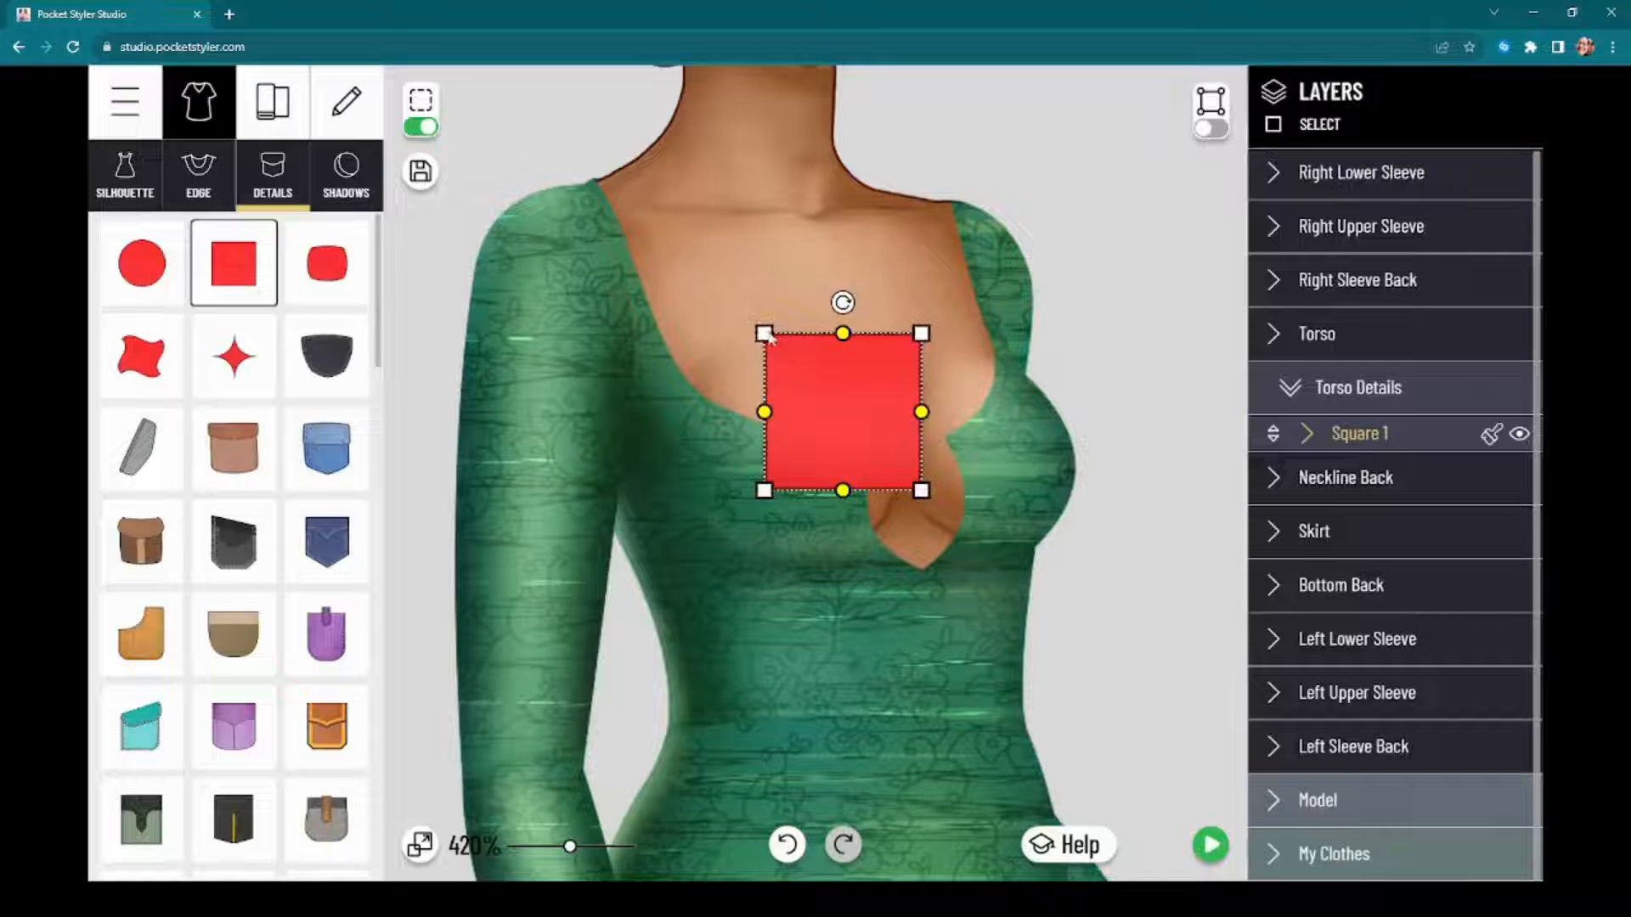
pyautogui.moveTo(768, 337); pyautogui.dragTo(665, 234)
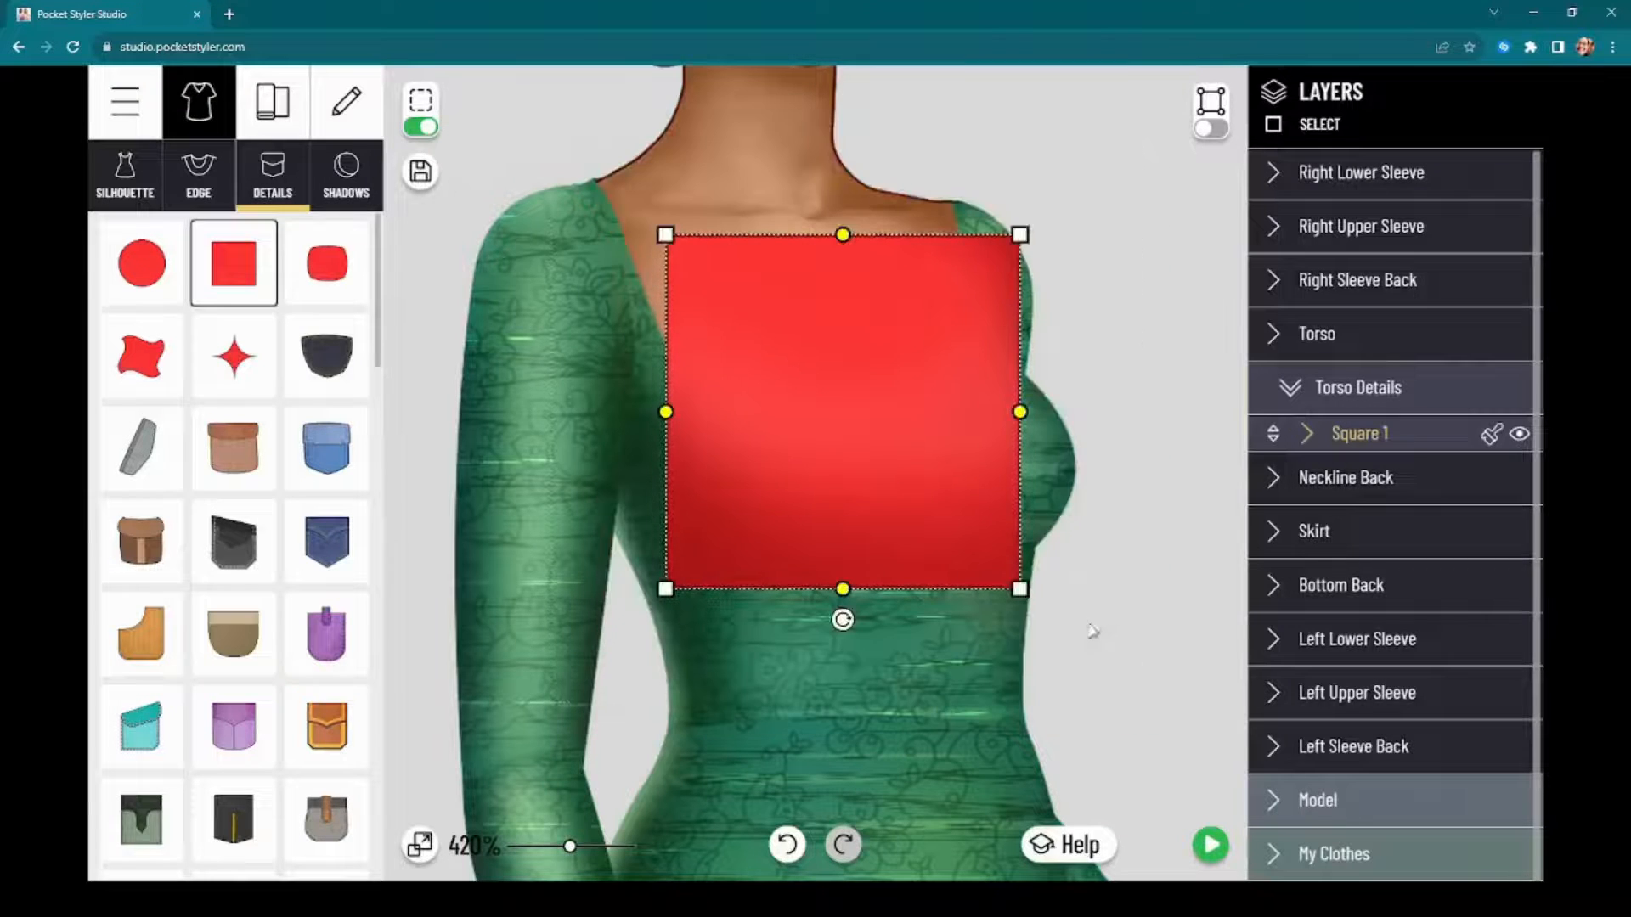
pyautogui.moveTo(1020, 592); pyautogui.dragTo(1210, 779)
pyautogui.scroll(-5, 1117, 609)
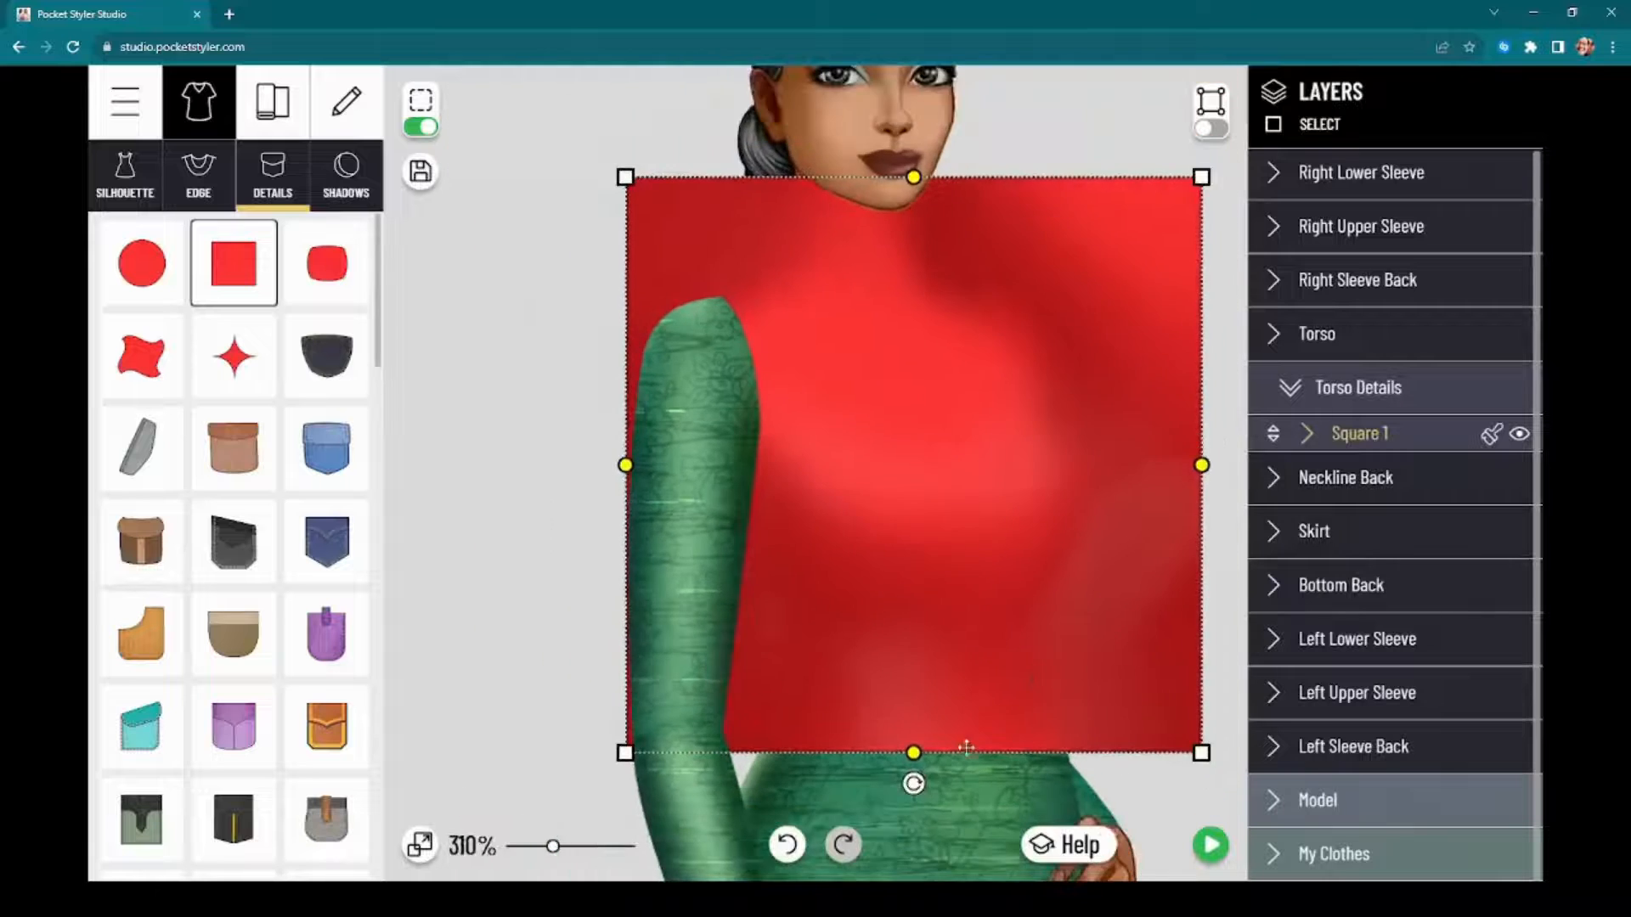
pyautogui.scroll(-5, 1037, 636)
pyautogui.moveTo(613, 604); pyautogui.dragTo(671, 416)
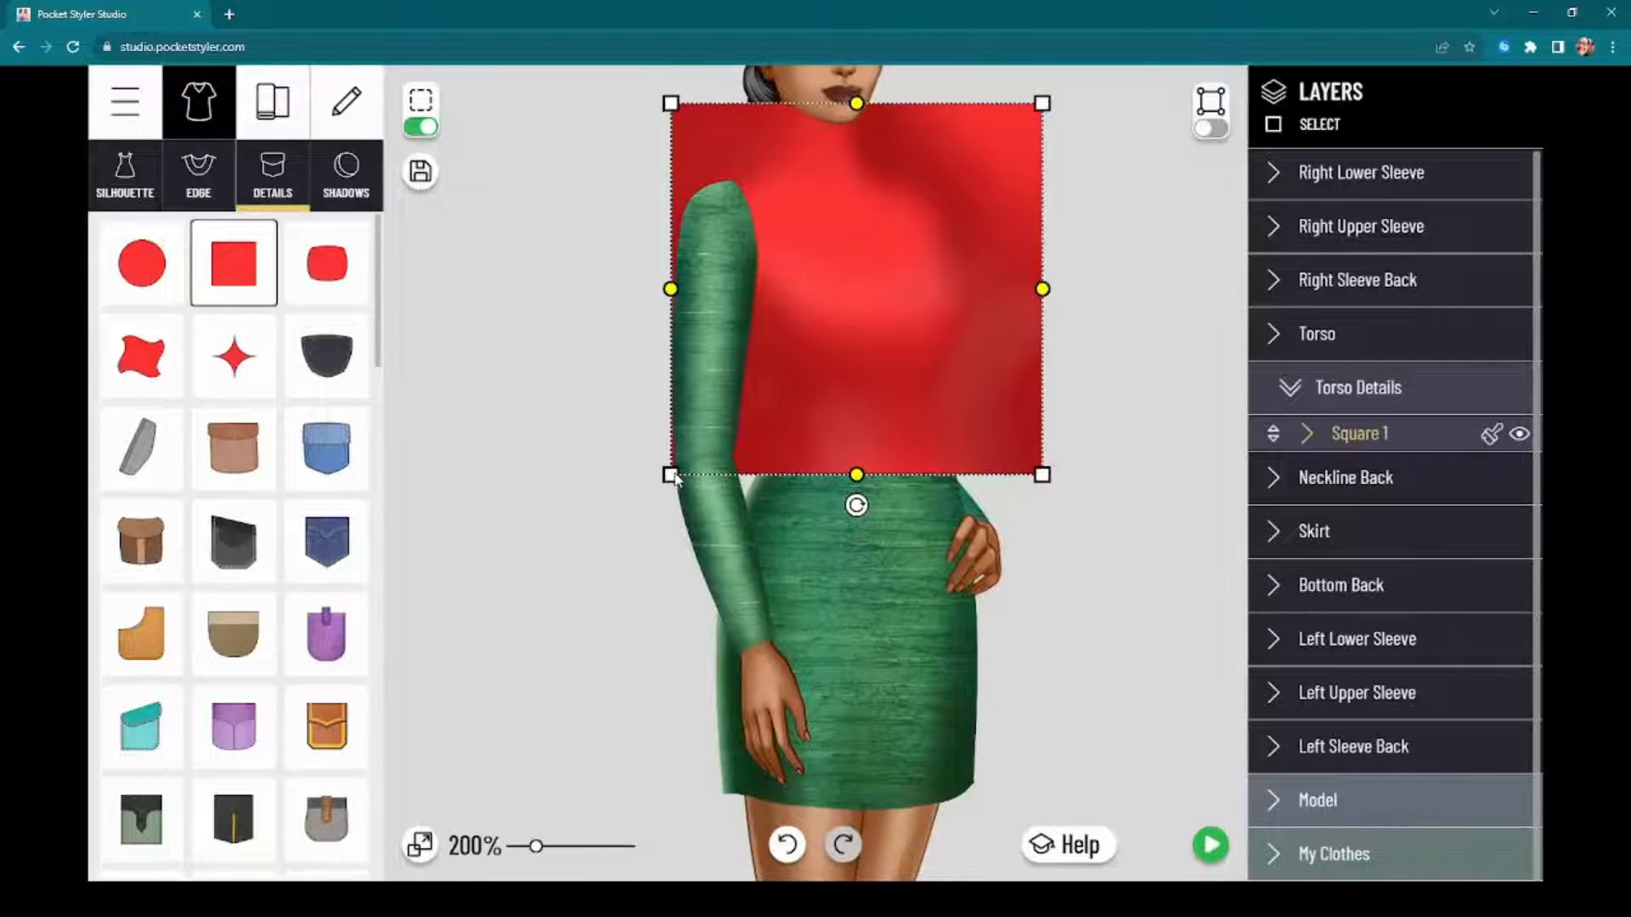
pyautogui.moveTo(671, 476); pyautogui.dragTo(650, 527)
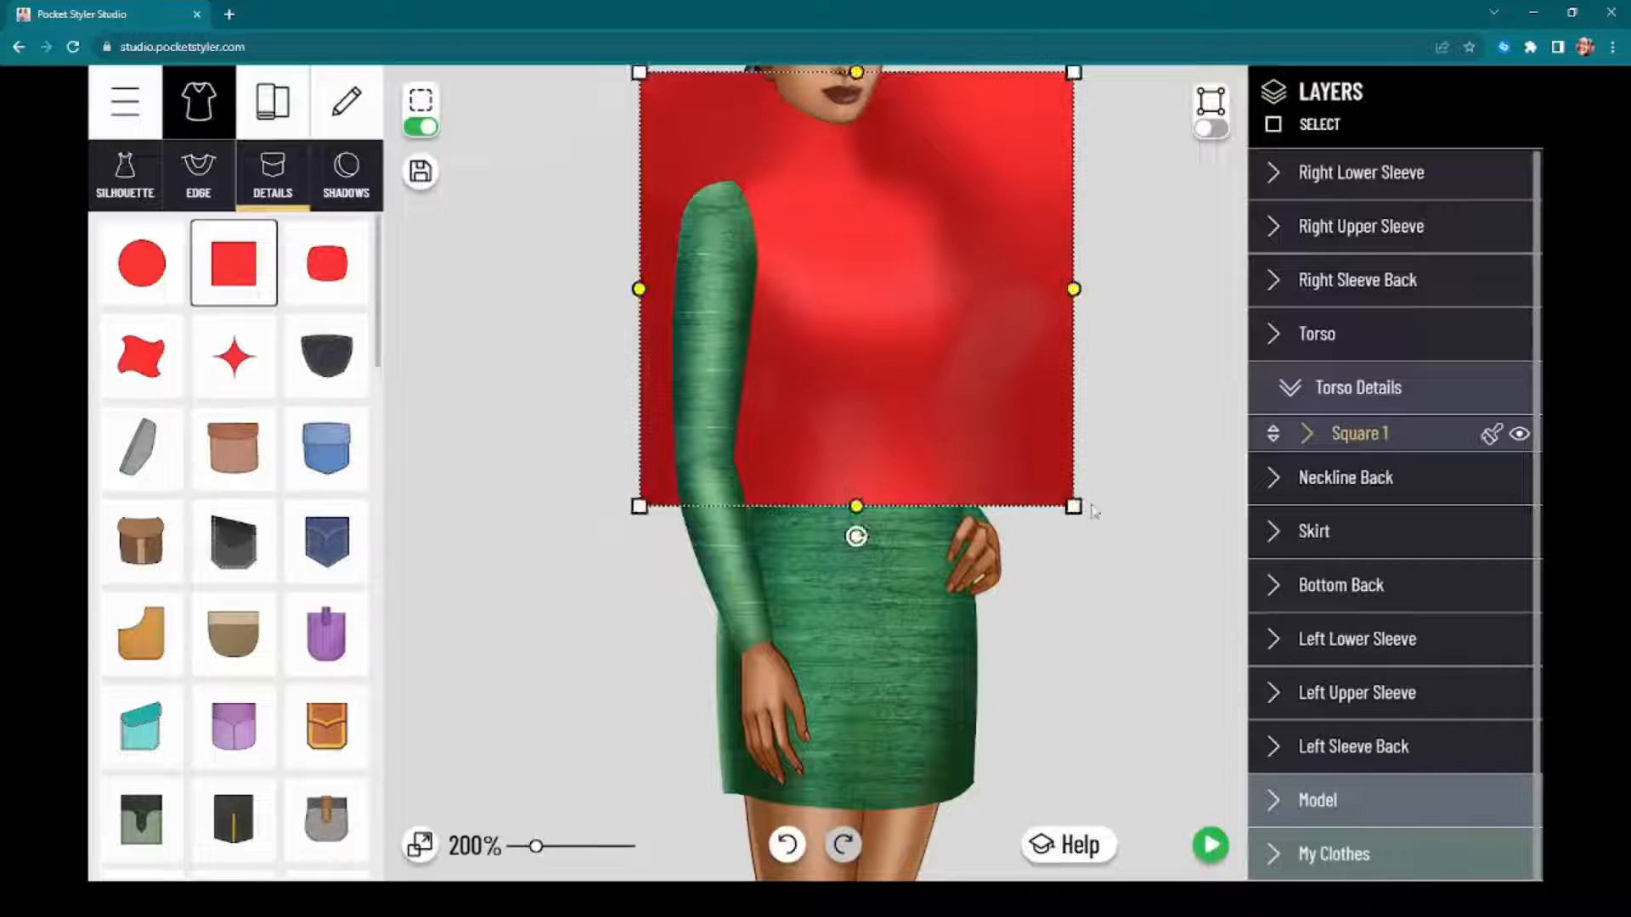
pyautogui.click(1091, 563)
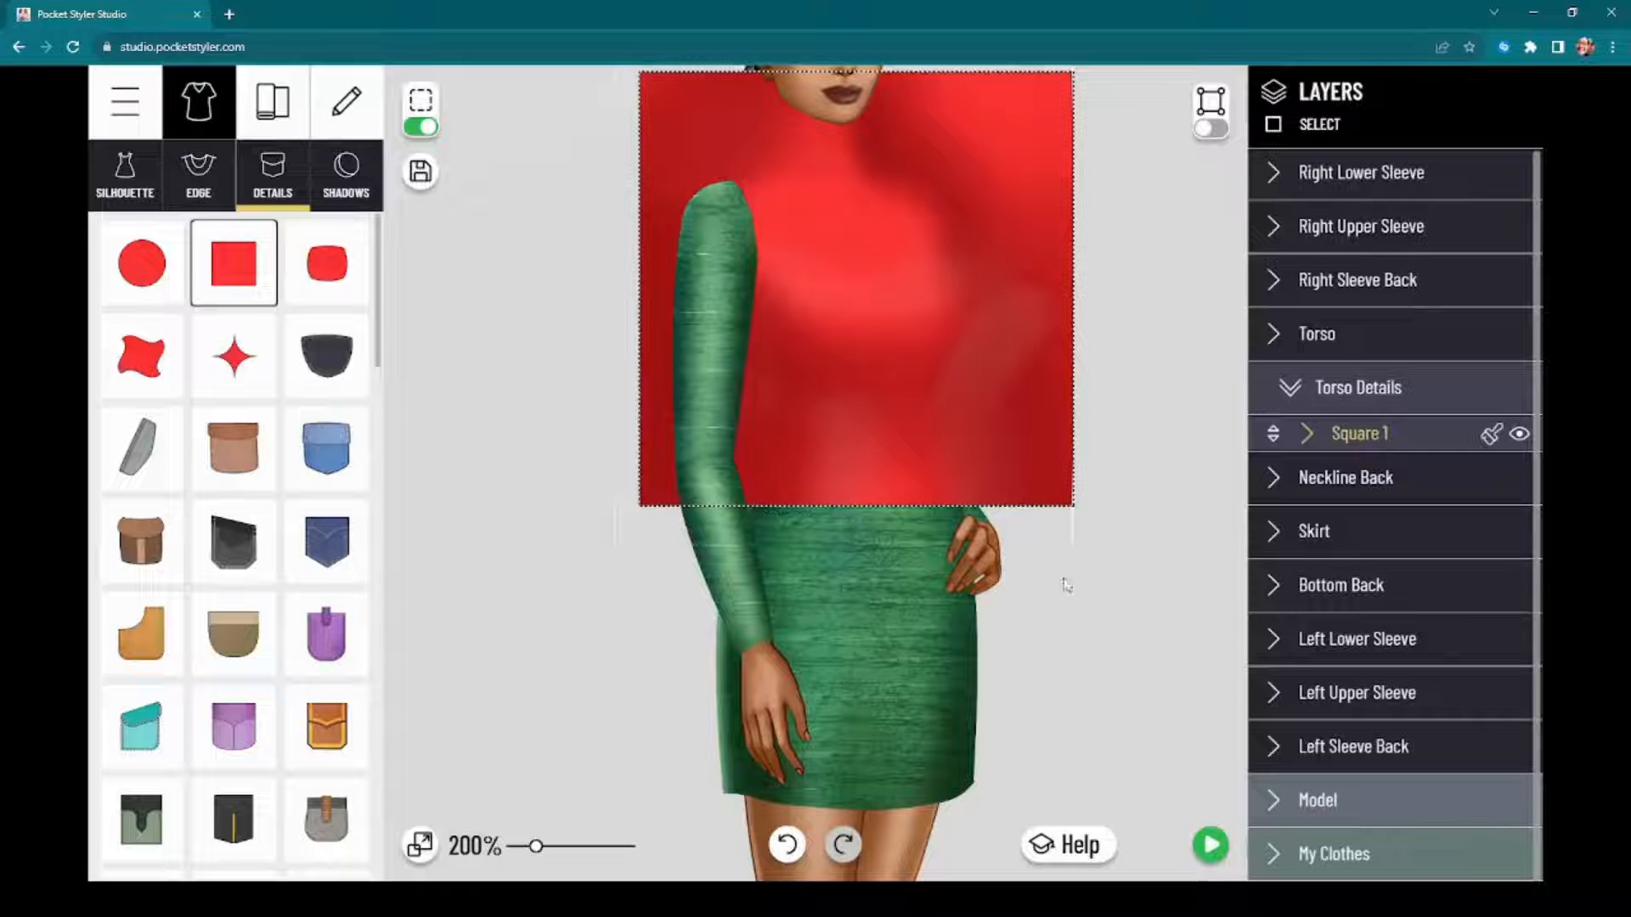
pyautogui.click(1081, 544)
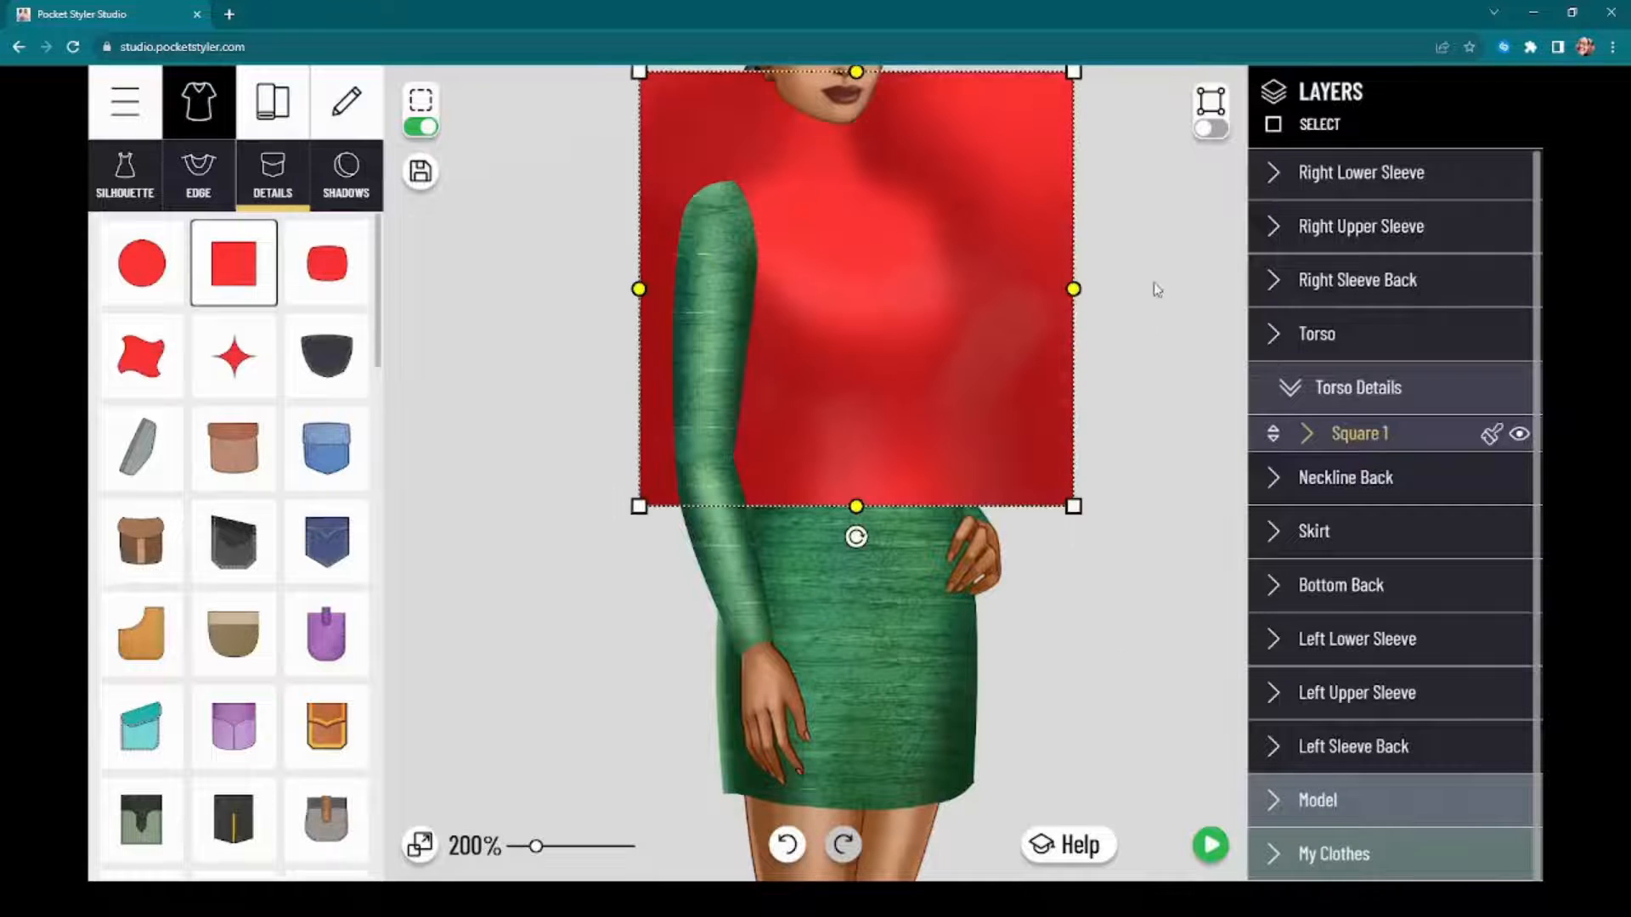
# Step: Set the square detail's Outline and Shadow opacity to 0 and lower its Glare opacity
pyautogui.click(1362, 432)
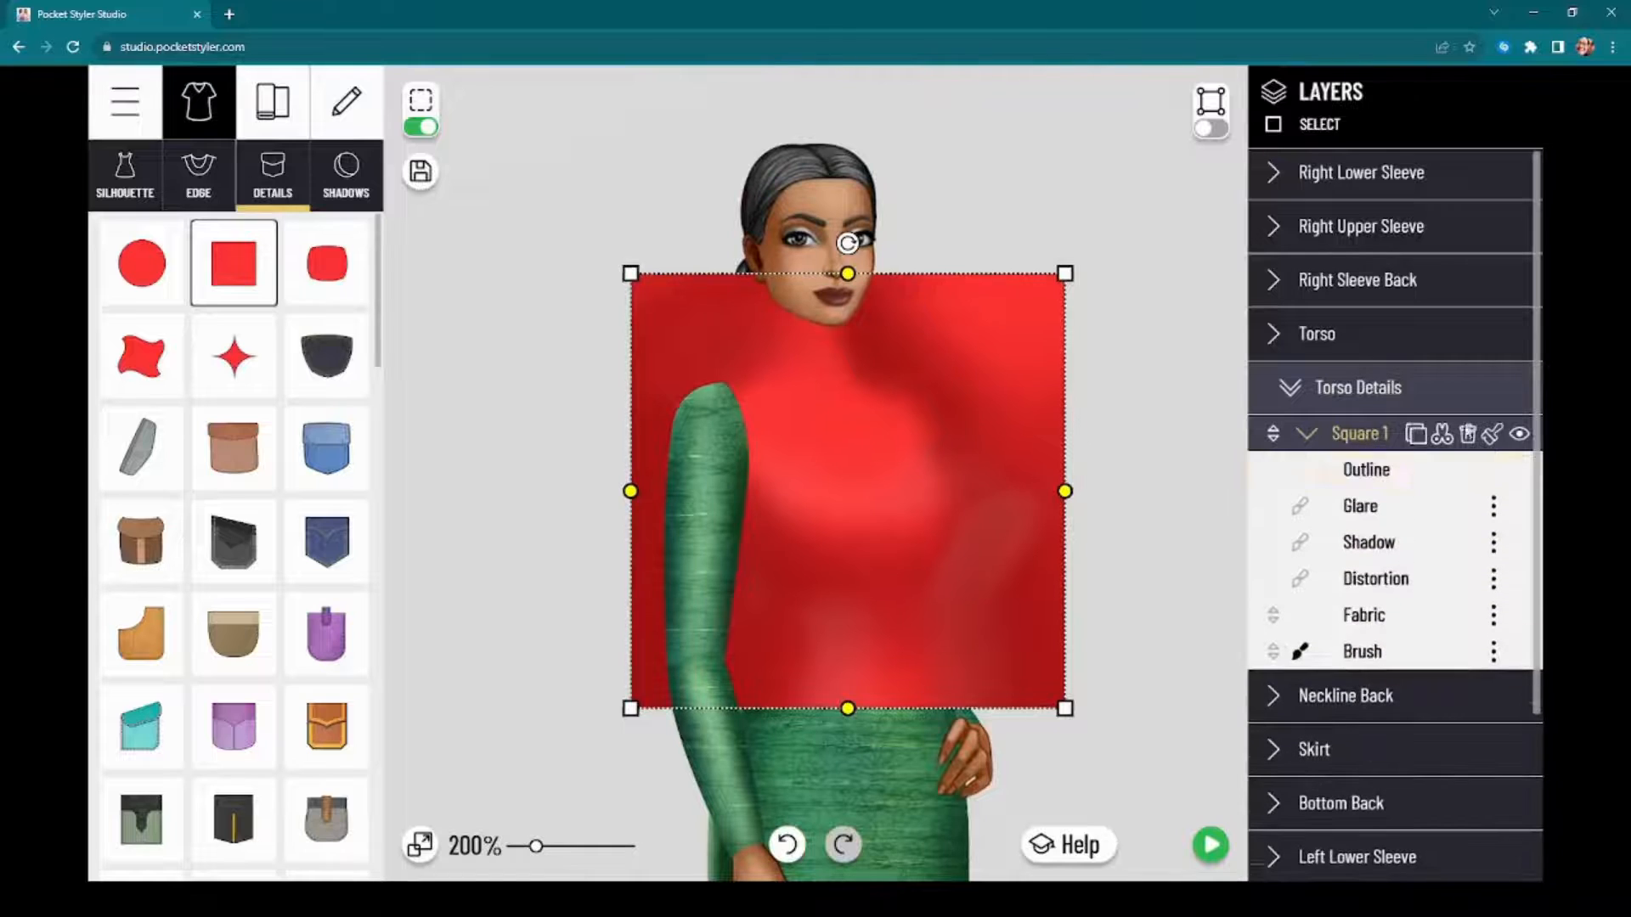
pyautogui.click(1402, 472)
pyautogui.moveTo(1208, 381); pyautogui.dragTo(1015, 382)
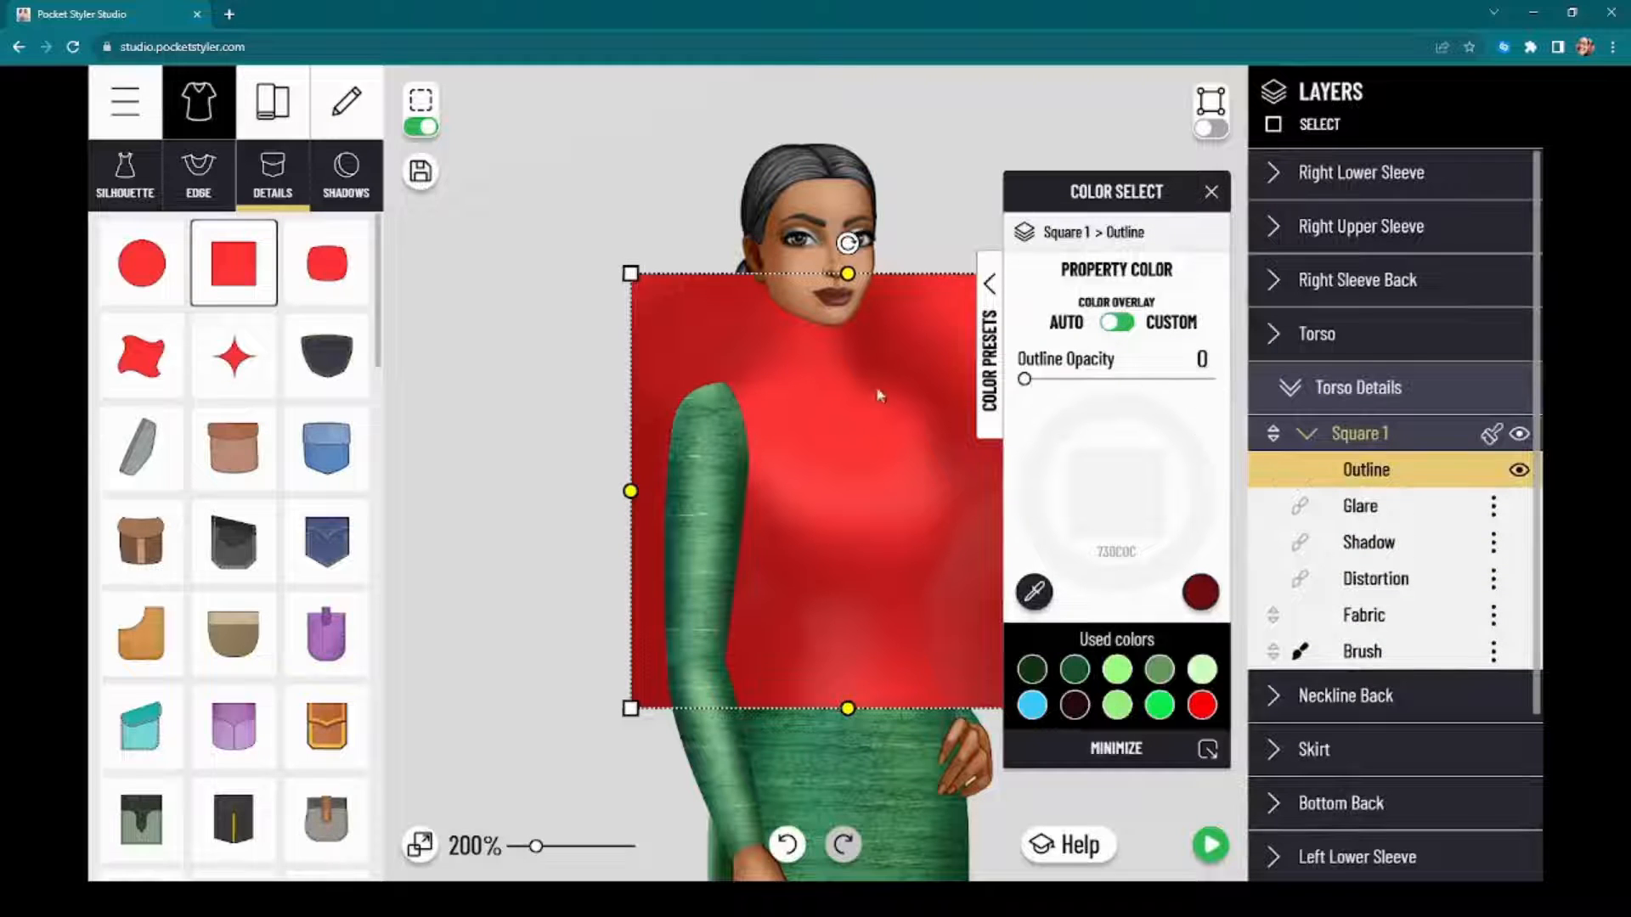
pyautogui.click(1345, 505)
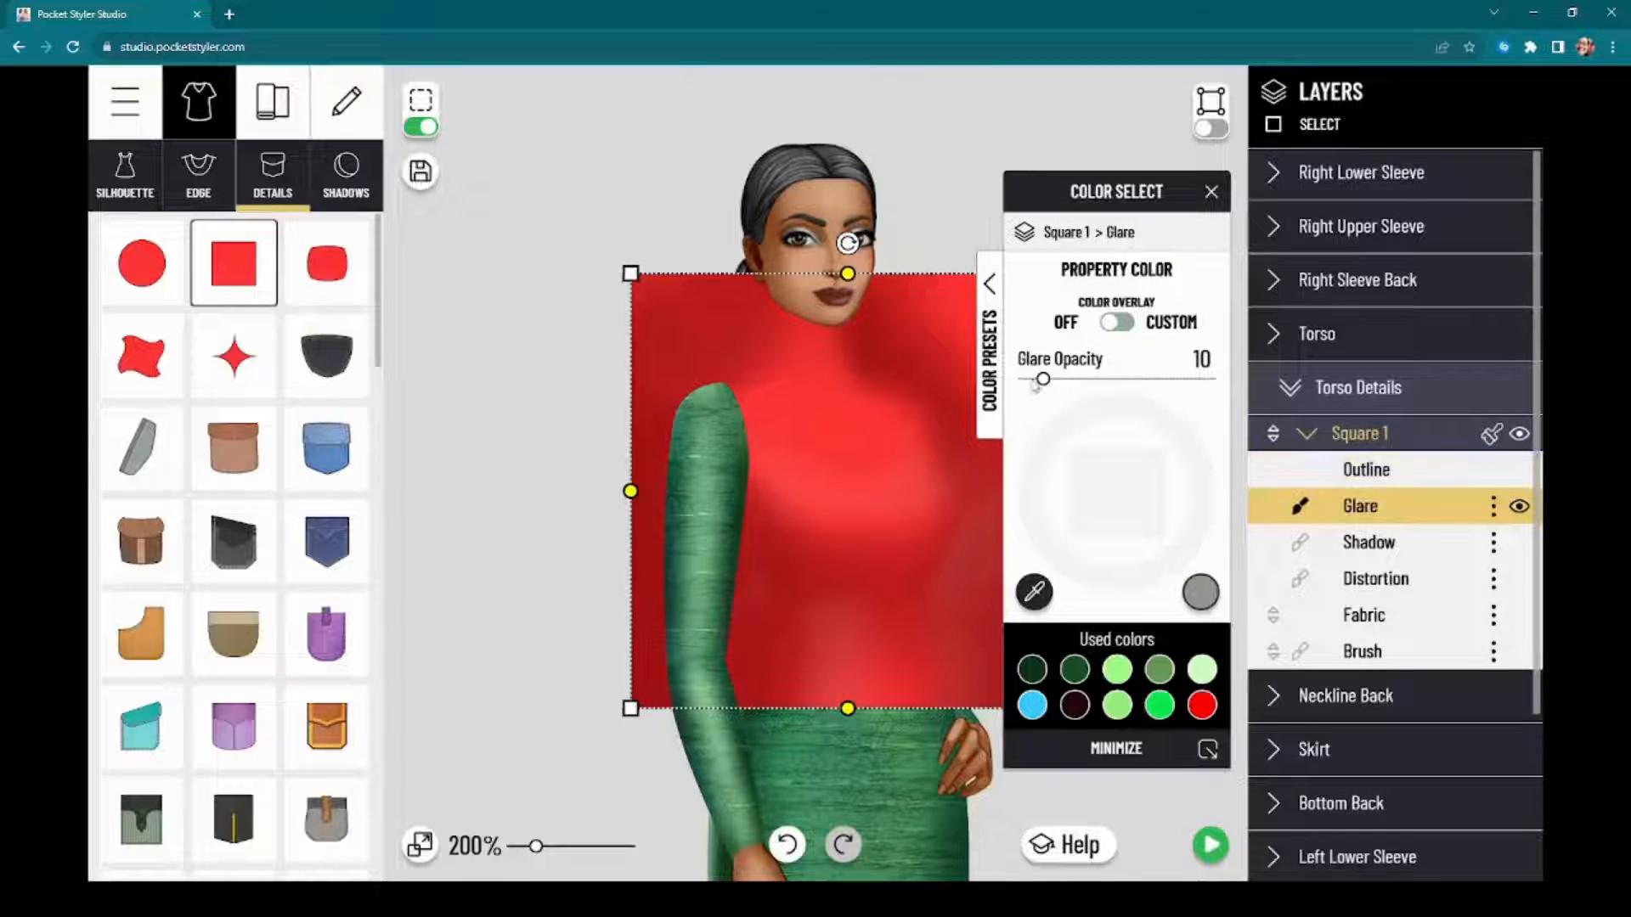
pyautogui.click(1363, 543)
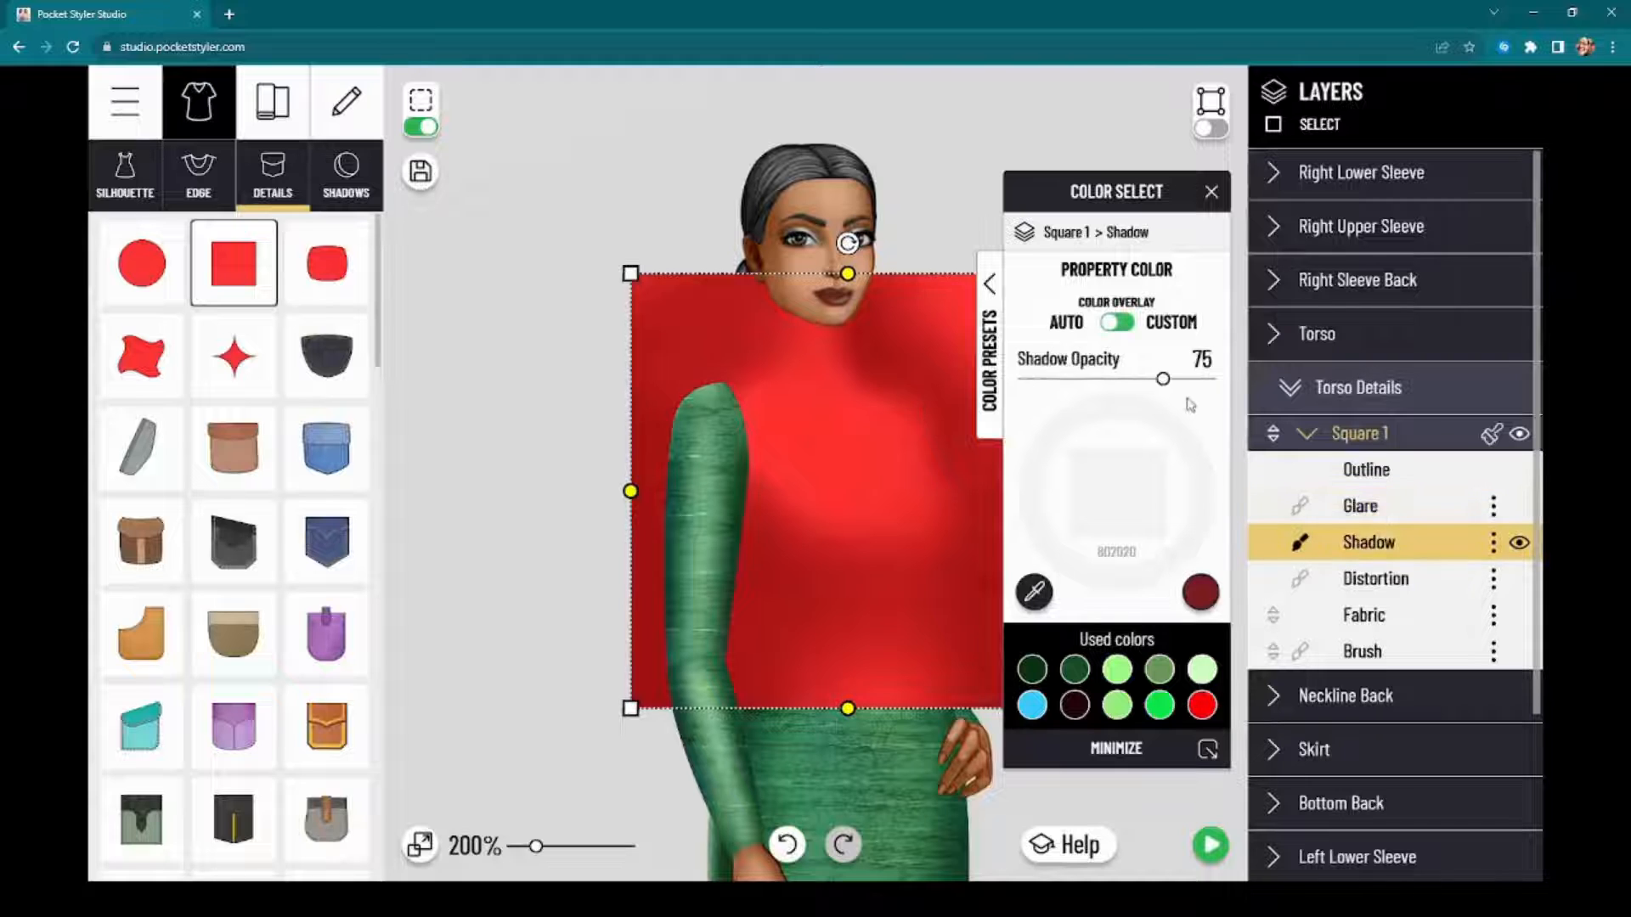
pyautogui.moveTo(1164, 380); pyautogui.dragTo(1021, 380)
# Step: Make the square's Fabric fully transparent by setting both its Color Opacity and Texture Opacity to 0
pyautogui.click(1385, 618)
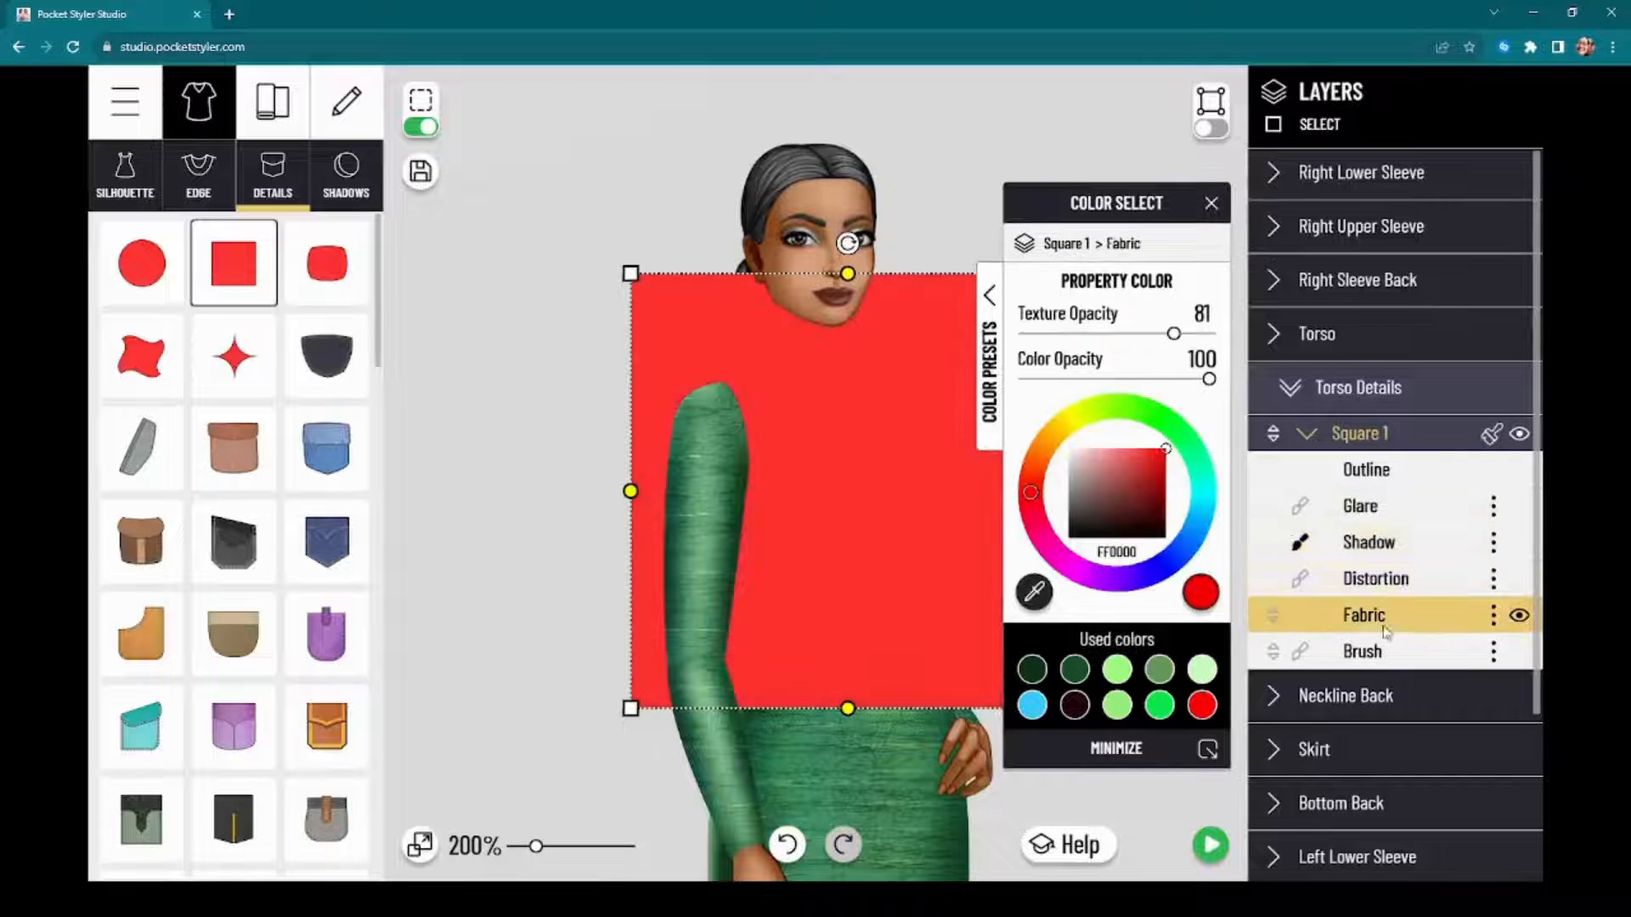
pyautogui.moveTo(1209, 380); pyautogui.dragTo(1021, 381)
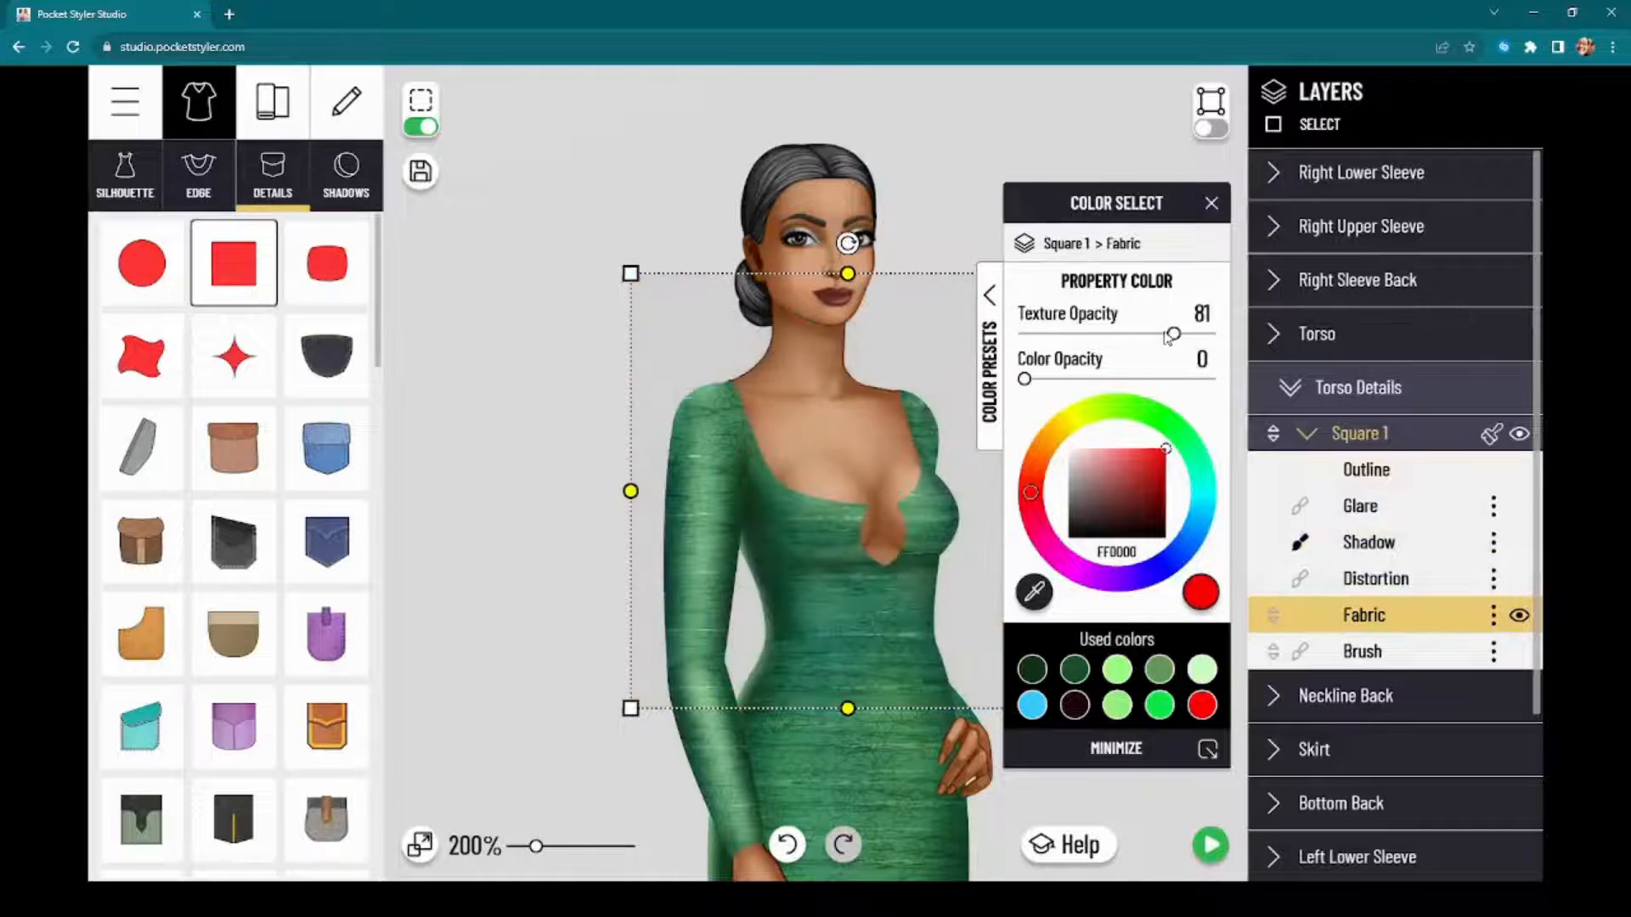
pyautogui.moveTo(1166, 337); pyautogui.dragTo(941, 344)
# Step: Make the transparent square's Brush layer the active layer and close its color settings
pyautogui.click(1432, 655)
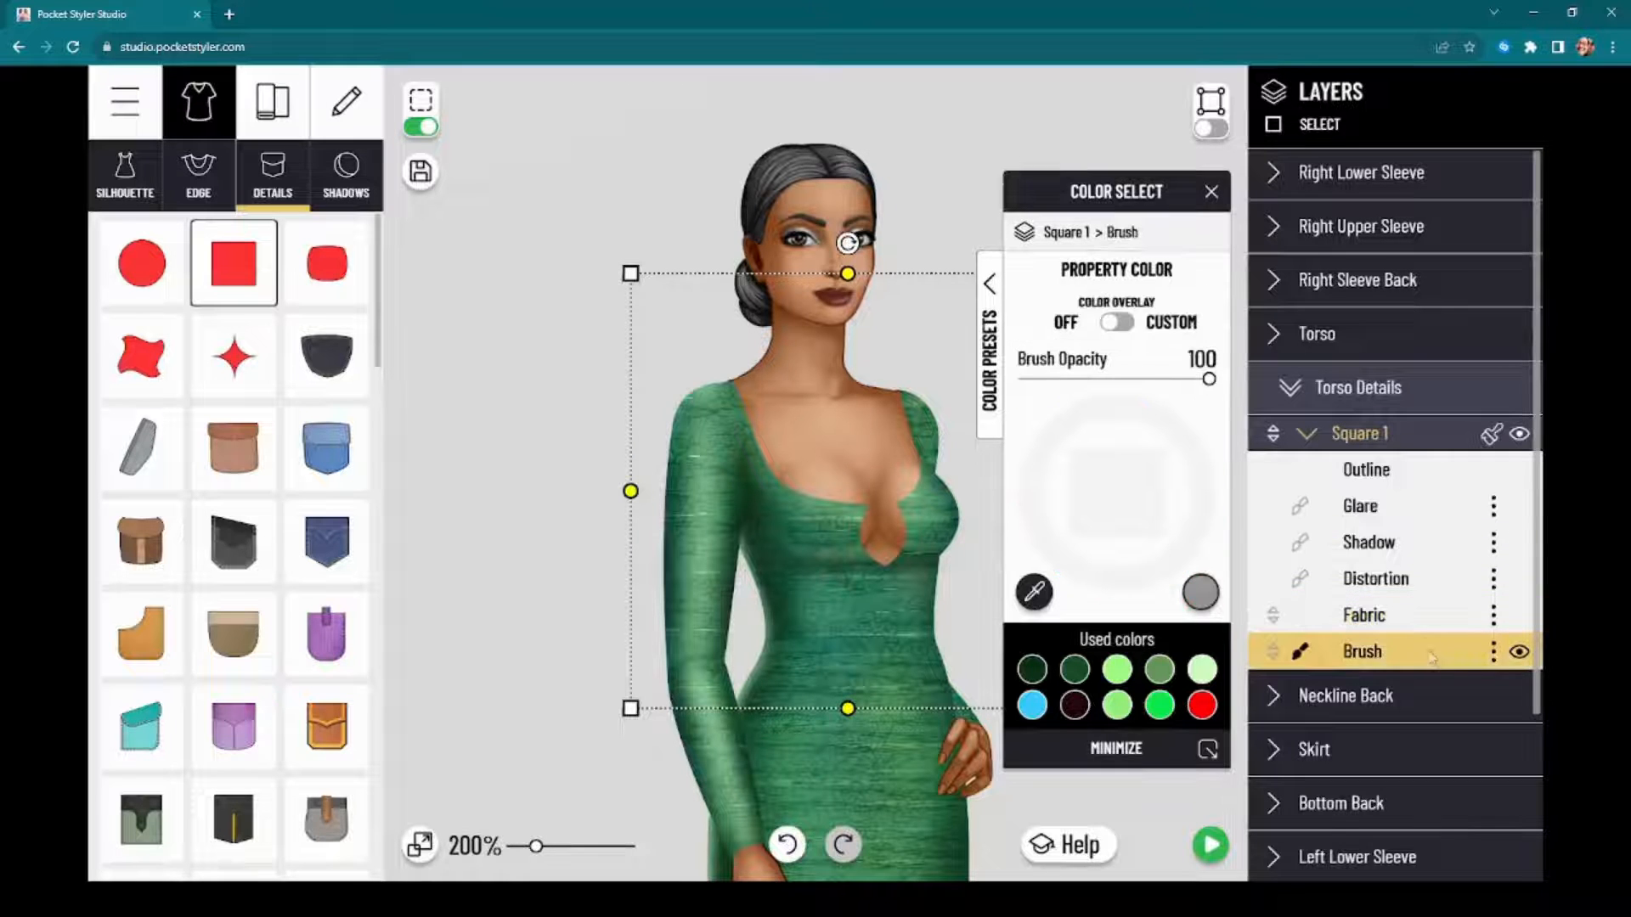
pyautogui.click(584, 187)
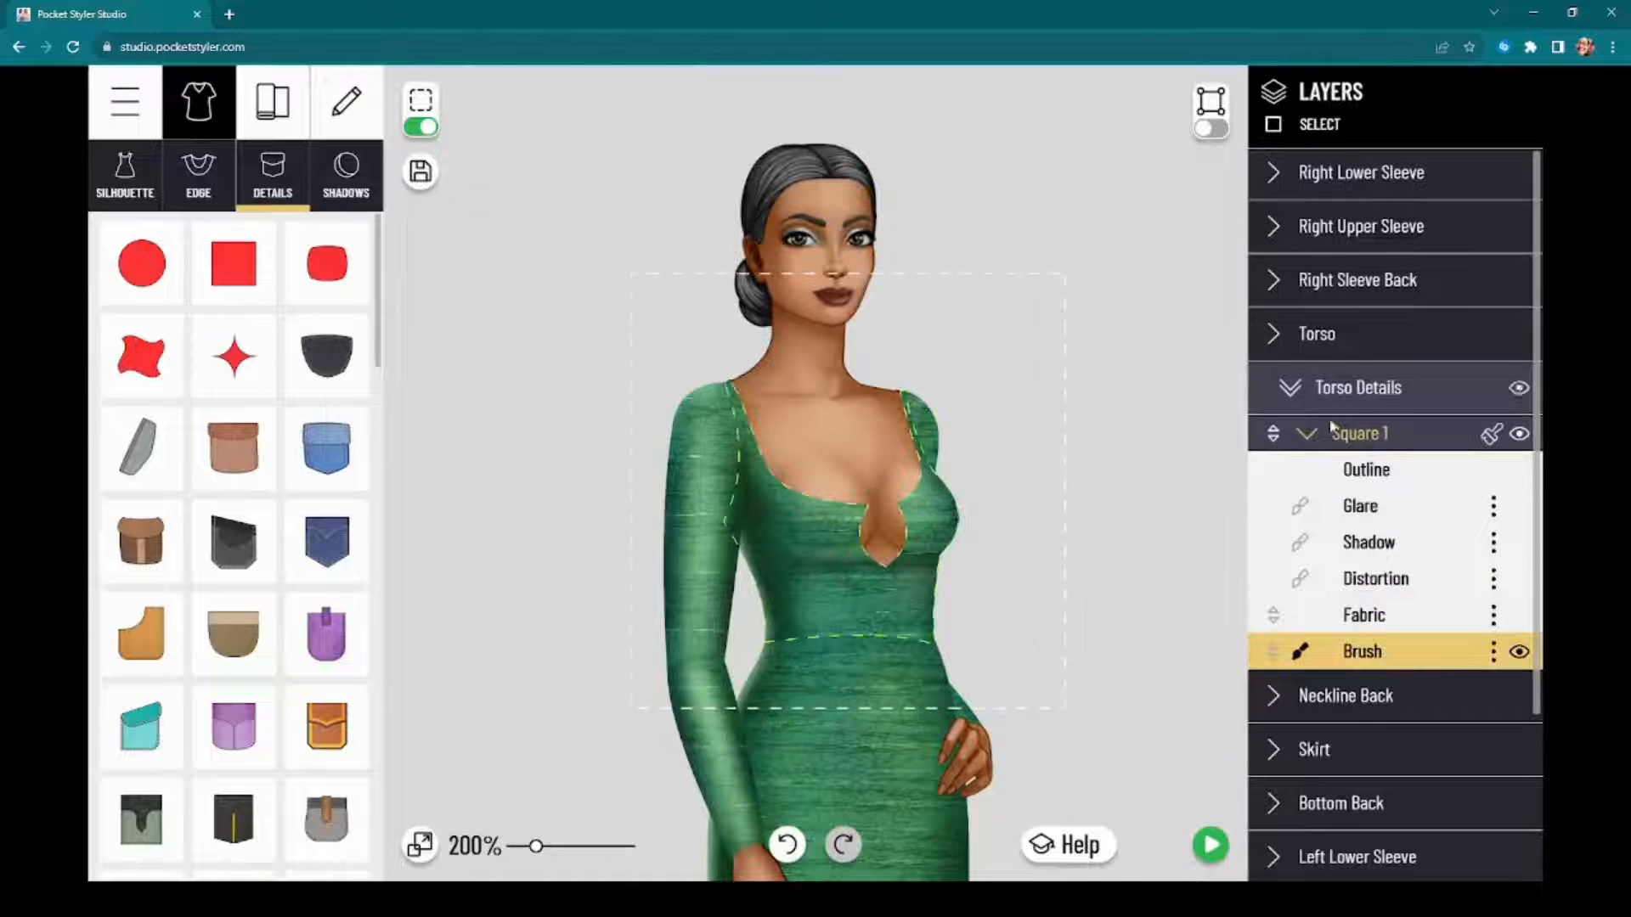
pyautogui.scroll(2, 1186, 475)
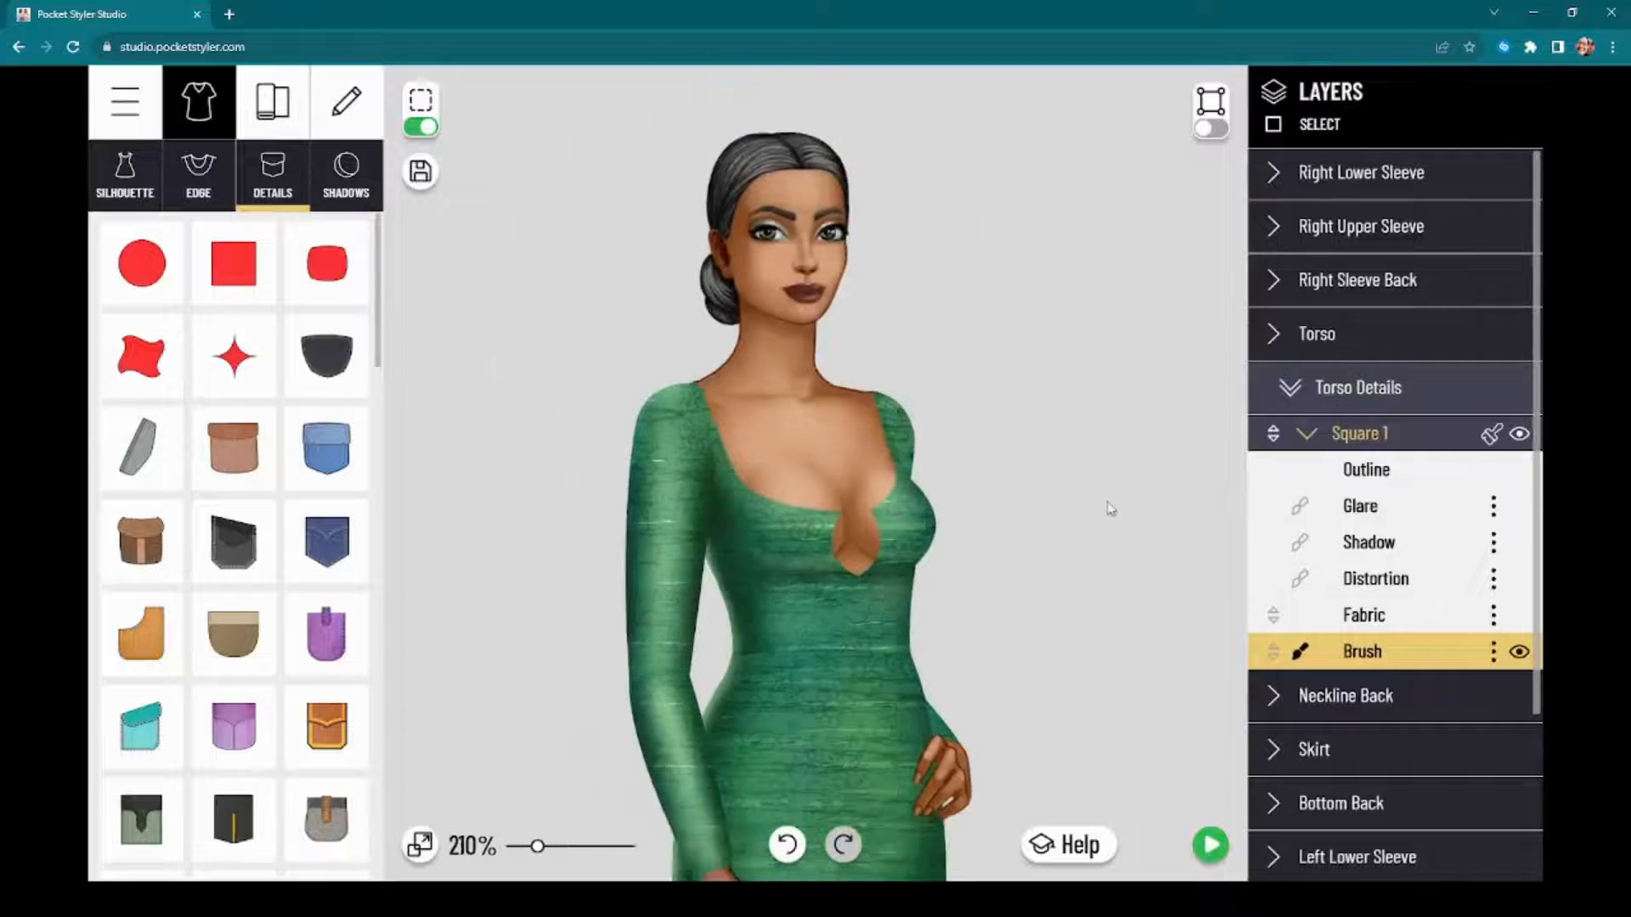
pyautogui.moveTo(1112, 515); pyautogui.dragTo(1260, 504)
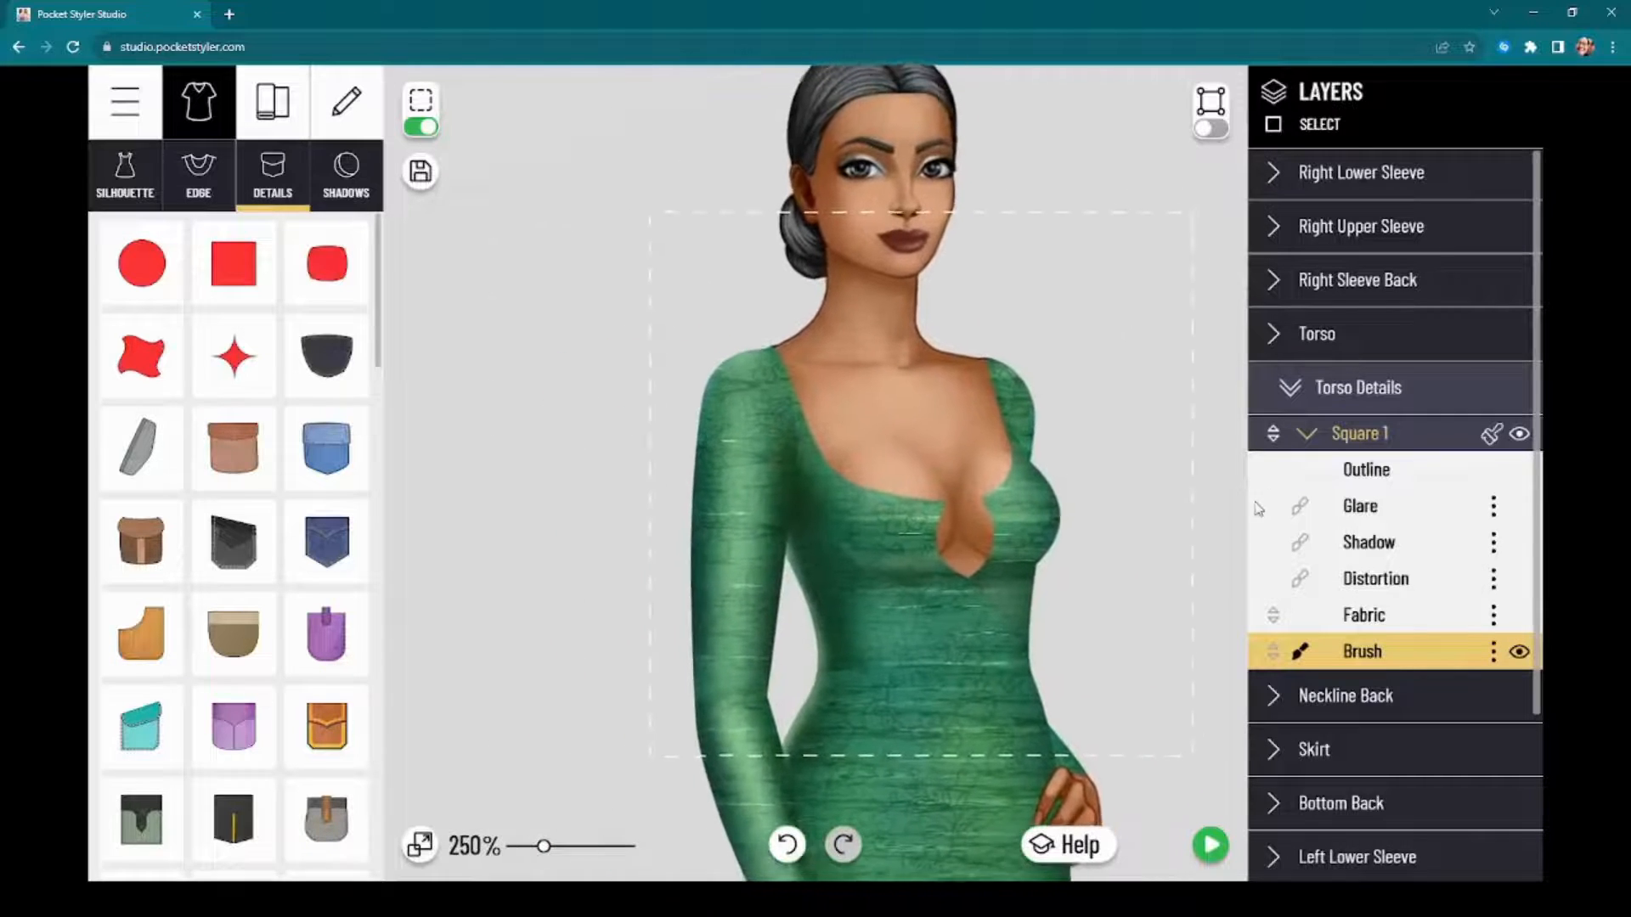
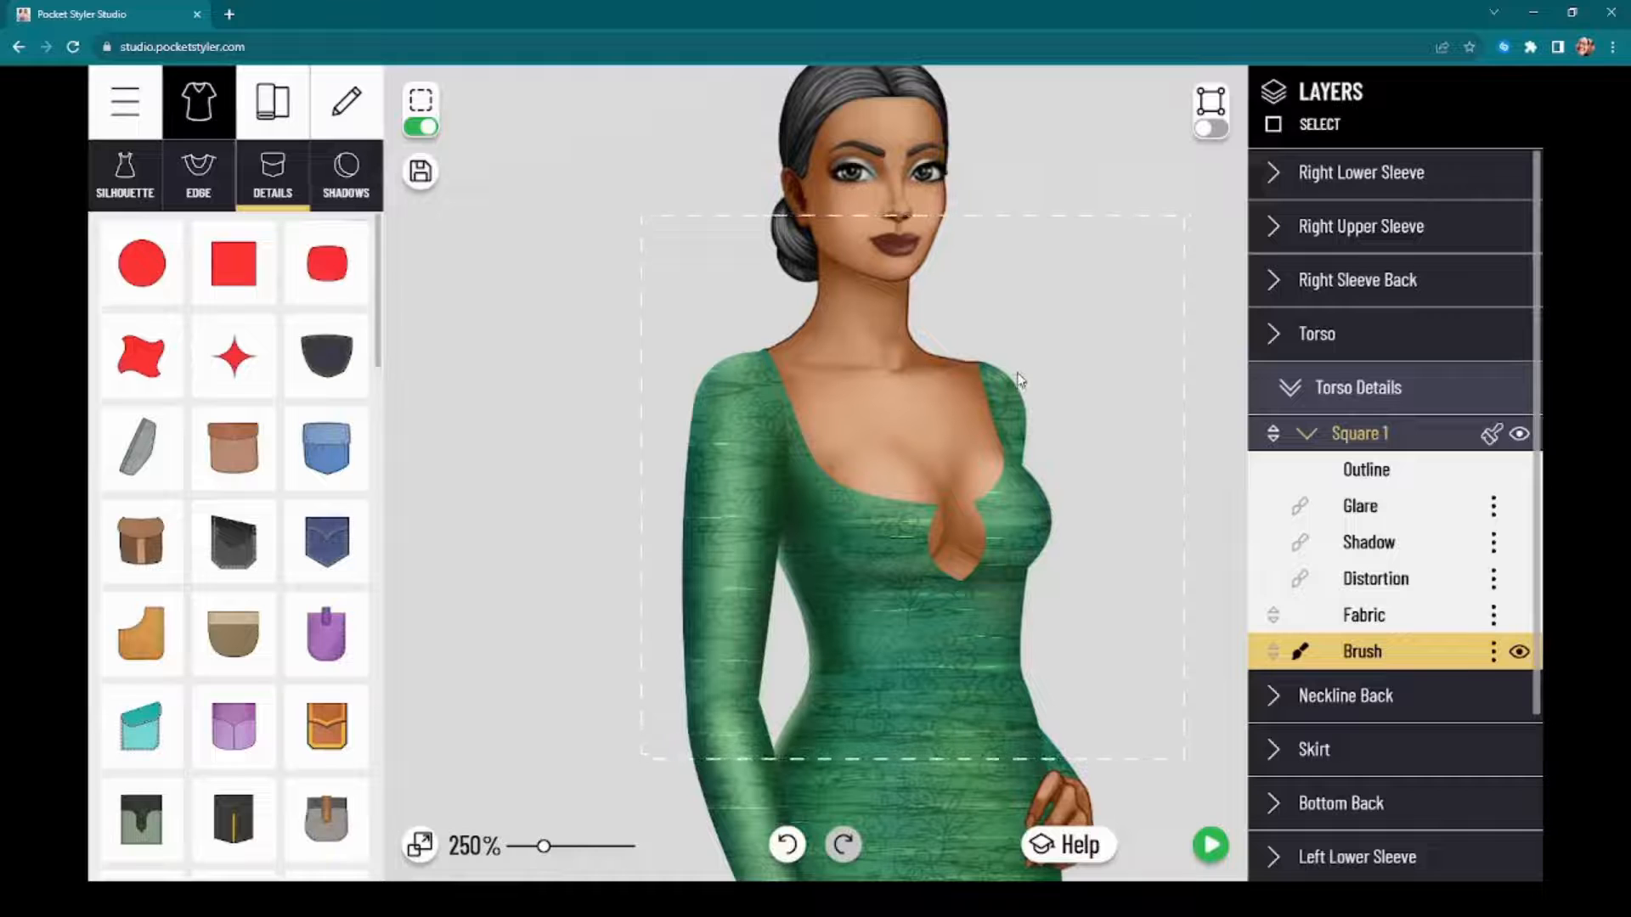
# Step: Add the gold ring-link chain with blue ends from the decorative items to the transparent square detail
pyautogui.click(333, 119)
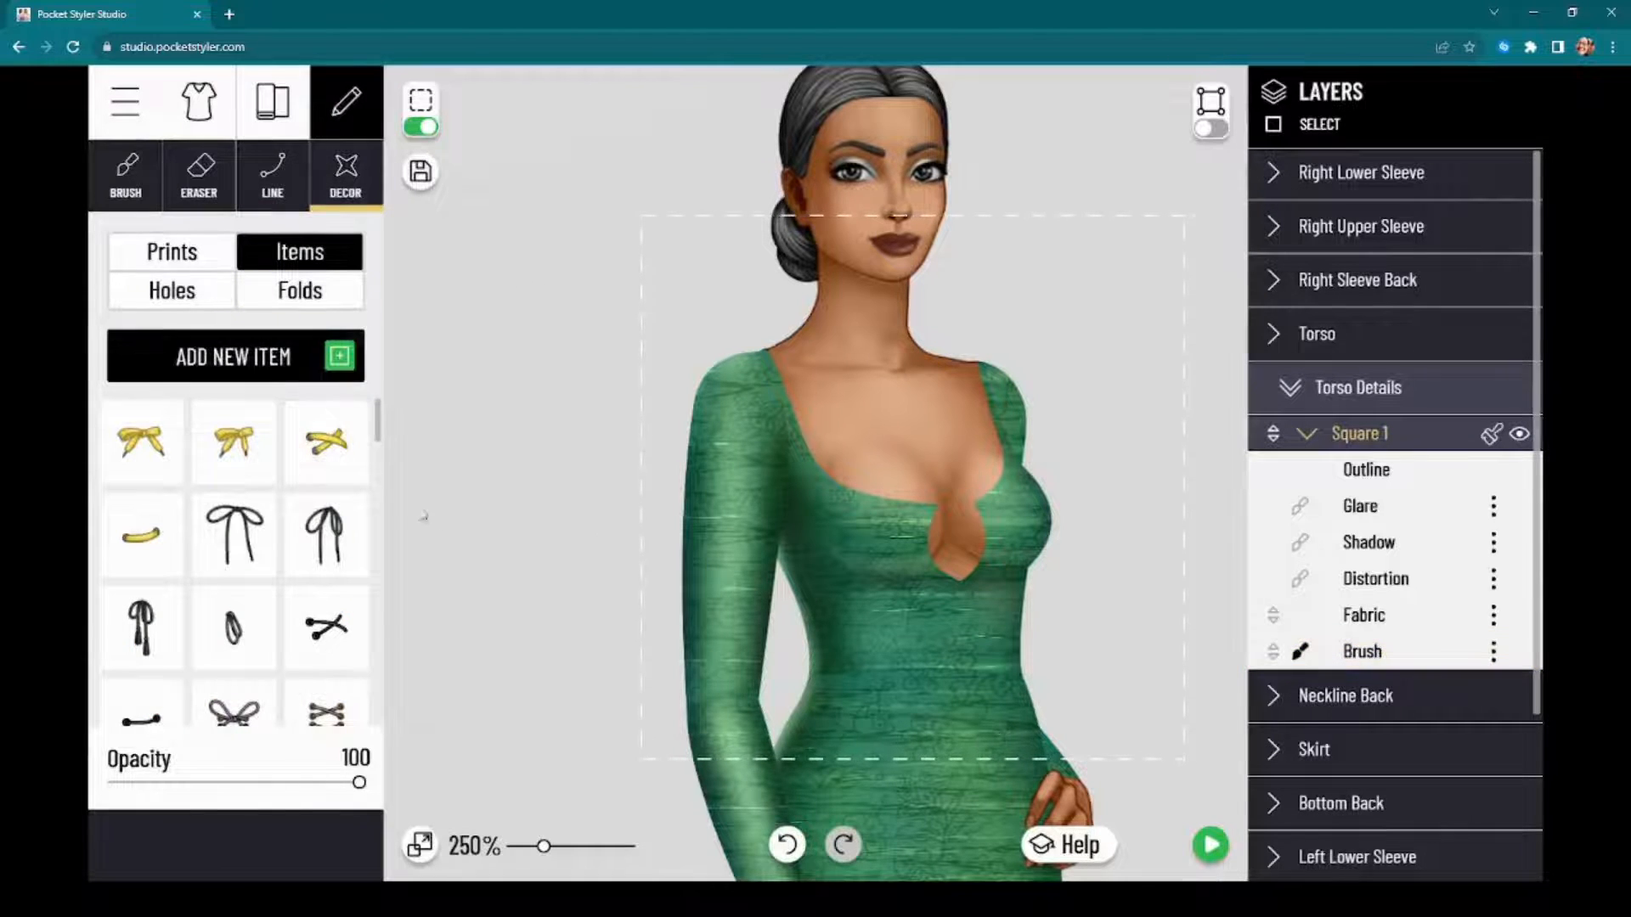
pyautogui.scroll(-5, 217, 586)
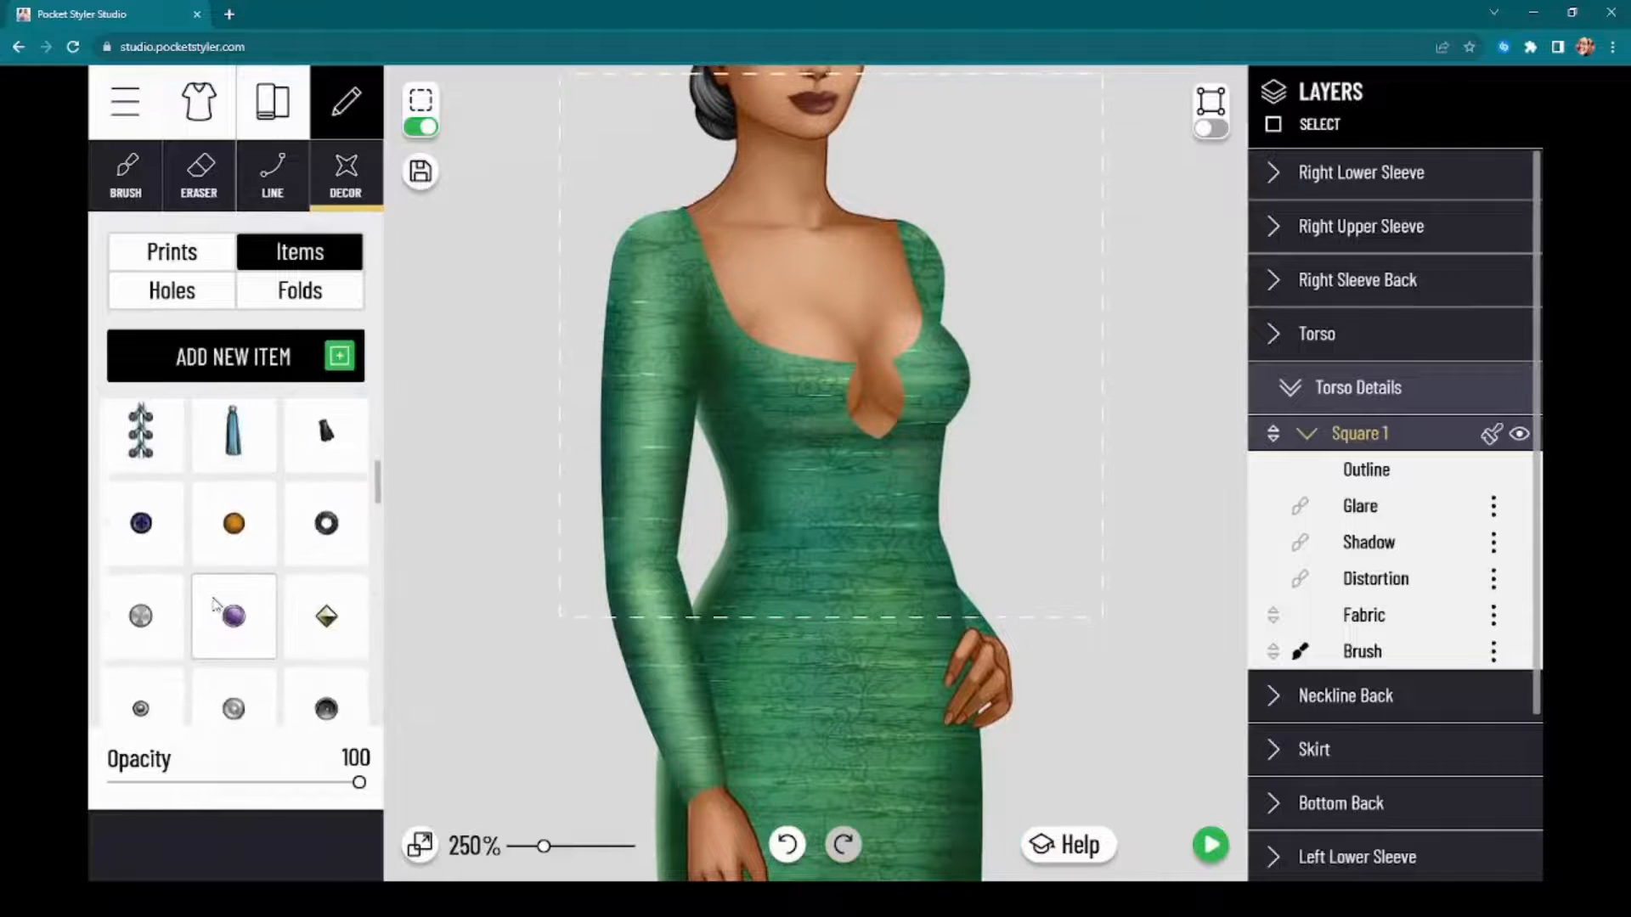
pyautogui.scroll(-3, 218, 586)
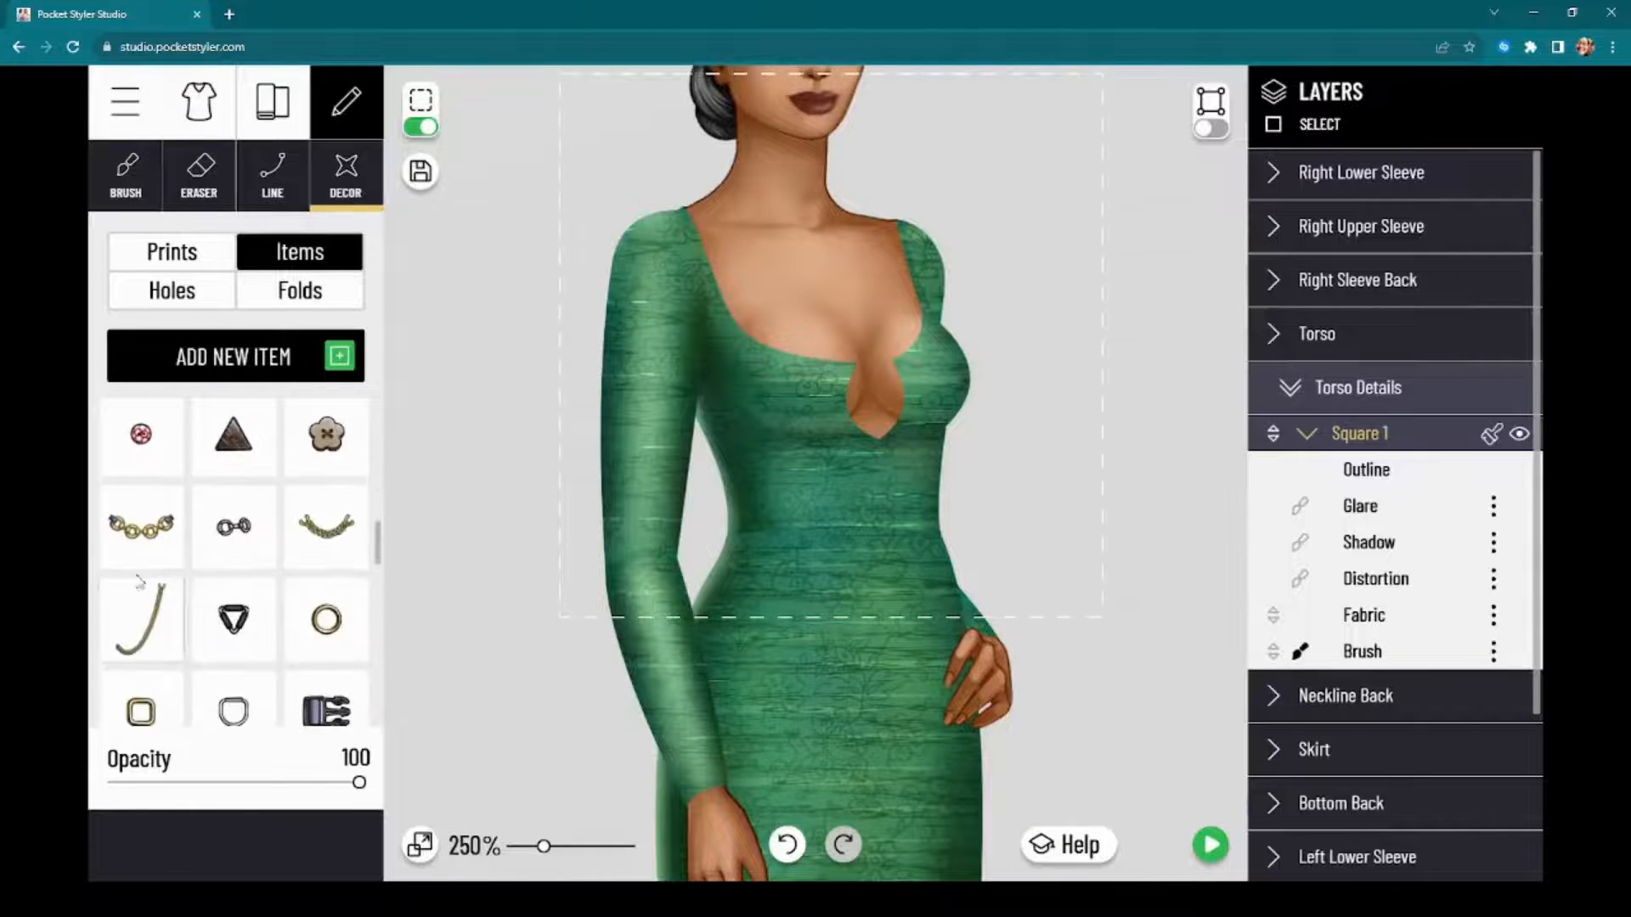
pyautogui.click(142, 530)
# Step: Shrink the chain to the keyhole's width, tilt it slightly, and place it across the top of the keyhole opening
pyautogui.scroll(8, 875, 399)
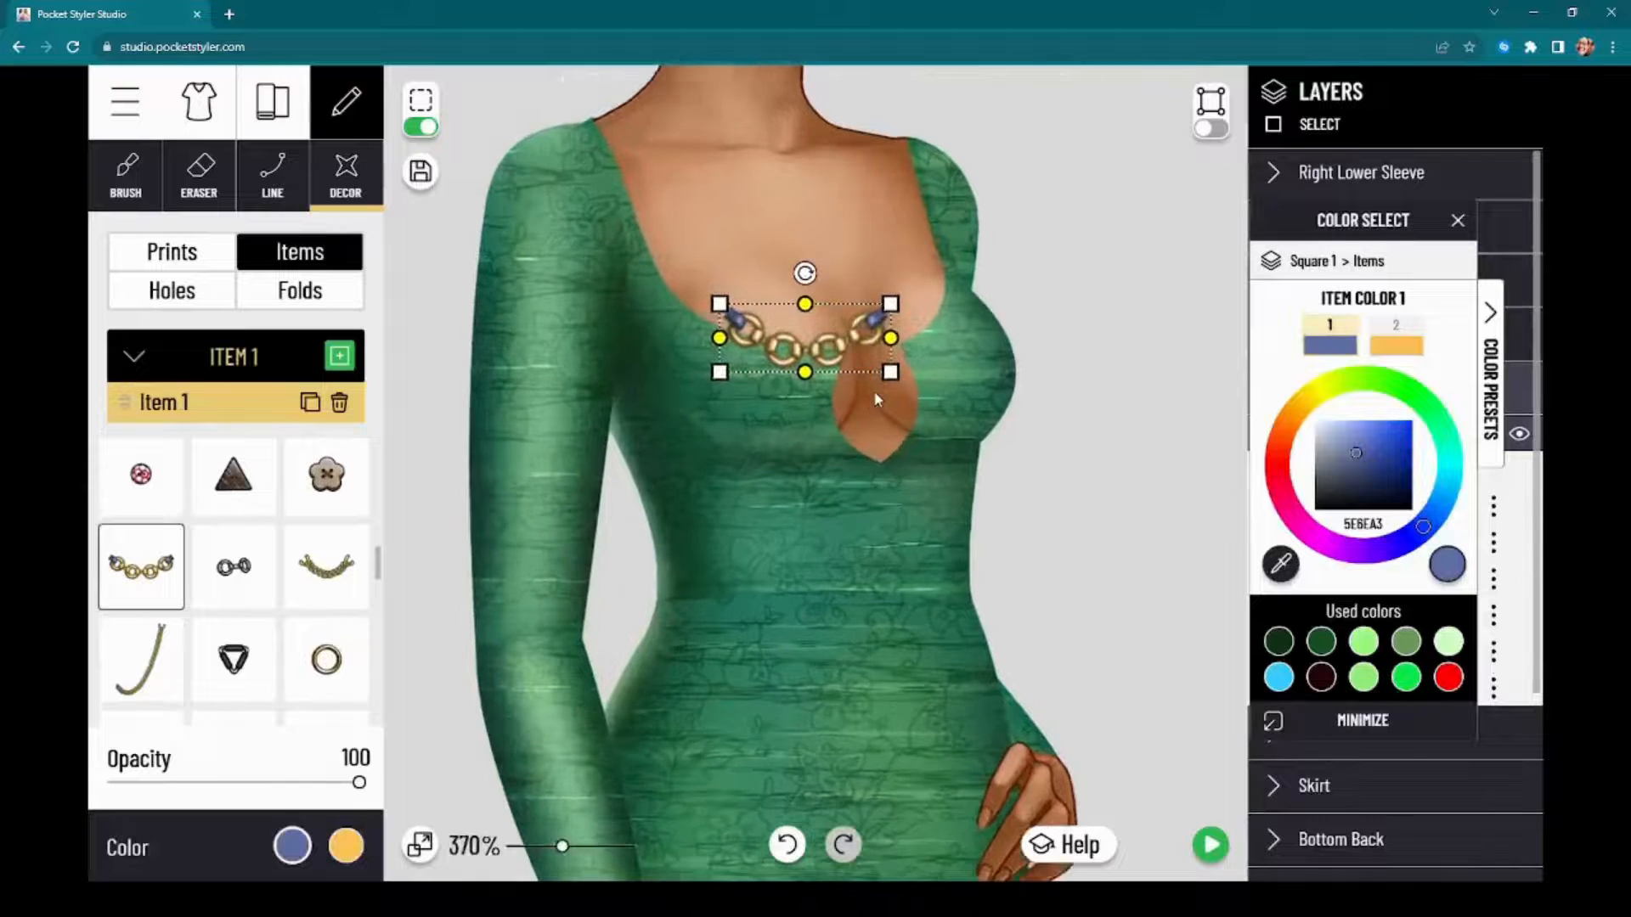
pyautogui.scroll(5, 878, 411)
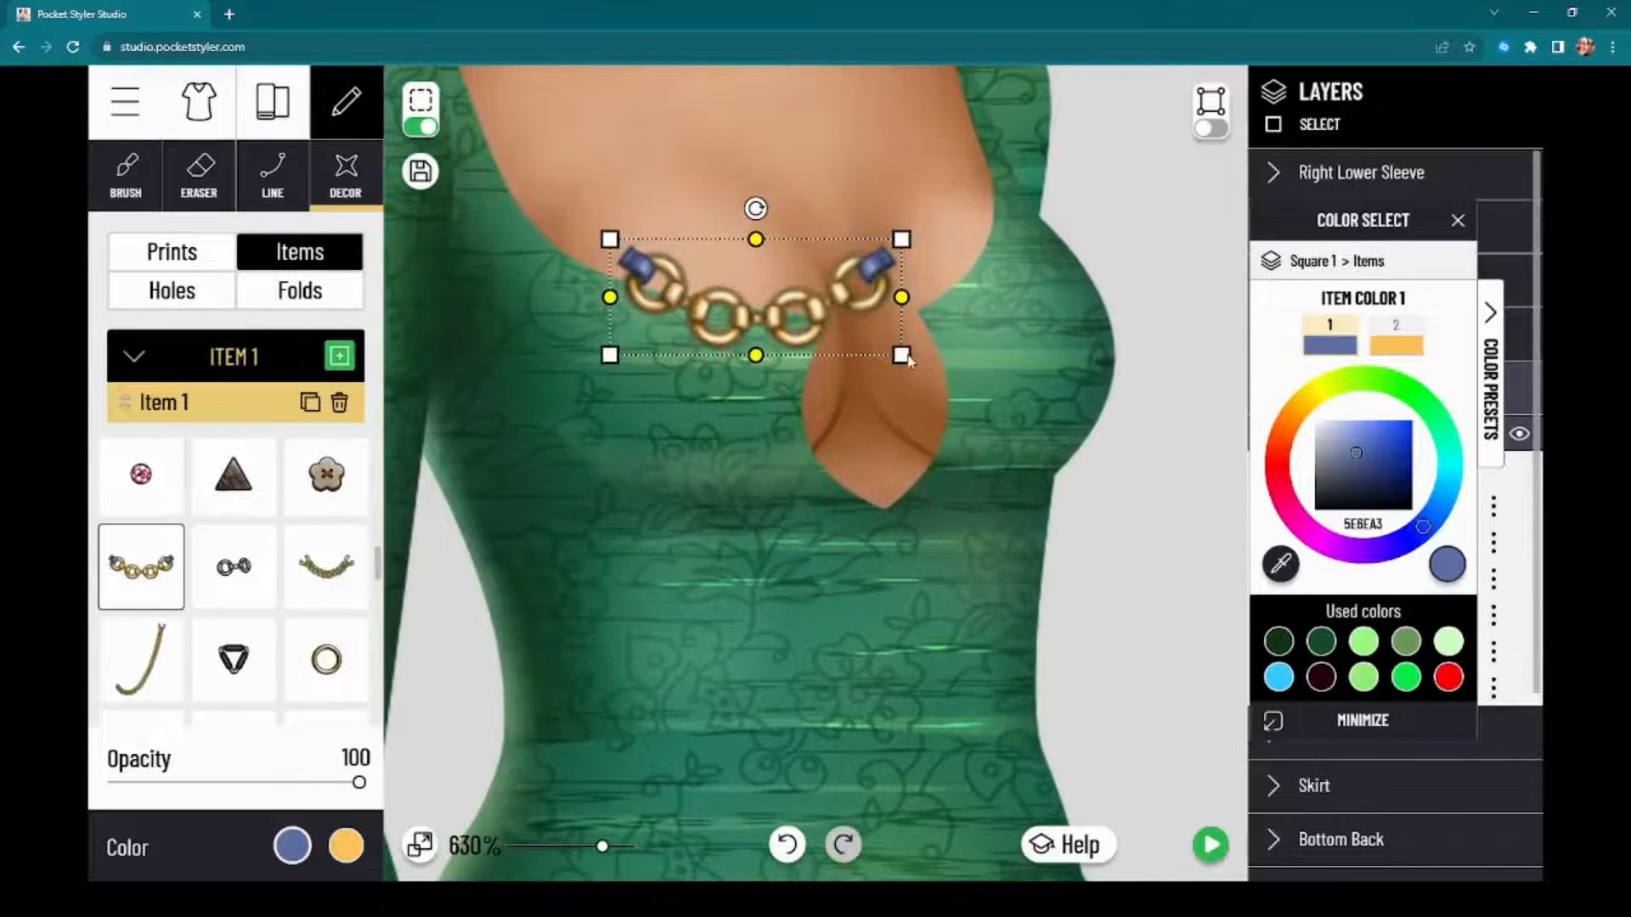
pyautogui.moveTo(901, 354); pyautogui.dragTo(847, 323)
pyautogui.moveTo(759, 293); pyautogui.dragTo(870, 278)
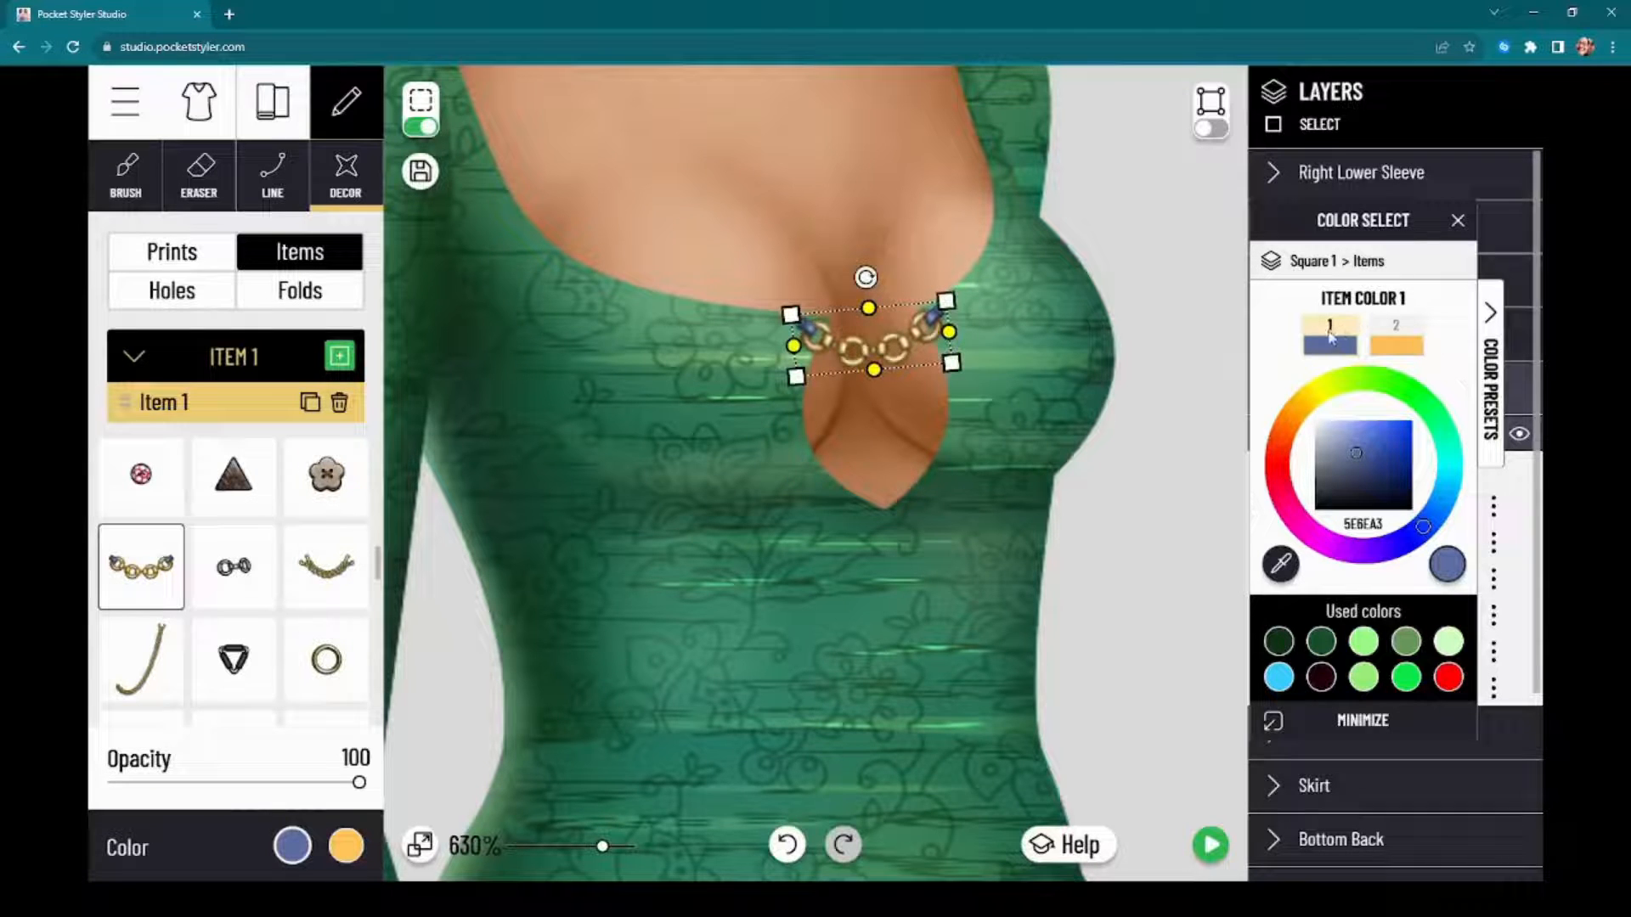
# Step: Recolor the chain with muted green 679A5A as item color 1 and light green 93EF7A as item color 2
pyautogui.click(1321, 642)
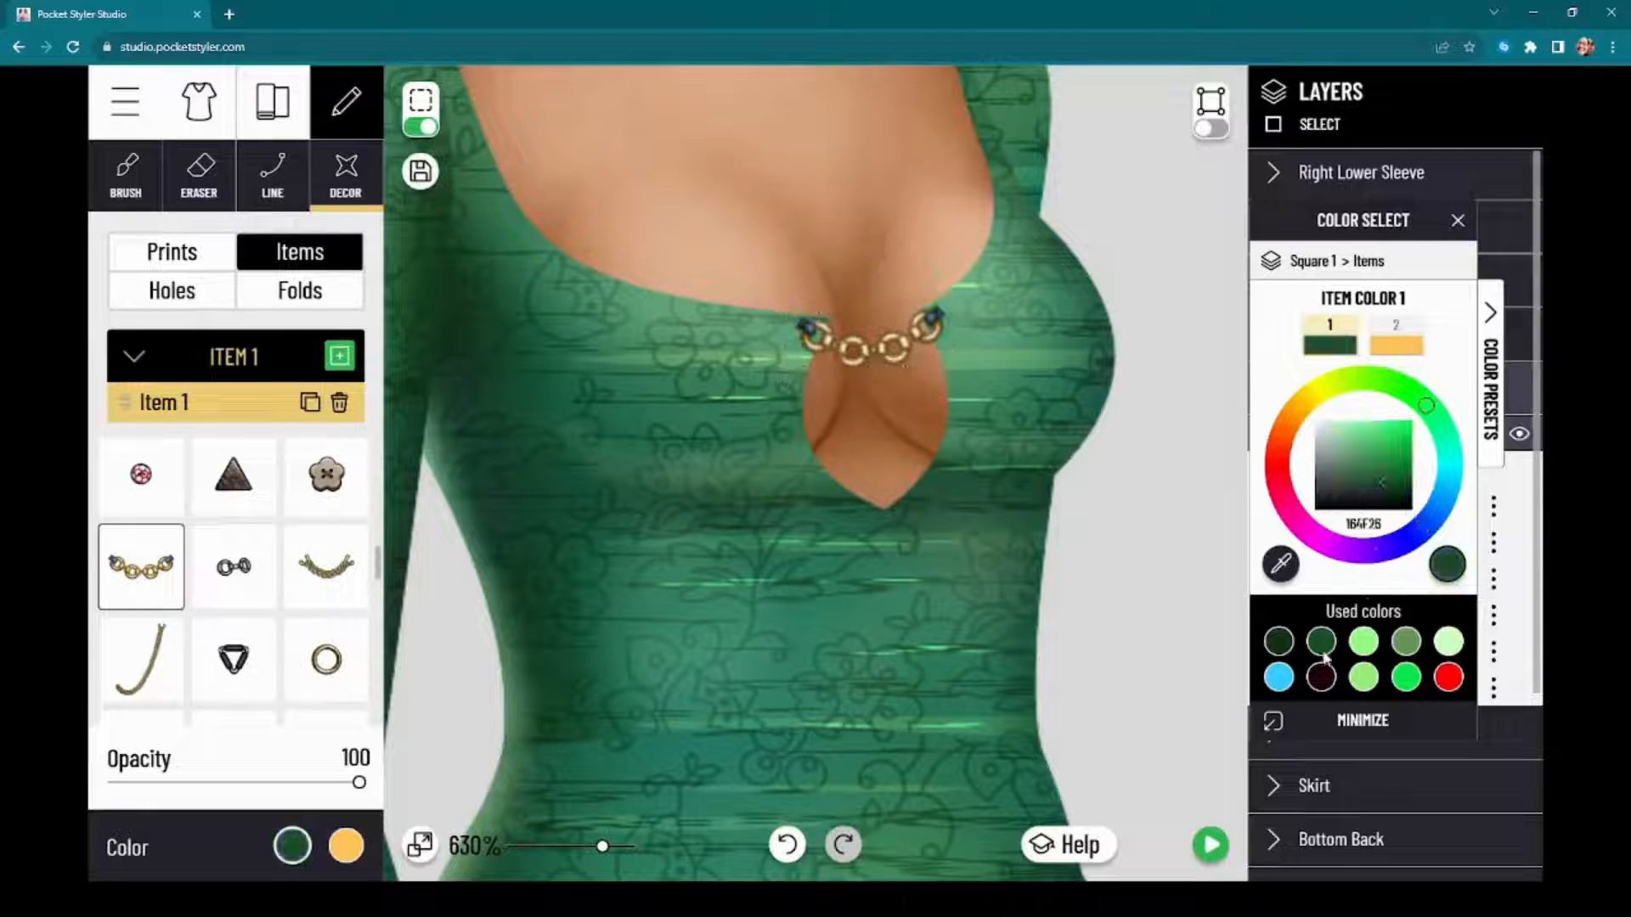
pyautogui.click(1405, 643)
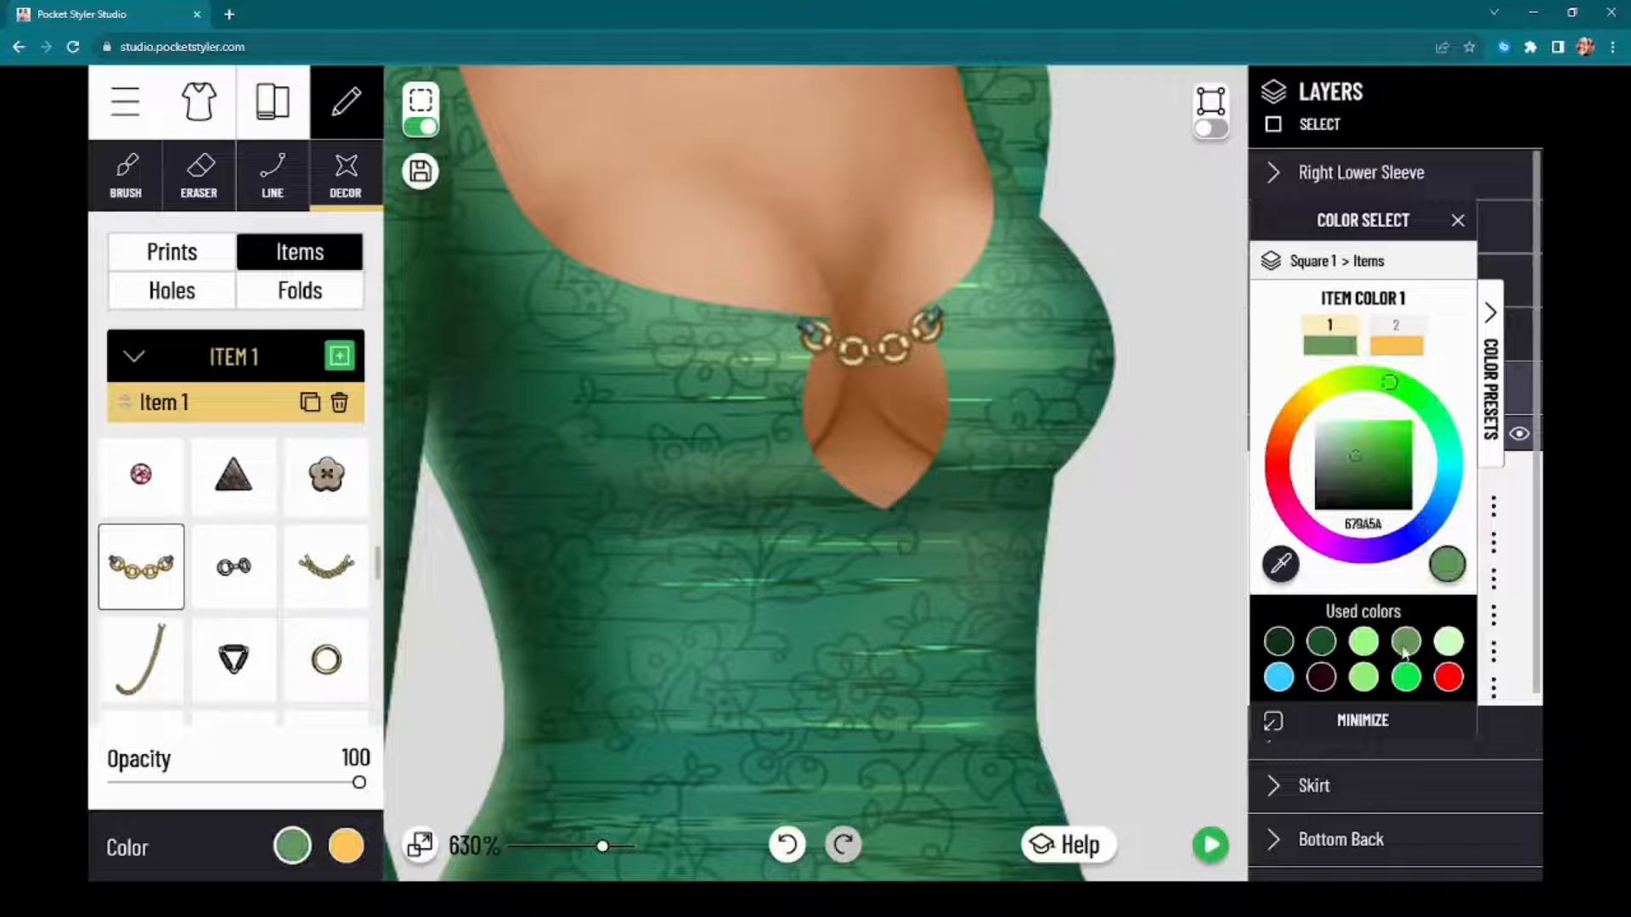
pyautogui.click(1407, 327)
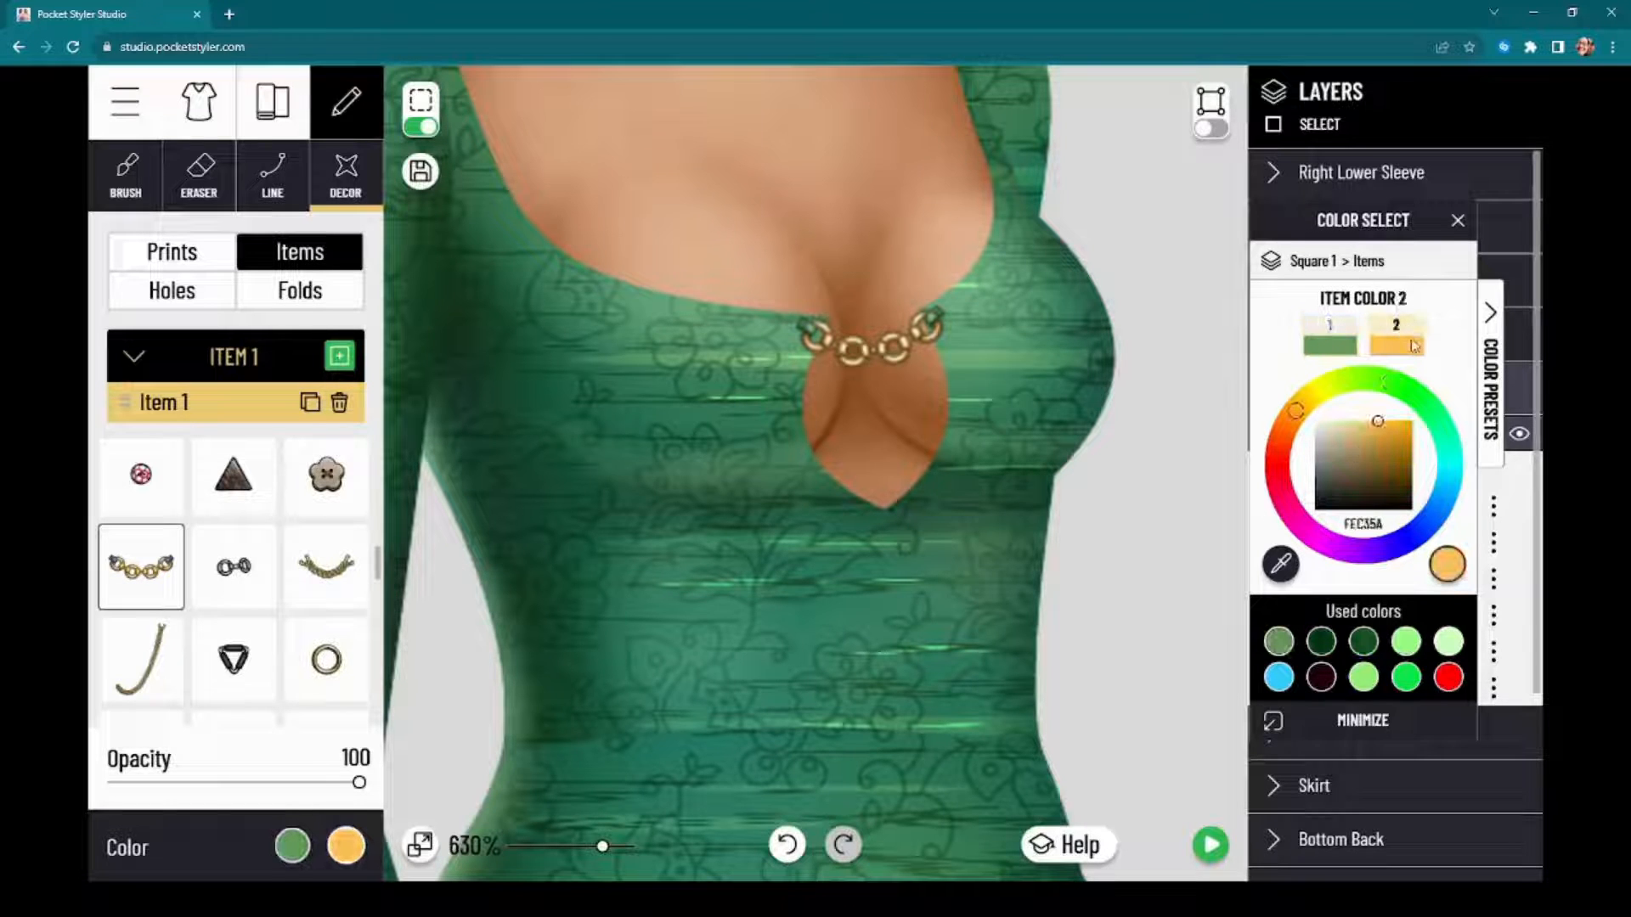
pyautogui.click(1449, 643)
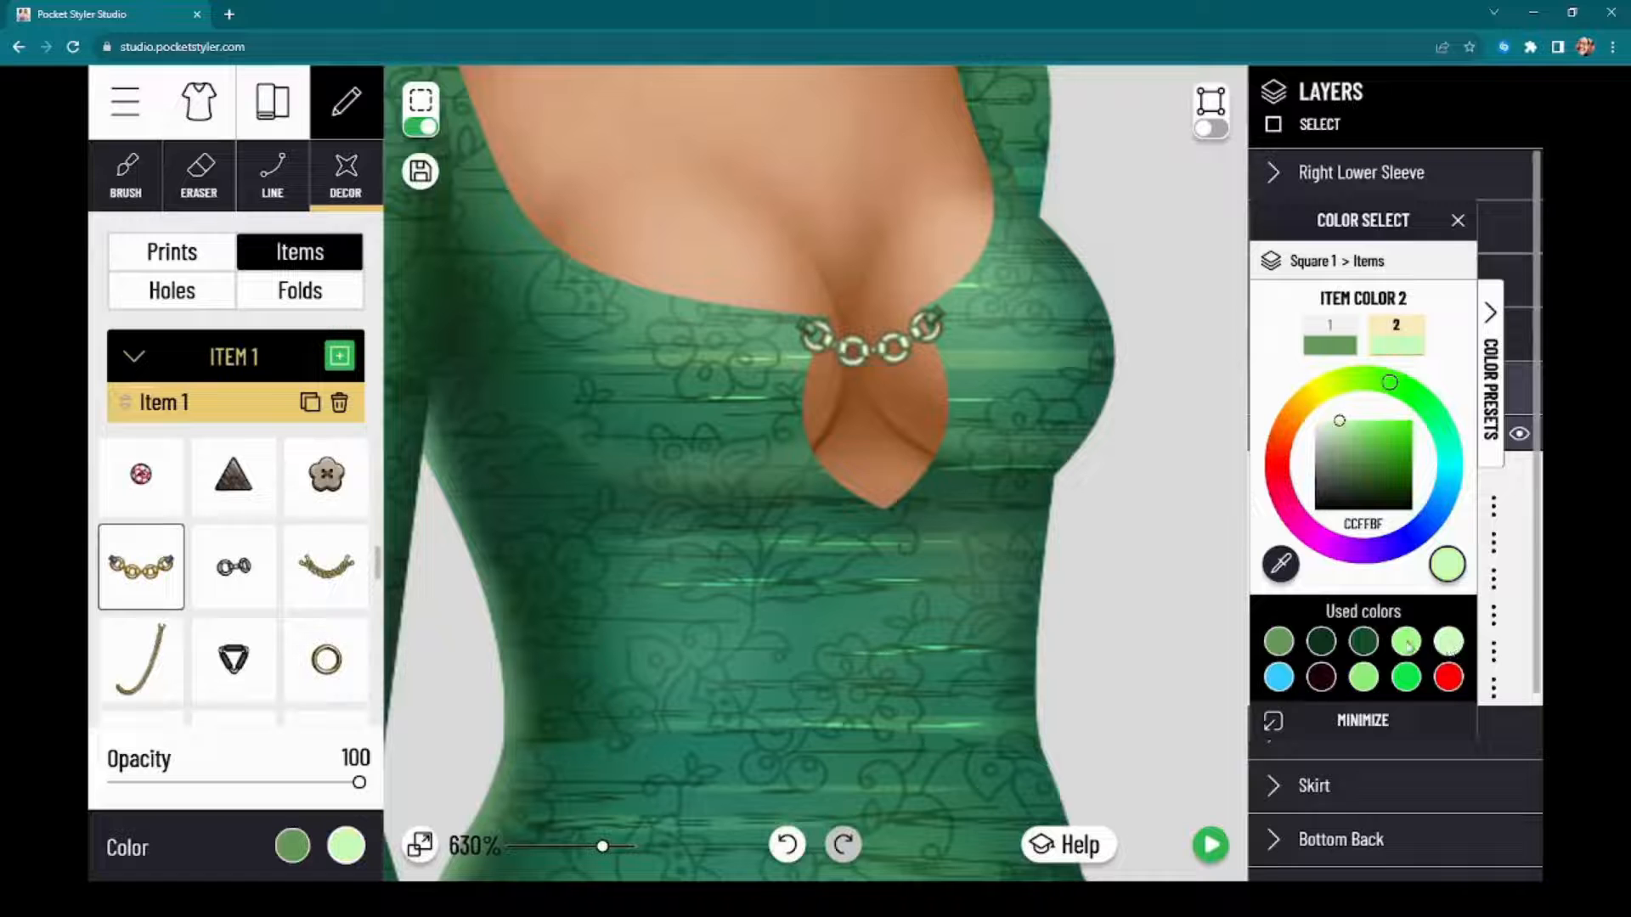
pyautogui.click(1407, 643)
pyautogui.click(1365, 682)
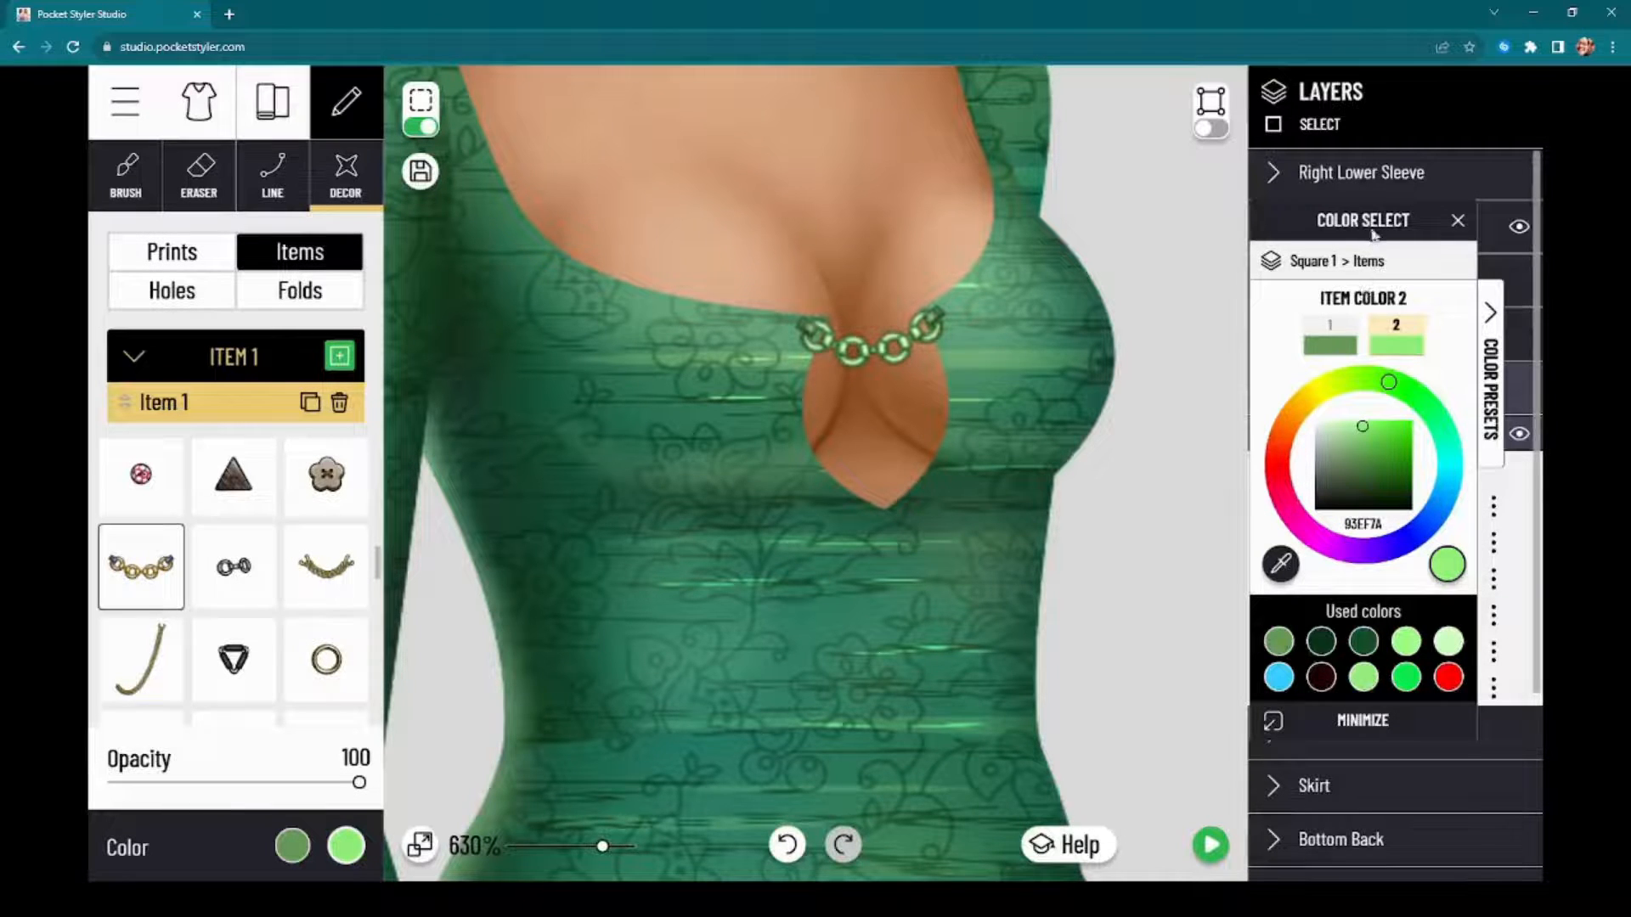
pyautogui.moveTo(1373, 236); pyautogui.dragTo(1339, 238)
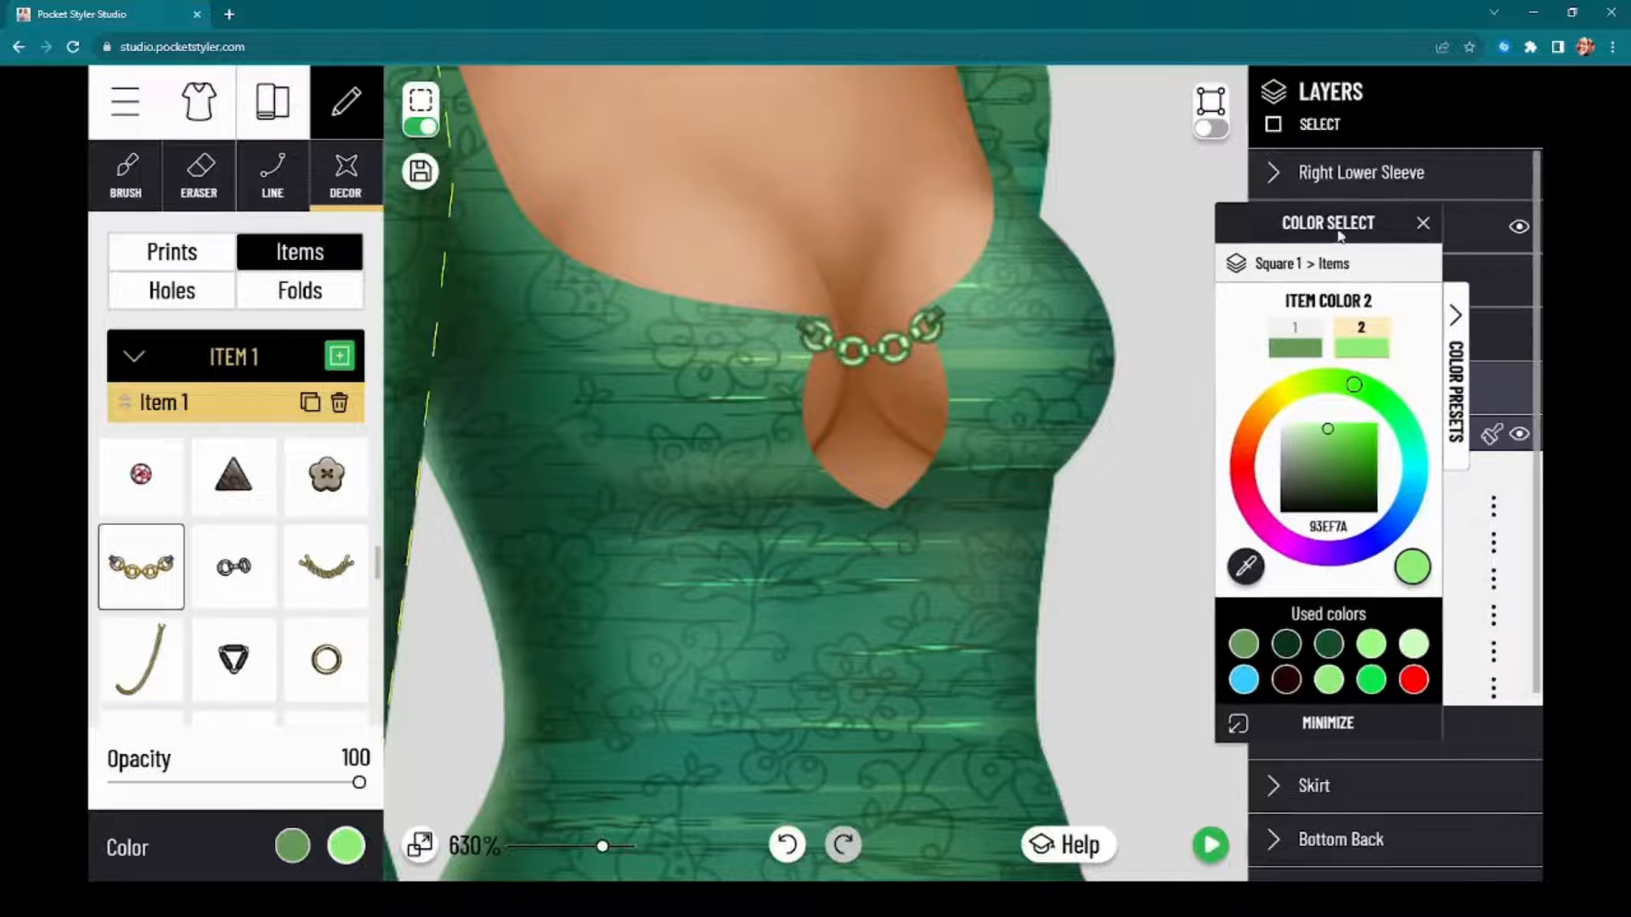
# Step: Duplicate the green chain twice, place the copies across the keyhole's middle and lower end, and preview the whole dress
pyautogui.click(311, 406)
pyautogui.moveTo(892, 357)
pyautogui.mouseDown()
pyautogui.moveTo(901, 426)
pyautogui.moveTo(960, 445)
pyautogui.moveTo(874, 355)
pyautogui.mouseUp()
pyautogui.click(309, 402)
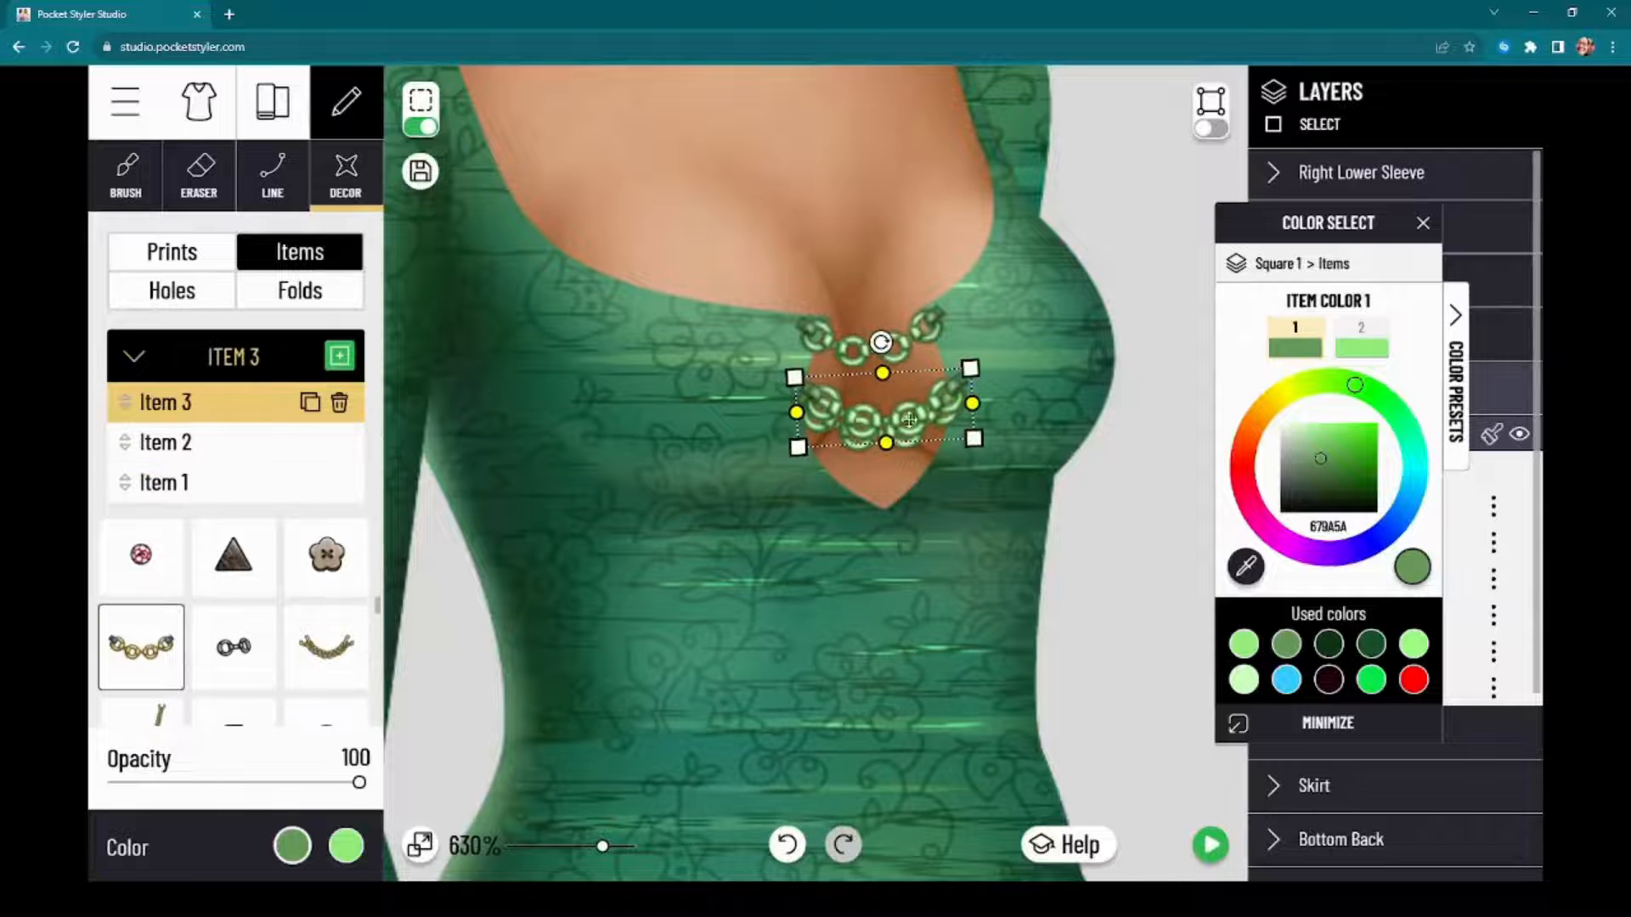
pyautogui.moveTo(909, 419); pyautogui.dragTo(907, 513)
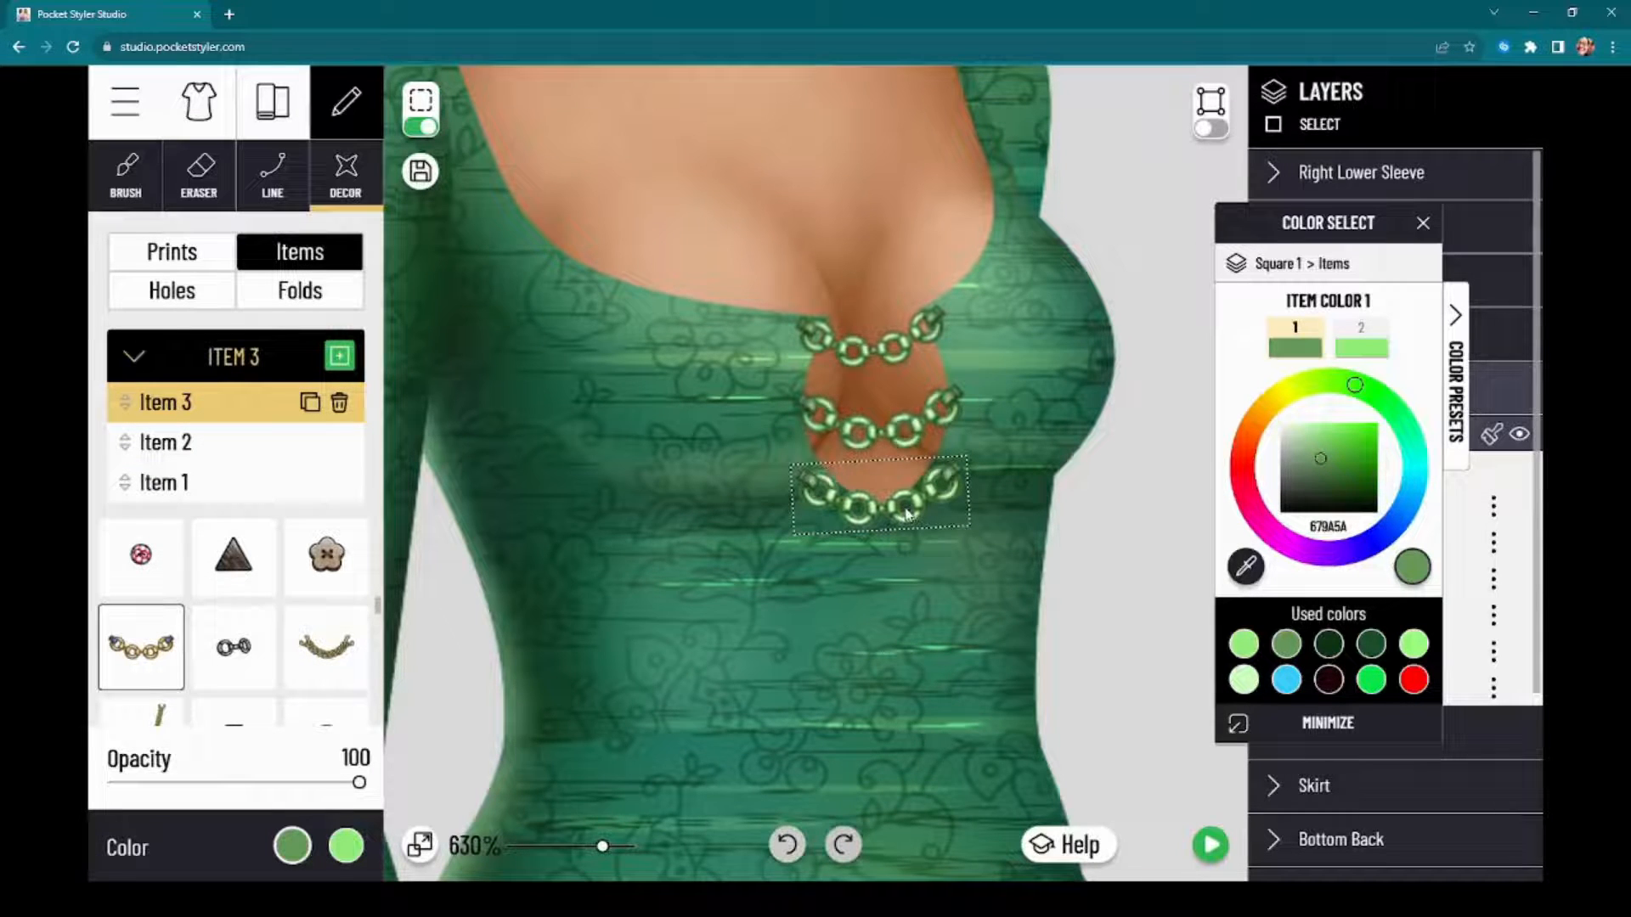
pyautogui.click(1221, 850)
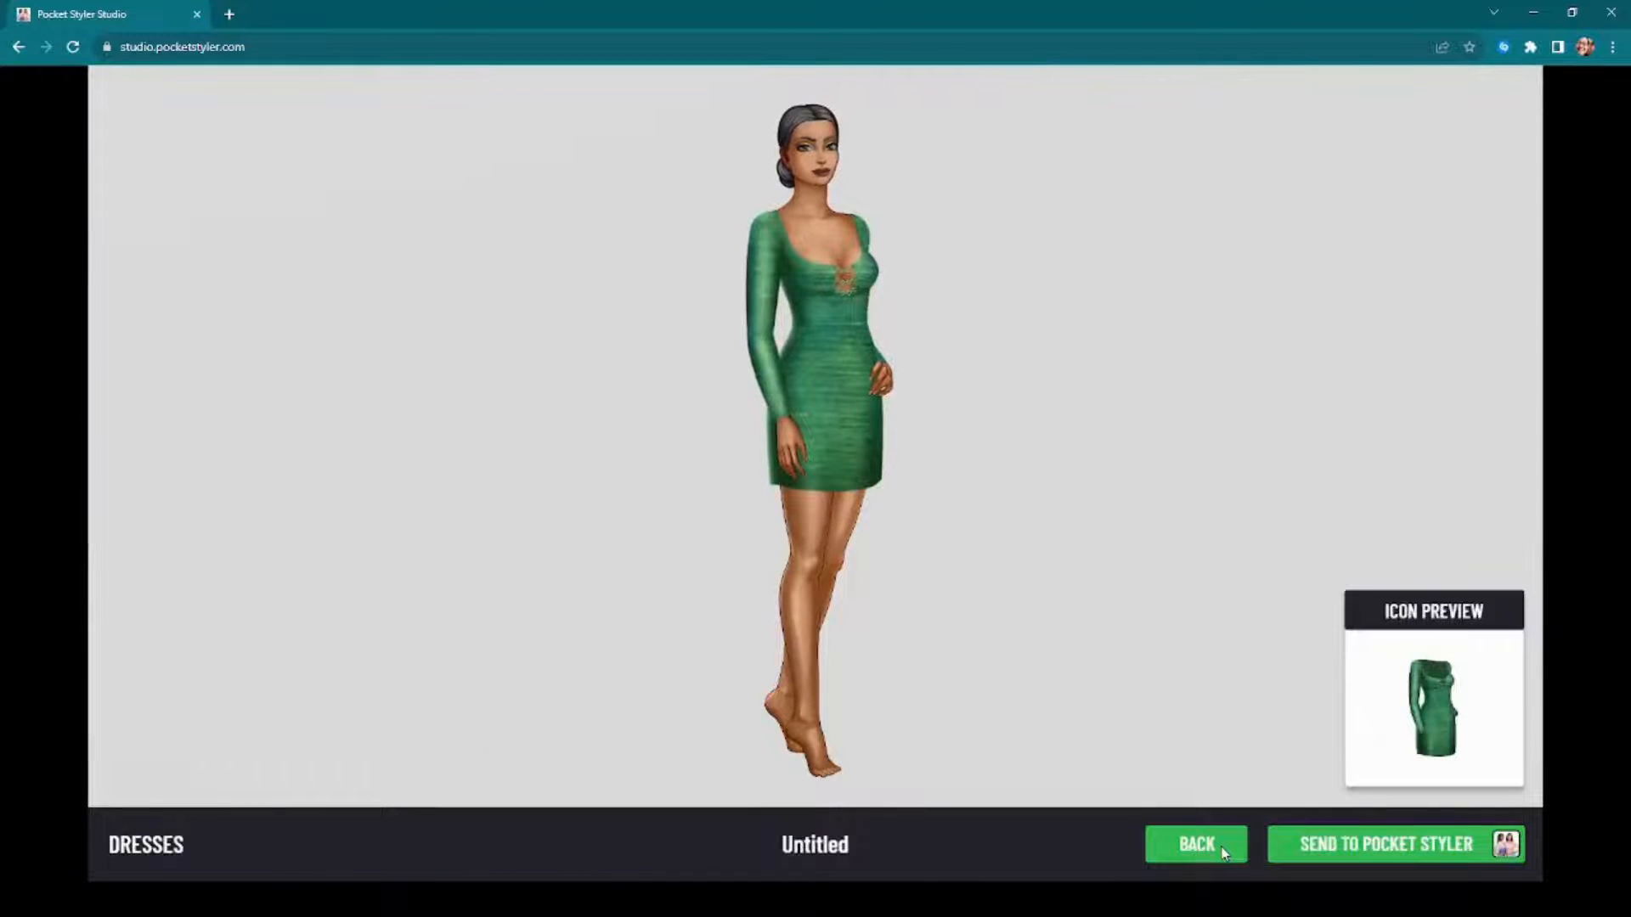
pyautogui.click(1196, 844)
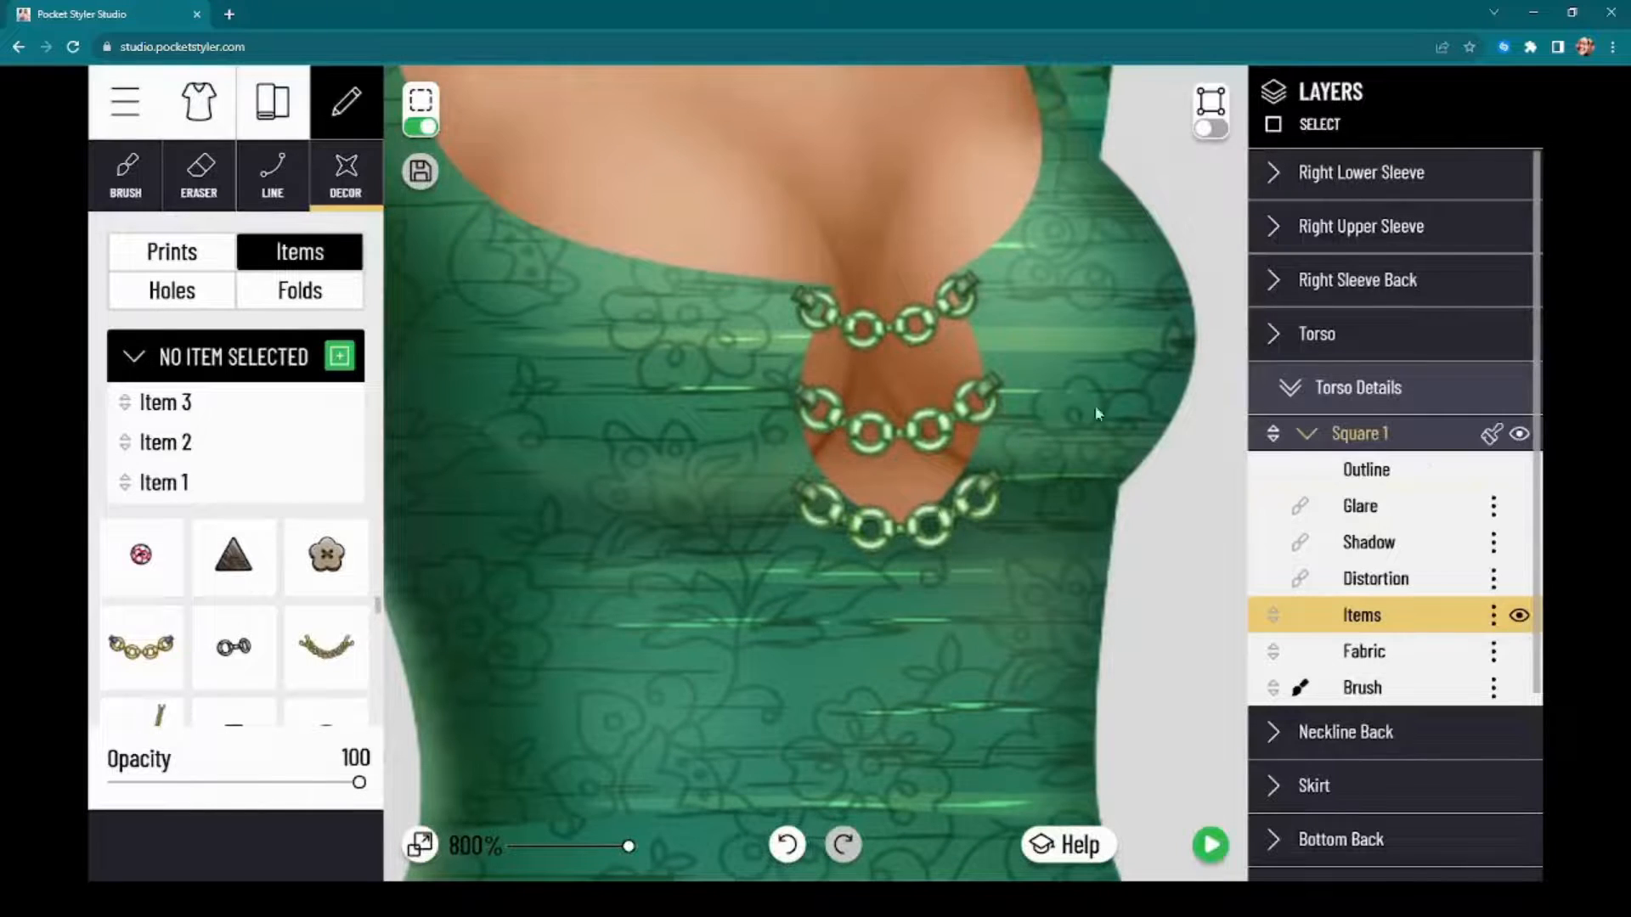
# Step: Create a new brush layer in the square detail and move it between the Items and Fabric layers
pyautogui.click(1468, 688)
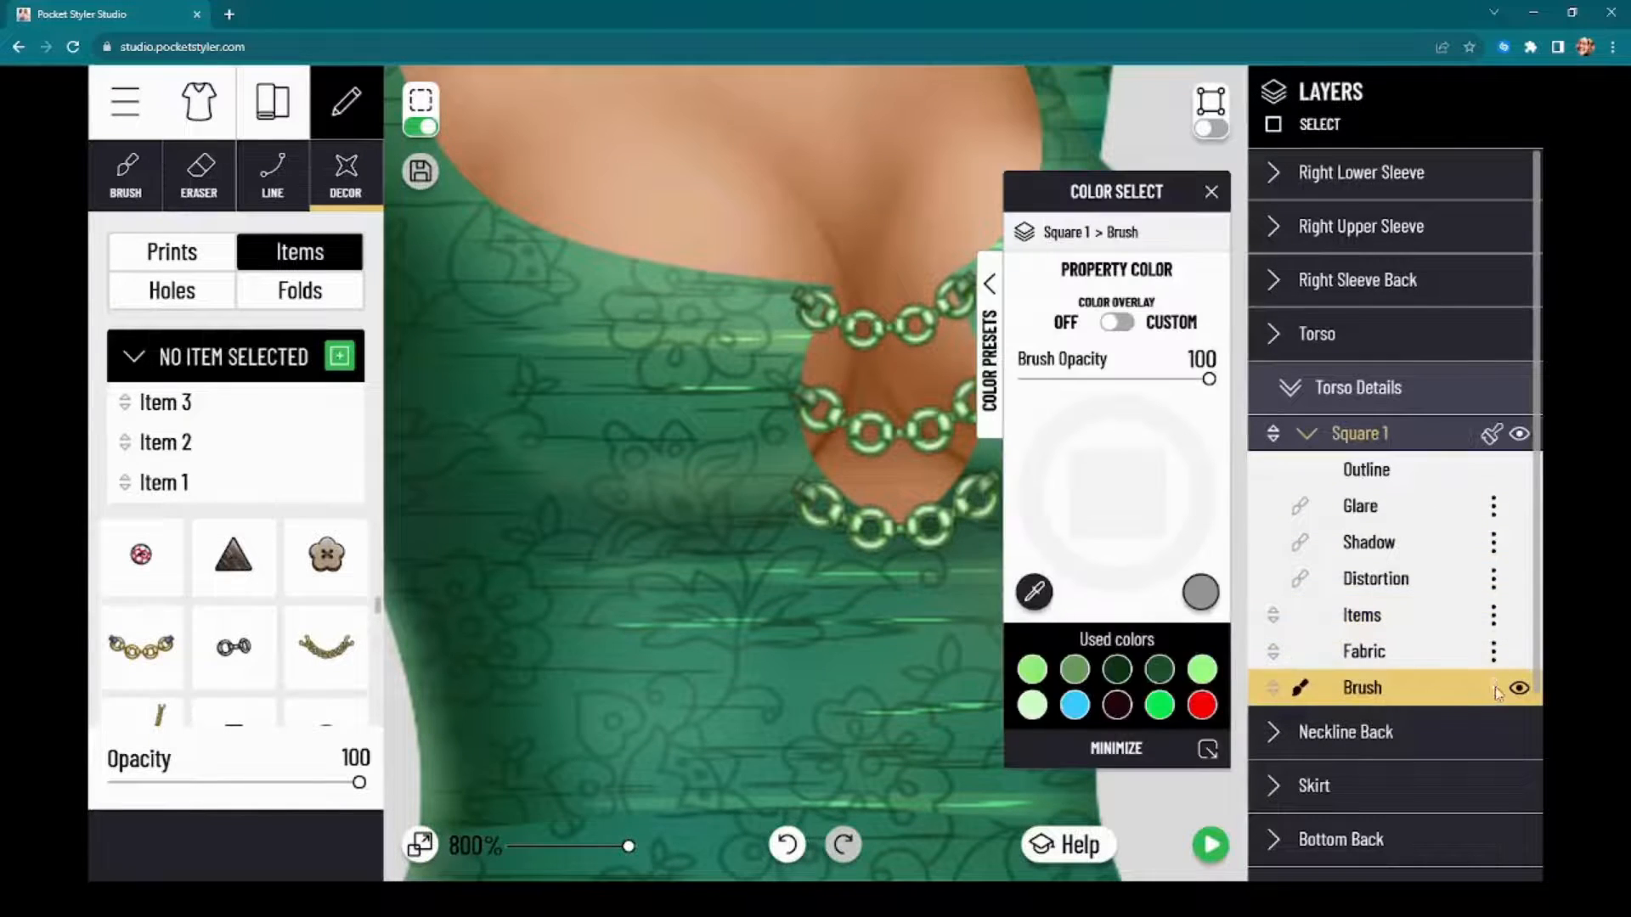
pyautogui.click(1495, 689)
pyautogui.click(1441, 709)
pyautogui.moveTo(1432, 699); pyautogui.dragTo(1459, 665)
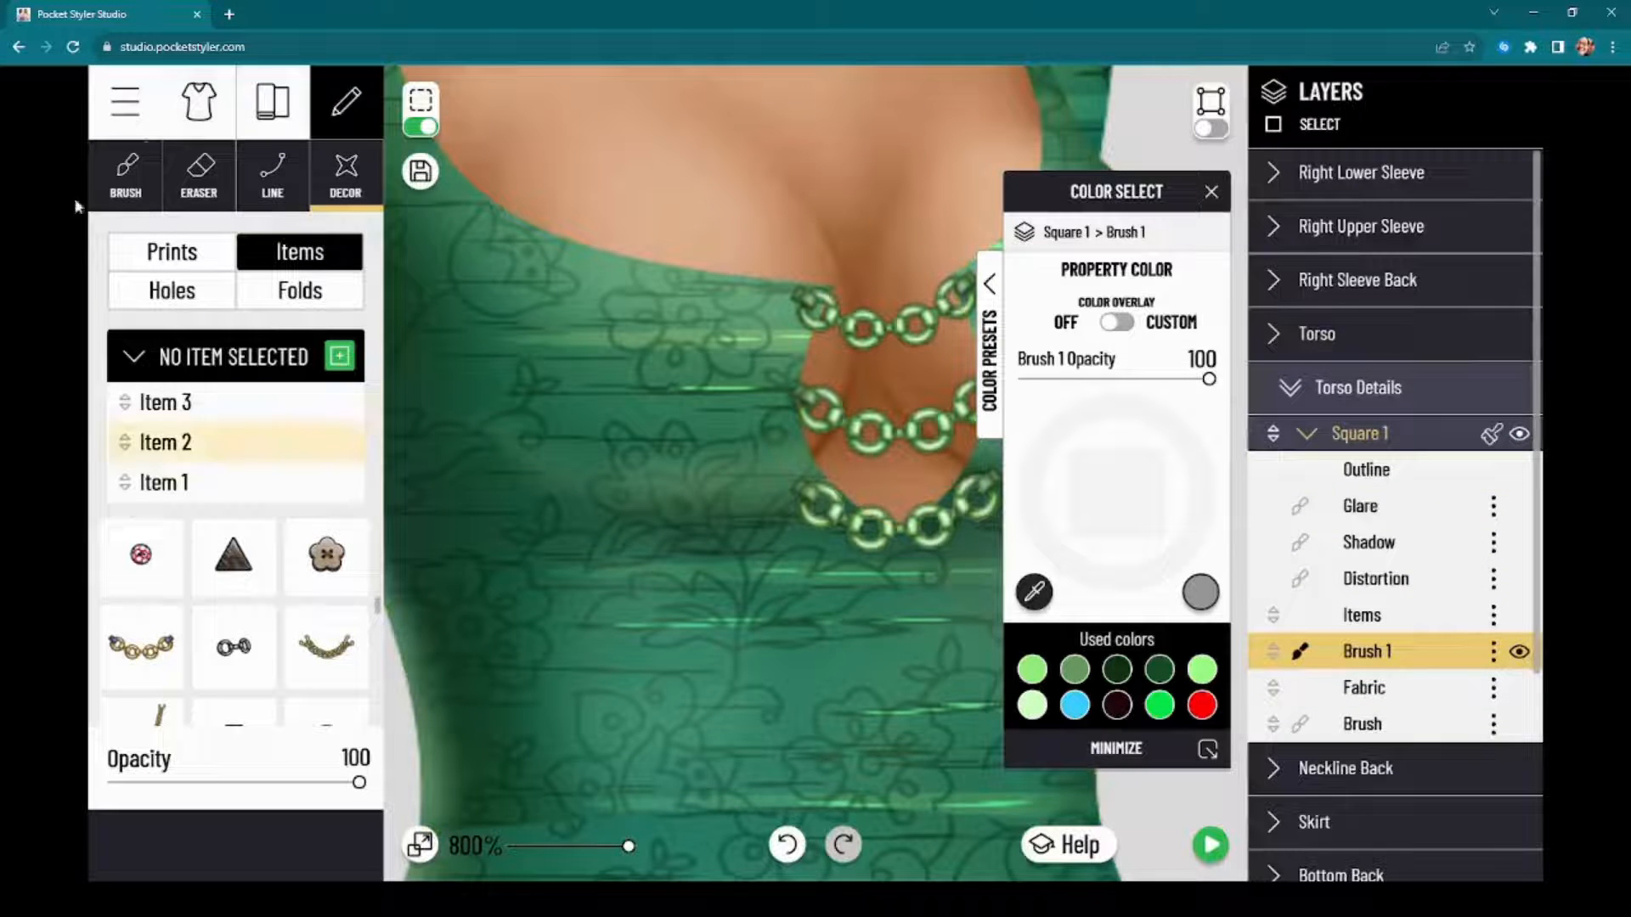
# Step: Set up a soft brush with size 9, hardness 25, spacing 5, opacity 26, flow 9 and dark green color 042A08
pyautogui.click(128, 172)
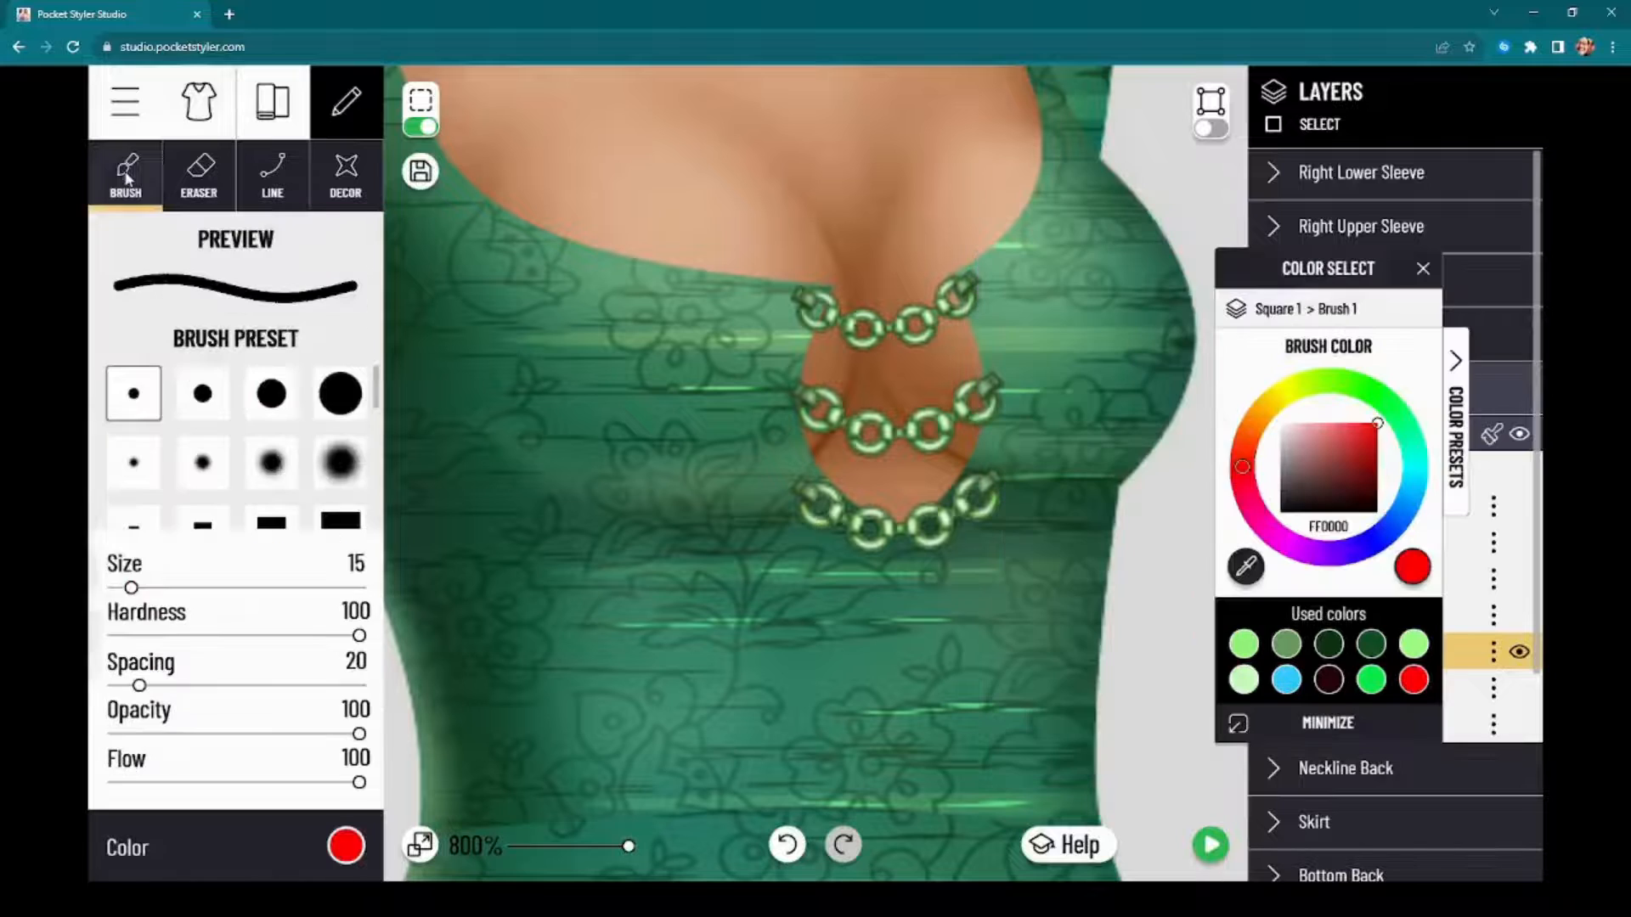
pyautogui.click(141, 471)
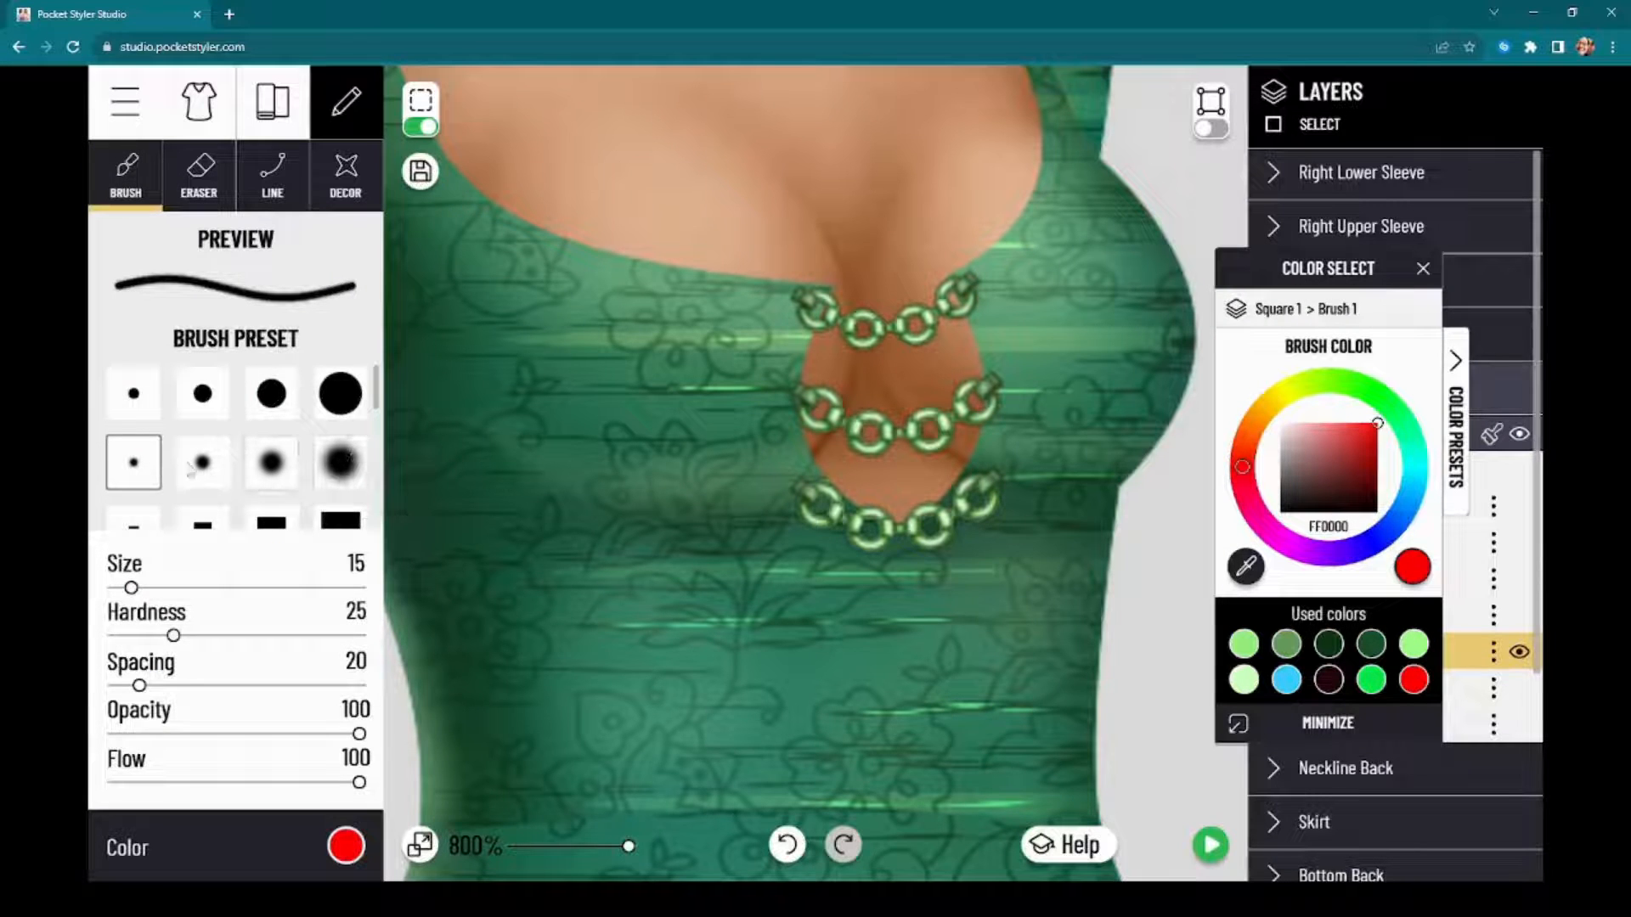
pyautogui.click(197, 734)
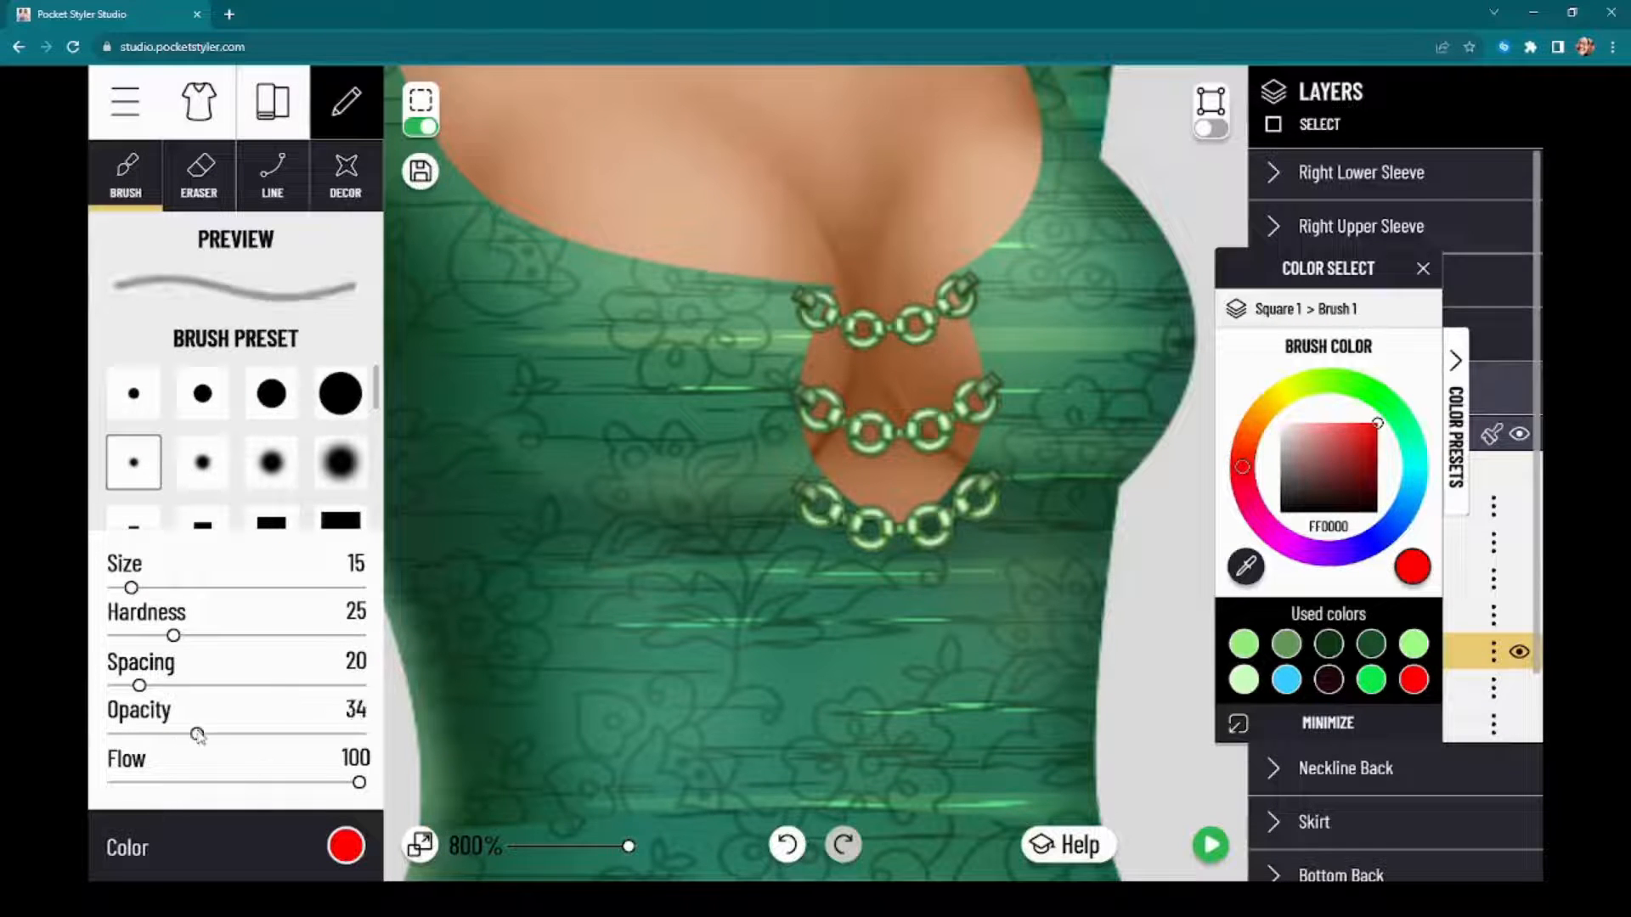
pyautogui.moveTo(175, 786); pyautogui.dragTo(137, 783)
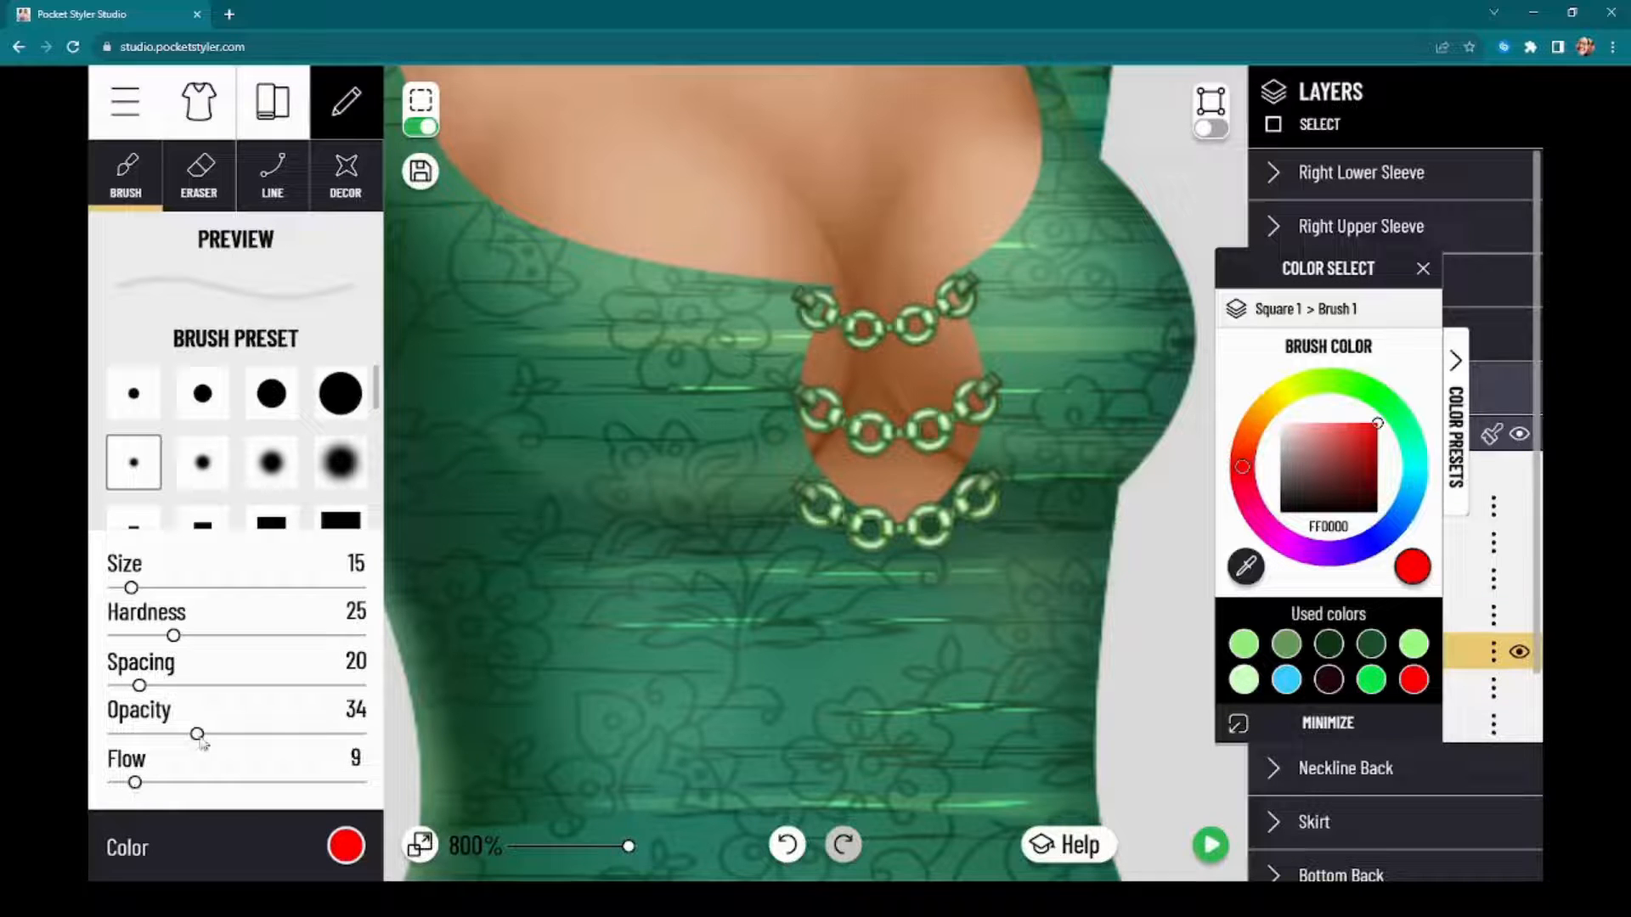
pyautogui.moveTo(198, 736); pyautogui.dragTo(114, 686)
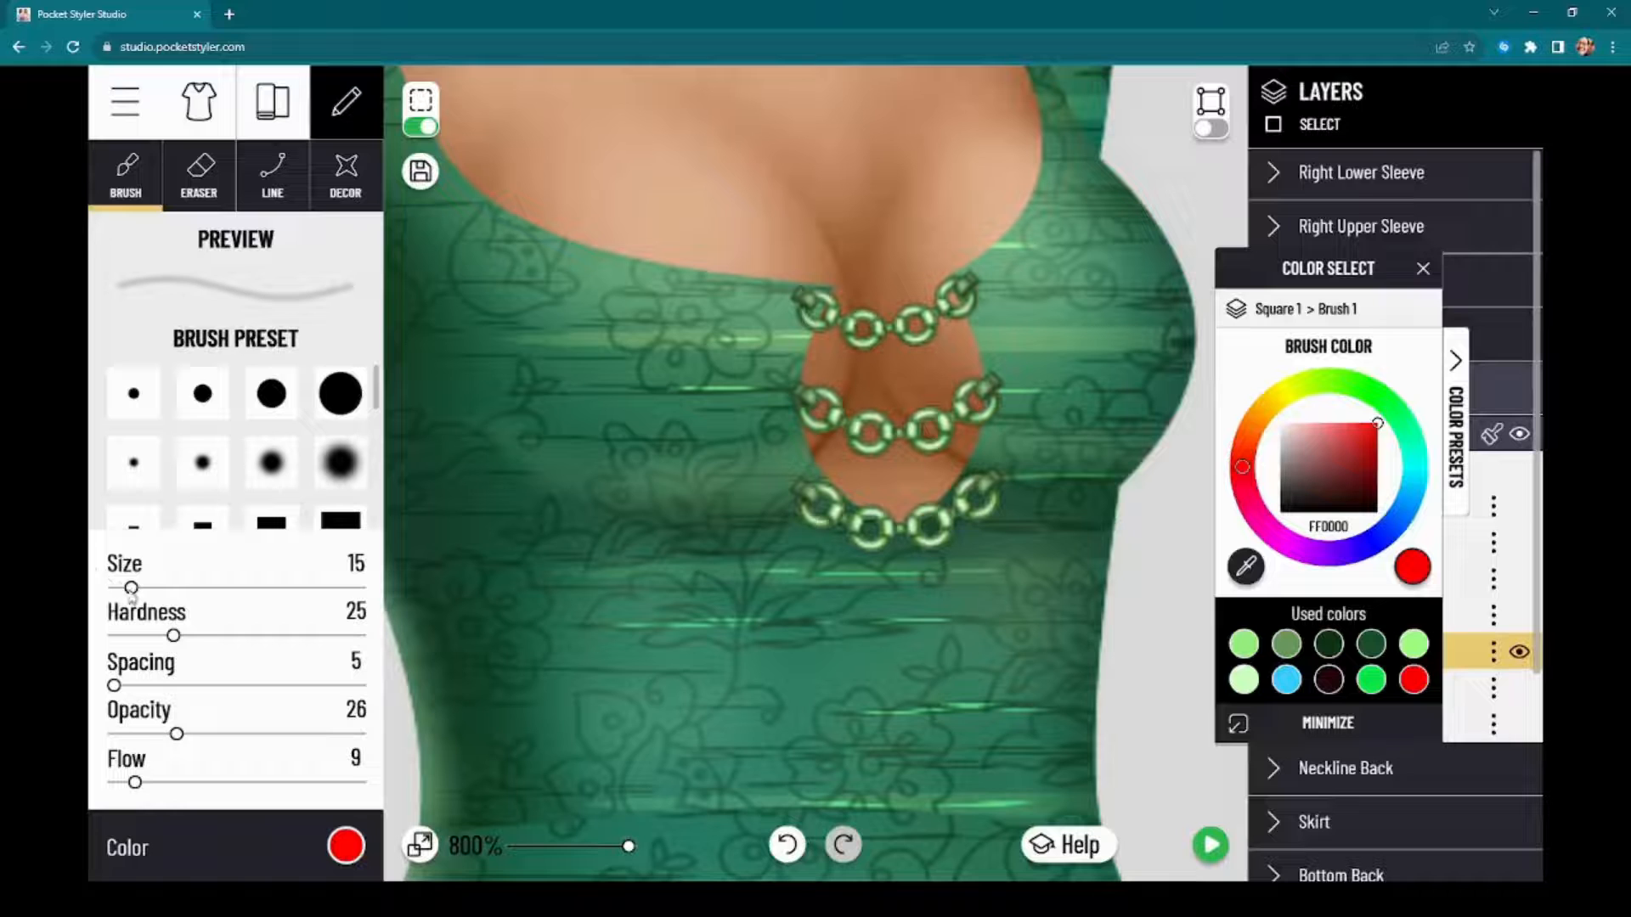
pyautogui.click(333, 848)
pyautogui.click(333, 849)
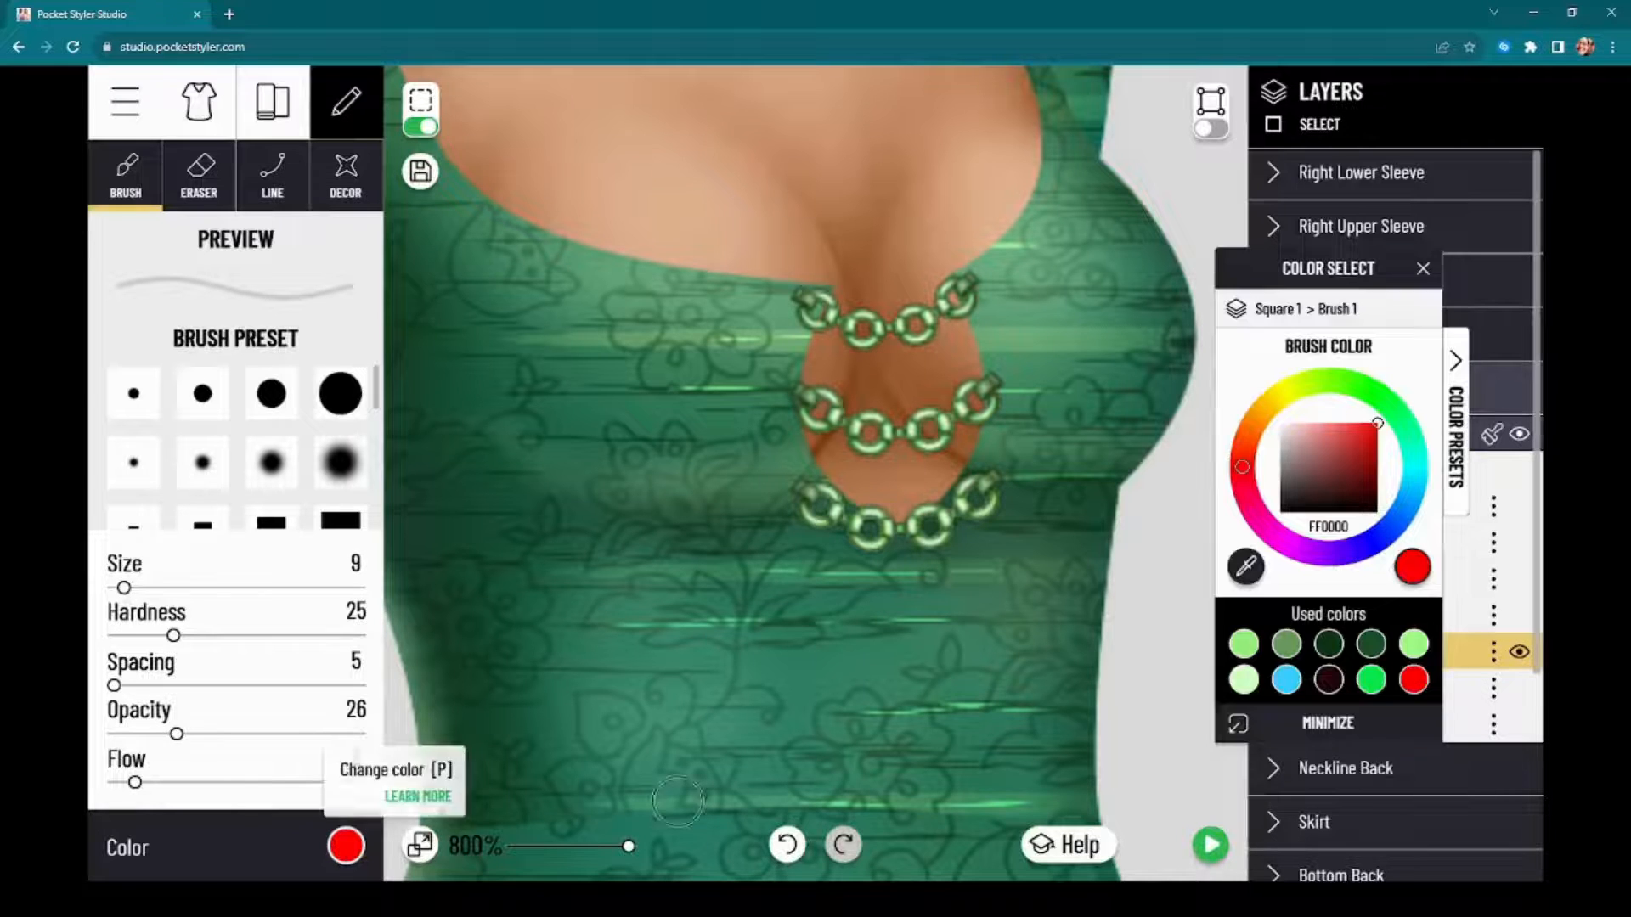
pyautogui.click(1329, 646)
pyautogui.click(1376, 505)
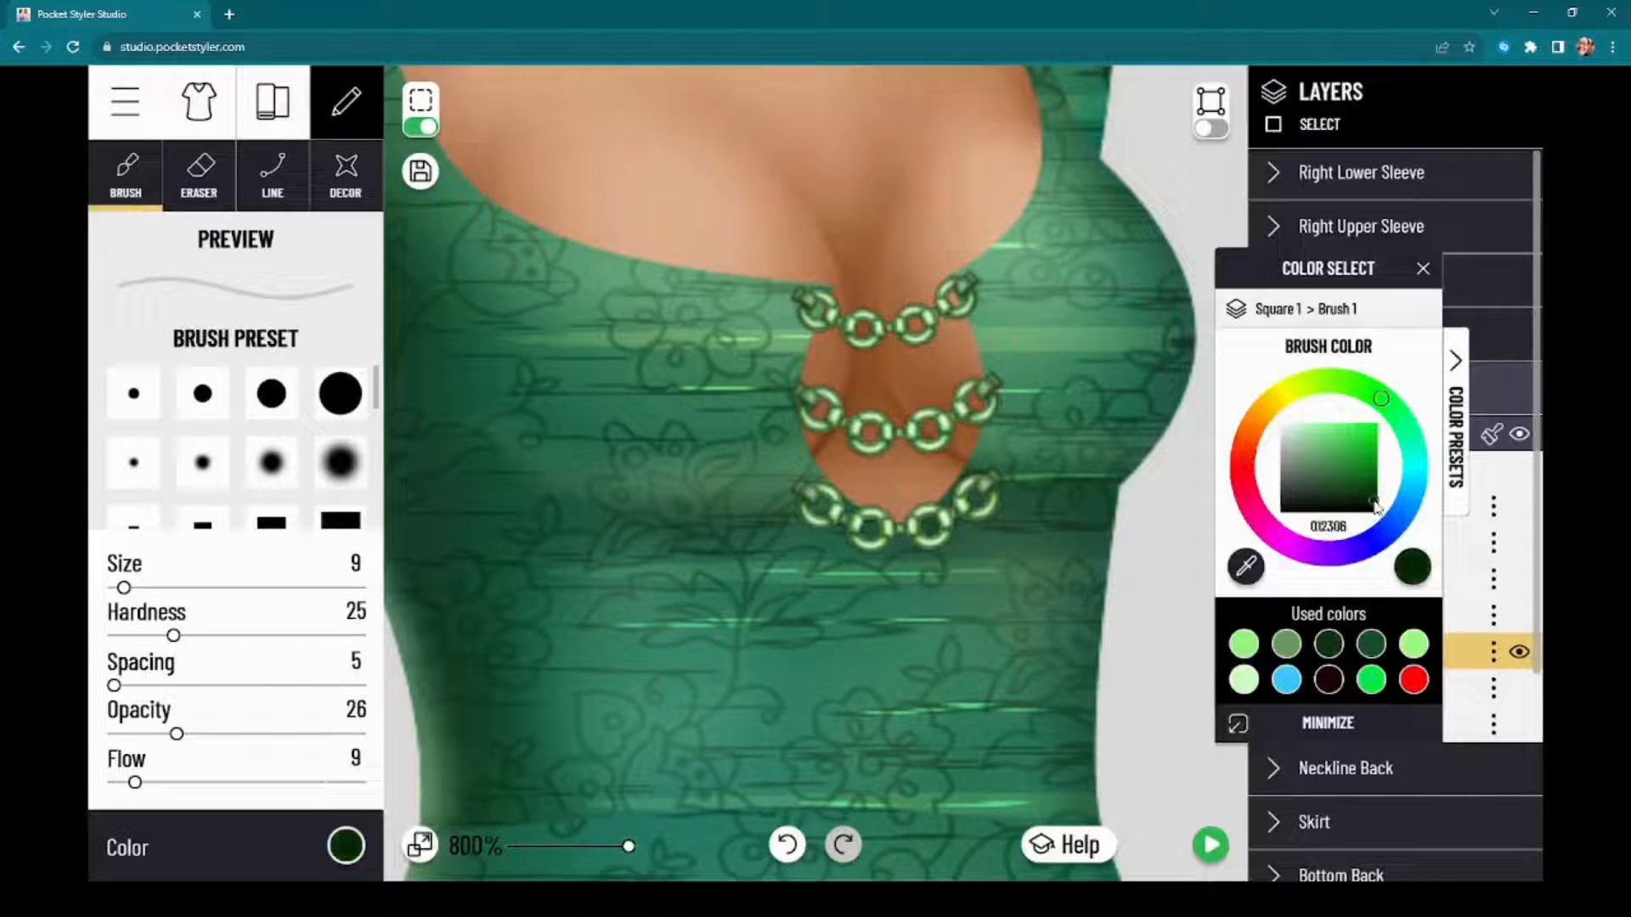
pyautogui.moveTo(984, 517); pyautogui.dragTo(958, 520)
pyautogui.moveTo(862, 541); pyautogui.dragTo(869, 531)
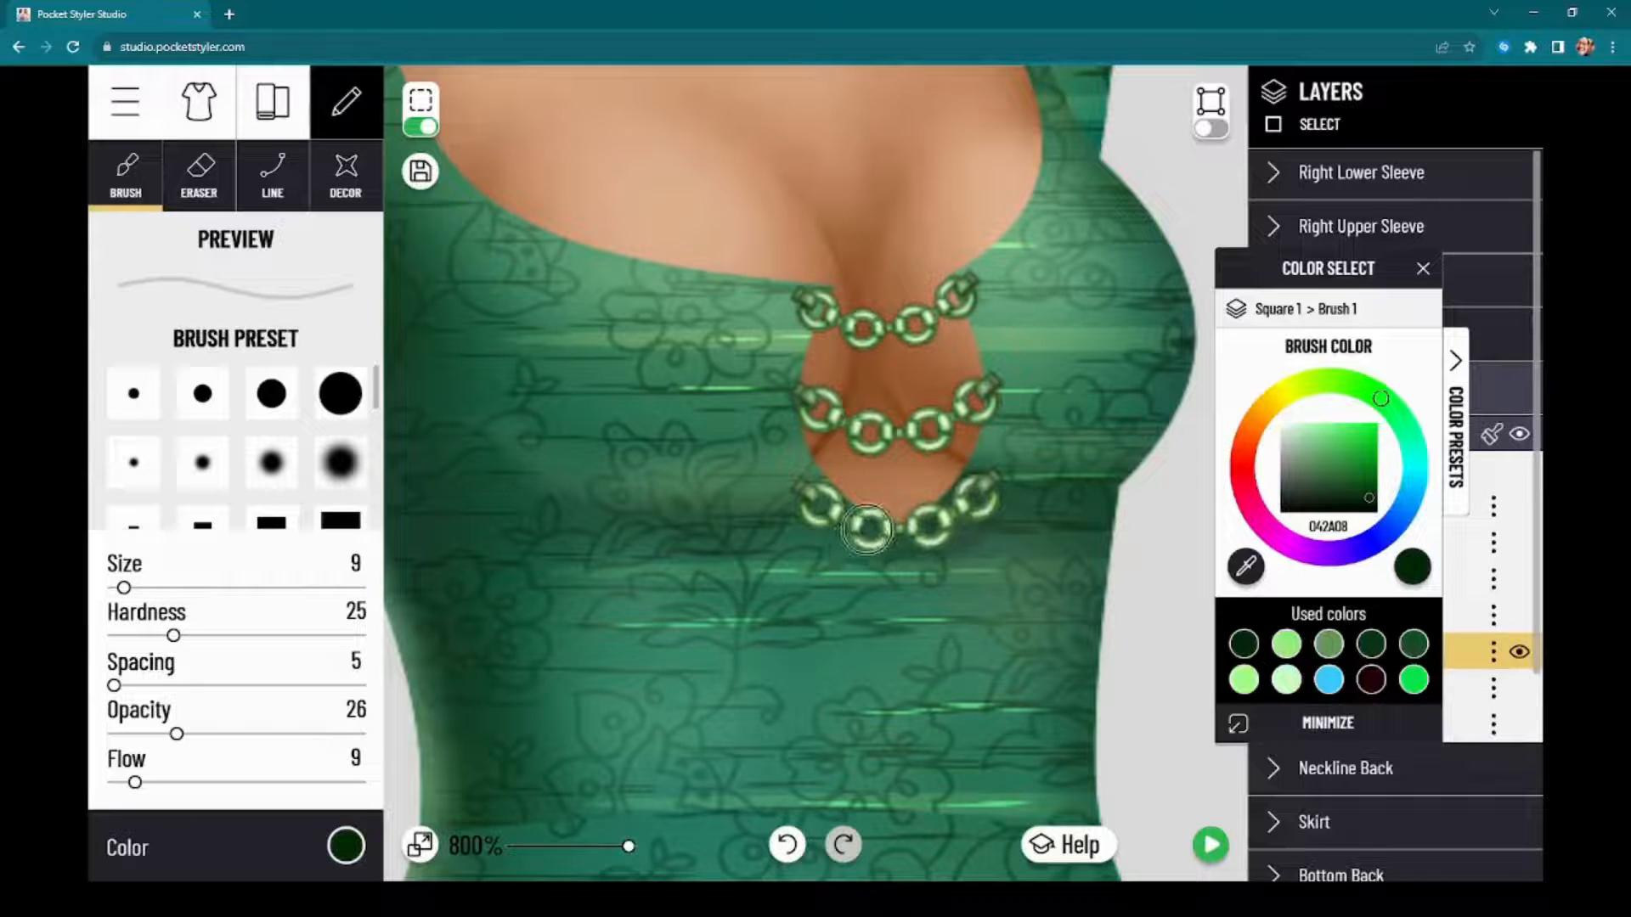
pyautogui.click(786, 849)
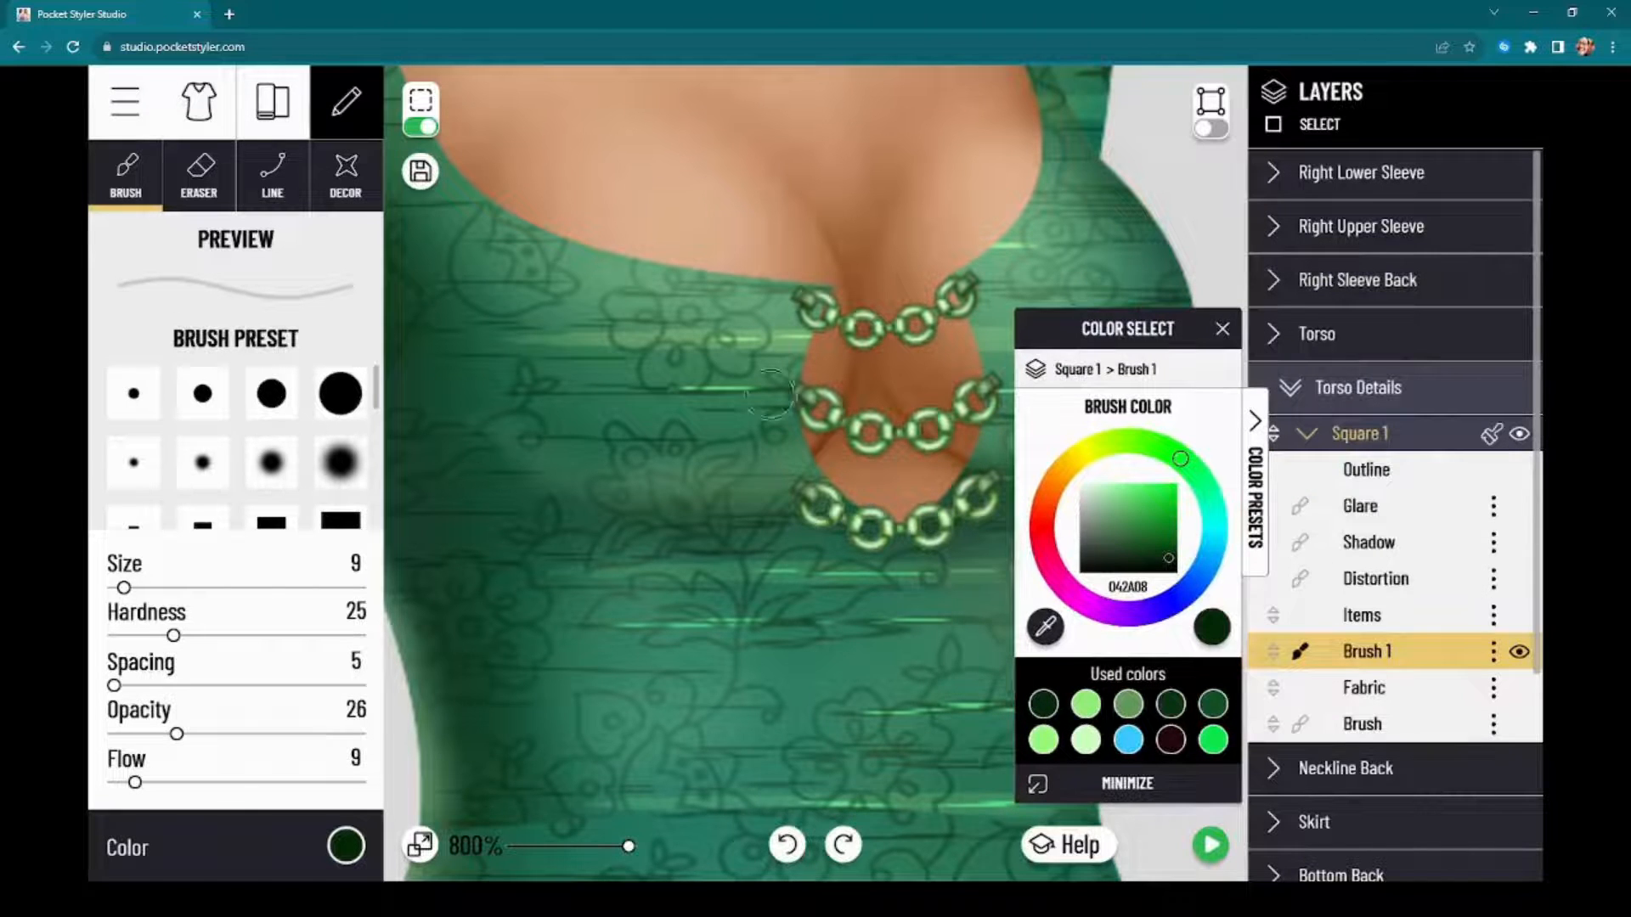
# Step: Create a new brush layer in the Torso, move it above Brush 4, and turn off the dashed selection outline
pyautogui.click(1321, 349)
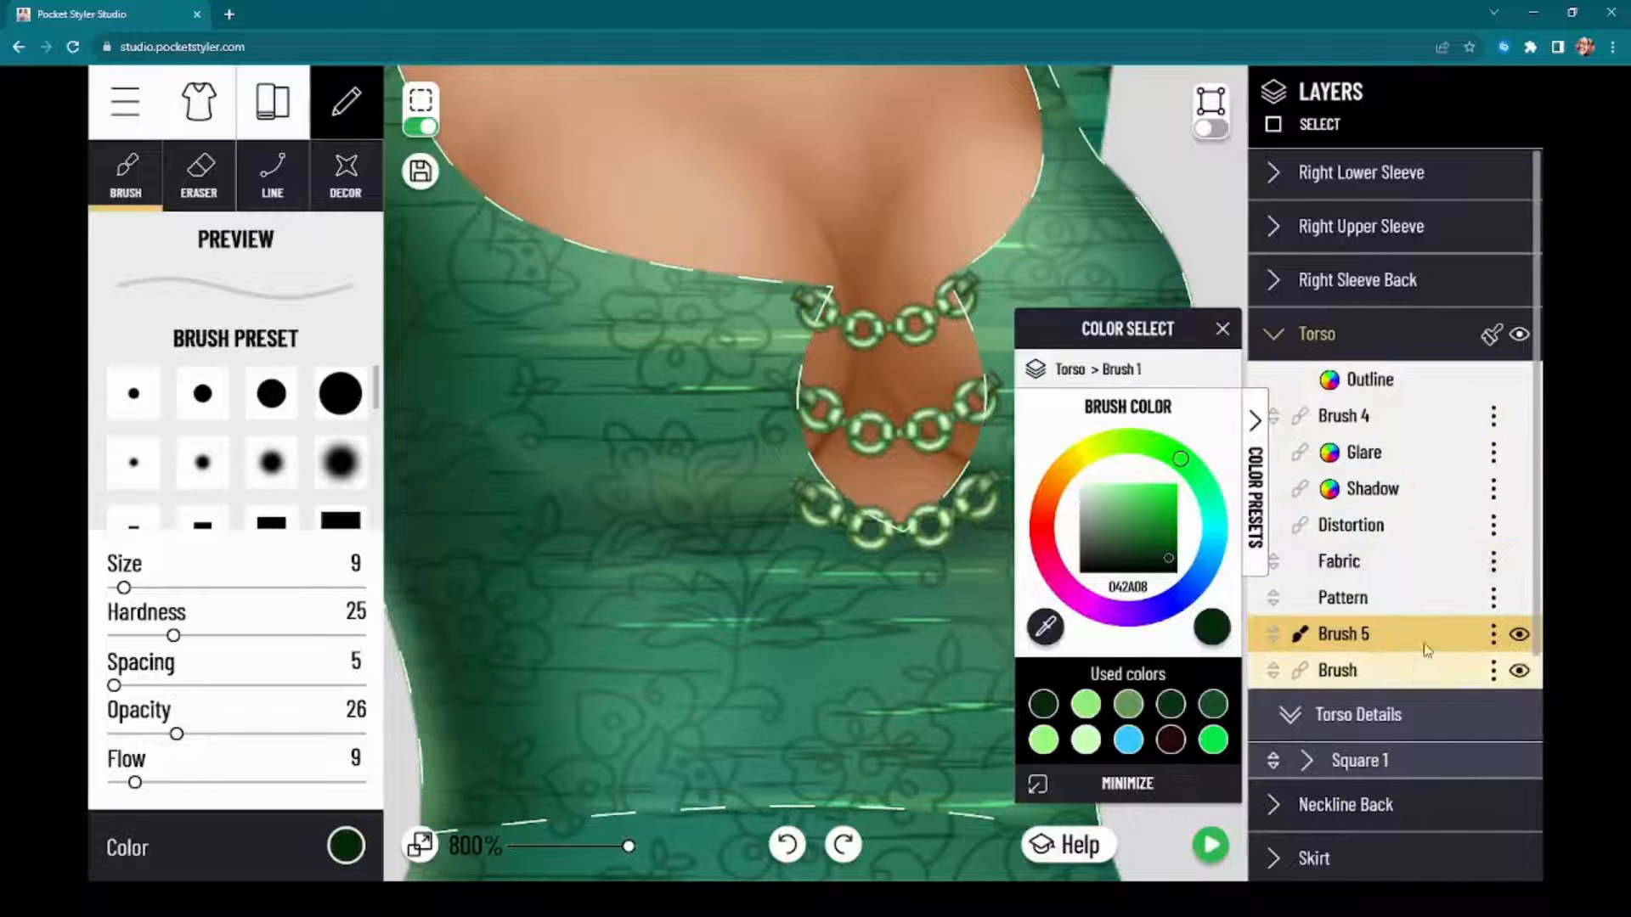
pyautogui.click(1494, 634)
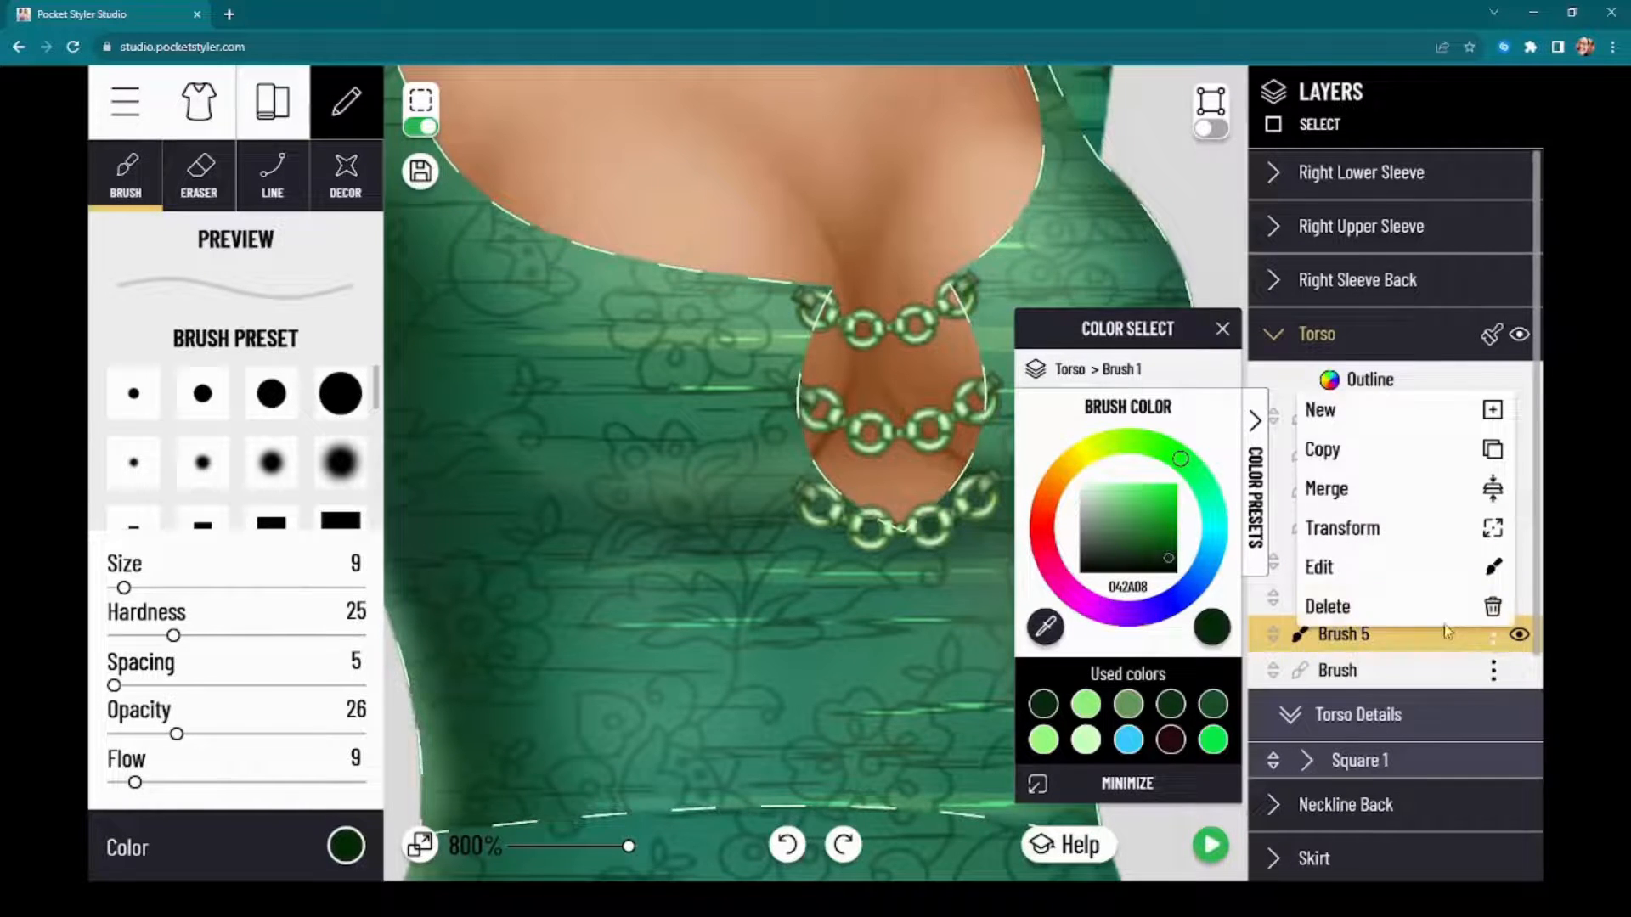
pyautogui.click(1376, 410)
pyautogui.moveTo(1399, 640); pyautogui.dragTo(1433, 431)
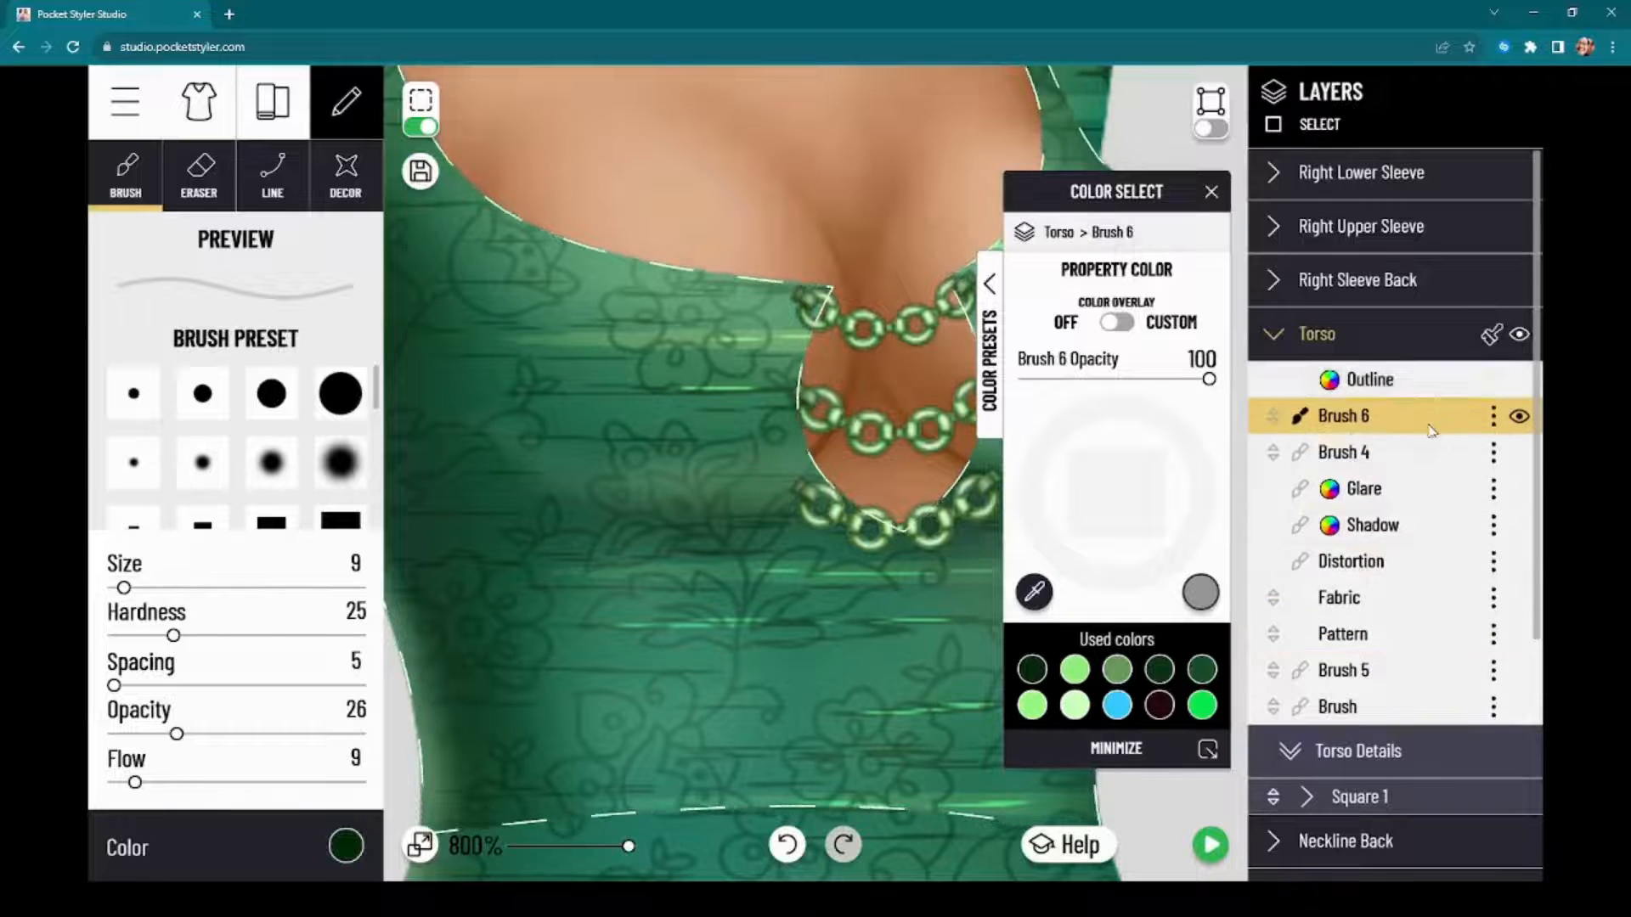
pyautogui.click(344, 848)
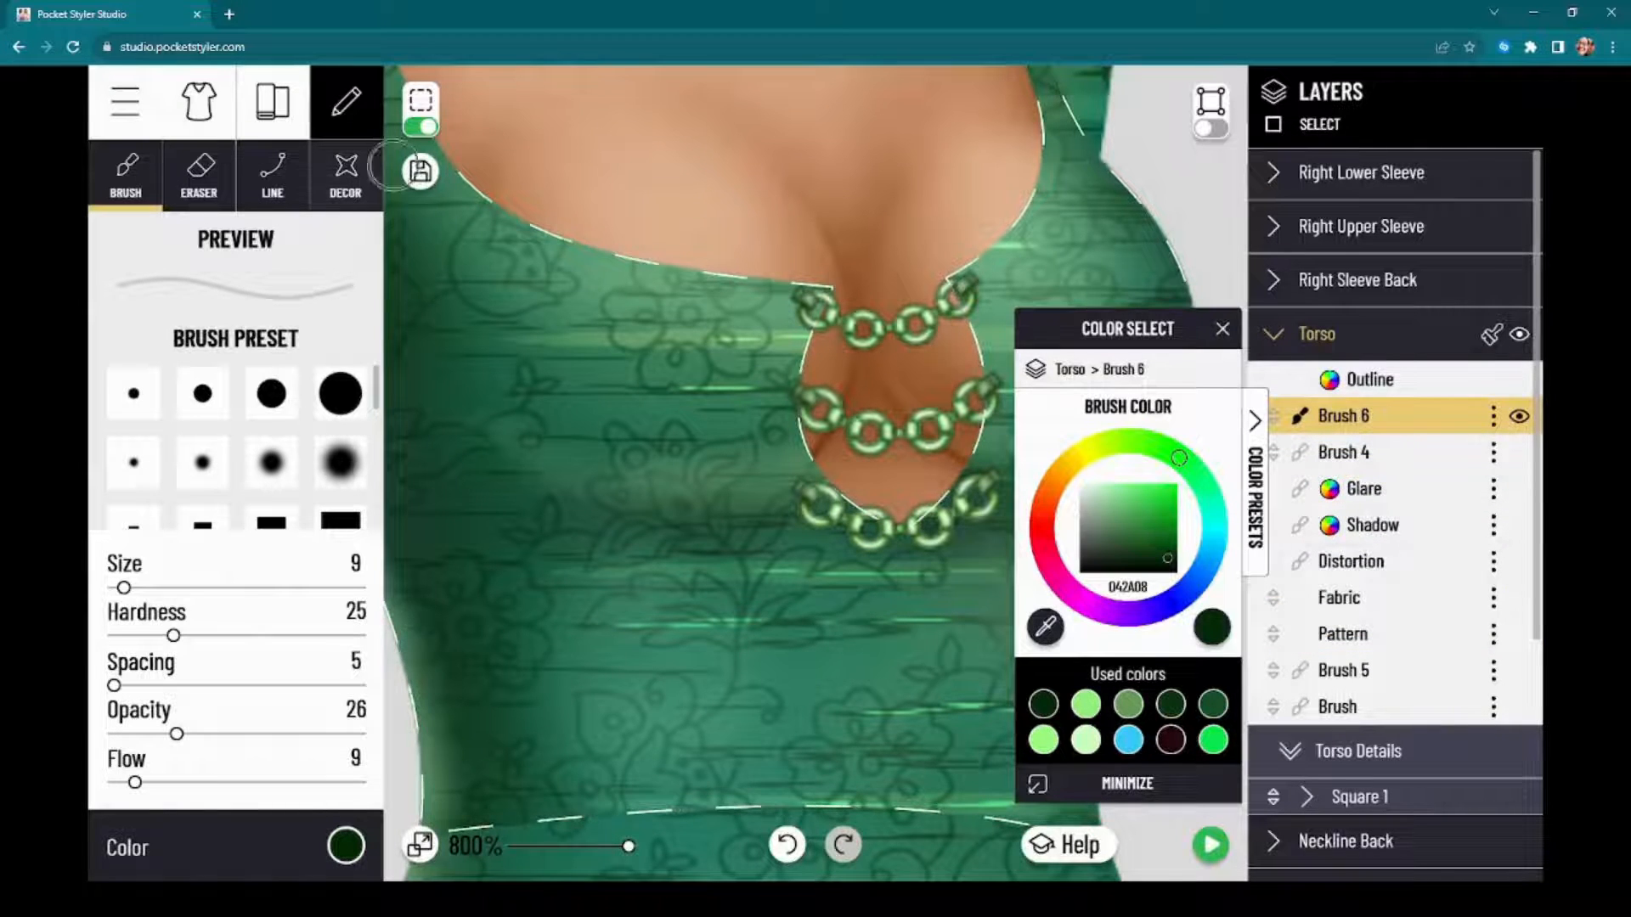
pyautogui.click(429, 129)
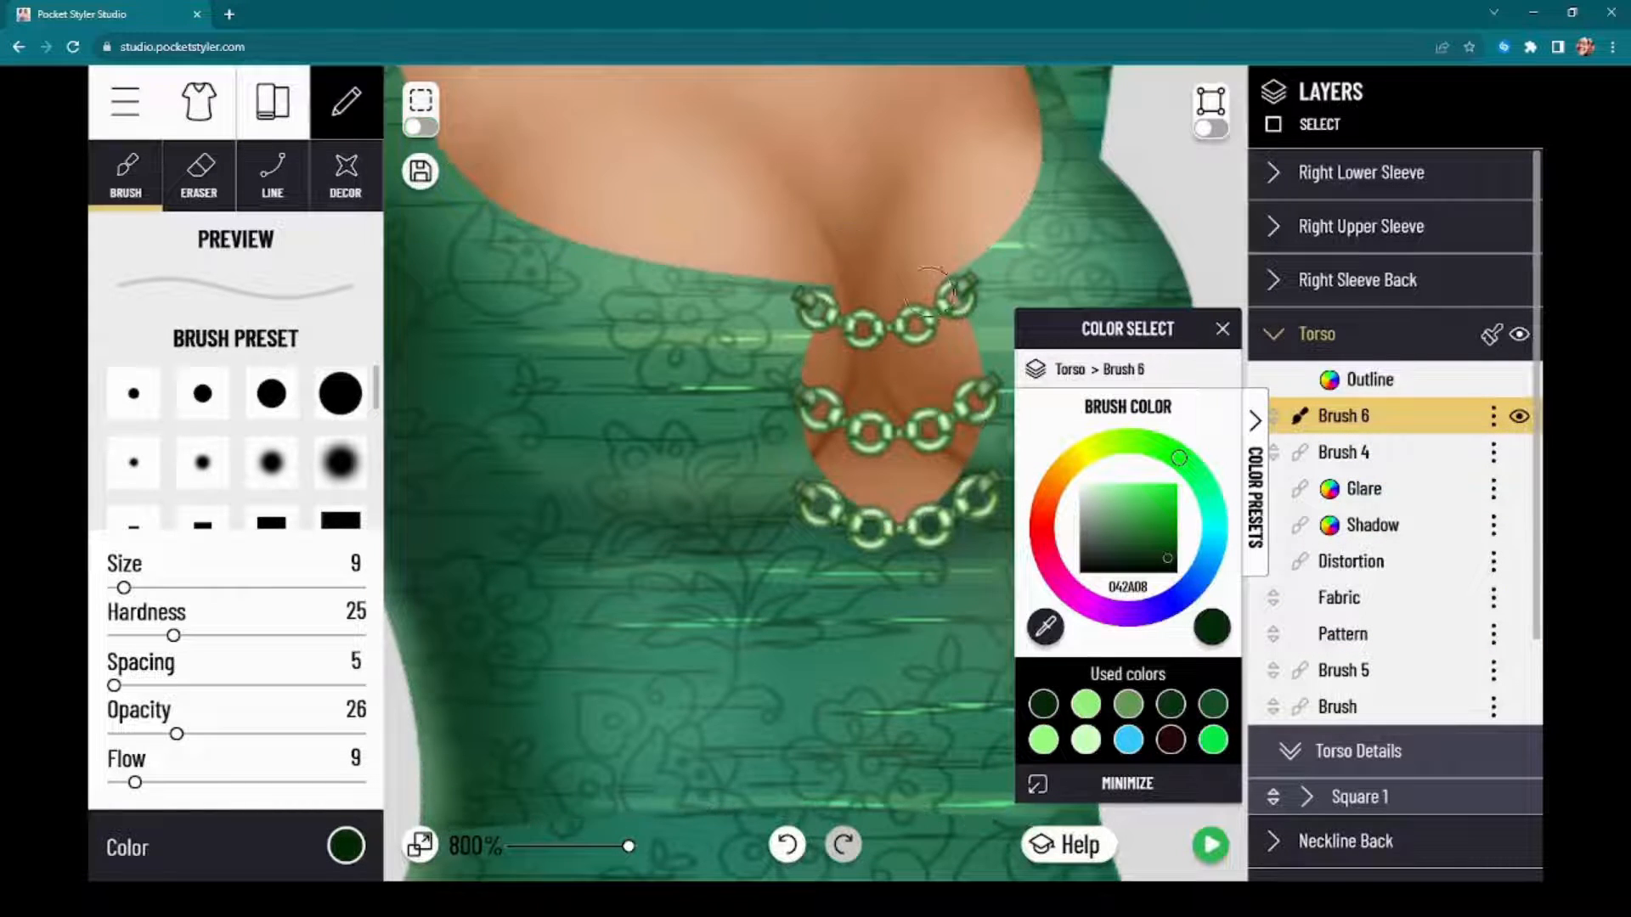
# Step: Paint soft dark green shading along the keyhole's edges around the chain ends, undoing the heavy stroke over the lower chains
pyautogui.moveTo(1083, 338); pyautogui.dragTo(1383, 338)
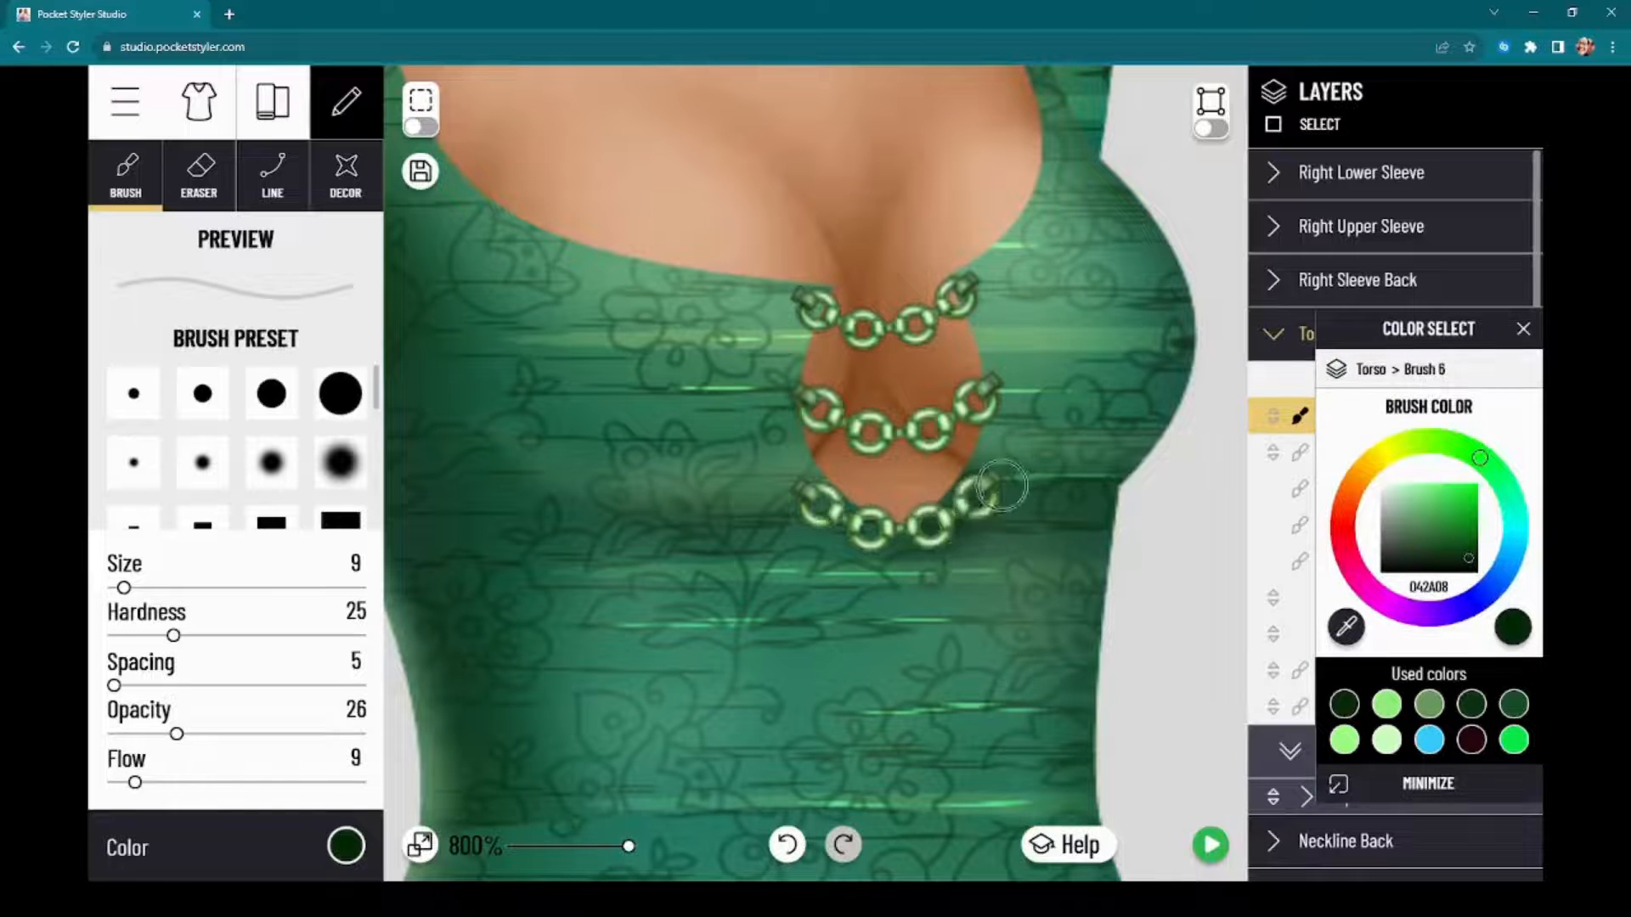
pyautogui.moveTo(949, 520)
pyautogui.mouseDown()
pyautogui.moveTo(798, 502)
pyautogui.moveTo(970, 499)
pyautogui.mouseUp()
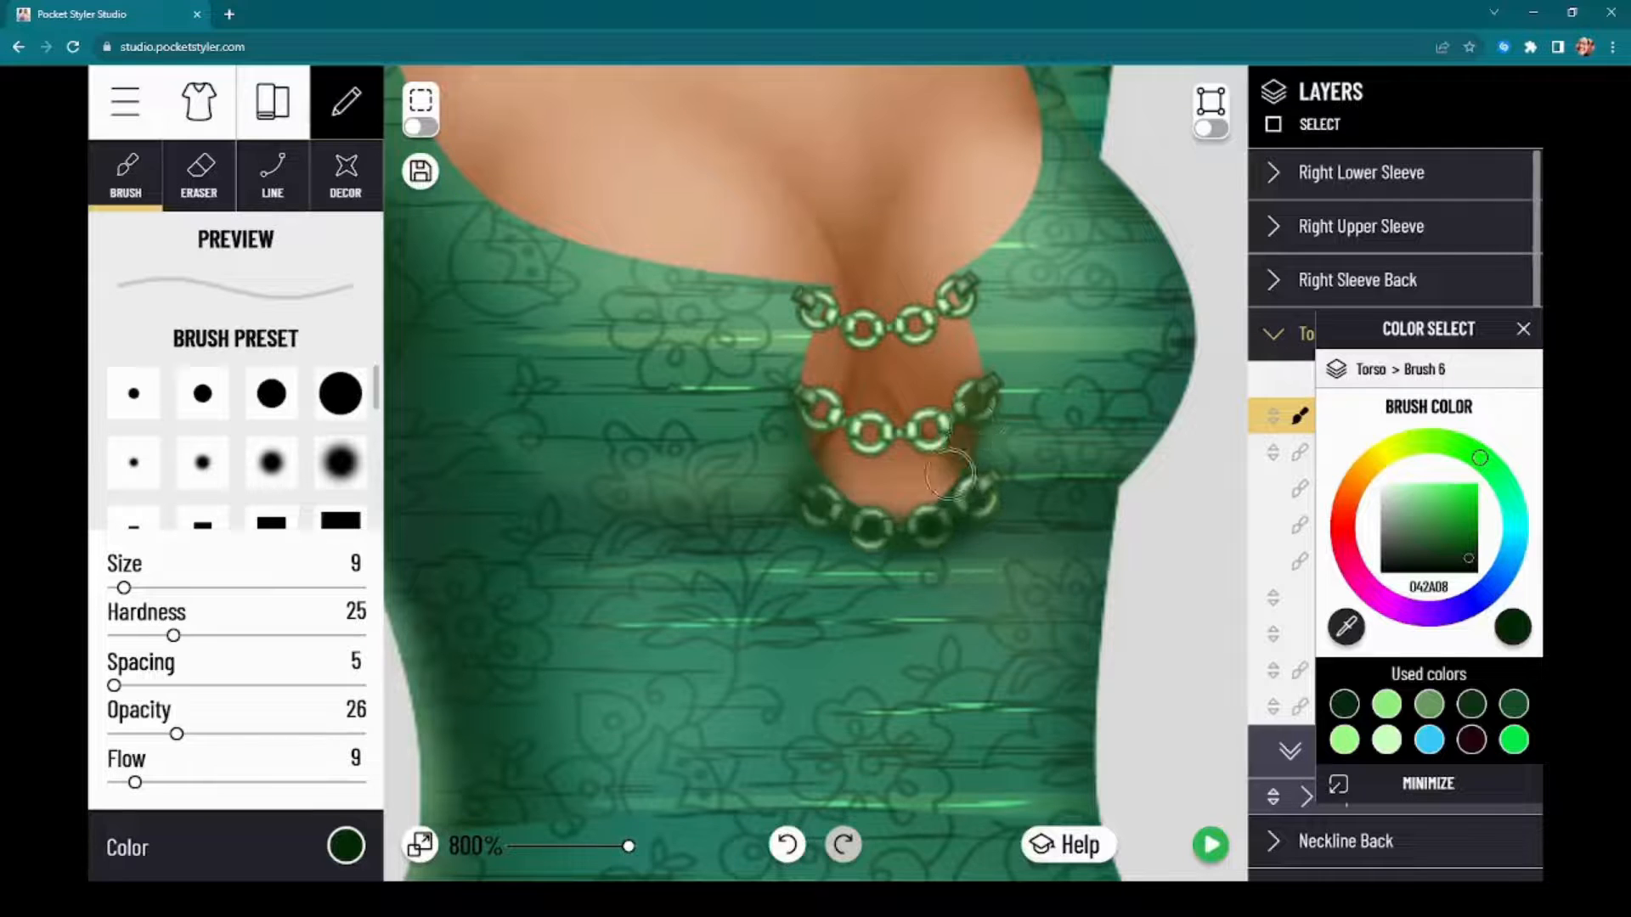
pyautogui.hotkey('ctrl', 'z')
pyautogui.moveTo(817, 496); pyautogui.dragTo(797, 312)
pyautogui.moveTo(932, 278); pyautogui.dragTo(977, 367)
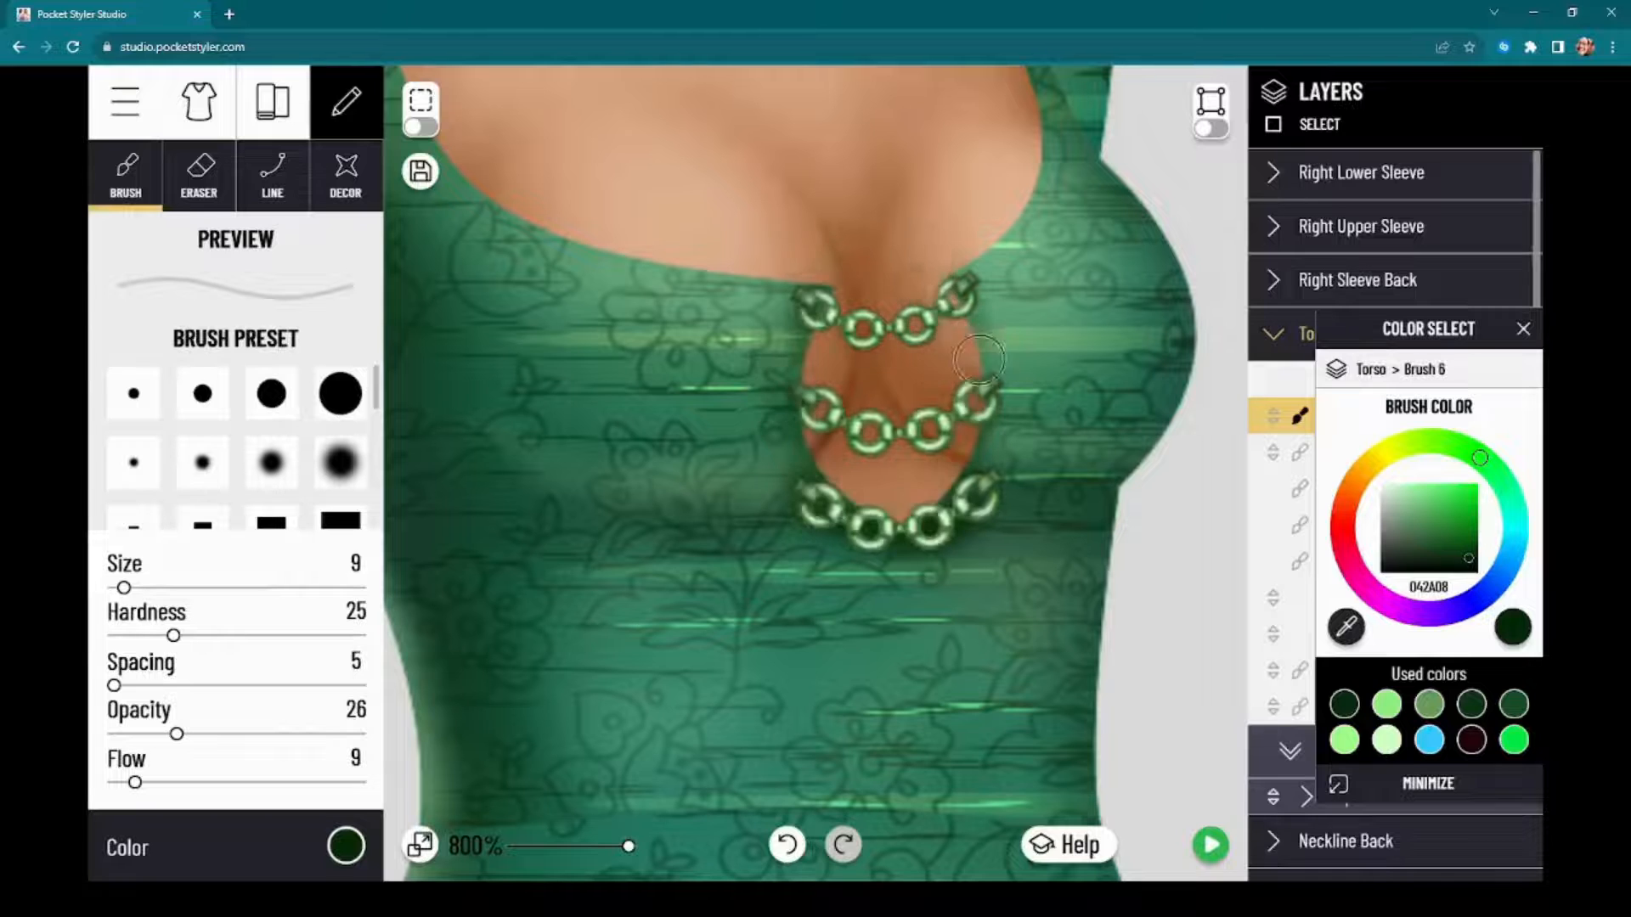
# Step: Try heavier shading along the keyhole's edge over the chain ends, compare with and without it, and undo it
pyautogui.moveTo(960, 289)
pyautogui.mouseDown()
pyautogui.moveTo(979, 407)
pyautogui.moveTo(953, 435)
pyautogui.mouseUp()
pyautogui.hotkey('ctrl', 'z')
pyautogui.hotkey('ctrl', 'y')
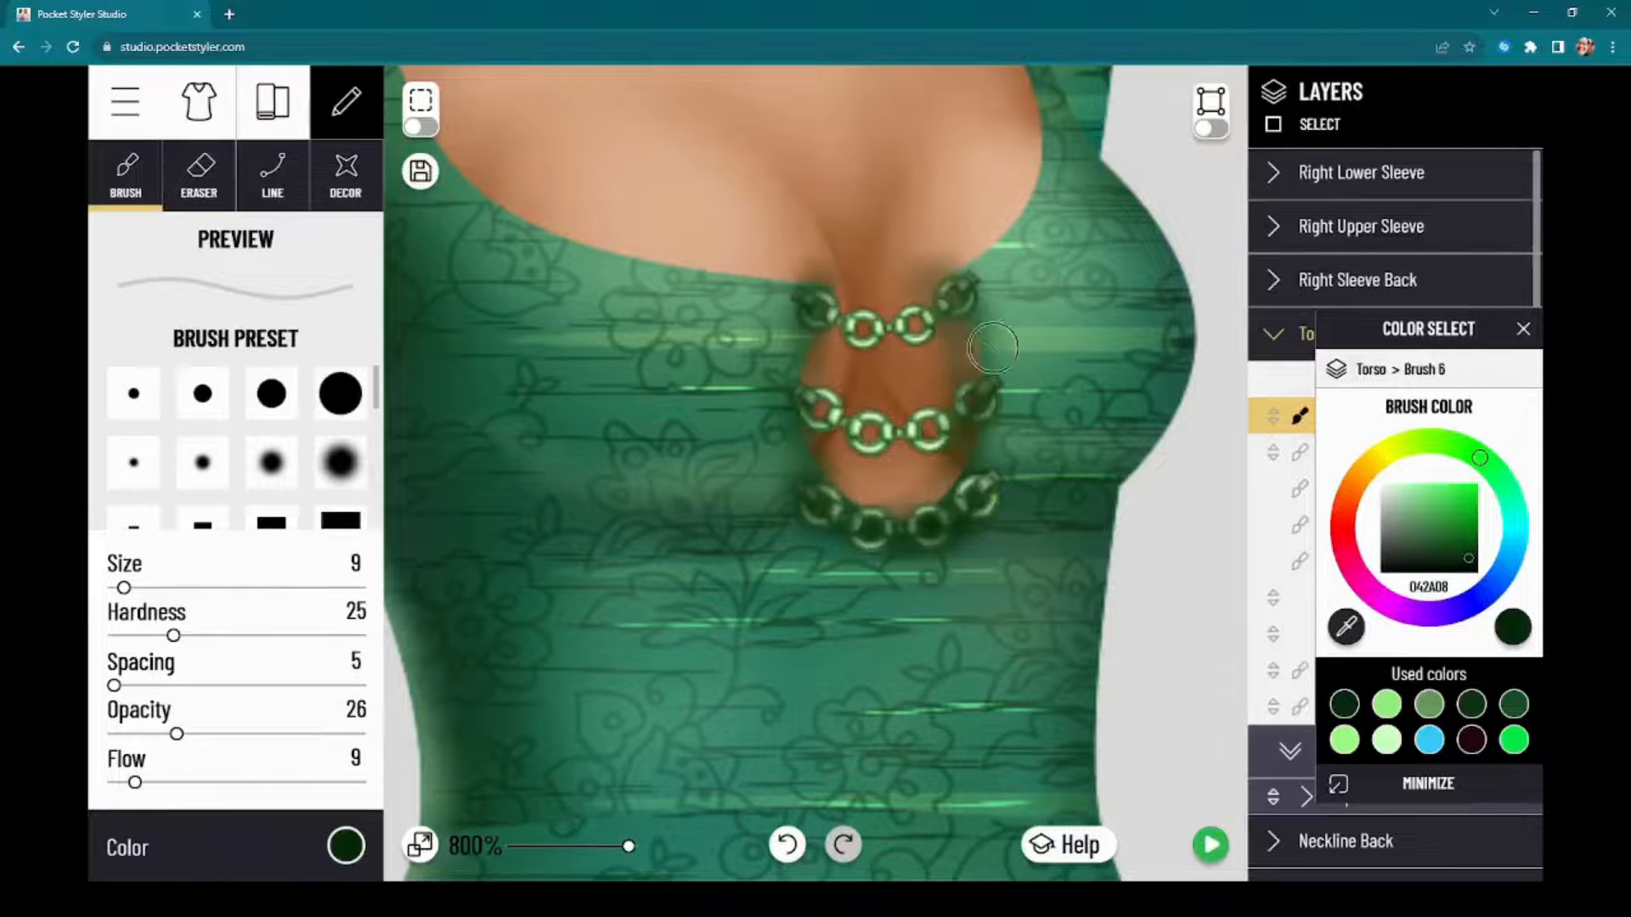
pyautogui.hotkey('ctrl', 'z')
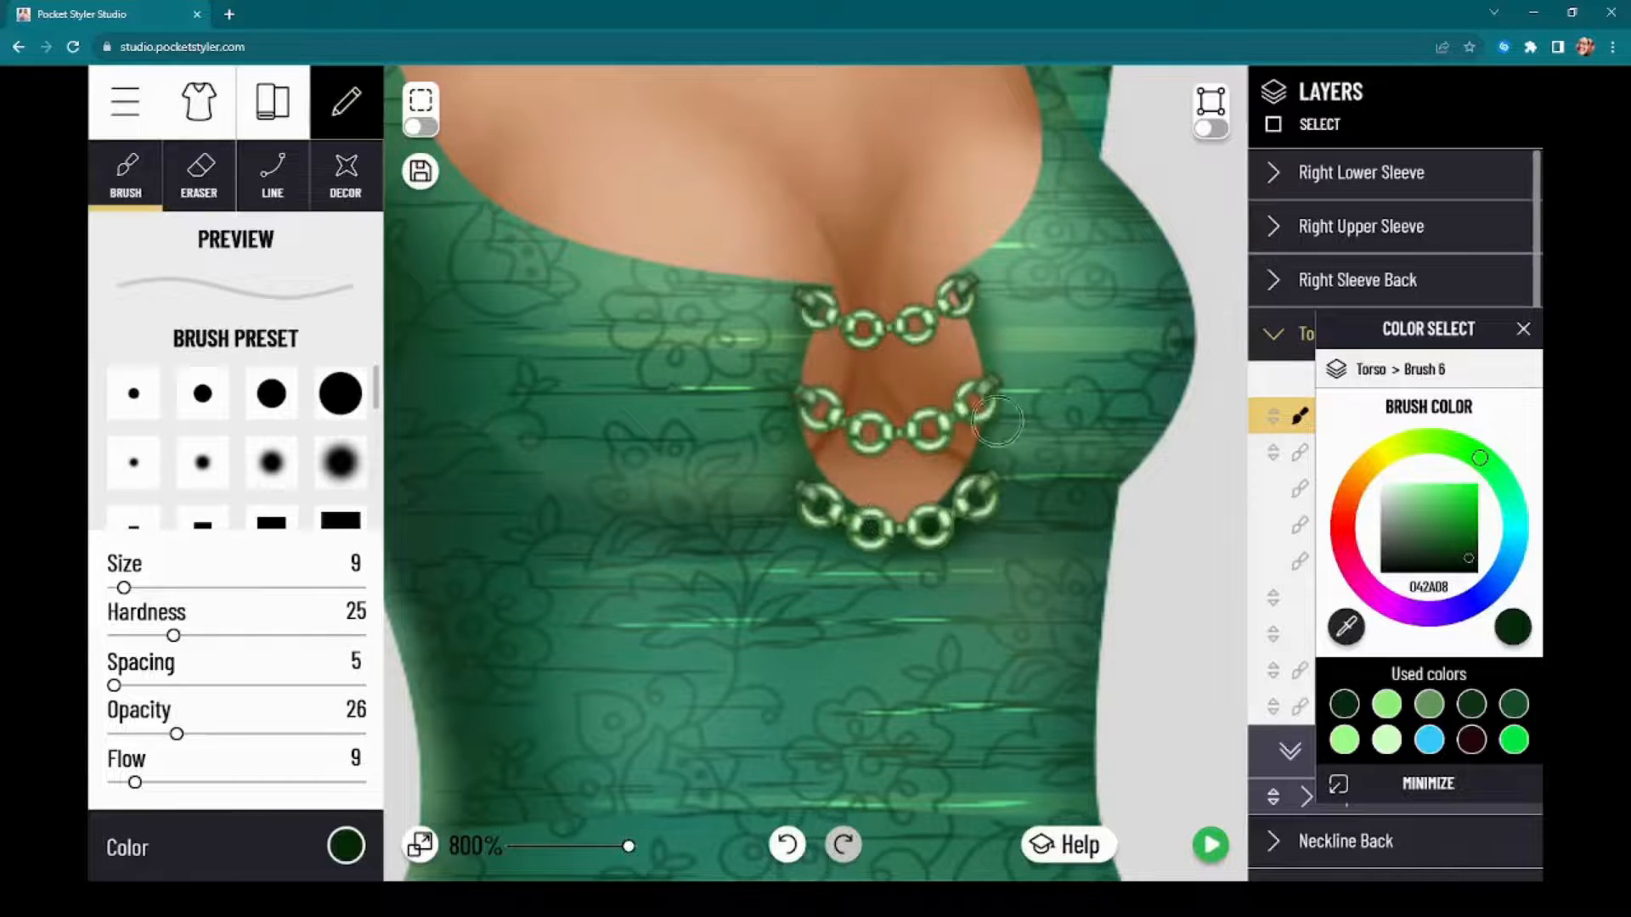
pyautogui.hotkey('ctrl', 'y')
pyautogui.hotkey('ctrl', 'z')
pyautogui.hotkey('ctrl', 'y')
pyautogui.hotkey('ctrl', 'z')
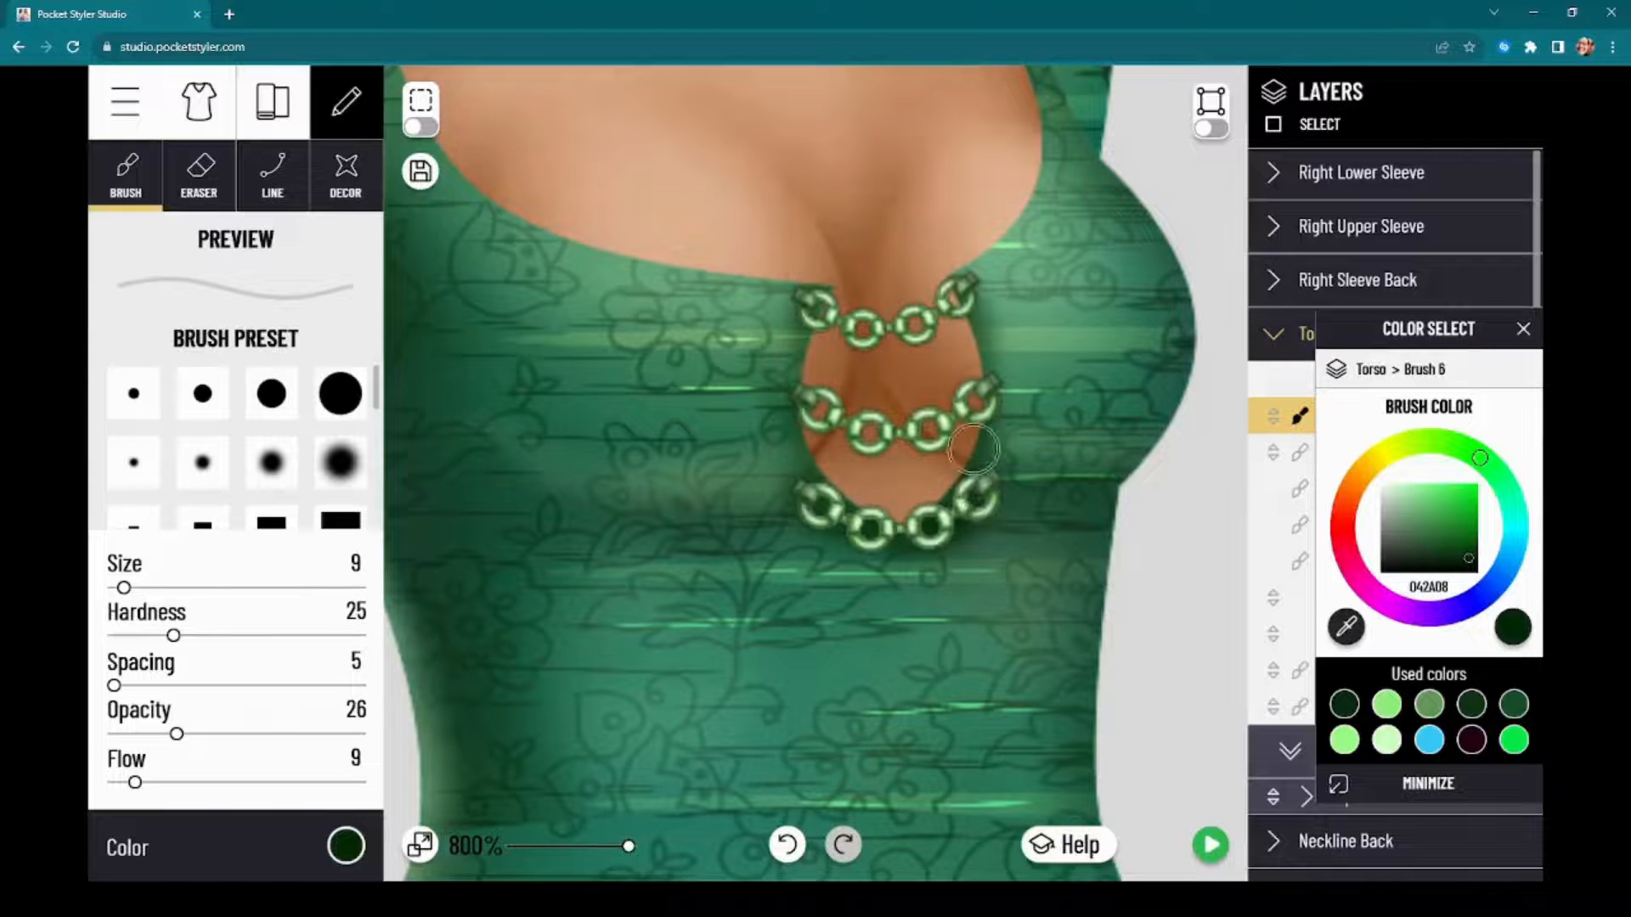
# Step: Set the brush to size 19, opacity 16 and flow 5, shade softly around the keyhole, and check the whole dress in the preview
pyautogui.click(1203, 857)
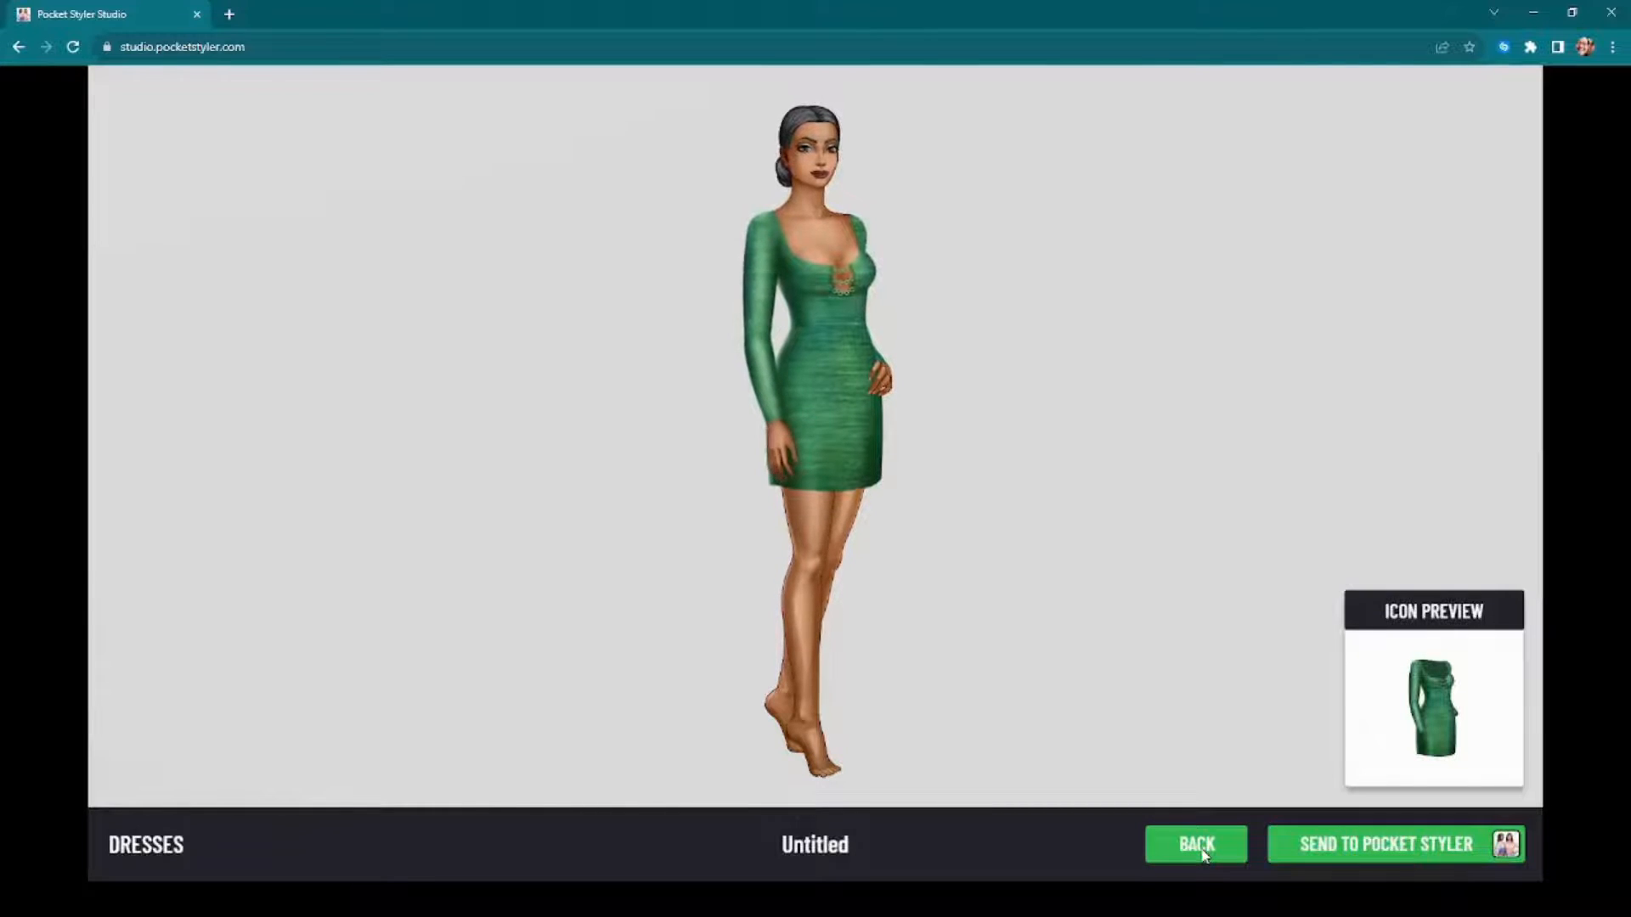
pyautogui.click(1197, 846)
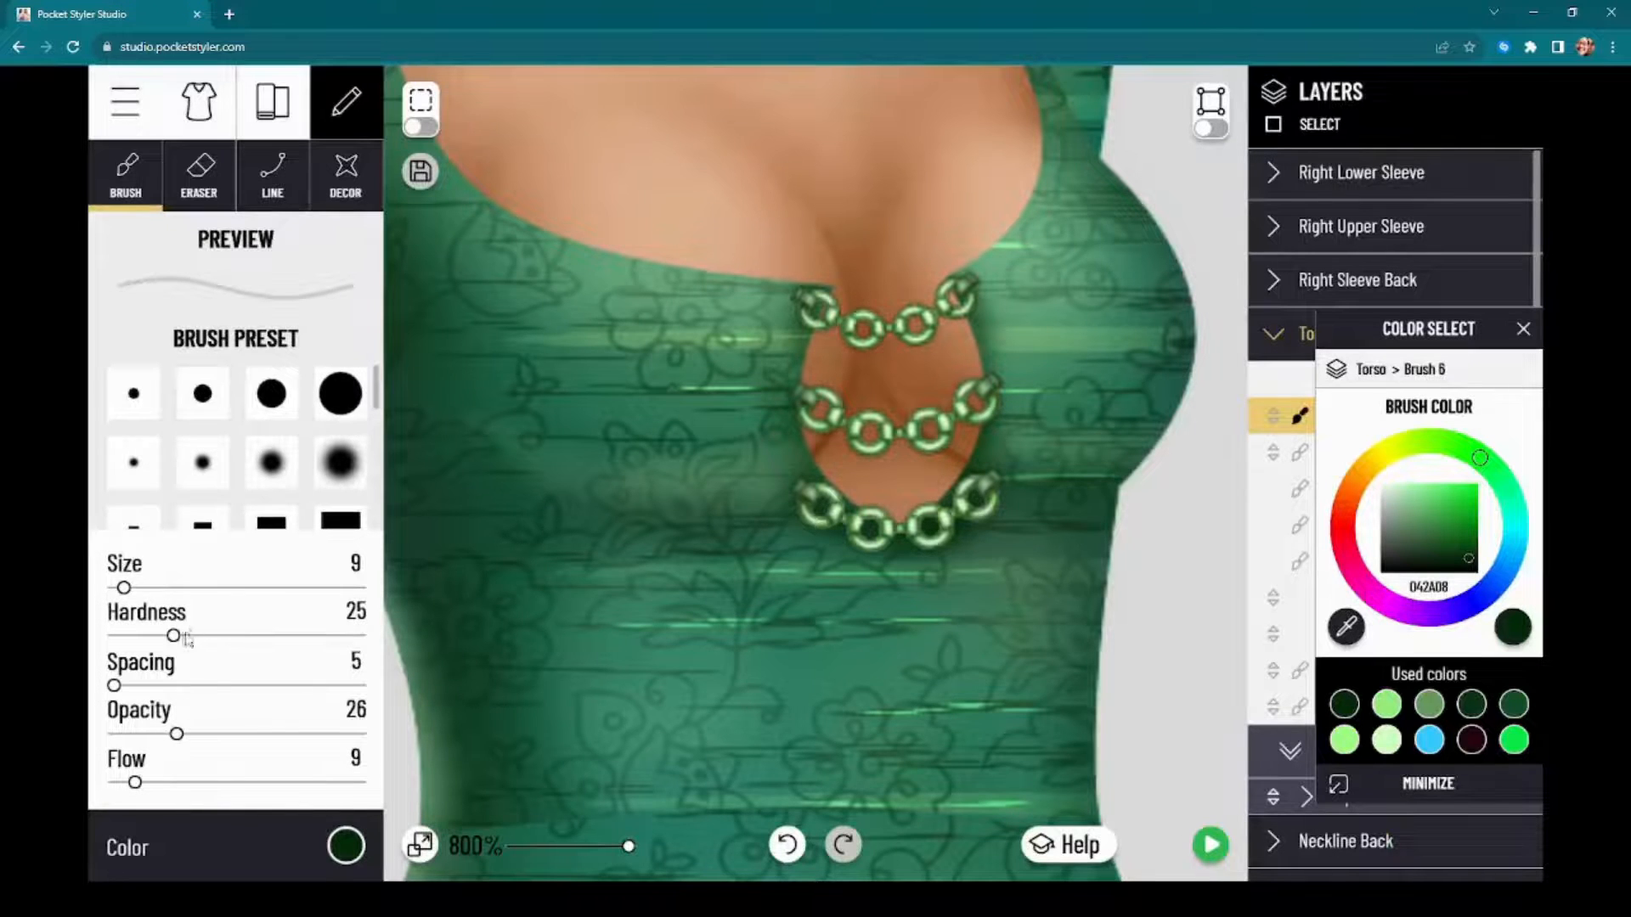
pyautogui.moveTo(125, 588); pyautogui.dragTo(136, 589)
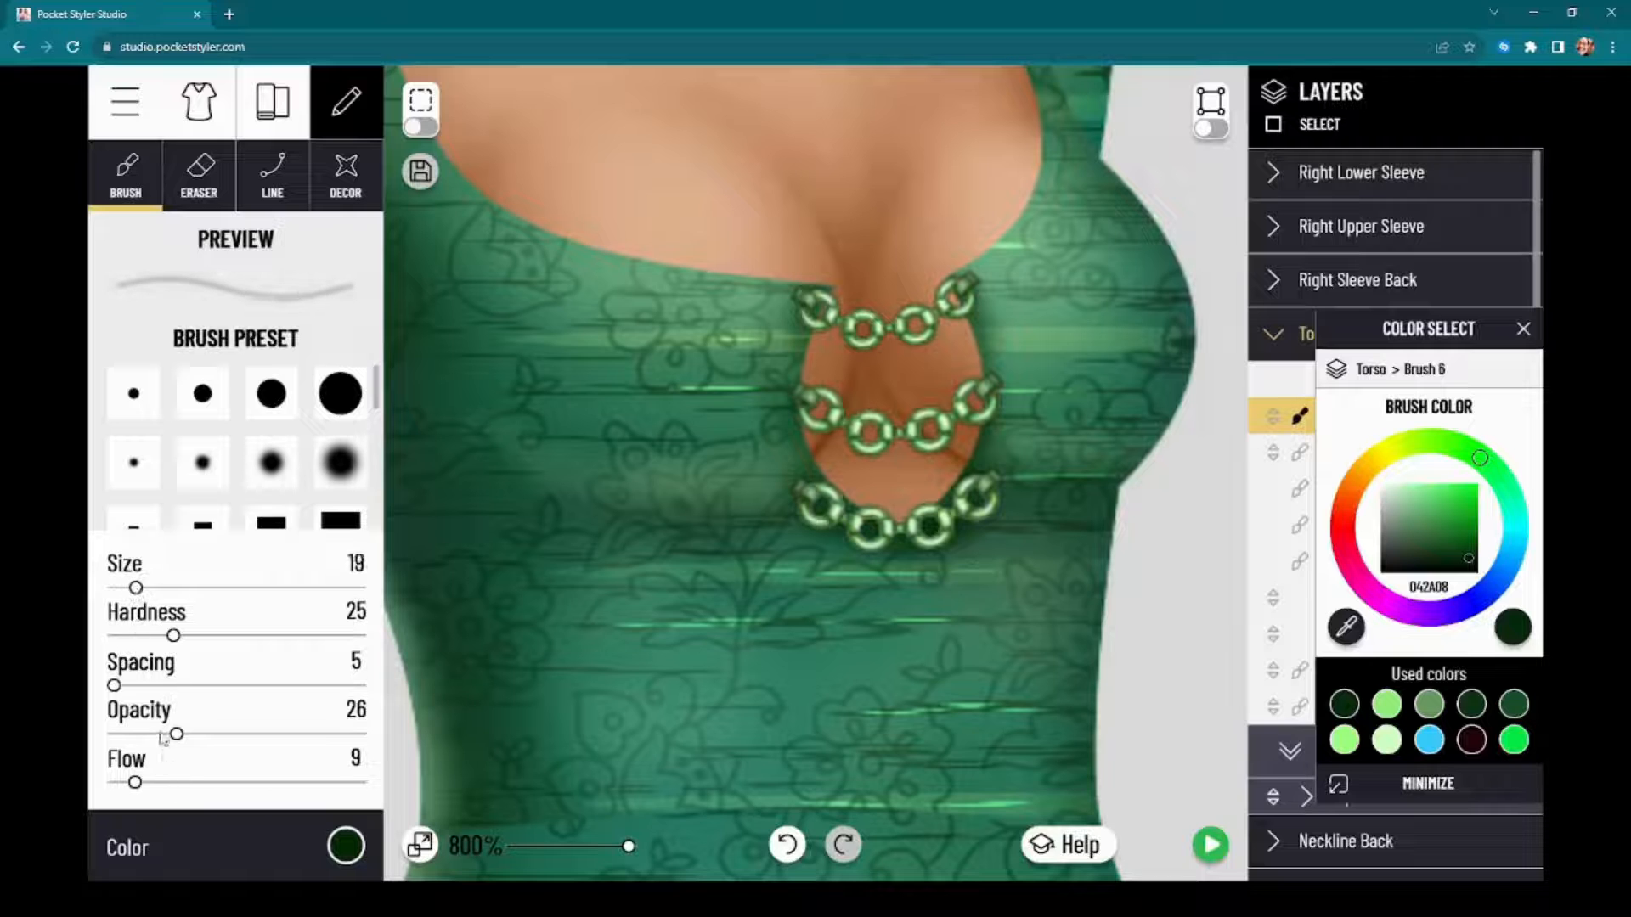
pyautogui.moveTo(163, 735); pyautogui.dragTo(151, 736)
pyautogui.moveTo(931, 330)
pyautogui.mouseDown()
pyautogui.moveTo(974, 334)
pyautogui.moveTo(1005, 291)
pyautogui.moveTo(989, 454)
pyautogui.mouseUp()
pyautogui.moveTo(802, 359)
pyautogui.mouseDown()
pyautogui.moveTo(786, 503)
pyautogui.moveTo(771, 310)
pyautogui.moveTo(764, 410)
pyautogui.moveTo(972, 307)
pyautogui.moveTo(1007, 398)
pyautogui.moveTo(971, 306)
pyautogui.moveTo(998, 284)
pyautogui.mouseUp()
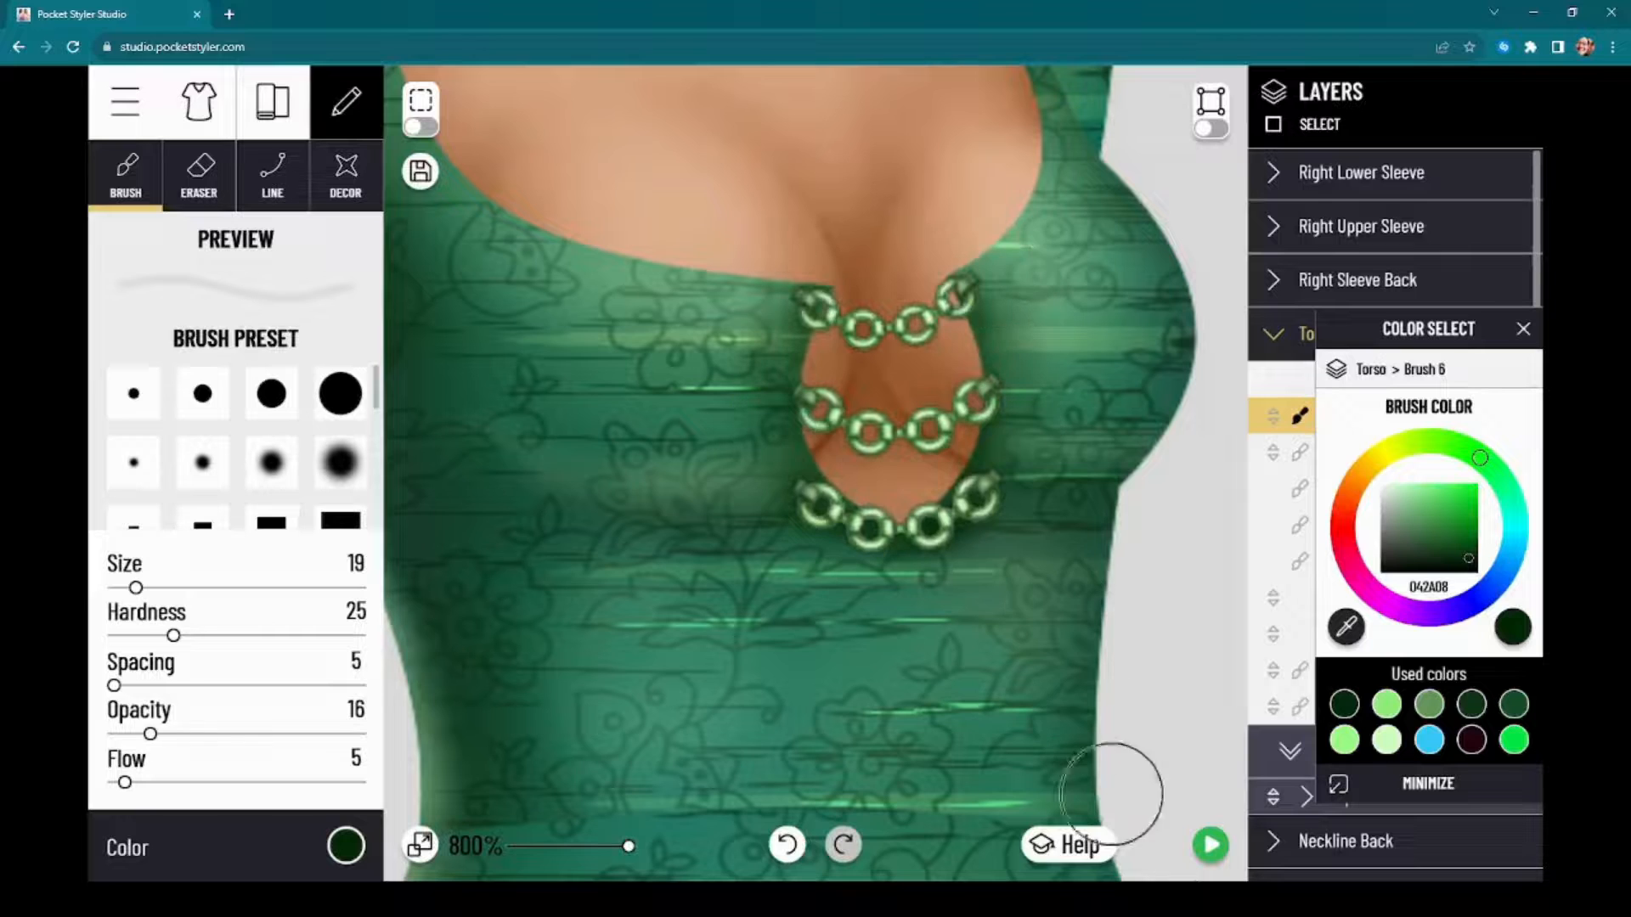
pyautogui.click(1211, 854)
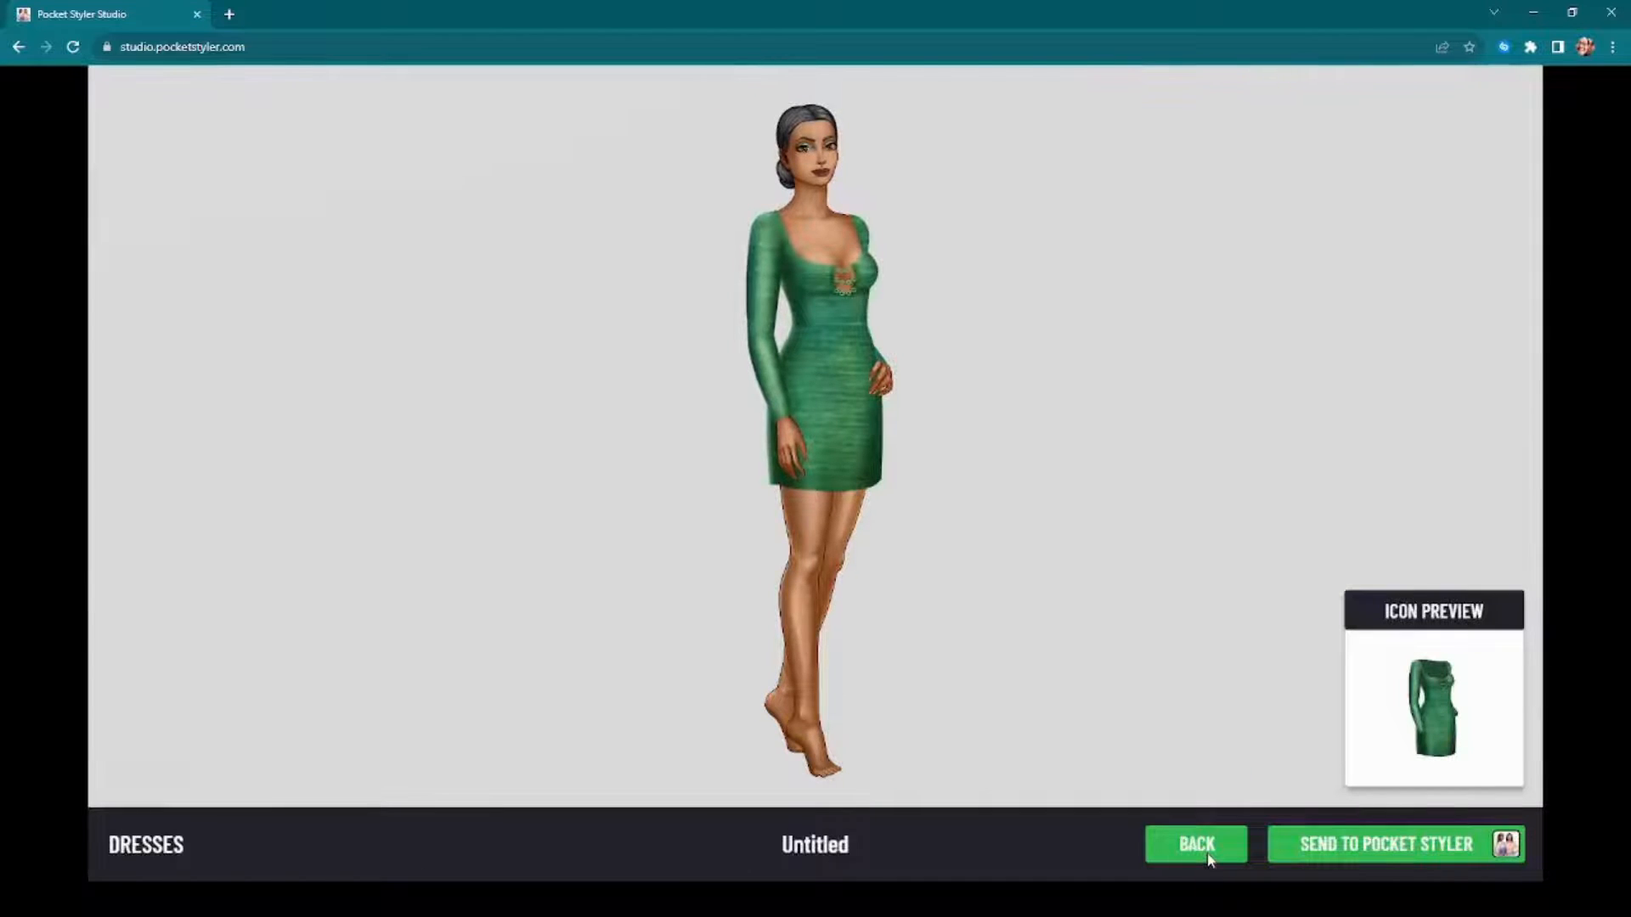
pyautogui.click(1210, 858)
# Step: Collapse the Torso layers and choose the thin vertical dash brush preset with size 5, angle 90 and spacing 75
pyautogui.scroll(-5, 1106, 452)
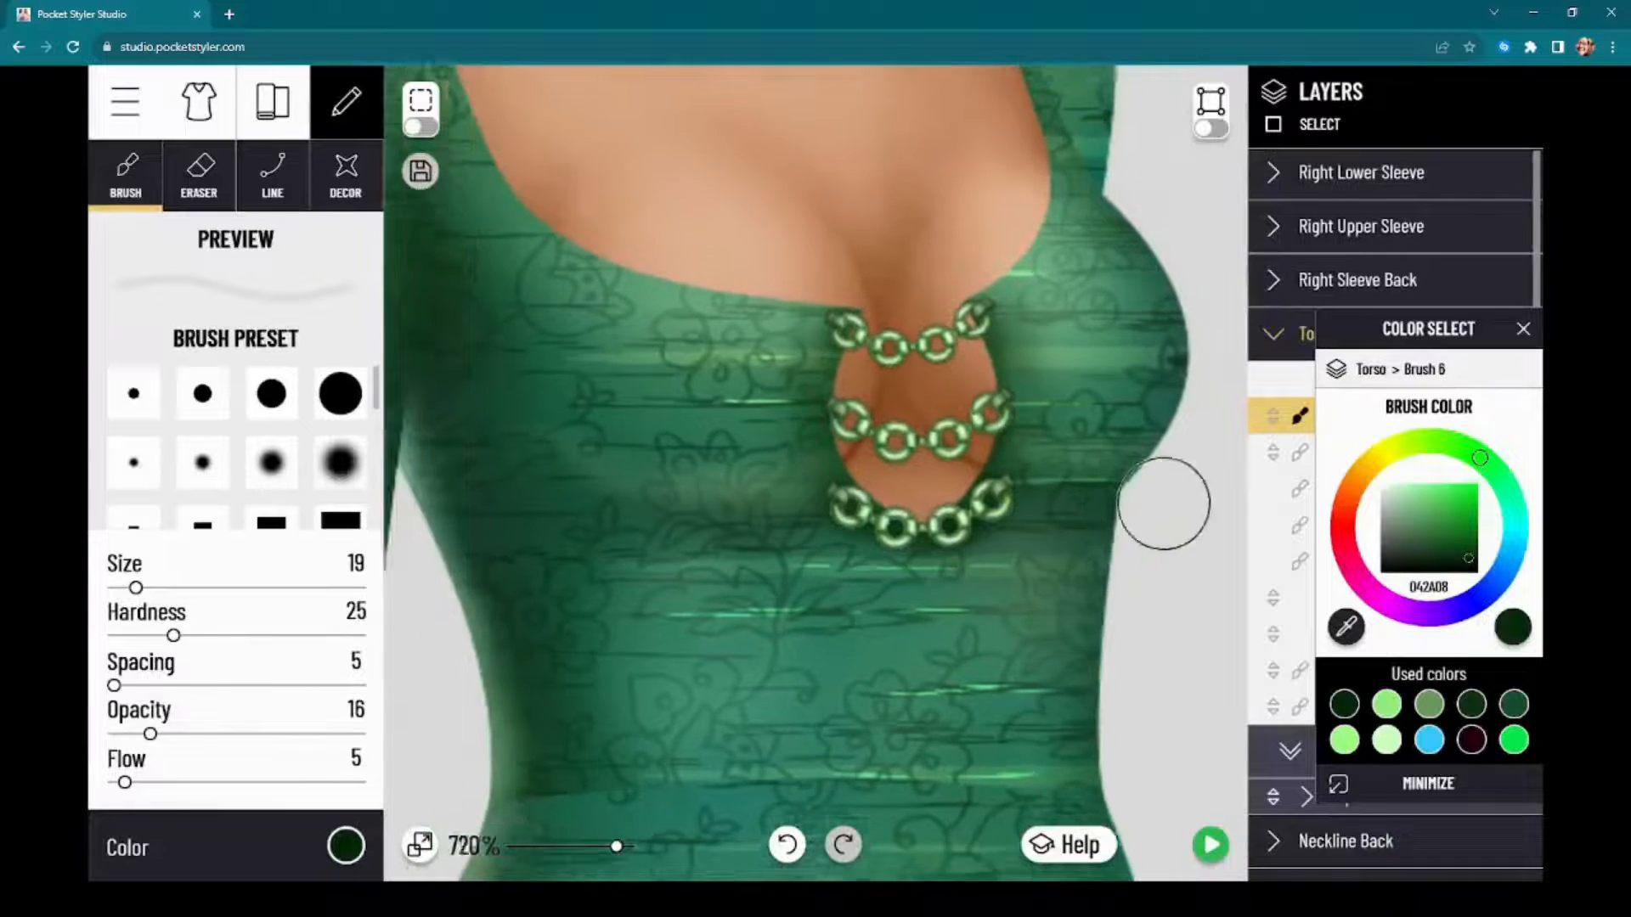
pyautogui.scroll(-3, 832, 449)
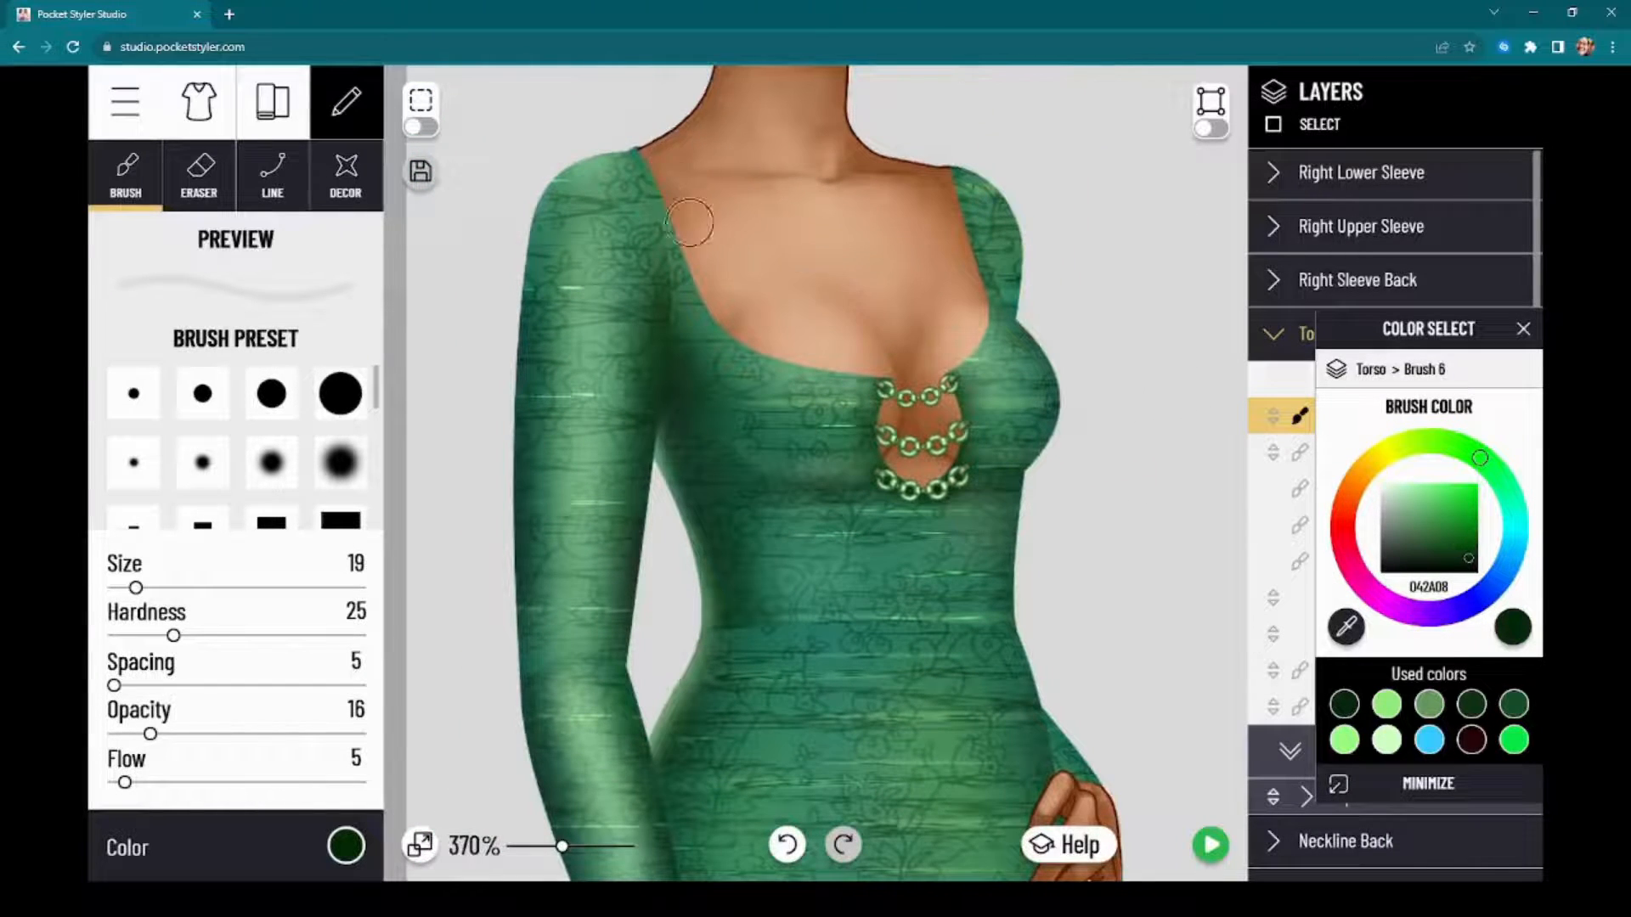
pyautogui.moveTo(1467, 337); pyautogui.dragTo(1045, 327)
pyautogui.click(1359, 334)
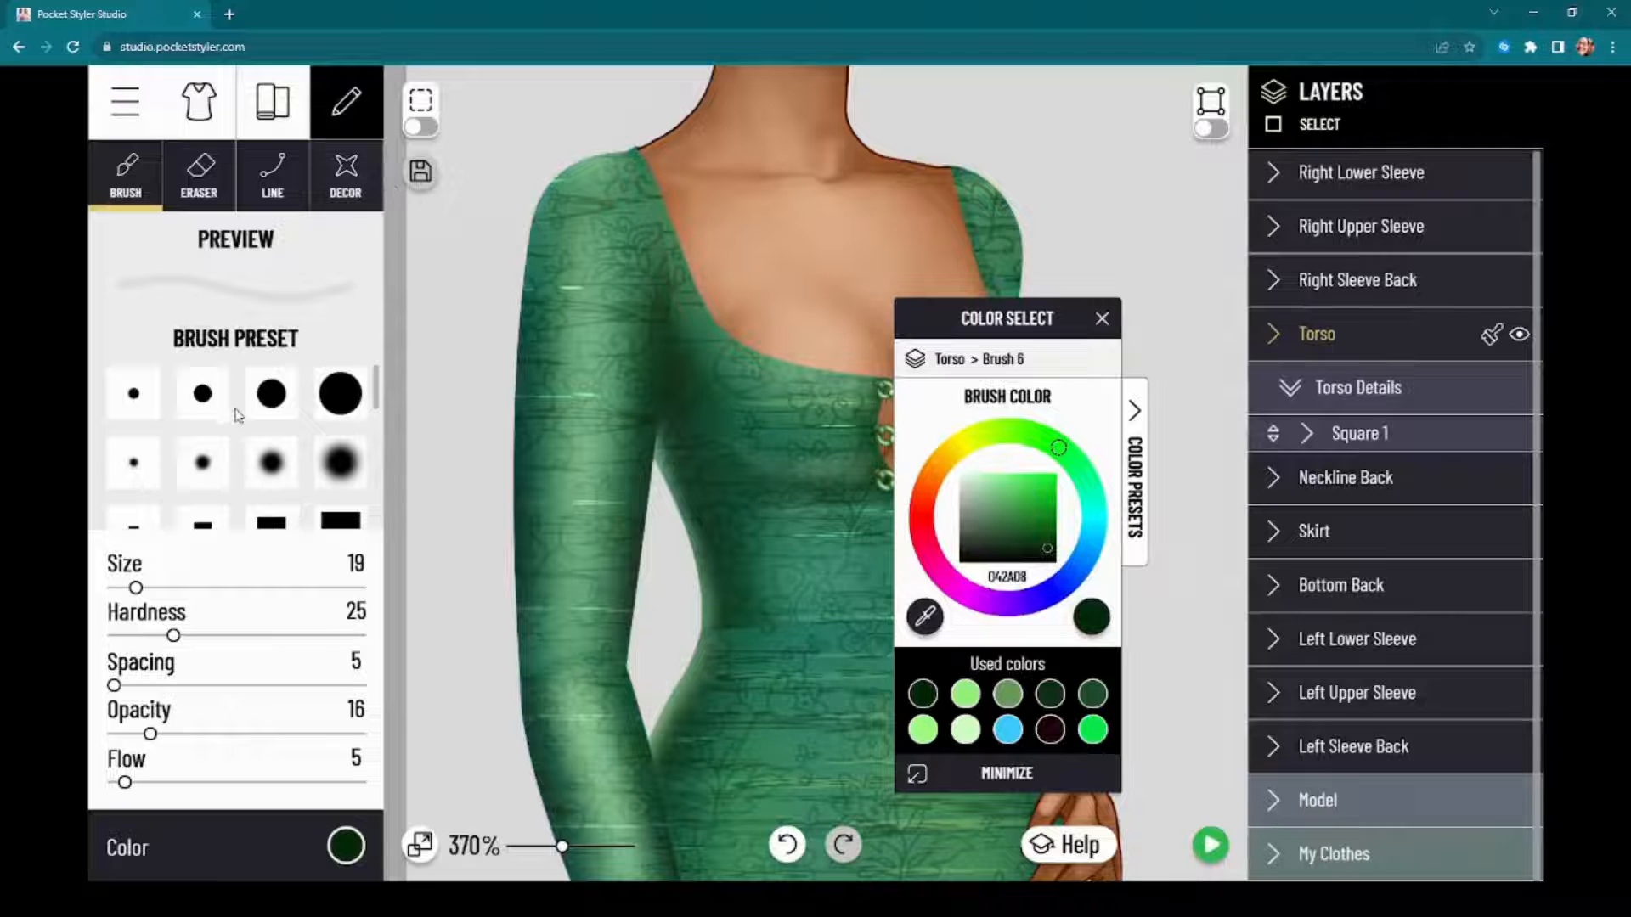
pyautogui.scroll(-5, 239, 416)
pyautogui.scroll(3, 243, 429)
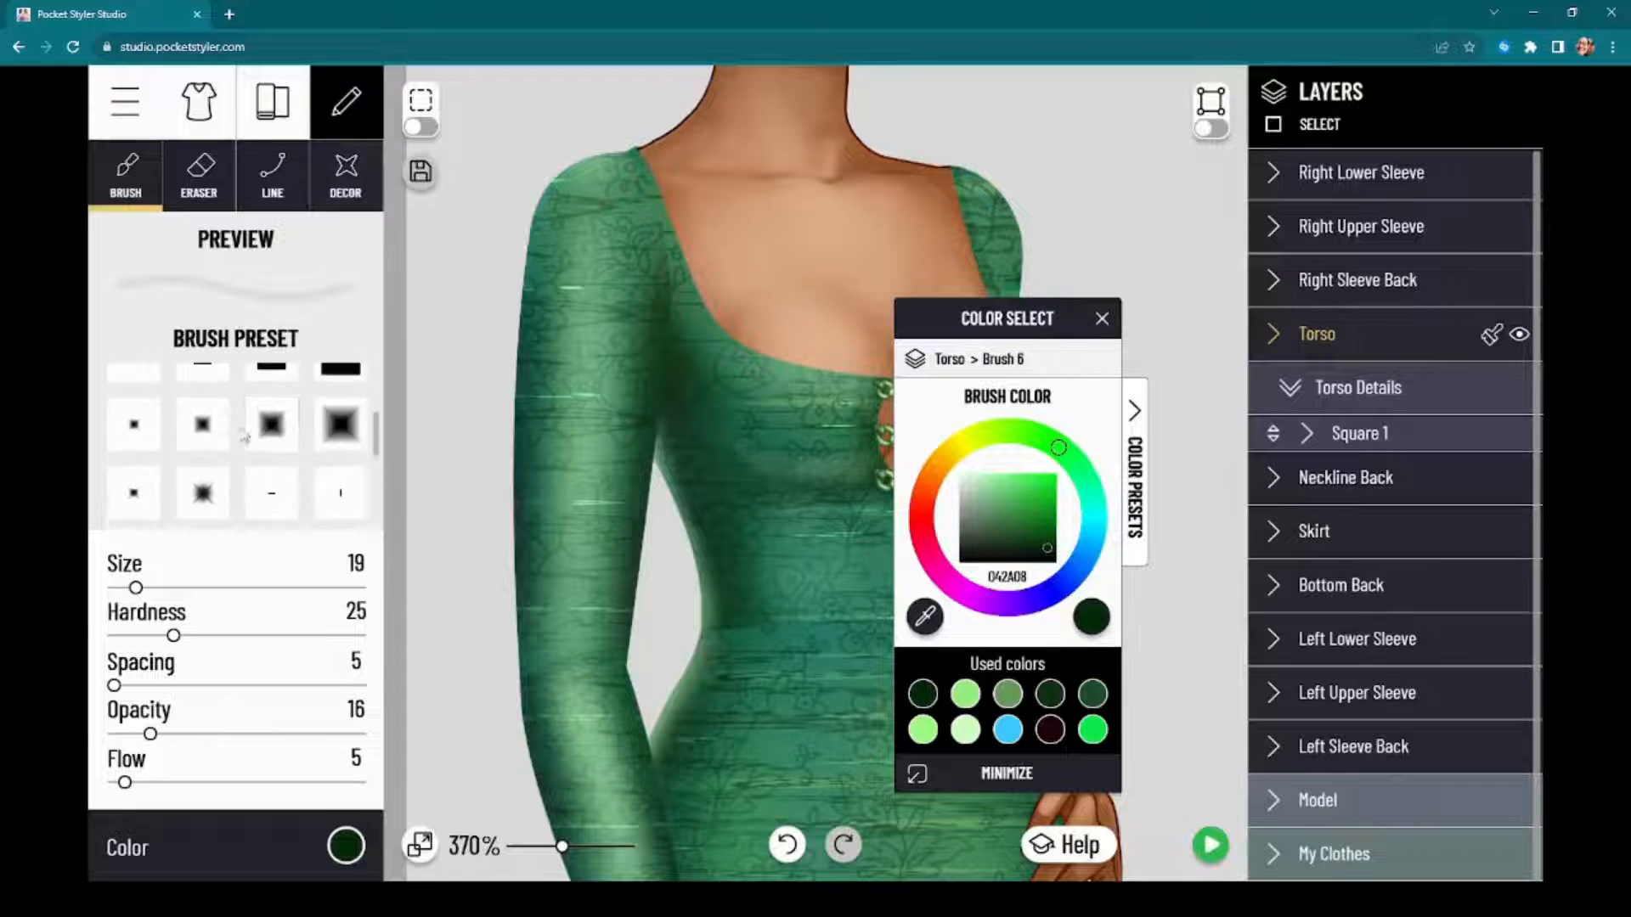
pyautogui.click(340, 492)
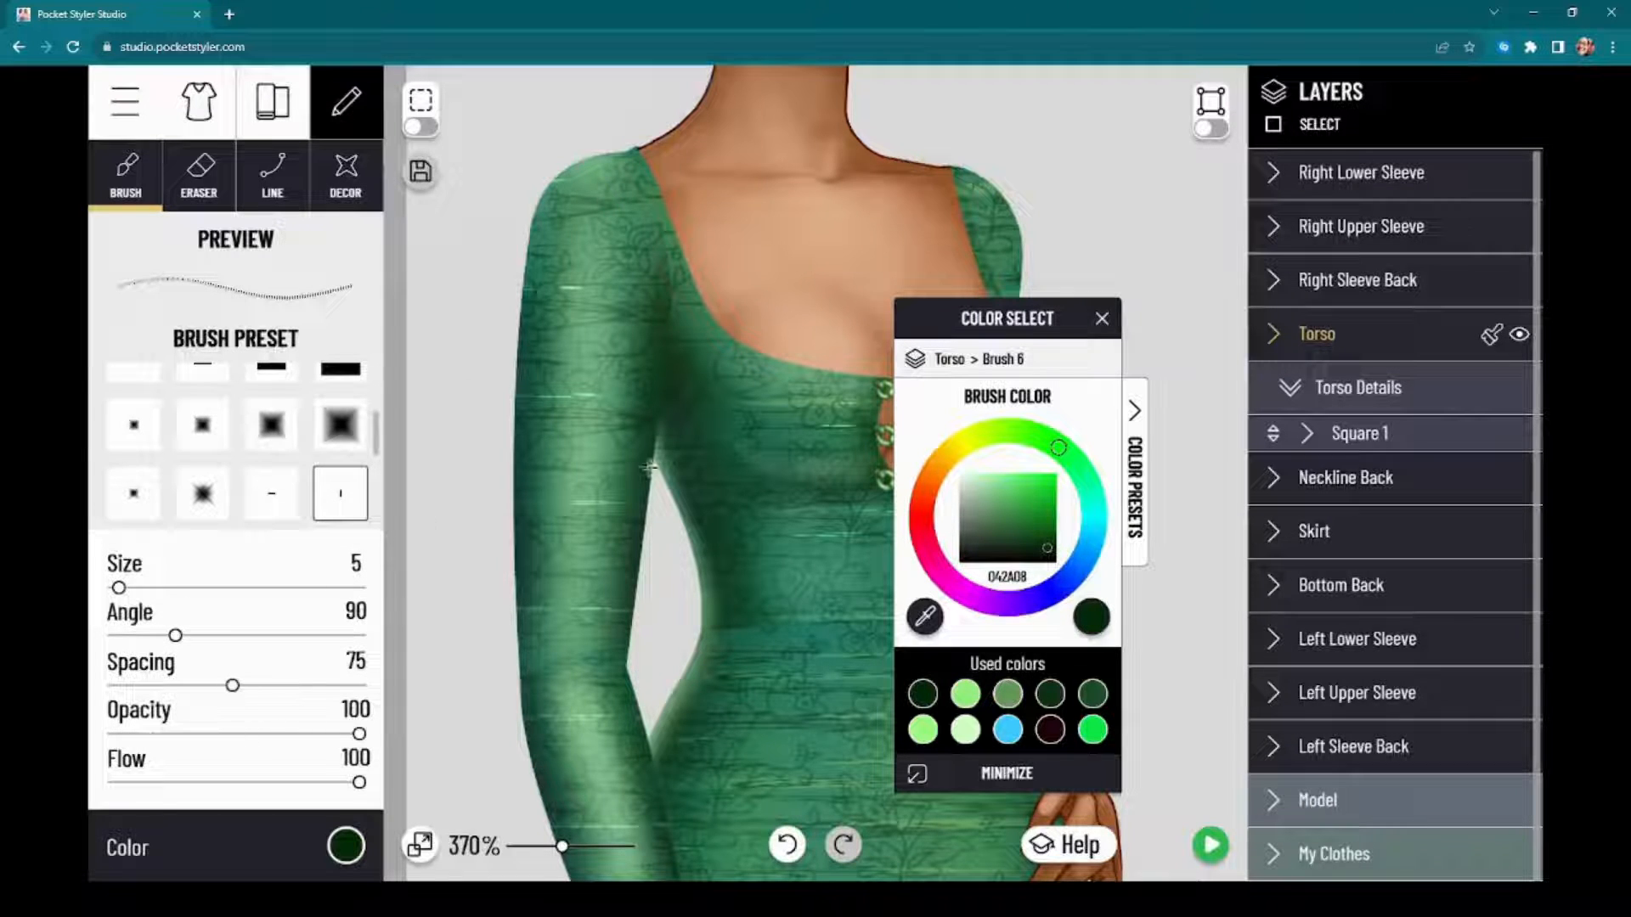
# Step: Try a row of dark stitches below the neckline on the Torso's brush layer and undo it
pyautogui.moveTo(984, 327); pyautogui.dragTo(1087, 306)
pyautogui.moveTo(692, 338)
pyautogui.mouseDown()
pyautogui.moveTo(736, 363)
pyautogui.moveTo(870, 444)
pyautogui.mouseUp()
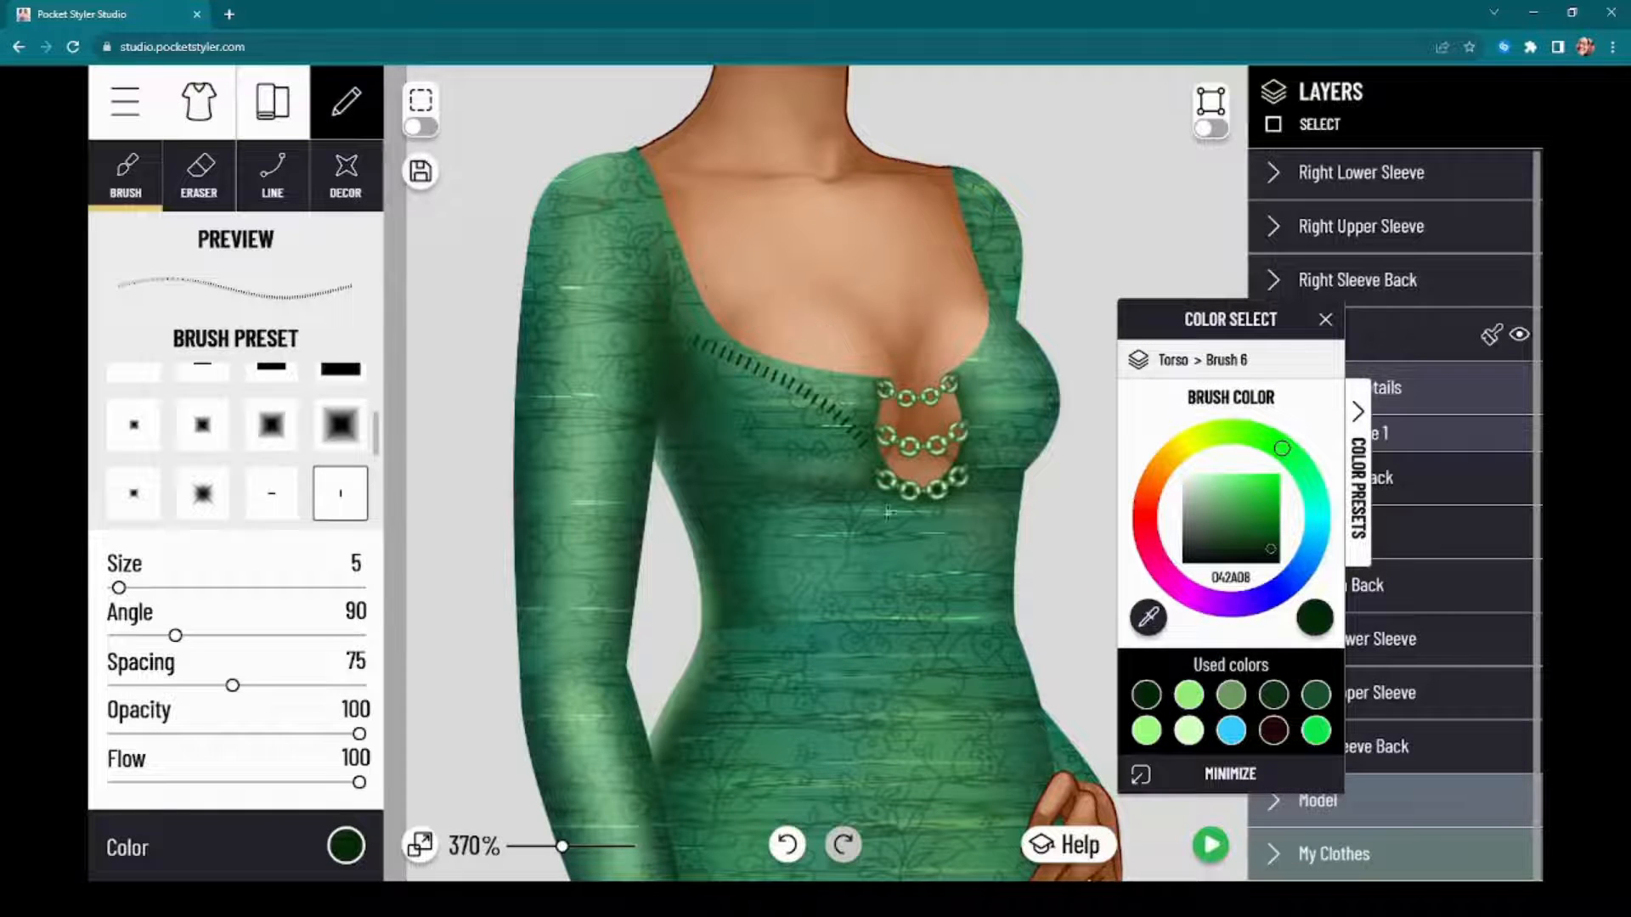
pyautogui.click(787, 849)
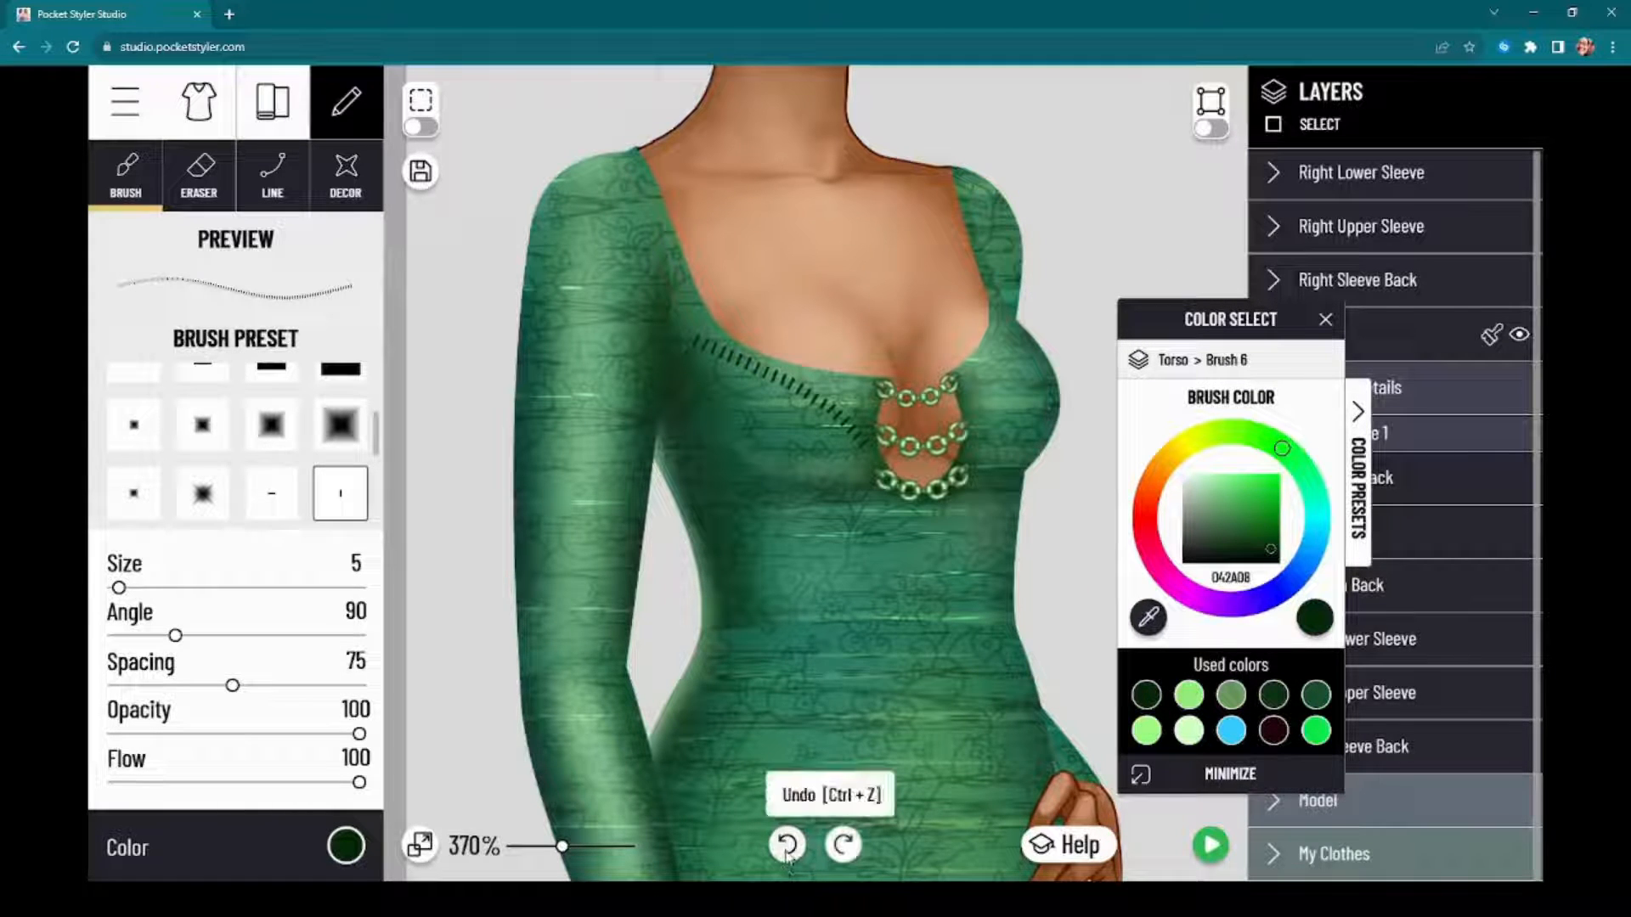
# Step: Open the Square 1 torso detail for brush editing and set the brush color to dark green 164F26
pyautogui.moveTo(1230, 320); pyautogui.dragTo(1056, 300)
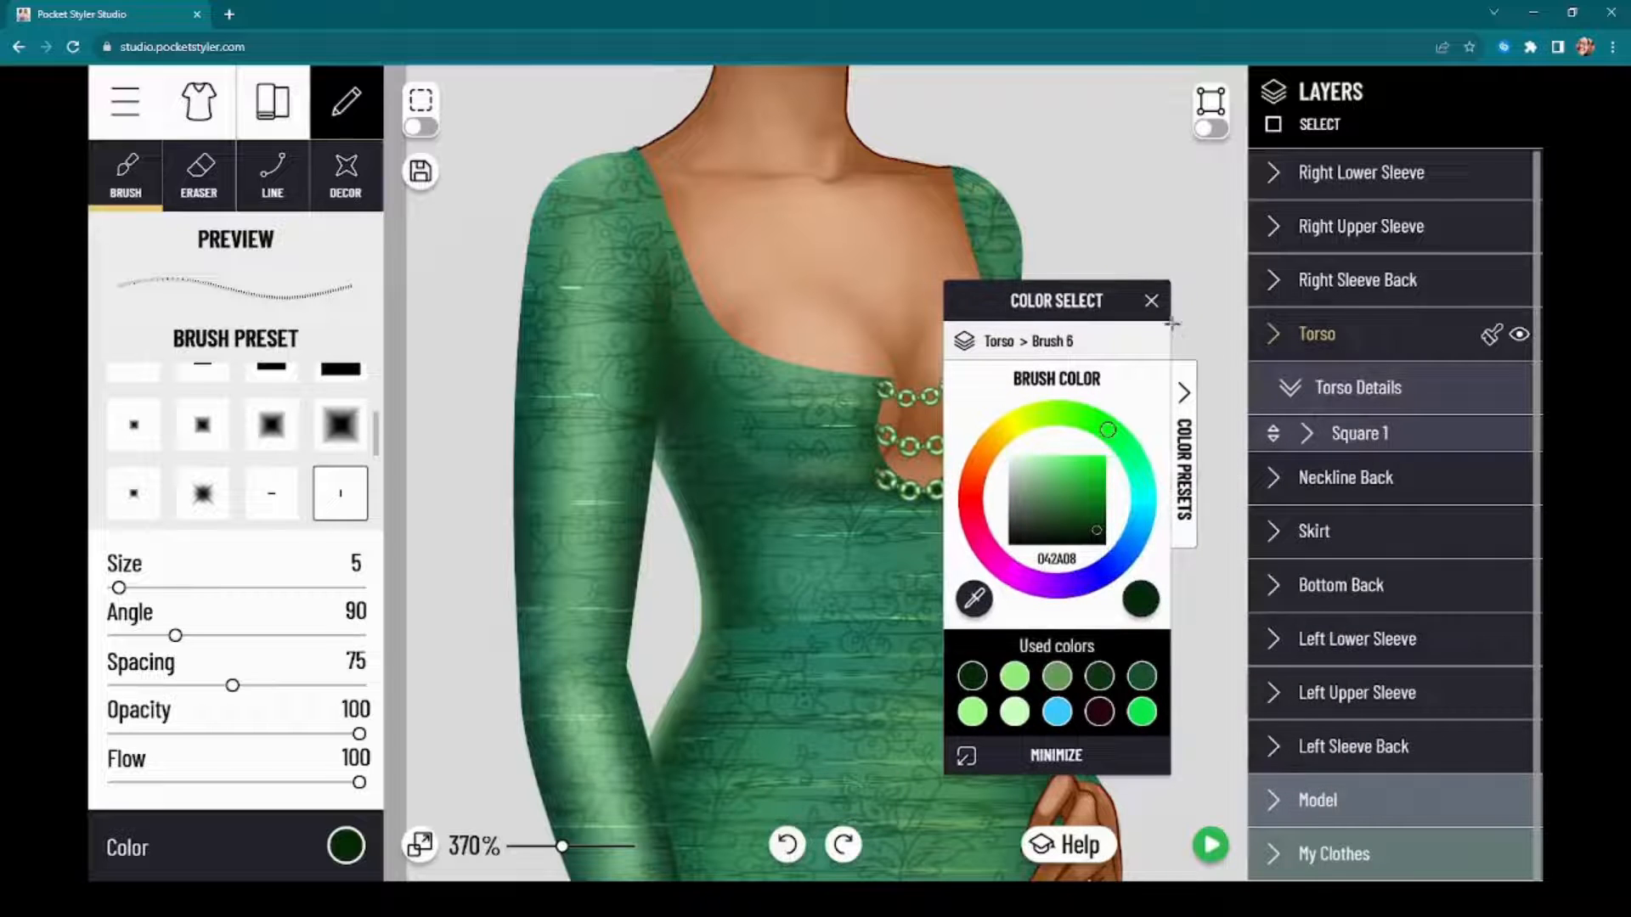
pyautogui.click(1389, 447)
pyautogui.scroll(5, 1051, 253)
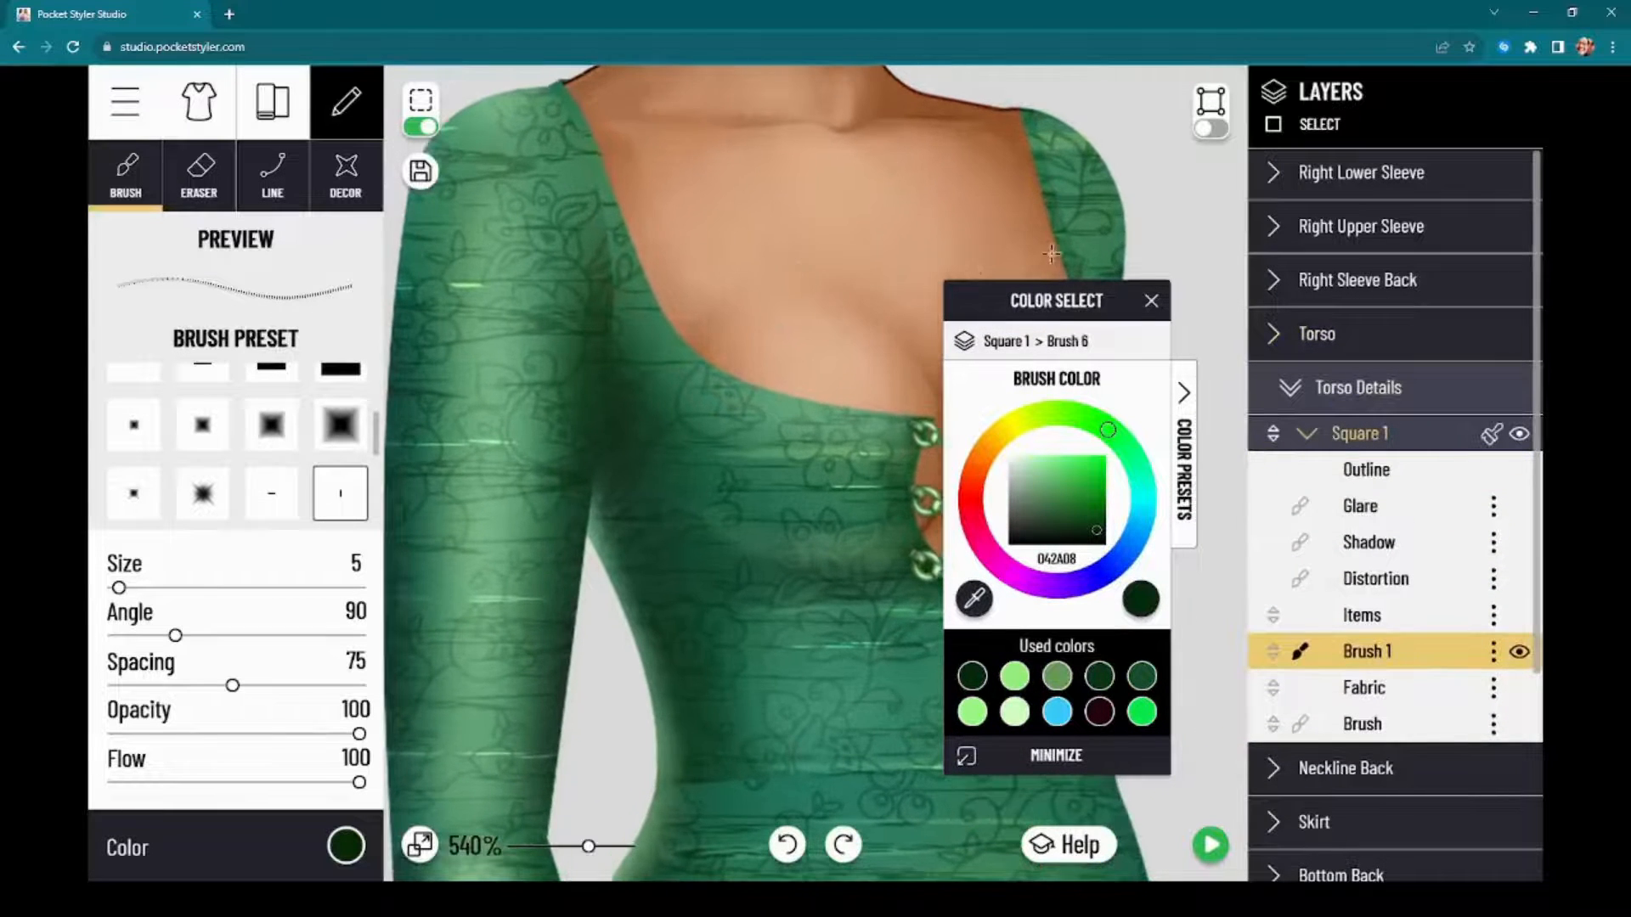
pyautogui.moveTo(1062, 311); pyautogui.dragTo(1164, 234)
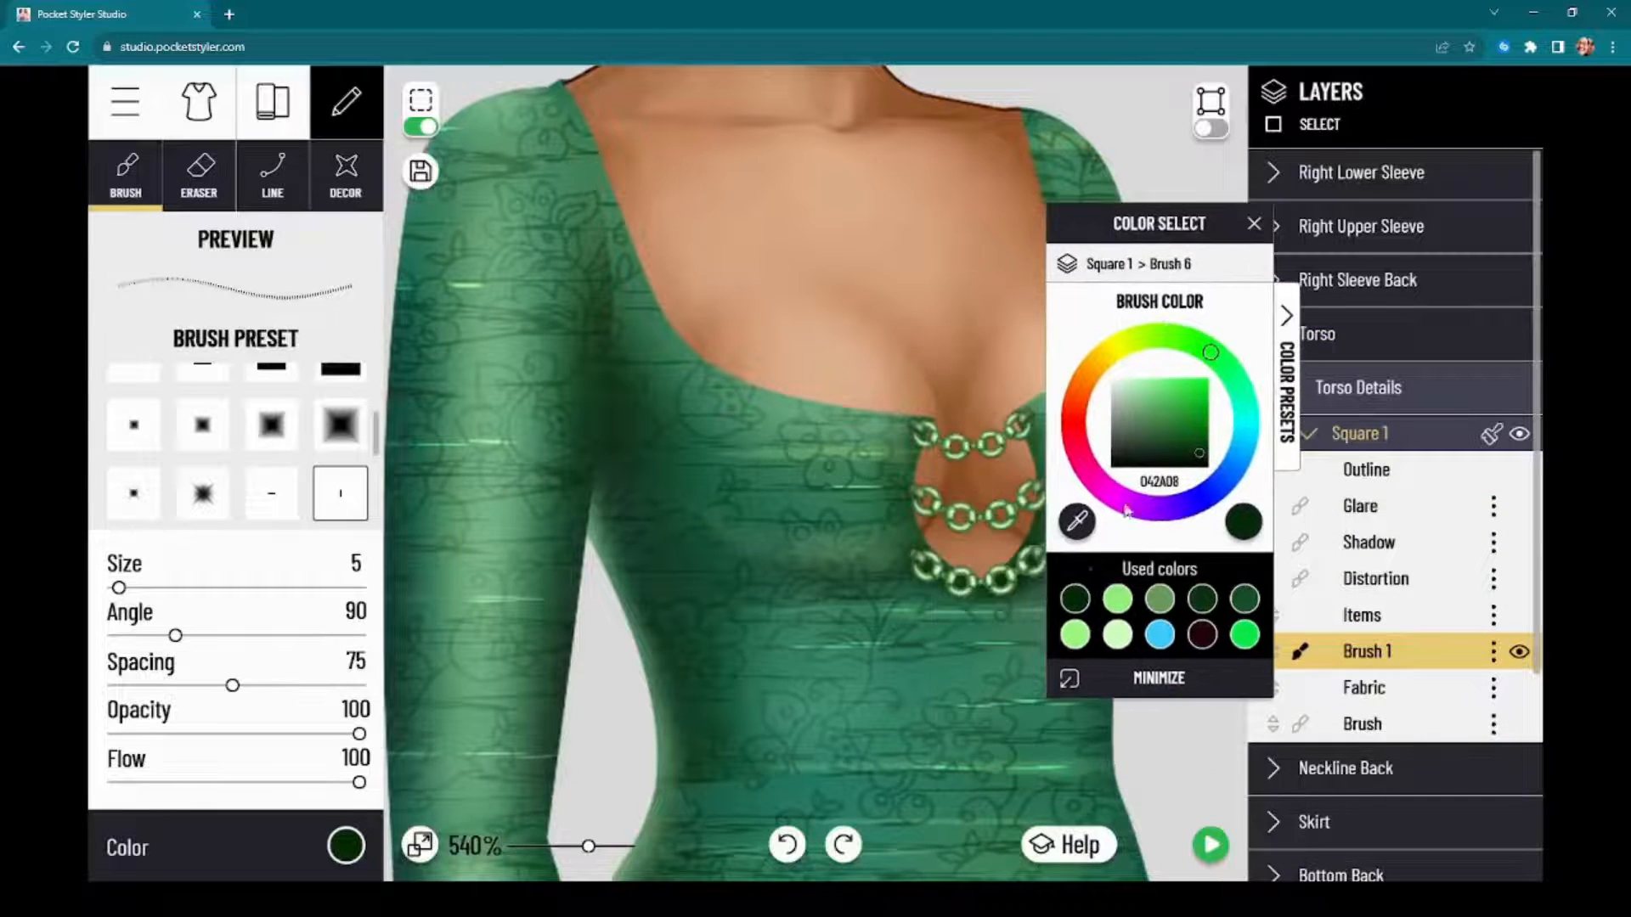
pyautogui.click(1245, 603)
pyautogui.click(344, 858)
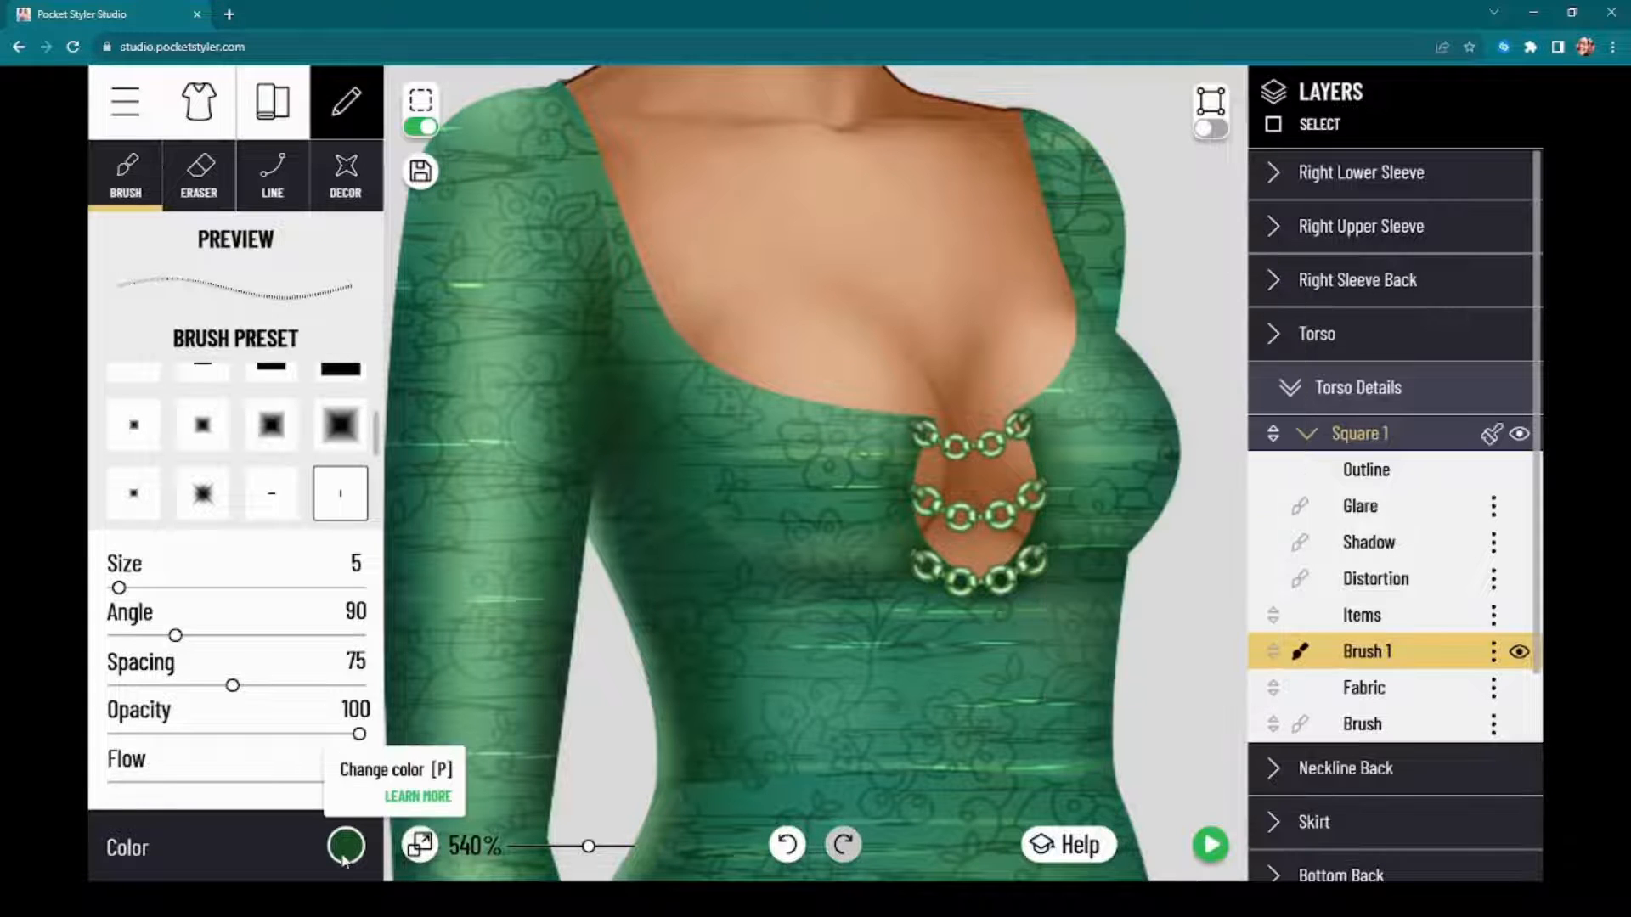
pyautogui.click(344, 849)
# Step: Create a new brush layer in the Square 1 detail and move it above the Glare layer
pyautogui.click(1493, 652)
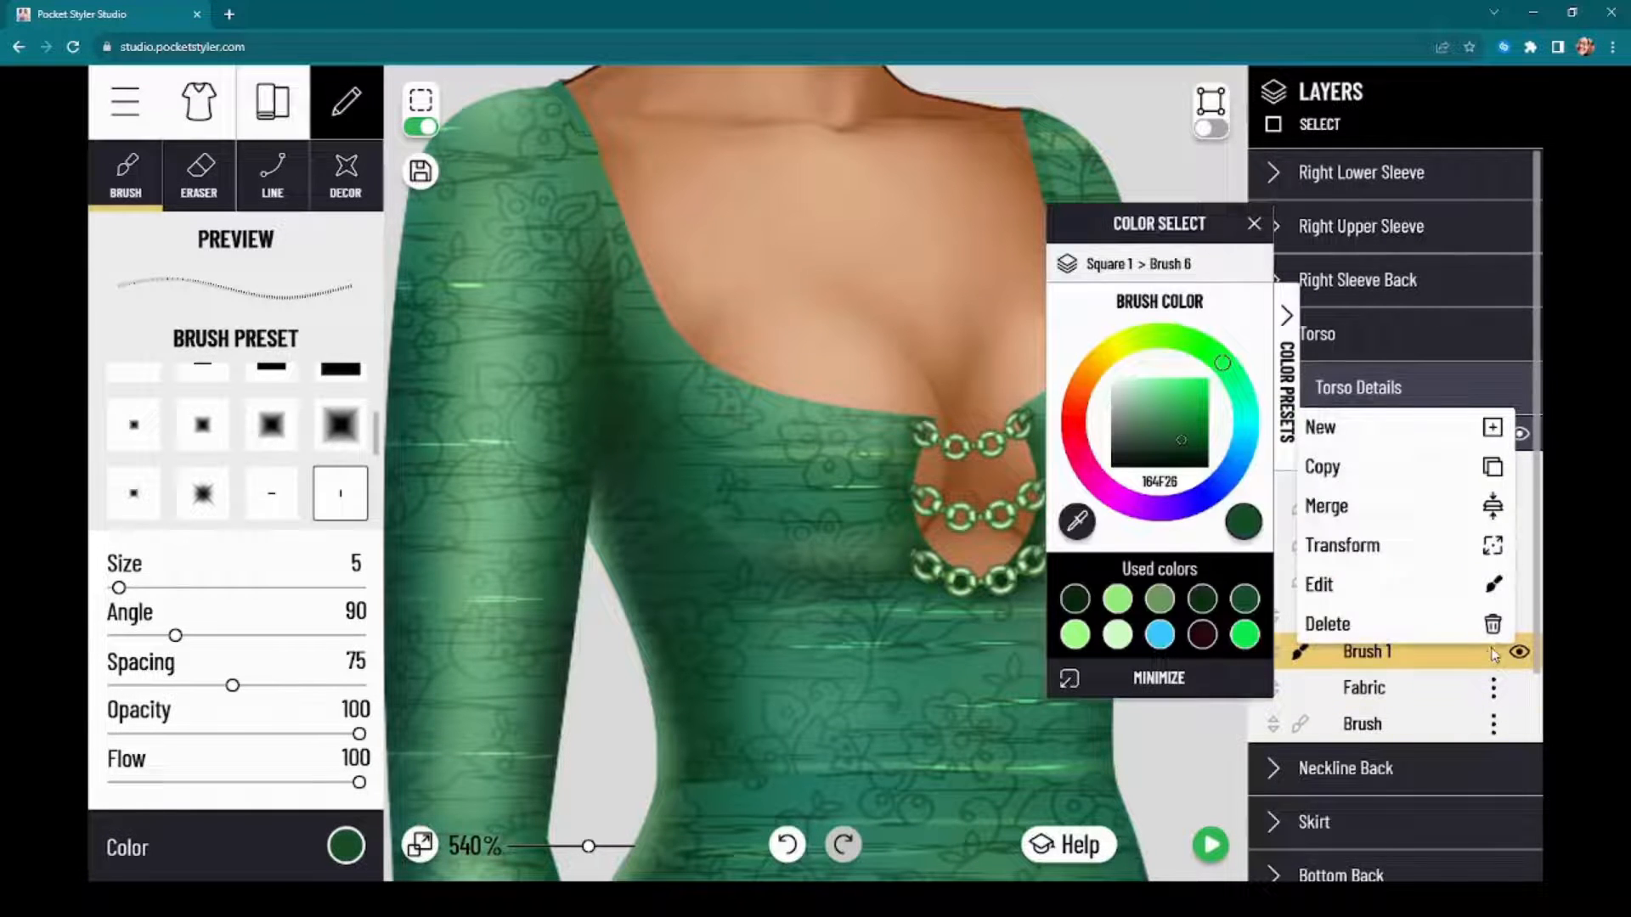
pyautogui.click(1322, 428)
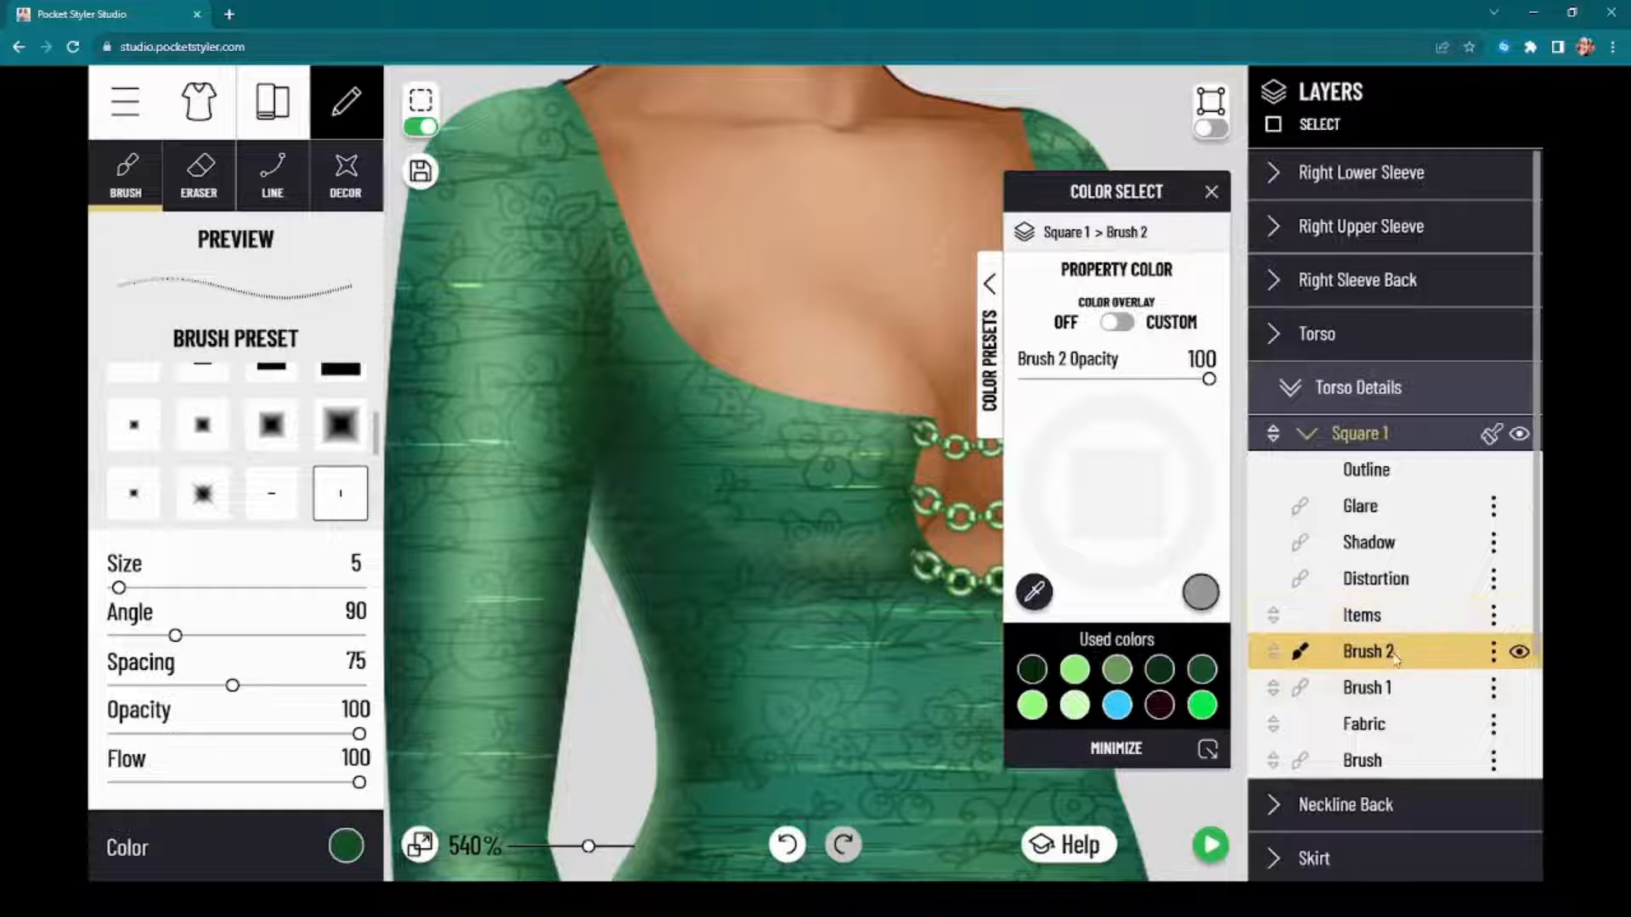
pyautogui.moveTo(1393, 651); pyautogui.dragTo(1410, 474)
# Step: Set the stitch brush to size 4, spacing 62, opacity 95 and flow 94, keeping color 164F26
pyautogui.click(345, 847)
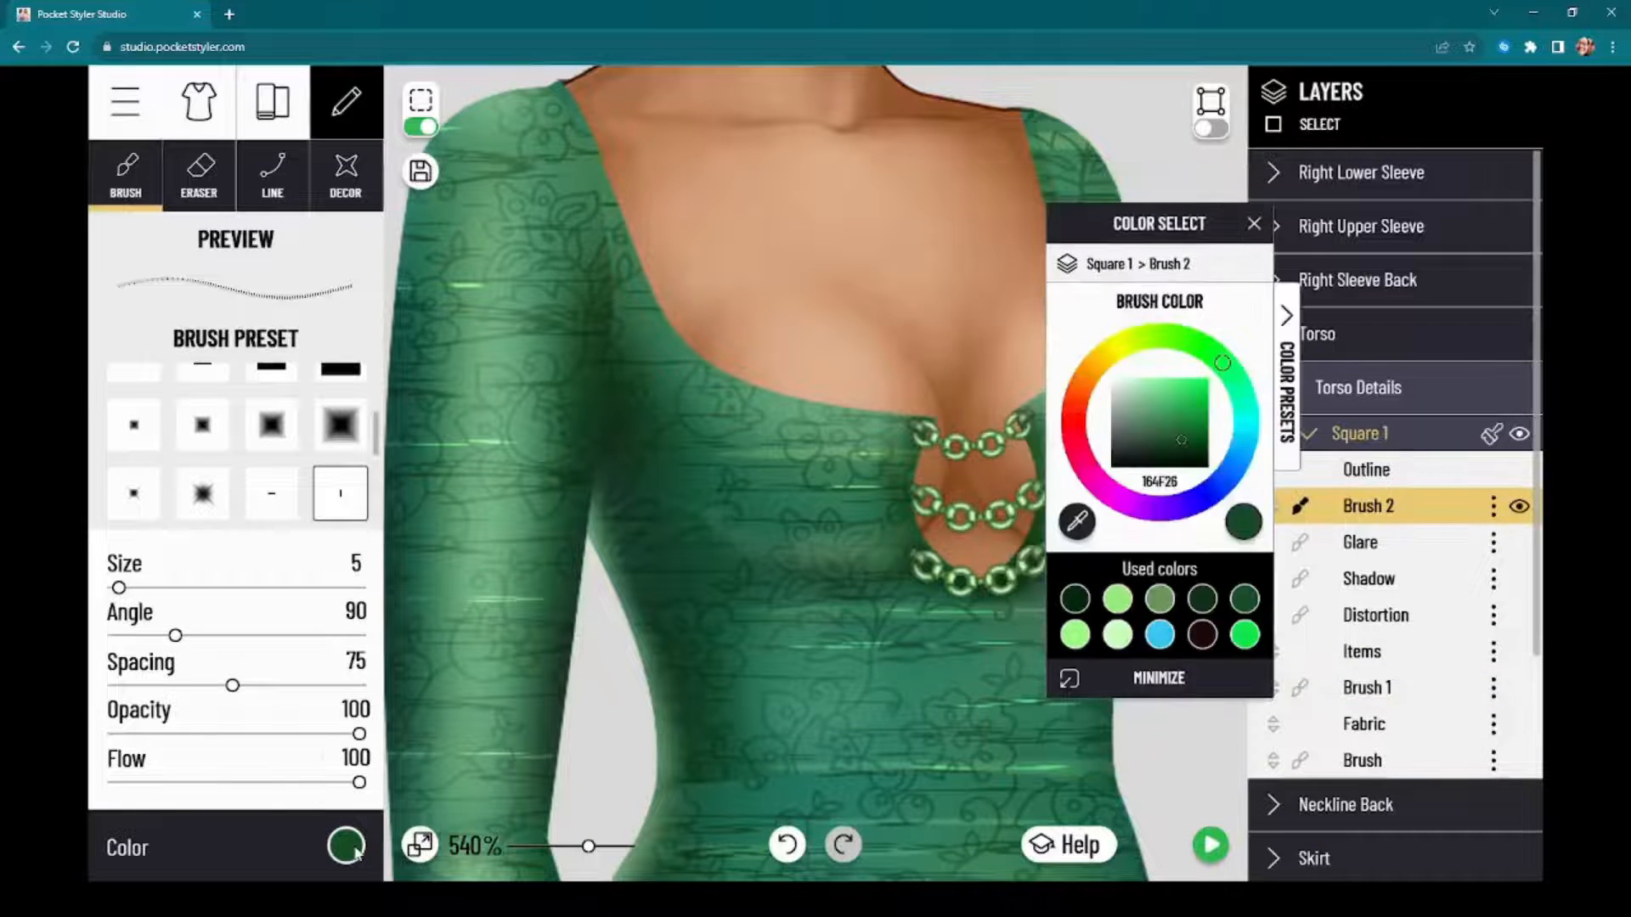
pyautogui.click(346, 847)
pyautogui.click(345, 847)
pyautogui.moveTo(121, 588); pyautogui.dragTo(118, 590)
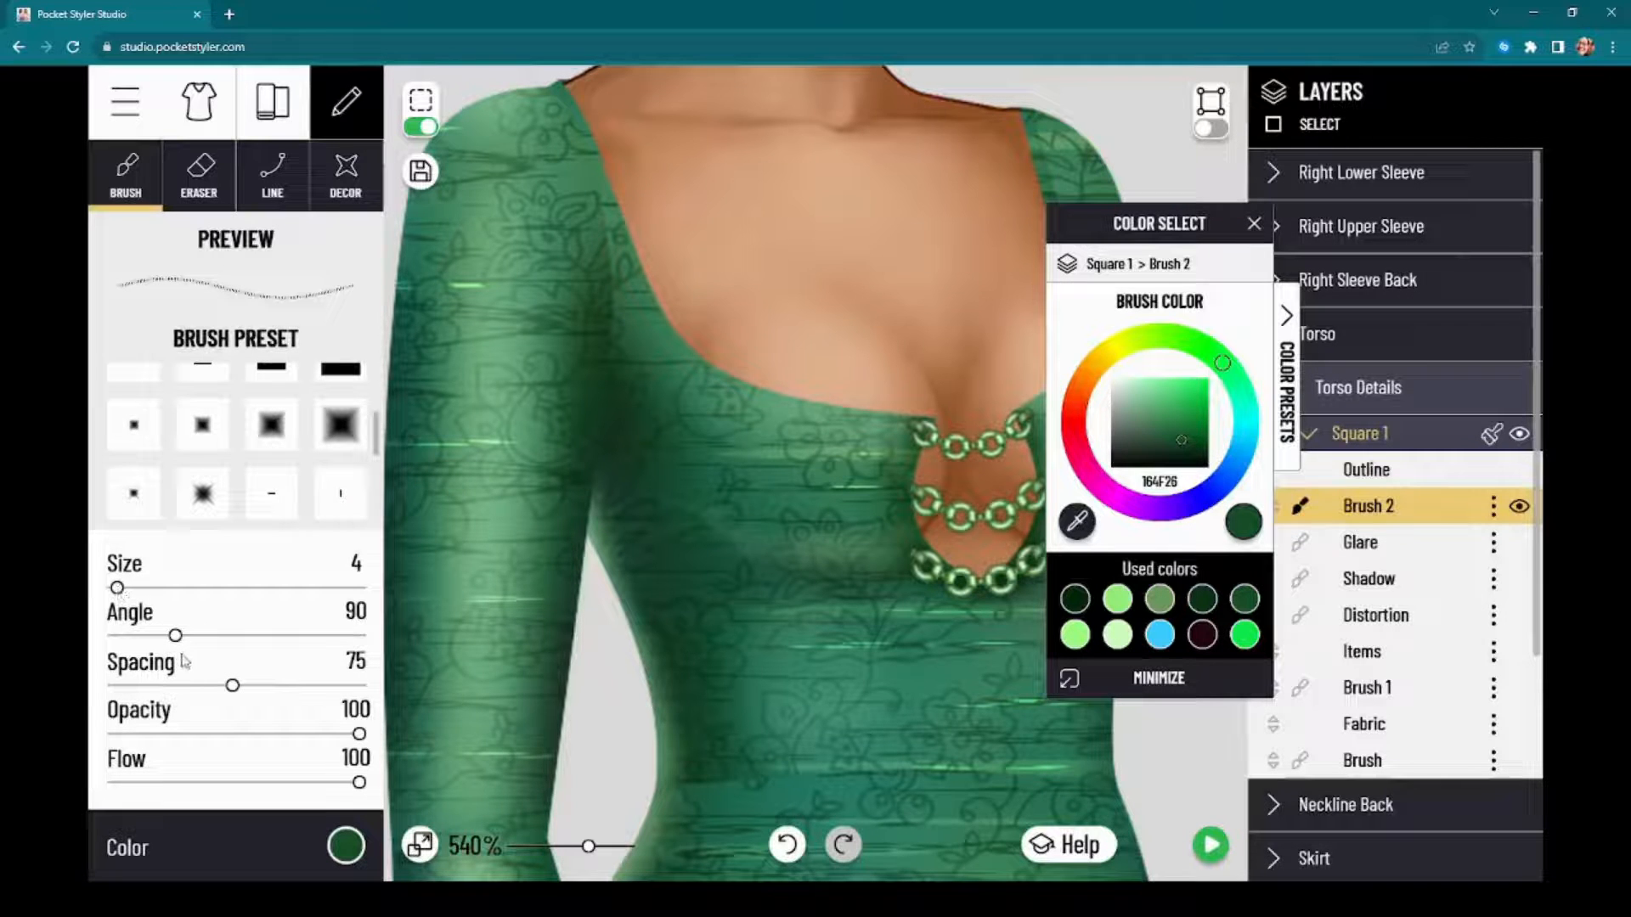
pyautogui.moveTo(212, 689); pyautogui.dragTo(213, 695)
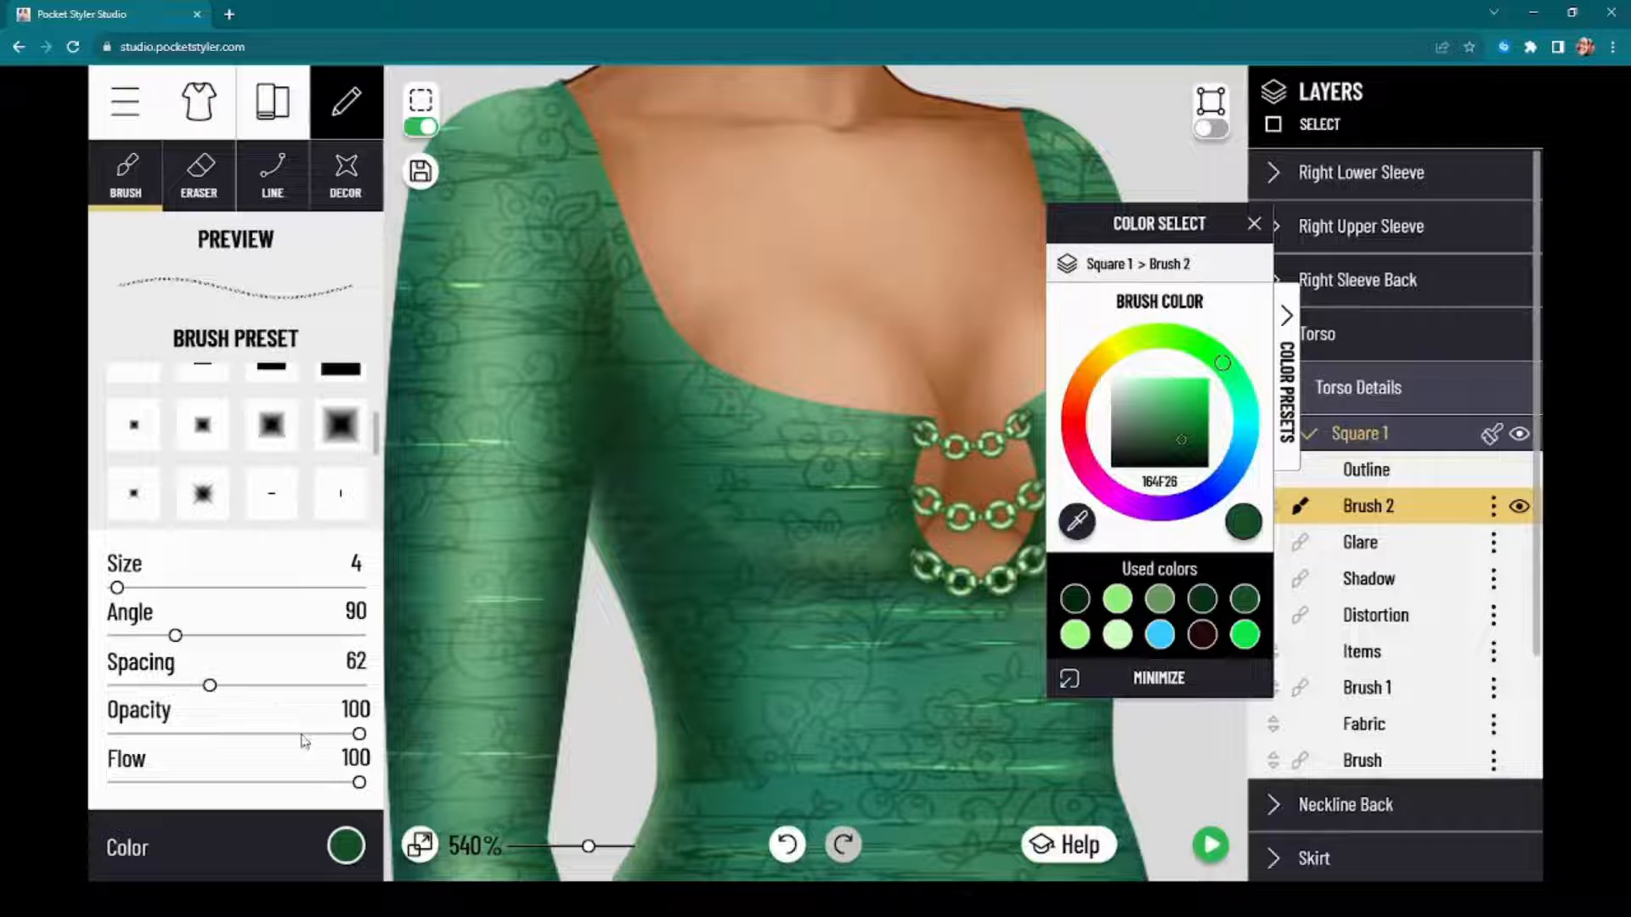
pyautogui.moveTo(302, 736); pyautogui.dragTo(346, 783)
pyautogui.click(320, 782)
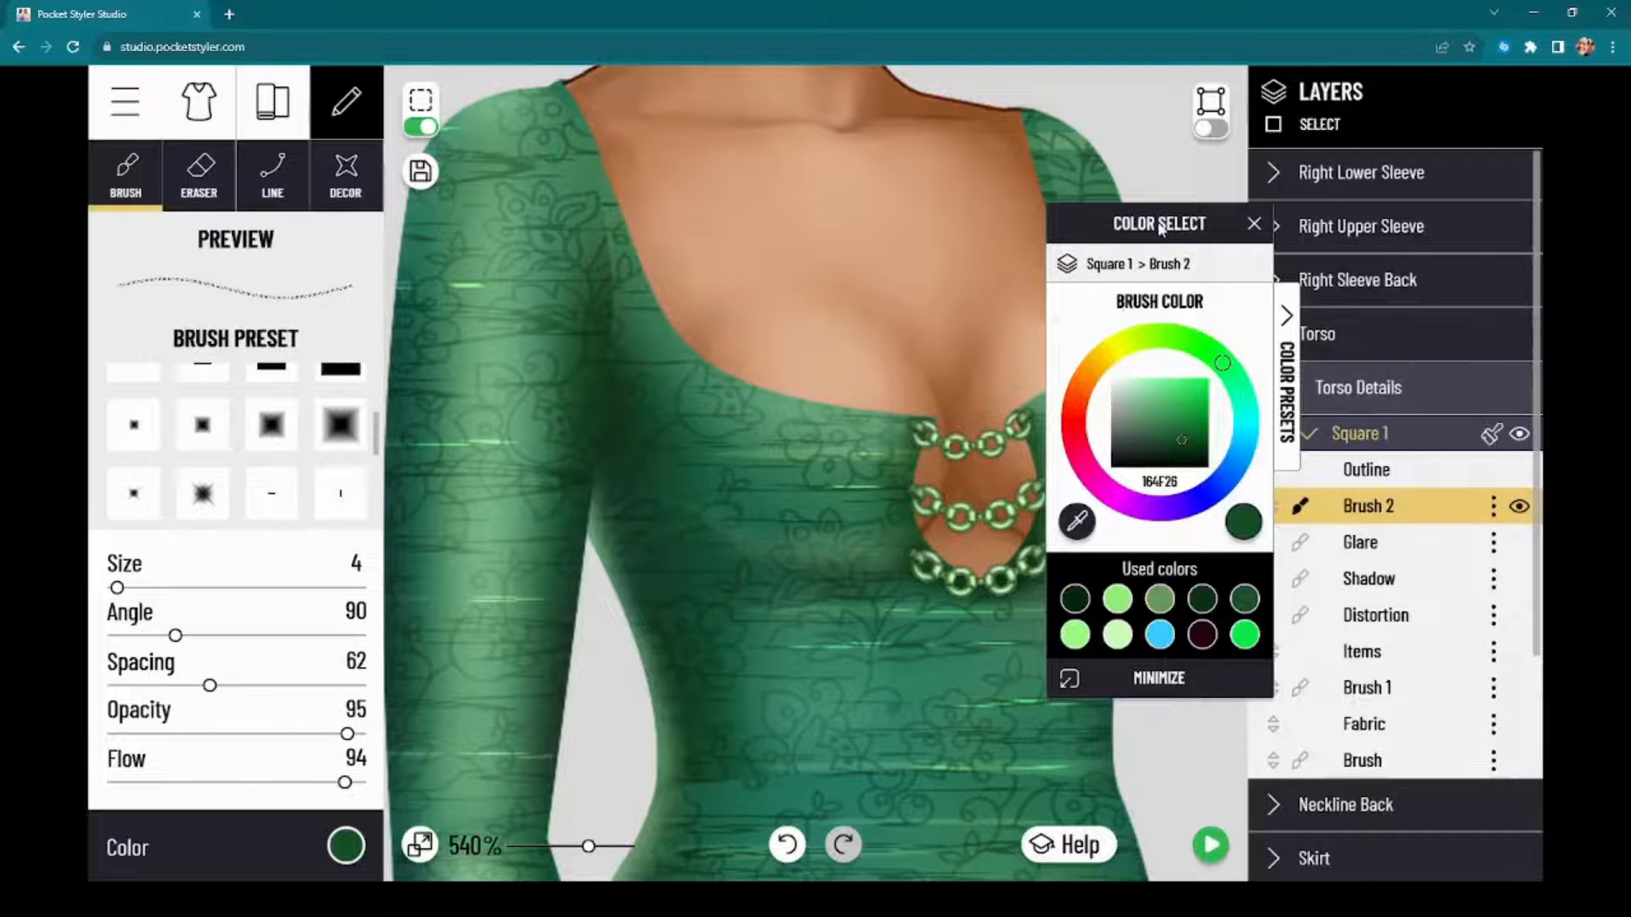
# Step: Paint a row of dark green stitches along the neckline edge from the left shoulder down to the keyhole's uppermost chain
pyautogui.moveTo(1160, 227); pyautogui.dragTo(1365, 225)
pyautogui.scroll(2, 599, 96)
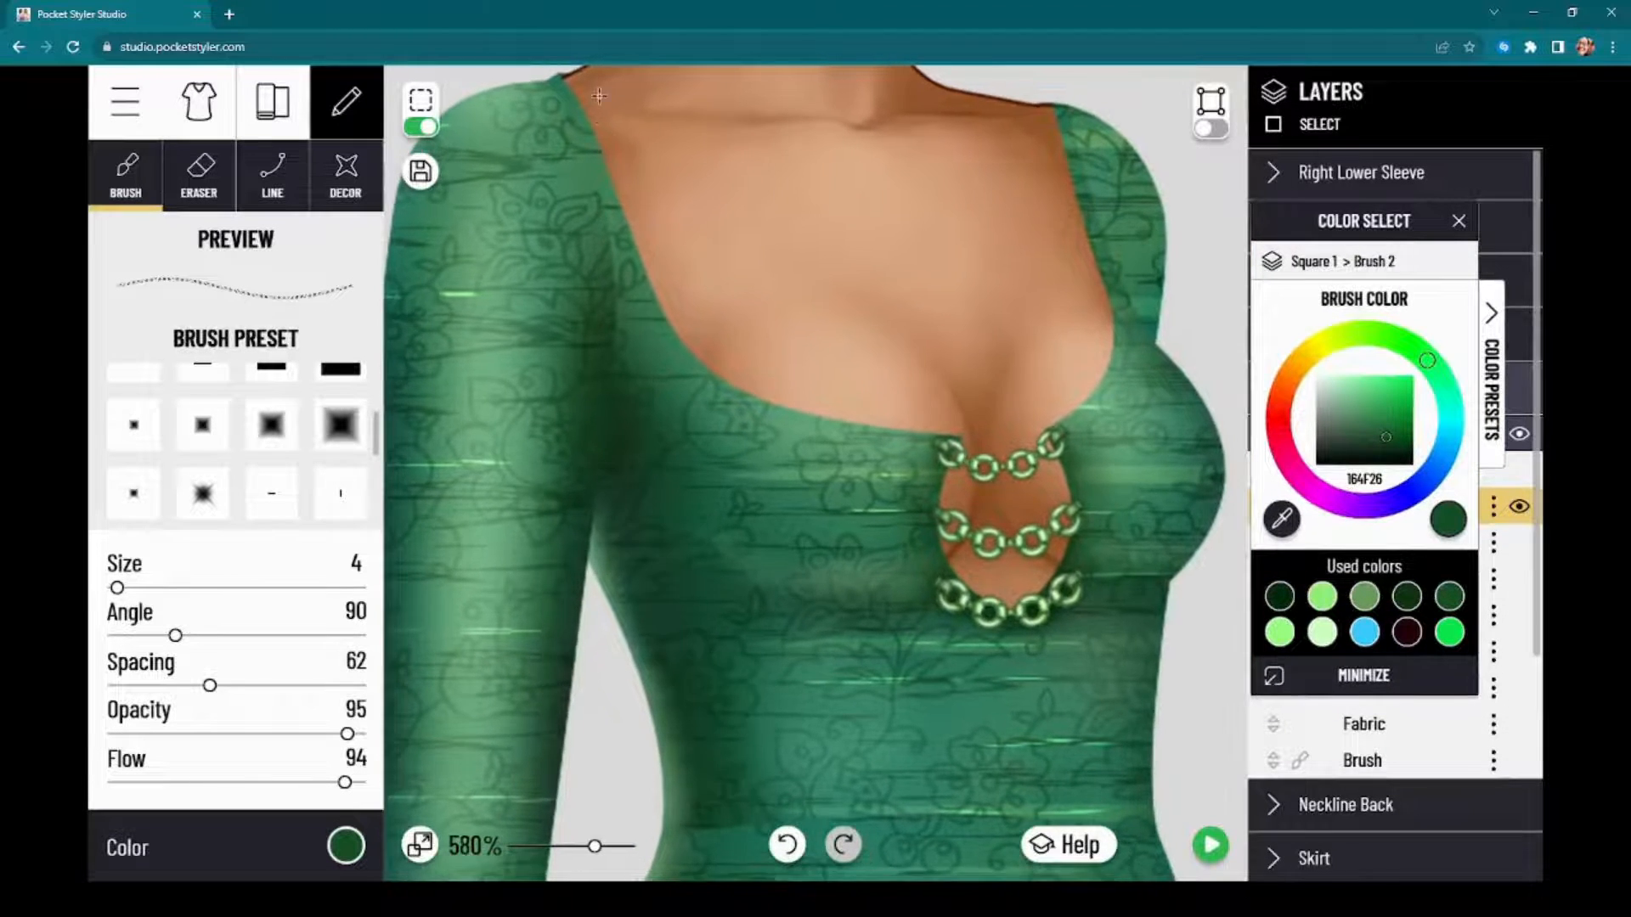
pyautogui.scroll(-5, 1013, 211)
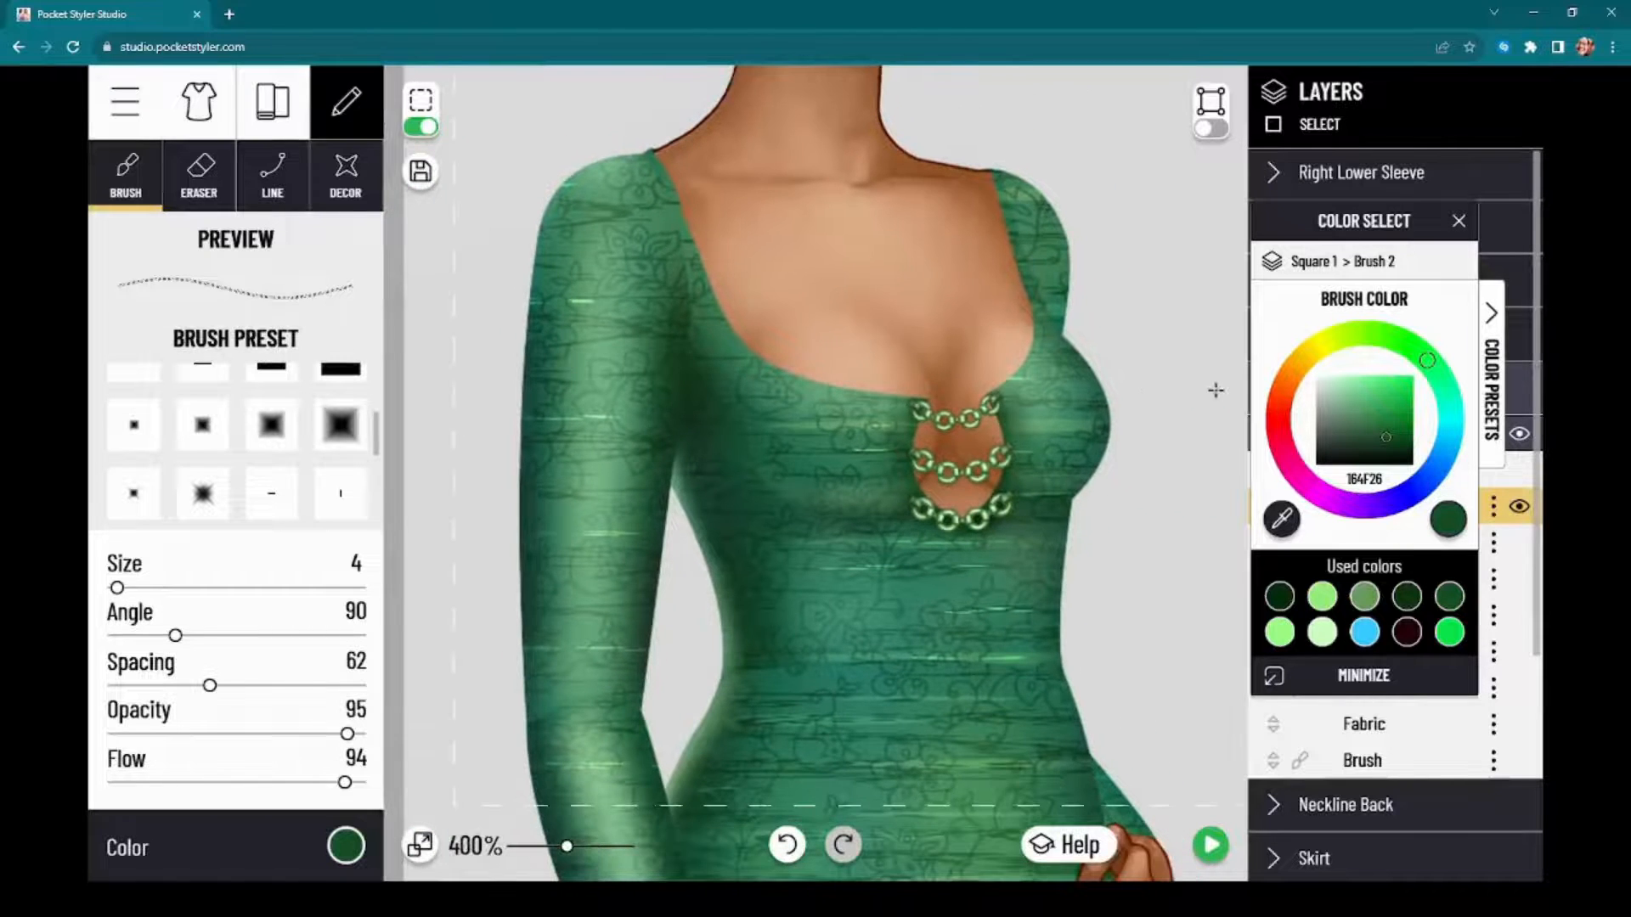
pyautogui.moveTo(402, 362); pyautogui.dragTo(387, 628)
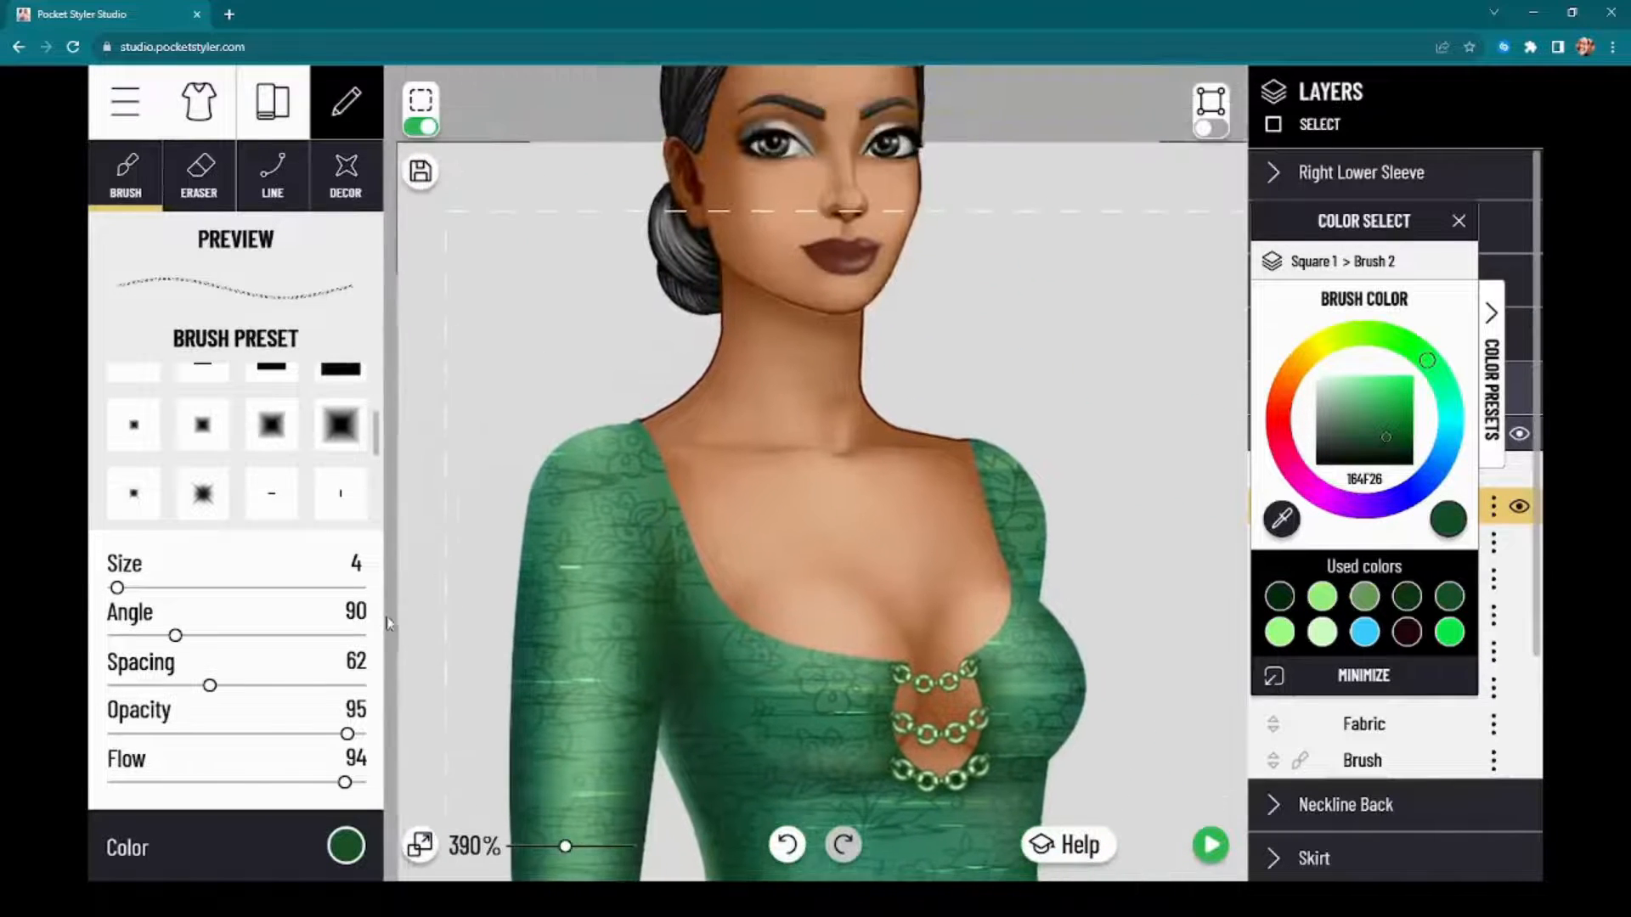
pyautogui.scroll(3, 782, 510)
pyautogui.scroll(-2, 800, 562)
pyautogui.scroll(5, 789, 523)
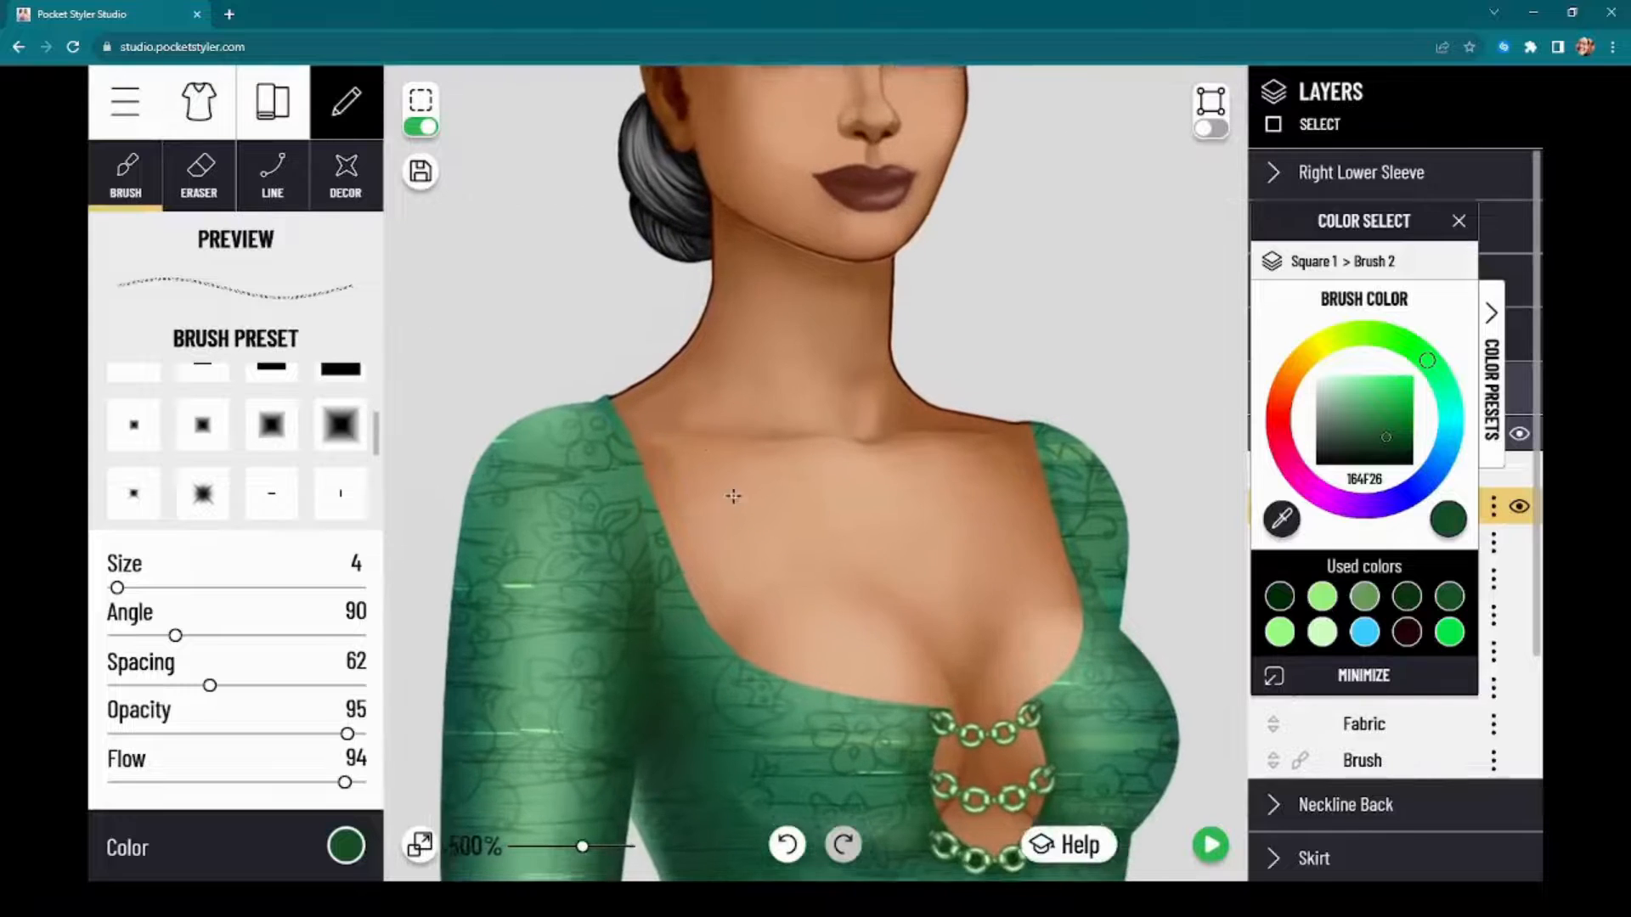
pyautogui.scroll(1, 821, 654)
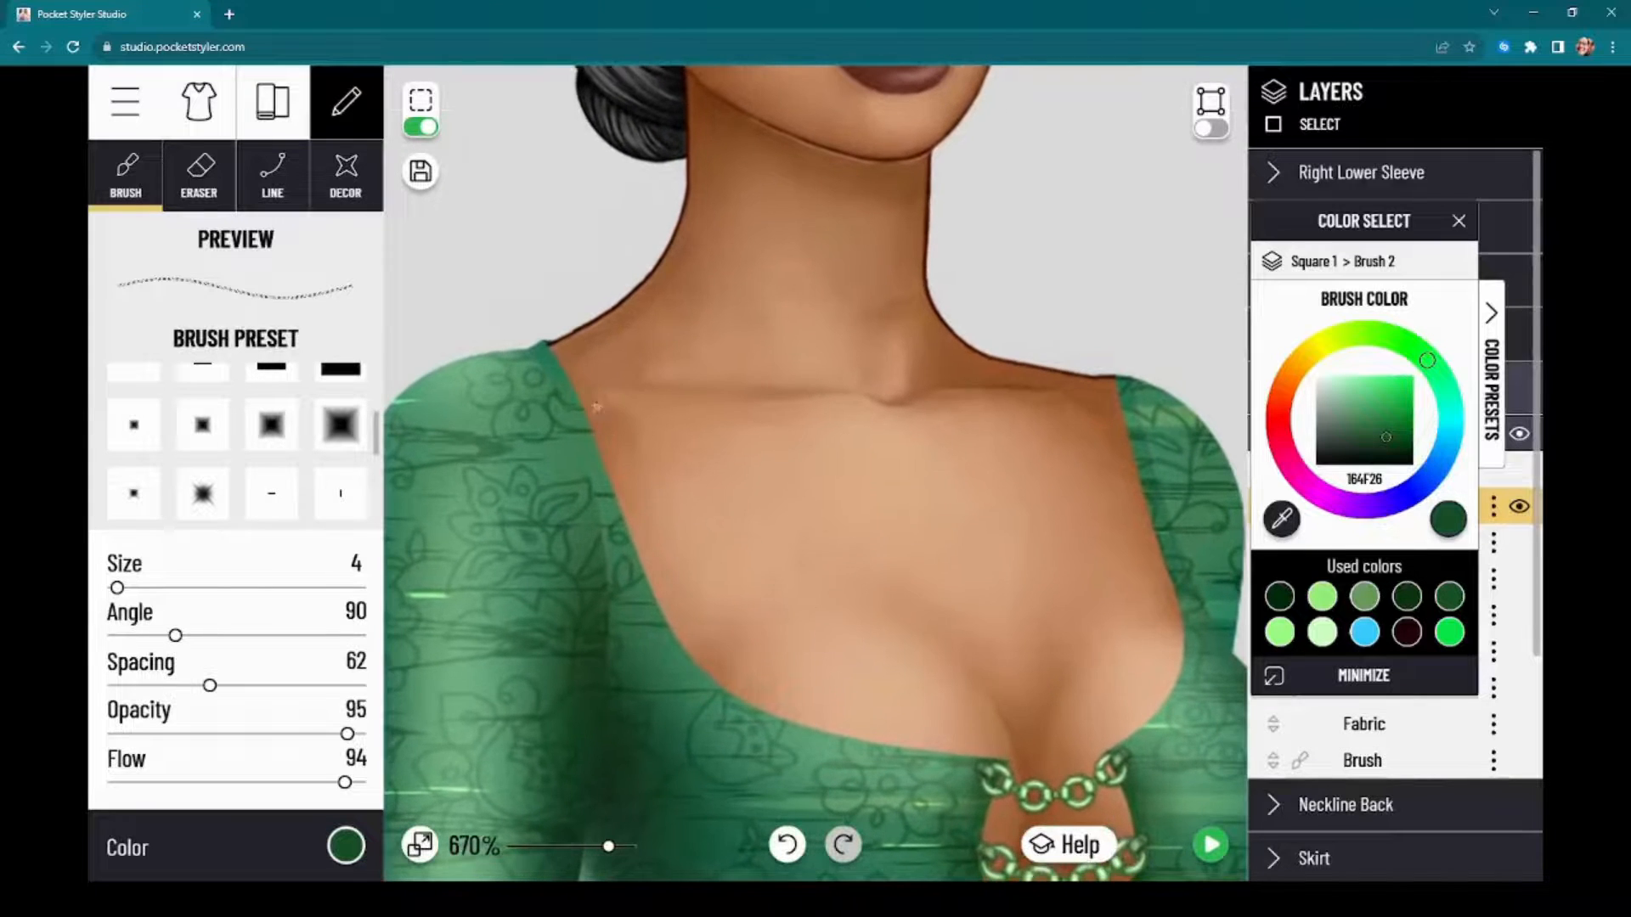
pyautogui.moveTo(552, 341); pyautogui.dragTo(558, 352)
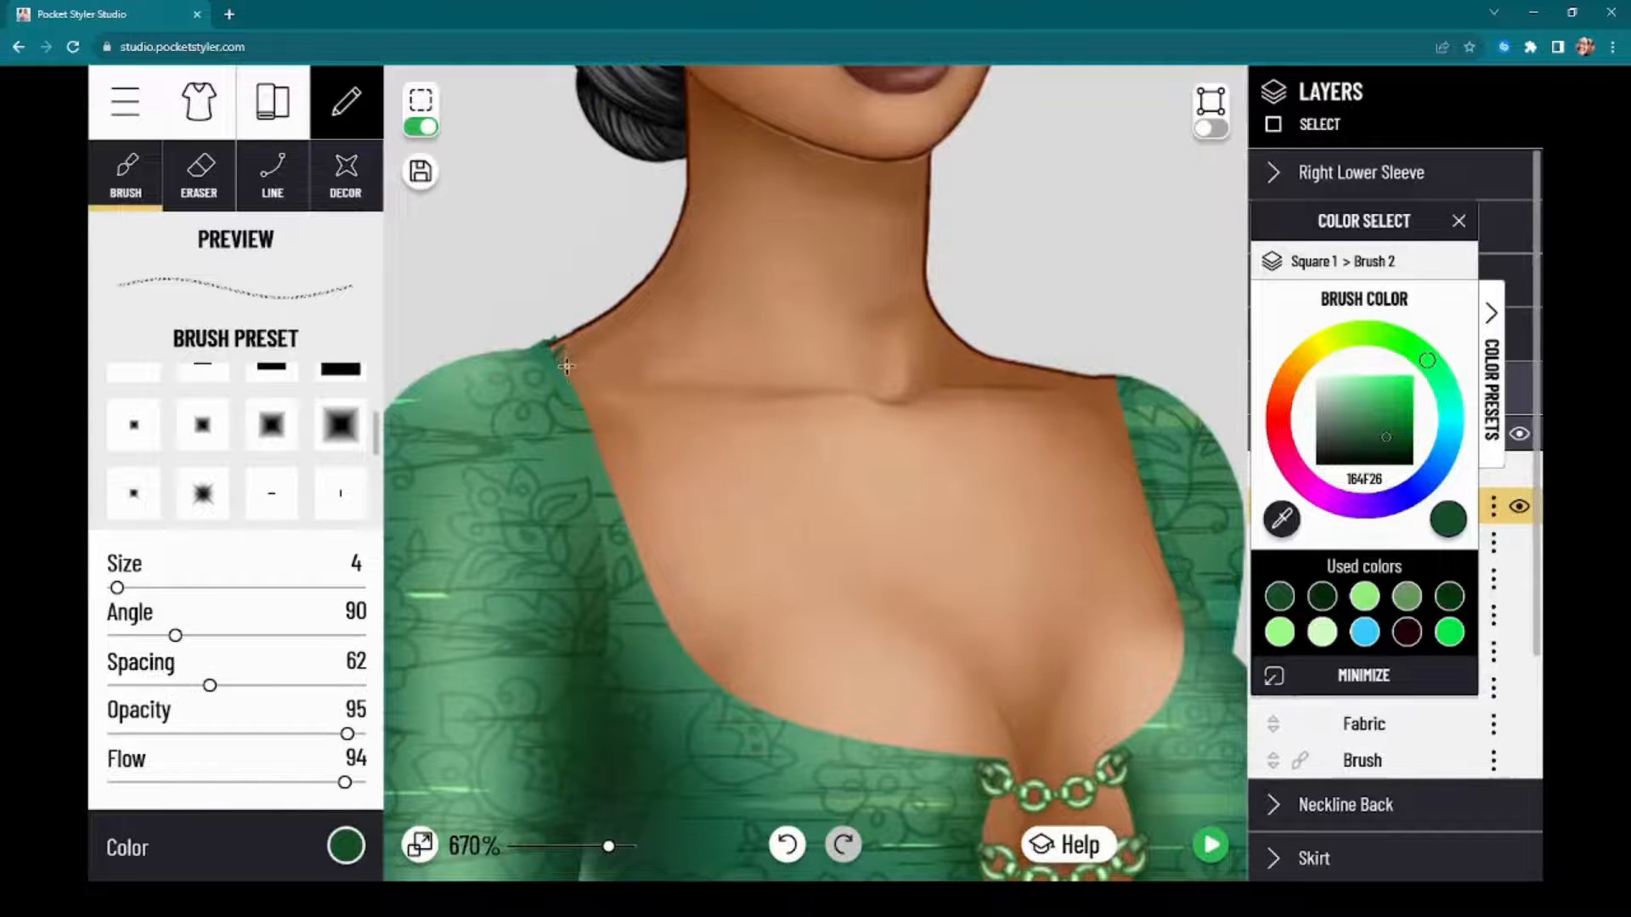
pyautogui.moveTo(595, 433)
pyautogui.mouseDown()
pyautogui.moveTo(672, 638)
pyautogui.moveTo(712, 690)
pyautogui.moveTo(886, 750)
pyautogui.moveTo(999, 763)
pyautogui.mouseUp()
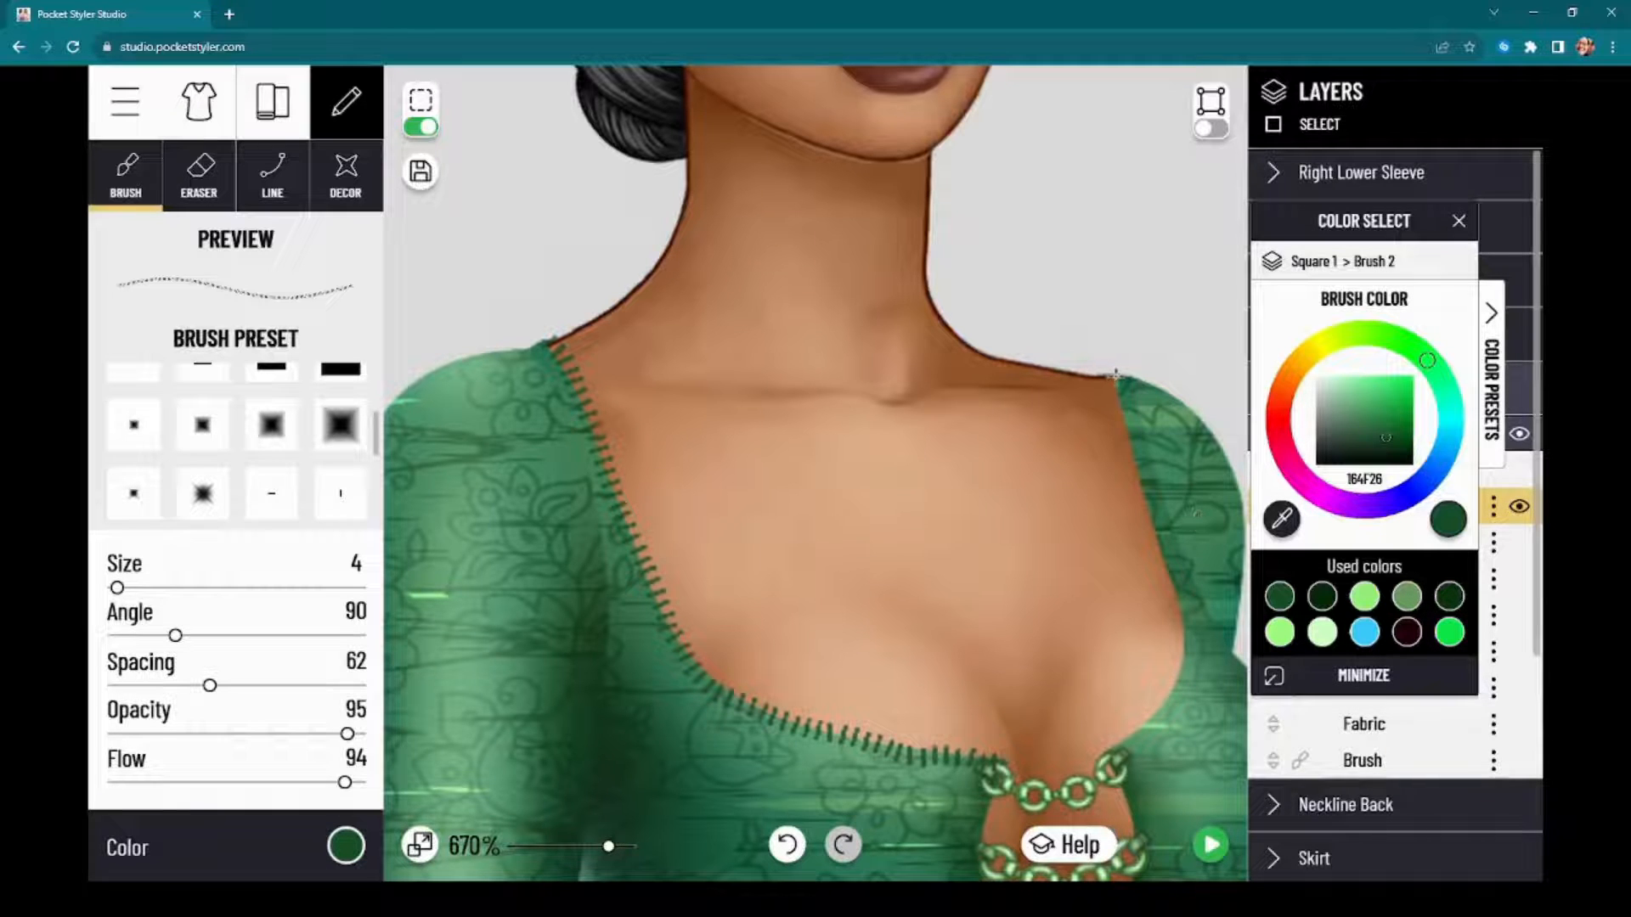
# Step: Paint matching dark green stitches along the neckline edge from the right shoulder to the keyhole's uppermost chain, and preview the dress
pyautogui.moveTo(1111, 375)
pyautogui.mouseDown()
pyautogui.moveTo(1183, 662)
pyautogui.moveTo(1156, 724)
pyautogui.moveTo(1104, 751)
pyautogui.mouseUp()
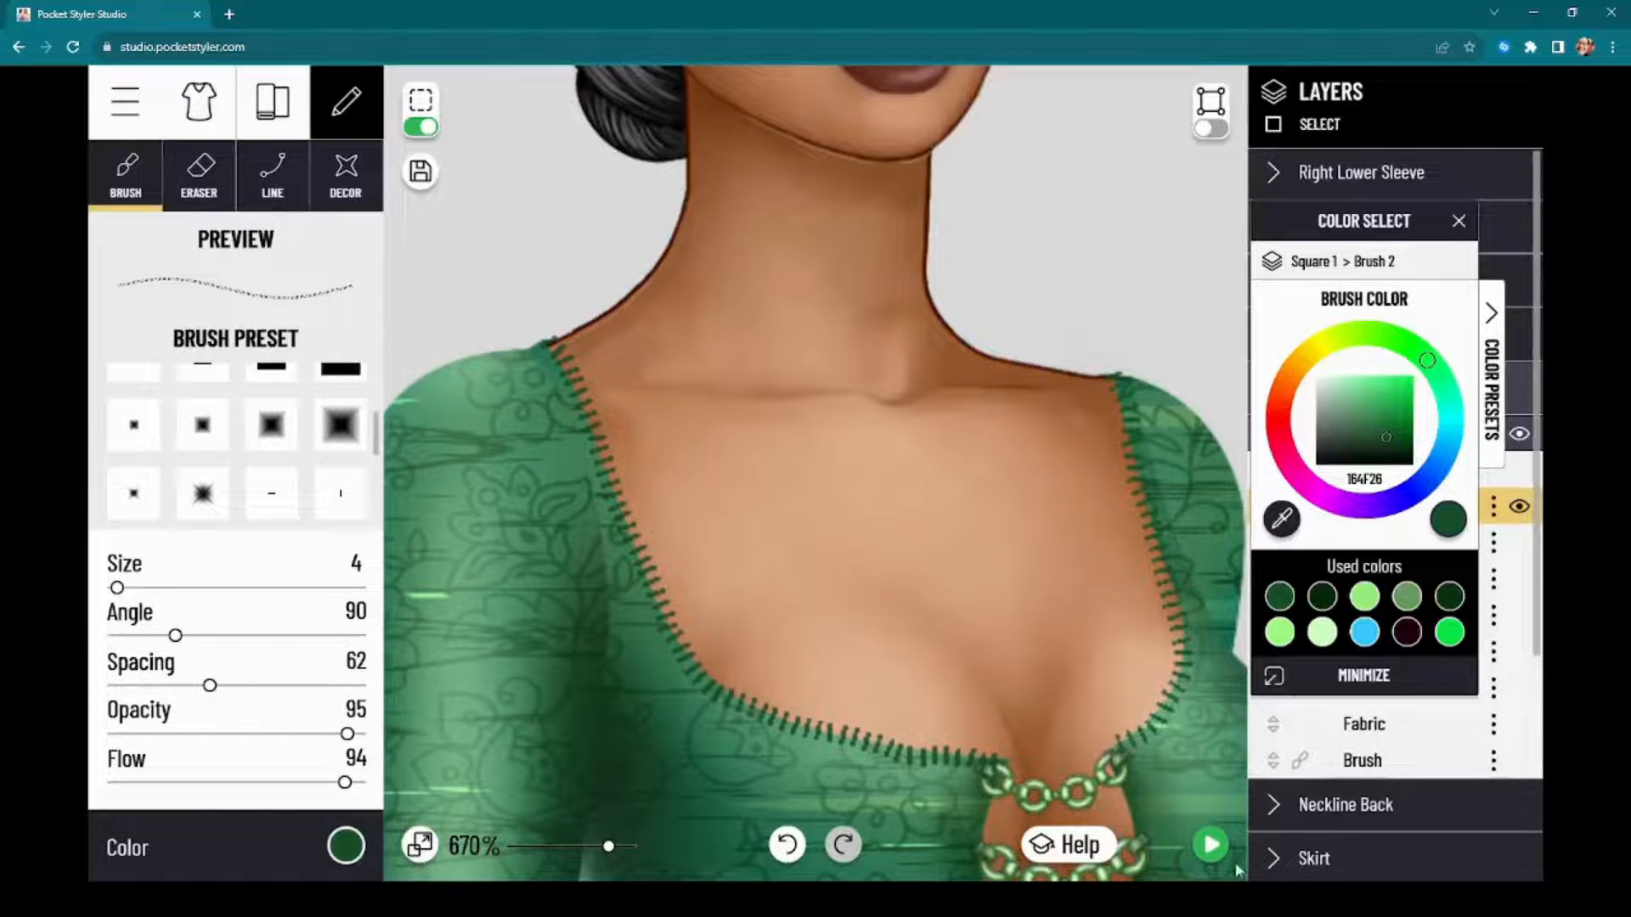
pyautogui.click(1212, 851)
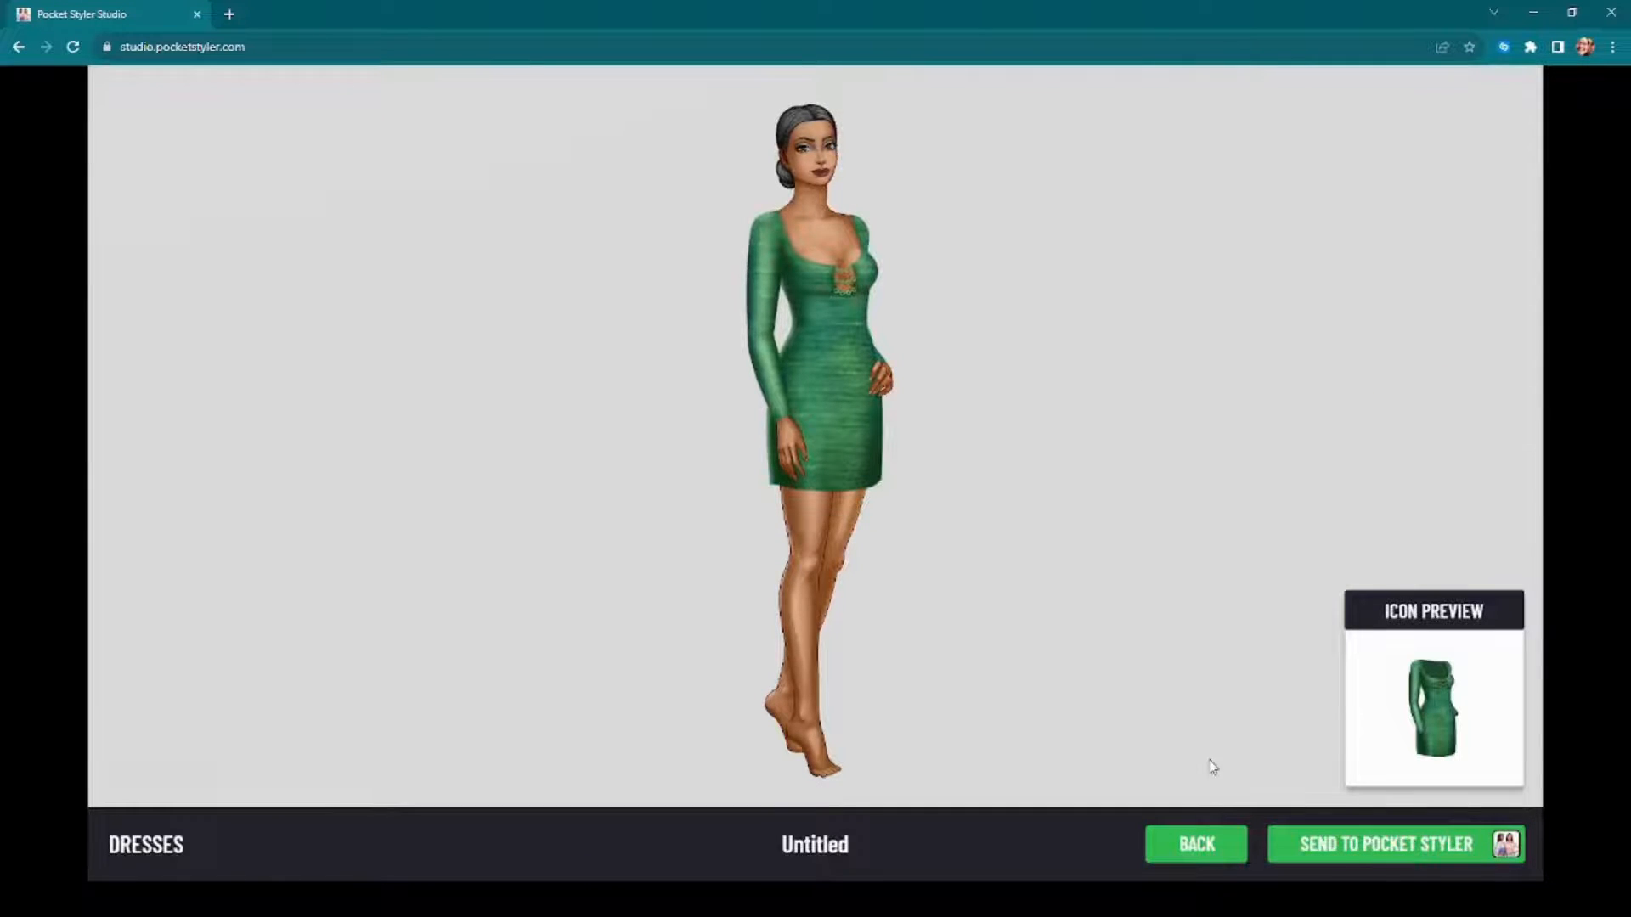
pyautogui.click(1199, 842)
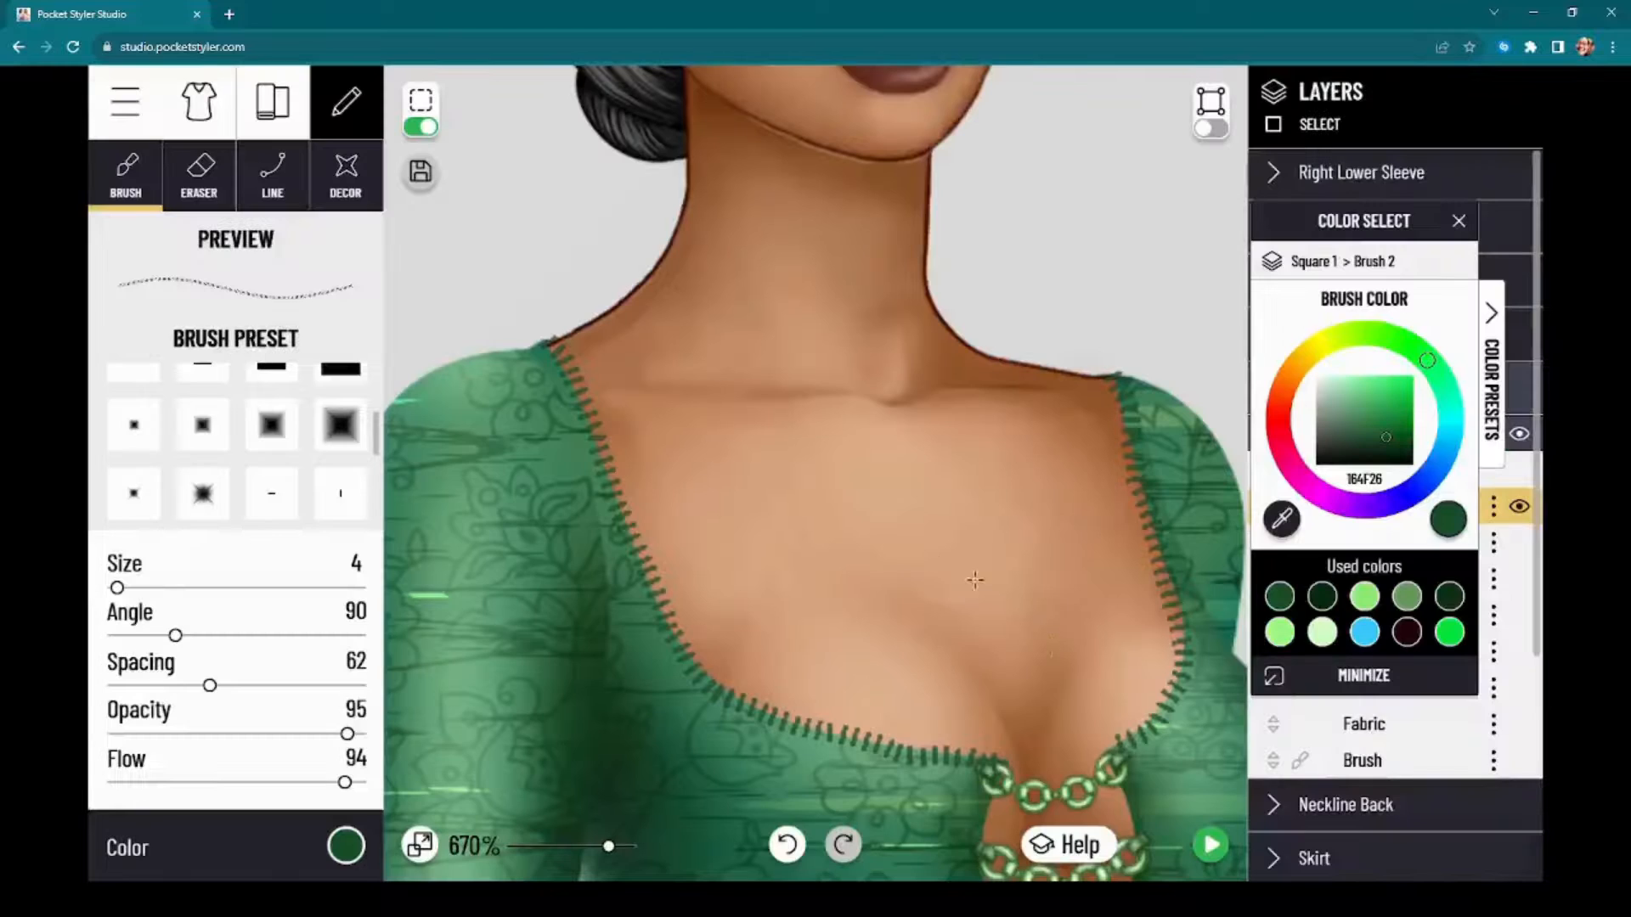
# Step: Switch to the smallest hard round brush preset and set its size to 4 and spacing to 75
pyautogui.scroll(-4, 734, 566)
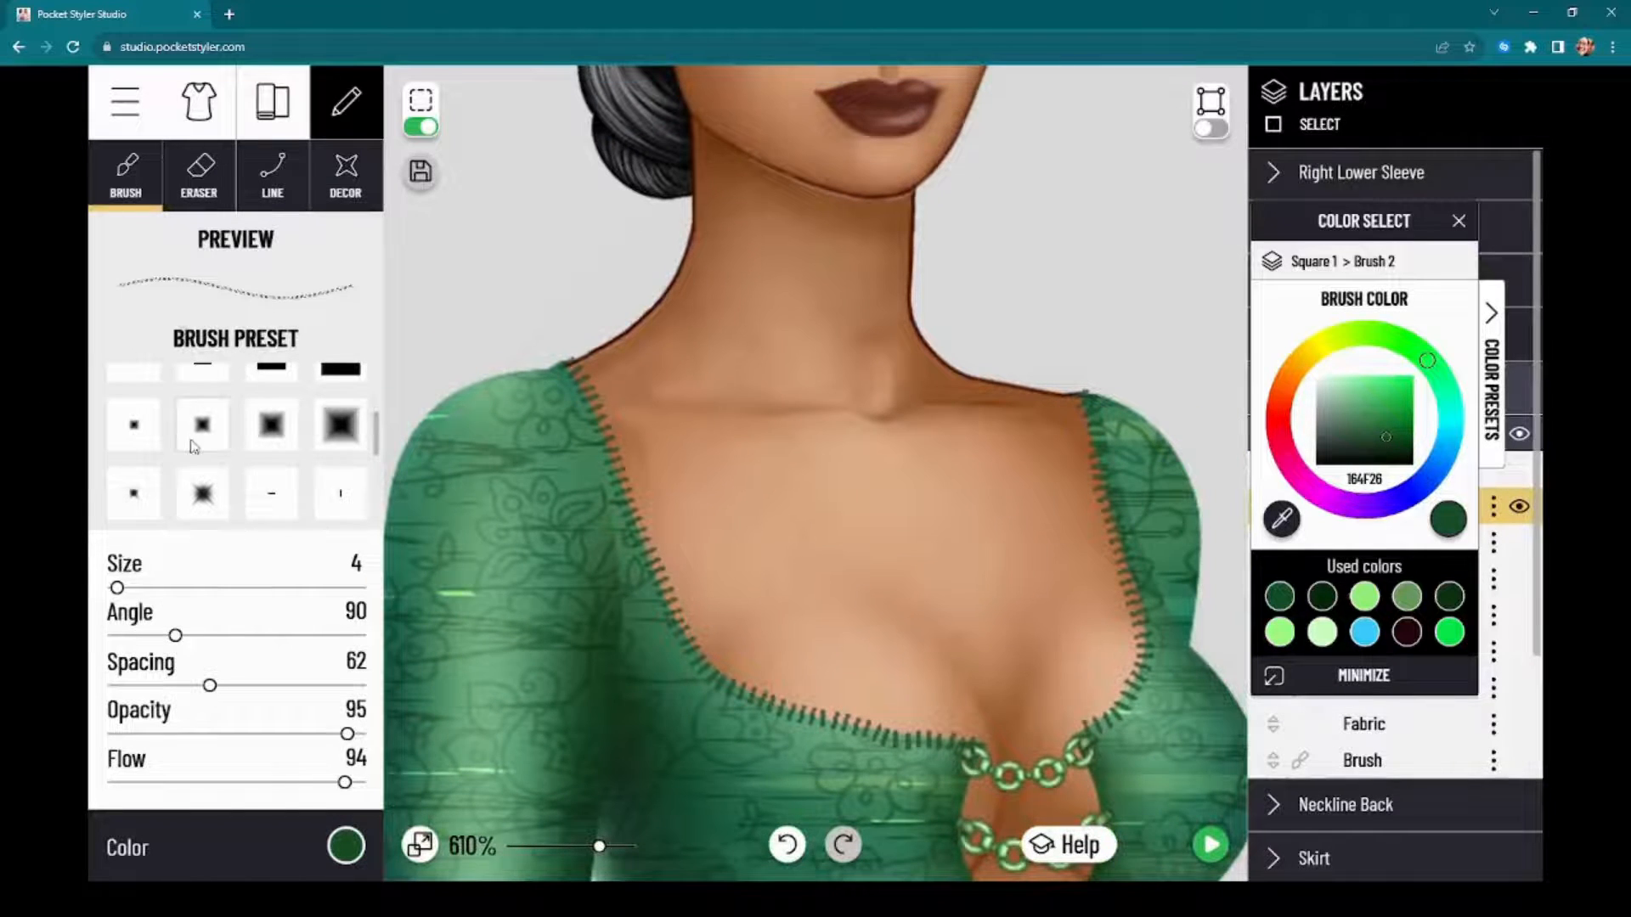
pyautogui.scroll(3, 197, 445)
pyautogui.click(122, 396)
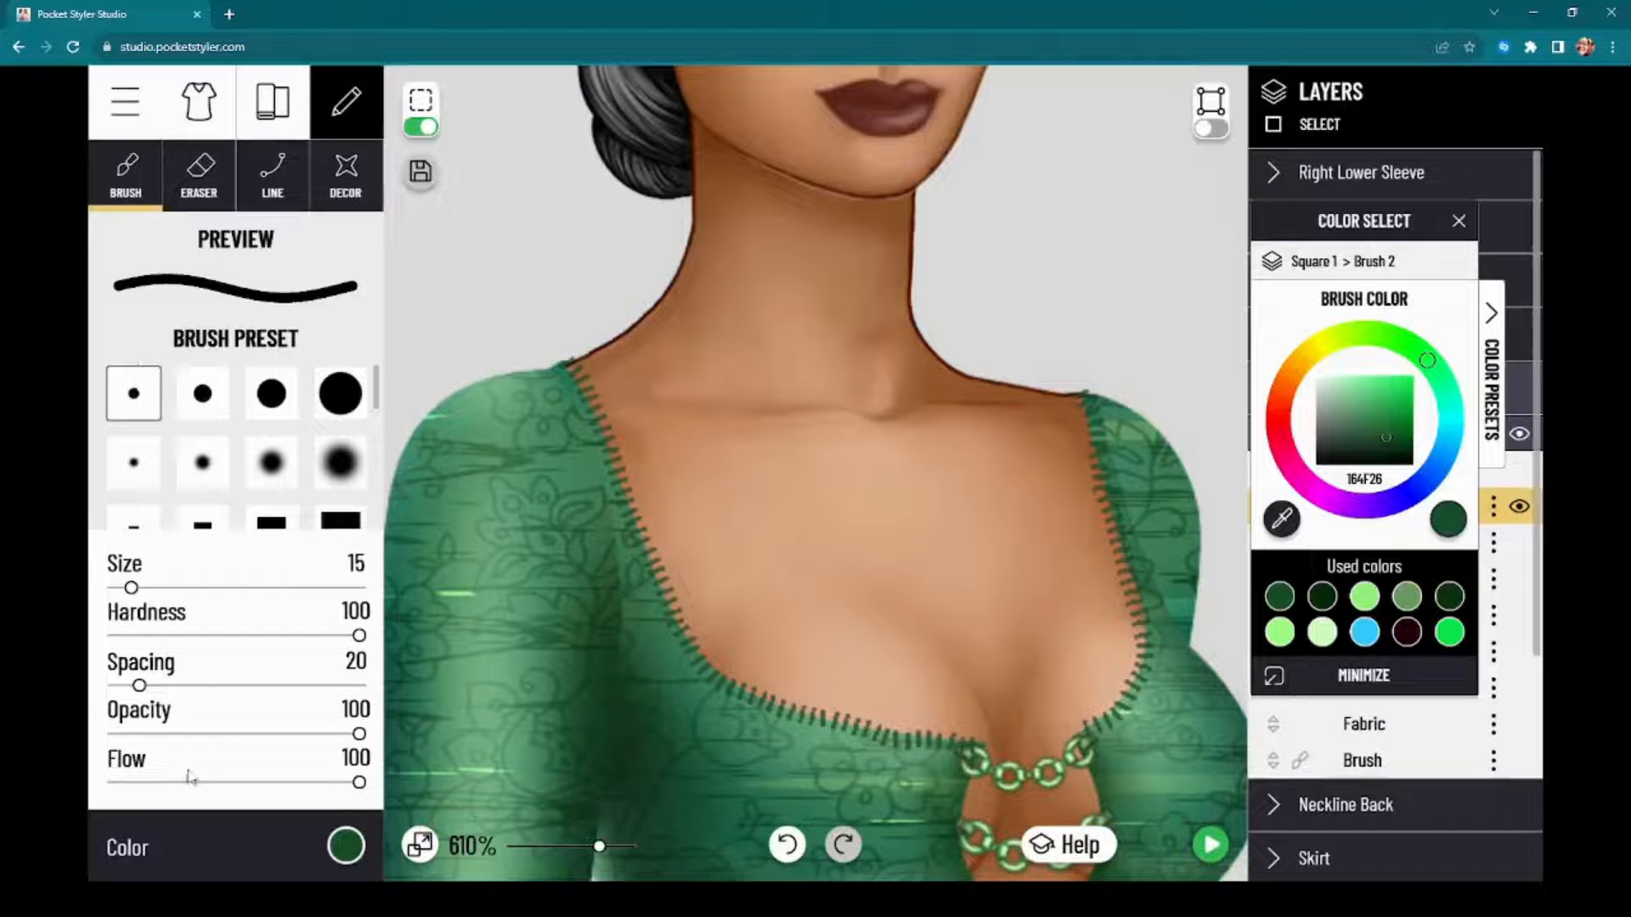
pyautogui.moveTo(141, 690); pyautogui.dragTo(237, 713)
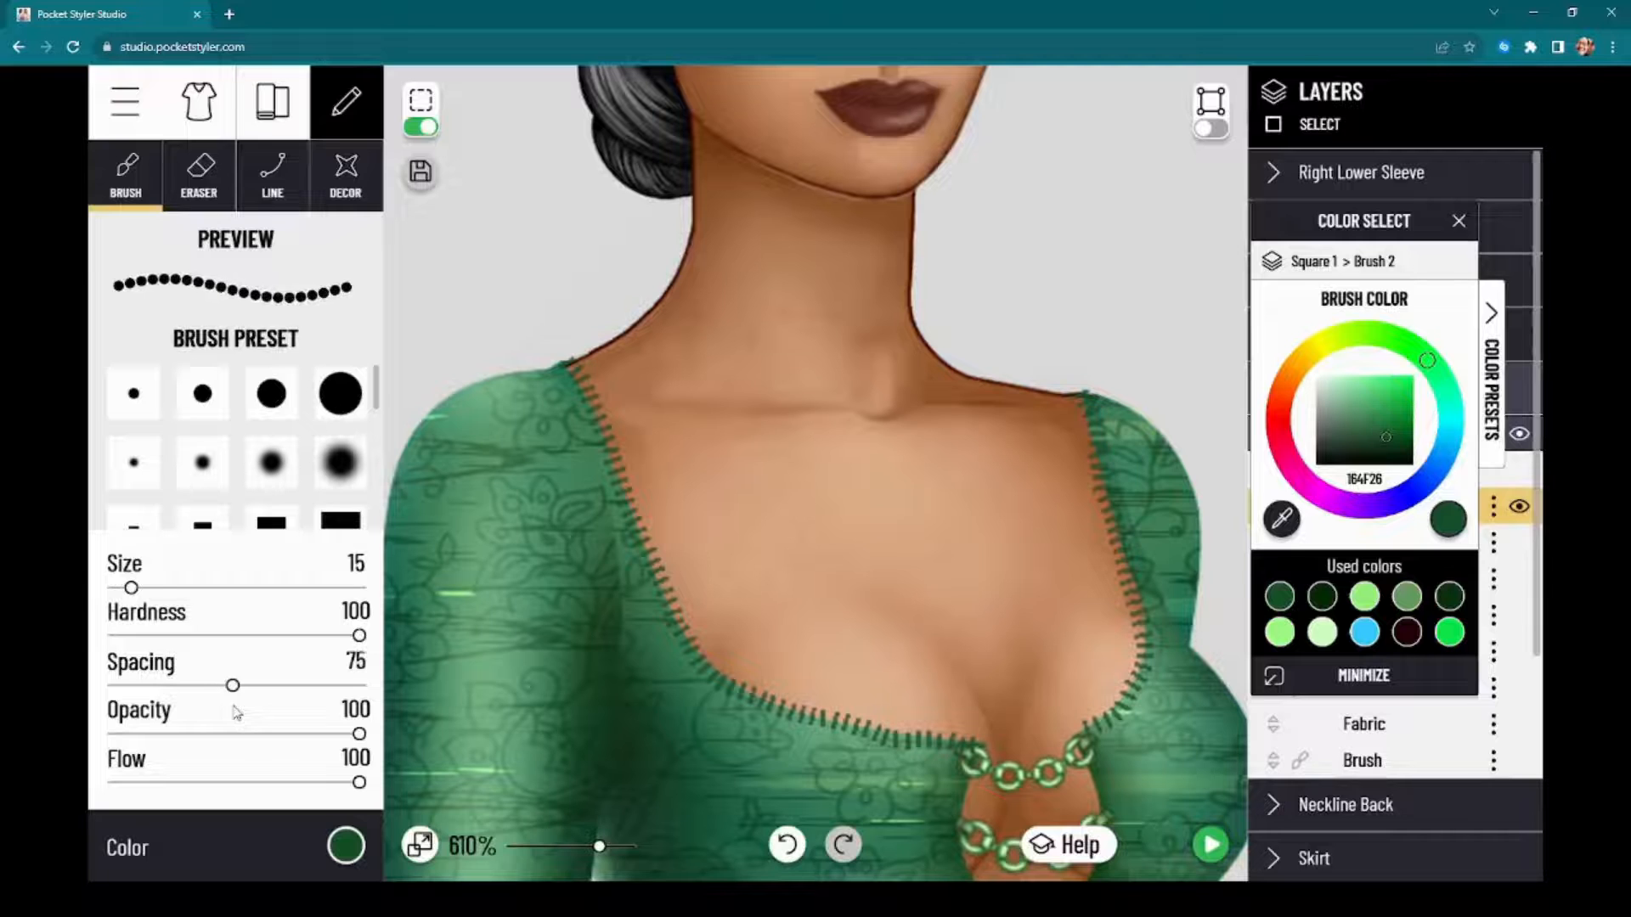
pyautogui.moveTo(132, 588); pyautogui.dragTo(123, 594)
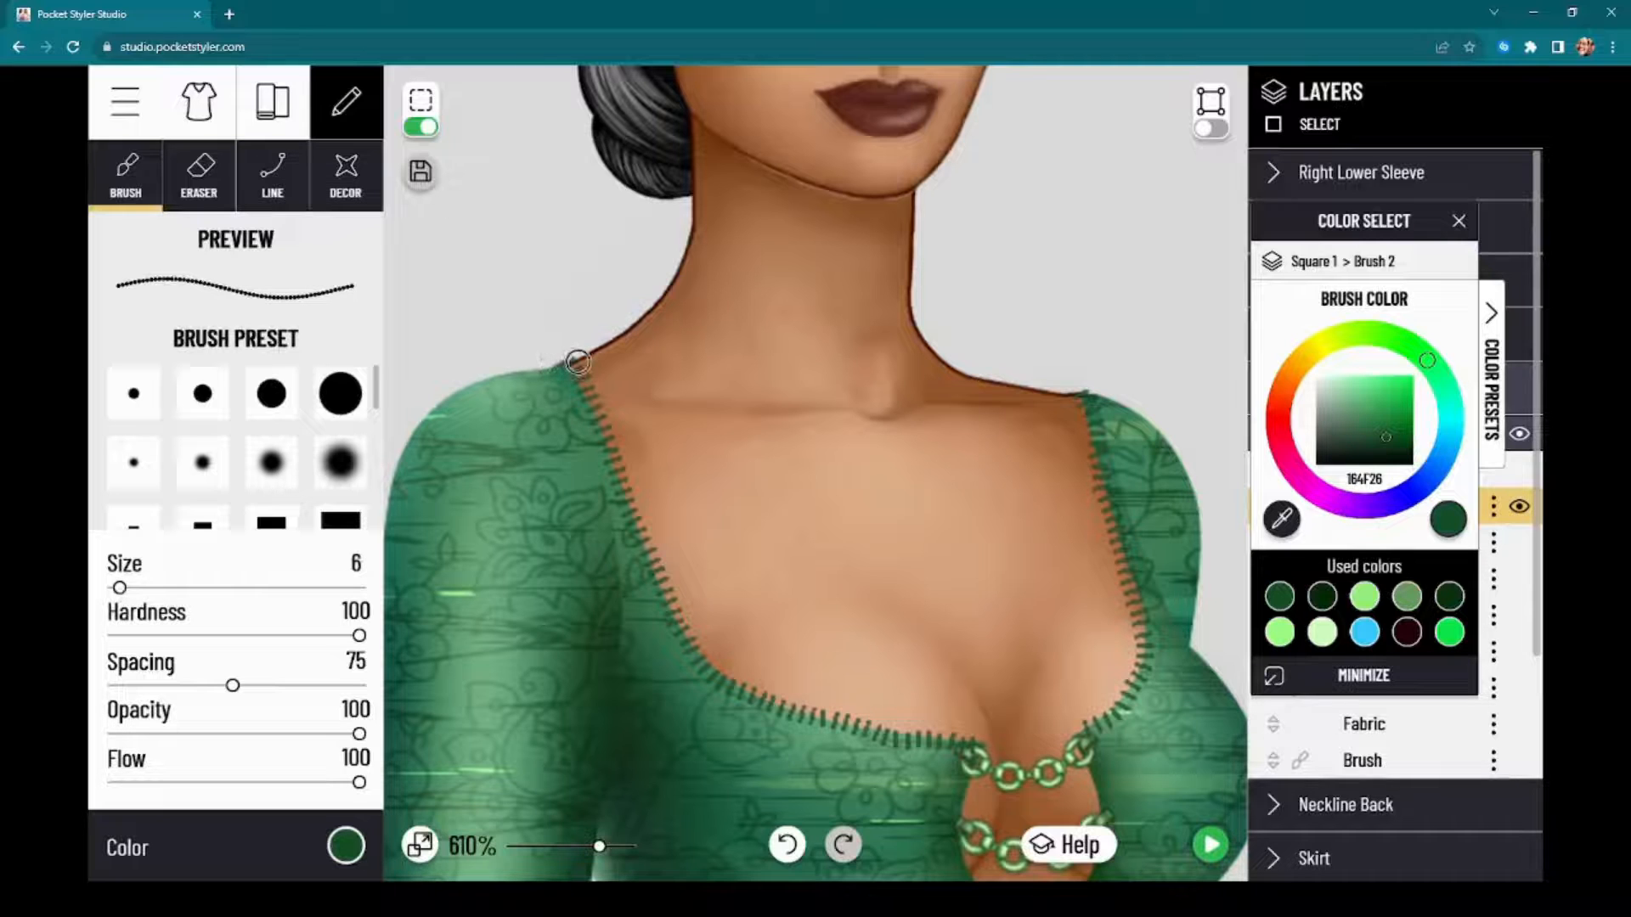
pyautogui.moveTo(120, 589); pyautogui.dragTo(118, 589)
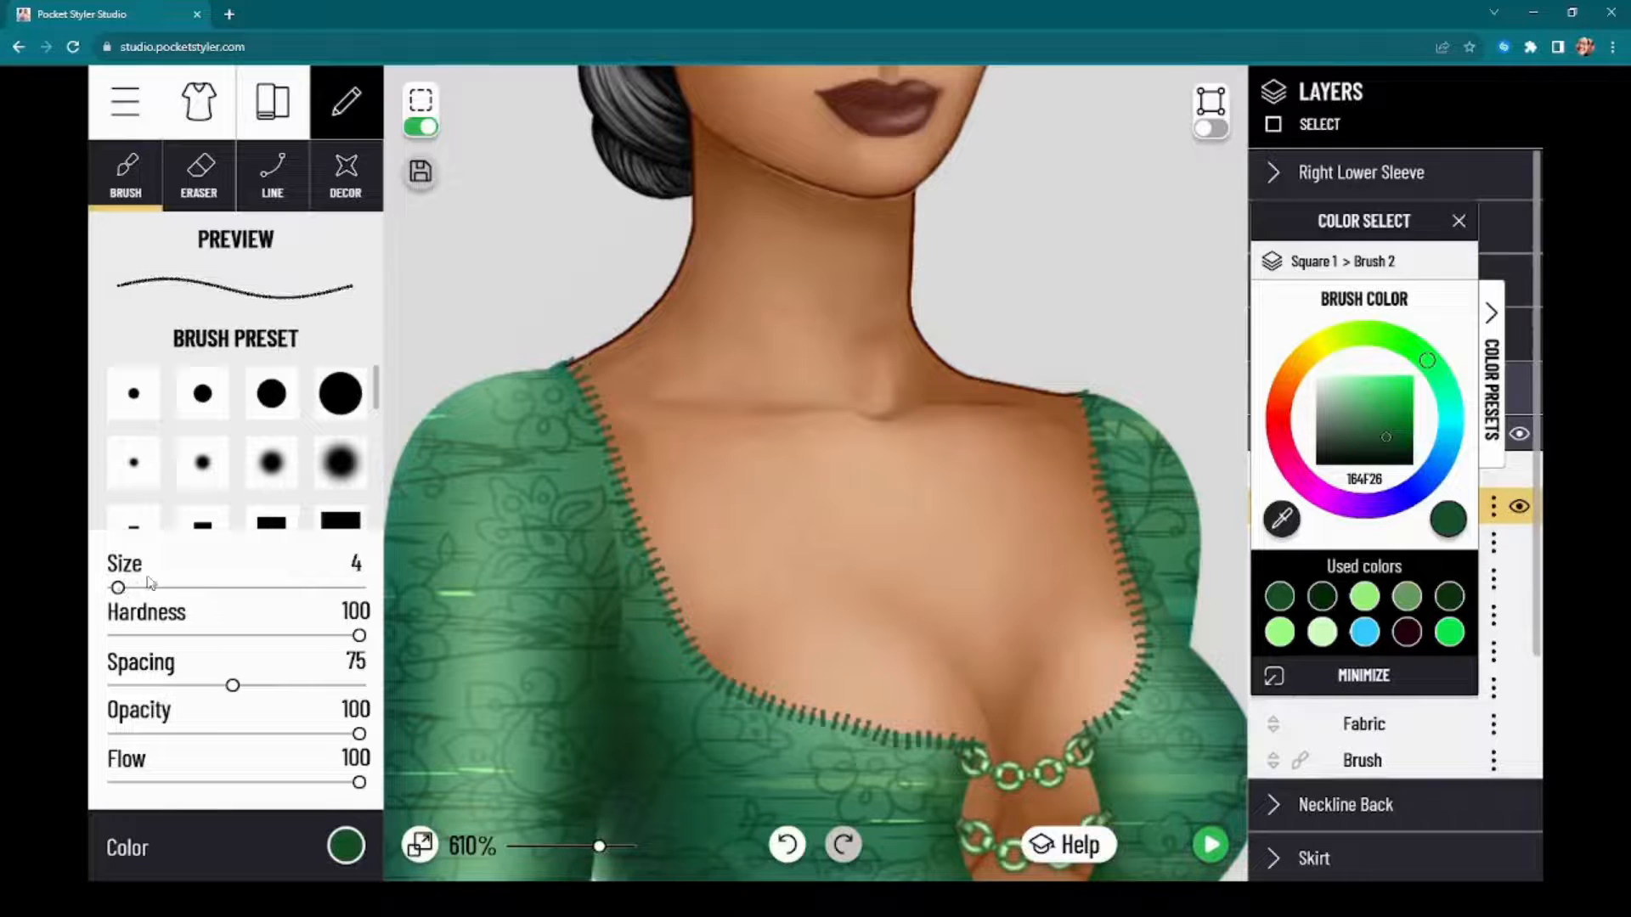
# Step: Try a short dotted stroke at the left shoulder, undo it, and raise the brush spacing to 83
pyautogui.moveTo(575, 347); pyautogui.dragTo(609, 412)
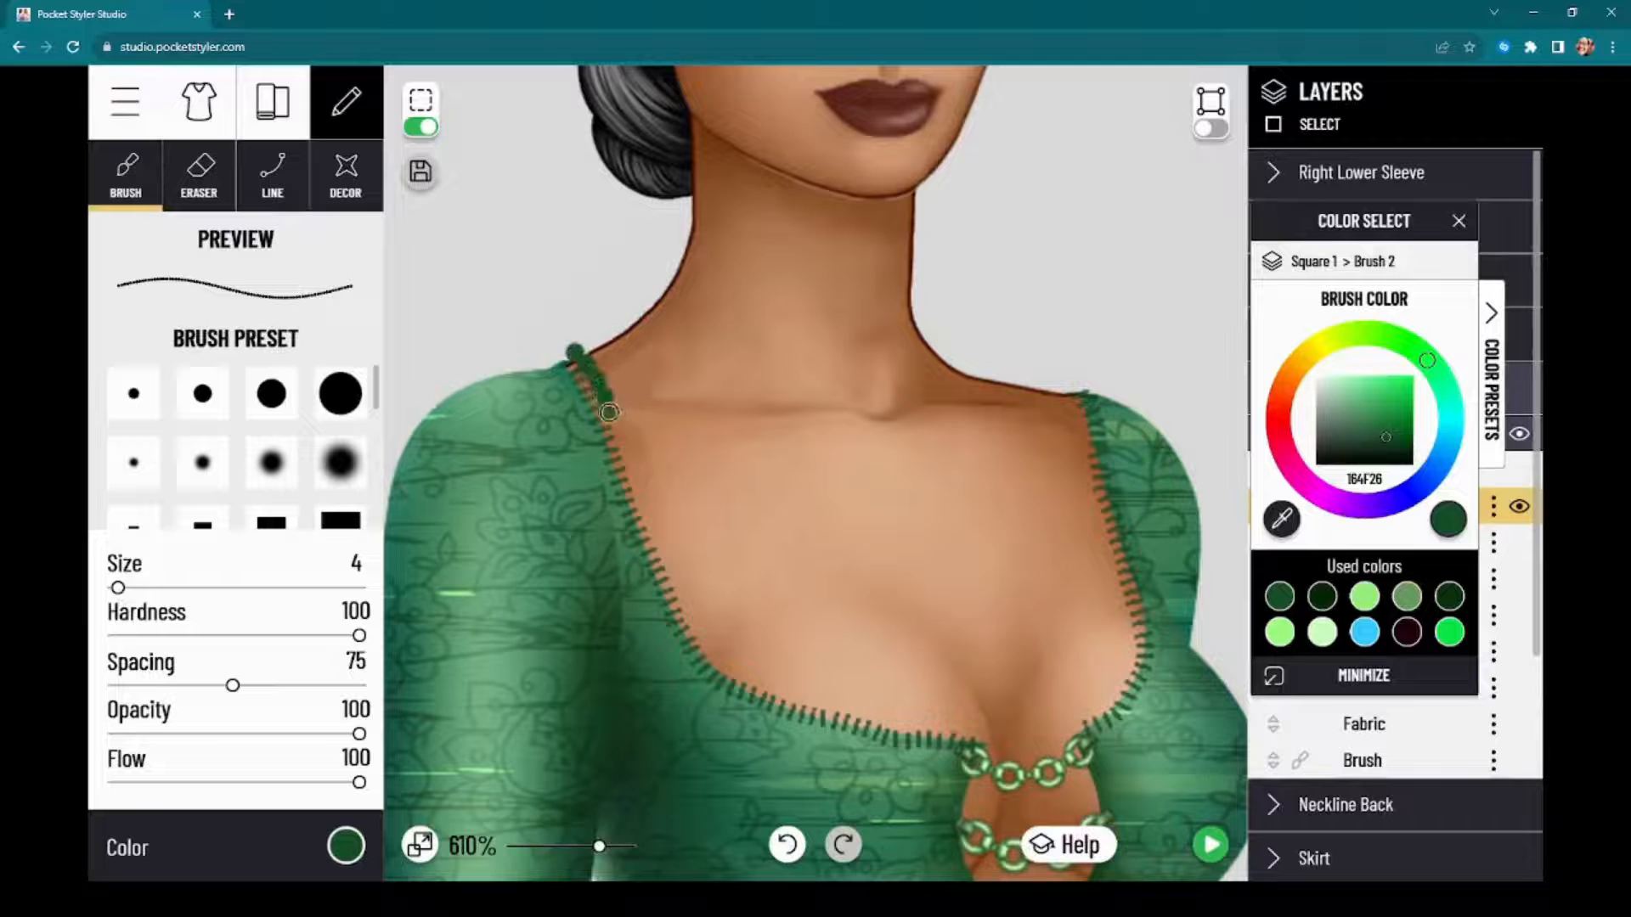
pyautogui.click(788, 848)
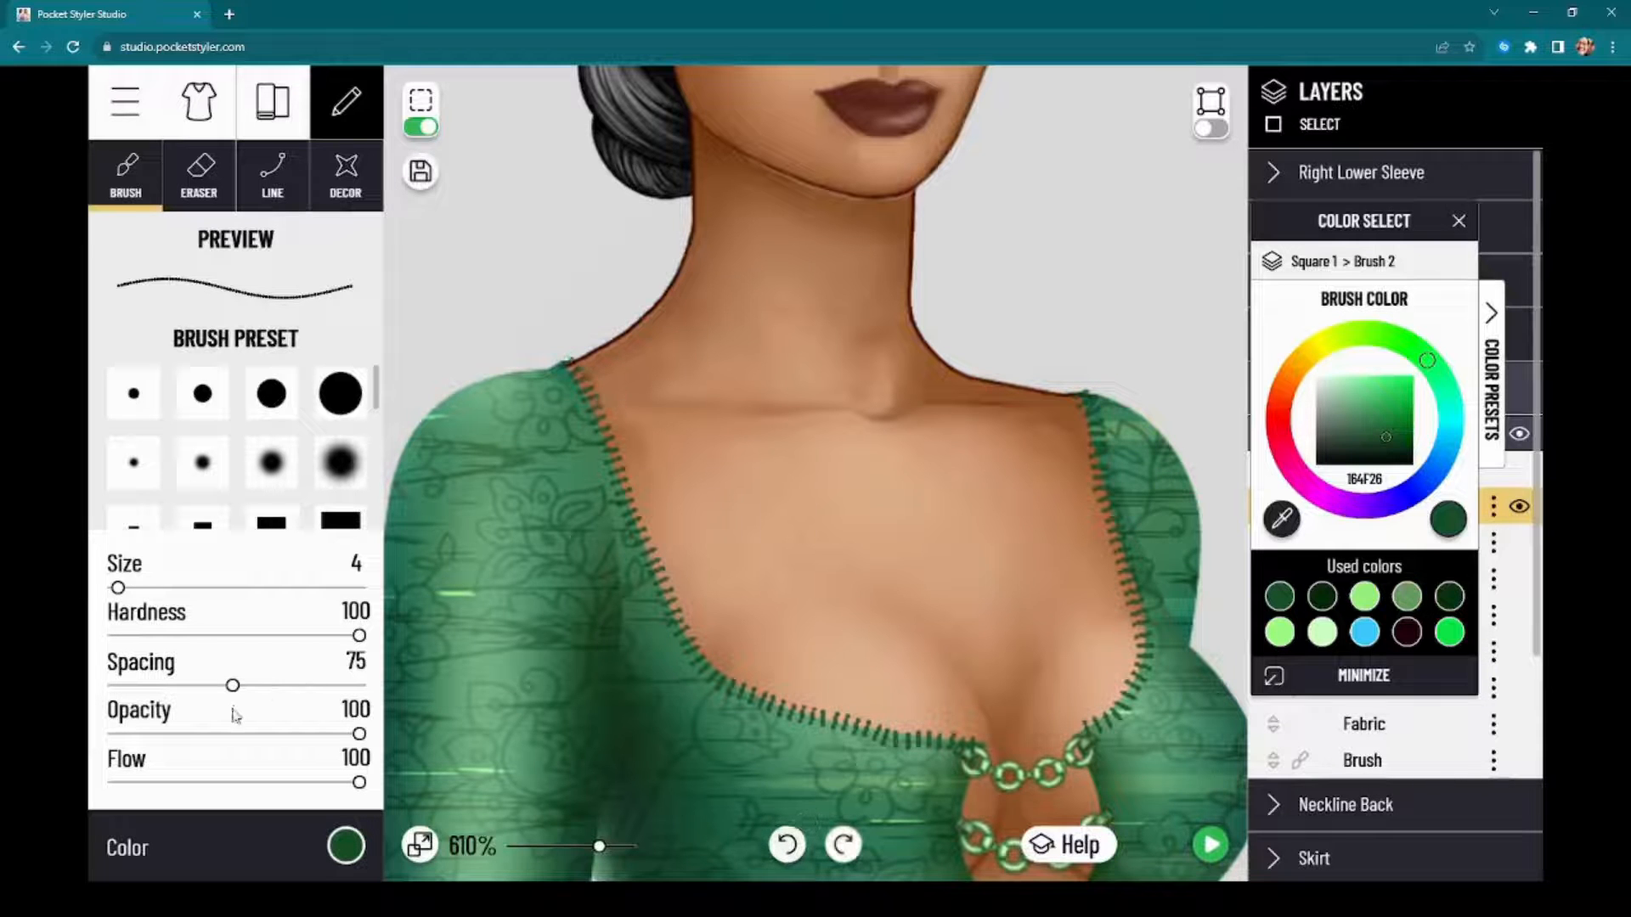
pyautogui.moveTo(238, 692); pyautogui.dragTo(248, 688)
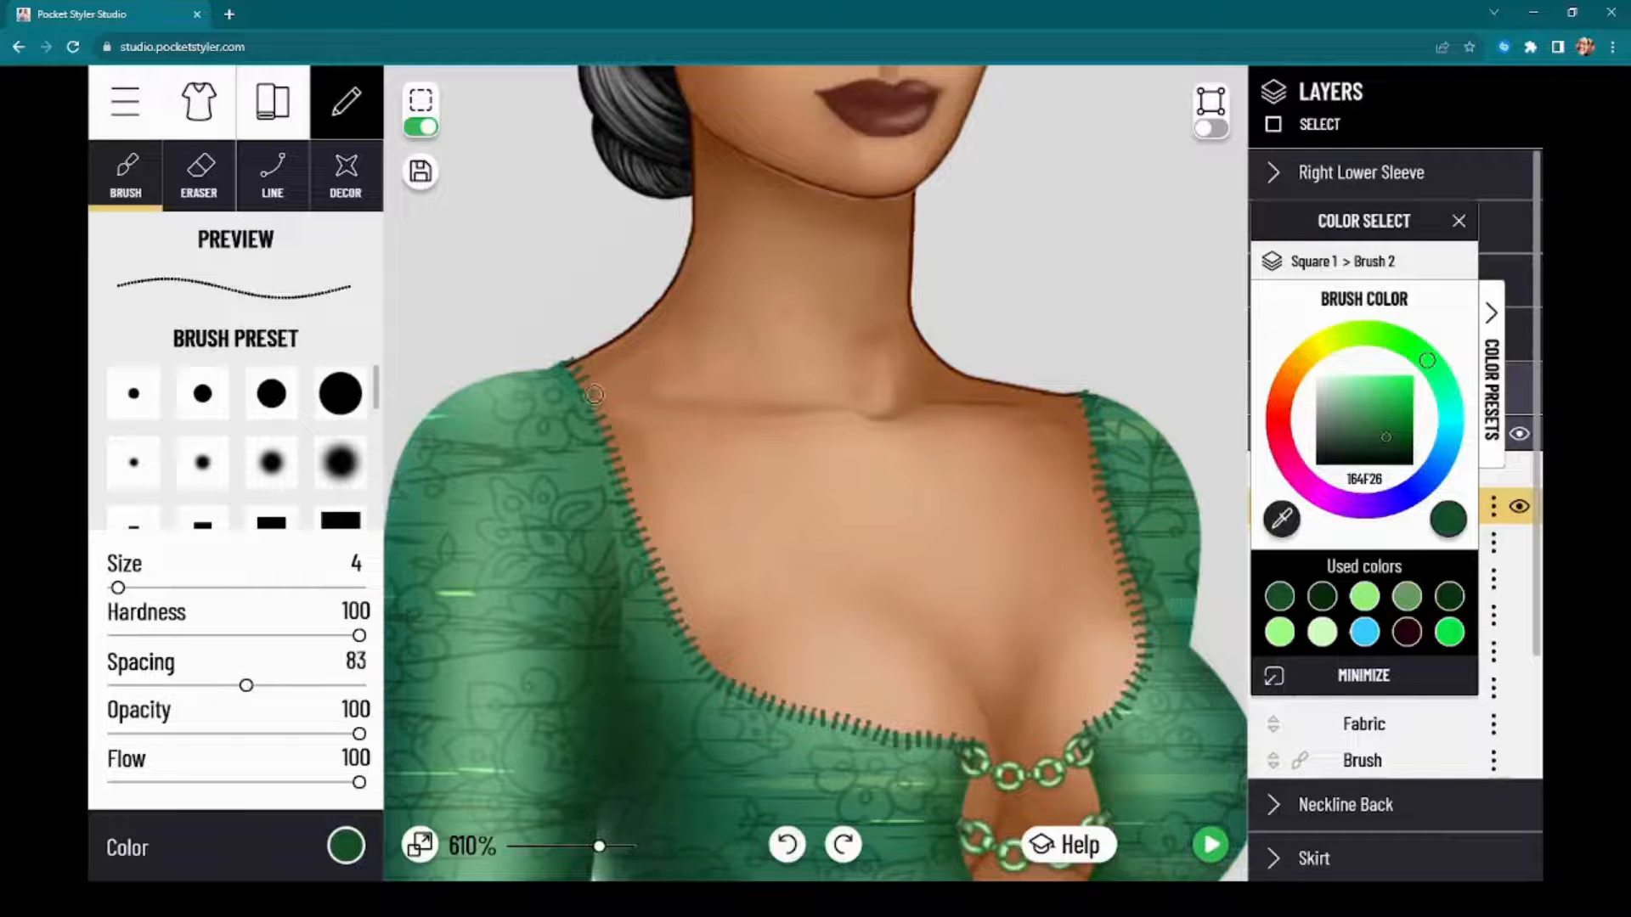
# Step: Try a row of dark green dots along both sides of the neckline, preview the dress, and undo both strokes
pyautogui.moveTo(569, 351)
pyautogui.mouseDown()
pyautogui.moveTo(699, 653)
pyautogui.moveTo(756, 686)
pyautogui.moveTo(982, 734)
pyautogui.mouseUp()
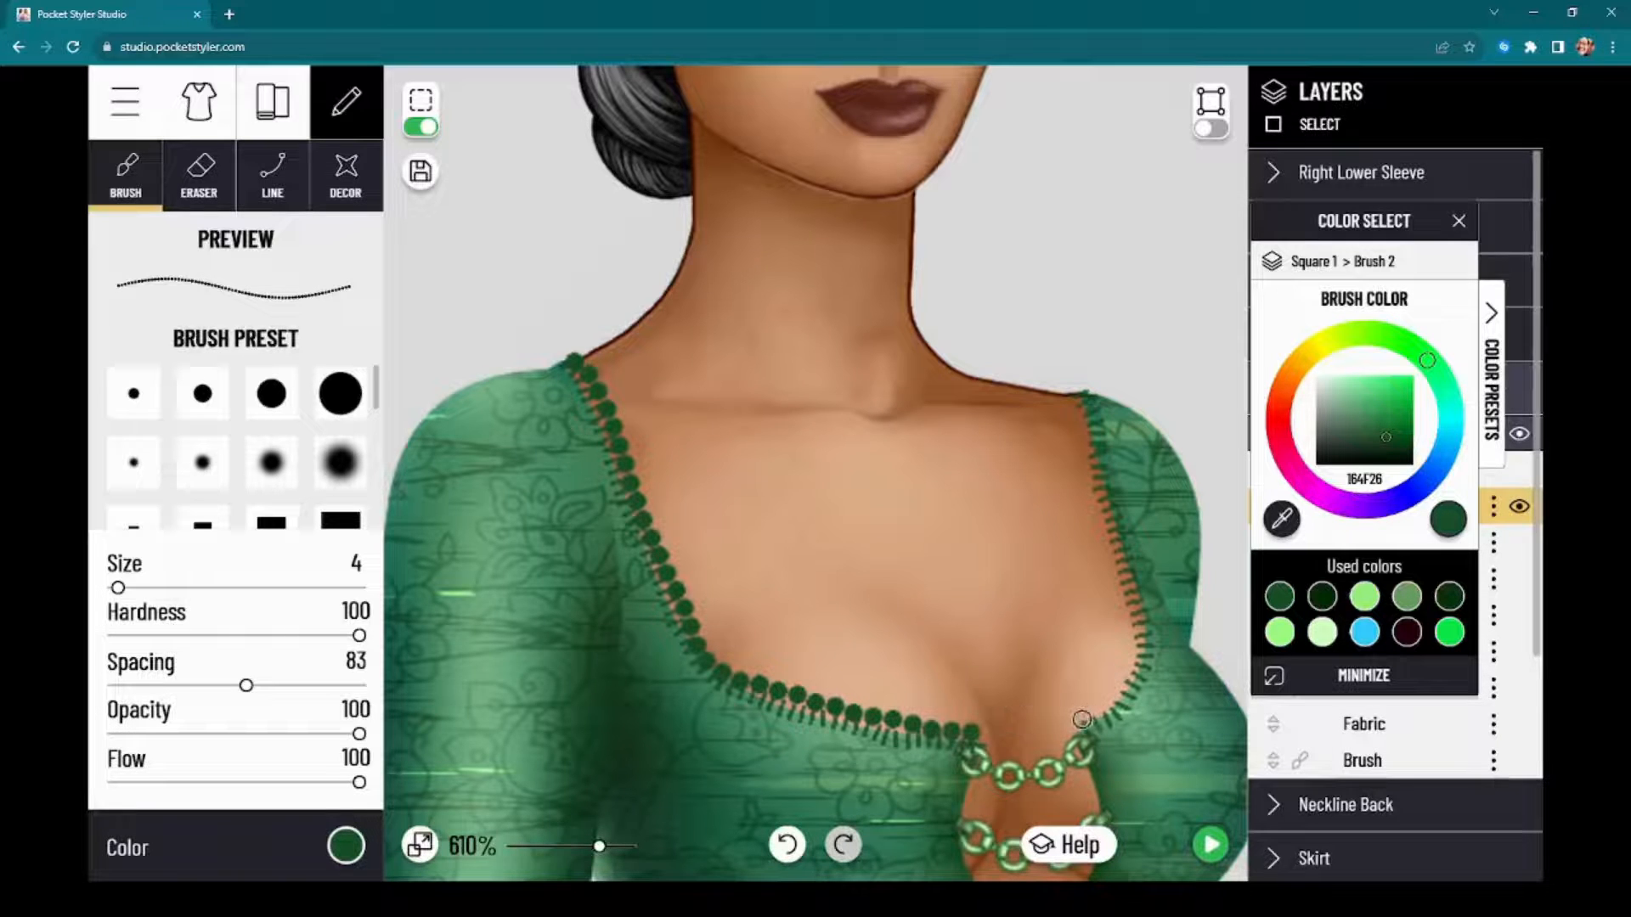
pyautogui.moveTo(1081, 719)
pyautogui.mouseDown()
pyautogui.moveTo(1128, 675)
pyautogui.moveTo(1128, 621)
pyautogui.moveTo(1070, 389)
pyautogui.mouseUp()
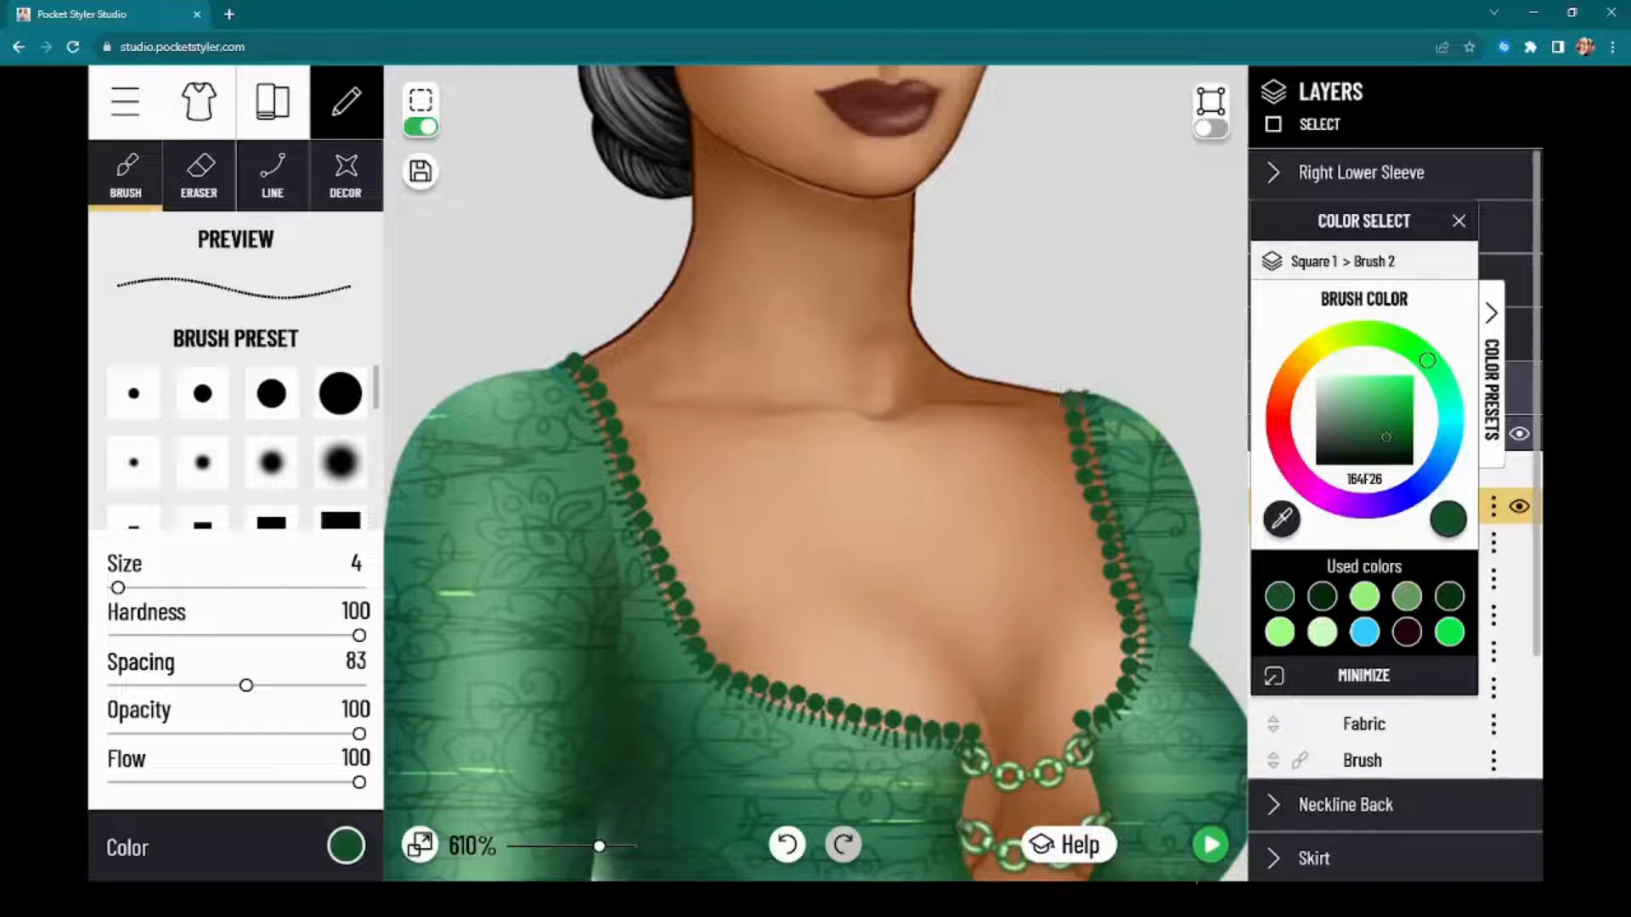
pyautogui.click(1213, 851)
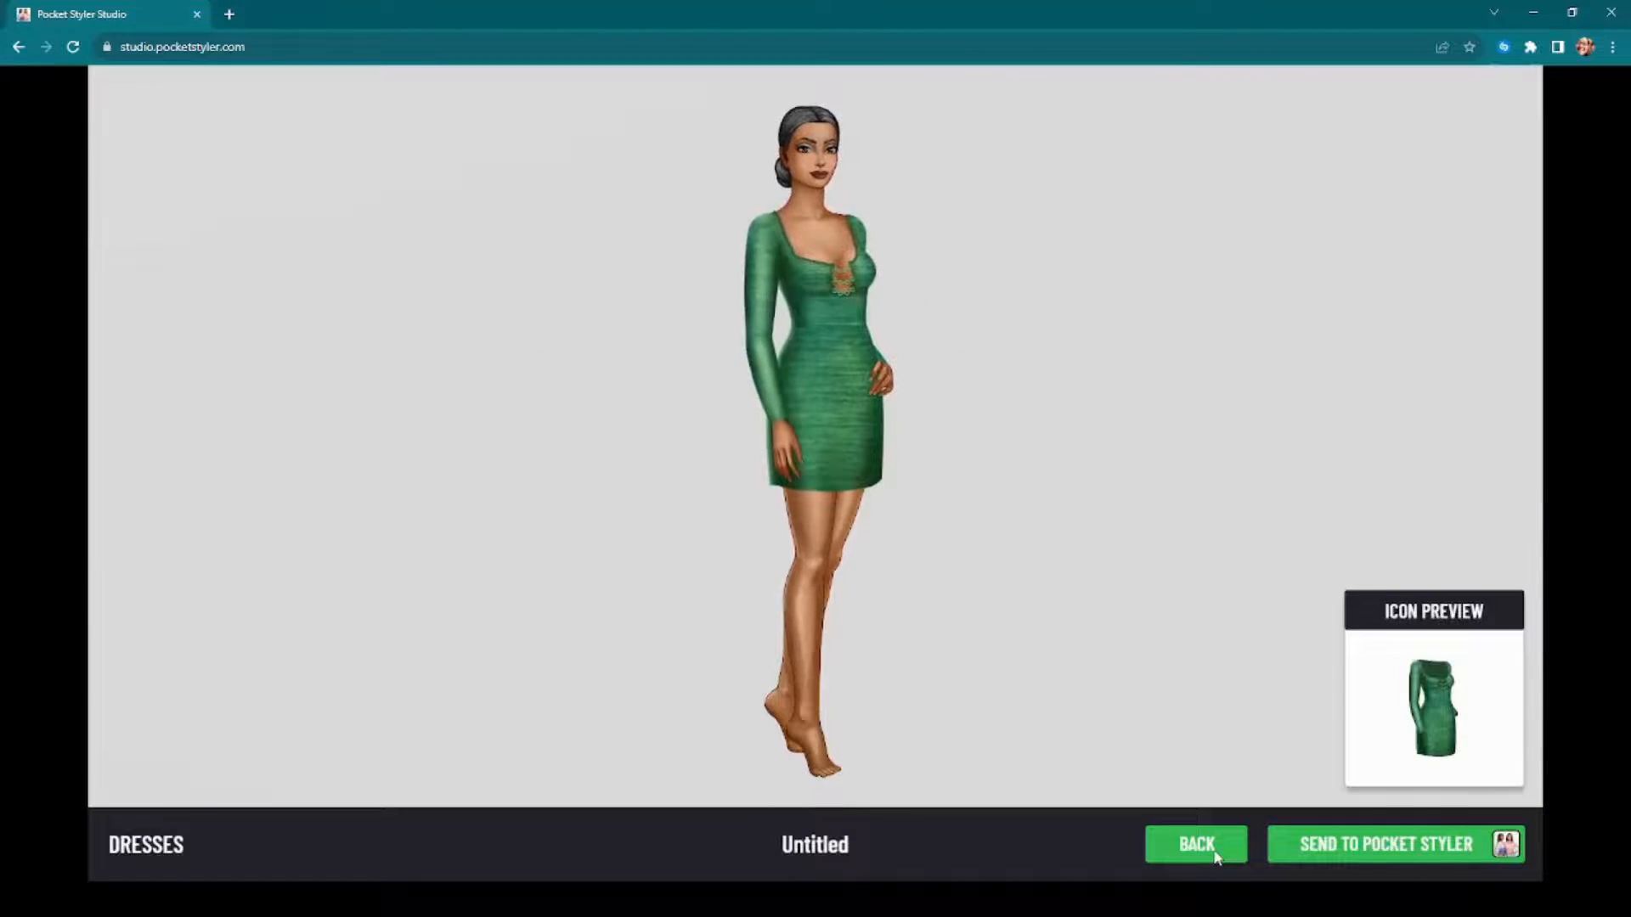
pyautogui.click(1196, 844)
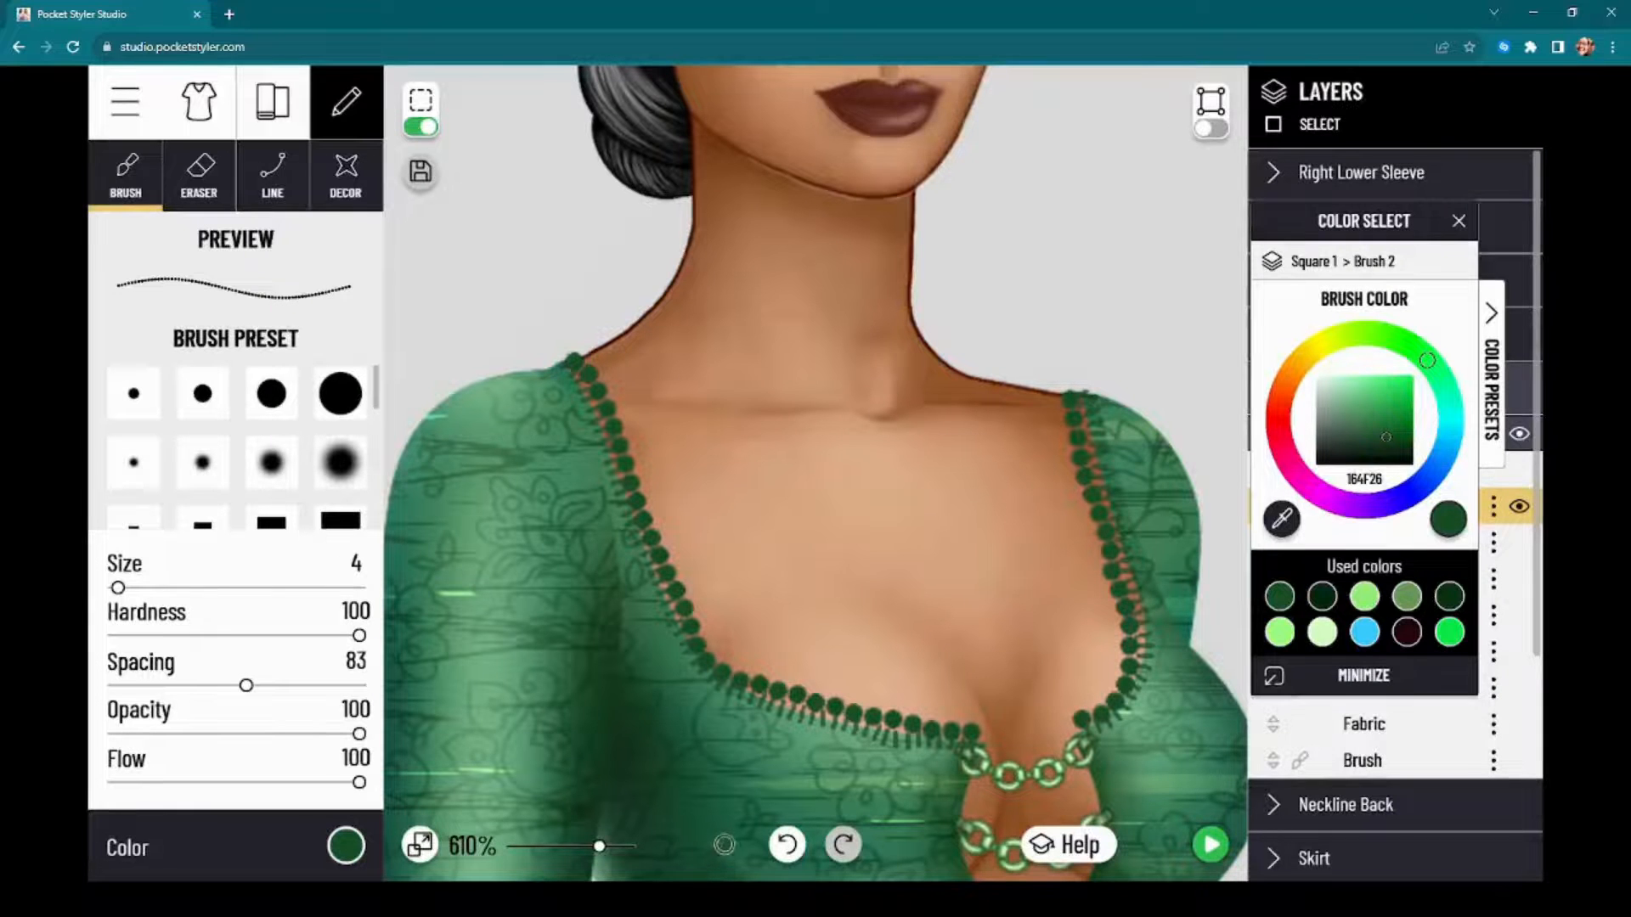
pyautogui.click(788, 852)
pyautogui.click(789, 855)
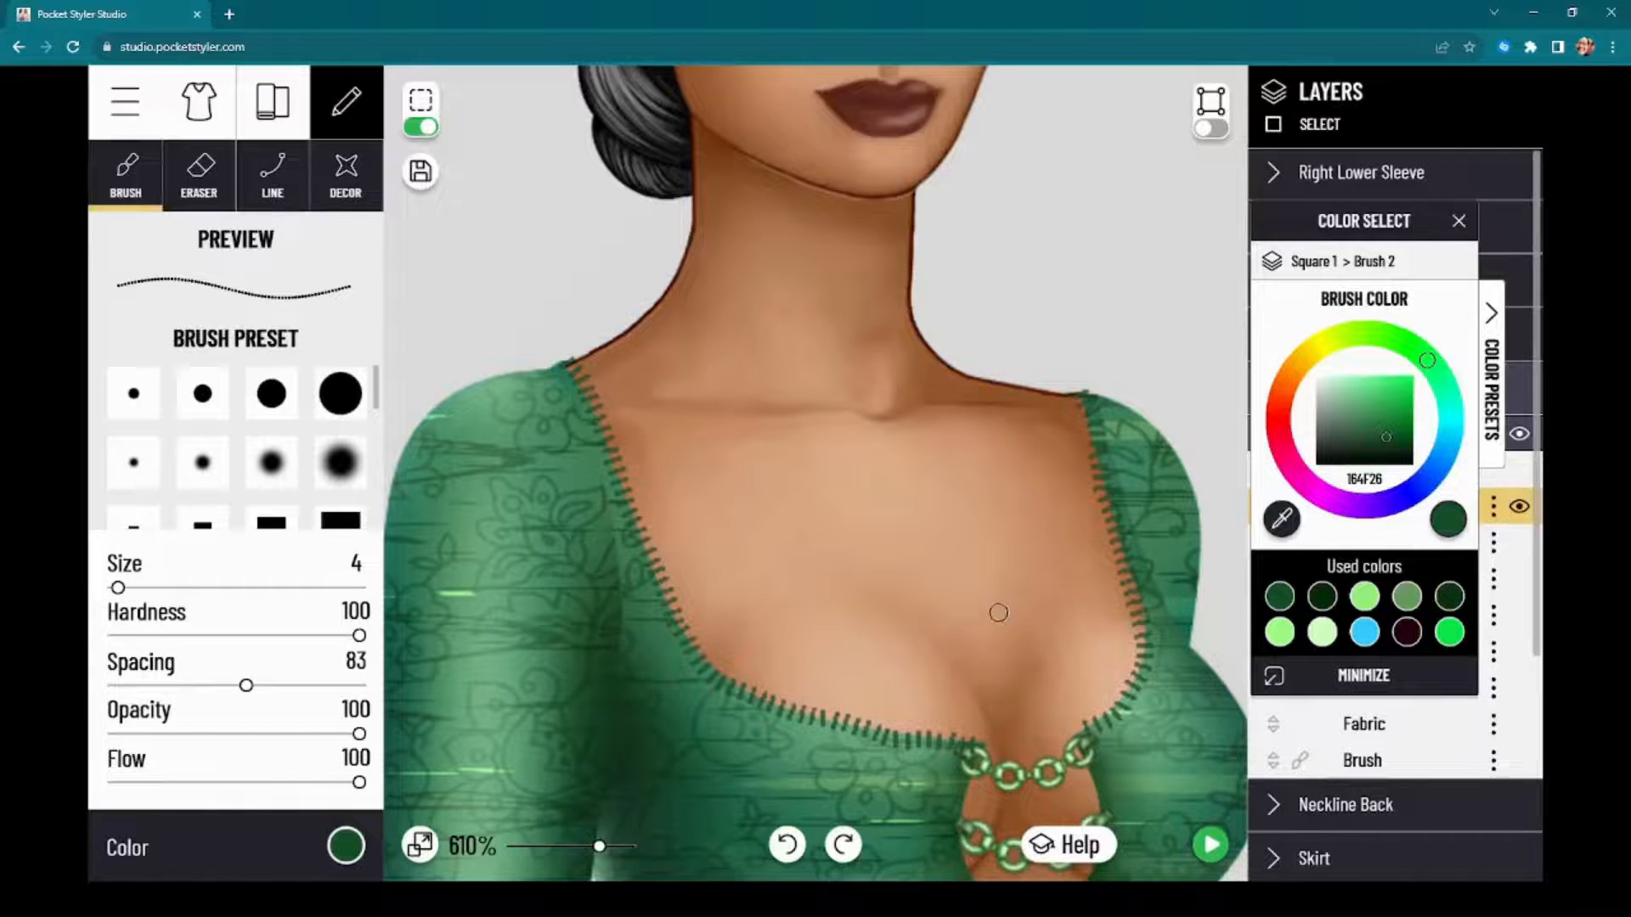
# Step: Preview the whole dress on the model with only the stitched neckline, and return to the editor
pyautogui.scroll(-2, 998, 605)
pyautogui.scroll(-1, 998, 603)
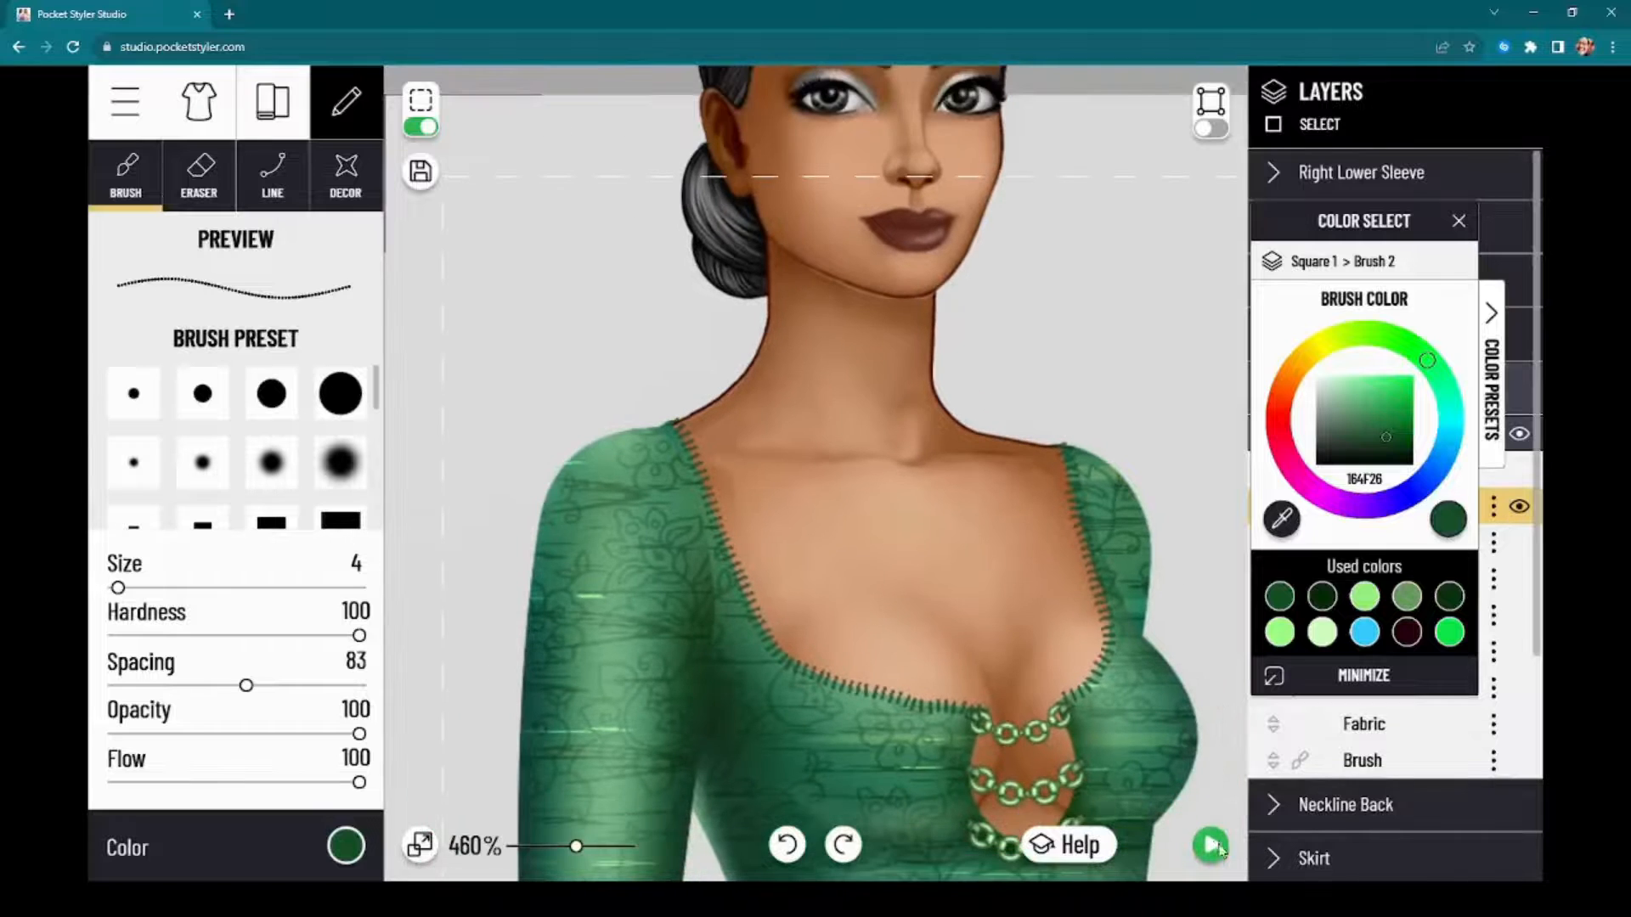
pyautogui.click(1210, 845)
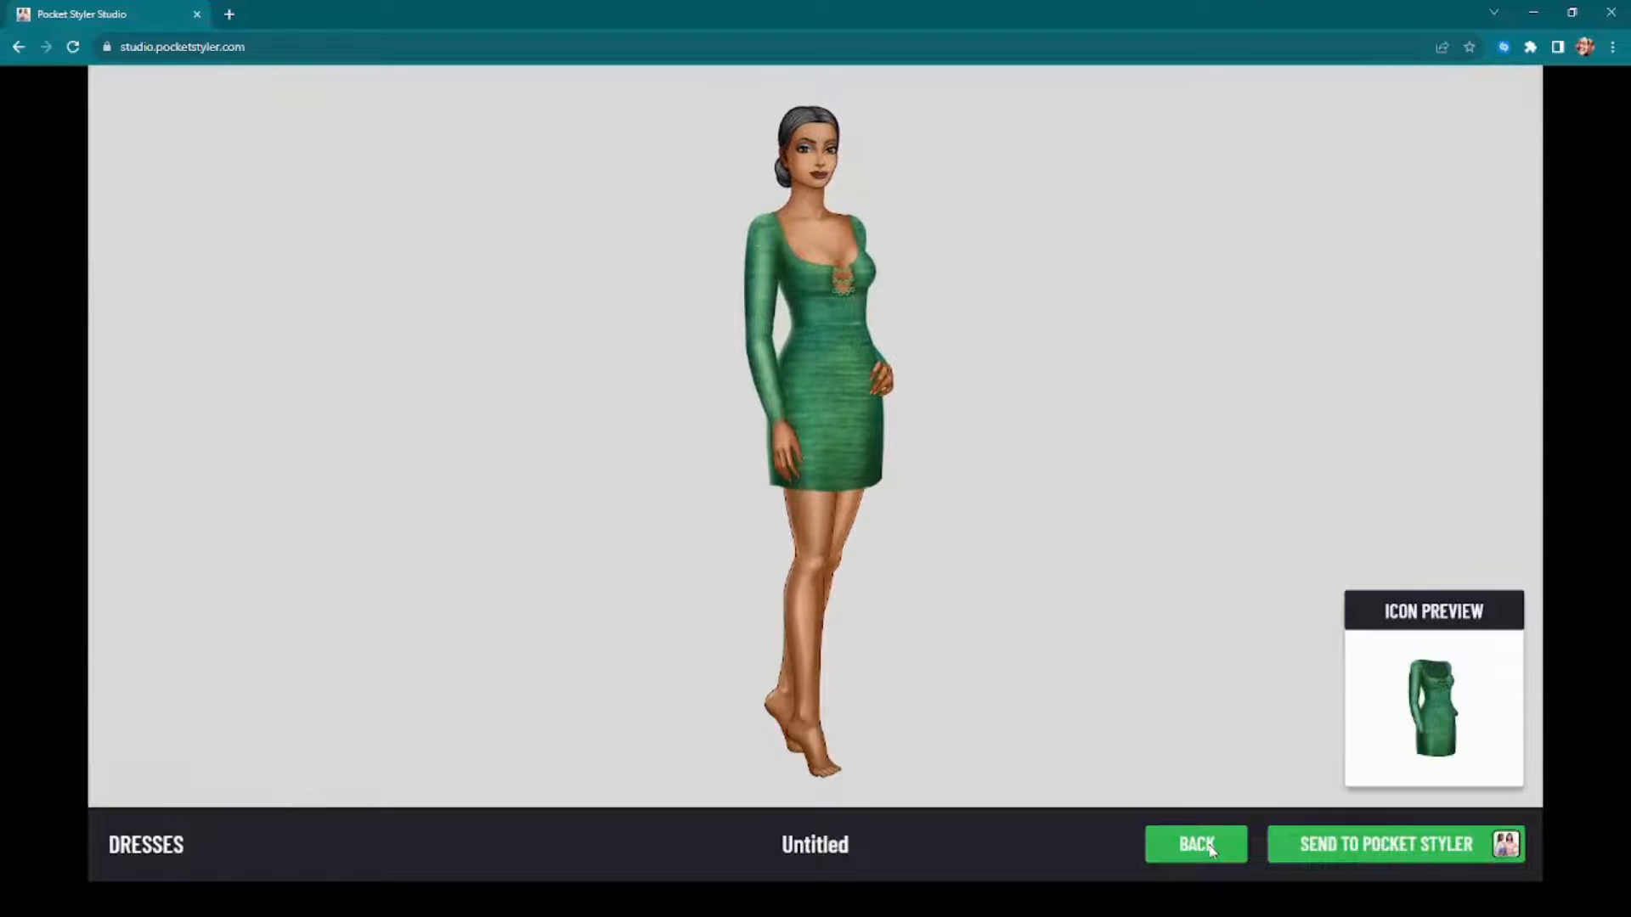
pyautogui.click(1196, 844)
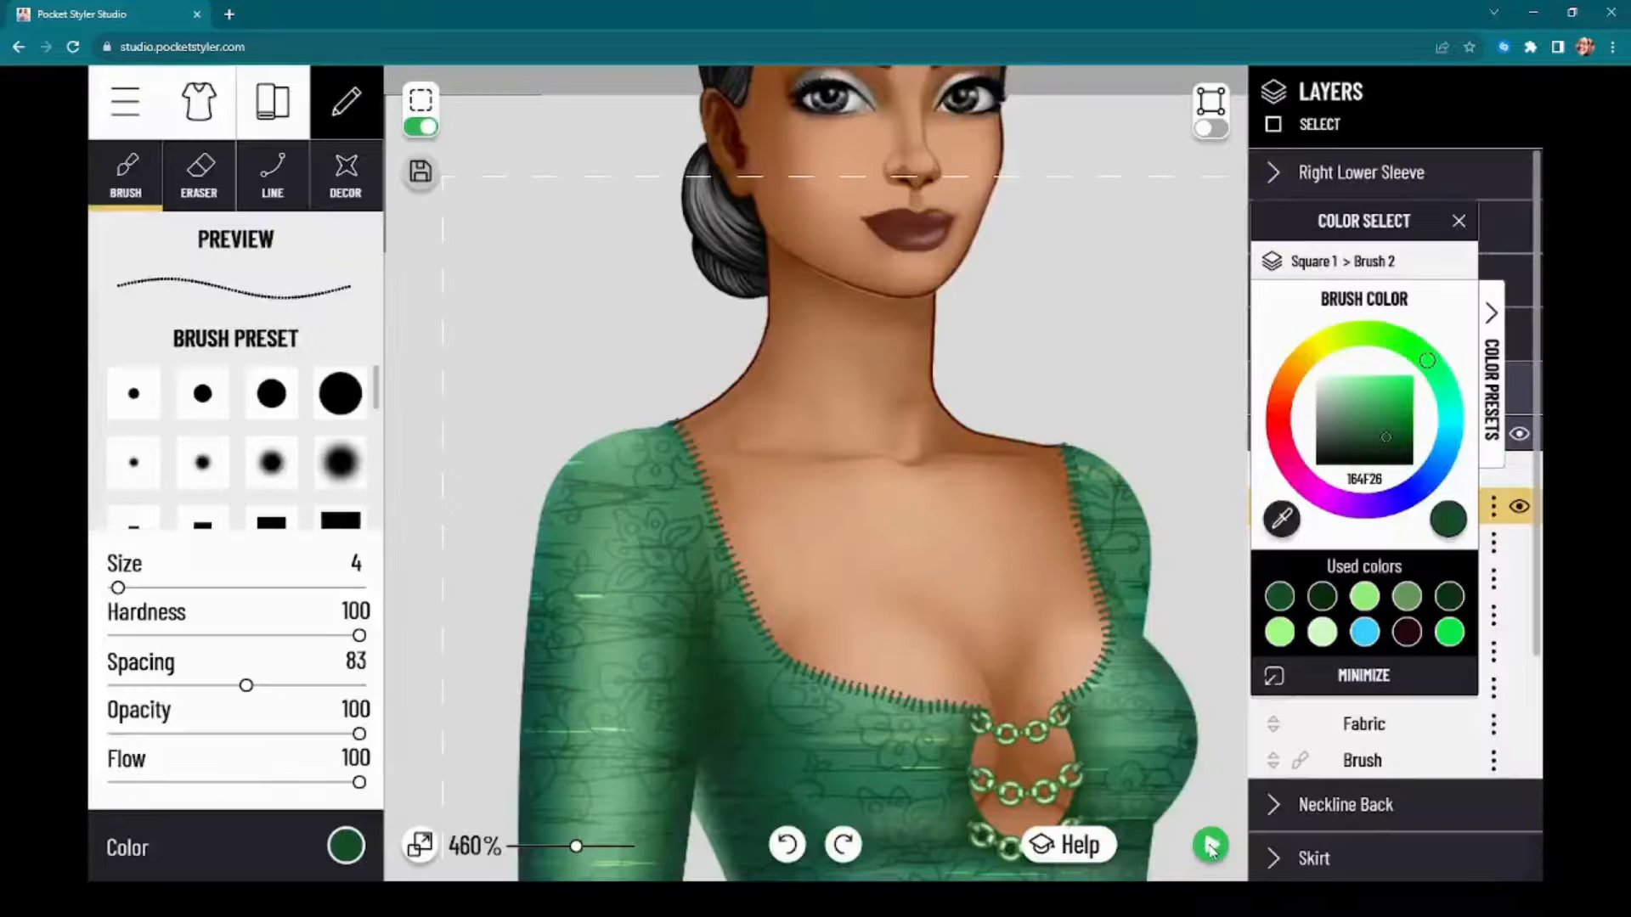
pyautogui.click(1211, 846)
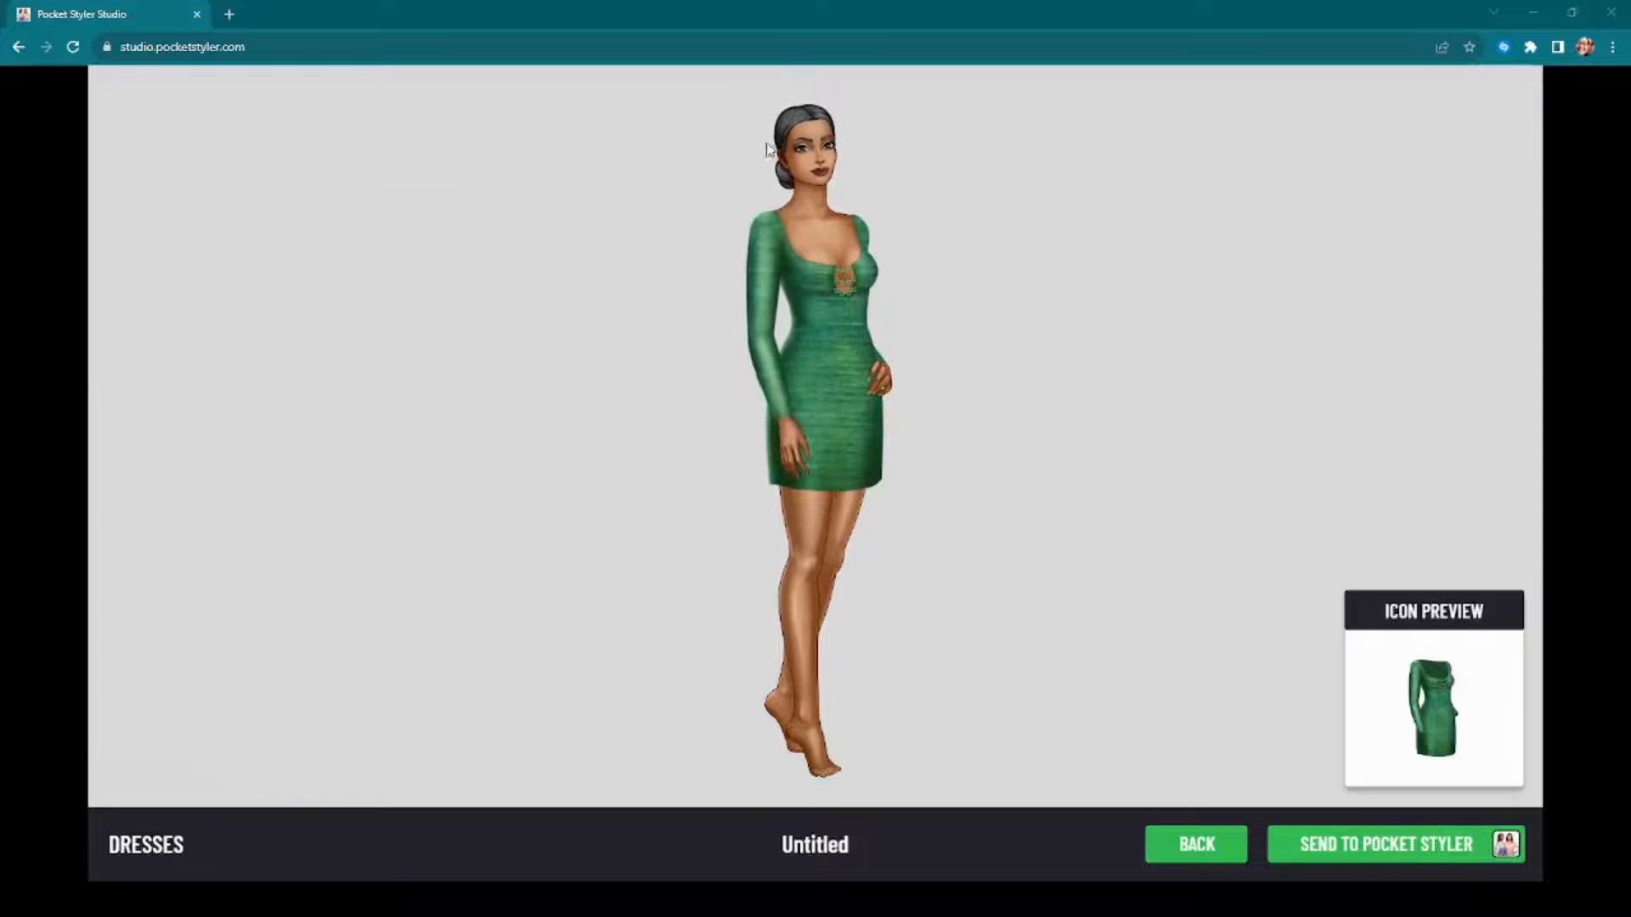
pyautogui.click(1194, 843)
# Step: Turn off the dashed frame around the work area and examine the dress from the neckline to the hem and the model's legs
pyautogui.scroll(-5, 914, 543)
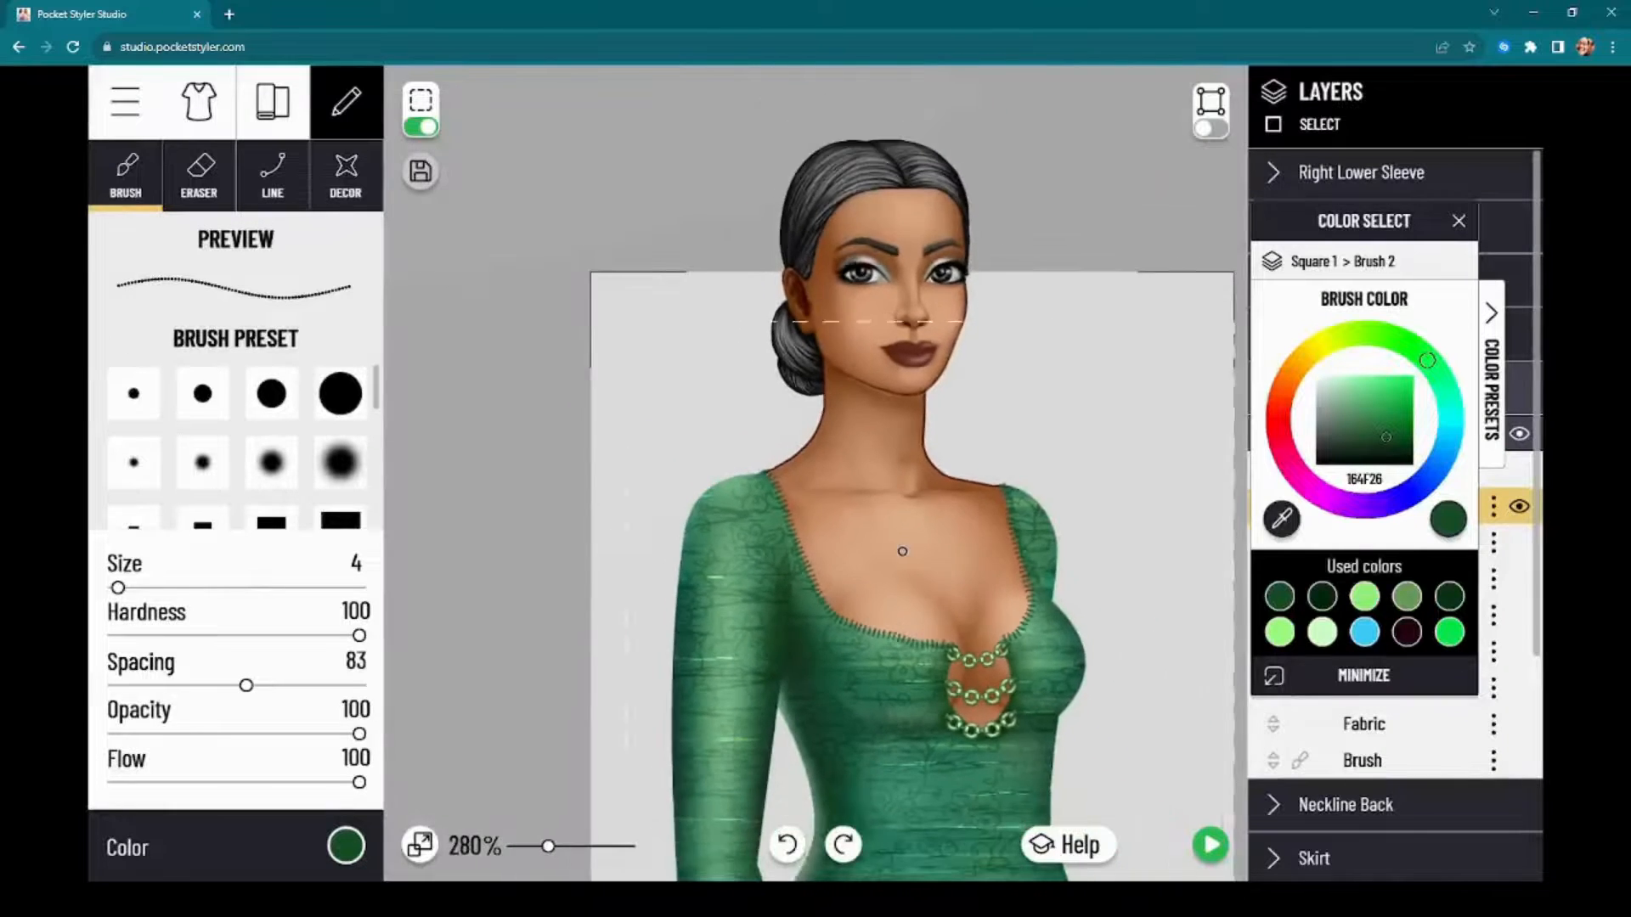
pyautogui.click(420, 127)
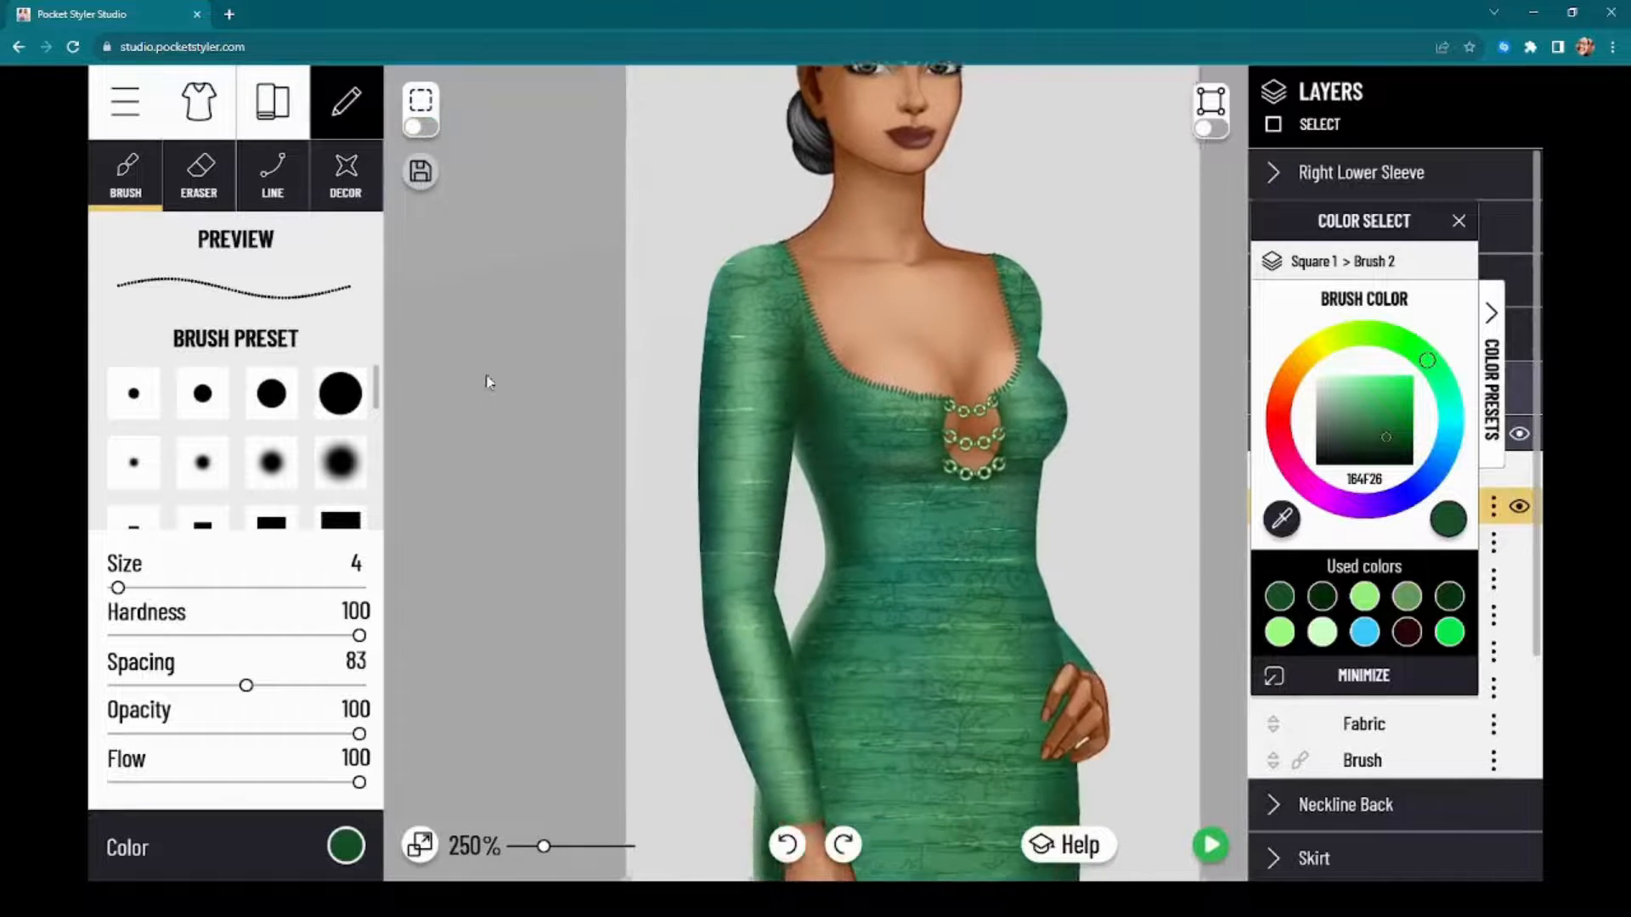
pyautogui.scroll(-4, 487, 379)
pyautogui.moveTo(486, 583); pyautogui.dragTo(469, 337)
pyautogui.scroll(-3, 548, 503)
pyautogui.scroll(5, 546, 513)
pyautogui.scroll(5, 544, 511)
pyautogui.moveTo(548, 543); pyautogui.dragTo(521, 494)
pyautogui.scroll(-4, 520, 489)
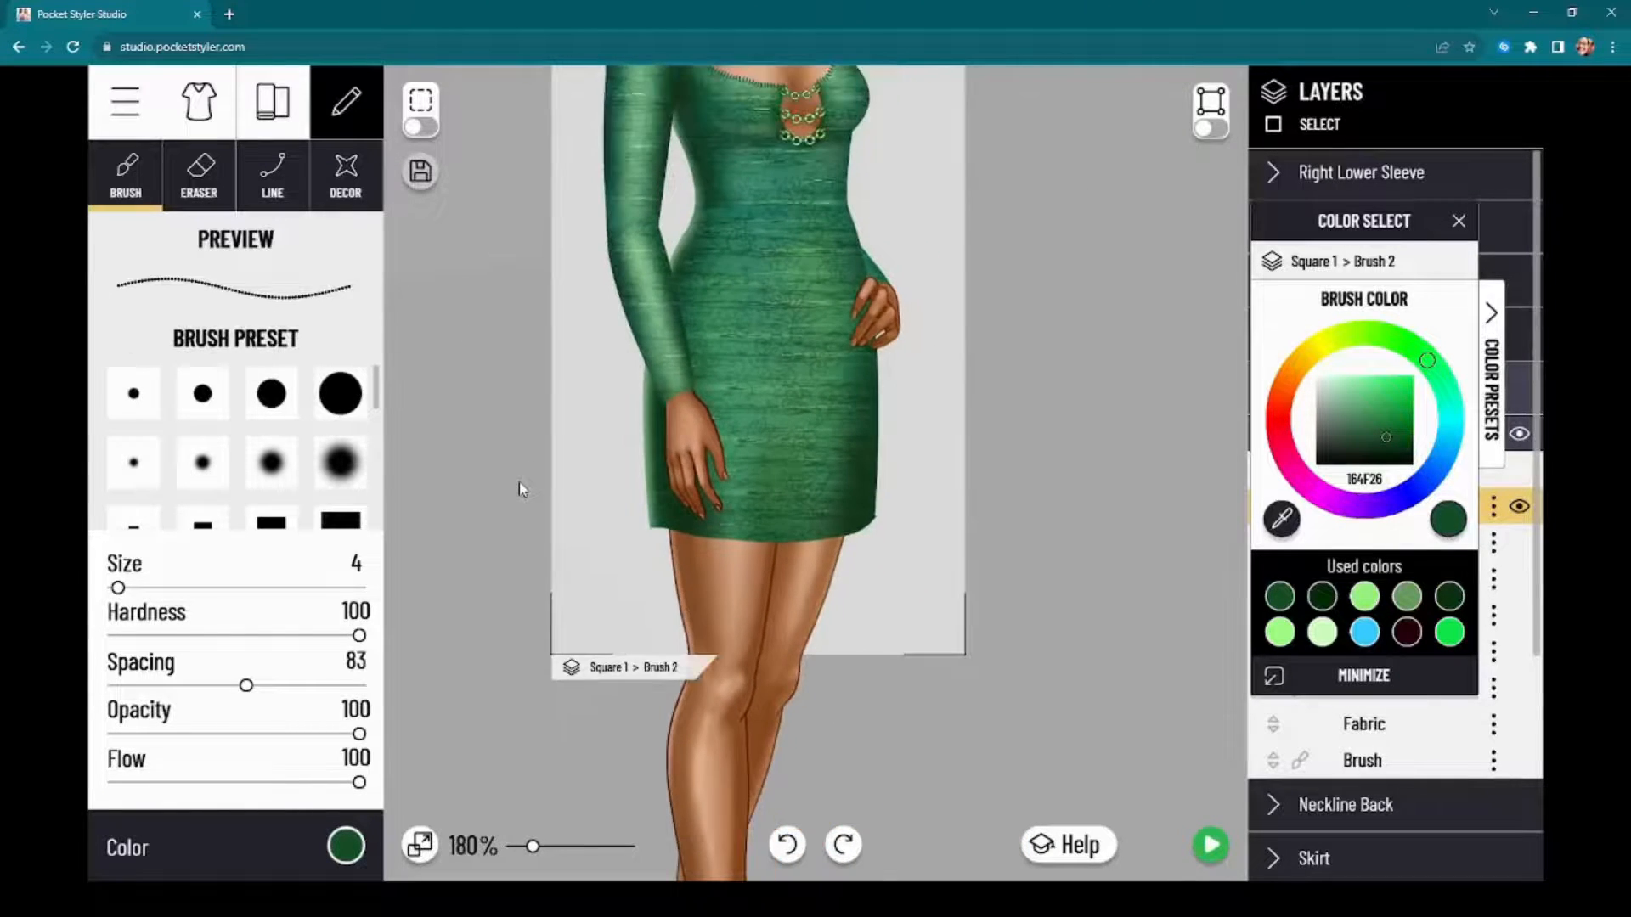
pyautogui.moveTo(521, 564); pyautogui.dragTo(527, 390)
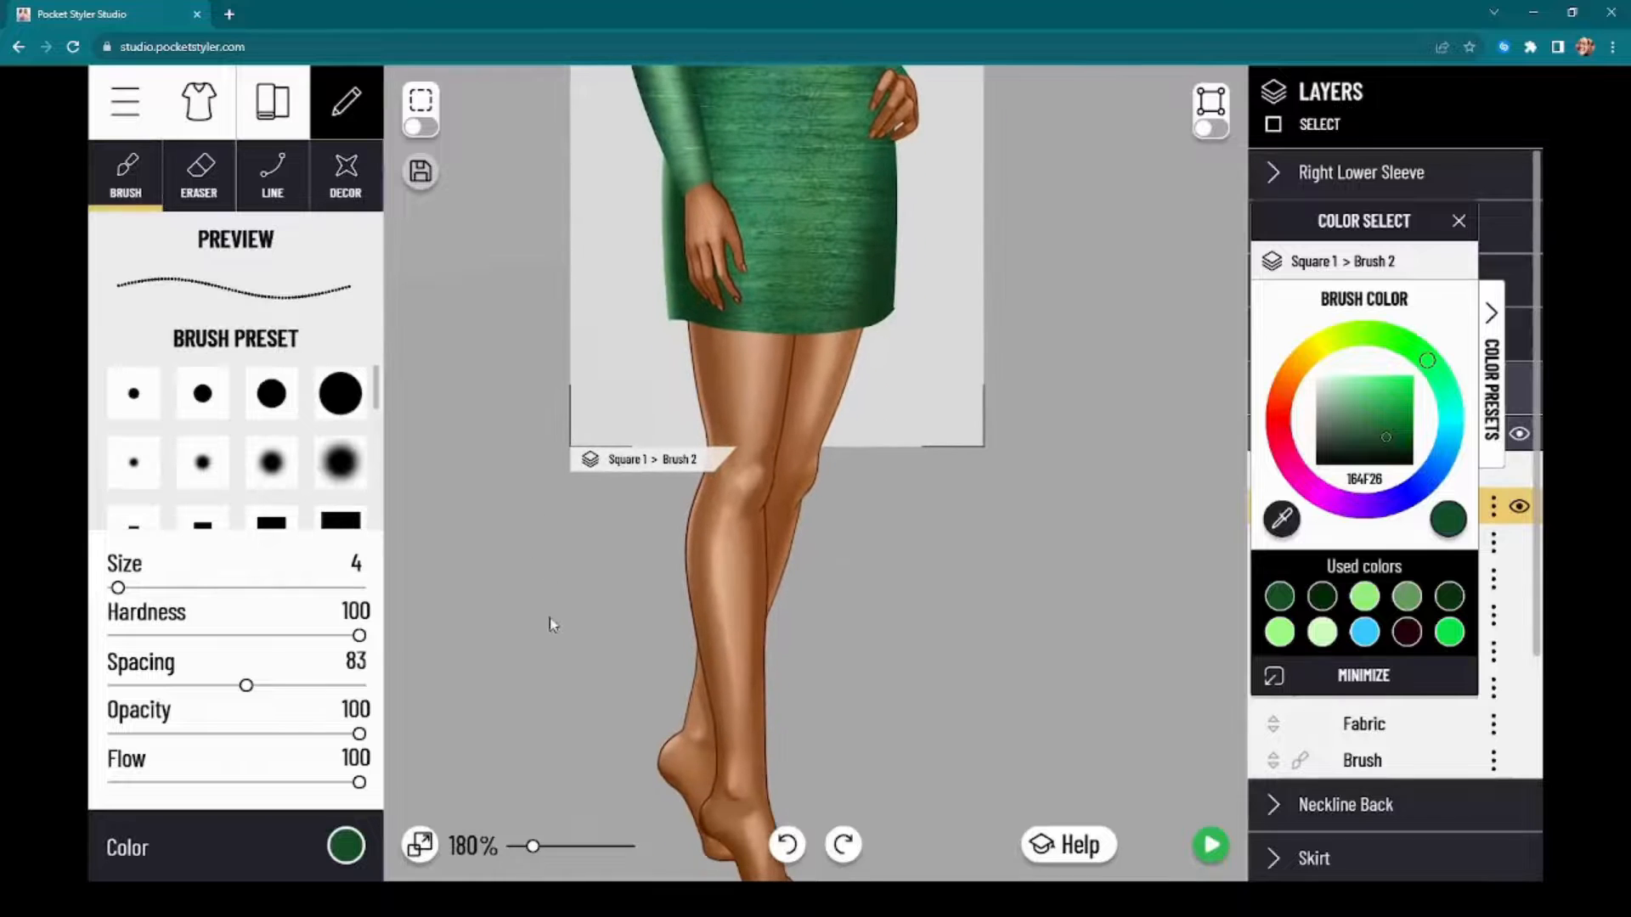
pyautogui.scroll(5, 839, 683)
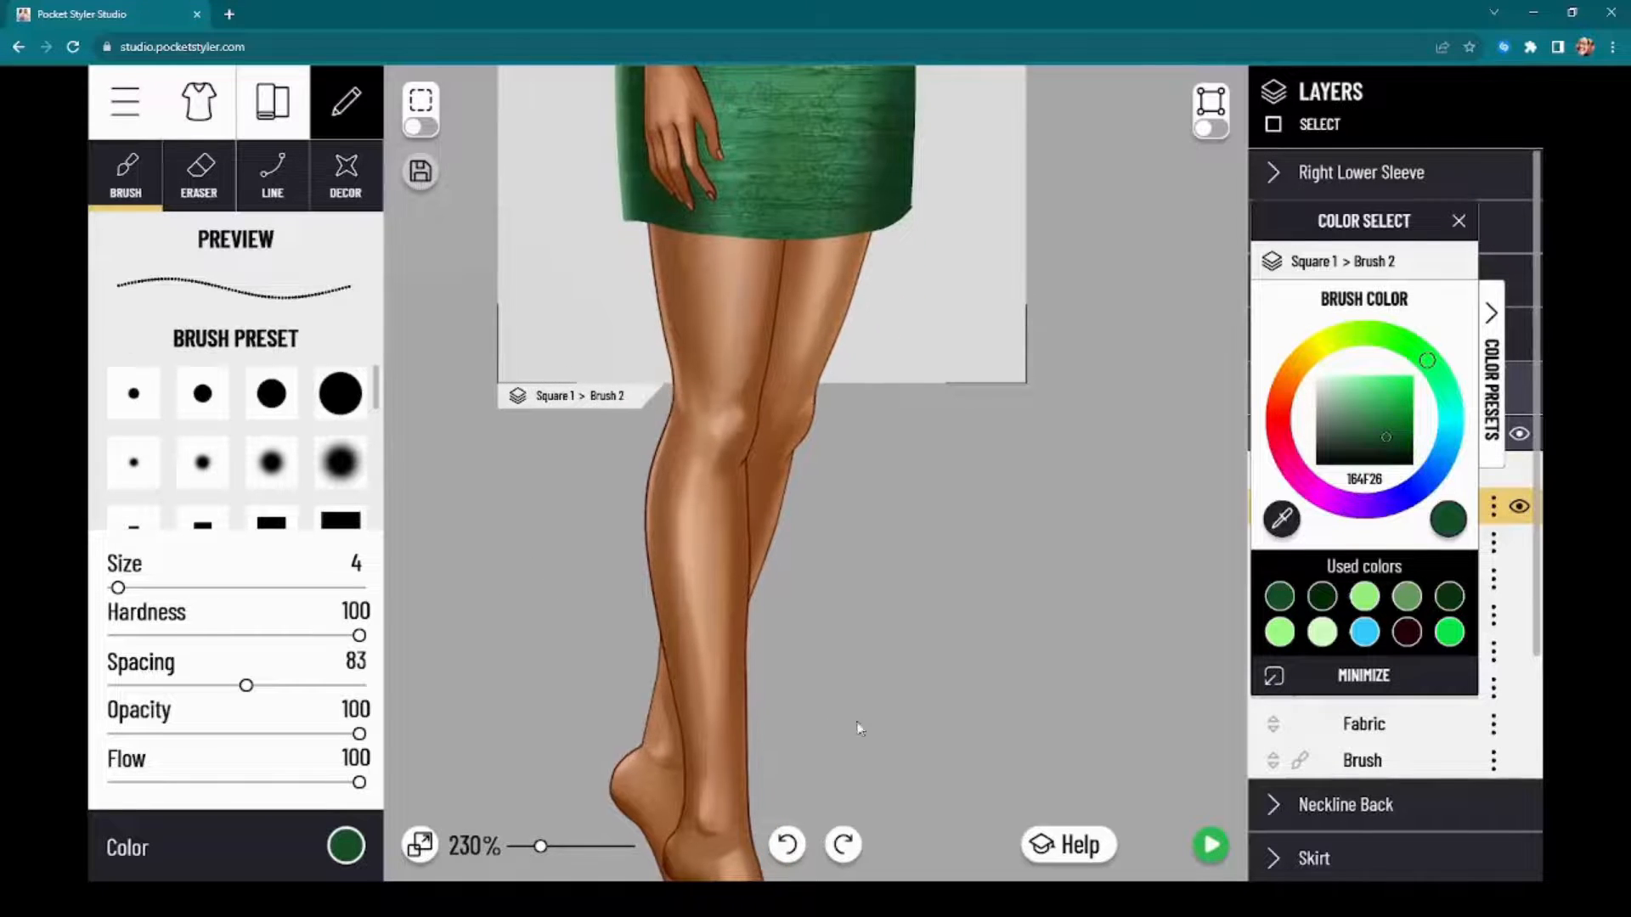
pyautogui.moveTo(858, 726); pyautogui.dragTo(892, 662)
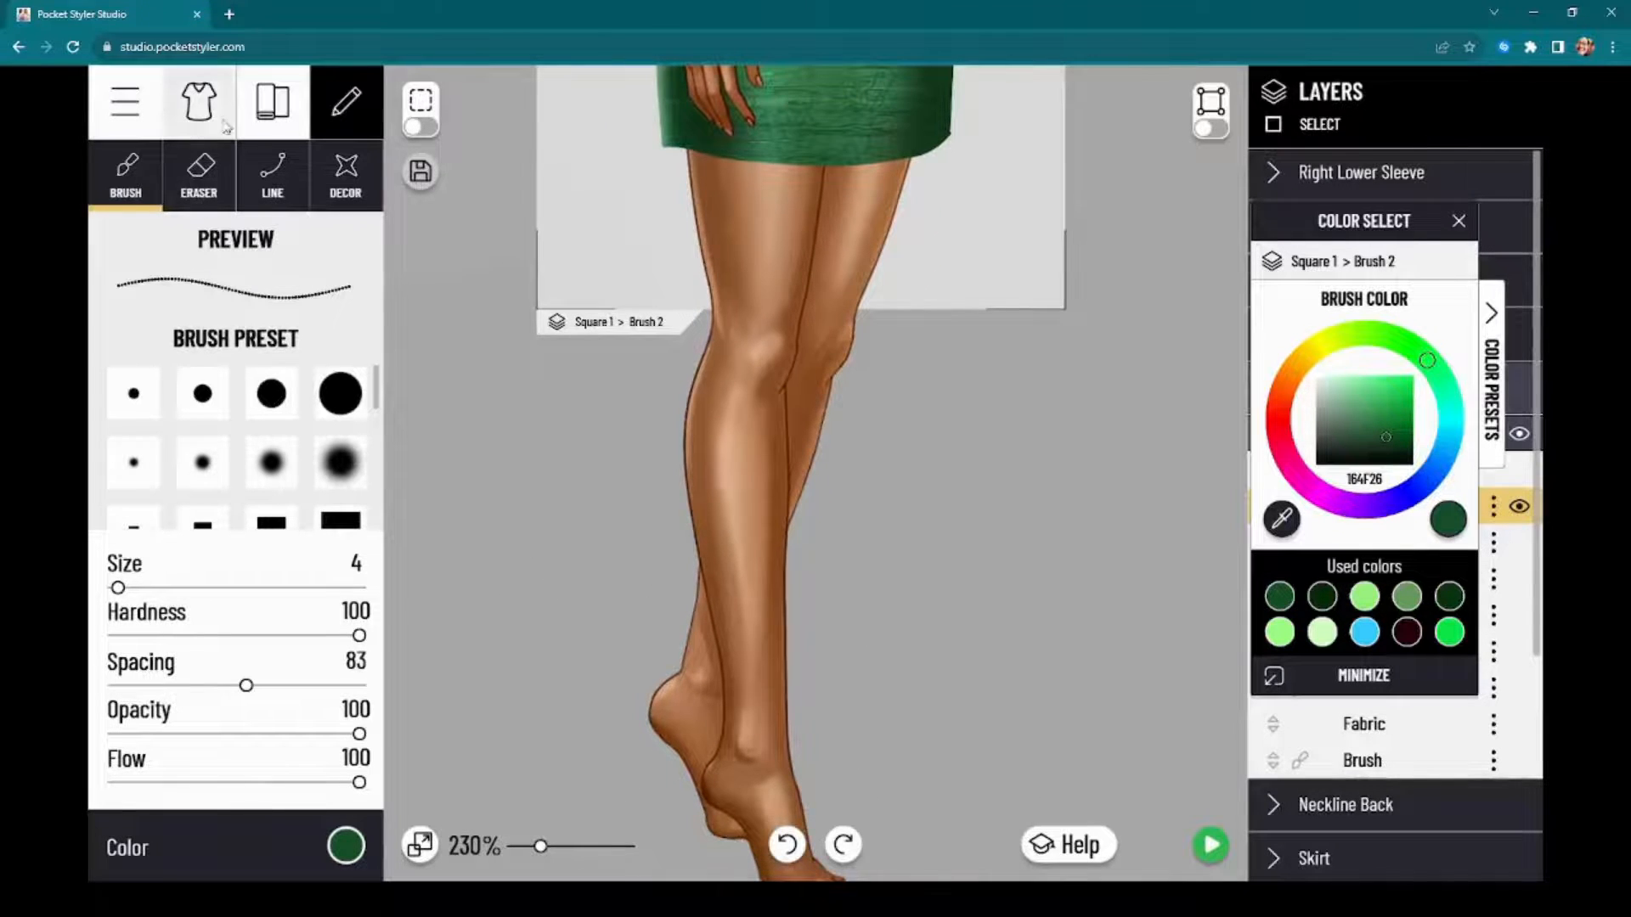
# Step: Leave the dress editor and open the My Projects overview
pyautogui.click(268, 106)
pyautogui.click(200, 126)
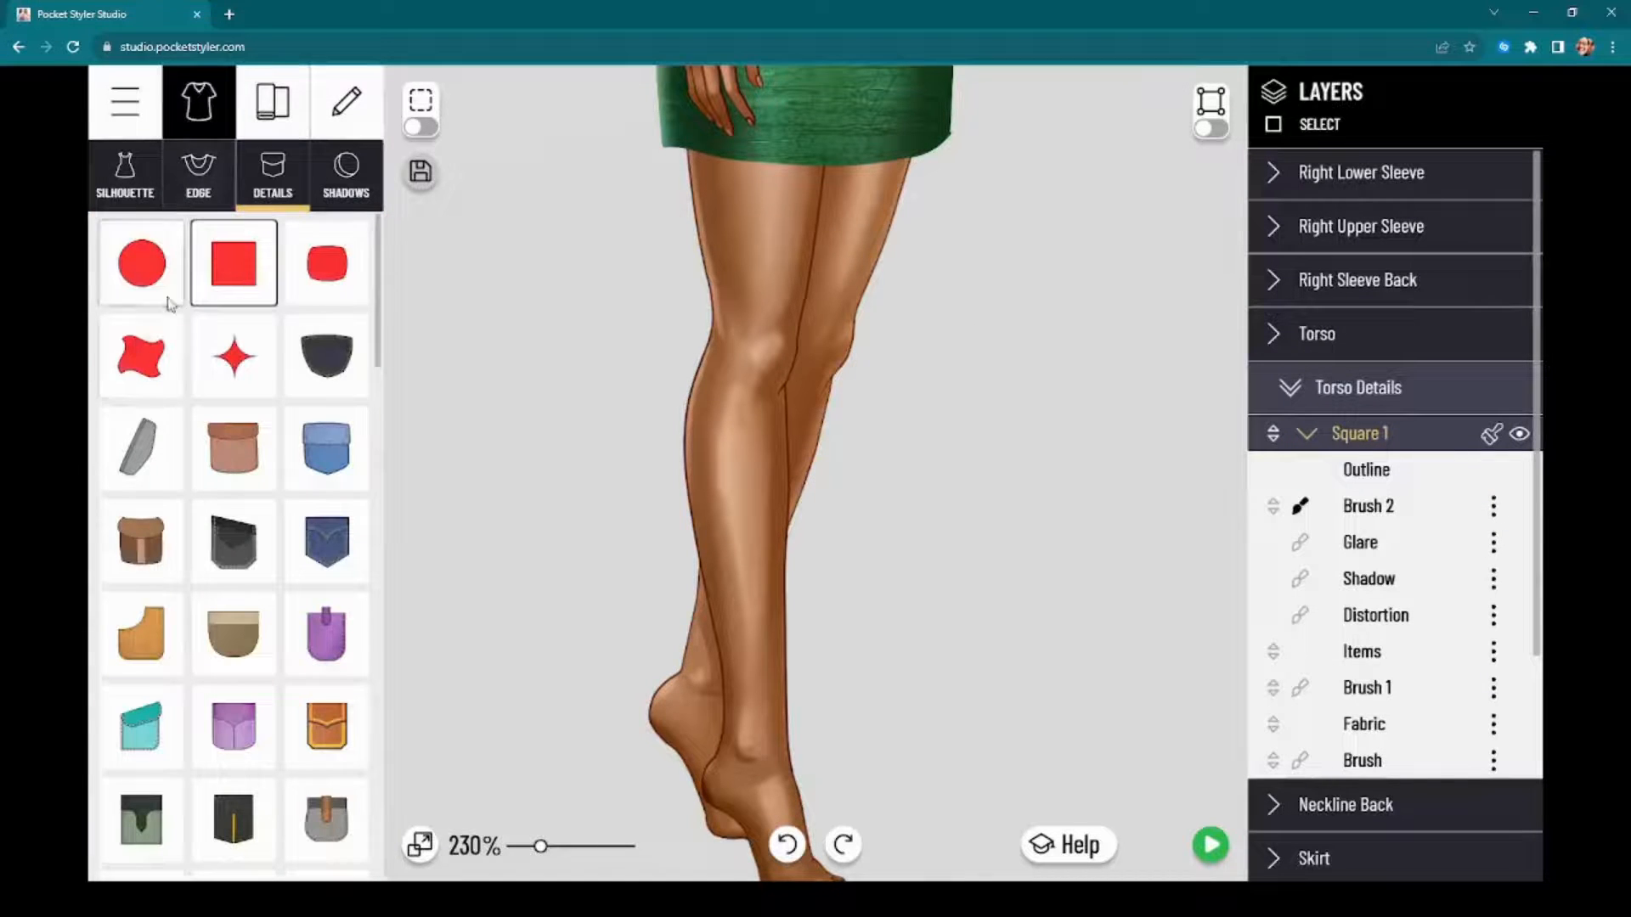
pyautogui.click(144, 117)
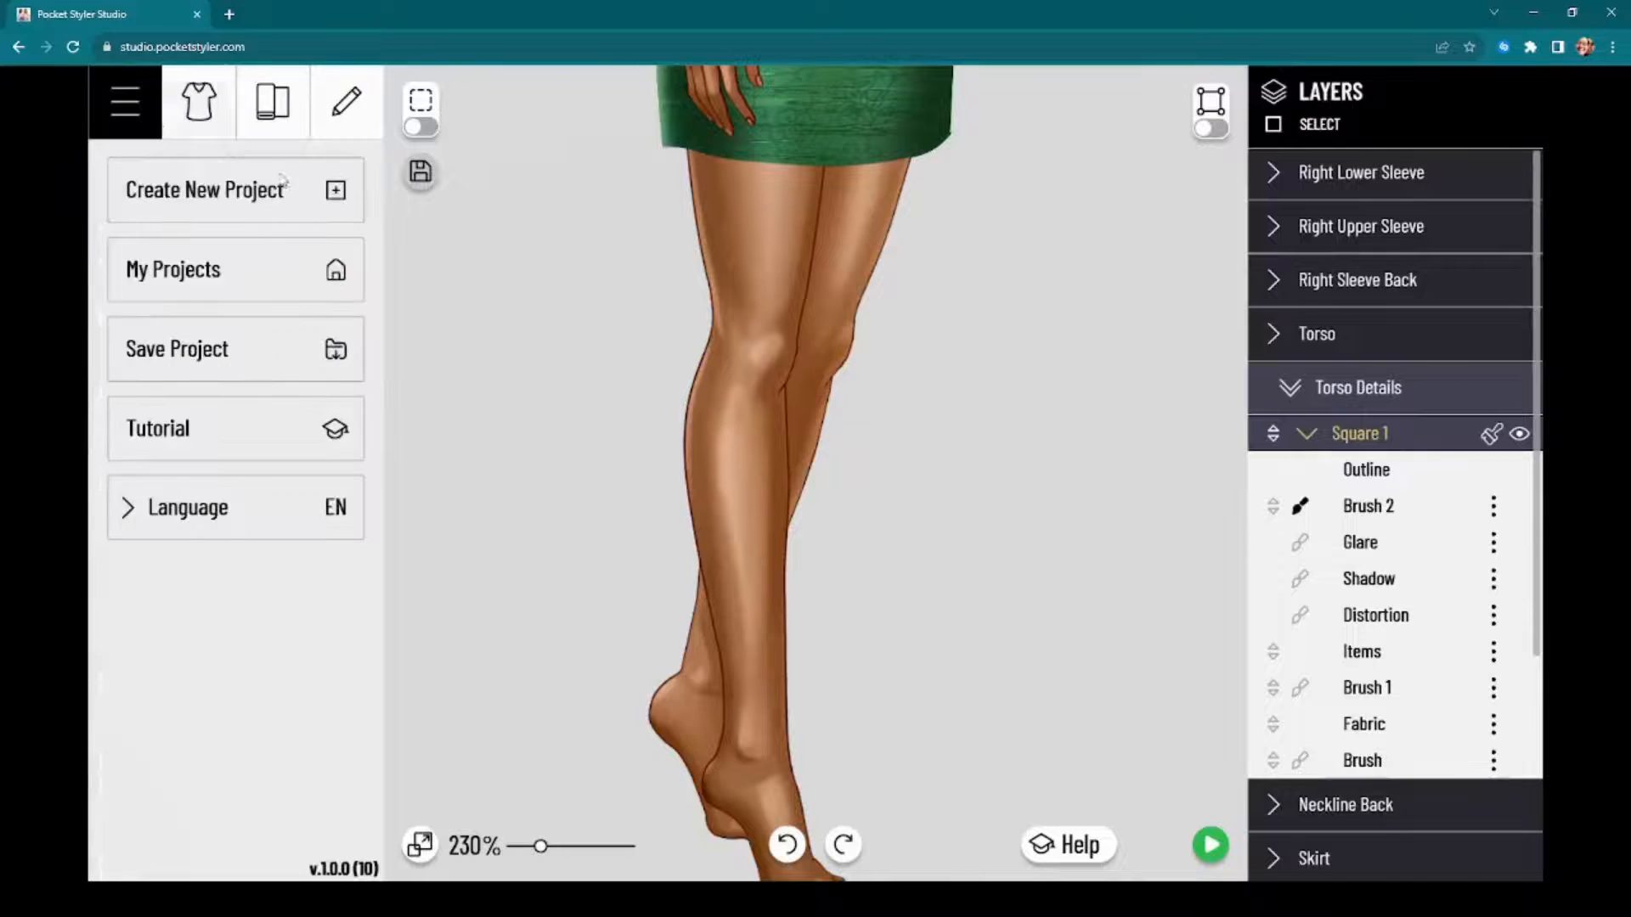
pyautogui.click(209, 283)
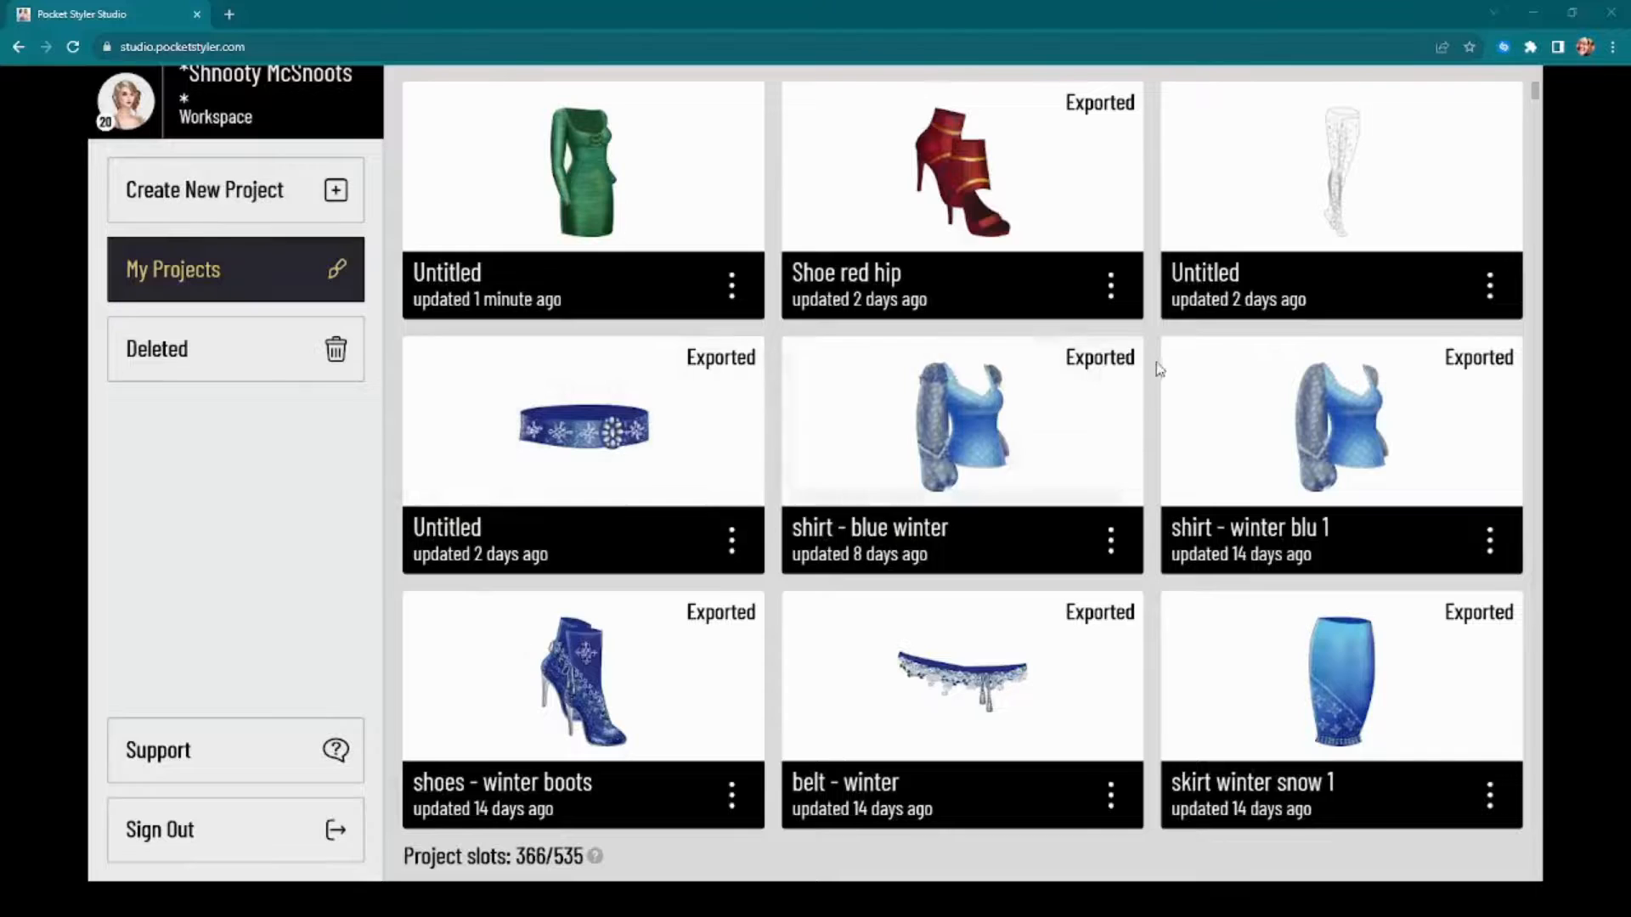
# Step: Look through the saved projects from the newest down to the oldest ones, comparing the shoes, bags and dresses
pyautogui.scroll(-8, 1140, 442)
pyautogui.scroll(3, 1140, 441)
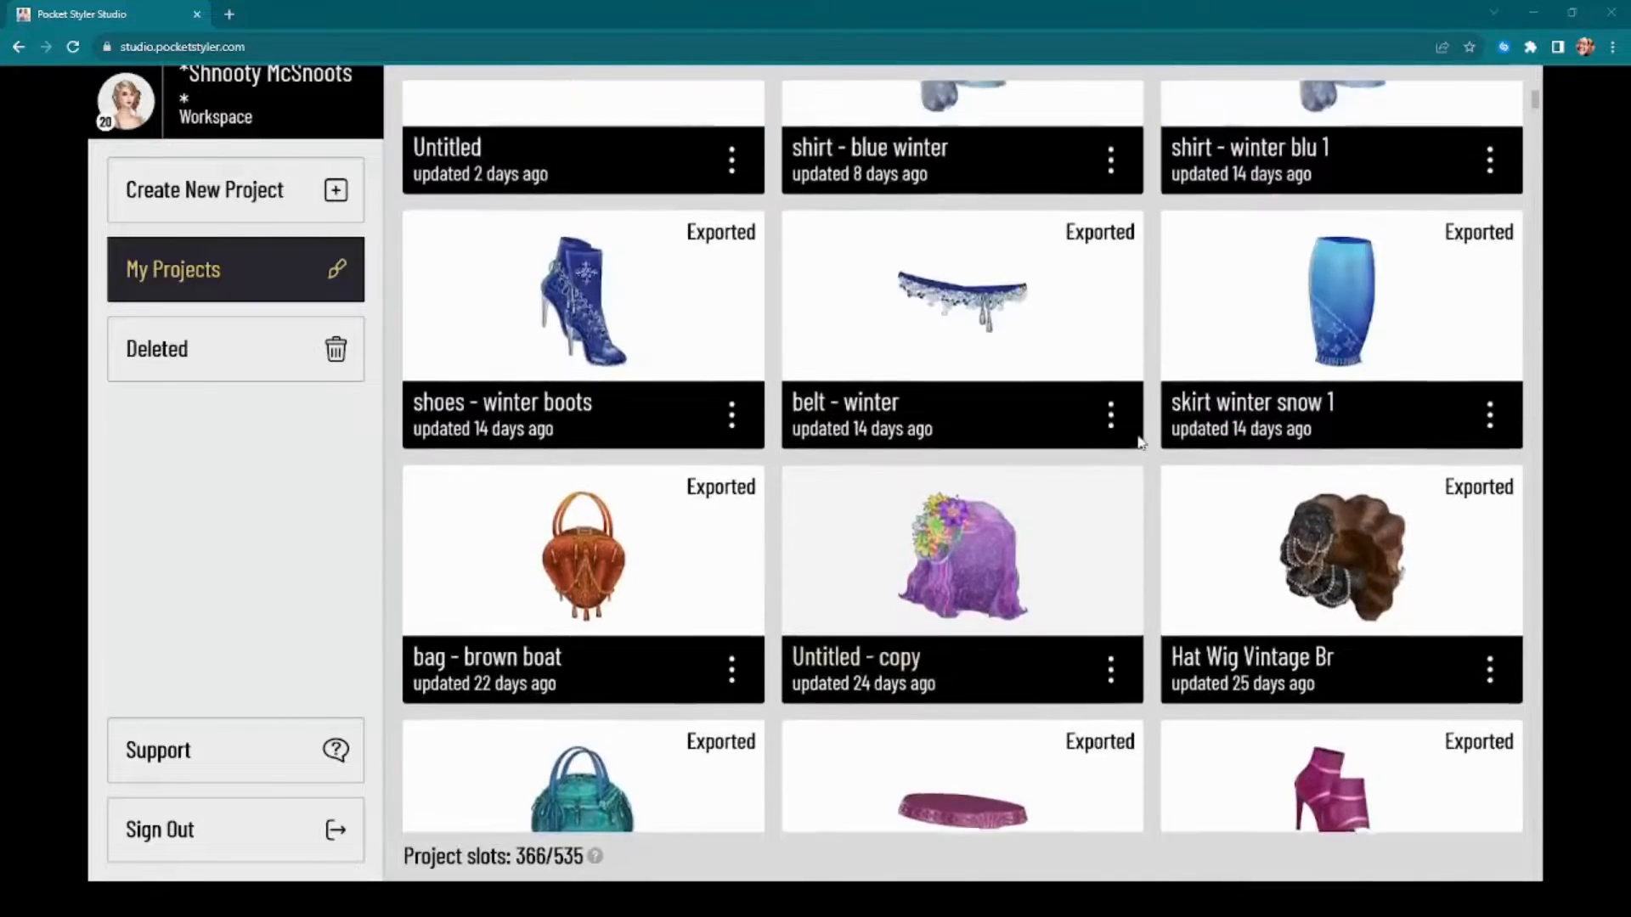
pyautogui.scroll(-10, 1140, 441)
pyautogui.scroll(-12, 1140, 442)
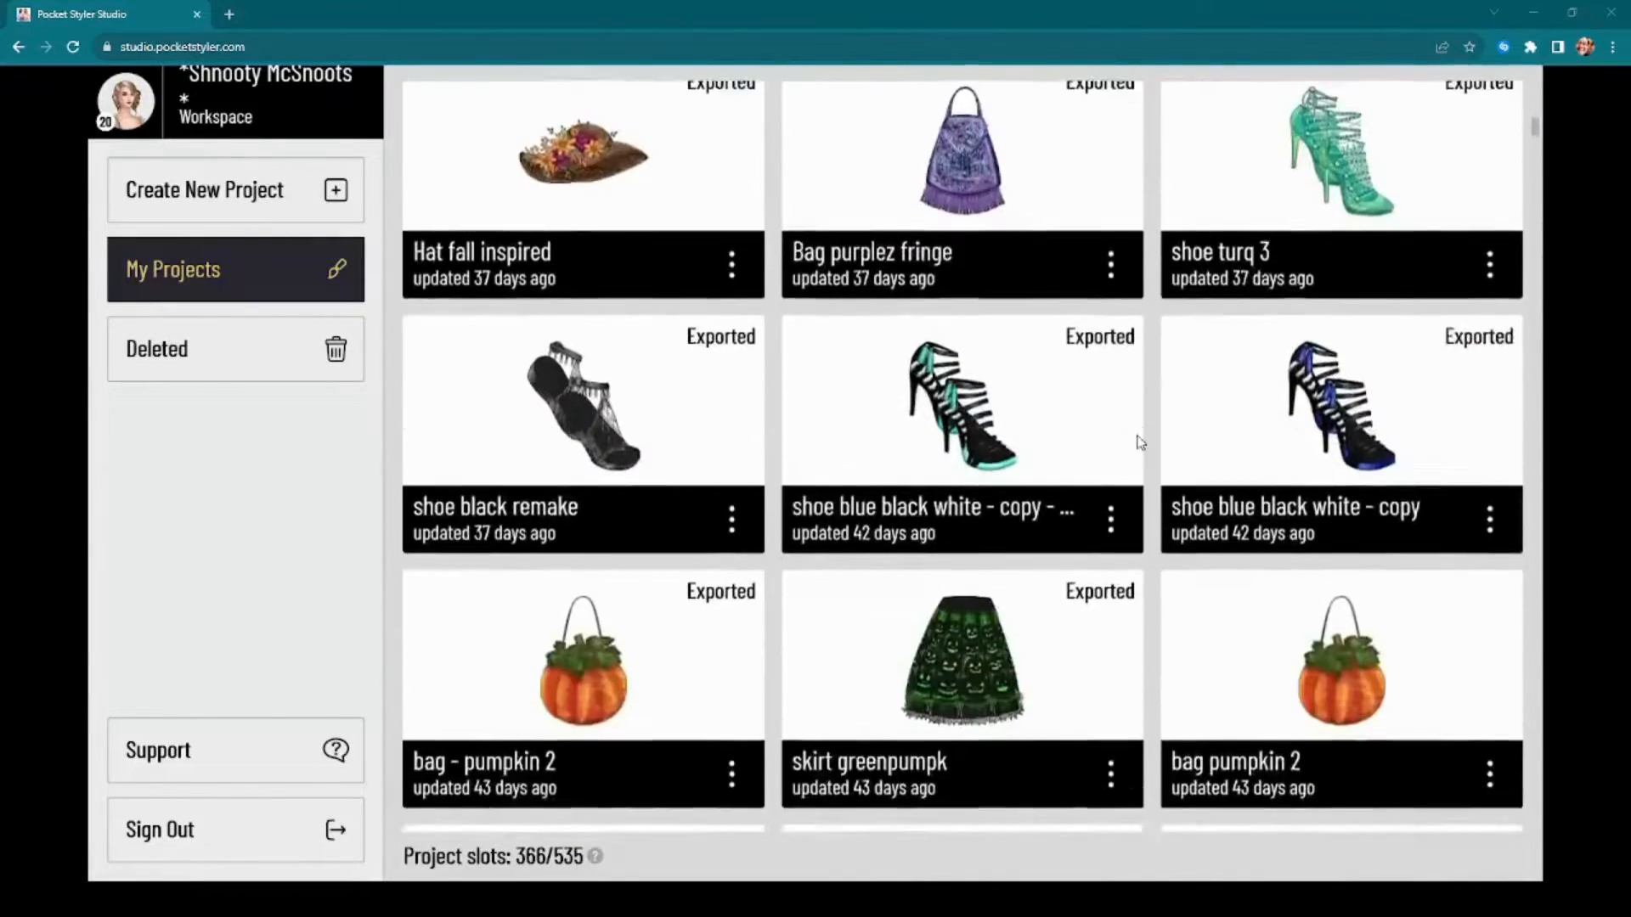
pyautogui.scroll(-7, 1139, 431)
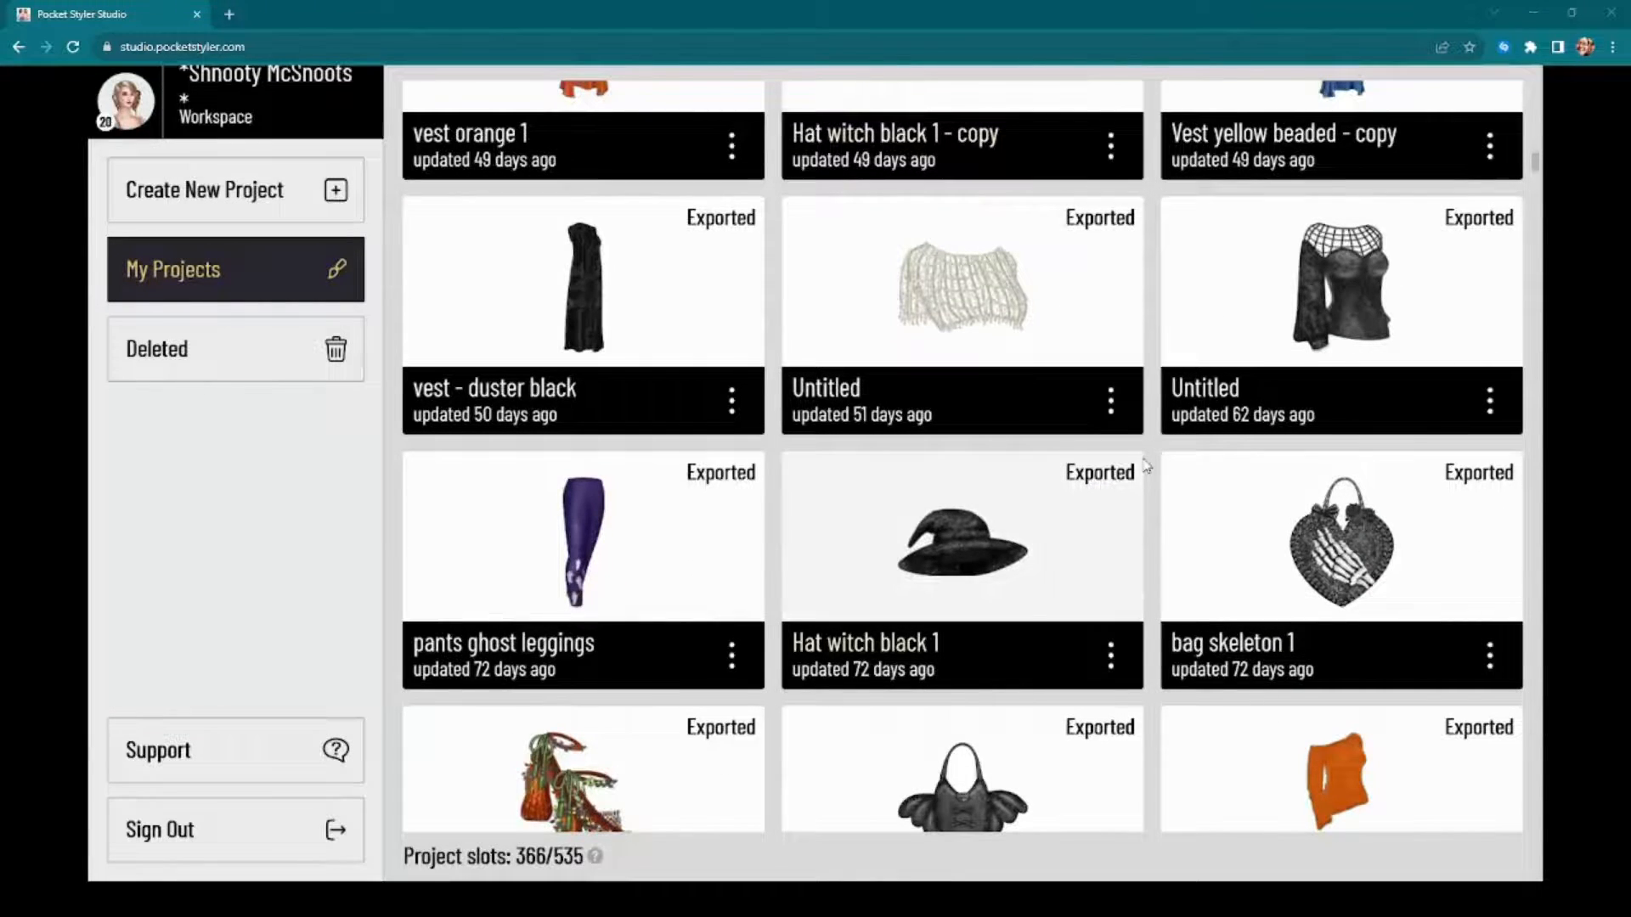
pyautogui.scroll(-3, 1121, 590)
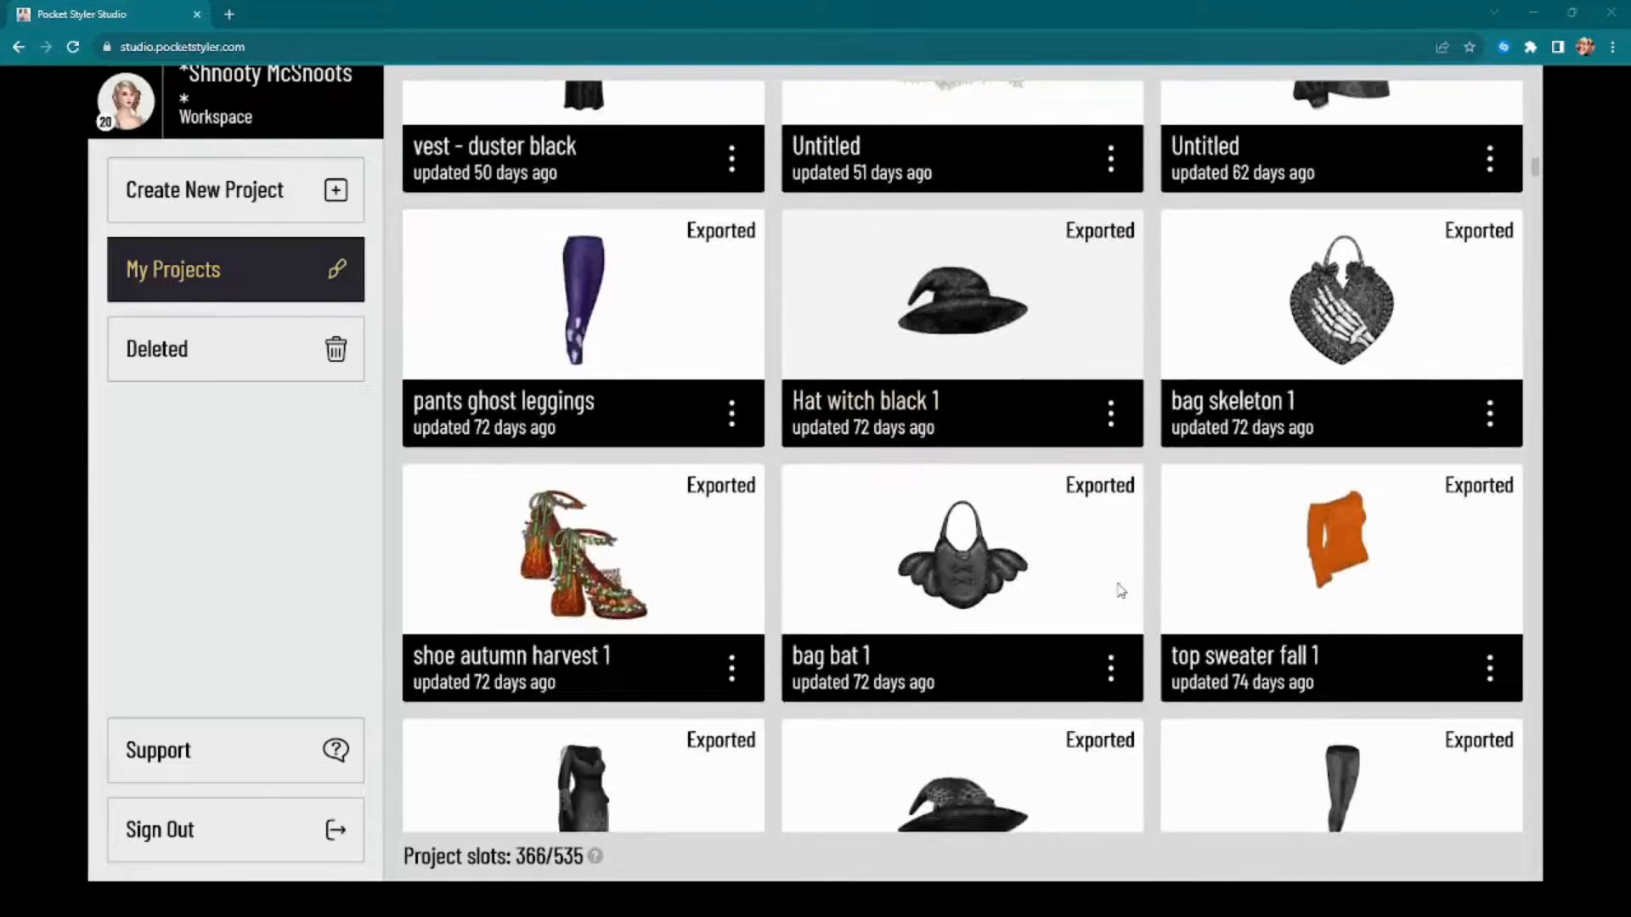
pyautogui.scroll(-3, 1121, 590)
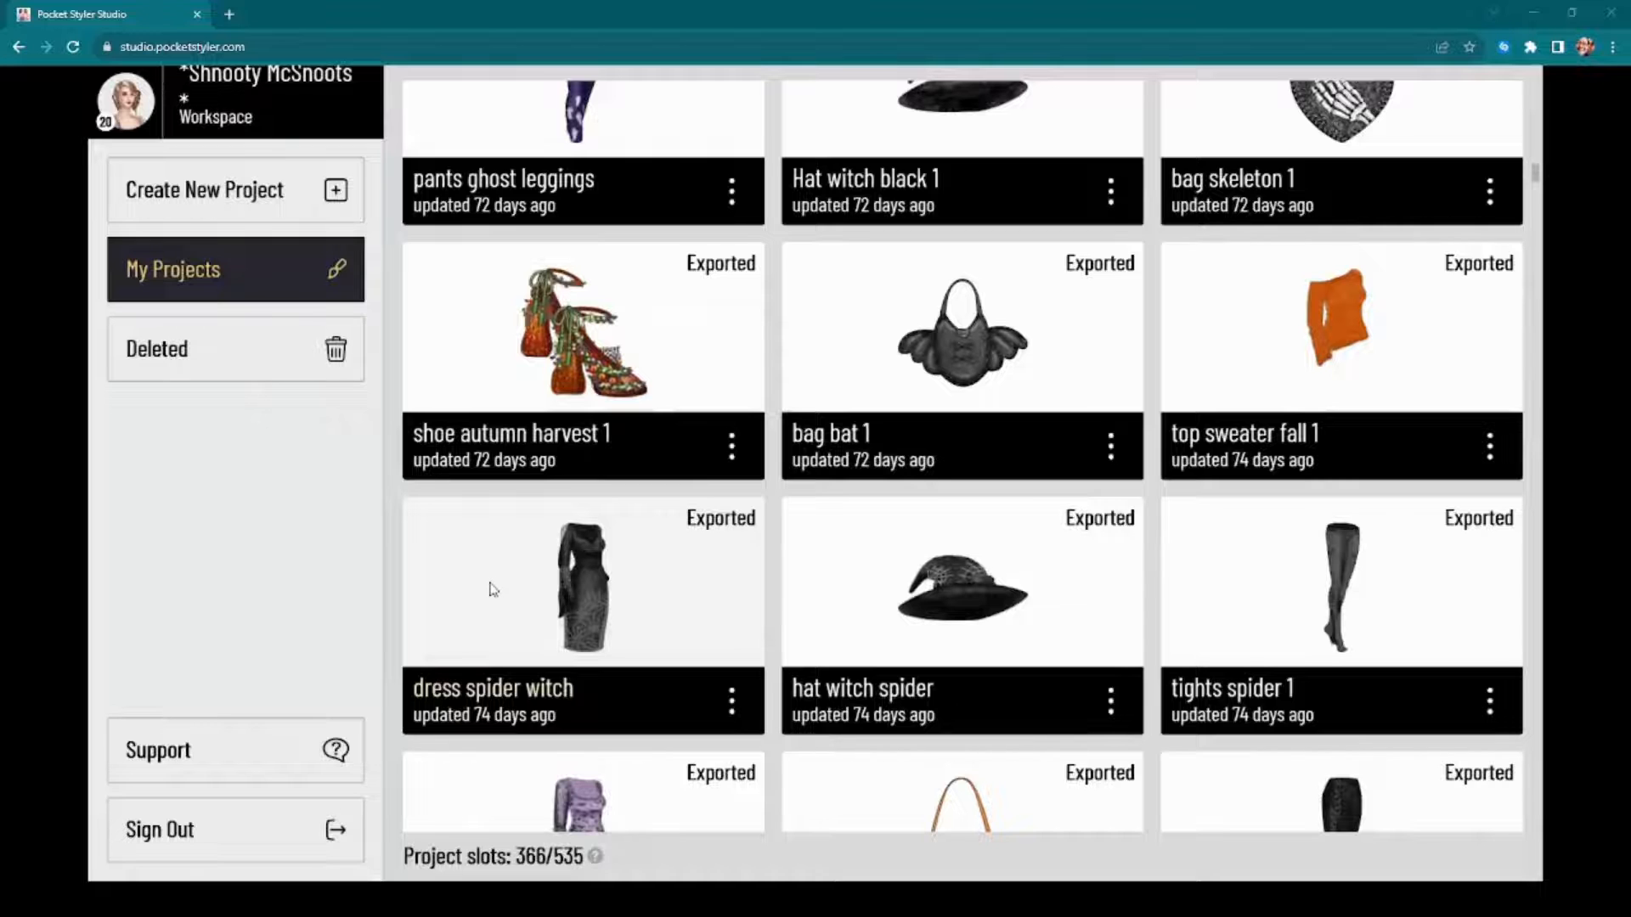
pyautogui.scroll(-10, 1063, 622)
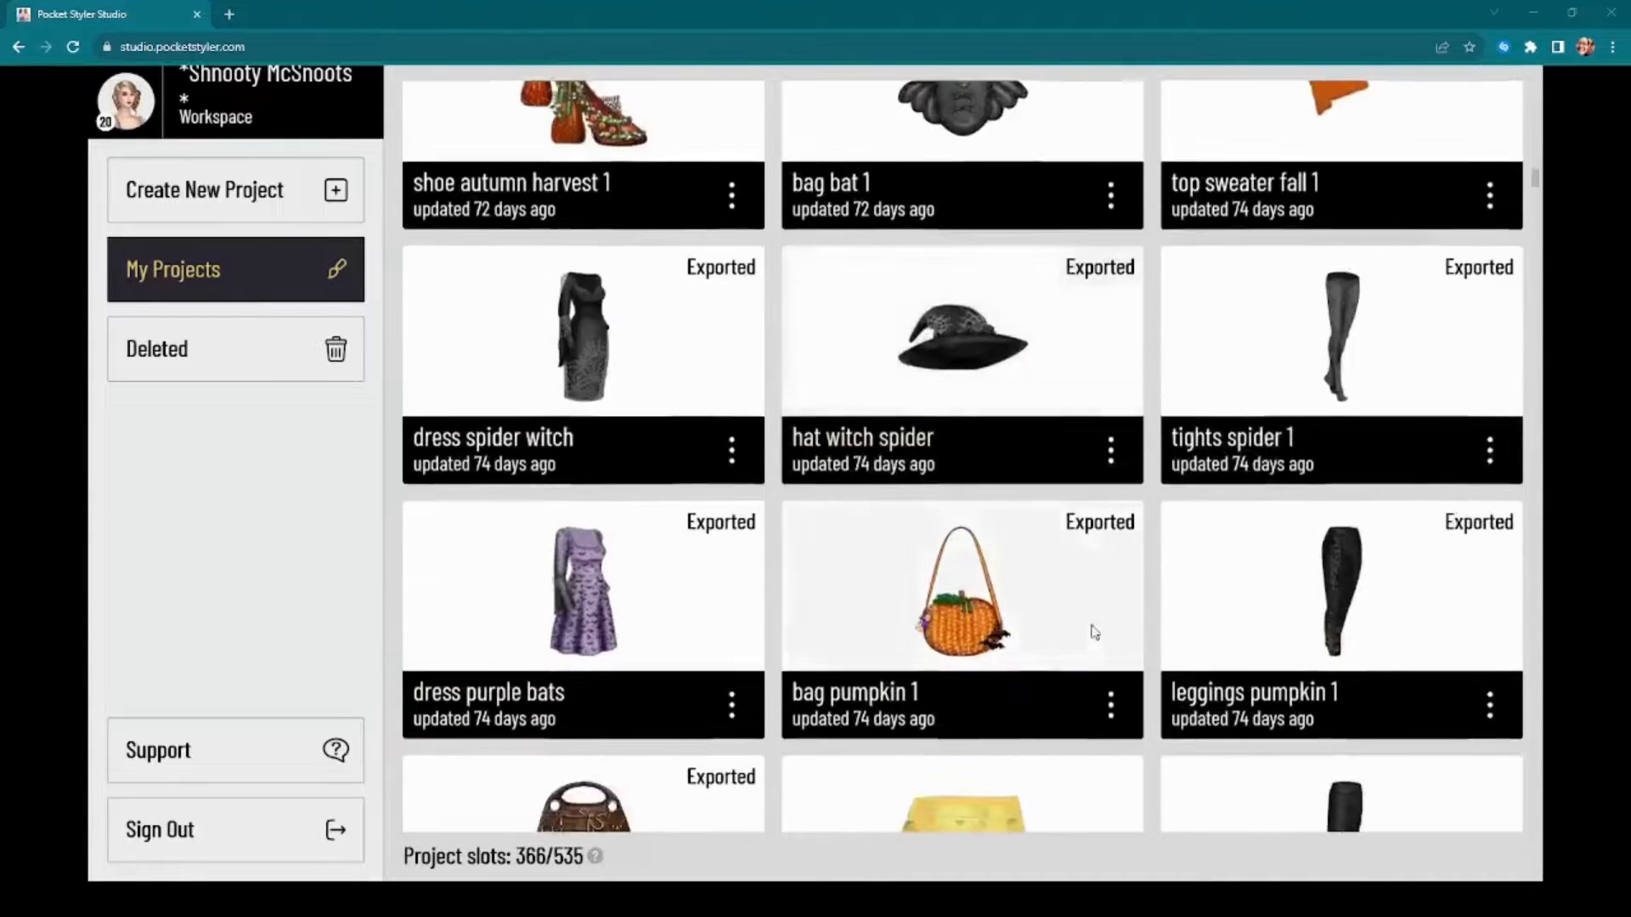
pyautogui.scroll(-3, 1096, 632)
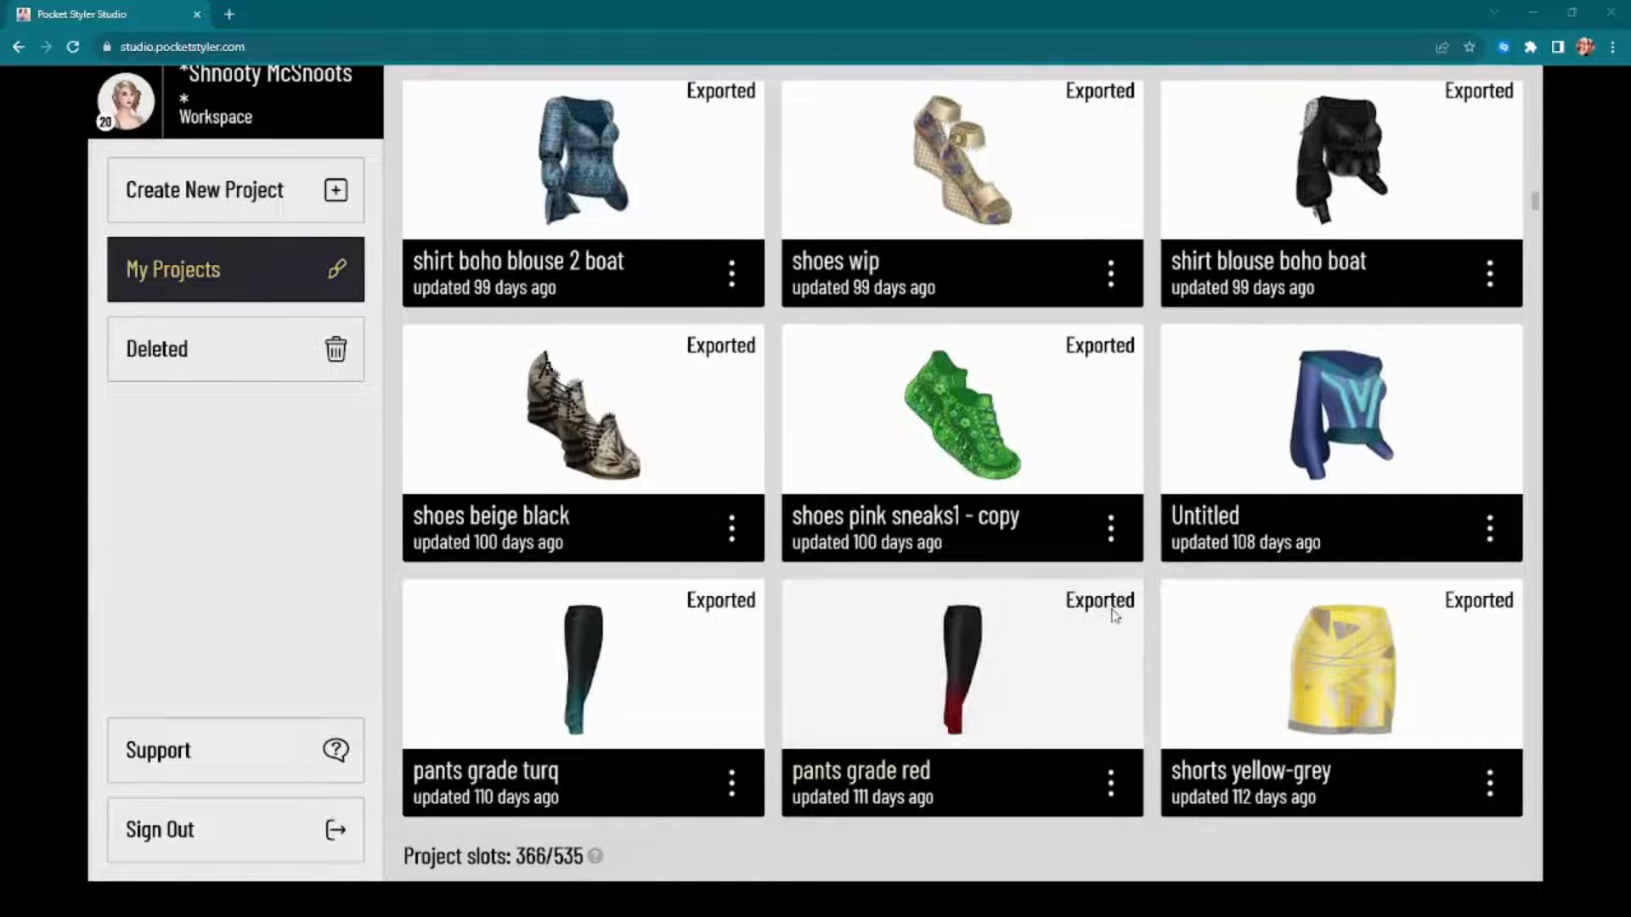
pyautogui.scroll(-10, 1121, 624)
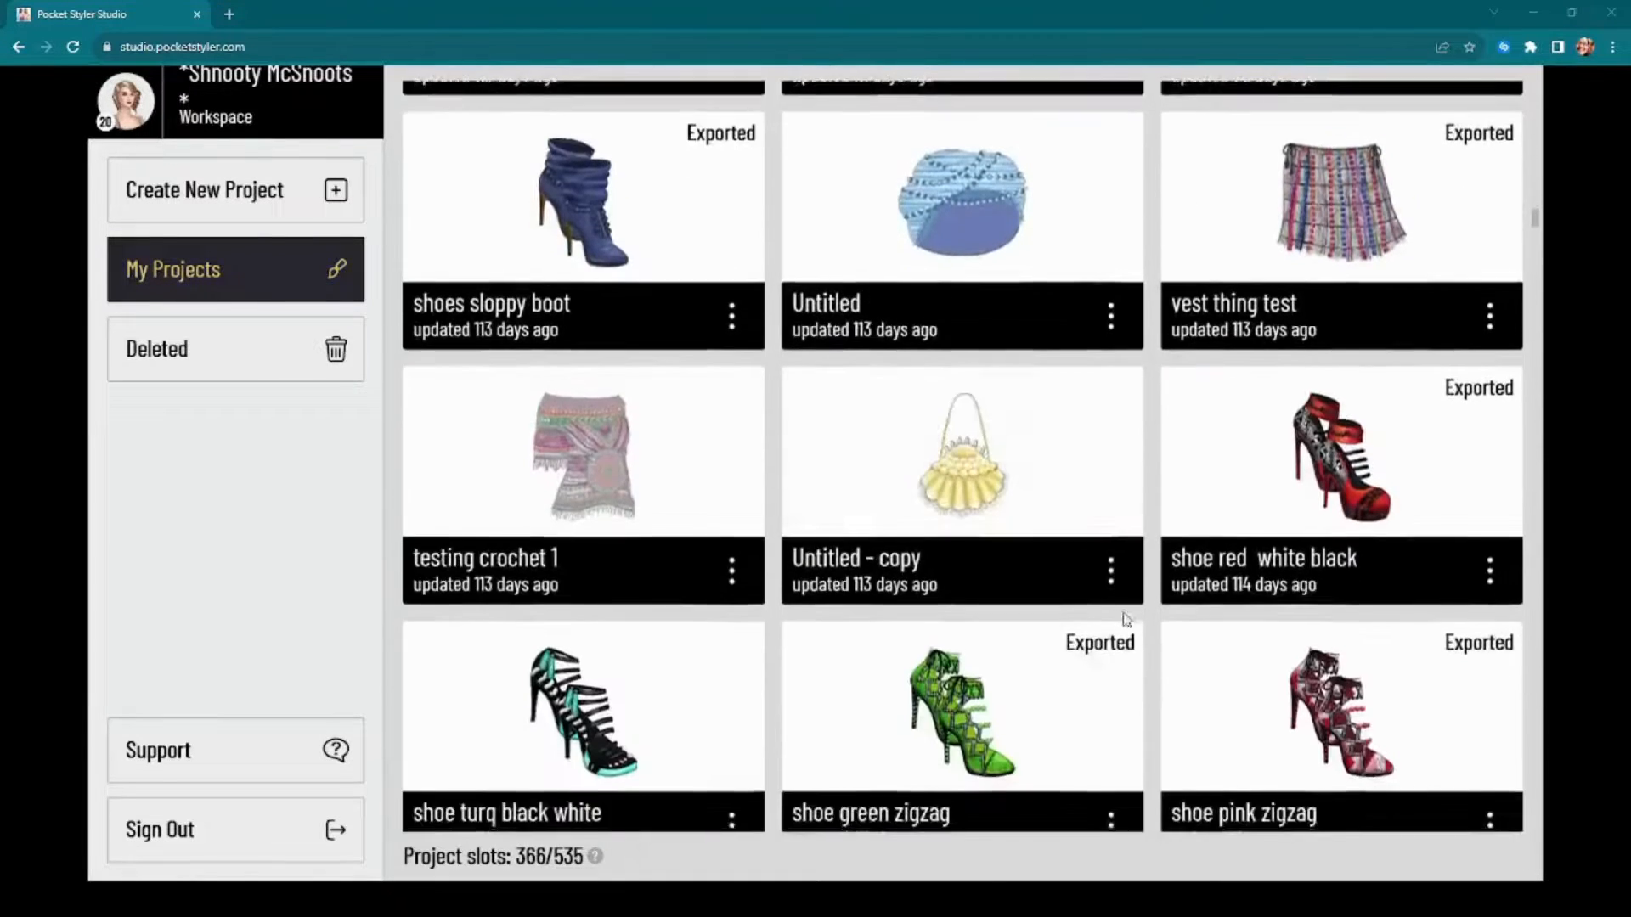
pyautogui.scroll(-2, 1128, 639)
pyautogui.scroll(3, 1130, 637)
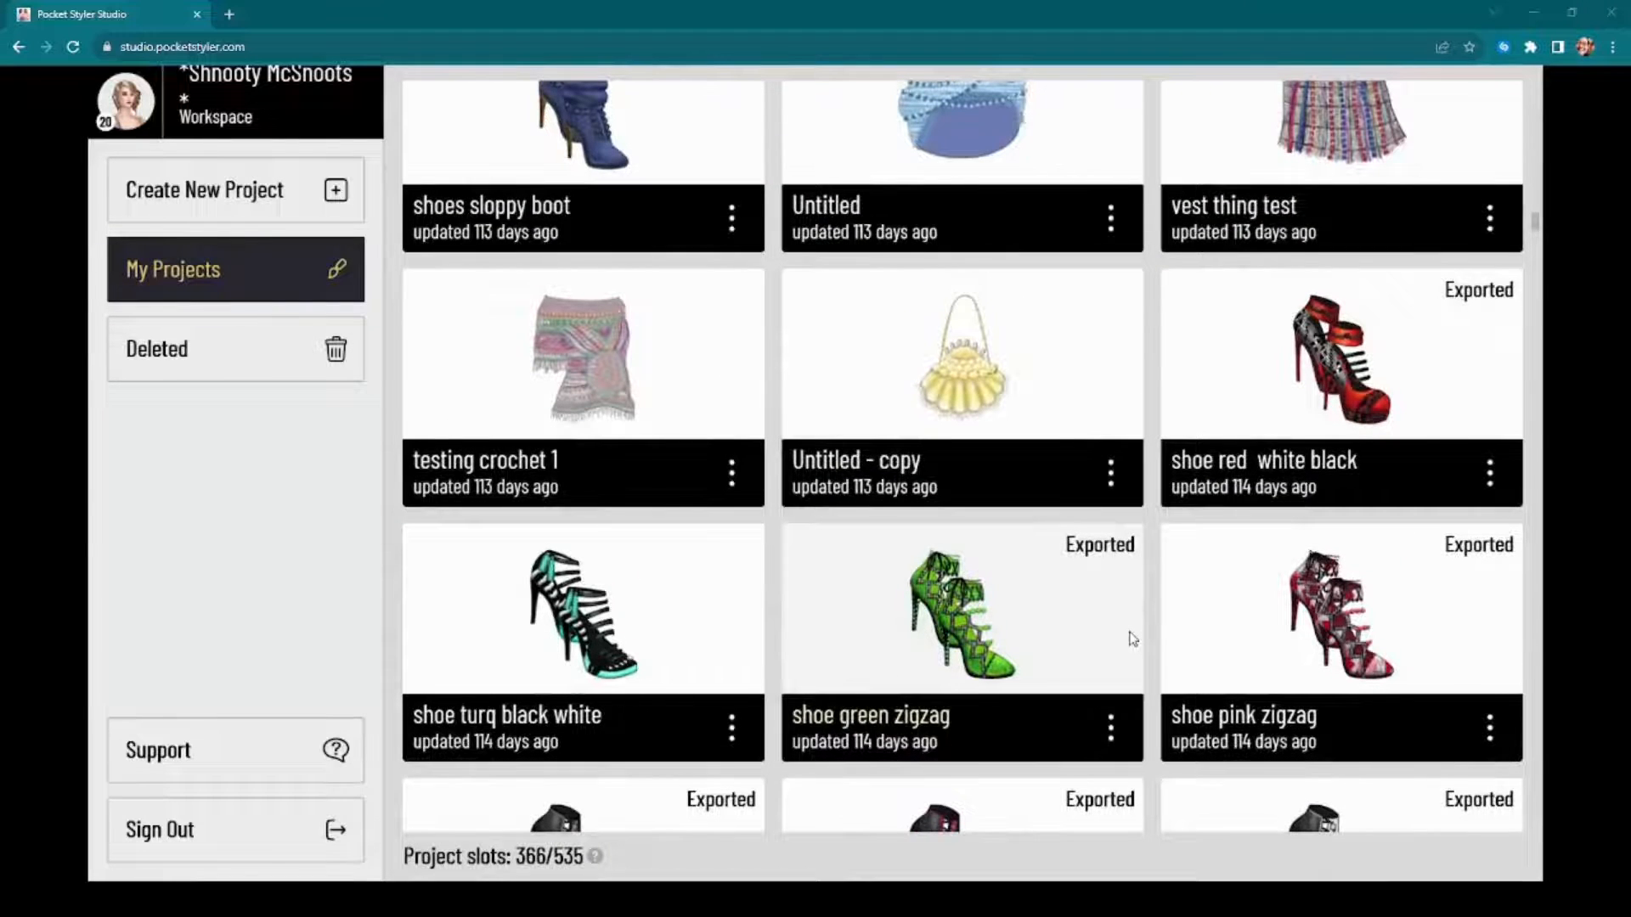
pyautogui.scroll(-3, 1131, 638)
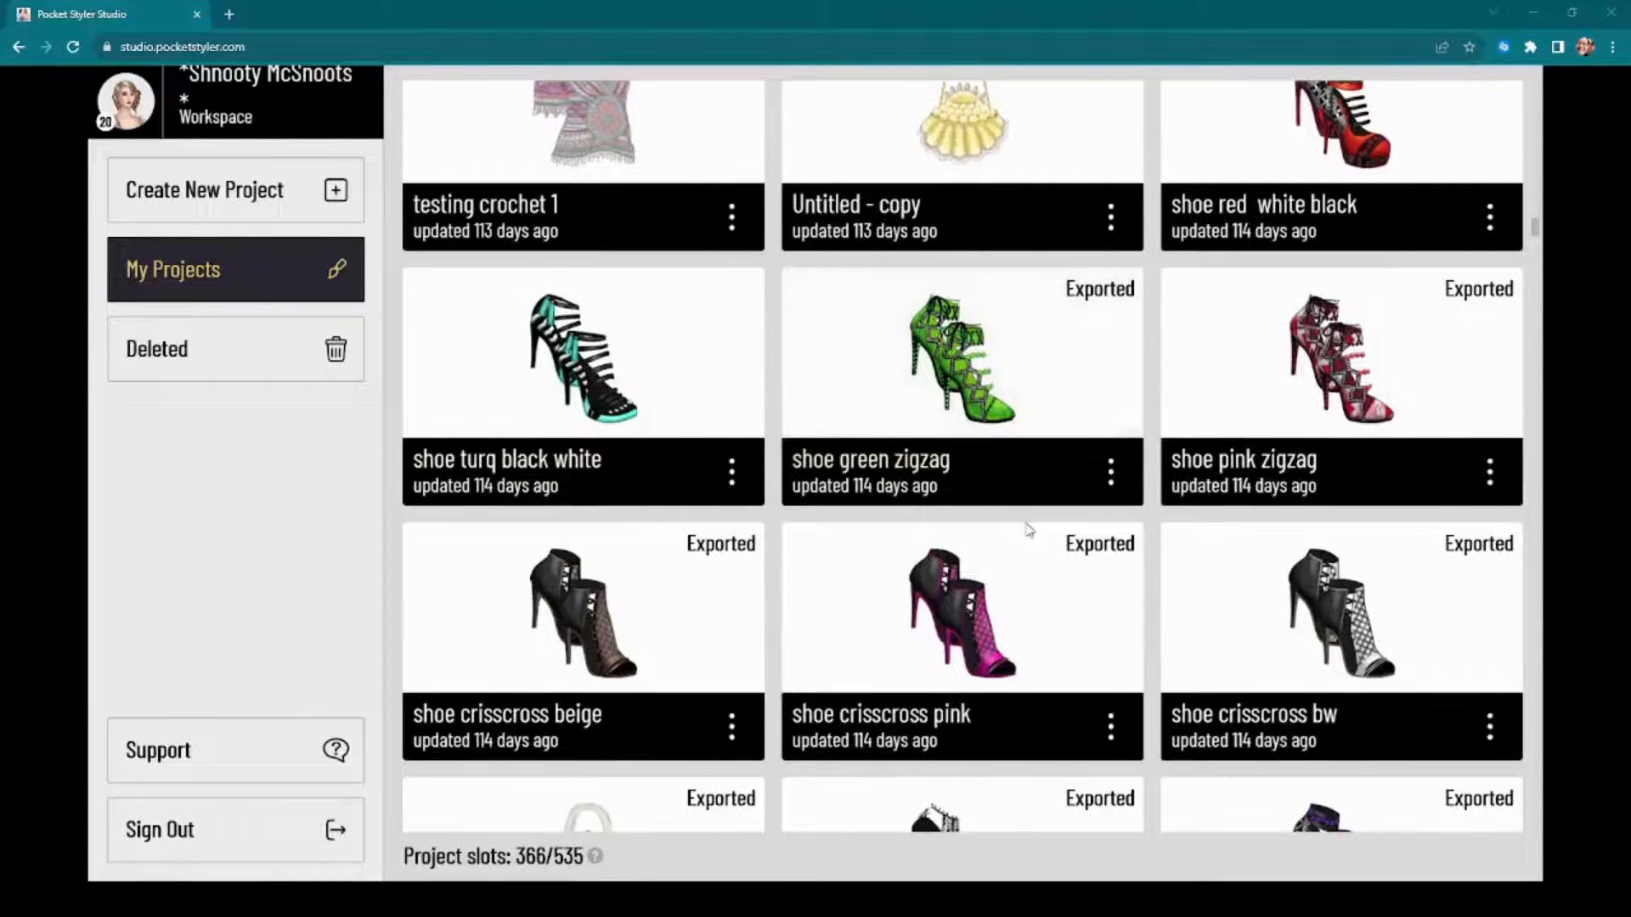
pyautogui.scroll(-3, 1030, 529)
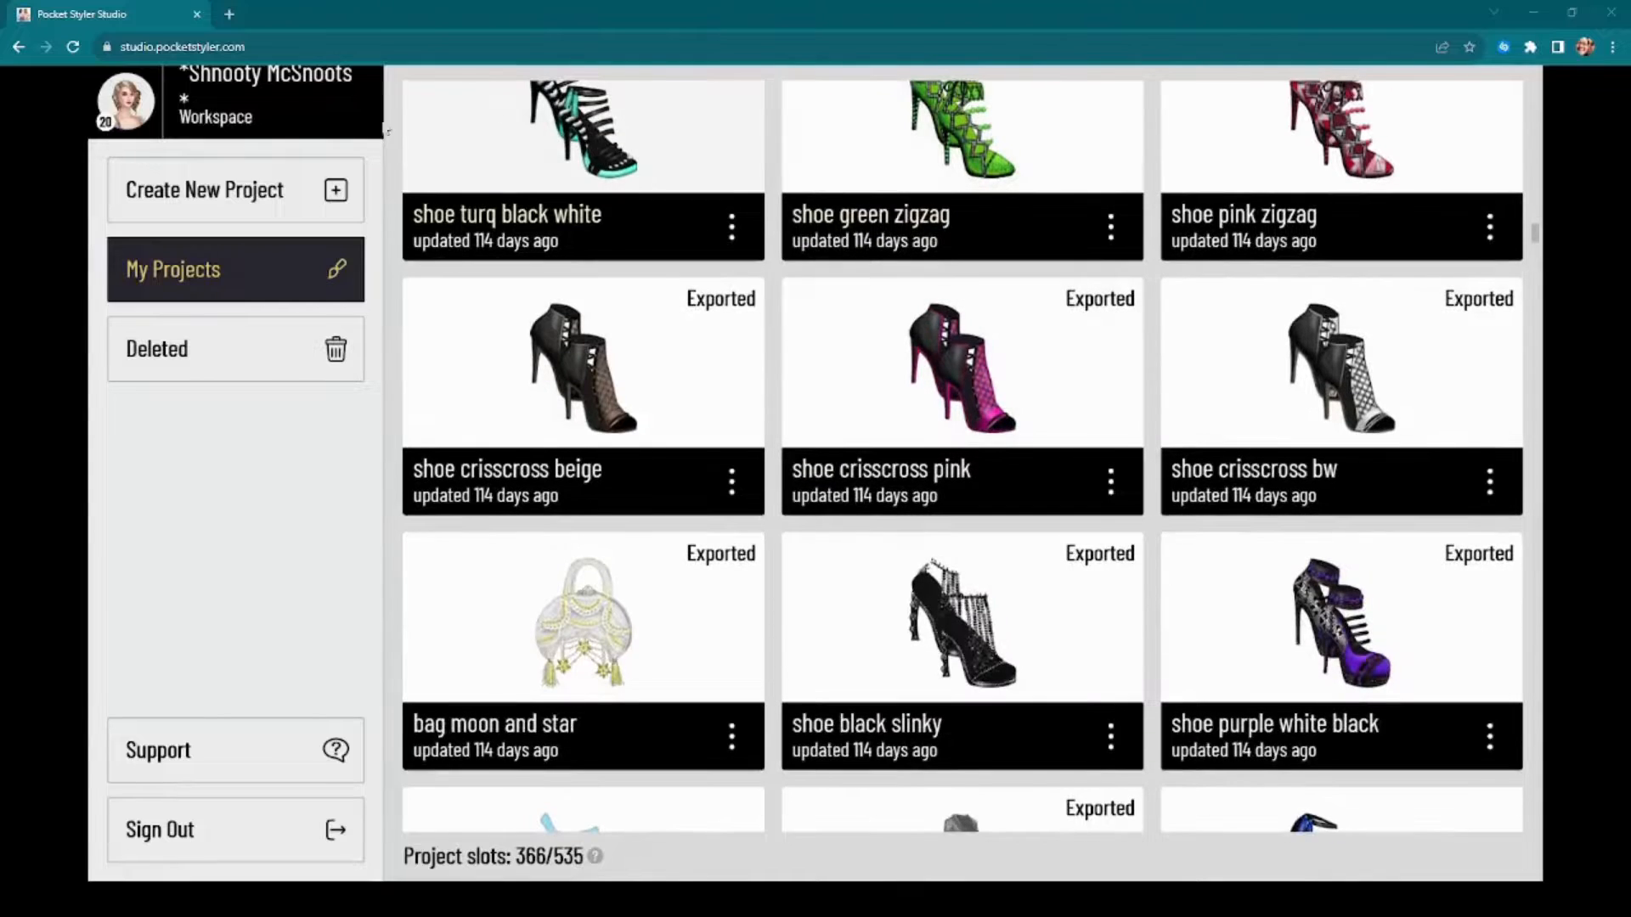
pyautogui.scroll(4, 454, 174)
pyautogui.moveTo(609, 507)
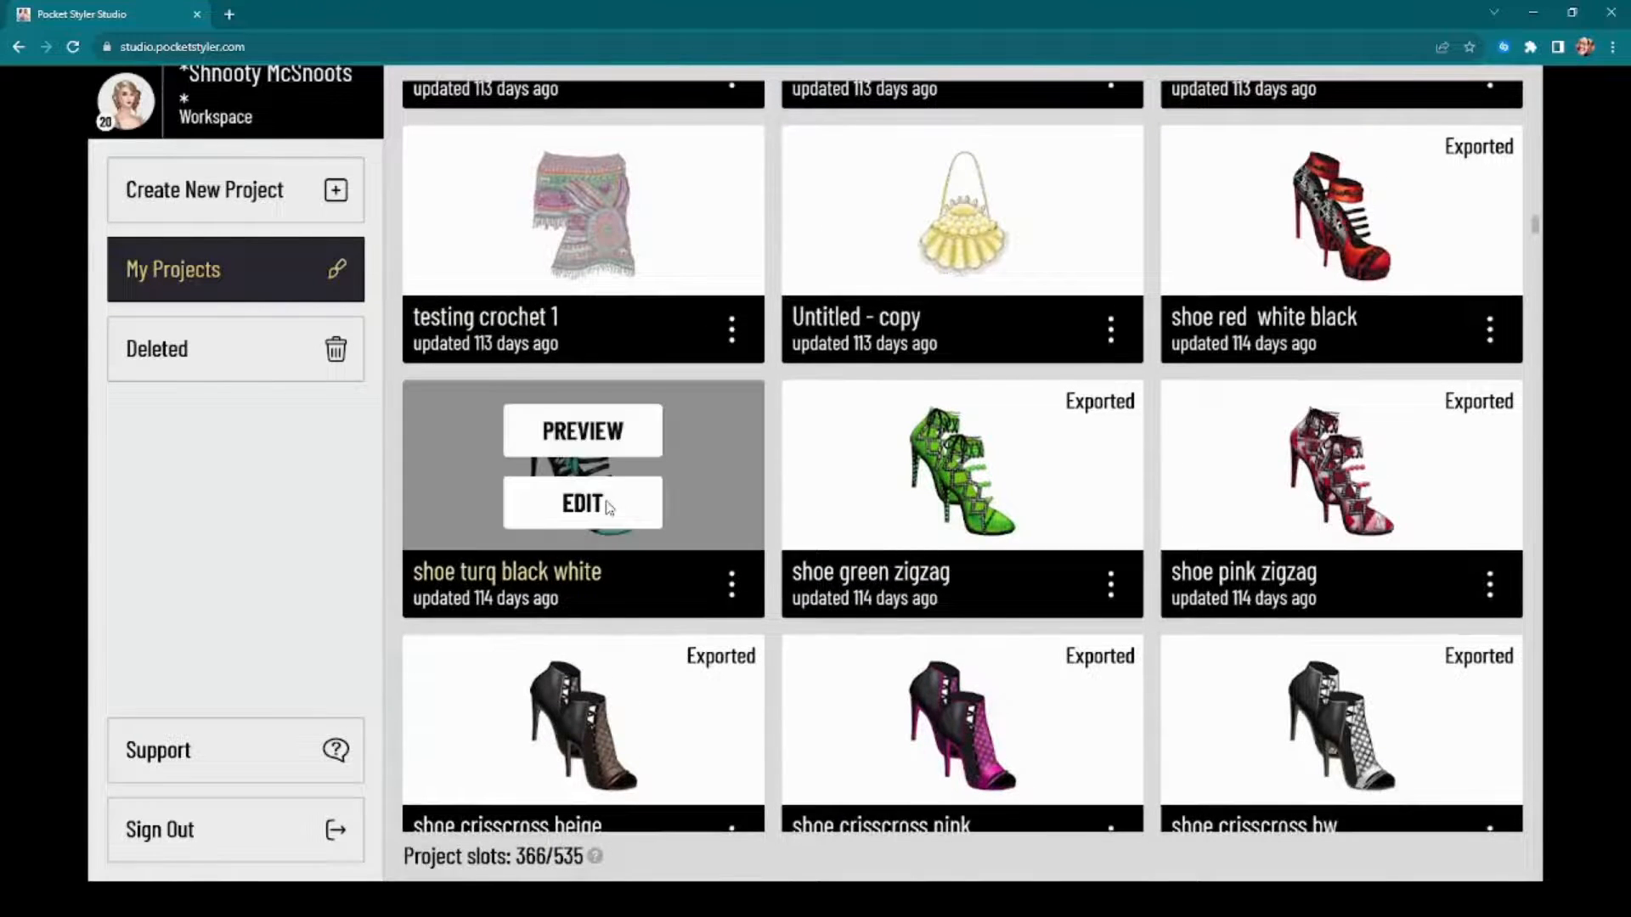
pyautogui.scroll(-9, 609, 507)
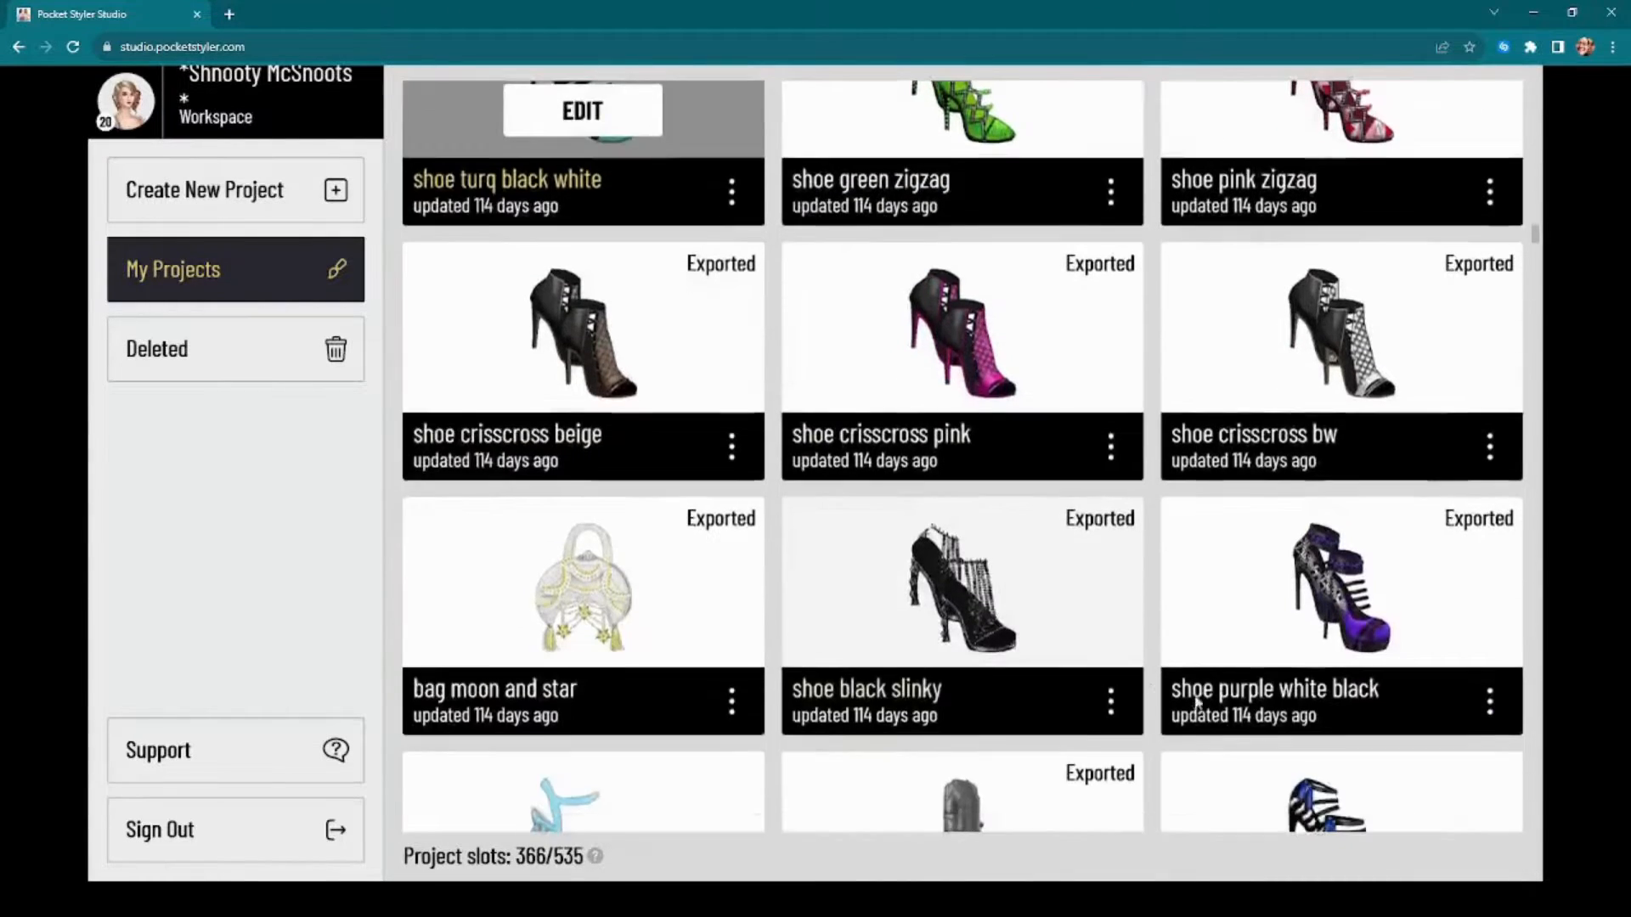
pyautogui.scroll(-11, 1236, 689)
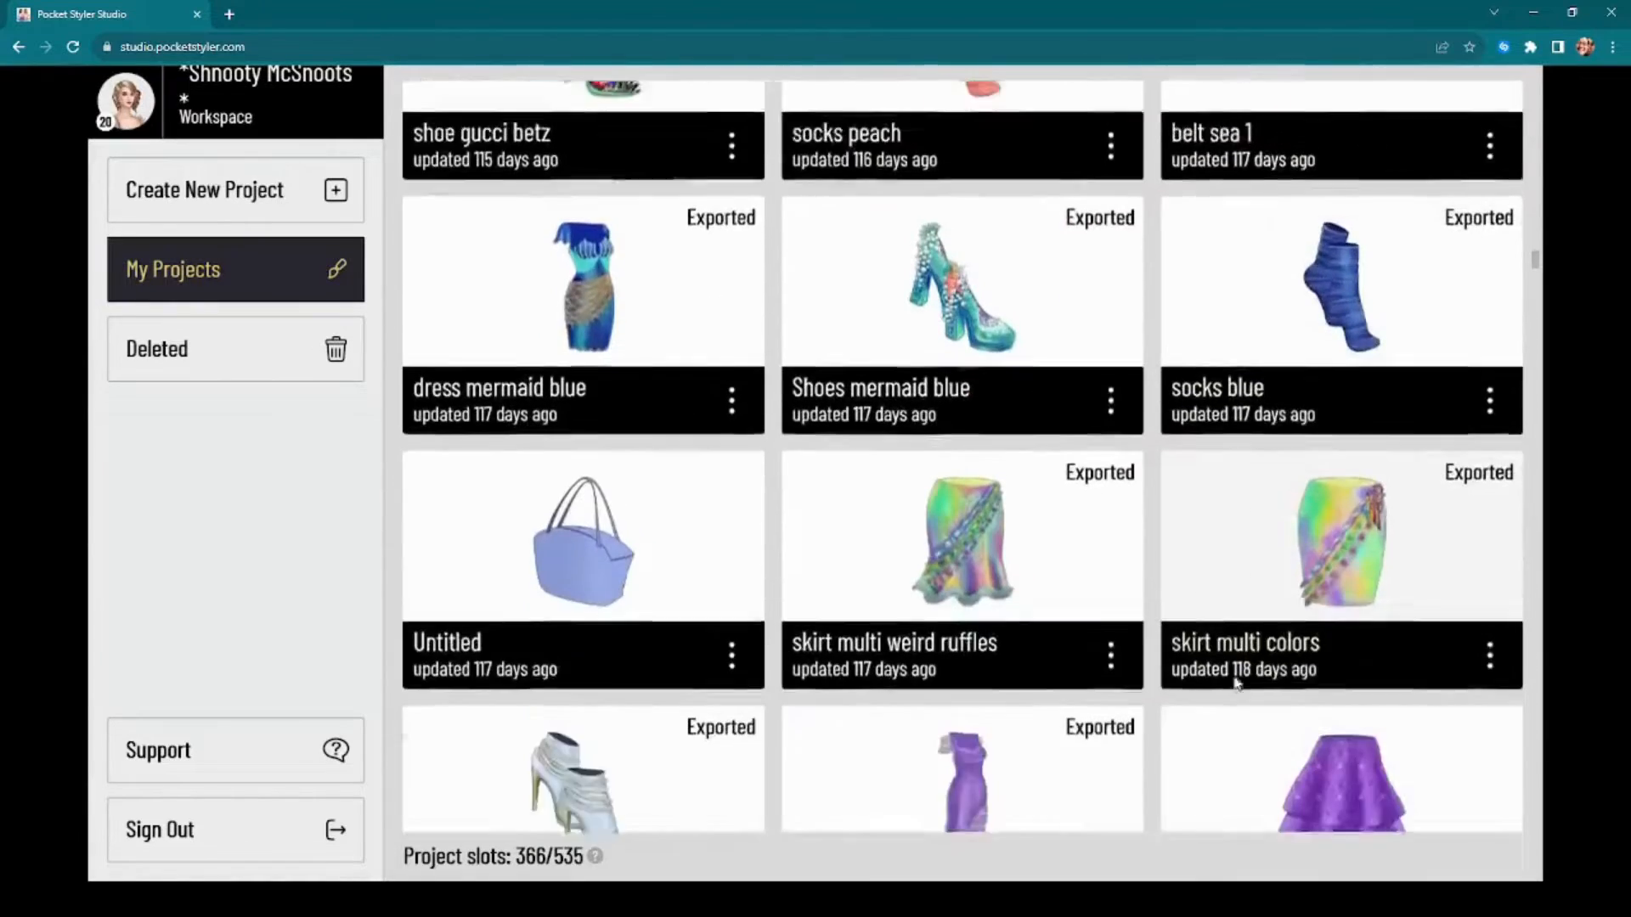
pyautogui.scroll(-3, 1236, 684)
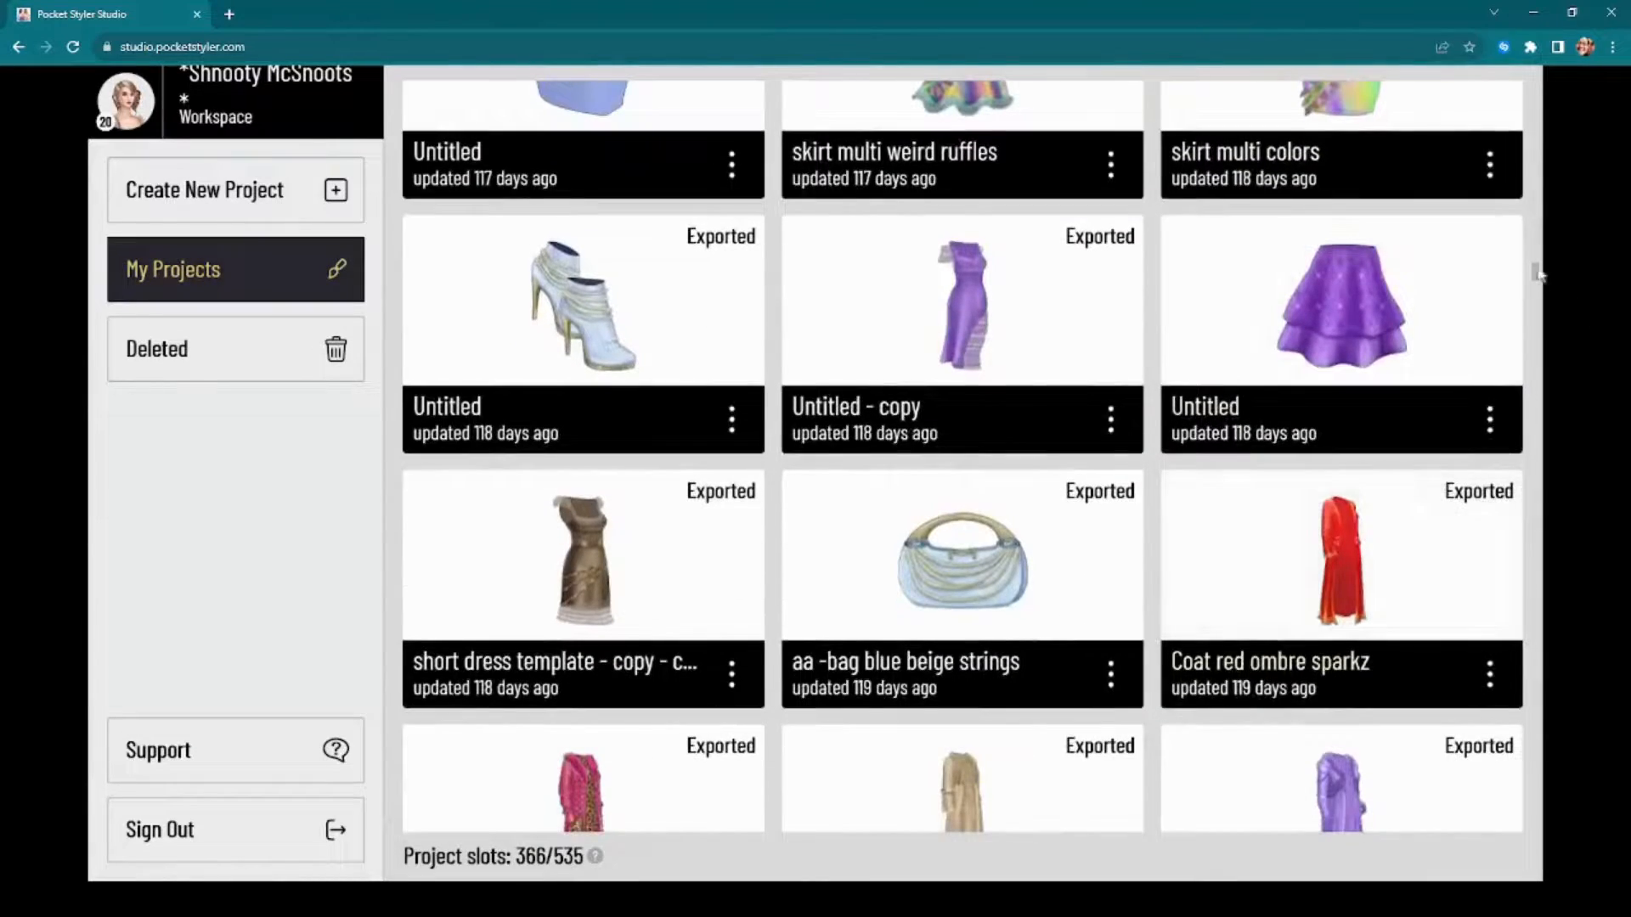
pyautogui.scroll(-10, 1544, 346)
pyautogui.scroll(-20, 1544, 346)
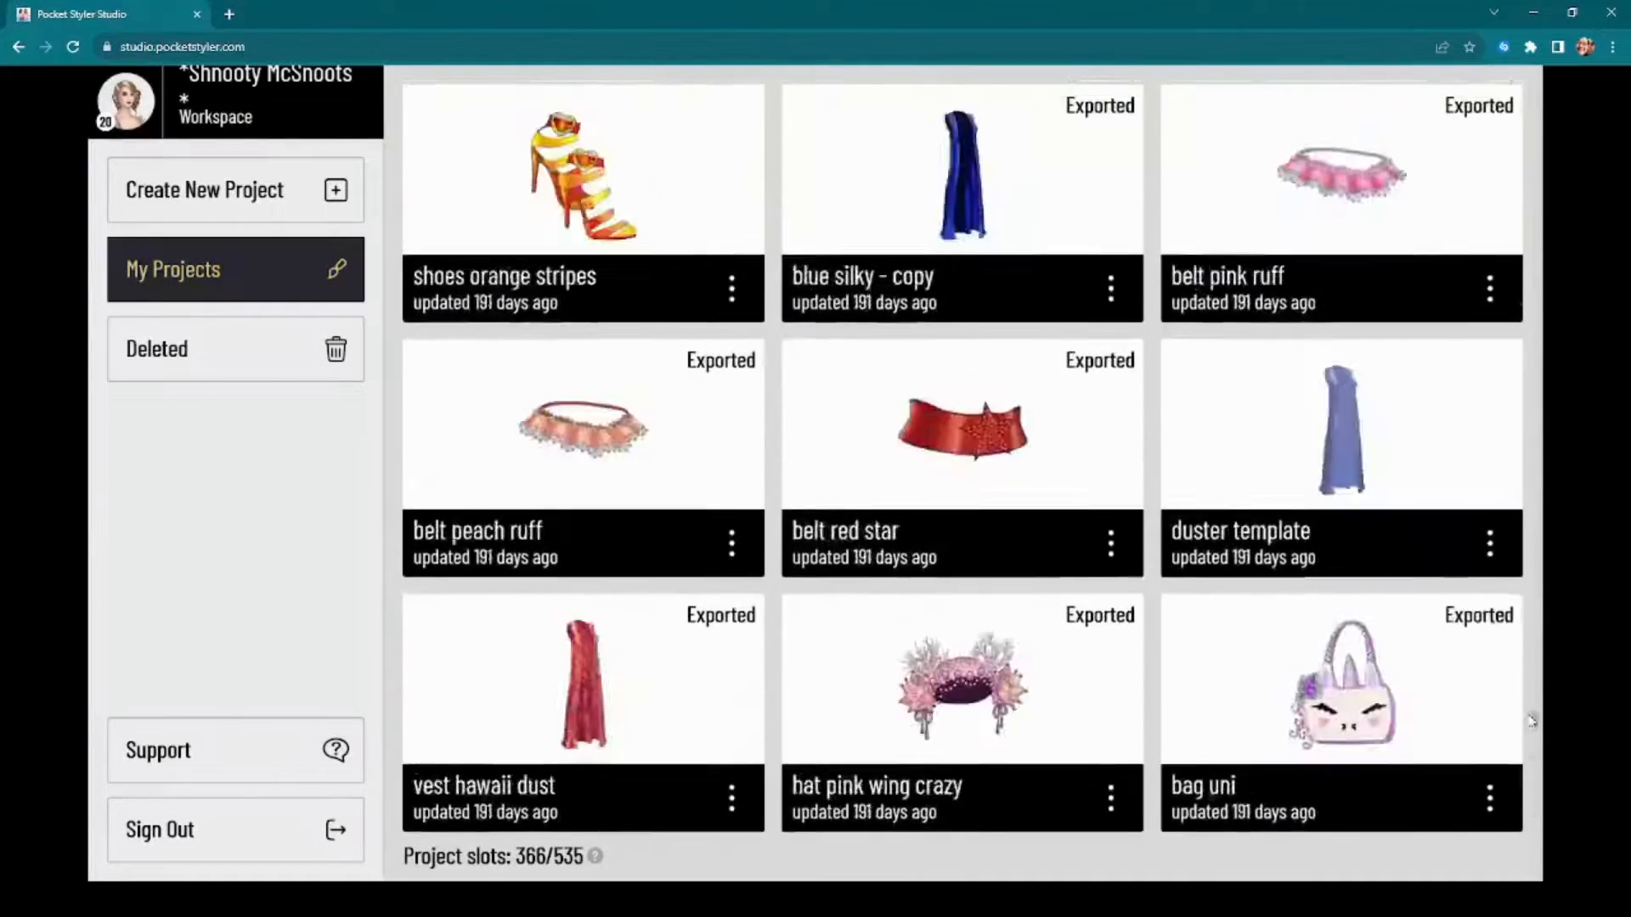
pyautogui.scroll(-10, 1527, 785)
pyautogui.scroll(-7, 1435, 553)
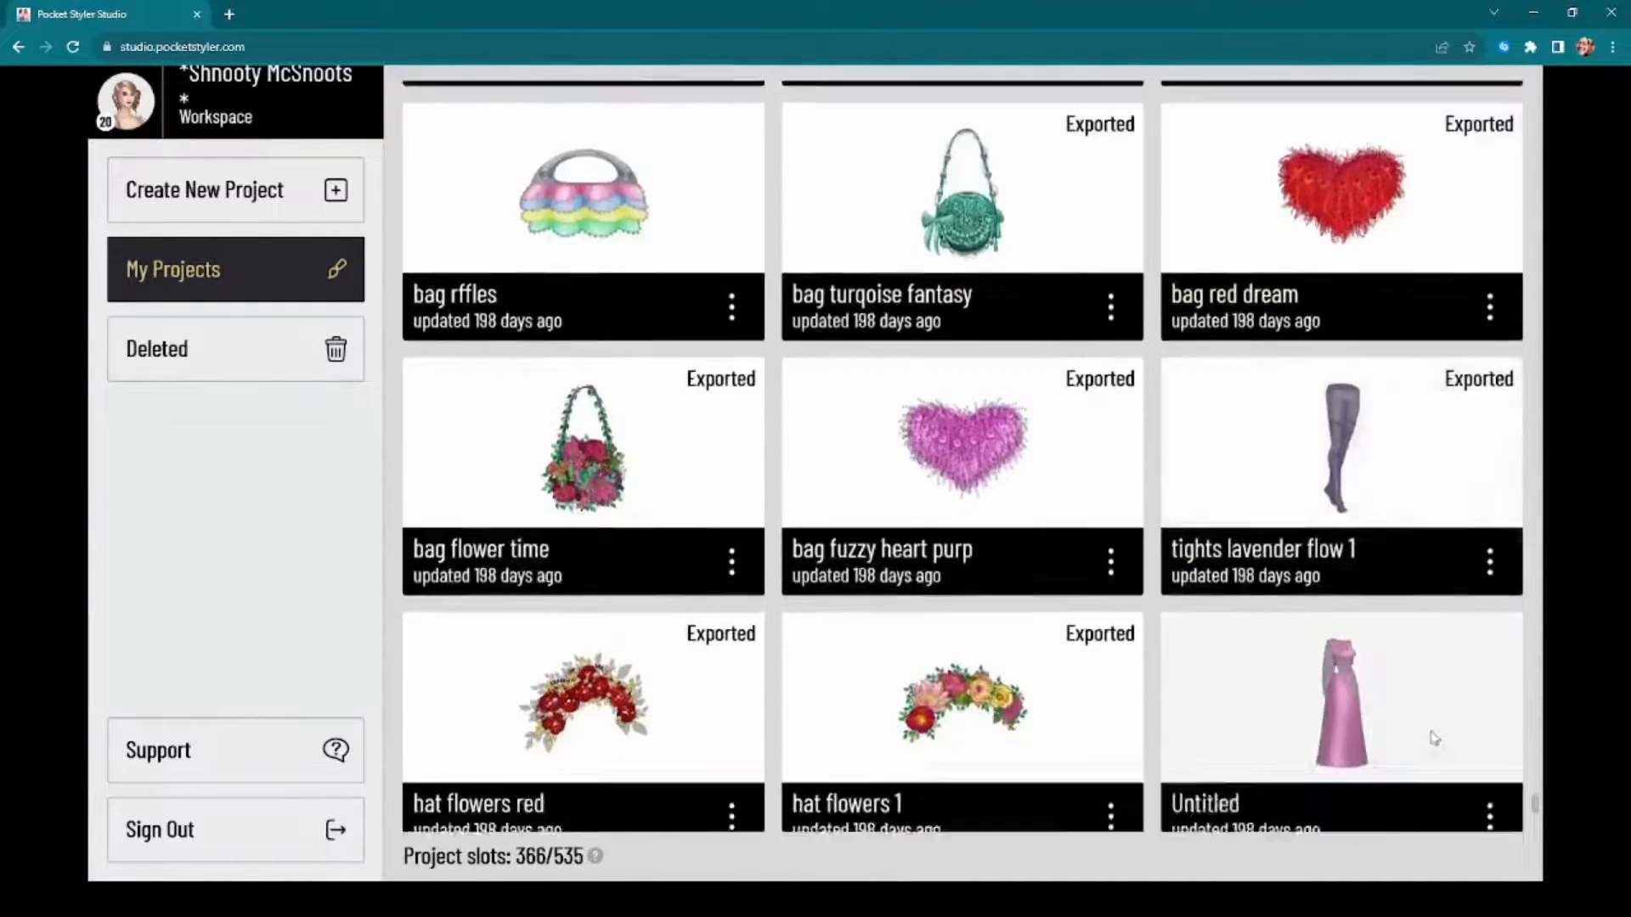
pyautogui.scroll(-5, 1423, 716)
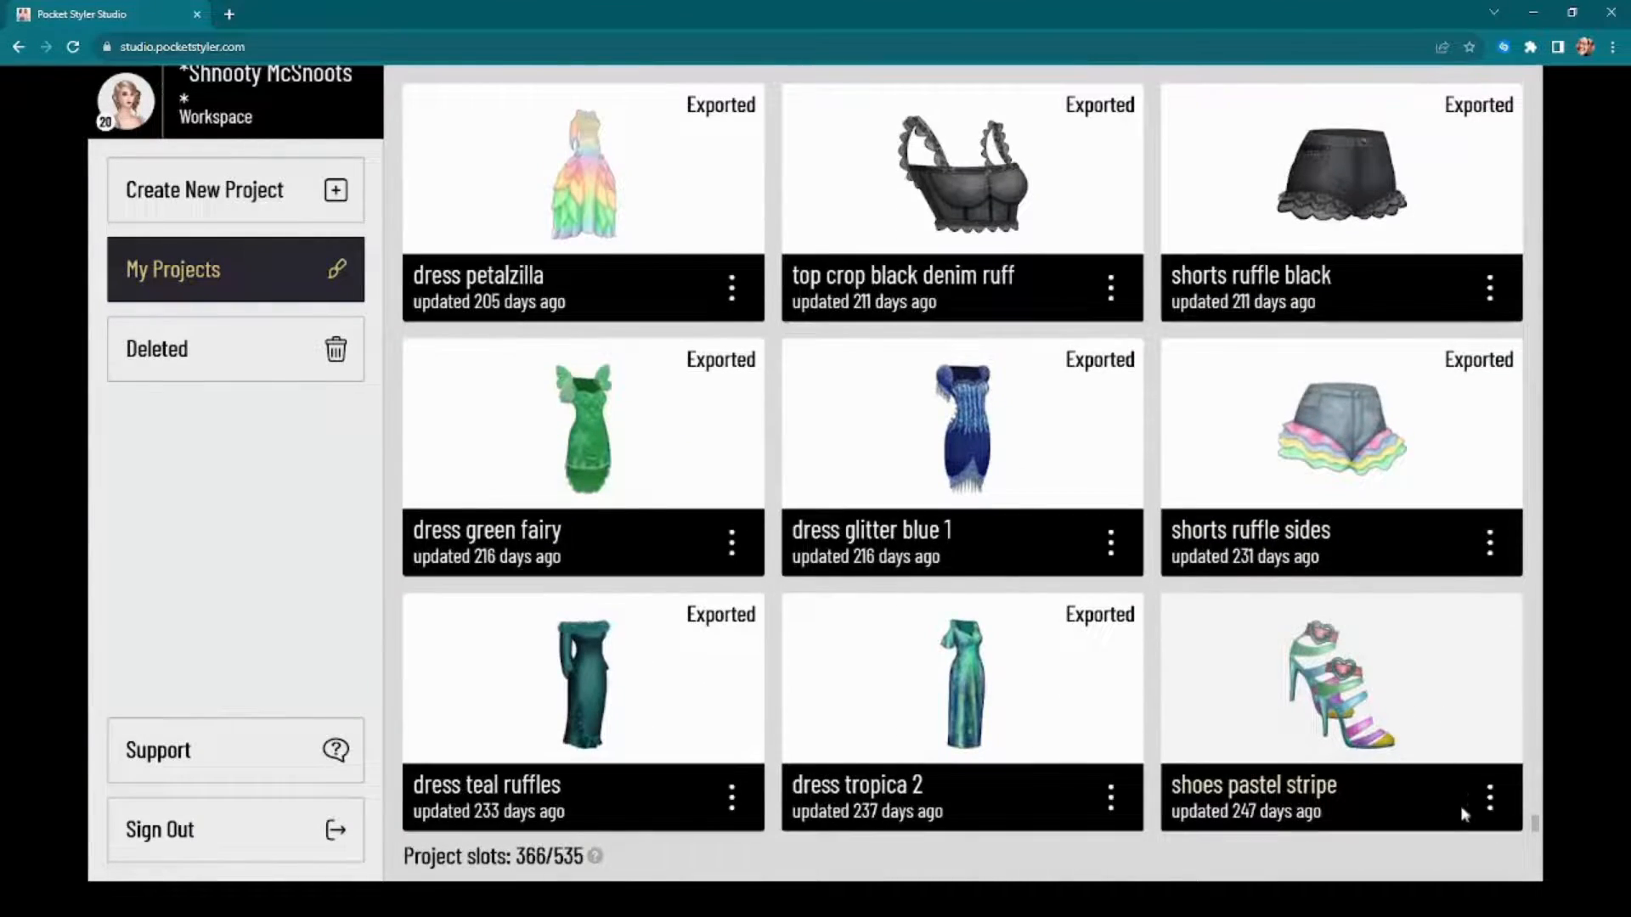
# Step: Open the saved project "shoes pastel stripe" for editing and examine its coloured straps up close
pyautogui.moveTo(1344, 807)
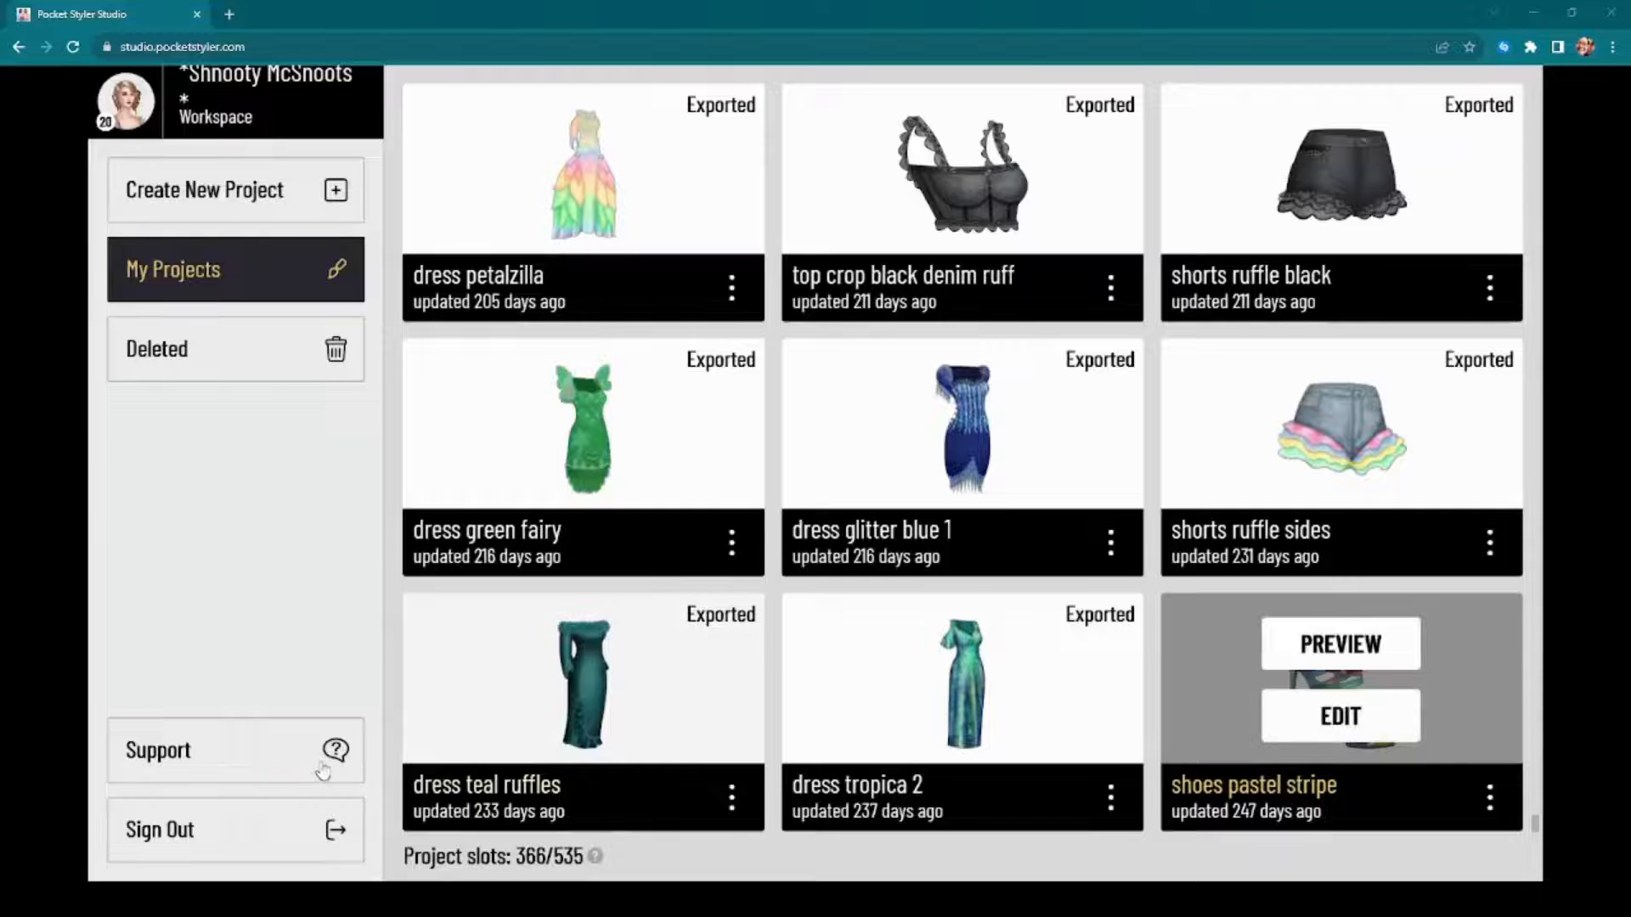
pyautogui.click(1341, 722)
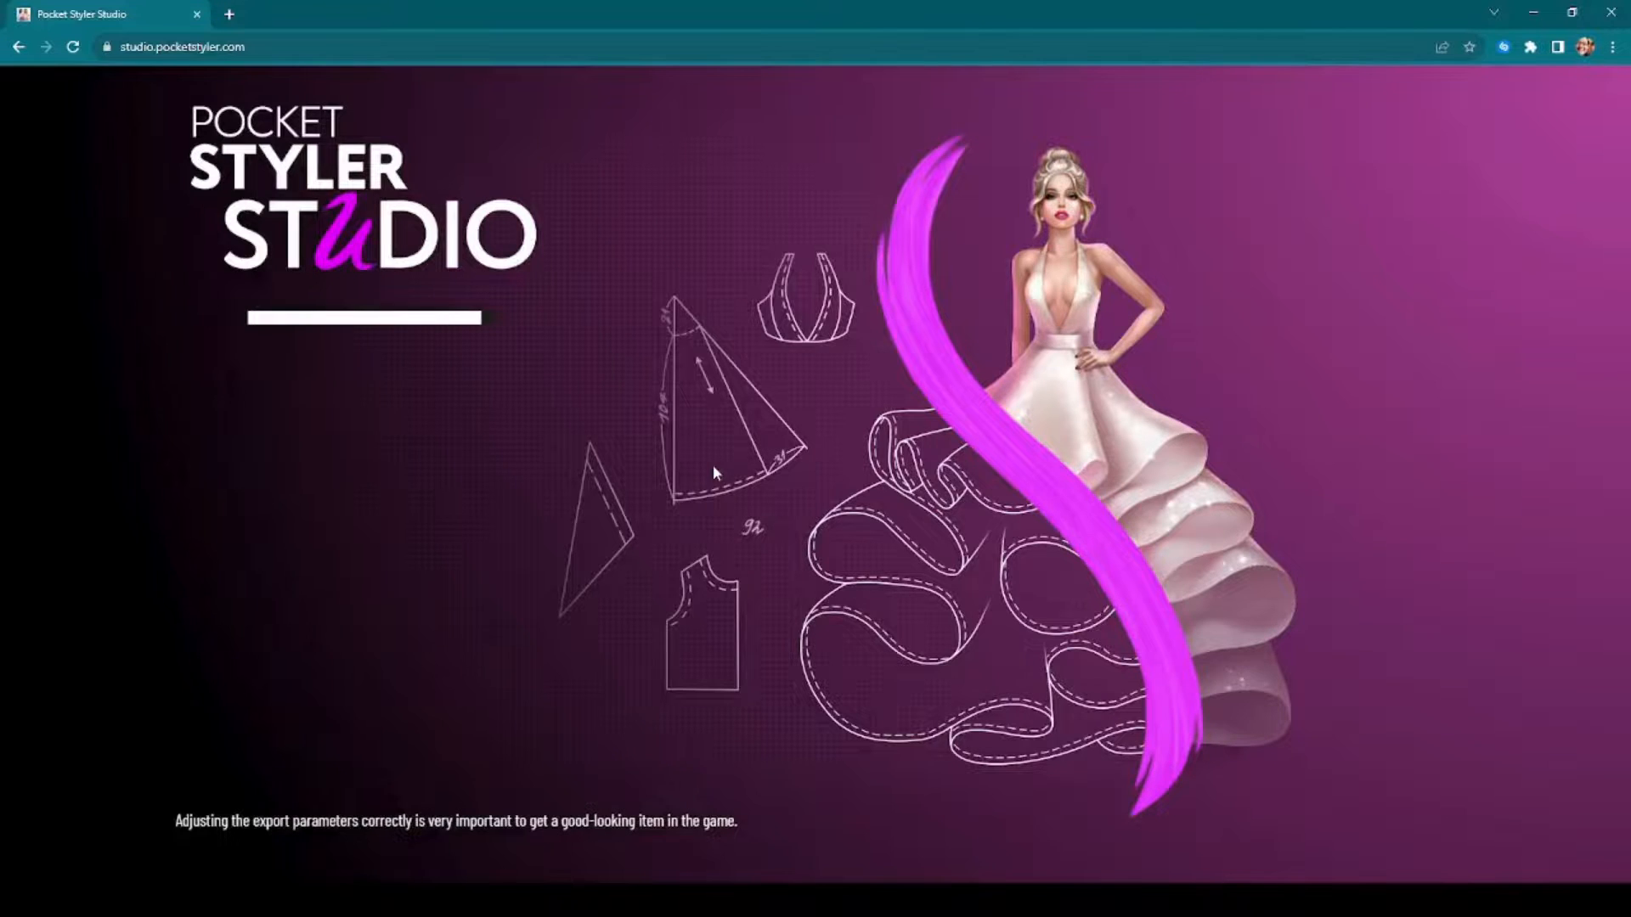
pyautogui.scroll(6, 836, 665)
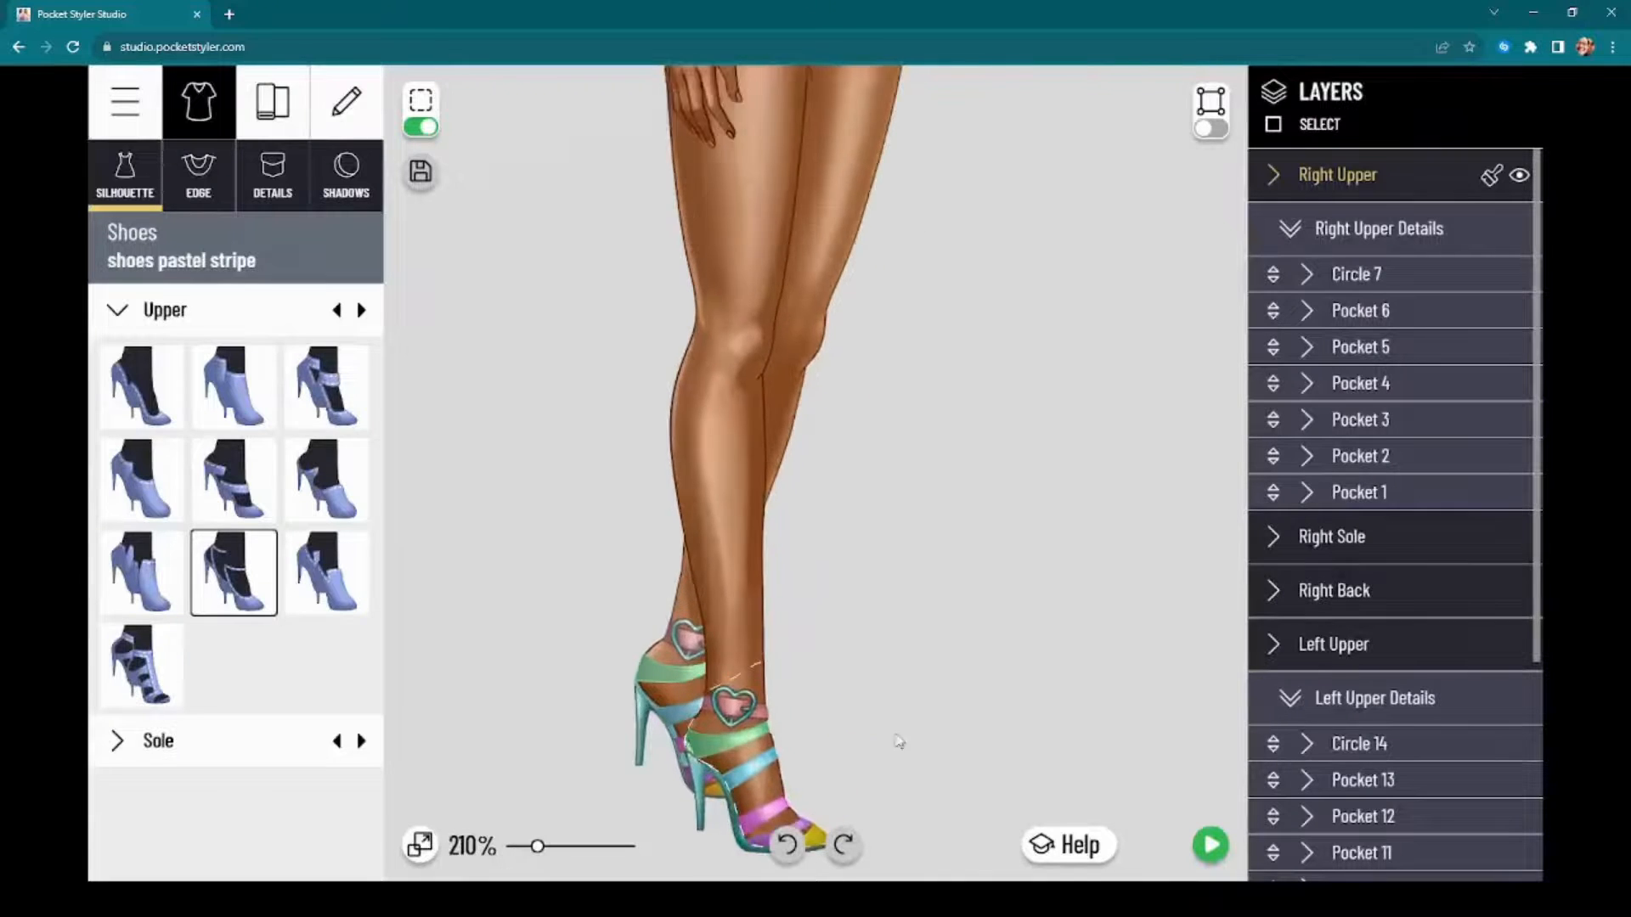
pyautogui.scroll(5, 916, 561)
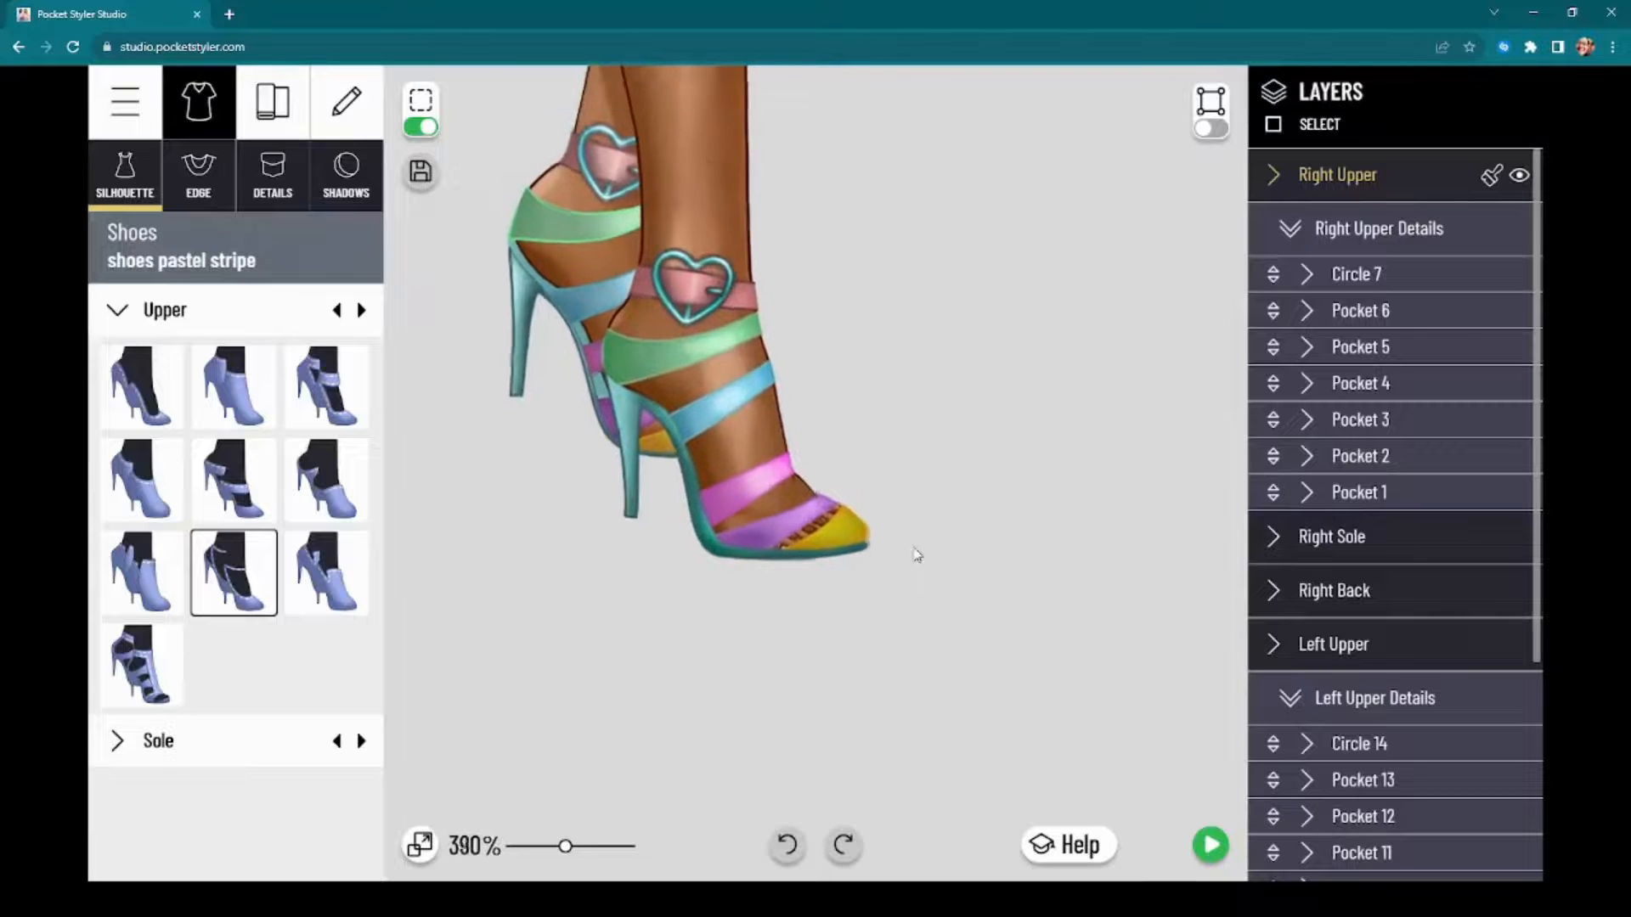
pyautogui.scroll(2, 911, 537)
pyautogui.moveTo(911, 537); pyautogui.dragTo(1110, 484)
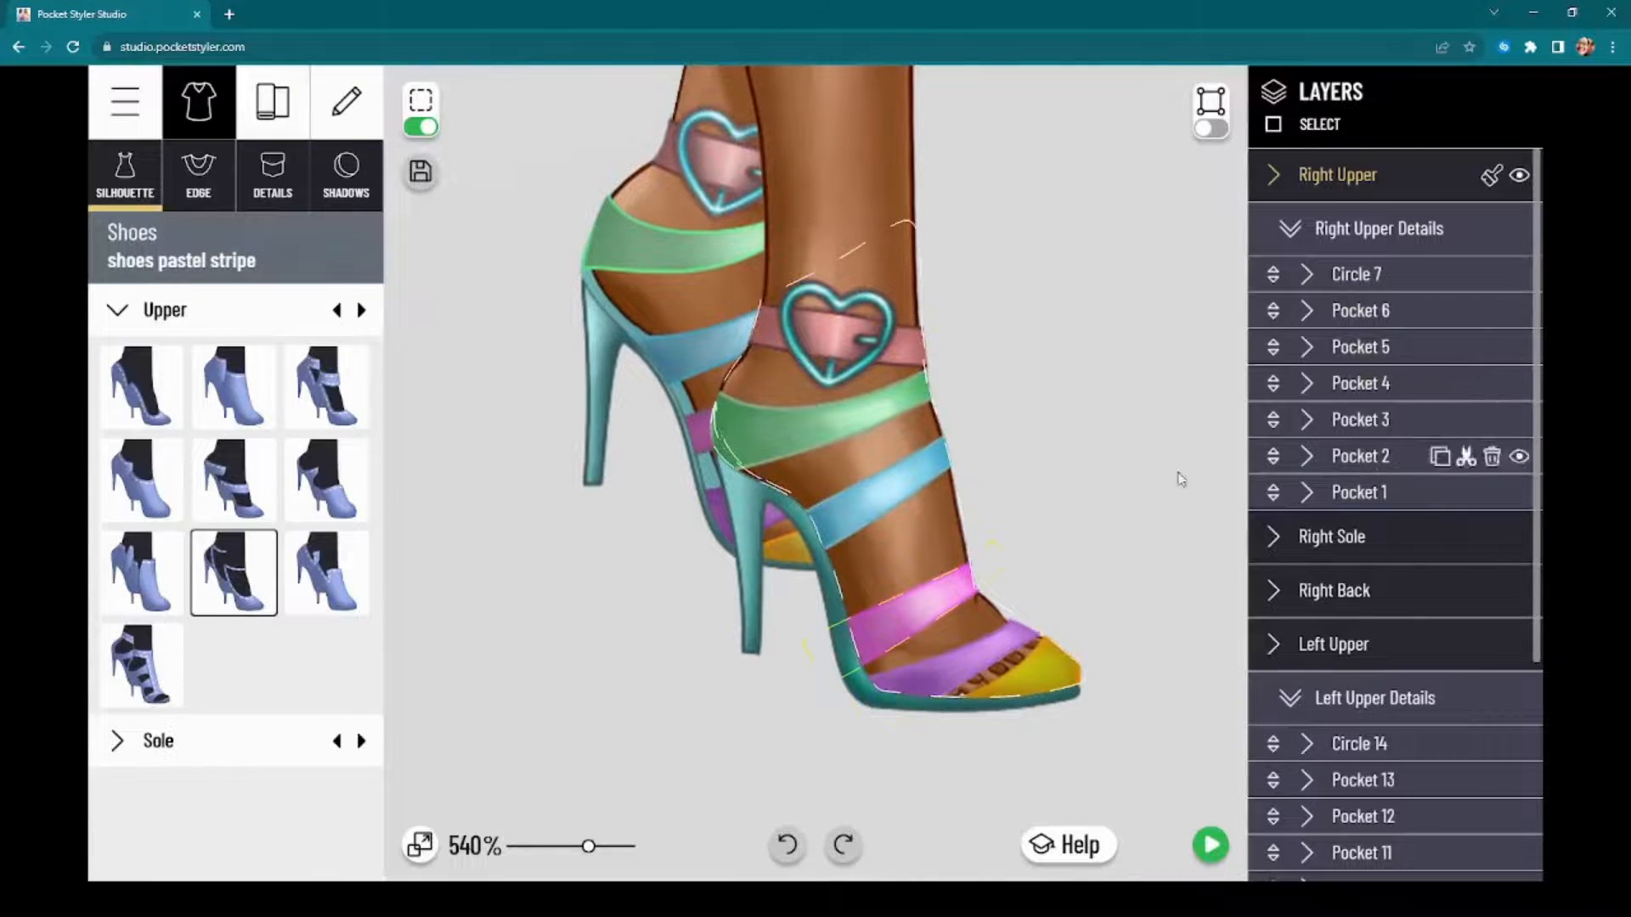
# Step: Add the narrow grey stitched strap detail to the right upper and slant it across the front foot over the light blue strap
pyautogui.click(277, 165)
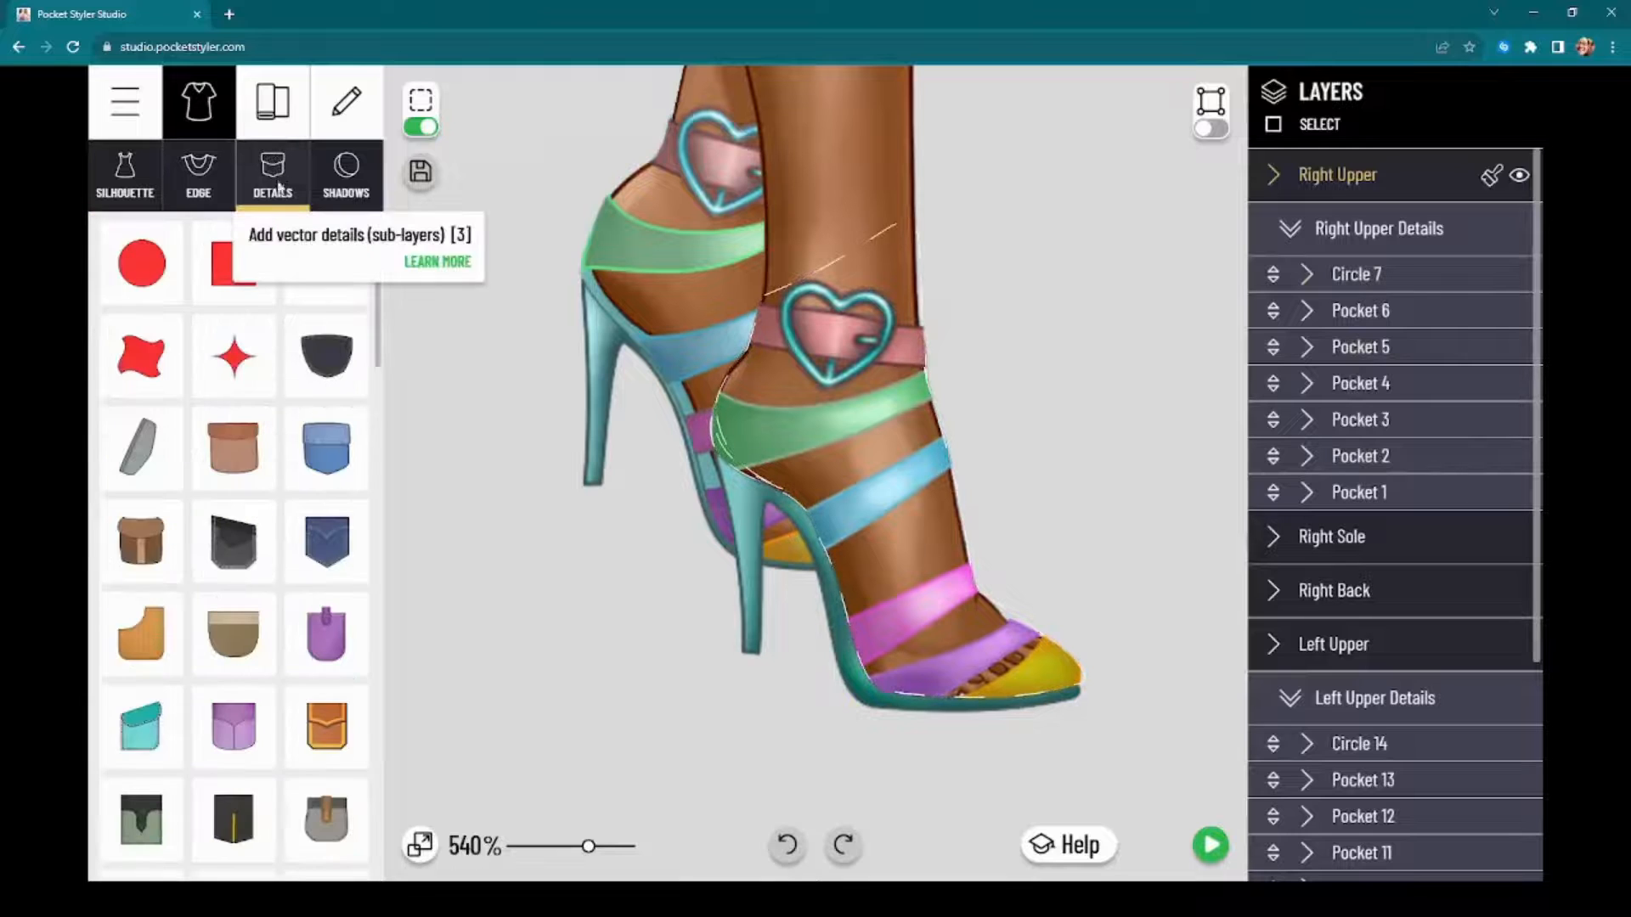
pyautogui.scroll(-3, 212, 610)
pyautogui.scroll(-5, 212, 610)
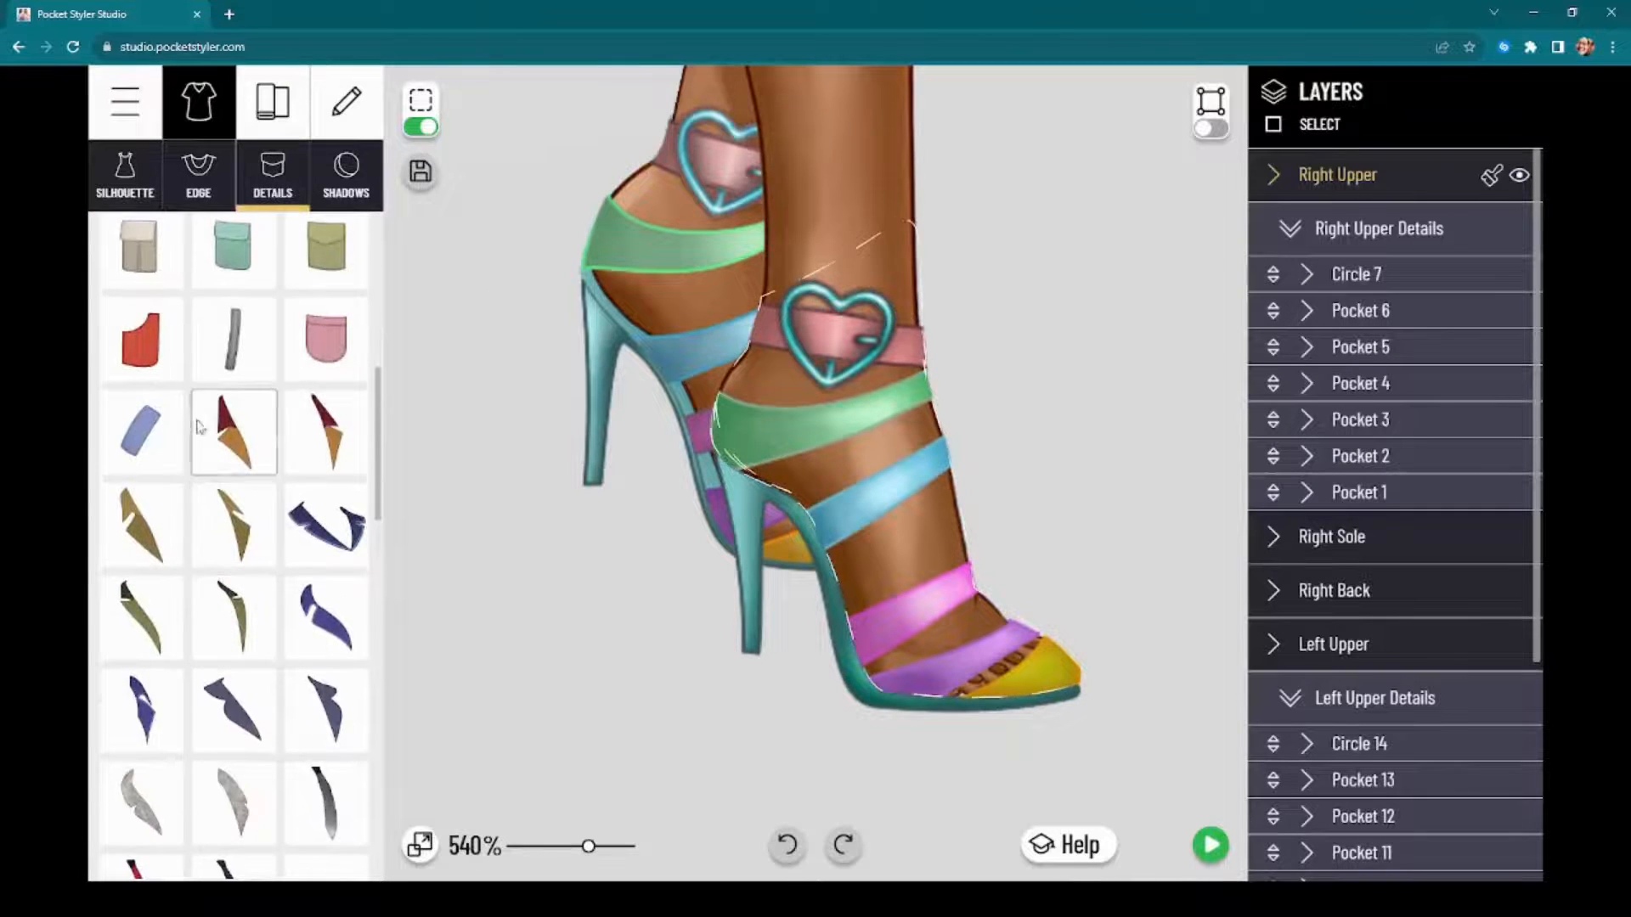
pyautogui.click(234, 348)
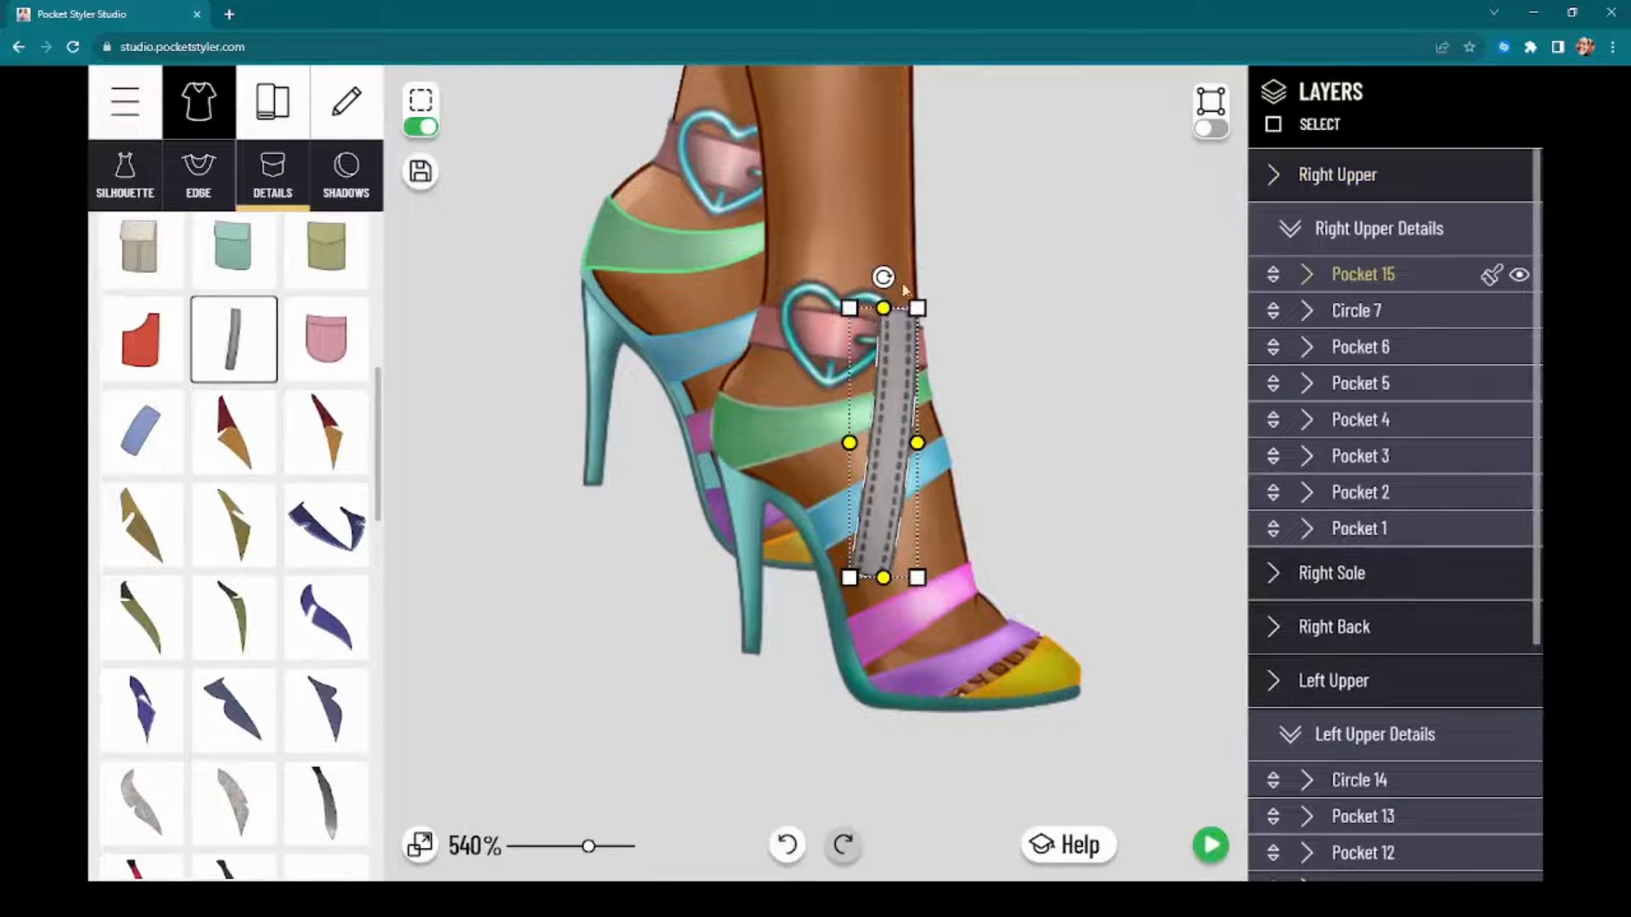
pyautogui.moveTo(883, 277); pyautogui.dragTo(1025, 358)
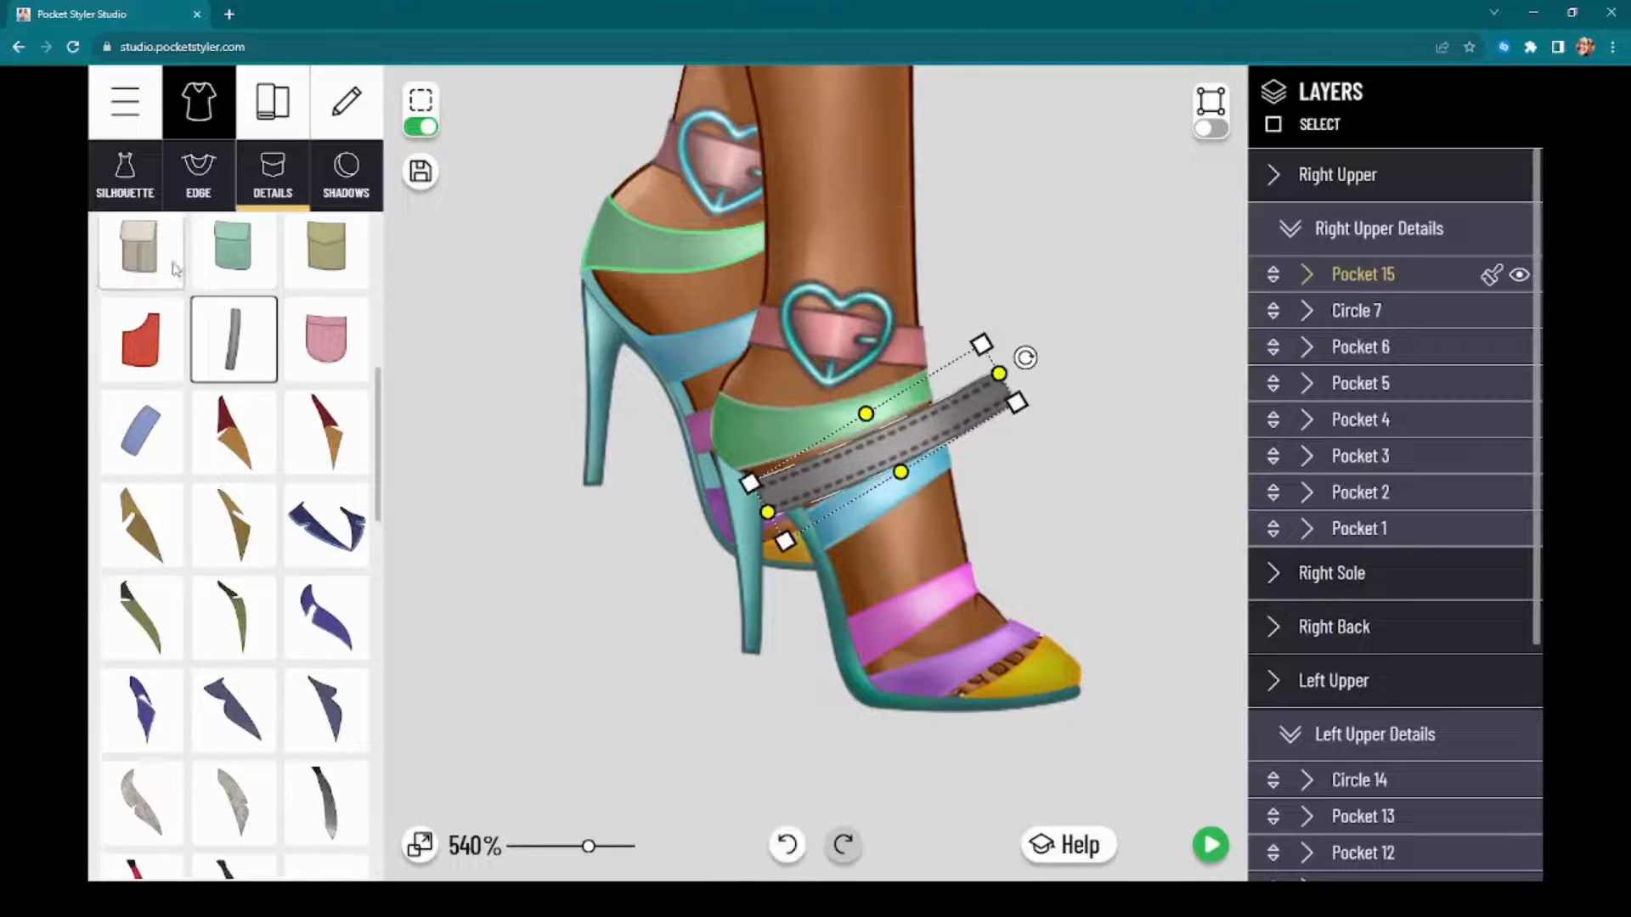
pyautogui.scroll(3, 228, 329)
pyautogui.scroll(-1, 904, 447)
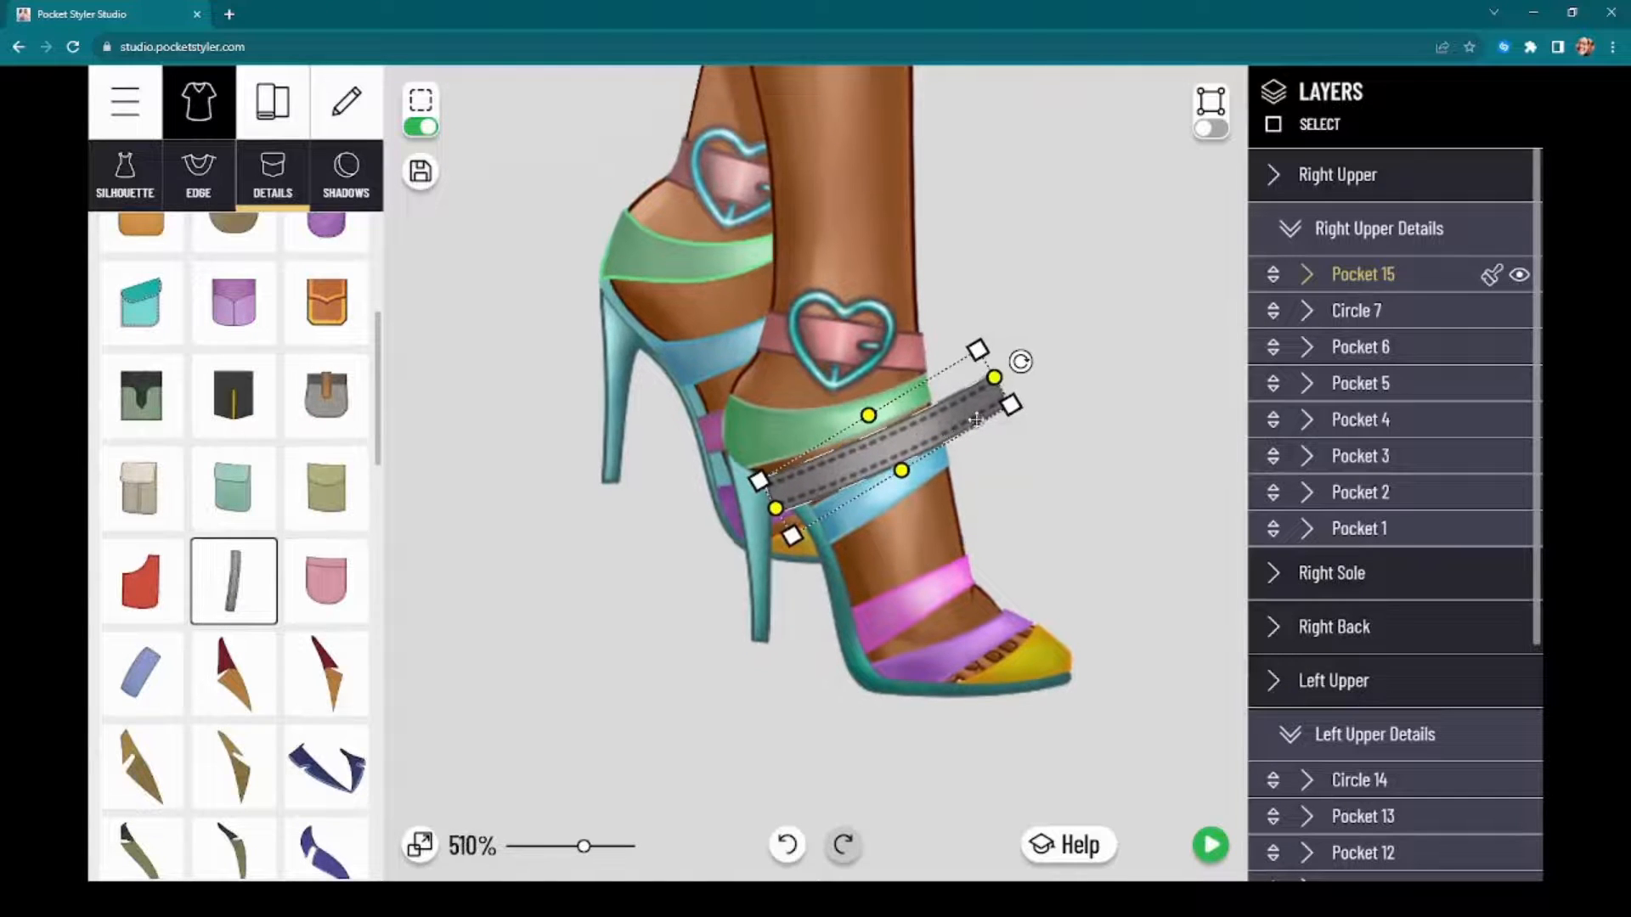
pyautogui.moveTo(959, 394); pyautogui.dragTo(1064, 434)
# Step: Enable point editing for the grey strap and pull both corners of its heel-side end in to the edge of the shoe
pyautogui.click(1210, 128)
pyautogui.scroll(3, 798, 548)
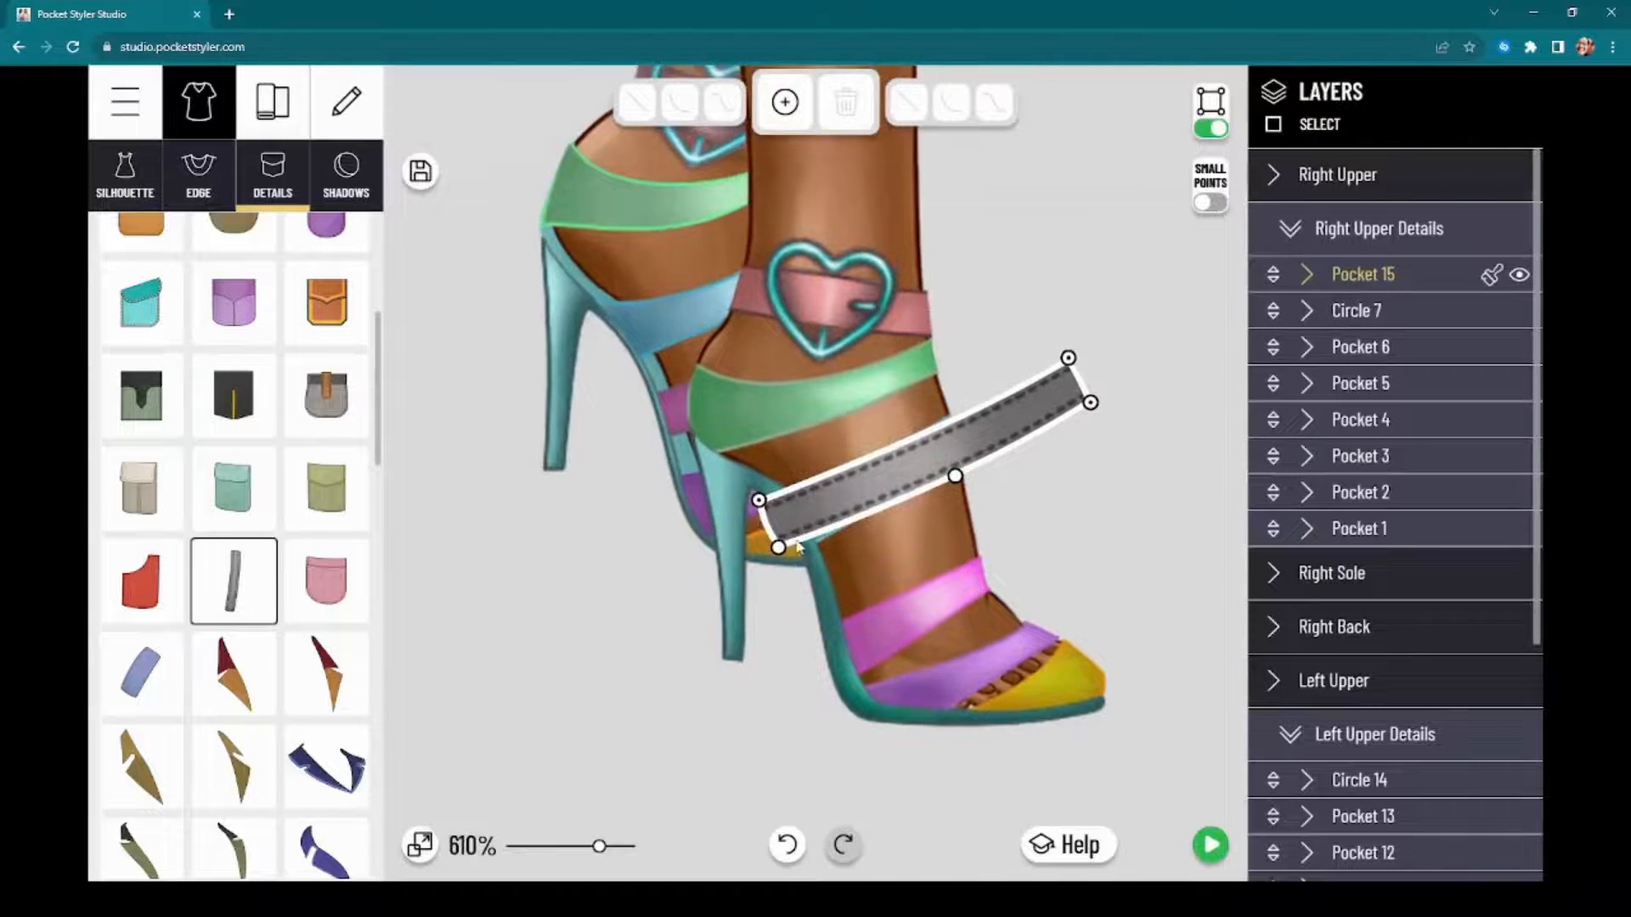
pyautogui.click(779, 548)
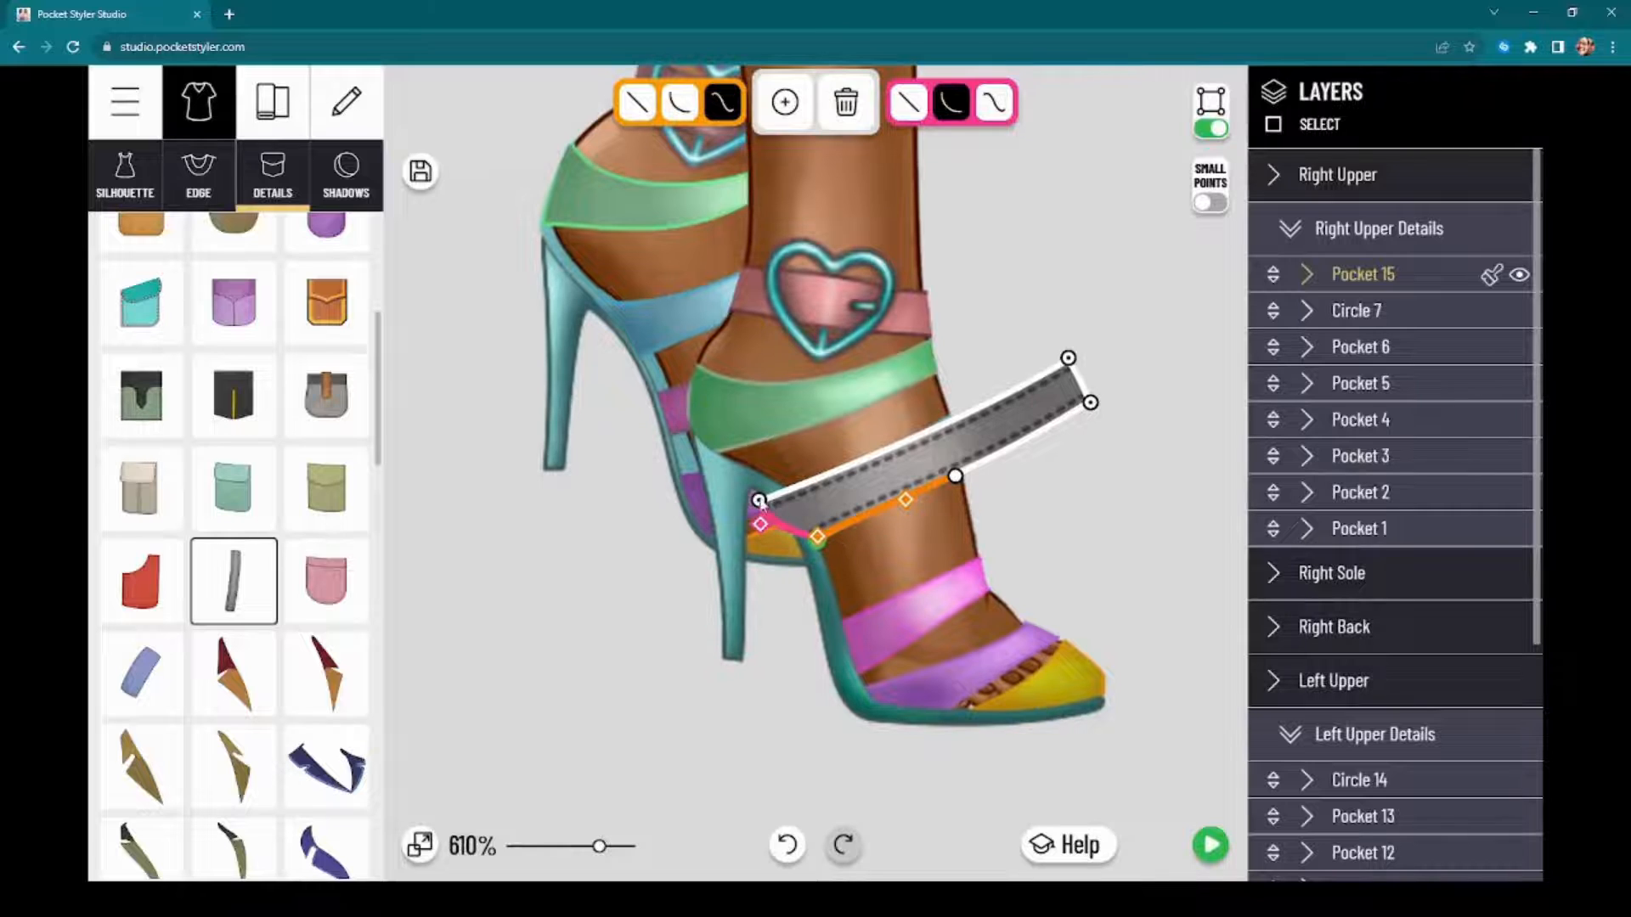
pyautogui.moveTo(759, 502); pyautogui.dragTo(802, 521)
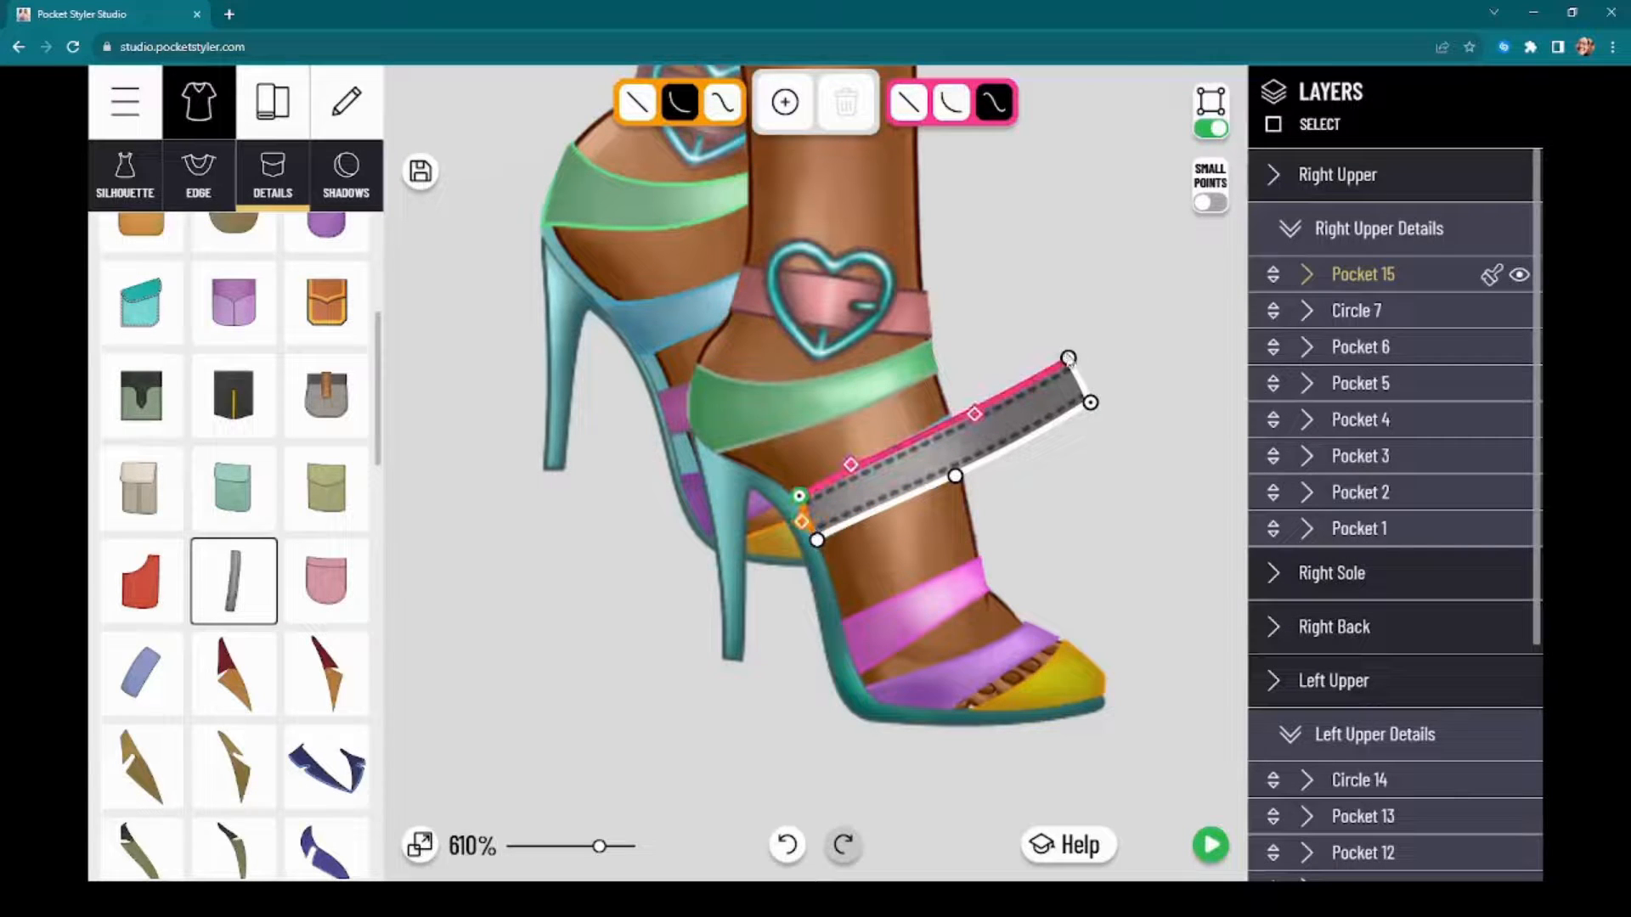
# Step: Pull both corners of the grey strap's front end in to the front edge of the foot
pyautogui.moveTo(1068, 358); pyautogui.dragTo(952, 415)
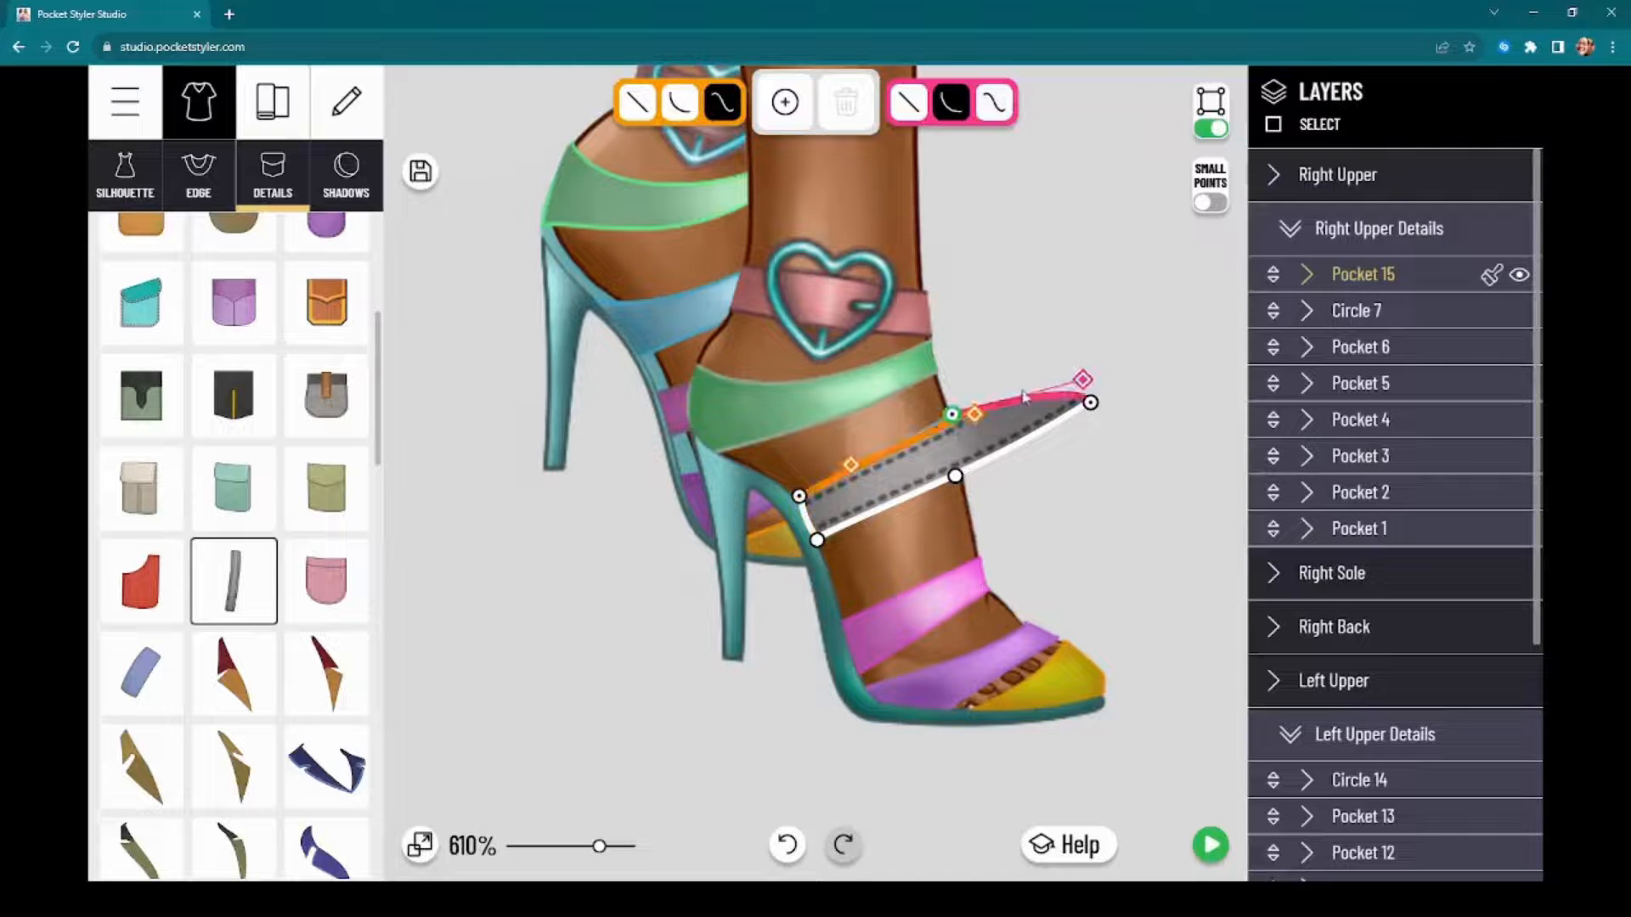
pyautogui.moveTo(1090, 404); pyautogui.dragTo(961, 465)
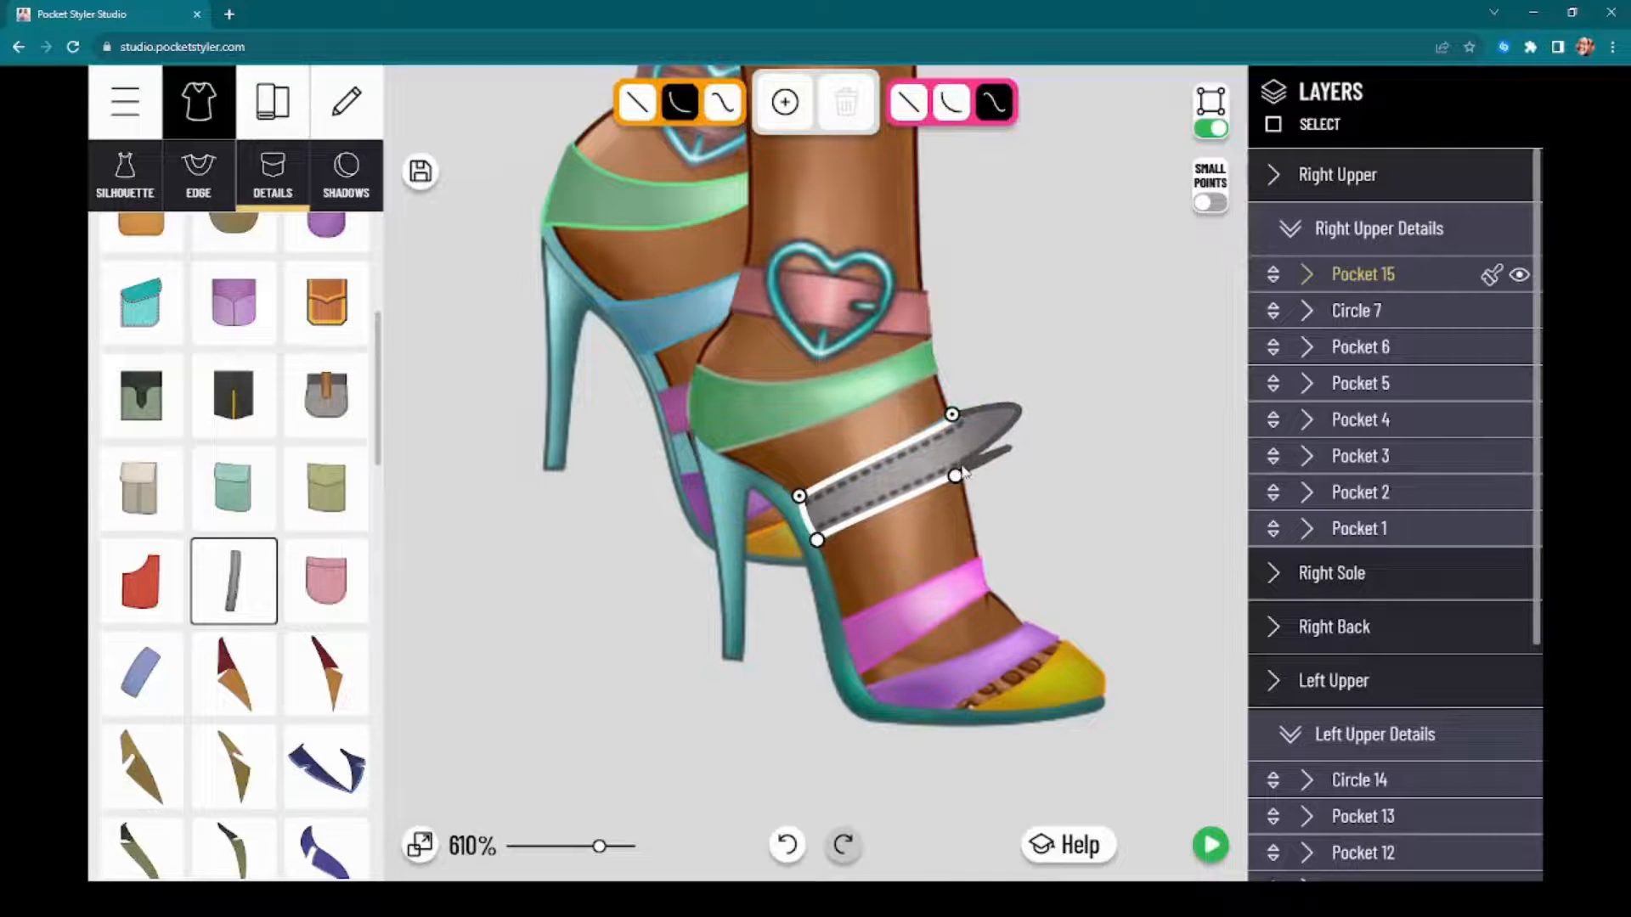
pyautogui.moveTo(1093, 380); pyautogui.dragTo(893, 487)
pyautogui.click(936, 467)
pyautogui.click(885, 432)
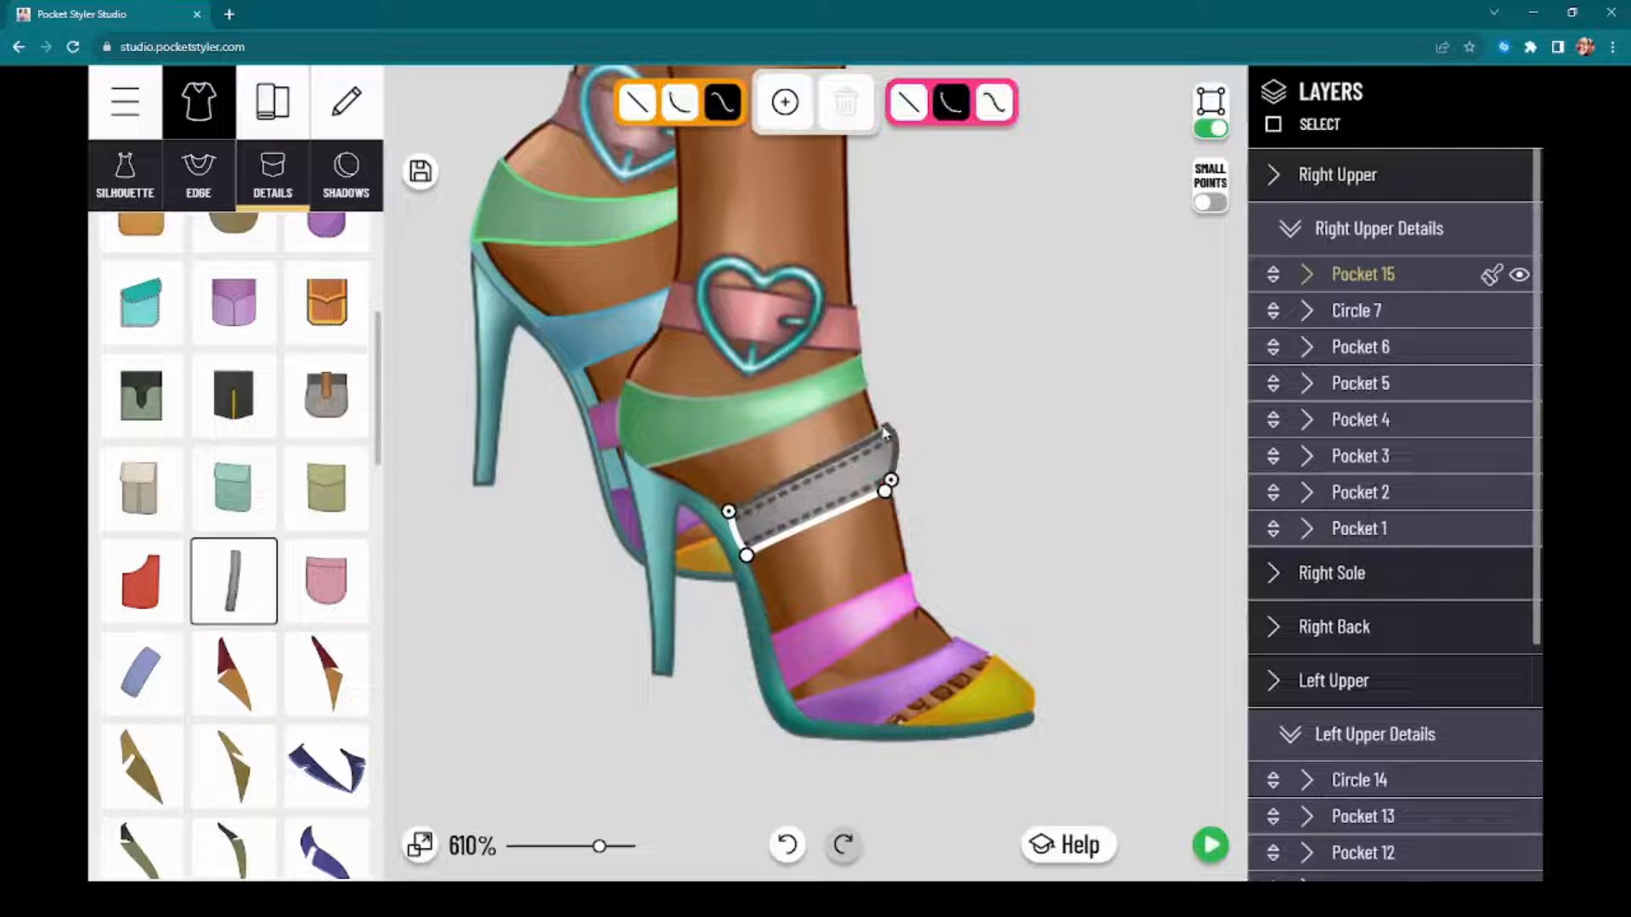
# Step: Delete the surplus lower point at the strap's front end and adjust the remaining points to follow the foot's edge
pyautogui.click(884, 492)
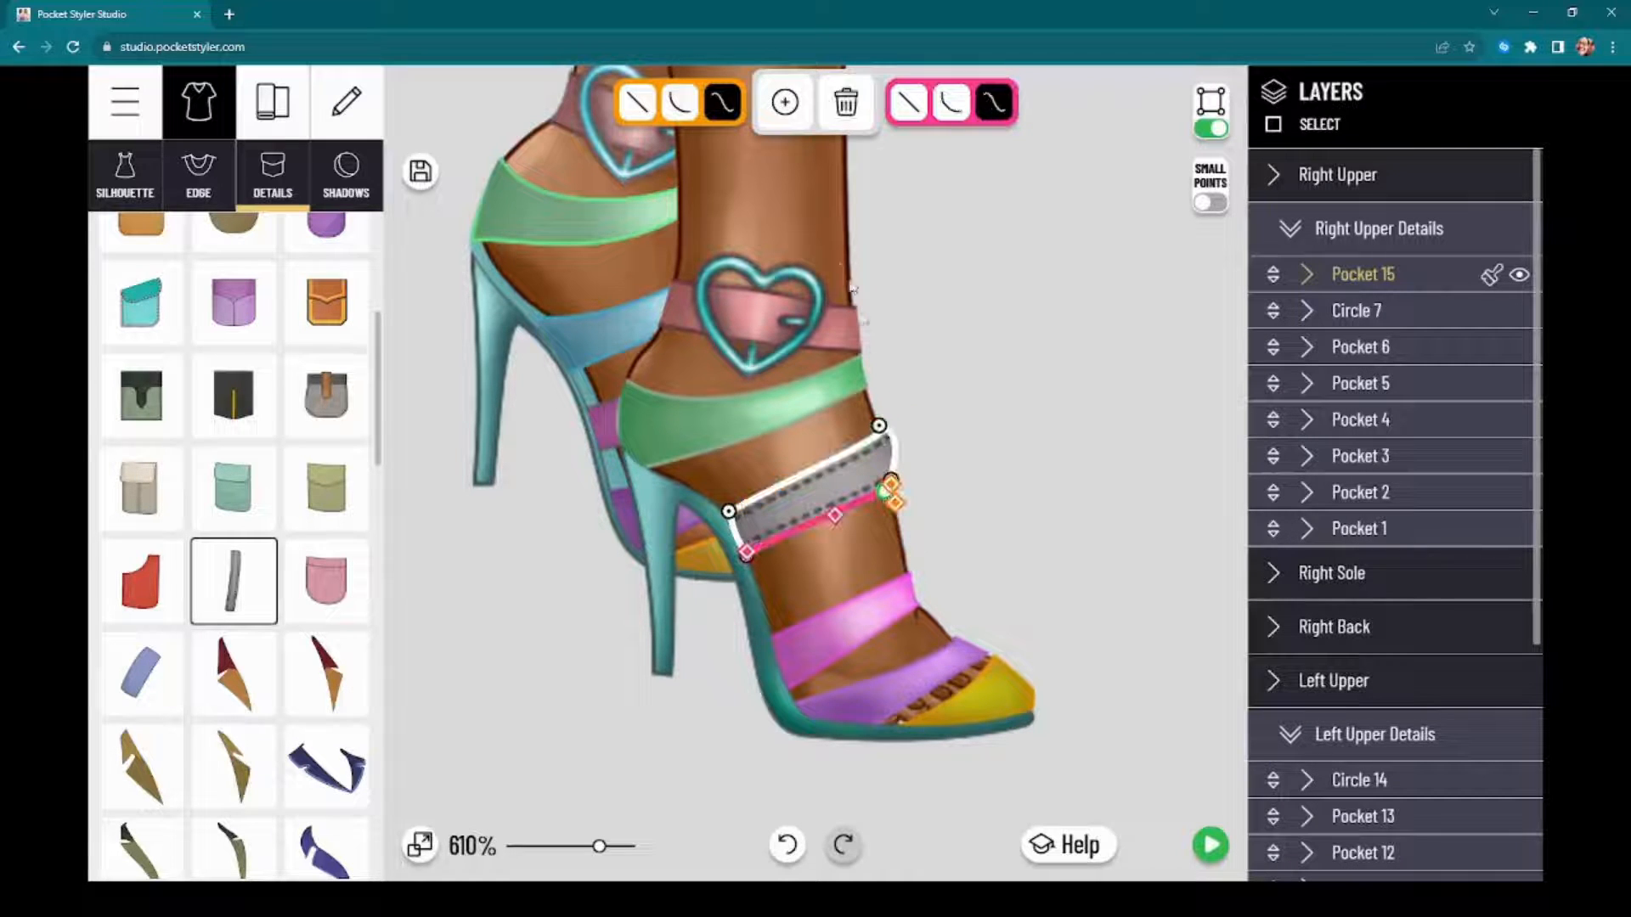
pyautogui.click(848, 111)
pyautogui.moveTo(891, 480); pyautogui.dragTo(892, 487)
pyautogui.moveTo(880, 426); pyautogui.dragTo(890, 455)
# Step: Delete the strap's stitched Edges layer and change its fabric to the plain smooth cotton
pyautogui.click(1338, 280)
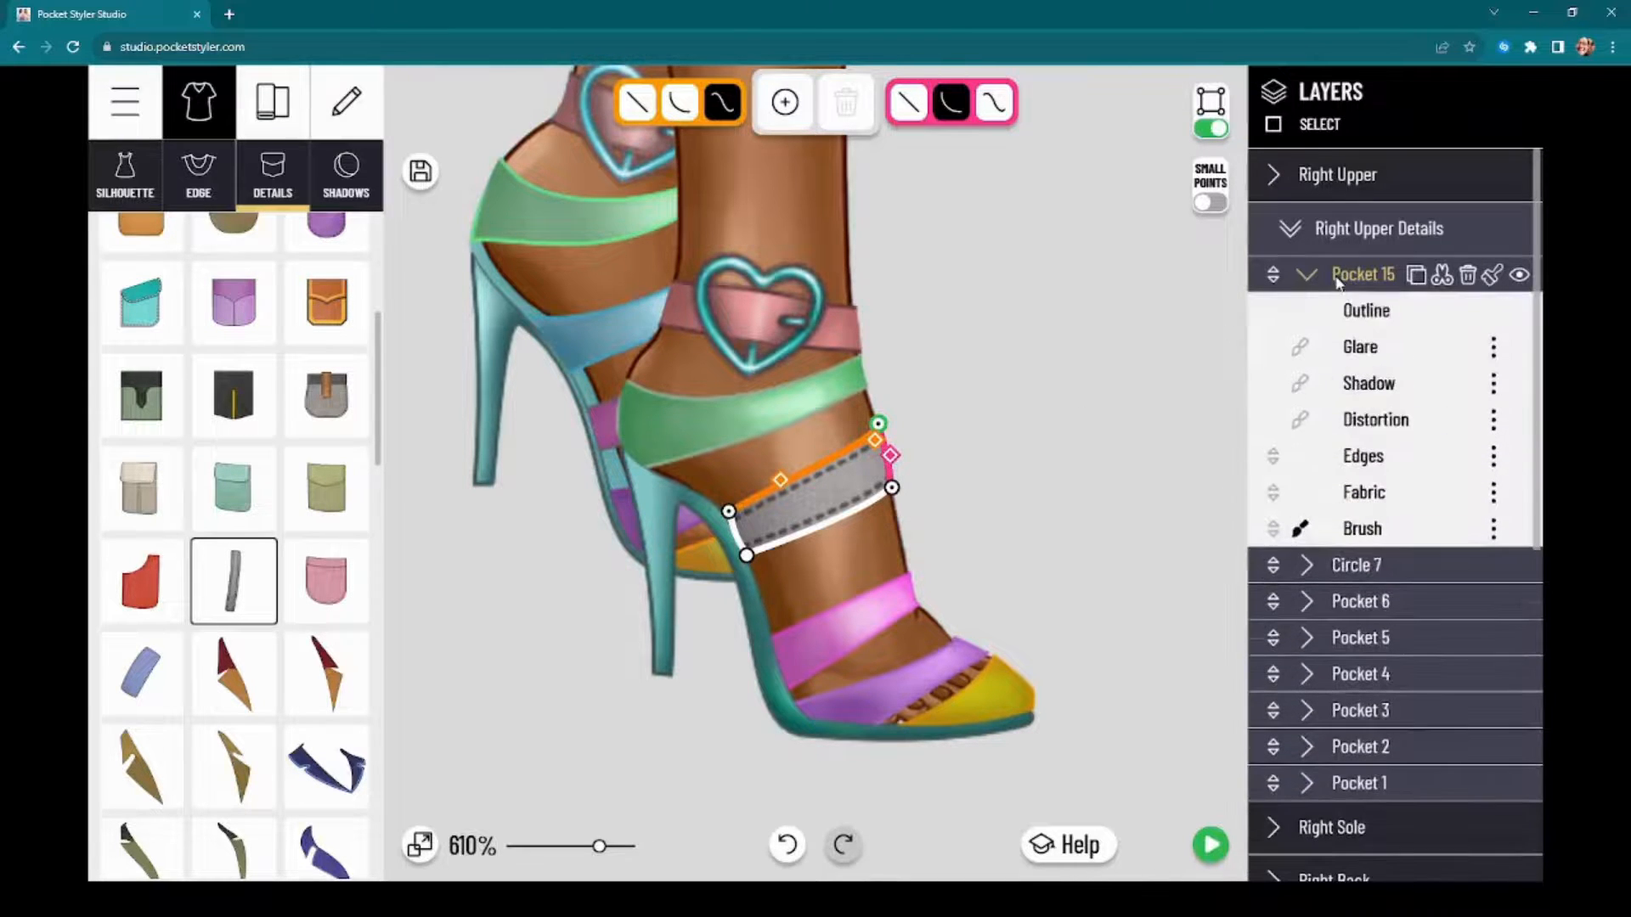
pyautogui.click(1493, 459)
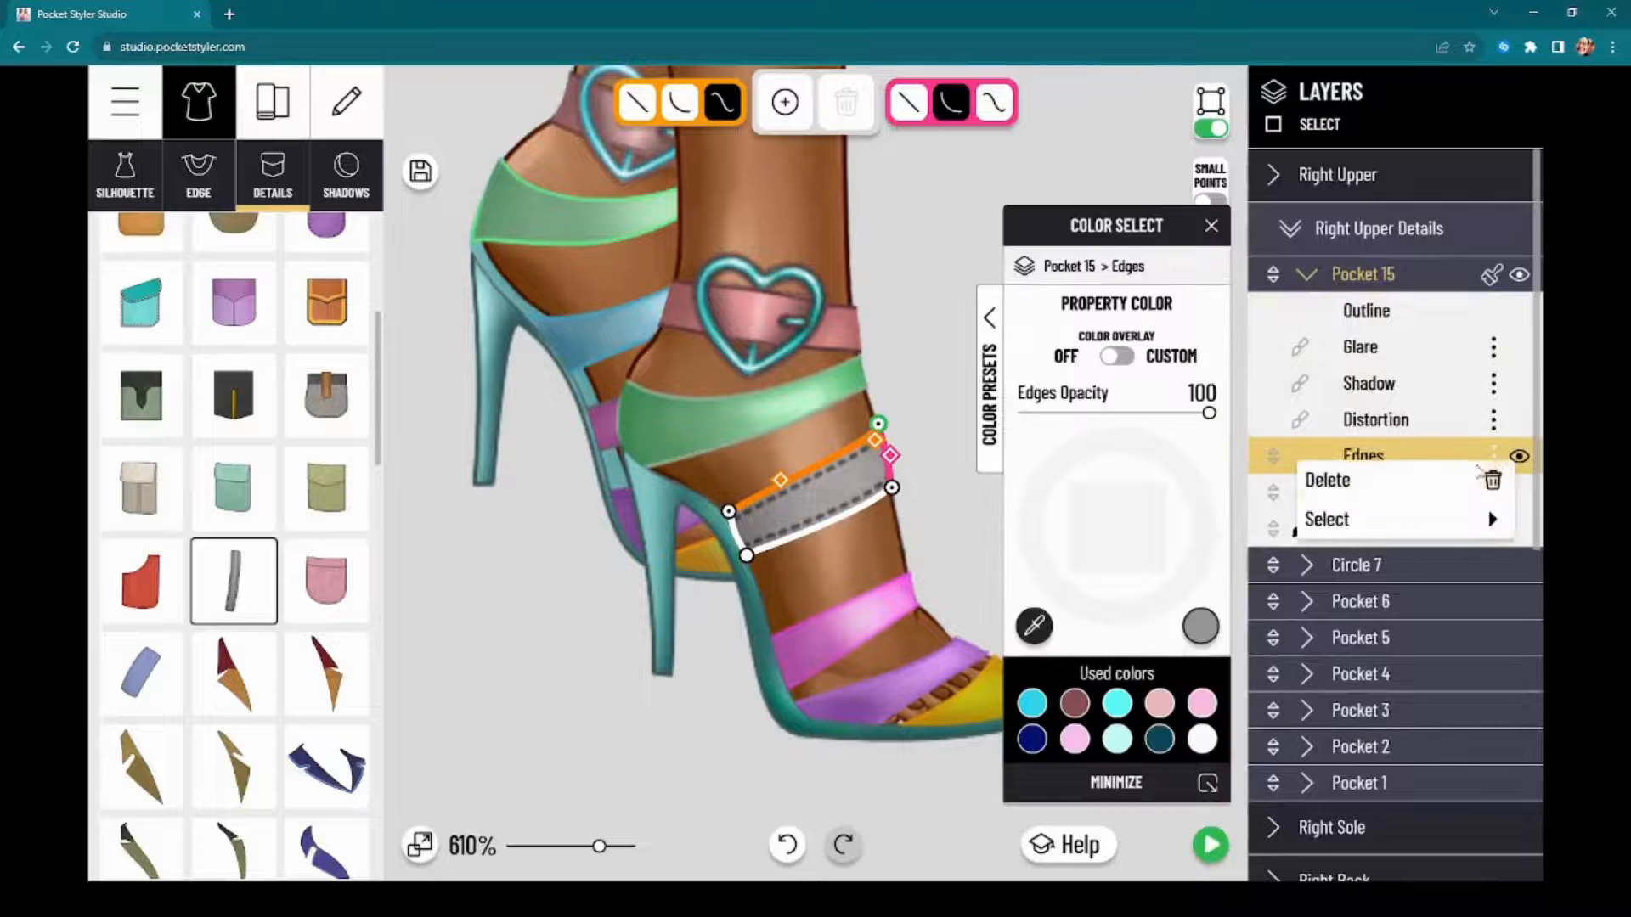
pyautogui.click(1374, 488)
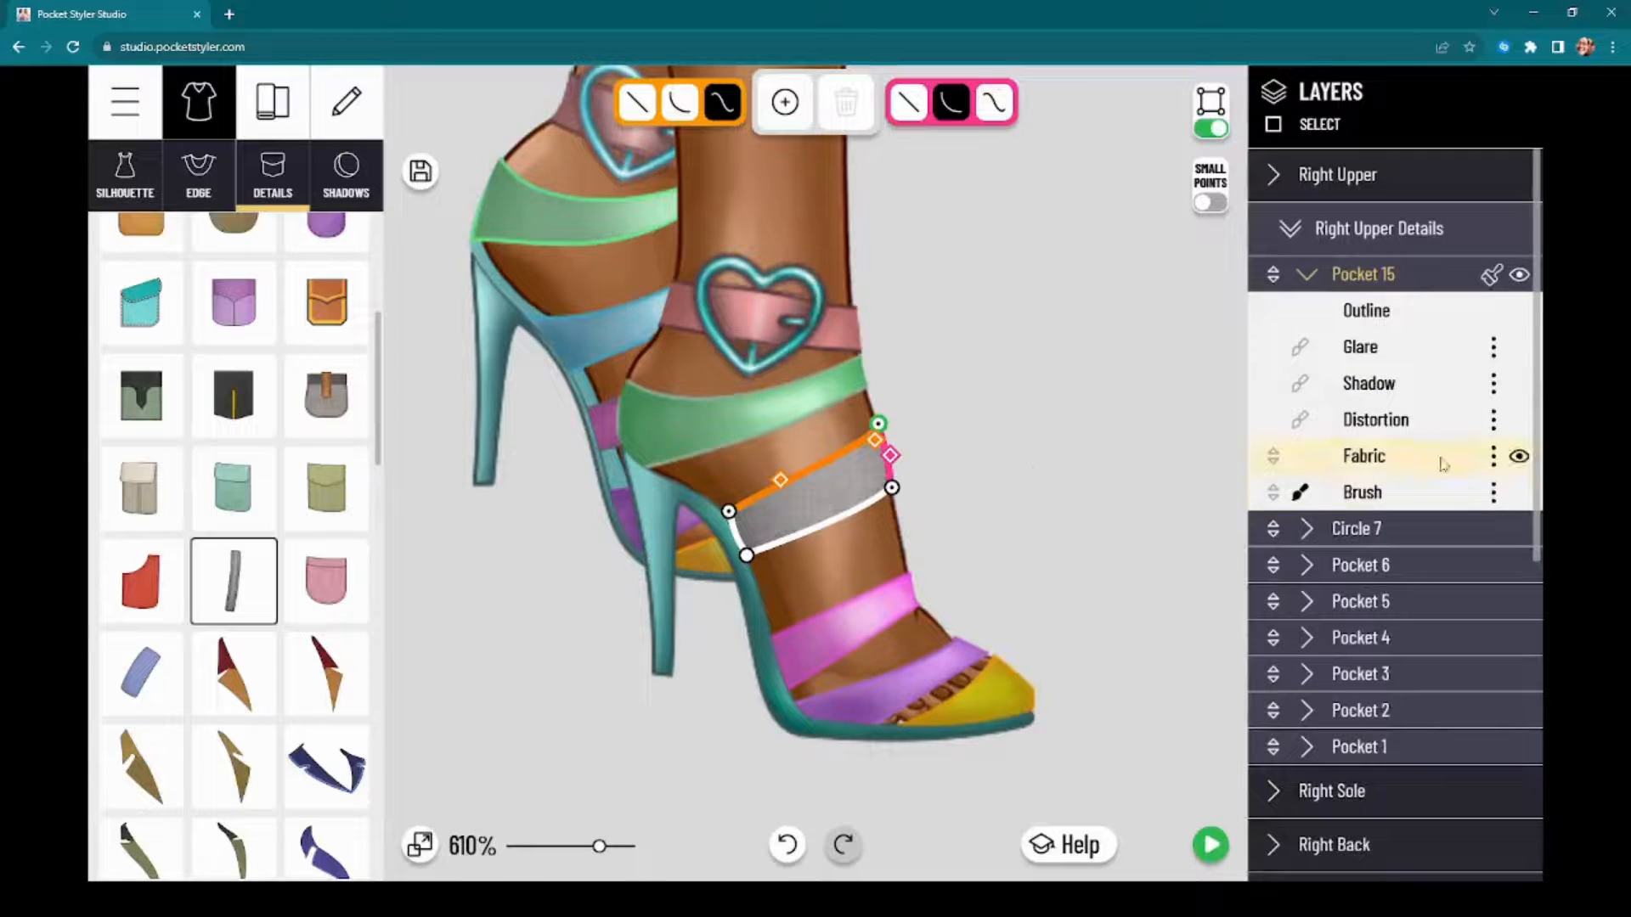
pyautogui.click(273, 102)
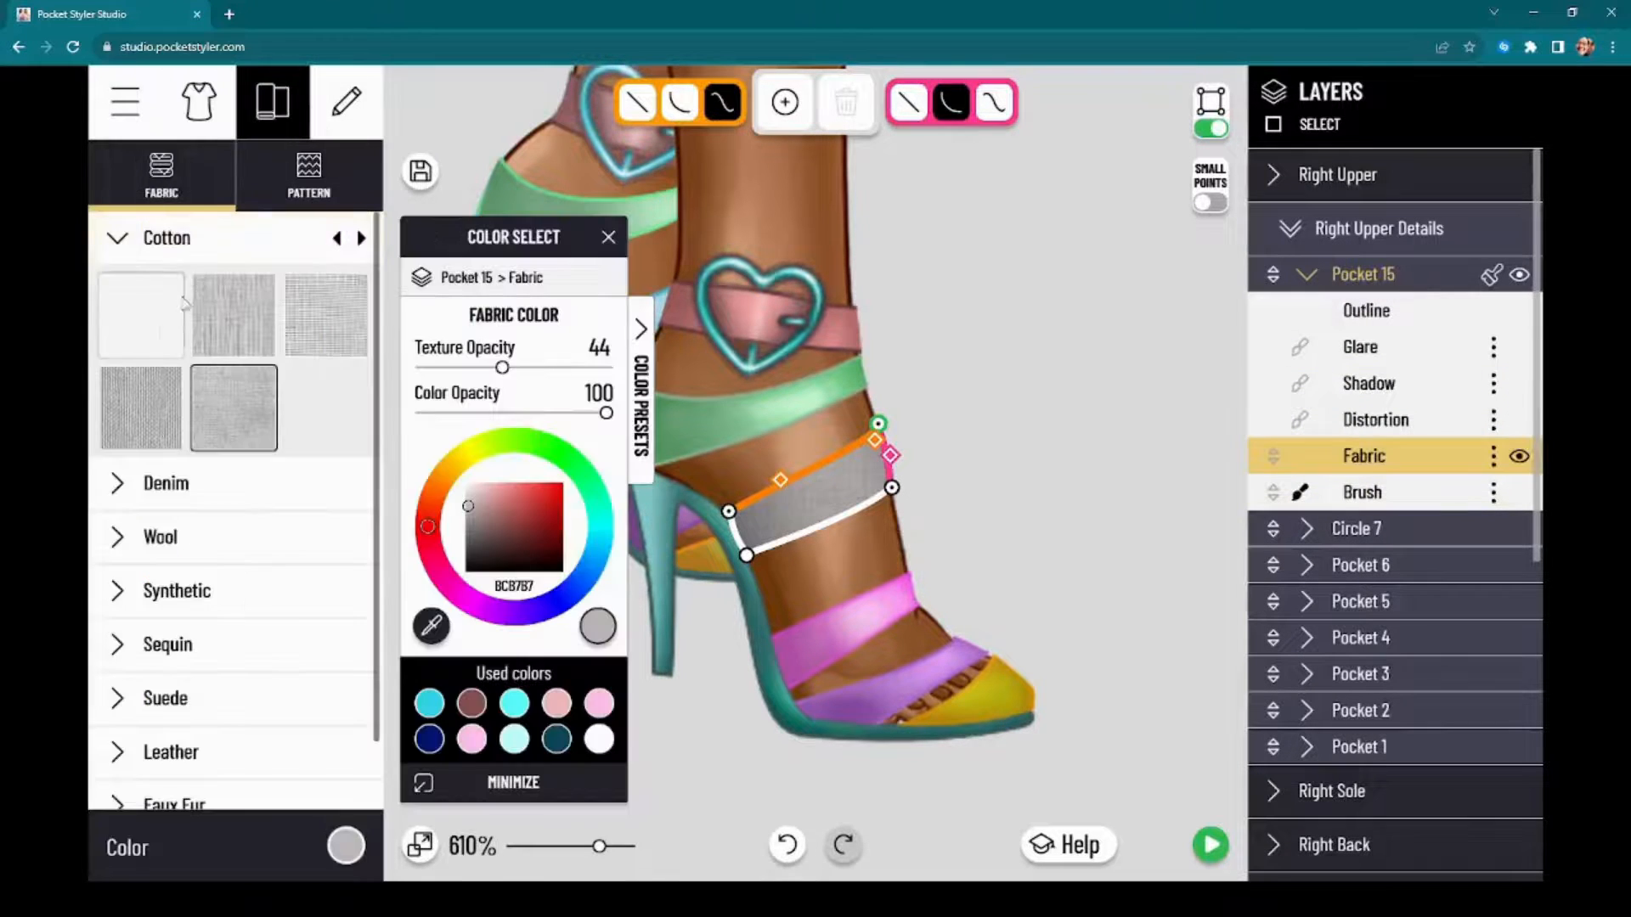
pyautogui.click(180, 307)
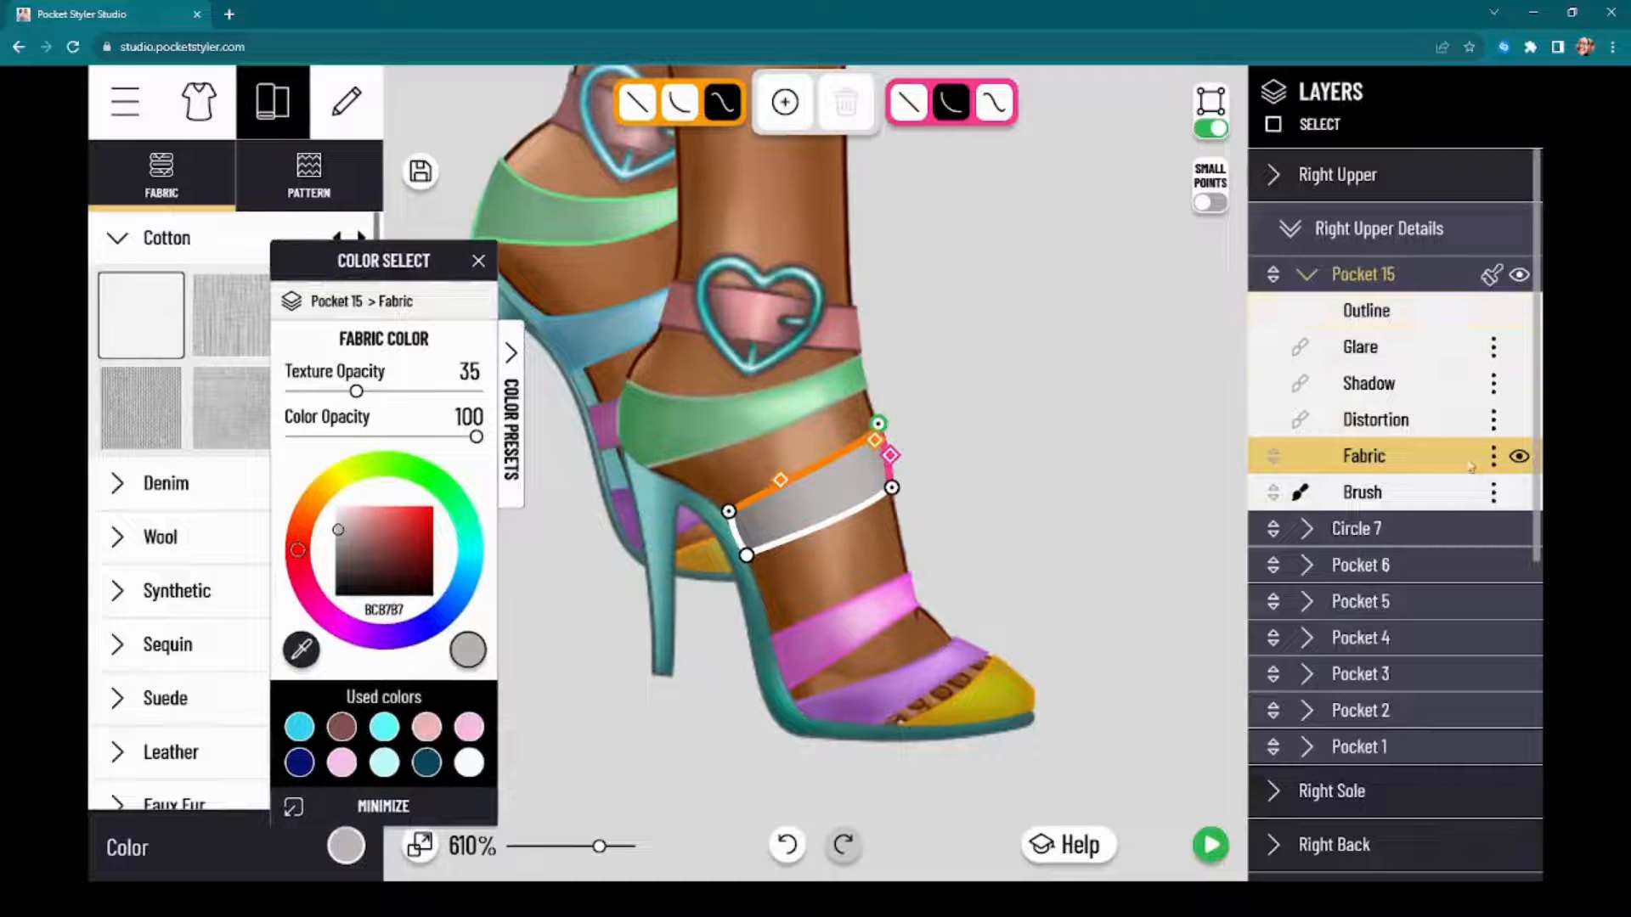
# Step: Recolour the strap's fabric to a soft purple and set its texture opacity to 48
pyautogui.click(1464, 497)
pyautogui.click(1397, 458)
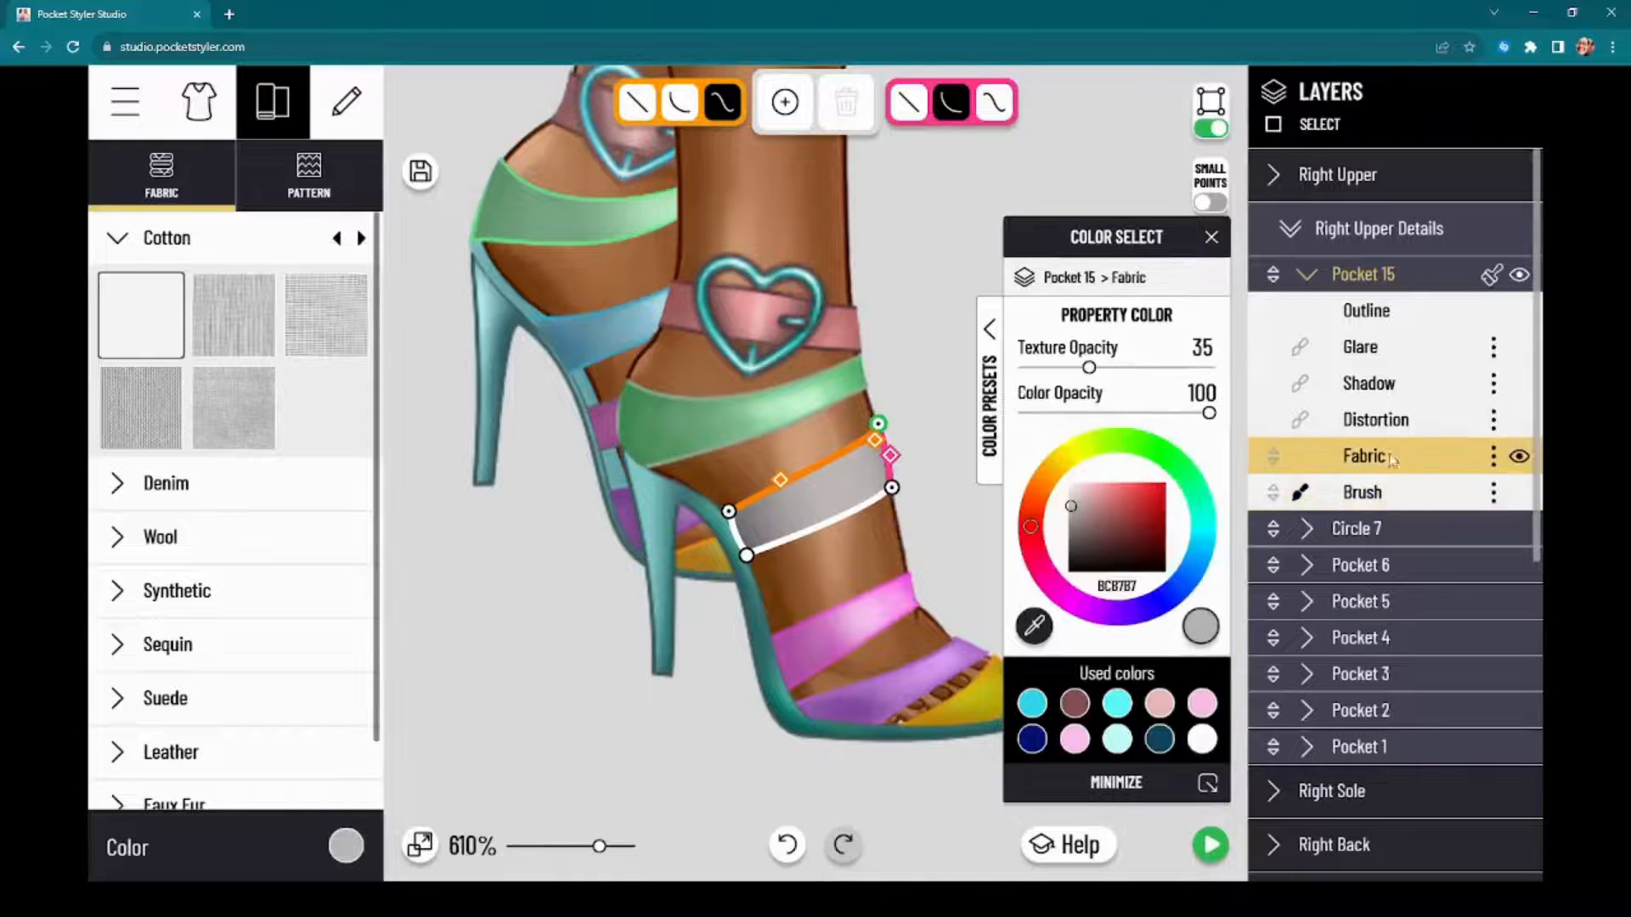
pyautogui.click(1067, 600)
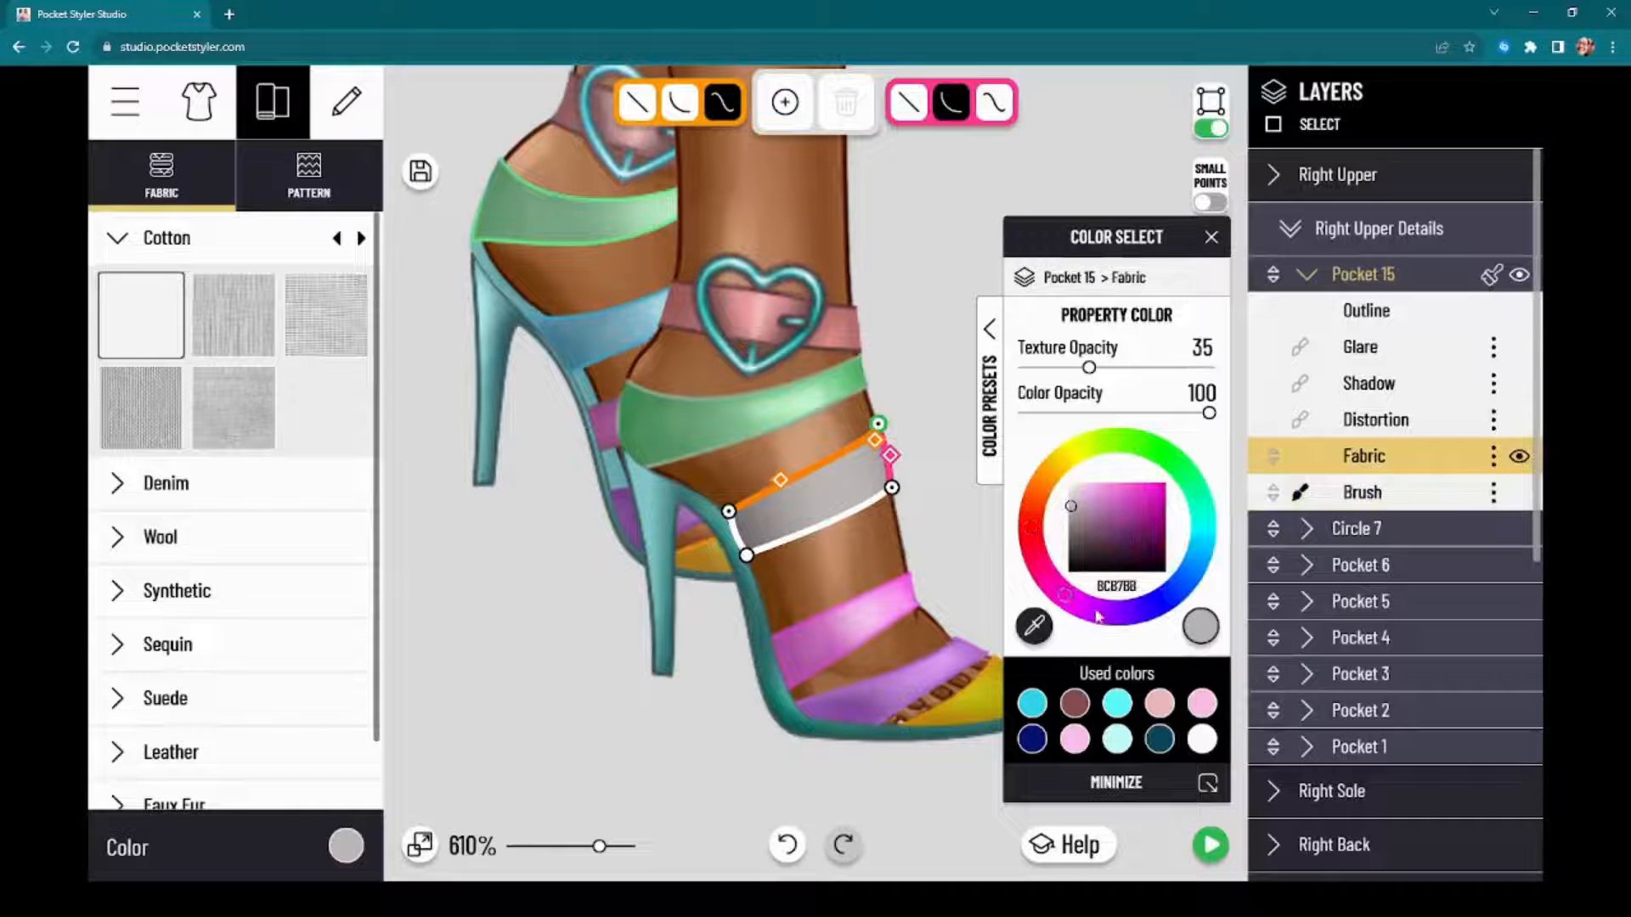
pyautogui.click(1096, 613)
pyautogui.moveTo(1137, 505)
pyautogui.mouseDown()
pyautogui.moveTo(1110, 521)
pyautogui.moveTo(1102, 501)
pyautogui.mouseUp()
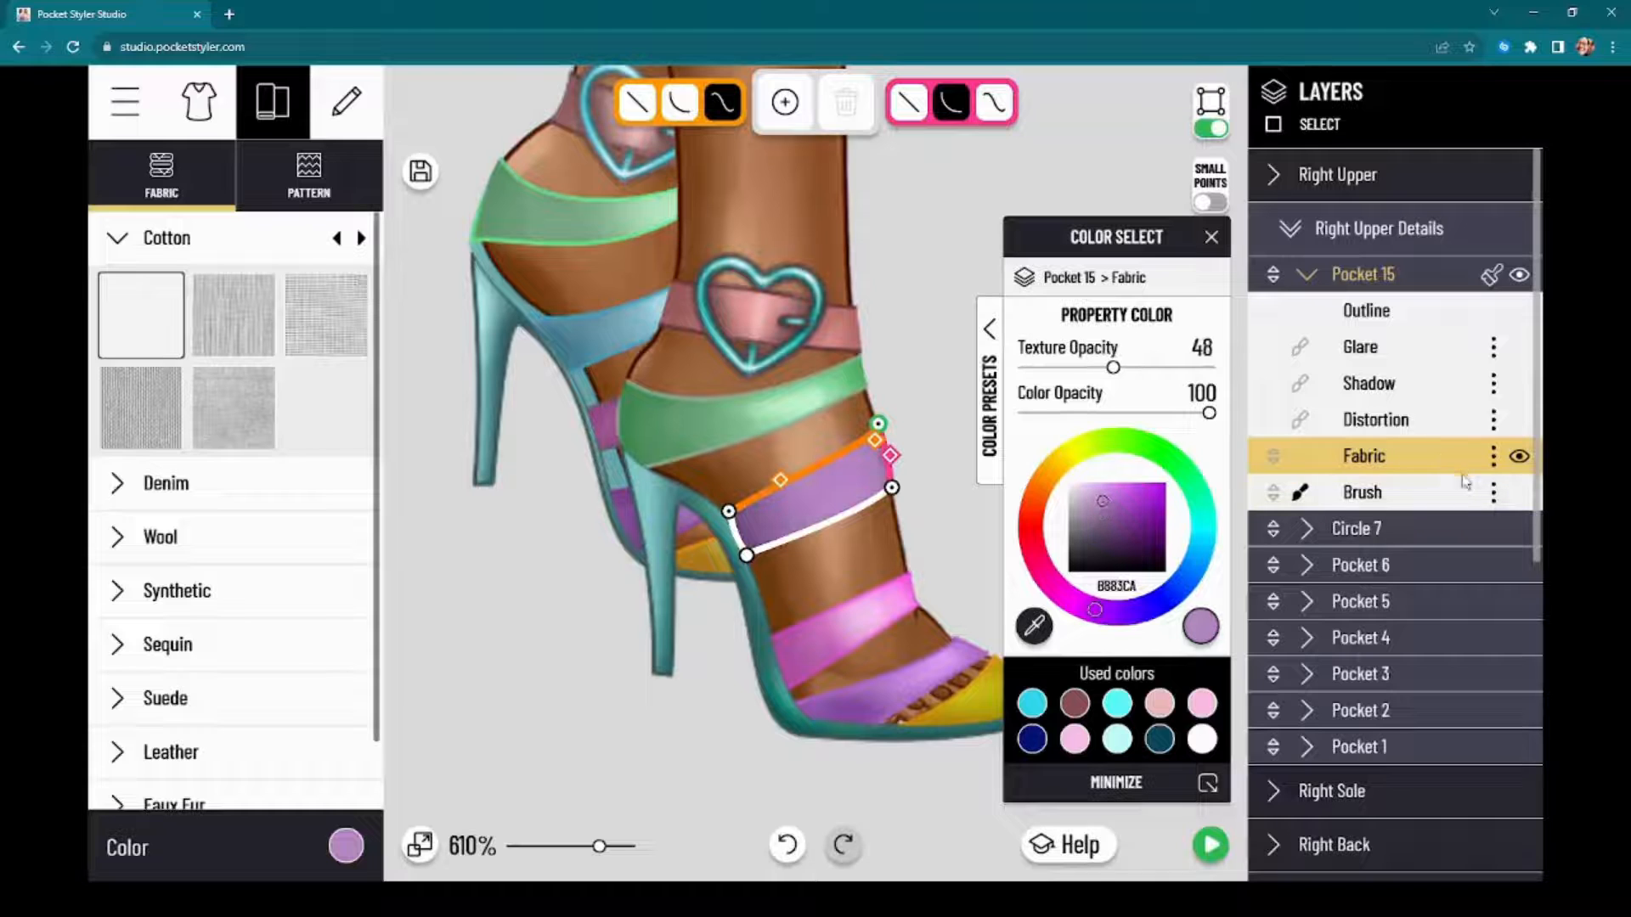
# Step: Add two brush layers to the strap and move both above the Glare layer, directly beneath the Outline
pyautogui.click(1493, 496)
pyautogui.click(1444, 519)
pyautogui.moveTo(1425, 504); pyautogui.dragTo(1427, 348)
pyautogui.click(1493, 529)
pyautogui.click(1423, 552)
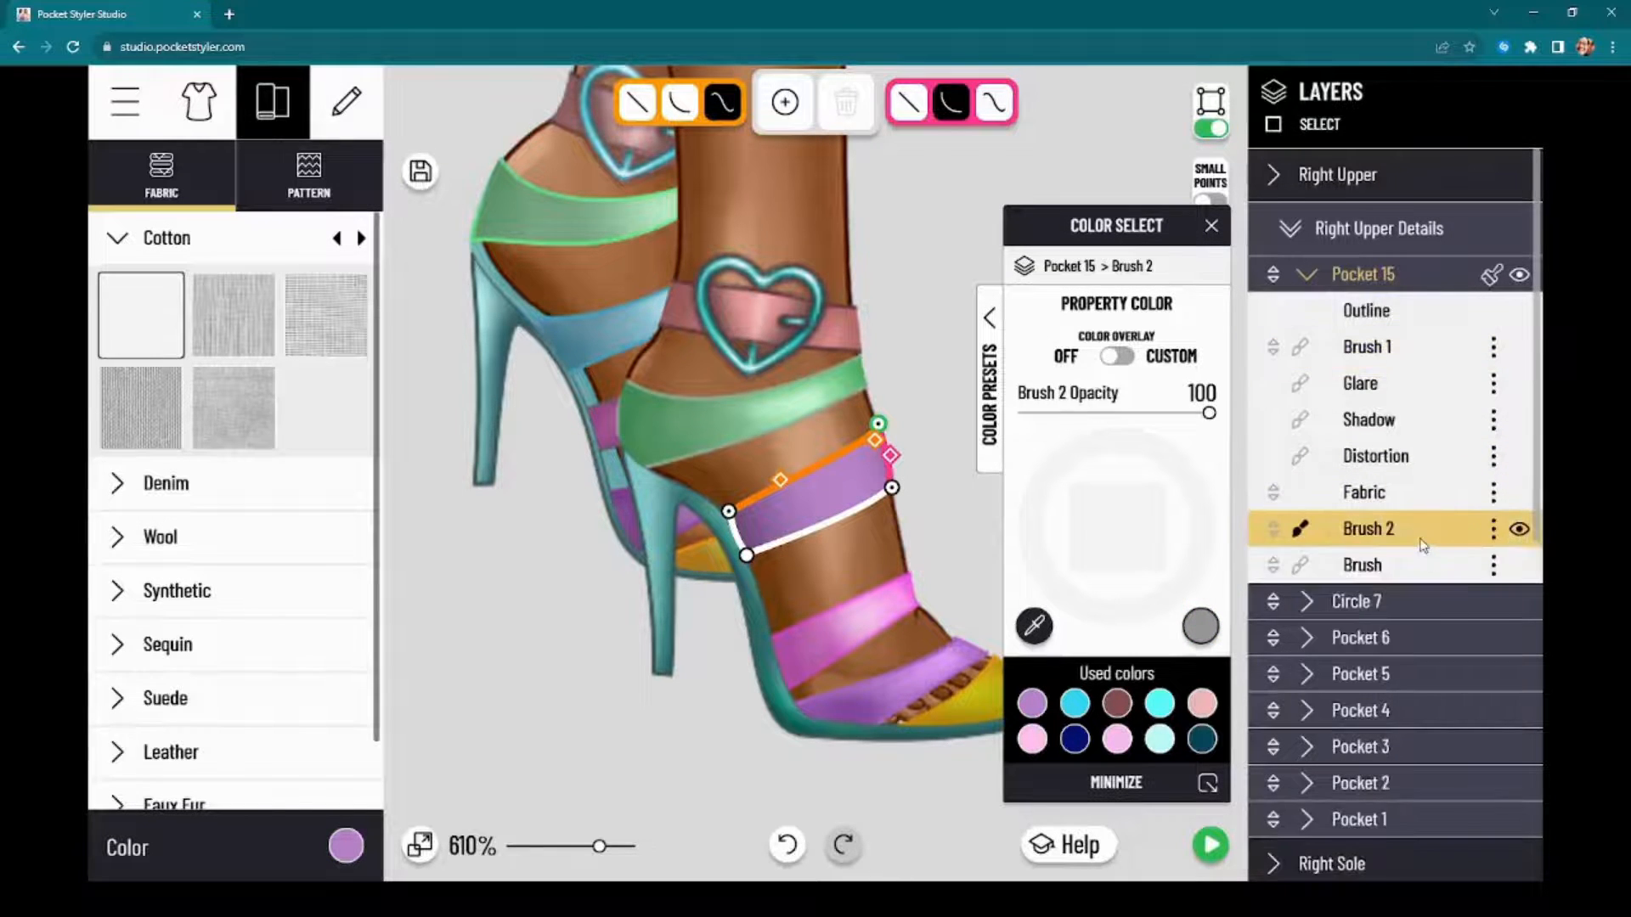
pyautogui.moveTo(1424, 546); pyautogui.dragTo(1444, 381)
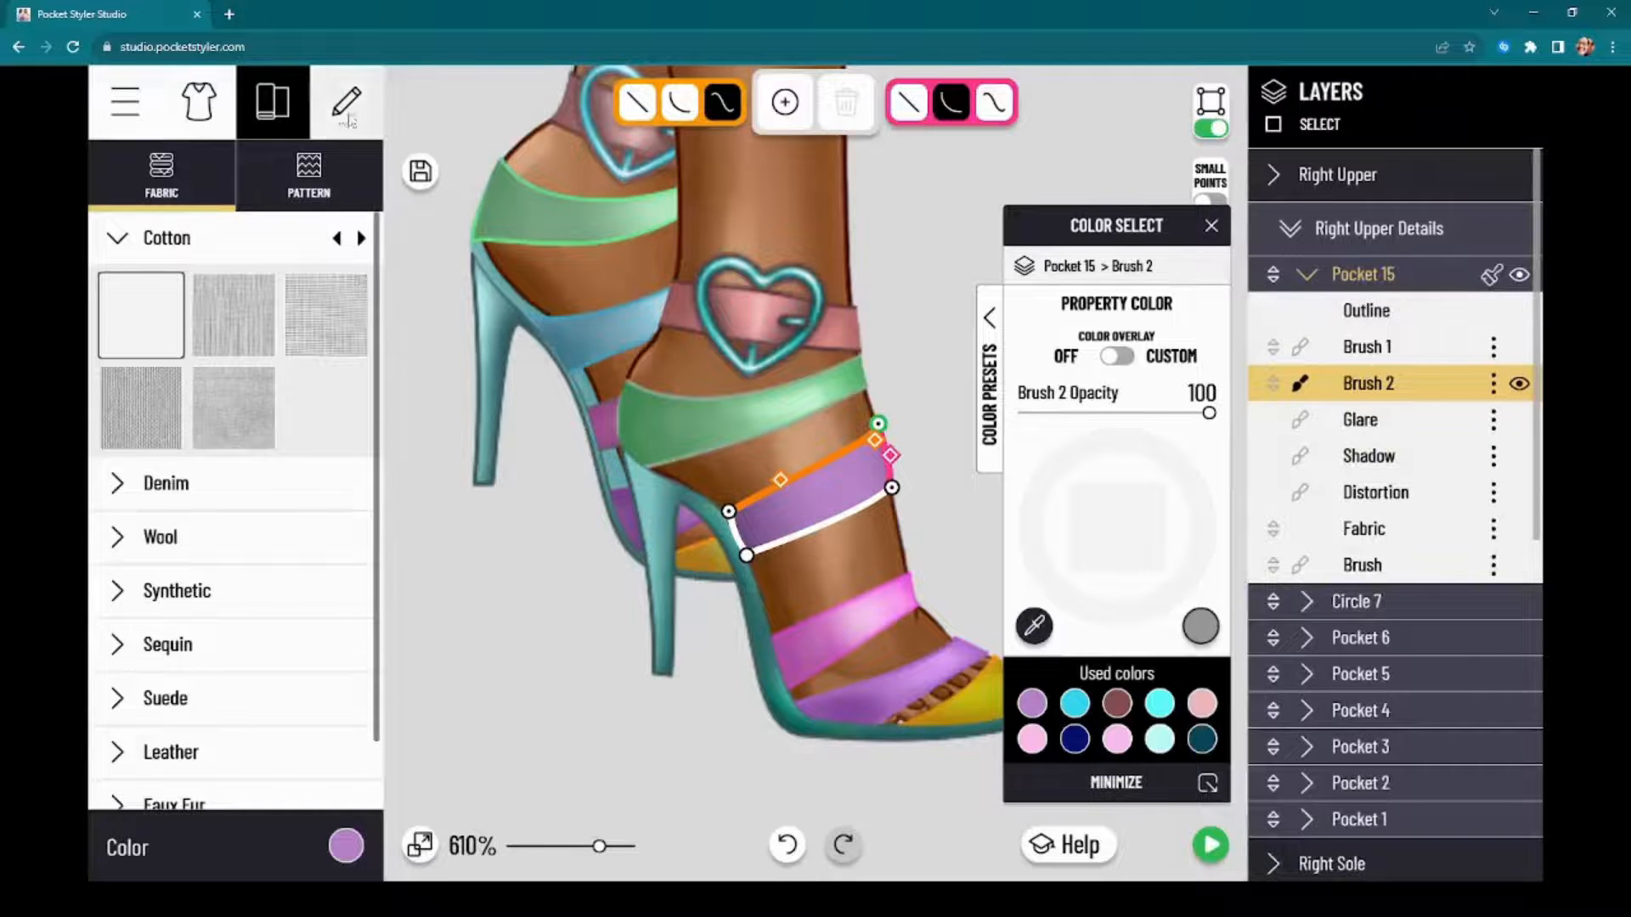
# Step: Switch to the Brush tool and set its colour to bright cyan 49FAFF, based on a previously used cyan
pyautogui.click(347, 106)
pyautogui.moveTo(405, 363)
pyautogui.mouseDown()
pyautogui.moveTo(1117, 322)
pyautogui.moveTo(1126, 306)
pyautogui.mouseUp()
pyautogui.click(1386, 313)
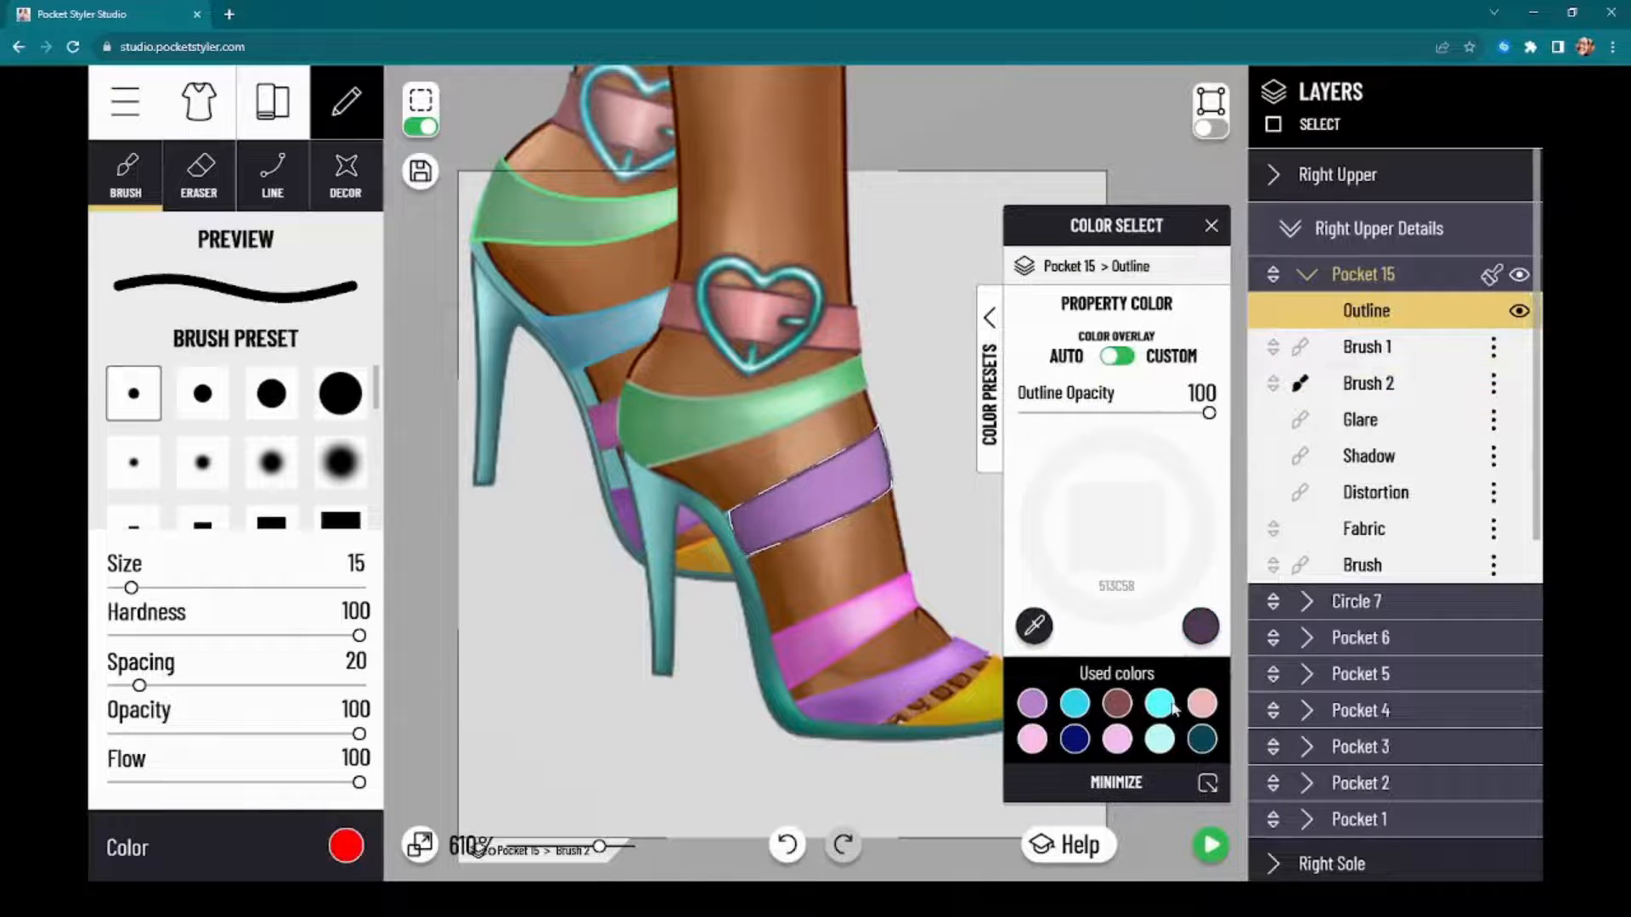
pyautogui.click(344, 846)
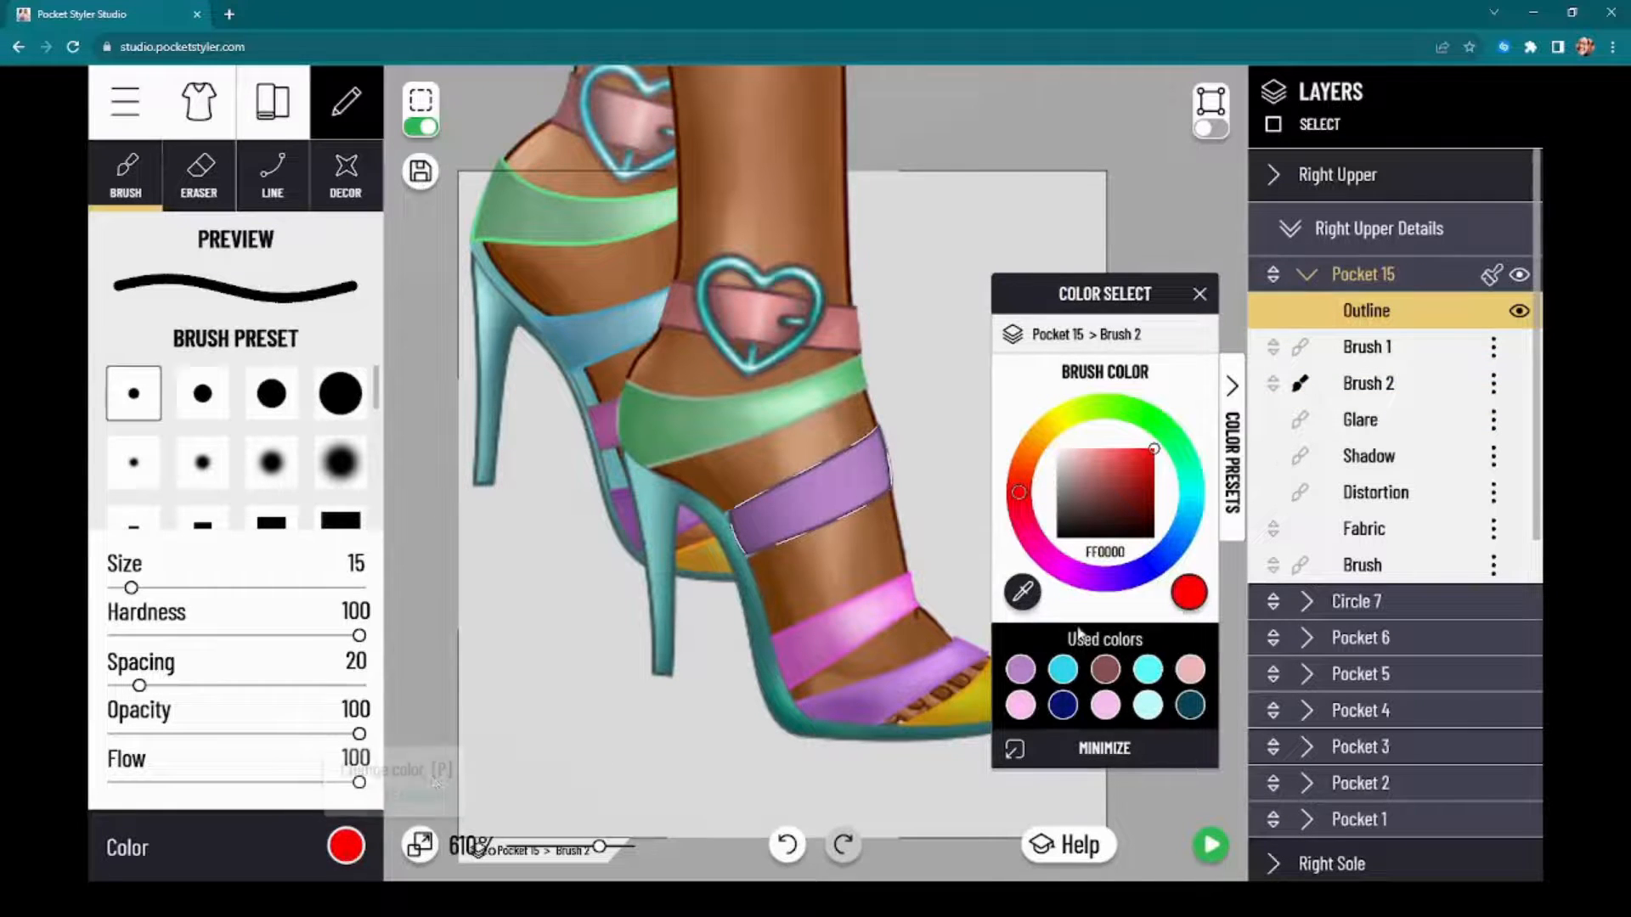
pyautogui.click(346, 851)
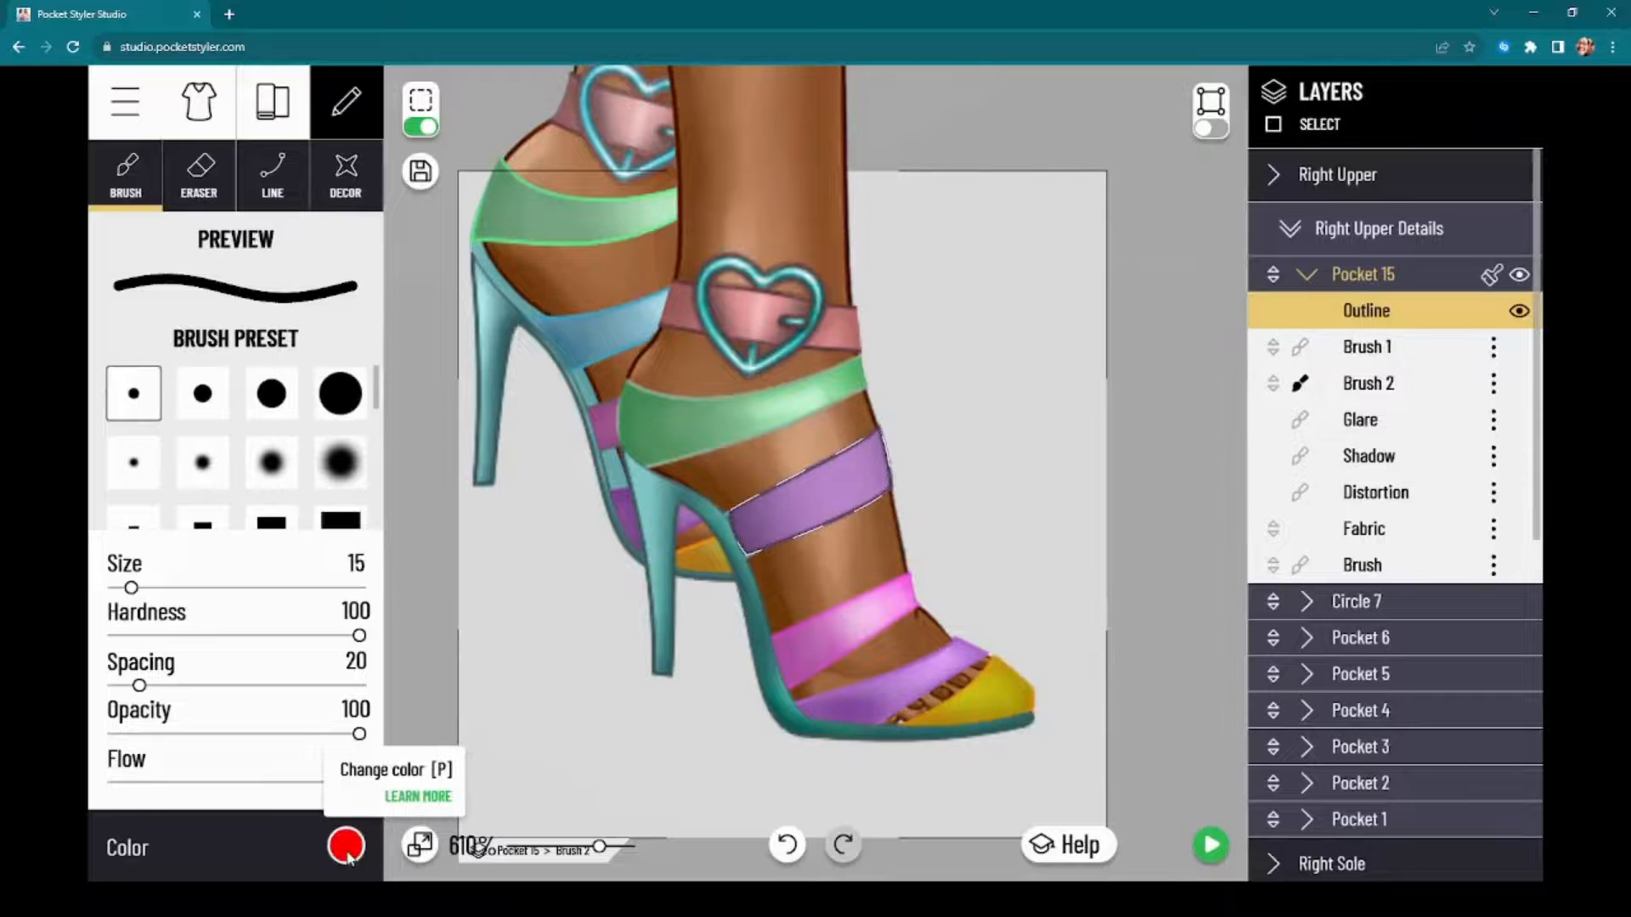
pyautogui.click(344, 846)
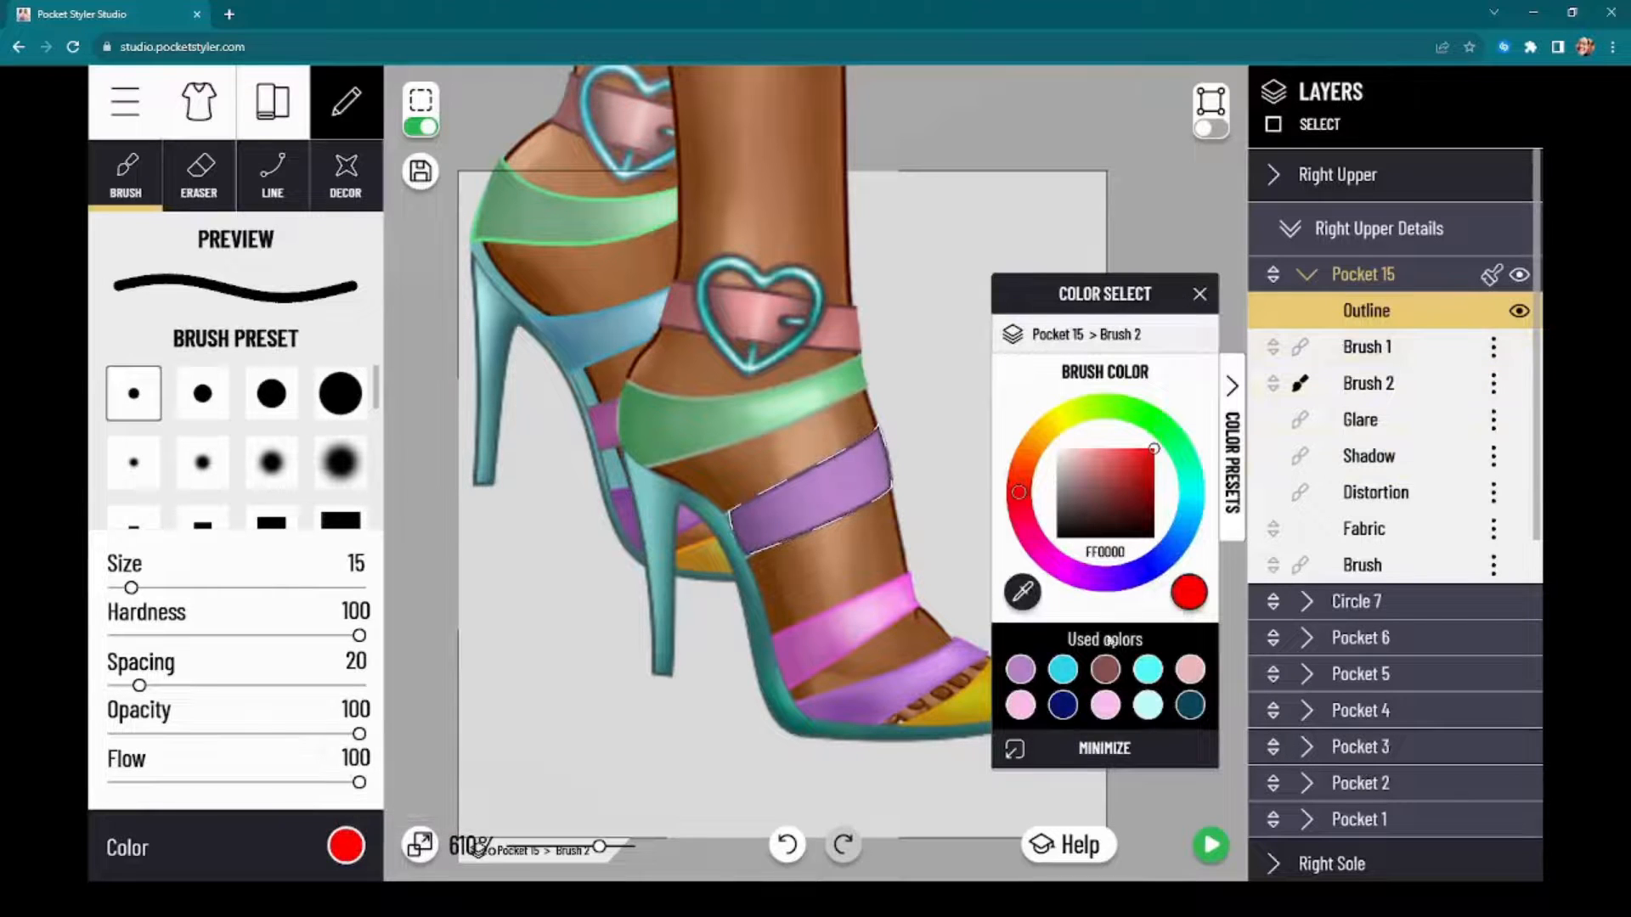
pyautogui.click(1151, 671)
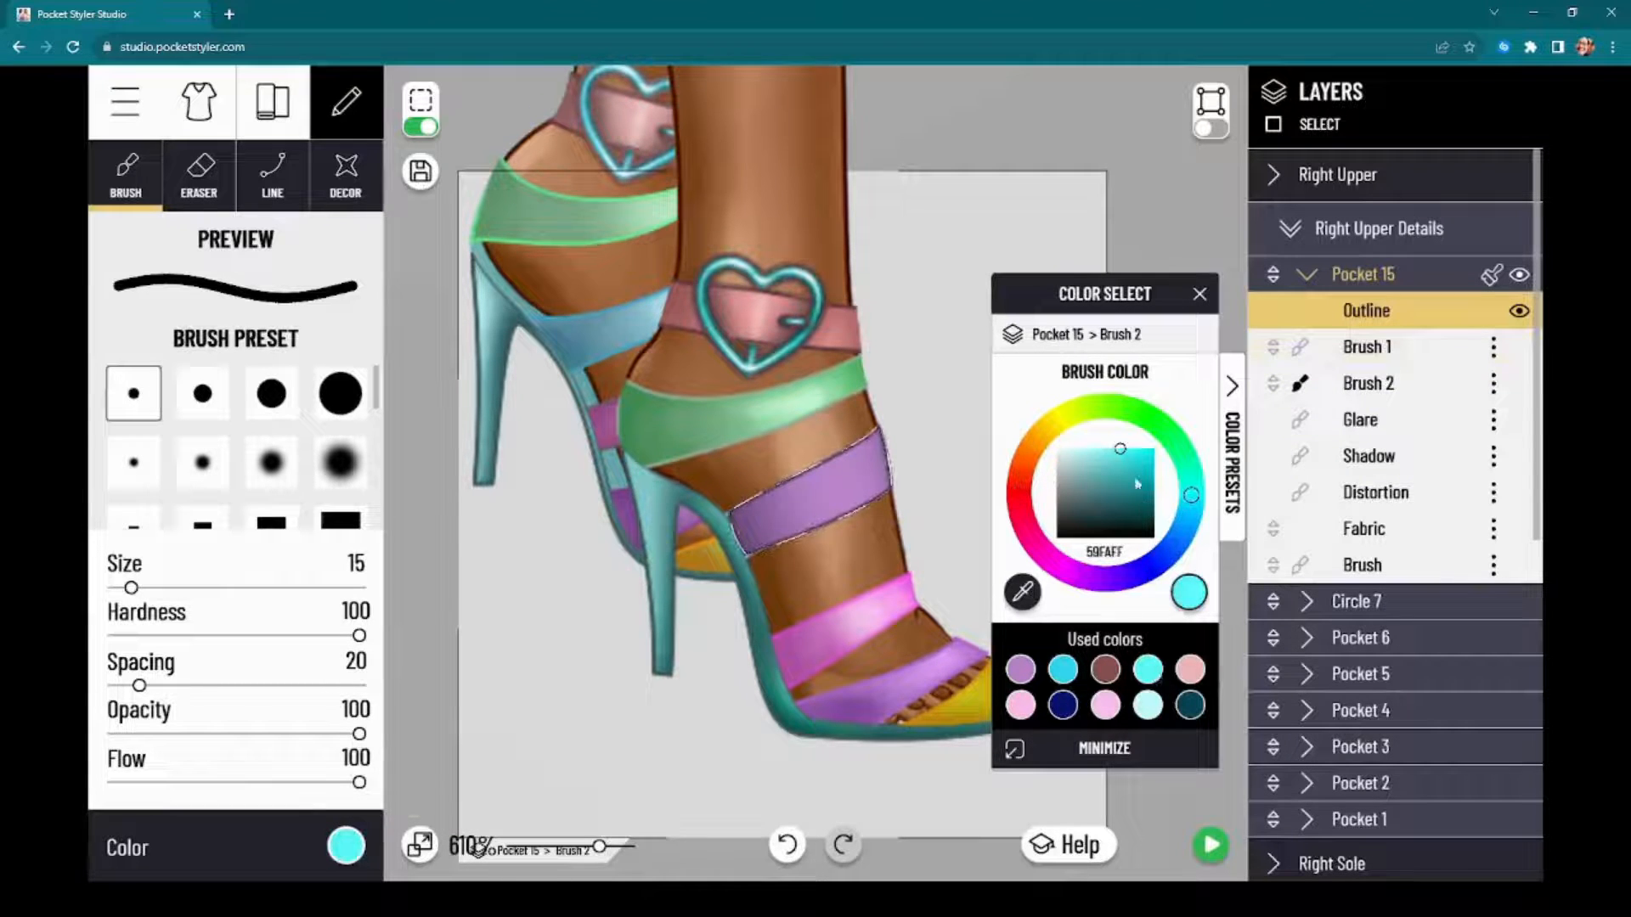
pyautogui.moveTo(1133, 473); pyautogui.dragTo(1126, 447)
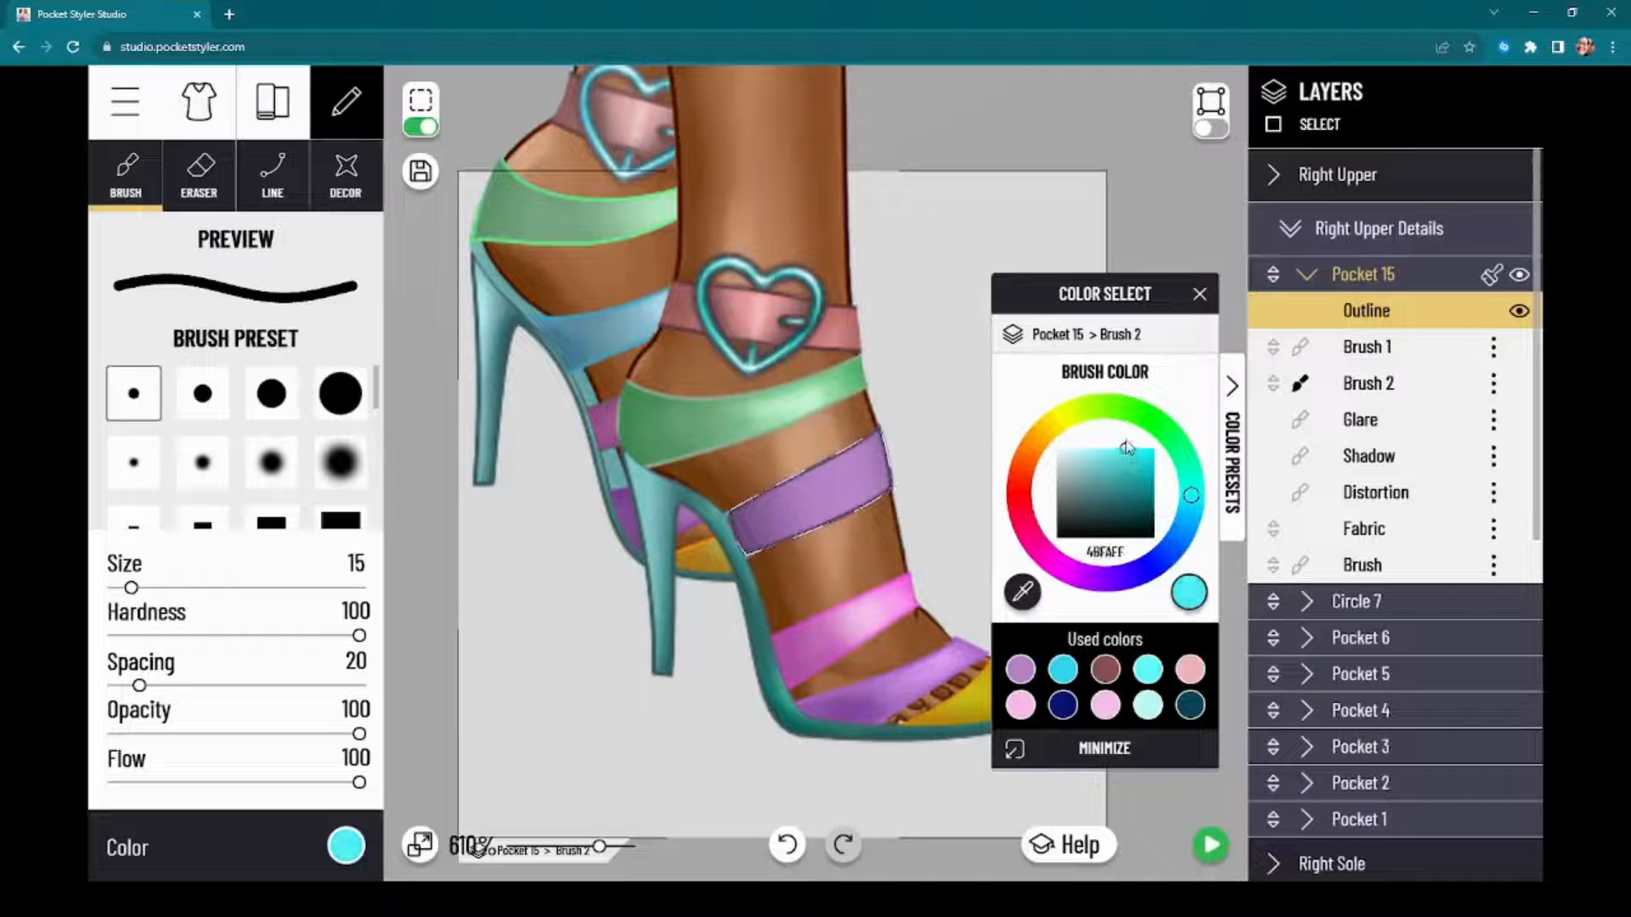
# Step: Colour the strap's outline with the cyan 49FAFF and reduce the outline opacity to 38
pyautogui.click(1427, 311)
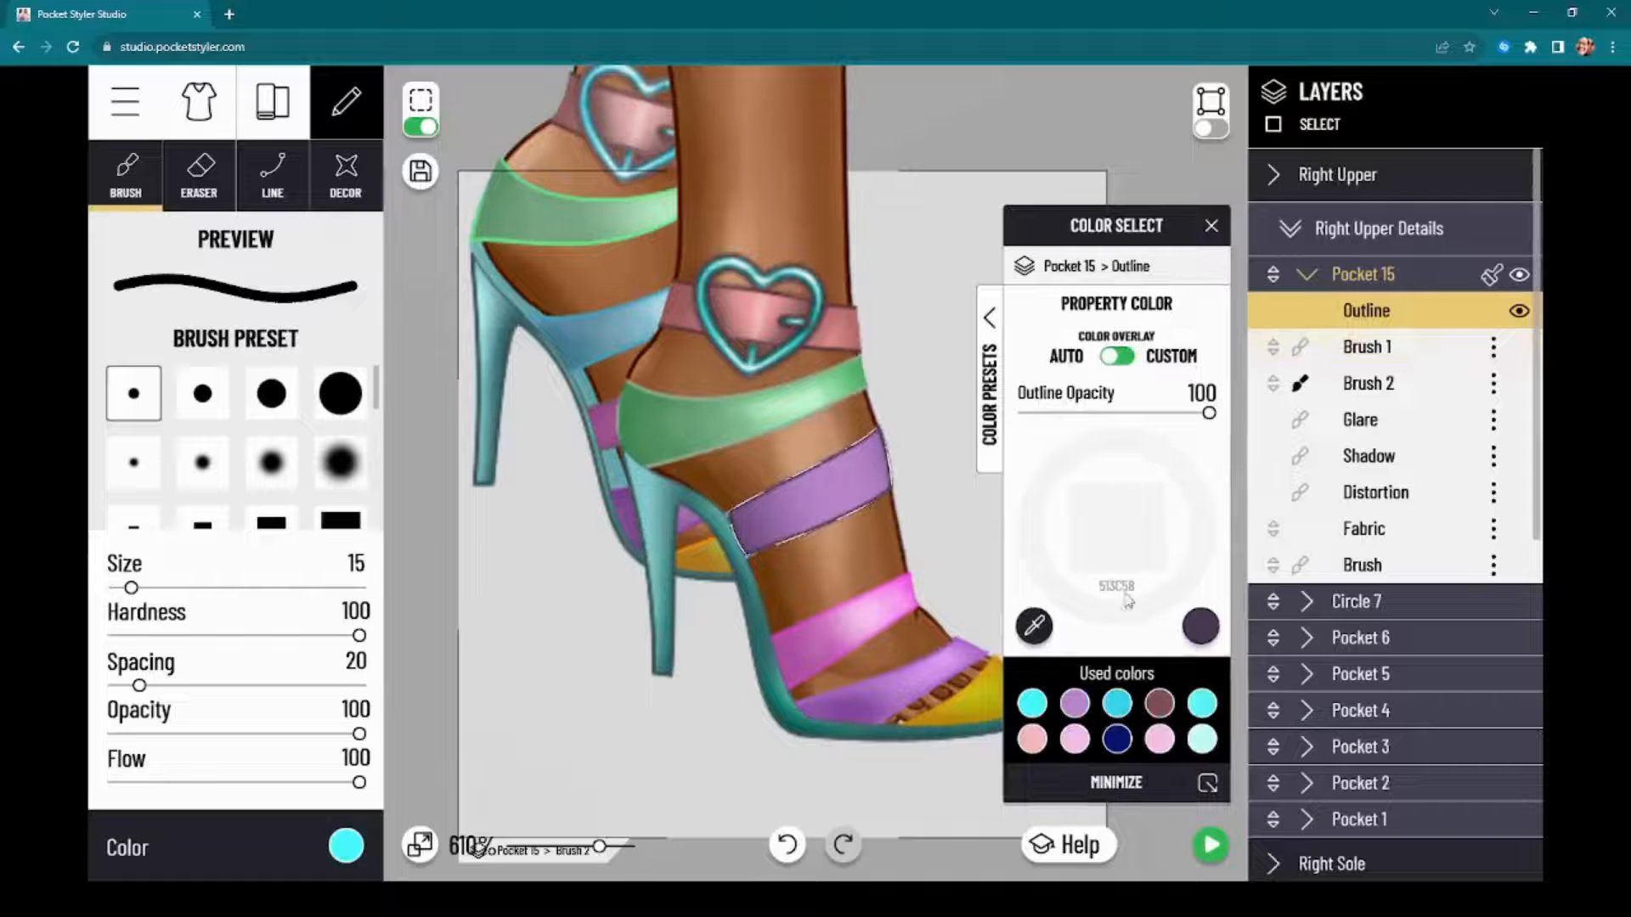
pyautogui.click(1034, 707)
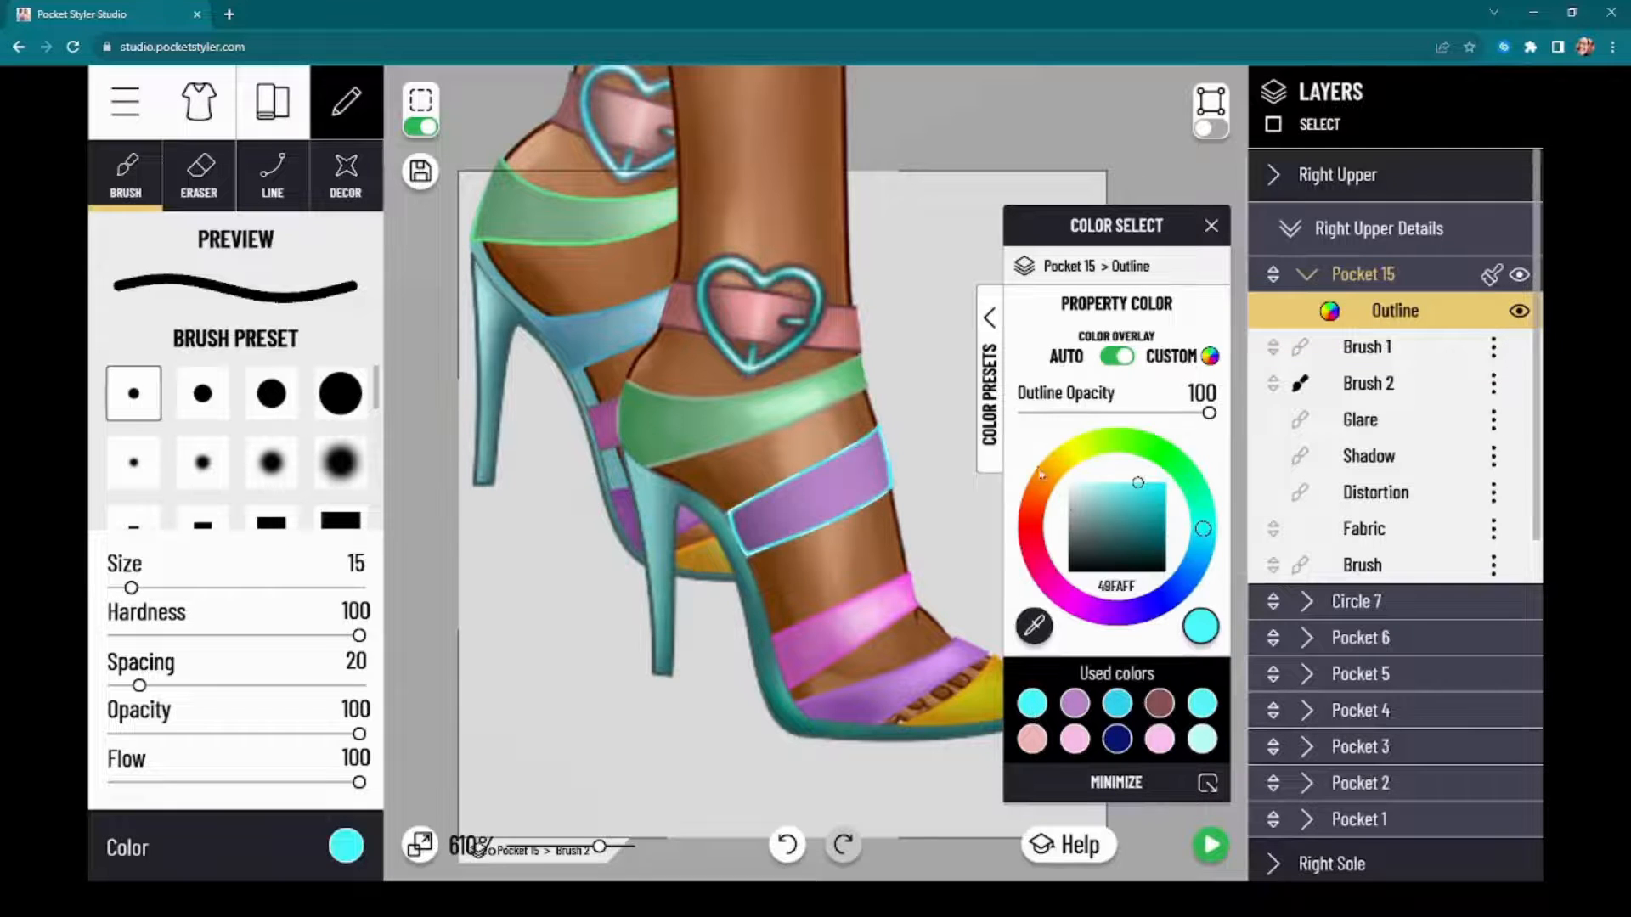
pyautogui.click(1151, 413)
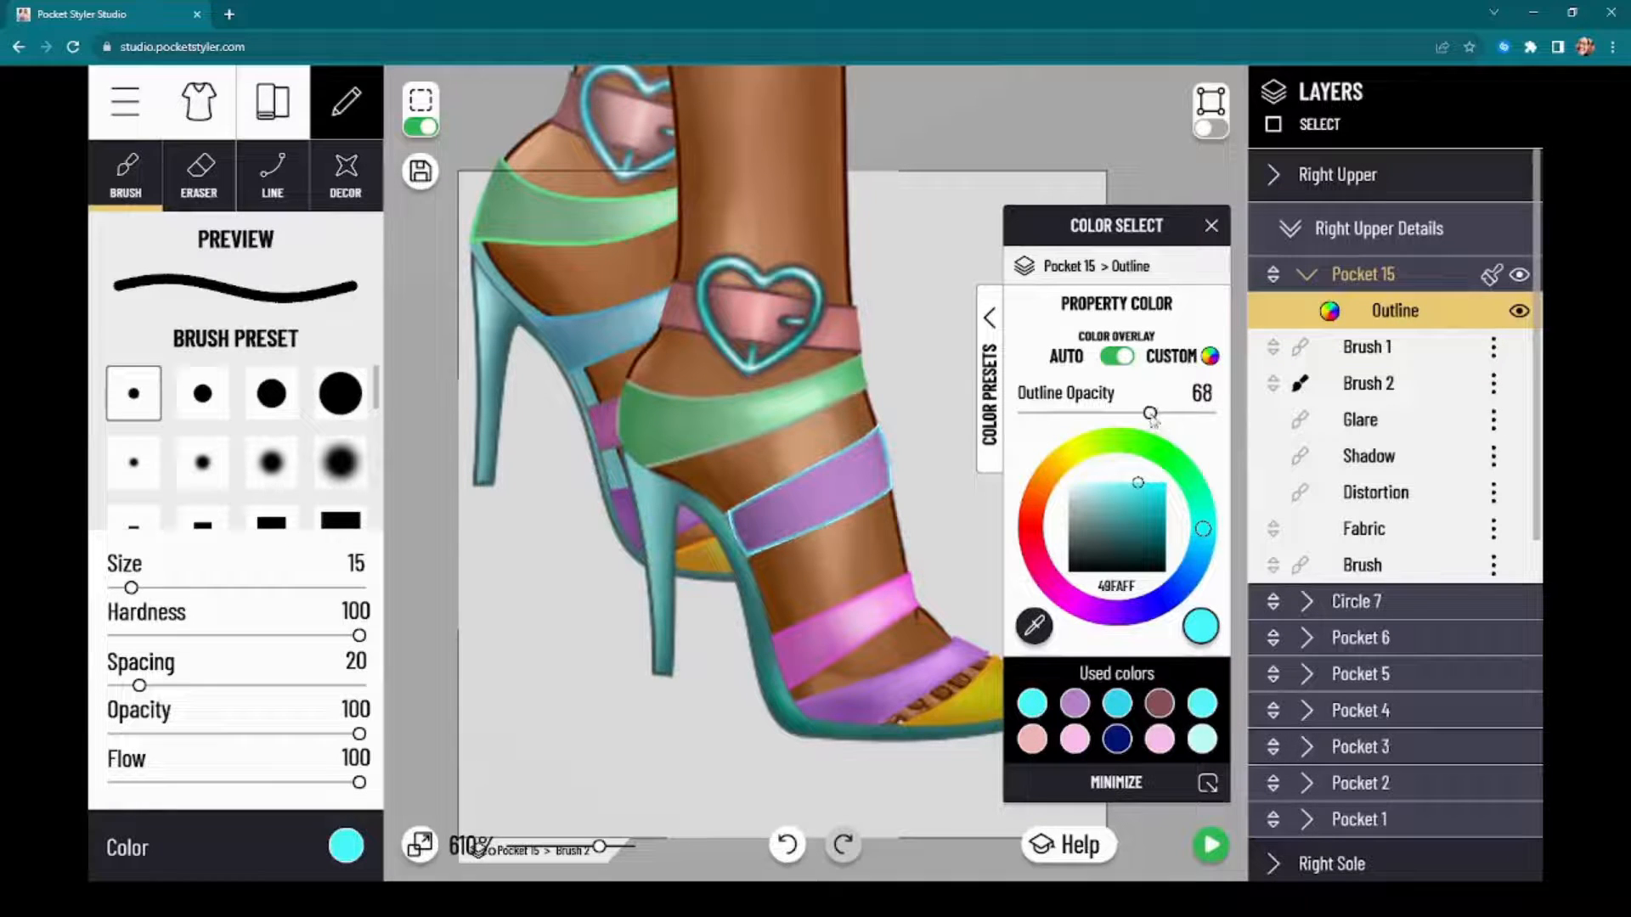
pyautogui.moveTo(1151, 414); pyautogui.dragTo(1095, 414)
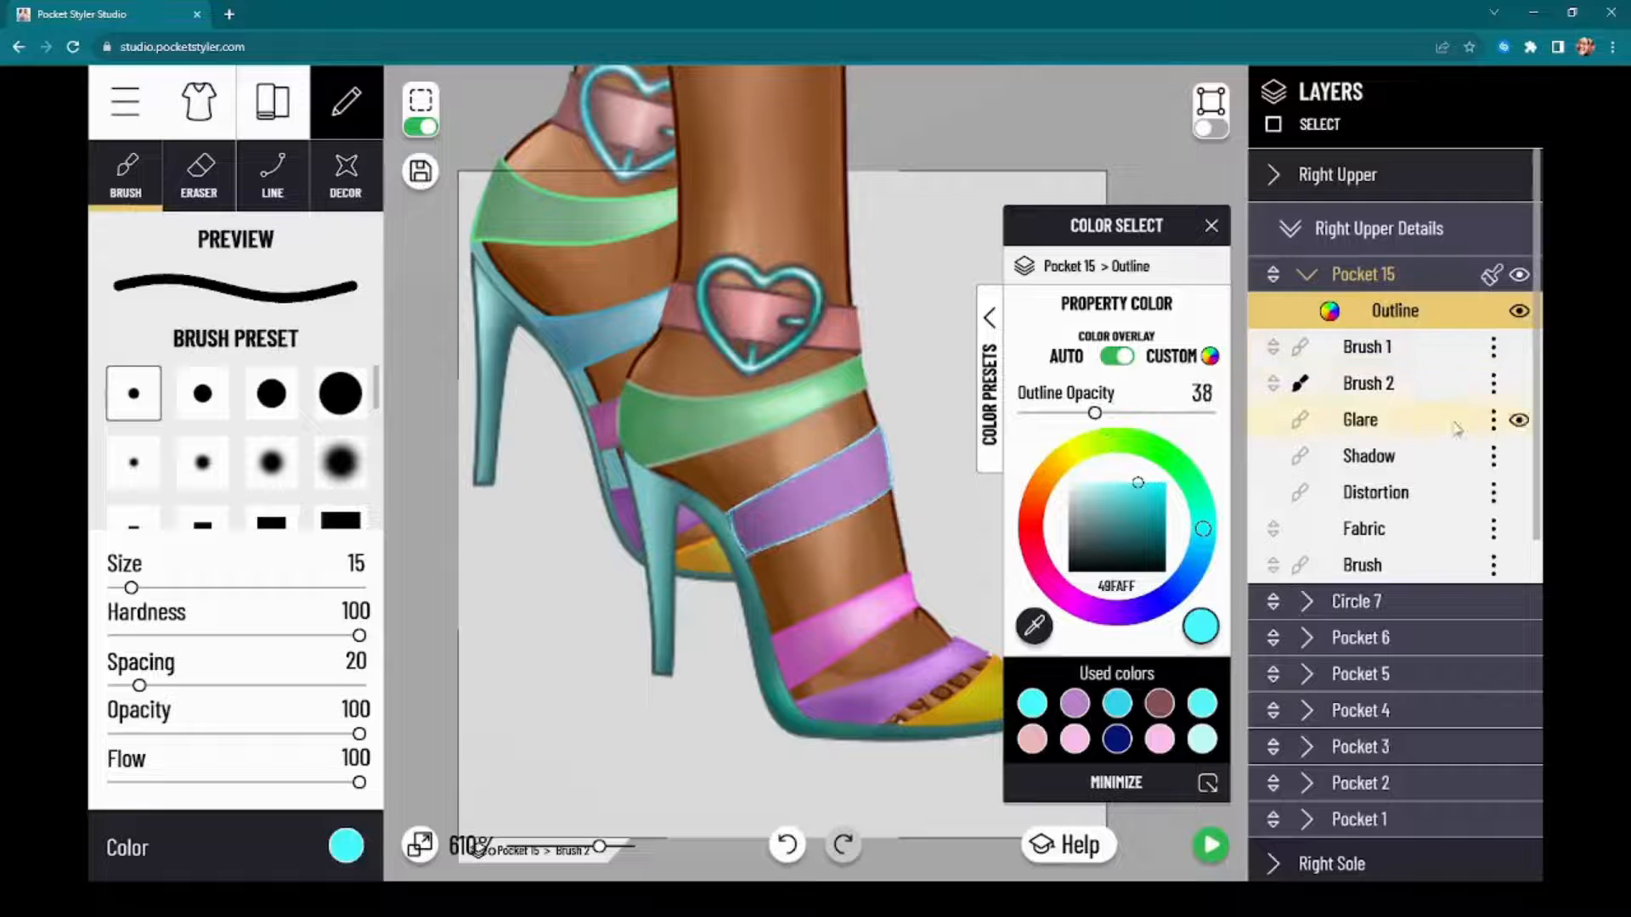
# Step: Make Brush 1 the strap's active painting layer and turn off the dashed line around the strap
pyautogui.click(1449, 350)
pyautogui.click(340, 849)
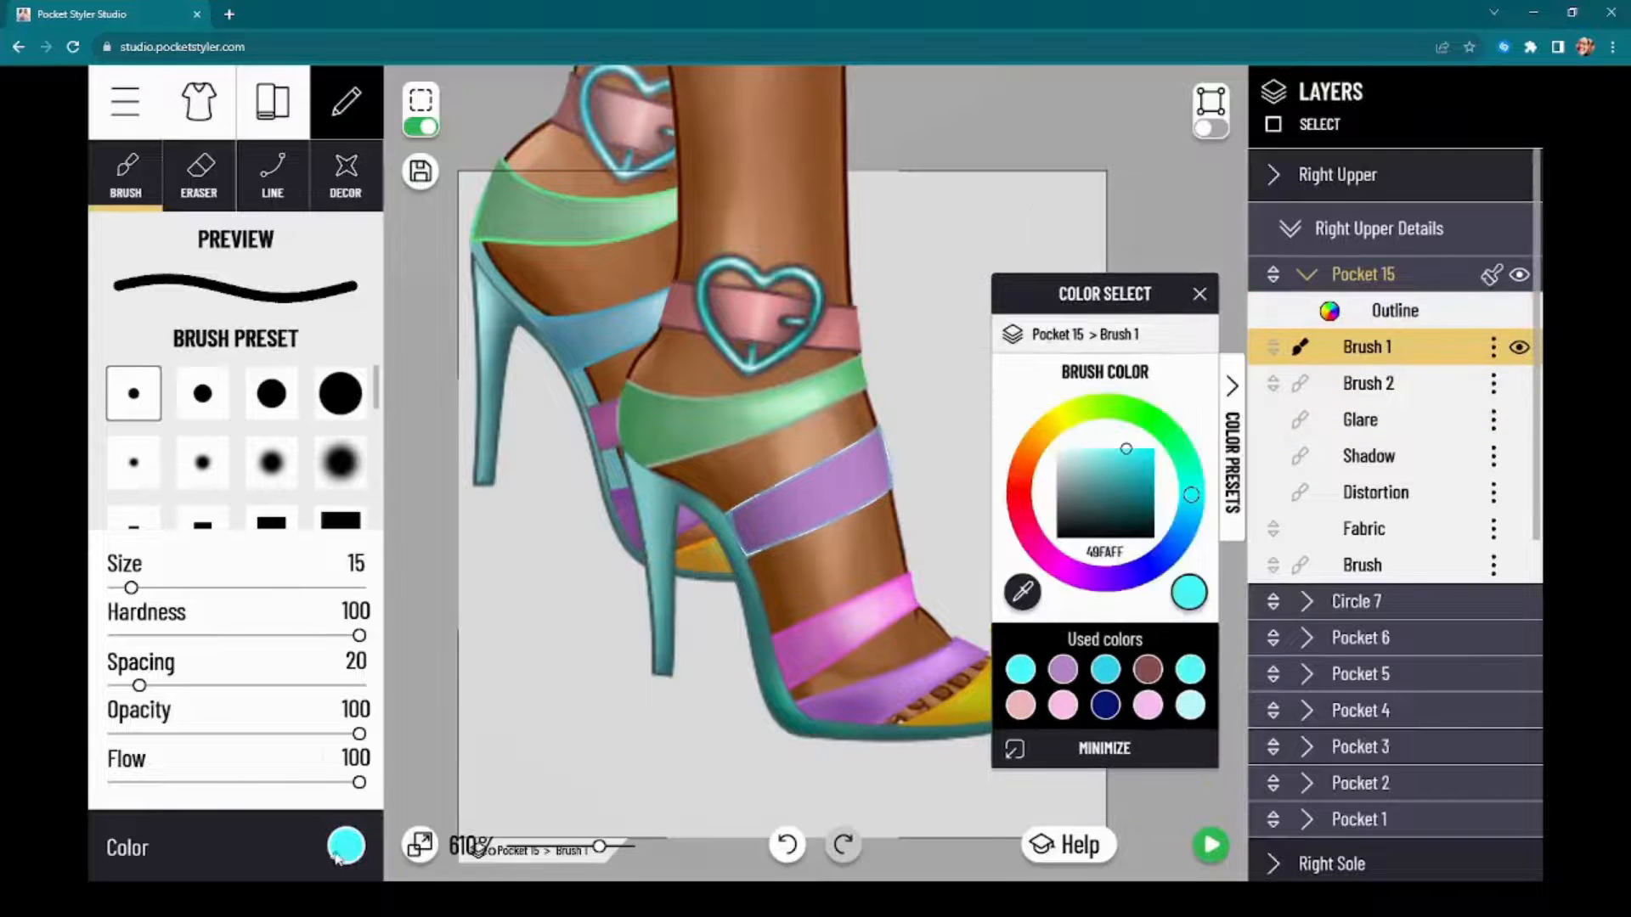
pyautogui.click(417, 132)
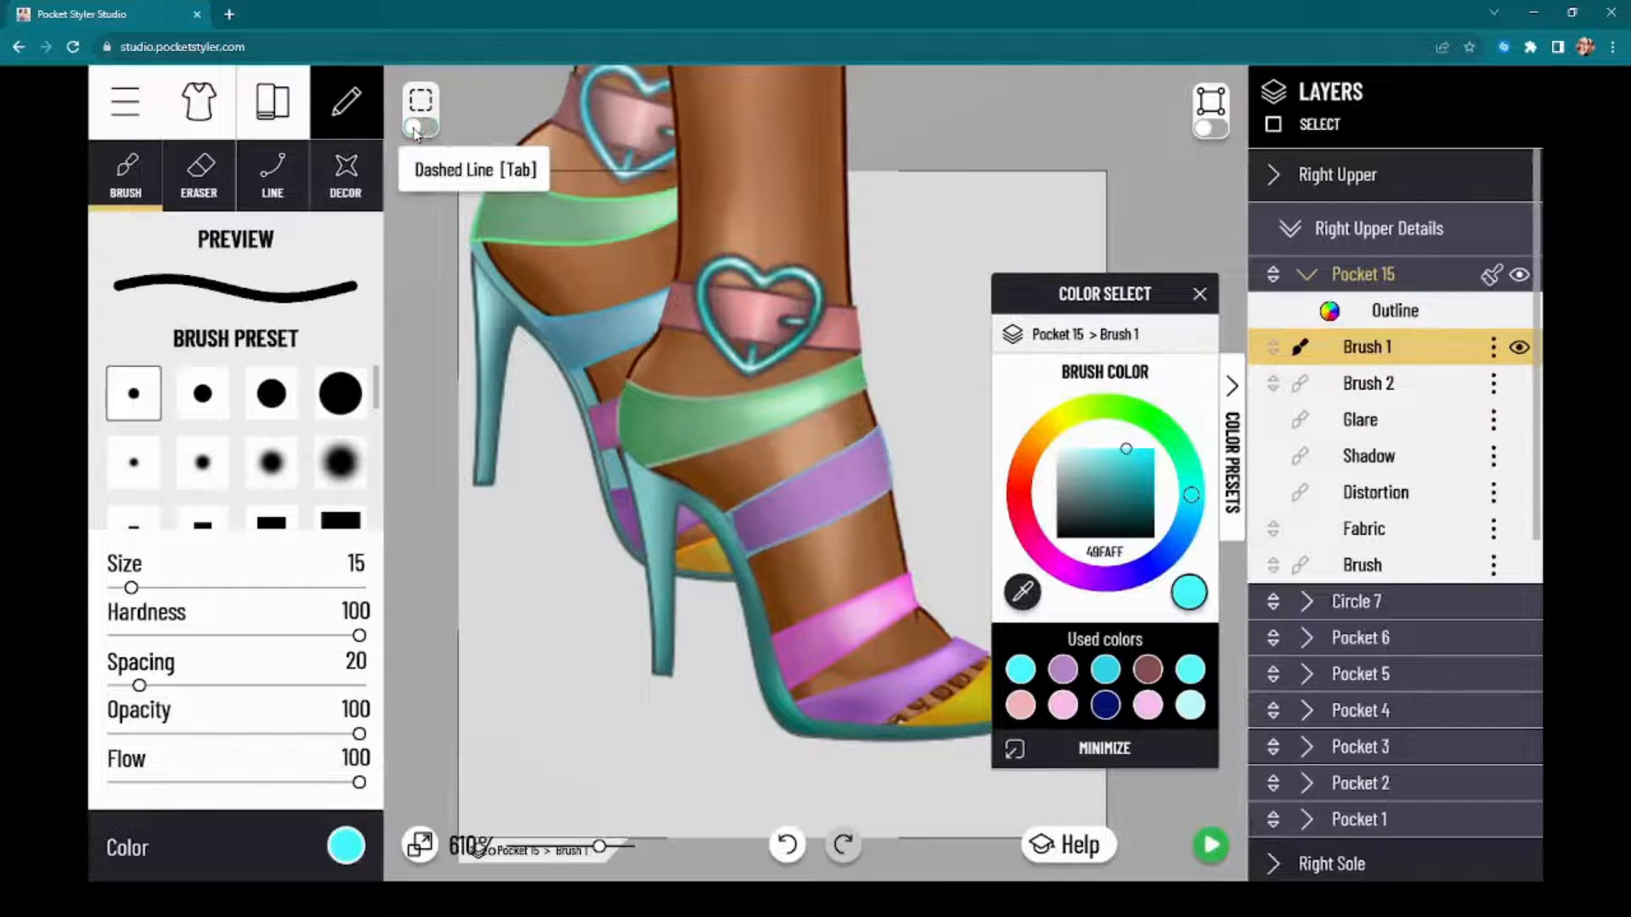
# Step: Try a full-strength cyan brush stroke across the middle of the purple strap and undo it
pyautogui.scroll(3, 809, 564)
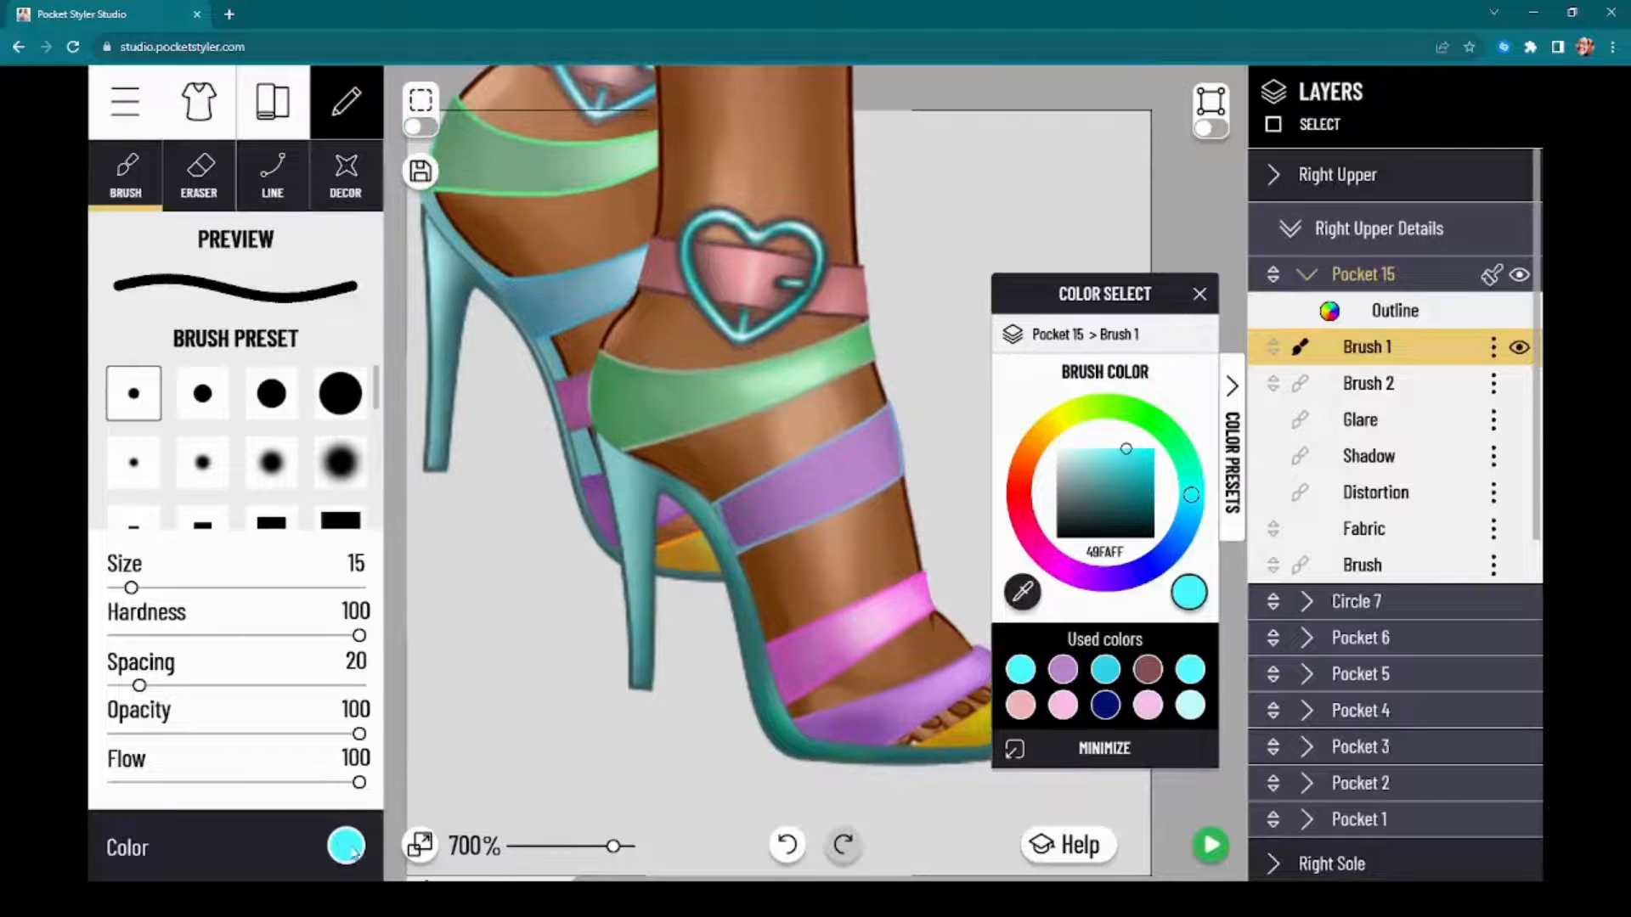
pyautogui.click(348, 848)
pyautogui.click(345, 841)
pyautogui.moveTo(807, 437); pyautogui.dragTo(813, 513)
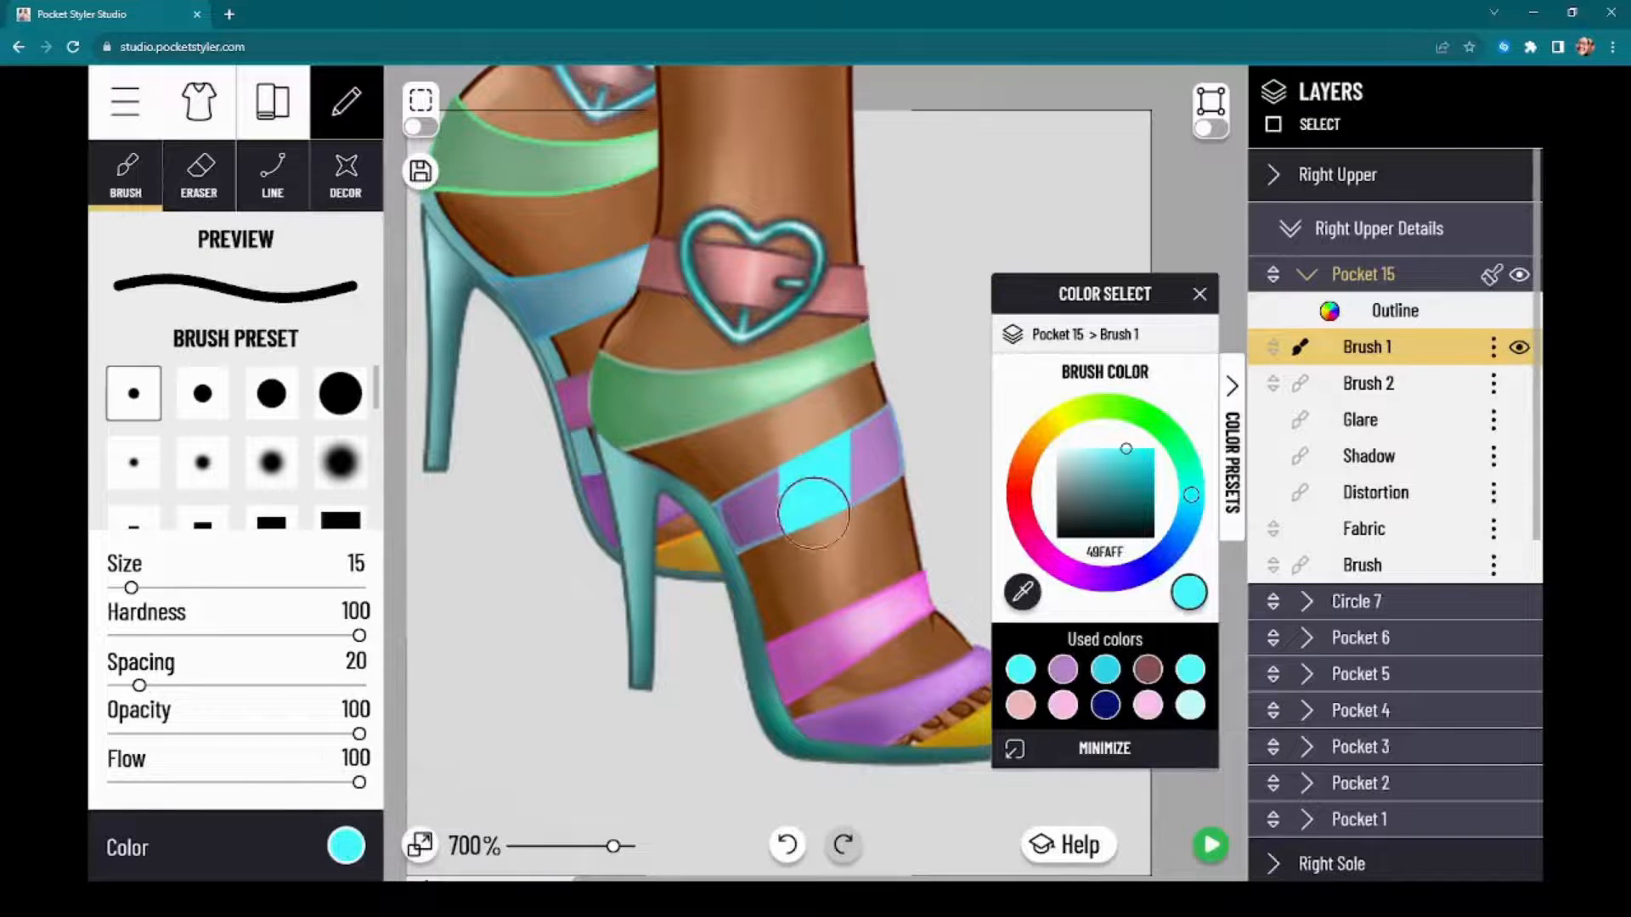
pyautogui.click(790, 848)
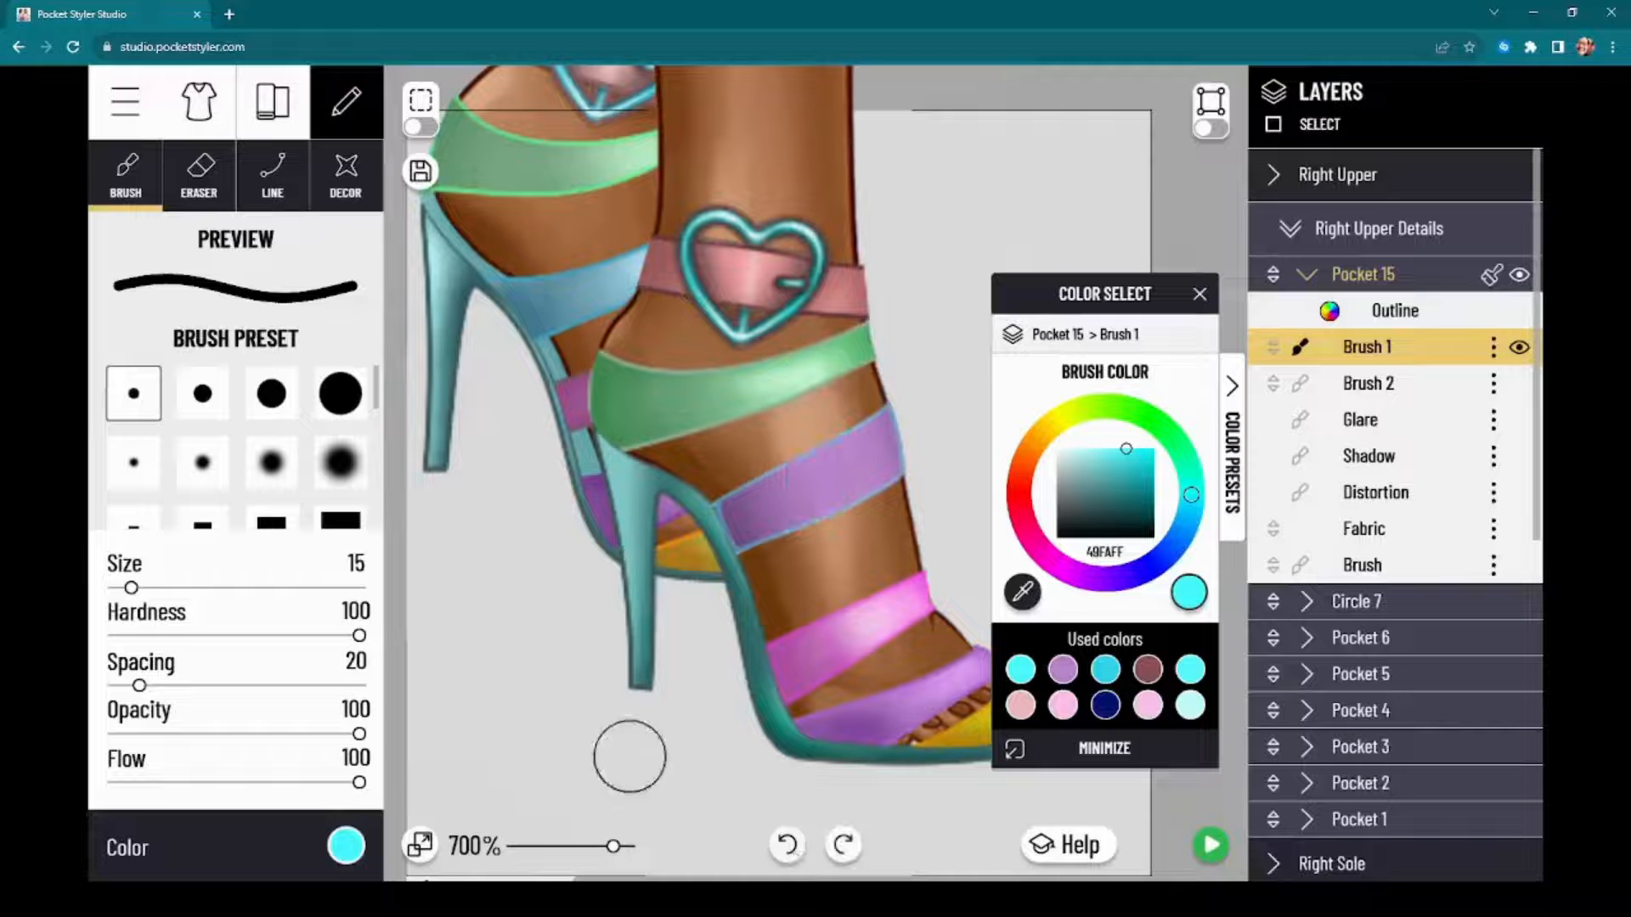
# Step: Set the brush to size 10, spacing 5, opacity 22 and flow 8, and undo a trial stroke on the strap
pyautogui.click(177, 734)
pyautogui.click(127, 783)
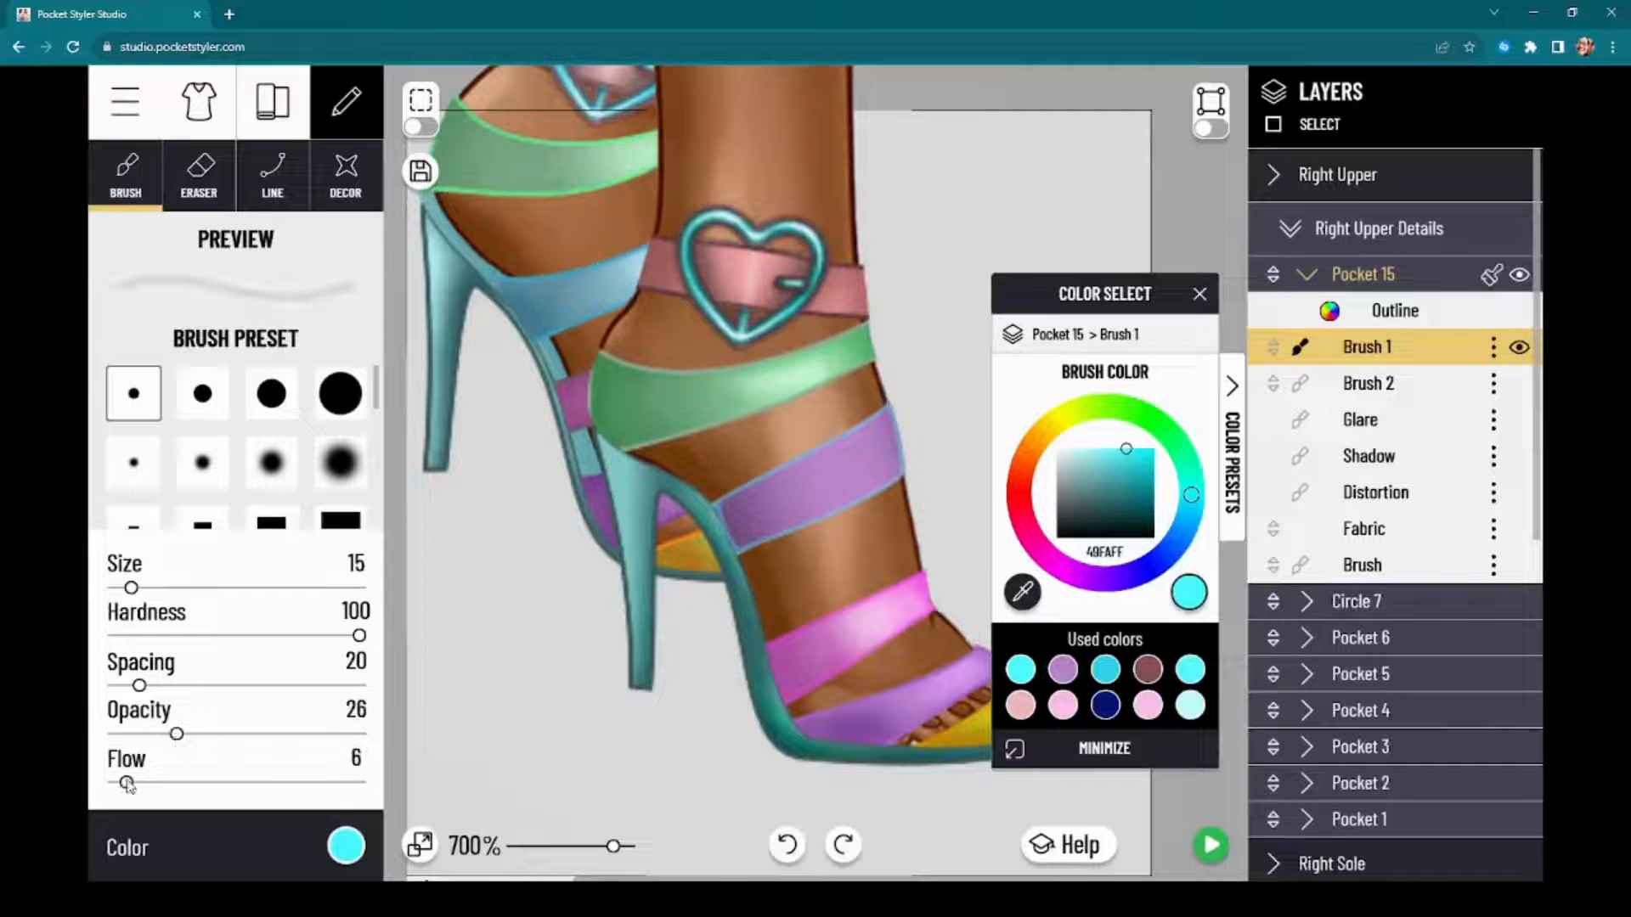
pyautogui.moveTo(177, 734); pyautogui.dragTo(67, 698)
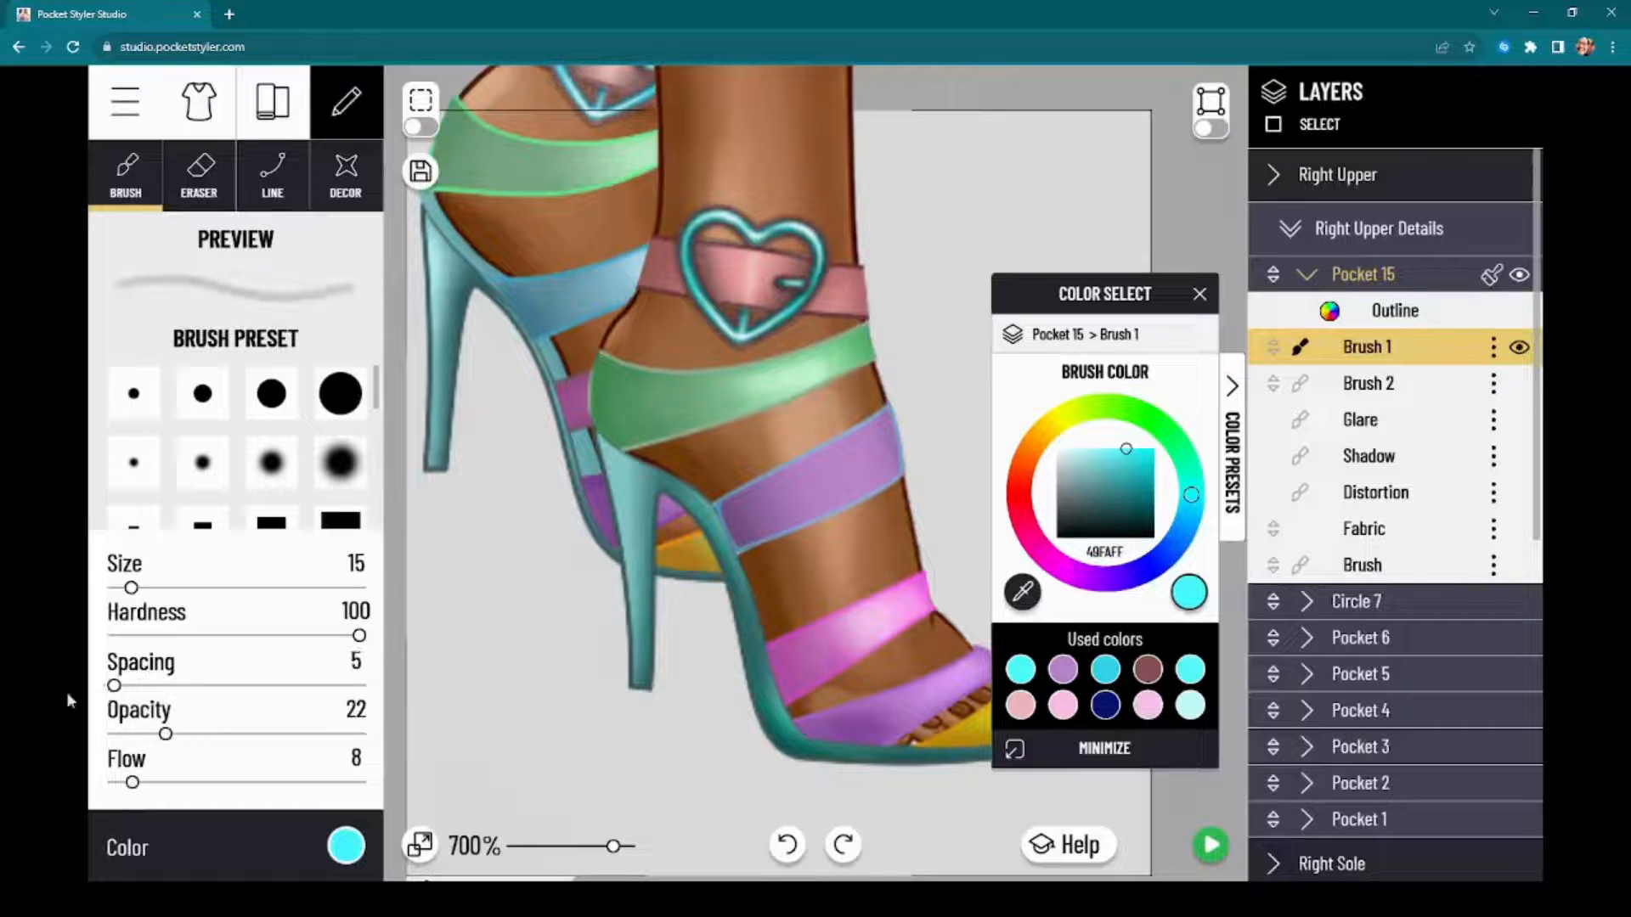
pyautogui.moveTo(129, 589); pyautogui.dragTo(125, 589)
pyautogui.moveTo(811, 451)
pyautogui.mouseDown()
pyautogui.moveTo(806, 578)
pyautogui.moveTo(833, 544)
pyautogui.mouseUp()
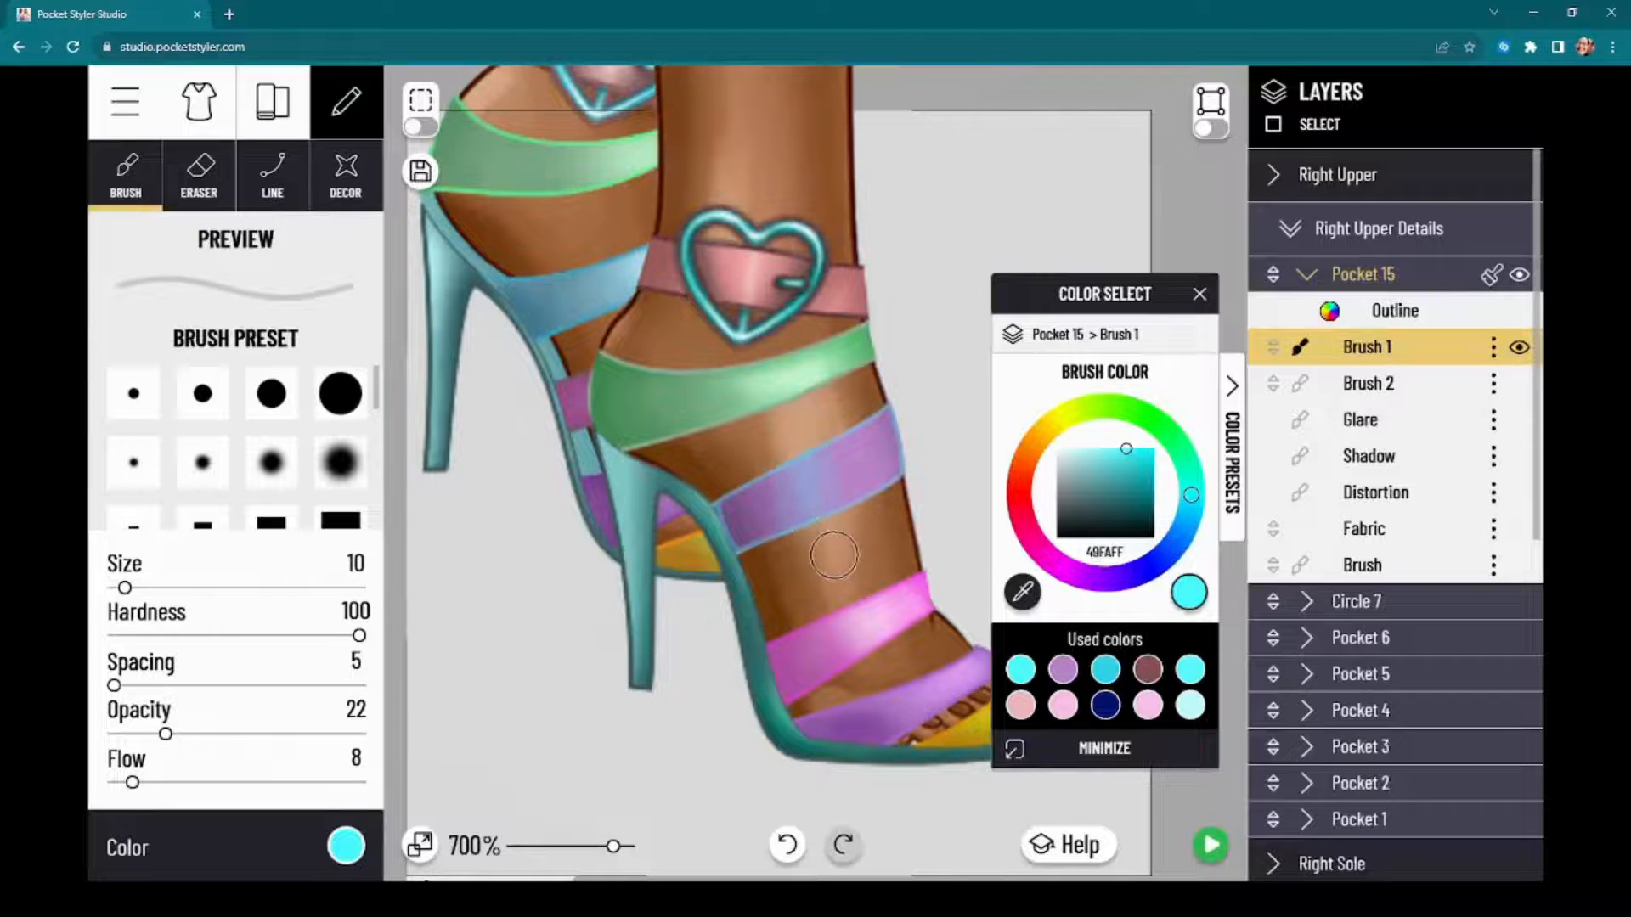
pyautogui.click(787, 845)
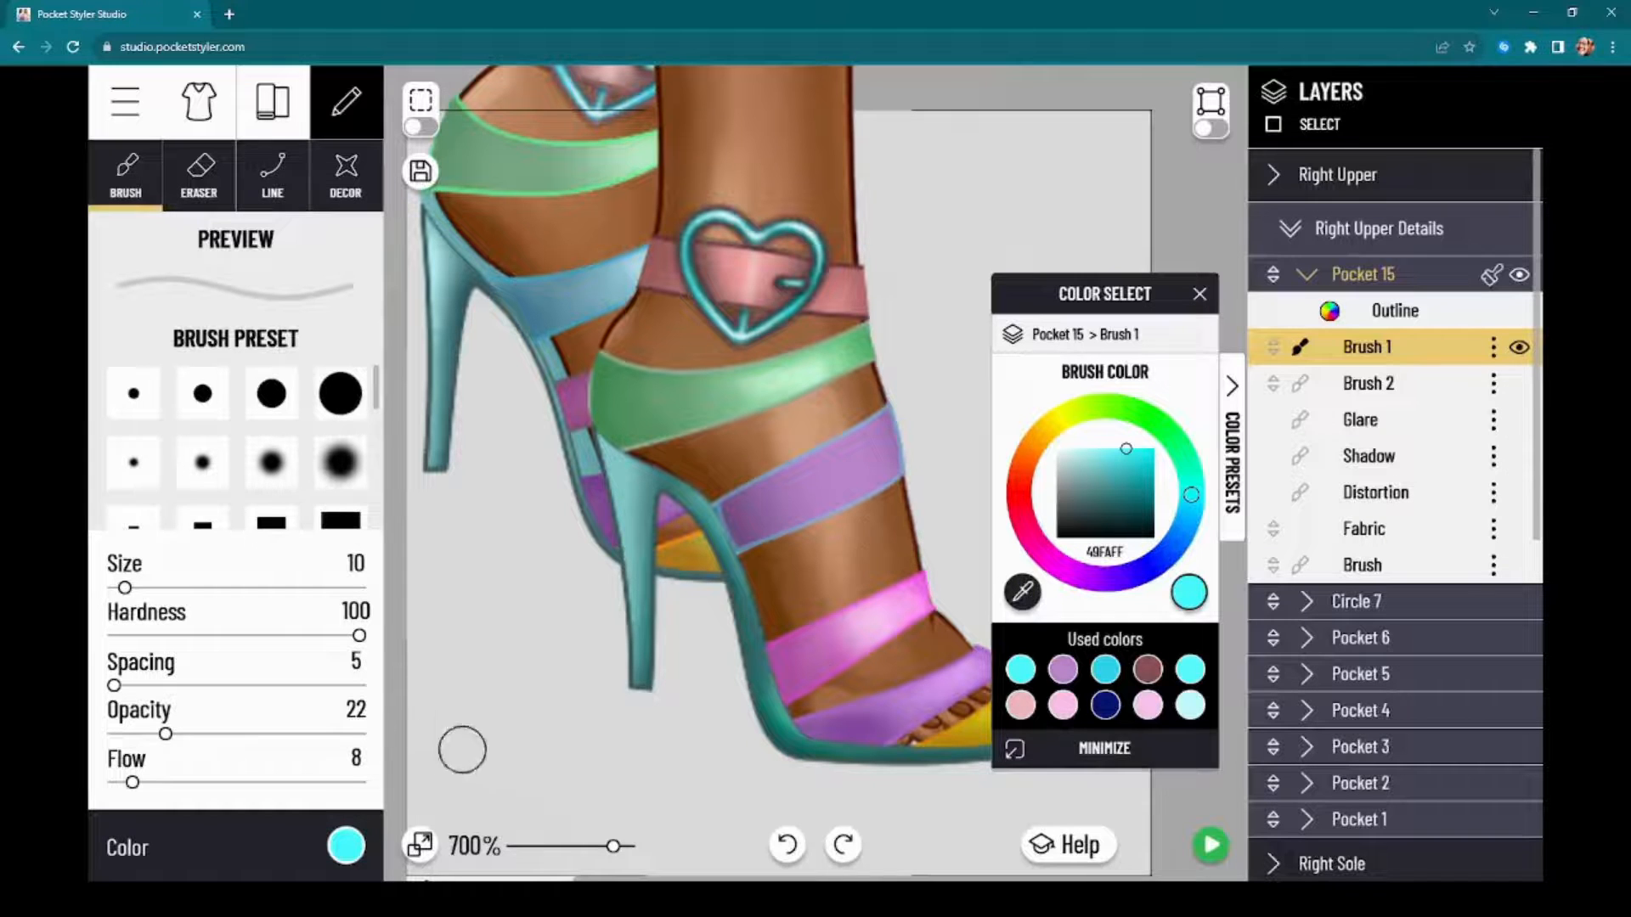
# Step: Sample the strap's purple as the brush colour and lighten it to a pale lilac
pyautogui.click(1025, 599)
pyautogui.click(888, 449)
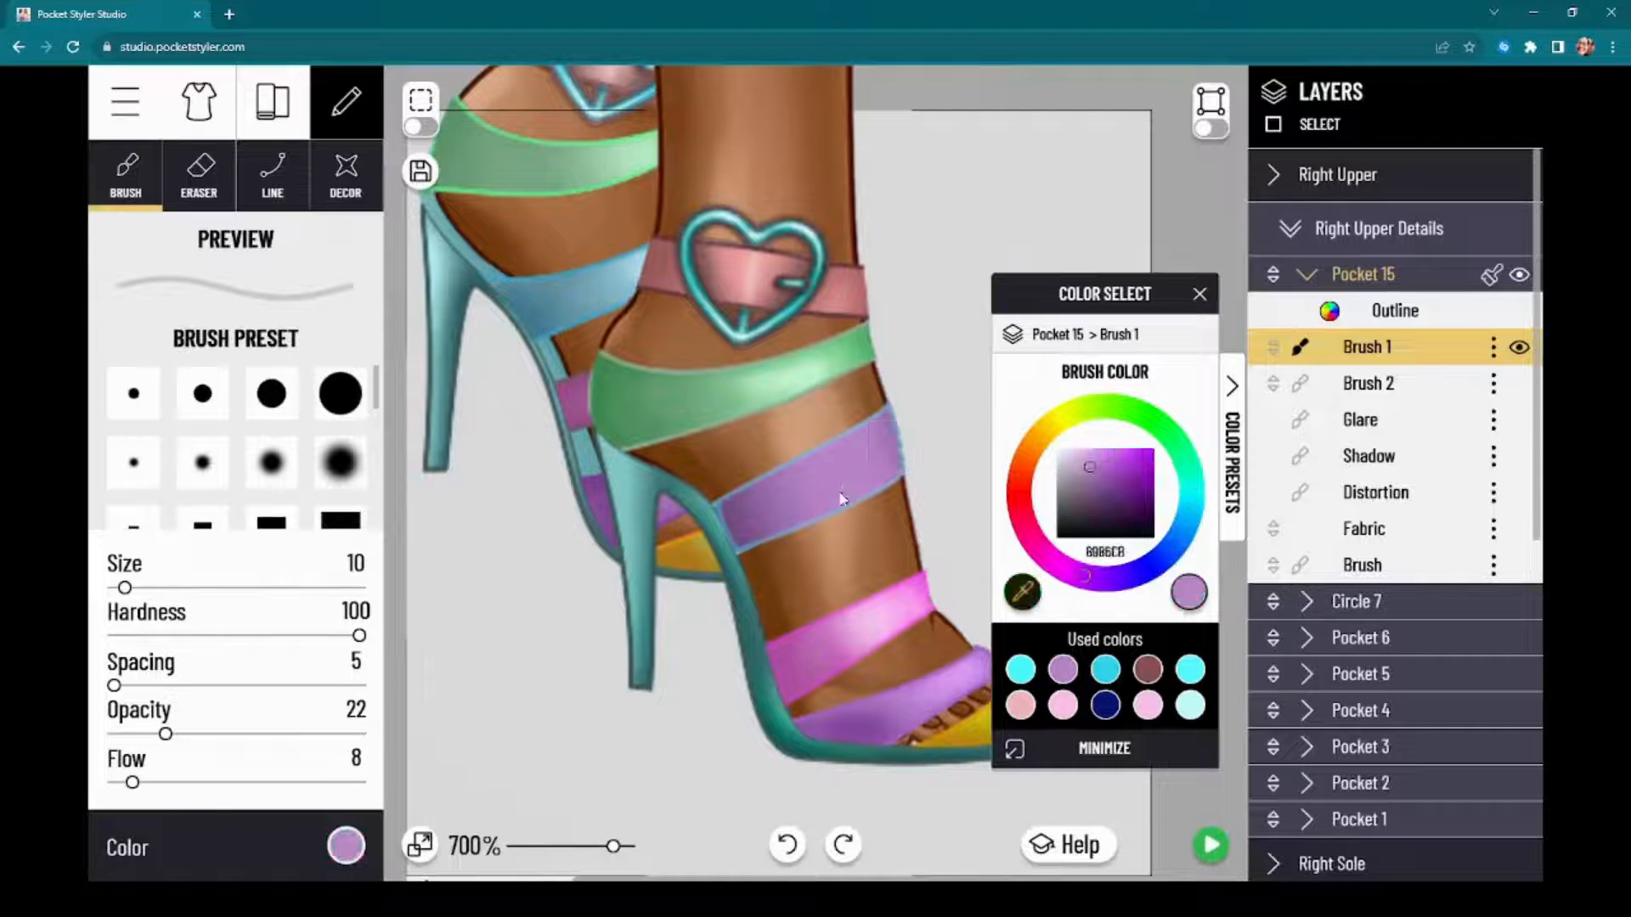
pyautogui.click(1080, 465)
pyautogui.moveTo(1081, 465); pyautogui.dragTo(1076, 456)
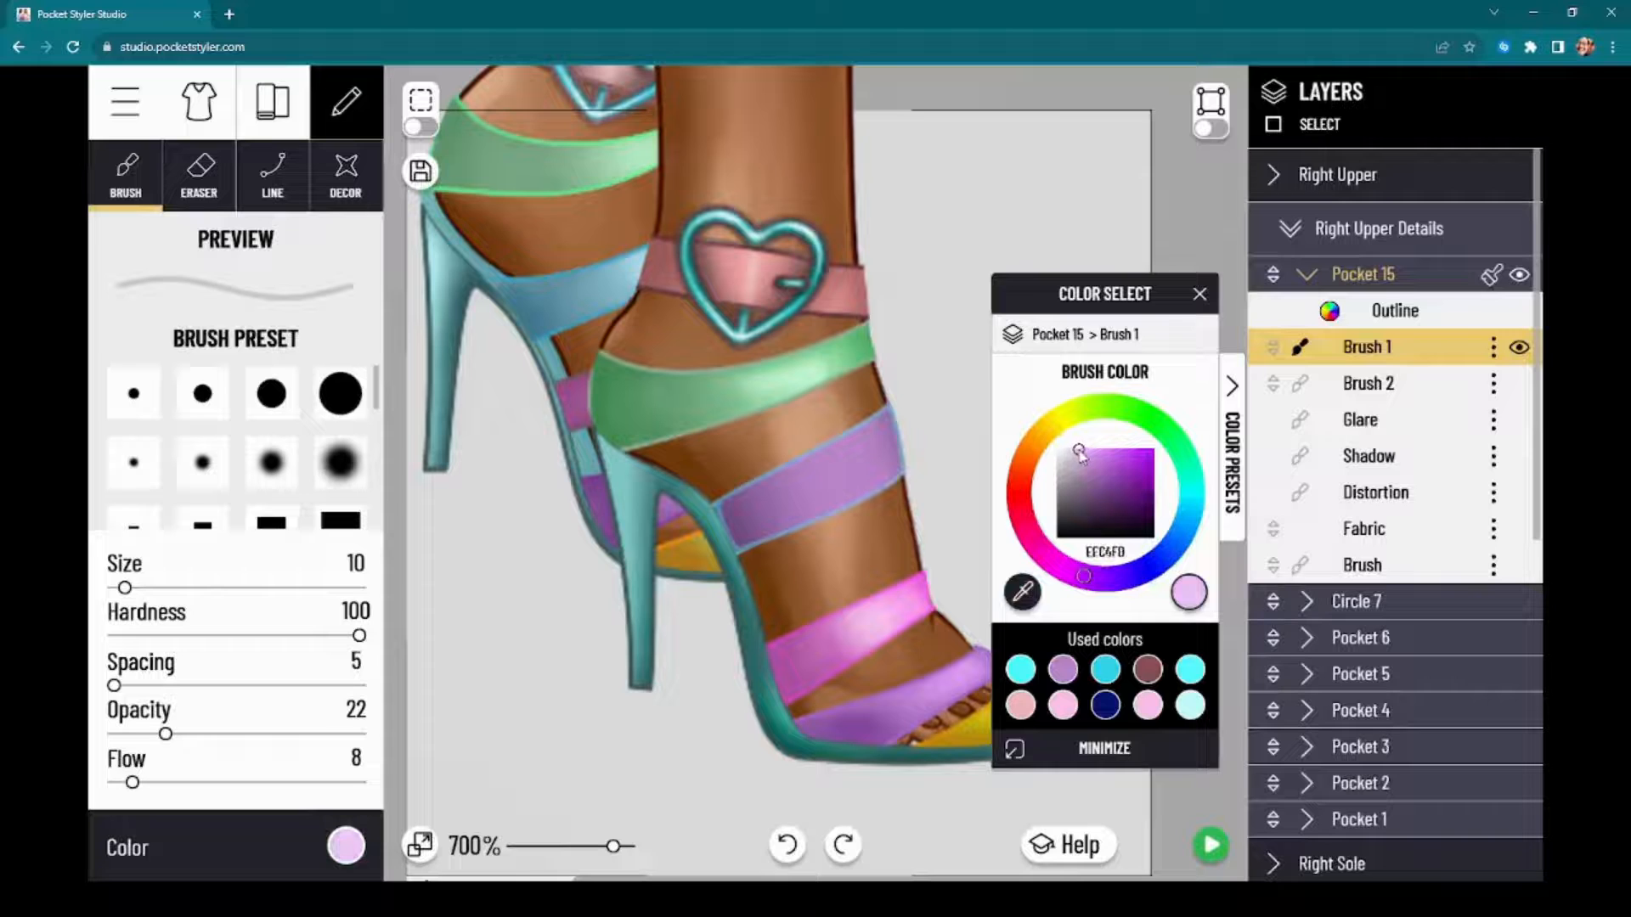
# Step: Switch to the smallest soft round brush at size 14, hardness 25, spacing 5, opacity 20 and flow 10, and close the colour selector
pyautogui.moveTo(155, 735); pyautogui.dragTo(156, 735)
pyautogui.click(120, 478)
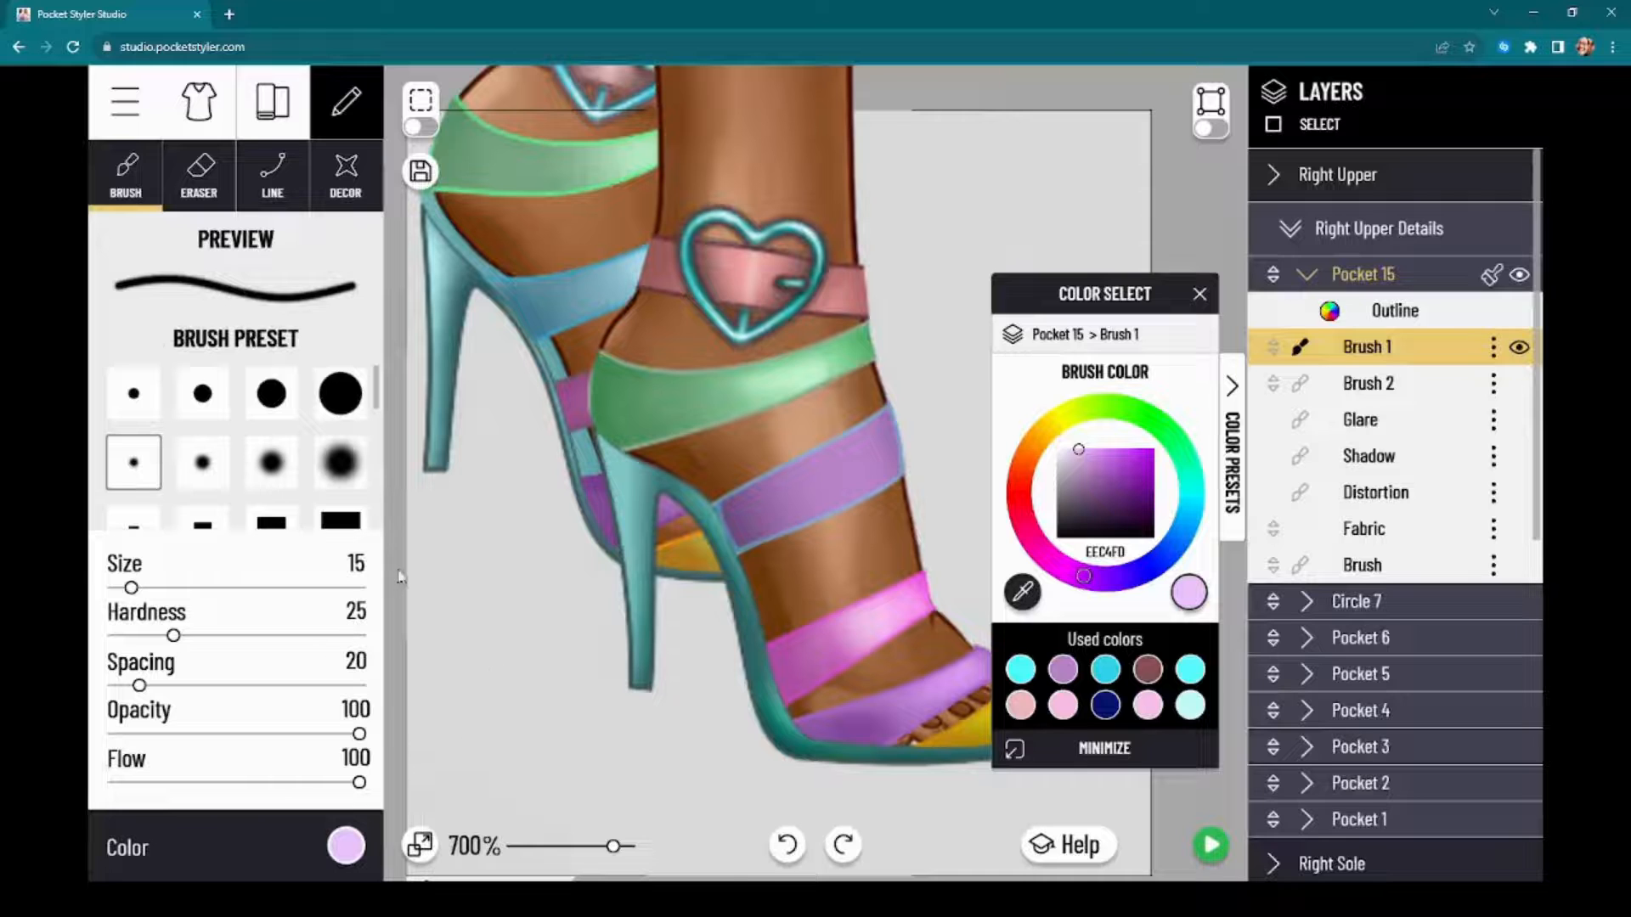
pyautogui.moveTo(138, 686); pyautogui.dragTo(114, 686)
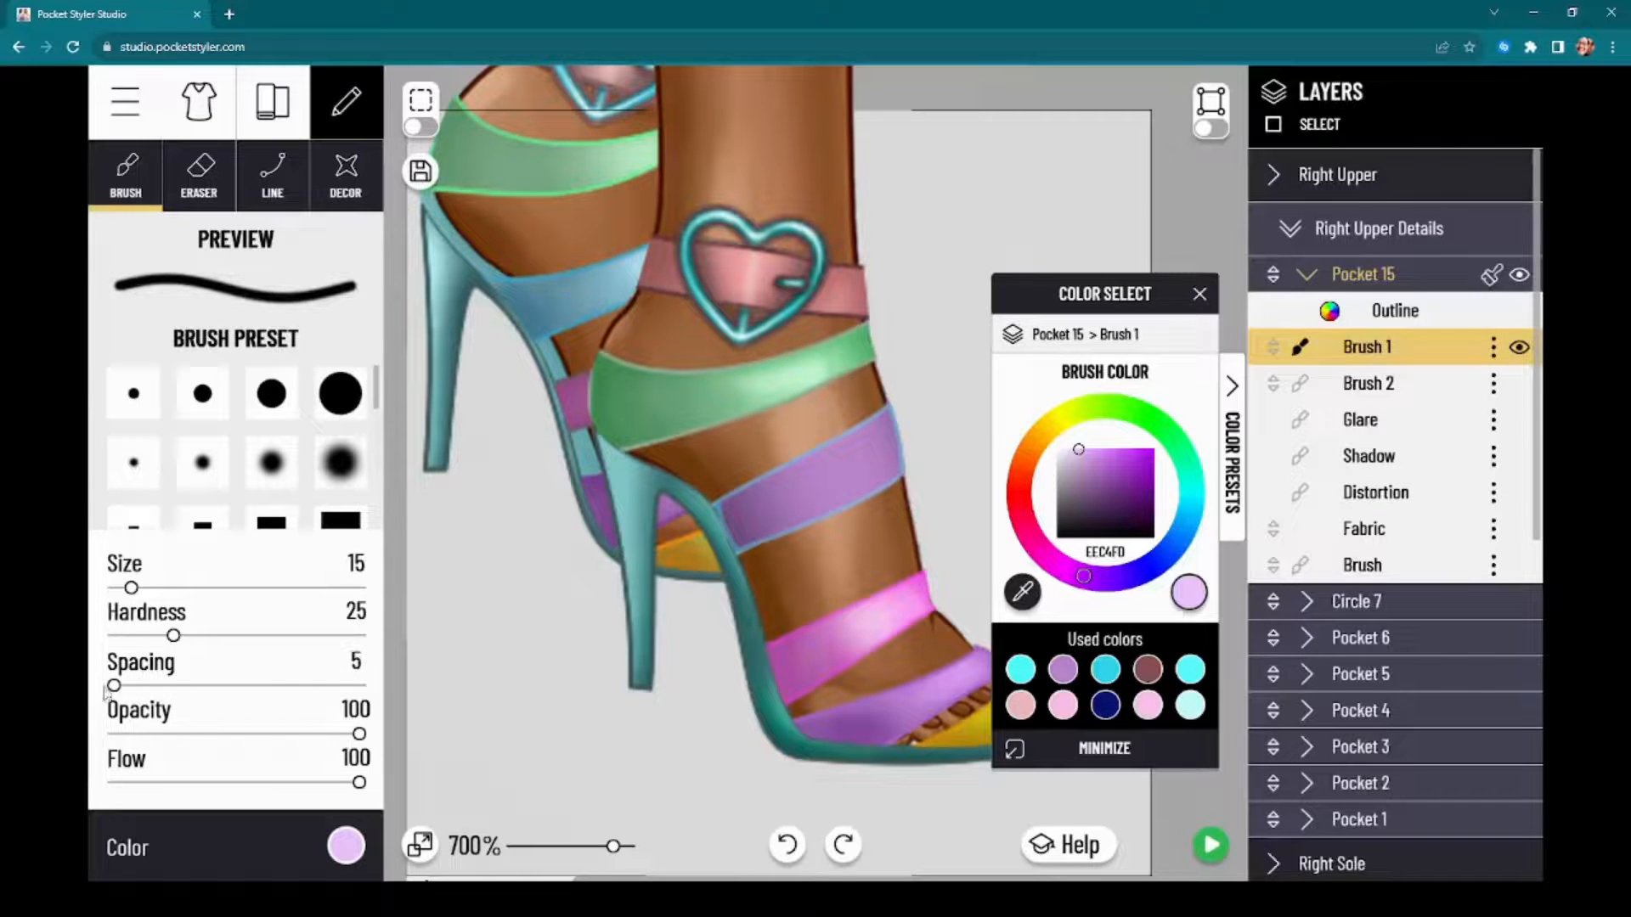
pyautogui.click(179, 733)
pyautogui.moveTo(165, 785); pyautogui.dragTo(140, 792)
pyautogui.moveTo(178, 735); pyautogui.dragTo(162, 736)
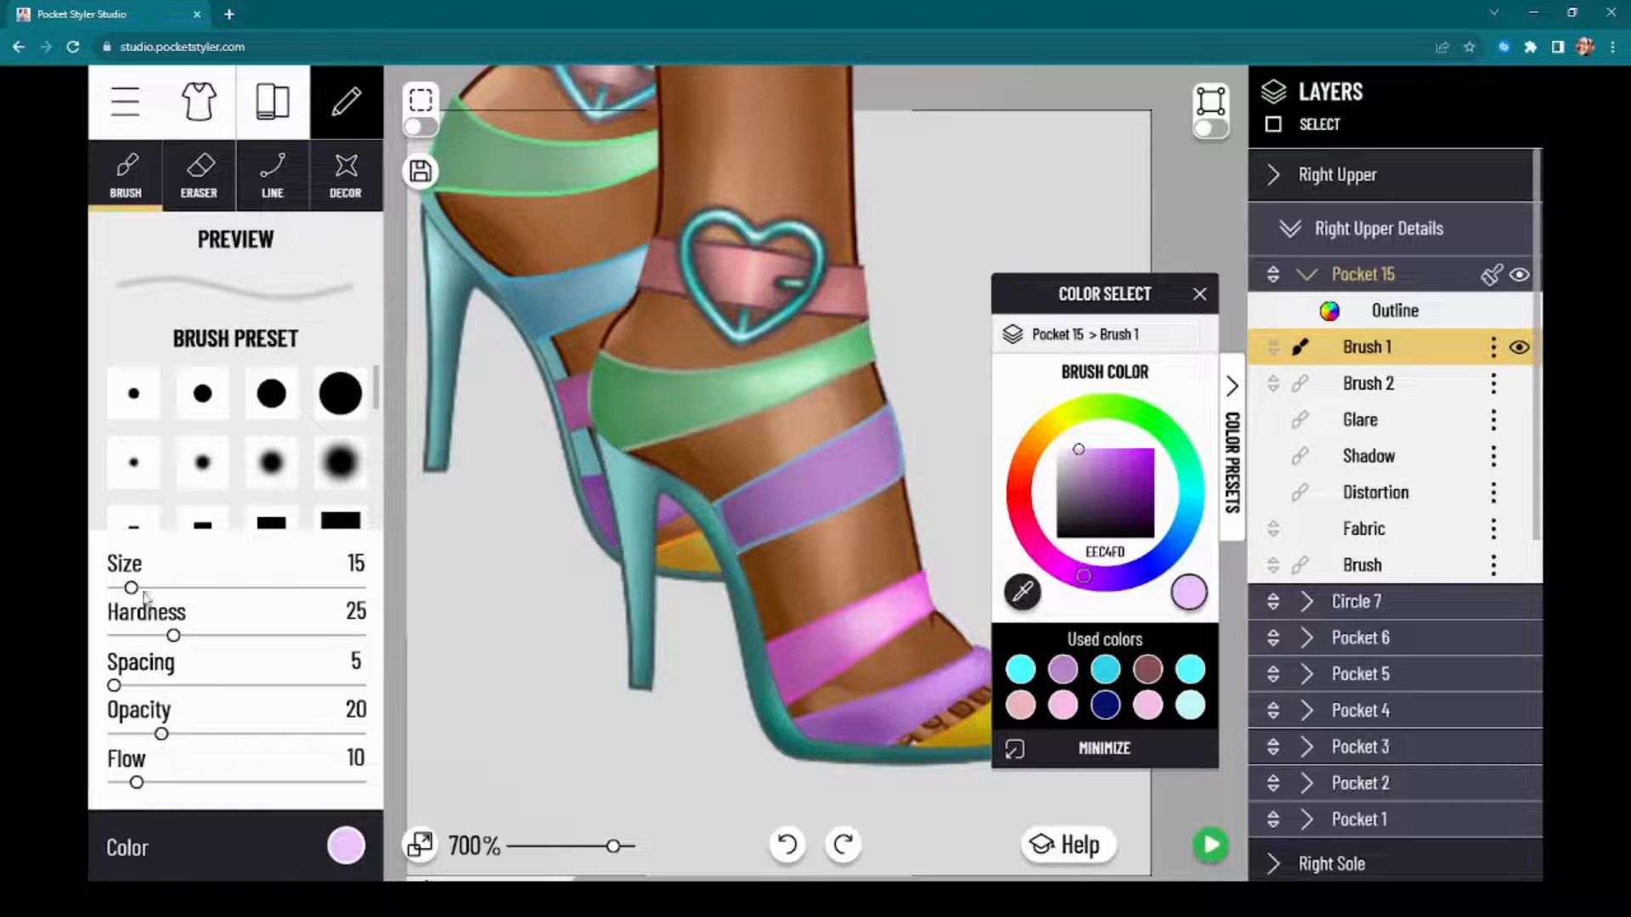
pyautogui.click(131, 592)
pyautogui.click(347, 845)
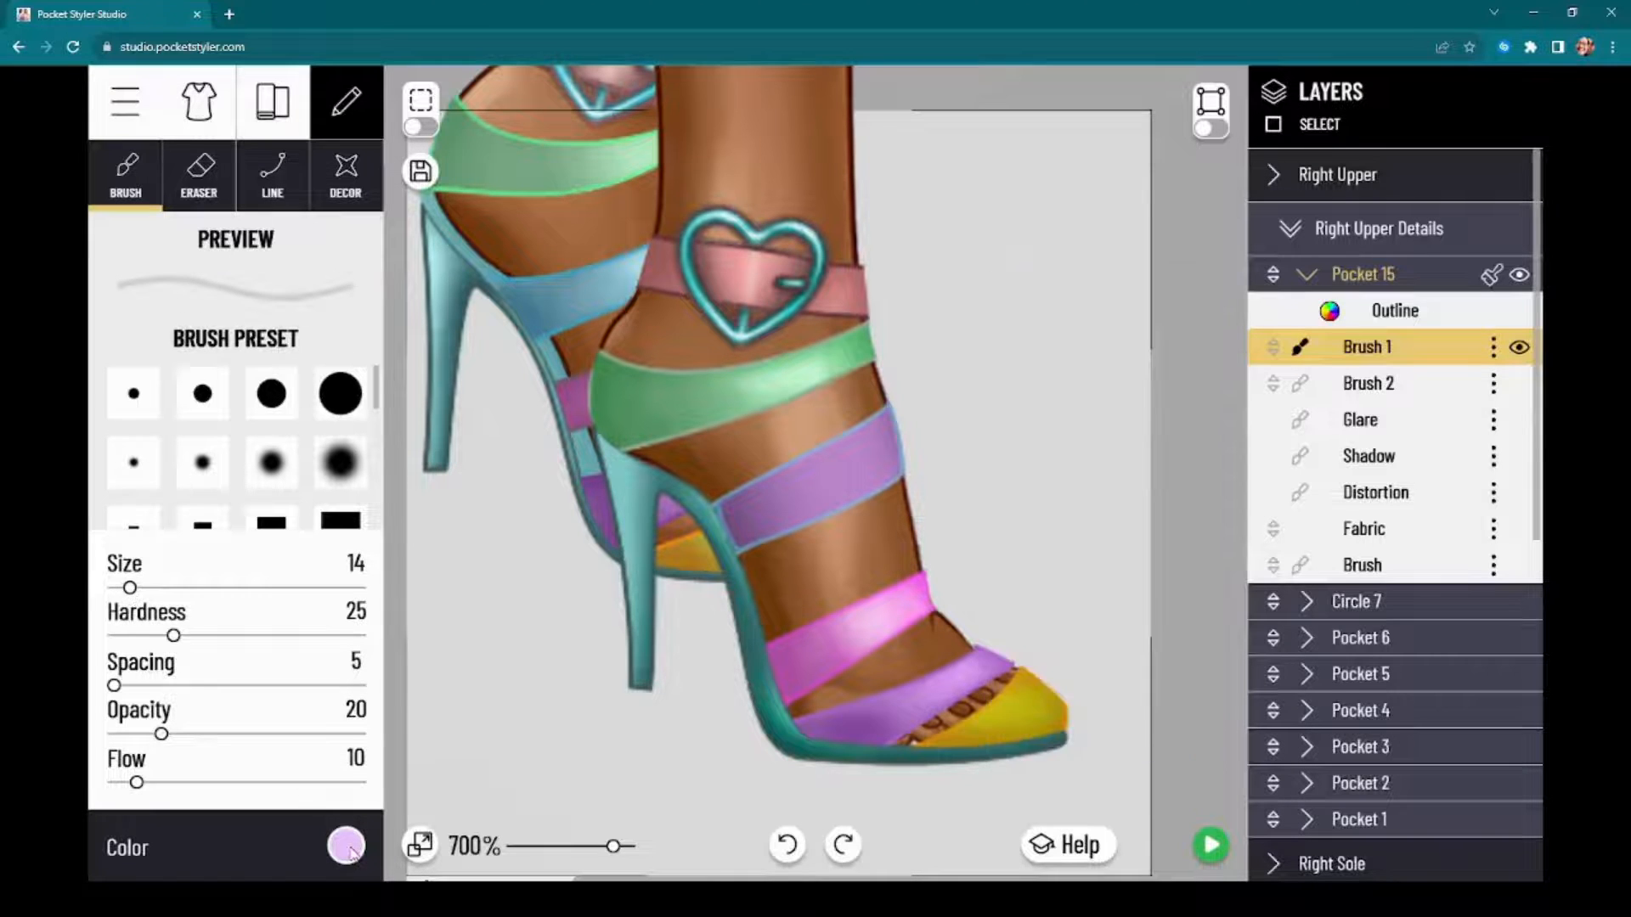
# Step: Shade both ends of the purple strap with dark purple 3F144F and preview the shoes on the full model
pyautogui.click(346, 845)
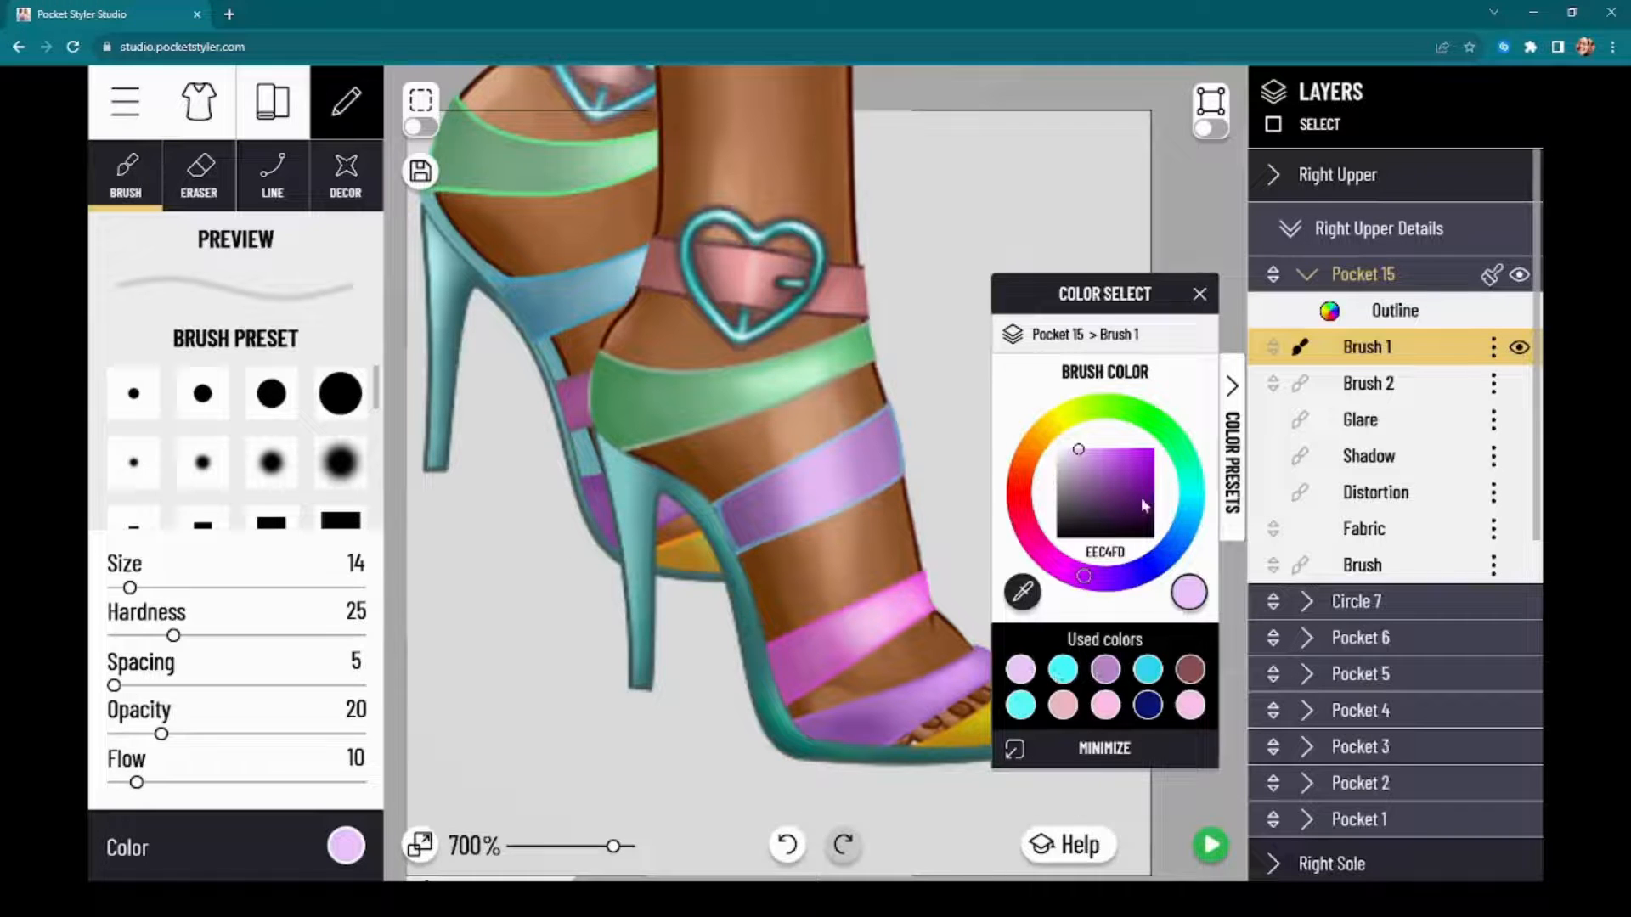
pyautogui.moveTo(1144, 507); pyautogui.dragTo(1129, 510)
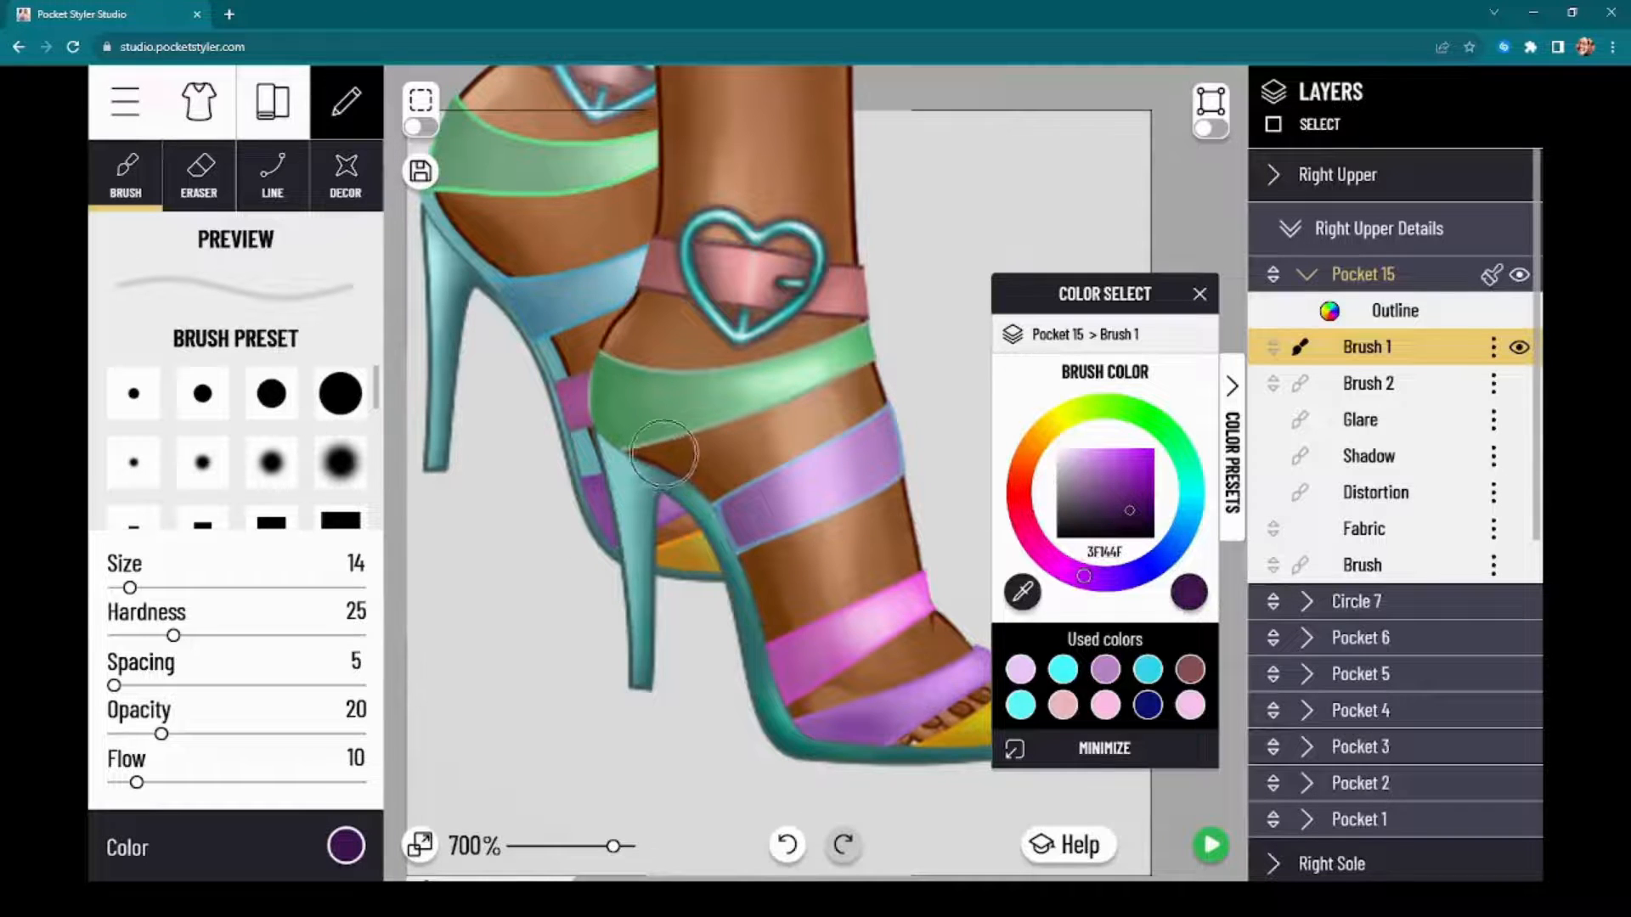
pyautogui.moveTo(701, 501)
pyautogui.mouseDown()
pyautogui.moveTo(713, 471)
pyautogui.moveTo(723, 564)
pyautogui.moveTo(711, 433)
pyautogui.moveTo(714, 487)
pyautogui.moveTo(777, 598)
pyautogui.mouseUp()
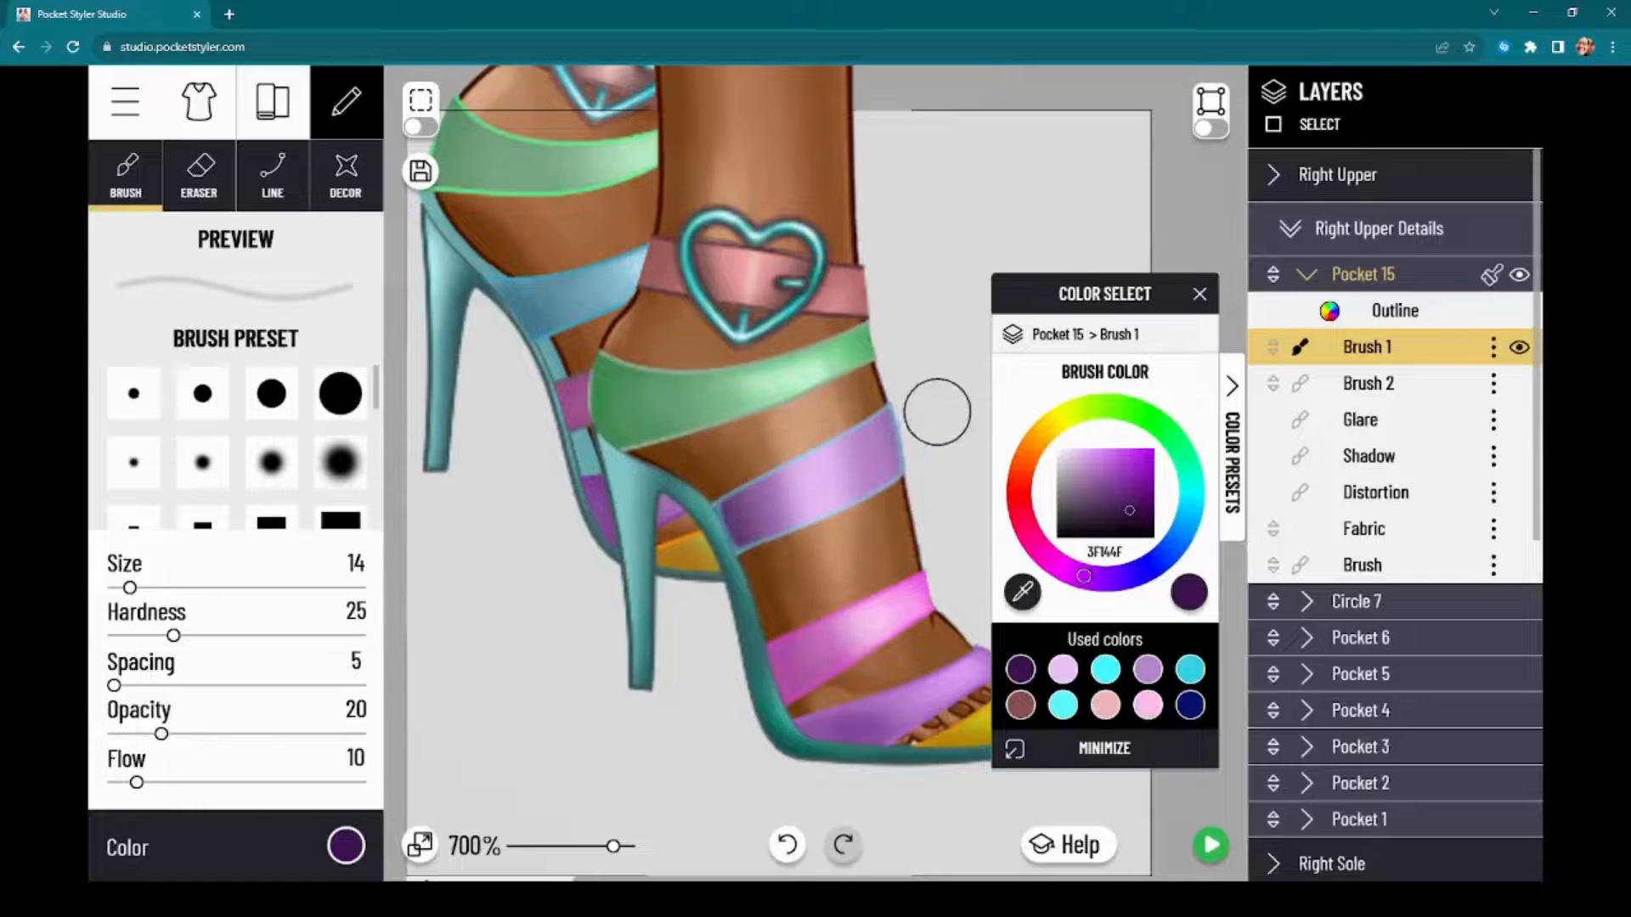
pyautogui.moveTo(910, 398)
pyautogui.mouseDown()
pyautogui.moveTo(953, 509)
pyautogui.moveTo(893, 393)
pyautogui.moveTo(924, 546)
pyautogui.mouseUp()
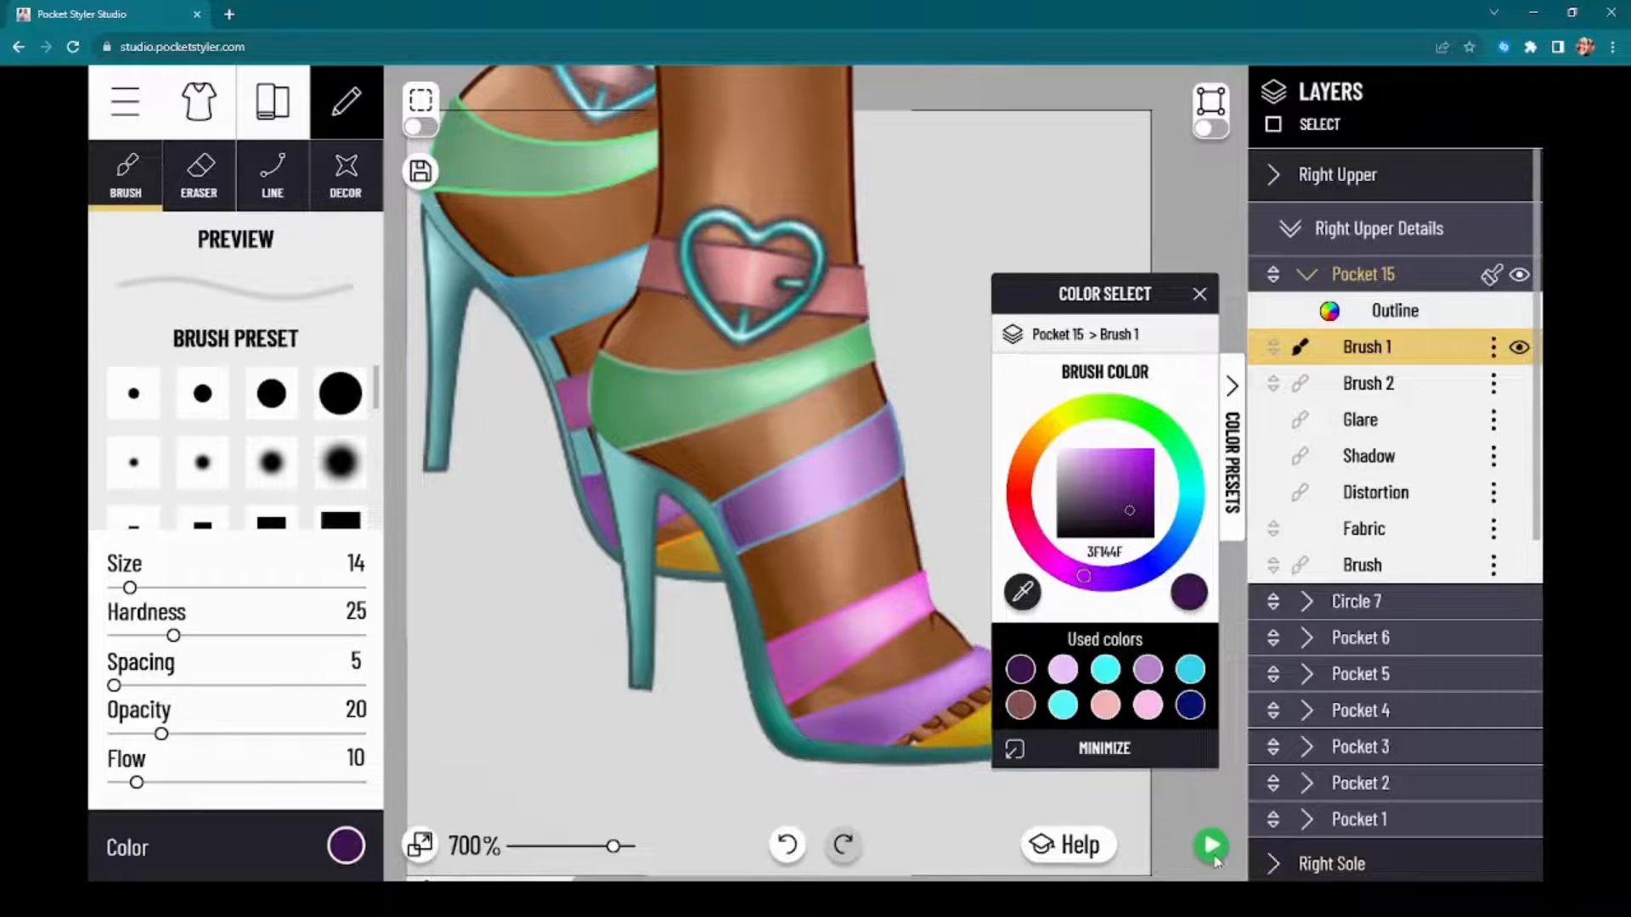
pyautogui.click(1214, 856)
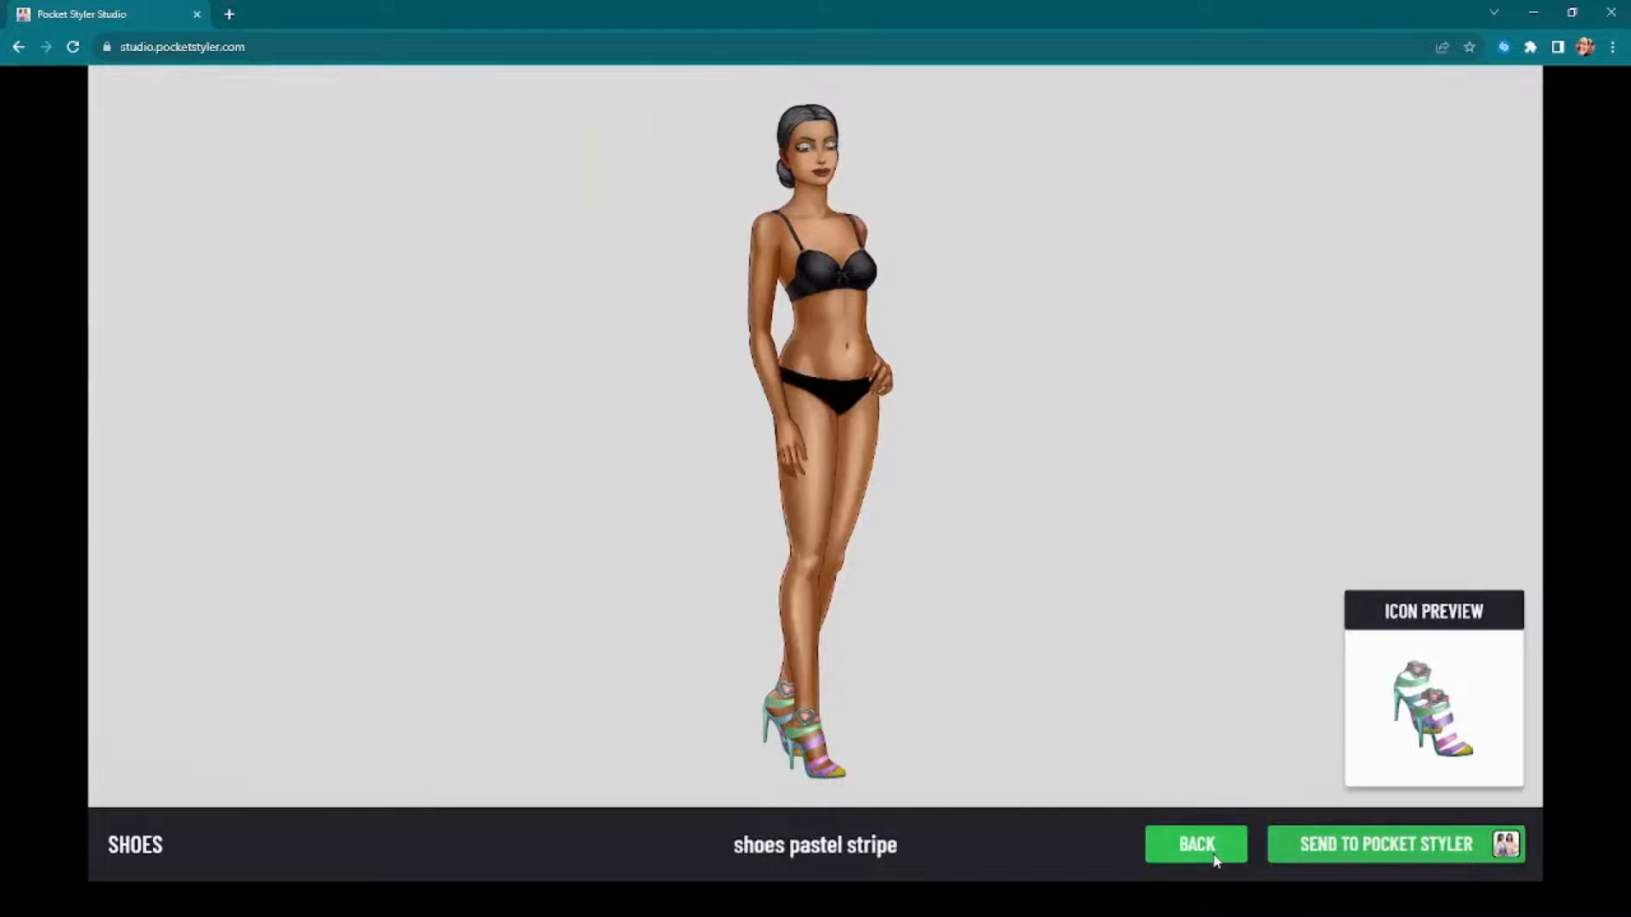
pyautogui.click(1215, 858)
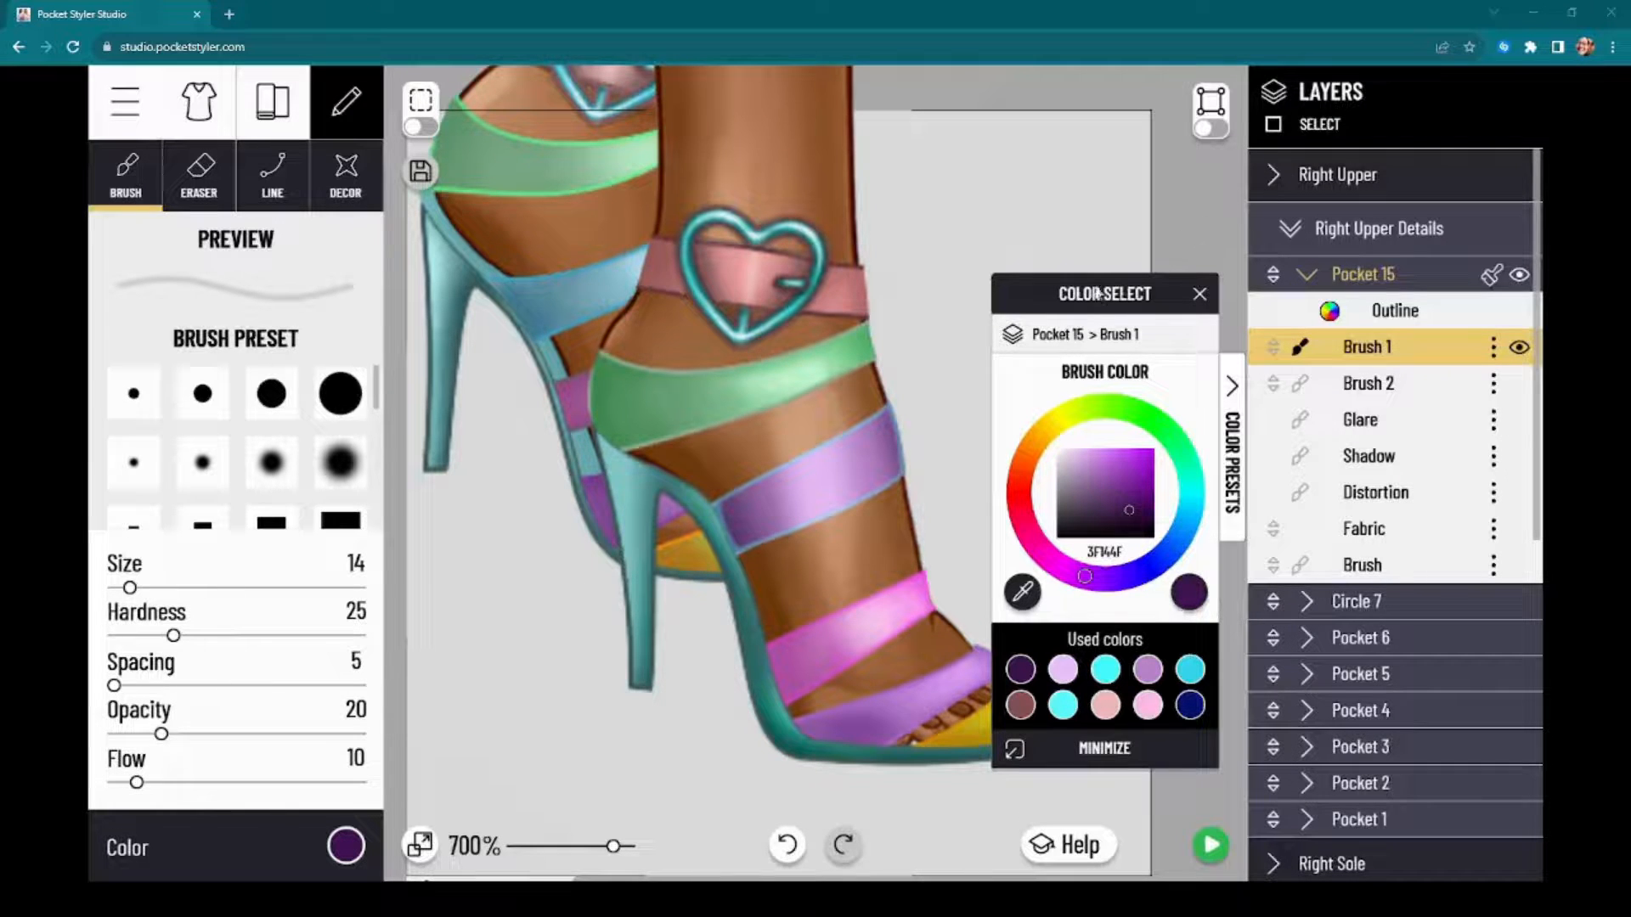
# Step: Delete the Brush 1 layer from the purple strap's Pocket 15 detail
pyautogui.moveTo(1097, 293); pyautogui.dragTo(1403, 292)
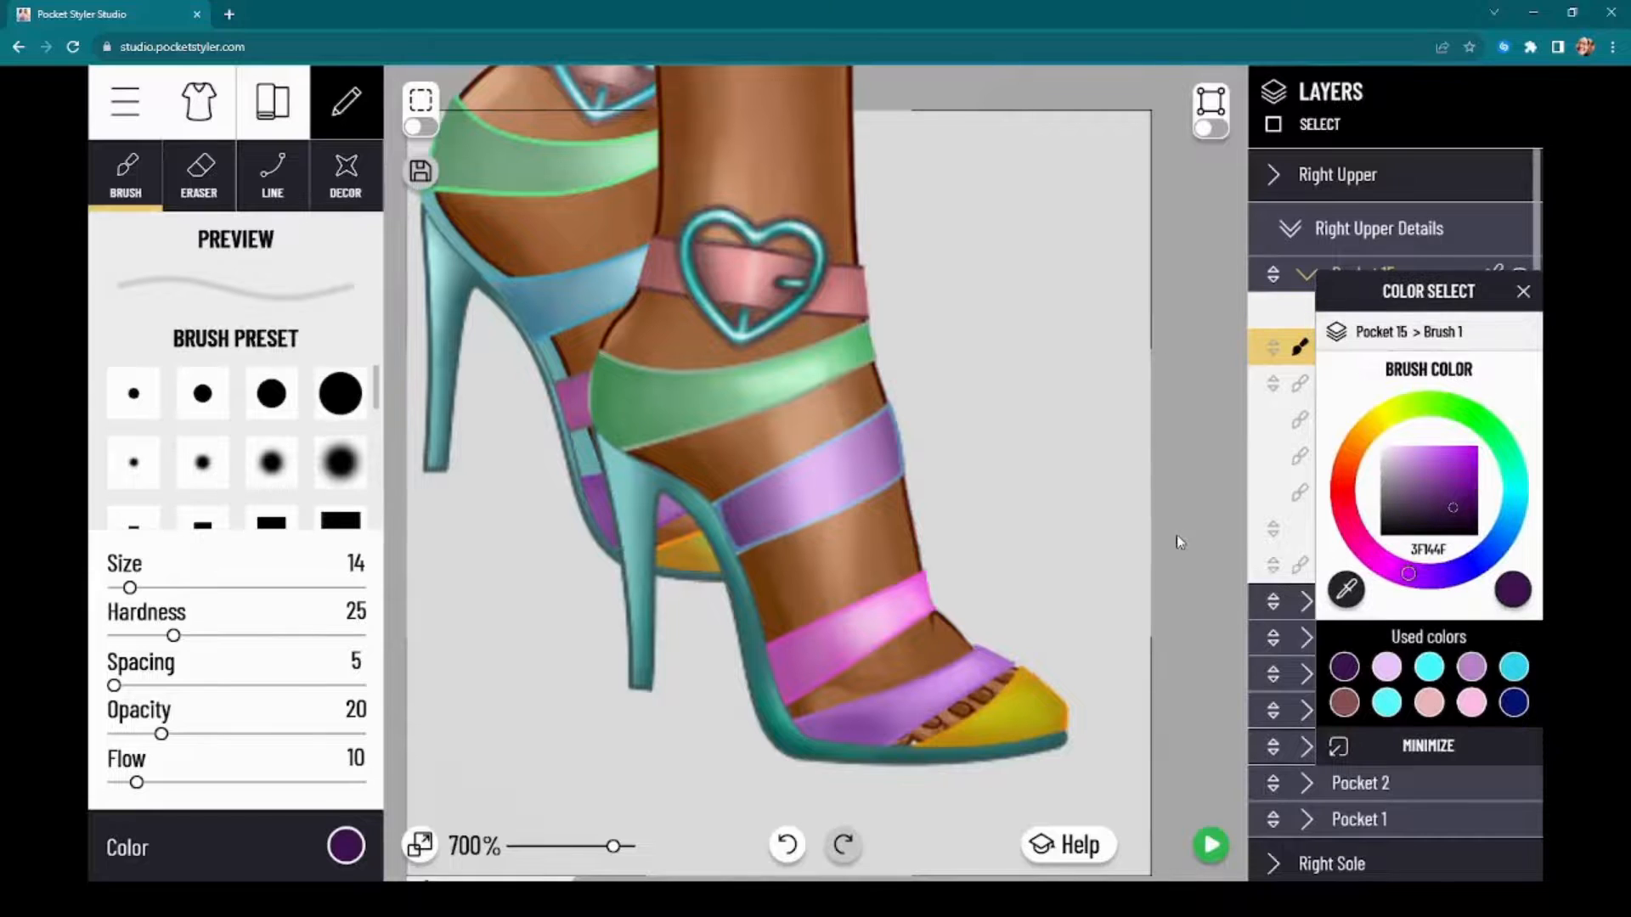
pyautogui.scroll(-1, 1179, 538)
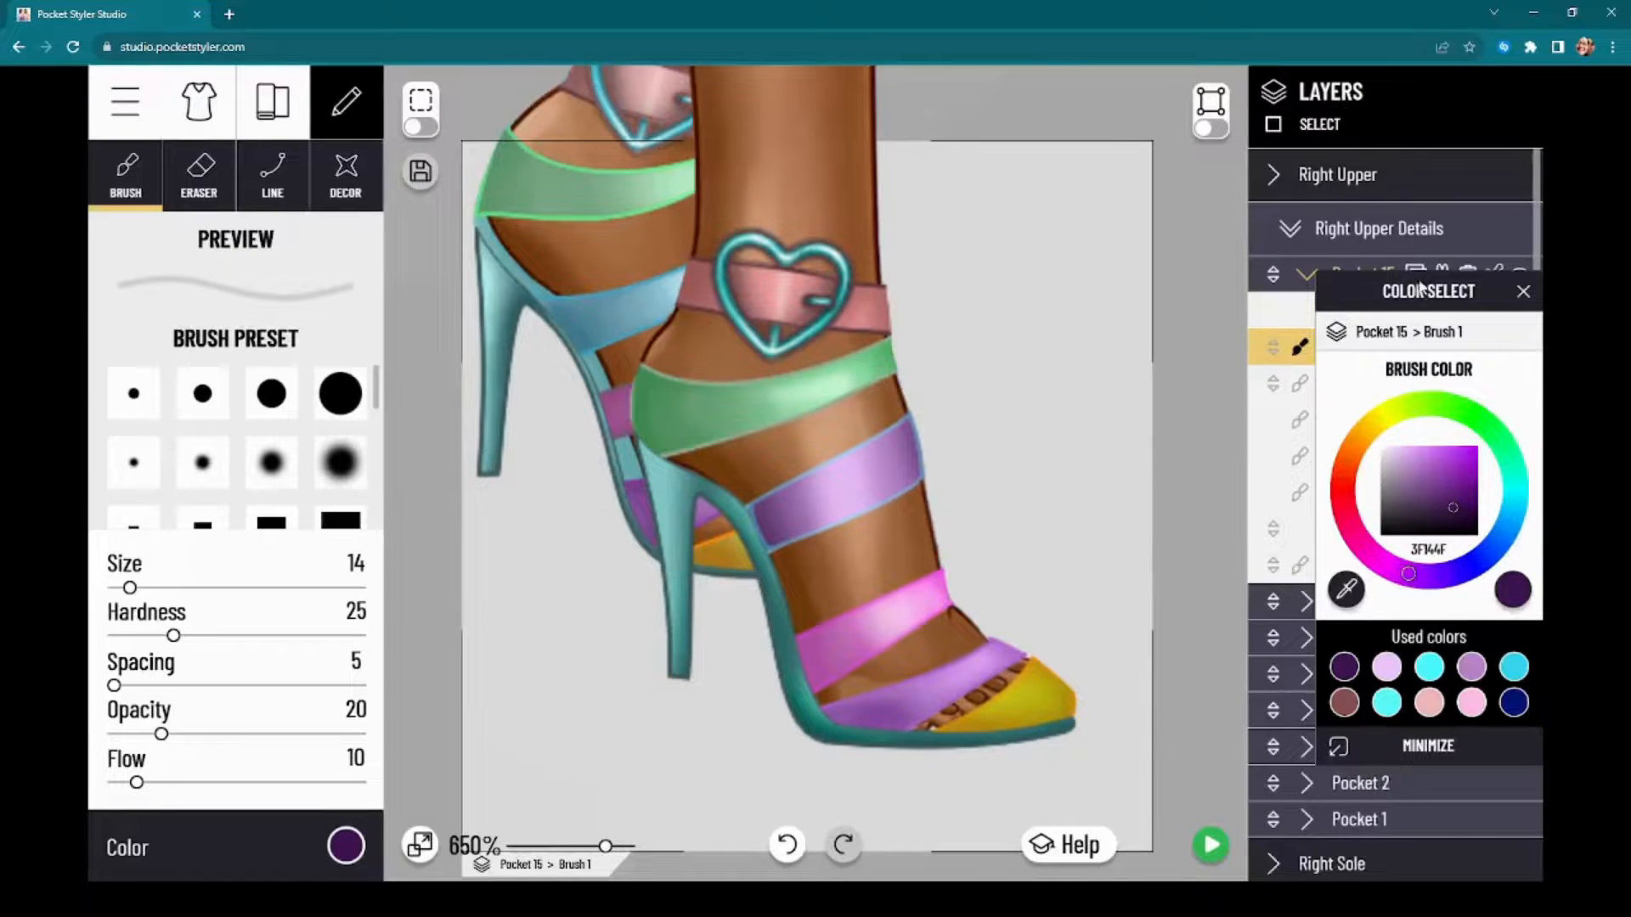
pyautogui.moveTo(1420, 289); pyautogui.dragTo(1189, 340)
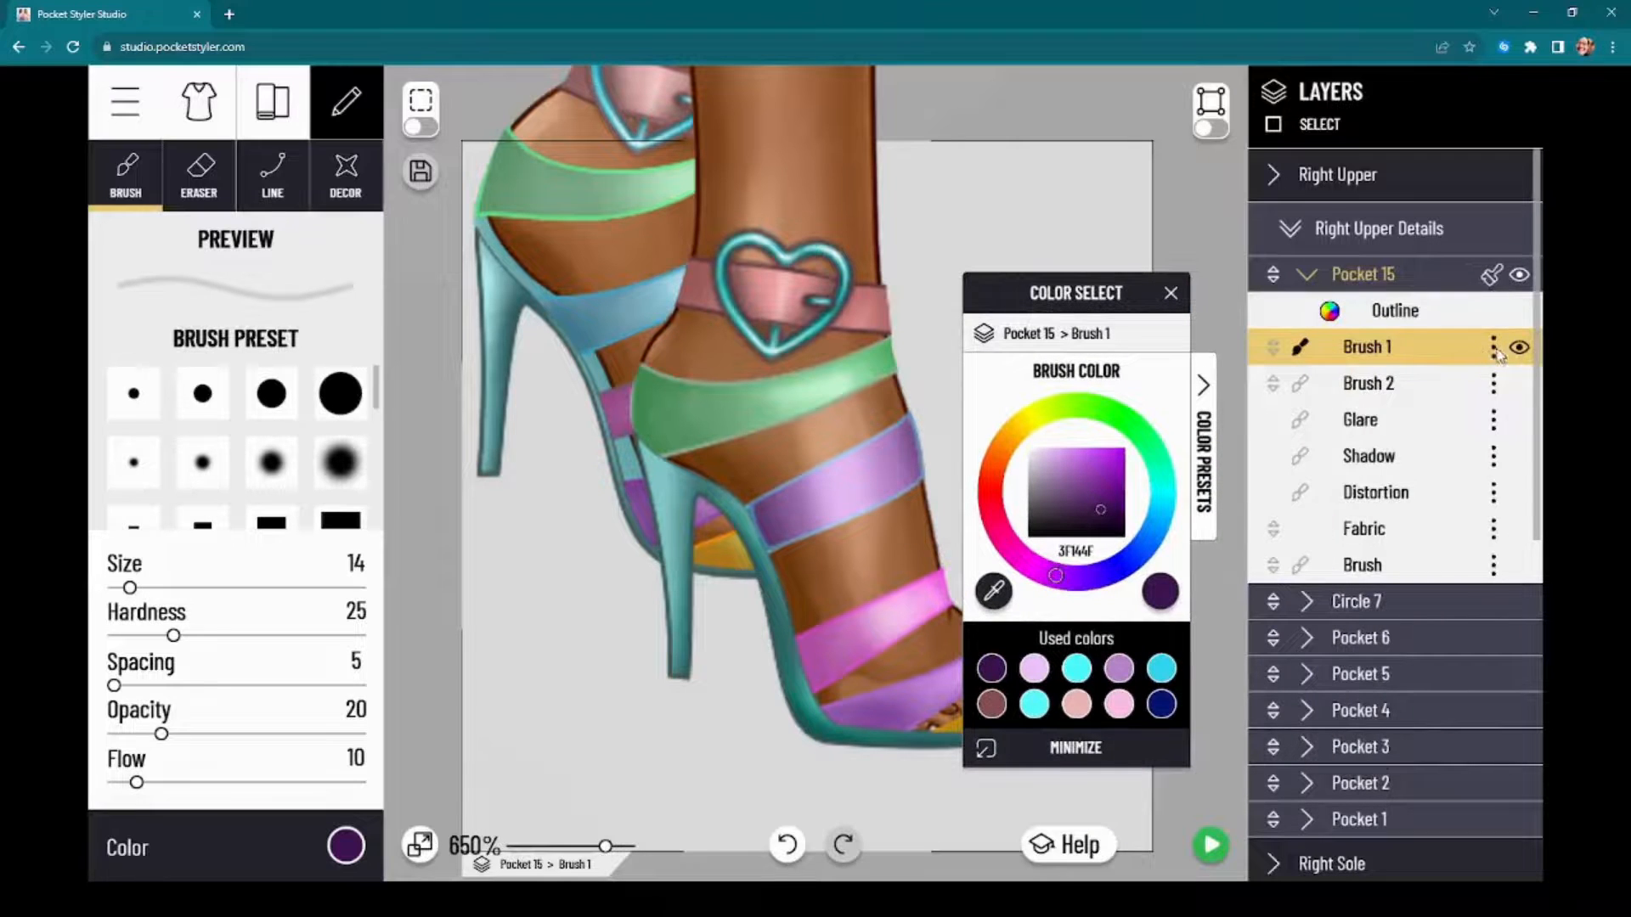
pyautogui.click(1493, 347)
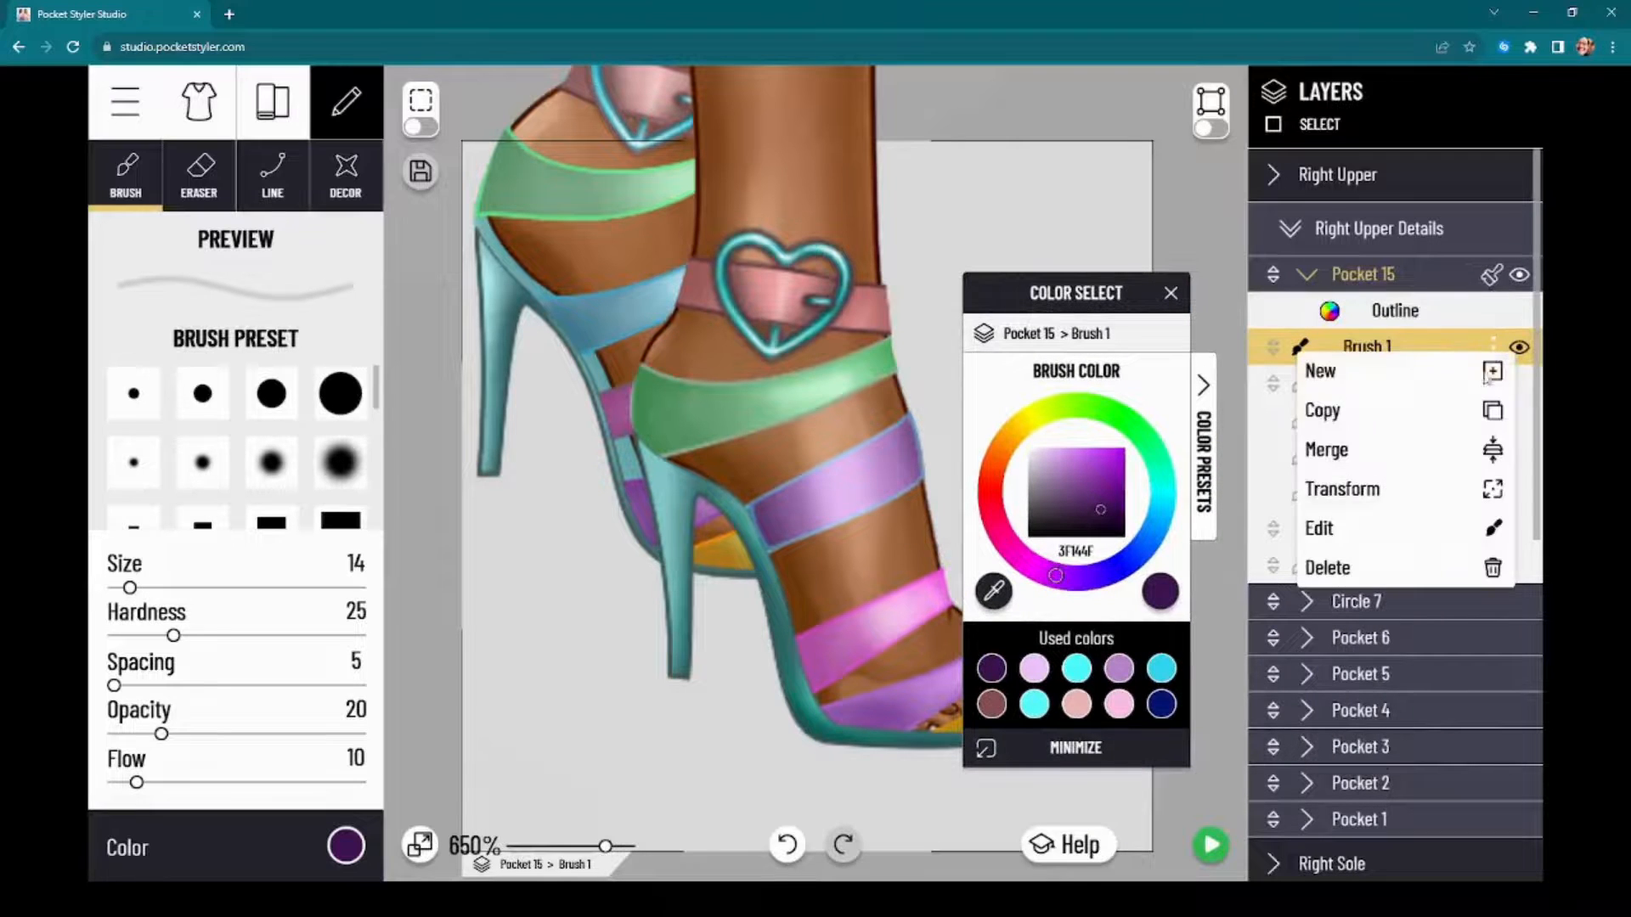
pyautogui.click(1359, 569)
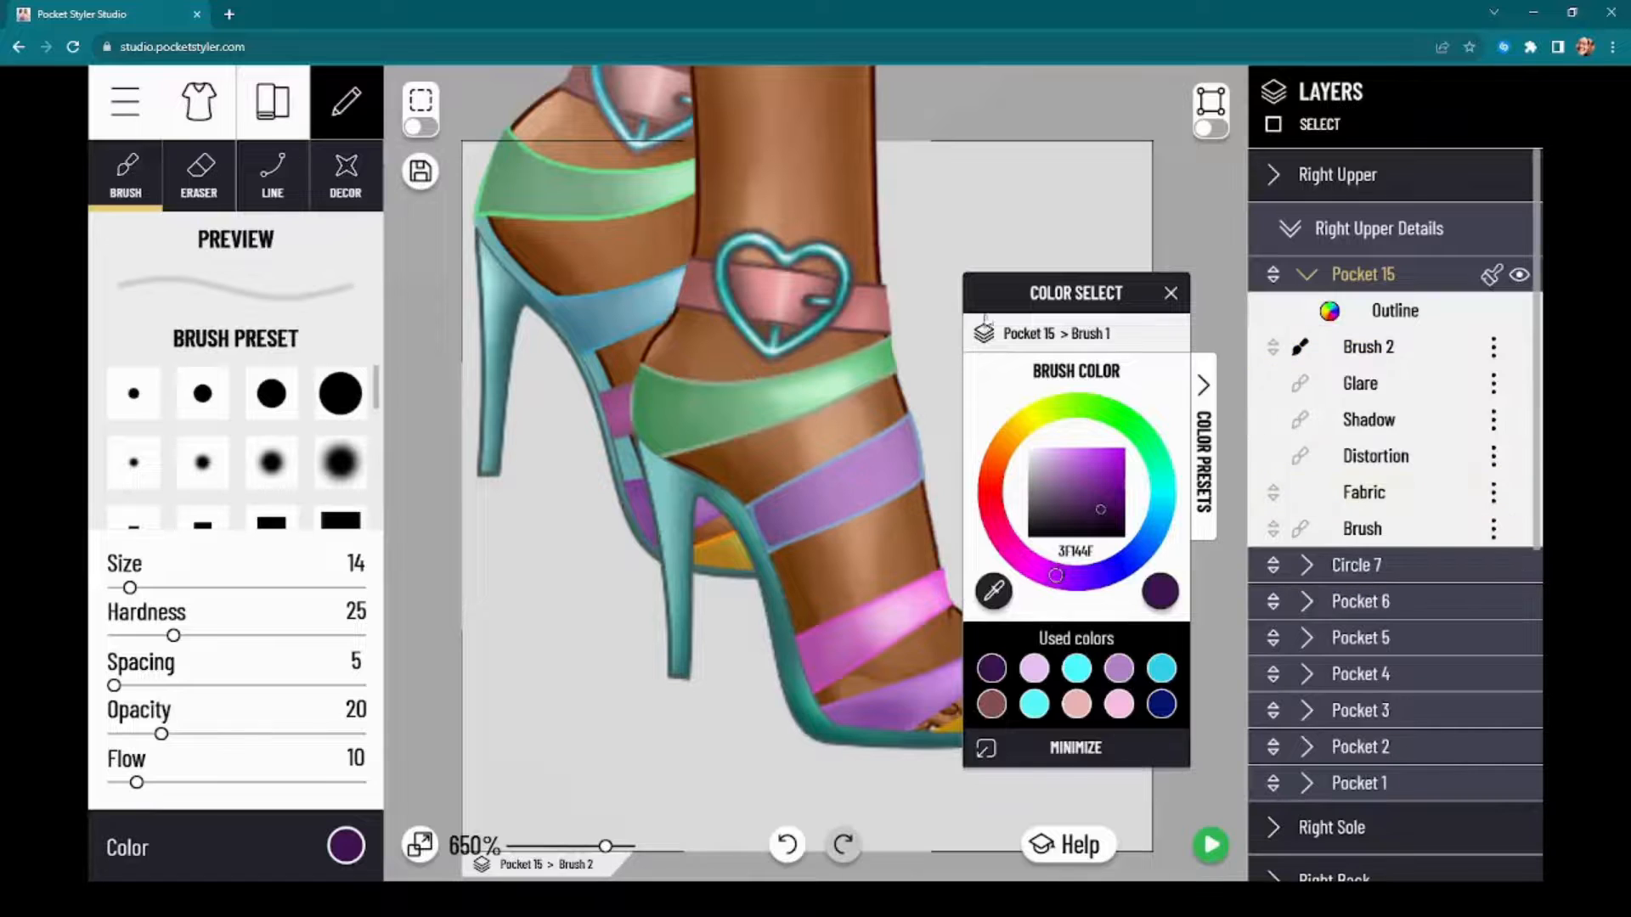
pyautogui.moveTo(1035, 304); pyautogui.dragTo(1183, 273)
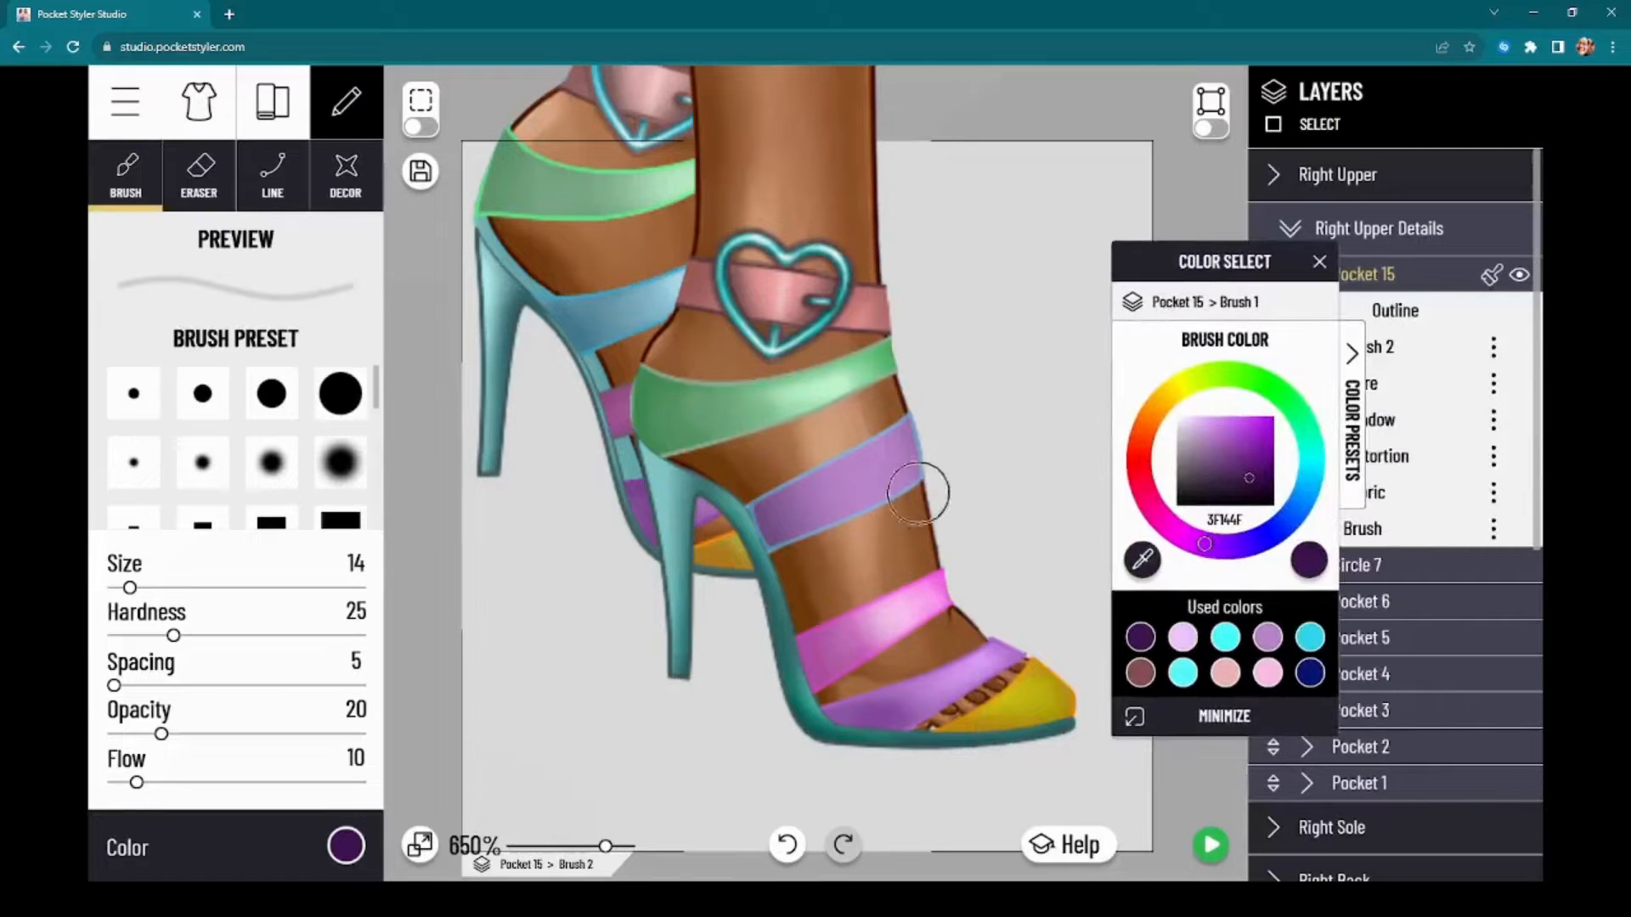
pyautogui.scroll(-1, 931, 486)
pyautogui.scroll(-1, 931, 487)
pyautogui.scroll(2, 937, 485)
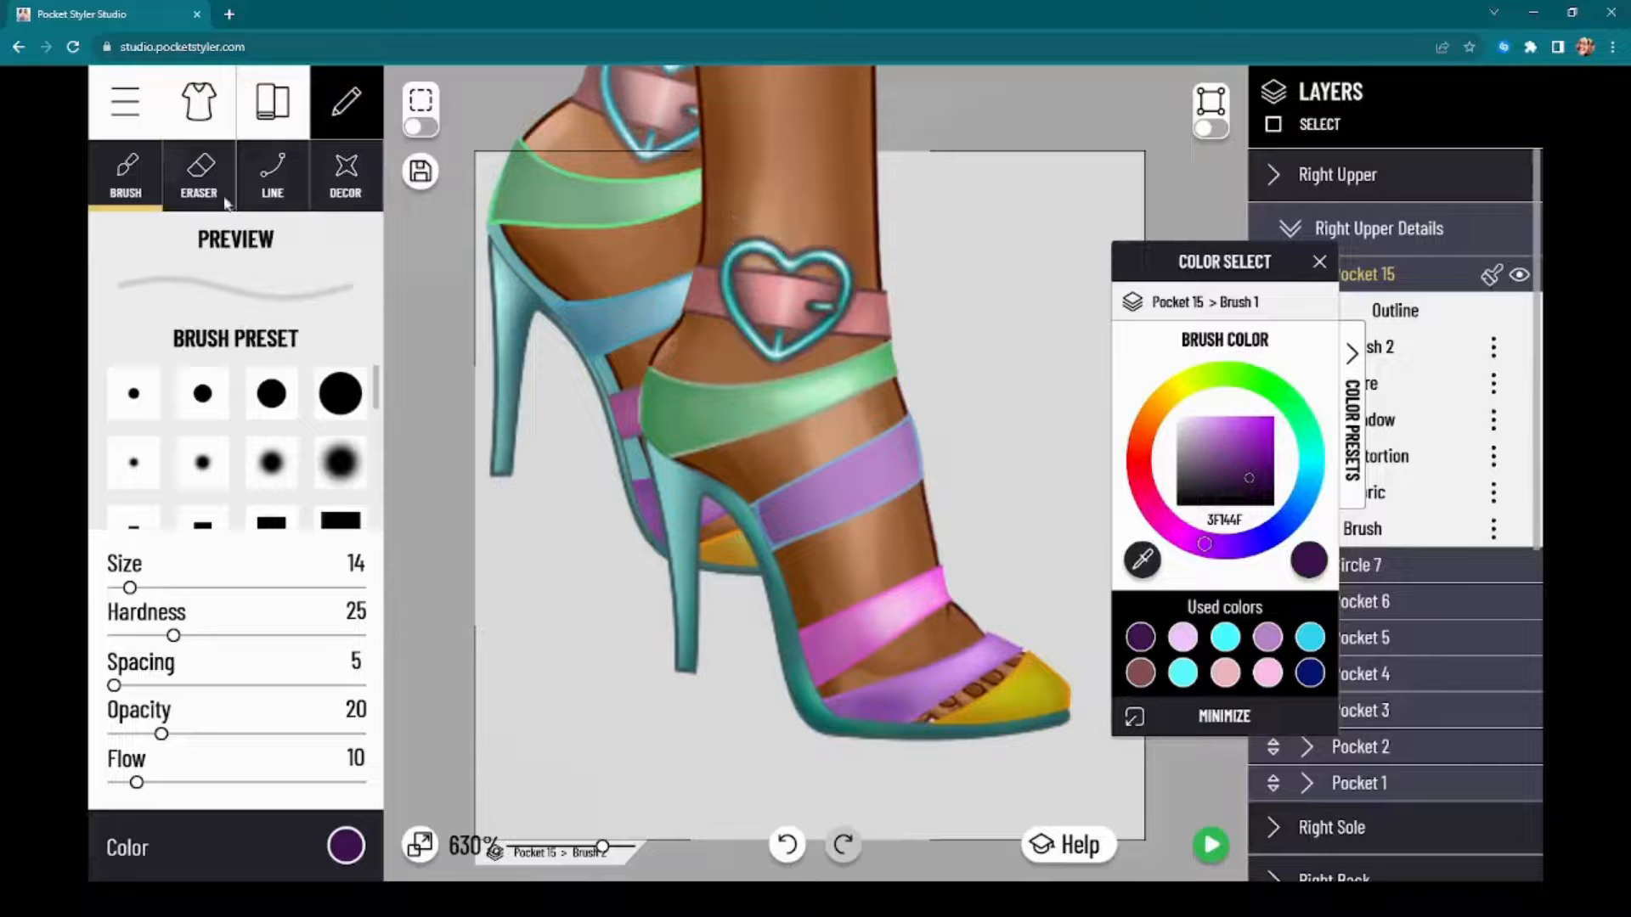
# Step: Create a new shoes project from the Lifted shoes template
pyautogui.click(125, 101)
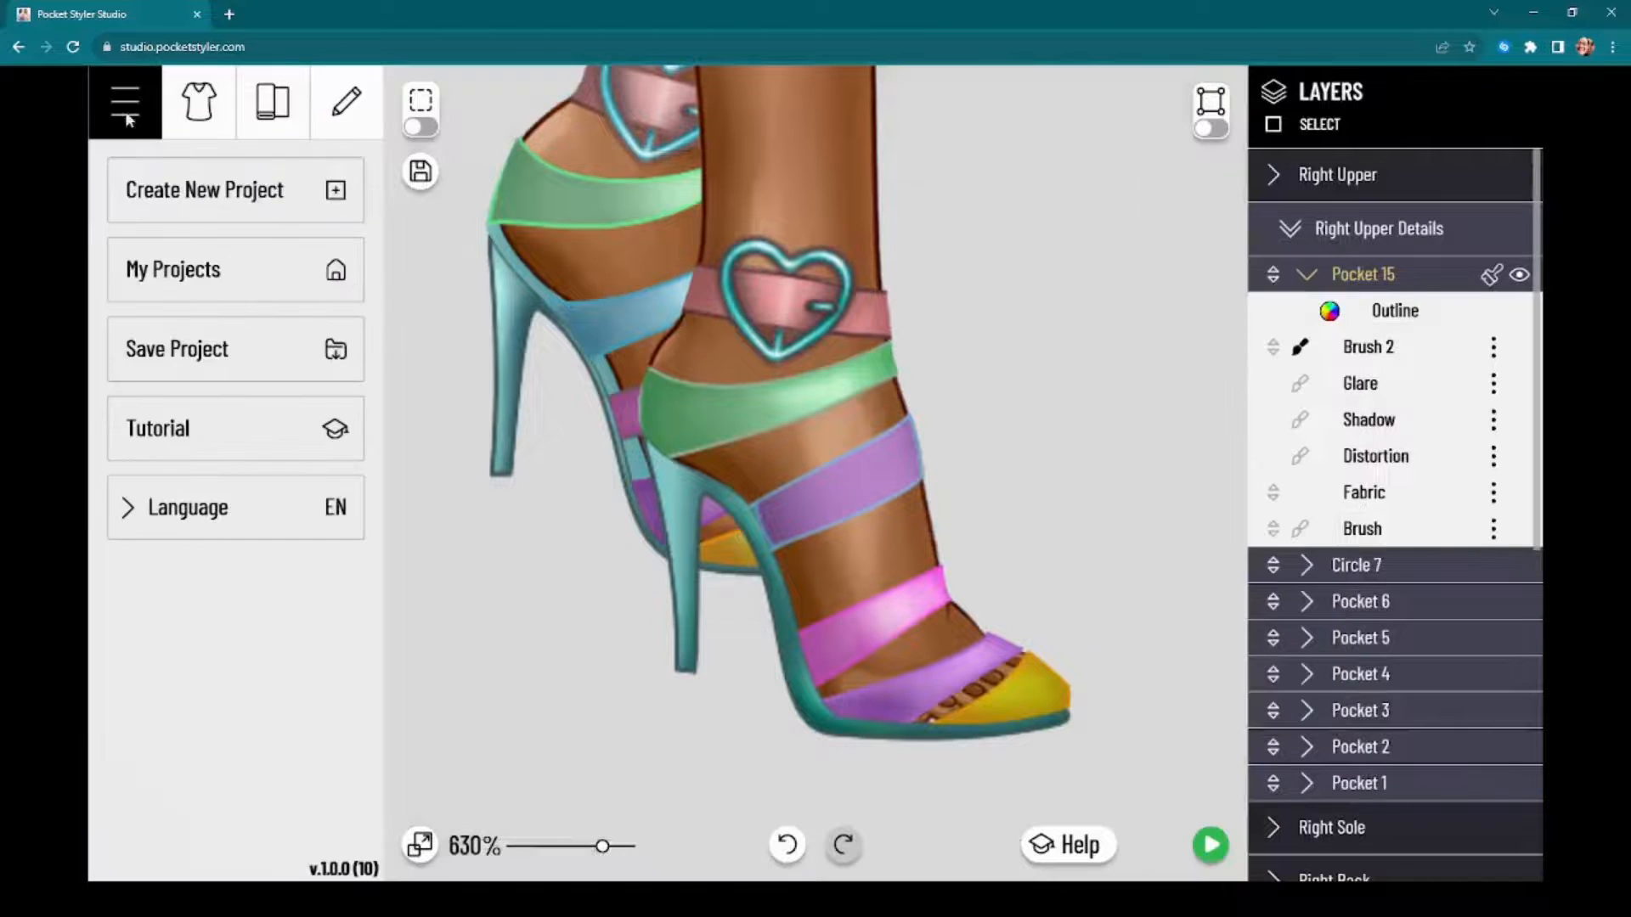
pyautogui.click(255, 208)
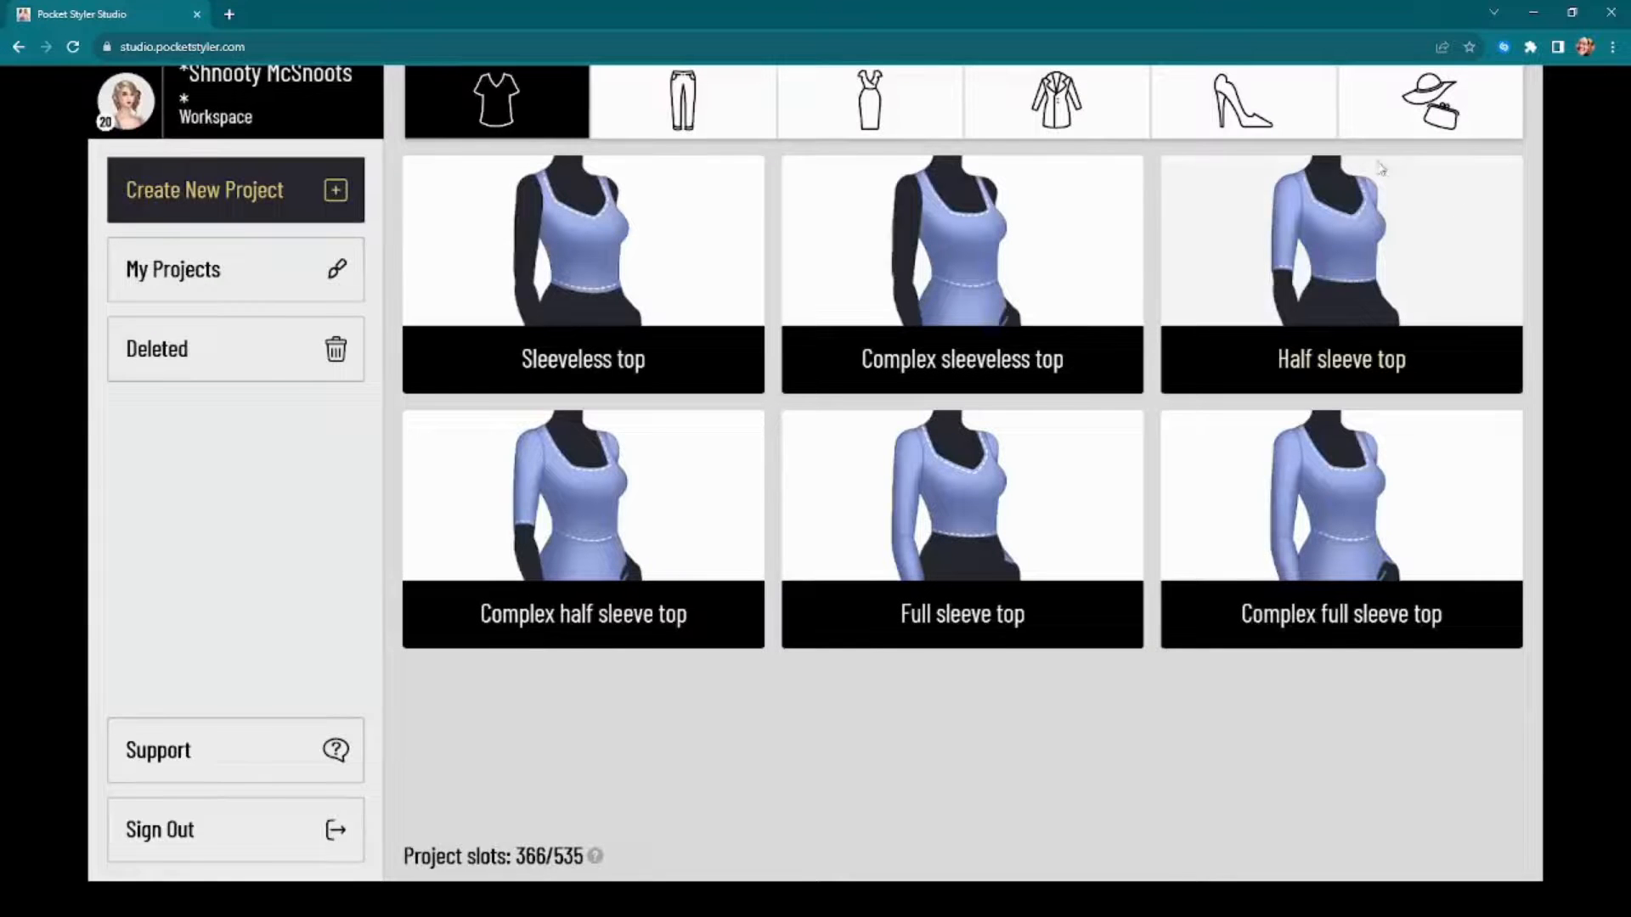
pyautogui.click(1282, 136)
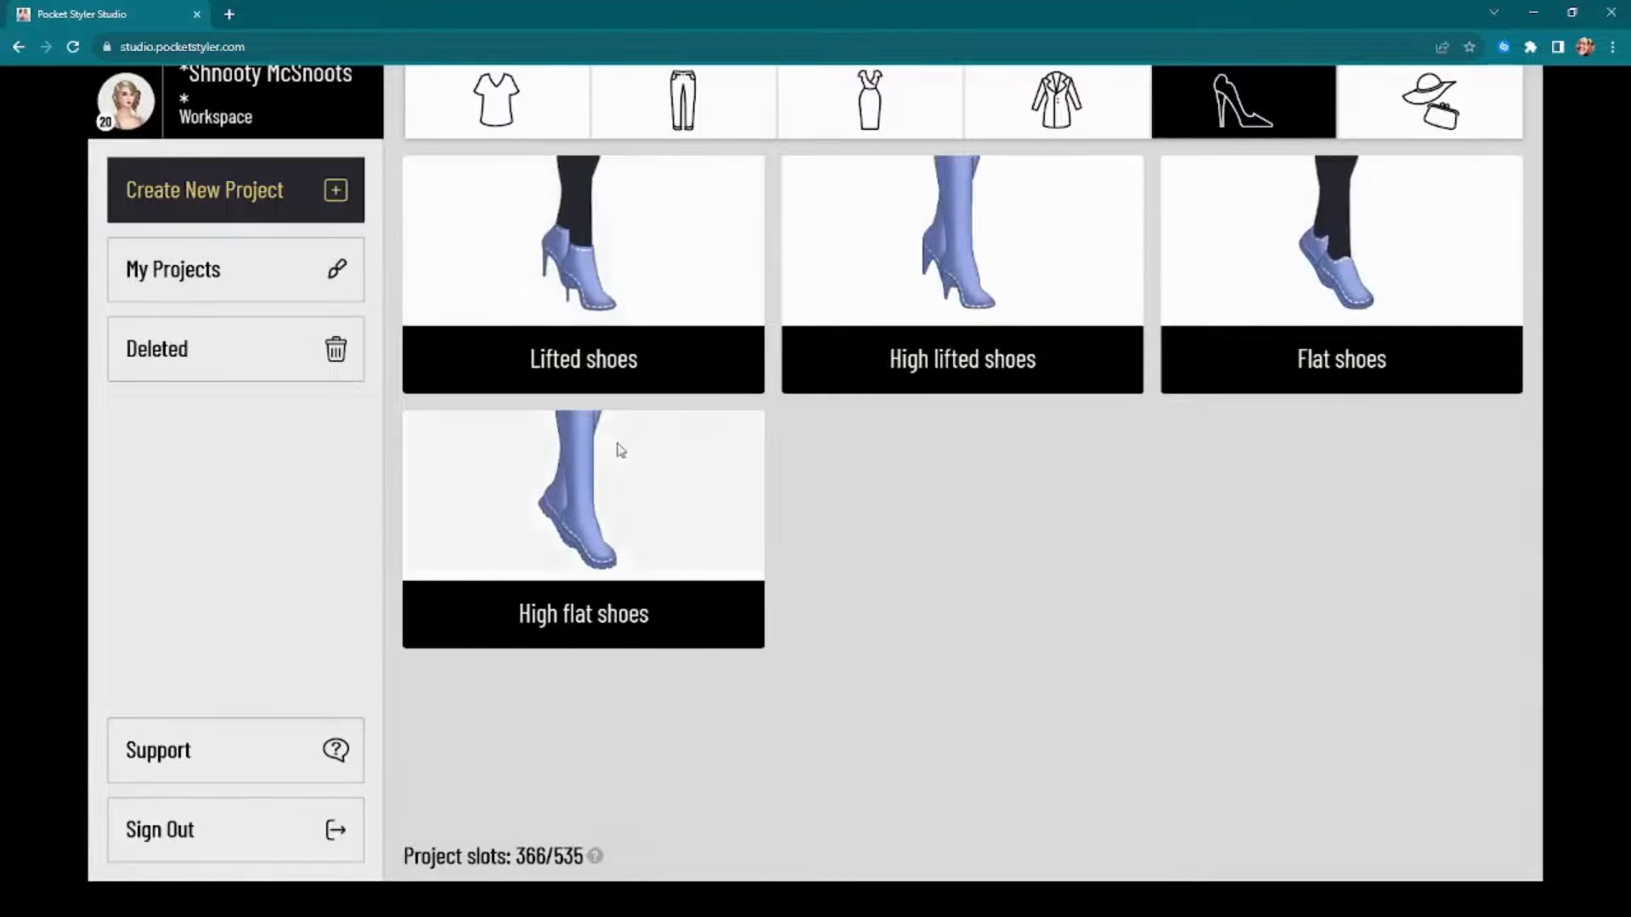
pyautogui.click(583, 246)
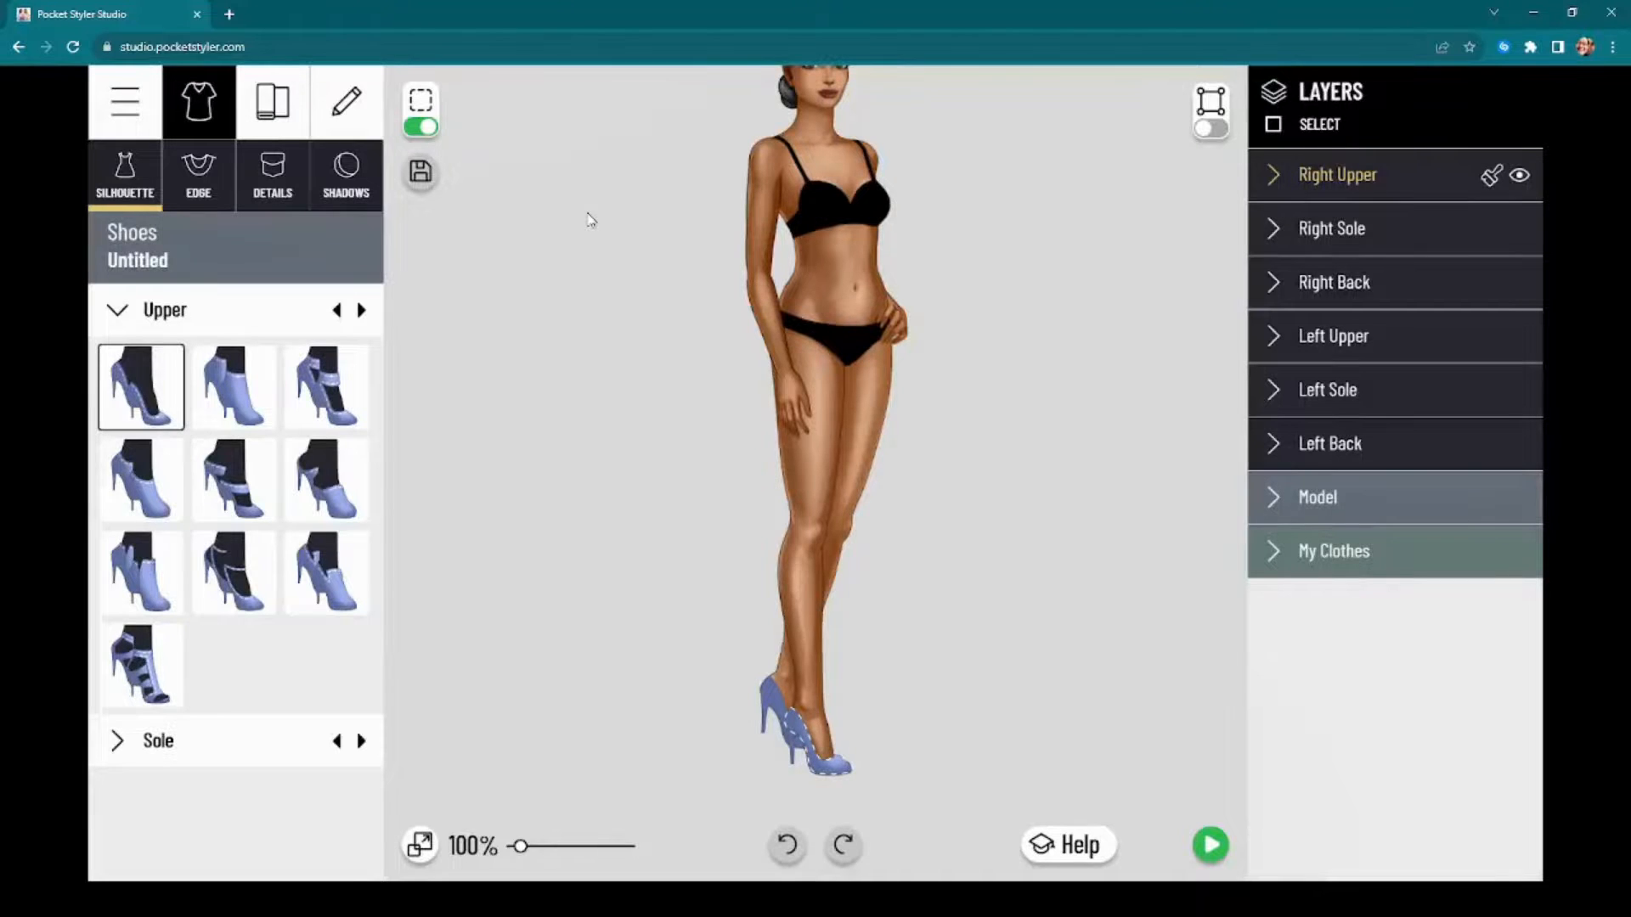
# Step: Turn on outline point editing for the right upper and reshape its front opening into a lower-cut curve over the toes
pyautogui.scroll(5, 720, 702)
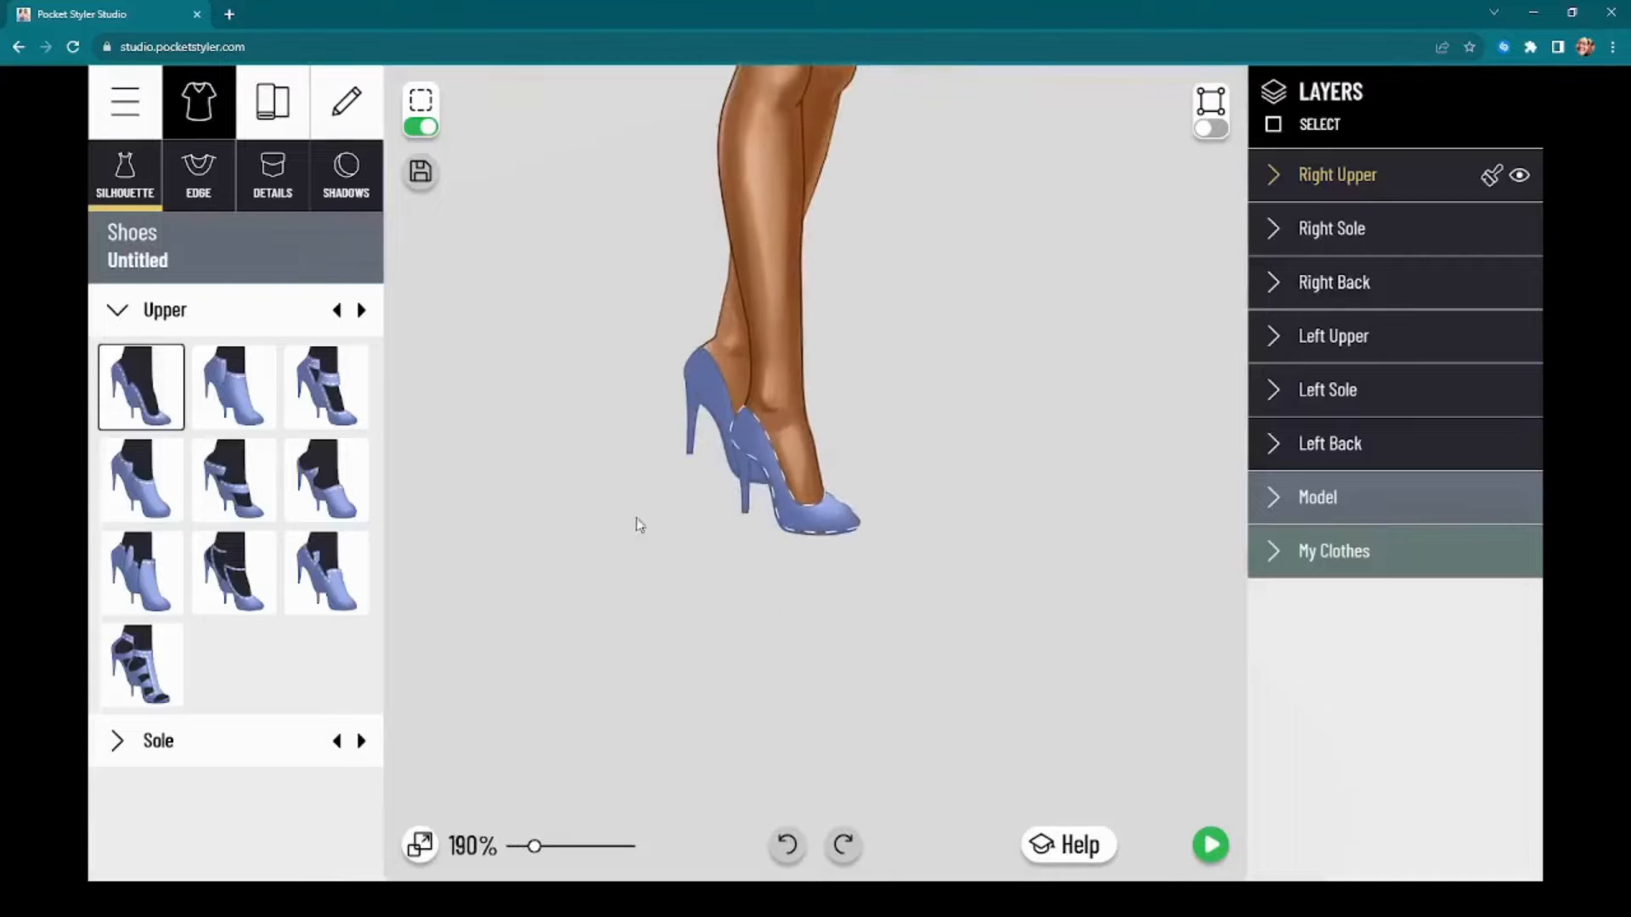
pyautogui.scroll(4, 698, 586)
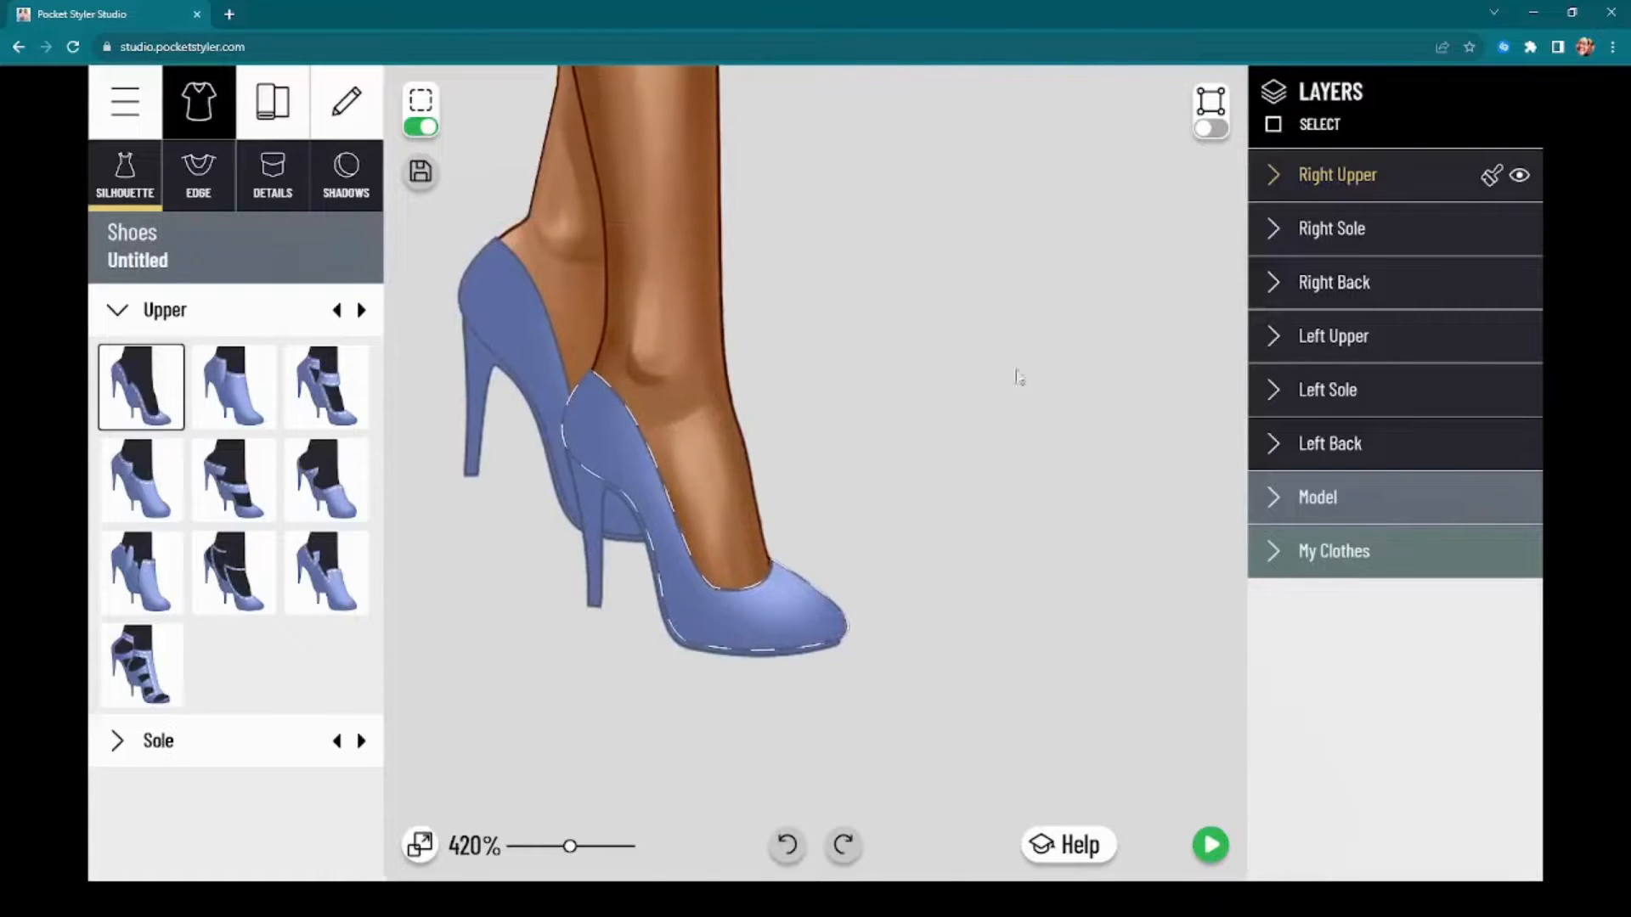
pyautogui.click(1212, 130)
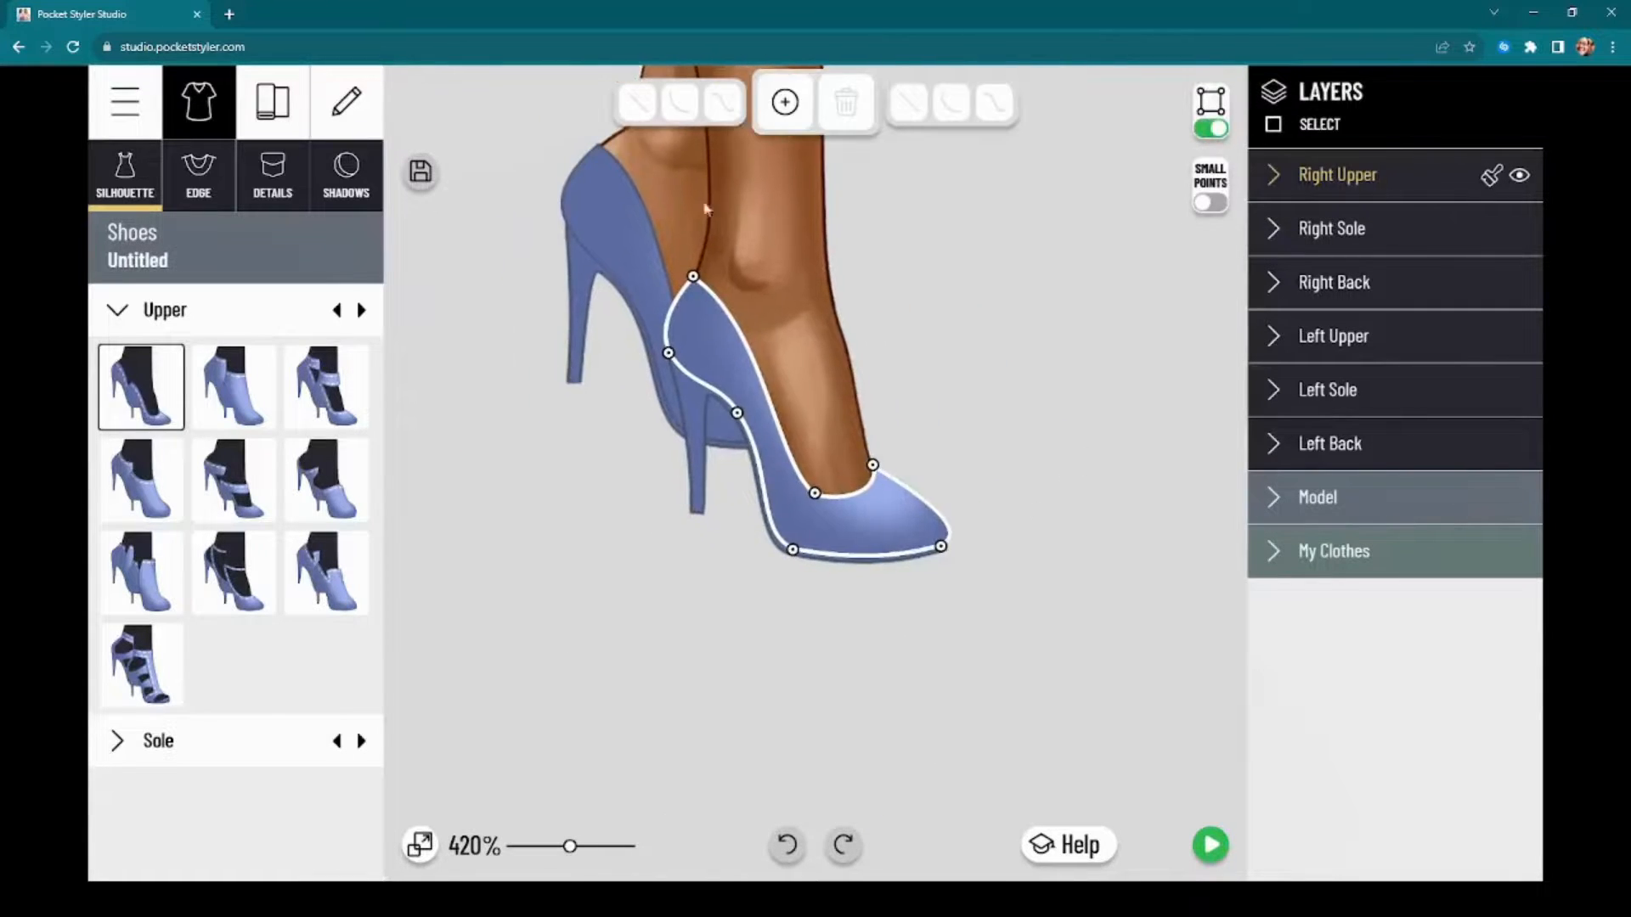
pyautogui.scroll(5, 947, 505)
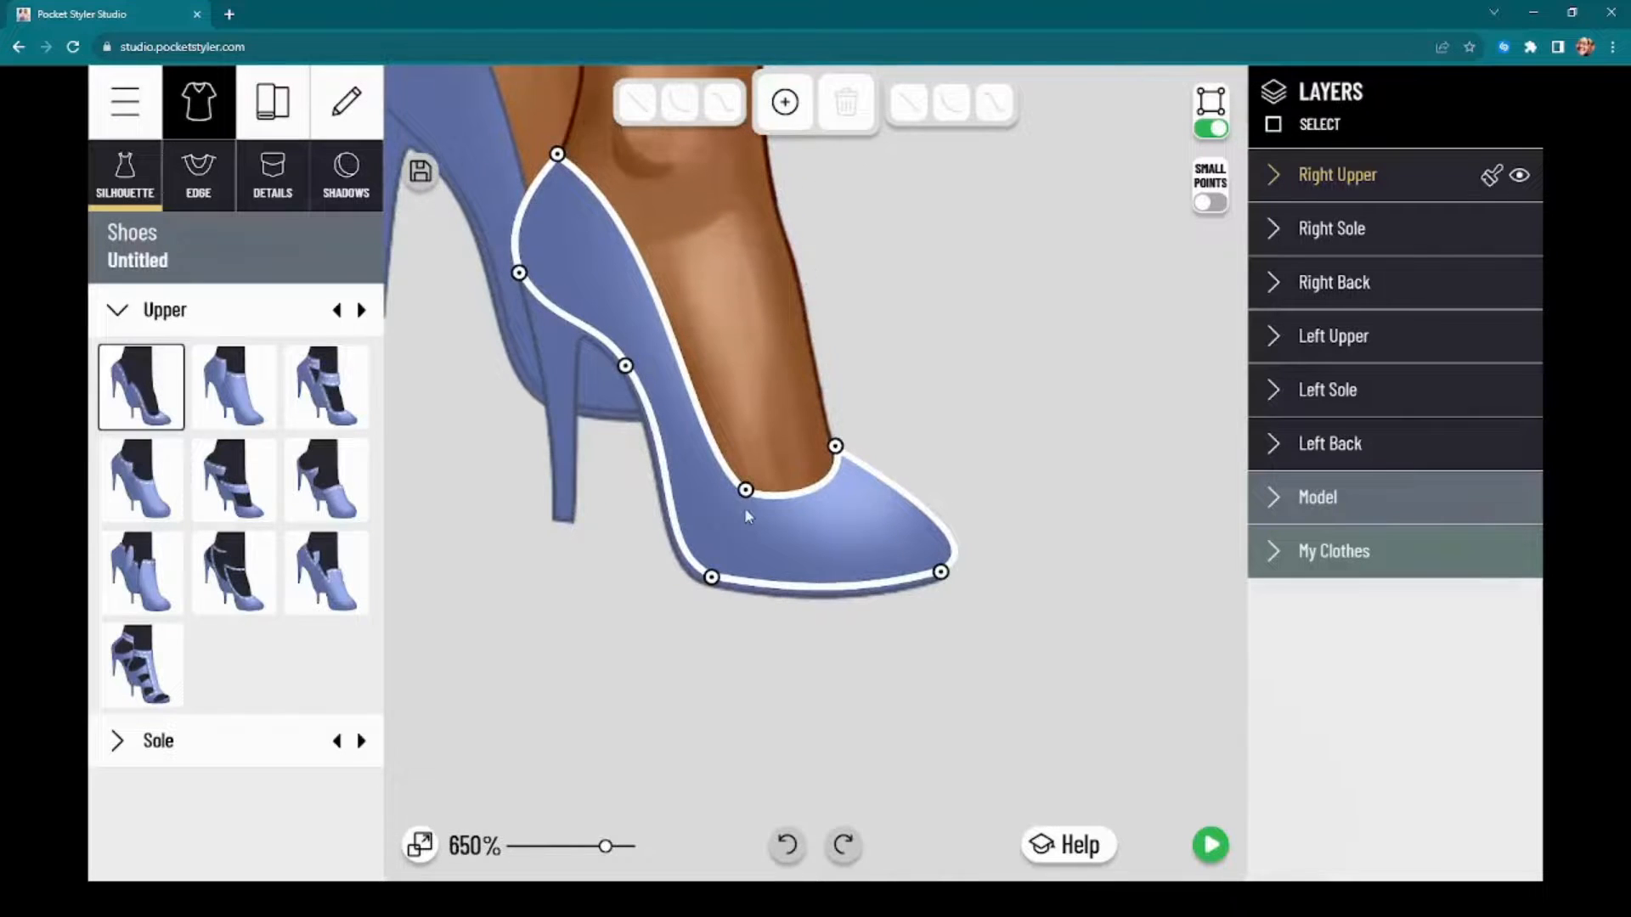
pyautogui.moveTo(745, 491); pyautogui.dragTo(705, 543)
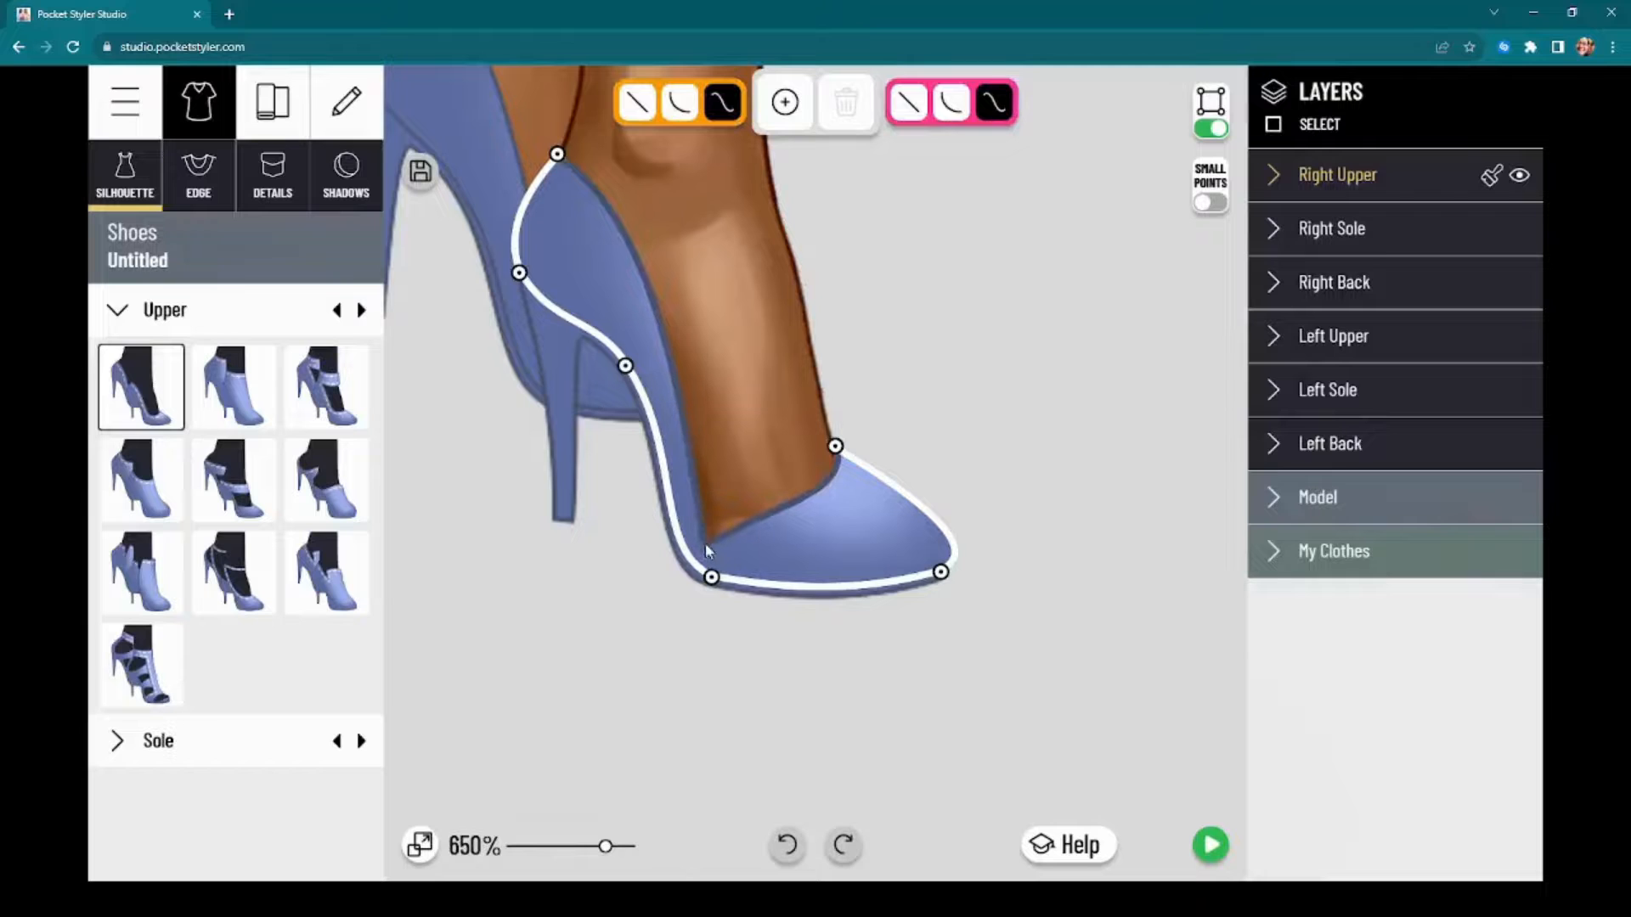
pyautogui.moveTo(836, 446); pyautogui.dragTo(862, 472)
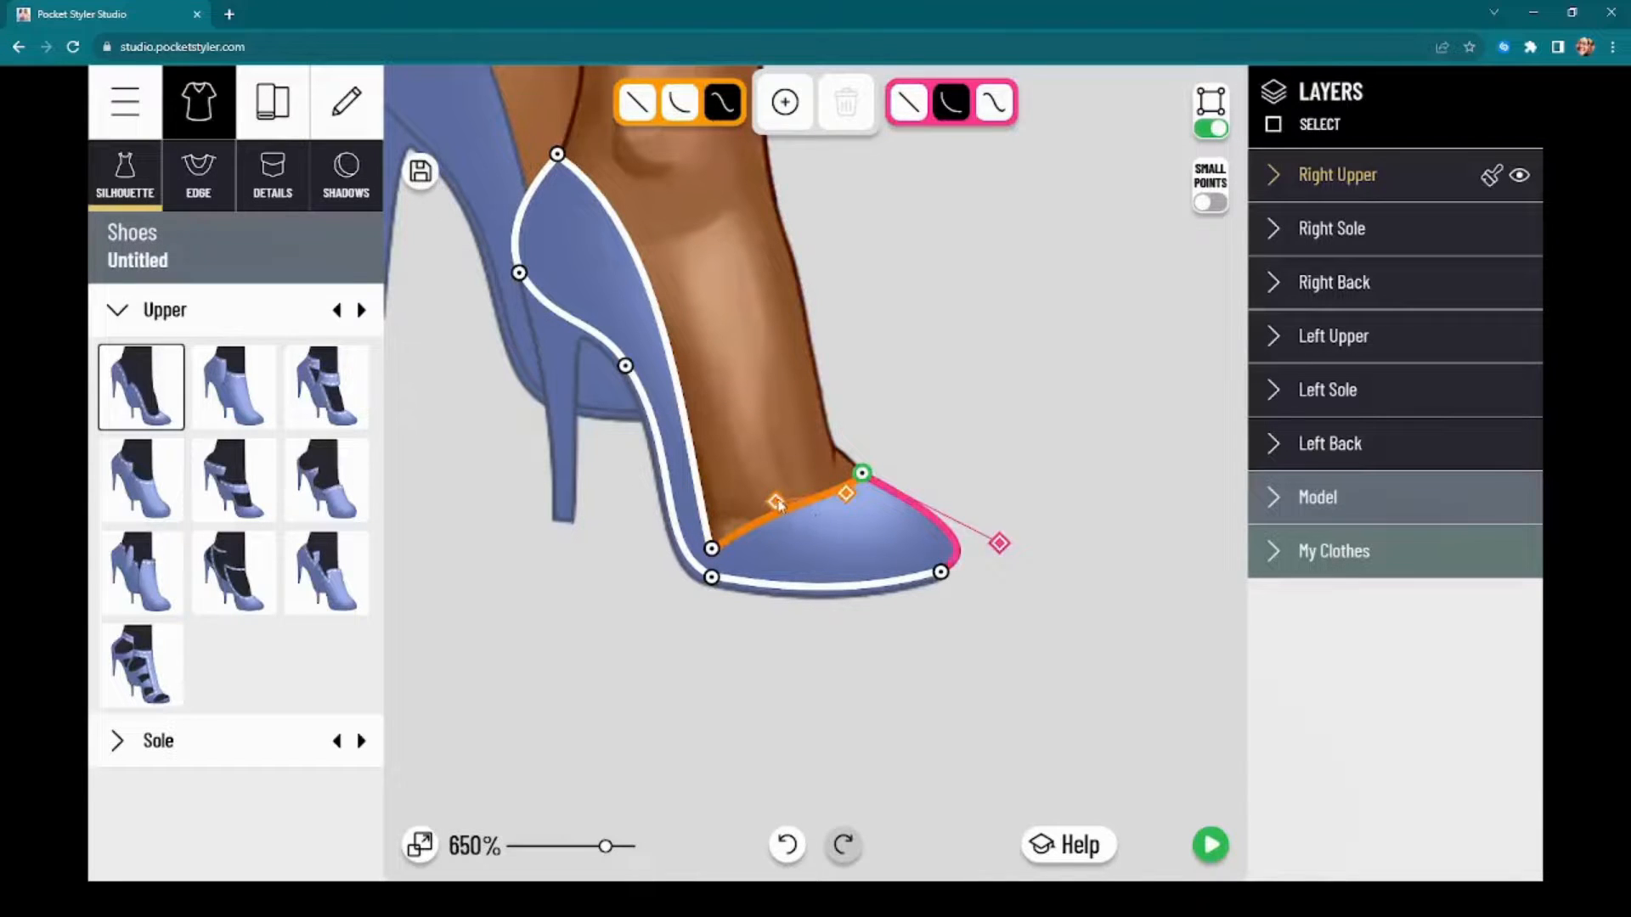
pyautogui.moveTo(779, 504); pyautogui.dragTo(857, 478)
pyautogui.moveTo(602, 167); pyautogui.dragTo(637, 298)
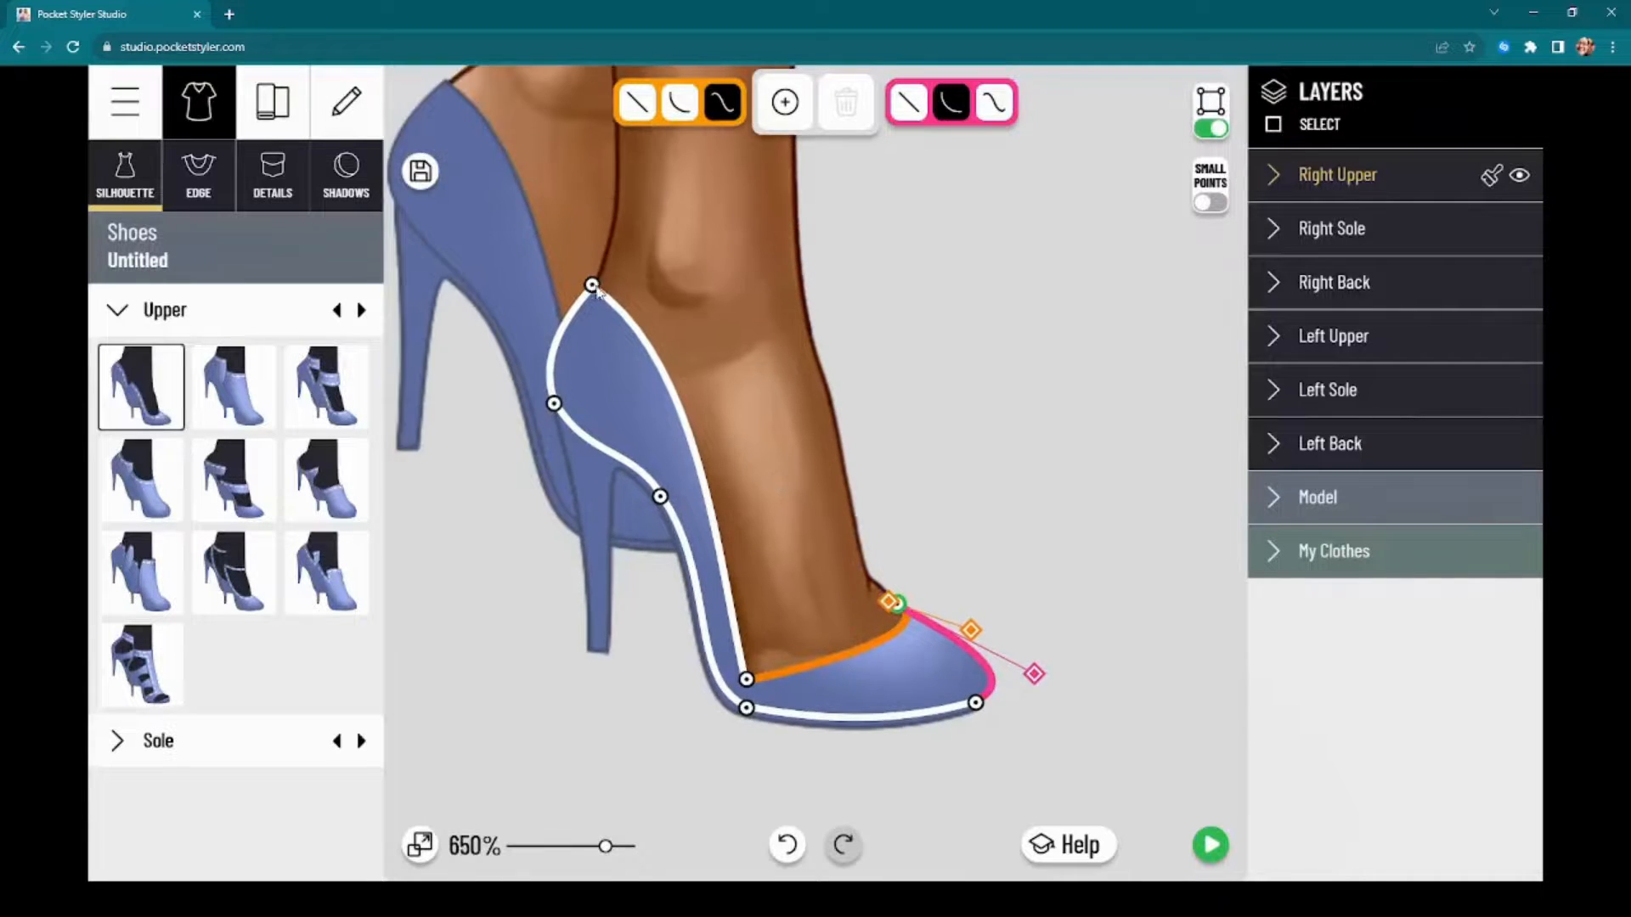
# Step: Add two points to the right upper's inner edge and bend it inward, leaving a rounded heel cup and a narrow side
pyautogui.click(593, 285)
pyautogui.click(785, 101)
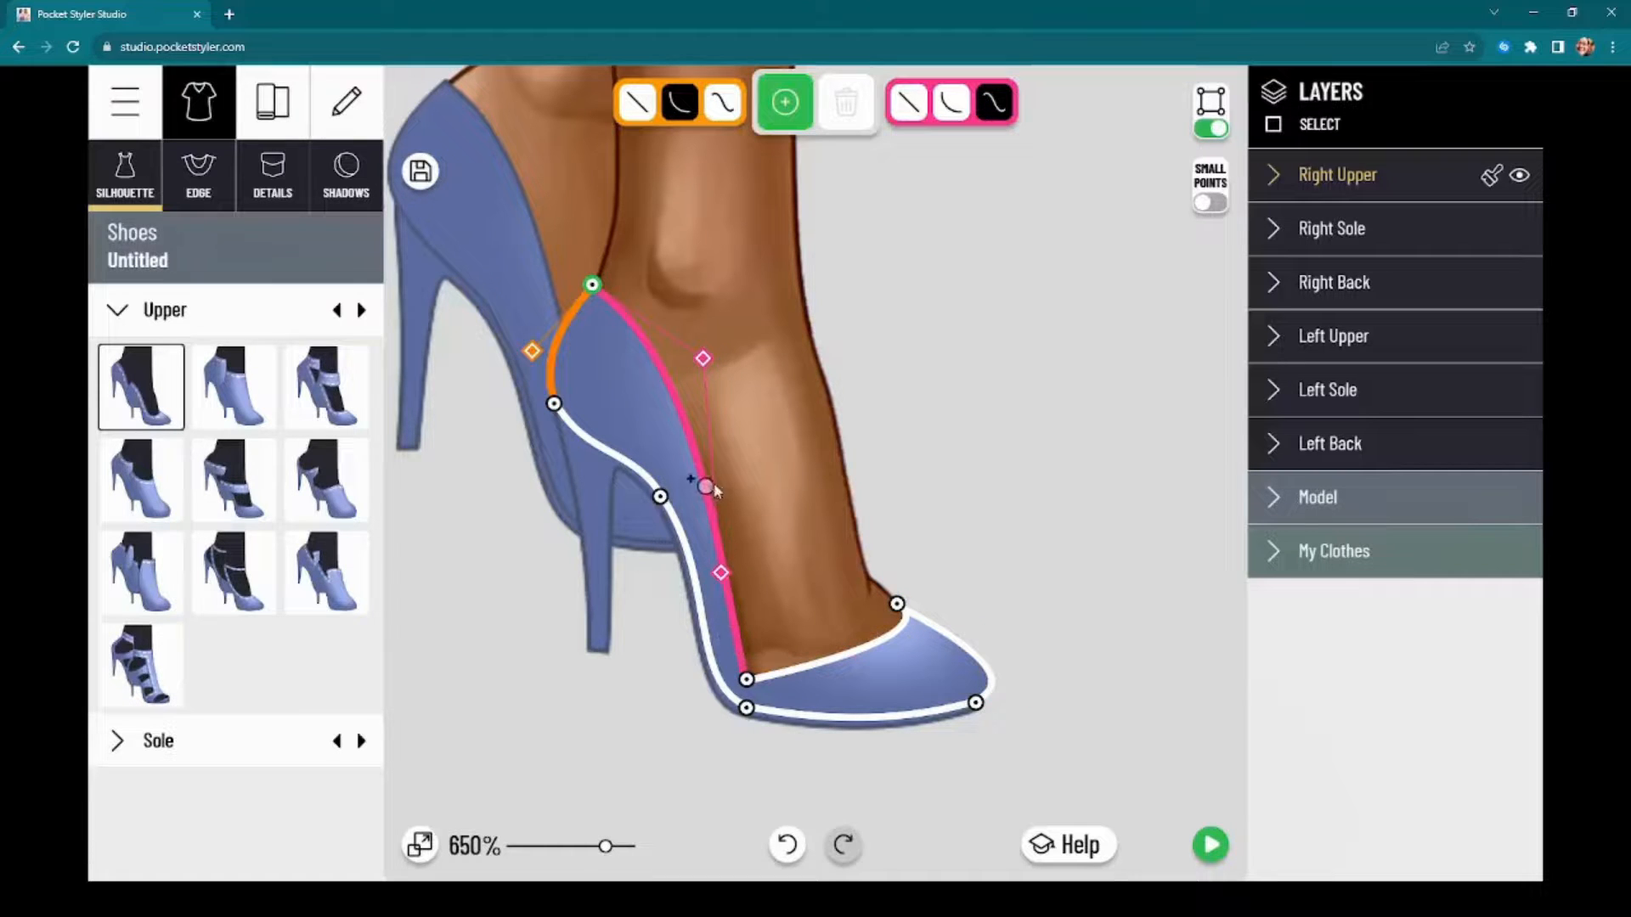
pyautogui.click(692, 444)
pyautogui.moveTo(692, 441); pyautogui.dragTo(662, 468)
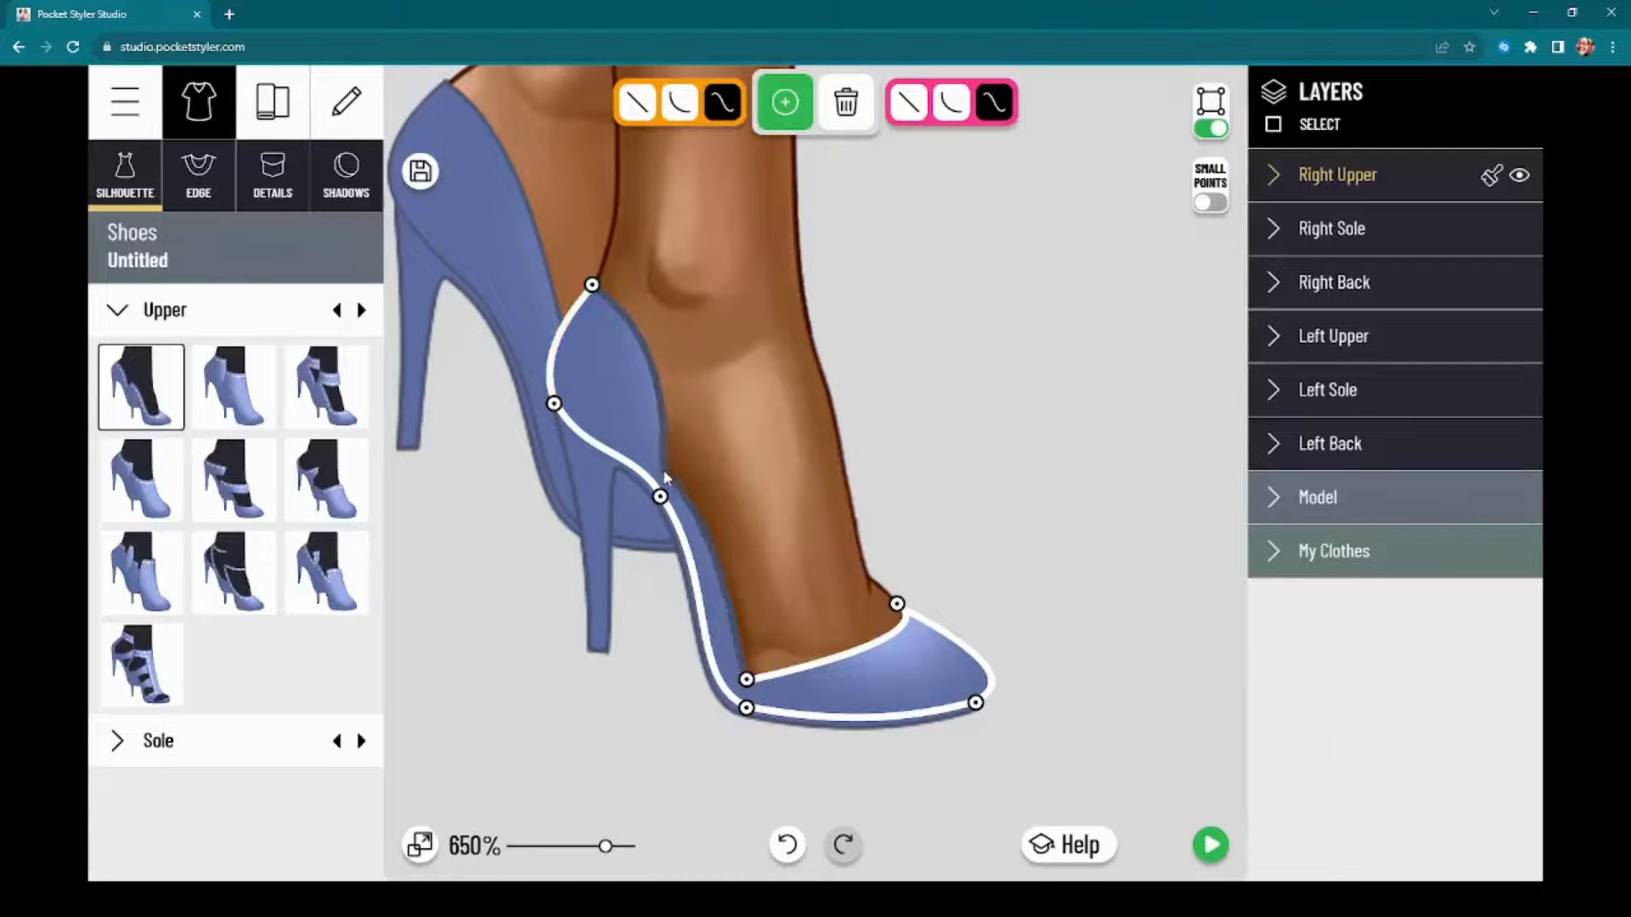
pyautogui.moveTo(656, 387); pyautogui.dragTo(637, 268)
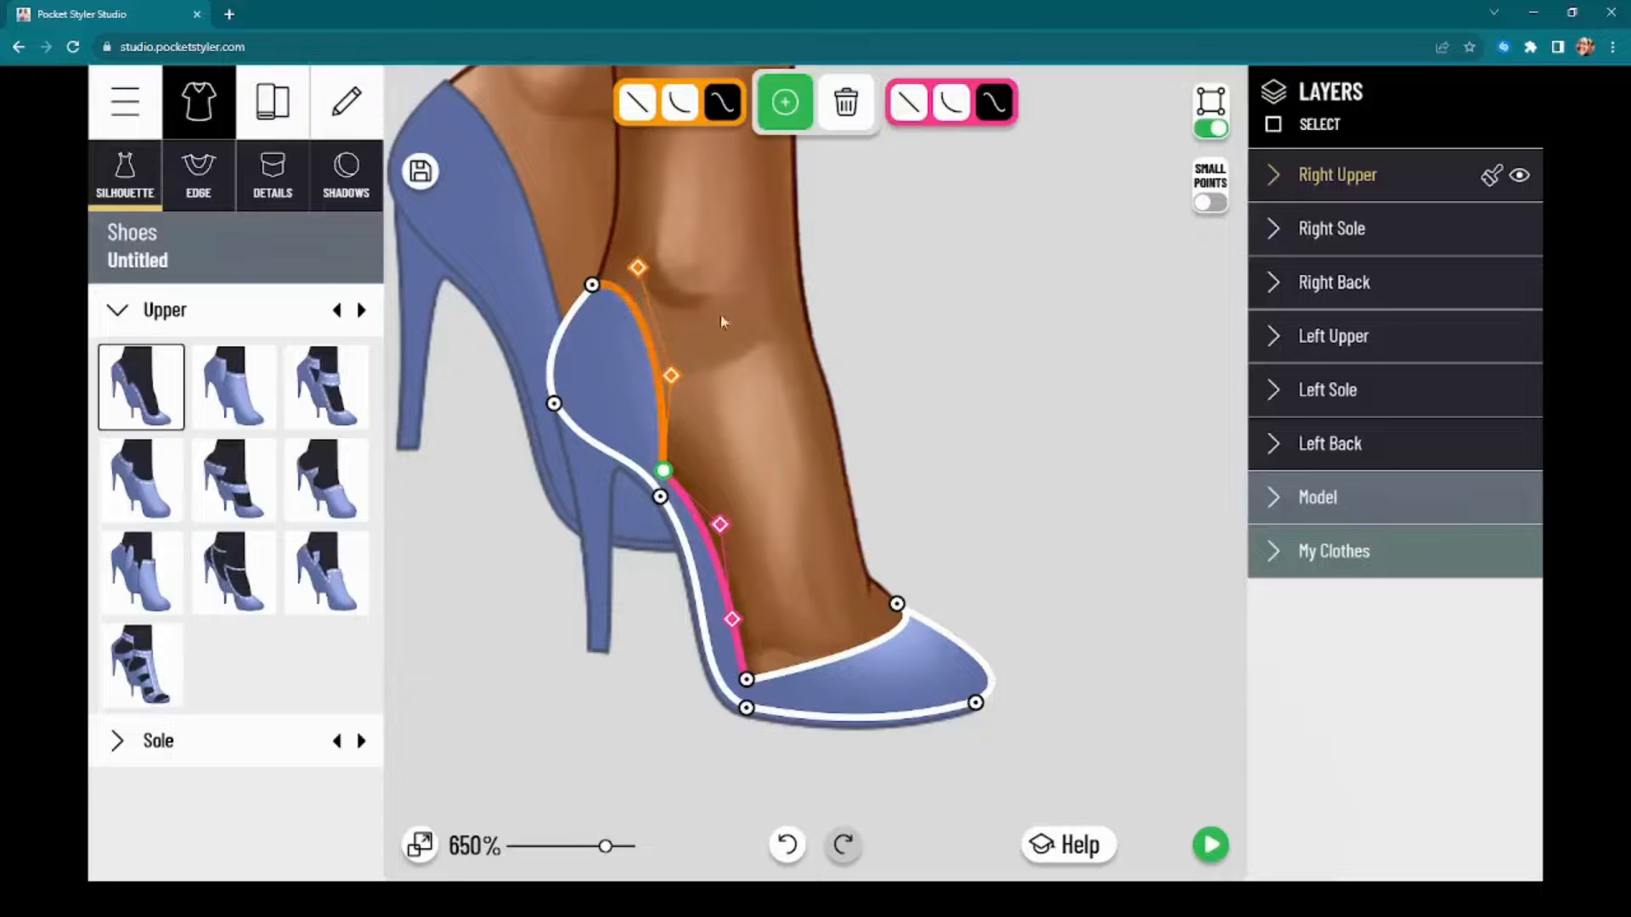
pyautogui.moveTo(673, 380); pyautogui.dragTo(675, 416)
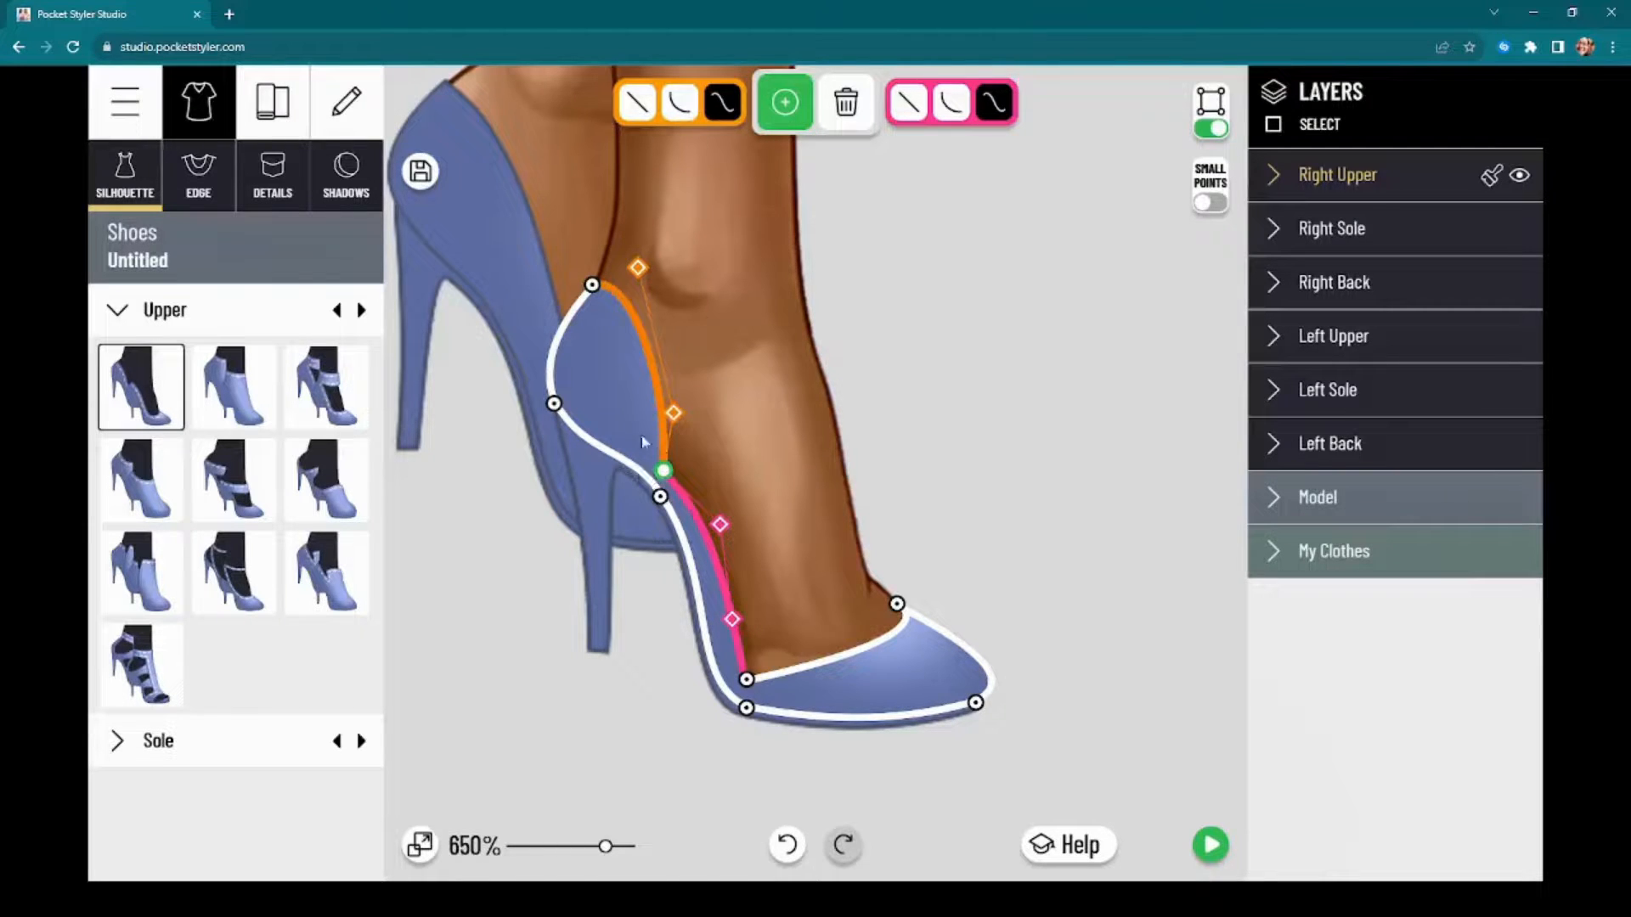
pyautogui.click(662, 455)
pyautogui.moveTo(664, 455); pyautogui.dragTo(641, 435)
pyautogui.moveTo(630, 270); pyautogui.dragTo(636, 284)
pyautogui.moveTo(986, 419); pyautogui.dragTo(957, 346)
pyautogui.click(970, 379)
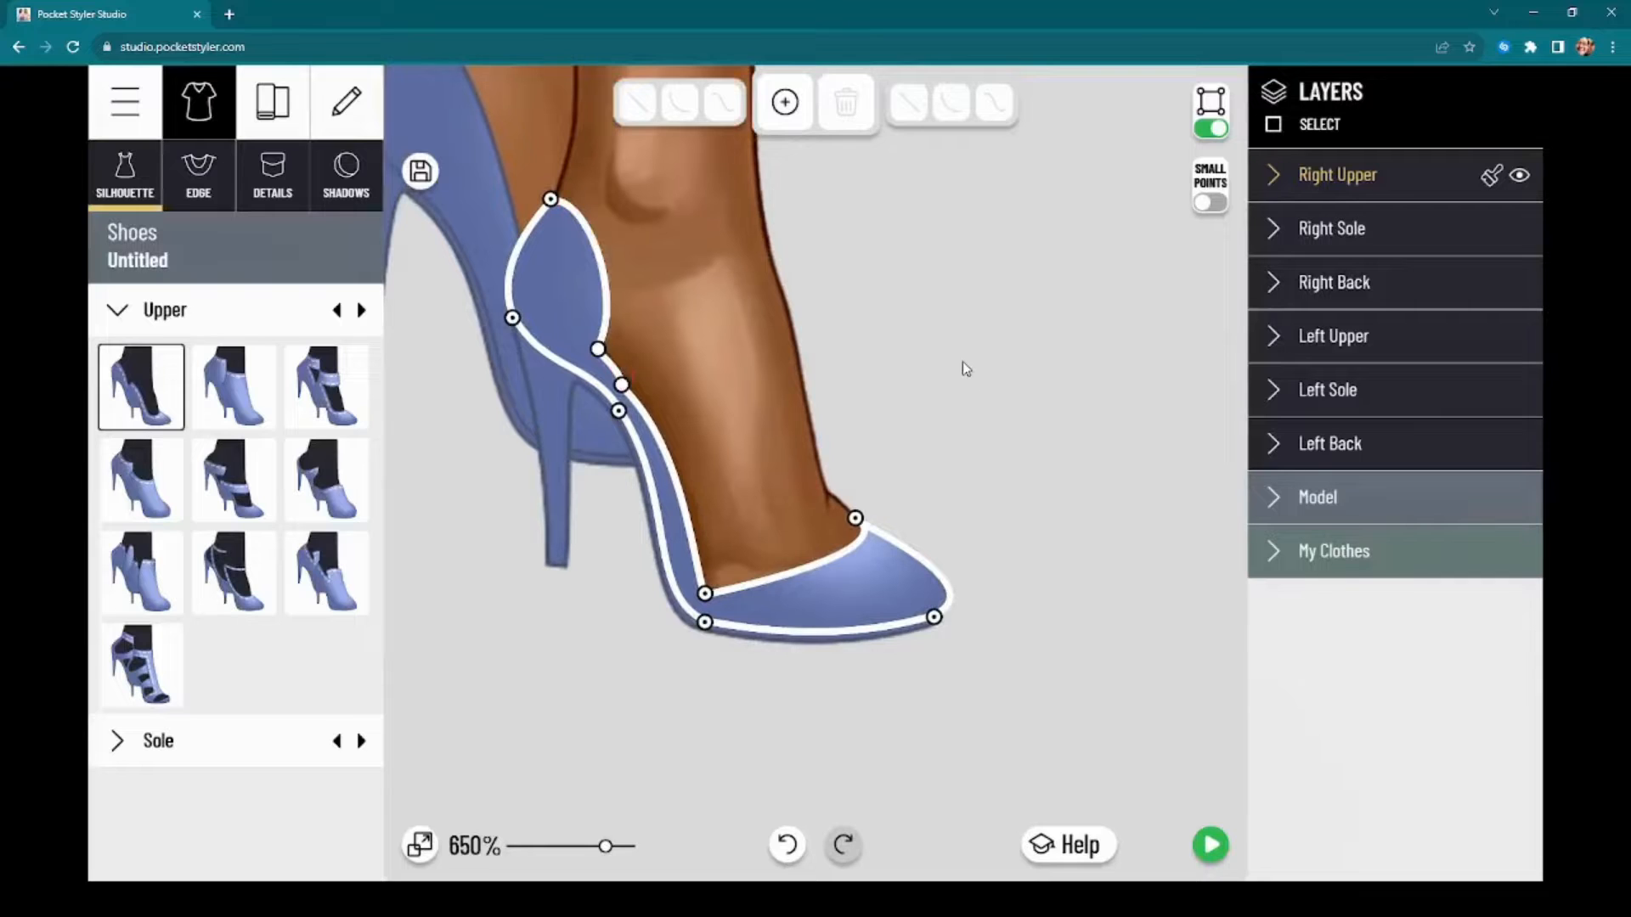
# Step: Add a rounded square detail to the right upper, tilt it across the instep and flatten it into a thin band
pyautogui.click(263, 180)
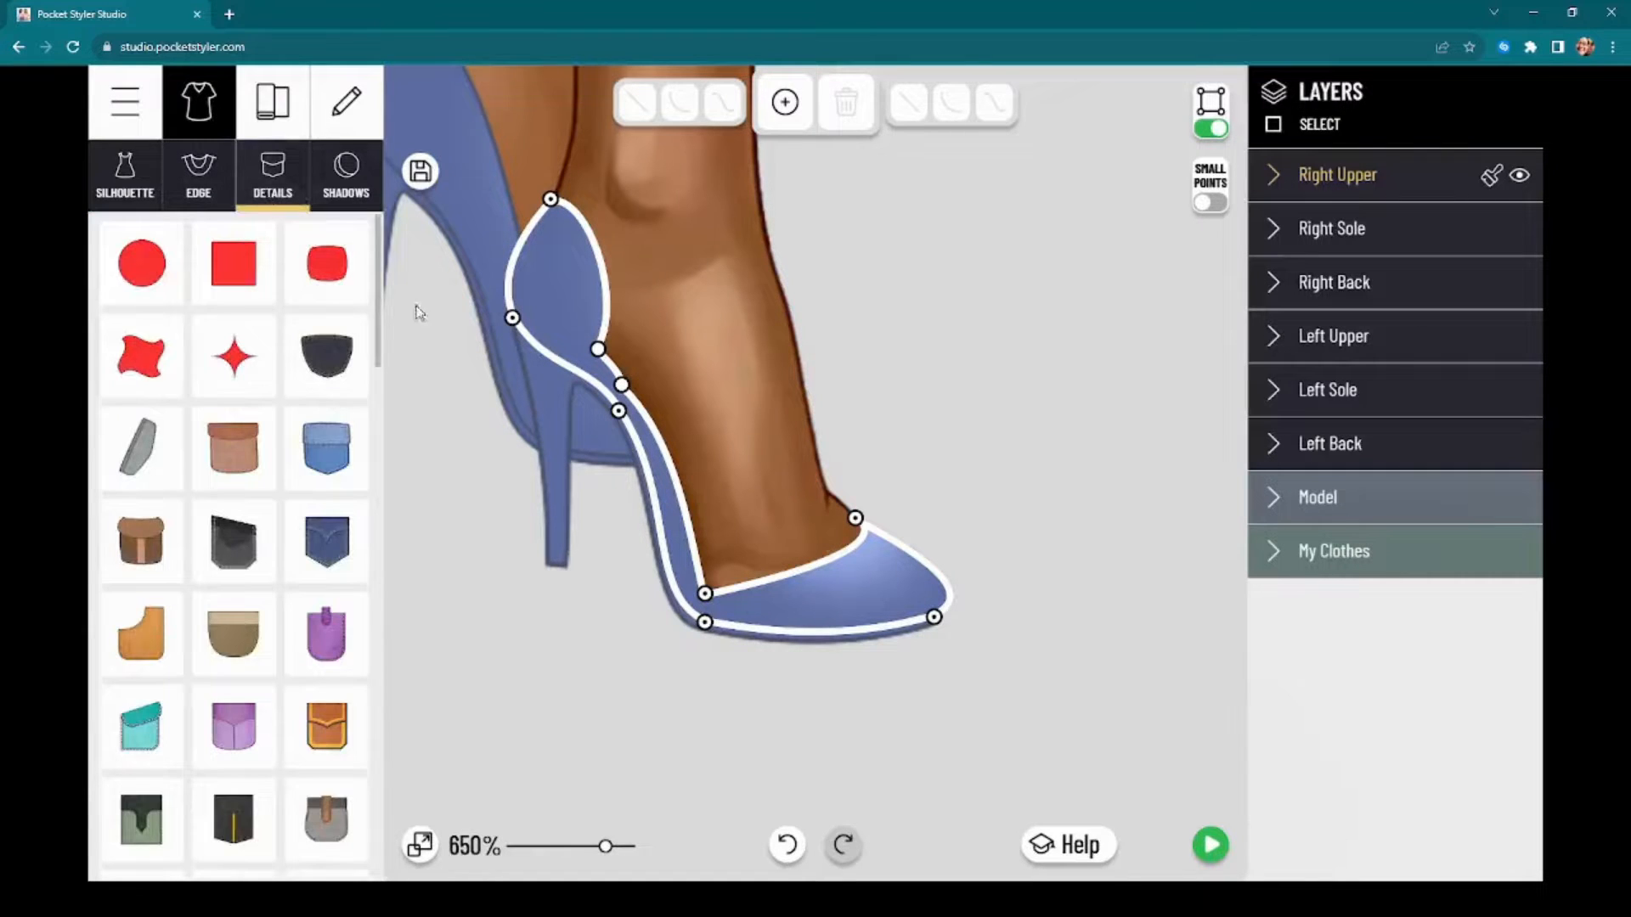
pyautogui.scroll(-2, 299, 601)
pyautogui.scroll(2, 246, 408)
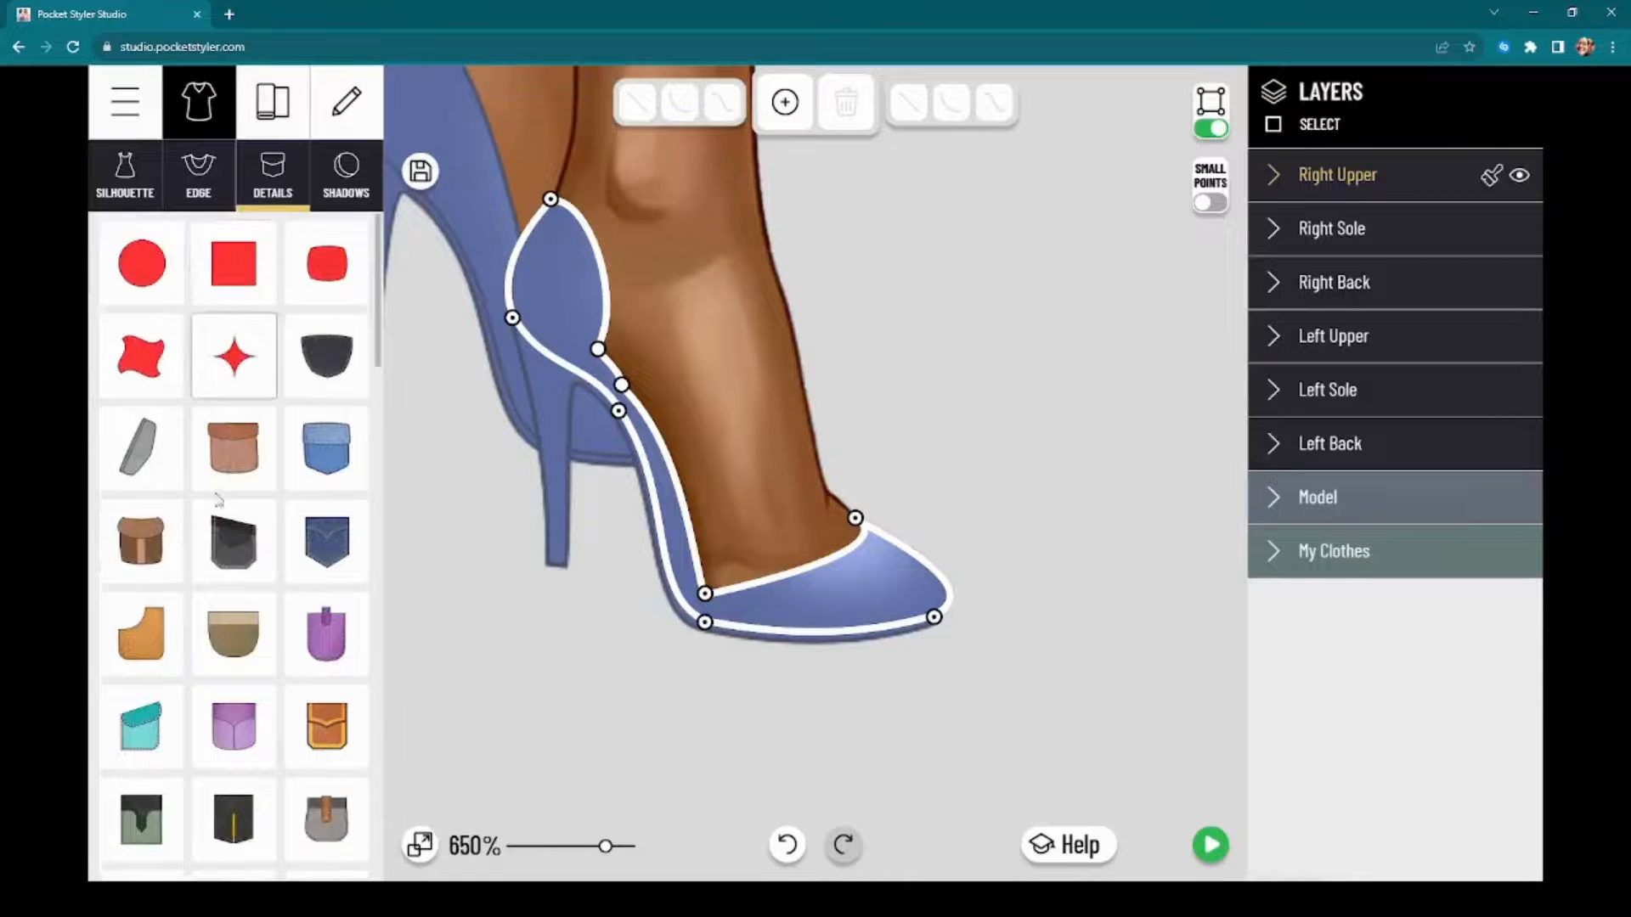
pyautogui.scroll(-5, 234, 637)
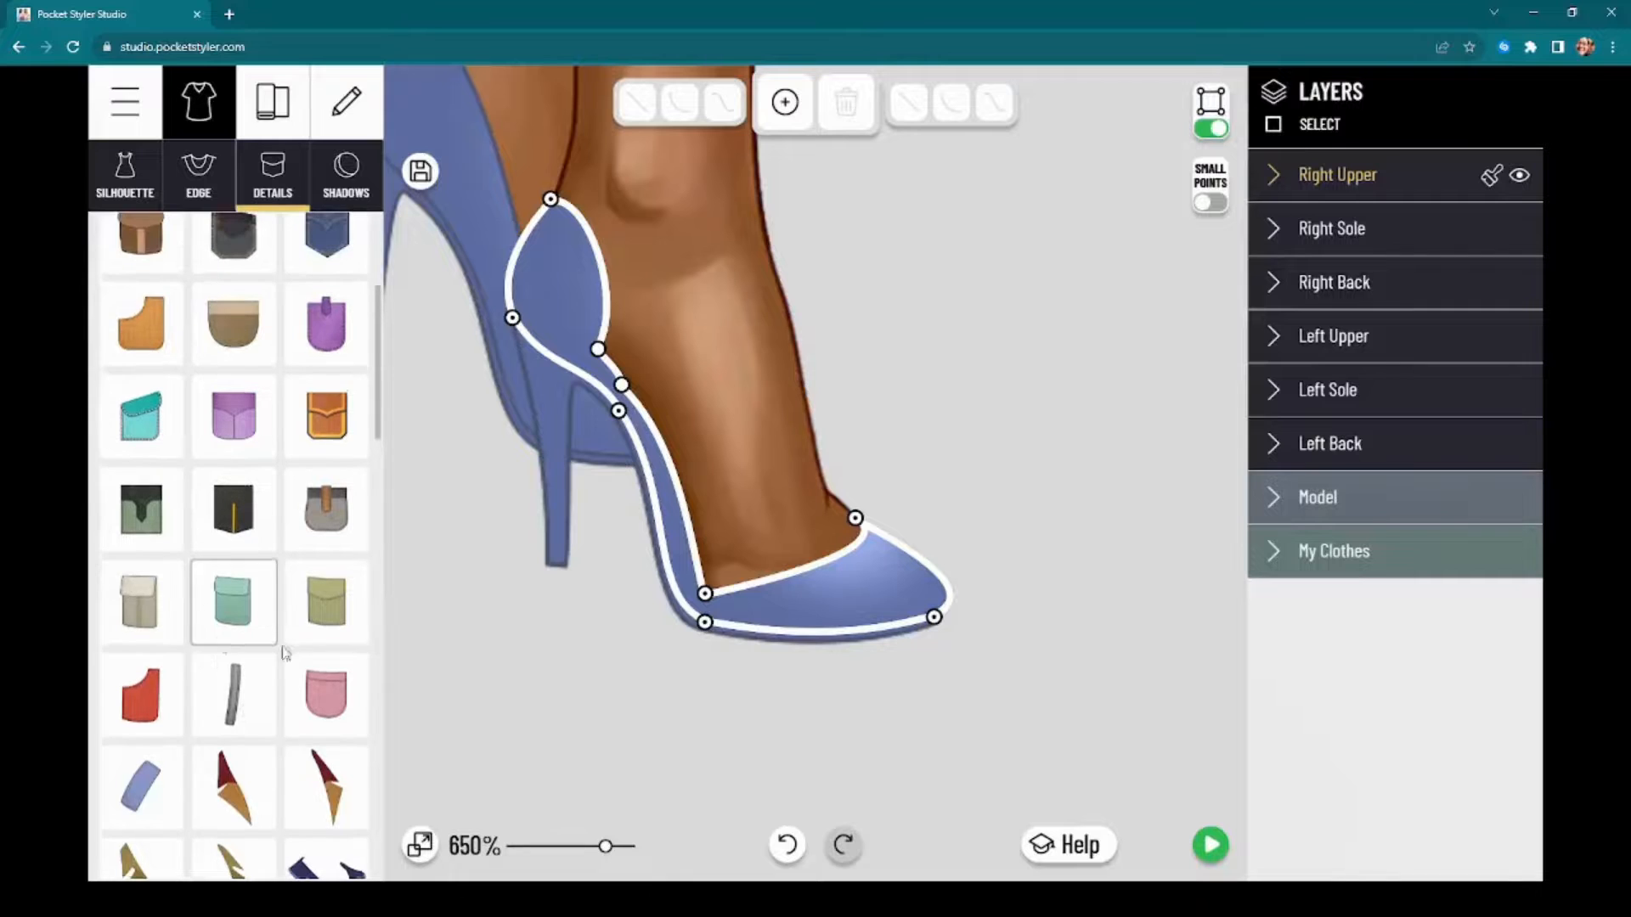
pyautogui.scroll(4, 255, 671)
pyautogui.click(315, 222)
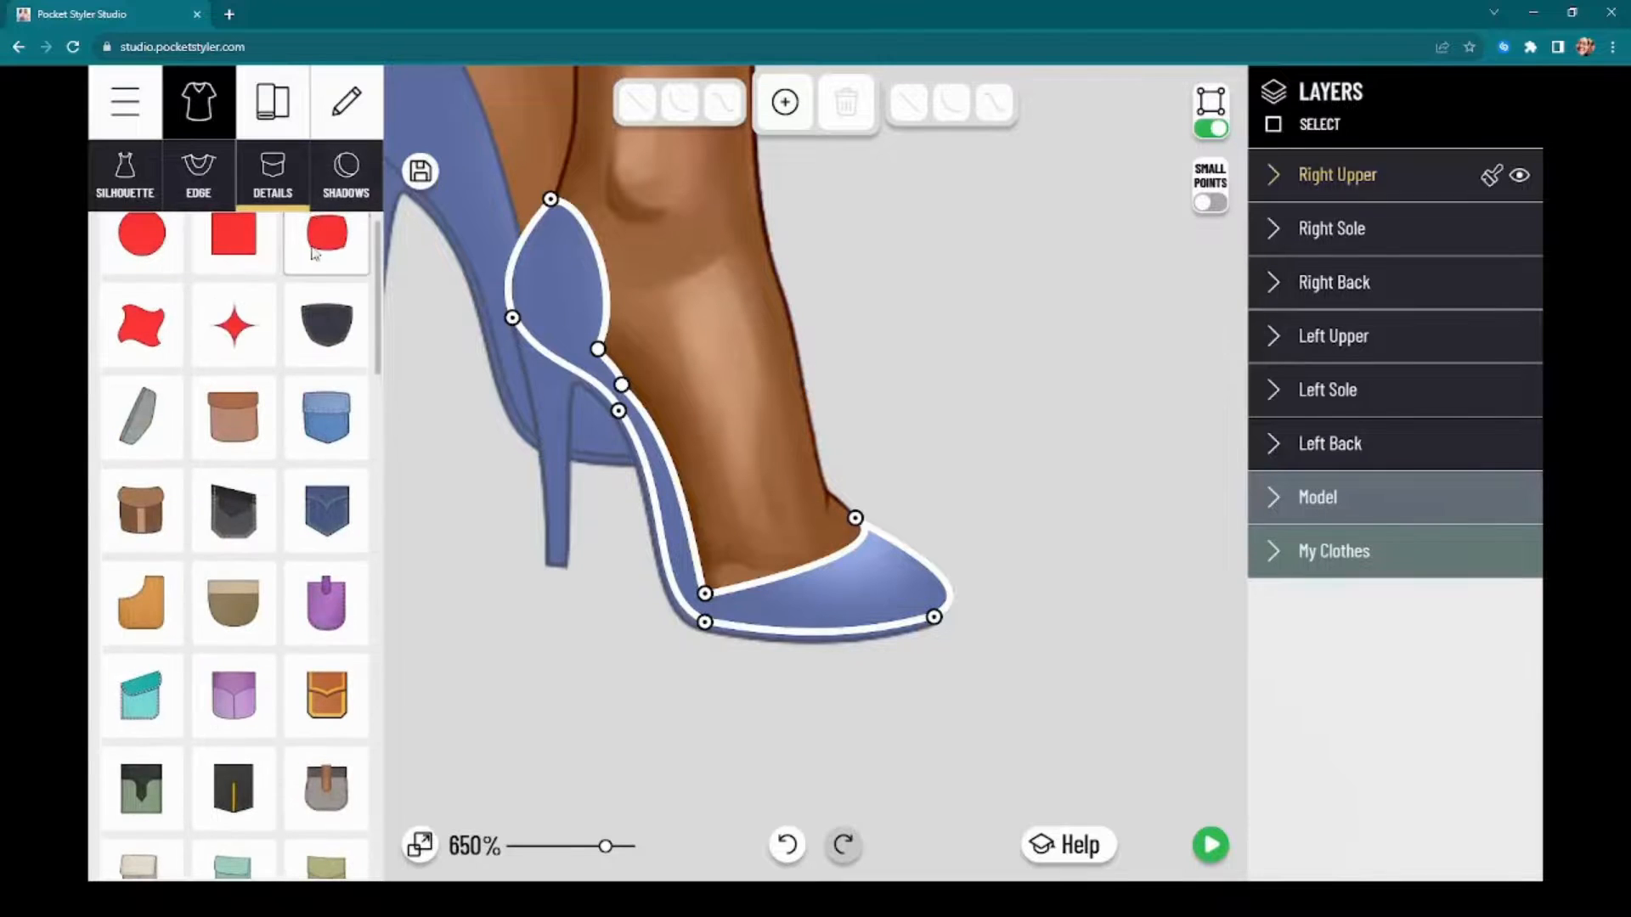
pyautogui.moveTo(721, 333); pyautogui.dragTo(803, 457)
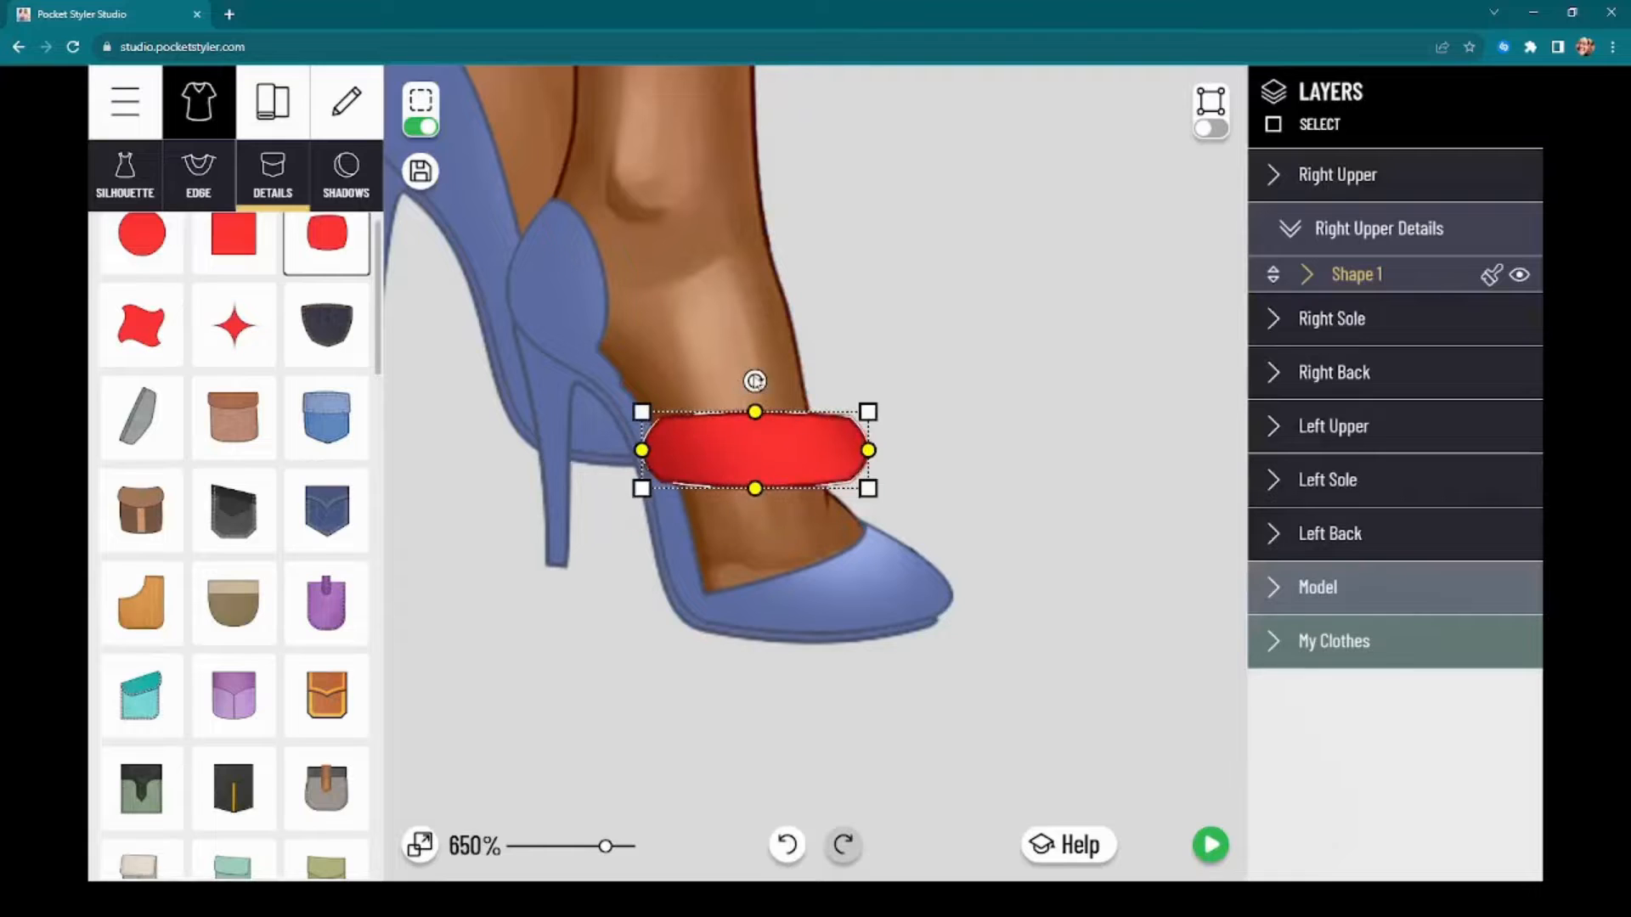
pyautogui.moveTo(755, 381); pyautogui.dragTo(723, 367)
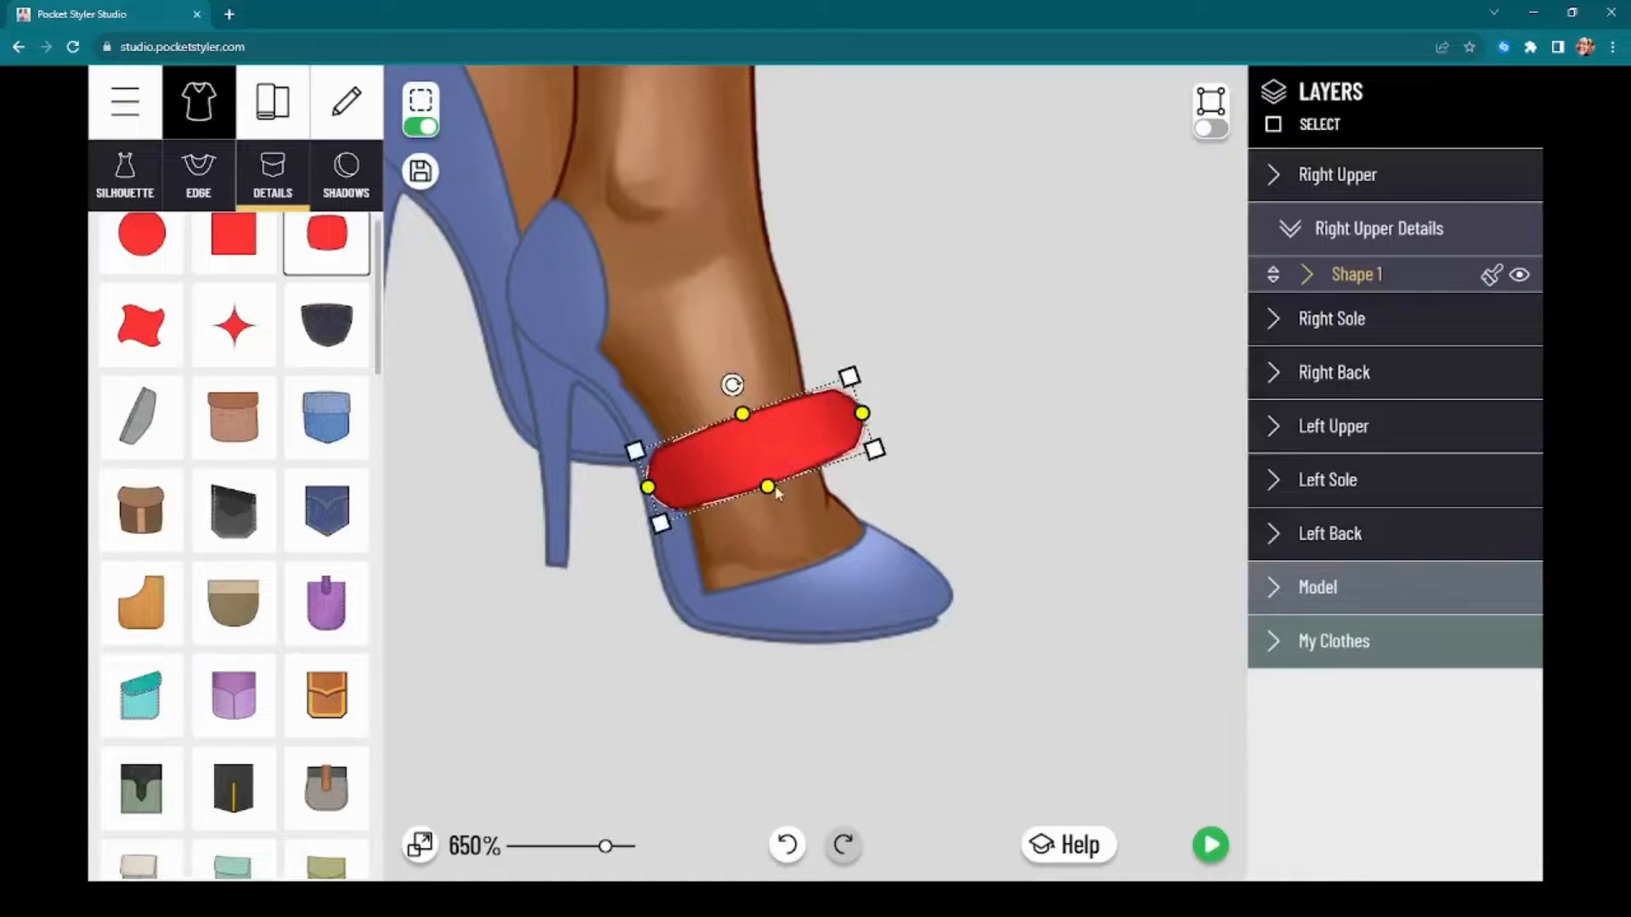
pyautogui.moveTo(768, 488); pyautogui.dragTo(770, 456)
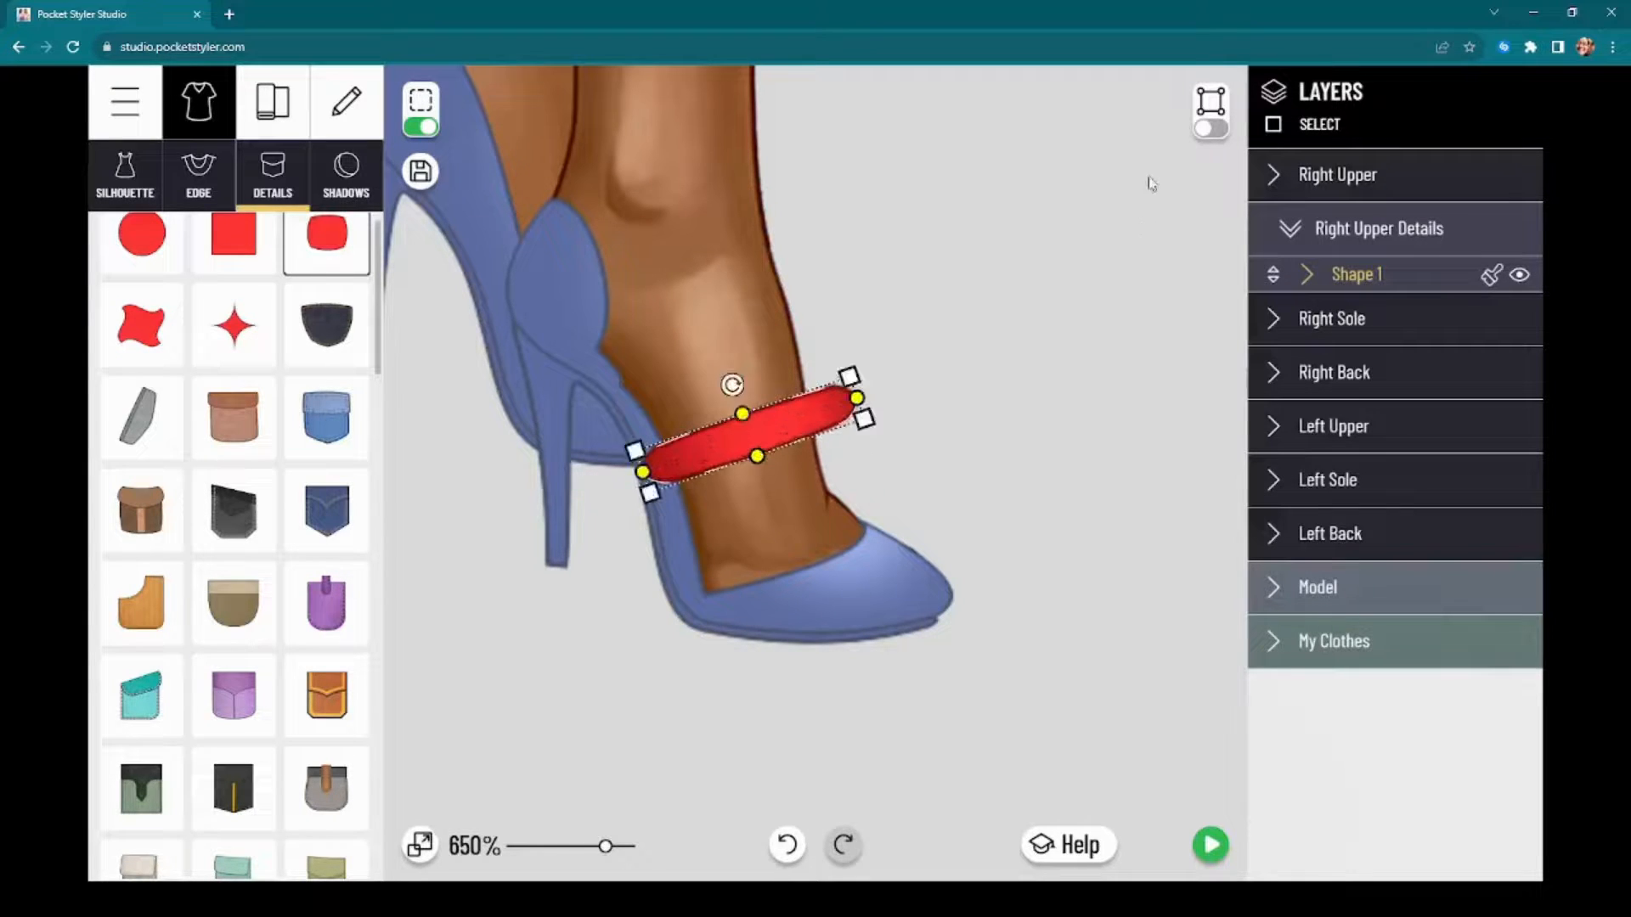
# Step: Turn on outline point editing for the red band and reshape its corners so its ends meet the foot's edges
pyautogui.click(1210, 127)
pyautogui.scroll(3, 701, 481)
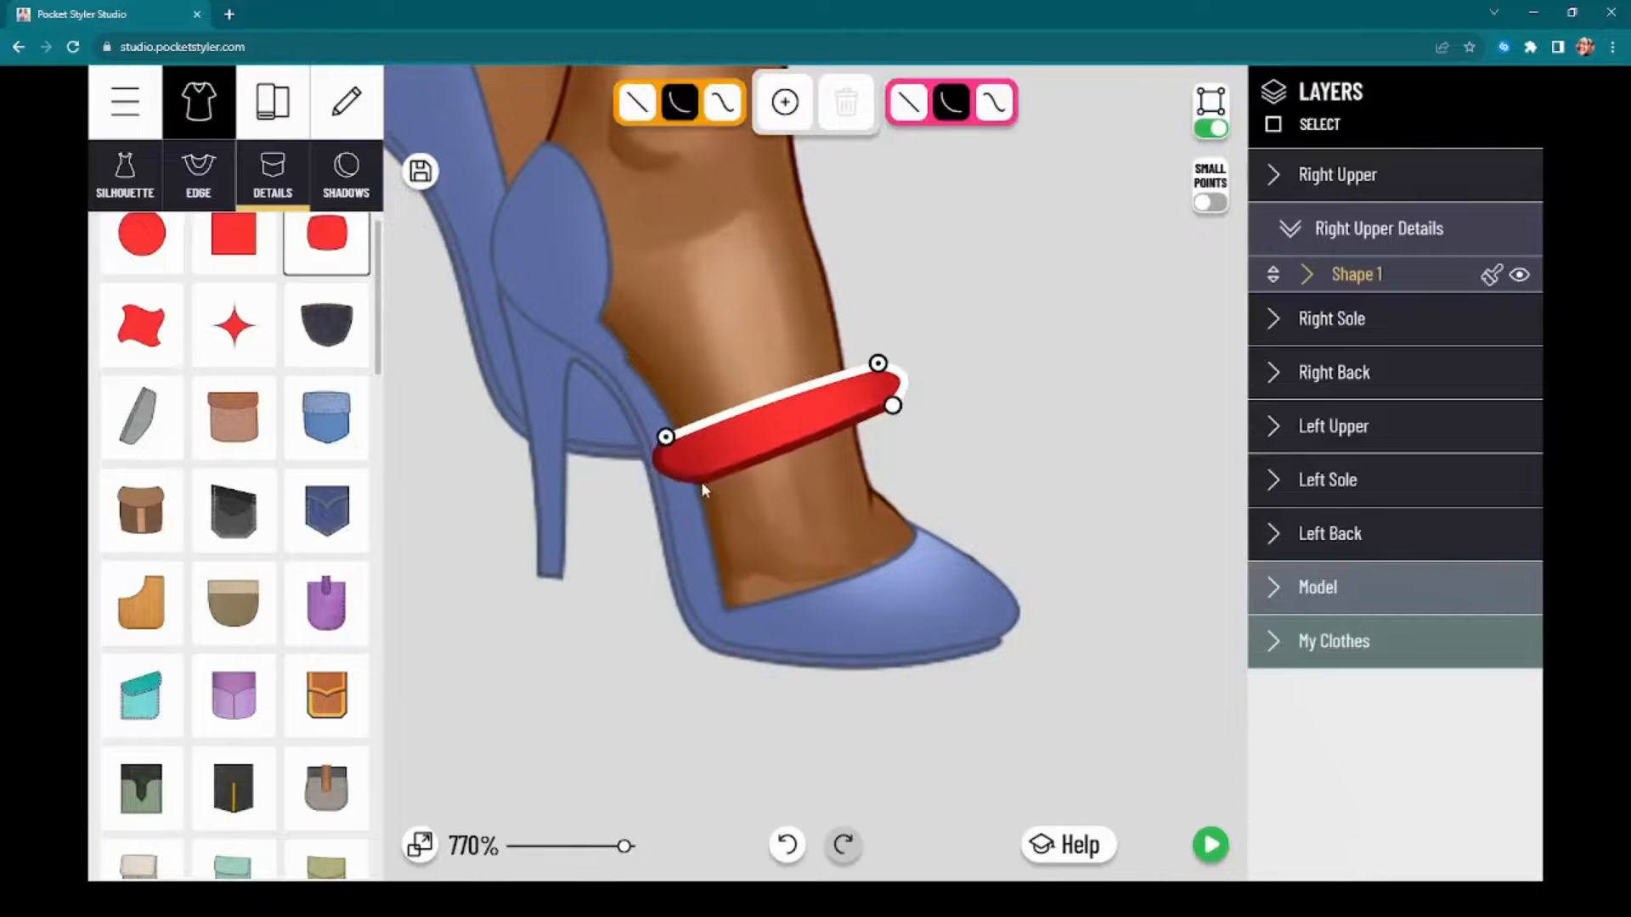
pyautogui.moveTo(702, 483); pyautogui.dragTo(695, 495)
pyautogui.moveTo(666, 438); pyautogui.dragTo(677, 427)
pyautogui.moveTo(631, 478); pyautogui.dragTo(696, 486)
pyautogui.moveTo(892, 407); pyautogui.dragTo(860, 433)
pyautogui.moveTo(874, 363); pyautogui.dragTo(836, 500)
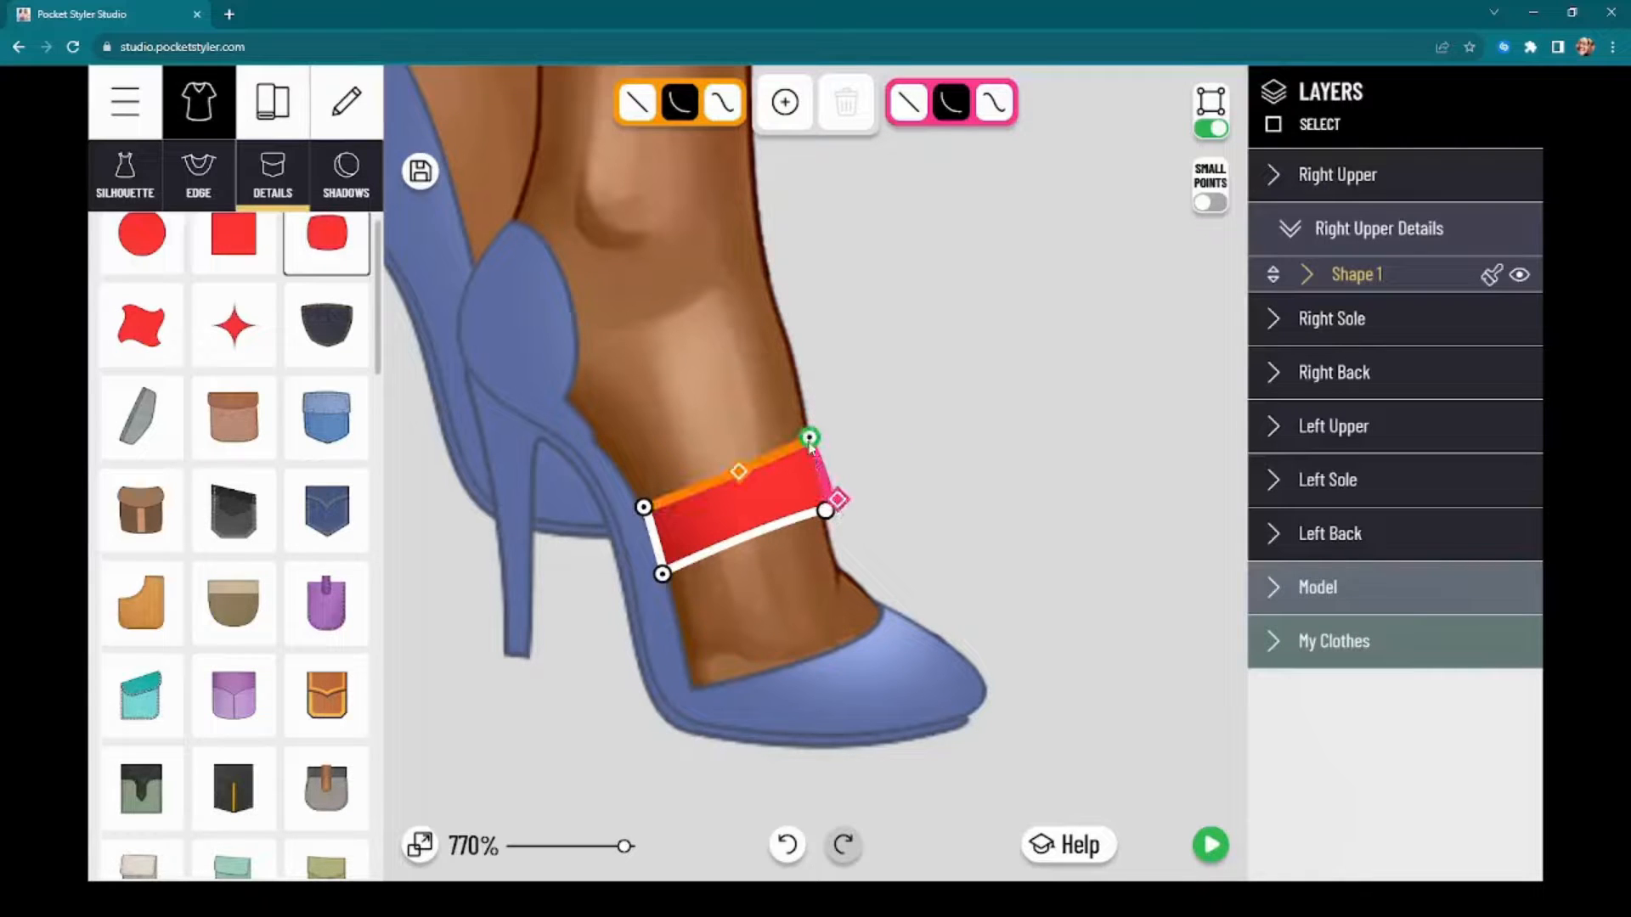
pyautogui.moveTo(811, 439); pyautogui.dragTo(811, 439)
pyautogui.moveTo(840, 497)
pyautogui.mouseDown()
pyautogui.moveTo(842, 474)
pyautogui.moveTo(836, 493)
pyautogui.mouseUp()
pyautogui.scroll(3, 862, 394)
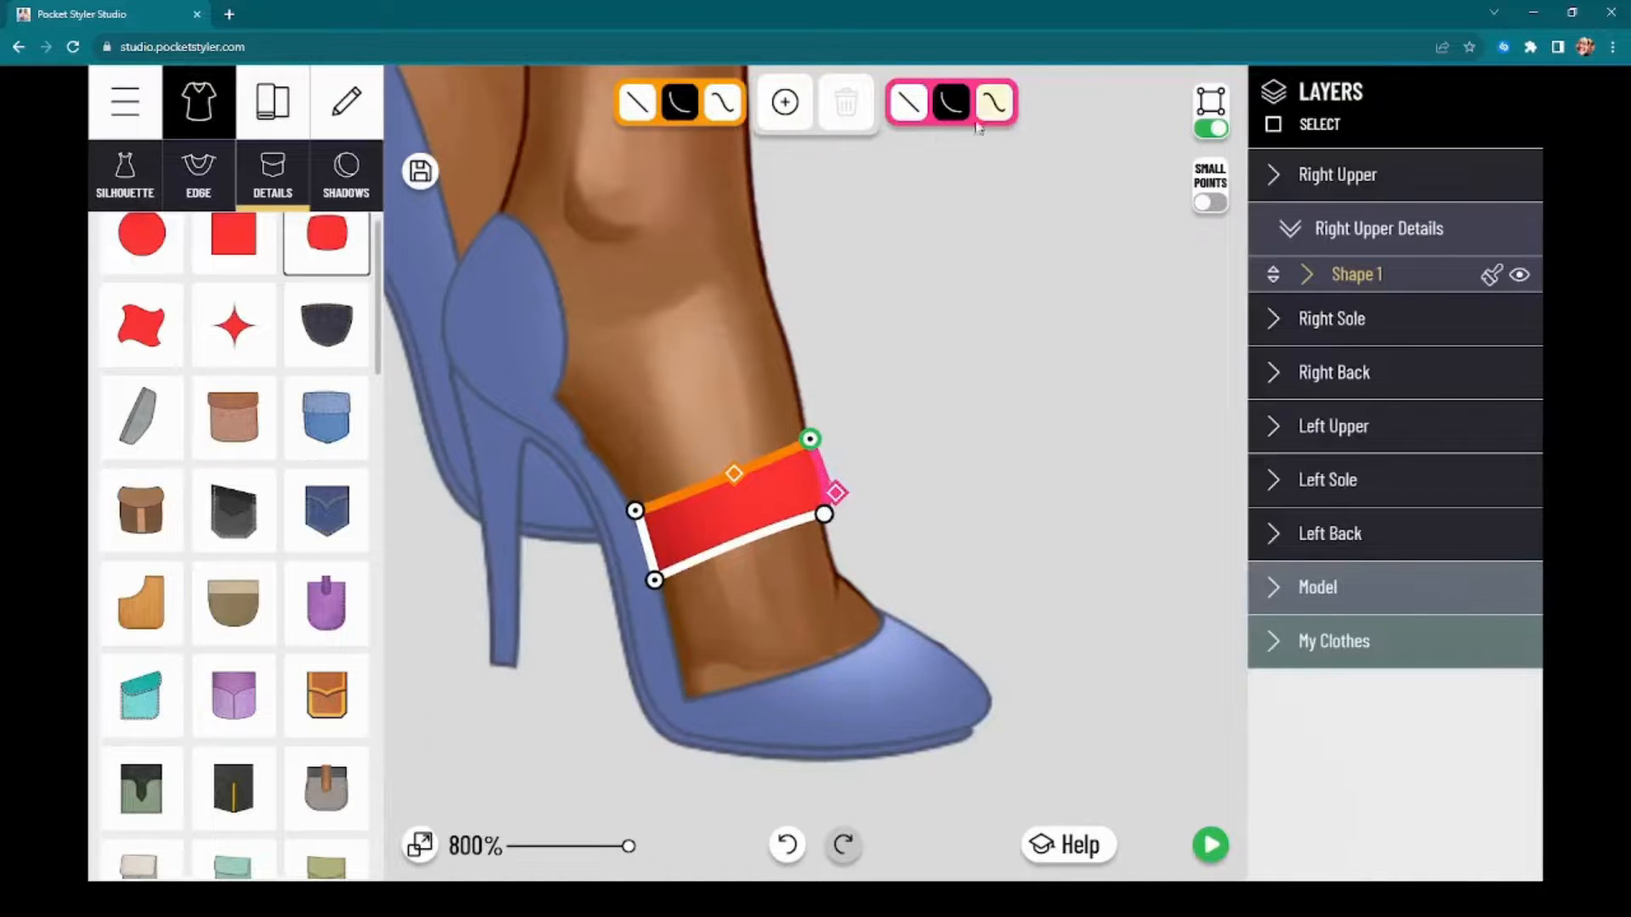
# Step: Add points along the band's lower edge and pull them down into a narrow strap reaching the toe opening
pyautogui.click(785, 102)
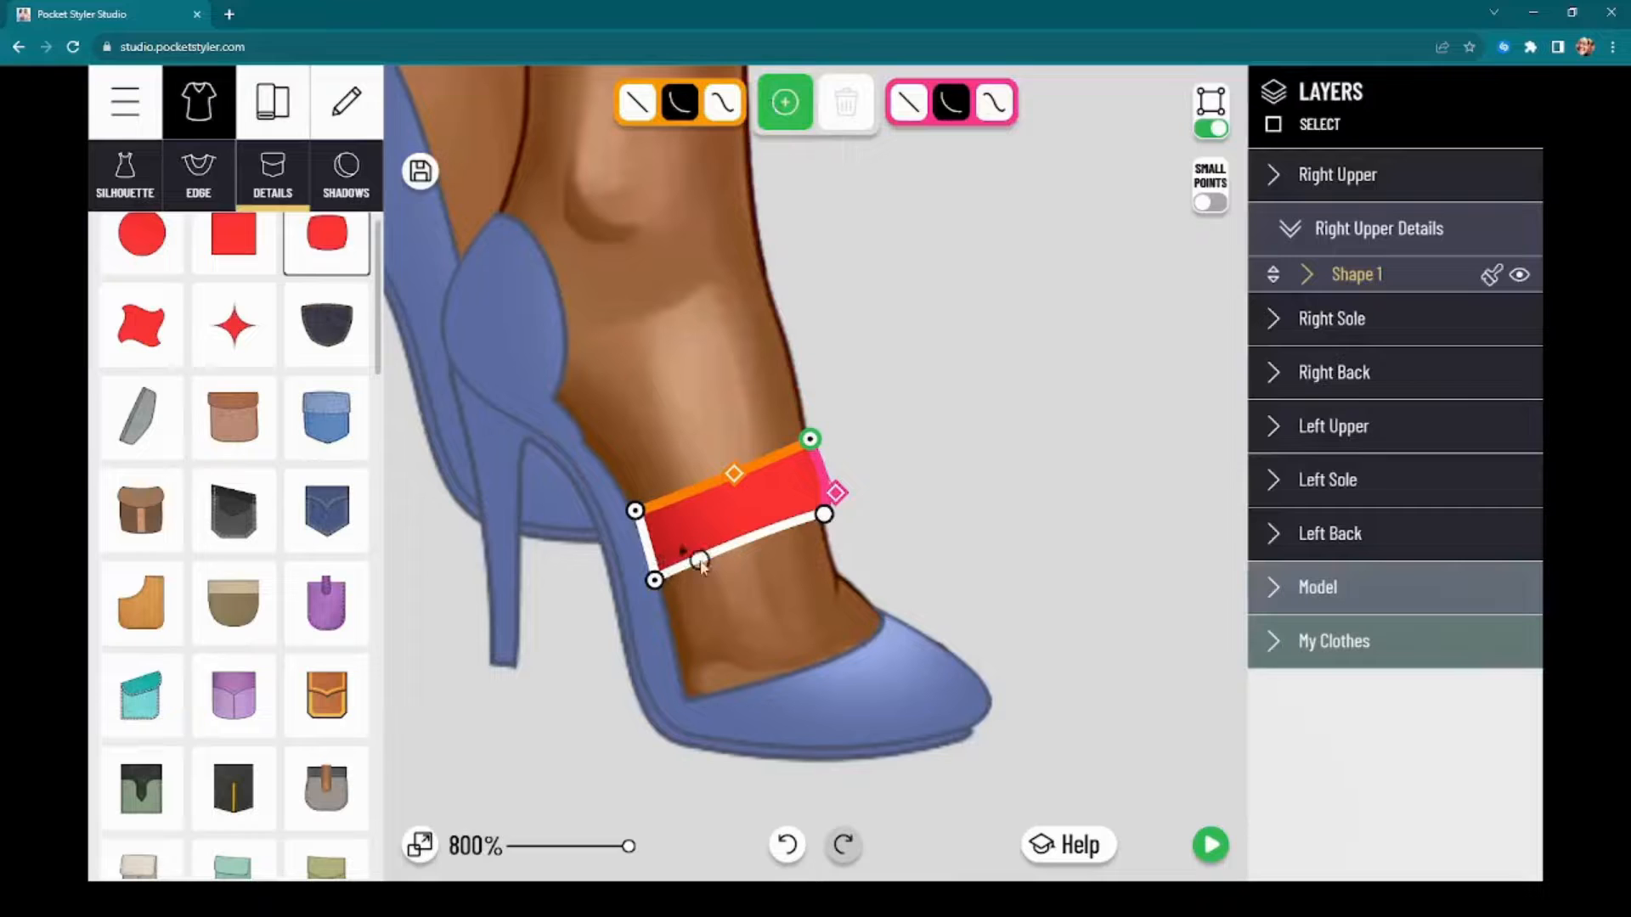
pyautogui.click(724, 552)
pyautogui.click(802, 528)
pyautogui.click(746, 548)
pyautogui.click(745, 548)
pyautogui.moveTo(739, 553); pyautogui.dragTo(787, 680)
pyautogui.click(773, 654)
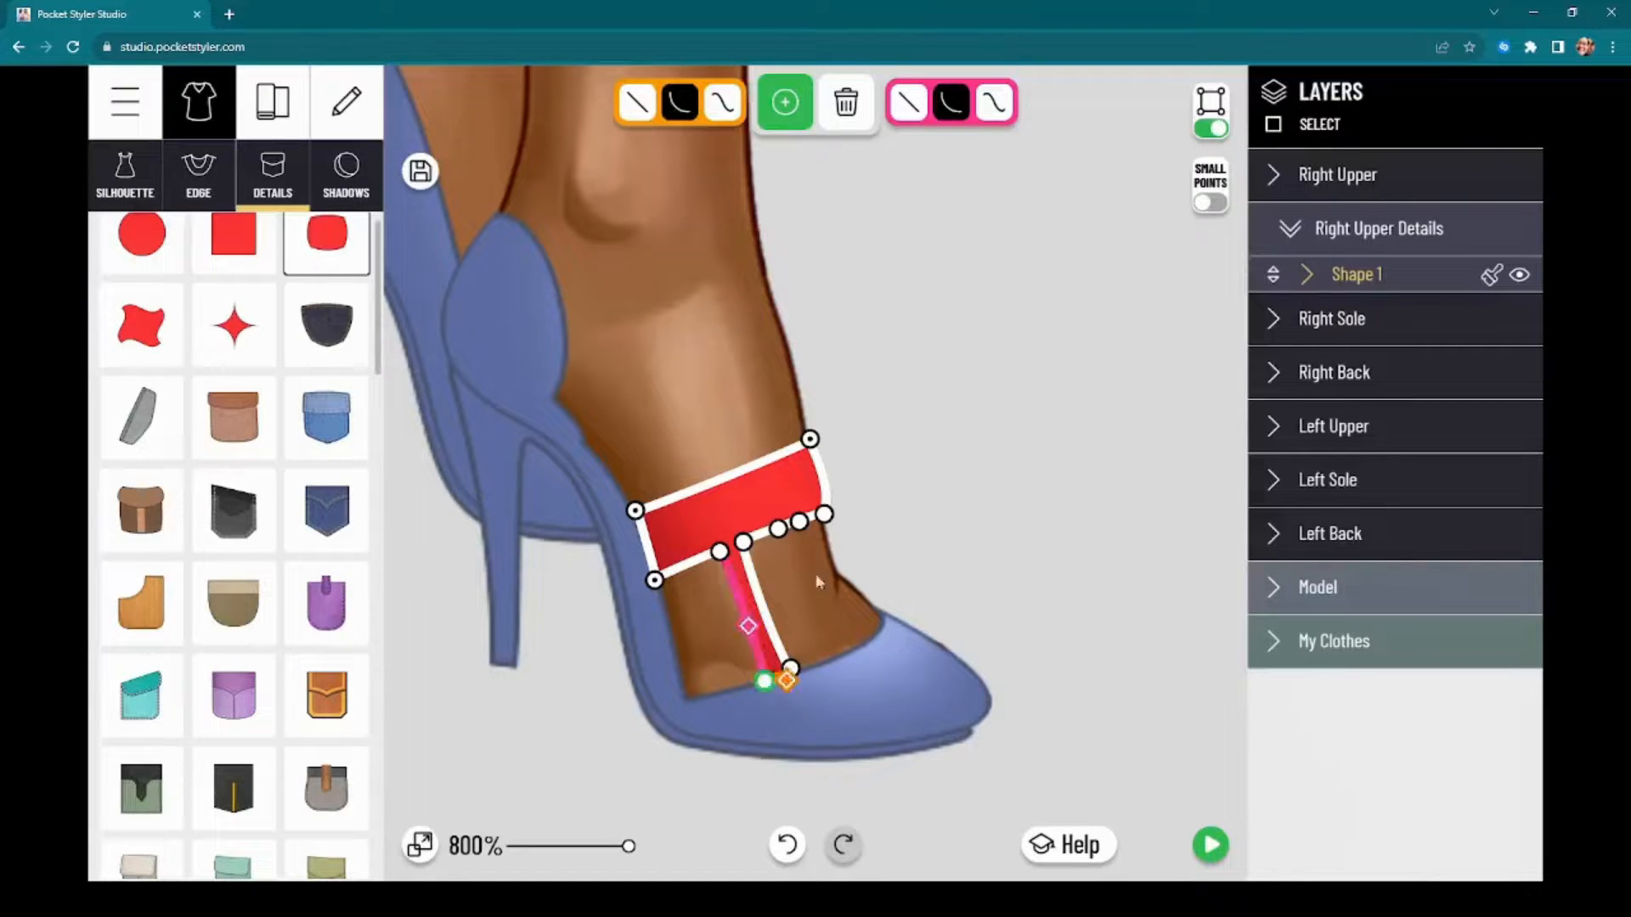
# Step: Form a second narrow strap nearer the front of the foot, reaching from the band to the toe opening
pyautogui.click(779, 530)
pyautogui.moveTo(778, 531); pyautogui.dragTo(876, 777)
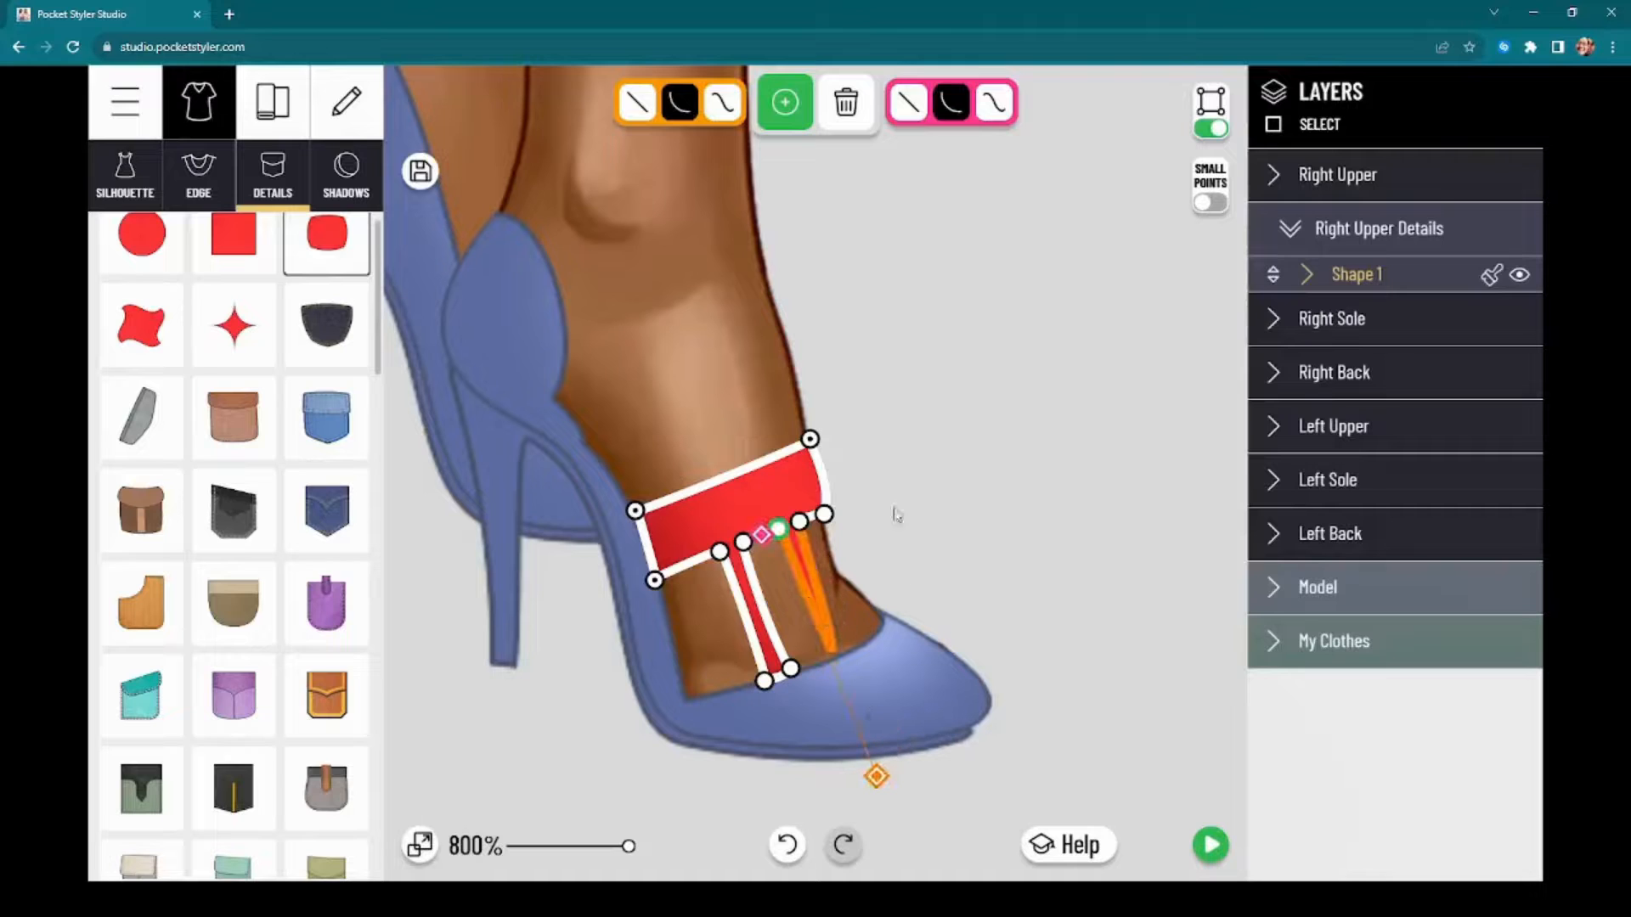
pyautogui.click(827, 626)
pyautogui.moveTo(830, 625); pyautogui.dragTo(854, 643)
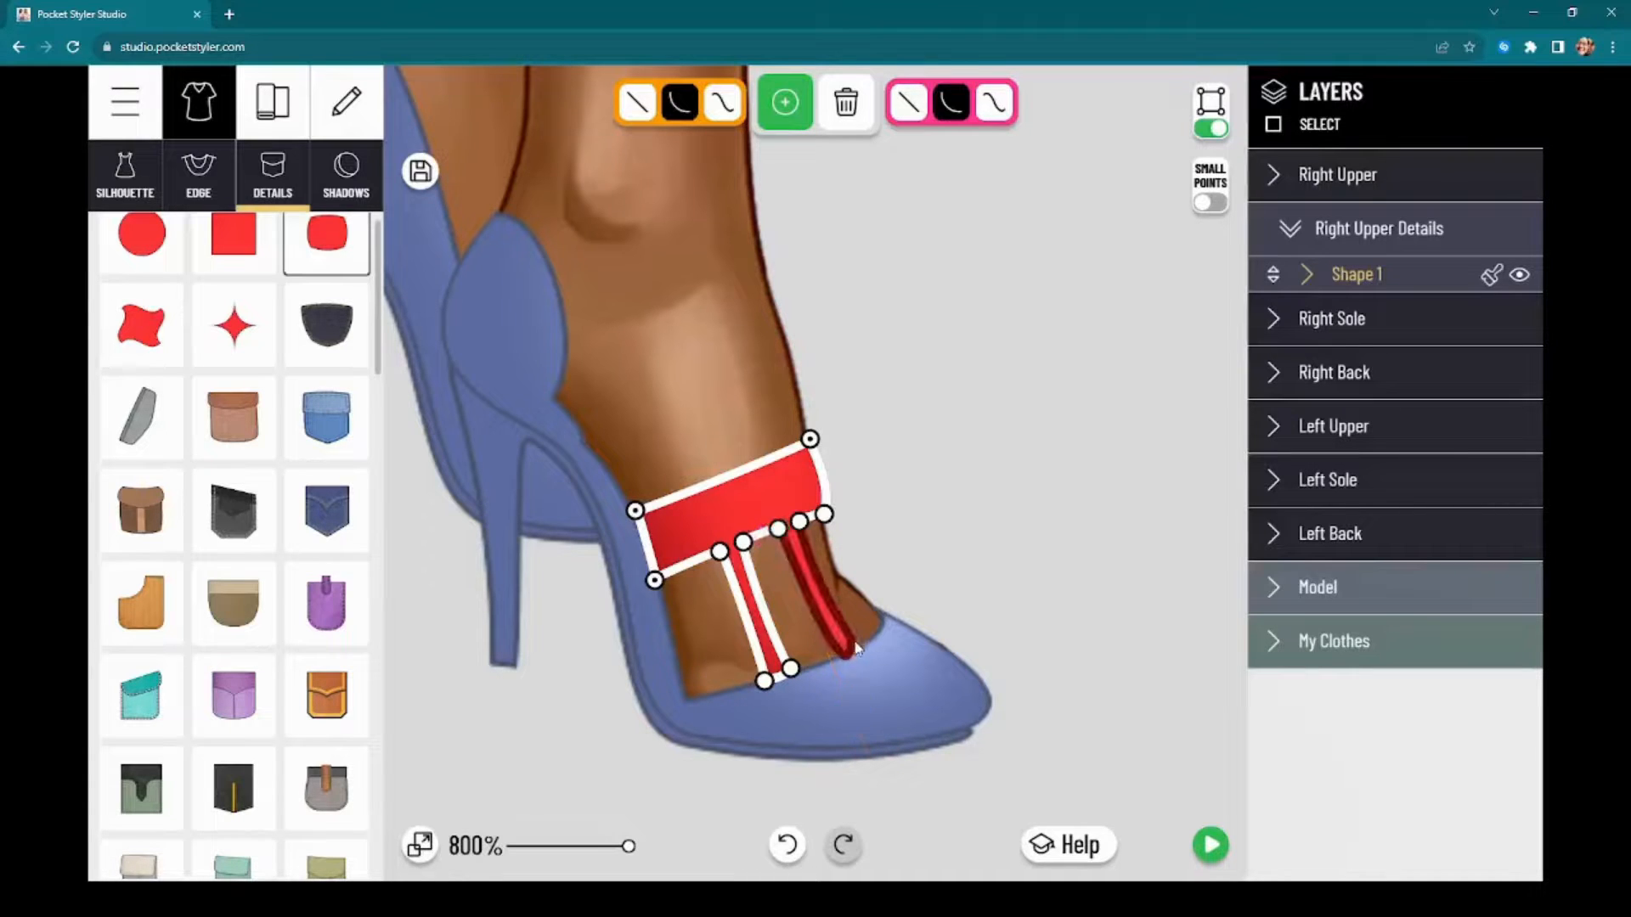
pyautogui.click(857, 645)
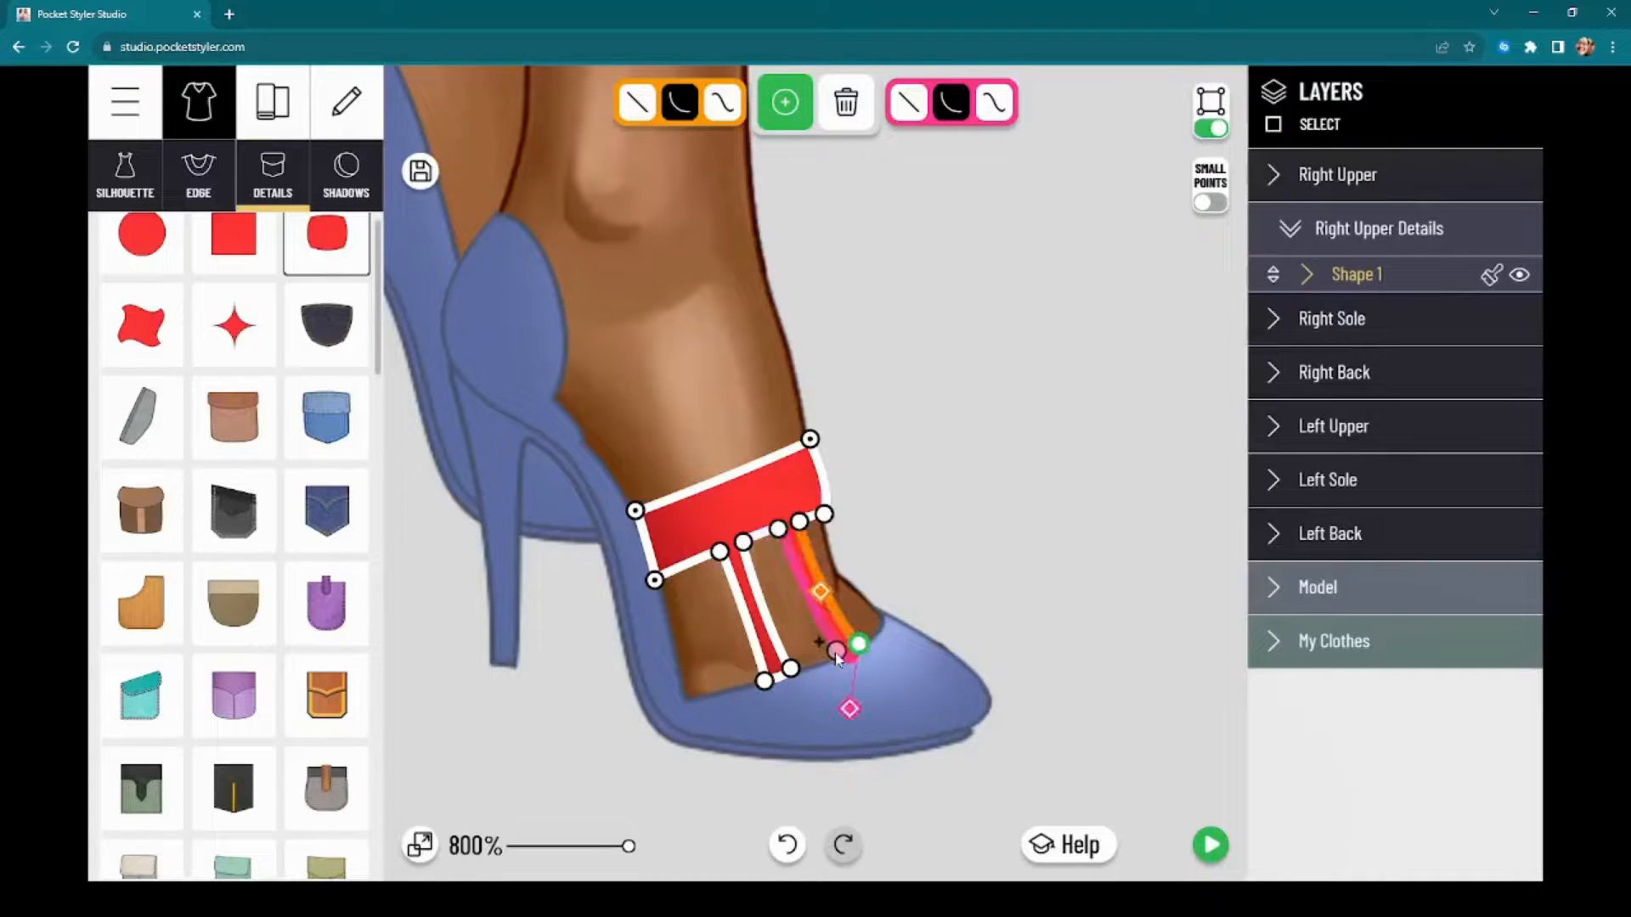
pyautogui.click(836, 653)
pyautogui.moveTo(836, 653)
pyautogui.mouseDown()
pyautogui.moveTo(852, 654)
pyautogui.moveTo(838, 655)
pyautogui.mouseUp()
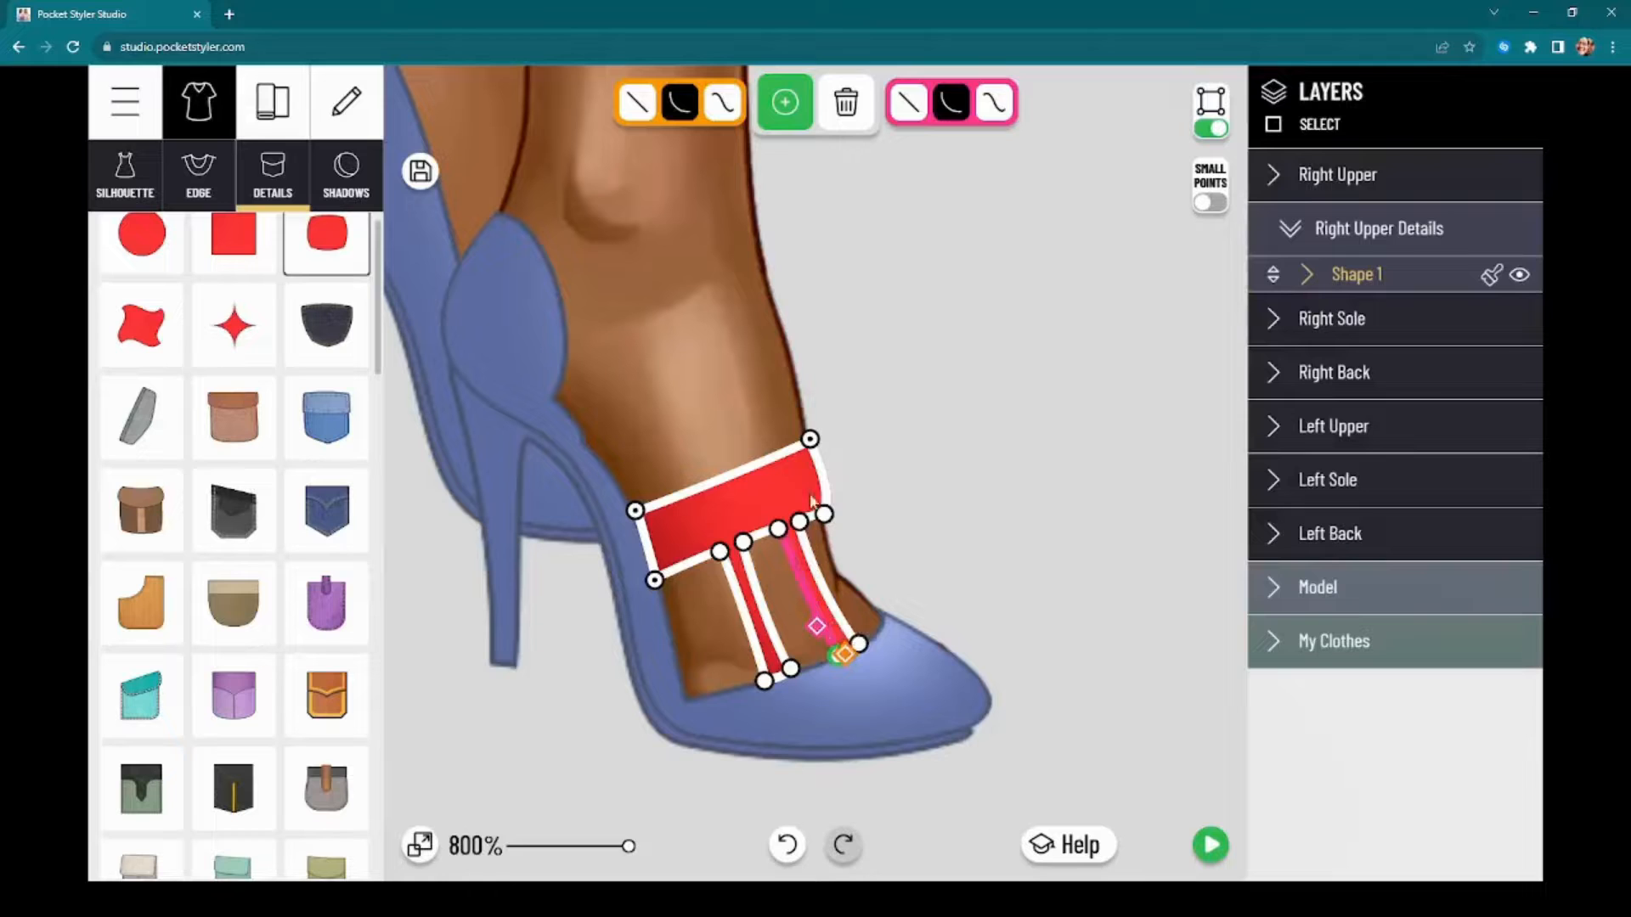
# Step: Preview the shoes on the full model, and narrow the red band by lowering its two upper corners
pyautogui.click(1209, 844)
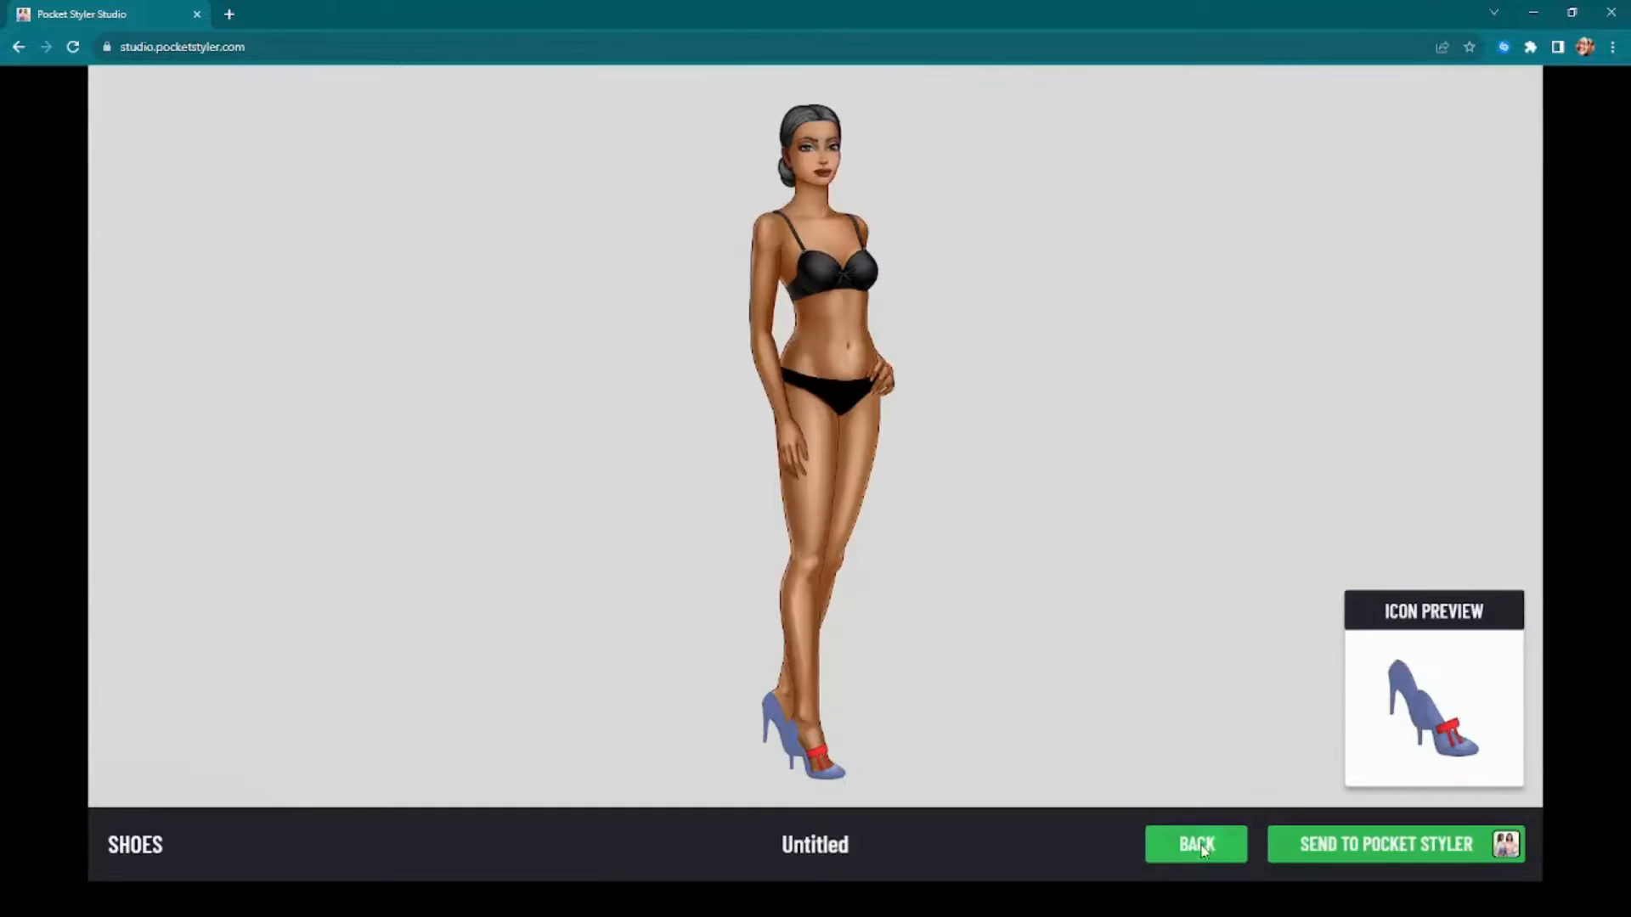
pyautogui.click(1199, 842)
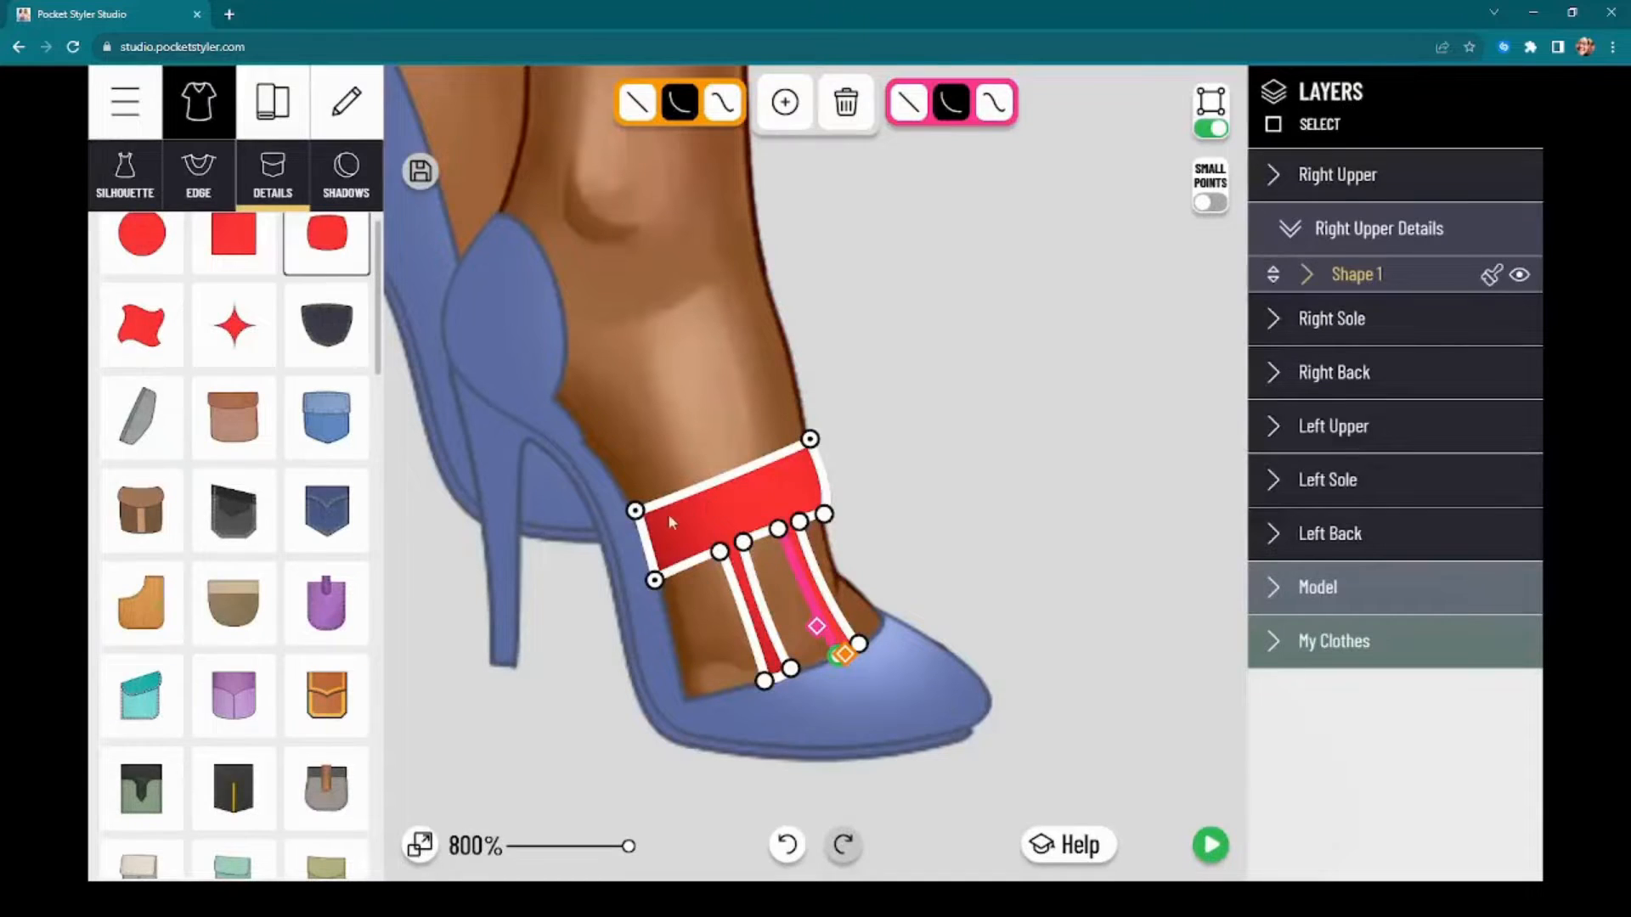
pyautogui.moveTo(635, 510); pyautogui.dragTo(644, 541)
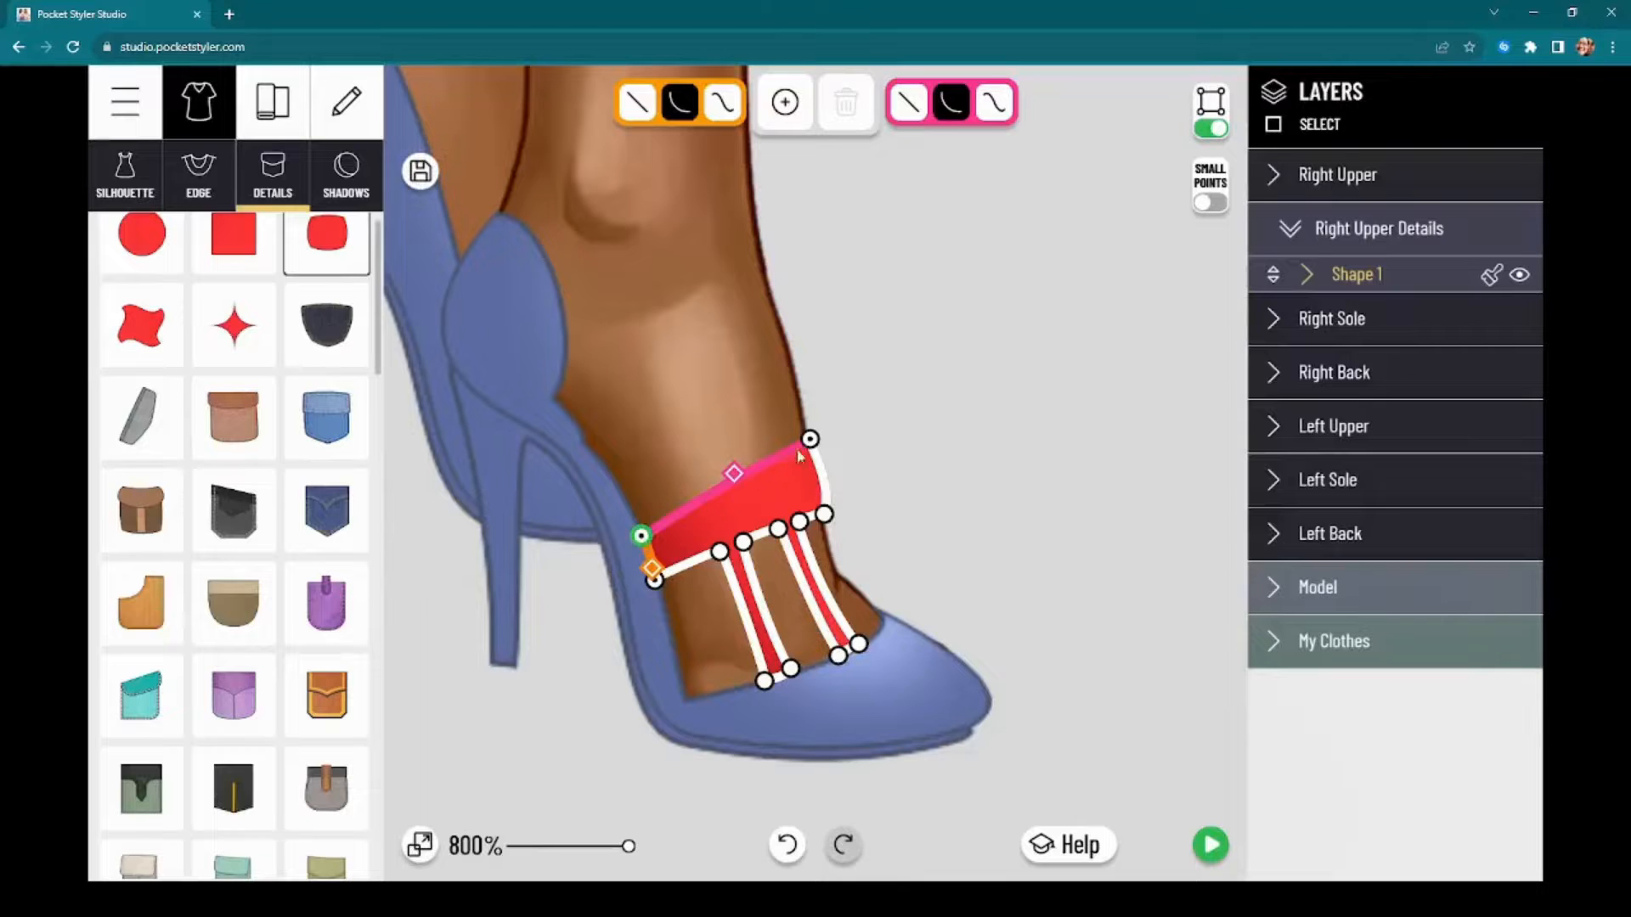
pyautogui.moveTo(810, 439); pyautogui.dragTo(835, 509)
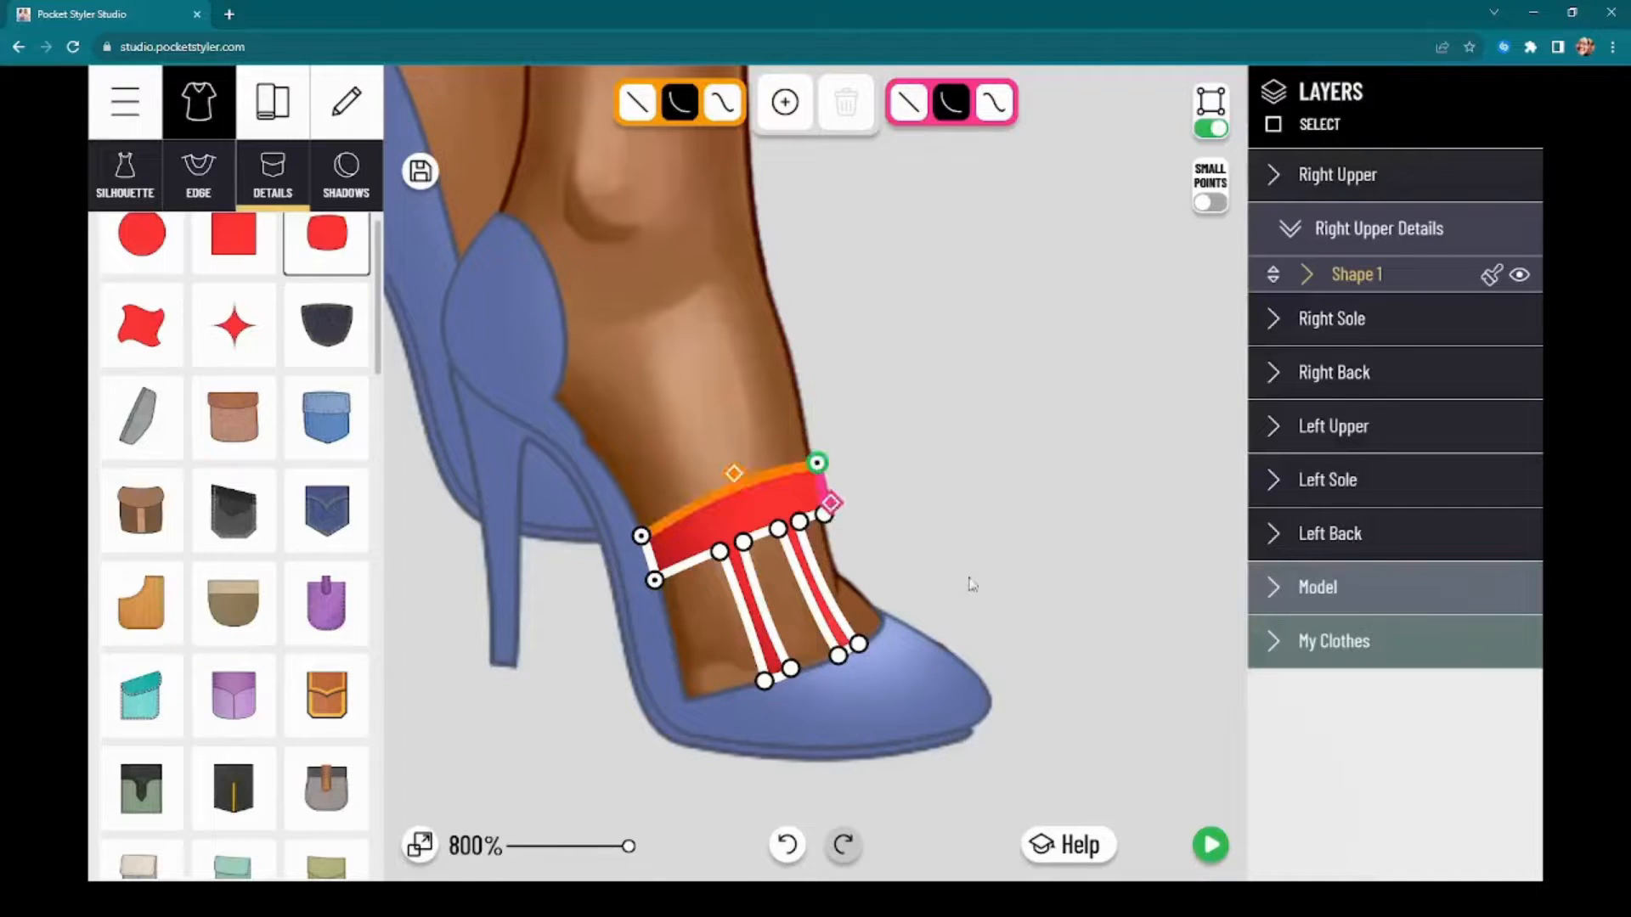
# Step: Change the right upper's fabric colour to light pink
pyautogui.click(1364, 321)
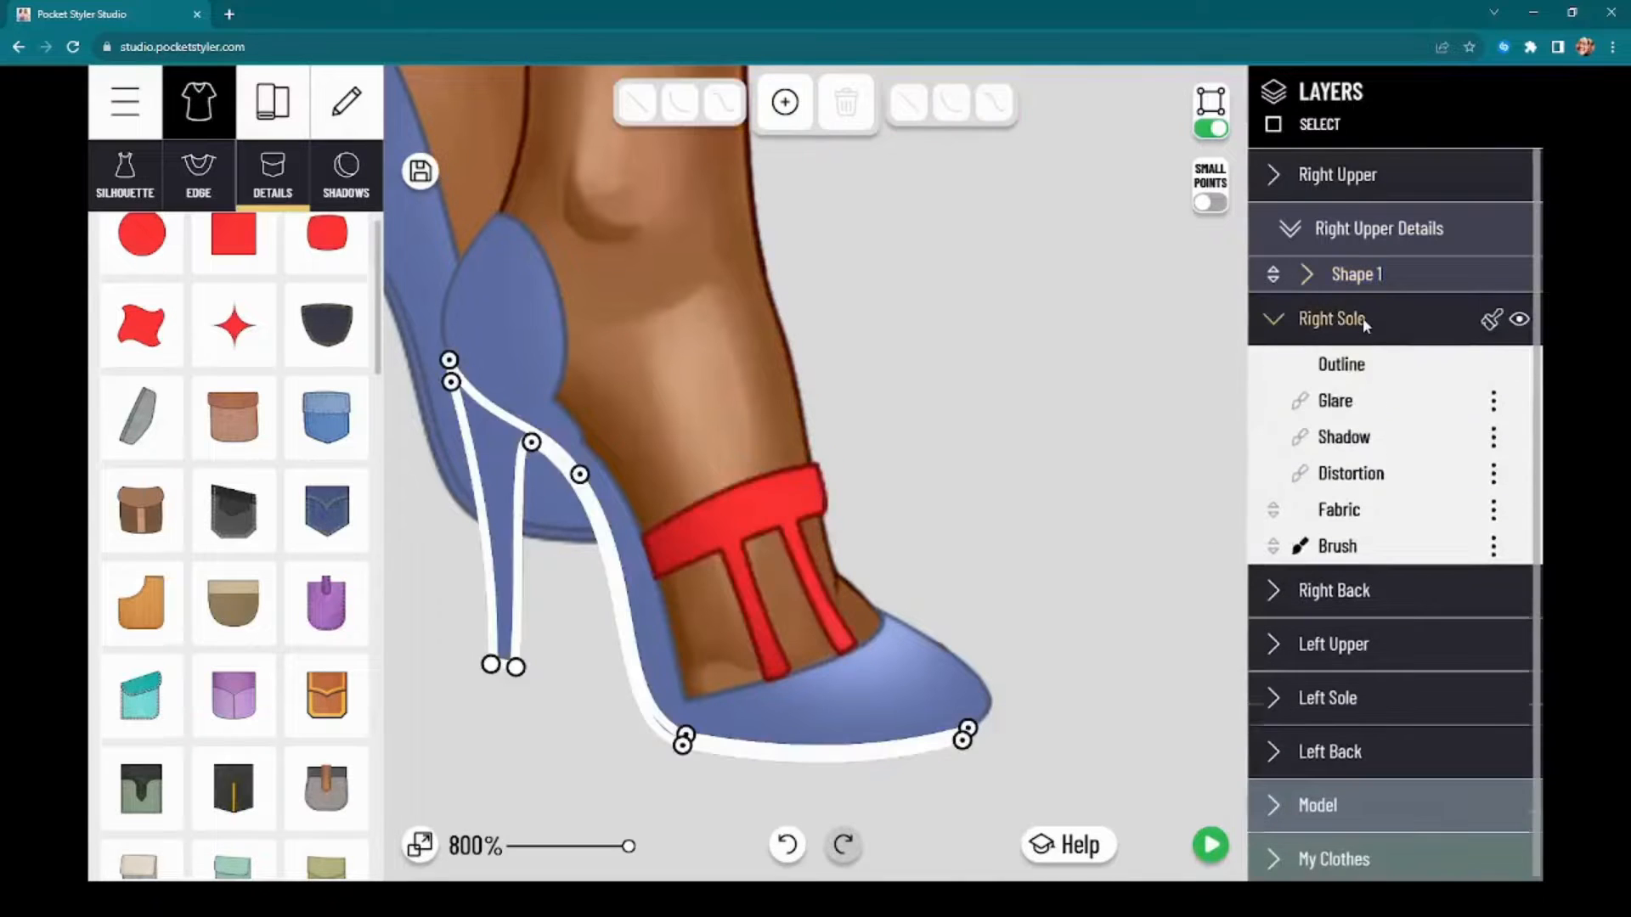
pyautogui.click(1356, 319)
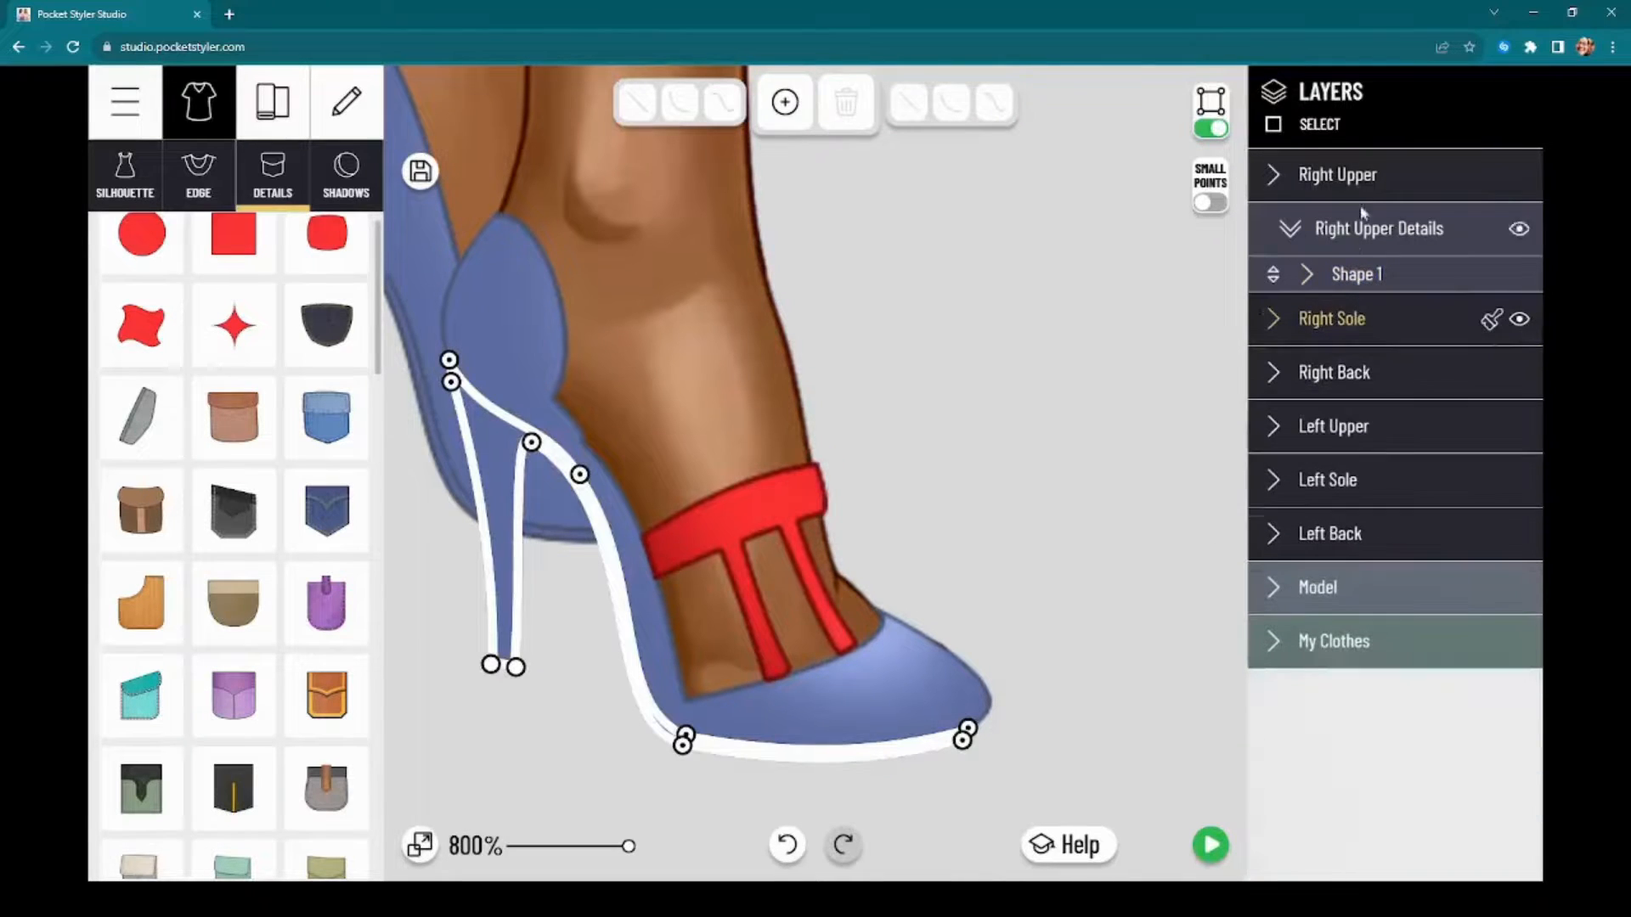
pyautogui.click(1342, 175)
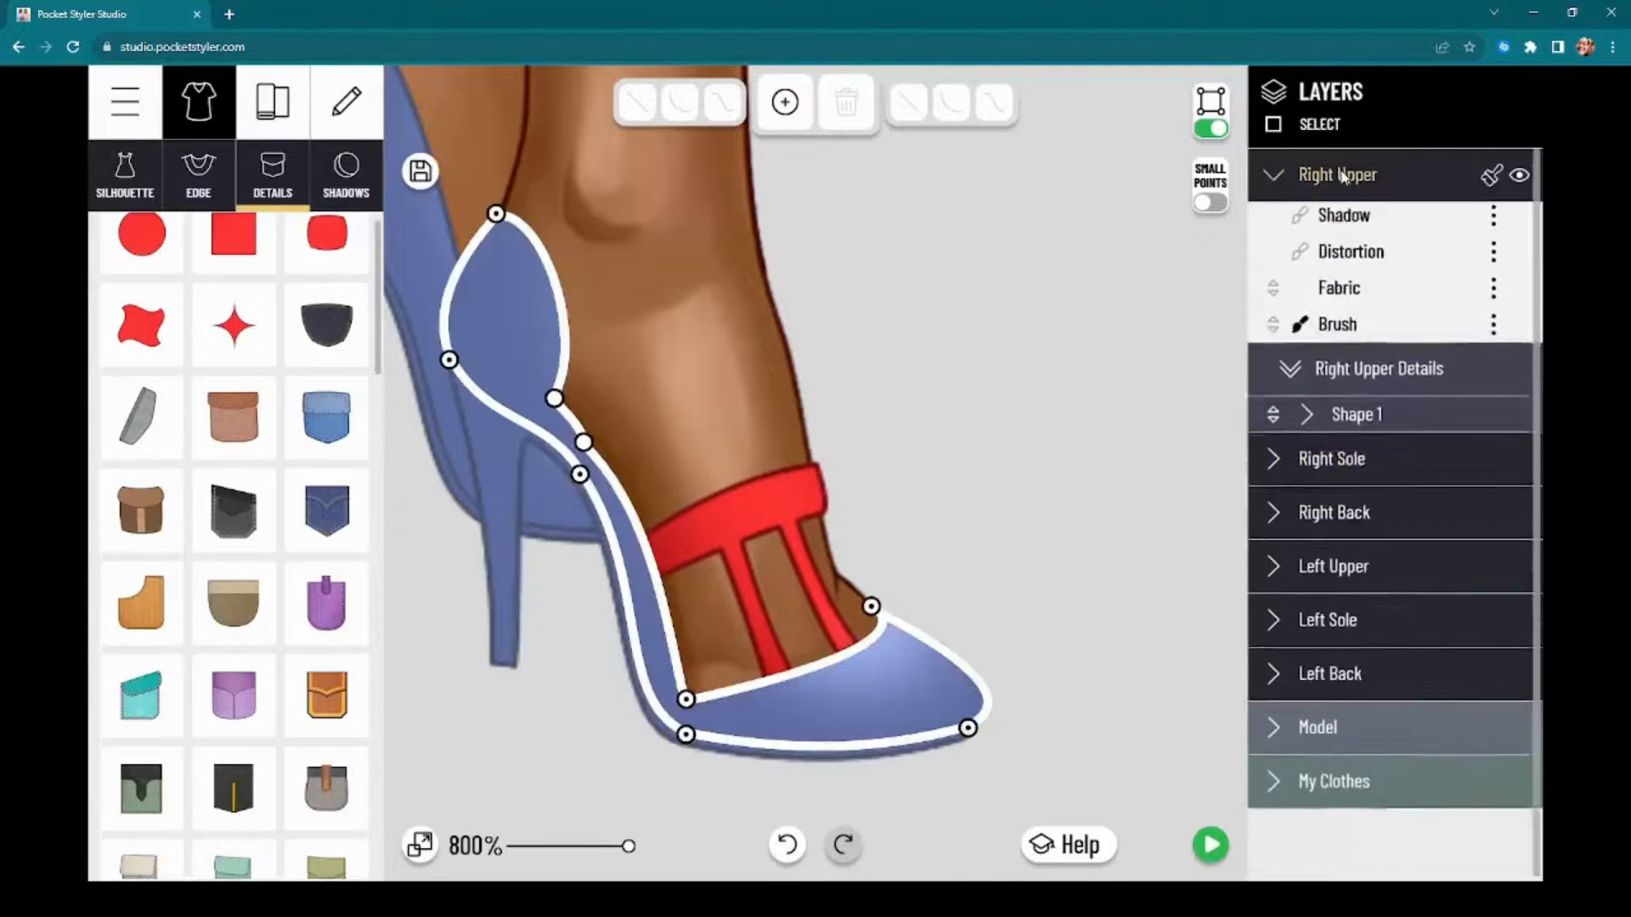
pyautogui.click(1356, 367)
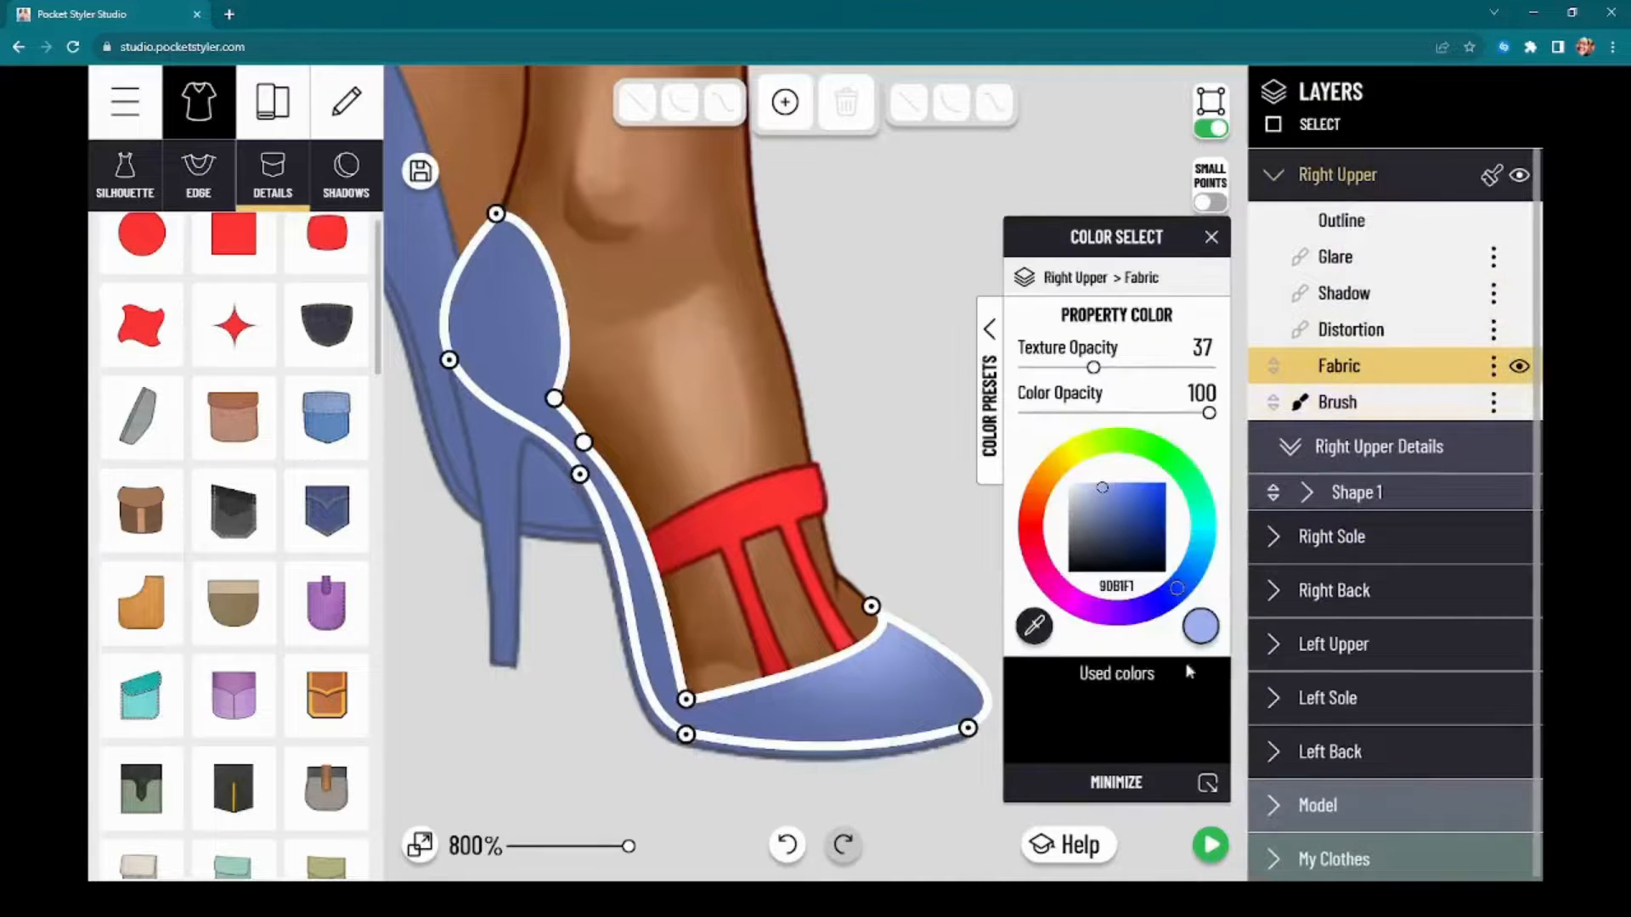
pyautogui.click(1046, 576)
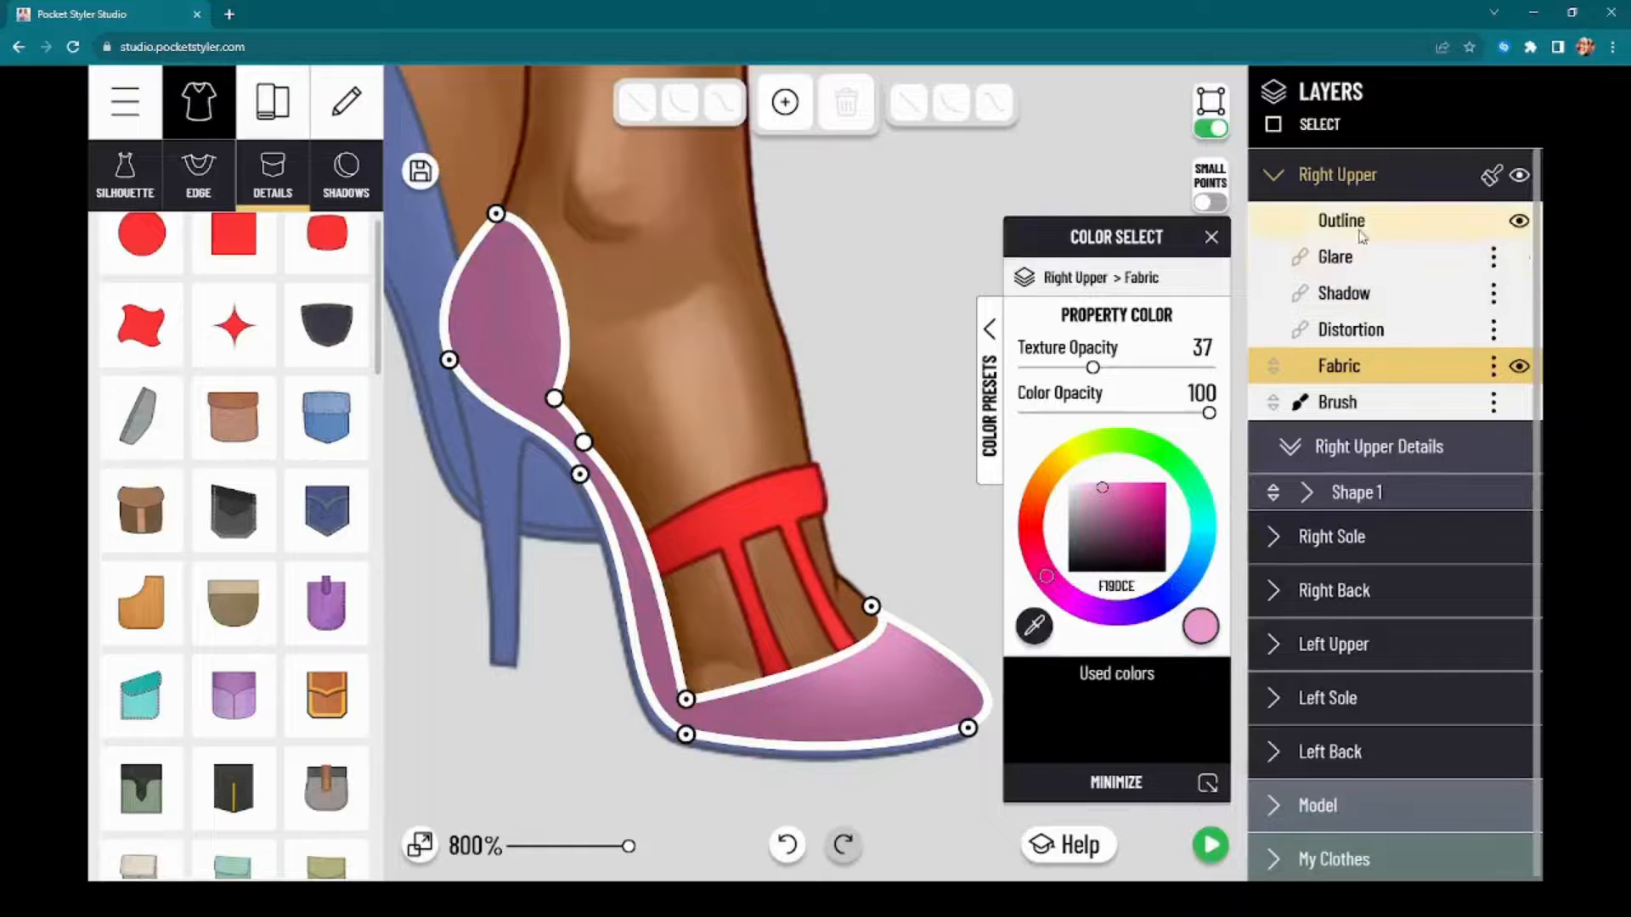
# Step: Set both the shadow opacity and the glare opacity of the right upper to 0
pyautogui.click(1279, 295)
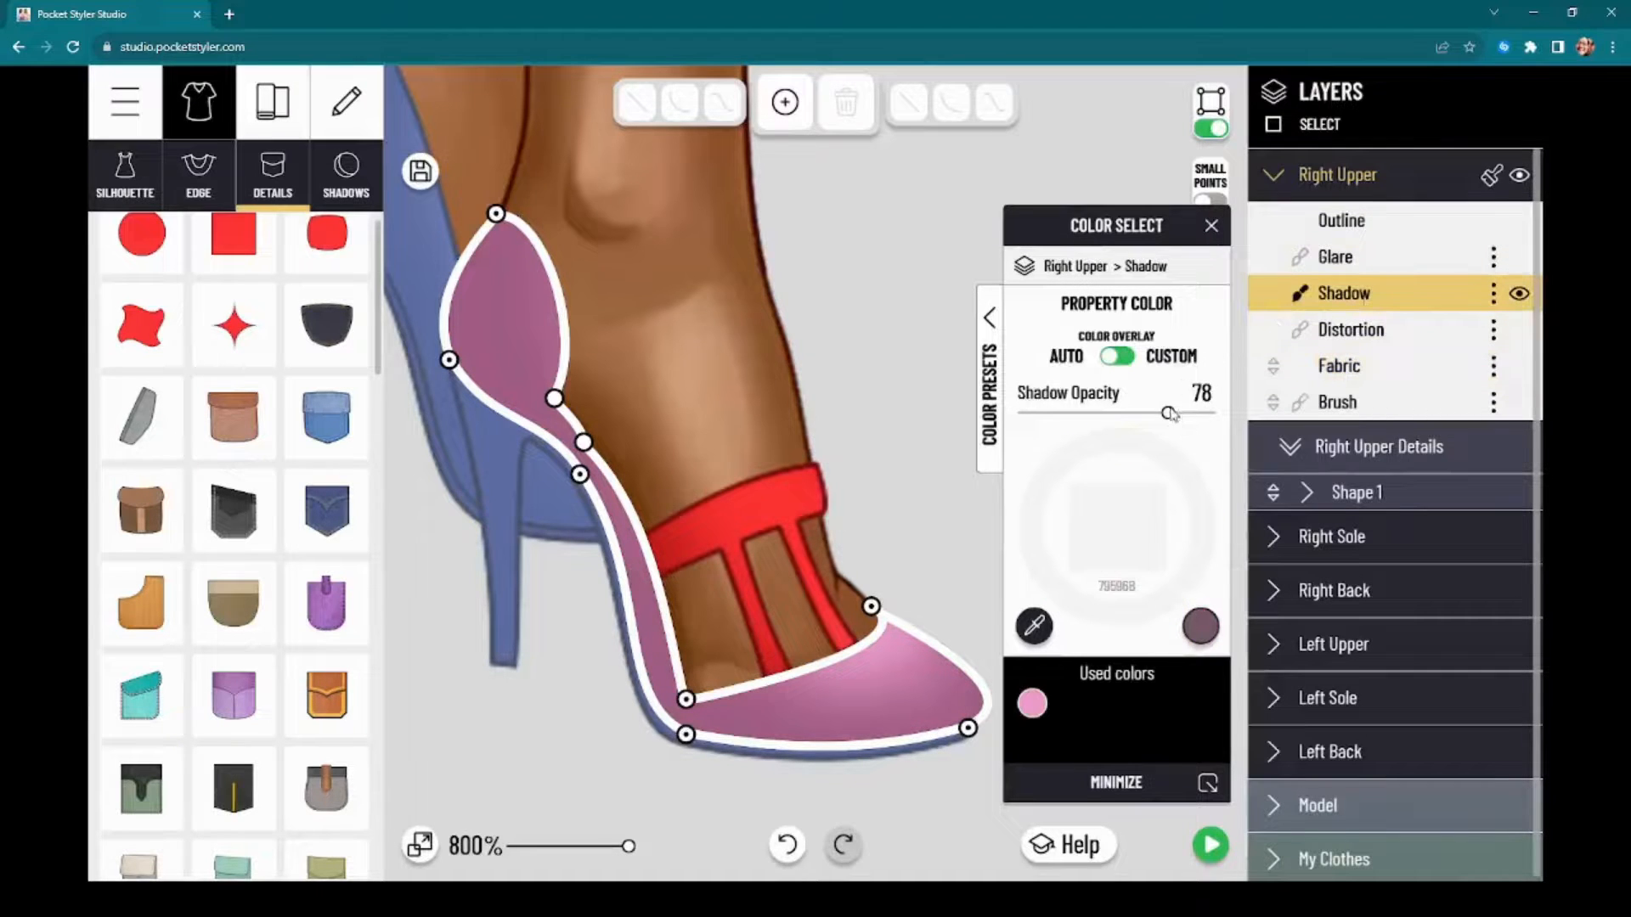
pyautogui.moveTo(1168, 413); pyautogui.dragTo(944, 417)
pyautogui.click(1346, 259)
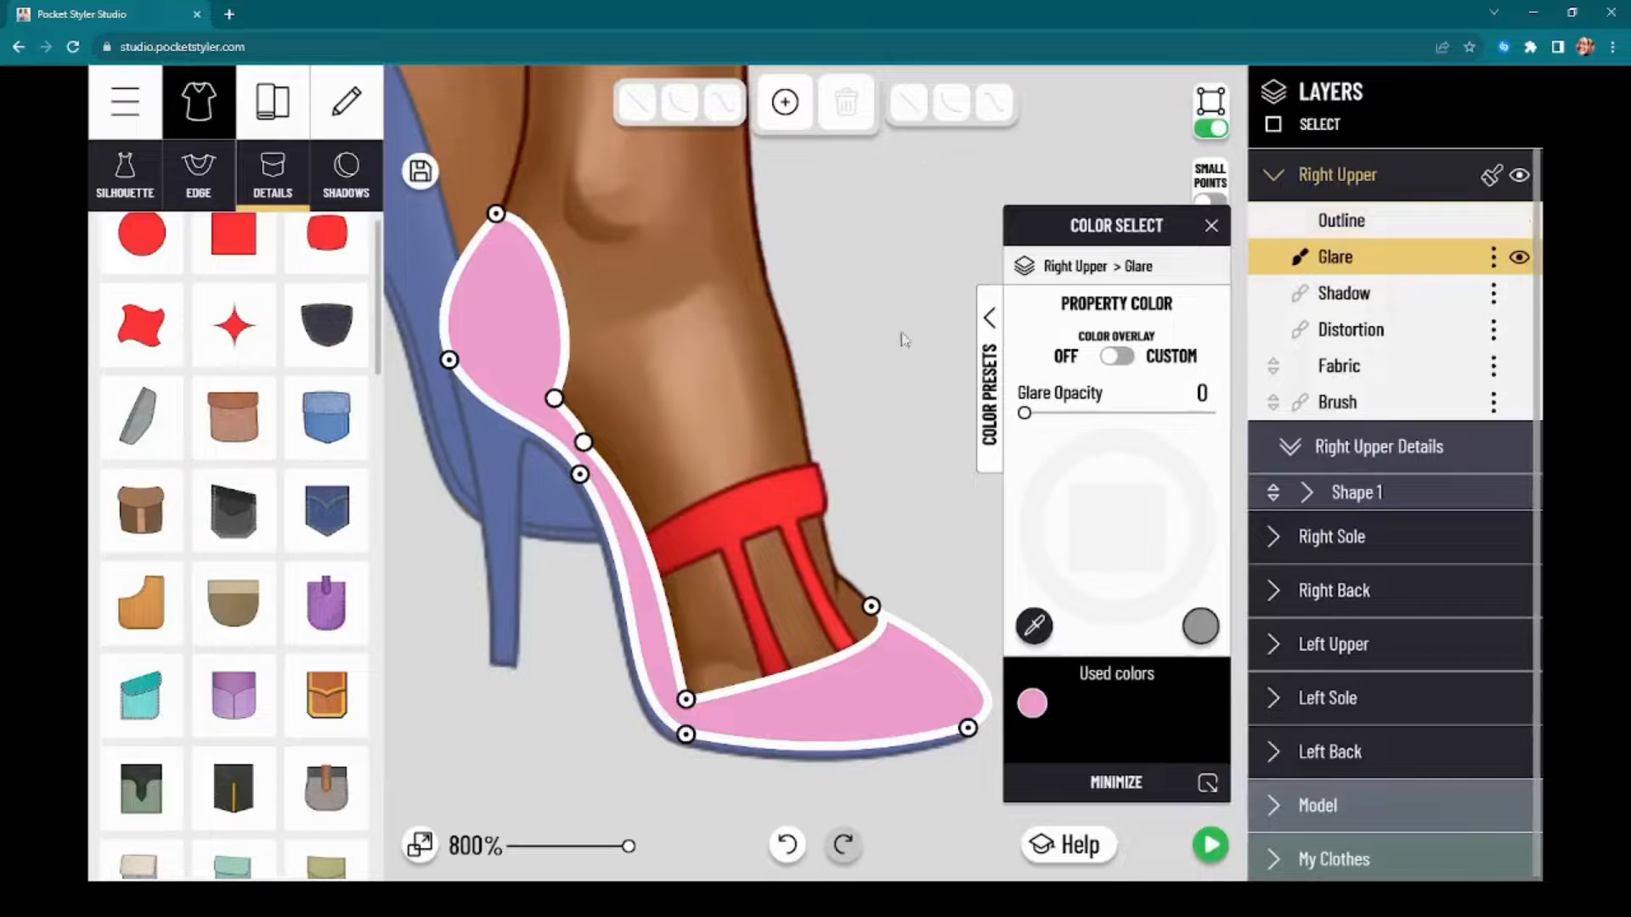
# Step: Hide the selection border in brush mode and give the right upper's outline a custom muted dark pink colour
pyautogui.click(317, 117)
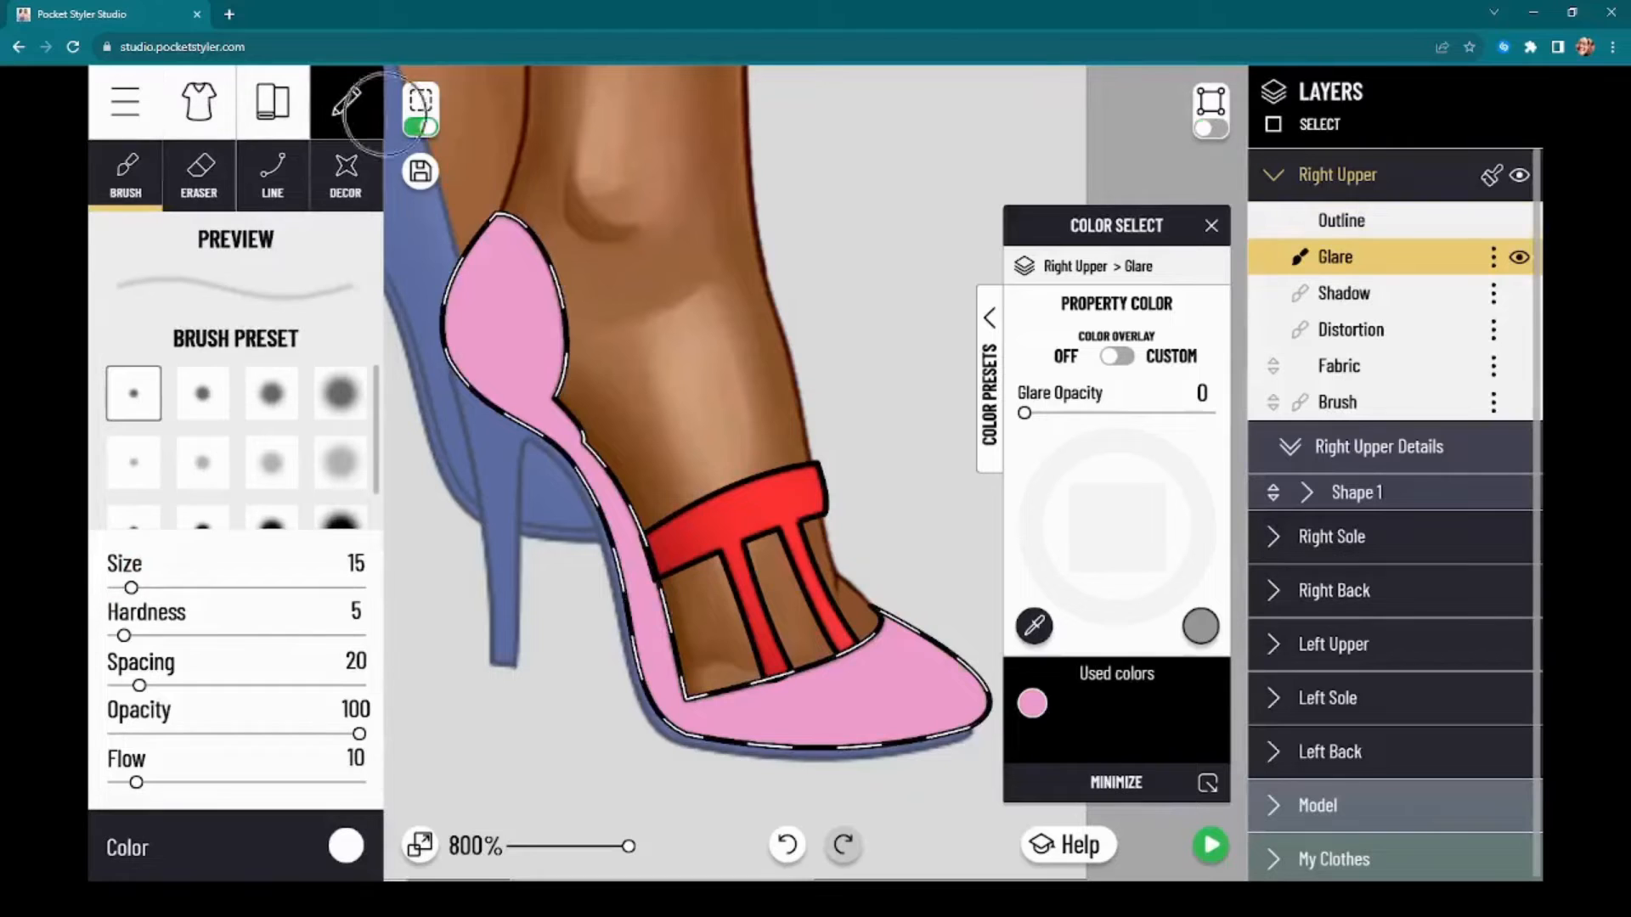
pyautogui.click(420, 127)
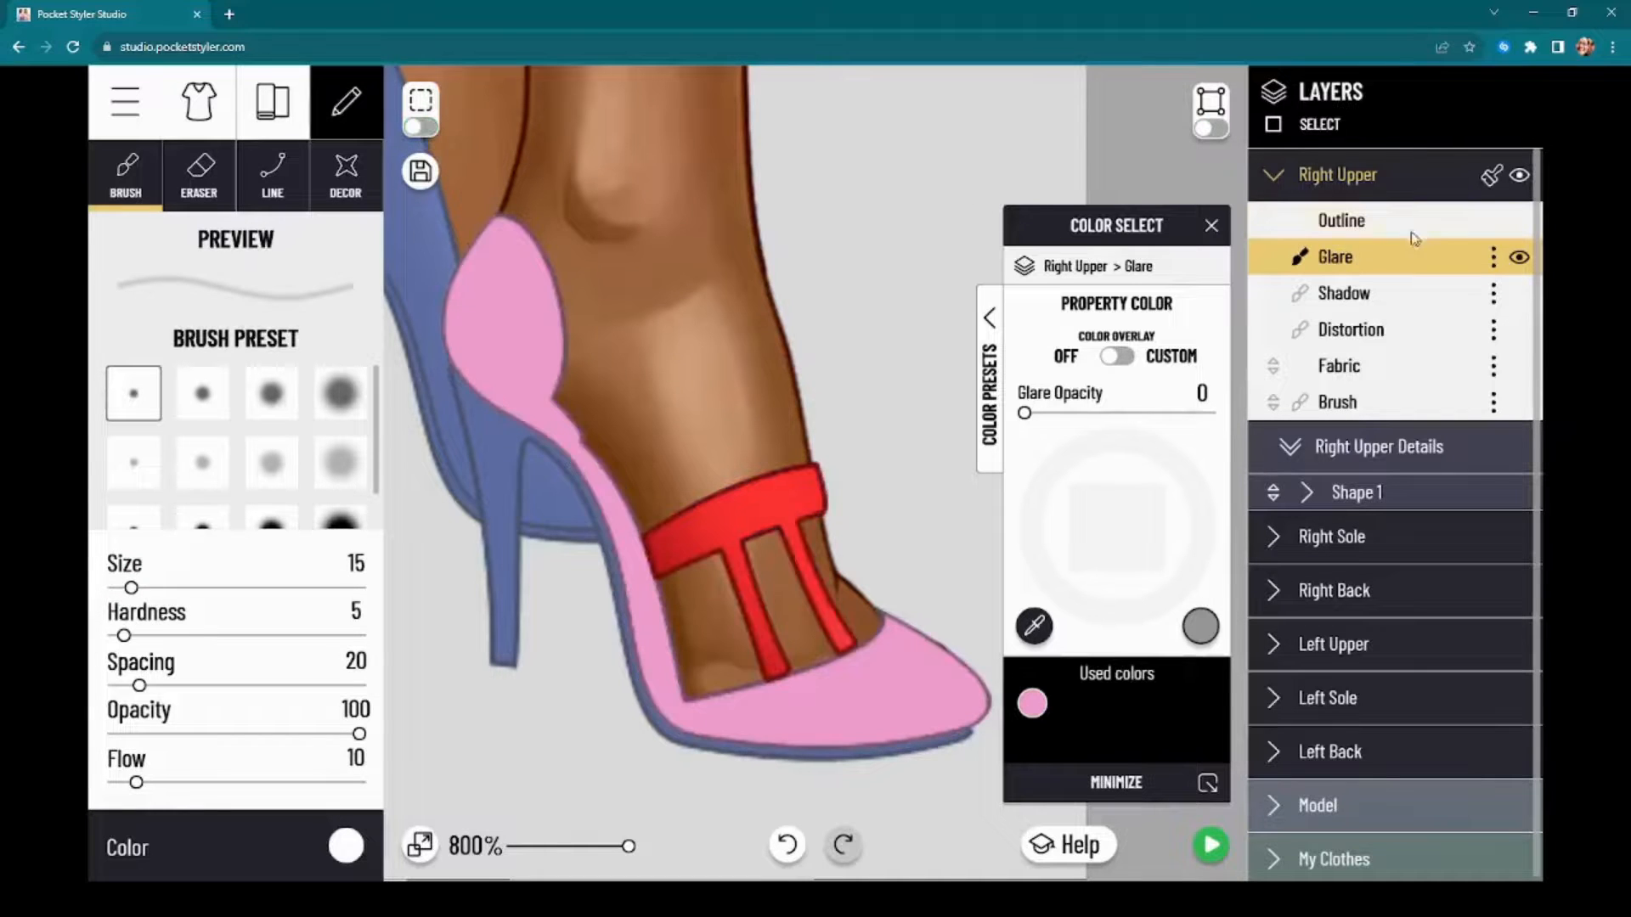
pyautogui.click(1409, 223)
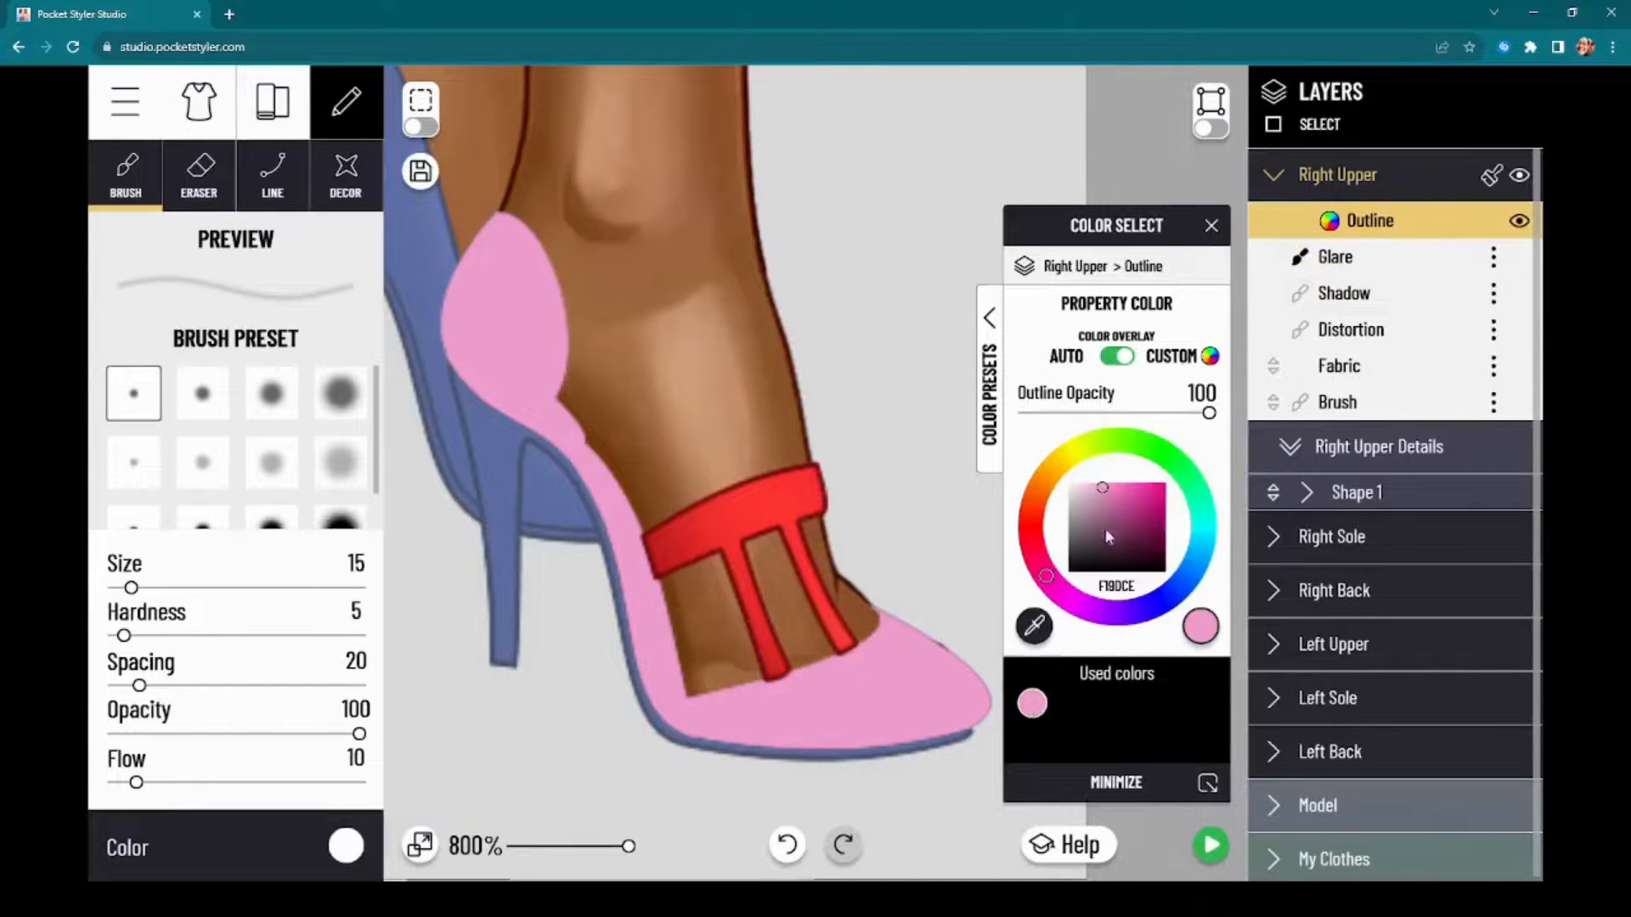
pyautogui.moveTo(1109, 536); pyautogui.dragTo(1116, 522)
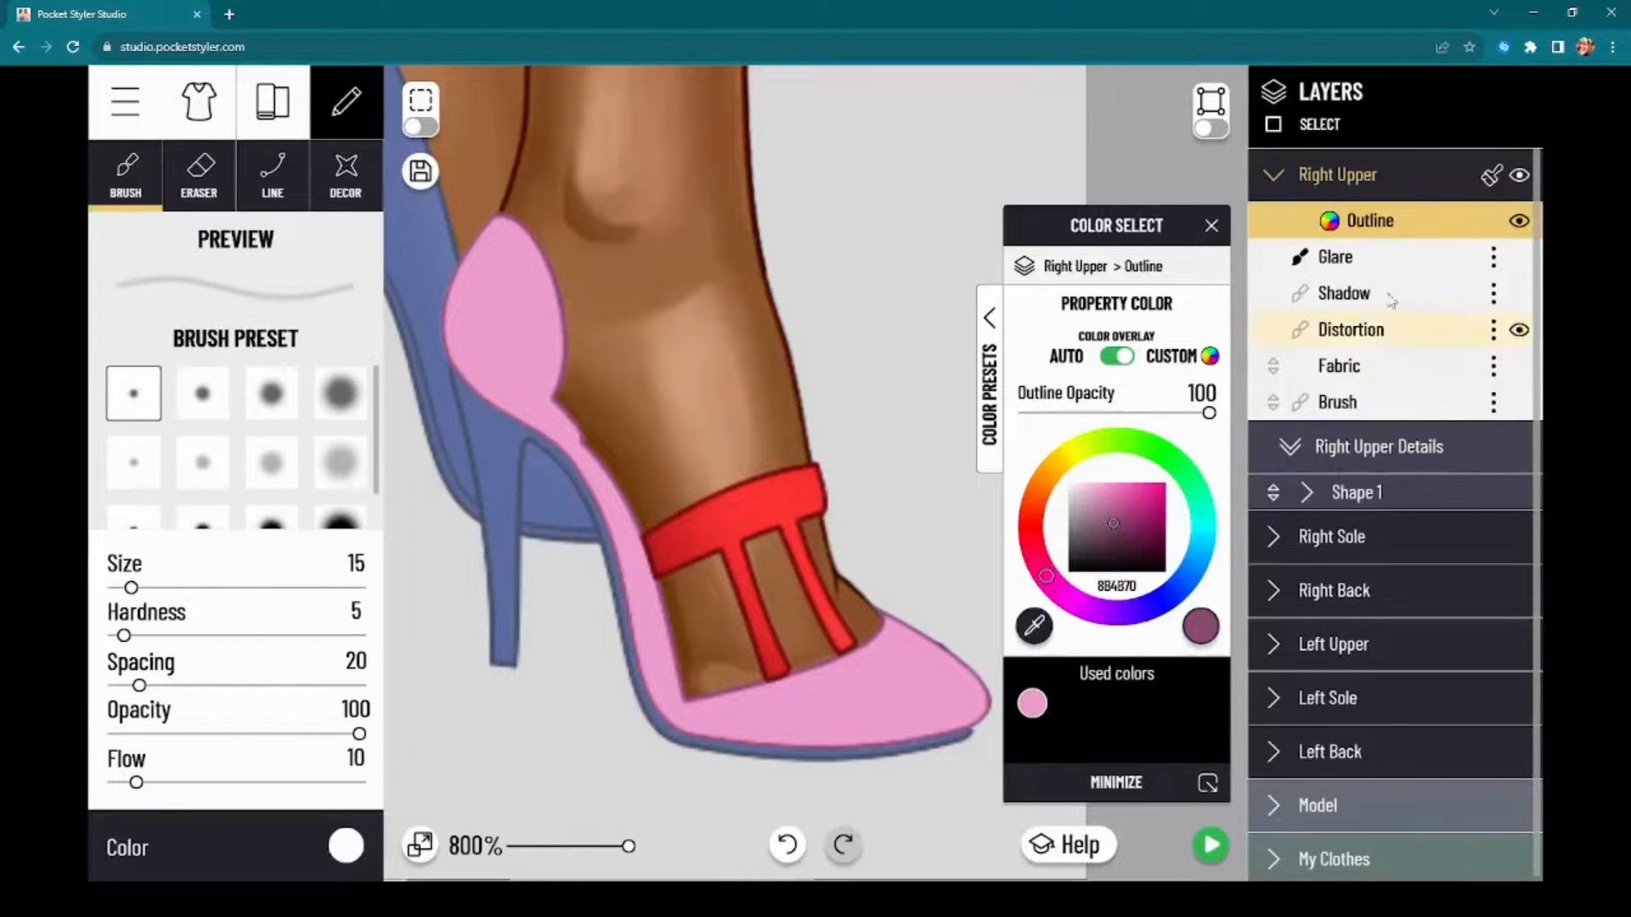
# Step: Copy the right upper's style onto the Shape 1 straps, and preview the recoloured shoes on the full model
pyautogui.click(1500, 178)
pyautogui.click(1419, 495)
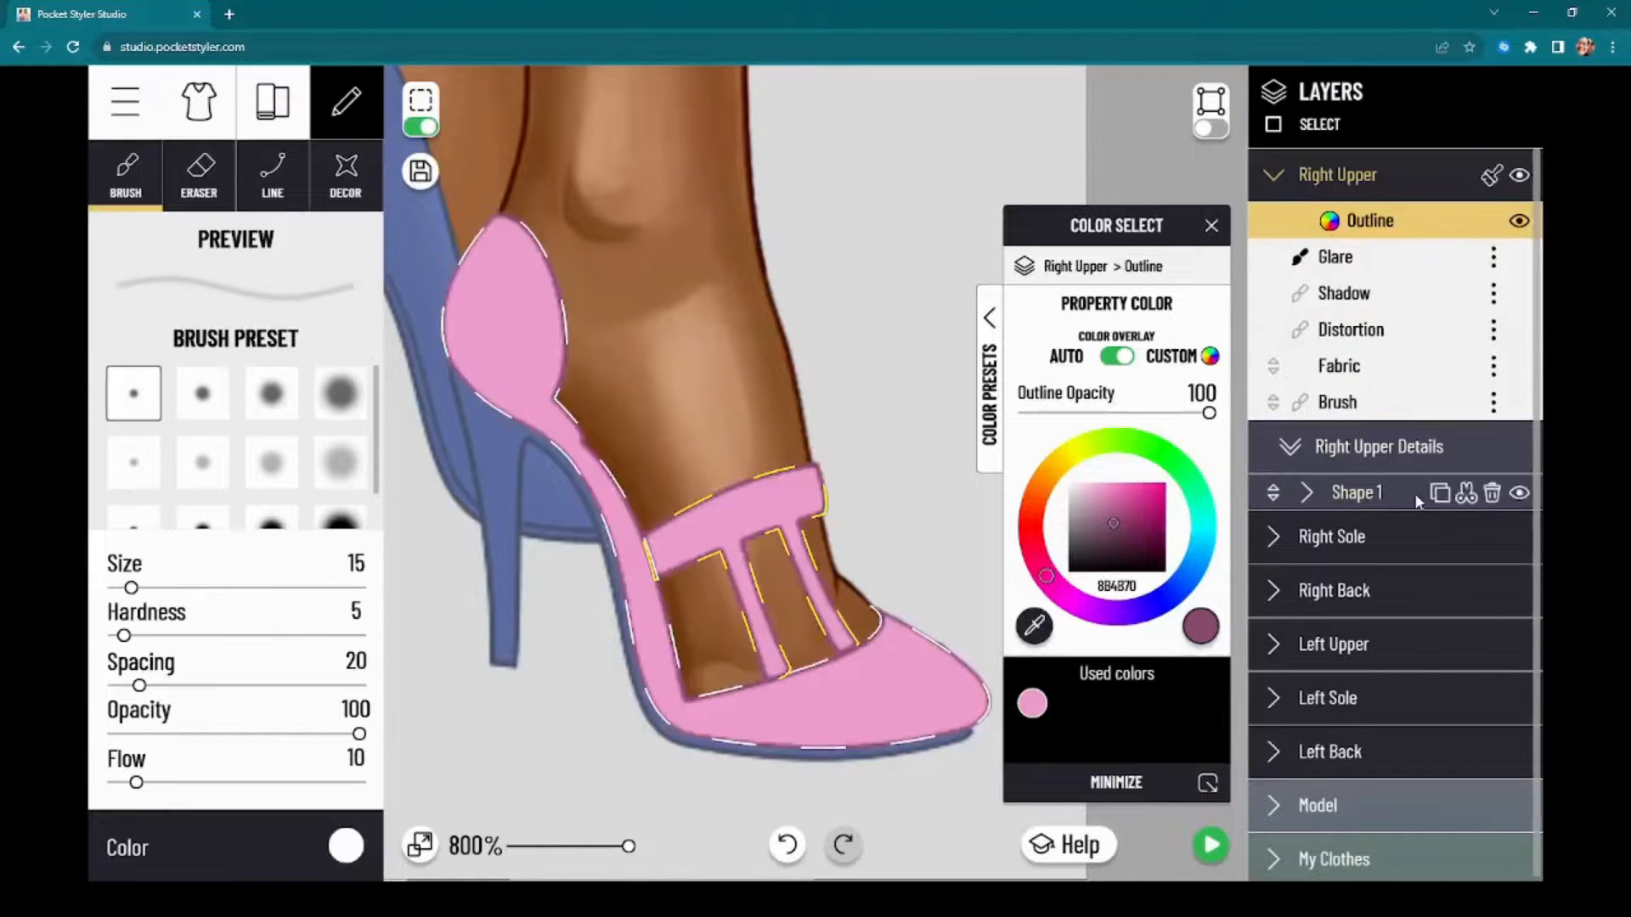
pyautogui.click(1211, 845)
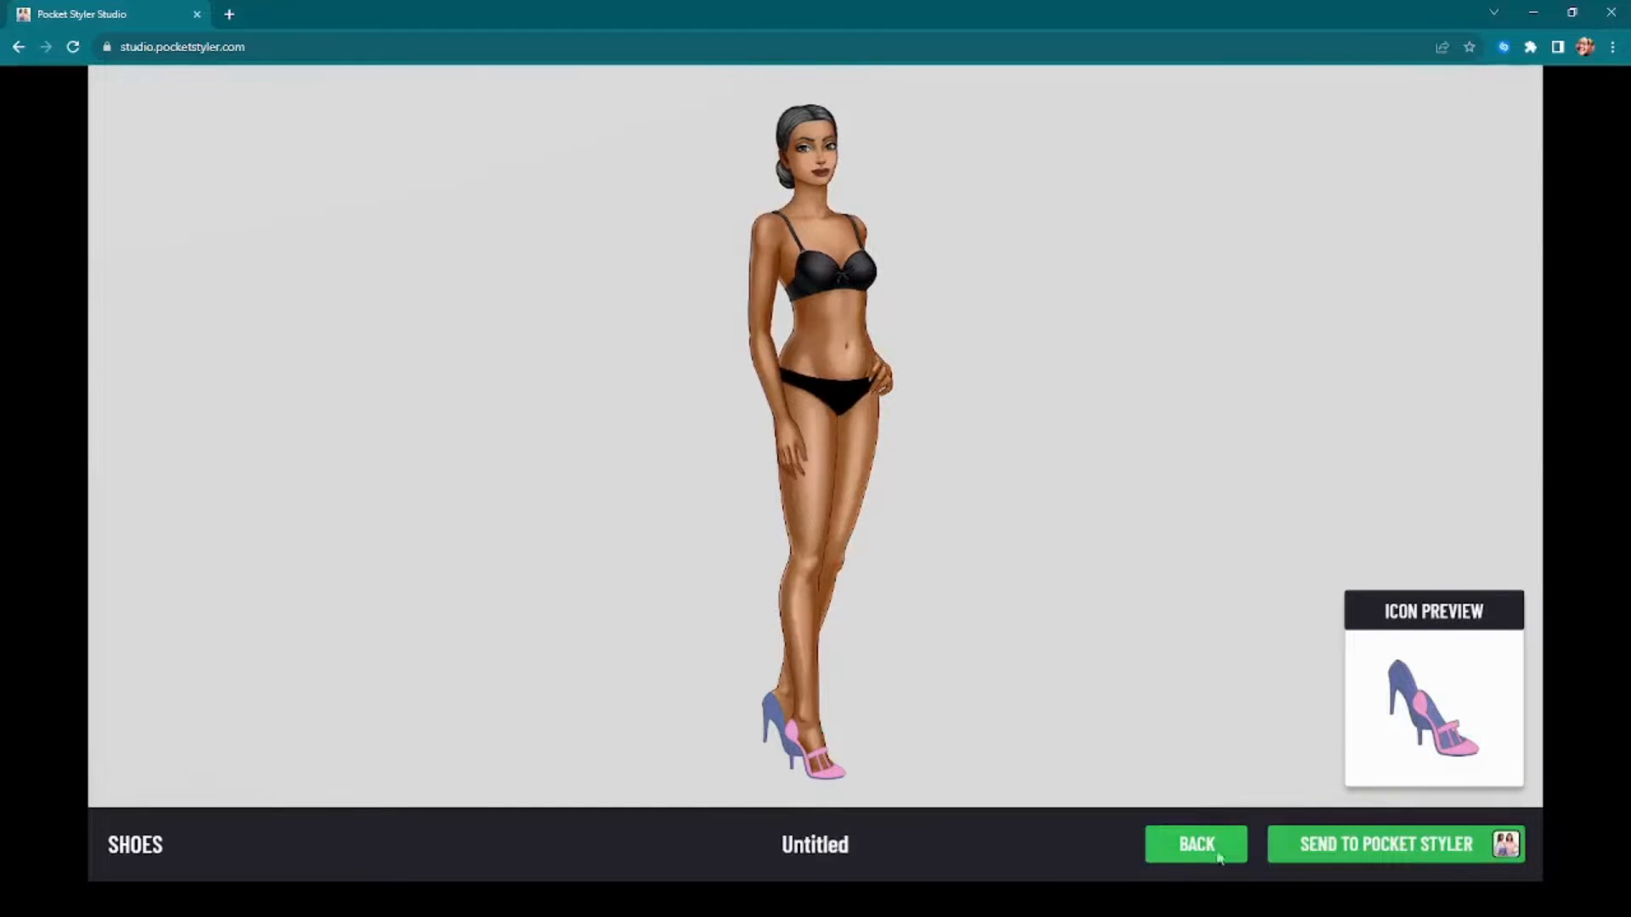
pyautogui.click(1215, 845)
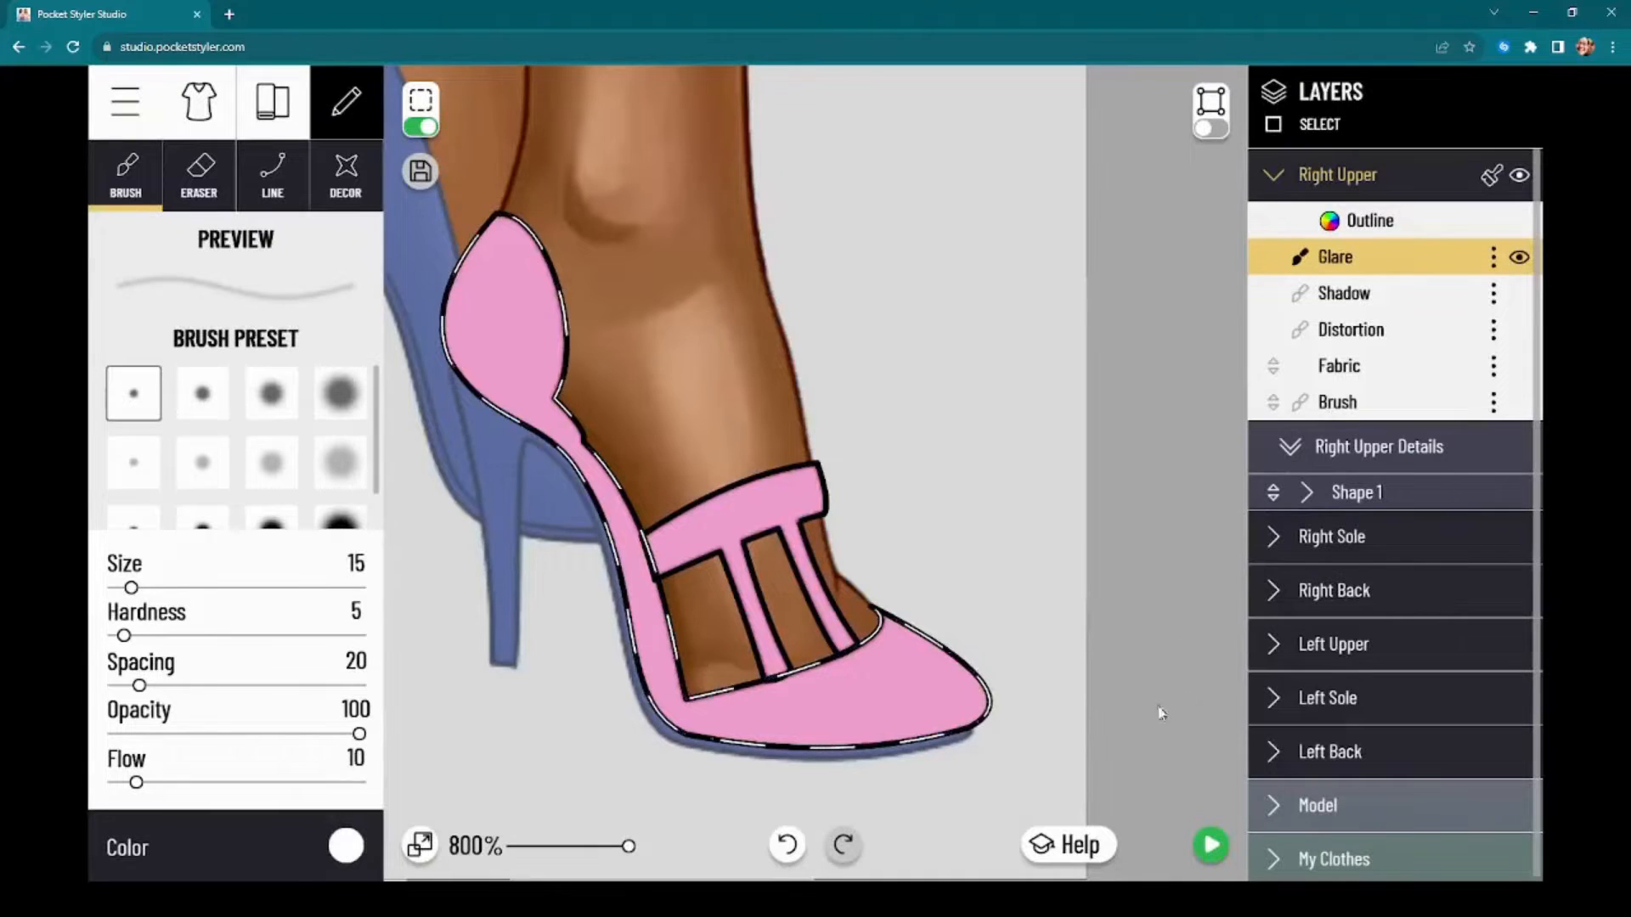
pyautogui.moveTo(1159, 707); pyautogui.dragTo(1187, 636)
pyautogui.click(420, 127)
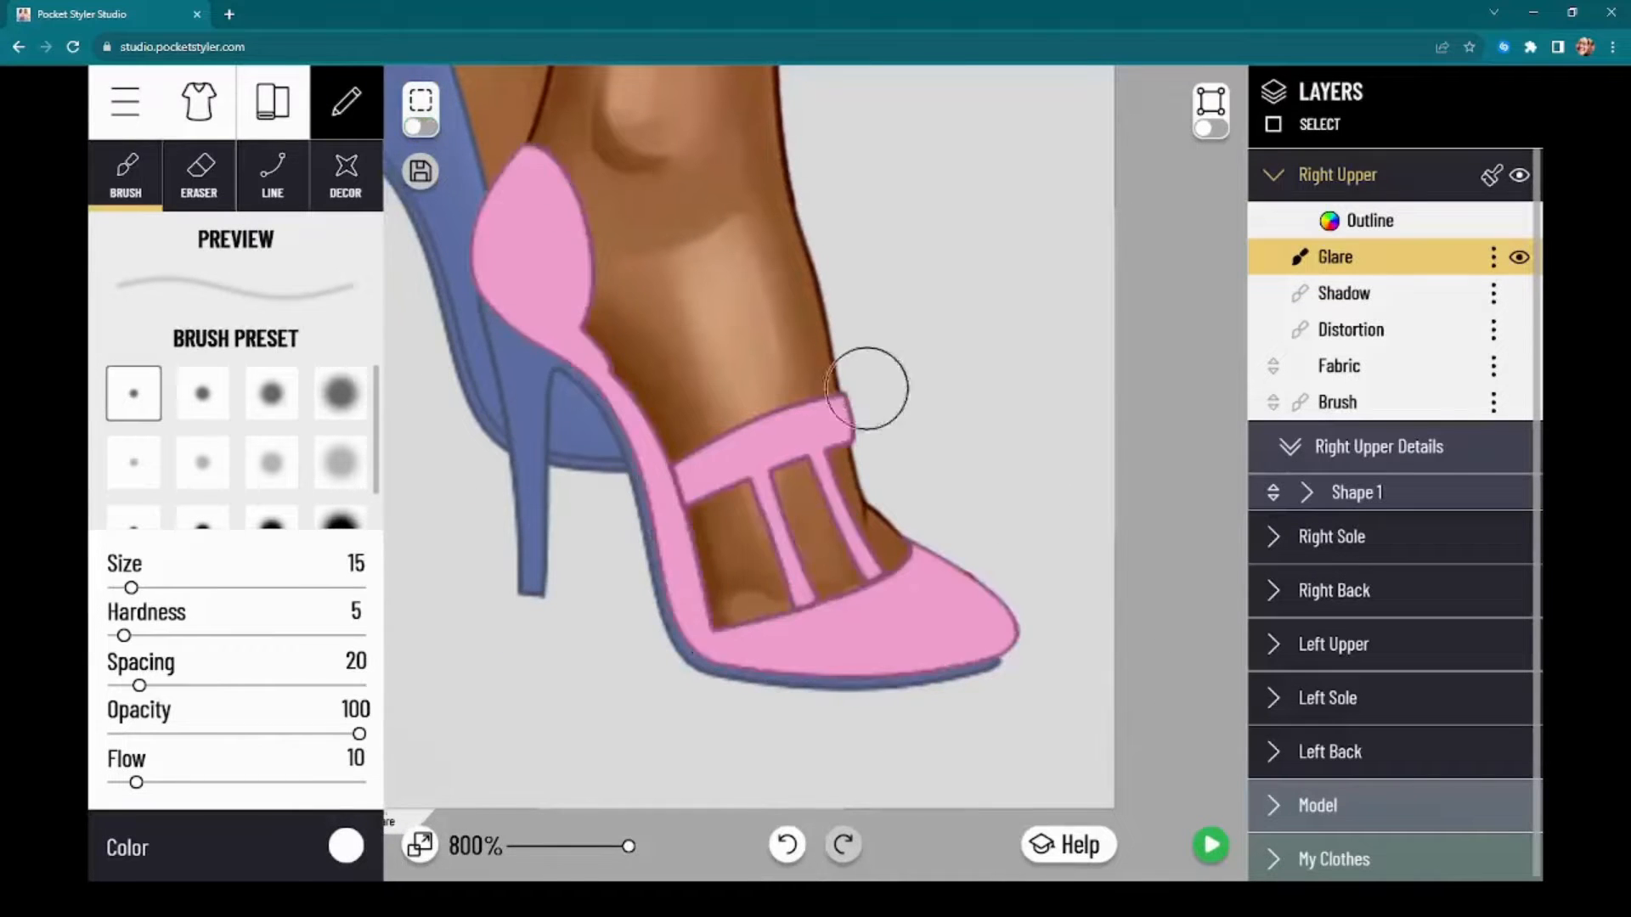
# Step: Copy the right upper's style onto the left upper
pyautogui.scroll(-1, 1030, 590)
pyautogui.scroll(-2, 1030, 590)
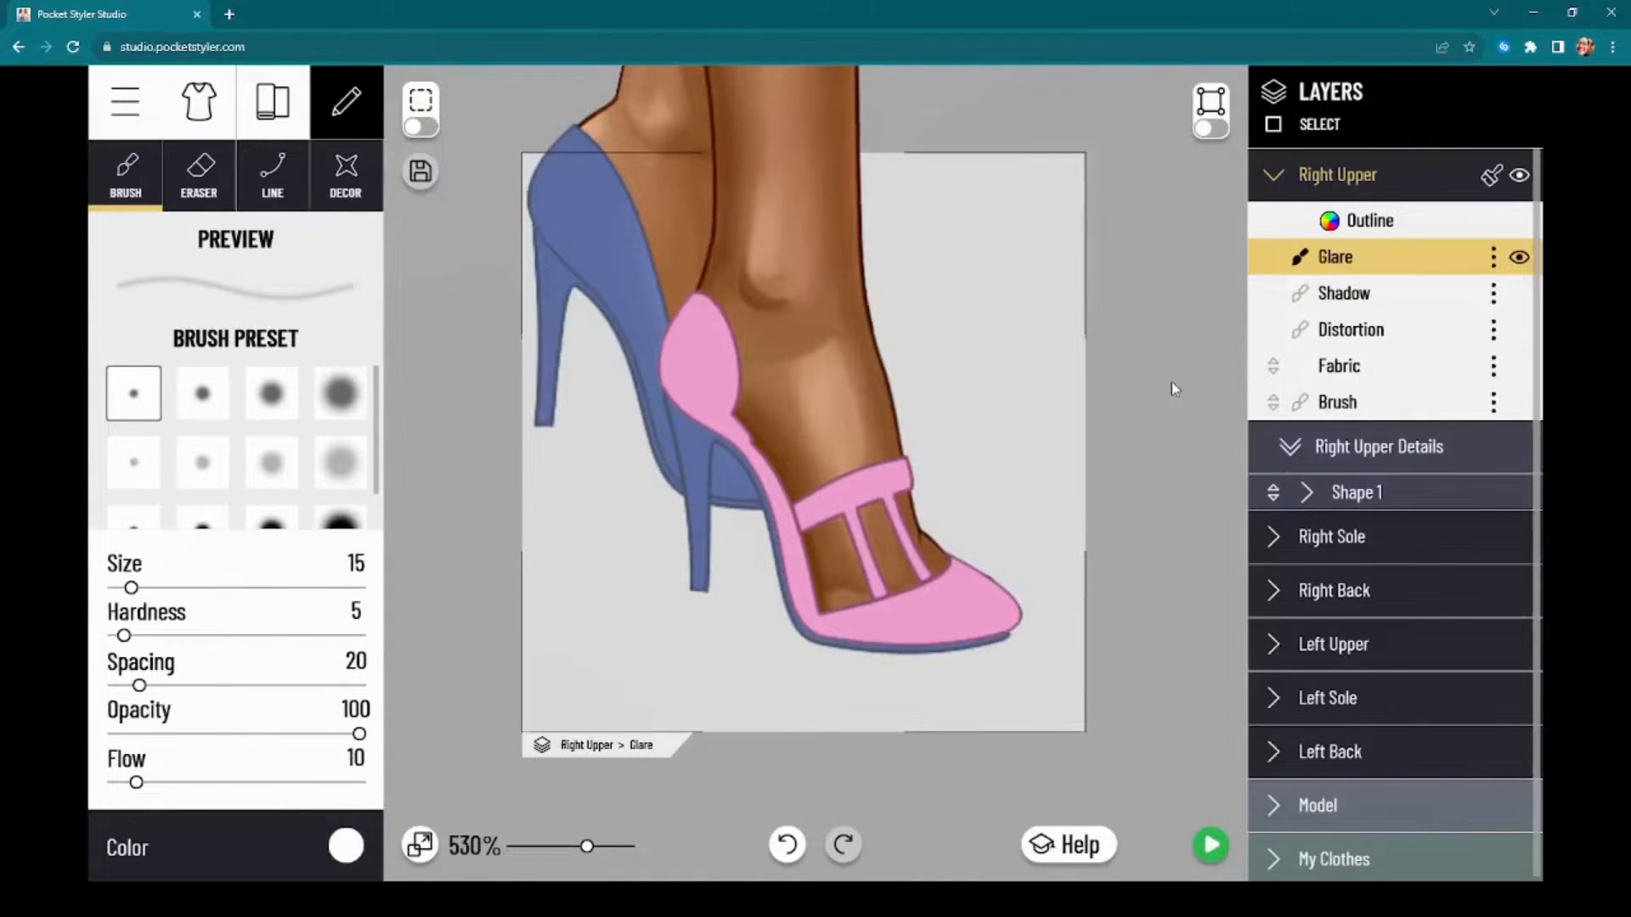
pyautogui.moveTo(1175, 389); pyautogui.dragTo(1186, 531)
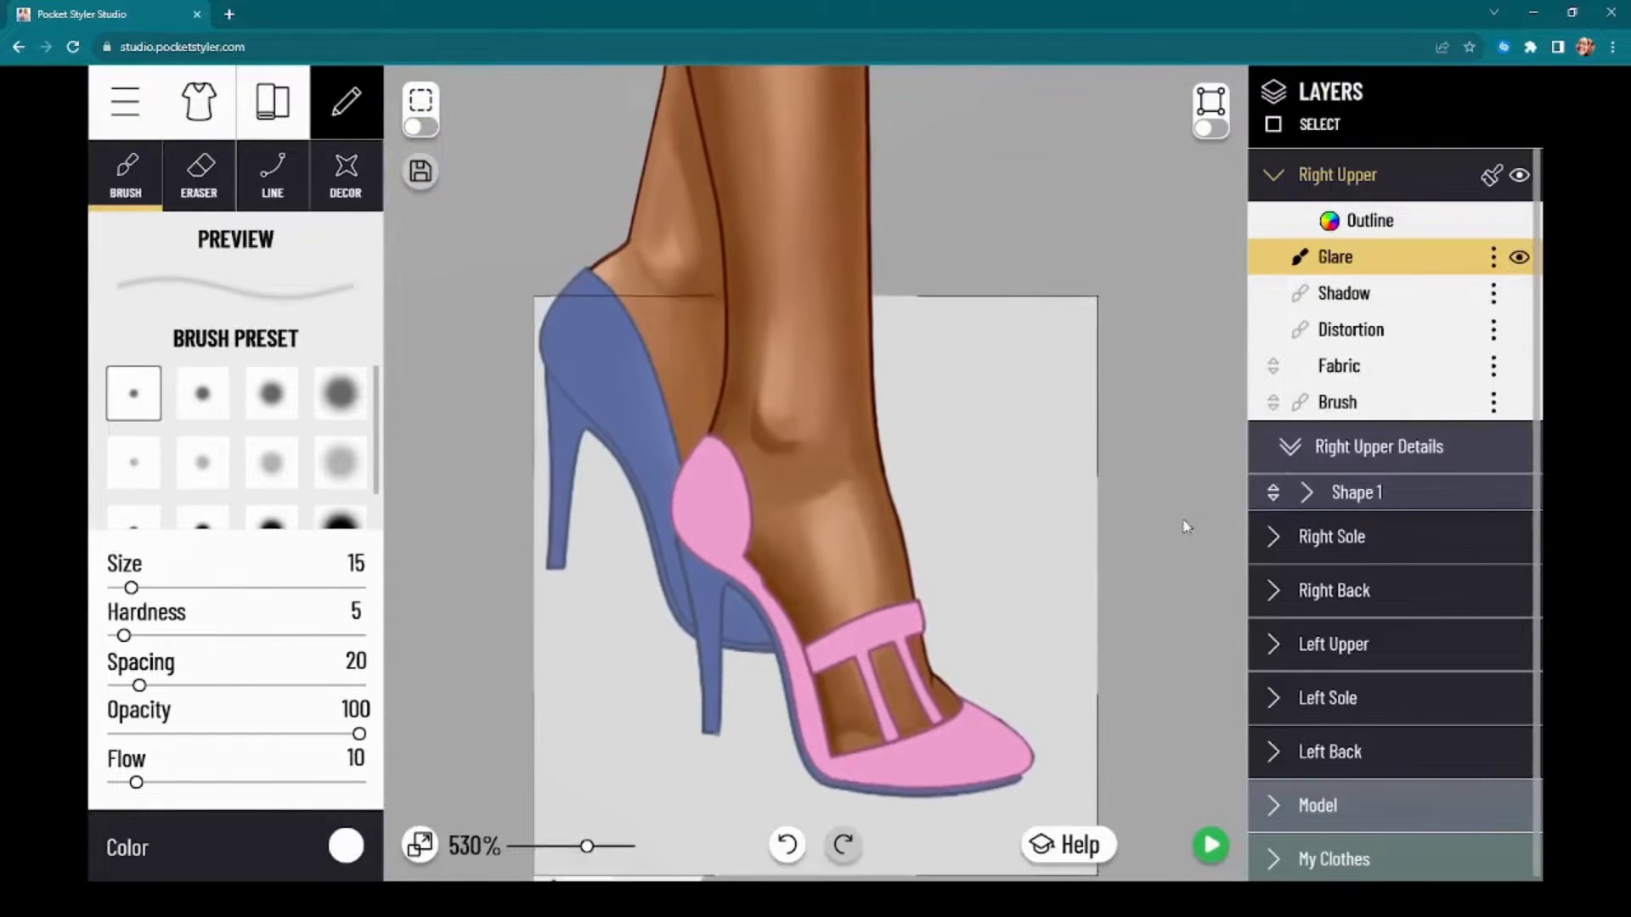
pyautogui.click(1493, 178)
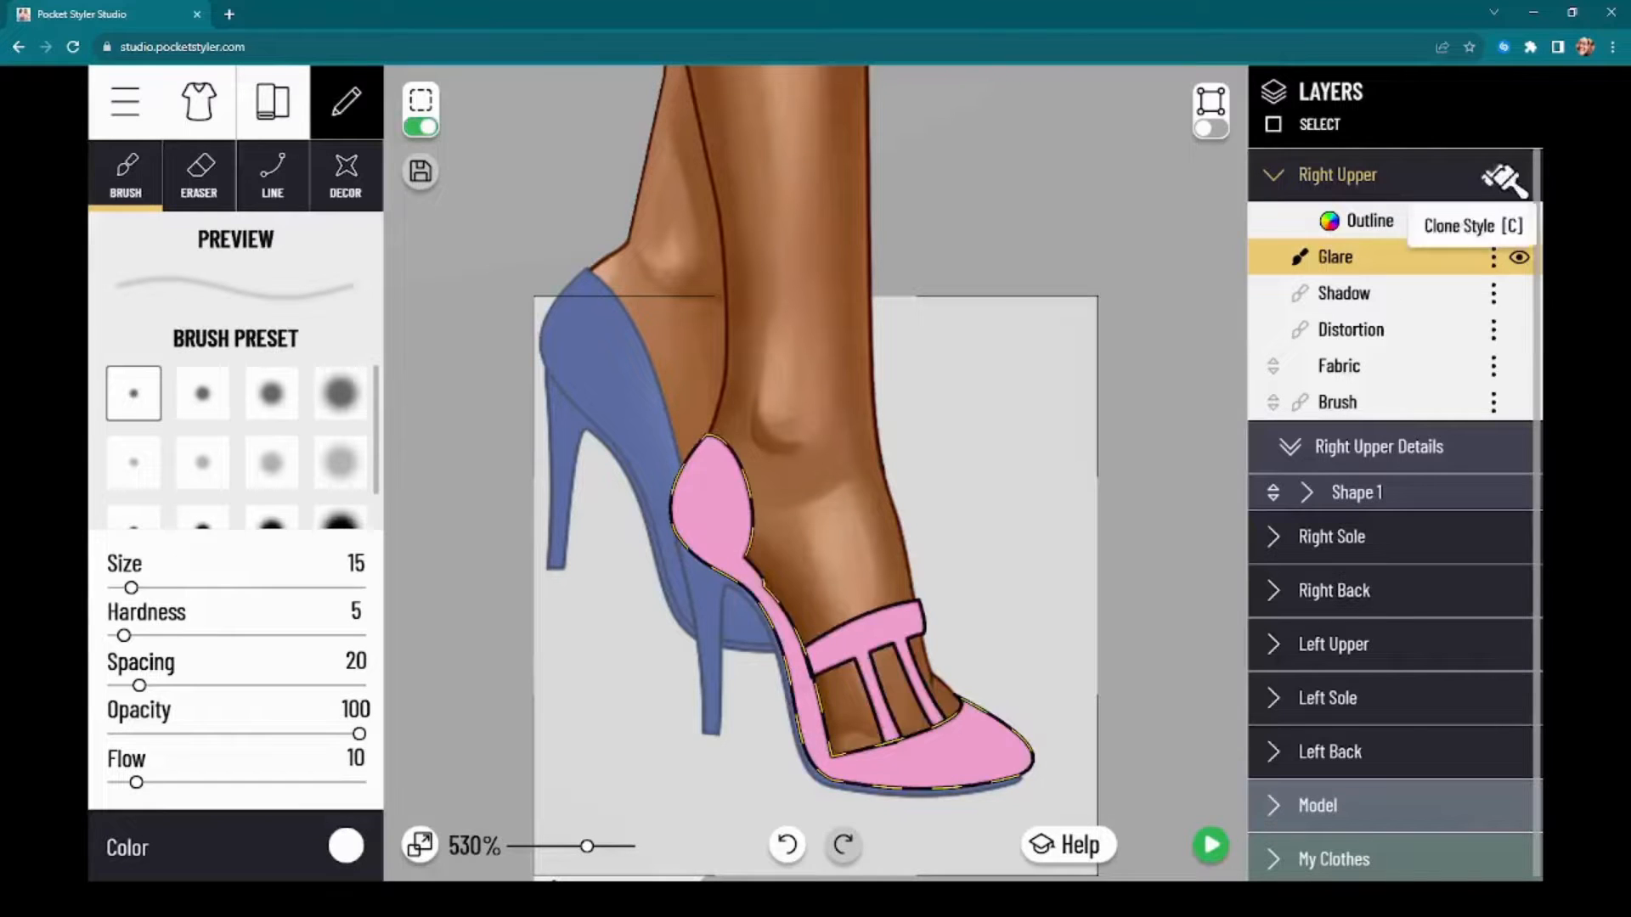
pyautogui.click(1383, 644)
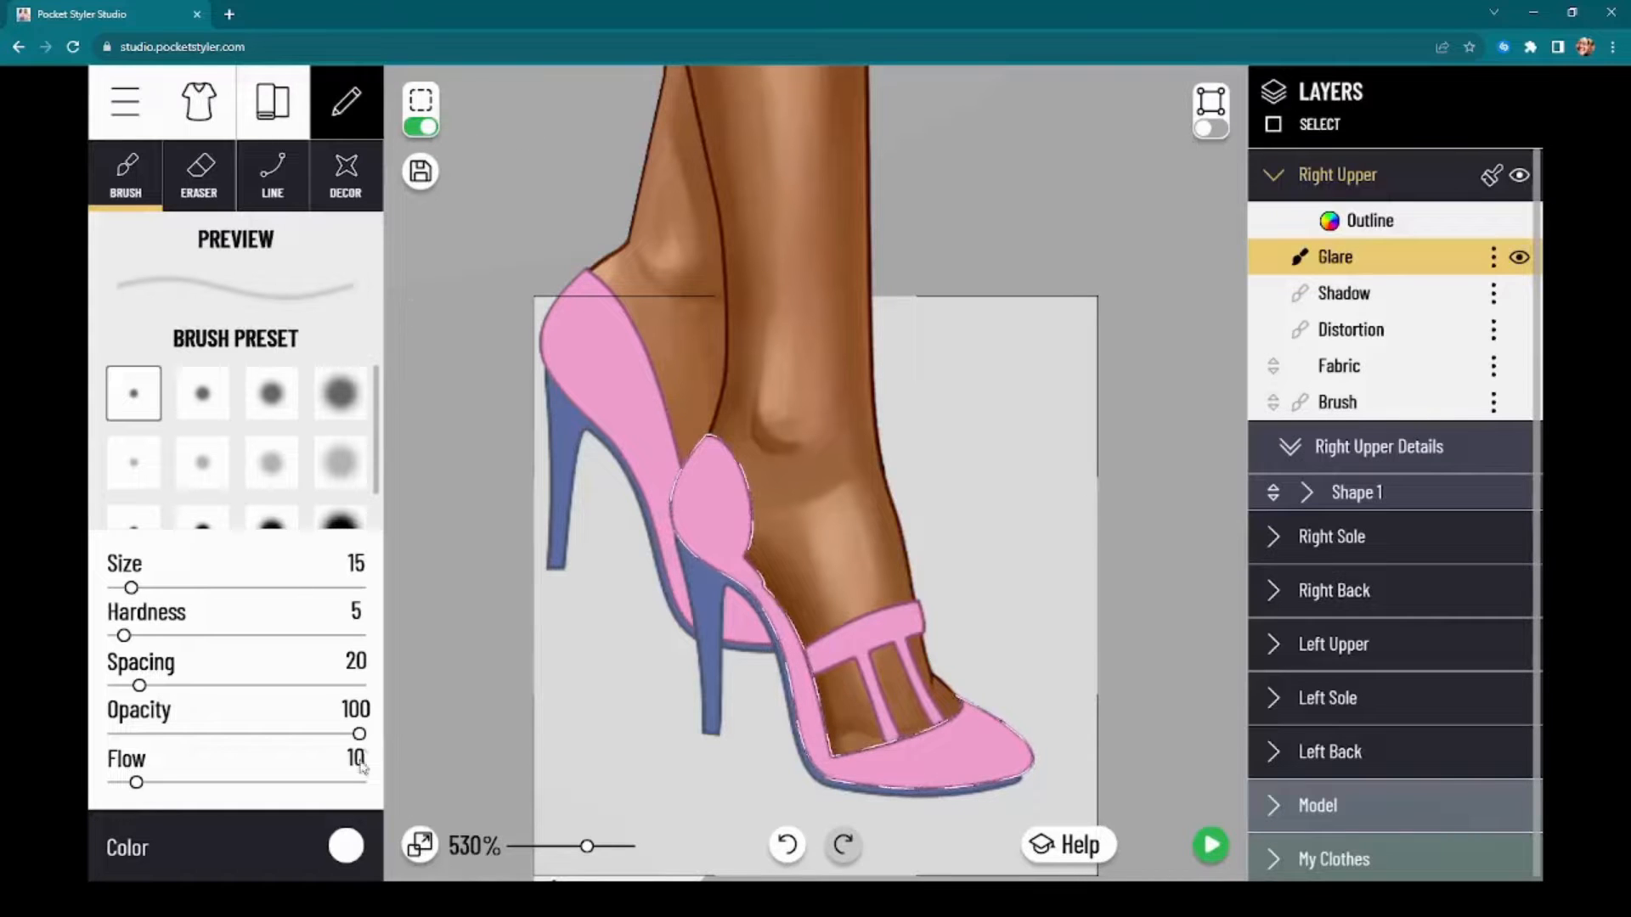
# Step: Add a point to the left upper's foot-opening edge, move it inward towards the heel, and flatten the curve below it to cut the side away
pyautogui.click(1209, 129)
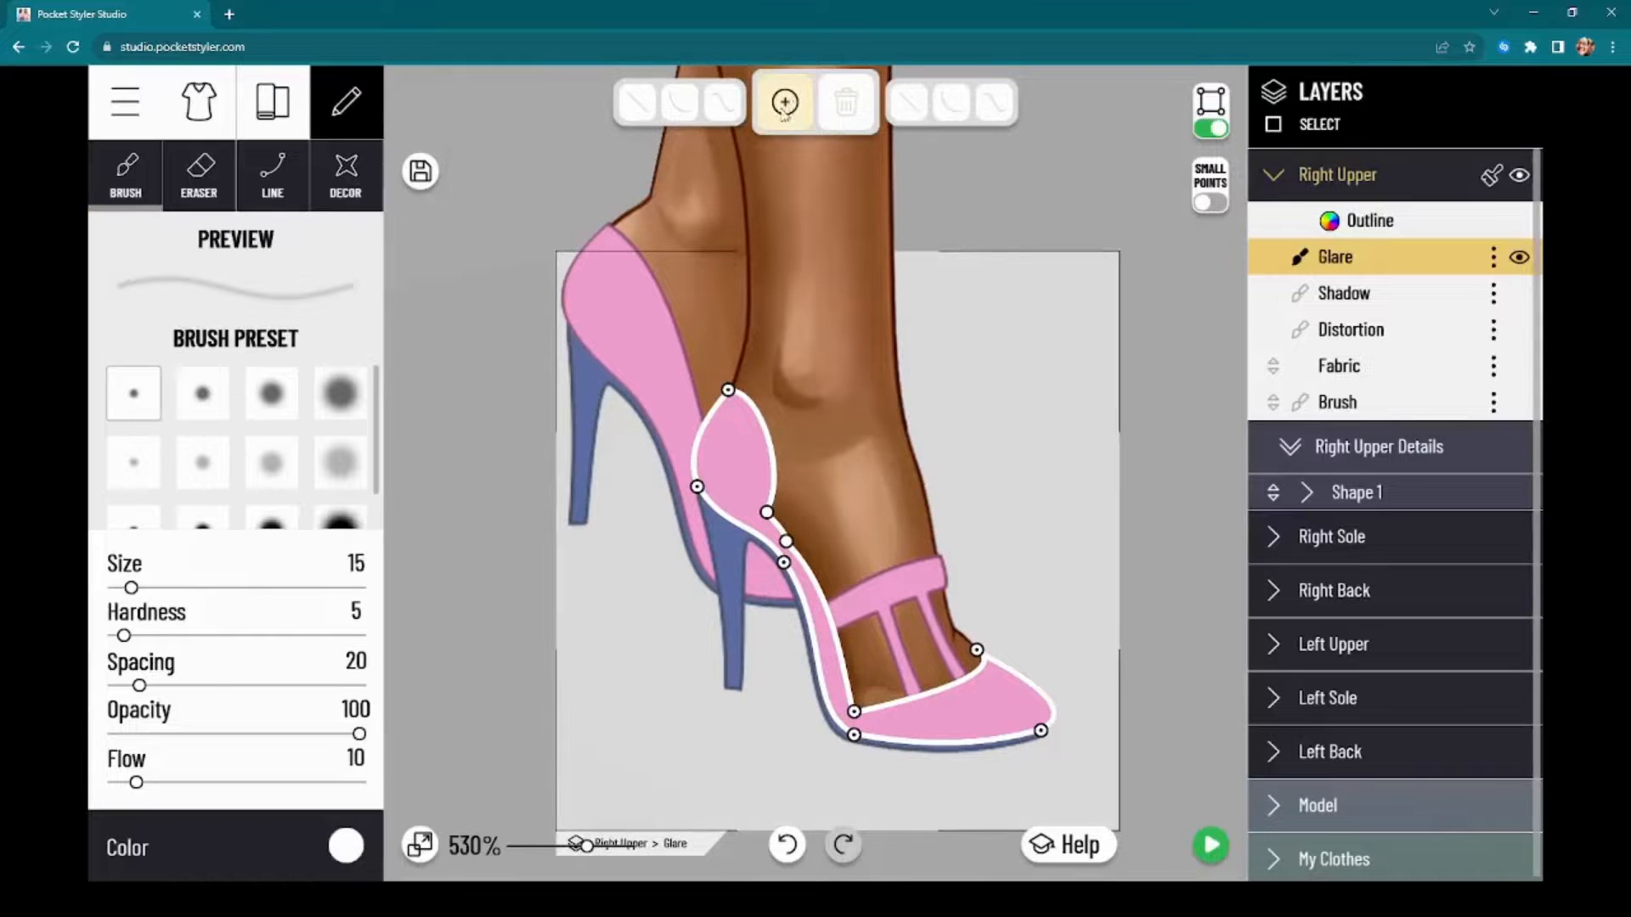
pyautogui.click(785, 103)
pyautogui.scroll(3, 618, 338)
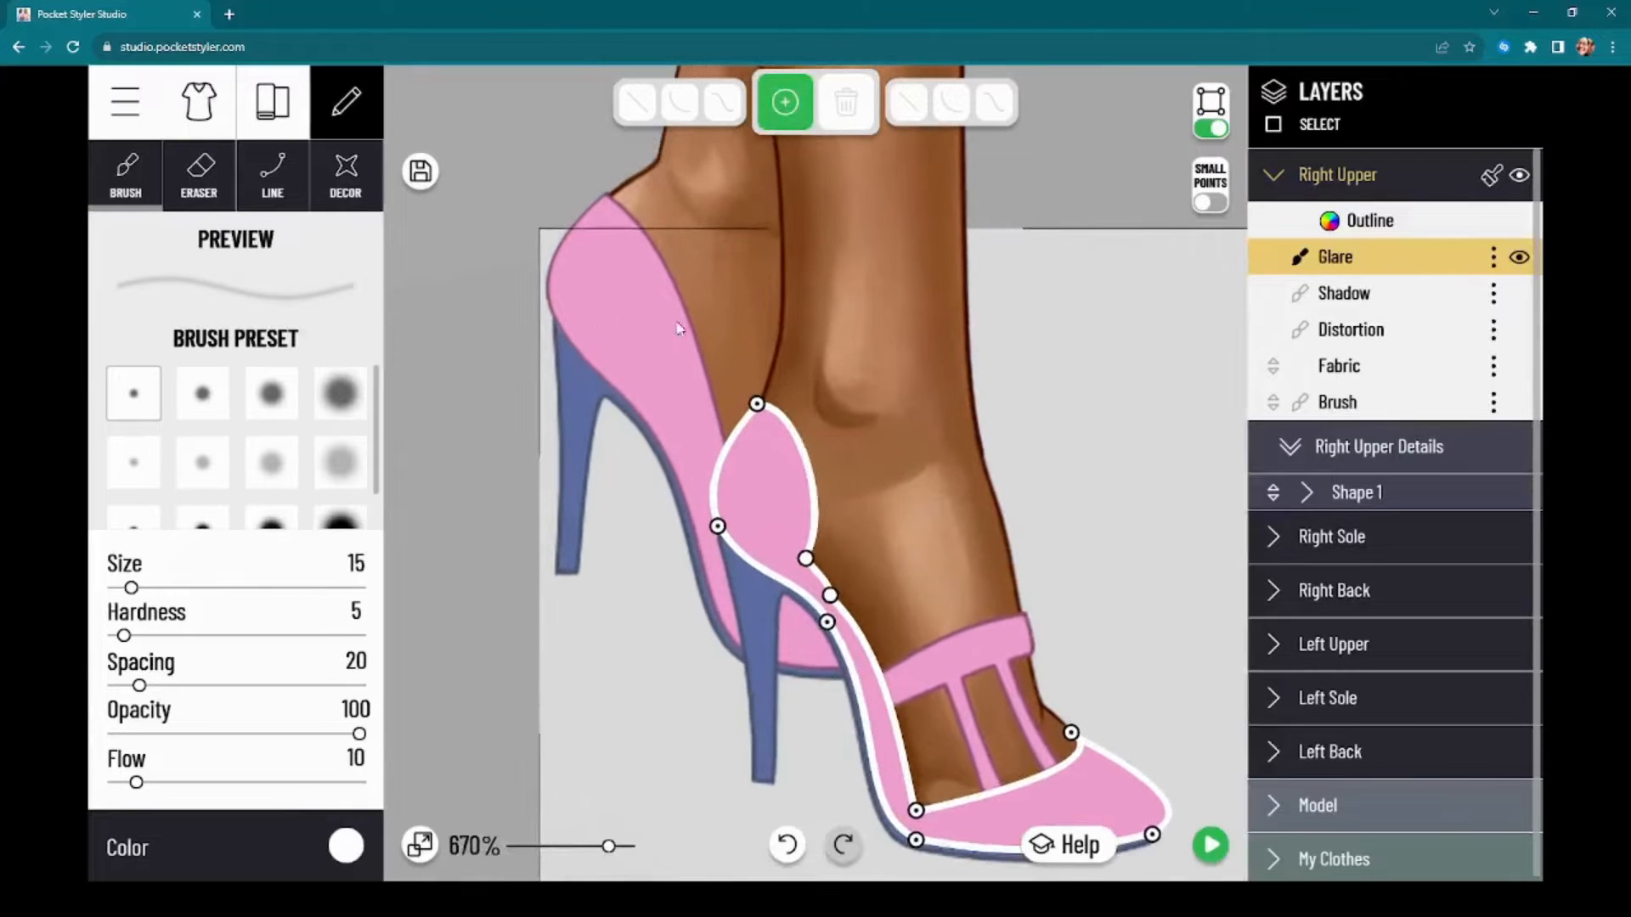
pyautogui.click(697, 338)
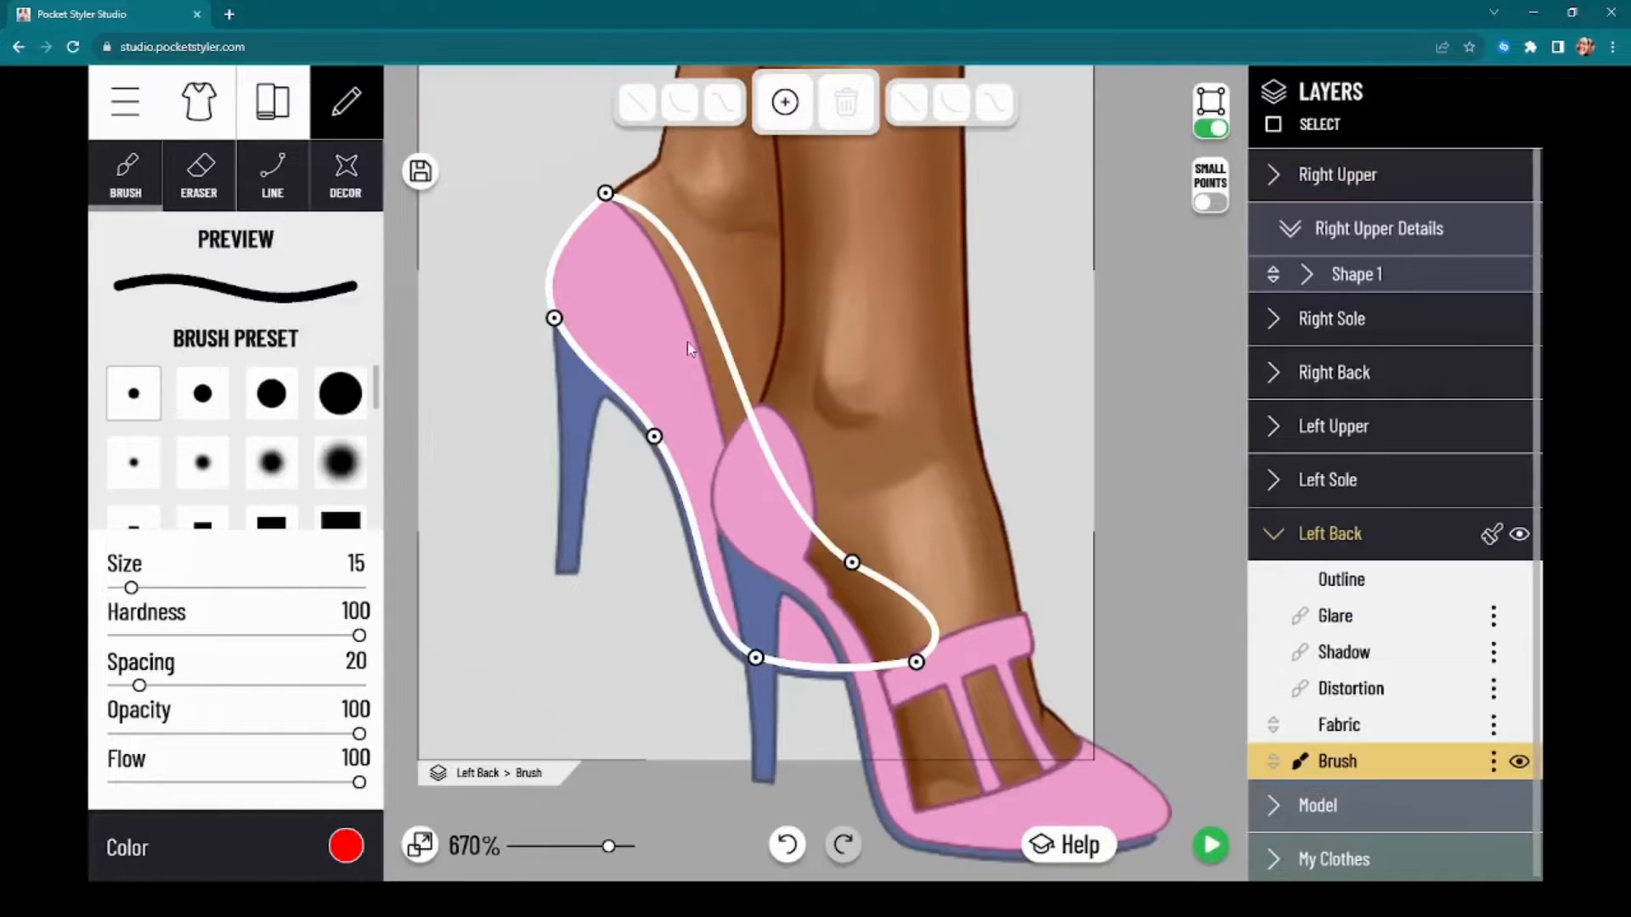
pyautogui.click(1344, 426)
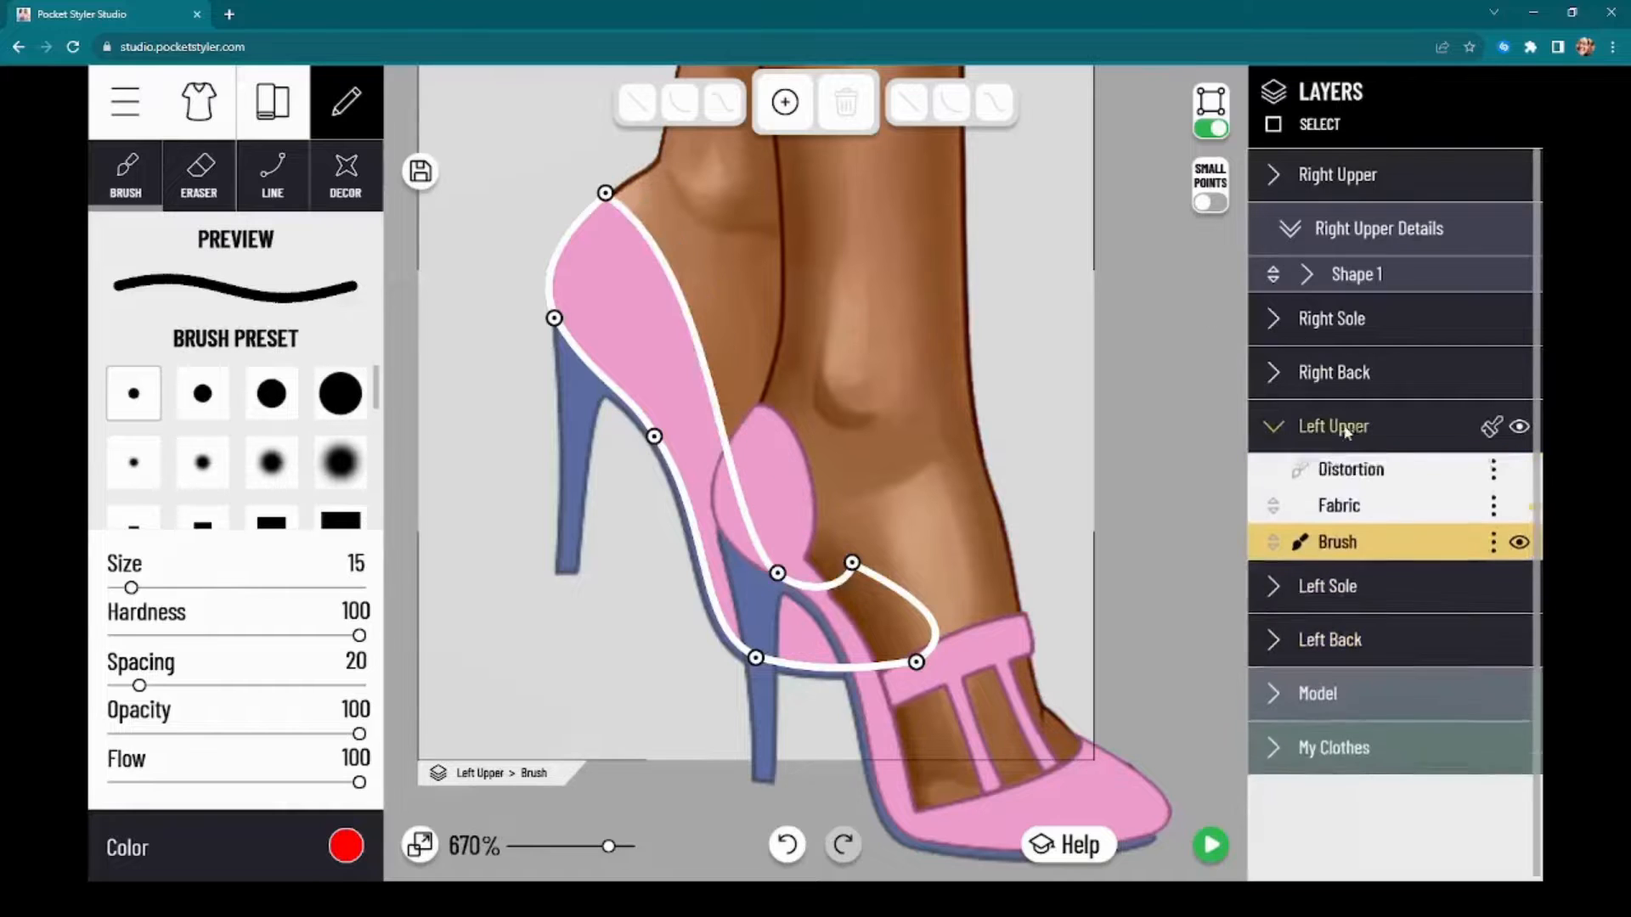
pyautogui.click(785, 102)
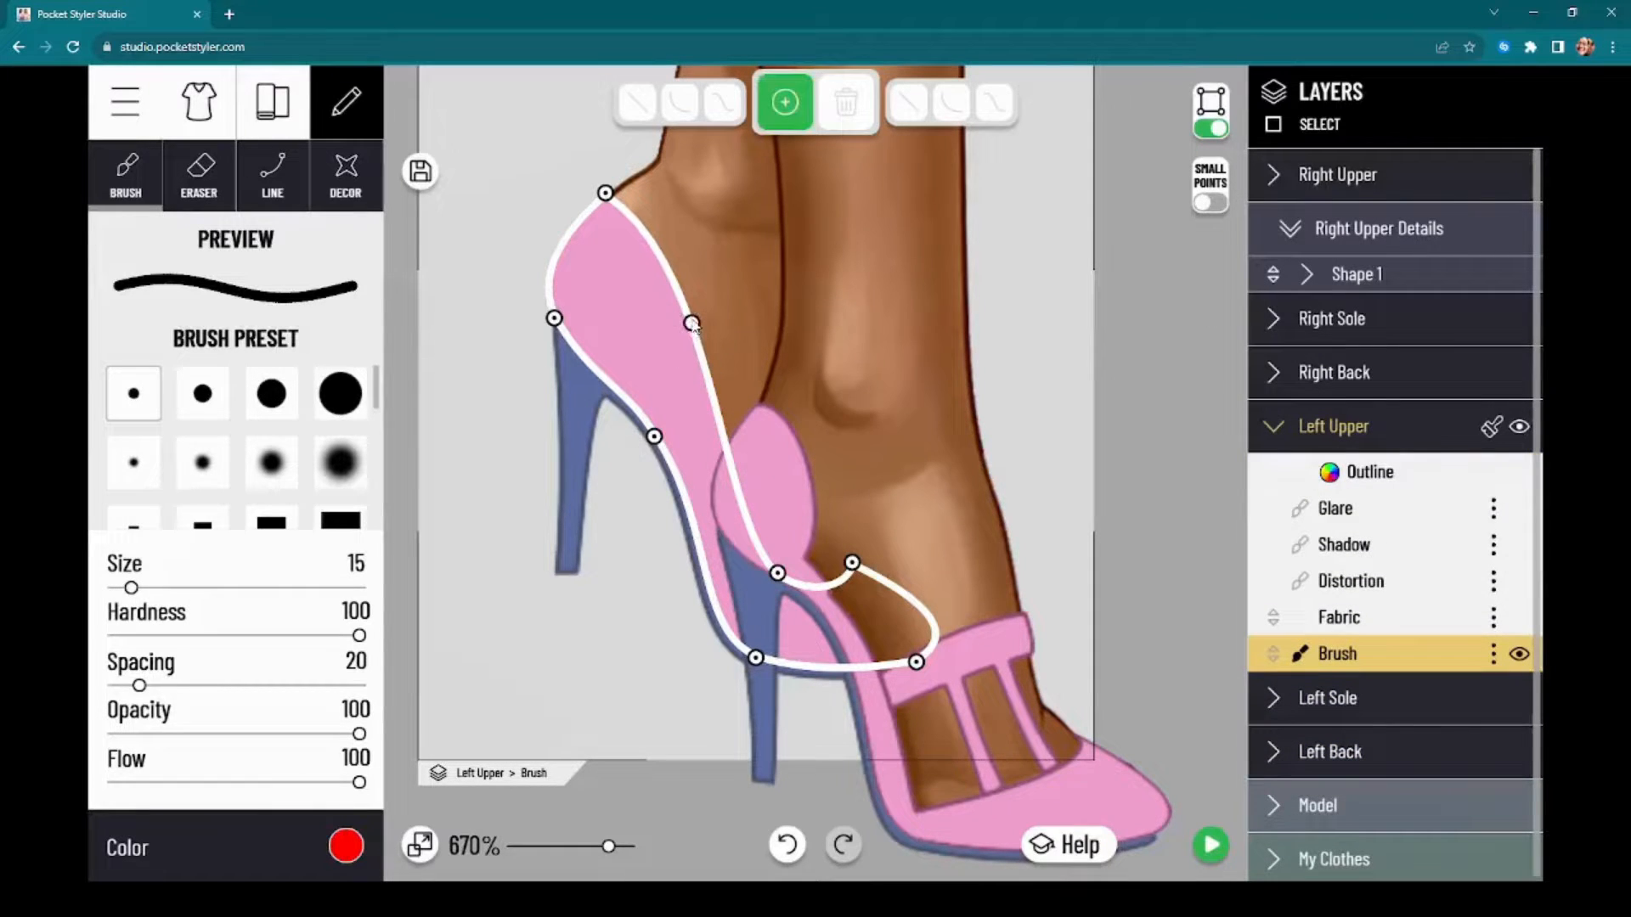
pyautogui.moveTo(692, 324); pyautogui.dragTo(648, 380)
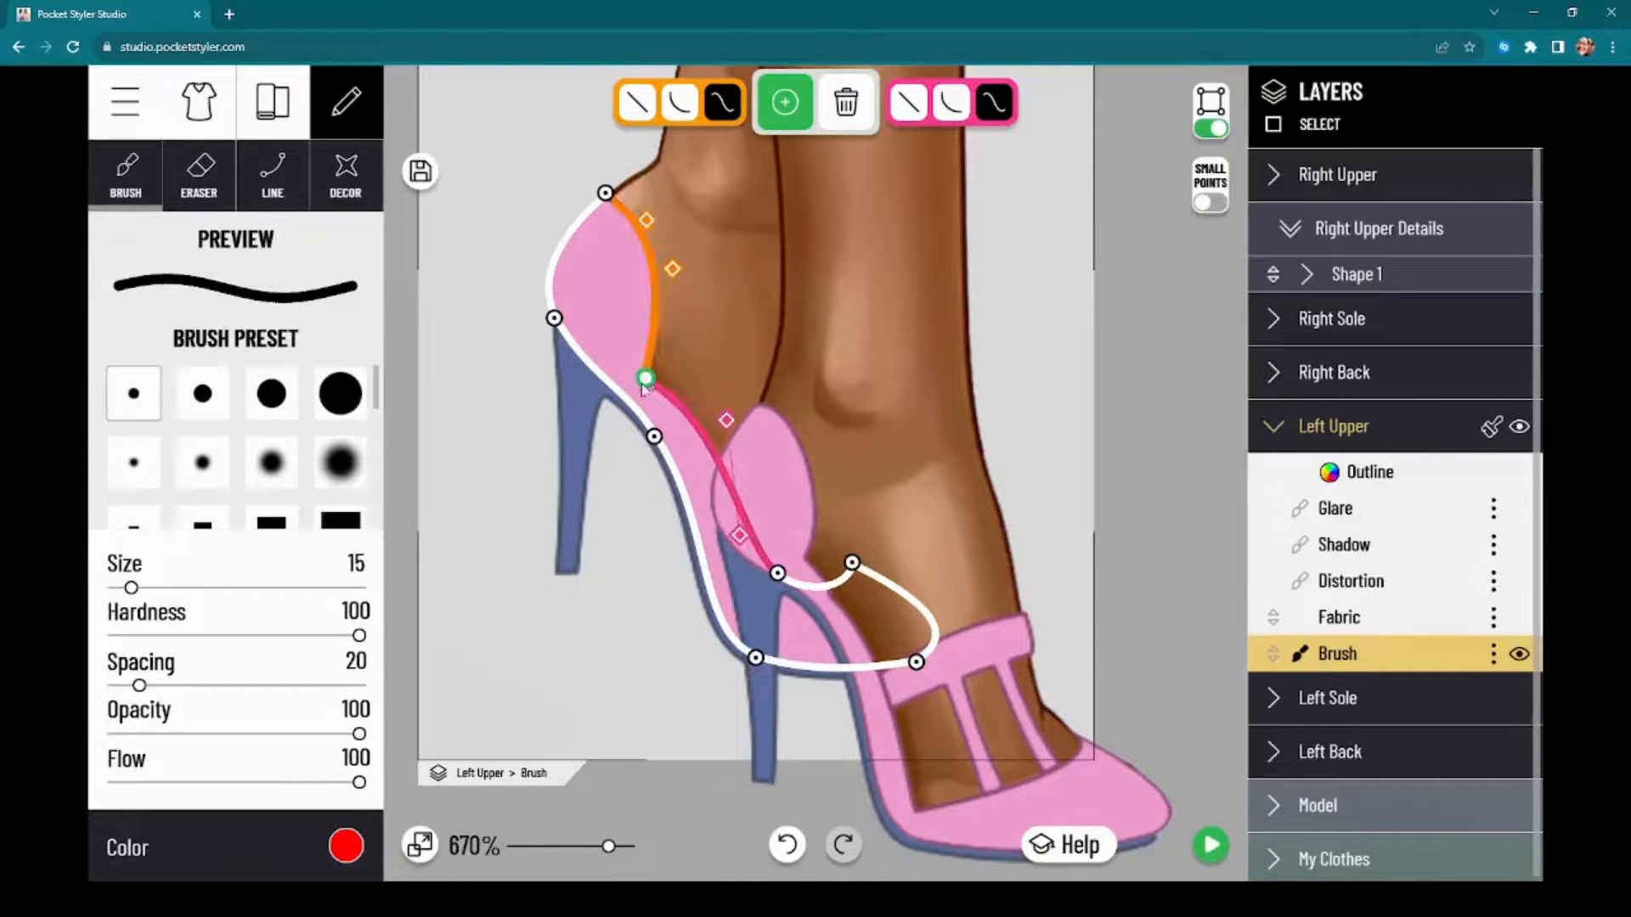
pyautogui.moveTo(726, 421); pyautogui.dragTo(721, 502)
# Step: Lower the left upper's mid-opening point towards the sole, refine its curve and front point, and preview the shoes on the full model
pyautogui.click(777, 575)
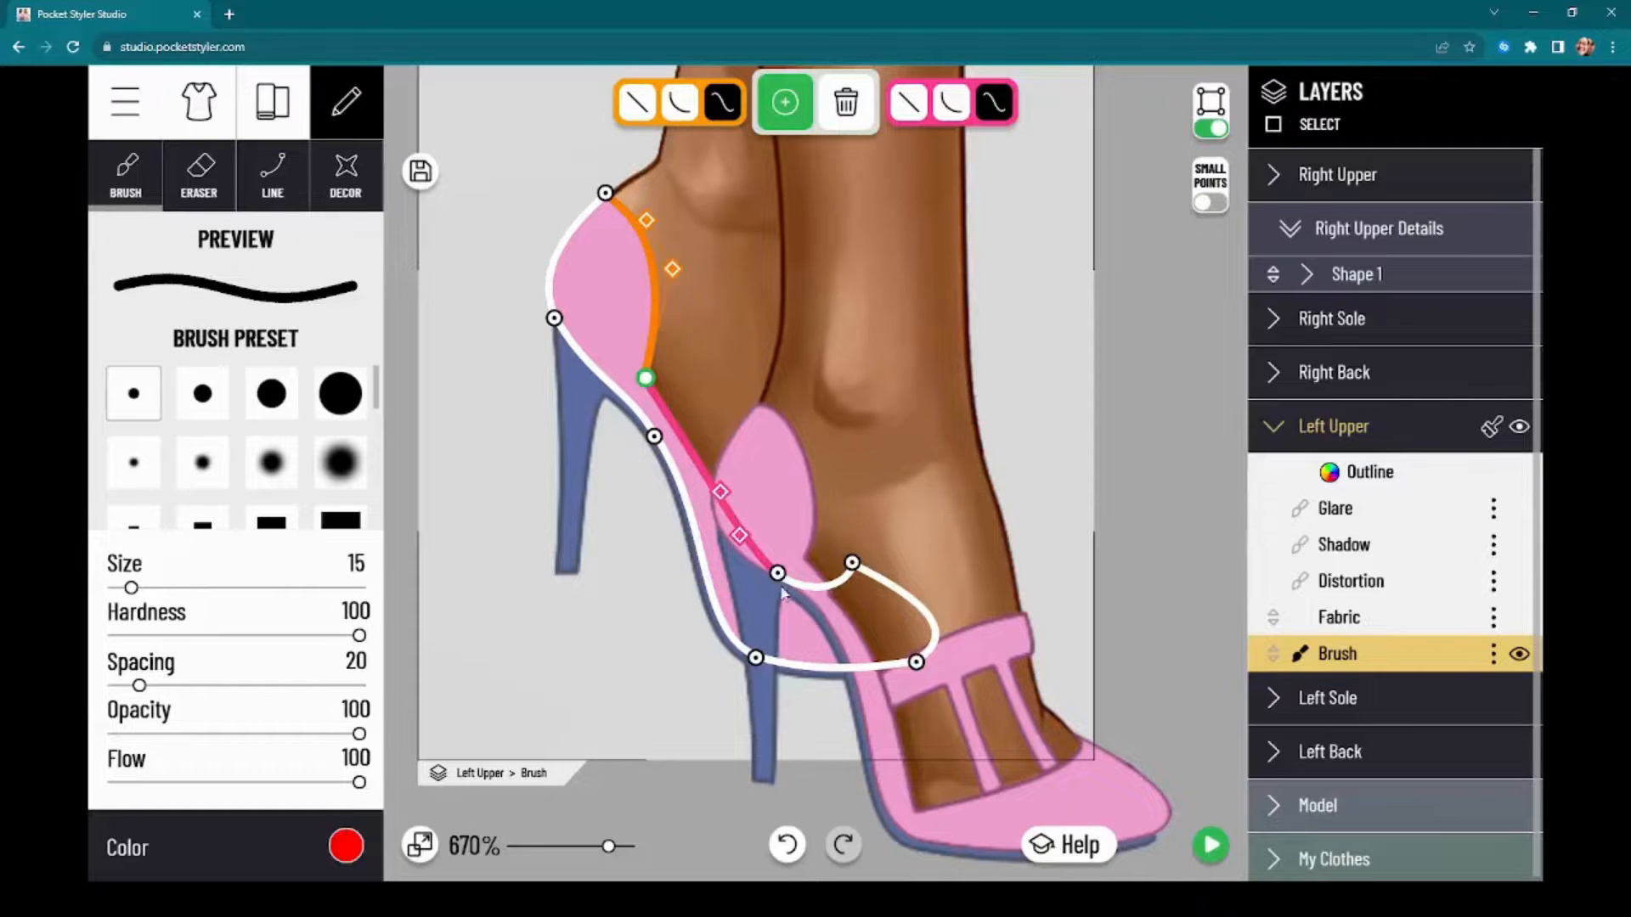
pyautogui.moveTo(779, 581); pyautogui.dragTo(756, 611)
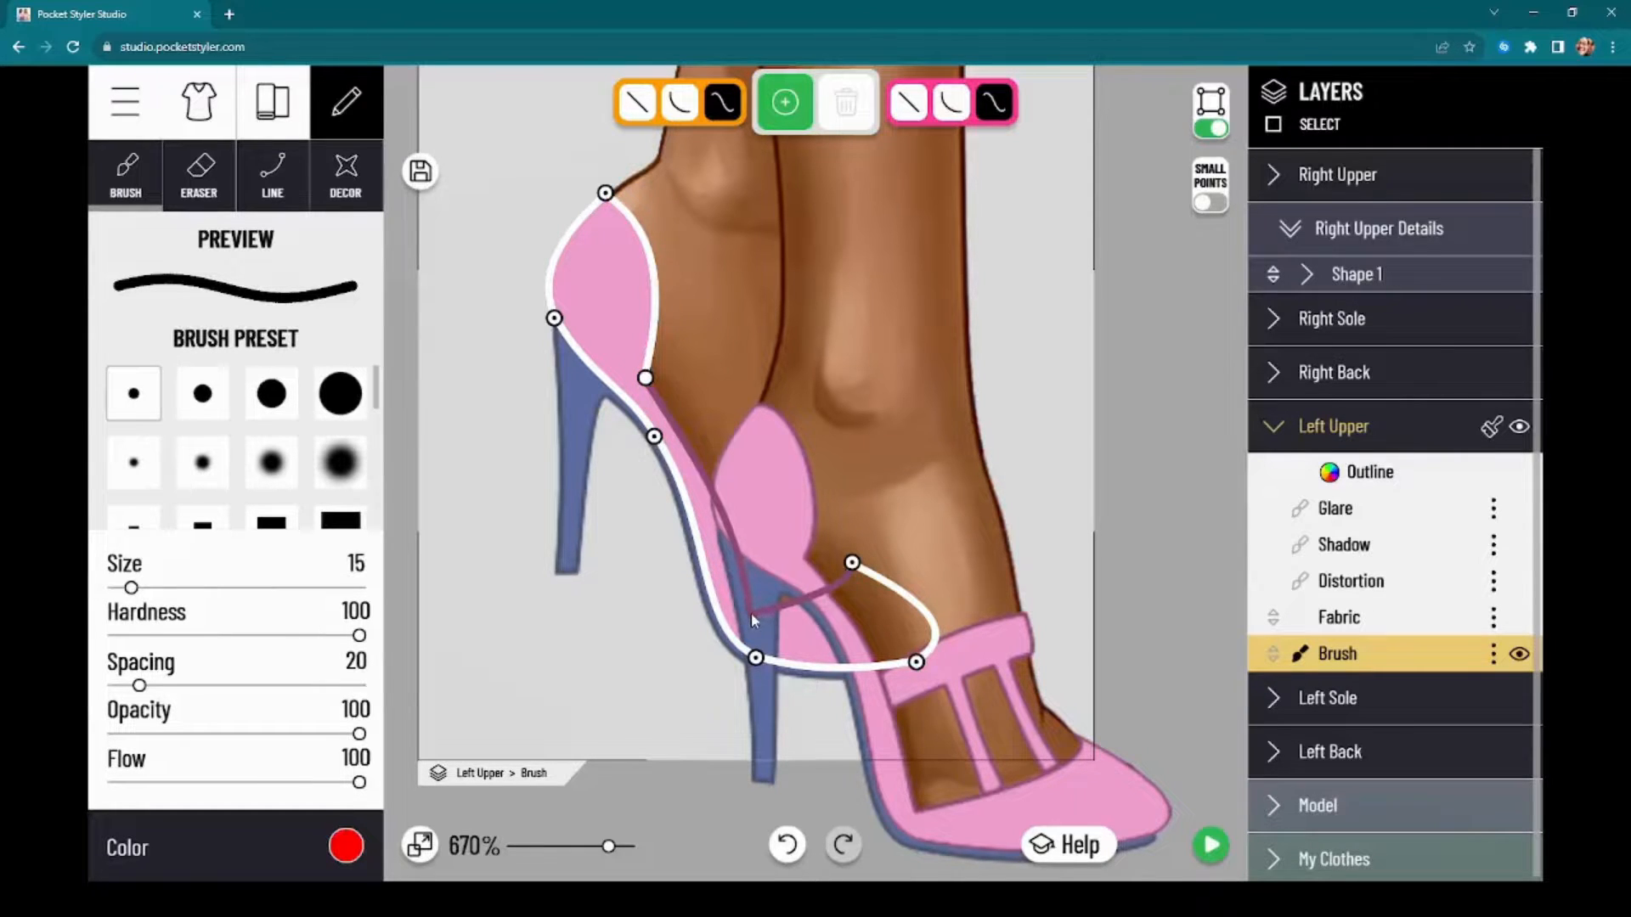
pyautogui.moveTo(741, 539); pyautogui.dragTo(725, 548)
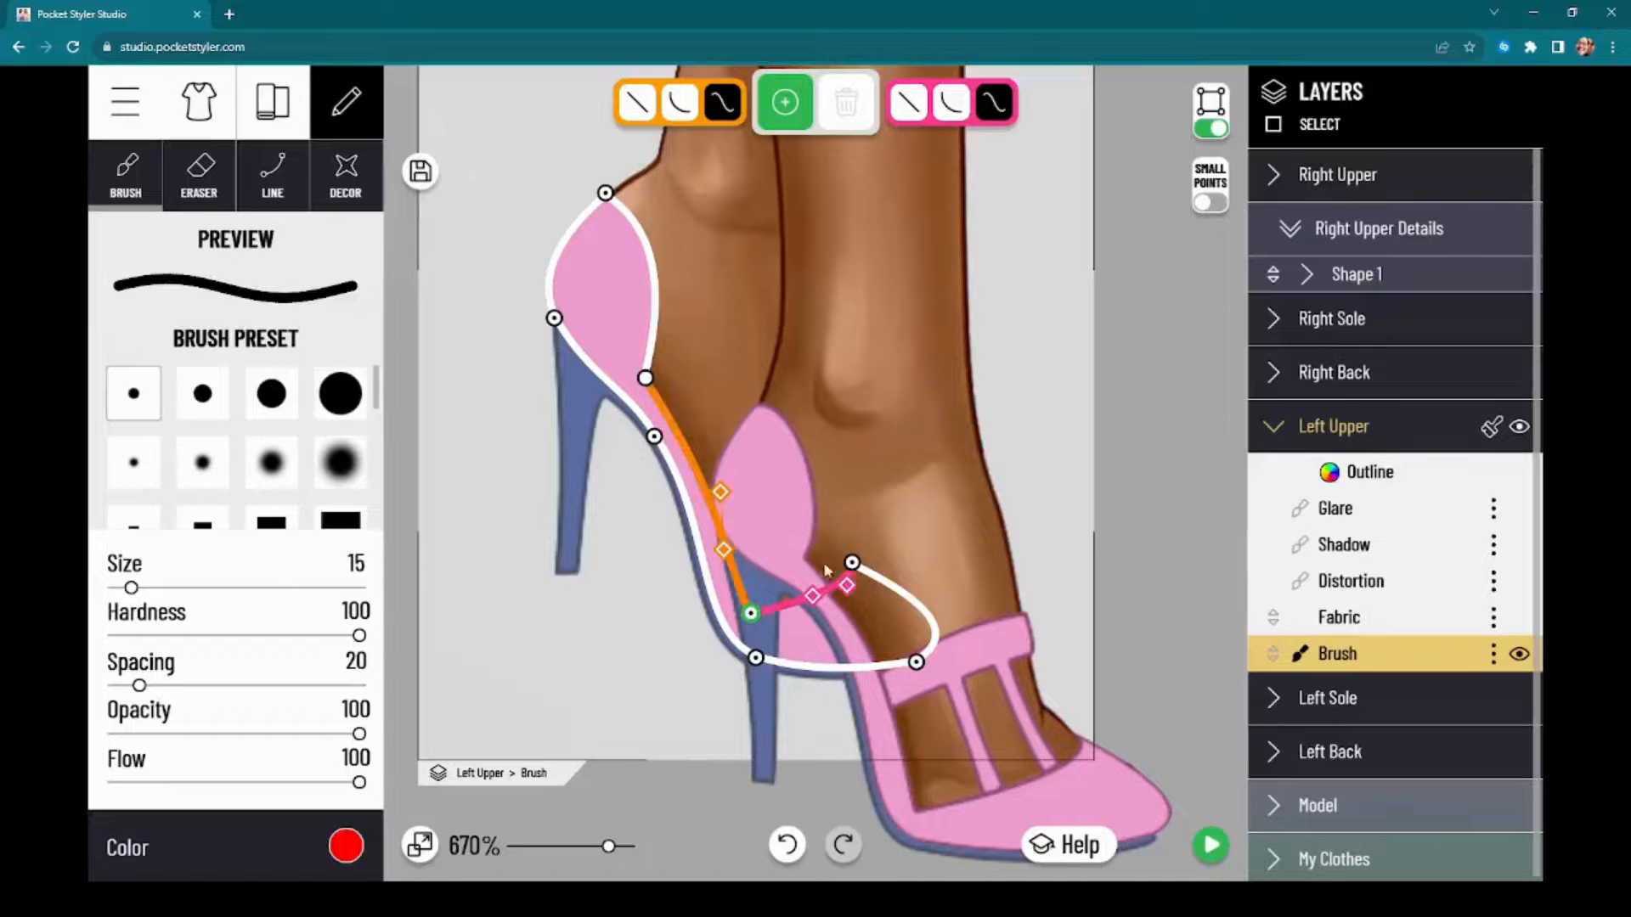
pyautogui.click(858, 565)
pyautogui.click(874, 571)
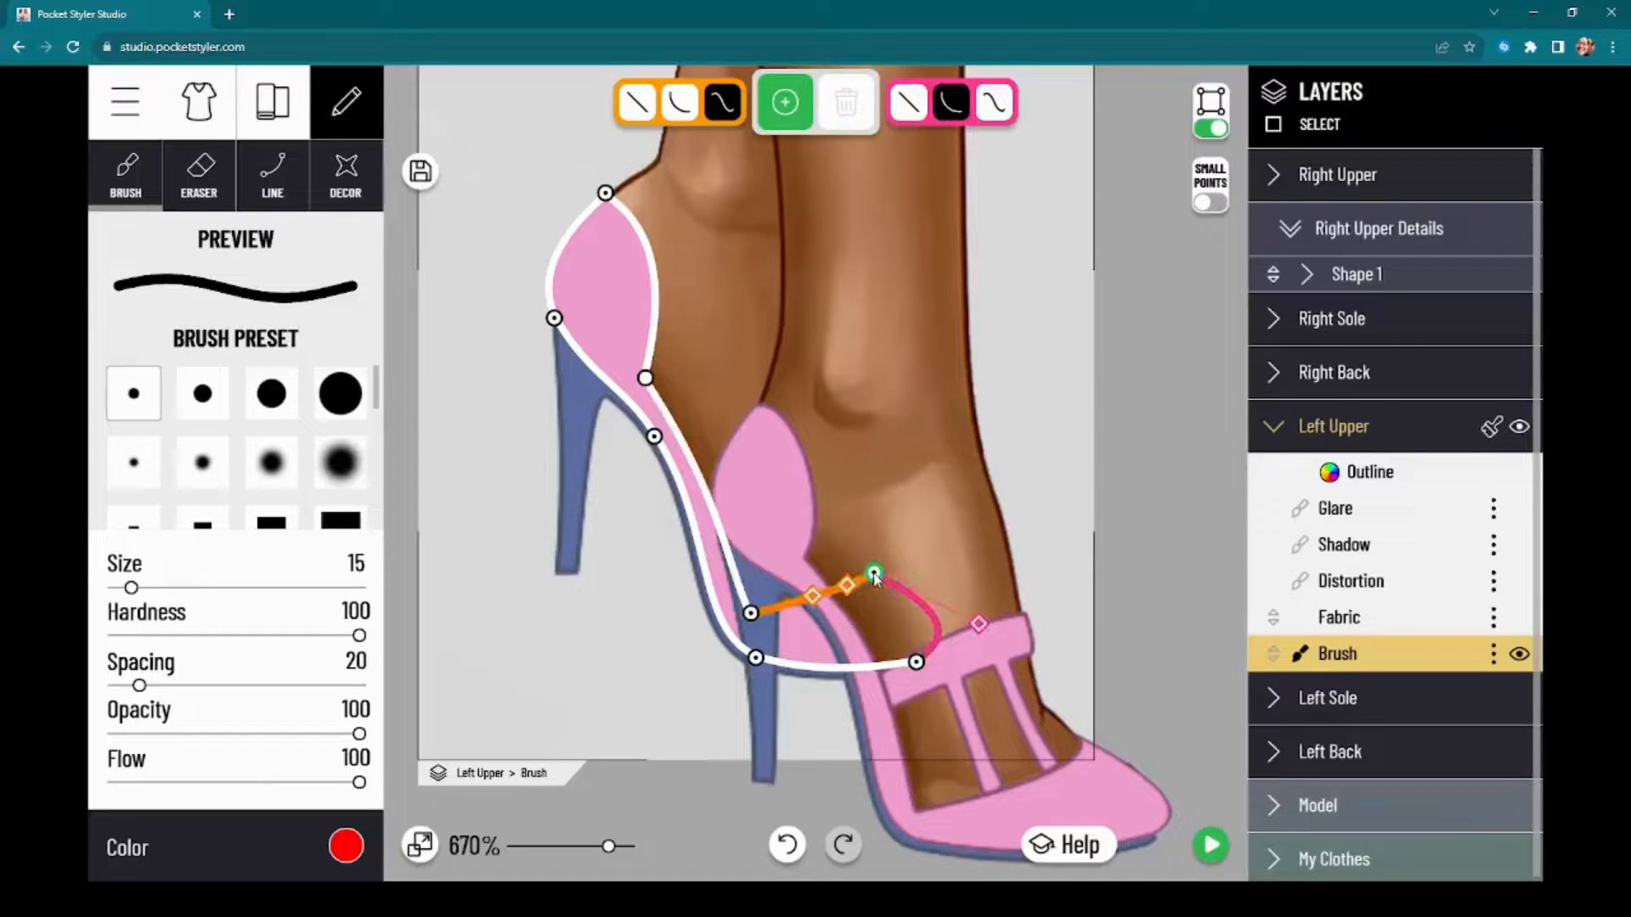
pyautogui.click(1213, 845)
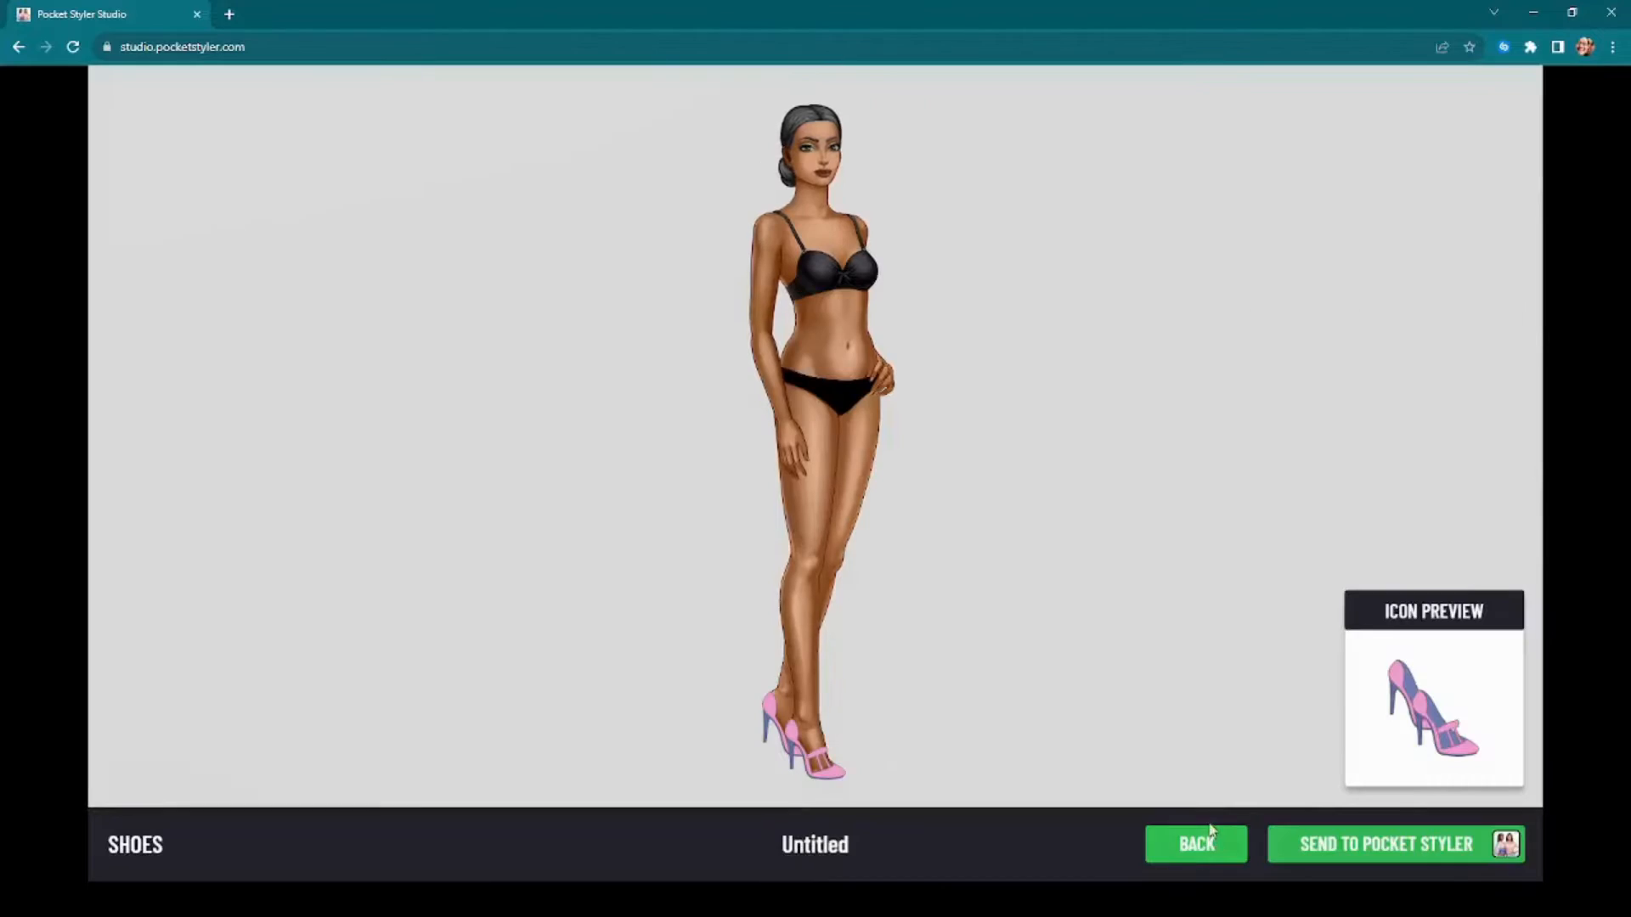
pyautogui.click(1192, 845)
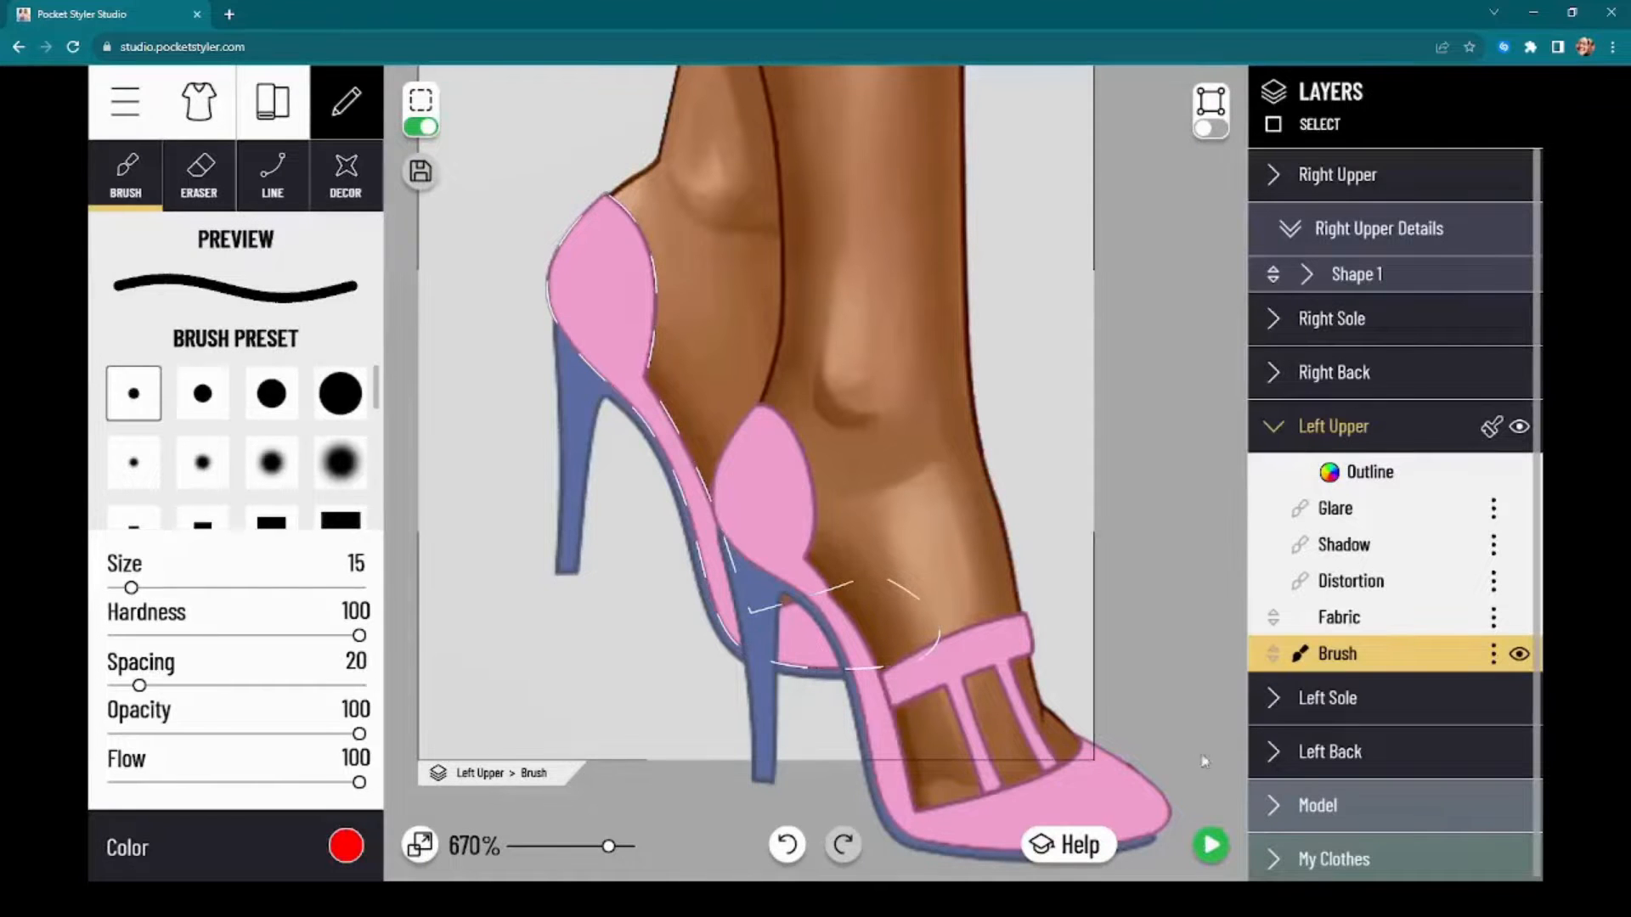
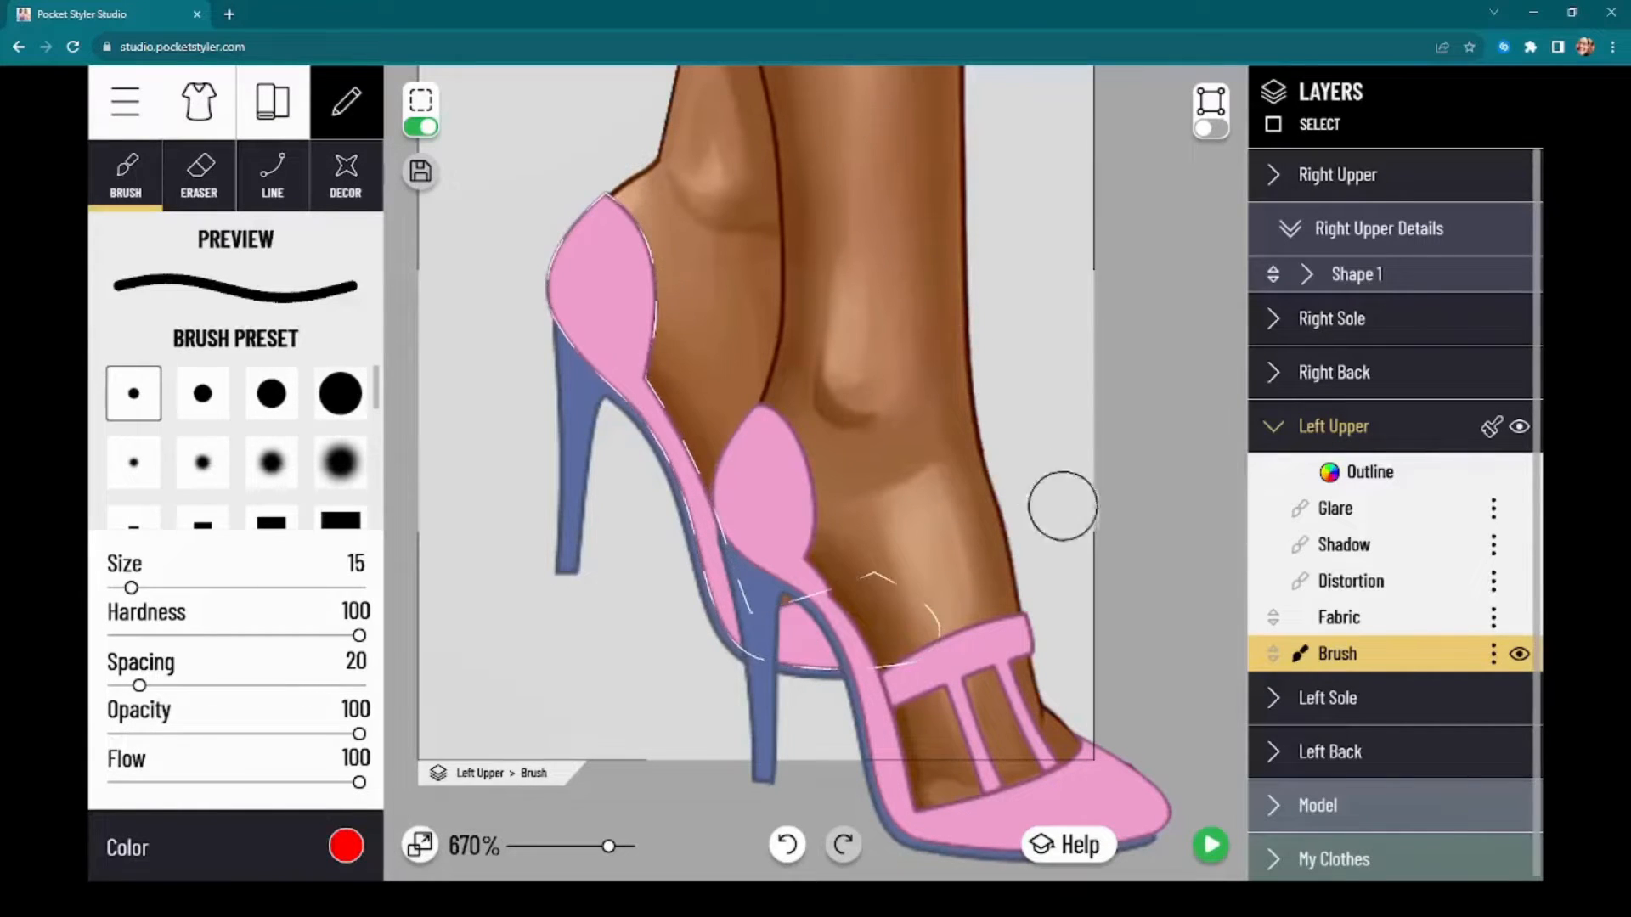
pyautogui.scroll(-3, 1059, 502)
pyautogui.click(348, 851)
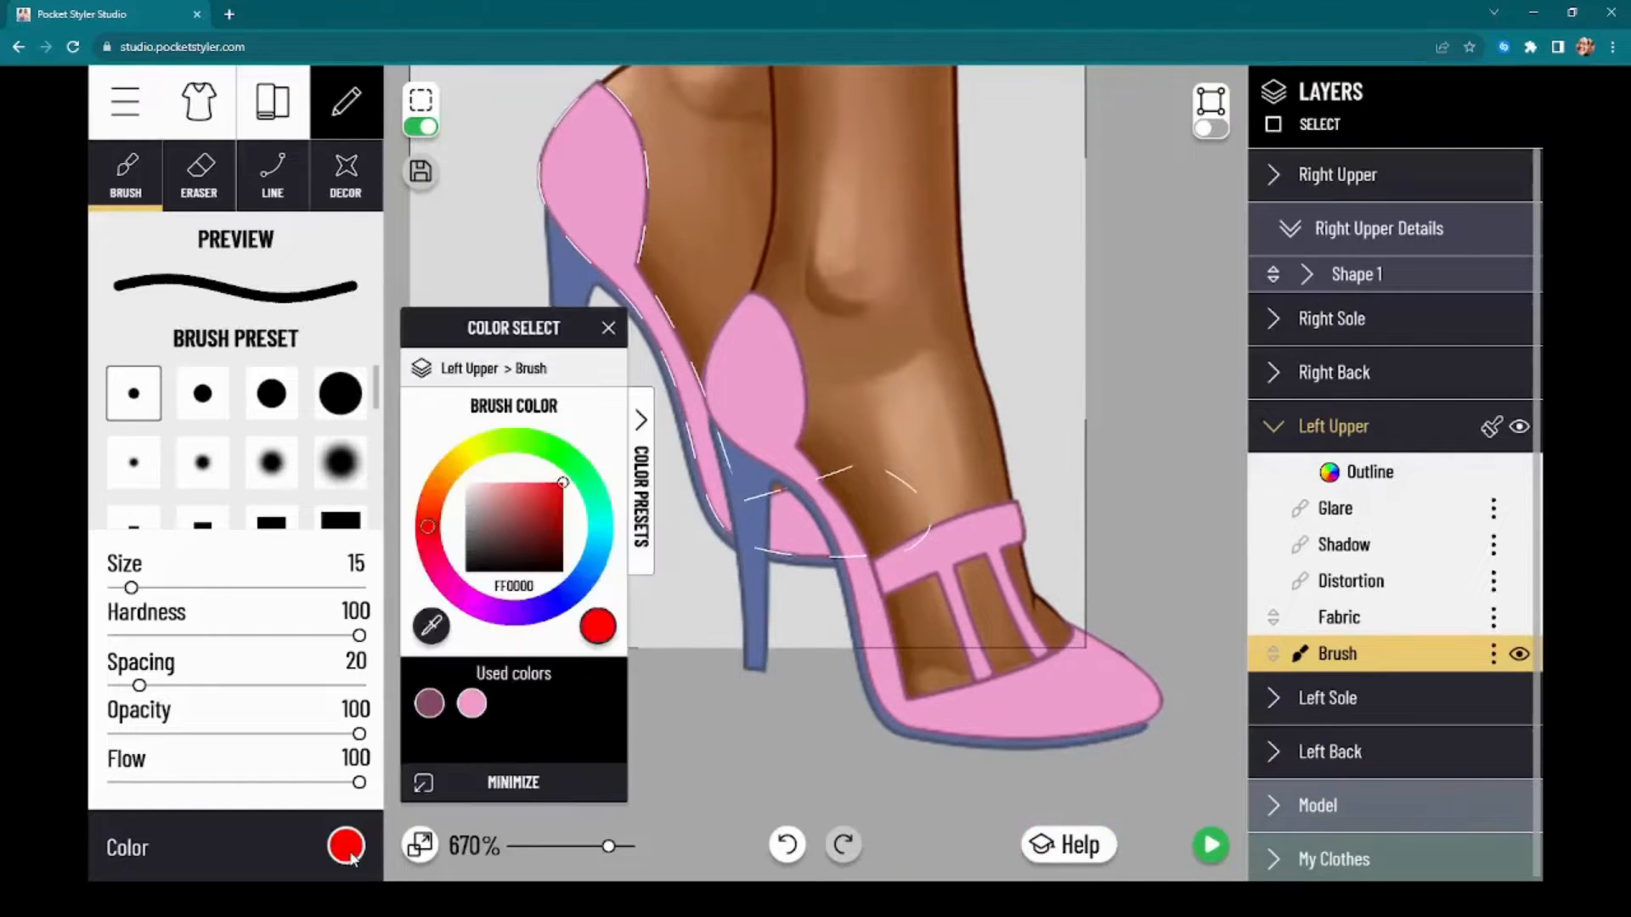
pyautogui.click(351, 855)
pyautogui.click(349, 849)
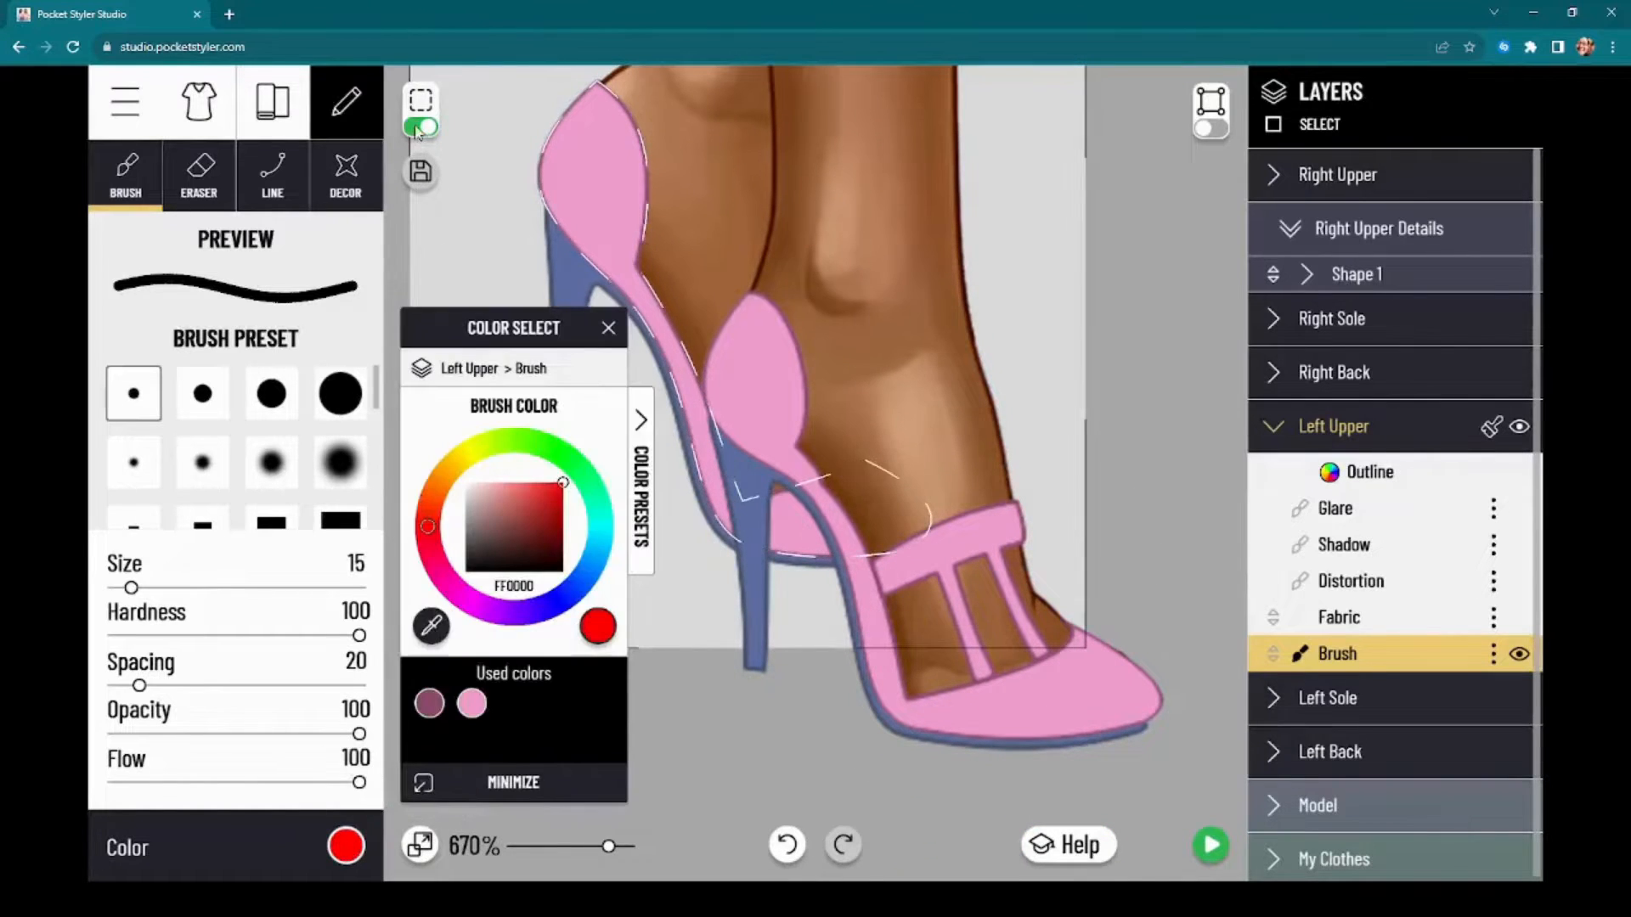
pyautogui.moveTo(529, 338)
pyautogui.mouseDown()
pyautogui.moveTo(1089, 335)
pyautogui.moveTo(216, 323)
pyautogui.mouseUp()
pyautogui.moveTo(771, 761); pyautogui.dragTo(761, 688)
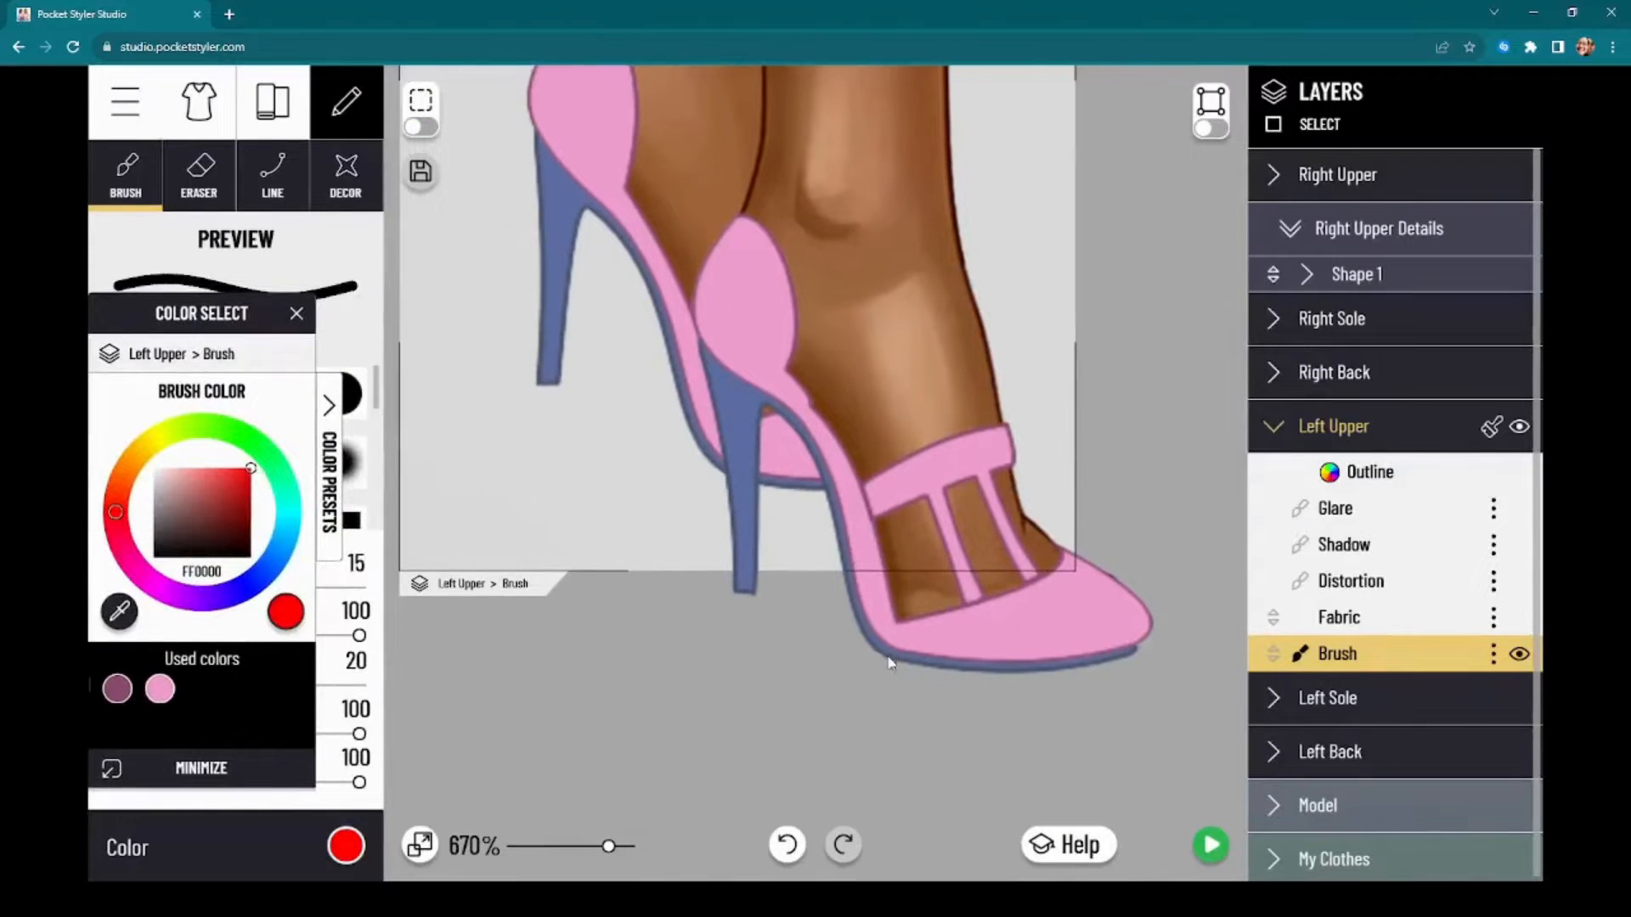
pyautogui.moveTo(890, 663); pyautogui.dragTo(844, 811)
pyautogui.moveTo(206, 326)
pyautogui.mouseDown()
pyautogui.moveTo(1346, 310)
pyautogui.moveTo(1357, 290)
pyautogui.mouseUp()
pyautogui.click(273, 102)
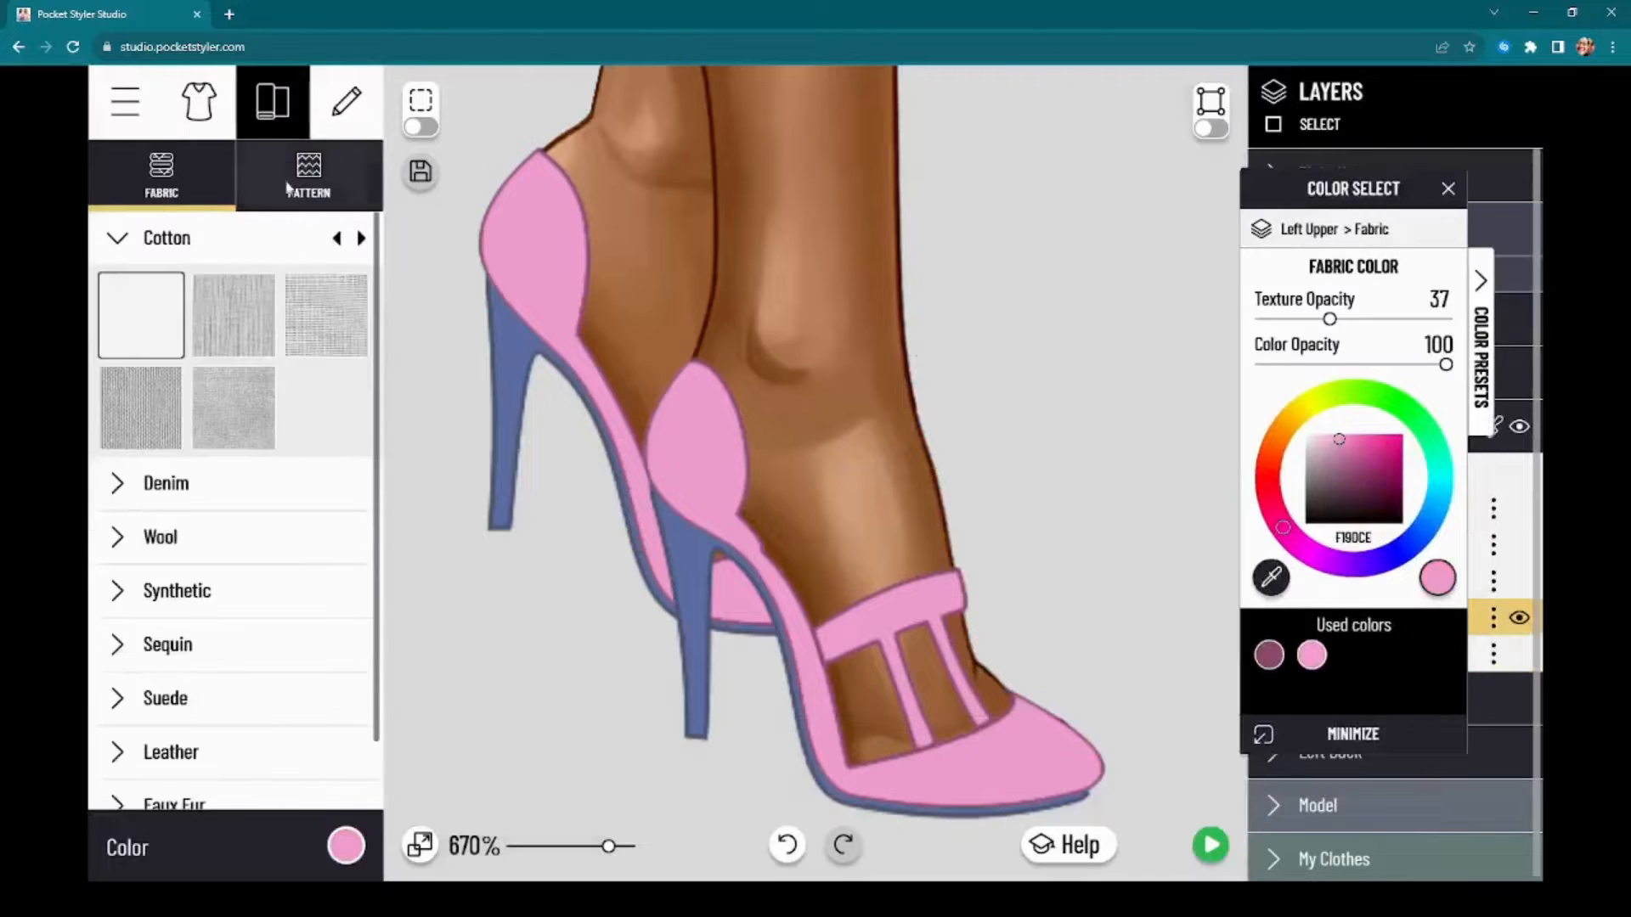
# Step: Add a rounded square detail shape to the Left Upper and place it behind the front ankle
pyautogui.click(198, 103)
pyautogui.click(327, 236)
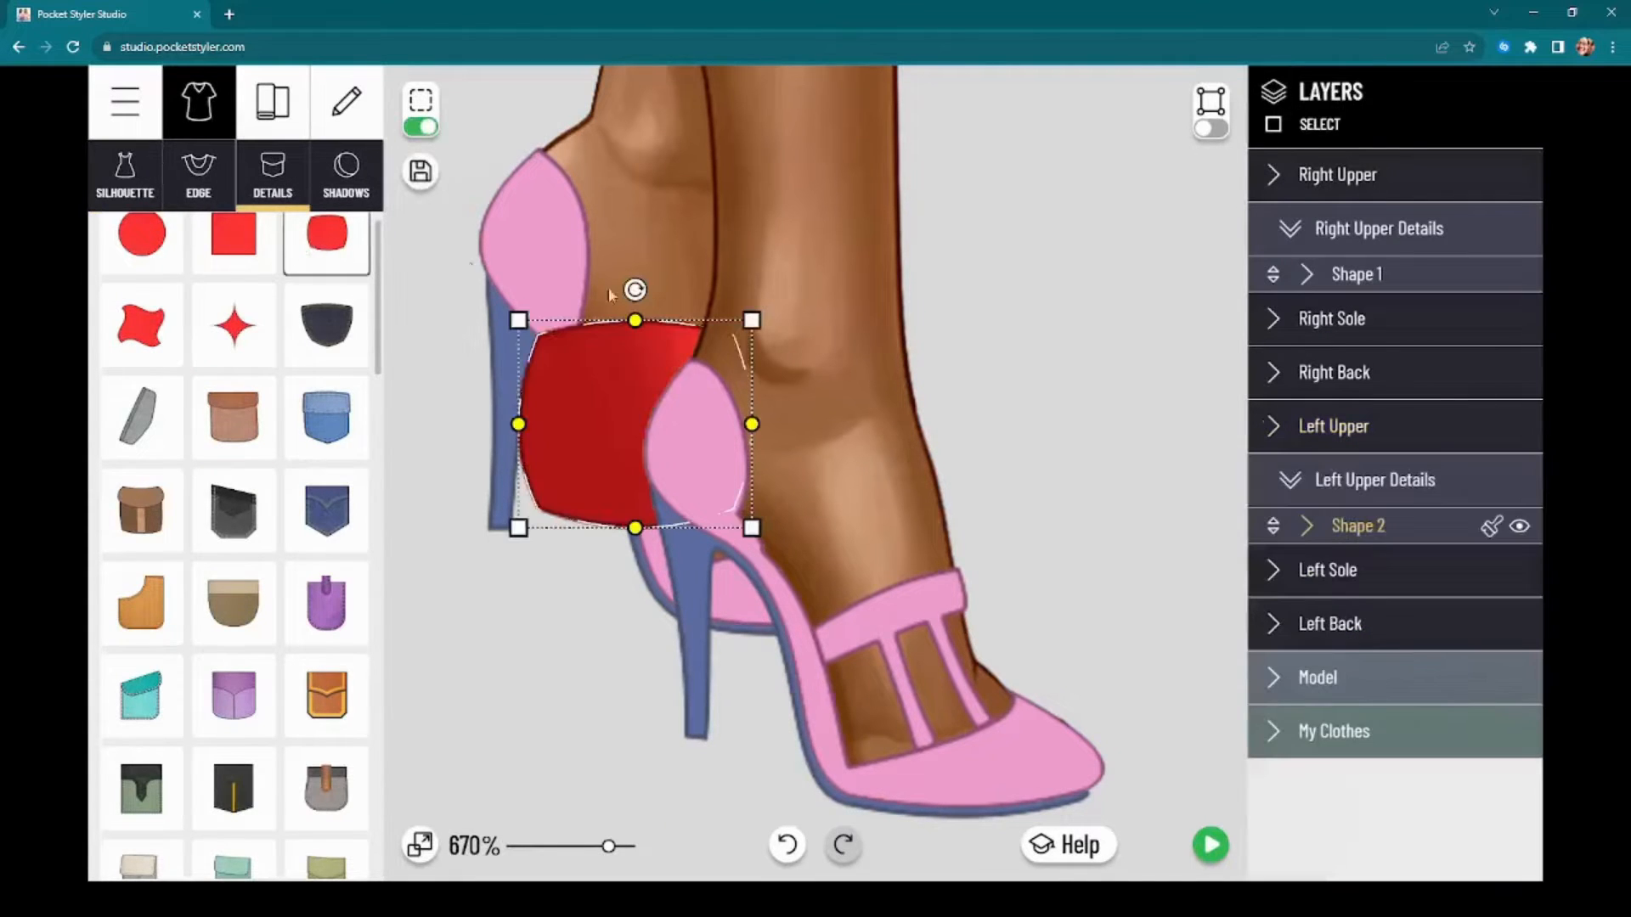
pyautogui.moveTo(608, 382); pyautogui.dragTo(759, 333)
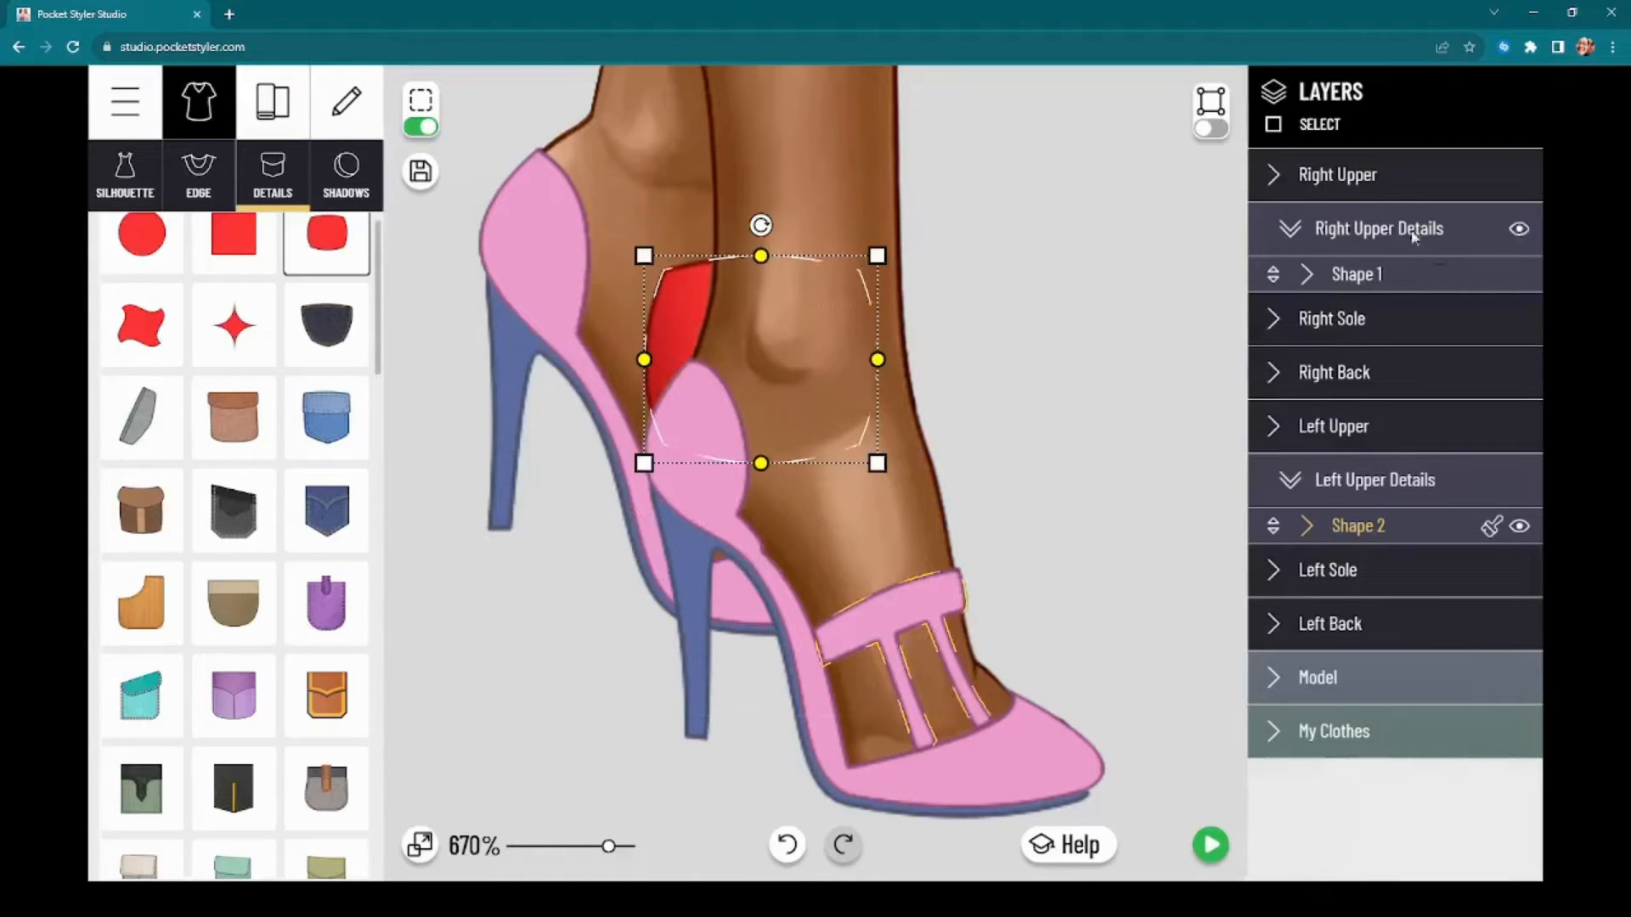
# Step: Add a rounded square detail shape to the Right Upper, flatten it into a narrow band and tilt it slightly across the front ankle
pyautogui.click(1376, 175)
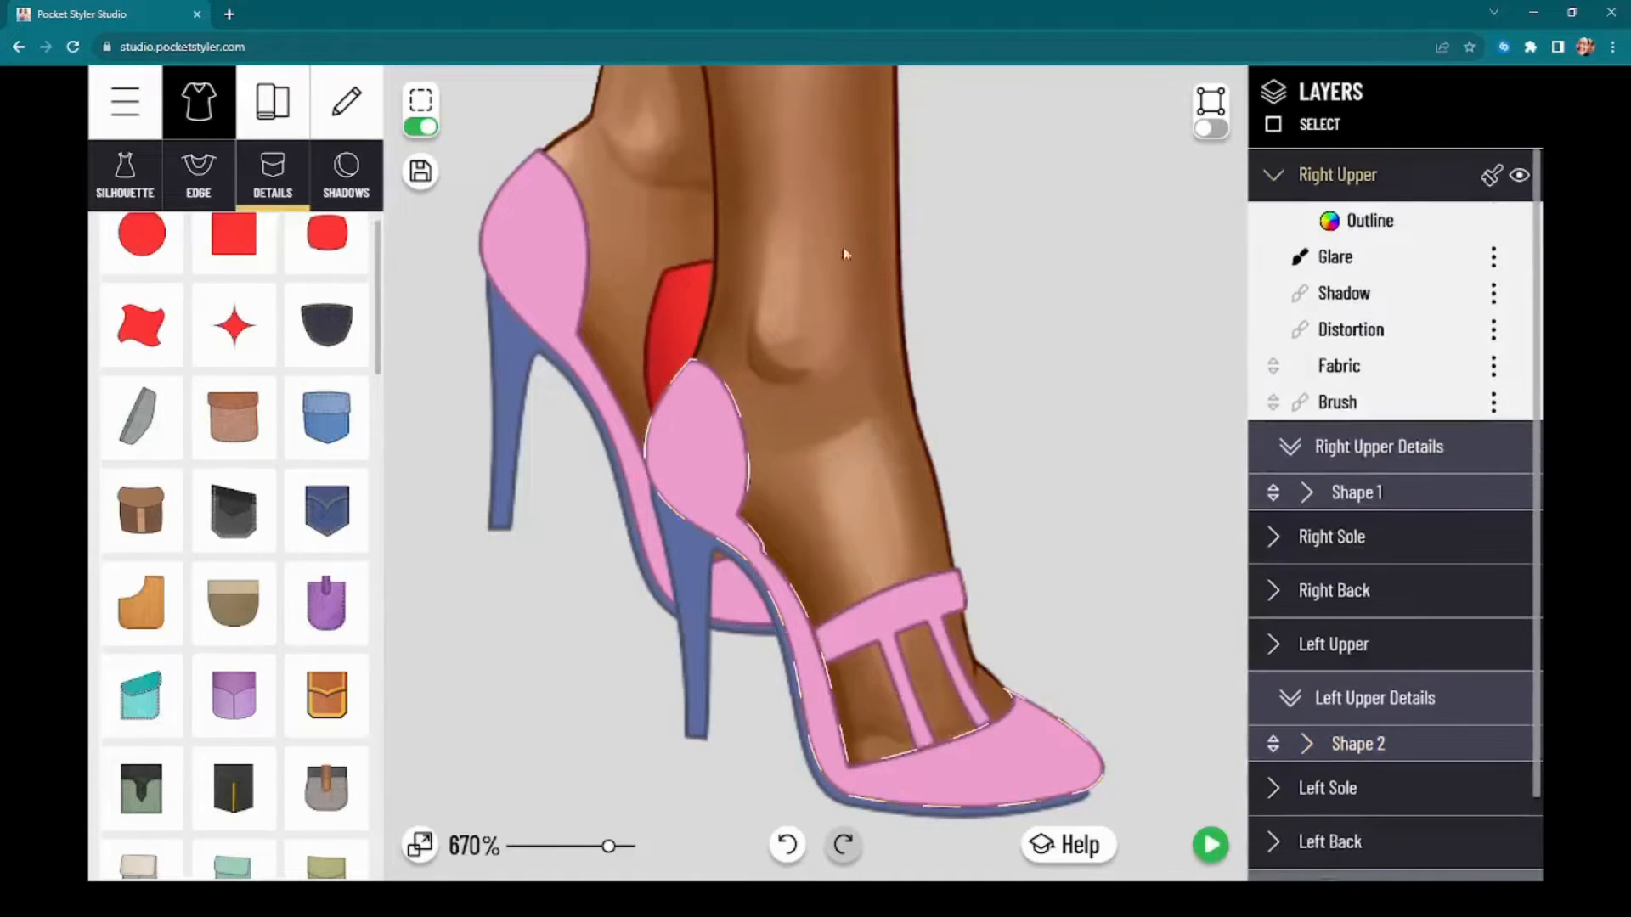
pyautogui.click(320, 248)
pyautogui.moveTo(849, 568); pyautogui.dragTo(815, 368)
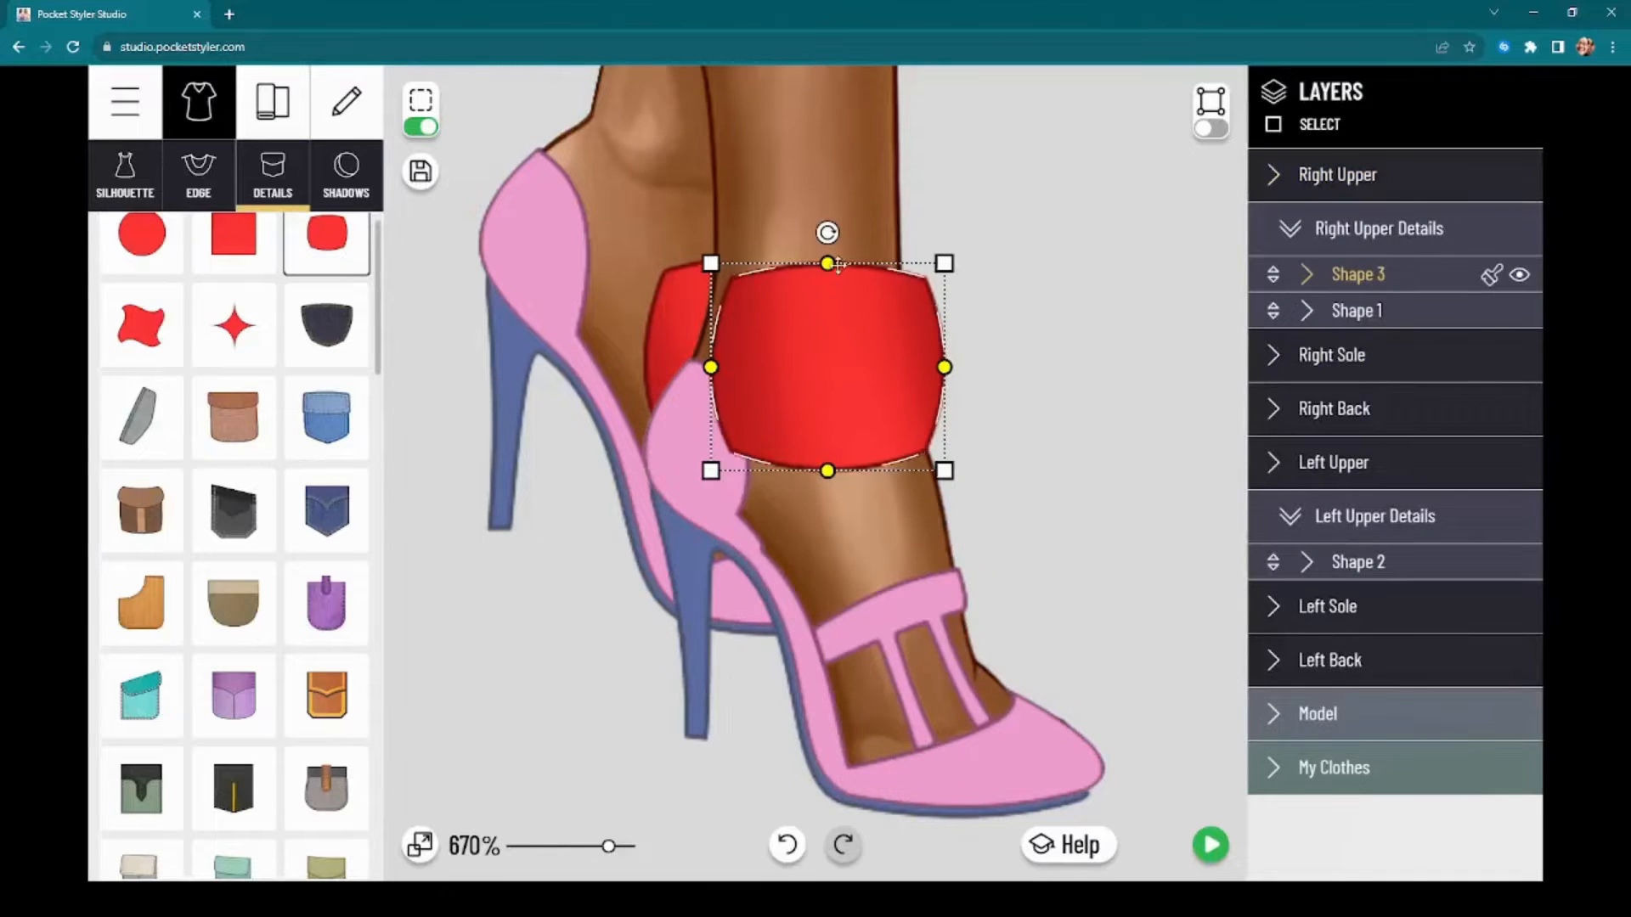
pyautogui.moveTo(838, 265); pyautogui.dragTo(813, 389)
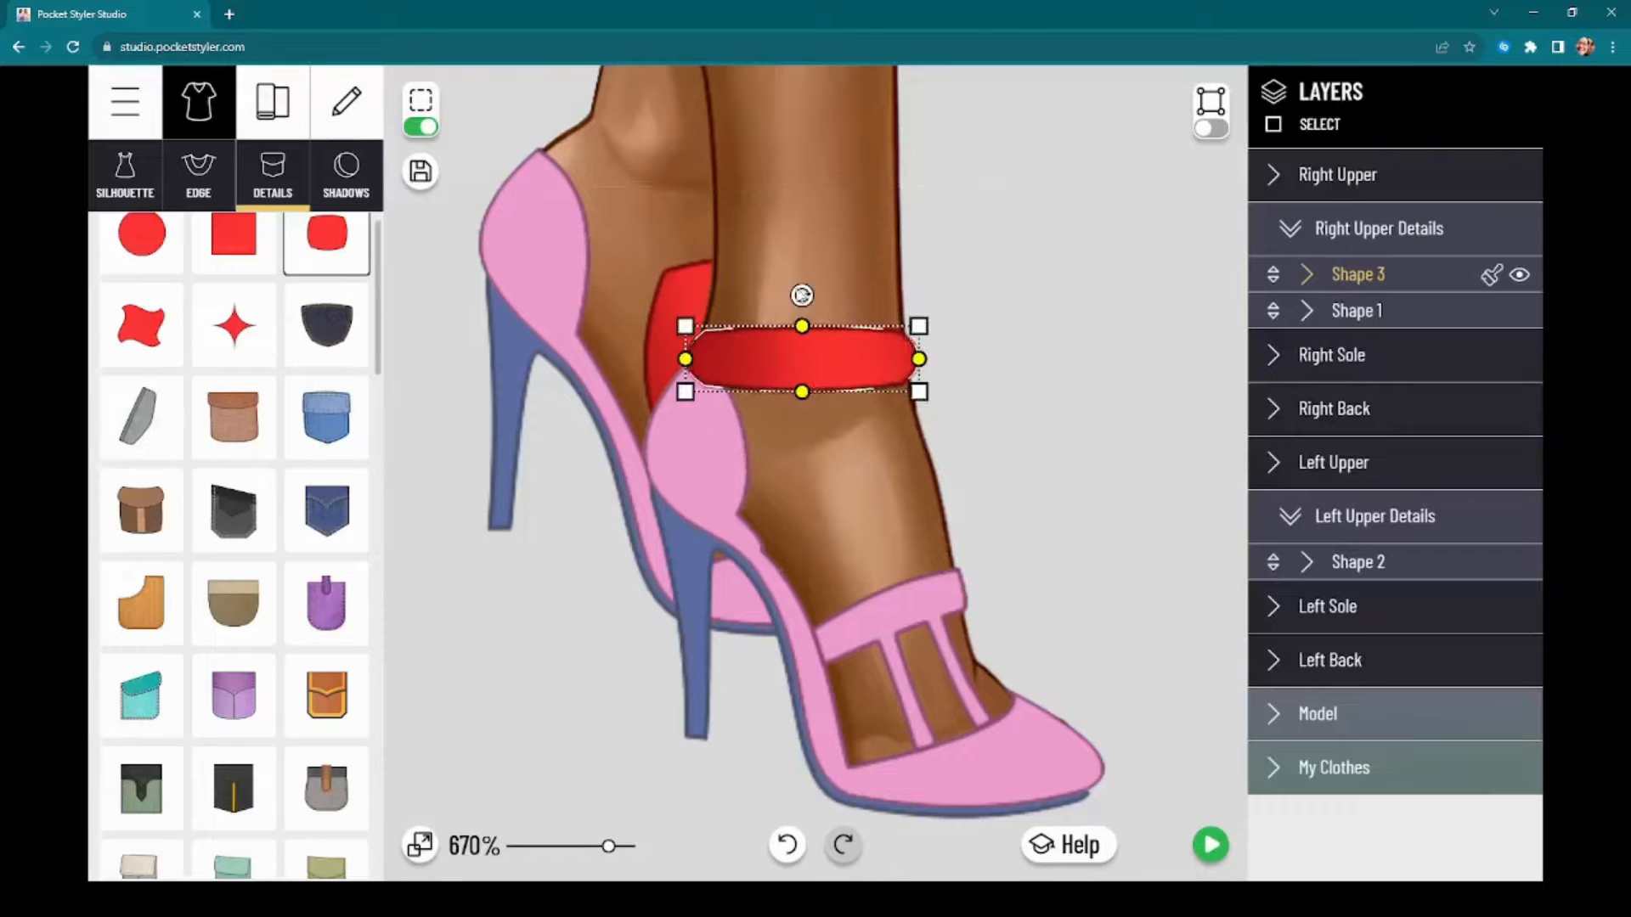
pyautogui.moveTo(802, 295); pyautogui.dragTo(793, 296)
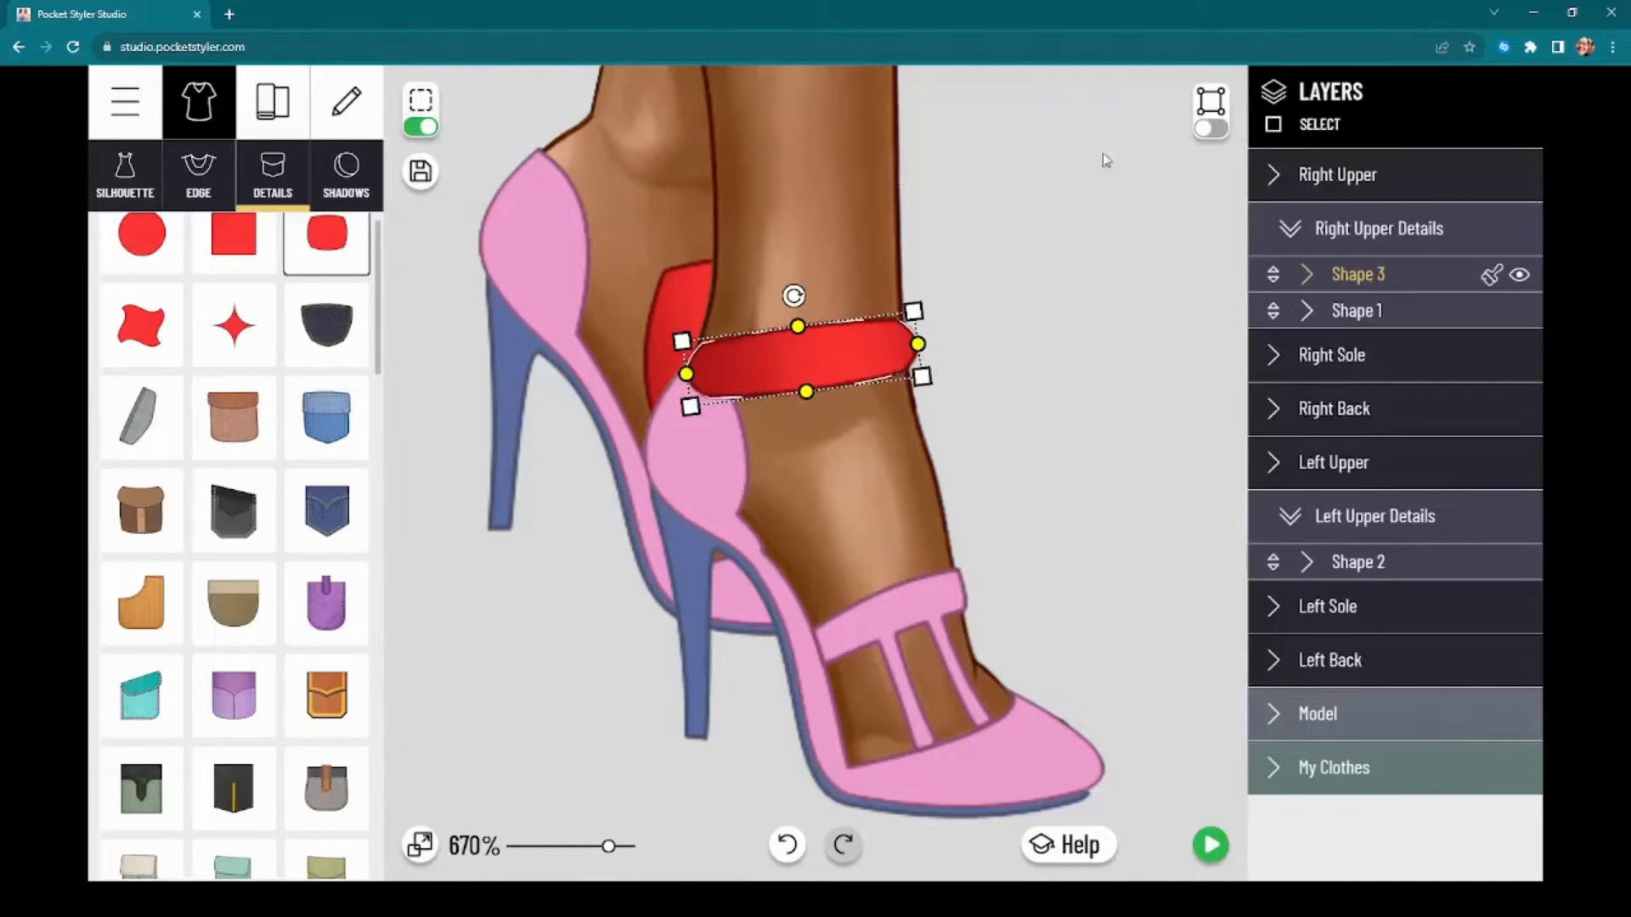
# Step: Reshape the ankle band's corner points and side curves so its ends follow the front ankle's outline
pyautogui.click(1211, 127)
pyautogui.scroll(4, 771, 349)
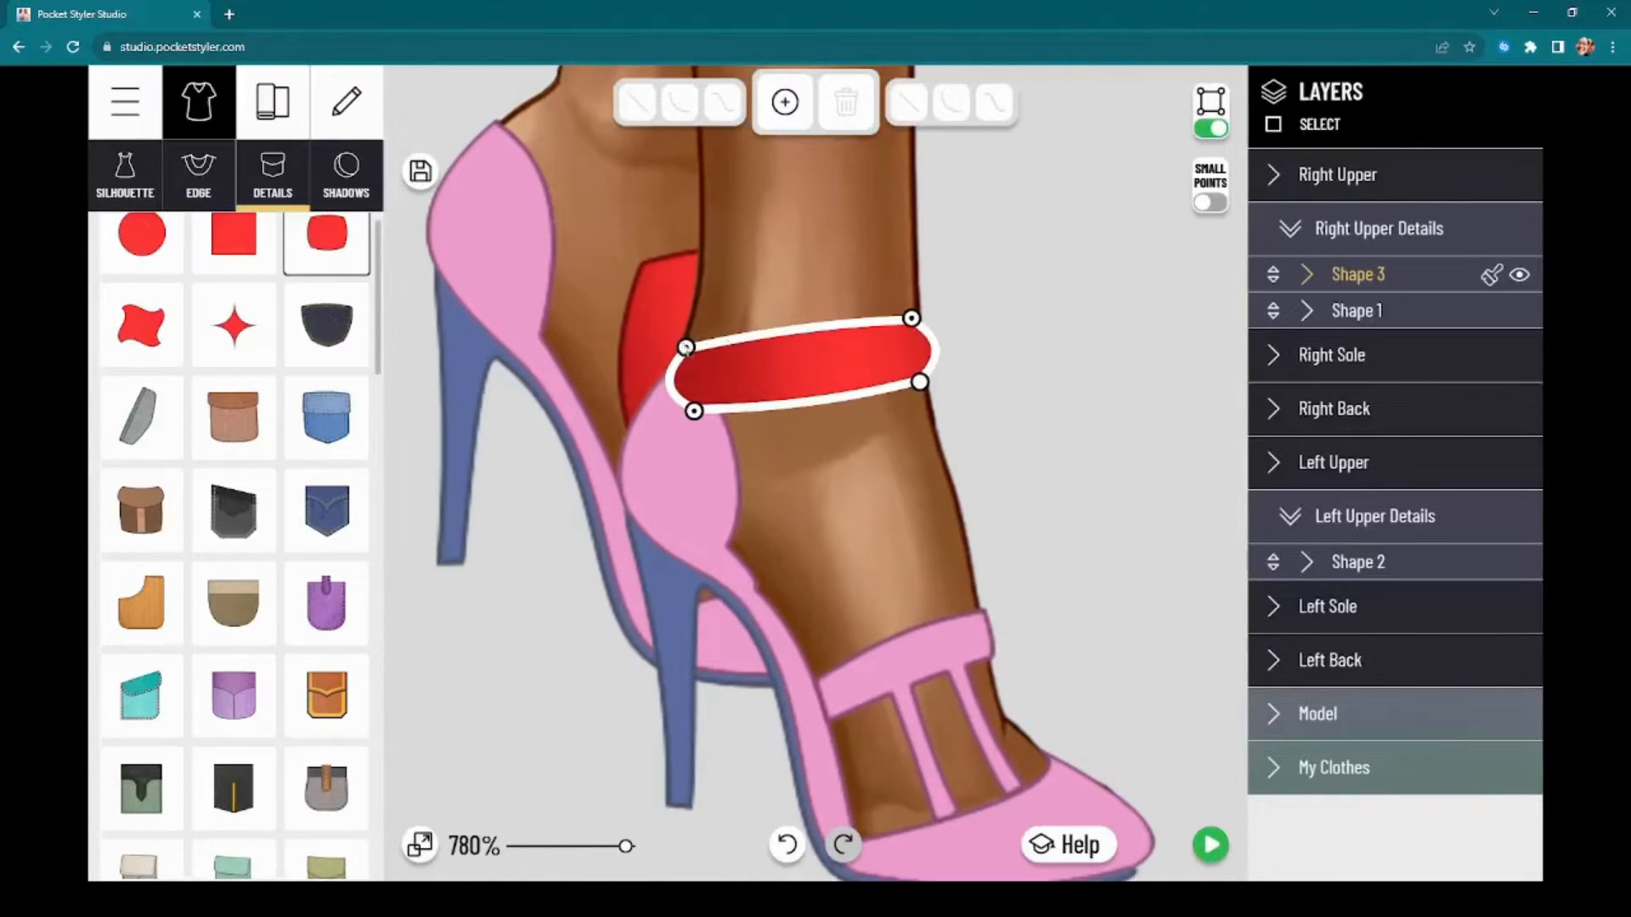
pyautogui.moveTo(686, 346); pyautogui.dragTo(669, 472)
pyautogui.click(673, 471)
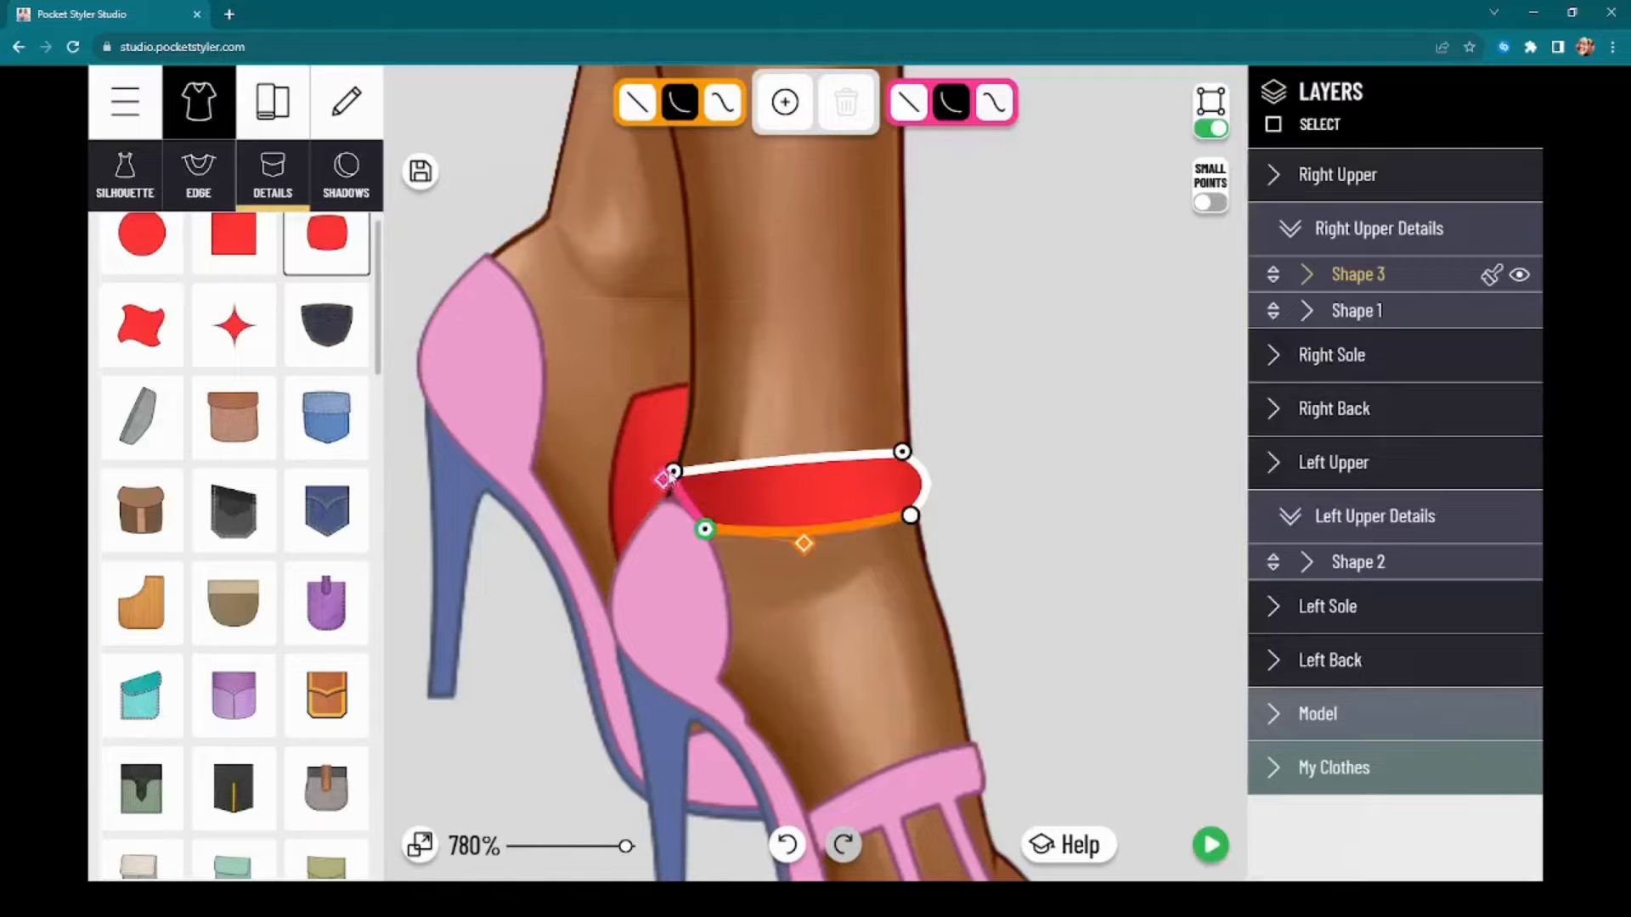
pyautogui.click(669, 478)
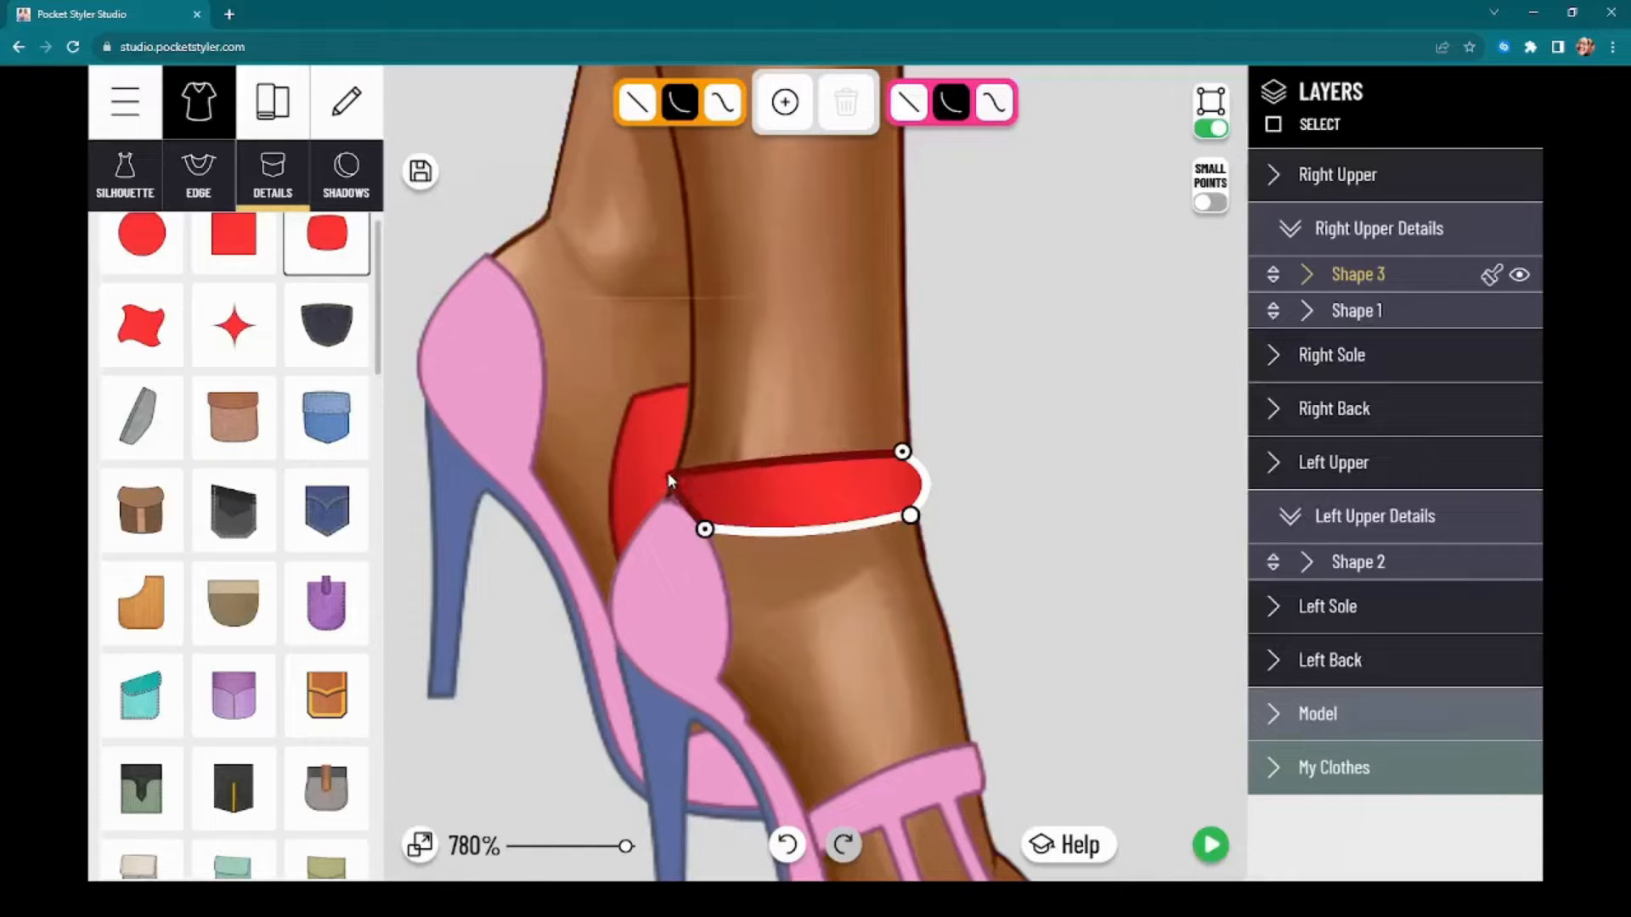
pyautogui.moveTo(906, 456); pyautogui.dragTo(918, 452)
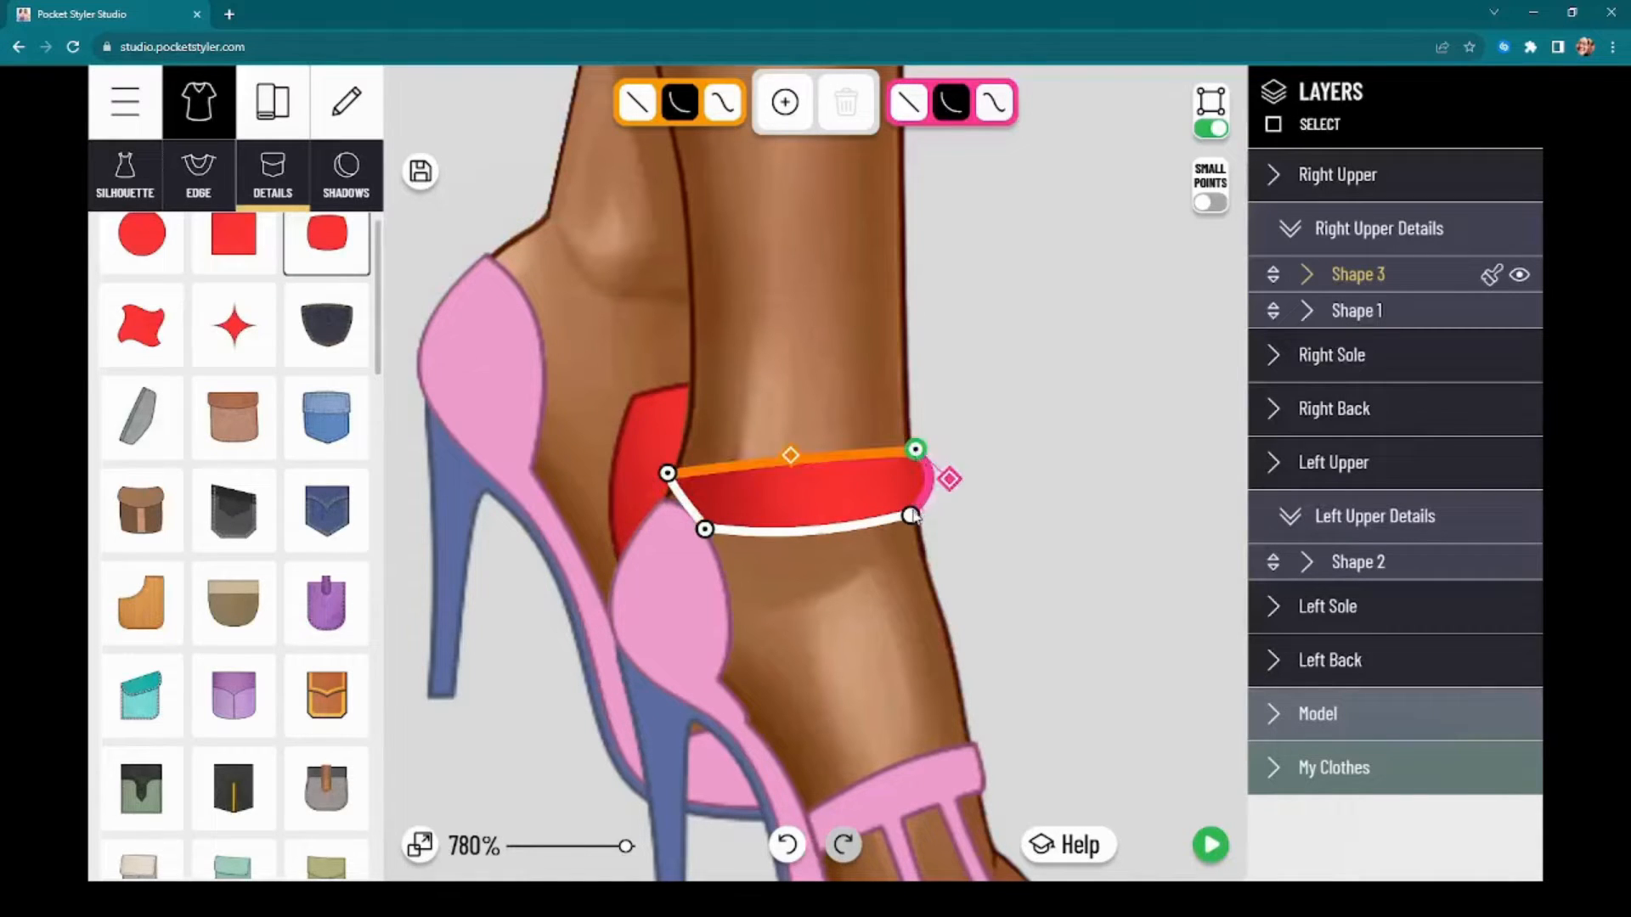
pyautogui.moveTo(912, 513); pyautogui.dragTo(920, 471)
pyautogui.moveTo(699, 525); pyautogui.dragTo(694, 516)
pyautogui.click(784, 104)
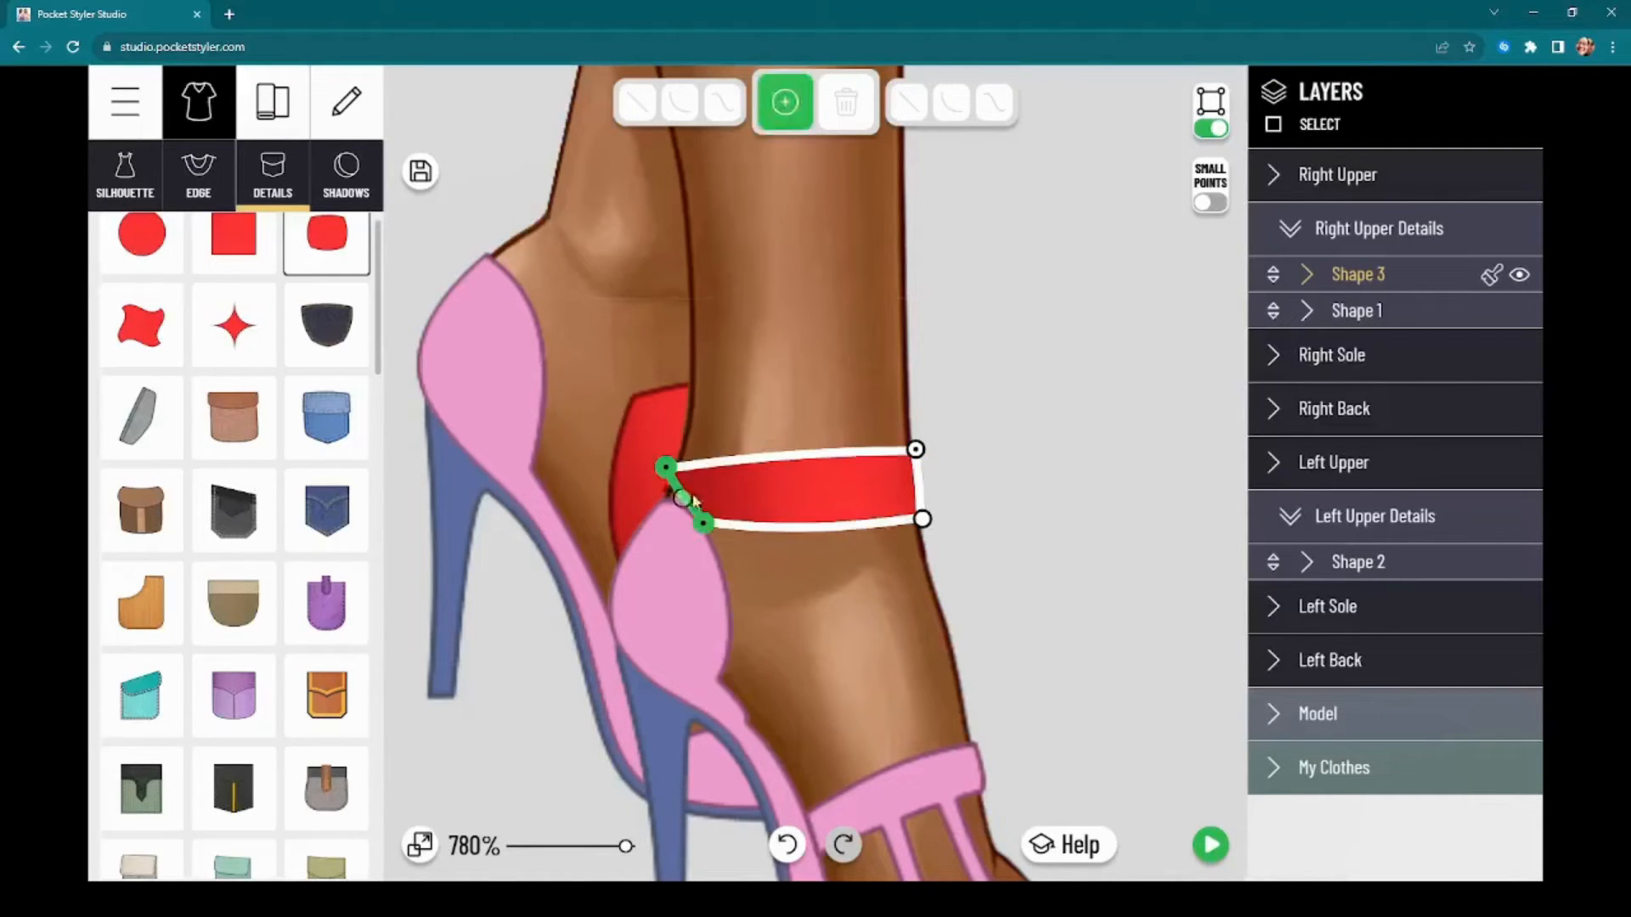
pyautogui.click(1053, 311)
pyautogui.click(1052, 311)
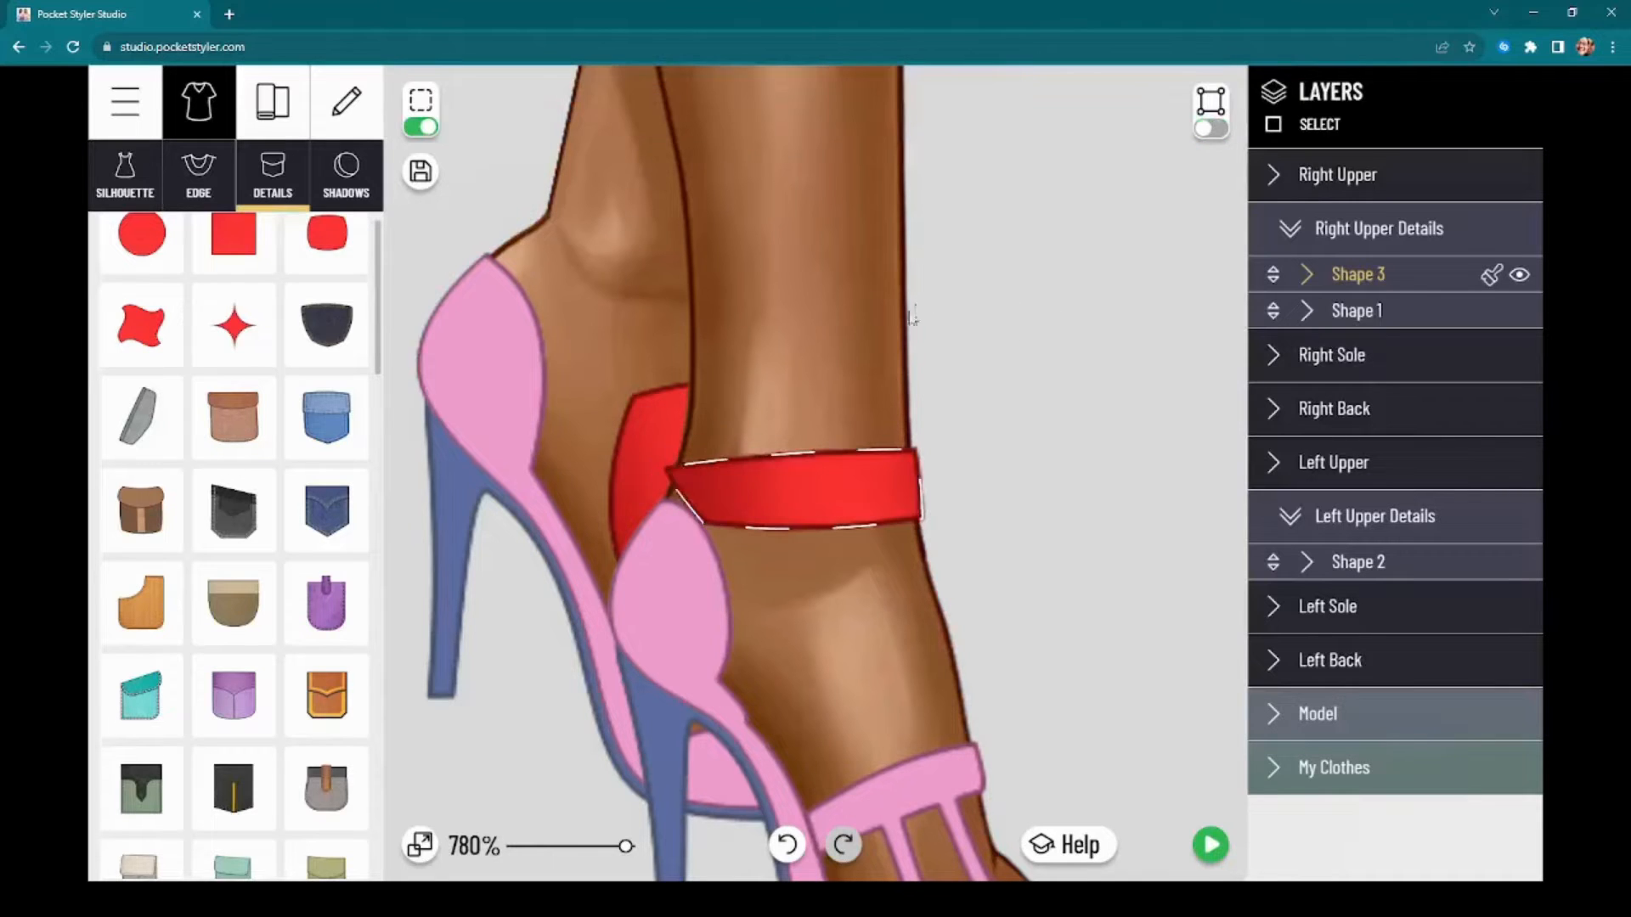
# Step: Add a point on the band's heel-side edge at the heel cup's tip, raise the upper heel-side corner and lower the bottom one
pyautogui.click(746, 485)
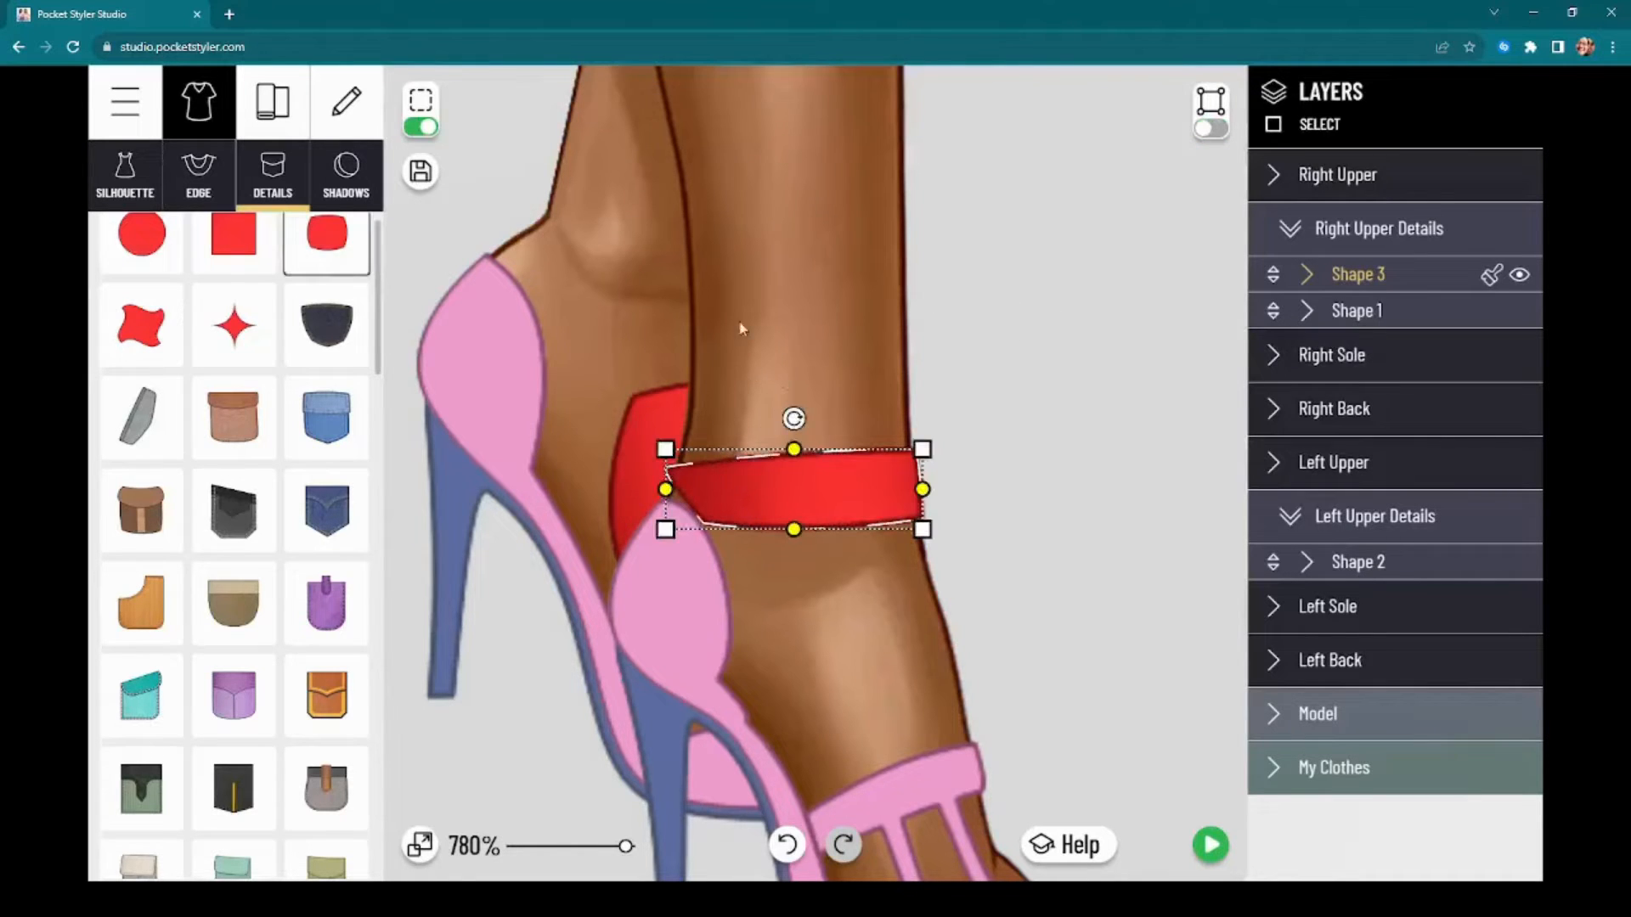
pyautogui.click(1214, 128)
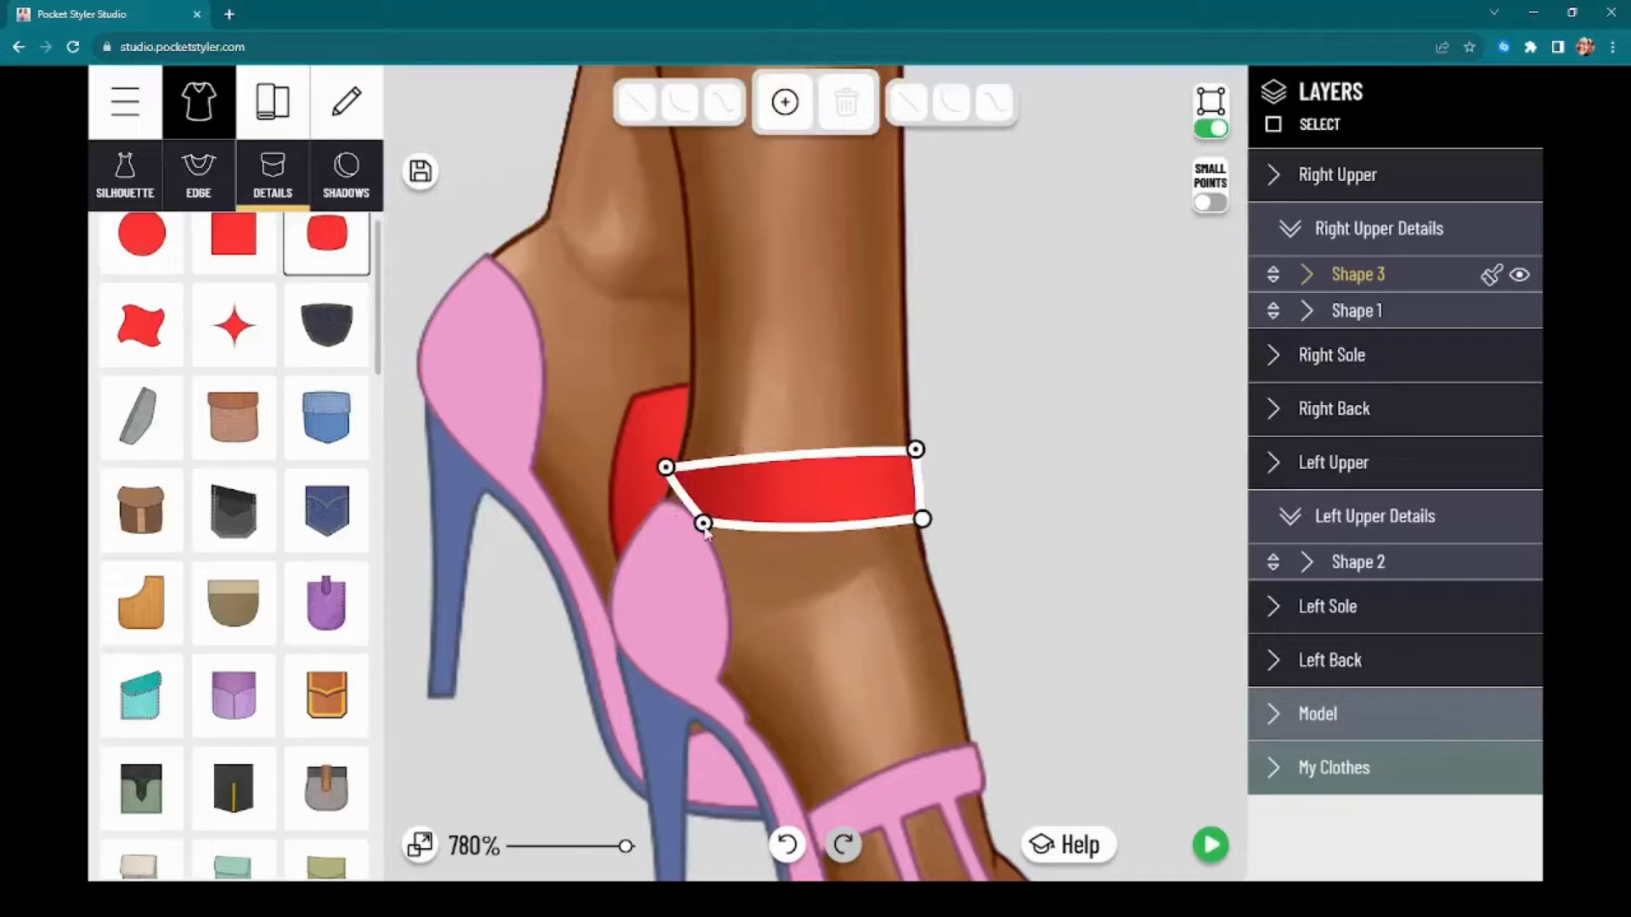
pyautogui.moveTo(703, 524); pyautogui.dragTo(710, 537)
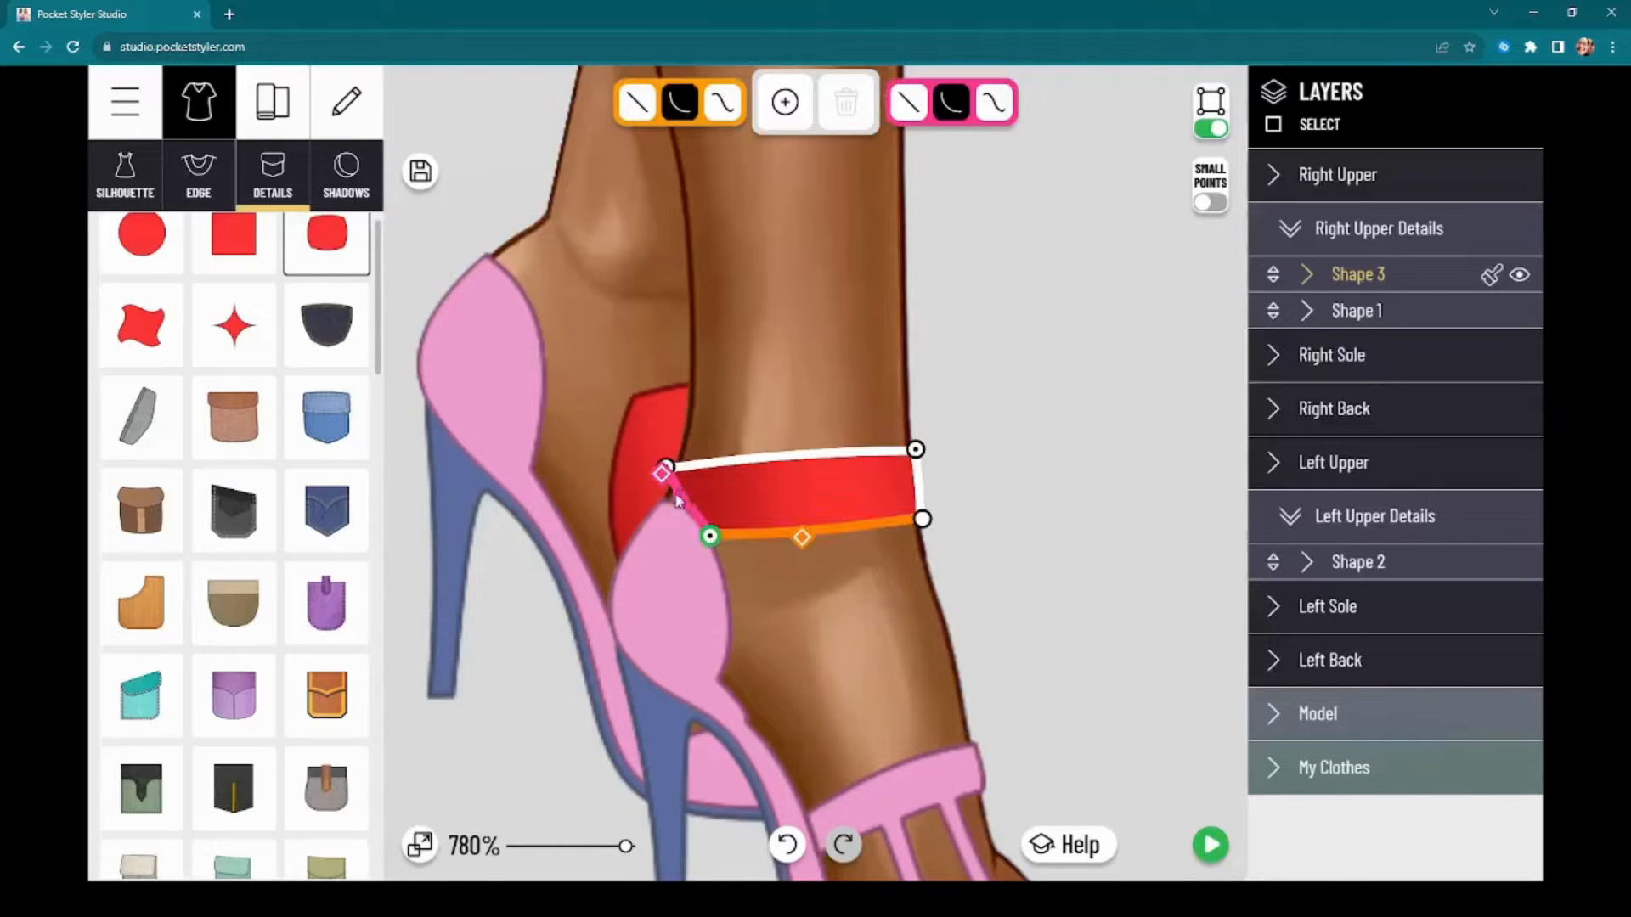
pyautogui.moveTo(662, 473); pyautogui.dragTo(659, 477)
pyautogui.click(785, 102)
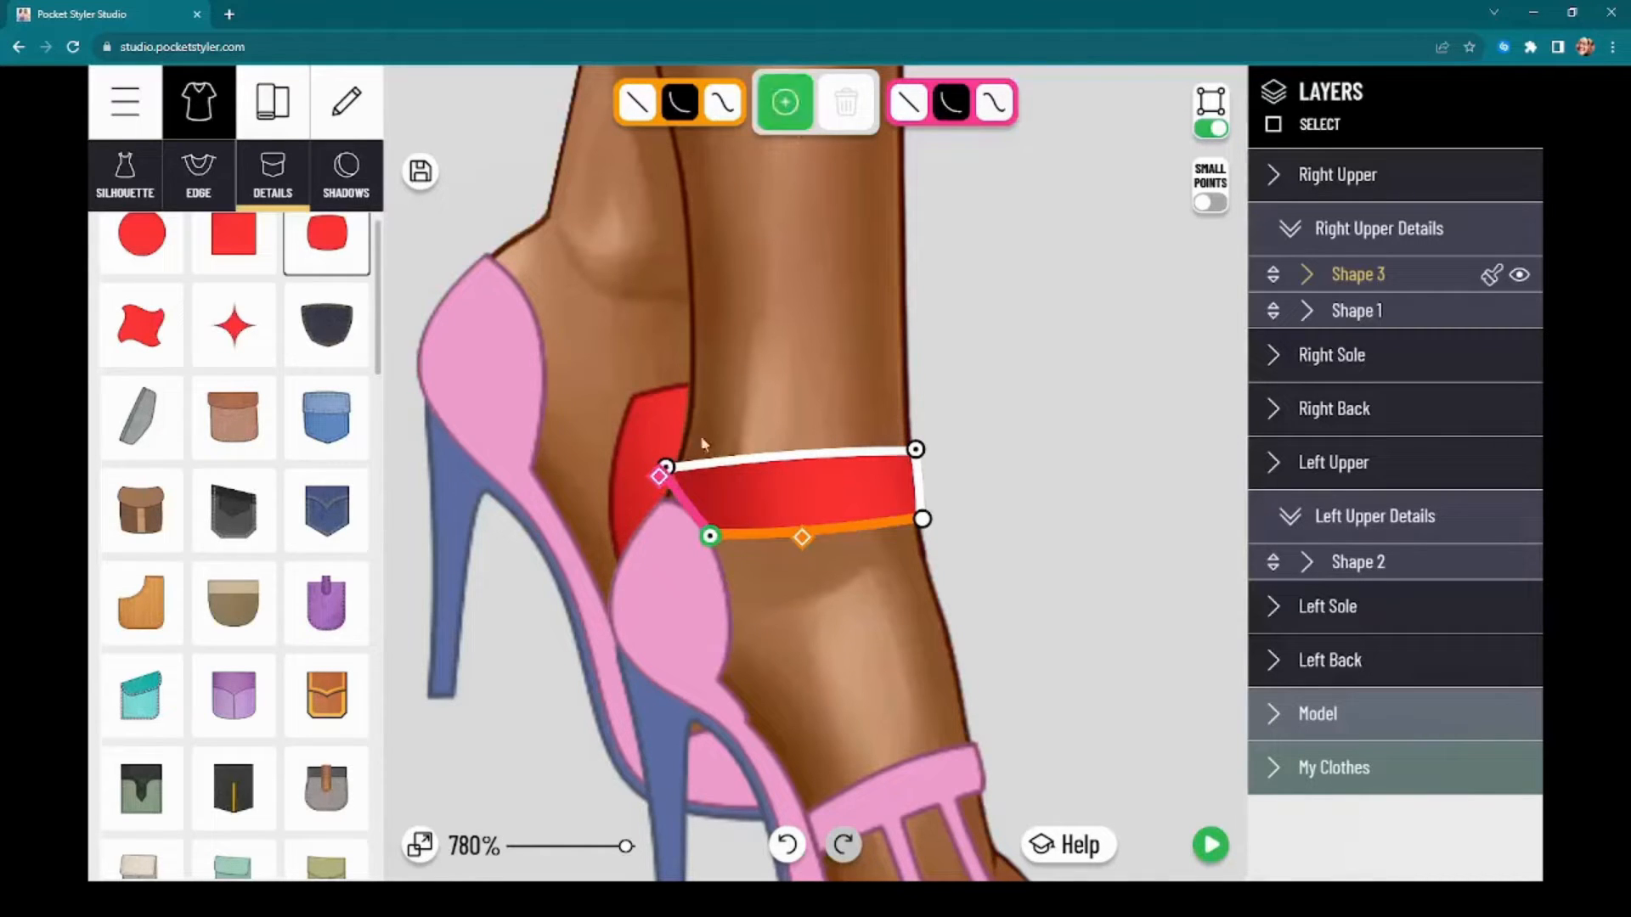
pyautogui.click(663, 497)
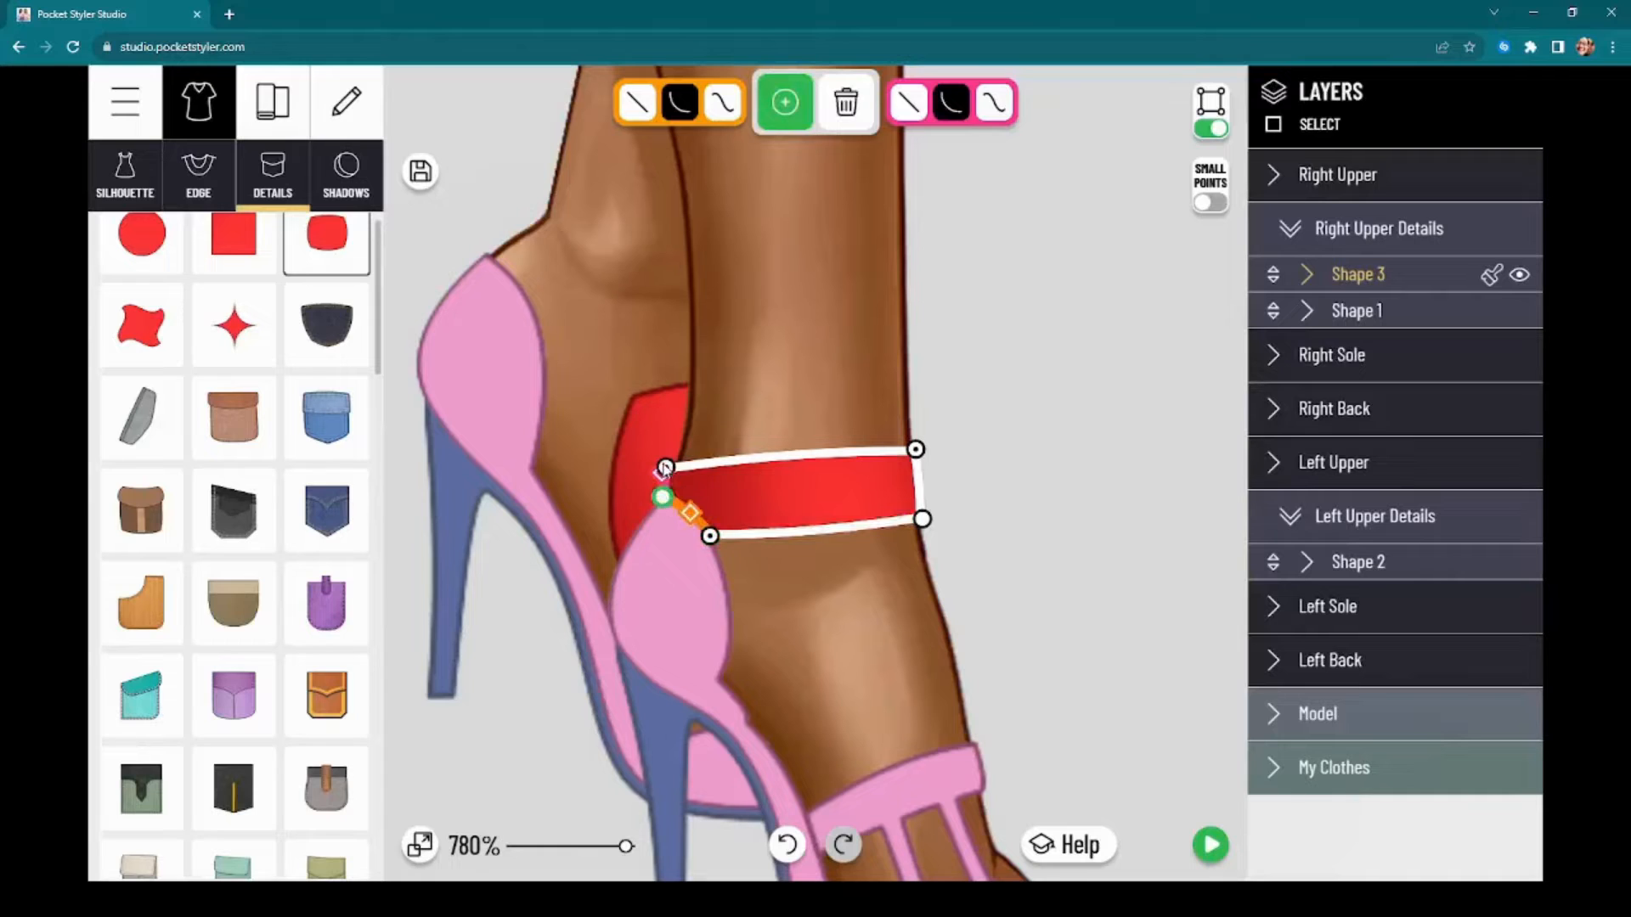
pyautogui.moveTo(665, 468); pyautogui.dragTo(683, 424)
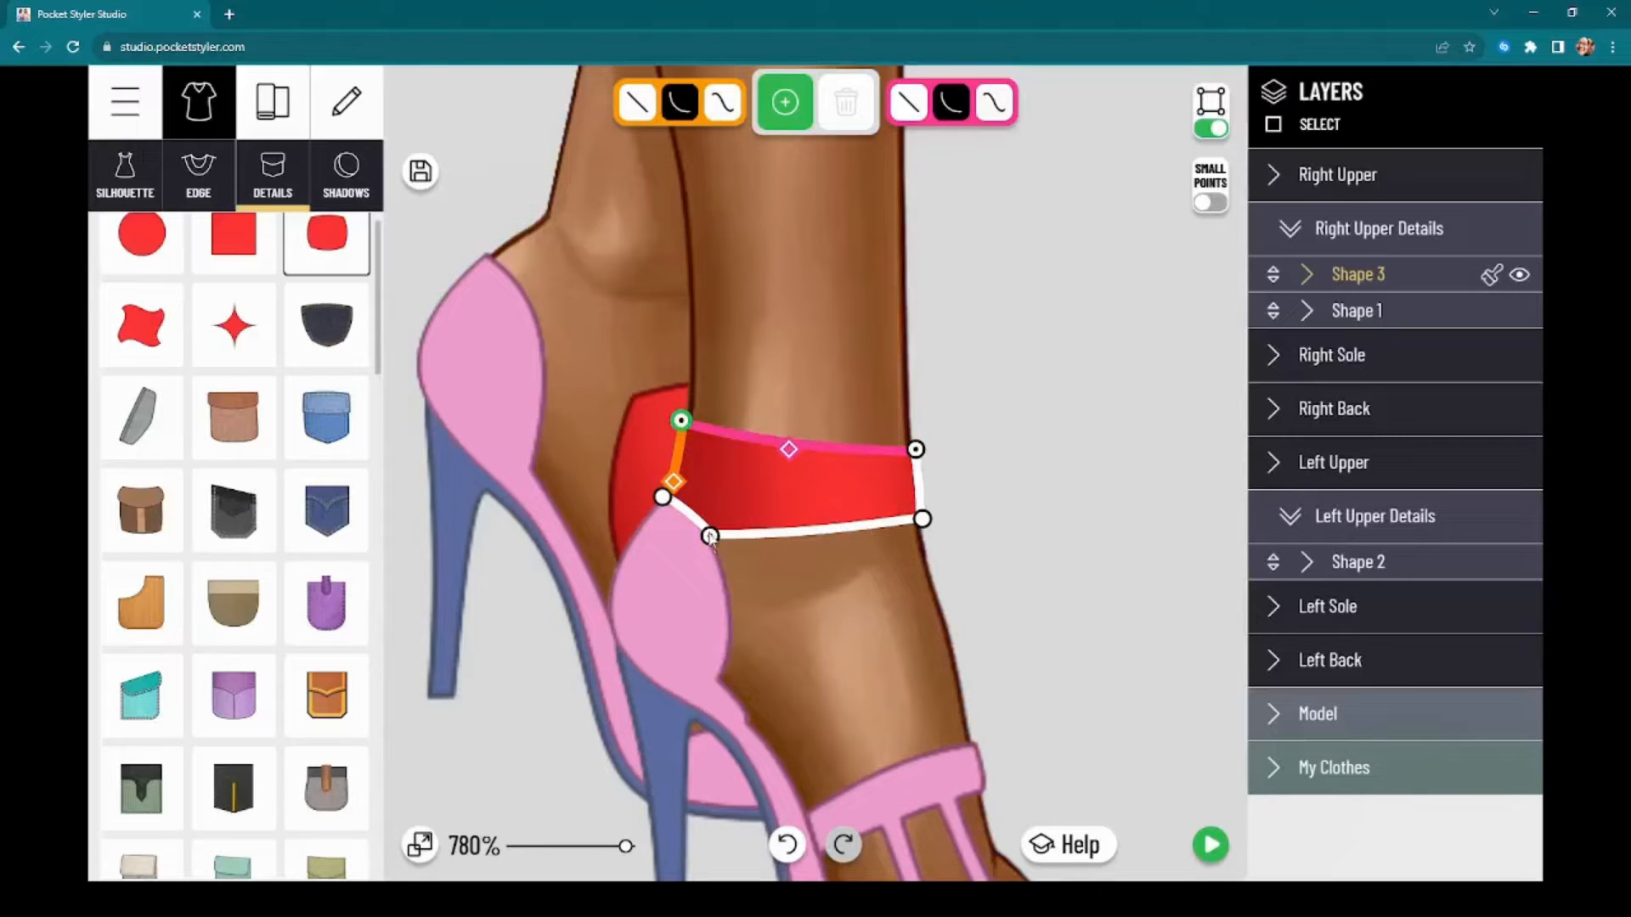
pyautogui.moveTo(710, 537); pyautogui.dragTo(714, 551)
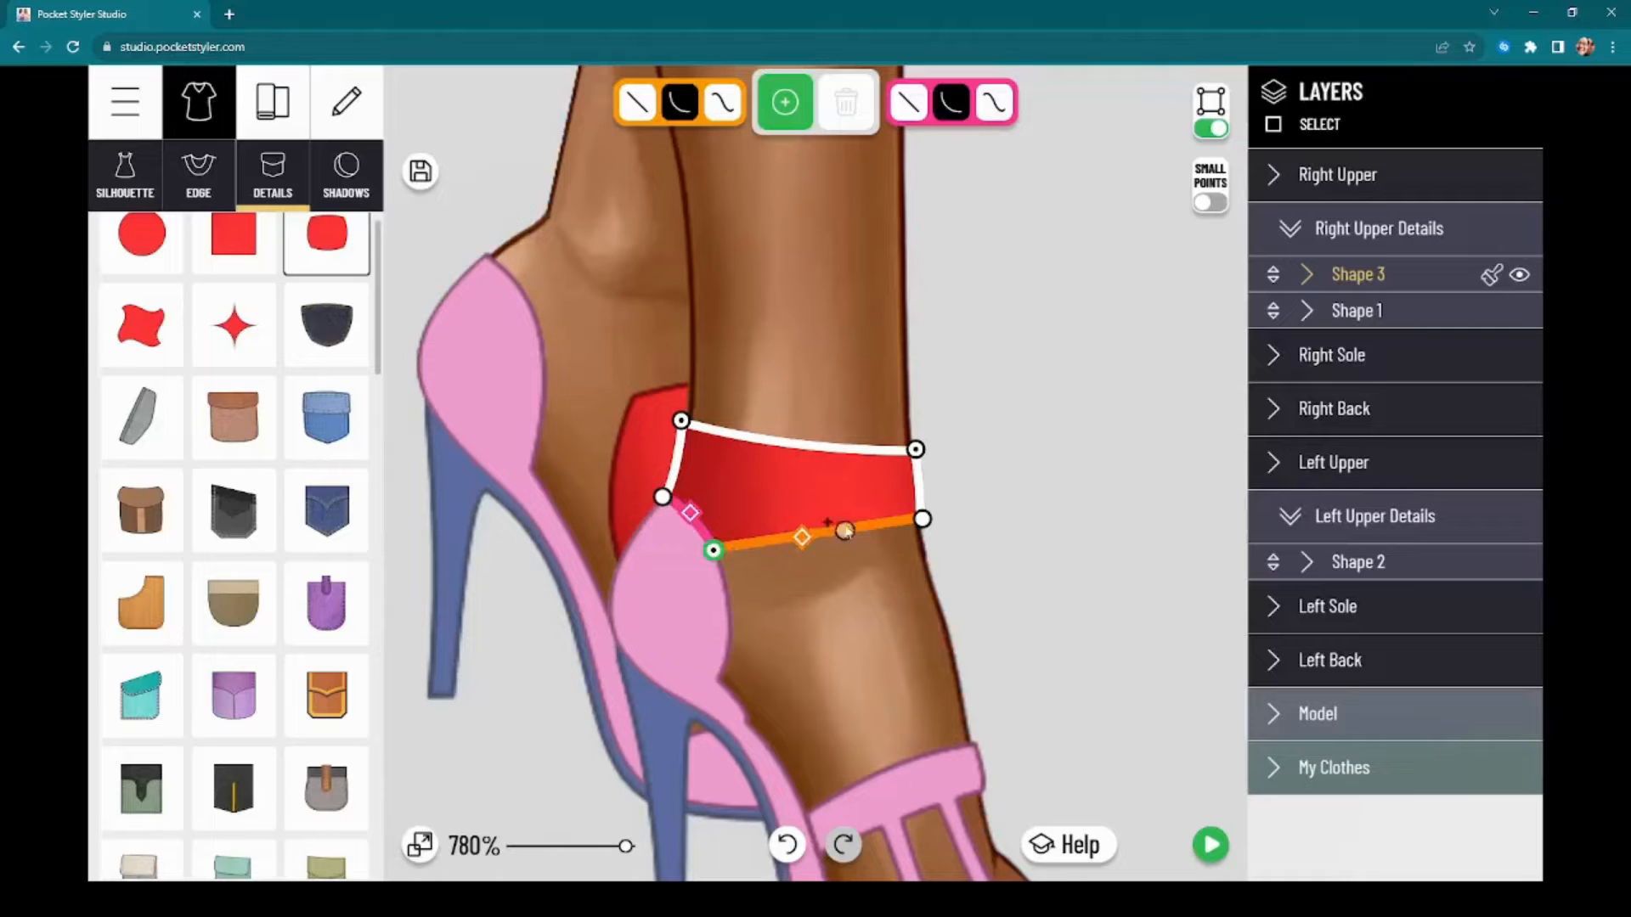
# Step: Make the ankle band's lower edge an S-curve bent into an upward arch, and fit its heel-side corner to the heel cup
pyautogui.click(799, 518)
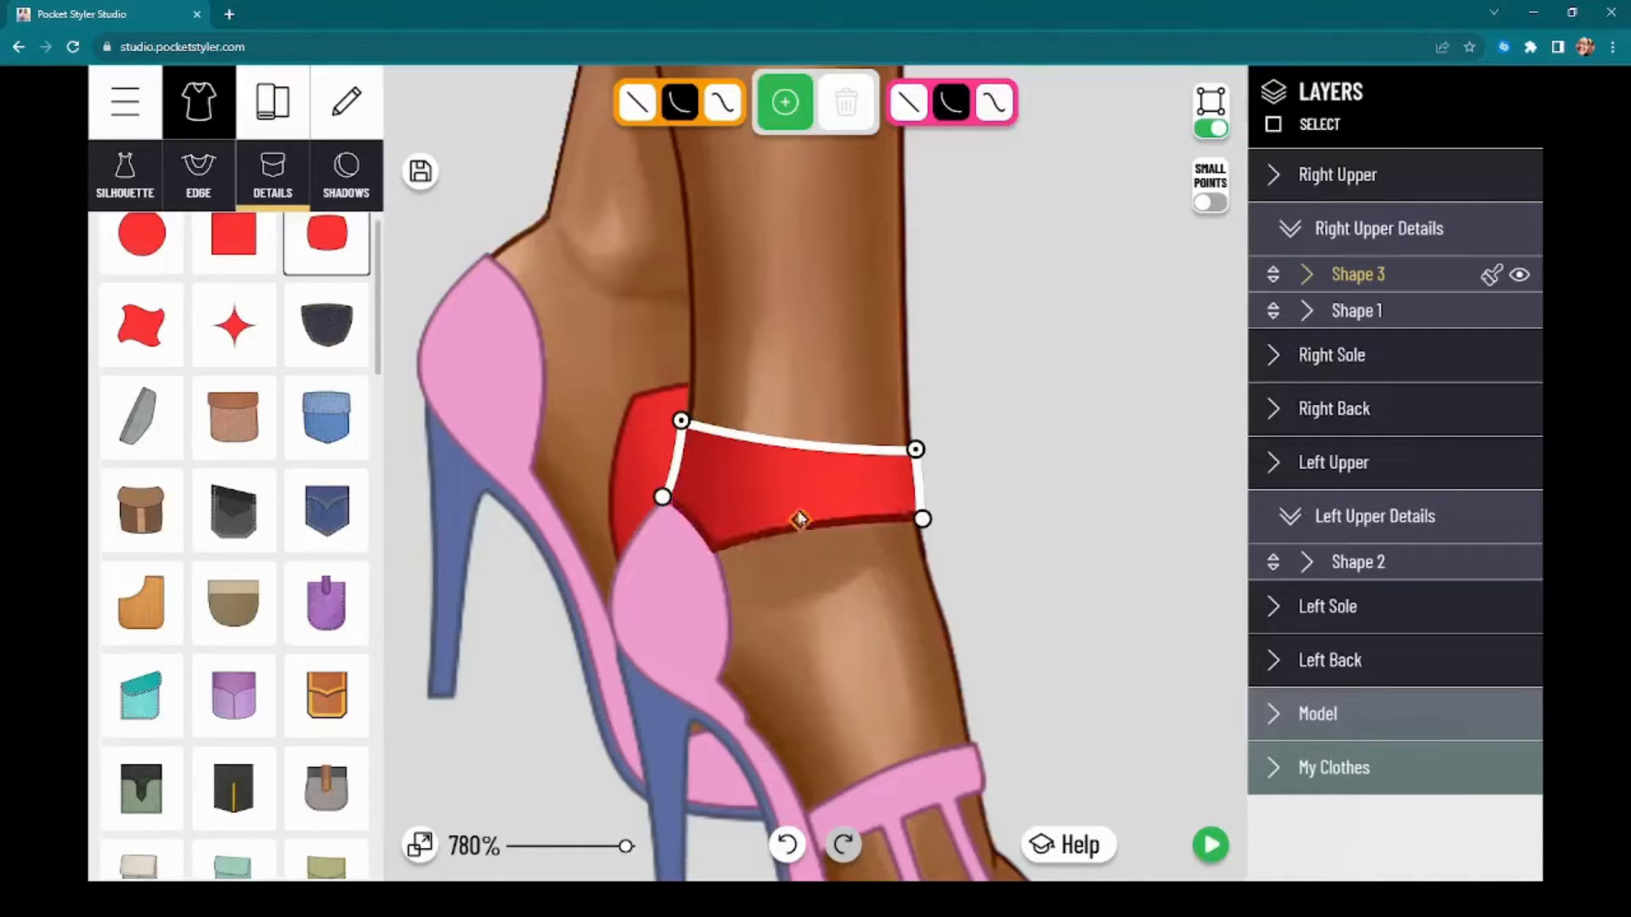
pyautogui.click(863, 524)
pyautogui.click(722, 102)
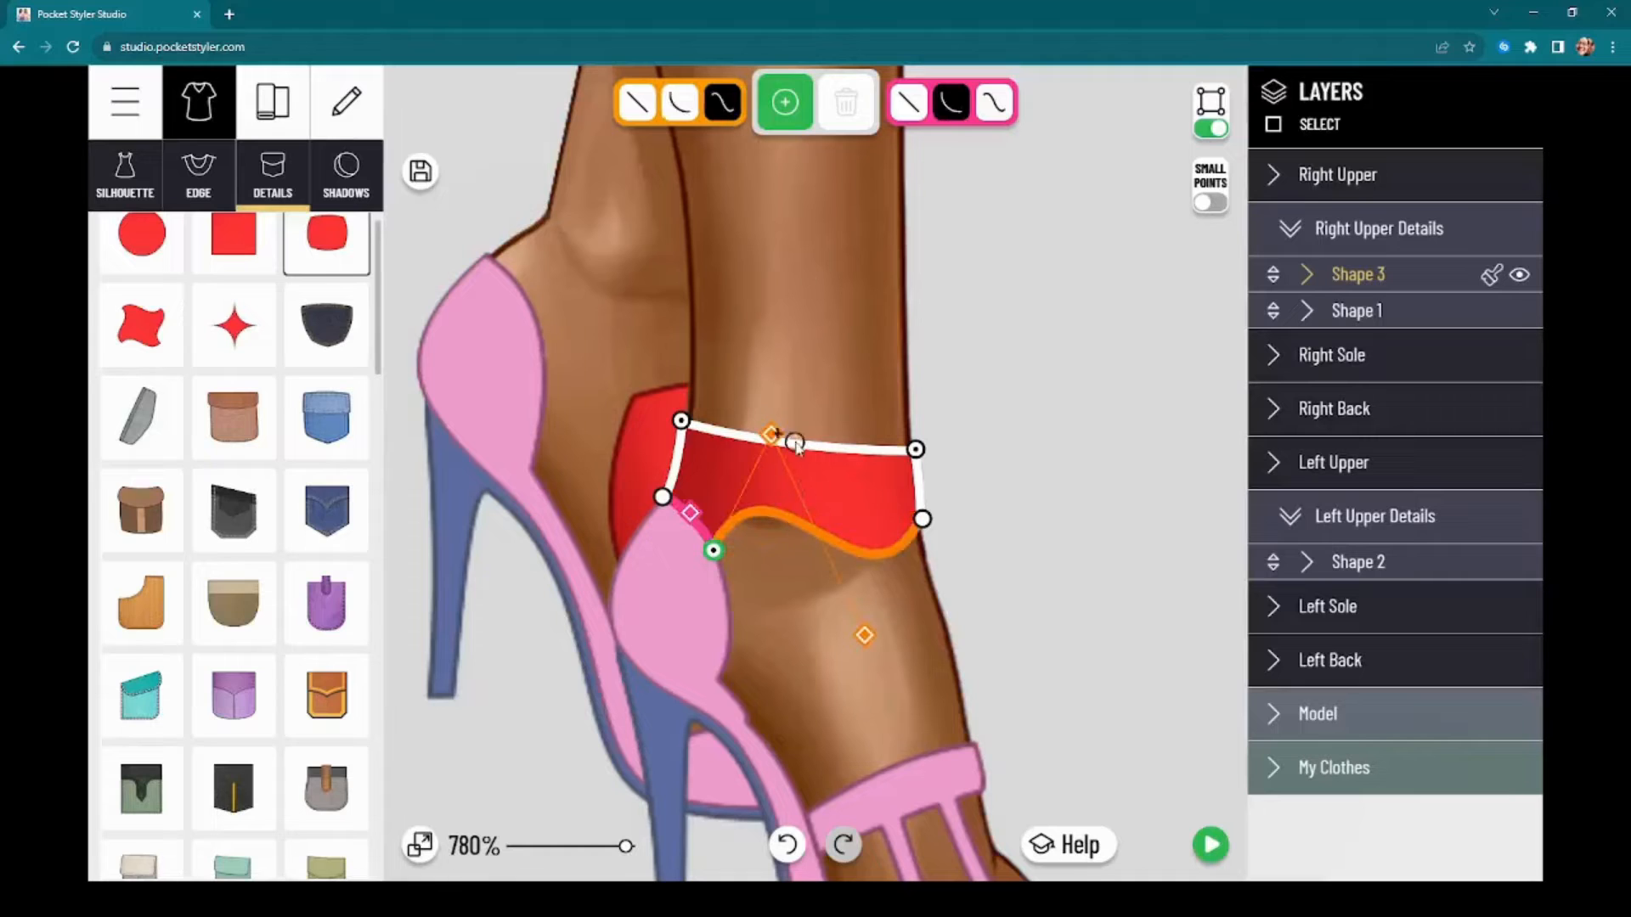
pyautogui.moveTo(771, 434); pyautogui.dragTo(818, 451)
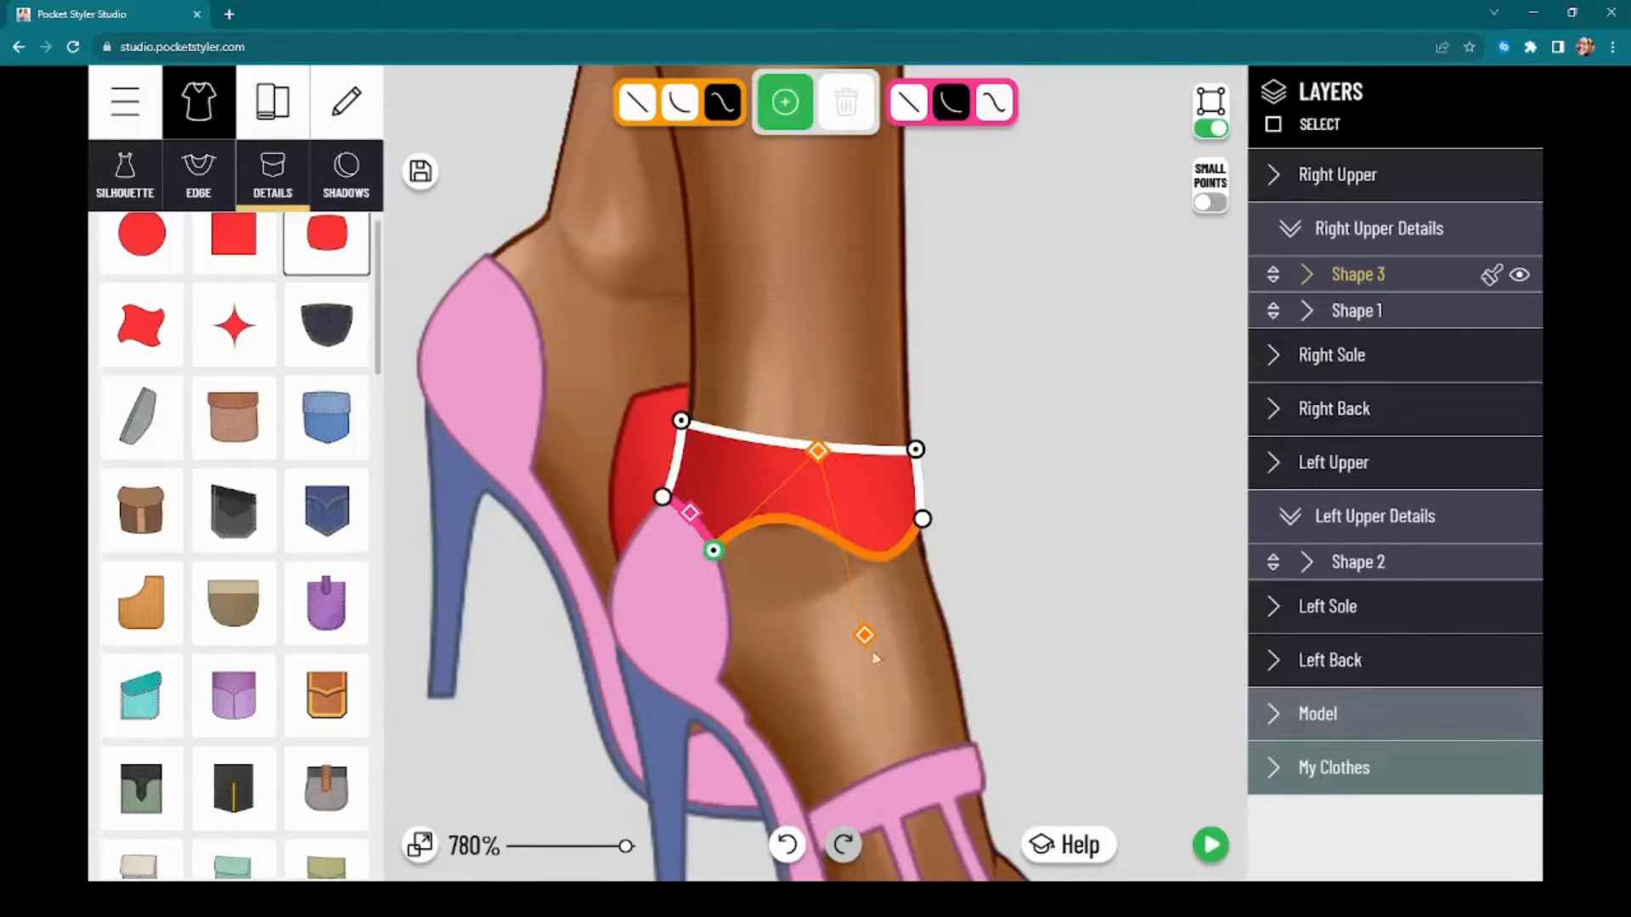
pyautogui.moveTo(864, 635); pyautogui.dragTo(939, 568)
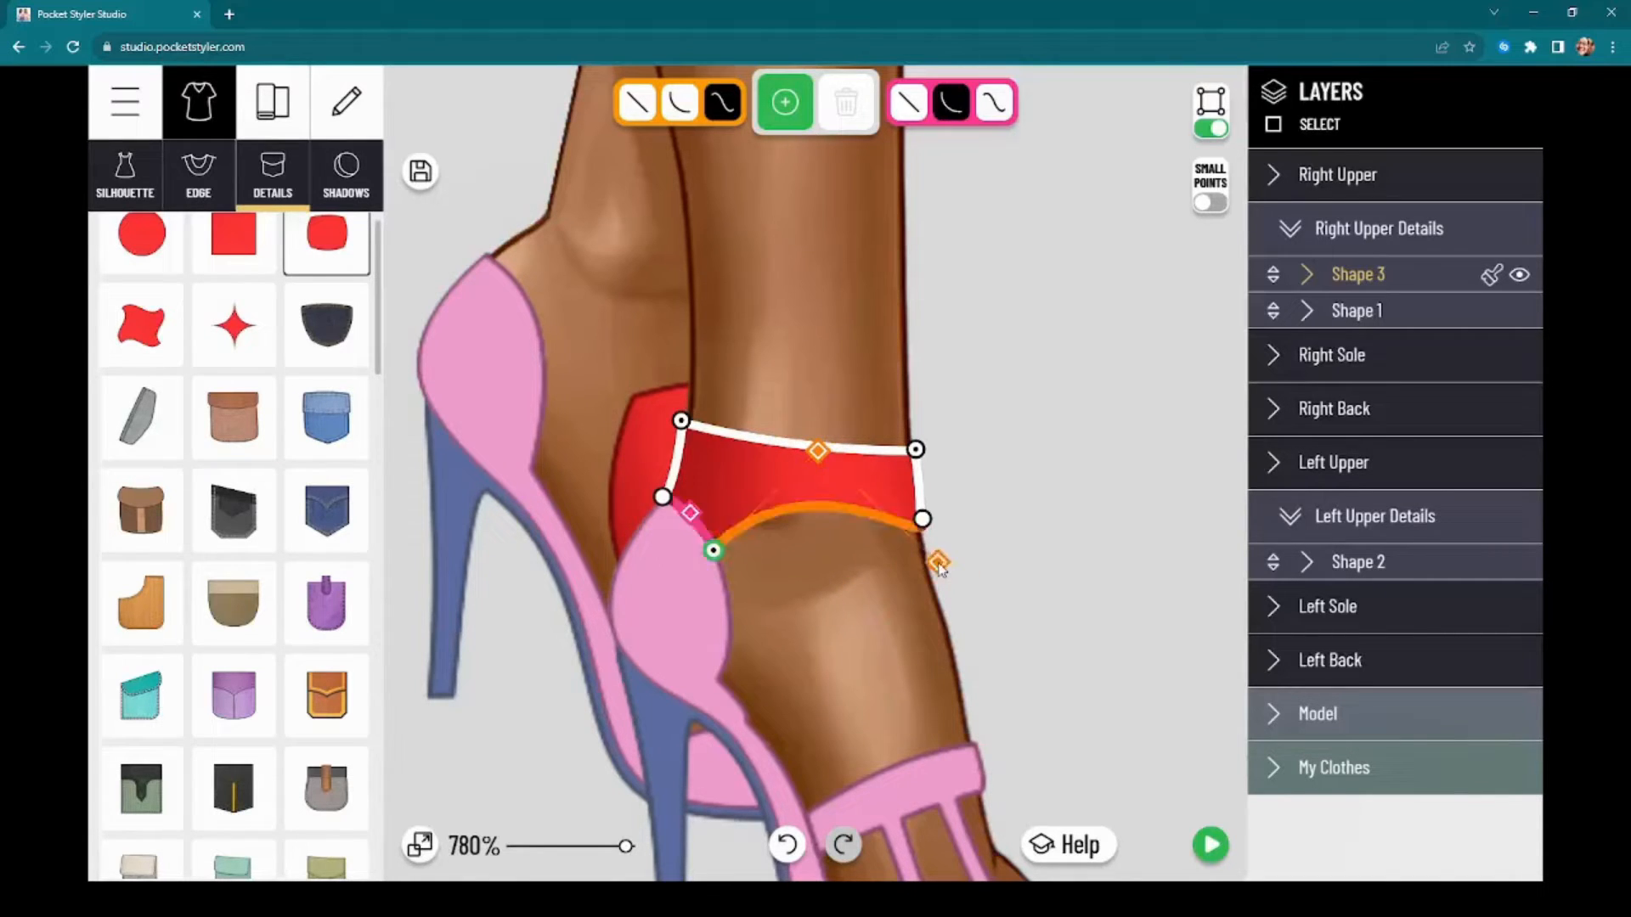
pyautogui.moveTo(817, 451); pyautogui.dragTo(820, 461)
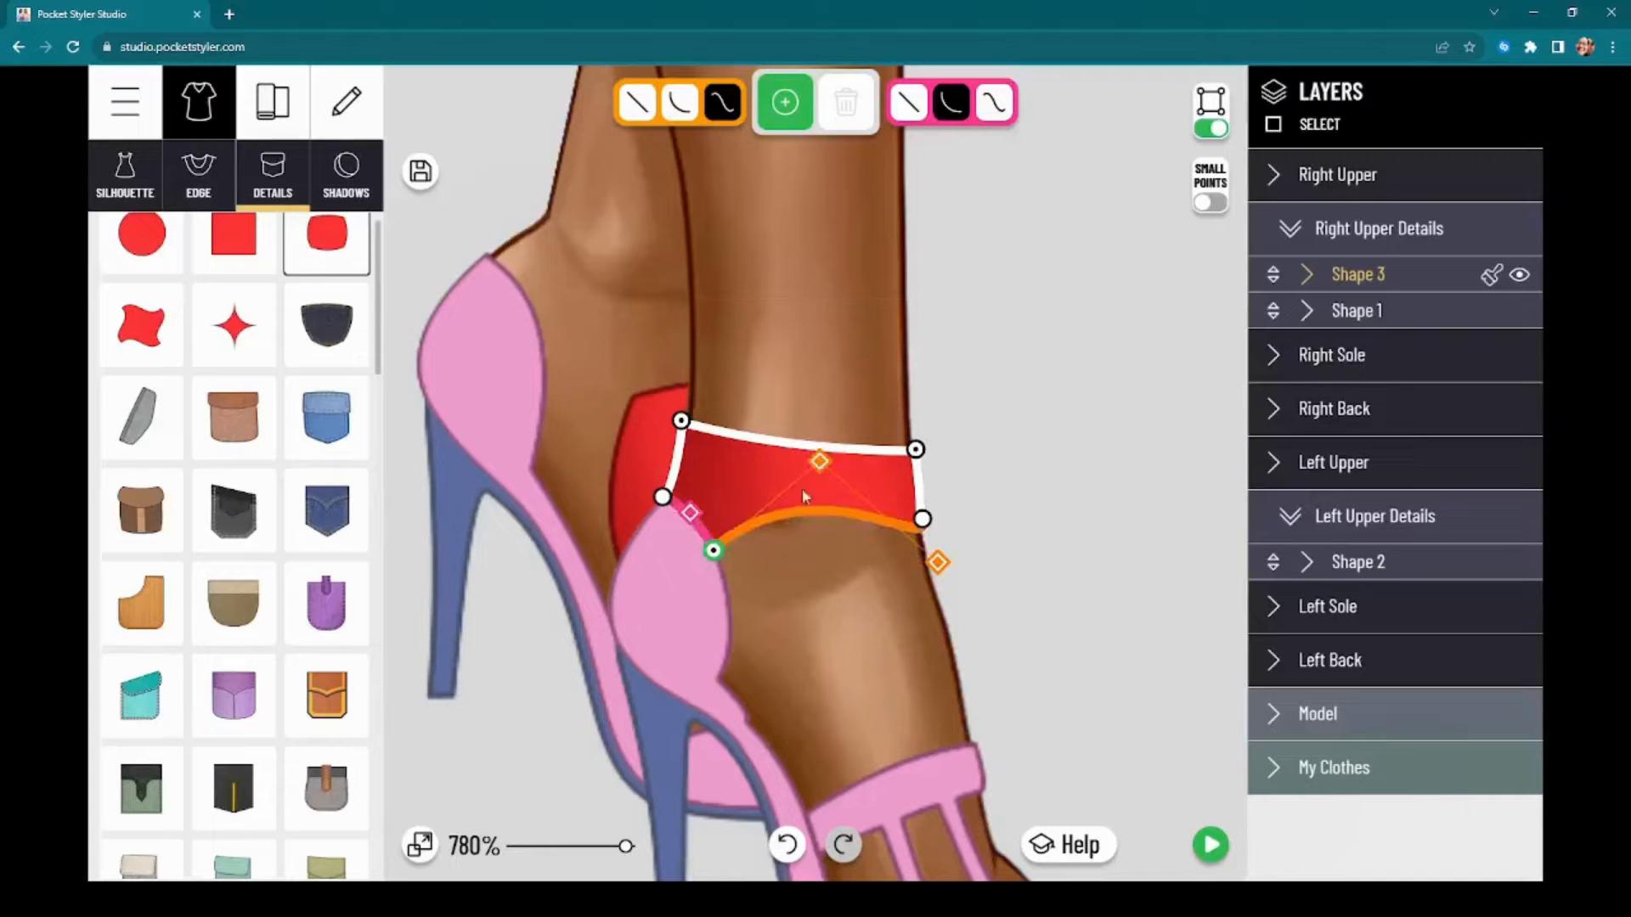
pyautogui.moveTo(711, 554); pyautogui.dragTo(716, 561)
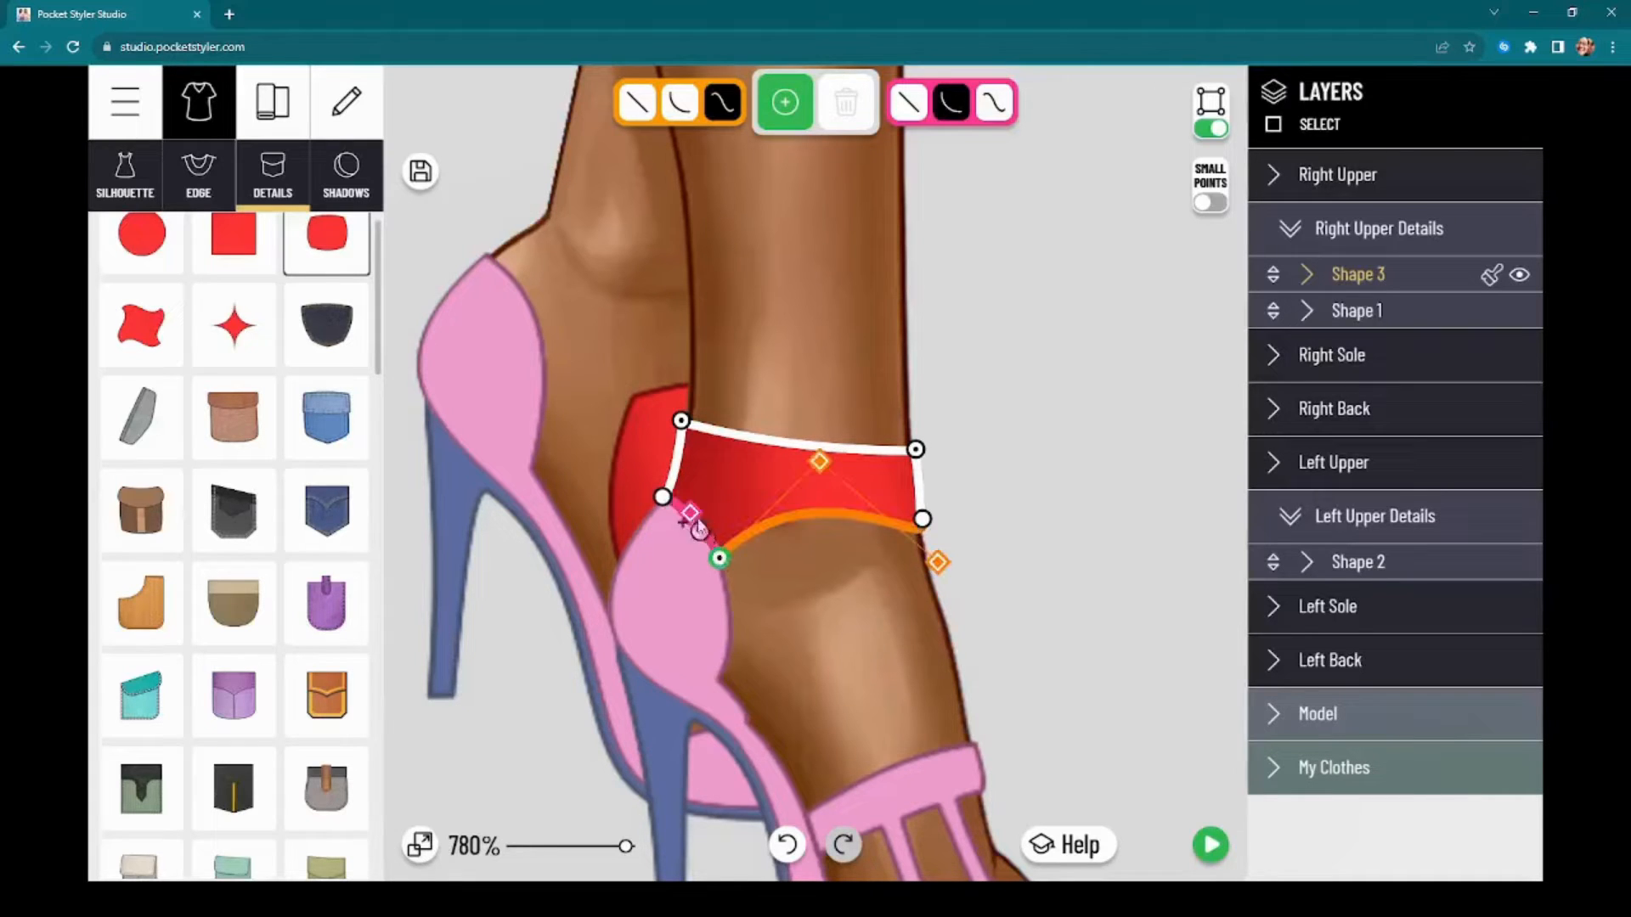
pyautogui.moveTo(689, 504); pyautogui.dragTo(703, 506)
# Step: Copy the Right Upper's style onto the front ankle band and the Left Upper's detail shape
pyautogui.click(1448, 175)
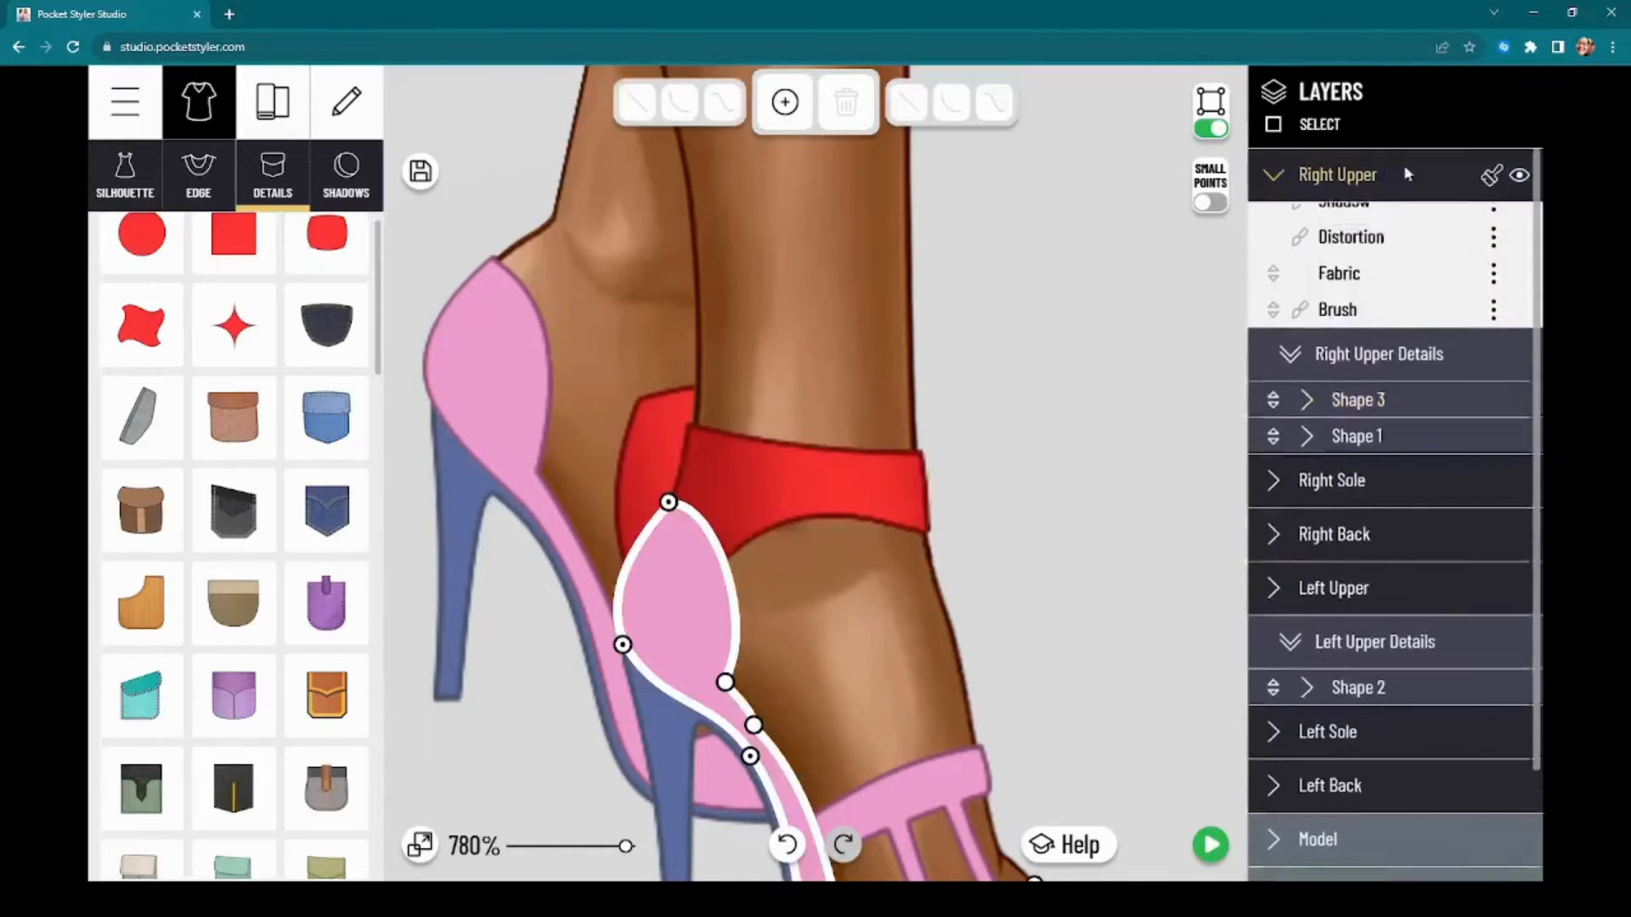
pyautogui.click(1488, 183)
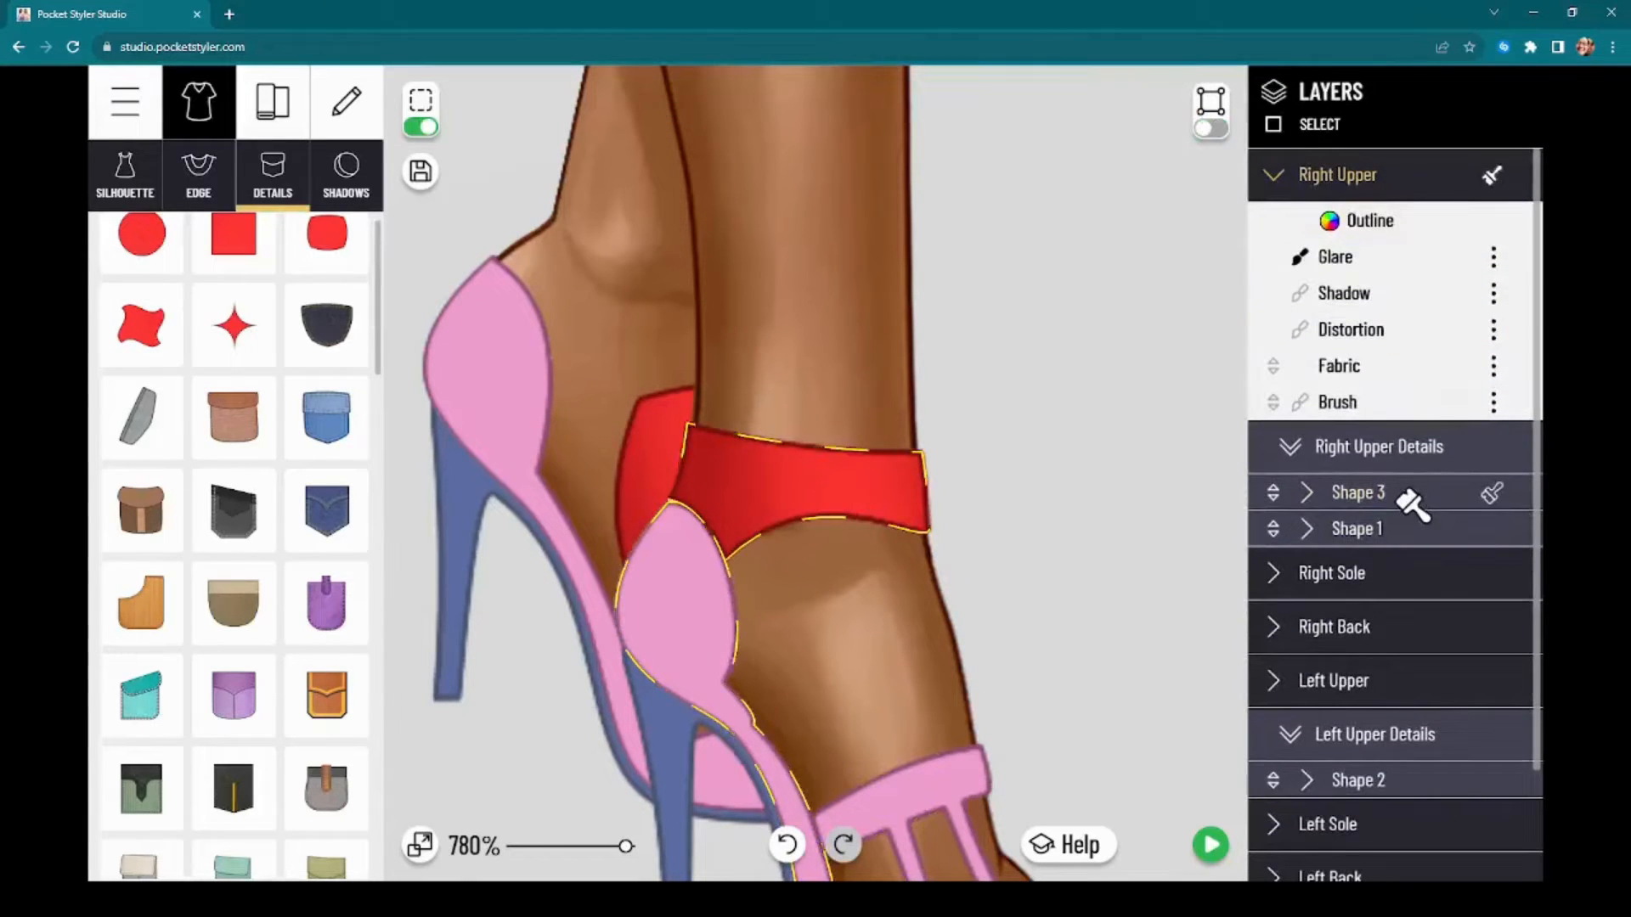
pyautogui.click(1398, 509)
pyautogui.scroll(-1, 1181, 578)
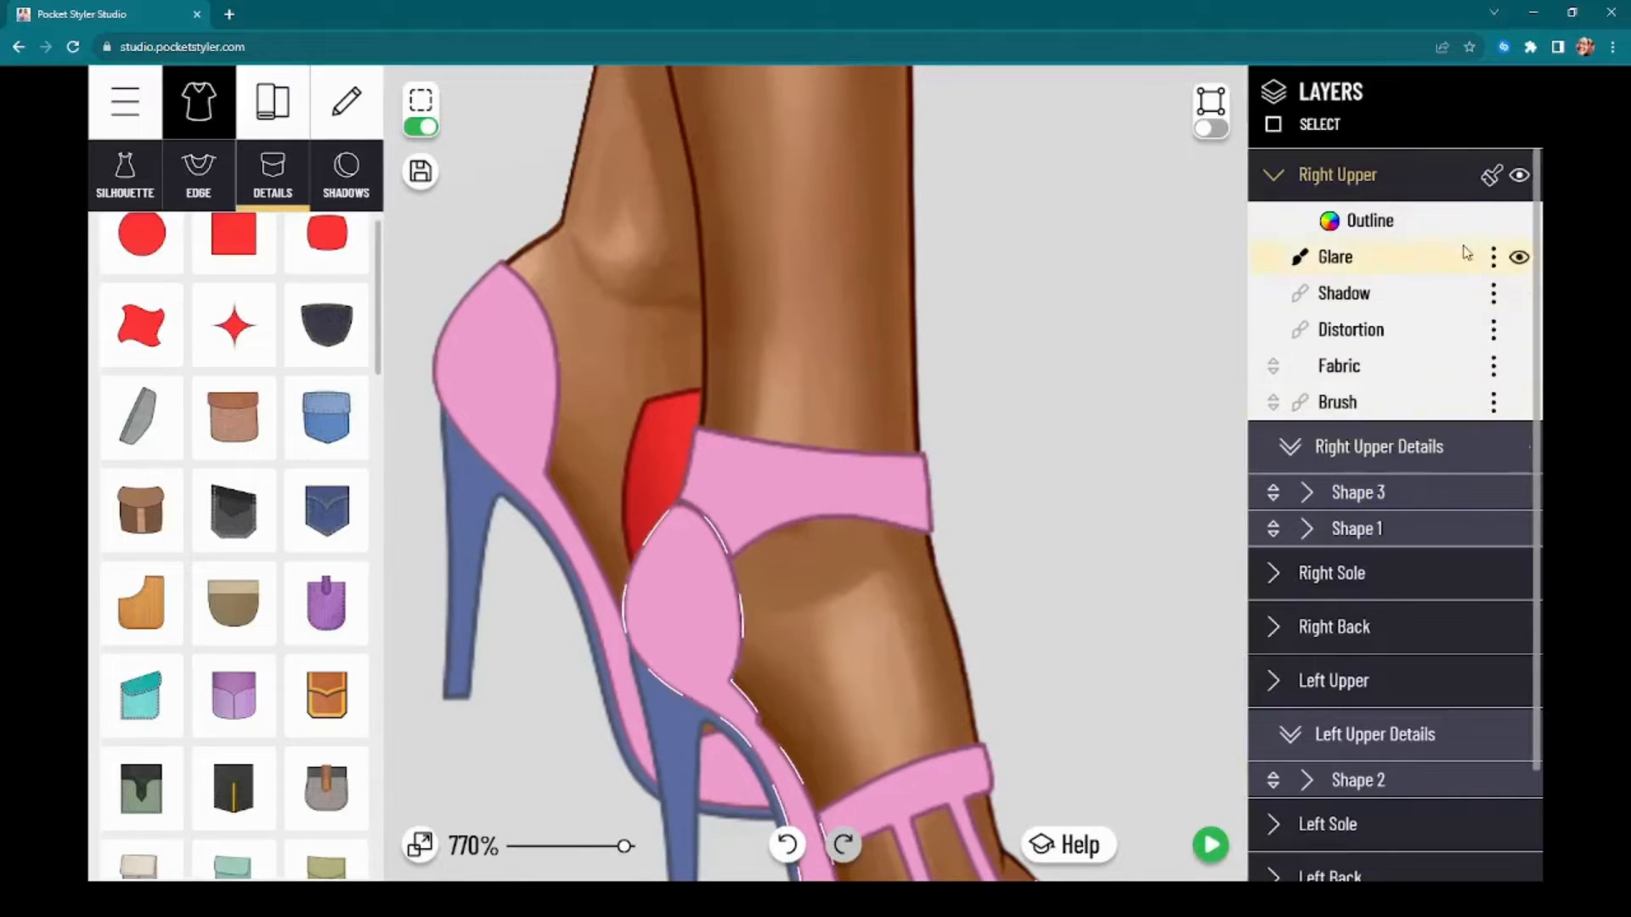
pyautogui.click(1393, 774)
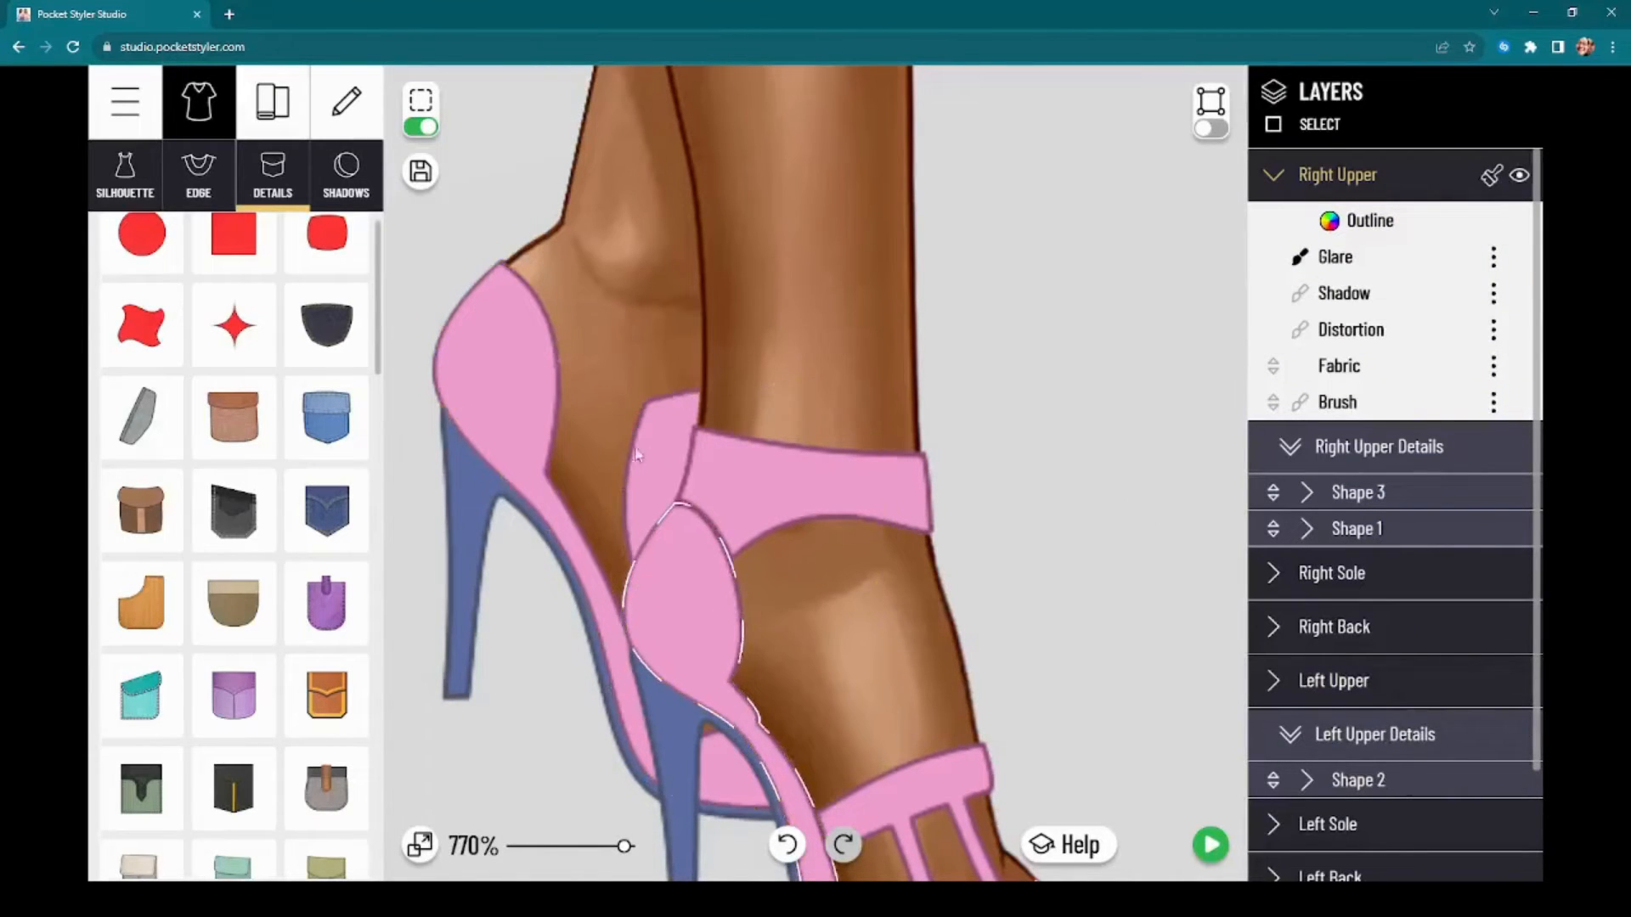
# Step: Flatten the Left Upper's detail shape down behind the front heel cup and preview the shoes on the full model
pyautogui.click(637, 456)
pyautogui.moveTo(761, 395); pyautogui.dragTo(742, 537)
pyautogui.moveTo(1085, 578); pyautogui.dragTo(1087, 430)
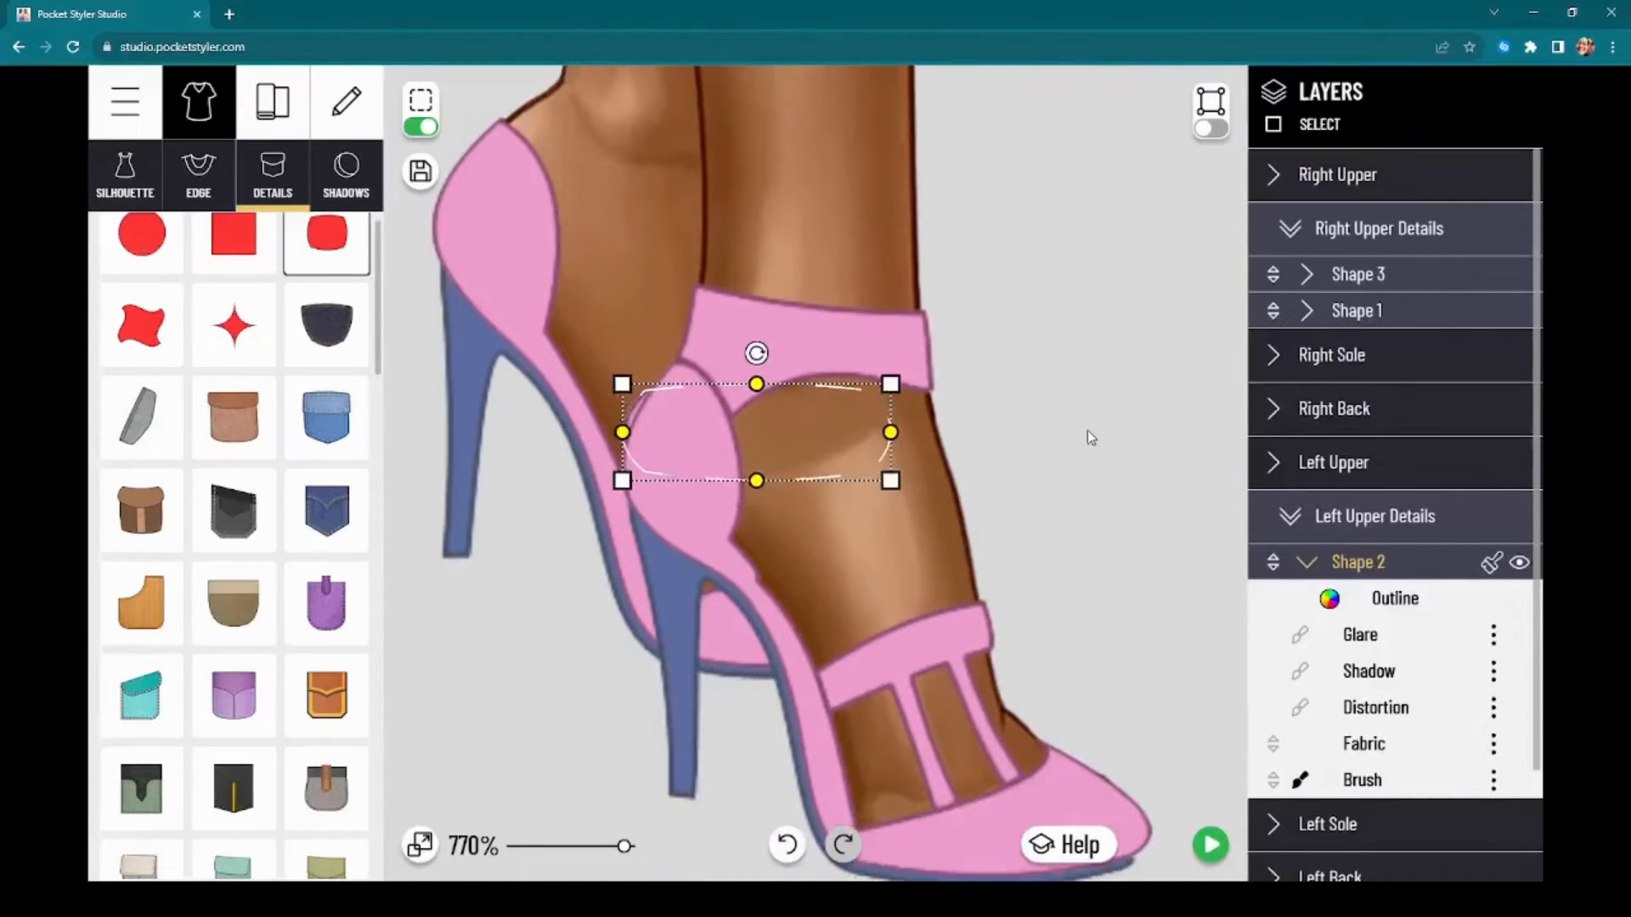
pyautogui.click(1211, 844)
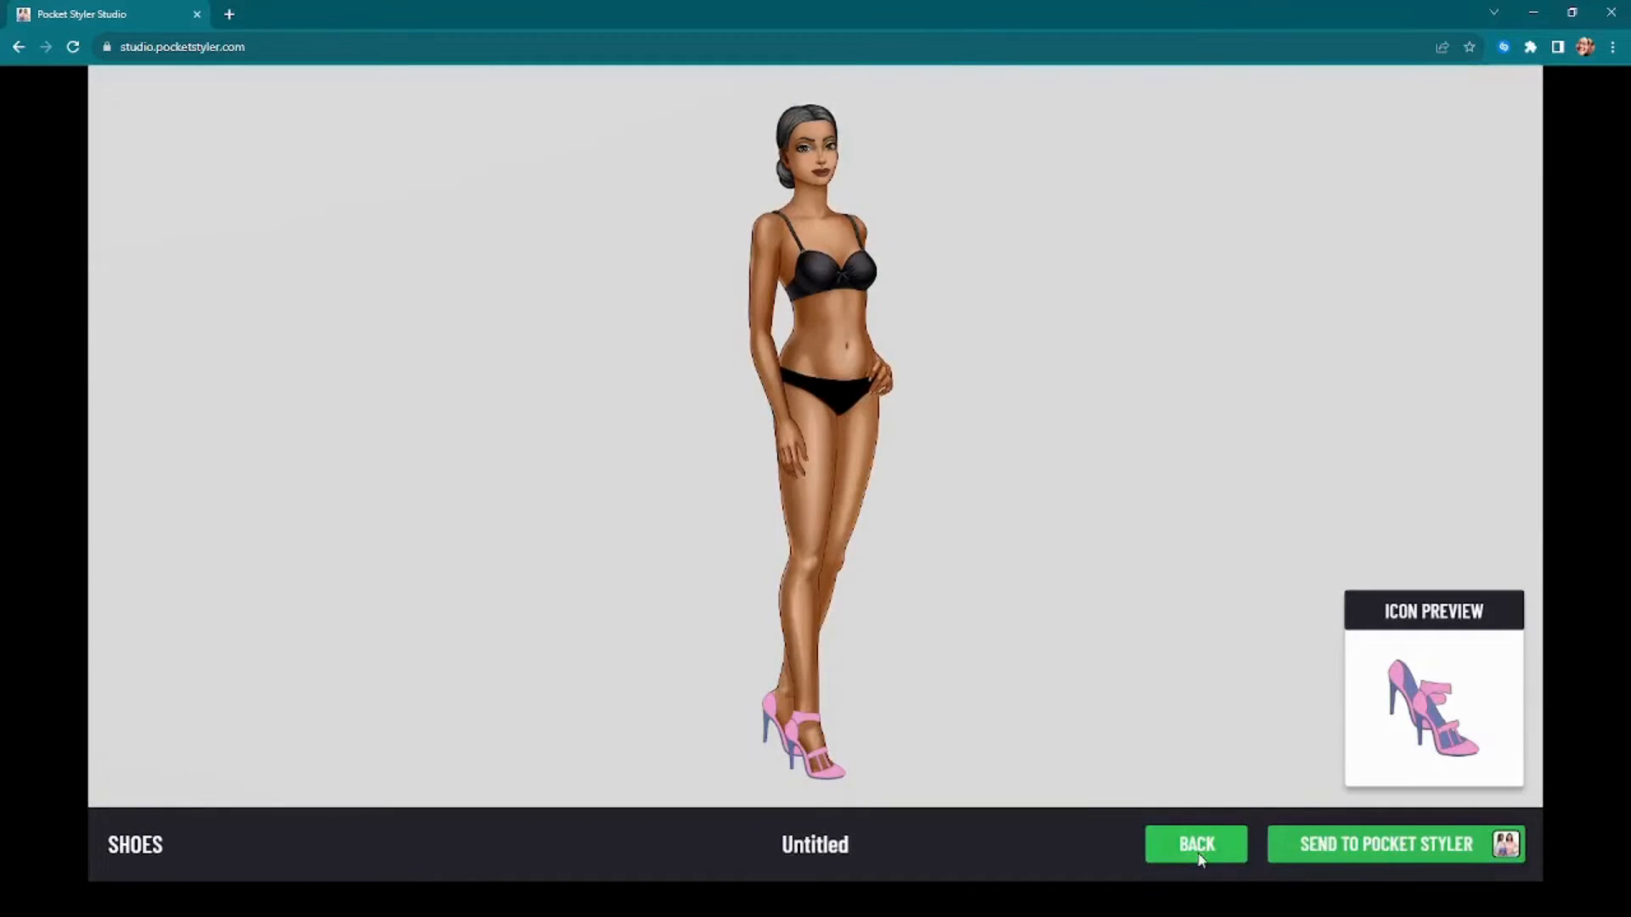
# Step: Leave the shoe preview and return to the My Projects list
pyautogui.click(1198, 853)
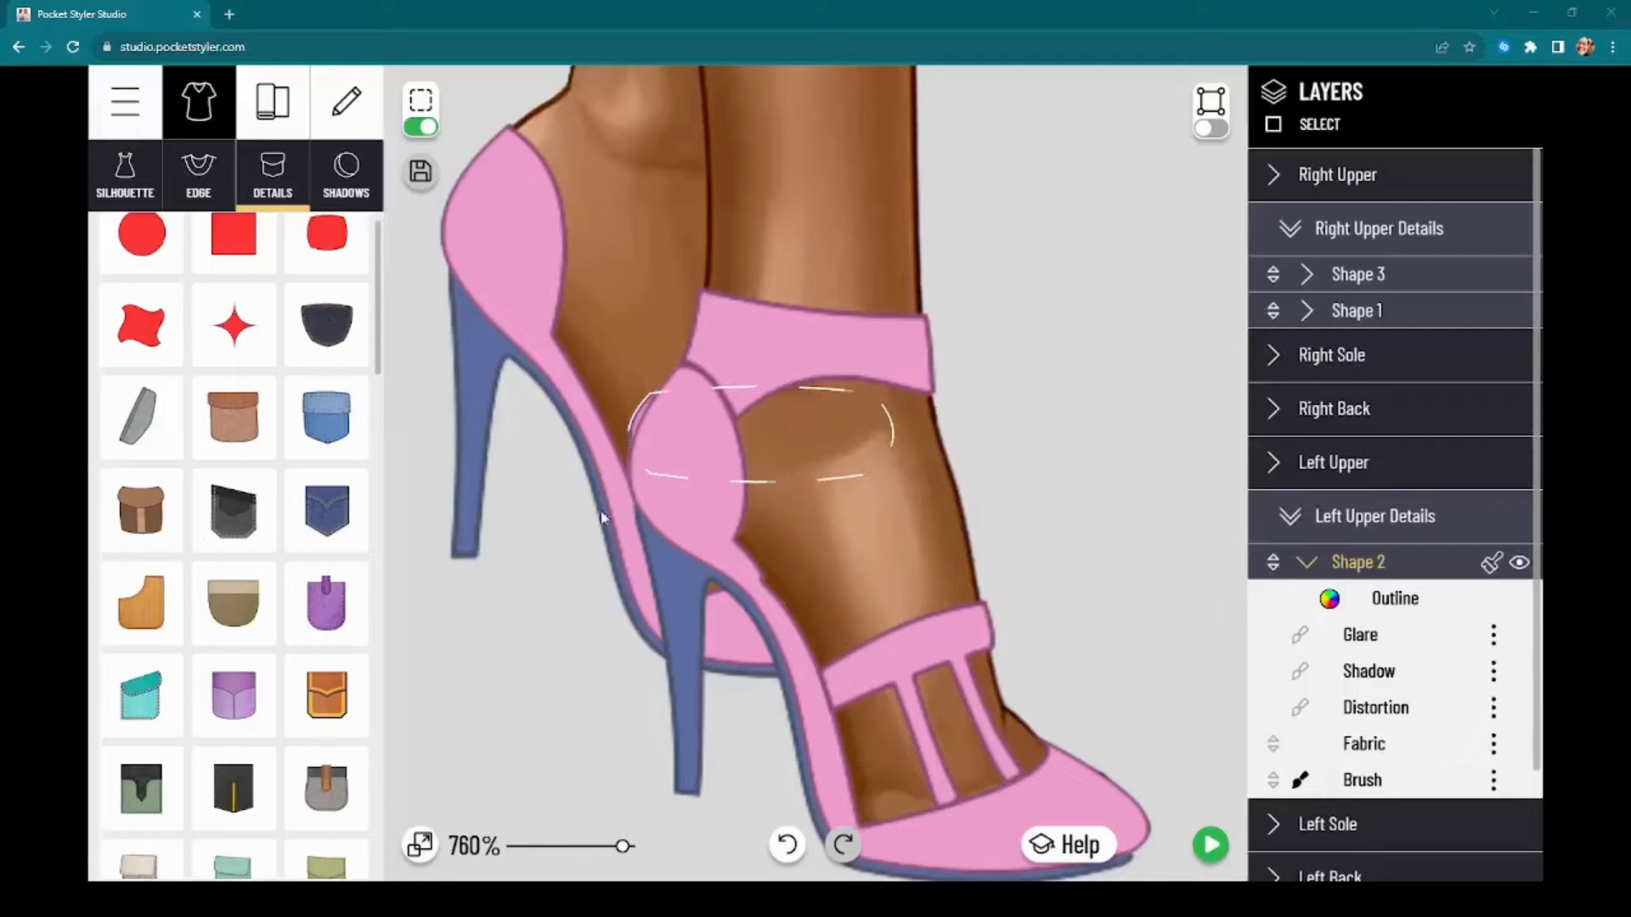
pyautogui.scroll(-1, 1096, 518)
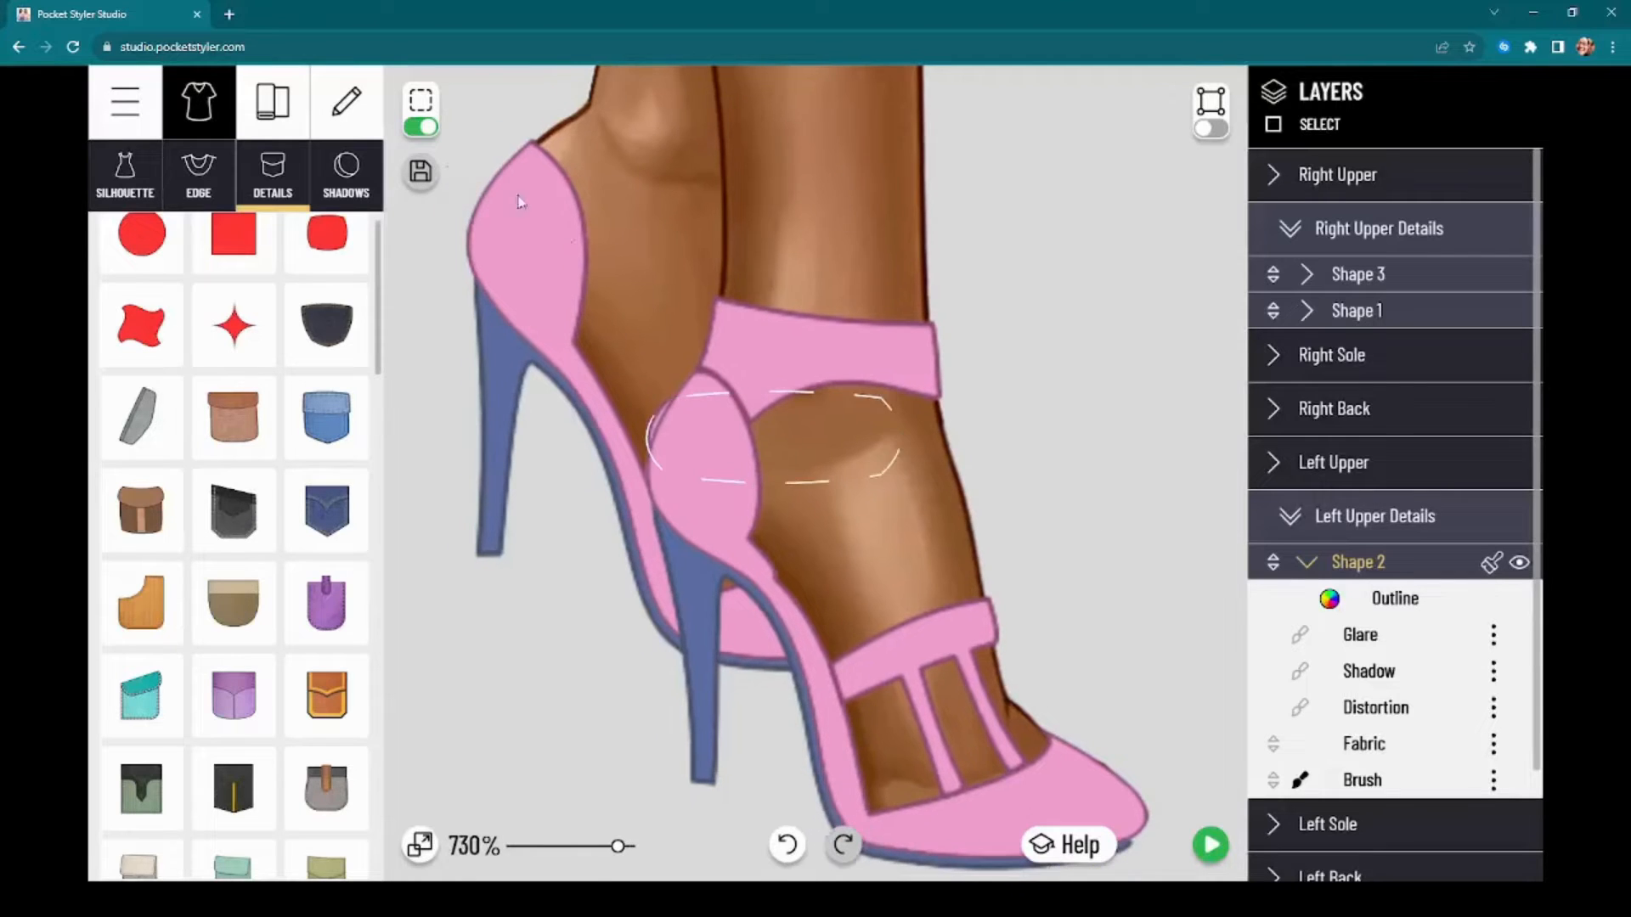
pyautogui.click(136, 106)
pyautogui.click(268, 285)
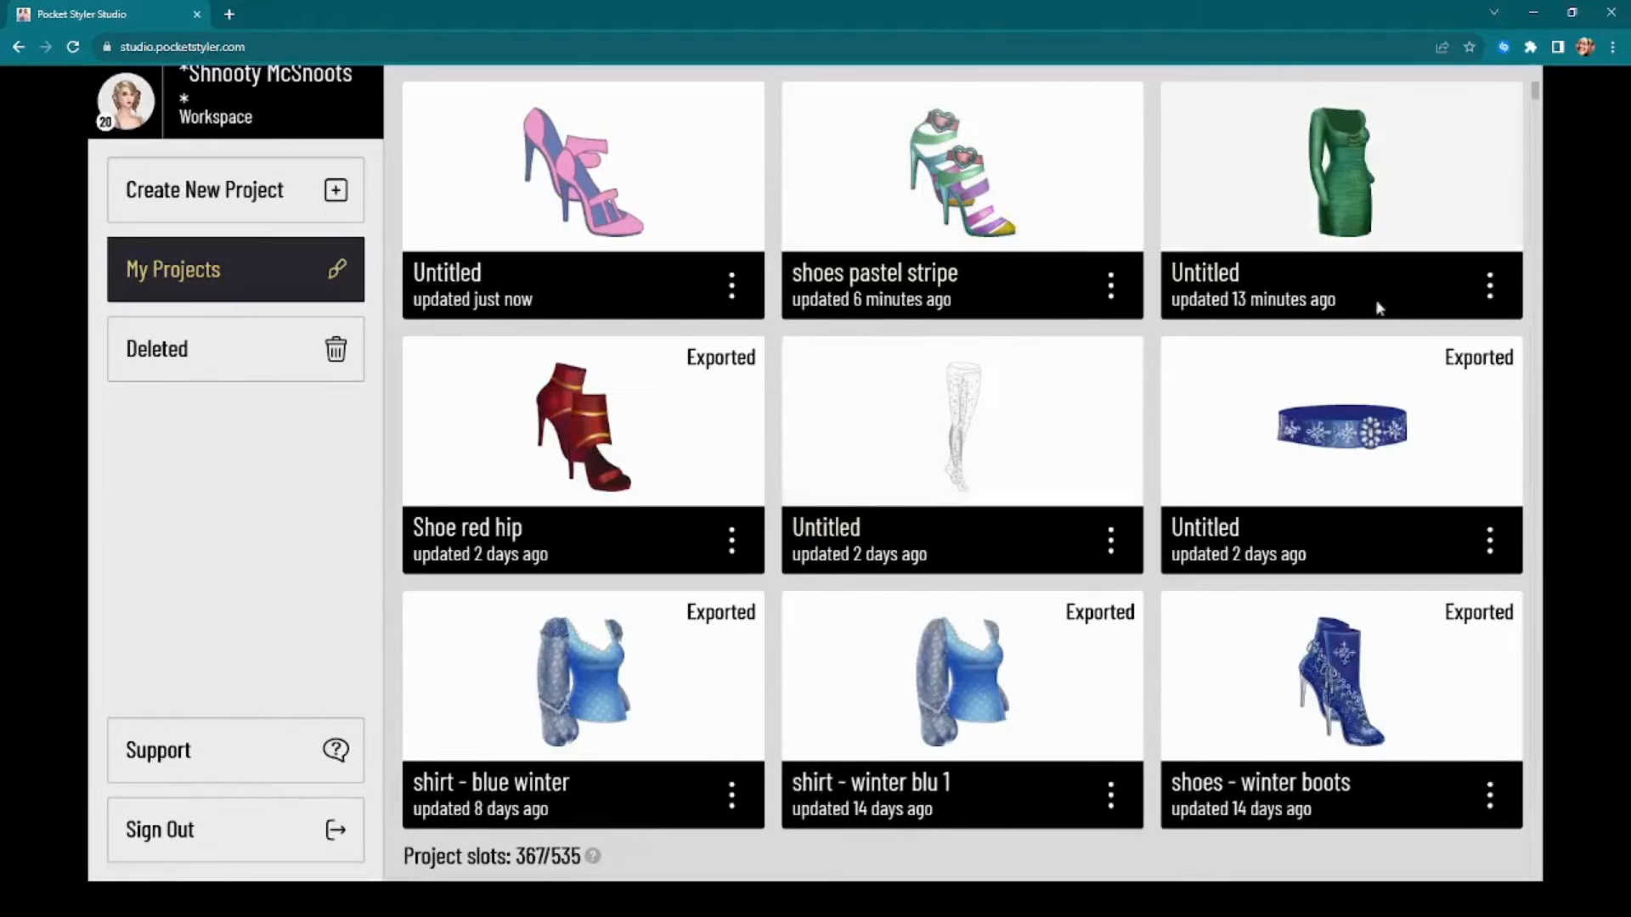
# Step: Open the untitled green dress project for editing and turn off the selection outline
pyautogui.click(1492, 291)
pyautogui.click(1362, 368)
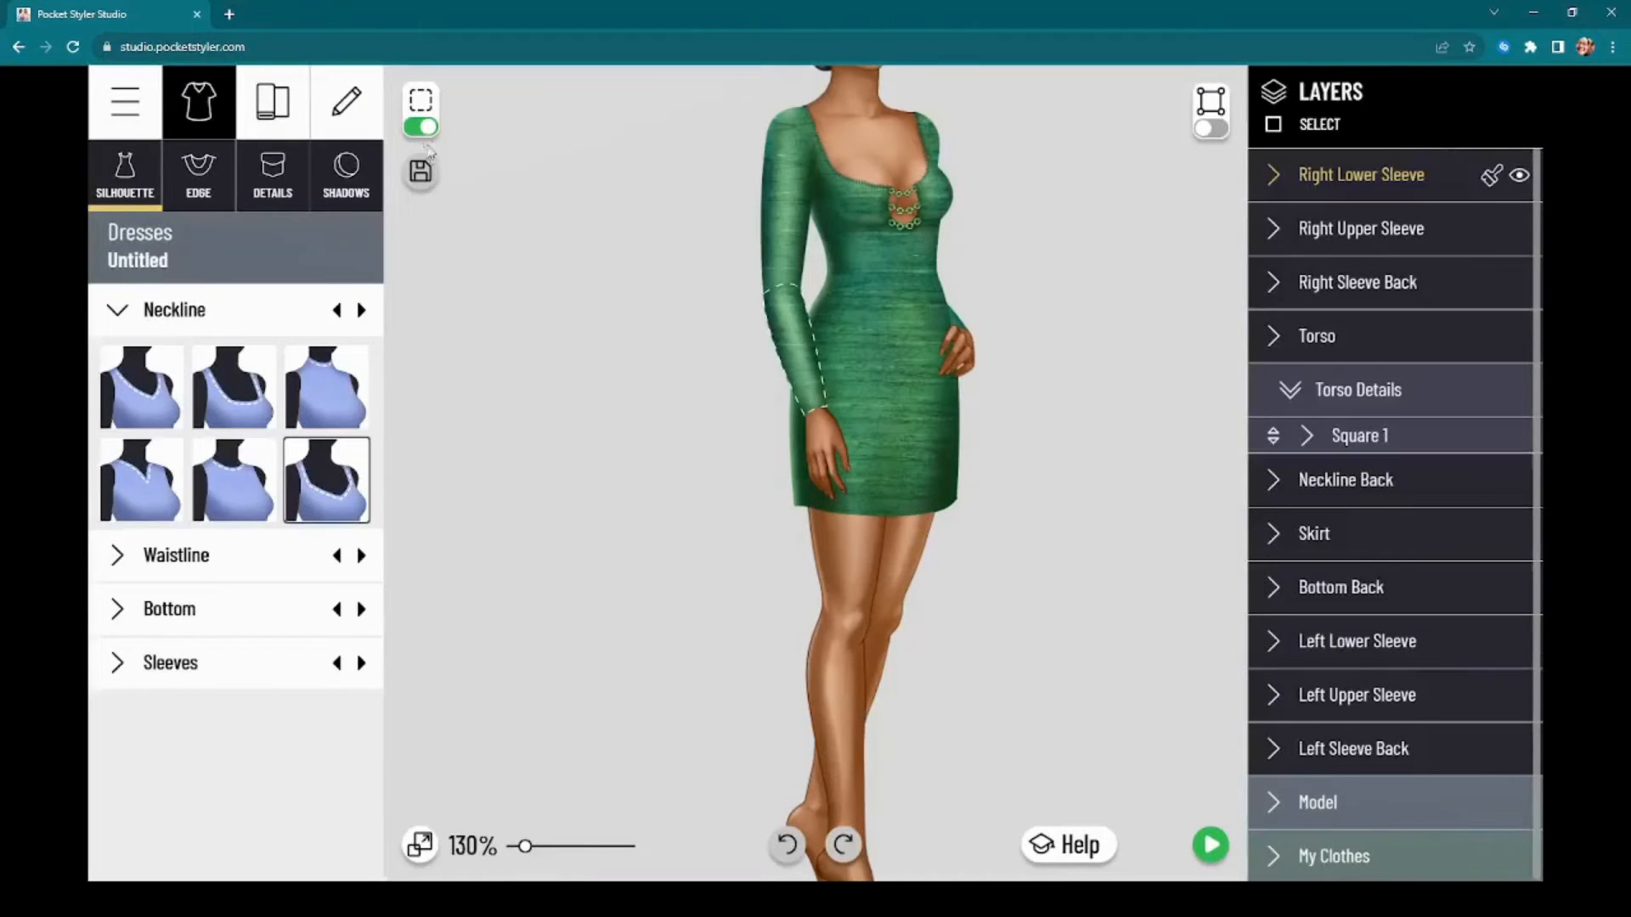
pyautogui.click(421, 127)
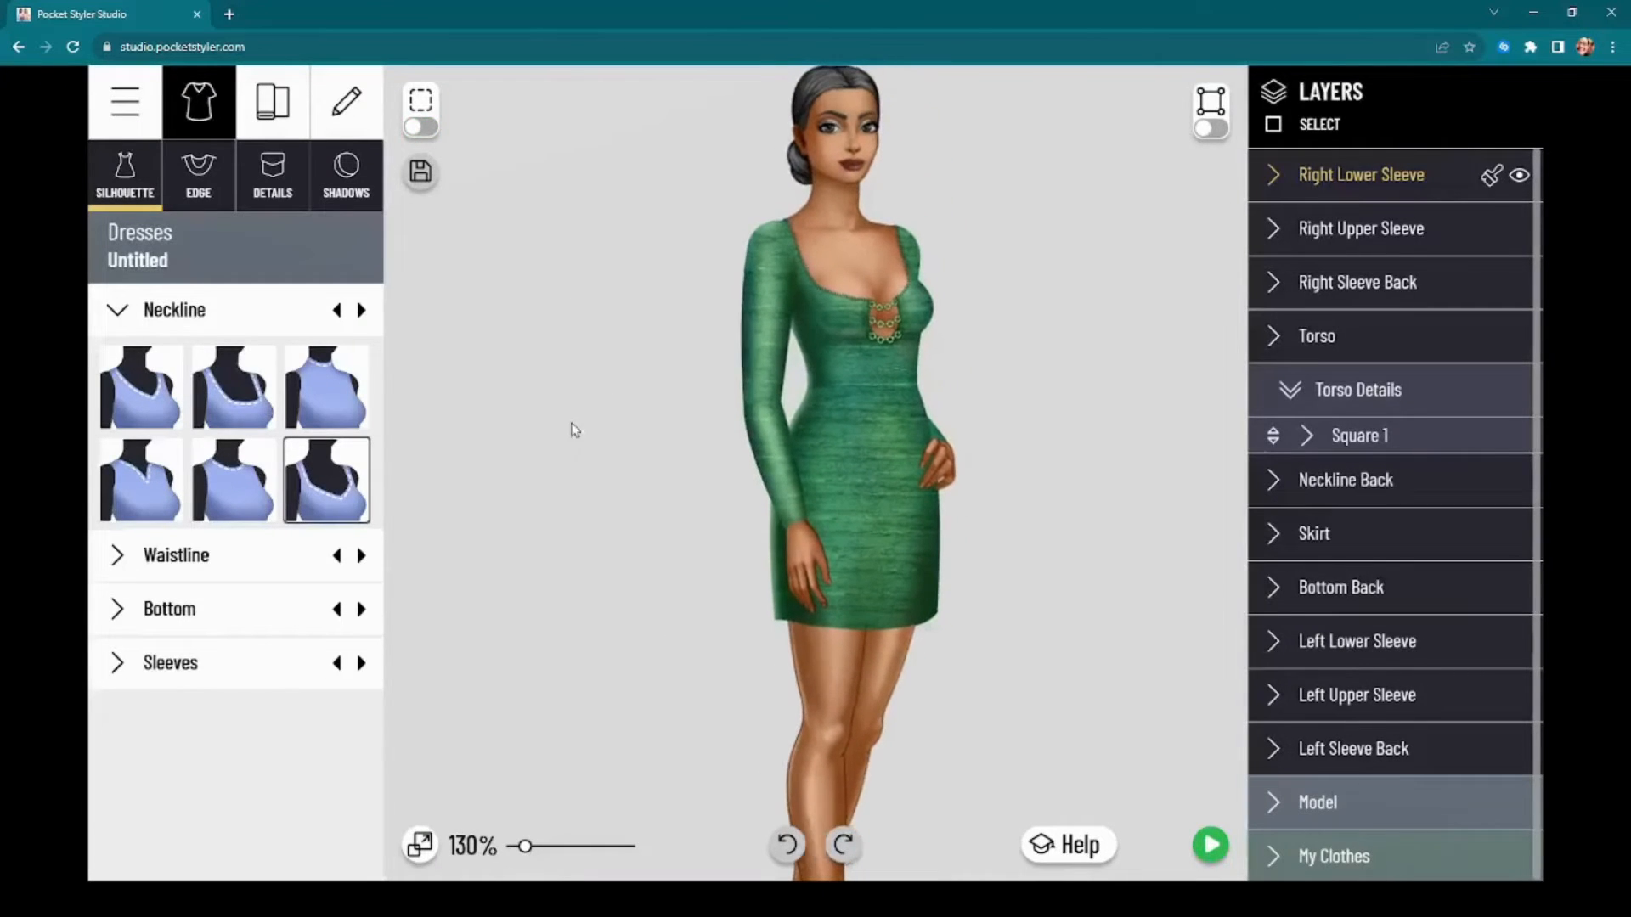
# Step: Open the Points and Lines help topic under The Basics, then start and pause its Changing a Silhouette video
pyautogui.click(1067, 854)
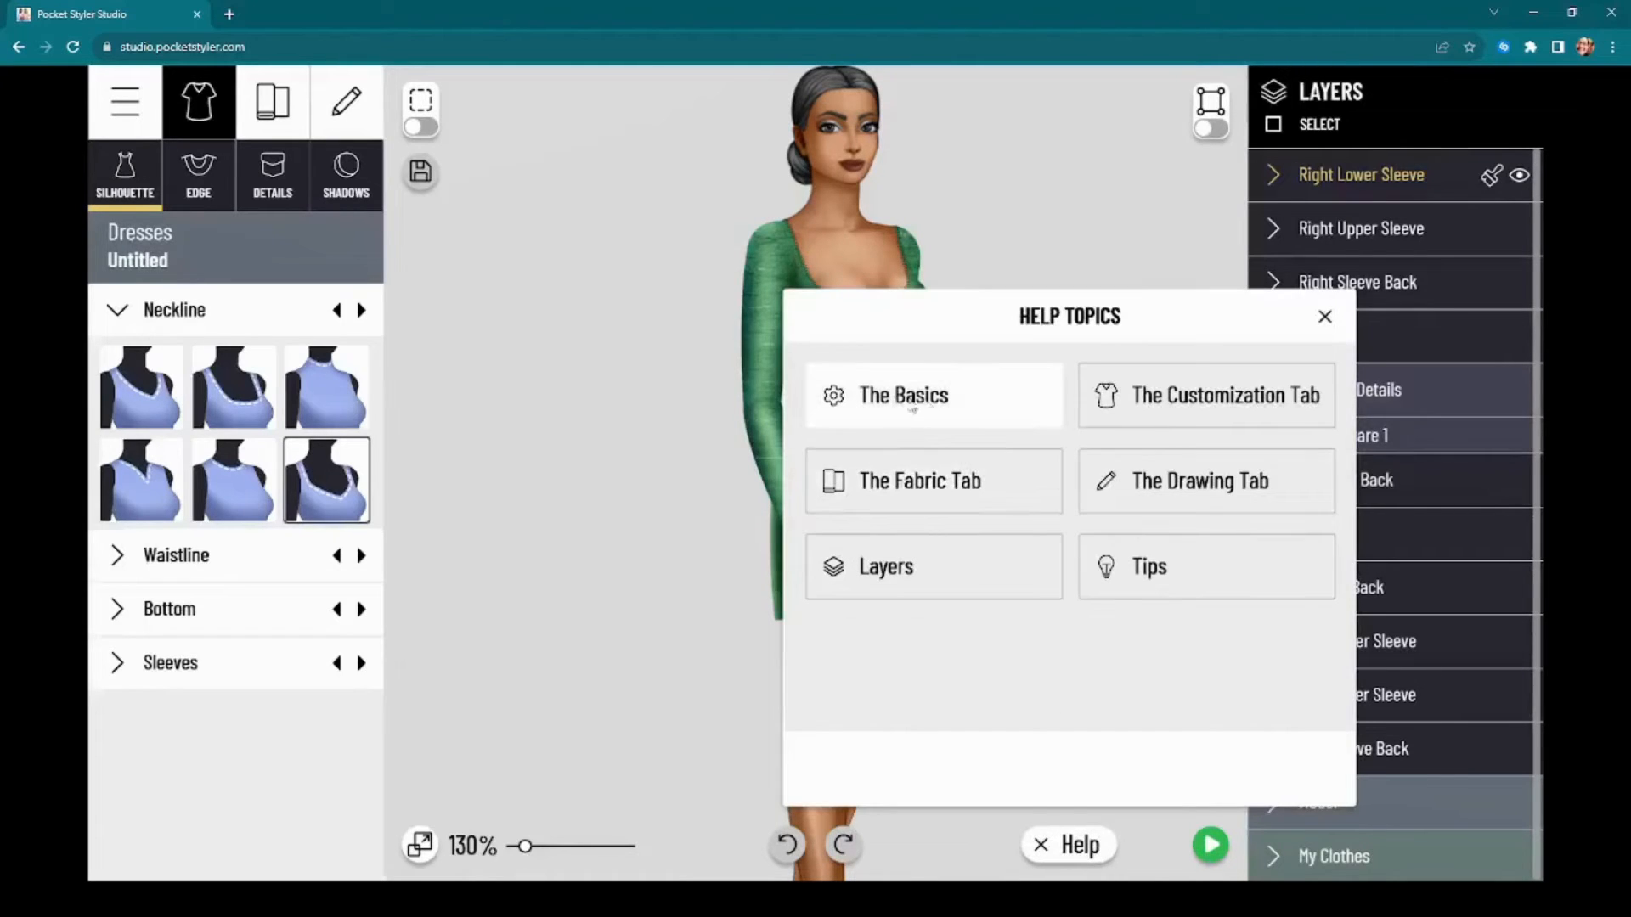
pyautogui.click(940, 404)
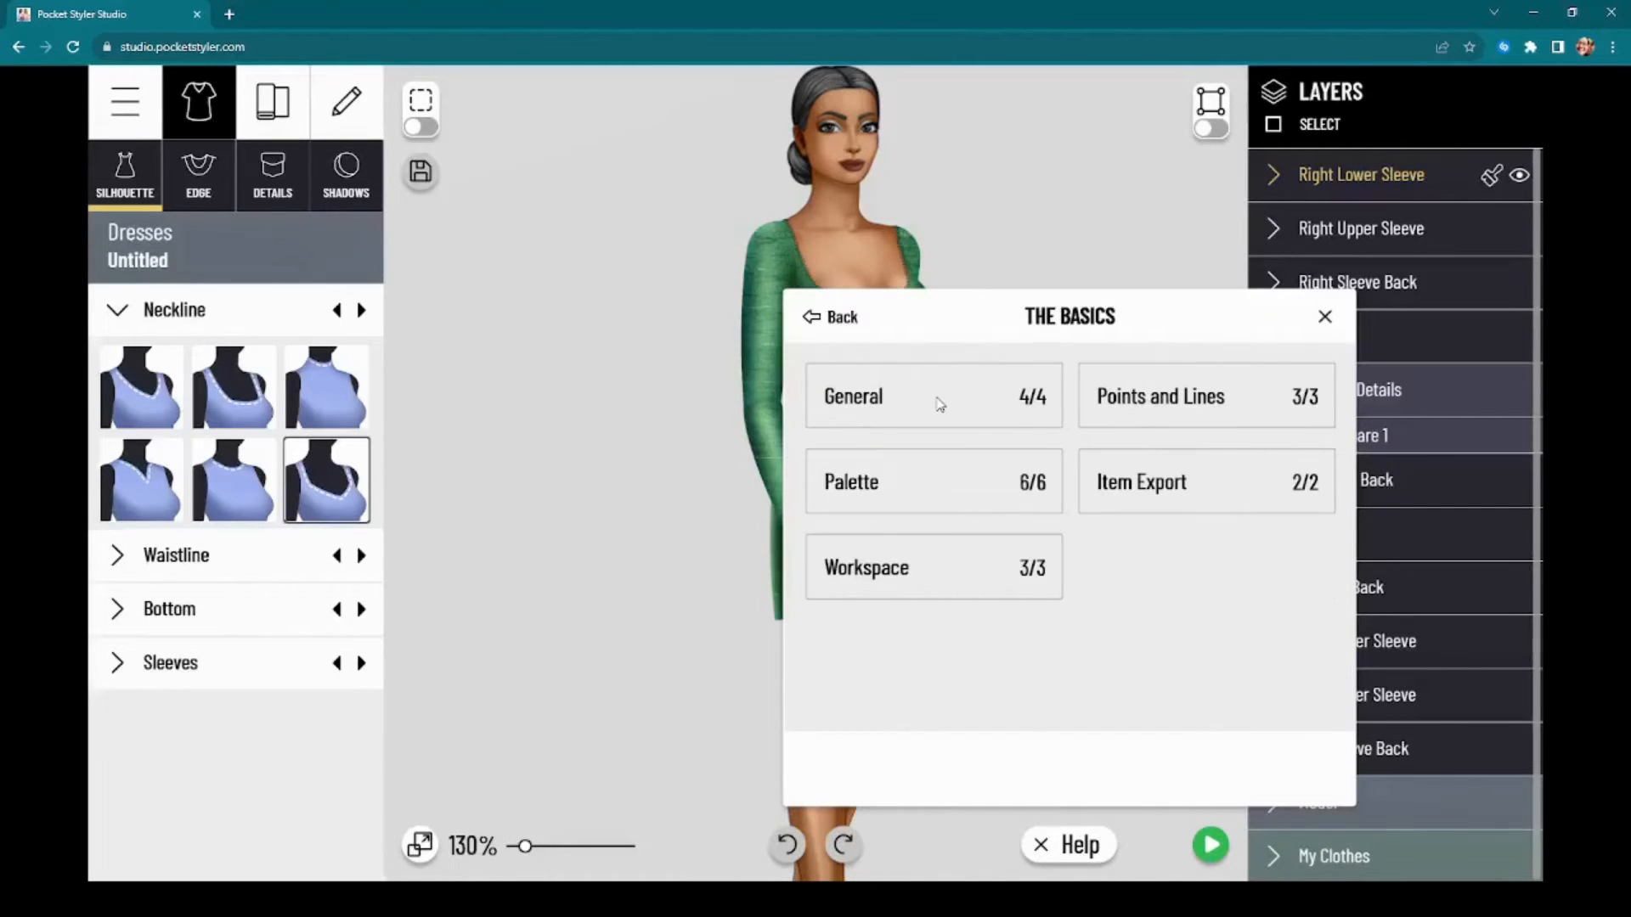
pyautogui.click(1183, 399)
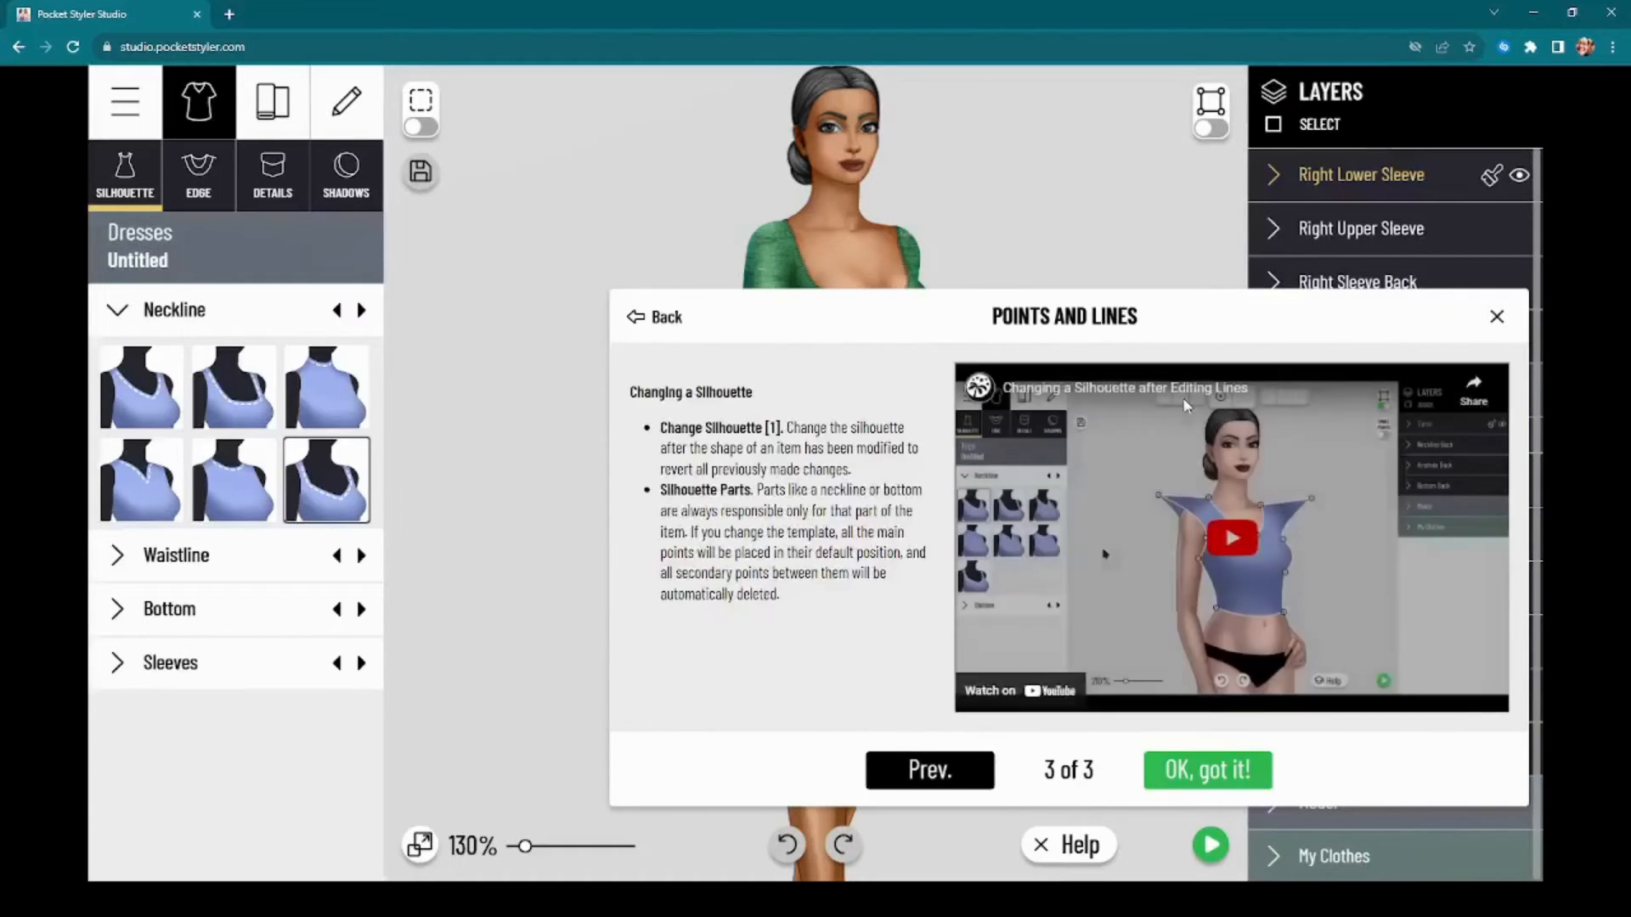
pyautogui.click(1229, 550)
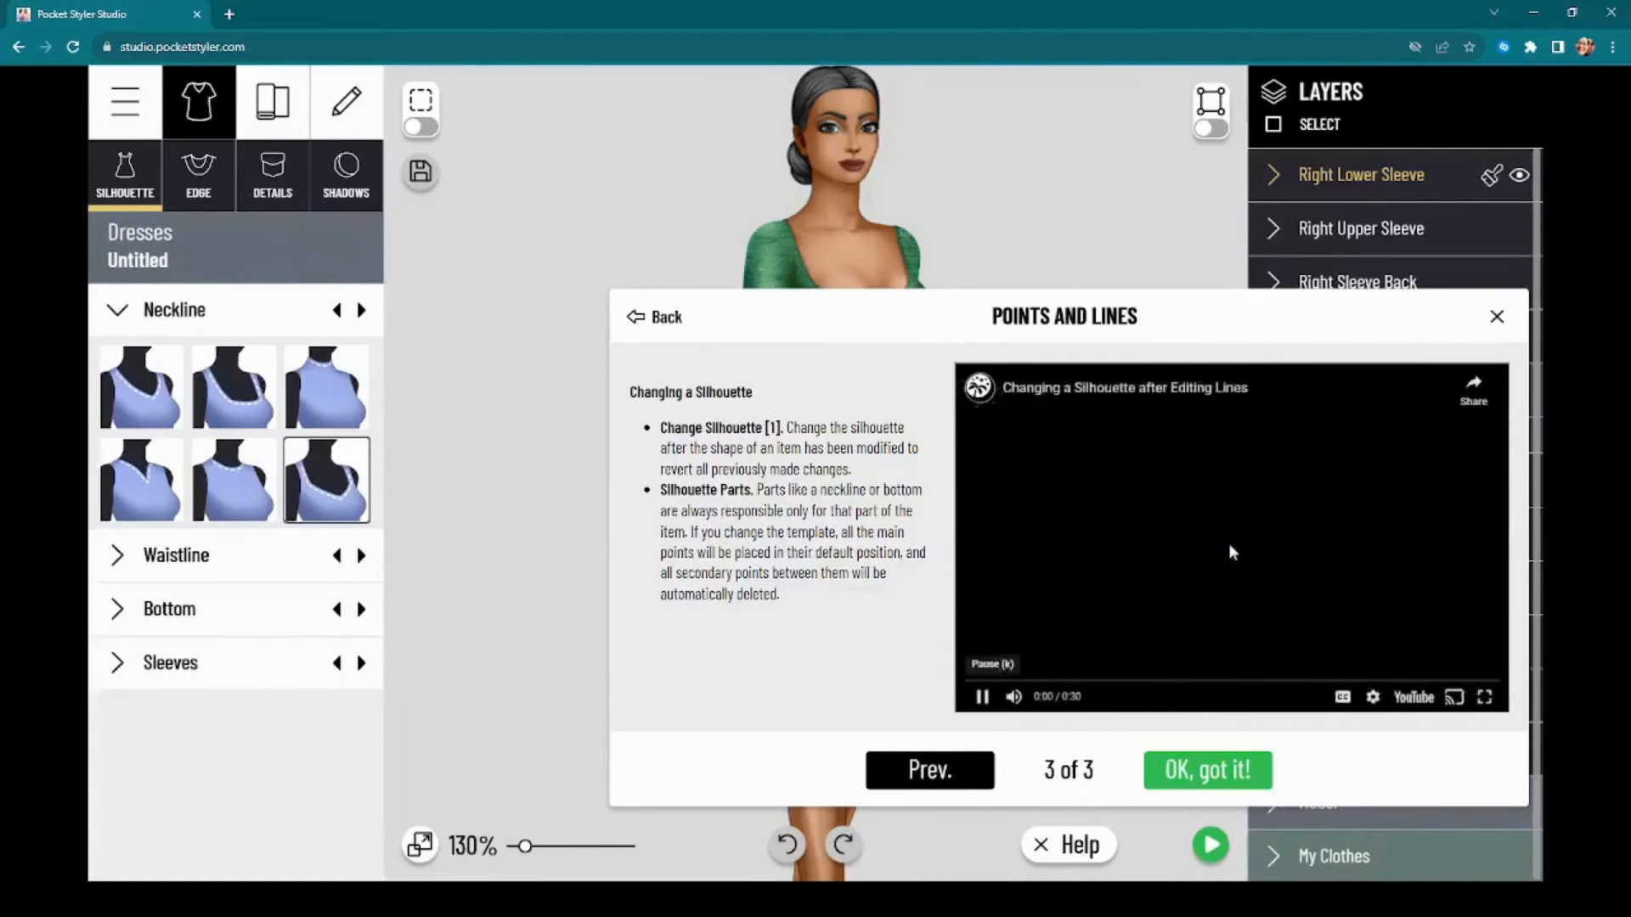
pyautogui.click(982, 698)
# Step: Check the help video's default captions and set its subtitle language to Italian
pyautogui.click(1342, 697)
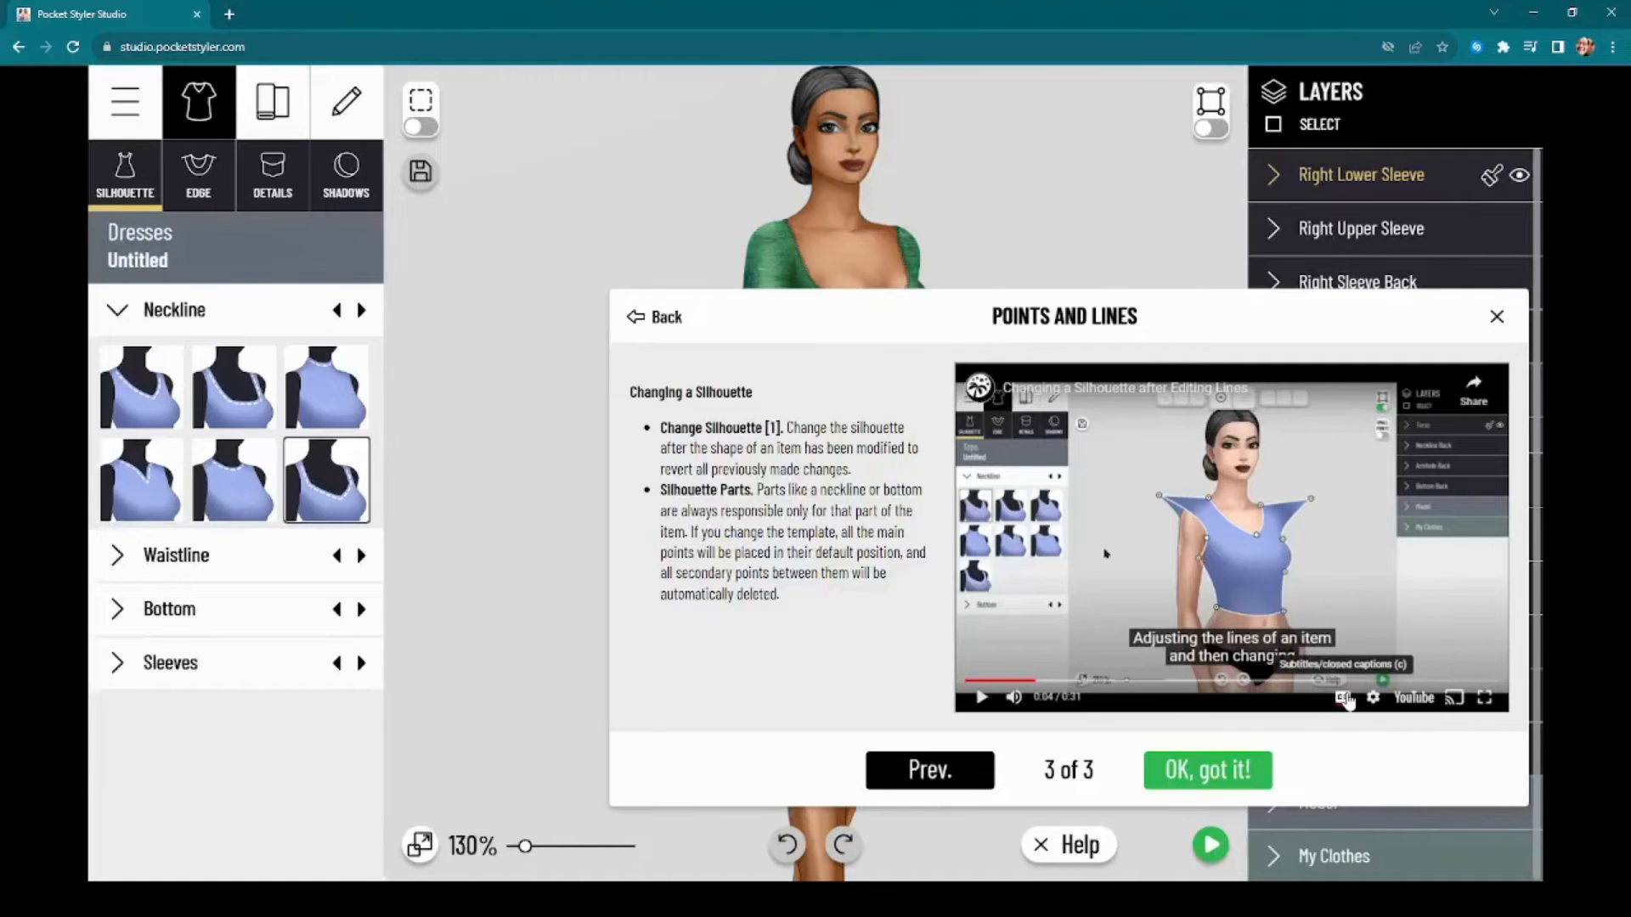
pyautogui.click(1345, 698)
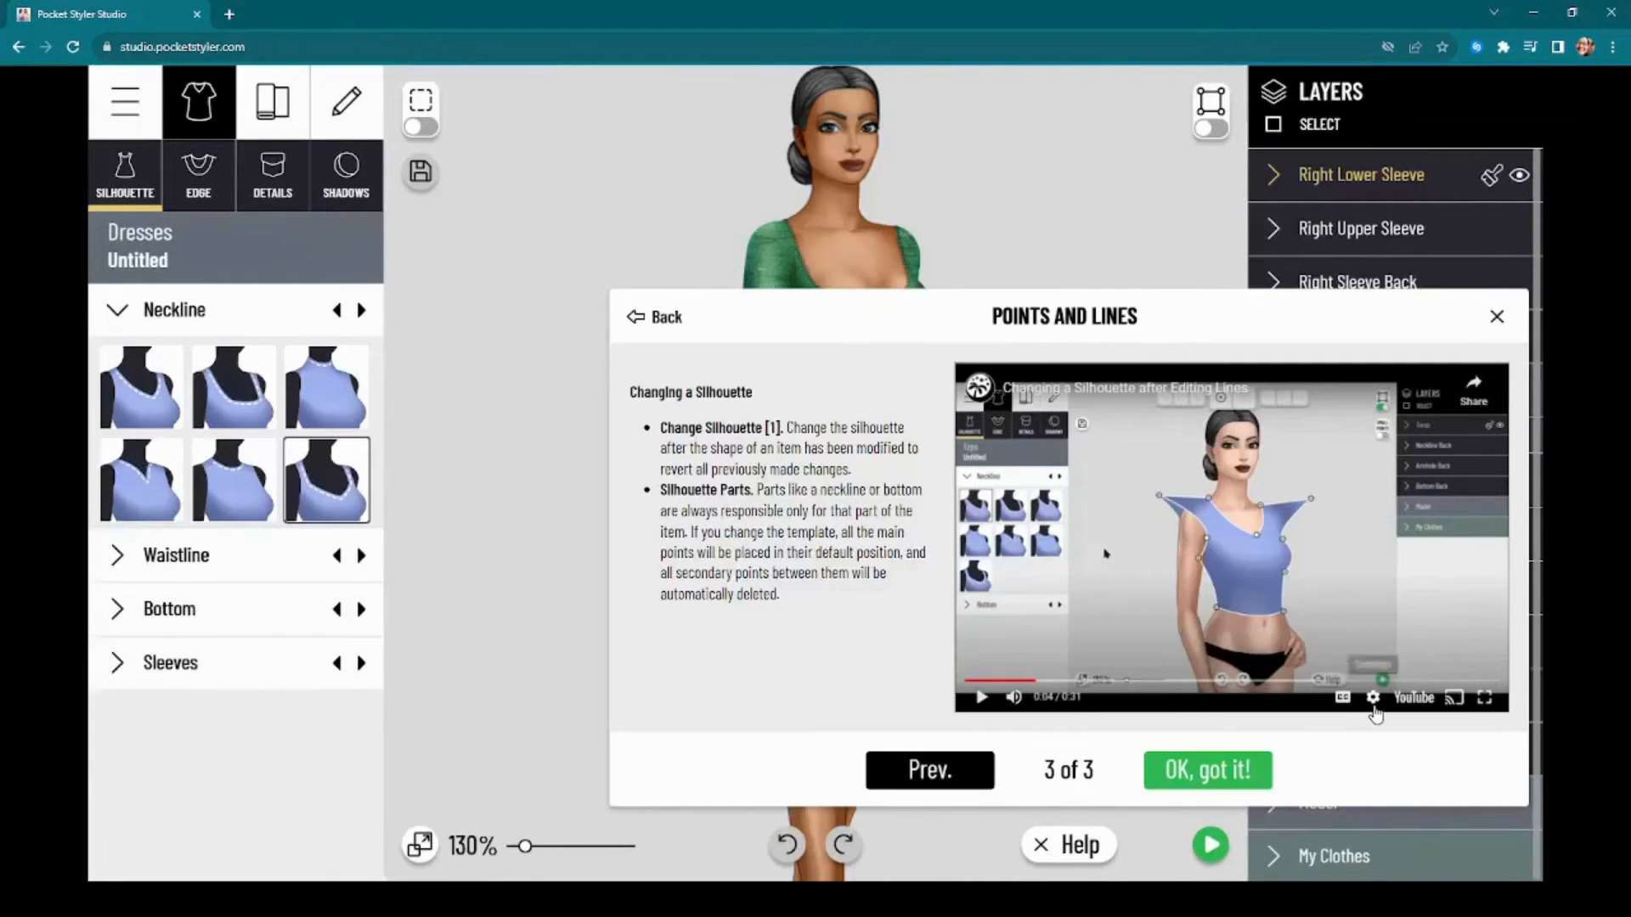
pyautogui.click(1373, 704)
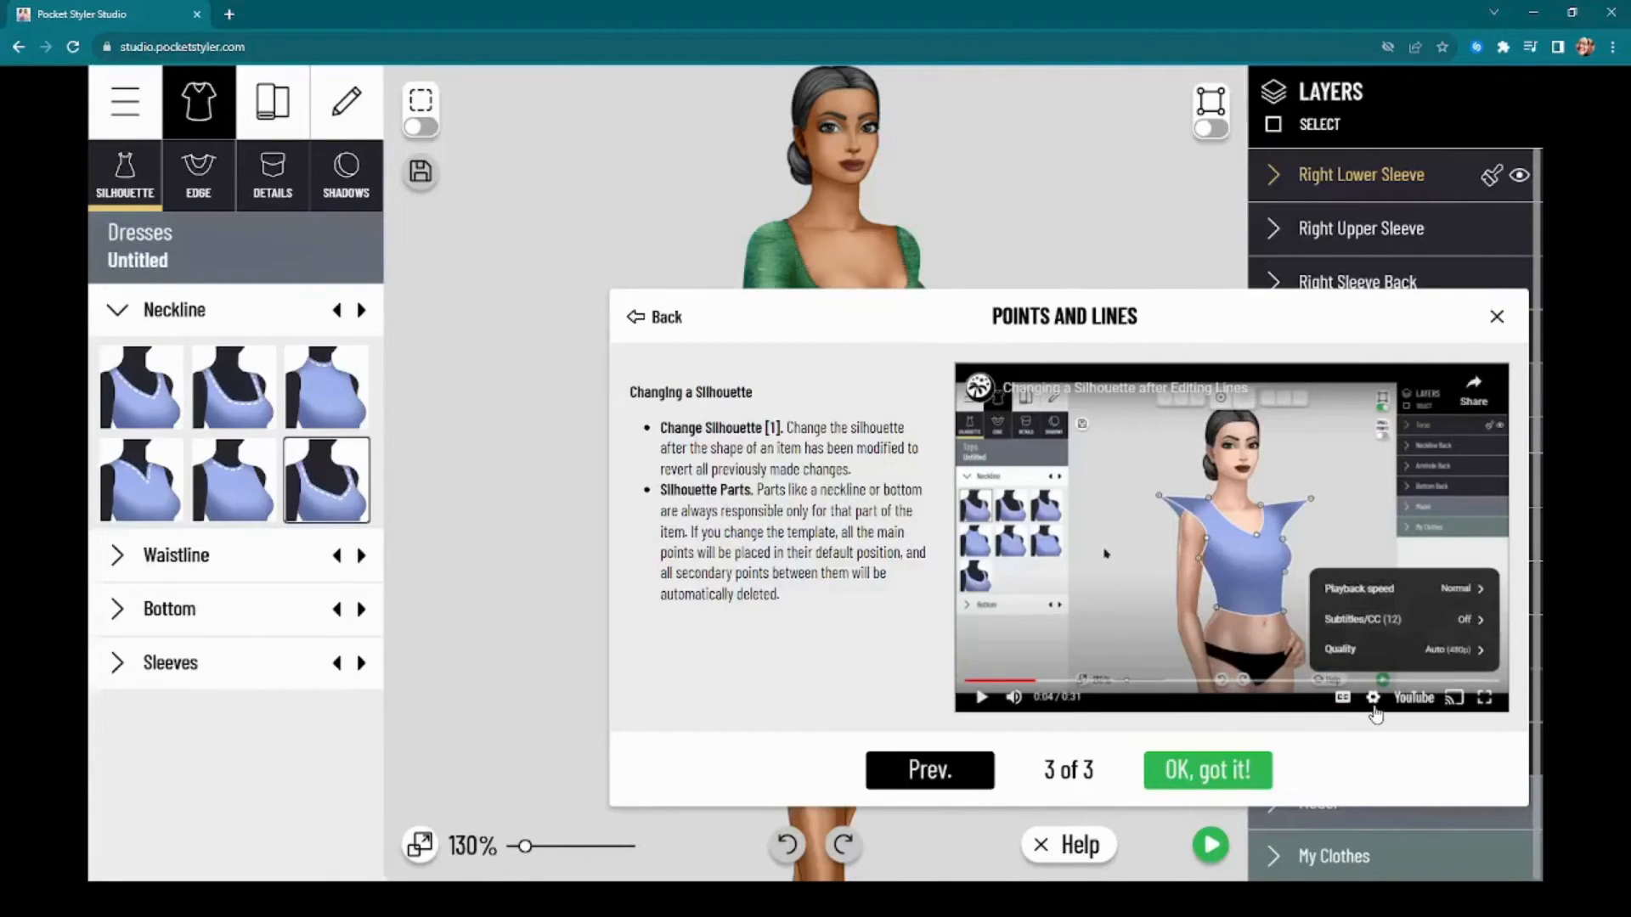
pyautogui.click(1387, 627)
pyautogui.scroll(-5, 1383, 594)
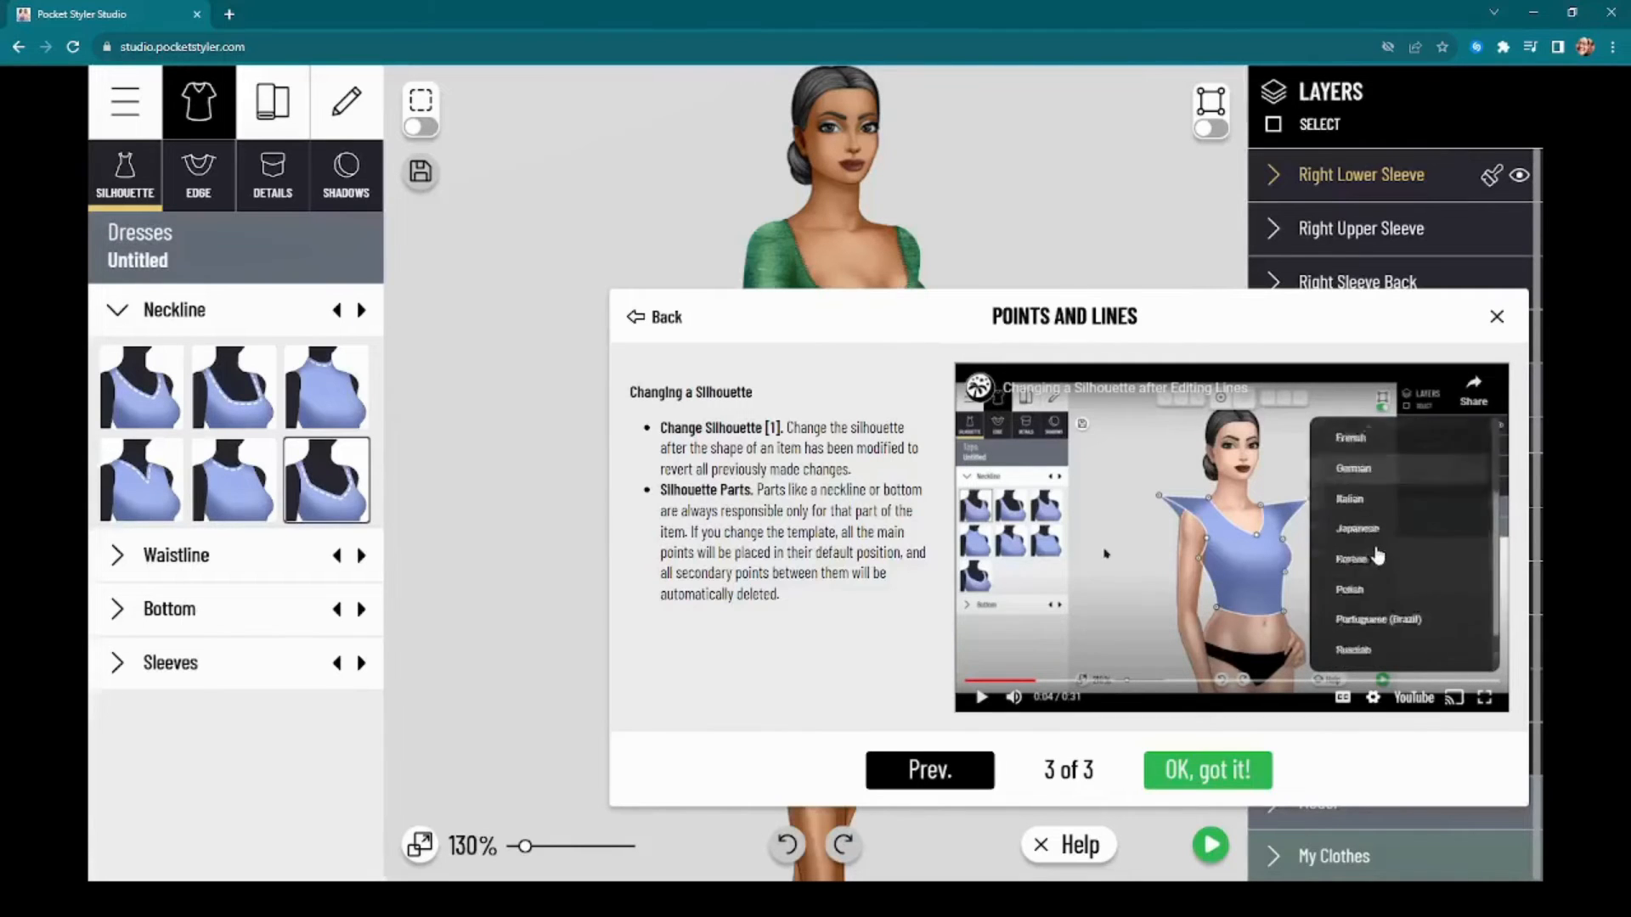
pyautogui.scroll(5, 1383, 565)
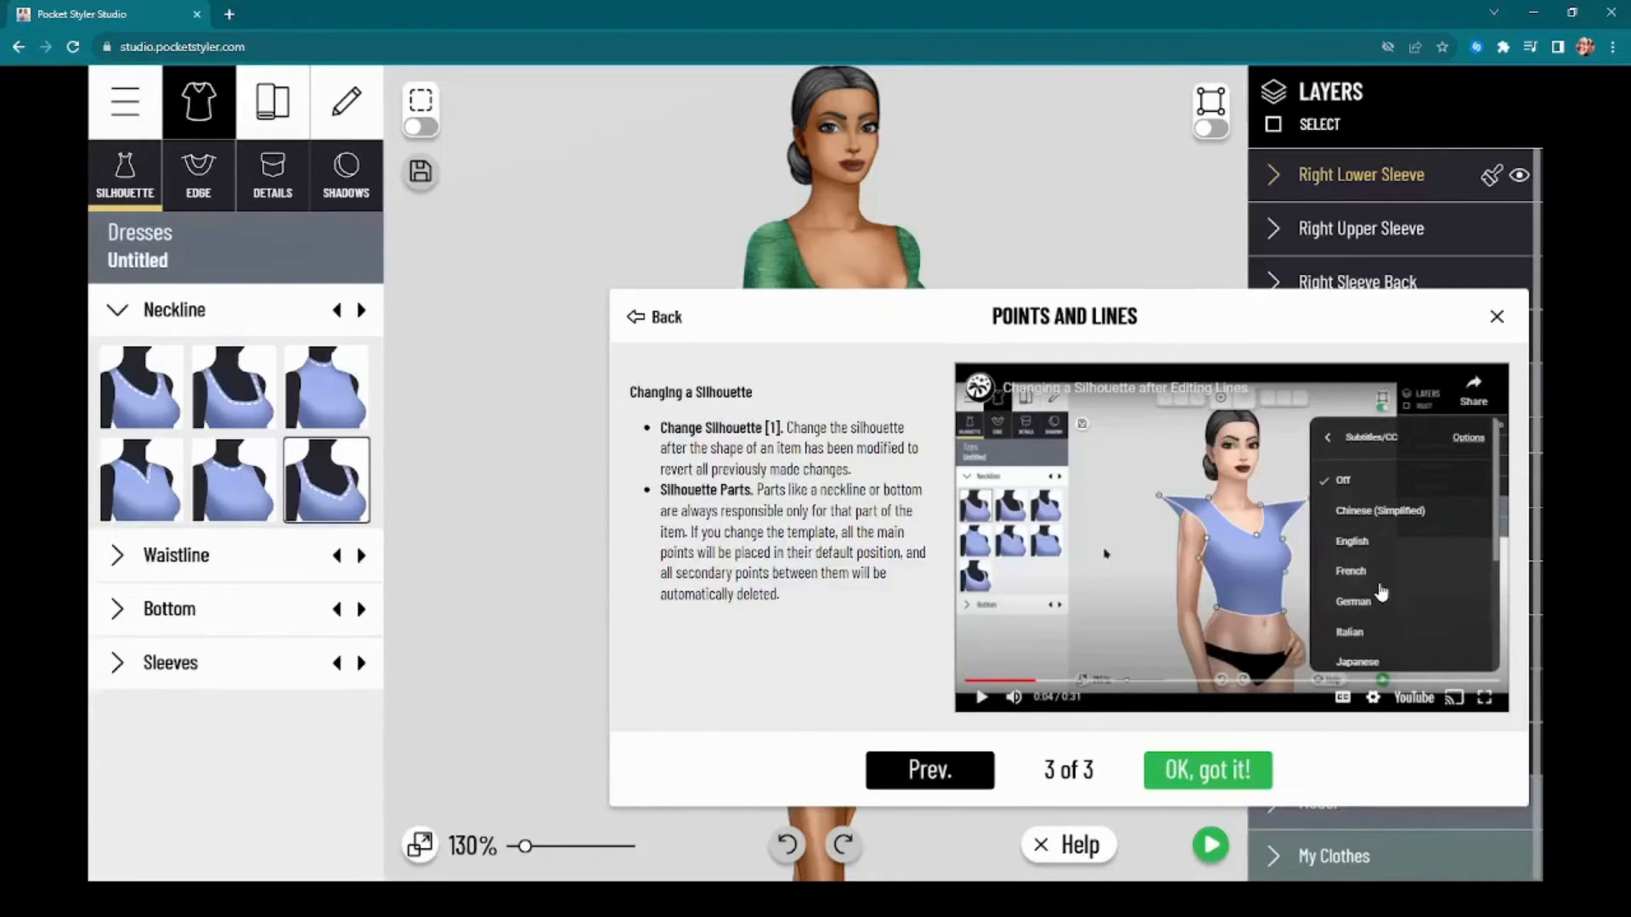
pyautogui.click(1389, 632)
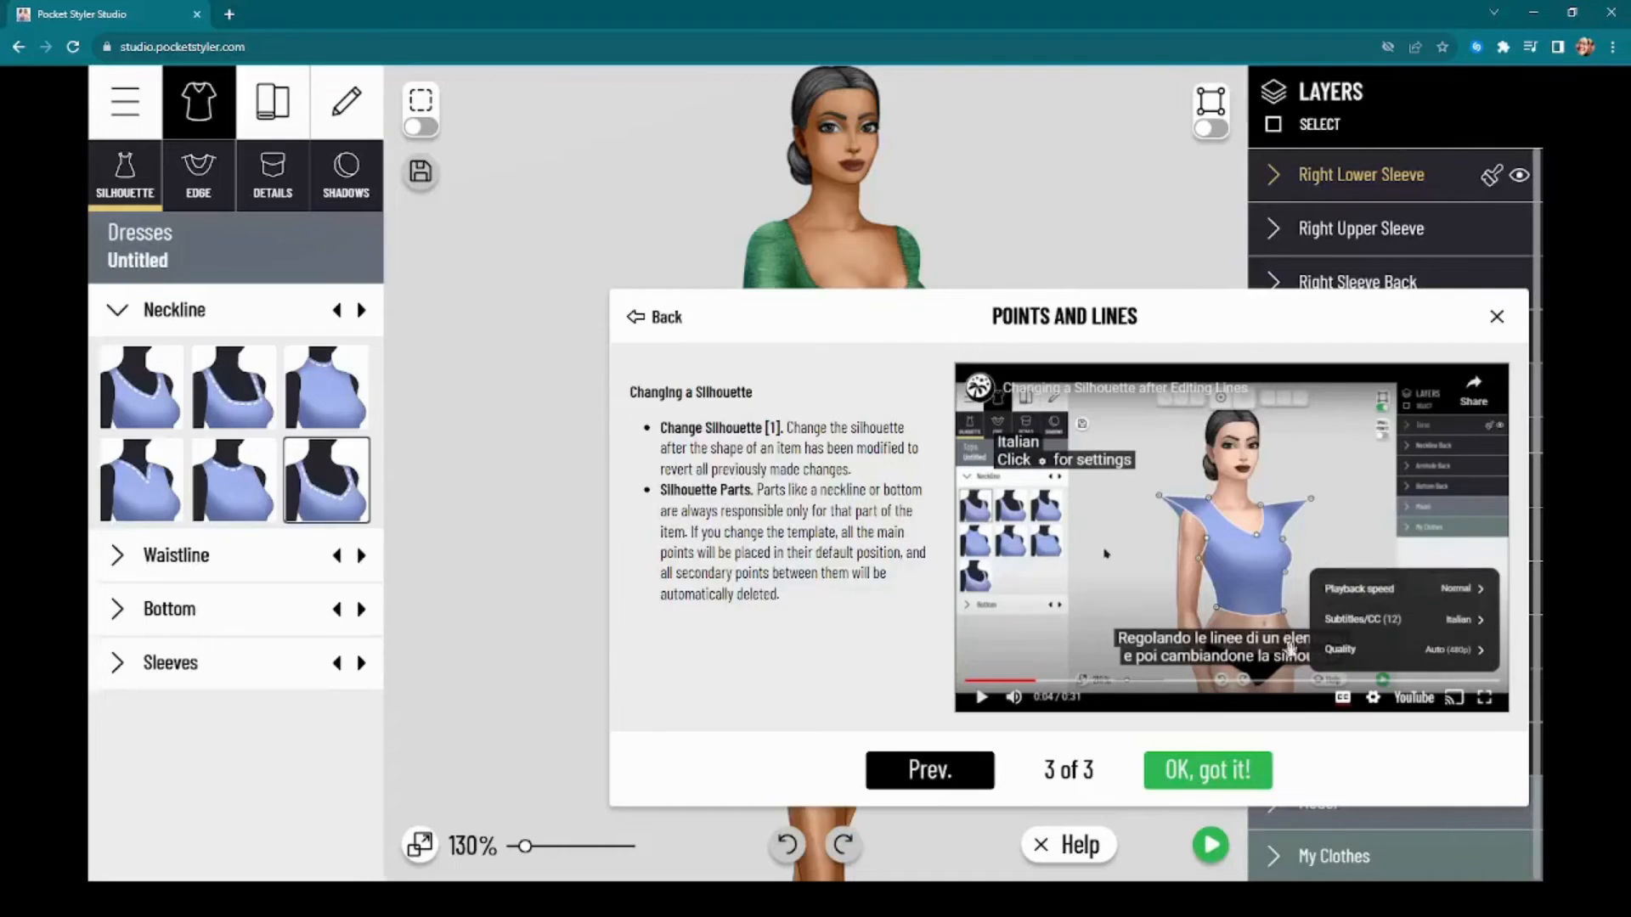
# Step: Play a short part of the help video with Italian subtitles and examine its caption toggle and playback settings
pyautogui.click(982, 699)
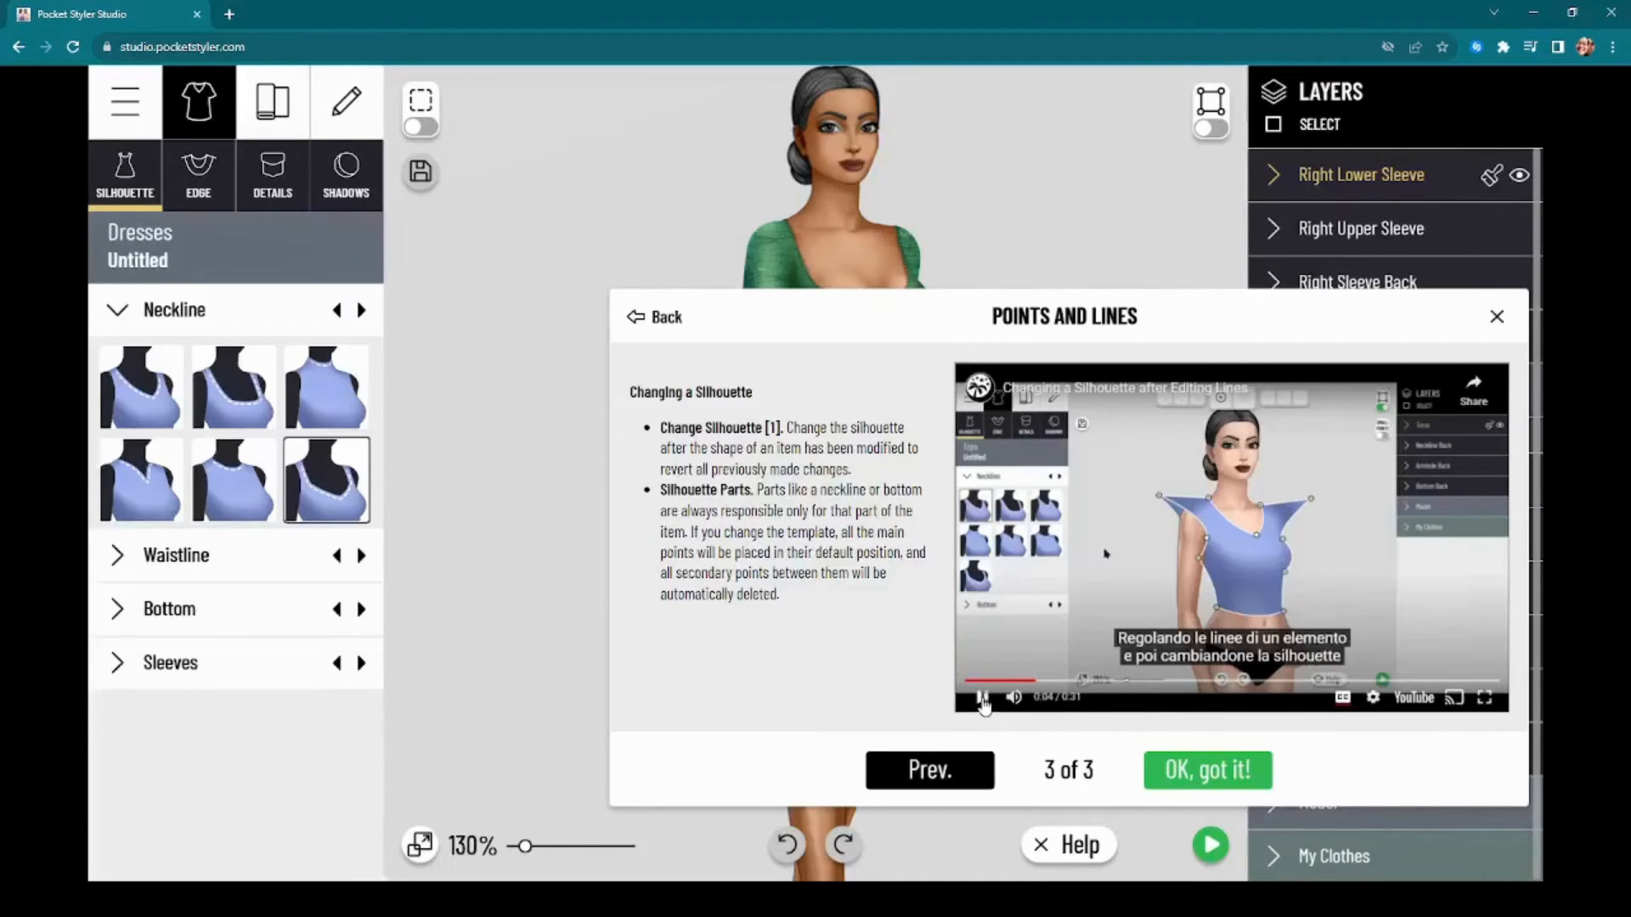
pyautogui.click(983, 698)
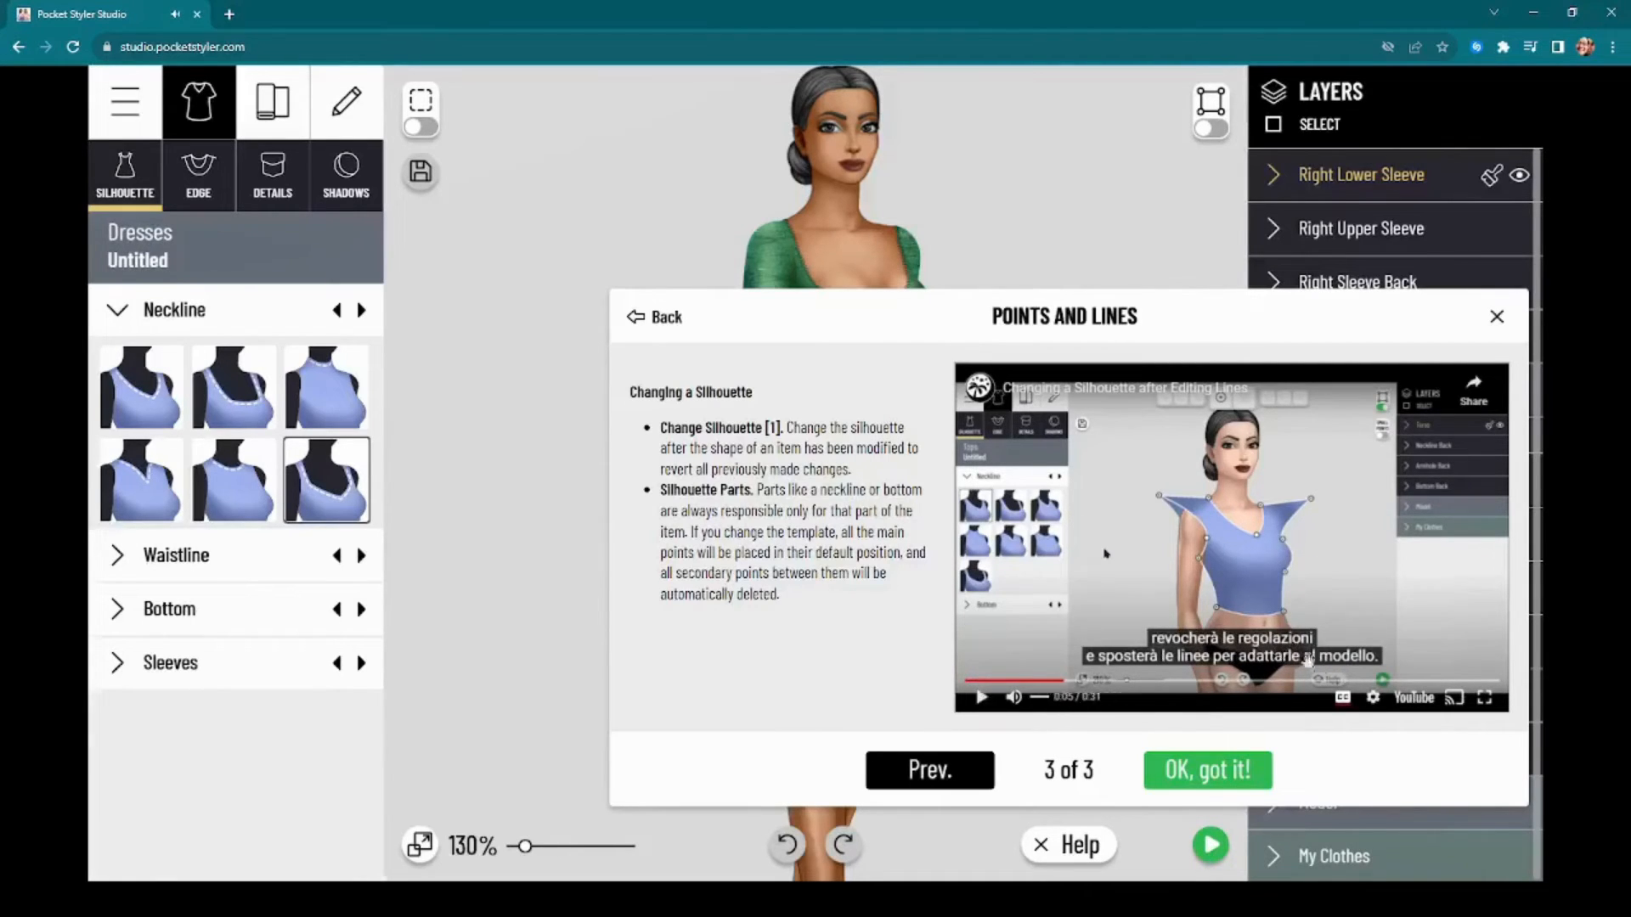
pyautogui.click(1344, 699)
pyautogui.click(1344, 699)
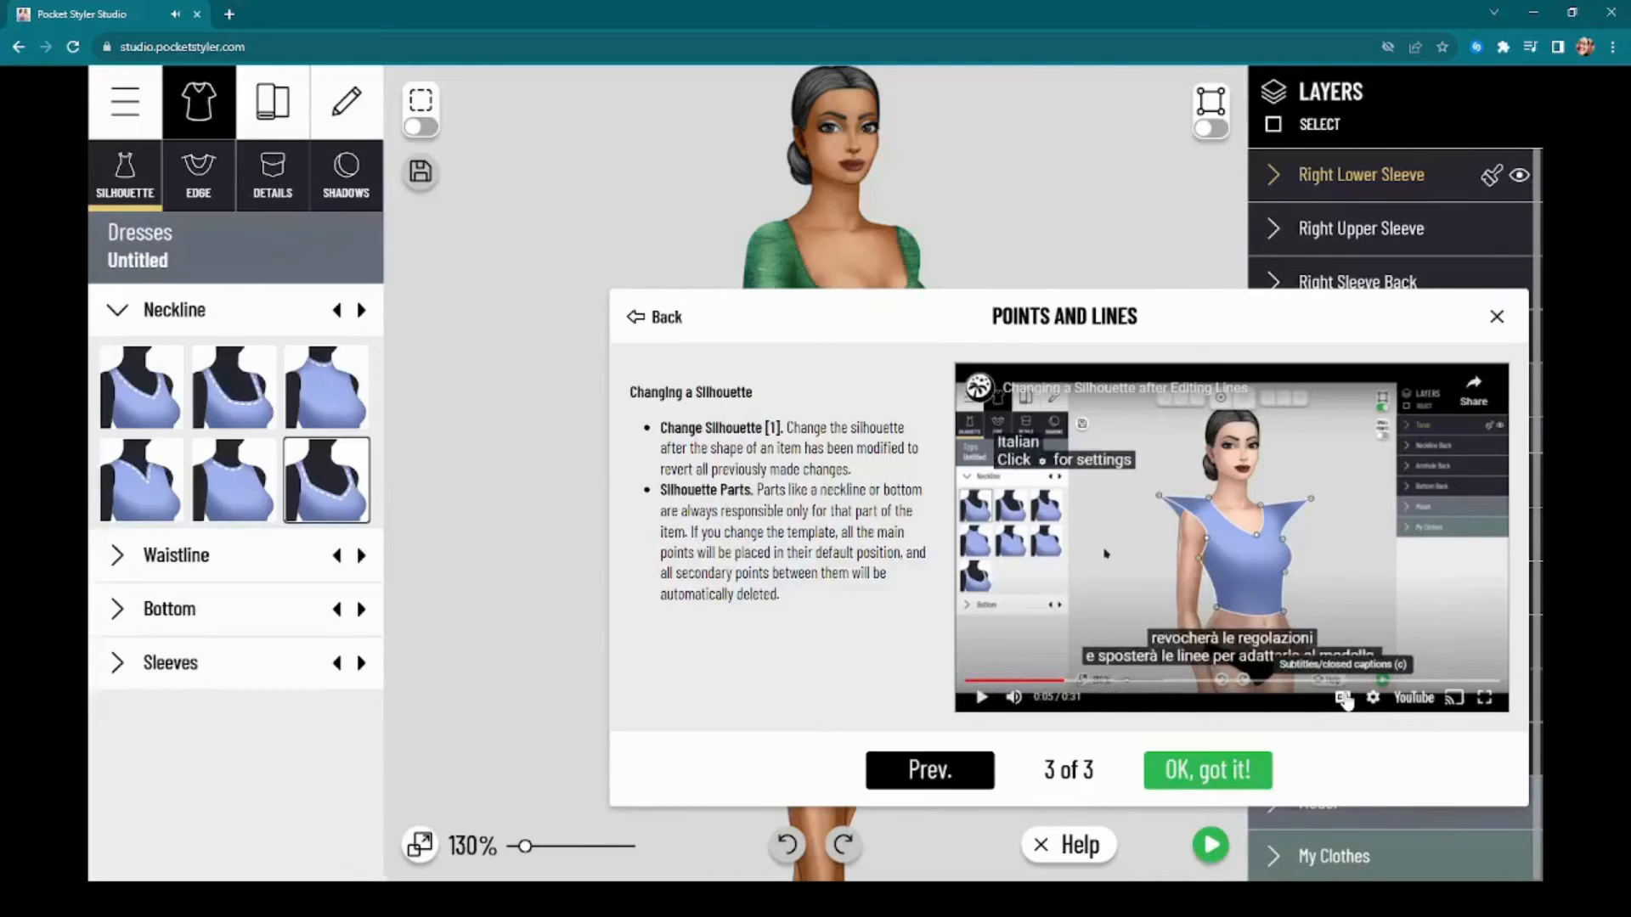
pyautogui.click(1344, 699)
pyautogui.click(1344, 700)
pyautogui.click(1374, 699)
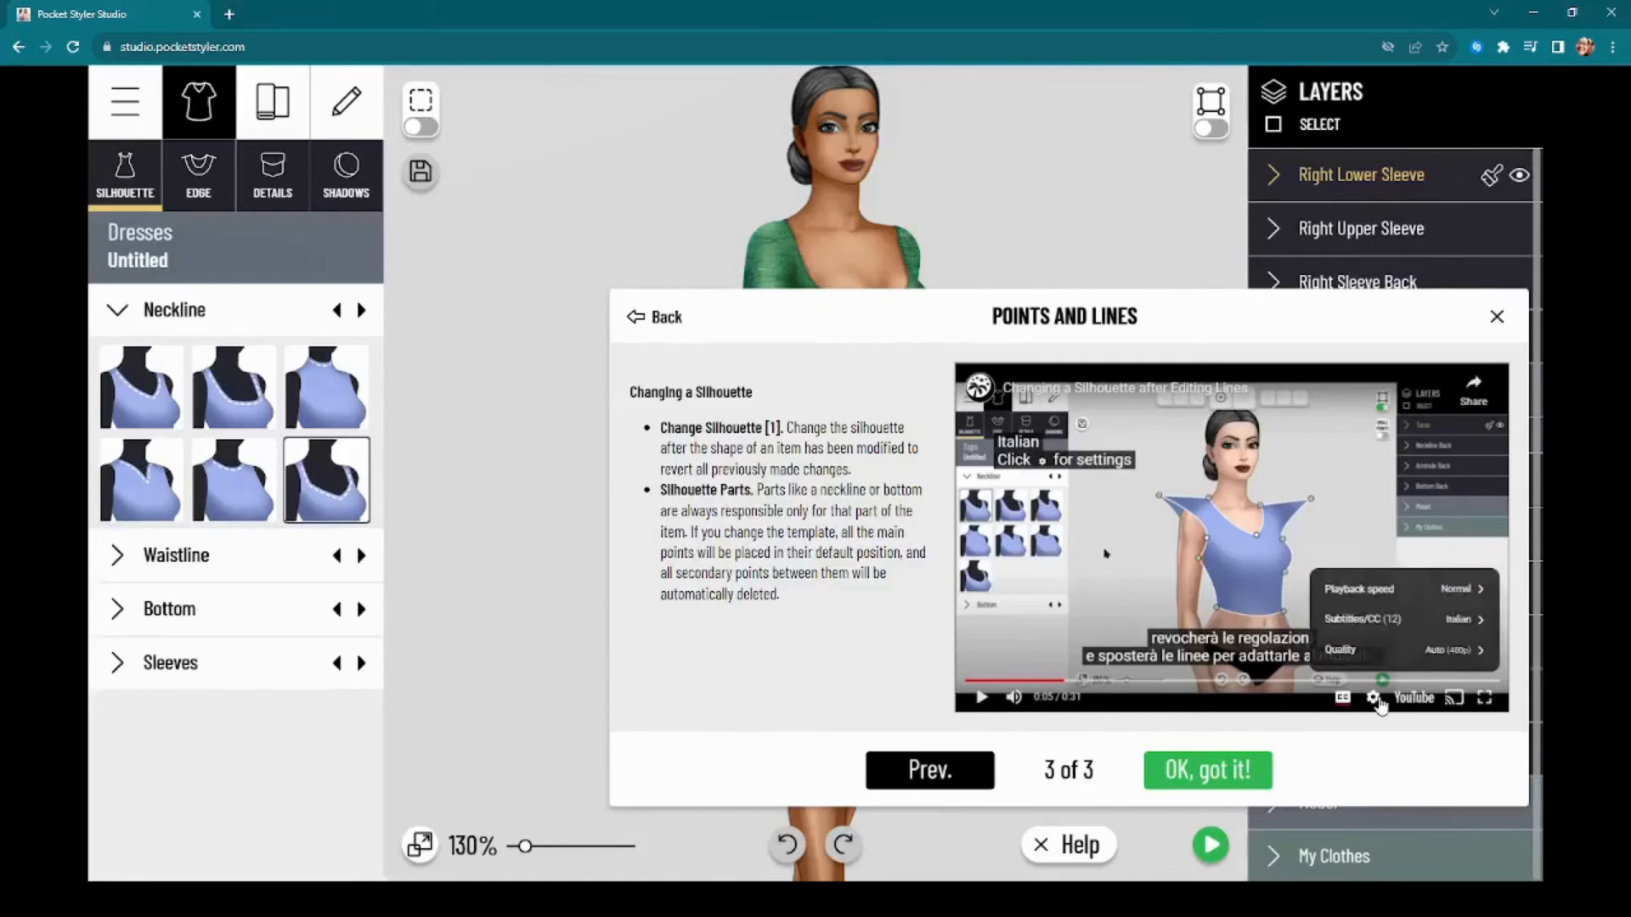
pyautogui.click(1376, 699)
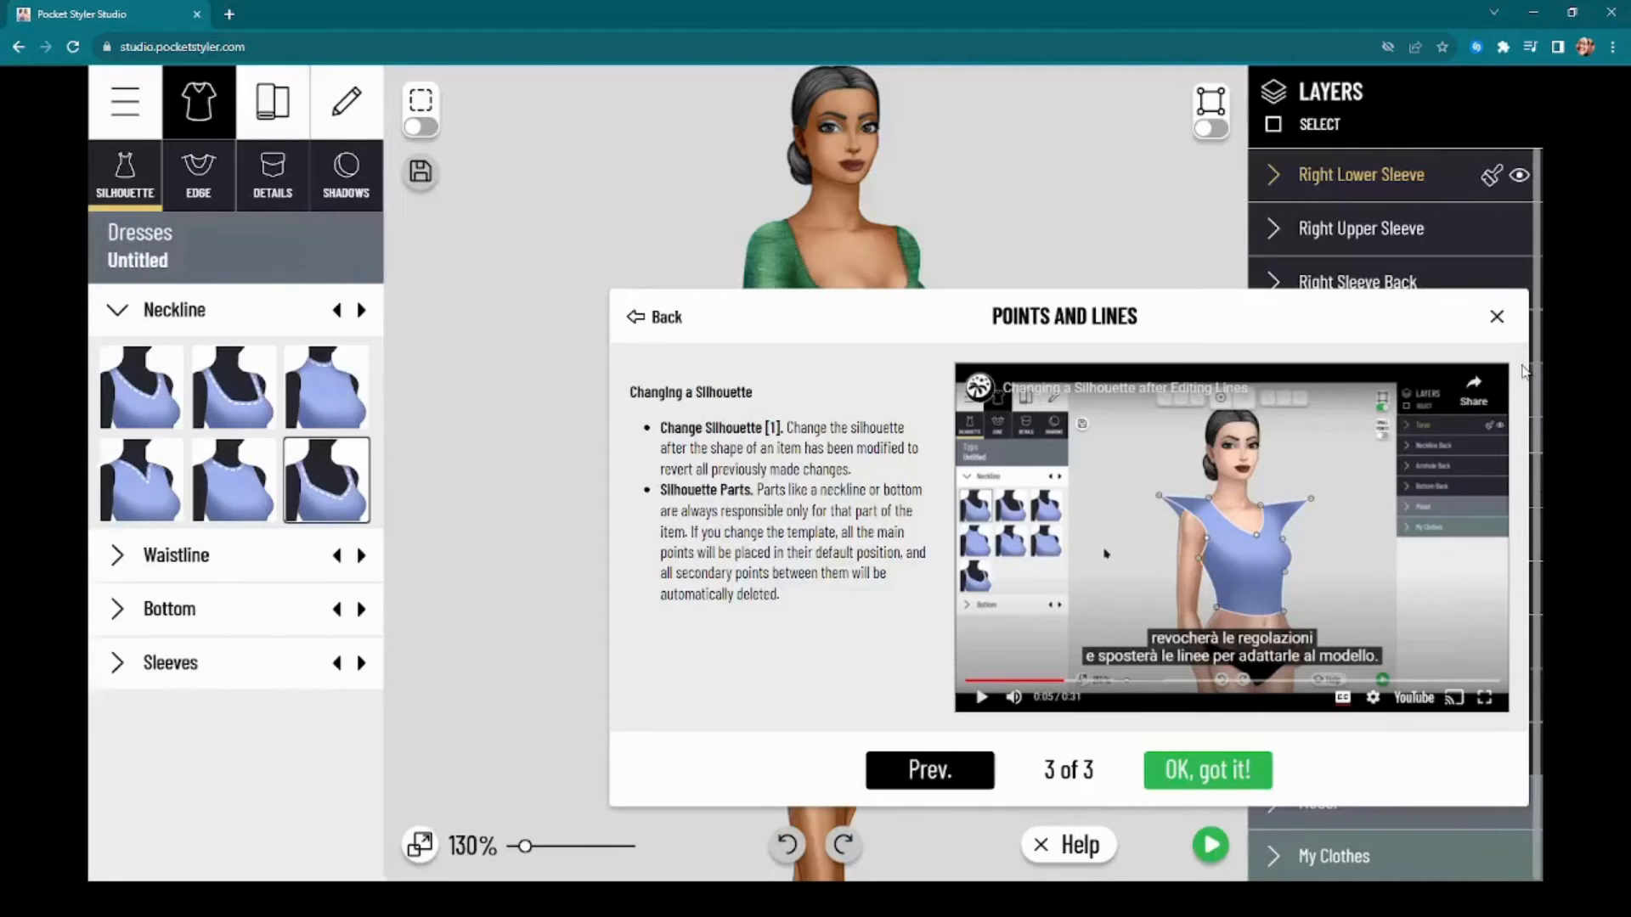
# Step: Close the help window, select the dress's skirt and turn off the selection outline
pyautogui.click(1497, 317)
pyautogui.click(934, 609)
pyautogui.scroll(-3, 986, 608)
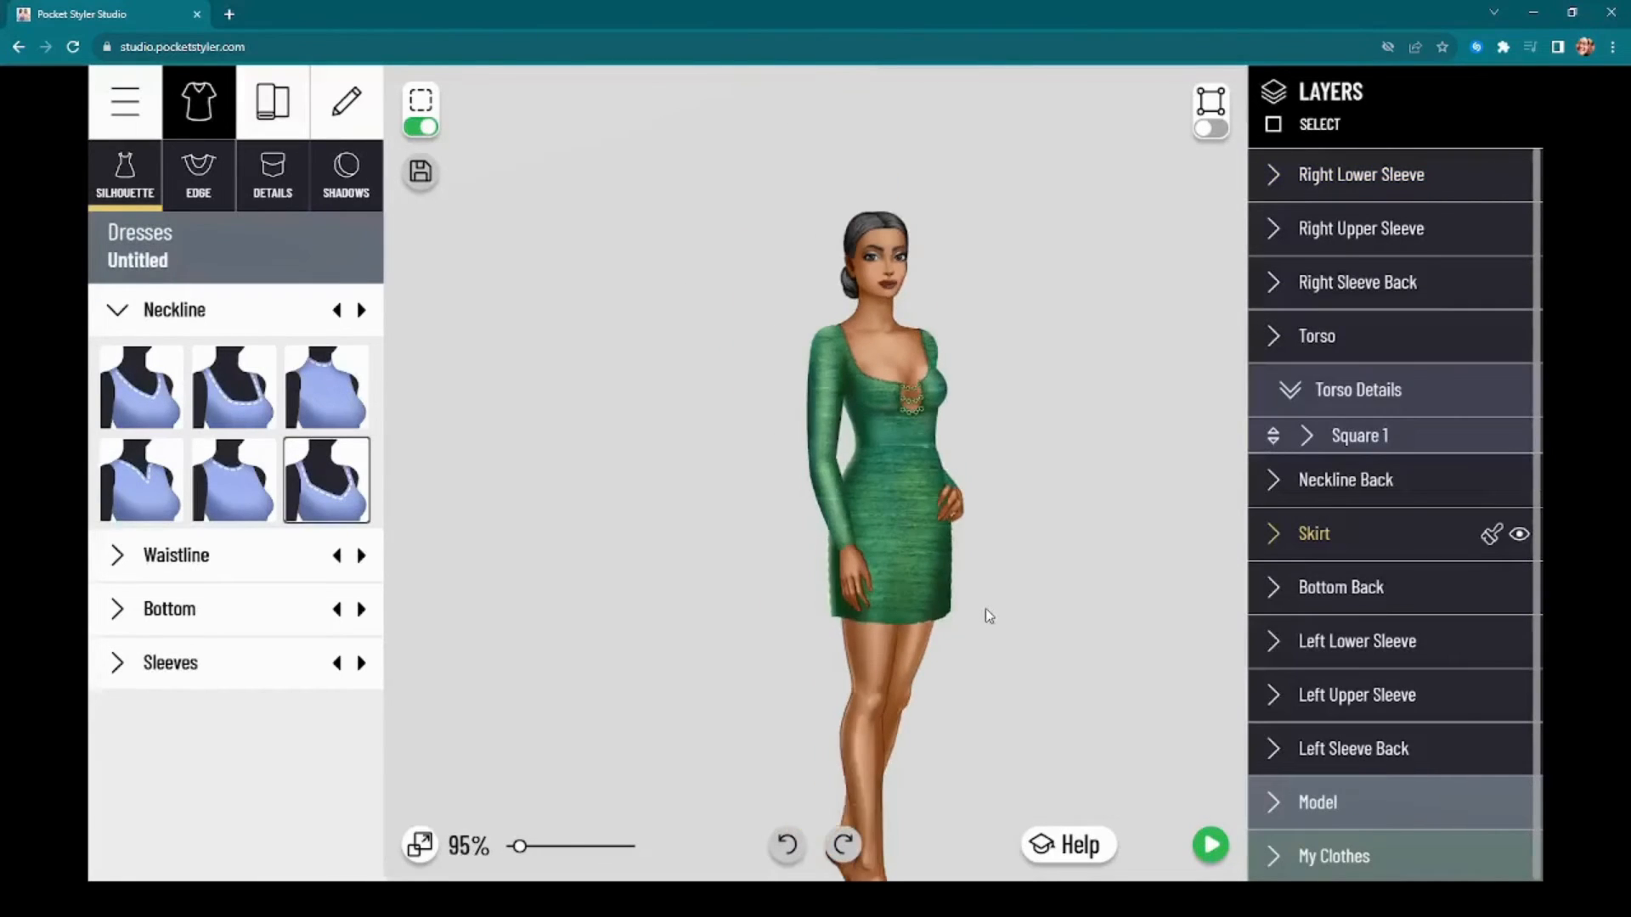
pyautogui.click(422, 128)
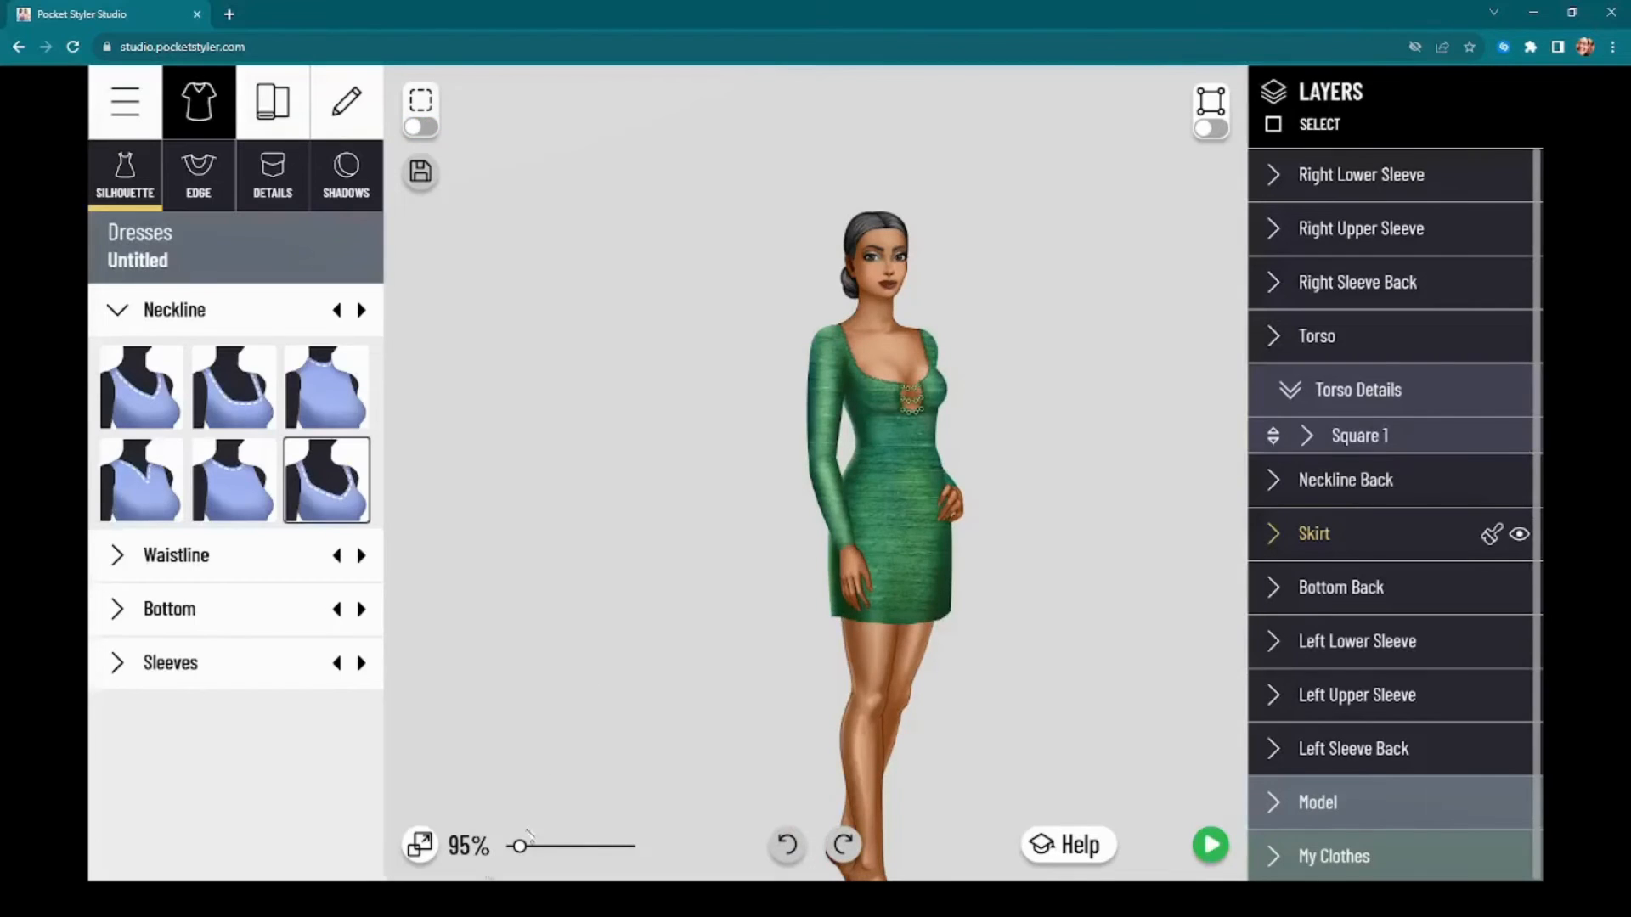